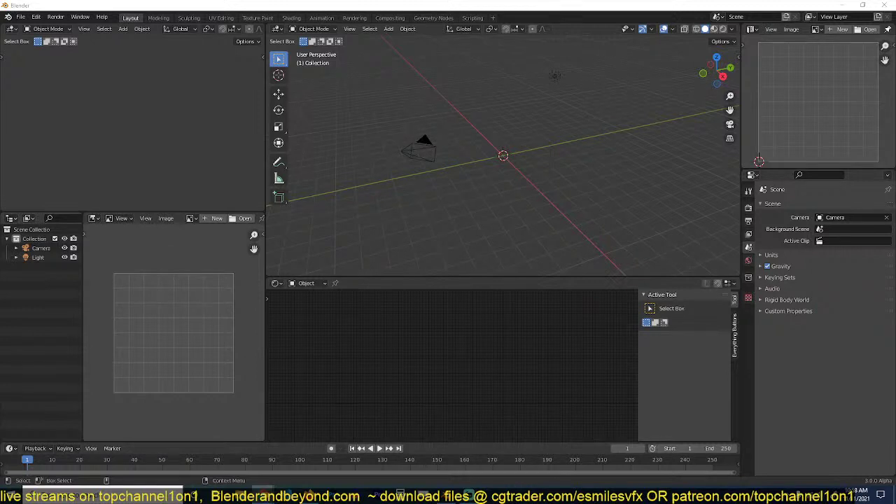
Open Task Manager to check the processor and memory load of the running processes, and close it.
{"action": "right_click", "coordinate": [524, 496]}
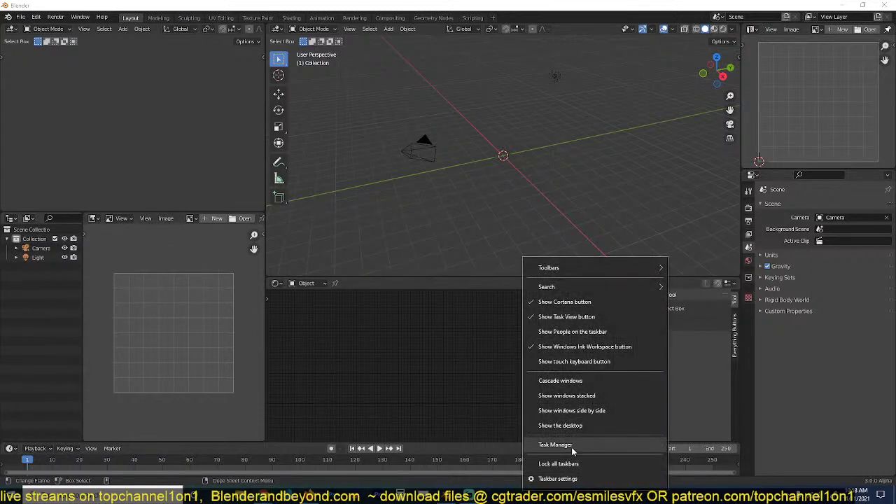
{"action": "left_click", "coordinate": [572, 445]}
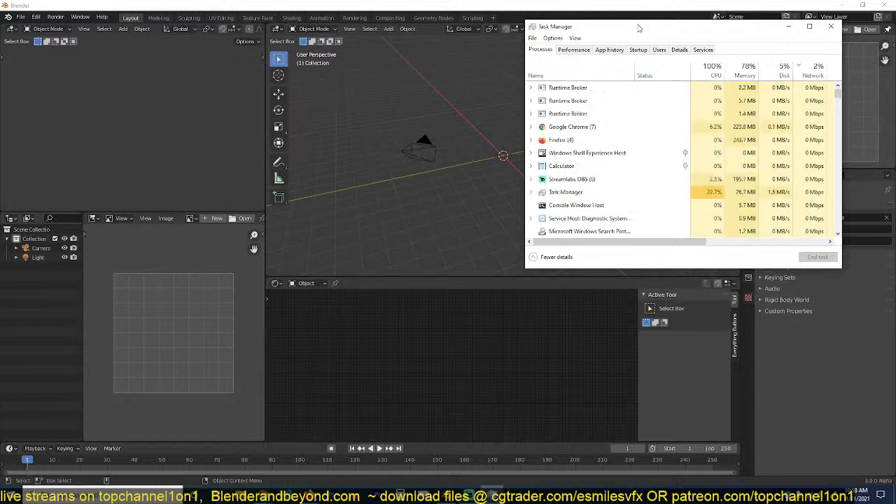
{"action": "left_click", "coordinate": [831, 26]}
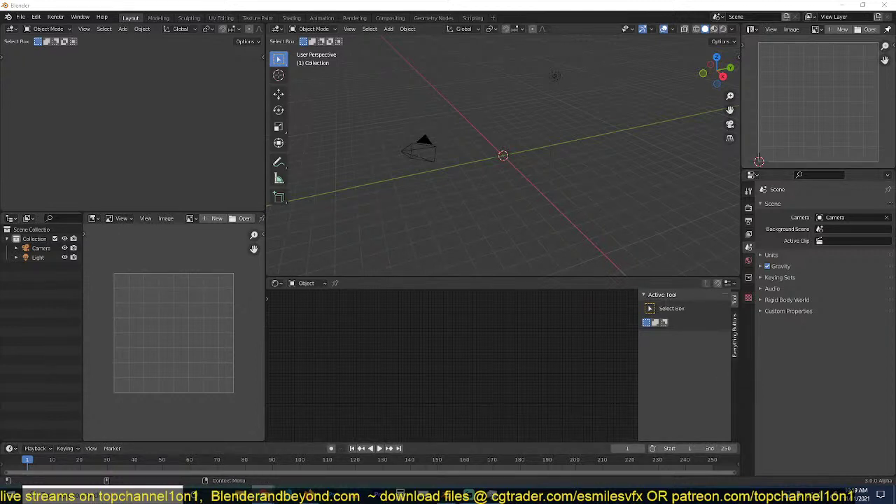
Bring up the browser and look through the images of the Abandoned Trench artwork on ArtStation.
{"action": "left_click_drag", "start_coordinate": [895, 231], "coordinate": [619, 45]}
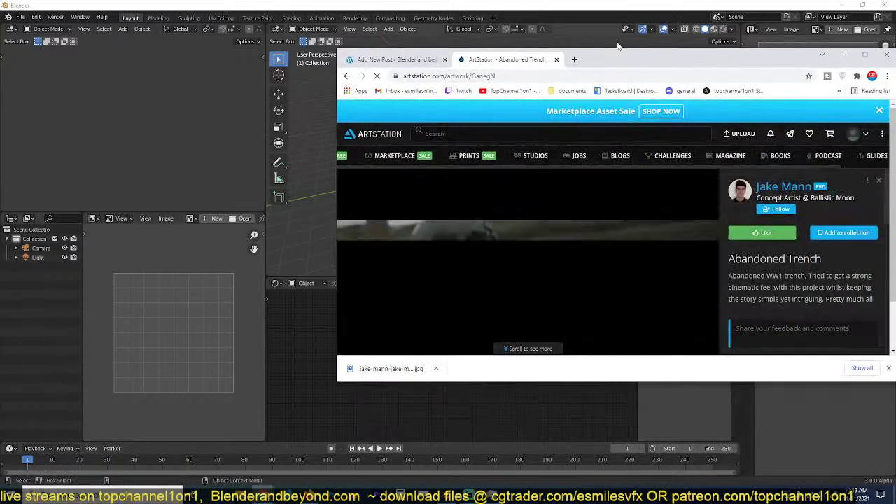
{"action": "double_click", "coordinate": [656, 59]}
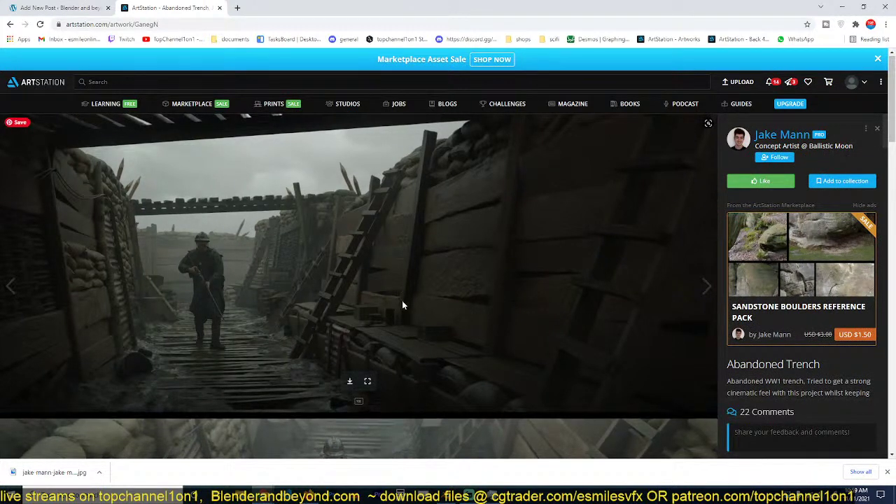
{"action": "scroll", "coordinate": [402, 301], "scroll_direction": "down", "scroll_amount": 5}
{"action": "scroll", "coordinate": [361, 278], "scroll_direction": "down", "scroll_amount": 5}
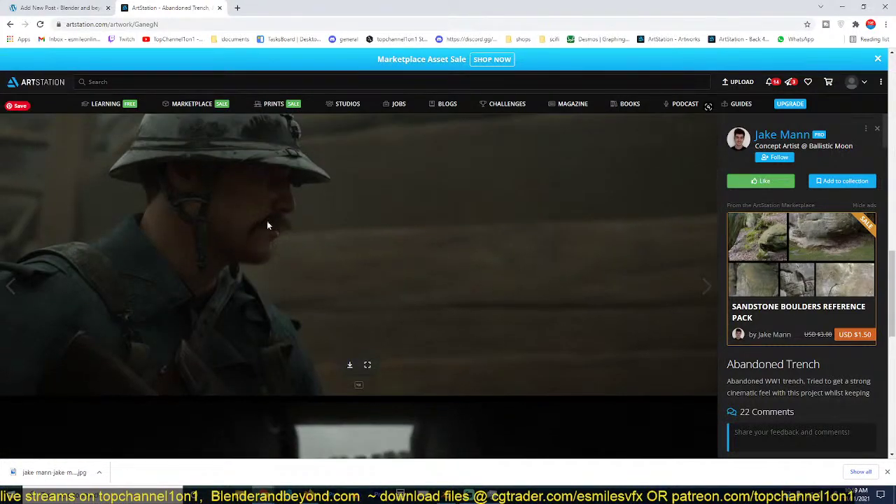
{"action": "scroll", "coordinate": [212, 312], "scroll_direction": "up", "scroll_amount": 2}
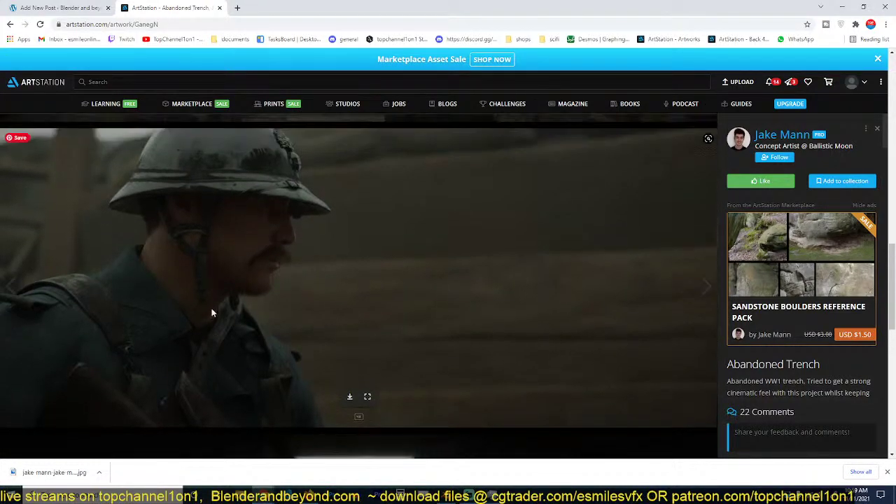
{"action": "scroll", "coordinate": [230, 292], "scroll_direction": "down", "scroll_amount": 4}
{"action": "scroll", "coordinate": [178, 236], "scroll_direction": "up", "scroll_amount": 7}
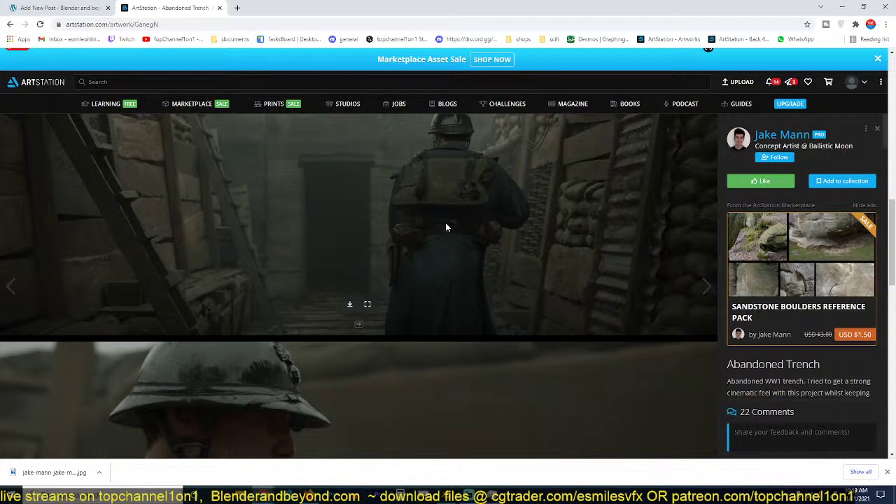
{"action": "scroll", "coordinate": [480, 295], "scroll_direction": "up", "scroll_amount": 10}
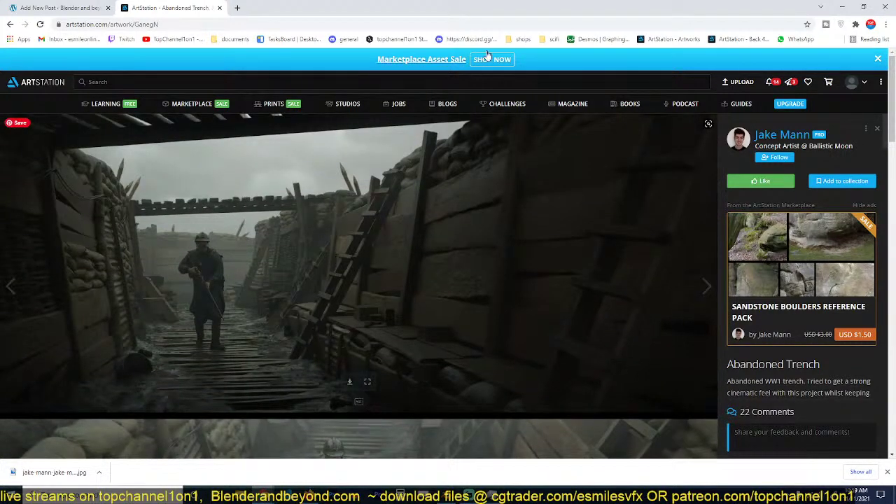
{"action": "left_click_drag", "start_coordinate": [491, 8], "coordinate": [895, 70]}
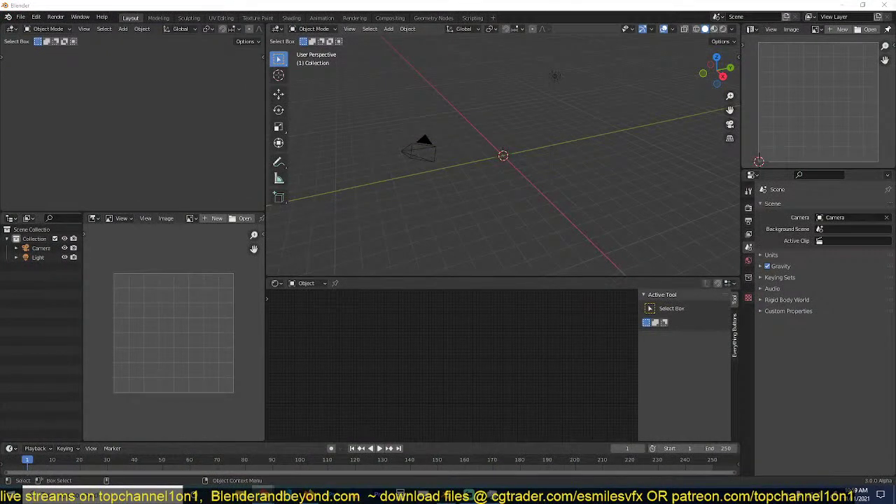
Load the downloaded trench artwork JPG into Blender's Image Editor as the reference image.
{"action": "left_click_drag", "start_coordinate": [206, 343], "coordinate": [204, 340]}
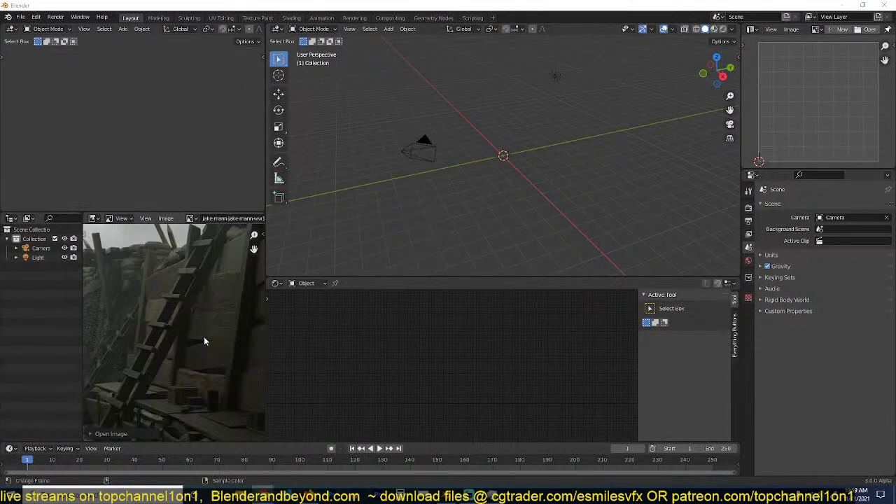
{"action": "scroll", "coordinate": [169, 332], "scroll_direction": "up", "scroll_amount": 3}
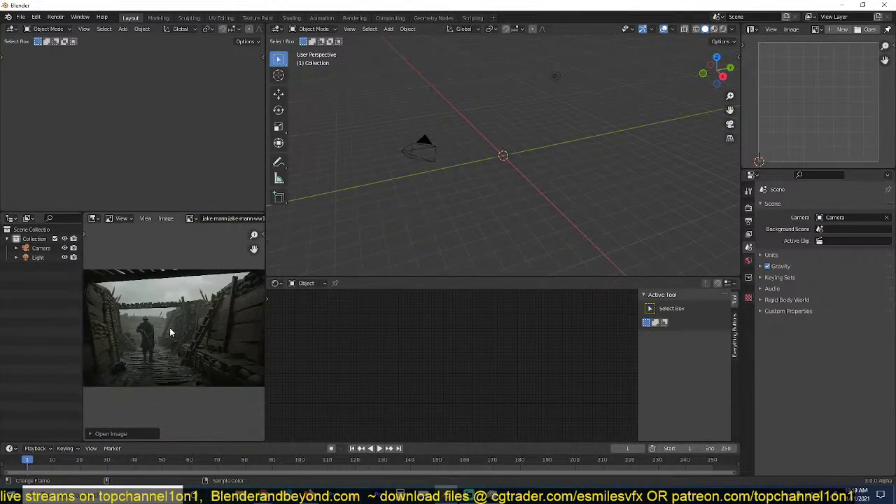
Examine the trench reference image closely in a maximized Image Editor, and restore the normal layout.
{"action": "key", "text": "ctrl+space"}
{"action": "scroll", "coordinate": [325, 298], "scroll_direction": "up", "scroll_amount": 5}
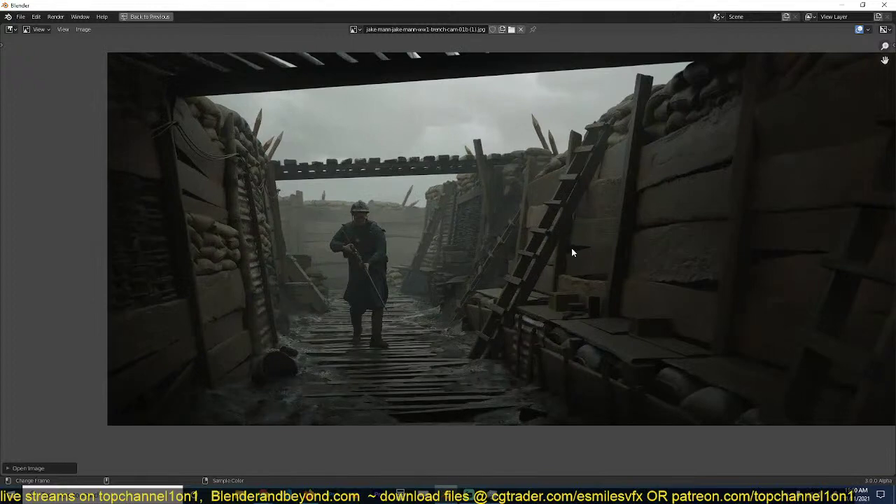
{"action": "scroll", "coordinate": [464, 258], "scroll_direction": "up", "scroll_amount": 1}
{"action": "scroll", "coordinate": [464, 258], "scroll_direction": "down", "scroll_amount": 4}
{"action": "scroll", "coordinate": [464, 258], "scroll_direction": "up", "scroll_amount": 4}
{"action": "scroll", "coordinate": [464, 260], "scroll_direction": "down", "scroll_amount": 2}
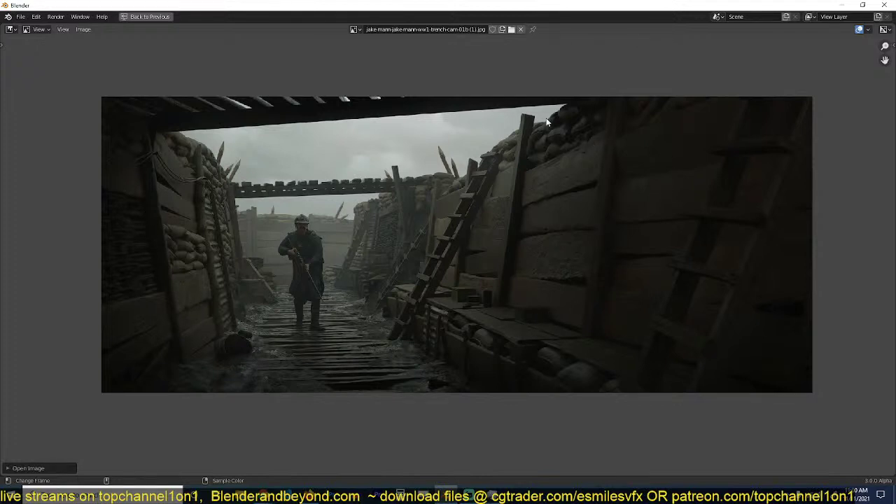
{"action": "scroll", "coordinate": [531, 305], "scroll_direction": "up", "scroll_amount": 2}
{"action": "scroll", "coordinate": [532, 311], "scroll_direction": "down", "scroll_amount": 1}
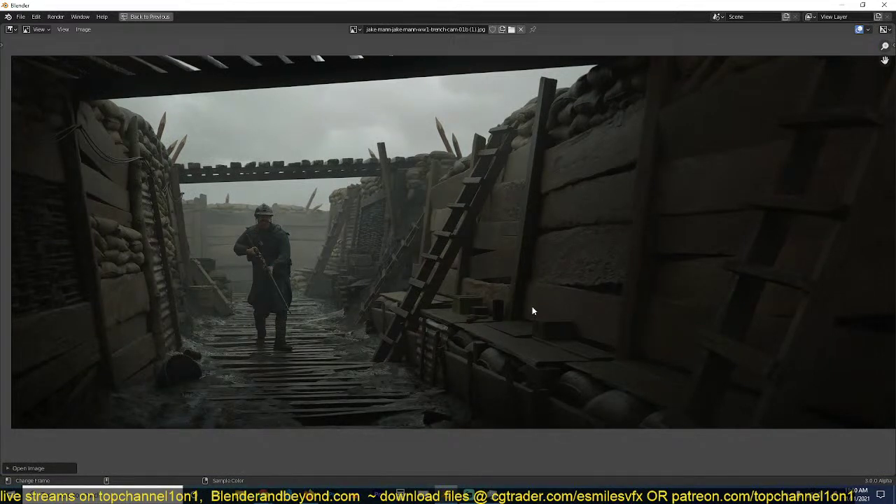
{"action": "key", "text": "ctrl+space"}
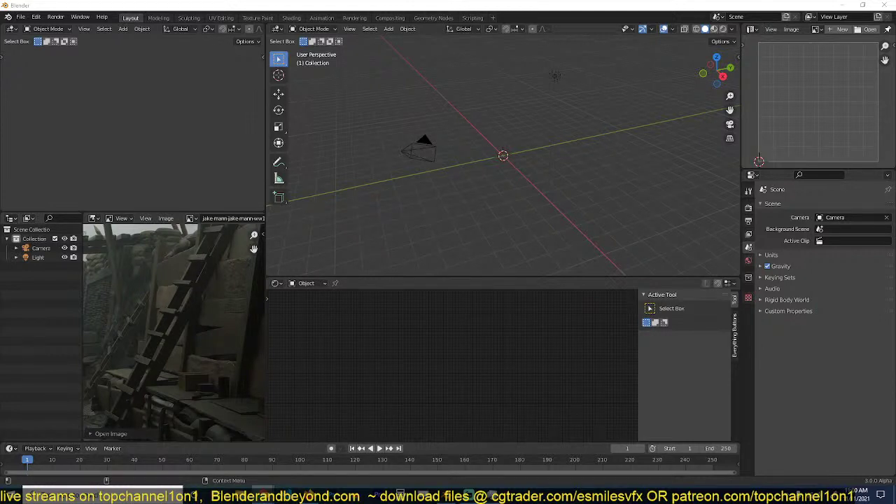
Switch to the browser, view the post "making an epic war scene in blender" and its add-on links, and return to Blender.
{"action": "left_click_drag", "start_coordinate": [895, 140], "coordinate": [483, 2]}
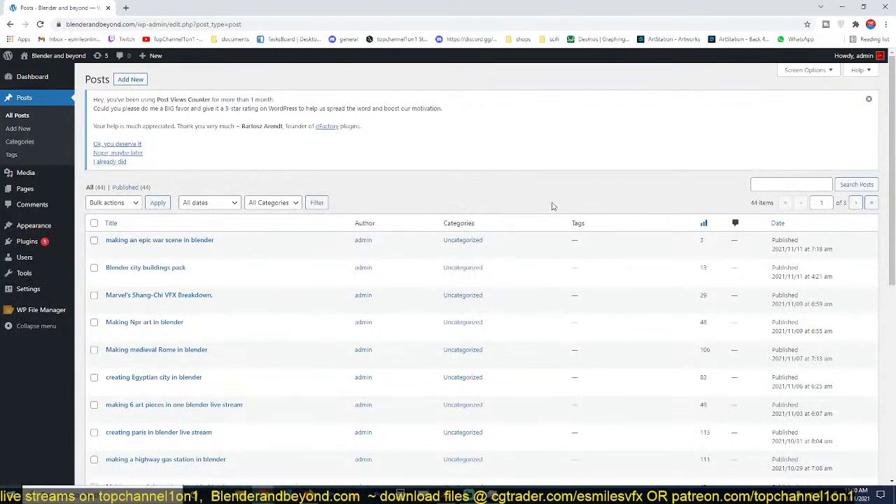
{"action": "mouse_move", "coordinate": [299, 253]}
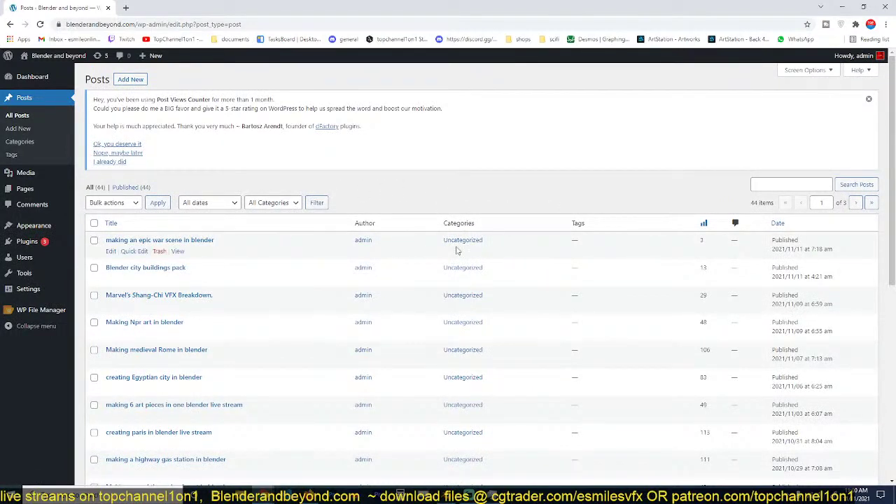
{"action": "left_click", "coordinate": [177, 251]}
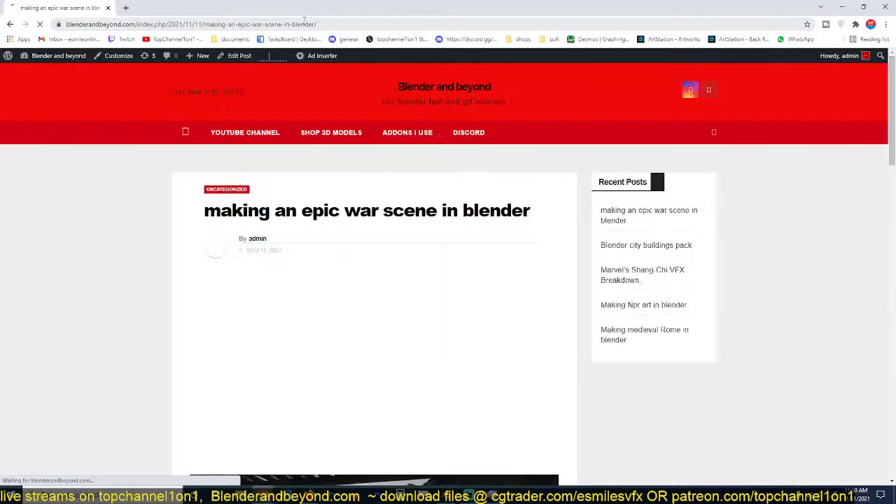
{"action": "scroll", "coordinate": [391, 235], "scroll_direction": "down", "scroll_amount": 5}
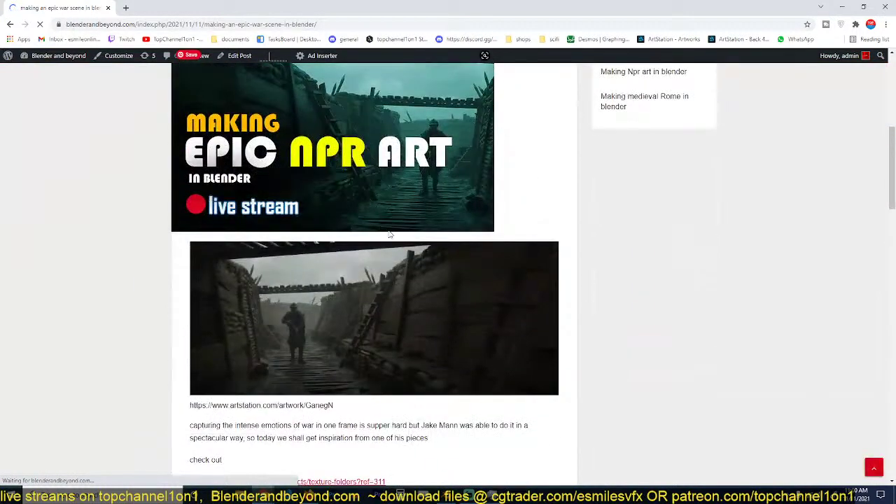
{"action": "left_click", "coordinate": [376, 23]}
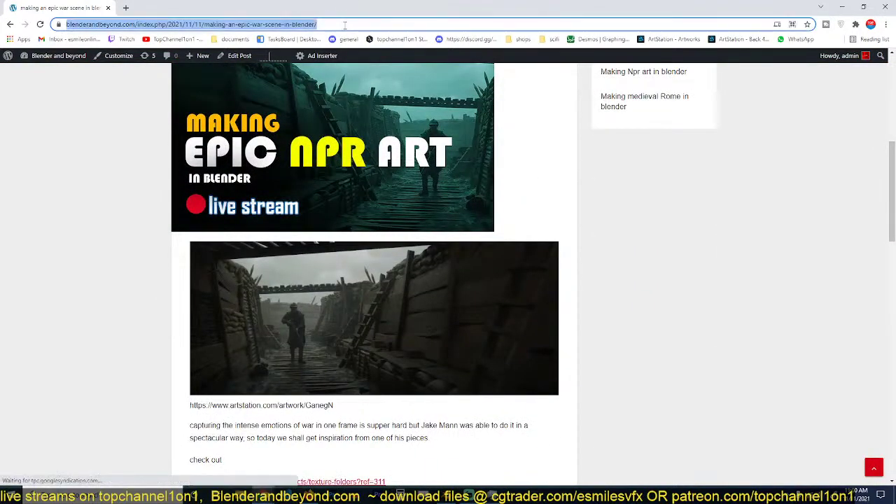
{"action": "scroll", "coordinate": [324, 259], "scroll_direction": "down", "scroll_amount": 5}
{"action": "scroll", "coordinate": [286, 316], "scroll_direction": "up", "scroll_amount": 3}
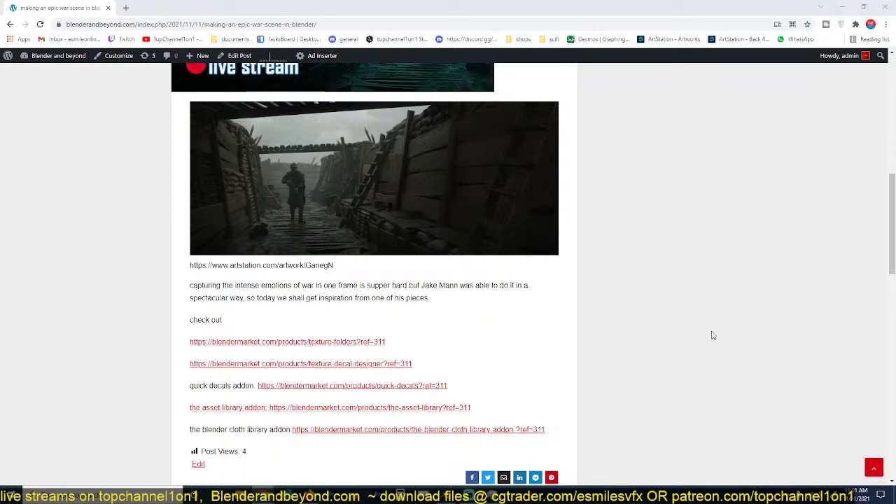
{"action": "left_click", "coordinate": [842, 7]}
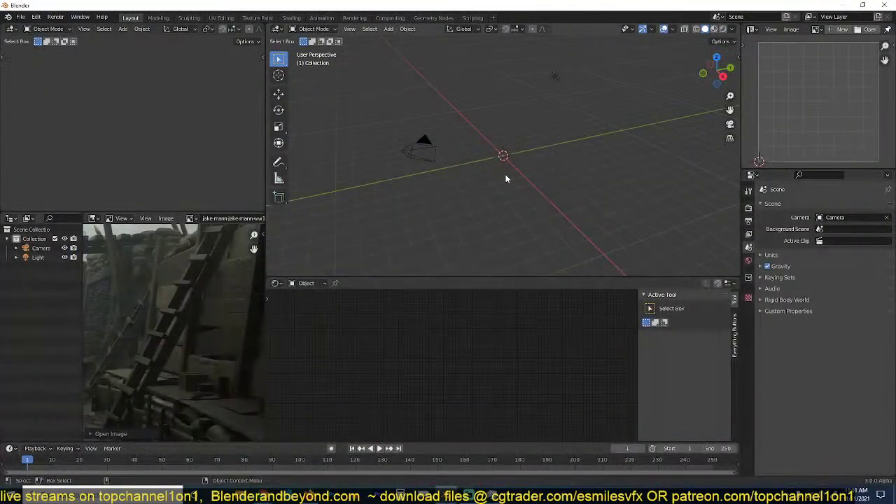
Align the camera to the front view, move it upward, and deselect it.
{"action": "scroll", "coordinate": [220, 310], "scroll_direction": "down", "scroll_amount": 5}
{"action": "scroll", "coordinate": [237, 300], "scroll_direction": "up", "scroll_amount": 1}
{"action": "scroll", "coordinate": [237, 300], "scroll_direction": "up", "scroll_amount": 2}
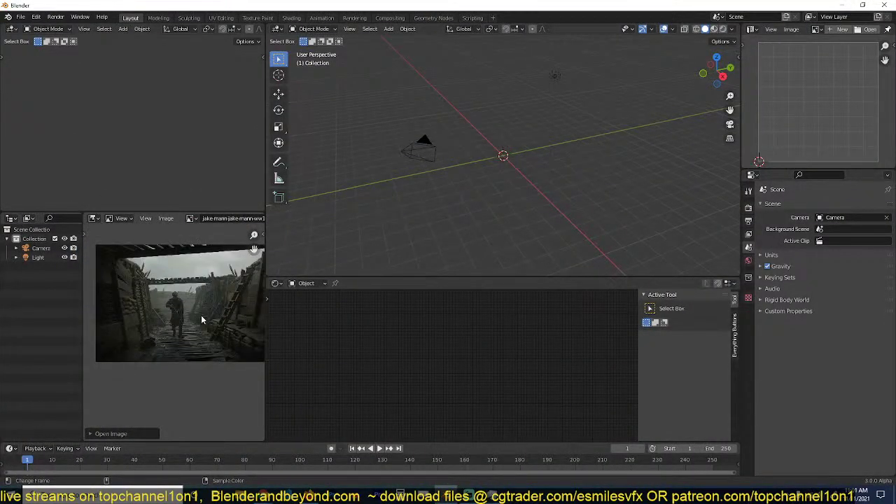
{"action": "middle_click_drag", "start_coordinate": [201, 319], "coordinate": [218, 309]}
{"action": "scroll", "coordinate": [223, 305], "scroll_direction": "up", "scroll_amount": 2}
{"action": "key", "text": "KP_1"}
{"action": "key", "text": "KP_0"}
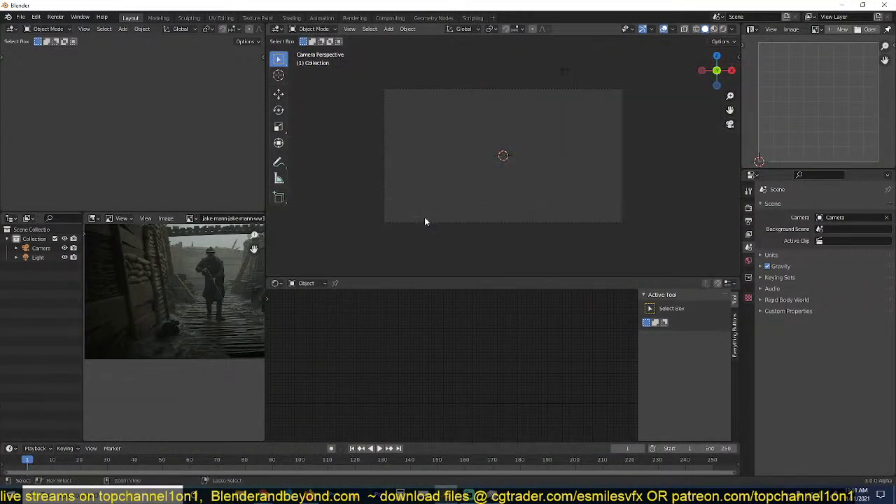
{"action": "left_click", "coordinate": [465, 226]}
{"action": "key", "text": "g"}
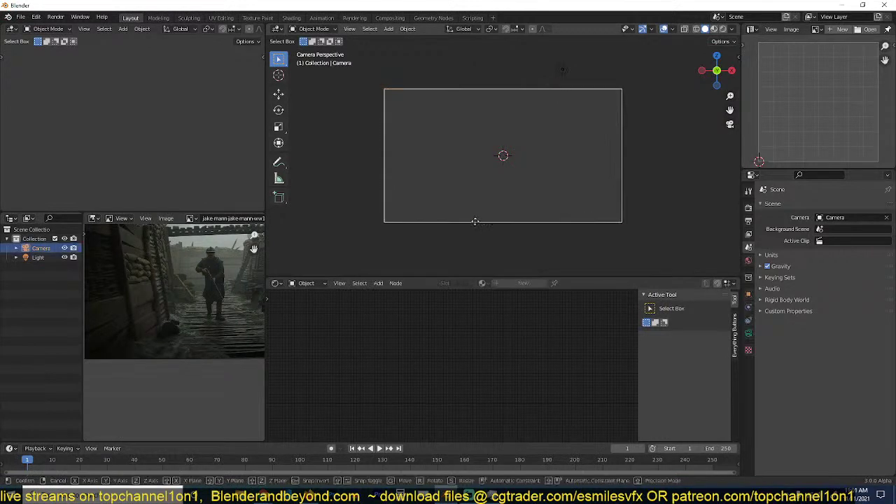
{"action": "left_click", "coordinate": [483, 154]}
{"action": "middle_click_drag", "start_coordinate": [496, 158], "coordinate": [486, 212]}
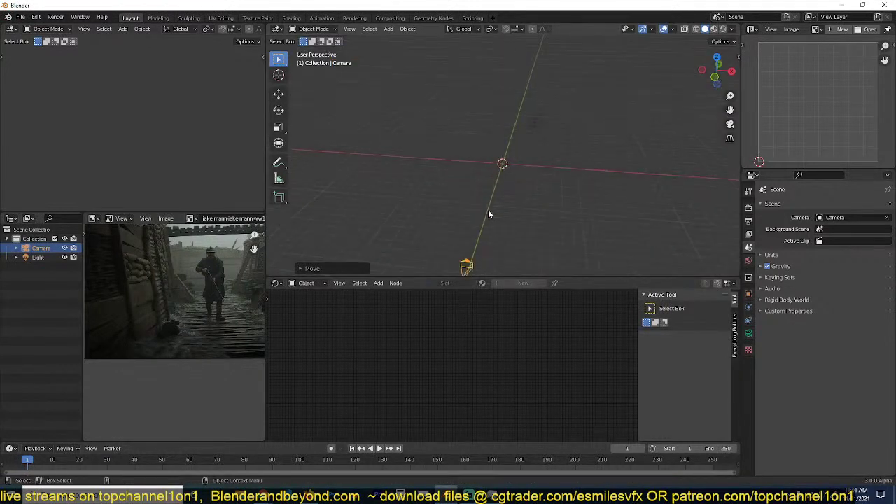
{"action": "left_click", "coordinate": [511, 176]}
Add a plane at the origin in top view and scale it up to about 15 m wide.
{"action": "key", "text": "KP_7"}
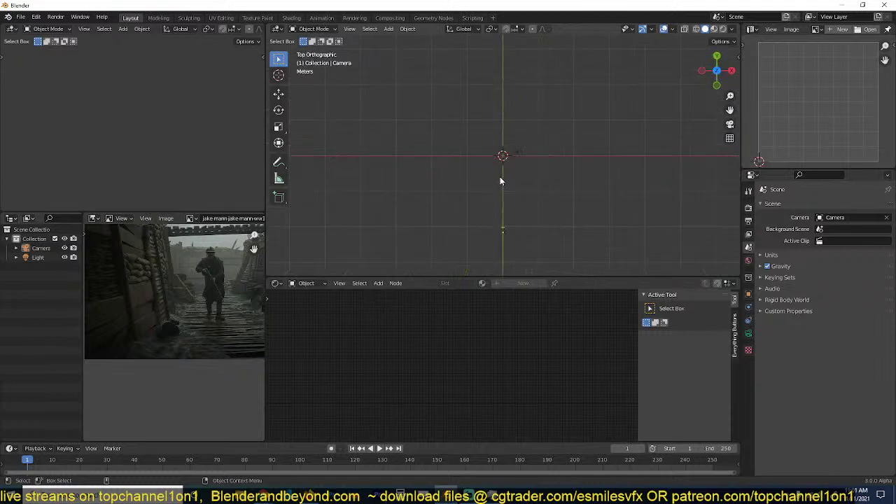
{"action": "key", "text": "shift+a"}
{"action": "left_click", "coordinate": [546, 172]}
{"action": "key", "text": "s"}
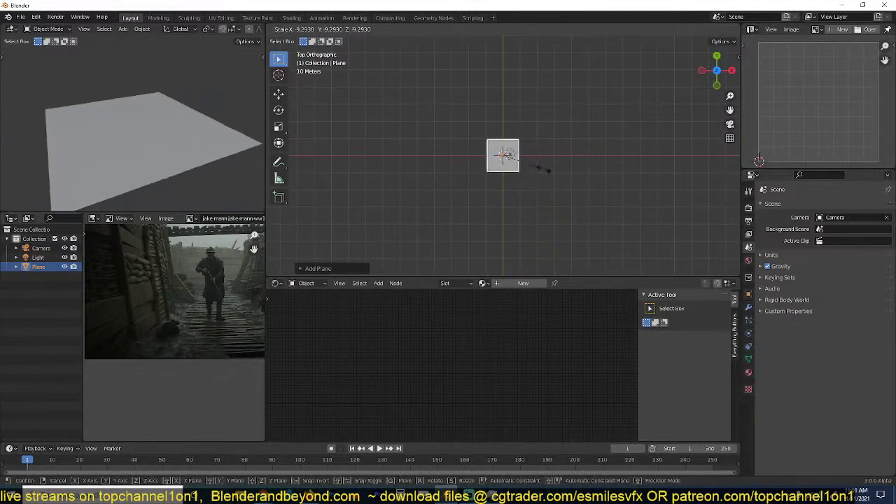
{"action": "left_click", "coordinate": [536, 169]}
{"action": "scroll", "coordinate": [532, 168], "scroll_direction": "up", "scroll_amount": 4}
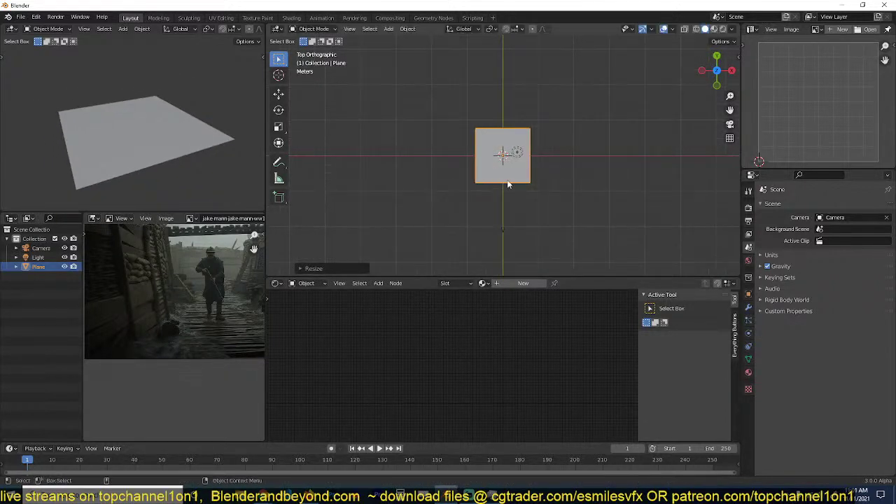
Measure the width of the plane along its lower edge in top view.
{"action": "left_click", "coordinate": [279, 178]}
{"action": "middle_click_drag", "start_coordinate": [211, 305], "coordinate": [189, 294]}
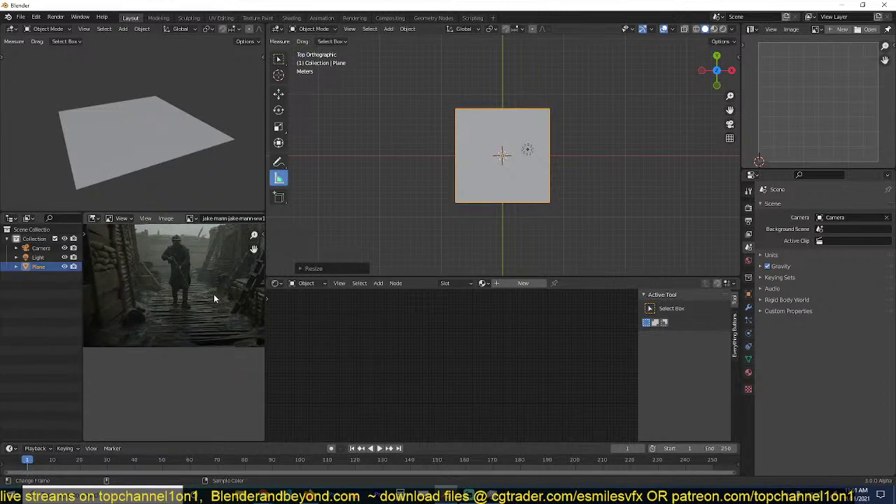
{"action": "left_click_drag", "start_coordinate": [456, 205], "coordinate": [552, 207]}
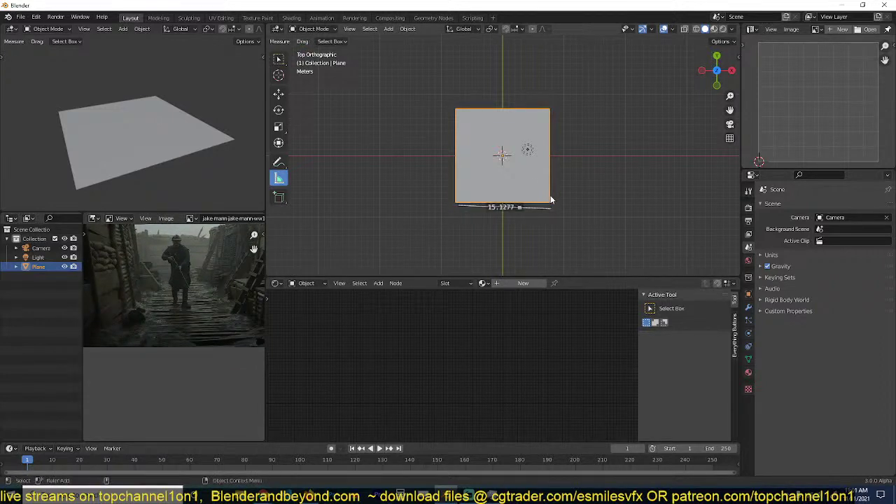
Scale the plane down in two passes, the first to about 6.3 m wide, checking its lower edge with the ruler.
{"action": "key", "text": "s"}
{"action": "left_click", "coordinate": [475, 204]}
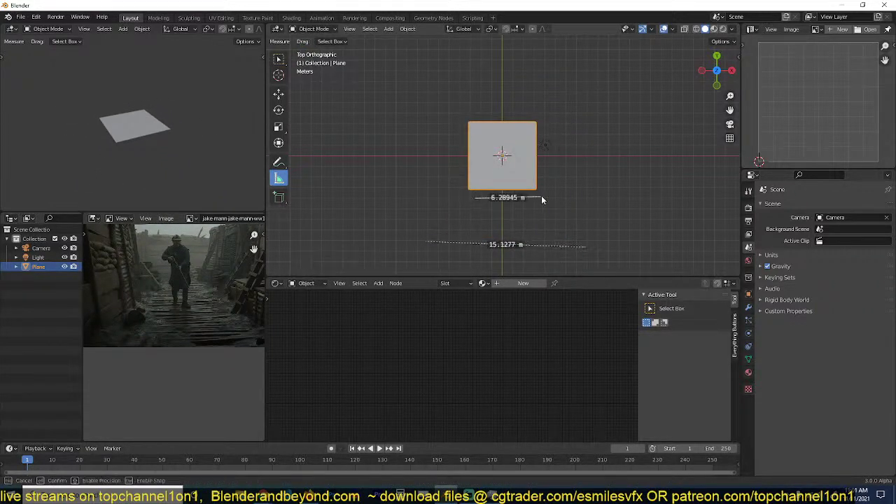
{"action": "key", "text": "s"}
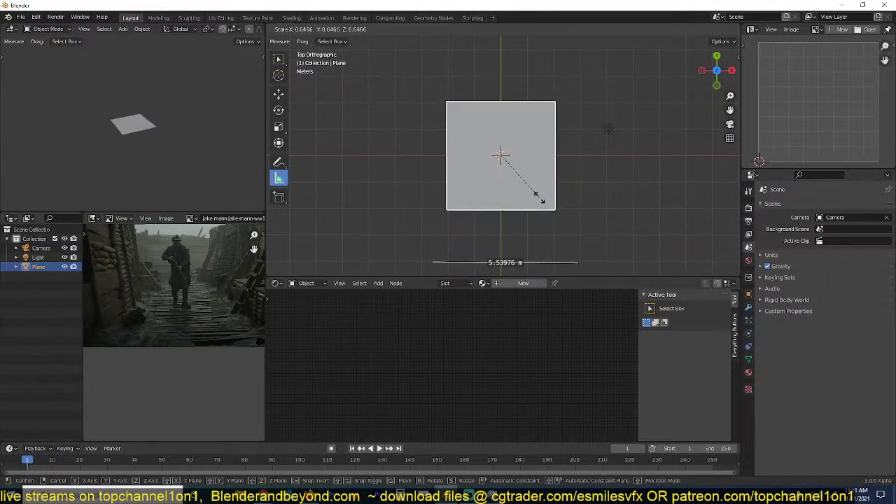
{"action": "left_click", "coordinate": [519, 210]}
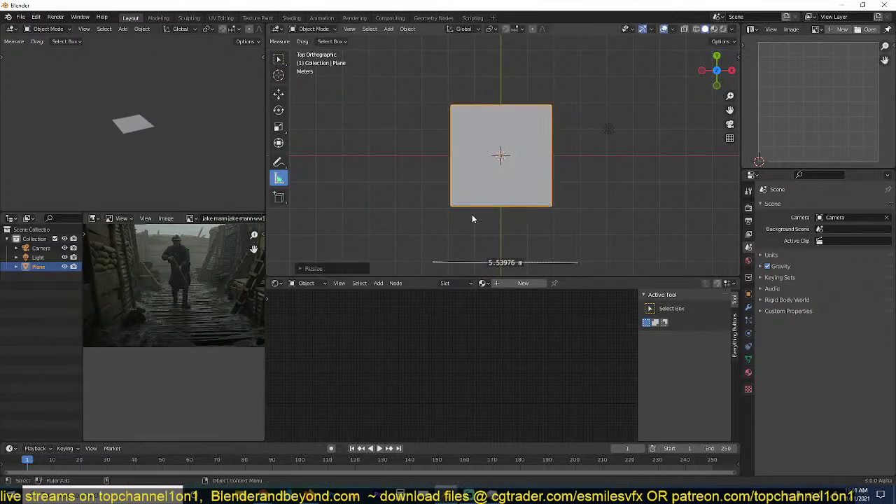
Scale the plane down by a factor of about 0.75 and measure along its lower edge.
{"action": "left_click_drag", "start_coordinate": [452, 214], "coordinate": [548, 214]}
{"action": "scroll", "coordinate": [553, 214], "scroll_direction": "up", "scroll_amount": 3}
{"action": "key", "text": "s"}
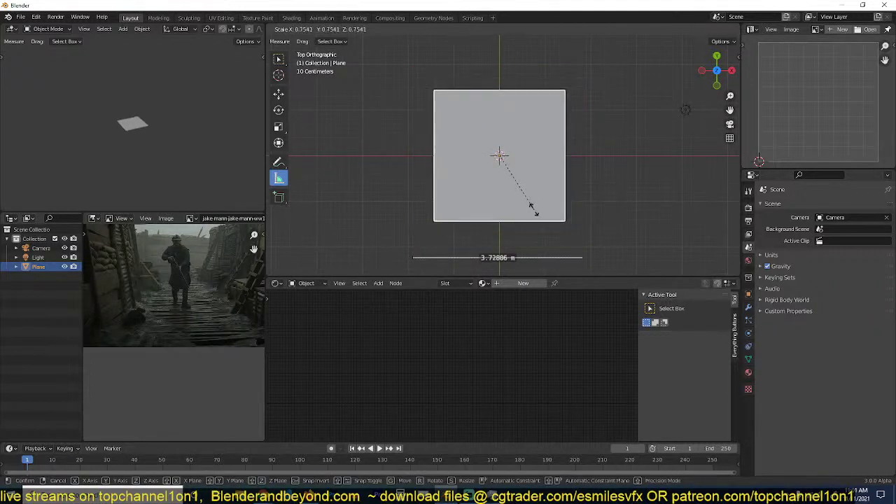
{"action": "left_click", "coordinate": [537, 212]}
{"action": "left_click_drag", "start_coordinate": [437, 236], "coordinate": [572, 236]}
Delete all the rulers below the plane and activate the Move tool.
{"action": "key", "text": "x"}
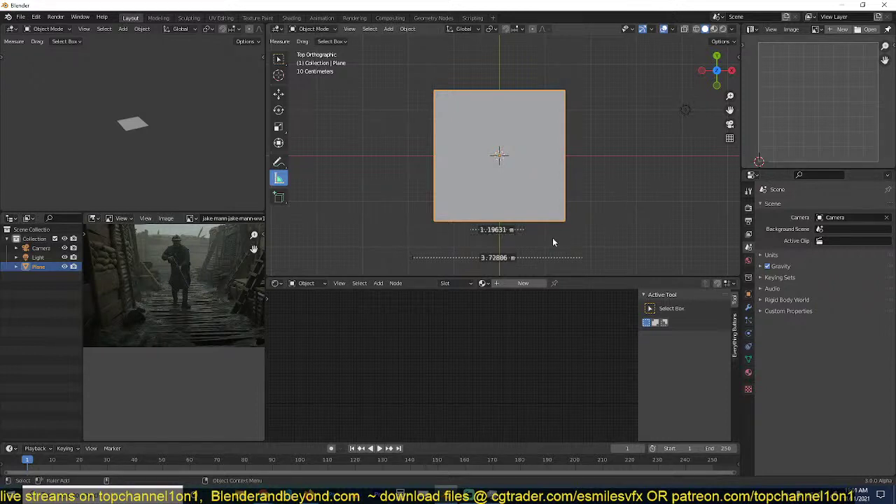
{"action": "left_click", "coordinate": [516, 233]}
{"action": "key", "text": "x"}
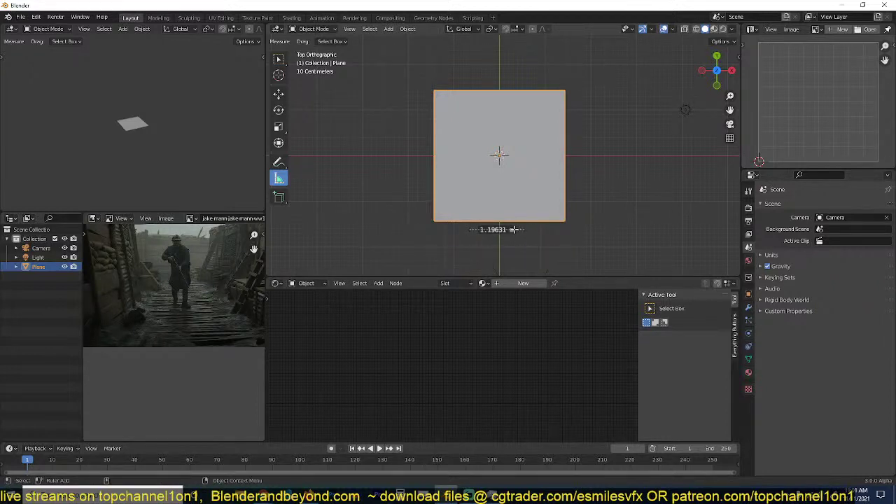
{"action": "key", "text": "x"}
{"action": "scroll", "coordinate": [521, 251], "scroll_direction": "down", "scroll_amount": 4}
{"action": "left_click", "coordinate": [517, 246]}
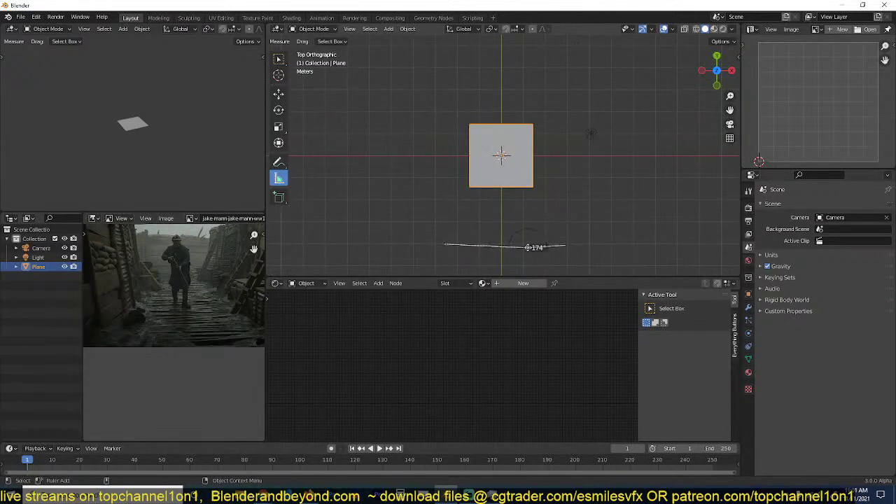
{"action": "key", "text": "x"}
{"action": "left_click", "coordinate": [279, 94]}
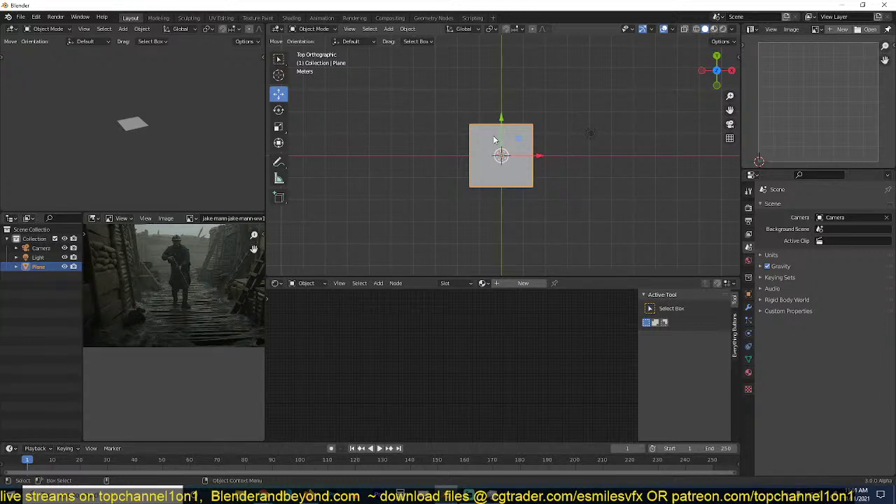
Enter Edit Mode on the plane, select its lower edge, and start the Shortcut VUr key display.
{"action": "scroll", "coordinate": [473, 133], "scroll_direction": "down", "scroll_amount": 3}
{"action": "key", "text": "Tab"}
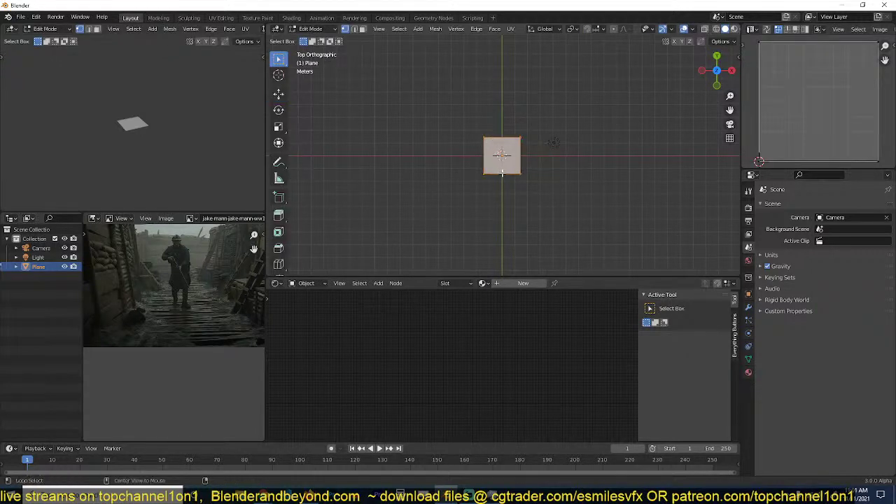
{"action": "left_click", "coordinate": [278, 93]}
{"action": "key", "text": "n"}
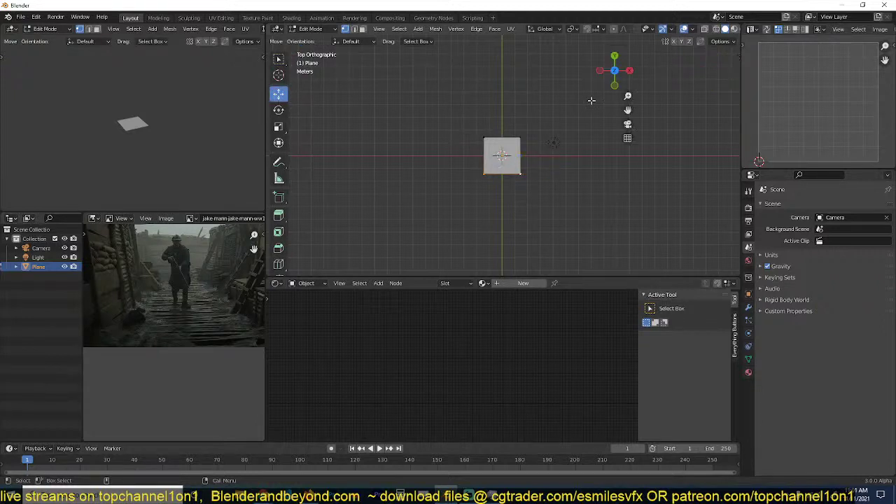
{"action": "scroll", "coordinate": [735, 249], "scroll_direction": "up", "scroll_amount": 5}
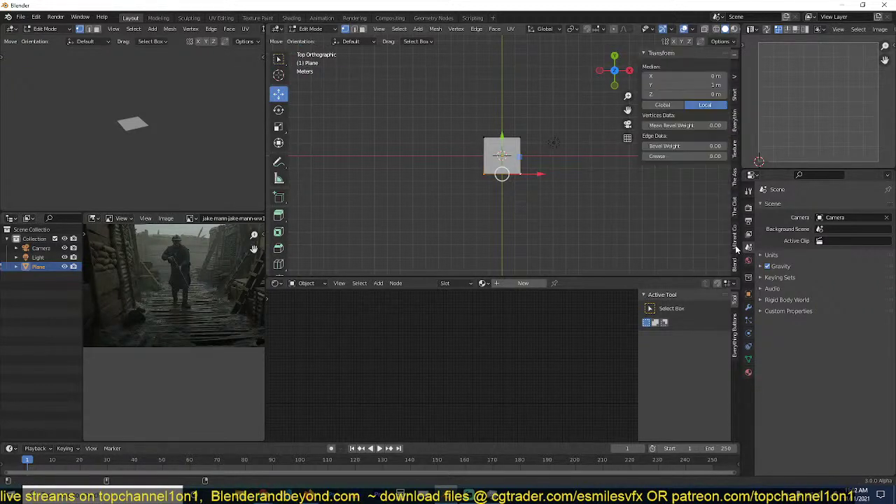
{"action": "scroll", "coordinate": [736, 245], "scroll_direction": "down", "scroll_amount": 4}
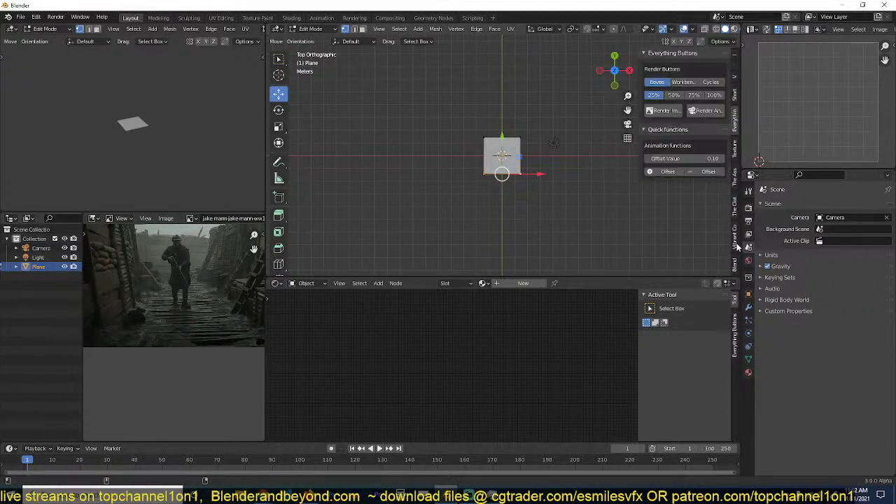
{"action": "left_click", "coordinate": [736, 104]}
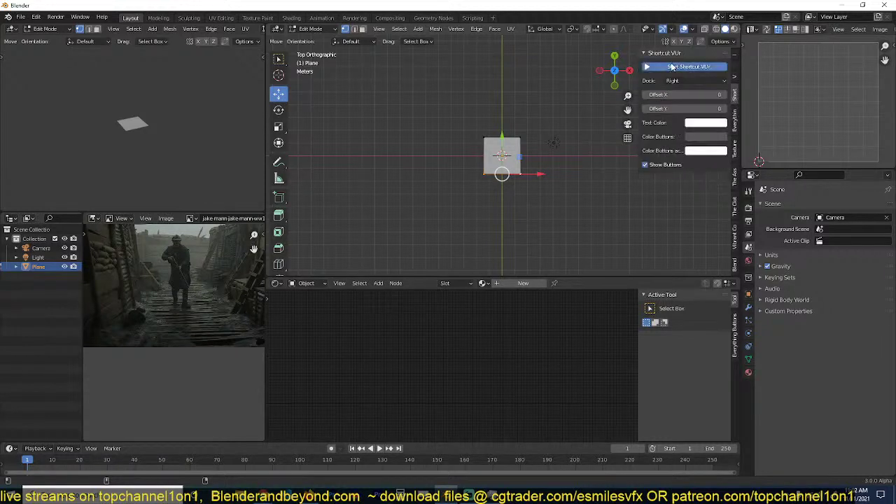
{"action": "key", "text": "n"}
Lengthen the plane into a long strip along Y by moving its lower and upper edges outward in top view.
{"action": "scroll", "coordinate": [477, 186], "scroll_direction": "up", "scroll_amount": 4}
{"action": "scroll", "coordinate": [476, 186], "scroll_direction": "down", "scroll_amount": 4}
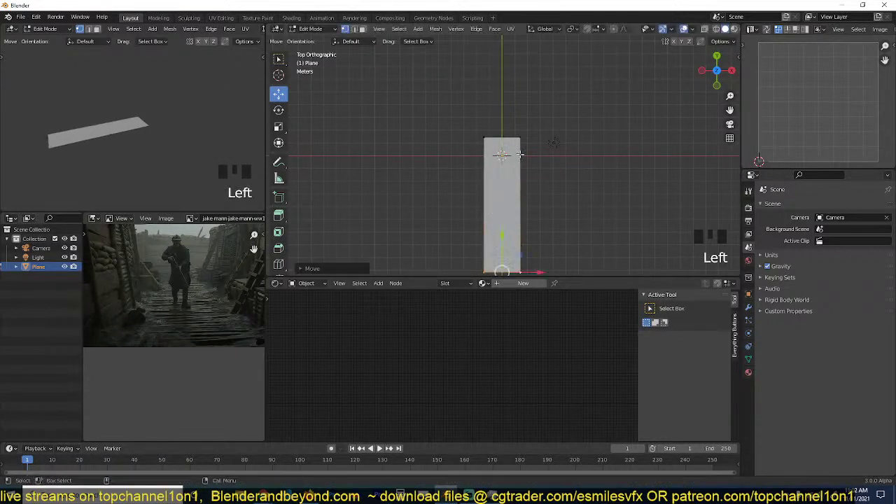
{"action": "scroll", "coordinate": [502, 175], "scroll_direction": "down", "scroll_amount": 2}
{"action": "left_click", "coordinate": [502, 143], "text": "alt"}
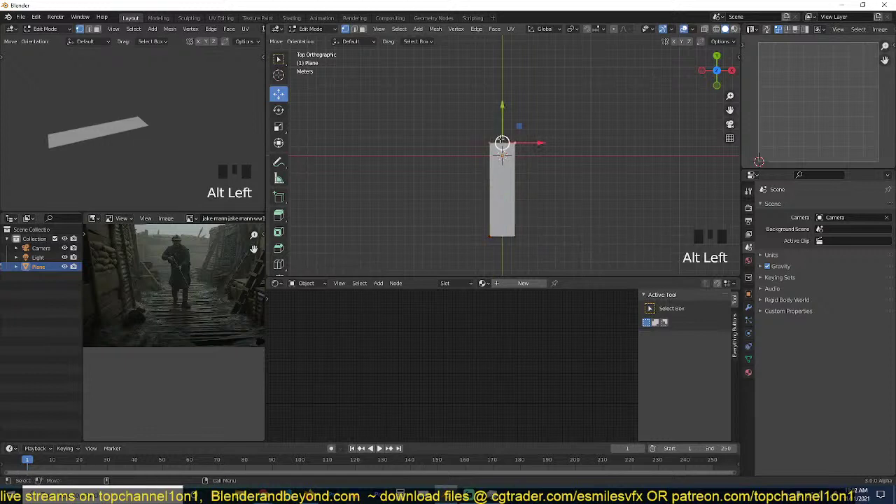
{"action": "left_click_drag", "start_coordinate": [502, 143], "coordinate": [502, 81]}
Add a loop cut across the strip near its upper end and change to edge selection.
{"action": "key", "text": "ctrl+r"}
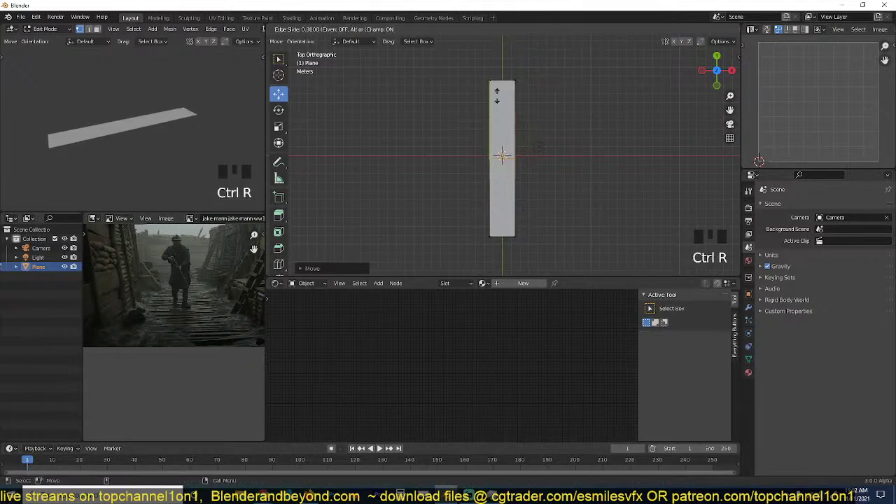
{"action": "left_click", "coordinate": [510, 45]}
{"action": "key", "text": "2"}
Extrude the two side edges of the strip's end section and scale them outward along X to form a T-shaped floor.
{"action": "left_click", "coordinate": [495, 82]}
{"action": "left_click", "coordinate": [490, 94]}
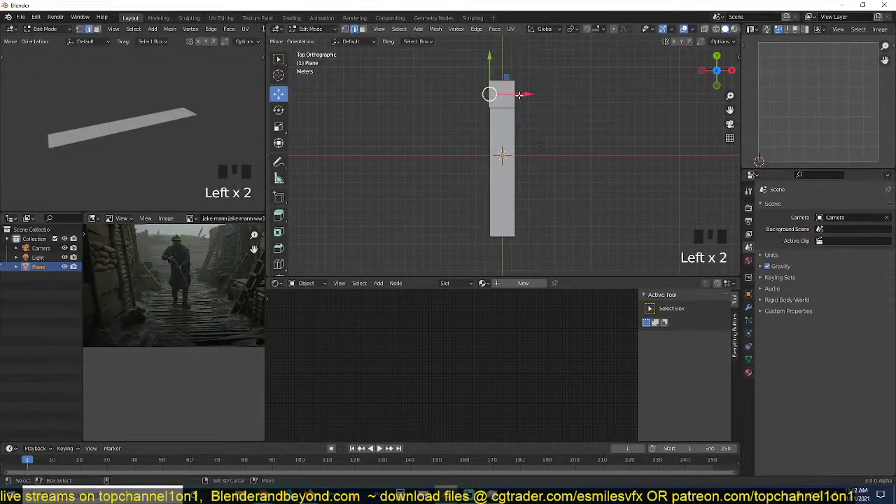
{"action": "left_click", "coordinate": [518, 96], "text": "shift"}
{"action": "key", "text": "e"}
{"action": "right_click", "coordinate": [520, 95]}
{"action": "key", "text": "x"}
{"action": "key", "text": "s"}
{"action": "key", "text": "x"}
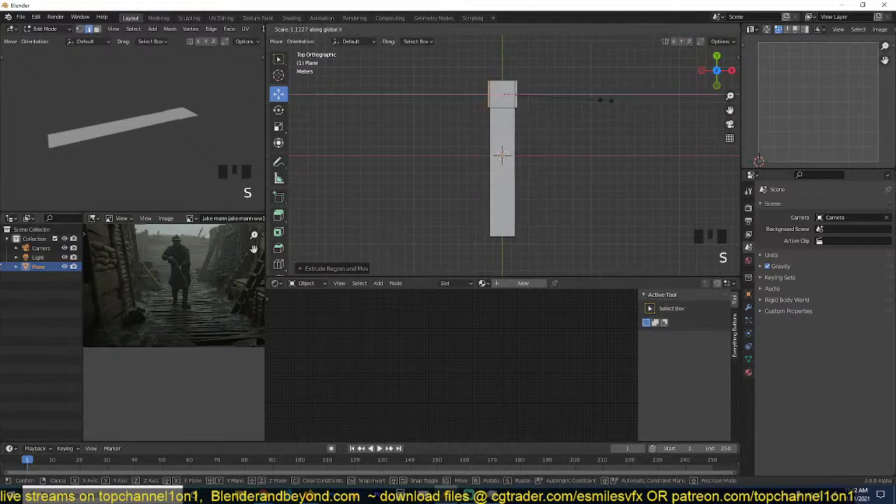
{"action": "left_click", "coordinate": [318, 107]}
{"action": "key", "text": "s"}
{"action": "key", "text": "x"}
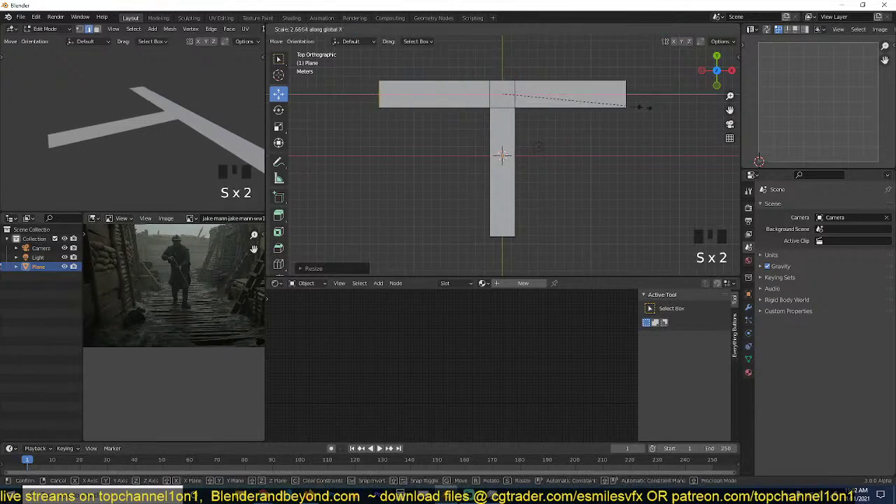
{"action": "left_click", "coordinate": [623, 109]}
{"action": "key", "text": "Tab"}
Extrude the long side edges of the T-shaped floor upward along Z by about 2.4 m to form the trench walls.
{"action": "key", "text": "grave"}
{"action": "scroll", "coordinate": [557, 98], "scroll_direction": "up", "scroll_amount": 3}
{"action": "key", "text": "grave"}
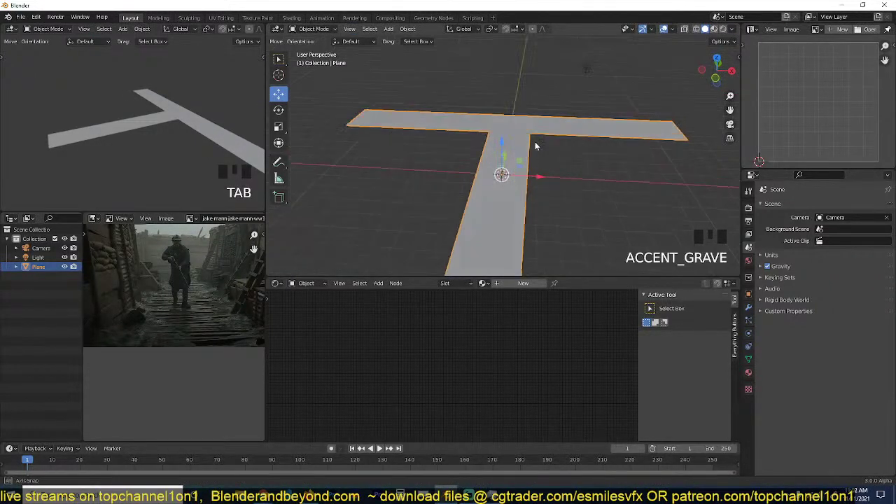
{"action": "scroll", "coordinate": [500, 145], "scroll_direction": "up", "scroll_amount": 2}
{"action": "key", "text": "Tab"}
{"action": "scroll", "coordinate": [570, 160], "scroll_direction": "down", "scroll_amount": 3}
{"action": "key", "text": "grave"}
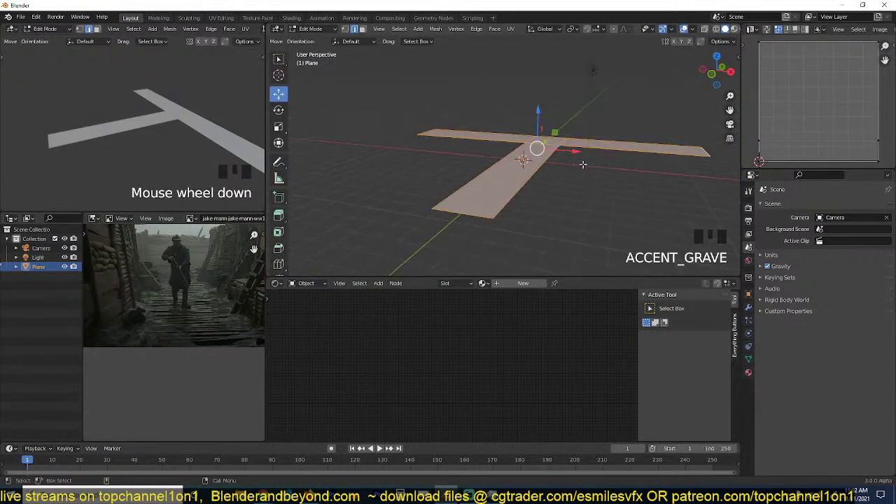
{"action": "left_click", "coordinate": [555, 167], "text": "alt"}
{"action": "left_click", "coordinate": [506, 165], "text": "alt+shift"}
{"action": "left_click", "coordinate": [511, 129], "text": "alt+shift"}
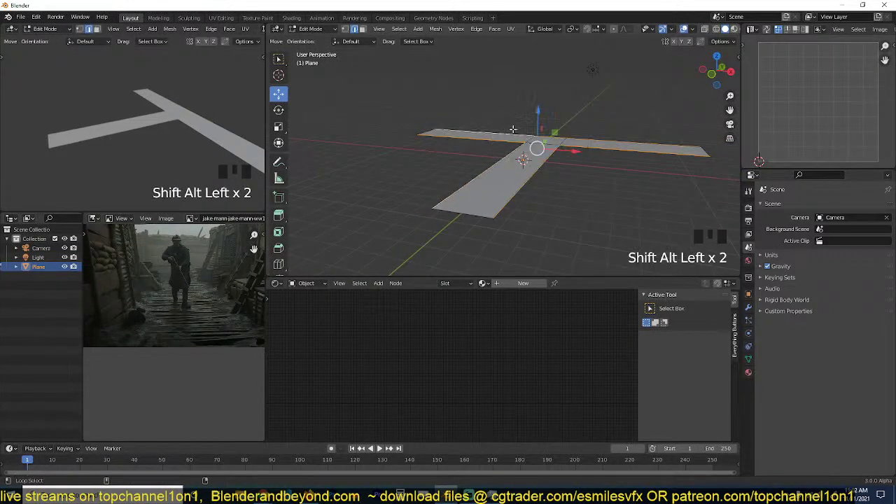
{"action": "scroll", "coordinate": [580, 175], "scroll_direction": "up", "scroll_amount": 1}
{"action": "key", "text": "e"}
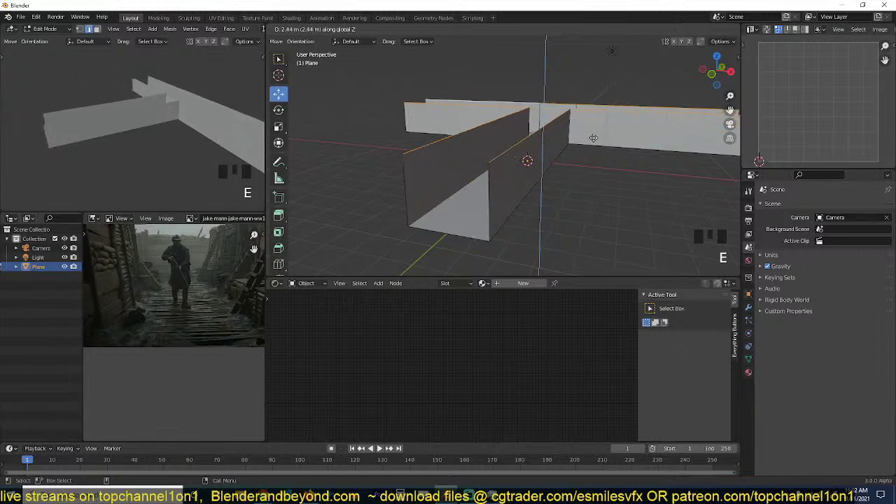
{"action": "left_click", "coordinate": [625, 131]}
{"action": "key", "text": "Tab"}
Place the camera inside the trench, facing the far wall, by aligning it to the current view.
{"action": "key", "text": "KP_1"}
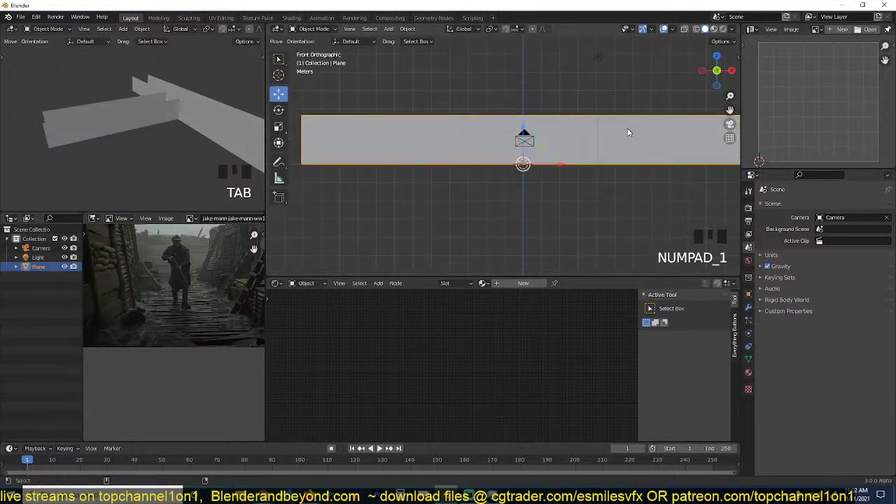
{"action": "key", "text": "ctrl+alt+KP_0"}
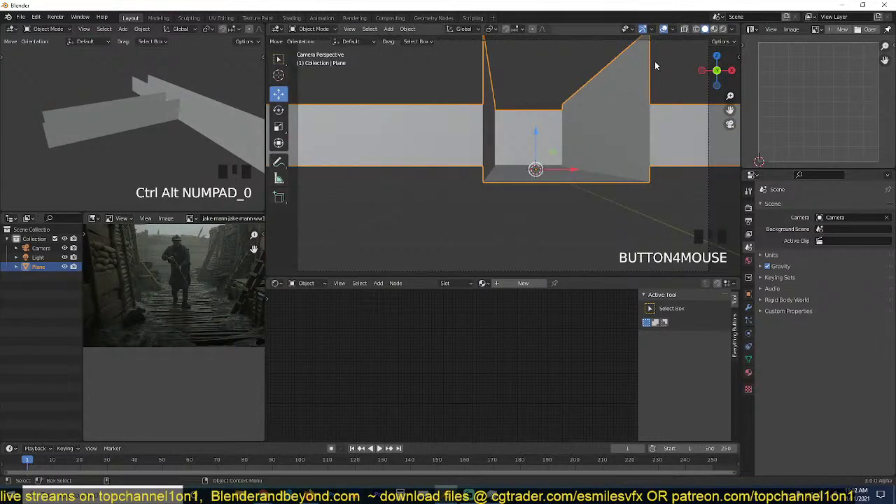
{"action": "key", "text": "grave"}
{"action": "scroll", "coordinate": [638, 74], "scroll_direction": "up", "scroll_amount": 4}
{"action": "key", "text": "ctrl+alt+KP_0"}
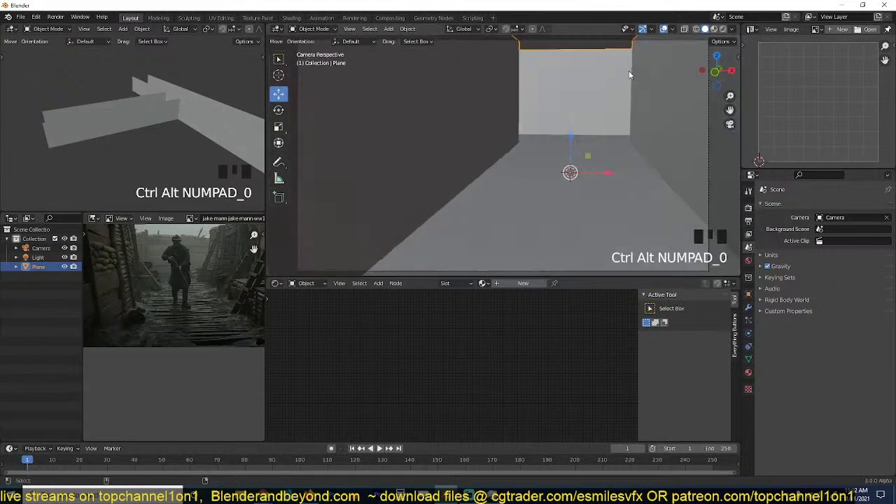
Pull the camera back along its local Z axis by about 3.2 m.
{"action": "scroll", "coordinate": [634, 68], "scroll_direction": "down", "scroll_amount": 3}
{"action": "left_click", "coordinate": [577, 96]}
{"action": "key", "text": "g"}
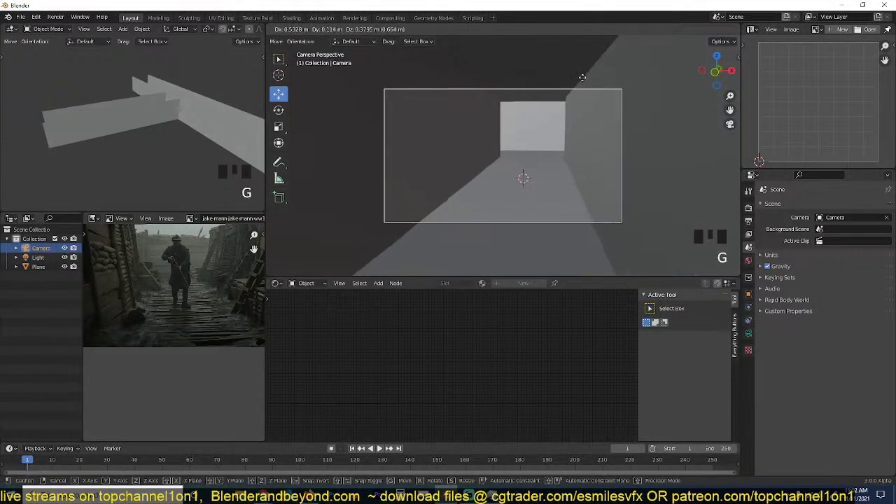
{"action": "key", "text": "z"}
{"action": "key", "text": "z"}
{"action": "left_click", "coordinate": [532, 181]}
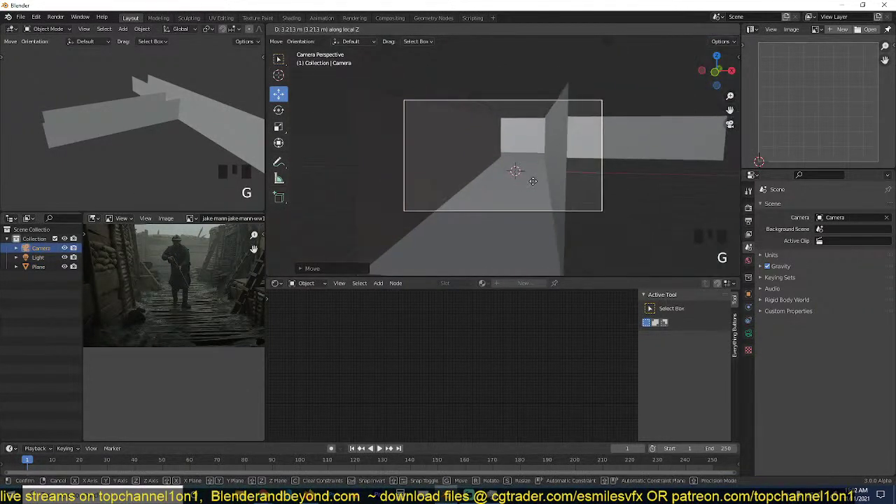
{"action": "left_click", "coordinate": [533, 181]}
Move the camera in top view closer to the trench's open end and slightly toward negative X.
{"action": "key", "text": "KP_7"}
{"action": "scroll", "coordinate": [537, 181], "scroll_direction": "down", "scroll_amount": 4}
{"action": "middle_click_drag", "start_coordinate": [561, 150], "coordinate": [619, 106], "text": "shift"}
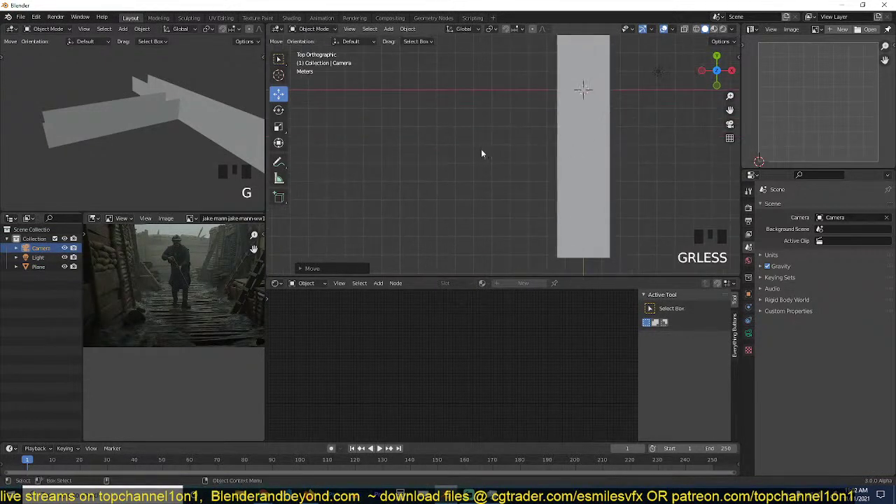
{"action": "scroll", "coordinate": [620, 173], "scroll_direction": "down", "scroll_amount": 2}
{"action": "key", "text": "g"}
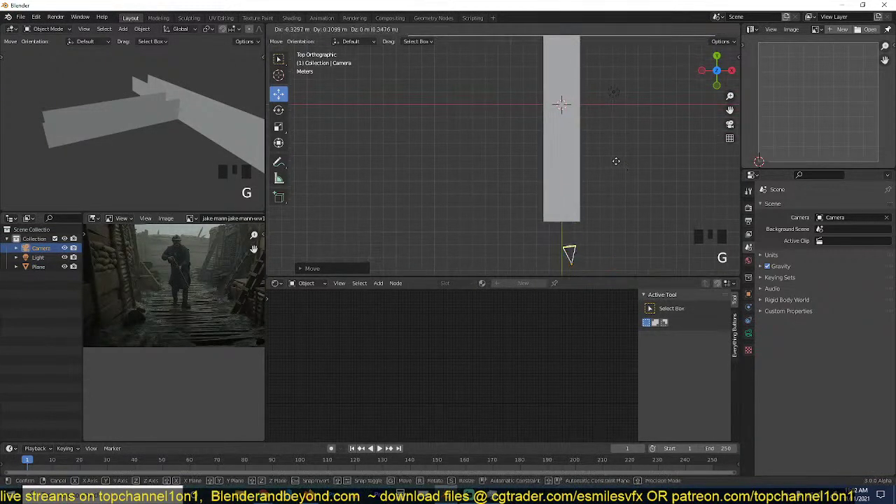
{"action": "left_click", "coordinate": [615, 162]}
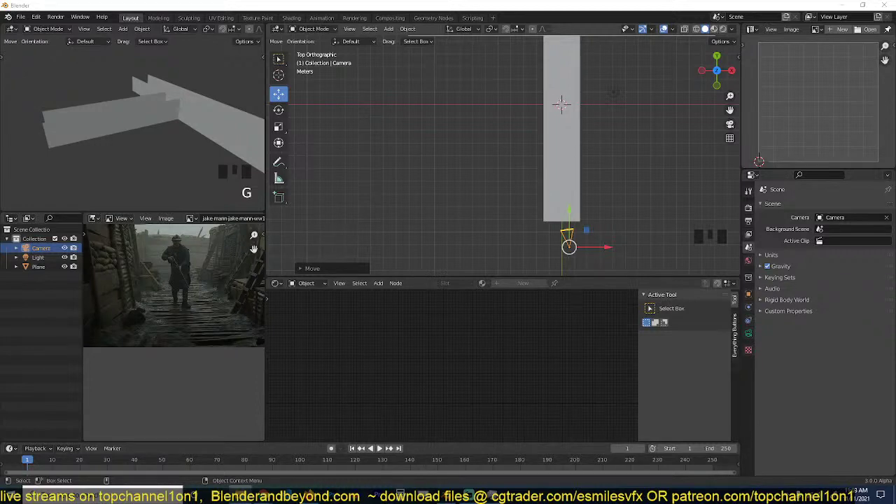
Switch to VLC to watch weekly blender live stream renders.mp4, then close the player.
{"action": "left_click_drag", "start_coordinate": [895, 5], "coordinate": [792, 74]}
{"action": "double_click", "coordinate": [723, 71]}
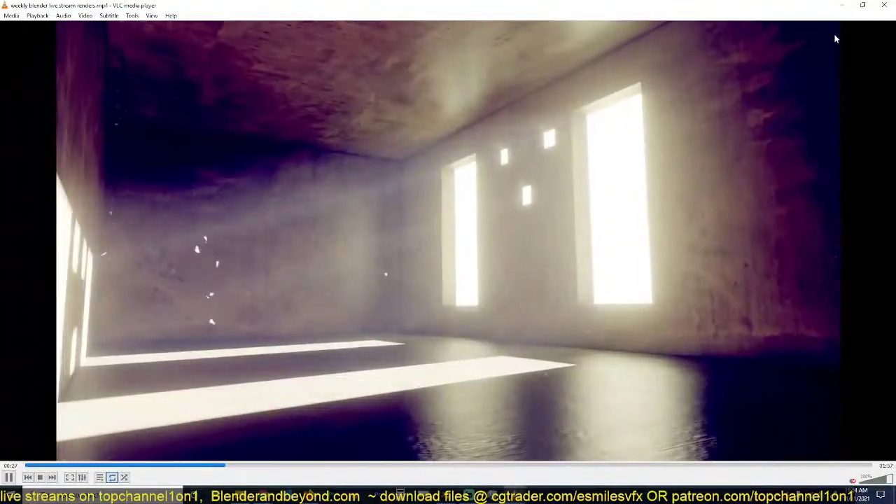
{"action": "left_click", "coordinate": [884, 5]}
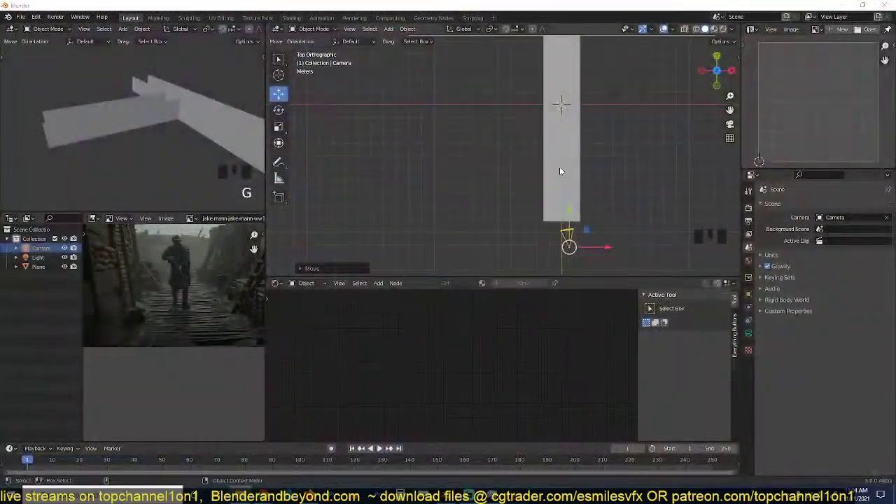
Zoom in on the soldier in the reference image and set the small 3D viewport to the camera view.
{"action": "scroll", "coordinate": [254, 286], "scroll_direction": "up", "scroll_amount": 3}
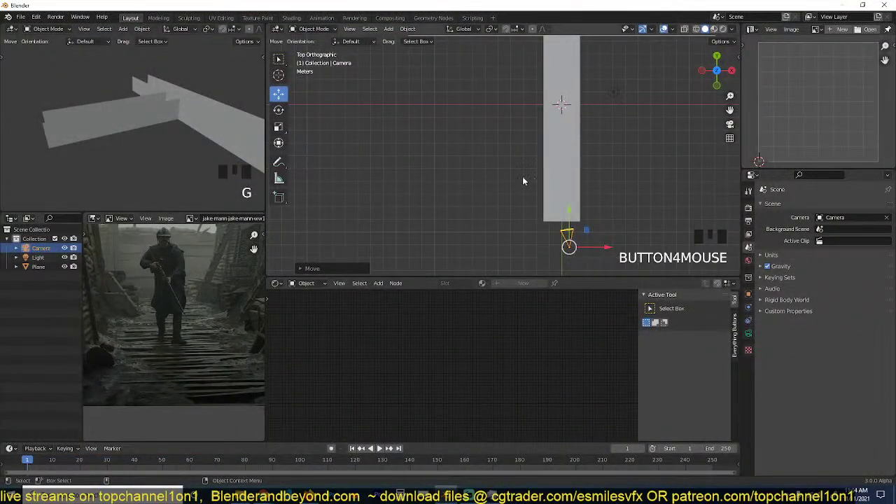
{"action": "scroll", "coordinate": [554, 164], "scroll_direction": "down", "scroll_amount": 2}
{"action": "key", "text": "shift+grave"}
{"action": "scroll", "coordinate": [566, 132], "scroll_direction": "up", "scroll_amount": 3}
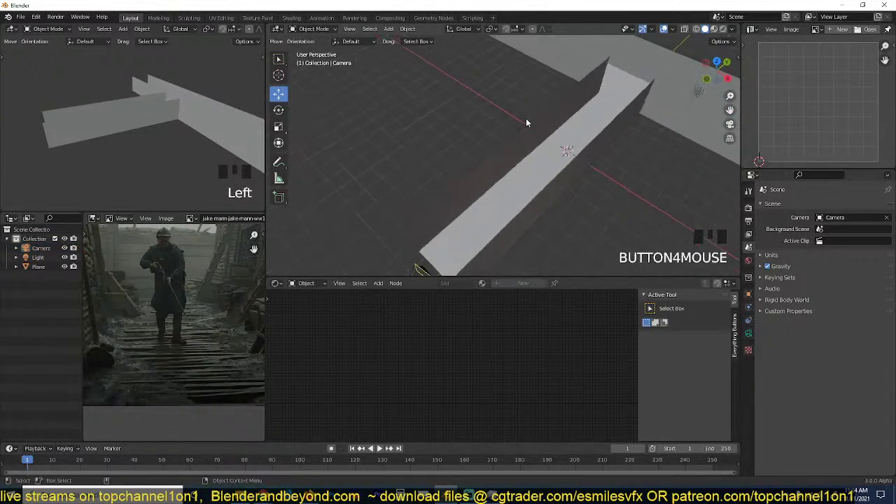
{"action": "key", "text": "shift+grave"}
{"action": "key", "text": "KP_0"}
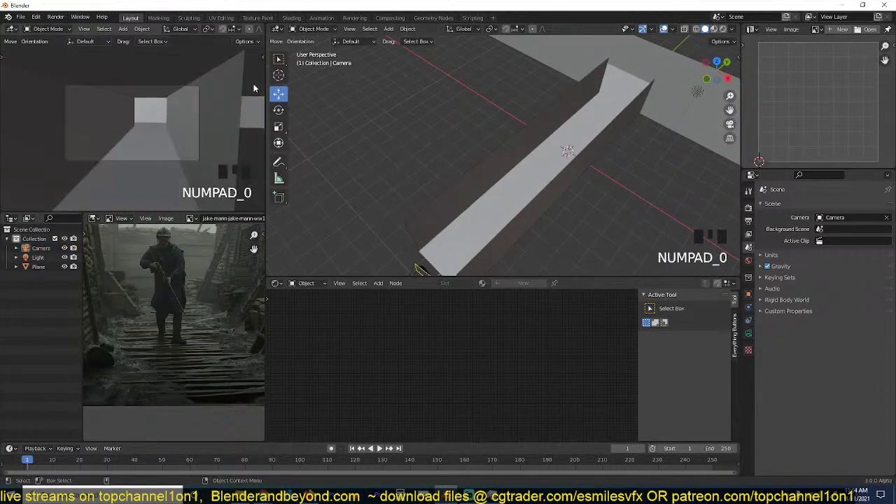
Select the trench mesh and enable its wireframe display over the shaded surface.
{"action": "left_click", "coordinate": [623, 91]}
{"action": "key", "text": "q"}
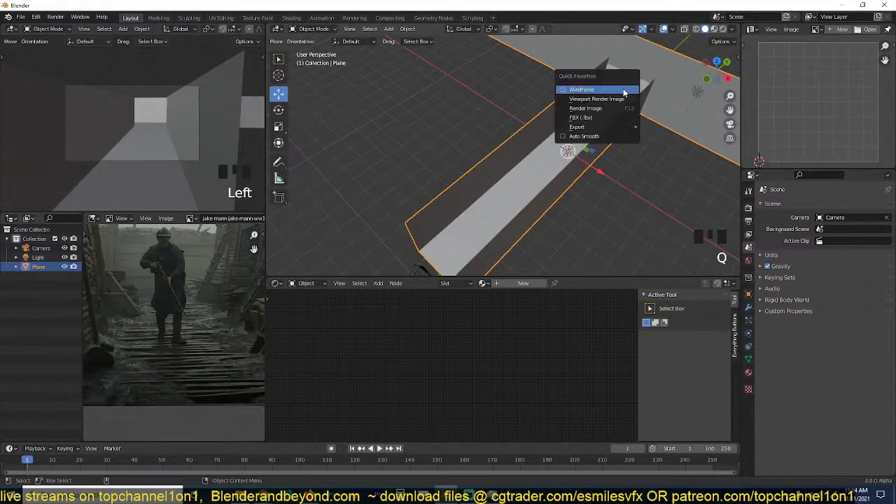
{"action": "key", "text": "shift+grave"}
{"action": "scroll", "coordinate": [582, 154], "scroll_direction": "up", "scroll_amount": 1}
{"action": "key", "text": "shift+grave"}
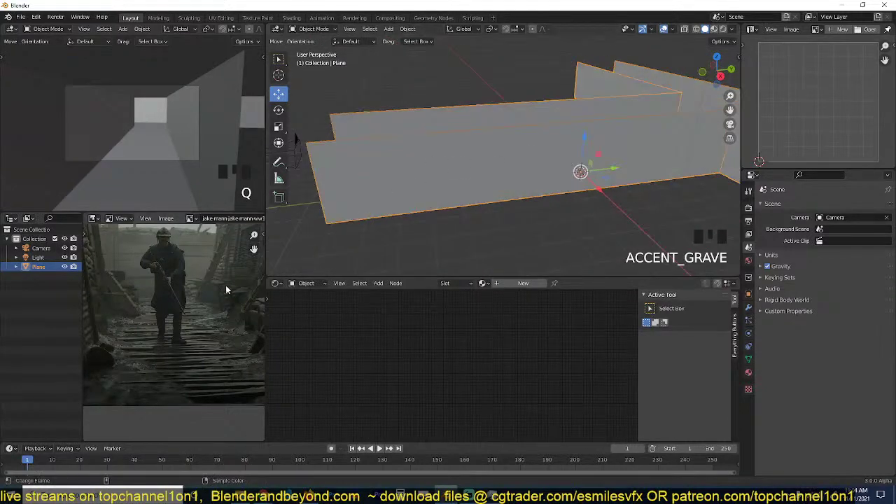
{"action": "scroll", "coordinate": [521, 141], "scroll_direction": "down", "scroll_amount": 2}
Add eight evenly spaced loop cuts across the floor and walls of the trench's long corridor.
{"action": "key", "text": "Tab"}
{"action": "key", "text": "ctrl+r"}
{"action": "scroll", "coordinate": [521, 135], "scroll_direction": "up", "scroll_amount": 5}
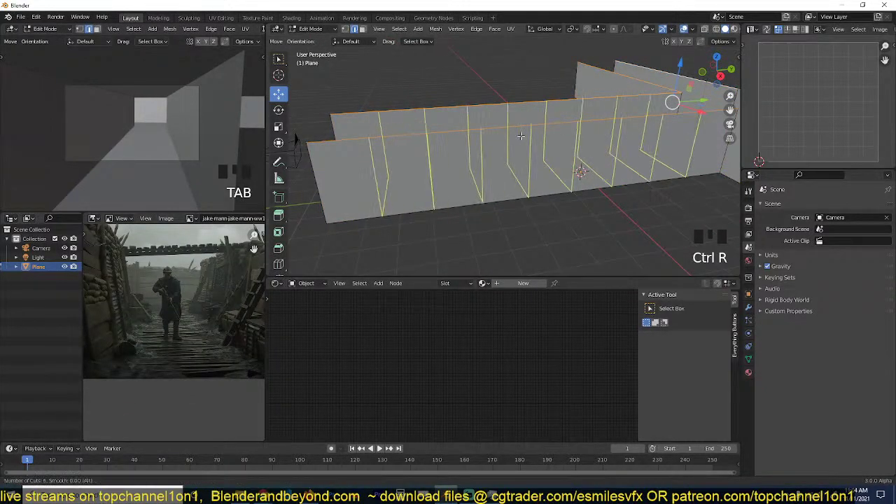
{"action": "left_click", "coordinate": [521, 136]}
{"action": "right_click", "coordinate": [522, 136]}
{"action": "key", "text": "shift+grave"}
{"action": "left_click", "coordinate": [631, 141]}
{"action": "key", "text": "alt+a"}
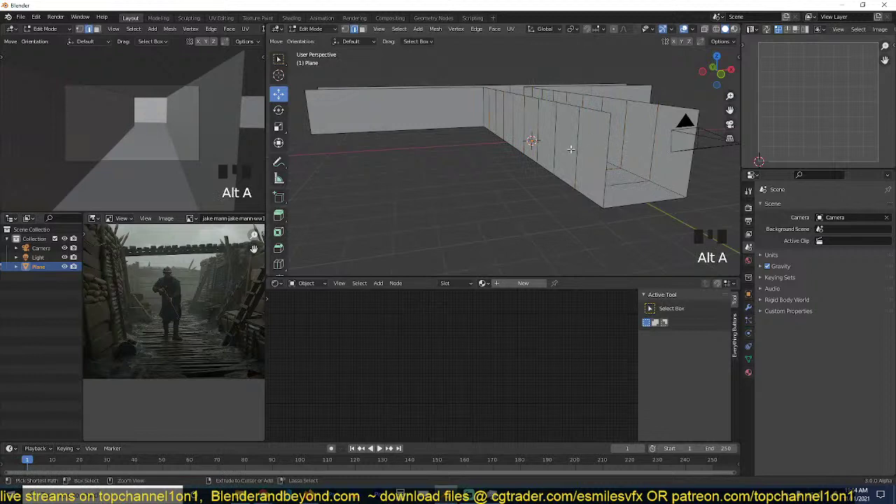
Examine the trench walls and their slant in the enlarged reference image.
{"action": "scroll", "coordinate": [210, 259], "scroll_direction": "down", "scroll_amount": 2}
{"action": "scroll", "coordinate": [207, 261], "scroll_direction": "up", "scroll_amount": 1}
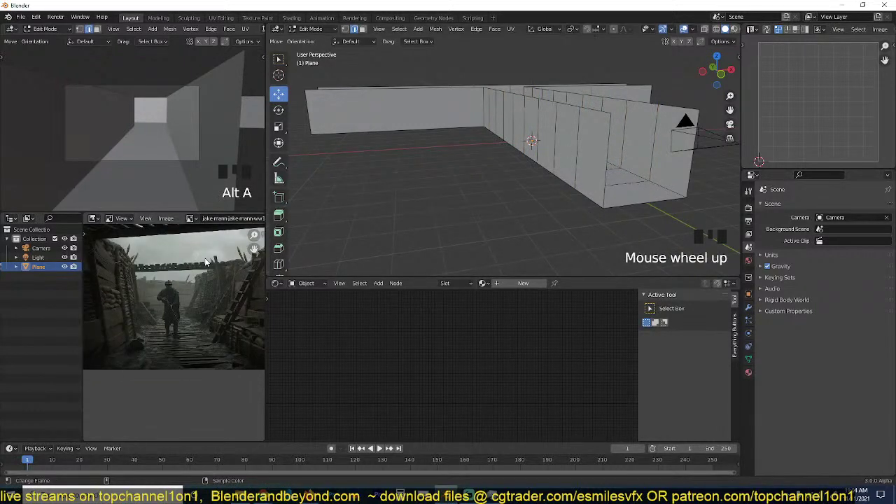
{"action": "key", "text": "ctrl+space"}
{"action": "scroll", "coordinate": [510, 191], "scroll_direction": "up", "scroll_amount": 2}
{"action": "scroll", "coordinate": [509, 191], "scroll_direction": "down", "scroll_amount": 1}
{"action": "scroll", "coordinate": [504, 194], "scroll_direction": "up", "scroll_amount": 1}
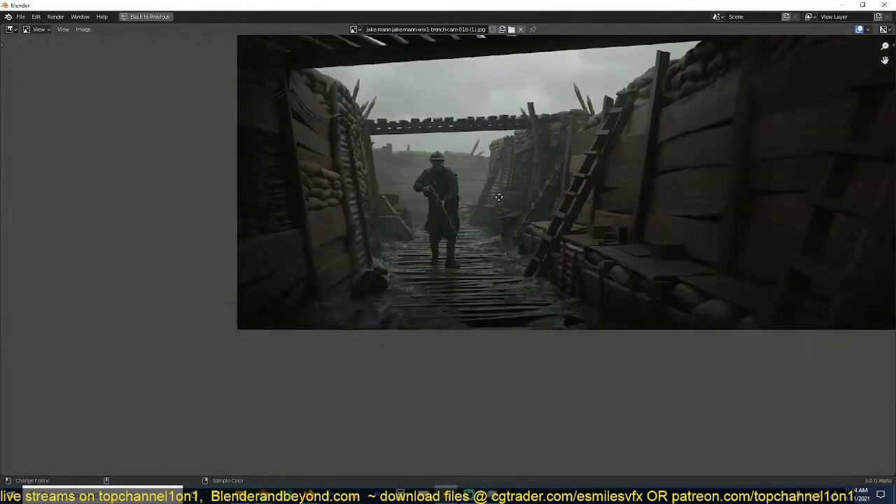
{"action": "middle_click_drag", "start_coordinate": [499, 197], "coordinate": [461, 216]}
{"action": "key", "text": "ctrl+space"}
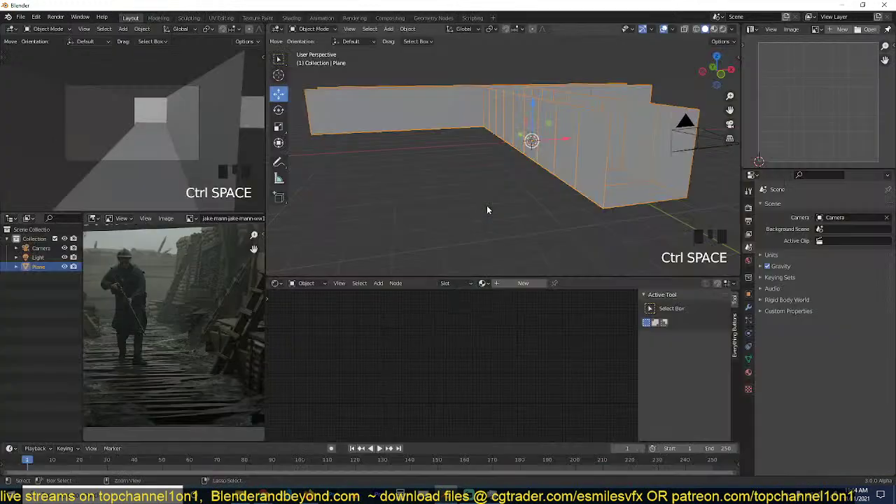
Show the trench mesh in front view with wireframe shading and select all vertices on its positive X side.
{"action": "key", "text": "KP_1"}
{"action": "key", "text": "Tab"}
{"action": "key", "text": "z"}
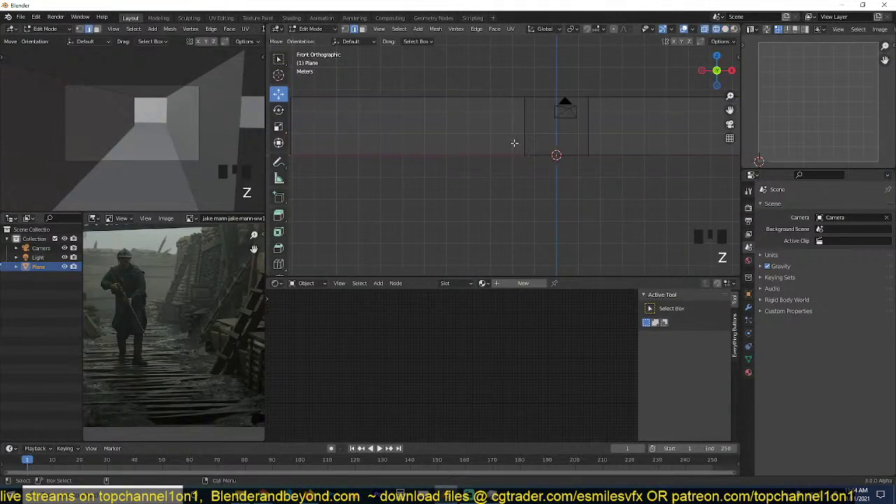
{"action": "key", "text": "1"}
{"action": "middle_click_drag", "start_coordinate": [556, 122], "coordinate": [556, 131], "text": "shift"}
{"action": "key", "text": "alt+a"}
{"action": "left_click_drag", "start_coordinate": [579, 81], "coordinate": [617, 191]}
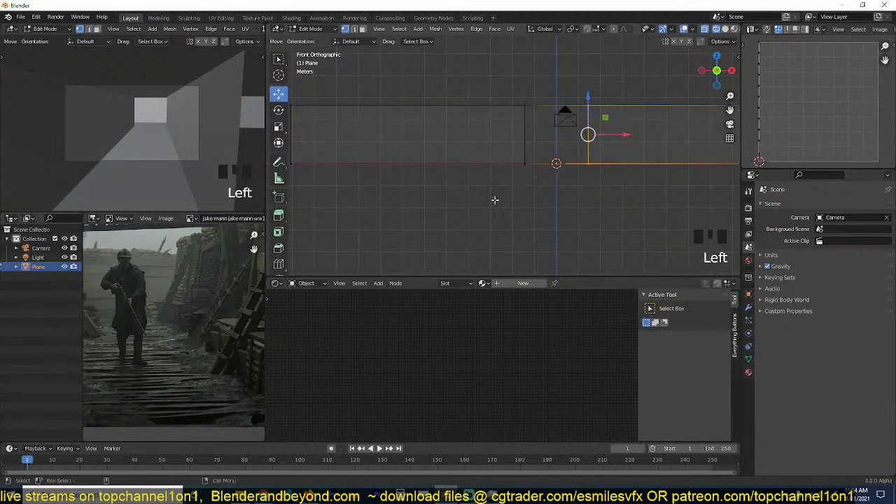
Shear the positive X corridor wall so its top leans outward, pivoting on the 3D cursor placed at the wall's base.
{"action": "scroll", "coordinate": [280, 224], "scroll_direction": "down", "scroll_amount": 4}
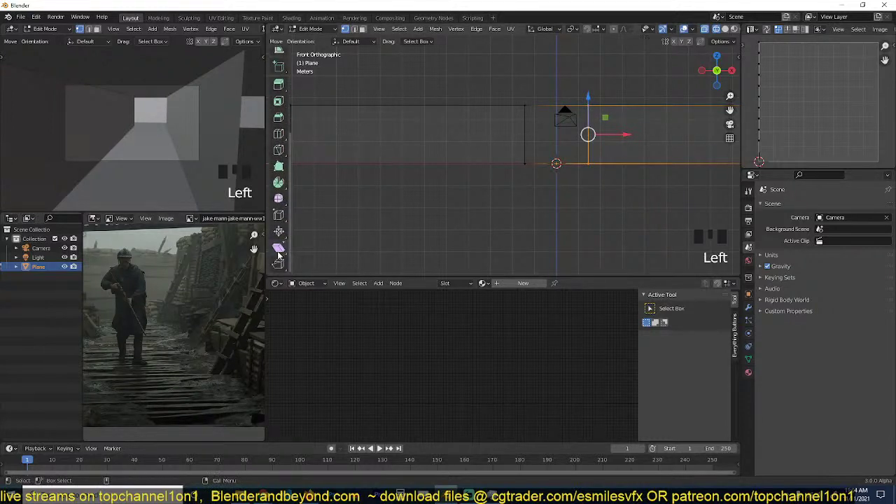
{"action": "left_click", "coordinate": [278, 248]}
{"action": "scroll", "coordinate": [645, 156], "scroll_direction": "up", "scroll_amount": 8}
{"action": "scroll", "coordinate": [440, 187], "scroll_direction": "down", "scroll_amount": 2}
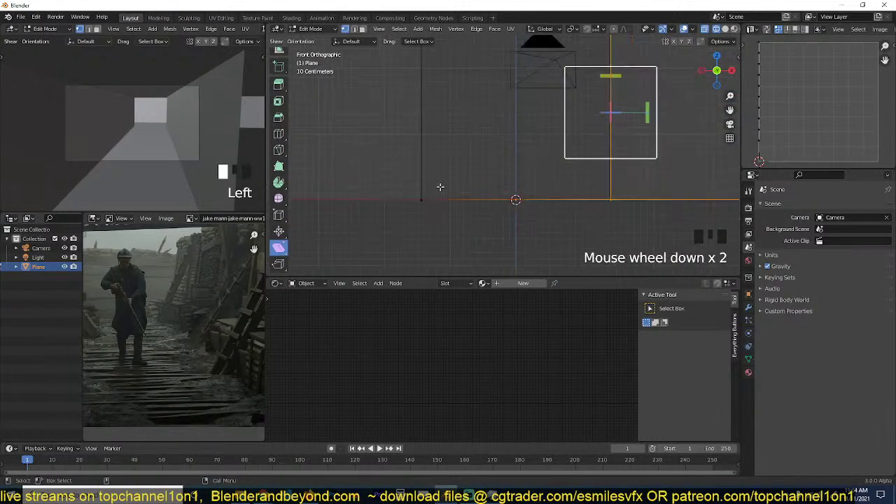
{"action": "scroll", "coordinate": [592, 199], "scroll_direction": "up", "scroll_amount": 1}
{"action": "right_click", "coordinate": [612, 200], "text": "shift"}
{"action": "right_click", "coordinate": [612, 200], "text": "shift"}
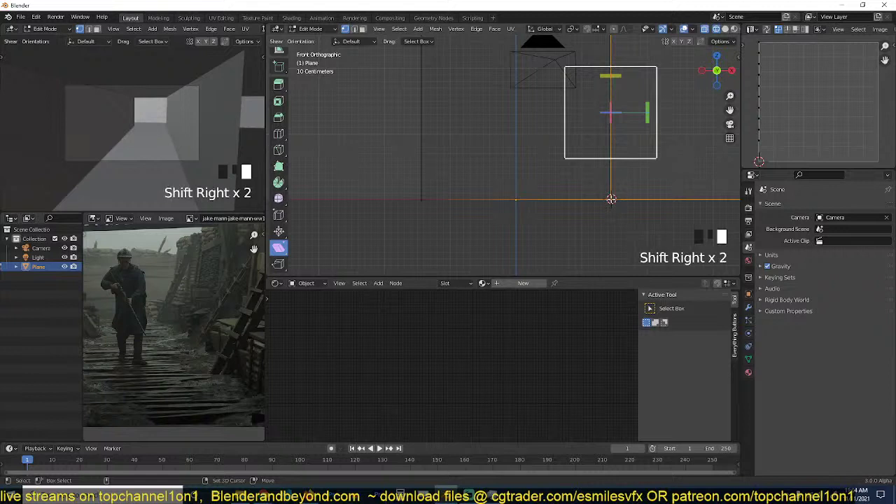
{"action": "key", "text": "KP_Decimal"}
{"action": "scroll", "coordinate": [624, 91], "scroll_direction": "down", "scroll_amount": 1}
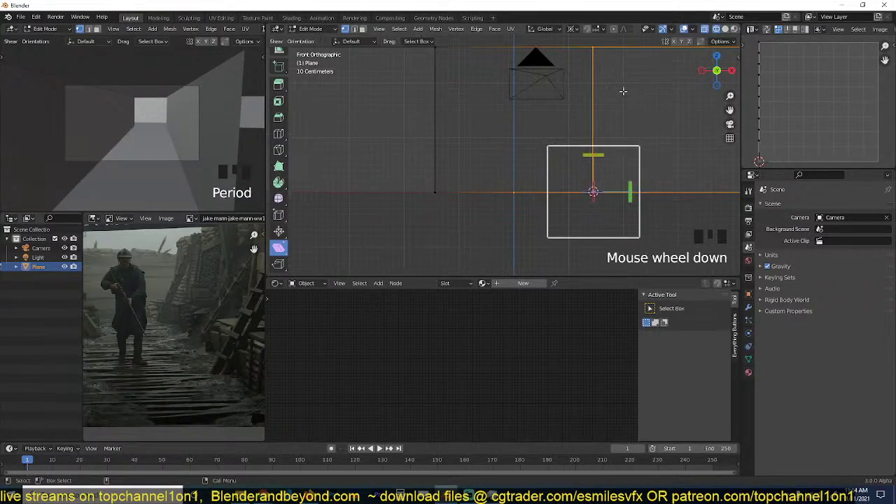
{"action": "left_click_drag", "start_coordinate": [604, 155], "coordinate": [631, 154]}
Select the negative X side and shear its corridor wall outward about the 3D cursor placed at that wall's base.
{"action": "scroll", "coordinate": [594, 155], "scroll_direction": "down", "scroll_amount": 1}
{"action": "key", "text": "alt+a"}
{"action": "left_click_drag", "start_coordinate": [434, 70], "coordinate": [482, 169]}
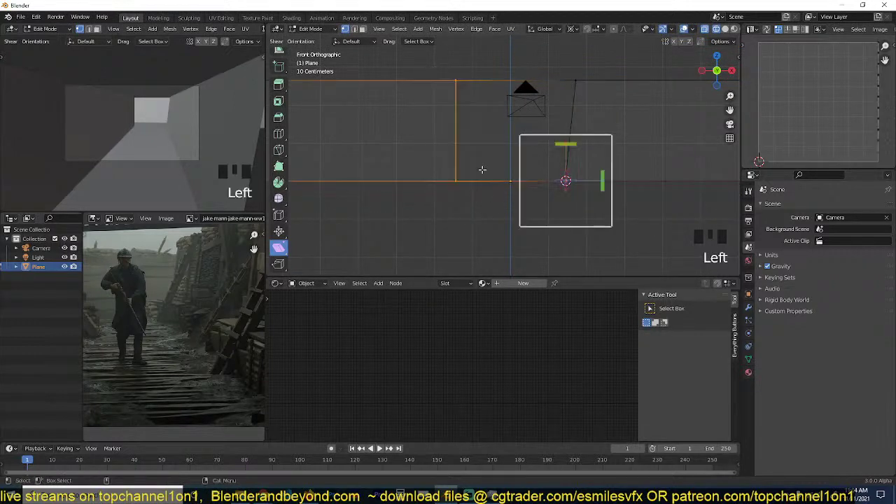
{"action": "right_click", "coordinate": [456, 182], "text": "shift"}
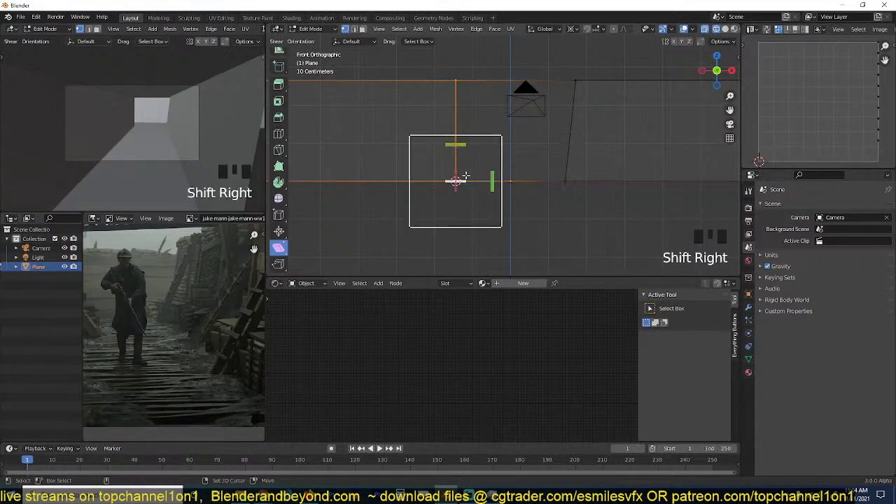
{"action": "left_click_drag", "start_coordinate": [452, 158], "coordinate": [463, 144]}
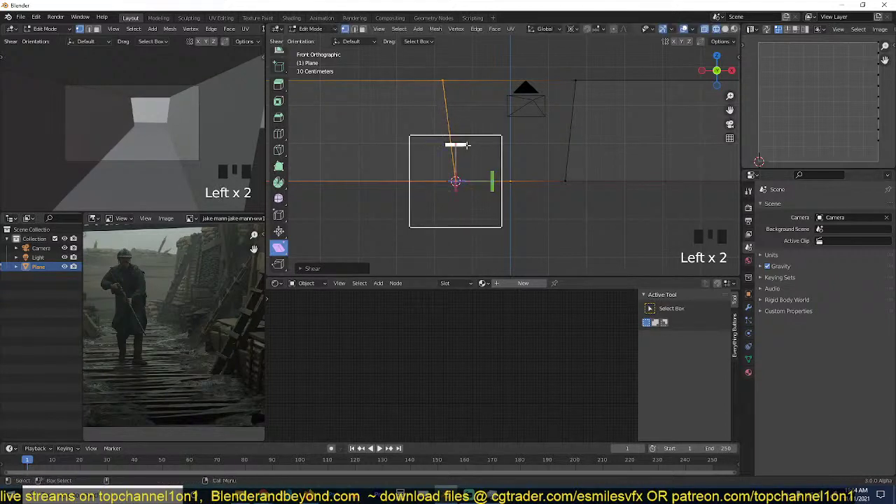
In right view, shear the cross trench's near wall so its top leans outward toward negative Y.
{"action": "scroll", "coordinate": [480, 142], "scroll_direction": "down", "scroll_amount": 1}
{"action": "key", "text": "KP_3"}
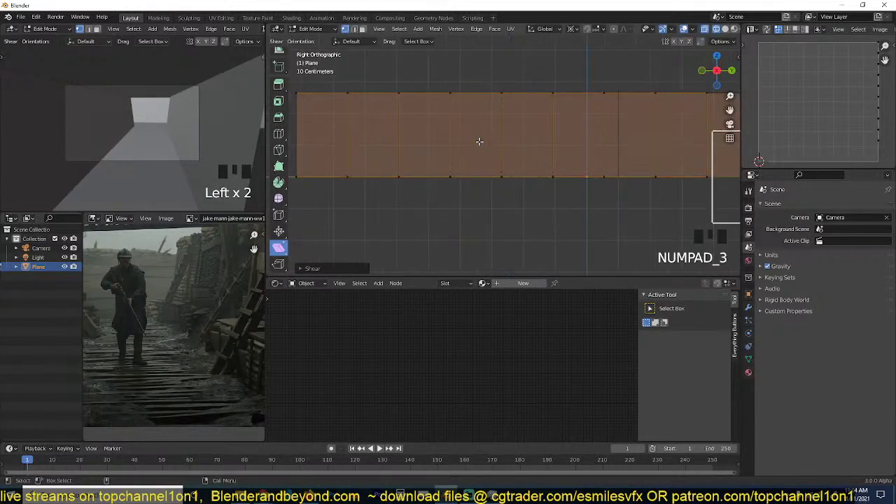
{"action": "scroll", "coordinate": [477, 140], "scroll_direction": "down", "scroll_amount": 4}
{"action": "scroll", "coordinate": [551, 130], "scroll_direction": "up", "scroll_amount": 4}
{"action": "key", "text": "alt+a"}
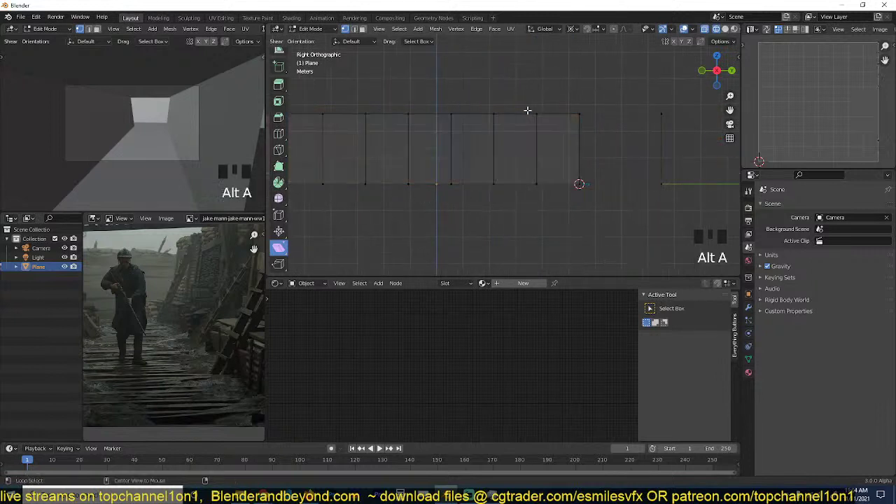
{"action": "left_click_drag", "start_coordinate": [561, 89], "coordinate": [618, 189]}
{"action": "left_click_drag", "start_coordinate": [580, 148], "coordinate": [578, 148]}
Shear the cross trench's far wall outward toward positive Y about the 3D cursor placed at its base.
{"action": "key", "text": "alt+a"}
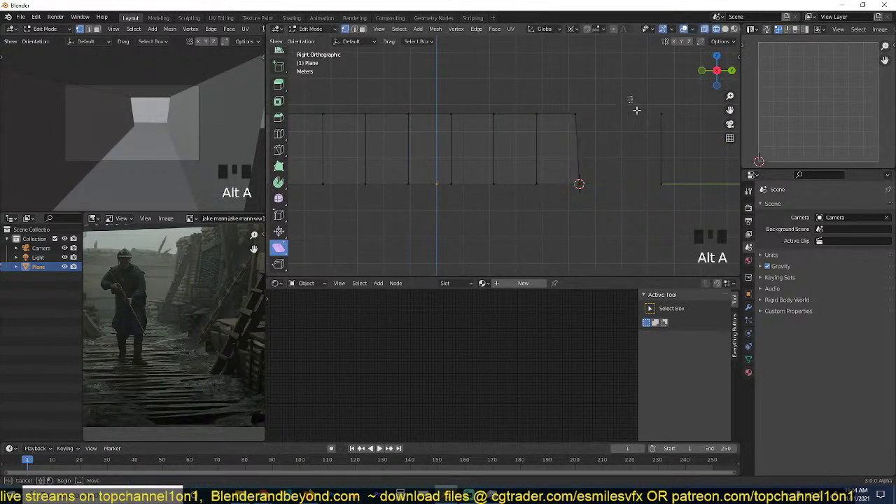
{"action": "left_click_drag", "start_coordinate": [630, 98], "coordinate": [683, 213]}
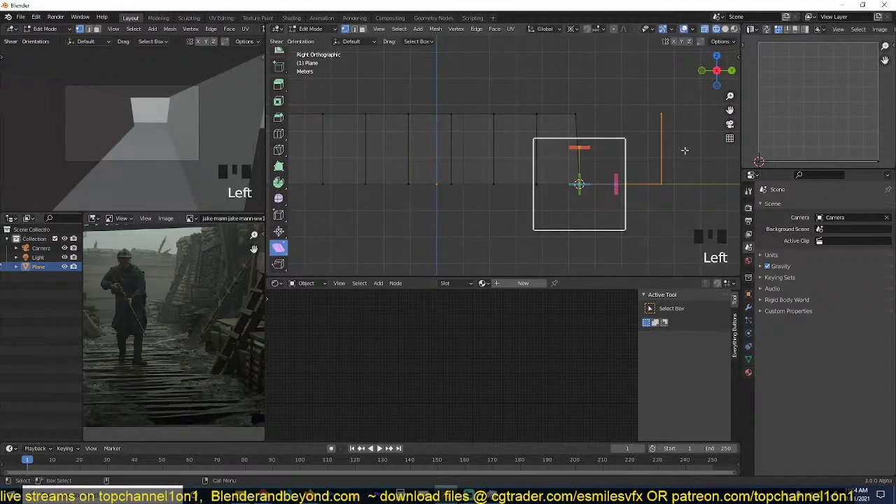
{"action": "right_click", "coordinate": [661, 183], "text": "shift"}
{"action": "left_click_drag", "start_coordinate": [661, 148], "coordinate": [665, 154]}
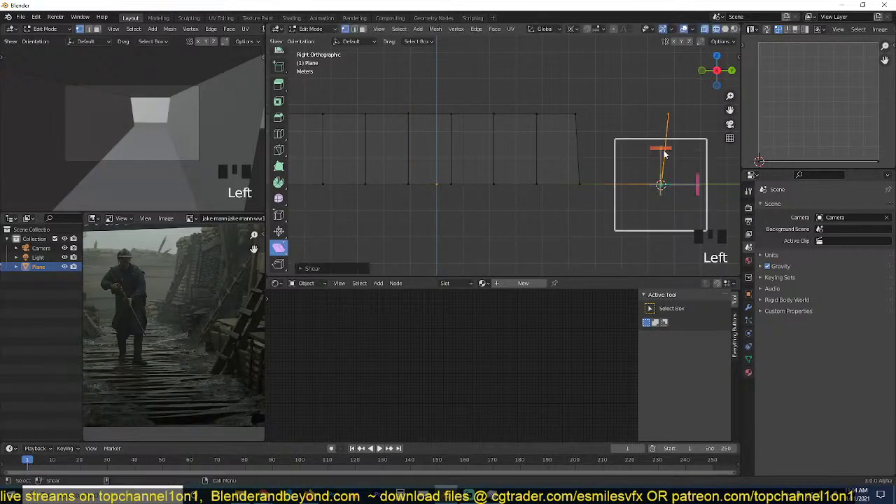
Return to Object Mode with solid shading and examine the slanted trench walls against the enlarged reference image.
{"action": "key", "text": "Tab"}
{"action": "scroll", "coordinate": [515, 185], "scroll_direction": "down", "scroll_amount": 3}
{"action": "key", "text": "grave"}
{"action": "key", "text": "z"}
{"action": "scroll", "coordinate": [576, 190], "scroll_direction": "up", "scroll_amount": 2}
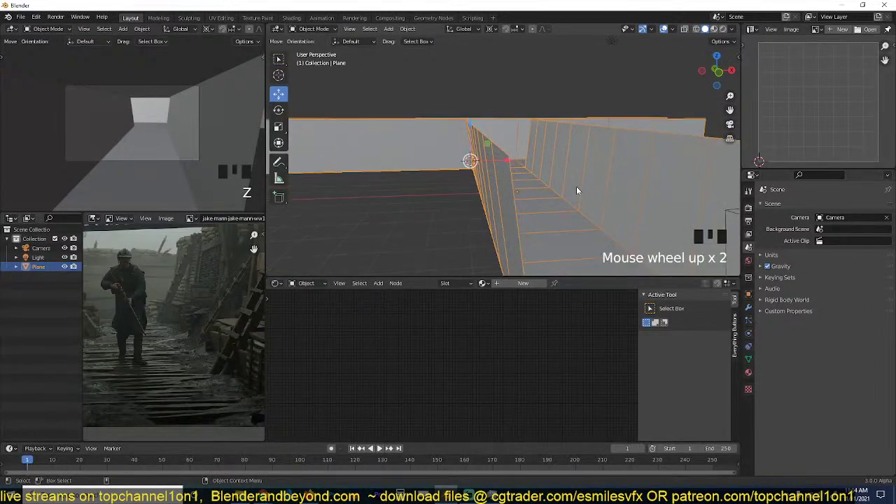
{"action": "middle_click_drag", "start_coordinate": [577, 190], "coordinate": [562, 192]}
{"action": "key", "text": "grave"}
{"action": "key", "text": "grave"}
{"action": "scroll", "coordinate": [583, 147], "scroll_direction": "down", "scroll_amount": 2}
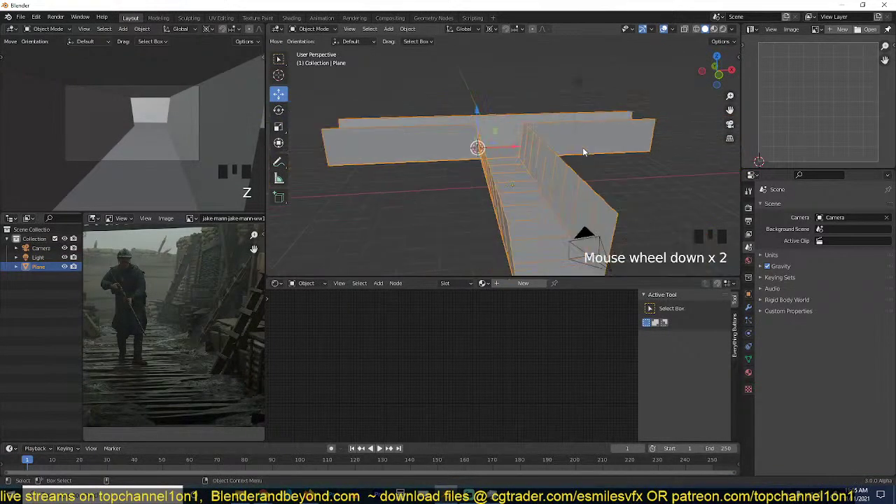
{"action": "key", "text": "grave"}
{"action": "scroll", "coordinate": [573, 172], "scroll_direction": "up", "scroll_amount": 1}
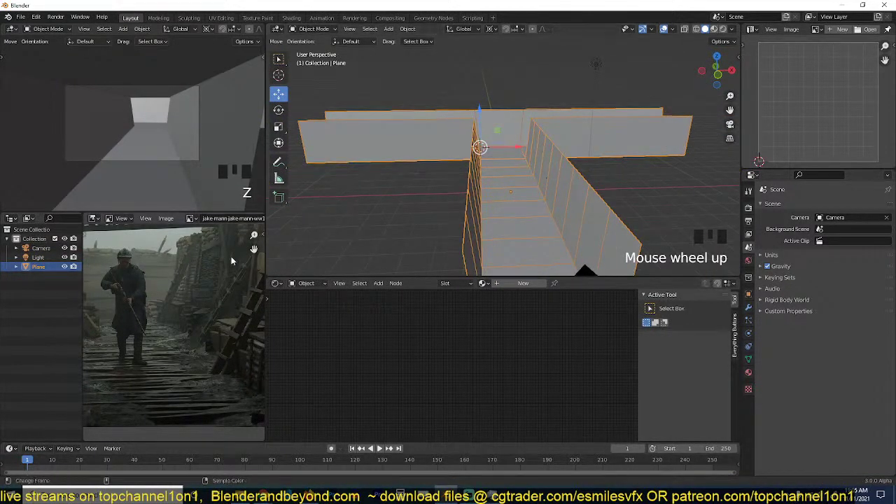
{"action": "key", "text": "ctrl+space"}
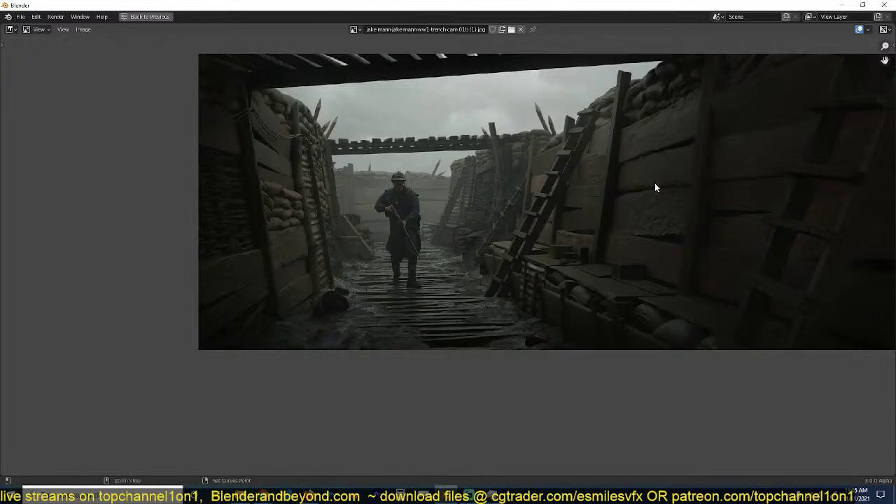
{"action": "key", "text": "ctrl+space"}
Add multiple evenly spaced loop cuts across the floor and walls of both arms of the cross trench.
{"action": "middle_click_drag", "start_coordinate": [559, 201], "coordinate": [513, 189]}
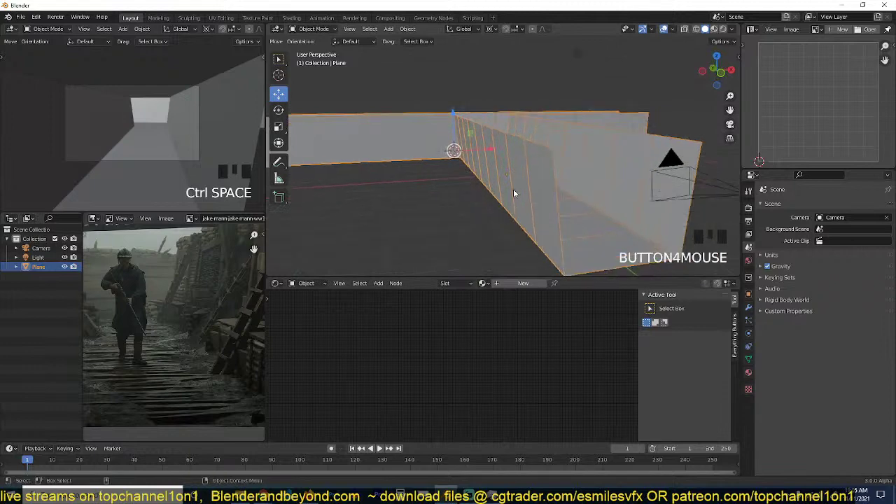
{"action": "key", "text": "Tab"}
{"action": "left_click_drag", "start_coordinate": [412, 100], "coordinate": [513, 193]}
{"action": "key", "text": "grave"}
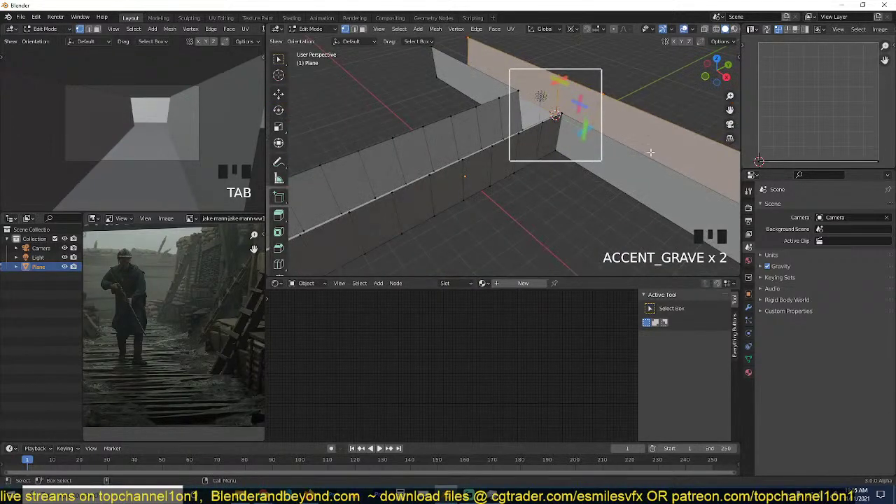
{"action": "key", "text": "ctrl+r"}
{"action": "left_click", "coordinate": [634, 141]}
{"action": "left_click", "coordinate": [633, 140]}
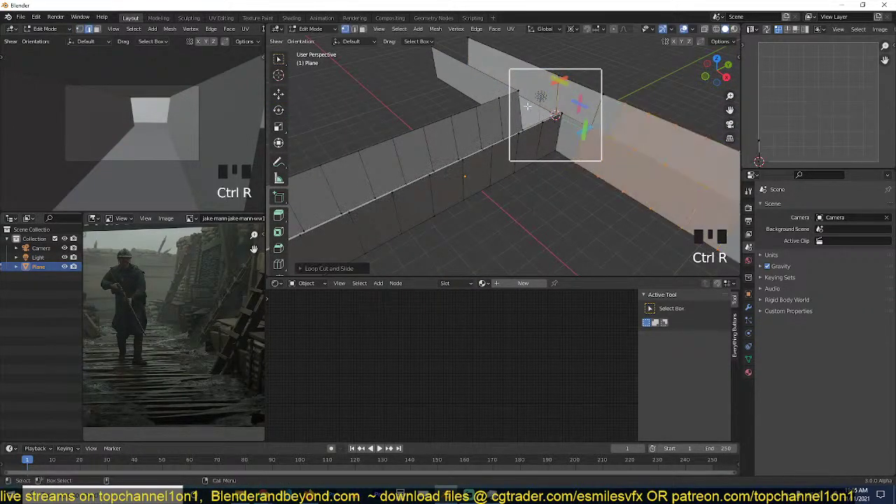
{"action": "key", "text": "ctrl+r"}
{"action": "left_click", "coordinate": [463, 78]}
{"action": "left_click", "coordinate": [462, 79]}
{"action": "key", "text": "alt+a"}
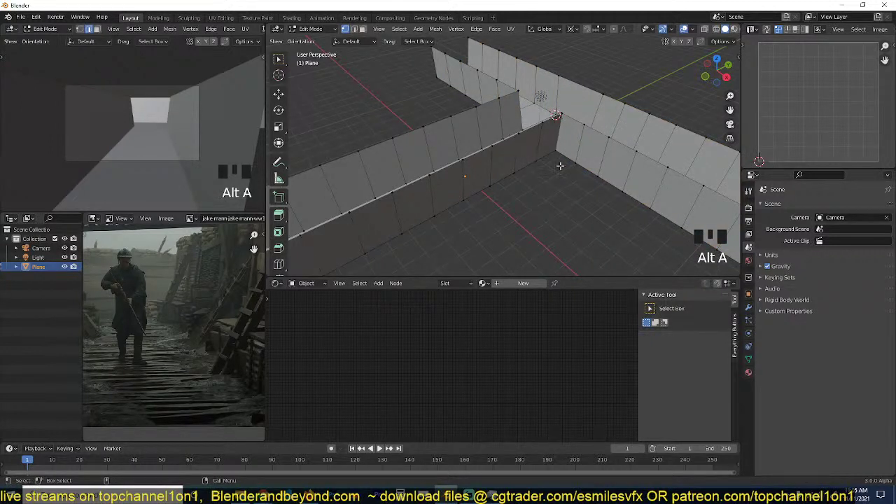
Add two horizontal loop cuts along the positive X corridor wall and its adjoining cross-trench wall.
{"action": "key", "text": "grave"}
{"action": "key", "text": "ctrl+r"}
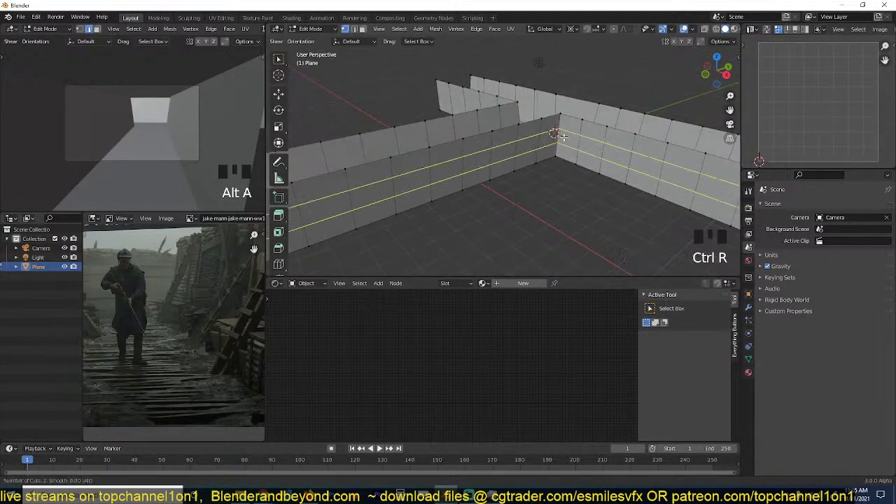
{"action": "left_click", "coordinate": [557, 135]}
{"action": "left_click", "coordinate": [557, 135]}
{"action": "key", "text": "alt+a"}
Add matching horizontal loop cuts along the negative X corner walls and the cross trench's far wall.
{"action": "key", "text": "ctrl+r"}
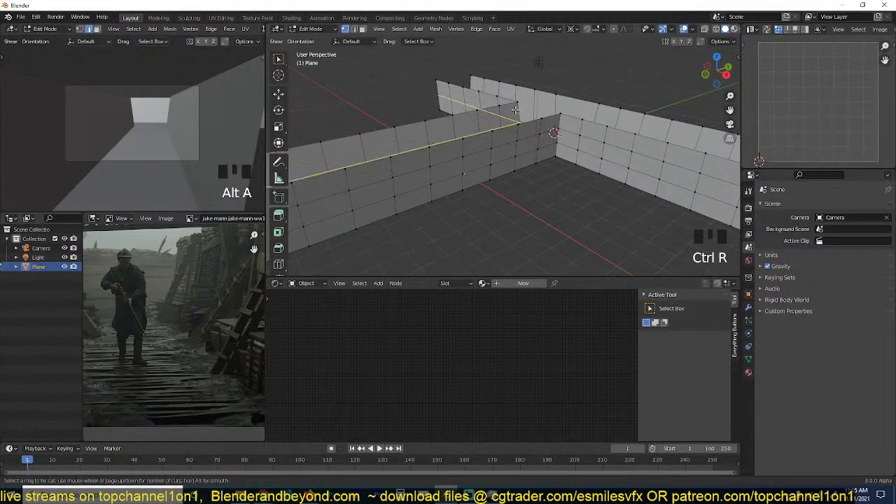
{"action": "left_click", "coordinate": [552, 107]}
{"action": "left_click", "coordinate": [552, 106]}
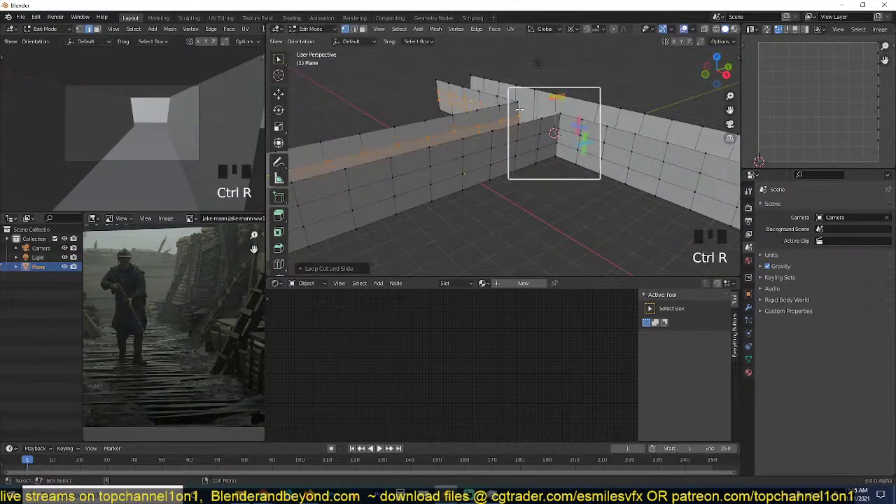
{"action": "key", "text": "alt+a"}
{"action": "key", "text": "ctrl+r"}
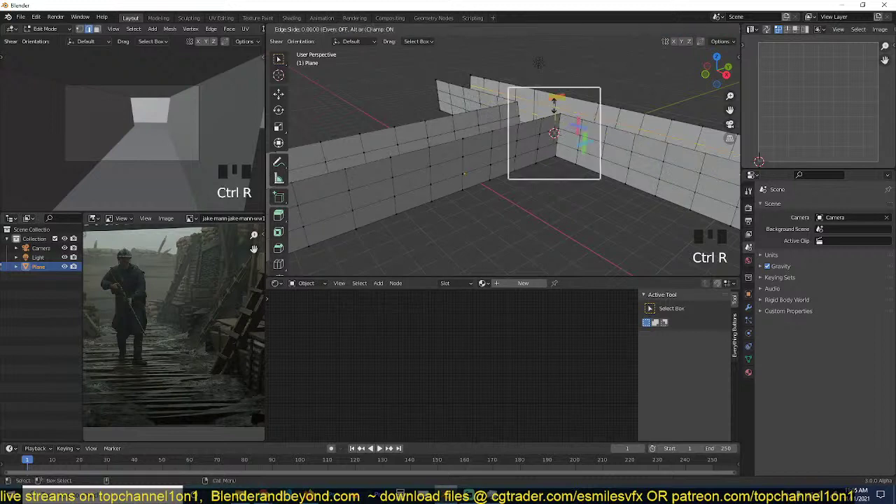
Select the entire trench mesh, switch to the Move tool, and subdivide all its faces.
{"action": "key", "text": "a"}
{"action": "scroll", "coordinate": [536, 157], "scroll_direction": "down", "scroll_amount": 1}
{"action": "left_click", "coordinate": [279, 93]}
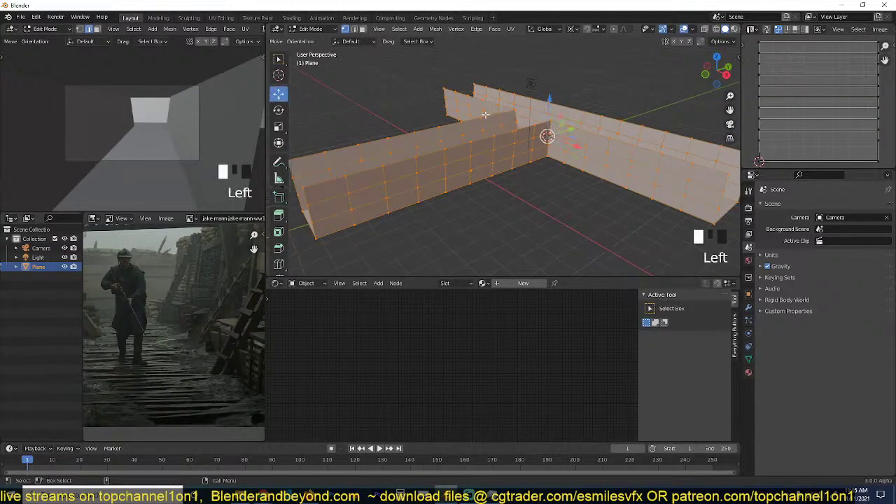
{"action": "key", "text": "shift+grave"}
{"action": "right_click", "coordinate": [542, 128]}
{"action": "right_click", "coordinate": [542, 129]}
{"action": "key", "text": "shift+grave"}
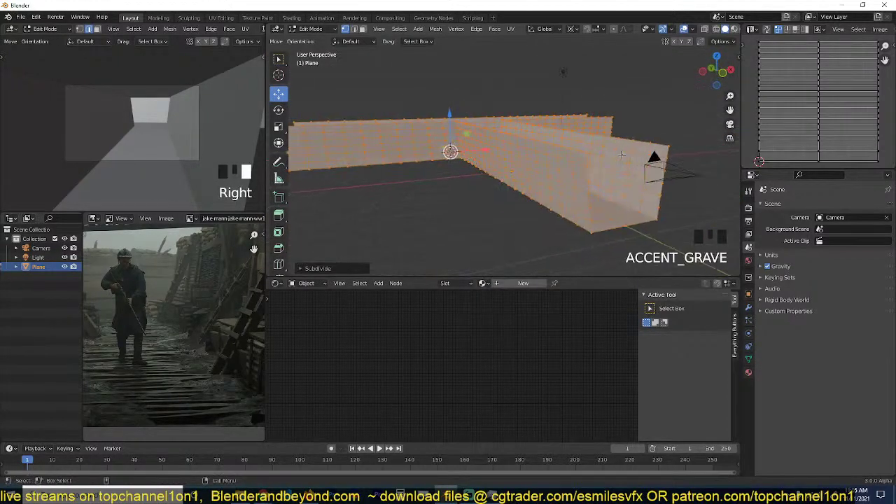
Return the trench mesh to Object Mode and add a Displace modifier to it.
{"action": "key", "text": "Tab"}
{"action": "key", "text": "shift+grave"}
{"action": "scroll", "coordinate": [559, 183], "scroll_direction": "up", "scroll_amount": 2}
{"action": "key", "text": "shift+grave"}
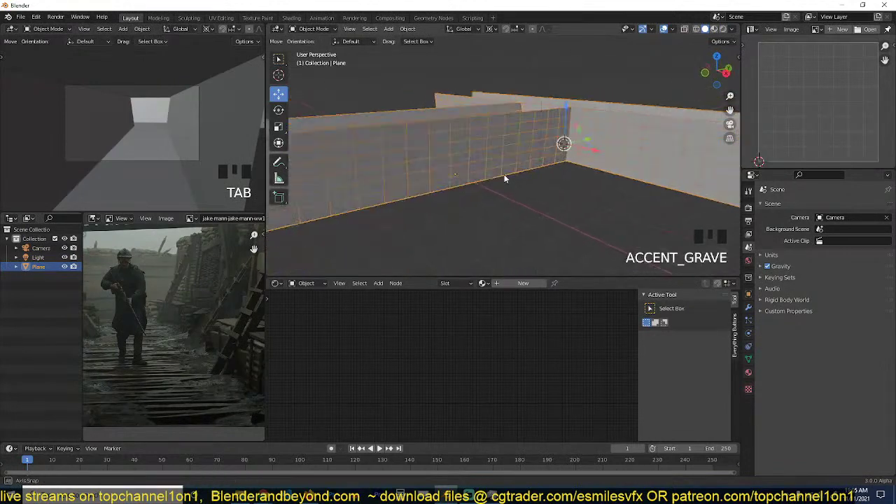
{"action": "left_click", "coordinate": [749, 306]}
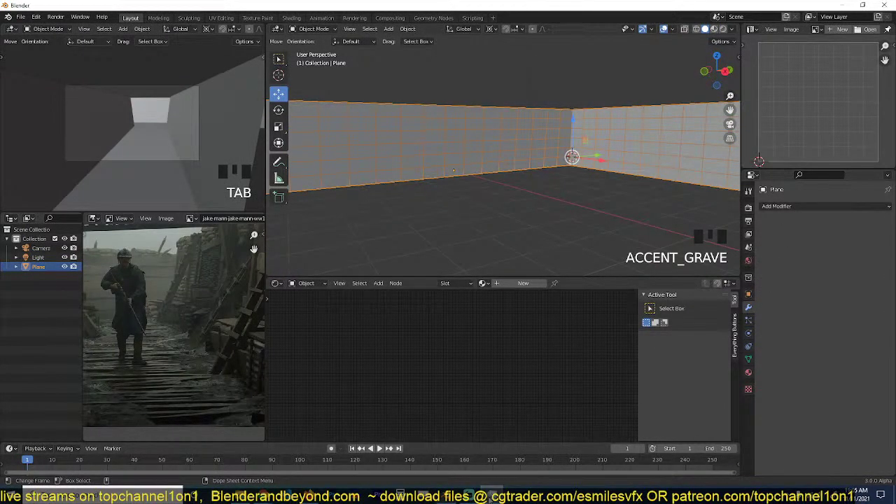
{"action": "key", "text": "shift+grave"}
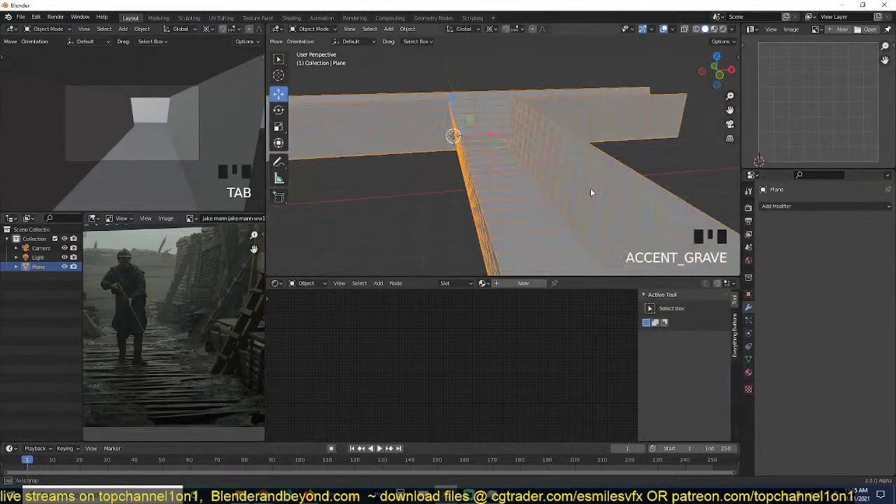
{"action": "left_click", "coordinate": [771, 206]}
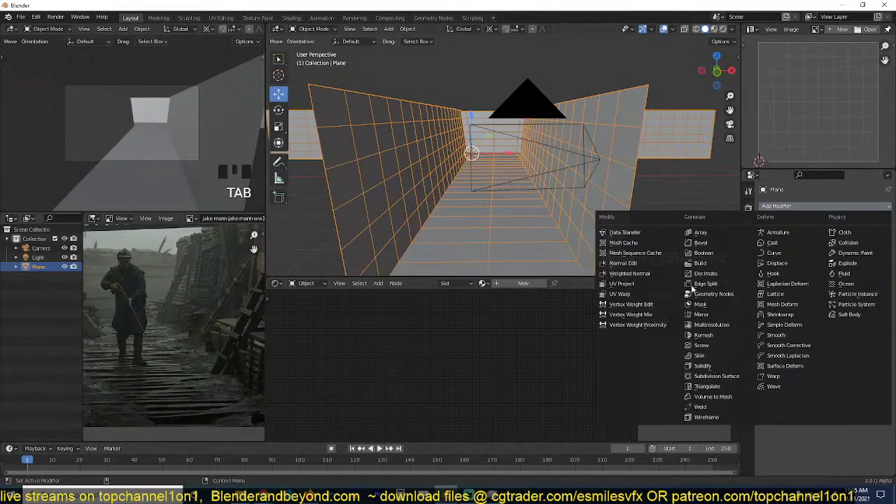
{"action": "left_click", "coordinate": [777, 264]}
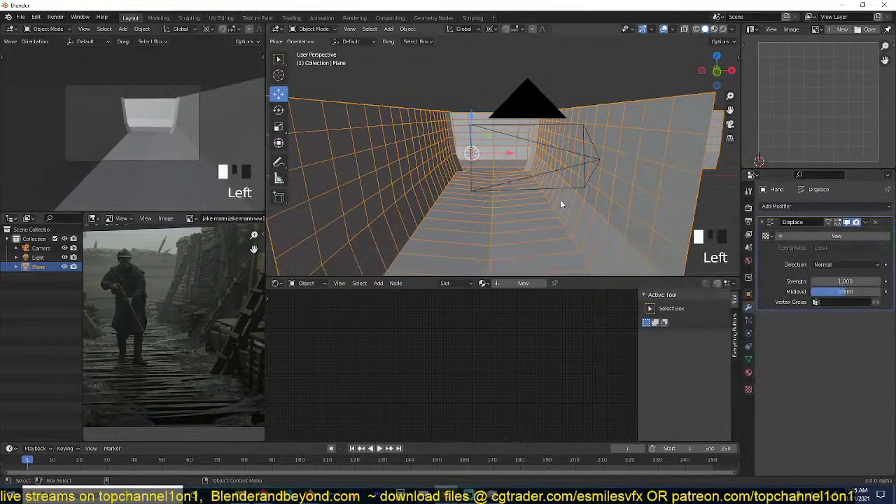
Create a new texture for the Displace modifier and set its type to Clouds.
{"action": "key", "text": "shift+grave"}
{"action": "left_click", "coordinate": [838, 237]}
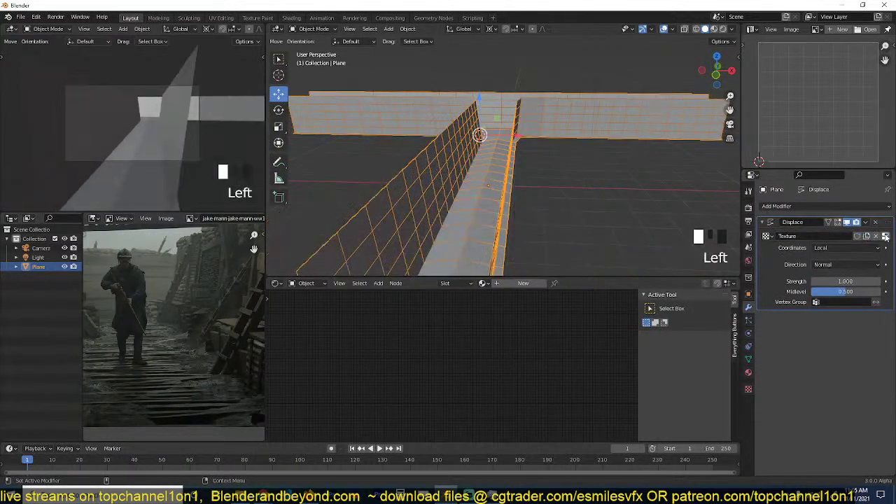
{"action": "left_click", "coordinate": [886, 237]}
{"action": "left_click", "coordinate": [835, 235]}
{"action": "left_click", "coordinate": [823, 236]}
{"action": "left_click", "coordinate": [827, 238]}
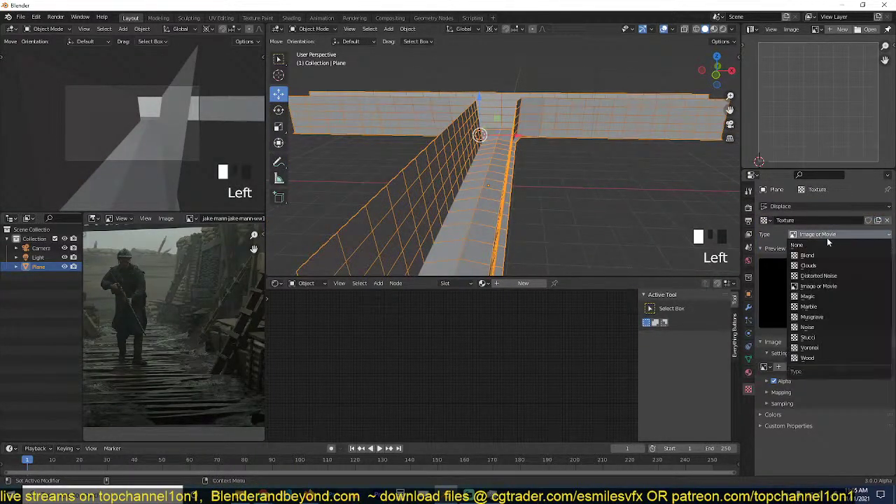
{"action": "left_click", "coordinate": [809, 265]}
{"action": "key", "text": "shift+grave"}
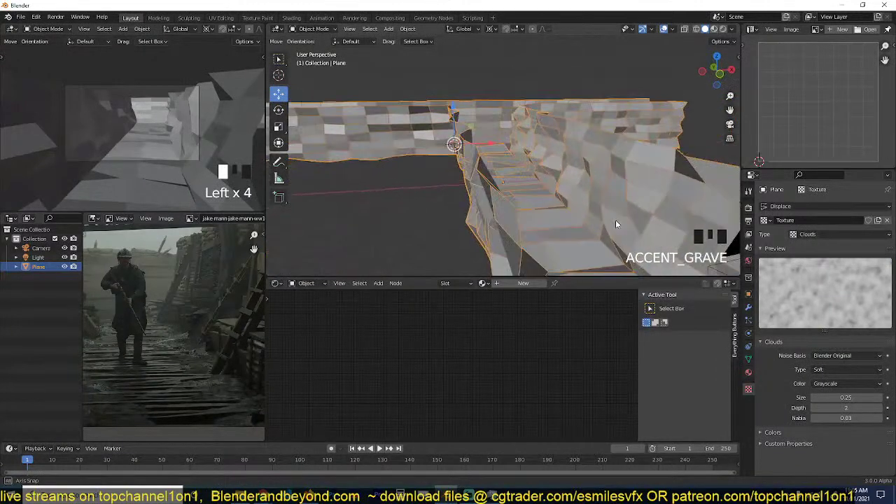
{"action": "key", "text": "shift+grave"}
{"action": "key", "text": "shift+grave"}
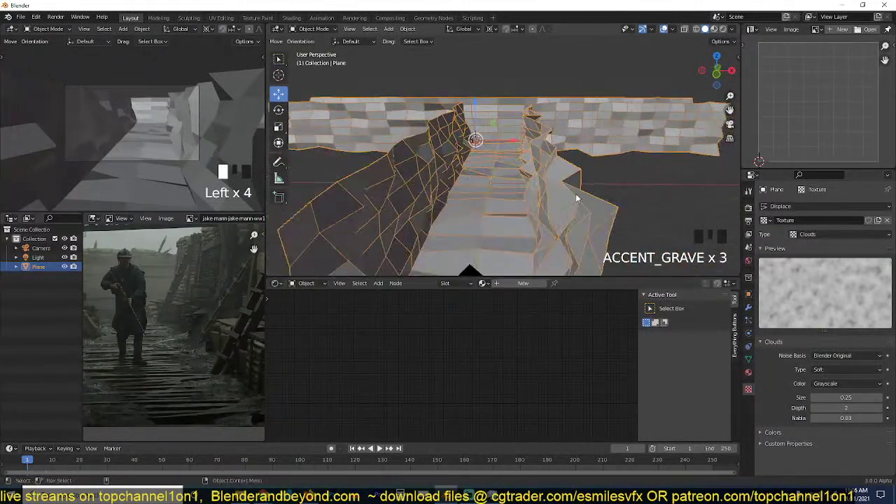
Add a Multiresolution modifier to the trench, place it above Displace, and subdivide it once.
{"action": "left_click", "coordinate": [747, 310]}
{"action": "left_click", "coordinate": [825, 208]}
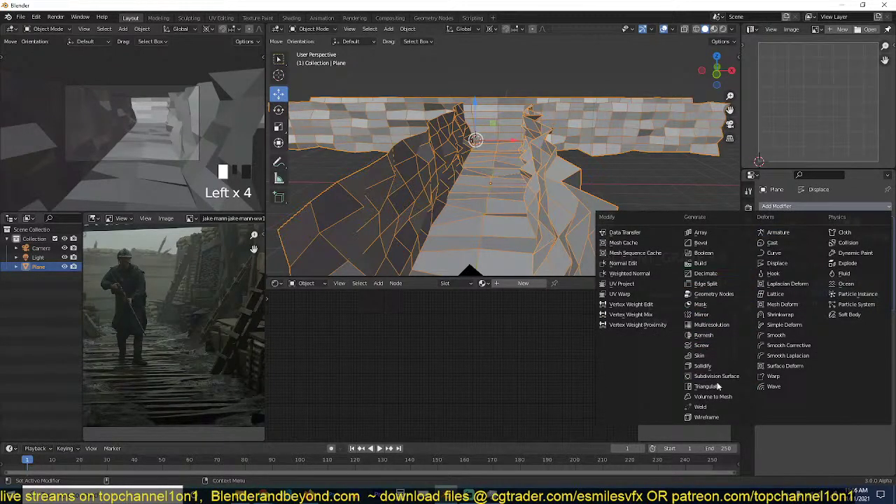
{"action": "left_click", "coordinate": [729, 327]}
{"action": "left_click_drag", "start_coordinate": [889, 322], "coordinate": [854, 192]}
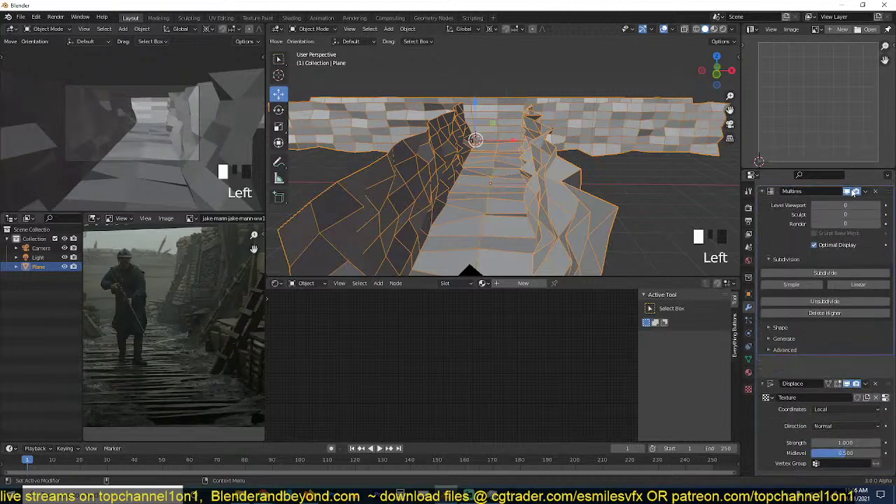
{"action": "left_click", "coordinate": [825, 303]}
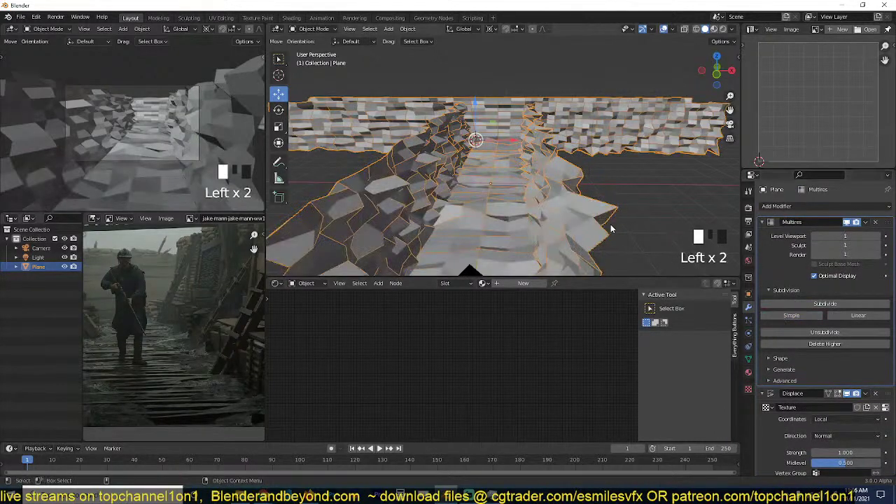
Apply smooth shading to the displaced trench.
{"action": "key", "text": "grave"}
{"action": "right_click", "coordinate": [589, 206]}
{"action": "left_click", "coordinate": [589, 206]}
{"action": "key", "text": "grave"}
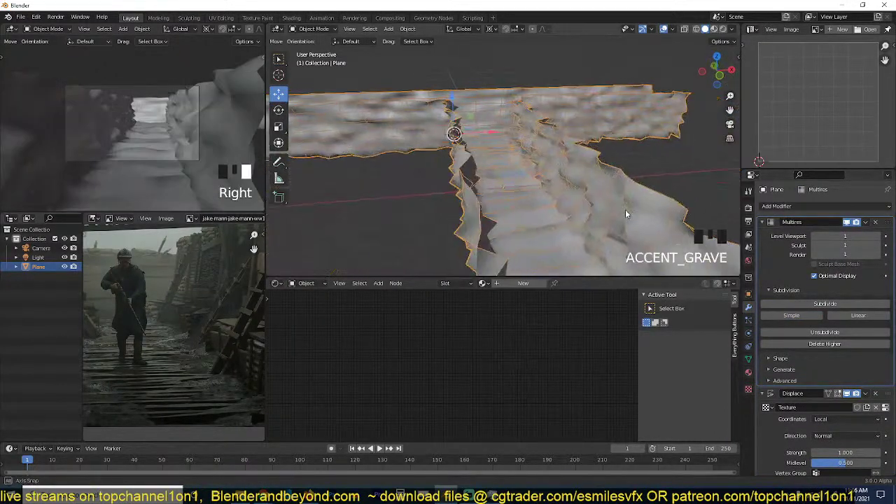
{"action": "middle_click_drag", "start_coordinate": [625, 210], "coordinate": [617, 196]}
{"action": "key", "text": "grave"}
{"action": "key", "text": "grave"}
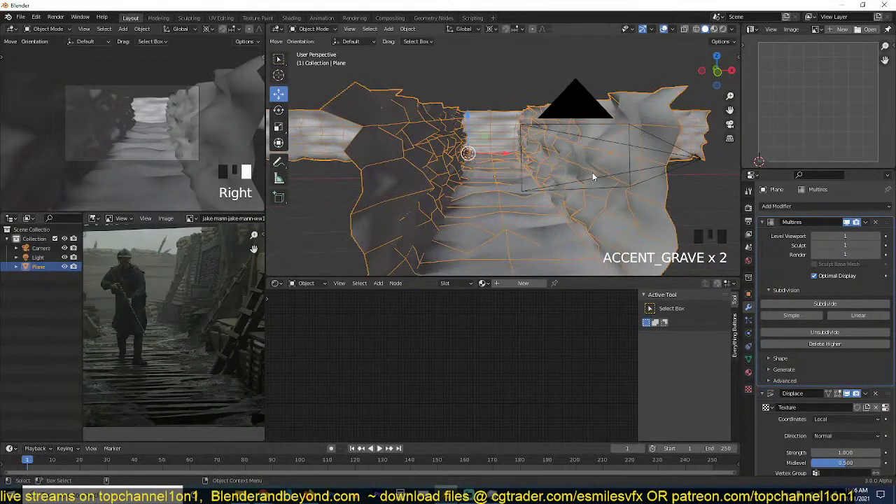
{"action": "scroll", "coordinate": [188, 143], "scroll_direction": "up", "scroll_amount": 2}
{"action": "key", "text": "ctrl+a"}
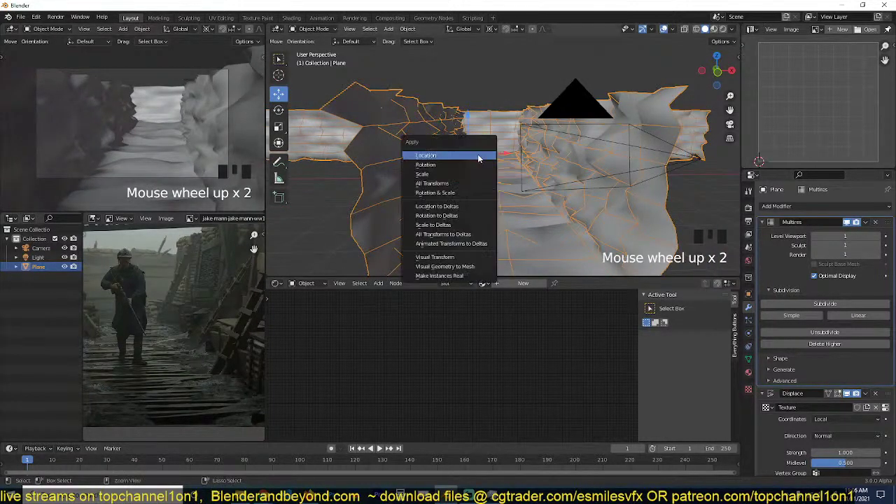
{"action": "left_click", "coordinate": [475, 177]}
{"action": "key", "text": "ctrl+z"}
Apply the trench's scale and deselect everything.
{"action": "key", "text": "ctrl+a"}
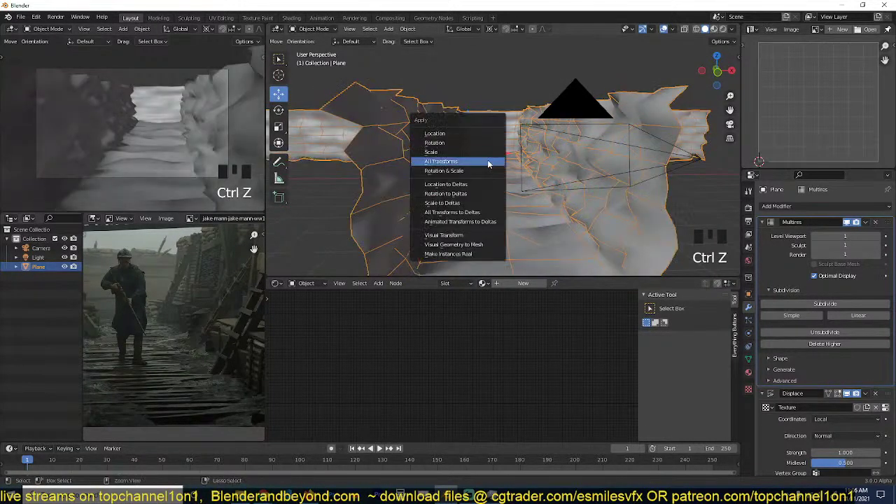
{"action": "left_click", "coordinate": [493, 153]}
{"action": "key", "text": "grave"}
{"action": "key", "text": "alt+a"}
{"action": "key", "text": "grave"}
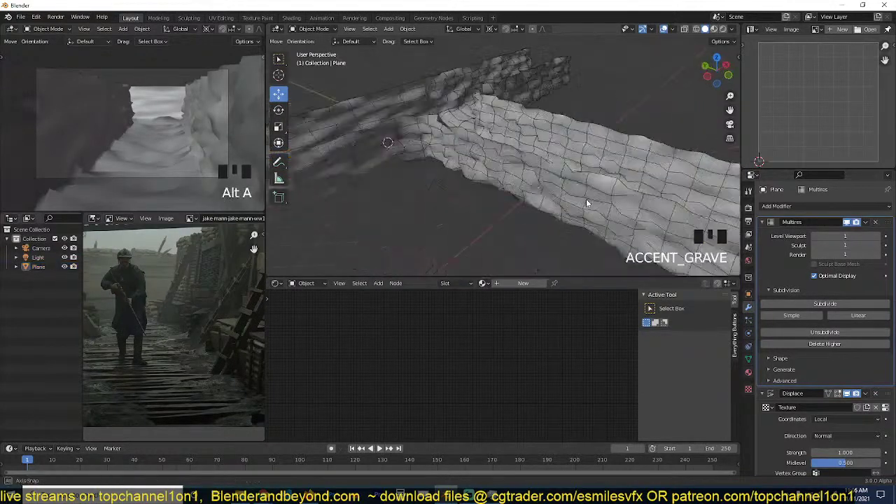
Turn off the wireframe overlay and reselect the trench.
{"action": "key", "text": "q"}
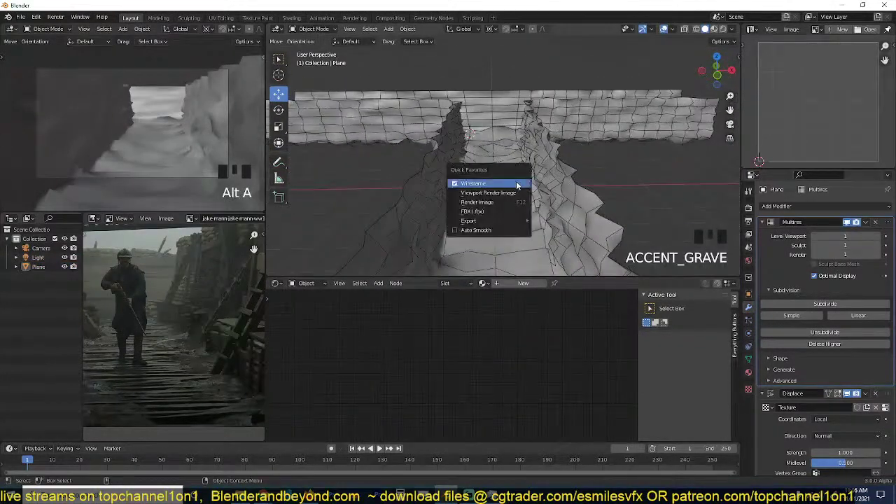
{"action": "left_click", "coordinate": [515, 184]}
{"action": "key", "text": "grave"}
{"action": "left_click", "coordinate": [522, 155]}
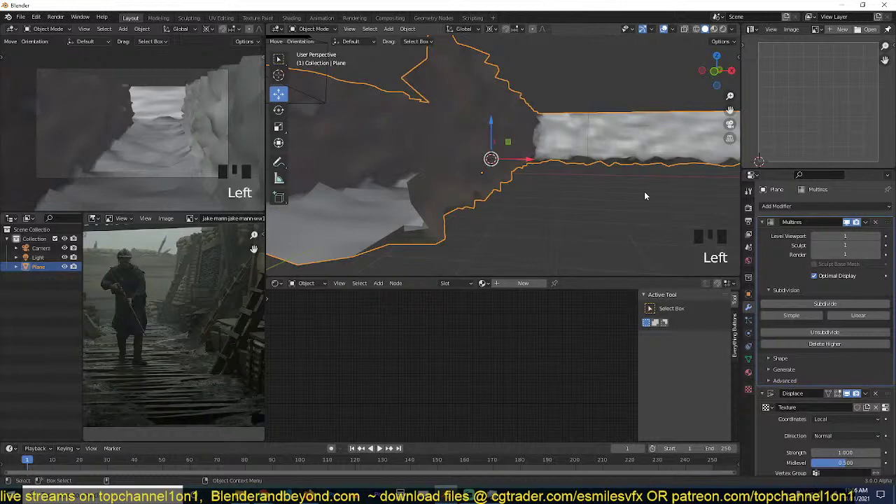
Raise the trench's Multiresolution subdivision to level 2 and keep both modifier settings collapsed.
{"action": "left_click", "coordinate": [763, 222]}
{"action": "left_click", "coordinate": [763, 236]}
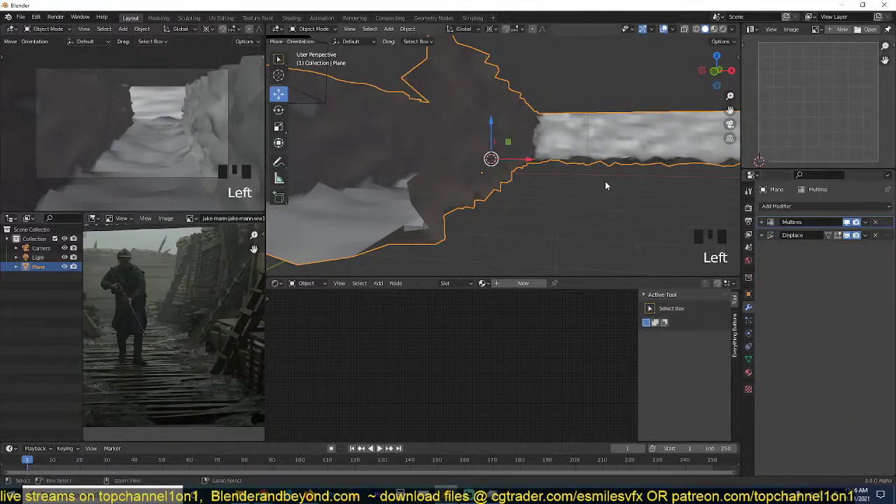
{"action": "key", "text": "ctrl+2"}
{"action": "key", "text": "grave"}
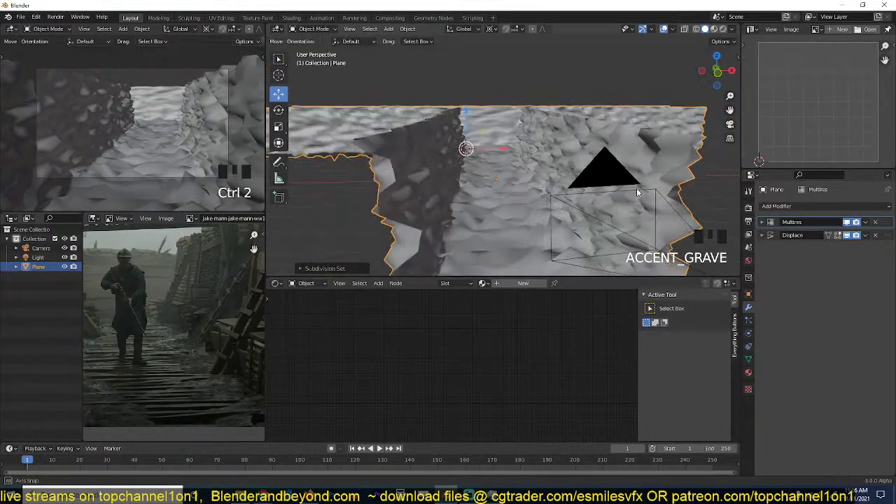
{"action": "left_click", "coordinate": [763, 222]}
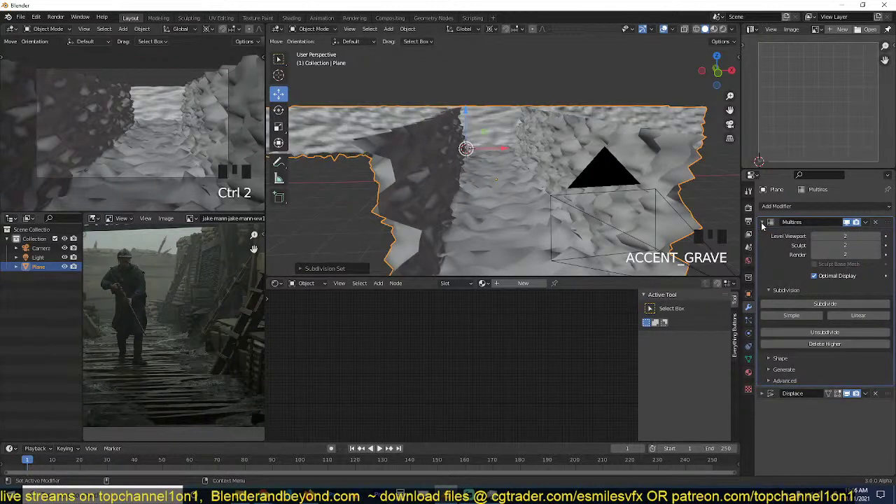
{"action": "left_click", "coordinate": [763, 223]}
Try a Subdivision Surface modifier after Displace on the trench, and remove it again.
{"action": "left_click", "coordinate": [790, 208]}
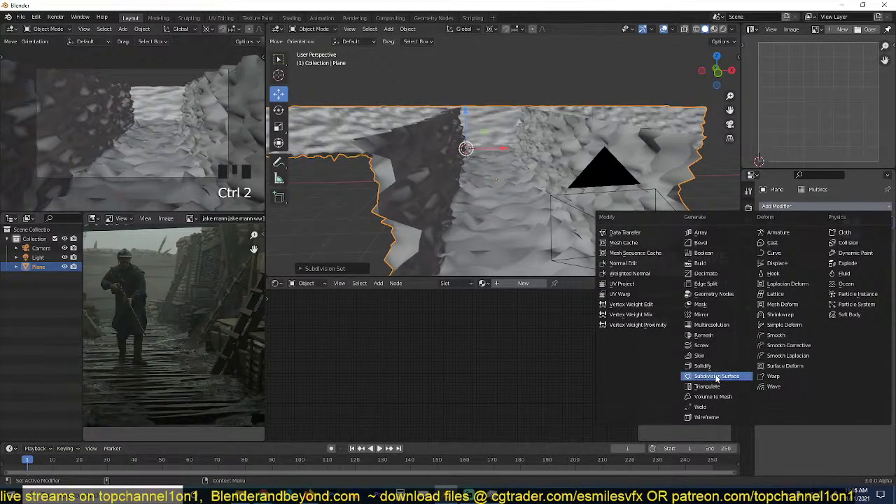
{"action": "left_click", "coordinate": [716, 376]}
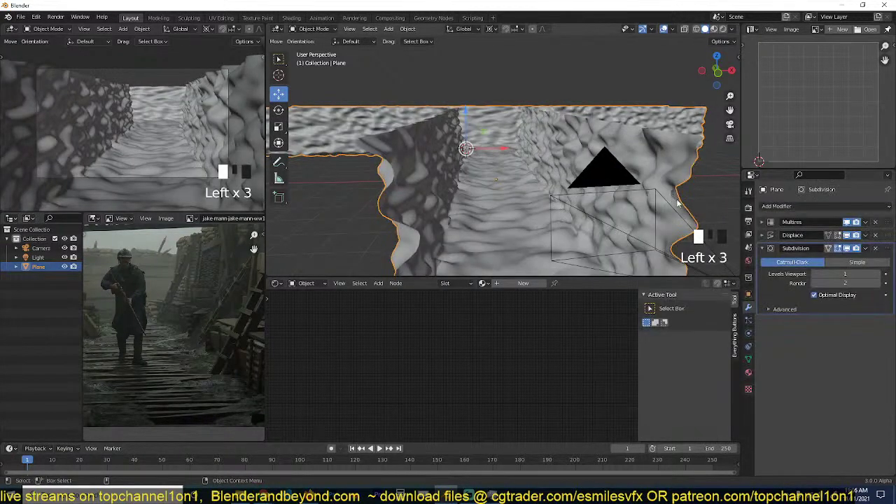
{"action": "key", "text": "grave"}
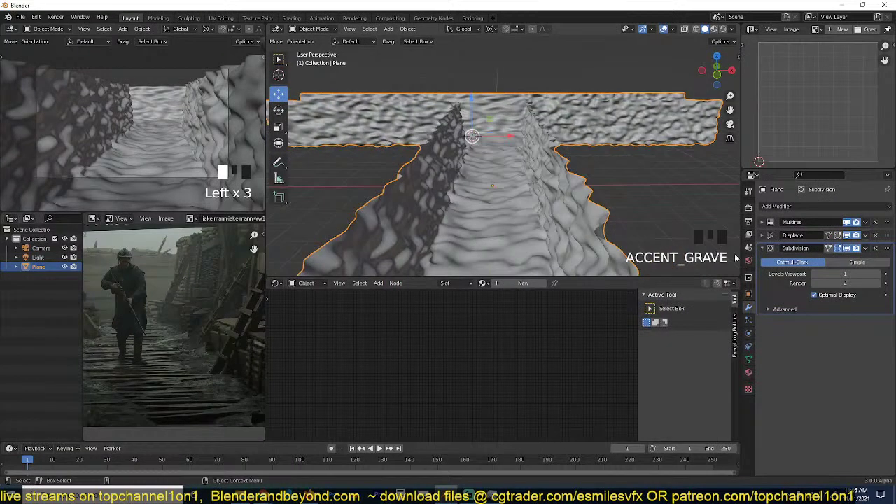
{"action": "left_click", "coordinate": [876, 249]}
{"action": "key", "text": "grave"}
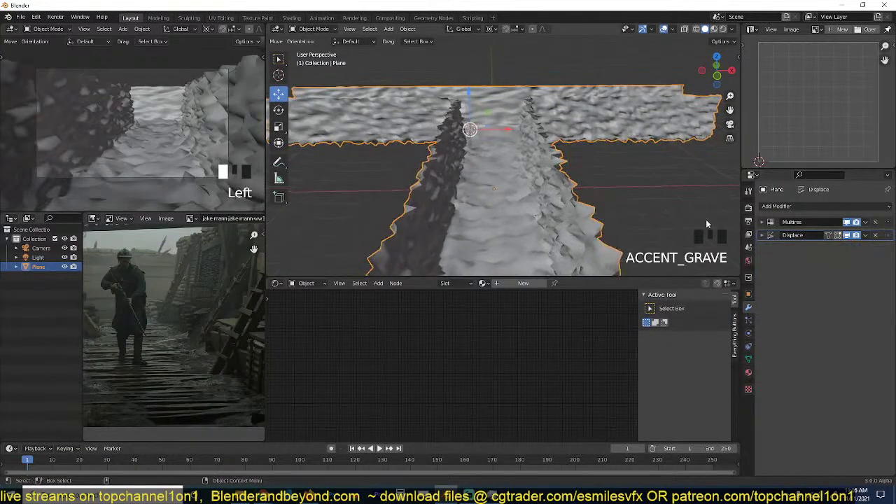
Set the Multiresolution modifier's viewport level to 1 and collapse its settings.
{"action": "left_click", "coordinate": [763, 222]}
{"action": "left_click", "coordinate": [814, 236]}
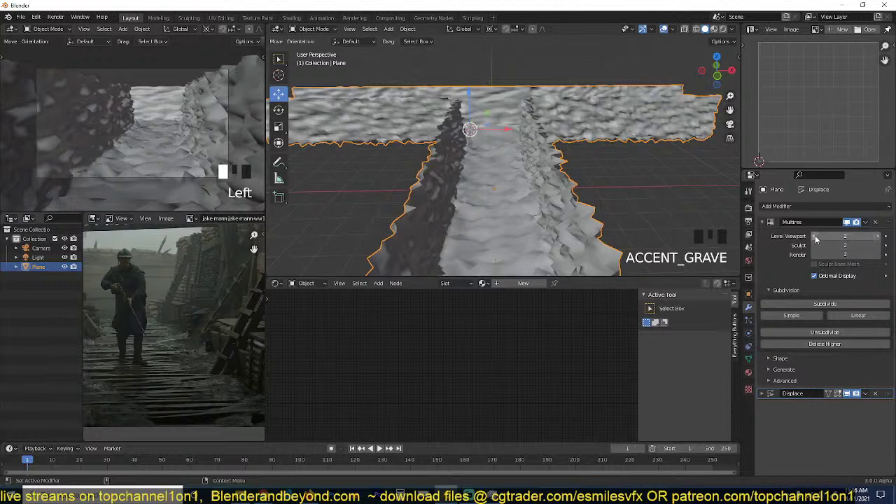
{"action": "key", "text": "grave"}
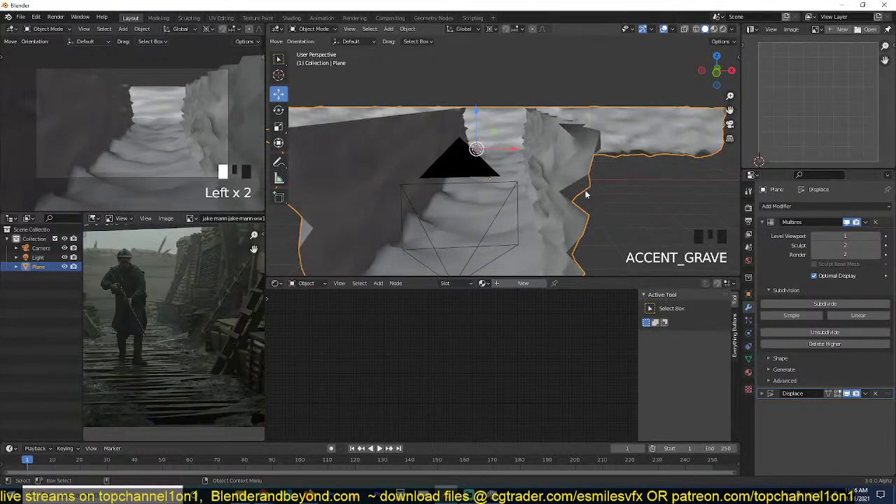
{"action": "left_click", "coordinate": [762, 222]}
{"action": "left_click", "coordinate": [781, 206]}
{"action": "key", "text": "Escape"}
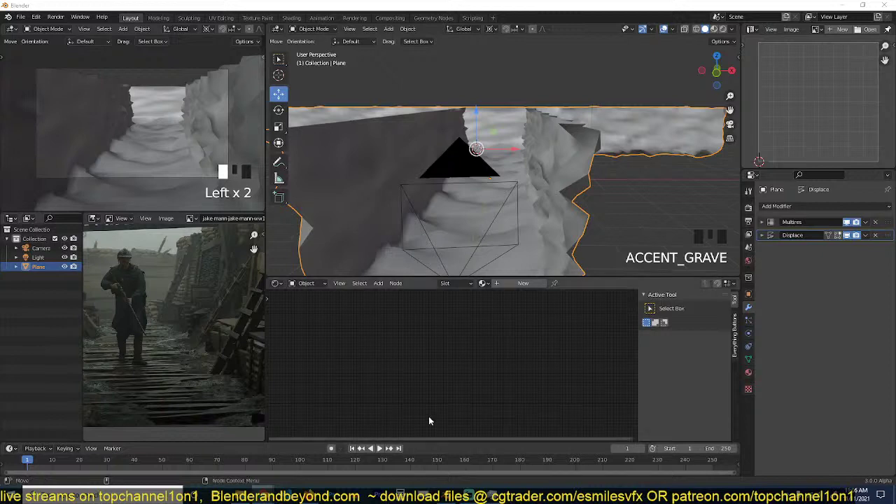
Start saving the project and create a folder named "war trench" inside D:\models\2021\november.
{"action": "scroll", "coordinate": [577, 236], "scroll_direction": "down", "scroll_amount": 2}
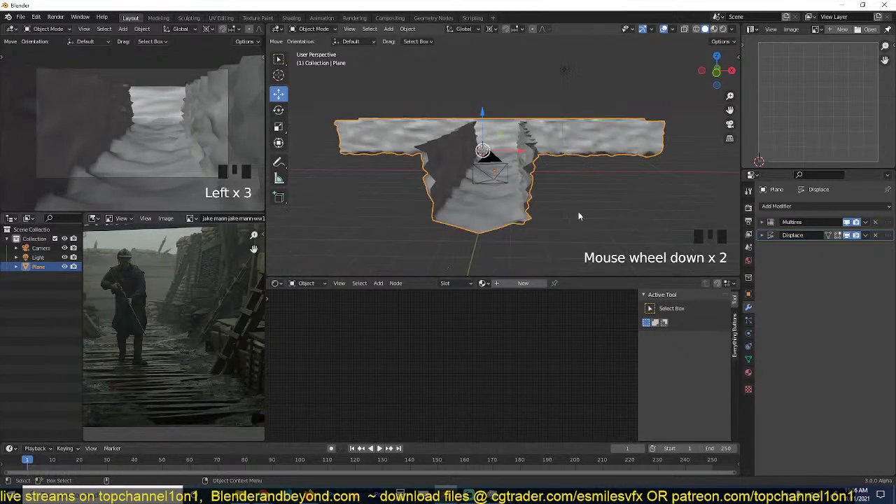
{"action": "key", "text": "shift+grave"}
{"action": "scroll", "coordinate": [583, 206], "scroll_direction": "down", "scroll_amount": 2}
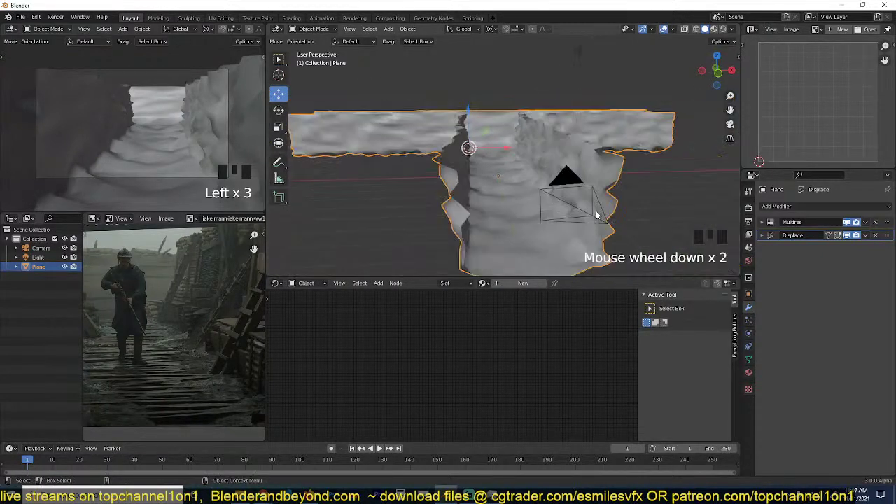
{"action": "key", "text": "ctrl+s"}
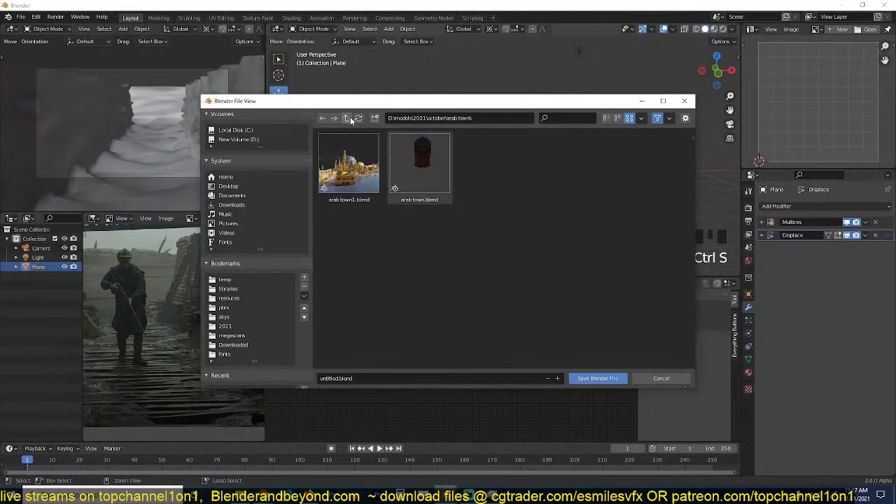
{"action": "left_click", "coordinate": [346, 119]}
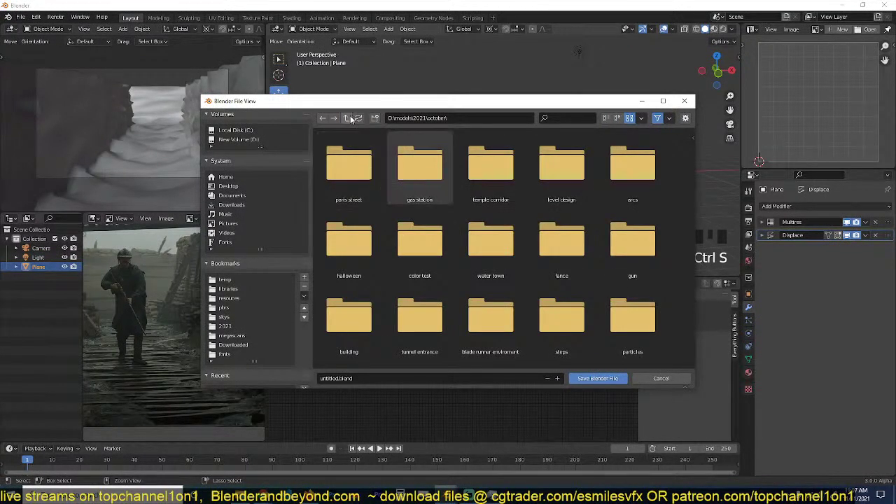
{"action": "left_click", "coordinate": [347, 119]}
{"action": "double_click", "coordinate": [370, 175]}
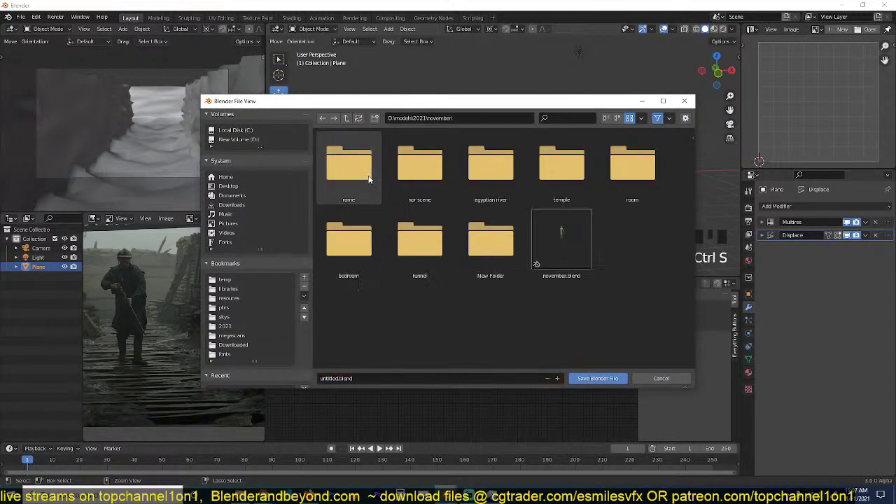
{"action": "left_click", "coordinate": [374, 118]}
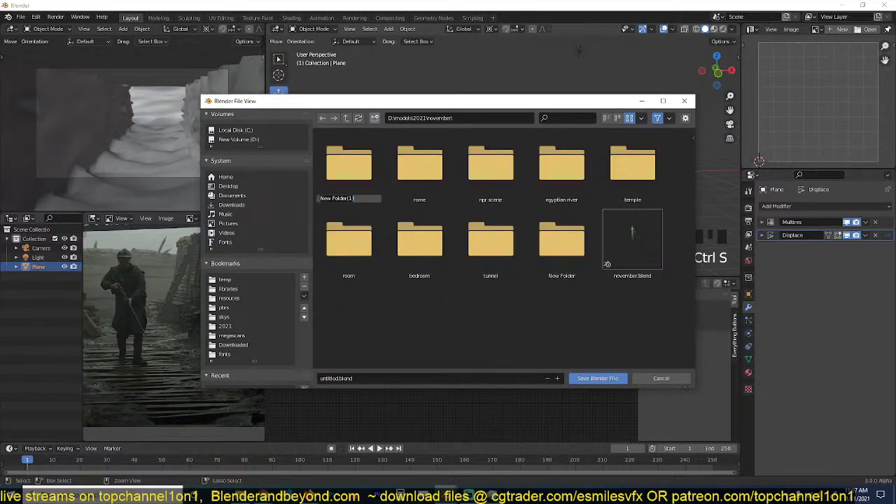
{"action": "type", "text": "war trench"}
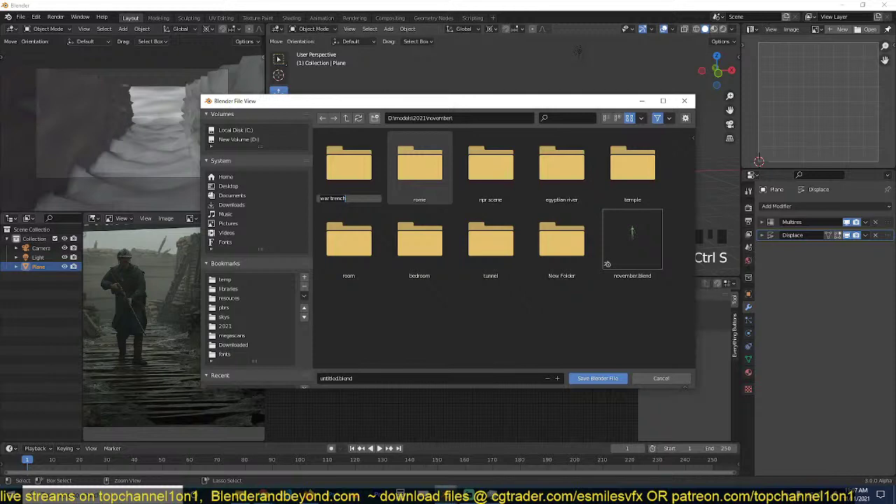
{"action": "key", "text": "Return"}
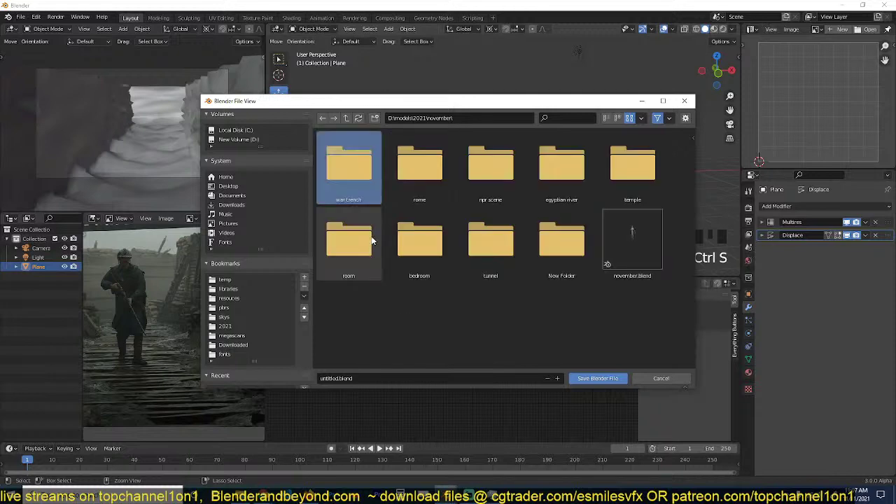
Save the project in the war trench folder as "war trench.blend".
{"action": "double_click", "coordinate": [355, 171]}
{"action": "double_click", "coordinate": [401, 382]}
{"action": "type", "text": "war trench"}
{"action": "key", "text": "Return"}
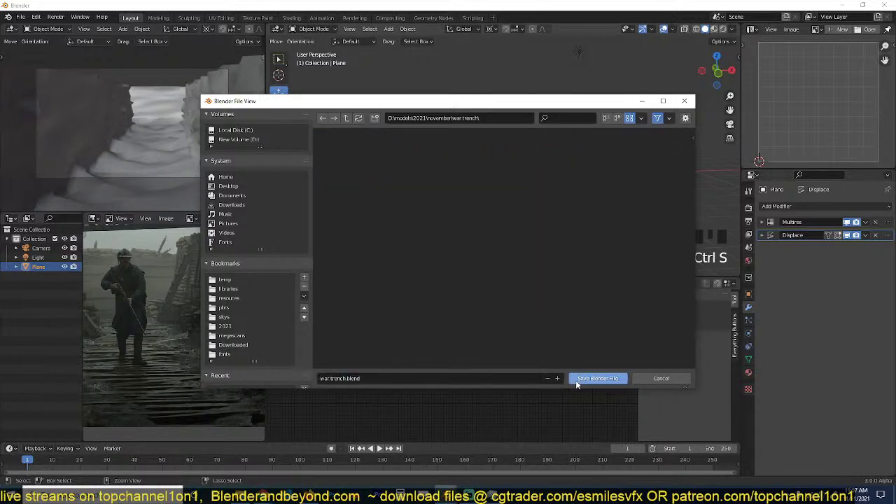
{"action": "left_click", "coordinate": [581, 379]}
Add a Smooth modifier after Displace on the trench and set its factor to 1.295.
{"action": "key", "text": "grave"}
{"action": "scroll", "coordinate": [581, 196], "scroll_direction": "up", "scroll_amount": 2}
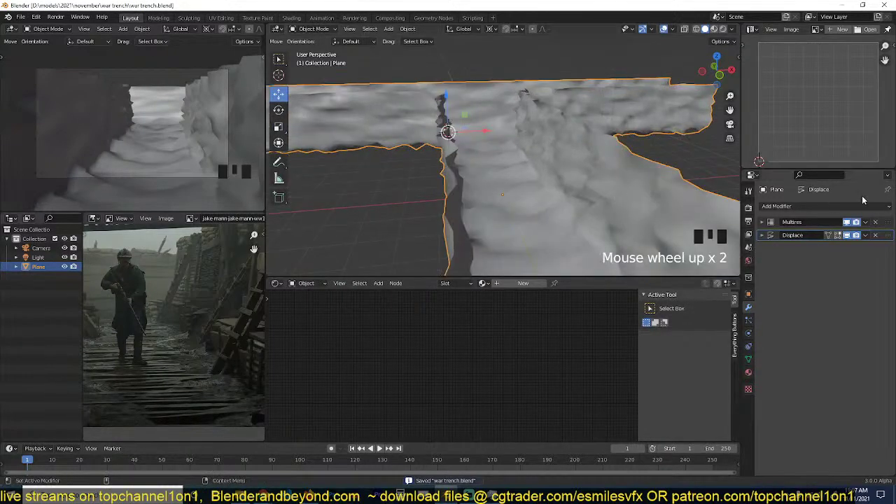
{"action": "left_click", "coordinate": [851, 206]}
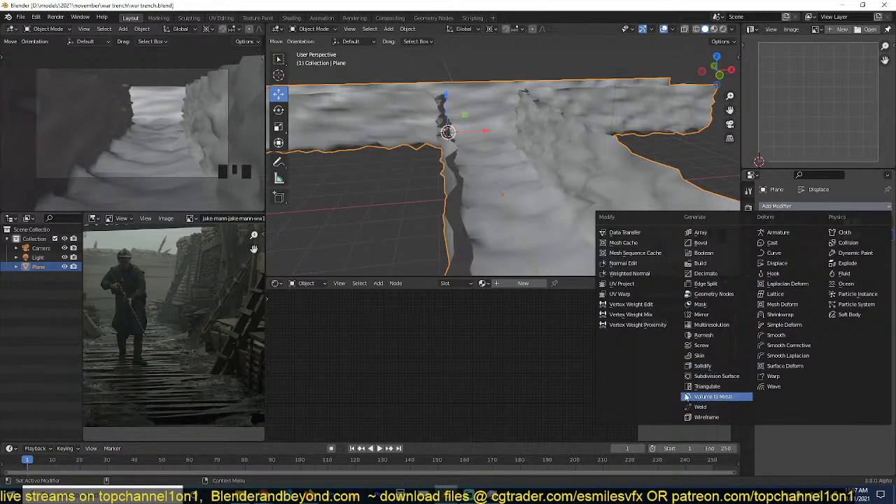
{"action": "left_click", "coordinate": [787, 336]}
{"action": "key", "text": "grave"}
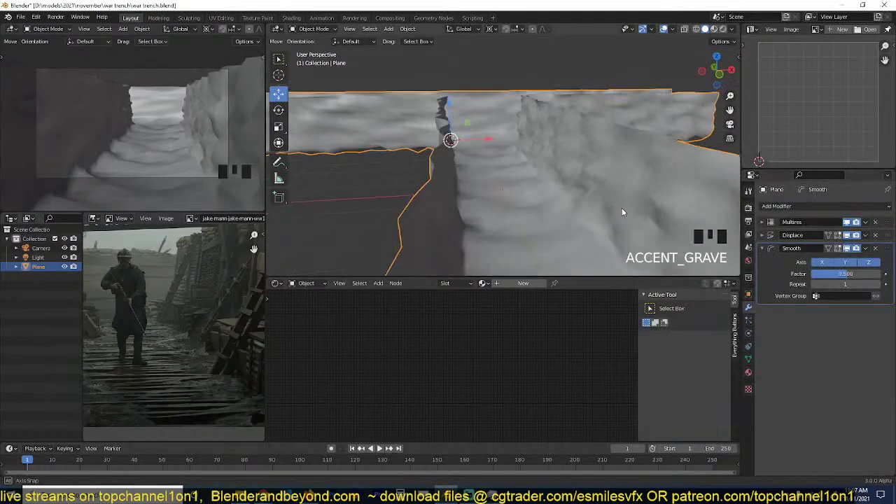
{"action": "left_click", "coordinate": [503, 163]}
{"action": "left_click_drag", "start_coordinate": [846, 274], "coordinate": [848, 274]}
Examine the smoothed trench from several angles and deselect it for an unobstructed look at its surface.
{"action": "key", "text": "grave"}
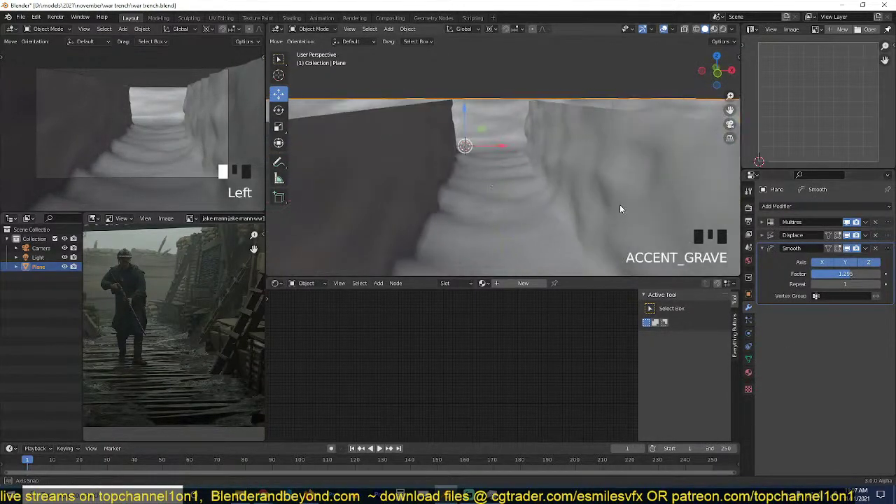
{"action": "key", "text": "grave"}
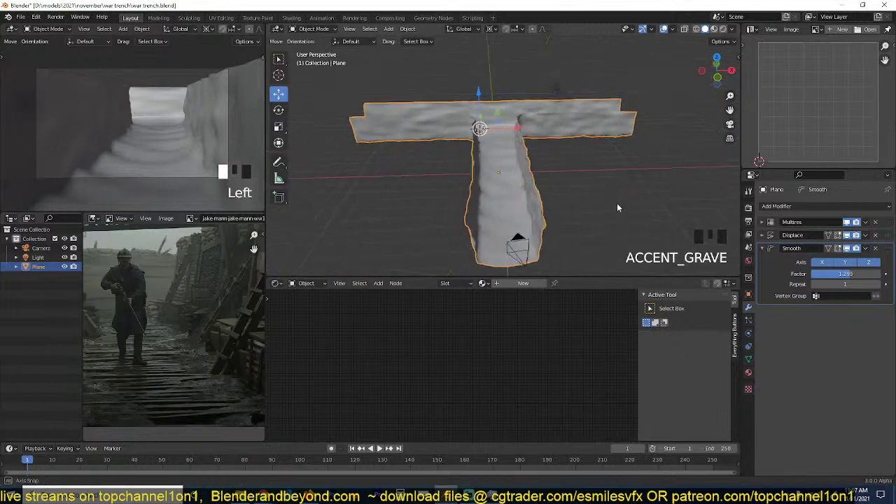
{"action": "scroll", "coordinate": [628, 201], "scroll_direction": "up", "scroll_amount": 2}
{"action": "scroll", "coordinate": [590, 199], "scroll_direction": "down", "scroll_amount": 2}
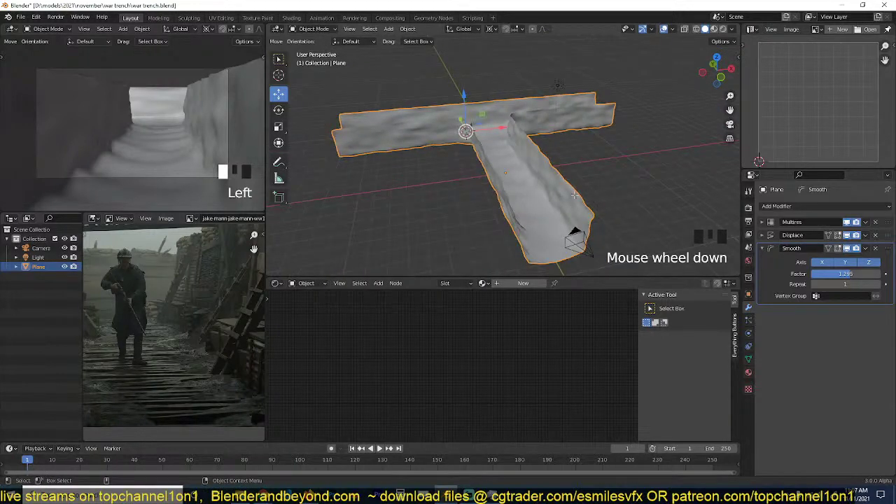
{"action": "key", "text": "Tab"}
{"action": "left_click", "coordinate": [574, 195], "text": "alt"}
{"action": "key", "text": "Tab"}
{"action": "key", "text": "grave"}
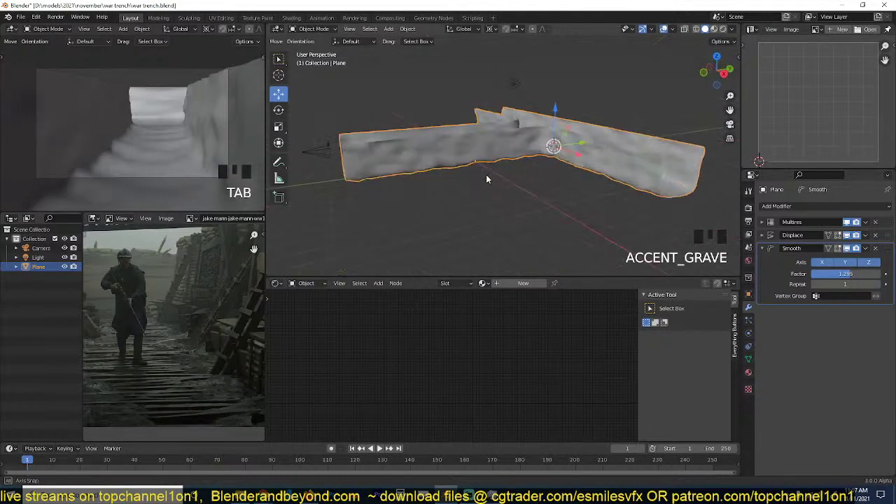
{"action": "key", "text": "alt+a"}
{"action": "scroll", "coordinate": [561, 185], "scroll_direction": "up", "scroll_amount": 2}
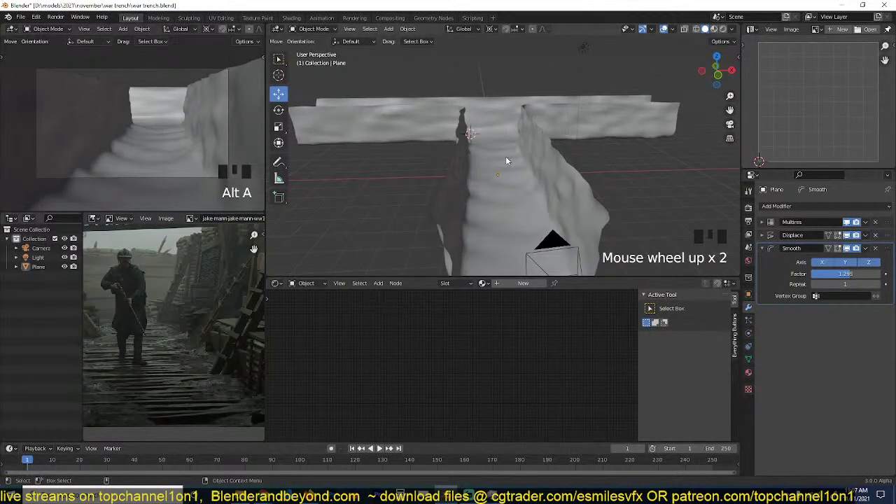
Select the trench and search the Texture Folders library for "ground", with loading as PBR folders enabled.
{"action": "left_click", "coordinate": [530, 147]}
{"action": "key", "text": "n"}
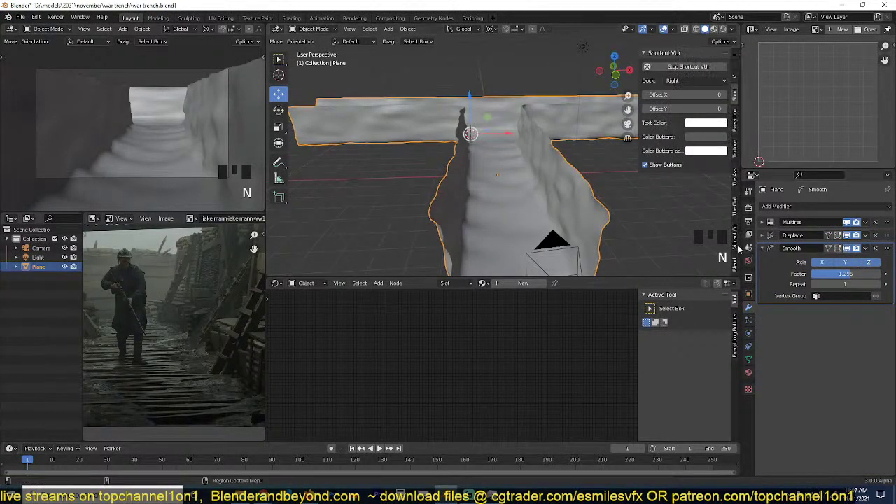
{"action": "left_click", "coordinate": [735, 149]}
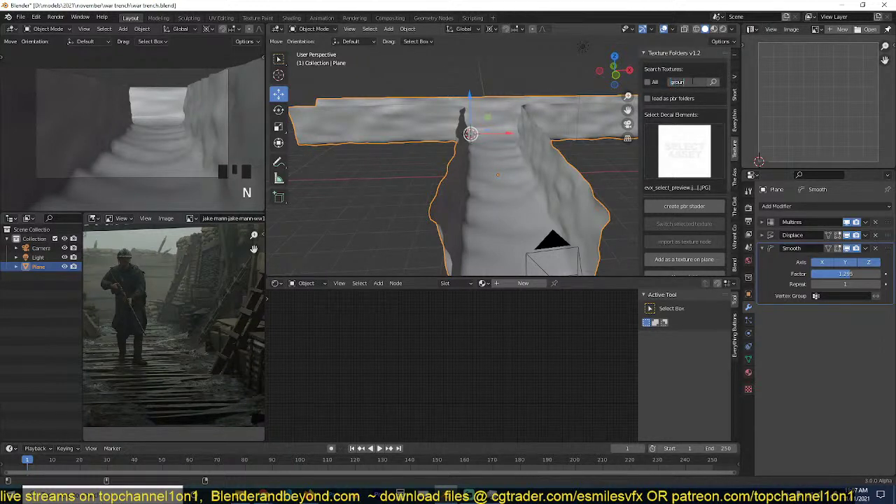
{"action": "left_click", "coordinate": [669, 87]}
{"action": "left_click", "coordinate": [714, 82]}
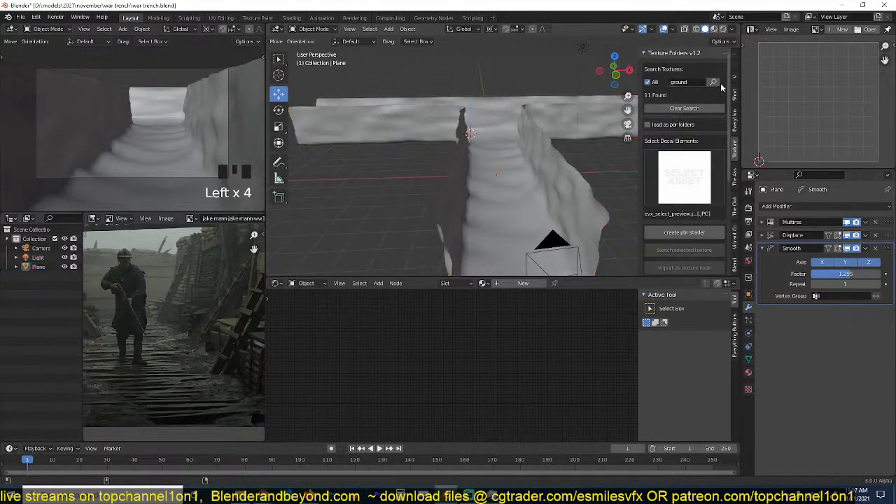
{"action": "left_click", "coordinate": [697, 166]}
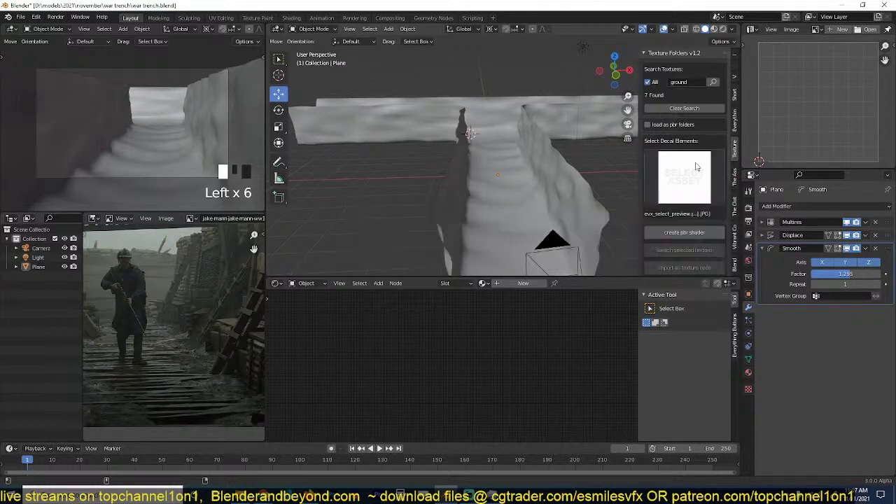
{"action": "left_click", "coordinate": [713, 84]}
{"action": "left_click", "coordinate": [690, 170]}
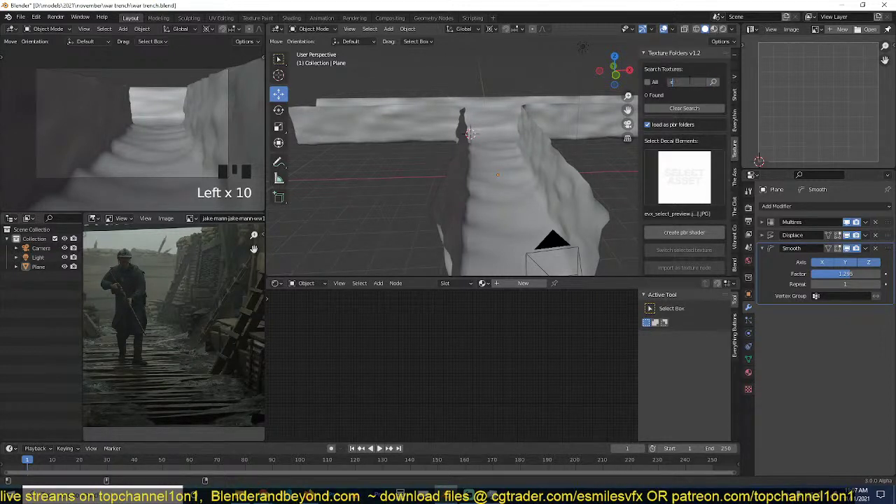
Search all texture folders for "rock" and open the thumbnail choices.
{"action": "left_click", "coordinate": [711, 83]}
{"action": "left_click", "coordinate": [711, 84]}
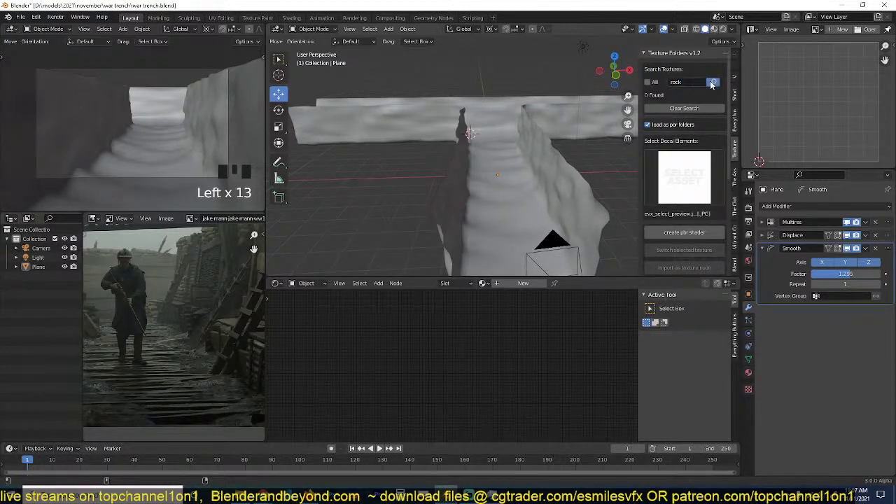
{"action": "left_click", "coordinate": [692, 173]}
{"action": "left_click", "coordinate": [648, 82]}
{"action": "left_click", "coordinate": [713, 83]}
{"action": "left_click", "coordinate": [686, 177]}
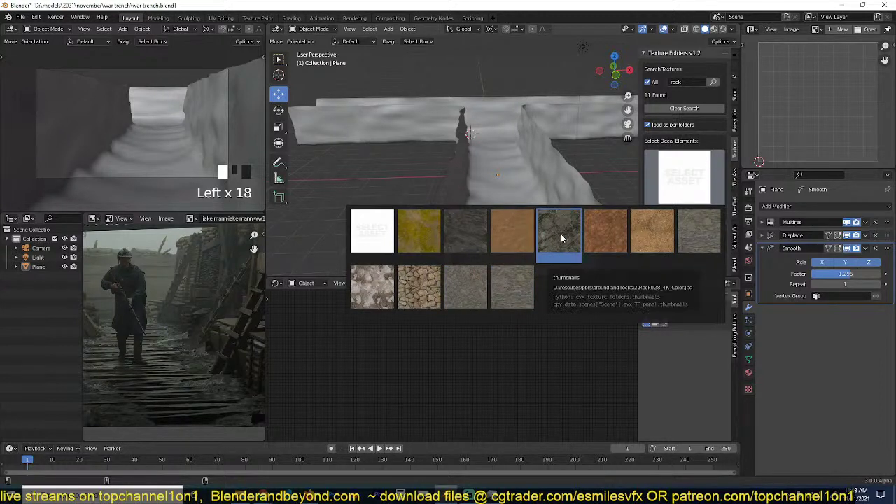
Choose the rocks_ground_05_rough texture, create a PBR shader from it on the trench, and show the viewport in Material Preview.
{"action": "left_click", "coordinate": [388, 285]}
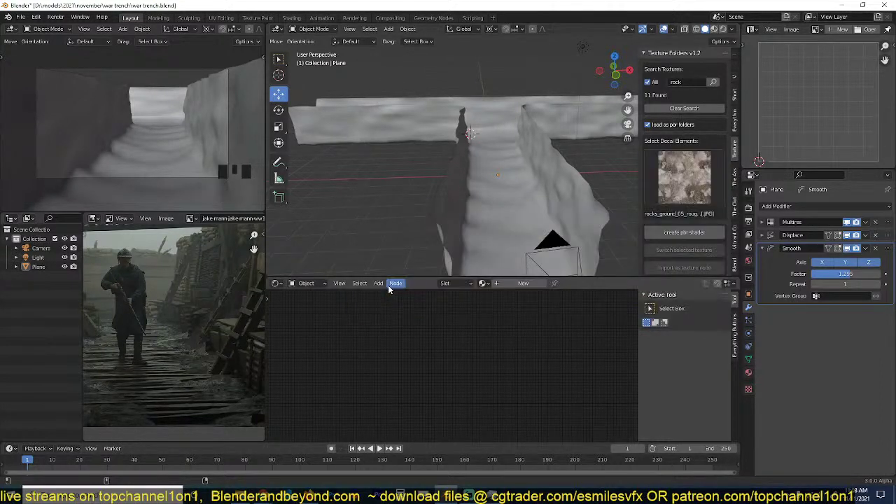
{"action": "left_click", "coordinate": [676, 232]}
{"action": "left_click", "coordinate": [718, 30]}
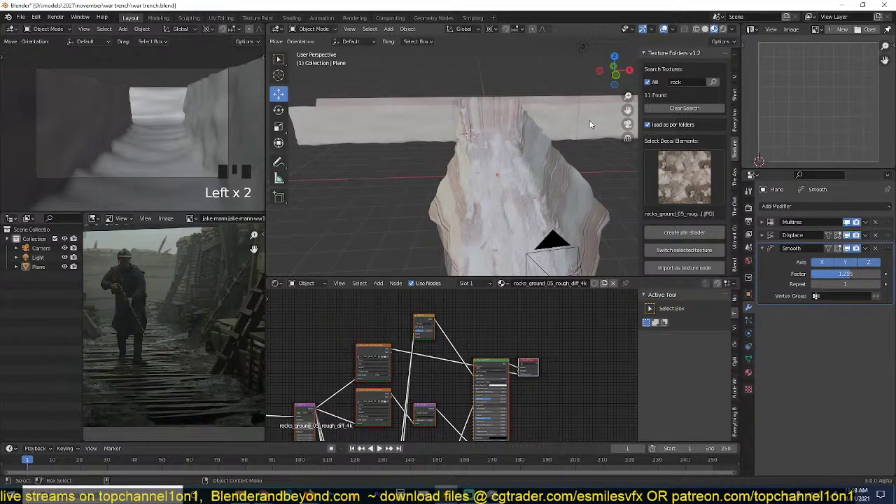
Select the trench's entire mesh in Edit Mode, unwrap its UVs, and return to Object Mode.
{"action": "middle_click_drag", "start_coordinate": [589, 118], "coordinate": [567, 143]}
{"action": "key", "text": "Tab"}
{"action": "key", "text": "a"}
{"action": "scroll", "coordinate": [567, 144], "scroll_direction": "down", "scroll_amount": 3}
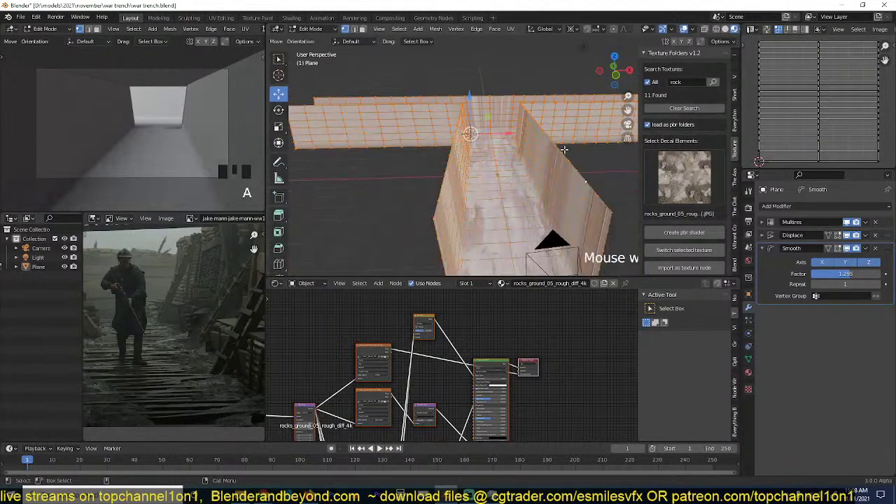
{"action": "key", "text": "u"}
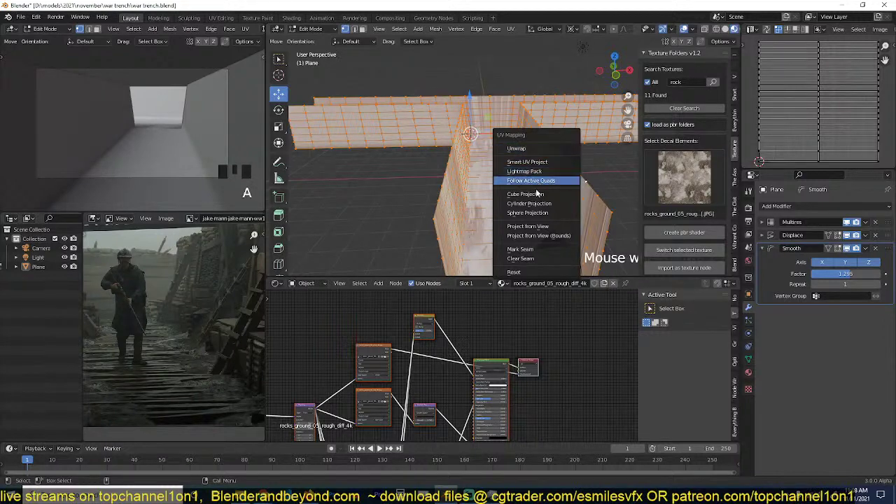
{"action": "left_click", "coordinate": [560, 148]}
{"action": "key", "text": "Tab"}
Examine how the rock texture maps onto the trench's walls and floor from several angles.
{"action": "key", "text": "grave"}
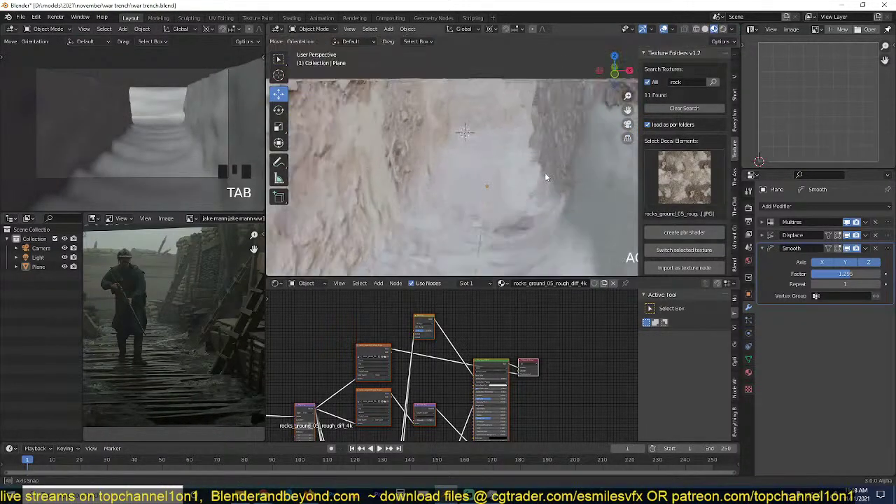
{"action": "key", "text": "grave"}
{"action": "scroll", "coordinate": [547, 169], "scroll_direction": "up", "scroll_amount": 3}
{"action": "middle_click_drag", "start_coordinate": [547, 169], "coordinate": [565, 168]}
{"action": "scroll", "coordinate": [566, 168], "scroll_direction": "up", "scroll_amount": 6}
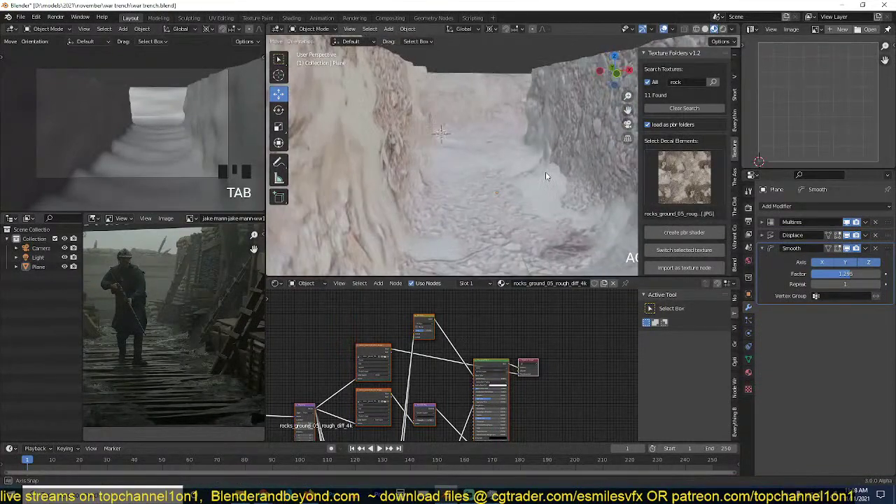
{"action": "key", "text": "grave"}
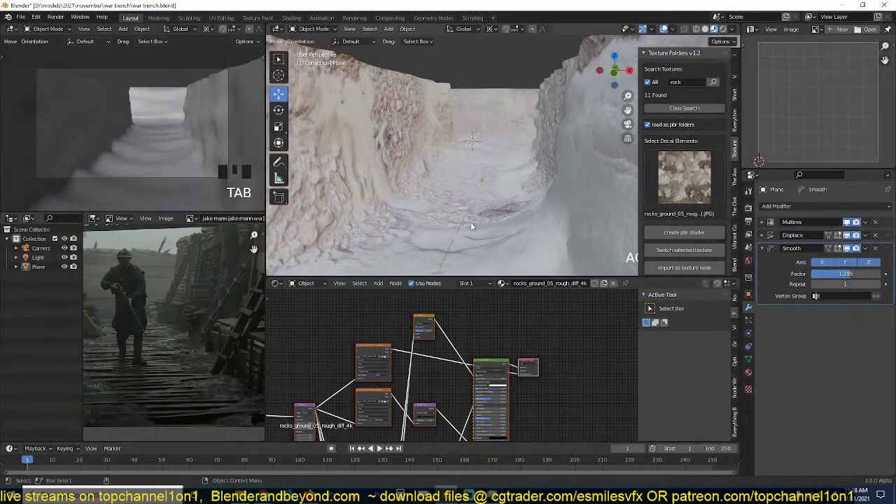
{"action": "key", "text": "grave"}
{"action": "scroll", "coordinate": [465, 210], "scroll_direction": "down", "scroll_amount": 4}
{"action": "middle_click_drag", "start_coordinate": [466, 211], "coordinate": [488, 226]}
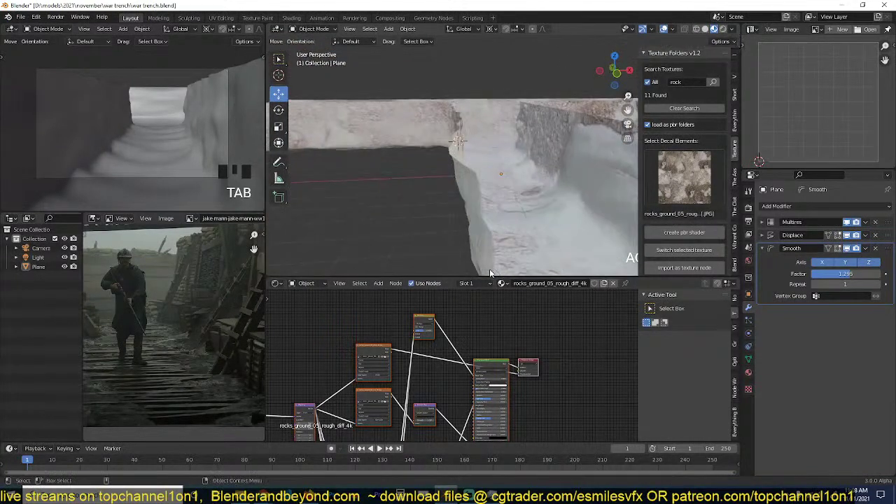
Select the rock material's image texture nodes and set the texture coordinates mapping to Object.
{"action": "scroll", "coordinate": [522, 335], "scroll_direction": "down", "scroll_amount": 4}
{"action": "middle_click_drag", "start_coordinate": [534, 323], "coordinate": [577, 321]}
{"action": "scroll", "coordinate": [528, 313], "scroll_direction": "down", "scroll_amount": 3}
{"action": "scroll", "coordinate": [552, 340], "scroll_direction": "down", "scroll_amount": 2}
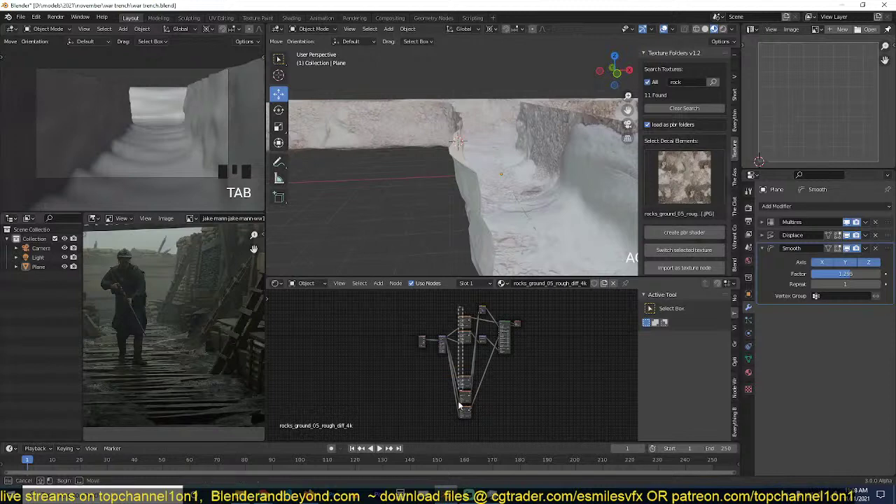
{"action": "scroll", "coordinate": [683, 175], "scroll_direction": "down", "scroll_amount": 5}
{"action": "left_click", "coordinate": [689, 185]}
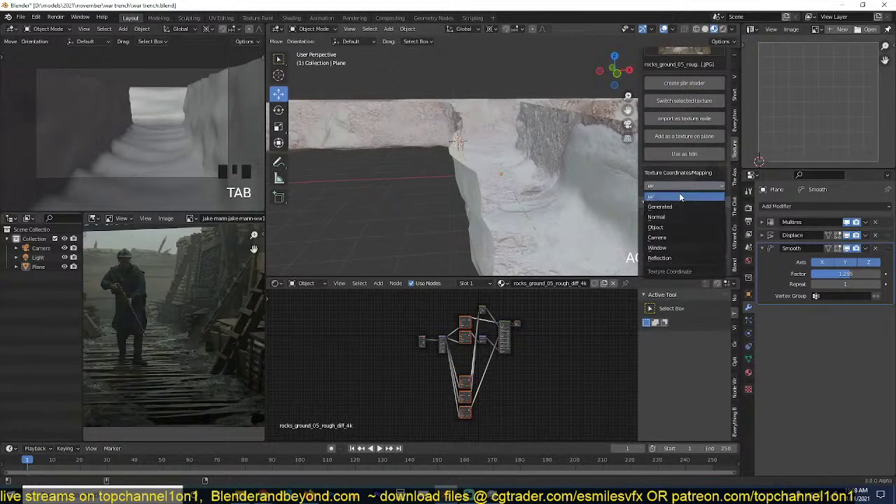
{"action": "left_click", "coordinate": [657, 228]}
{"action": "scroll", "coordinate": [460, 327], "scroll_direction": "up", "scroll_amount": 3}
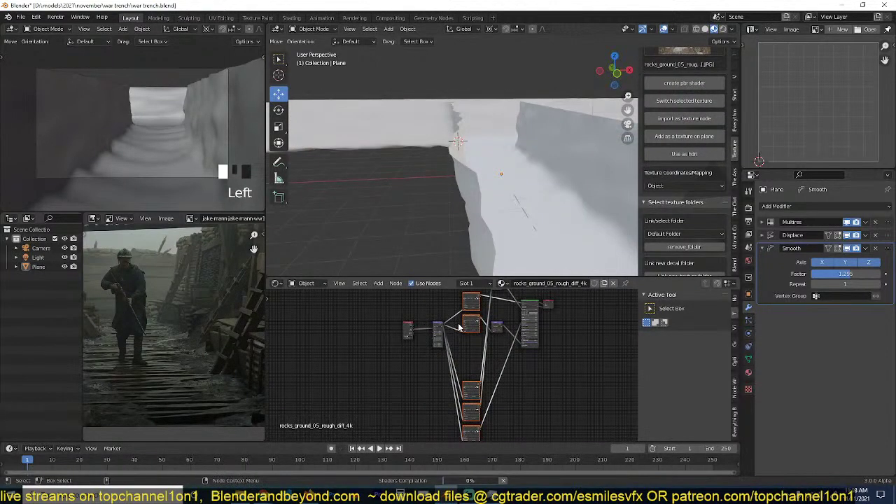
Select the rock material's image texture nodes and set their image projection type to BOX.
{"action": "left_click", "coordinate": [460, 327]}
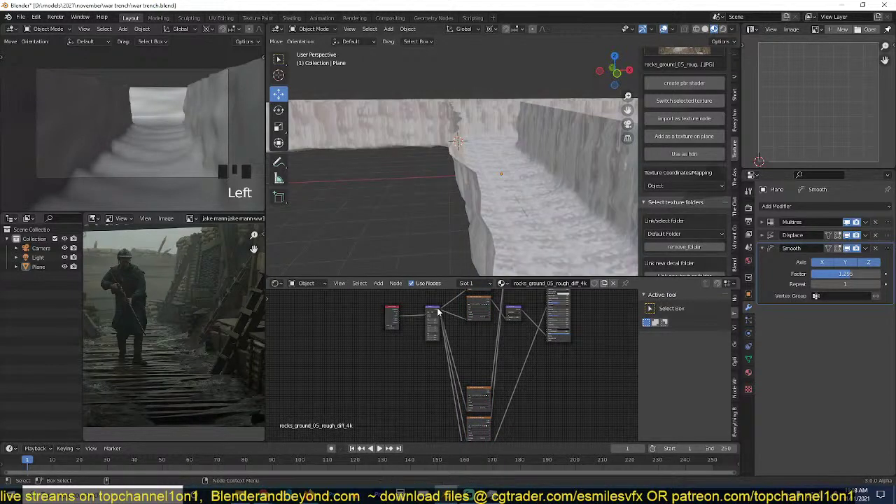
{"action": "scroll", "coordinate": [459, 308], "scroll_direction": "down", "scroll_amount": 2}
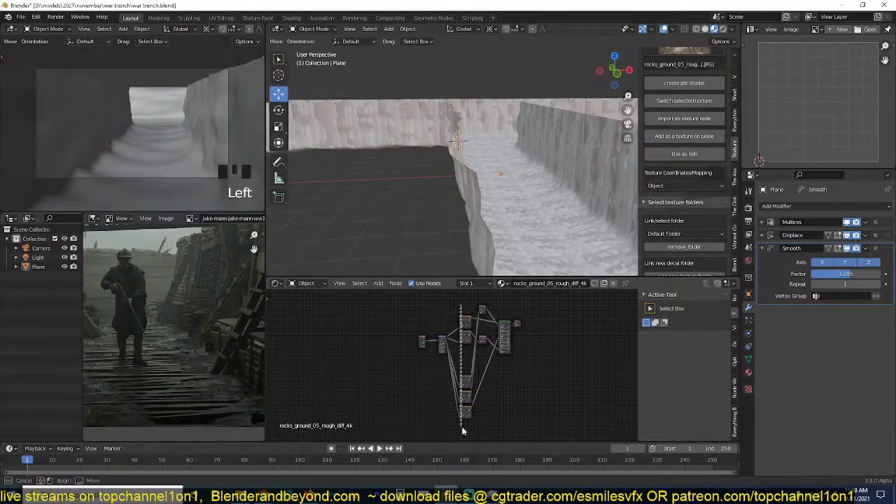
{"action": "scroll", "coordinate": [471, 384], "scroll_direction": "up", "scroll_amount": 2}
{"action": "left_click", "coordinate": [476, 303], "text": "shift"}
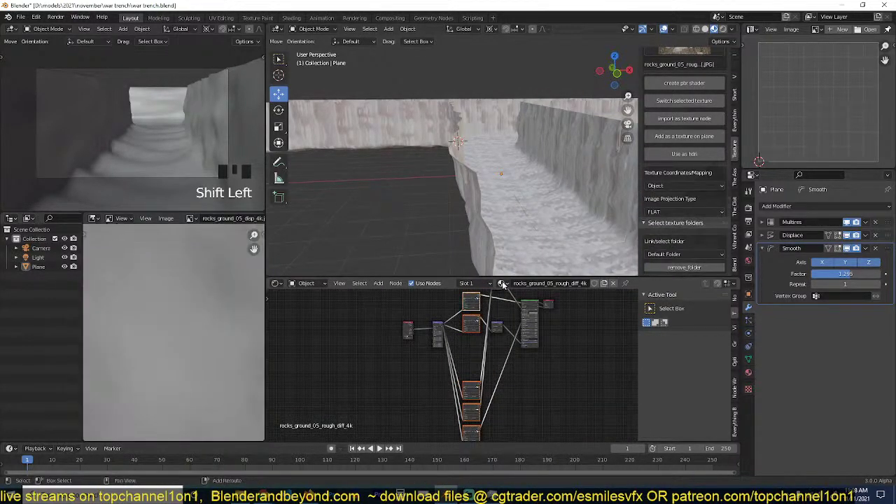
{"action": "left_click", "coordinate": [694, 211]}
{"action": "left_click", "coordinate": [663, 238]}
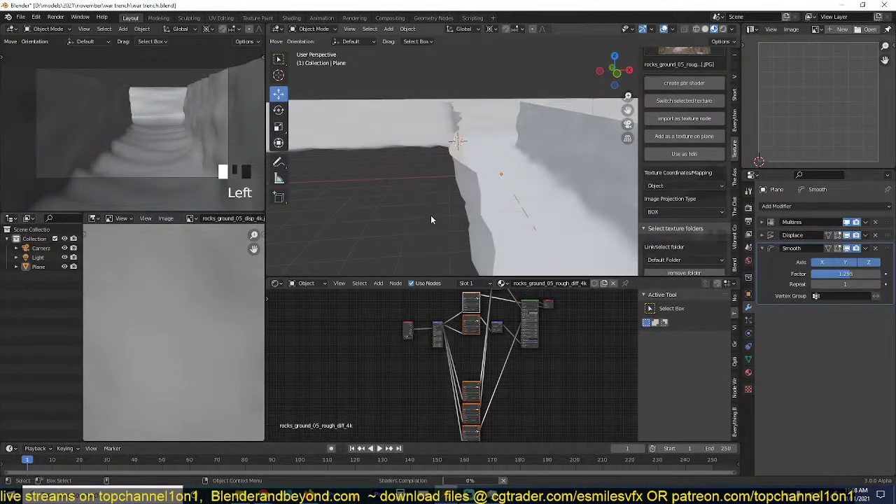
{"action": "middle_click_drag", "start_coordinate": [455, 206], "coordinate": [478, 202]}
{"action": "left_click", "coordinate": [479, 202]}
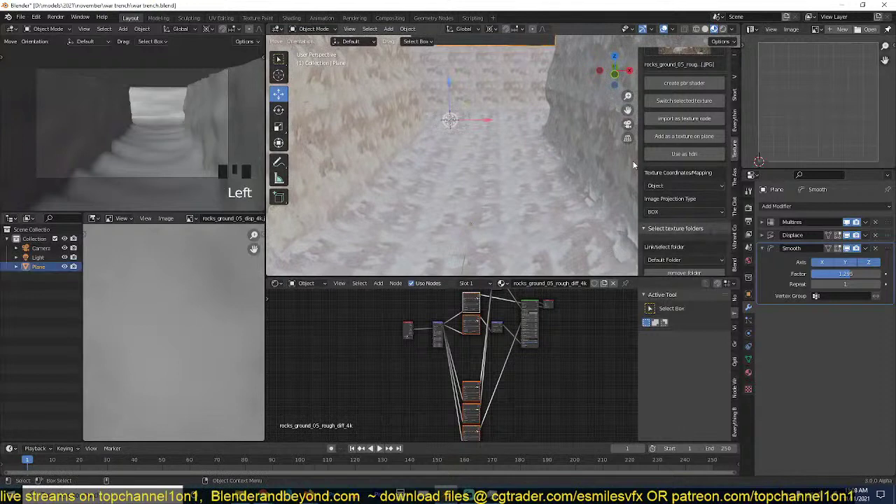
Choose the Rock028_4K_Color texture and create a PBR shader from it on the trench.
{"action": "scroll", "coordinate": [658, 166], "scroll_direction": "up", "scroll_amount": 3}
{"action": "scroll", "coordinate": [659, 166], "scroll_direction": "up", "scroll_amount": 1}
{"action": "left_click", "coordinate": [676, 147]}
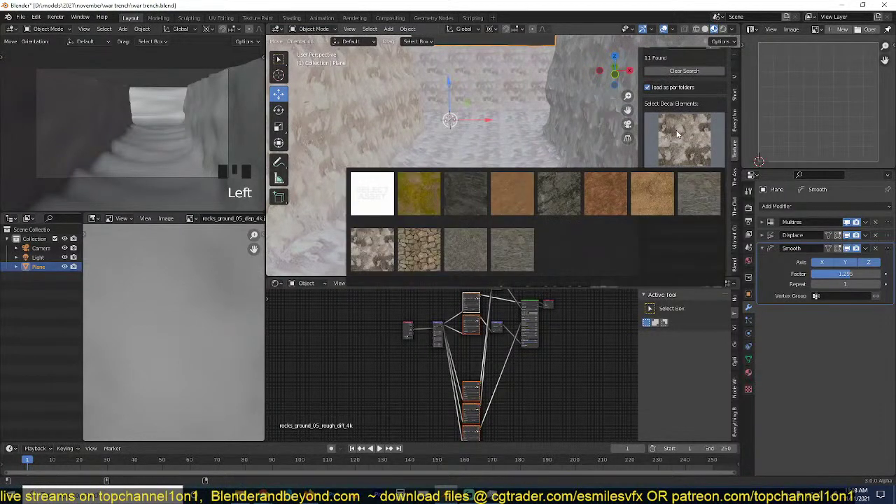
{"action": "left_click", "coordinate": [561, 202]}
{"action": "left_click", "coordinate": [683, 197]}
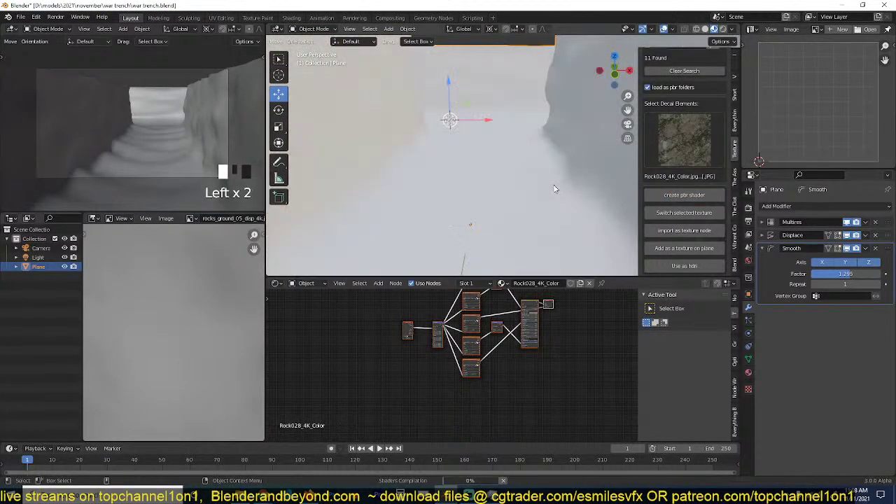
{"action": "scroll", "coordinate": [553, 185], "scroll_direction": "up", "scroll_amount": 3}
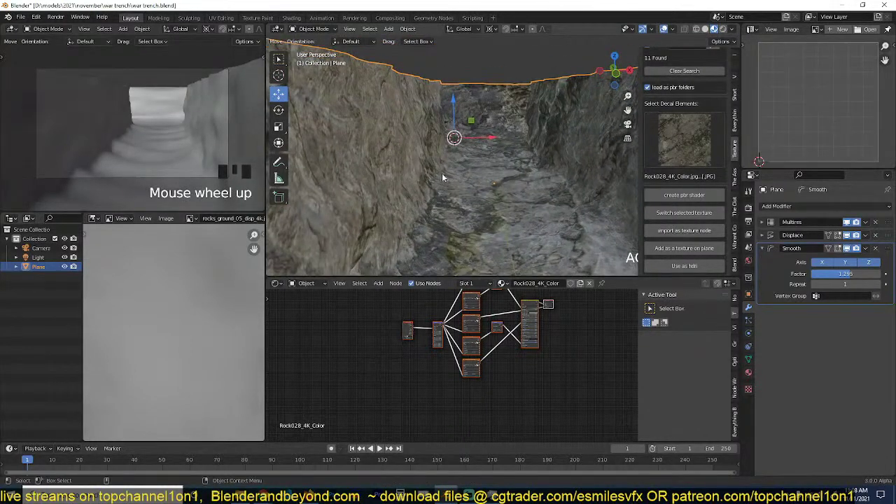
{"action": "scroll", "coordinate": [239, 28], "scroll_direction": "up", "scroll_amount": 5}
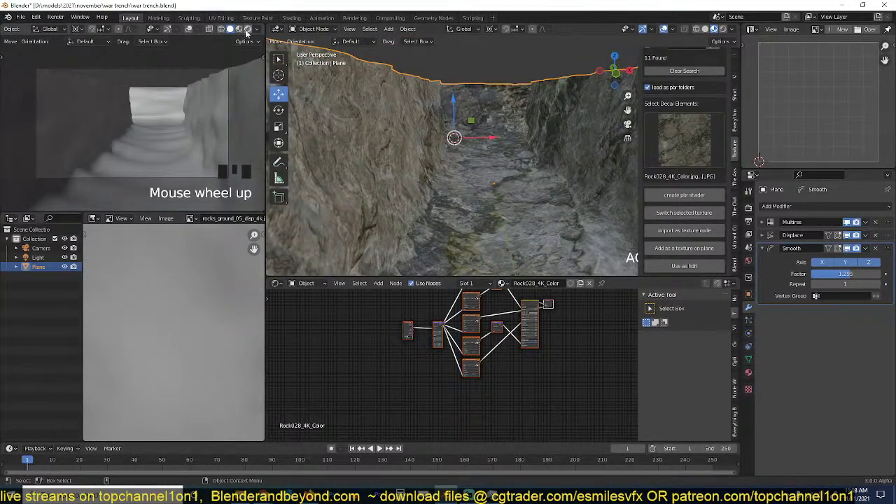
Show the camera view in Rendered shading and display the ww1-trench-cam-01b reference picture in the image editor.
{"action": "left_click", "coordinate": [247, 29]}
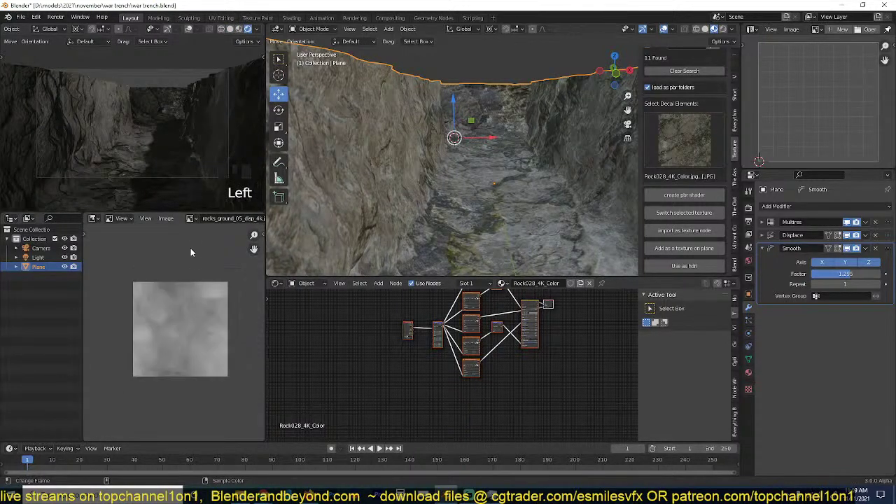
{"action": "left_click", "coordinate": [190, 218]}
{"action": "left_click", "coordinate": [212, 239]}
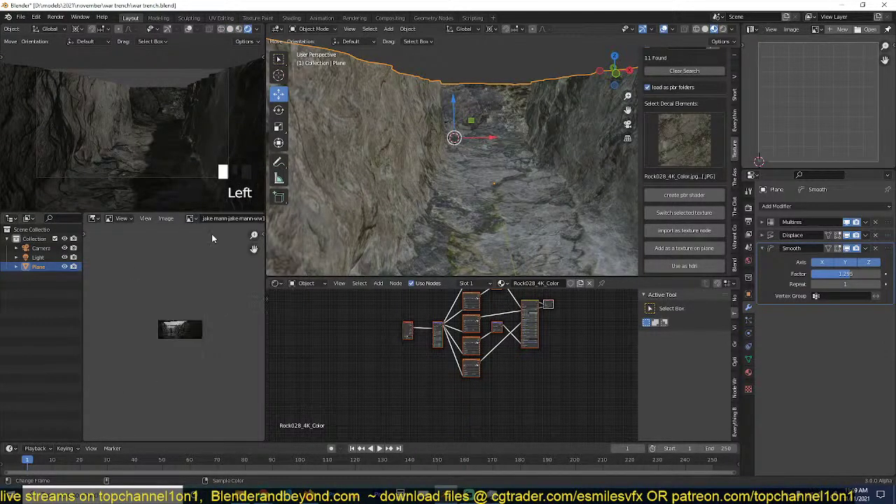
{"action": "scroll", "coordinate": [211, 240], "scroll_direction": "up", "scroll_amount": 5}
{"action": "scroll", "coordinate": [215, 221], "scroll_direction": "down", "scroll_amount": 4}
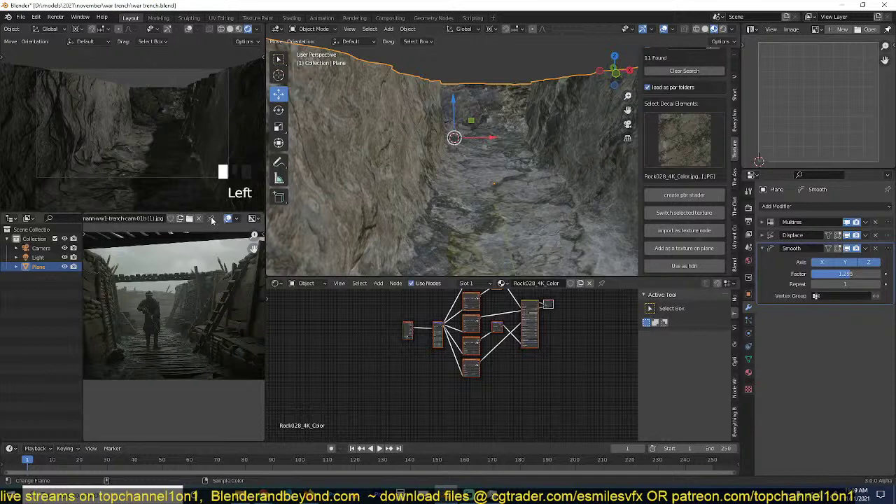
{"action": "scroll", "coordinate": [205, 294], "scroll_direction": "up", "scroll_amount": 4}
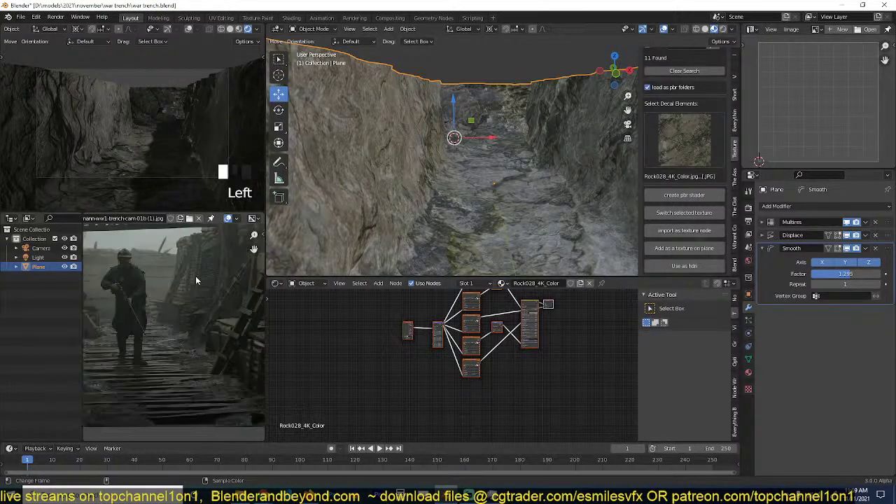
{"action": "scroll", "coordinate": [206, 294], "scroll_direction": "down", "scroll_amount": 3}
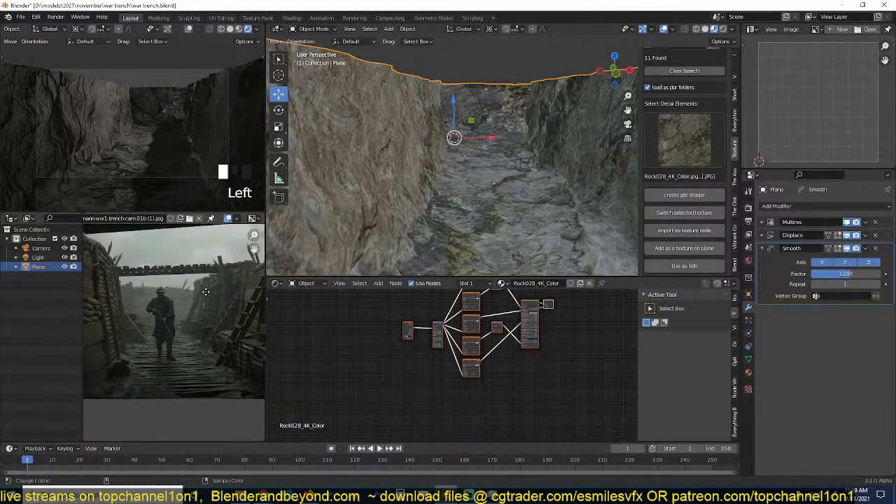
Delete the scene's light, save the file, and show the camera view in Material Preview.
{"action": "scroll", "coordinate": [496, 149], "scroll_direction": "down", "scroll_amount": 5}
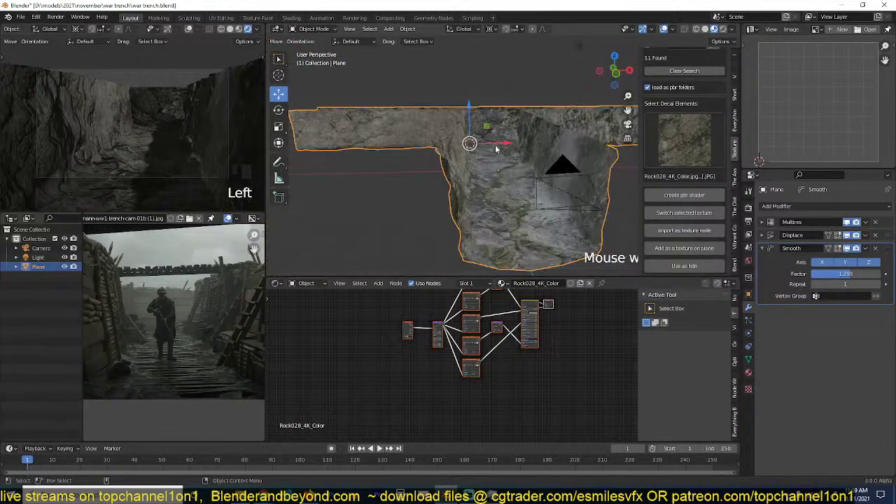
{"action": "left_click", "coordinate": [579, 46]}
{"action": "scroll", "coordinate": [533, 81], "scroll_direction": "down", "scroll_amount": 1}
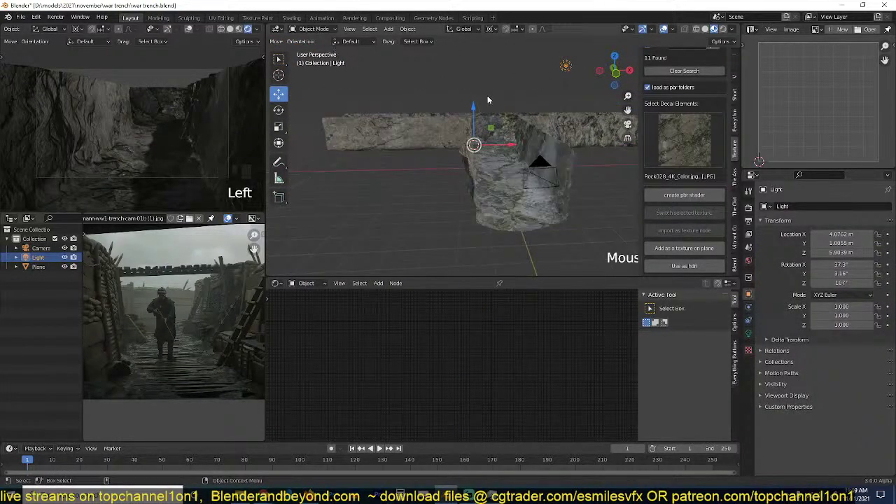
{"action": "key", "text": "x"}
{"action": "left_click", "coordinate": [506, 96]}
{"action": "key", "text": "ctrl+s"}
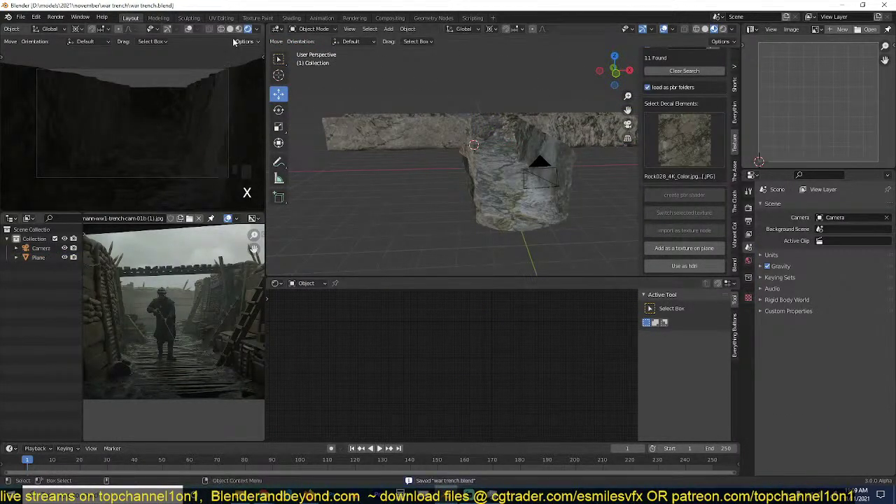
{"action": "left_click", "coordinate": [239, 29]}
Select the trench and increase the X, Y and Z scale of its rock material's Mapping node.
{"action": "scroll", "coordinate": [391, 134], "scroll_direction": "up", "scroll_amount": 2}
{"action": "left_click", "coordinate": [474, 141]}
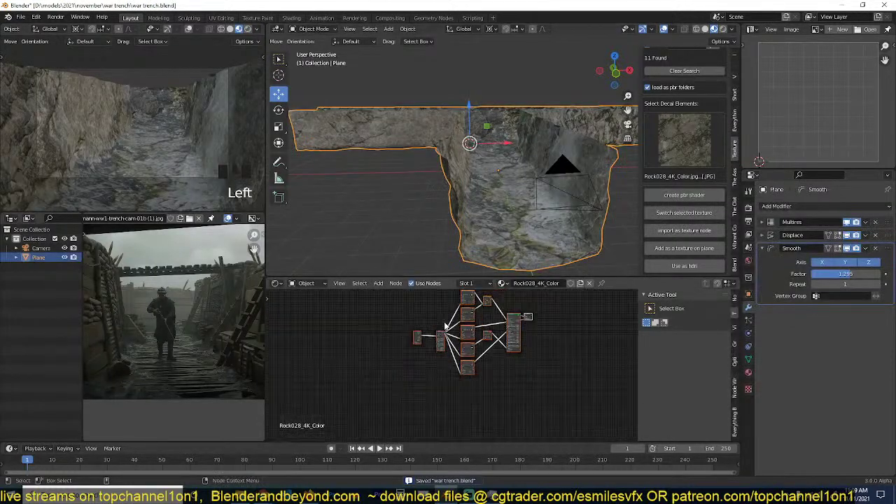
{"action": "scroll", "coordinate": [449, 346], "scroll_direction": "up", "scroll_amount": 5}
{"action": "middle_click_drag", "start_coordinate": [458, 391], "coordinate": [471, 407]}
{"action": "left_click", "coordinate": [455, 374]}
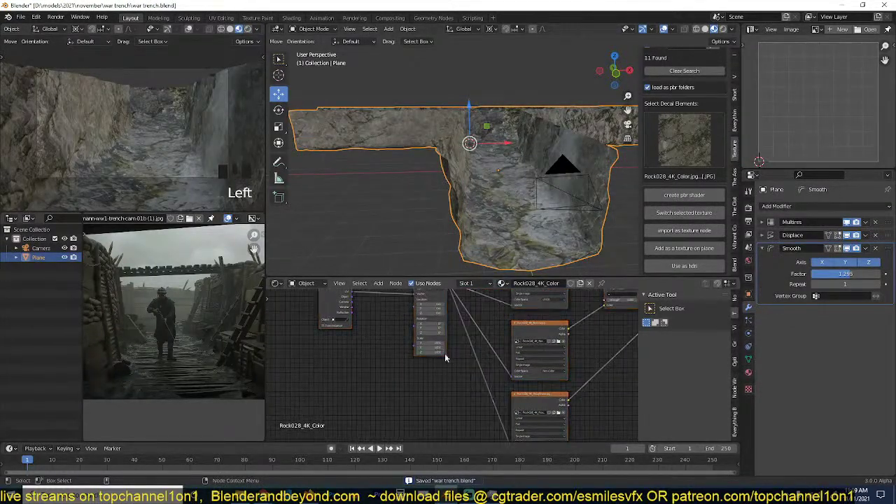
{"action": "left_click_drag", "start_coordinate": [440, 341], "coordinate": [429, 369]}
Examine the wooden wall planks, ladder and duckboards in the trench reference picture, including at full-screen size.
{"action": "scroll", "coordinate": [222, 318], "scroll_direction": "up", "scroll_amount": 2}
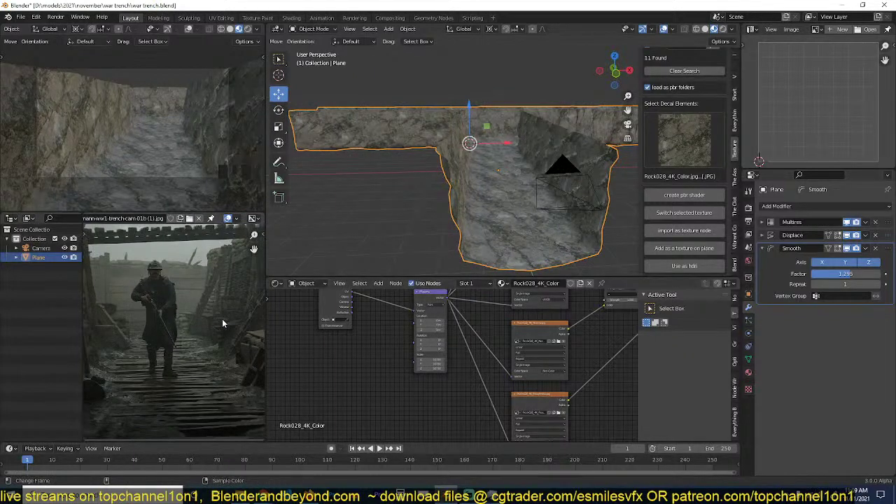
{"action": "middle_click_drag", "start_coordinate": [222, 318], "coordinate": [163, 317]}
{"action": "scroll", "coordinate": [168, 326], "scroll_direction": "down", "scroll_amount": 2}
{"action": "scroll", "coordinate": [168, 325], "scroll_direction": "up", "scroll_amount": 2}
{"action": "scroll", "coordinate": [149, 312], "scroll_direction": "up", "scroll_amount": 2}
{"action": "key", "text": "ctrl+space"}
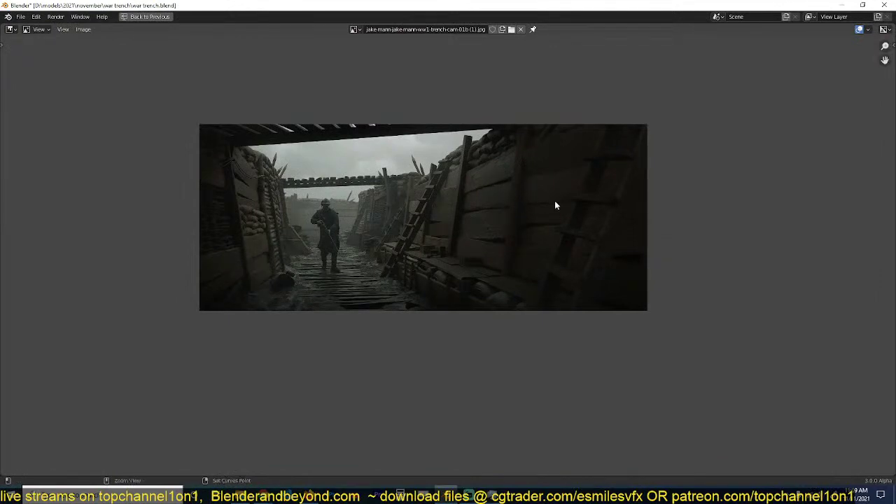
{"action": "key", "text": "ctrl+space"}
Save the file, then place the 3D cursor beside the trench in top view and add a plane there.
{"action": "middle_click_drag", "start_coordinate": [566, 147], "coordinate": [470, 172]}
{"action": "key", "text": "KP_7"}
{"action": "key", "text": "alt+a"}
{"action": "scroll", "coordinate": [470, 186], "scroll_direction": "up", "scroll_amount": 4}
{"action": "key", "text": "ctrl+s"}
{"action": "right_click", "coordinate": [471, 170], "text": "shift"}
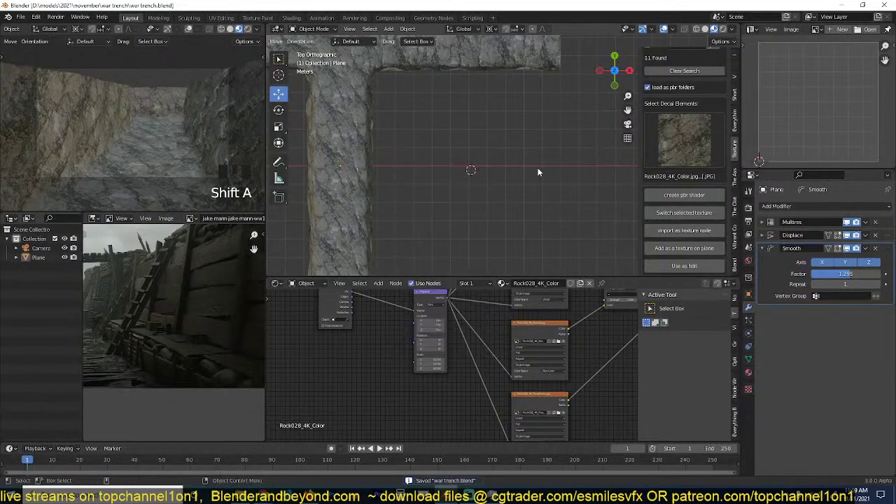
{"action": "key", "text": "shift+a"}
{"action": "left_click", "coordinate": [476, 168]}
Scale the new plane into a long narrow strip along X and Y, and raise it above the grid.
{"action": "scroll", "coordinate": [476, 169], "scroll_direction": "up", "scroll_amount": 2}
{"action": "key", "text": "s"}
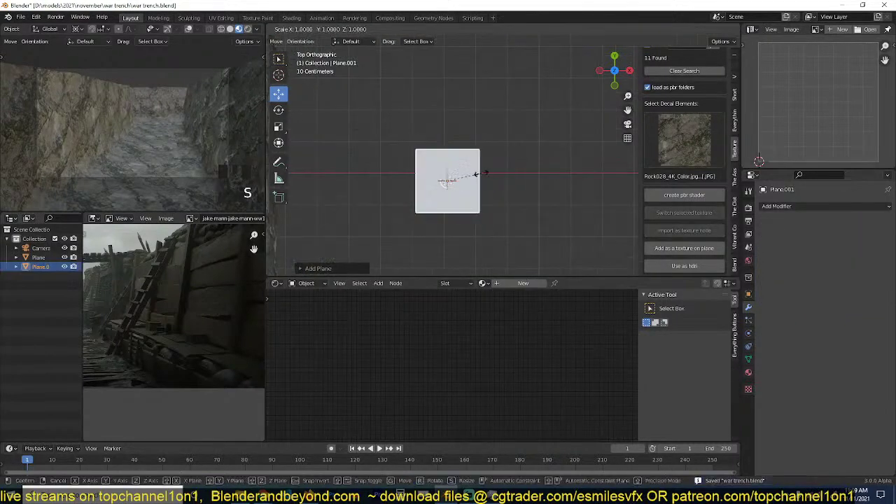
{"action": "key", "text": "x"}
{"action": "left_click", "coordinate": [516, 224]}
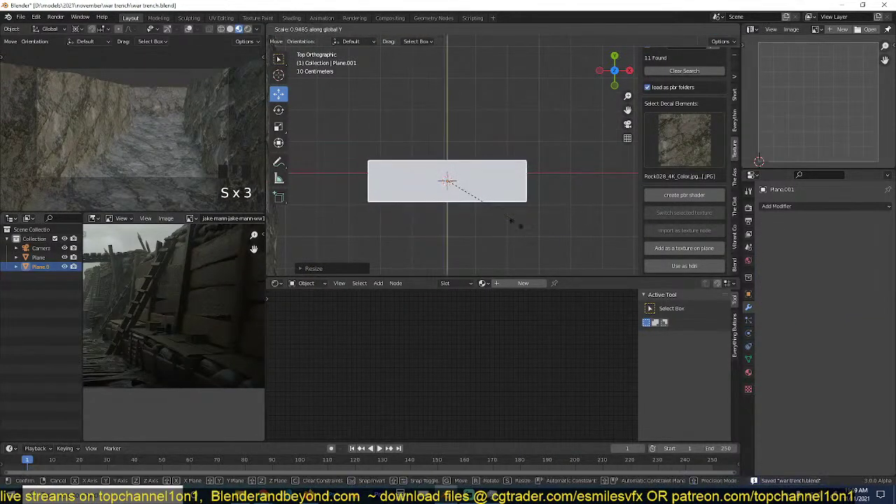
{"action": "key", "text": "grave"}
{"action": "middle_click_drag", "start_coordinate": [495, 219], "coordinate": [458, 139]}
{"action": "key", "text": "g"}
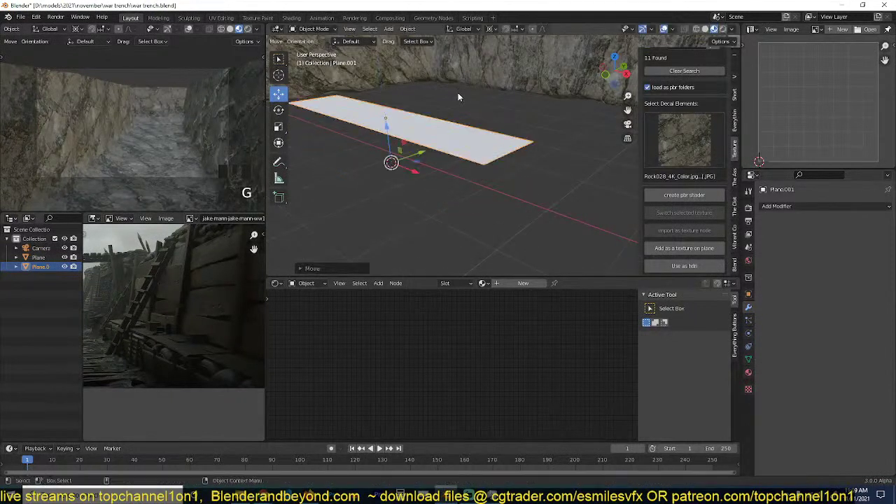
{"action": "left_click", "coordinate": [458, 92]}
Extrude the strip downwards in Edit Mode to form a thin plank, and return to Object Mode.
{"action": "key", "text": "Tab"}
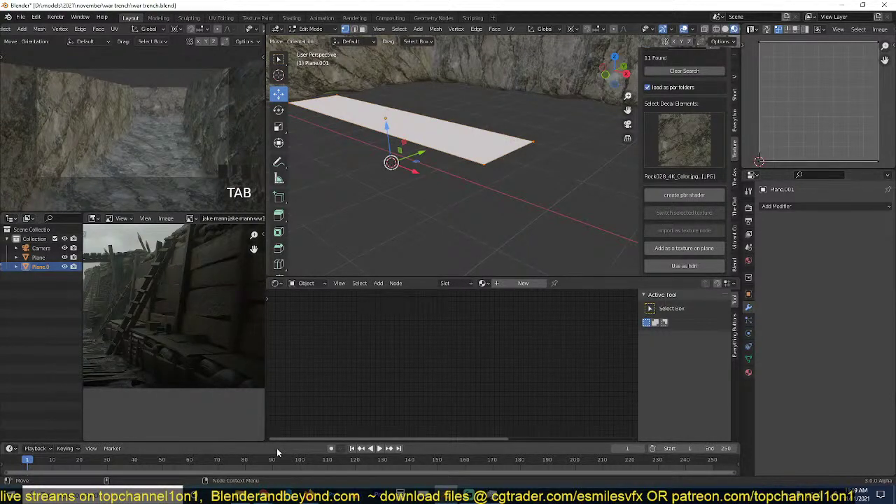
{"action": "middle_click_drag", "start_coordinate": [476, 226], "coordinate": [365, 168]}
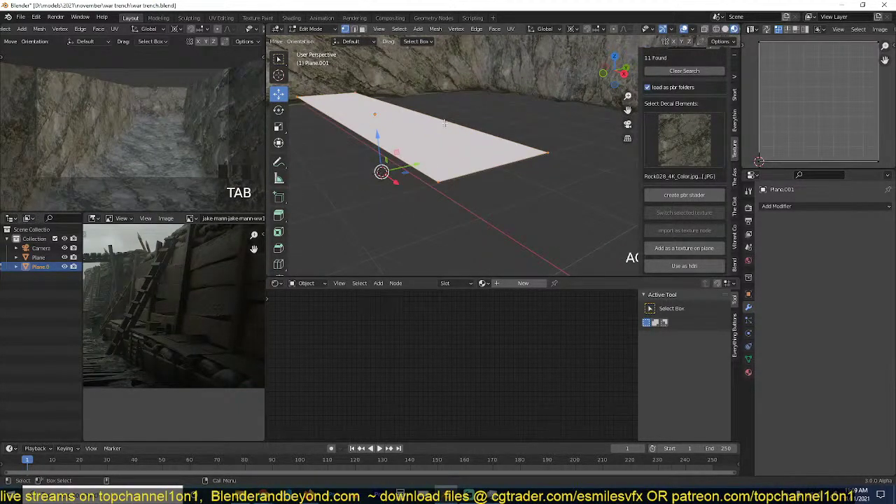
{"action": "key", "text": "KP_Decimal"}
{"action": "middle_click_drag", "start_coordinate": [444, 122], "coordinate": [501, 145]}
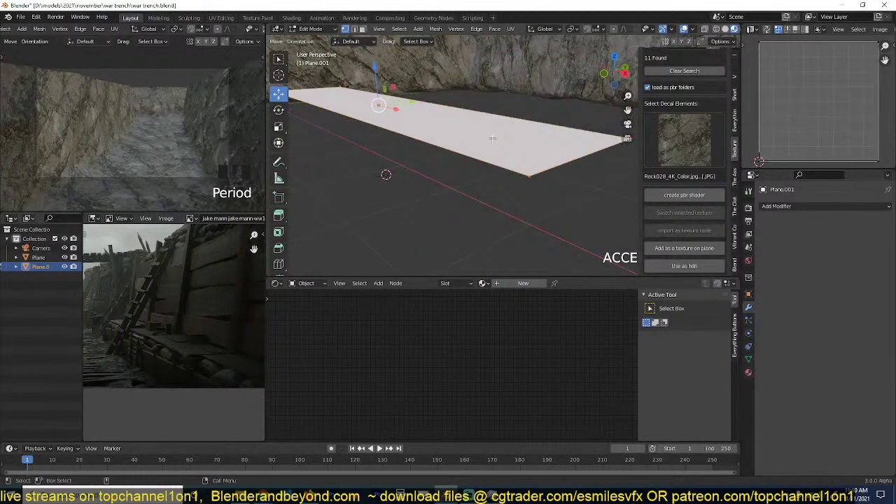
{"action": "key", "text": "Tab"}
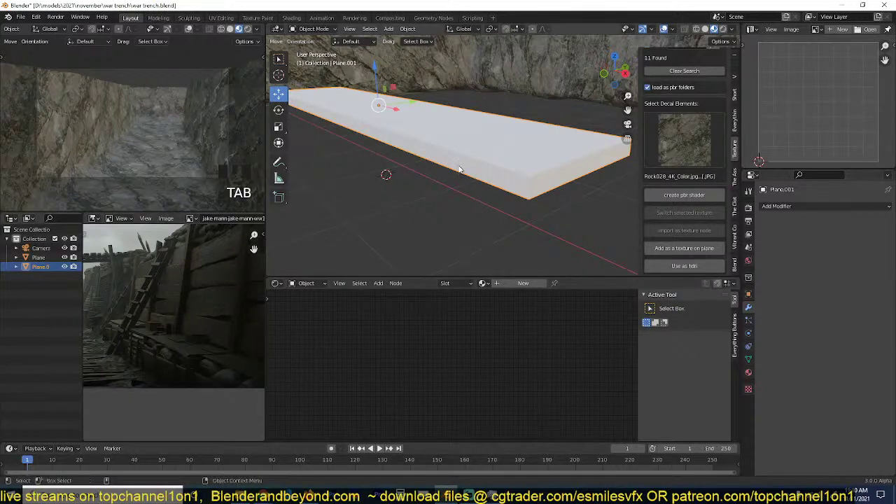
Compare the plank with the reference picture's wall boards and apply its object transform.
{"action": "scroll", "coordinate": [184, 298], "scroll_direction": "up", "scroll_amount": 3}
{"action": "middle_click_drag", "start_coordinate": [184, 297], "coordinate": [124, 327]}
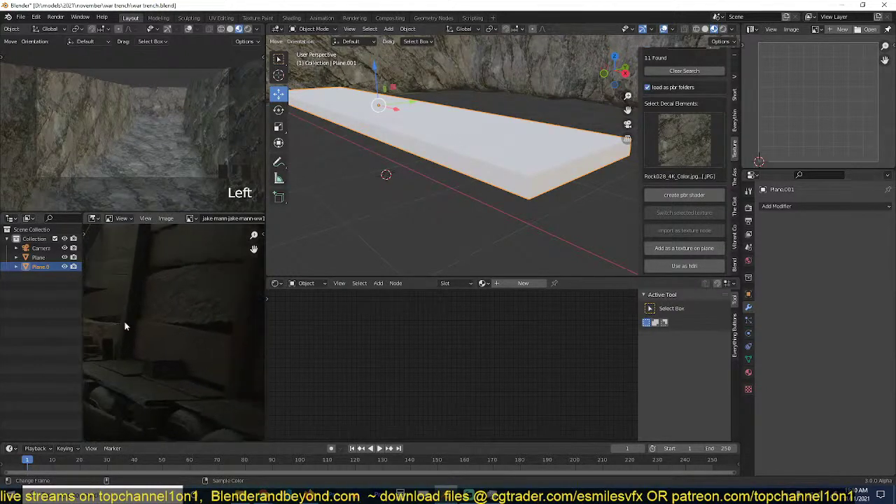
{"action": "scroll", "coordinate": [124, 327], "scroll_direction": "down", "scroll_amount": 3}
{"action": "scroll", "coordinate": [489, 184], "scroll_direction": "down", "scroll_amount": 3}
{"action": "middle_click_drag", "start_coordinate": [493, 184], "coordinate": [487, 201]}
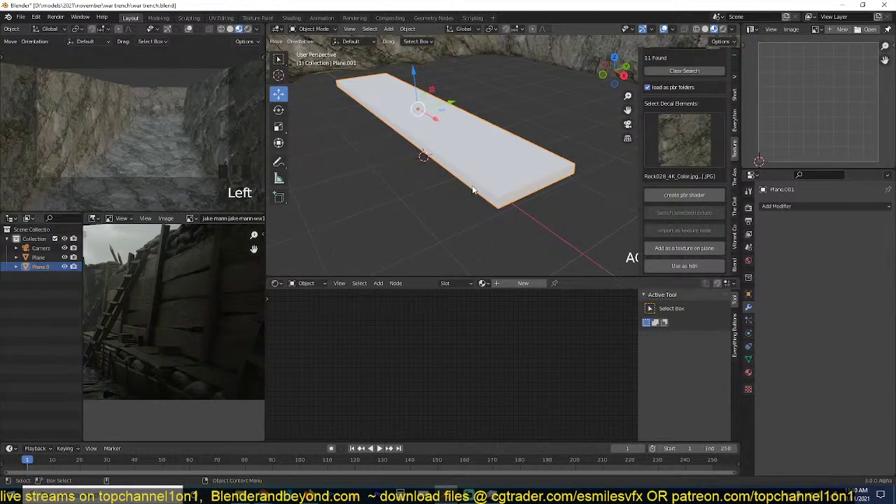
{"action": "middle_click_drag", "start_coordinate": [470, 178], "coordinate": [498, 163]}
{"action": "key", "text": "Tab"}
{"action": "key", "text": "Tab"}
{"action": "key", "text": "ctrl+a"}
{"action": "left_click", "coordinate": [508, 159]}
{"action": "key", "text": "grave"}
Add several loop cuts to the plank in Edit Mode and return to Object Mode.
{"action": "key", "text": "Tab"}
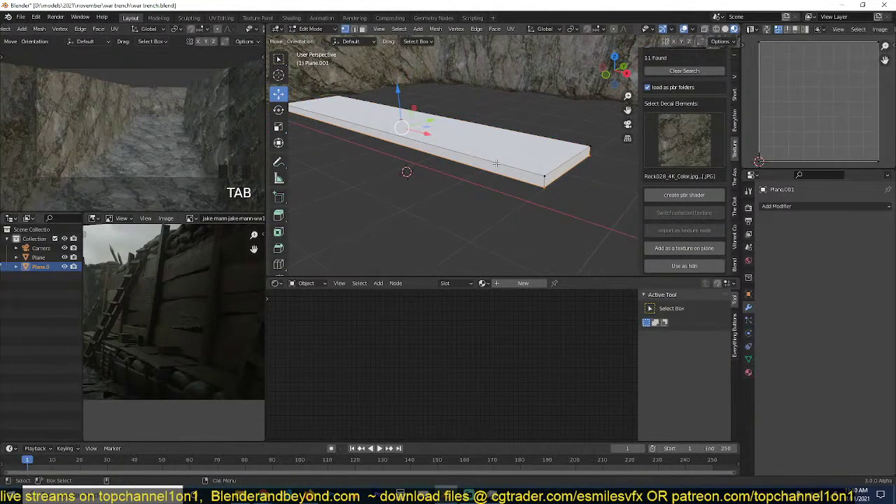
{"action": "key", "text": "ctrl+r"}
{"action": "scroll", "coordinate": [504, 157], "scroll_direction": "up", "scroll_amount": 2}
{"action": "left_click", "coordinate": [503, 158]}
{"action": "key", "text": "Tab"}
Search the texture library for wood with PBR folder loading off, and apply the dark abstract wooden seamless texture to the plank as a material.
{"action": "scroll", "coordinate": [685, 107], "scroll_direction": "up", "scroll_amount": 2}
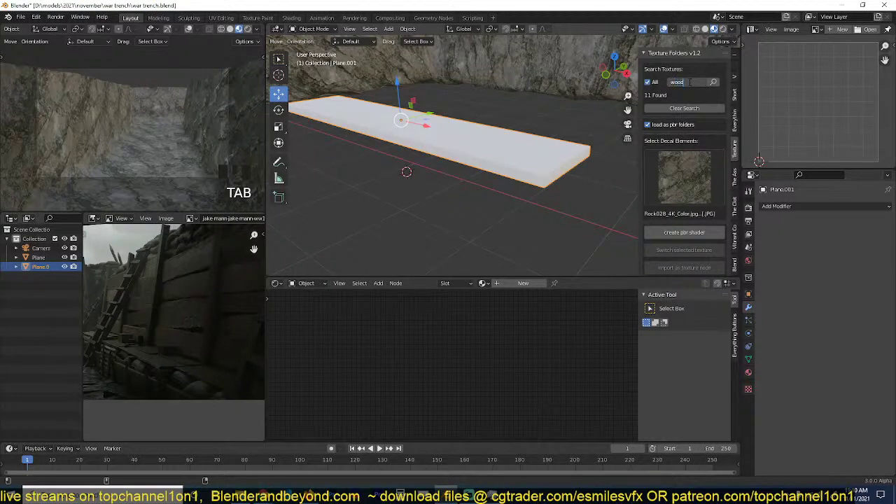
{"action": "left_click", "coordinate": [713, 82]}
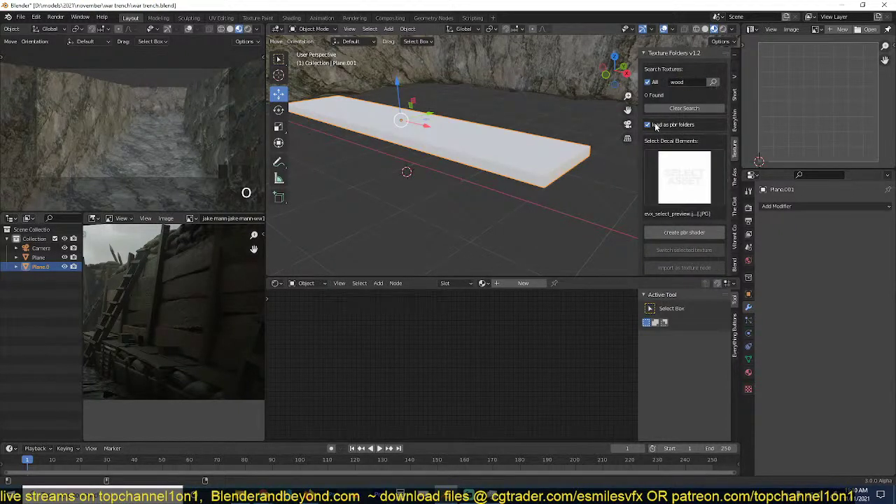
{"action": "key", "text": "Left"}
{"action": "key", "text": "Left"}
{"action": "left_click", "coordinate": [690, 172]}
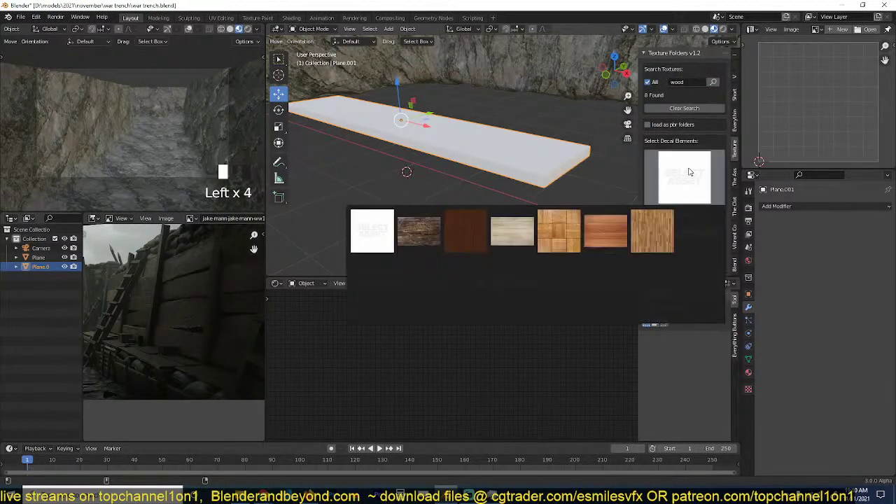
{"action": "left_click", "coordinate": [420, 237]}
{"action": "left_click", "coordinate": [684, 231]}
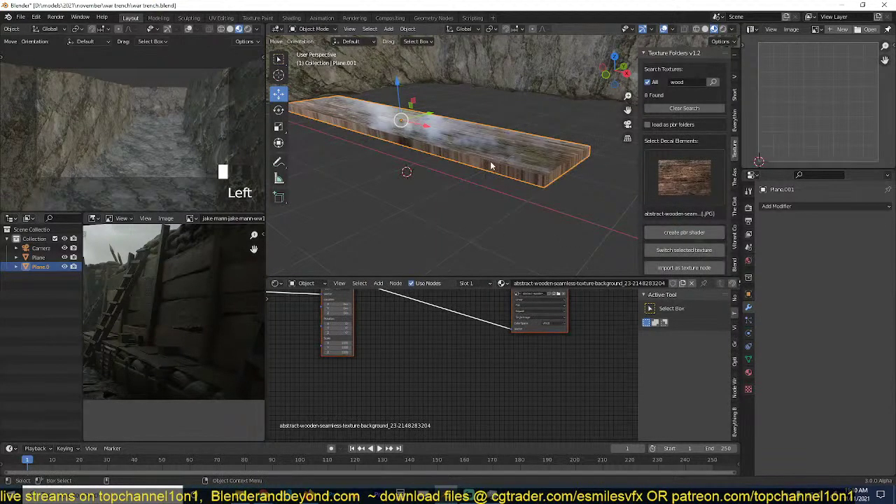
Insert a Math node set to Add between the wood texture's colour output and the shader's roughness input.
{"action": "middle_click_drag", "start_coordinate": [505, 189], "coordinate": [448, 231]}
{"action": "key", "text": "Tab"}
{"action": "key", "text": "Tab"}
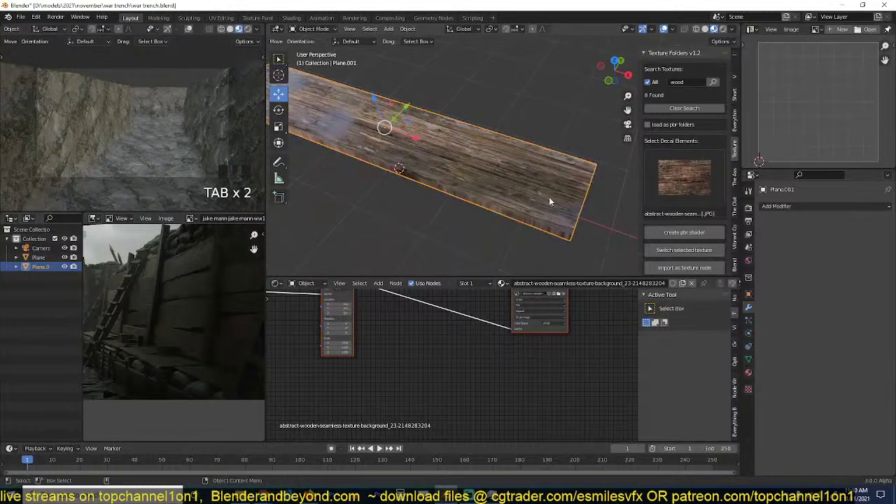
{"action": "scroll", "coordinate": [434, 358], "scroll_direction": "down", "scroll_amount": 3}
{"action": "scroll", "coordinate": [442, 355], "scroll_direction": "up", "scroll_amount": 2}
{"action": "key", "text": "shift+a"}
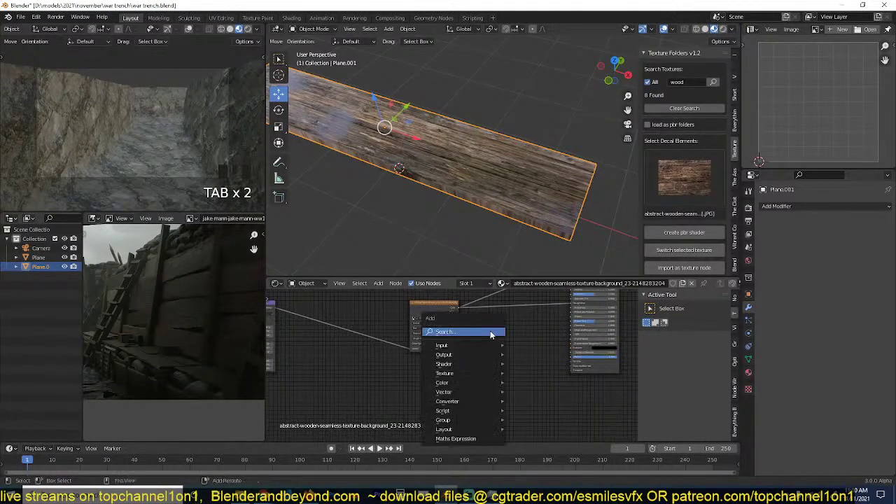
{"action": "mouse_move", "coordinate": [445, 402]}
{"action": "left_click", "coordinate": [547, 339]}
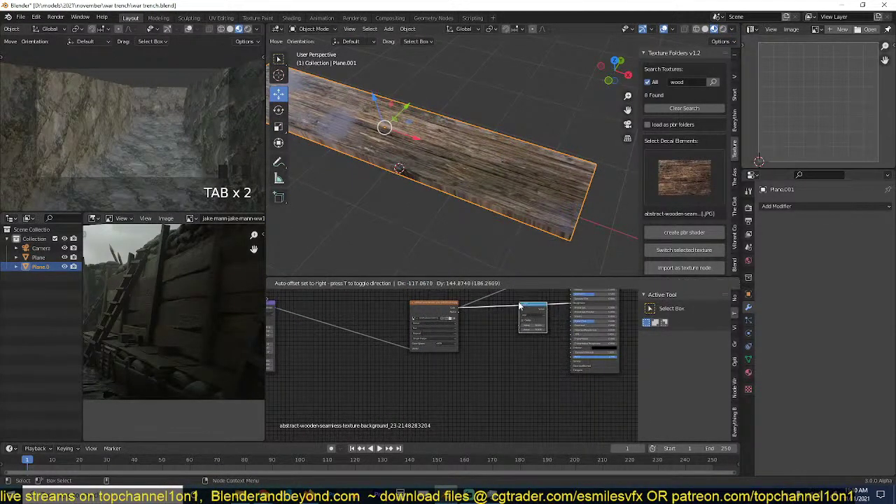
{"action": "left_click", "coordinate": [475, 358]}
Add a Bump node with the wood texture's colour as its height, feeding the shader's normal input.
{"action": "middle_click_drag", "start_coordinate": [533, 175], "coordinate": [637, 143]}
{"action": "key", "text": "grave"}
{"action": "left_click_drag", "start_coordinate": [515, 348], "coordinate": [506, 348], "text": "shift"}
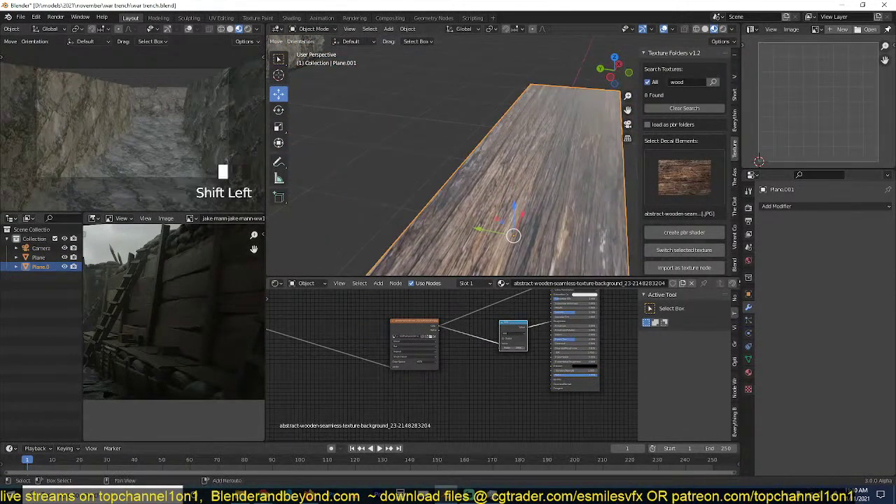
{"action": "key", "text": "shift+a"}
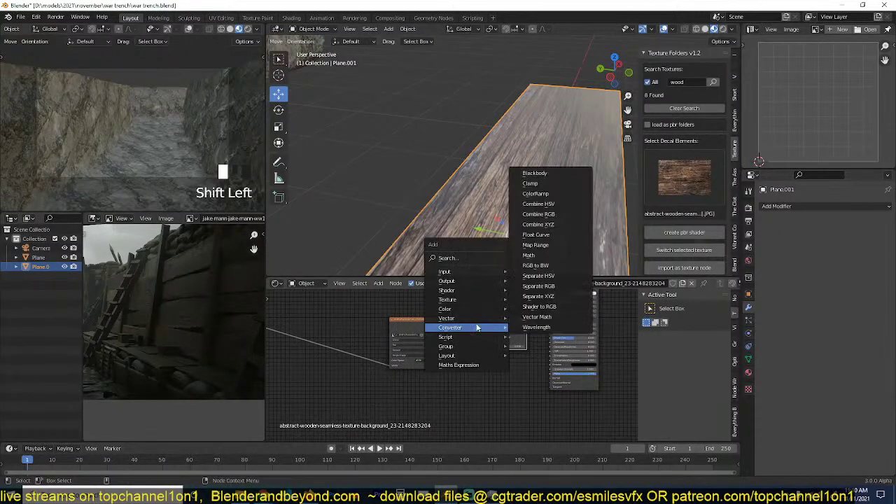
{"action": "mouse_move", "coordinate": [479, 319]}
{"action": "left_click", "coordinate": [524, 318]}
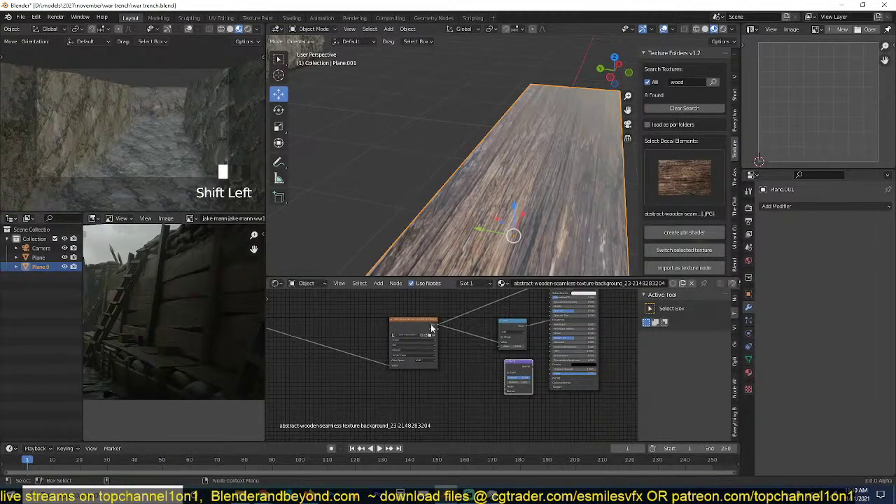
{"action": "left_click_drag", "start_coordinate": [432, 328], "coordinate": [545, 386]}
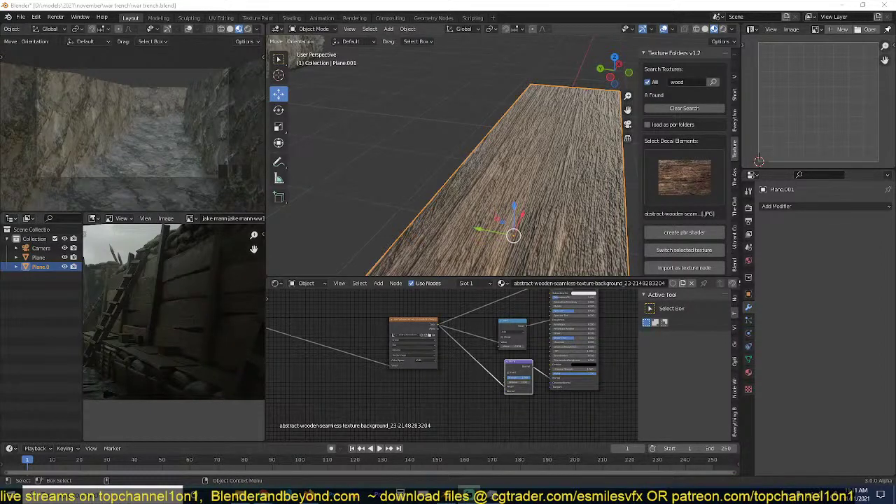
{"action": "left_click", "coordinate": [469, 495]}
{"action": "left_click", "coordinate": [852, 206]}
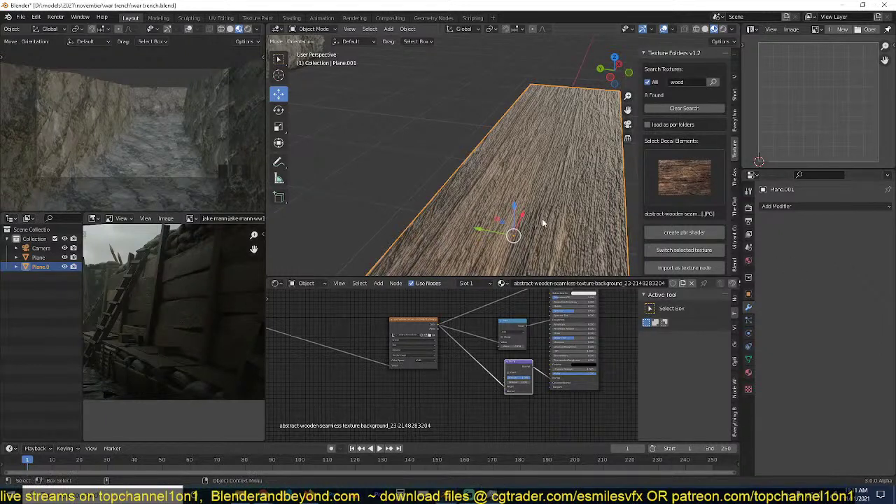
Unwrap all of the plank's faces with Cube Projection in Edit Mode and return to Object Mode.
{"action": "middle_click_drag", "start_coordinate": [542, 219], "coordinate": [450, 232]}
{"action": "scroll", "coordinate": [462, 245], "scroll_direction": "up", "scroll_amount": 3}
{"action": "scroll", "coordinate": [455, 371], "scroll_direction": "up", "scroll_amount": 1}
{"action": "scroll", "coordinate": [491, 168], "scroll_direction": "down", "scroll_amount": 3}
{"action": "key", "text": "Tab"}
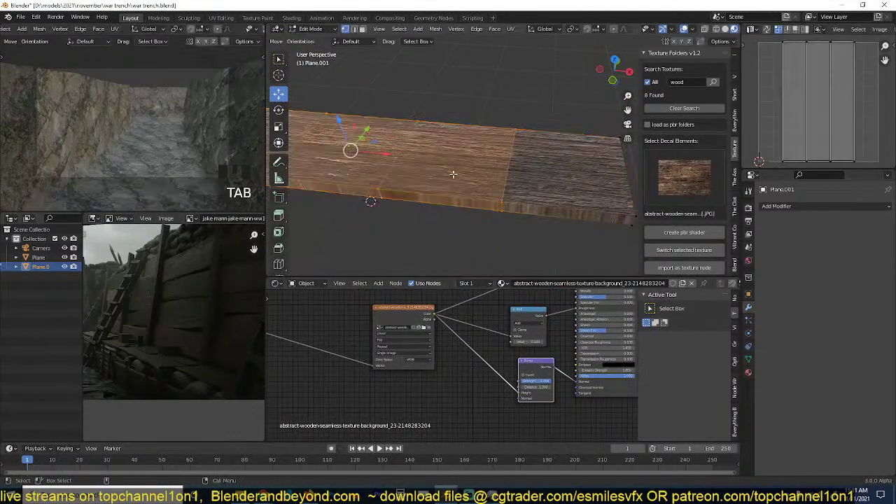
{"action": "key", "text": "a"}
{"action": "key", "text": "u"}
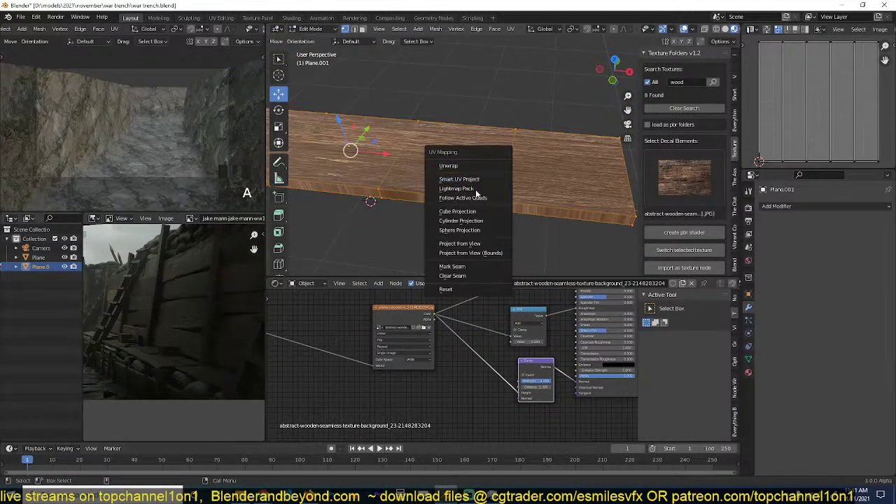
{"action": "left_click", "coordinate": [478, 193]}
{"action": "key", "text": "u"}
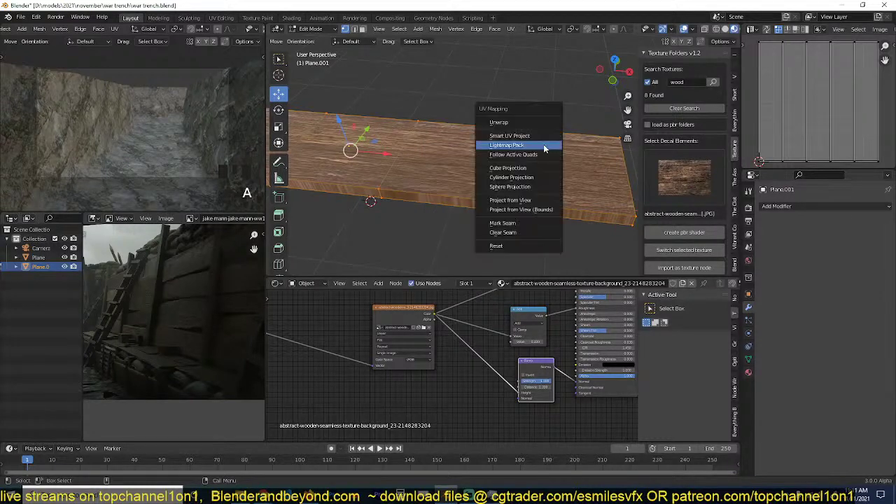
{"action": "left_click", "coordinate": [512, 169]}
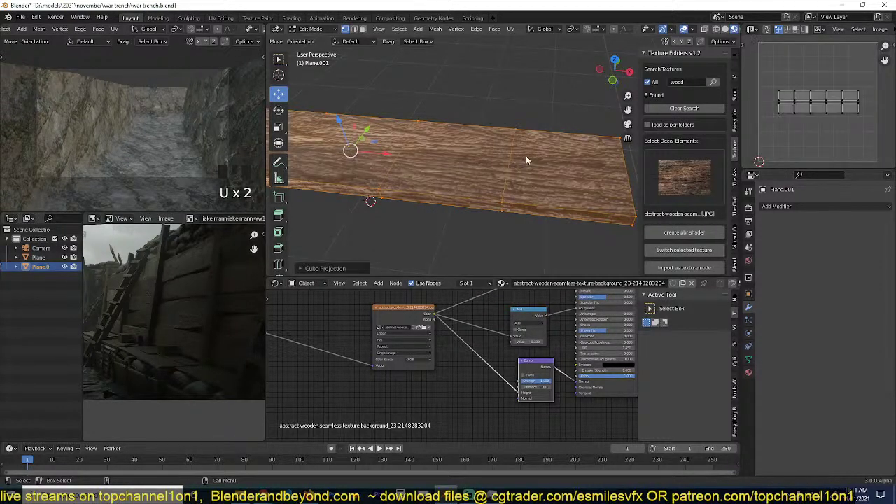
{"action": "key", "text": "Tab"}
Lower the Bump node's strength to soften the relief on the wood.
{"action": "middle_click_drag", "start_coordinate": [526, 156], "coordinate": [482, 139]}
{"action": "scroll", "coordinate": [476, 137], "scroll_direction": "up", "scroll_amount": 2}
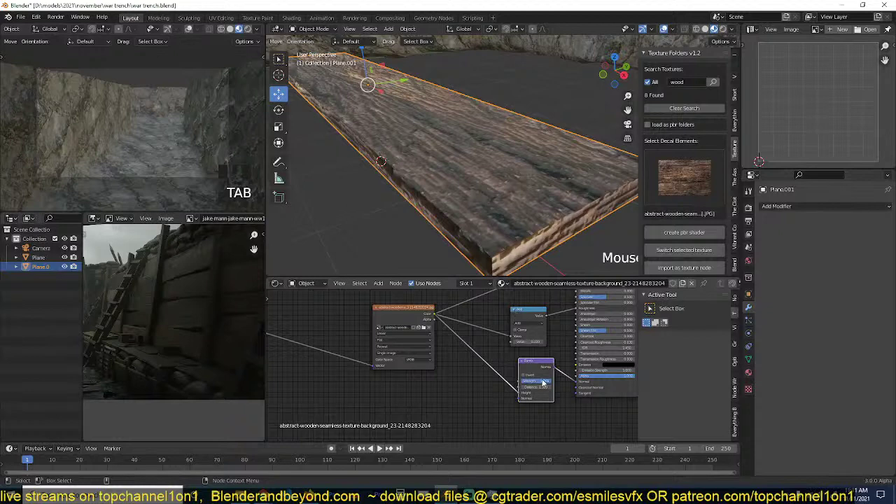
{"action": "left_click_drag", "start_coordinate": [543, 382], "coordinate": [549, 382]}
{"action": "scroll", "coordinate": [462, 142], "scroll_direction": "down", "scroll_amount": 5}
{"action": "middle_click_drag", "start_coordinate": [463, 143], "coordinate": [555, 168]}
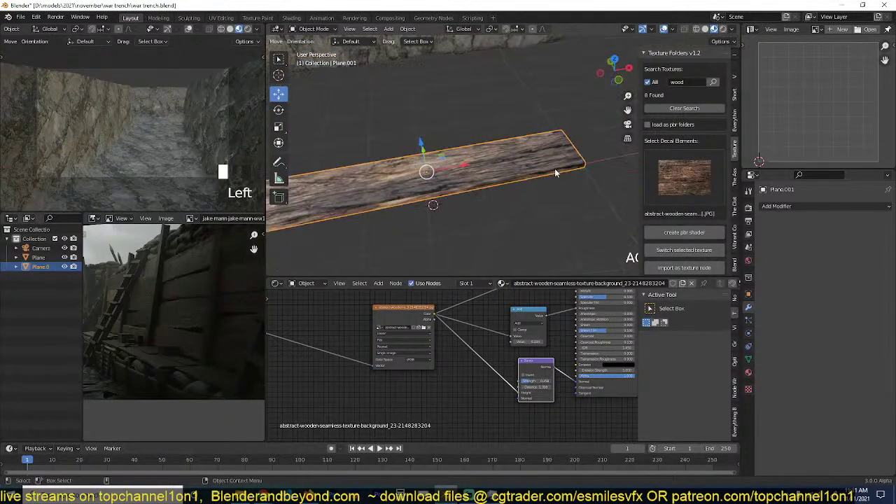
Set the Mapping node's scale to about 3 on X, Y and Z, and check the wood tiling on the plank from above.
{"action": "scroll", "coordinate": [518, 183], "scroll_direction": "down", "scroll_amount": 4}
{"action": "scroll", "coordinate": [423, 342], "scroll_direction": "up", "scroll_amount": 1}
{"action": "middle_click_drag", "start_coordinate": [424, 342], "coordinate": [614, 328]}
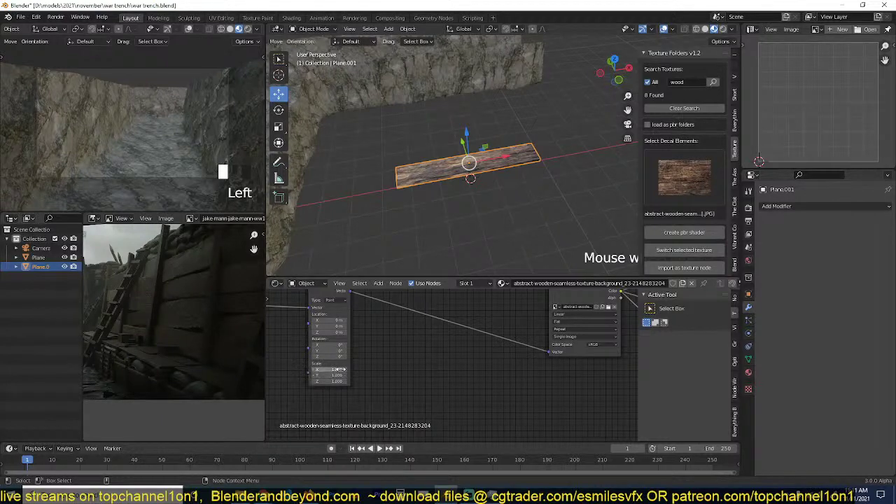
{"action": "left_click_drag", "start_coordinate": [339, 369], "coordinate": [382, 380]}
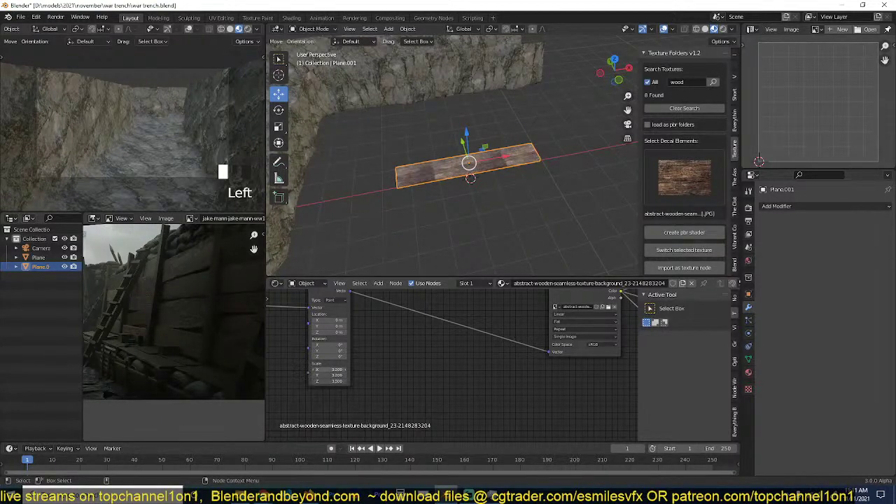
{"action": "key", "text": "alt+a"}
{"action": "scroll", "coordinate": [472, 142], "scroll_direction": "up", "scroll_amount": 3}
{"action": "left_click", "coordinate": [471, 142]}
{"action": "key", "text": "KP_7"}
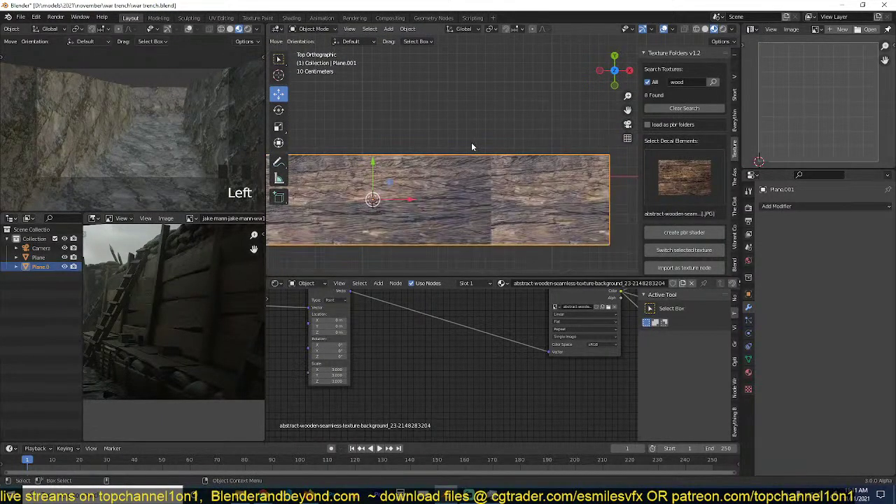
{"action": "scroll", "coordinate": [472, 142], "scroll_direction": "down", "scroll_amount": 1}
{"action": "scroll", "coordinate": [459, 194], "scroll_direction": "down", "scroll_amount": 1}
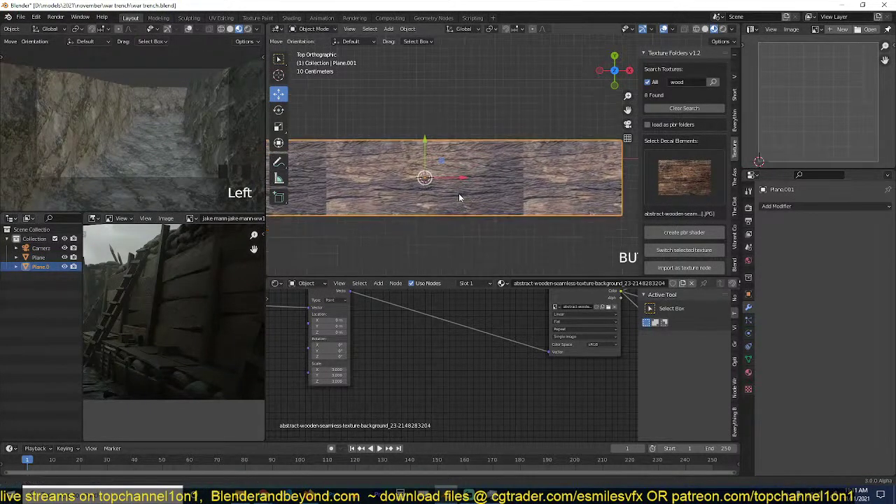
Try to add further loop cuts between the existing ones along the plank's length in Edit Mode.
{"action": "key", "text": "Tab"}
{"action": "scroll", "coordinate": [482, 158], "scroll_direction": "down", "scroll_amount": 1}
{"action": "middle_click_drag", "start_coordinate": [482, 158], "coordinate": [543, 171]}
{"action": "key", "text": "alt+a"}
{"action": "key", "text": "ctrl+r"}
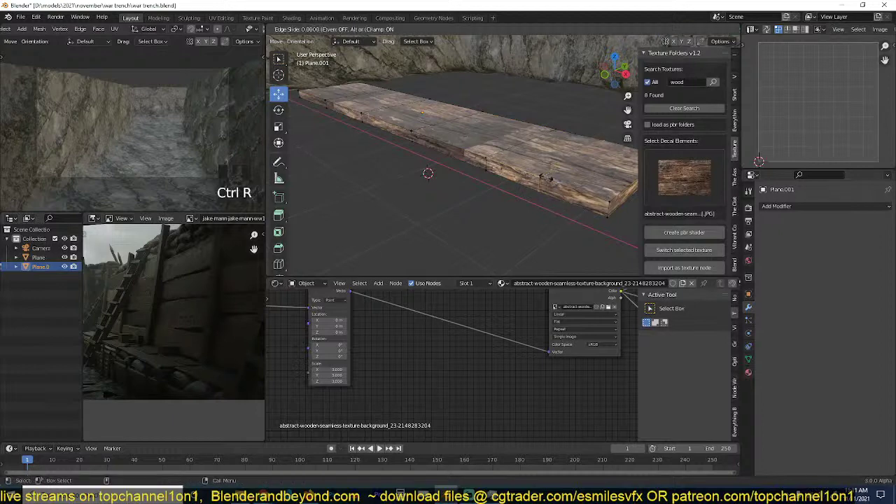
{"action": "left_click", "coordinate": [456, 154]}
{"action": "right_click", "coordinate": [456, 154]}
{"action": "key", "text": "ctrl+r"}
{"action": "key", "text": "ctrl+r"}
{"action": "left_click", "coordinate": [385, 126]}
{"action": "right_click", "coordinate": [386, 127]}
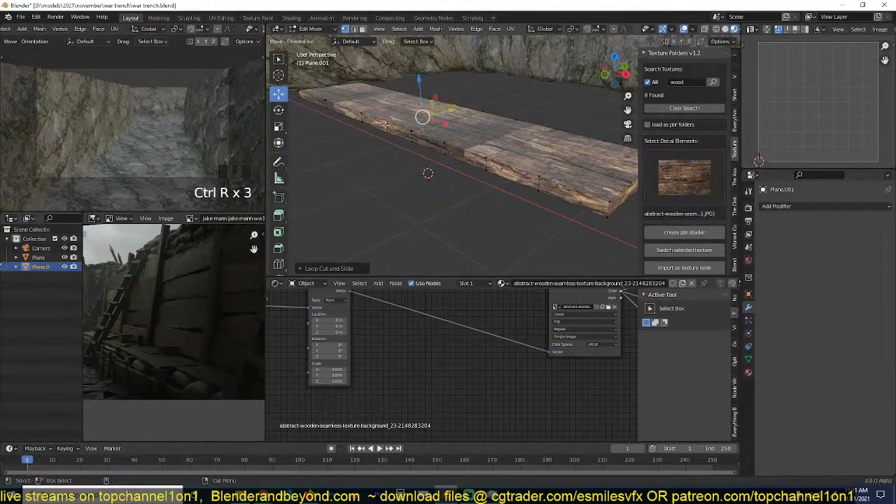
{"action": "key", "text": "ctrl+r"}
{"action": "left_click", "coordinate": [341, 113]}
{"action": "right_click", "coordinate": [342, 113]}
{"action": "key", "text": "ctrl+r"}
{"action": "left_click", "coordinate": [310, 99]}
{"action": "right_click", "coordinate": [310, 99]}
Undo the additional loop cuts on the plank and return to Object Mode.
{"action": "middle_click_drag", "start_coordinate": [359, 118], "coordinate": [402, 135]}
{"action": "key", "text": "ctrl+z"}
{"action": "key", "text": "ctrl+z"}
{"action": "key", "text": "ctrl+z"}
{"action": "key", "text": "ctrl+z"}
{"action": "key", "text": "ctrl+z"}
{"action": "key", "text": "ctrl+z"}
{"action": "key", "text": "ctrl+z"}
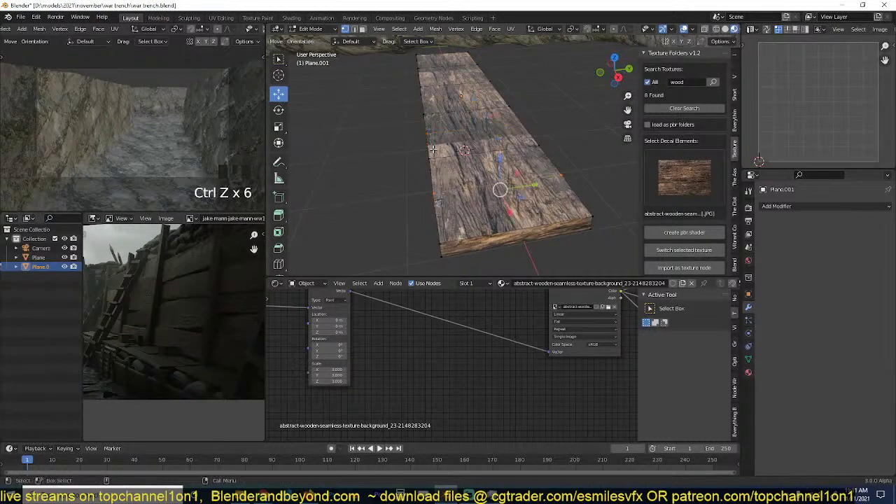
{"action": "key", "text": "Tab"}
Examine the wooden wall boards and their edges in the enlarged trench reference picture.
{"action": "key", "text": "grave"}
{"action": "middle_click_drag", "start_coordinate": [524, 175], "coordinate": [544, 194]}
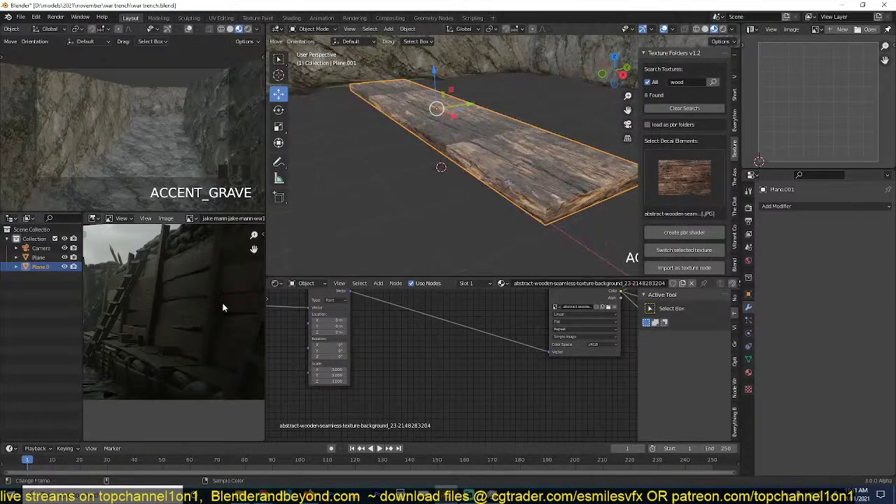
{"action": "scroll", "coordinate": [223, 304], "scroll_direction": "up", "scroll_amount": 1}
{"action": "key", "text": "ctrl+space"}
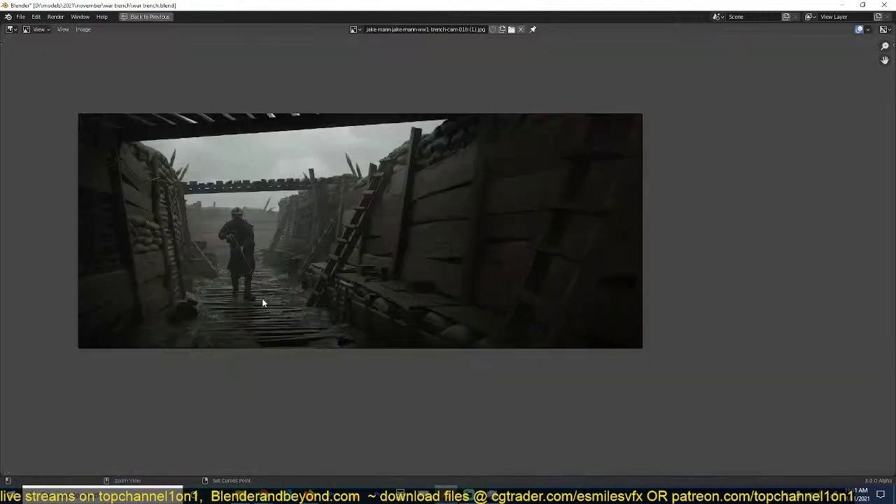
{"action": "scroll", "coordinate": [427, 267], "scroll_direction": "up", "scroll_amount": 4}
{"action": "middle_click_drag", "start_coordinate": [427, 266], "coordinate": [344, 272]}
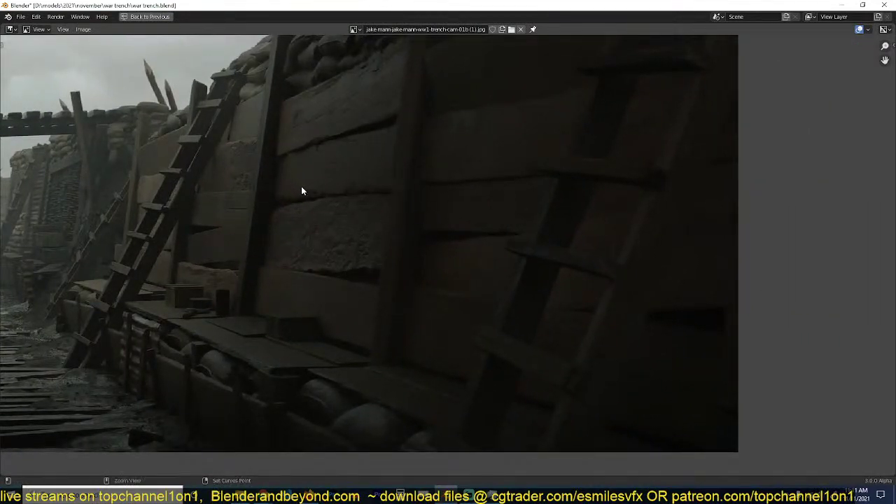
{"action": "key", "text": "ctrl+space"}
Bevel the plank's long outer edges, end edges and corner edges by about 0.019 m with one segment, and return to Object Mode.
{"action": "key", "text": "Tab"}
{"action": "left_click", "coordinate": [372, 105], "text": "alt"}
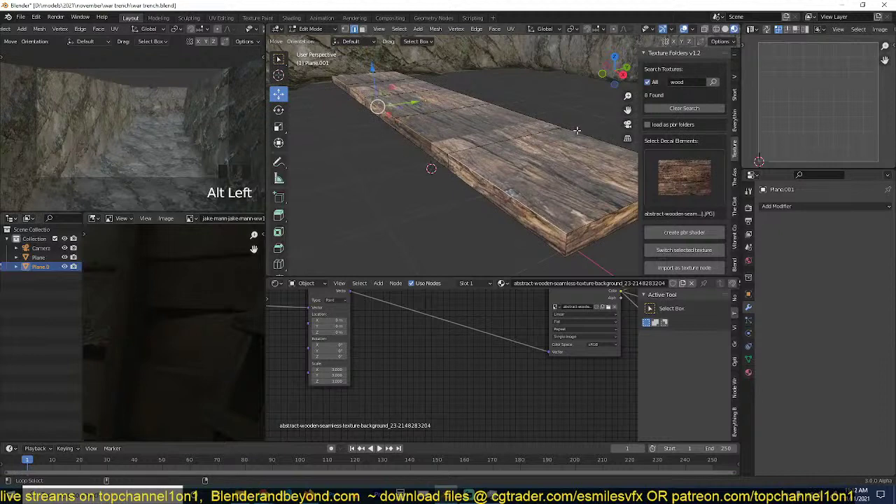
{"action": "left_click", "coordinate": [423, 96], "text": "alt+shift"}
{"action": "left_click", "coordinate": [552, 235], "text": "alt+shift"}
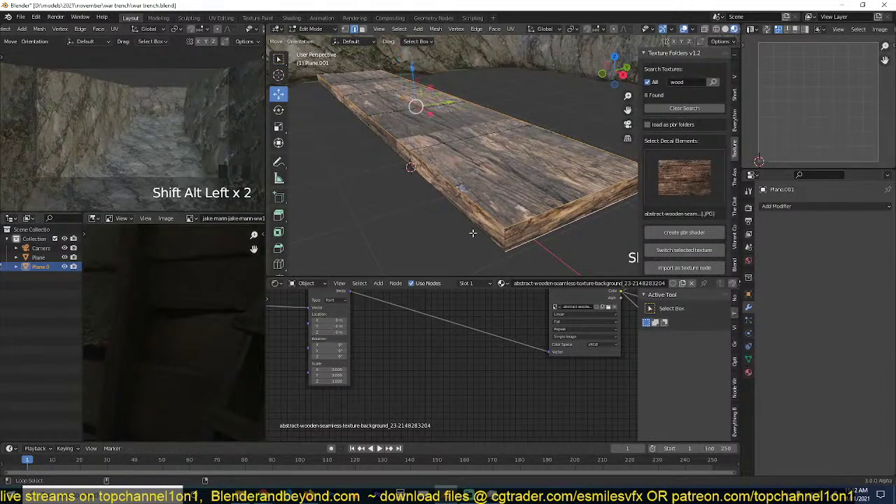
{"action": "left_click", "coordinate": [442, 177], "text": "alt+shift"}
{"action": "left_click", "coordinate": [343, 70], "text": "alt+shift"}
{"action": "middle_click_drag", "start_coordinate": [343, 72], "coordinate": [475, 112]}
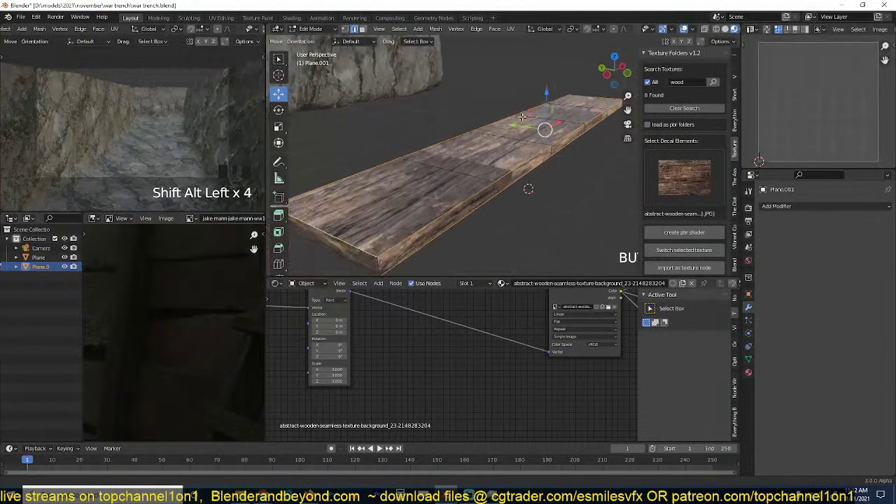
{"action": "left_click", "coordinate": [380, 262], "text": "shift"}
{"action": "middle_click_drag", "start_coordinate": [380, 262], "coordinate": [436, 223]}
{"action": "middle_click_drag", "start_coordinate": [564, 164], "coordinate": [499, 189], "text": "shift"}
{"action": "left_click", "coordinate": [451, 152], "text": "shift"}
{"action": "left_click", "coordinate": [581, 111], "text": "alt+shift"}
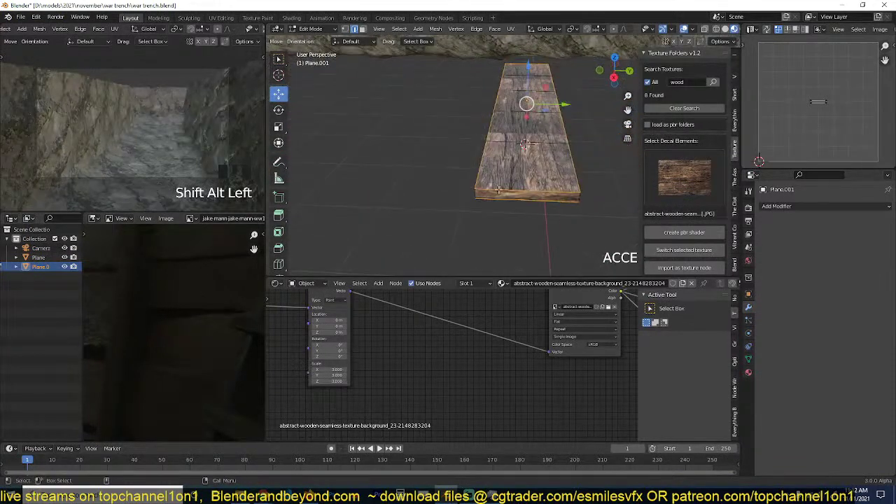
{"action": "left_click", "coordinate": [582, 197], "text": "shift"}
{"action": "key", "text": "grave"}
{"action": "middle_click_drag", "start_coordinate": [582, 197], "coordinate": [558, 180]}
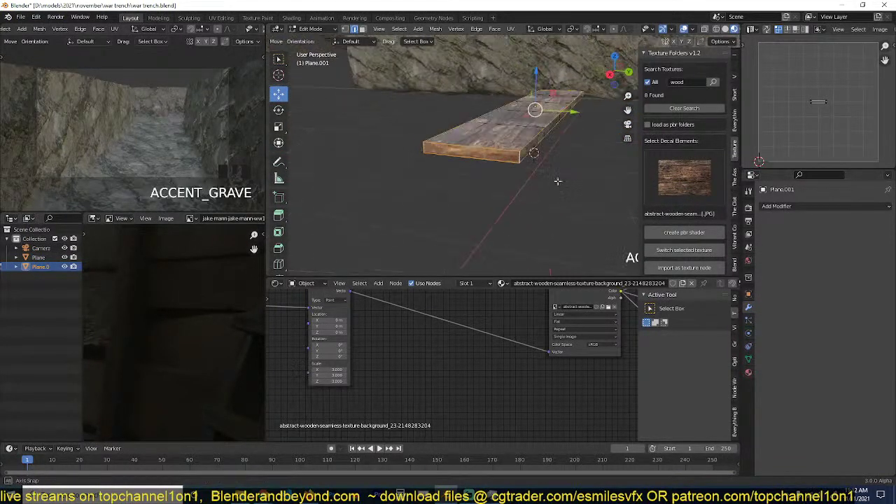
{"action": "scroll", "coordinate": [558, 181], "scroll_direction": "up", "scroll_amount": 4}
{"action": "key", "text": "ctrl+b"}
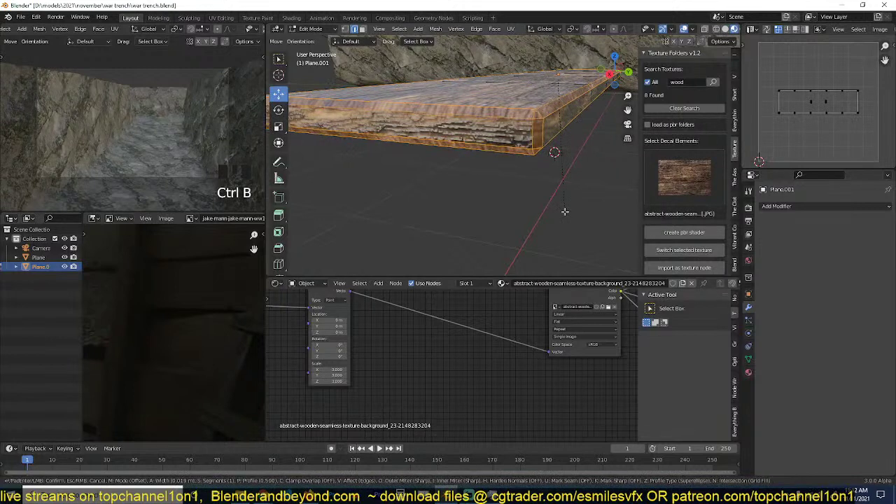
{"action": "left_click", "coordinate": [566, 210]}
{"action": "key", "text": "Tab"}
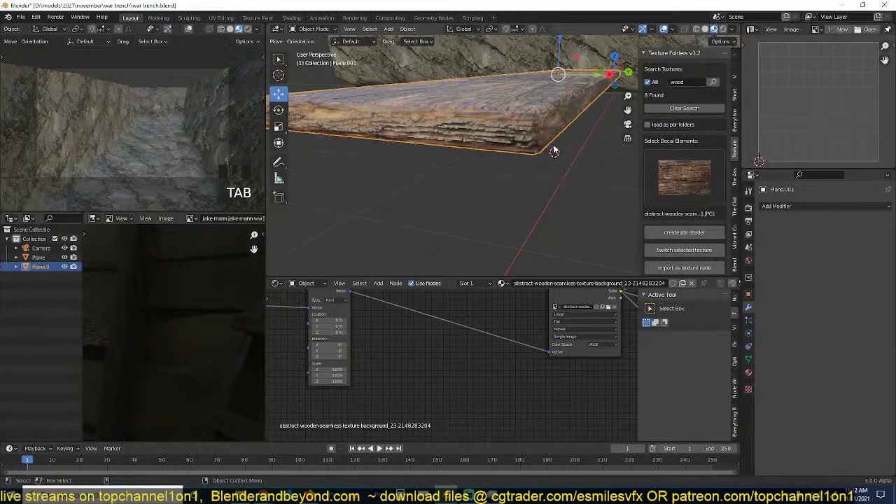
Shade the plank smooth and show the main viewport in solid shading with random object colours.
{"action": "scroll", "coordinate": [553, 144], "scroll_direction": "down", "scroll_amount": 3}
{"action": "right_click", "coordinate": [530, 148]}
{"action": "right_click", "coordinate": [530, 149]}
{"action": "key", "text": "grave"}
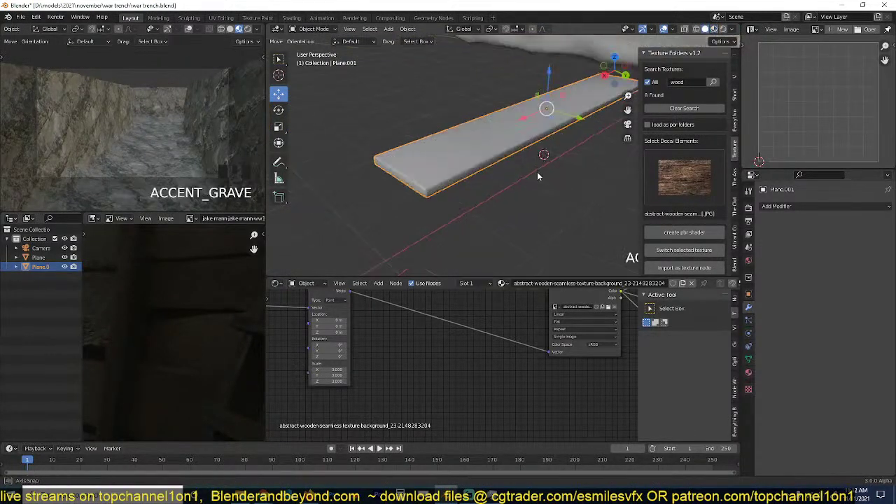
{"action": "left_click", "coordinate": [733, 30]}
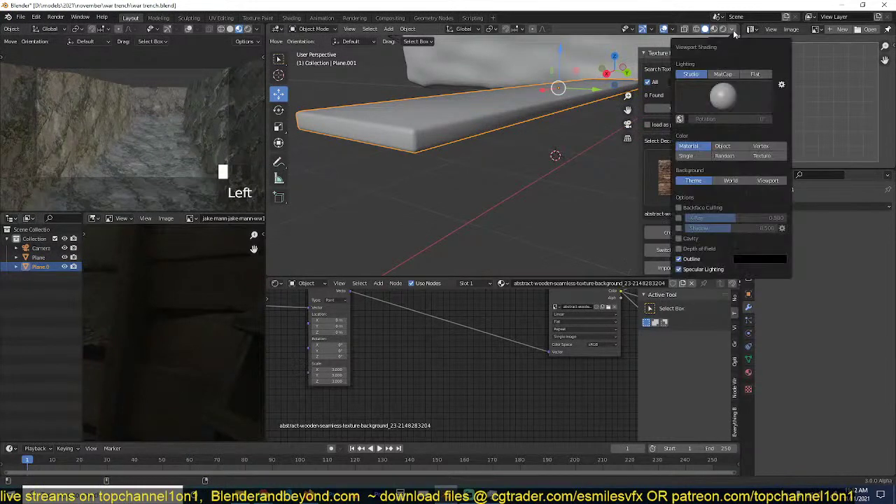
{"action": "left_click", "coordinate": [735, 156]}
Thicken the plank by scaling its whole mesh along the Z axis in Edit Mode, and return to Object Mode.
{"action": "key", "text": "grave"}
{"action": "scroll", "coordinate": [551, 166], "scroll_direction": "up", "scroll_amount": 3}
{"action": "key", "text": "Tab"}
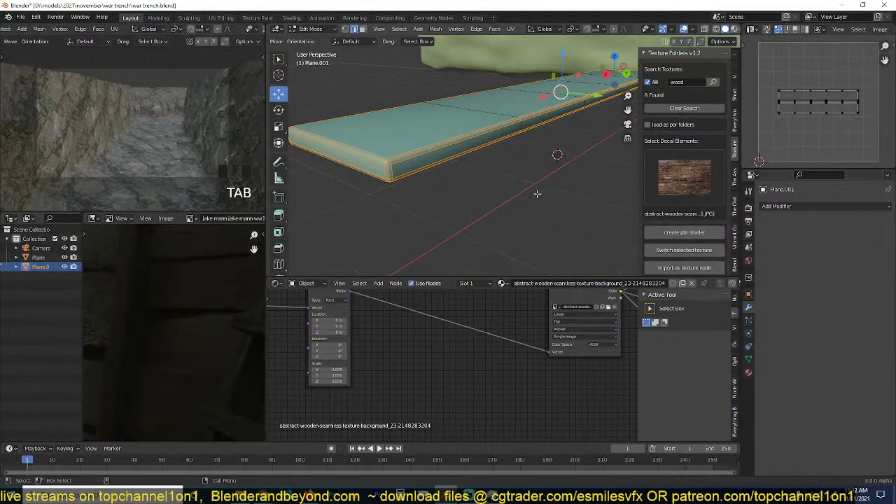
{"action": "key", "text": "a"}
{"action": "key", "text": "s"}
{"action": "key", "text": "z"}
{"action": "left_click", "coordinate": [536, 229]}
{"action": "key", "text": "Tab"}
Duplicate the plank and place the copy beside the original along the global Y axis.
{"action": "key", "text": "grave"}
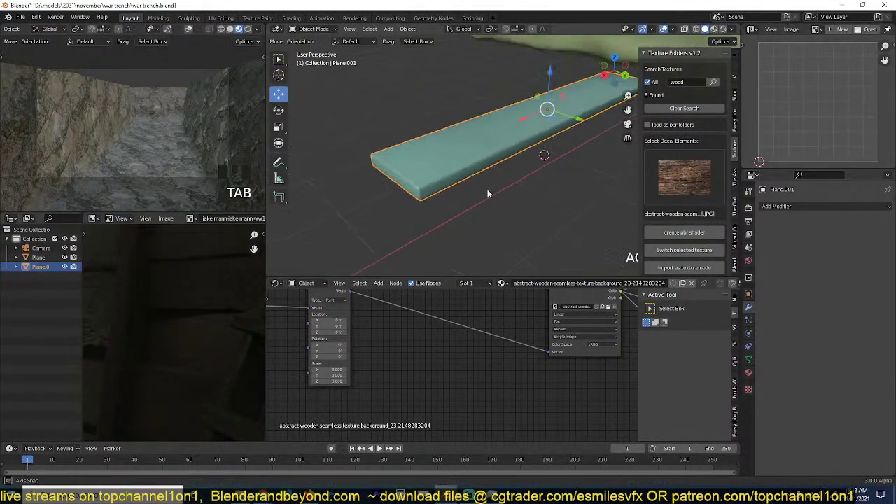
{"action": "scroll", "coordinate": [536, 165], "scroll_direction": "down", "scroll_amount": 2}
{"action": "scroll", "coordinate": [492, 159], "scroll_direction": "down", "scroll_amount": 1}
{"action": "middle_click_drag", "start_coordinate": [535, 152], "coordinate": [493, 158], "text": "shift"}
{"action": "key", "text": "shift+d"}
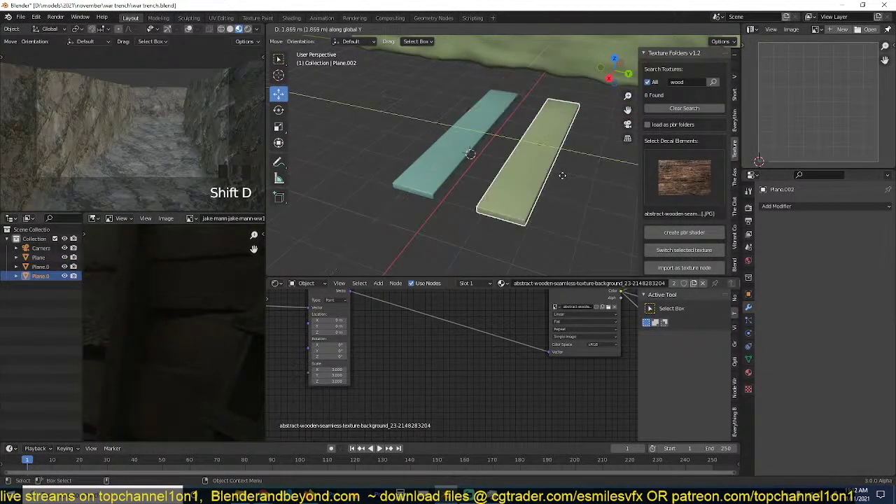
{"action": "left_click", "coordinate": [557, 174]}
Put the duplicated plank into Sculpt Mode and enable Dyntopo, checking the board shapes in the trench reference picture.
{"action": "left_click", "coordinate": [749, 192]}
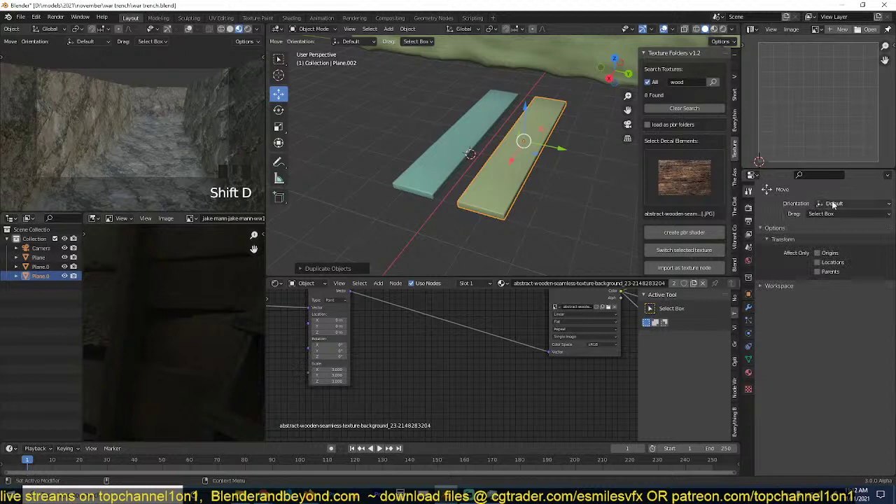
{"action": "left_click", "coordinate": [314, 28]}
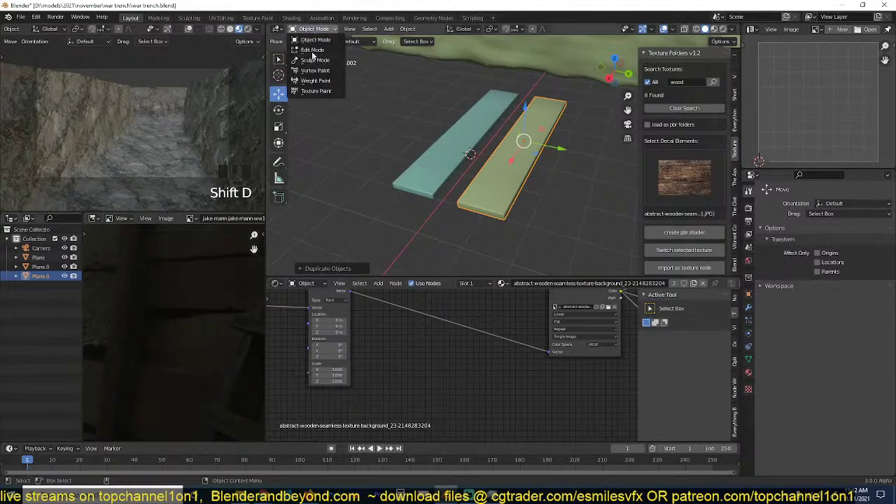
{"action": "scroll", "coordinate": [158, 402], "scroll_direction": "down", "scroll_amount": 6}
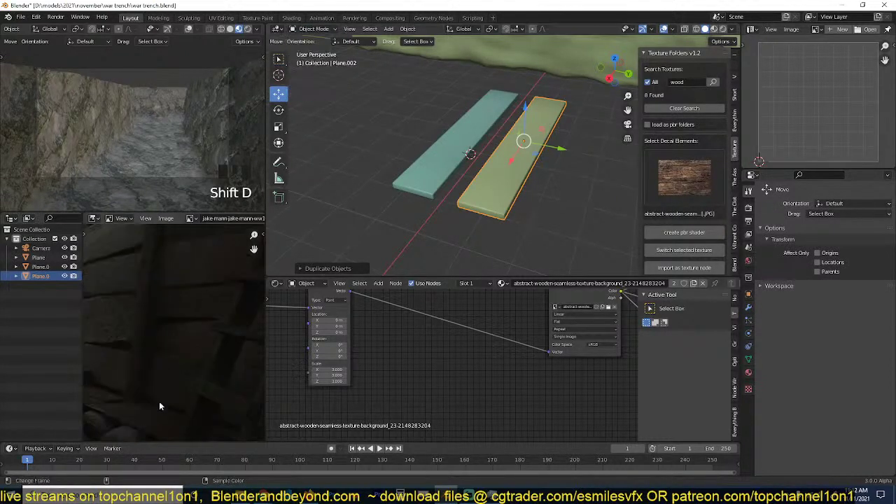
{"action": "scroll", "coordinate": [174, 367], "scroll_direction": "up", "scroll_amount": 3}
{"action": "left_click", "coordinate": [319, 30]}
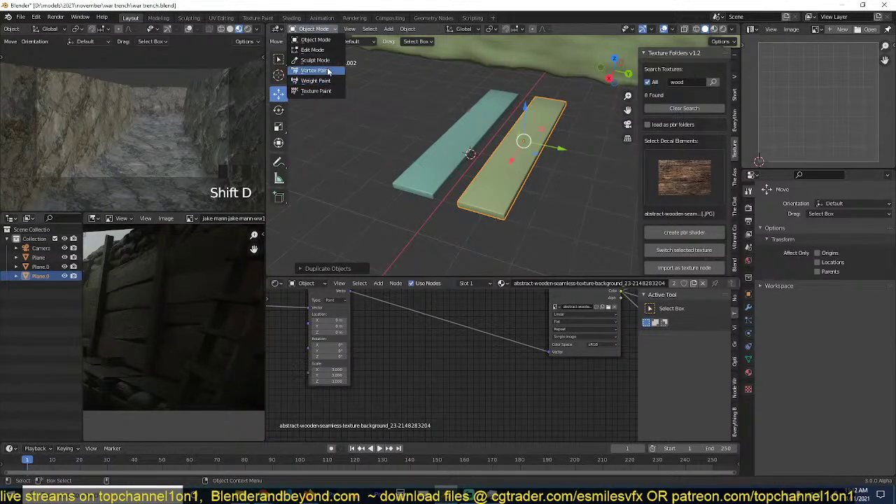
{"action": "left_click", "coordinate": [327, 60]}
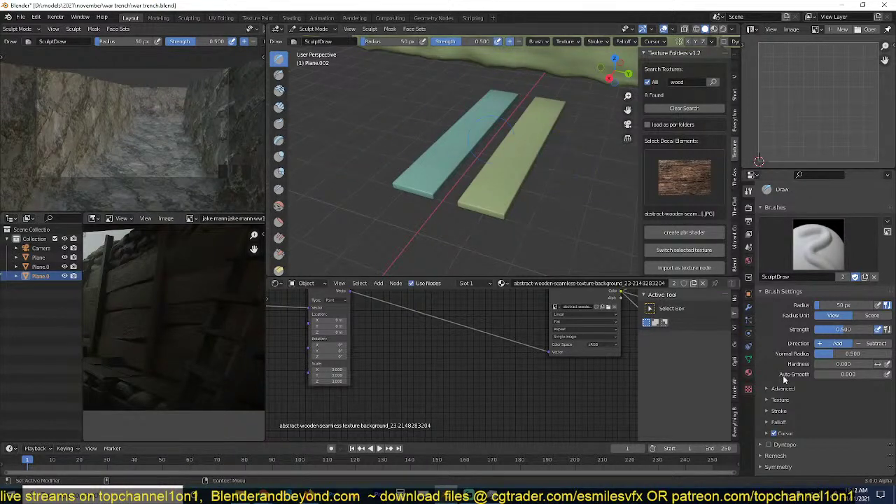
{"action": "scroll", "coordinate": [756, 416], "scroll_direction": "down", "scroll_amount": 1}
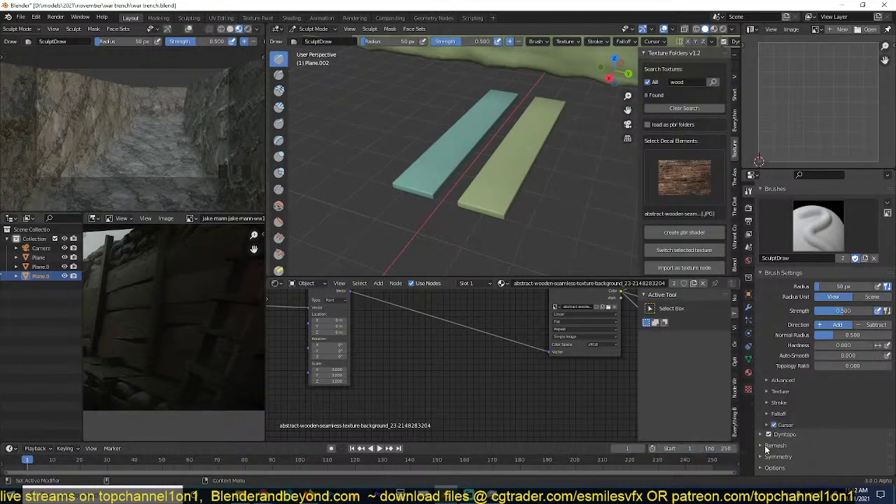
{"action": "left_click", "coordinate": [771, 426]}
Sculpt irregular bumps and dents along the copied plank's outer long edge with the Draw brush, undoing the unwanted stroke.
{"action": "scroll", "coordinate": [542, 170], "scroll_direction": "up", "scroll_amount": 3}
{"action": "middle_click_drag", "start_coordinate": [542, 170], "coordinate": [448, 158]}
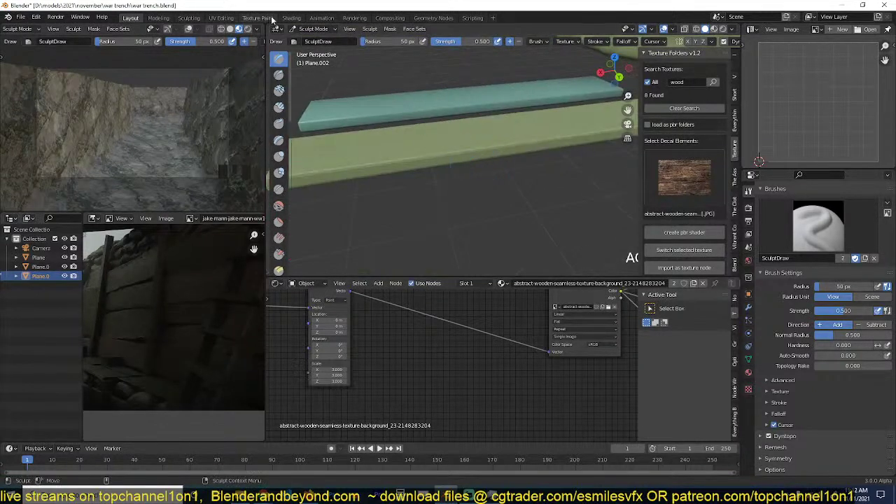
{"action": "mouse_move", "coordinate": [400, 137]}
{"action": "middle_mouse_down"}
{"action": "mouse_move", "coordinate": [462, 161]}
{"action": "mouse_move", "coordinate": [520, 206]}
{"action": "mouse_move", "coordinate": [514, 148]}
{"action": "middle_mouse_up"}
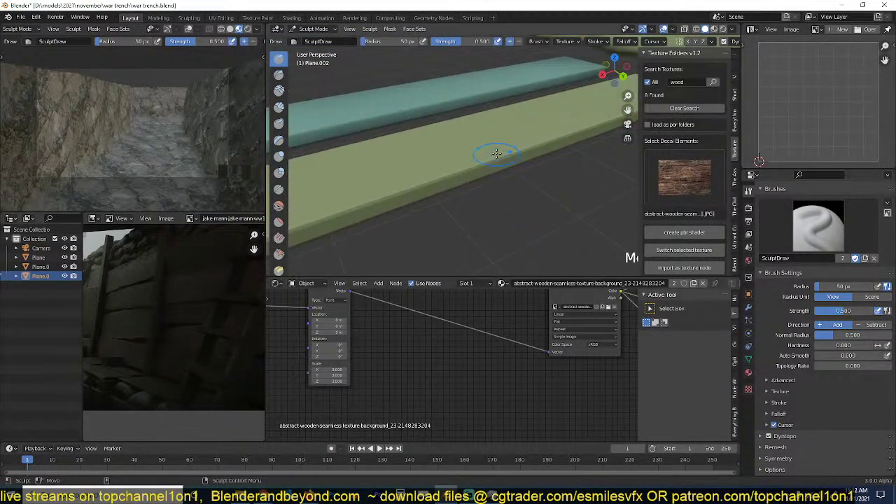
{"action": "left_click_drag", "start_coordinate": [500, 154], "coordinate": [471, 172]}
{"action": "mouse_move", "coordinate": [483, 168]}
{"action": "middle_mouse_down"}
{"action": "mouse_move", "coordinate": [529, 200]}
{"action": "mouse_move", "coordinate": [463, 204]}
{"action": "middle_mouse_up"}
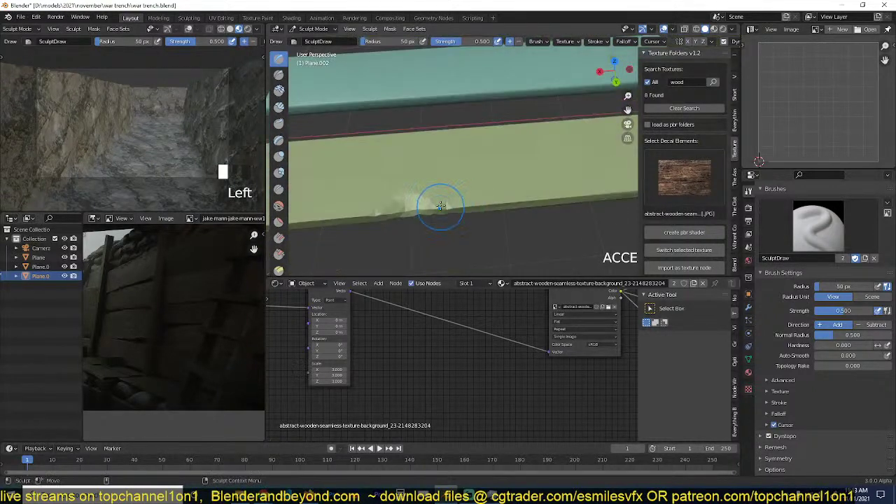
{"action": "mouse_move", "coordinate": [410, 175]}
{"action": "middle_mouse_down"}
{"action": "mouse_move", "coordinate": [448, 147]}
{"action": "mouse_move", "coordinate": [488, 134]}
{"action": "mouse_move", "coordinate": [436, 147]}
{"action": "middle_mouse_up"}
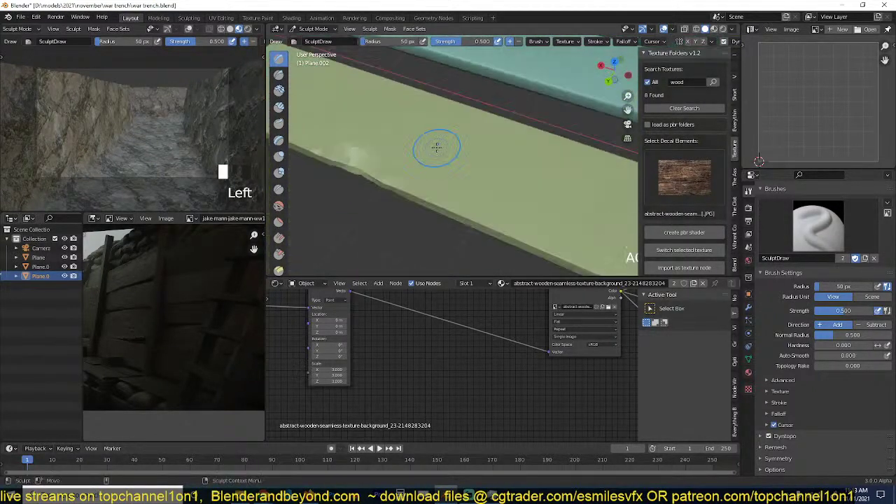
{"action": "middle_click_drag", "start_coordinate": [427, 212], "coordinate": [534, 204]}
{"action": "scroll", "coordinate": [529, 186], "scroll_direction": "down", "scroll_amount": 4}
{"action": "mouse_move", "coordinate": [521, 170]}
{"action": "left_mouse_down"}
{"action": "mouse_move", "coordinate": [482, 203]}
{"action": "mouse_move", "coordinate": [529, 167]}
{"action": "left_mouse_up"}
{"action": "middle_click_drag", "start_coordinate": [529, 167], "coordinate": [448, 151]}
{"action": "left_click_drag", "start_coordinate": [459, 153], "coordinate": [568, 208]}
{"action": "mouse_move", "coordinate": [568, 208]}
{"action": "middle_mouse_down"}
{"action": "mouse_move", "coordinate": [554, 147]}
{"action": "mouse_move", "coordinate": [561, 167]}
{"action": "middle_mouse_up"}
{"action": "key", "text": "ctrl+z"}
Undo the trial smoothing stroke and roughen the remaining part of the copied plank's outer long edge with Draw strokes.
{"action": "middle_click_drag", "start_coordinate": [494, 157], "coordinate": [536, 173]}
{"action": "left_click_drag", "start_coordinate": [574, 181], "coordinate": [592, 185], "text": "shift"}
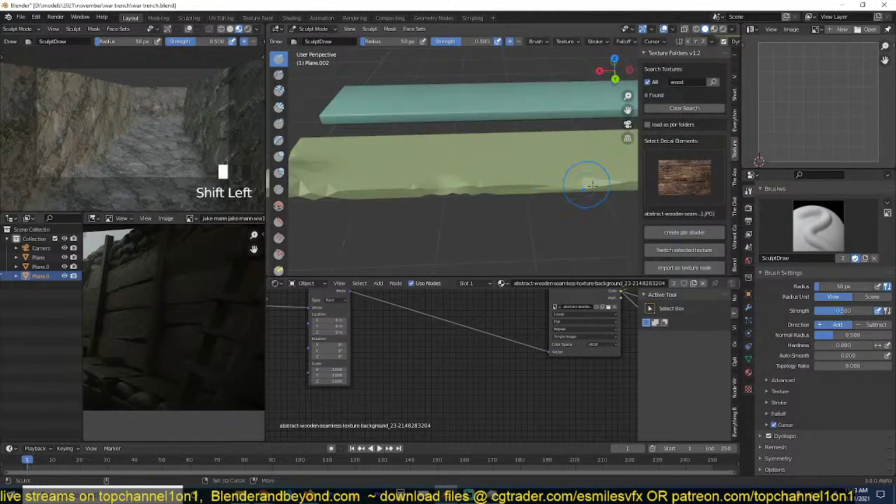
{"action": "middle_click_drag", "start_coordinate": [592, 186], "coordinate": [576, 184]}
{"action": "key", "text": "ctrl+z"}
{"action": "left_click_drag", "start_coordinate": [523, 184], "coordinate": [551, 186]}
{"action": "left_click", "coordinate": [551, 188]}
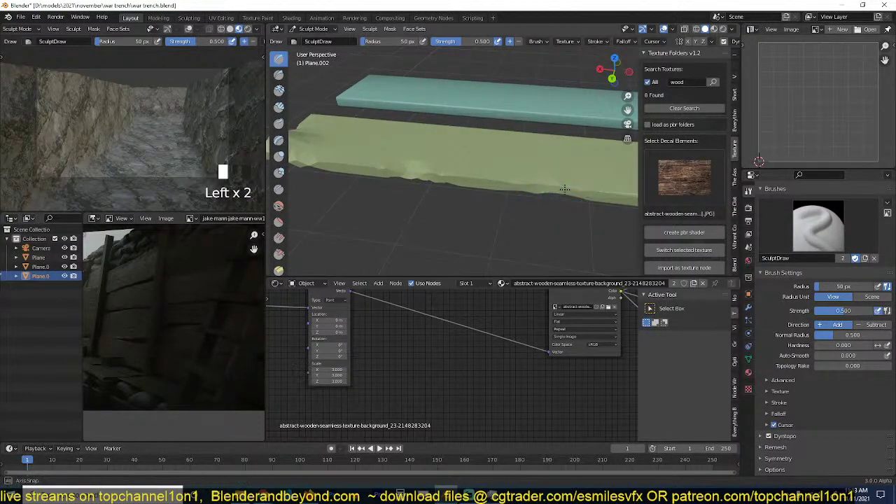
Sculpt uneven notches along the copied plank's inner long edge and near its end, and return to Object Mode.
{"action": "middle_click_drag", "start_coordinate": [551, 188], "coordinate": [486, 180]}
{"action": "left_click_drag", "start_coordinate": [486, 180], "coordinate": [546, 237]}
{"action": "scroll", "coordinate": [546, 237], "scroll_direction": "down", "scroll_amount": 4}
{"action": "mouse_move", "coordinate": [546, 238]}
{"action": "middle_mouse_down"}
{"action": "mouse_move", "coordinate": [499, 227]}
{"action": "mouse_move", "coordinate": [554, 223]}
{"action": "middle_mouse_up"}
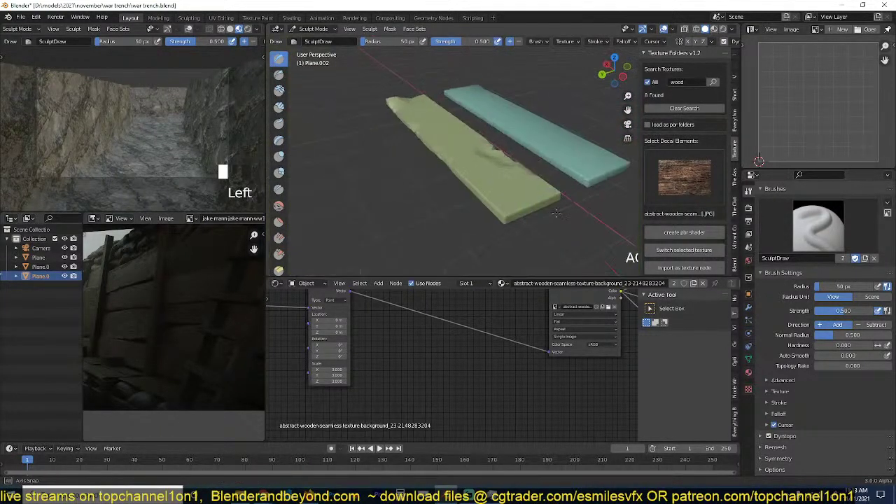
{"action": "scroll", "coordinate": [556, 229], "scroll_direction": "up", "scroll_amount": 4}
{"action": "left_click_drag", "start_coordinate": [546, 227], "coordinate": [513, 222]}
{"action": "key", "text": "grave"}
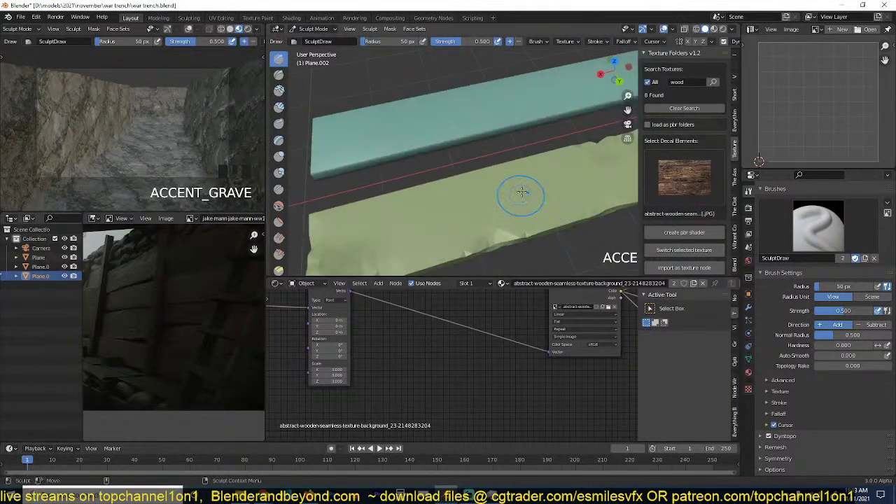
{"action": "key", "text": "grave"}
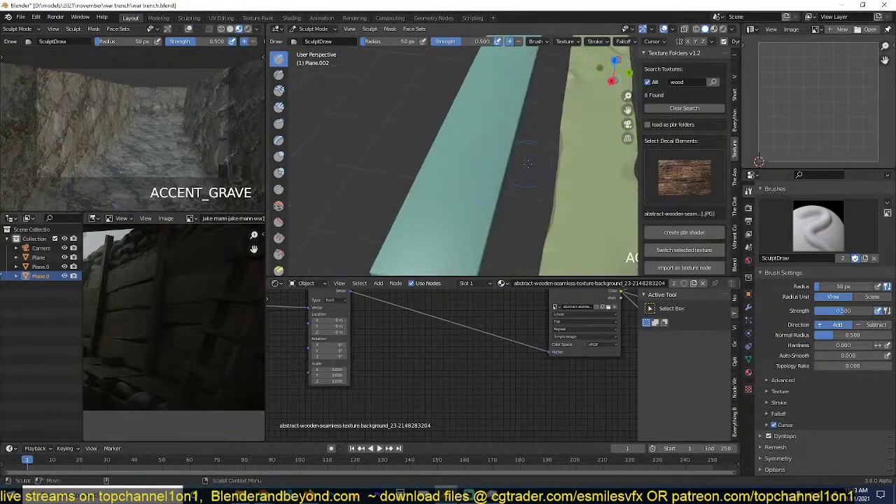
{"action": "left_click", "coordinate": [448, 168]}
{"action": "key", "text": "grave"}
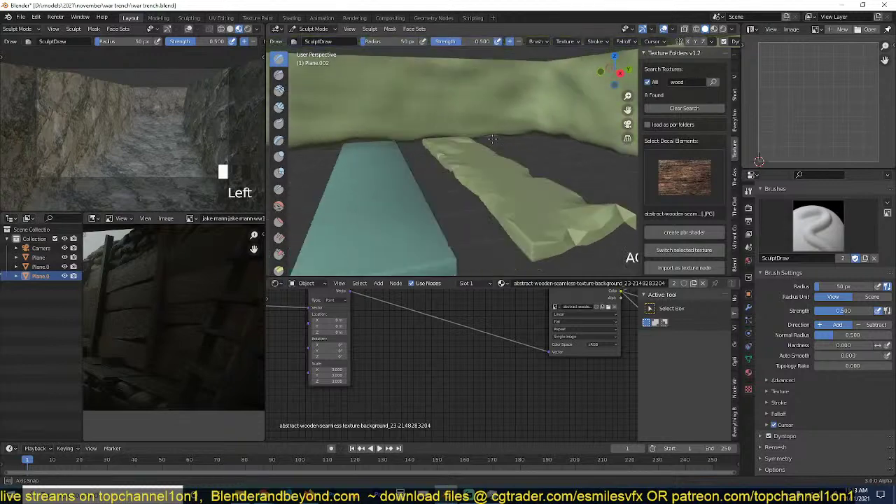
{"action": "left_click", "coordinate": [296, 29]}
{"action": "left_click", "coordinate": [301, 40]}
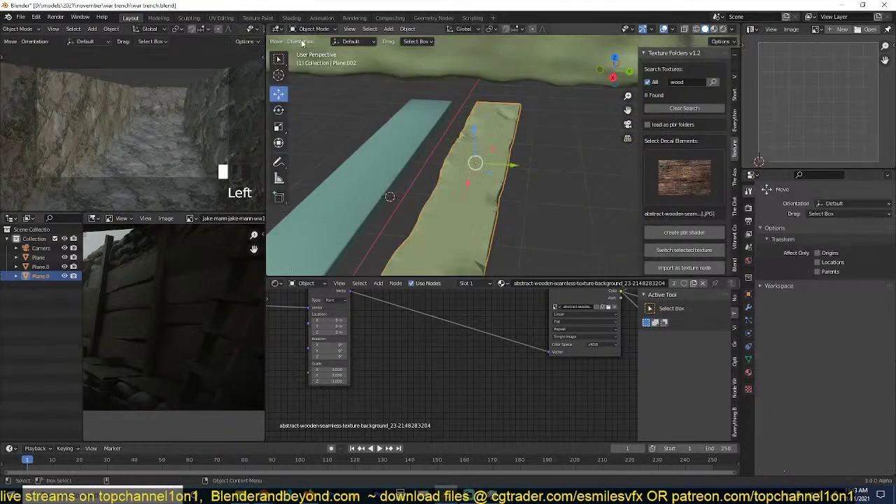
Shade the sculpted plank smooth and inspect its wood texture beside the original in Material Preview.
{"action": "right_click", "coordinate": [496, 175]}
{"action": "key", "text": "grave"}
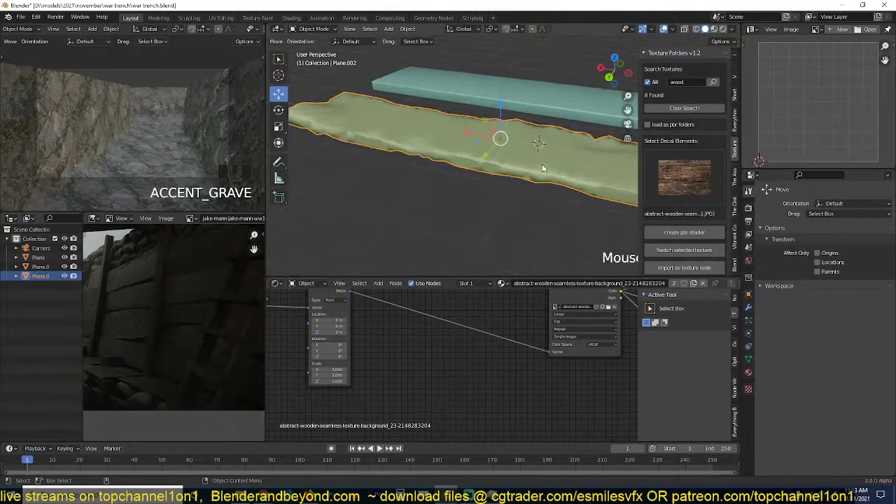
{"action": "left_click", "coordinate": [714, 28]}
{"action": "key", "text": "grave"}
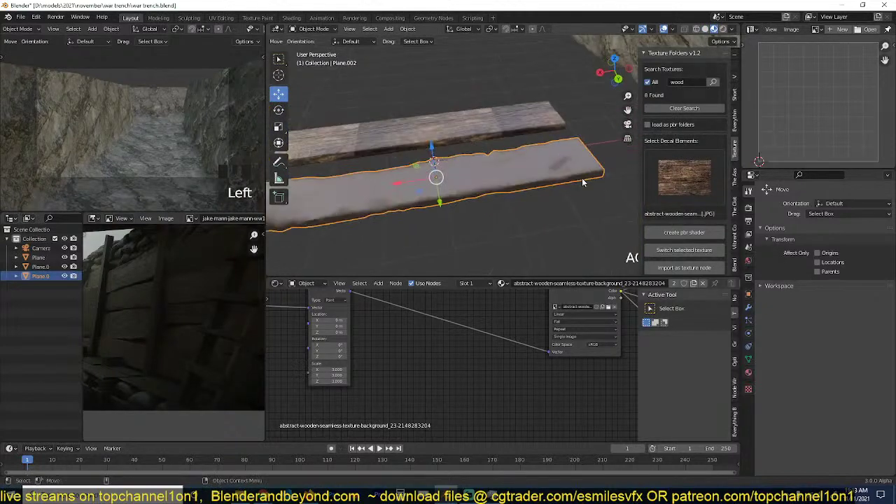
{"action": "scroll", "coordinate": [530, 195], "scroll_direction": "down", "scroll_amount": 3}
{"action": "middle_click_drag", "start_coordinate": [529, 191], "coordinate": [547, 163]}
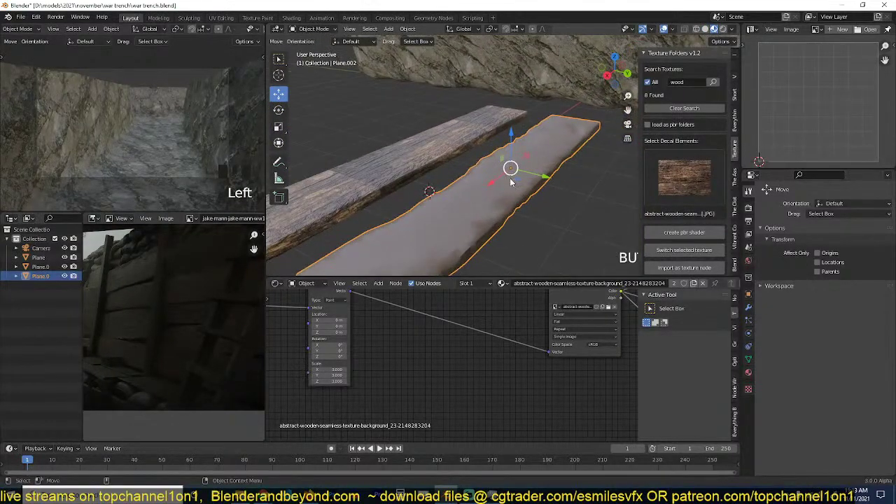
{"action": "scroll", "coordinate": [500, 187], "scroll_direction": "down", "scroll_amount": 3}
{"action": "scroll", "coordinate": [500, 186], "scroll_direction": "up", "scroll_amount": 3}
{"action": "middle_click_drag", "start_coordinate": [562, 198], "coordinate": [540, 187]}
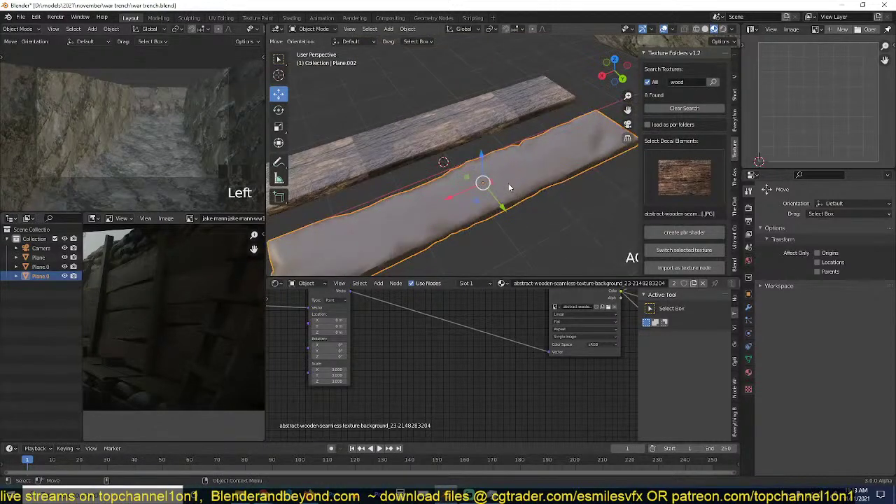
{"action": "middle_click_drag", "start_coordinate": [475, 206], "coordinate": [493, 191]}
Unwrap all faces of the sculpted plank with Cube Projection after trying Smart UV Project, and return to Object Mode.
{"action": "key", "text": "Tab"}
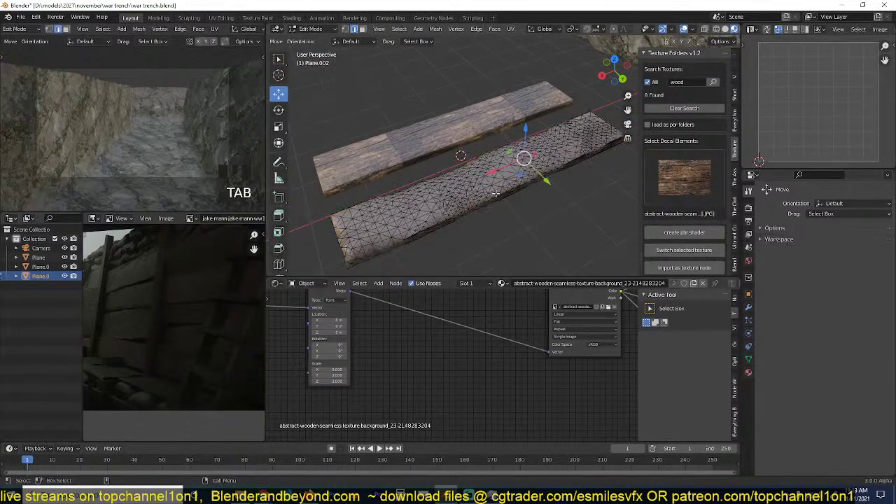
{"action": "key", "text": "a"}
{"action": "key", "text": "u"}
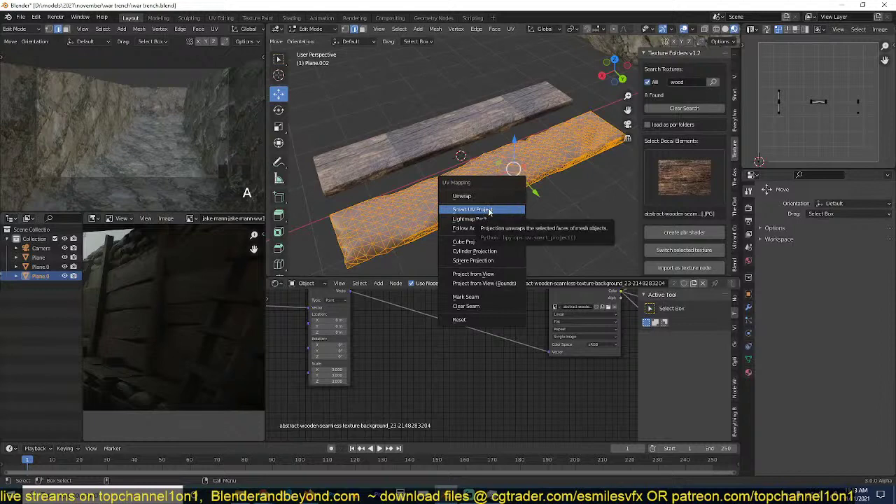
{"action": "left_click", "coordinate": [488, 206]}
{"action": "key", "text": "Return"}
{"action": "key", "text": "u"}
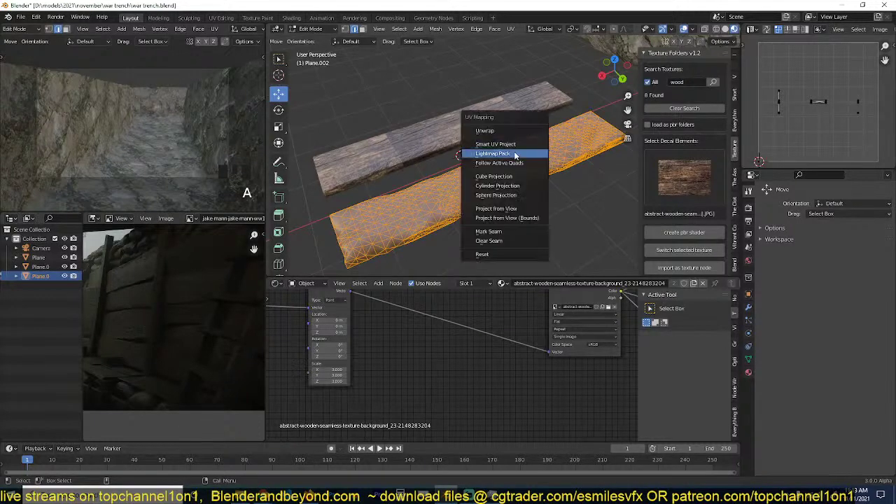
{"action": "left_click", "coordinate": [506, 179]}
{"action": "key", "text": "grave"}
{"action": "middle_click_drag", "start_coordinate": [550, 203], "coordinate": [532, 152]}
{"action": "key", "text": "alt+a"}
{"action": "key", "text": "grave"}
{"action": "left_click", "coordinate": [532, 151]}
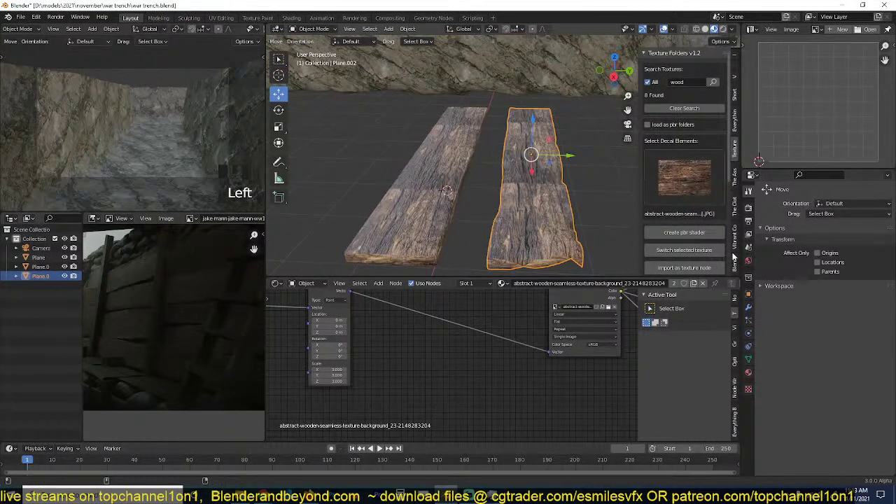
Search all materials in The Asset Library for "wood" and choose the dark brown wood material beginning with ZGYIAF_evx.
{"action": "scroll", "coordinate": [735, 259], "scroll_direction": "down", "scroll_amount": 5}
{"action": "left_click", "coordinate": [735, 182]}
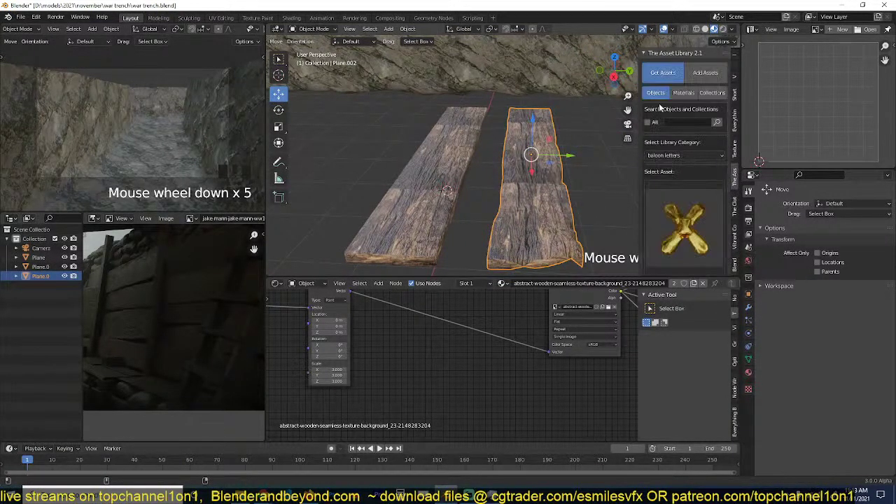
{"action": "left_click", "coordinate": [686, 95]}
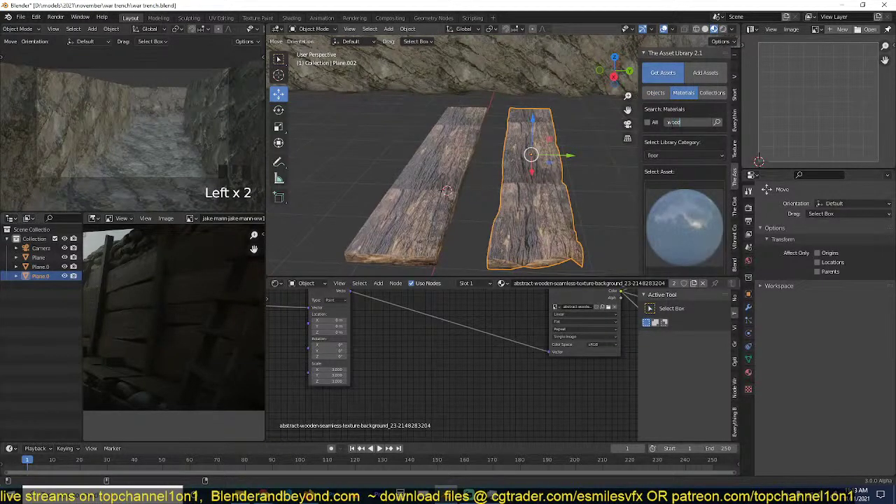
{"action": "left_click", "coordinate": [670, 128]}
{"action": "left_click", "coordinate": [717, 123]}
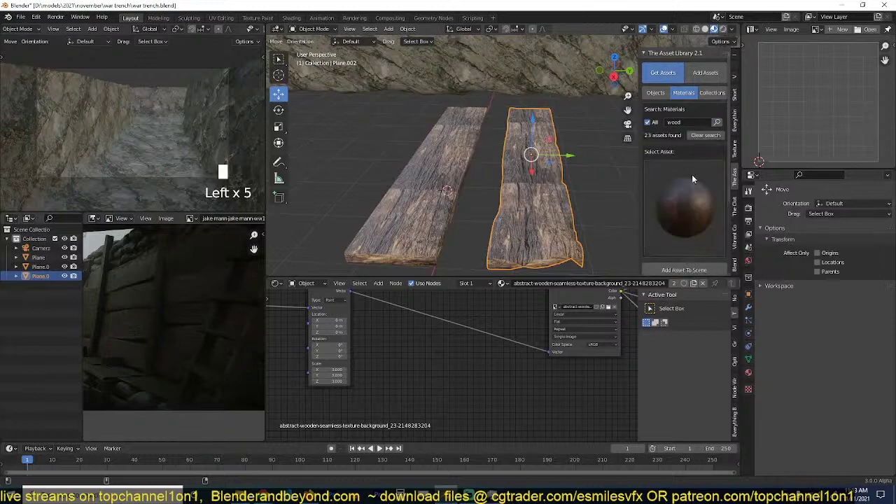
{"action": "left_click", "coordinate": [691, 175]}
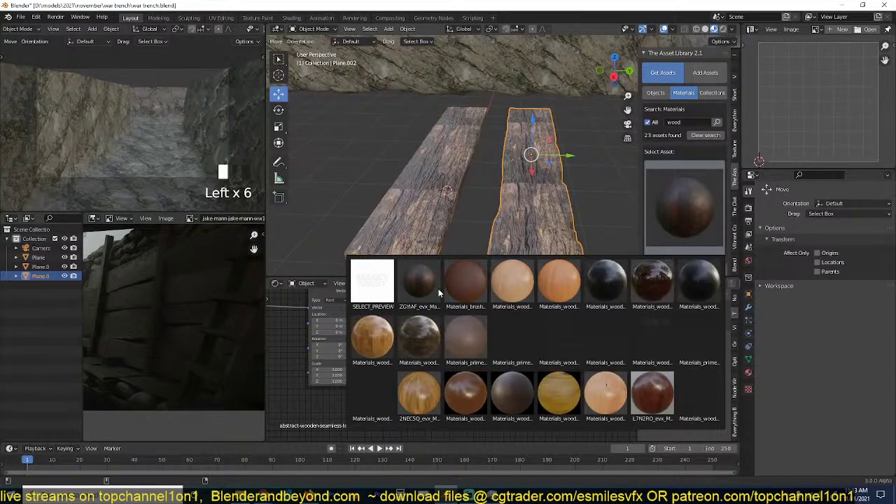
{"action": "left_click", "coordinate": [419, 284]}
{"action": "scroll", "coordinate": [689, 259], "scroll_direction": "down", "scroll_amount": 3}
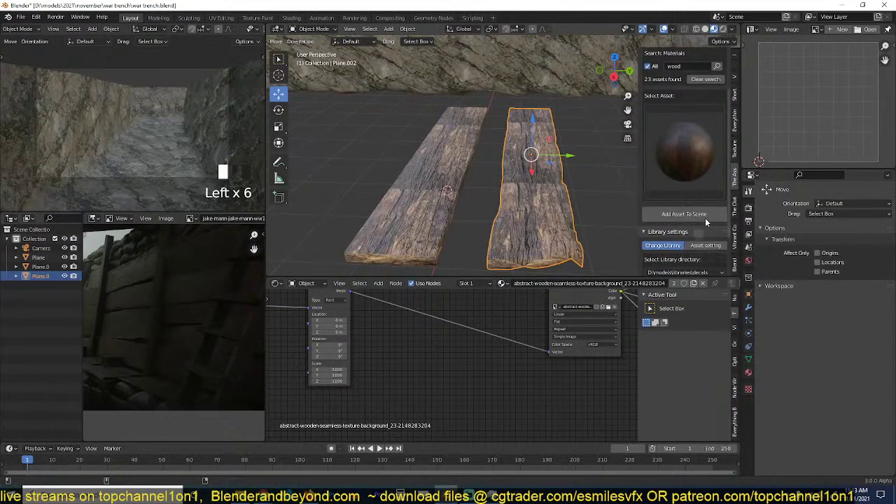
Add the chosen dark brown wood material to the sculpted plank and inspect it beside the original plank.
{"action": "left_click", "coordinate": [705, 218]}
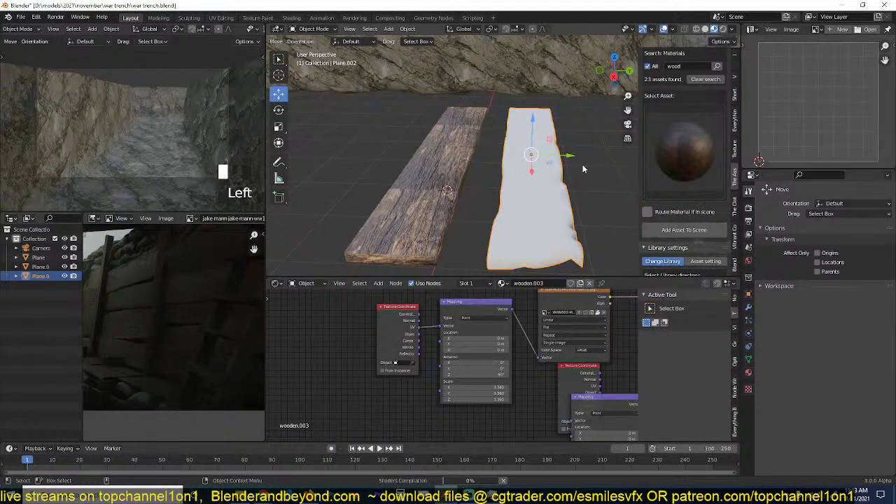
{"action": "scroll", "coordinate": [589, 176], "scroll_direction": "down", "scroll_amount": 6}
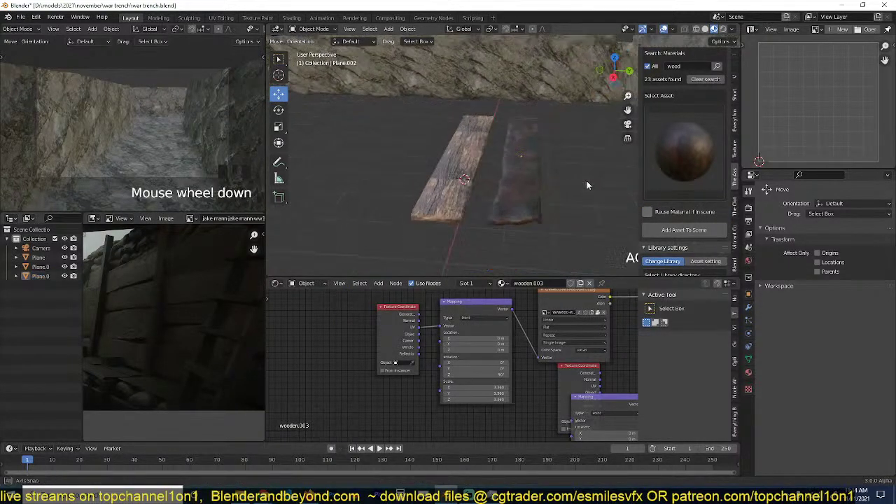
{"action": "middle_click_drag", "start_coordinate": [433, 203], "coordinate": [507, 203]}
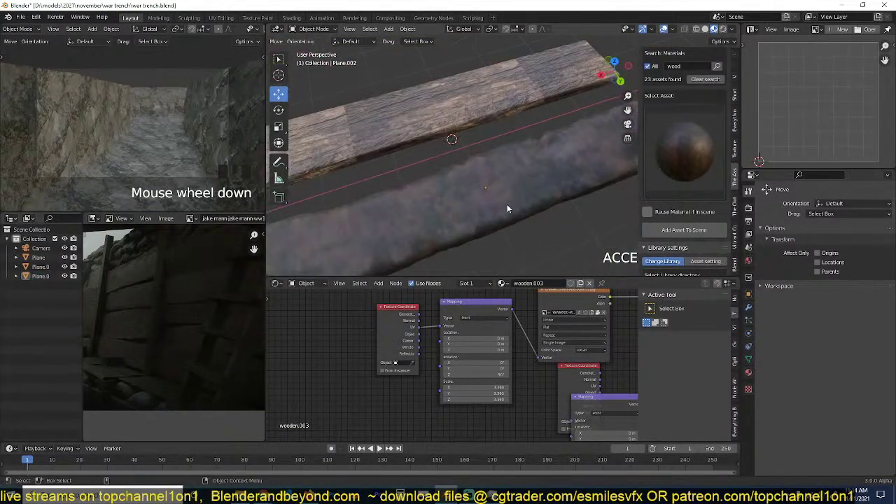
Rotate all of the sculpted plank's UVs by 90°, scale them up, and return to Object Mode.
{"action": "left_click", "coordinate": [482, 212]}
{"action": "key", "text": "Tab"}
{"action": "type", "text": "aa"}
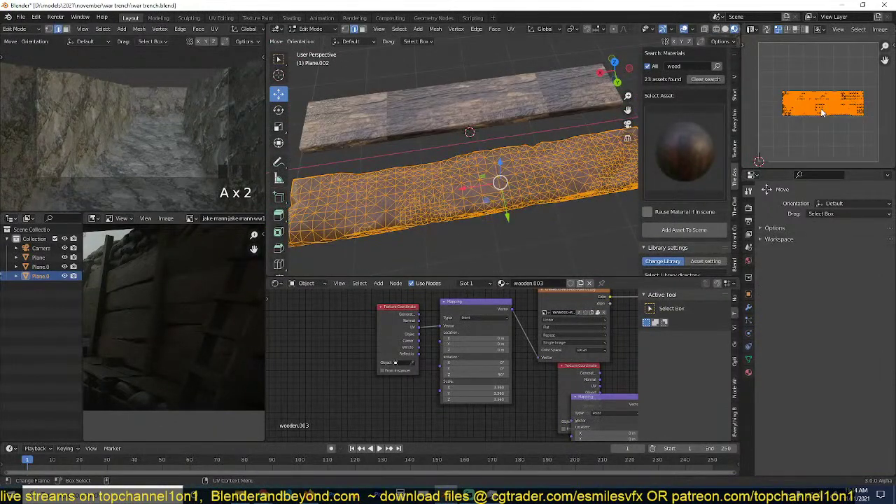
{"action": "type", "text": "r90"}
{"action": "key", "text": "Return"}
{"action": "key", "text": "s"}
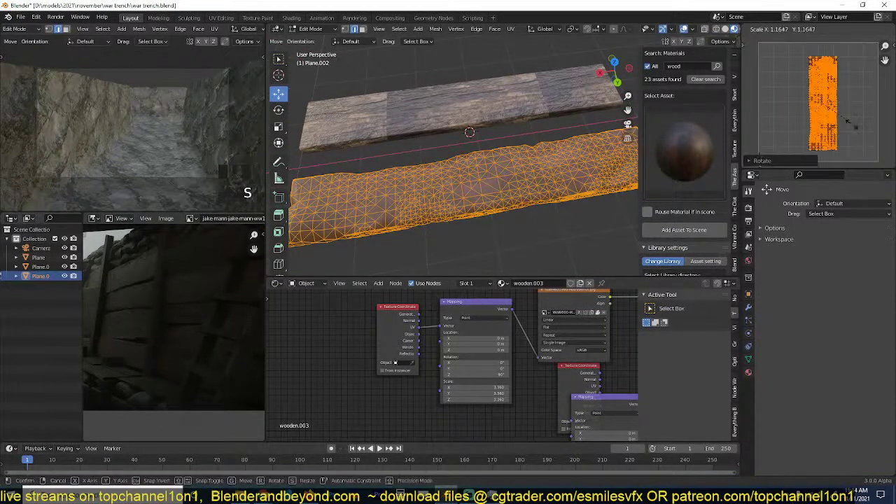
{"action": "left_click", "coordinate": [852, 127]}
{"action": "key", "text": "Tab"}
{"action": "middle_click_drag", "start_coordinate": [506, 169], "coordinate": [544, 171]}
{"action": "key", "text": "alt+a"}
Adjust the factors of the clouds-texture Mix node and the following white Mix node in the wooden.003 material.
{"action": "scroll", "coordinate": [544, 182], "scroll_direction": "up", "scroll_amount": 2}
{"action": "scroll", "coordinate": [562, 341], "scroll_direction": "down", "scroll_amount": 4}
{"action": "middle_click_drag", "start_coordinate": [566, 342], "coordinate": [448, 343]}
{"action": "scroll", "coordinate": [527, 312], "scroll_direction": "up", "scroll_amount": 2}
{"action": "left_click", "coordinate": [571, 314]}
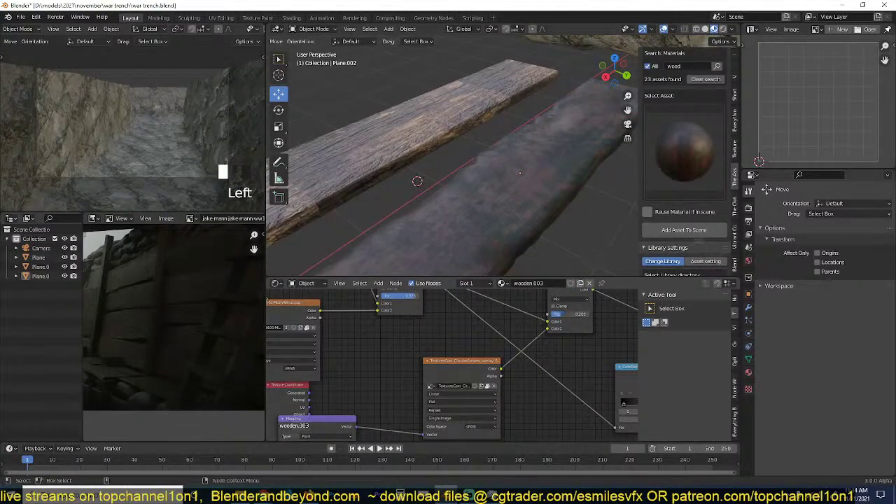
{"action": "scroll", "coordinate": [566, 344], "scroll_direction": "down", "scroll_amount": 4}
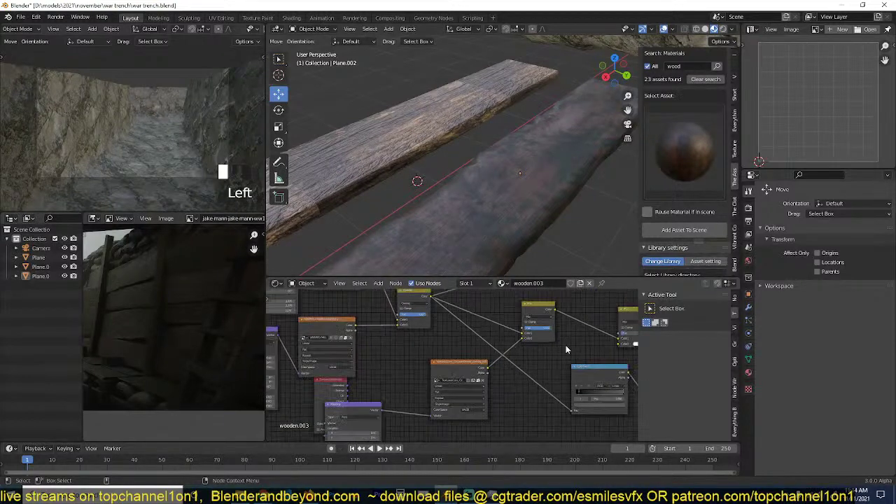
{"action": "middle_click_drag", "start_coordinate": [566, 348], "coordinate": [448, 344]}
{"action": "scroll", "coordinate": [512, 336], "scroll_direction": "up", "scroll_amount": 3}
{"action": "mouse_move", "coordinate": [527, 319]}
{"action": "left_mouse_down"}
{"action": "mouse_move", "coordinate": [560, 319]}
{"action": "mouse_move", "coordinate": [536, 318]}
{"action": "left_mouse_up"}
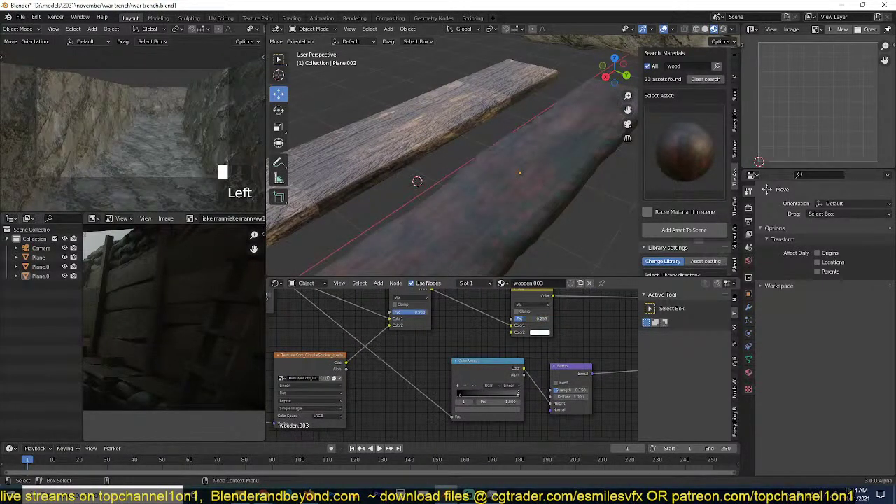
Tune the remaining color mix nodes of wooden.003 ahead of the Principled BSDF toward plain brown wood.
{"action": "scroll", "coordinate": [527, 336], "scroll_direction": "down", "scroll_amount": 5}
{"action": "middle_click_drag", "start_coordinate": [525, 337], "coordinate": [433, 340]}
{"action": "scroll", "coordinate": [462, 345], "scroll_direction": "down", "scroll_amount": 4}
{"action": "scroll", "coordinate": [427, 362], "scroll_direction": "up", "scroll_amount": 5}
{"action": "mouse_move", "coordinate": [504, 339]}
{"action": "middle_mouse_down"}
{"action": "mouse_move", "coordinate": [426, 363]}
{"action": "mouse_move", "coordinate": [393, 409]}
{"action": "middle_mouse_up"}
{"action": "middle_click_drag", "start_coordinate": [414, 372], "coordinate": [451, 386]}
{"action": "middle_click_drag", "start_coordinate": [346, 372], "coordinate": [376, 388]}
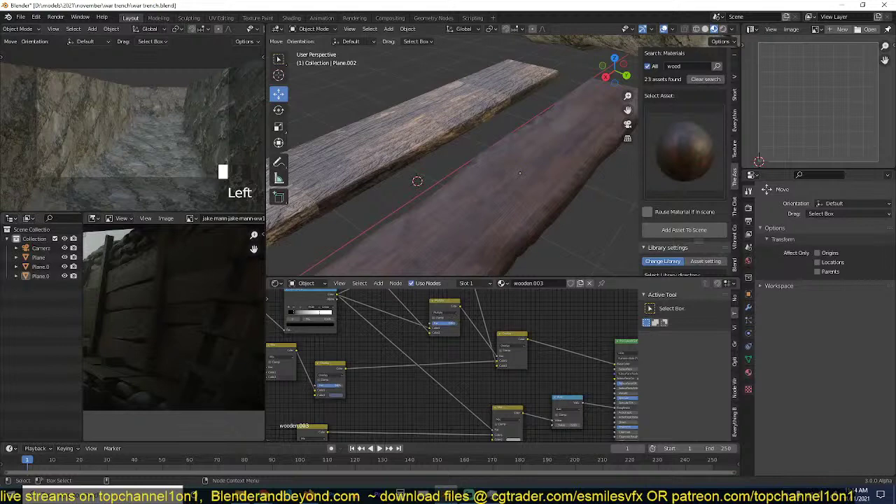
{"action": "left_click_drag", "start_coordinate": [471, 196], "coordinate": [409, 153], "text": "alt"}
{"action": "scroll", "coordinate": [455, 186], "scroll_direction": "up", "scroll_amount": 3}
{"action": "scroll", "coordinate": [464, 184], "scroll_direction": "down", "scroll_amount": 3}
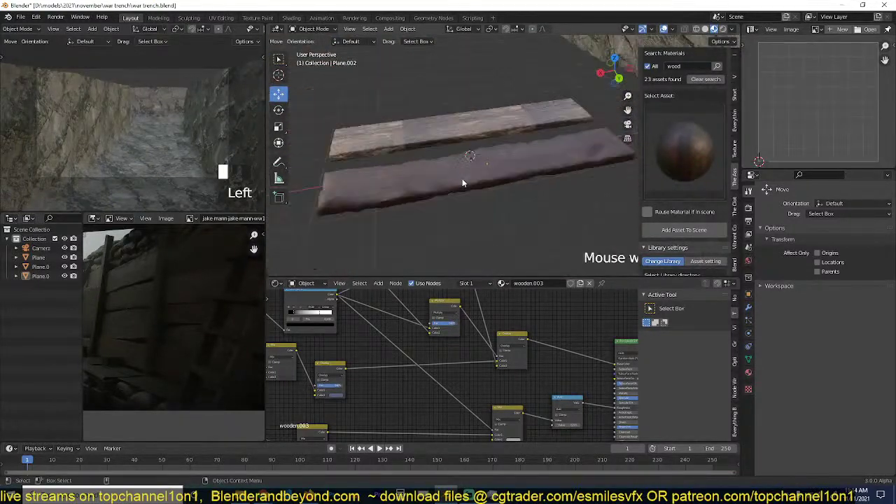
Link the sculpted plank's wooden.003 material to the straight original plank.
{"action": "left_click_drag", "start_coordinate": [464, 184], "coordinate": [514, 188], "text": "alt"}
{"action": "left_click", "coordinate": [515, 184]}
{"action": "left_click", "coordinate": [462, 156]}
{"action": "left_click", "coordinate": [515, 182], "text": "shift"}
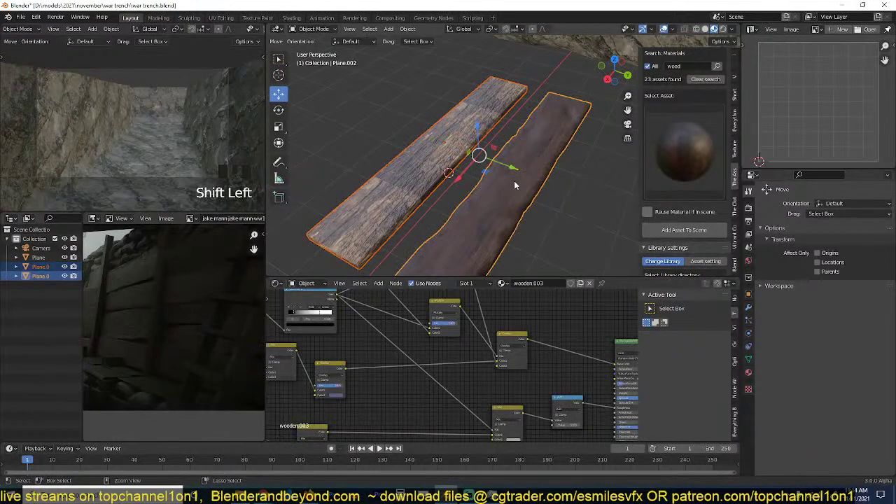
{"action": "key", "text": "ctrl+l"}
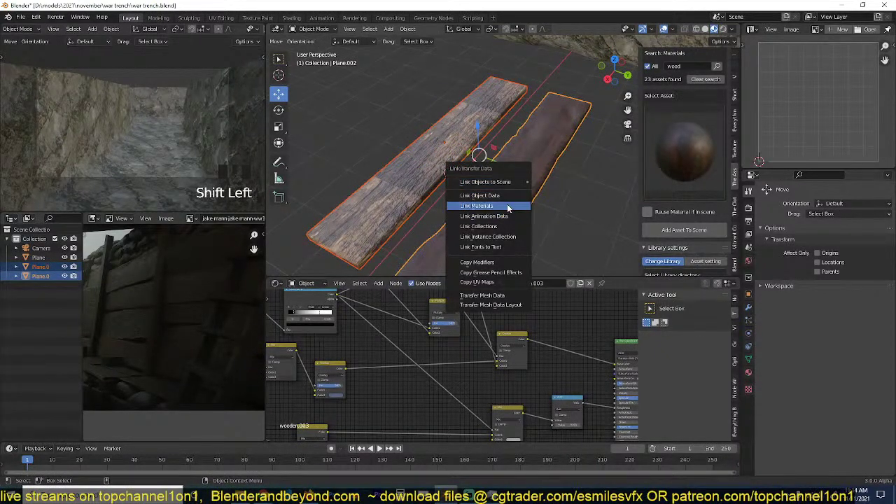
{"action": "left_click", "coordinate": [508, 205]}
{"action": "key", "text": "alt+a"}
Rotate all of the straight plank's UVs by 90°, scale them up, and return to Object Mode.
{"action": "left_click", "coordinate": [454, 181]}
{"action": "key", "text": "Tab"}
{"action": "type", "text": "a"}
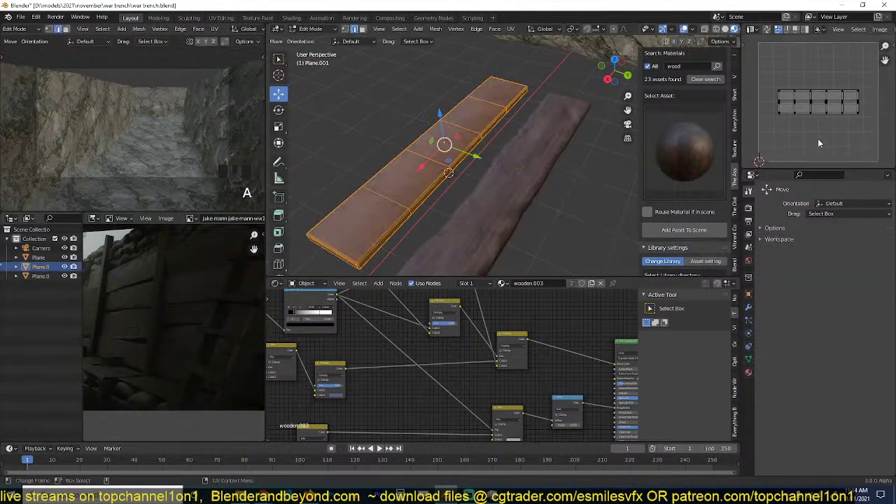
{"action": "type", "text": "r90"}
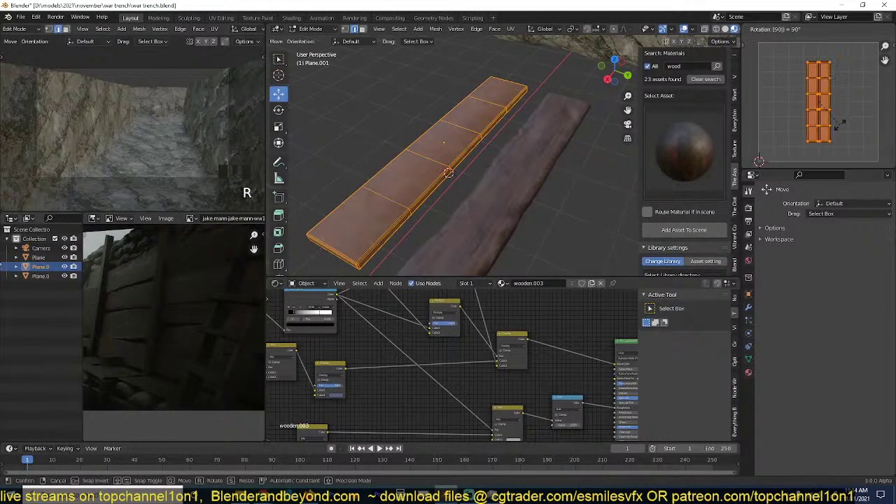
{"action": "key", "text": "Return"}
{"action": "key", "text": "s"}
{"action": "left_click", "coordinate": [845, 156]}
{"action": "key", "text": "Tab"}
{"action": "key", "text": "alt+a"}
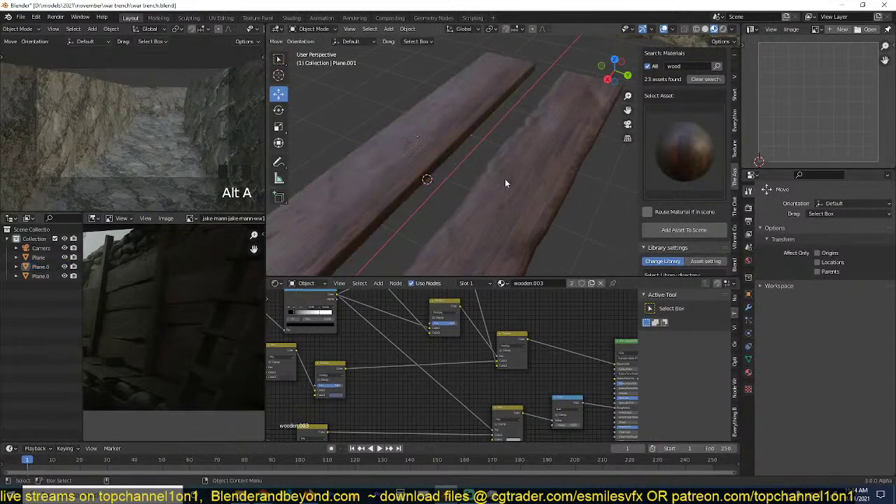
Compare the two textured planks, save the war trench file, and view the whole reference image.
{"action": "scroll", "coordinate": [448, 196], "scroll_direction": "down", "scroll_amount": 3}
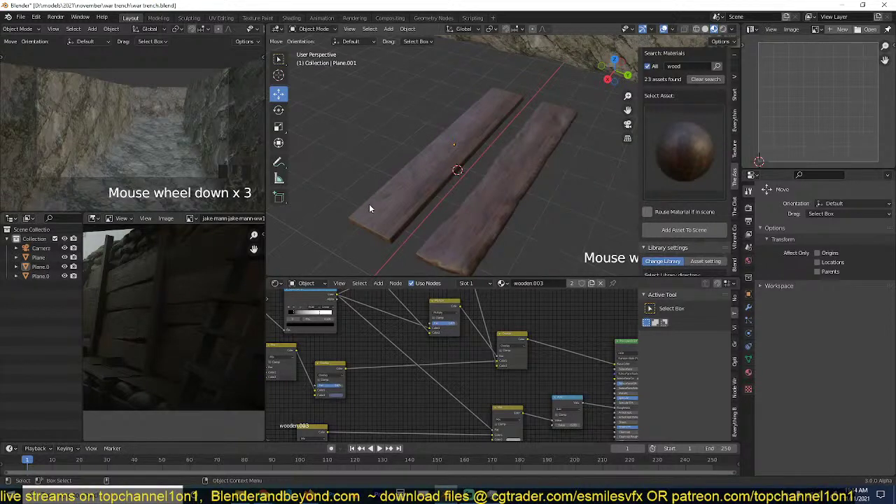
{"action": "left_click", "coordinate": [520, 215]}
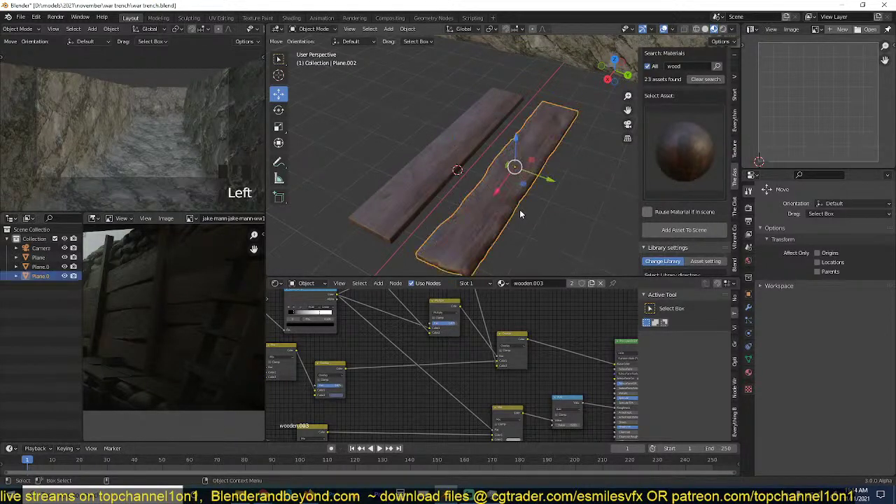
{"action": "key", "text": "ctrl+s"}
{"action": "scroll", "coordinate": [553, 202], "scroll_direction": "up", "scroll_amount": 2}
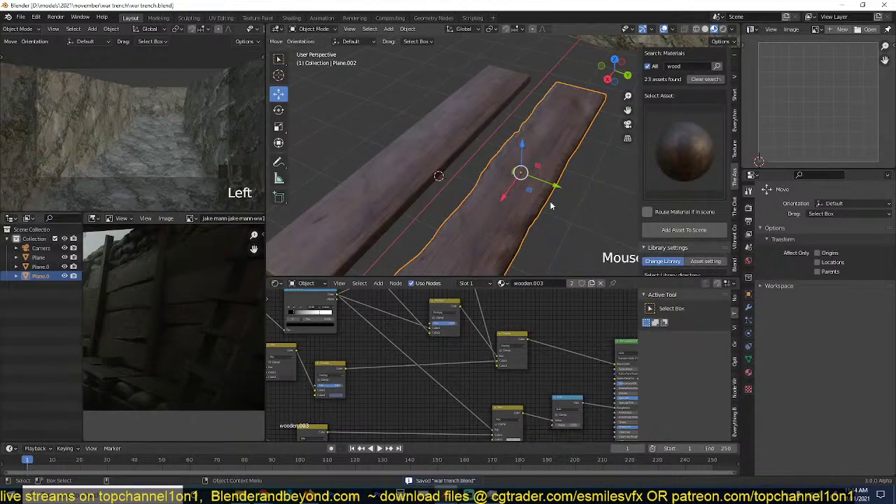
{"action": "scroll", "coordinate": [550, 205], "scroll_direction": "down", "scroll_amount": 3}
{"action": "scroll", "coordinate": [234, 295], "scroll_direction": "down", "scroll_amount": 4}
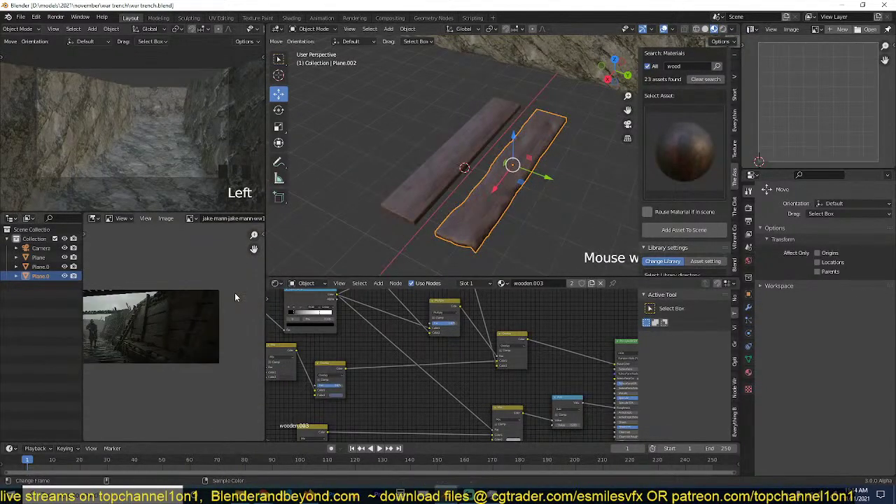
Duplicate the straight plank, place the copy on the far side of the sculpted one, and check the reference planks.
{"action": "left_click", "coordinate": [476, 164]}
{"action": "scroll", "coordinate": [505, 172], "scroll_direction": "up", "scroll_amount": 2}
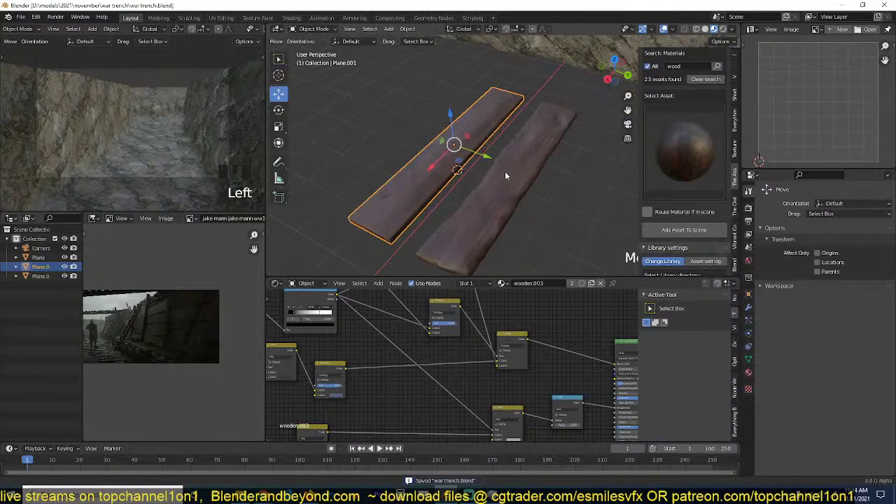
{"action": "key", "text": "shift+d"}
{"action": "left_click_drag", "start_coordinate": [490, 147], "coordinate": [602, 199]}
{"action": "scroll", "coordinate": [245, 322], "scroll_direction": "up", "scroll_amount": 4}
{"action": "scroll", "coordinate": [185, 320], "scroll_direction": "up", "scroll_amount": 5}
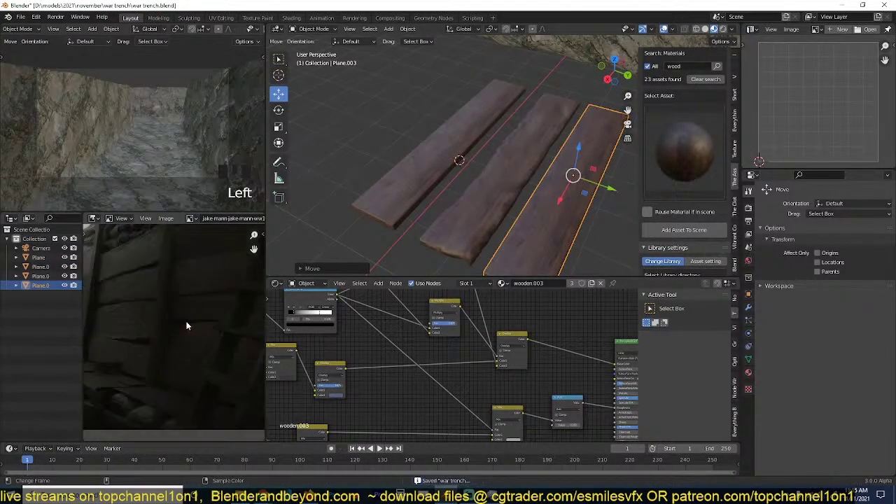
{"action": "scroll", "coordinate": [201, 317], "scroll_direction": "down", "scroll_amount": 5}
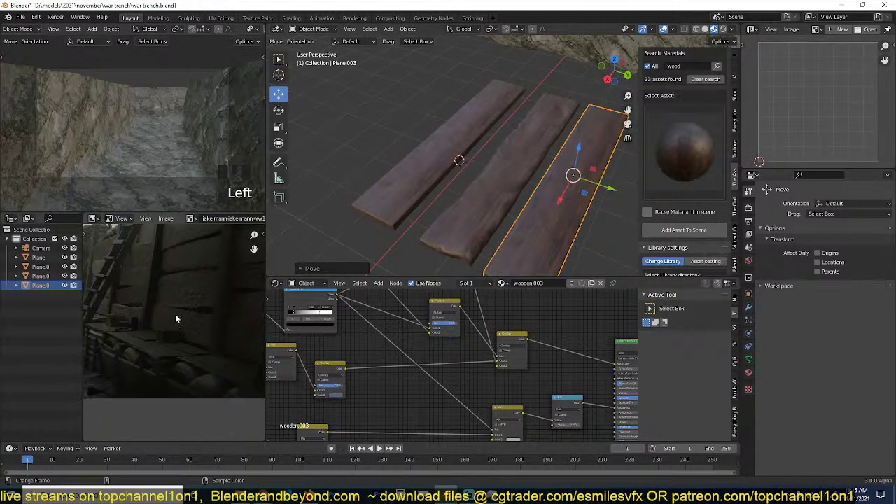
Put the new plank into Sculpt Mode, enable Dyntopo despite the data loss, and show its detail settings.
{"action": "middle_click_drag", "start_coordinate": [475, 192], "coordinate": [452, 188]}
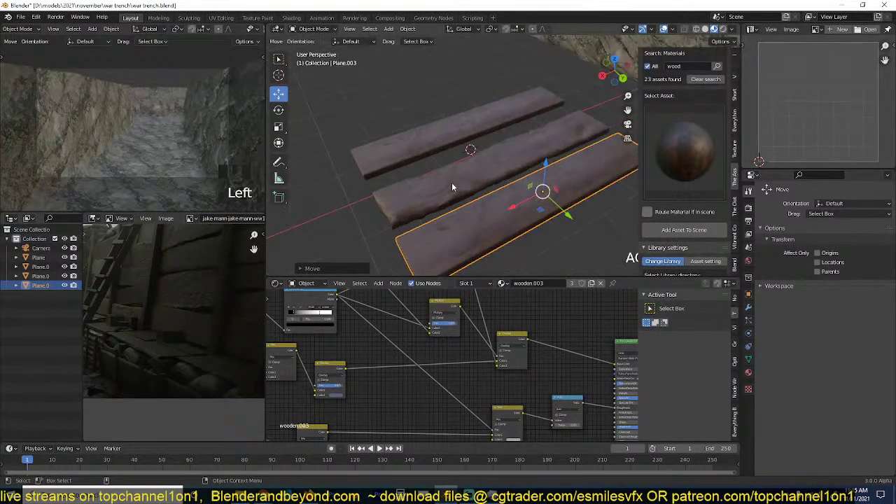
{"action": "left_click", "coordinate": [317, 30]}
{"action": "left_click", "coordinate": [315, 59]}
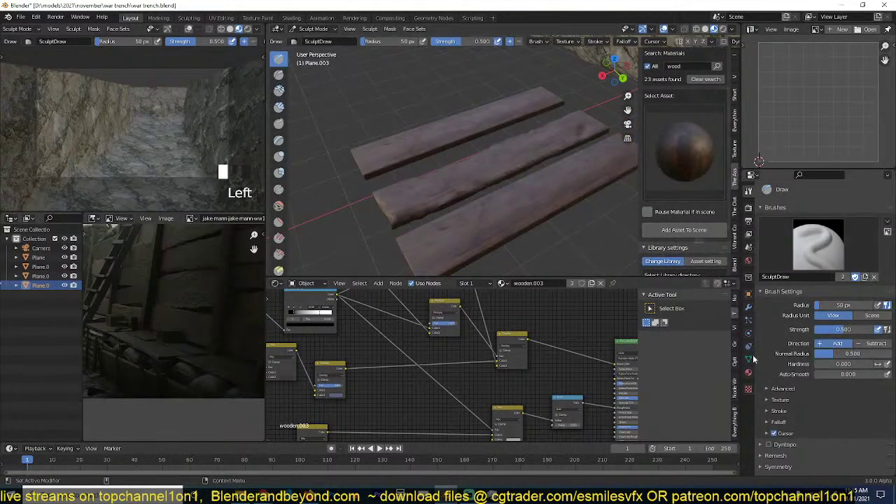
{"action": "left_click", "coordinate": [770, 444]}
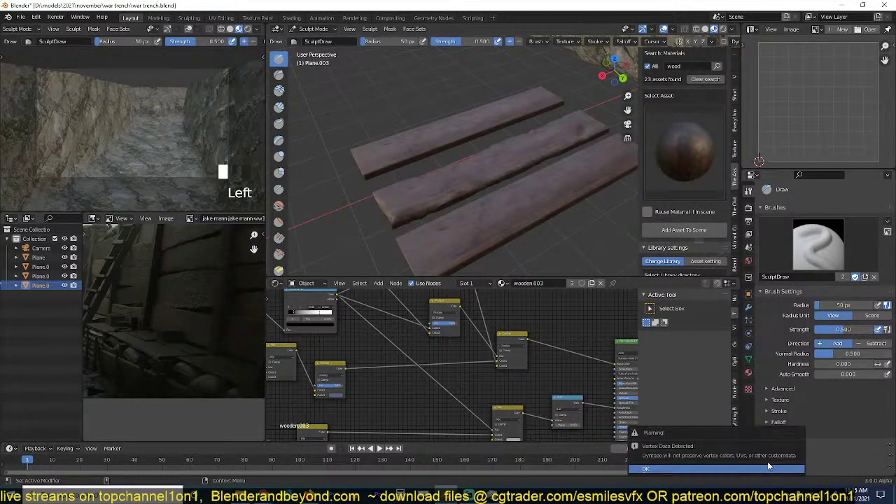
{"action": "left_click", "coordinate": [769, 468]}
{"action": "left_click", "coordinate": [769, 455]}
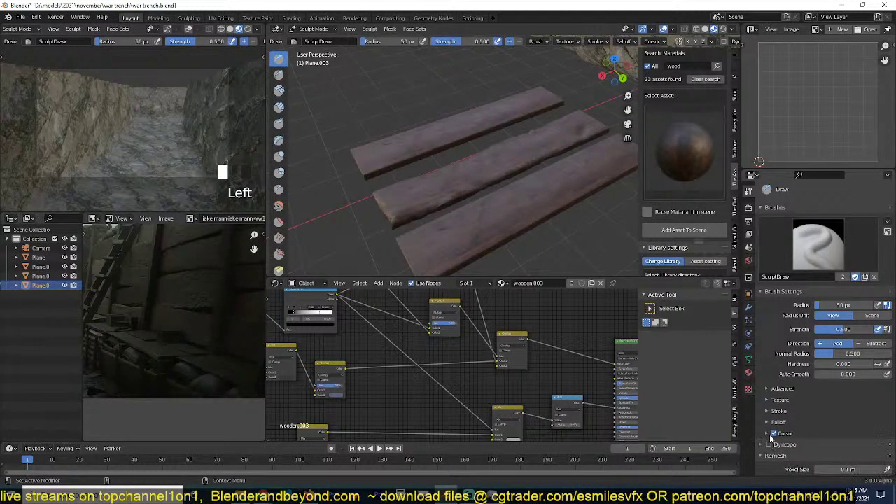
{"action": "left_click", "coordinate": [770, 444]}
{"action": "left_click", "coordinate": [770, 447]}
{"action": "scroll", "coordinate": [774, 428], "scroll_direction": "down", "scroll_amount": 4}
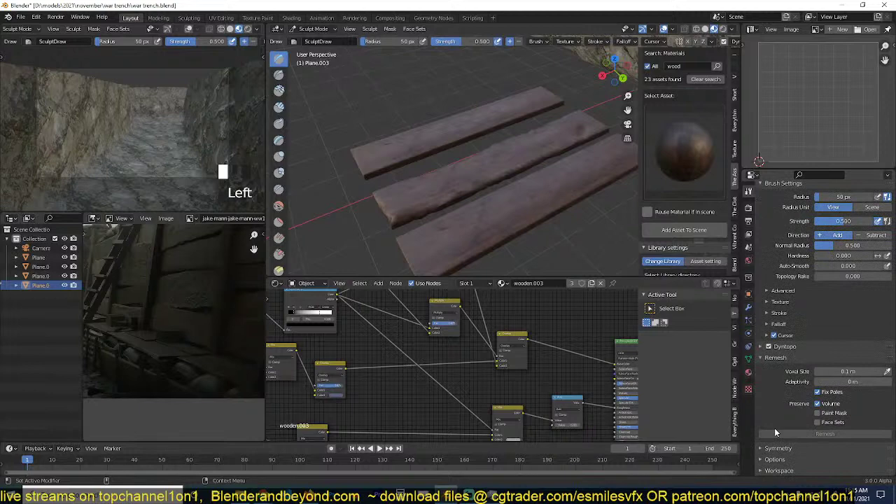
{"action": "left_click", "coordinate": [763, 346]}
Sculpt chips and uneven notches along the new plank's long edges and one end with the Draw brush.
{"action": "scroll", "coordinate": [530, 197], "scroll_direction": "up", "scroll_amount": 5}
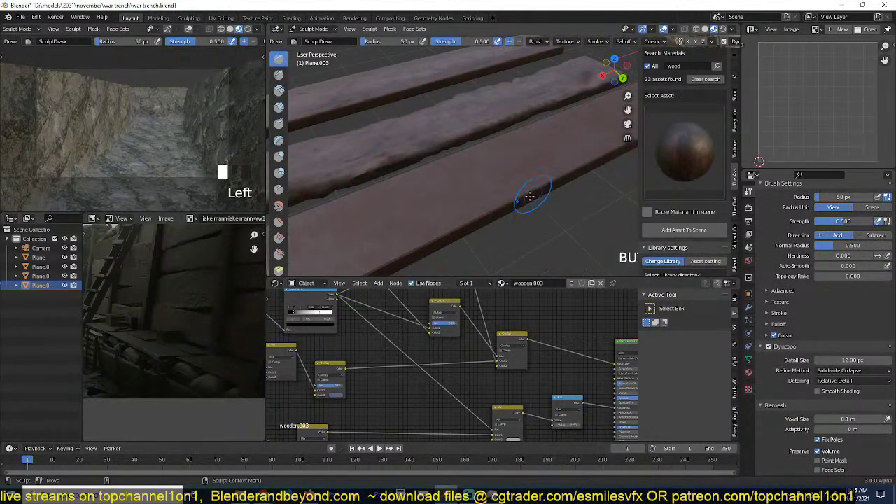
{"action": "scroll", "coordinate": [531, 197], "scroll_direction": "down", "scroll_amount": 5}
{"action": "scroll", "coordinate": [523, 177], "scroll_direction": "up", "scroll_amount": 5}
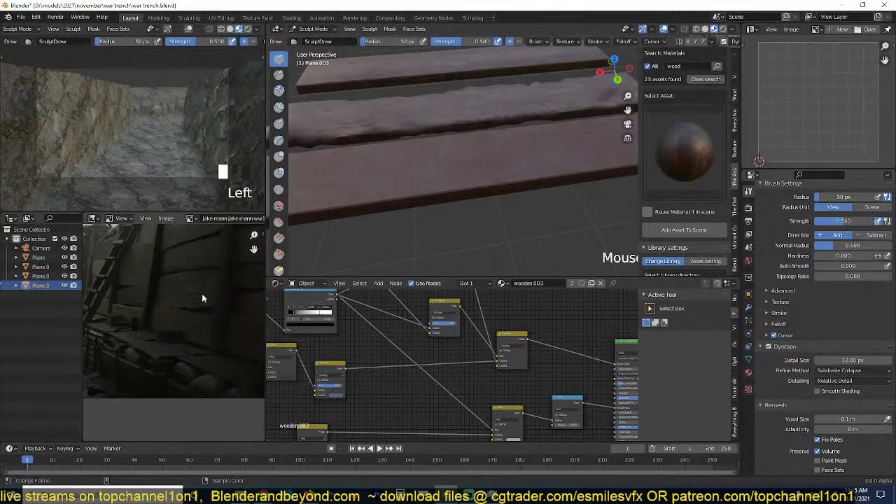
{"action": "middle_click_drag", "start_coordinate": [459, 189], "coordinate": [544, 209]}
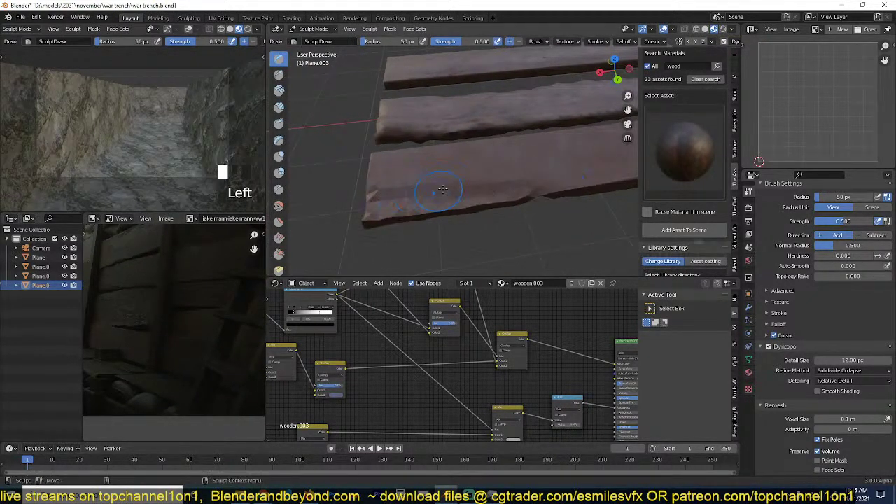
{"action": "middle_click_drag", "start_coordinate": [443, 189], "coordinate": [392, 196]}
{"action": "middle_click_drag", "start_coordinate": [520, 178], "coordinate": [398, 164], "text": "shift"}
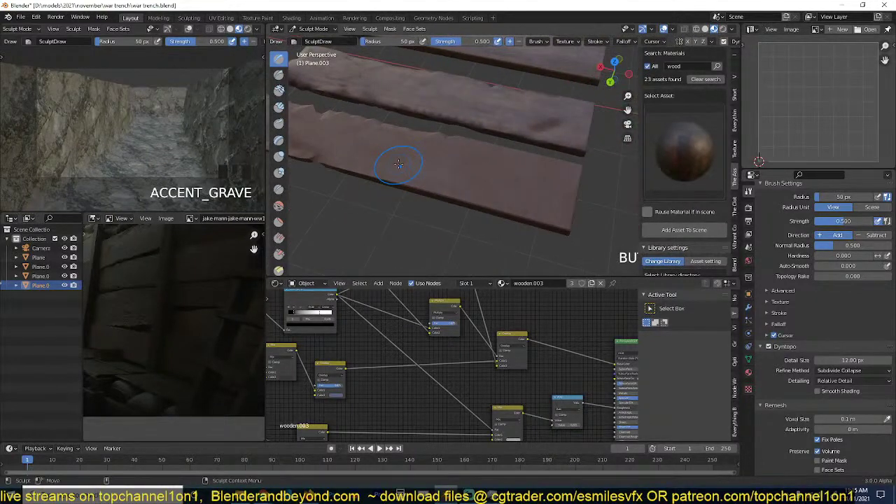
Sculpt uneven relief across the new plank's top surface and carve its remaining straight edge with the Draw brush.
{"action": "left_click_drag", "start_coordinate": [508, 167], "coordinate": [564, 181]}
{"action": "key", "text": "ctrl+z"}
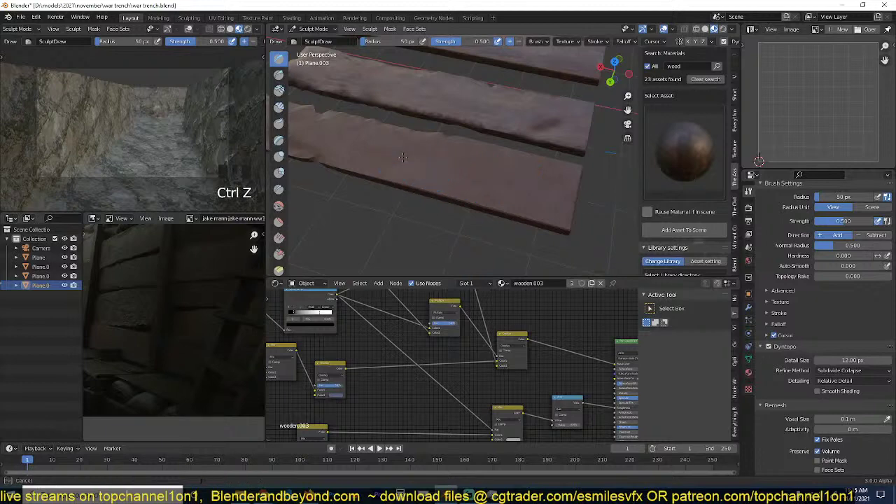
{"action": "mouse_move", "coordinate": [604, 191]}
{"action": "middle_mouse_down"}
{"action": "mouse_move", "coordinate": [501, 171]}
{"action": "mouse_move", "coordinate": [566, 179]}
{"action": "mouse_move", "coordinate": [604, 166]}
{"action": "mouse_move", "coordinate": [476, 172]}
{"action": "mouse_move", "coordinate": [430, 160]}
{"action": "mouse_move", "coordinate": [523, 177]}
{"action": "middle_mouse_up"}
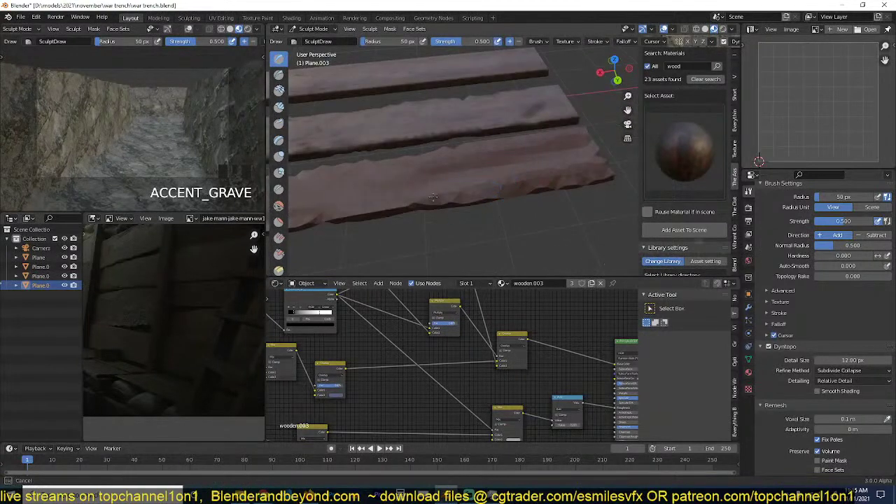
{"action": "left_click_drag", "start_coordinate": [387, 209], "coordinate": [398, 202], "text": "ctrl"}
{"action": "mouse_move", "coordinate": [397, 202]}
{"action": "middle_mouse_down"}
{"action": "mouse_move", "coordinate": [536, 188]}
{"action": "mouse_move", "coordinate": [520, 192]}
{"action": "mouse_move", "coordinate": [570, 176]}
{"action": "mouse_move", "coordinate": [584, 218]}
{"action": "middle_mouse_up"}
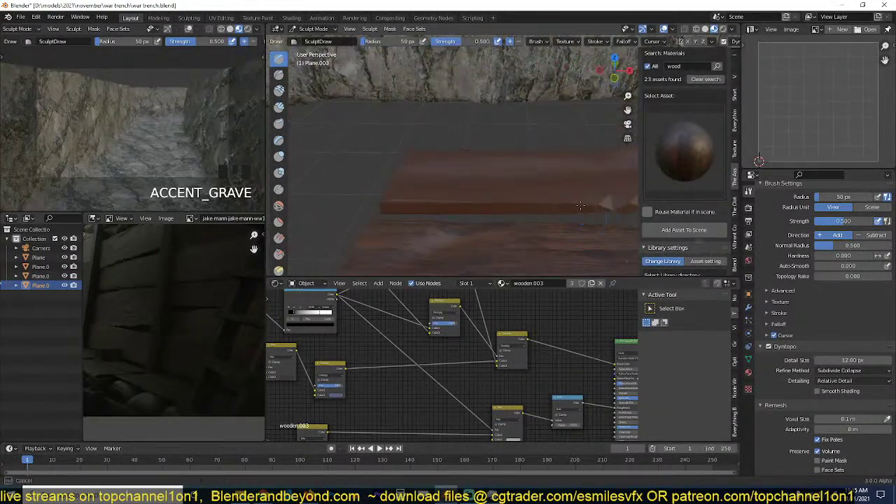
{"action": "key", "text": "grave"}
{"action": "middle_click_drag", "start_coordinate": [367, 204], "coordinate": [543, 211]}
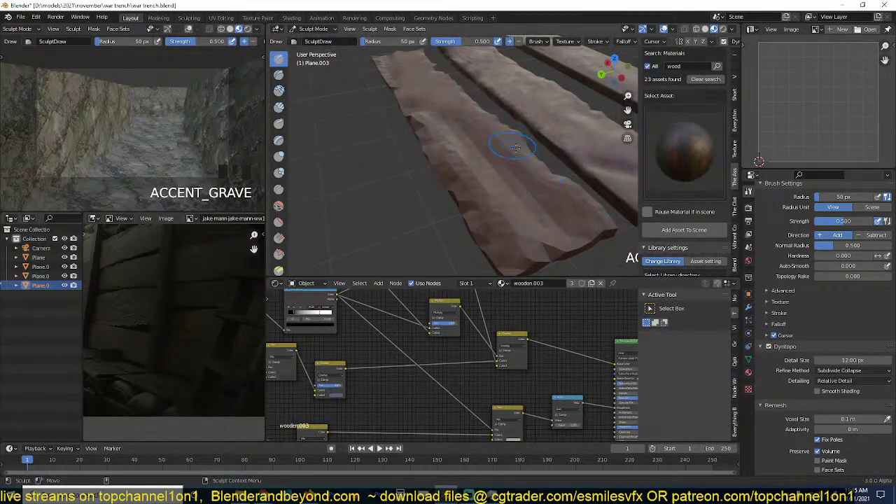
Smooth the sculpted relief along the new plank's top surface and review its shape beside the other planks.
{"action": "middle_click_drag", "start_coordinate": [516, 148], "coordinate": [567, 177]}
{"action": "left_click_drag", "start_coordinate": [459, 119], "coordinate": [613, 156], "text": "shift"}
{"action": "mouse_move", "coordinate": [593, 185]}
{"action": "middle_mouse_down"}
{"action": "mouse_move", "coordinate": [689, 184]}
{"action": "mouse_move", "coordinate": [634, 135]}
{"action": "mouse_move", "coordinate": [584, 157]}
{"action": "mouse_move", "coordinate": [594, 180]}
{"action": "middle_mouse_up"}
{"action": "middle_click_drag", "start_coordinate": [532, 175], "coordinate": [485, 188]}
{"action": "mouse_move", "coordinate": [485, 188]}
{"action": "left_mouse_down", "text": "shift"}
{"action": "mouse_move", "coordinate": [397, 186]}
{"action": "mouse_move", "coordinate": [356, 200]}
{"action": "left_mouse_up", "text": "shift"}
{"action": "scroll", "coordinate": [392, 193], "scroll_direction": "down", "scroll_amount": 4}
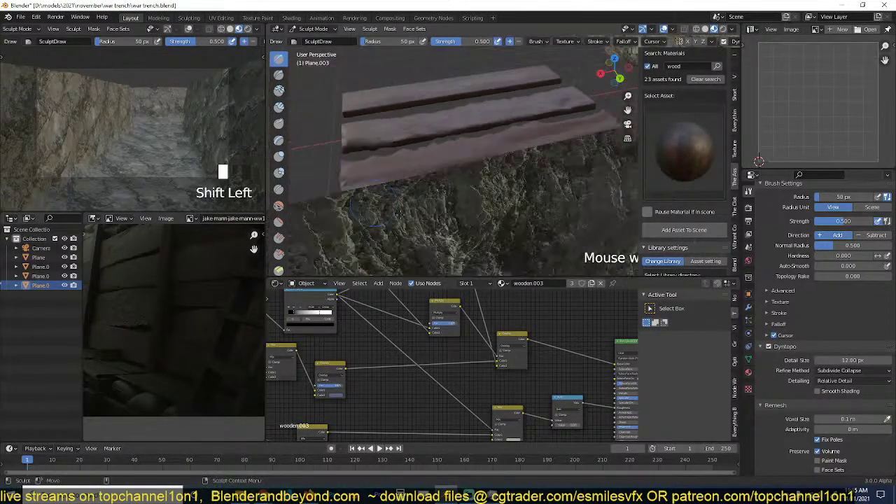
{"action": "mouse_move", "coordinate": [406, 189]}
{"action": "middle_mouse_down"}
{"action": "mouse_move", "coordinate": [541, 224]}
{"action": "mouse_move", "coordinate": [503, 186]}
{"action": "mouse_move", "coordinate": [469, 195]}
{"action": "mouse_move", "coordinate": [506, 192]}
{"action": "mouse_move", "coordinate": [496, 206]}
{"action": "mouse_move", "coordinate": [422, 209]}
{"action": "middle_mouse_up"}
{"action": "scroll", "coordinate": [479, 176], "scroll_direction": "down", "scroll_amount": 4}
{"action": "middle_click_drag", "start_coordinate": [480, 176], "coordinate": [393, 183]}
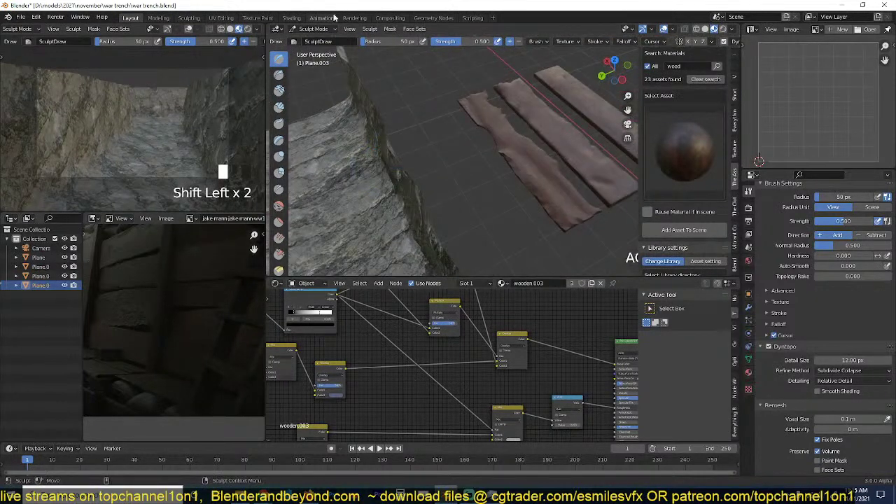
Return the sculpted plank to Object Mode and unwrap its whole mesh in Edit Mode with Cube Projection.
{"action": "left_click", "coordinate": [312, 30]}
{"action": "left_click", "coordinate": [312, 40]}
{"action": "right_click", "coordinate": [516, 171]}
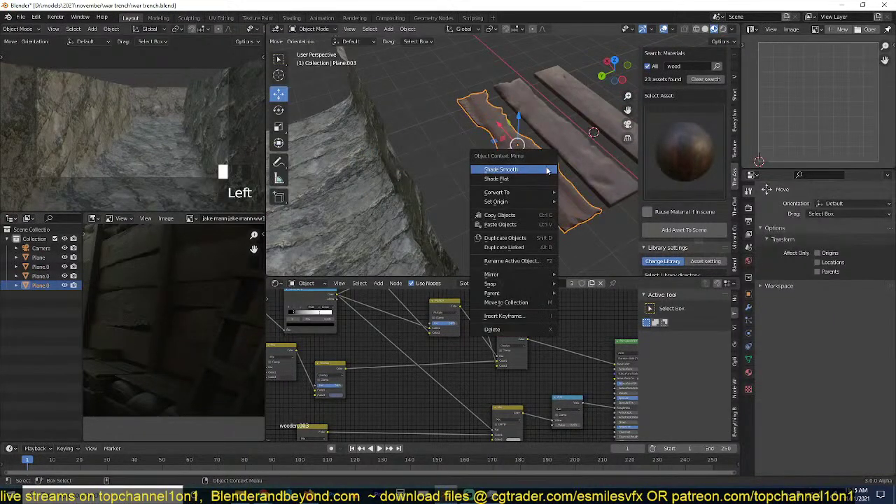
{"action": "key", "text": "Tab"}
{"action": "key", "text": "a"}
{"action": "key", "text": "u"}
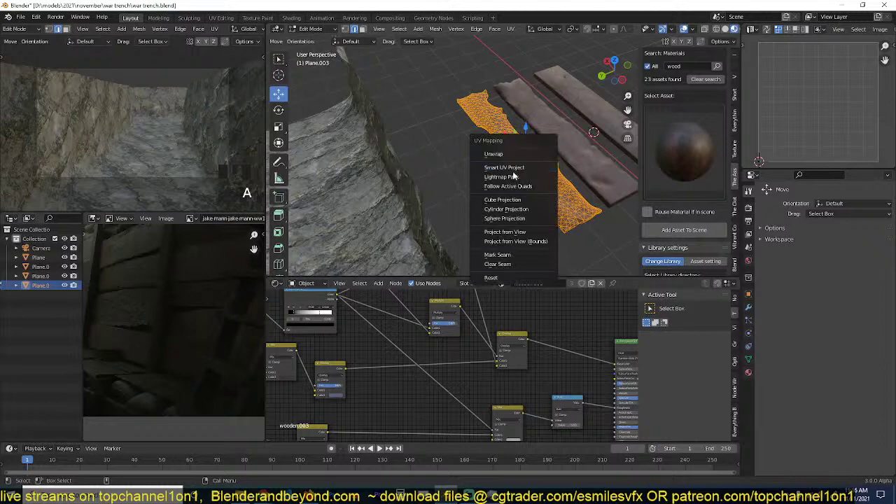
{"action": "left_click", "coordinate": [514, 200]}
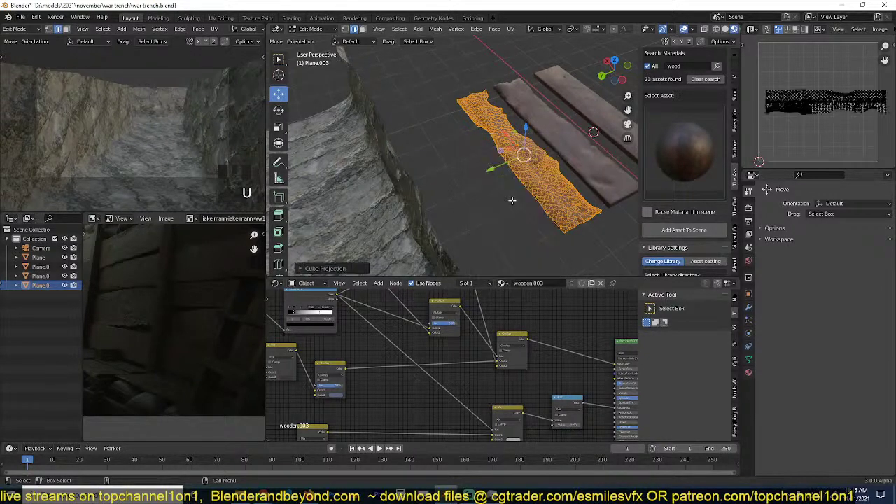
Leave Edit Mode and apply Shade Smooth to the newly sculpted plank.
{"action": "key", "text": "Tab"}
{"action": "middle_click_drag", "start_coordinate": [554, 197], "coordinate": [534, 191]}
{"action": "scroll", "coordinate": [535, 191], "scroll_direction": "up", "scroll_amount": 2}
{"action": "key", "text": "grave"}
{"action": "key", "text": "Tab"}
{"action": "key", "text": "Tab"}
{"action": "right_click", "coordinate": [559, 178]}
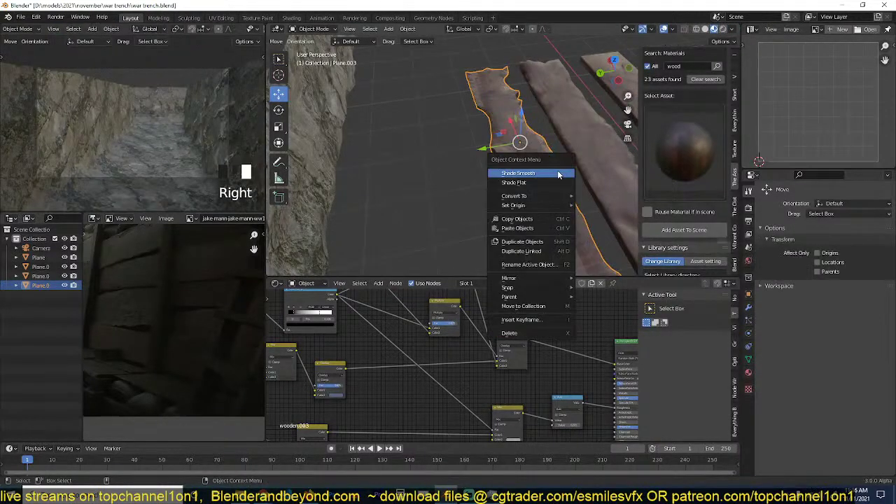
{"action": "left_click", "coordinate": [559, 178]}
Rotate all of the new plank's UVs by 90 degrees so the wood grain follows its length.
{"action": "key", "text": "Tab"}
{"action": "type", "text": "a"}
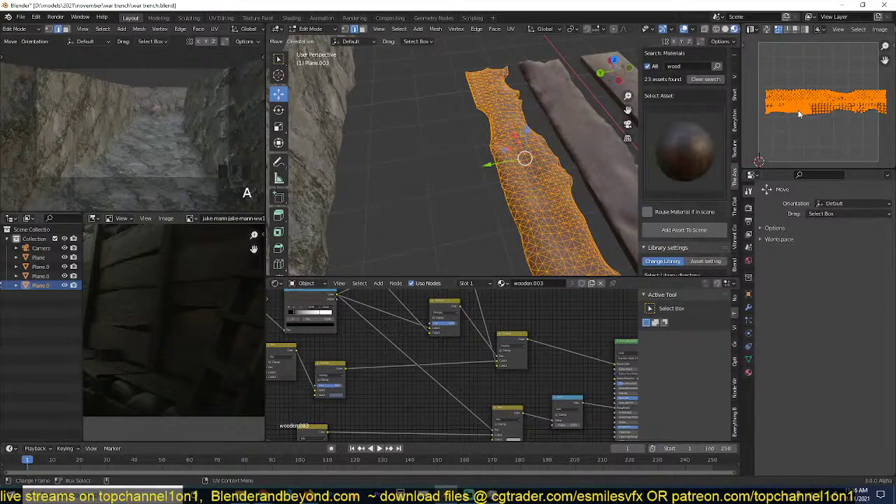
{"action": "type", "text": "r90"}
{"action": "key", "text": "Return"}
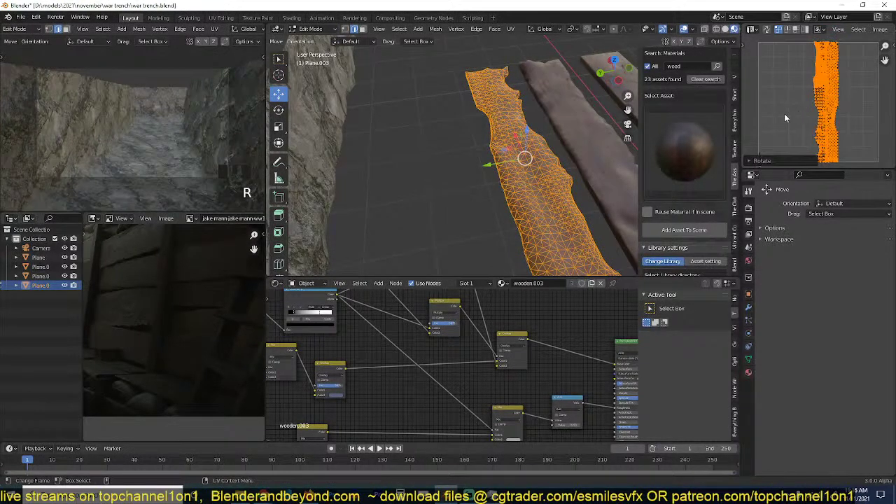
{"action": "key", "text": "Tab"}
Compare the three textured planks with the wooden boards in the reference image.
{"action": "scroll", "coordinate": [545, 173], "scroll_direction": "up", "scroll_amount": 2}
{"action": "middle_click_drag", "start_coordinate": [545, 172], "coordinate": [567, 163]}
{"action": "key", "text": "alt+a"}
{"action": "scroll", "coordinate": [561, 168], "scroll_direction": "down", "scroll_amount": 3}
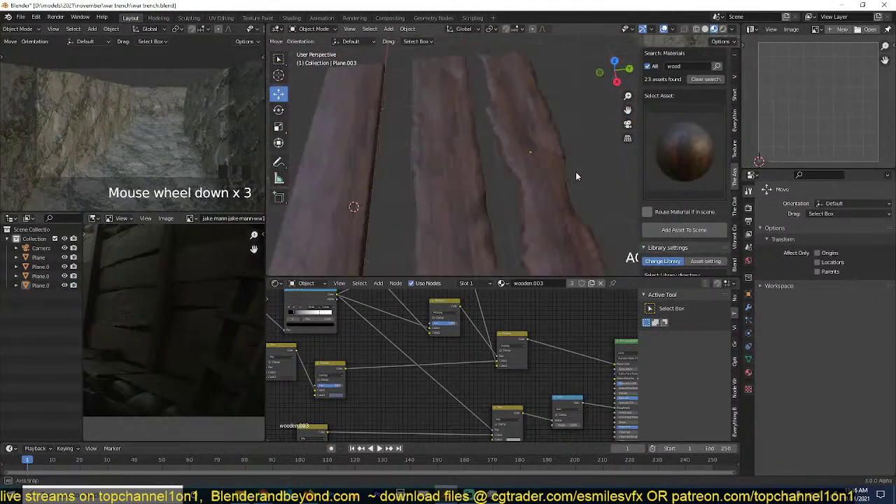
{"action": "scroll", "coordinate": [575, 170], "scroll_direction": "down", "scroll_amount": 3}
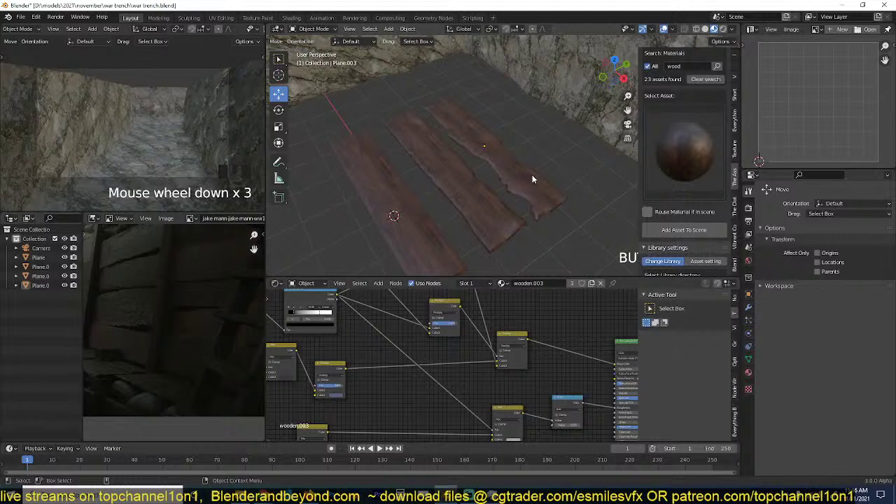
{"action": "scroll", "coordinate": [533, 174], "scroll_direction": "up", "scroll_amount": 2}
{"action": "scroll", "coordinate": [534, 175], "scroll_direction": "down", "scroll_amount": 2}
{"action": "scroll", "coordinate": [221, 283], "scroll_direction": "down", "scroll_amount": 6}
{"action": "scroll", "coordinate": [213, 286], "scroll_direction": "up", "scroll_amount": 6}
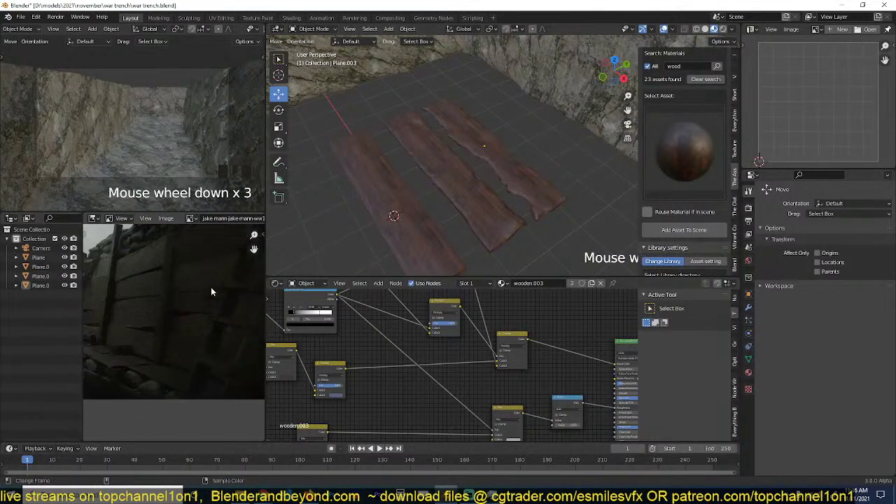
{"action": "scroll", "coordinate": [181, 305], "scroll_direction": "up", "scroll_amount": 2}
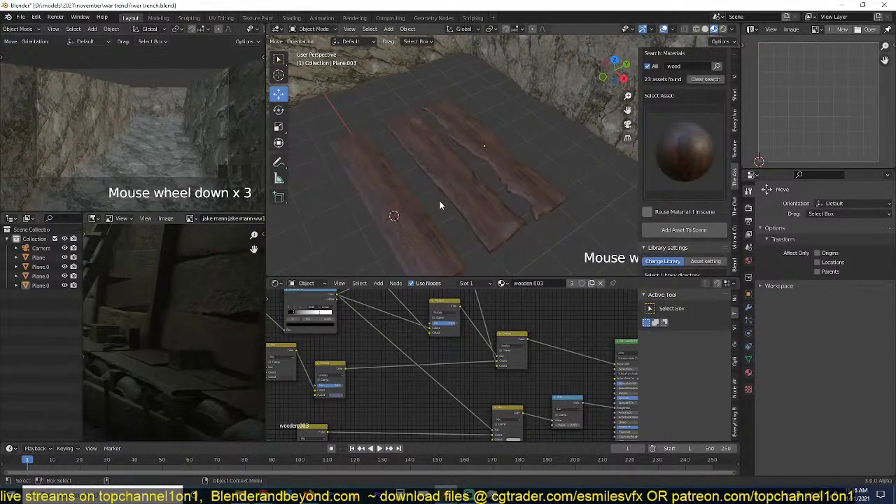
Duplicate the middle sculpted plank and place the copy on the far side of the straight plank.
{"action": "scroll", "coordinate": [464, 159], "scroll_direction": "up", "scroll_amount": 3}
{"action": "left_click", "coordinate": [489, 165]}
{"action": "scroll", "coordinate": [489, 165], "scroll_direction": "down", "scroll_amount": 3}
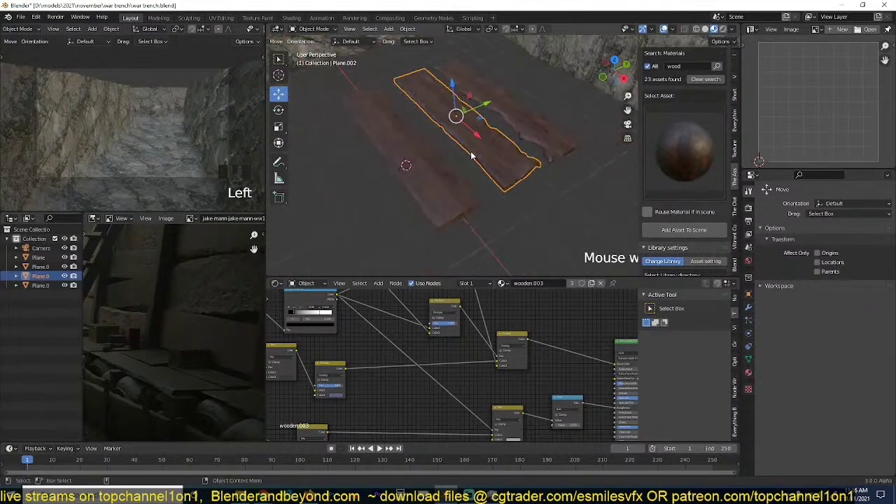
{"action": "key", "text": "shift+d"}
{"action": "left_click", "coordinate": [480, 142]}
{"action": "left_click_drag", "start_coordinate": [487, 107], "coordinate": [375, 164]}
{"action": "left_click", "coordinate": [375, 164]}
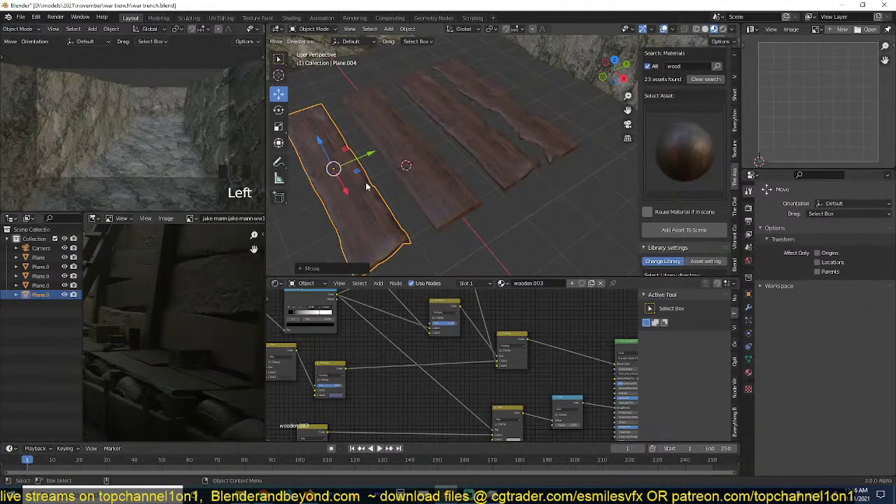
Select a lengthwise edge path from the middle of the copied plank's end and bevel it with 2 segments.
{"action": "key", "text": "KP_7"}
{"action": "scroll", "coordinate": [510, 131], "scroll_direction": "up", "scroll_amount": 2}
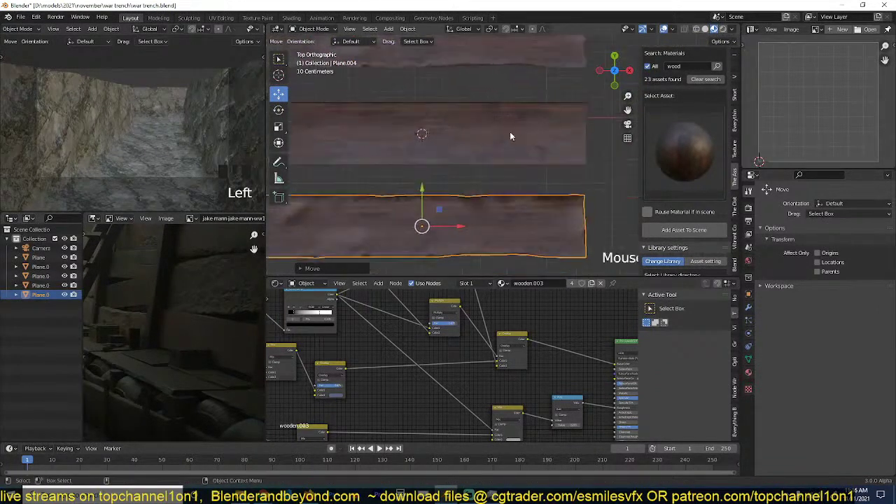
{"action": "key", "text": "Tab"}
{"action": "scroll", "coordinate": [532, 161], "scroll_direction": "up", "scroll_amount": 1, "text": "alt"}
{"action": "key", "text": "alt+a"}
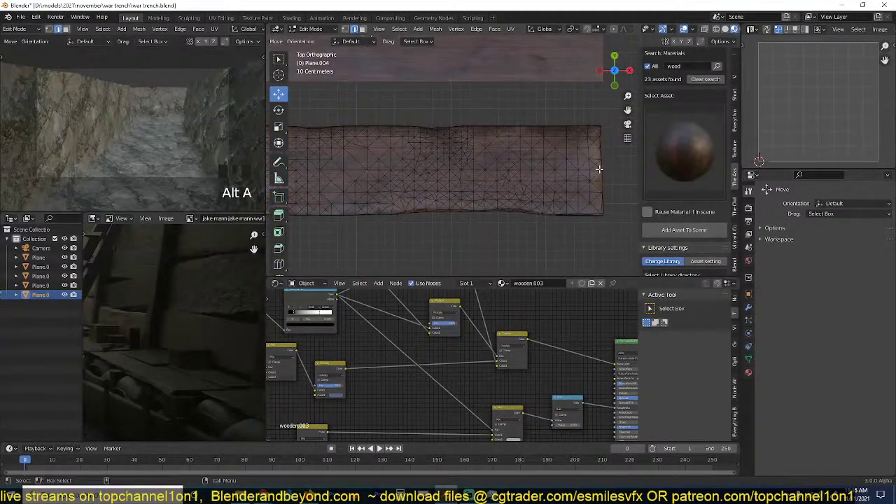
{"action": "left_click", "coordinate": [600, 169]}
{"action": "scroll", "coordinate": [586, 181], "scroll_direction": "up", "scroll_amount": 1}
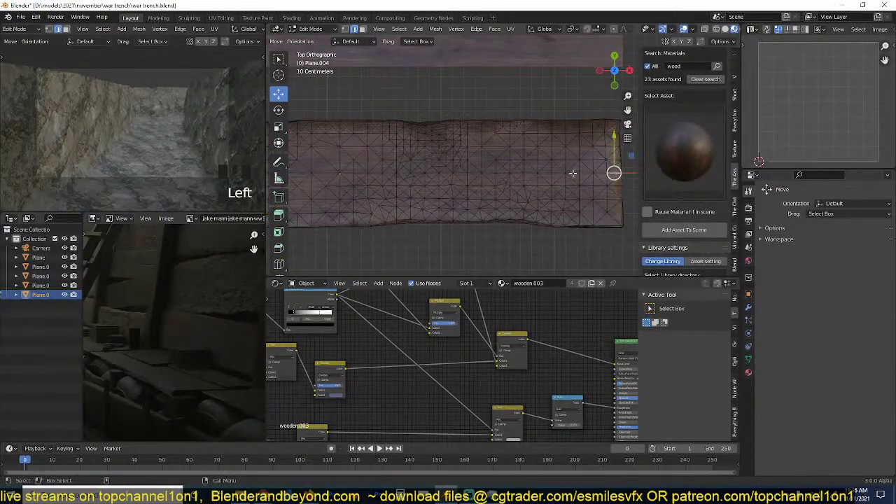
{"action": "left_click", "coordinate": [473, 174], "text": "ctrl"}
{"action": "middle_click_drag", "start_coordinate": [587, 197], "coordinate": [490, 220]}
{"action": "key", "text": "ctrl+b"}
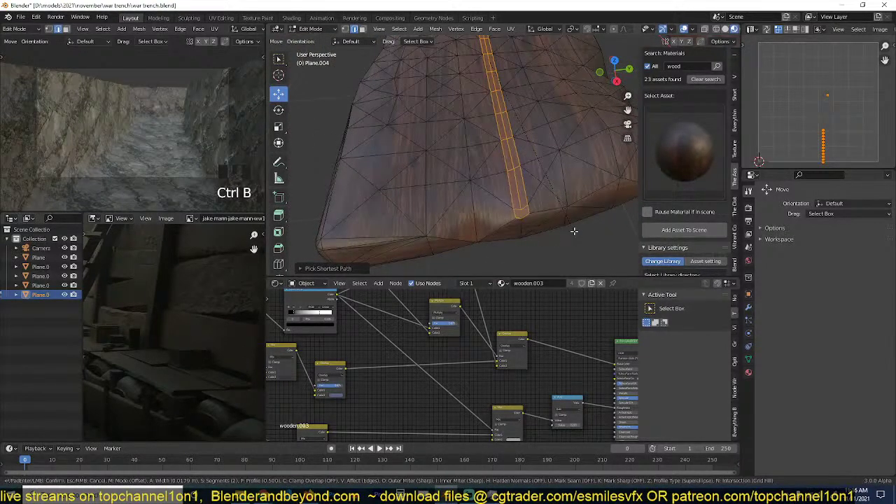
{"action": "left_click", "coordinate": [526, 214]}
Select the middle vertex path of the bevelled strip and lower it along Z to form a crack.
{"action": "key", "text": "grave"}
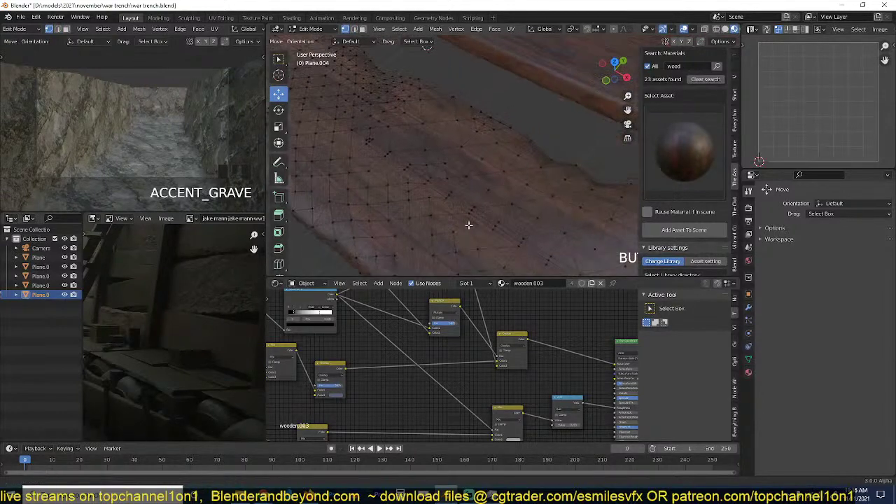
{"action": "scroll", "coordinate": [483, 211], "scroll_direction": "down", "scroll_amount": 2}
{"action": "middle_click_drag", "start_coordinate": [490, 203], "coordinate": [472, 179], "text": "shift"}
{"action": "scroll", "coordinate": [473, 184], "scroll_direction": "up", "scroll_amount": 2}
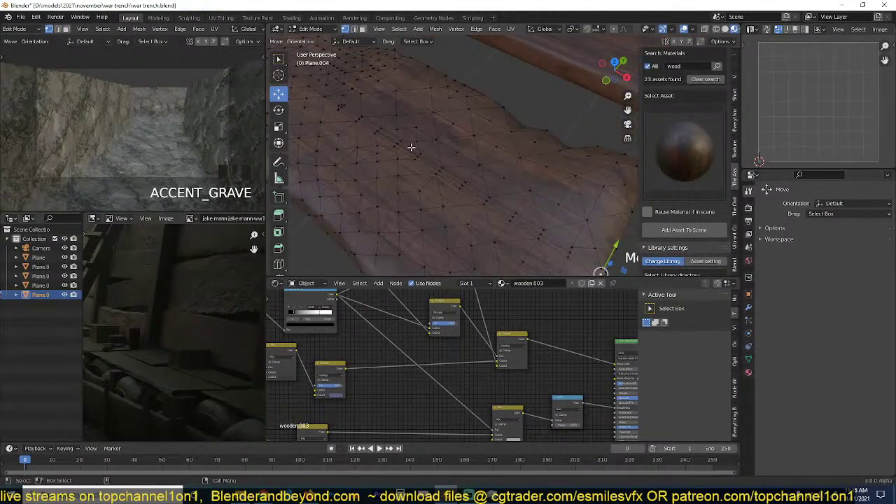
{"action": "left_click", "coordinate": [356, 120], "text": "ctrl"}
{"action": "middle_click_drag", "start_coordinate": [360, 120], "coordinate": [429, 133]}
{"action": "key", "text": "g"}
{"action": "key", "text": "z"}
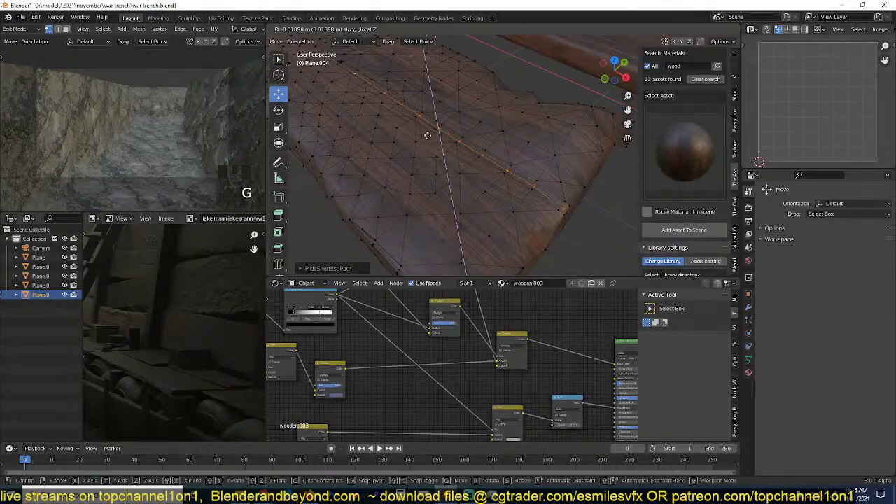
{"action": "left_click", "coordinate": [428, 143]}
Examine the crack in the copied plank's end in both Object Mode and Edit Mode.
{"action": "key", "text": "Tab"}
{"action": "scroll", "coordinate": [434, 186], "scroll_direction": "down", "scroll_amount": 3}
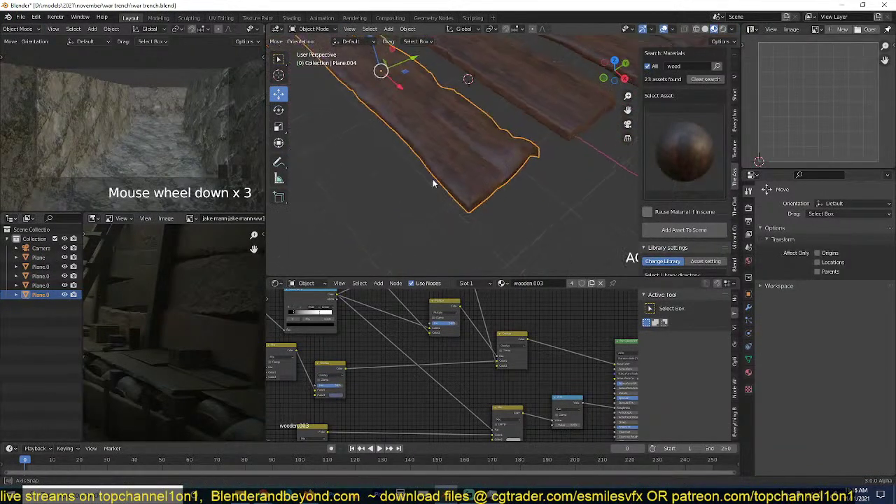
{"action": "middle_click_drag", "start_coordinate": [434, 186], "coordinate": [455, 206]}
{"action": "key", "text": "Tab"}
{"action": "scroll", "coordinate": [425, 204], "scroll_direction": "up", "scroll_amount": 2}
{"action": "key", "text": "2"}
{"action": "scroll", "coordinate": [454, 206], "scroll_direction": "up", "scroll_amount": 2}
{"action": "key", "text": "Tab"}
{"action": "key", "text": "q"}
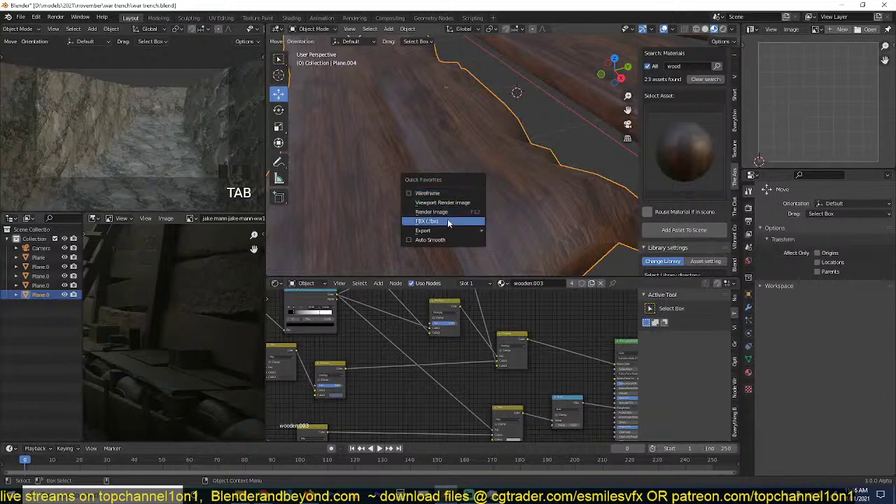
{"action": "key", "text": "q"}
{"action": "middle_click_drag", "start_coordinate": [460, 219], "coordinate": [598, 220]}
Merge the selected vertices at the crack's inner end so it closes to a point.
{"action": "key", "text": "alt+a"}
{"action": "key", "text": "grave"}
{"action": "scroll", "coordinate": [497, 213], "scroll_direction": "up", "scroll_amount": 3}
{"action": "key", "text": "Tab"}
{"action": "scroll", "coordinate": [483, 206], "scroll_direction": "up", "scroll_amount": 4}
{"action": "middle_click_drag", "start_coordinate": [470, 211], "coordinate": [481, 205]}
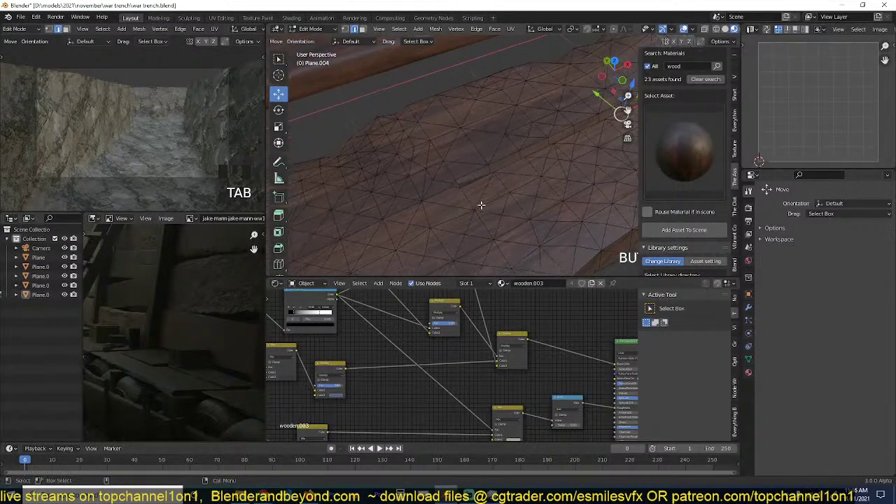
{"action": "left_click", "coordinate": [456, 185]}
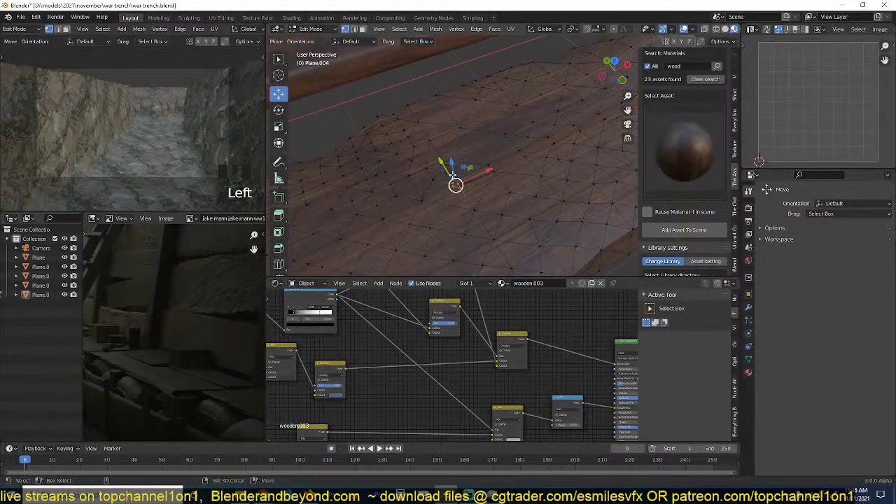
{"action": "key", "text": "m"}
{"action": "left_click", "coordinate": [477, 199]}
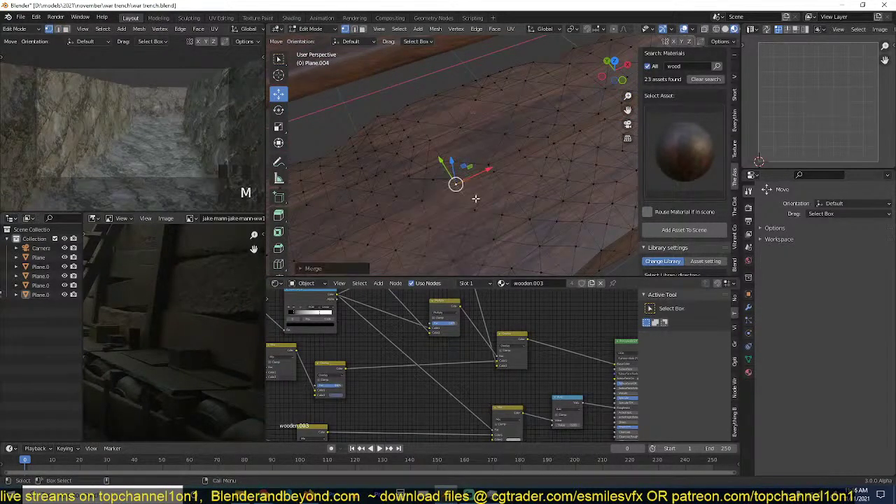
Lower the protruding vertex on the copied plank's end beside the crack's opening, and check the split from above.
{"action": "key", "text": "Tab"}
{"action": "scroll", "coordinate": [523, 188], "scroll_direction": "up", "scroll_amount": 4}
{"action": "middle_click_drag", "start_coordinate": [522, 189], "coordinate": [437, 163]}
{"action": "scroll", "coordinate": [416, 221], "scroll_direction": "down", "scroll_amount": 4}
{"action": "key", "text": "Tab"}
{"action": "scroll", "coordinate": [449, 152], "scroll_direction": "up", "scroll_amount": 3}
{"action": "scroll", "coordinate": [449, 152], "scroll_direction": "up", "scroll_amount": 3}
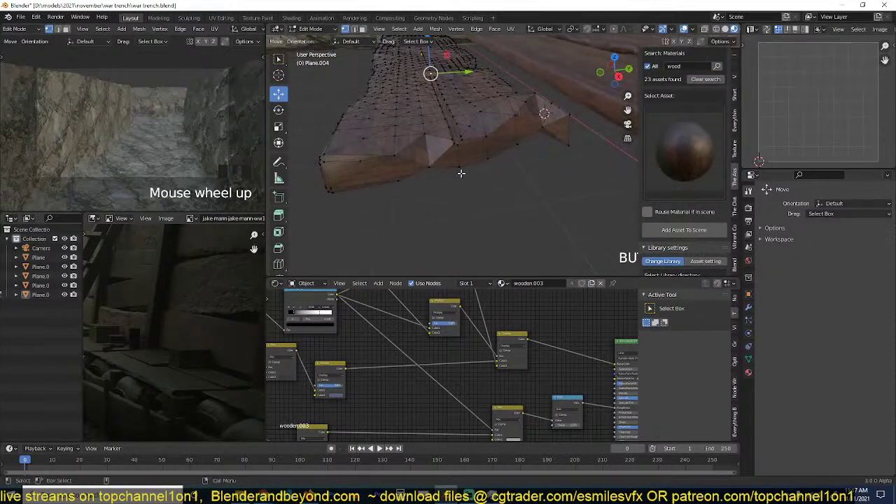
{"action": "left_click", "coordinate": [436, 140]}
{"action": "left_click_drag", "start_coordinate": [434, 104], "coordinate": [439, 132]}
{"action": "key", "text": "Tab"}
{"action": "scroll", "coordinate": [460, 186], "scroll_direction": "down", "scroll_amount": 4}
{"action": "middle_click_drag", "start_coordinate": [461, 189], "coordinate": [443, 208]}
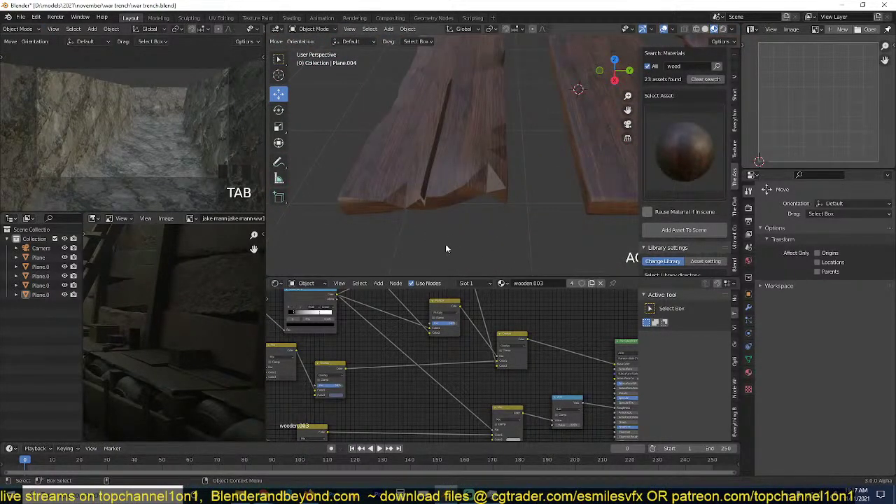
Compare the cracked plank with the other three planks and select it.
{"action": "left_click", "coordinate": [471, 203]}
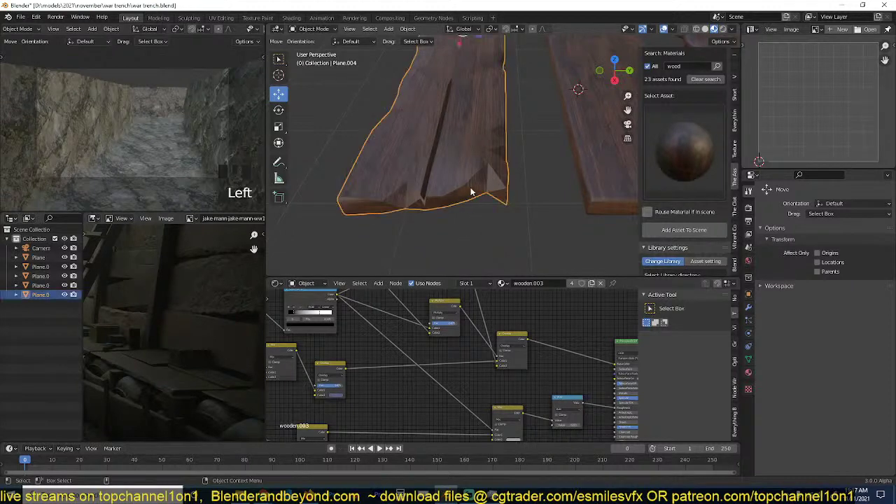
{"action": "scroll", "coordinate": [477, 202], "scroll_direction": "down", "scroll_amount": 2}
{"action": "middle_click_drag", "start_coordinate": [476, 203], "coordinate": [569, 194]}
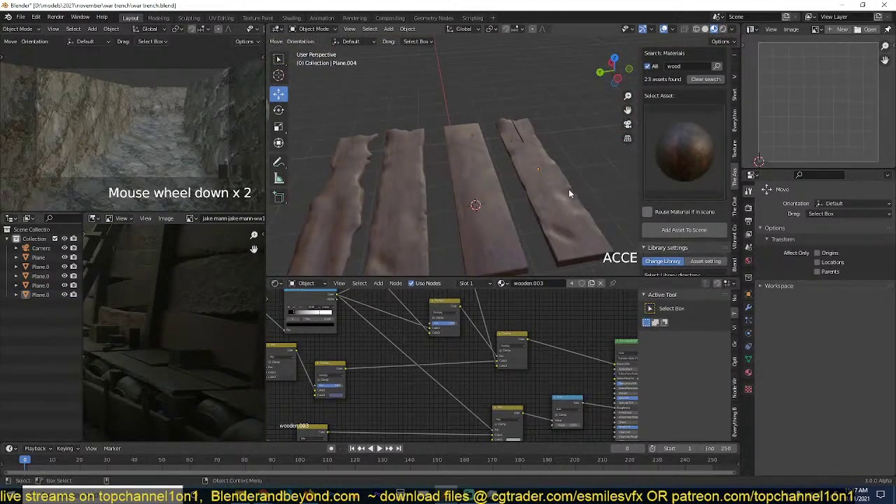
{"action": "left_click", "coordinate": [536, 211]}
{"action": "scroll", "coordinate": [533, 208], "scroll_direction": "up", "scroll_amount": 2}
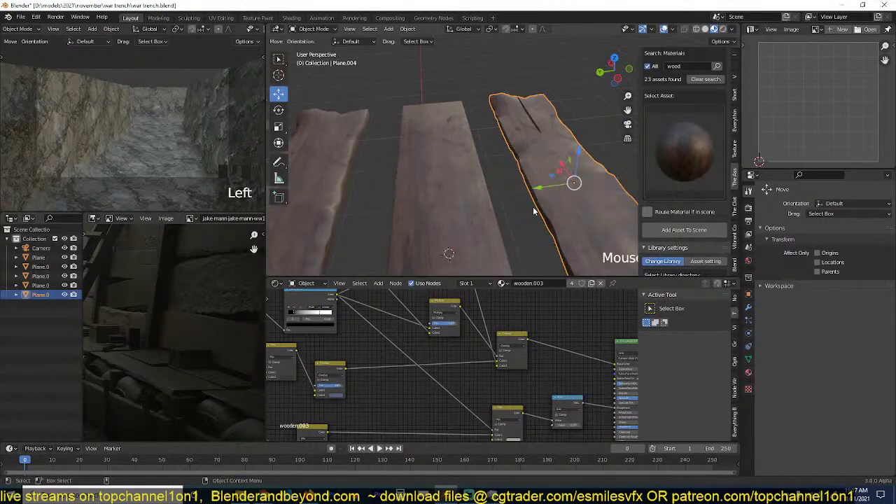
Select the edge path along one side of the cracked plank's split and edge-slide it outward to widen the crack.
{"action": "middle_click_drag", "start_coordinate": [533, 207], "coordinate": [464, 214]}
{"action": "scroll", "coordinate": [483, 217], "scroll_direction": "up", "scroll_amount": 2}
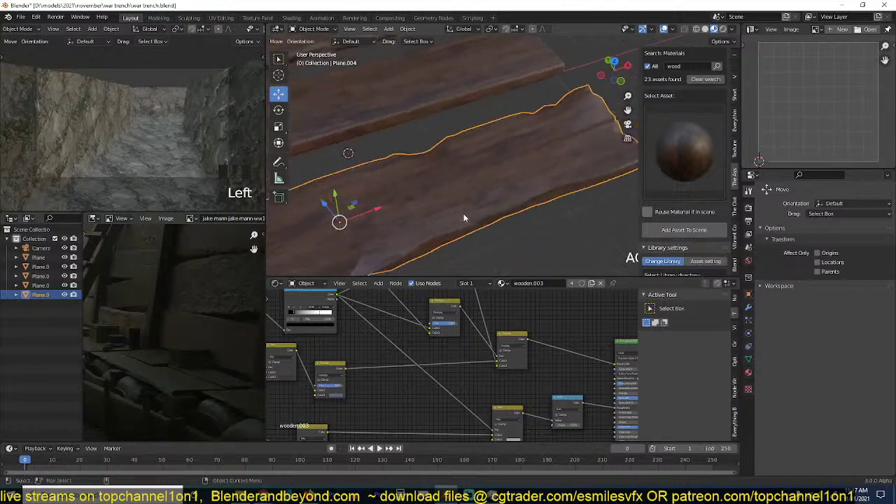
{"action": "scroll", "coordinate": [490, 203], "scroll_direction": "up", "scroll_amount": 2}
{"action": "key", "text": "Tab"}
{"action": "middle_click_drag", "start_coordinate": [521, 188], "coordinate": [574, 126]}
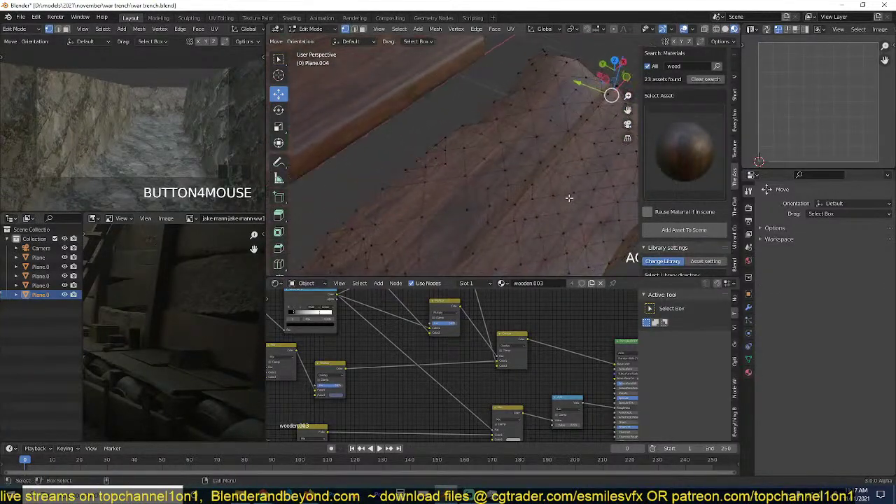
{"action": "key", "text": "2"}
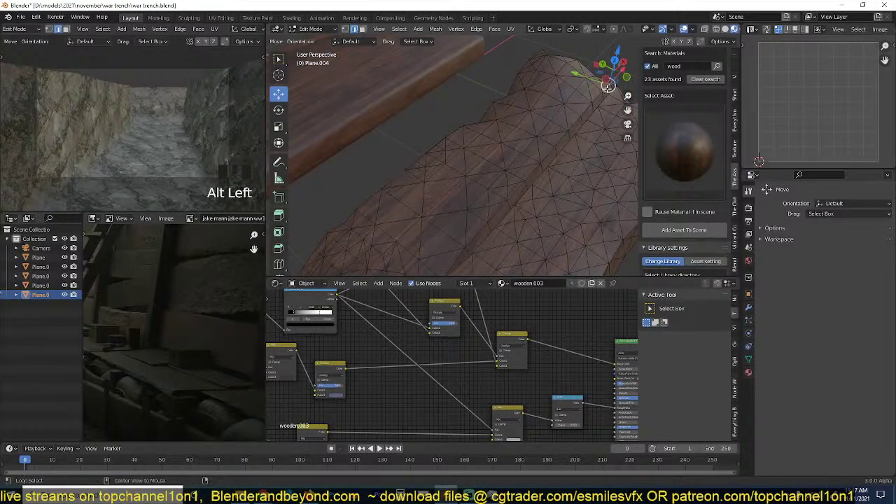
{"action": "middle_click_drag", "start_coordinate": [481, 166], "coordinate": [474, 166]}
{"action": "left_click", "coordinate": [484, 174], "text": "ctrl"}
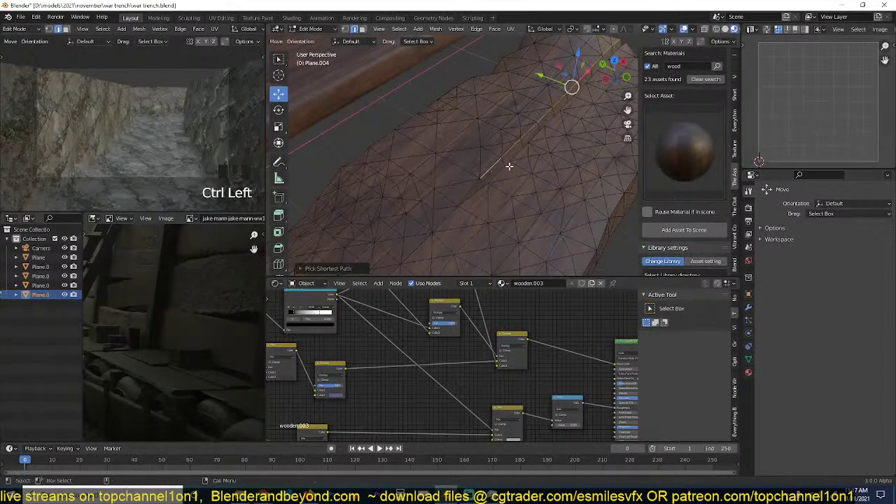
{"action": "key", "text": "g"}
{"action": "key", "text": "g"}
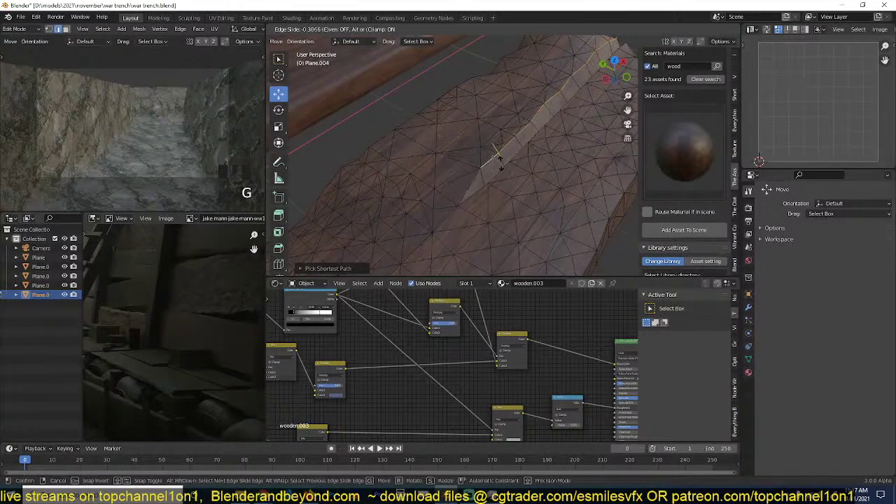
{"action": "left_click", "coordinate": [566, 85]}
{"action": "key", "text": "Tab"}
{"action": "scroll", "coordinate": [589, 211], "scroll_direction": "down", "scroll_amount": 2}
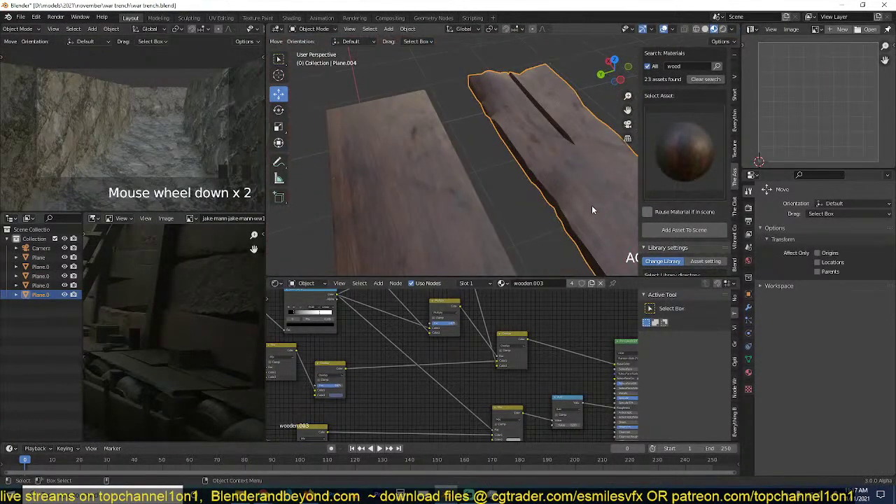
Inspect the widened crack, deselect the plank, and compare the set of four planks with the full trench reference image.
{"action": "right_click", "coordinate": [591, 205]}
{"action": "left_click", "coordinate": [592, 202]}
{"action": "key", "text": "q"}
{"action": "left_click", "coordinate": [550, 119]}
{"action": "middle_click_drag", "start_coordinate": [567, 133], "coordinate": [483, 163]}
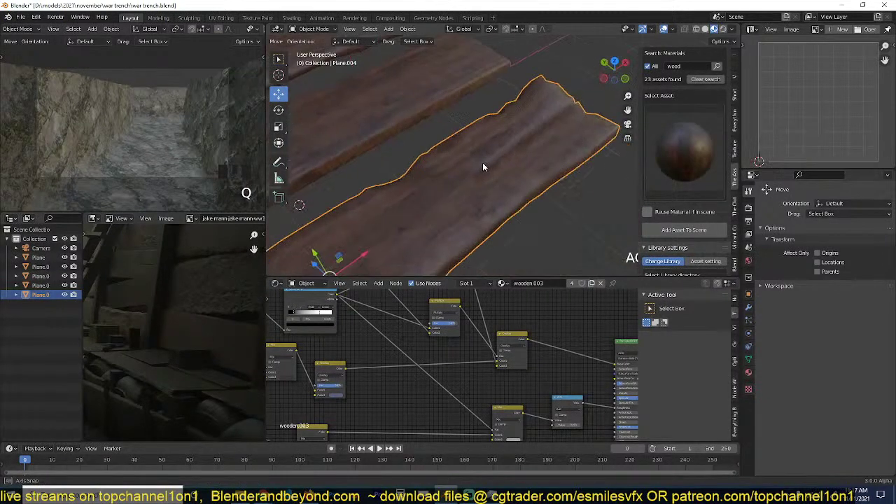
{"action": "key", "text": "alt+a"}
{"action": "scroll", "coordinate": [503, 229], "scroll_direction": "down", "scroll_amount": 2}
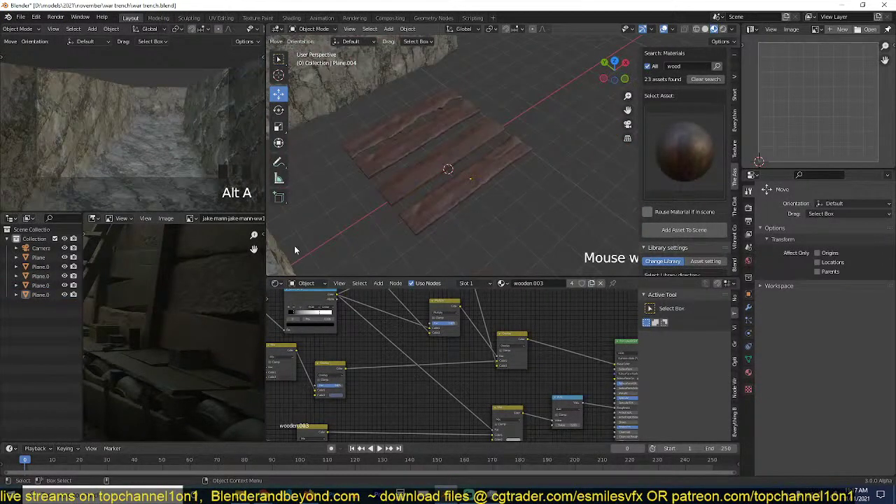
{"action": "scroll", "coordinate": [202, 285], "scroll_direction": "down", "scroll_amount": 4}
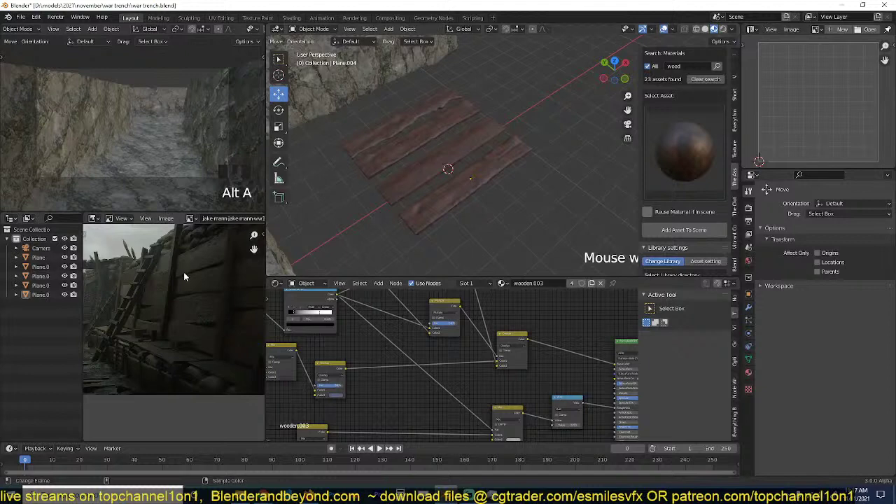
{"action": "scroll", "coordinate": [184, 277], "scroll_direction": "down", "scroll_amount": 2}
Save the scene and place a duplicate of the second worn plank below the row of planks in top view.
{"action": "left_click", "coordinate": [456, 211]}
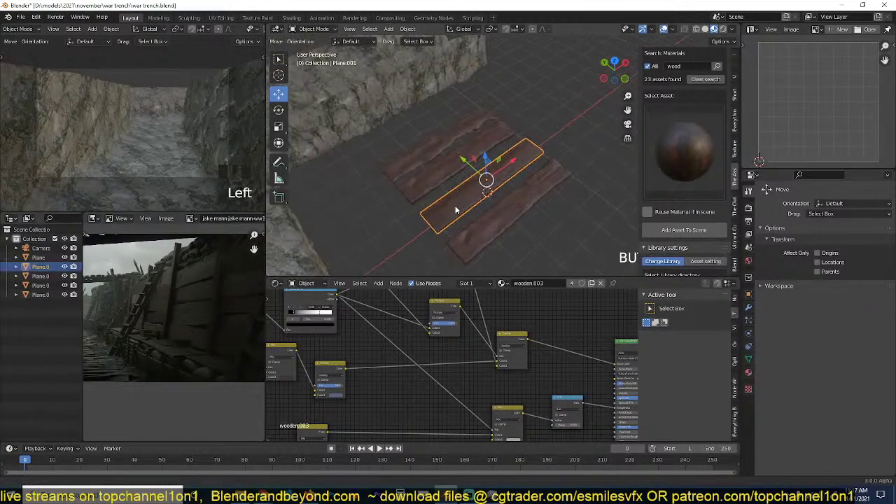
{"action": "scroll", "coordinate": [455, 210], "scroll_direction": "up", "scroll_amount": 3}
{"action": "left_click", "coordinate": [446, 160]}
{"action": "mouse_move", "coordinate": [447, 153]}
{"action": "middle_mouse_down"}
{"action": "mouse_move", "coordinate": [479, 93]}
{"action": "mouse_move", "coordinate": [483, 122]}
{"action": "mouse_move", "coordinate": [460, 146]}
{"action": "mouse_move", "coordinate": [534, 144]}
{"action": "mouse_move", "coordinate": [456, 150]}
{"action": "middle_mouse_up"}
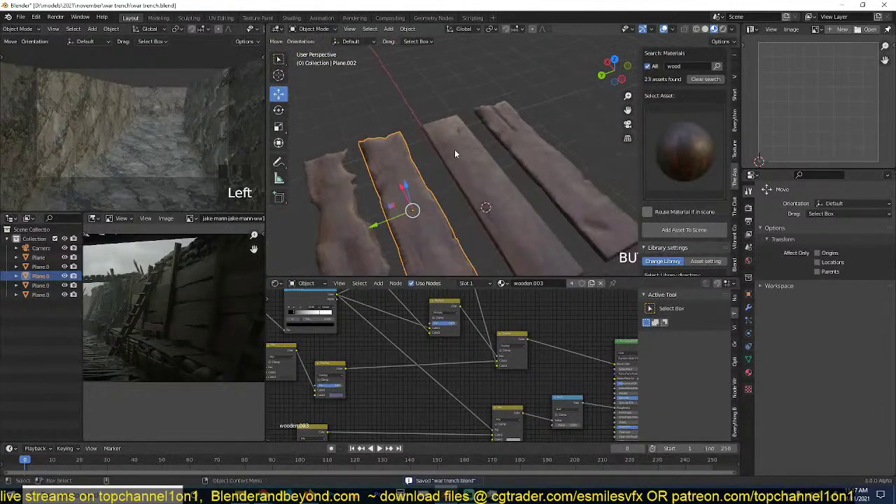
{"action": "key", "text": "KP_7"}
{"action": "scroll", "coordinate": [456, 149], "scroll_direction": "down", "scroll_amount": 4}
{"action": "key", "text": "shift+d"}
{"action": "left_click", "coordinate": [452, 259]}
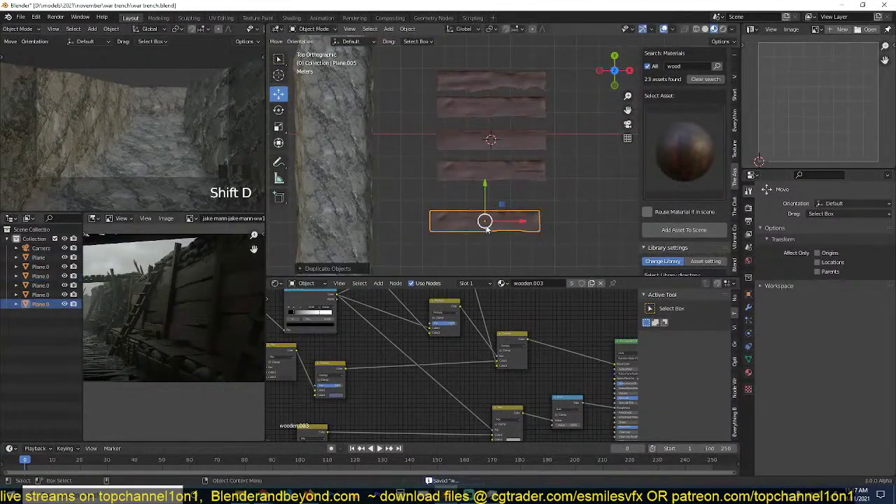
Scale the duplicated plank up along Z to thicken it and down along Y to make it a narrow strip.
{"action": "key", "text": "grave"}
{"action": "key", "text": "s"}
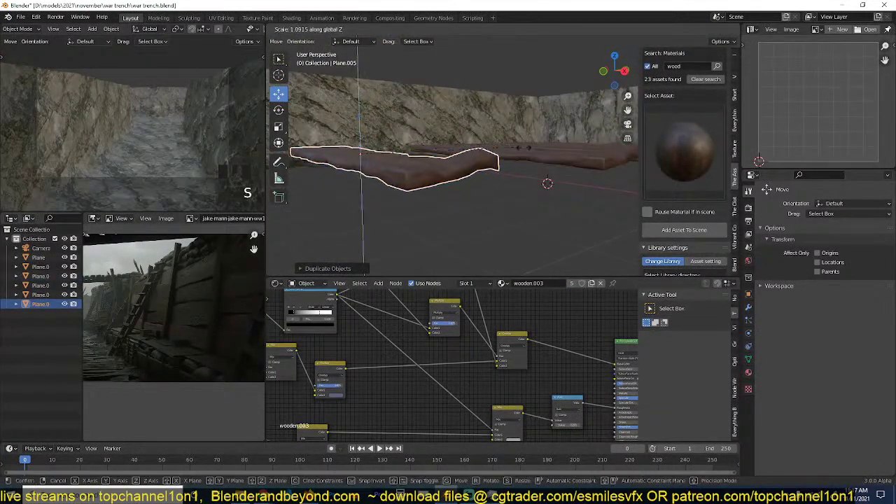
{"action": "left_click", "coordinate": [628, 81]}
{"action": "key", "text": "KP_7"}
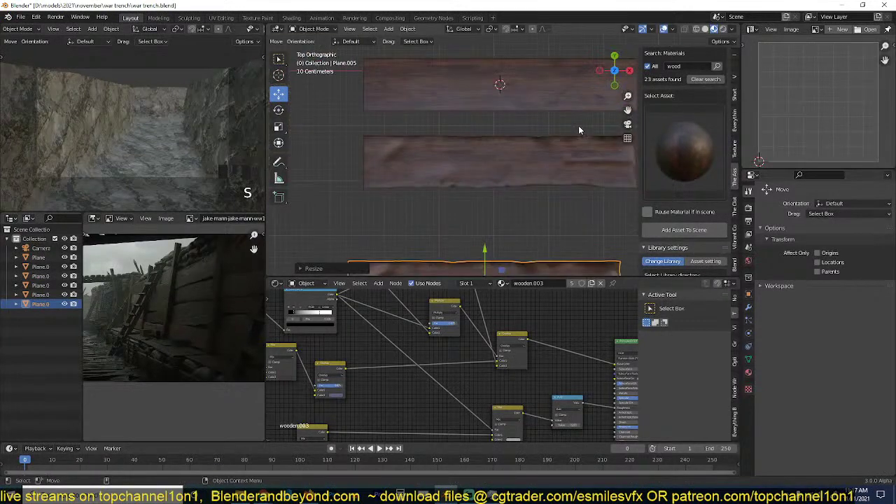
{"action": "scroll", "coordinate": [567, 219], "scroll_direction": "down", "scroll_amount": 3}
{"action": "key", "text": "s"}
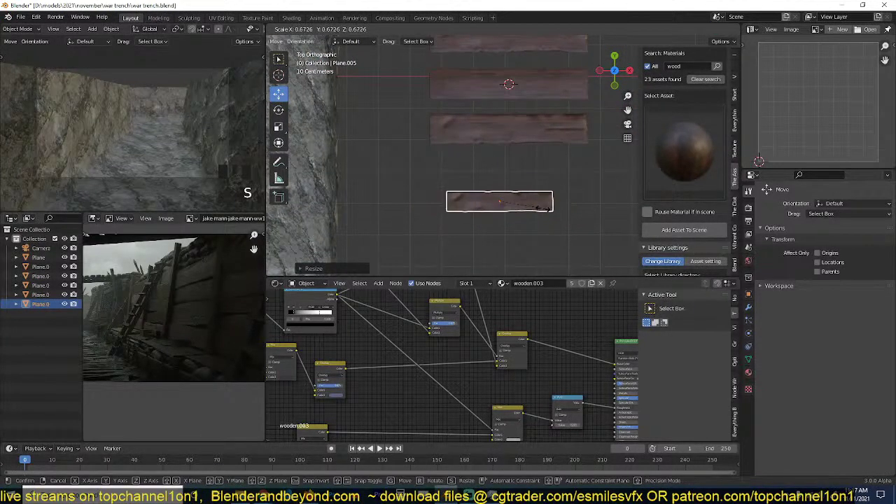
{"action": "left_click", "coordinate": [580, 202]}
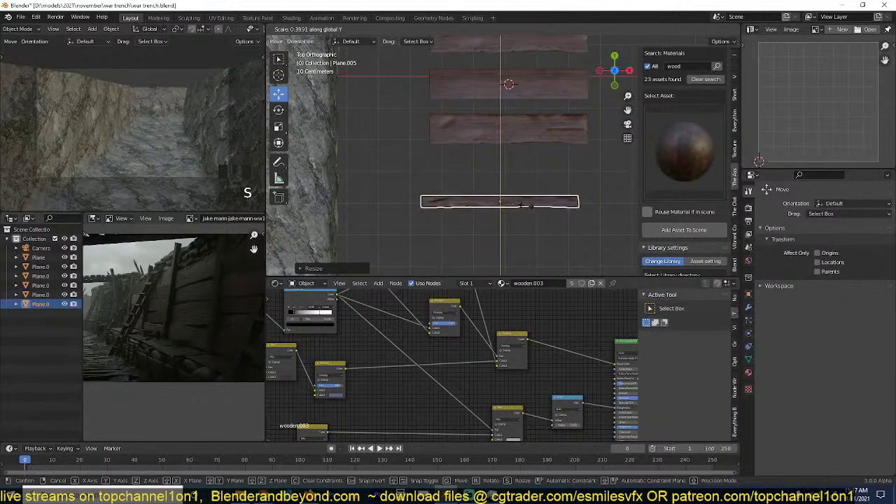
Examine the narrowed wooden beam from several angles alongside the planks, the trench and the reference image.
{"action": "key", "text": "grave"}
{"action": "key", "text": "alt+a"}
{"action": "key", "text": "grave"}
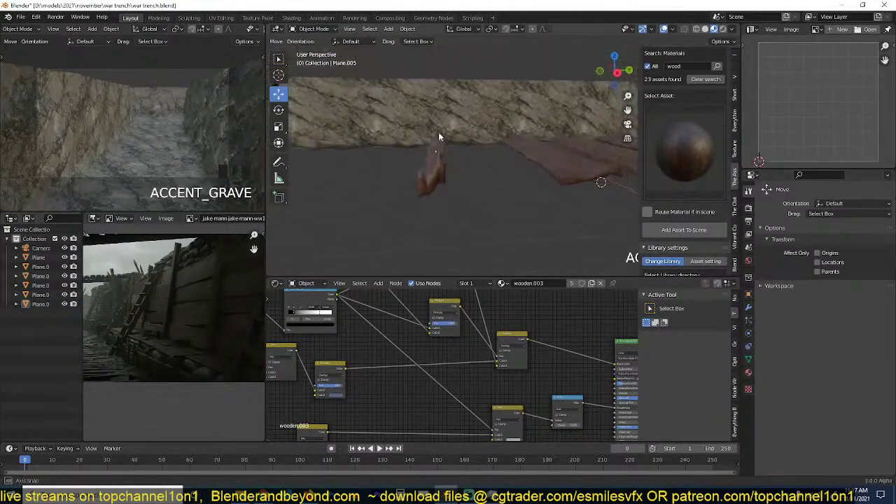
{"action": "scroll", "coordinate": [437, 126], "scroll_direction": "up", "scroll_amount": 3}
{"action": "key", "text": "grave"}
{"action": "middle_click_drag", "start_coordinate": [467, 130], "coordinate": [643, 150]}
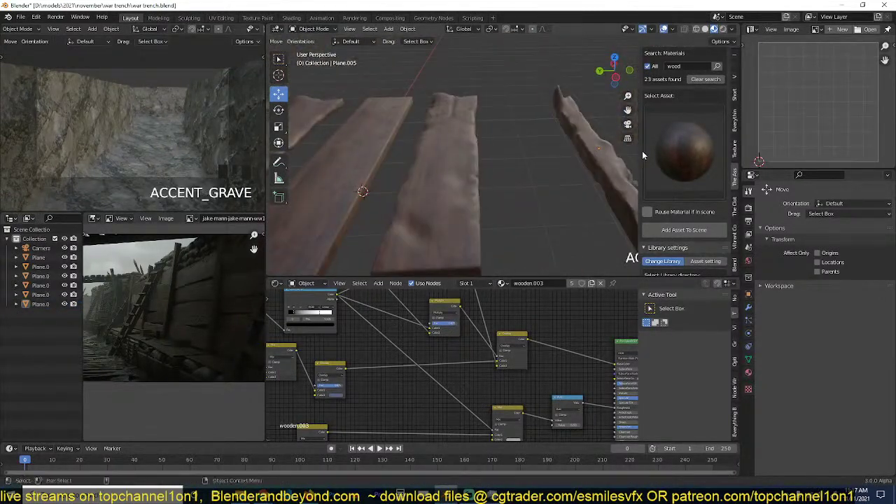
{"action": "middle_click_drag", "start_coordinate": [585, 151], "coordinate": [515, 146], "text": "shift"}
{"action": "left_click", "coordinate": [554, 152]}
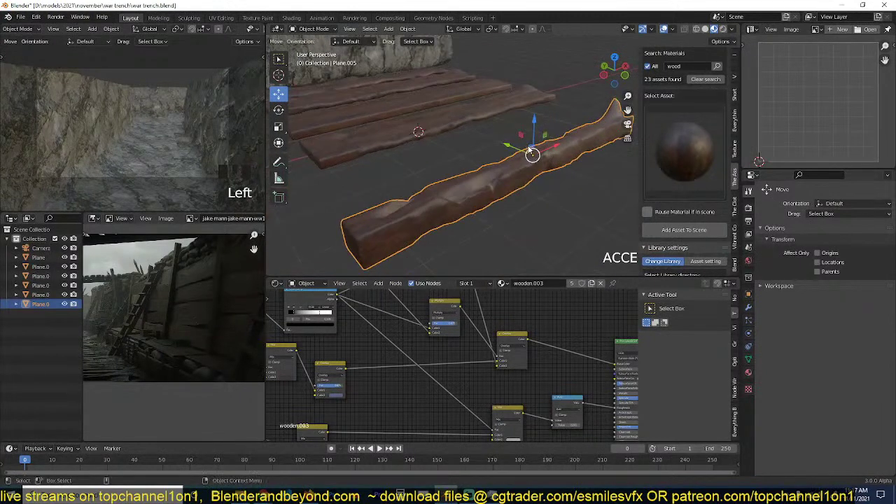
{"action": "scroll", "coordinate": [200, 304], "scroll_direction": "down", "scroll_amount": 2}
{"action": "scroll", "coordinate": [198, 298], "scroll_direction": "up", "scroll_amount": 2}
{"action": "scroll", "coordinate": [446, 176], "scroll_direction": "down", "scroll_amount": 4}
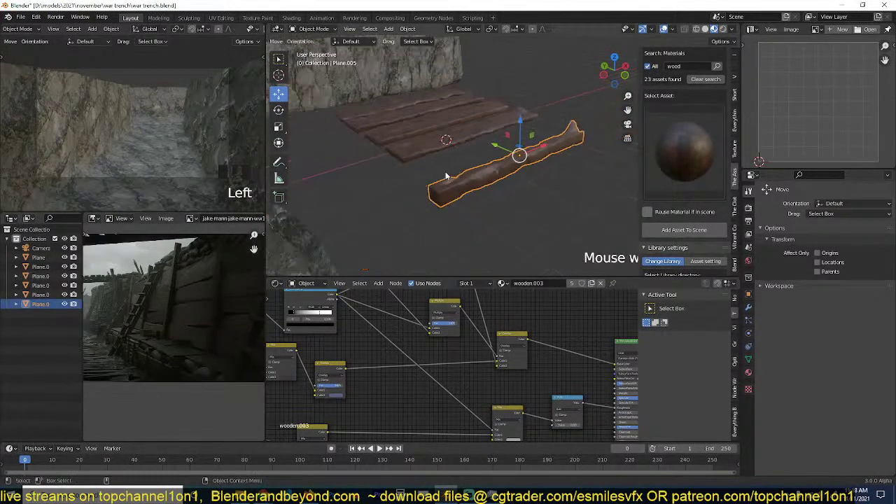
{"action": "scroll", "coordinate": [491, 192], "scroll_direction": "down", "scroll_amount": 3}
{"action": "middle_click_drag", "start_coordinate": [447, 175], "coordinate": [411, 193]}
{"action": "scroll", "coordinate": [411, 193], "scroll_direction": "up", "scroll_amount": 2}
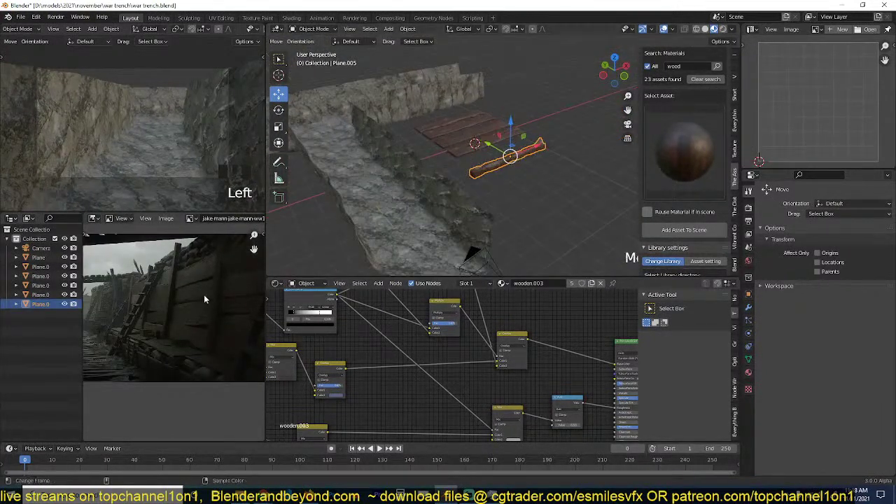
{"action": "scroll", "coordinate": [204, 298], "scroll_direction": "down", "scroll_amount": 1}
{"action": "scroll", "coordinate": [450, 205], "scroll_direction": "down", "scroll_amount": 3}
{"action": "scroll", "coordinate": [449, 202], "scroll_direction": "up", "scroll_amount": 2}
{"action": "middle_click_drag", "start_coordinate": [450, 199], "coordinate": [455, 169]}
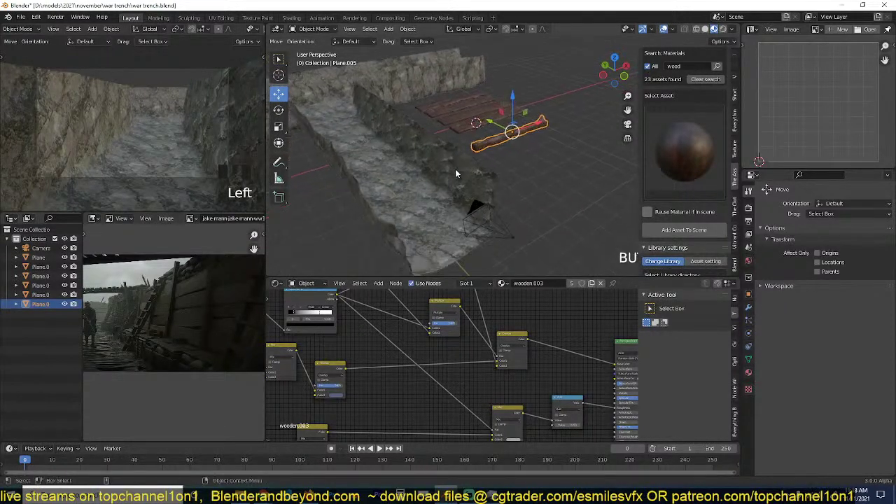
Save the file and add a plane scaled to about 0.27 on the trench floor near the camera.
{"action": "key", "text": "ctrl+s"}
{"action": "middle_click_drag", "start_coordinate": [477, 222], "coordinate": [482, 173]}
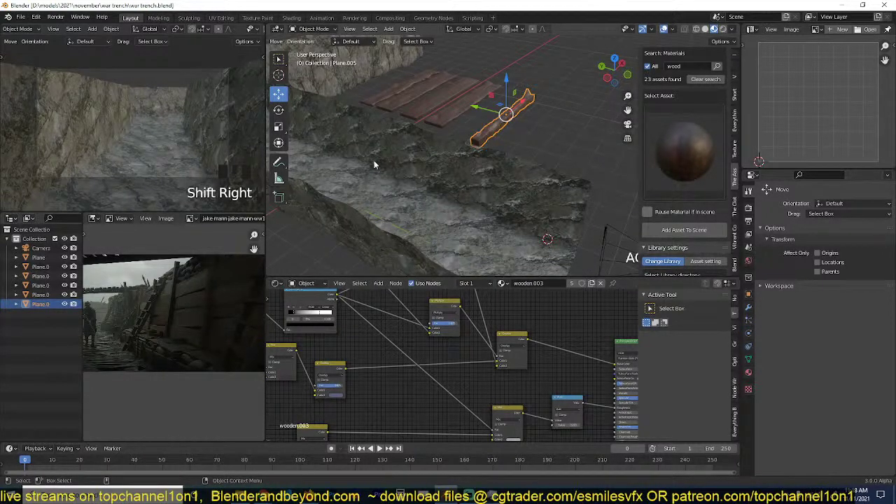
{"action": "middle_click_drag", "start_coordinate": [547, 235], "coordinate": [517, 217]}
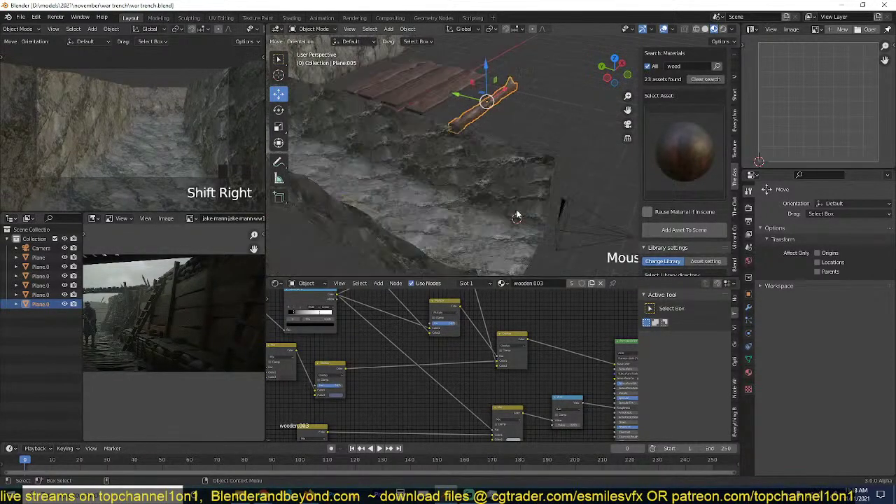
{"action": "key", "text": "shift+a"}
{"action": "mouse_move", "coordinate": [519, 216]}
{"action": "left_click", "coordinate": [569, 215]}
{"action": "key", "text": "s"}
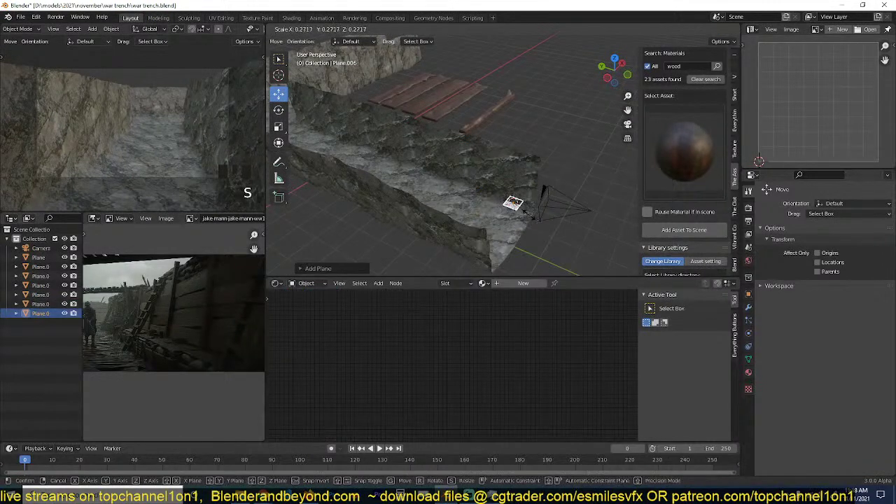
{"action": "left_click", "coordinate": [528, 212]}
Add a hair particle system to the small plane and set its particle number to 20.
{"action": "left_click", "coordinate": [748, 323]}
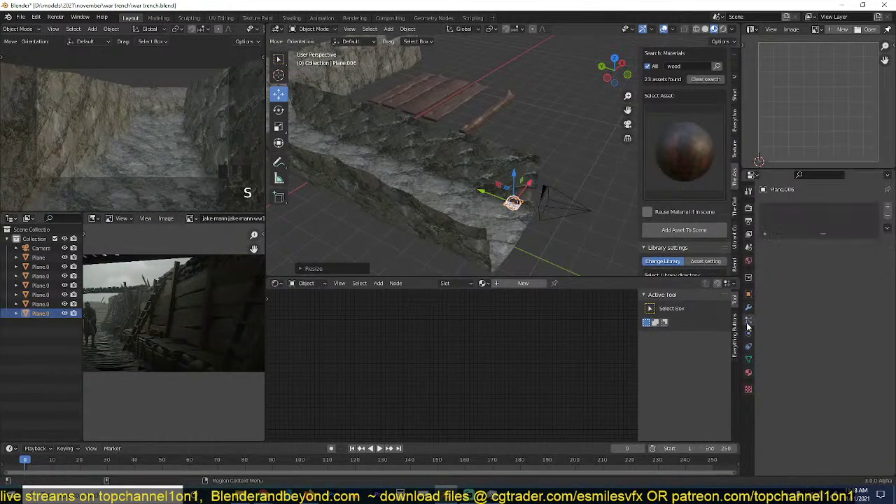
{"action": "left_click", "coordinate": [888, 209]}
{"action": "left_click", "coordinate": [858, 257]}
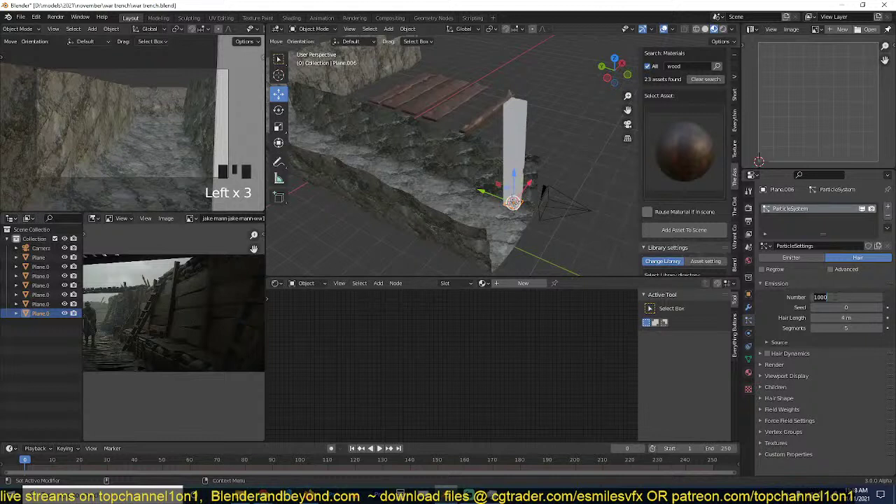
{"action": "left_click", "coordinate": [835, 297]}
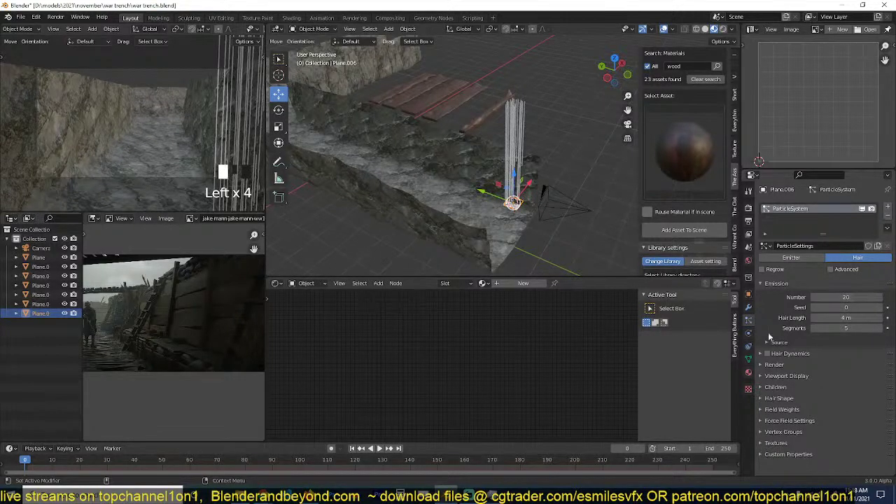
Set the hair emission source to 1 particle per face, still emitting from faces.
{"action": "left_click", "coordinate": [770, 341]}
{"action": "left_click", "coordinate": [830, 357]}
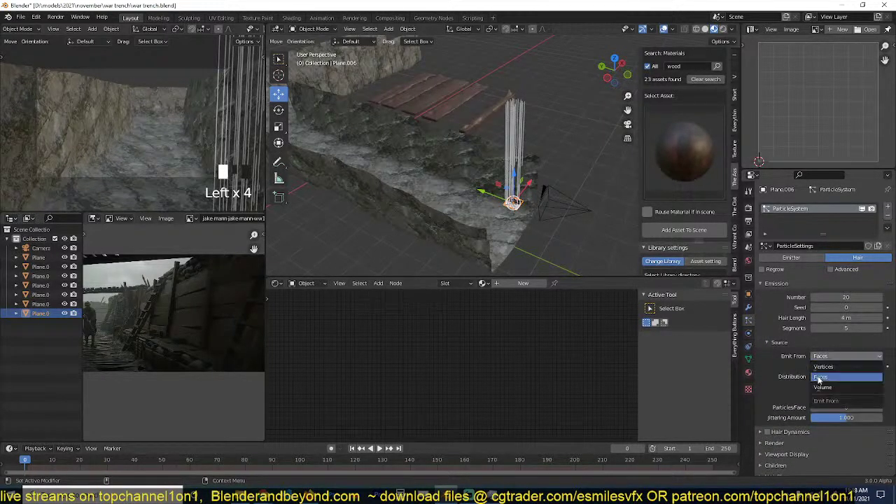
{"action": "left_click", "coordinate": [817, 414]}
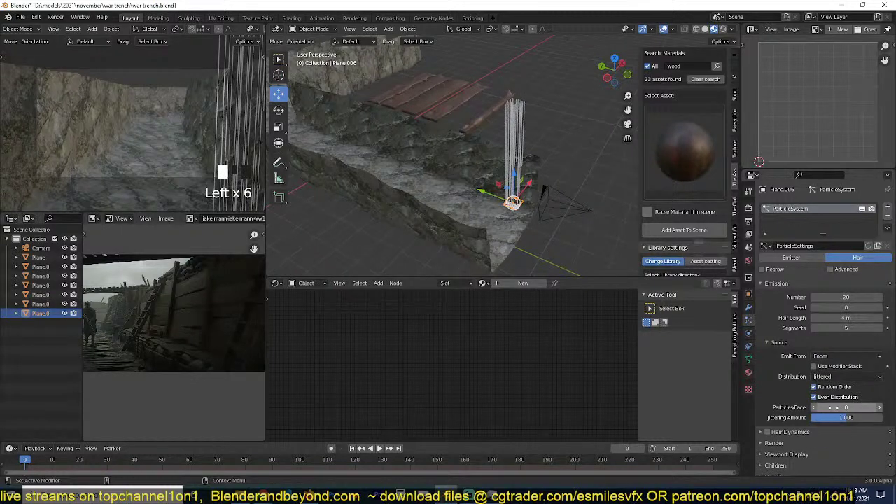
{"action": "left_click", "coordinate": [879, 407]}
{"action": "scroll", "coordinate": [532, 207], "scroll_direction": "up", "scroll_amount": 4}
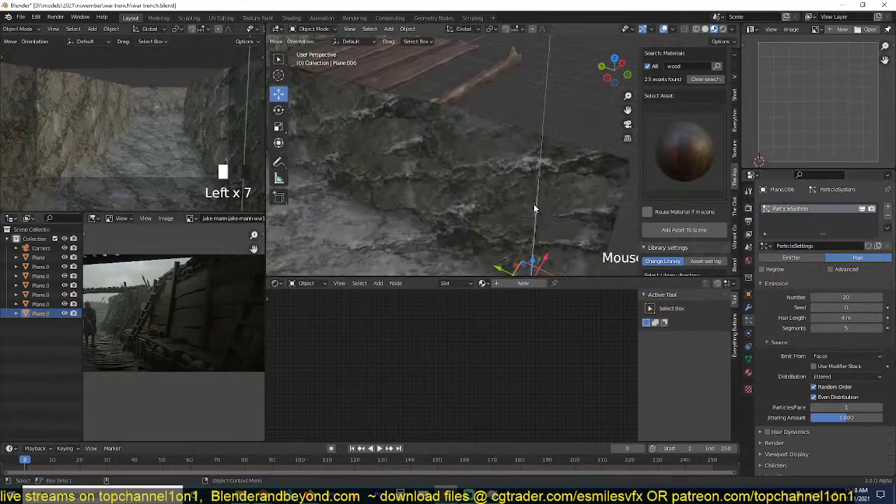
{"action": "scroll", "coordinate": [543, 173], "scroll_direction": "down", "scroll_amount": 4}
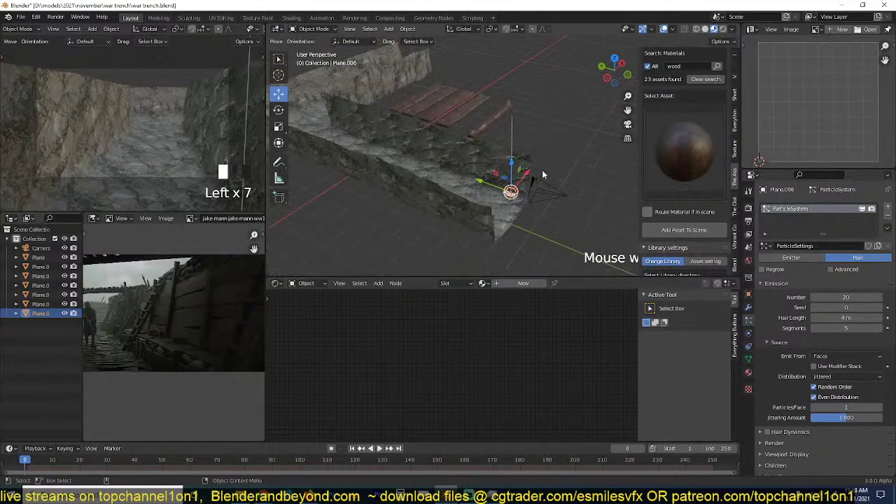
Move the wooden beam into a new collection named 4x2.
{"action": "left_click", "coordinate": [502, 125]}
{"action": "key", "text": "m"}
{"action": "left_click", "coordinate": [502, 133]}
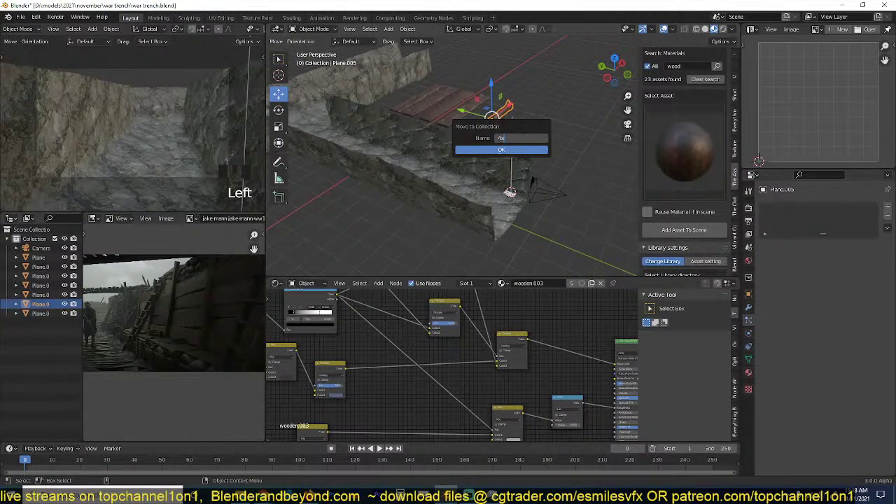
{"action": "key", "text": "Return"}
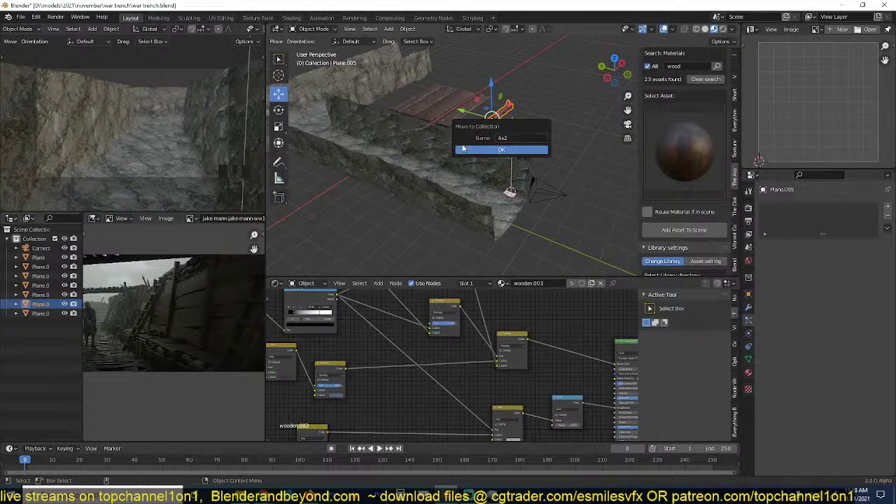
{"action": "key", "text": "Return"}
Select the end face of the beam in Edit Mode and snap the 3D cursor to it.
{"action": "middle_click_drag", "start_coordinate": [548, 196], "coordinate": [501, 134]}
{"action": "scroll", "coordinate": [495, 117], "scroll_direction": "up", "scroll_amount": 3}
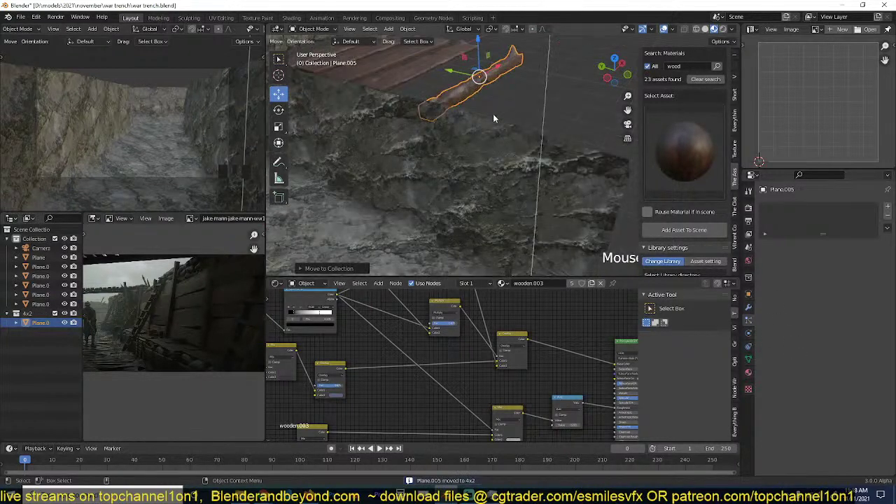
{"action": "left_click", "coordinate": [487, 98]}
{"action": "left_click", "coordinate": [485, 85]}
{"action": "middle_click_drag", "start_coordinate": [486, 85], "coordinate": [461, 108]}
{"action": "key", "text": "grave"}
{"action": "key", "text": "Tab"}
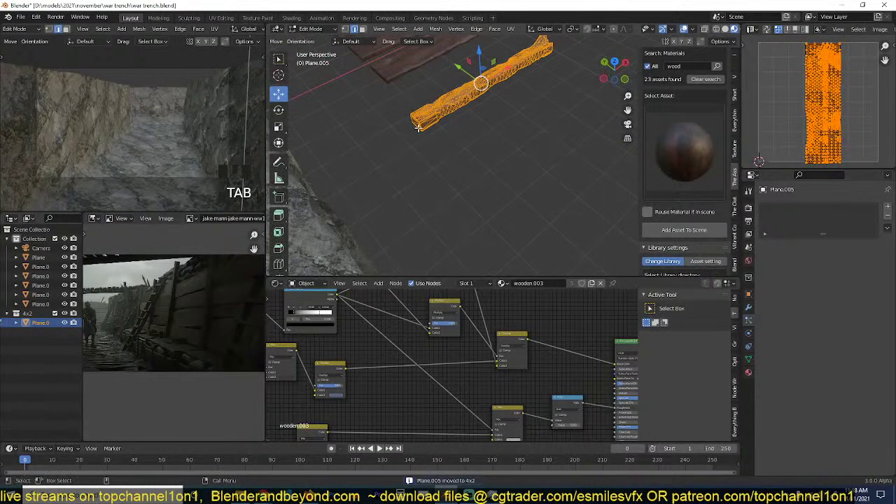
{"action": "key", "text": "3"}
{"action": "left_click", "coordinate": [417, 125]}
{"action": "key", "text": "Tab"}
Set the beam's origin to the 3D cursor at its end face and save the file.
{"action": "right_click", "coordinate": [423, 175]}
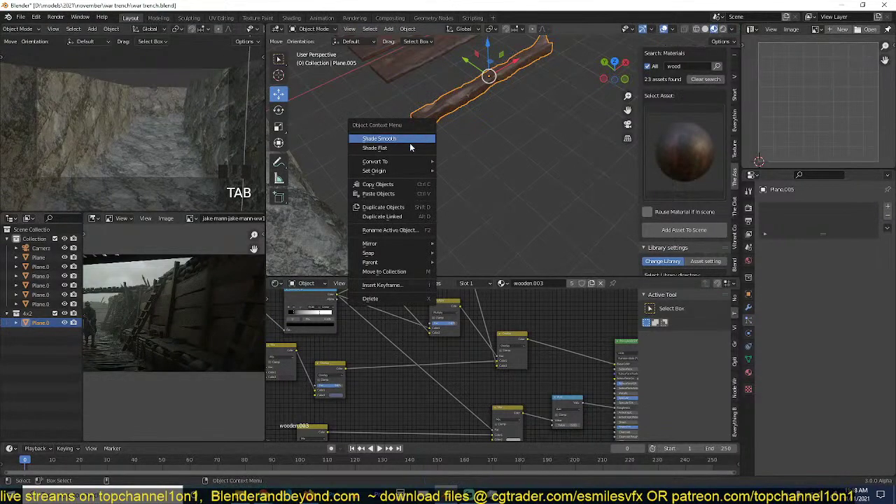
{"action": "mouse_move", "coordinate": [413, 170]}
{"action": "left_click", "coordinate": [488, 199]}
{"action": "scroll", "coordinate": [488, 198], "scroll_direction": "down", "scroll_amount": 5}
{"action": "middle_click_drag", "start_coordinate": [489, 197], "coordinate": [506, 175]}
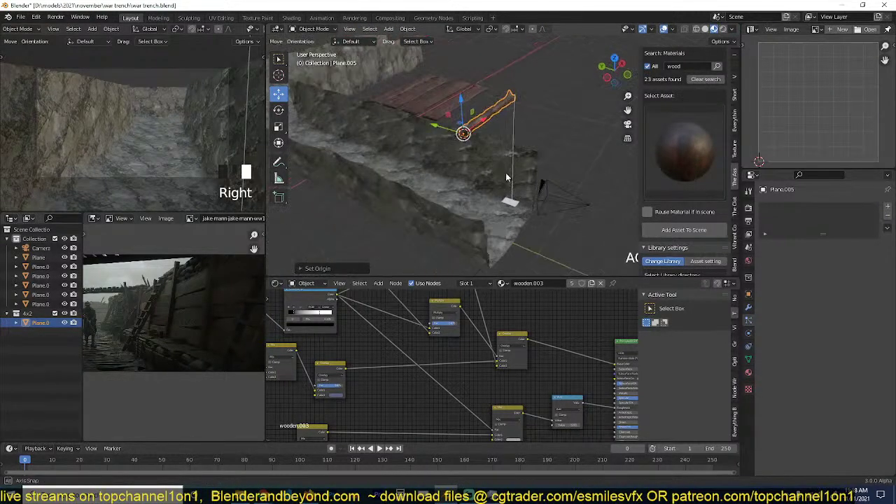
{"action": "key", "text": "ctrl+s"}
Render the small plane's hair particles as a Collection, with 4x2 as the instance collection.
{"action": "left_click", "coordinate": [512, 200]}
{"action": "scroll", "coordinate": [819, 362], "scroll_direction": "down", "scroll_amount": 2}
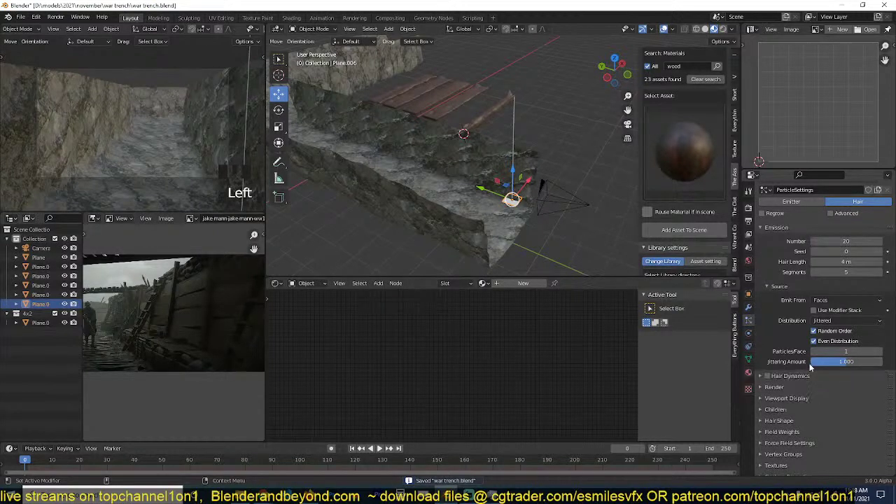
{"action": "scroll", "coordinate": [803, 381], "scroll_direction": "down", "scroll_amount": 1}
{"action": "left_click", "coordinate": [775, 381]}
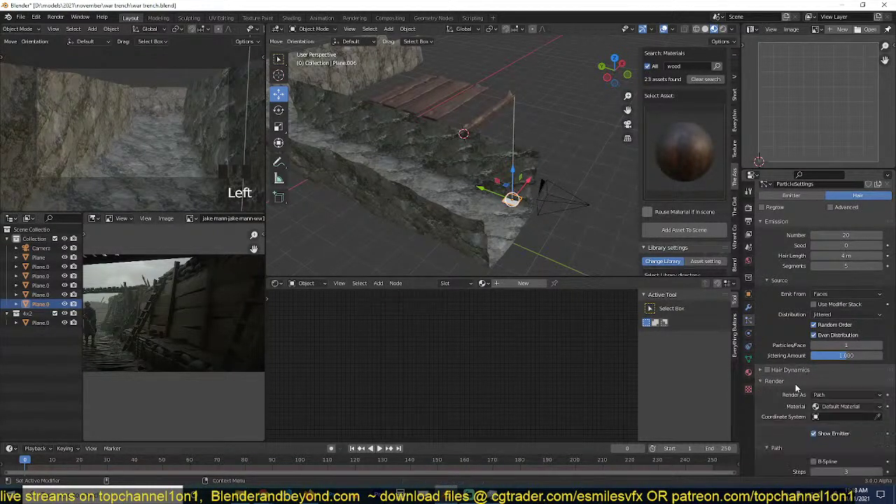
{"action": "left_click", "coordinate": [854, 394]}
{"action": "left_click", "coordinate": [824, 437]}
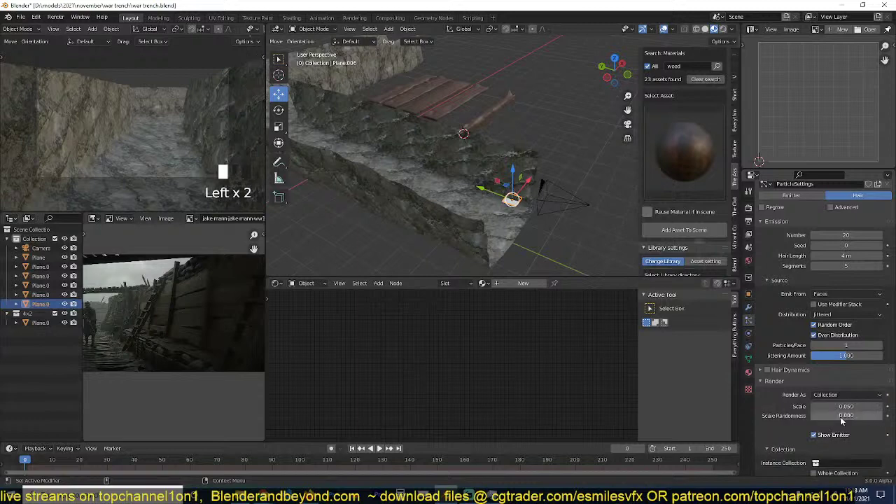
{"action": "scroll", "coordinate": [843, 422], "scroll_direction": "down", "scroll_amount": 3}
{"action": "left_click", "coordinate": [851, 371]}
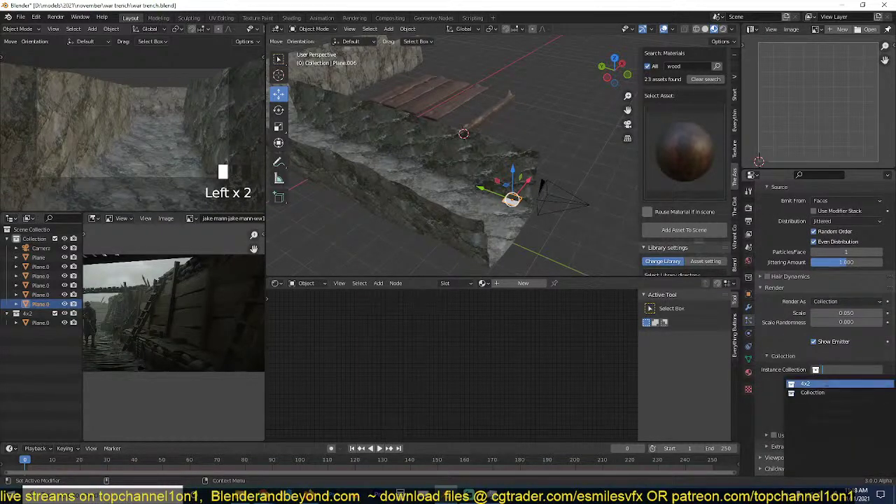
{"action": "left_click", "coordinate": [826, 384]}
Enable rotation for the plane's particles and set the orientation axis to Normal.
{"action": "scroll", "coordinate": [539, 213], "scroll_direction": "up", "scroll_amount": 7}
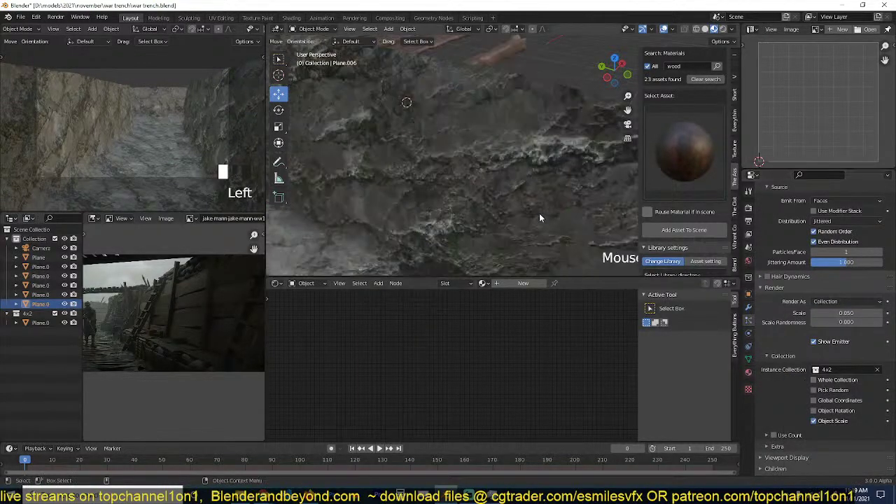
{"action": "middle_click_drag", "start_coordinate": [539, 213], "coordinate": [503, 154], "text": "shift"}
{"action": "scroll", "coordinate": [842, 328], "scroll_direction": "up", "scroll_amount": 5}
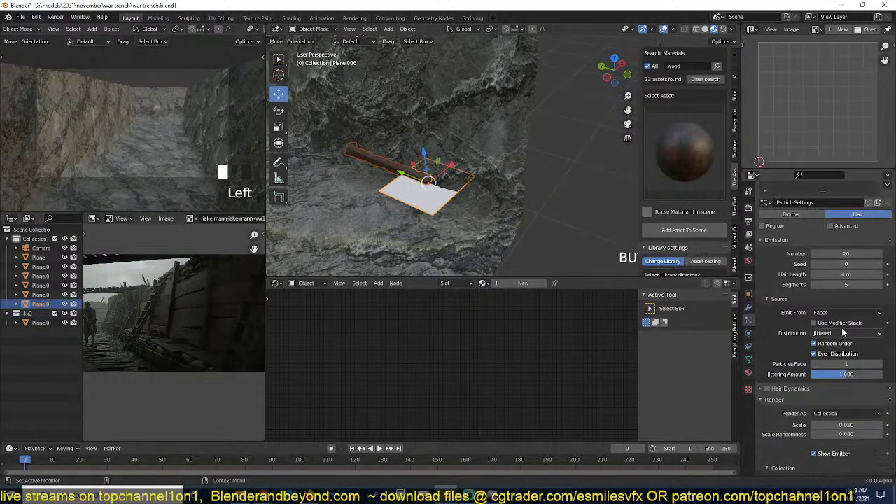
{"action": "scroll", "coordinate": [780, 389], "scroll_direction": "down", "scroll_amount": 3}
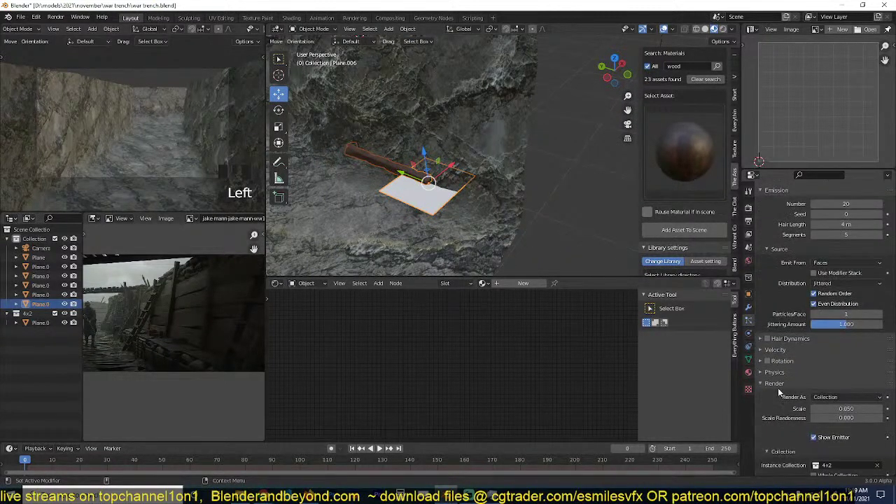
{"action": "left_click", "coordinate": [793, 363]}
{"action": "left_click", "coordinate": [847, 375]}
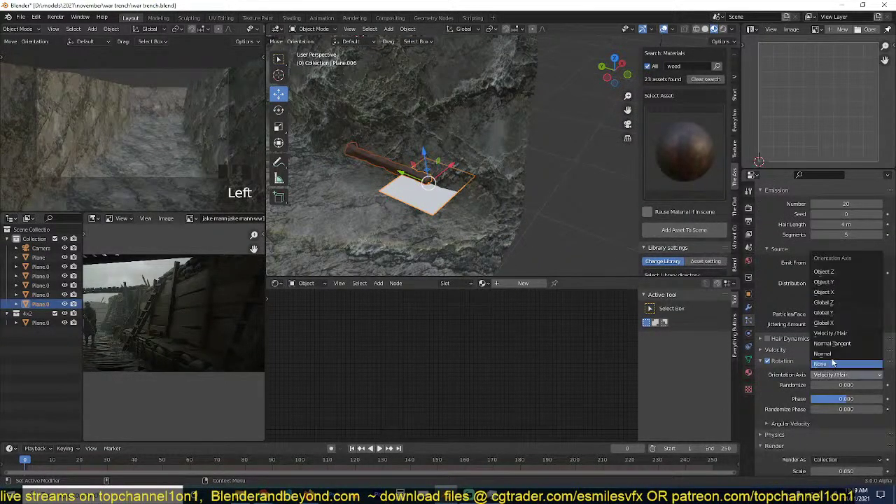
{"action": "left_click", "coordinate": [836, 353]}
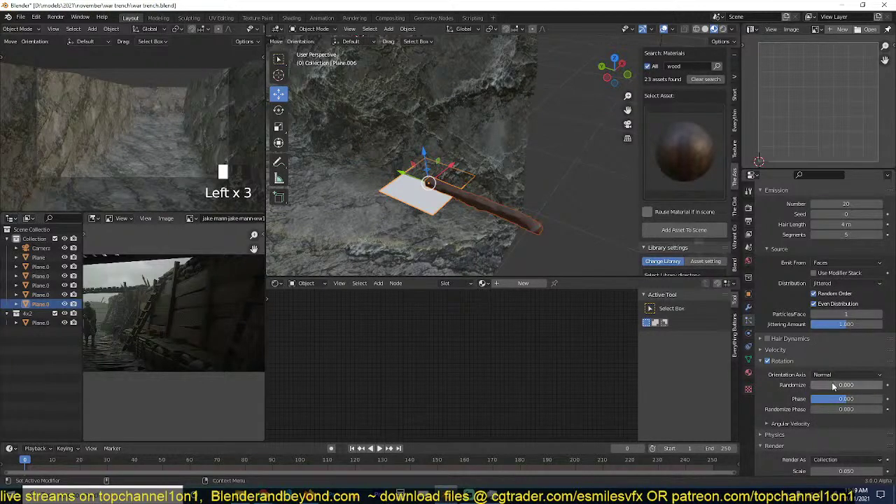
{"action": "left_click_drag", "start_coordinate": [840, 400], "coordinate": [861, 402]}
{"action": "key", "text": "ctrl+z"}
Rotate the emitter plane's face about 37 degrees around the global X axis in Edit Mode.
{"action": "scroll", "coordinate": [490, 200], "scroll_direction": "down", "scroll_amount": 6}
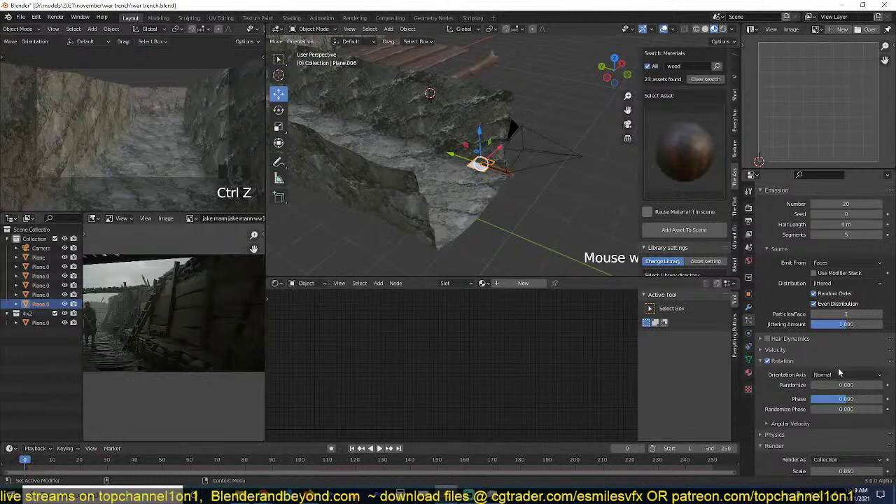
{"action": "scroll", "coordinate": [537, 144], "scroll_direction": "up", "scroll_amount": 4}
{"action": "key", "text": "Tab"}
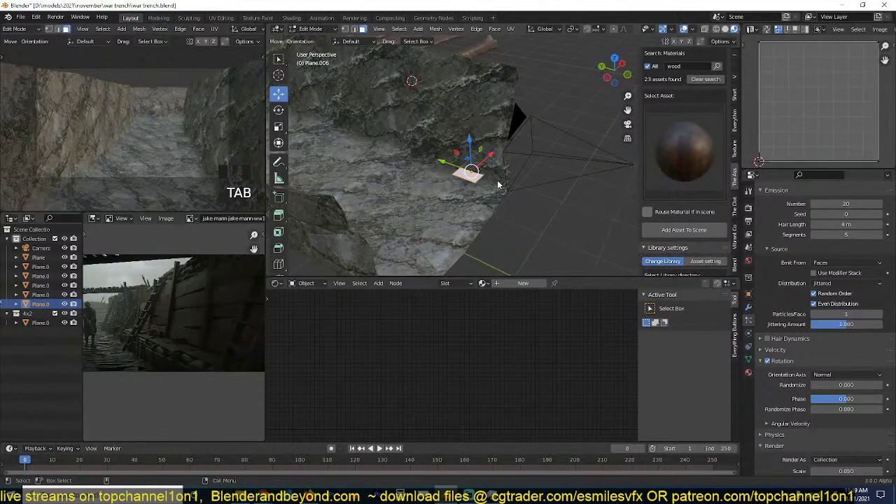
{"action": "key", "text": "Tab"}
{"action": "key", "text": "Tab"}
{"action": "key", "text": "r"}
{"action": "key", "text": "x"}
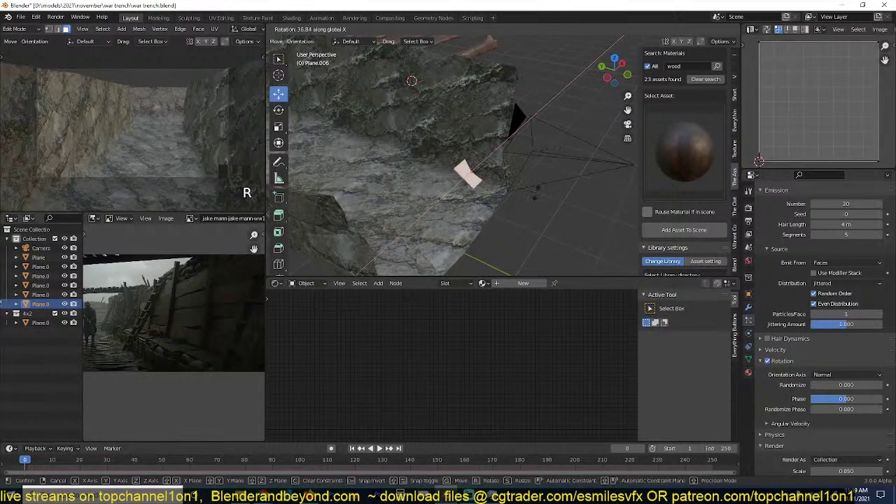
{"action": "key", "text": "Escape"}
{"action": "key", "text": "Tab"}
{"action": "key", "text": "ctrl+z"}
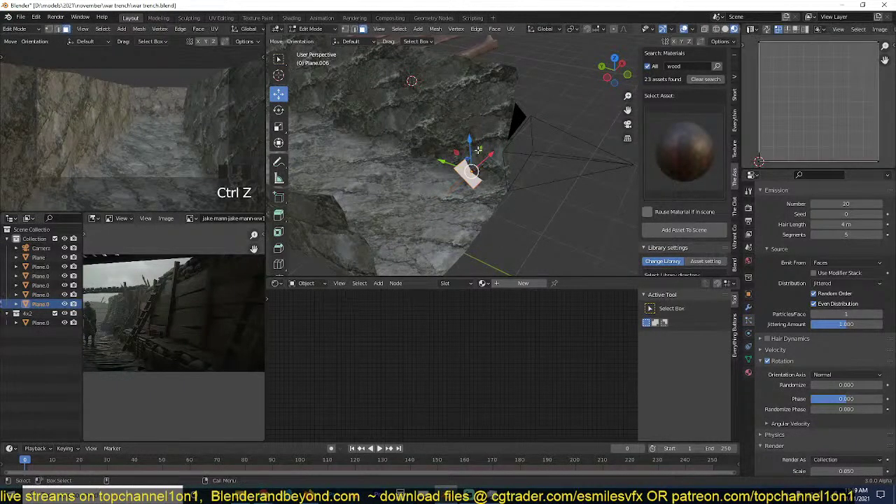
Undo the emitter face's rotation and apply the object transform to the source beam.
{"action": "key", "text": "ctrl+z"}
{"action": "key", "text": "Tab"}
{"action": "scroll", "coordinate": [508, 102], "scroll_direction": "down", "scroll_amount": 2}
{"action": "left_click", "coordinate": [472, 113]}
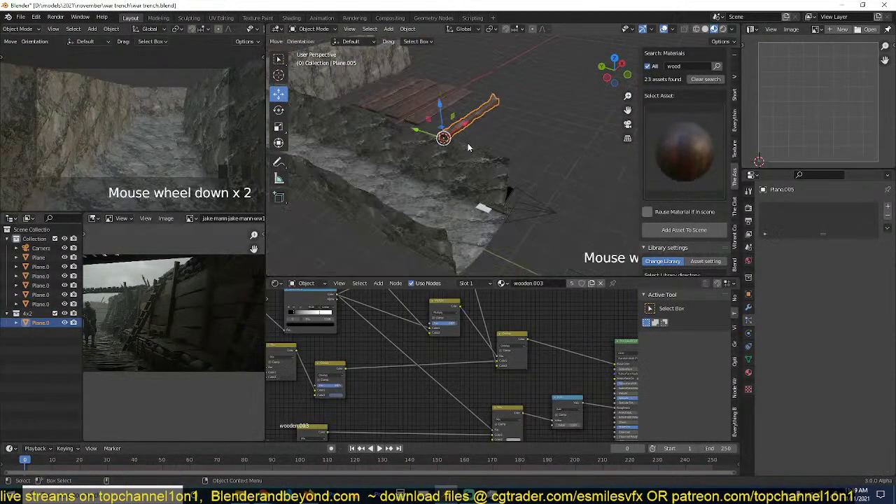
{"action": "key", "text": "ctrl+a"}
{"action": "left_click", "coordinate": [509, 142]}
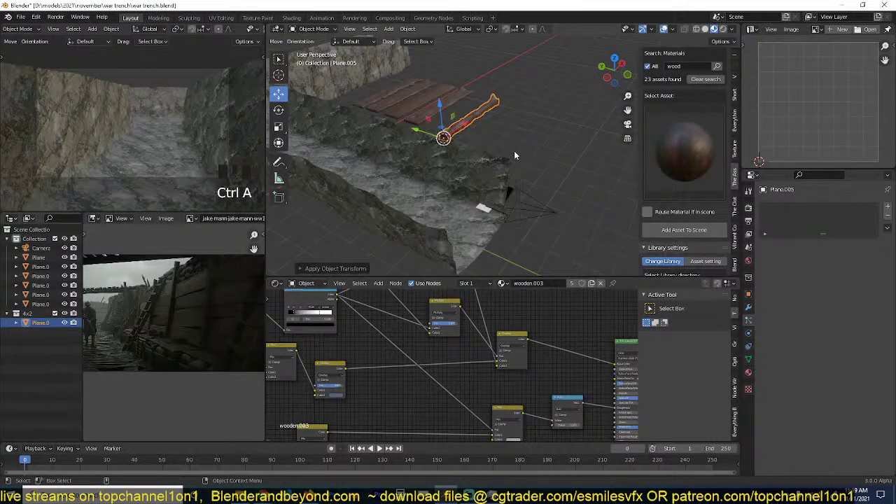
Rotate the beam's entire mesh 90 degrees around global Z about the 3D cursor in Edit Mode.
{"action": "key", "text": "Tab"}
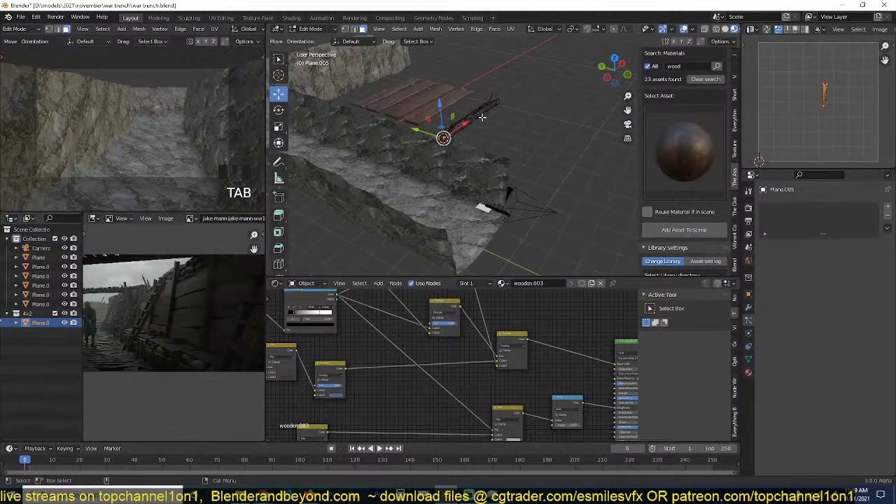
{"action": "key", "text": "a"}
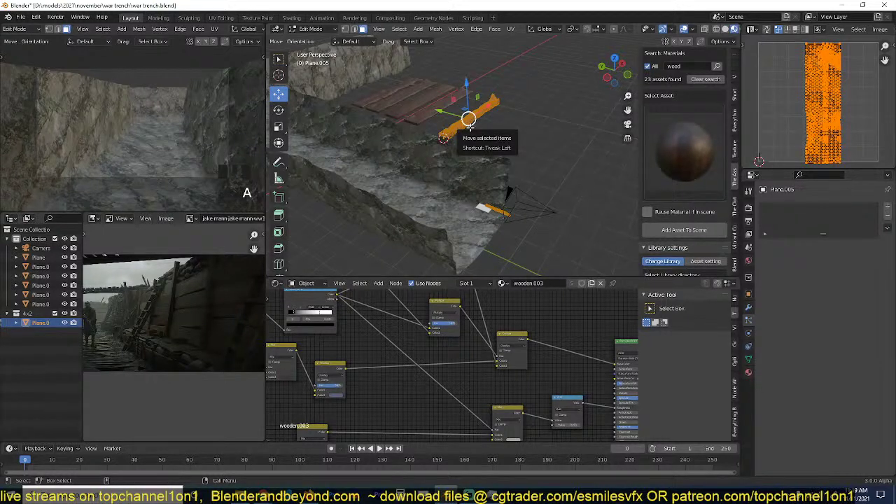
{"action": "key", "text": "period"}
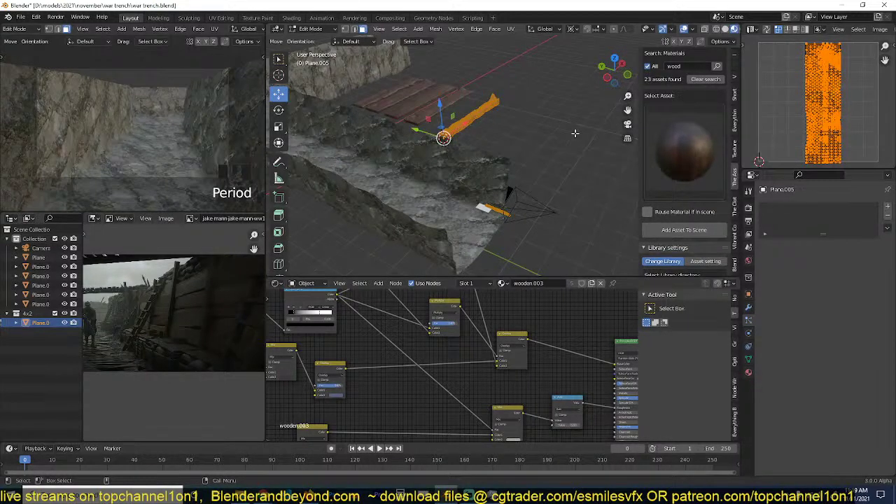
{"action": "key", "text": "r"}
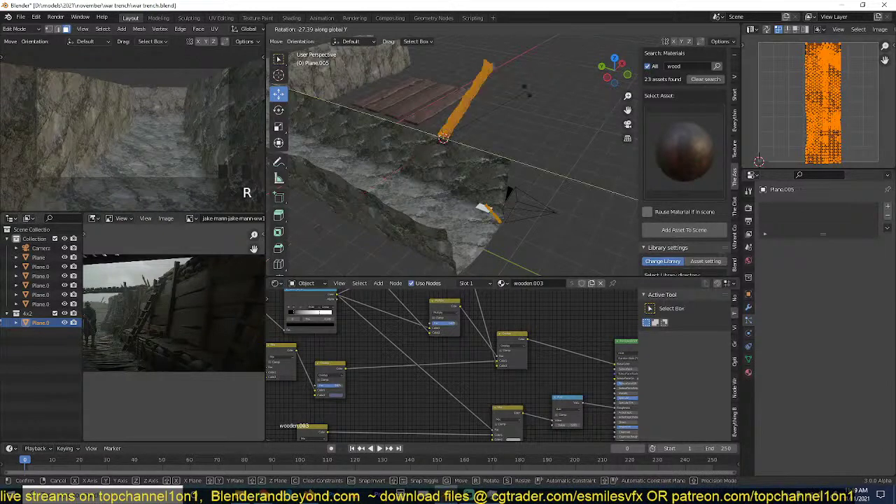
{"action": "key", "text": "z"}
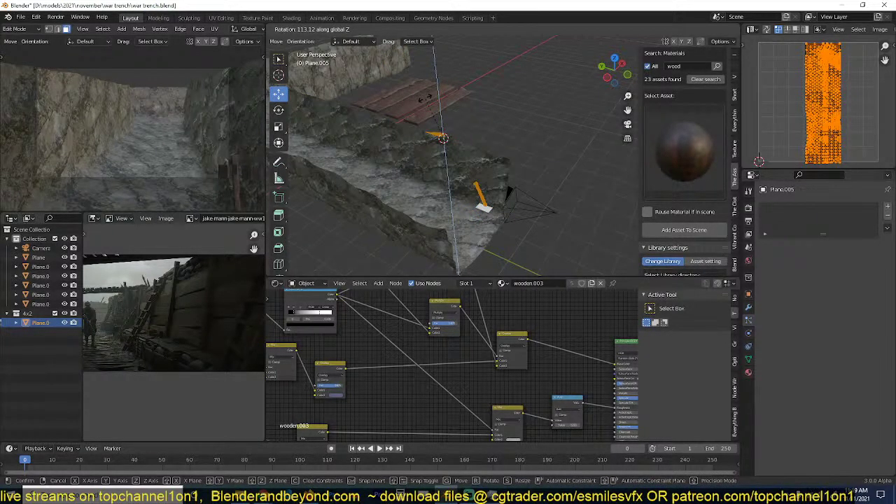
{"action": "type", "text": "90"}
{"action": "key", "text": "Return"}
{"action": "key", "text": "Tab"}
Set the emitter plane's particle hair length to 1 m.
{"action": "scroll", "coordinate": [473, 143], "scroll_direction": "up", "scroll_amount": 4}
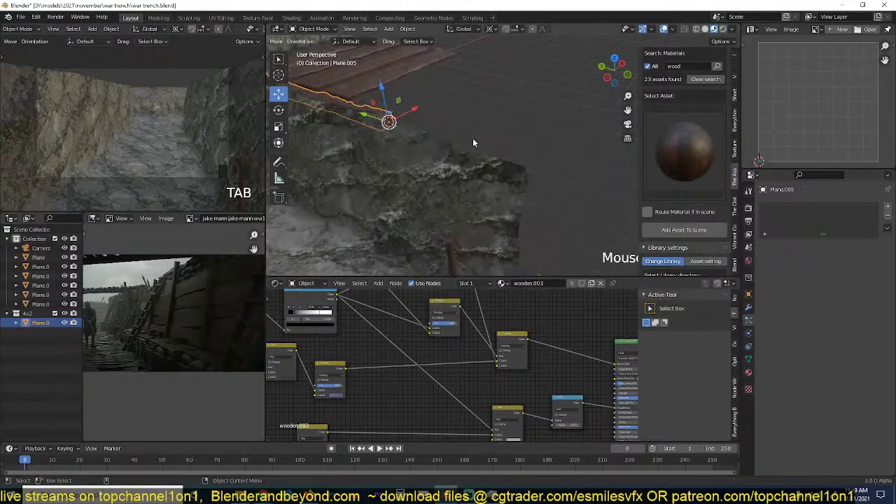
{"action": "middle_click_drag", "start_coordinate": [473, 140], "coordinate": [472, 121]}
{"action": "key", "text": "alt+a"}
{"action": "left_click", "coordinate": [445, 170]}
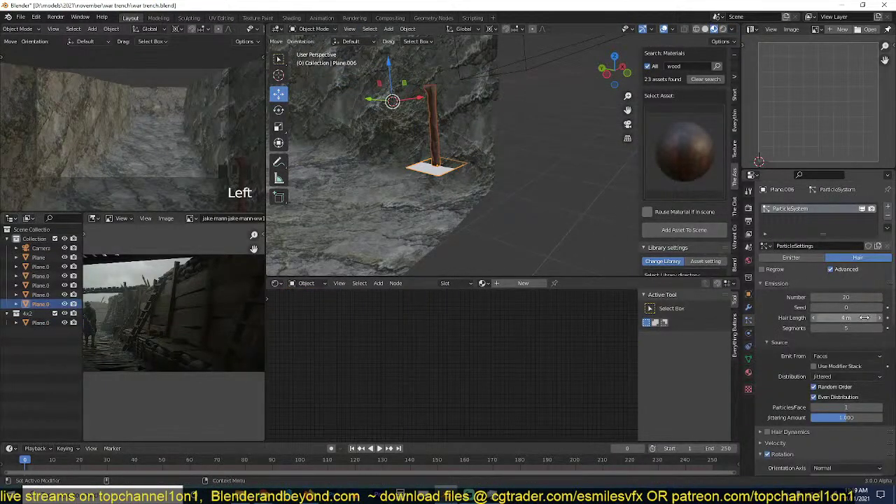
{"action": "key", "text": "Left"}
{"action": "scroll", "coordinate": [798, 341], "scroll_direction": "down", "scroll_amount": 6}
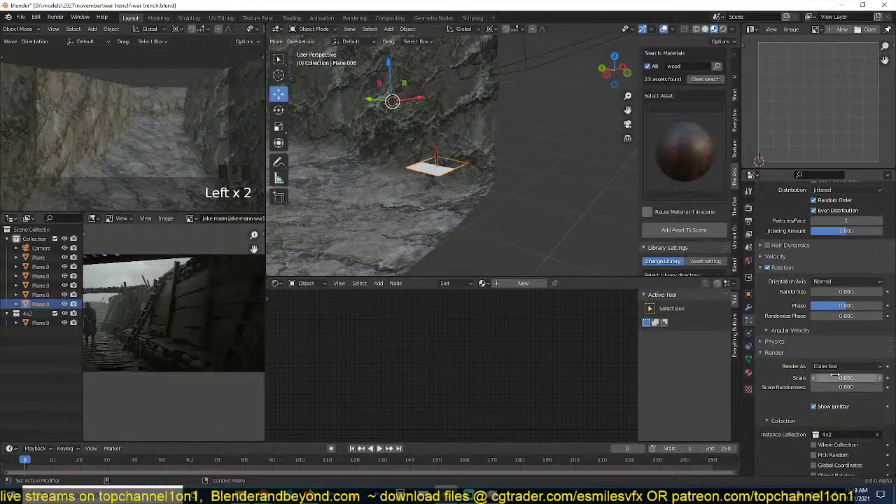
Set the particle render scale to 1 and lower it slightly to suit the trench wall.
{"action": "double_click", "coordinate": [835, 377]}
{"action": "type", "text": "1"}
{"action": "key", "text": "Return"}
{"action": "scroll", "coordinate": [491, 192], "scroll_direction": "down", "scroll_amount": 5}
{"action": "scroll", "coordinate": [491, 192], "scroll_direction": "up", "scroll_amount": 4}
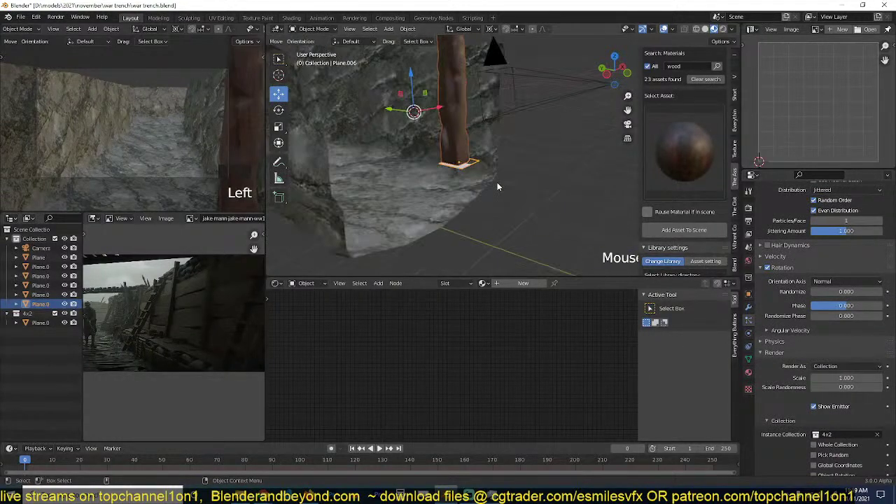
{"action": "middle_click_drag", "start_coordinate": [497, 187], "coordinate": [521, 212]}
{"action": "left_click_drag", "start_coordinate": [858, 377], "coordinate": [841, 377]}
Duplicate the emitter plane's face in Edit Mode and place the copy farther along the trench wall.
{"action": "left_click", "coordinate": [530, 240]}
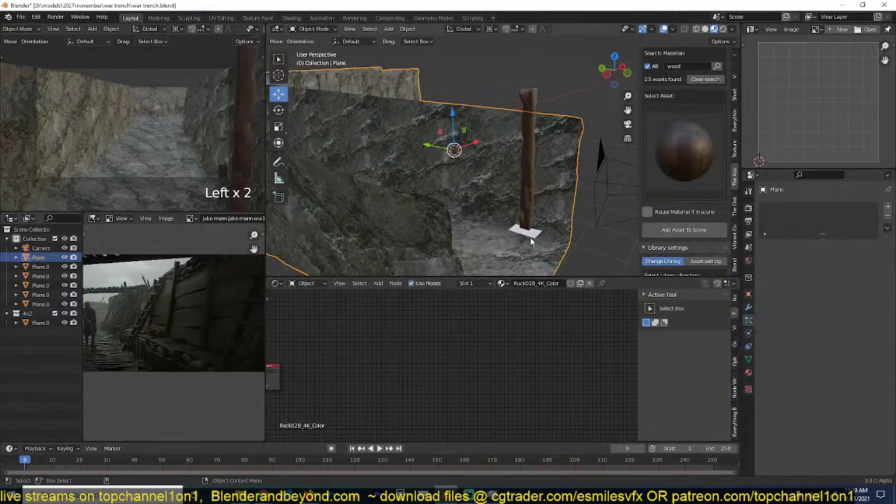
{"action": "left_click", "coordinate": [531, 240]}
{"action": "key", "text": "Tab"}
{"action": "scroll", "coordinate": [563, 244], "scroll_direction": "up", "scroll_amount": 3}
{"action": "scroll", "coordinate": [562, 244], "scroll_direction": "down", "scroll_amount": 2}
{"action": "key", "text": "shift+d"}
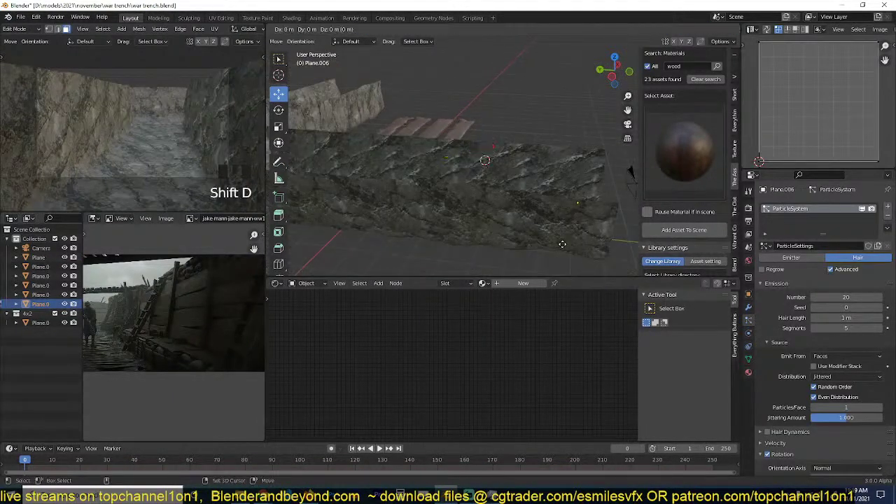
{"action": "key", "text": "x"}
{"action": "left_click", "coordinate": [523, 234]}
{"action": "middle_click_drag", "start_coordinate": [522, 234], "coordinate": [505, 199]}
{"action": "key", "text": "grave"}
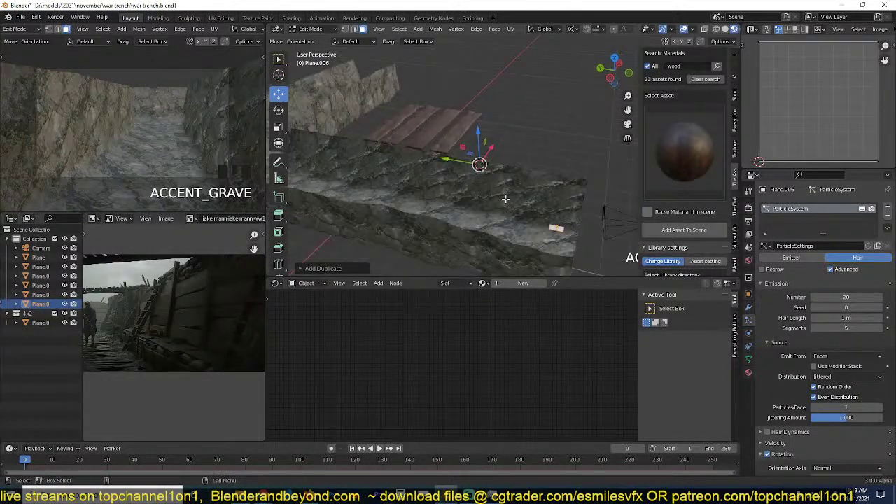
{"action": "left_click", "coordinate": [447, 159]}
{"action": "key", "text": "Tab"}
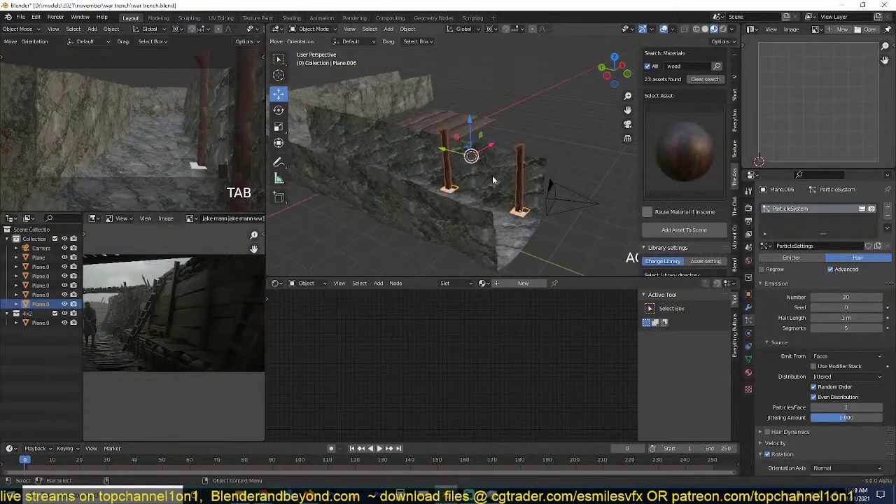
{"action": "scroll", "coordinate": [492, 180], "scroll_direction": "up", "scroll_amount": 2}
Set the pivot to Median Point and rotate the copied emitter face about 9 degrees around global Y.
{"action": "key", "text": "period"}
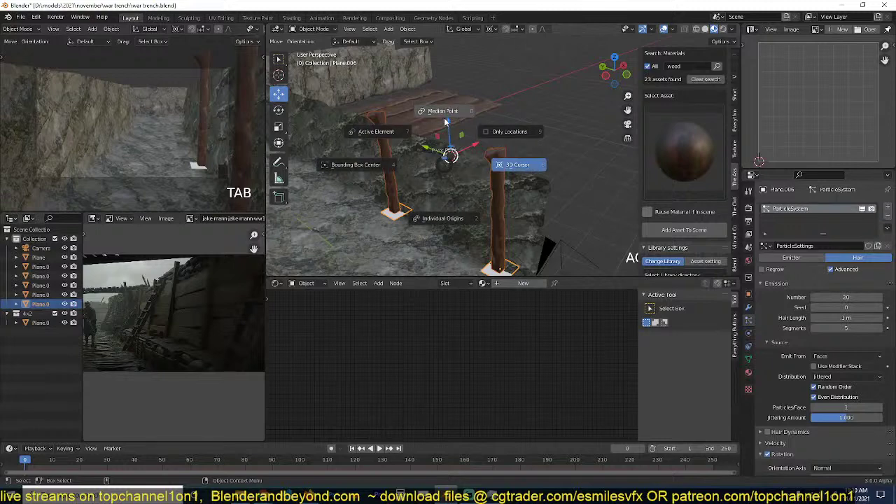
{"action": "left_click", "coordinate": [444, 111]}
{"action": "key", "text": "Tab"}
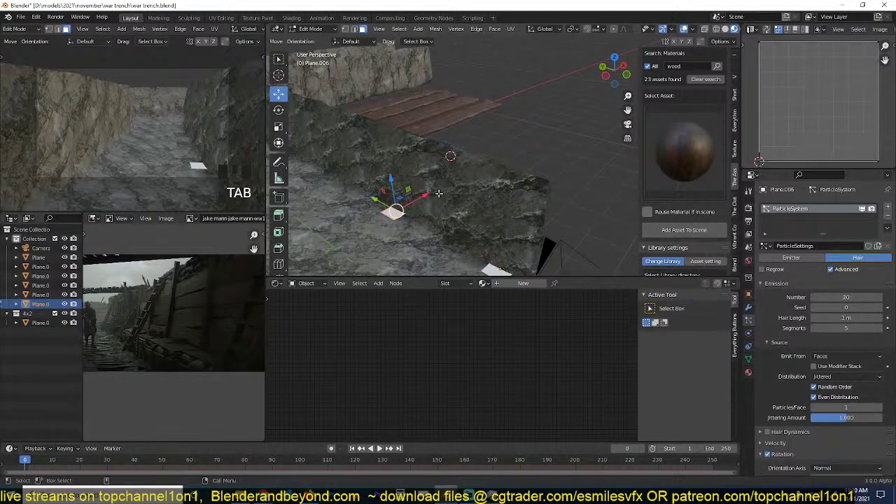
{"action": "left_click", "coordinate": [397, 210]}
{"action": "key", "text": "r"}
{"action": "key", "text": "x"}
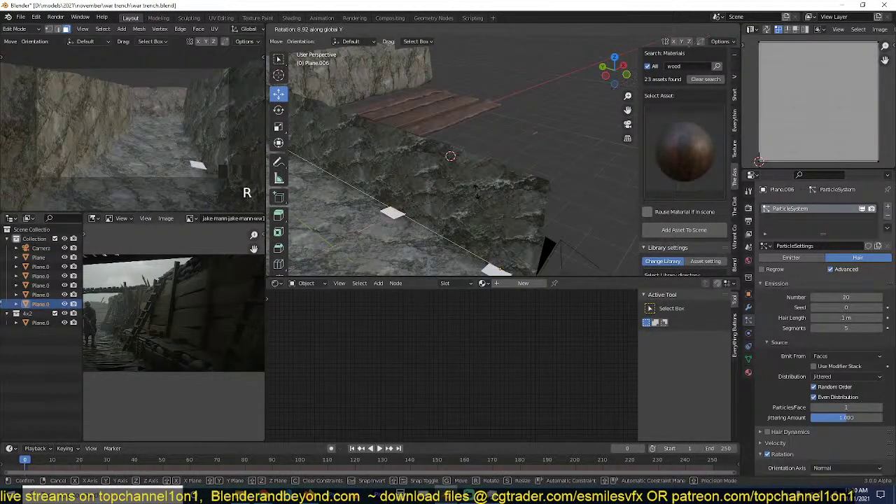
{"action": "left_click", "coordinate": [471, 201]}
{"action": "key", "text": "Tab"}
Try tilting the copied emitter face about -11 degrees around global X.
{"action": "key", "text": "grave"}
{"action": "middle_click_drag", "start_coordinate": [463, 194], "coordinate": [375, 112]}
{"action": "key", "text": "Tab"}
{"action": "key", "text": "r"}
{"action": "key", "text": "y"}
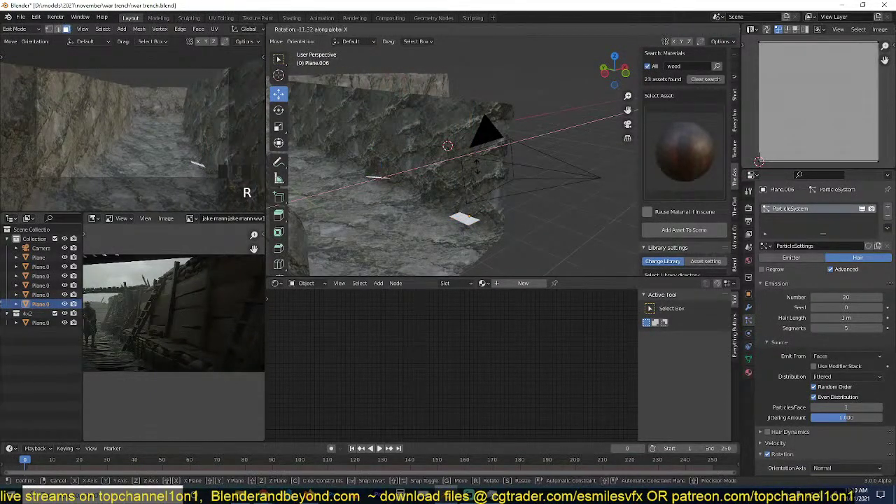
{"action": "left_click", "coordinate": [479, 150]}
{"action": "key", "text": "Tab"}
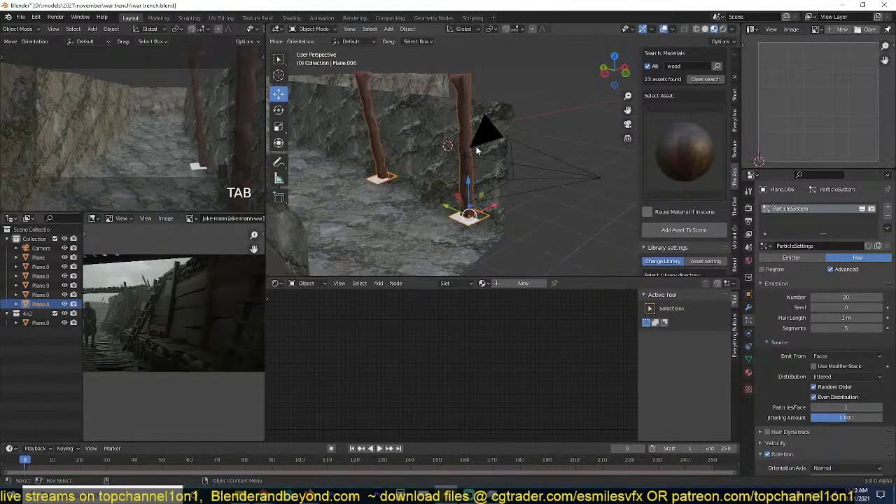
Rotate the copied emitter face about 7 degrees around global Y.
{"action": "middle_click_drag", "start_coordinate": [479, 150], "coordinate": [466, 171]}
{"action": "key", "text": "Tab"}
{"action": "key", "text": "r"}
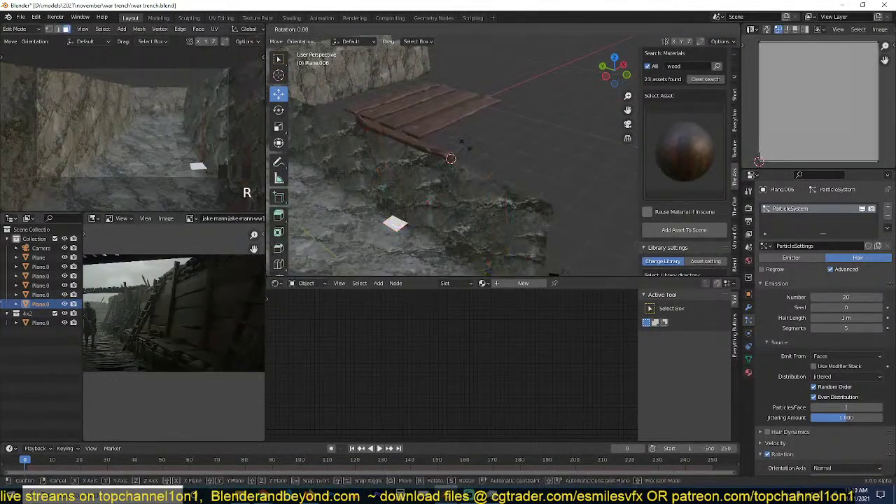
{"action": "key", "text": "y"}
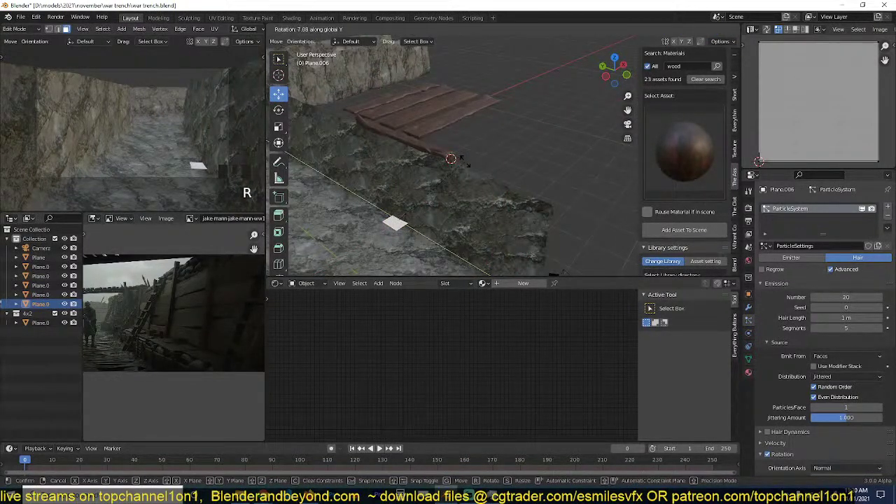
{"action": "left_click", "coordinate": [451, 159]}
{"action": "key", "text": "Tab"}
{"action": "middle_click_drag", "start_coordinate": [465, 162], "coordinate": [440, 155]}
Tilt the copied emitter face about 3.5 degrees in wireframe front view, return to solid shading and save the file.
{"action": "key", "text": "KP_3"}
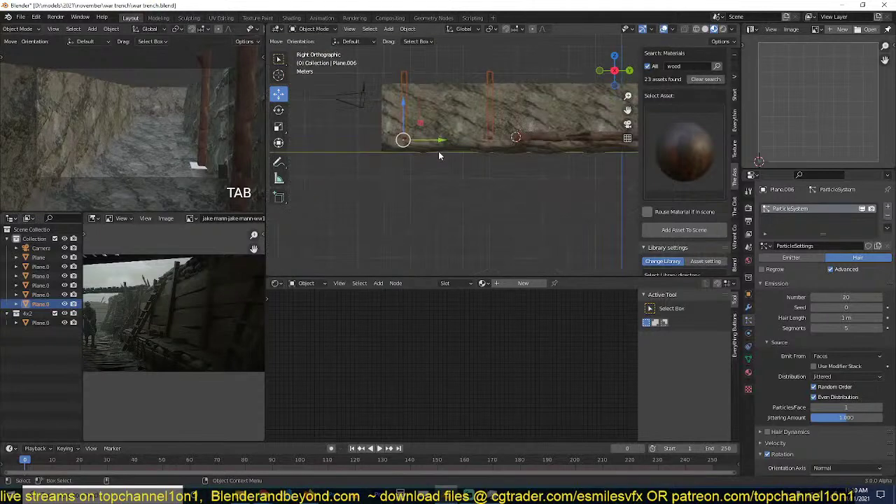
{"action": "key", "text": "KP_1"}
{"action": "key", "text": "z"}
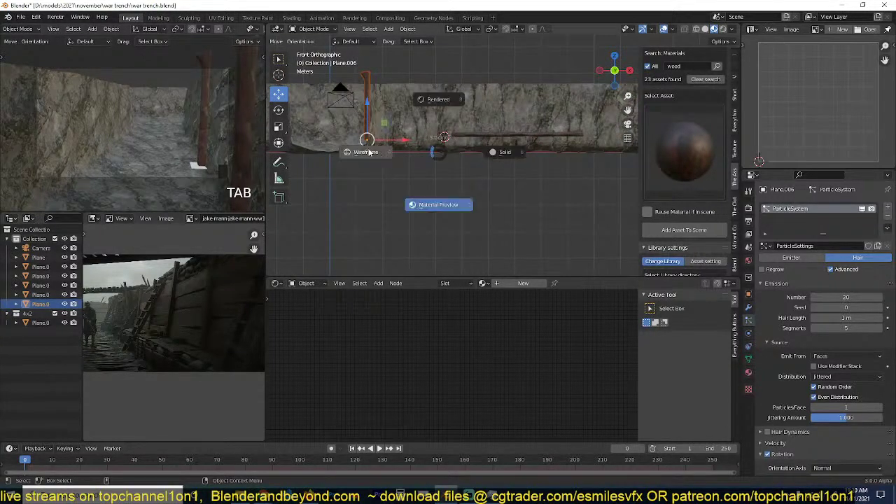
{"action": "scroll", "coordinate": [491, 168], "scroll_direction": "up", "scroll_amount": 2}
{"action": "key", "text": "Tab"}
{"action": "key", "text": "r"}
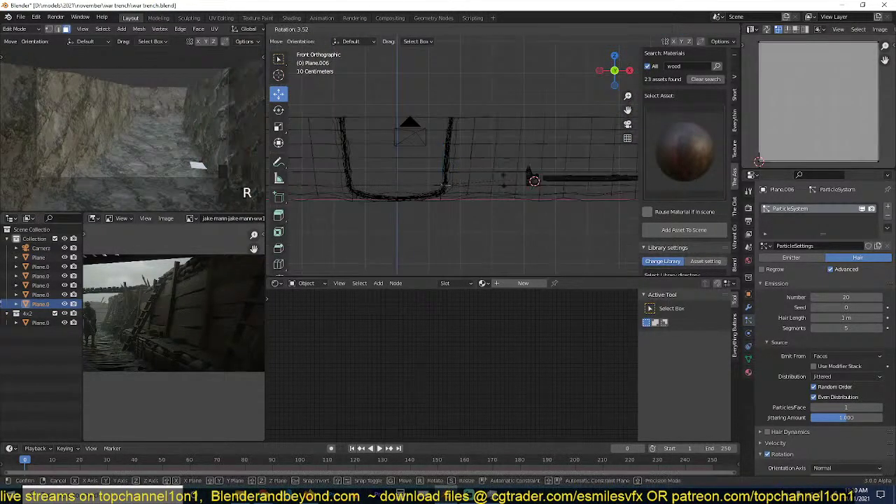
{"action": "left_click", "coordinate": [496, 186]}
{"action": "key", "text": "Tab"}
{"action": "scroll", "coordinate": [443, 184], "scroll_direction": "down", "scroll_amount": 4}
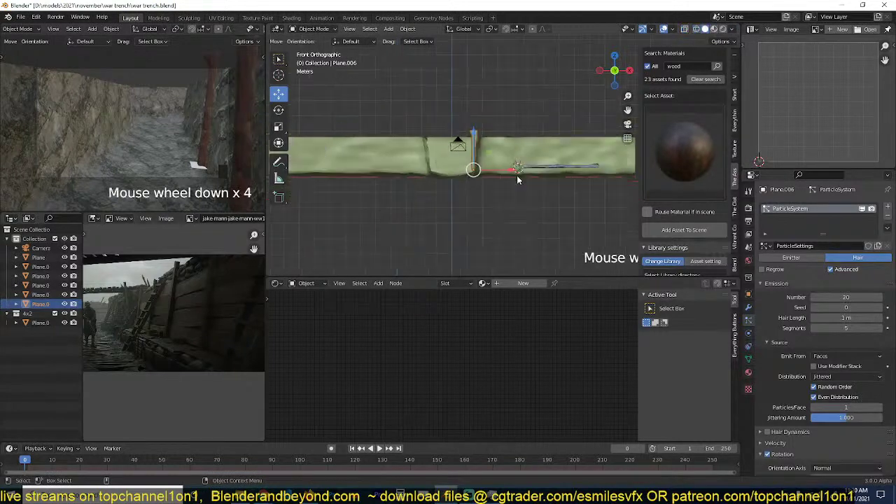
{"action": "mouse_move", "coordinate": [516, 175]}
{"action": "middle_mouse_down"}
{"action": "mouse_move", "coordinate": [545, 208]}
{"action": "mouse_move", "coordinate": [512, 168]}
{"action": "middle_mouse_up"}
{"action": "key", "text": "ctrl+s"}
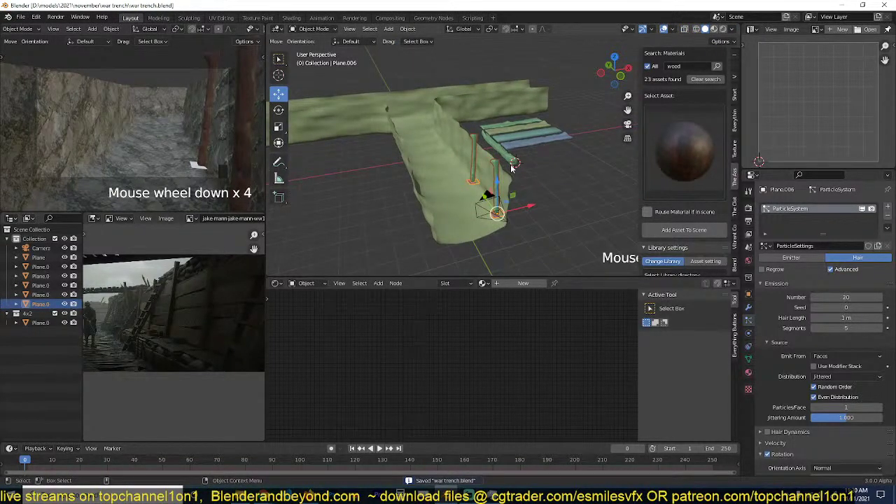
Switch the viewport to Material Preview shading with the wooden planks in close view.
{"action": "middle_click_drag", "start_coordinate": [514, 145], "coordinate": [546, 170]}
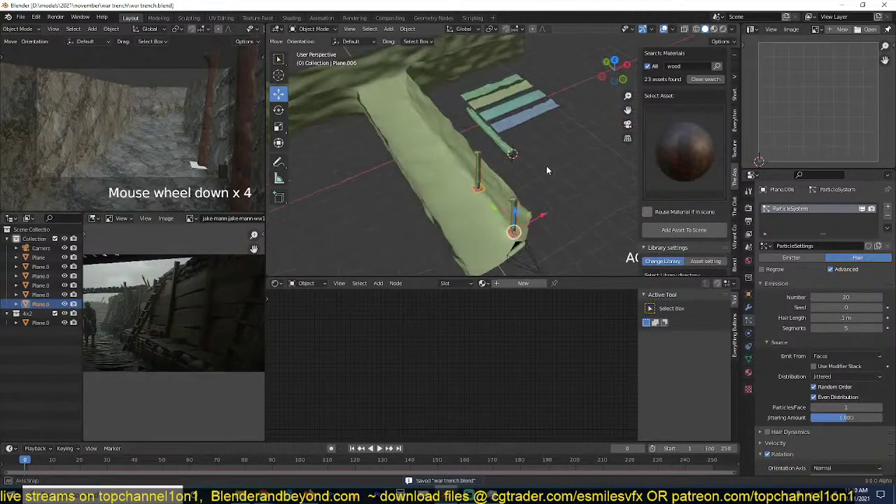
{"action": "scroll", "coordinate": [526, 136], "scroll_direction": "up", "scroll_amount": 3}
{"action": "middle_click_drag", "start_coordinate": [527, 136], "coordinate": [540, 226], "text": "shift"}
{"action": "scroll", "coordinate": [541, 226], "scroll_direction": "up", "scroll_amount": 2}
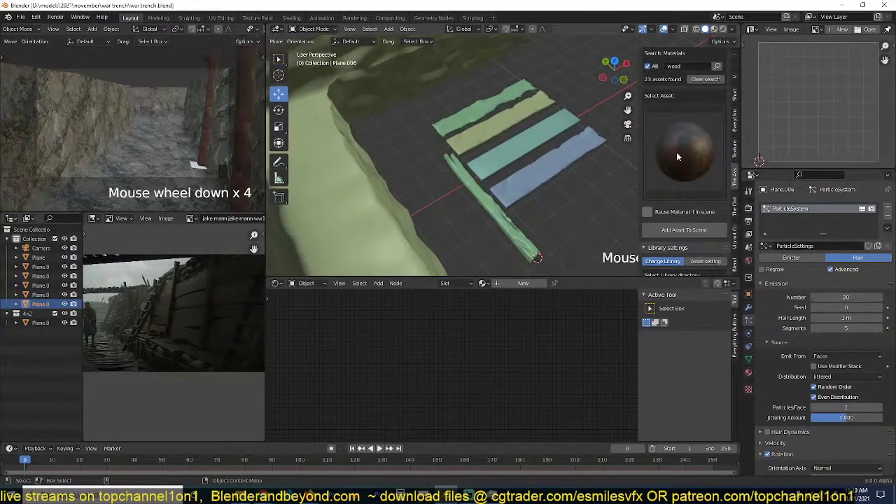
{"action": "left_click", "coordinate": [714, 29]}
Duplicate the second plank from the trench side and move the copy along Y beyond the row's far end.
{"action": "left_click", "coordinate": [514, 154]}
{"action": "left_click", "coordinate": [509, 162]}
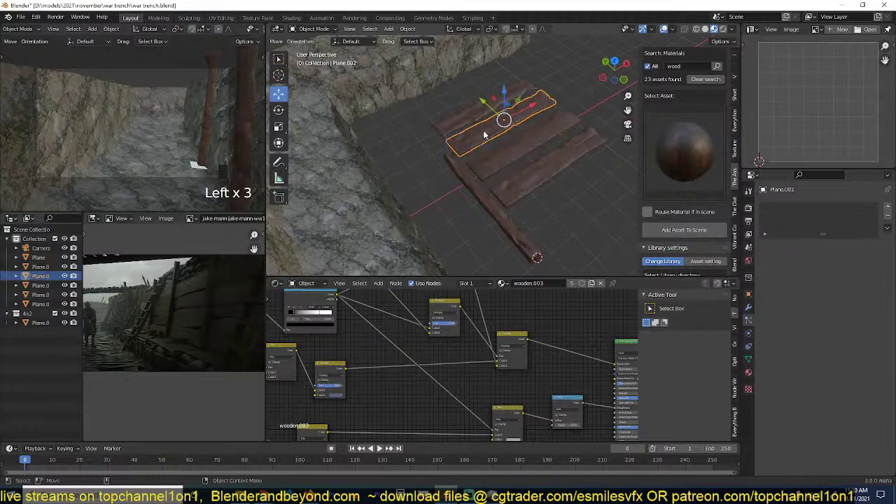
{"action": "middle_click_drag", "start_coordinate": [509, 161], "coordinate": [483, 125]}
{"action": "key", "text": "shift+d"}
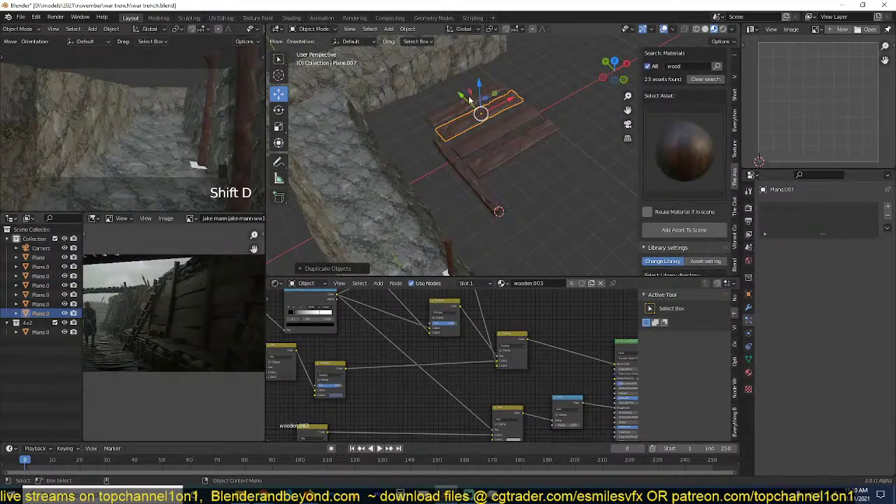
{"action": "left_click_drag", "start_coordinate": [465, 98], "coordinate": [553, 162]}
{"action": "middle_click_drag", "start_coordinate": [553, 162], "coordinate": [526, 166]}
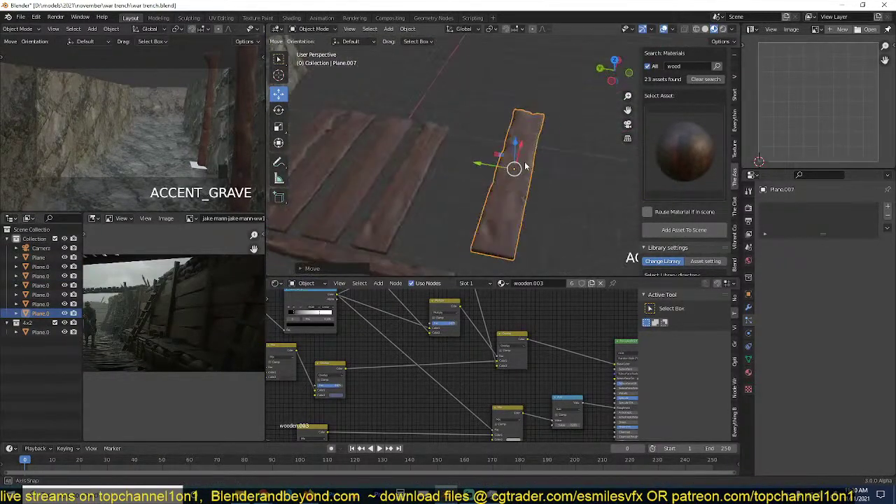
Try scaling the plank copy to about -0.55 along Y, and delete the copy.
{"action": "key", "text": "s"}
{"action": "key", "text": "y"}
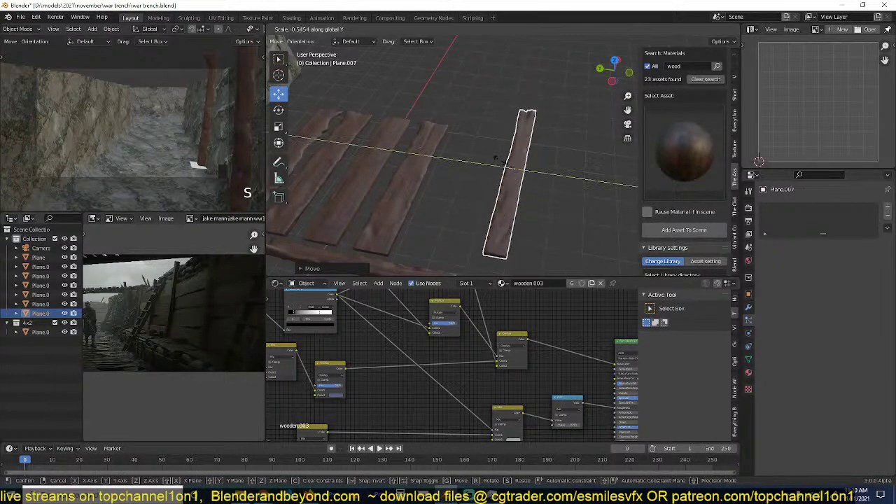
{"action": "left_click", "coordinate": [499, 160]}
{"action": "key", "text": "grave"}
{"action": "middle_click_drag", "start_coordinate": [499, 160], "coordinate": [521, 102]}
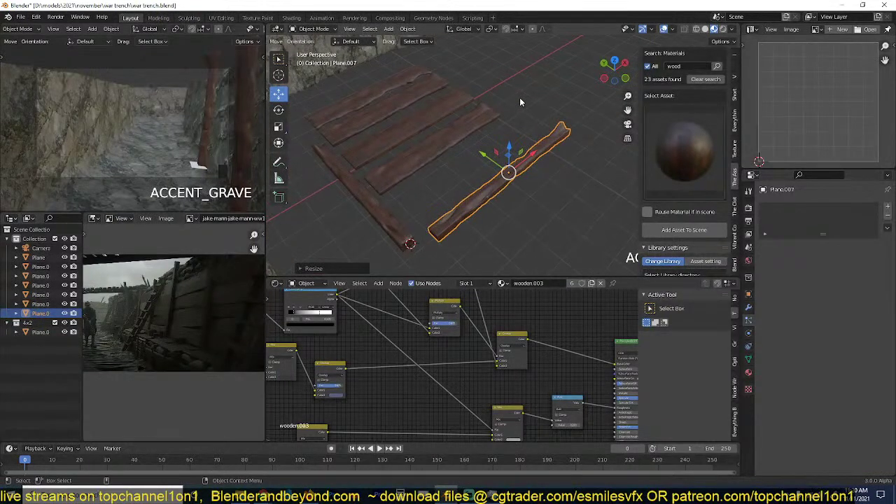
{"action": "key", "text": "x"}
Duplicate the outermost plank at the far edge of the row and move the copy beyond the row's opposite end.
{"action": "left_click", "coordinate": [370, 102]}
{"action": "left_click", "coordinate": [369, 102]}
{"action": "key", "text": "shift+d"}
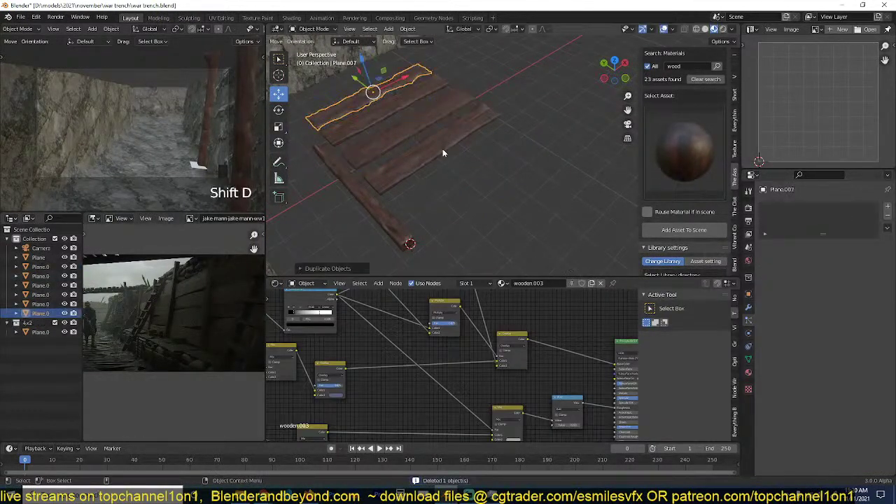
{"action": "left_click", "coordinate": [504, 217]}
Thicken the plank copy by scaling it along Z in several passes.
{"action": "key", "text": "grave"}
{"action": "key", "text": "s"}
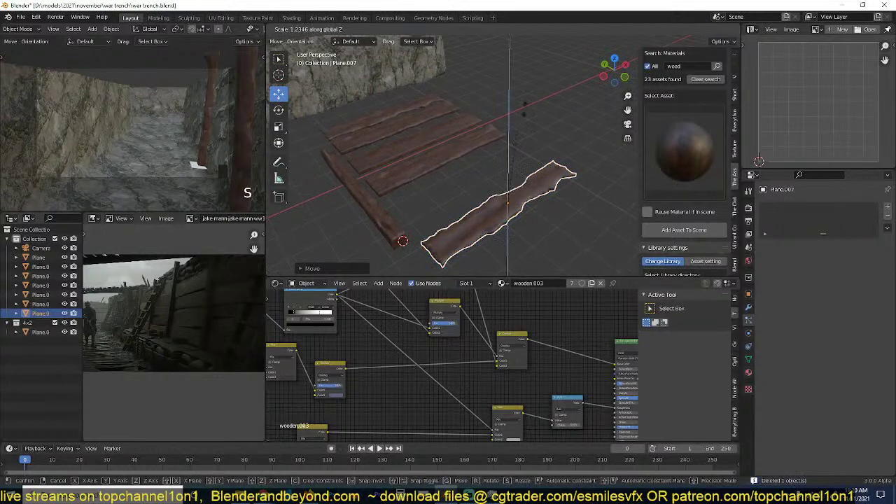
{"action": "key", "text": "z"}
{"action": "left_click", "coordinate": [560, 61]}
{"action": "key", "text": "grave"}
{"action": "key", "text": "s"}
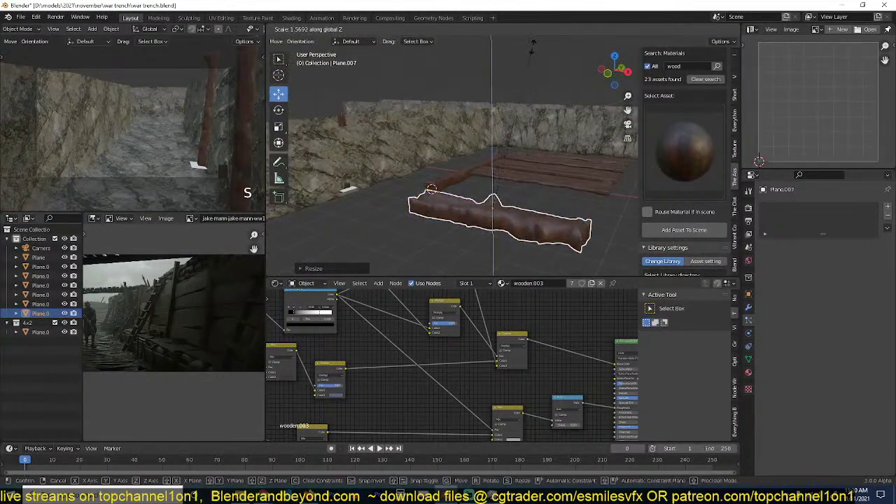
{"action": "left_click", "coordinate": [492, 73]}
{"action": "key", "text": "grave"}
{"action": "key", "text": "s"}
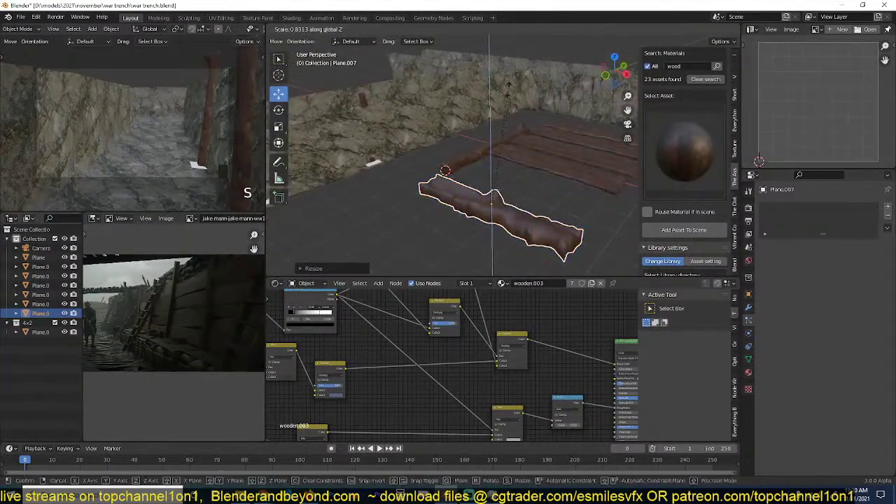
{"action": "left_click", "coordinate": [481, 137]}
Narrow the plank copy by scaling it to about 0.74 along Y, and save the file.
{"action": "key", "text": "grave"}
{"action": "key", "text": "s"}
{"action": "key", "text": "y"}
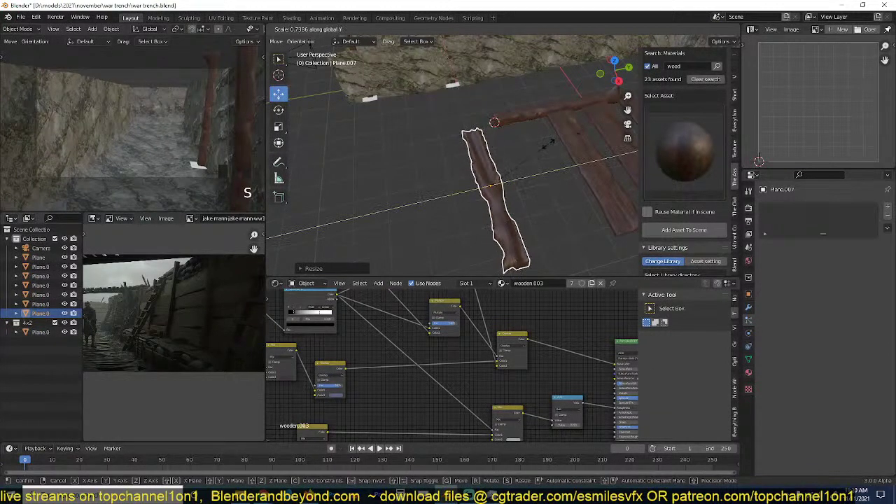
{"action": "left_click", "coordinate": [551, 142]}
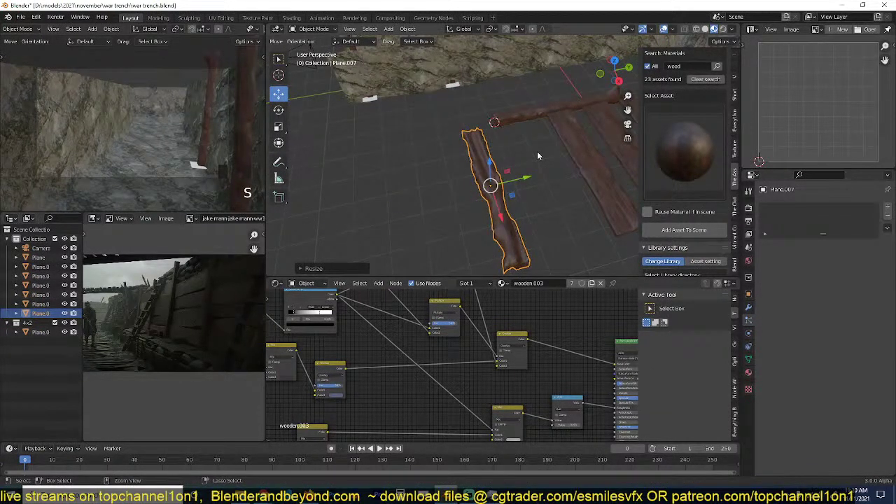
{"action": "mouse_move", "coordinate": [490, 186]}
{"action": "middle_mouse_down"}
{"action": "mouse_move", "coordinate": [541, 181]}
{"action": "mouse_move", "coordinate": [495, 190]}
{"action": "middle_mouse_up"}
{"action": "key", "text": "ctrl+s"}
Snap the 3D cursor to a face at the plank copy's end and set the plank's origin to the 3D cursor.
{"action": "key", "text": "Tab"}
{"action": "key", "text": "2"}
{"action": "left_click", "coordinate": [498, 190]}
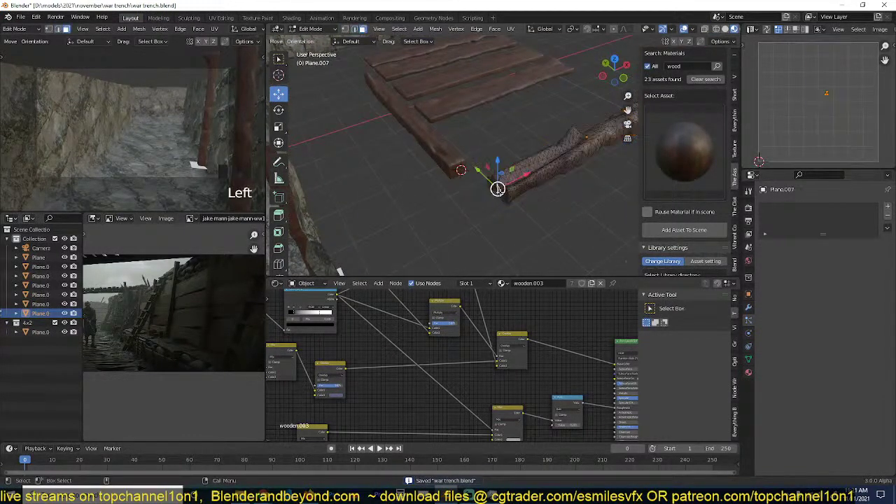
{"action": "key", "text": "shift+s"}
{"action": "key", "text": "Tab"}
{"action": "right_click", "coordinate": [499, 186]}
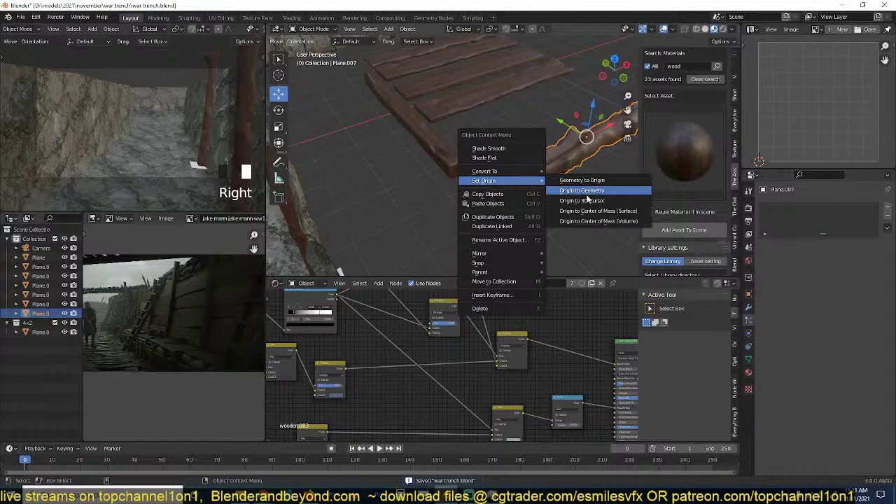
{"action": "left_click", "coordinate": [579, 197]}
{"action": "scroll", "coordinate": [560, 199], "scroll_direction": "down", "scroll_amount": 2}
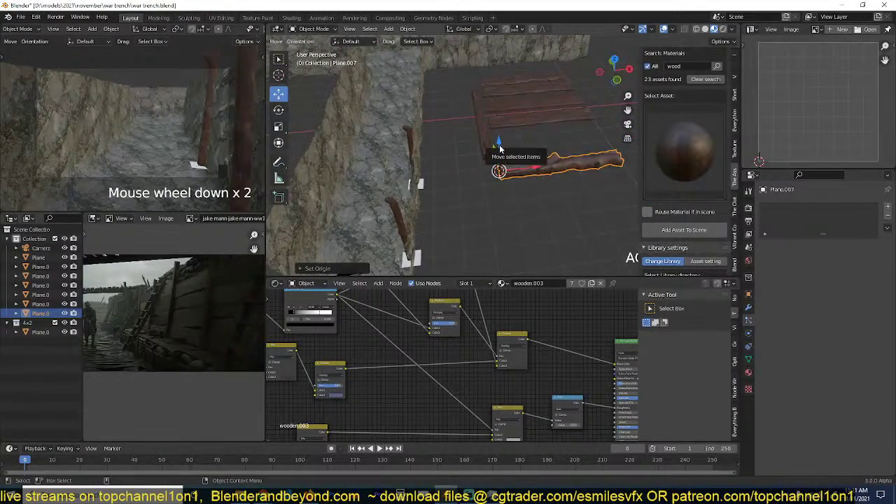
Move the plank copy into the 4x2 collection.
{"action": "key", "text": "m"}
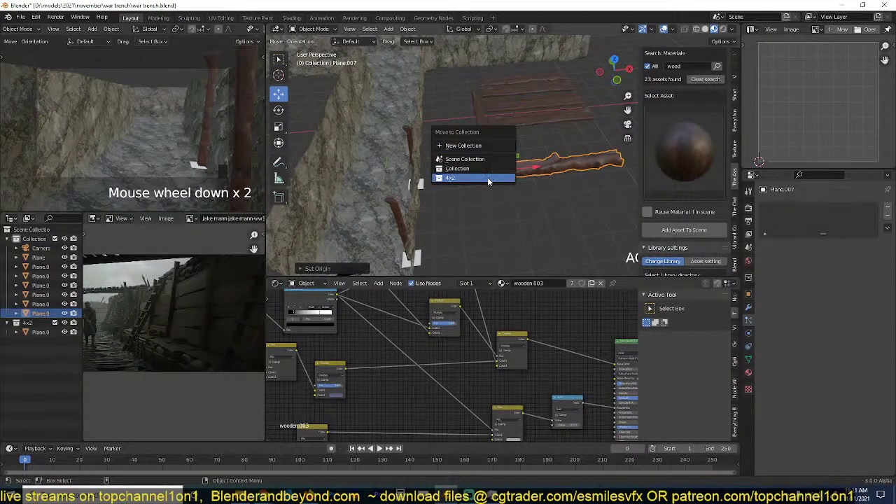
{"action": "left_click", "coordinate": [483, 178]}
{"action": "middle_click_drag", "start_coordinate": [471, 171], "coordinate": [500, 161]}
{"action": "scroll", "coordinate": [493, 179], "scroll_direction": "up", "scroll_amount": 2}
In Edit Mode, rotate the plank copy's whole mesh 90° about Z with the 3D cursor as pivot point.
{"action": "key", "text": "Tab"}
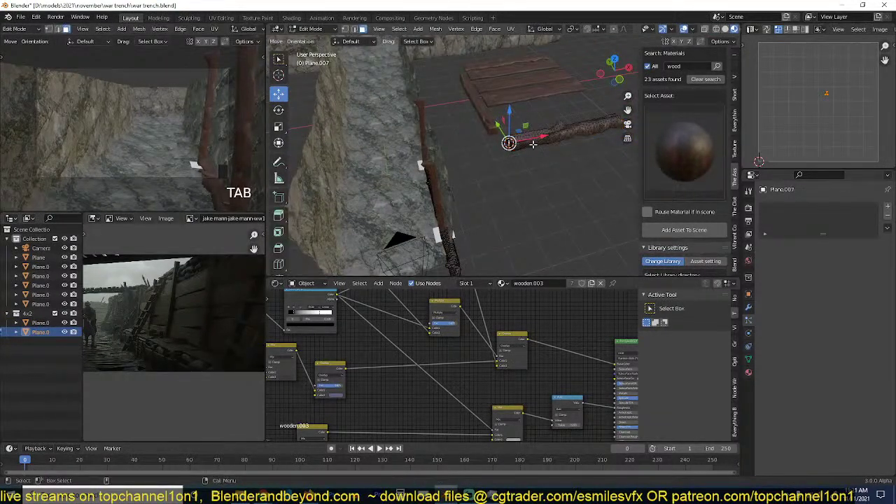
{"action": "key", "text": "a"}
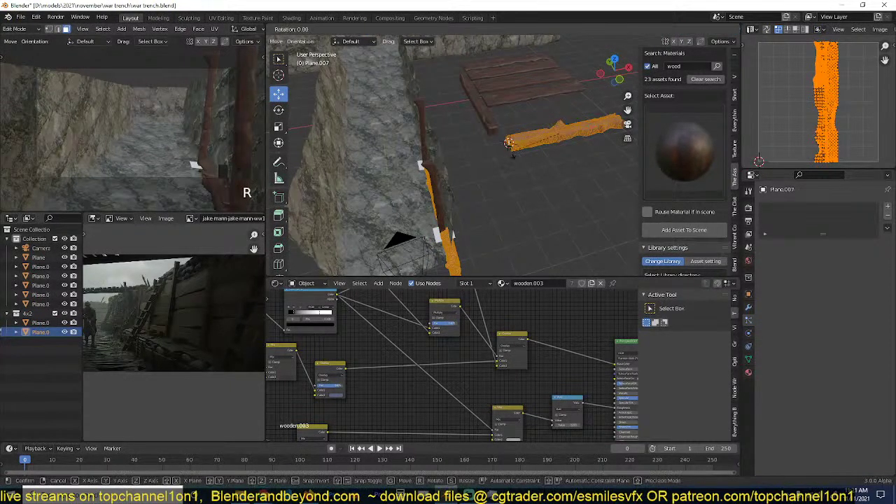
{"action": "key", "text": "period"}
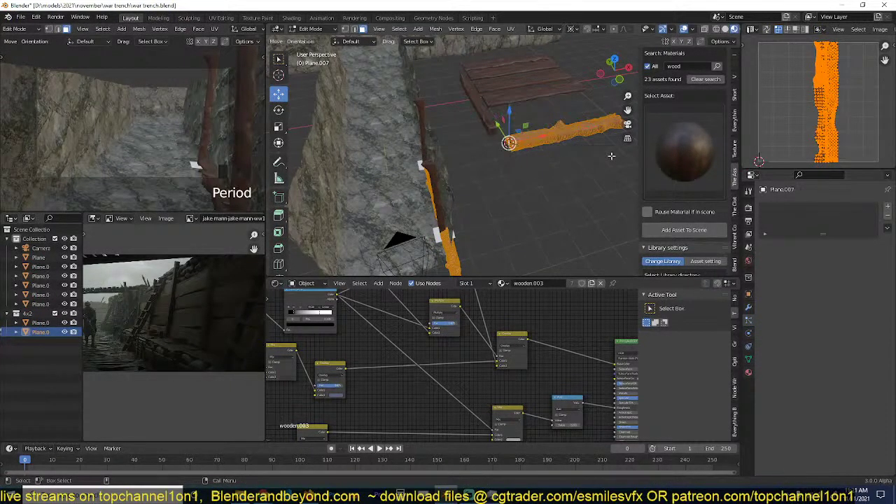
{"action": "key", "text": "t"}
{"action": "key", "text": "z"}
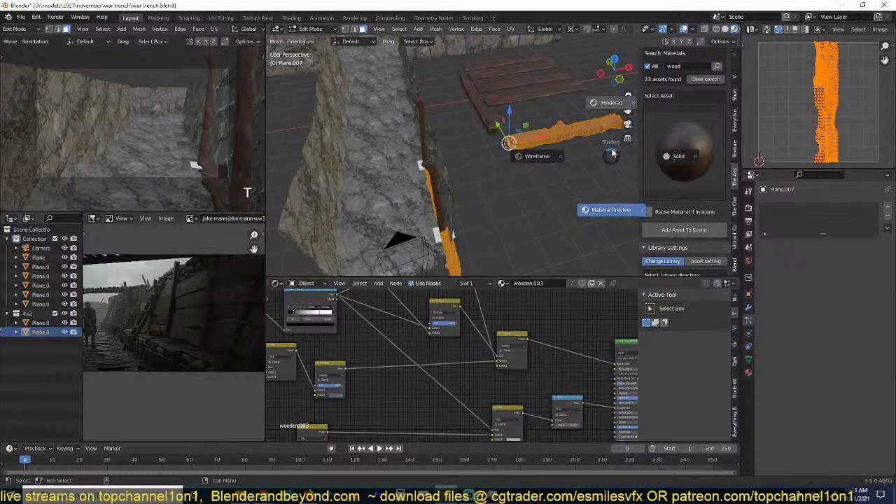
{"action": "right_click", "coordinate": [612, 152]}
{"action": "type", "text": "rz"}
{"action": "type", "text": "60"}
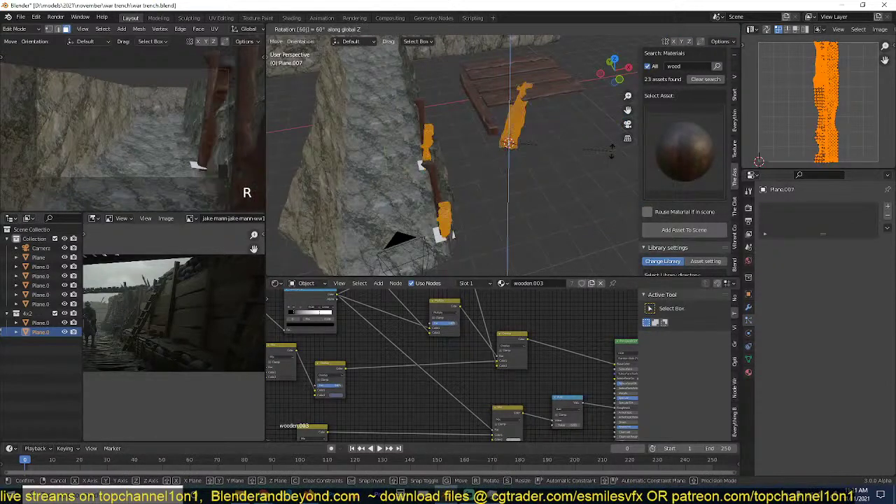
{"action": "right_click", "coordinate": [612, 152]}
{"action": "type", "text": "rz90"}
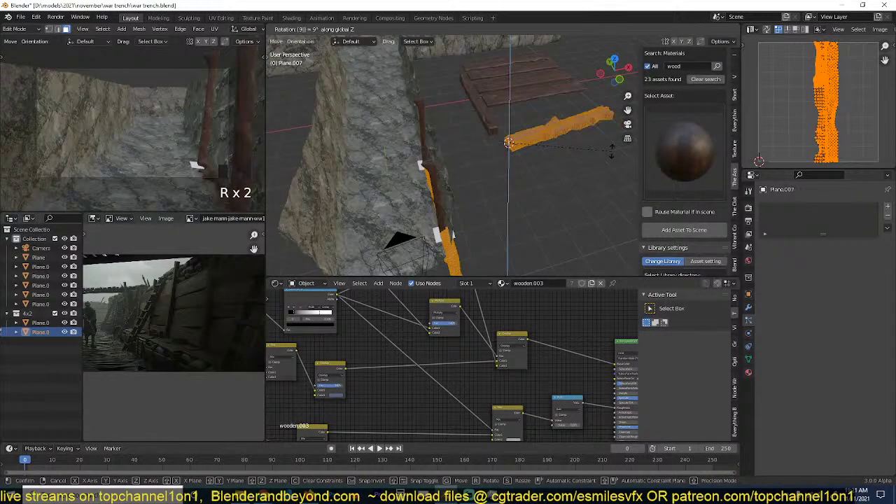
{"action": "key", "text": "Tab"}
Save the file and set the particle number of the beam emitter to 2.
{"action": "key", "text": "grave"}
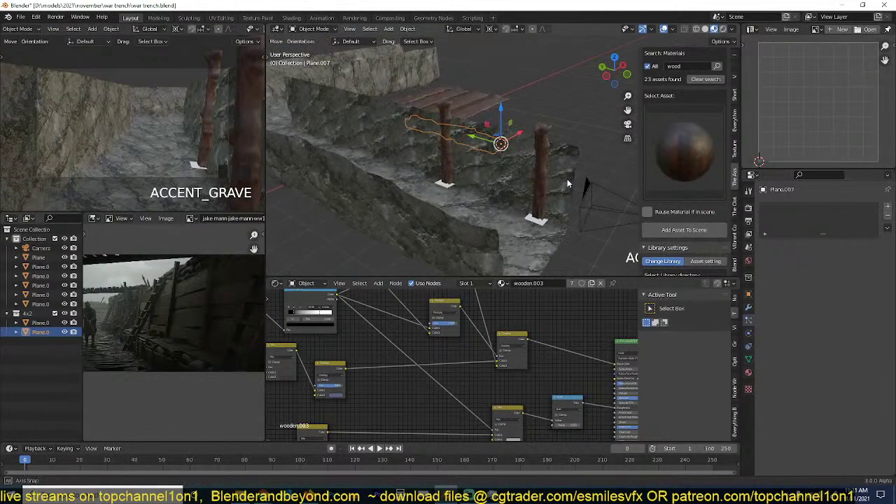
{"action": "left_click", "coordinate": [557, 199]}
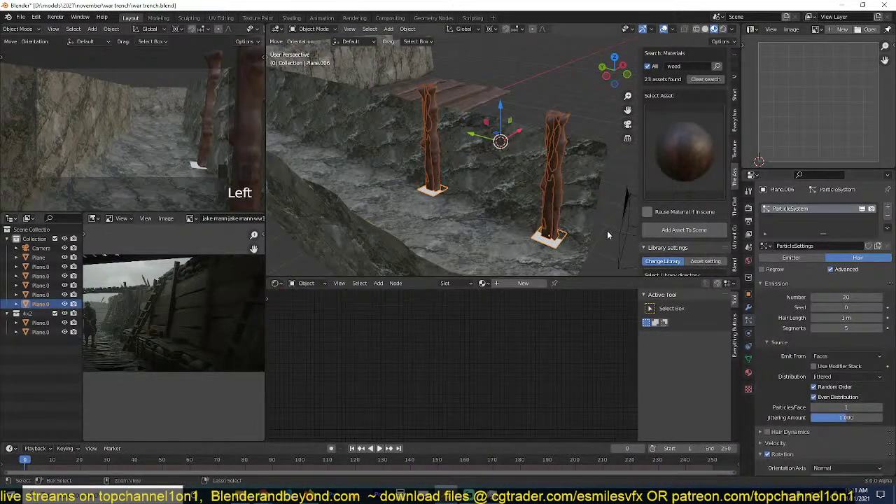
{"action": "key", "text": "ctrl+s"}
{"action": "scroll", "coordinate": [798, 397], "scroll_direction": "down", "scroll_amount": 2}
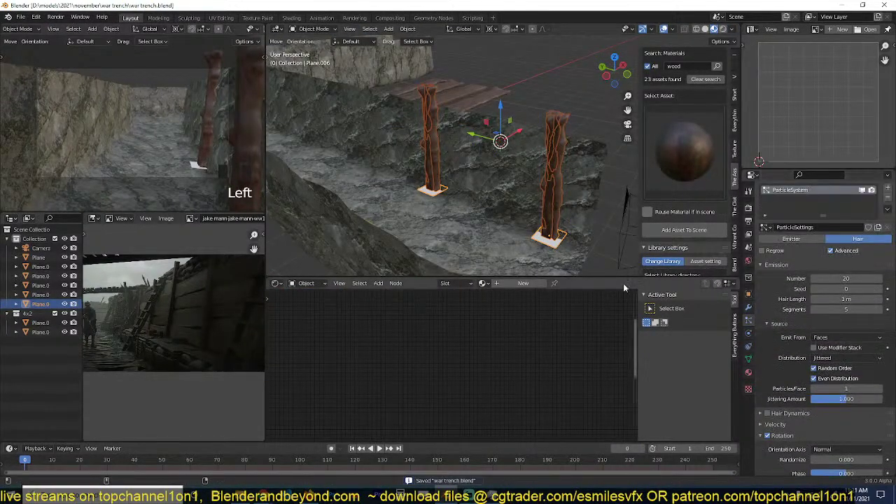
{"action": "double_click", "coordinate": [820, 277]}
{"action": "type", "text": "2"}
{"action": "key", "text": "Return"}
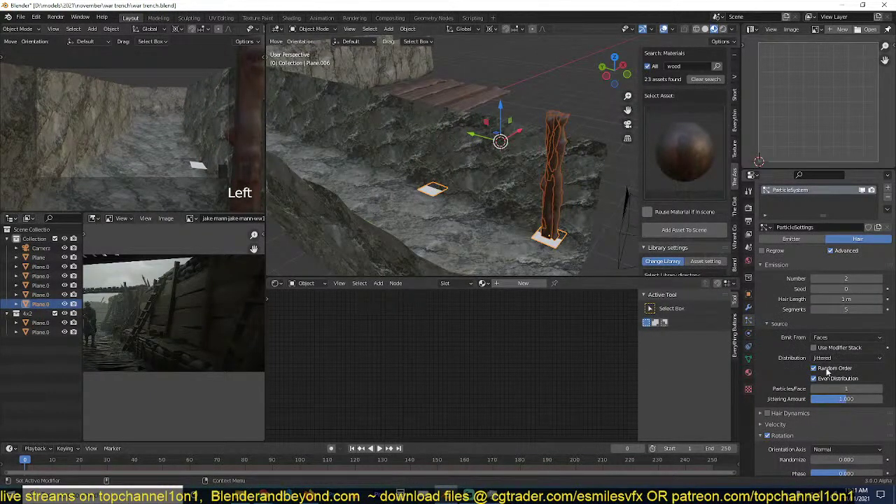
Turn off Random Order for the beam emitter and set its particle number to 8.
{"action": "left_click", "coordinate": [815, 368]}
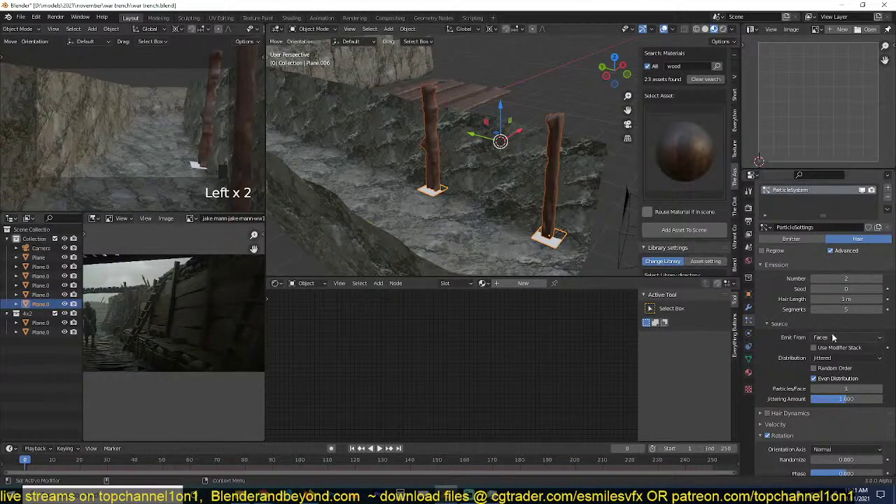
{"action": "left_click_drag", "start_coordinate": [854, 279], "coordinate": [866, 278]}
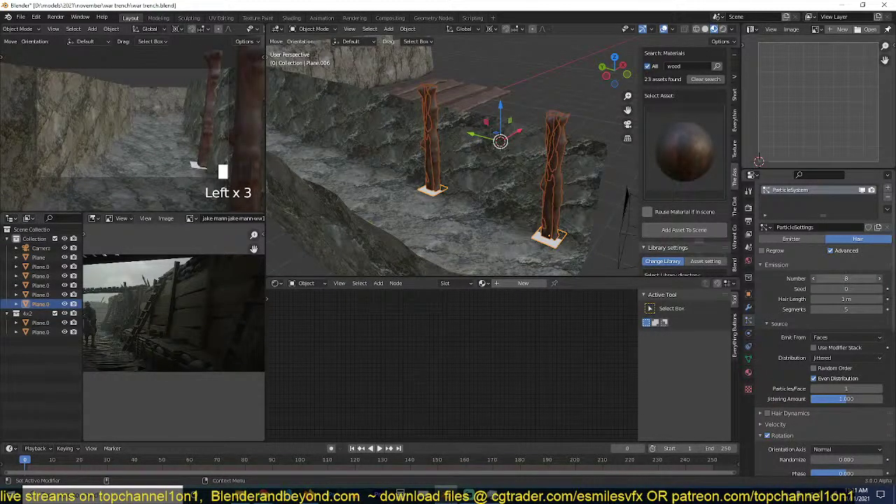
Duplicate the second emitter face in Edit Mode and move the copy along Y farther down the trench.
{"action": "middle_click_drag", "start_coordinate": [448, 210], "coordinate": [483, 224]}
{"action": "left_click", "coordinate": [486, 223]}
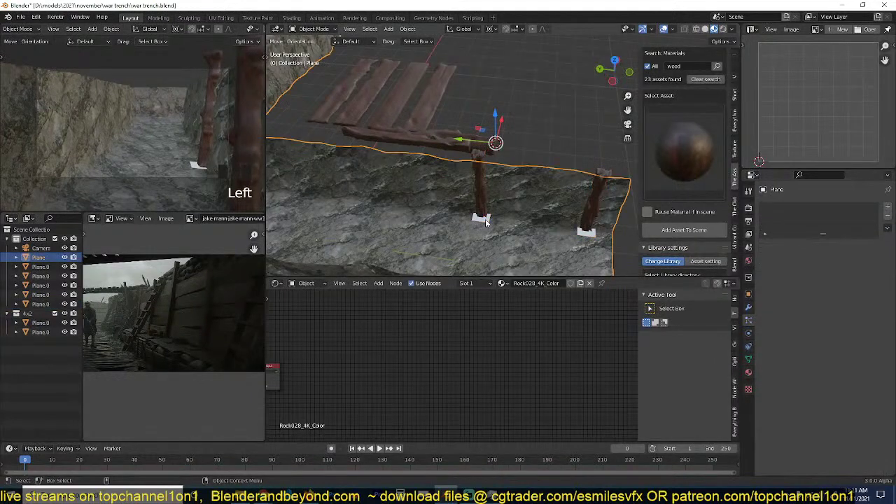
{"action": "left_click", "coordinate": [483, 220]}
{"action": "key", "text": "Tab"}
{"action": "scroll", "coordinate": [490, 210], "scroll_direction": "down", "scroll_amount": 3}
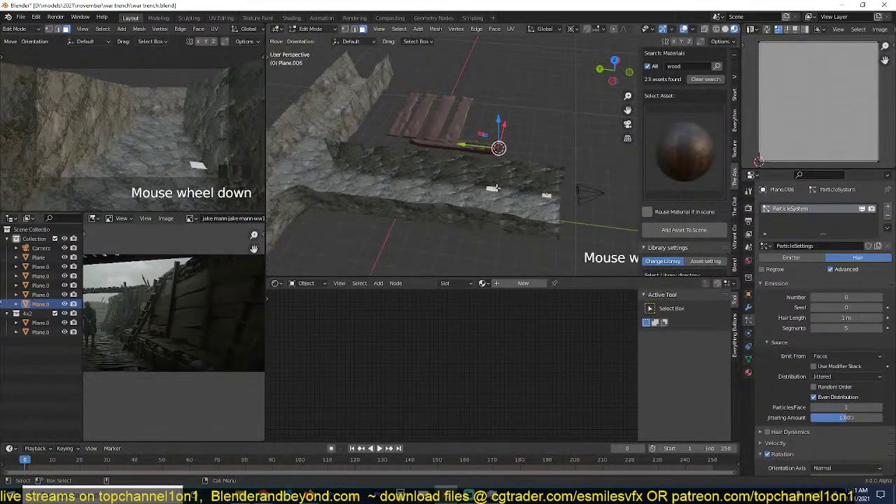
{"action": "key", "text": "period"}
{"action": "key", "text": "shift+d"}
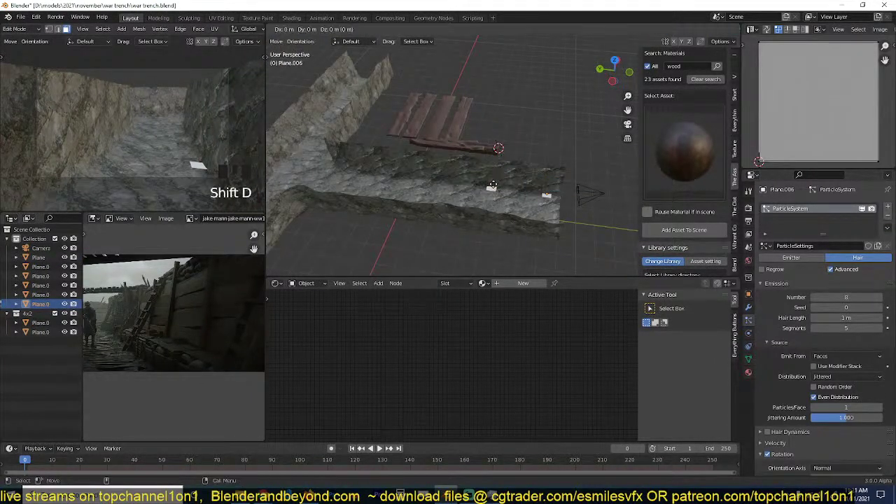
{"action": "key", "text": "x"}
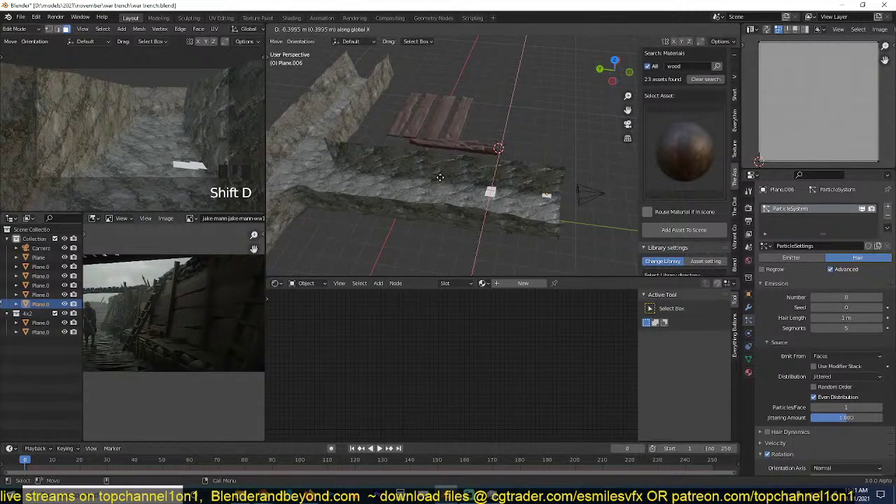
{"action": "right_click", "coordinate": [441, 177]}
{"action": "left_click_drag", "start_coordinate": [461, 183], "coordinate": [423, 180]}
Add two more emitter face copies along Y, spaced about 3.3 m and 4 m, and return to Object Mode.
{"action": "key", "text": "shift+d"}
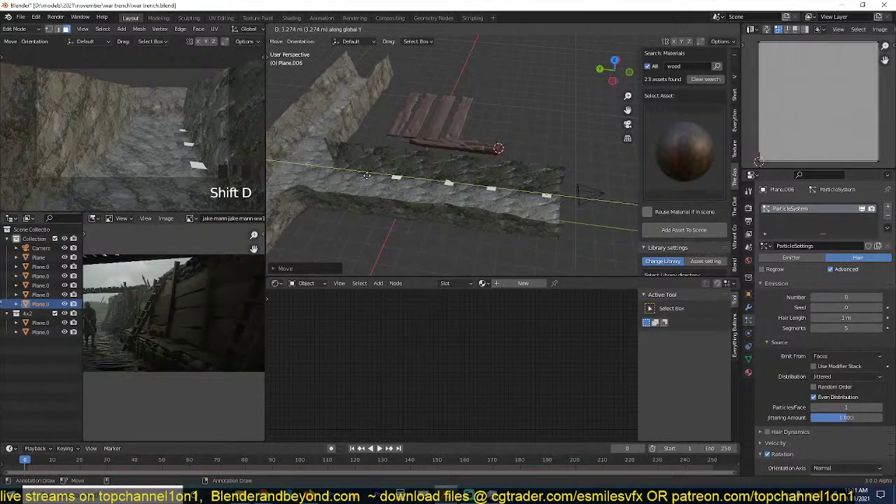
{"action": "left_click", "coordinate": [392, 175]}
{"action": "key", "text": "shift+d"}
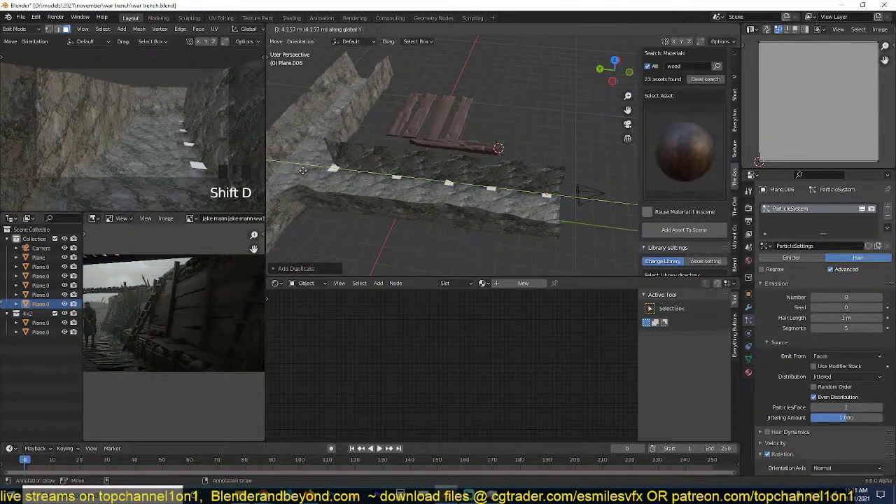
{"action": "left_click", "coordinate": [309, 171]}
{"action": "key", "text": "Tab"}
Try the Pick Random and Use Count options for the emitter's 4x2 instance collection and switch them back off.
{"action": "middle_click_drag", "start_coordinate": [432, 188], "coordinate": [454, 160]}
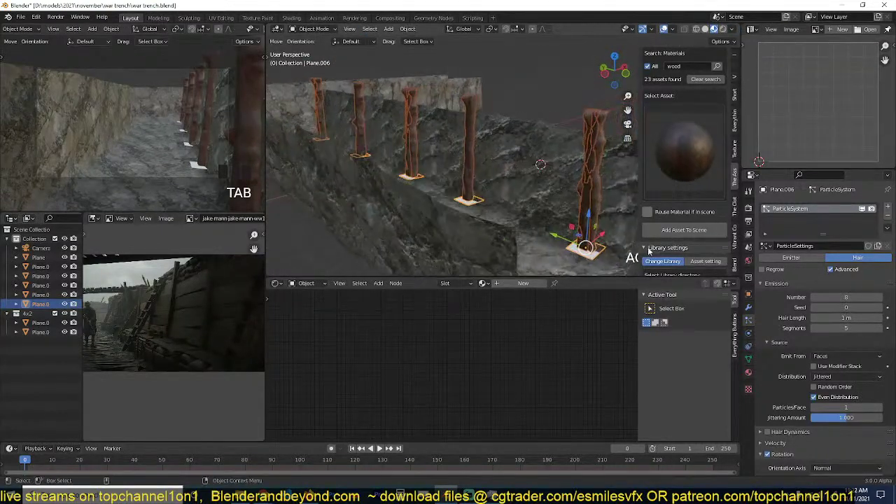
{"action": "scroll", "coordinate": [826, 349], "scroll_direction": "down", "scroll_amount": 6}
{"action": "scroll", "coordinate": [826, 348], "scroll_direction": "down", "scroll_amount": 5}
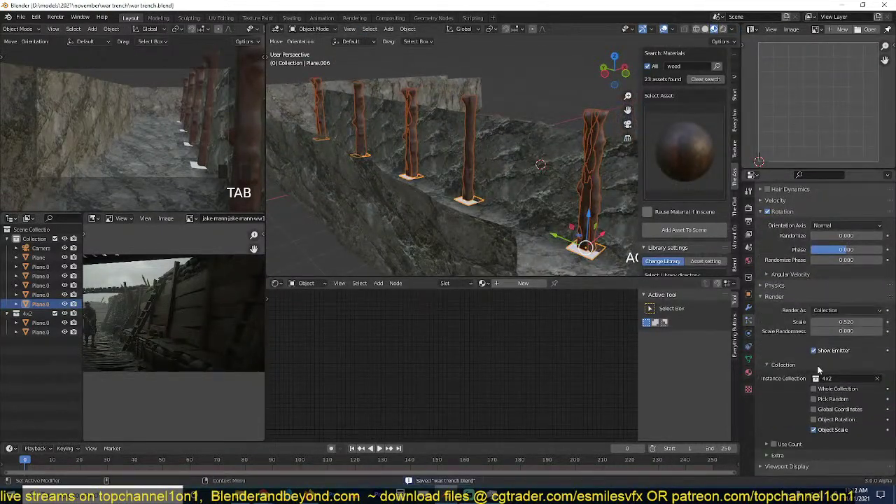
{"action": "key", "text": "Left"}
{"action": "key", "text": "Left"}
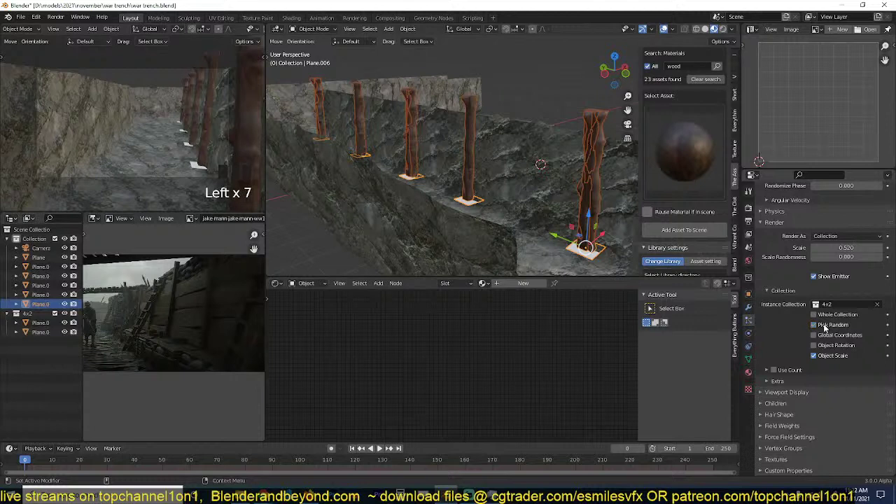
{"action": "left_click", "coordinate": [796, 370]}
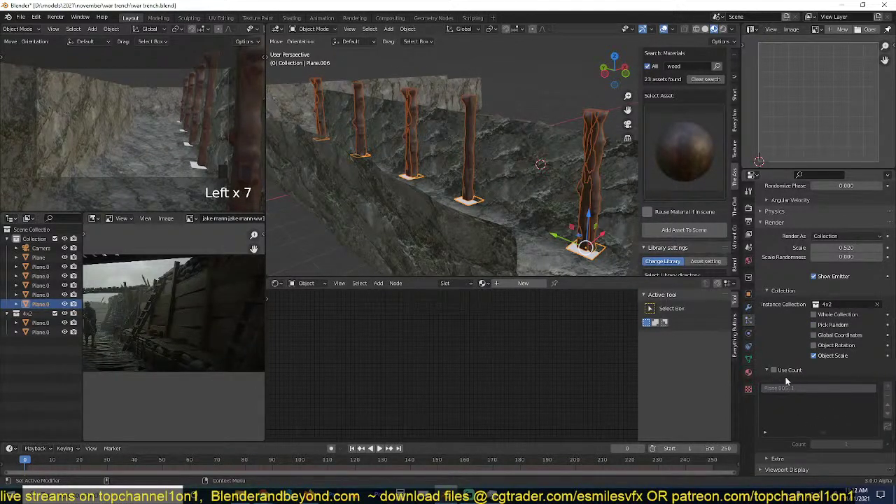
{"action": "left_click", "coordinate": [776, 372]}
{"action": "left_click", "coordinate": [776, 371]}
{"action": "scroll", "coordinate": [822, 238], "scroll_direction": "up", "scroll_amount": 2}
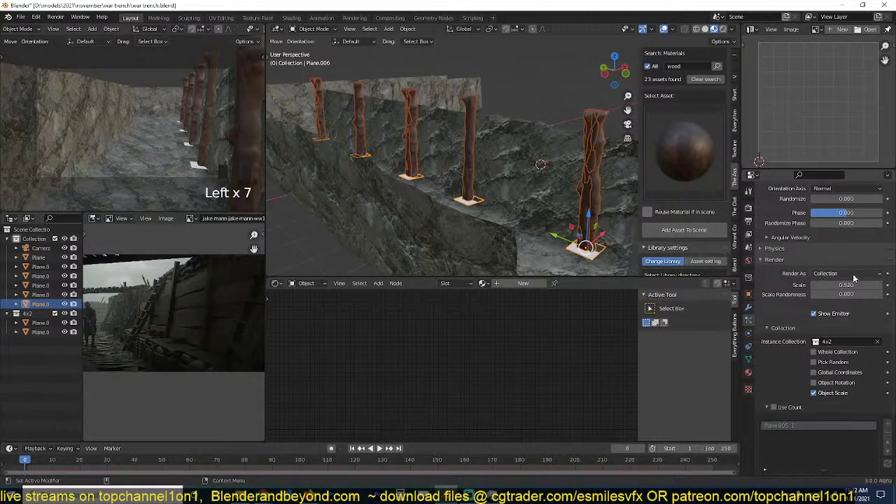
Set the beam emitter's Render As to None and back to Collection, and deselect everything.
{"action": "left_click", "coordinate": [852, 275]}
{"action": "left_click", "coordinate": [843, 285]}
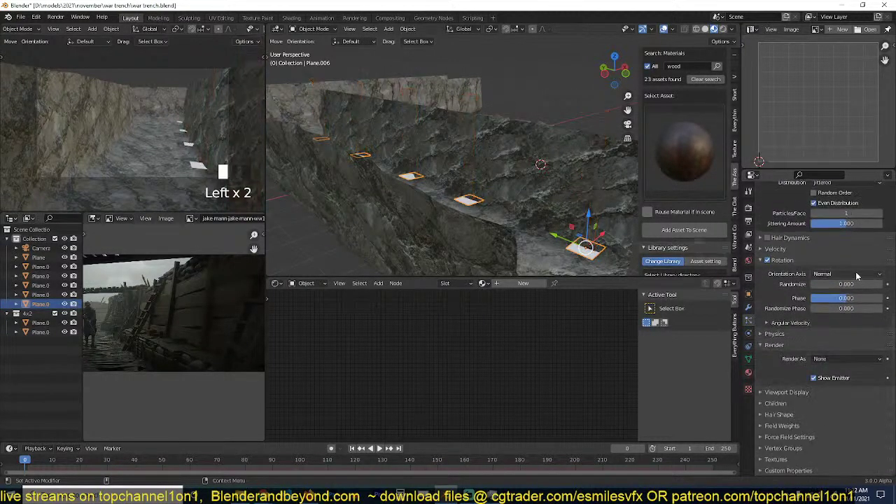
{"action": "left_click", "coordinate": [853, 273]}
{"action": "left_click", "coordinate": [843, 360]}
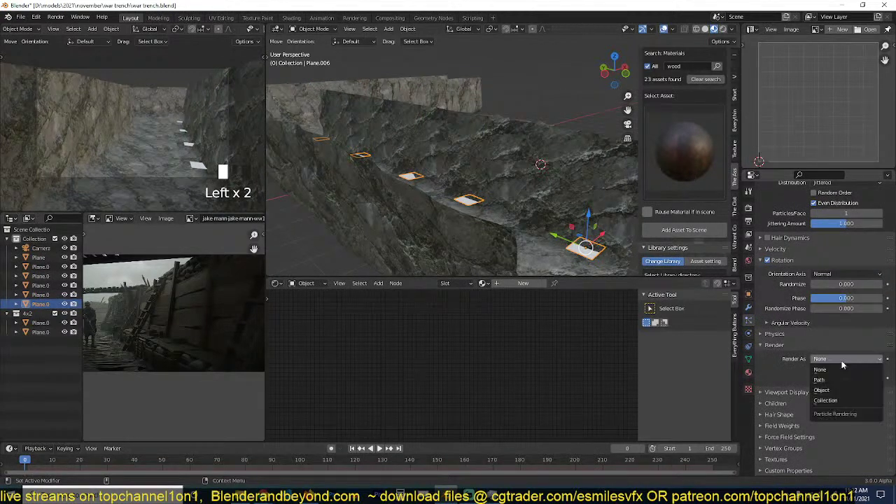
{"action": "left_click", "coordinate": [826, 400]}
{"action": "key", "text": "alt+a"}
{"action": "key", "text": "grave"}
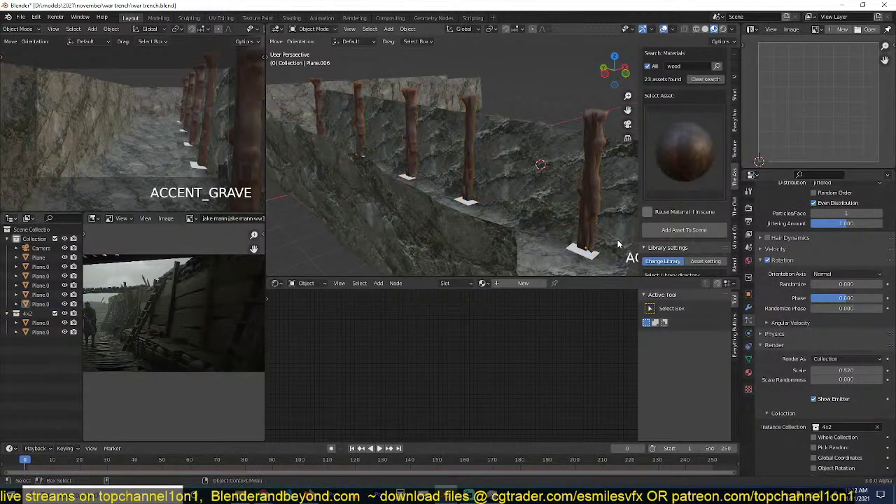
Duplicate all emitter faces in Edit Mode, move the copies along X across the trench, and return to Object Mode.
{"action": "left_click", "coordinate": [590, 237]}
{"action": "scroll", "coordinate": [546, 253], "scroll_direction": "down", "scroll_amount": 2}
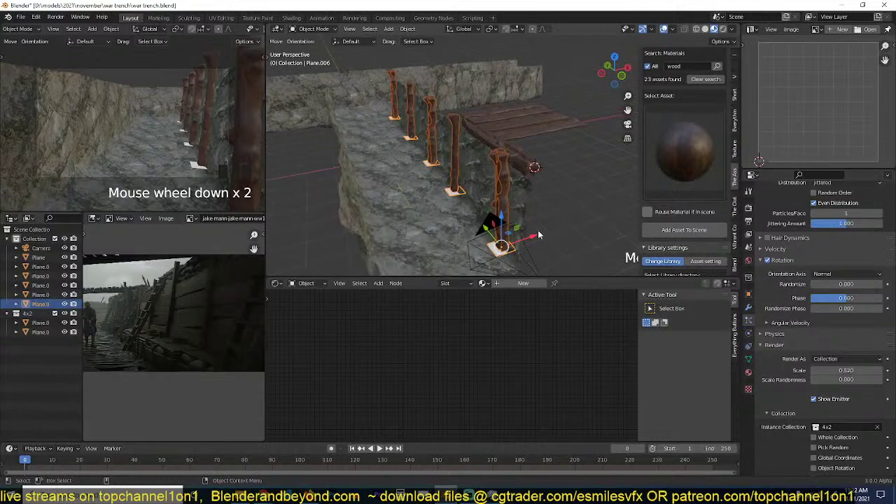
{"action": "key", "text": "Tab"}
{"action": "key", "text": "a"}
{"action": "left_click", "coordinate": [491, 167]}
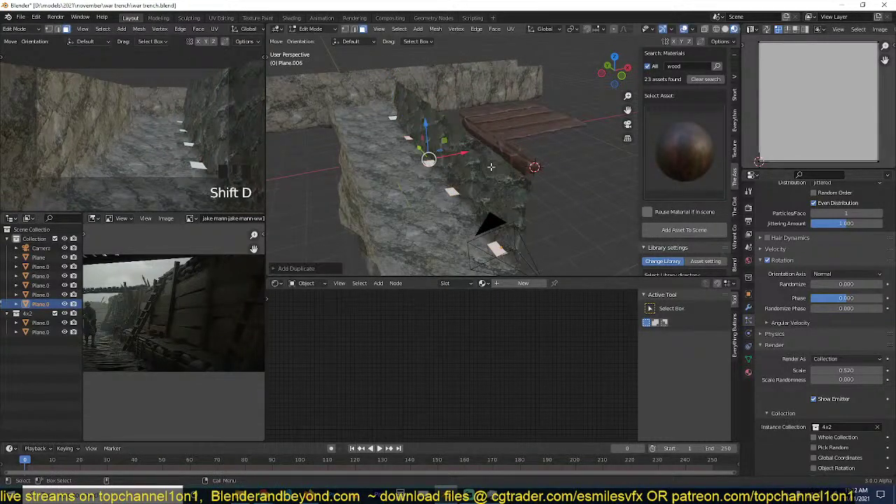
{"action": "left_click_drag", "start_coordinate": [460, 156], "coordinate": [388, 168]}
{"action": "key", "text": "Tab"}
Delete the beam emitter object from the trench.
{"action": "middle_click_drag", "start_coordinate": [423, 150], "coordinate": [522, 225]}
{"action": "key", "text": "alt+a"}
{"action": "scroll", "coordinate": [420, 122], "scroll_direction": "up", "scroll_amount": 5}
{"action": "left_click", "coordinate": [474, 143]}
{"action": "key", "text": "x"}
{"action": "left_click", "coordinate": [524, 156]}
Place the 3D cursor beside the wall at the trench's near end, snap the beam to it, and rotate it 90° about X.
{"action": "right_click", "coordinate": [522, 226], "text": "shift"}
{"action": "key", "text": "shift+s"}
{"action": "left_click", "coordinate": [533, 113]}
{"action": "key", "text": "r"}
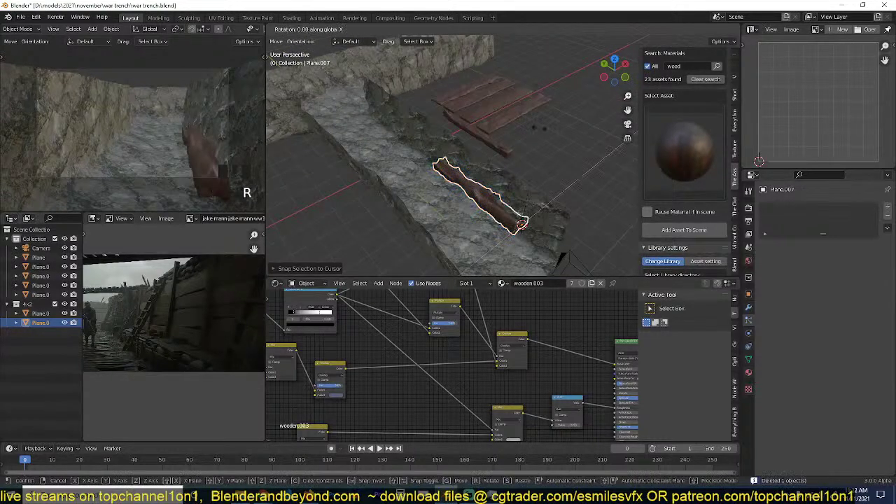
{"action": "key", "text": "x"}
{"action": "key", "text": "9"}
{"action": "key", "text": "0"}
{"action": "left_click", "coordinate": [543, 130]}
Scale the upright beam down in thickness and stretch it along Z.
{"action": "key", "text": "s"}
{"action": "key", "text": "shift+z"}
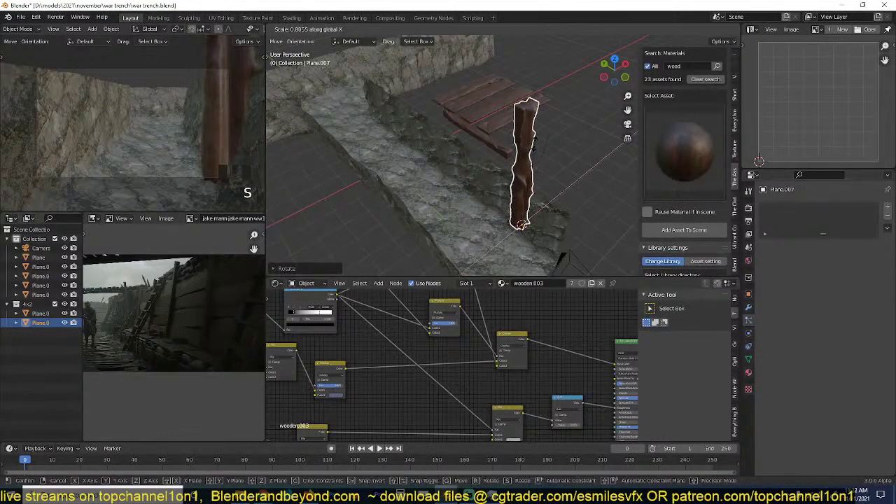
{"action": "left_click", "coordinate": [534, 144]}
{"action": "key", "text": "grave"}
{"action": "middle_click_drag", "start_coordinate": [533, 129], "coordinate": [531, 126]}
{"action": "key", "text": "s"}
{"action": "left_click", "coordinate": [524, 168]}
{"action": "middle_click_drag", "start_coordinate": [524, 168], "coordinate": [522, 131]}
{"action": "key", "text": "s"}
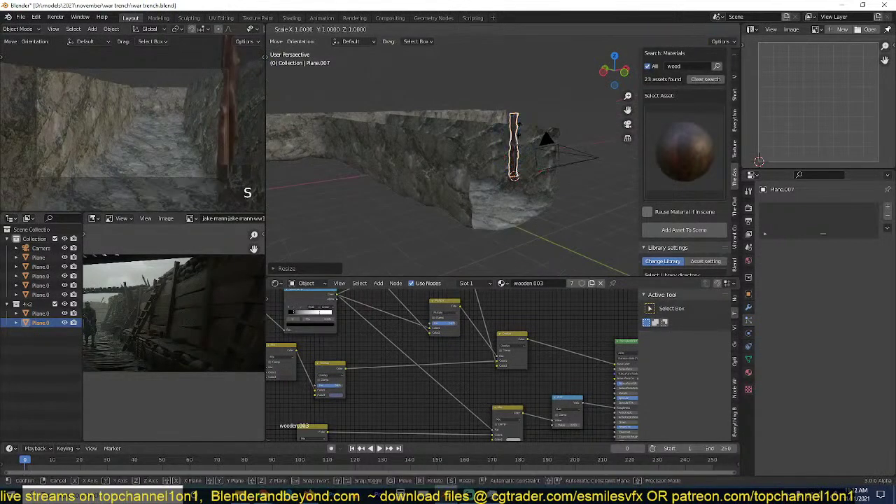
{"action": "key", "text": "z"}
{"action": "left_click", "coordinate": [524, 110]}
Lower the upright beam along Z into the trench and turn it about Z.
{"action": "key", "text": "g"}
{"action": "key", "text": "z"}
{"action": "left_click", "coordinate": [549, 130]}
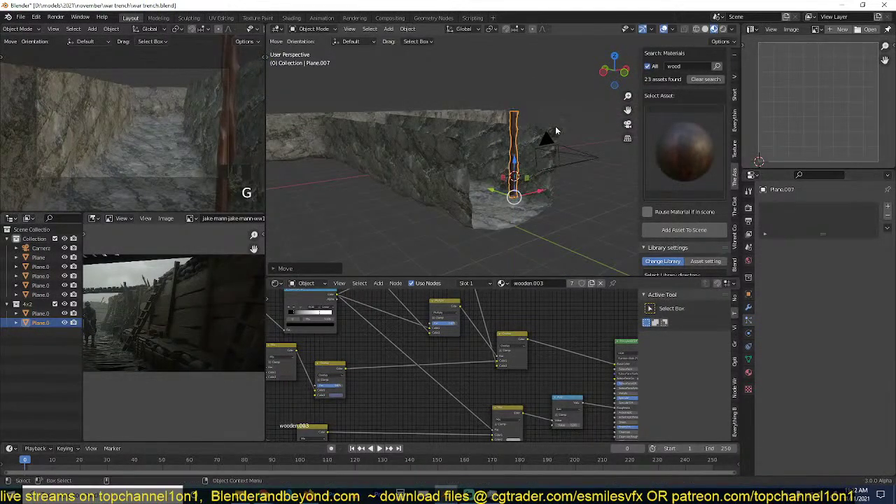
{"action": "key", "text": "r"}
{"action": "key", "text": "z"}
{"action": "left_click", "coordinate": [545, 184]}
Adjust the beam's position and tilt against the wall in front view, and save the file.
{"action": "middle_click_drag", "start_coordinate": [605, 135], "coordinate": [575, 145]}
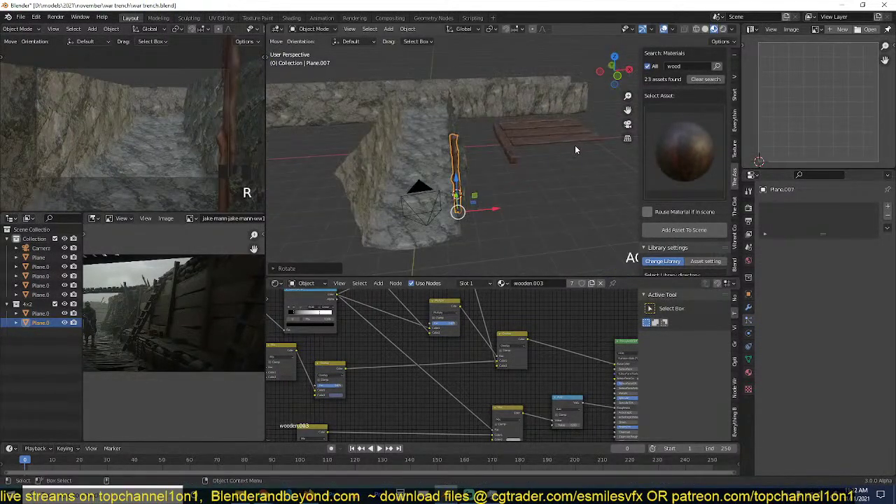
{"action": "key", "text": "KP_7"}
{"action": "key", "text": "KP_3"}
{"action": "key", "text": "KP_1"}
{"action": "key", "text": "r"}
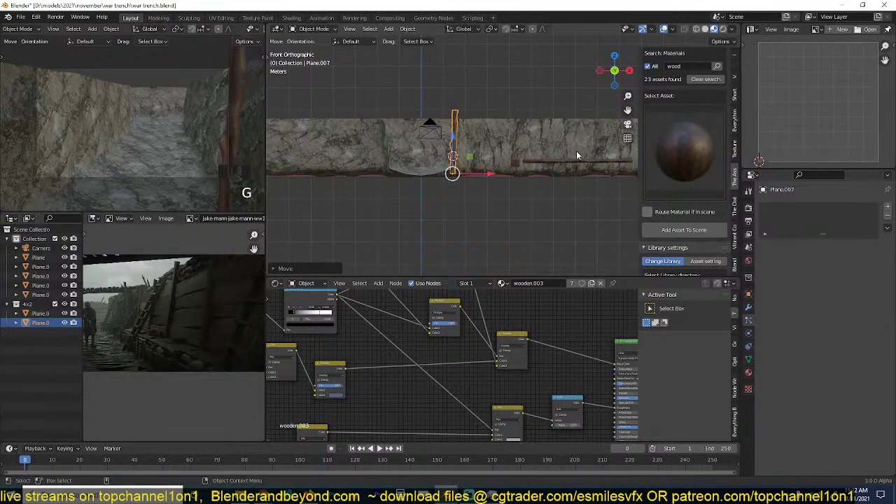
{"action": "left_click", "coordinate": [576, 151]}
{"action": "key", "text": "ctrl+s"}
Place four linked duplicates of the upright beam at intervals along the wall down the trench.
{"action": "middle_click_drag", "start_coordinate": [577, 151], "coordinate": [567, 186]}
{"action": "key", "text": "alt+d"}
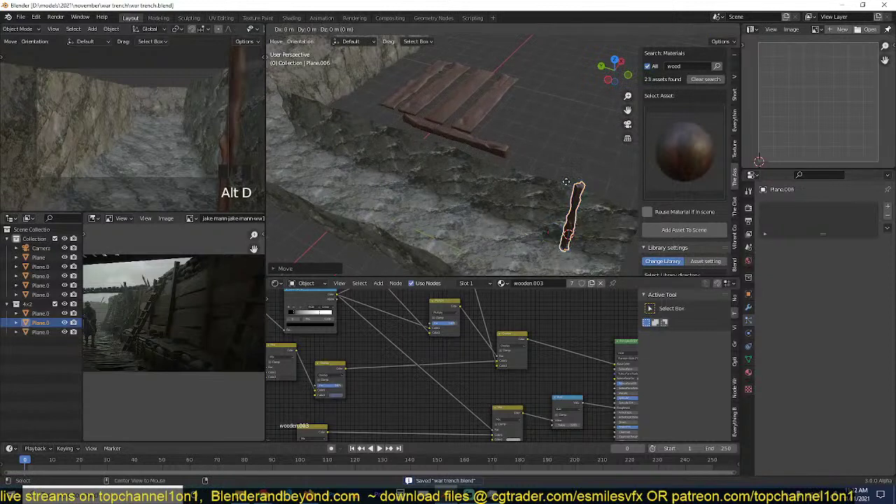
{"action": "left_click", "coordinate": [506, 162]}
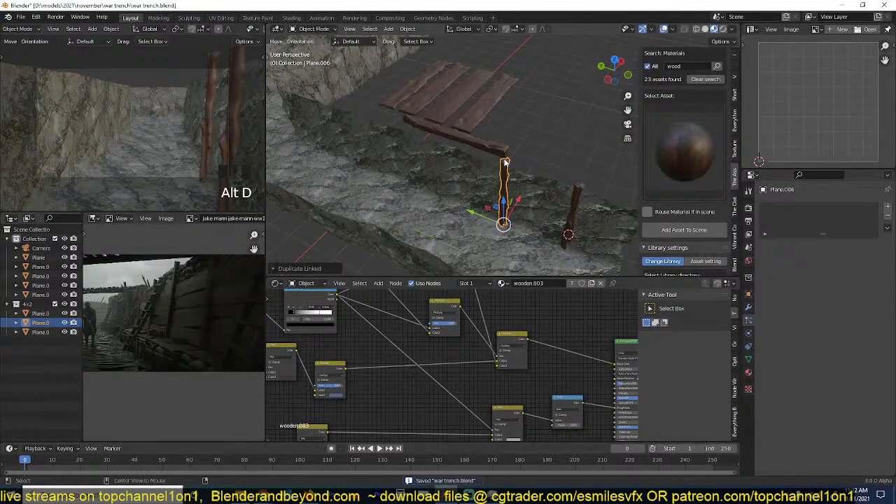
{"action": "key", "text": "alt+d"}
{"action": "left_click", "coordinate": [444, 175]}
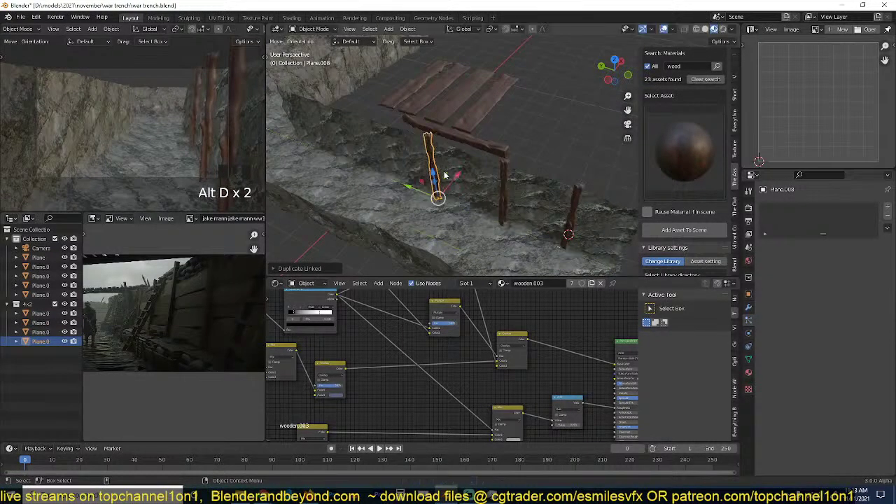
{"action": "key", "text": "alt+d"}
{"action": "key", "text": "y"}
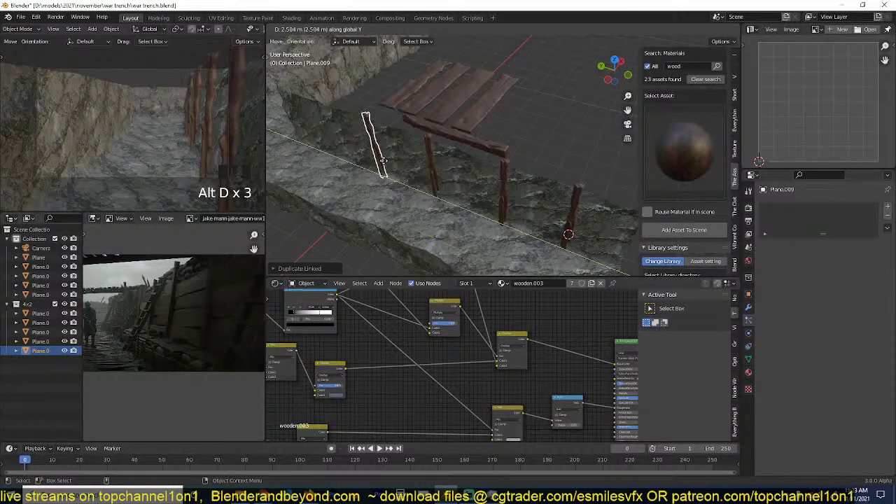
{"action": "left_click", "coordinate": [383, 160]}
{"action": "key", "text": "alt+d"}
{"action": "key", "text": "y"}
{"action": "left_click", "coordinate": [381, 151]}
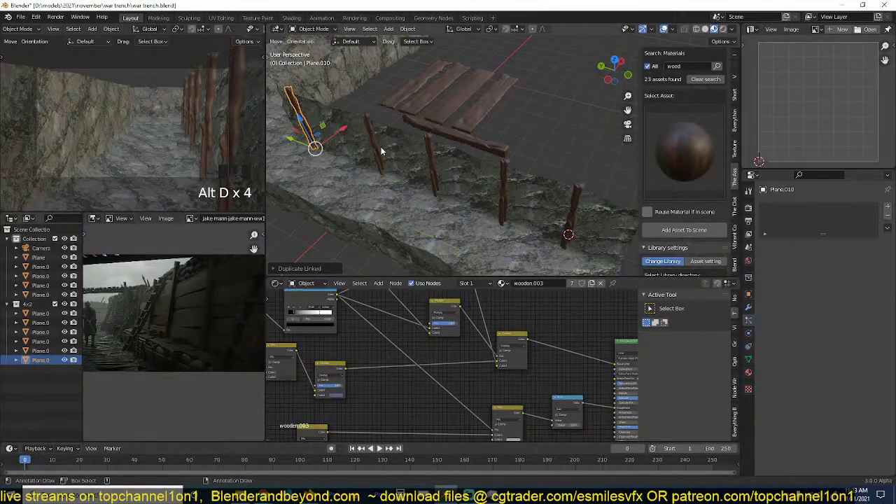
Delete the third wall beam and shift the second one along Y in moves of about 0.3 m and 0.6 m.
{"action": "middle_click_drag", "start_coordinate": [382, 152], "coordinate": [367, 126]}
{"action": "middle_click_drag", "start_coordinate": [481, 144], "coordinate": [540, 167]}
{"action": "left_click", "coordinate": [532, 145]}
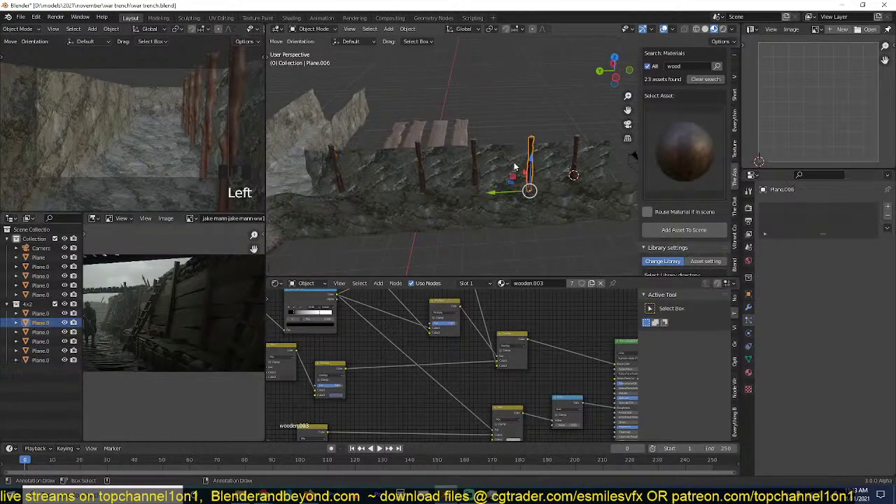
{"action": "left_click", "coordinate": [471, 155]}
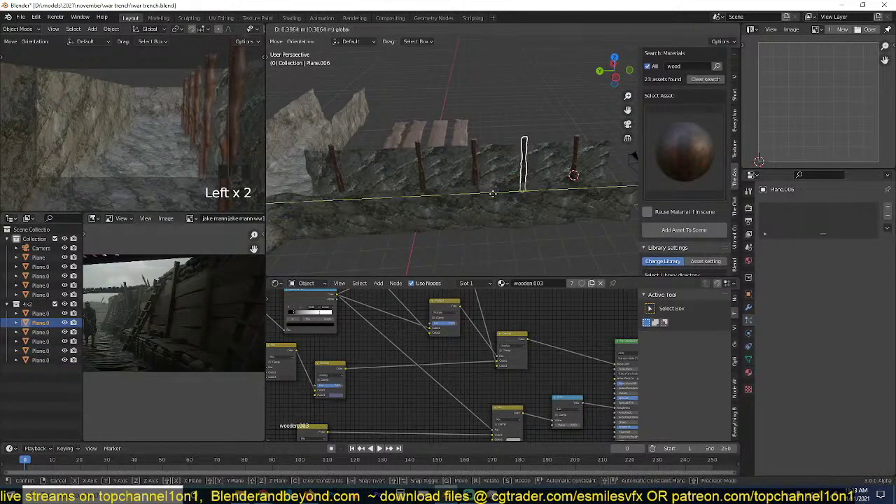
{"action": "key", "text": "x"}
{"action": "left_click", "coordinate": [477, 150]}
{"action": "left_click", "coordinate": [416, 145]}
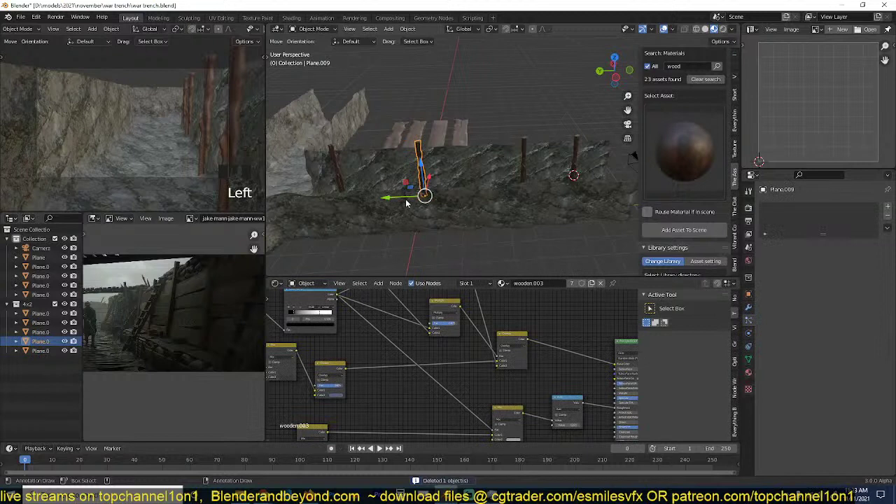
{"action": "left_click", "coordinate": [521, 168]}
{"action": "left_click_drag", "start_coordinate": [498, 197], "coordinate": [481, 194]}
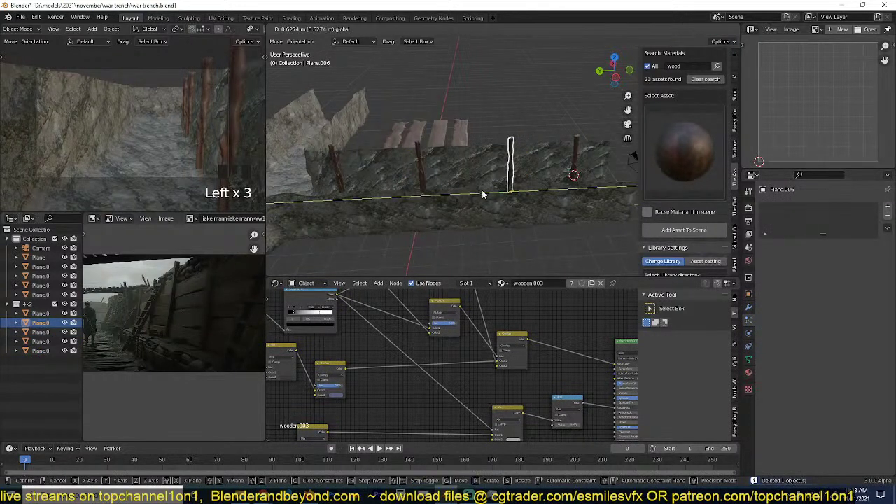
Select all four upright wall beams and create linked duplicates of them in place.
{"action": "left_click", "coordinate": [576, 146], "text": "shift"}
{"action": "left_click", "coordinate": [421, 148], "text": "shift"}
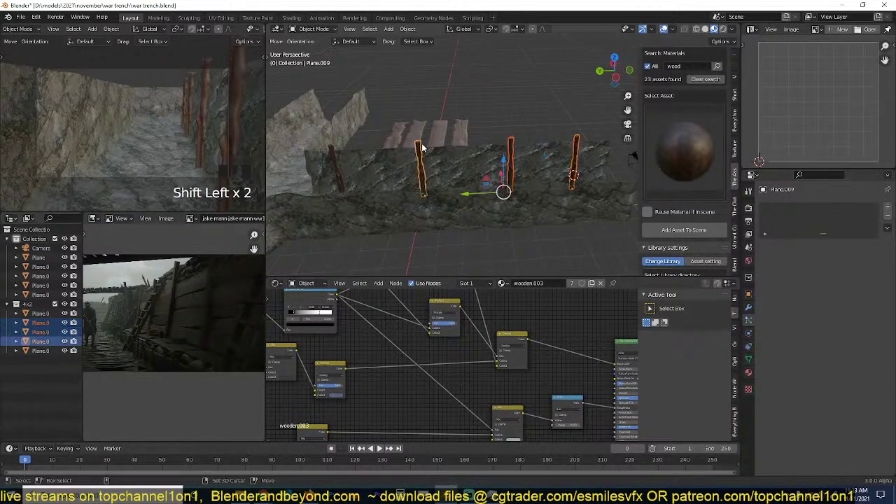
{"action": "left_click", "coordinate": [337, 148], "text": "shift"}
{"action": "middle_click_drag", "start_coordinate": [350, 149], "coordinate": [456, 144]}
{"action": "key", "text": "alt+d"}
{"action": "right_click", "coordinate": [457, 144]}
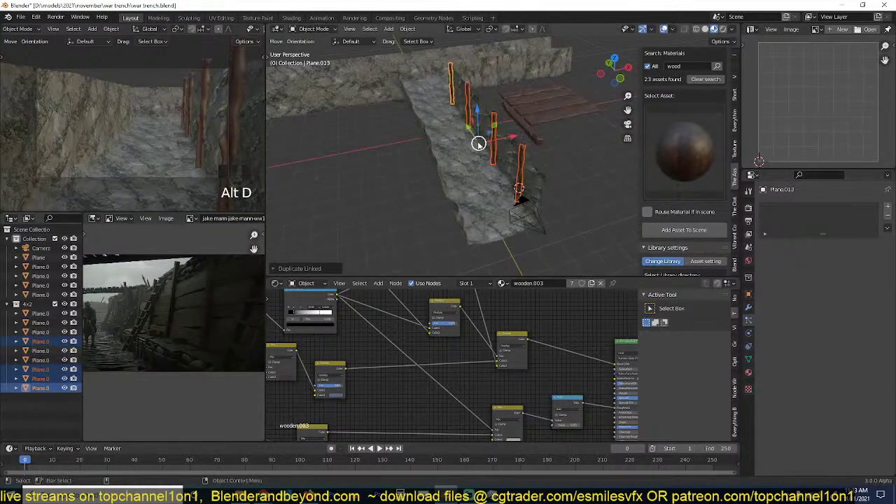
Turn on Ambient Occlusion in the render settings with a distance of 2 m.
{"action": "left_click", "coordinate": [749, 208]}
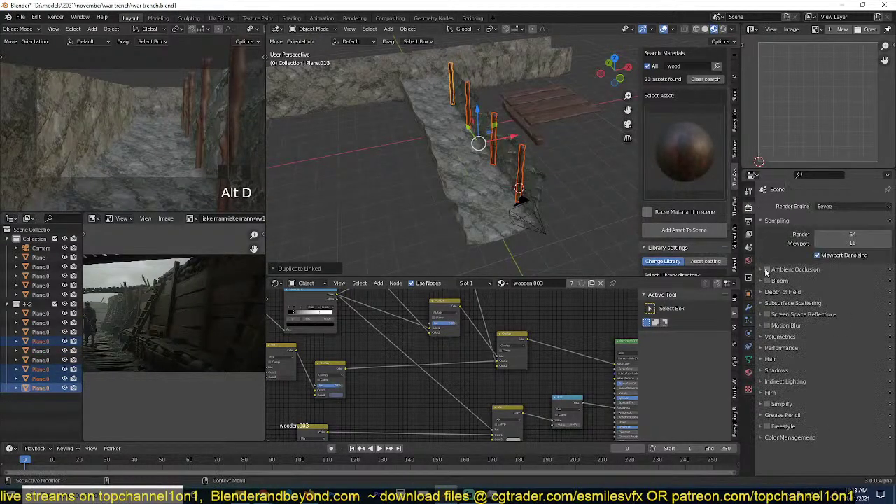
{"action": "left_click", "coordinate": [773, 272]}
{"action": "left_click", "coordinate": [838, 283]}
{"action": "type", "text": "2"}
{"action": "left_click", "coordinate": [786, 291]}
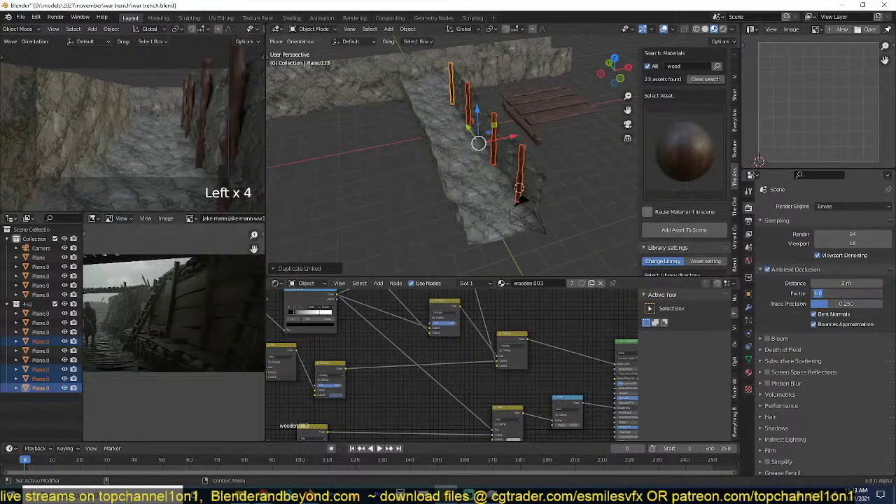
{"action": "left_click", "coordinate": [786, 301]}
{"action": "left_click", "coordinate": [843, 295]}
{"action": "left_click", "coordinate": [782, 284]}
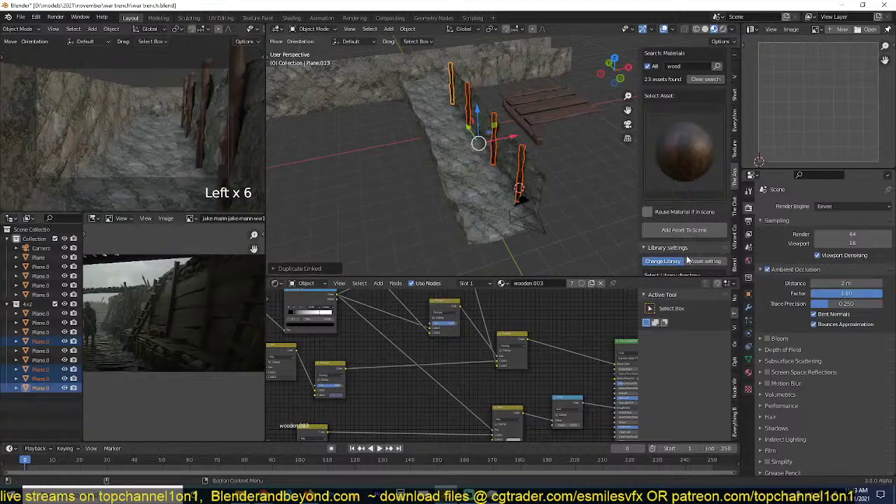
Place linked duplicates of the four beams against the opposite trench wall along X and tilt them outward about Y.
{"action": "key", "text": "alt+d"}
{"action": "left_click", "coordinate": [471, 153]}
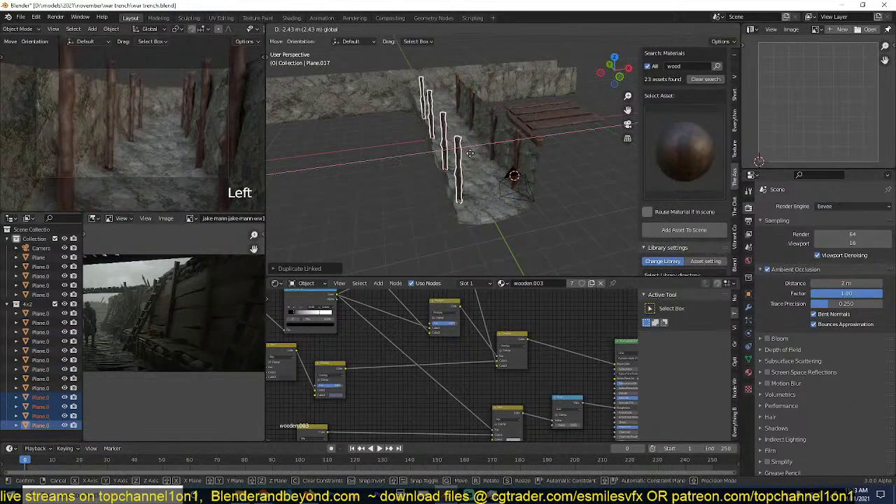
{"action": "left_click", "coordinate": [473, 157]}
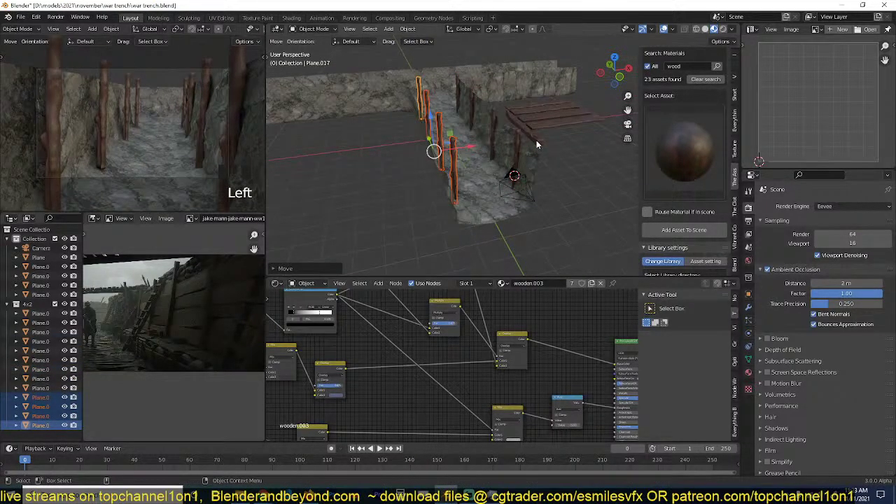
{"action": "key", "text": "x"}
{"action": "key", "text": "r"}
{"action": "key", "text": "y"}
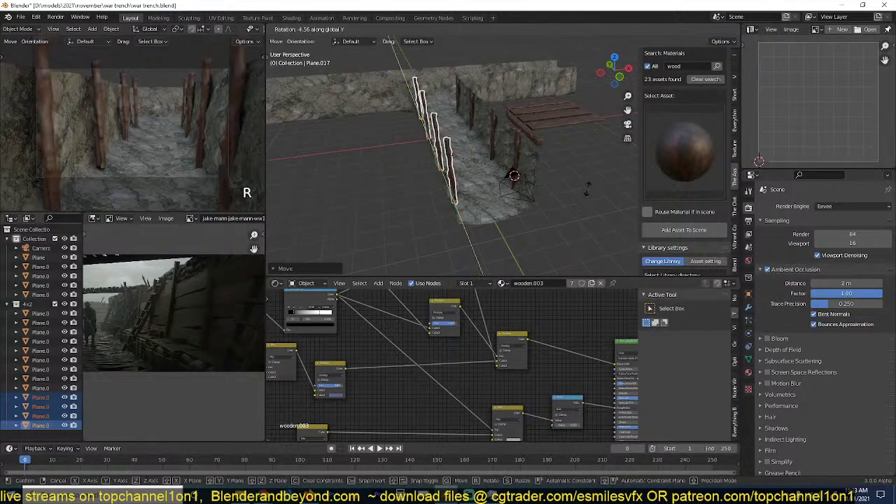
{"action": "left_click", "coordinate": [589, 177]}
Move the flat spare beam beside the planks about 4.3 m along negative Y in top view.
{"action": "middle_click_drag", "start_coordinate": [582, 165], "coordinate": [512, 149]}
{"action": "scroll", "coordinate": [543, 171], "scroll_direction": "up", "scroll_amount": 3}
{"action": "left_click", "coordinate": [507, 158]}
{"action": "left_click", "coordinate": [512, 149]}
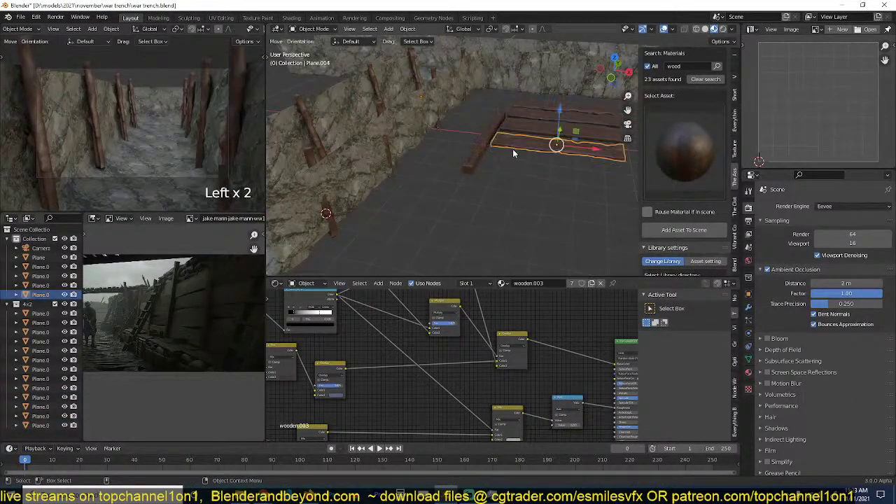
{"action": "key", "text": "KP_7"}
{"action": "left_click", "coordinate": [517, 98]}
{"action": "scroll", "coordinate": [518, 112], "scroll_direction": "down", "scroll_amount": 3}
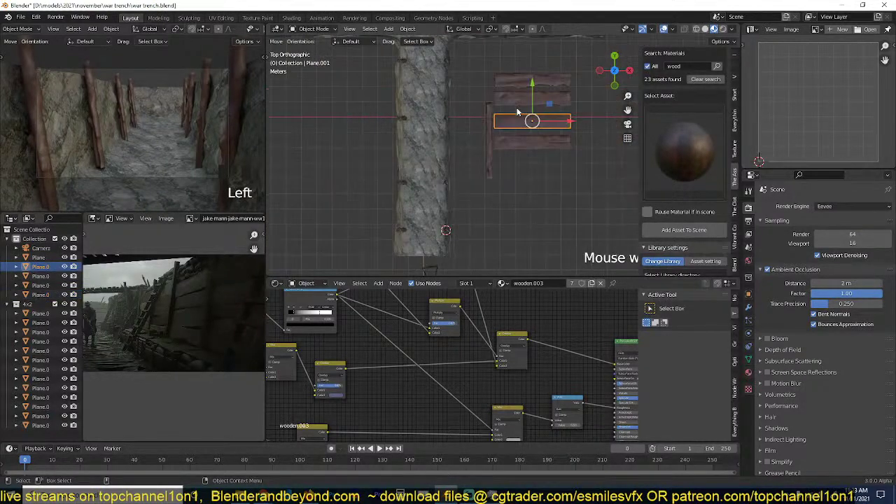
{"action": "left_click", "coordinate": [496, 139]}
{"action": "left_click", "coordinate": [491, 141]}
{"action": "key", "text": "g"}
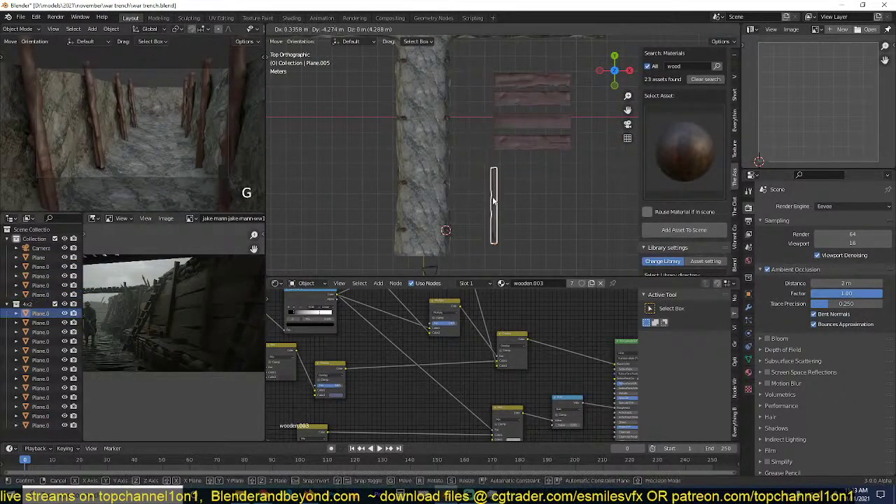
{"action": "key", "text": "grave"}
Link the flat spare beam's object data to three upright beams, one on the right trench wall and two on the opposite wall.
{"action": "scroll", "coordinate": [443, 135], "scroll_direction": "up", "scroll_amount": 3}
{"action": "middle_click_drag", "start_coordinate": [494, 117], "coordinate": [479, 145]}
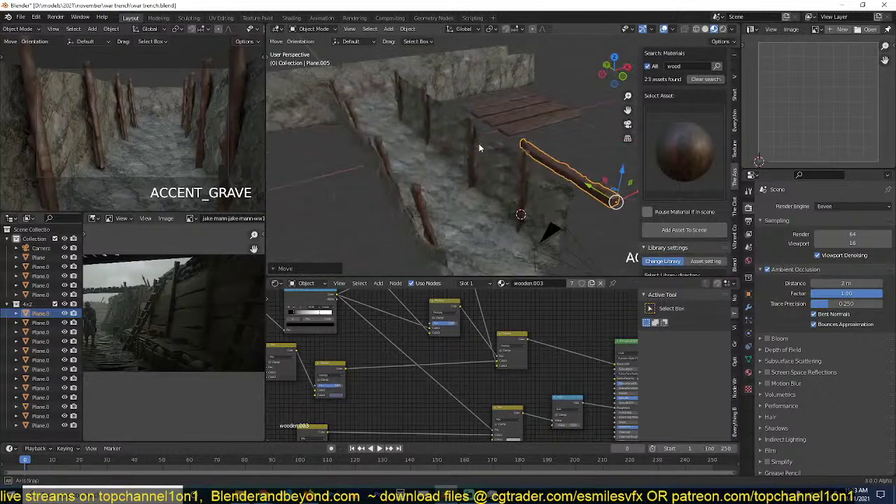
{"action": "left_click", "coordinate": [474, 134]}
{"action": "left_click", "coordinate": [425, 112], "text": "shift"}
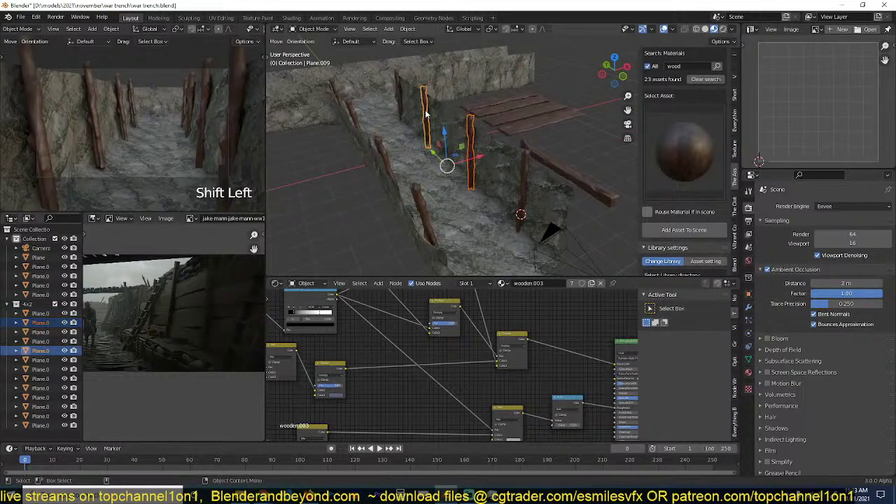
{"action": "left_click", "coordinate": [474, 131]}
{"action": "key", "text": "grave"}
{"action": "left_click", "coordinate": [383, 76], "text": "shift"}
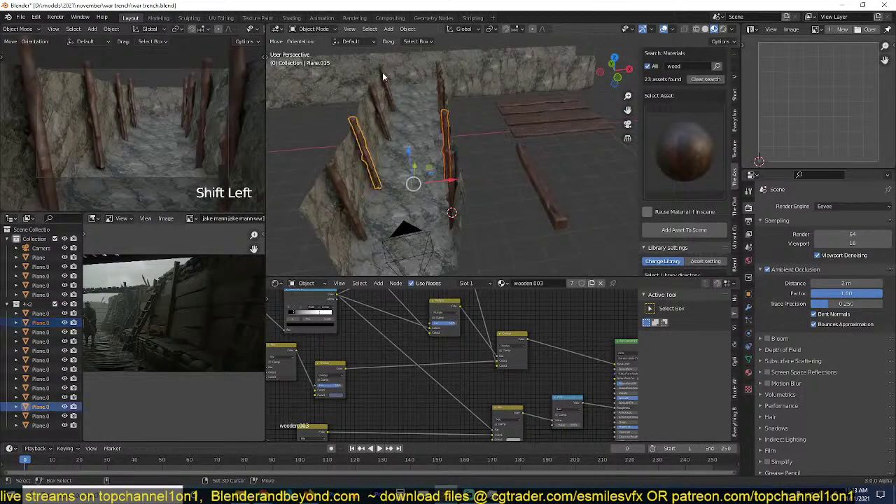
{"action": "left_click", "coordinate": [363, 151], "text": "shift"}
{"action": "left_click", "coordinate": [550, 196], "text": "shift"}
{"action": "key", "text": "ctrl+l"}
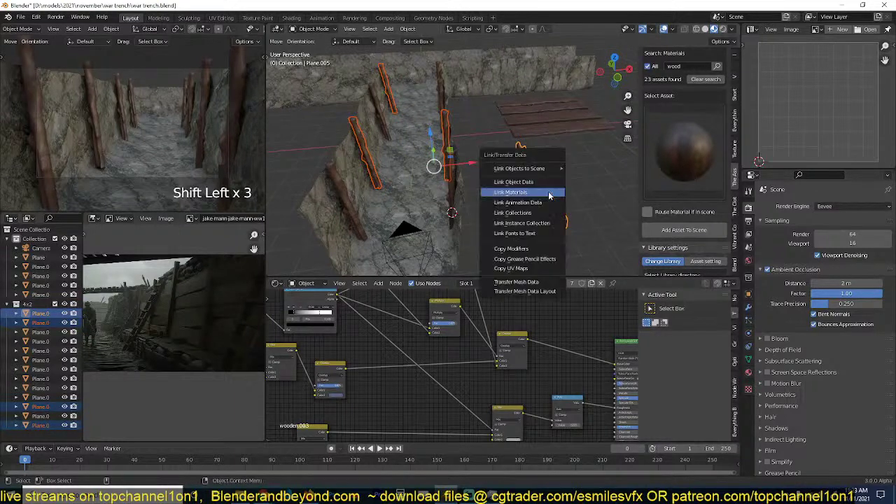
{"action": "left_click", "coordinate": [549, 192]}
Scale the overlong right-wall beam to about 0.53 along global Z, and select the farther overlong beam on the opposite wall.
{"action": "left_click", "coordinate": [445, 126]}
{"action": "key", "text": "grave"}
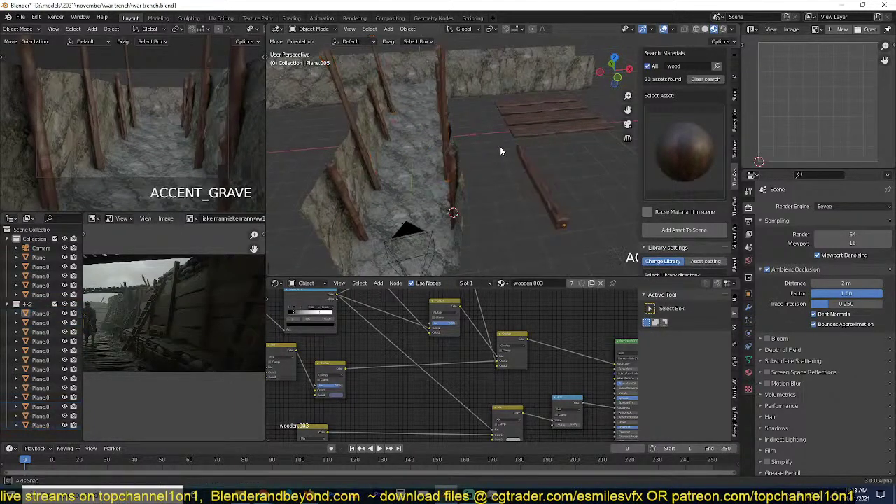
{"action": "key", "text": "s"}
{"action": "key", "text": "z"}
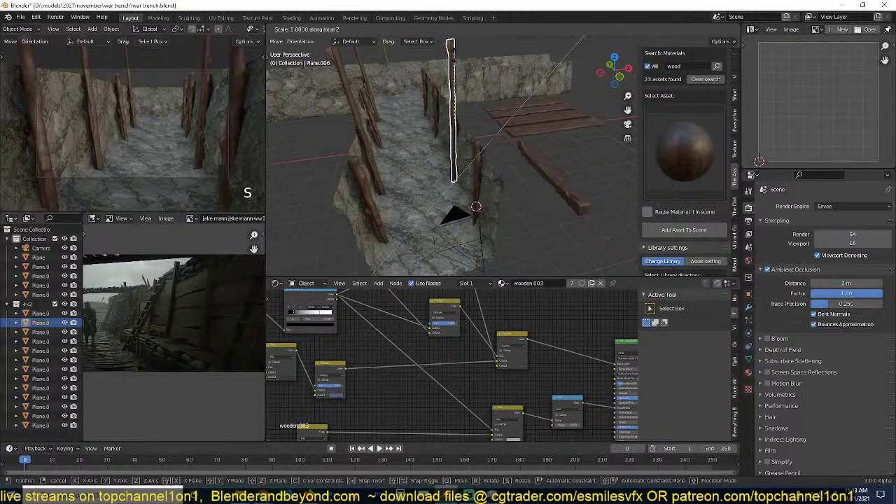
{"action": "key", "text": "z"}
{"action": "key", "text": "z"}
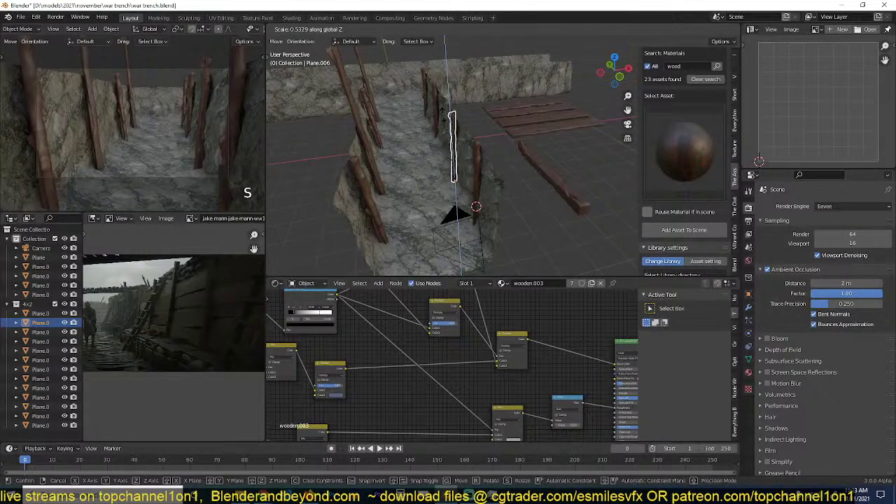
{"action": "left_click", "coordinate": [444, 119]}
{"action": "middle_click_drag", "start_coordinate": [463, 93], "coordinate": [407, 69]}
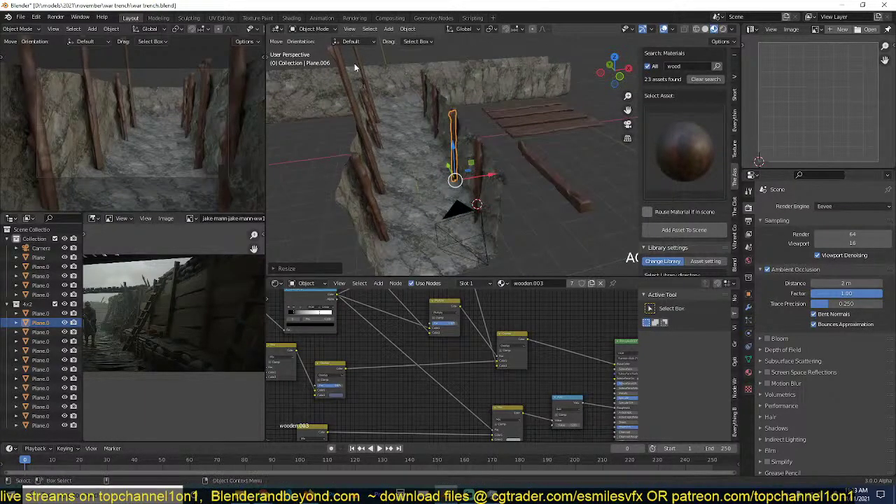
{"action": "left_click", "coordinate": [384, 80]}
{"action": "key", "text": "grave"}
{"action": "key", "text": "s"}
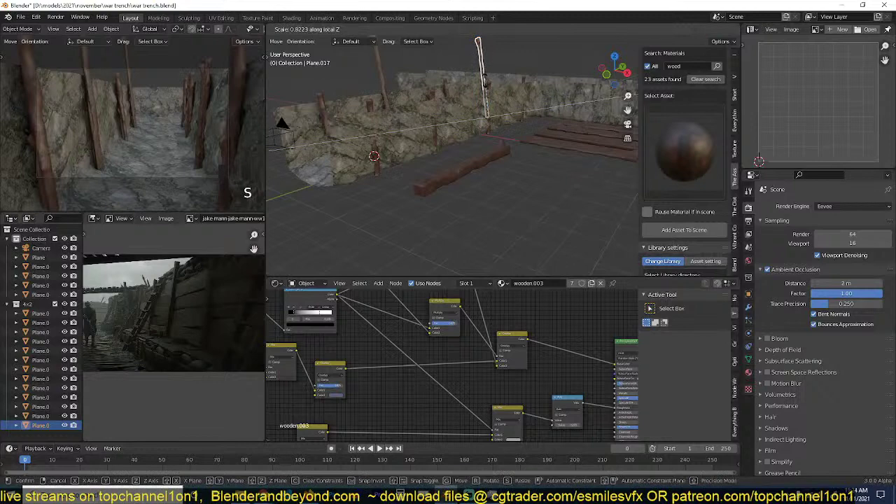
{"action": "key", "text": "z"}
{"action": "key", "text": "Escape"}
{"action": "key", "text": "grave"}
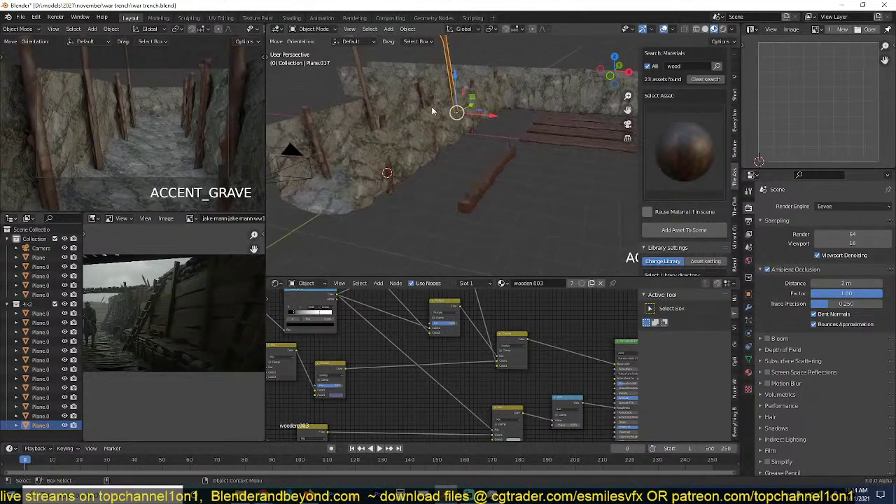
{"action": "key", "text": "s"}
{"action": "key", "text": "z"}
{"action": "key", "text": "z"}
{"action": "key", "text": "Escape"}
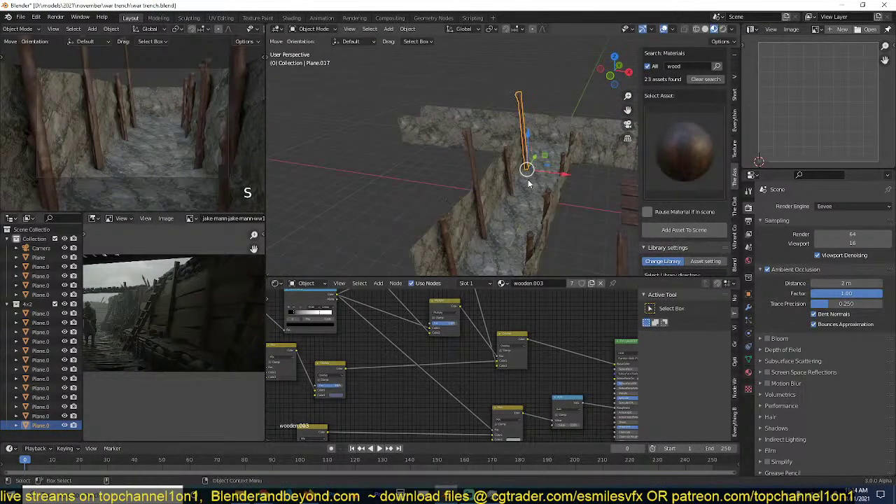
{"action": "key", "text": "comma"}
{"action": "key", "text": "Escape"}
{"action": "scroll", "coordinate": [551, 114], "scroll_direction": "up", "scroll_amount": 2}
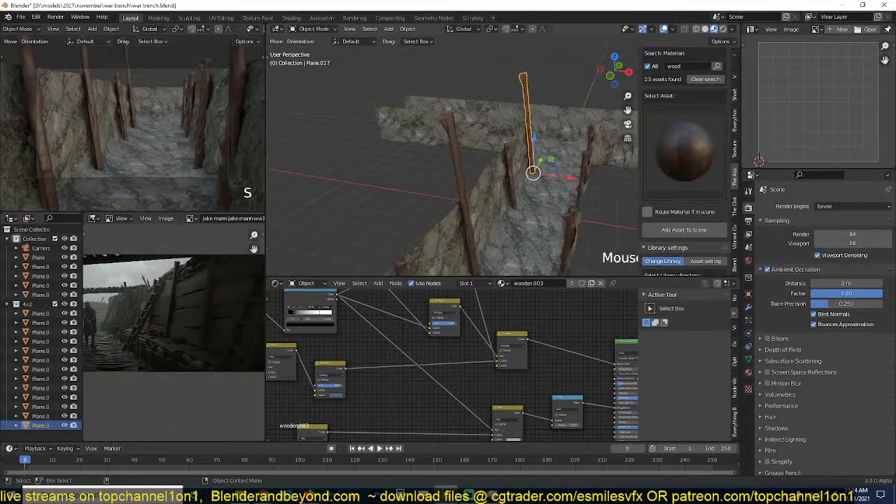
Shorten the selected far beam to roughly half its length by scaling it along its own local axis.
{"action": "key", "text": "s"}
{"action": "key", "text": "z"}
{"action": "key", "text": "z"}
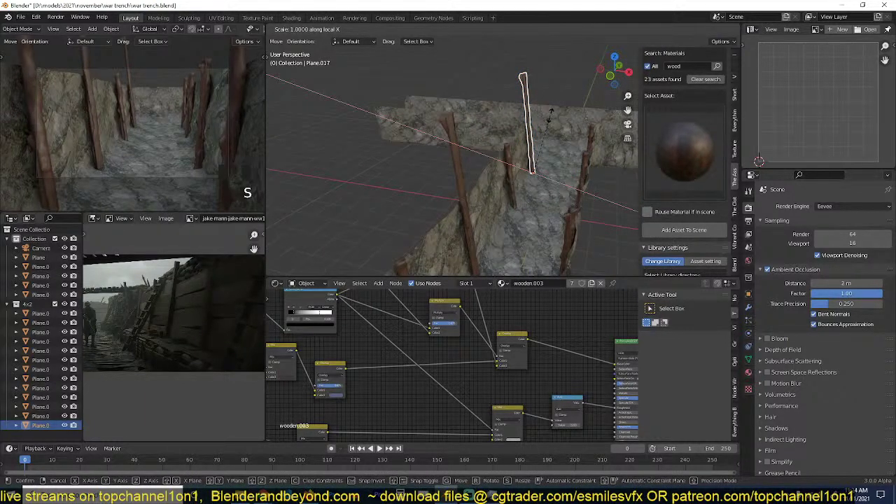
{"action": "left_click", "coordinate": [548, 145]}
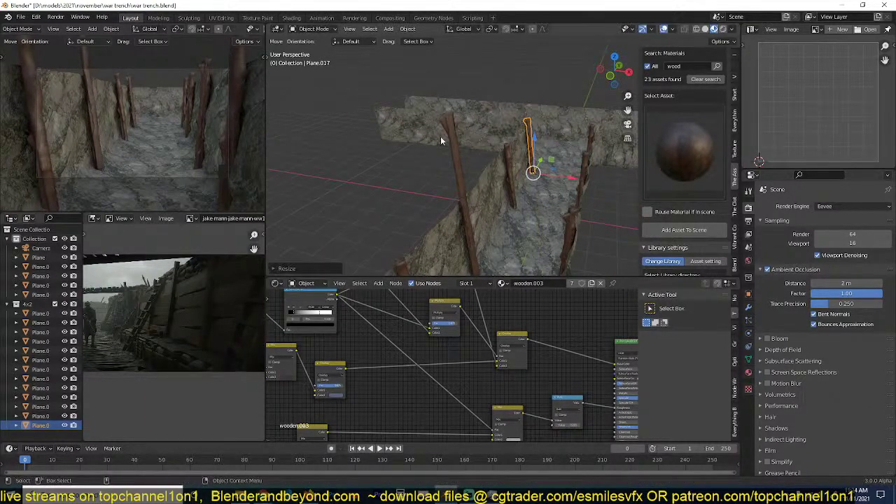
Scale the remaining overlong left-wall beam to about 0.5 along local Y and rotate it around its own length.
{"action": "left_click", "coordinate": [448, 140]}
{"action": "key", "text": "s"}
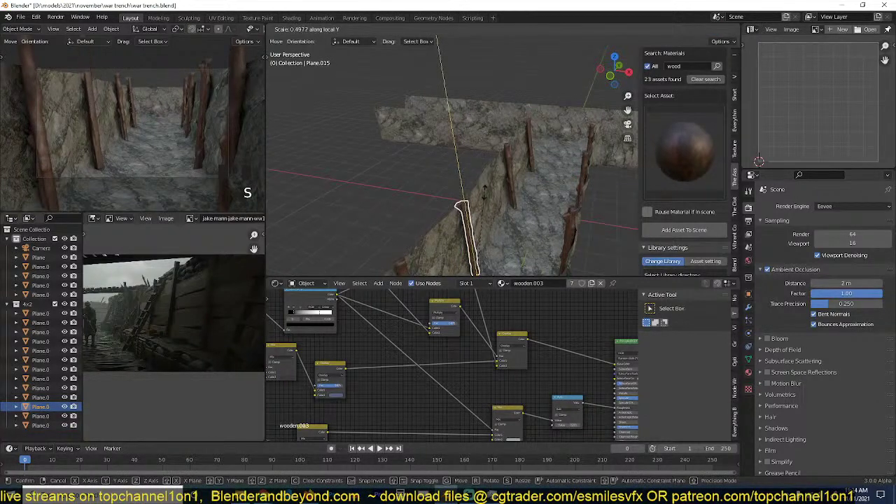
{"action": "left_click", "coordinate": [485, 195]}
{"action": "middle_click_drag", "start_coordinate": [485, 199], "coordinate": [513, 157]}
{"action": "key", "text": "r"}
{"action": "key", "text": "z"}
{"action": "key", "text": "z"}
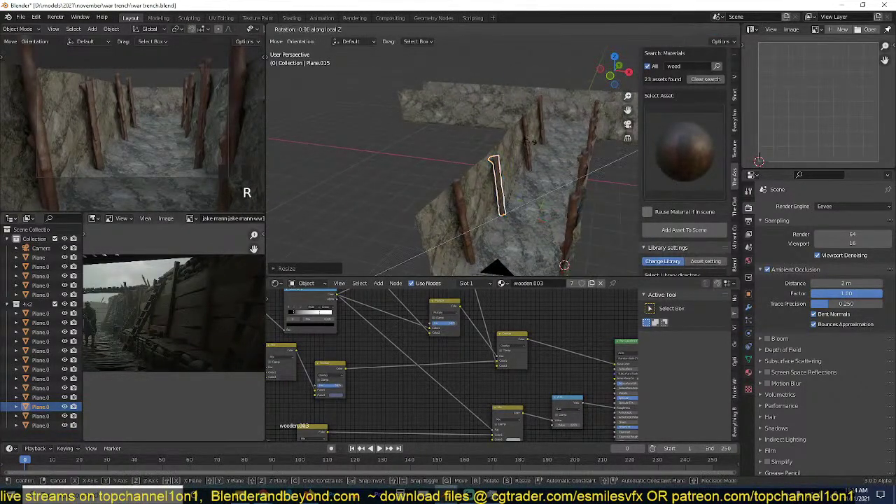
{"action": "left_click", "coordinate": [529, 136]}
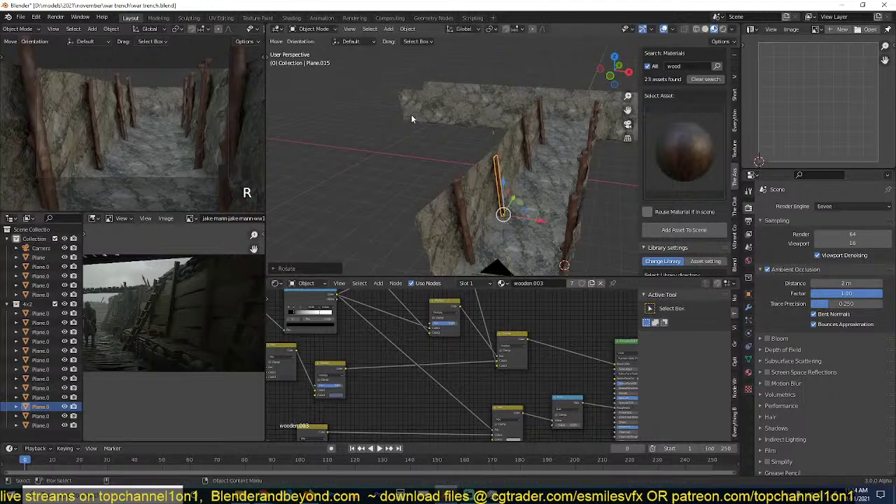
Scale the same left-wall beam's thickness up along its local X axis and clear the selection.
{"action": "scroll", "coordinate": [499, 206], "scroll_direction": "up", "scroll_amount": 4}
{"action": "middle_click_drag", "start_coordinate": [500, 206], "coordinate": [482, 230]}
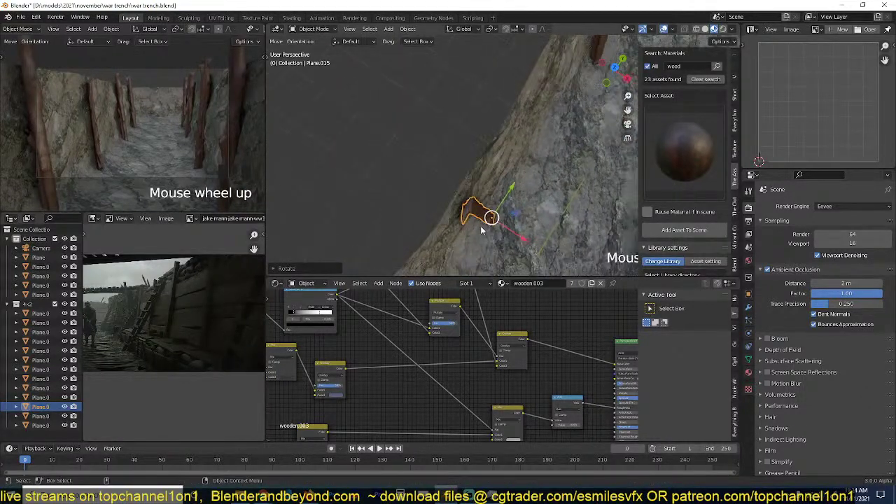
{"action": "key", "text": "s"}
{"action": "key", "text": "x"}
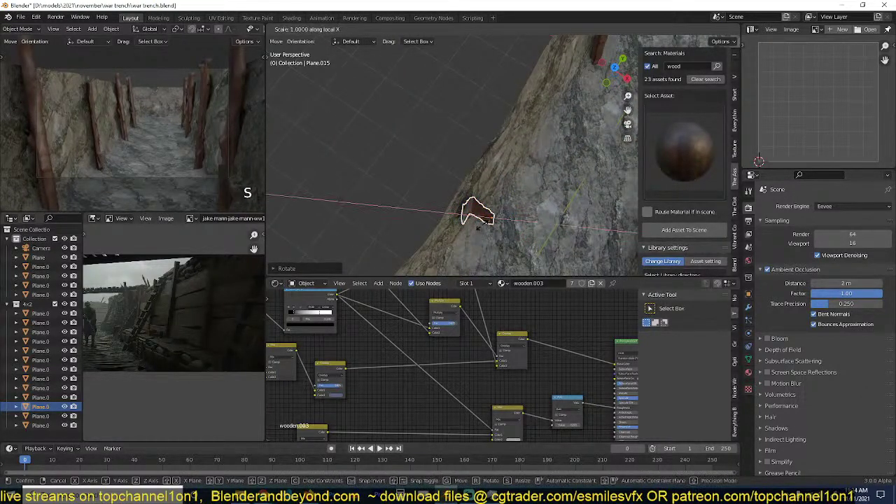
{"action": "left_click", "coordinate": [518, 224]}
{"action": "scroll", "coordinate": [515, 222], "scroll_direction": "down", "scroll_amount": 4}
{"action": "middle_click_drag", "start_coordinate": [515, 221], "coordinate": [528, 156]}
{"action": "key", "text": "alt+a"}
{"action": "scroll", "coordinate": [517, 172], "scroll_direction": "down", "scroll_amount": 3}
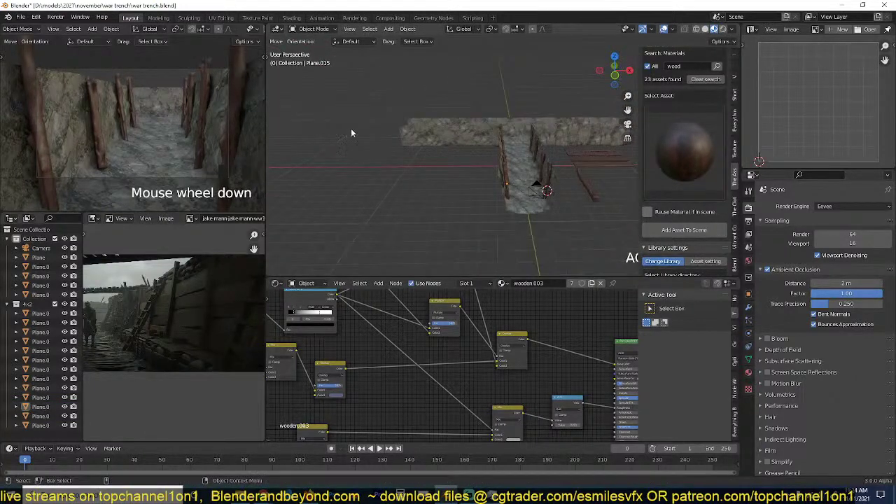
Duplicate the end plank of the spare plank row and snap the copy to the 3D cursor at the right trench wall.
{"action": "middle_click_drag", "start_coordinate": [279, 124], "coordinate": [471, 160]}
{"action": "left_click", "coordinate": [497, 126]}
{"action": "left_click", "coordinate": [492, 119]}
{"action": "left_click", "coordinate": [458, 104]}
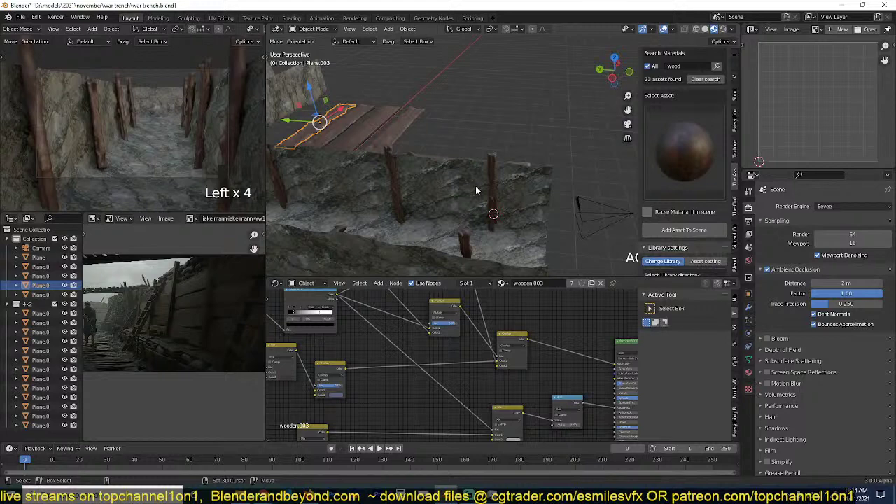
{"action": "key", "text": "shift+d"}
{"action": "right_click", "coordinate": [476, 186]}
{"action": "key", "text": "shift+s"}
{"action": "left_click", "coordinate": [476, 168]}
Rotate the copied plank about X and Z so it stands on edge lengthwise along the wall, and scale it to about 0.6.
{"action": "key", "text": "r"}
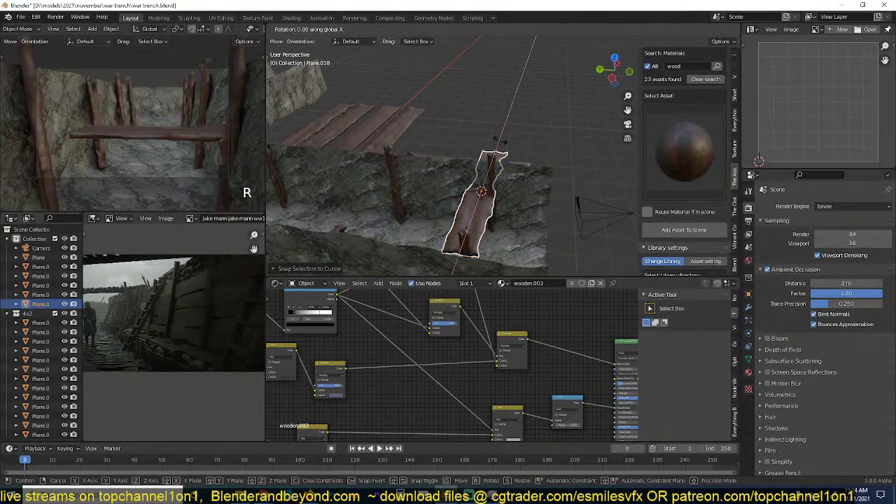
{"action": "left_click", "coordinate": [543, 180]}
{"action": "key", "text": "r"}
{"action": "key", "text": "r"}
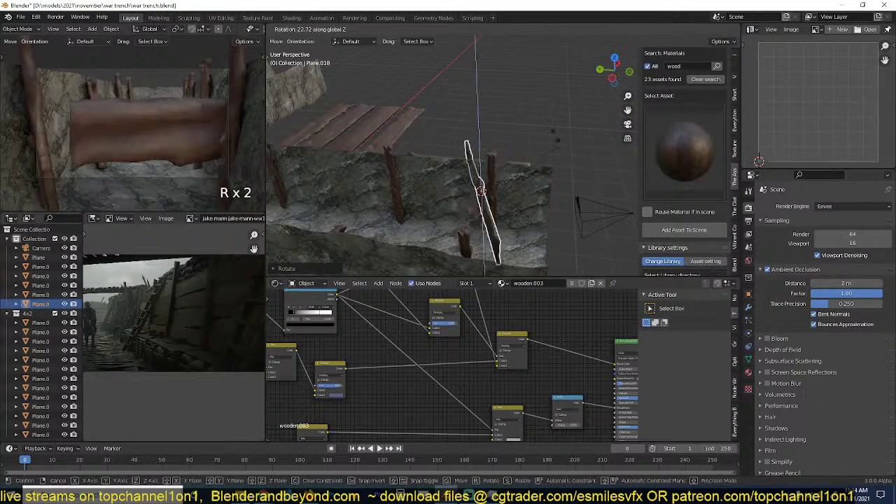
{"action": "left_click", "coordinate": [499, 130]}
{"action": "key", "text": "s"}
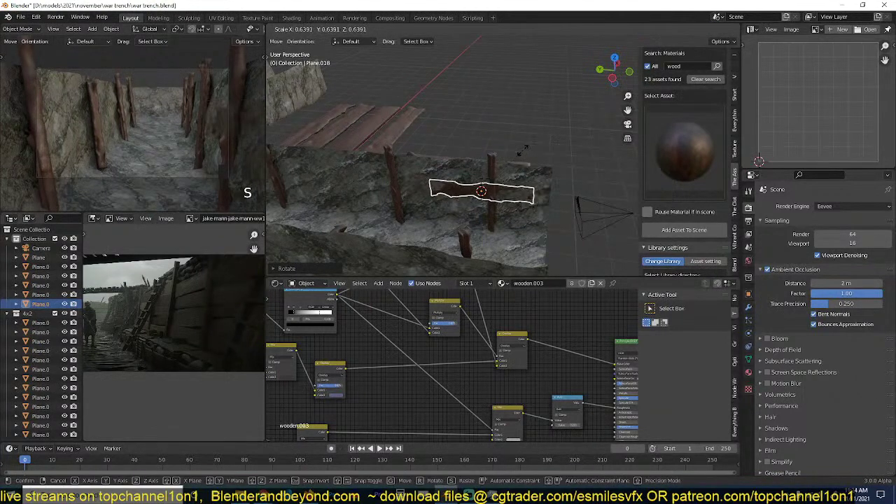
{"action": "left_click", "coordinate": [516, 151]}
In front wireframe view, move the plank down to the foot of the right-hand post and tilt it to the post's slope.
{"action": "key", "text": "grave"}
{"action": "left_click", "coordinate": [483, 139]}
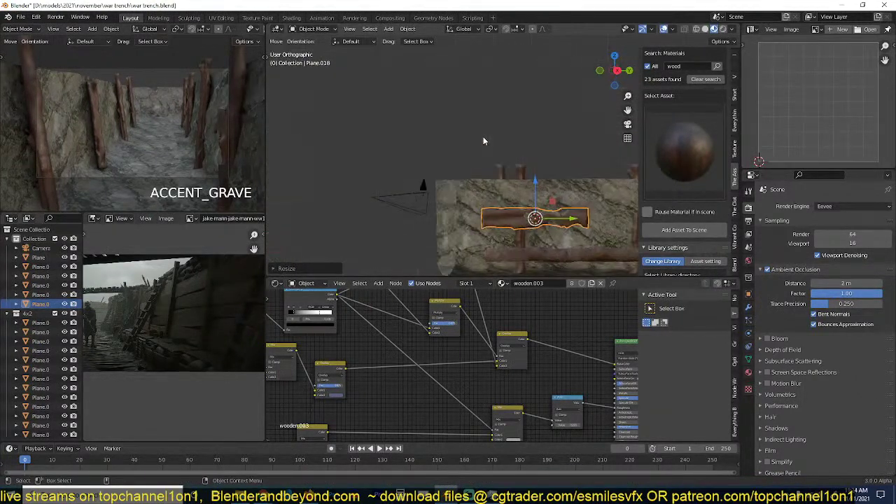
{"action": "scroll", "coordinate": [476, 162], "scroll_direction": "up", "scroll_amount": 4}
{"action": "scroll", "coordinate": [552, 144], "scroll_direction": "down", "scroll_amount": 3}
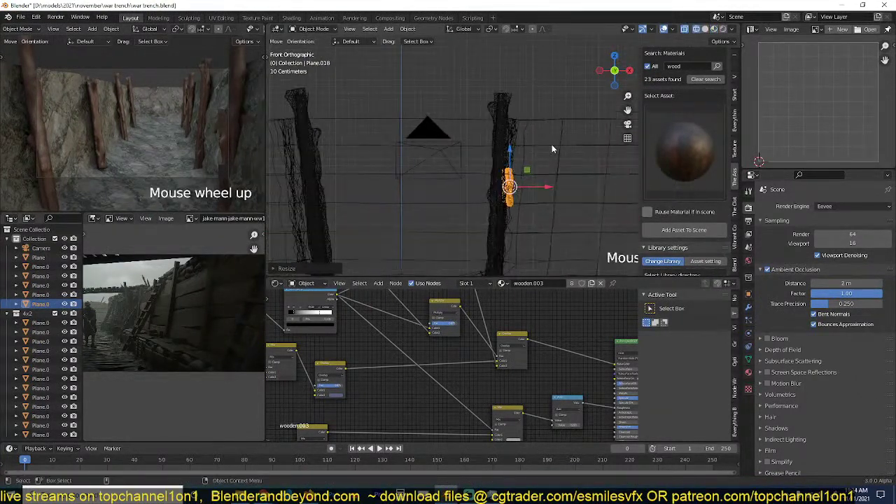
{"action": "key", "text": "g"}
{"action": "left_click", "coordinate": [539, 203]}
{"action": "key", "text": "r"}
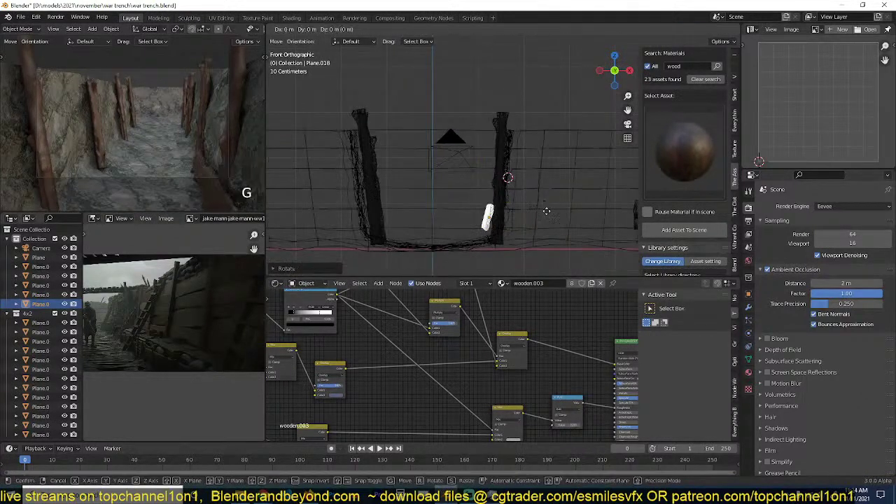
{"action": "left_click", "coordinate": [555, 215]}
{"action": "key", "text": "r"}
{"action": "left_click", "coordinate": [551, 201]}
{"action": "middle_click_drag", "start_coordinate": [551, 200], "coordinate": [534, 154], "text": "shift"}
{"action": "scroll", "coordinate": [532, 153], "scroll_direction": "up", "scroll_amount": 2}
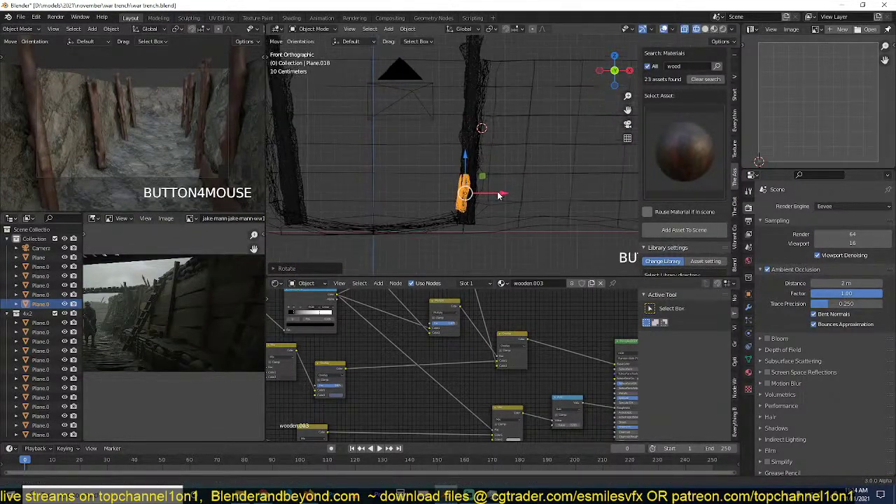
Place a linked duplicate of the plank directly above the first one and adjust its position and tilt.
{"action": "middle_click_drag", "start_coordinate": [498, 195], "coordinate": [493, 202], "text": "shift"}
{"action": "key", "text": "alt+d"}
{"action": "left_click", "coordinate": [497, 140]}
{"action": "key", "text": "r"}
{"action": "left_click", "coordinate": [506, 155]}
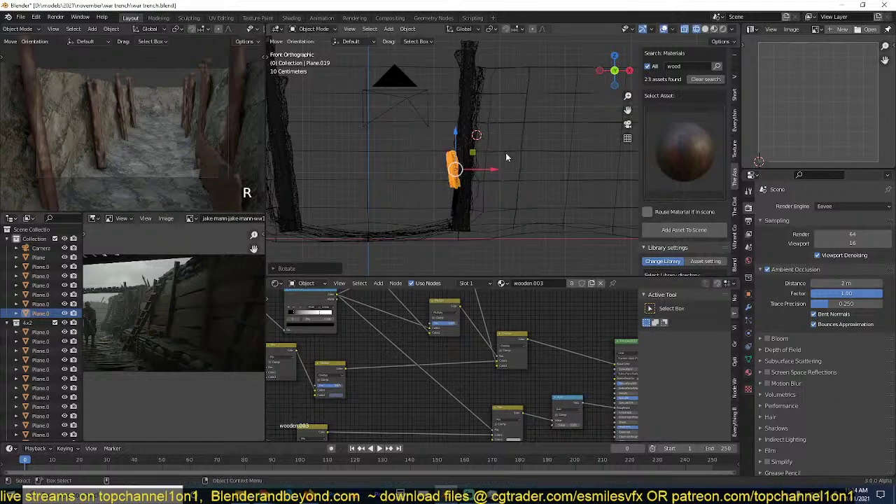
{"action": "key", "text": "g"}
{"action": "left_click", "coordinate": [506, 154]}
{"action": "key", "text": "r"}
{"action": "left_click", "coordinate": [505, 176]}
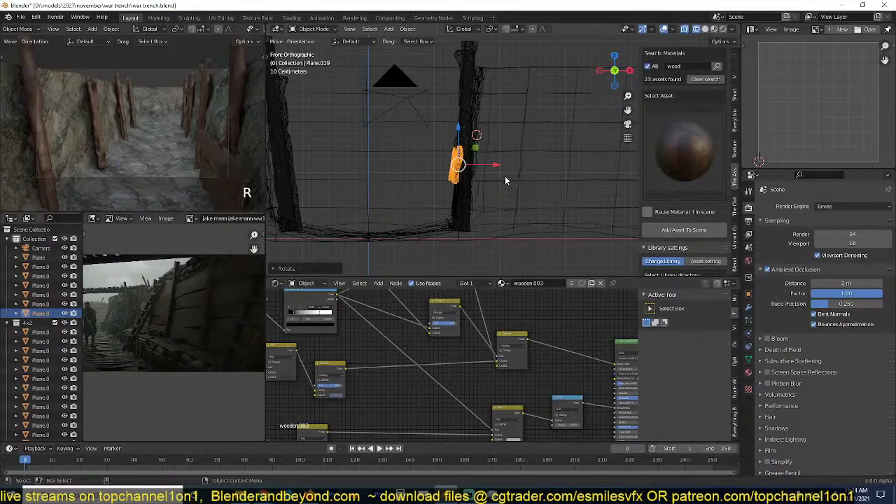
Shift the second plank against the right-hand post and rotate it nearly upright to follow the post.
{"action": "key", "text": "g"}
{"action": "left_click", "coordinate": [510, 182]}
{"action": "key", "text": "r"}
{"action": "left_click", "coordinate": [523, 174]}
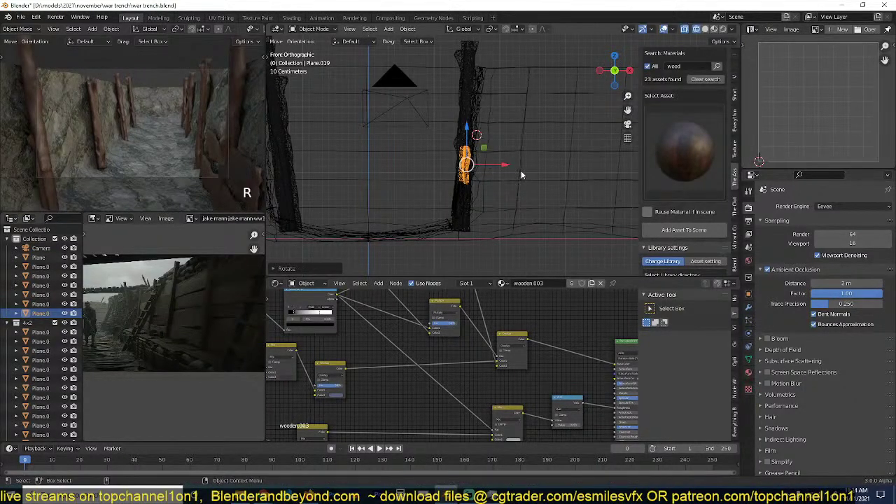
{"action": "key", "text": "g"}
{"action": "left_click", "coordinate": [510, 173]}
Stack two more linked duplicates of the plank up the right-hand post.
{"action": "key", "text": "alt+d"}
{"action": "left_click", "coordinate": [512, 144]}
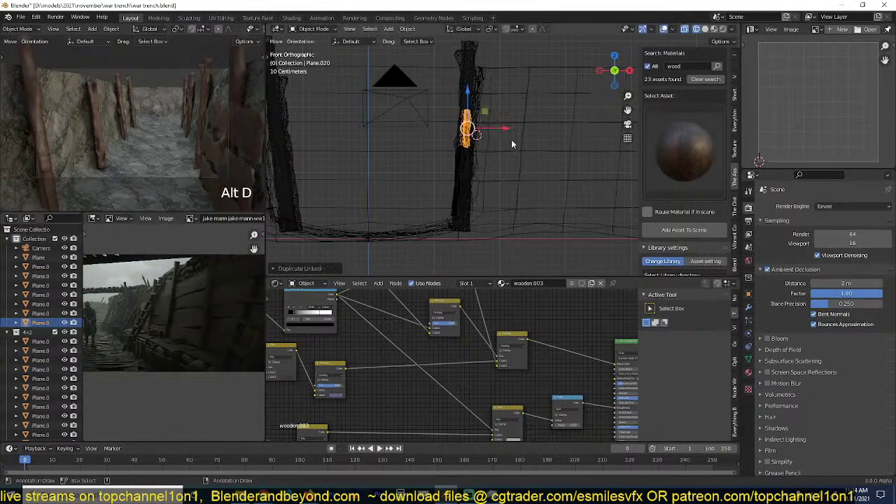
{"action": "key", "text": "alt+d"}
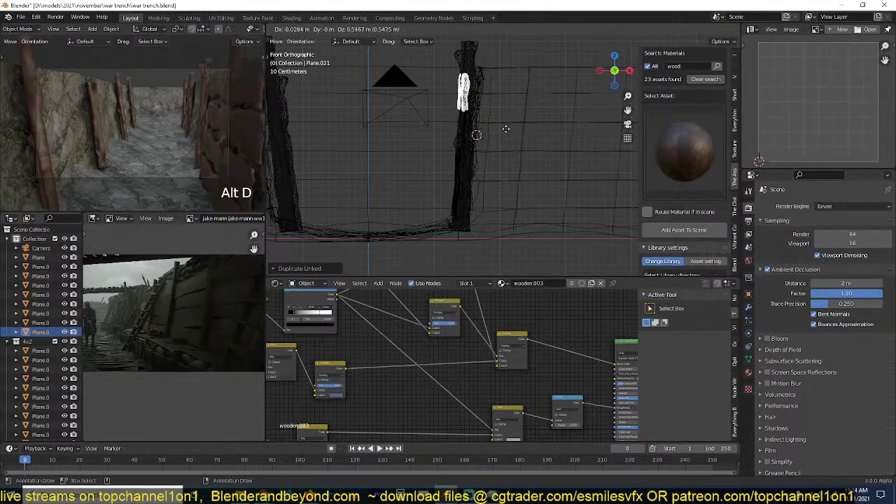
{"action": "left_click", "coordinate": [508, 132]}
{"action": "key", "text": "alt+d"}
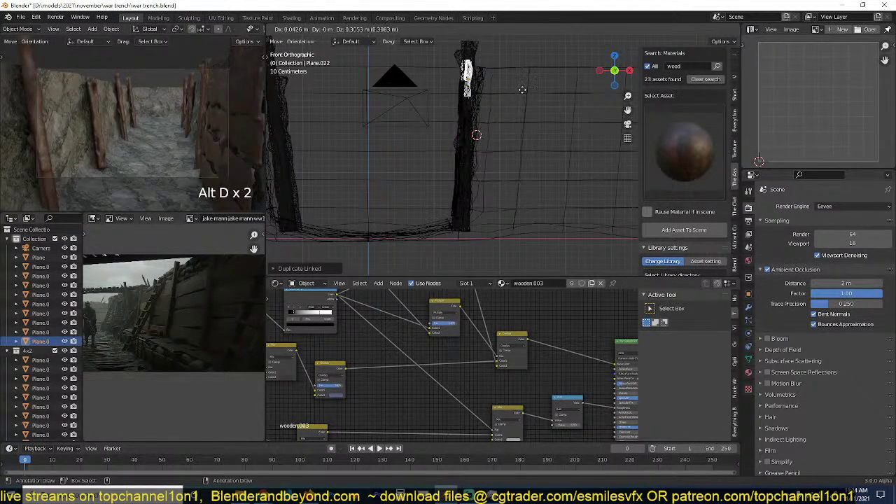
{"action": "left_click", "coordinate": [516, 94]}
{"action": "key", "text": "x"}
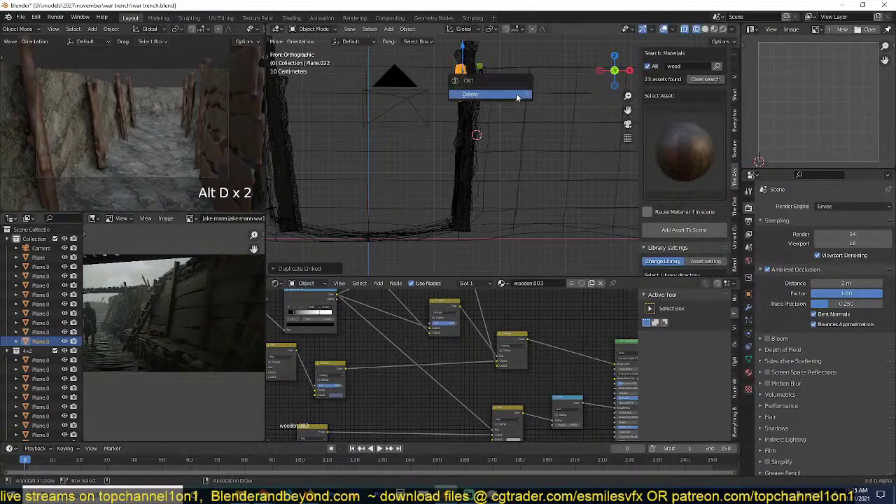
{"action": "left_click", "coordinate": [516, 94]}
In solid view, move the post nearest the camera out from the wall so it stands in front of the stacked planks.
{"action": "mouse_move", "coordinate": [517, 94]}
{"action": "middle_mouse_down"}
{"action": "mouse_move", "coordinate": [530, 135]}
{"action": "mouse_move", "coordinate": [517, 150]}
{"action": "mouse_move", "coordinate": [486, 134]}
{"action": "middle_mouse_up"}
{"action": "key", "text": "z"}
{"action": "key", "text": "grave"}
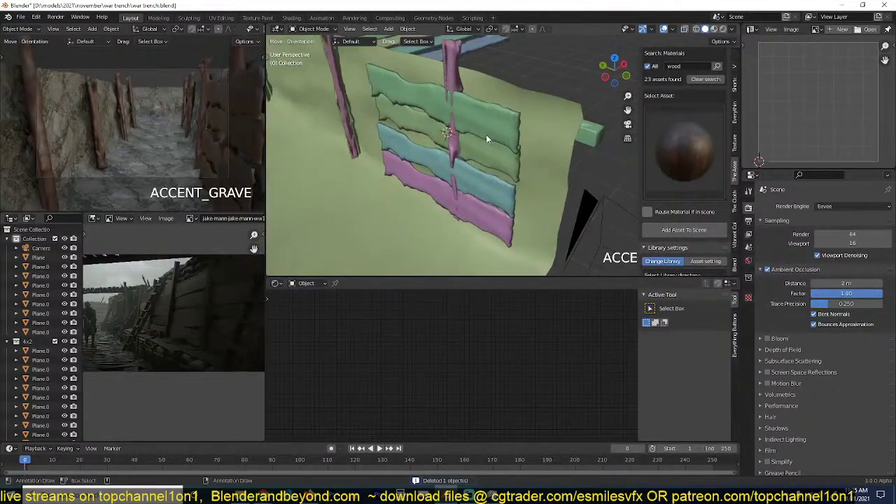
{"action": "left_click", "coordinate": [458, 88]}
{"action": "middle_click_drag", "start_coordinate": [457, 88], "coordinate": [471, 144]}
{"action": "left_click_drag", "start_coordinate": [490, 192], "coordinate": [480, 198]}
{"action": "middle_click_drag", "start_coordinate": [480, 198], "coordinate": [537, 171]}
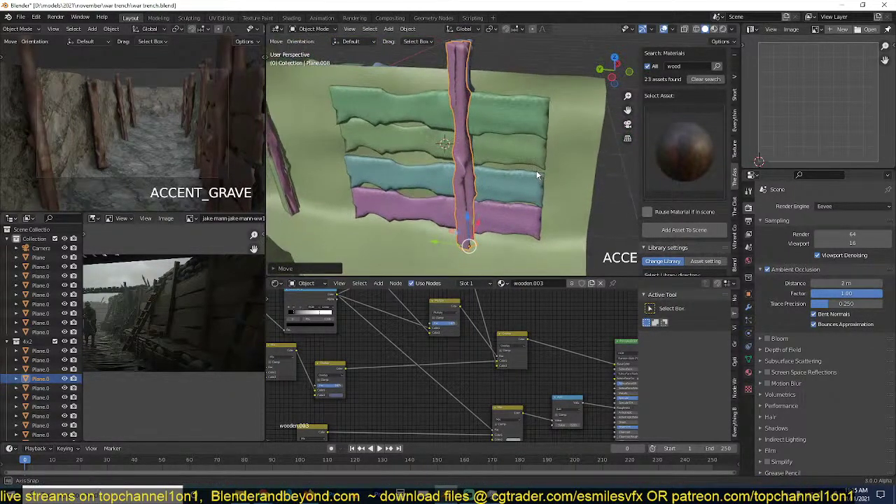
Shift the second plank from the top sideways along the wall and raise the top plank slightly.
{"action": "left_click", "coordinate": [526, 150]}
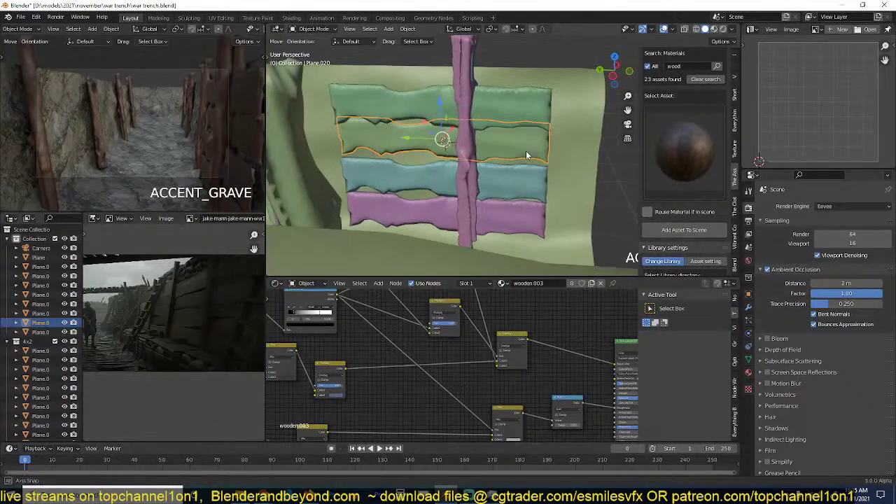
{"action": "left_click", "coordinate": [418, 141]}
{"action": "left_click", "coordinate": [429, 105]}
{"action": "key", "text": "g"}
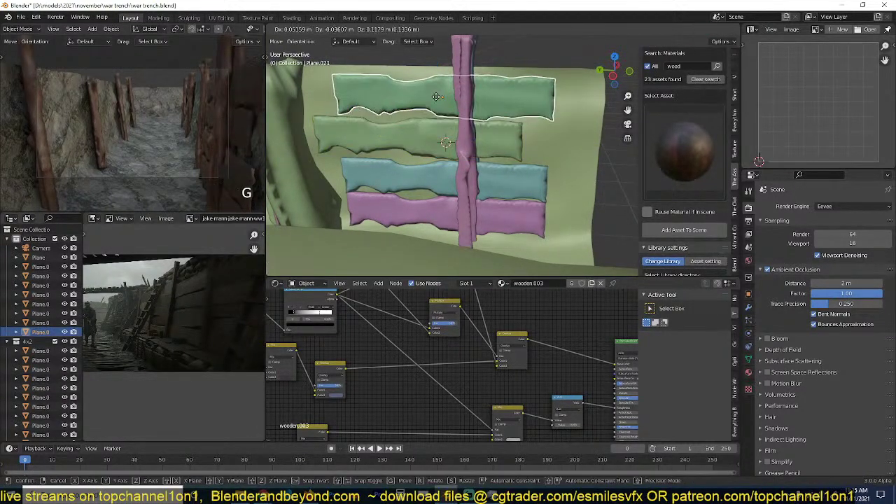
{"action": "left_click", "coordinate": [437, 100]}
Tilt the top plank and the second plank from the bottom slightly with free trackball rotation.
{"action": "key", "text": "grave"}
{"action": "key", "text": "r"}
{"action": "key", "text": "r"}
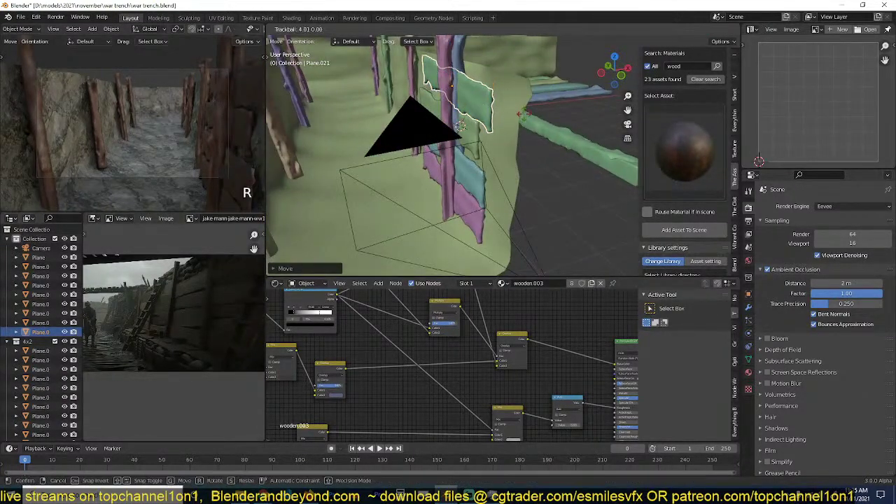
{"action": "left_click", "coordinate": [466, 172]}
{"action": "key", "text": "grave"}
{"action": "left_click", "coordinate": [479, 156]}
{"action": "key", "text": "r"}
{"action": "key", "text": "r"}
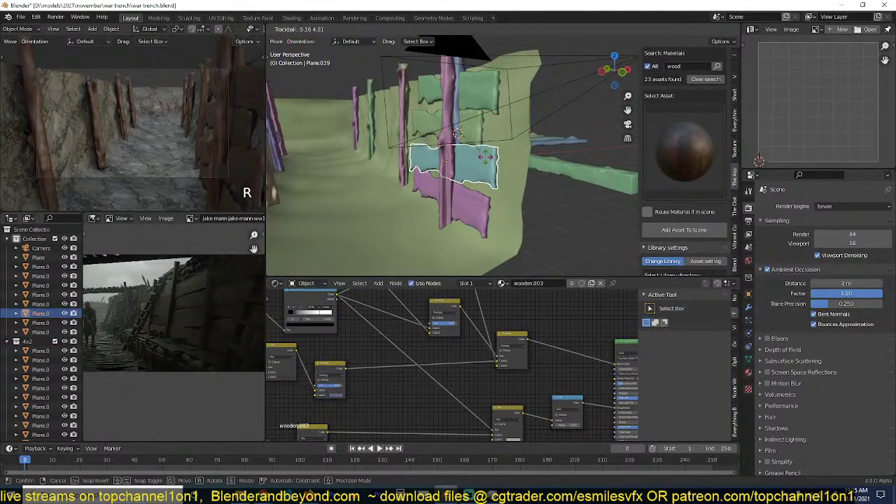
{"action": "left_click", "coordinate": [483, 156]}
Link the object data of the blue source plank to the second wall plank from the bottom.
{"action": "key", "text": "grave"}
{"action": "middle_click_drag", "start_coordinate": [538, 181], "coordinate": [430, 160]}
{"action": "middle_click_drag", "start_coordinate": [405, 221], "coordinate": [459, 130]}
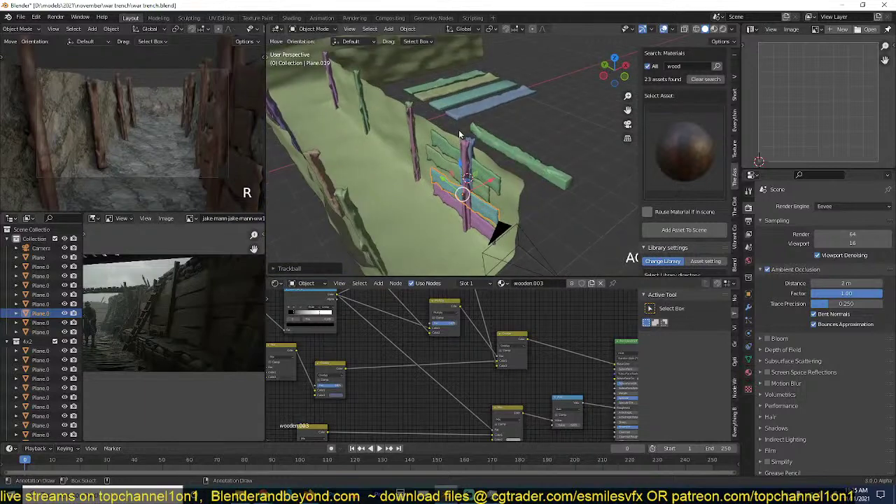
{"action": "left_click", "coordinate": [465, 112], "text": "shift"}
{"action": "key", "text": "ctrl+l"}
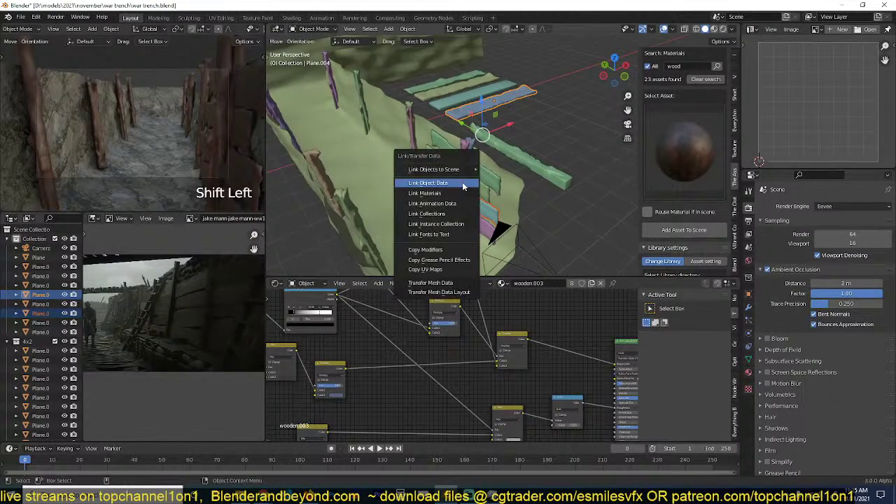
{"action": "left_click", "coordinate": [463, 184]}
Link the object data of the yellow source plank to the bottom wall plank.
{"action": "left_click", "coordinate": [485, 192]}
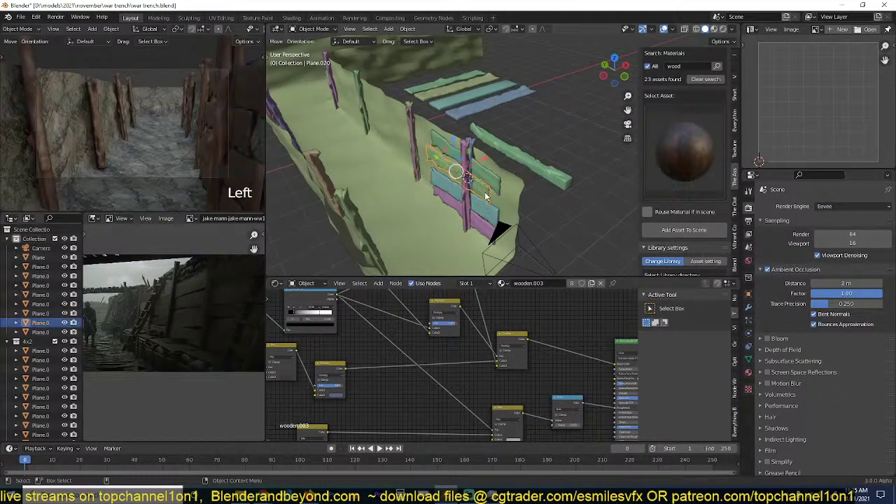
{"action": "left_click", "coordinate": [476, 227]}
{"action": "left_click", "coordinate": [463, 84], "text": "shift"}
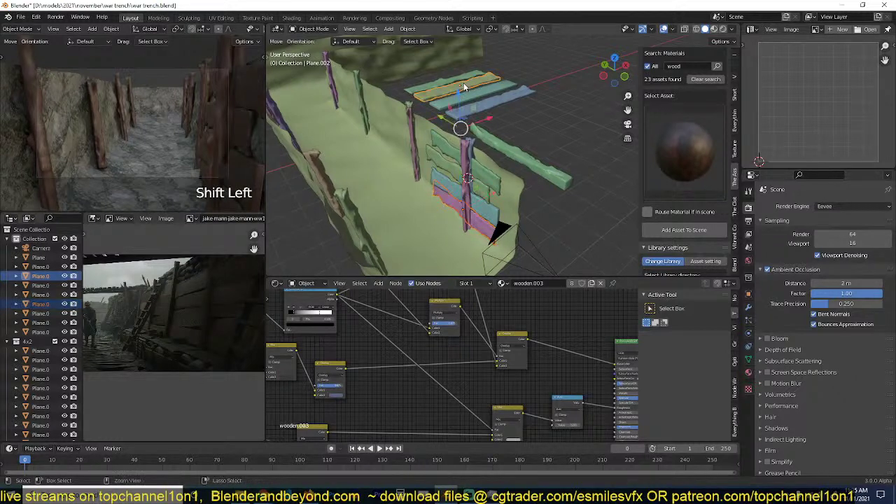
{"action": "key", "text": "ctrl+l"}
{"action": "left_click", "coordinate": [464, 84]}
{"action": "left_click", "coordinate": [515, 113]}
Stretch the second plank from the bottom along the Y axis so it covers more of the wall.
{"action": "key", "text": "grave"}
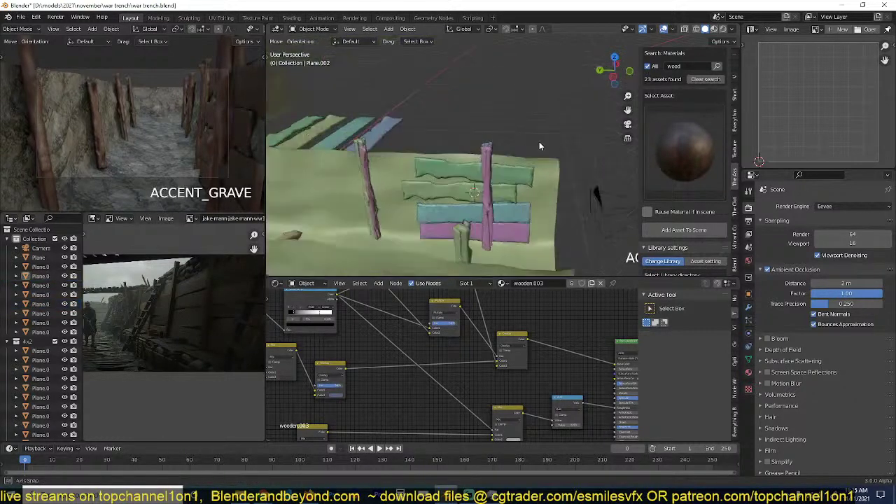
{"action": "scroll", "coordinate": [543, 147], "scroll_direction": "up", "scroll_amount": 3}
{"action": "key", "text": "grave"}
{"action": "left_click", "coordinate": [526, 224]}
{"action": "left_click", "coordinate": [530, 231]}
{"action": "key", "text": "s"}
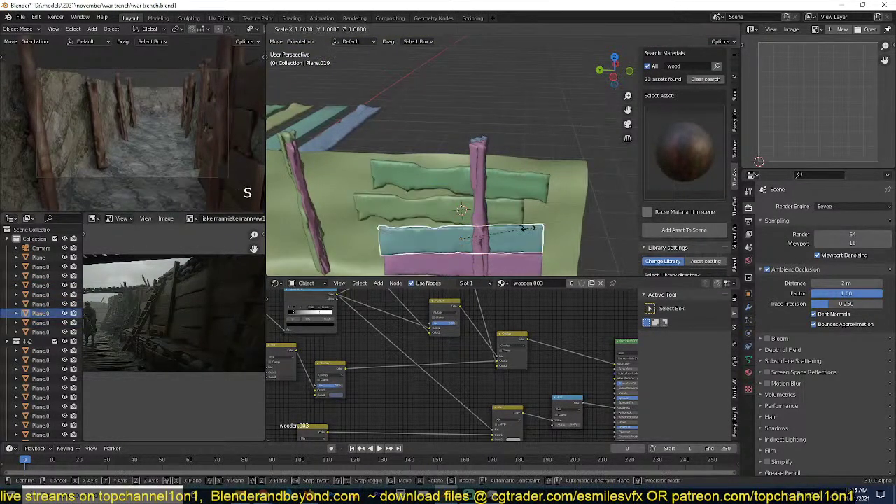
{"action": "key", "text": "y"}
{"action": "left_click", "coordinate": [556, 230]}
Lengthen the second plank from the top along the Y axis.
{"action": "scroll", "coordinate": [539, 222], "scroll_direction": "up", "scroll_amount": 1}
{"action": "left_click", "coordinate": [516, 215]}
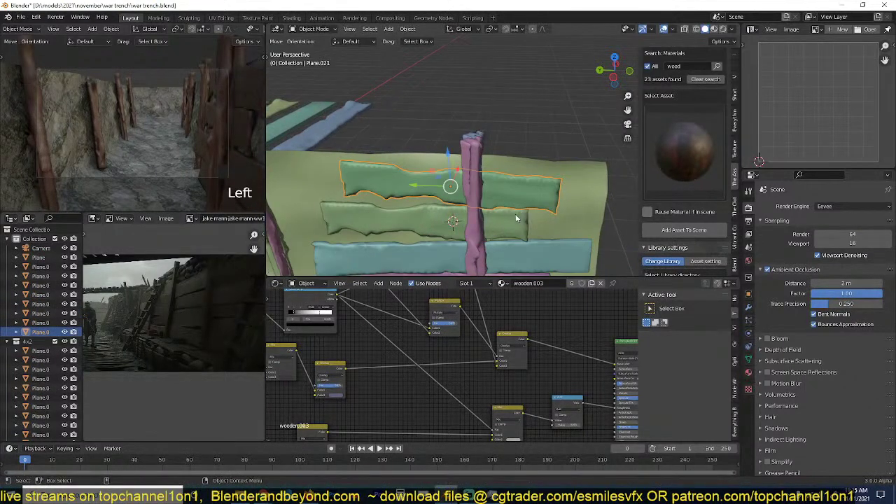
{"action": "left_click", "coordinate": [514, 219]}
{"action": "key", "text": "s"}
{"action": "key", "text": "y"}
{"action": "left_click", "coordinate": [549, 222]}
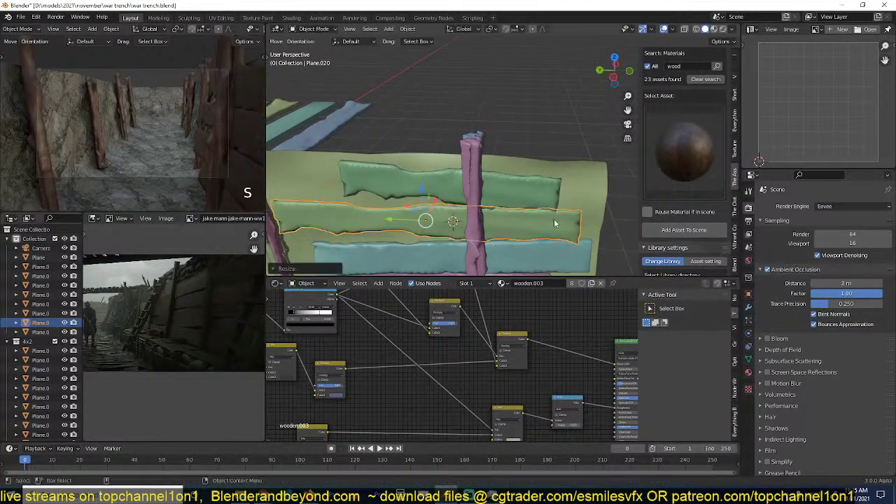
Stretch the top plank along Y to about 1.4 times its length and adjust its scale along X.
{"action": "left_click", "coordinate": [530, 191]}
{"action": "key", "text": "grave"}
{"action": "key", "text": "s"}
{"action": "key", "text": "y"}
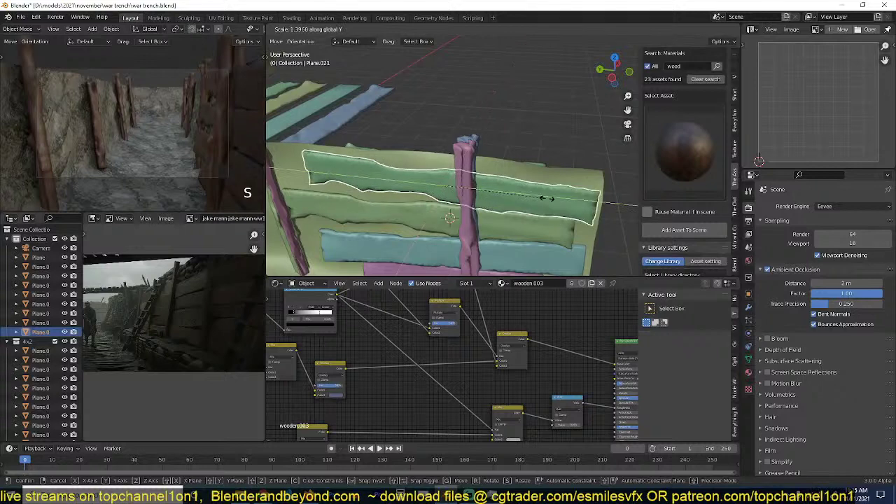
{"action": "left_click", "coordinate": [549, 197]}
{"action": "key", "text": "s"}
{"action": "key", "text": "y"}
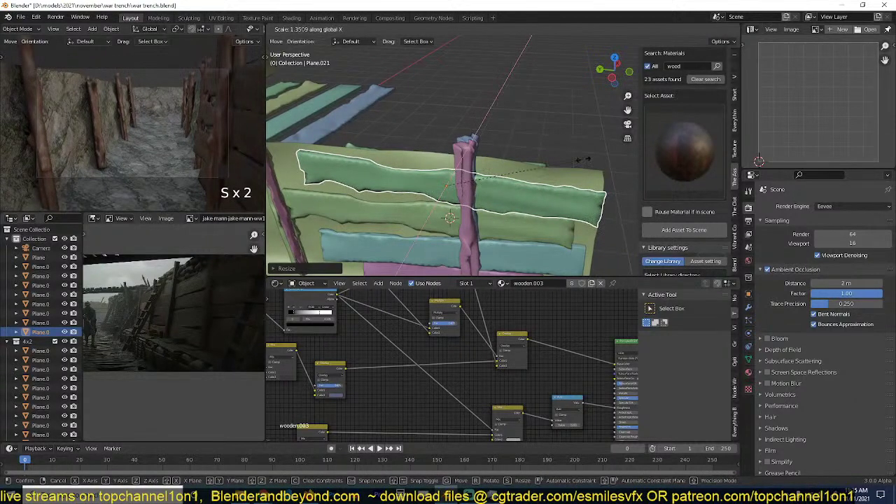
{"action": "left_click", "coordinate": [546, 186]}
Make a linked duplicate of all four wall planks and move it about 4 m along Y behind the next post.
{"action": "key", "text": "grave"}
{"action": "scroll", "coordinate": [516, 187], "scroll_direction": "down", "scroll_amount": 2}
{"action": "key", "text": "grave"}
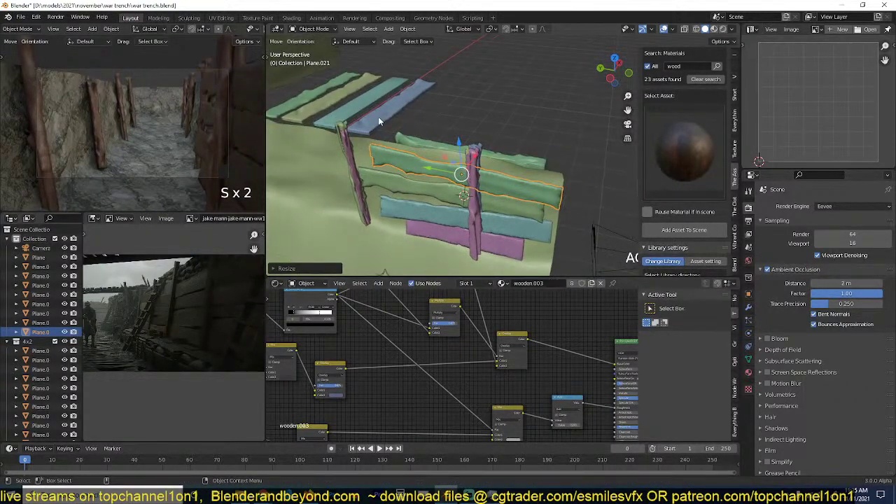
{"action": "middle_click_drag", "start_coordinate": [378, 120], "coordinate": [447, 180]}
{"action": "left_click", "coordinate": [454, 216]}
{"action": "left_click", "coordinate": [454, 193], "text": "shift"}
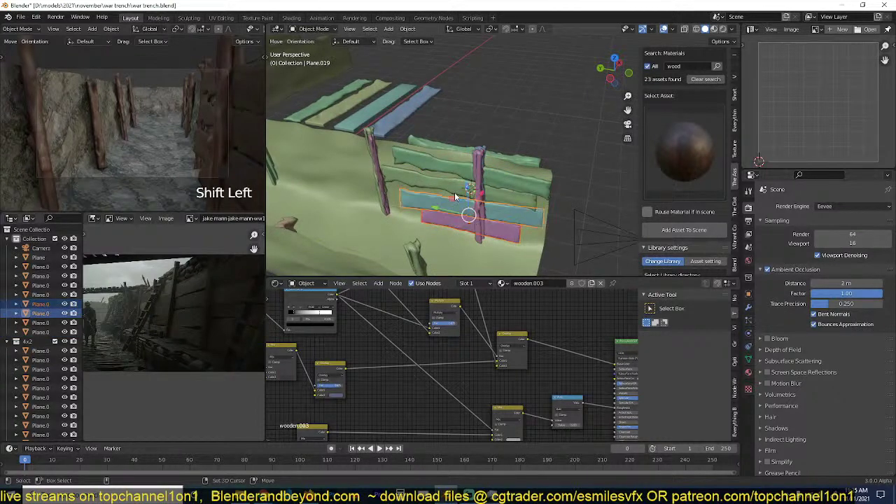
{"action": "left_click", "coordinate": [457, 167], "text": "shift"}
{"action": "left_click", "coordinate": [491, 186], "text": "shift"}
{"action": "key", "text": "alt+d"}
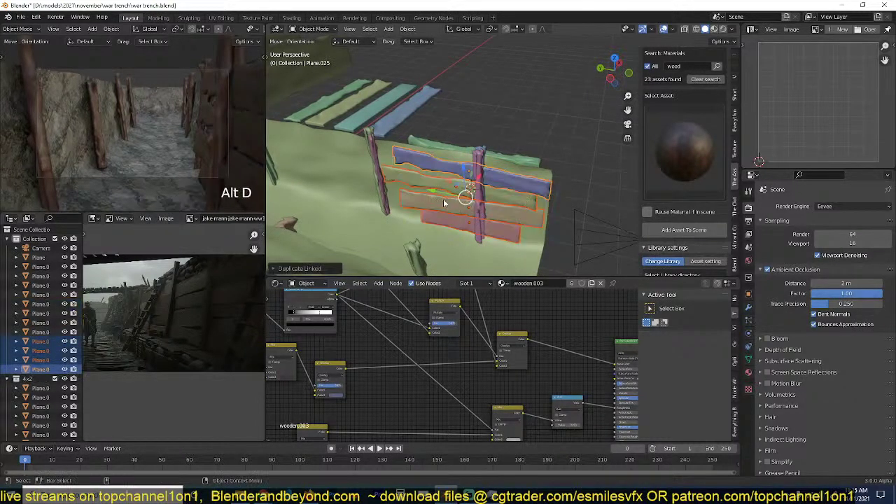
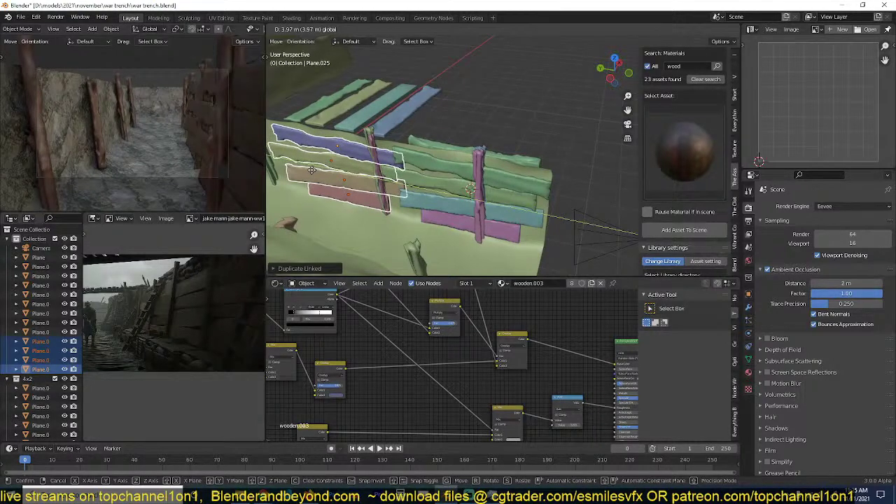
{"action": "left_click", "coordinate": [312, 170]}
Delete one of the overlapping posts at the joint between the plank sections and move the remaining one along X in front of the planks.
{"action": "middle_click_drag", "start_coordinate": [312, 170], "coordinate": [545, 222]}
{"action": "left_click", "coordinate": [511, 140]}
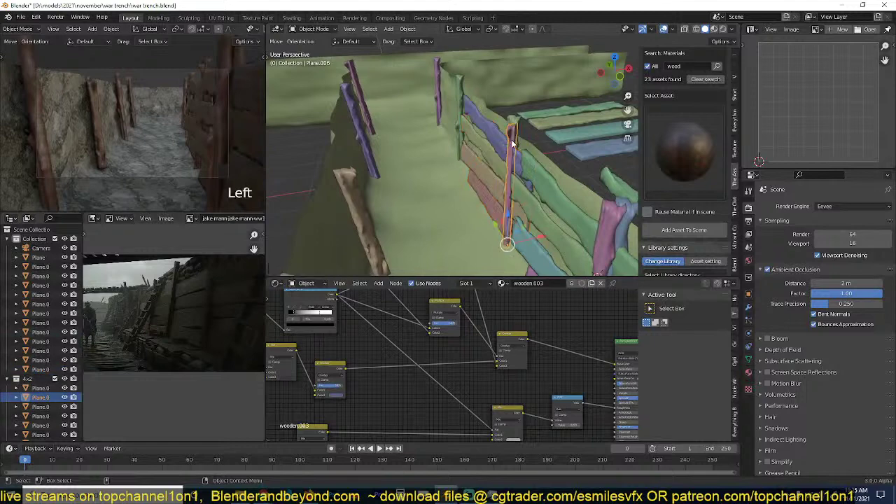
{"action": "key", "text": "x"}
{"action": "left_click", "coordinate": [511, 139]}
{"action": "left_click", "coordinate": [514, 137]}
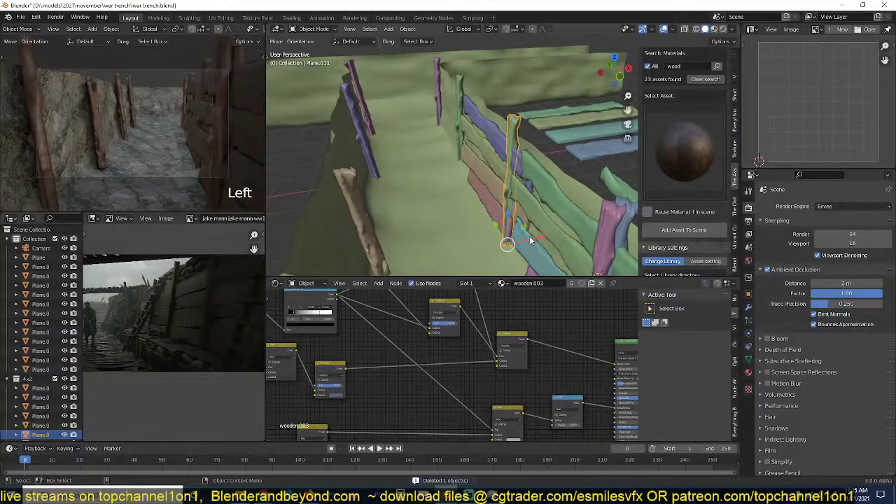
{"action": "left_click_drag", "start_coordinate": [537, 239], "coordinate": [528, 240]}
{"action": "middle_click_drag", "start_coordinate": [529, 240], "coordinate": [589, 231]}
{"action": "key", "text": "s"}
{"action": "right_click", "coordinate": [512, 220]}
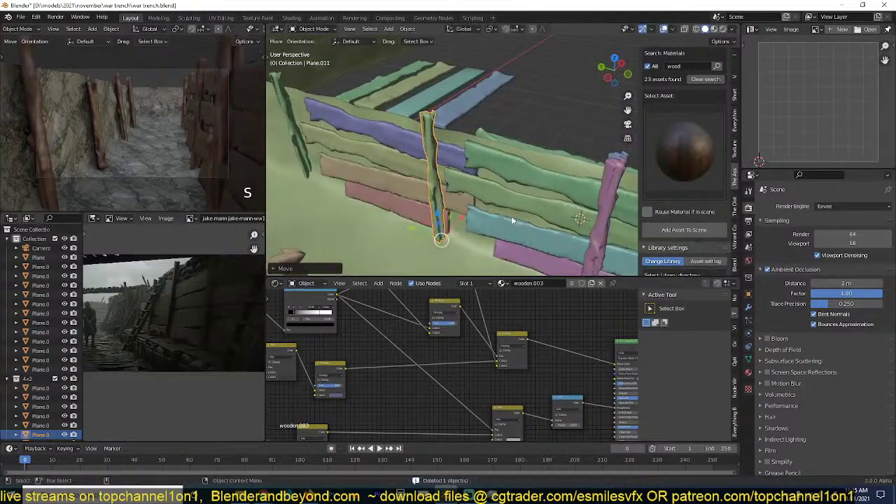
{"action": "key", "text": "grave"}
{"action": "left_click", "coordinate": [576, 138], "text": "shift"}
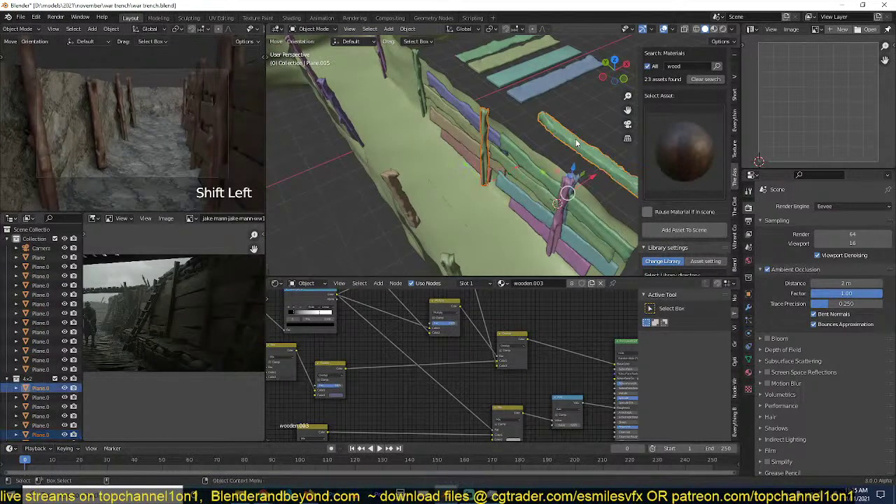
{"action": "key", "text": "ctrl+l"}
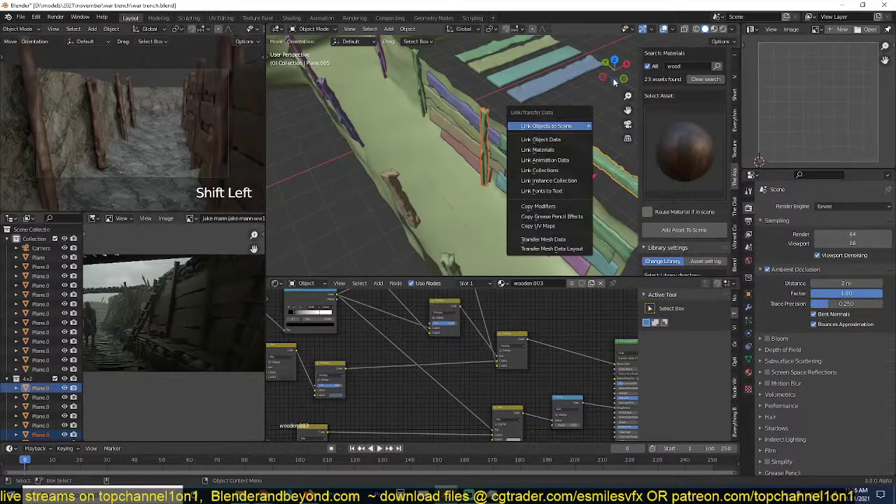
{"action": "left_click", "coordinate": [532, 129]}
Delete one of the overlapping posts in front of the nearest plank section.
{"action": "left_click", "coordinate": [569, 177]}
{"action": "left_click", "coordinate": [568, 182]}
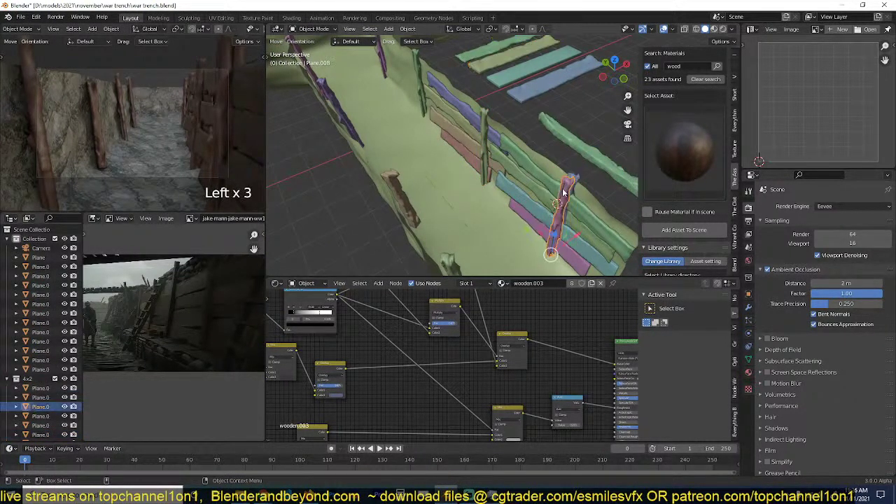
{"action": "left_click", "coordinate": [565, 186]}
{"action": "key", "text": "grave"}
{"action": "key", "text": "x"}
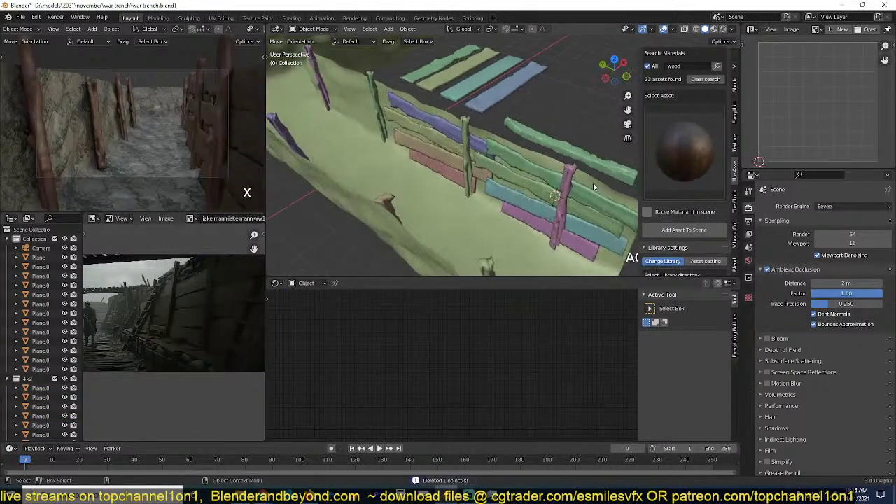
Link the object data of the spare green beam to the post at the joint between the two plank sections.
{"action": "left_click", "coordinate": [470, 147]}
{"action": "left_click", "coordinate": [544, 125], "text": "shift"}
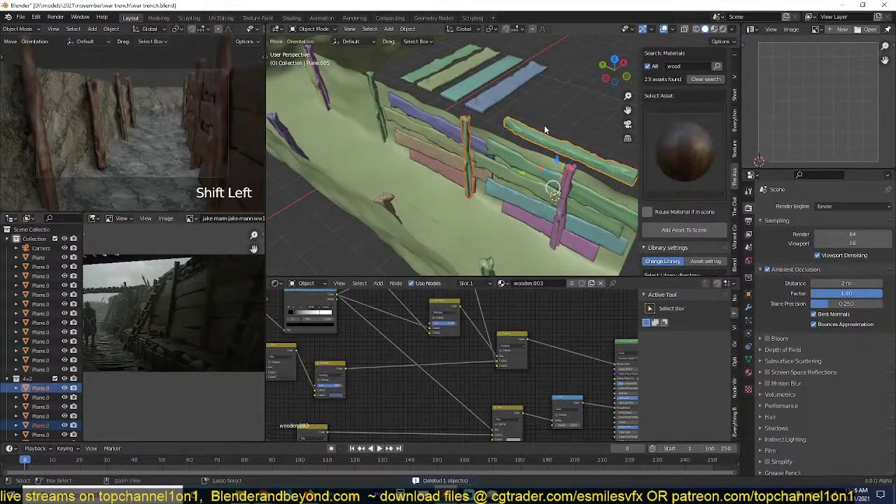
{"action": "key", "text": "ctrl+l"}
{"action": "left_click", "coordinate": [545, 125]}
Shorten the relinked post along its length and clear its rotation.
{"action": "left_click", "coordinate": [487, 66]}
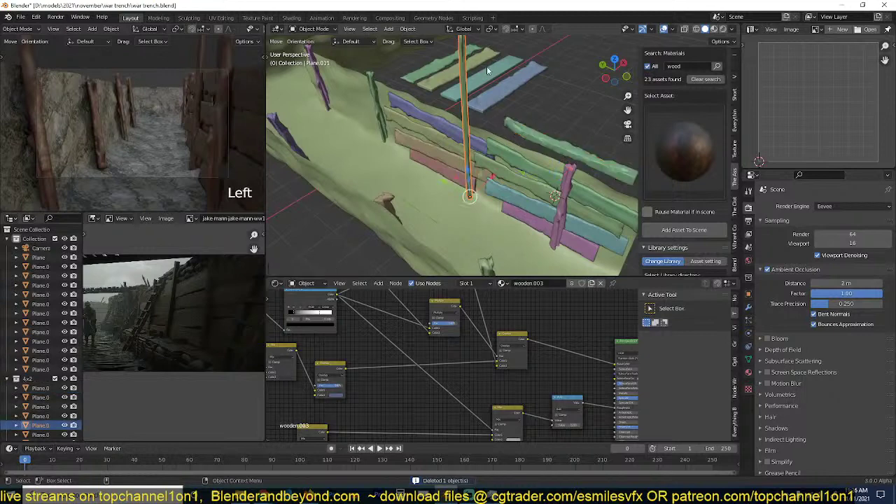
{"action": "key", "text": "s"}
{"action": "key", "text": "z"}
{"action": "key", "text": "z"}
{"action": "key", "text": "x"}
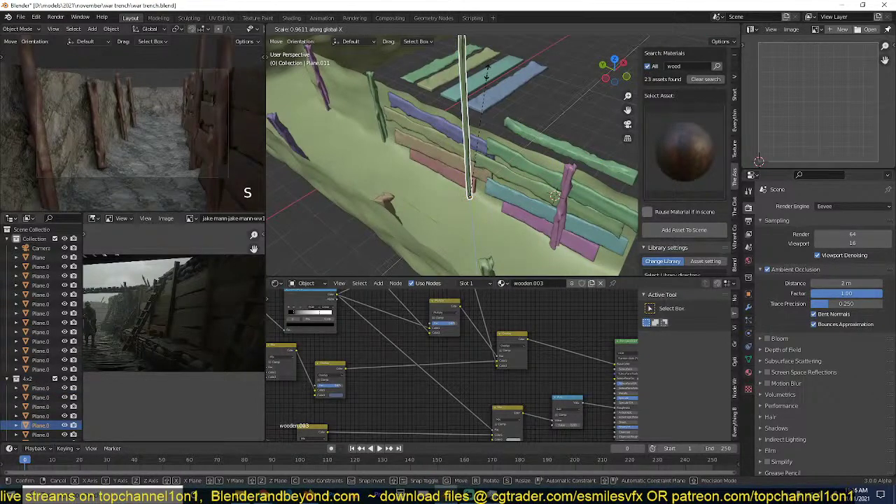
{"action": "left_click", "coordinate": [480, 149]}
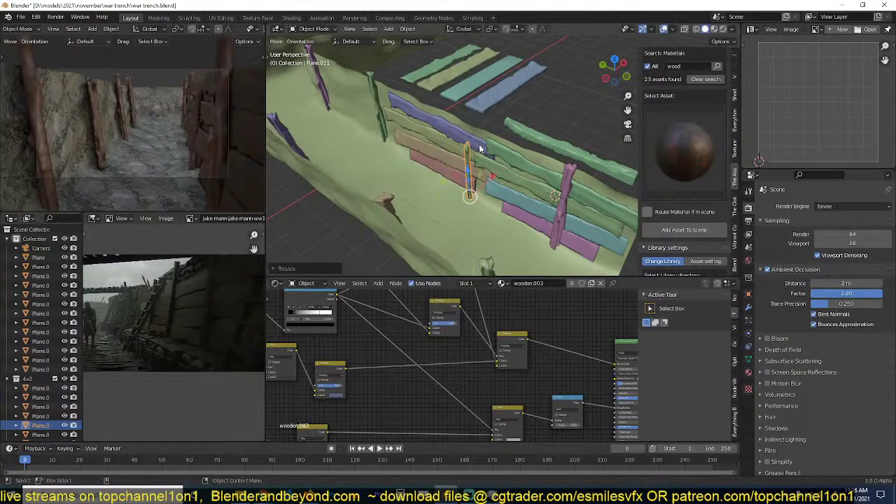
{"action": "scroll", "coordinate": [481, 148], "scroll_direction": "up", "scroll_amount": 4}
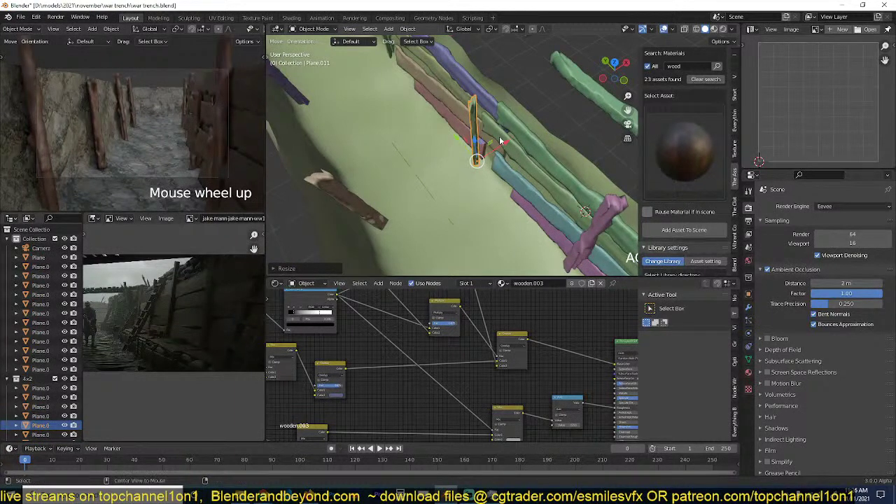
{"action": "key", "text": "alt+r"}
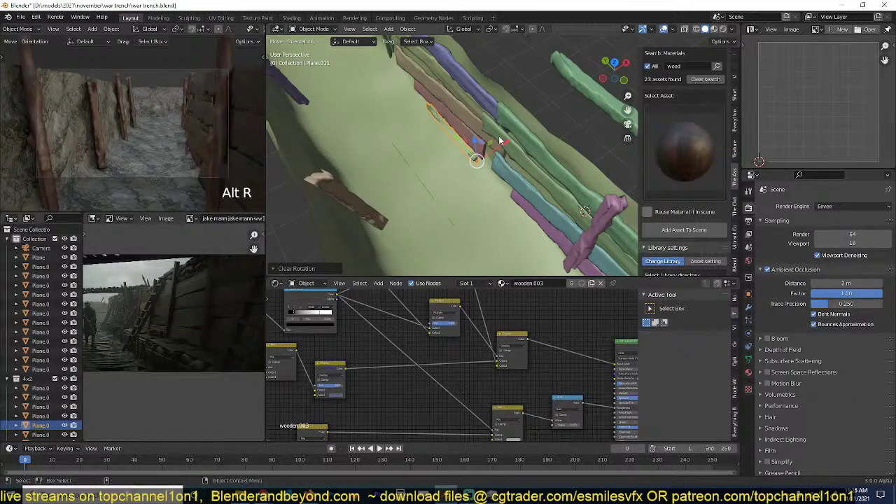
Undo the rotation clear on the joint post, then clear its scale and shorten it along Z.
{"action": "key", "text": "ctrl+z"}
{"action": "key", "text": "alt+s"}
{"action": "scroll", "coordinate": [505, 125], "scroll_direction": "down", "scroll_amount": 3}
{"action": "key", "text": "s"}
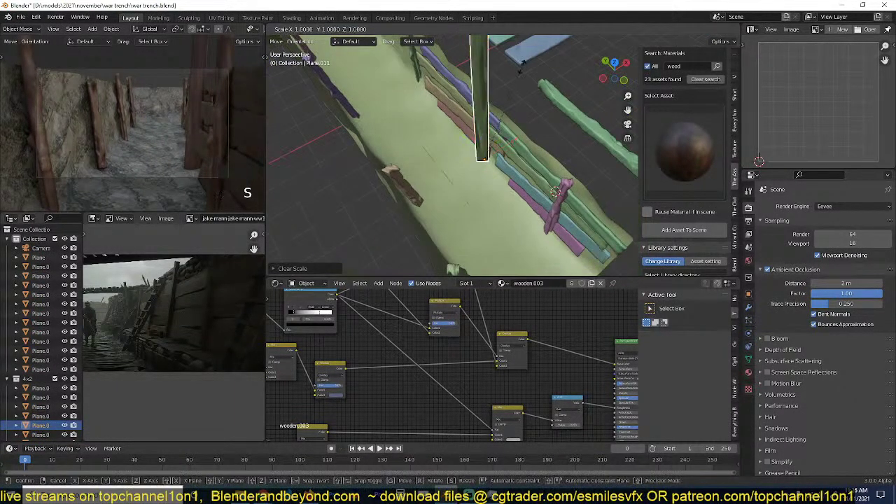
{"action": "key", "text": "z"}
{"action": "left_click", "coordinate": [498, 151]}
Rotate the joint post freely to tilt it against the planks and rescale it along X.
{"action": "scroll", "coordinate": [517, 133], "scroll_direction": "up", "scroll_amount": 2}
{"action": "key", "text": "r"}
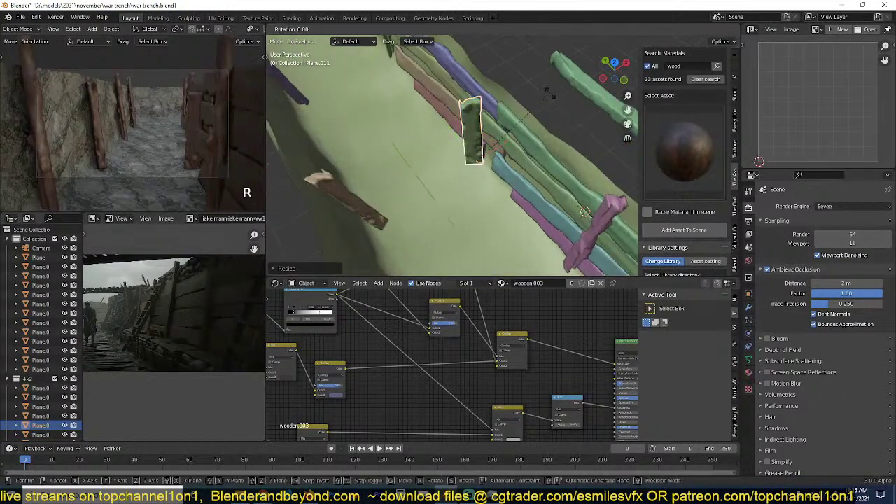
{"action": "key", "text": "r"}
{"action": "left_click", "coordinate": [505, 178]}
{"action": "key", "text": "s"}
{"action": "key", "text": "x"}
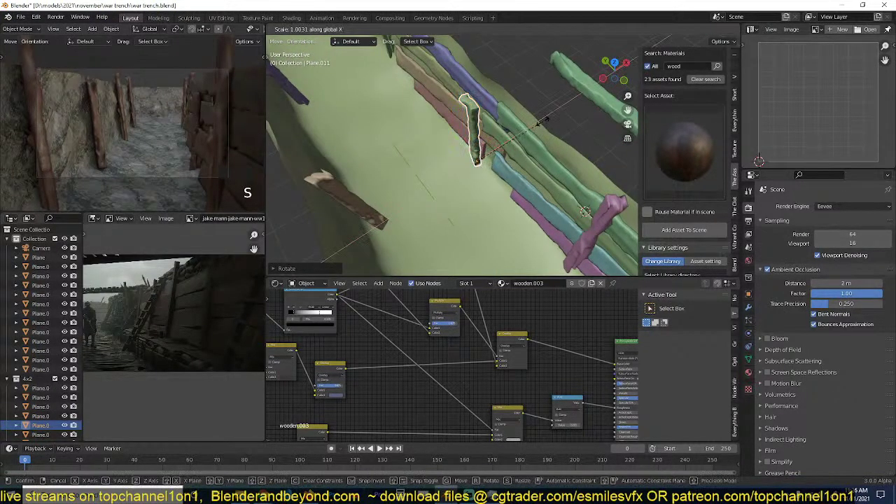
{"action": "left_click", "coordinate": [582, 106]}
Lengthen the tilted joint post along Z so it spans the full height of the planks.
{"action": "key", "text": "s"}
{"action": "key", "text": "z"}
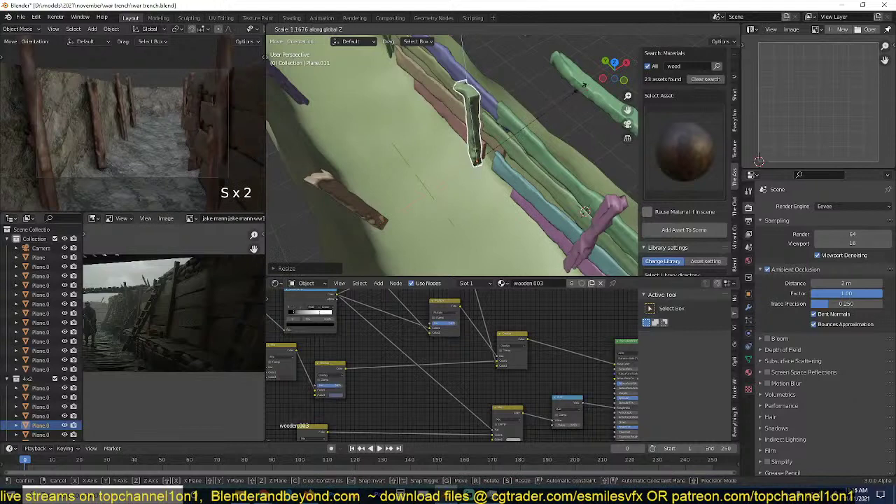
{"action": "left_click", "coordinate": [582, 86]}
{"action": "key", "text": "grave"}
{"action": "middle_click_drag", "start_coordinate": [581, 86], "coordinate": [557, 91]}
{"action": "key", "text": "s"}
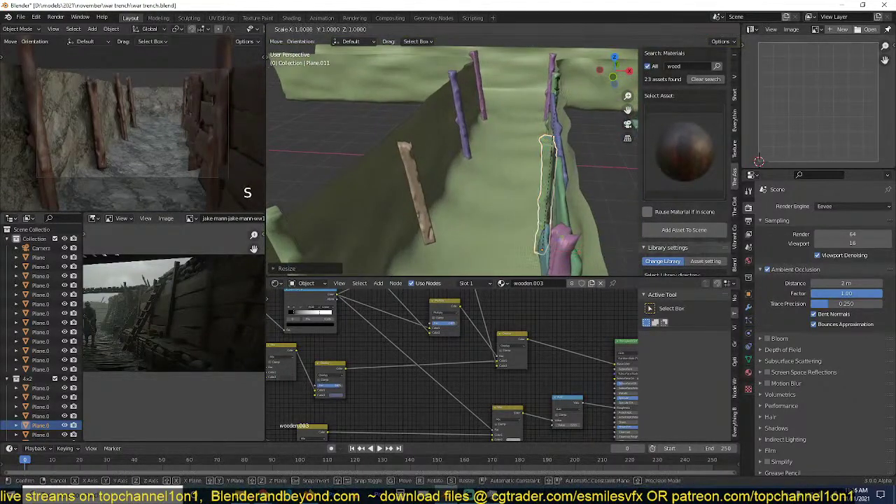
{"action": "key", "text": "z"}
{"action": "left_click", "coordinate": [559, 77]}
Lengthen the lowest red plank along the trench wall so it reaches behind the posts on both sides.
{"action": "scroll", "coordinate": [558, 75], "scroll_direction": "down", "scroll_amount": 3}
{"action": "middle_click_drag", "start_coordinate": [523, 123], "coordinate": [529, 201]}
{"action": "left_click", "coordinate": [472, 192]}
{"action": "key", "text": "s"}
{"action": "key", "text": "x"}
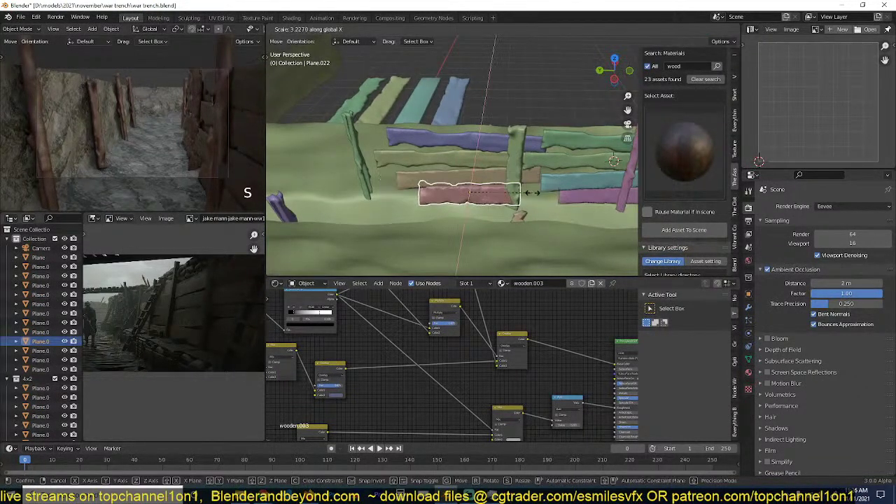
{"action": "left_click", "coordinate": [527, 193]}
{"action": "middle_click_drag", "start_coordinate": [526, 193], "coordinate": [510, 190]}
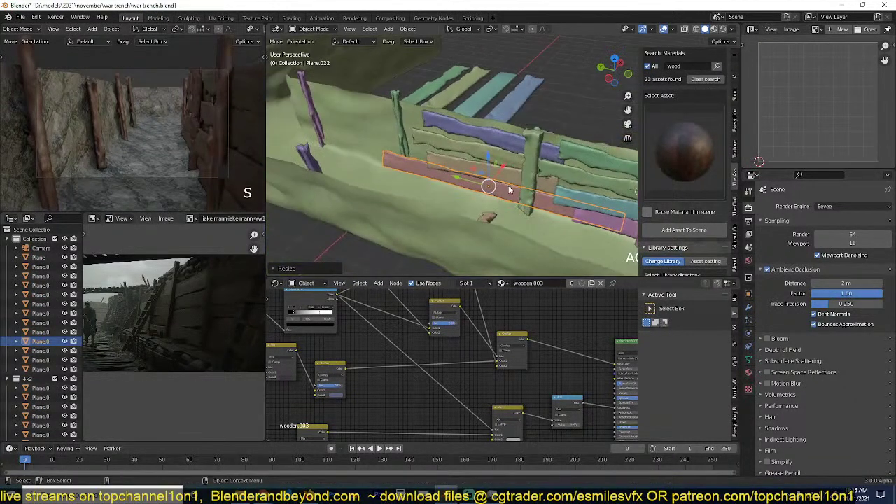
{"action": "key", "text": "alt+a"}
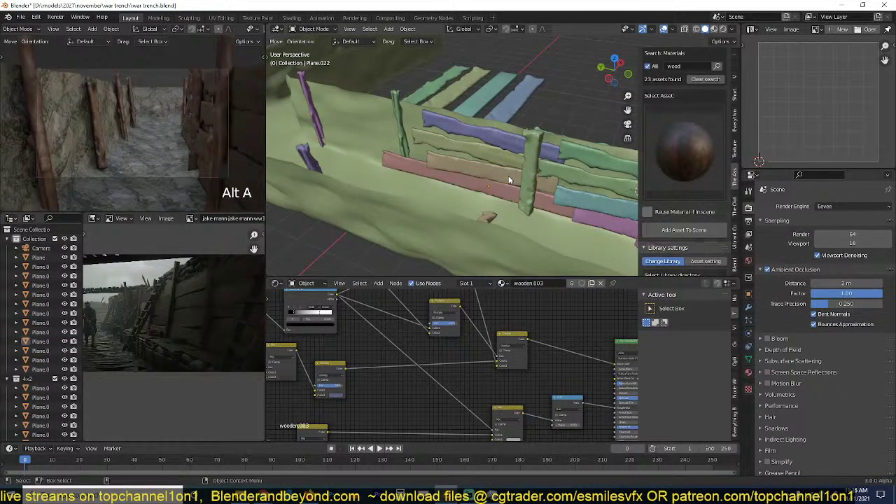
Lengthen the tan plank above the red one along the wall, rotate it slightly, and save the file.
{"action": "left_click", "coordinate": [508, 175]}
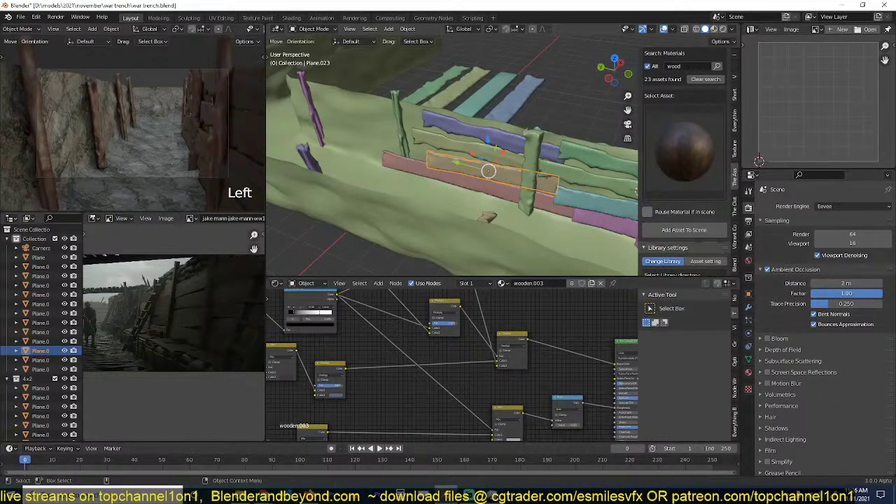
{"action": "key", "text": "s"}
{"action": "key", "text": "x"}
{"action": "left_click", "coordinate": [586, 195]}
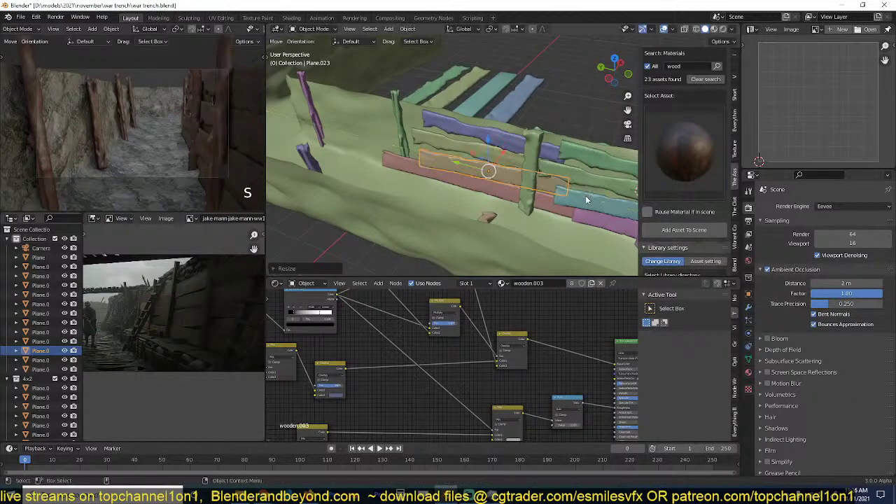
{"action": "middle_click_drag", "start_coordinate": [586, 195], "coordinate": [521, 168]}
{"action": "key", "text": "r"}
{"action": "left_click", "coordinate": [595, 191]}
{"action": "key", "text": "alt+a"}
{"action": "key", "text": "ctrl+s"}
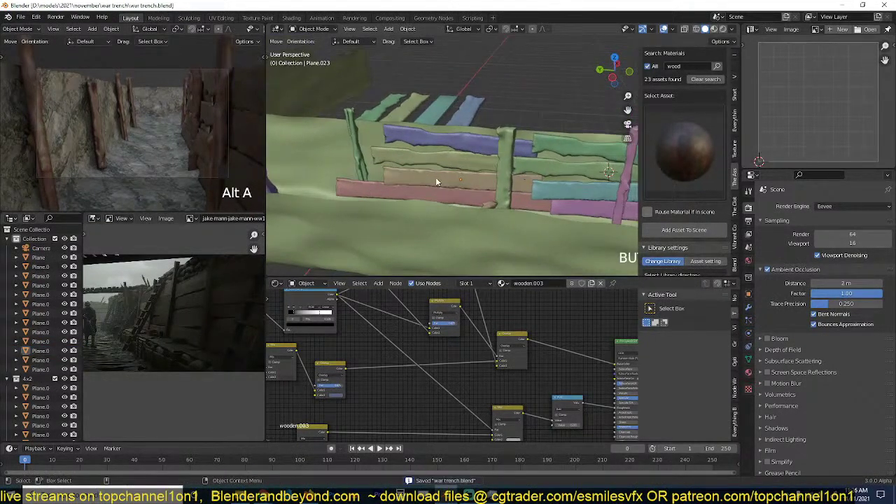
Select the camera at the near end of the trench and set its focal length to 25 mm.
{"action": "scroll", "coordinate": [187, 297], "scroll_direction": "down", "scroll_amount": 2}
{"action": "scroll", "coordinate": [187, 297], "scroll_direction": "up", "scroll_amount": 1}
{"action": "scroll", "coordinate": [397, 199], "scroll_direction": "down", "scroll_amount": 3}
{"action": "middle_click_drag", "start_coordinate": [415, 194], "coordinate": [441, 172]}
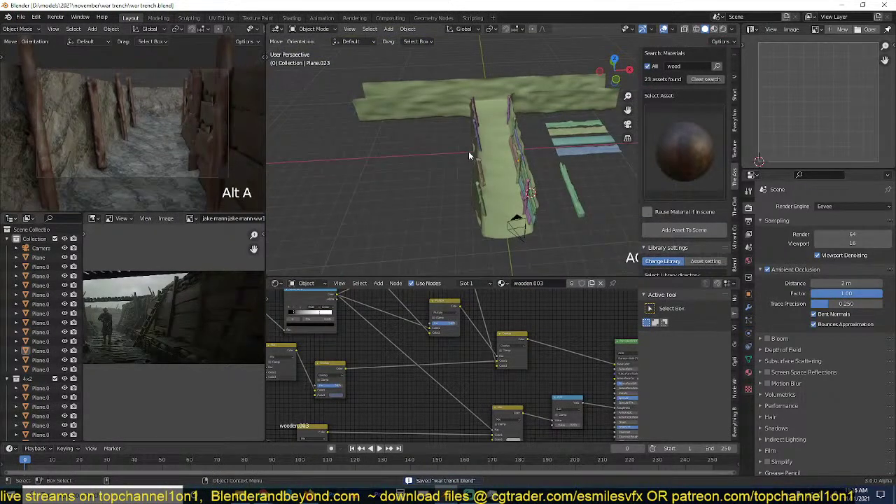
{"action": "left_click", "coordinate": [468, 151]}
{"action": "left_click", "coordinate": [489, 174]}
{"action": "left_click", "coordinate": [518, 223]}
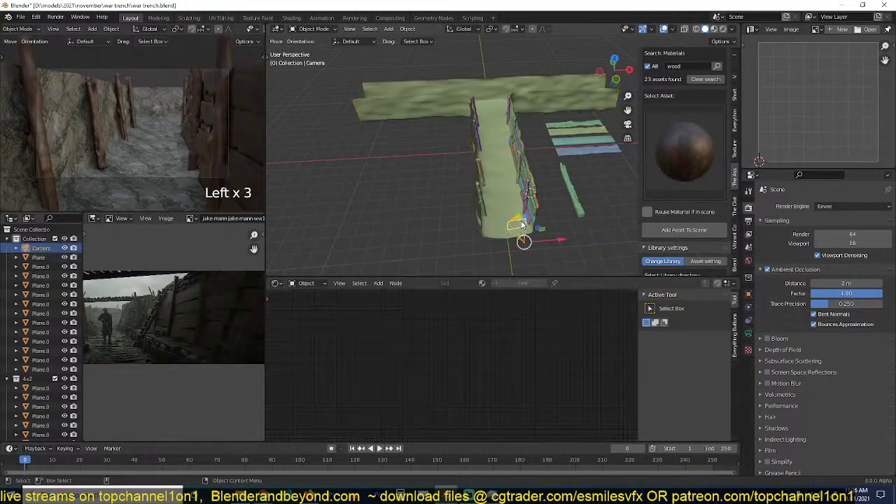
{"action": "left_click", "coordinate": [748, 334]}
{"action": "left_click", "coordinate": [853, 250]}
{"action": "type", "text": "2"}
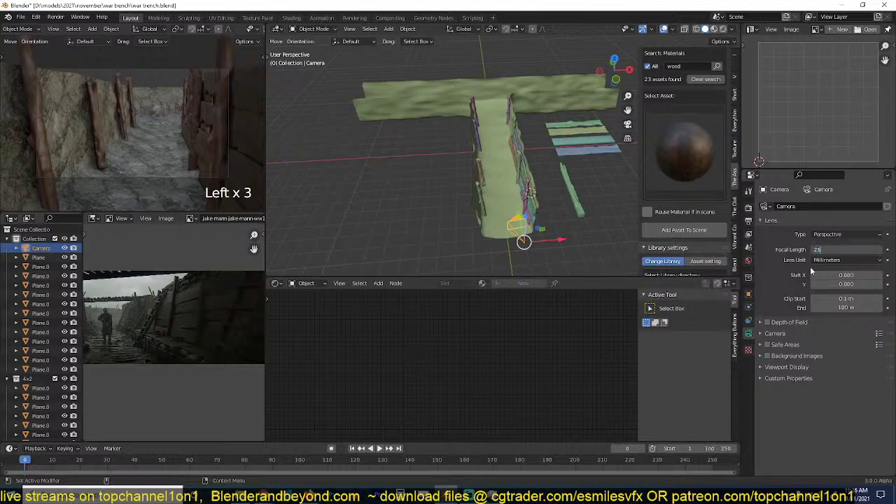
{"action": "type", "text": "5"}
{"action": "left_click", "coordinate": [812, 271]}
Lower the camera along Z, shift it slightly along X toward the trench centre, and save the file.
{"action": "middle_click_drag", "start_coordinate": [415, 141], "coordinate": [537, 123]}
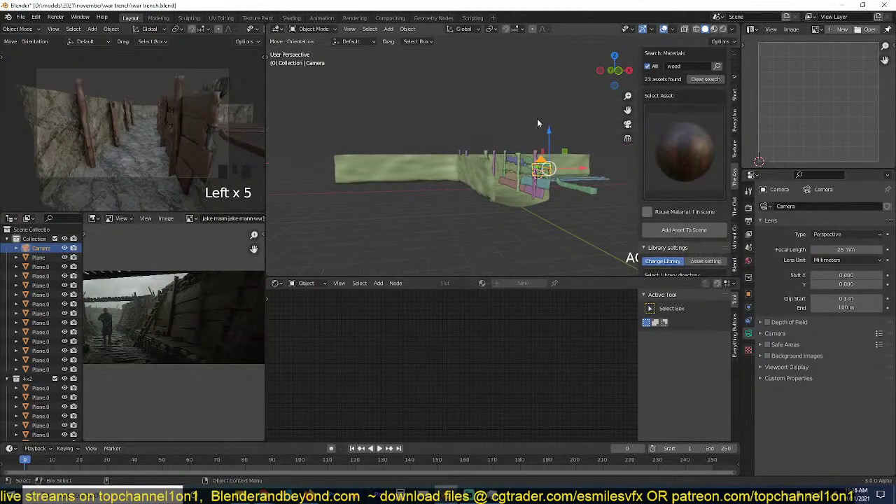
{"action": "left_click_drag", "start_coordinate": [549, 140], "coordinate": [549, 152]}
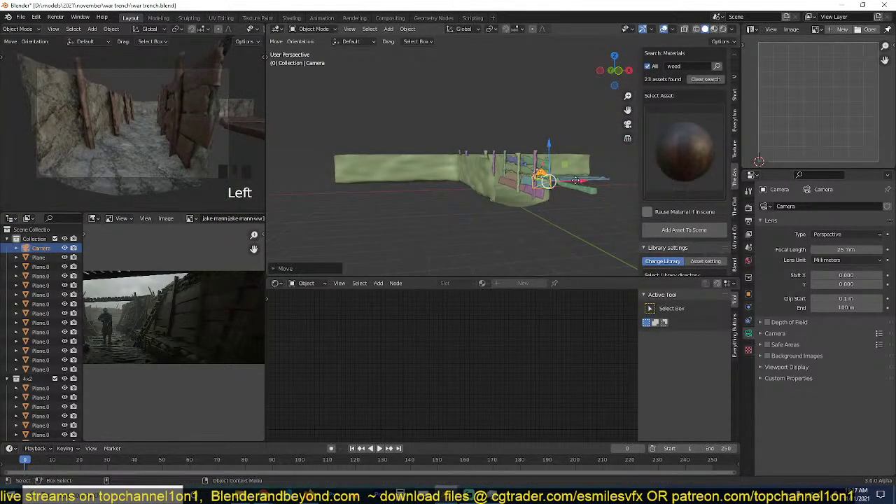
{"action": "left_click_drag", "start_coordinate": [576, 180], "coordinate": [572, 183]}
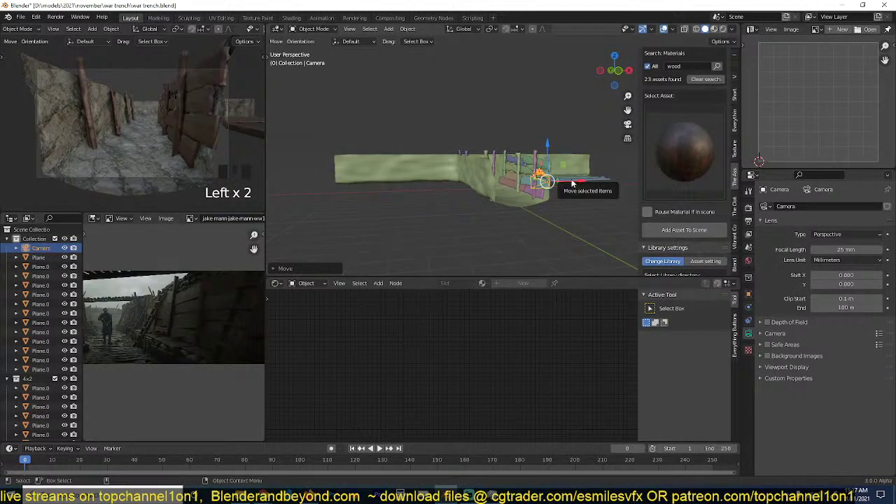
{"action": "middle_click_drag", "start_coordinate": [566, 186], "coordinate": [602, 167]}
{"action": "key", "text": "ctrl+s"}
Move the post at the far end of the planks in front of the lowest red plank and save the file.
{"action": "scroll", "coordinate": [553, 196], "scroll_direction": "up", "scroll_amount": 5}
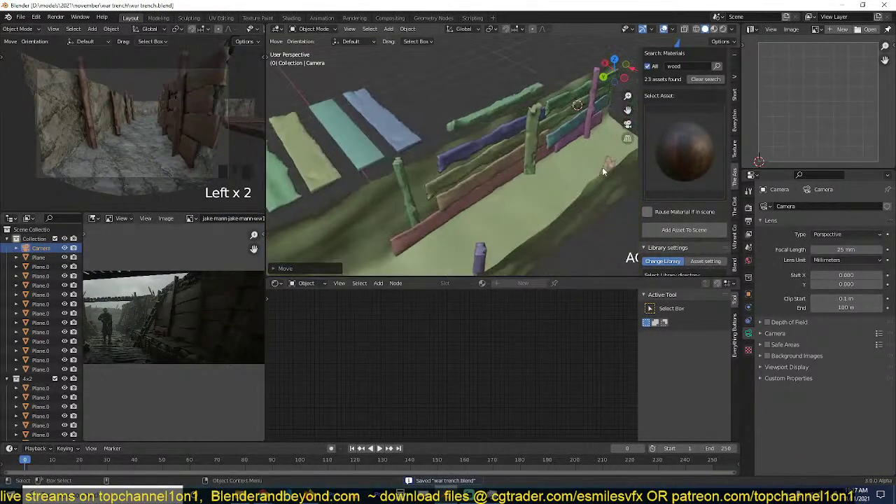
{"action": "left_click", "coordinate": [409, 208]}
{"action": "left_click_drag", "start_coordinate": [413, 249], "coordinate": [427, 214]}
{"action": "scroll", "coordinate": [490, 182], "scroll_direction": "down", "scroll_amount": 1}
{"action": "middle_click_drag", "start_coordinate": [515, 183], "coordinate": [511, 133]}
{"action": "key", "text": "ctrl+s"}
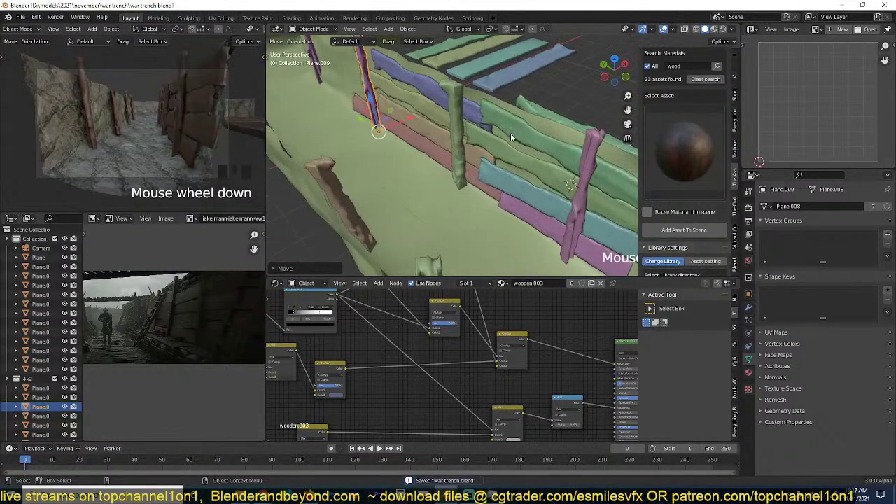
Select all the planks of both plank sections on the wall, leaving out the posts.
{"action": "left_click", "coordinate": [518, 147]}
{"action": "left_click", "coordinate": [532, 143]}
{"action": "left_click", "coordinate": [431, 113], "text": "shift"}
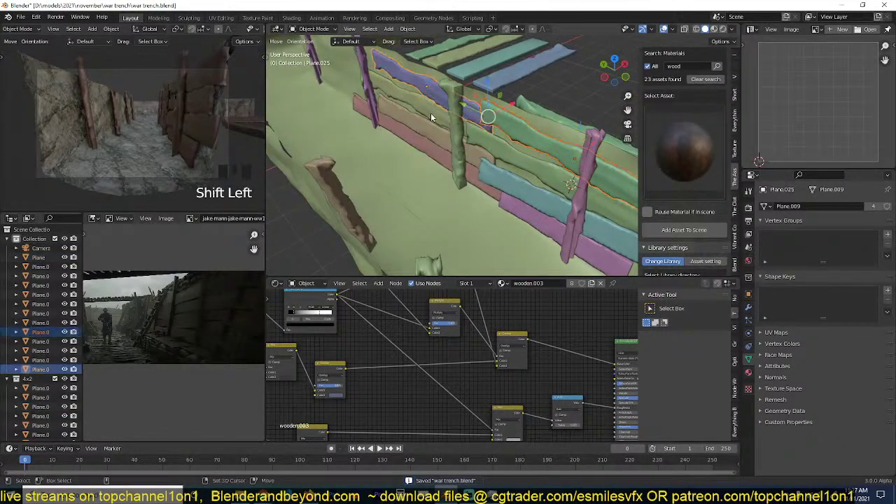
{"action": "left_click", "coordinate": [429, 129], "text": "shift"}
{"action": "left_click", "coordinate": [436, 154], "text": "shift"}
{"action": "left_click", "coordinate": [524, 166], "text": "shift"}
{"action": "left_click", "coordinate": [561, 144], "text": "shift"}
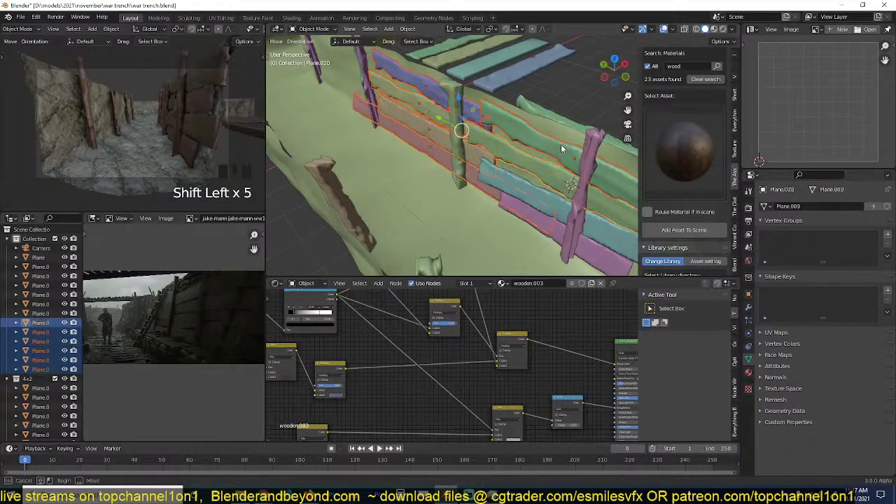
{"action": "left_click", "coordinate": [550, 203], "text": "shift"}
{"action": "left_click", "coordinate": [552, 229], "text": "shift"}
{"action": "left_click", "coordinate": [553, 230], "text": "shift"}
{"action": "scroll", "coordinate": [556, 216], "scroll_direction": "down", "scroll_amount": 4}
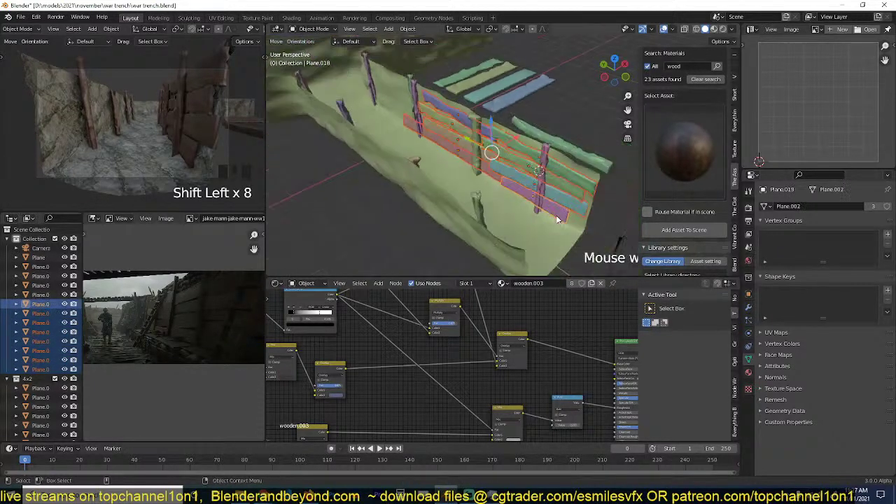
Make mirrored linked duplicates of the selected planks and move them along X to the opposite trench wall.
{"action": "middle_click_drag", "start_coordinate": [556, 216], "coordinate": [451, 175]}
{"action": "right_click", "coordinate": [459, 165], "text": "shift"}
{"action": "key", "text": "alt+d"}
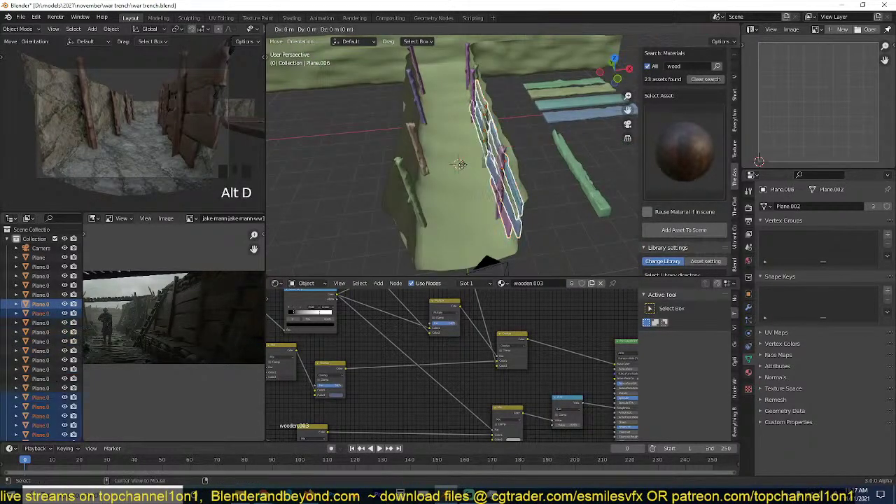
{"action": "key", "text": "ctrl+m"}
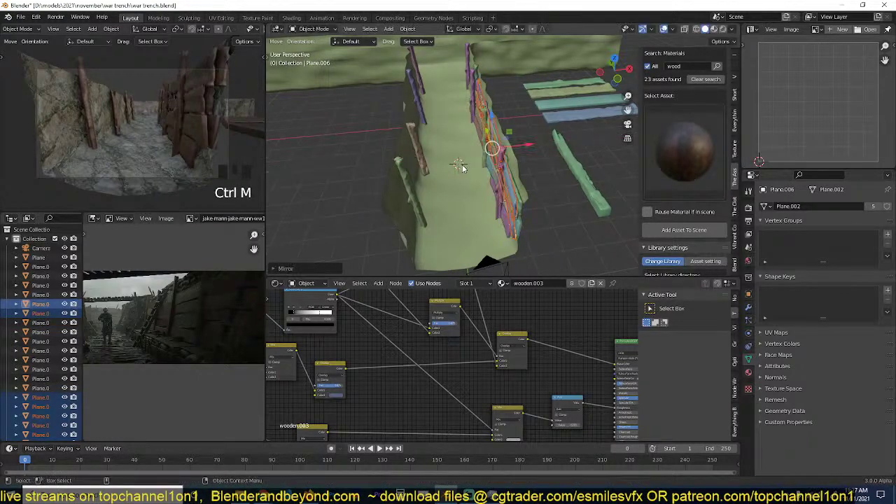
{"action": "left_click_drag", "start_coordinate": [530, 149], "coordinate": [446, 152]}
{"action": "key", "text": "grave"}
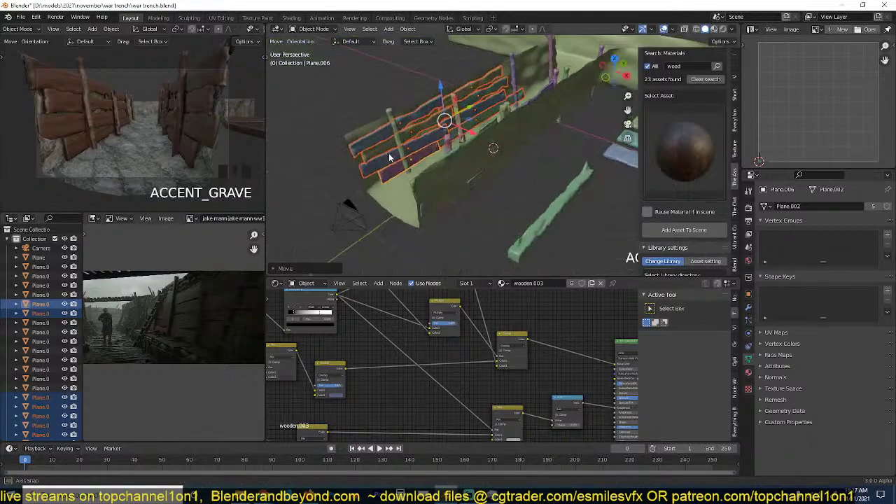
Make a linked duplicate of the post nearest the camera on the newly planked wall, tilt it about X, and save the file.
{"action": "key", "text": "alt+a"}
{"action": "left_click", "coordinate": [400, 168]}
{"action": "left_click", "coordinate": [399, 168]}
{"action": "left_click", "coordinate": [399, 169]}
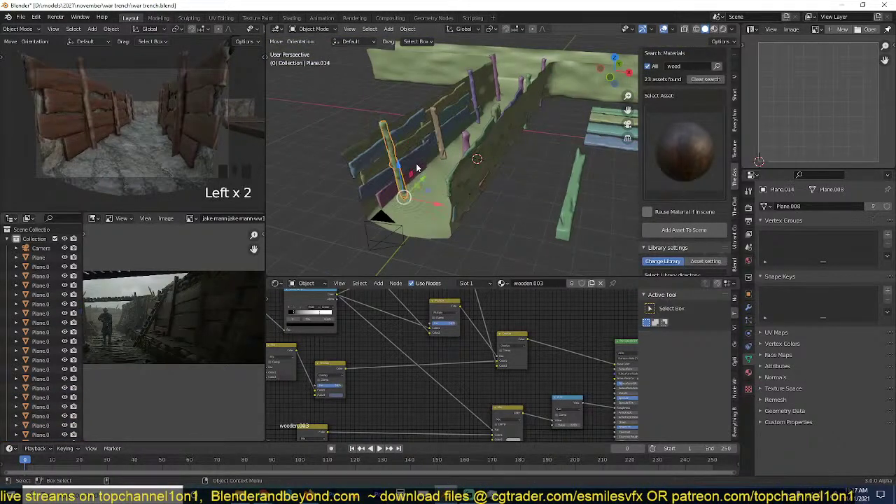
{"action": "key", "text": "alt+d"}
{"action": "key", "text": "r"}
{"action": "key", "text": "x"}
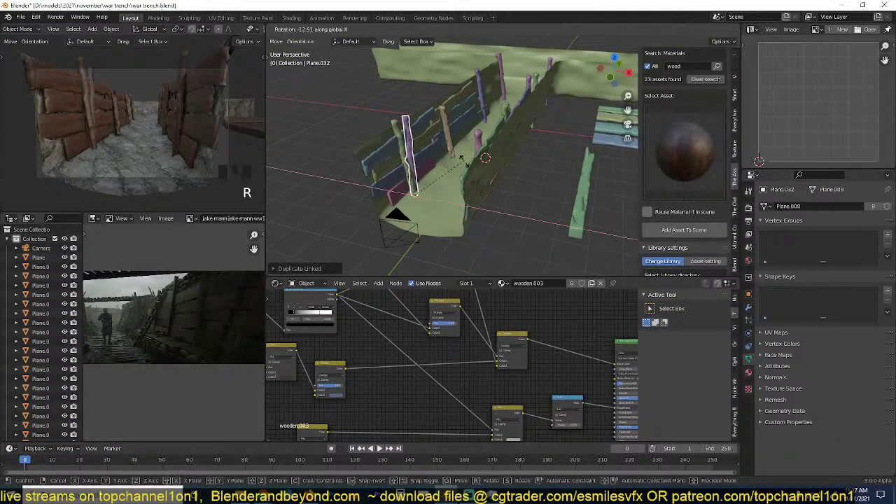
{"action": "left_click", "coordinate": [447, 176]}
{"action": "key", "text": "grave"}
{"action": "middle_click_drag", "start_coordinate": [483, 188], "coordinate": [512, 155]}
{"action": "key", "text": "alt+a"}
{"action": "key", "text": "ctrl+s"}
{"action": "left_click", "coordinate": [571, 153]}
{"action": "left_click", "coordinate": [551, 156]}
{"action": "key", "text": "alt+a"}
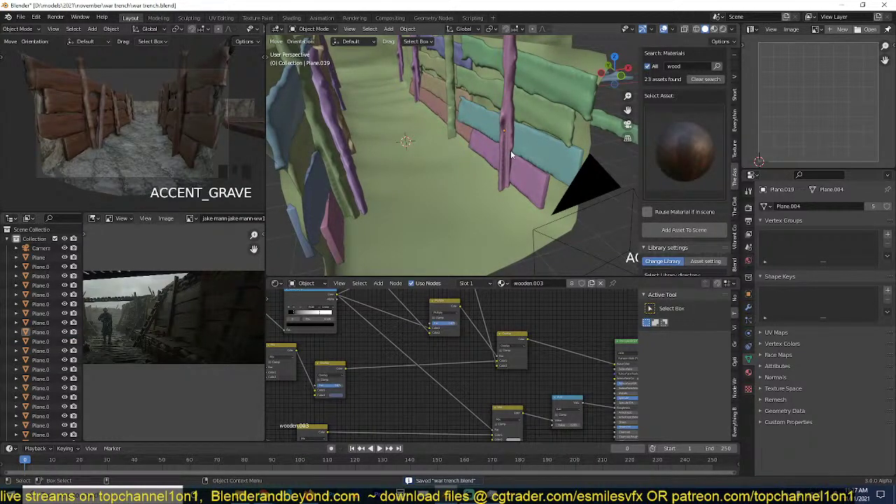
{"action": "middle_click_drag", "start_coordinate": [510, 150], "coordinate": [483, 149]}
{"action": "scroll", "coordinate": [196, 152], "scroll_direction": "down", "scroll_amount": 2}
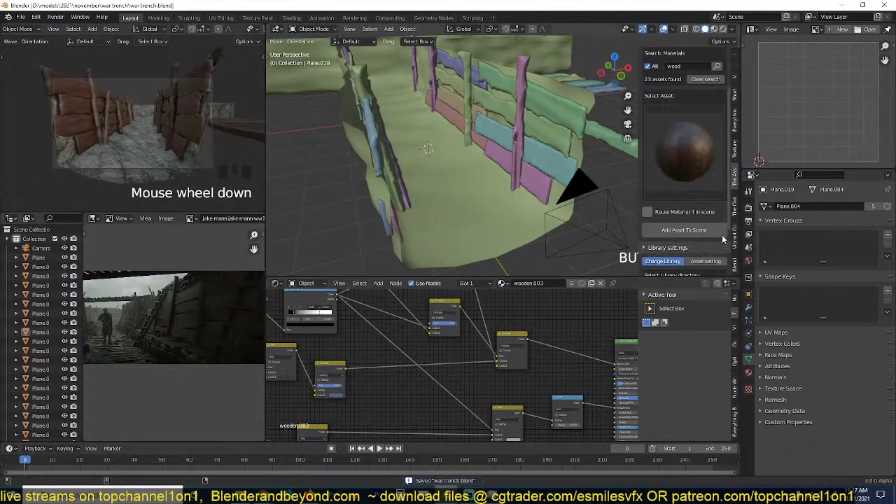
Switch the render engine to Cycles and display the camera view in rendered shading.
{"action": "left_click", "coordinate": [749, 207]}
{"action": "left_click", "coordinate": [849, 206]}
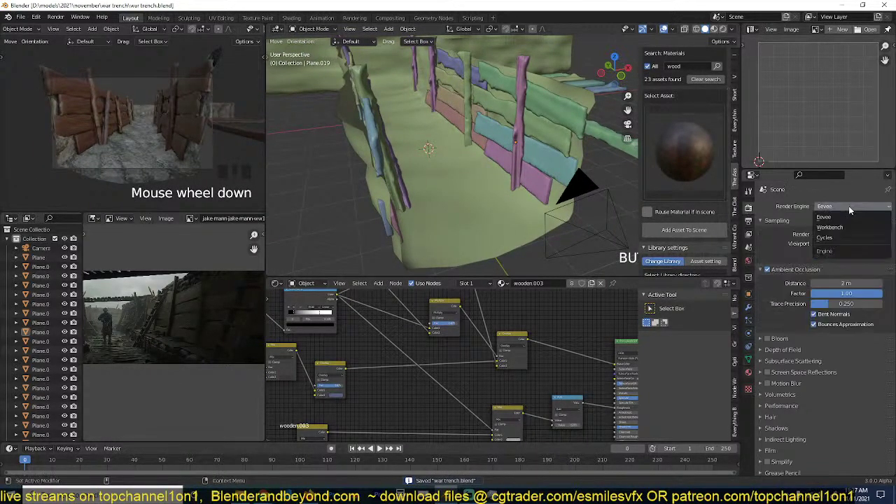
{"action": "left_click", "coordinate": [825, 238]}
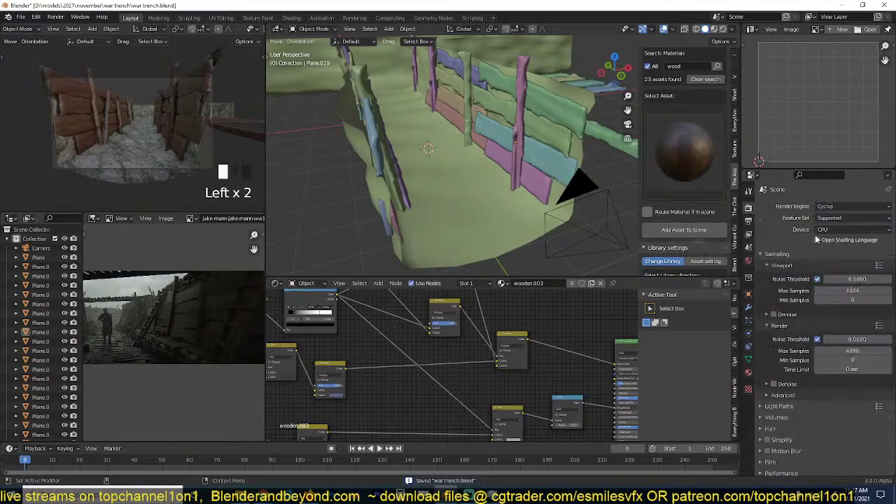
{"action": "scroll", "coordinate": [239, 35], "scroll_direction": "down", "scroll_amount": 3}
{"action": "left_click", "coordinate": [247, 30]}
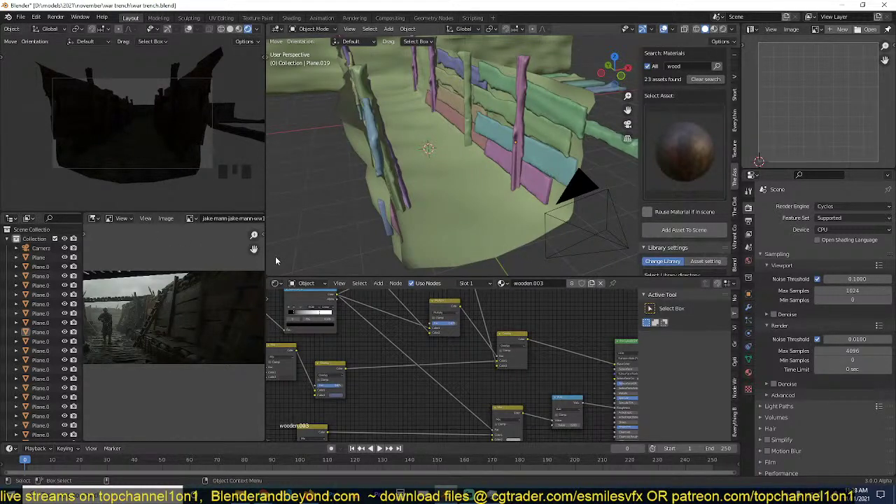
{"action": "scroll", "coordinate": [191, 153], "scroll_direction": "up", "scroll_amount": 2}
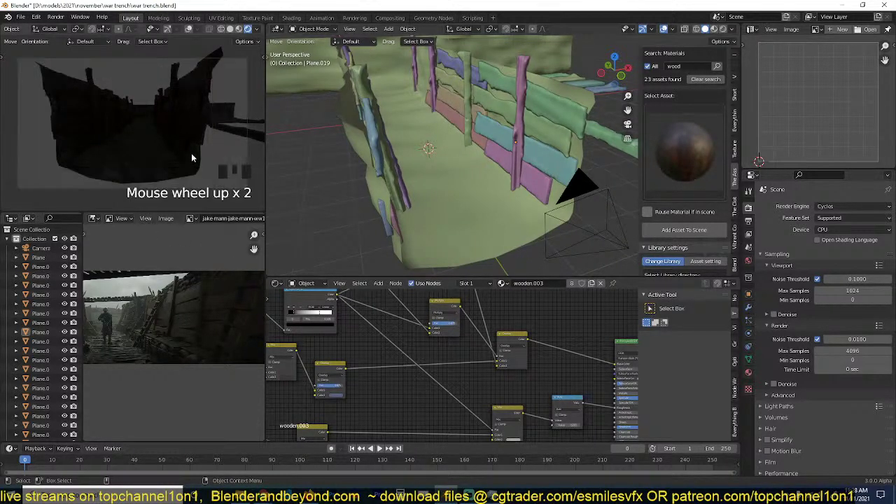
{"action": "scroll", "coordinate": [172, 160], "scroll_direction": "down", "scroll_amount": 1}
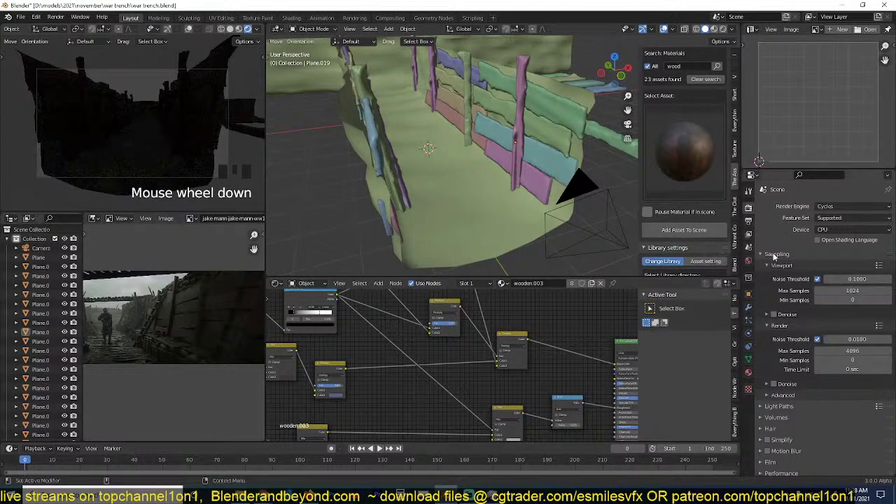
Assign a Sky Texture to the world background colour, keeping the Nishita sky type.
{"action": "left_click", "coordinate": [748, 261]}
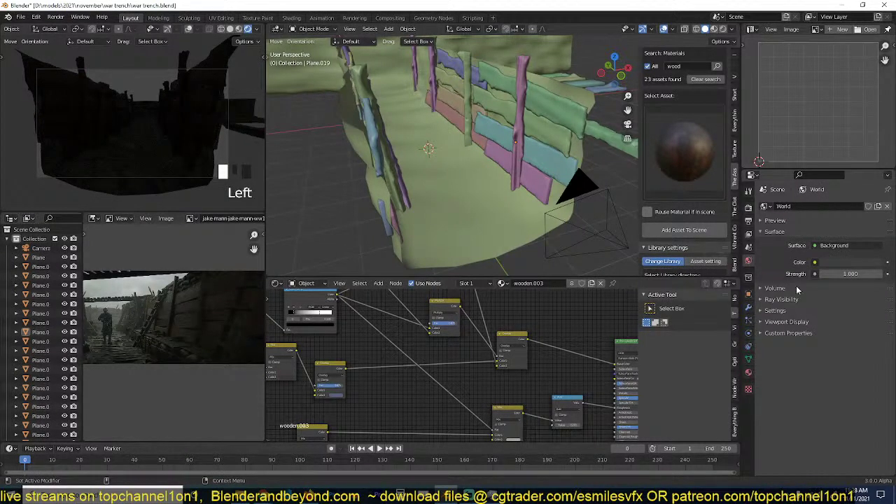
{"action": "left_click", "coordinate": [816, 262]}
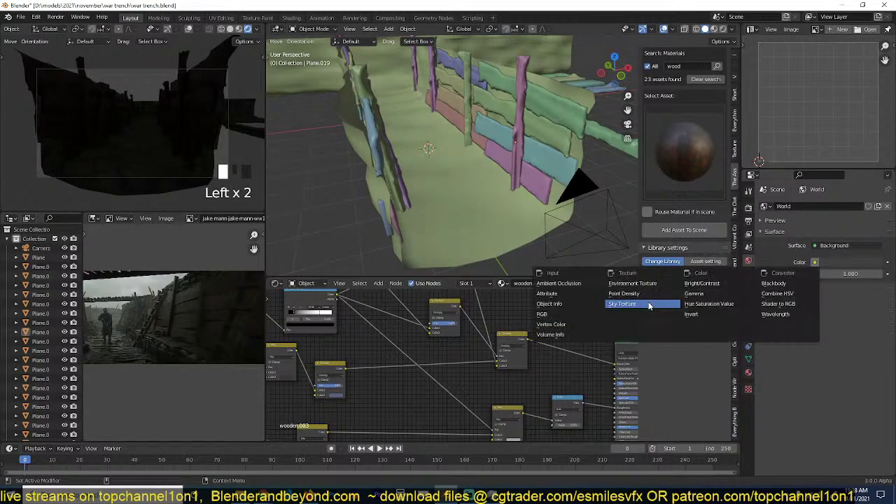
{"action": "left_click", "coordinate": [649, 306]}
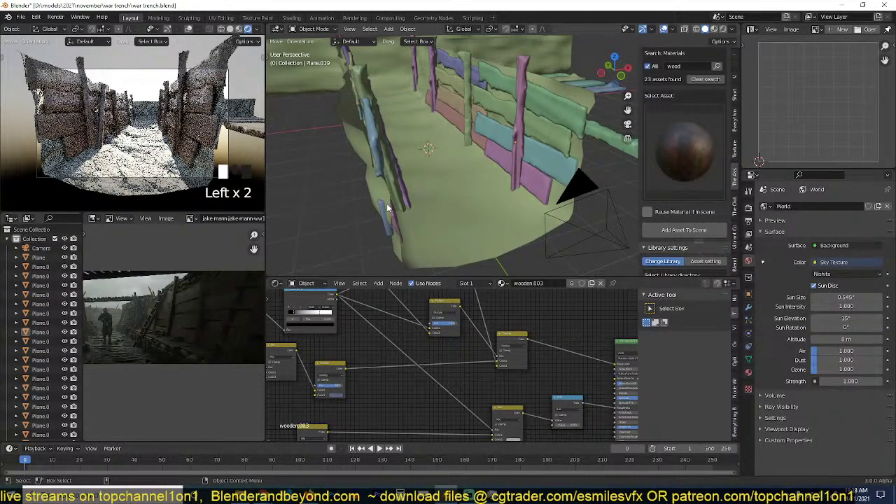
{"action": "scroll", "coordinate": [387, 208], "scroll_direction": "down", "scroll_amount": 5}
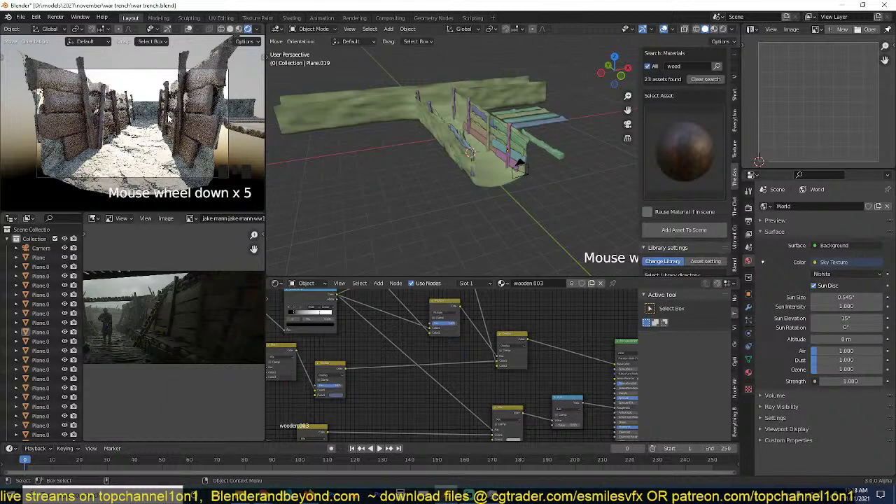
Set a render region around the camera frame in the rendered camera view and save the file.
{"action": "key", "text": "ctrl+b"}
{"action": "left_click_drag", "start_coordinate": [23, 58], "coordinate": [237, 190]}
{"action": "key", "text": "ctrl+s"}
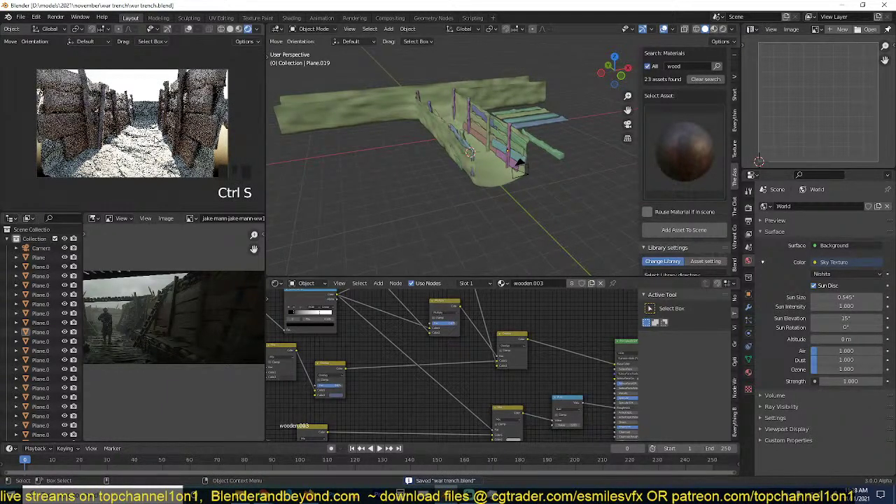
Set the Cycles device to GPU Compute, enable denoising for both final render and viewport, and save the file.
{"action": "left_click", "coordinate": [749, 207]}
{"action": "left_click", "coordinate": [830, 230]}
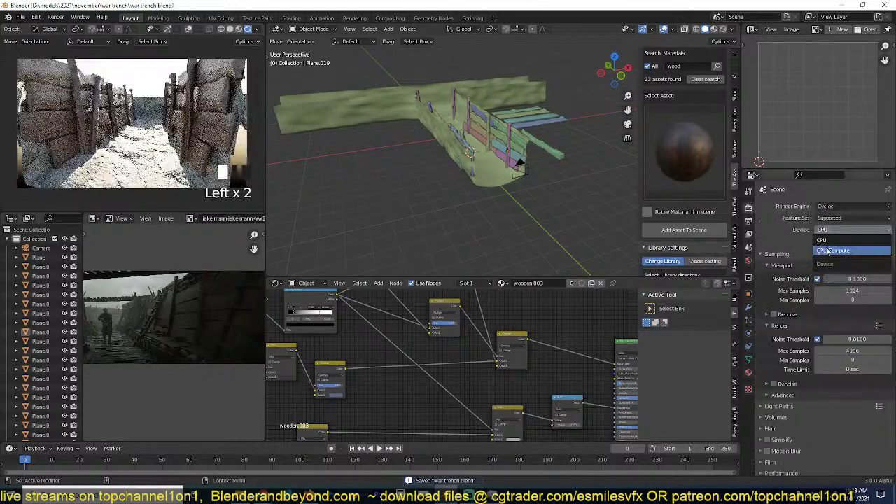
{"action": "left_click", "coordinate": [829, 251]}
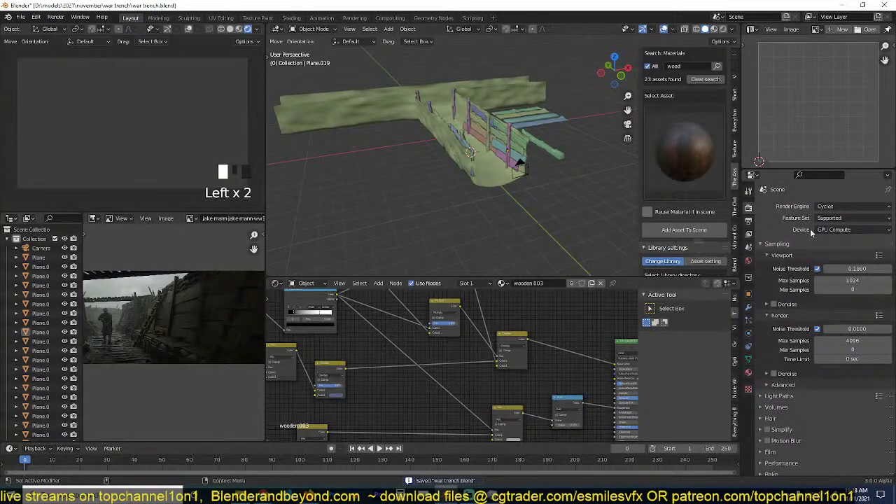
{"action": "left_click", "coordinate": [774, 369]}
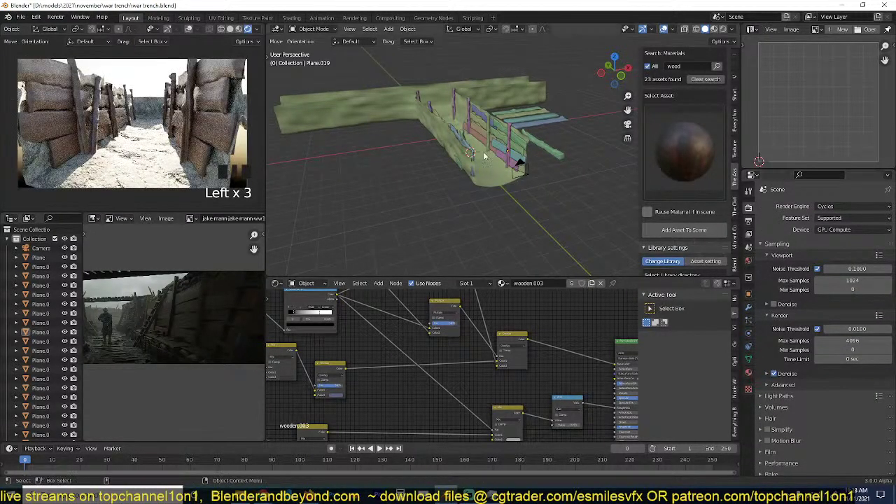
{"action": "scroll", "coordinate": [483, 152], "scroll_direction": "down", "scroll_amount": 2}
{"action": "key", "text": "ctrl+s"}
{"action": "scroll", "coordinate": [774, 337], "scroll_direction": "down", "scroll_amount": 5}
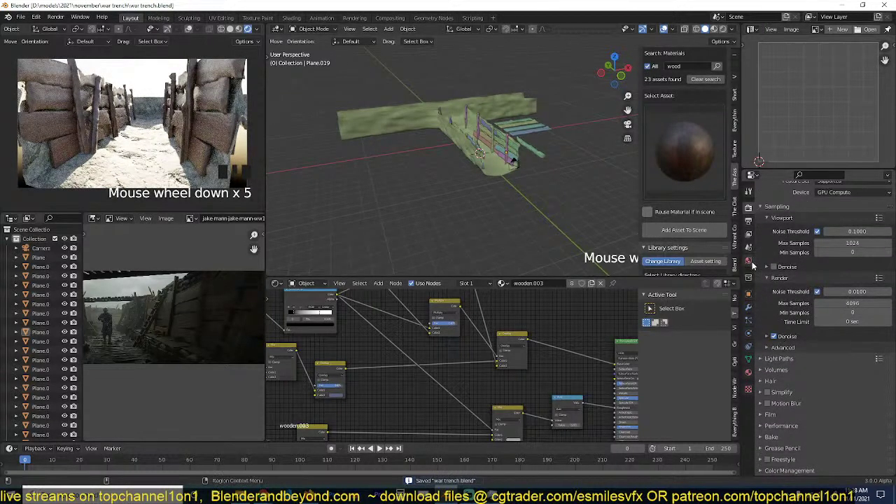
{"action": "left_click", "coordinate": [774, 269]}
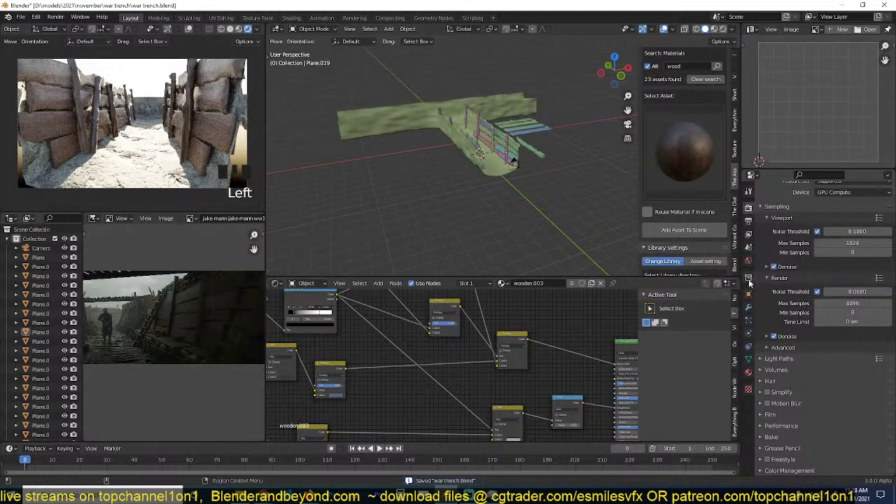
{"action": "key", "text": "ctrl+s"}
Set the sky texture's sun elevation to 10° and sun rotation to 45°.
{"action": "left_click", "coordinate": [748, 261]}
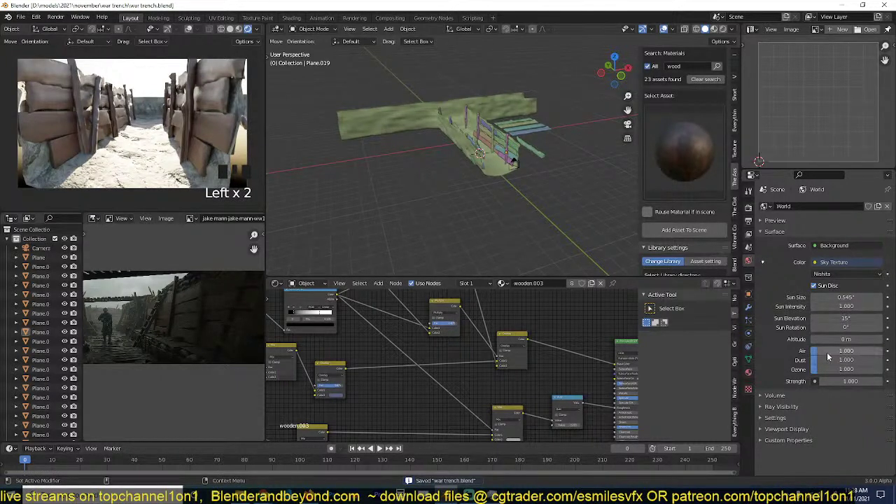
{"action": "left_click", "coordinate": [845, 319]}
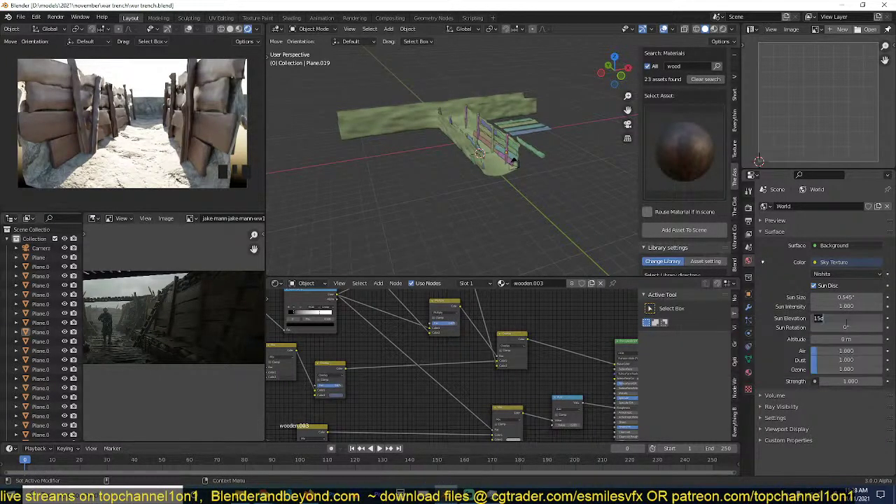
{"action": "type", "text": "10"}
{"action": "left_click", "coordinate": [828, 318]}
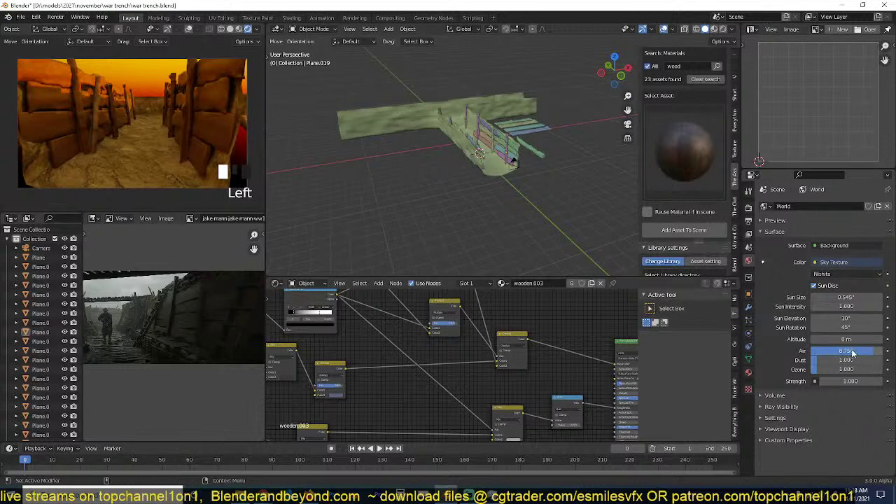
Set the sky's sun size to 11°, sun intensity 0.100, air 0.679, dust 1.321, ozone 2.667 and strength 0.100, and save the file.
{"action": "left_click_drag", "start_coordinate": [825, 350], "coordinate": [829, 368]}
{"action": "left_click", "coordinate": [846, 383]}
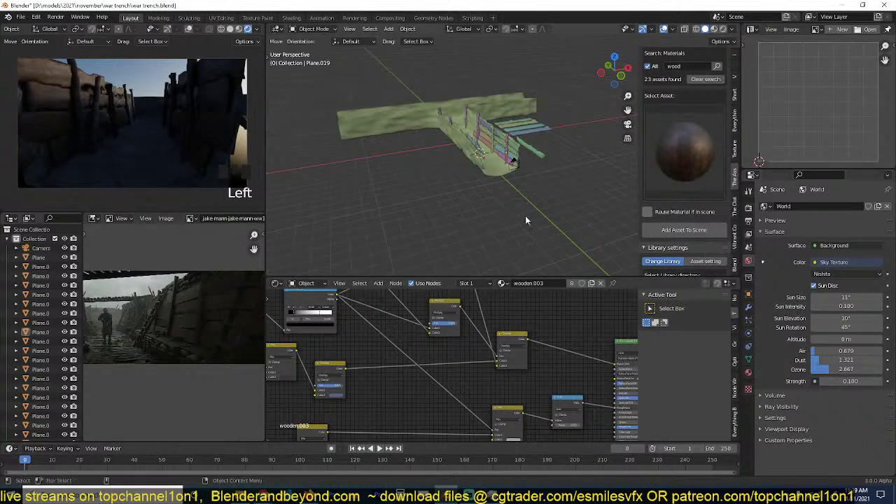
{"action": "key", "text": "ctrl+s"}
Duplicate the four loose planks lying beside the trench and place the copies across the trench floor in top view.
{"action": "middle_click_drag", "start_coordinate": [529, 218], "coordinate": [567, 213]}
{"action": "scroll", "coordinate": [522, 208], "scroll_direction": "up", "scroll_amount": 2}
{"action": "scroll", "coordinate": [533, 232], "scroll_direction": "up", "scroll_amount": 4}
{"action": "scroll", "coordinate": [567, 213], "scroll_direction": "up", "scroll_amount": 3}
{"action": "left_click", "coordinate": [567, 204]}
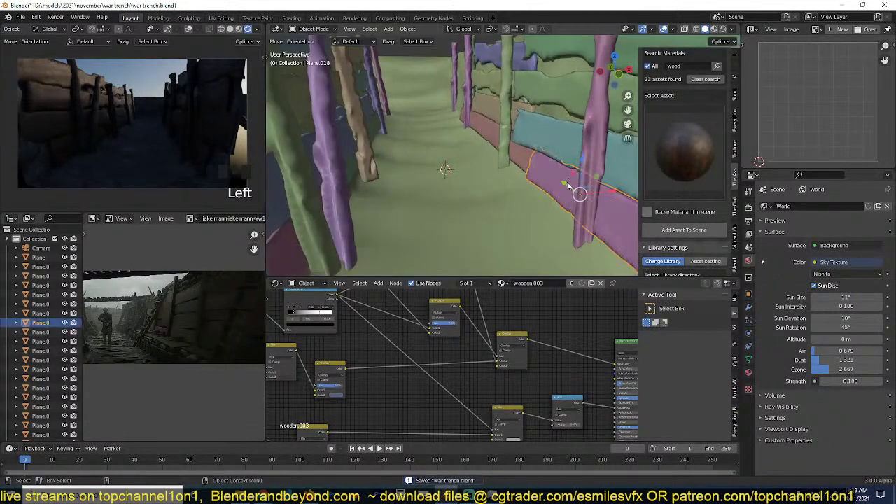
{"action": "scroll", "coordinate": [570, 186], "scroll_direction": "down", "scroll_amount": 4}
{"action": "key", "text": "KP_7"}
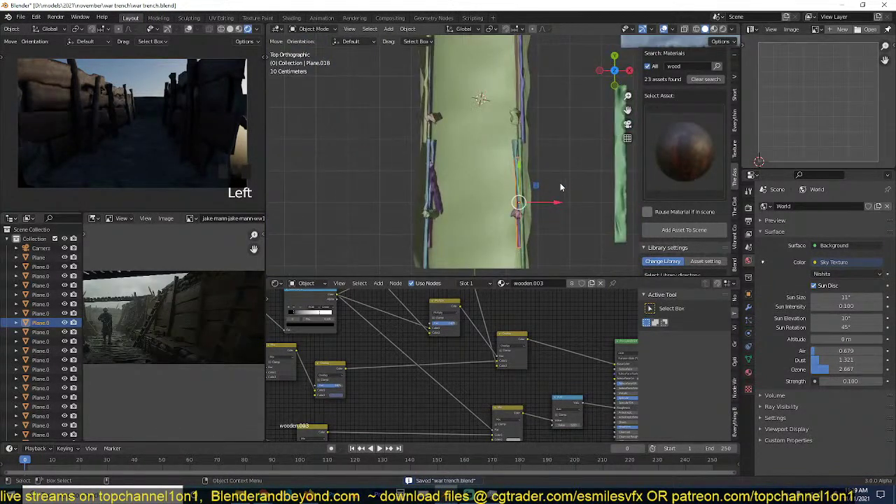
{"action": "scroll", "coordinate": [569, 180], "scroll_direction": "down", "scroll_amount": 3}
{"action": "left_click_drag", "start_coordinate": [540, 86], "coordinate": [587, 161]}
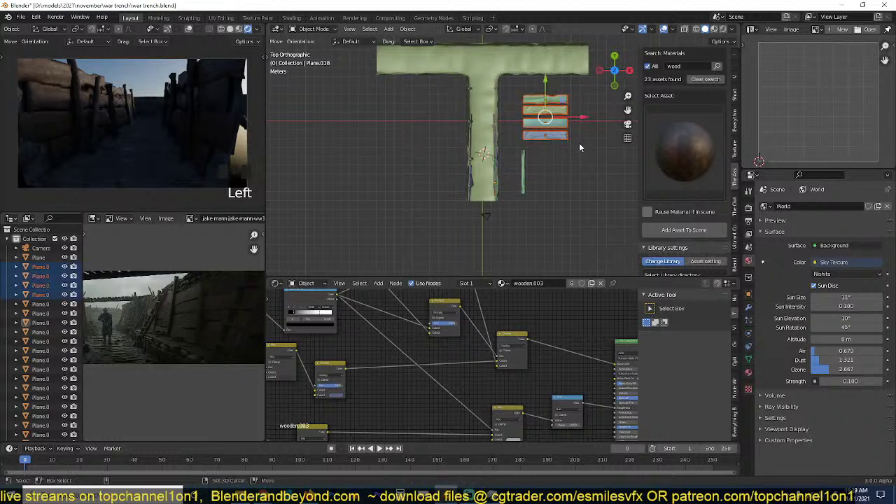
{"action": "key", "text": "shift+d"}
{"action": "left_click", "coordinate": [524, 180]}
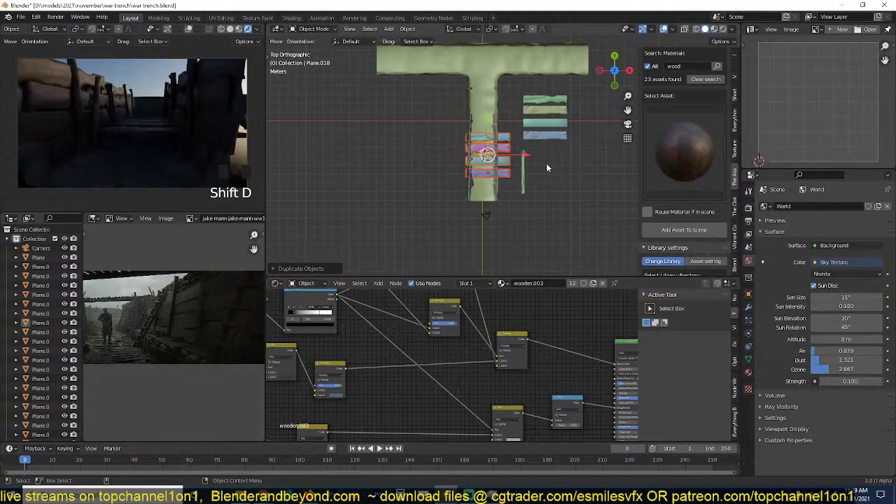
Scale the duplicated planks down along Y to narrow them and close their gaps, and save the file.
{"action": "key", "text": "r"}
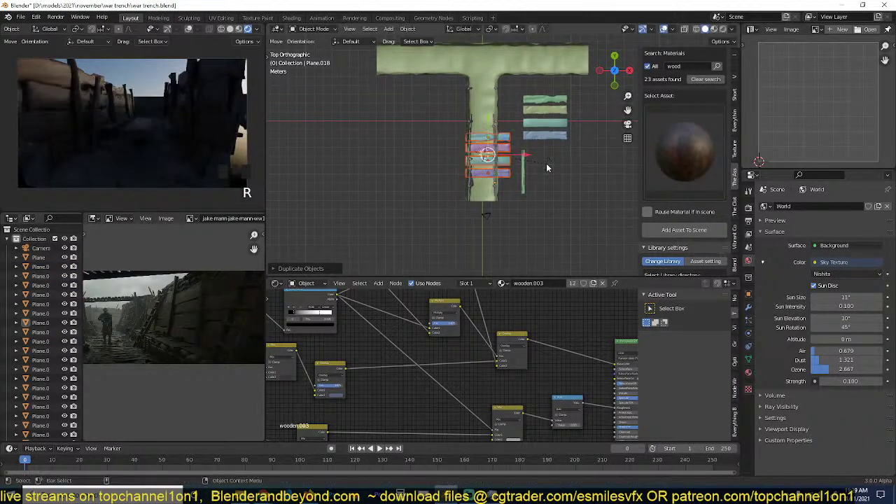
{"action": "key", "text": "s"}
{"action": "key", "text": "y"}
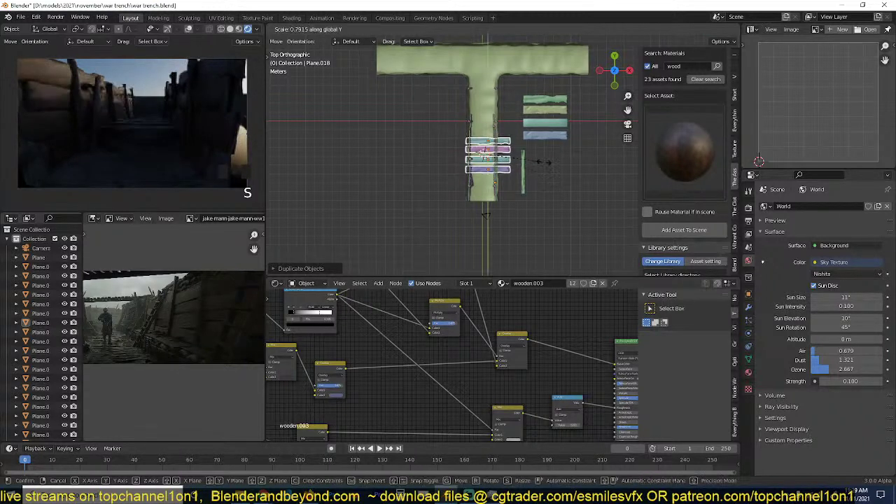
{"action": "left_click", "coordinate": [496, 165]}
{"action": "key", "text": "s"}
{"action": "key", "text": "y"}
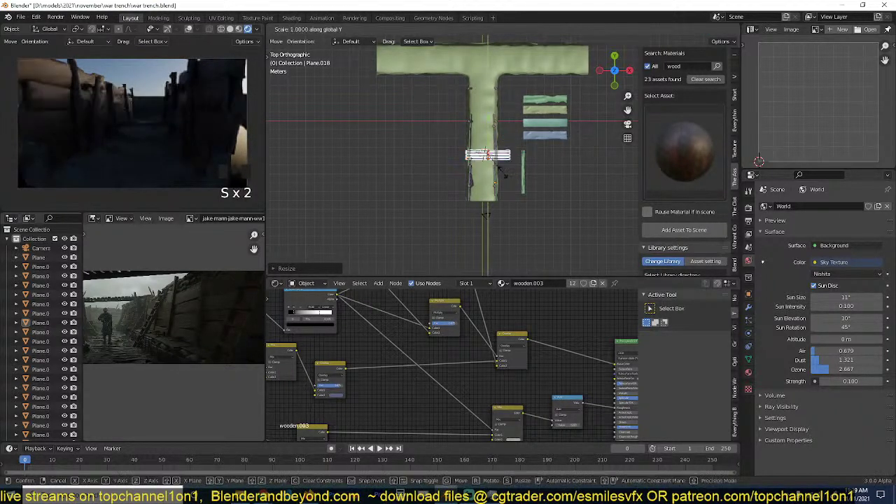
{"action": "left_click", "coordinate": [500, 189]}
{"action": "key", "text": "ctrl+s"}
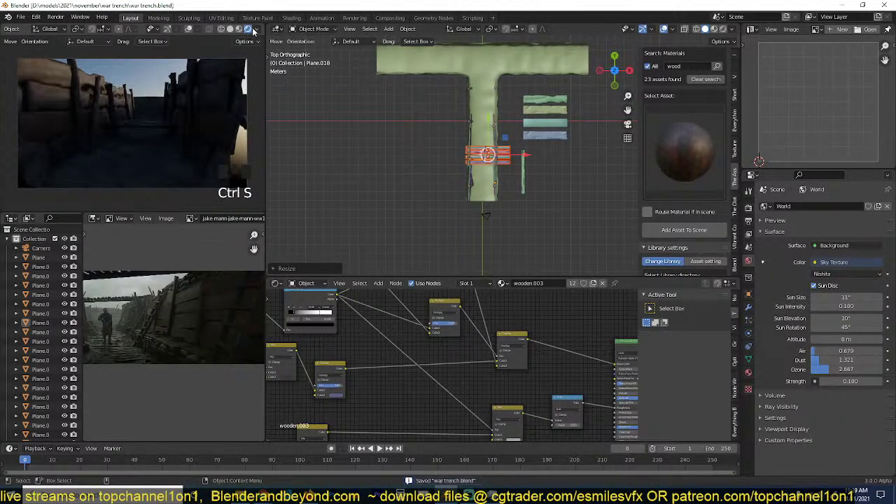
Pause the rendered camera preview and show the main viewport in material preview shading.
{"action": "scroll", "coordinate": [253, 31], "scroll_direction": "down", "scroll_amount": 2}
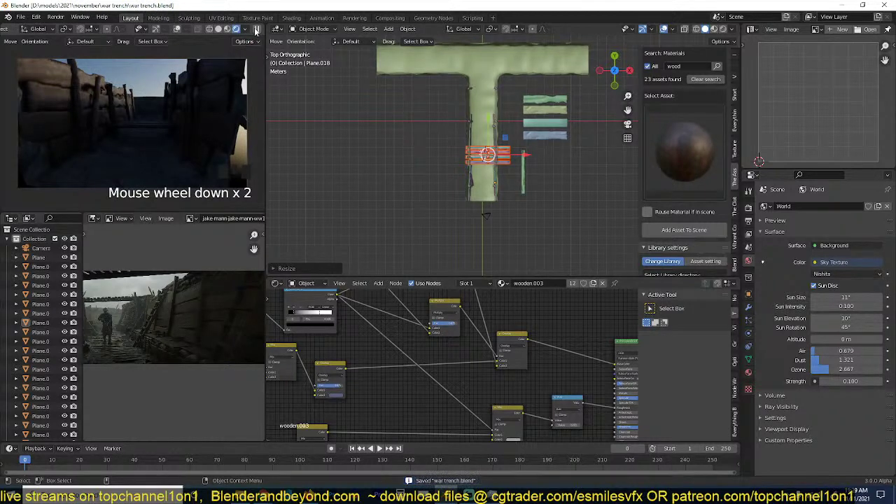
{"action": "left_click", "coordinate": [256, 31]}
{"action": "scroll", "coordinate": [569, 108], "scroll_direction": "up", "scroll_amount": 2}
{"action": "left_click", "coordinate": [714, 29]}
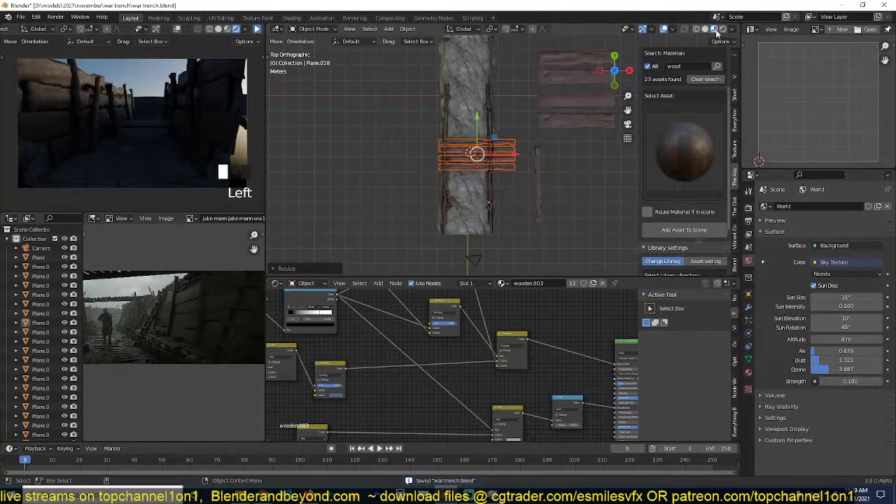
Reposition the four crosswise planks on the trench floor and scale them down closer to the trench's width.
{"action": "scroll", "coordinate": [437, 193], "scroll_direction": "up", "scroll_amount": 4}
{"action": "middle_click_drag", "start_coordinate": [437, 193], "coordinate": [575, 103], "text": "shift"}
{"action": "key", "text": "g"}
{"action": "left_click", "coordinate": [535, 100]}
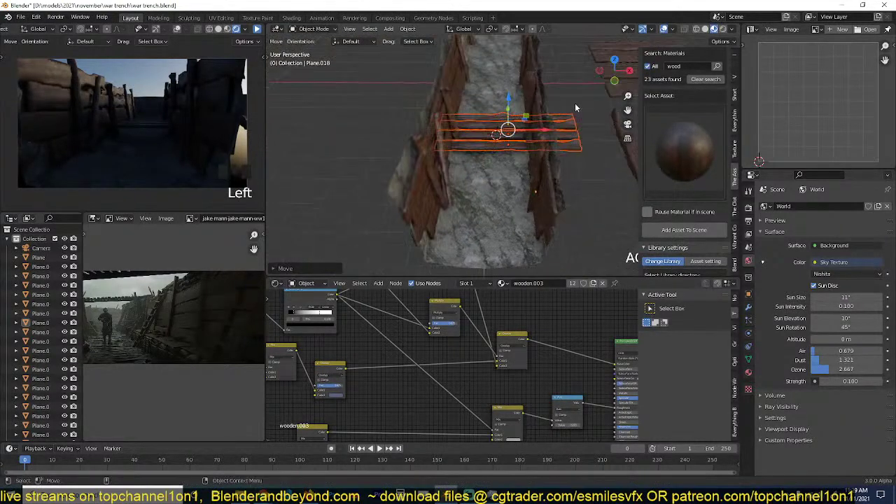
{"action": "key", "text": "s"}
{"action": "left_click", "coordinate": [553, 111]}
Move the four floor planks to the trench's open end and place linked duplicates of them directly further along the floor.
{"action": "key", "text": "KP_7"}
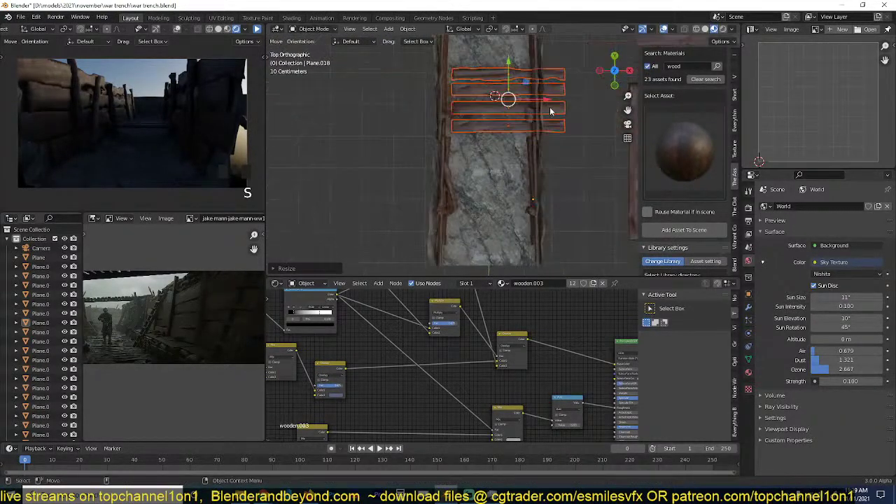
{"action": "key", "text": "g"}
{"action": "left_click", "coordinate": [534, 201]}
{"action": "key", "text": "alt+d"}
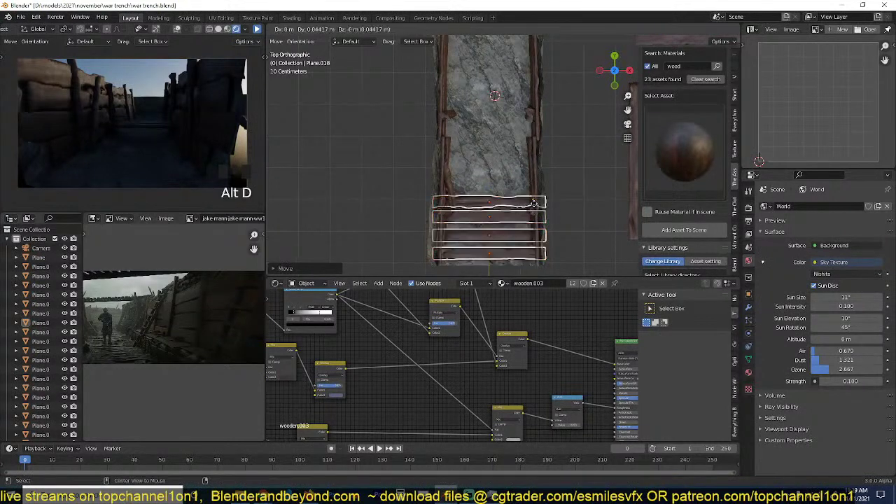
{"action": "left_click", "coordinate": [534, 139]}
Rotate the fourth floor plank from the open end and tilt it with trackball rotation so it lies unevenly.
{"action": "scroll", "coordinate": [518, 178], "scroll_direction": "up", "scroll_amount": 4}
{"action": "middle_click_drag", "start_coordinate": [508, 190], "coordinate": [556, 100], "text": "shift"}
{"action": "left_click", "coordinate": [551, 162]}
{"action": "scroll", "coordinate": [552, 164], "scroll_direction": "down", "scroll_amount": 1}
{"action": "key", "text": "r"}
{"action": "left_click", "coordinate": [592, 188]}
{"action": "key", "text": "r"}
{"action": "key", "text": "r"}
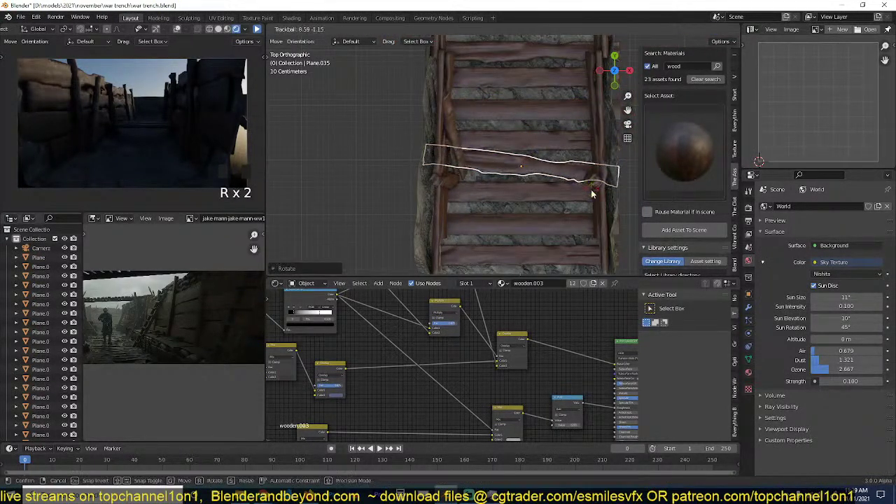
{"action": "left_click", "coordinate": [588, 192]}
{"action": "left_click", "coordinate": [588, 191]}
{"action": "key", "text": "r"}
{"action": "left_click", "coordinate": [589, 188]}
Rotate the second floor plank from the open end slightly and tilt the sixth one with trackball rotation.
{"action": "left_click", "coordinate": [571, 220]}
{"action": "key", "text": "r"}
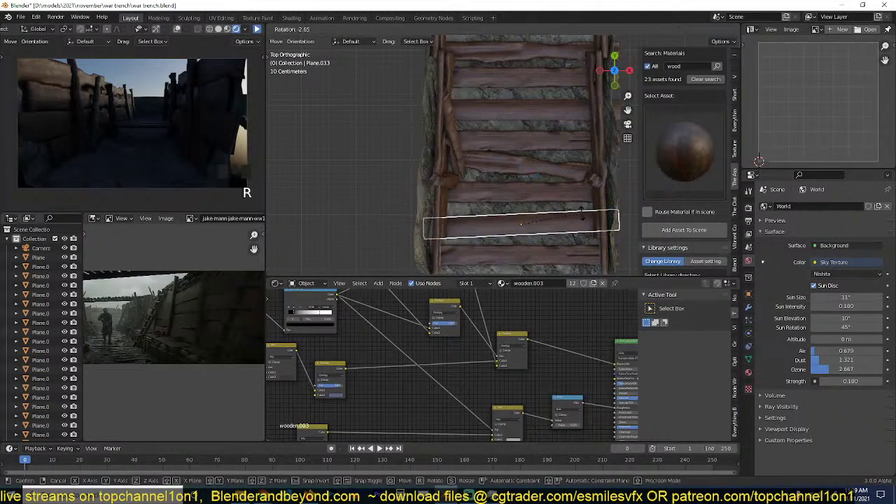
{"action": "left_click", "coordinate": [570, 253]}
{"action": "left_click", "coordinate": [544, 106]}
{"action": "key", "text": "r"}
{"action": "key", "text": "r"}
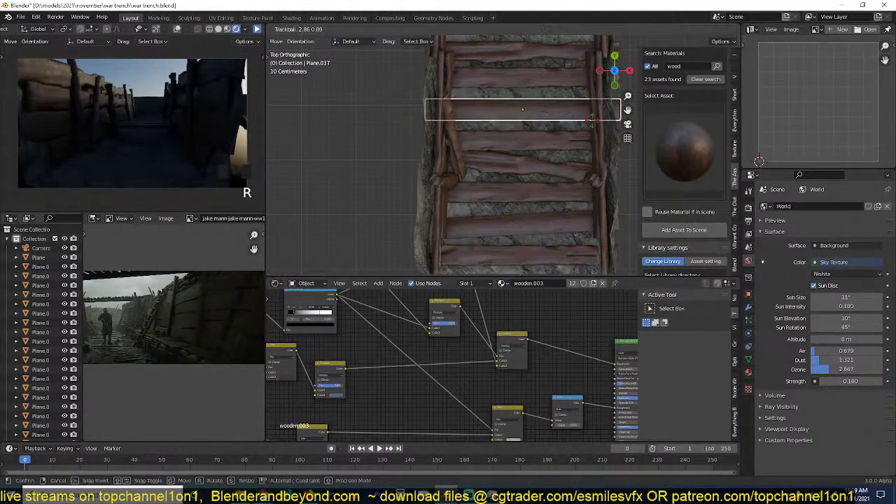
{"action": "left_click", "coordinate": [592, 120]}
Rotate each of the three floor planks farthest from the open end by a slightly different angle.
{"action": "middle_click_drag", "start_coordinate": [584, 119], "coordinate": [576, 158], "text": "shift"}
{"action": "left_click", "coordinate": [572, 134]}
{"action": "left_click", "coordinate": [568, 150]}
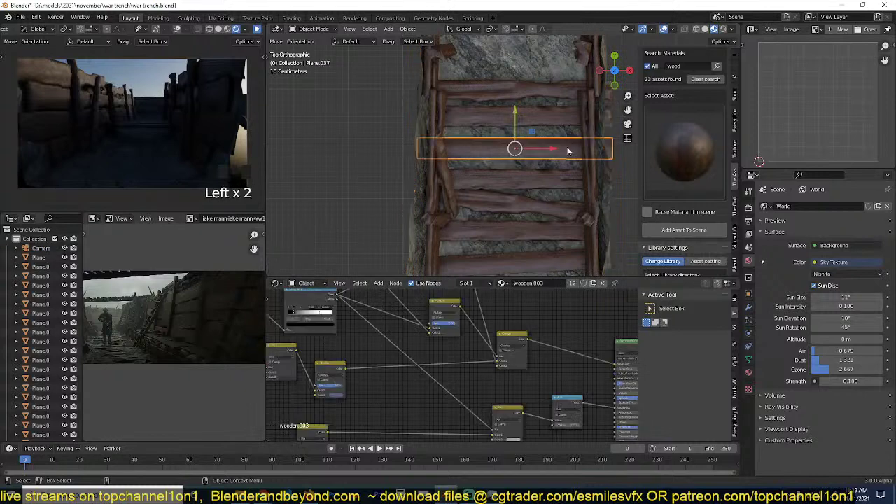
{"action": "key", "text": "r"}
{"action": "left_click", "coordinate": [572, 144]}
{"action": "left_click", "coordinate": [573, 122]}
{"action": "key", "text": "r"}
{"action": "left_click", "coordinate": [571, 112]}
{"action": "left_click", "coordinate": [563, 97]}
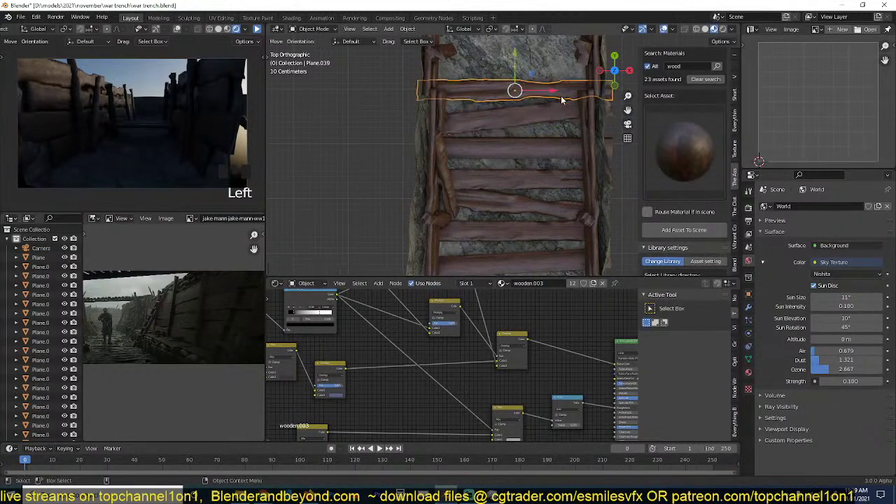
{"action": "key", "text": "r"}
{"action": "left_click", "coordinate": [557, 138]}
Deselect everything and save the file, viewing the planked floor in perspective.
{"action": "scroll", "coordinate": [542, 158], "scroll_direction": "down", "scroll_amount": 2}
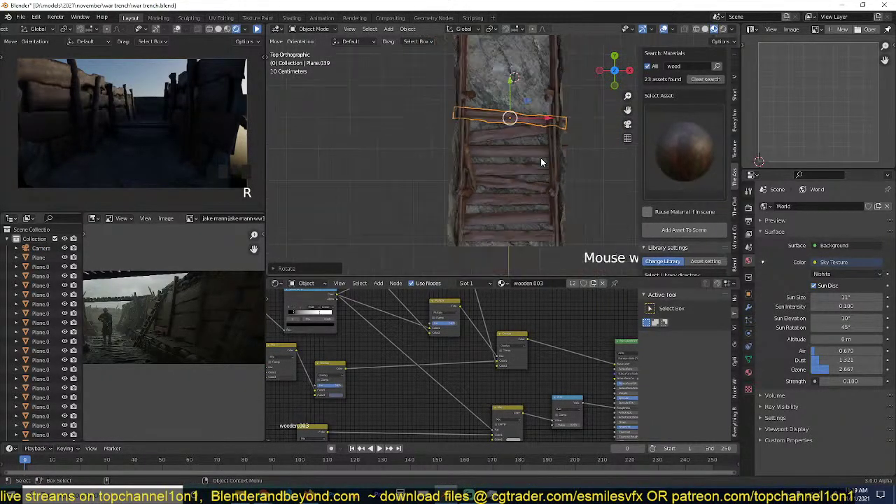
{"action": "middle_click_drag", "start_coordinate": [541, 157], "coordinate": [526, 101]}
{"action": "key", "text": "alt+a"}
{"action": "key", "text": "ctrl+s"}
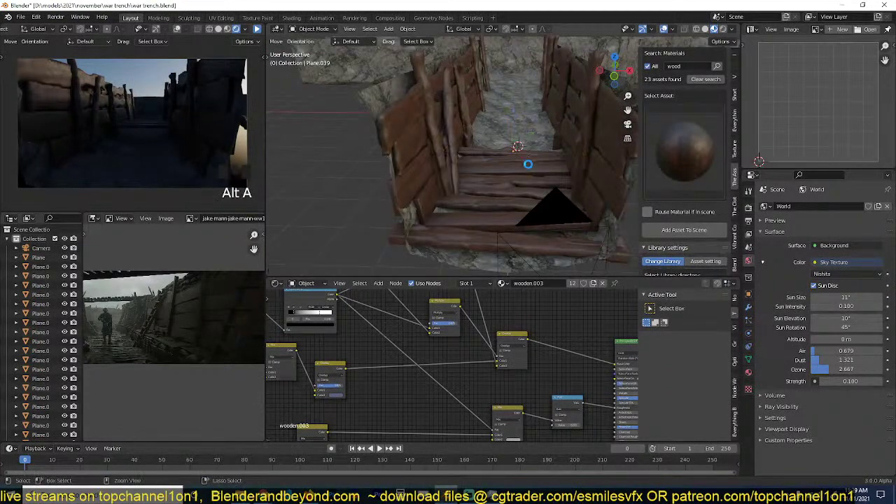
{"action": "scroll", "coordinate": [530, 164], "scroll_direction": "up", "scroll_amount": 2}
{"action": "middle_click_drag", "start_coordinate": [530, 164], "coordinate": [516, 152]}
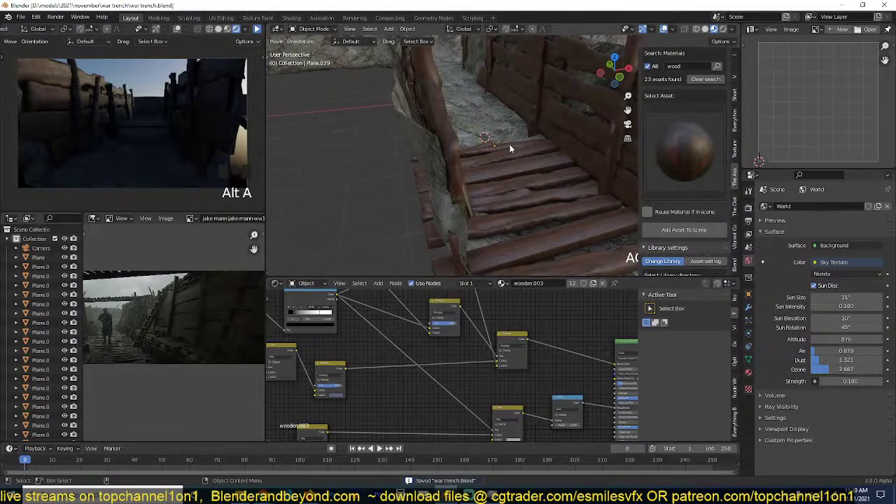
Select all the floor planks and scale them down slightly along the Z axis to make them thinner.
{"action": "left_click", "coordinate": [516, 154]}
{"action": "left_click", "coordinate": [525, 164], "text": "shift"}
{"action": "left_click", "coordinate": [529, 174], "text": "shift"}
{"action": "left_click", "coordinate": [534, 189], "text": "shift"}
{"action": "left_click", "coordinate": [540, 205], "text": "shift"}
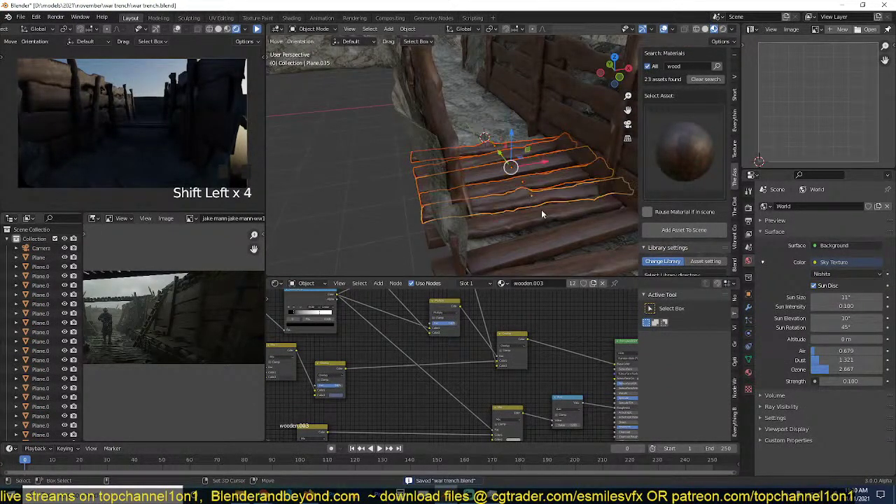
{"action": "left_click", "coordinate": [549, 224], "text": "shift"}
{"action": "left_click", "coordinate": [557, 242], "text": "shift"}
{"action": "middle_click_drag", "start_coordinate": [562, 247], "coordinate": [556, 220], "text": "shift"}
{"action": "left_click", "coordinate": [555, 220], "text": "shift"}
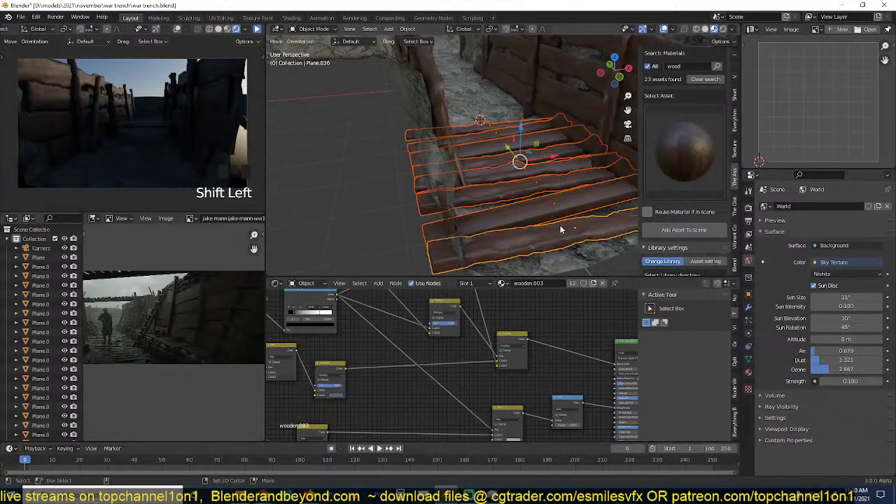
{"action": "key", "text": "s"}
{"action": "key", "text": "z"}
{"action": "left_click", "coordinate": [545, 154]}
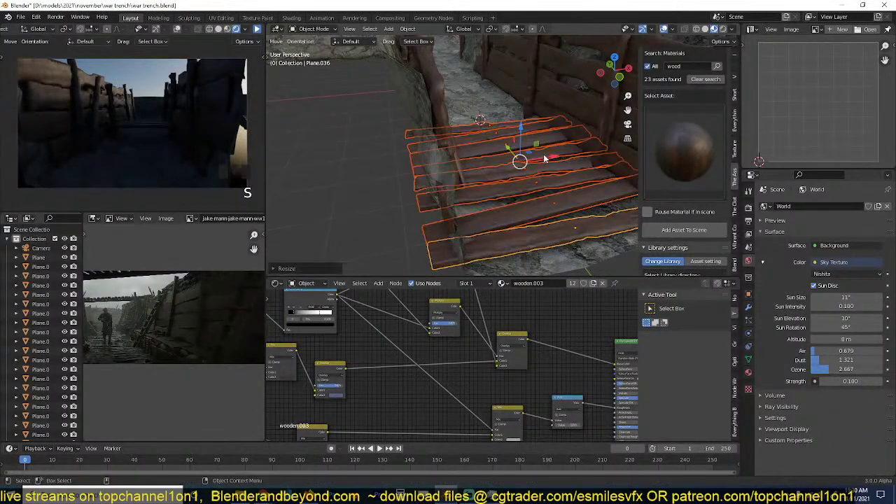
{"action": "middle_click_drag", "start_coordinate": [544, 154], "coordinate": [540, 165]}
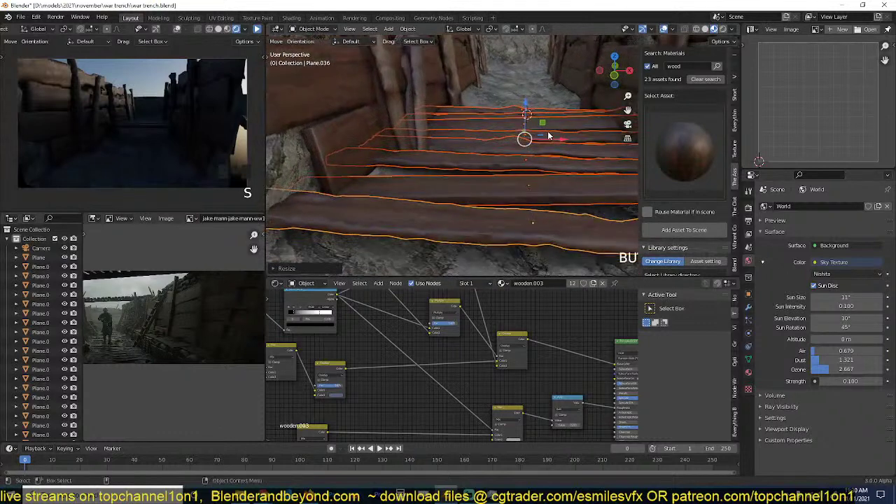
{"action": "left_click", "coordinate": [540, 183]}
{"action": "key", "text": "g"}
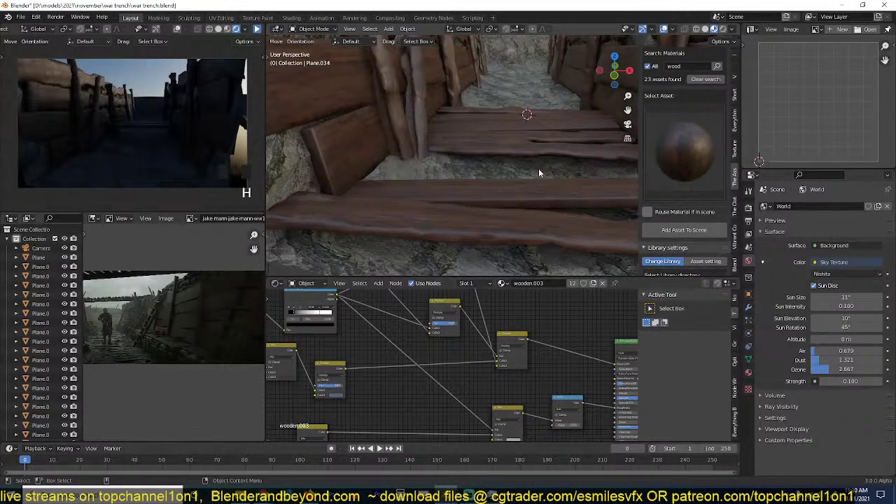
{"action": "left_click", "coordinate": [538, 168]}
{"action": "key", "text": "alt+h"}
{"action": "key", "text": "g"}
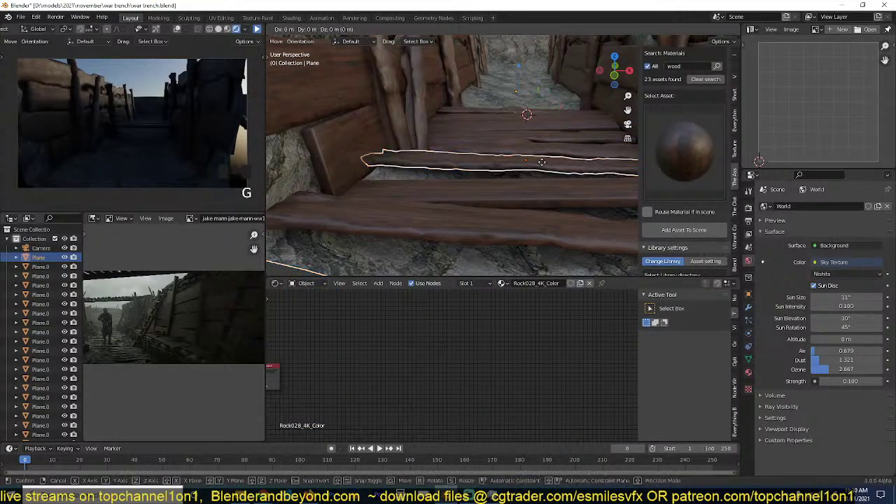
{"action": "left_click", "coordinate": [542, 168]}
{"action": "key", "text": "ctrl+z"}
Reposition the third floor plank from the trench's open end slightly.
{"action": "left_click", "coordinate": [545, 165]}
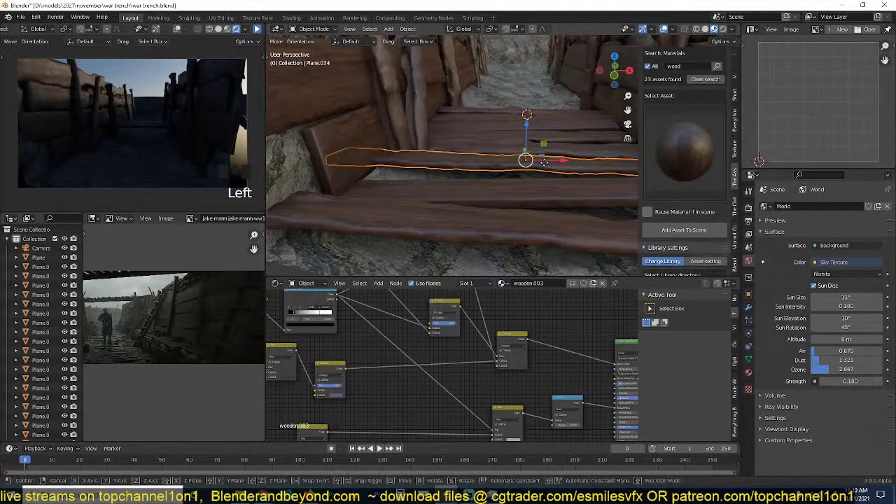
{"action": "key", "text": "g"}
{"action": "left_click", "coordinate": [549, 161]}
{"action": "key", "text": "g"}
{"action": "left_click", "coordinate": [553, 158]}
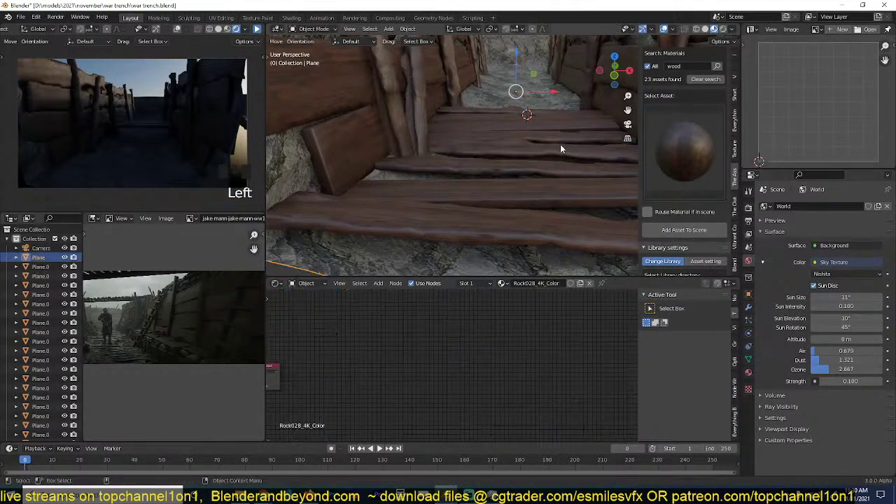
{"action": "key", "text": "g"}
{"action": "left_click", "coordinate": [564, 123]}
In top view, select all the floor planks and make a linked duplicate about 4.4 m further along the trench.
{"action": "middle_click_drag", "start_coordinate": [564, 123], "coordinate": [555, 173]}
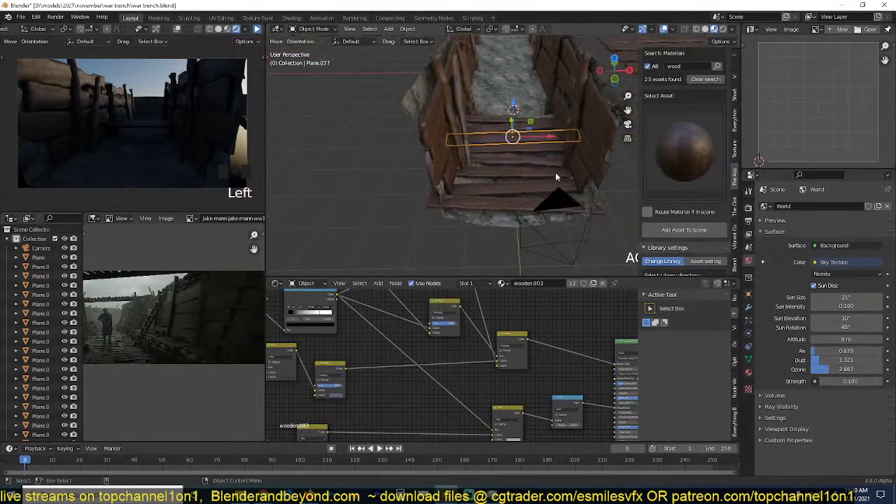
{"action": "key", "text": "KP_7"}
{"action": "left_click", "coordinate": [531, 198], "text": "shift"}
{"action": "left_click", "coordinate": [530, 182], "text": "shift"}
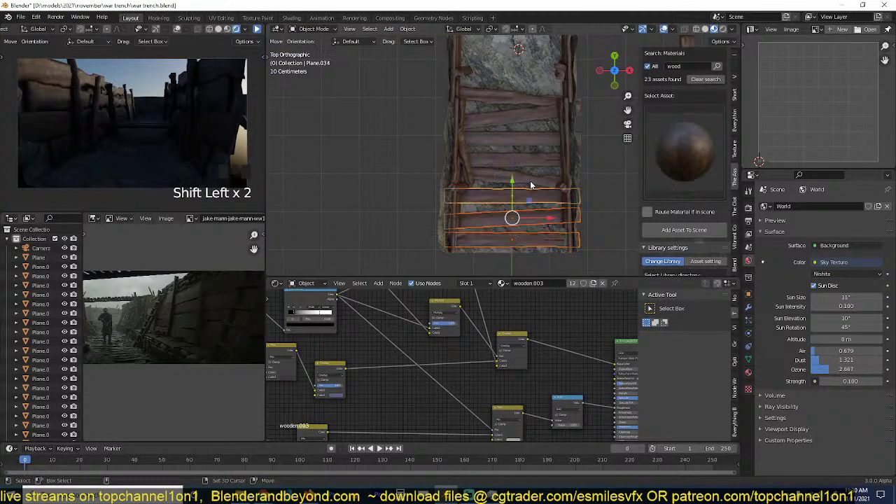
{"action": "left_click", "coordinate": [529, 168], "text": "shift"}
{"action": "left_click", "coordinate": [528, 152], "text": "shift"}
{"action": "left_click", "coordinate": [527, 130], "text": "shift"}
{"action": "left_click", "coordinate": [530, 105], "text": "shift"}
{"action": "left_click", "coordinate": [524, 225], "text": "shift"}
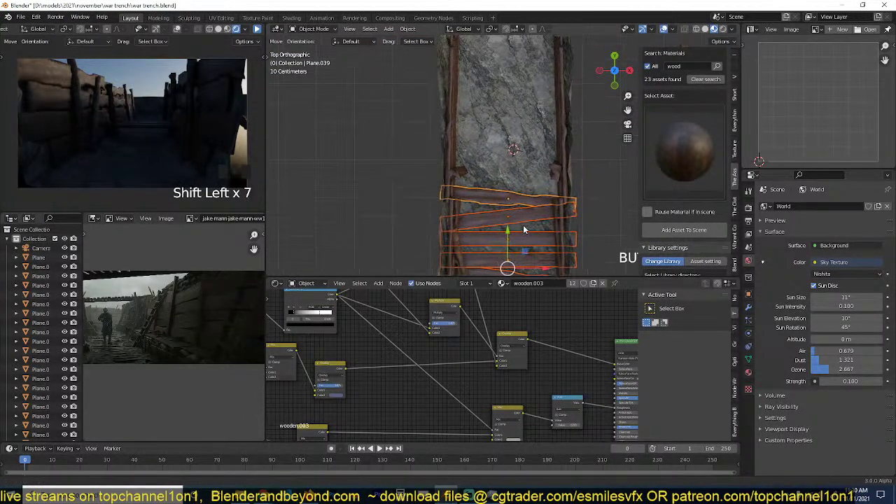
{"action": "key", "text": "alt+d"}
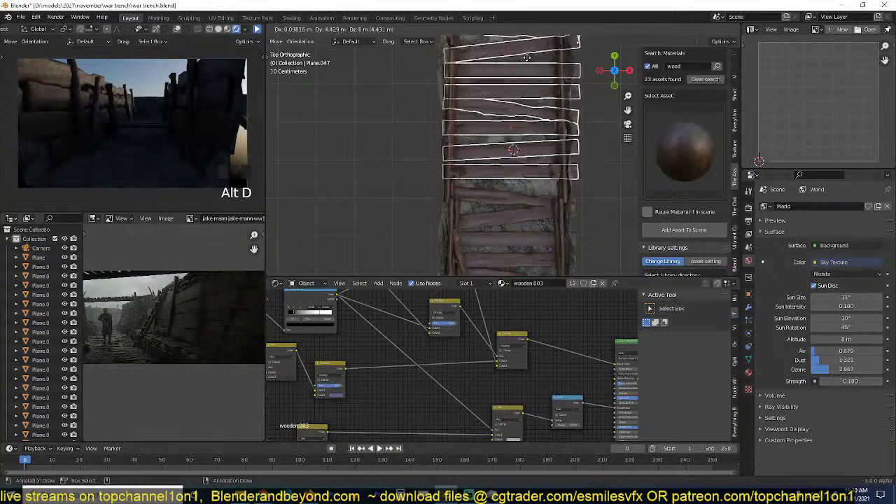
{"action": "left_click", "coordinate": [526, 119]}
Make a second linked duplicate of the plank set about 4.7 m further along the trench.
{"action": "scroll", "coordinate": [532, 104], "scroll_direction": "down", "scroll_amount": 3}
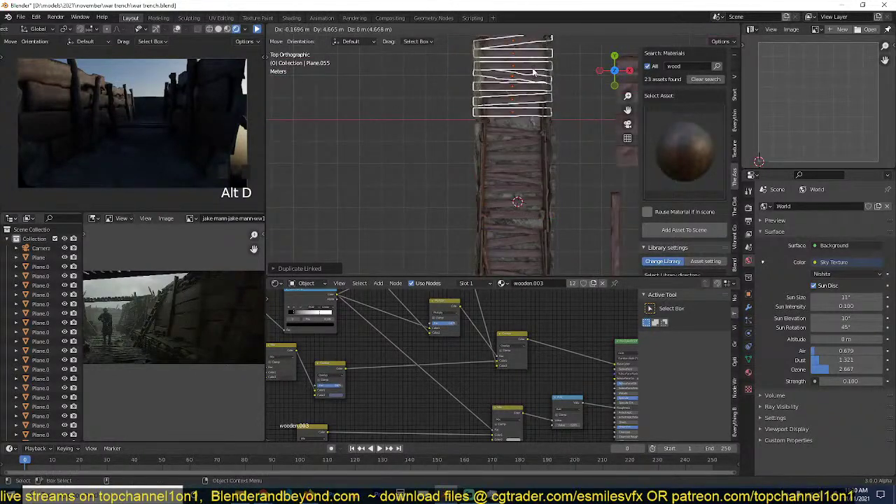
{"action": "left_click", "coordinate": [532, 105]}
{"action": "scroll", "coordinate": [547, 184], "scroll_direction": "down", "scroll_amount": 2}
Make a third linked duplicate of the planks, rotate it 90 degrees and place it across the cross trench, saving the file.
{"action": "key", "text": "alt+d"}
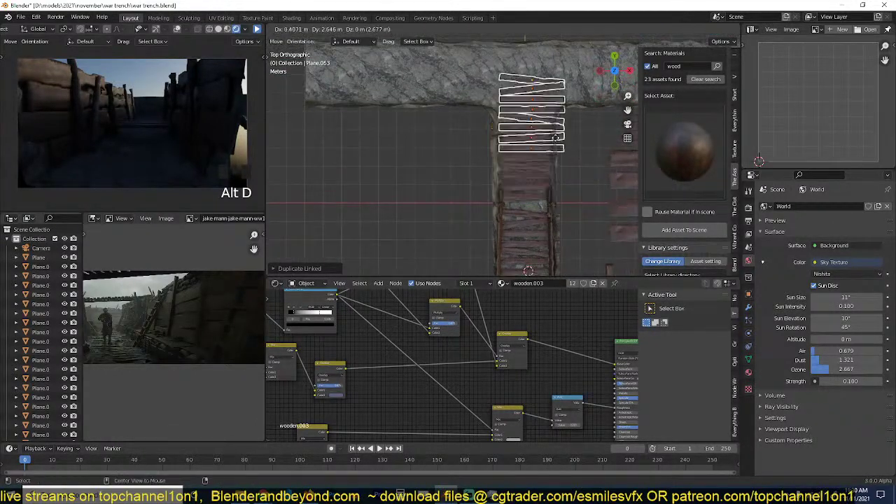
{"action": "type", "text": "r90"}
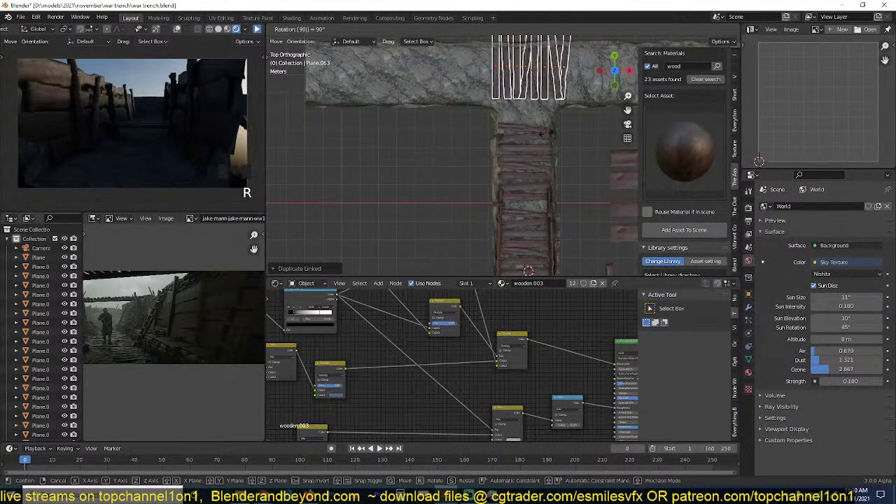
{"action": "left_click", "coordinate": [549, 133]}
{"action": "key", "text": "g"}
{"action": "left_click", "coordinate": [534, 155]}
{"action": "key", "text": "ctrl+s"}
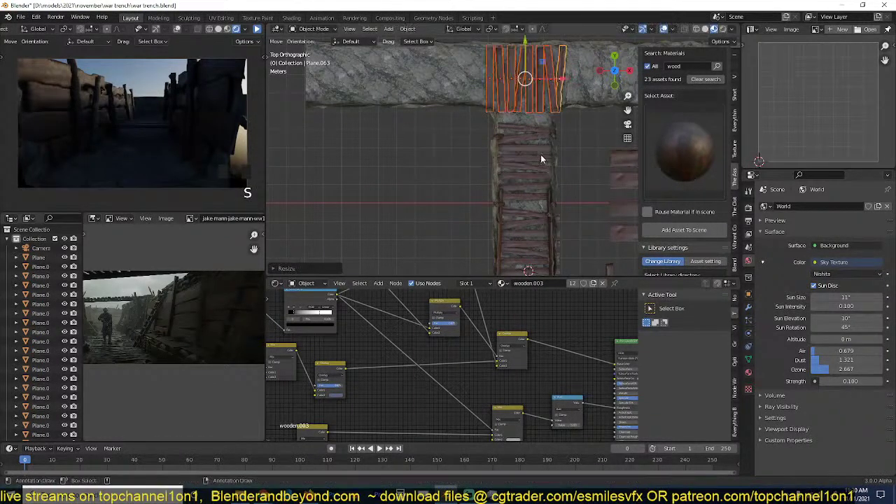
{"action": "key", "text": "alt+a"}
Adjust and slightly rotate the second duplicated floor plank beyond the gap at the world origin.
{"action": "scroll", "coordinate": [532, 183], "scroll_direction": "up", "scroll_amount": 3}
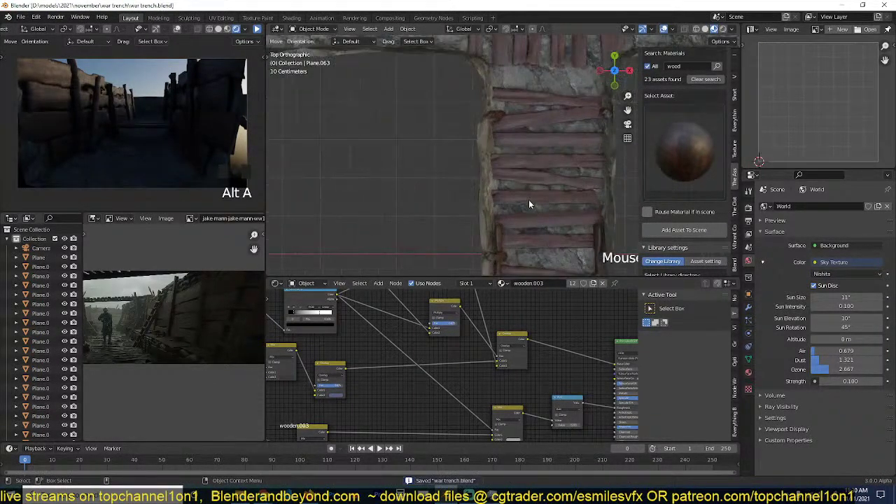
{"action": "left_click", "coordinate": [562, 143]}
{"action": "key", "text": "g"}
{"action": "left_click", "coordinate": [578, 231]}
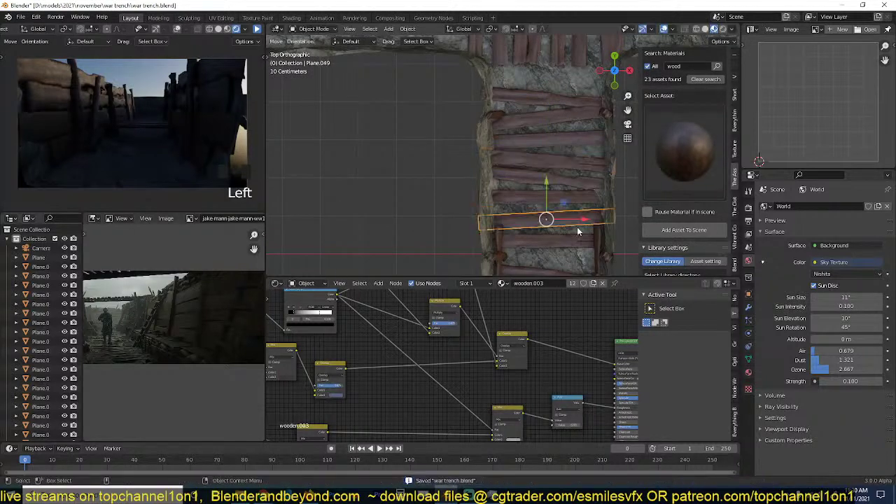
{"action": "key", "text": "r"}
{"action": "left_click", "coordinate": [578, 245]}
Rotate the duplicated plank on the camera side of that gap slightly and clear the selection.
{"action": "middle_click_drag", "start_coordinate": [578, 245], "coordinate": [576, 193], "text": "shift"}
{"action": "left_click", "coordinate": [569, 224]}
{"action": "key", "text": "r"}
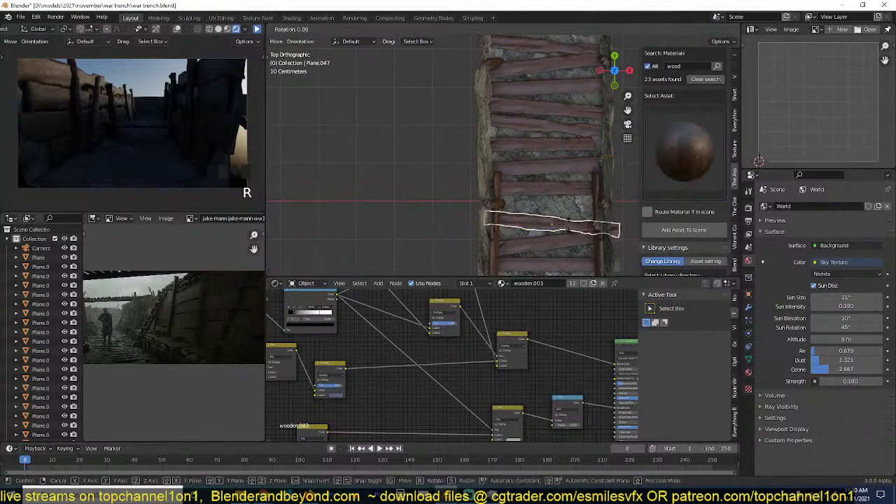
{"action": "left_click", "coordinate": [566, 231]}
{"action": "scroll", "coordinate": [565, 231], "scroll_direction": "down", "scroll_amount": 3}
{"action": "key", "text": "alt+a"}
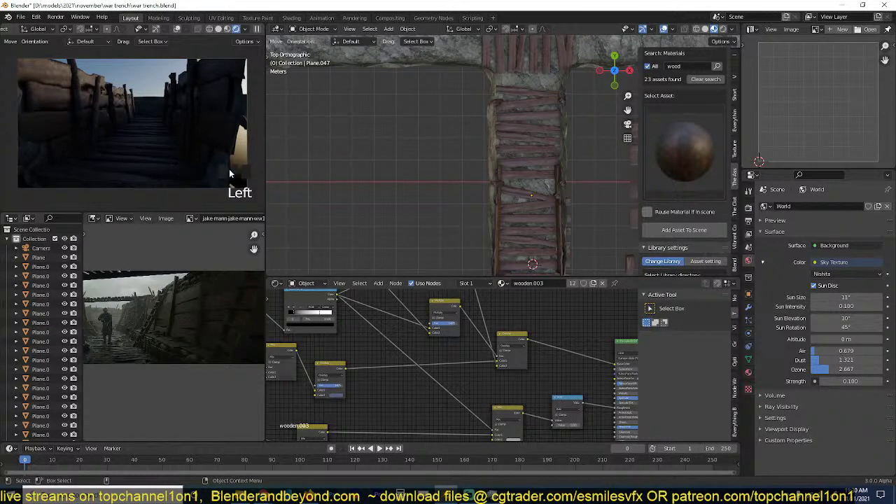
Toggle pausing of the rendered camera preview and save the file, leaving nothing selected.
{"action": "left_click", "coordinate": [257, 29]}
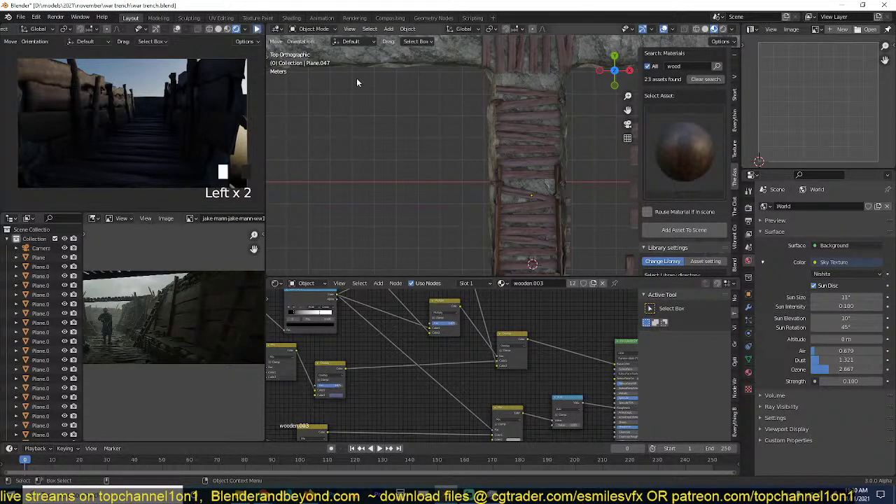
{"action": "scroll", "coordinate": [488, 124], "scroll_direction": "down", "scroll_amount": 2}
{"action": "left_click", "coordinate": [566, 108]}
{"action": "scroll", "coordinate": [532, 148], "scroll_direction": "up", "scroll_amount": 5}
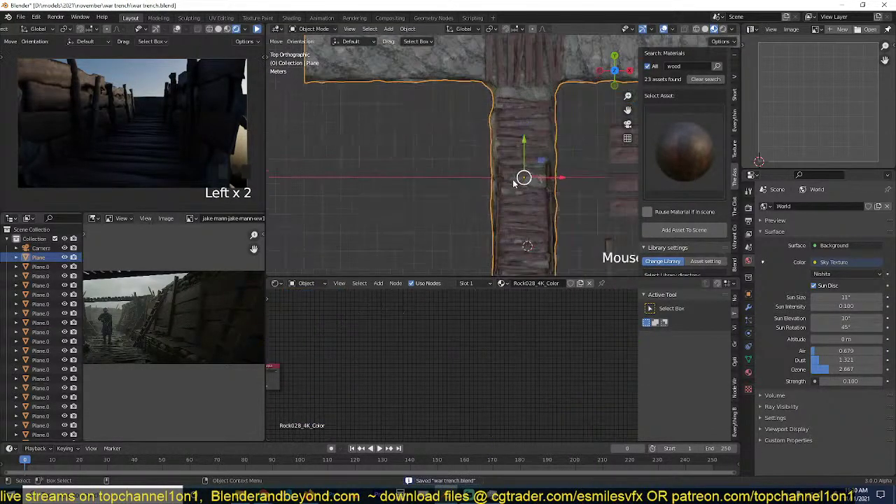
{"action": "key", "text": "alt+a"}
Place the 3D cursor on the planked floor in top view, add a plane there and enlarge it.
{"action": "middle_click_drag", "start_coordinate": [515, 179], "coordinate": [512, 99]}
{"action": "key", "text": "KP_7"}
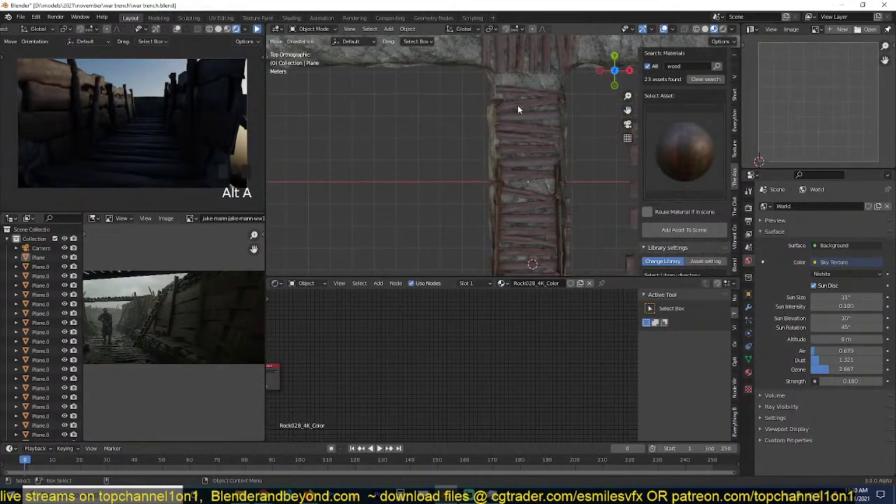
{"action": "right_click", "coordinate": [521, 106], "text": "shift"}
{"action": "key", "text": "shift+a"}
{"action": "left_click", "coordinate": [553, 106]}
{"action": "scroll", "coordinate": [553, 128], "scroll_direction": "down", "scroll_amount": 2}
{"action": "key", "text": "s"}
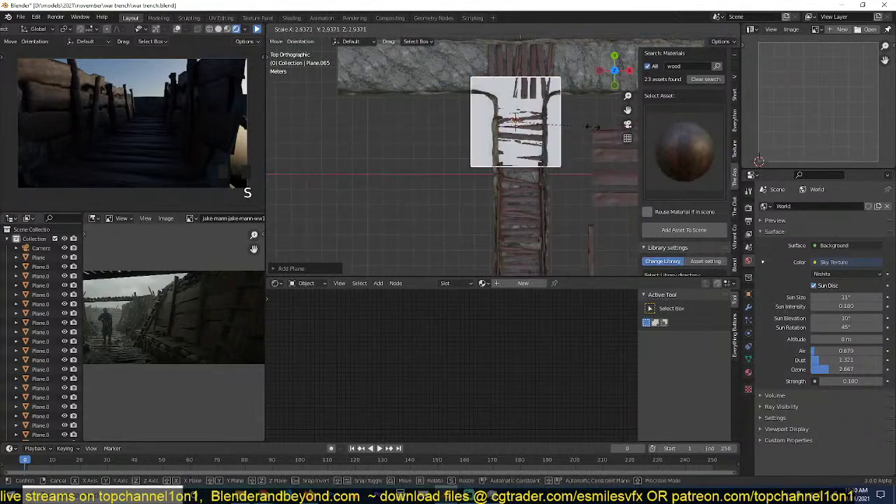
{"action": "left_click", "coordinate": [552, 105]}
Move the new plane to the middle of the long trench and scale it up to about twice its size.
{"action": "key", "text": "g"}
{"action": "left_click", "coordinate": [564, 193]}
{"action": "scroll", "coordinate": [563, 190], "scroll_direction": "down", "scroll_amount": 2}
{"action": "middle_click_drag", "start_coordinate": [563, 191], "coordinate": [567, 166], "text": "shift"}
{"action": "key", "text": "s"}
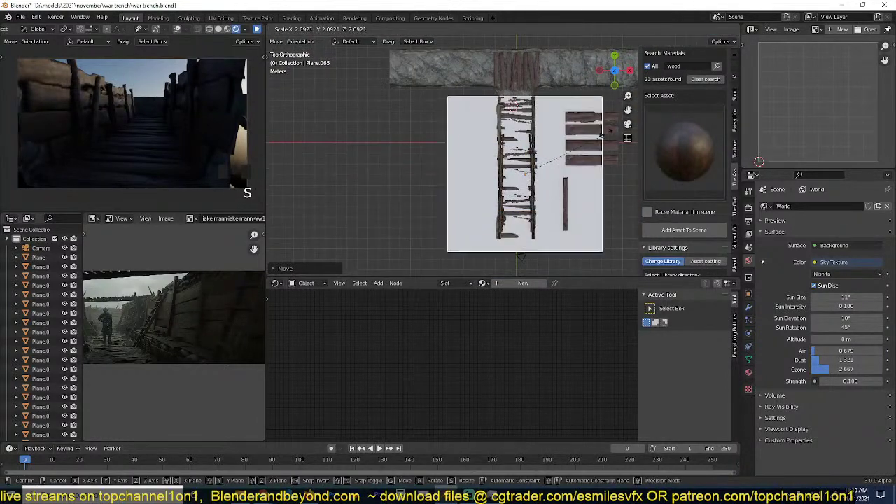
{"action": "left_click", "coordinate": [588, 86]}
Link the trench mesh's Rock028_4K_Color material to the new plane.
{"action": "left_click", "coordinate": [583, 76], "text": "shift"}
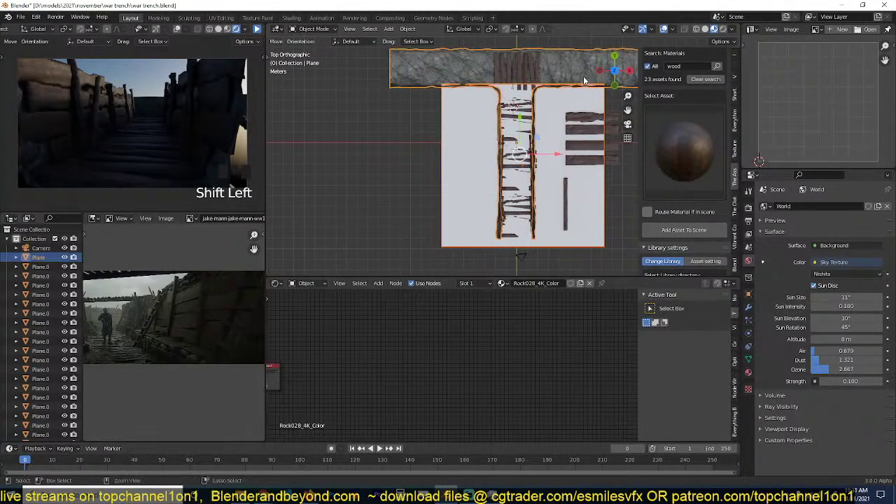
{"action": "key", "text": "ctrl+l"}
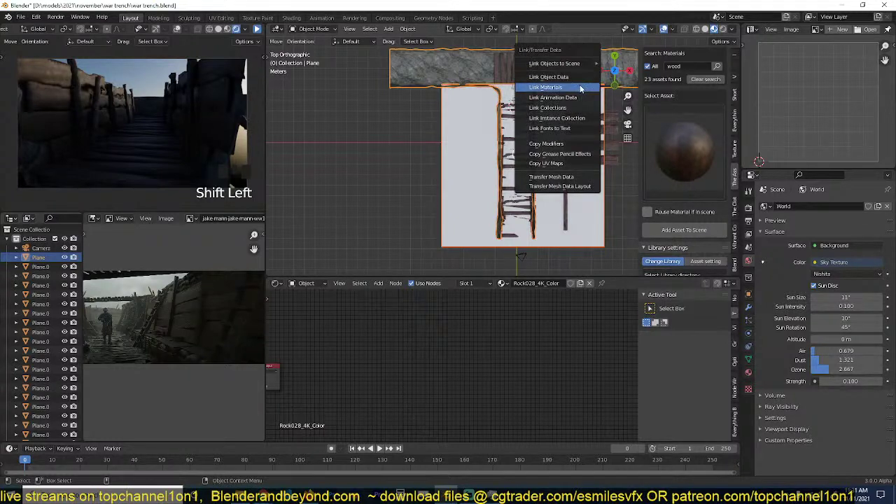
{"action": "left_click", "coordinate": [571, 87]}
Shrink the rock plane and apply its scale.
{"action": "key", "text": "s"}
{"action": "left_click", "coordinate": [558, 206]}
{"action": "key", "text": "ctrl+a"}
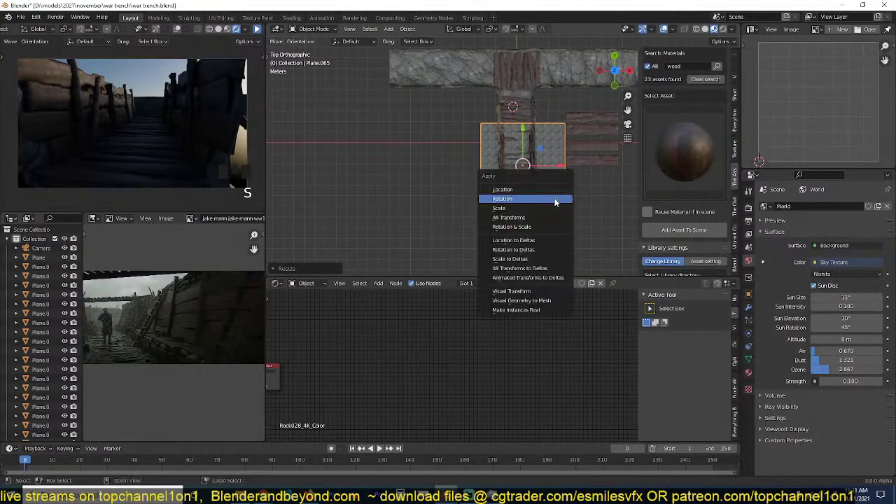
{"action": "left_click", "coordinate": [558, 208]}
{"action": "scroll", "coordinate": [558, 210], "scroll_direction": "up", "scroll_amount": 4}
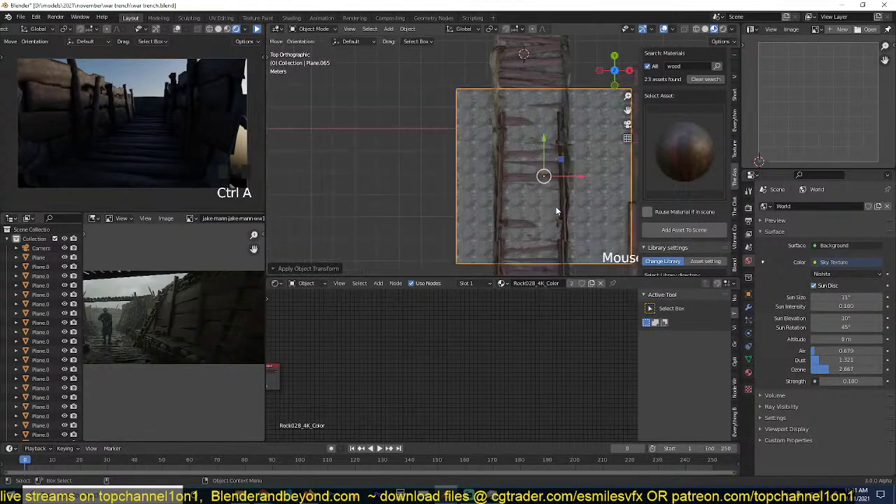
{"action": "key", "text": "ctrl+a"}
{"action": "left_click", "coordinate": [554, 208]}
Rescale the rock plane to extend past both sides of the trench and save the file.
{"action": "key", "text": "s"}
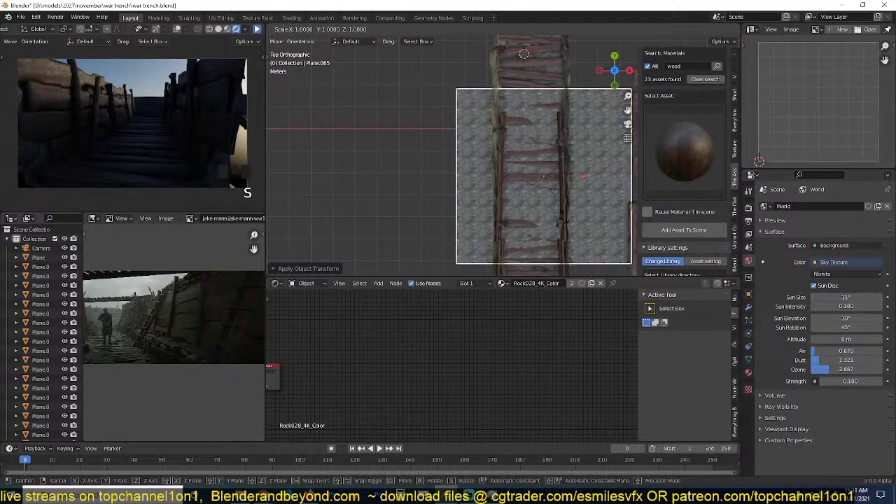
{"action": "left_click", "coordinate": [572, 238]}
{"action": "middle_click_drag", "start_coordinate": [572, 238], "coordinate": [520, 132]}
{"action": "key", "text": "ctrl+s"}
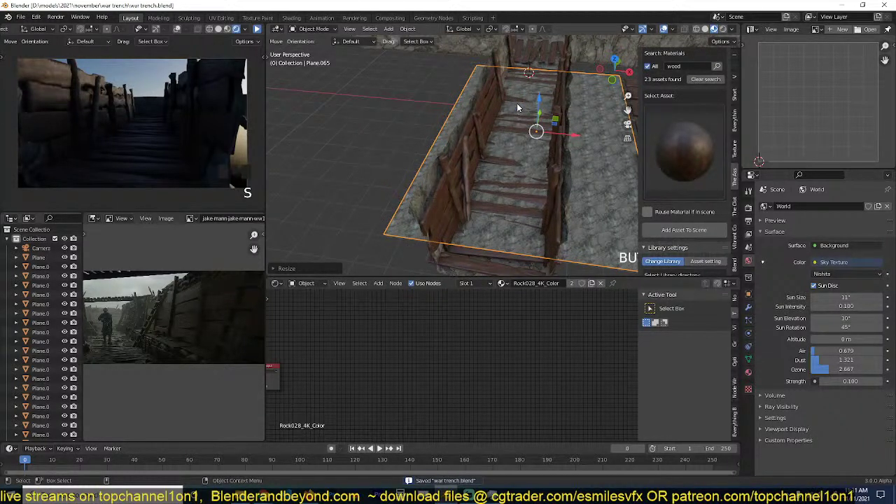
Lower the rock plane along Z by about 0.24 m so it lies beneath the floor planks.
{"action": "key", "text": "g"}
{"action": "key", "text": "z"}
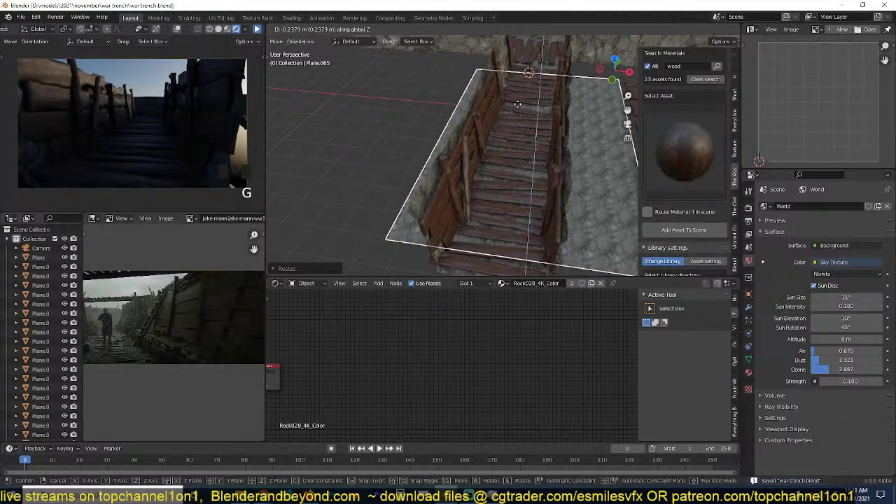
{"action": "left_click", "coordinate": [517, 104]}
Stretch the rock plane along the Y axis past the trench's open end and save the file.
{"action": "middle_click_drag", "start_coordinate": [517, 105], "coordinate": [499, 115]}
{"action": "key", "text": "s"}
{"action": "key", "text": "x"}
{"action": "key", "text": "y"}
{"action": "left_click", "coordinate": [574, 136]}
{"action": "key", "text": "ctrl+s"}
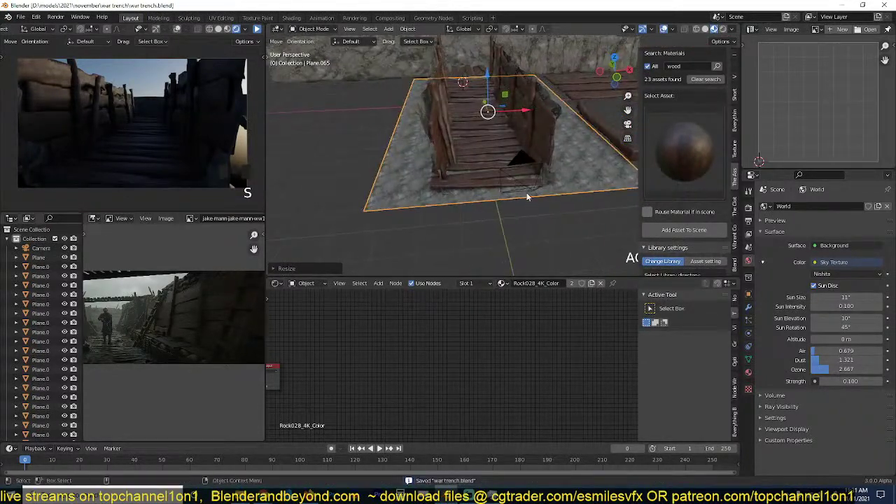
Switch the rock plane to Sculpt Mode and enable Dyntopo with a 12 px detail size and relative detailing.
{"action": "middle_click_drag", "start_coordinate": [528, 197], "coordinate": [741, 225]}
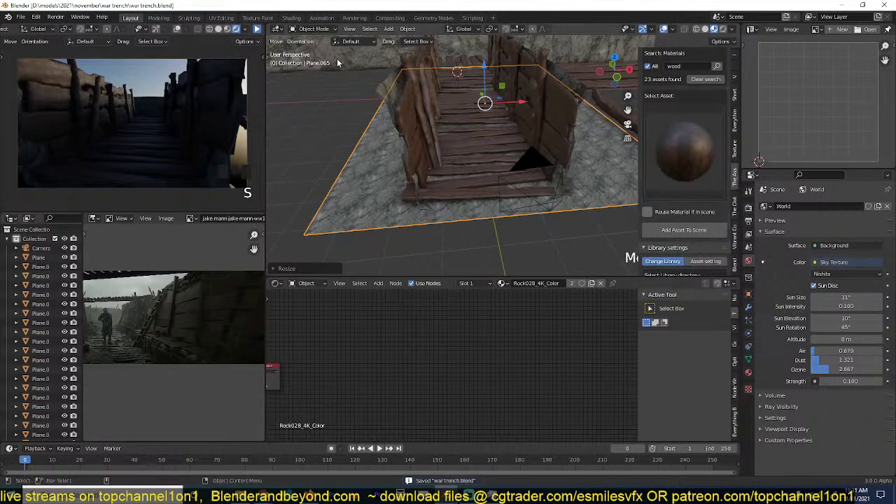
{"action": "left_click", "coordinate": [319, 29]}
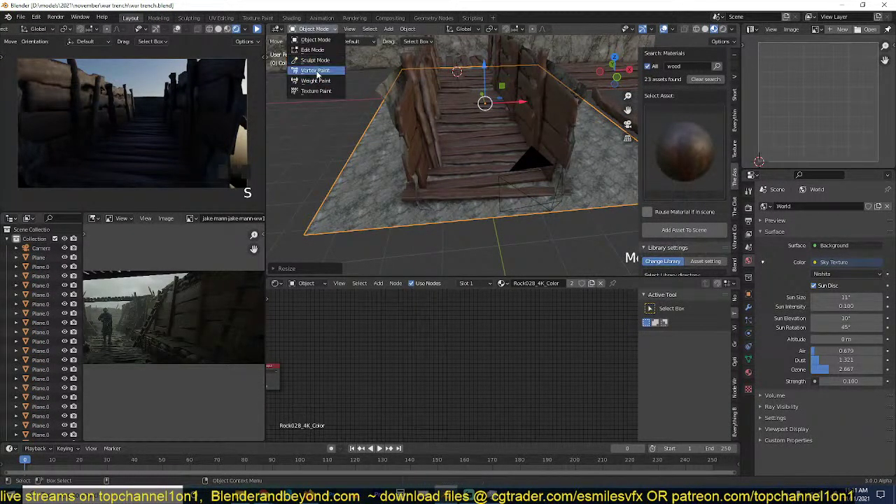
{"action": "left_click", "coordinate": [315, 59]}
{"action": "scroll", "coordinate": [542, 177], "scroll_direction": "up", "scroll_amount": 5}
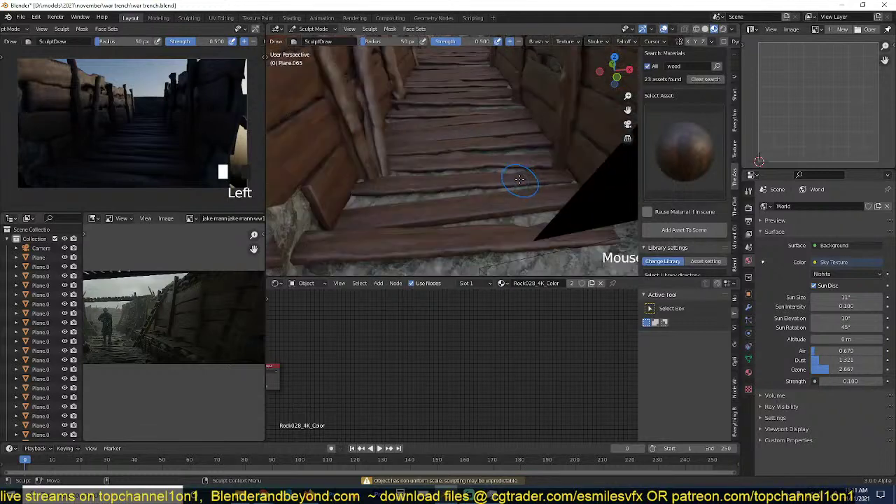
{"action": "left_click", "coordinate": [749, 191]}
{"action": "scroll", "coordinate": [796, 383], "scroll_direction": "down", "scroll_amount": 4}
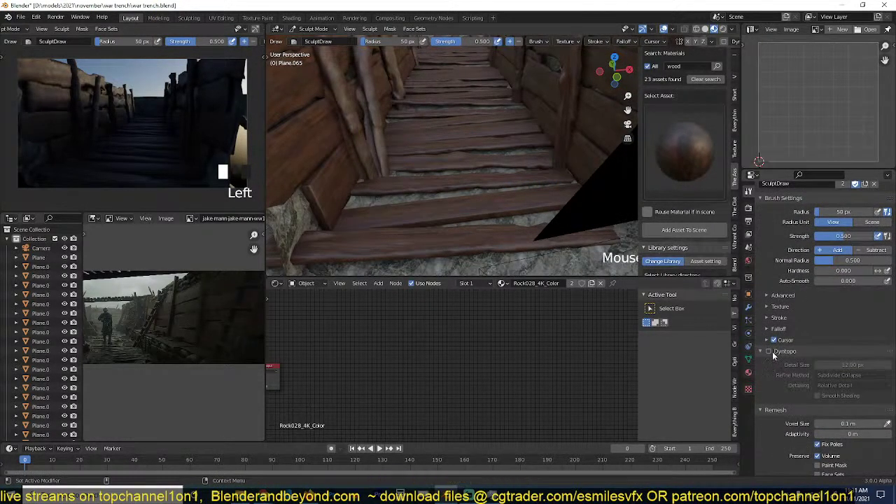
{"action": "left_click", "coordinate": [771, 352]}
{"action": "left_click", "coordinate": [767, 370]}
Sculpt raised ground patches on the rock plane along the trench with the Draw brush, partly burying the floor planks.
{"action": "middle_click_drag", "start_coordinate": [492, 190], "coordinate": [496, 226]}
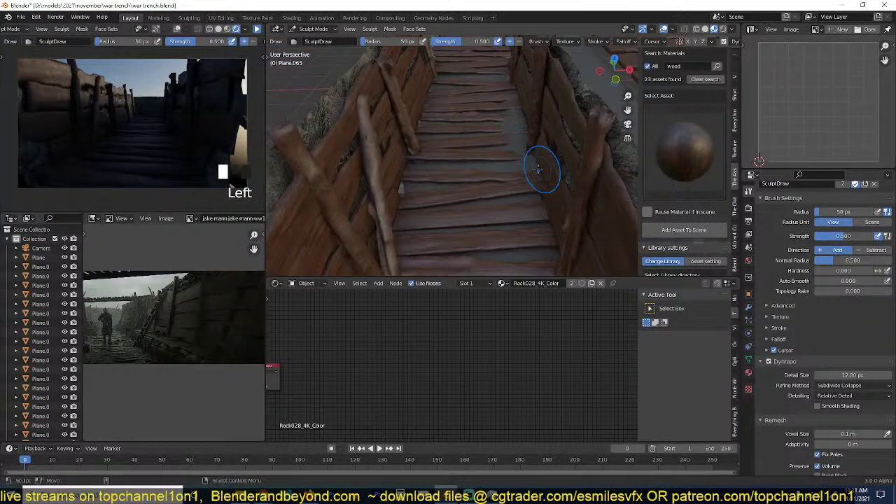
{"action": "key", "text": "ctrl+z"}
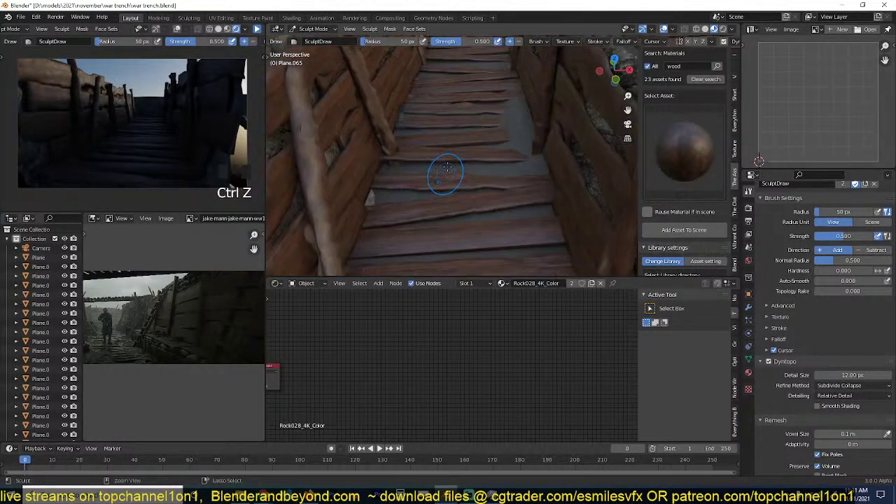
{"action": "left_click_drag", "start_coordinate": [416, 124], "coordinate": [422, 144]}
{"action": "middle_click_drag", "start_coordinate": [424, 173], "coordinate": [457, 147], "text": "shift"}
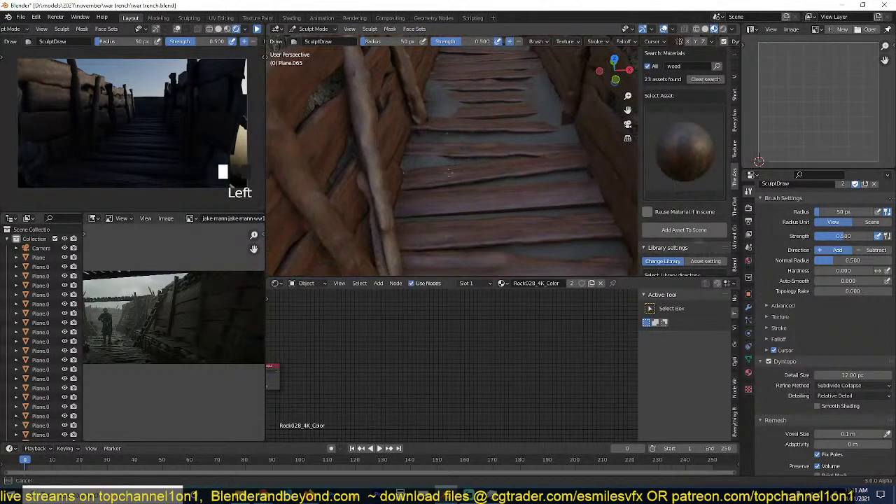
{"action": "scroll", "coordinate": [524, 196], "scroll_direction": "down", "scroll_amount": 6}
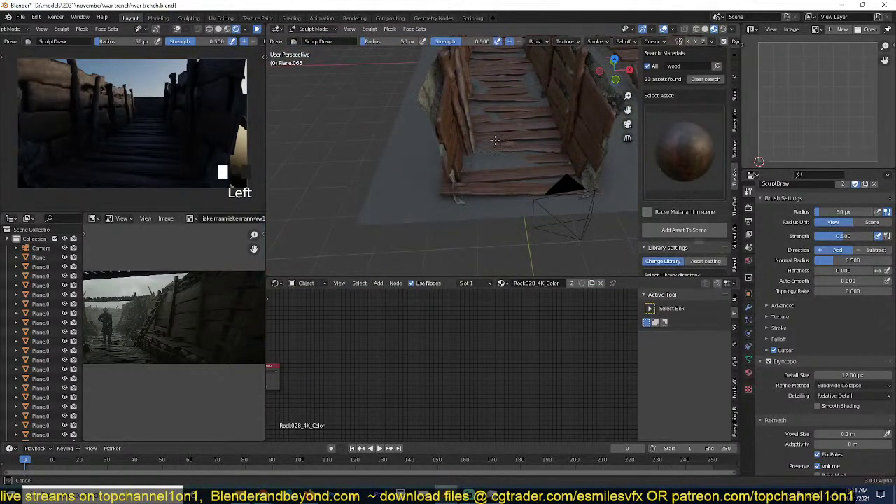
{"action": "scroll", "coordinate": [542, 173], "scroll_direction": "up", "scroll_amount": 6}
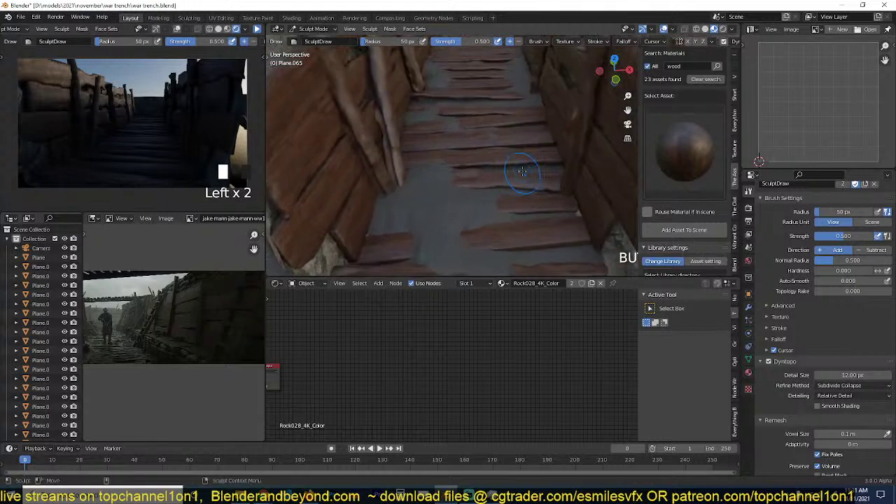
{"action": "scroll", "coordinate": [585, 150], "scroll_direction": "down", "scroll_amount": 5}
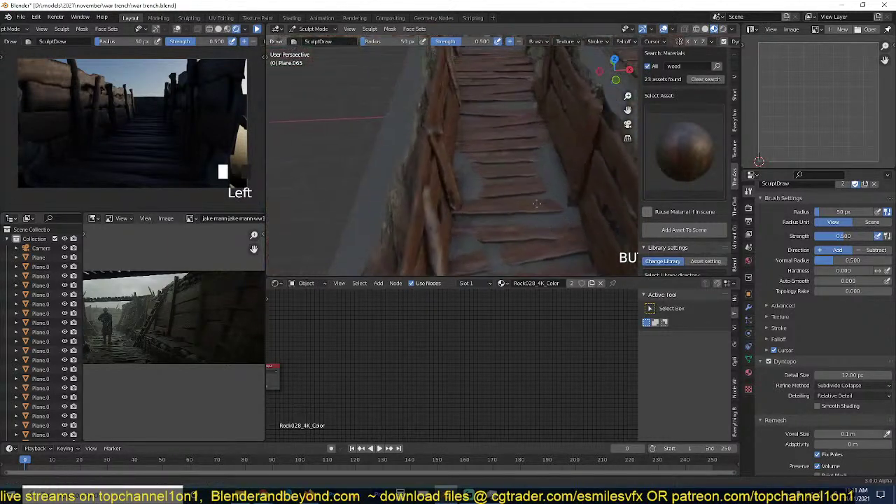
{"action": "scroll", "coordinate": [575, 149], "scroll_direction": "up", "scroll_amount": 3}
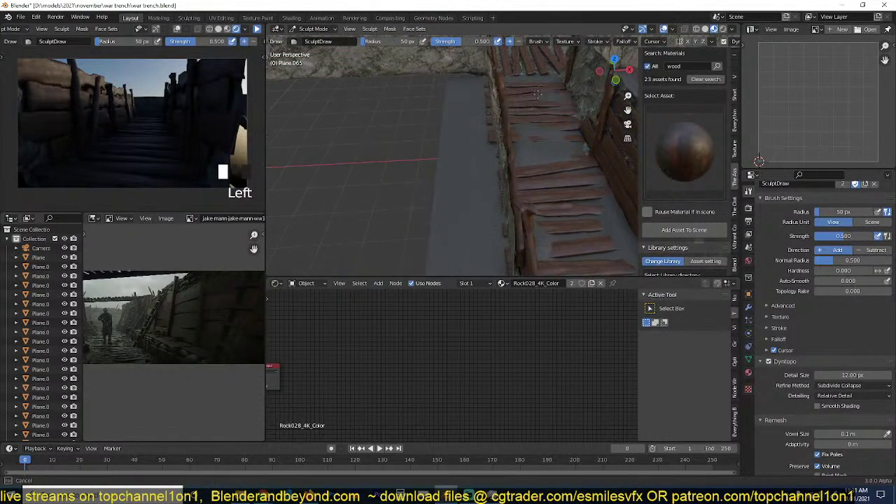
{"action": "left_click", "coordinate": [496, 85]}
{"action": "middle_click_drag", "start_coordinate": [530, 77], "coordinate": [507, 70], "text": "shift"}
{"action": "scroll", "coordinate": [542, 189], "scroll_direction": "down", "scroll_amount": 3}
{"action": "middle_click_drag", "start_coordinate": [543, 200], "coordinate": [546, 156], "text": "shift"}
{"action": "scroll", "coordinate": [599, 185], "scroll_direction": "up", "scroll_amount": 4}
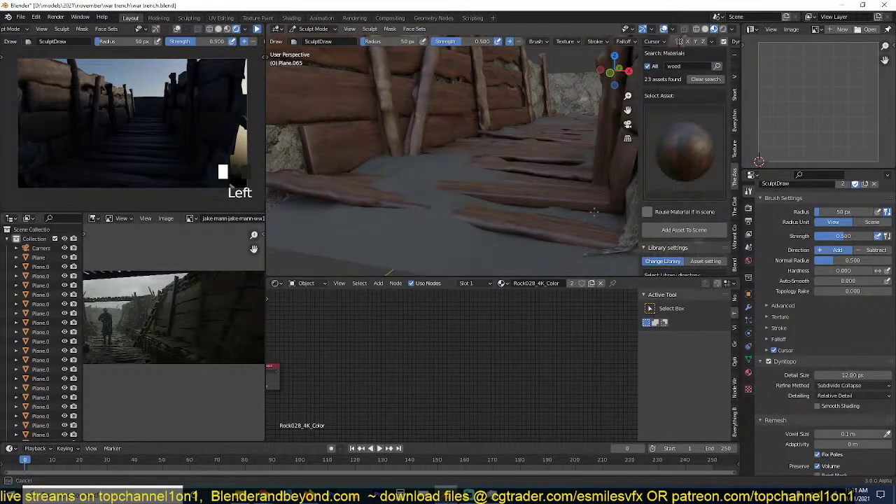
{"action": "middle_click_drag", "start_coordinate": [603, 201], "coordinate": [505, 210]}
{"action": "scroll", "coordinate": [542, 213], "scroll_direction": "down", "scroll_amount": 2}
Return the sculpted rock plane to Object Mode and shade it smooth.
{"action": "left_click", "coordinate": [316, 40]}
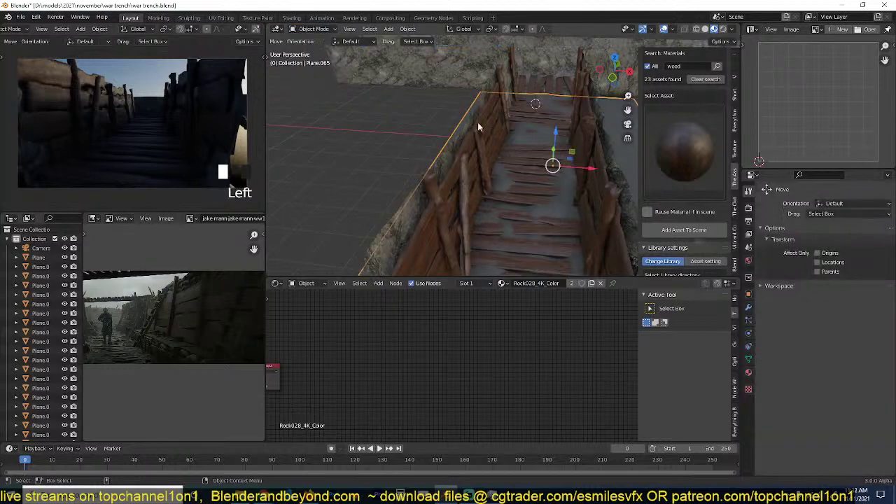
{"action": "scroll", "coordinate": [521, 137], "scroll_direction": "up", "scroll_amount": 3}
{"action": "right_click", "coordinate": [520, 137]}
{"action": "left_click", "coordinate": [515, 107]}
{"action": "scroll", "coordinate": [536, 136], "scroll_direction": "down", "scroll_amount": 3}
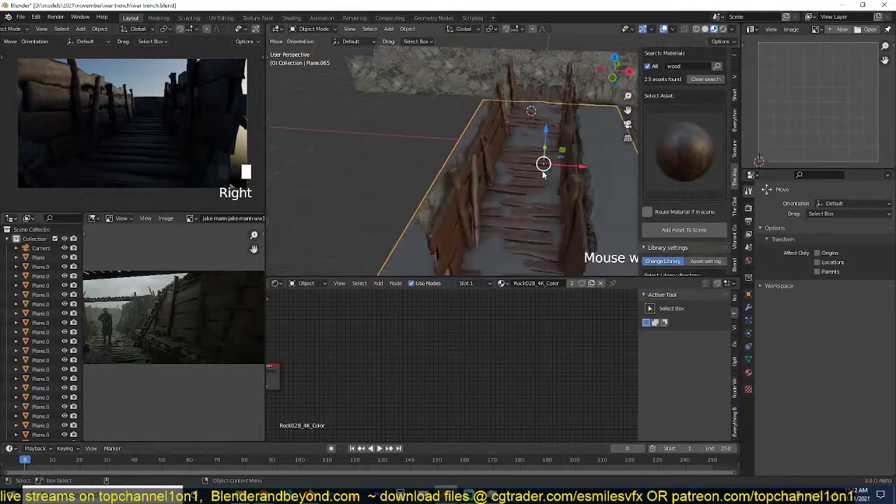
Unwrap all faces of the sculpted rock plane so the rock texture maps onto it, and save the file.
{"action": "key", "text": "Tab"}
{"action": "key", "text": "a"}
{"action": "key", "text": "u"}
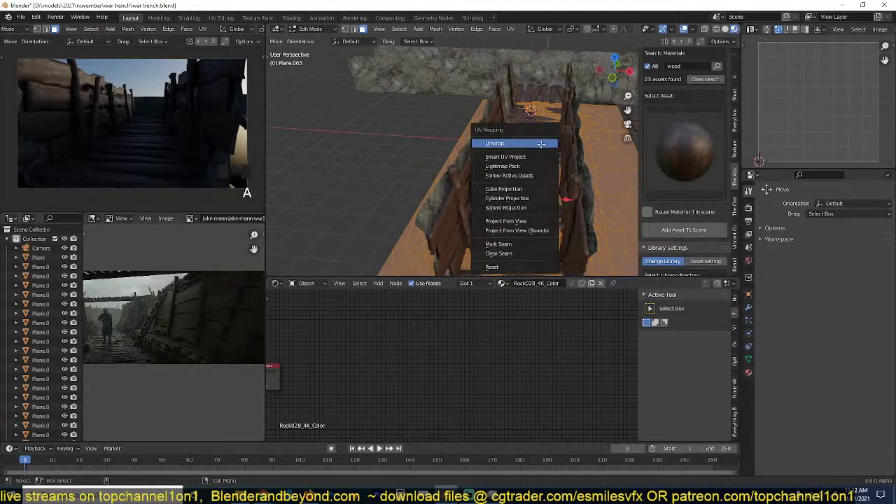
{"action": "left_click", "coordinate": [540, 142]}
{"action": "key", "text": "Tab"}
{"action": "scroll", "coordinate": [547, 184], "scroll_direction": "up", "scroll_amount": 3}
{"action": "key", "text": "alt+a"}
{"action": "scroll", "coordinate": [558, 175], "scroll_direction": "down", "scroll_amount": 3}
{"action": "middle_click_drag", "start_coordinate": [559, 175], "coordinate": [509, 135]}
{"action": "scroll", "coordinate": [487, 133], "scroll_direction": "down", "scroll_amount": 3}
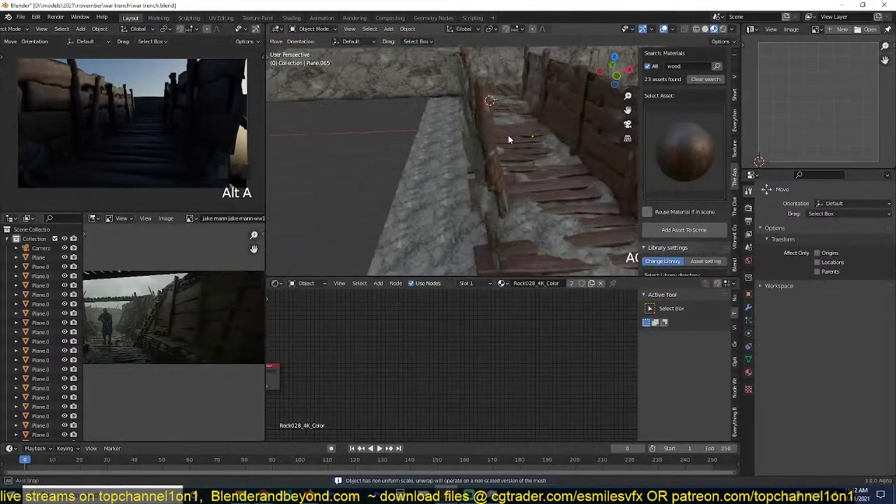
{"action": "key", "text": "ctrl+s"}
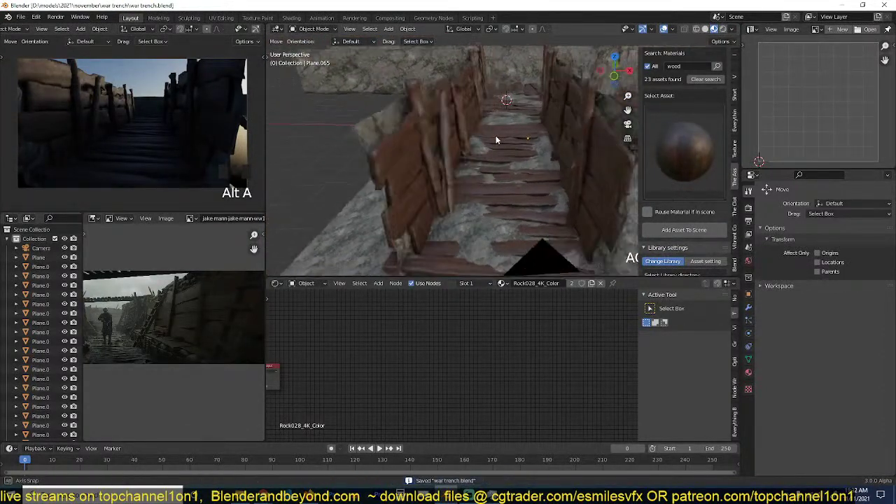
Resume the rendered camera preview briefly, pause it again, and save the file.
{"action": "scroll", "coordinate": [251, 32], "scroll_direction": "down", "scroll_amount": 5}
{"action": "left_click", "coordinate": [254, 30]}
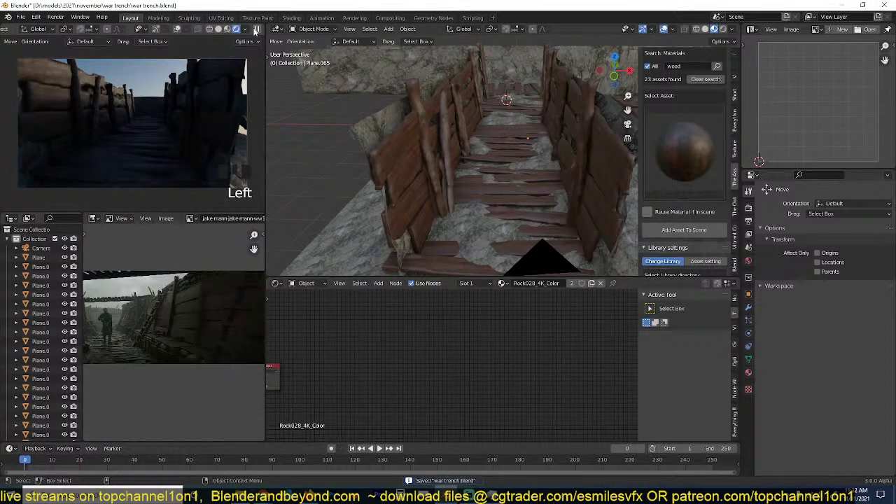
{"action": "left_click", "coordinate": [257, 30]}
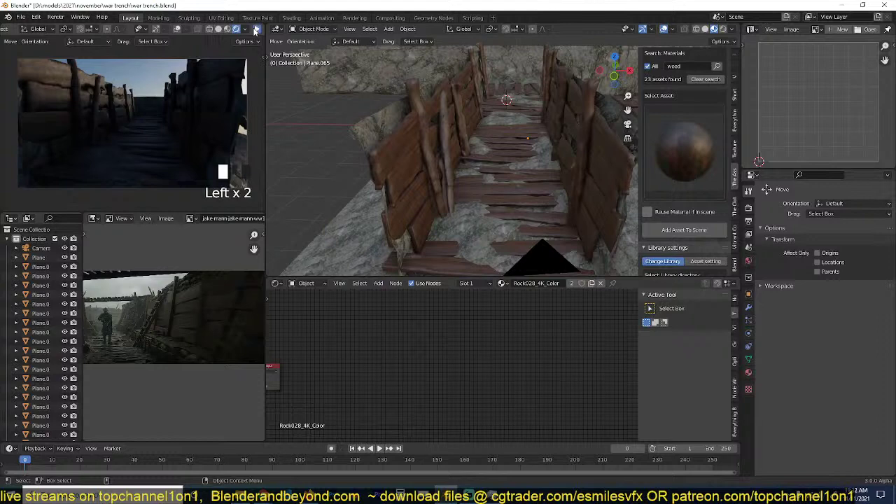
{"action": "scroll", "coordinate": [530, 152], "scroll_direction": "down", "scroll_amount": 2}
{"action": "scroll", "coordinate": [530, 153], "scroll_direction": "up", "scroll_amount": 4}
{"action": "key", "text": "ctrl+s"}
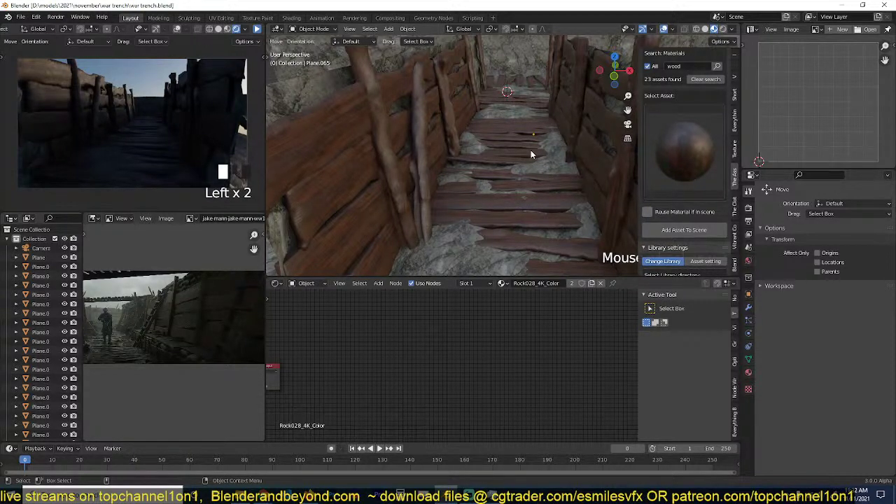
Examine the rocky trench floor from close up and from a distance, and save the file.
{"action": "scroll", "coordinate": [538, 168], "scroll_direction": "down", "scroll_amount": 5}
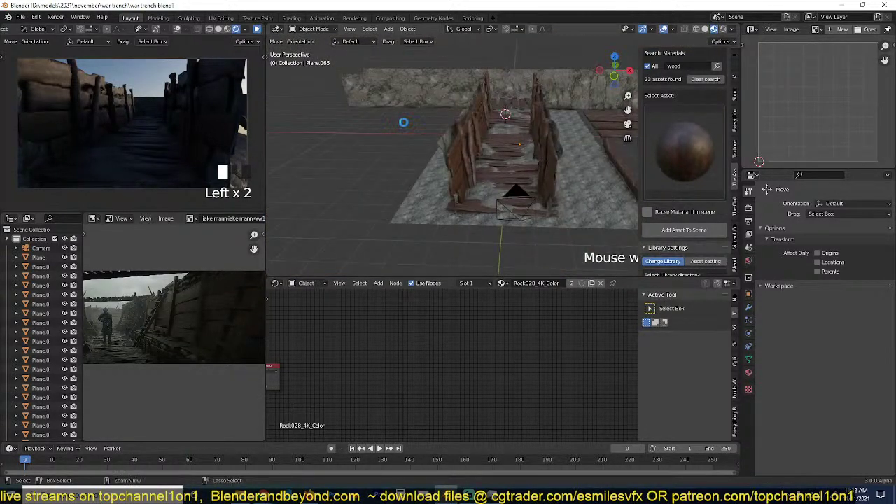
{"action": "key", "text": "ctrl+s"}
{"action": "scroll", "coordinate": [420, 144], "scroll_direction": "up", "scroll_amount": 5}
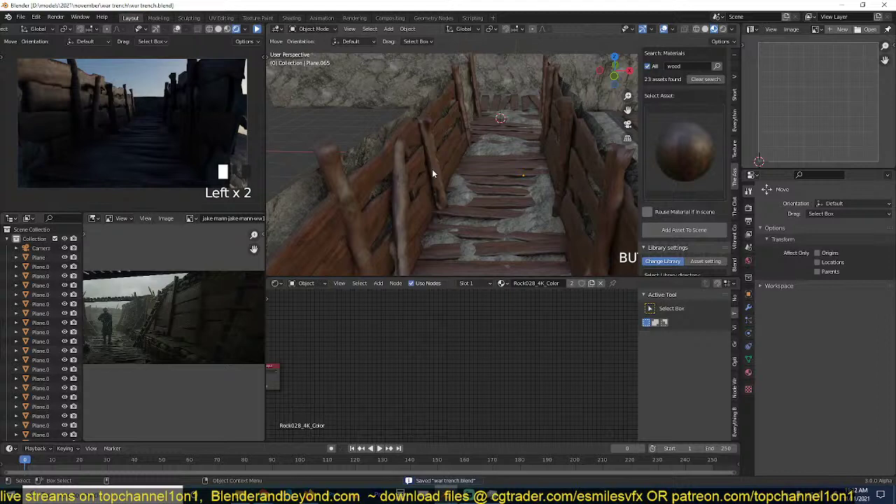
{"action": "mouse_move", "coordinate": [432, 173]}
{"action": "middle_mouse_down"}
{"action": "mouse_move", "coordinate": [468, 174]}
{"action": "mouse_move", "coordinate": [475, 160]}
{"action": "mouse_move", "coordinate": [441, 177]}
{"action": "middle_mouse_up"}
{"action": "scroll", "coordinate": [468, 174], "scroll_direction": "down", "scroll_amount": 4}
{"action": "key", "text": "ctrl+s"}
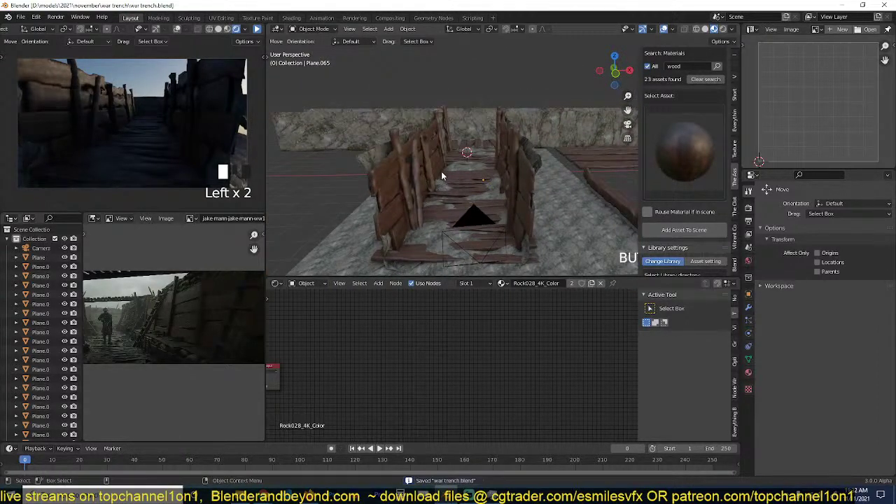
{"action": "scroll", "coordinate": [491, 163], "scroll_direction": "down", "scroll_amount": 3}
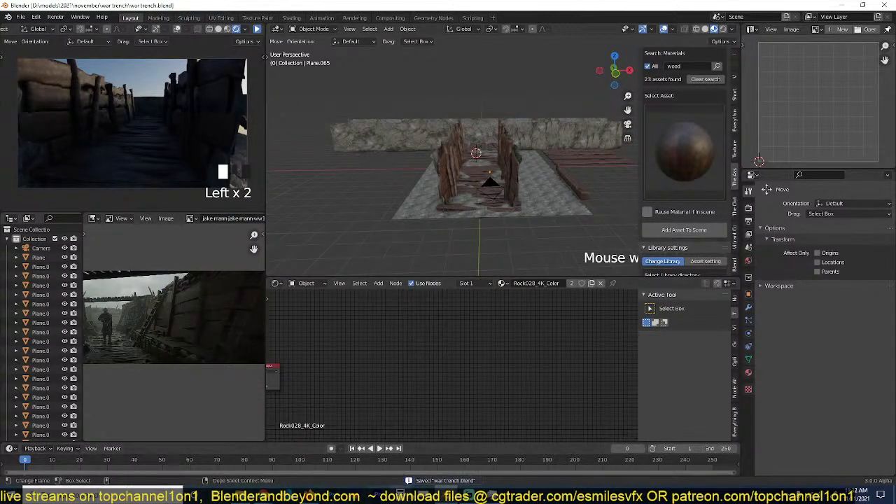
Search the asset library's objects for "sand" and look through the previews.
{"action": "left_click", "coordinate": [503, 195]}
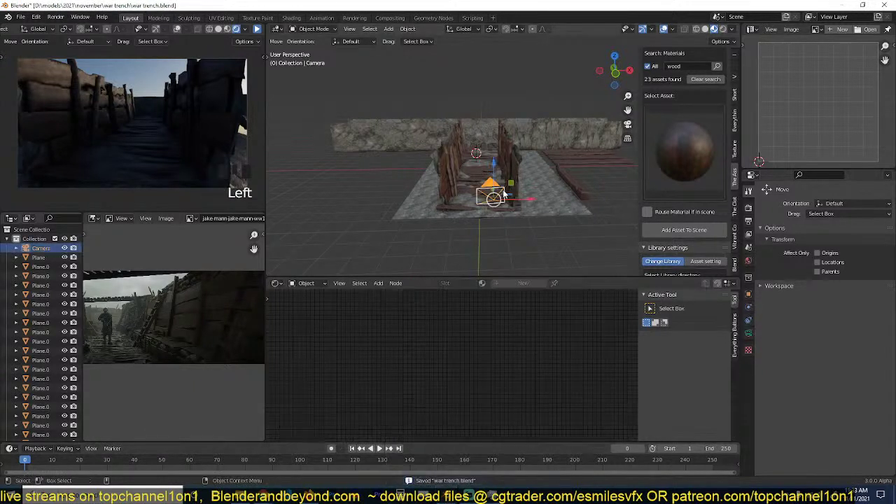
{"action": "scroll", "coordinate": [705, 76], "scroll_direction": "up", "scroll_amount": 2}
{"action": "left_click", "coordinate": [657, 94]}
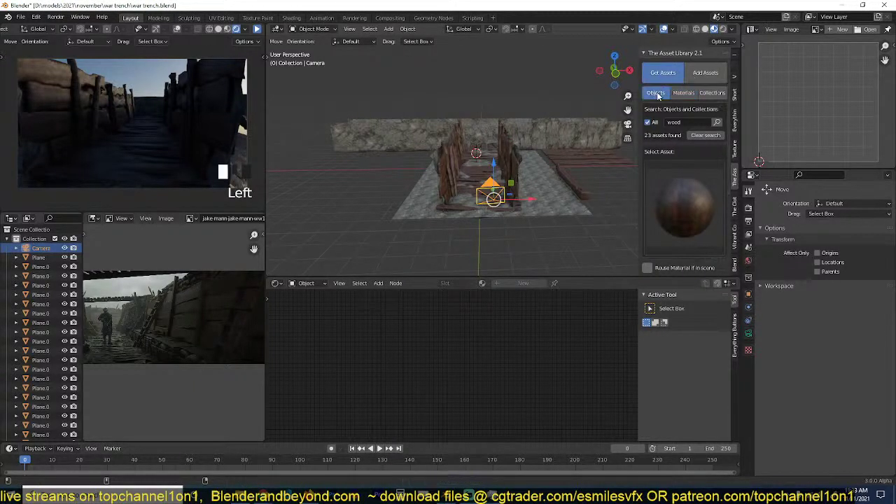
{"action": "type", "text": "sand"}
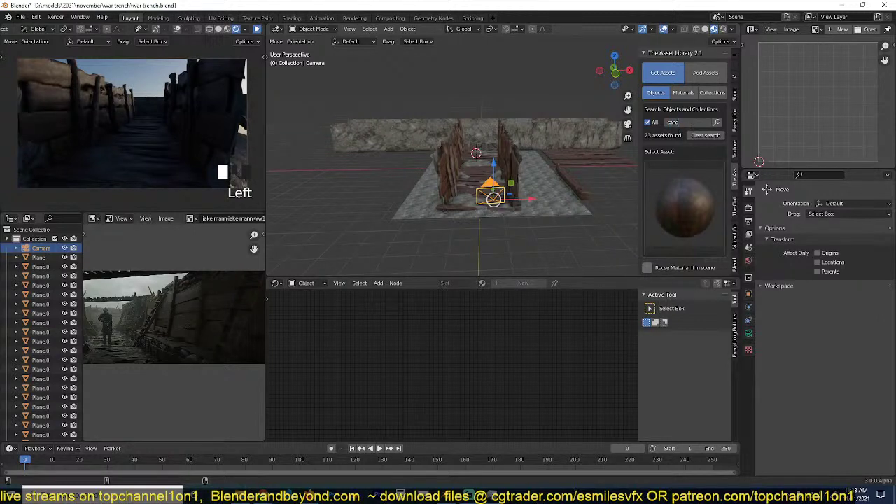
{"action": "left_click", "coordinate": [717, 122]}
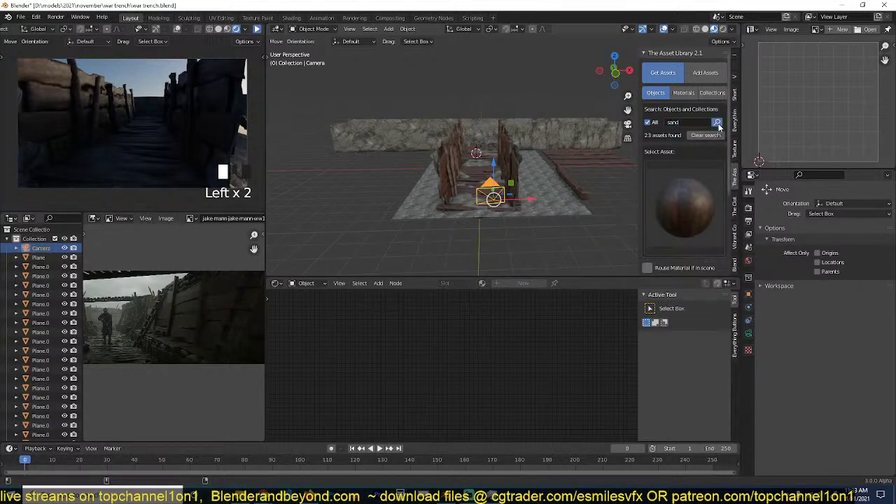
{"action": "left_click", "coordinate": [694, 184]}
{"action": "left_click", "coordinate": [690, 192]}
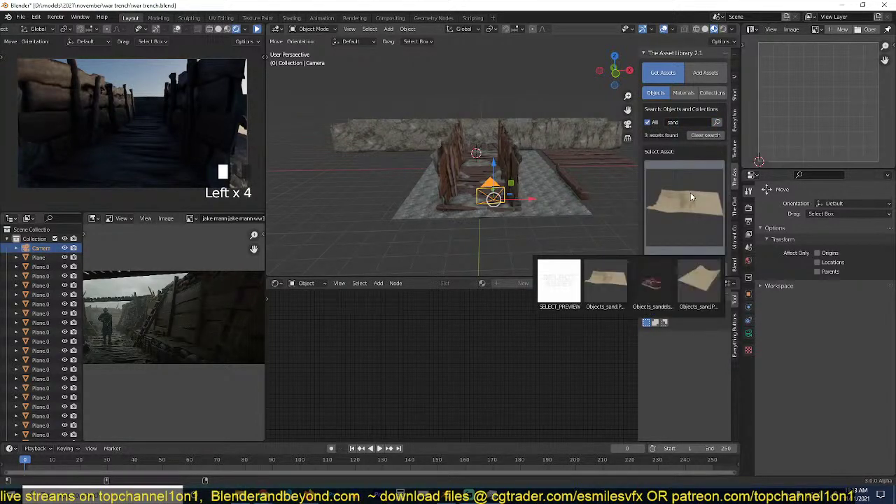
Search the asset library's objects for "bag" and look through the previews.
{"action": "type", "text": "bag"}
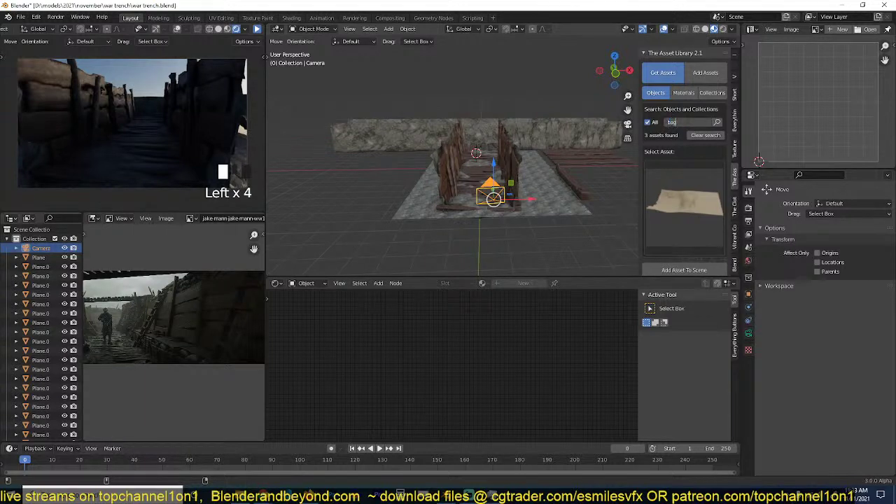
{"action": "key", "text": "Return"}
{"action": "left_click", "coordinate": [717, 123]}
{"action": "left_click", "coordinate": [694, 181]}
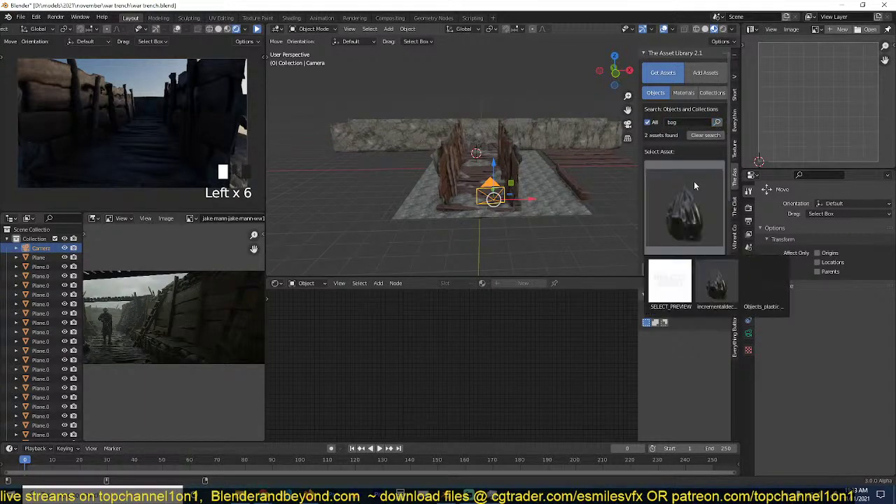
Start a second Blender session with the default scene, dismissing its splash screen.
{"action": "right_click", "coordinate": [446, 496]}
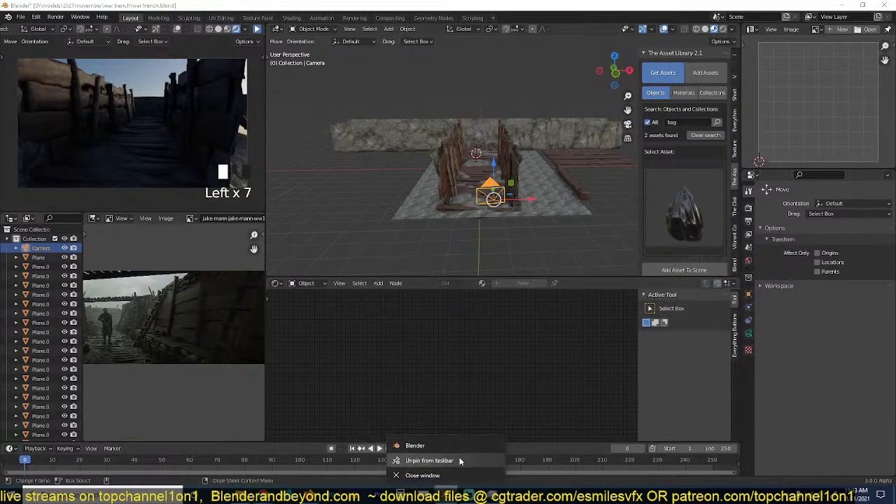
{"action": "left_click", "coordinate": [465, 448]}
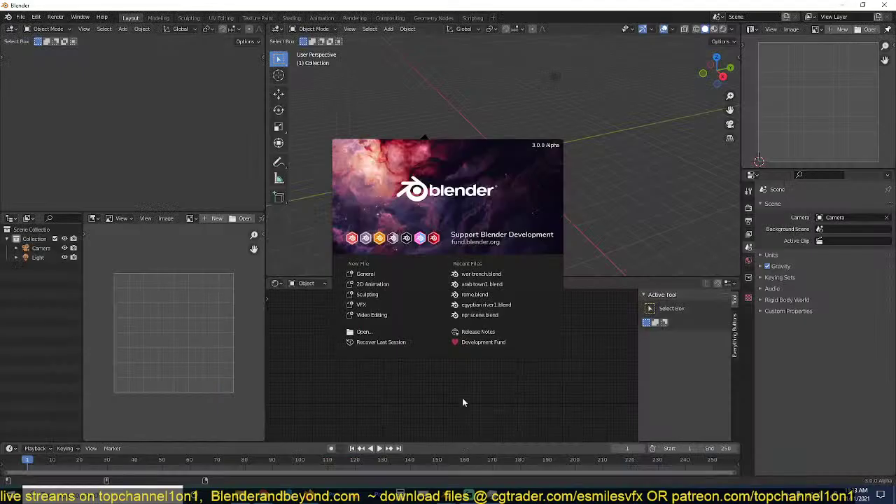
{"action": "left_click", "coordinate": [658, 212]}
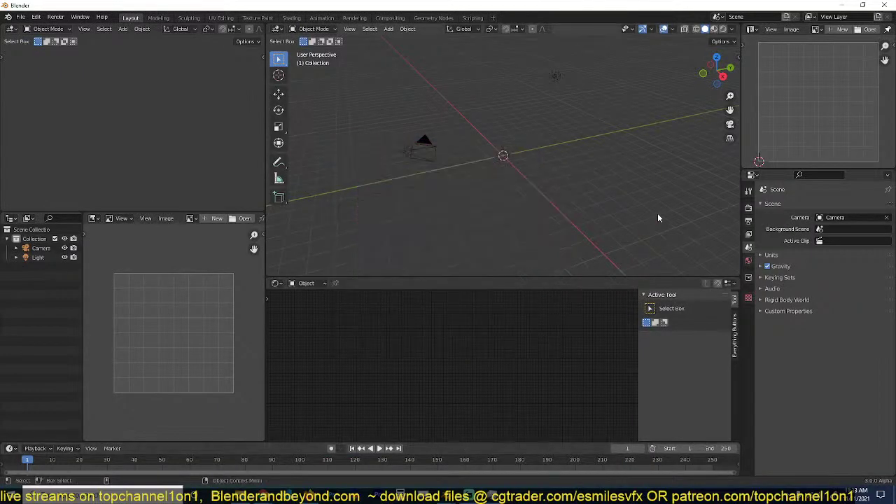
Open gun.blend from the gun folder in D:\models\2021\october.
{"action": "left_click", "coordinate": [21, 17]}
{"action": "left_click", "coordinate": [33, 36]}
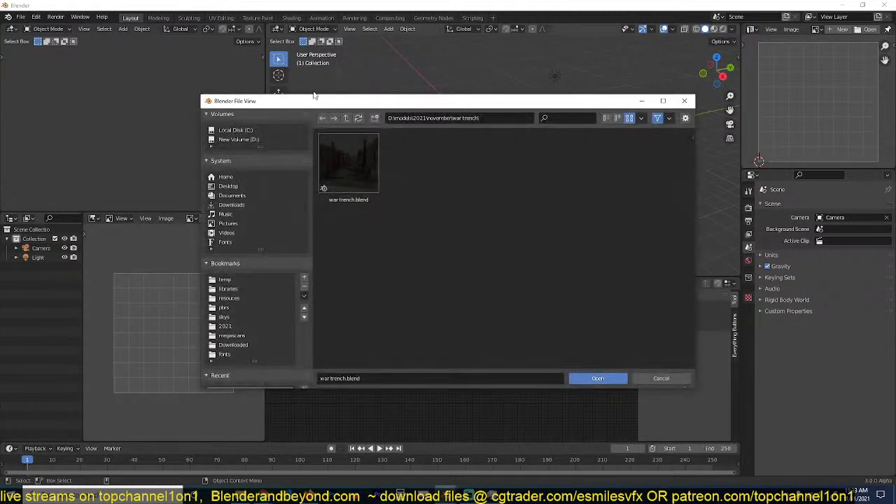
{"action": "left_click", "coordinate": [345, 119]}
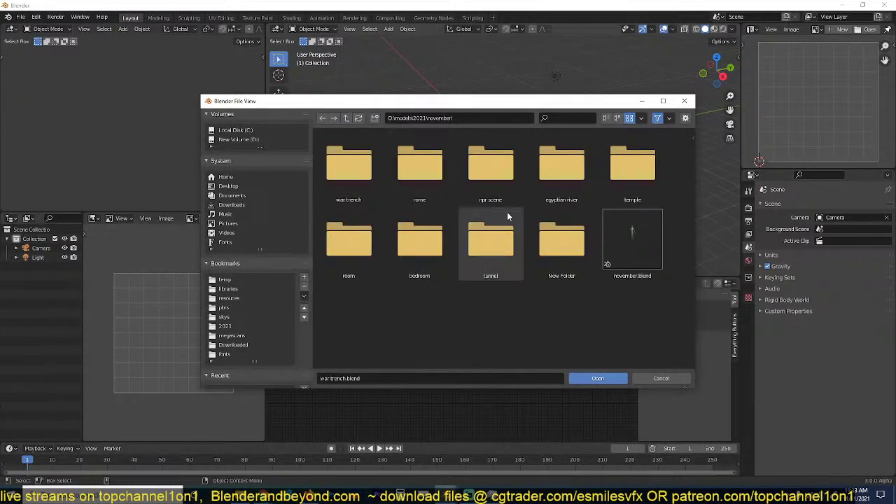
{"action": "left_click", "coordinate": [347, 118]}
{"action": "double_click", "coordinate": [399, 176]}
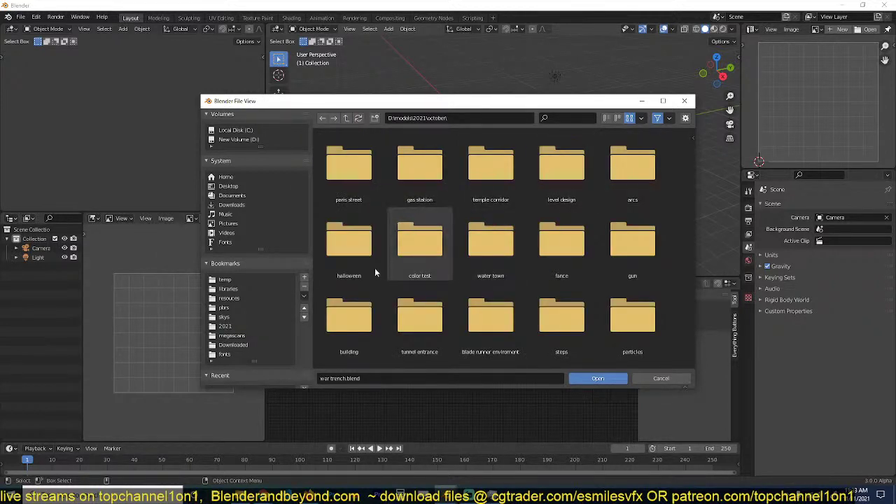
{"action": "double_click", "coordinate": [630, 270]}
{"action": "double_click", "coordinate": [349, 165]}
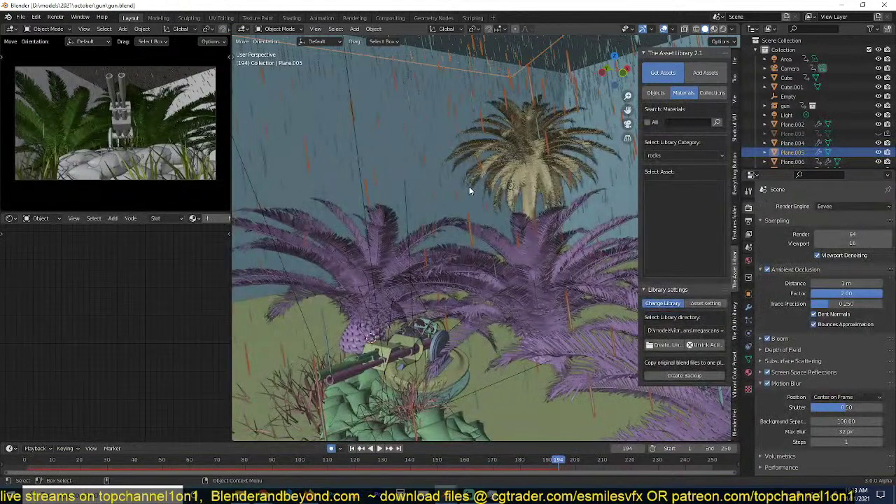
Reveal the hidden objects around the sandbag pile and select the single large sandbag floating above it.
{"action": "mouse_move", "coordinate": [469, 187]}
{"action": "middle_mouse_down"}
{"action": "mouse_move", "coordinate": [470, 201]}
{"action": "mouse_move", "coordinate": [482, 188]}
{"action": "middle_mouse_up"}
{"action": "scroll", "coordinate": [482, 188], "scroll_direction": "up", "scroll_amount": 5}
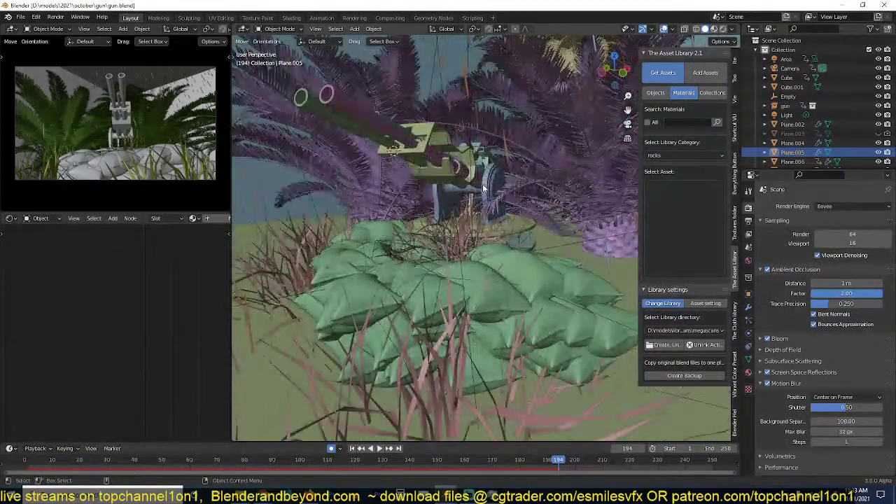
{"action": "left_click", "coordinate": [455, 275]}
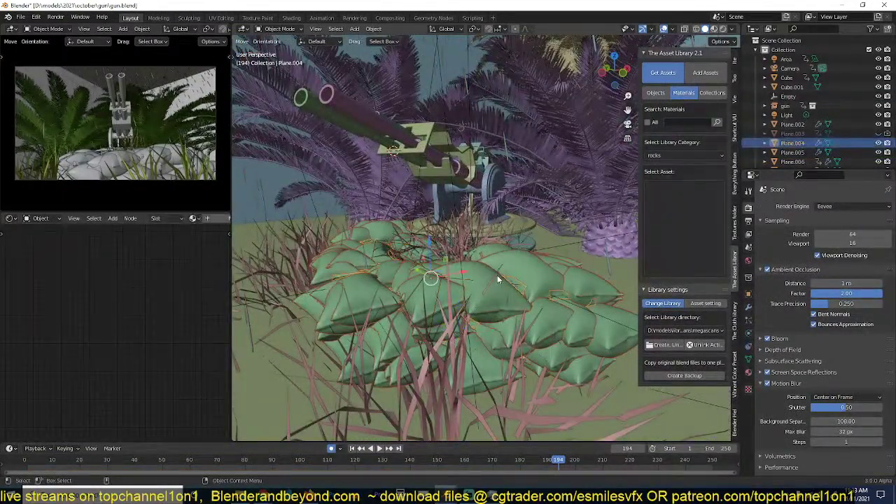
{"action": "key", "text": "h"}
{"action": "key", "text": "alt+h"}
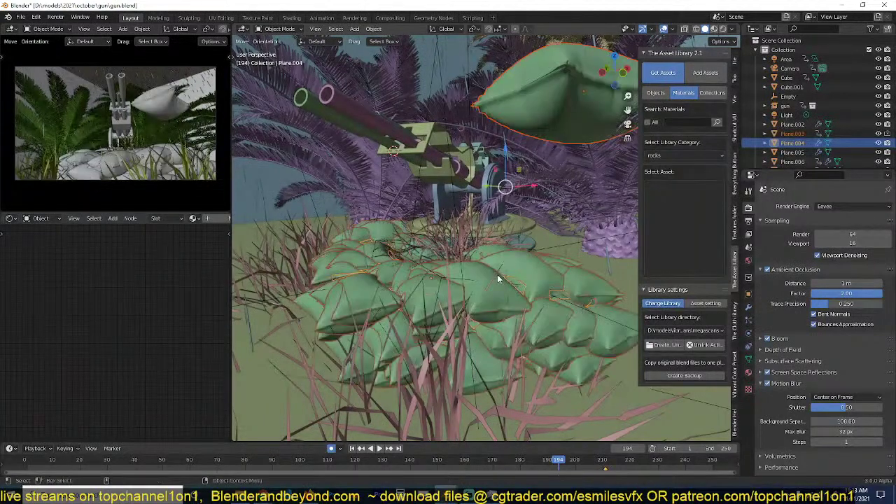
{"action": "left_click", "coordinate": [571, 91]}
{"action": "scroll", "coordinate": [571, 90], "scroll_direction": "down", "scroll_amount": 4}
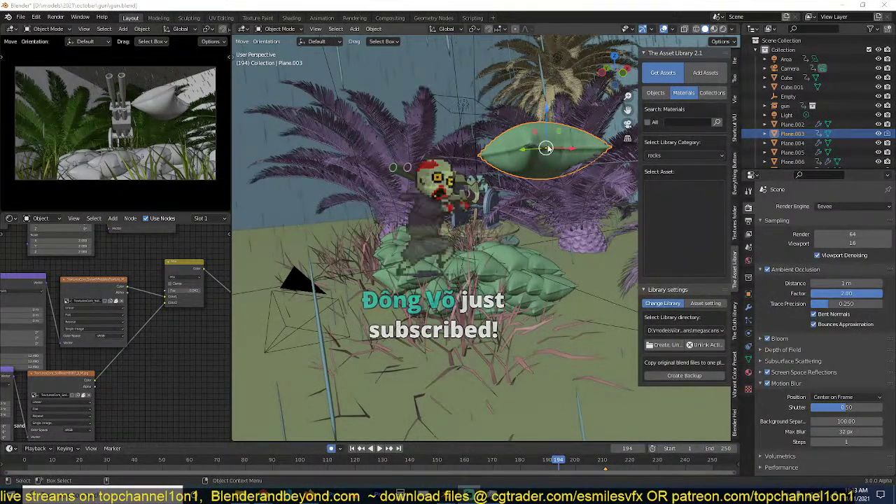
Name the selected sandbag's new material asset "sand bag" and render its preview image.
{"action": "left_click", "coordinate": [705, 75]}
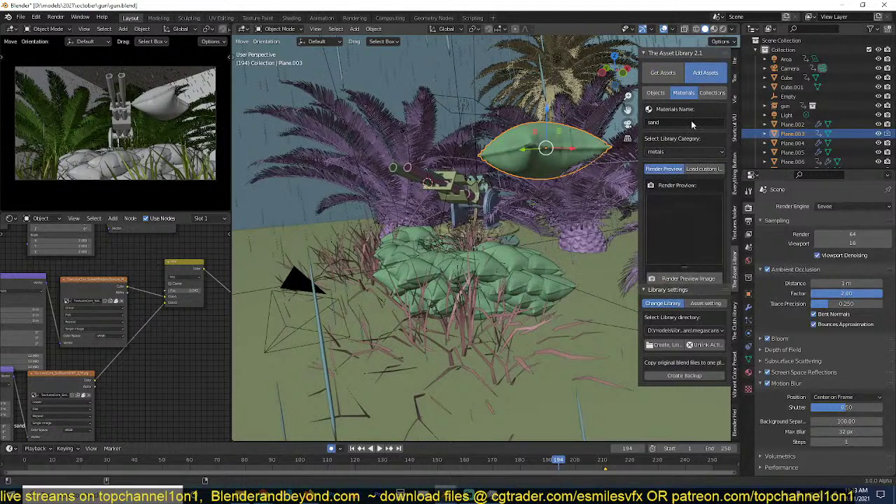
{"action": "left_click", "coordinate": [683, 122]}
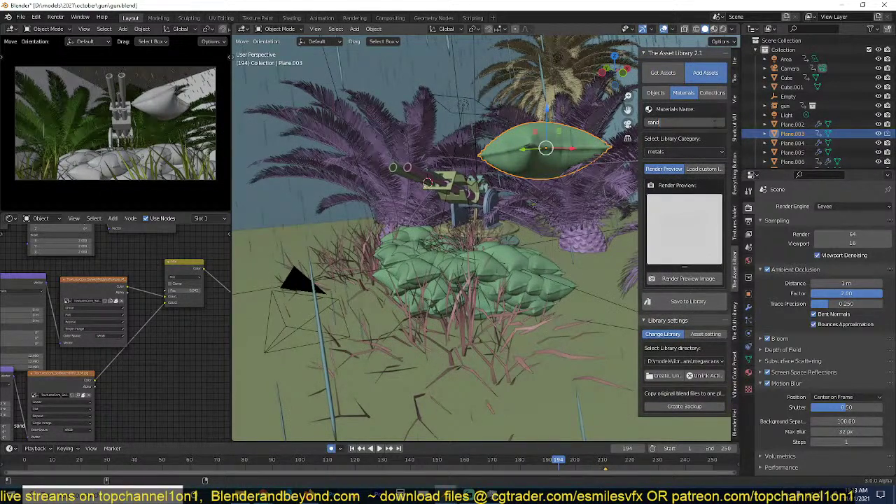
{"action": "type", "text": "bag"}
{"action": "key", "text": "Return"}
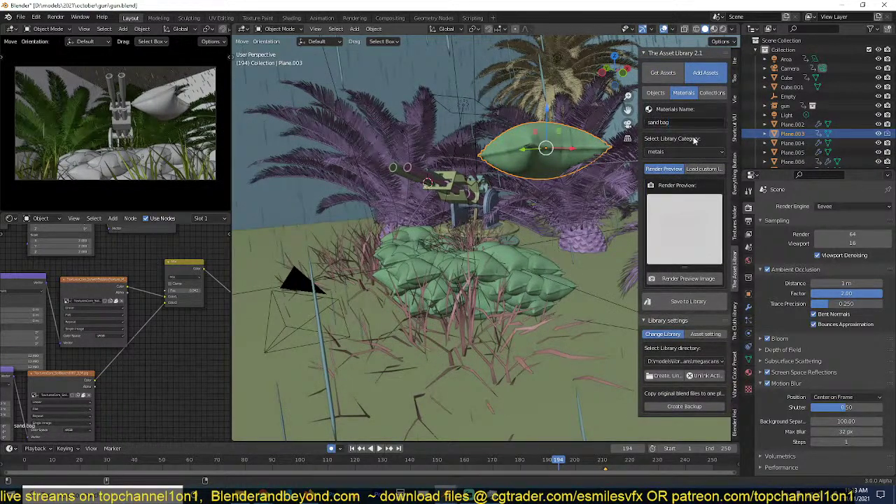
{"action": "left_click", "coordinate": [674, 279]}
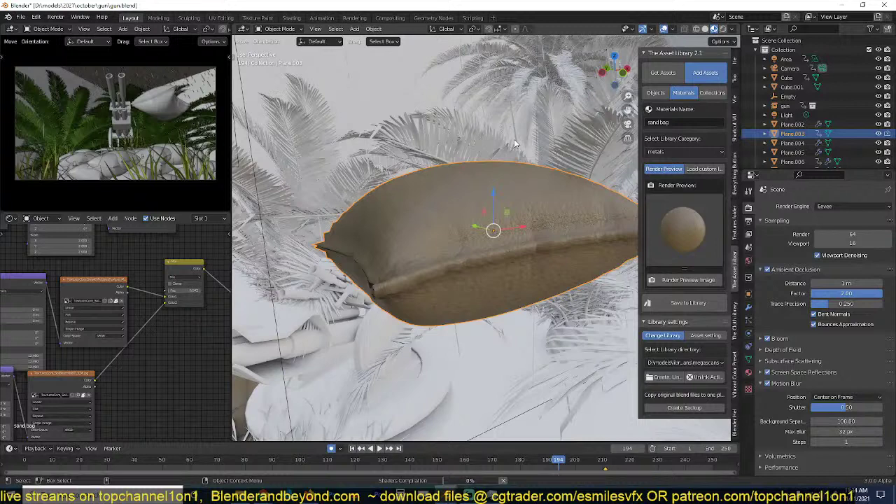
Switch to adding the selected sandbag to the asset library as an object instead of a material.
{"action": "middle_click_drag", "start_coordinate": [553, 221], "coordinate": [674, 196]}
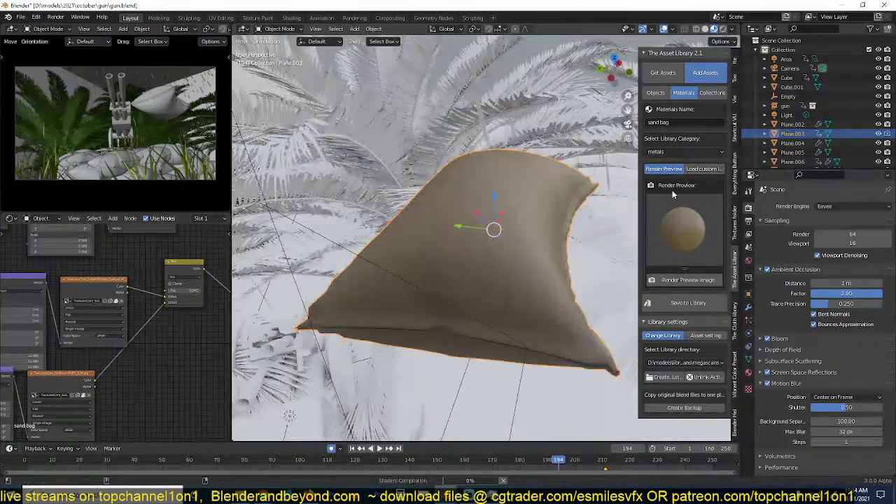
{"action": "left_click", "coordinate": [655, 93]}
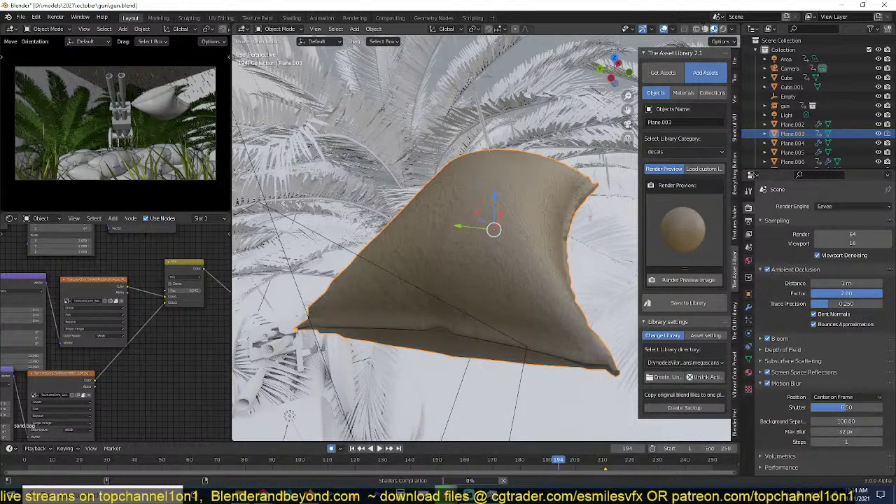
Name the selected sandbag object "sand bag" and save it to the asset library with a rendered preview.
{"action": "left_click", "coordinate": [706, 29]}
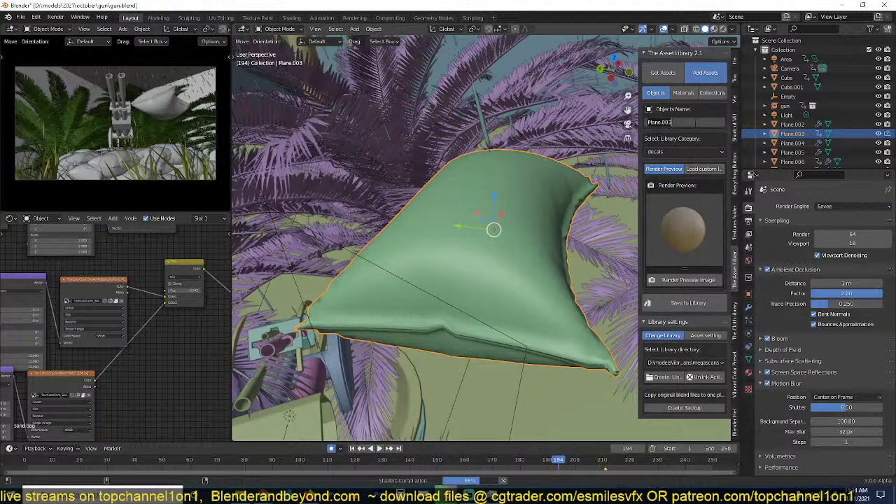
{"action": "left_click", "coordinate": [696, 122]}
{"action": "type", "text": "sand a"}
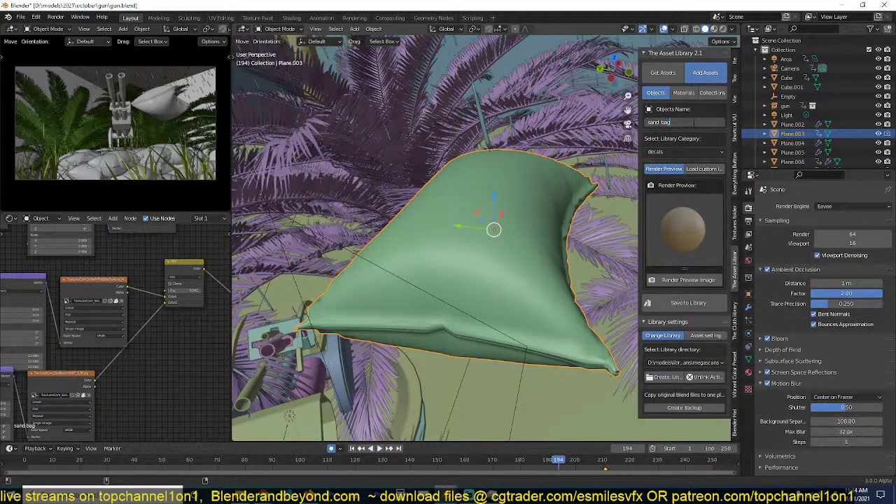
{"action": "key", "text": "Return"}
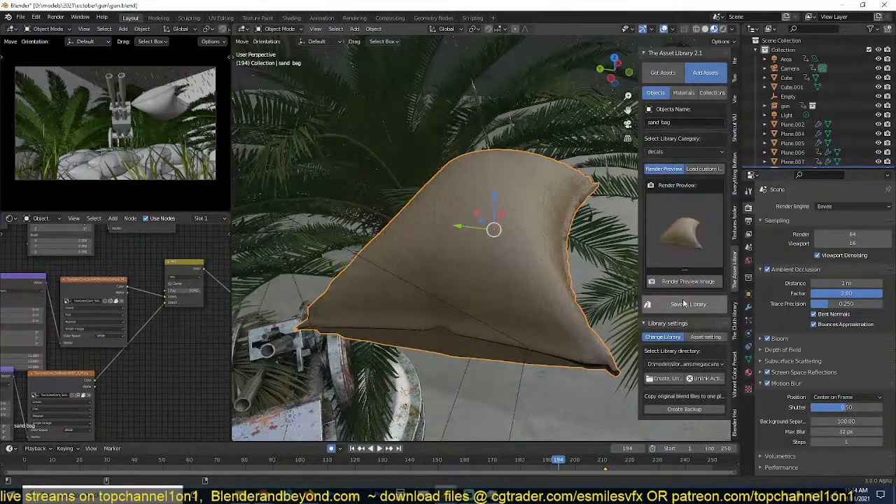
{"action": "left_click", "coordinate": [687, 305]}
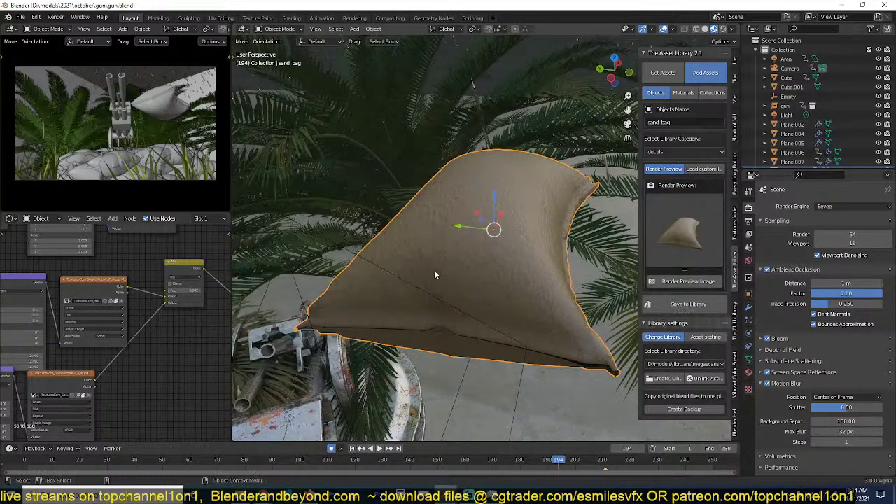
Save the gun.blend file.
{"action": "scroll", "coordinate": [426, 265], "scroll_direction": "down", "scroll_amount": 5}
{"action": "middle_click_drag", "start_coordinate": [458, 259], "coordinate": [455, 235]}
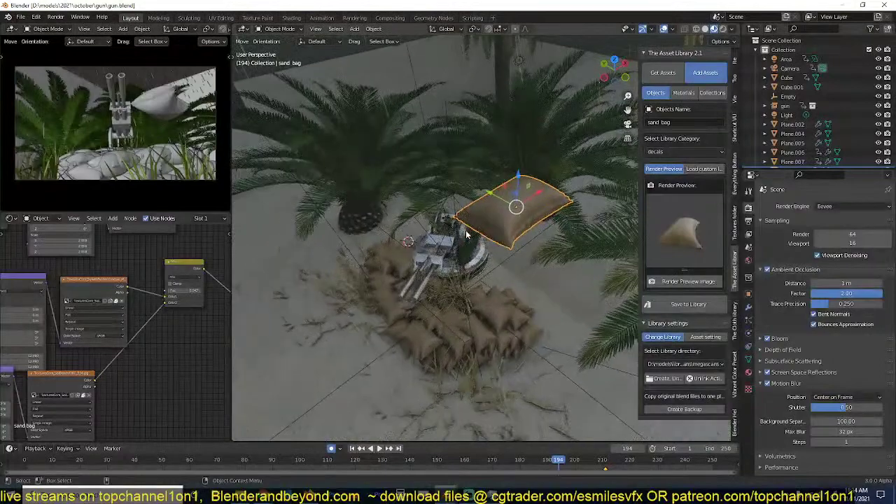
{"action": "scroll", "coordinate": [401, 264], "scroll_direction": "up", "scroll_amount": 3}
{"action": "key", "text": "ctrl+s"}
Select the gun, render its preview image and save it to the asset library as the object "gun".
{"action": "middle_click_drag", "start_coordinate": [401, 264], "coordinate": [488, 210]}
{"action": "left_click", "coordinate": [466, 245]}
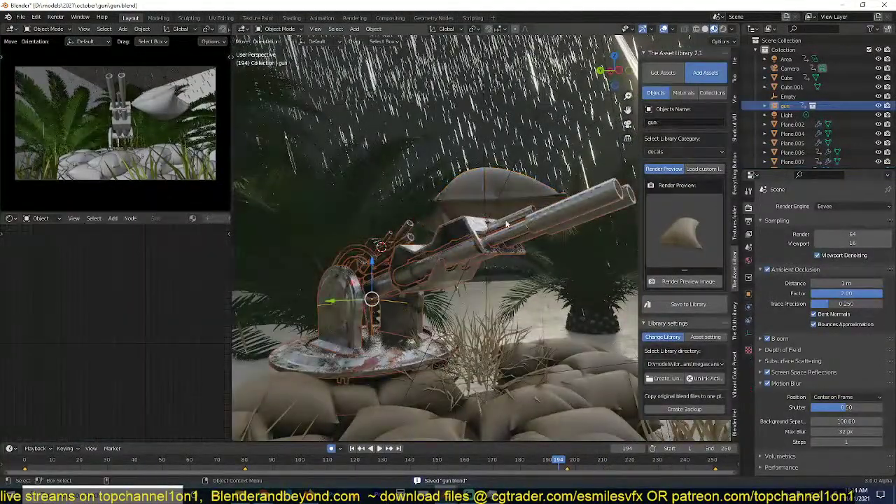
{"action": "middle_click_drag", "start_coordinate": [446, 264], "coordinate": [428, 278]}
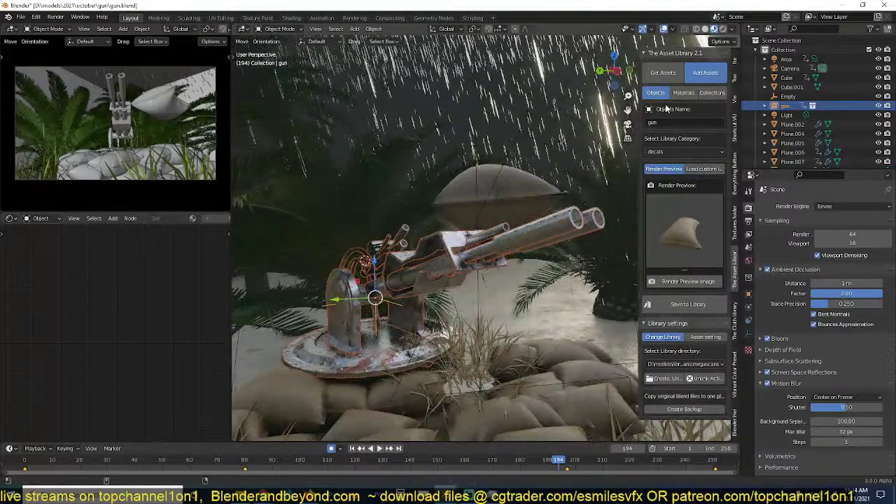
{"action": "left_click", "coordinate": [678, 281]}
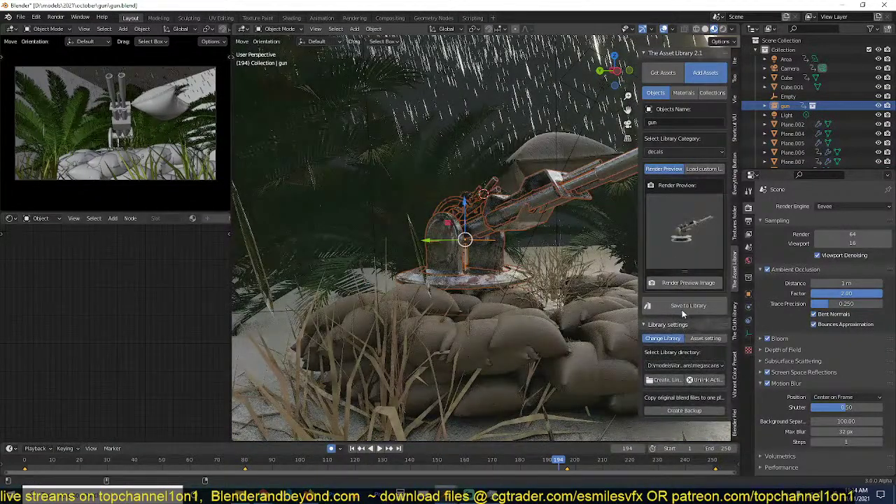
{"action": "left_click", "coordinate": [686, 310]}
{"action": "scroll", "coordinate": [536, 289], "scroll_direction": "down", "scroll_amount": 1}
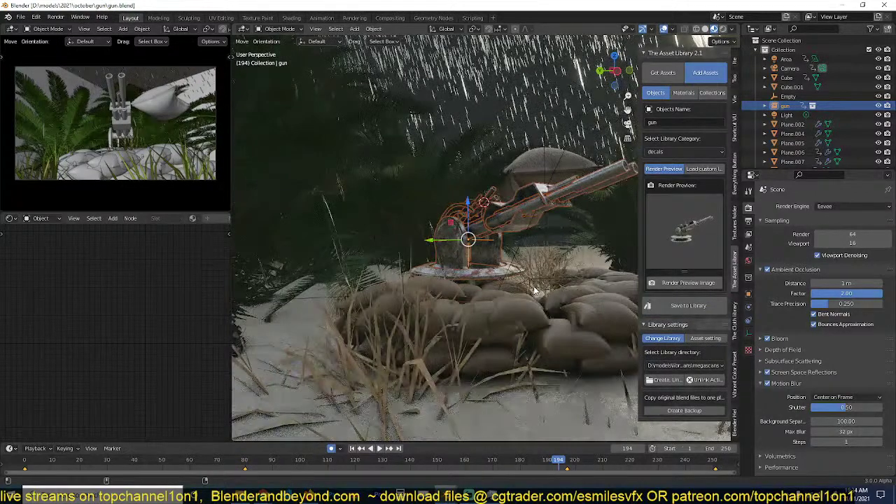
{"action": "middle_click_drag", "start_coordinate": [536, 289], "coordinate": [523, 306]}
{"action": "left_click", "coordinate": [409, 361]}
{"action": "scroll", "coordinate": [407, 363], "scroll_direction": "down", "scroll_amount": 2}
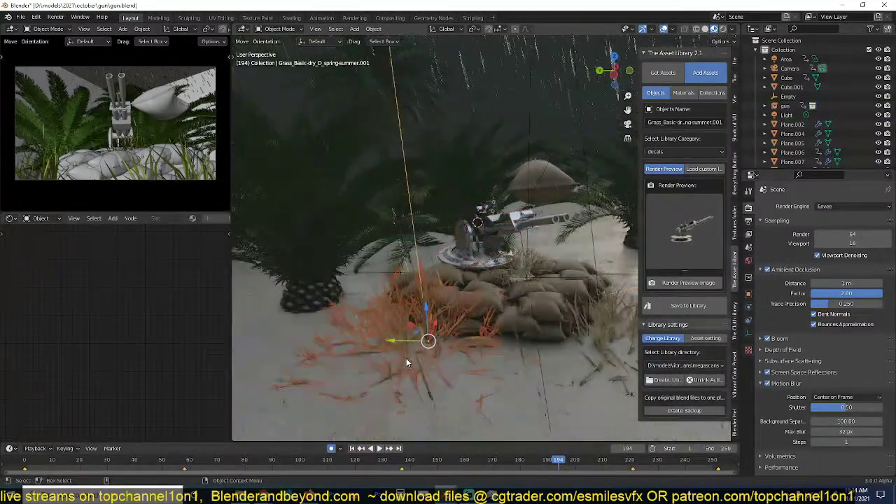
{"action": "middle_click_drag", "start_coordinate": [407, 363], "coordinate": [449, 280]}
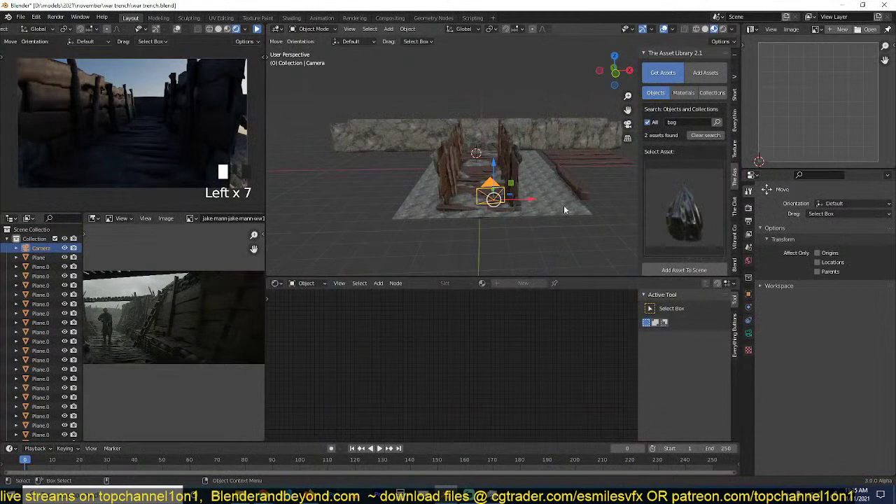
In the war trench file, clear the selection, search the asset library for "bag" and choose the sandbag asset.
{"action": "left_click", "coordinate": [564, 205]}
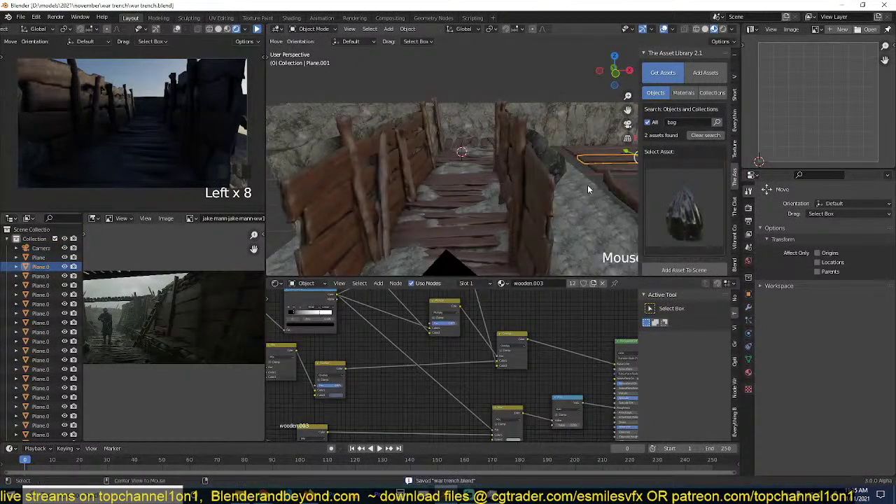
{"action": "key", "text": "alt+a"}
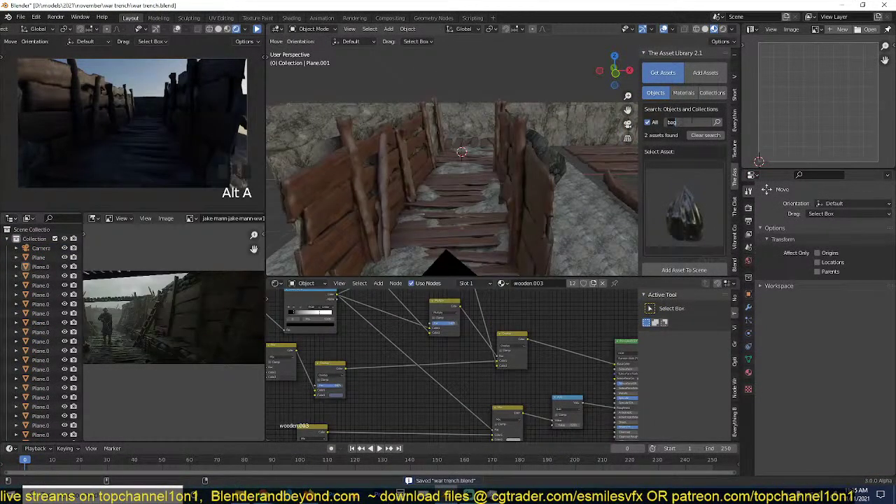
{"action": "left_click", "coordinate": [715, 120]}
{"action": "left_click", "coordinate": [716, 121]}
{"action": "left_click", "coordinate": [683, 184]}
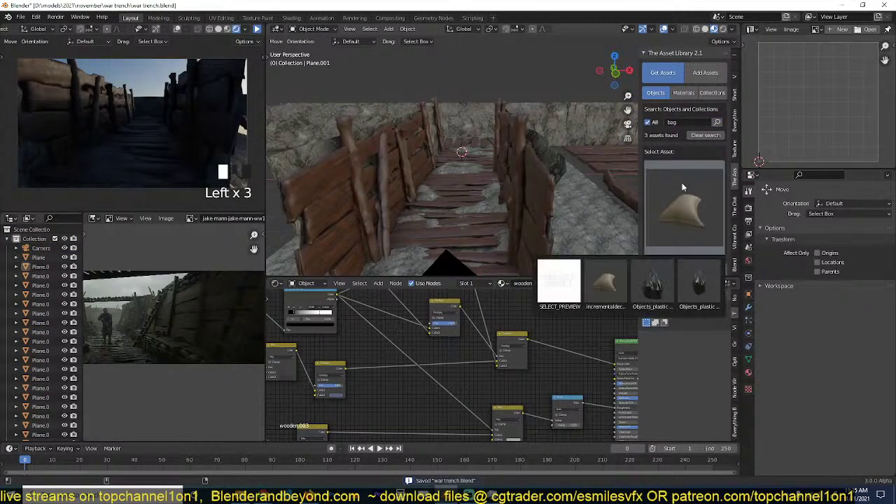
{"action": "left_click", "coordinate": [608, 278]}
Place the 3D cursor at the trench's right plank wall and try to add the sandbag asset to the scene.
{"action": "middle_click_drag", "start_coordinate": [565, 207], "coordinate": [493, 208]}
{"action": "scroll", "coordinate": [556, 235], "scroll_direction": "down", "scroll_amount": 2}
{"action": "right_click", "coordinate": [473, 191], "text": "shift"}
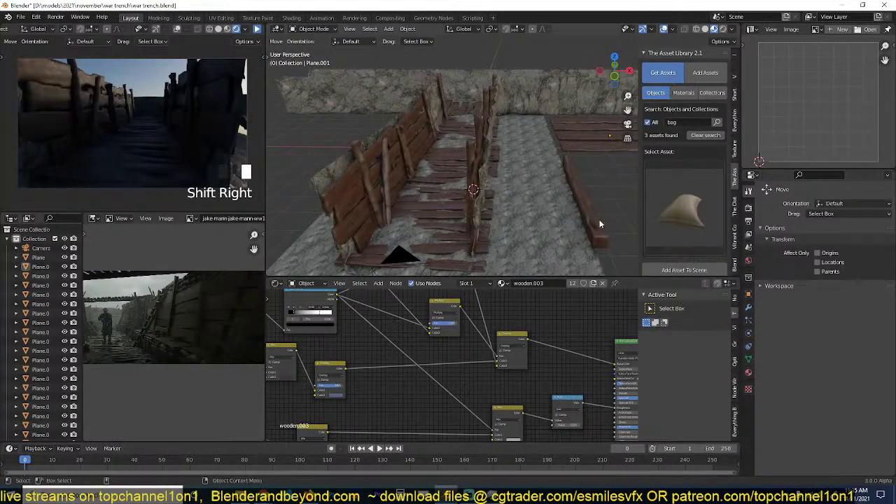
{"action": "scroll", "coordinate": [671, 255], "scroll_direction": "down", "scroll_amount": 1}
{"action": "left_click", "coordinate": [677, 252]}
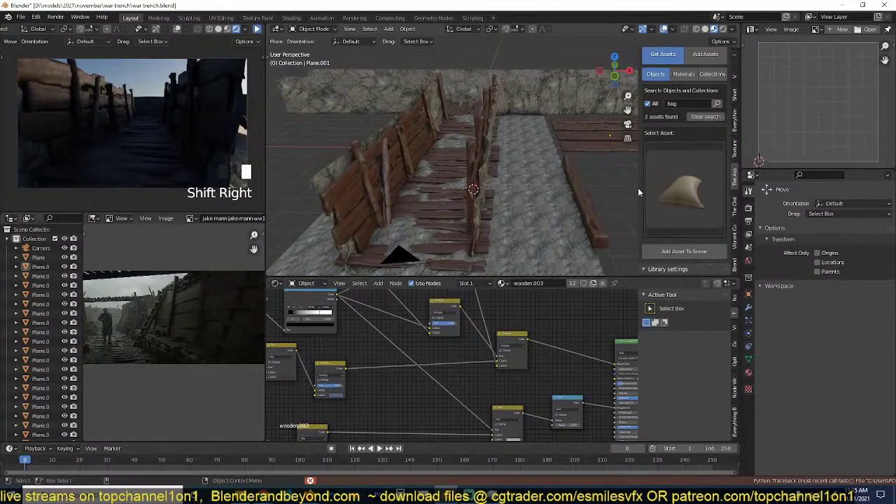
{"action": "scroll", "coordinate": [665, 186], "scroll_direction": "down", "scroll_amount": 2}
{"action": "left_click", "coordinate": [669, 193]}
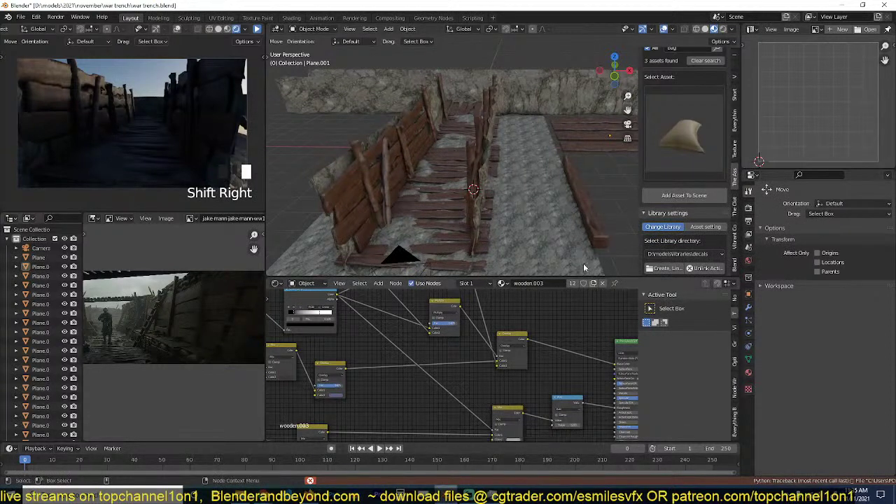
Launch another Blender instance and reopen the gun.blend file in it.
{"action": "scroll", "coordinate": [647, 177], "scroll_direction": "up", "scroll_amount": 3}
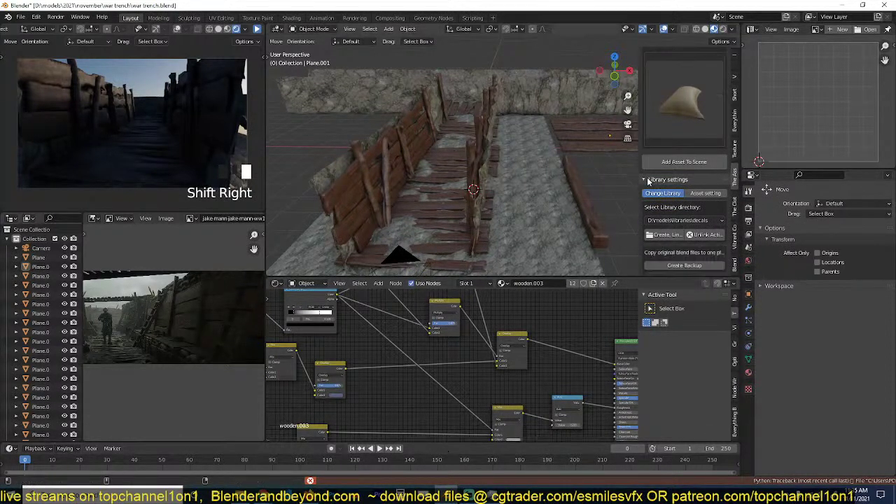
{"action": "scroll", "coordinate": [672, 182], "scroll_direction": "down", "scroll_amount": 5}
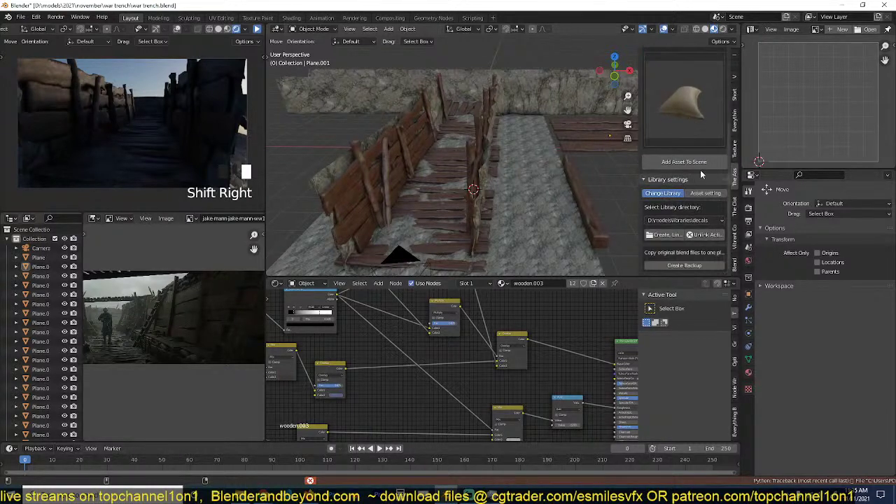
{"action": "right_click", "coordinate": [447, 495]}
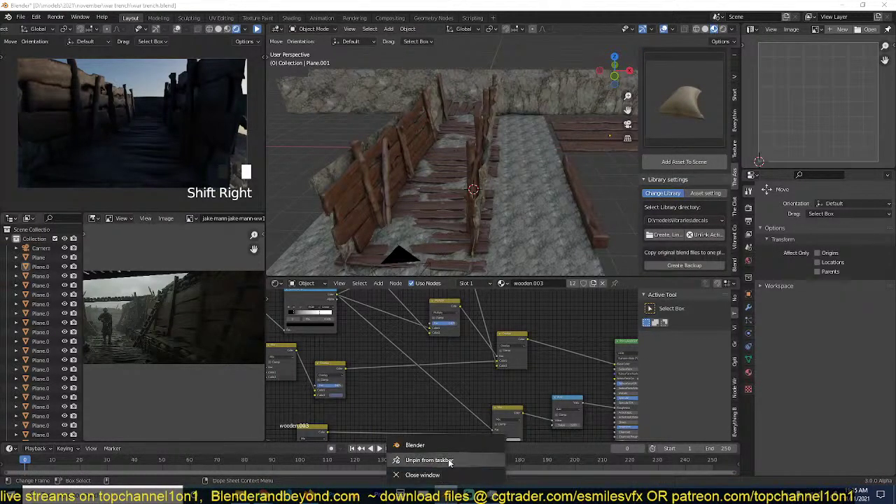
{"action": "left_click", "coordinate": [459, 443]}
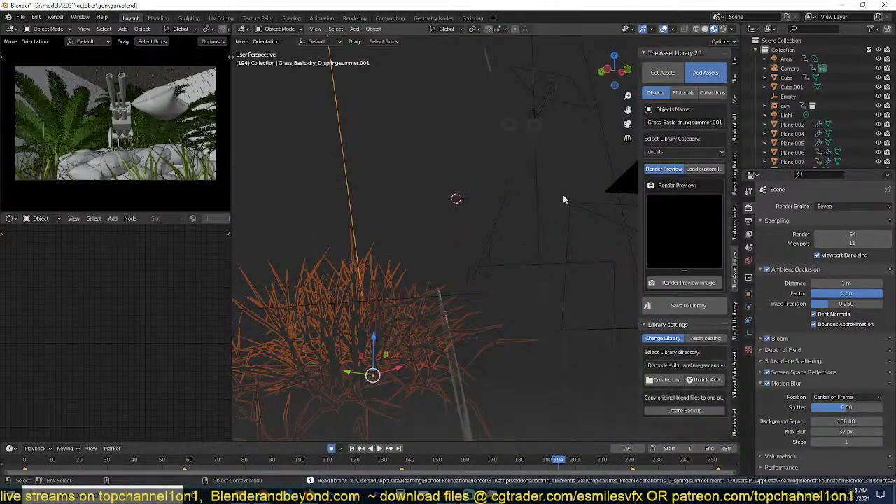
{"action": "left_click", "coordinate": [562, 199]}
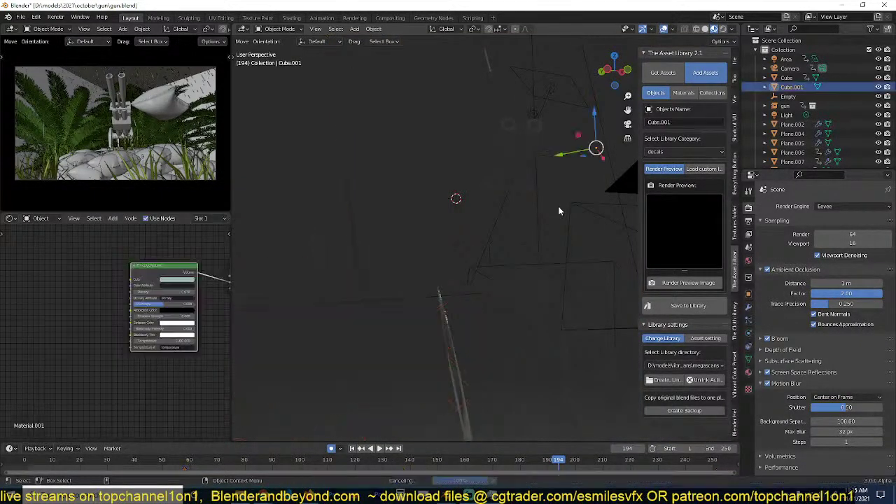
{"action": "left_click", "coordinate": [600, 171]}
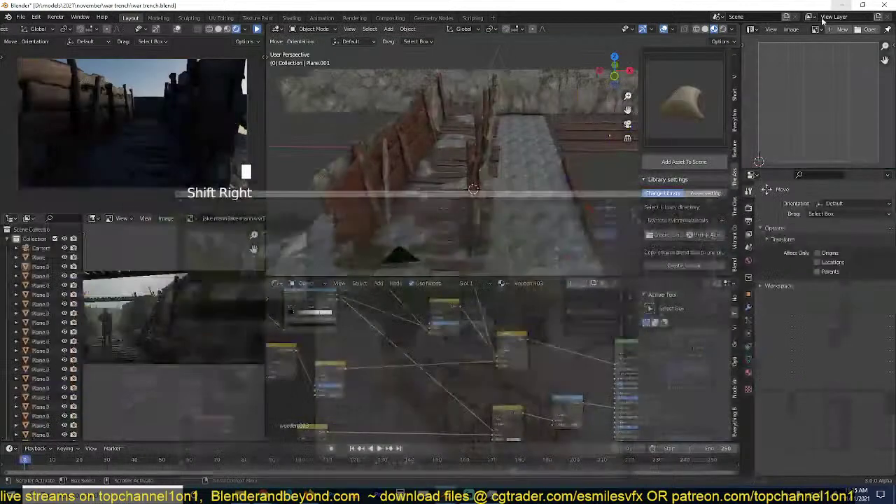
Back in the war trench file, clear the asset search, search for "bag" again and choose the sandbag asset.
{"action": "scroll", "coordinate": [687, 186], "scroll_direction": "up", "scroll_amount": 2}
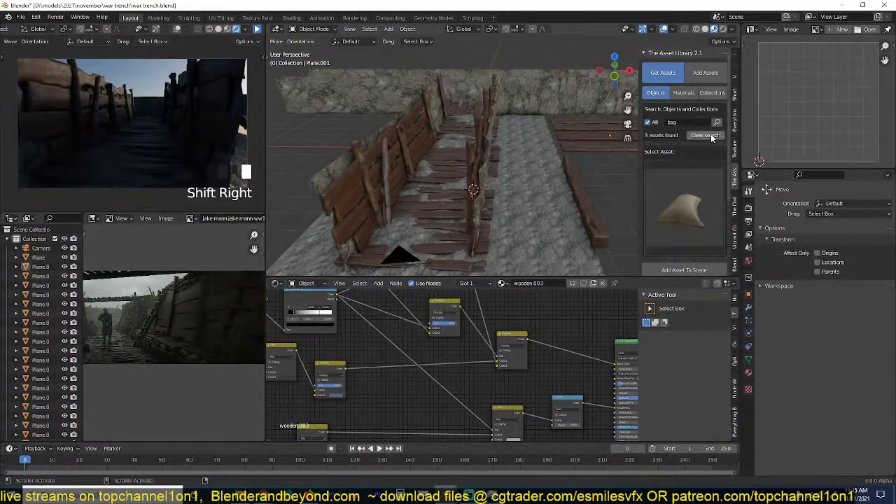
{"action": "left_click", "coordinate": [708, 136]}
{"action": "left_click", "coordinate": [683, 122]}
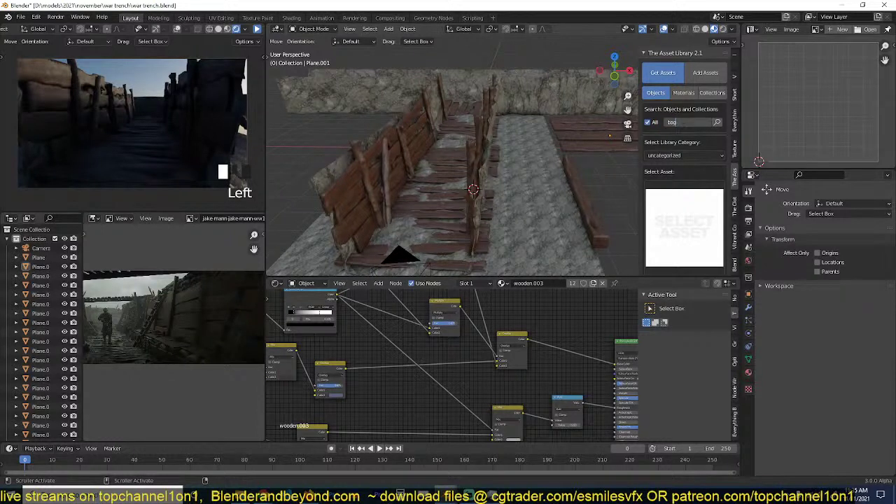
{"action": "left_click", "coordinate": [705, 128]}
{"action": "scroll", "coordinate": [694, 167], "scroll_direction": "down", "scroll_amount": 3}
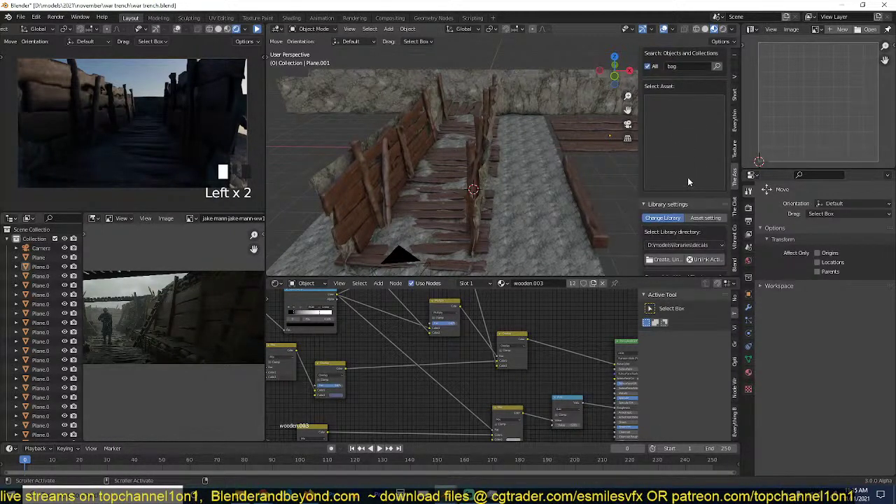
{"action": "left_click", "coordinate": [716, 67]}
{"action": "left_click", "coordinate": [683, 126]}
Try again to add the sandbag asset, placing the 3D cursor on the empty area beside the trench.
{"action": "left_click", "coordinate": [672, 216]}
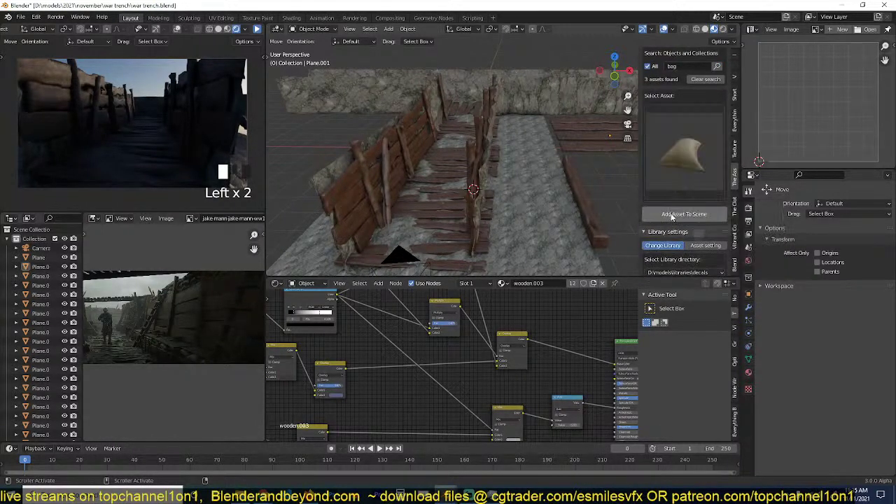
{"action": "scroll", "coordinate": [570, 189], "scroll_direction": "down", "scroll_amount": 3}
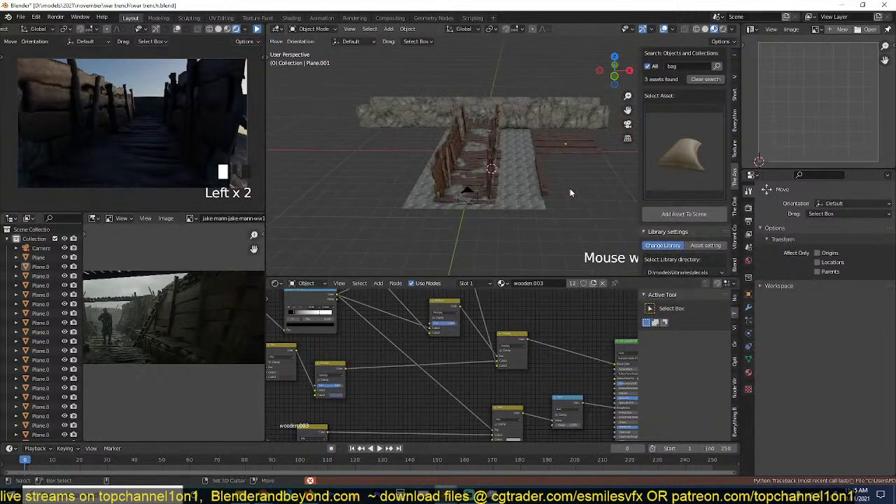
{"action": "right_click", "coordinate": [570, 189], "text": "shift"}
{"action": "left_click", "coordinate": [684, 213]}
{"action": "scroll", "coordinate": [561, 190], "scroll_direction": "up", "scroll_amount": 3}
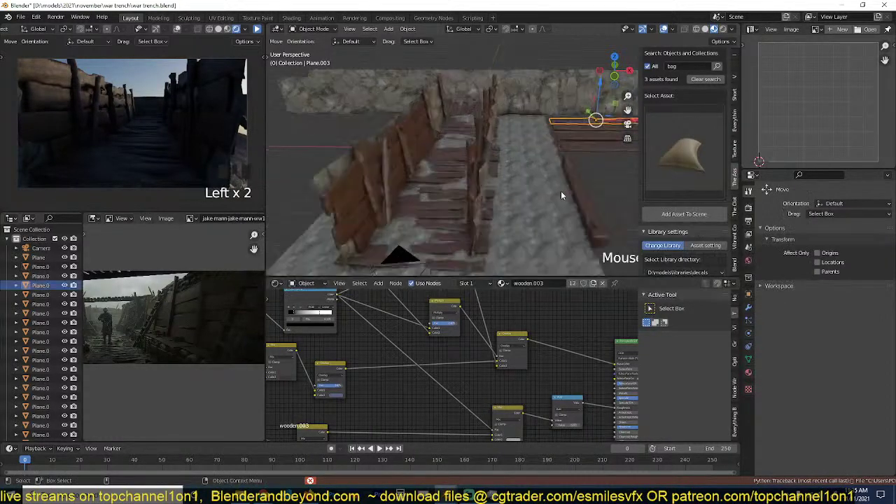
{"action": "scroll", "coordinate": [561, 190], "scroll_direction": "down", "scroll_amount": 3}
{"action": "scroll", "coordinate": [688, 106], "scroll_direction": "up", "scroll_amount": 2}
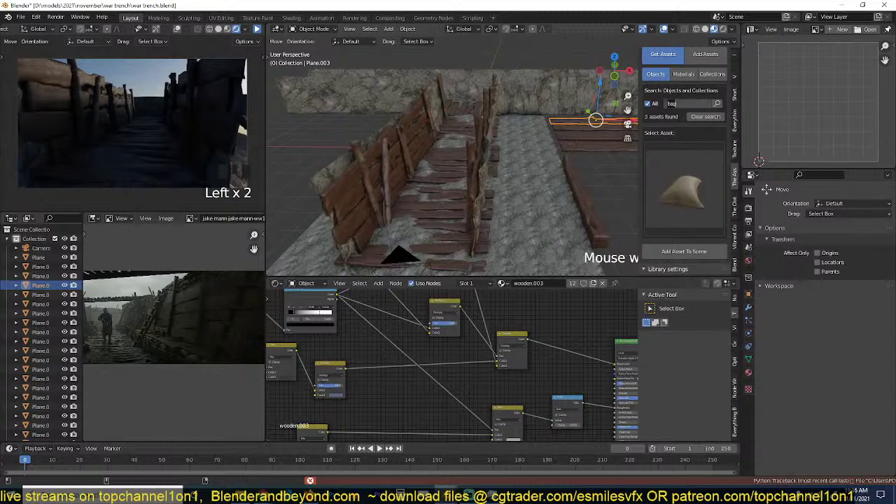
Search the asset library for "gun", choose the gun asset and try to add it to the war trench scene.
{"action": "left_click", "coordinate": [697, 206]}
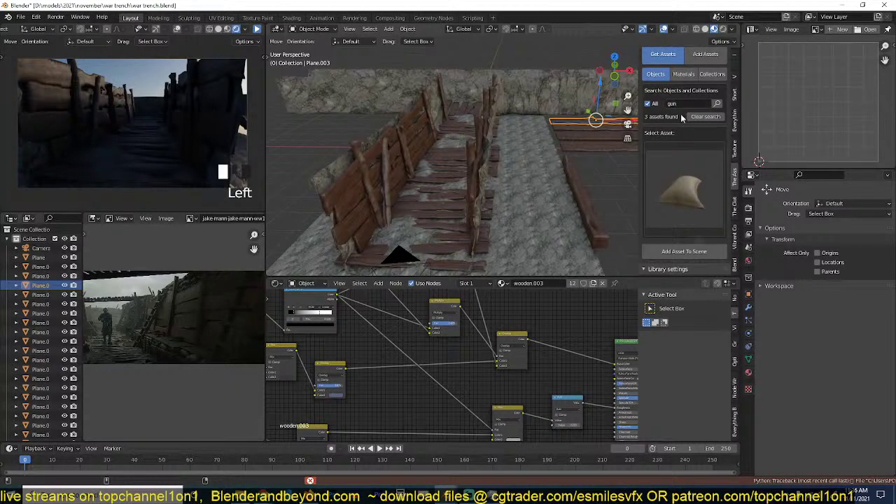
{"action": "left_click", "coordinate": [717, 104]}
{"action": "left_click", "coordinate": [701, 164]}
{"action": "left_click", "coordinate": [675, 250]}
{"action": "left_click", "coordinate": [680, 253]}
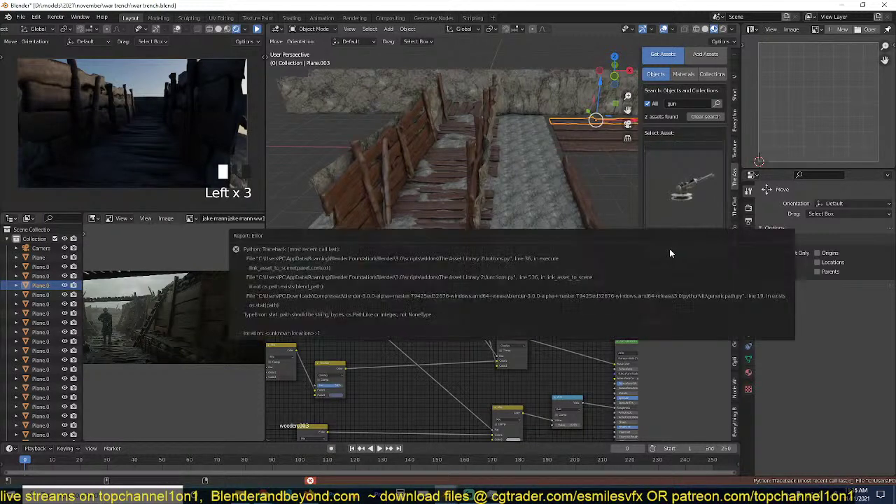
{"action": "double_click", "coordinate": [578, 195]}
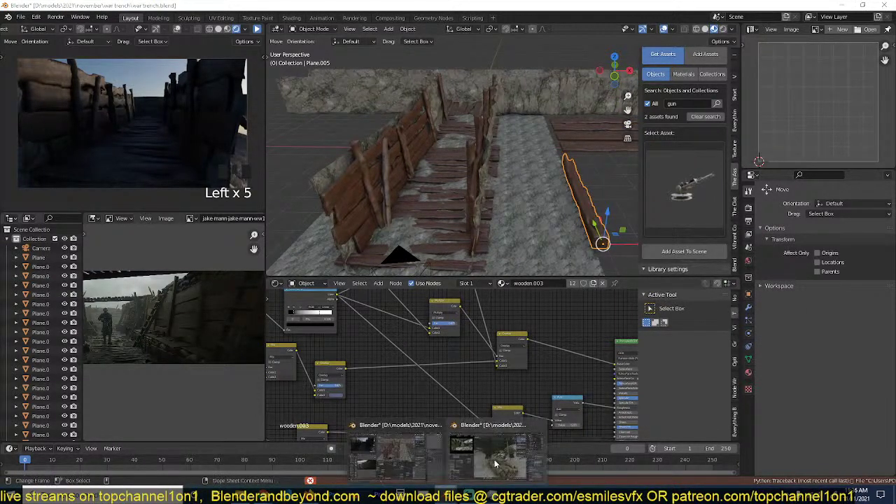
Switch to the gun.blend window and select the large sandbag floating beside the gun.
{"action": "left_click", "coordinate": [495, 459]}
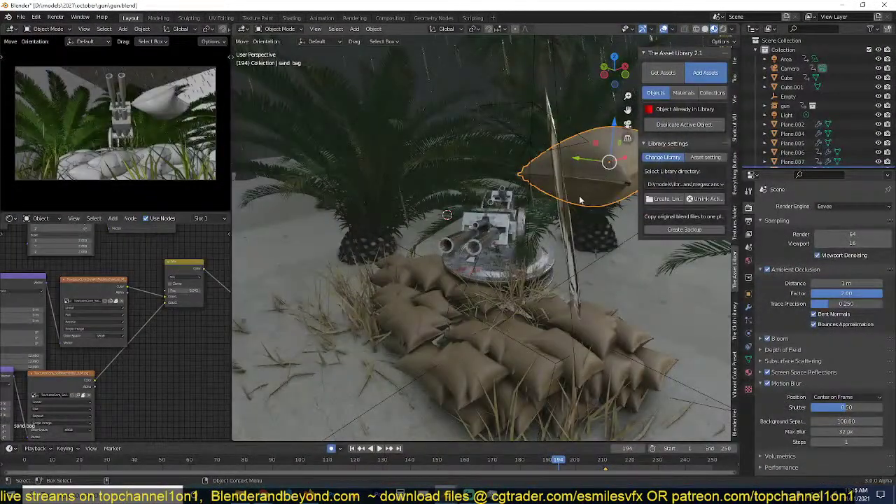
{"action": "left_click", "coordinate": [552, 214]}
{"action": "middle_click_drag", "start_coordinate": [552, 214], "coordinate": [580, 189]}
{"action": "scroll", "coordinate": [579, 189], "scroll_direction": "down", "scroll_amount": 1}
{"action": "left_click", "coordinate": [579, 189]}
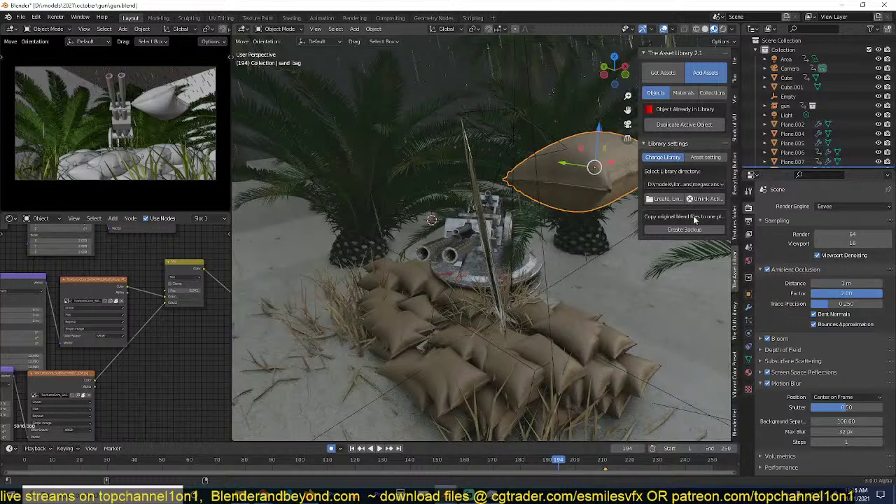
{"action": "left_click", "coordinate": [711, 157]}
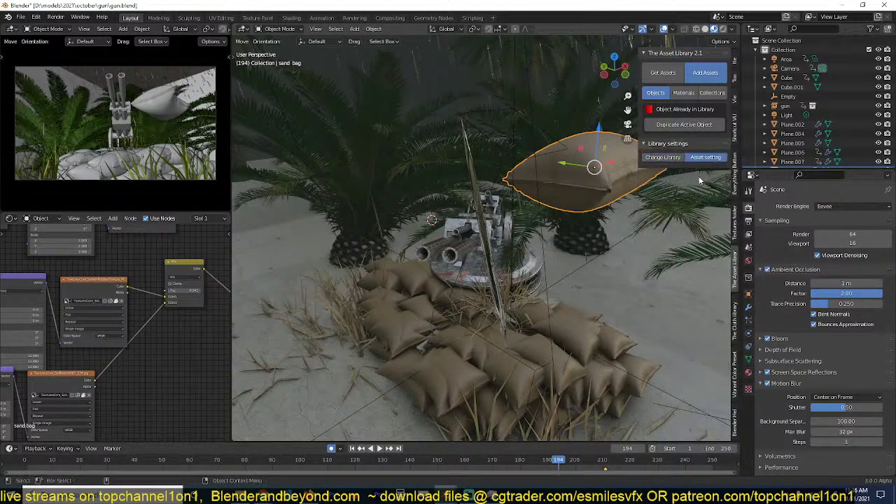
{"action": "left_click", "coordinate": [663, 159]}
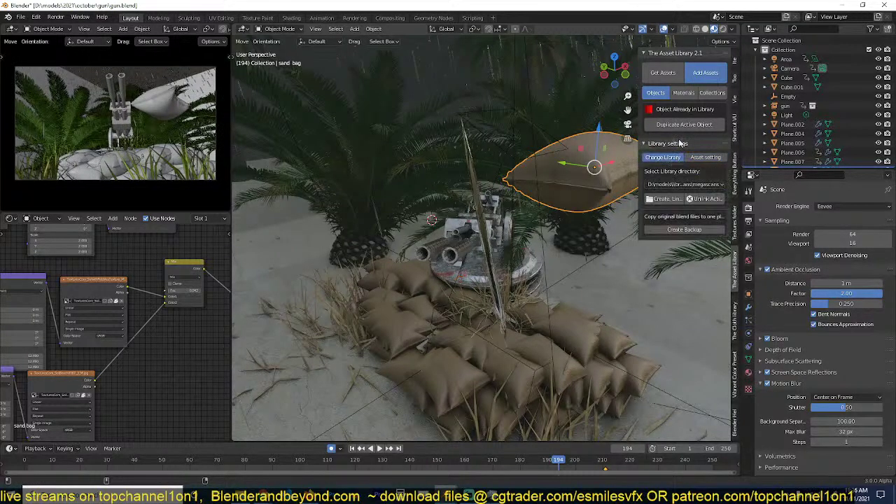
{"action": "left_click", "coordinate": [666, 77]}
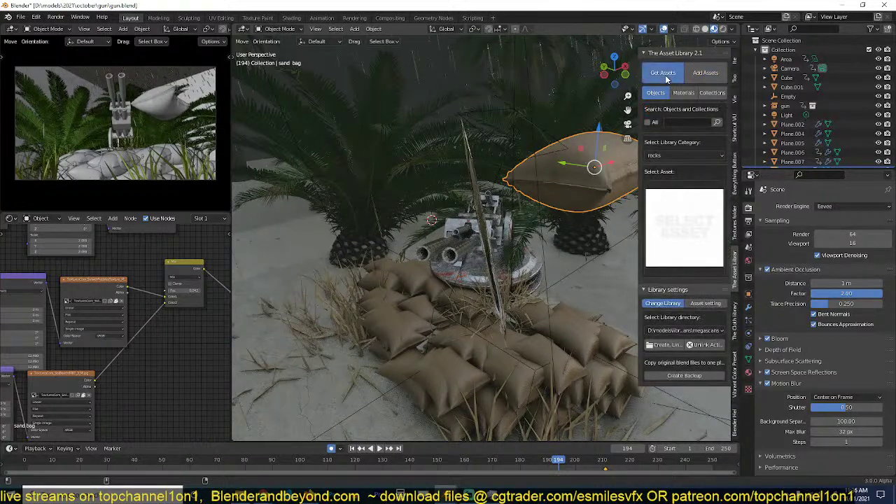
{"action": "left_click", "coordinate": [702, 76]}
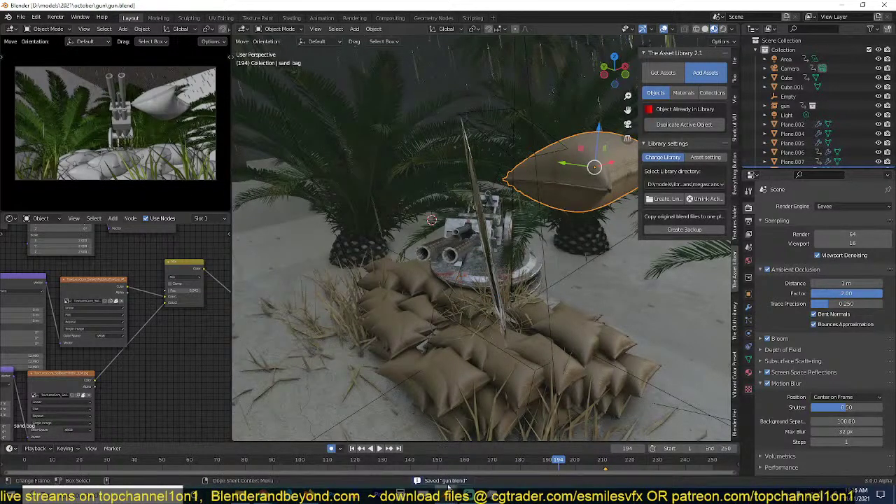
{"action": "mouse_move", "coordinate": [462, 481]}
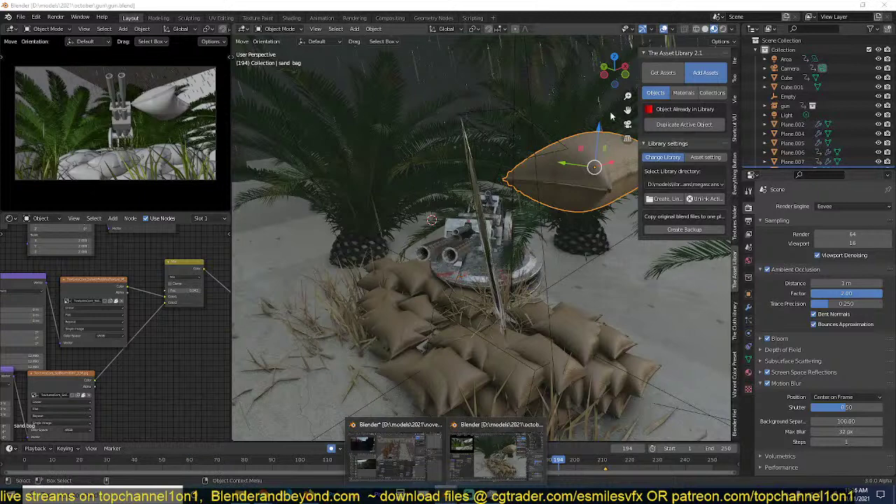
{"action": "left_click", "coordinate": [706, 156]}
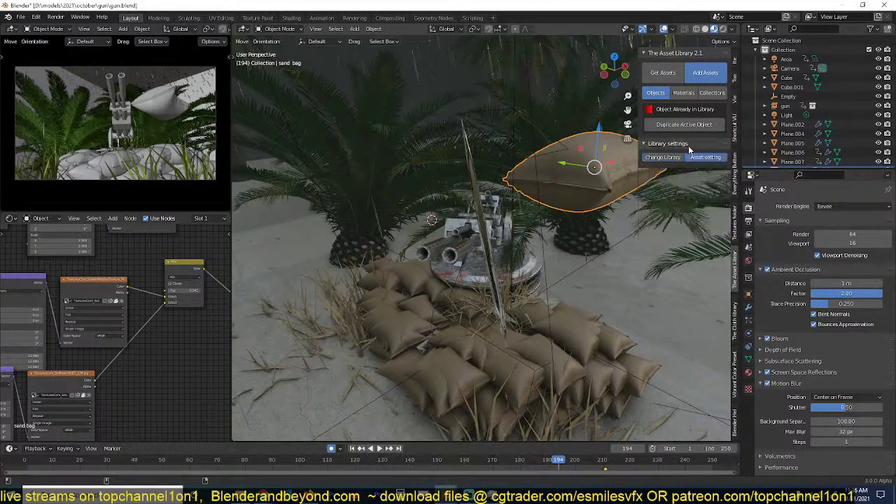
Rename the floating sandbag "sand bag 3" and save it to the asset library with a rendered preview image.
{"action": "left_click", "coordinate": [748, 295]}
{"action": "left_click", "coordinate": [798, 206]}
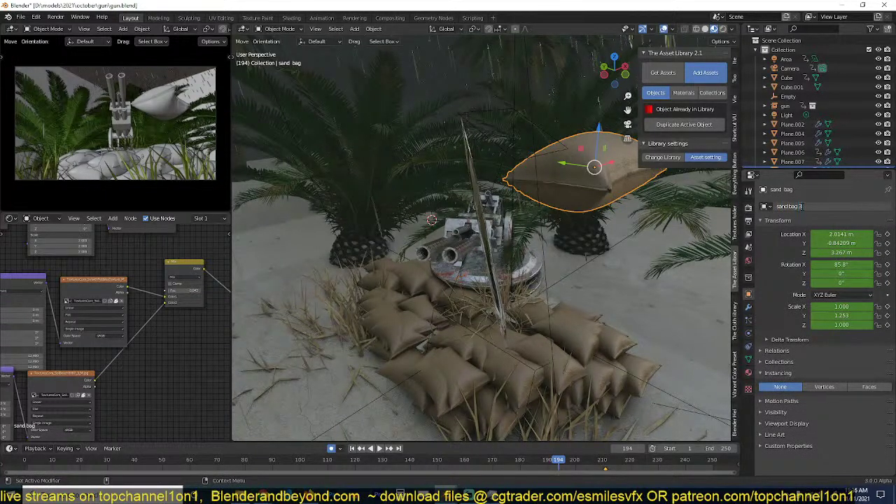
{"action": "key", "text": "Return"}
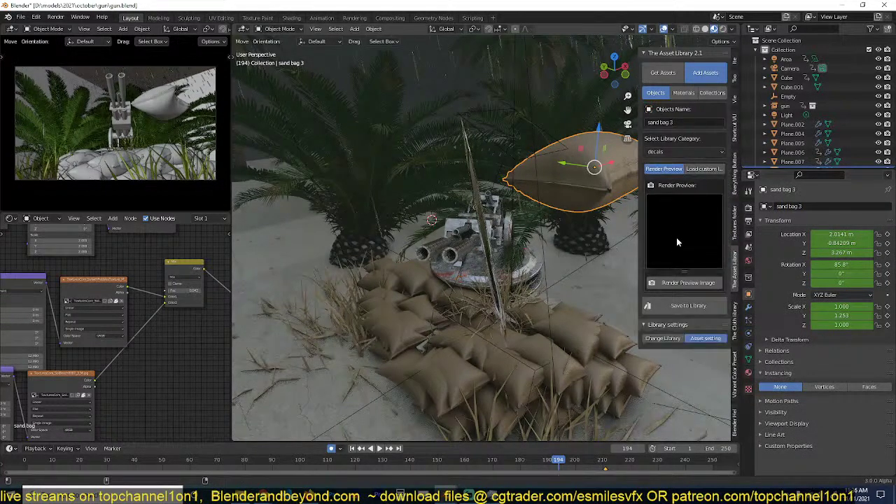
{"action": "left_click", "coordinate": [684, 283]}
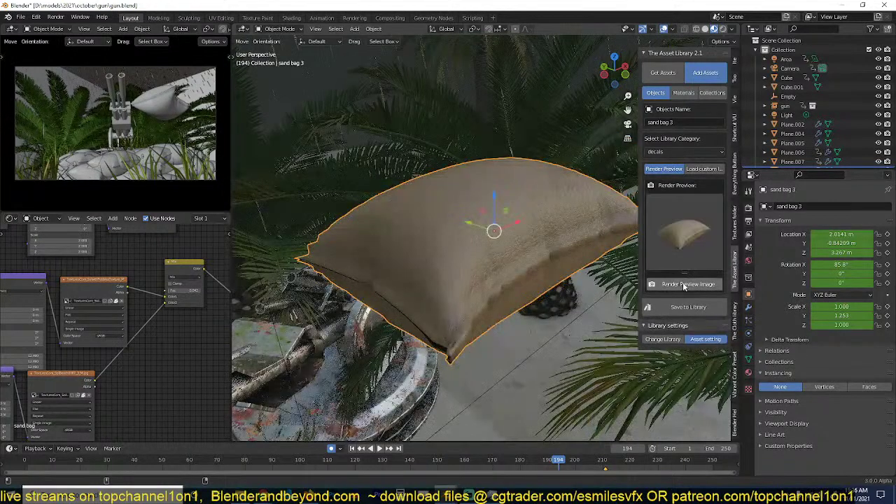
{"action": "left_click", "coordinate": [676, 307]}
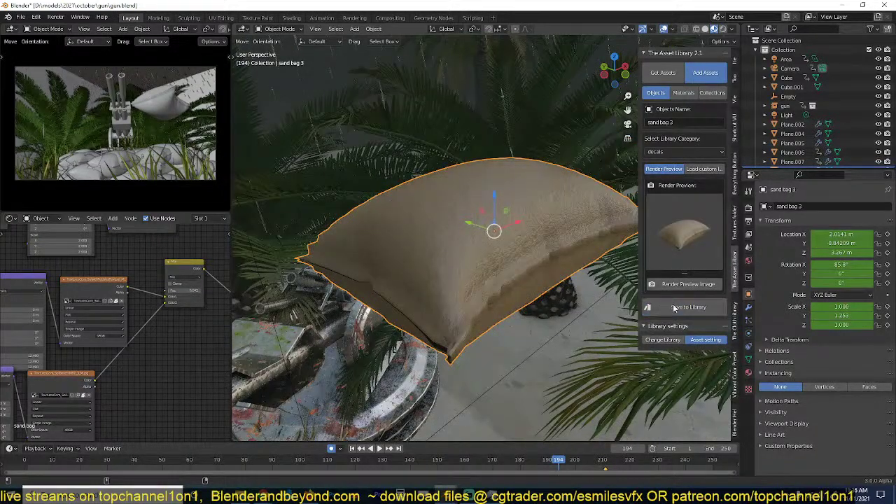
Select the gun beside the sandbag and save gun.blend.
{"action": "left_click", "coordinate": [356, 333]}
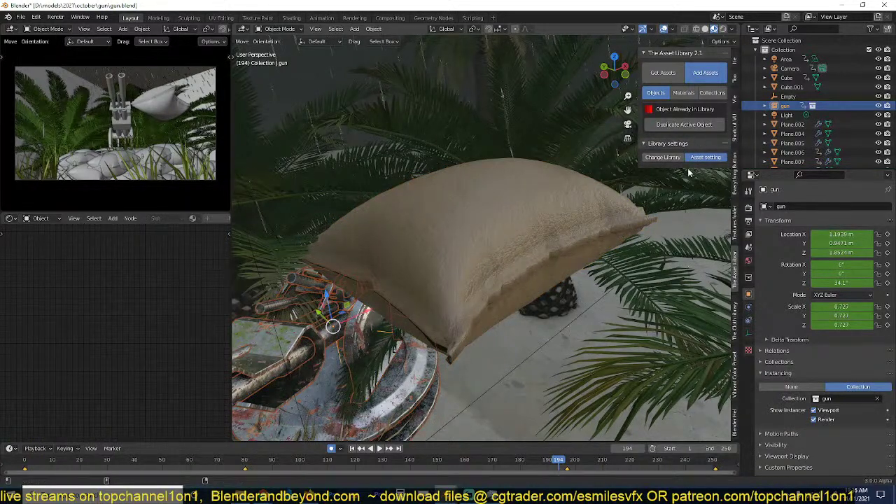
{"action": "middle_click_drag", "start_coordinate": [575, 278], "coordinate": [559, 280], "text": "ctrl"}
{"action": "key", "text": "ctrl+s"}
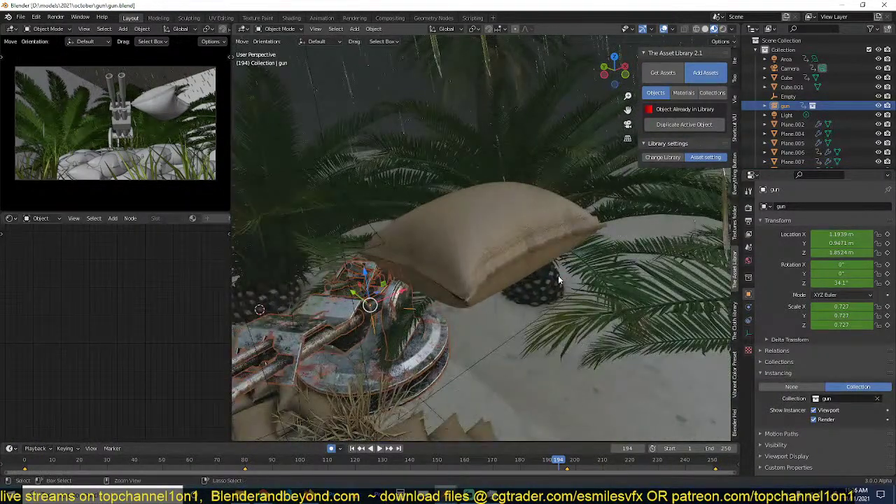
{"action": "key", "text": "shift+d"}
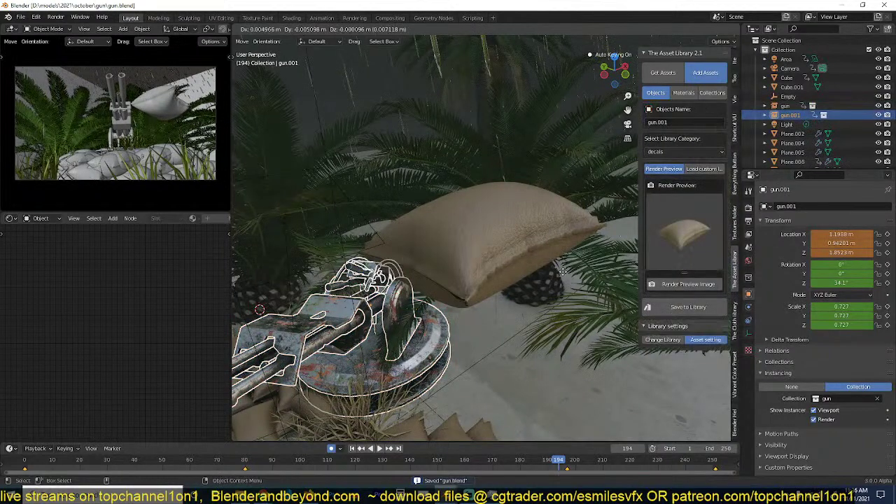
{"action": "left_click", "coordinate": [562, 271]}
{"action": "key", "text": "x"}
{"action": "left_click", "coordinate": [565, 274]}
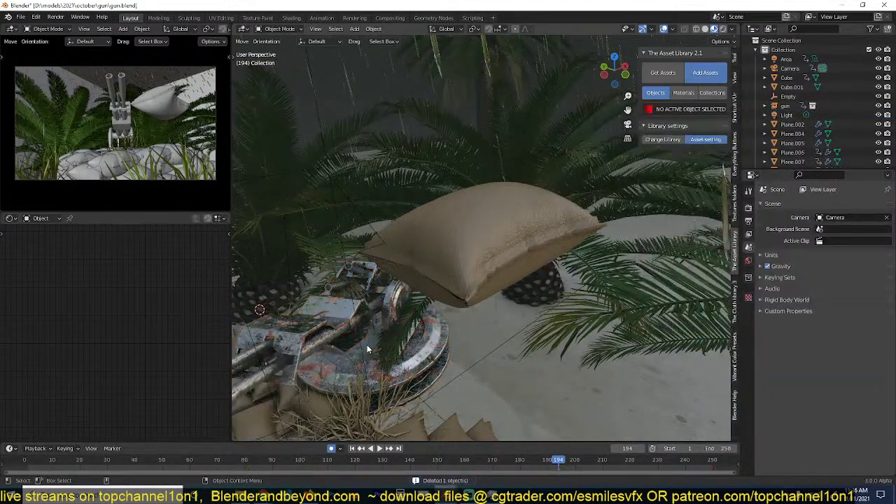
Rename the gun "gun2 war" and save it to the asset library with a rendered preview image.
{"action": "left_click", "coordinate": [322, 338]}
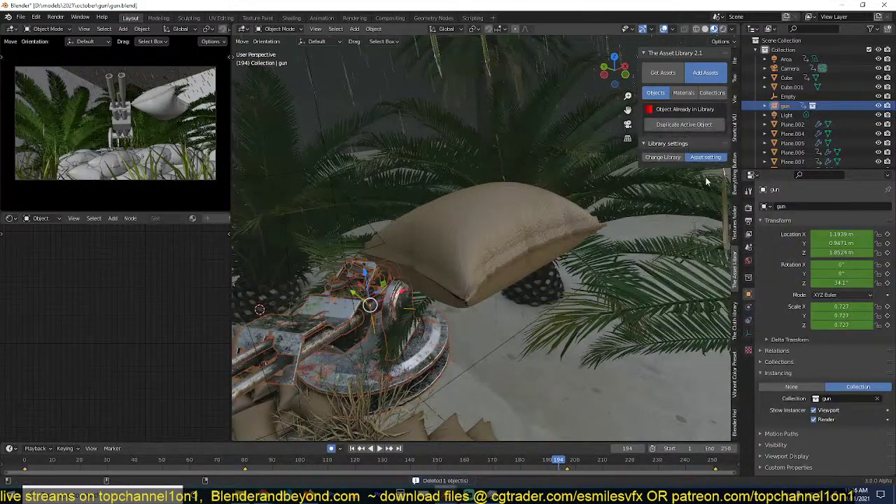
{"action": "left_click", "coordinate": [795, 206]}
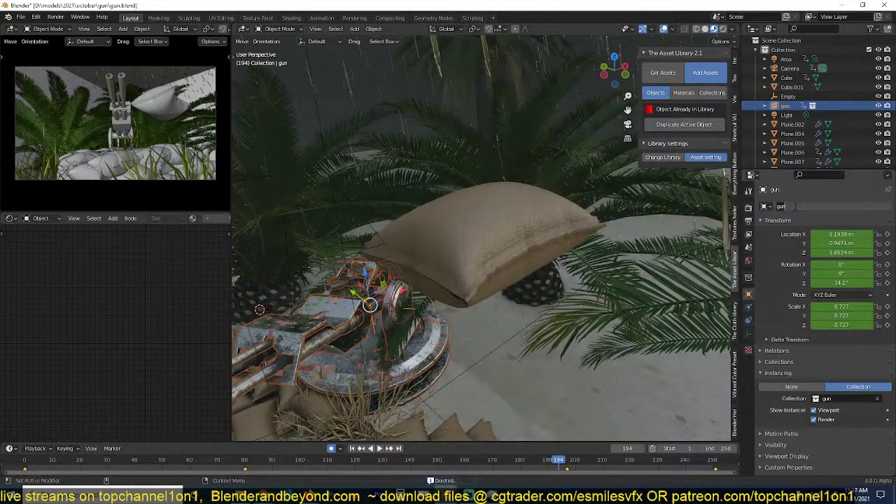
{"action": "type", "text": "2"}
{"action": "key", "text": "Return"}
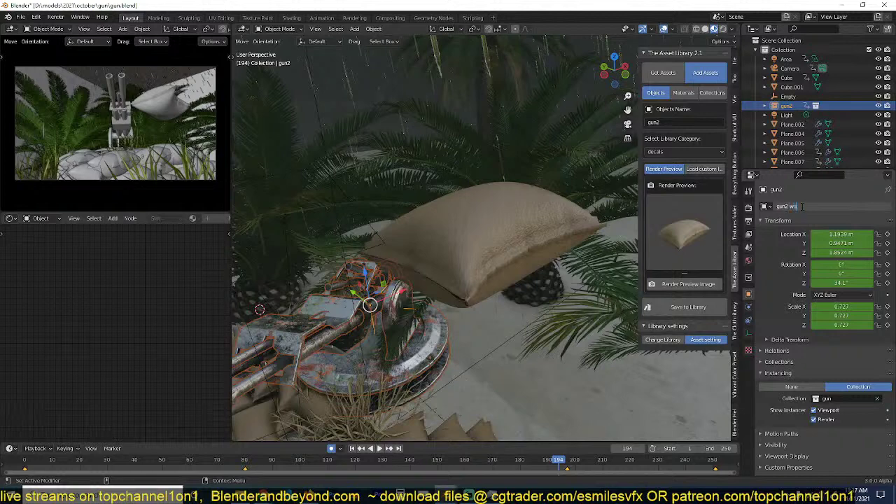
{"action": "type", "text": "war"}
{"action": "key", "text": "Return"}
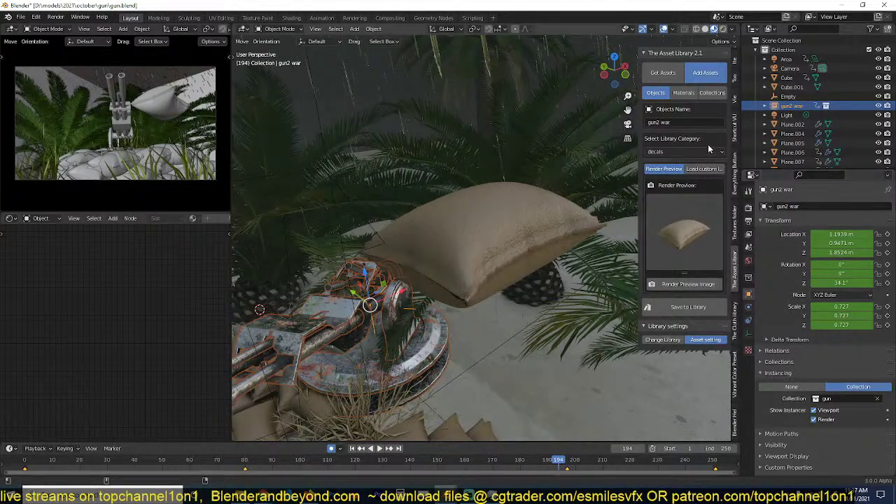
{"action": "left_click", "coordinate": [686, 284]}
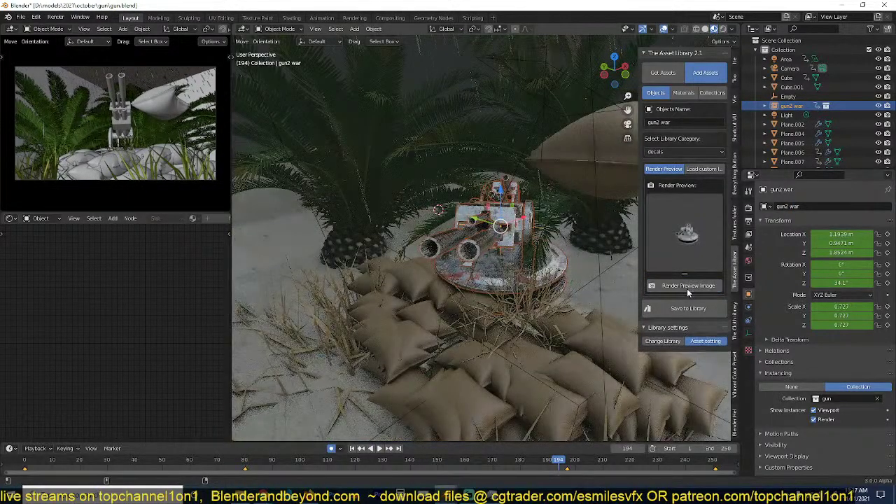
{"action": "left_click", "coordinate": [690, 303]}
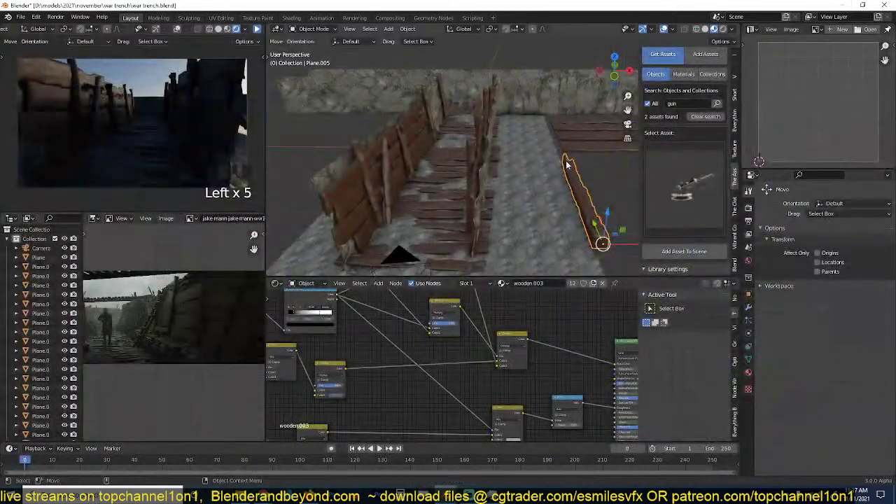
In the war trench file, repeat the asset search for "gun" and try to add the new gun2 war asset to the scene.
{"action": "left_click", "coordinate": [716, 104]}
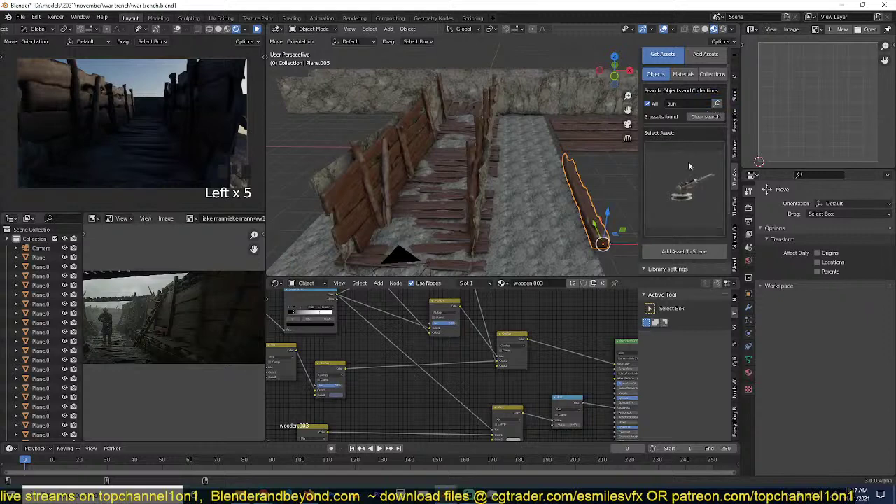
{"action": "left_click", "coordinate": [689, 161]}
{"action": "left_click", "coordinate": [694, 261]}
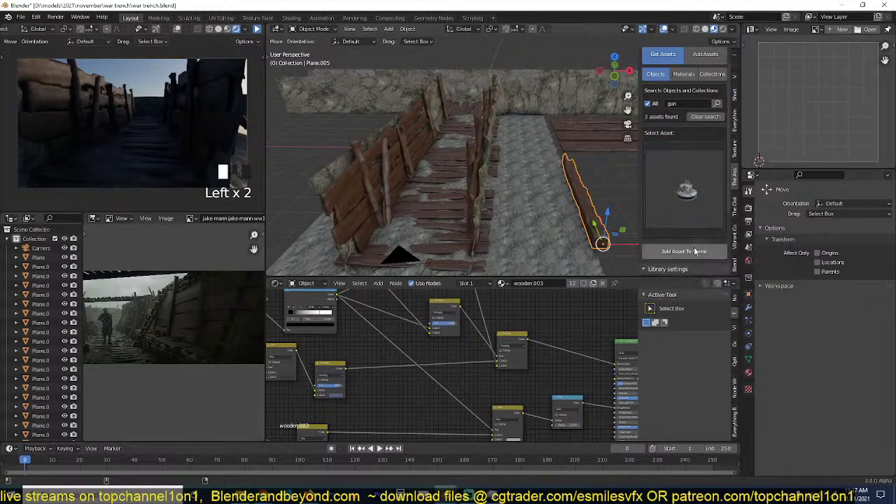
{"action": "left_click", "coordinate": [694, 251]}
{"action": "middle_click_drag", "start_coordinate": [533, 133], "coordinate": [481, 139]}
{"action": "scroll", "coordinate": [519, 140], "scroll_direction": "up", "scroll_amount": 6}
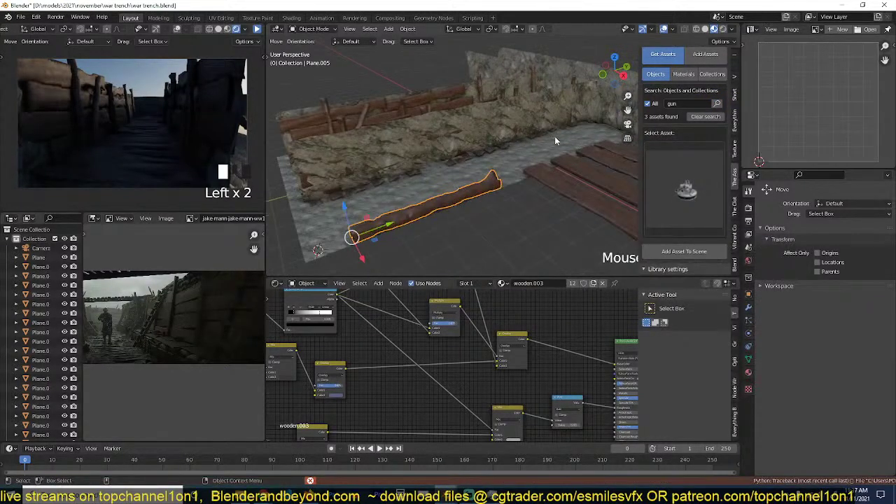
{"action": "left_click", "coordinate": [557, 171]}
{"action": "scroll", "coordinate": [578, 175], "scroll_direction": "down", "scroll_amount": 5}
{"action": "scroll", "coordinate": [578, 174], "scroll_direction": "down", "scroll_amount": 2}
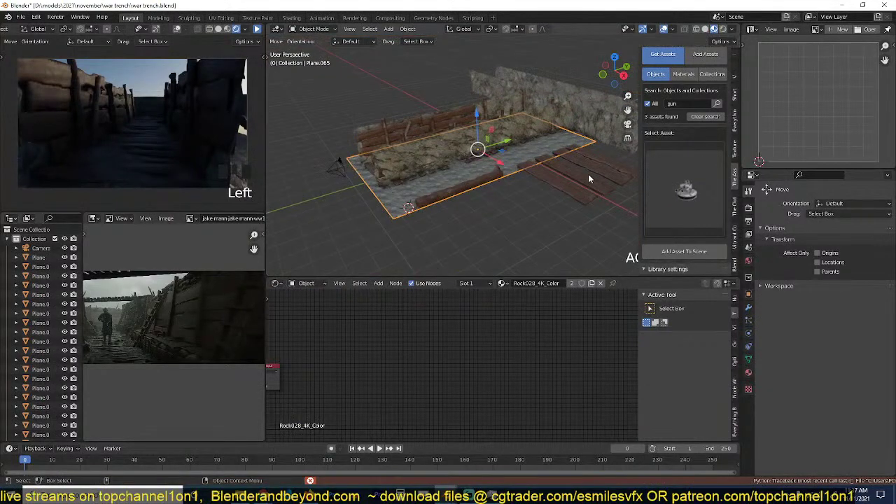
Switch to the gun.blend window, select the large floating sandbag in wireframe view and copy it.
{"action": "mouse_move", "coordinate": [400, 495]}
{"action": "left_click", "coordinate": [419, 465]}
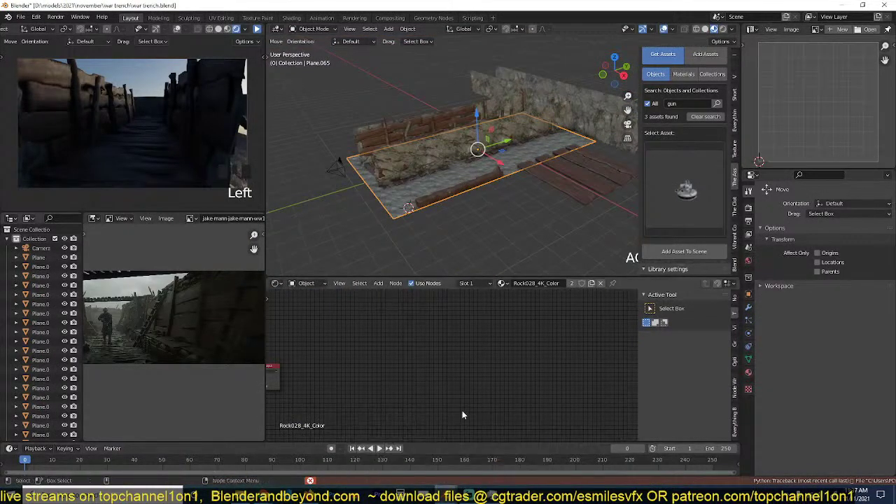
{"action": "mouse_move", "coordinate": [446, 494]}
{"action": "left_click", "coordinate": [499, 465]}
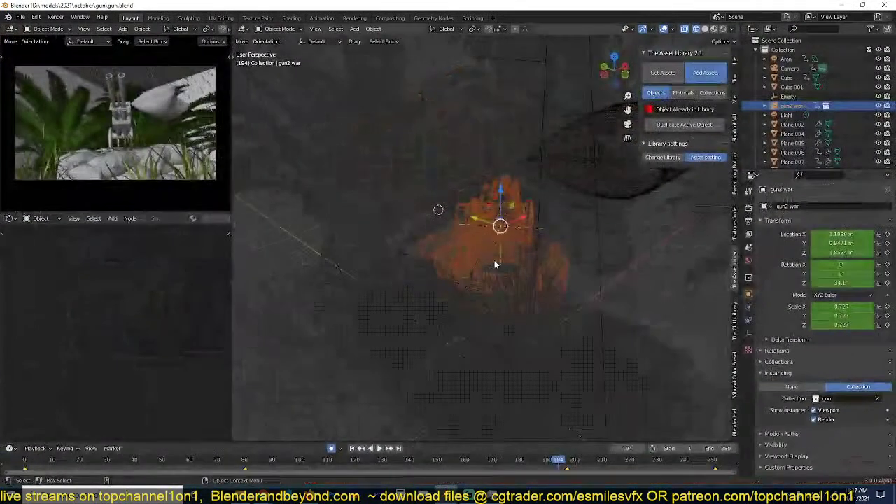
{"action": "key", "text": "ctrl+z"}
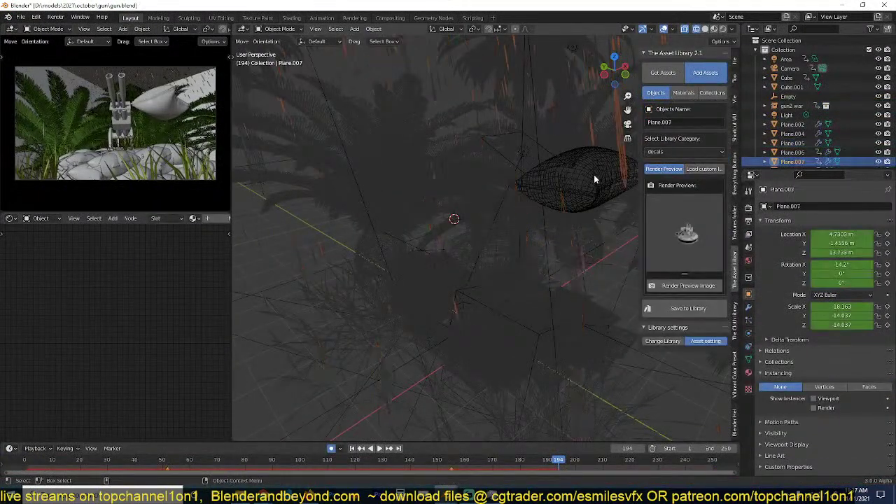
{"action": "left_click", "coordinate": [594, 176]}
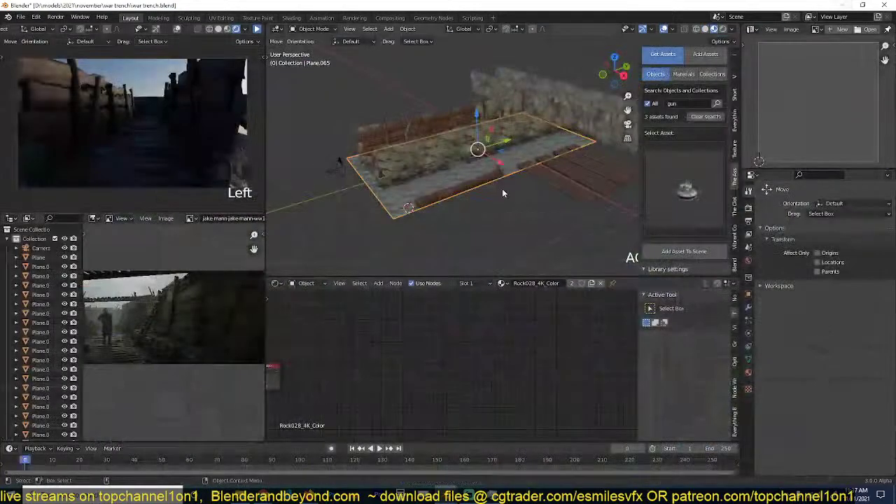
Paste the copied sandbag into the war trench scene and rotate it about 100° around the global Z axis.
{"action": "key", "text": "h"}
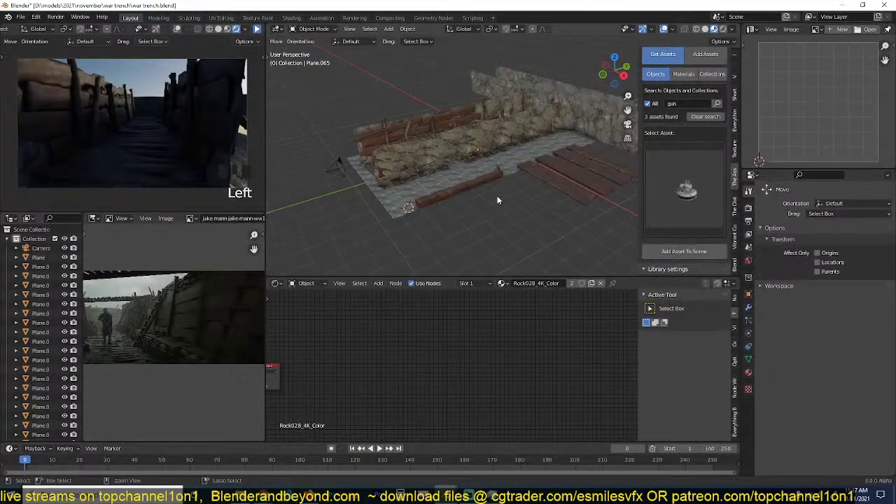
{"action": "key", "text": "ctrl+v"}
{"action": "scroll", "coordinate": [505, 147], "scroll_direction": "up", "scroll_amount": 4}
{"action": "middle_click_drag", "start_coordinate": [483, 112], "coordinate": [508, 130]}
{"action": "scroll", "coordinate": [558, 125], "scroll_direction": "up", "scroll_amount": 3}
{"action": "scroll", "coordinate": [558, 126], "scroll_direction": "down", "scroll_amount": 3}
{"action": "key", "text": "r"}
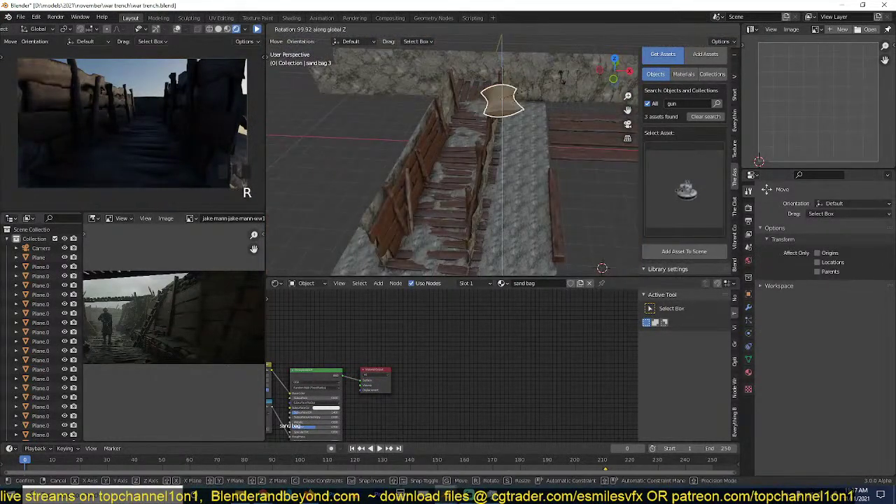
{"action": "left_click", "coordinate": [559, 82]}
Scale the pasted sandbag along the Z axis to change its thickness.
{"action": "middle_click_drag", "start_coordinate": [559, 81], "coordinate": [493, 147]}
{"action": "key", "text": "s"}
{"action": "key", "text": "z"}
{"action": "left_click", "coordinate": [524, 142]}
Resize and tilt the sandbag, moving it down onto the ledge behind the trench's plank wall.
{"action": "key", "text": "g"}
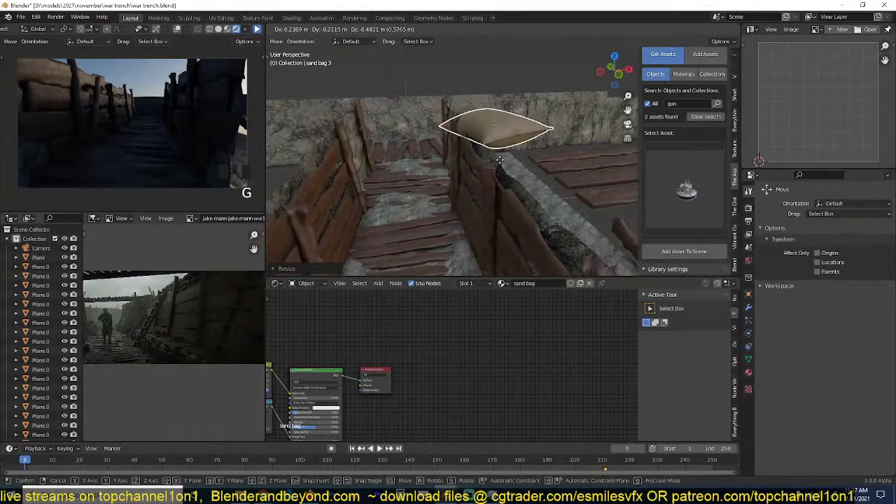
{"action": "key", "text": "s"}
{"action": "key", "text": "r"}
{"action": "key", "text": "g"}
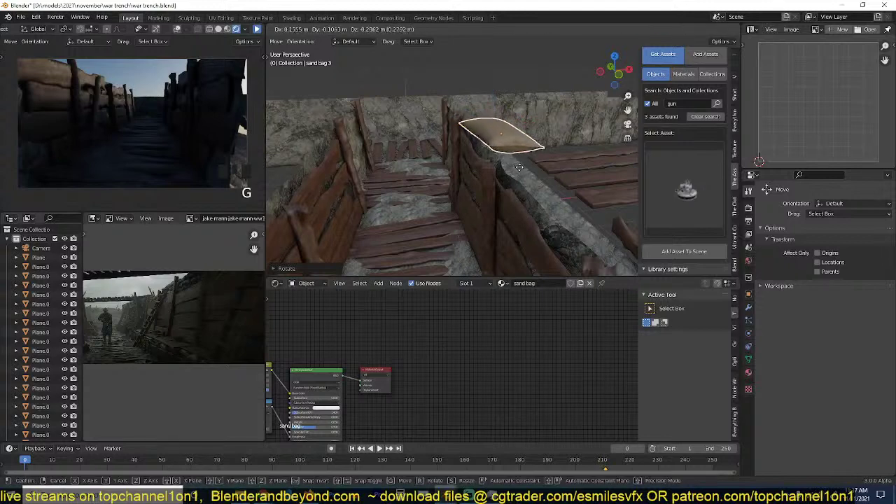
{"action": "left_click", "coordinate": [508, 159]}
Rotate the sandbag in top view so its long side runs along the trench wall.
{"action": "middle_click_drag", "start_coordinate": [509, 160], "coordinate": [563, 159]}
{"action": "key", "text": "KP_7"}
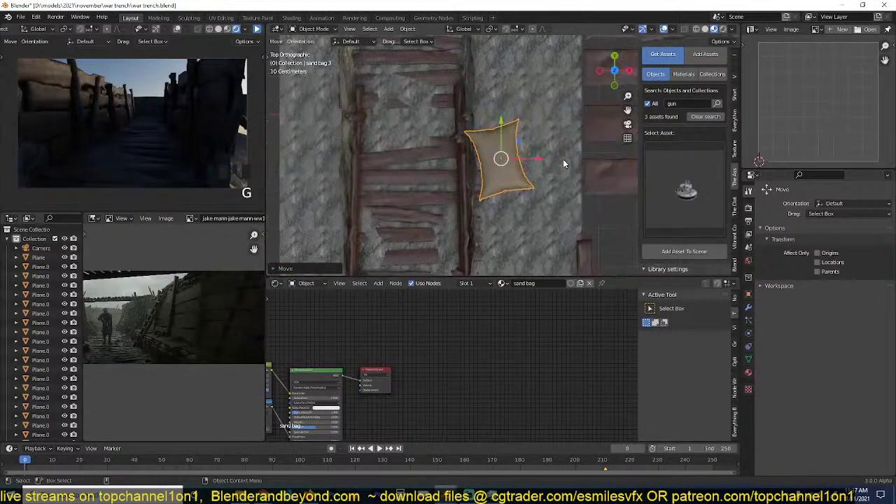
{"action": "scroll", "coordinate": [564, 160], "scroll_direction": "down", "scroll_amount": 4}
{"action": "key", "text": "r"}
{"action": "left_click", "coordinate": [554, 168]}
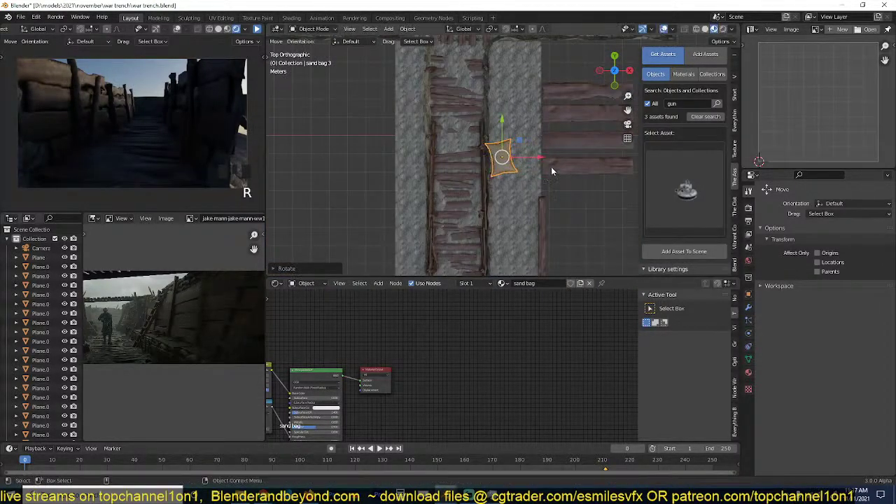
Duplicate the sandbag and place the copy directly below it along the trench wall in top view.
{"action": "middle_click_drag", "start_coordinate": [551, 167], "coordinate": [567, 155], "text": "shift"}
{"action": "key", "text": "shift+d"}
{"action": "left_click", "coordinate": [544, 200]}
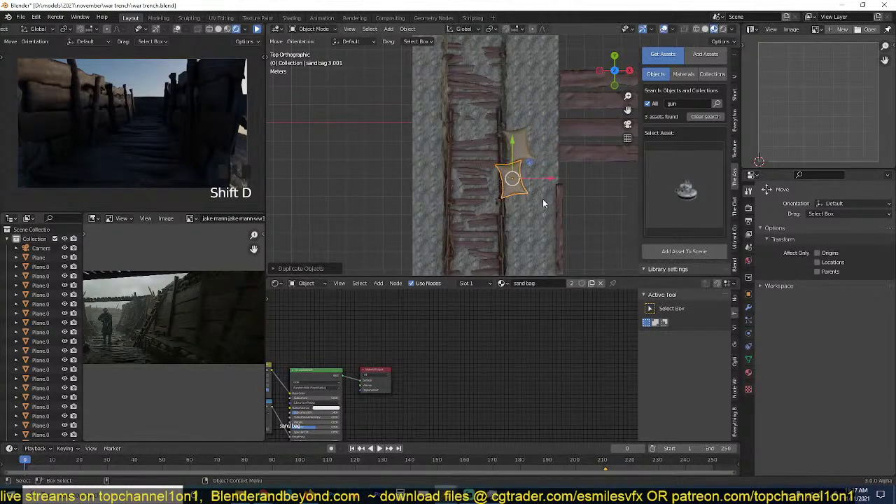
Add three more sandbag copies in a row toward the near end of the trench wall, turning the first one slightly.
{"action": "key", "text": "shift+d"}
{"action": "left_click", "coordinate": [551, 223]}
{"action": "key", "text": "r"}
{"action": "left_click", "coordinate": [549, 222]}
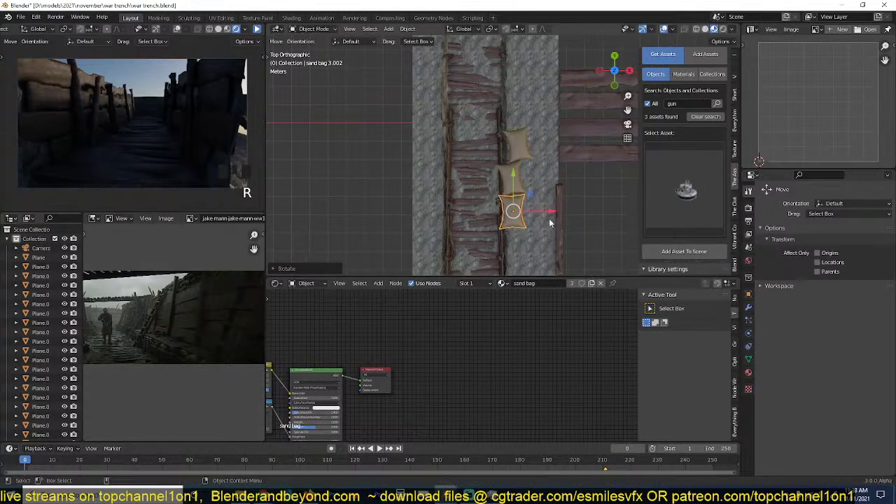
{"action": "middle_click_drag", "start_coordinate": [549, 220], "coordinate": [562, 181], "text": "shift"}
{"action": "key", "text": "shift+d"}
{"action": "left_click", "coordinate": [564, 206]}
{"action": "key", "text": "shift+d"}
{"action": "left_click", "coordinate": [563, 233]}
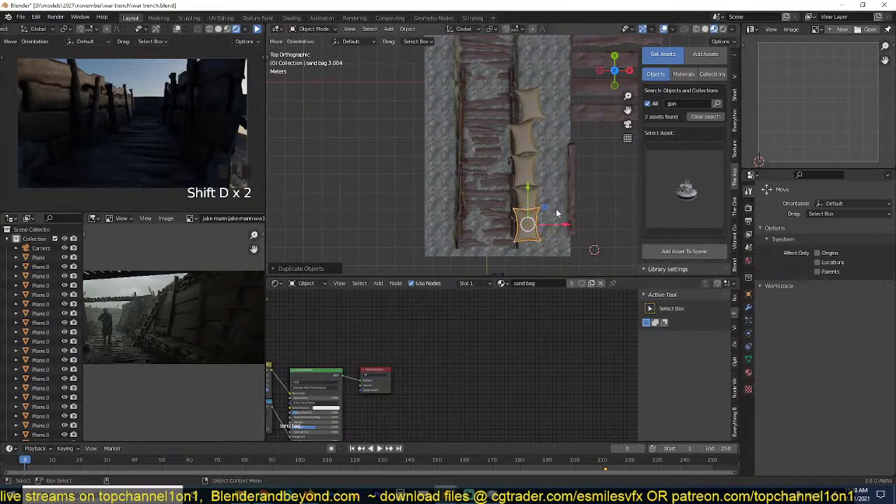
Add three more sandbag copies toward the far end of the trench wall and check the row through the camera.
{"action": "scroll", "coordinate": [558, 213], "scroll_direction": "down", "scroll_amount": 2}
{"action": "key", "text": "shift+d"}
{"action": "left_click", "coordinate": [557, 81]}
{"action": "key", "text": "shift+d"}
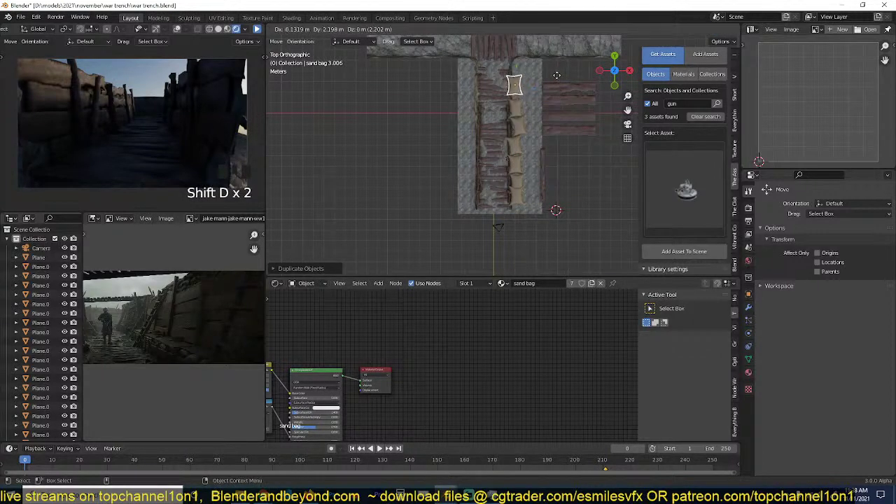
{"action": "left_click", "coordinate": [556, 75]}
{"action": "key", "text": "shift+d"}
{"action": "left_click", "coordinate": [557, 60]}
{"action": "middle_click_drag", "start_coordinate": [558, 60], "coordinate": [549, 112]}
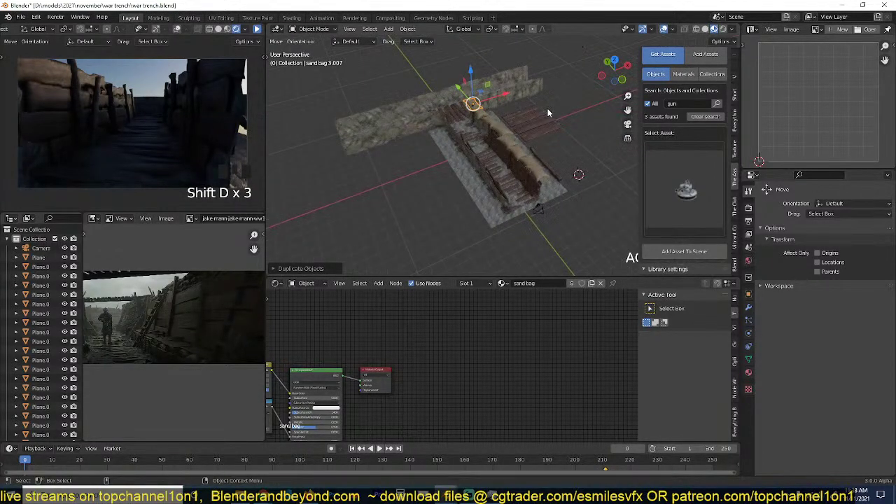
{"action": "key", "text": "KP_0"}
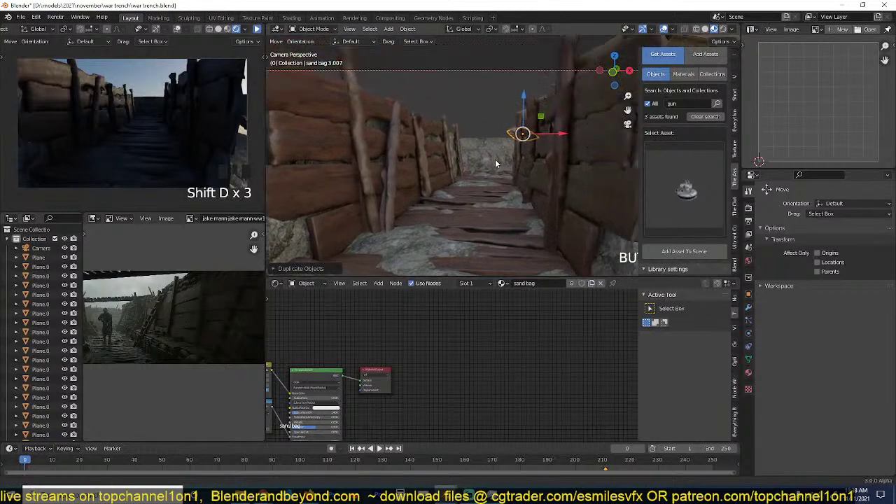
{"action": "key", "text": "alt+a"}
{"action": "key", "text": "KP_7"}
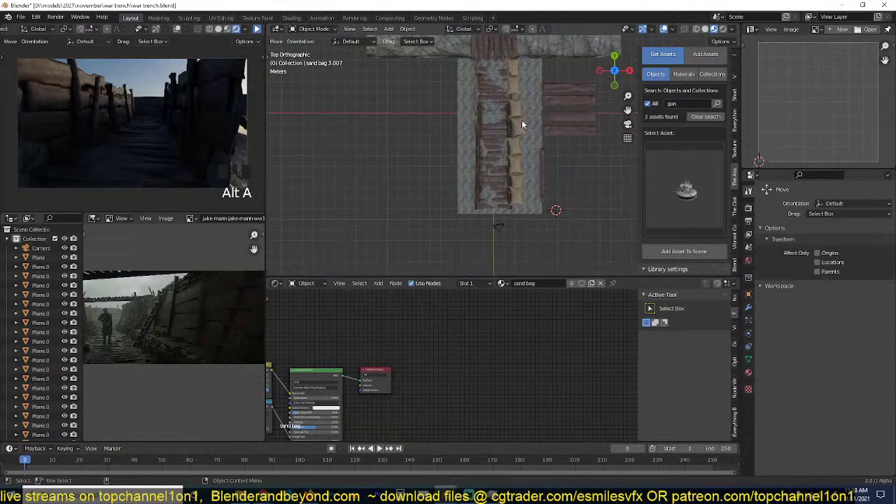
Move and rotate the original sandbag in the middle of the row so it lines up with its neighbours.
{"action": "scroll", "coordinate": [522, 124], "scroll_direction": "up", "scroll_amount": 4}
{"action": "left_click", "coordinate": [536, 95]}
{"action": "left_click", "coordinate": [537, 95]}
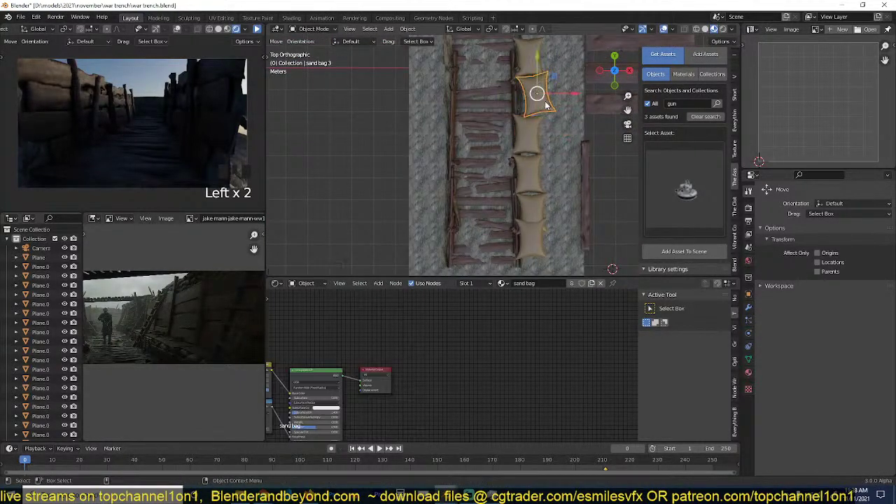
{"action": "key", "text": "g"}
{"action": "left_click", "coordinate": [539, 106]}
{"action": "key", "text": "r"}
{"action": "left_click", "coordinate": [537, 112]}
{"action": "middle_click_drag", "start_coordinate": [545, 120], "coordinate": [546, 172], "text": "shift"}
{"action": "scroll", "coordinate": [546, 173], "scroll_direction": "up", "scroll_amount": 5}
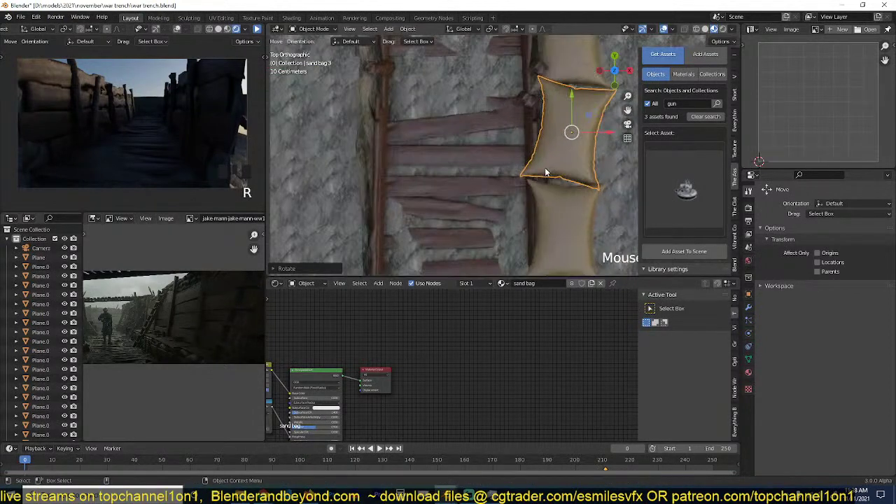
Try to widen the middle sandbag's mesh in Edit Mode and undo the change.
{"action": "key", "text": "Tab"}
{"action": "scroll", "coordinate": [562, 139], "scroll_direction": "up", "scroll_amount": 3, "text": "alt"}
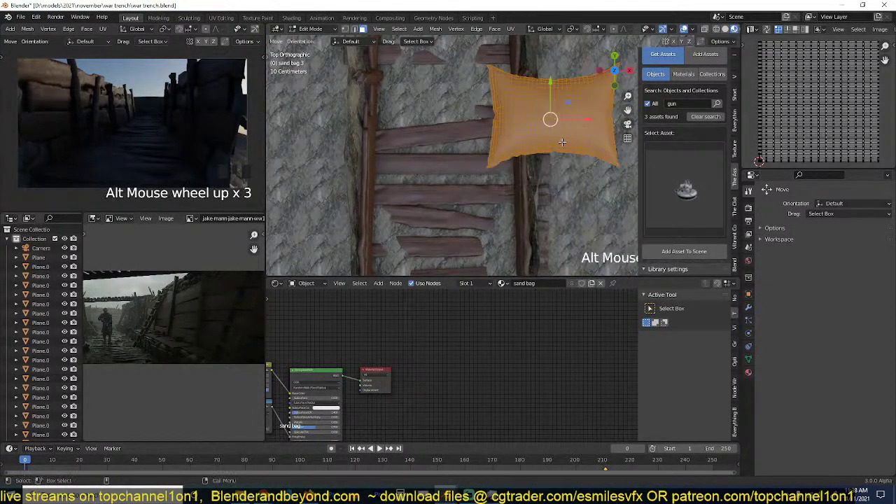
{"action": "scroll", "coordinate": [561, 158], "scroll_direction": "down", "scroll_amount": 5}
{"action": "key", "text": "Tab"}
{"action": "key", "text": "ctrl+z"}
{"action": "key", "text": "ctrl+z"}
{"action": "key", "text": "ctrl+z"}
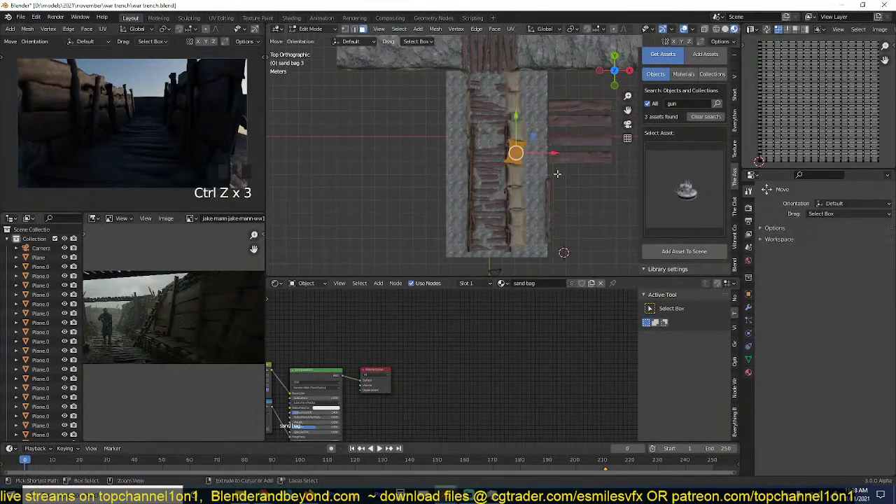
{"action": "key", "text": "Tab"}
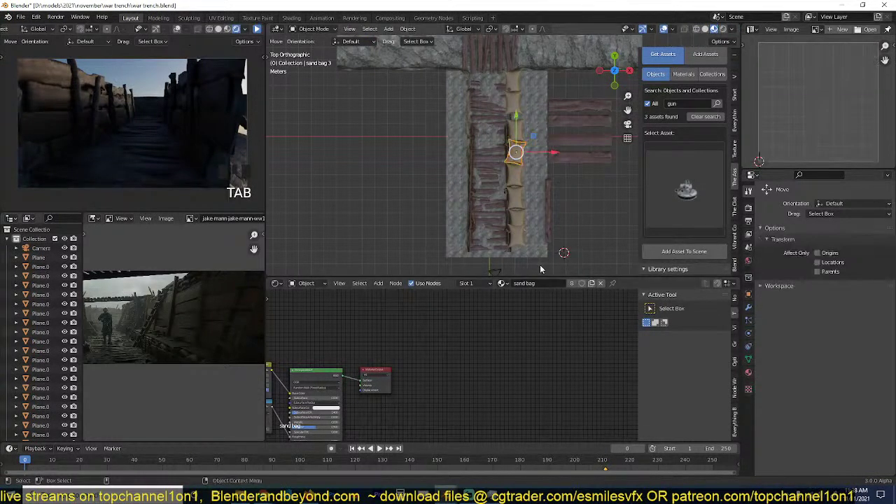
Select all the sandbags in the row, delete their keyframe near frame 211 and save the file.
{"action": "left_click", "coordinate": [525, 240]}
{"action": "left_click", "coordinate": [523, 219], "text": "shift"}
{"action": "left_click", "coordinate": [521, 198], "text": "shift"}
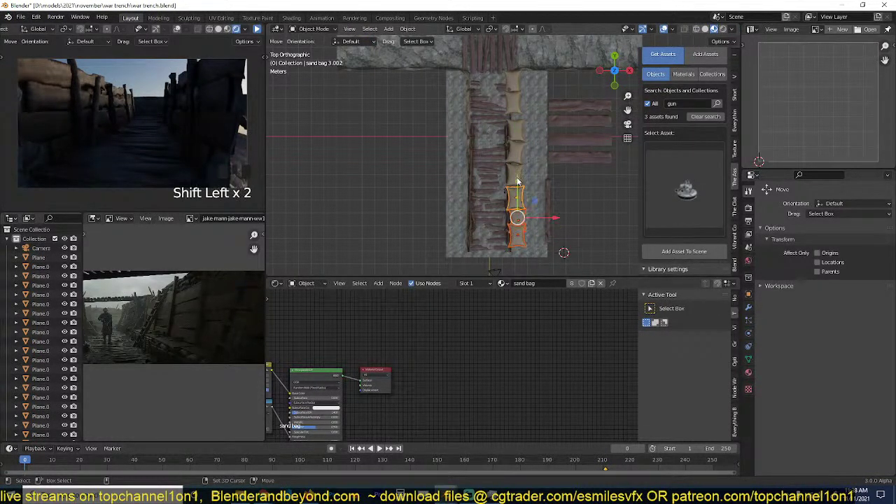
{"action": "left_click", "coordinate": [517, 177], "text": "shift"}
{"action": "left_click", "coordinate": [514, 151], "text": "shift"}
{"action": "left_click", "coordinate": [517, 121], "text": "shift"}
{"action": "left_click", "coordinate": [516, 104], "text": "shift"}
{"action": "left_click", "coordinate": [516, 88], "text": "shift"}
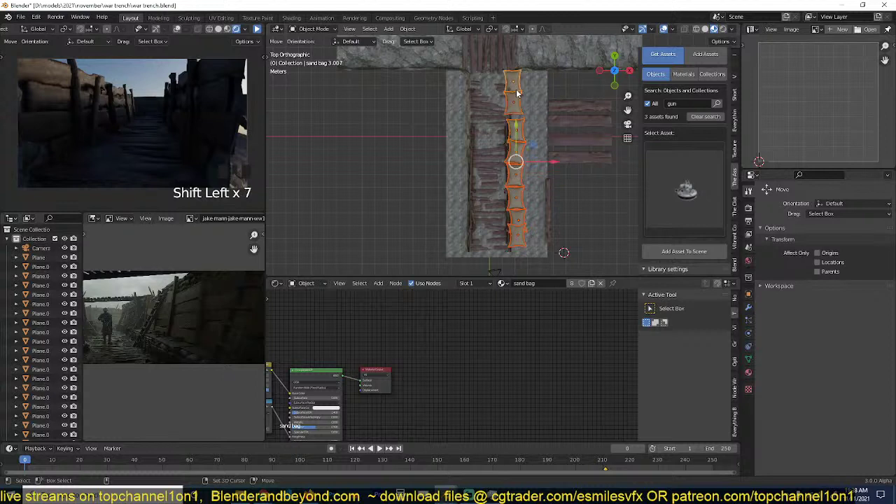
{"action": "left_click_drag", "start_coordinate": [587, 442], "coordinate": [590, 422]}
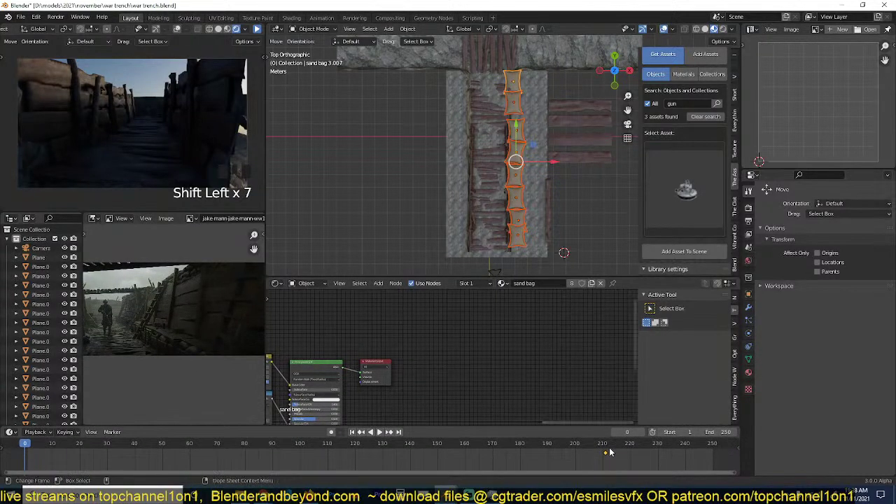
{"action": "key", "text": "x"}
{"action": "left_click", "coordinate": [613, 456]}
{"action": "key", "text": "ctrl+s"}
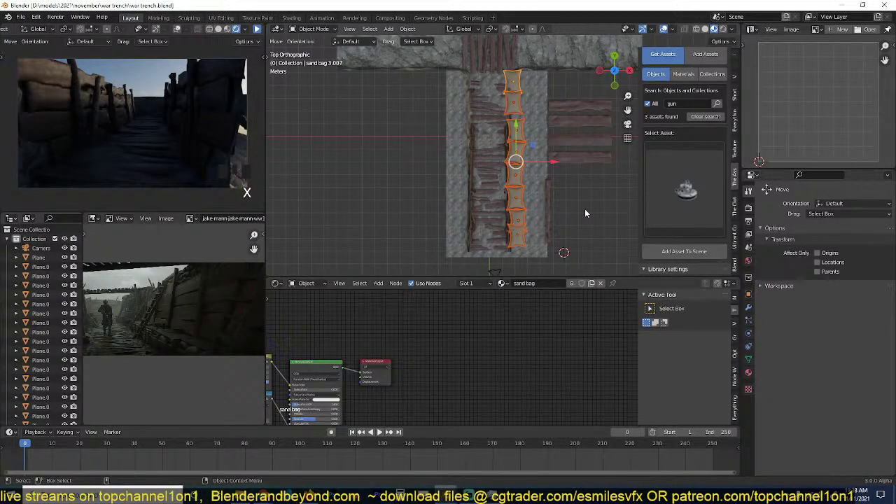
Move the third sandbag from the far end against its neighbour in top view.
{"action": "left_click", "coordinate": [519, 129]}
{"action": "left_click", "coordinate": [520, 133]}
{"action": "key", "text": "g"}
{"action": "left_click", "coordinate": [538, 141]}
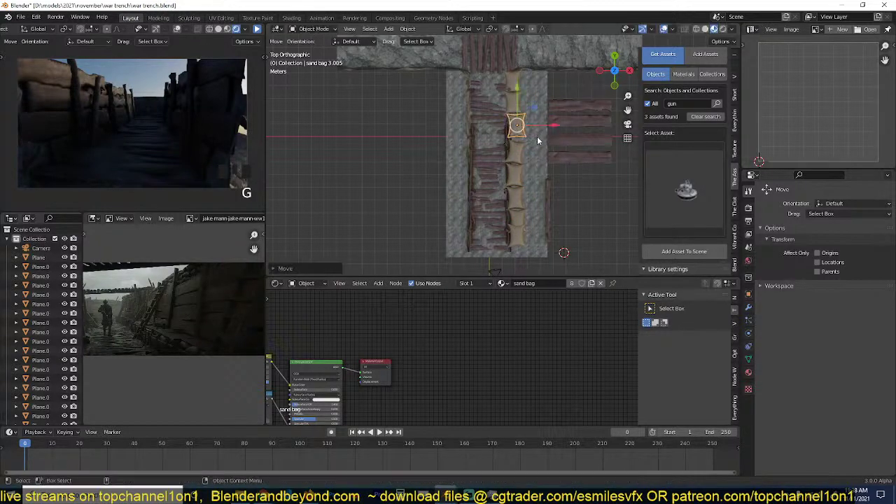
Plump up the moved sandbag by applying Shrink/Fatten to its middle edge loop with proportional editing, using solid shading.
{"action": "scroll", "coordinate": [519, 154], "scroll_direction": "up", "scroll_amount": 3}
{"action": "key", "text": "Tab"}
{"action": "scroll", "coordinate": [519, 153], "scroll_direction": "up", "scroll_amount": 2}
{"action": "key", "text": "1"}
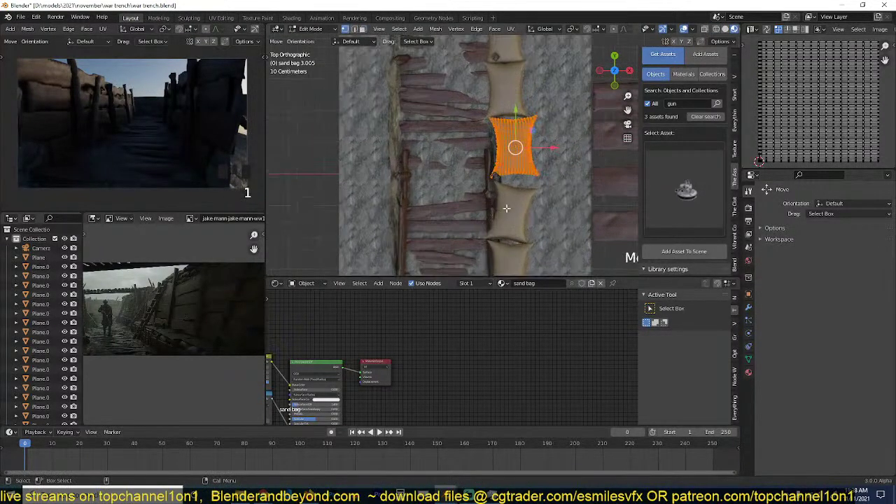
{"action": "scroll", "coordinate": [506, 208], "scroll_direction": "up", "scroll_amount": 2}
{"action": "key", "text": "alt+a"}
{"action": "left_click", "coordinate": [512, 137], "text": "alt"}
{"action": "key", "text": "z"}
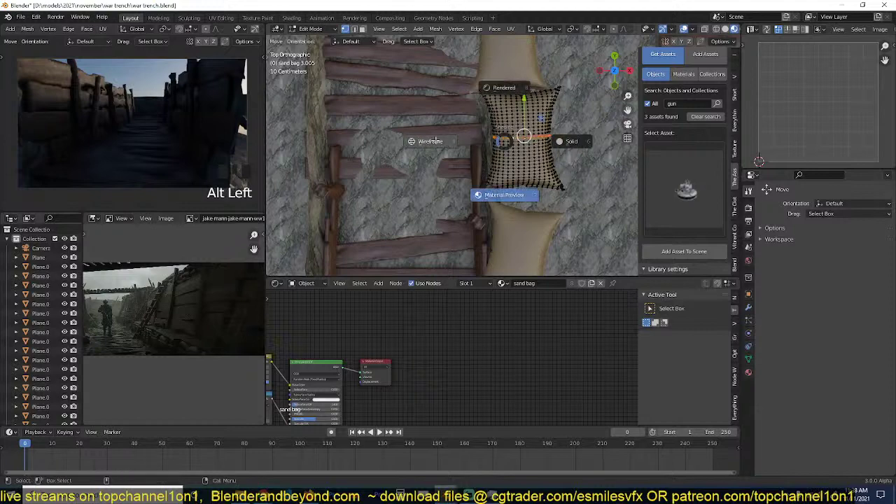
{"action": "key", "text": "z"}
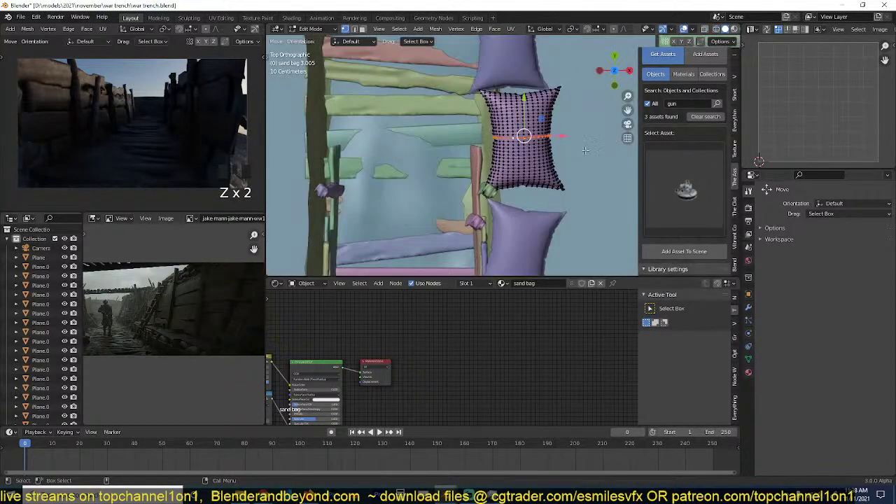
{"action": "key", "text": "alt+s"}
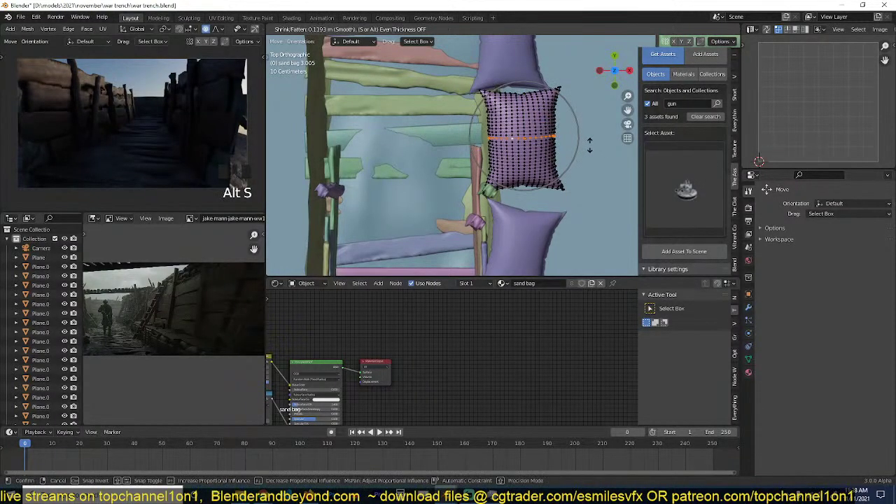
{"action": "left_click", "coordinate": [557, 169]}
Rotate the plumped sandbag and shift it to sit on the trench wall beside the wooden posts.
{"action": "key", "text": "Tab"}
{"action": "middle_click_drag", "start_coordinate": [557, 170], "coordinate": [549, 150]}
{"action": "key", "text": "r"}
{"action": "left_click", "coordinate": [551, 137]}
{"action": "key", "text": "g"}
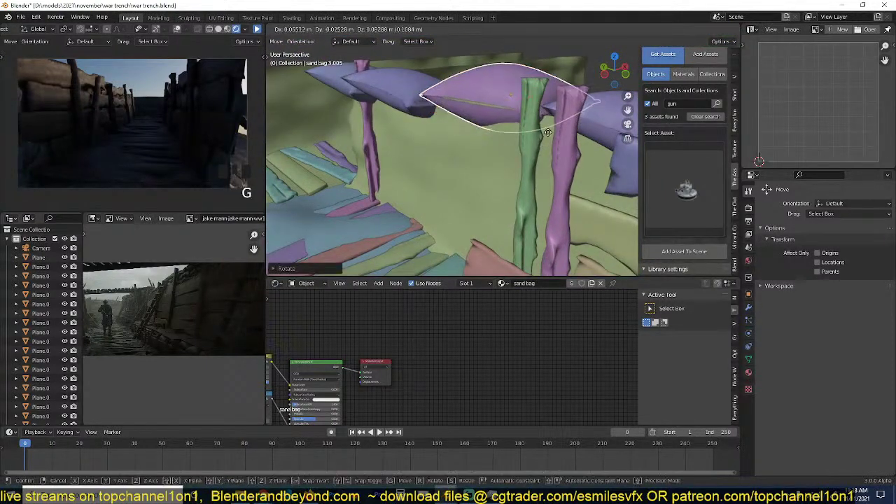
{"action": "left_click", "coordinate": [537, 141]}
Close the open seam along the sandbag's side with Bridge Edge Loops on its two border edges.
{"action": "scroll", "coordinate": [536, 141], "scroll_direction": "up", "scroll_amount": 2}
{"action": "scroll", "coordinate": [535, 143], "scroll_direction": "up", "scroll_amount": 3}
{"action": "key", "text": "Tab"}
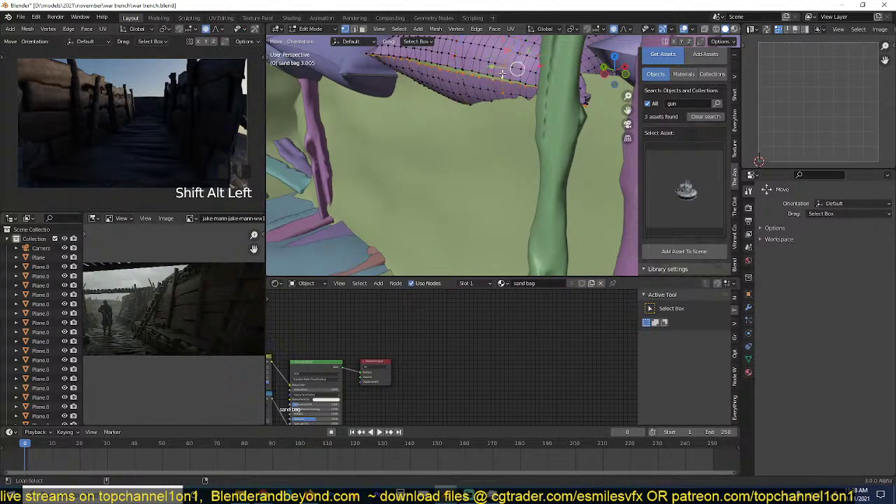
{"action": "key", "text": "s"}
{"action": "left_click", "coordinate": [496, 78]}
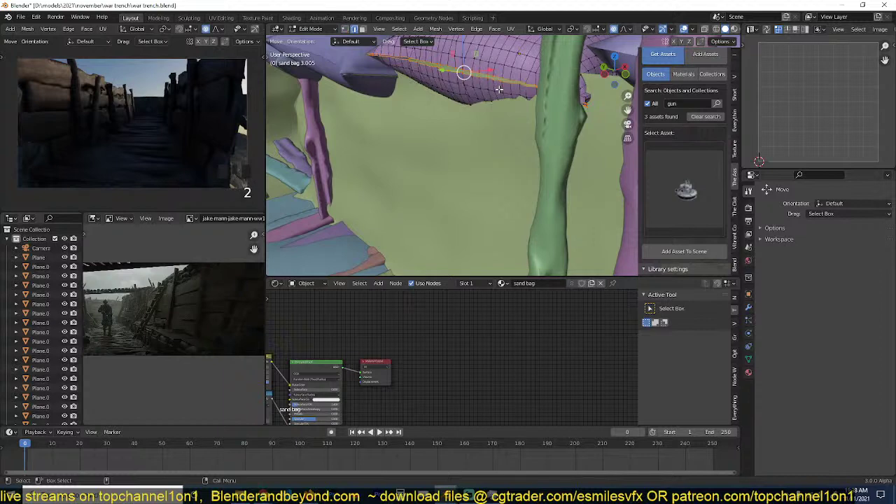
{"action": "right_click", "coordinate": [499, 89]}
{"action": "left_click", "coordinate": [487, 123]}
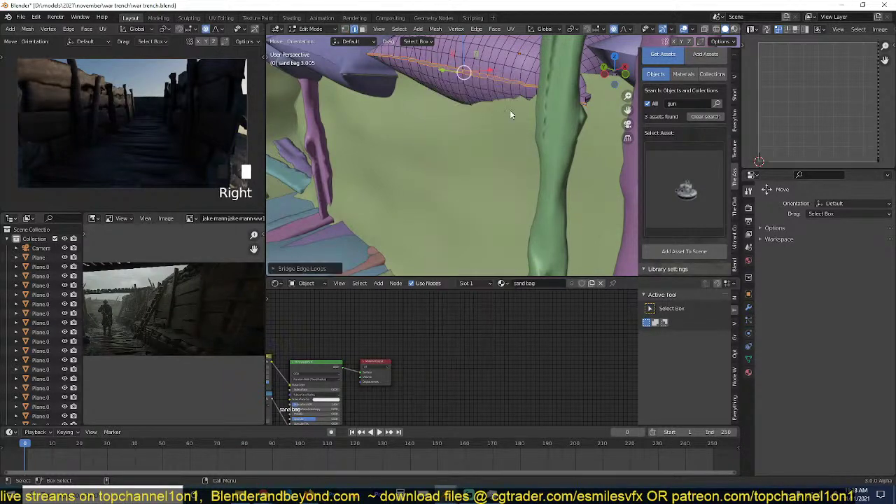
{"action": "key", "text": "Tab"}
{"action": "scroll", "coordinate": [509, 111], "scroll_direction": "down", "scroll_amount": 4}
{"action": "scroll", "coordinate": [509, 110], "scroll_direction": "up", "scroll_amount": 2}
Adjust the bridged seam with Shrink/Fatten and extrude its faces along their normals to form a thin raised rim.
{"action": "key", "text": "Tab"}
{"action": "scroll", "coordinate": [509, 109], "scroll_direction": "up", "scroll_amount": 2}
{"action": "middle_click_drag", "start_coordinate": [509, 109], "coordinate": [525, 94]}
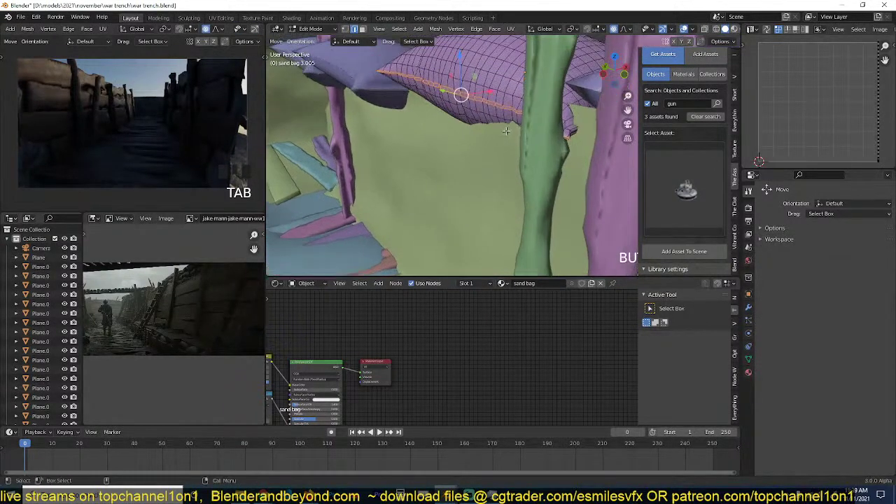
{"action": "scroll", "coordinate": [524, 95], "scroll_direction": "up", "scroll_amount": 2}
{"action": "key", "text": "alt+s"}
{"action": "left_click", "coordinate": [525, 95]}
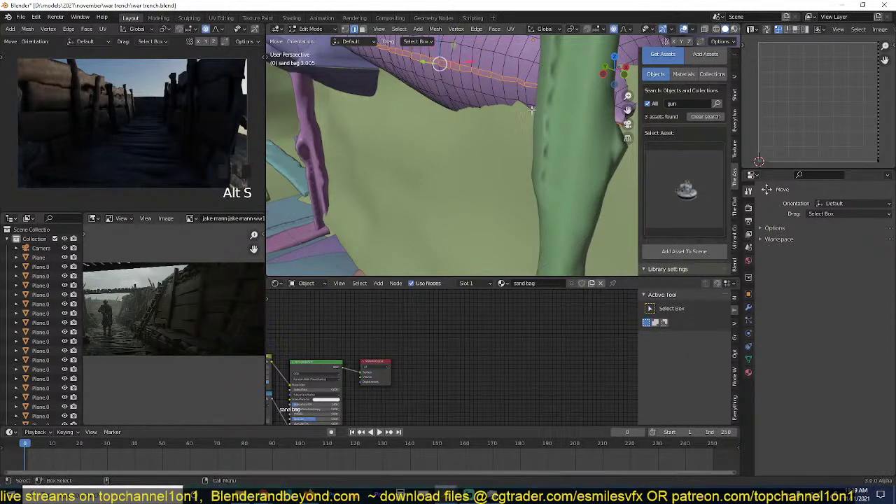
{"action": "key", "text": "alt+e"}
{"action": "left_click", "coordinate": [509, 120]}
{"action": "left_click", "coordinate": [529, 115]}
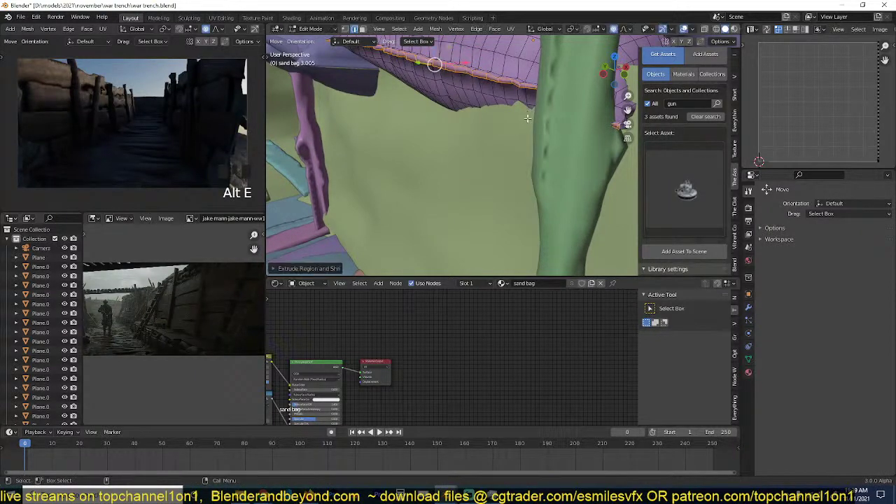
Leave Edit Mode and rotate the seamed sandbag to sit at an angle on the wall.
{"action": "key", "text": "Tab"}
{"action": "scroll", "coordinate": [528, 114], "scroll_direction": "down", "scroll_amount": 4}
{"action": "middle_click_drag", "start_coordinate": [528, 114], "coordinate": [520, 162]}
{"action": "key", "text": "r"}
{"action": "left_click", "coordinate": [551, 112]}
{"action": "scroll", "coordinate": [551, 112], "scroll_direction": "down", "scroll_amount": 2}
{"action": "key", "text": "KP_7"}
{"action": "scroll", "coordinate": [511, 171], "scroll_direction": "down", "scroll_amount": 3}
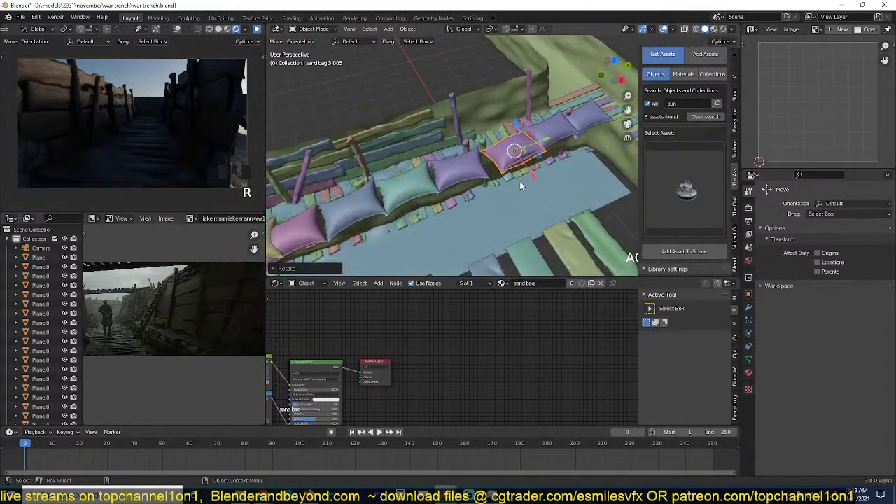
Make a linked duplicate of the seamed sandbag, scale it down and place it above the row as a second layer.
{"action": "scroll", "coordinate": [520, 185], "scroll_direction": "up", "scroll_amount": 3}
{"action": "key", "text": "alt+d"}
{"action": "left_click", "coordinate": [573, 154]}
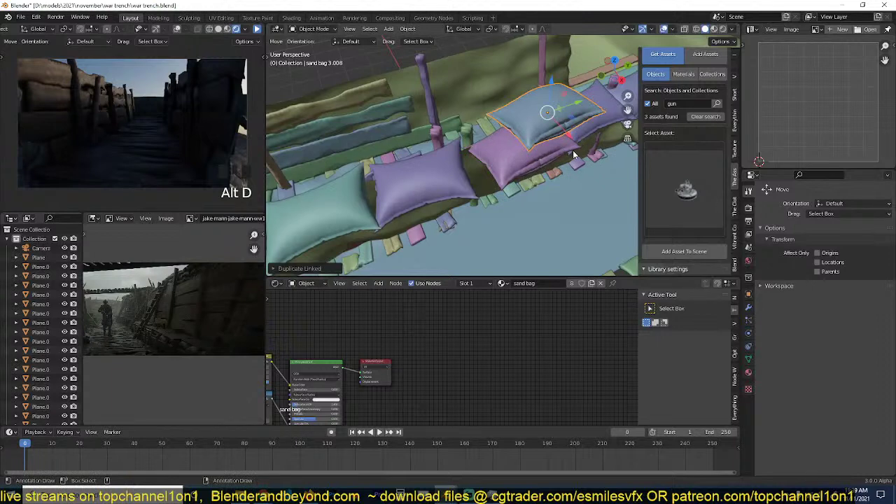
{"action": "key", "text": "s"}
{"action": "left_click", "coordinate": [560, 145]}
{"action": "middle_click_drag", "start_coordinate": [560, 145], "coordinate": [504, 136]}
{"action": "scroll", "coordinate": [530, 161], "scroll_direction": "up", "scroll_amount": 4}
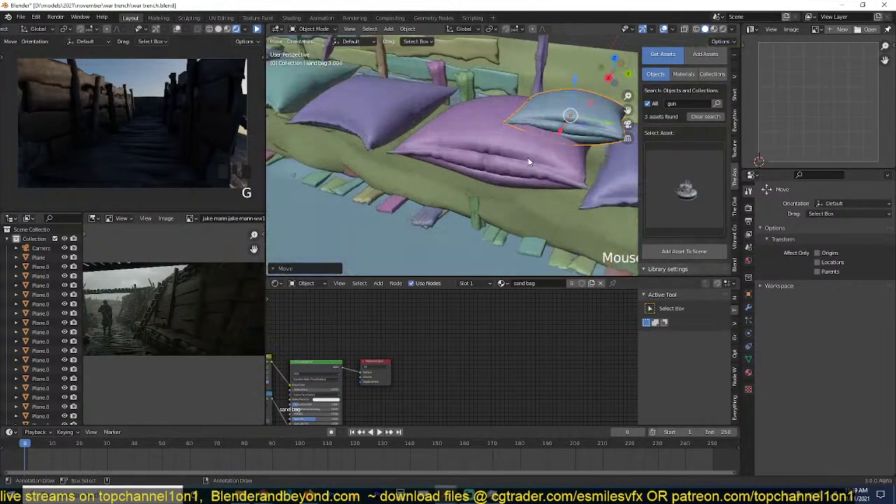
{"action": "key", "text": "g"}
{"action": "left_click", "coordinate": [552, 175]}
Enlarge the upper sandbag and rotate it so it lies across the two bags beneath.
{"action": "scroll", "coordinate": [553, 177], "scroll_direction": "down", "scroll_amount": 4}
{"action": "middle_click_drag", "start_coordinate": [552, 177], "coordinate": [380, 150]}
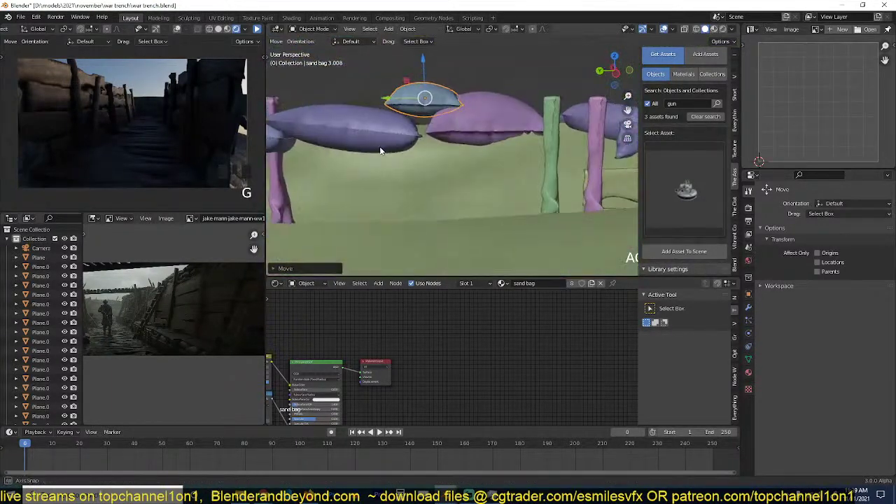
{"action": "key", "text": "s"}
{"action": "left_click", "coordinate": [470, 134]}
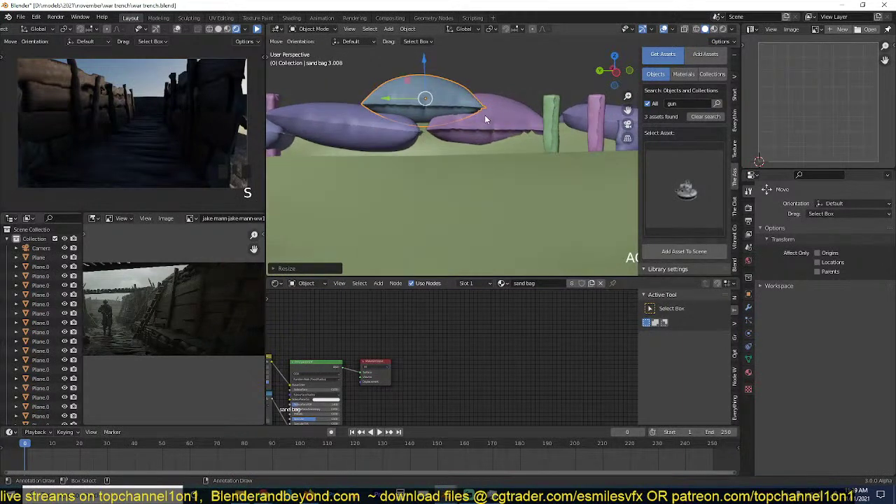
{"action": "middle_click_drag", "start_coordinate": [488, 107], "coordinate": [374, 159]}
{"action": "key", "text": "r"}
{"action": "left_click", "coordinate": [513, 114]}
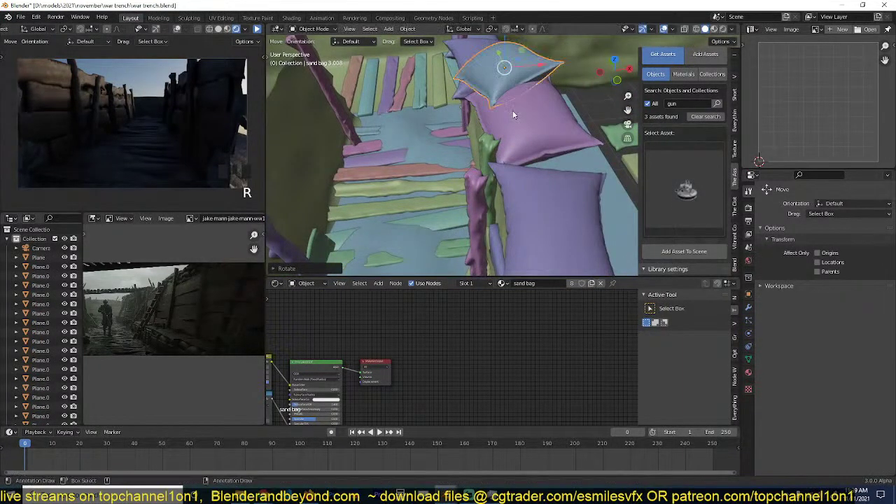
Add two linked copies of the upper sandbag along the row toward the near end in top view.
{"action": "key", "text": "KP_7"}
{"action": "key", "text": "alt+d"}
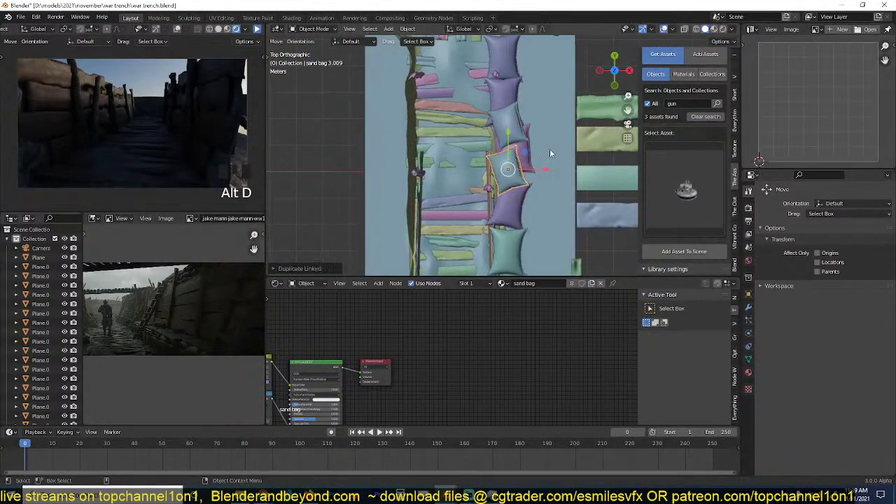
{"action": "left_click", "coordinate": [532, 175]}
{"action": "middle_click_drag", "start_coordinate": [533, 177], "coordinate": [546, 111], "text": "shift"}
{"action": "key", "text": "alt+d"}
{"action": "left_click", "coordinate": [540, 168]}
{"action": "middle_click_drag", "start_coordinate": [538, 166], "coordinate": [527, 128], "text": "shift"}
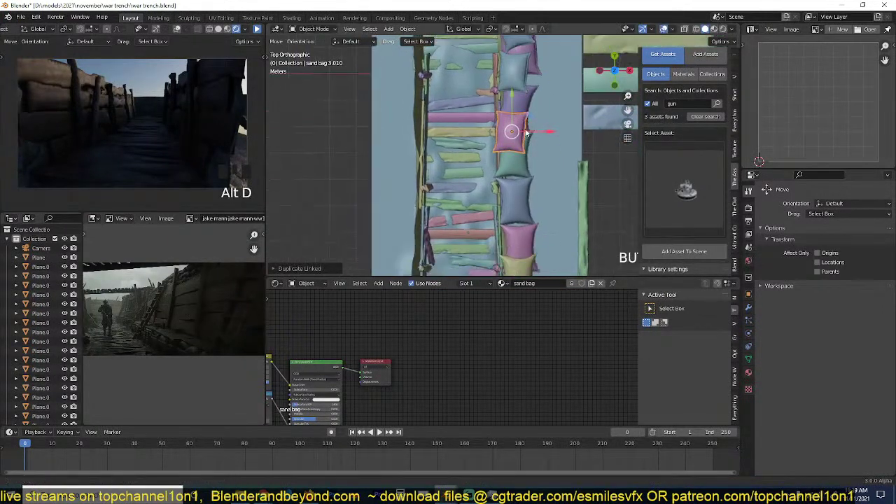
Add three more linked copies of the upper sandbag toward the row's near end and rotate the last one at an angle.
{"action": "key", "text": "alt+d"}
{"action": "left_click", "coordinate": [526, 175]}
{"action": "middle_click_drag", "start_coordinate": [527, 175], "coordinate": [510, 142], "text": "shift"}
{"action": "key", "text": "alt+d"}
{"action": "left_click", "coordinate": [516, 191]}
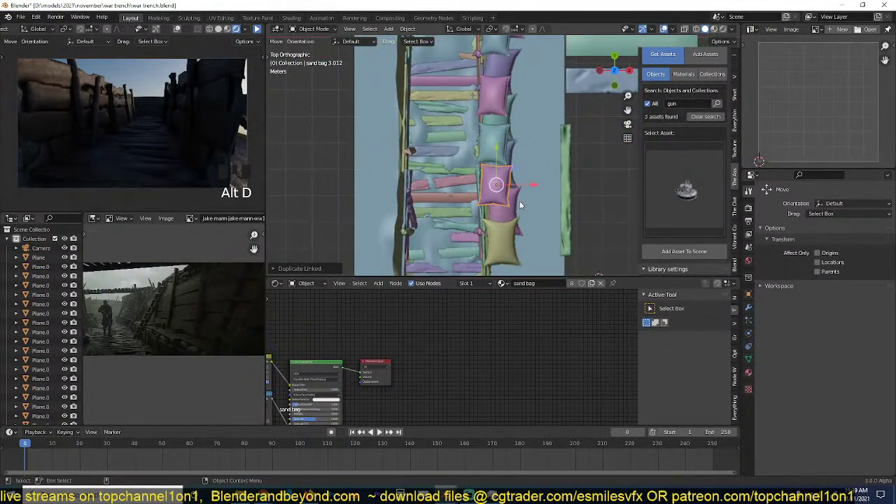
{"action": "key", "text": "alt+d"}
{"action": "left_click", "coordinate": [528, 246]}
{"action": "key", "text": "r"}
{"action": "left_click", "coordinate": [567, 207]}
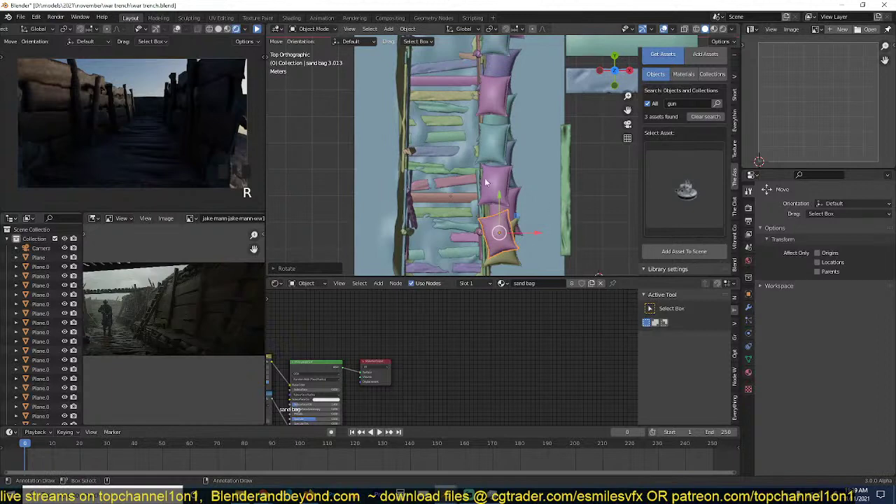
{"action": "middle_click_drag", "start_coordinate": [485, 178], "coordinate": [537, 109]}
{"action": "key", "text": "alt+a"}
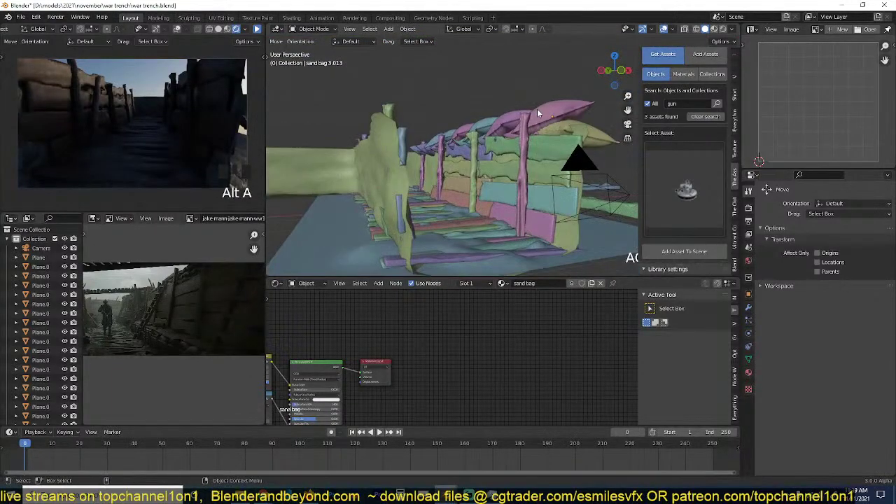
{"action": "key", "text": "KP_0"}
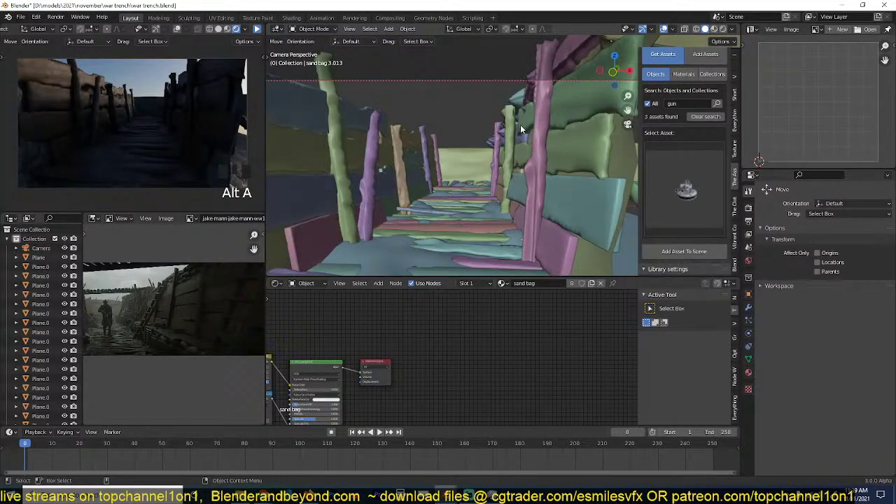
Duplicate an upper sandbag mid-row as an independent copy, rotate it crosswise and place it overhanging the trench.
{"action": "key", "text": "KP_7"}
{"action": "left_click", "coordinate": [489, 147]}
{"action": "key", "text": "shift+d"}
{"action": "key", "text": "r"}
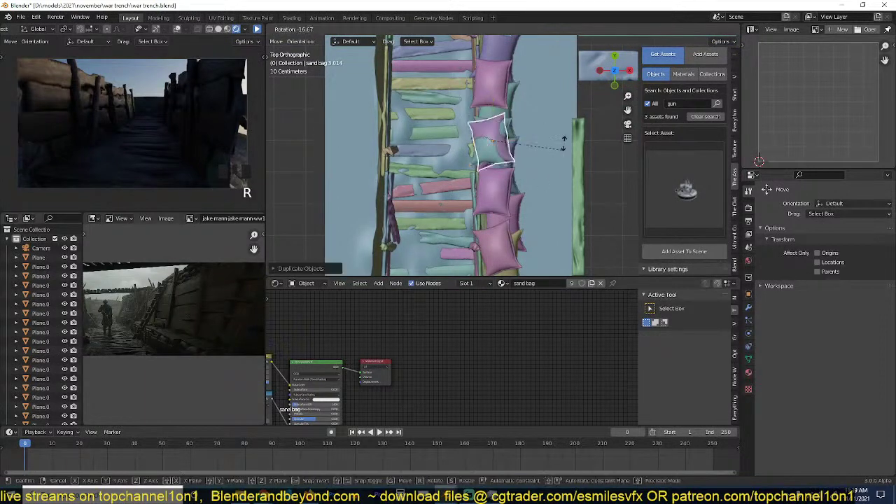
{"action": "key", "text": "g"}
{"action": "left_click", "coordinate": [500, 182]}
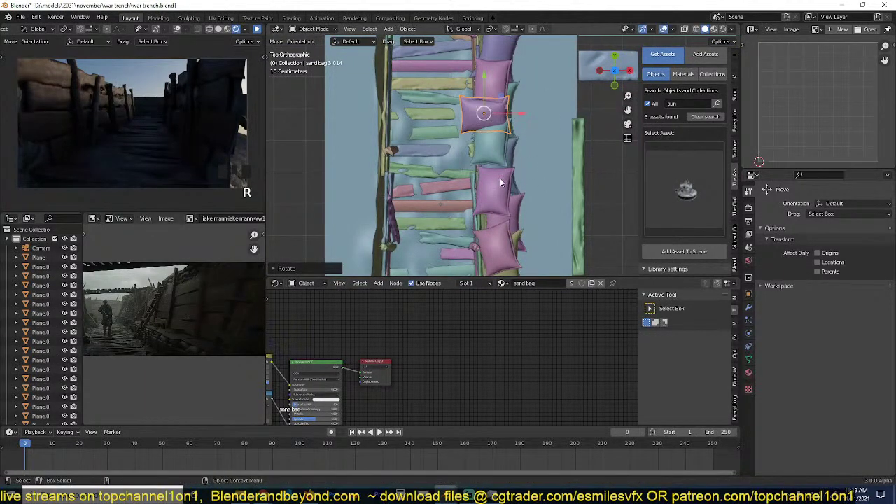
{"action": "middle_click_drag", "start_coordinate": [500, 182], "coordinate": [483, 140]}
{"action": "key", "text": "KP_Decimal"}
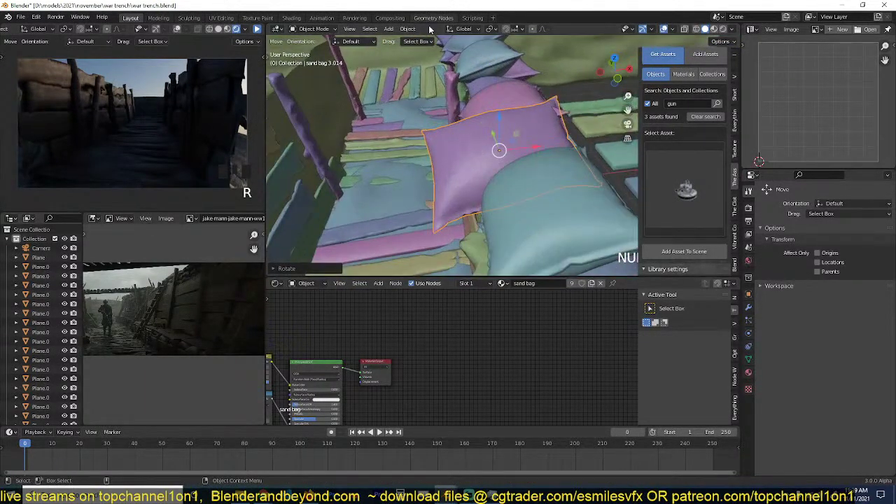
{"action": "key", "text": "g"}
{"action": "left_click", "coordinate": [503, 114]}
Bend the crosswise sandbag's trench-side end by rotating and moving its corner vertices with proportional editing.
{"action": "middle_click_drag", "start_coordinate": [503, 114], "coordinate": [408, 152]}
{"action": "key", "text": "Tab"}
{"action": "scroll", "coordinate": [454, 158], "scroll_direction": "up", "scroll_amount": 4}
{"action": "left_click", "coordinate": [404, 131]}
{"action": "left_click", "coordinate": [420, 140], "text": "shift"}
{"action": "scroll", "coordinate": [448, 146], "scroll_direction": "down", "scroll_amount": 2}
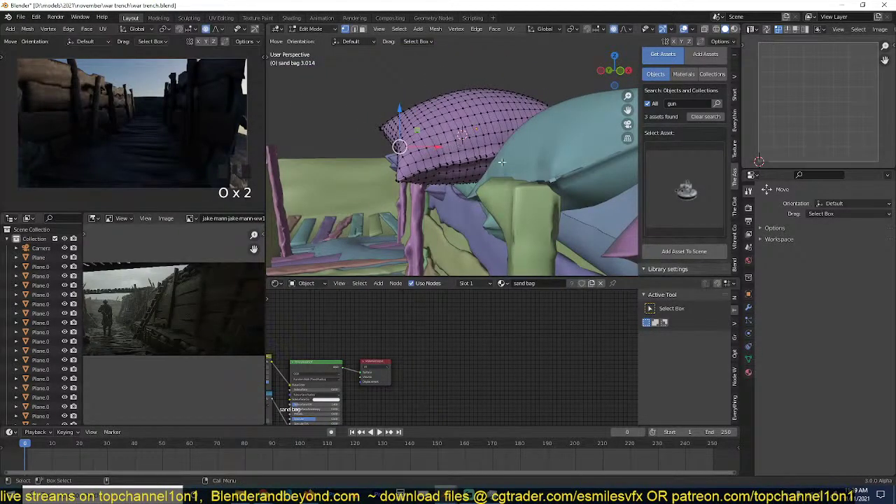
{"action": "key", "text": "r"}
{"action": "left_click", "coordinate": [463, 74]}
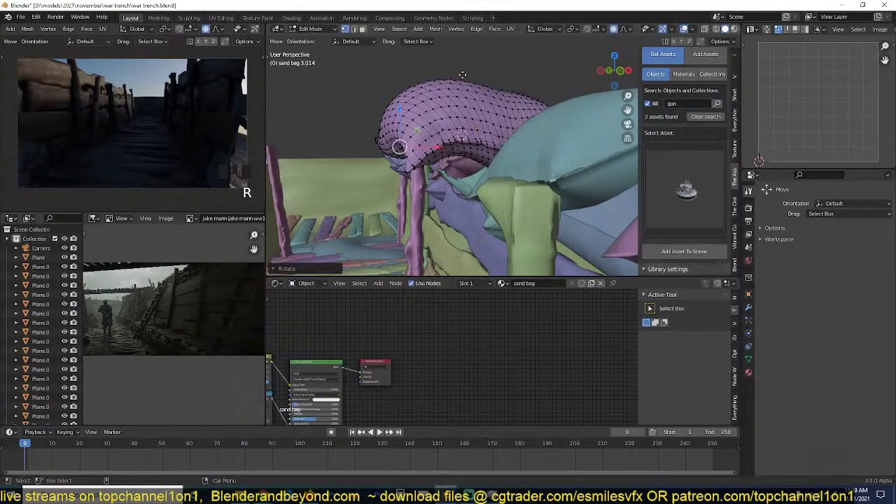
{"action": "key", "text": "g"}
{"action": "left_click", "coordinate": [479, 77]}
Lower the overhanging corner of the crosswise sandbag along the Z axis and leave Edit Mode.
{"action": "middle_click_drag", "start_coordinate": [479, 77], "coordinate": [505, 158]}
{"action": "left_click", "coordinate": [339, 149], "text": "shift"}
{"action": "middle_click_drag", "start_coordinate": [339, 149], "coordinate": [354, 104]}
{"action": "key", "text": "g"}
{"action": "key", "text": "z"}
{"action": "left_click", "coordinate": [360, 160]}
{"action": "key", "text": "Tab"}
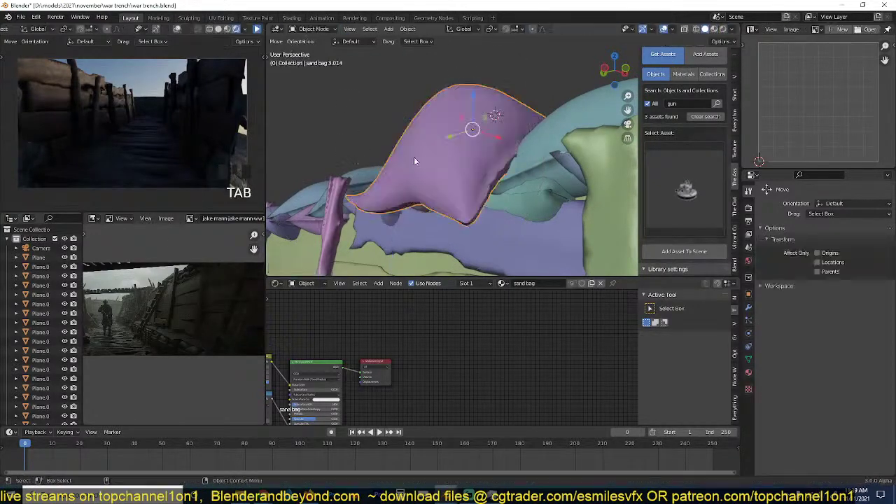
Make a linked duplicate of the bent sandbag in top view, place it on the opposite trench wall and rotate it.
{"action": "middle_click_drag", "start_coordinate": [414, 157], "coordinate": [467, 215]}
{"action": "key", "text": "KP_7"}
{"action": "scroll", "coordinate": [467, 215], "scroll_direction": "down", "scroll_amount": 5}
{"action": "key", "text": "alt+d"}
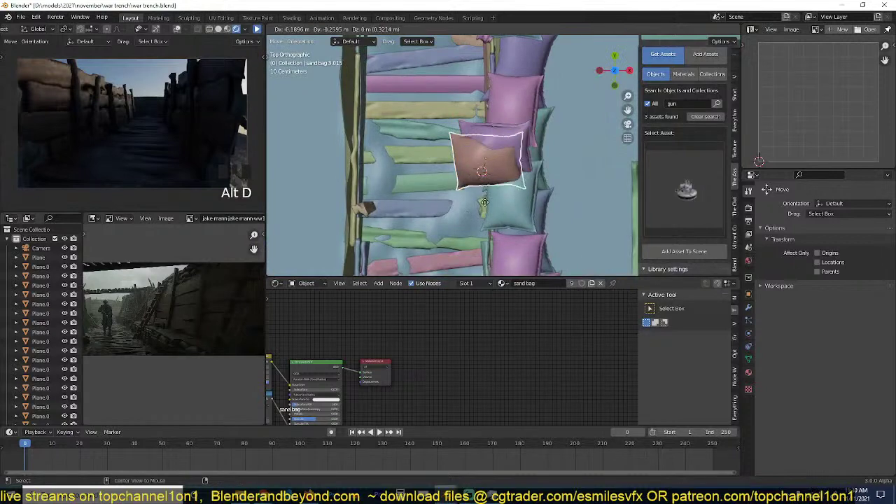
{"action": "left_click", "coordinate": [316, 255]}
{"action": "key", "text": "r"}
{"action": "left_click", "coordinate": [345, 165]}
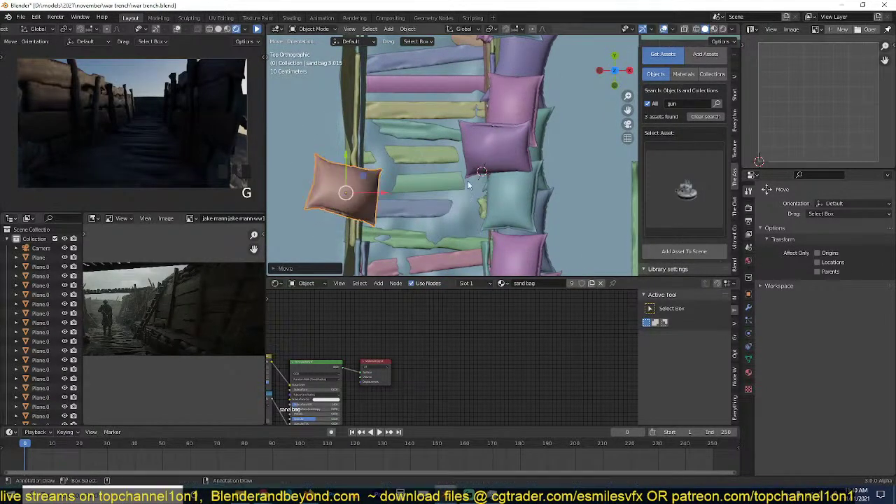
Add two linked copies of the bent sandbag along the opposite wall, spaced on either side of it and rotated for variation.
{"action": "scroll", "coordinate": [468, 181], "scroll_direction": "down", "scroll_amount": 3}
{"action": "left_click", "coordinate": [507, 180]}
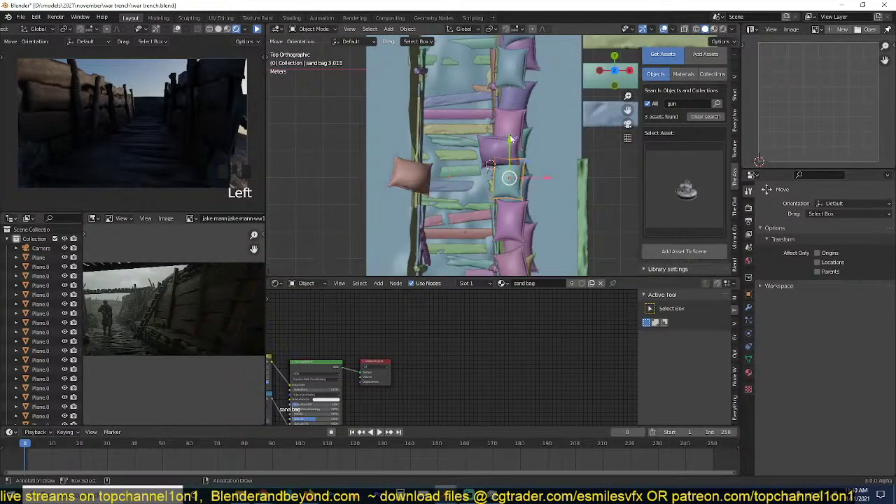
{"action": "left_click", "coordinate": [412, 185]}
{"action": "key", "text": "alt+d"}
{"action": "left_click", "coordinate": [418, 234]}
{"action": "key", "text": "r"}
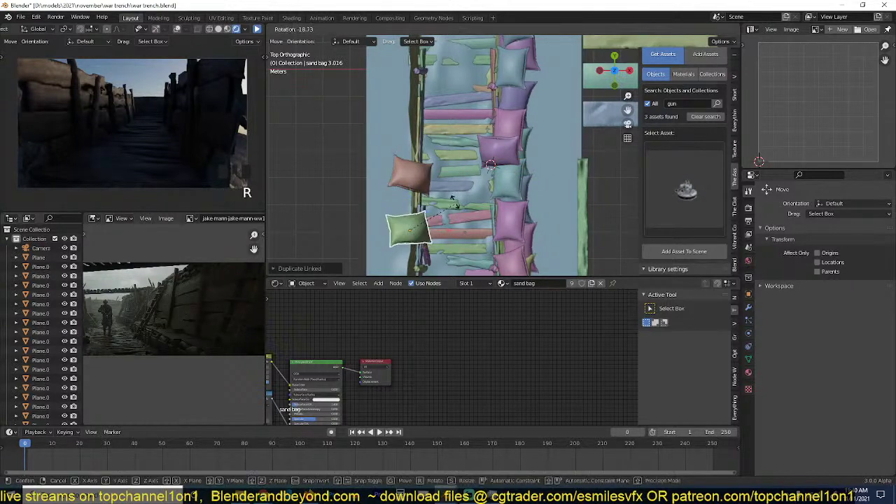
{"action": "left_click", "coordinate": [446, 184]}
{"action": "key", "text": "alt+d"}
{"action": "left_click", "coordinate": [444, 264]}
{"action": "key", "text": "r"}
{"action": "left_click", "coordinate": [527, 98]}
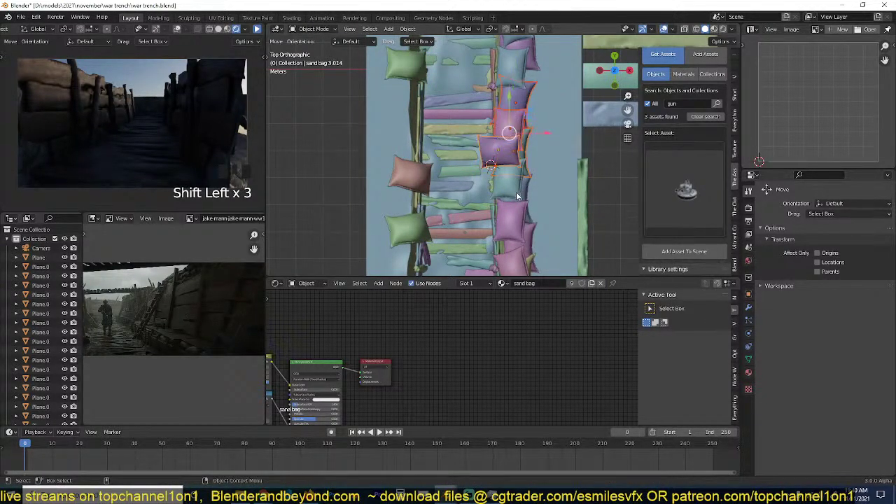
Make linked duplicates of several finished wall sandbags together and position the group on the opposite wall.
{"action": "key", "text": "shift+Left"}
{"action": "key", "text": "alt+d"}
{"action": "left_click", "coordinate": [418, 154]}
{"action": "middle_click_drag", "start_coordinate": [418, 154], "coordinate": [393, 85]}
{"action": "key", "text": "g"}
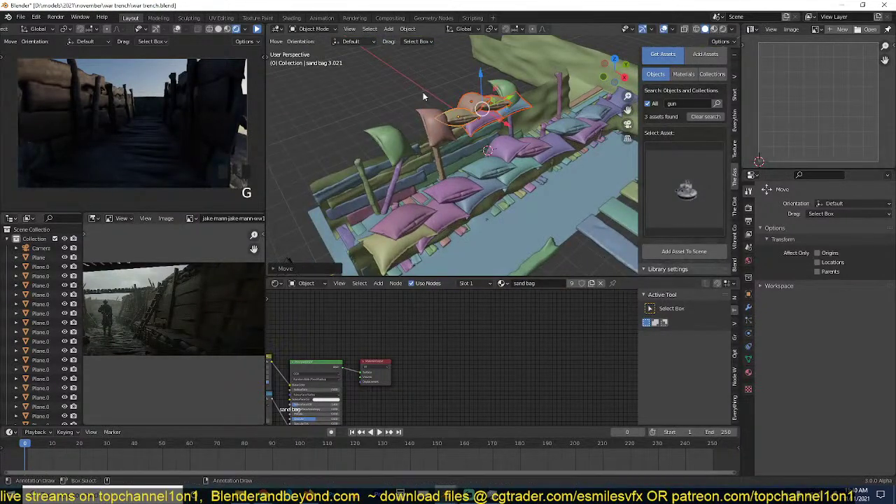
{"action": "left_click", "coordinate": [423, 92]}
Repeat the sandbag group as three linked copies along the opposite wall so the row runs its full length.
{"action": "key", "text": "KP_7"}
{"action": "key", "text": "alt+d"}
{"action": "left_click", "coordinate": [416, 180]}
{"action": "scroll", "coordinate": [467, 171], "scroll_direction": "down", "scroll_amount": 3}
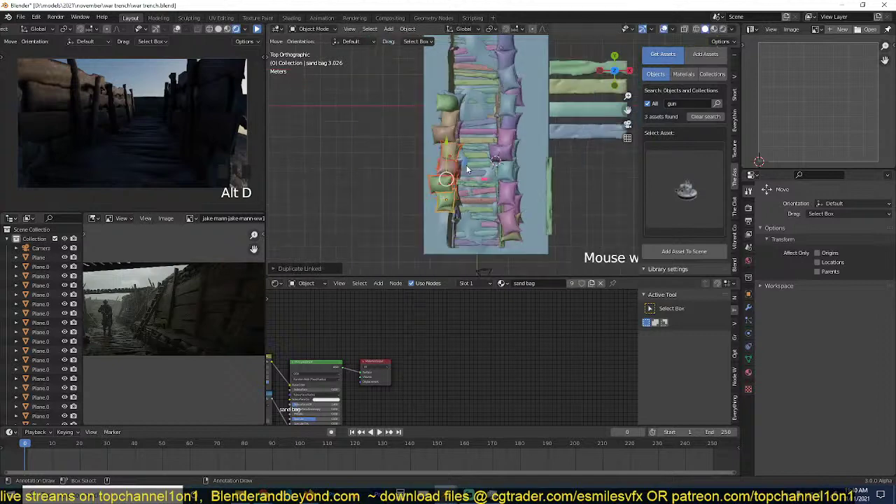
{"action": "mouse_move", "coordinate": [468, 170]}
{"action": "middle_mouse_down", "text": "shift"}
{"action": "mouse_move", "coordinate": [457, 147]}
{"action": "mouse_move", "coordinate": [478, 163]}
{"action": "middle_mouse_up", "text": "shift"}
{"action": "key", "text": "alt+d"}
{"action": "left_click", "coordinate": [453, 216]}
{"action": "key", "text": "alt+d"}
{"action": "left_click", "coordinate": [474, 246]}
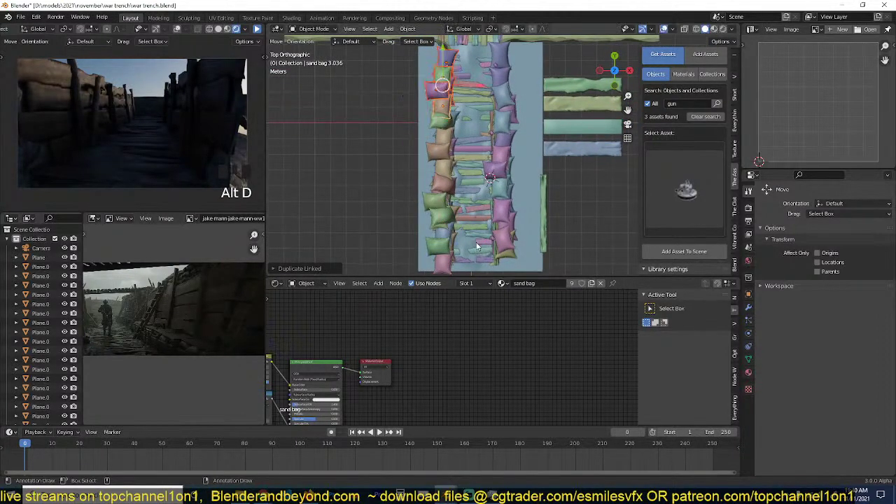
Make a linked copy of the sandbag group, rotate it crosswise and place it on the back wall at the trench's far end.
{"action": "scroll", "coordinate": [501, 198], "scroll_direction": "down", "scroll_amount": 3}
{"action": "middle_click_drag", "start_coordinate": [525, 181], "coordinate": [520, 199], "text": "shift"}
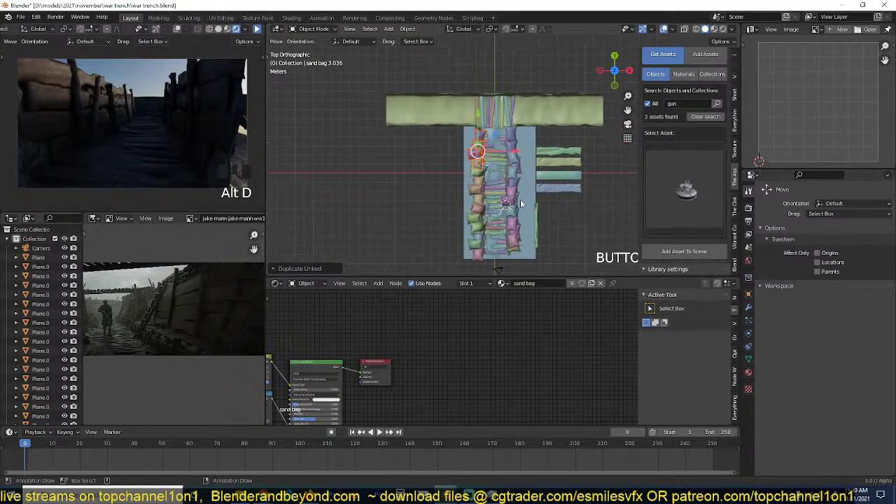
{"action": "key", "text": "alt+d"}
{"action": "key", "text": "r"}
{"action": "left_click", "coordinate": [425, 158]}
{"action": "key", "text": "g"}
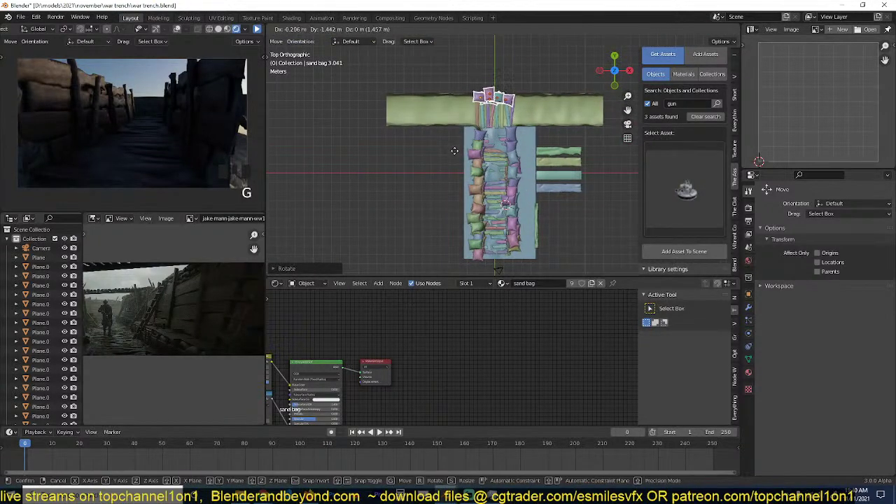
{"action": "left_click", "coordinate": [494, 141]}
{"action": "key", "text": "g"}
{"action": "left_click", "coordinate": [524, 103]}
Add two linked copies of the crosswise sandbag group along the back wall, one on each side, and clear the selection.
{"action": "key", "text": "alt+d"}
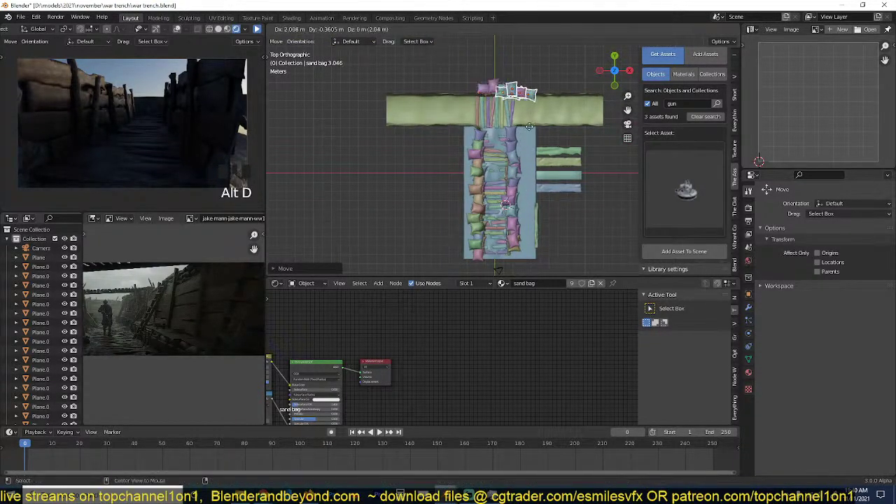
{"action": "left_click", "coordinate": [555, 130]}
{"action": "key", "text": "alt+d"}
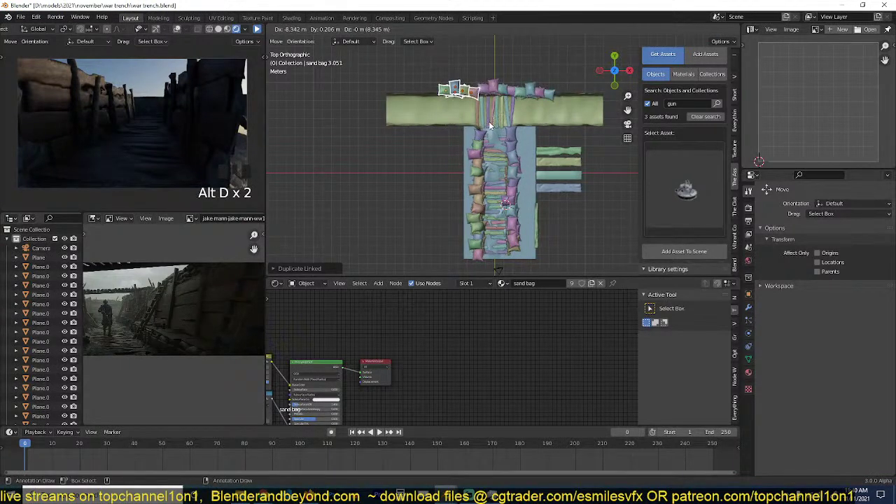
{"action": "left_click", "coordinate": [490, 126]}
{"action": "key", "text": "alt+a"}
{"action": "middle_click_drag", "start_coordinate": [524, 178], "coordinate": [465, 135]}
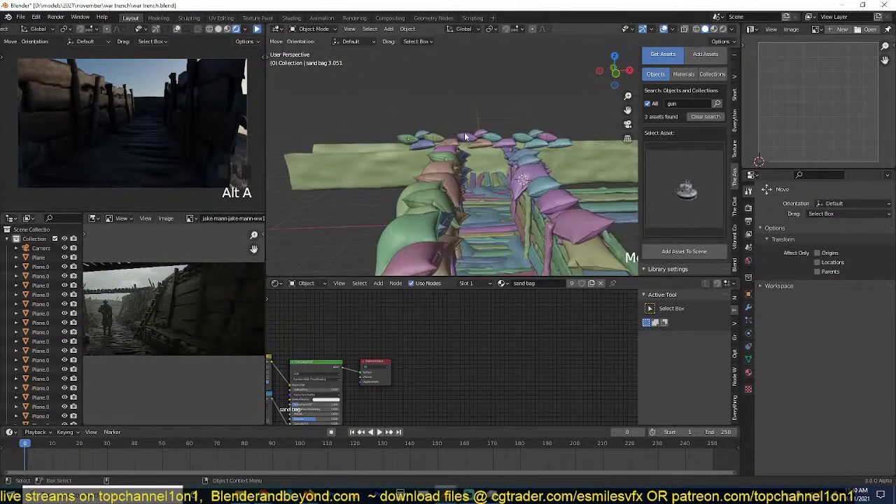
Refresh the rendered camera preview to check the newly placed sandbags, then pause it again.
{"action": "left_click", "coordinate": [257, 30]}
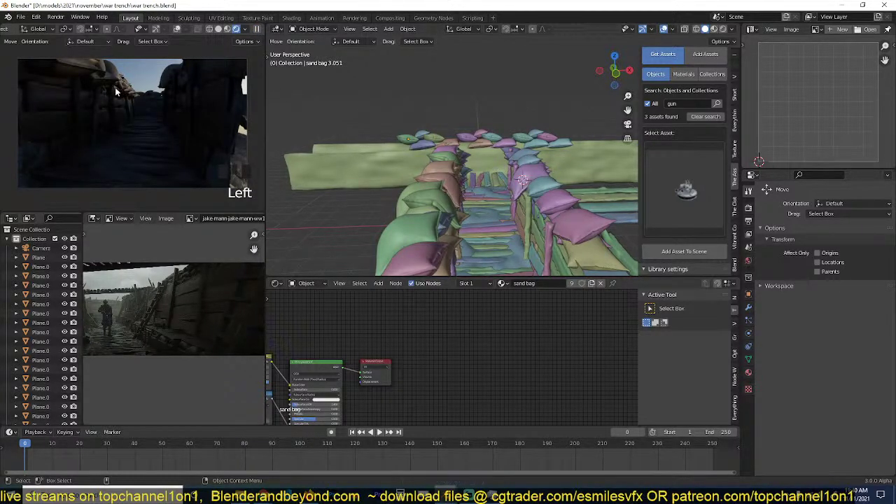
{"action": "left_click", "coordinate": [258, 30]}
{"action": "scroll", "coordinate": [393, 167], "scroll_direction": "down", "scroll_amount": 3}
{"action": "middle_click_drag", "start_coordinate": [393, 167], "coordinate": [362, 174]}
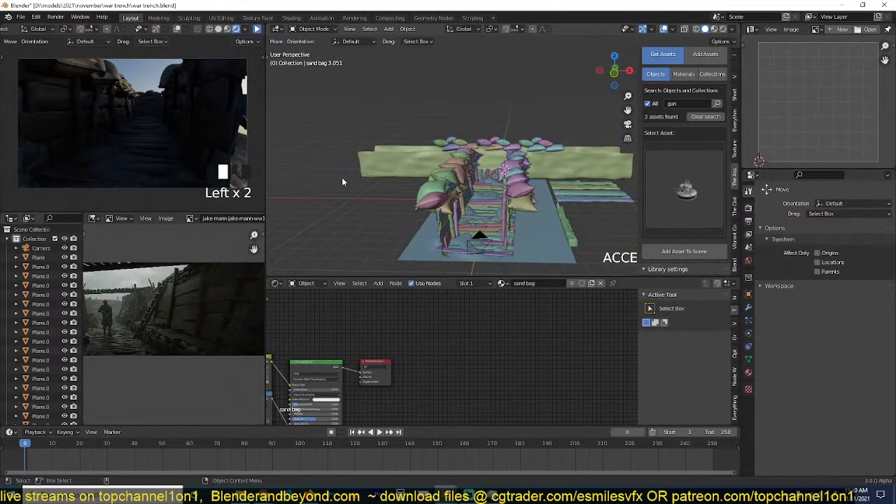
Rotate the sandbag at the near end of the opposite wall so it tilts toward the trench, and adjust its position.
{"action": "scroll", "coordinate": [392, 161], "scroll_direction": "up", "scroll_amount": 5}
{"action": "middle_click_drag", "start_coordinate": [407, 144], "coordinate": [421, 126]}
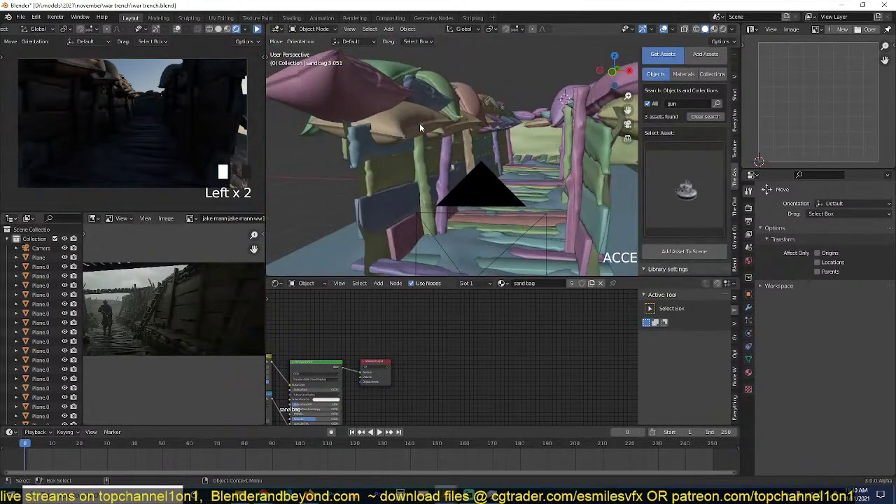
{"action": "left_click", "coordinate": [419, 127]}
{"action": "key", "text": "grave"}
{"action": "key", "text": "r"}
{"action": "left_click", "coordinate": [452, 165]}
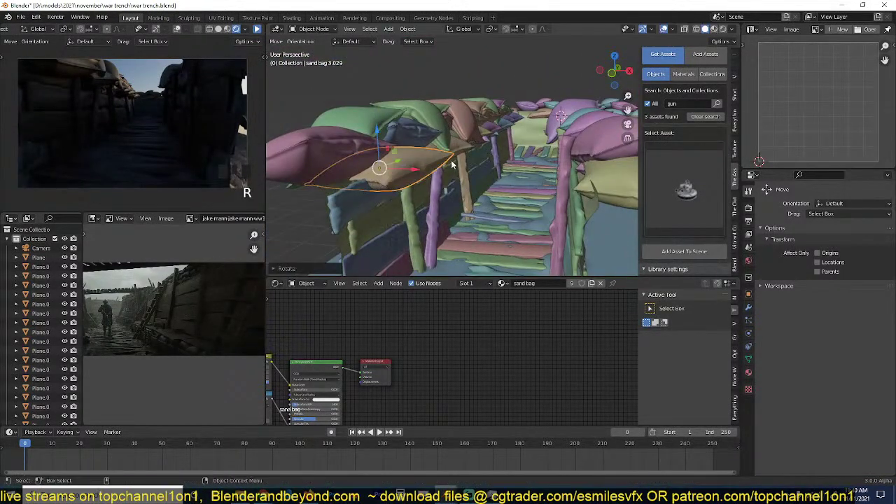
{"action": "key", "text": "r"}
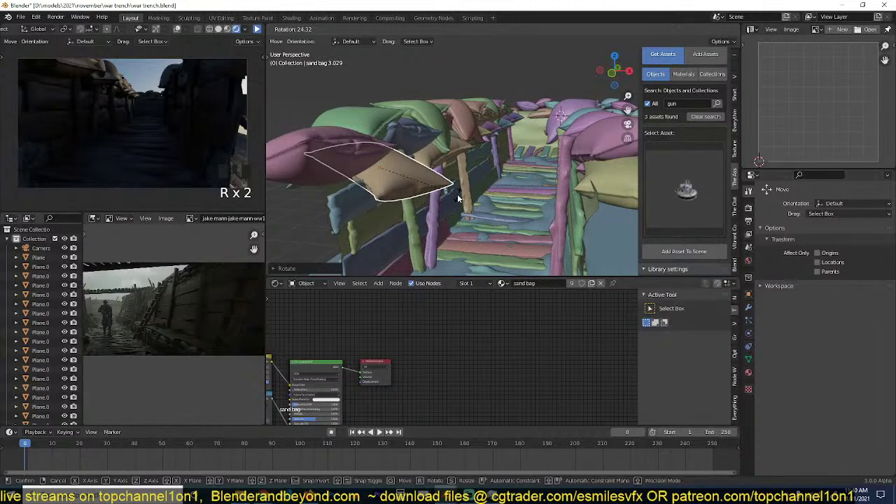
{"action": "key", "text": "g"}
{"action": "left_click", "coordinate": [455, 178]}
Make the tilted near-end sandbag a single user so its mesh is independent of the linked copies.
{"action": "right_click", "coordinate": [411, 166]}
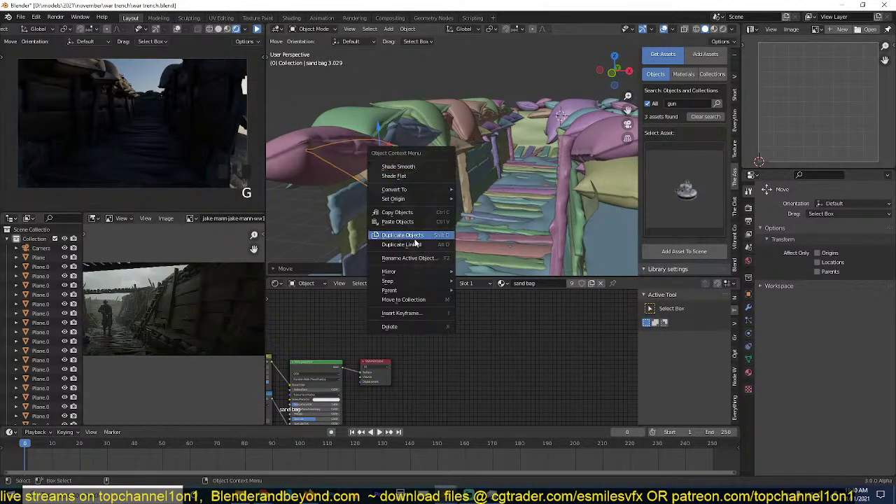
{"action": "left_click", "coordinate": [409, 29]}
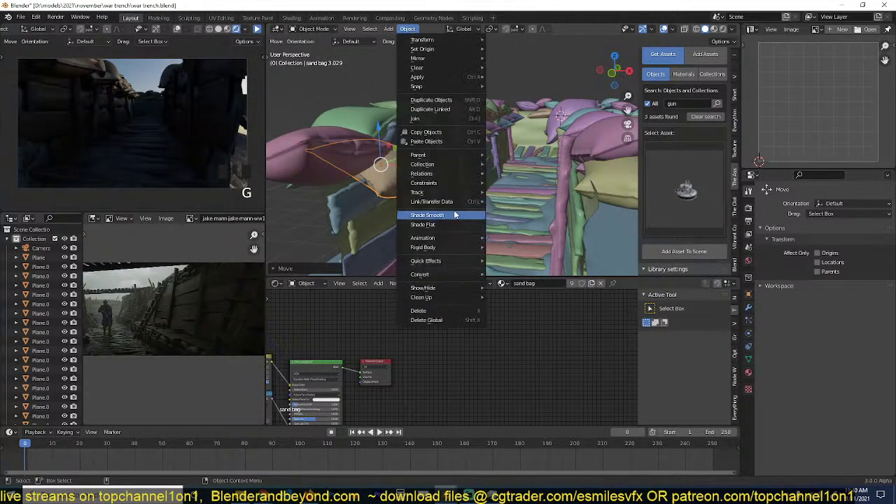
{"action": "mouse_move", "coordinate": [457, 186]}
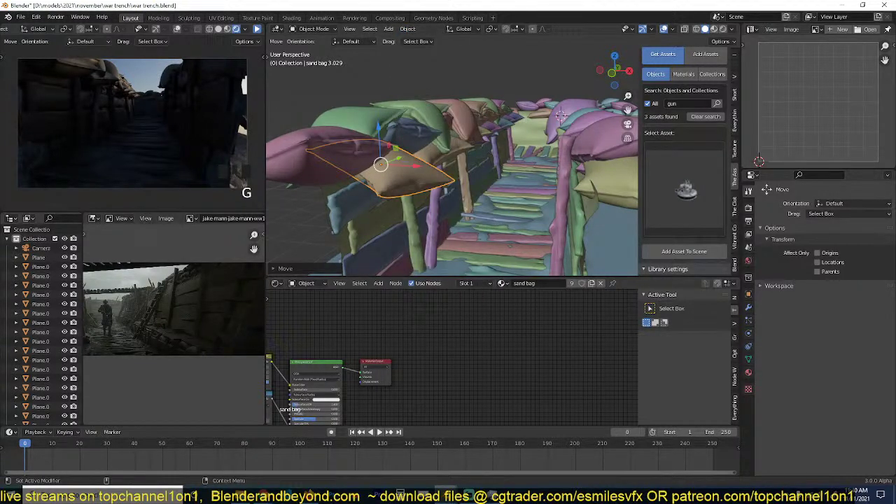
{"action": "left_click", "coordinate": [408, 30]}
{"action": "mouse_move", "coordinate": [459, 174]}
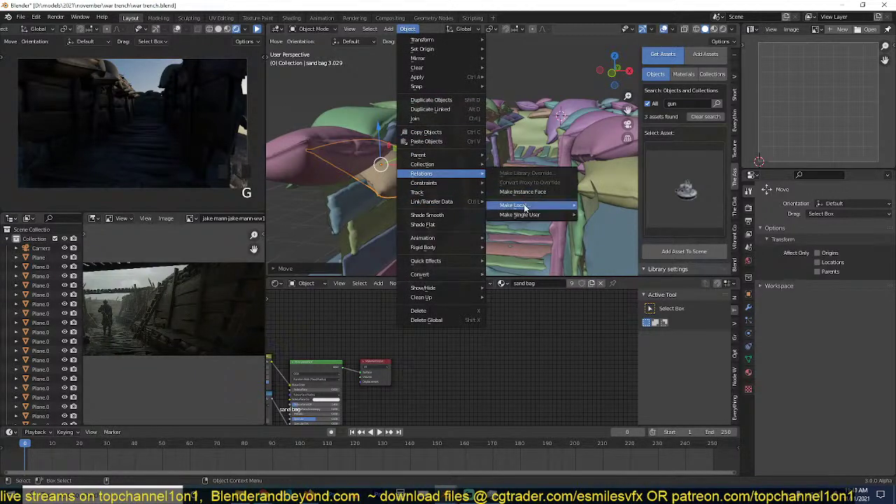
{"action": "mouse_move", "coordinate": [529, 215]}
{"action": "left_click", "coordinate": [615, 233]}
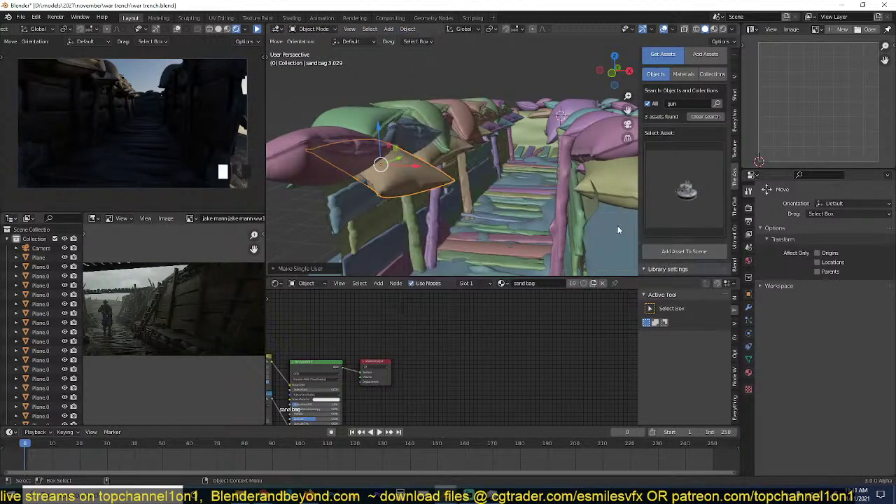
Select the trench-side corners of the near-end sandbag's mesh and lower them along Z with proportional editing.
{"action": "key", "text": "Tab"}
{"action": "middle_click_drag", "start_coordinate": [513, 188], "coordinate": [423, 174]}
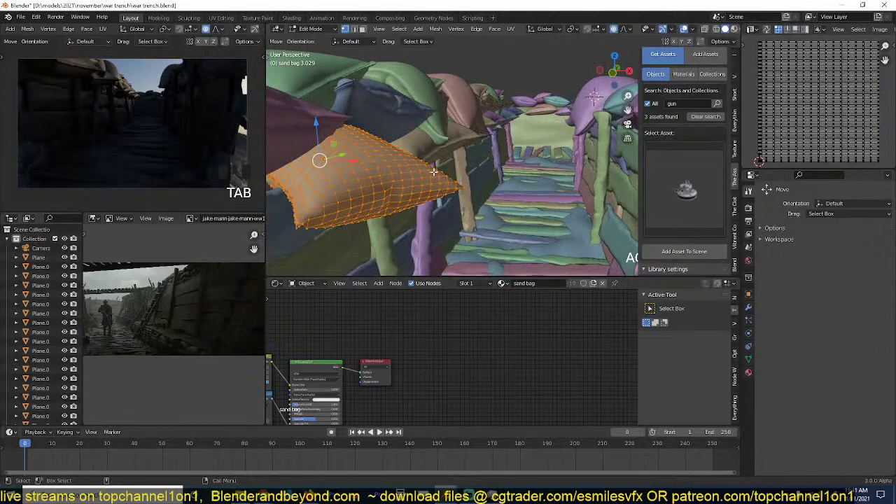
{"action": "left_click", "coordinate": [464, 188]}
{"action": "middle_click_drag", "start_coordinate": [332, 212], "coordinate": [439, 168]}
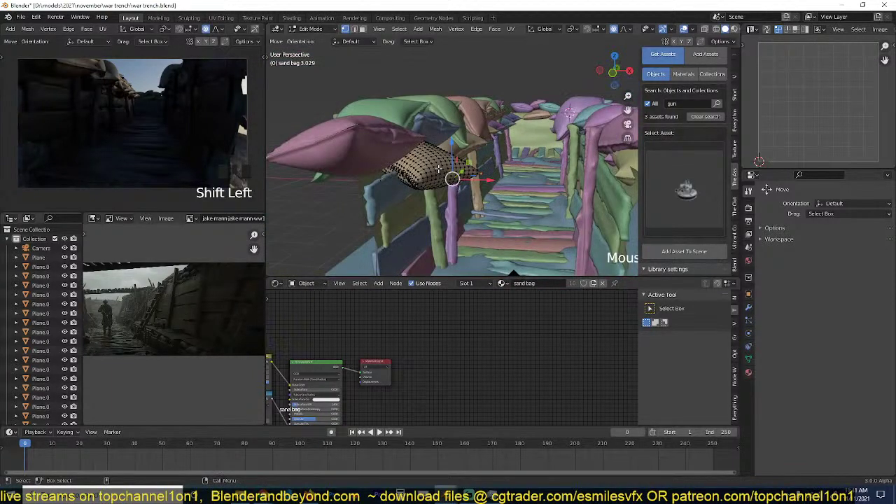
{"action": "key", "text": "g"}
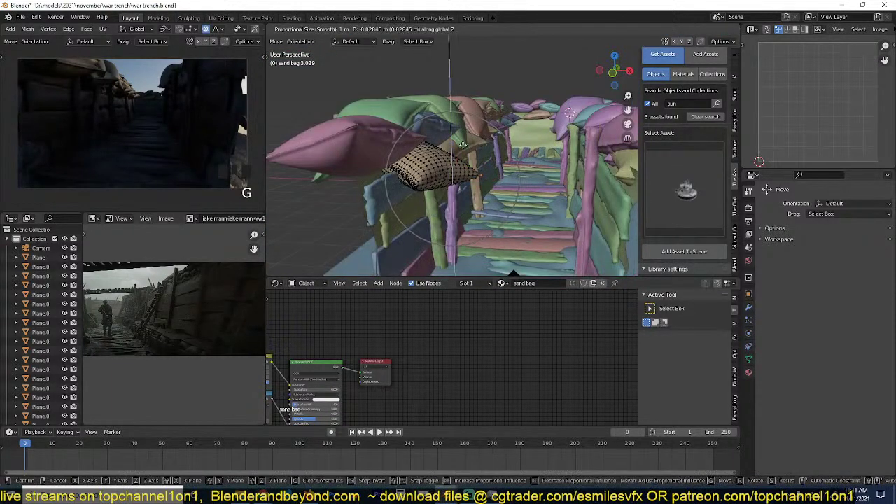
{"action": "key", "text": "z"}
{"action": "left_click", "coordinate": [452, 162]}
{"action": "middle_click_drag", "start_coordinate": [452, 163], "coordinate": [464, 154]}
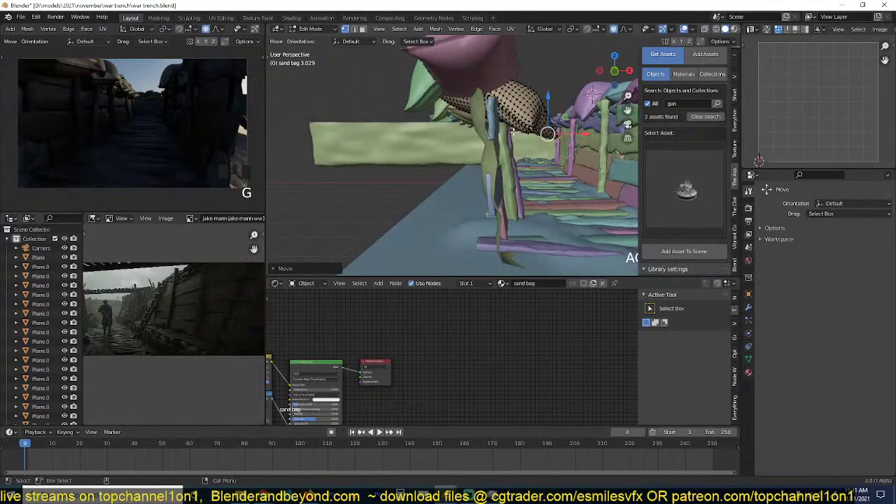
Rotate and move the near-end sandbag's corners in front view so the bag droops over the wall, and leave mesh editing.
{"action": "middle_click_drag", "start_coordinate": [513, 131], "coordinate": [458, 181]}
{"action": "scroll", "coordinate": [496, 94], "scroll_direction": "up", "scroll_amount": 4}
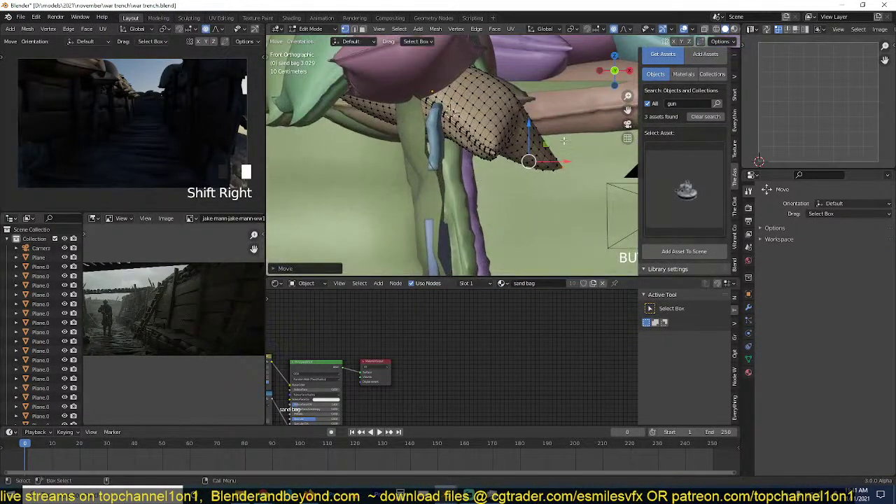
{"action": "key", "text": "r"}
{"action": "left_click", "coordinate": [565, 150]}
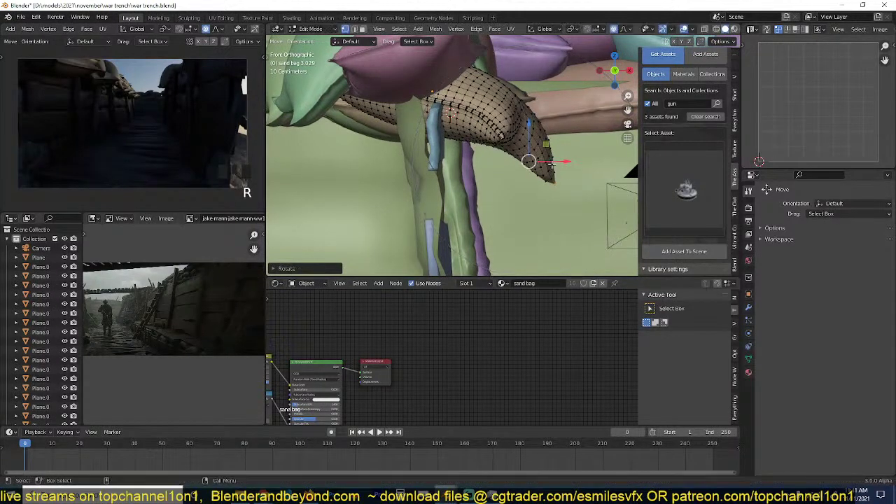
{"action": "key", "text": "g"}
{"action": "left_click", "coordinate": [539, 167]}
{"action": "key", "text": "g"}
{"action": "left_click", "coordinate": [528, 165]}
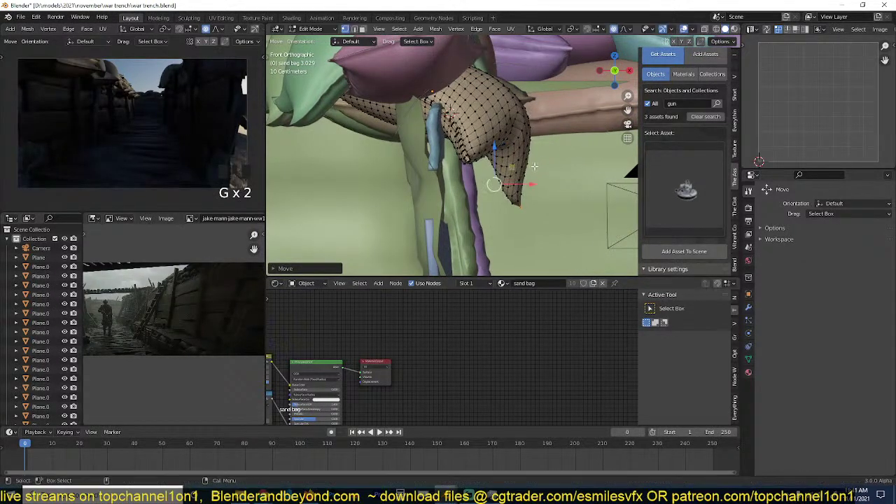
{"action": "key", "text": "Tab"}
Select a flat sandbag further along the same wall and add Make Single User > Object & Data to Quick Favorites.
{"action": "middle_click_drag", "start_coordinate": [531, 162], "coordinate": [511, 158]}
{"action": "scroll", "coordinate": [390, 179], "scroll_direction": "down", "scroll_amount": 2}
{"action": "left_click", "coordinate": [511, 158]}
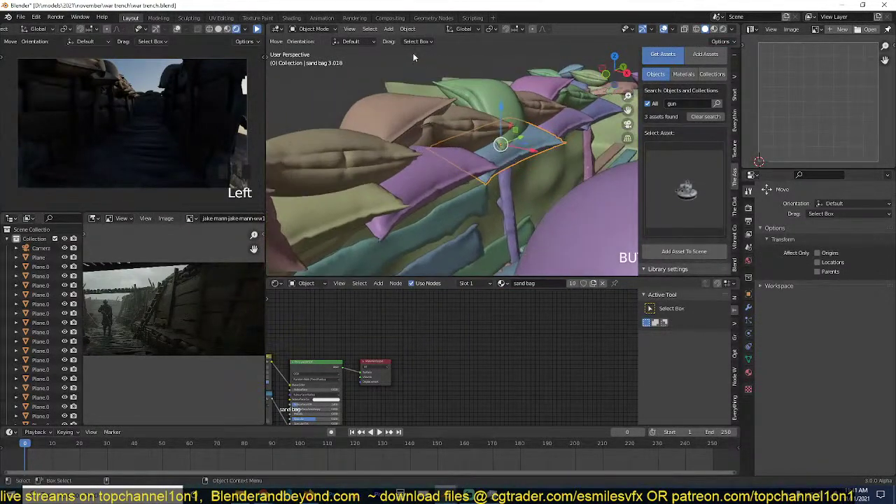
{"action": "left_click", "coordinate": [408, 29]}
{"action": "mouse_move", "coordinate": [421, 173]}
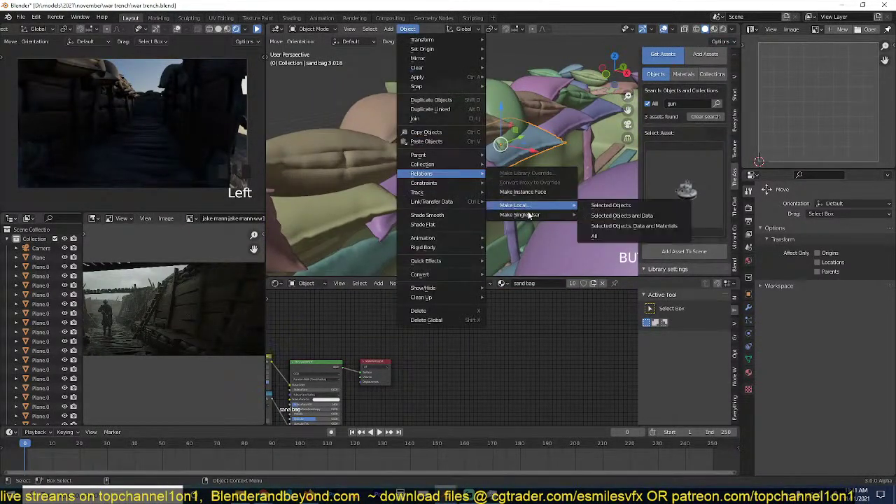
{"action": "mouse_move", "coordinate": [558, 220]}
{"action": "right_click", "coordinate": [619, 225]}
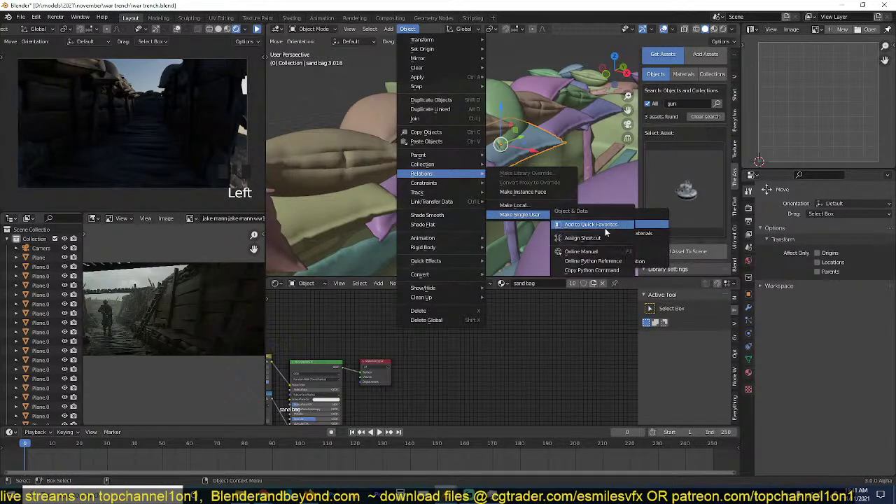
{"action": "left_click", "coordinate": [608, 226]}
Make the selected flat sandbag a single user and pull its trench-side corners down over the wall with proportional editing.
{"action": "key", "text": "q"}
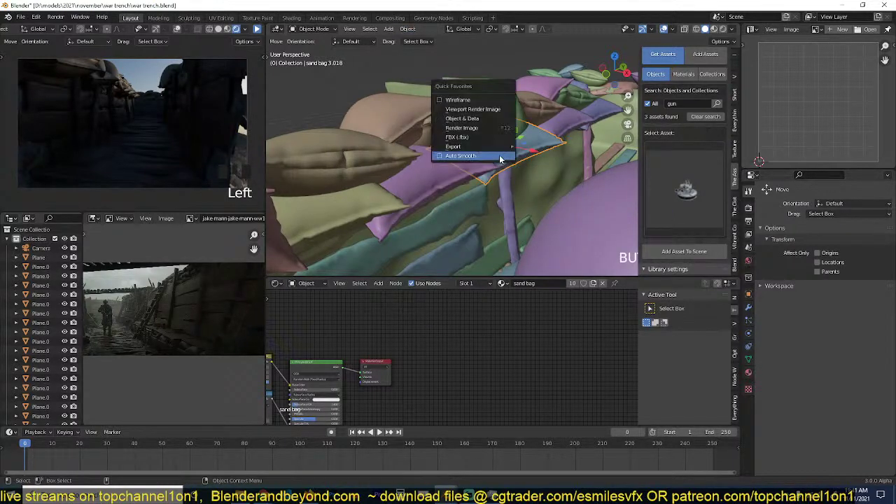
{"action": "left_click", "coordinate": [486, 119]}
{"action": "scroll", "coordinate": [501, 132], "scroll_direction": "up", "scroll_amount": 4}
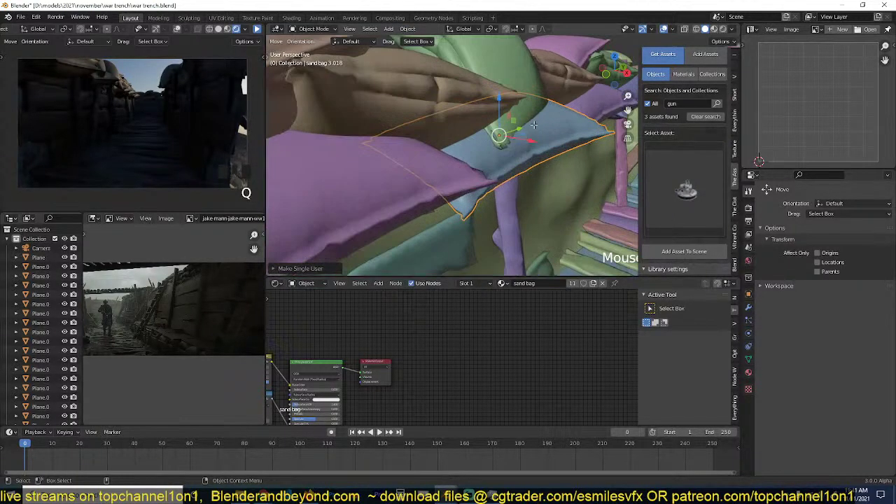
{"action": "key", "text": "Tab"}
{"action": "middle_click_drag", "start_coordinate": [515, 133], "coordinate": [543, 98]}
{"action": "key", "text": "alt+a"}
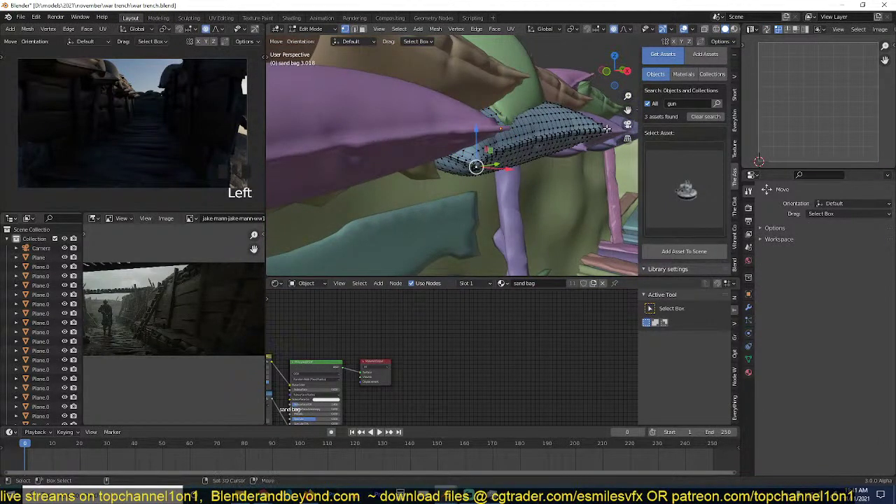
{"action": "left_click", "coordinate": [607, 129], "text": "shift"}
{"action": "middle_click_drag", "start_coordinate": [584, 129], "coordinate": [610, 129]}
{"action": "key", "text": "g"}
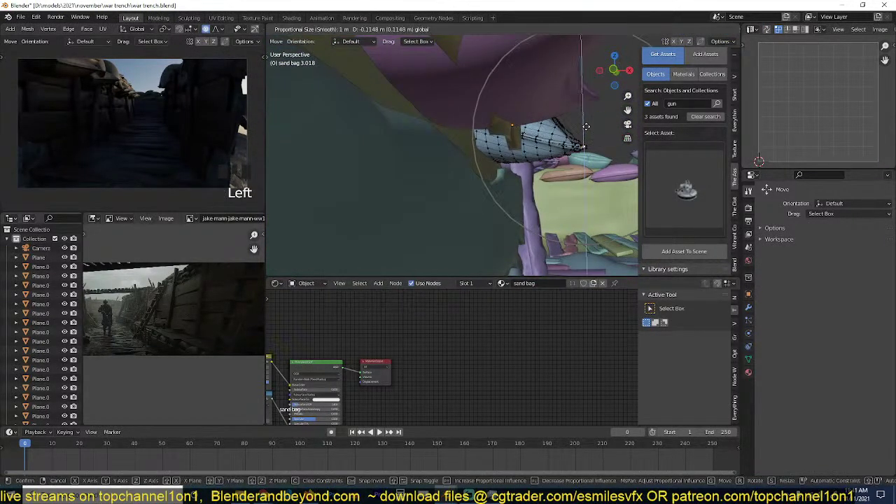
{"action": "left_click", "coordinate": [563, 183]}
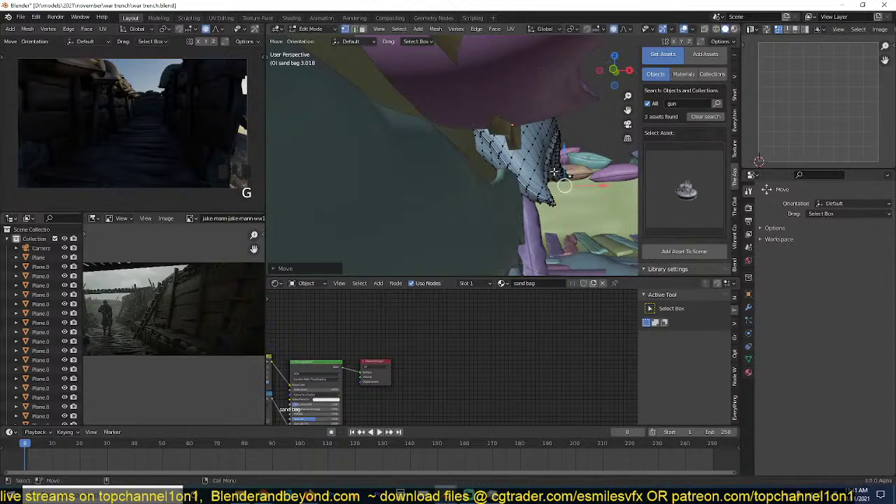
{"action": "key", "text": "Tab"}
Make the next purple sandbag along the wall a single user for its object and data.
{"action": "middle_click_drag", "start_coordinate": [562, 183], "coordinate": [537, 166]}
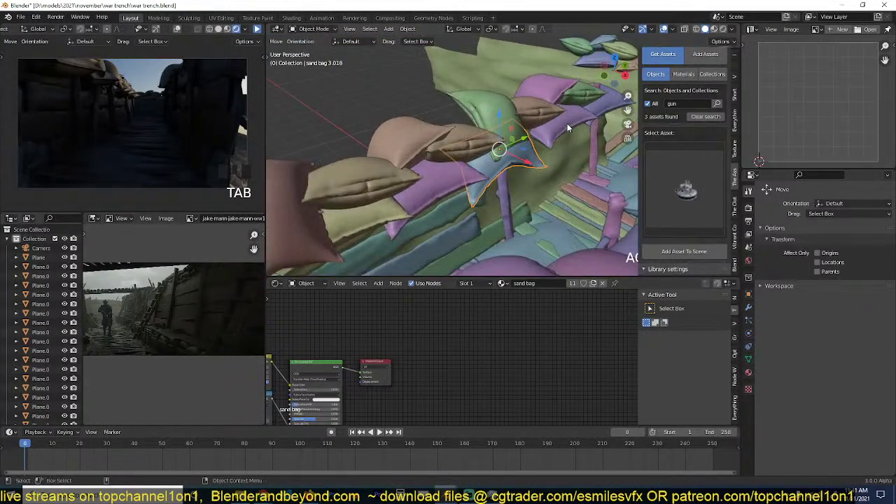
{"action": "left_click", "coordinate": [567, 125]}
{"action": "middle_click_drag", "start_coordinate": [564, 128], "coordinate": [531, 146]}
{"action": "key", "text": "q"}
{"action": "left_click", "coordinate": [531, 147]}
{"action": "key", "text": "q"}
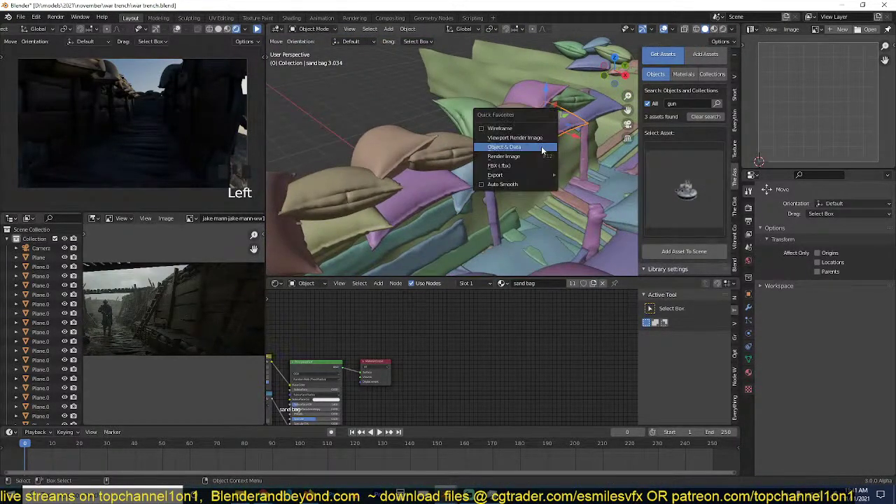
{"action": "left_click", "coordinate": [541, 146]}
Bend the purple sandbag by moving its trench-side corners with proportional editing, leave mesh editing and clear the selection.
{"action": "key", "text": "Tab"}
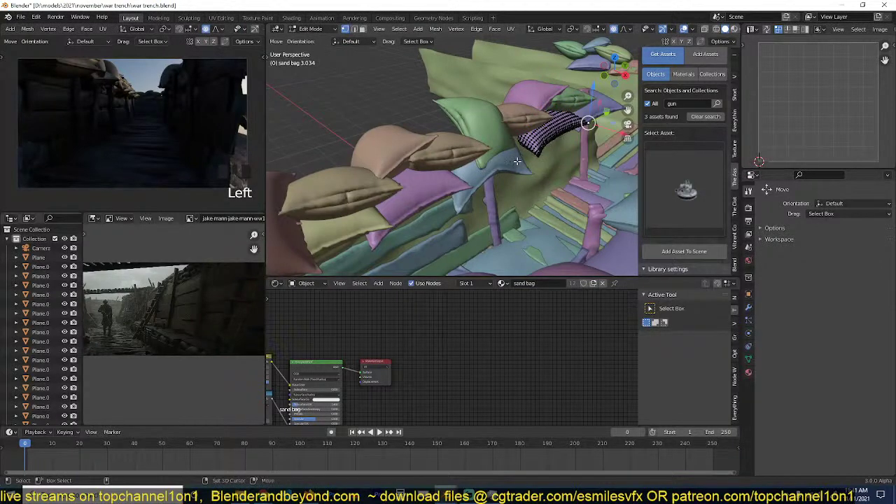
{"action": "scroll", "coordinate": [523, 161], "scroll_direction": "up", "scroll_amount": 3}
{"action": "middle_click_drag", "start_coordinate": [524, 161], "coordinate": [505, 160]}
{"action": "middle_click_drag", "start_coordinate": [554, 130], "coordinate": [591, 120]}
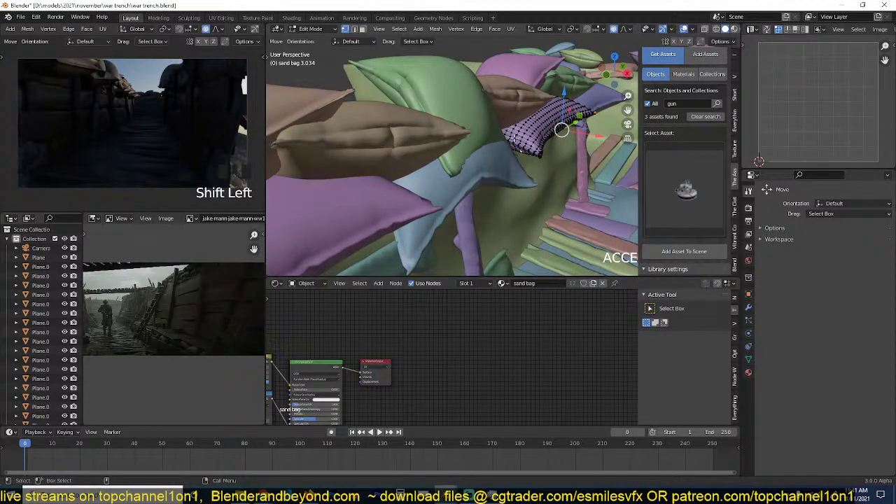
{"action": "middle_click_drag", "start_coordinate": [515, 138], "coordinate": [493, 137]}
{"action": "key", "text": "g"}
{"action": "left_click", "coordinate": [532, 151]}
{"action": "key", "text": "Tab"}
{"action": "scroll", "coordinate": [492, 164], "scroll_direction": "down", "scroll_amount": 2}
{"action": "key", "text": "alt+a"}
Move the camera slightly forward along the trench and rotate it to reframe the view.
{"action": "scroll", "coordinate": [558, 200], "scroll_direction": "down", "scroll_amount": 2}
{"action": "scroll", "coordinate": [526, 162], "scroll_direction": "down", "scroll_amount": 3}
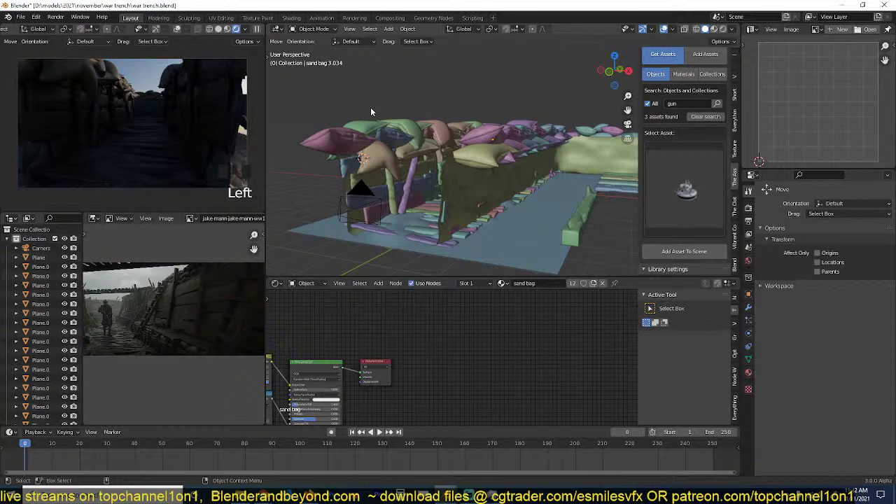
{"action": "left_click", "coordinate": [366, 215]}
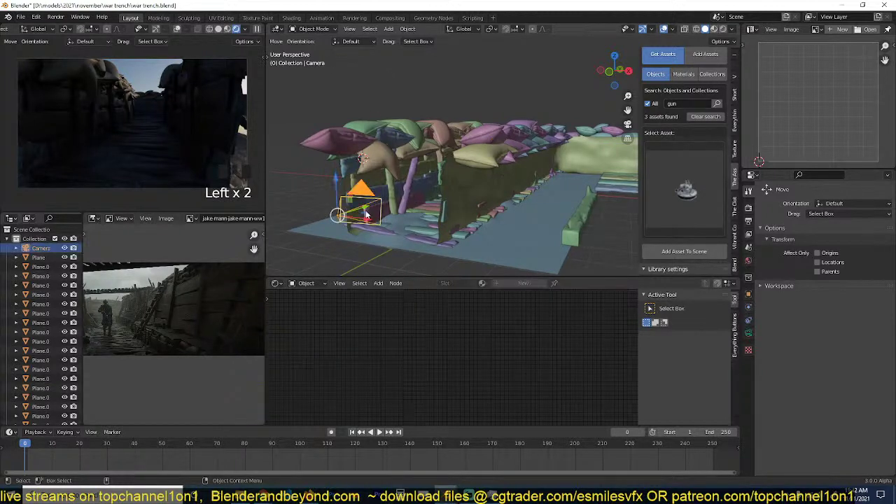
{"action": "left_click_drag", "start_coordinate": [369, 210], "coordinate": [374, 205]}
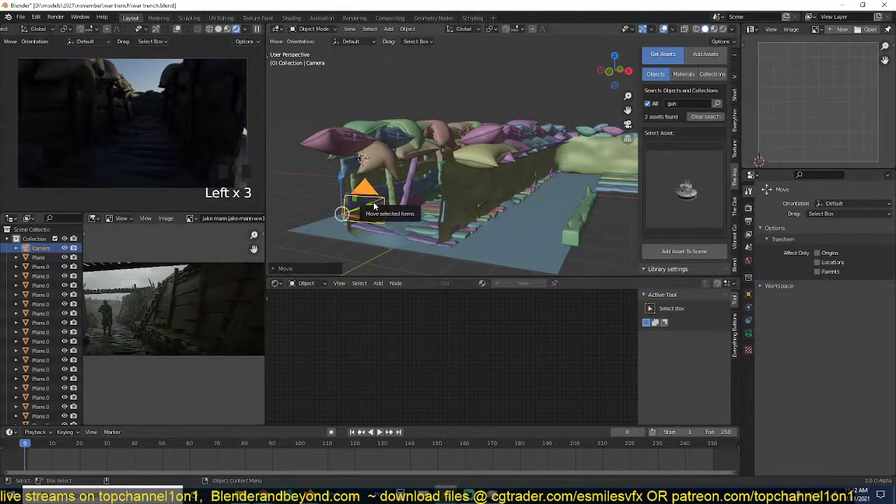
{"action": "key", "text": "r"}
{"action": "left_click", "coordinate": [417, 179]}
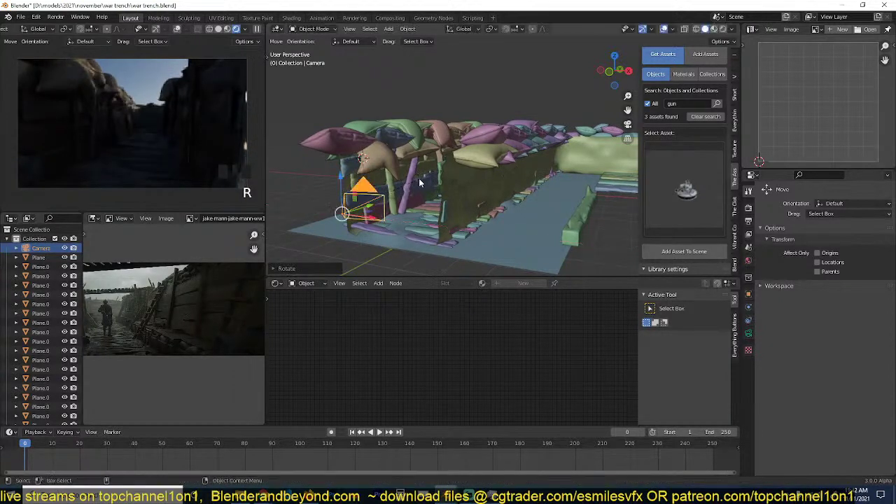
Shift the camera slightly sideways along X, save the file and clear the selection.
{"action": "key", "text": "grave"}
{"action": "middle_click_drag", "start_coordinate": [397, 212], "coordinate": [440, 230]}
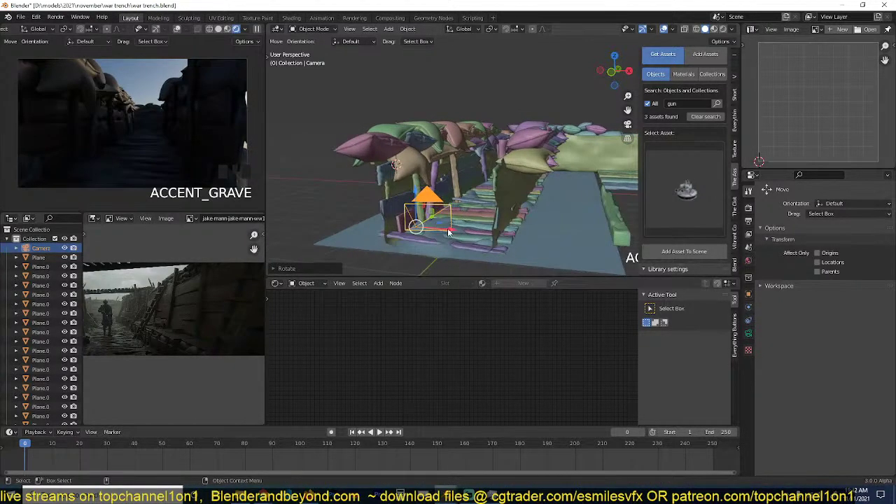
{"action": "left_click_drag", "start_coordinate": [449, 232], "coordinate": [443, 223]}
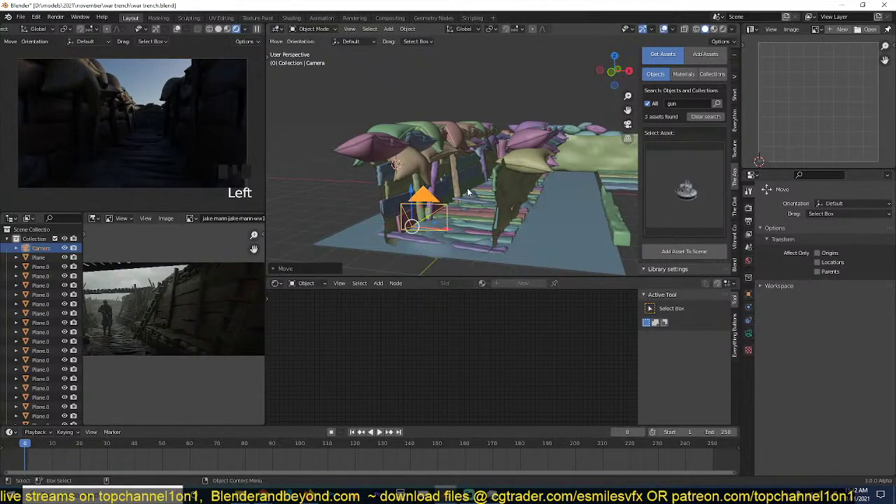
{"action": "key", "text": "ctrl+s"}
{"action": "key", "text": "alt+a"}
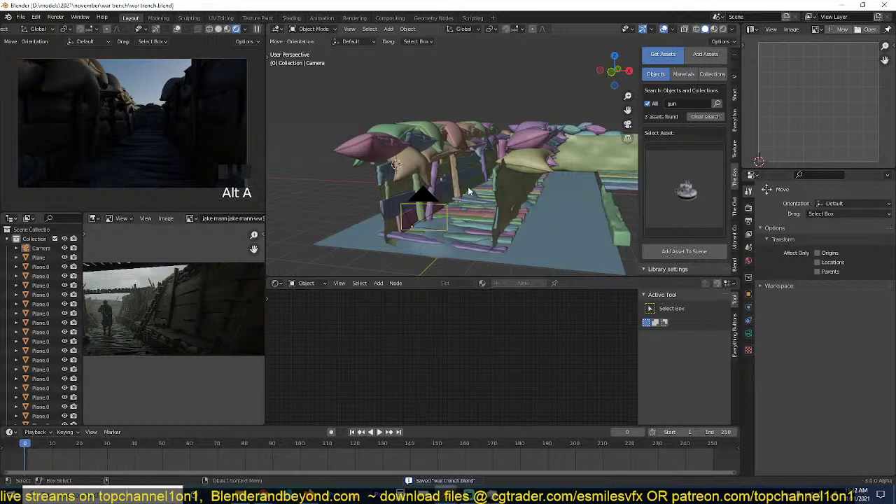
Pause the rendered camera preview, then duplicate an upright wooden wall post and rotate the copy 90° in front view.
{"action": "middle_click_drag", "start_coordinate": [472, 186], "coordinate": [468, 189]}
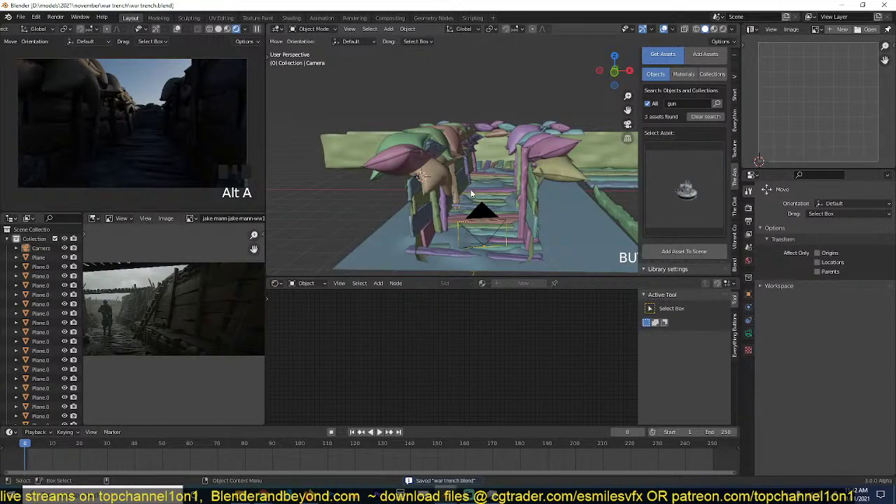
{"action": "middle_click_drag", "start_coordinate": [475, 185], "coordinate": [530, 193]}
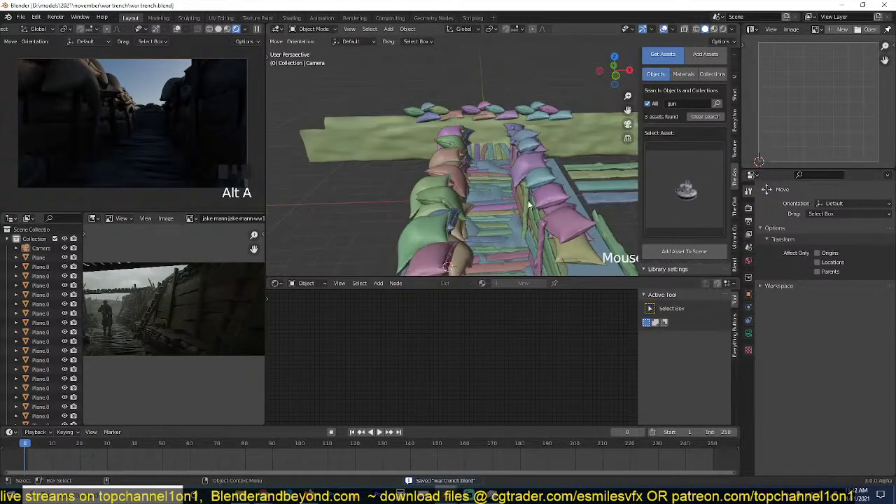
{"action": "left_click", "coordinate": [530, 204]}
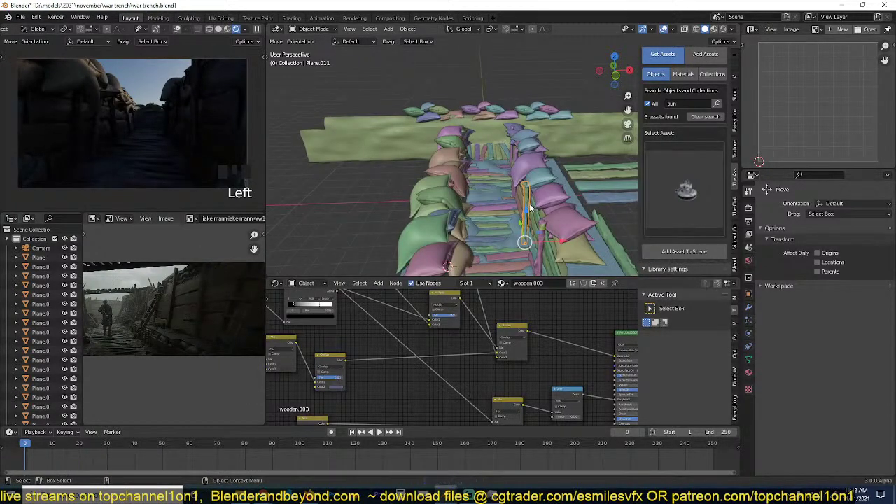
{"action": "left_click", "coordinate": [257, 31]}
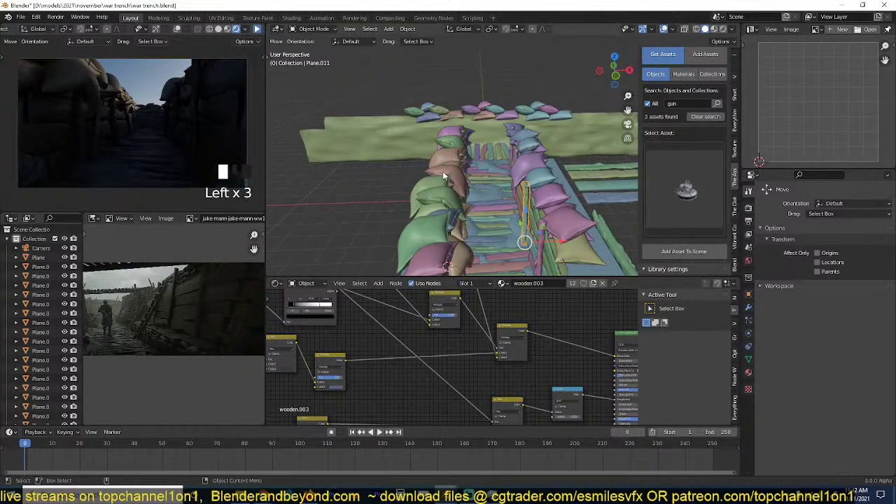
{"action": "key", "text": "KP_1"}
{"action": "key", "text": "shift+d"}
{"action": "left_click", "coordinate": [429, 135]}
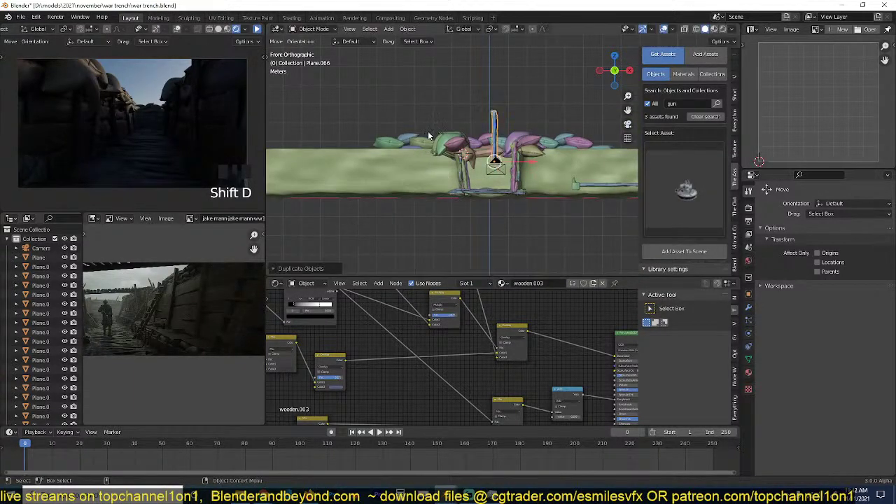
{"action": "type", "text": "r90"}
{"action": "key", "text": "Return"}
Place the rotated post across the top of the trench, stretch it along X to span both walls, and refine its scale.
{"action": "key", "text": "g"}
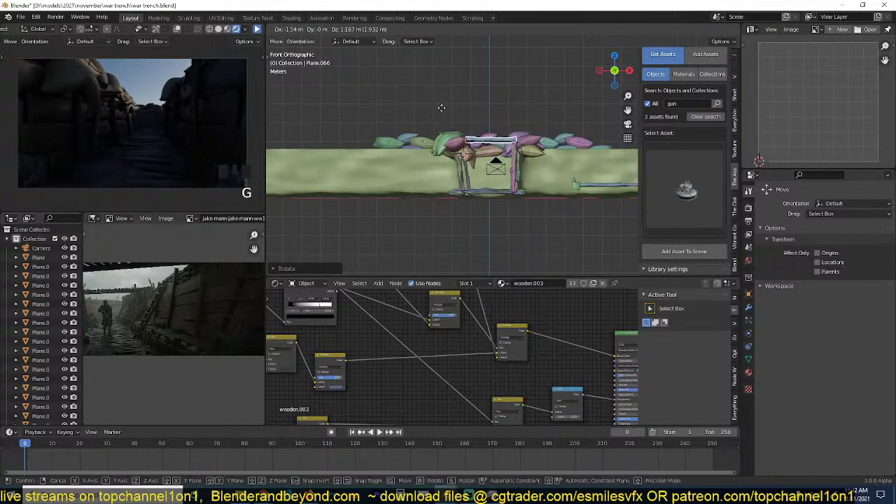
{"action": "left_click", "coordinate": [442, 108]}
{"action": "key", "text": "s"}
{"action": "key", "text": "x"}
{"action": "left_click", "coordinate": [558, 128]}
{"action": "key", "text": "g"}
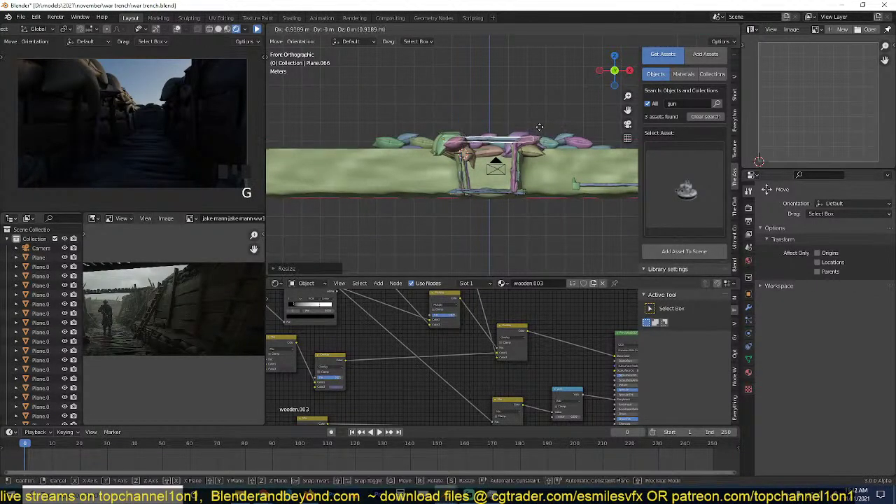
{"action": "left_click", "coordinate": [539, 128]}
{"action": "key", "text": "KP_7"}
{"action": "key", "text": "s"}
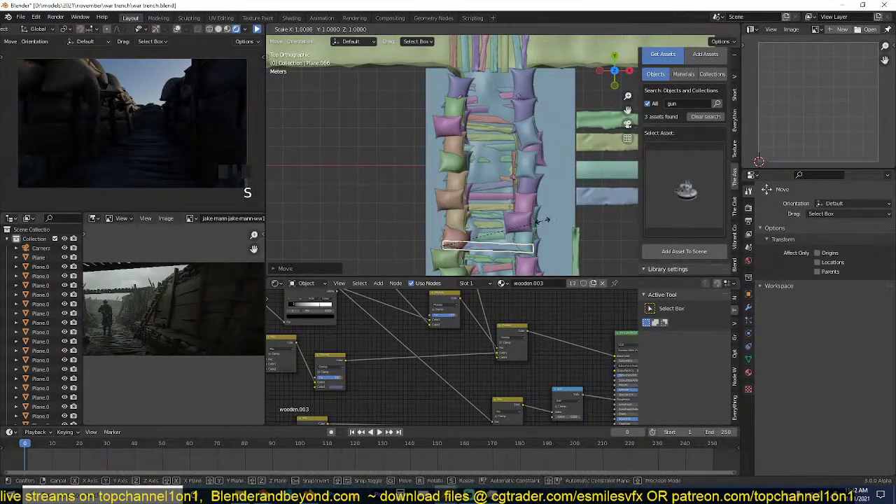
{"action": "left_click", "coordinate": [499, 254]}
{"action": "middle_click_drag", "start_coordinate": [500, 253], "coordinate": [511, 187], "text": "shift"}
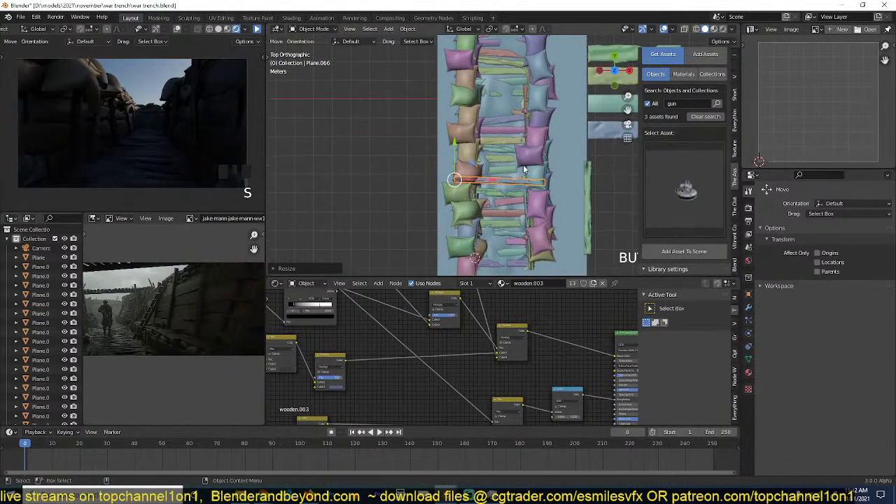
Rotate the crossbeam to a slight diagonal in top view and reposition it across the trench walls.
{"action": "key", "text": "r"}
{"action": "left_click", "coordinate": [529, 188]}
{"action": "key", "text": "g"}
{"action": "left_click", "coordinate": [535, 179]}
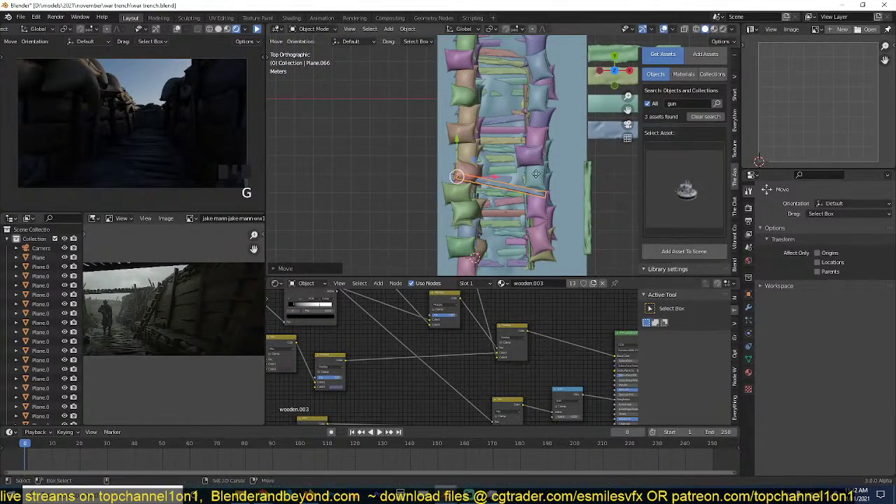
Duplicate the diagonal crossbeam further along the trench, then move the original so it rests on the walls close to the copy.
{"action": "key", "text": "shift+d"}
{"action": "left_click", "coordinate": [542, 160]}
{"action": "left_click", "coordinate": [520, 187]}
{"action": "middle_click_drag", "start_coordinate": [520, 187], "coordinate": [514, 135]}
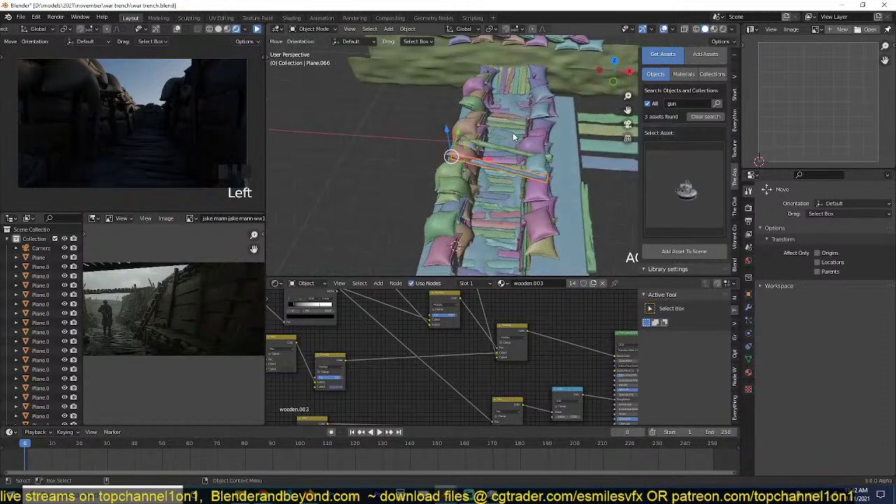
{"action": "key", "text": "g"}
{"action": "left_click", "coordinate": [533, 169]}
{"action": "key", "text": "g"}
{"action": "left_click", "coordinate": [533, 169]}
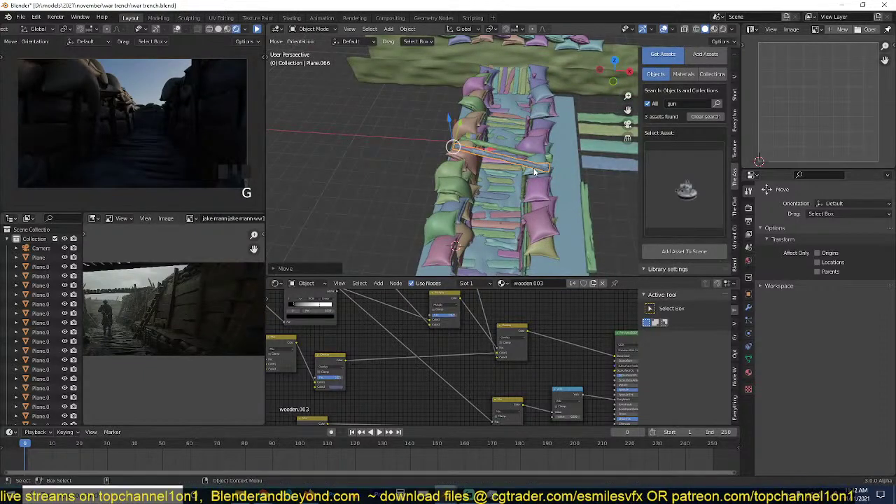
Duplicate the four loose planks lying beside the trench and place the copies over the two crossbeams in top view.
{"action": "middle_click_drag", "start_coordinate": [533, 169], "coordinate": [543, 188]}
{"action": "left_click", "coordinate": [541, 192]}
{"action": "left_click", "coordinate": [556, 175], "text": "shift"}
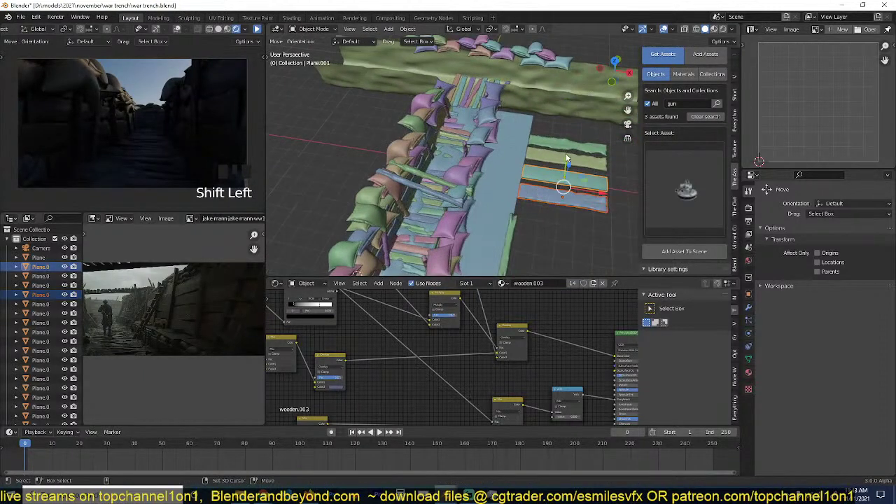
{"action": "left_click", "coordinate": [566, 155], "text": "shift"}
{"action": "left_click", "coordinate": [570, 145], "text": "shift"}
{"action": "key", "text": "KP_7"}
{"action": "key", "text": "shift+d"}
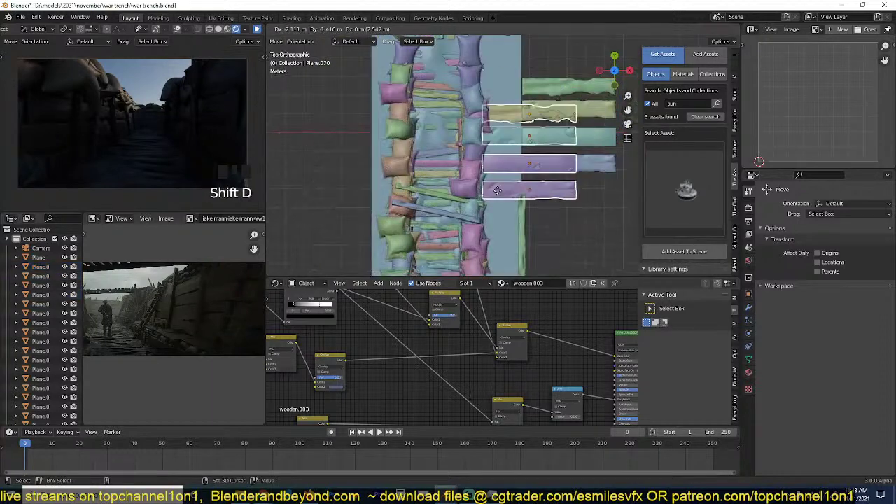
{"action": "left_click", "coordinate": [440, 213]}
Scale down the four plank copies, move them onto the crossbeams and rotate them in top view to run across the beams.
{"action": "middle_click_drag", "start_coordinate": [440, 212], "coordinate": [480, 188]}
{"action": "key", "text": "s"}
{"action": "left_click", "coordinate": [462, 180]}
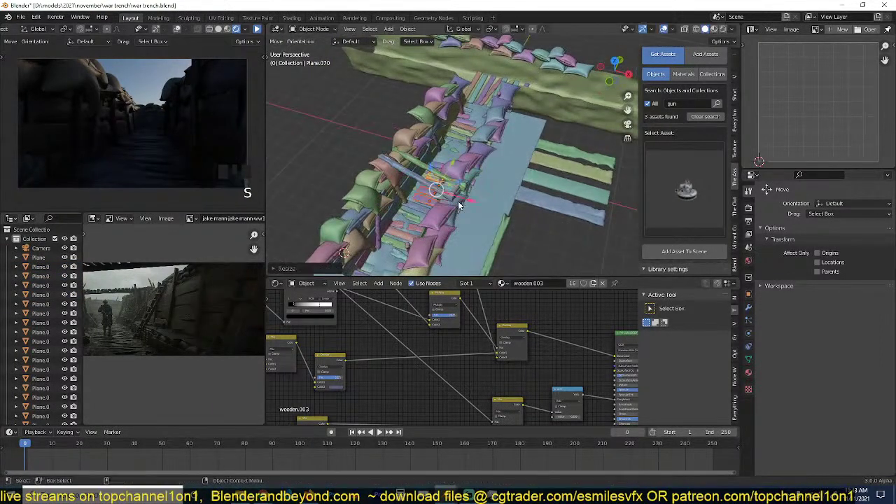
{"action": "key", "text": "g"}
{"action": "left_click", "coordinate": [455, 174]}
{"action": "key", "text": "KP_7"}
{"action": "key", "text": "r"}
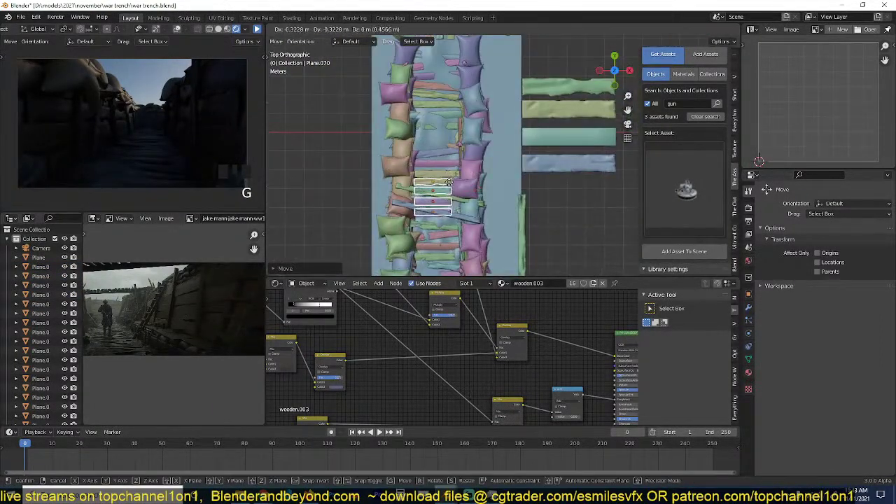
{"action": "left_click", "coordinate": [444, 43]}
Move the four small planks up to the crossbeams and adjust their rotation around the local X axis.
{"action": "middle_click_drag", "start_coordinate": [471, 143], "coordinate": [407, 112]}
{"action": "scroll", "coordinate": [438, 109], "scroll_direction": "down", "scroll_amount": 2}
{"action": "key", "text": "g"}
{"action": "left_click", "coordinate": [440, 112]}
{"action": "key", "text": "r"}
{"action": "key", "text": "x"}
{"action": "key", "text": "x"}
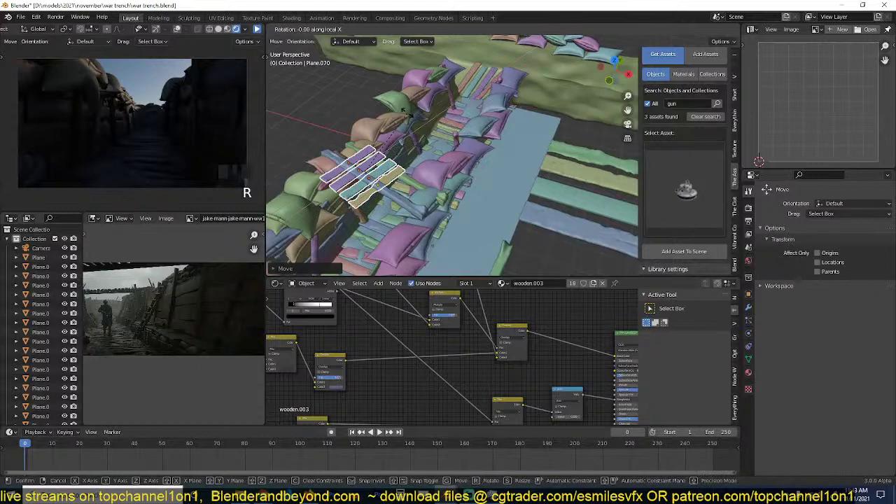
{"action": "left_click", "coordinate": [405, 112]}
Settle the four planks on top of the crossbeams, tilting them around local Y and adjusting their position.
{"action": "middle_click_drag", "start_coordinate": [404, 112], "coordinate": [421, 175]}
{"action": "scroll", "coordinate": [420, 175], "scroll_direction": "up", "scroll_amount": 2}
{"action": "key", "text": "g"}
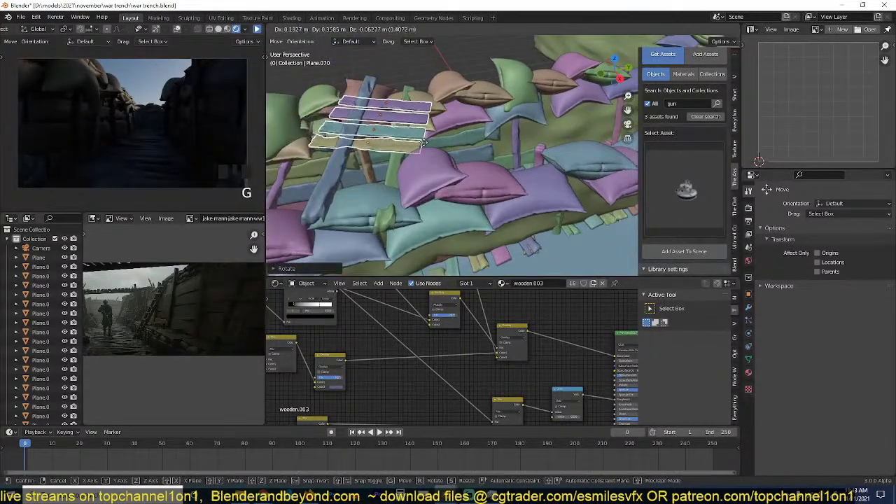
{"action": "left_click", "coordinate": [436, 144]}
{"action": "key", "text": "r"}
{"action": "key", "text": "y"}
{"action": "key", "text": "y"}
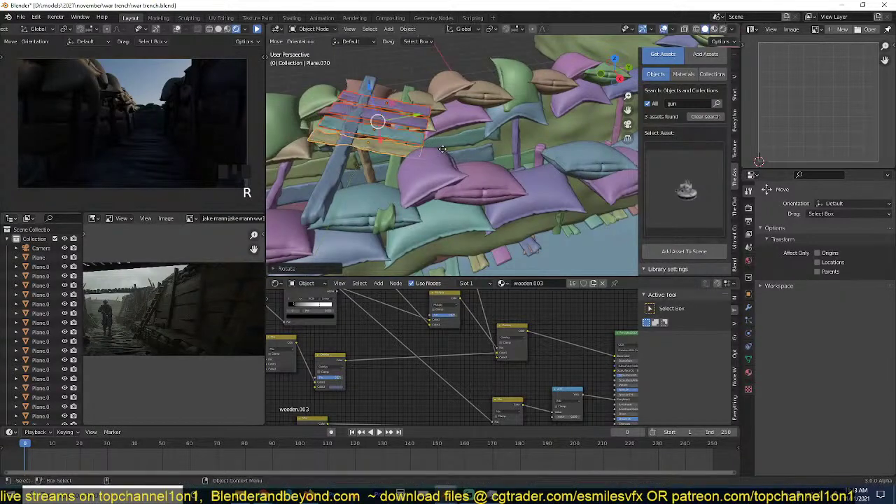
{"action": "left_click", "coordinate": [441, 142]}
{"action": "key", "text": "g"}
{"action": "left_click", "coordinate": [444, 145]}
Shrink the planks around their individual origins, then stretch them along local X by about 1.11.
{"action": "key", "text": "period"}
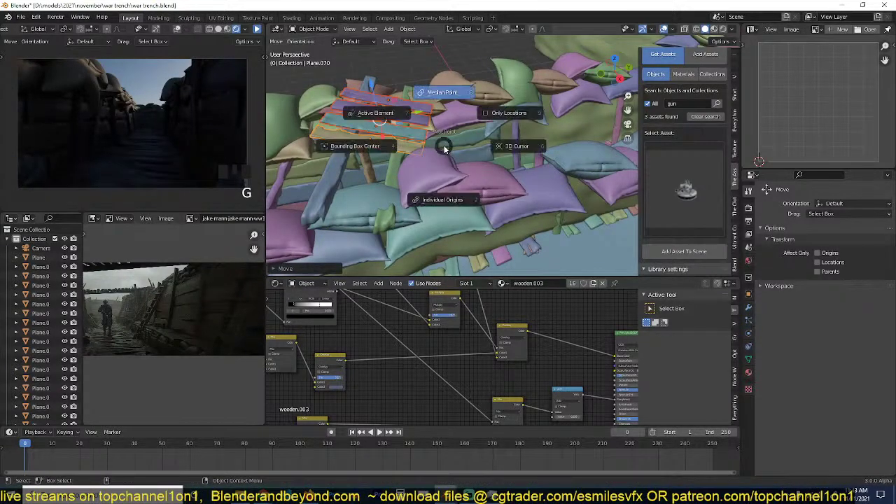
{"action": "left_click", "coordinate": [521, 146]}
{"action": "key", "text": "s"}
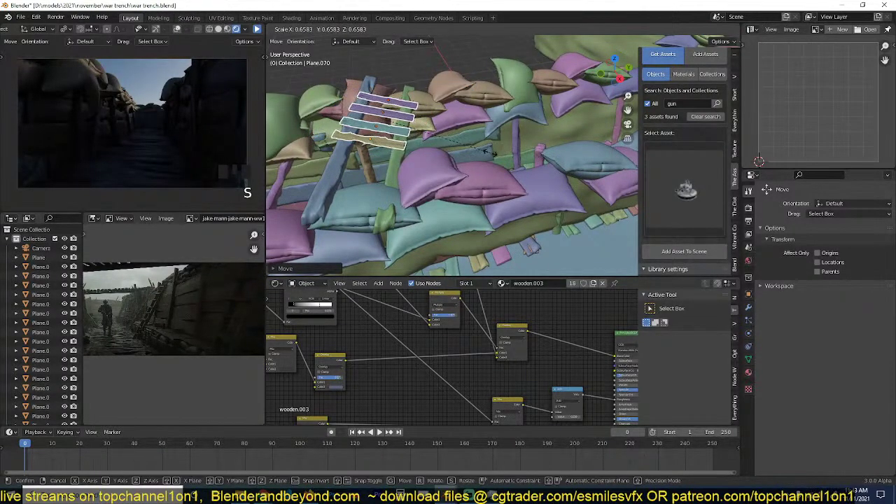
{"action": "left_click", "coordinate": [482, 150]}
{"action": "key", "text": "s"}
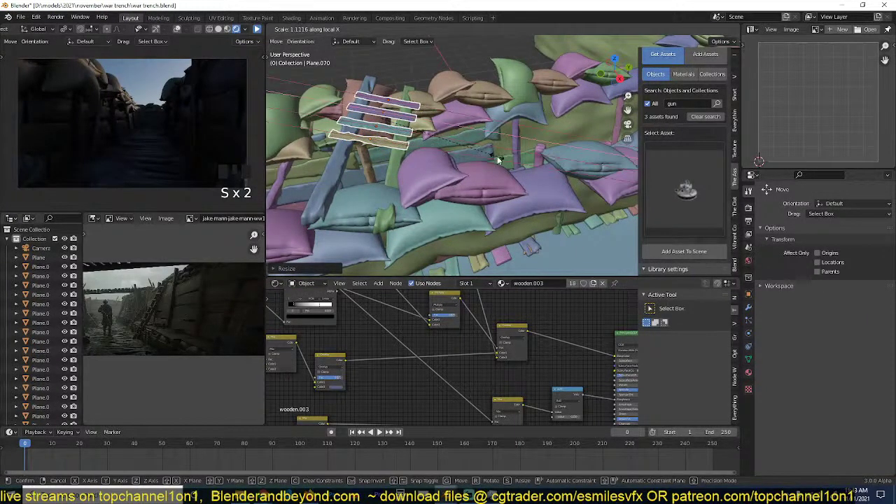
{"action": "left_click", "coordinate": [499, 159]}
Make a linked duplicate of the four planks further along the crossbeams, clear the selection and save the file from the camera view.
{"action": "middle_click_drag", "start_coordinate": [500, 159], "coordinate": [490, 180]}
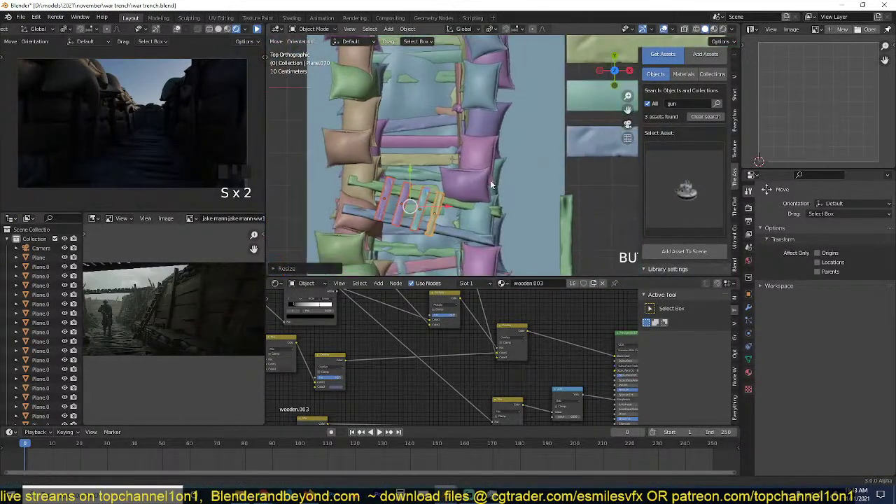
{"action": "key", "text": "alt+d"}
{"action": "left_click", "coordinate": [491, 127]}
{"action": "key", "text": "alt+a"}
{"action": "middle_click_drag", "start_coordinate": [490, 126], "coordinate": [518, 43]}
{"action": "key", "text": "KP_0"}
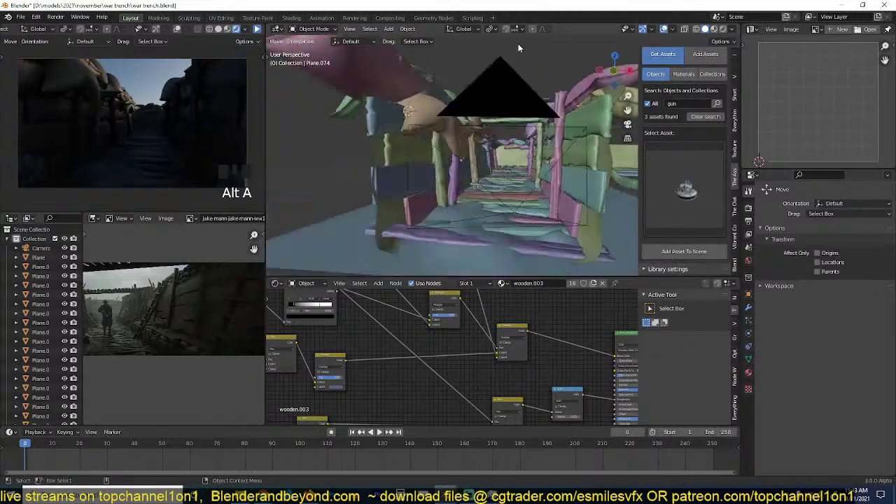
{"action": "key", "text": "ctrl+s"}
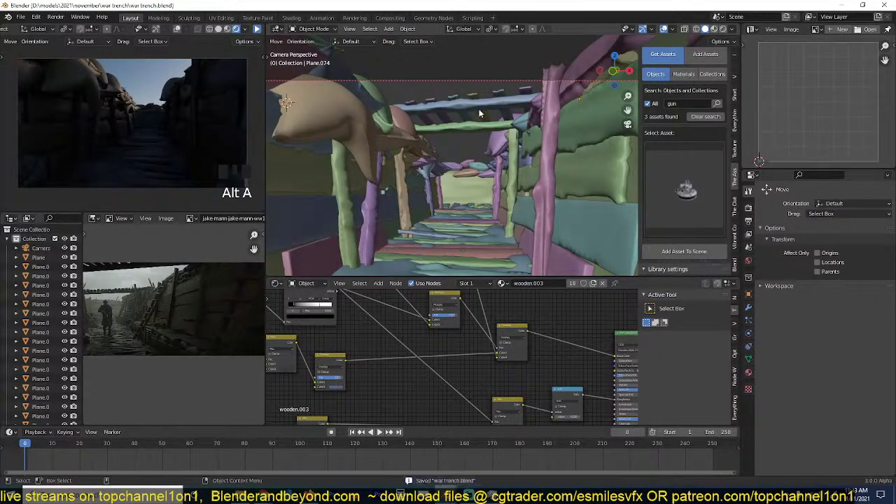
Nudge a sandbag in the pile at the trench's far end from the camera view, then clear the selection.
{"action": "scroll", "coordinate": [479, 109], "scroll_direction": "up", "scroll_amount": 4}
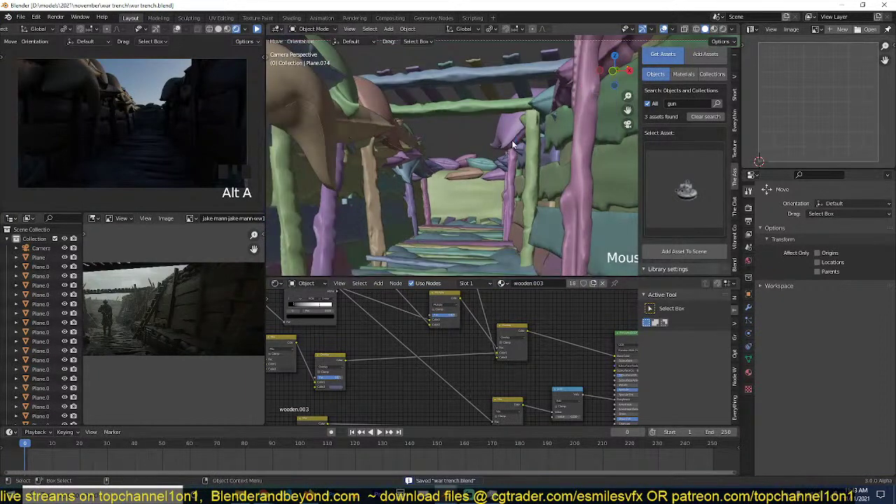
{"action": "scroll", "coordinate": [514, 139], "scroll_direction": "up", "scroll_amount": 2}
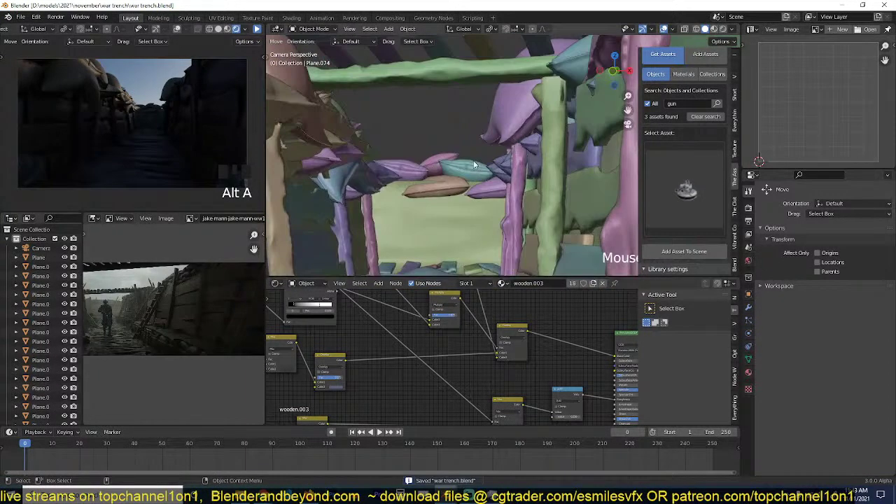
{"action": "left_click", "coordinate": [445, 189]}
{"action": "key", "text": "g"}
{"action": "left_click", "coordinate": [445, 190]}
{"action": "key", "text": "alt+a"}
{"action": "scroll", "coordinate": [445, 190], "scroll_direction": "down", "scroll_amount": 2}
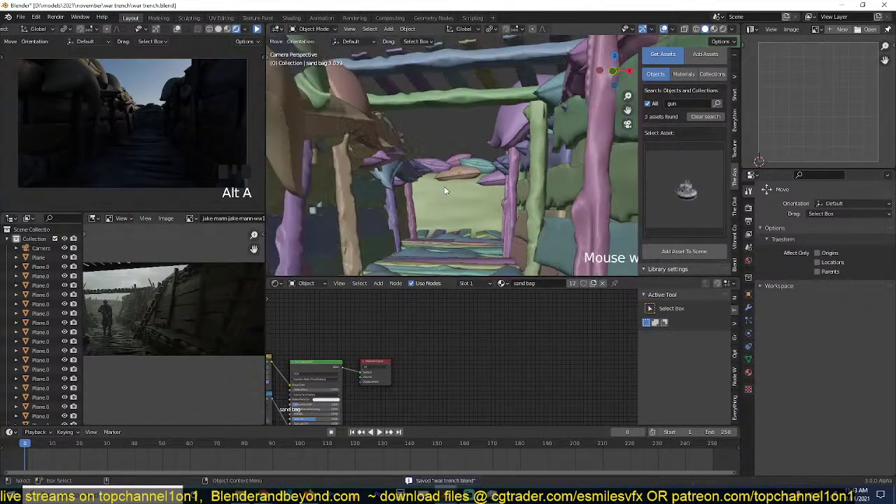
{"action": "scroll", "coordinate": [420, 222], "scroll_direction": "down", "scroll_amount": 4}
Make linked duplicates of the four wall planks nearest the camera on the right and place them near the trench's far end.
{"action": "left_click", "coordinate": [583, 179]}
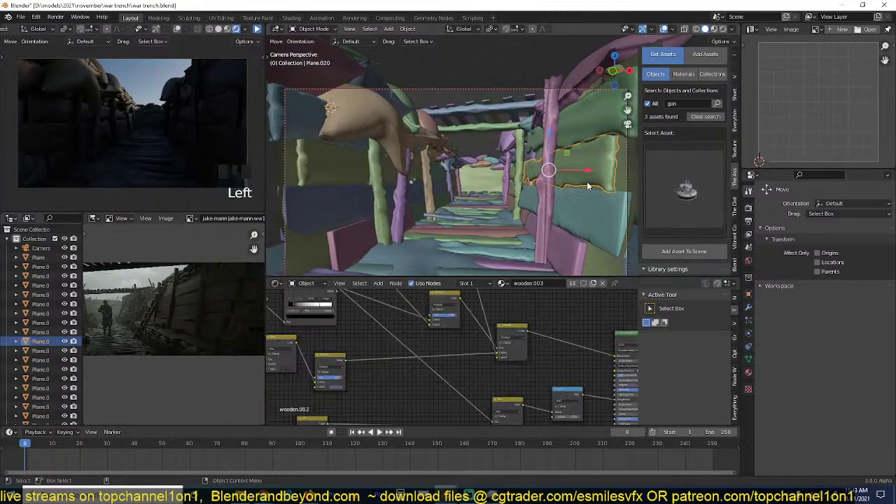
{"action": "left_click", "coordinate": [579, 216], "text": "shift"}
{"action": "middle_click_drag", "start_coordinate": [571, 248], "coordinate": [497, 203]}
{"action": "scroll", "coordinate": [570, 131], "scroll_direction": "down", "scroll_amount": 3}
{"action": "middle_click_drag", "start_coordinate": [570, 132], "coordinate": [434, 145]}
{"action": "scroll", "coordinate": [440, 157], "scroll_direction": "up", "scroll_amount": 3}
{"action": "scroll", "coordinate": [483, 140], "scroll_direction": "down", "scroll_amount": 3}
{"action": "scroll", "coordinate": [454, 93], "scroll_direction": "up", "scroll_amount": 6}
{"action": "left_click", "coordinate": [503, 152], "text": "shift"}
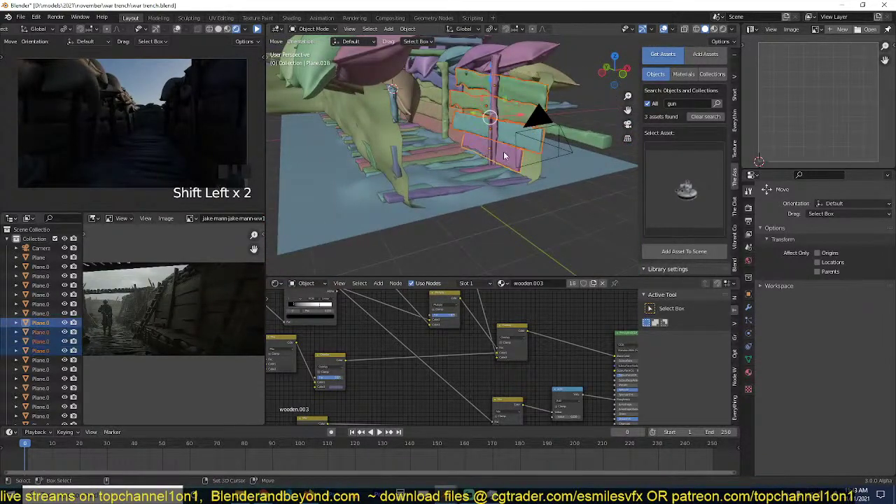
{"action": "left_click", "coordinate": [498, 144], "text": "shift"}
{"action": "key", "text": "KP_7"}
{"action": "scroll", "coordinate": [494, 143], "scroll_direction": "down", "scroll_amount": 4}
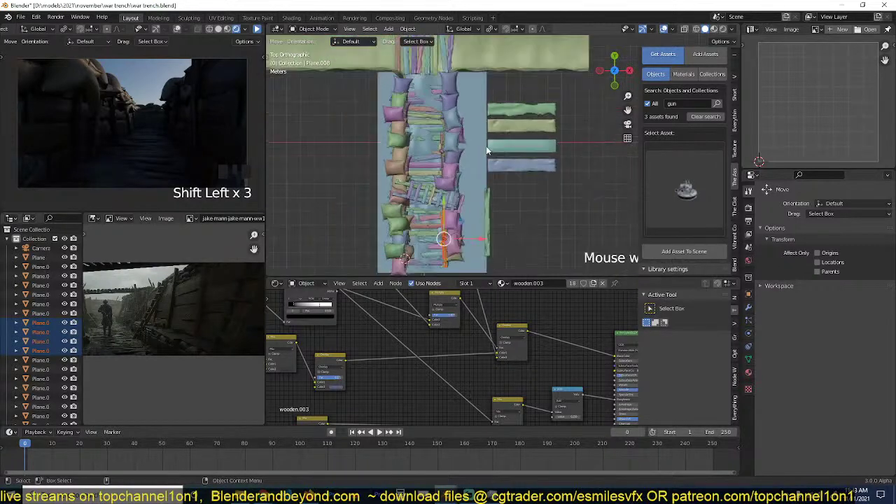
{"action": "middle_click_drag", "start_coordinate": [488, 150], "coordinate": [489, 166], "text": "shift"}
{"action": "key", "text": "alt+d"}
{"action": "left_click", "coordinate": [474, 134]}
Rotate the duplicated wall planks crosswise in top view, fit them against the far end wall under the sandbags and clear the selection.
{"action": "key", "text": "r"}
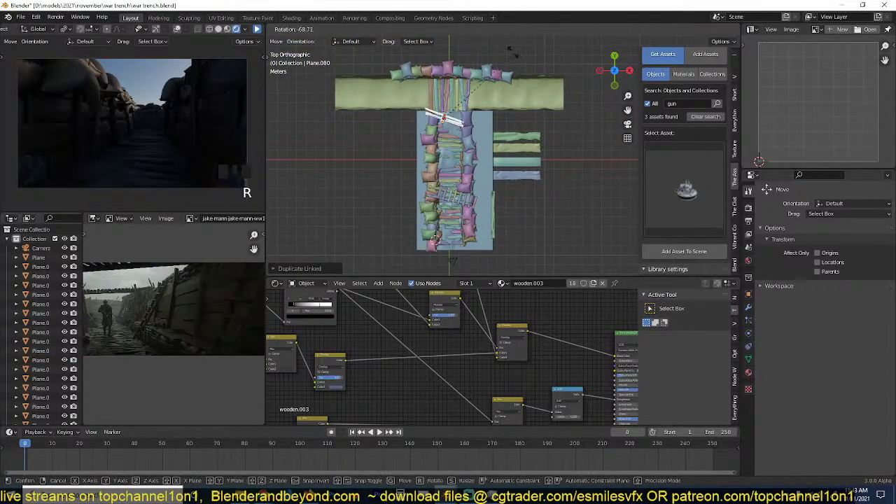
{"action": "left_click", "coordinate": [476, 91]}
{"action": "key", "text": "g"}
{"action": "left_click", "coordinate": [480, 79]}
{"action": "key", "text": "r"}
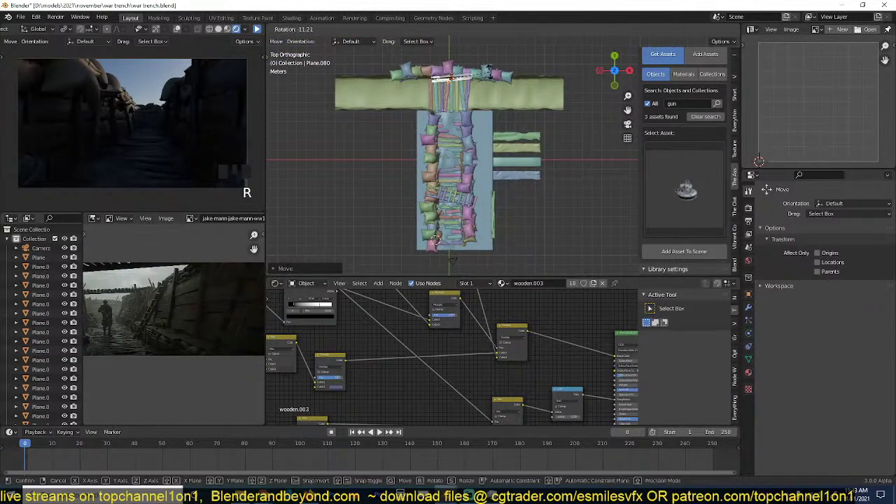
{"action": "left_click", "coordinate": [488, 77]}
{"action": "key", "text": "g"}
{"action": "left_click", "coordinate": [488, 78]}
{"action": "key", "text": "alt+a"}
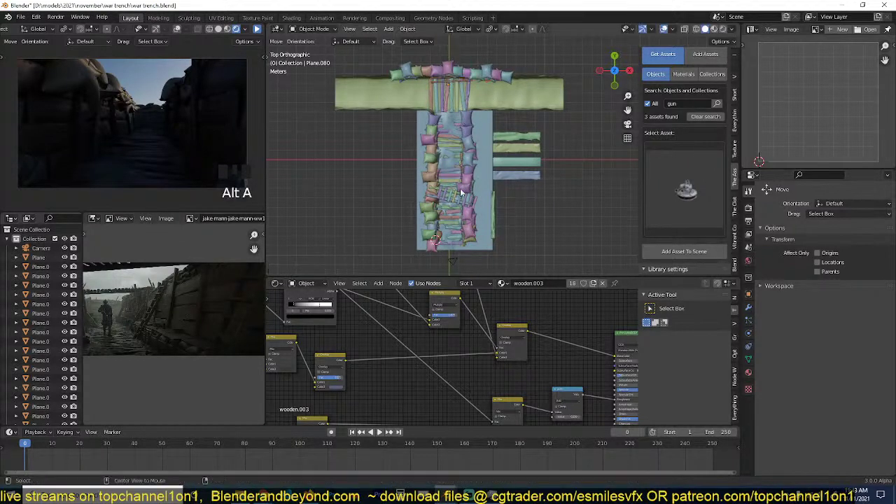
Save the file, refresh the rendered camera preview to include the overhead planks and save again.
{"action": "middle_click_drag", "start_coordinate": [460, 188], "coordinate": [453, 157]}
{"action": "scroll", "coordinate": [465, 135], "scroll_direction": "up", "scroll_amount": 5}
{"action": "key", "text": "ctrl+s"}
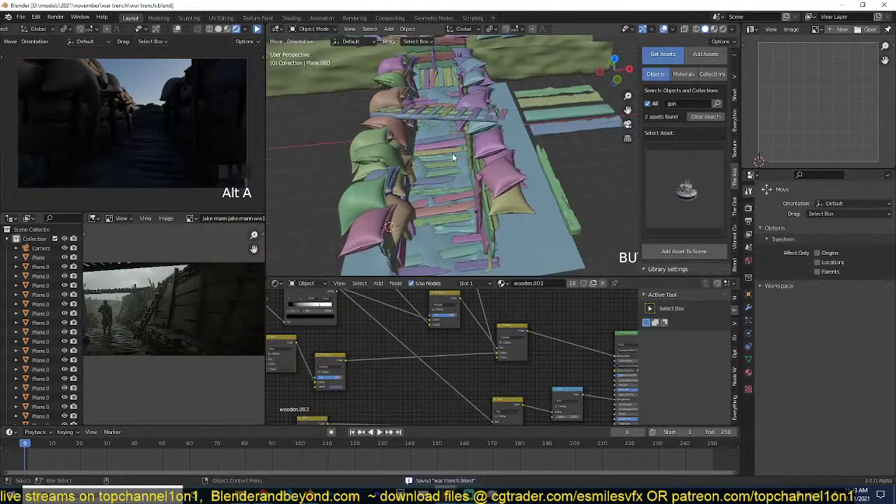
{"action": "left_click", "coordinate": [259, 31]}
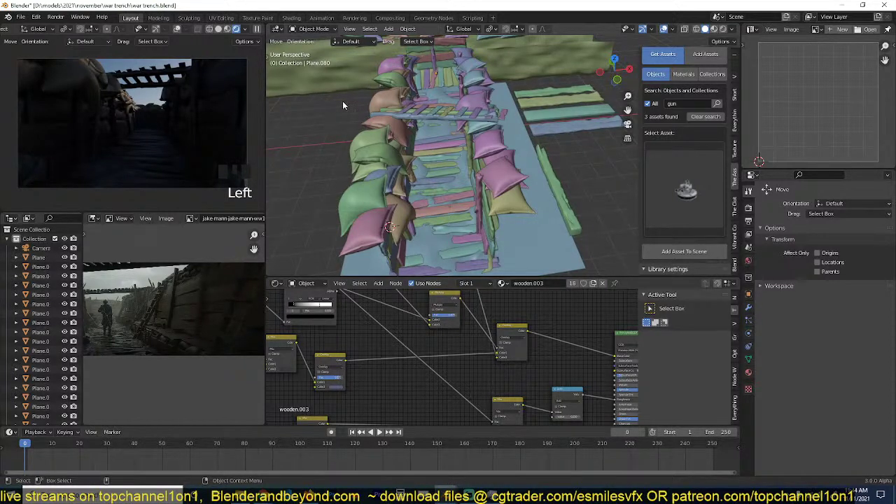
{"action": "left_click", "coordinate": [257, 30]}
{"action": "key", "text": "ctrl+s"}
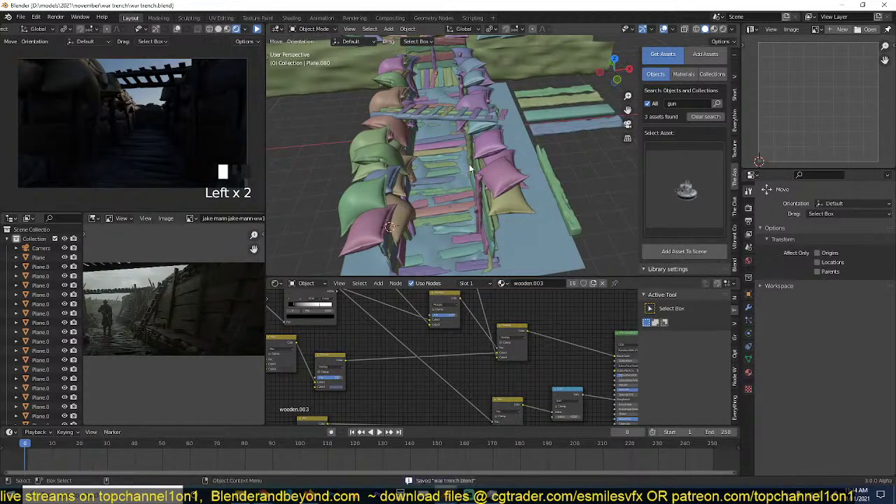
Add an area light and move it up above the trench's right wall.
{"action": "middle_click_drag", "start_coordinate": [469, 164], "coordinate": [462, 147]}
{"action": "key", "text": "shift+a"}
{"action": "mouse_move", "coordinate": [458, 144]}
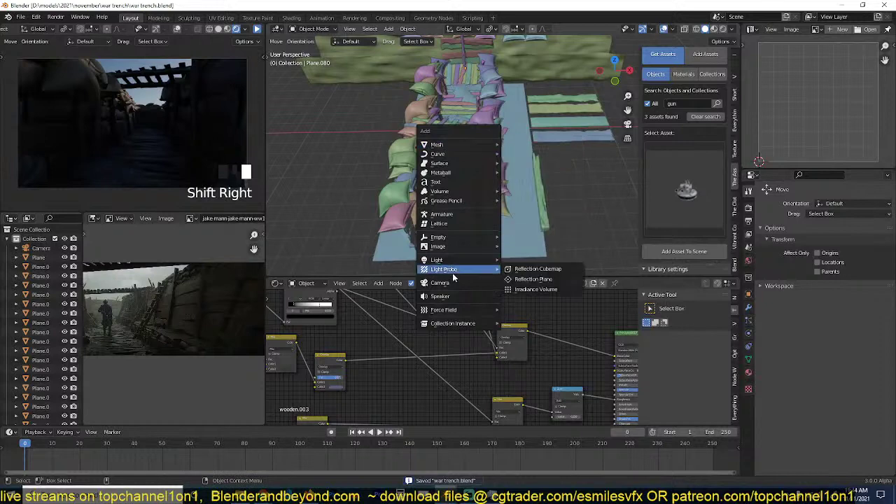
{"action": "mouse_move", "coordinate": [465, 261]}
{"action": "left_click", "coordinate": [522, 287]}
{"action": "middle_click_drag", "start_coordinate": [497, 137], "coordinate": [501, 130]}
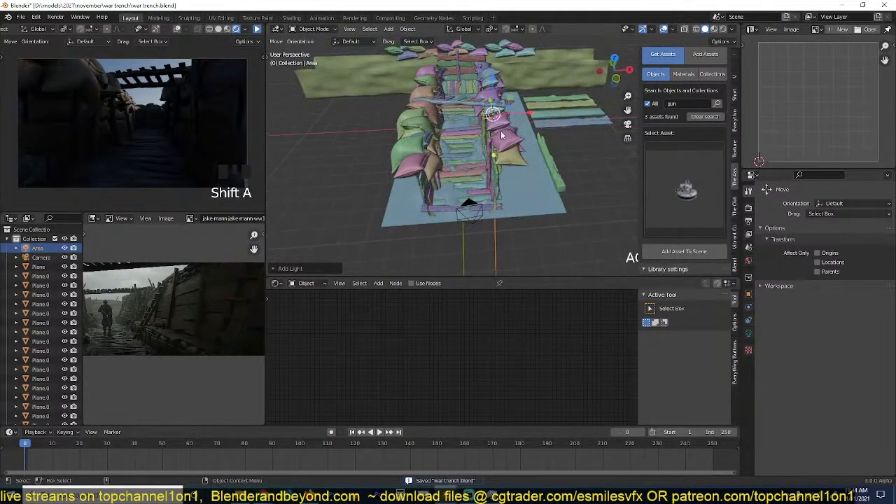
{"action": "key", "text": "g"}
{"action": "left_click", "coordinate": [501, 62]}
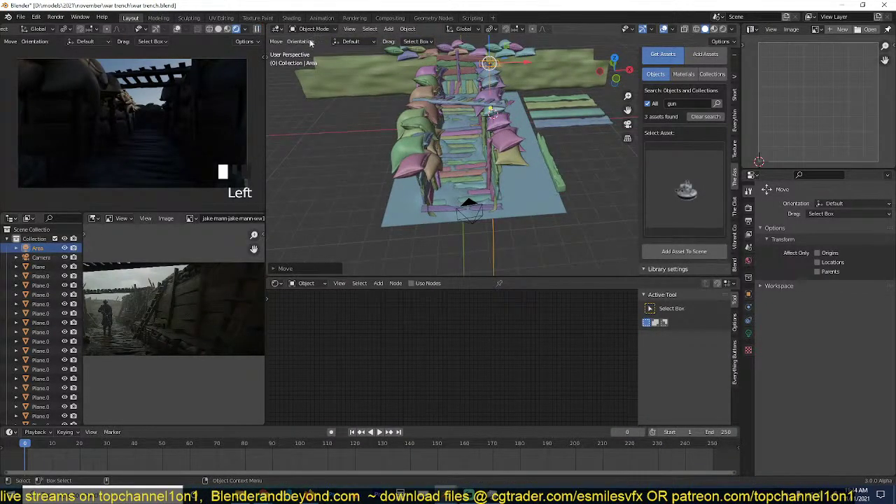
Rotate the area light around the Y axis to aim it across the trench and adjust its position.
{"action": "key", "text": "r"}
{"action": "key", "text": "y"}
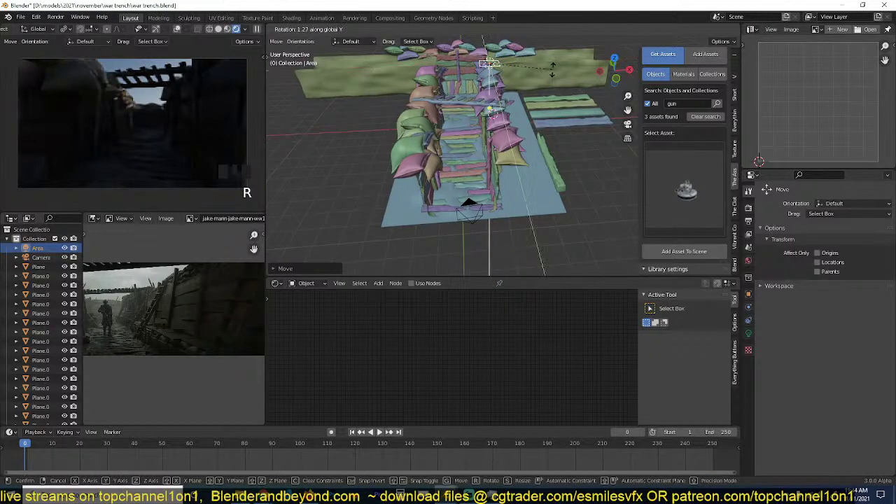
{"action": "key", "text": "g"}
Set the area light's power to 100 W and tint its colour light blue.
{"action": "left_click", "coordinate": [750, 334]}
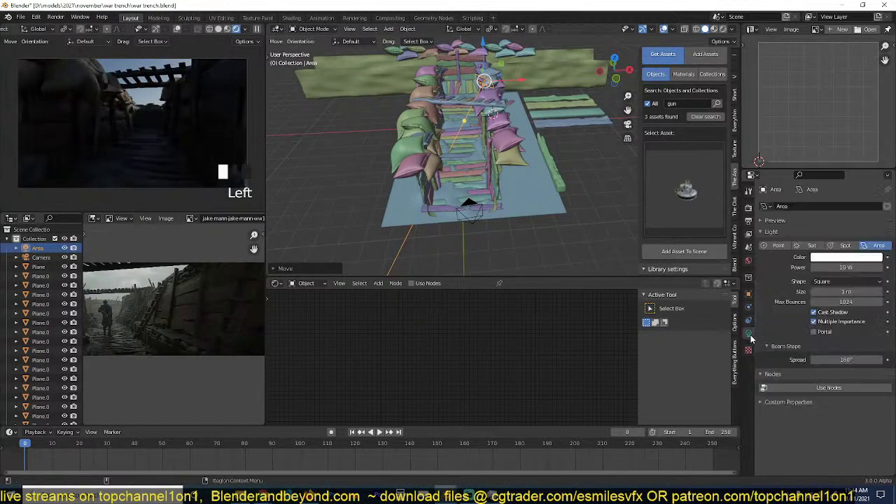
{"action": "double_click", "coordinate": [837, 267]}
{"action": "type", "text": "0"}
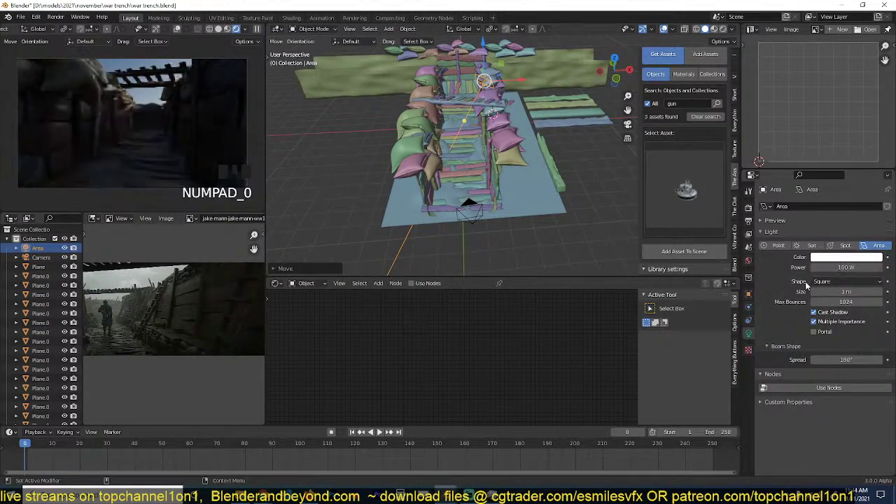
{"action": "left_click", "coordinate": [837, 260]}
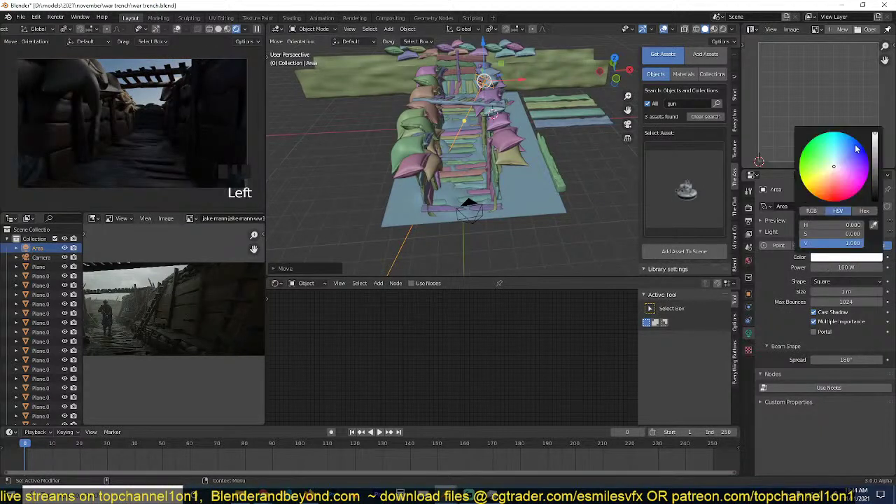
{"action": "left_click", "coordinate": [842, 153]}
{"action": "left_click", "coordinate": [848, 148]}
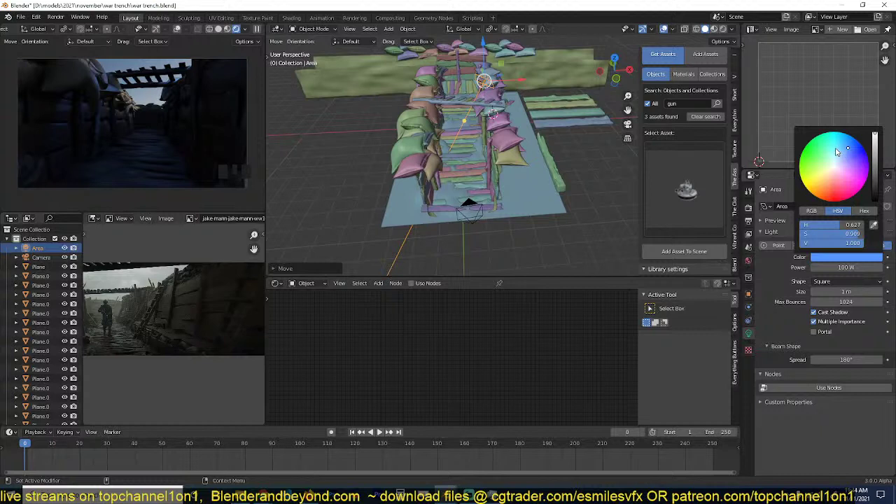
{"action": "left_click", "coordinate": [837, 159]}
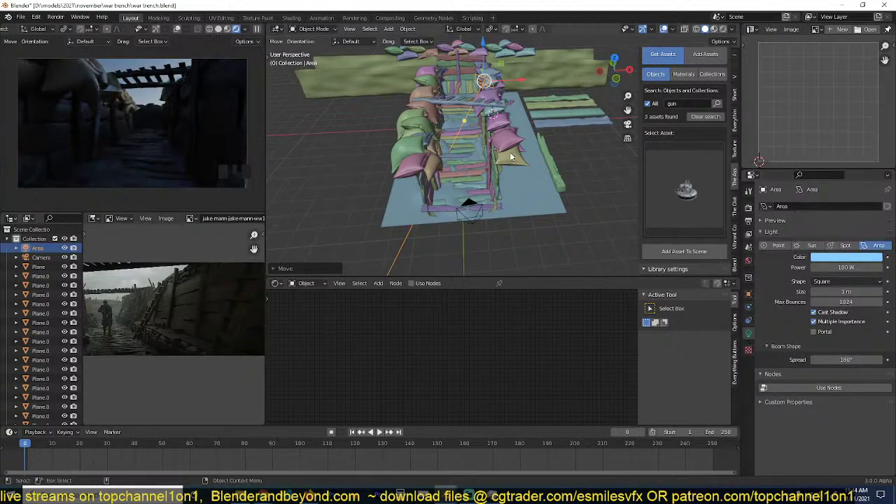
Enlarge the area light to about 2.87 m and move it higher above the trench's right wall.
{"action": "left_click_drag", "start_coordinate": [830, 293], "coordinate": [848, 295]}
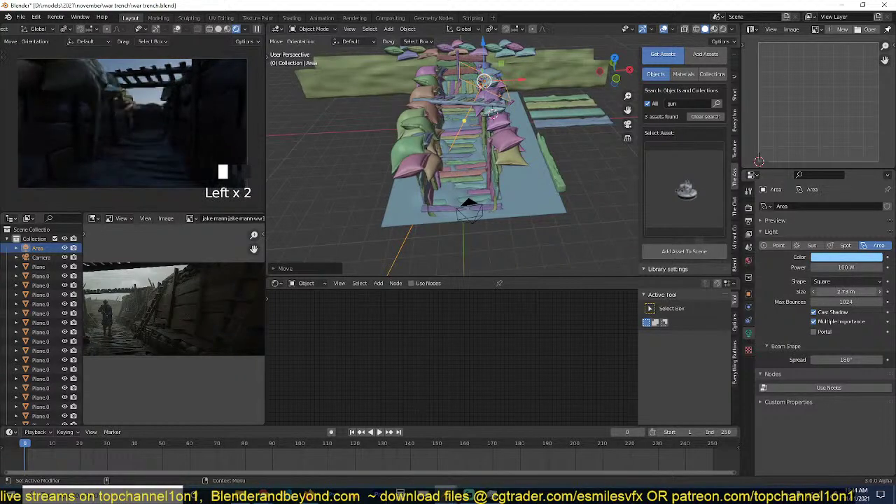
{"action": "key", "text": "g"}
{"action": "left_click", "coordinate": [522, 157]}
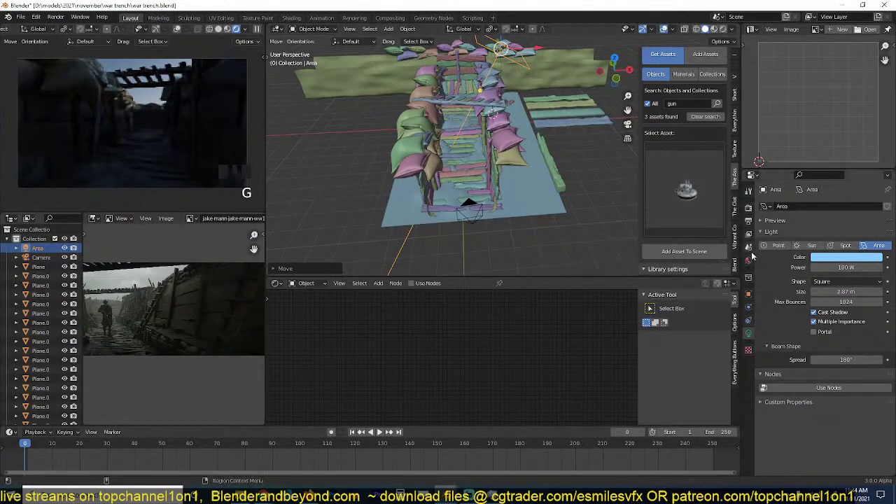
Set the area light's power to 300 W and shift its light blue colour slightly towards cyan.
{"action": "left_click", "coordinate": [856, 267]}
{"action": "type", "text": "30"}
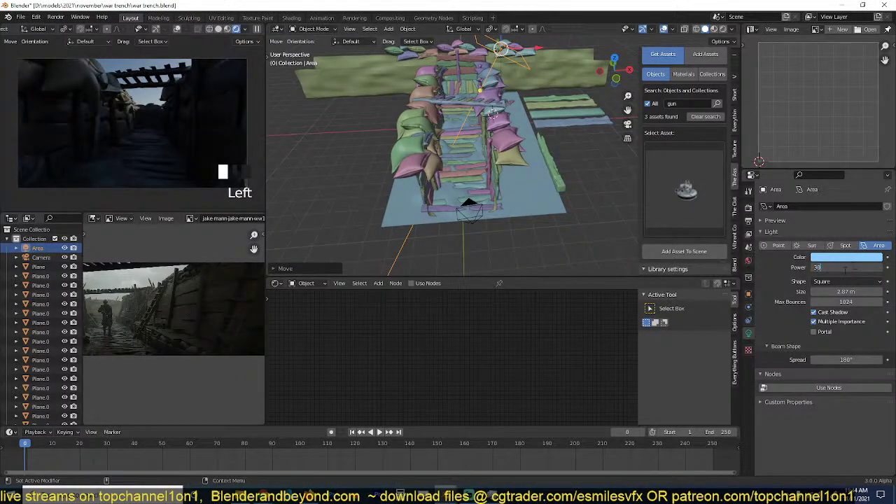
{"action": "type", "text": "0"}
{"action": "key", "text": "Return"}
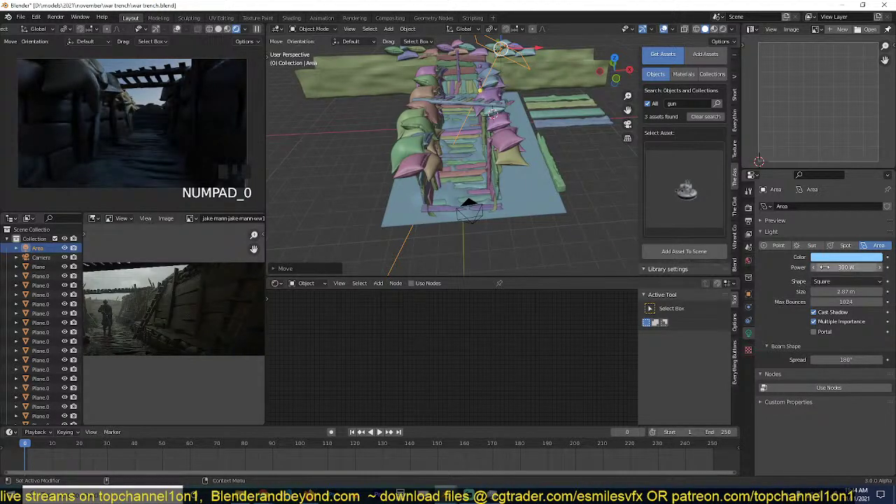
{"action": "left_click", "coordinate": [838, 257]}
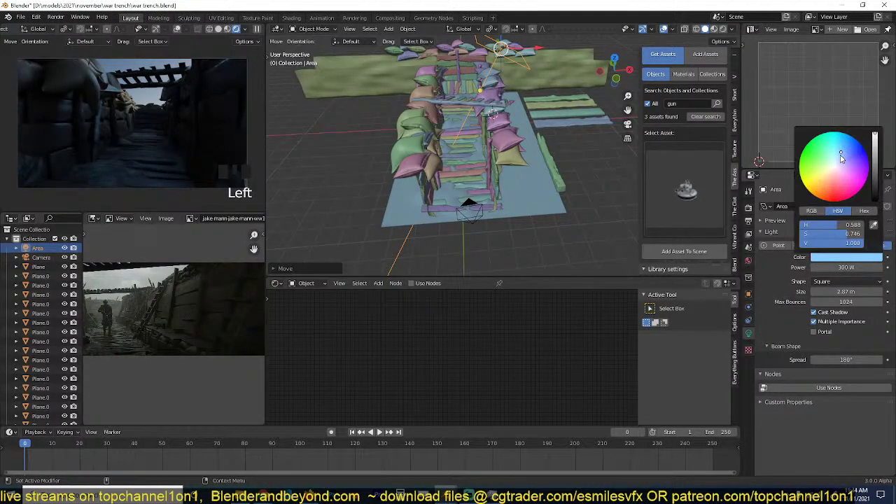
{"action": "left_click_drag", "start_coordinate": [843, 159], "coordinate": [841, 159]}
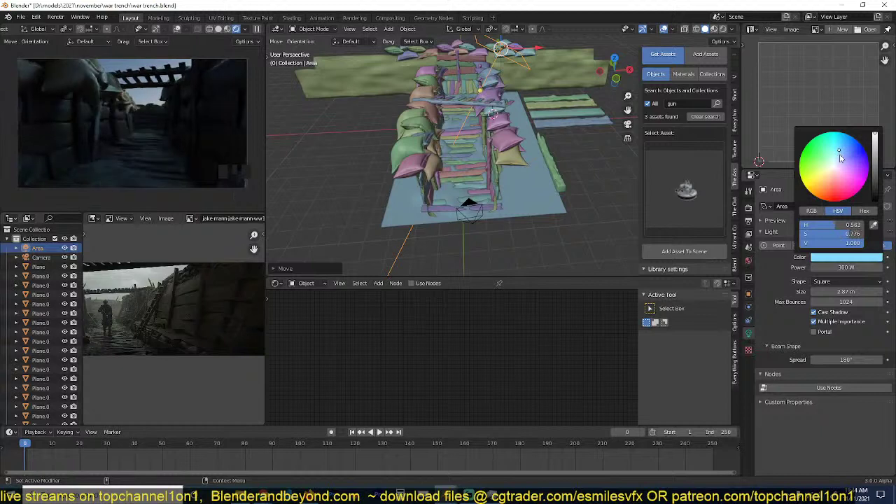
Clear the selection and save the file.
{"action": "middle_click_drag", "start_coordinate": [549, 179], "coordinate": [579, 177]}
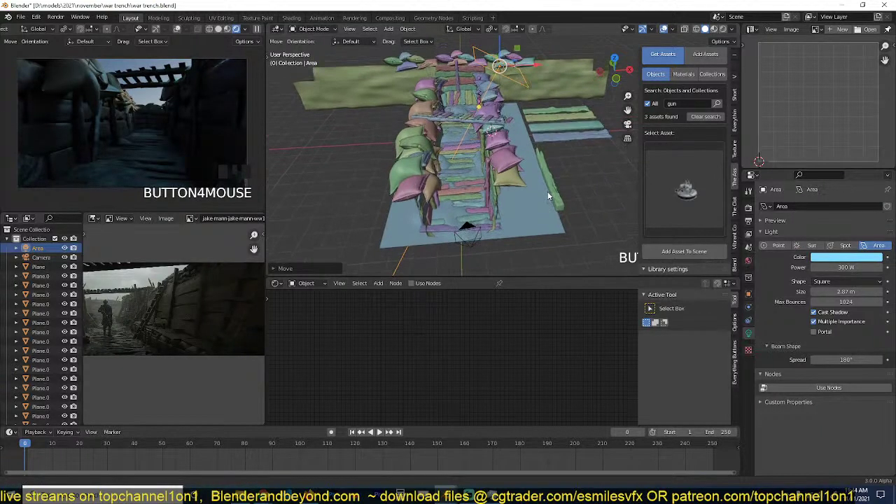
{"action": "left_click", "coordinate": [578, 177]}
{"action": "key", "text": "ctrl+s"}
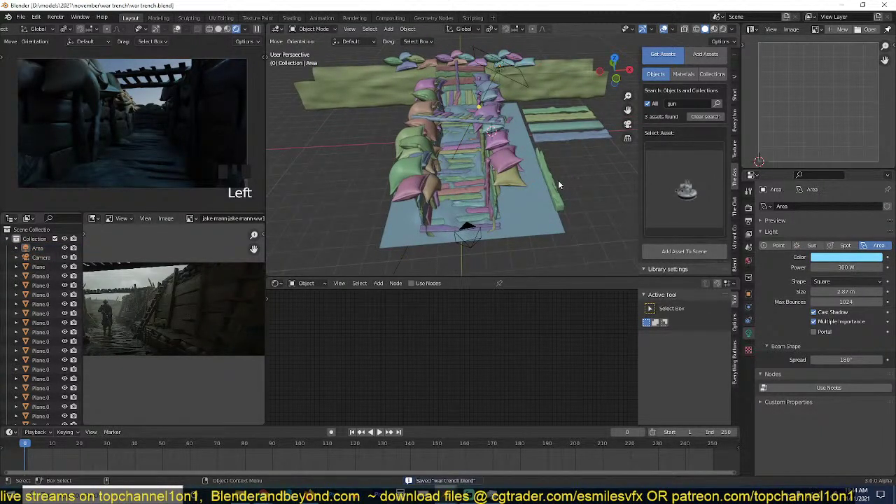
Delete the short plank overhanging the overhead walkway's right end, save the file and pause the rendered preview.
{"action": "middle_click_drag", "start_coordinate": [515, 182], "coordinate": [584, 203]}
{"action": "scroll", "coordinate": [541, 222], "scroll_direction": "up", "scroll_amount": 4}
{"action": "left_click", "coordinate": [587, 198]}
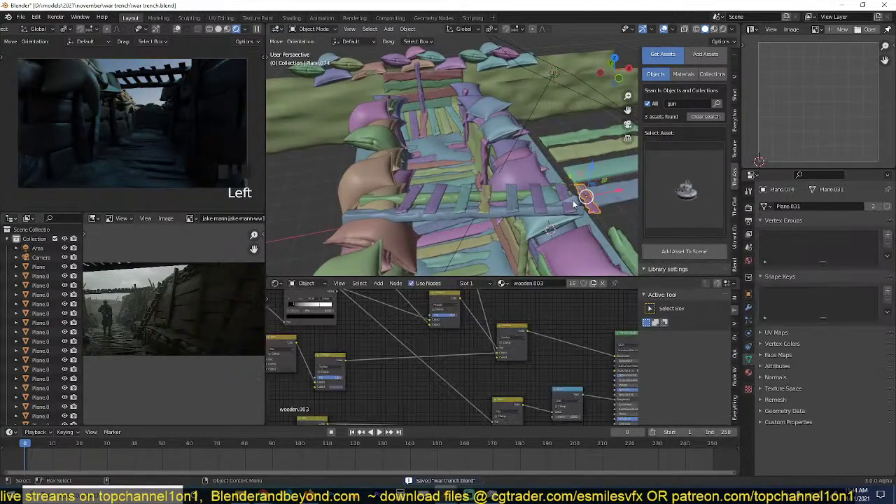
{"action": "key", "text": "x"}
{"action": "left_click", "coordinate": [571, 211]}
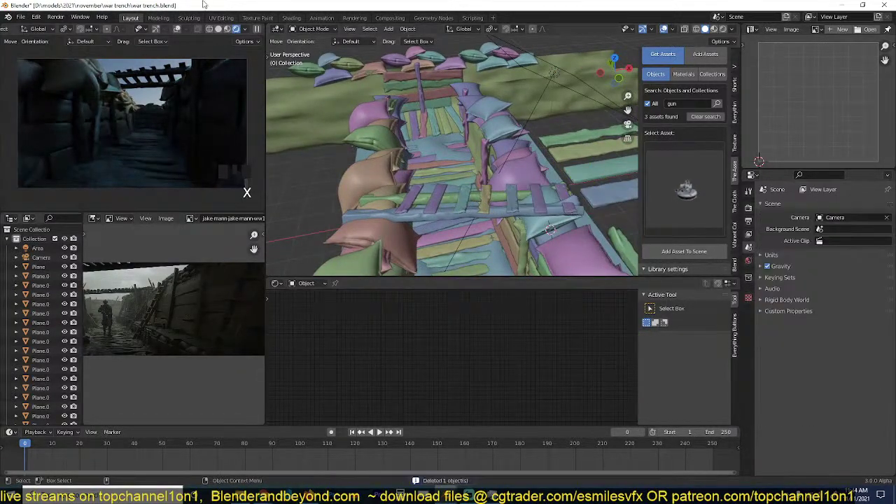
{"action": "key", "text": "ctrl+s"}
{"action": "left_click", "coordinate": [257, 29]}
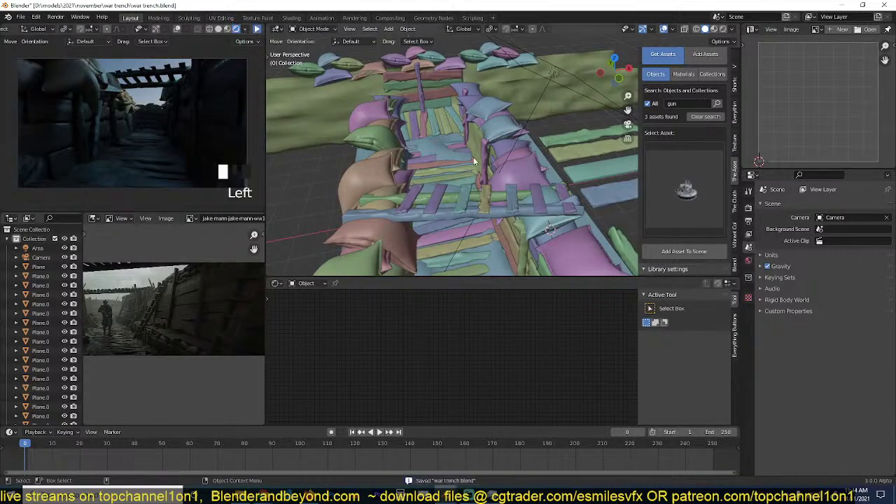
Select the seven short overhead planks with their two supporting crossbeams and join them into one object.
{"action": "left_click", "coordinate": [569, 195]}
{"action": "left_click", "coordinate": [542, 200], "text": "shift"}
{"action": "left_click", "coordinate": [516, 198], "text": "shift"}
{"action": "left_click", "coordinate": [483, 200], "text": "shift"}
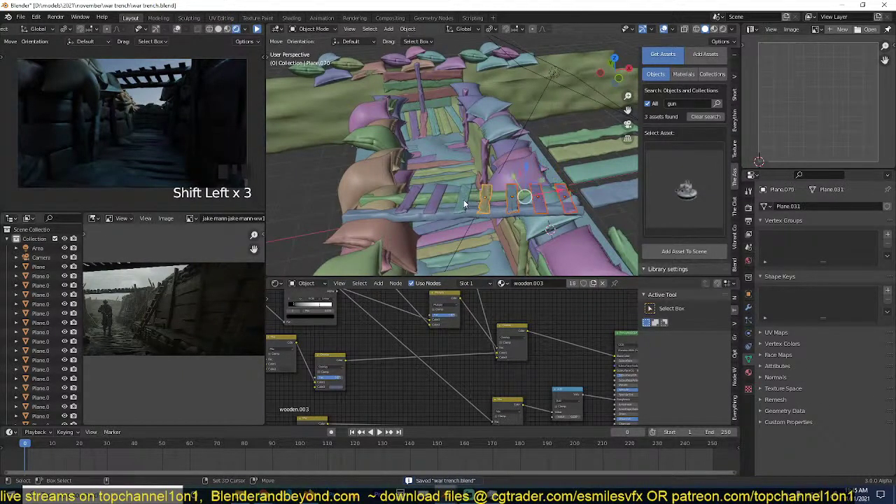
{"action": "left_click", "coordinate": [464, 200], "text": "shift"}
{"action": "left_click", "coordinate": [438, 199], "text": "shift"}
{"action": "left_click", "coordinate": [407, 203], "text": "shift"}
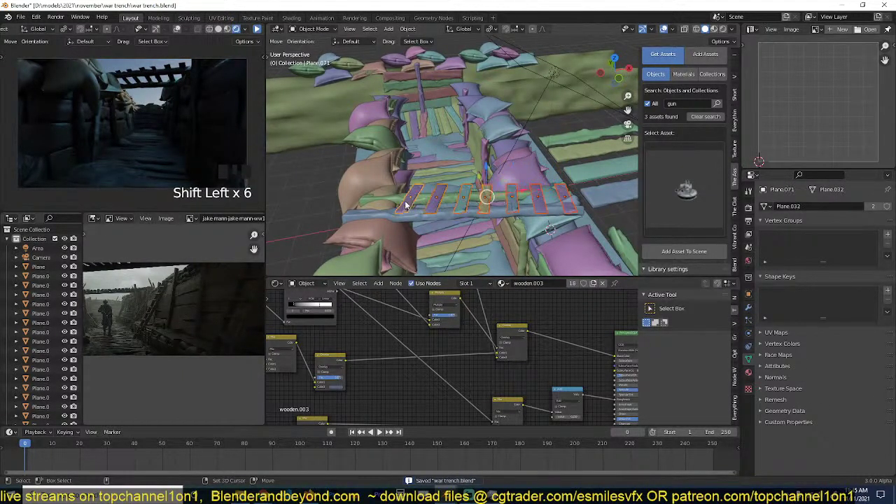
{"action": "left_click", "coordinate": [445, 214], "text": "shift"}
{"action": "left_click", "coordinate": [453, 203], "text": "shift"}
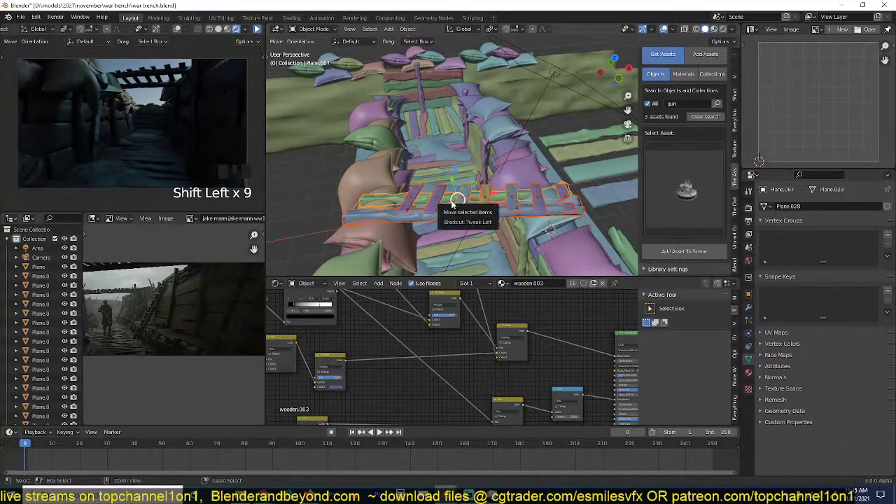
{"action": "key", "text": "ctrl+j"}
Duplicate the joined overhead walkway in top view and place the copy at the trench's far end.
{"action": "key", "text": "KP_7"}
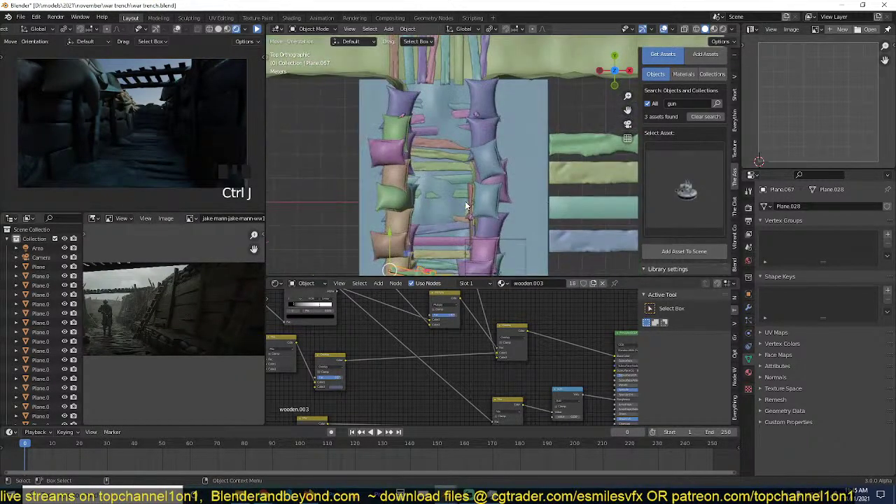
{"action": "scroll", "coordinate": [466, 201], "scroll_direction": "down", "scroll_amount": 3}
{"action": "key", "text": "shift+d"}
{"action": "left_click", "coordinate": [478, 113]}
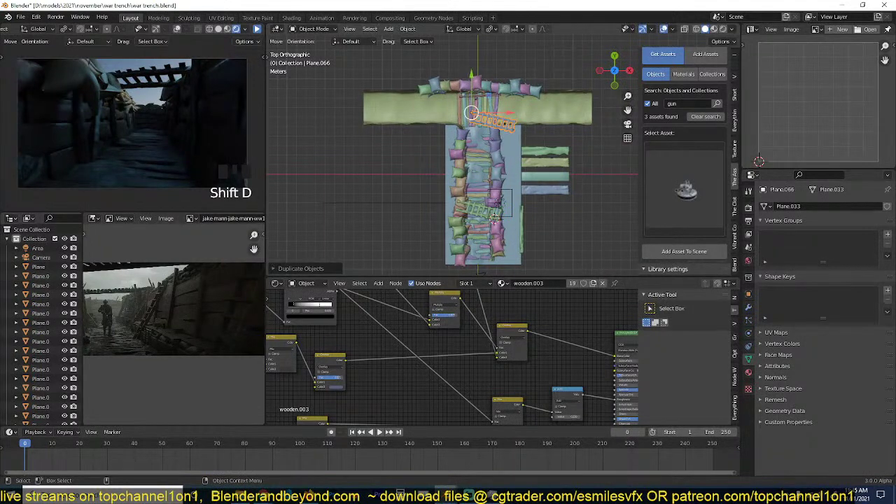
Try to rotate the walkway copy in top view and around the X axis.
{"action": "key", "text": "r"}
{"action": "key", "text": "x"}
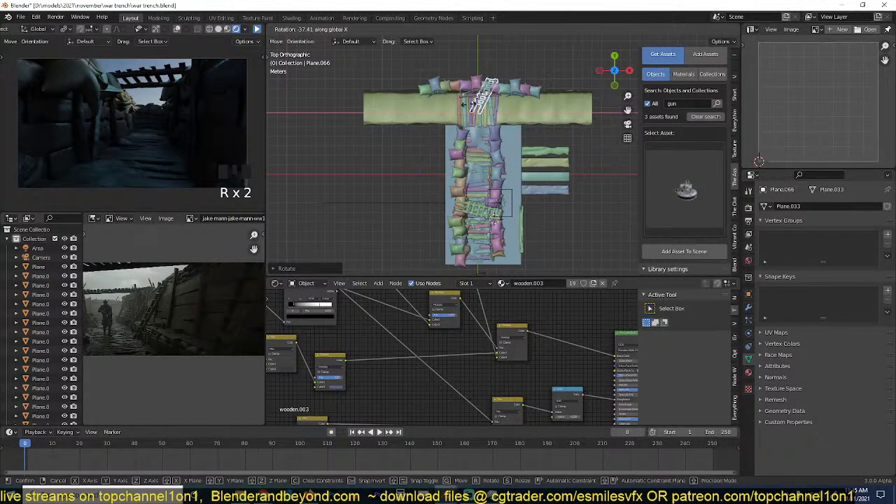
{"action": "left_click", "coordinate": [489, 109]}
{"action": "middle_click_drag", "start_coordinate": [490, 109], "coordinate": [437, 58]}
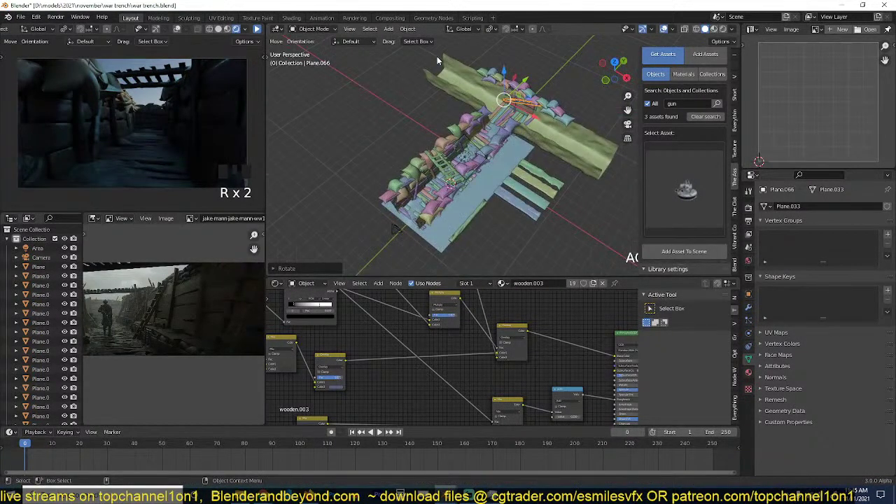
Clear the walkway copy's rotation and tilt it upwards in right view like a leaning ladder.
{"action": "key", "text": "alt+r"}
{"action": "key", "text": "KP_1"}
{"action": "key", "text": "KP_3"}
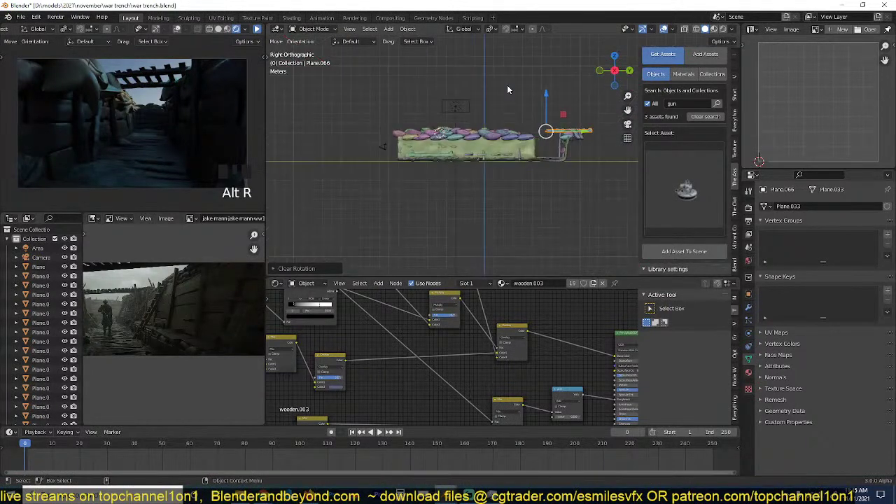
{"action": "scroll", "coordinate": [501, 178], "scroll_direction": "up", "scroll_amount": 3}
{"action": "middle_click_drag", "start_coordinate": [538, 159], "coordinate": [440, 215], "text": "shift"}
{"action": "key", "text": "r"}
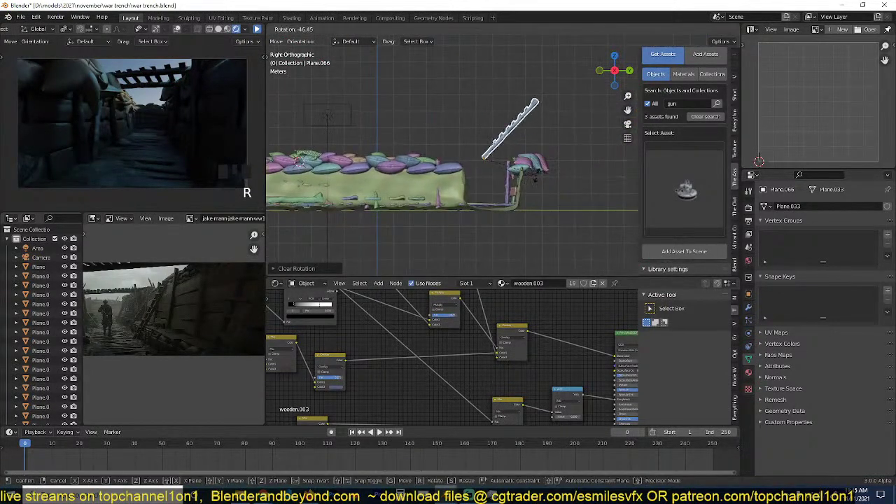
{"action": "left_click", "coordinate": [537, 184]}
Lower the tilted copy onto the trench floor and adjust its angle so it leans against the far end wall.
{"action": "key", "text": "g"}
{"action": "left_click", "coordinate": [538, 222]}
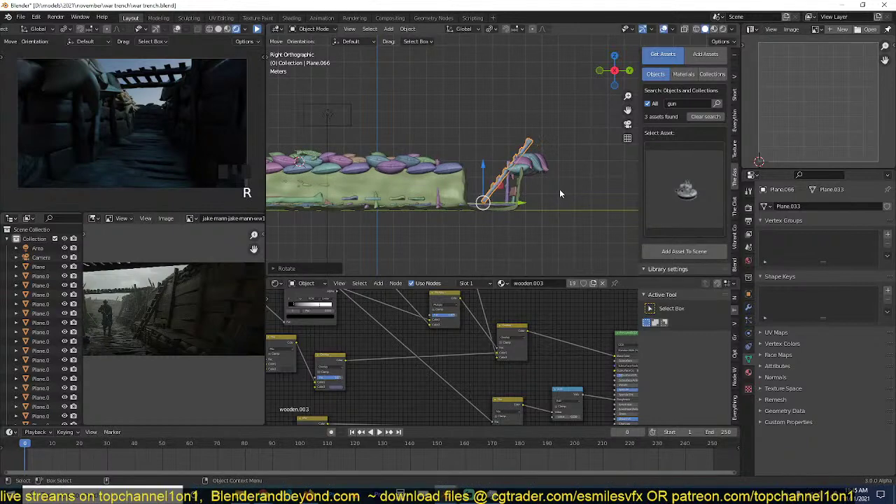
{"action": "key", "text": "KP_7"}
{"action": "left_click", "coordinate": [585, 205]}
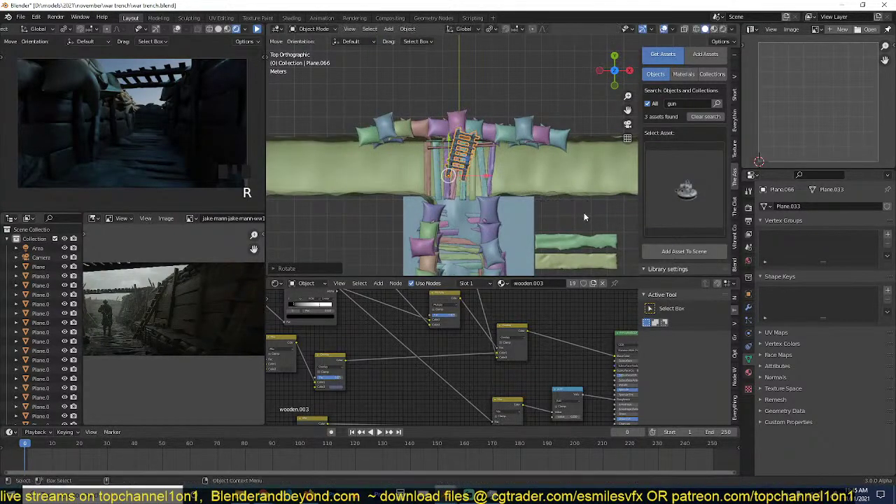
Save the file from camera view and refresh the rendered preview to include the ladder, leaving nothing selected.
{"action": "key", "text": "KP_0"}
{"action": "key", "text": "alt+a"}
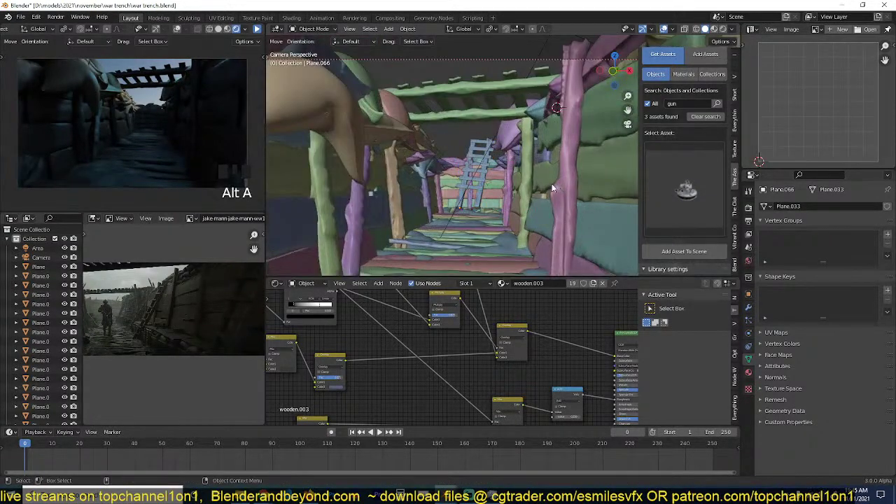
{"action": "key", "text": "ctrl+s"}
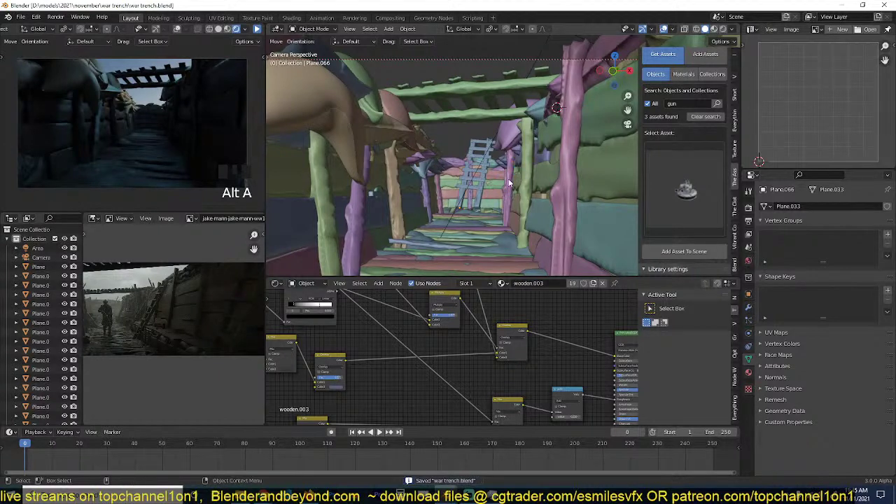
{"action": "left_click", "coordinate": [258, 30]}
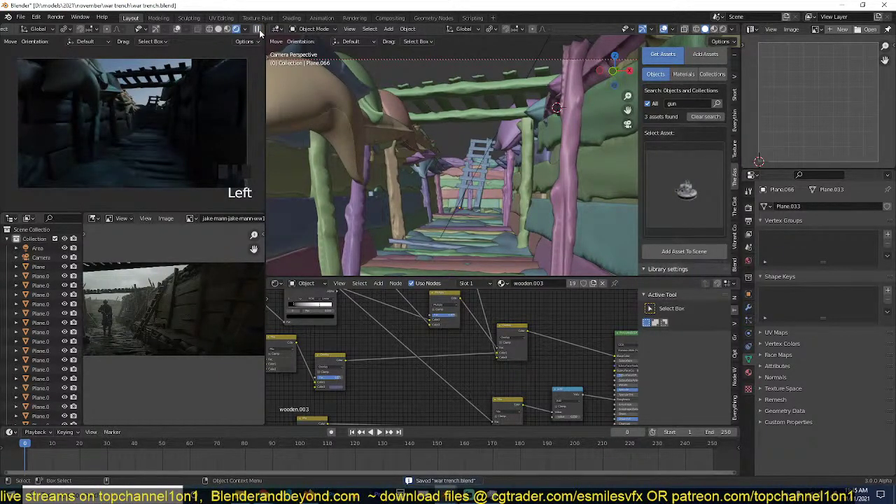
{"action": "left_click", "coordinate": [479, 87]}
{"action": "key", "text": "ctrl+s"}
{"action": "key", "text": "alt+a"}
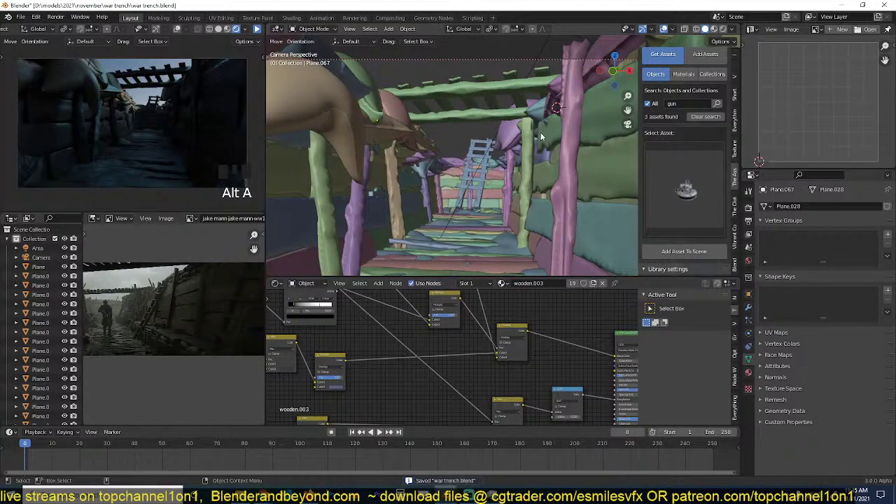
Duplicate a sandbag from the right wall and place the copy in the middle of the trench.
{"action": "left_click", "coordinate": [435, 136]}
{"action": "middle_click_drag", "start_coordinate": [434, 137], "coordinate": [482, 135]}
{"action": "left_click", "coordinate": [468, 134]}
{"action": "left_click", "coordinate": [468, 134]}
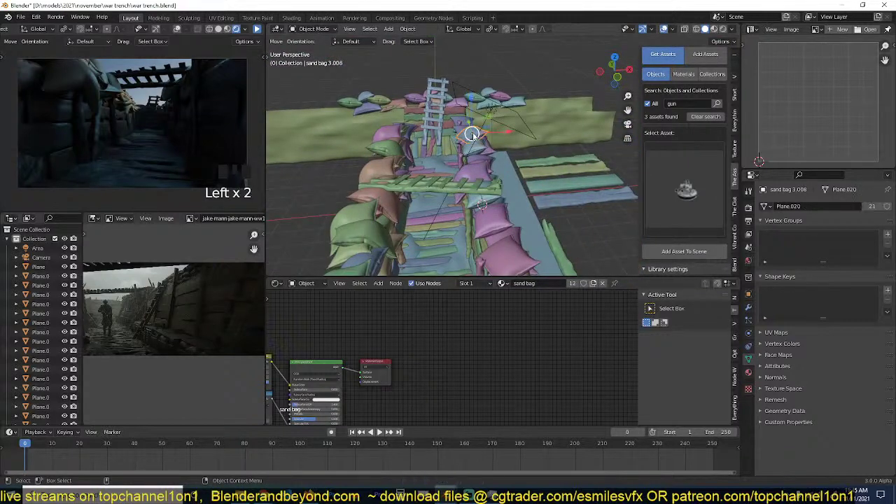
{"action": "key", "text": "shift+d"}
{"action": "left_click", "coordinate": [444, 192]}
Clear the copied sandbag's rotation and rescale it above the trench floor.
{"action": "key", "text": "alt+r"}
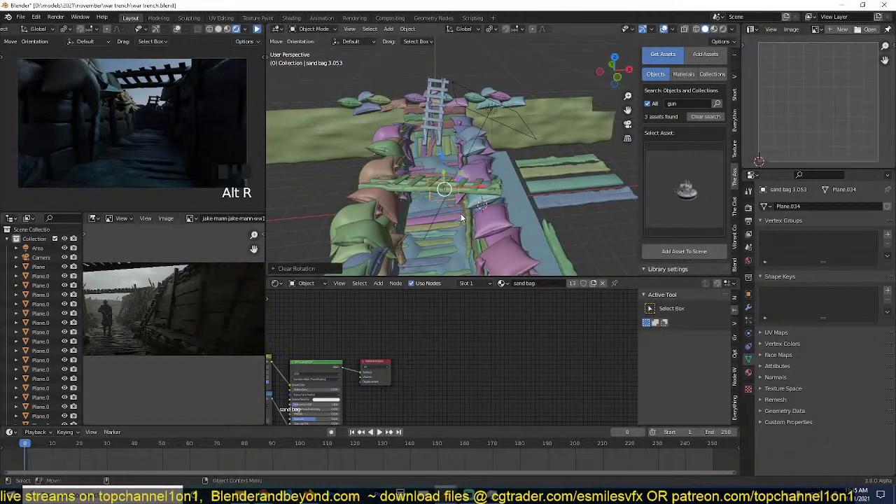
{"action": "key", "text": "s"}
{"action": "left_click", "coordinate": [431, 205]}
{"action": "scroll", "coordinate": [431, 206], "scroll_direction": "up", "scroll_amount": 6}
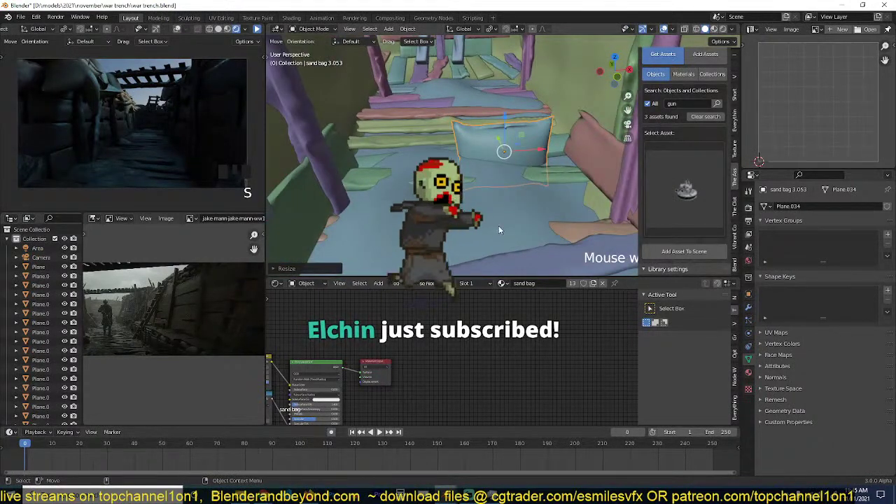
{"action": "scroll", "coordinate": [514, 218], "scroll_direction": "down", "scroll_amount": 3}
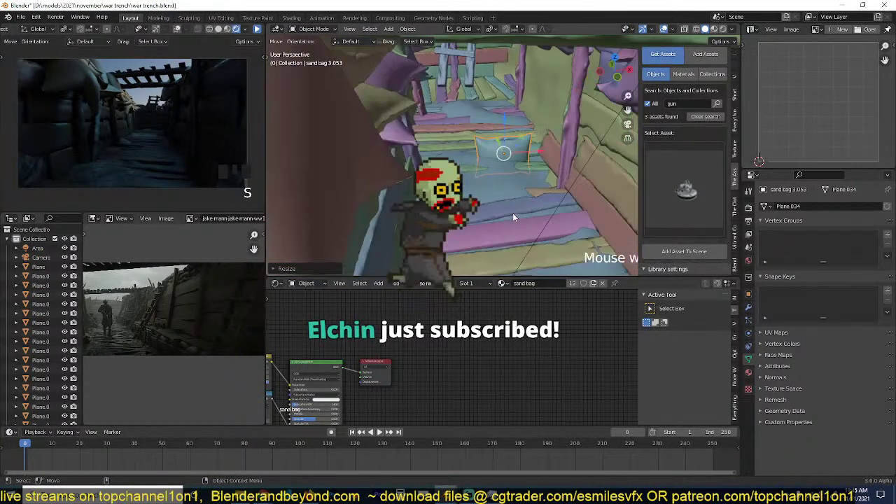
Lay the copied sandbag flat by rotating it 90° about global X and 90° about global Z.
{"action": "type", "text": "rx90"}
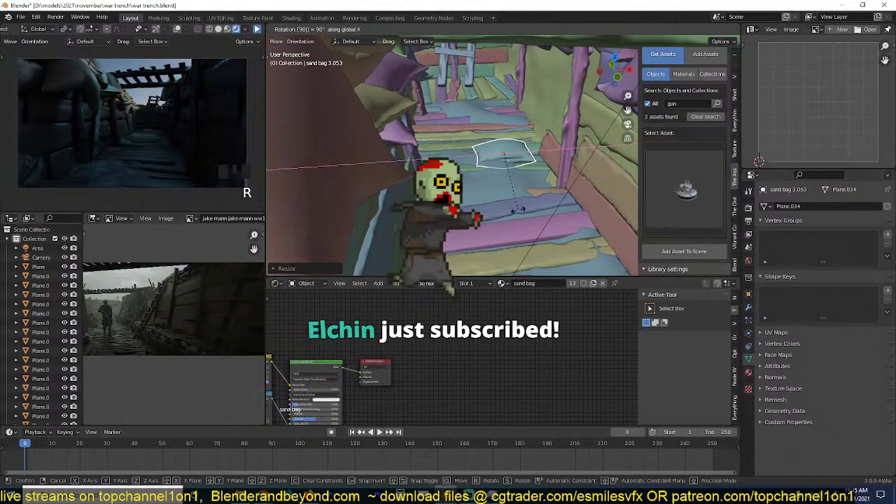
{"action": "key", "text": "Return"}
{"action": "type", "text": "rz90"}
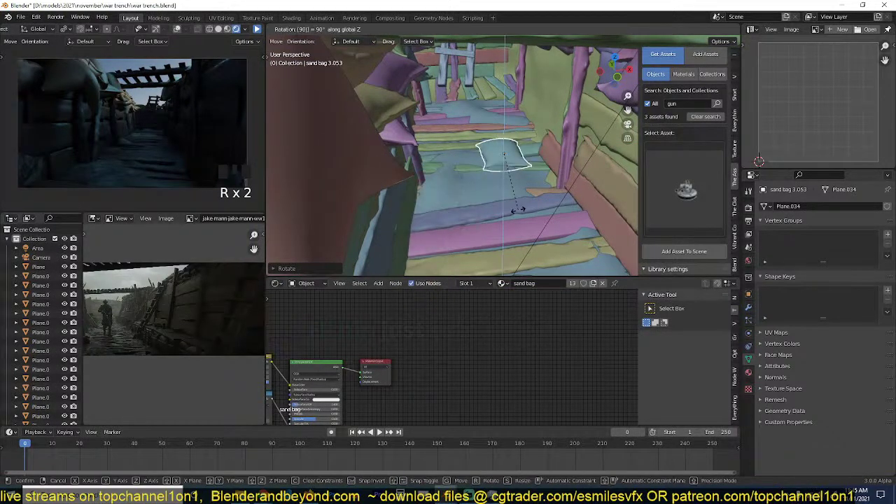
{"action": "key", "text": "Return"}
Rescale the sandbag, place it on the floor against the trench's right wall, and adjust its Z rotation and height.
{"action": "key", "text": "s"}
{"action": "left_click", "coordinate": [527, 188]}
{"action": "key", "text": "g"}
{"action": "left_click", "coordinate": [572, 146]}
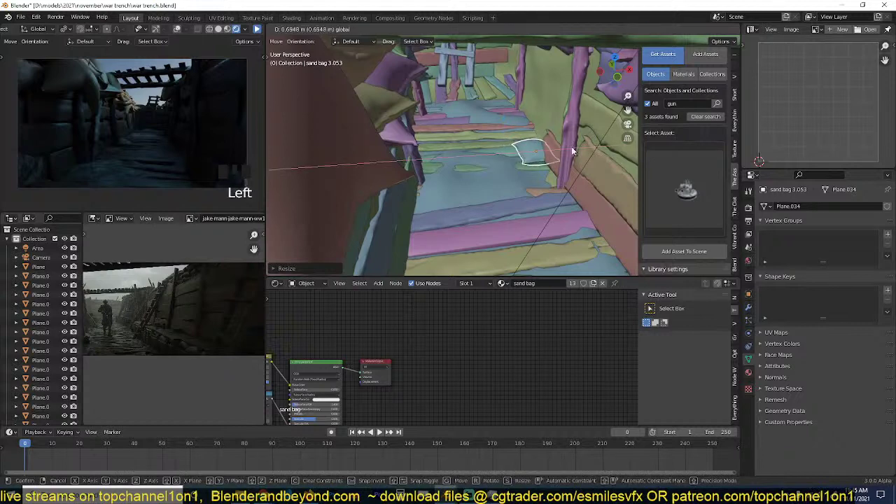
{"action": "key", "text": "r"}
{"action": "key", "text": "z"}
{"action": "key", "text": "g"}
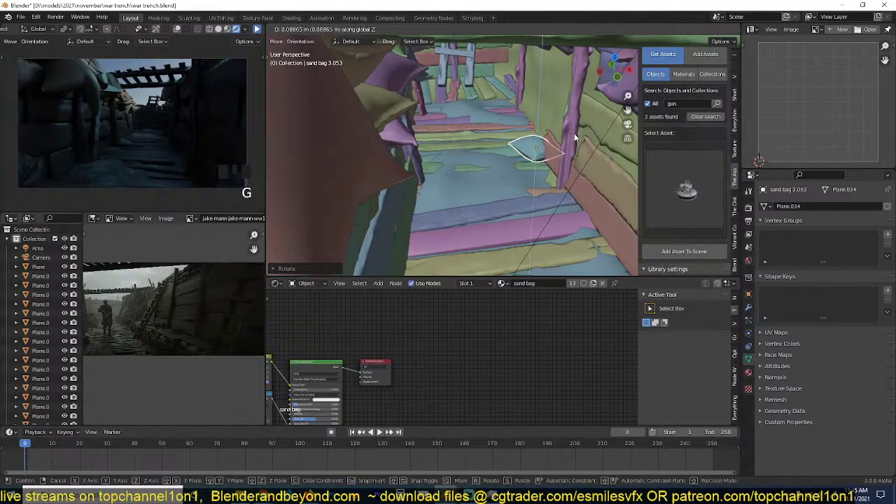
{"action": "left_click", "coordinate": [575, 136]}
{"action": "key", "text": "KP_Decimal"}
Make a linked duplicate of the sandbag from top view, placing it slightly rotated end to end with the original along the wall.
{"action": "left_click_drag", "start_coordinate": [575, 135], "coordinate": [630, 165], "text": "alt"}
{"action": "key", "text": "KP_7"}
{"action": "key", "text": "alt+d"}
{"action": "left_click", "coordinate": [569, 119]}
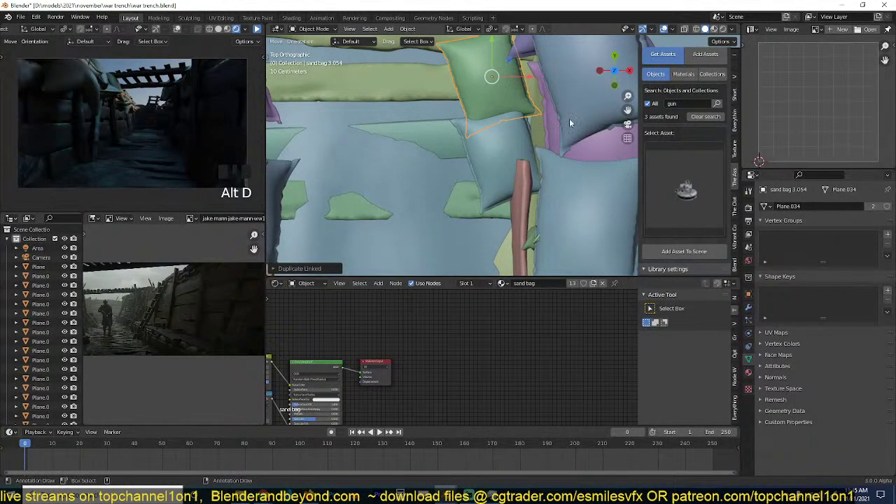
{"action": "key", "text": "r"}
{"action": "left_click", "coordinate": [564, 119]}
{"action": "key", "text": "g"}
{"action": "left_click", "coordinate": [561, 121]}
Stack another linked duplicate on top of the two floor sandbags and rotate it about Z.
{"action": "scroll", "coordinate": [494, 160], "scroll_direction": "down", "scroll_amount": 3}
{"action": "left_click_drag", "start_coordinate": [494, 160], "coordinate": [518, 123], "text": "alt"}
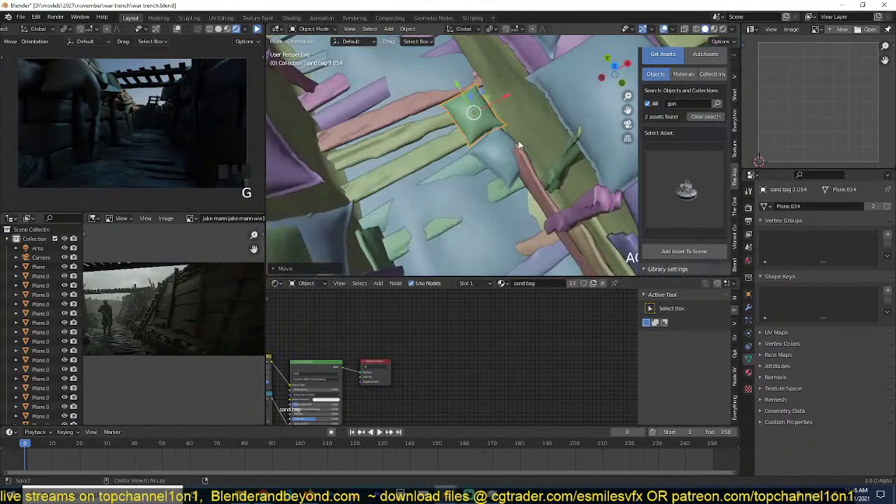
{"action": "key", "text": "alt+d"}
{"action": "left_click", "coordinate": [522, 118]}
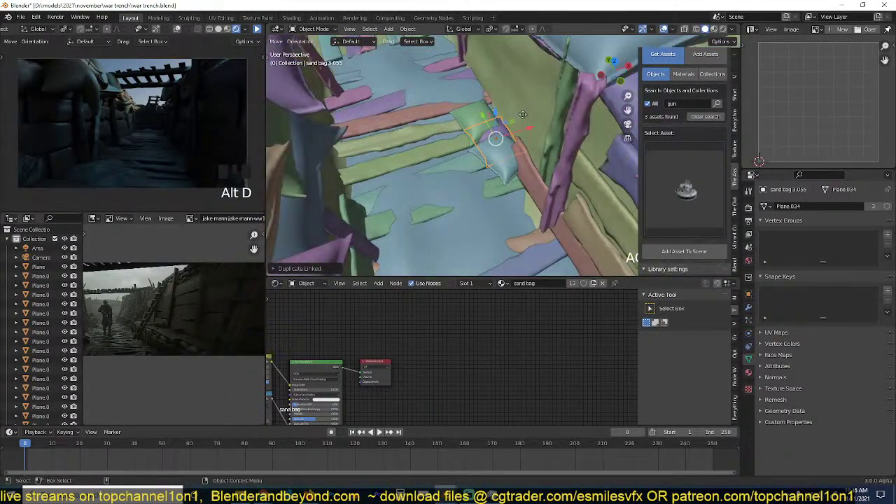
{"action": "key", "text": "g"}
{"action": "left_click", "coordinate": [523, 119]}
{"action": "scroll", "coordinate": [524, 148], "scroll_direction": "up", "scroll_amount": 3}
{"action": "key", "text": "r"}
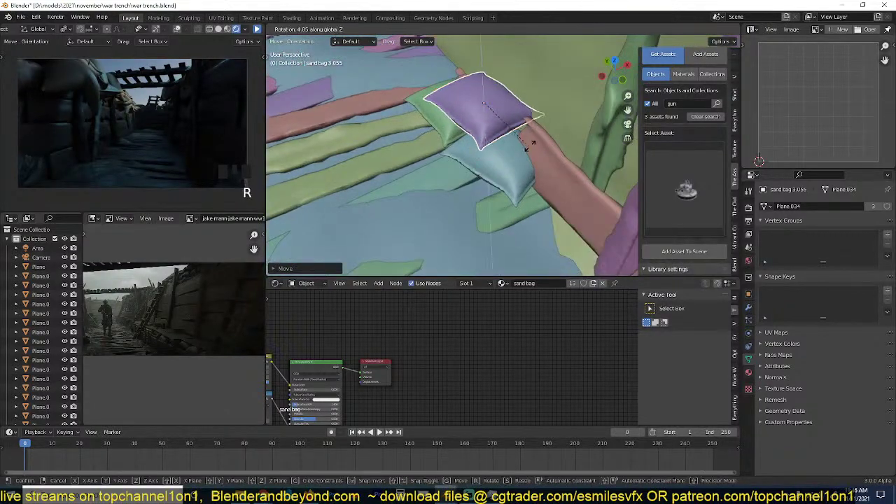
{"action": "left_click", "coordinate": [536, 144]}
Make the top sandbag's mesh data single-user.
{"action": "middle_click_drag", "start_coordinate": [537, 145], "coordinate": [516, 116]}
{"action": "key", "text": "q"}
{"action": "left_click", "coordinate": [515, 118]}
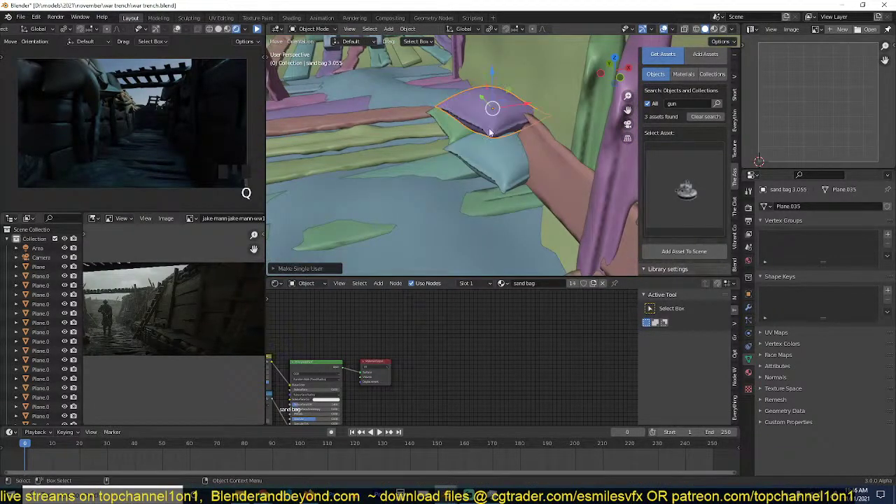
Pull the top sandbag's front edge down along Z with proportional editing so it sags onto the bags below.
{"action": "scroll", "coordinate": [492, 133], "scroll_direction": "up", "scroll_amount": 3}
{"action": "key", "text": "Tab"}
{"action": "middle_click_drag", "start_coordinate": [488, 171], "coordinate": [508, 208], "text": "shift"}
{"action": "left_click", "coordinate": [453, 138]}
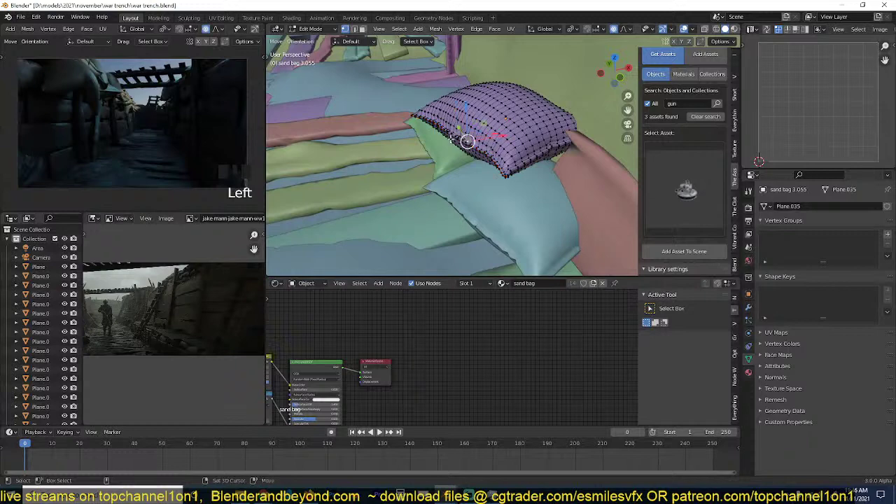
{"action": "key", "text": "g"}
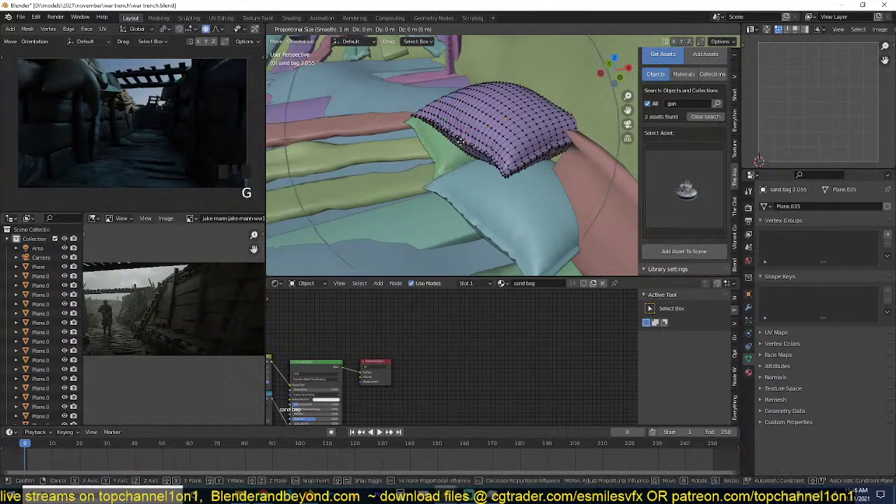
{"action": "key", "text": "z"}
{"action": "scroll", "coordinate": [458, 144], "scroll_direction": "up", "scroll_amount": 3}
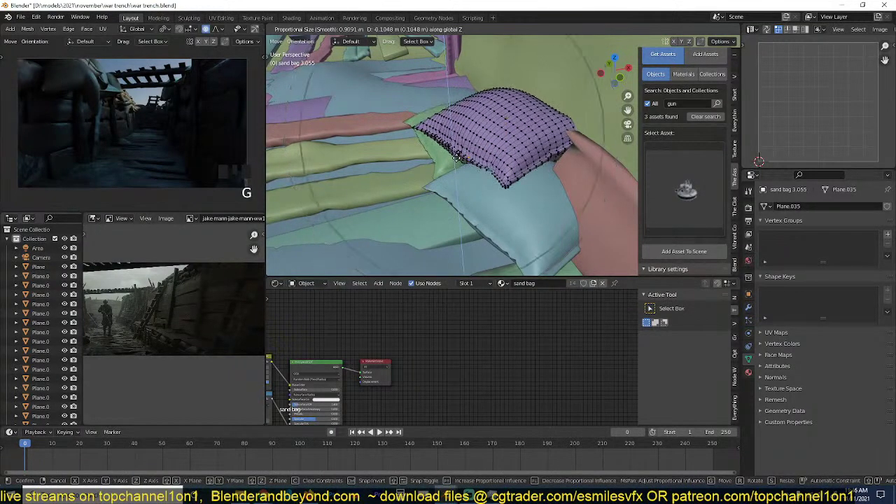
{"action": "left_click", "coordinate": [454, 153]}
{"action": "key", "text": "Tab"}
Bend a corner on the back side of the top sandbag downward with proportional editing, rotating it and shifting it inward.
{"action": "middle_click_drag", "start_coordinate": [455, 158], "coordinate": [656, 182]}
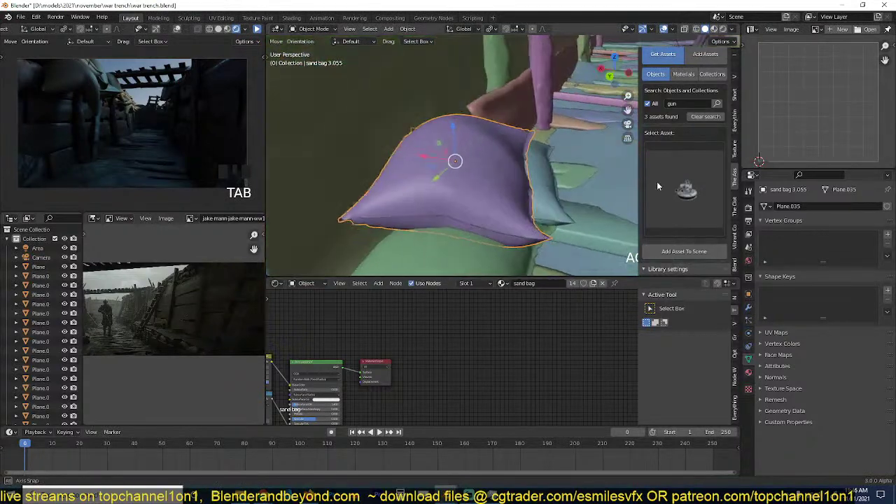
{"action": "middle_click_drag", "start_coordinate": [440, 151], "coordinate": [569, 239]}
{"action": "key", "text": "Tab"}
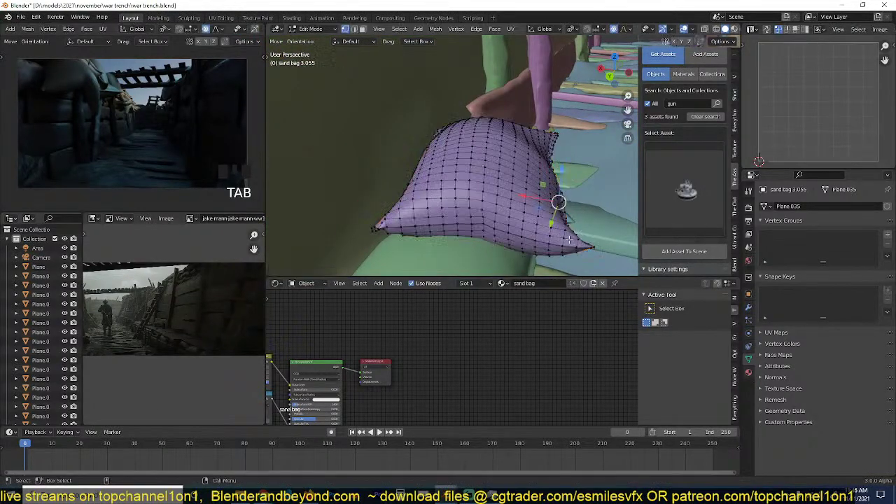
{"action": "scroll", "coordinate": [586, 226], "scroll_direction": "down", "scroll_amount": 1}
{"action": "key", "text": "g"}
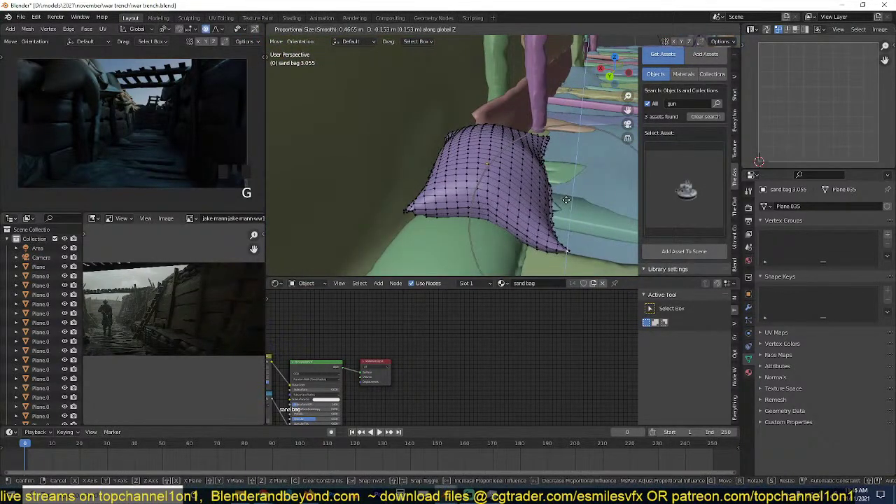
{"action": "left_click", "coordinate": [578, 186]}
{"action": "key", "text": "r"}
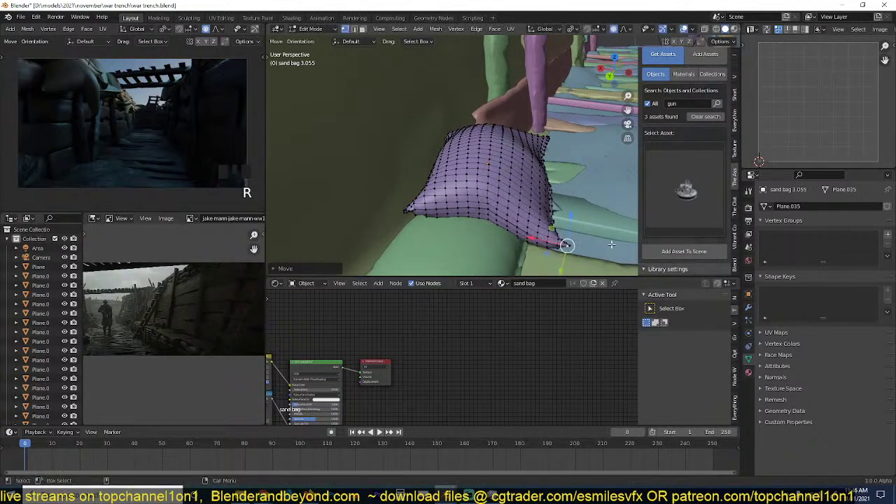
{"action": "key", "text": "r"}
{"action": "left_click", "coordinate": [594, 249]}
{"action": "key", "text": "g"}
{"action": "left_click", "coordinate": [577, 254]}
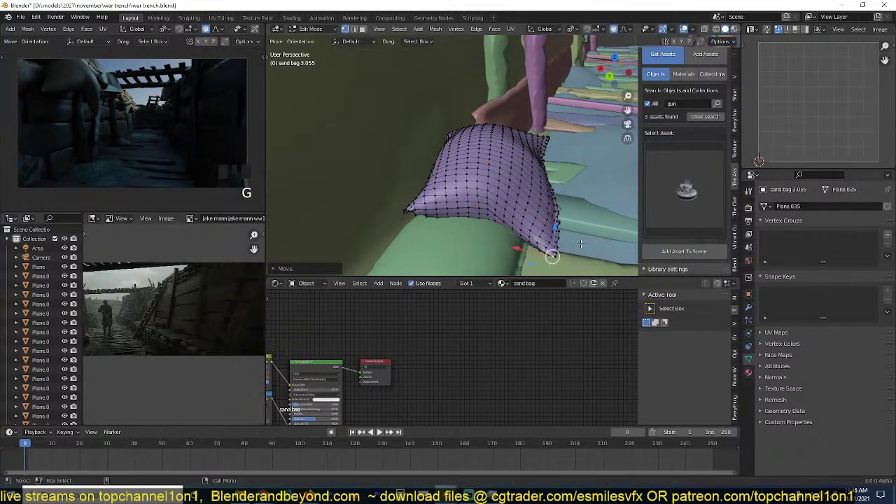
Twist the drooping corner freely from a side view and pull it further down over the lower bag.
{"action": "middle_click_drag", "start_coordinate": [577, 252], "coordinate": [551, 186]}
{"action": "scroll", "coordinate": [551, 185], "scroll_direction": "down", "scroll_amount": 3}
{"action": "key", "text": "r"}
{"action": "key", "text": "r"}
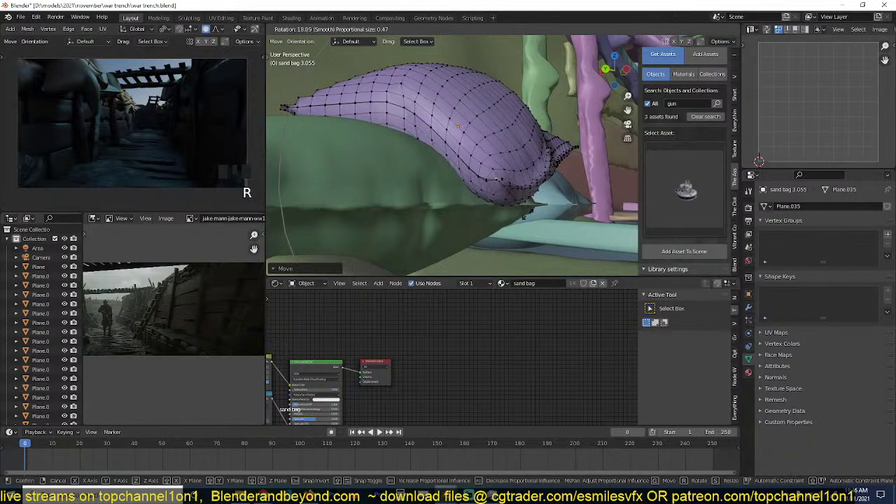
{"action": "left_click", "coordinate": [515, 241]}
{"action": "key", "text": "g"}
{"action": "left_click", "coordinate": [503, 258]}
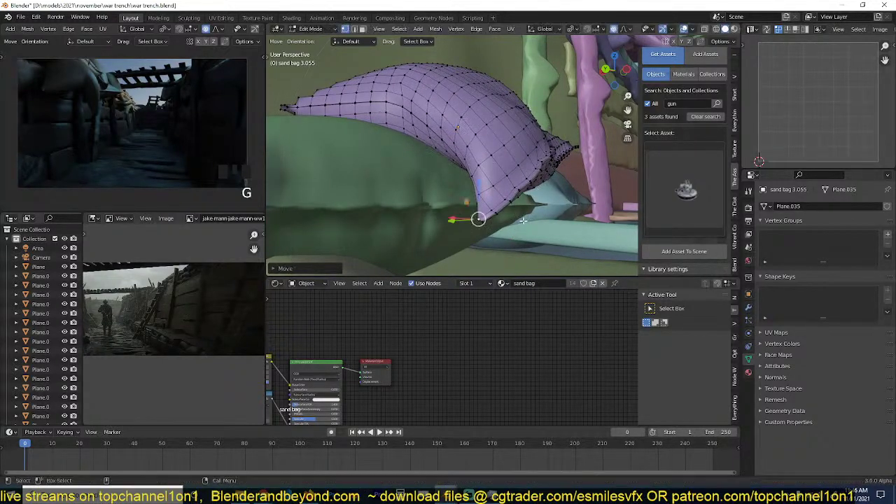
{"action": "key", "text": "Tab"}
Deselect the sandbag, save the file, and refresh the rendered preview.
{"action": "middle_click_drag", "start_coordinate": [526, 210], "coordinate": [473, 147]}
{"action": "scroll", "coordinate": [468, 199], "scroll_direction": "down", "scroll_amount": 3}
{"action": "key", "text": "alt+a"}
{"action": "key", "text": "ctrl+s"}
{"action": "left_click", "coordinate": [257, 29]}
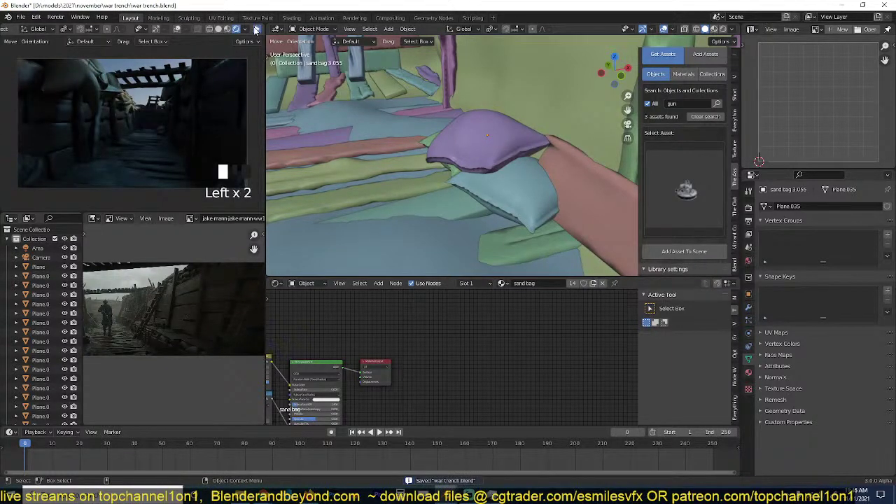
Select all three stacked sandbags and place a linked duplicate of them beside the overhead plank frame in top view.
{"action": "middle_click_drag", "start_coordinate": [486, 132], "coordinate": [532, 182]}
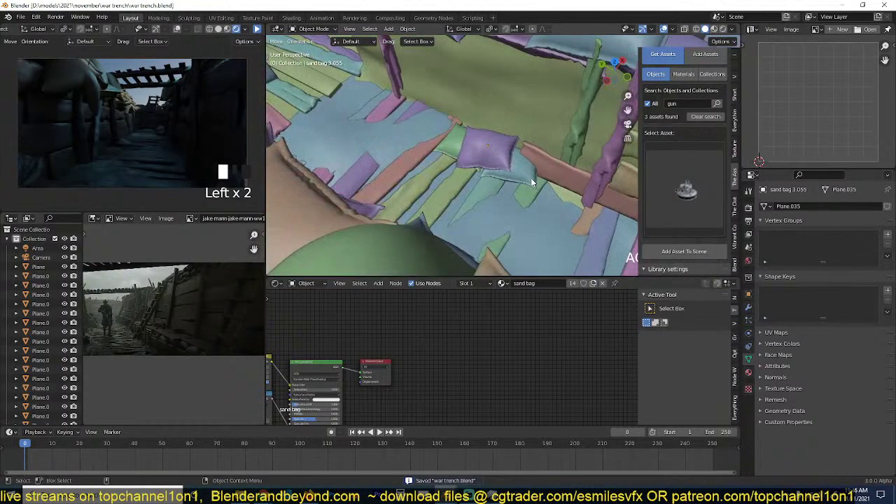
{"action": "left_click", "coordinate": [471, 150], "text": "shift"}
{"action": "left_click", "coordinate": [464, 149], "text": "shift"}
{"action": "key", "text": "KP_7"}
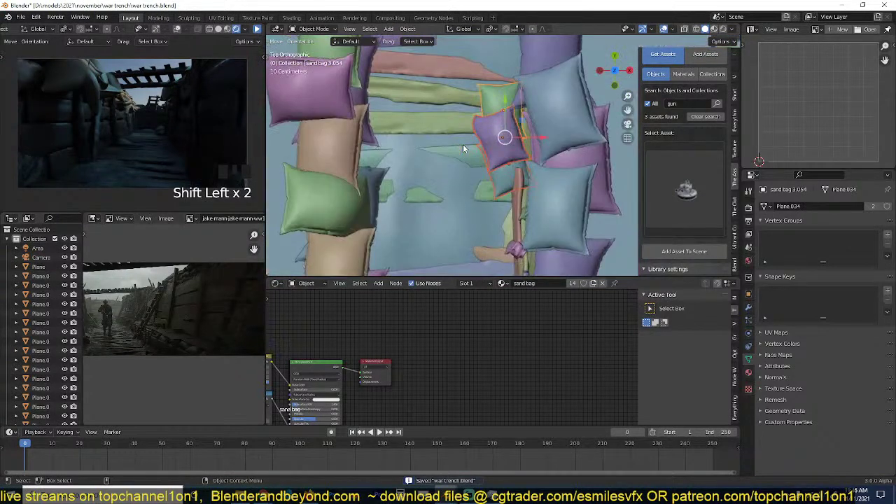
{"action": "scroll", "coordinate": [463, 144], "scroll_direction": "down", "scroll_amount": 3}
{"action": "middle_click_drag", "start_coordinate": [464, 121], "coordinate": [466, 72], "text": "shift"}
{"action": "key", "text": "alt+d"}
{"action": "left_click", "coordinate": [478, 220]}
Change the pivot point, then reorient the duplicated sandbag stack and shift it within the trench.
{"action": "key", "text": "r"}
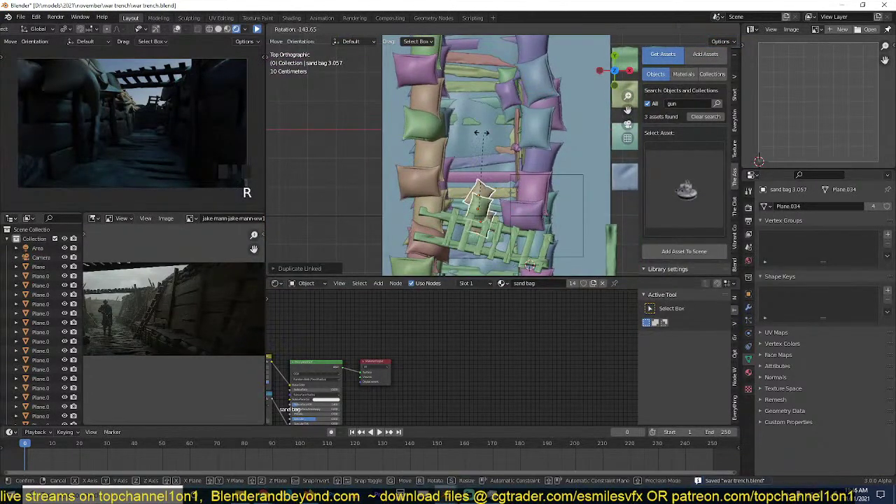
{"action": "key", "text": "Escape"}
{"action": "key", "text": "period"}
{"action": "left_click", "coordinate": [472, 94]}
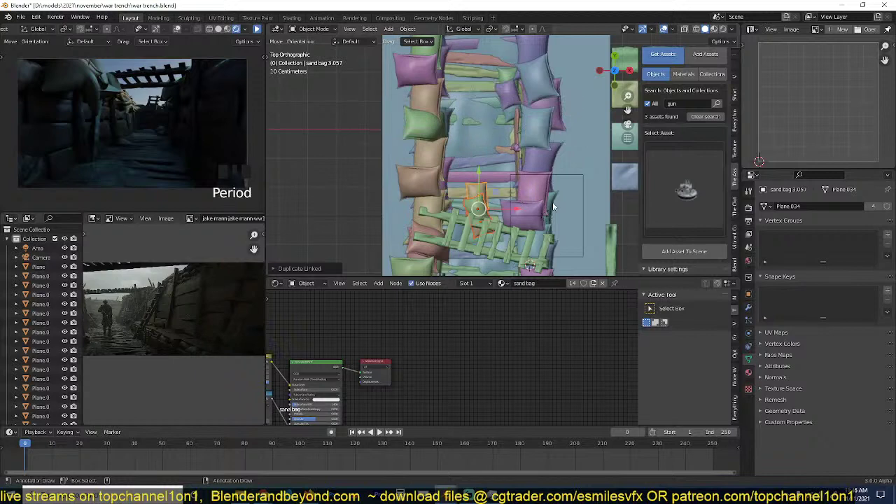
{"action": "key", "text": "r"}
{"action": "left_click", "coordinate": [391, 169]}
{"action": "key", "text": "g"}
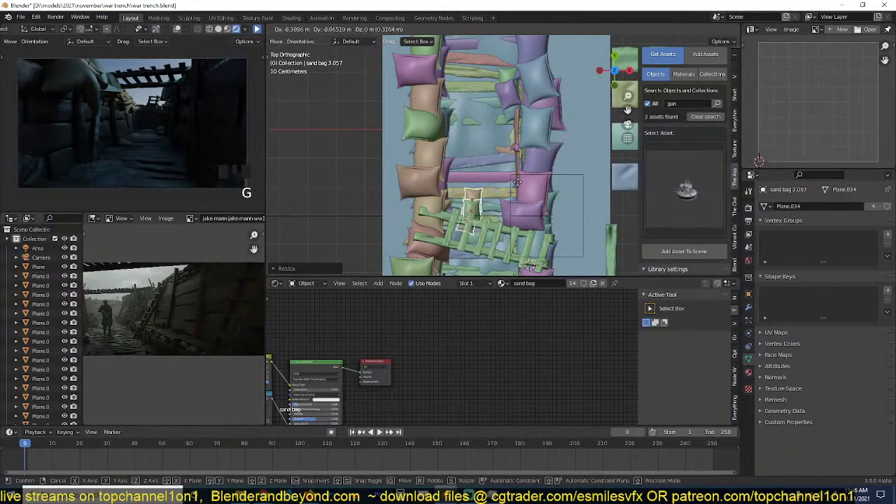
{"action": "left_click", "coordinate": [521, 188]}
Snap the stack to a 3D cursor placed beside the left wall posts in camera view, toggling the Offset option.
{"action": "key", "text": "KP_0"}
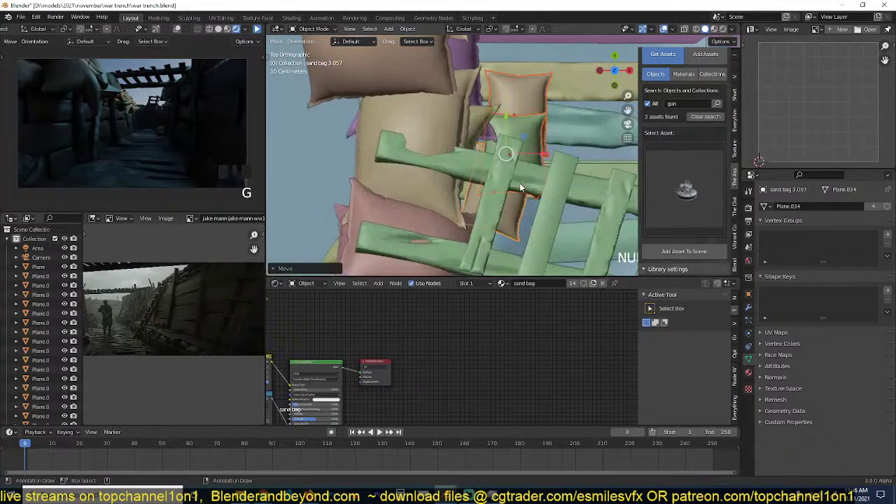
{"action": "right_click", "coordinate": [375, 256], "text": "shift"}
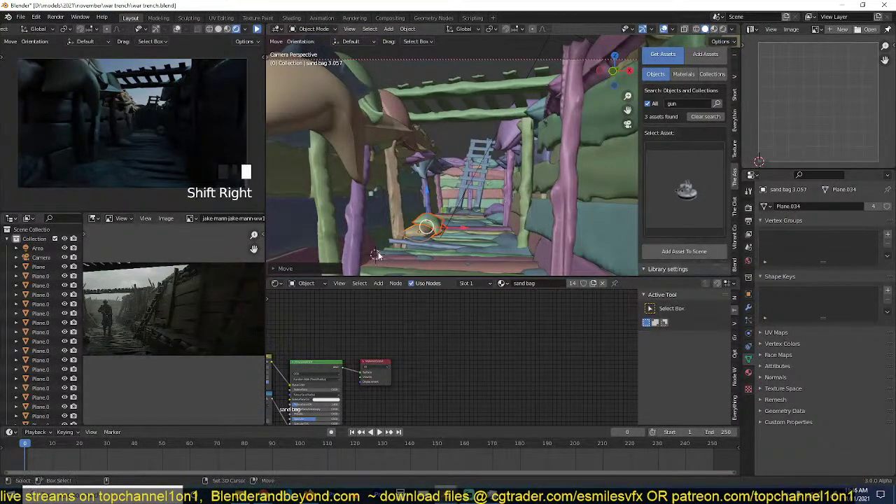
{"action": "key", "text": "shift+s"}
{"action": "left_click", "coordinate": [382, 147]}
{"action": "left_click", "coordinate": [314, 269]}
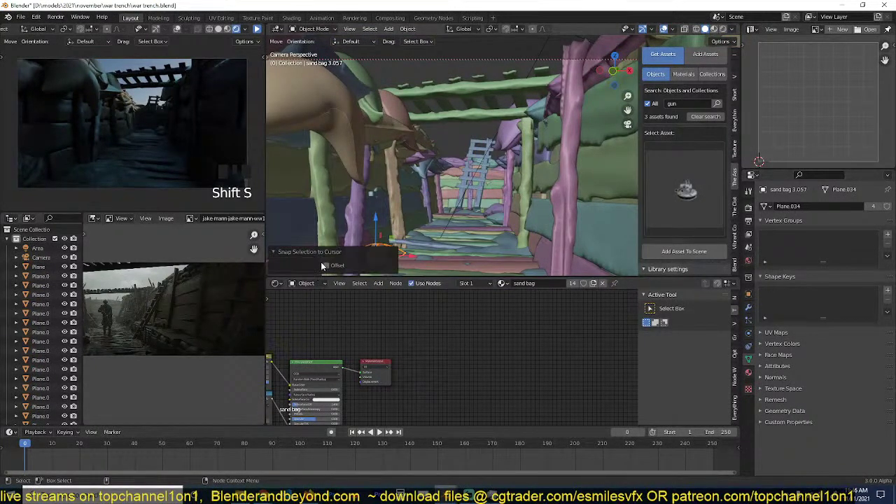
{"action": "left_click", "coordinate": [322, 266]}
Reselect the three snapped sandbags, shift them from the left posts toward the trench floor, deselect, and save the file.
{"action": "mouse_move", "coordinate": [432, 200]}
{"action": "middle_mouse_down"}
{"action": "mouse_move", "coordinate": [398, 227]}
{"action": "mouse_move", "coordinate": [414, 211]}
{"action": "mouse_move", "coordinate": [434, 213]}
{"action": "middle_mouse_up"}
{"action": "key", "text": "alt+a"}
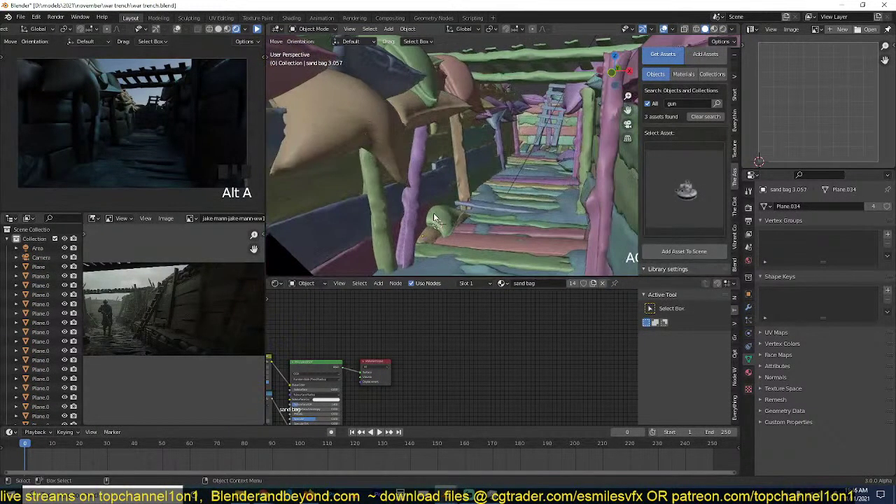
{"action": "left_click", "coordinate": [435, 226]}
{"action": "left_click", "coordinate": [437, 225], "text": "shift"}
{"action": "left_click", "coordinate": [437, 226], "text": "shift"}
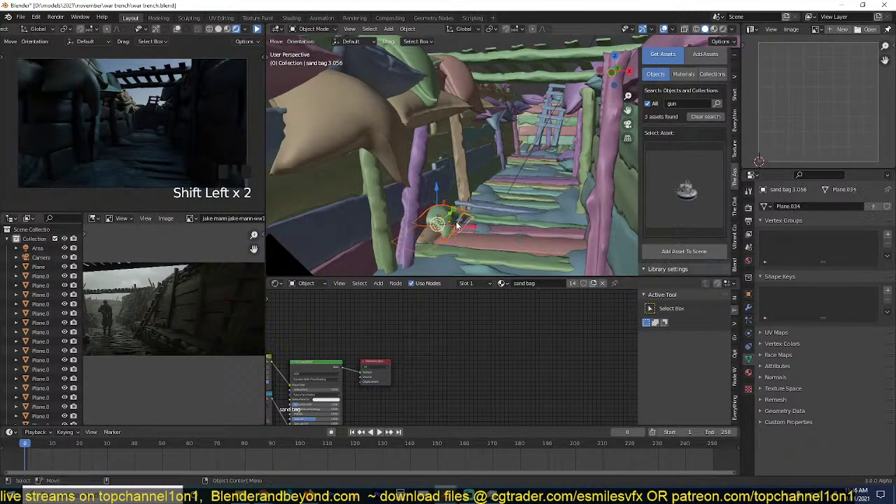
{"action": "left_click_drag", "start_coordinate": [439, 225], "coordinate": [488, 226]}
{"action": "key", "text": "alt+a"}
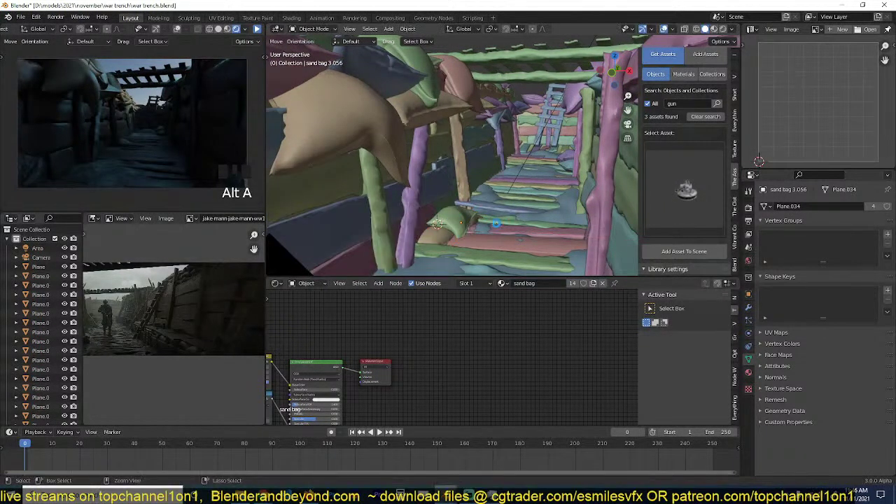
{"action": "key", "text": "ctrl+s"}
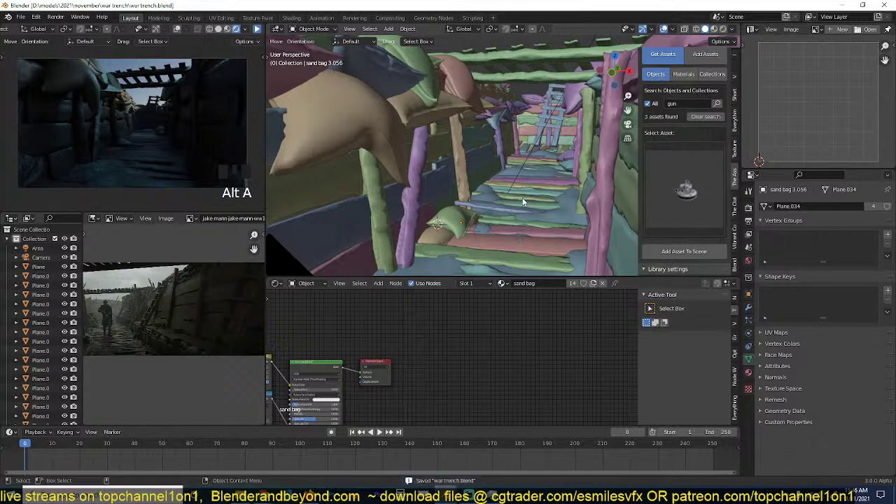
Try to add the displayed asset from the gun search results to the scene.
{"action": "middle_click_drag", "start_coordinate": [522, 197], "coordinate": [537, 206]}
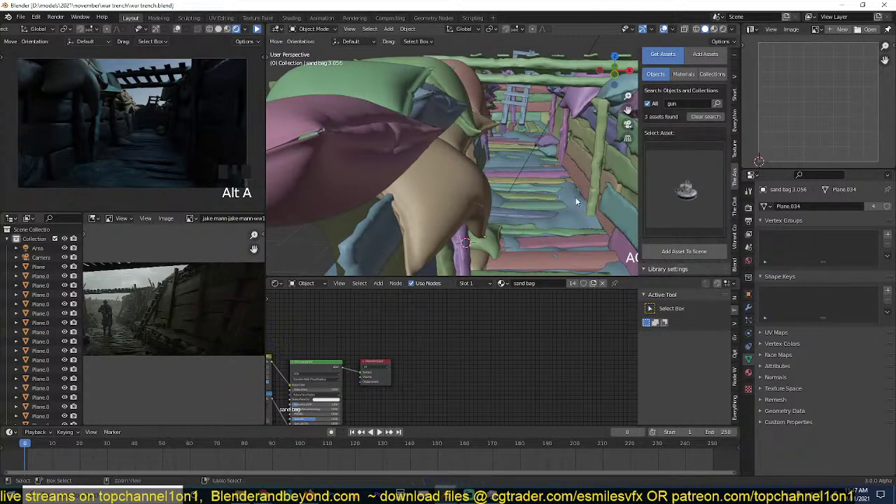
{"action": "left_click", "coordinate": [693, 251]}
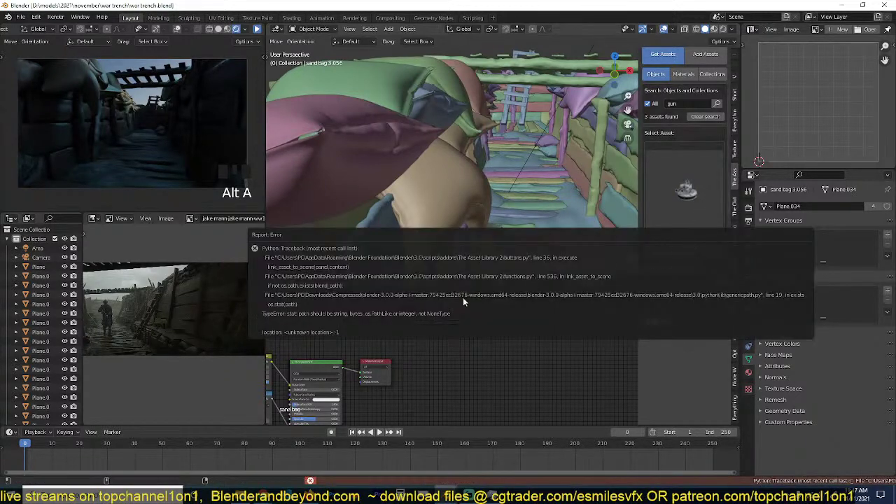
{"action": "left_click", "coordinate": [504, 175]}
{"action": "scroll", "coordinate": [510, 208], "scroll_direction": "down", "scroll_amount": 7}
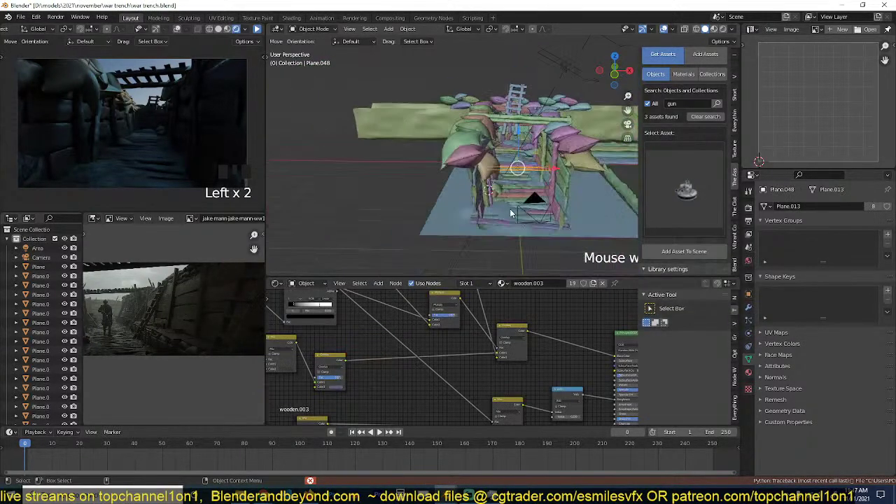
Deselect all objects in the trench scene and save the file.
{"action": "middle_click_drag", "start_coordinate": [510, 209], "coordinate": [482, 223]}
{"action": "scroll", "coordinate": [483, 224], "scroll_direction": "up", "scroll_amount": 2}
{"action": "scroll", "coordinate": [482, 224], "scroll_direction": "up", "scroll_amount": 2}
{"action": "key", "text": "ctrl+s"}
{"action": "key", "text": "alt+a"}
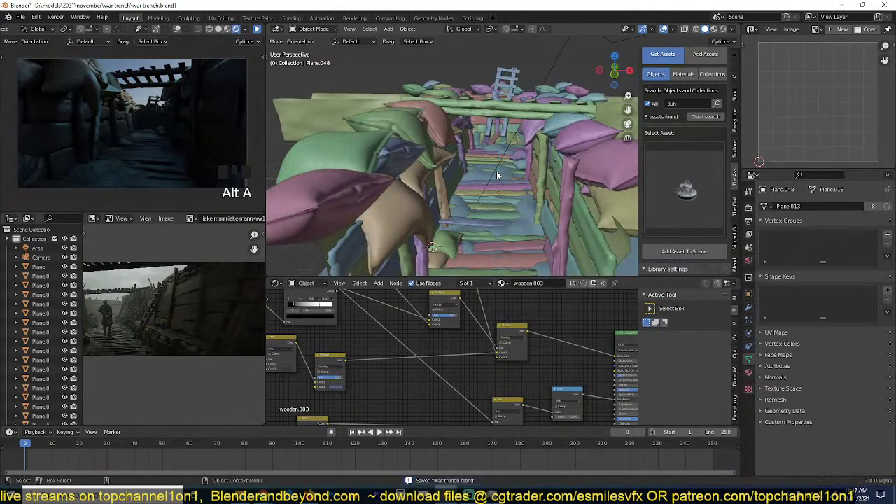
{"action": "scroll", "coordinate": [490, 188], "scroll_direction": "up", "scroll_amount": 2}
{"action": "scroll", "coordinate": [490, 188], "scroll_direction": "down", "scroll_amount": 5}
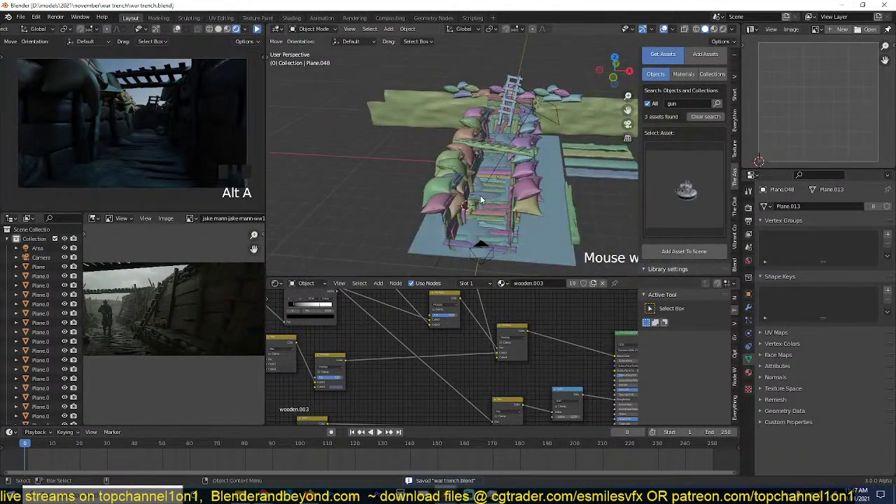
{"action": "middle_click_drag", "start_coordinate": [480, 196], "coordinate": [464, 210]}
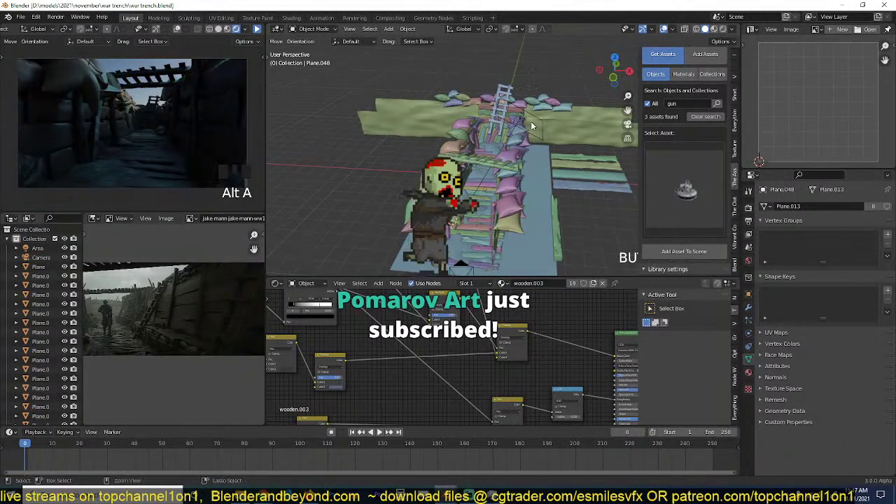
{"action": "key", "text": "ctrl+s"}
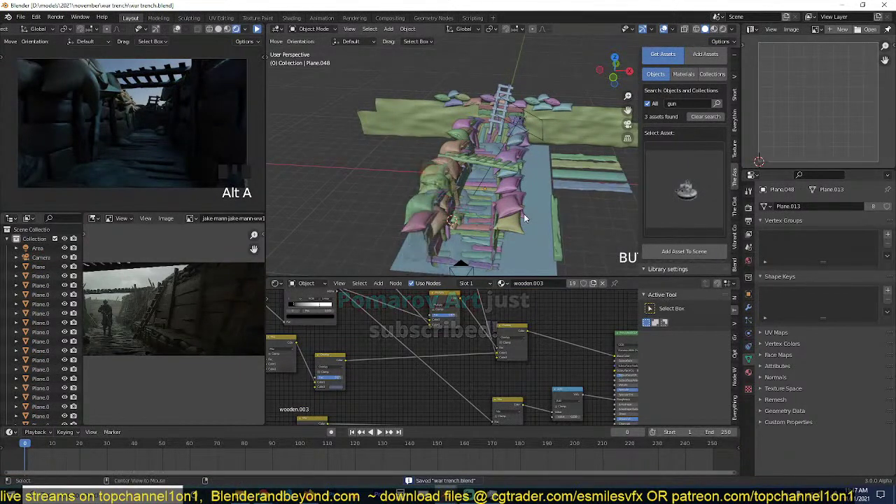
Try an exposure of about -1.264 and a gamma of about 1.144 in the vibrant color presets.
{"action": "left_click", "coordinate": [734, 75]}
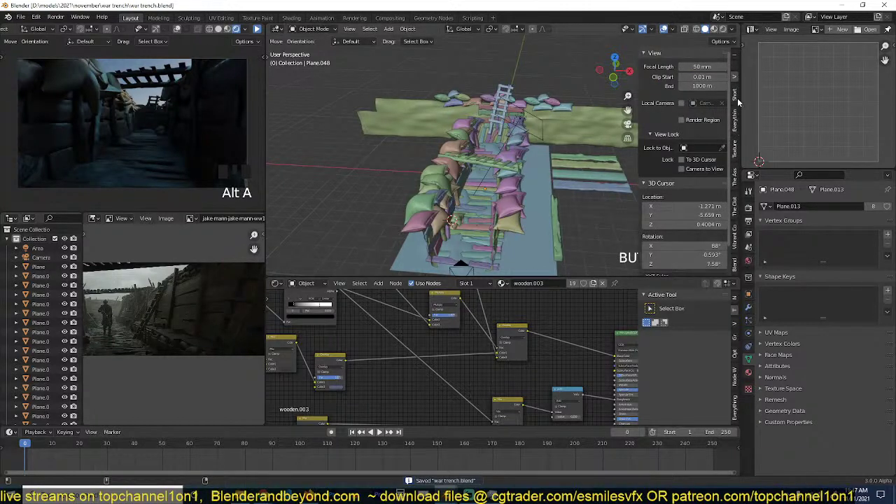
{"action": "left_click", "coordinate": [735, 238]}
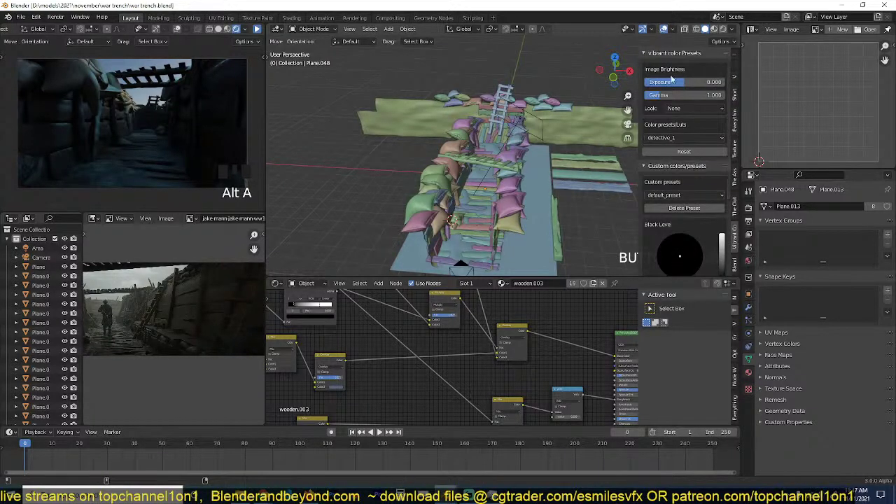
{"action": "mouse_move", "coordinate": [667, 96]}
{"action": "left_mouse_down"}
{"action": "mouse_move", "coordinate": [660, 96]}
{"action": "mouse_move", "coordinate": [690, 82]}
{"action": "mouse_move", "coordinate": [665, 82]}
{"action": "left_mouse_up"}
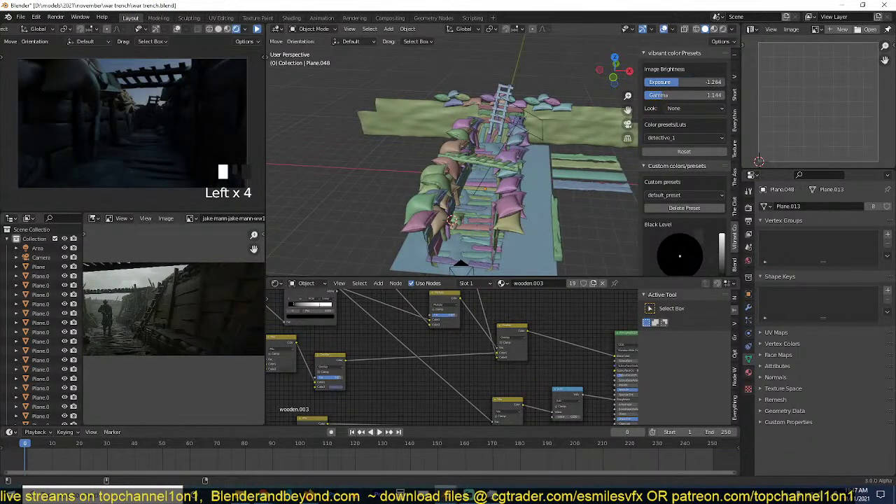
Reset the image brightness to gamma 1 and exposure 0.
{"action": "left_click", "coordinate": [697, 95]}
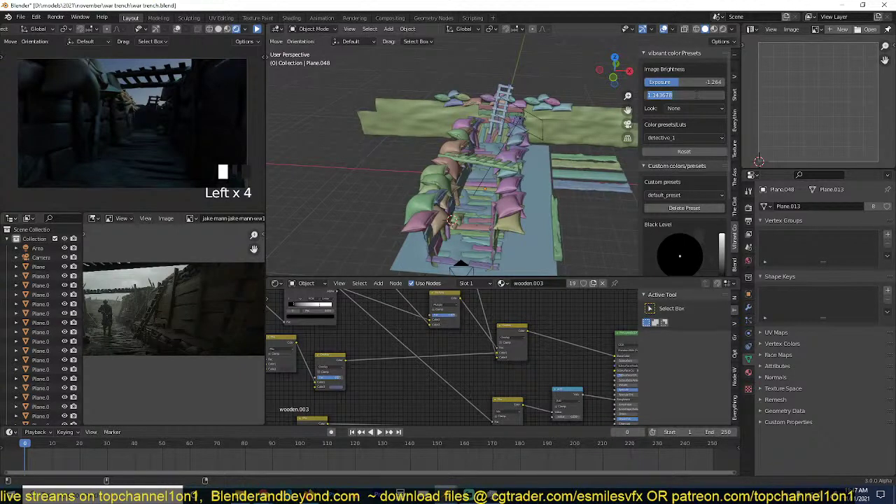
{"action": "type", "text": "0"}
{"action": "key", "text": "Return"}
{"action": "left_click", "coordinate": [695, 96]}
{"action": "type", "text": "1"}
{"action": "key", "text": "Return"}
{"action": "left_click", "coordinate": [699, 84]}
{"action": "type", "text": "00"}
{"action": "key", "text": "Return"}
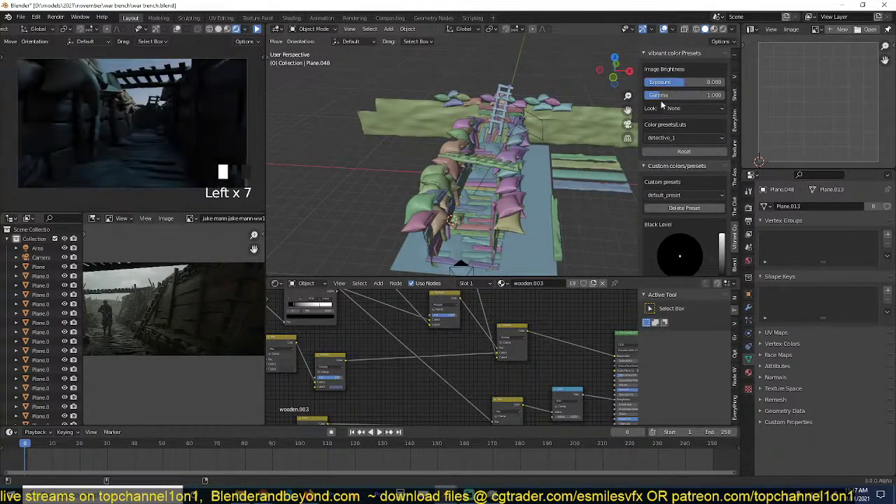
Try the detective_1 and cold_contrast color presets on the rendered trench view.
{"action": "scroll", "coordinate": [700, 196], "scroll_direction": "down", "scroll_amount": 3}
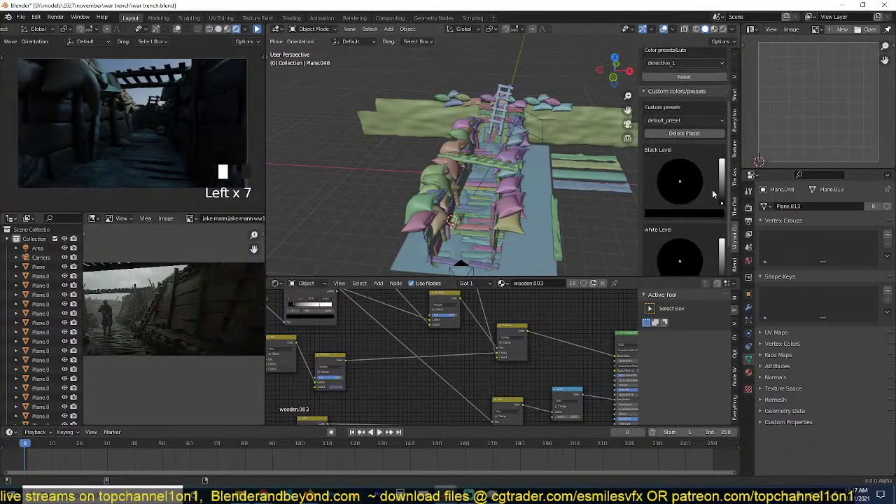
{"action": "left_click", "coordinate": [697, 119]}
{"action": "left_click", "coordinate": [680, 131]}
{"action": "left_click", "coordinate": [682, 64]}
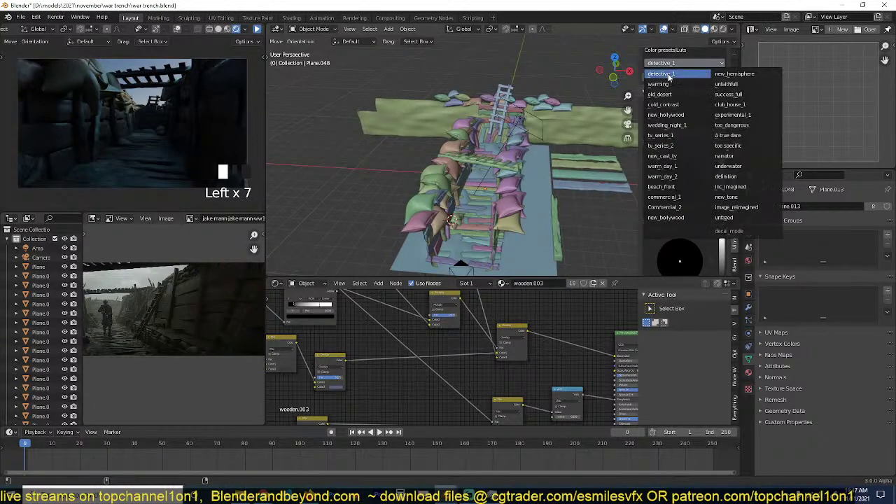
{"action": "left_click", "coordinate": [686, 66]}
{"action": "left_click", "coordinate": [676, 64]}
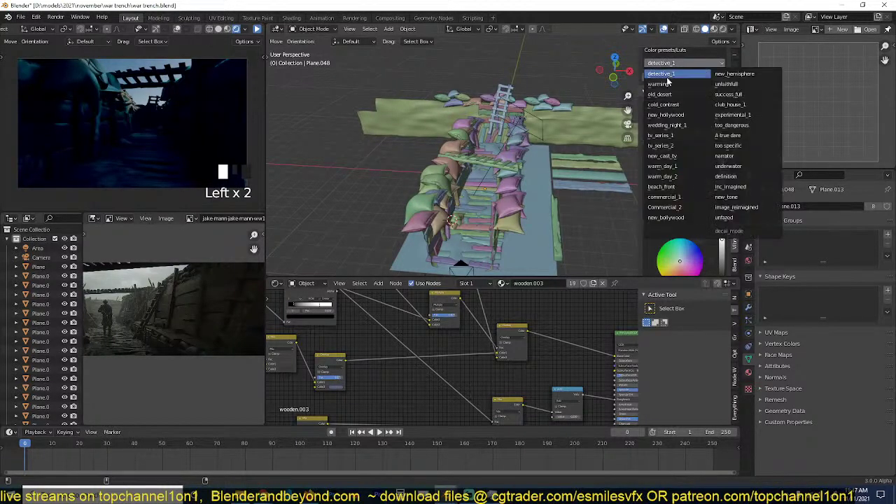
{"action": "left_click", "coordinate": [676, 73]}
{"action": "left_click", "coordinate": [686, 65]}
{"action": "left_click", "coordinate": [678, 105]}
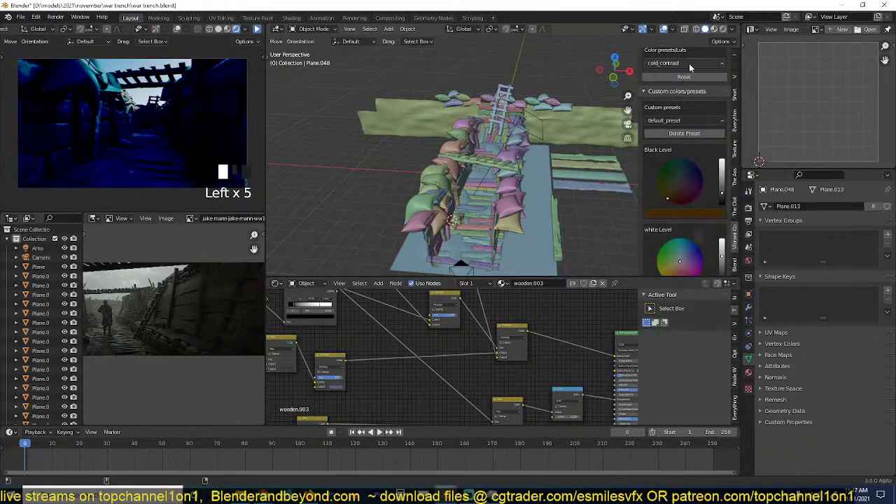
Try the club_house_1 and warm_day_1 color presets and reset the color grading.
{"action": "left_click", "coordinate": [694, 64]}
{"action": "left_click", "coordinate": [731, 105]}
{"action": "left_click", "coordinate": [693, 66]}
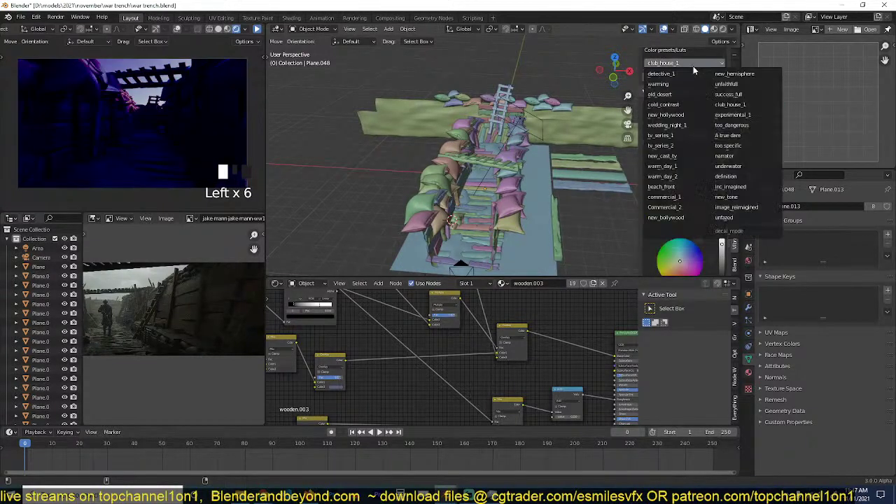
{"action": "left_click", "coordinate": [660, 166]}
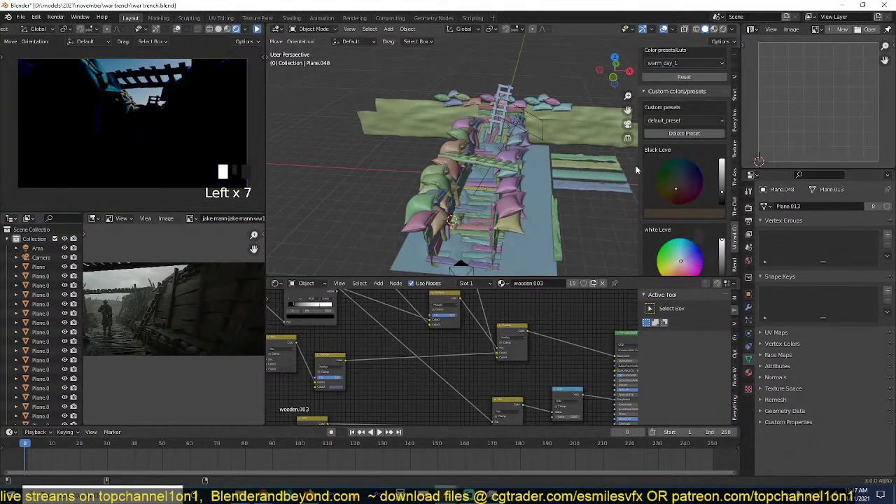
{"action": "left_click", "coordinate": [687, 64]}
{"action": "left_click", "coordinate": [666, 79]}
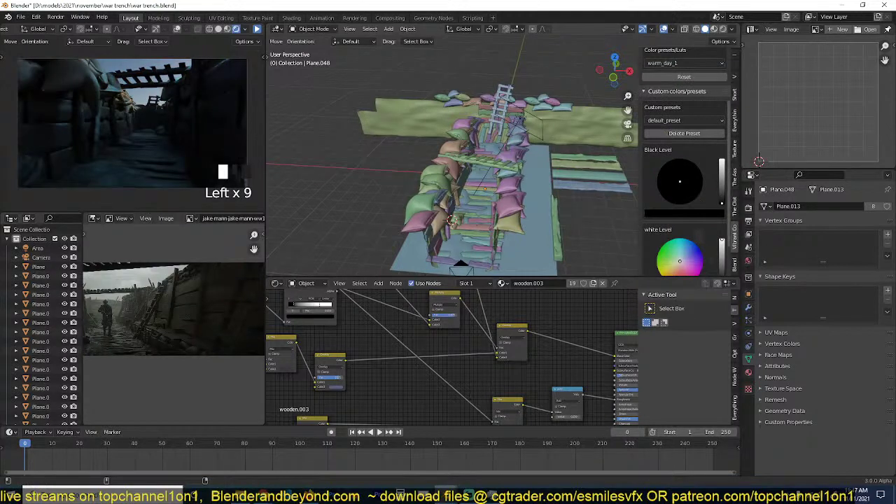
Try a slightly raised custom black level and reset the colors.
{"action": "key", "text": "Left"}
{"action": "scroll", "coordinate": [706, 196], "scroll_direction": "down", "scroll_amount": 2}
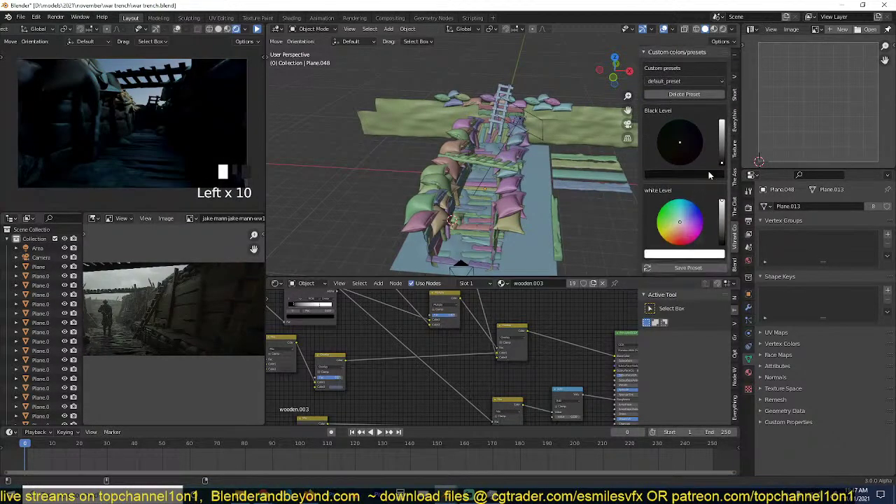
{"action": "key", "text": "Left"}
{"action": "scroll", "coordinate": [691, 105], "scroll_direction": "up", "scroll_amount": 2}
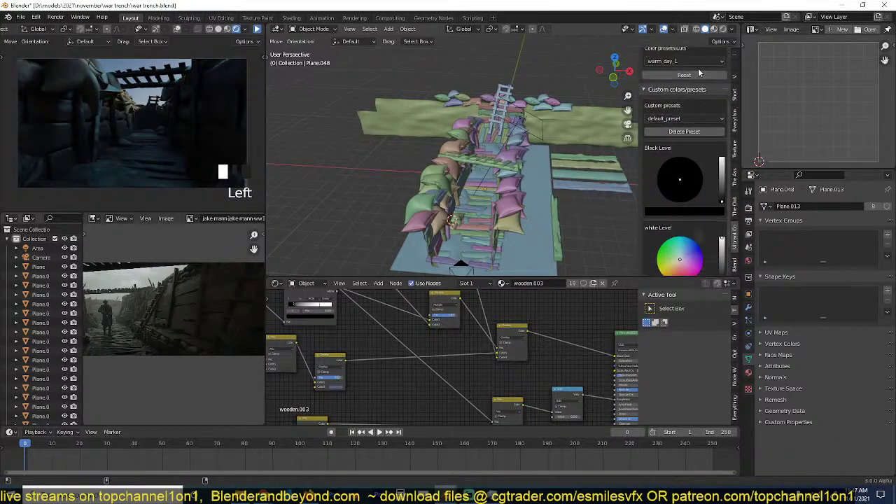
{"action": "key", "text": "Left"}
{"action": "scroll", "coordinate": [683, 174], "scroll_direction": "down", "scroll_amount": 2}
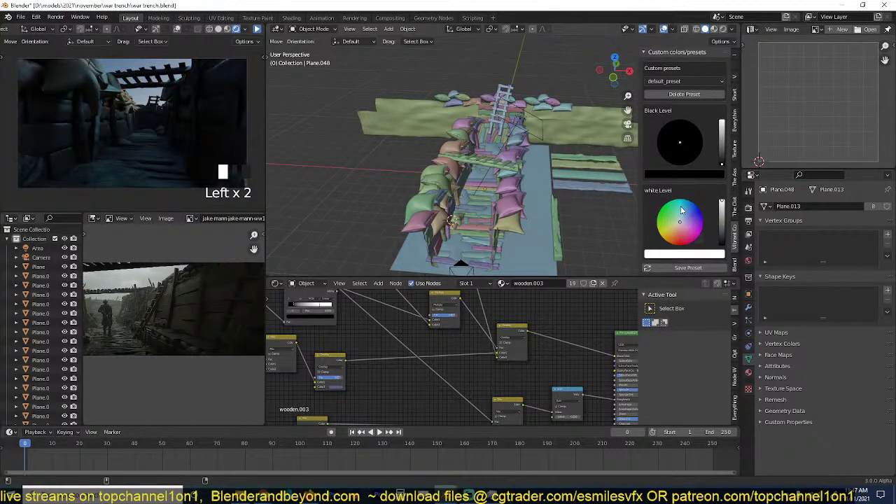
Try a light blue white level with a faintly tinted black level, and reset the color grading.
{"action": "mouse_move", "coordinate": [676, 224]}
{"action": "left_mouse_down"}
{"action": "mouse_move", "coordinate": [682, 228]}
{"action": "mouse_move", "coordinate": [682, 206]}
{"action": "left_mouse_up"}
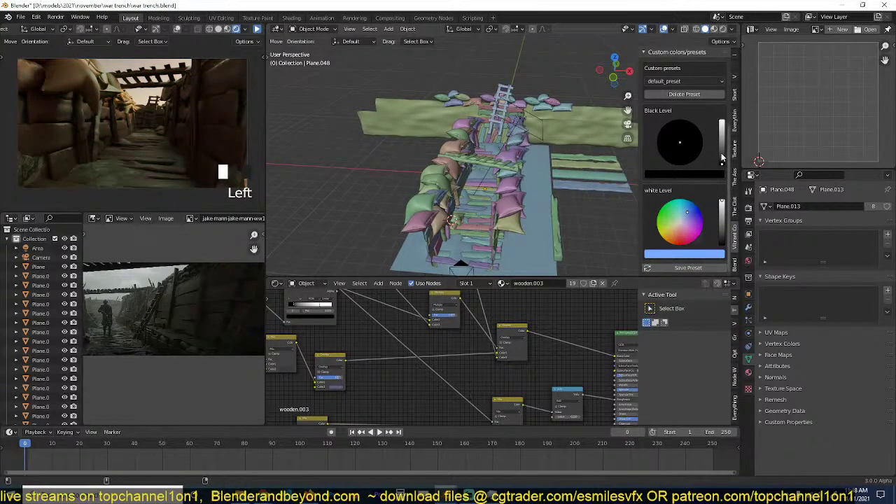
{"action": "mouse_move", "coordinate": [722, 155]}
{"action": "left_mouse_down"}
{"action": "mouse_move", "coordinate": [722, 163]}
{"action": "mouse_move", "coordinate": [686, 136]}
{"action": "mouse_move", "coordinate": [698, 128]}
{"action": "left_mouse_up"}
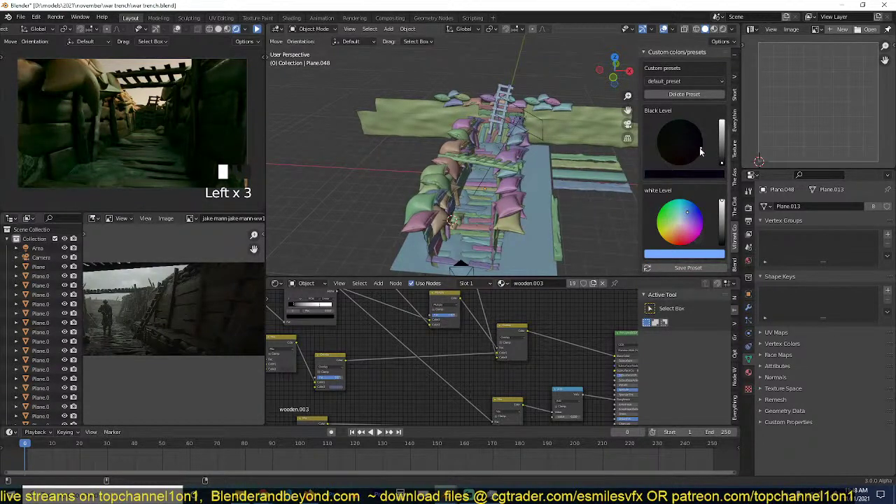
{"action": "mouse_move", "coordinate": [683, 239]}
{"action": "left_mouse_down"}
{"action": "mouse_move", "coordinate": [696, 227]}
{"action": "mouse_move", "coordinate": [686, 213]}
{"action": "left_mouse_up"}
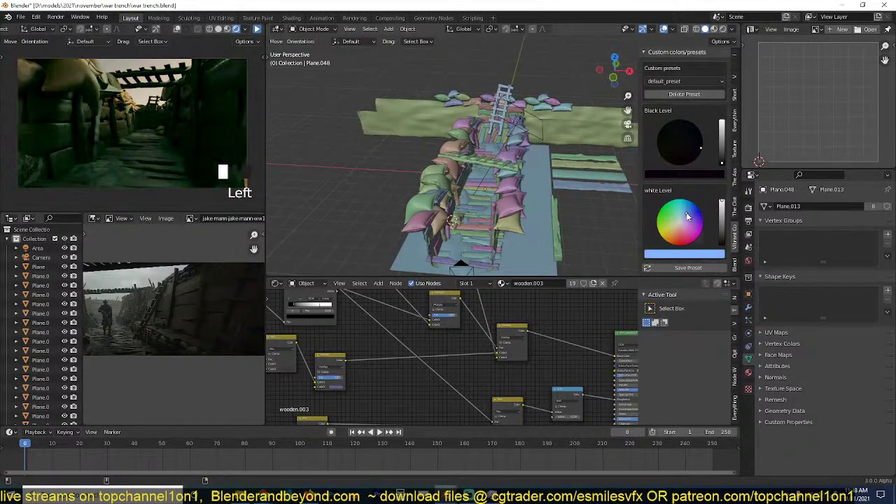
{"action": "scroll", "coordinate": [688, 175], "scroll_direction": "up", "scroll_amount": 4}
{"action": "left_click", "coordinate": [685, 151]}
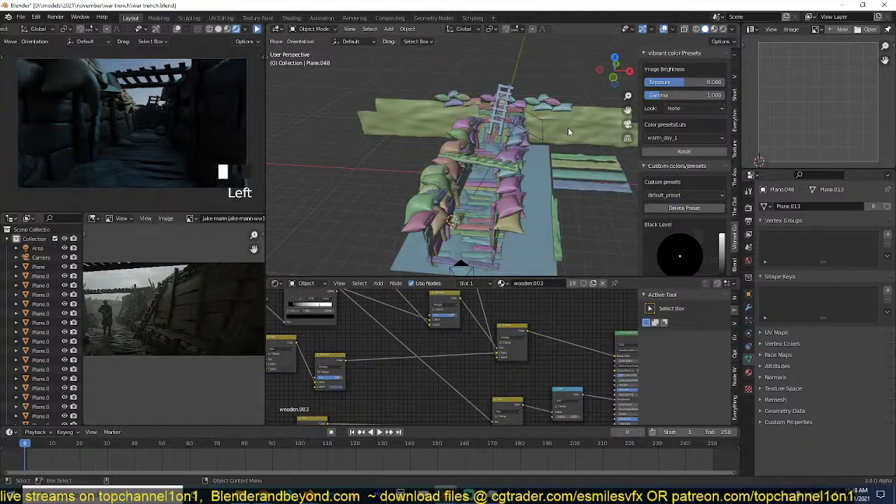
Hide the viewport sidebar and save the war trench file.
{"action": "key", "text": "n"}
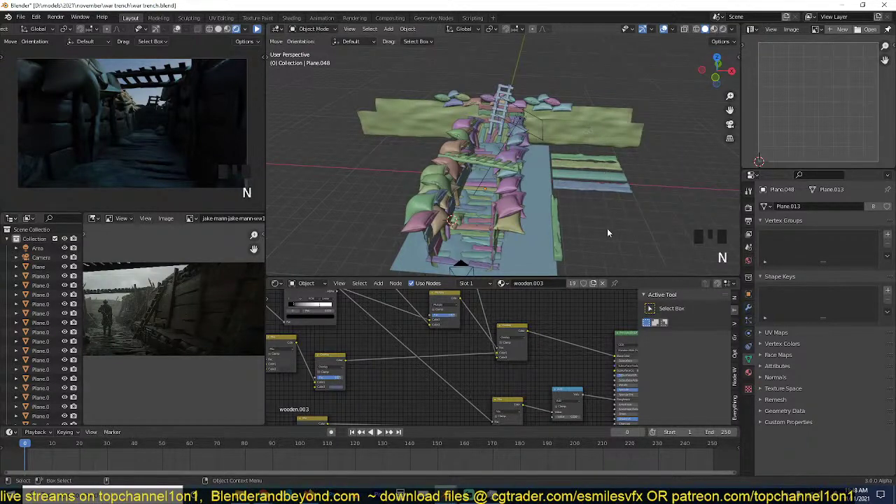
{"action": "key", "text": "ctrl+s"}
{"action": "scroll", "coordinate": [462, 194], "scroll_direction": "up", "scroll_amount": 2}
{"action": "scroll", "coordinate": [520, 187], "scroll_direction": "down", "scroll_amount": 2}
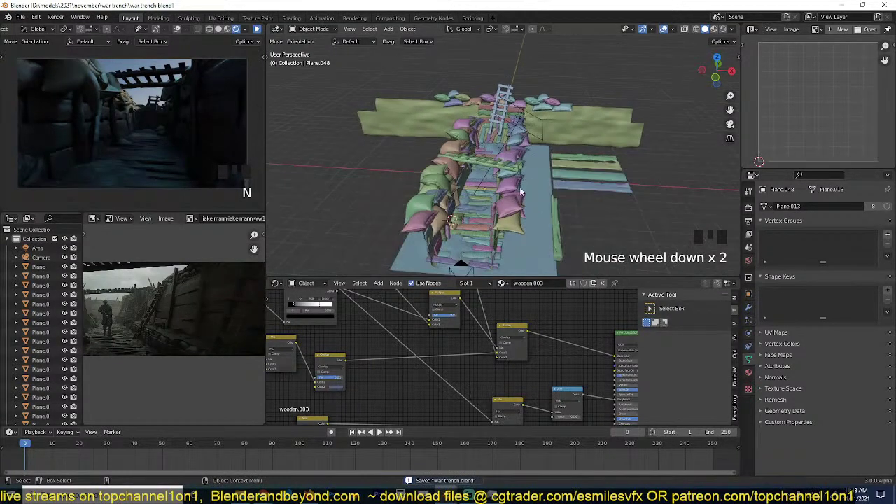
{"action": "scroll", "coordinate": [566, 151], "scroll_direction": "up", "scroll_amount": 4}
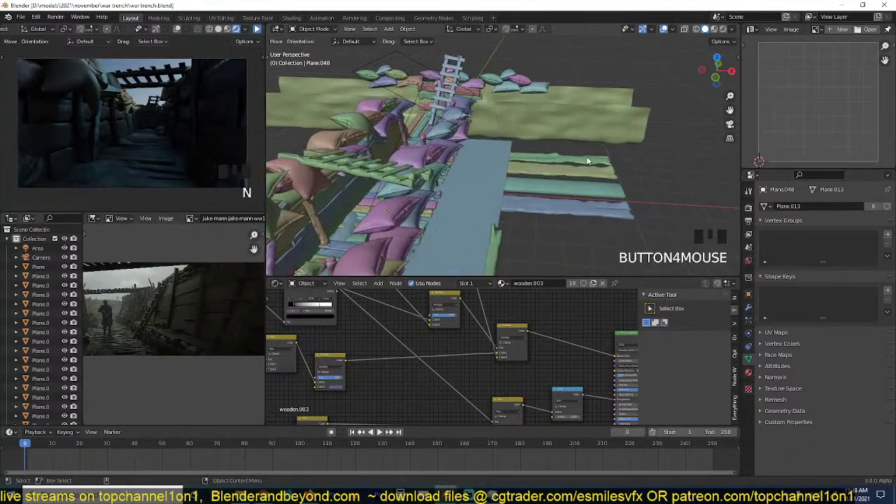
{"action": "scroll", "coordinate": [517, 157], "scroll_direction": "down", "scroll_amount": 3}
{"action": "key", "text": "ctrl+s"}
Check the installed library add-ons by searching the add-on preferences for "the", and close the preferences.
{"action": "key", "text": "n"}
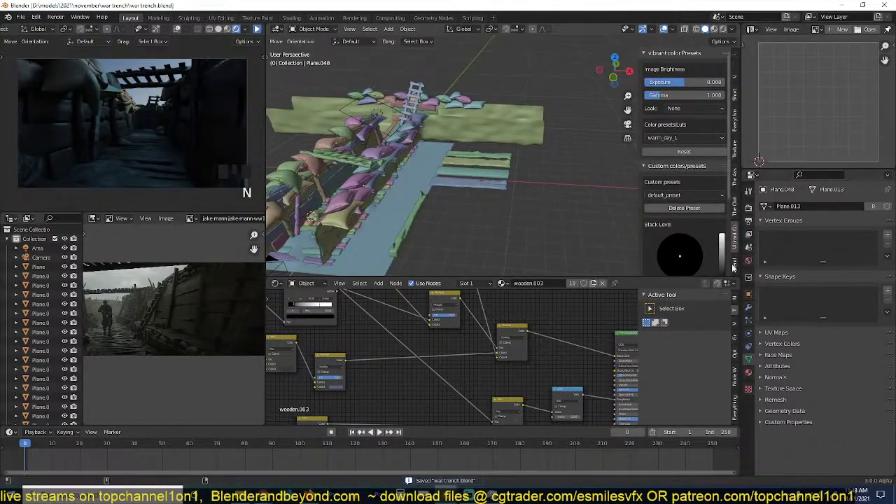
{"action": "left_click", "coordinate": [734, 264]}
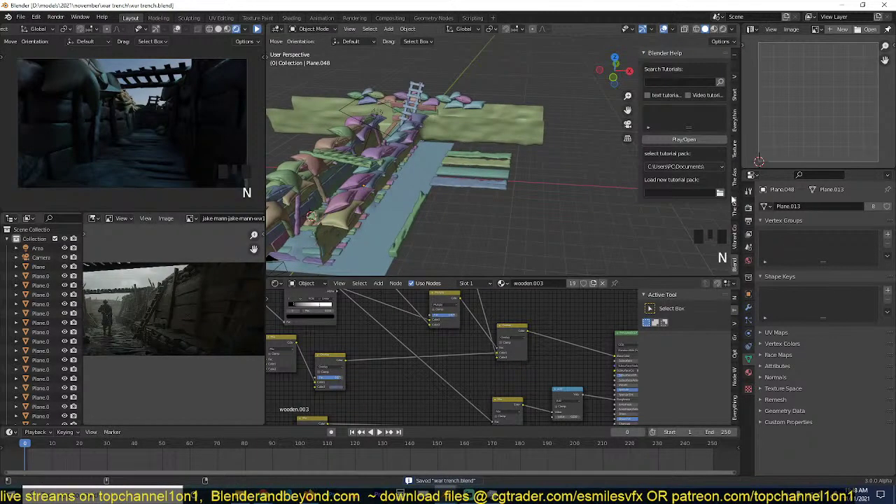
{"action": "left_click", "coordinate": [37, 16]}
{"action": "left_click", "coordinate": [57, 159]}
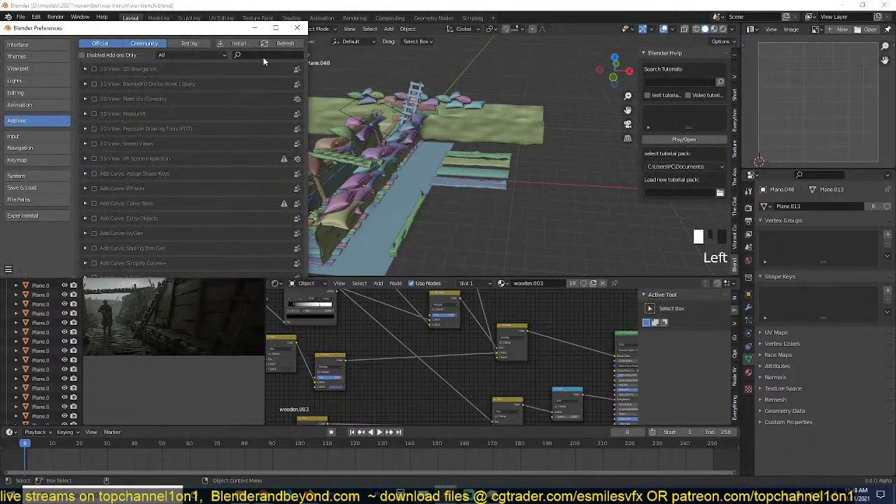
{"action": "type", "text": "the"}
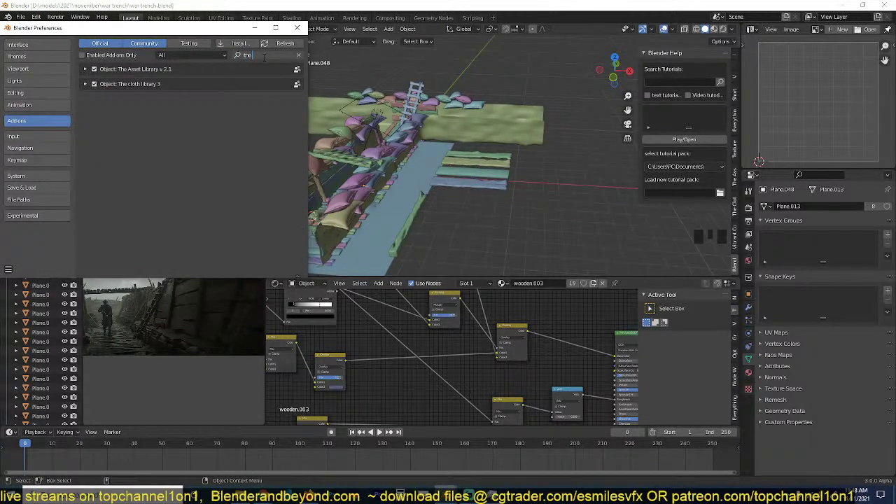
{"action": "left_click", "coordinate": [297, 28]}
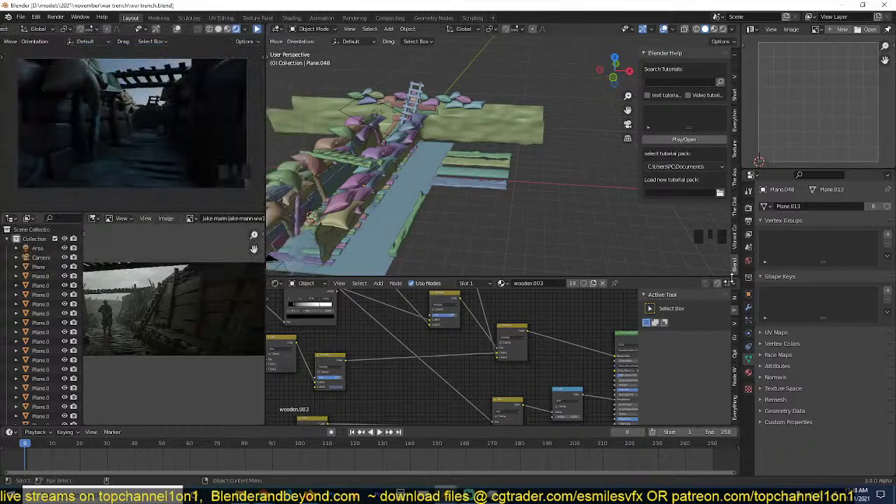
Set The Cloth library 3 to the Male category and browse its simulation garments.
{"action": "left_click", "coordinate": [734, 206]}
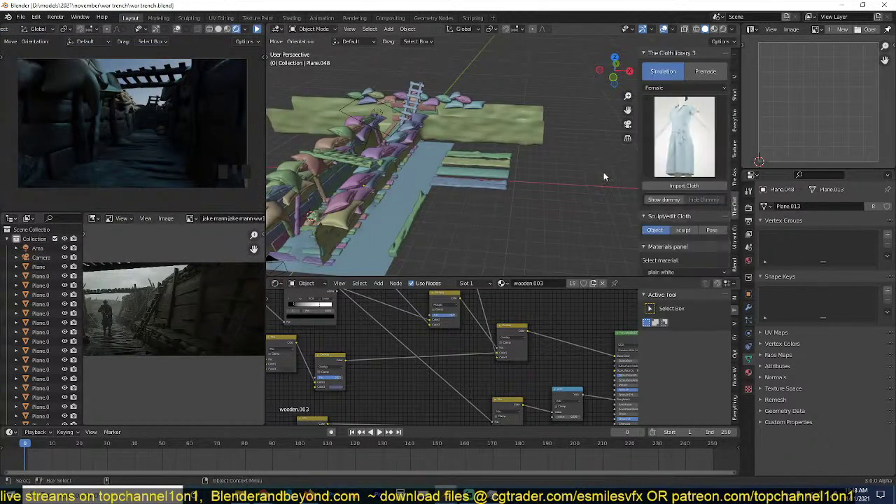
{"action": "left_click", "coordinate": [685, 88]}
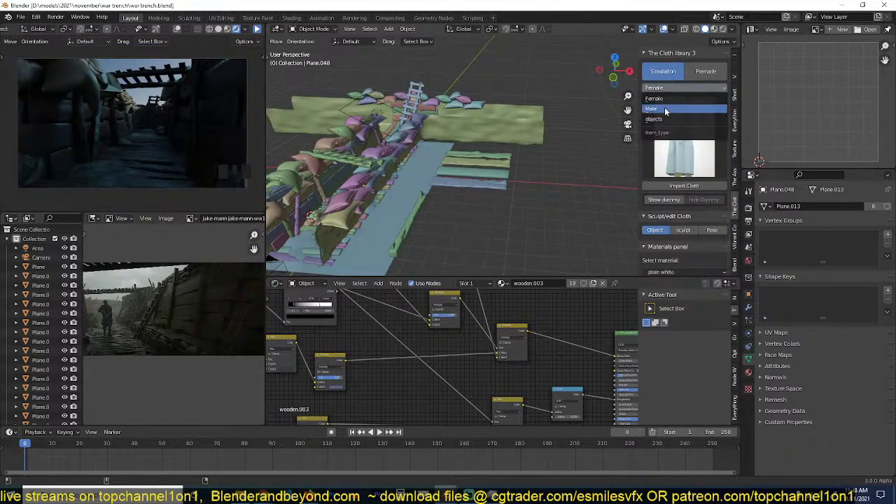
{"action": "left_click", "coordinate": [665, 108]}
{"action": "left_click", "coordinate": [684, 136]}
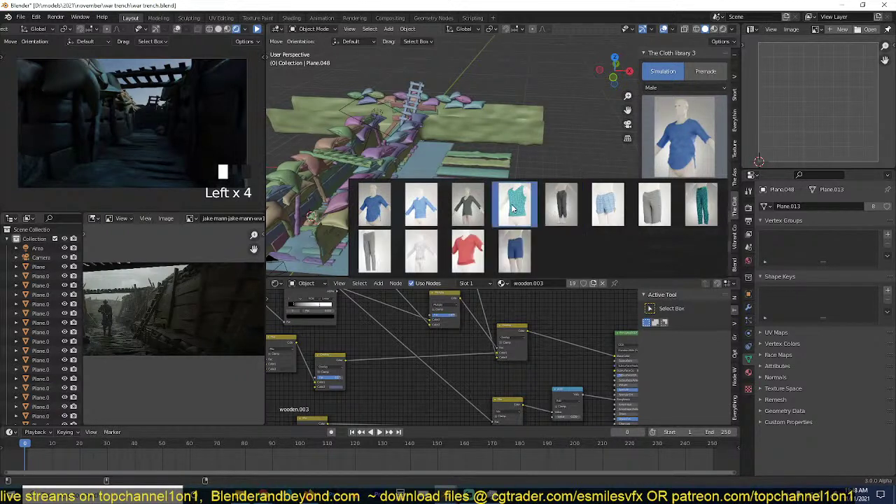
{"action": "middle_click_drag", "start_coordinate": [547, 133], "coordinate": [498, 144]}
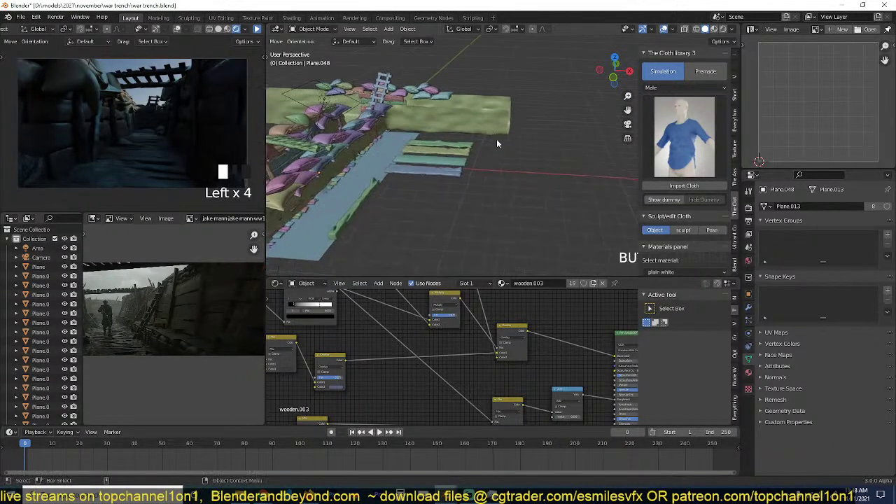
Save the war trench file, and show the library's male dummy isolated in local view from the front.
{"action": "scroll", "coordinate": [538, 170], "scroll_direction": "down", "scroll_amount": 2}
{"action": "key", "text": "ctrl+s"}
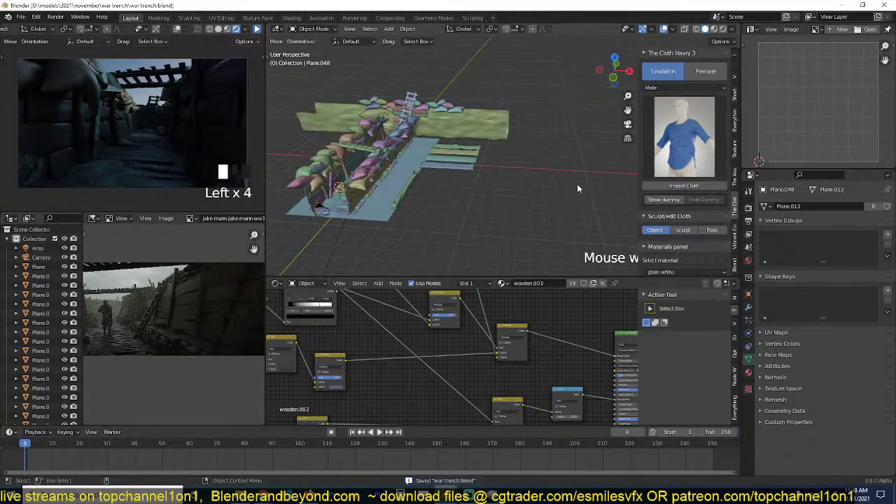
{"action": "scroll", "coordinate": [693, 240], "scroll_direction": "down", "scroll_amount": 1}
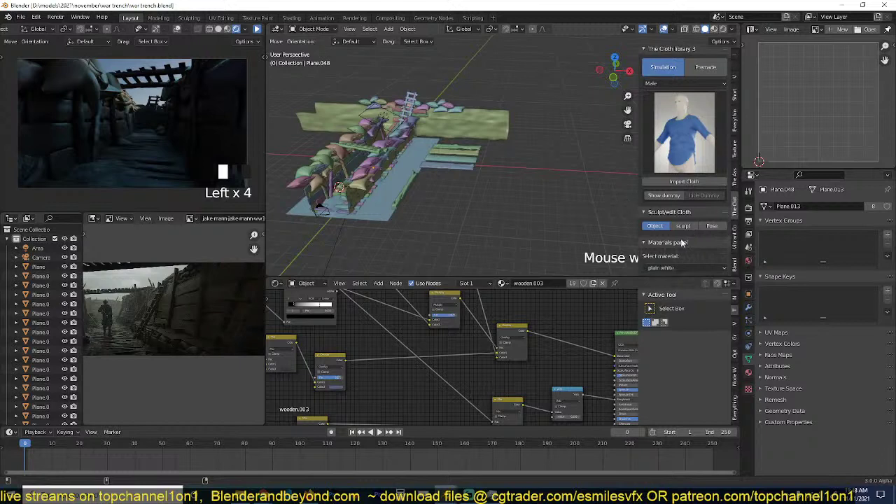
{"action": "left_click", "coordinate": [501, 165]}
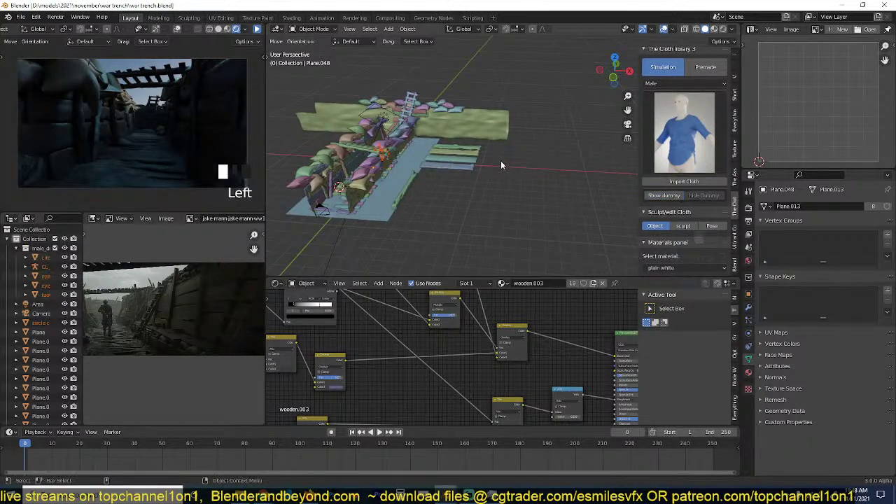
{"action": "key", "text": "KP_Divide"}
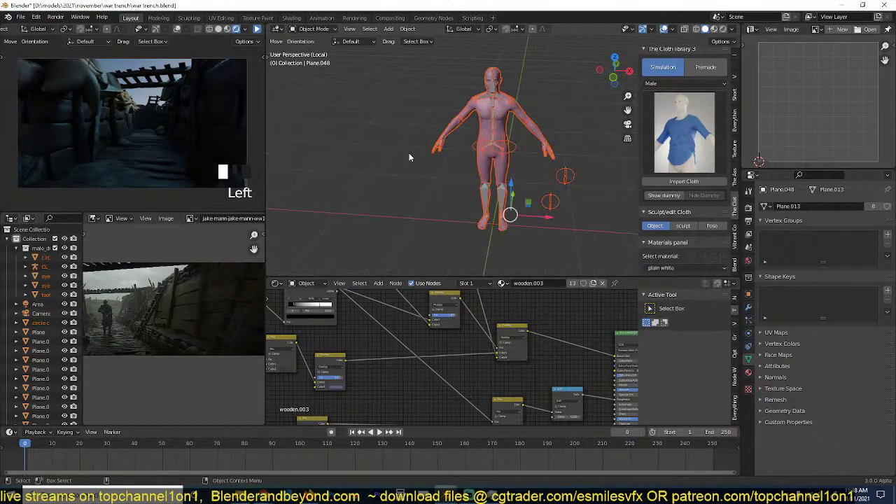
{"action": "key", "text": "alt+a"}
{"action": "key", "text": "KP_1"}
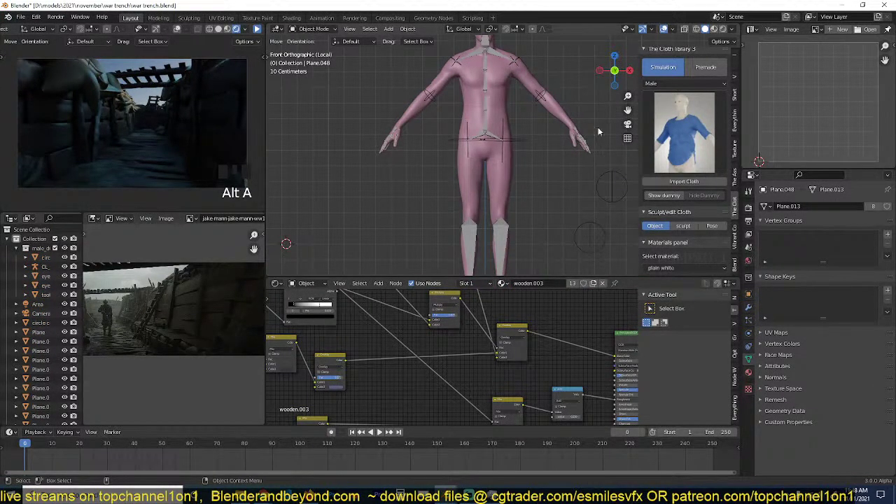
Import the plain grey male trousers from the cloth library's simulation garments onto the dummy.
{"action": "left_click", "coordinate": [645, 116]}
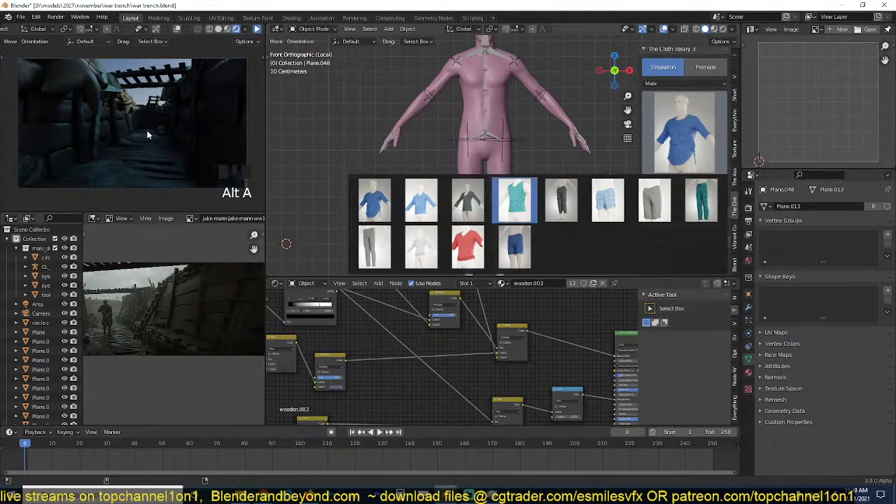
{"action": "left_click", "coordinate": [374, 246]}
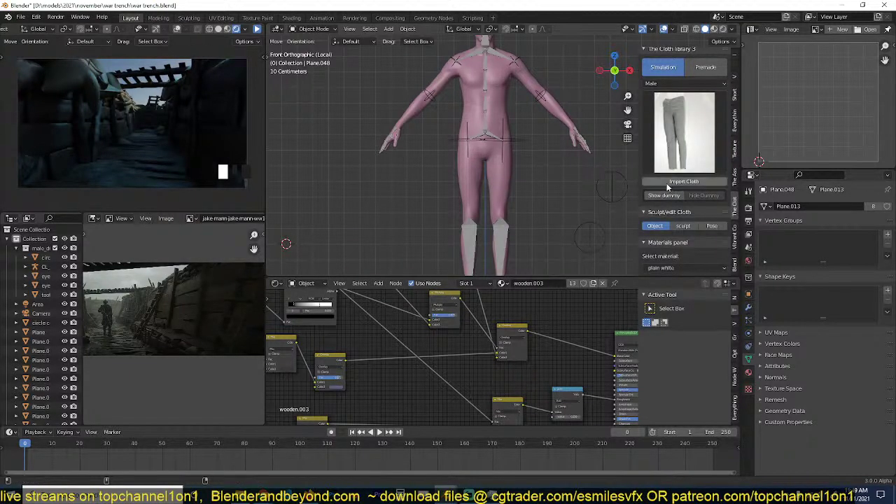
{"action": "left_click", "coordinate": [689, 182]}
{"action": "middle_click_drag", "start_coordinate": [543, 178], "coordinate": [493, 187]}
{"action": "left_click", "coordinate": [493, 187]}
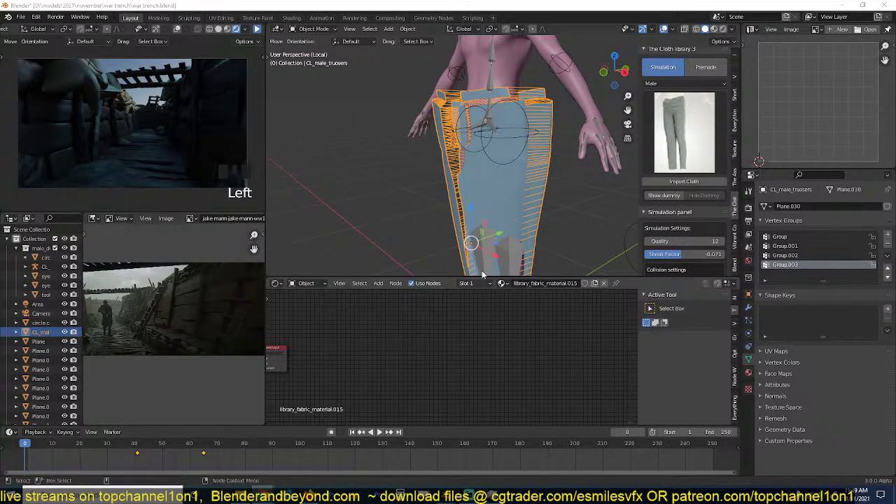
Set the trousers' simulation quality to 8 and run the cloth simulation until they fit around the dummy's legs.
{"action": "left_click", "coordinate": [545, 190]}
{"action": "scroll", "coordinate": [683, 204], "scroll_direction": "down", "scroll_amount": 4}
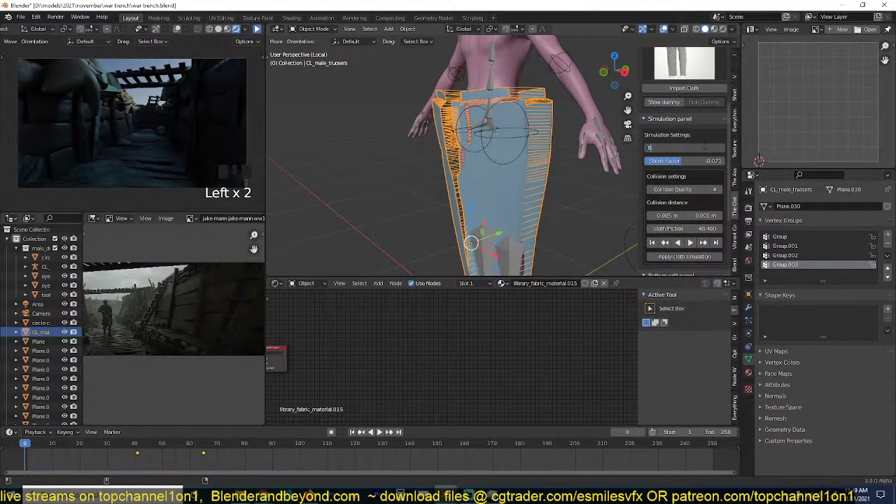
{"action": "key", "text": "BackSpace"}
{"action": "key", "text": "BackSpace"}
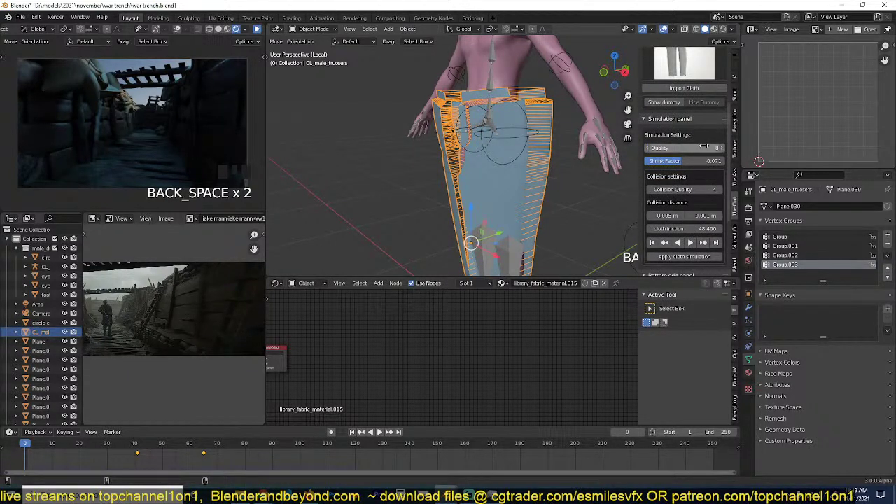
{"action": "left_click", "coordinate": [690, 243]}
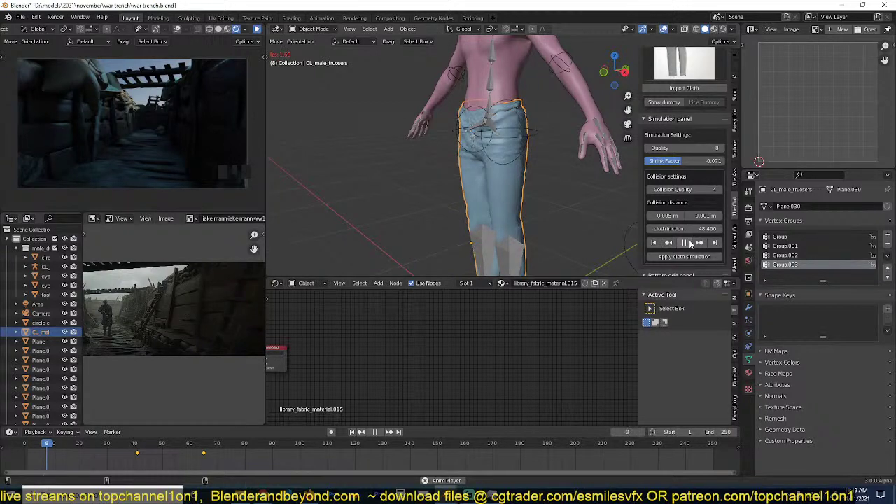
{"action": "left_click", "coordinate": [689, 244]}
{"action": "scroll", "coordinate": [558, 183], "scroll_direction": "up", "scroll_amount": 2}
{"action": "scroll", "coordinate": [559, 183], "scroll_direction": "down", "scroll_amount": 4}
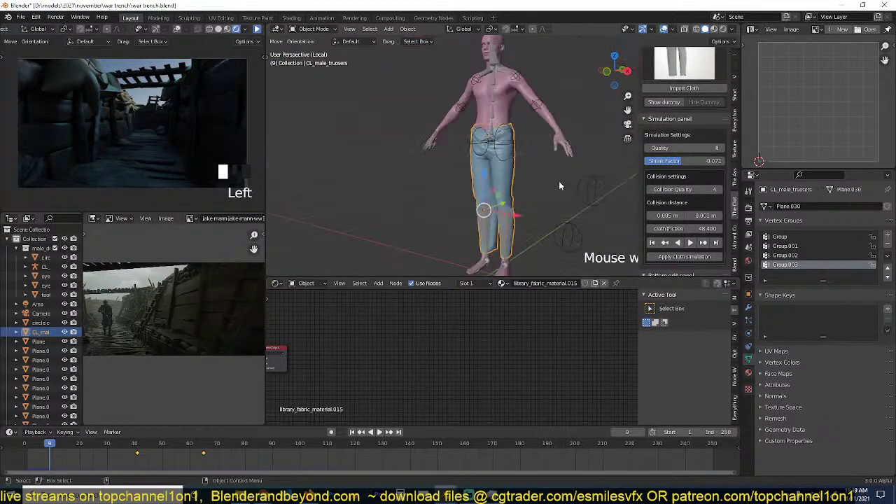
Continue the trousers' cloth simulation to frame 11 and check the fit around the waist and legs.
{"action": "middle_click_drag", "start_coordinate": [560, 183], "coordinate": [631, 237]}
{"action": "scroll", "coordinate": [574, 190], "scroll_direction": "up", "scroll_amount": 2}
{"action": "scroll", "coordinate": [574, 191], "scroll_direction": "down", "scroll_amount": 1}
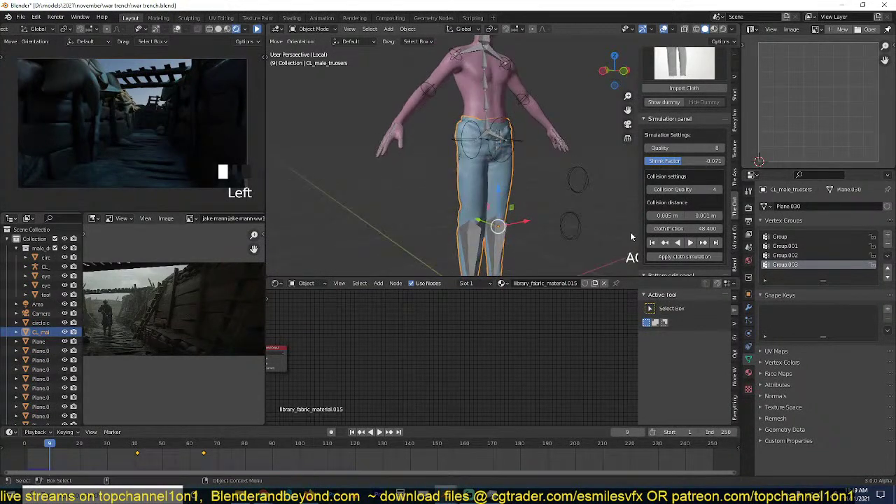
{"action": "left_click", "coordinate": [688, 243]}
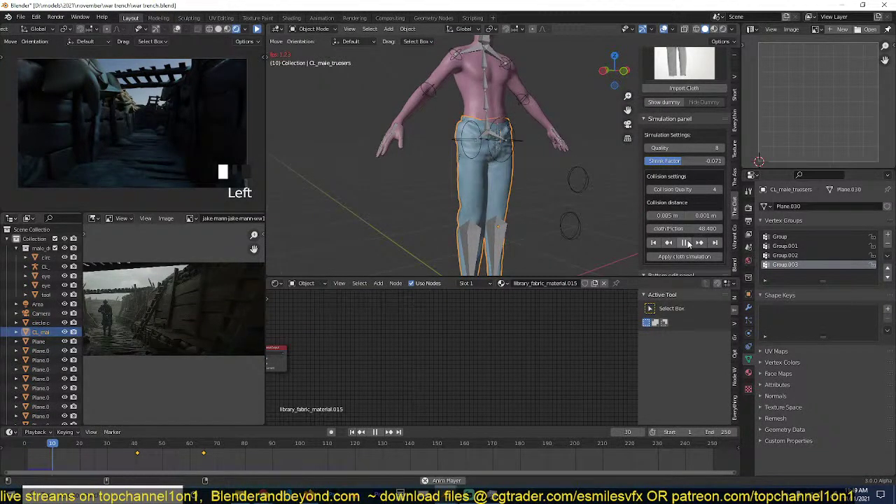
{"action": "left_click", "coordinate": [689, 244]}
{"action": "middle_click_drag", "start_coordinate": [529, 209], "coordinate": [490, 179]}
{"action": "scroll", "coordinate": [456, 192], "scroll_direction": "up", "scroll_amount": 3}
{"action": "scroll", "coordinate": [677, 220], "scroll_direction": "down", "scroll_amount": 4}
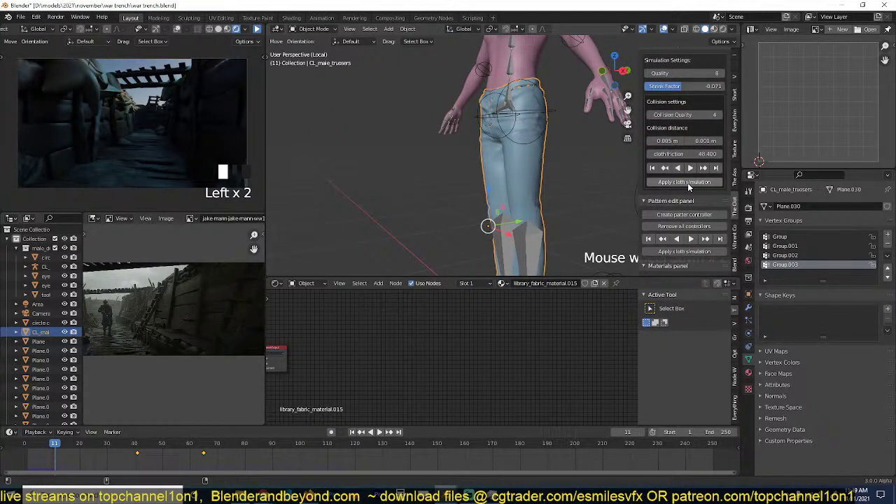
Apply the cloth simulation to the trousers and hide the dummy's armature.
{"action": "left_click", "coordinate": [687, 183]}
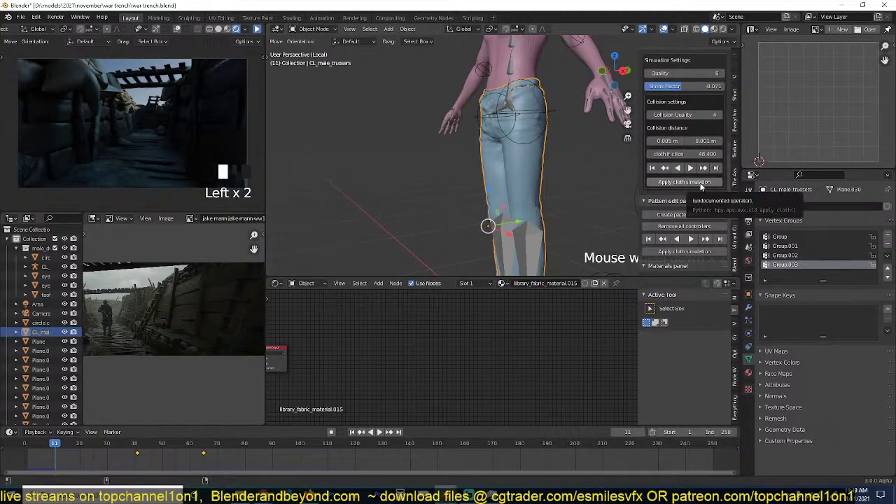
{"action": "left_click", "coordinate": [701, 184]}
{"action": "middle_click_drag", "start_coordinate": [559, 174], "coordinate": [589, 183]}
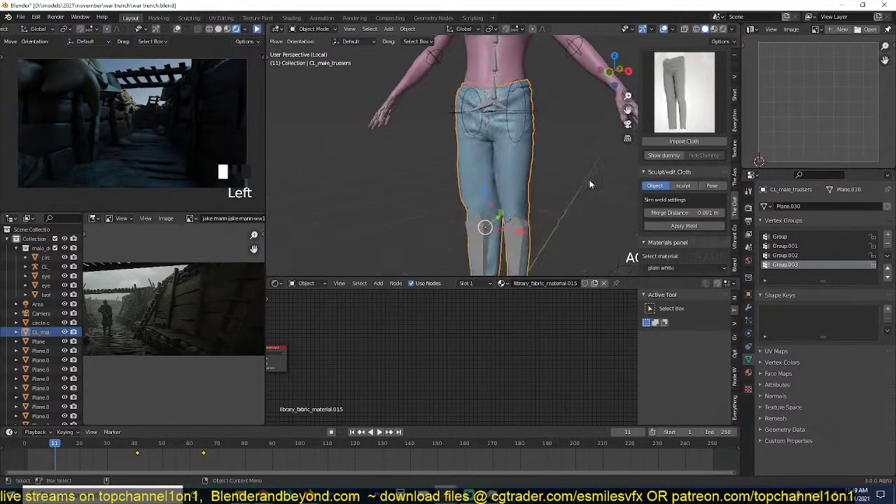
{"action": "left_click", "coordinate": [544, 178]}
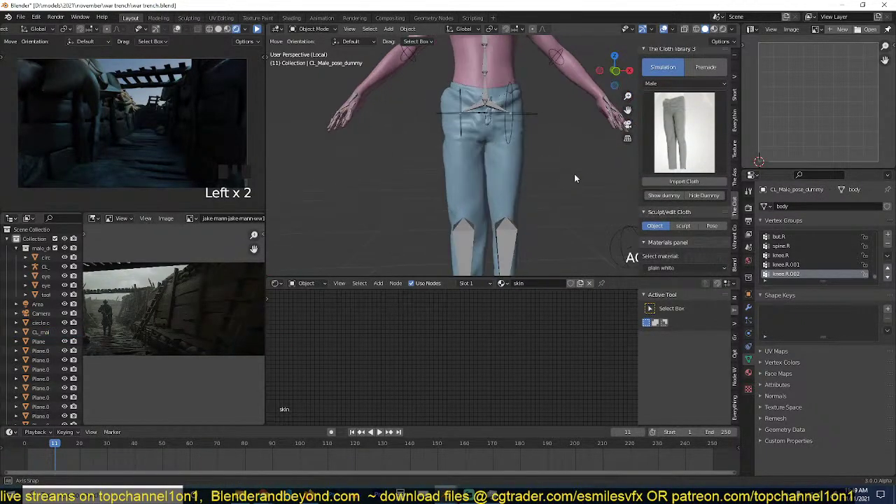
{"action": "left_click", "coordinate": [544, 201]}
{"action": "middle_click_drag", "start_coordinate": [543, 202], "coordinate": [362, 207]}
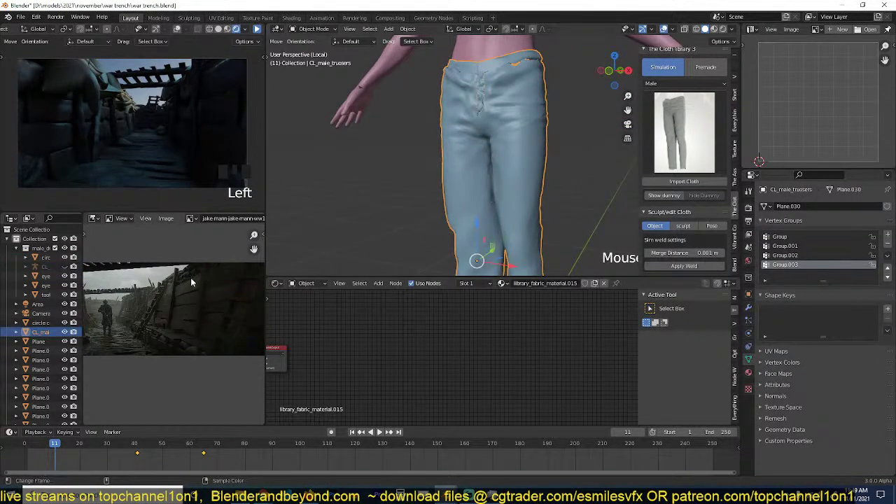
Examine the soldier's clothing up close in the trench reference image.
{"action": "scroll", "coordinate": [140, 298], "scroll_direction": "up", "scroll_amount": 3}
{"action": "middle_click_drag", "start_coordinate": [141, 299], "coordinate": [177, 278]}
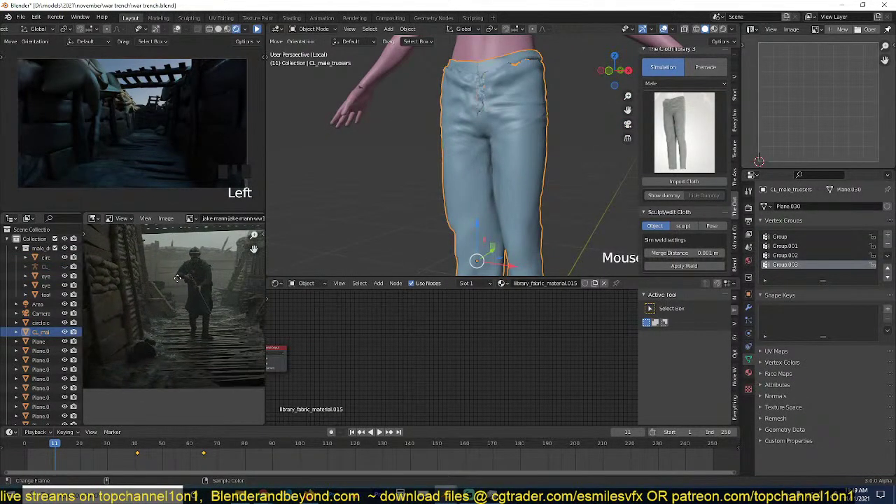
{"action": "scroll", "coordinate": [197, 320], "scroll_direction": "up", "scroll_amount": 1}
{"action": "scroll", "coordinate": [528, 134], "scroll_direction": "down", "scroll_amount": 4}
{"action": "scroll", "coordinate": [530, 144], "scroll_direction": "up", "scroll_amount": 2}
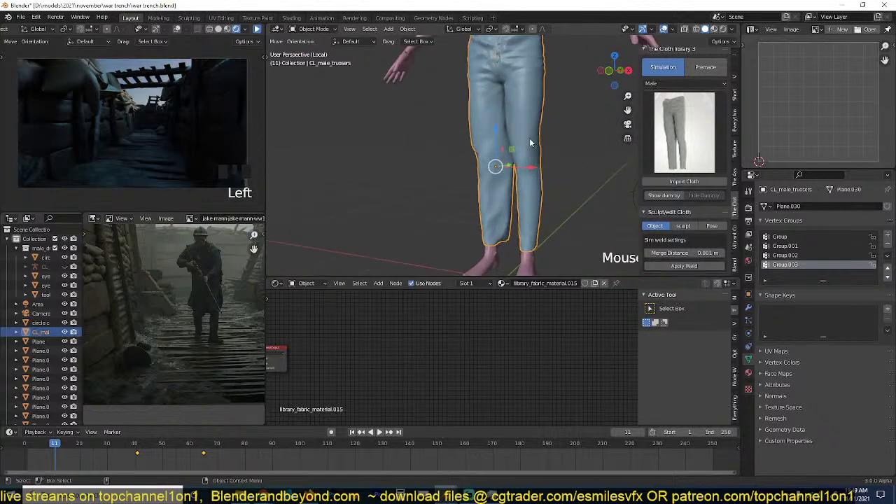
Examine the trousers' mesh in Edit Mode from the front, in both solid and wireframe shading.
{"action": "middle_click_drag", "start_coordinate": [530, 144], "coordinate": [578, 154]}
{"action": "key", "text": "Tab"}
{"action": "key", "text": "alt+a"}
{"action": "middle_click_drag", "start_coordinate": [492, 167], "coordinate": [525, 166]}
{"action": "key", "text": "KP_1"}
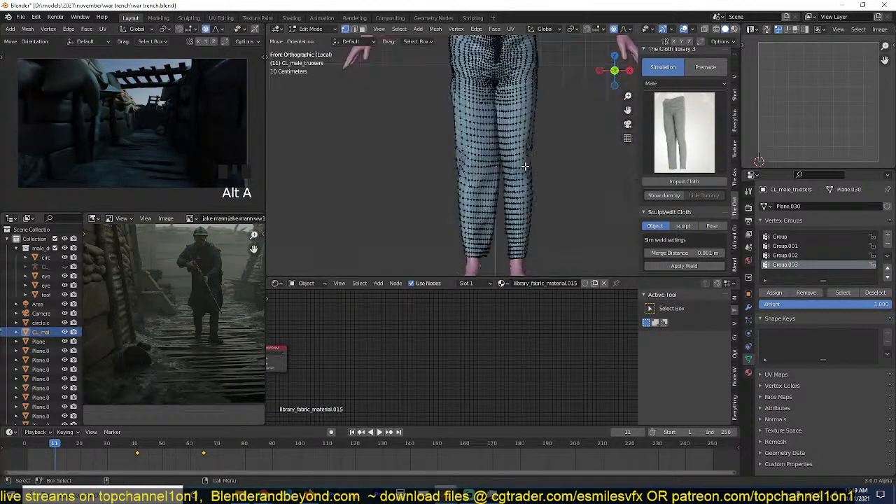
{"action": "scroll", "coordinate": [478, 164], "scroll_direction": "down", "scroll_amount": 4}
{"action": "scroll", "coordinate": [485, 165], "scroll_direction": "up", "scroll_amount": 4}
{"action": "key", "text": "Tab"}
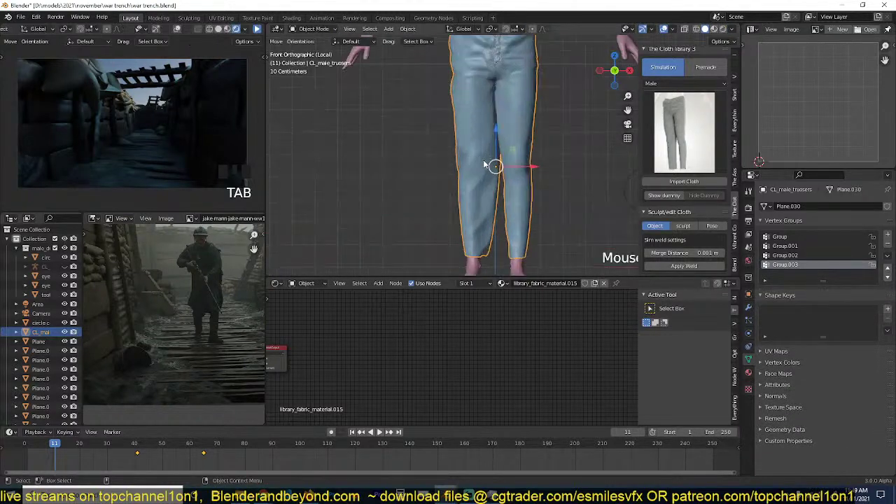
{"action": "key", "text": "Tab"}
{"action": "scroll", "coordinate": [481, 164], "scroll_direction": "down", "scroll_amount": 3}
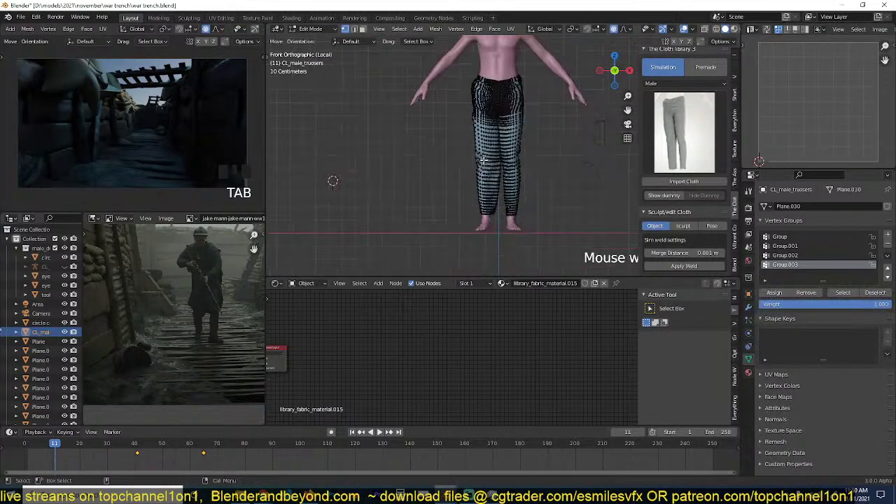
{"action": "middle_click_drag", "start_coordinate": [479, 158], "coordinate": [477, 162], "text": "shift"}
{"action": "key", "text": "z"}
{"action": "scroll", "coordinate": [476, 105], "scroll_direction": "up", "scroll_amount": 4}
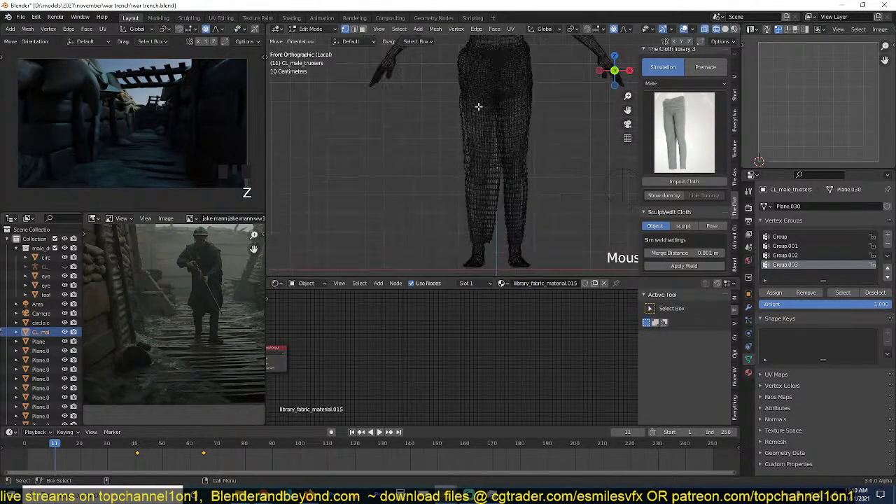
{"action": "scroll", "coordinate": [478, 106], "scroll_direction": "down", "scroll_amount": 3}
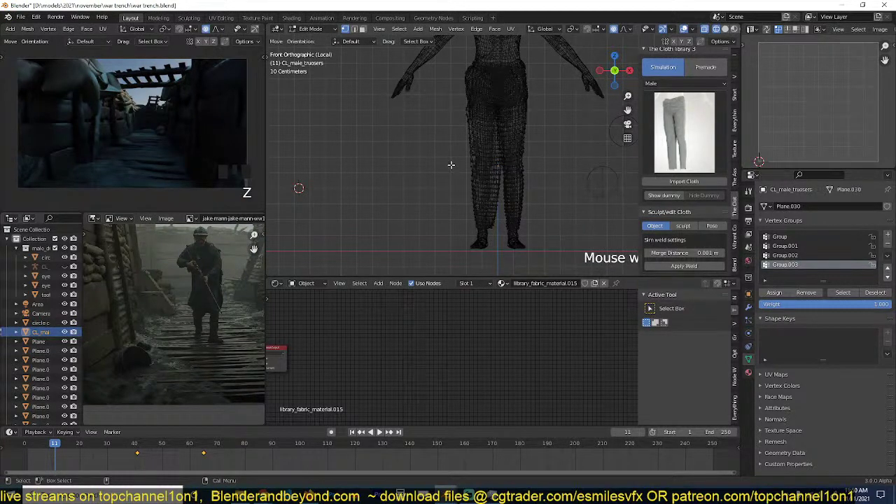
{"action": "mouse_move", "coordinate": [451, 165]}
{"action": "left_mouse_down"}
{"action": "mouse_move", "coordinate": [503, 221]}
{"action": "mouse_move", "coordinate": [503, 236]}
{"action": "left_mouse_up"}
{"action": "key", "text": "Tab"}
{"action": "key", "text": "z"}
{"action": "key", "text": "alt+a"}
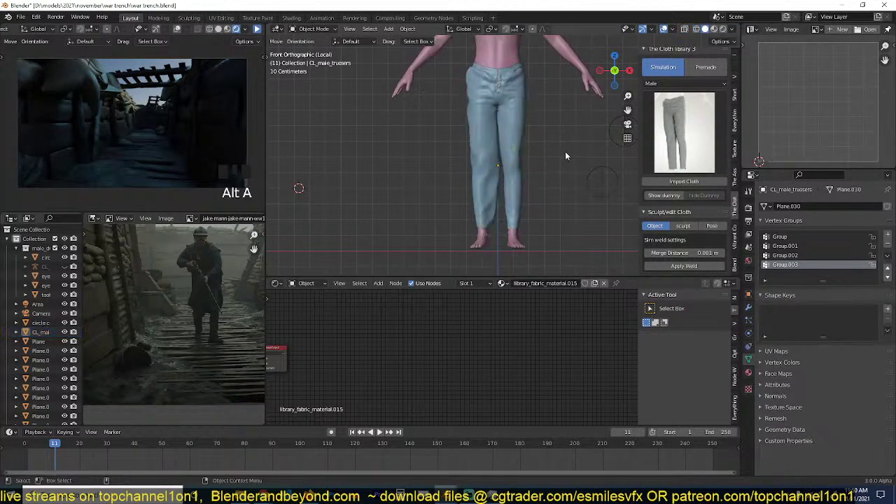
Switch the cloth library to Premade garments in the Male category.
{"action": "middle_click_drag", "start_coordinate": [566, 155], "coordinate": [499, 171]}
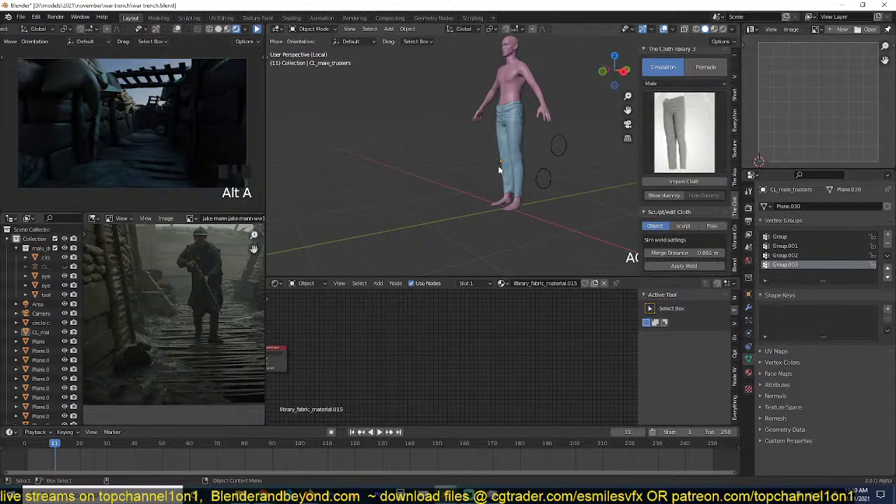
{"action": "key", "text": "KP_1"}
{"action": "left_click", "coordinate": [653, 144]}
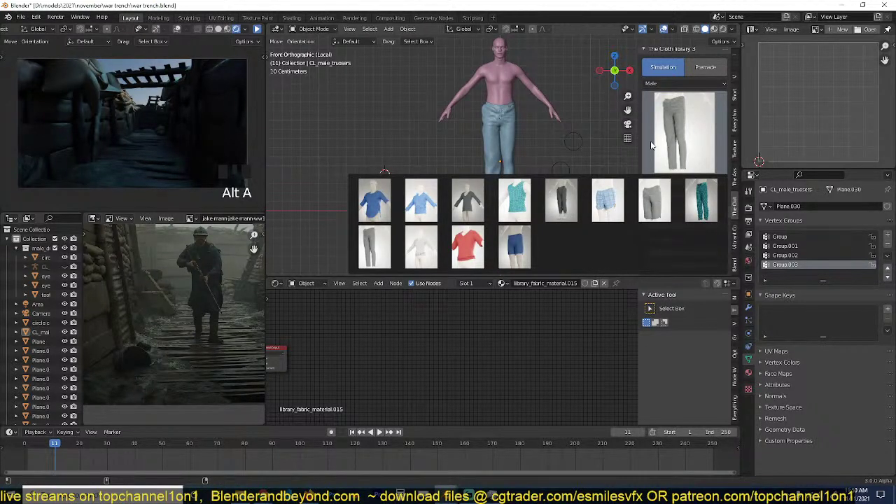
{"action": "left_click", "coordinate": [706, 66]}
{"action": "left_click", "coordinate": [692, 84]}
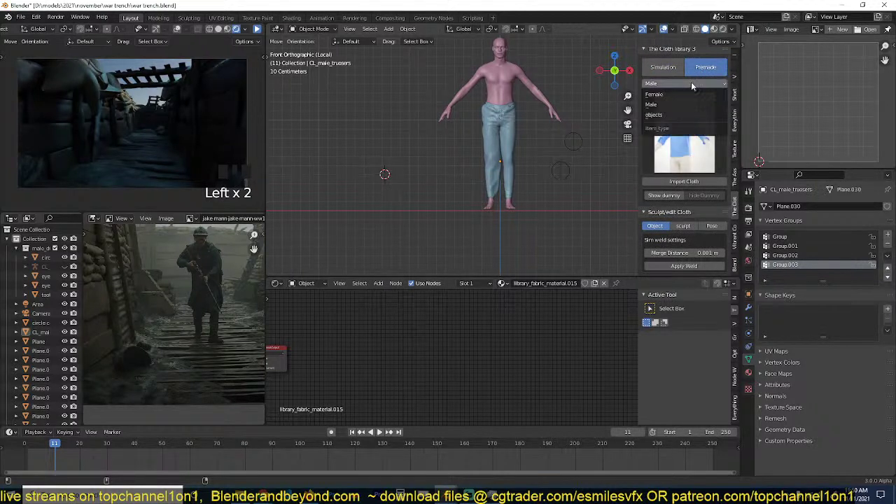
{"action": "left_click", "coordinate": [652, 104]}
Import the long yellow hooded raincoat from the premade male garments onto the dummy.
{"action": "left_click", "coordinate": [691, 140]}
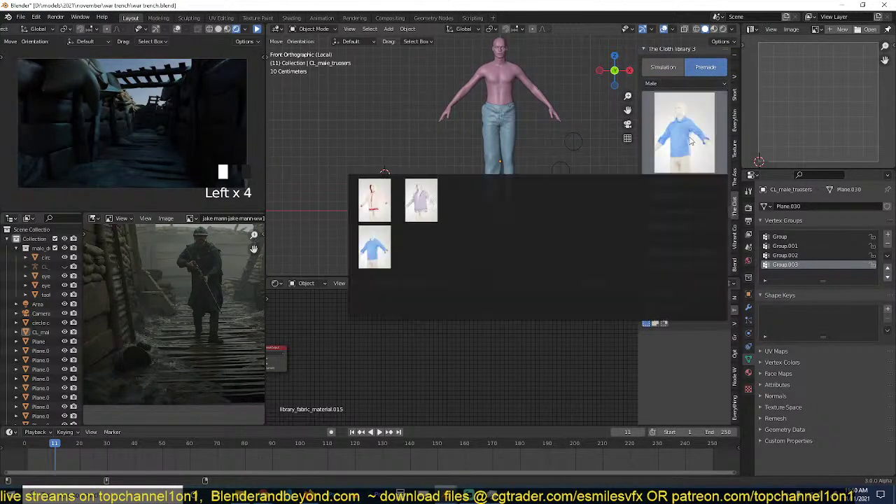
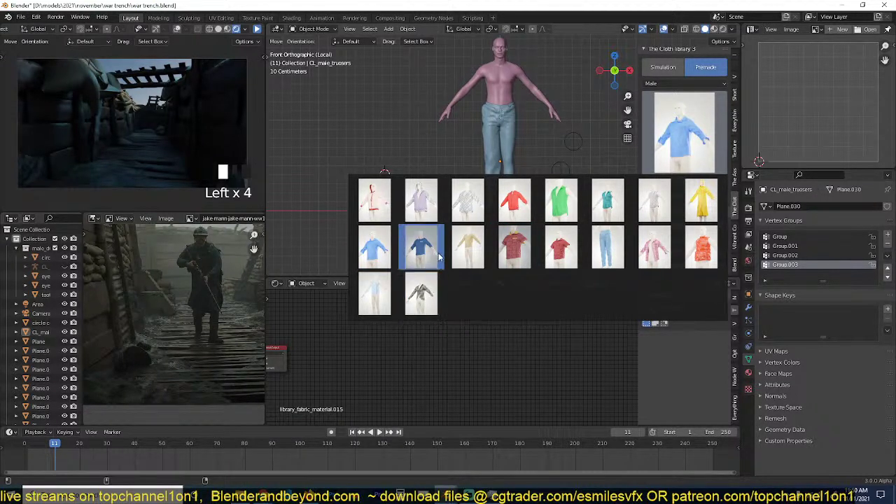
{"action": "left_click", "coordinate": [690, 205]}
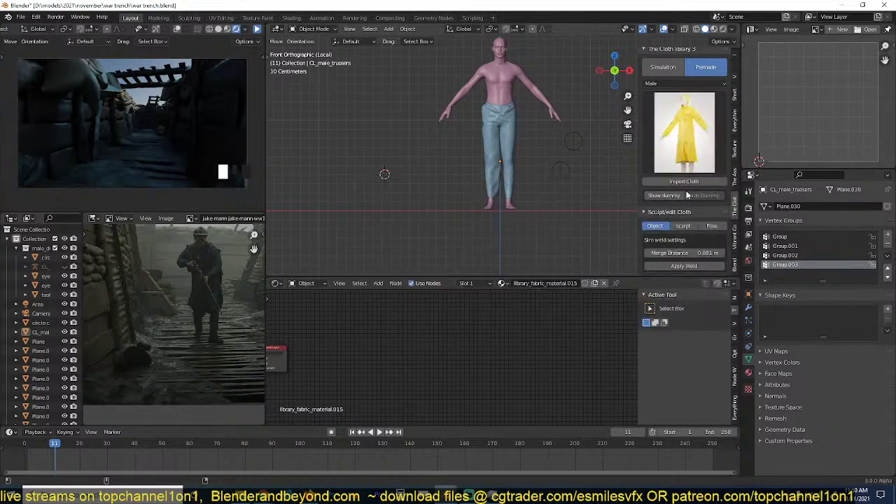
{"action": "left_click", "coordinate": [690, 183]}
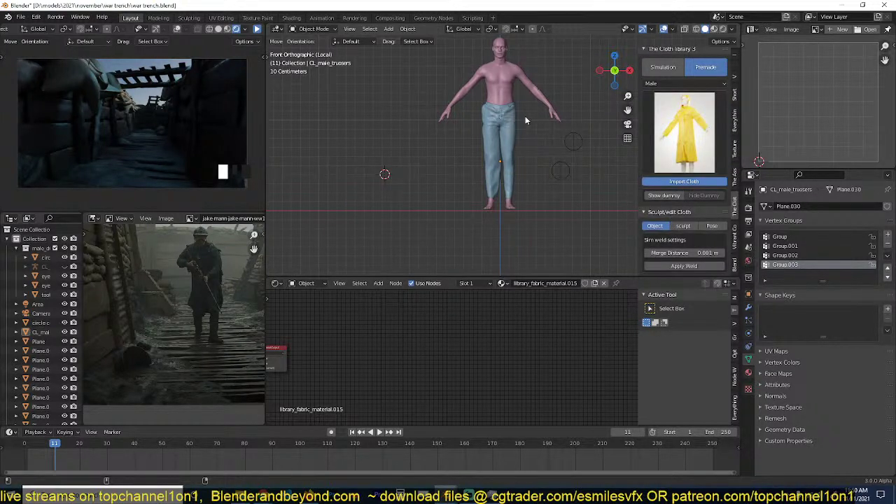
{"action": "scroll", "coordinate": [537, 174], "scroll_direction": "up", "scroll_amount": 4}
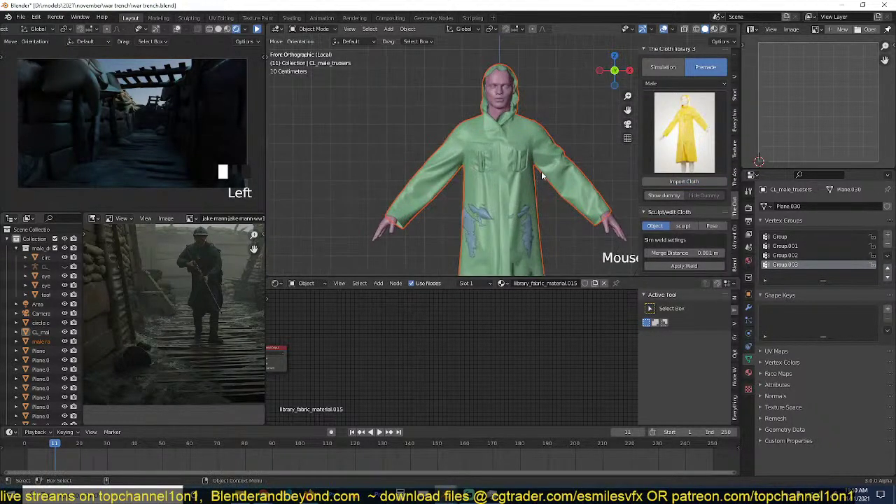
Select the raincoat and examine its mesh density around the lower front and pockets in Edit Mode.
{"action": "left_click", "coordinate": [541, 195]}
{"action": "scroll", "coordinate": [538, 206], "scroll_direction": "up", "scroll_amount": 2}
{"action": "scroll", "coordinate": [538, 206], "scroll_direction": "down", "scroll_amount": 4}
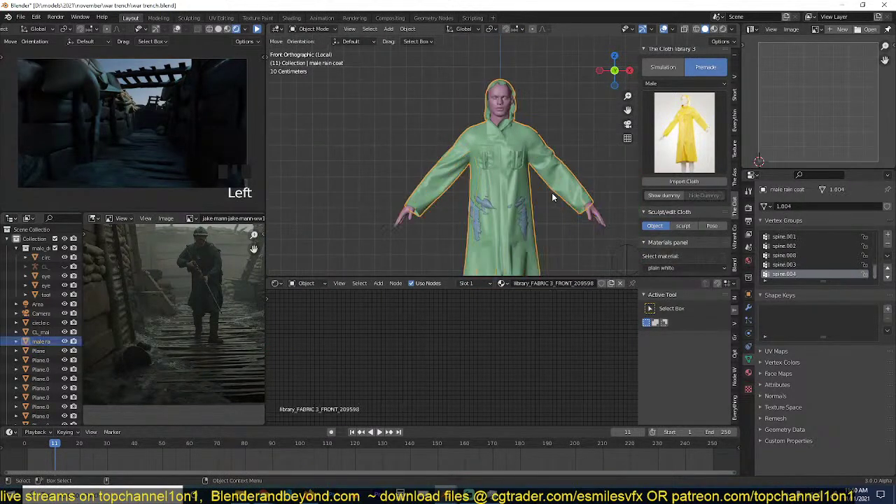
{"action": "middle_click_drag", "start_coordinate": [552, 193], "coordinate": [545, 81]}
{"action": "scroll", "coordinate": [549, 196], "scroll_direction": "down", "scroll_amount": 3}
{"action": "scroll", "coordinate": [555, 158], "scroll_direction": "up", "scroll_amount": 3}
{"action": "key", "text": "Tab"}
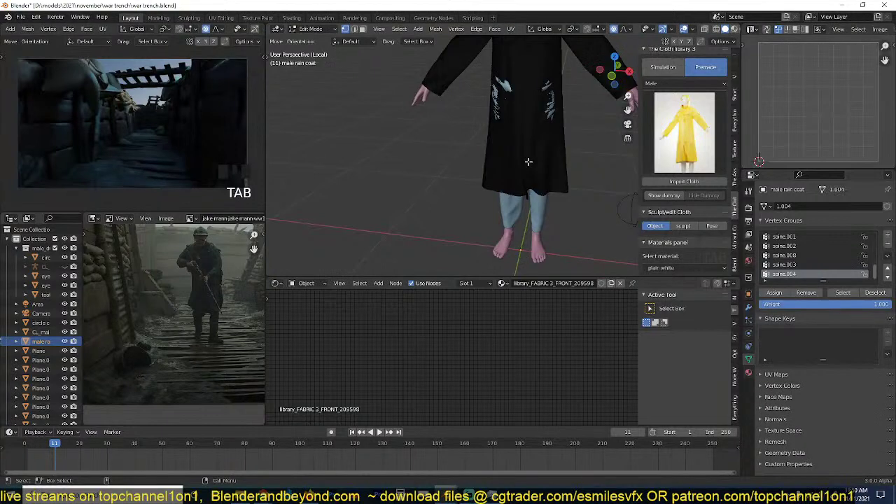
{"action": "scroll", "coordinate": [528, 162], "scroll_direction": "up", "scroll_amount": 3}
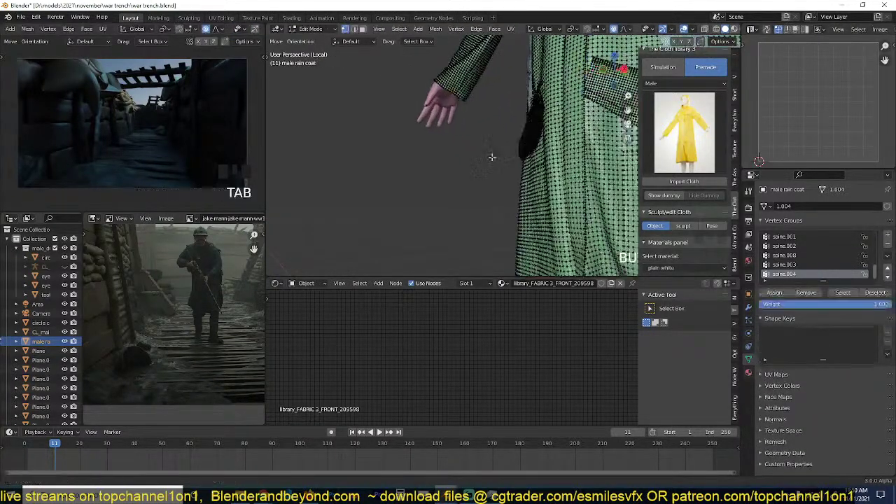
{"action": "middle_click_drag", "start_coordinate": [492, 156], "coordinate": [531, 175]}
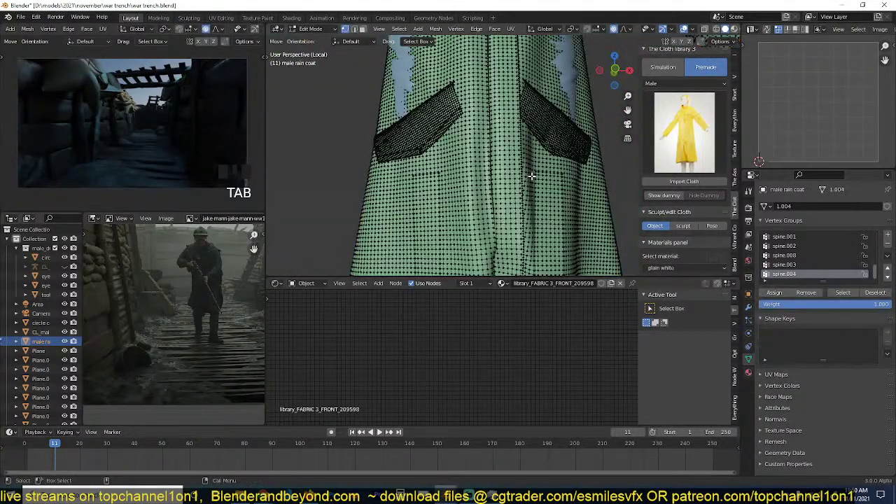
{"action": "key", "text": "Tab"}
Add a Decimate modifier to the raincoat.
{"action": "left_click", "coordinate": [748, 295]}
{"action": "left_click", "coordinate": [777, 205]}
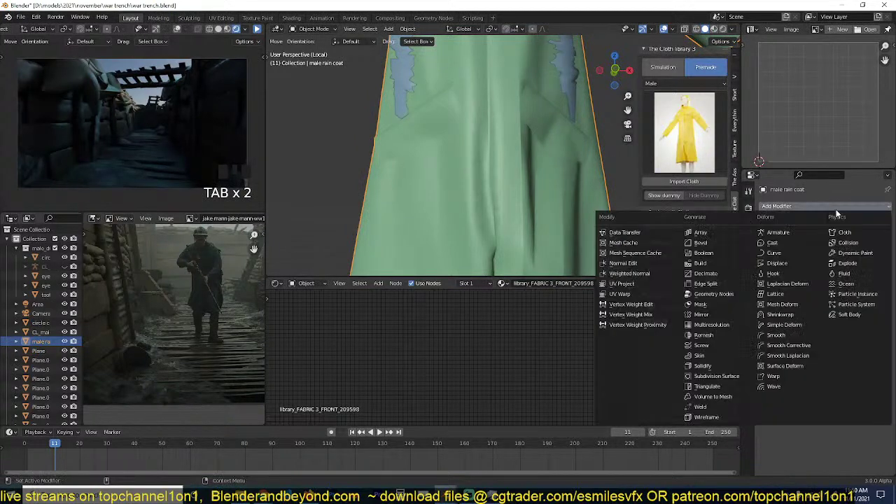
{"action": "left_click", "coordinate": [724, 273]}
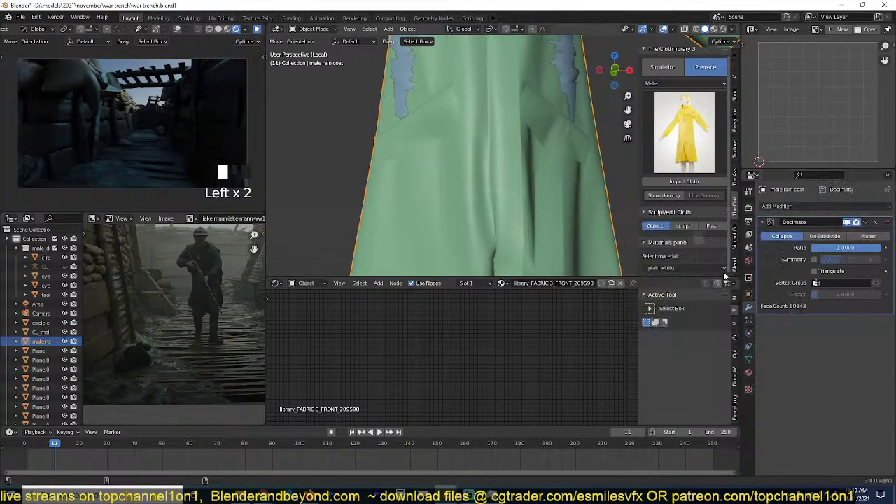
Show the raincoat's wireframe, reduce its mesh with Decimate in Un-Subdivide mode at 4 iterations, and apply the modifier.
{"action": "key", "text": "q"}
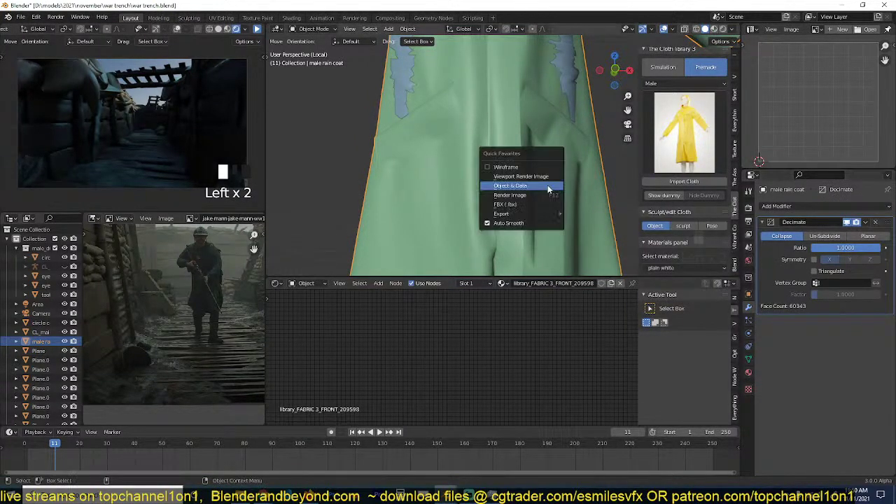
{"action": "left_click", "coordinate": [555, 173]}
{"action": "left_click", "coordinate": [825, 236]}
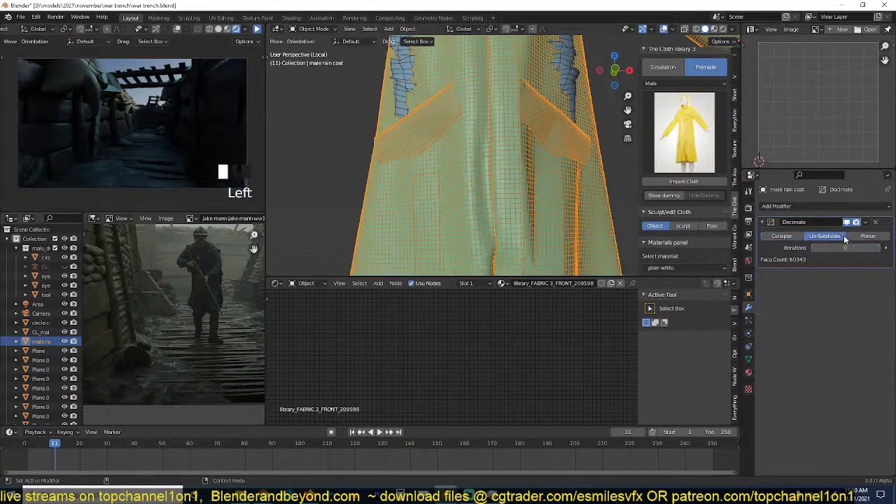
{"action": "left_click", "coordinate": [878, 249]}
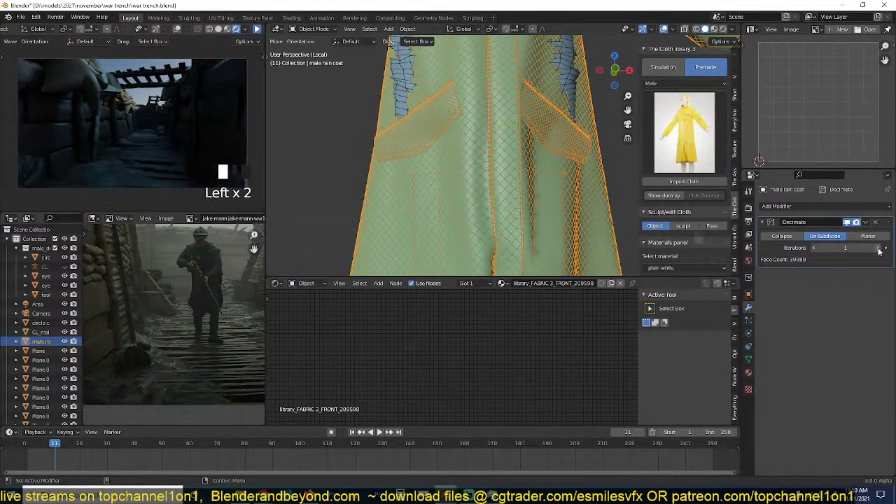
{"action": "left_click", "coordinate": [879, 249]}
{"action": "left_click", "coordinate": [878, 250]}
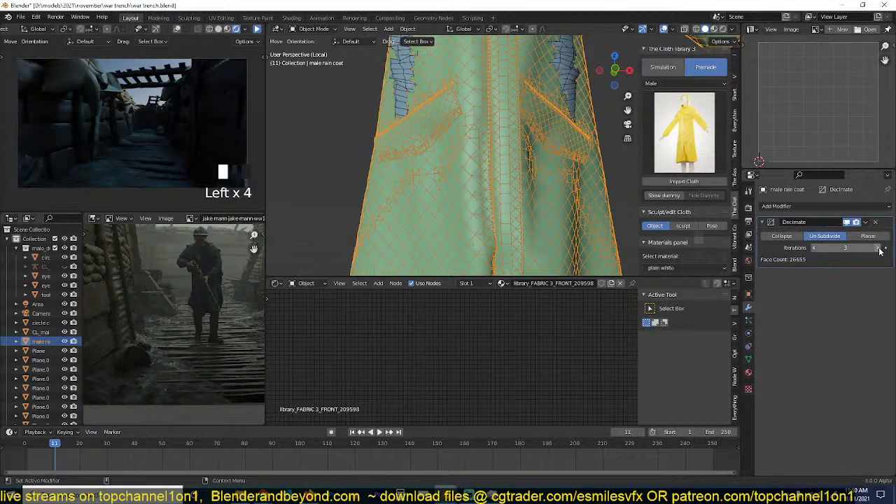
{"action": "left_click", "coordinate": [879, 249]}
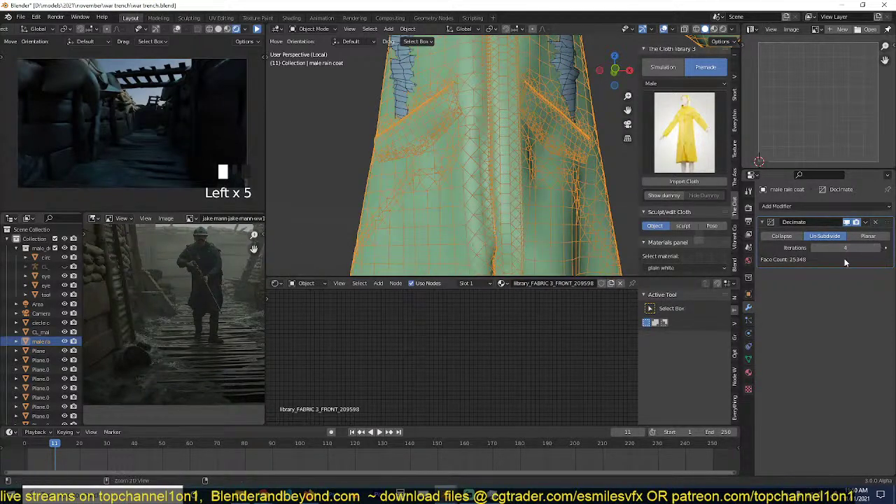
{"action": "key", "text": "ctrl+a"}
Turn off the wireframe display so the raincoat is shown shaded only.
{"action": "scroll", "coordinate": [490, 176], "scroll_direction": "down", "scroll_amount": 6}
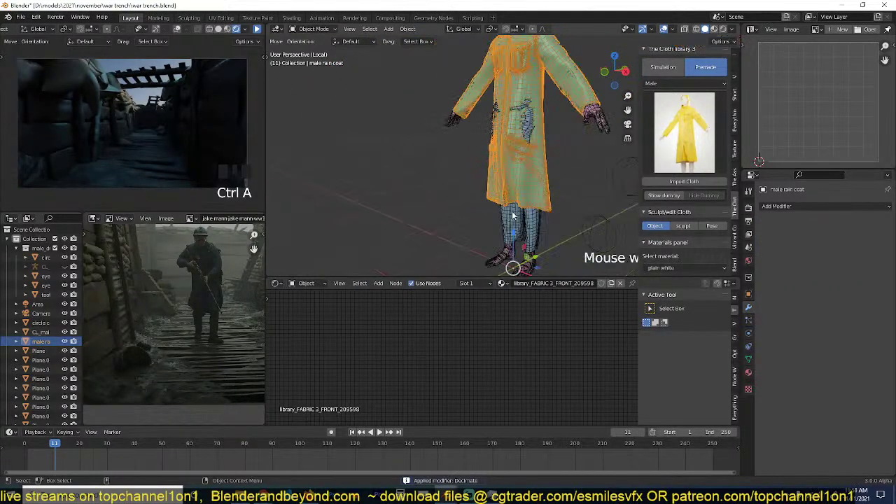
{"action": "scroll", "coordinate": [568, 103], "scroll_direction": "down", "scroll_amount": 3}
{"action": "key", "text": "q"}
{"action": "left_click", "coordinate": [566, 110]}
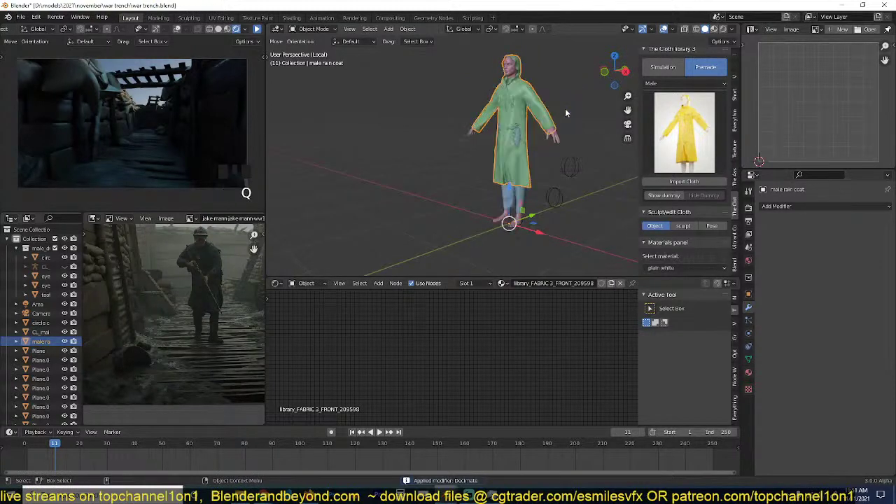
Select the raincoat and switch it to sculpting.
{"action": "scroll", "coordinate": [536, 125], "scroll_direction": "up", "scroll_amount": 4}
{"action": "middle_click_drag", "start_coordinate": [536, 124], "coordinate": [599, 136], "text": "alt"}
{"action": "left_click", "coordinate": [538, 132]}
{"action": "left_click", "coordinate": [534, 168]}
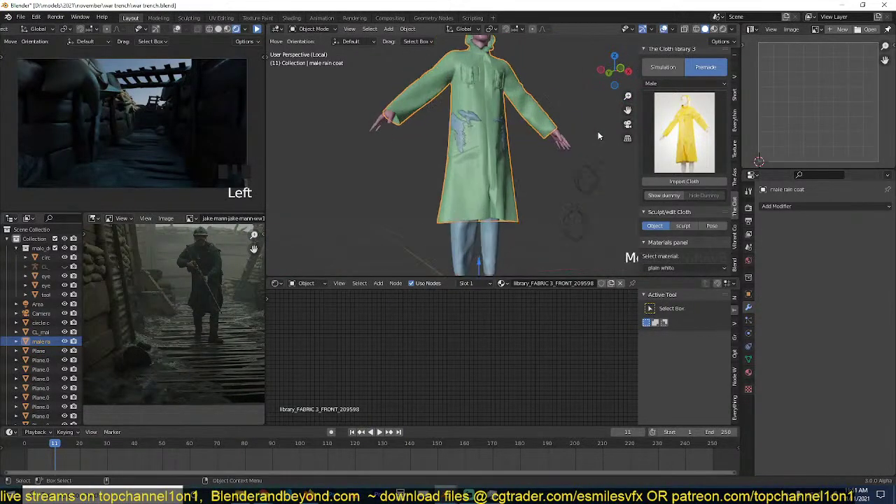
{"action": "left_click", "coordinate": [683, 225]}
{"action": "scroll", "coordinate": [524, 175], "scroll_direction": "up", "scroll_amount": 5}
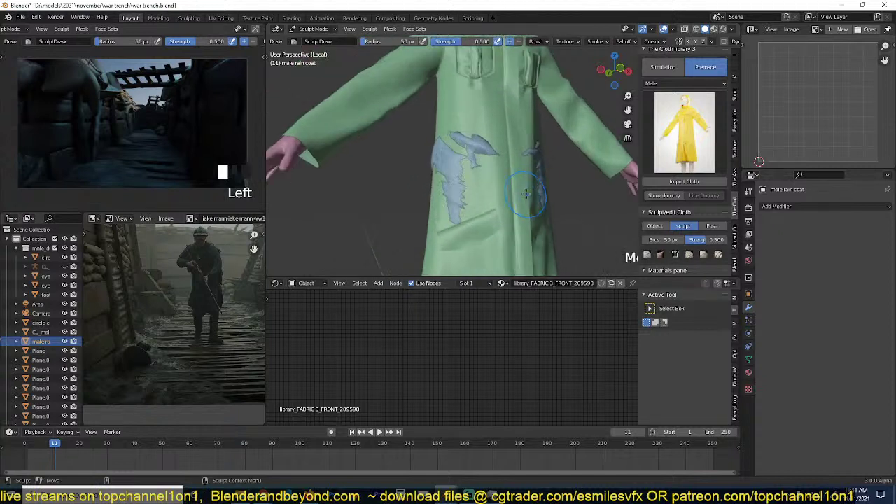
Try covering the blue clothing poking through the coat with 50 px Draw brush strokes at 0.500 strength, and undo them.
{"action": "middle_click_drag", "start_coordinate": [524, 175], "coordinate": [530, 176]}
{"action": "left_click_drag", "start_coordinate": [494, 147], "coordinate": [454, 158]}
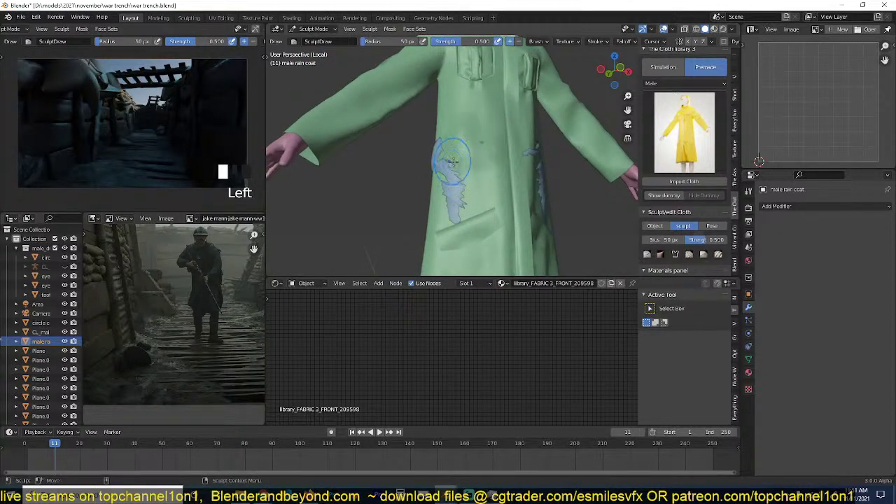
{"action": "middle_click_drag", "start_coordinate": [451, 156], "coordinate": [501, 140]}
{"action": "mouse_move", "coordinate": [455, 128]}
{"action": "left_mouse_down"}
{"action": "mouse_move", "coordinate": [436, 129]}
{"action": "mouse_move", "coordinate": [445, 128]}
{"action": "left_mouse_up"}
{"action": "key", "text": "ctrl+z"}
{"action": "key", "text": "ctrl+z"}
Build up the coat's front with the Draw brush at 0.256 strength and 228 px radius to cover the clothing poking through.
{"action": "left_click_drag", "start_coordinate": [466, 44], "coordinate": [450, 44]}
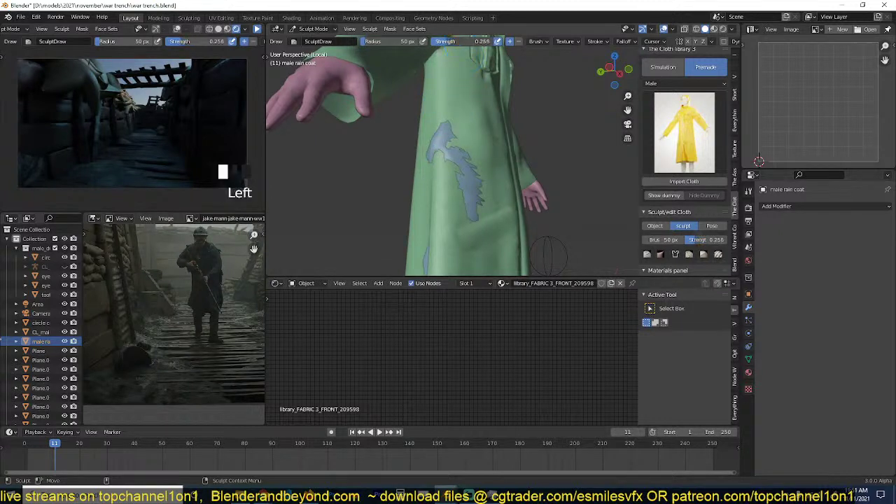
{"action": "mouse_move", "coordinate": [443, 124]}
{"action": "left_mouse_down"}
{"action": "mouse_move", "coordinate": [455, 182]}
{"action": "mouse_move", "coordinate": [442, 250]}
{"action": "mouse_move", "coordinate": [447, 235]}
{"action": "left_mouse_up"}
{"action": "middle_click_drag", "start_coordinate": [447, 235], "coordinate": [392, 228]}
{"action": "middle_click_drag", "start_coordinate": [448, 211], "coordinate": [399, 200]}
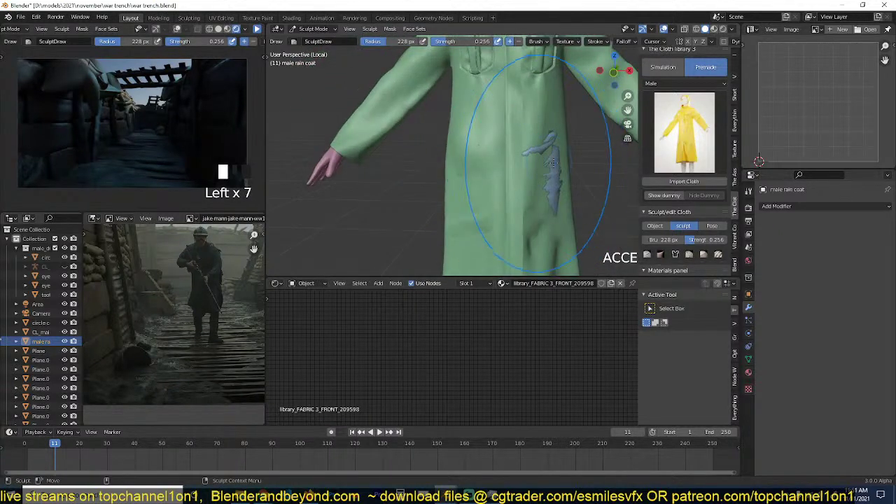
{"action": "left_click_drag", "start_coordinate": [540, 162], "coordinate": [544, 184]}
{"action": "left_click_drag", "start_coordinate": [543, 179], "coordinate": [550, 158]}
{"action": "middle_click_drag", "start_coordinate": [550, 158], "coordinate": [571, 105]}
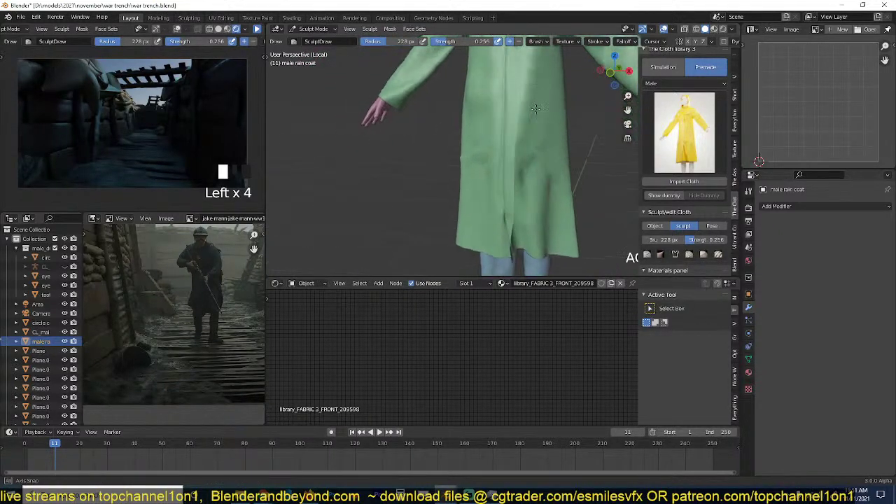
{"action": "left_click_drag", "start_coordinate": [555, 168], "coordinate": [557, 159]}
Build up the lower back of the raincoat with broad Draw brush strokes.
{"action": "middle_click_drag", "start_coordinate": [557, 159], "coordinate": [428, 155]}
{"action": "scroll", "coordinate": [500, 140], "scroll_direction": "up", "scroll_amount": 3}
{"action": "mouse_move", "coordinate": [496, 140]}
{"action": "left_mouse_down"}
{"action": "mouse_move", "coordinate": [502, 120]}
{"action": "mouse_move", "coordinate": [498, 137]}
{"action": "left_mouse_up"}
{"action": "left_click_drag", "start_coordinate": [494, 140], "coordinate": [489, 152]}
{"action": "left_click_drag", "start_coordinate": [487, 252], "coordinate": [498, 242]}
{"action": "left_click_drag", "start_coordinate": [499, 242], "coordinate": [495, 228]}
{"action": "mouse_move", "coordinate": [497, 224]}
{"action": "middle_mouse_down"}
{"action": "mouse_move", "coordinate": [544, 205]}
{"action": "mouse_move", "coordinate": [515, 209]}
{"action": "middle_mouse_up"}
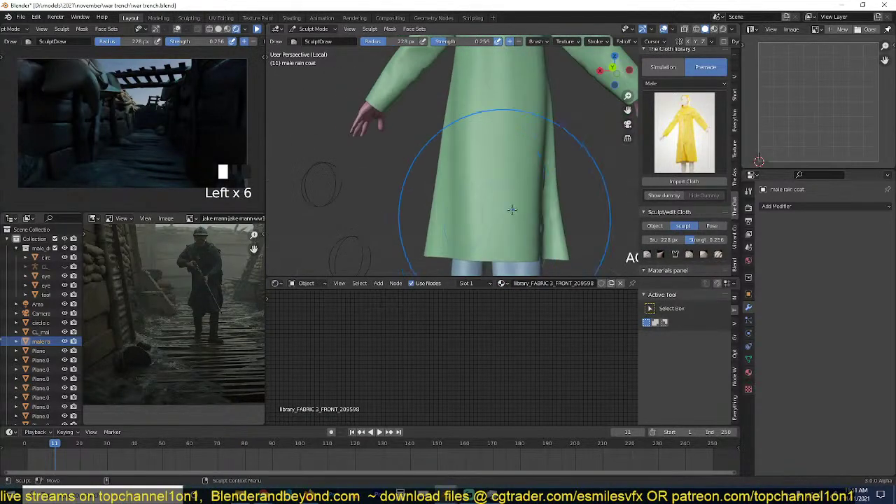
{"action": "left_click_drag", "start_coordinate": [512, 210], "coordinate": [517, 216]}
{"action": "middle_click_drag", "start_coordinate": [517, 216], "coordinate": [492, 220]}
{"action": "left_click_drag", "start_coordinate": [499, 229], "coordinate": [500, 222]}
{"action": "left_click_drag", "start_coordinate": [501, 218], "coordinate": [515, 193]}
Push out the coat's side near the pocket flap with the Draw brush and return to Object Mode.
{"action": "middle_click_drag", "start_coordinate": [516, 184], "coordinate": [468, 176]}
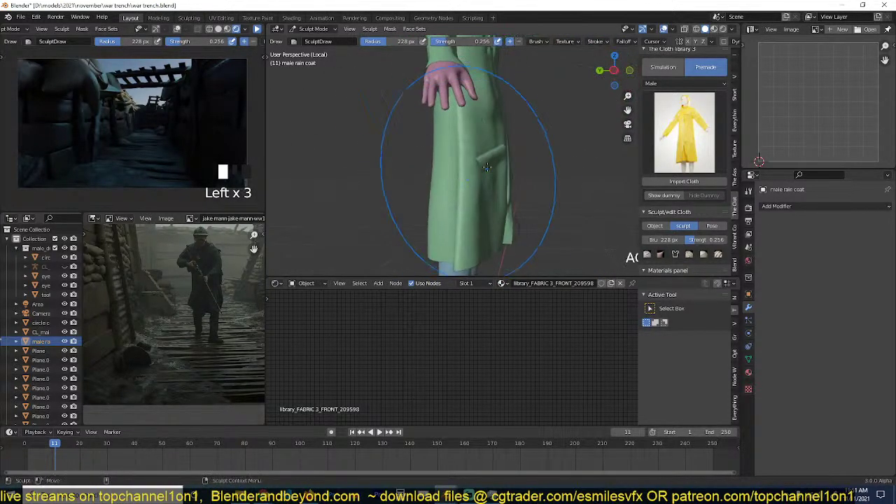
{"action": "left_click_drag", "start_coordinate": [469, 175], "coordinate": [476, 174]}
{"action": "middle_click_drag", "start_coordinate": [484, 175], "coordinate": [428, 191]}
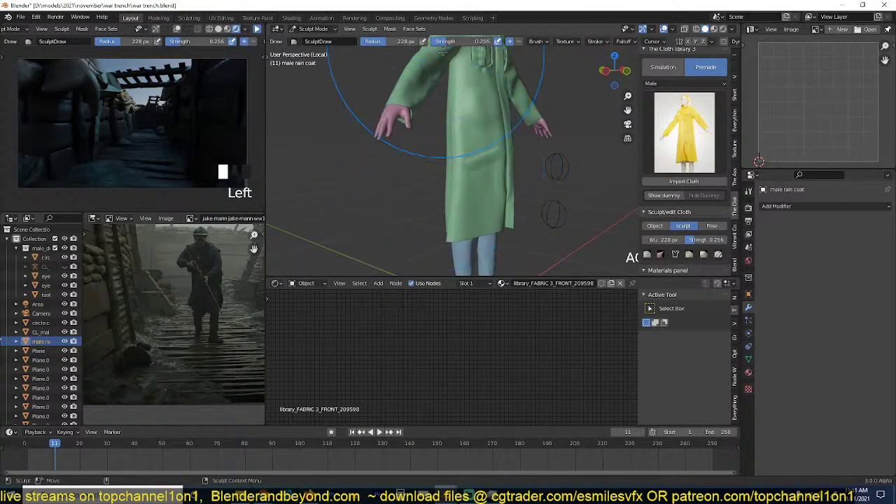
{"action": "left_click", "coordinate": [318, 29]}
{"action": "left_click", "coordinate": [316, 37]}
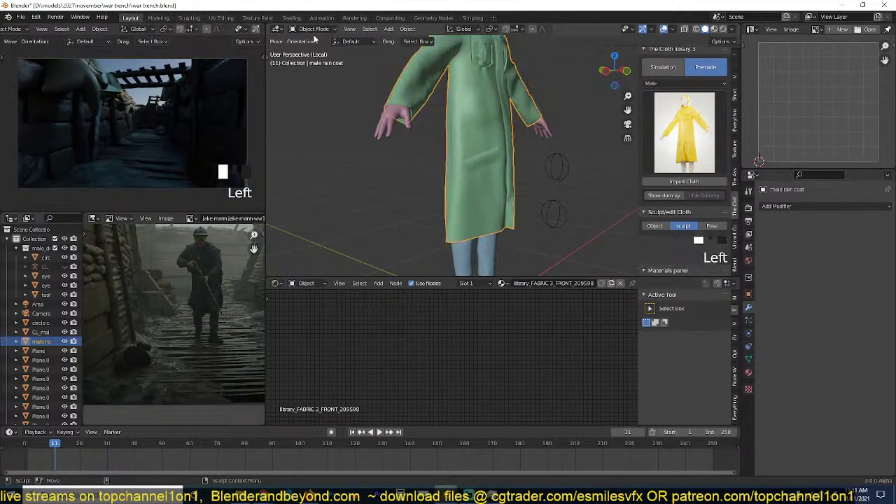
Edit the raincoat mesh by moving a vertex near the front opening's hem with smooth proportional editing, and return to Object Mode.
{"action": "scroll", "coordinate": [441, 155], "scroll_direction": "up", "scroll_amount": 3}
{"action": "scroll", "coordinate": [440, 155], "scroll_direction": "down", "scroll_amount": 3}
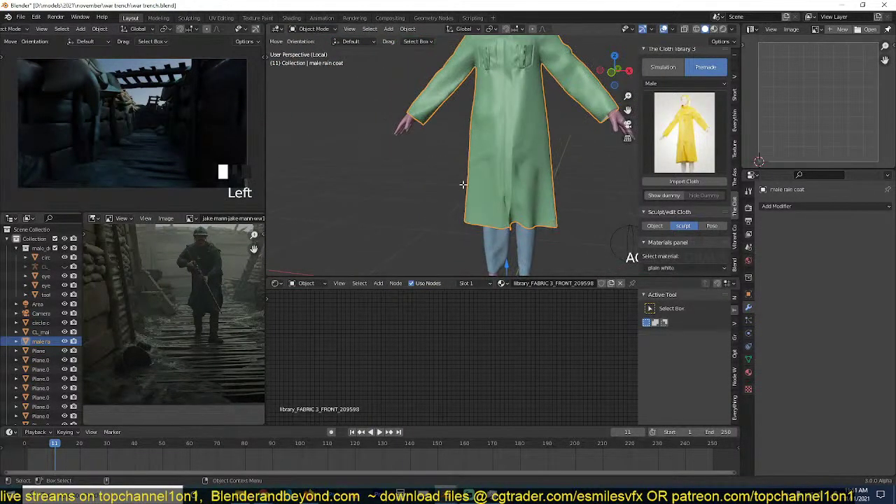
{"action": "key", "text": "Tab"}
{"action": "scroll", "coordinate": [443, 148], "scroll_direction": "up", "scroll_amount": 3}
{"action": "middle_click_drag", "start_coordinate": [443, 148], "coordinate": [479, 159]}
{"action": "left_click", "coordinate": [516, 207]}
{"action": "key", "text": "g"}
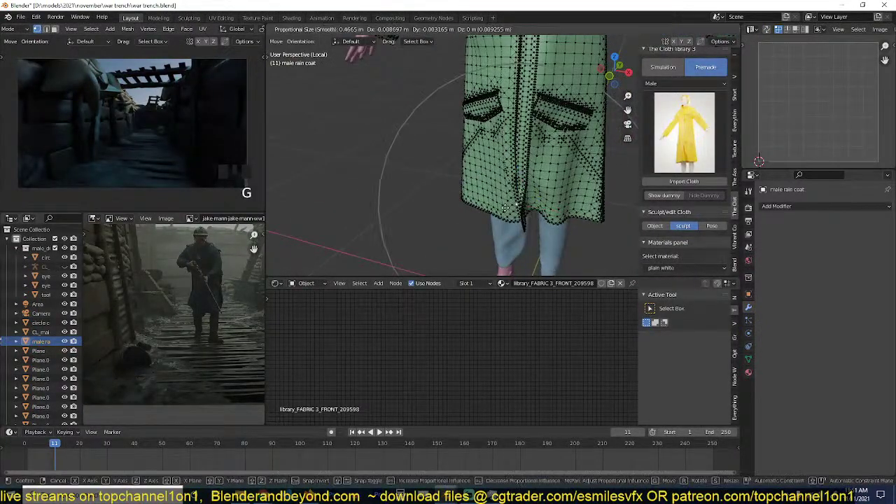
{"action": "scroll", "coordinate": [495, 207], "scroll_direction": "up", "scroll_amount": 4}
{"action": "right_click", "coordinate": [495, 207]}
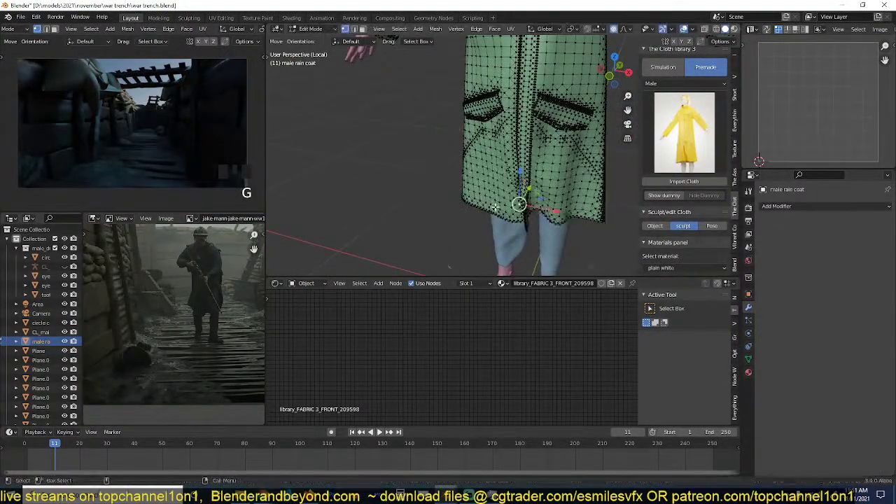
{"action": "left_click", "coordinate": [623, 30]}
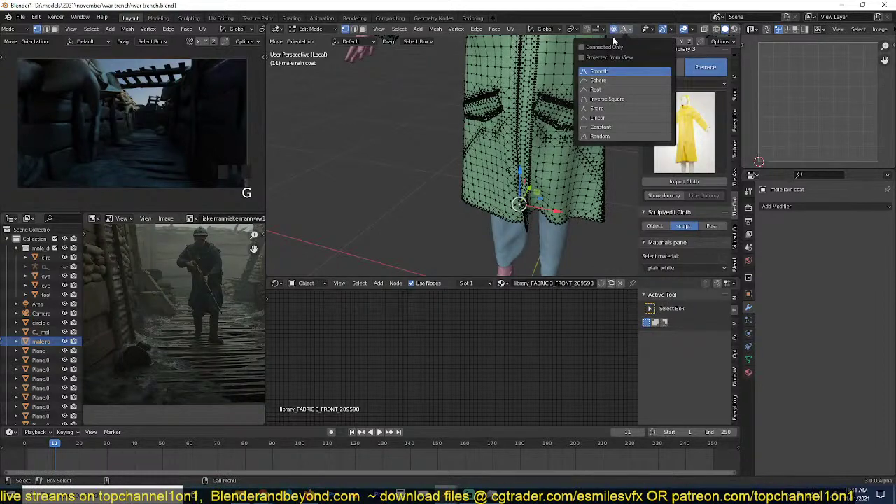
{"action": "key", "text": "g"}
{"action": "key", "text": "g"}
{"action": "left_click", "coordinate": [473, 212]}
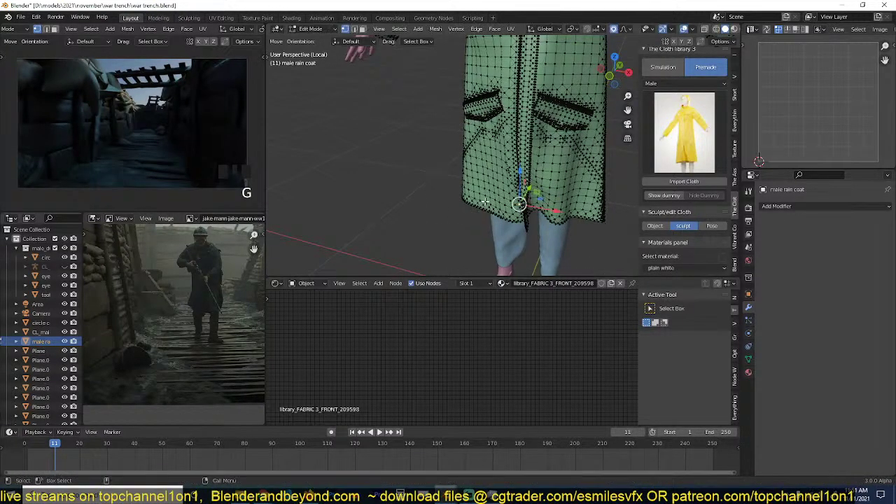
{"action": "key", "text": "g"}
{"action": "left_click", "coordinate": [471, 203]}
{"action": "key", "text": "Tab"}
Save the war trench.blend file.
{"action": "mouse_move", "coordinate": [484, 185]}
{"action": "middle_mouse_down"}
{"action": "mouse_move", "coordinate": [535, 159]}
{"action": "mouse_move", "coordinate": [484, 168]}
{"action": "middle_mouse_up"}
{"action": "scroll", "coordinate": [511, 163], "scroll_direction": "down", "scroll_amount": 4}
{"action": "key", "text": "ctrl+s"}
{"action": "scroll", "coordinate": [488, 155], "scroll_direction": "down", "scroll_amount": 2}
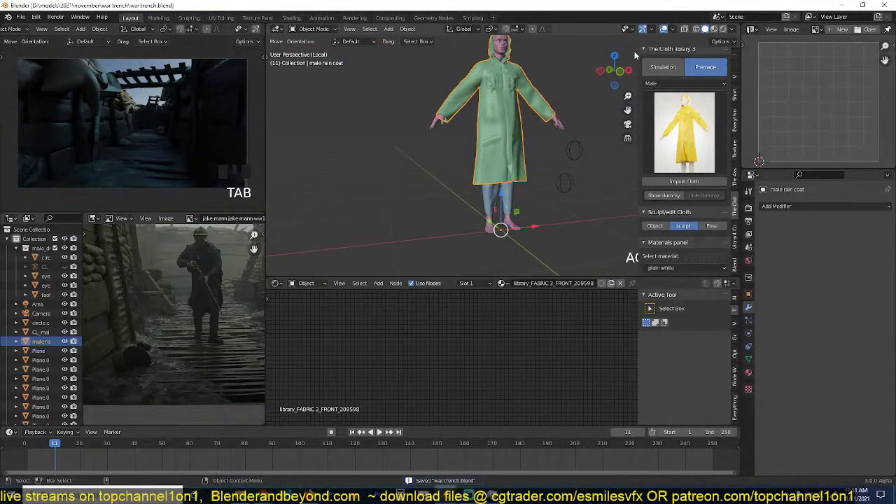
Unhide the hidden pose rig and deselect everything, keeping the whole figure in view.
{"action": "key", "text": "alt+h"}
{"action": "key", "text": "alt+a"}
{"action": "middle_click_drag", "start_coordinate": [547, 109], "coordinate": [476, 183]}
{"action": "scroll", "coordinate": [477, 183], "scroll_direction": "up", "scroll_amount": 2}
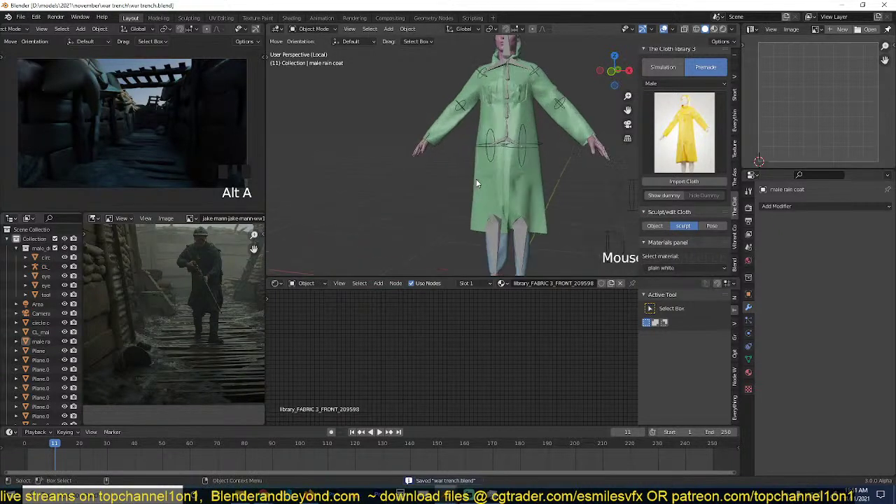
{"action": "scroll", "coordinate": [476, 184], "scroll_direction": "down", "scroll_amount": 2}
{"action": "scroll", "coordinate": [510, 206], "scroll_direction": "up", "scroll_amount": 3}
{"action": "scroll", "coordinate": [510, 209], "scroll_direction": "down", "scroll_amount": 2}
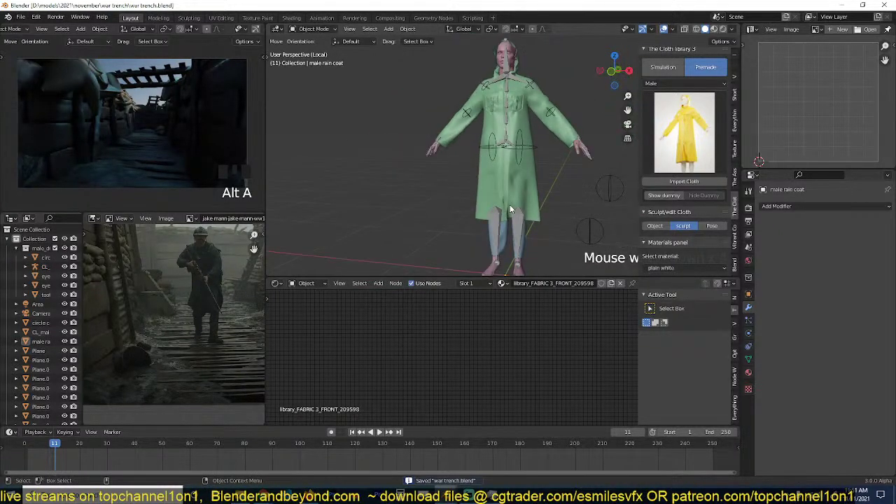
{"action": "scroll", "coordinate": [510, 204], "scroll_direction": "up", "scroll_amount": 1}
{"action": "left_click", "coordinate": [542, 174]}
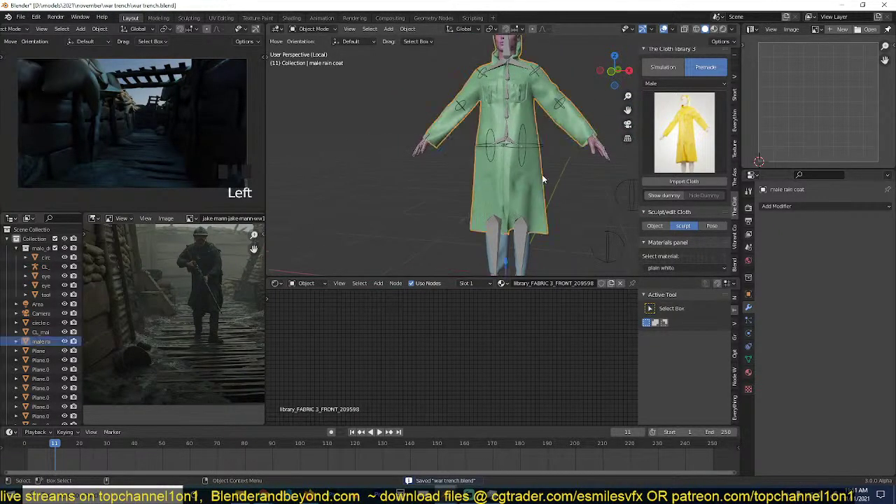
{"action": "left_click", "coordinate": [517, 214], "text": "shift"}
{"action": "left_click", "coordinate": [536, 216], "text": "shift"}
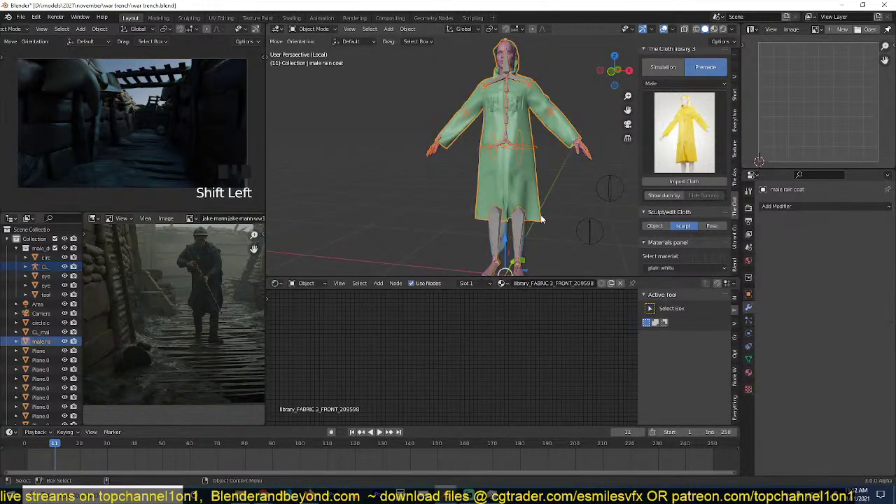
{"action": "key", "text": "ctrl+p"}
{"action": "left_click", "coordinate": [526, 151]}
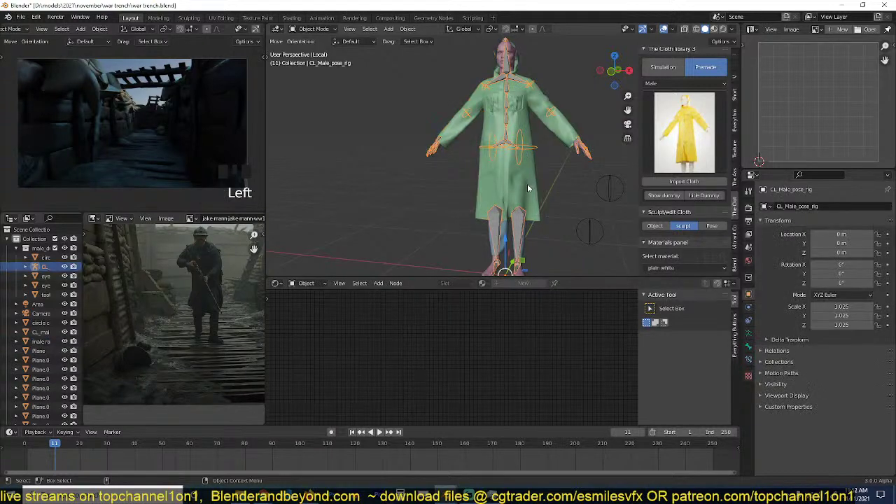
Parent the raincoat to the CL_Male_pose_rig armature with automatic weights.
{"action": "left_click", "coordinate": [528, 188]}
{"action": "left_click", "coordinate": [518, 149], "text": "shift"}
{"action": "key", "text": "ctrl+p"}
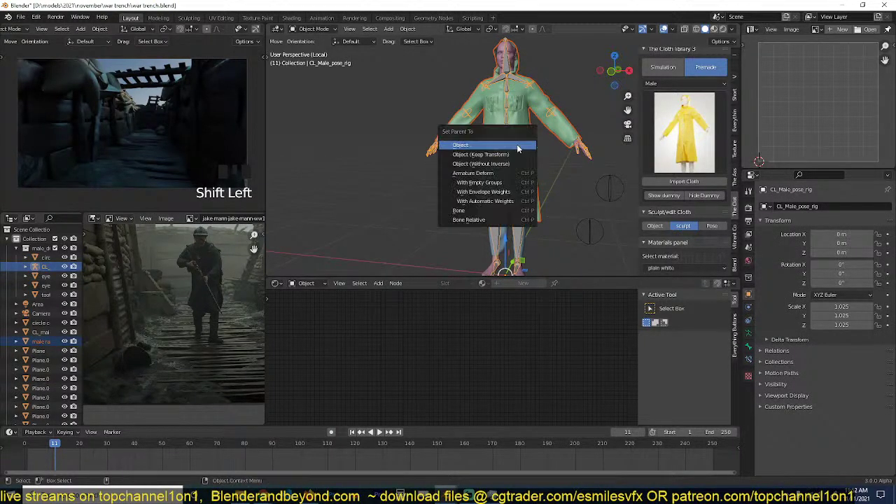
{"action": "left_click", "coordinate": [494, 203]}
Add a Decimate modifier to the raincoat, set its Collapse ratio to 0.8477, and apply it.
{"action": "scroll", "coordinate": [556, 184], "scroll_direction": "up", "scroll_amount": 2}
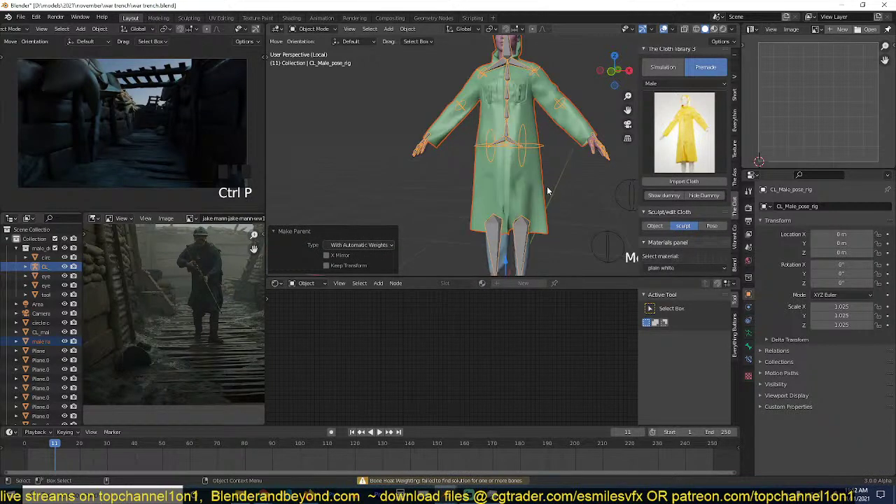
{"action": "left_click", "coordinate": [549, 190]}
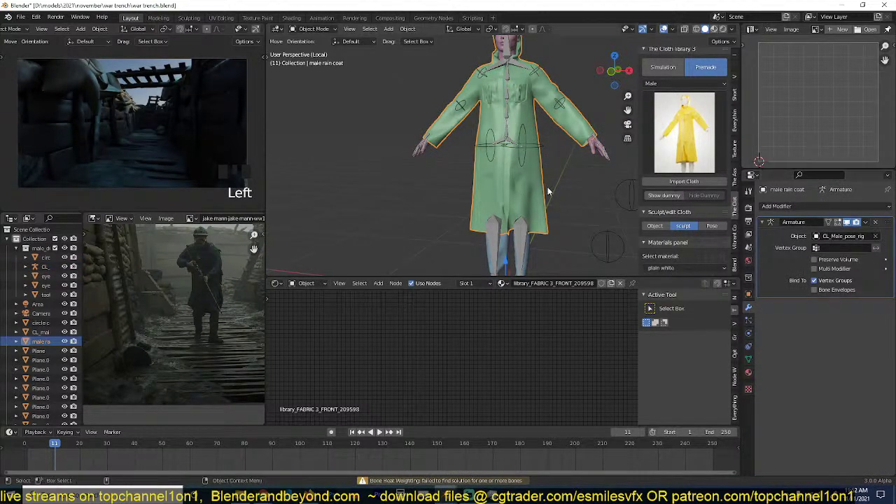
{"action": "left_click", "coordinate": [817, 207]}
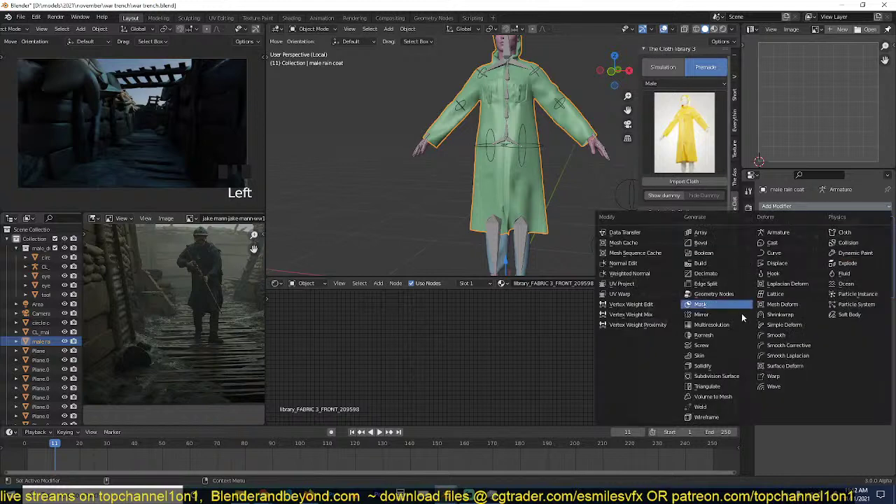
{"action": "left_click", "coordinate": [732, 274]}
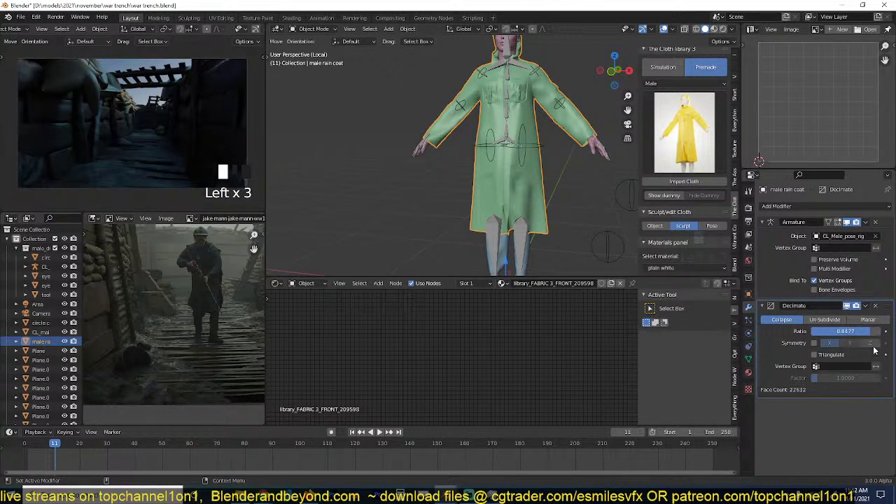
{"action": "key", "text": "ctrl+a"}
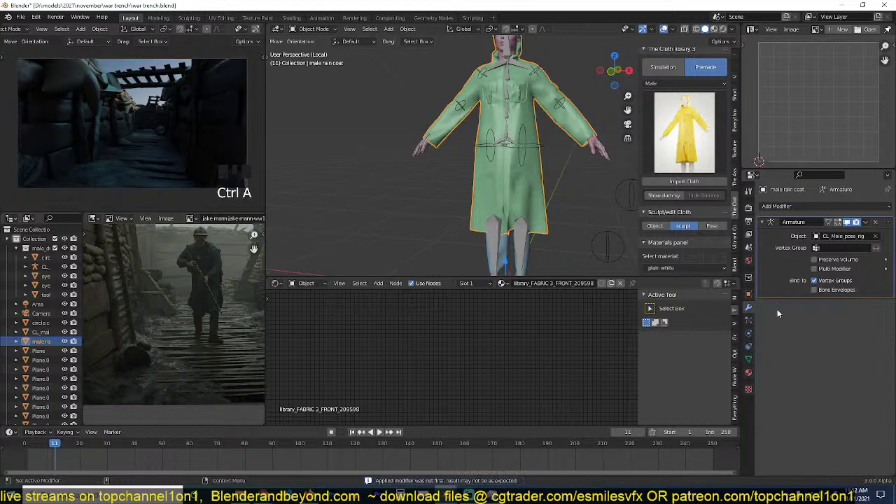
Try to parent the decimated raincoat to the CL_Male_pose_rig armature with automatic weights.
{"action": "left_click", "coordinate": [548, 150], "text": "shift"}
{"action": "key", "text": "ctrl+p"}
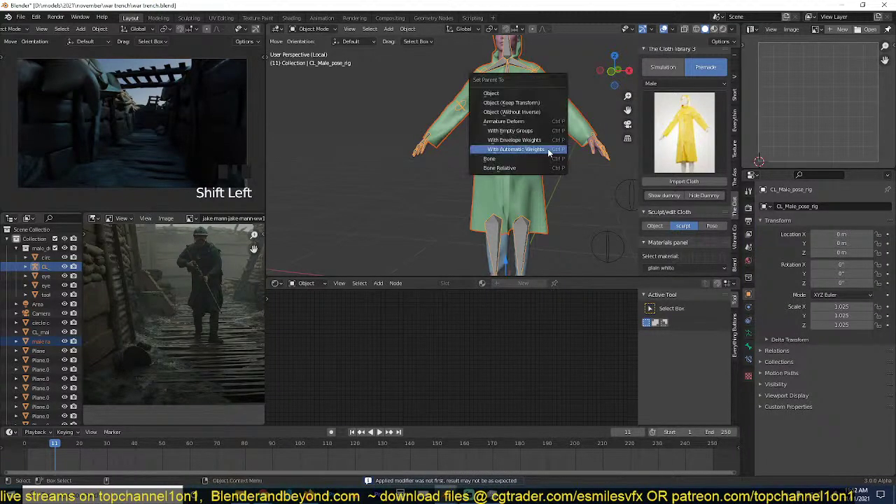
{"action": "left_click", "coordinate": [549, 150]}
{"action": "scroll", "coordinate": [552, 151], "scroll_direction": "up", "scroll_amount": 3}
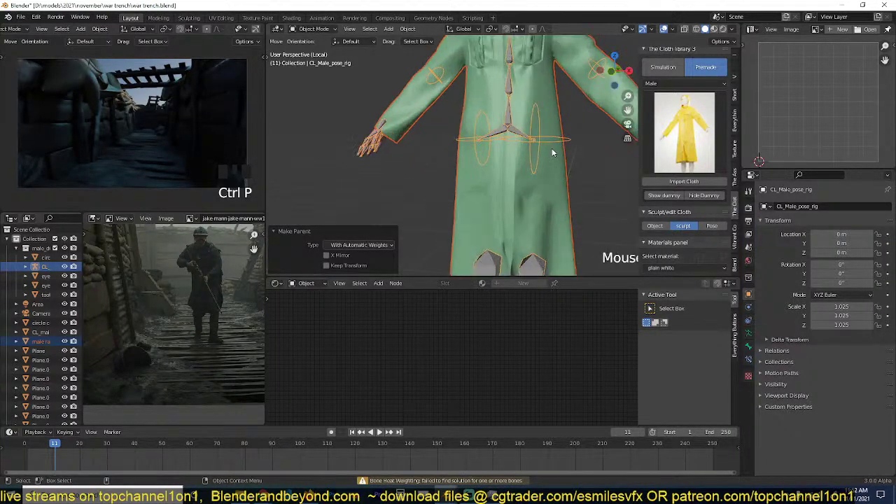
{"action": "left_click", "coordinate": [552, 147]}
{"action": "scroll", "coordinate": [552, 147], "scroll_direction": "down", "scroll_amount": 4}
{"action": "key", "text": "alt+a"}
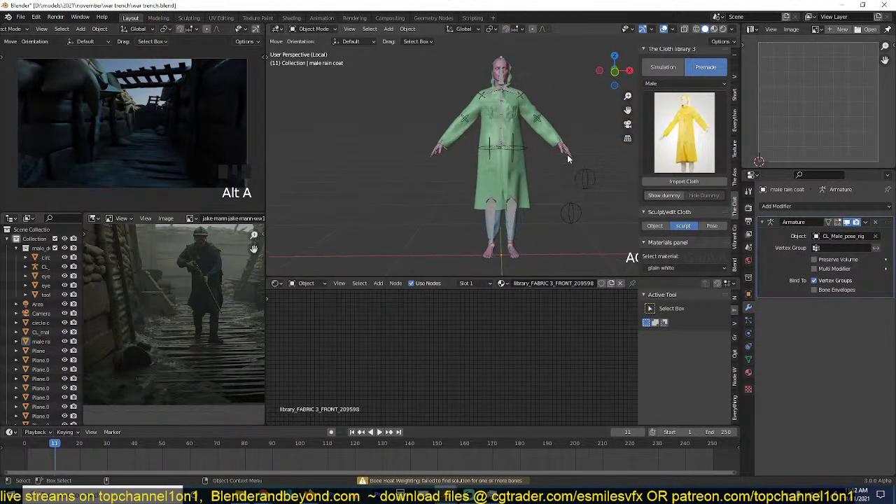
Enter Edit Mode on the raincoat and select its entire mesh.
{"action": "scroll", "coordinate": [534, 109], "scroll_direction": "up", "scroll_amount": 5}
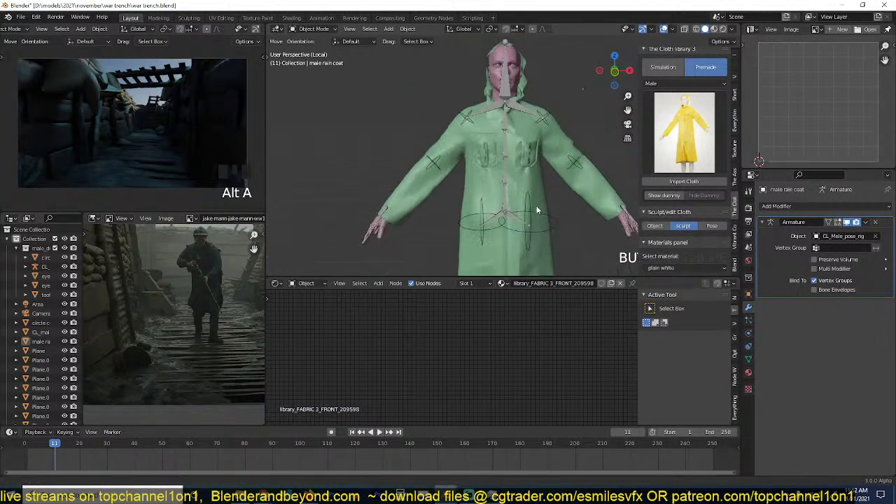
{"action": "middle_click_drag", "start_coordinate": [534, 168], "coordinate": [489, 107]}
{"action": "key", "text": "q"}
{"action": "left_click", "coordinate": [551, 175]}
{"action": "scroll", "coordinate": [469, 113], "scroll_direction": "up", "scroll_amount": 2}
{"action": "scroll", "coordinate": [489, 107], "scroll_direction": "up", "scroll_amount": 2}
{"action": "left_click", "coordinate": [539, 126]}
{"action": "key", "text": "Tab"}
{"action": "key", "text": "a"}
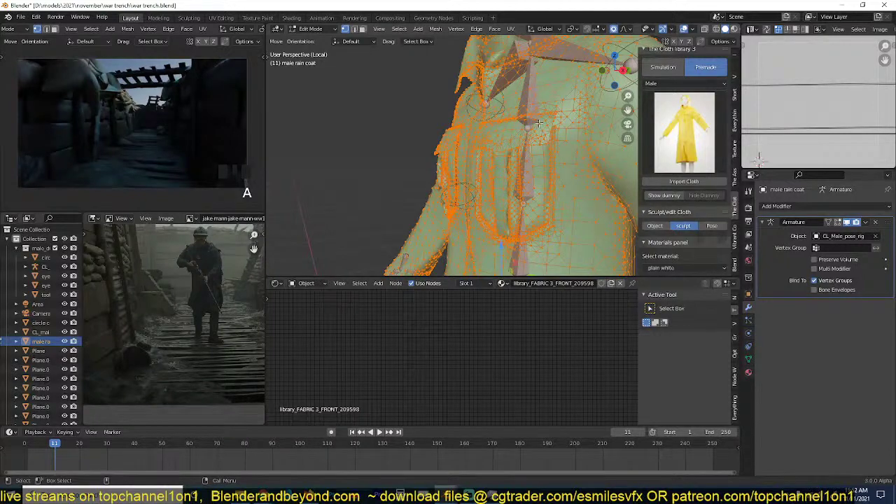
Select all raincoat geometry linked to the current mesh selection.
{"action": "scroll", "coordinate": [539, 123], "scroll_direction": "down", "scroll_amount": 3}
{"action": "left_click", "coordinate": [566, 133]}
{"action": "key", "text": "ctrl+l"}
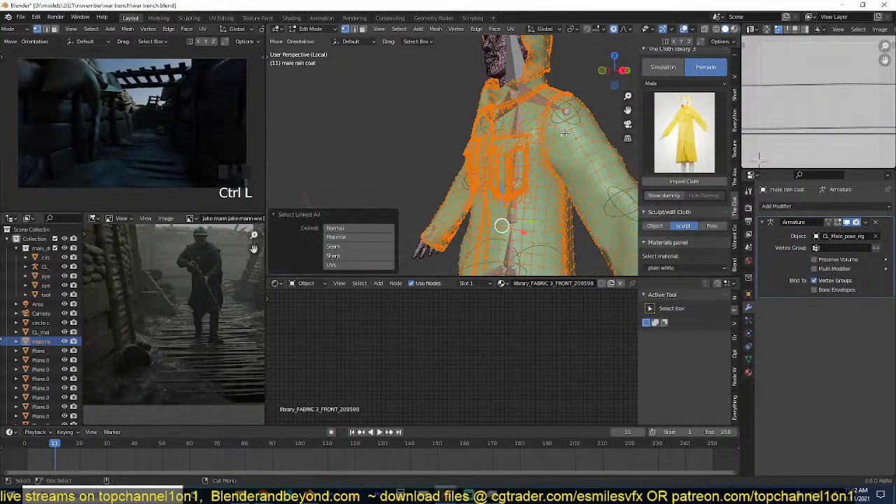
{"action": "scroll", "coordinate": [546, 146], "scroll_direction": "down", "scroll_amount": 5}
{"action": "left_click_drag", "start_coordinate": [545, 150], "coordinate": [590, 142], "text": "alt"}
{"action": "scroll", "coordinate": [561, 152], "scroll_direction": "up", "scroll_amount": 2}
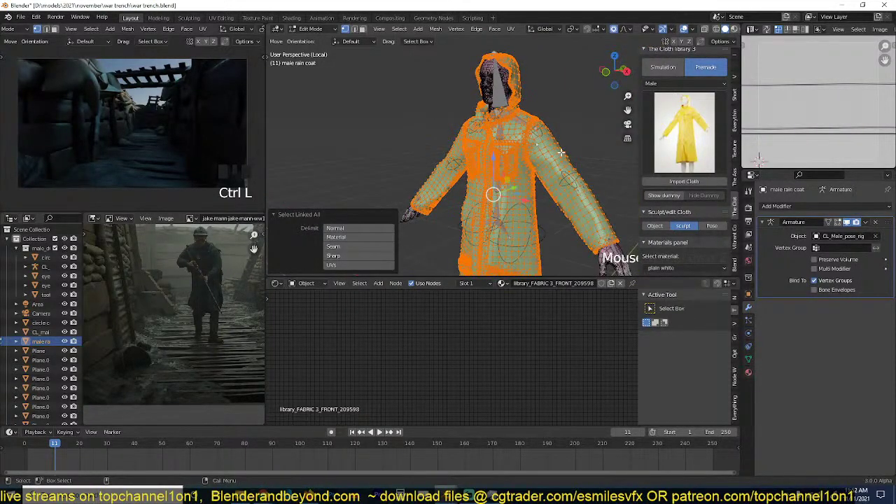
Merge the selected raincoat vertices by distance, using a merge distance of 0.005 m.
{"action": "key", "text": "n"}
{"action": "key", "text": "m"}
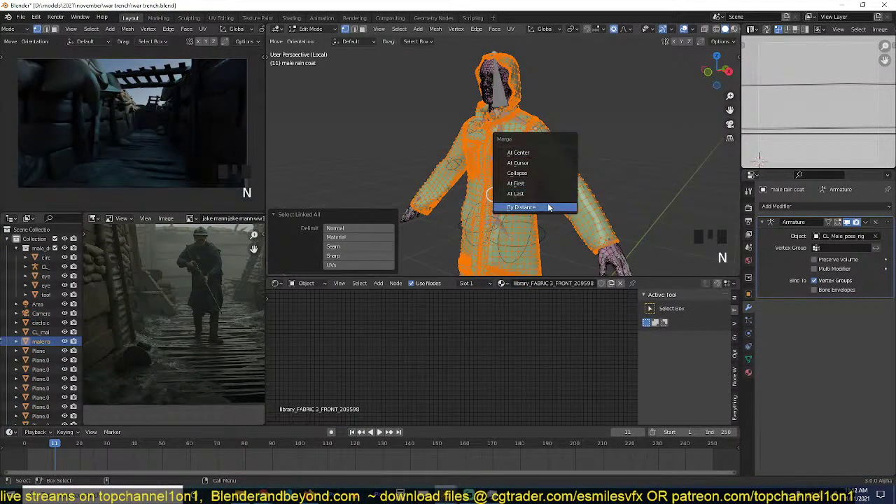
{"action": "left_click", "coordinate": [549, 203]}
{"action": "left_click", "coordinate": [360, 245]}
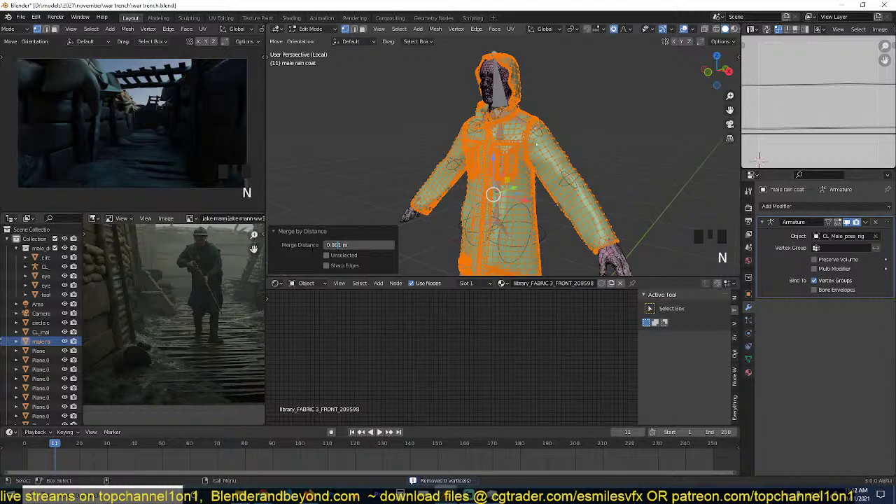
{"action": "left_click", "coordinate": [313, 254]}
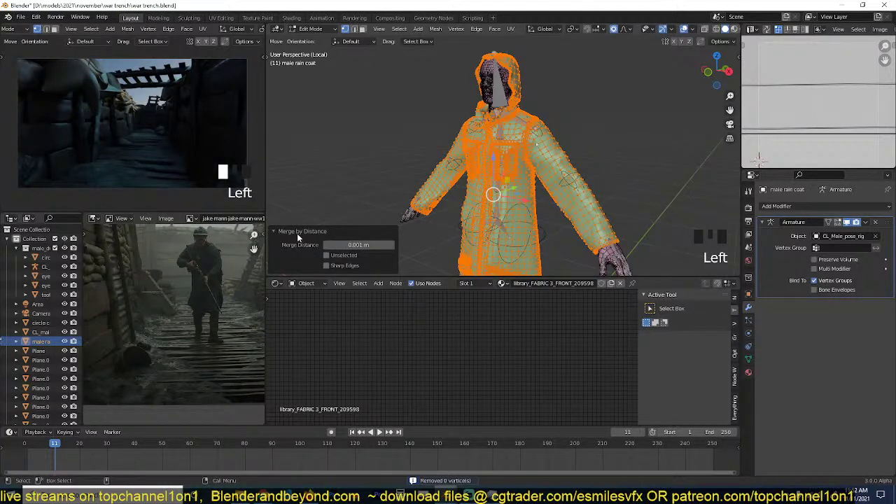
{"action": "left_click", "coordinate": [354, 245]}
{"action": "type", "text": "5"}
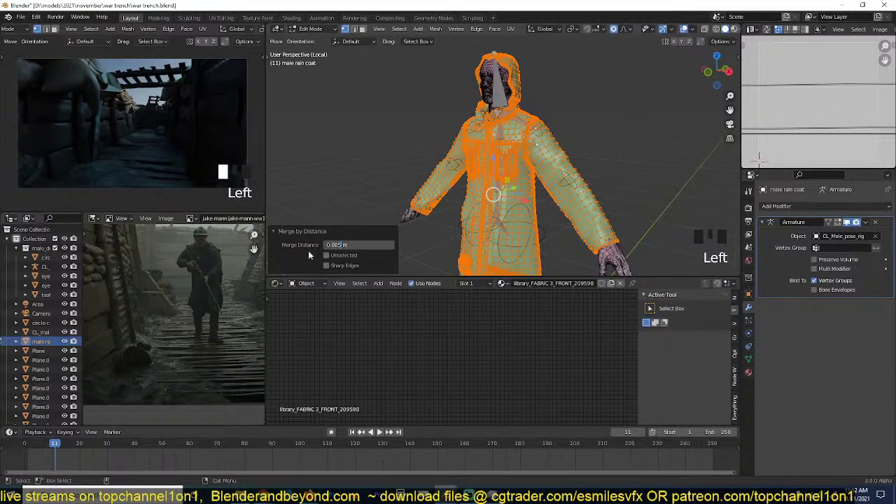
{"action": "key", "text": "Return"}
Raise the merge distance to 0.01 m and on to 0.05 m, and return to Object Mode.
{"action": "left_click", "coordinate": [362, 244]}
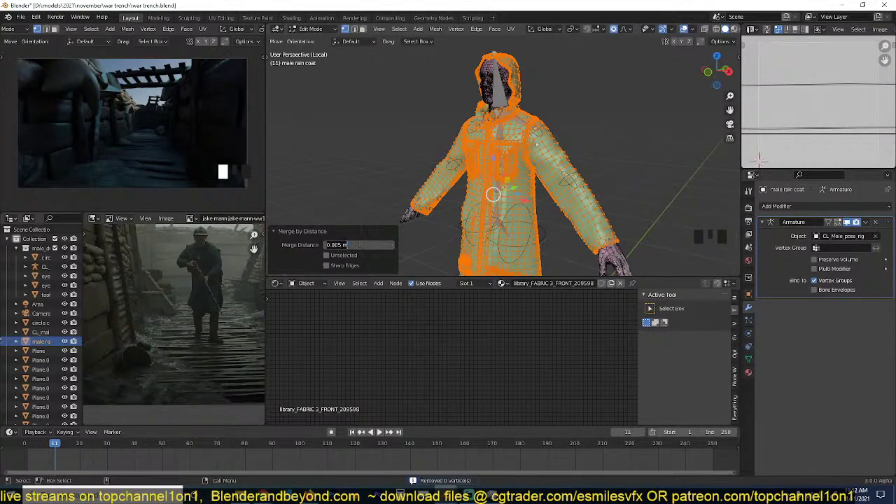
{"action": "key", "text": "BackSpace"}
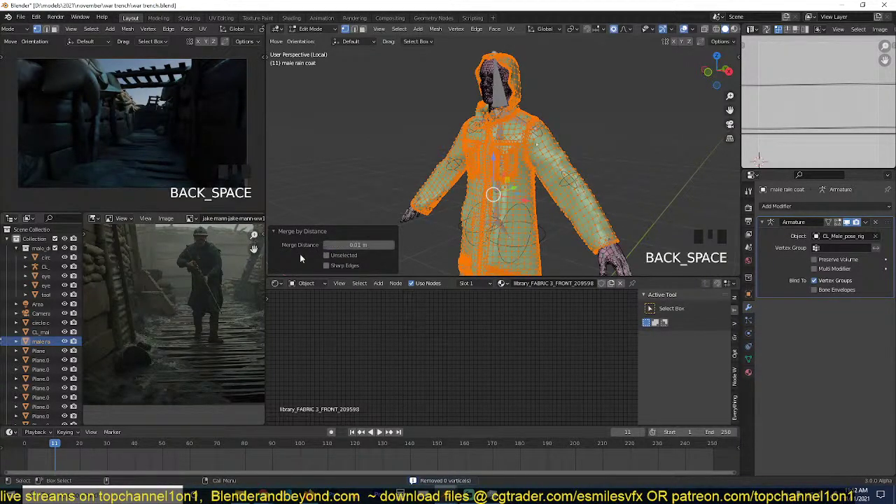
{"action": "left_click", "coordinate": [350, 244]}
{"action": "type", "text": "5"}
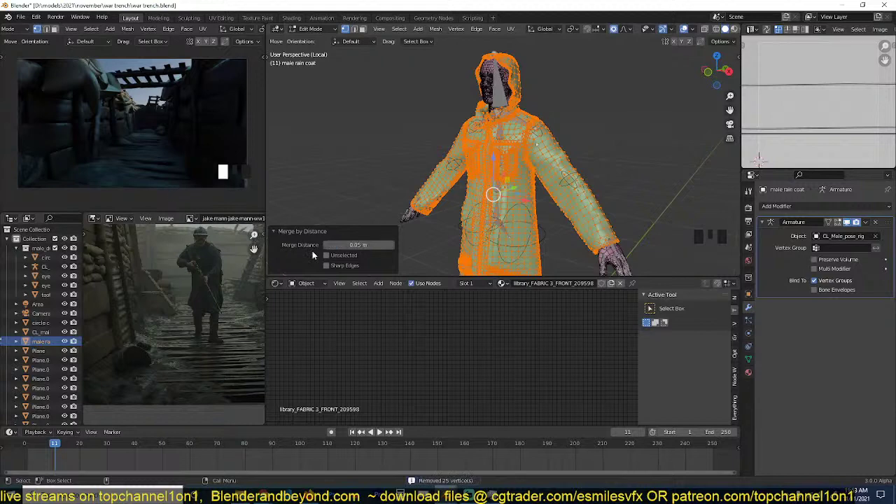
{"action": "left_click", "coordinate": [296, 230]}
{"action": "key", "text": "Tab"}
Parent the merged raincoat to the CL_Male_pose_rig armature with automatic weights again and save the file.
{"action": "middle_click_drag", "start_coordinate": [495, 185], "coordinate": [568, 215]}
{"action": "key", "text": "q"}
{"action": "left_click", "coordinate": [516, 183]}
{"action": "key", "text": "alt+a"}
{"action": "left_click", "coordinate": [524, 232]}
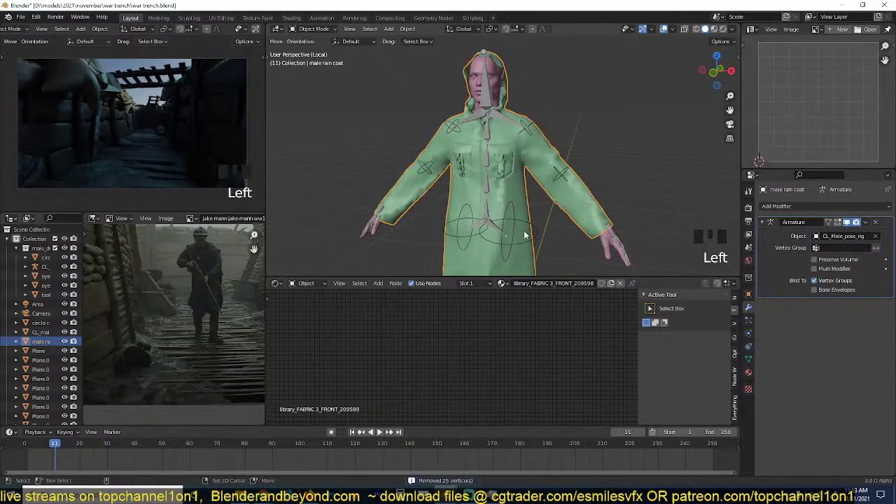
{"action": "left_click", "coordinate": [527, 232], "text": "shift"}
{"action": "left_click", "coordinate": [553, 219]}
{"action": "left_click", "coordinate": [530, 231]}
{"action": "left_click", "coordinate": [541, 230], "text": "shift"}
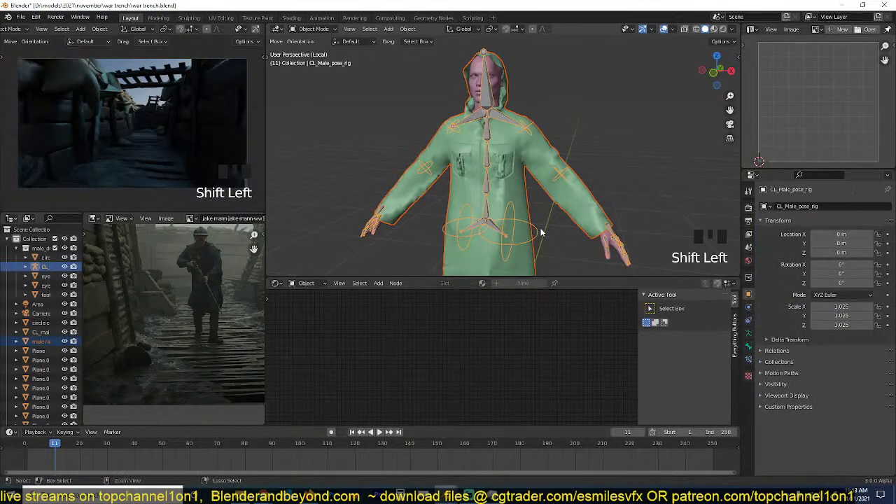
{"action": "key", "text": "ctrl+p"}
{"action": "left_click", "coordinate": [541, 230]}
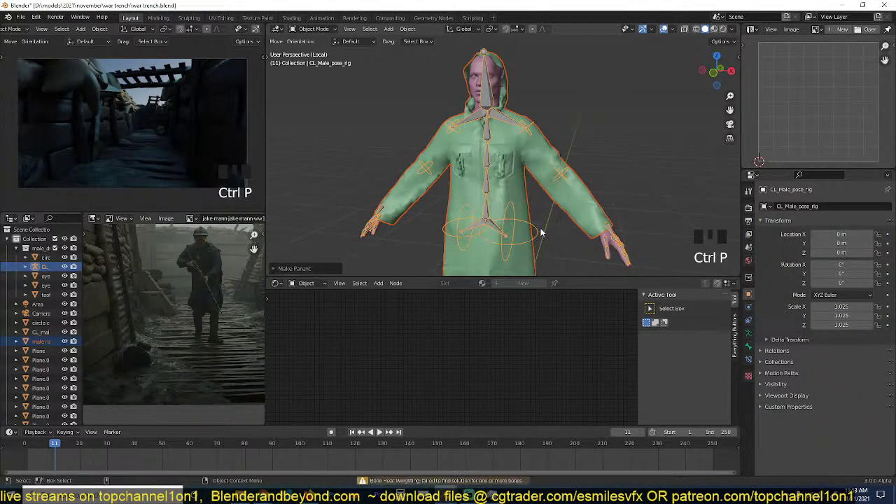
{"action": "key", "text": "alt+a"}
{"action": "left_click", "coordinate": [561, 213]}
{"action": "scroll", "coordinate": [561, 212], "scroll_direction": "down", "scroll_amount": 4}
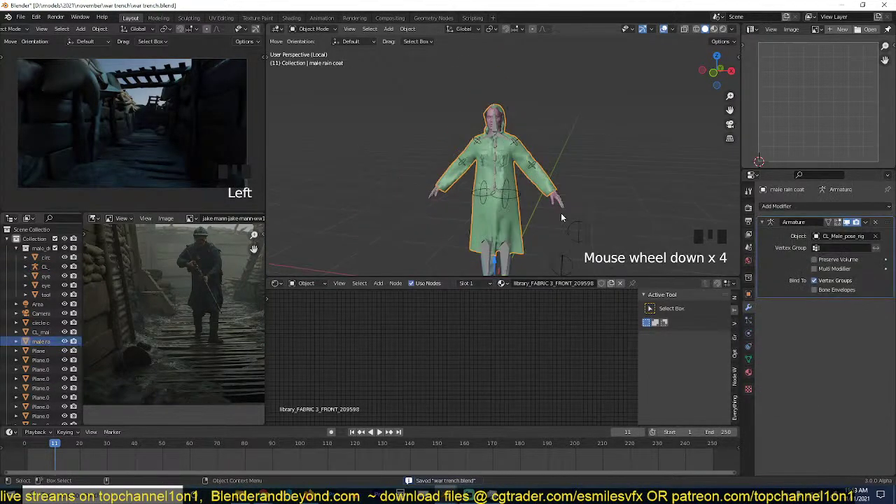
Parent the trousers under the raincoat to the CL_Male_pose_rig armature with automatic weights.
{"action": "middle_click_drag", "start_coordinate": [561, 212], "coordinate": [579, 98]}
{"action": "key", "text": "grave"}
{"action": "scroll", "coordinate": [580, 170], "scroll_direction": "up", "scroll_amount": 1}
{"action": "left_click", "coordinate": [536, 207]}
{"action": "left_click", "coordinate": [525, 199], "text": "shift"}
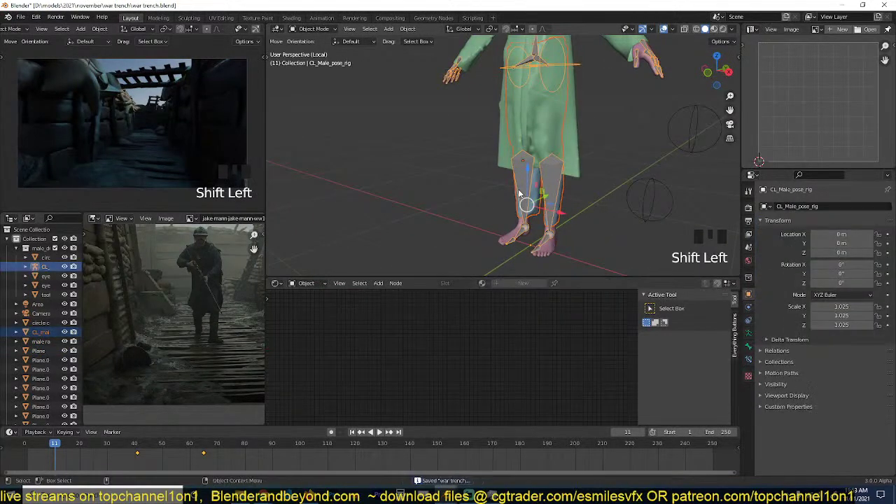
{"action": "key", "text": "ctrl+p"}
{"action": "left_click", "coordinate": [519, 191]}
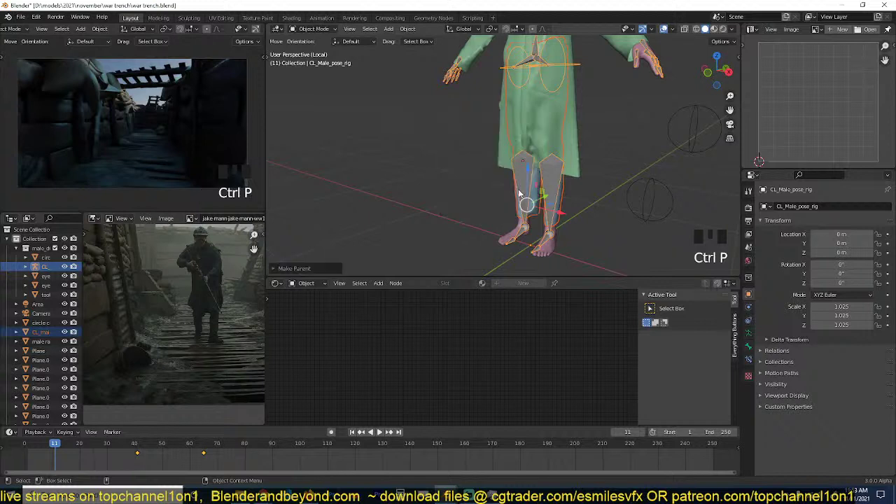
{"action": "key", "text": "alt+a"}
{"action": "scroll", "coordinate": [549, 174], "scroll_direction": "down", "scroll_amount": 2}
{"action": "middle_click_drag", "start_coordinate": [549, 176], "coordinate": [559, 117]}
Try rotating the rig's sholder.L and sholder.R bones in Pose Mode to test how the coat sleeves deform.
{"action": "left_click", "coordinate": [549, 109]}
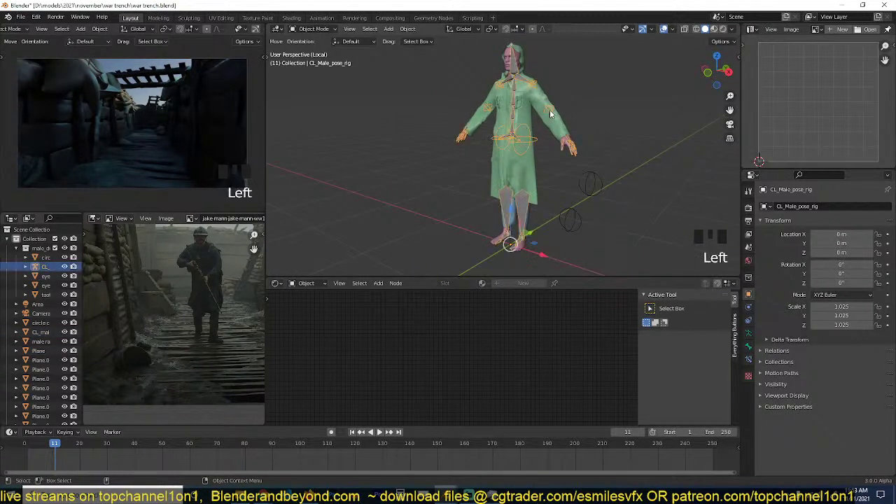
{"action": "key", "text": "grave"}
{"action": "key", "text": "ctrl+Tab"}
{"action": "key", "text": "r"}
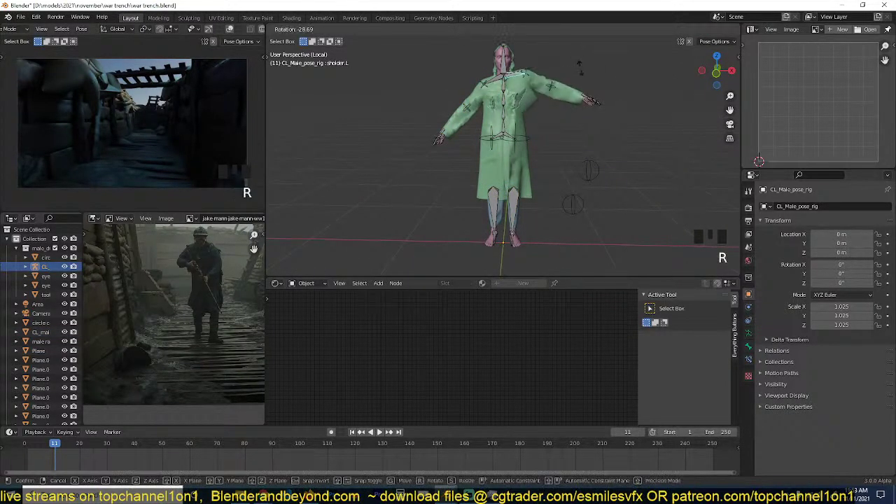
{"action": "left_click", "coordinate": [571, 80]}
{"action": "left_click", "coordinate": [490, 77]}
{"action": "key", "text": "r"}
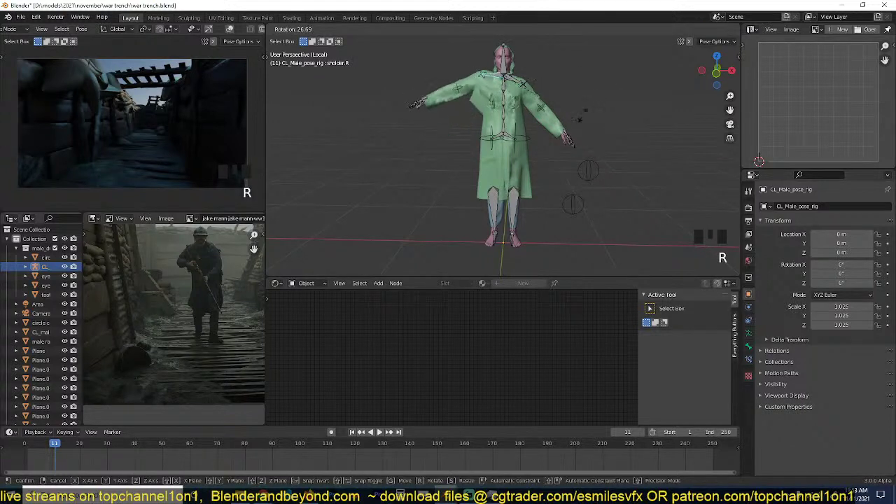
{"action": "left_click", "coordinate": [581, 68]}
Try rotating the spine.002 bone and the leg and hip area bones to test how the raincoat's body deforms.
{"action": "left_click", "coordinate": [500, 114]}
{"action": "key", "text": "r"}
{"action": "key", "text": "r"}
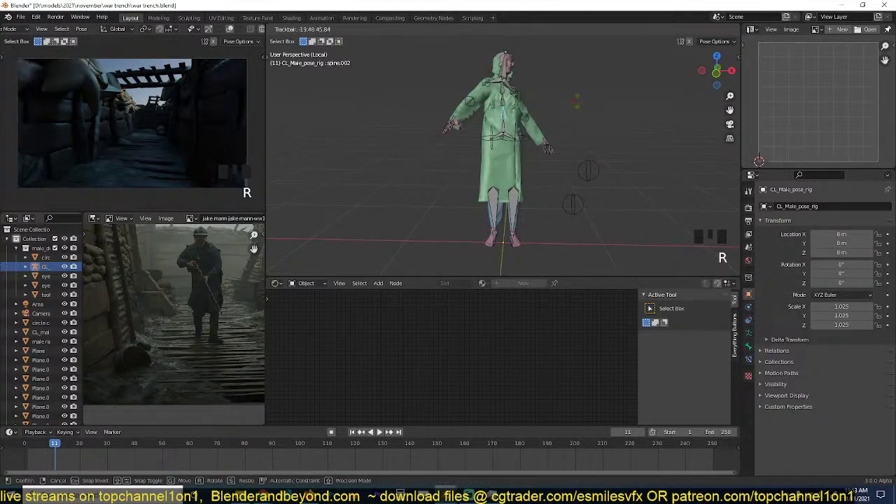
{"action": "right_click", "coordinate": [522, 166]}
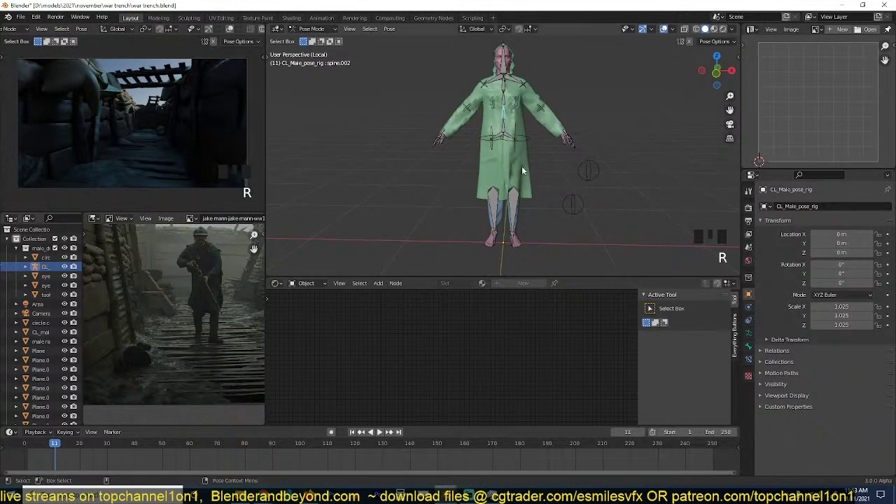
{"action": "left_click", "coordinate": [525, 194]}
{"action": "key", "text": "r"}
{"action": "right_click", "coordinate": [539, 179]}
{"action": "left_click", "coordinate": [519, 150]}
{"action": "key", "text": "r"}
{"action": "right_click", "coordinate": [519, 168]}
Return the rig to Object Mode, deselect everything and resume the paused rendered camera preview.
{"action": "key", "text": "ctrl+Tab"}
{"action": "key", "text": "grave"}
{"action": "middle_click_drag", "start_coordinate": [513, 145], "coordinate": [494, 162]}
{"action": "key", "text": "alt+a"}
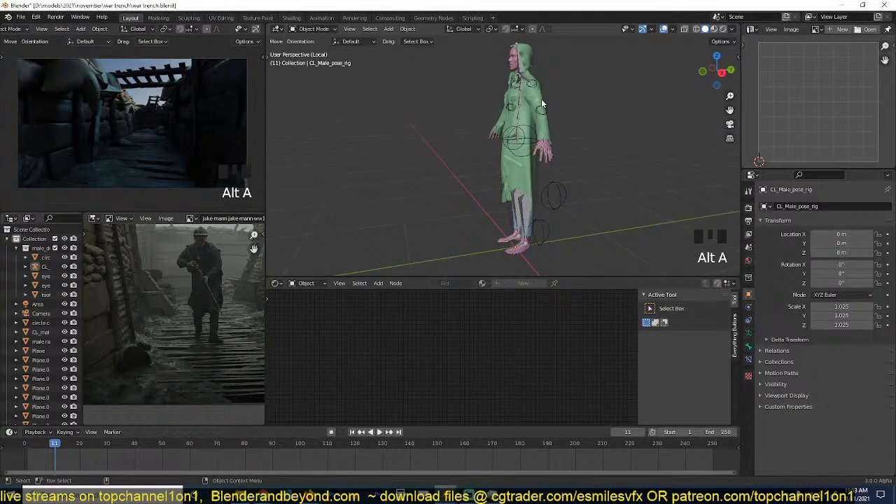
{"action": "key", "text": "KP_1"}
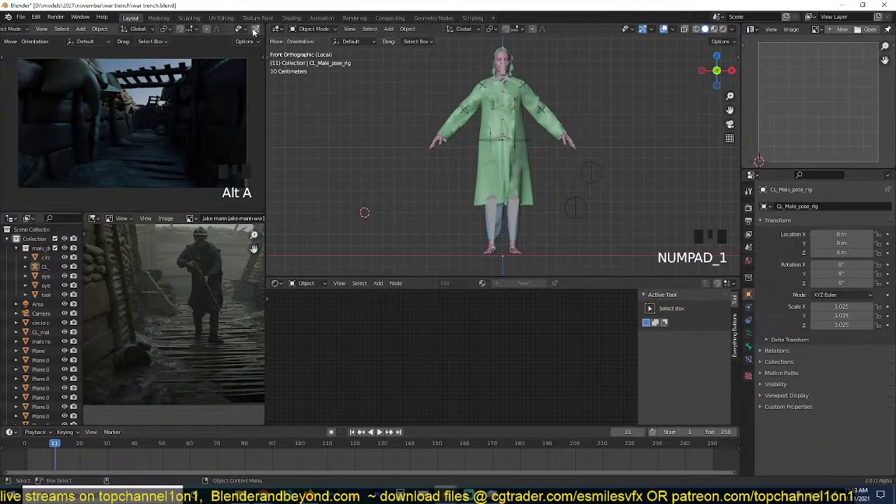
{"action": "scroll", "coordinate": [252, 33], "scroll_direction": "down", "scroll_amount": 4}
{"action": "left_click", "coordinate": [256, 30]}
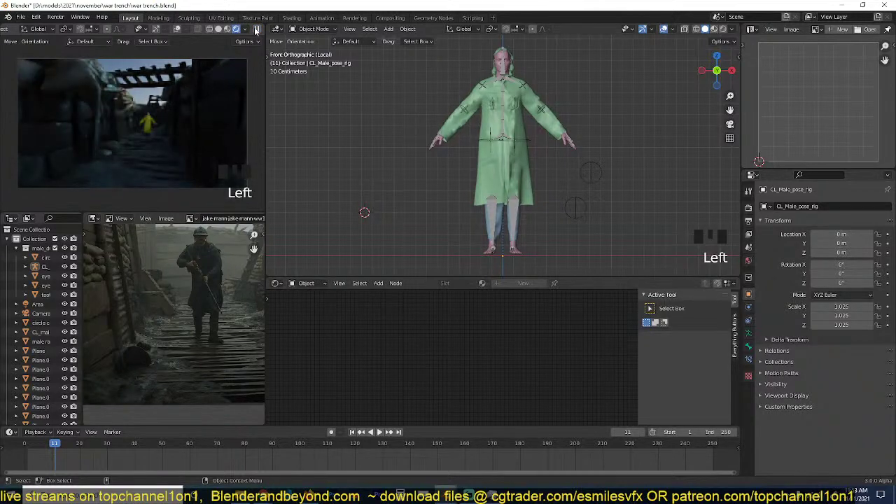
Darken the raincoat material's base color to hue 0.165, saturation 0.256 and value 0.041.
{"action": "left_click", "coordinate": [460, 89]}
{"action": "left_click", "coordinate": [474, 101]}
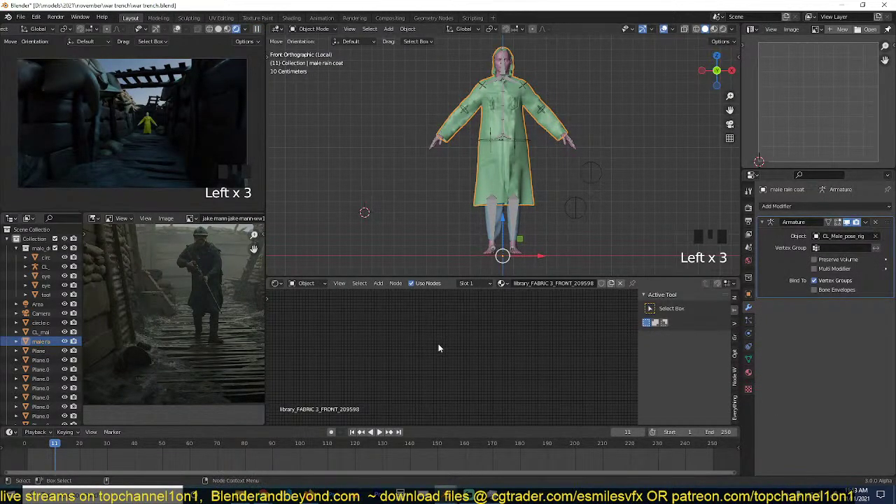
{"action": "scroll", "coordinate": [515, 334], "scroll_direction": "up", "scroll_amount": 6}
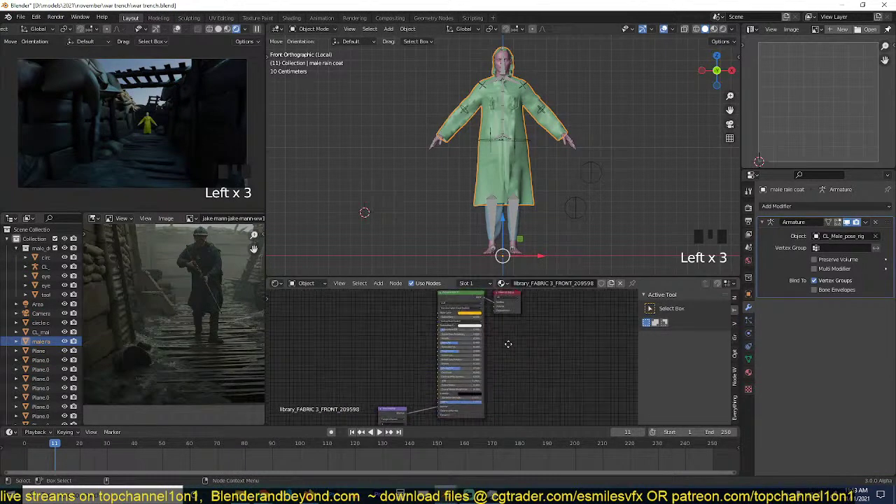
{"action": "left_click", "coordinate": [526, 346]}
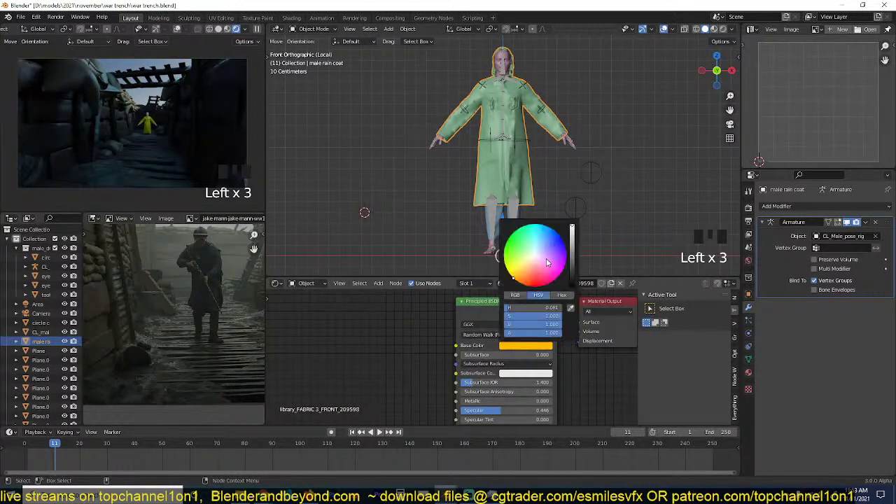
{"action": "left_click", "coordinate": [543, 249]}
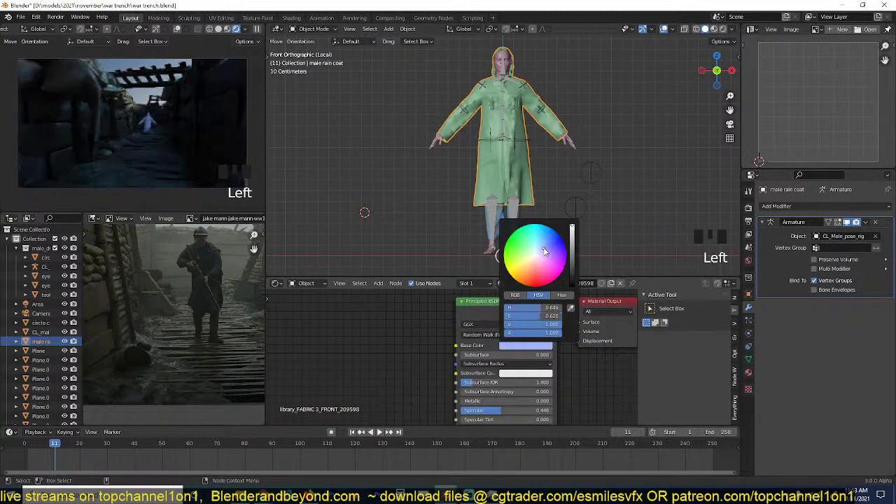
{"action": "left_click", "coordinate": [572, 277]}
{"action": "left_click", "coordinate": [531, 256]}
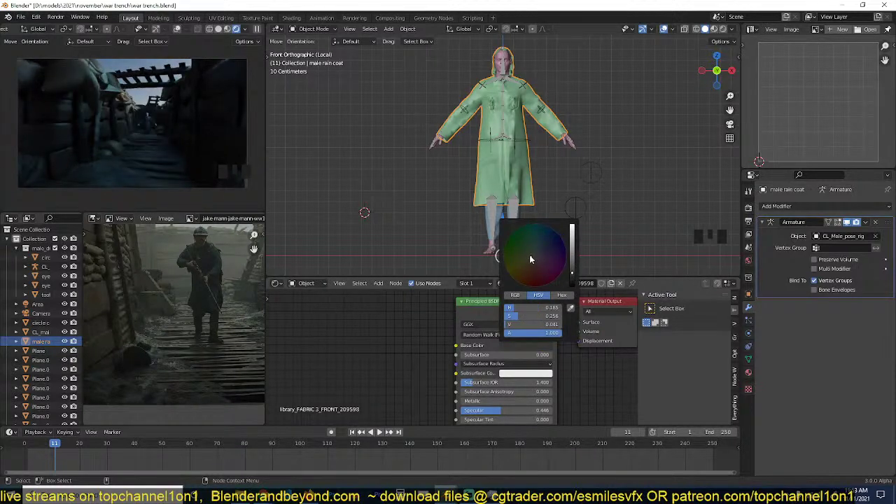
{"action": "left_click", "coordinate": [643, 162]}
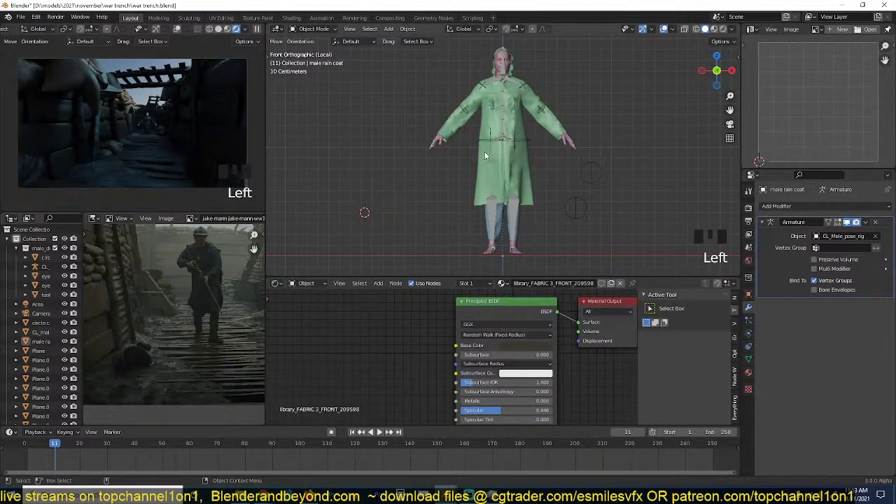
Pose the right arm in Pose Mode by rotating arm.R down and hand.R in toward the hip.
{"action": "left_click", "coordinate": [482, 86]}
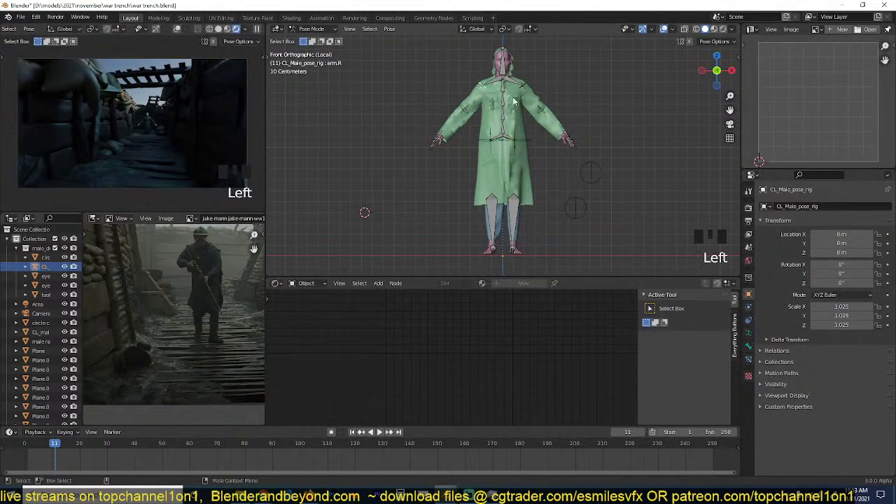
{"action": "key", "text": "r"}
{"action": "left_click", "coordinate": [460, 119]}
{"action": "left_click", "coordinate": [475, 114]}
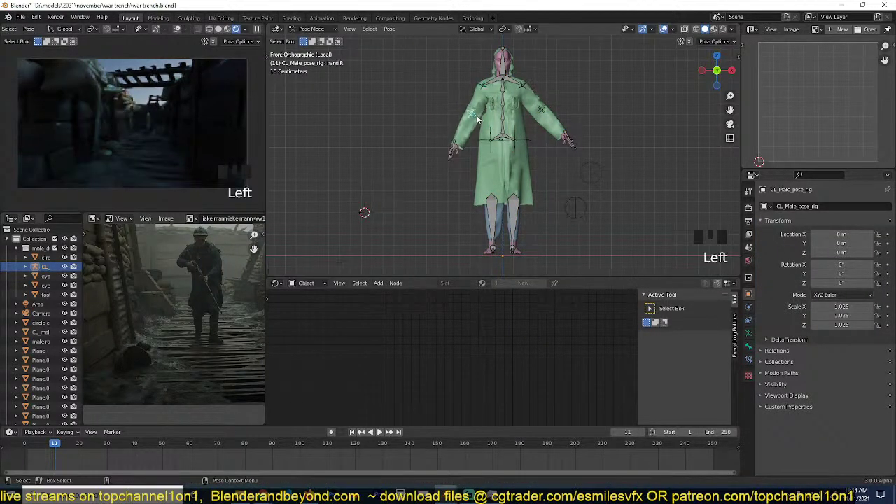
{"action": "key", "text": "r"}
{"action": "key", "text": "r"}
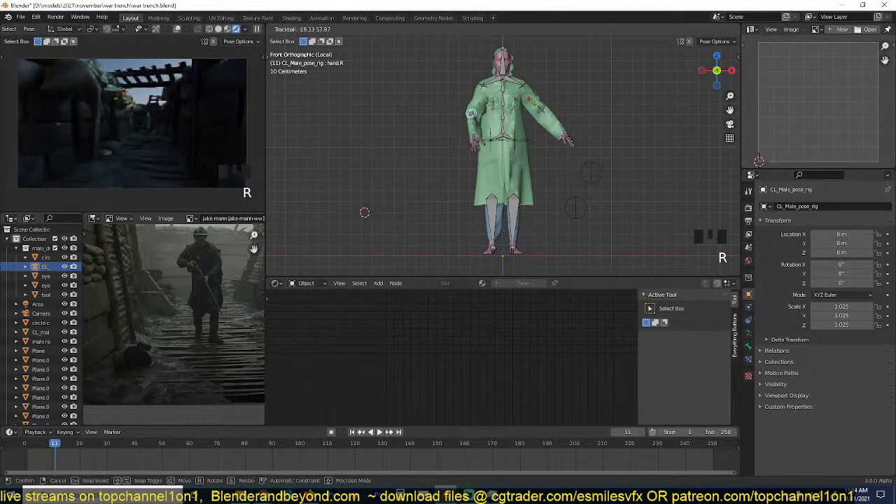
{"action": "left_click", "coordinate": [546, 100]}
Pose the left arm by rotating arm.L down and hand.L inward, and return the rig to Object Mode.
{"action": "left_click", "coordinate": [533, 94]}
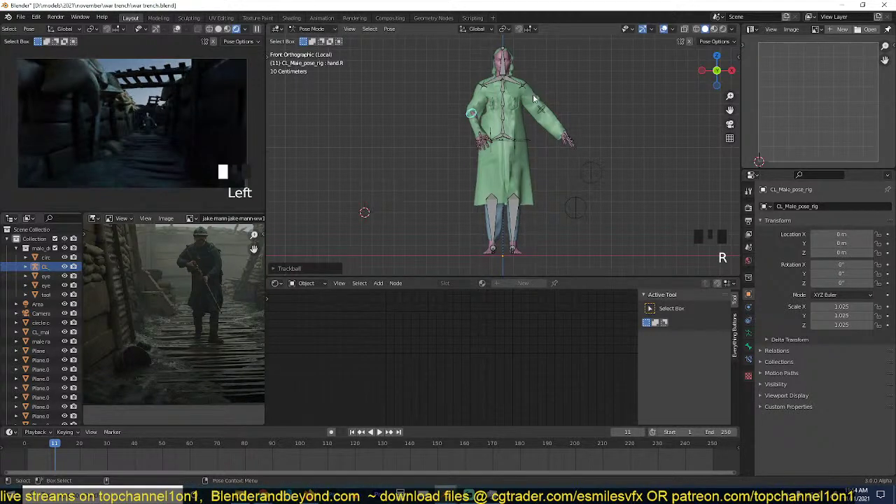
{"action": "key", "text": "r"}
{"action": "left_click", "coordinate": [367, 102]}
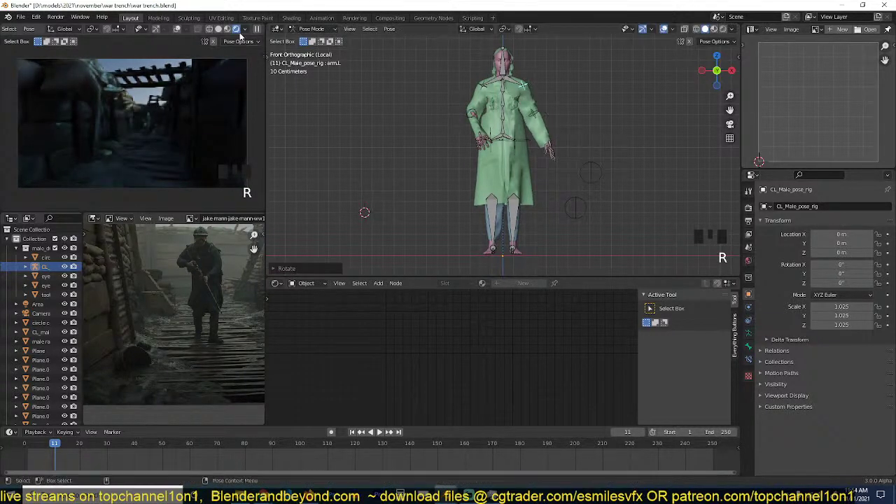
{"action": "left_click", "coordinate": [544, 114]}
{"action": "key", "text": "r"}
{"action": "key", "text": "r"}
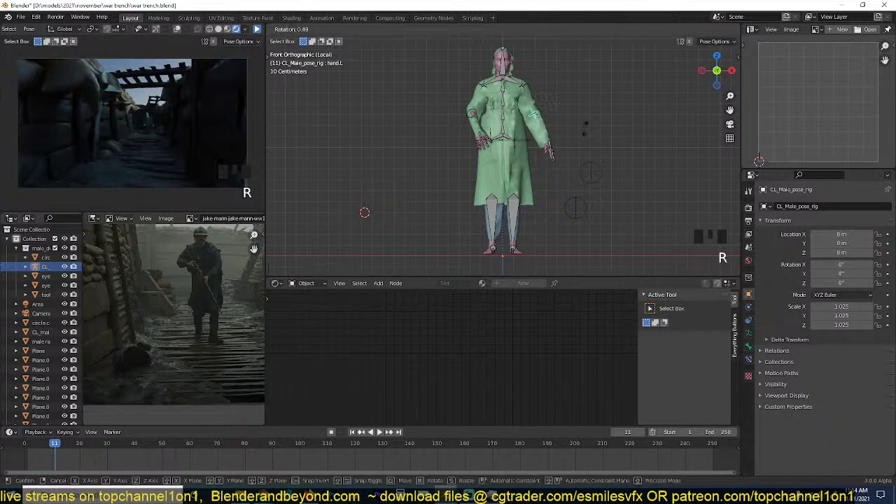
{"action": "left_click", "coordinate": [547, 135]}
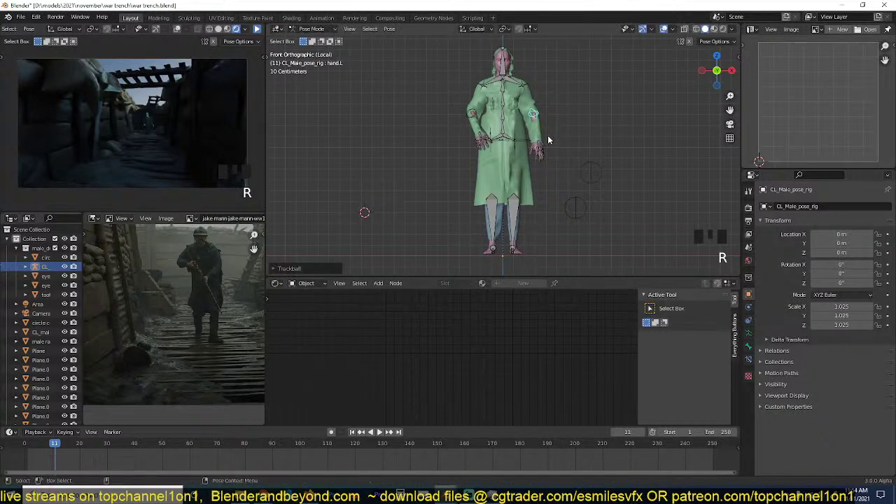
{"action": "key", "text": "ctrl+Tab"}
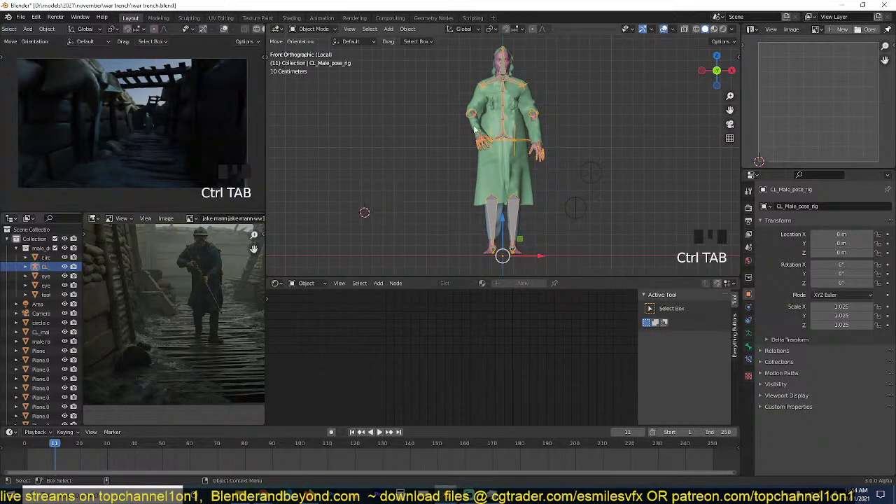
Switch to the browser window with the war scene blog post and open mixamo.com in it.
{"action": "mouse_move", "coordinate": [263, 494]}
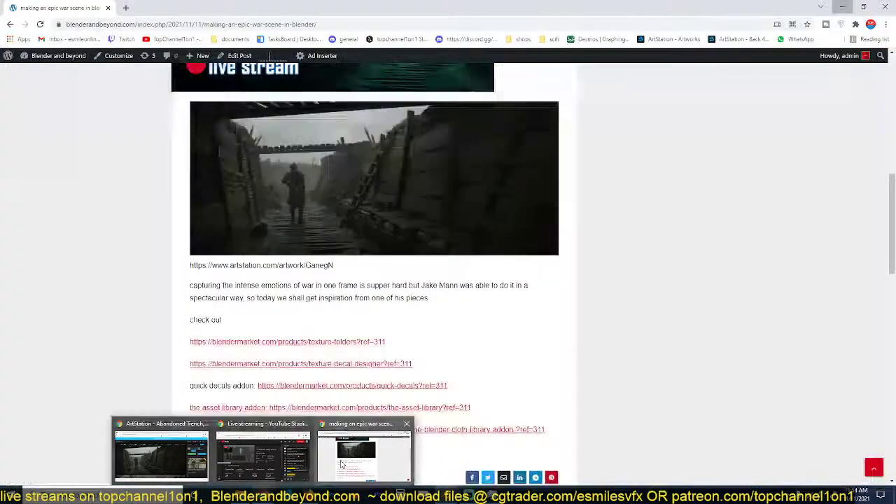
{"action": "left_click", "coordinate": [364, 452]}
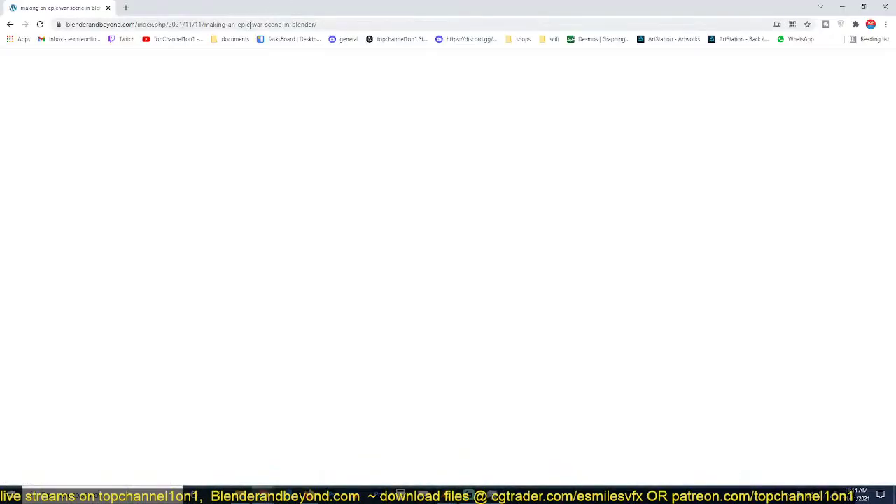
{"action": "left_click", "coordinate": [250, 26]}
{"action": "type", "text": "mixam"}
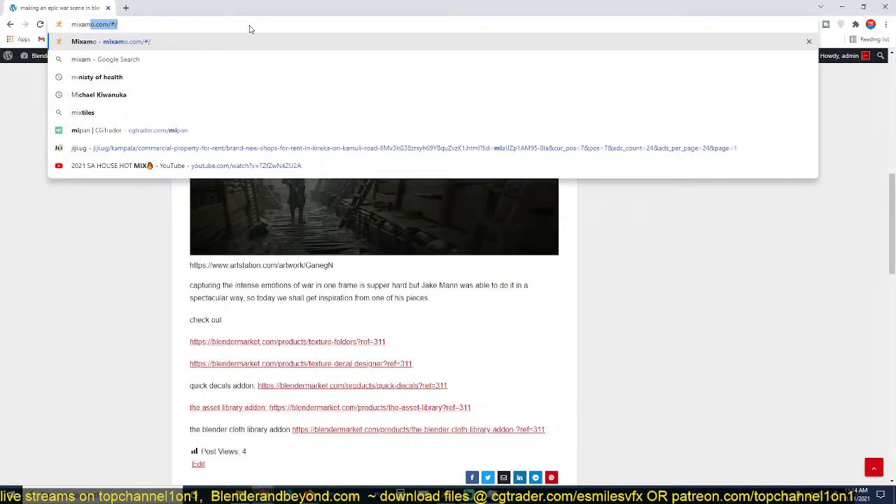
{"action": "key", "text": "Return"}
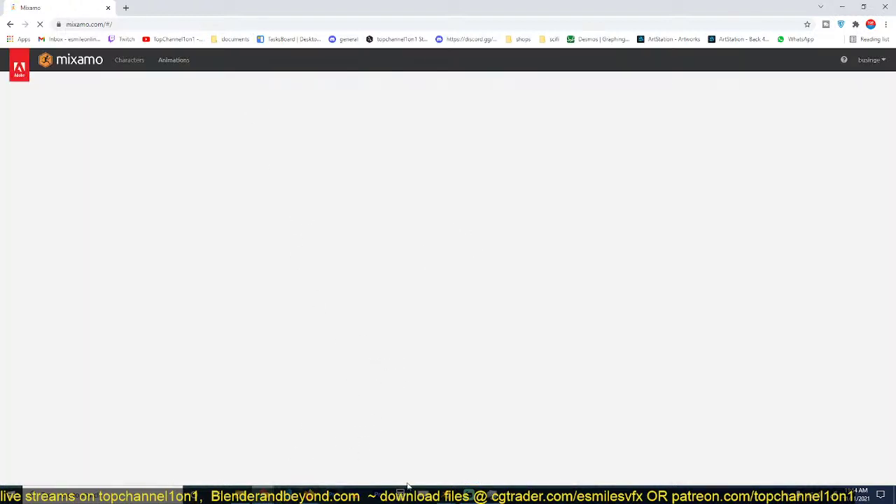
Switch back to Blender, delete the rigged character with its raincoat and helper circles, save the file and return to the browser.
{"action": "mouse_move", "coordinate": [441, 481]}
{"action": "left_click", "coordinate": [396, 465]}
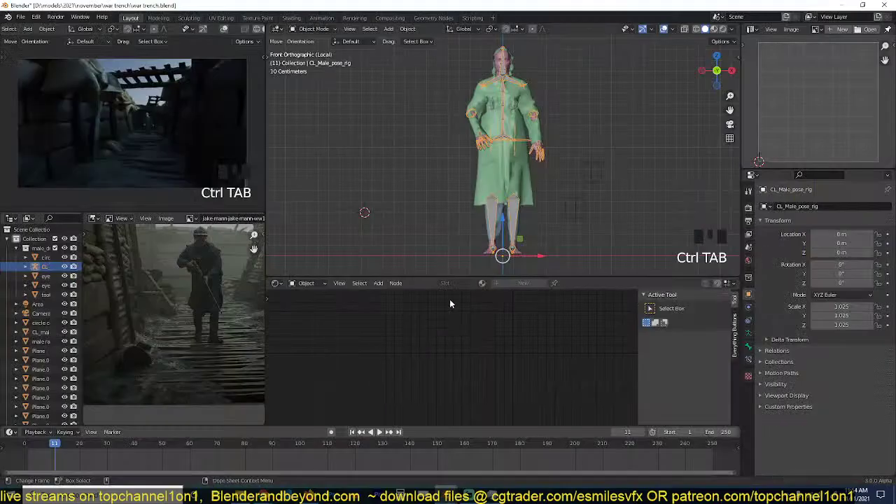
{"action": "left_click_drag", "start_coordinate": [432, 52], "coordinate": [634, 261]}
{"action": "key", "text": "x"}
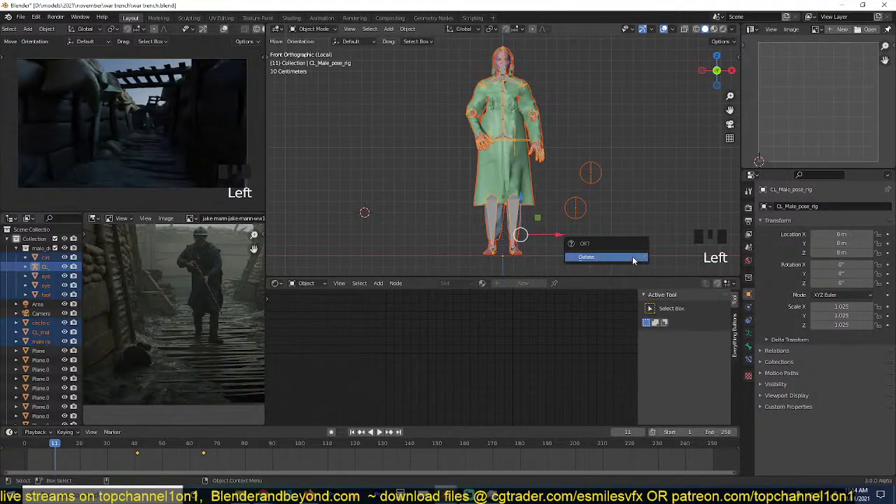
{"action": "left_click", "coordinate": [633, 260]}
{"action": "key", "text": "ctrl+s"}
{"action": "left_click", "coordinate": [843, 5]}
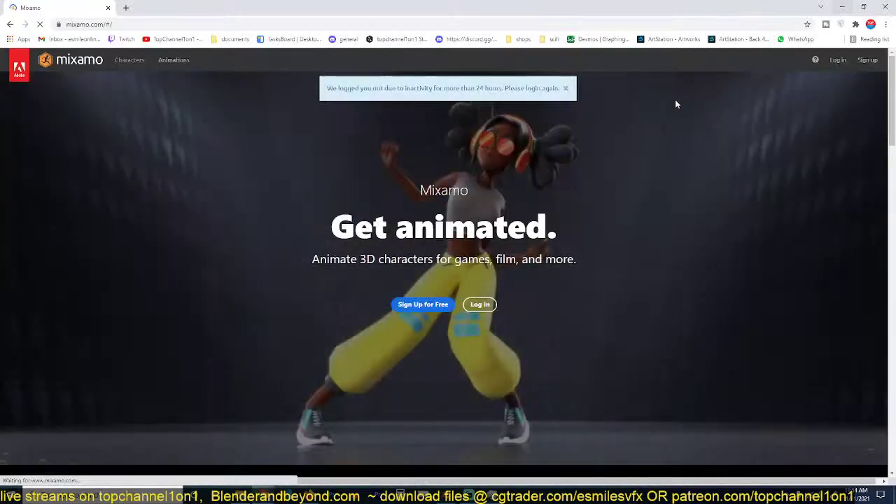
Bring the Mixamo browser window back onto the desktop and maximize it.
{"action": "key", "text": "super+d"}
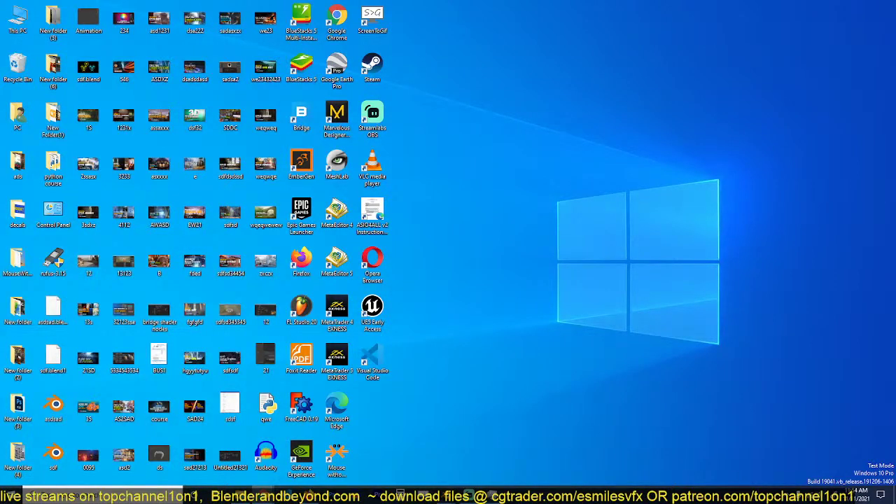
{"action": "left_click_drag", "start_coordinate": [895, 112], "coordinate": [619, 103]}
{"action": "double_click", "coordinate": [621, 103]}
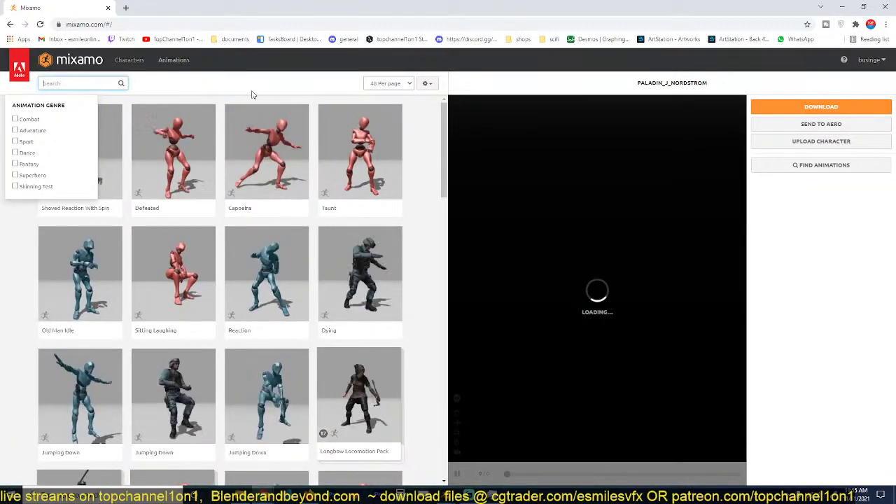
Look through the first page of Mixamo animations for a suitable soldier pose or character.
{"action": "scroll", "coordinate": [160, 201], "scroll_direction": "down", "scroll_amount": 3}
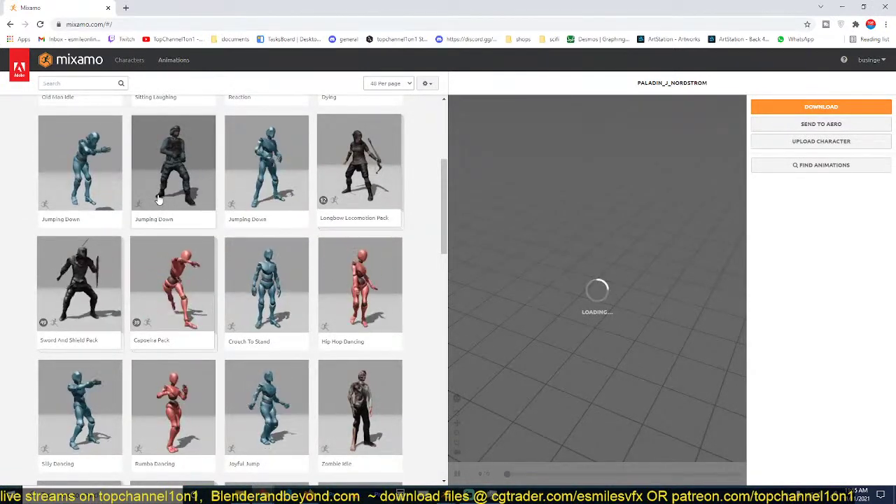
{"action": "scroll", "coordinate": [158, 199], "scroll_direction": "down", "scroll_amount": 4}
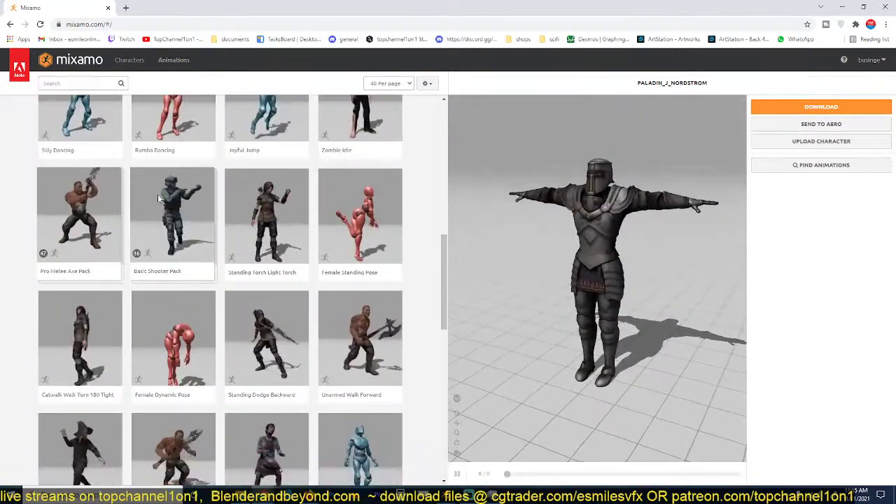
{"action": "scroll", "coordinate": [158, 199], "scroll_direction": "down", "scroll_amount": 10}
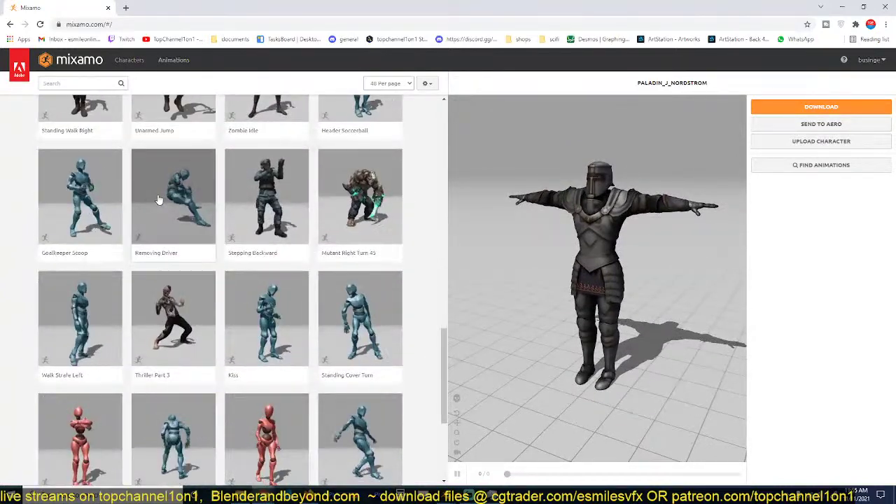
{"action": "scroll", "coordinate": [159, 200], "scroll_direction": "down", "scroll_amount": 3}
{"action": "scroll", "coordinate": [159, 200], "scroll_direction": "down", "scroll_amount": 2}
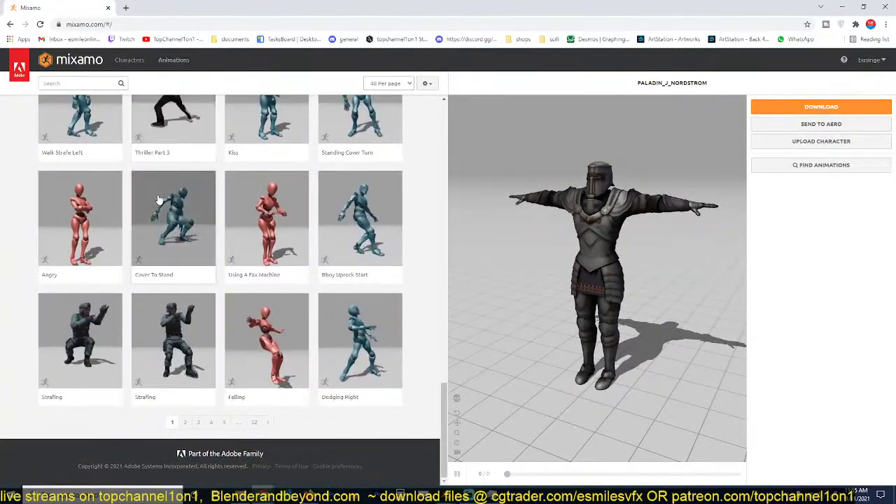
{"action": "scroll", "coordinate": [161, 200], "scroll_direction": "up", "scroll_amount": 3}
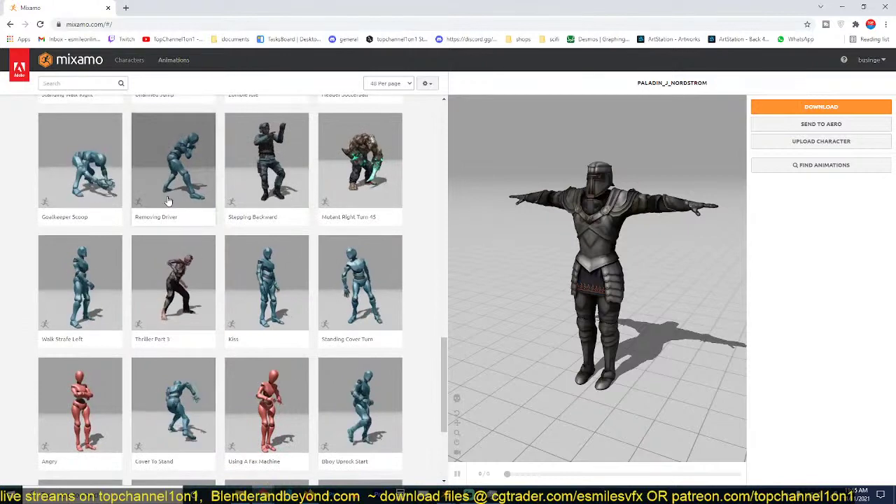
{"action": "scroll", "coordinate": [168, 202], "scroll_direction": "up", "scroll_amount": 2}
{"action": "scroll", "coordinate": [236, 226], "scroll_direction": "up", "scroll_amount": 3}
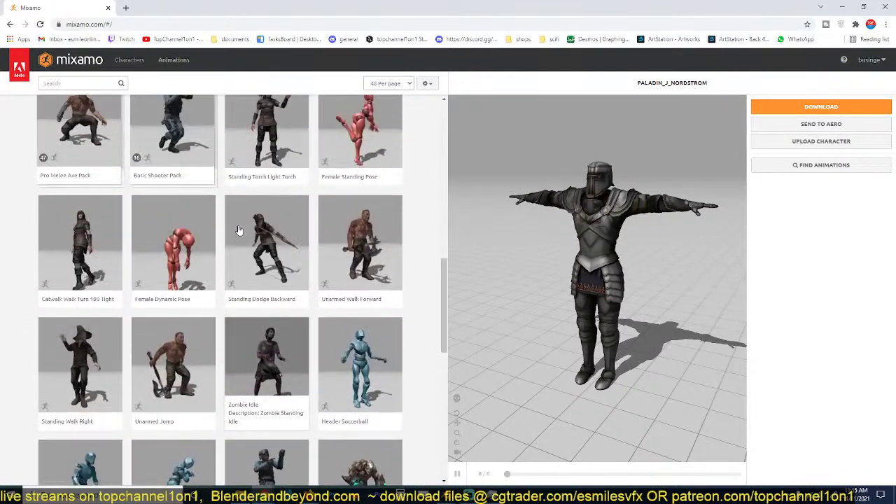
{"action": "scroll", "coordinate": [238, 232], "scroll_direction": "up", "scroll_amount": 3}
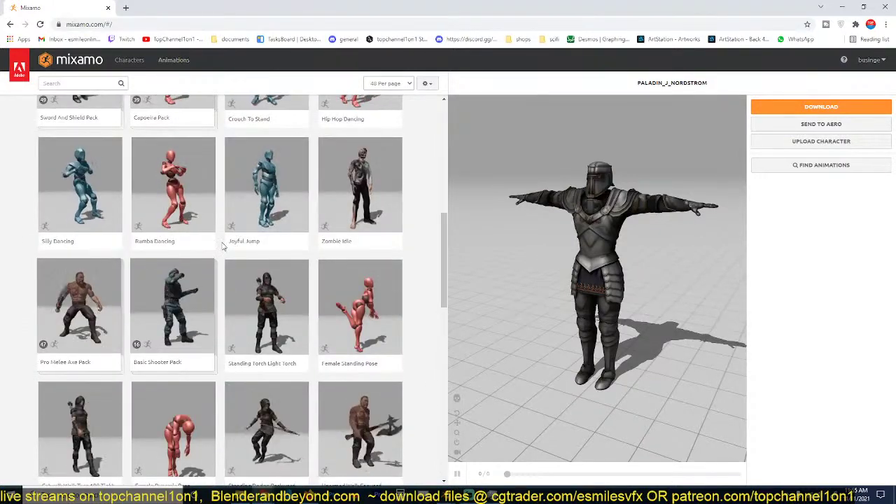
{"action": "scroll", "coordinate": [223, 247], "scroll_direction": "up", "scroll_amount": 3}
Look through Mixamo's character library for a suitable soldier and go on to its second page.
{"action": "left_click", "coordinate": [130, 60]}
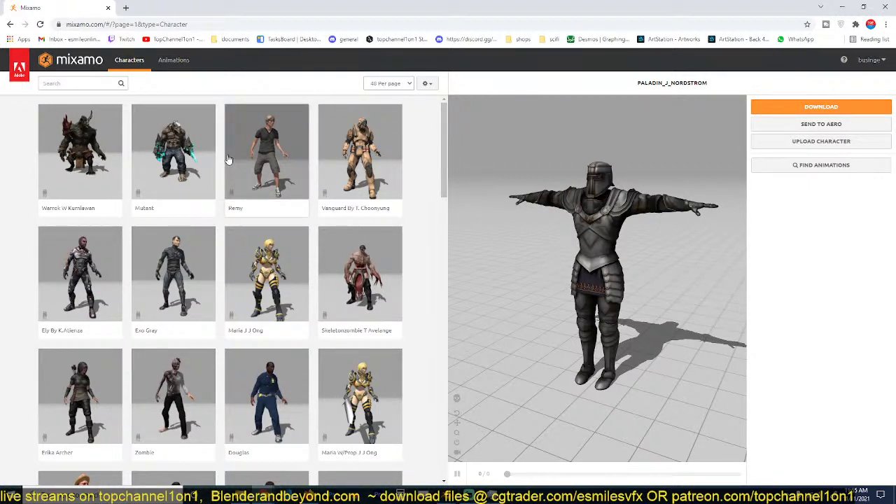
{"action": "scroll", "coordinate": [332, 182], "scroll_direction": "down", "scroll_amount": 1}
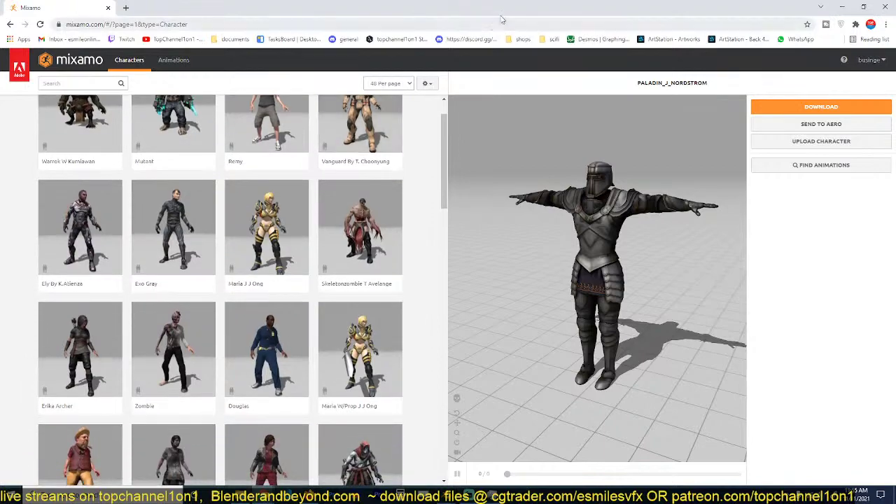
{"action": "left_click_drag", "start_coordinate": [501, 14], "coordinate": [466, 198]}
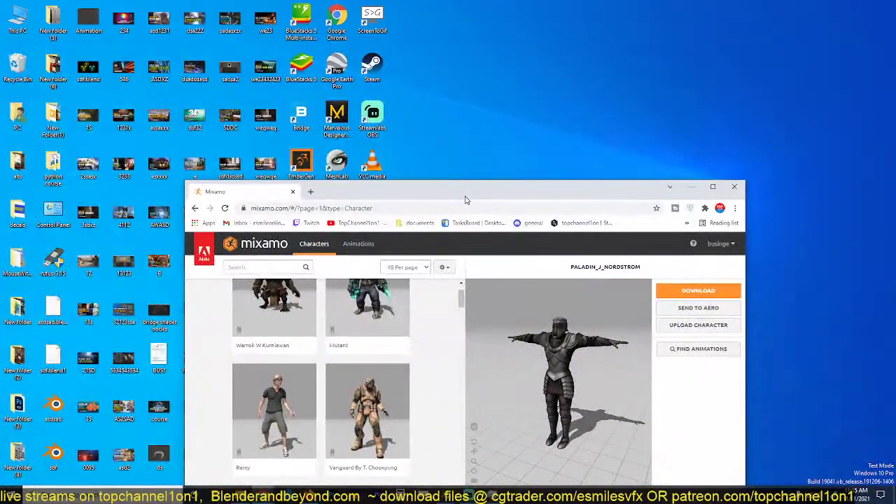
{"action": "double_click", "coordinate": [466, 198]}
{"action": "scroll", "coordinate": [223, 252], "scroll_direction": "up", "scroll_amount": 1}
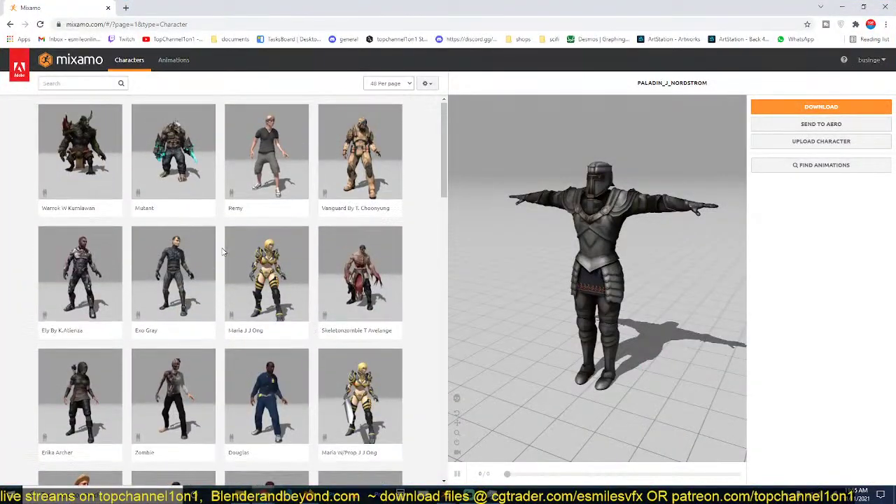
{"action": "scroll", "coordinate": [223, 252], "scroll_direction": "down", "scroll_amount": 6}
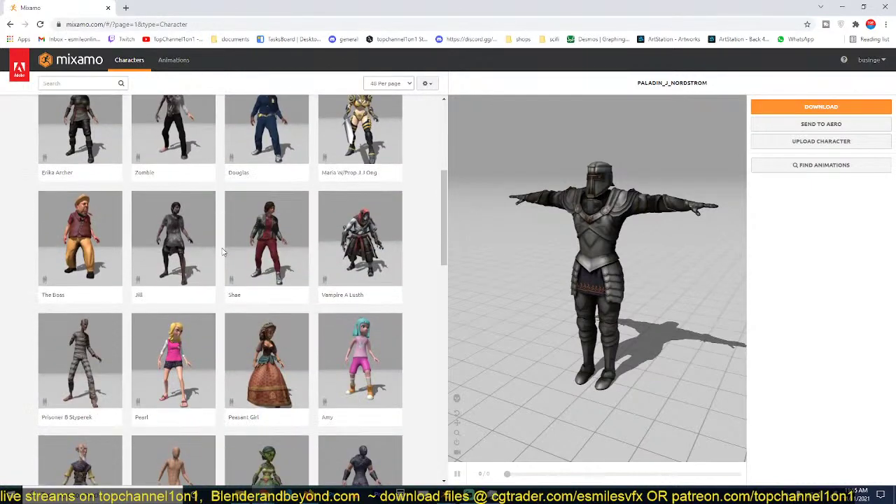
{"action": "scroll", "coordinate": [223, 252], "scroll_direction": "down", "scroll_amount": 10}
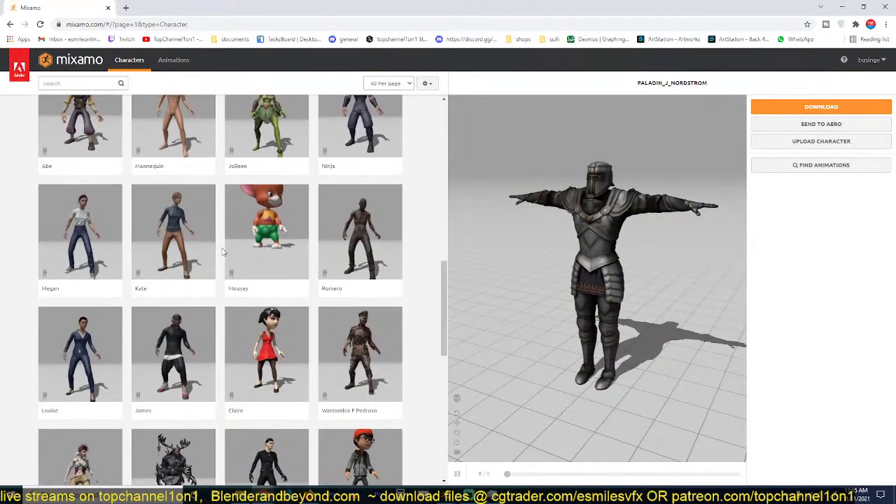
{"action": "scroll", "coordinate": [223, 252], "scroll_direction": "down", "scroll_amount": 4}
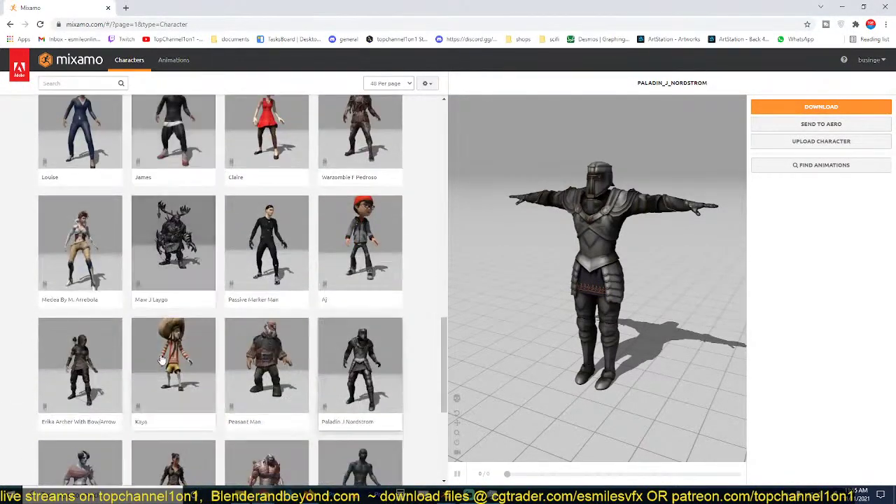
{"action": "scroll", "coordinate": [196, 351], "scroll_direction": "down", "scroll_amount": 2}
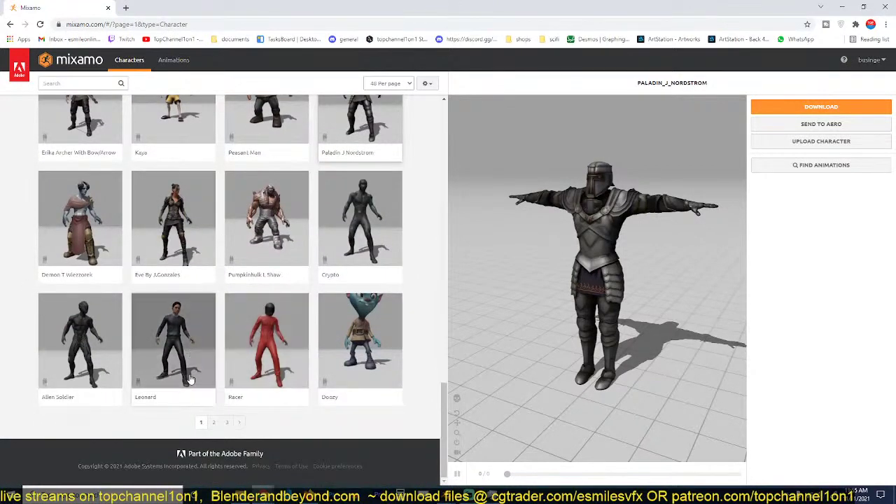
{"action": "left_click", "coordinate": [214, 422]}
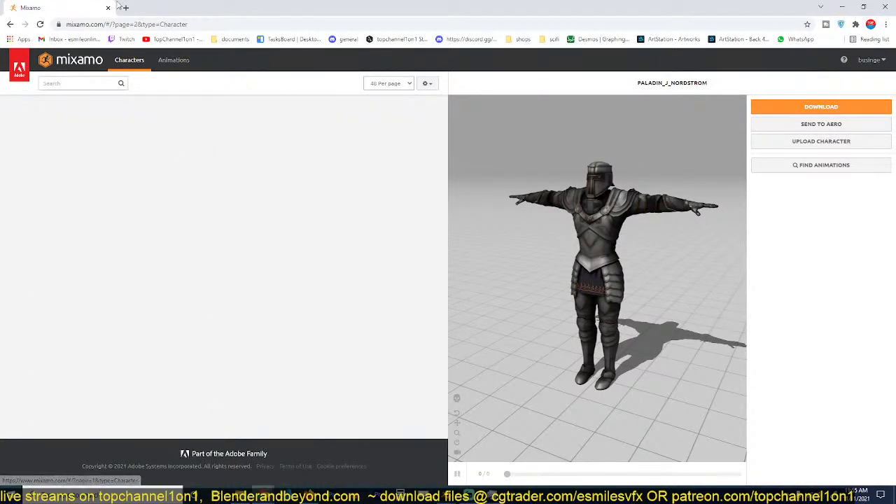
Open Sketchfab's model search in a new browser tab.
{"action": "left_click", "coordinate": [126, 7]}
{"action": "type", "text": "ske"}
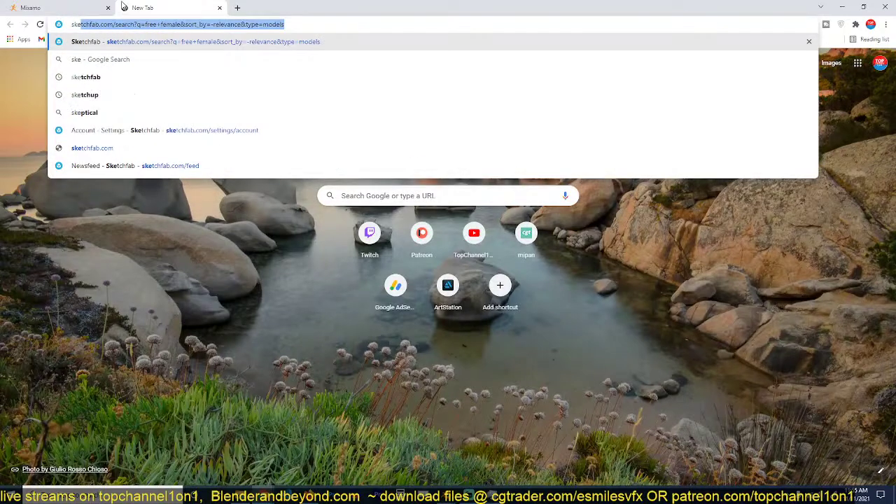
{"action": "key", "text": "Return"}
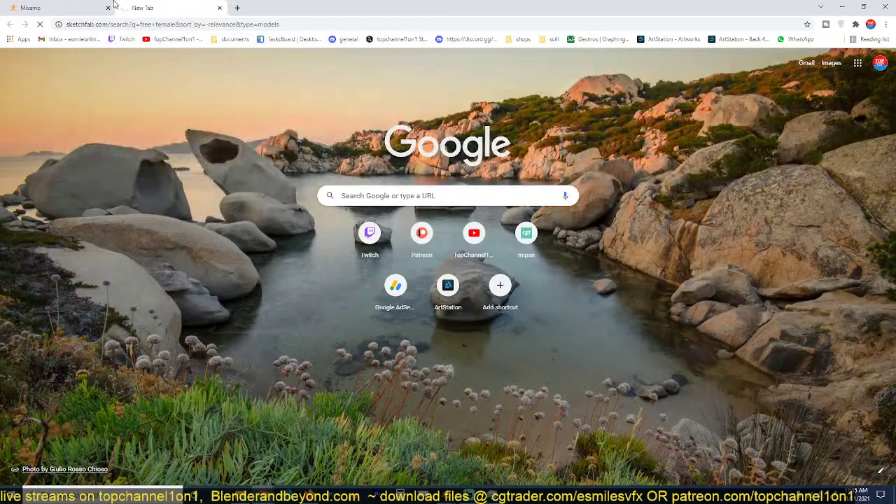
Load the Gas Mask character from the second page of Mixamo's character library, replacing the current character.
{"action": "left_click", "coordinate": [114, 5]}
{"action": "scroll", "coordinate": [283, 298], "scroll_direction": "down", "scroll_amount": 3}
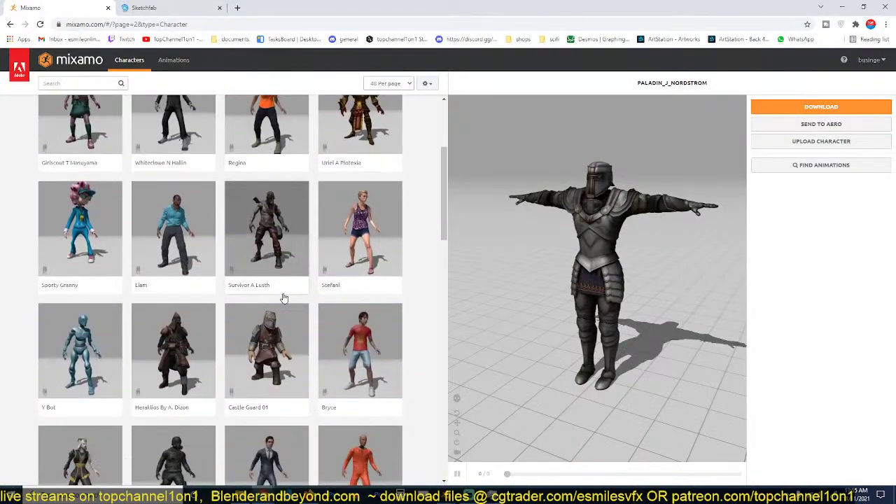
{"action": "scroll", "coordinate": [284, 298], "scroll_direction": "down", "scroll_amount": 3}
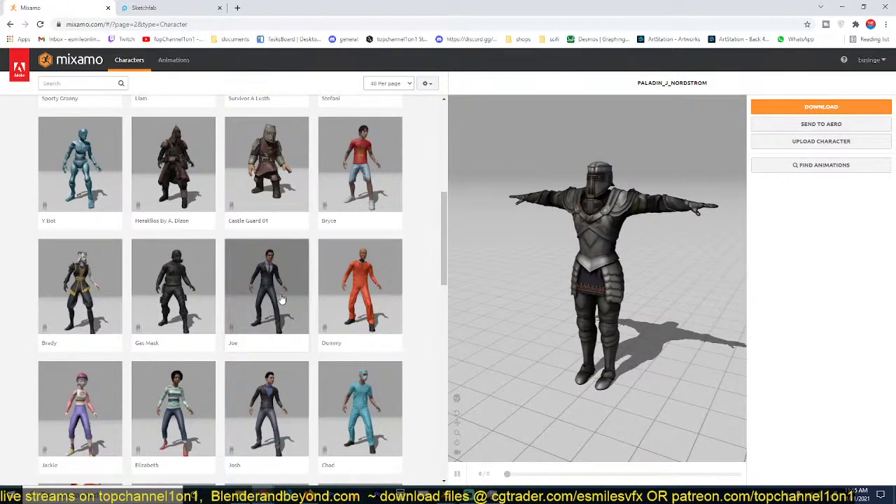
{"action": "left_click", "coordinate": [181, 255]}
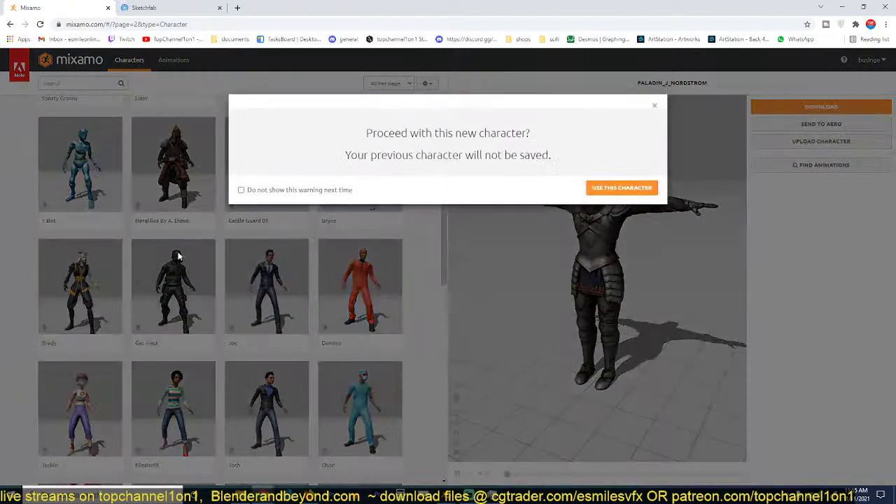
{"action": "left_click", "coordinate": [600, 186]}
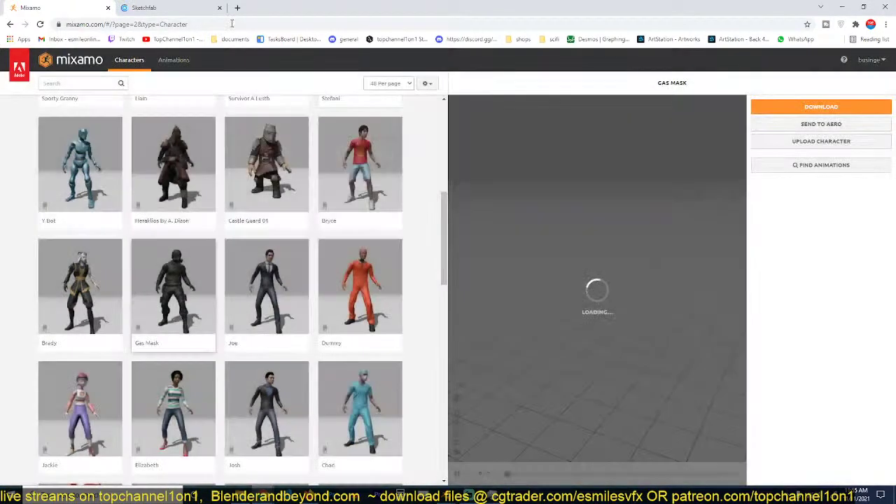
Search Sketchfab's models for "soldier" in place of the existing "free female" query.
{"action": "left_click", "coordinate": [192, 5]}
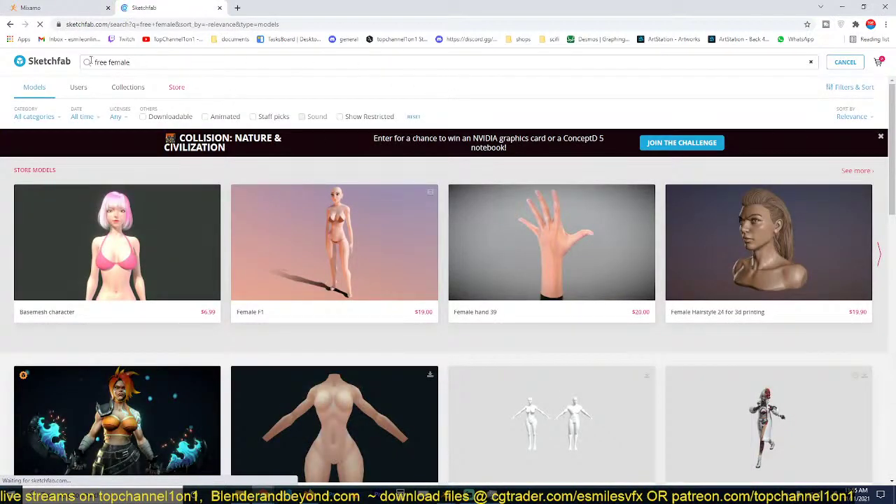
{"action": "key", "text": "ctrl+a"}
{"action": "key", "text": "BackSpace"}
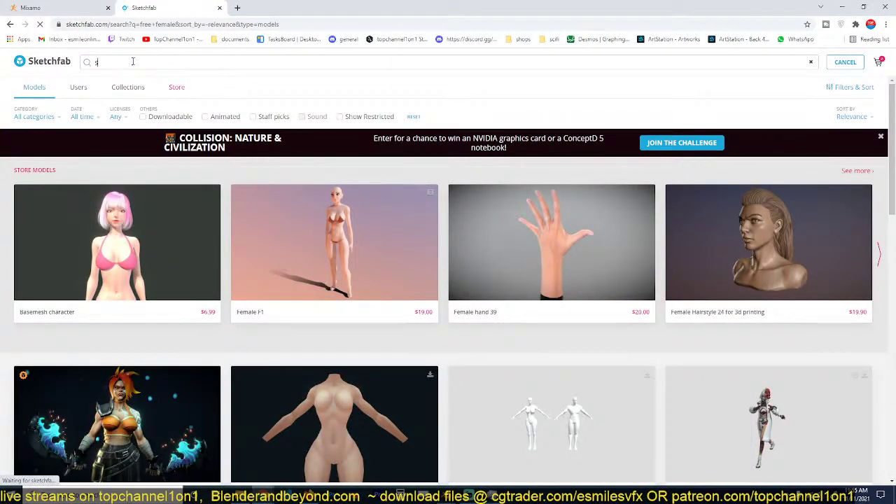
{"action": "type", "text": "soldier"}
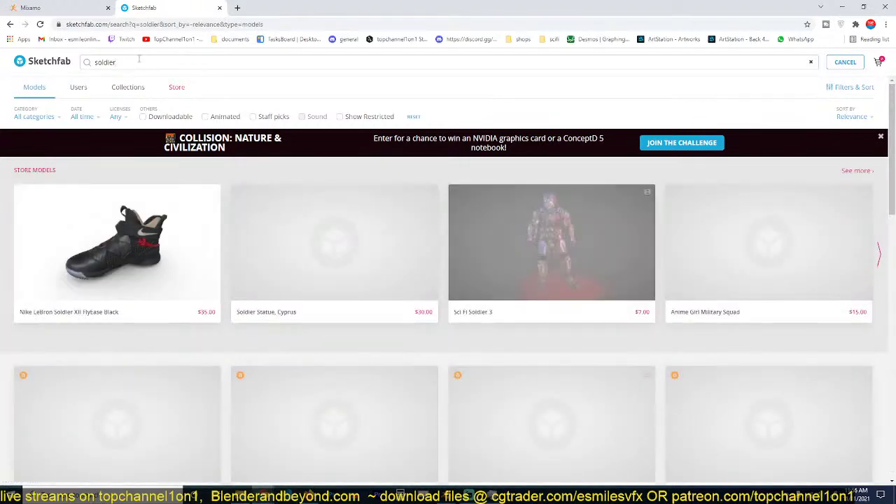
Look through the soldier results and open the WWI Soldier - Australian Digger model in a new browser tab.
{"action": "scroll", "coordinate": [276, 226], "scroll_direction": "down", "scroll_amount": 3}
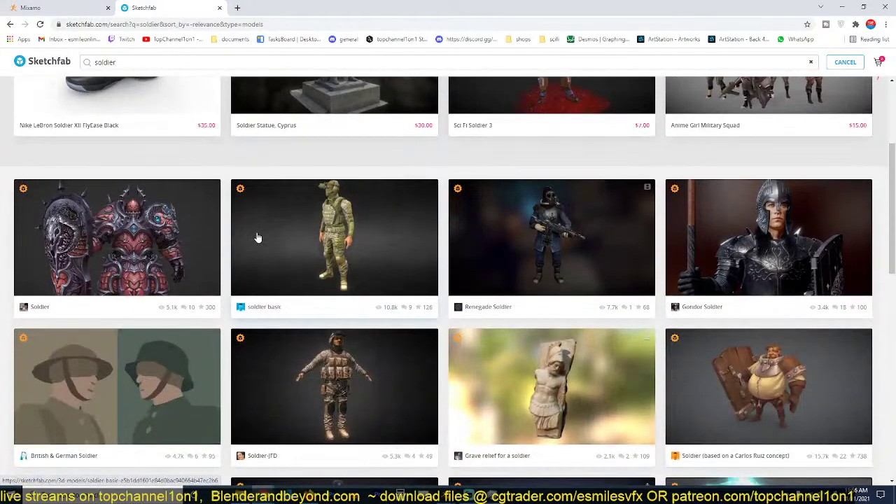
{"action": "scroll", "coordinate": [256, 236], "scroll_direction": "down", "scroll_amount": 1}
{"action": "scroll", "coordinate": [226, 245], "scroll_direction": "down", "scroll_amount": 2}
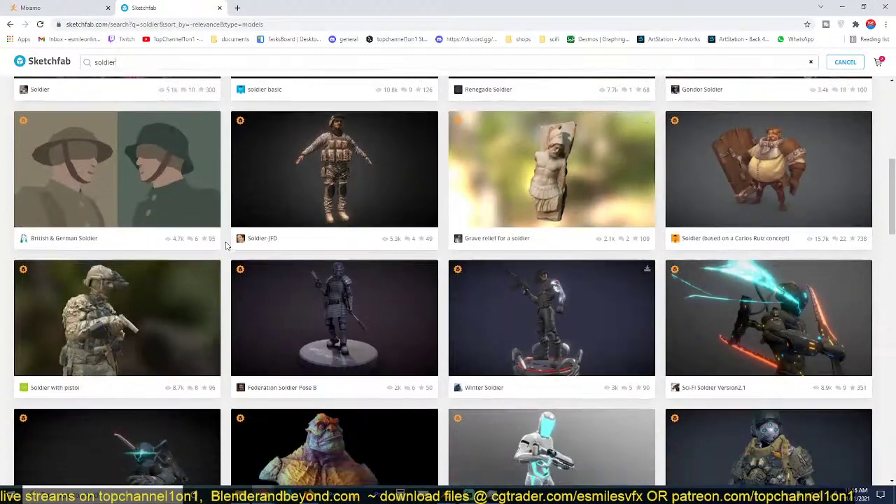
{"action": "scroll", "coordinate": [226, 245], "scroll_direction": "down", "scroll_amount": 4}
{"action": "scroll", "coordinate": [226, 246], "scroll_direction": "down", "scroll_amount": 6}
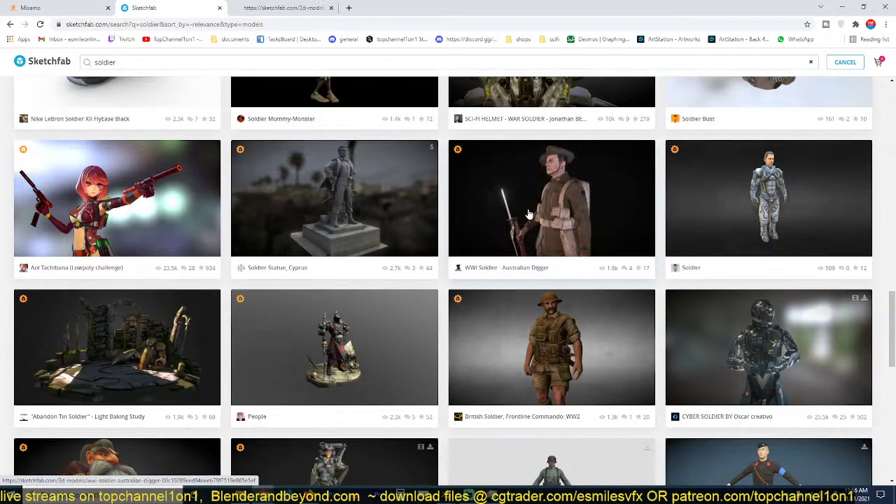
Examine the WWI Soldier - Australian Digger page, checking the 3D preview and whether a download is offered.
{"action": "left_click", "coordinate": [254, 5]}
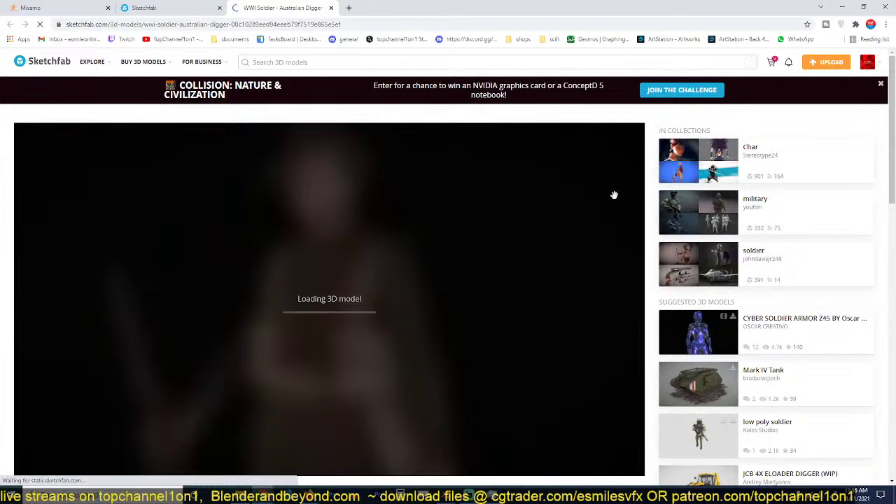
{"action": "scroll", "coordinate": [631, 196], "scroll_direction": "down", "scroll_amount": 3}
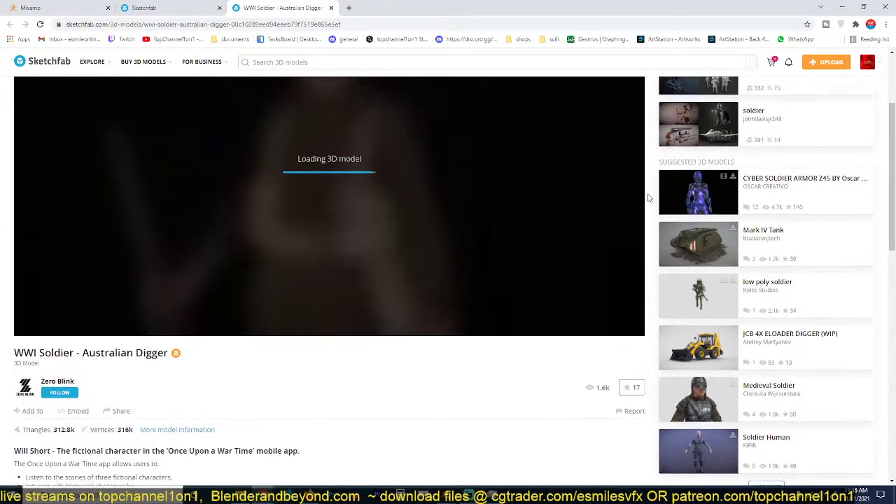
{"action": "scroll", "coordinate": [648, 199], "scroll_direction": "down", "scroll_amount": 2}
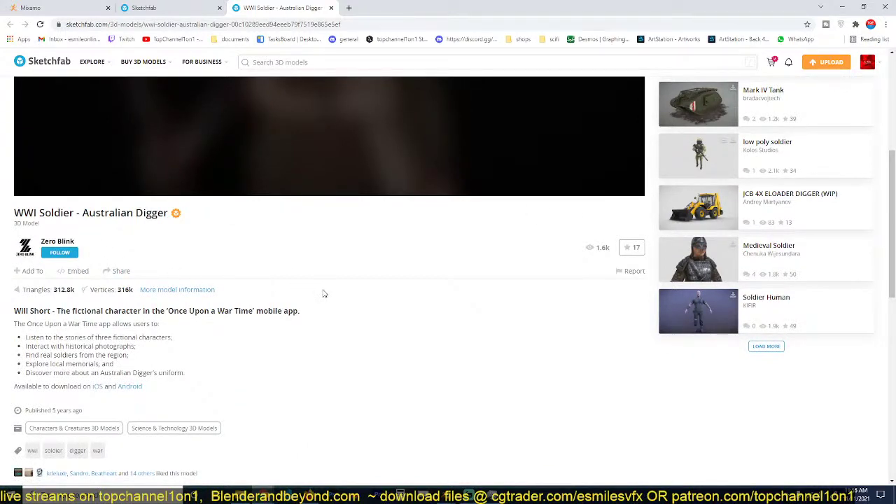
{"action": "scroll", "coordinate": [434, 189], "scroll_direction": "down", "scroll_amount": 2}
{"action": "scroll", "coordinate": [439, 186], "scroll_direction": "up", "scroll_amount": 6}
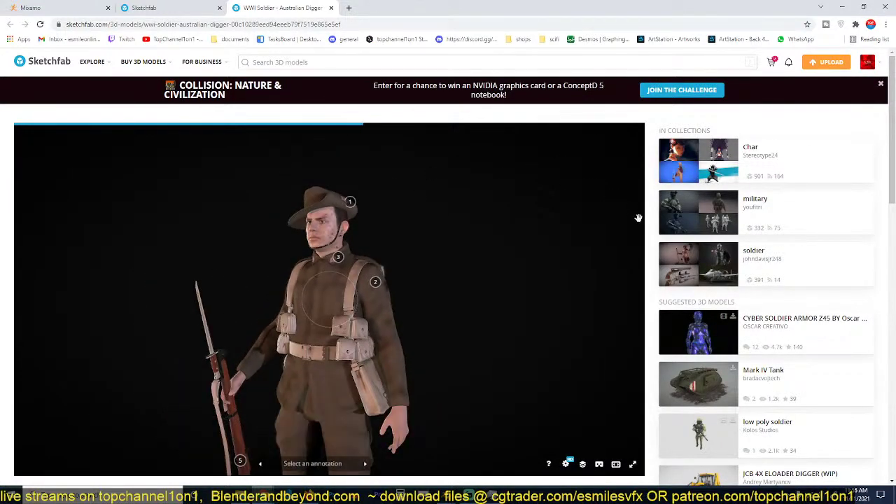
{"action": "scroll", "coordinate": [653, 222], "scroll_direction": "down", "scroll_amount": 3}
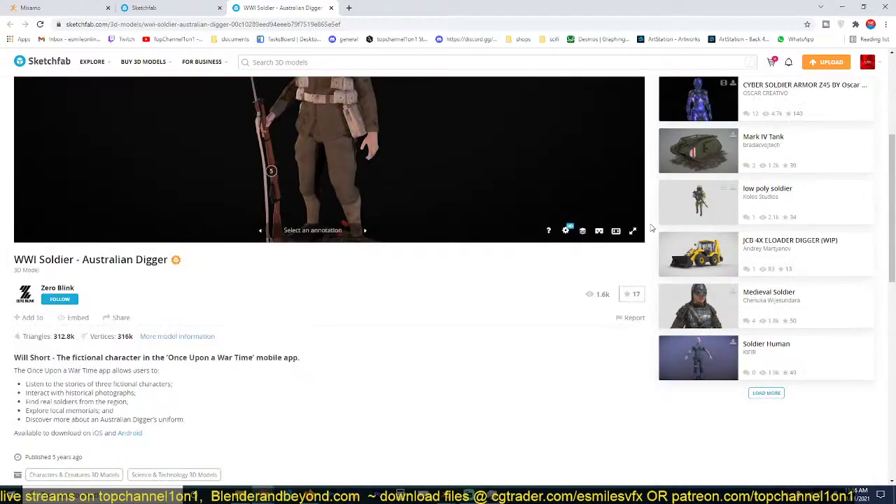
Return to the Sketchfab soldier results and restrict them to downloadable models.
{"action": "left_click", "coordinate": [188, 10]}
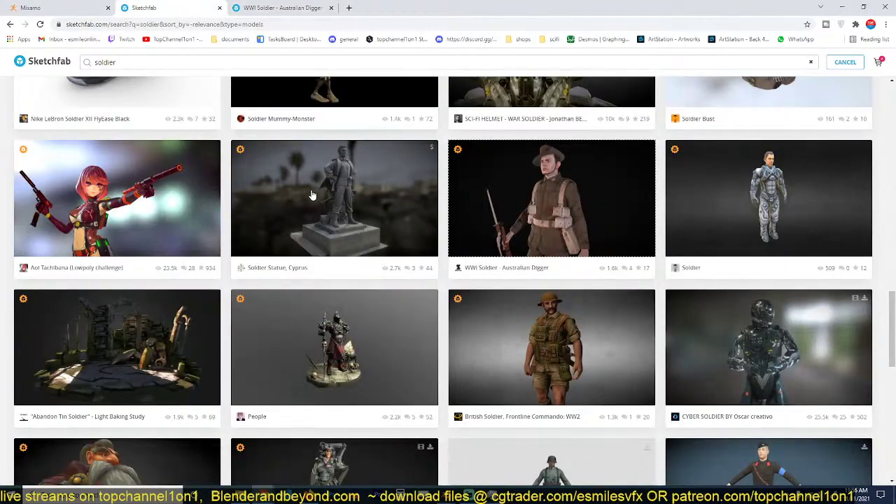
{"action": "scroll", "coordinate": [313, 198], "scroll_direction": "down", "scroll_amount": 3}
{"action": "scroll", "coordinate": [313, 198], "scroll_direction": "up", "scroll_amount": 15}
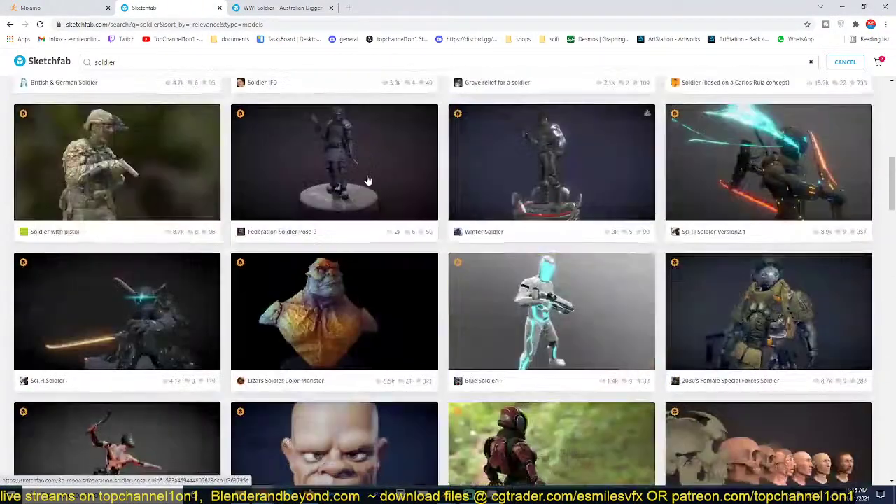
{"action": "scroll", "coordinate": [368, 180], "scroll_direction": "up", "scroll_amount": 10}
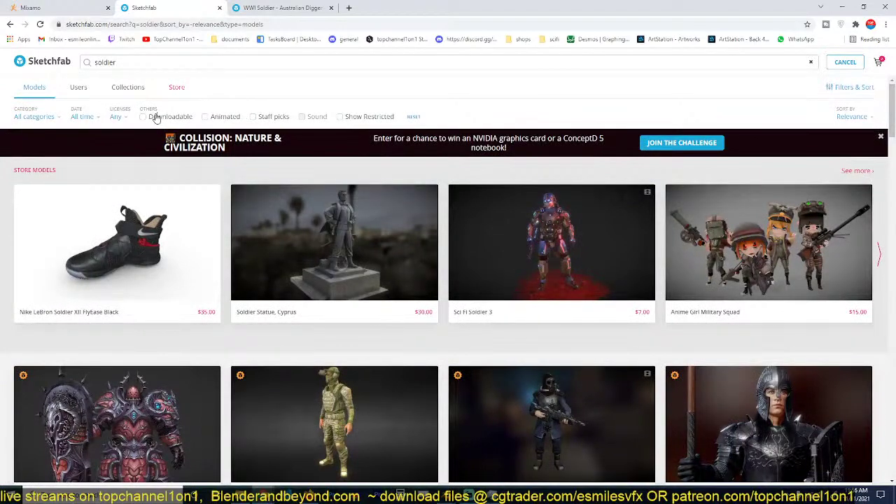
{"action": "left_click", "coordinate": [155, 117]}
Look through the downloadable soldiers and open WW2 German Wehrmacht Soldier and USSR Soldier in new browser tabs.
{"action": "scroll", "coordinate": [258, 196], "scroll_direction": "down", "scroll_amount": 2}
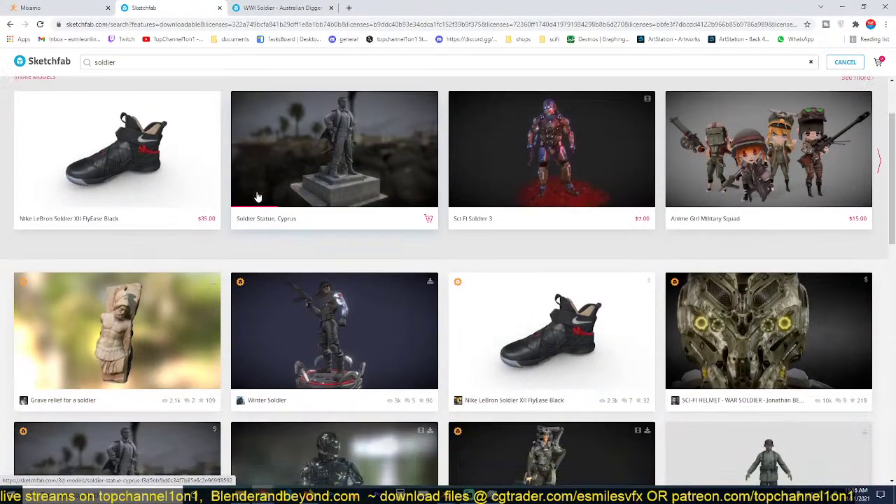
{"action": "scroll", "coordinate": [258, 197], "scroll_direction": "down", "scroll_amount": 10}
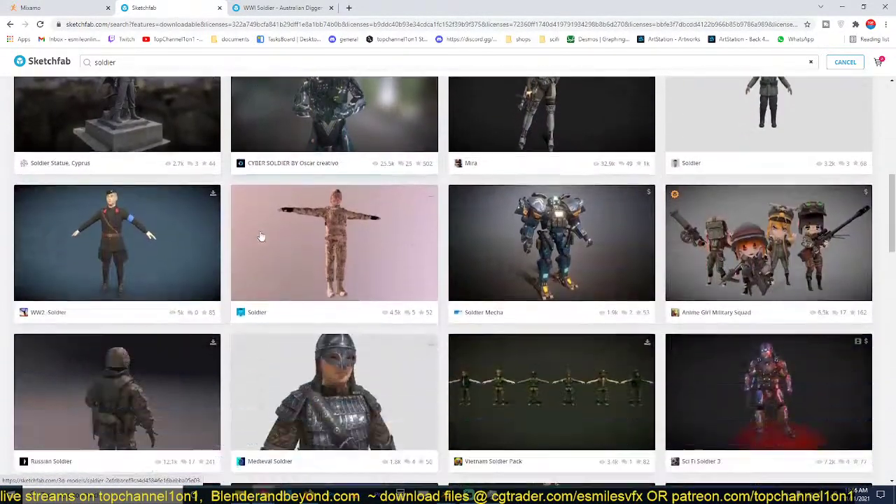
{"action": "scroll", "coordinate": [214, 256], "scroll_direction": "down", "scroll_amount": 4}
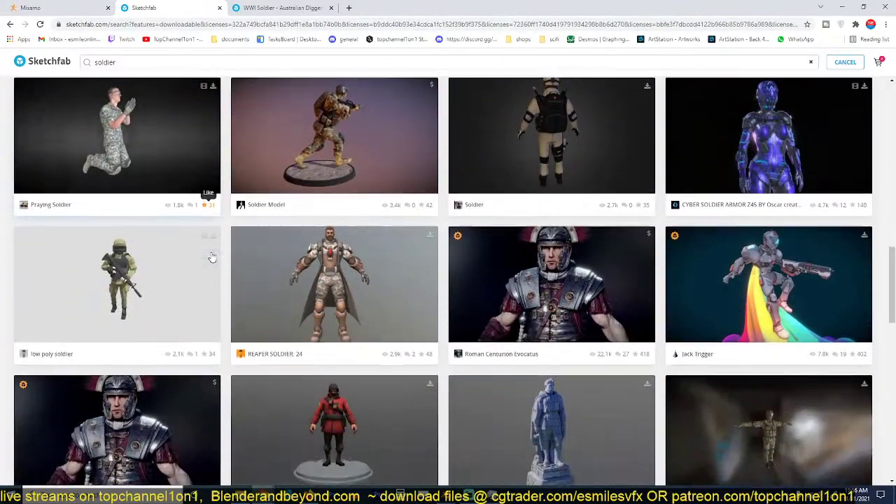
{"action": "scroll", "coordinate": [213, 258], "scroll_direction": "down", "scroll_amount": 3}
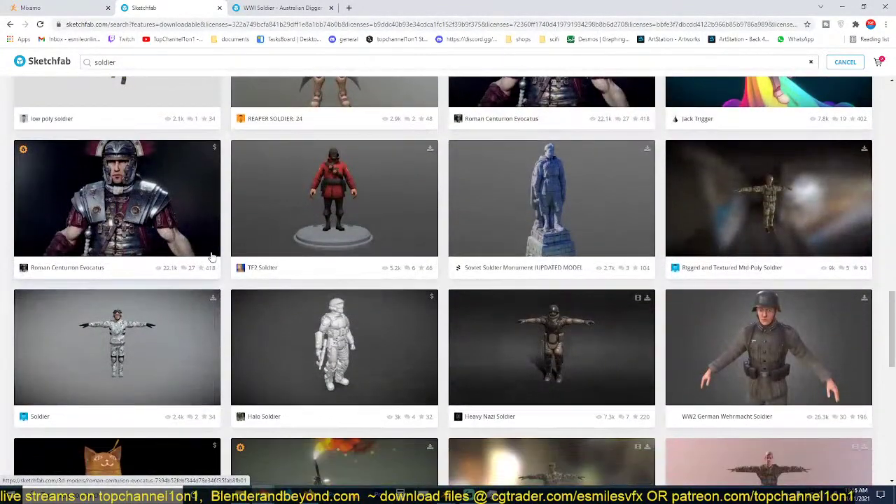
{"action": "scroll", "coordinate": [212, 258], "scroll_direction": "down", "scroll_amount": 1}
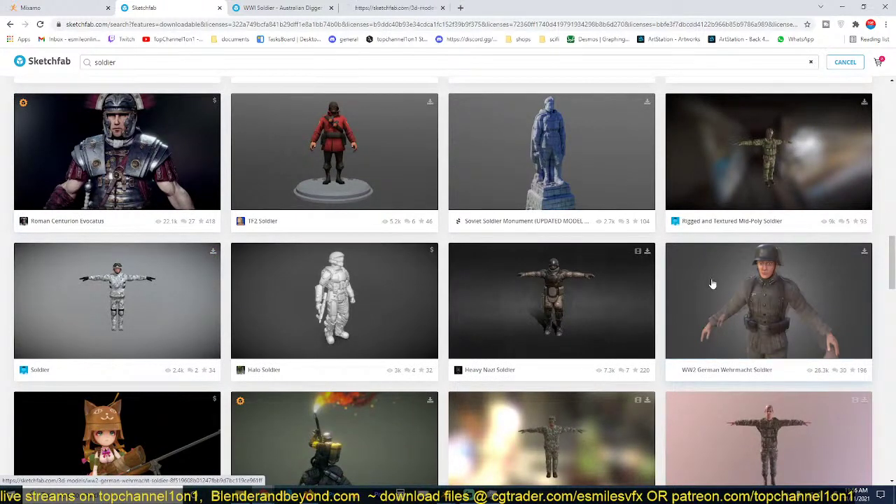
{"action": "scroll", "coordinate": [720, 276], "scroll_direction": "down", "scroll_amount": 3}
{"action": "scroll", "coordinate": [724, 221], "scroll_direction": "down", "scroll_amount": 4}
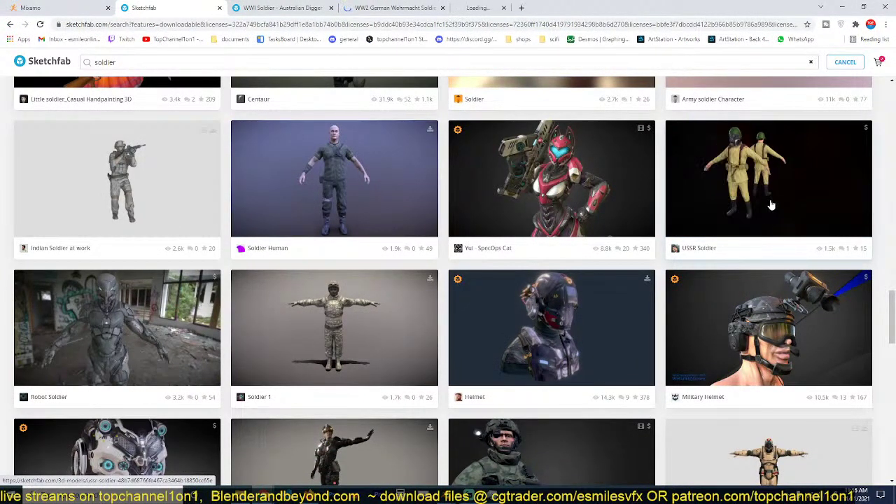
{"action": "scroll", "coordinate": [626, 254], "scroll_direction": "down", "scroll_amount": 3}
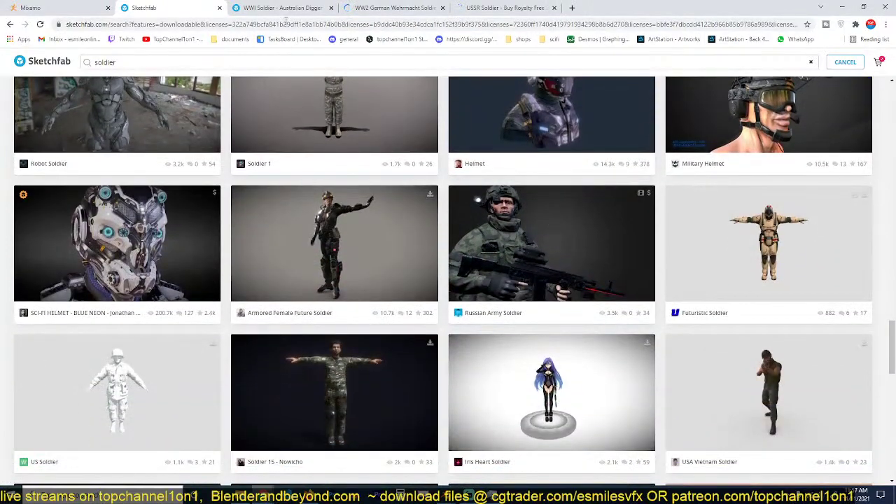
Close the Australian Digger page and download the WW2 German Wehrmacht Soldier in its original dae format.
{"action": "left_click", "coordinate": [283, 8]}
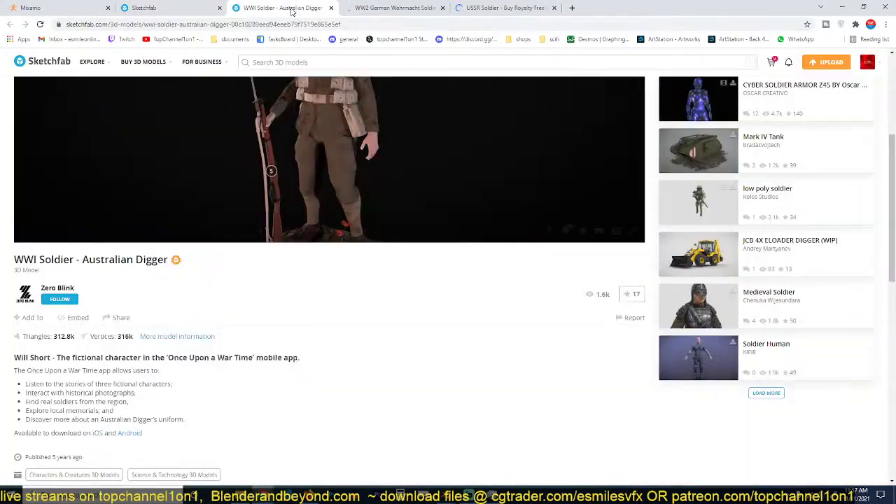
{"action": "left_click", "coordinate": [331, 8]}
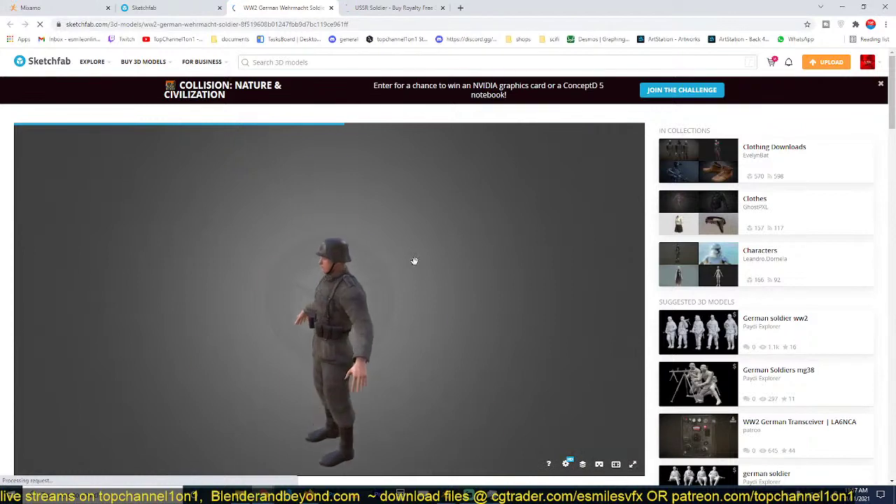
{"action": "scroll", "coordinate": [492, 311], "scroll_direction": "down", "scroll_amount": 3}
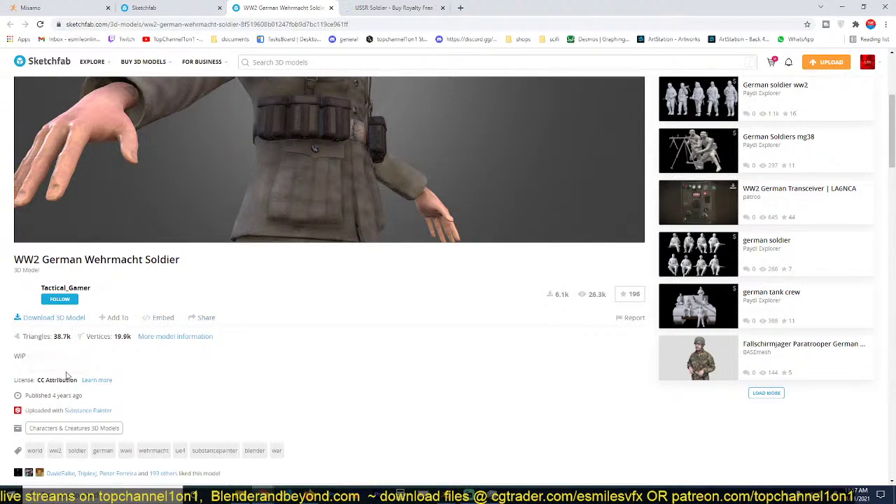
{"action": "left_click", "coordinate": [68, 319]}
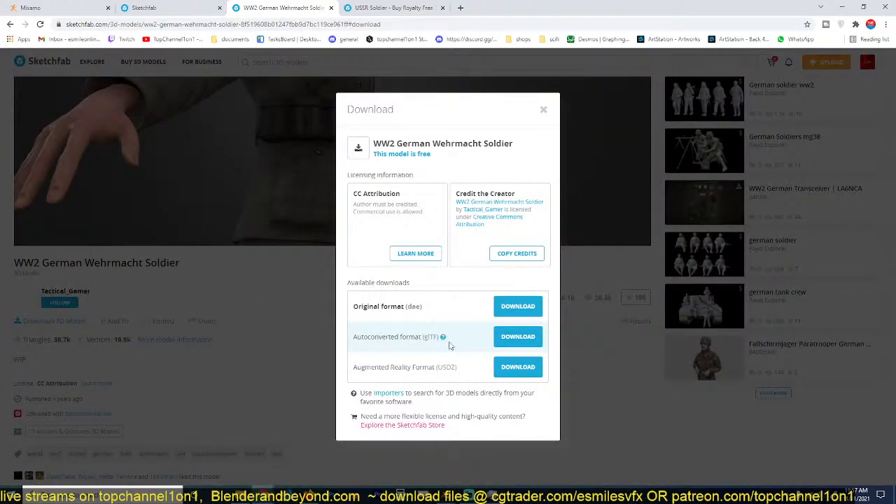
{"action": "left_click", "coordinate": [505, 313]}
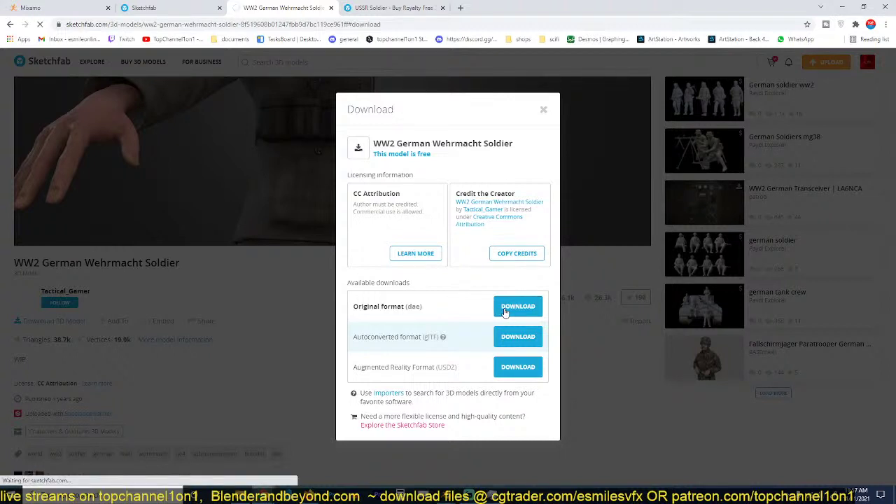
{"action": "left_click", "coordinate": [459, 288]}
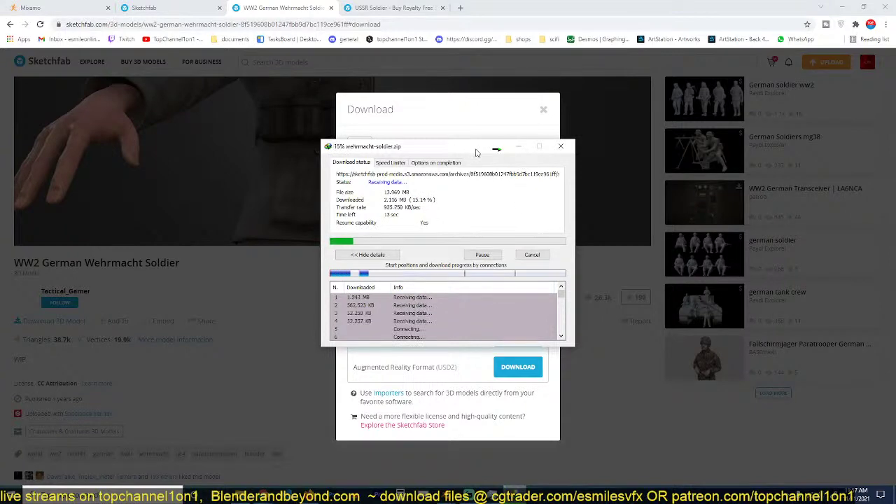
{"action": "left_click", "coordinate": [518, 146]}
Examine the USSR Soldier page for its price and included formats, and minimize the browser.
{"action": "left_click", "coordinate": [393, 8]}
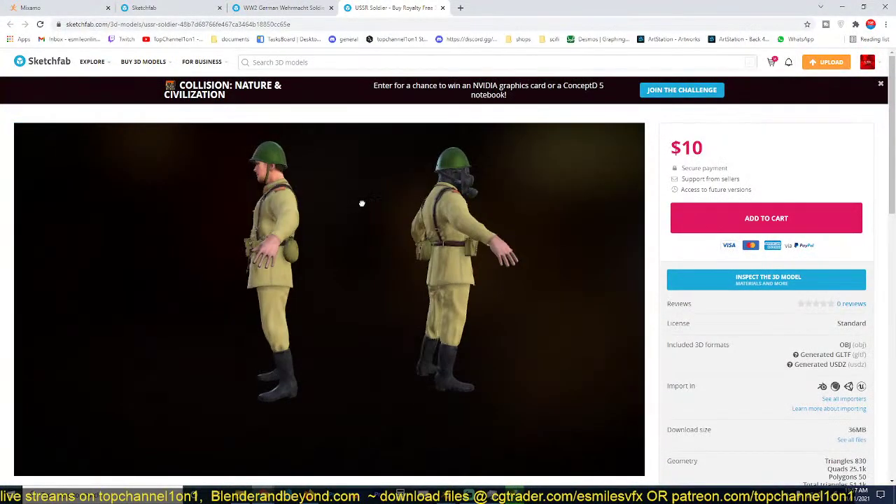
{"action": "scroll", "coordinate": [685, 356], "scroll_direction": "down", "scroll_amount": 4}
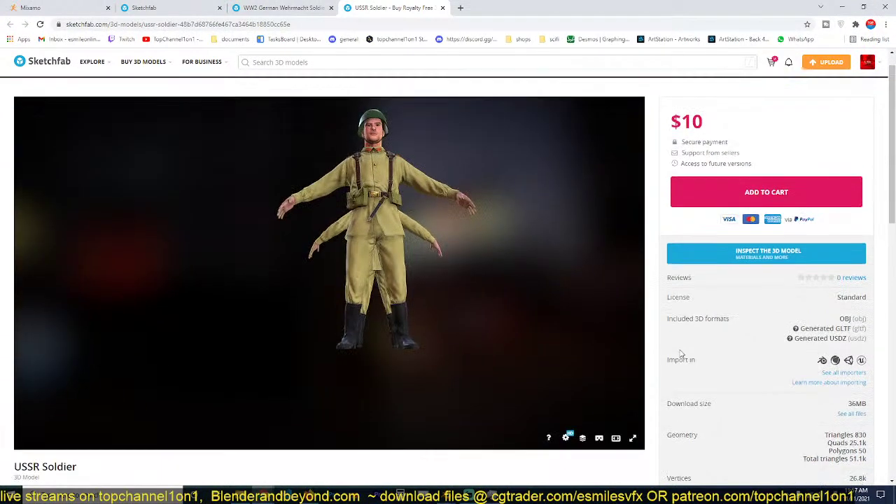
{"action": "scroll", "coordinate": [677, 267], "scroll_direction": "up", "scroll_amount": 1}
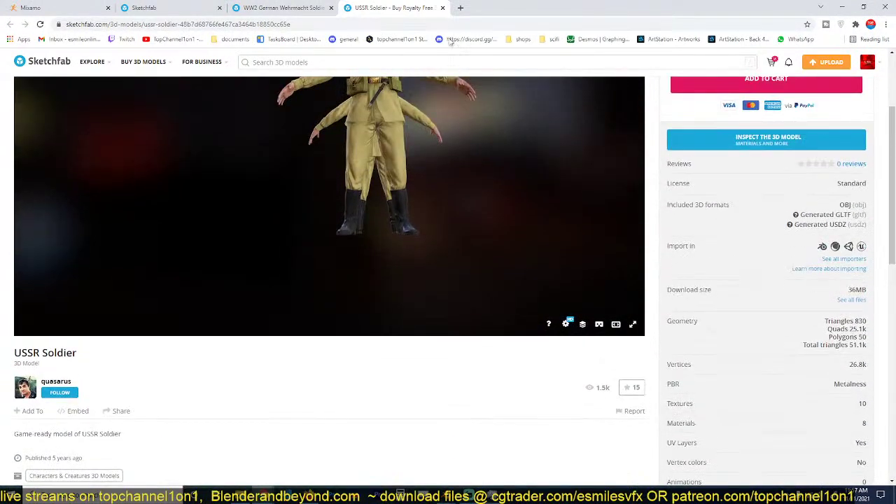
{"action": "left_click", "coordinate": [842, 7]}
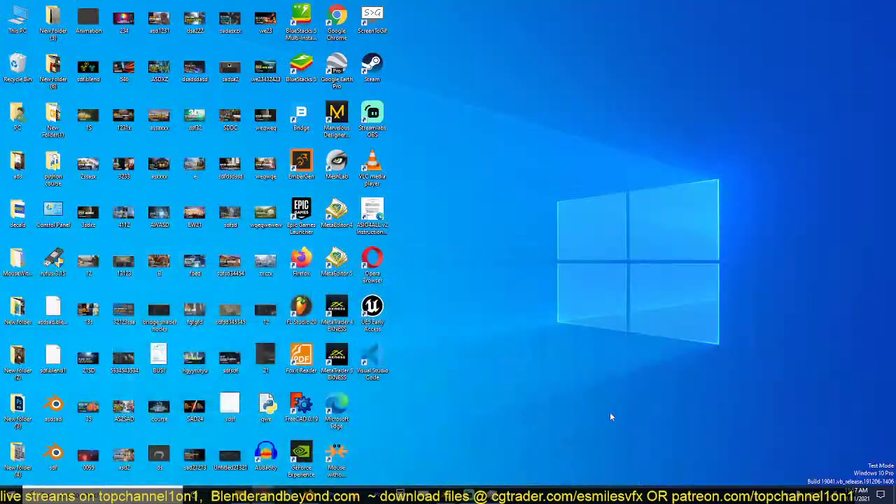
Switch to Blender and close the separate gun.blend project window.
{"action": "mouse_move", "coordinate": [450, 490]}
{"action": "left_click", "coordinate": [430, 437]}
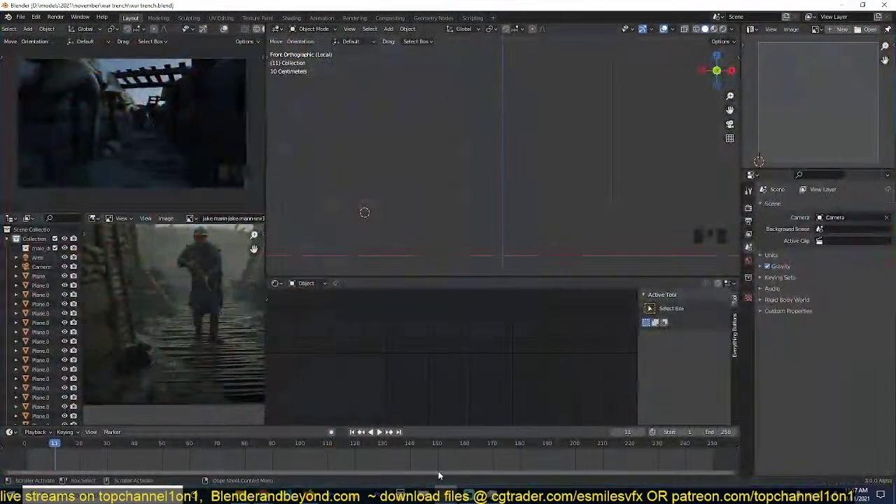
{"action": "left_click", "coordinate": [492, 468]}
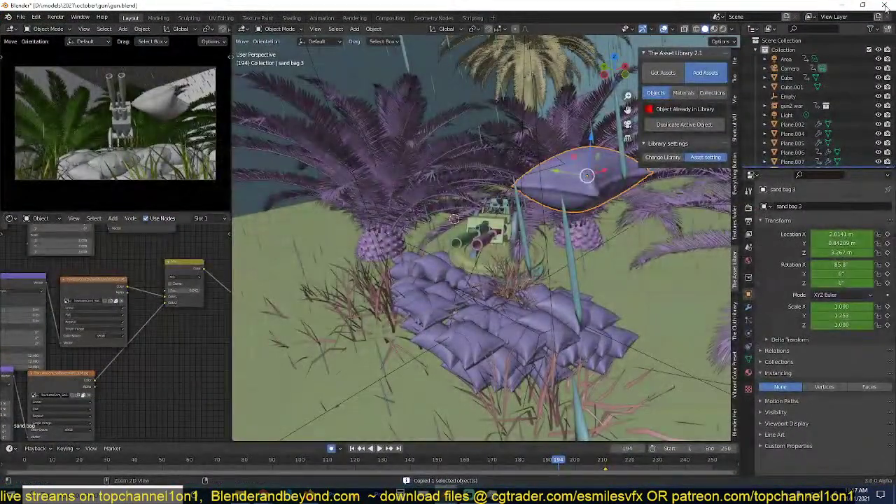
{"action": "left_click", "coordinate": [885, 5]}
{"action": "left_click", "coordinate": [458, 265]}
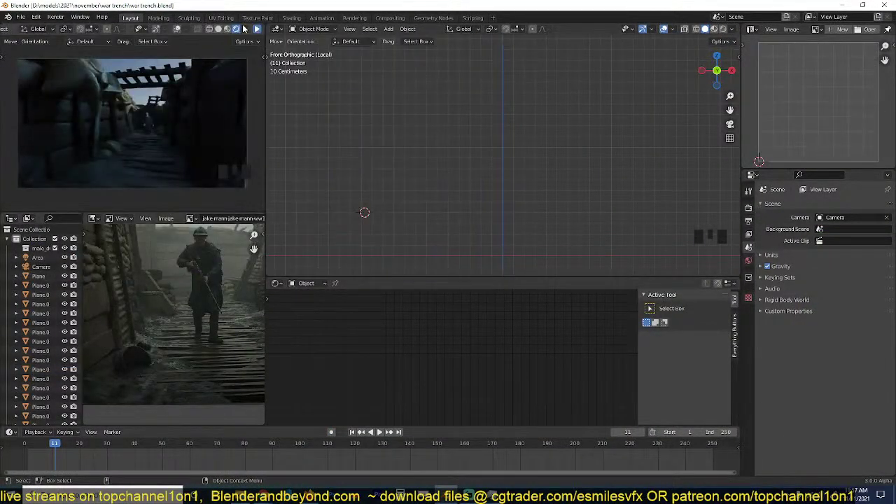
Refresh the camera's rendered preview by toggling its render pause, and save war trench.blend.
{"action": "left_click", "coordinate": [256, 29]}
{"action": "left_click", "coordinate": [257, 29]}
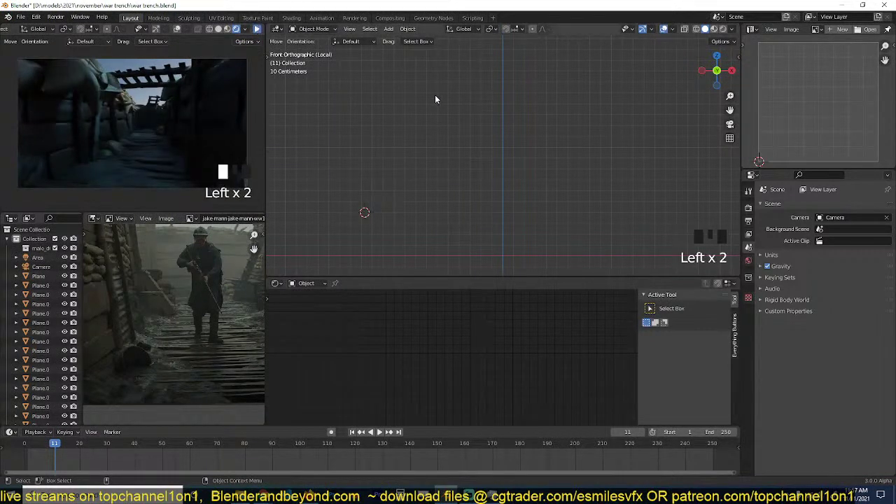
{"action": "key", "text": "ctrl+s"}
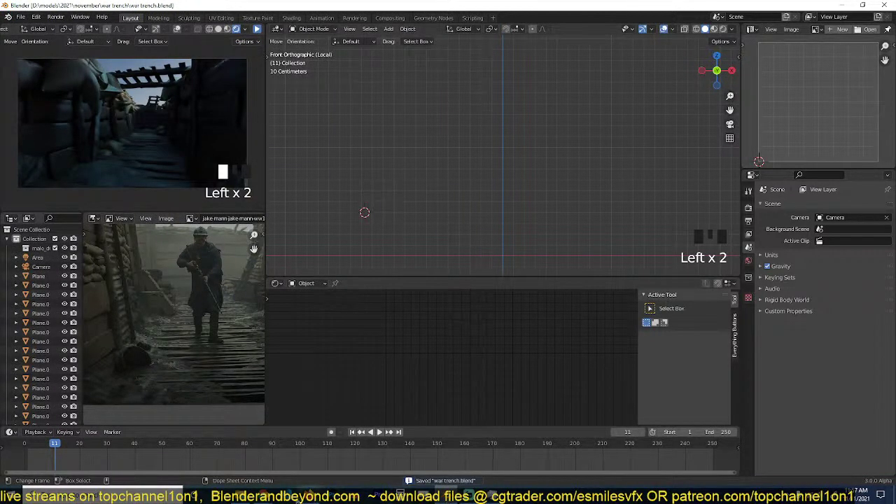
Open Internet Download Manager, dismiss its tip of the day, and move its window out of the way onto the other display.
{"action": "left_click", "coordinate": [789, 496]}
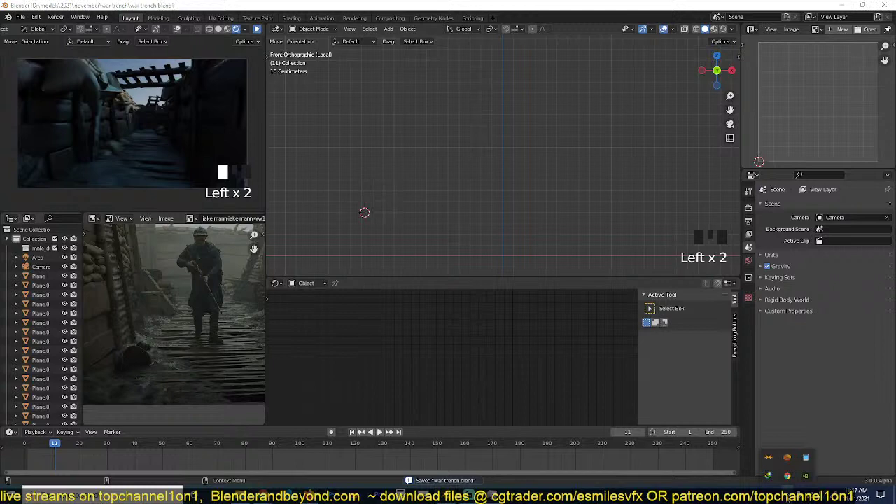
{"action": "double_click", "coordinate": [770, 476]}
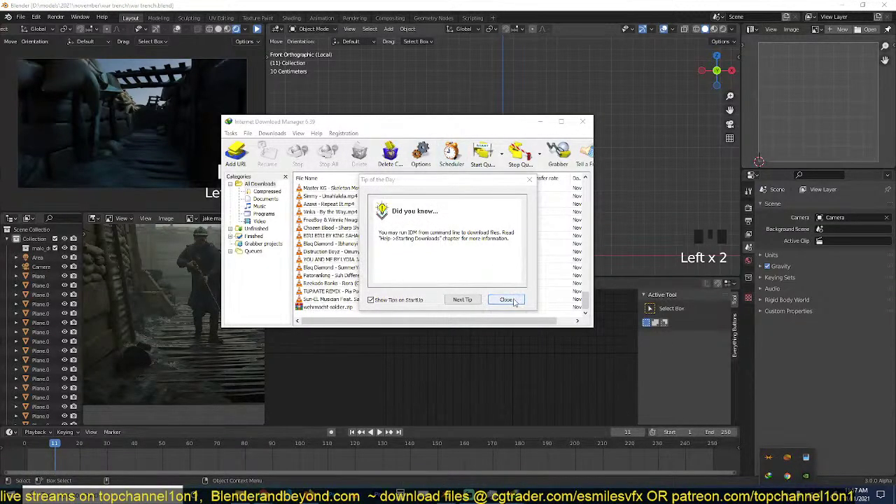
{"action": "left_click", "coordinate": [507, 300]}
{"action": "left_click_drag", "start_coordinate": [465, 122], "coordinate": [895, 156]}
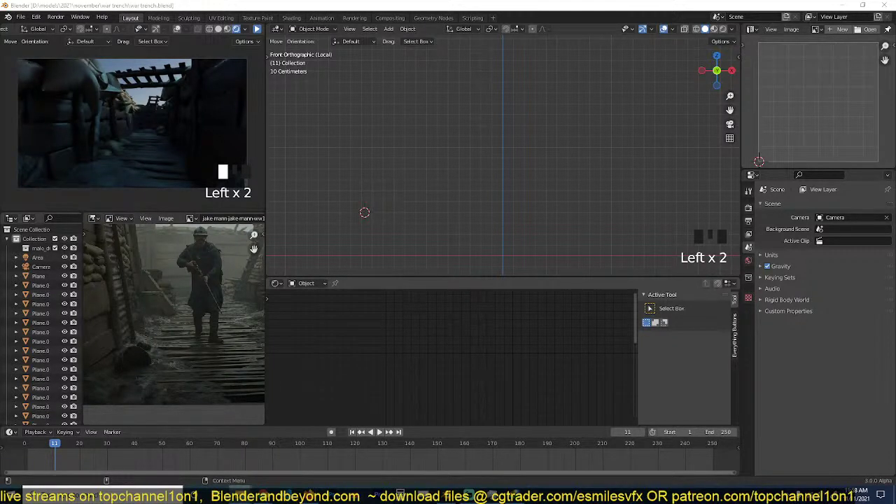
Start a Collada import in Blender and browse to the Downloads\Compressed folder for the extracted soldier model.
{"action": "left_click", "coordinate": [22, 16]}
{"action": "mouse_move", "coordinate": [35, 143]}
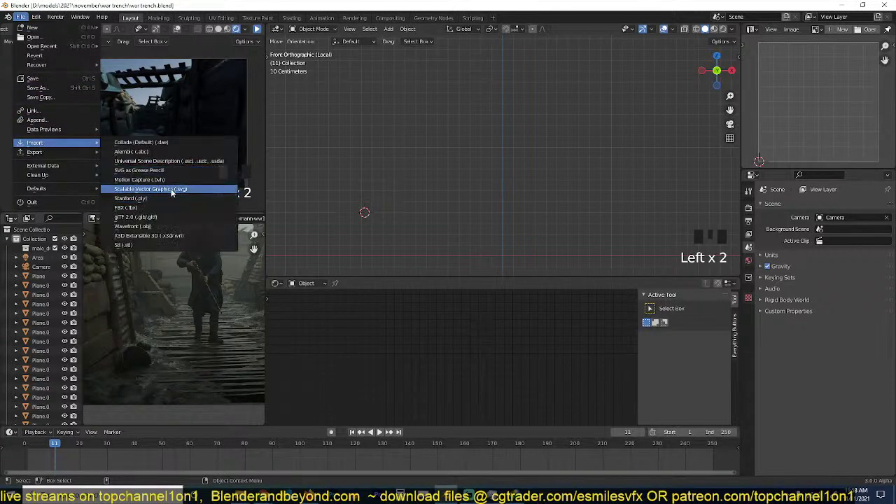
{"action": "left_click", "coordinate": [198, 143]}
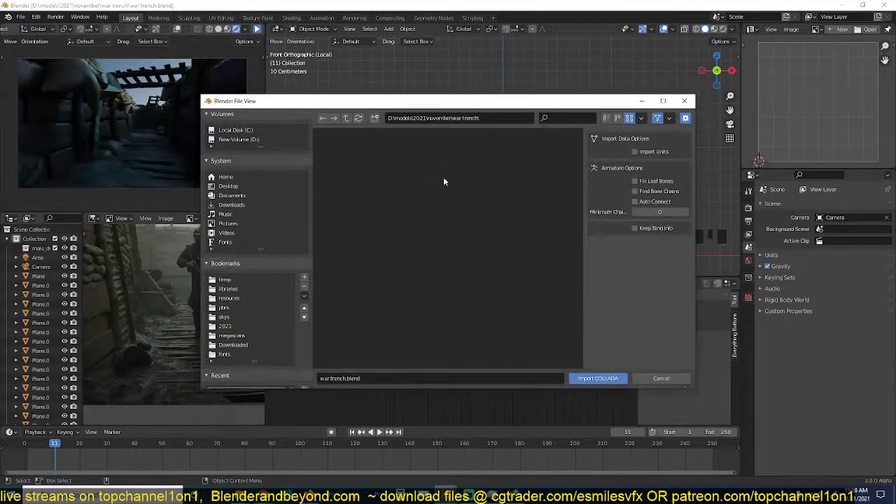
{"action": "left_click", "coordinate": [253, 205]}
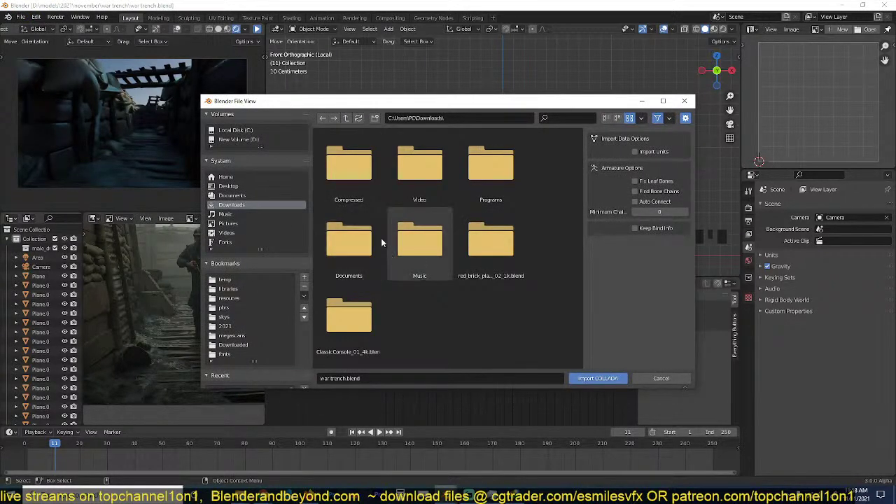
{"action": "double_click", "coordinate": [358, 190]}
{"action": "scroll", "coordinate": [363, 281], "scroll_direction": "down", "scroll_amount": 5}
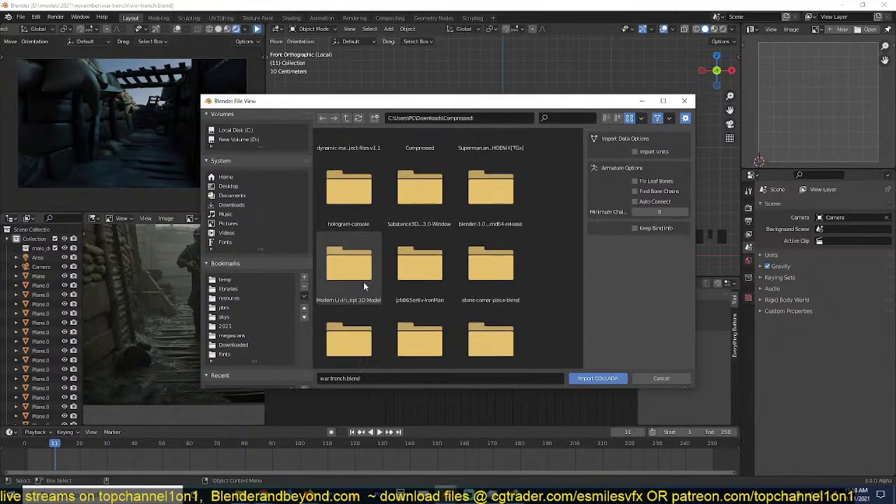
{"action": "scroll", "coordinate": [363, 281], "scroll_direction": "down", "scroll_amount": 5}
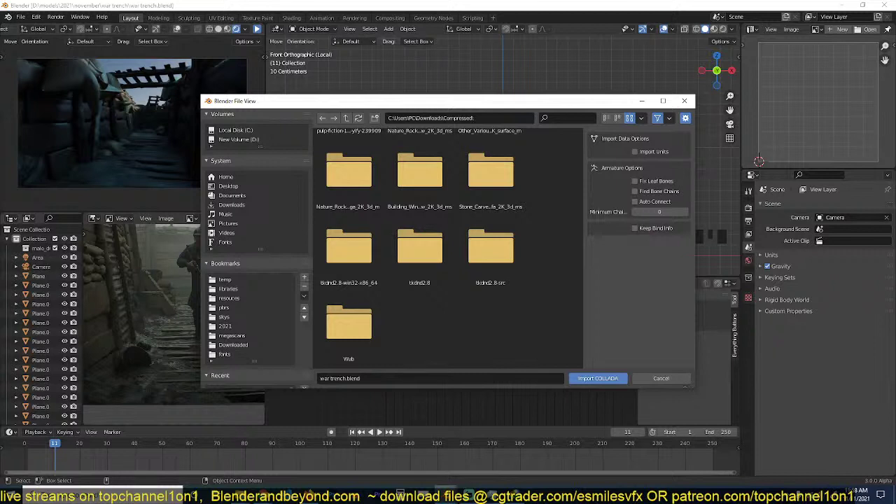
{"action": "left_click", "coordinate": [240, 494]}
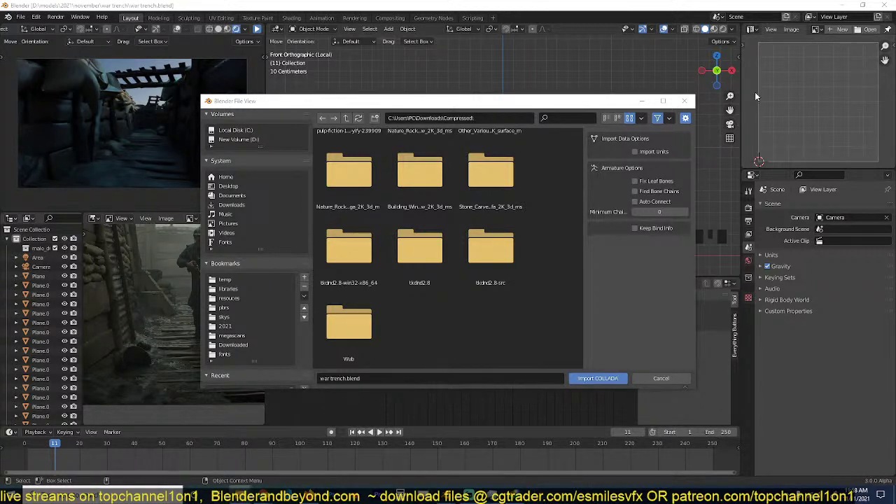
Import model.dae from the source\model\model folder in Downloads\Compressed.
{"action": "scroll", "coordinate": [392, 327], "scroll_direction": "up", "scroll_amount": 5}
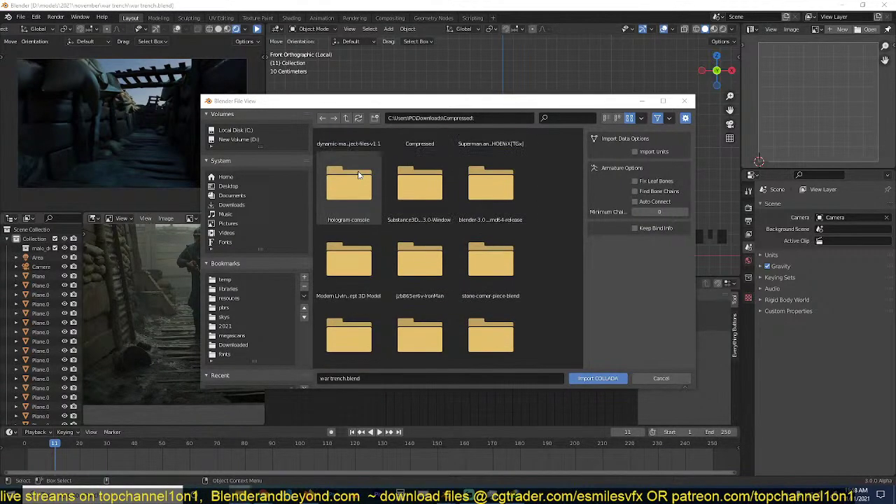
{"action": "scroll", "coordinate": [350, 178], "scroll_direction": "up", "scroll_amount": 3}
{"action": "double_click", "coordinate": [355, 183]}
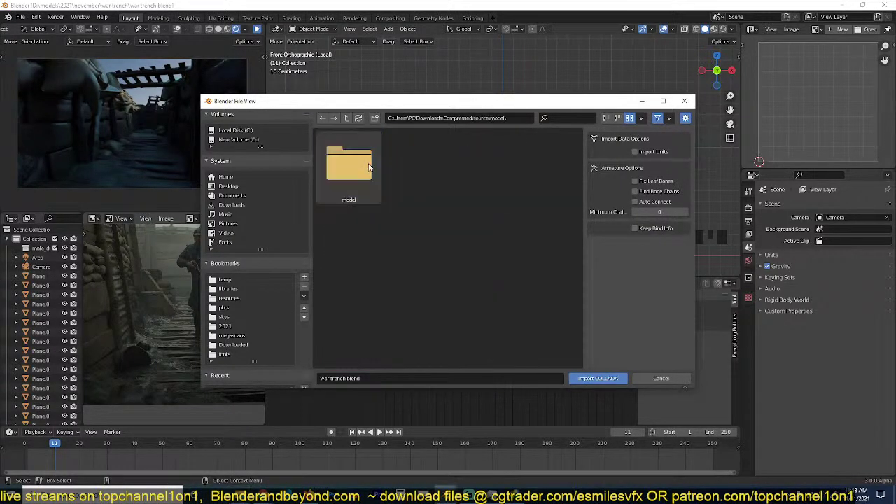
{"action": "double_click", "coordinate": [369, 167]}
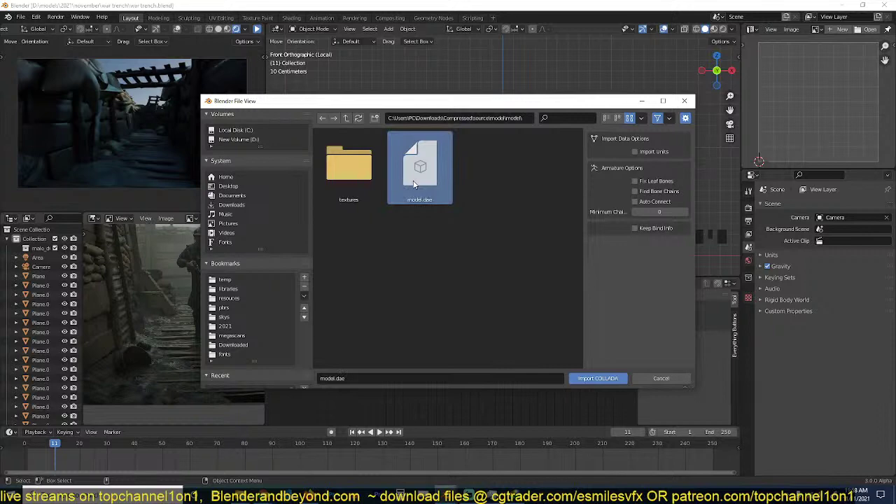
{"action": "left_click", "coordinate": [597, 379]}
Examine the imported soldier's helmet, face and uniform geometry up close.
{"action": "scroll", "coordinate": [577, 207], "scroll_direction": "down", "scroll_amount": 2}
{"action": "key", "text": "grave"}
{"action": "middle_click_drag", "start_coordinate": [579, 209], "coordinate": [605, 228]}
{"action": "scroll", "coordinate": [458, 214], "scroll_direction": "up", "scroll_amount": 3}
{"action": "scroll", "coordinate": [604, 228], "scroll_direction": "up", "scroll_amount": 3}
{"action": "scroll", "coordinate": [514, 188], "scroll_direction": "up", "scroll_amount": 3}
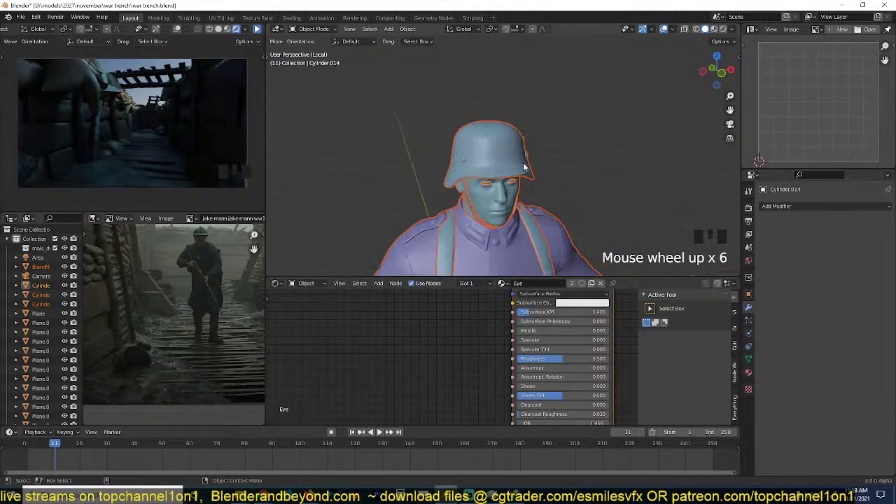
{"action": "middle_click_drag", "start_coordinate": [513, 188], "coordinate": [580, 89], "text": "shift"}
{"action": "key", "text": "Tab"}
{"action": "key", "text": "Tab"}
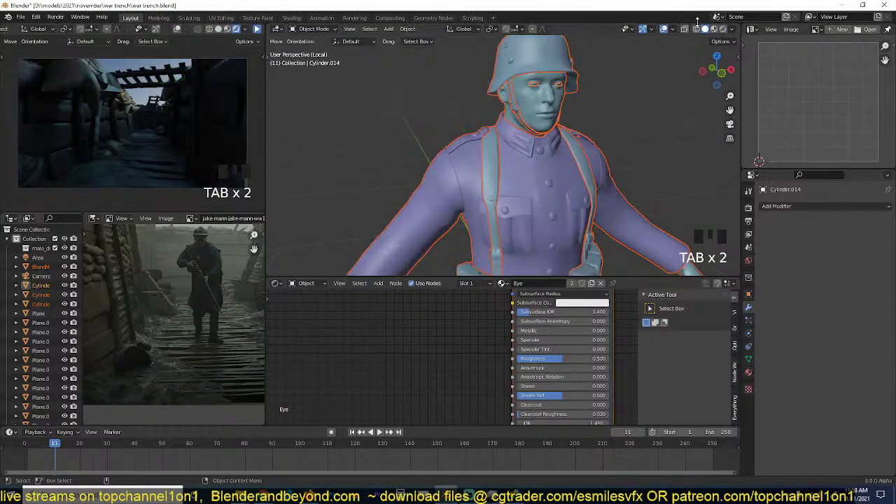
Display the 3D viewport in Material Preview shading and check the soldier's surfaces from several angles.
{"action": "left_click", "coordinate": [714, 29]}
{"action": "scroll", "coordinate": [591, 178], "scroll_direction": "down", "scroll_amount": 4}
{"action": "left_click", "coordinate": [599, 166]}
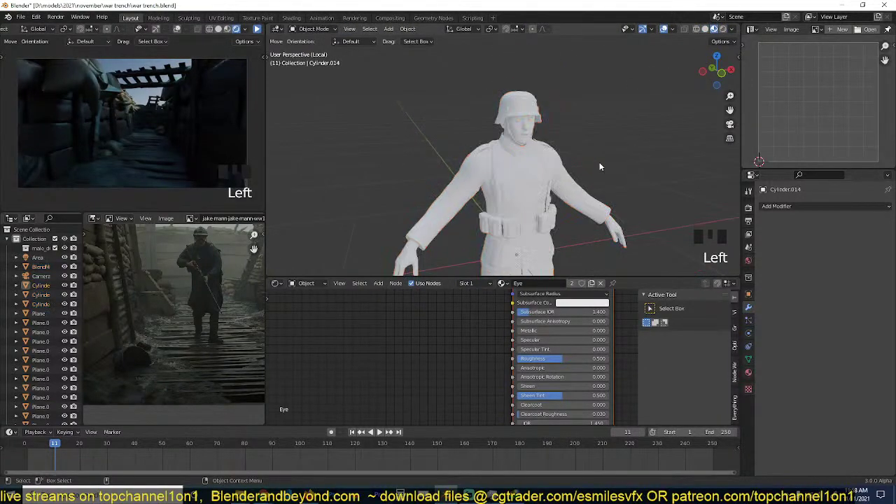
{"action": "middle_click_drag", "start_coordinate": [599, 166], "coordinate": [522, 182]}
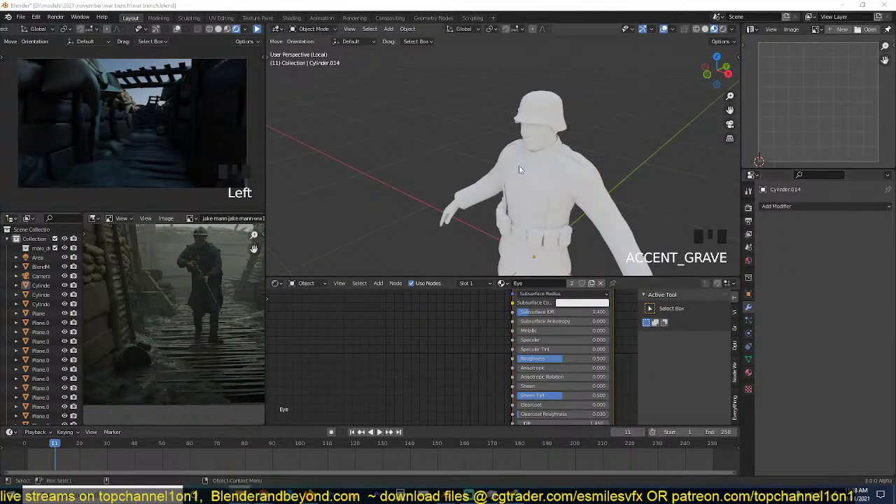
Select the soldier's gear mesh to check its material, and make the uniform mesh with the Wermarcht material active.
{"action": "left_click", "coordinate": [541, 155]}
{"action": "left_click", "coordinate": [542, 155]}
{"action": "middle_click_drag", "start_coordinate": [542, 155], "coordinate": [583, 160]}
{"action": "left_click", "coordinate": [583, 159]}
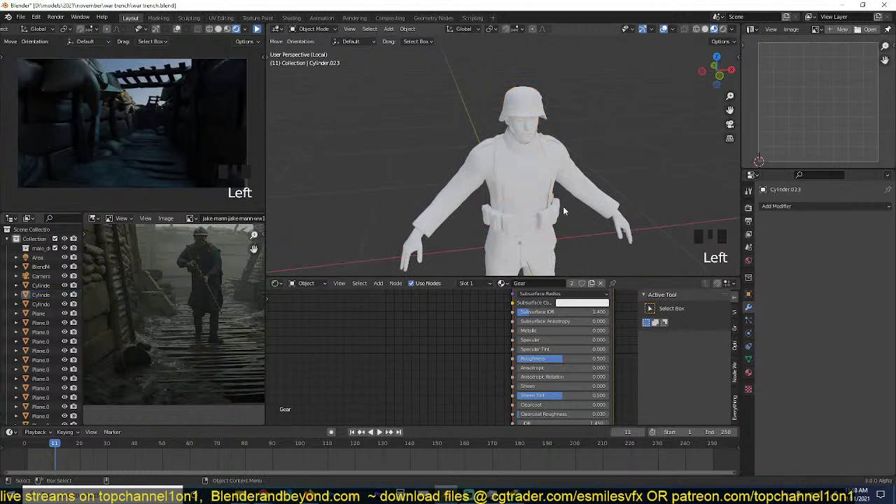
{"action": "scroll", "coordinate": [566, 209], "scroll_direction": "up", "scroll_amount": 2}
{"action": "left_click", "coordinate": [594, 193]}
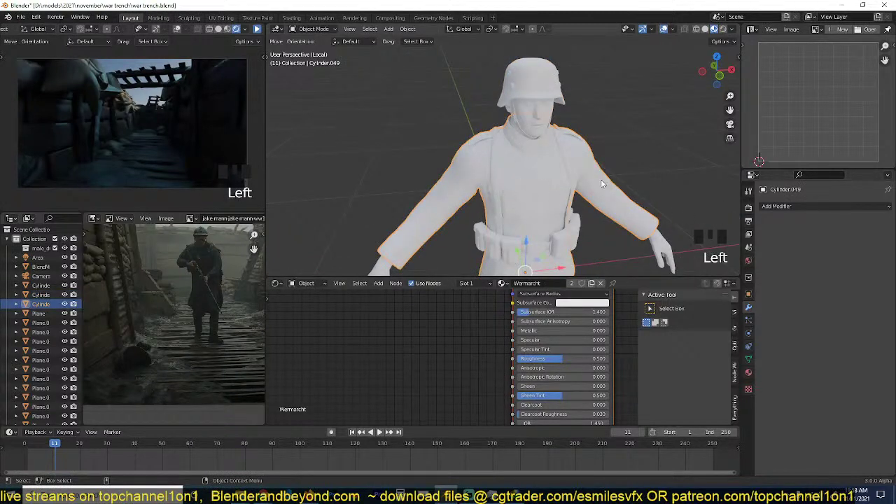
{"action": "scroll", "coordinate": [588, 189], "scroll_direction": "down", "scroll_amount": 3}
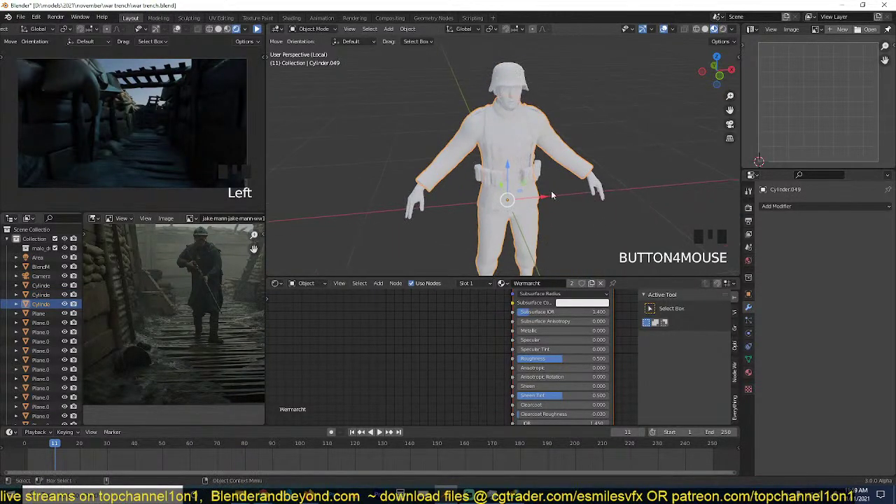
Show the viewport sidebar, check the texture maps supplied with the soldier in File Explorer, and minimize that window.
{"action": "key", "text": "n"}
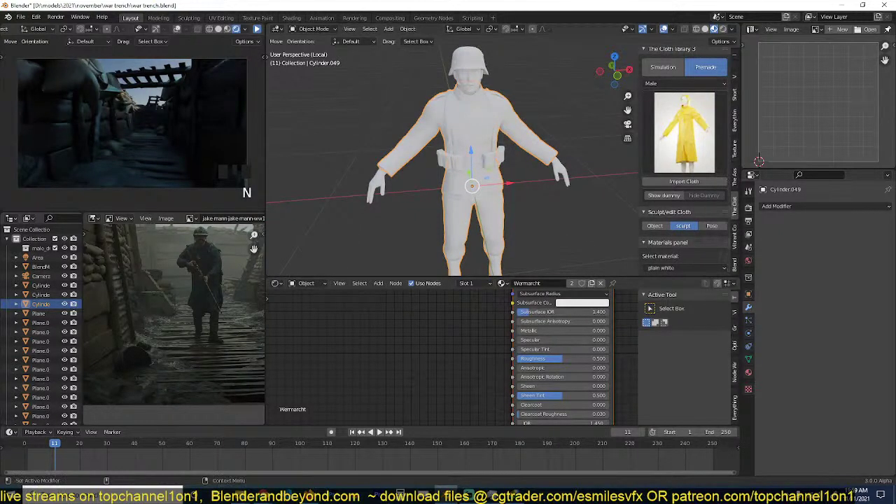
{"action": "left_click_drag", "start_coordinate": [895, 140], "coordinate": [184, 0]}
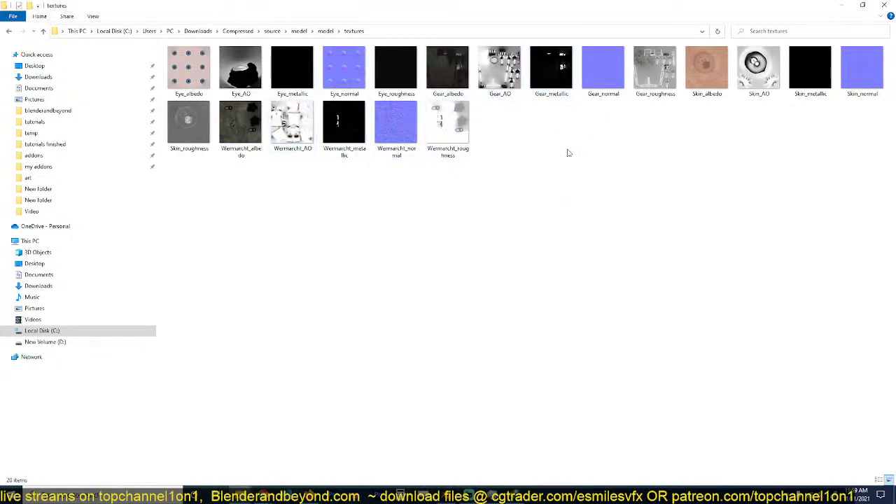
{"action": "left_click", "coordinate": [841, 5]}
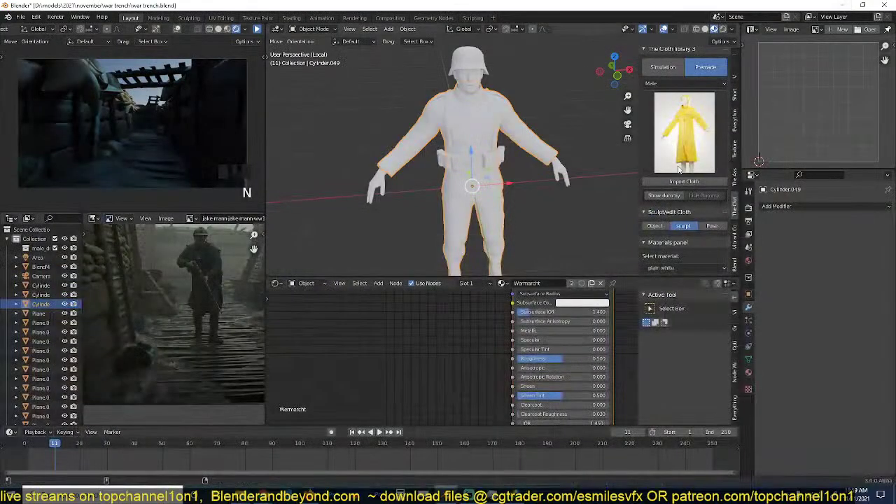
Bring up the Texture Folders add-on and clear its wood texture search.
{"action": "left_click", "coordinate": [734, 151]}
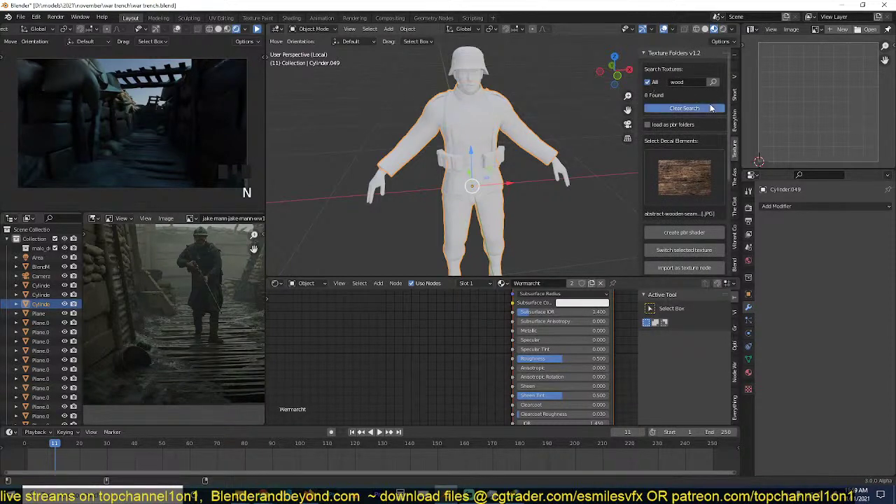
{"action": "left_click", "coordinate": [673, 108]}
{"action": "scroll", "coordinate": [676, 140], "scroll_direction": "down", "scroll_amount": 3}
{"action": "scroll", "coordinate": [682, 155], "scroll_direction": "up", "scroll_amount": 2}
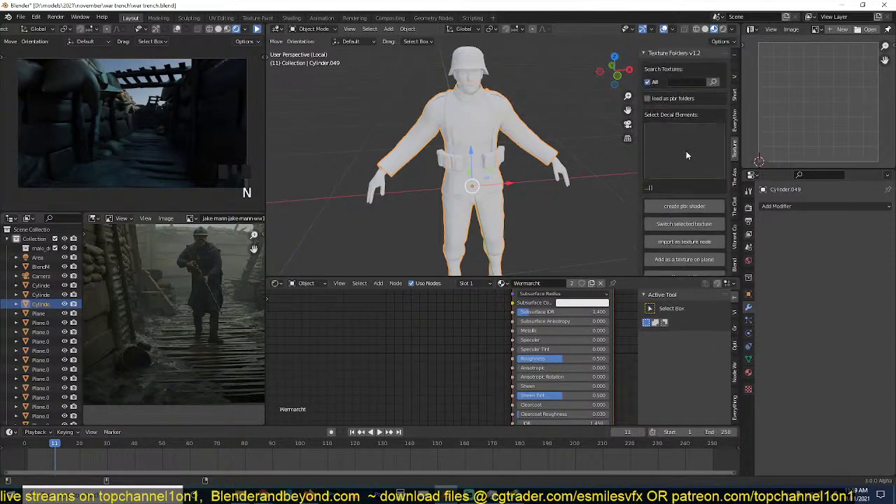
Try to link Downloads\Compressed\source\model\model\textures as a new texture folder, looking through the Eye, Gear, Skin and Wermarcht maps inside.
{"action": "scroll", "coordinate": [676, 210], "scroll_direction": "down", "scroll_amount": 6}
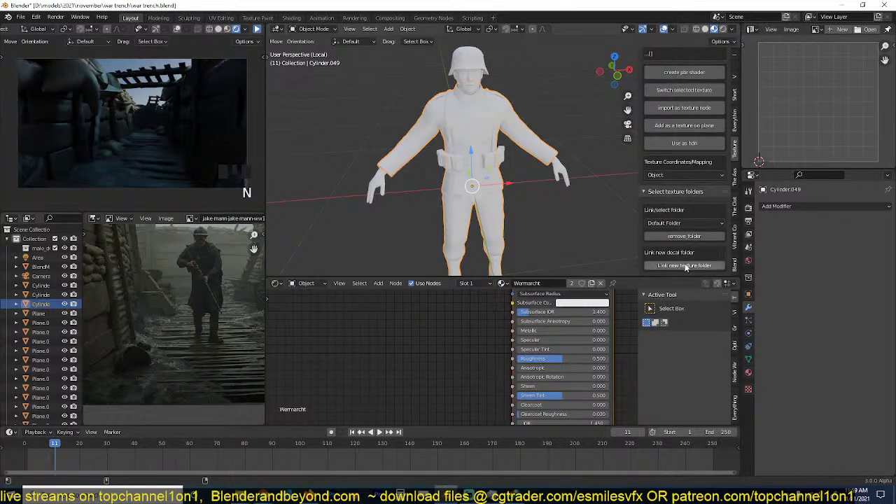
{"action": "left_click", "coordinate": [673, 266]}
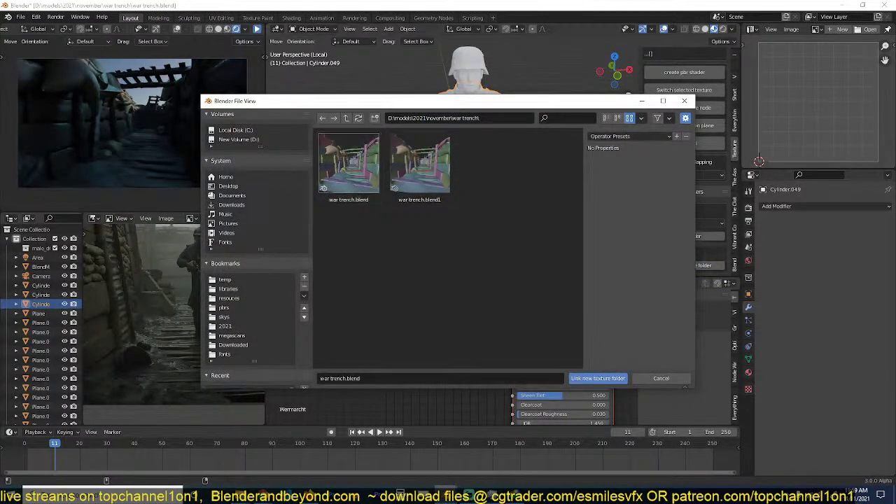
{"action": "left_click", "coordinate": [234, 194]}
{"action": "left_click", "coordinate": [232, 205]}
{"action": "double_click", "coordinate": [335, 180]}
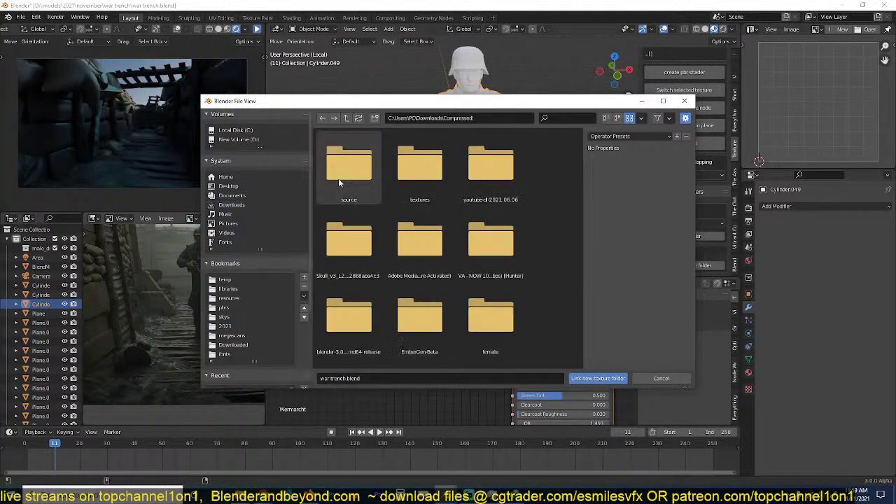
{"action": "double_click", "coordinate": [339, 178]}
{"action": "double_click", "coordinate": [340, 178]}
{"action": "double_click", "coordinate": [350, 176]}
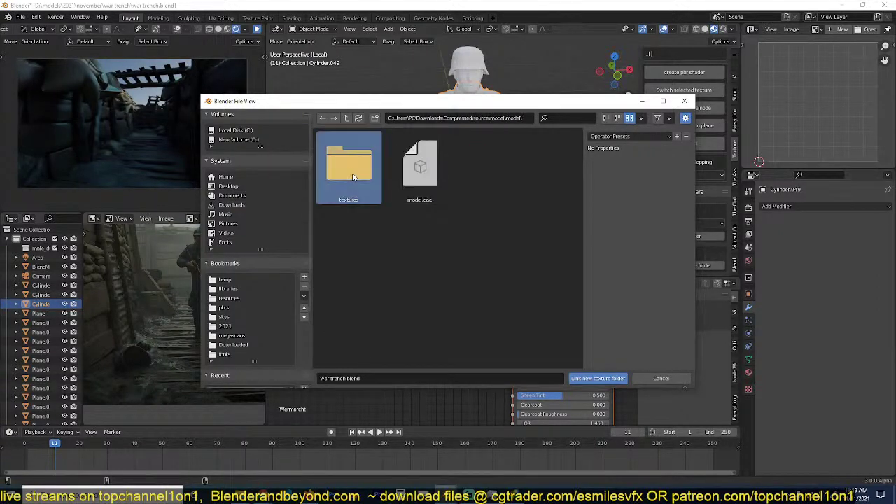
{"action": "double_click", "coordinate": [353, 177]}
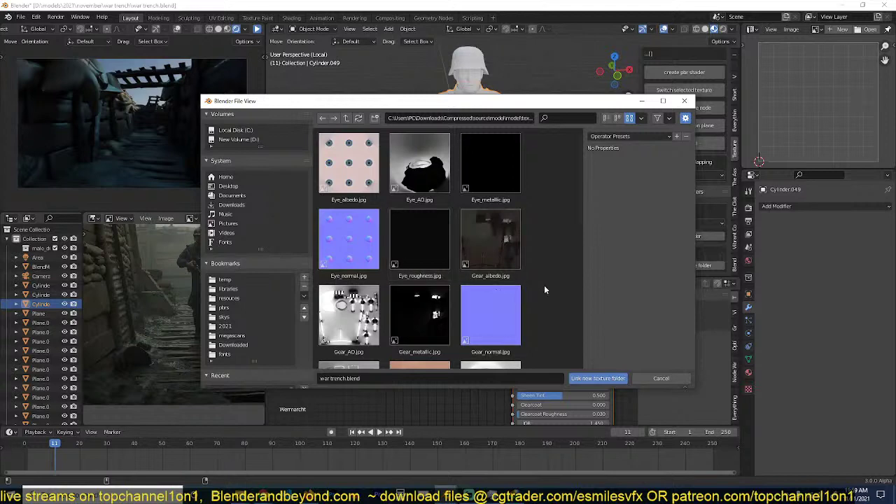
{"action": "scroll", "coordinate": [545, 323], "scroll_direction": "down", "scroll_amount": 5}
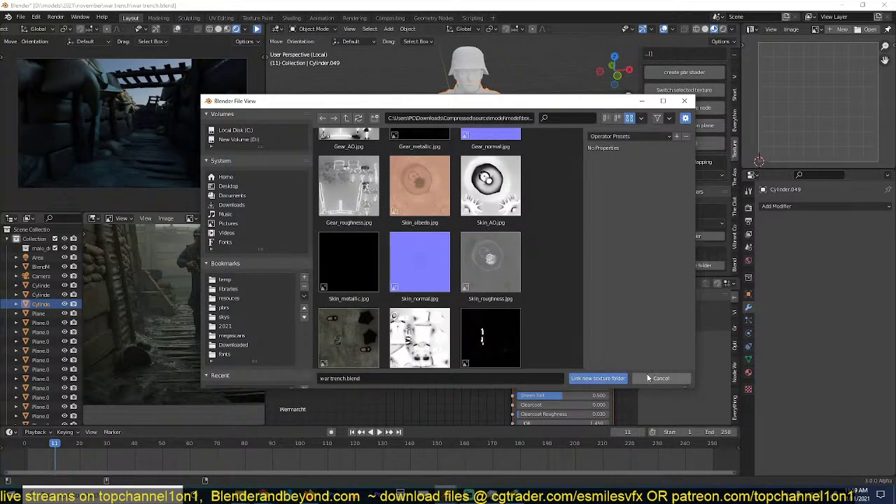
{"action": "scroll", "coordinate": [368, 322], "scroll_direction": "up", "scroll_amount": 5}
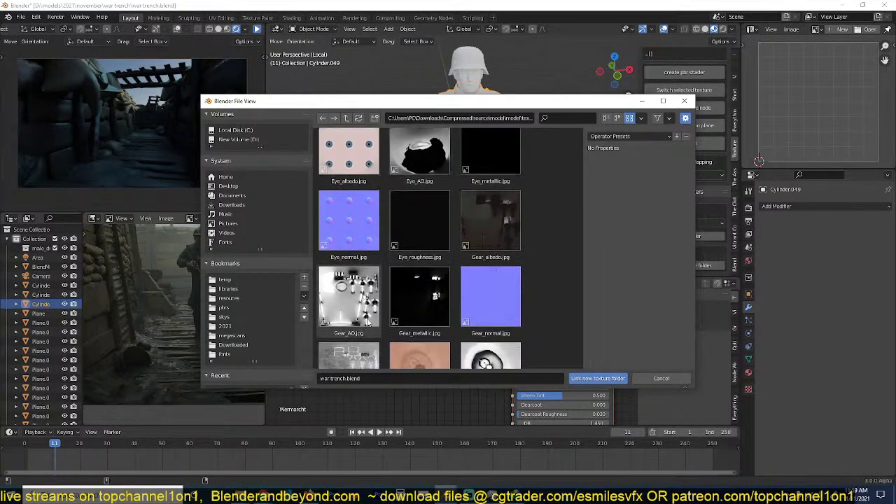
{"action": "scroll", "coordinate": [369, 318], "scroll_direction": "down", "scroll_amount": 8}
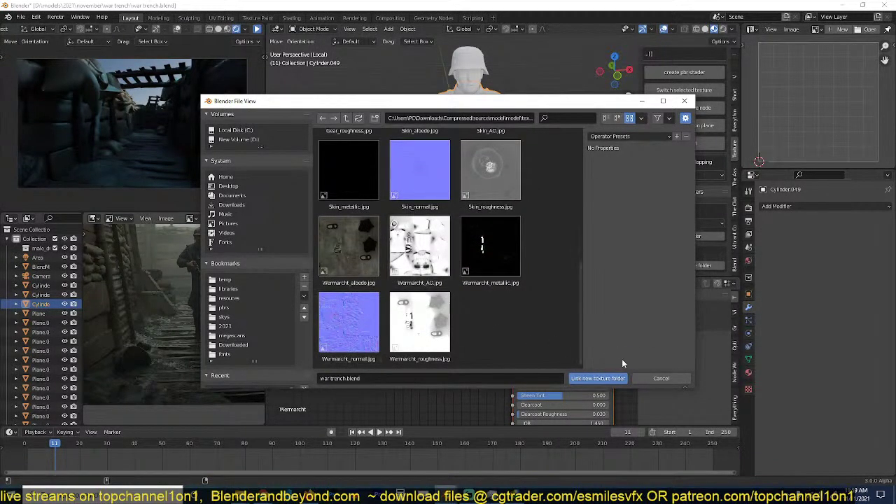
{"action": "left_click", "coordinate": [622, 378]}
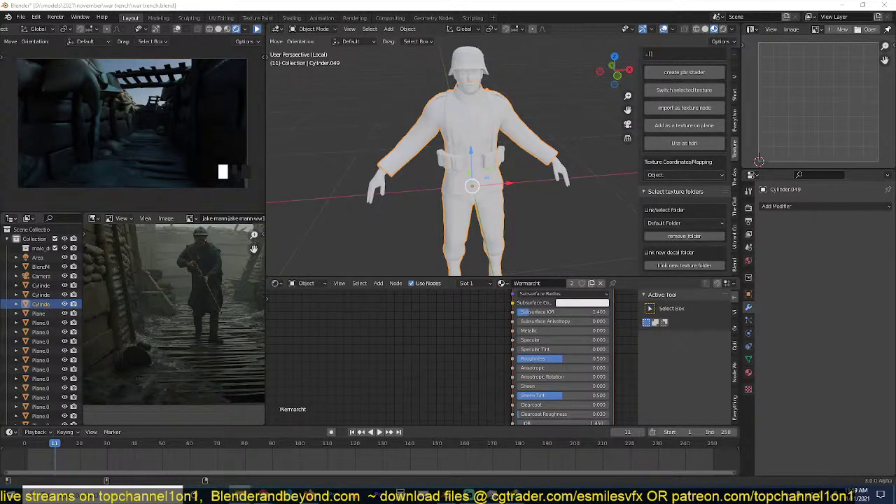
Switch to File Explorer, create a new folder inside the soldier's textures folder and move the five Eye maps into it.
{"action": "left_click_drag", "start_coordinate": [895, 226], "coordinate": [486, 255]}
{"action": "double_click", "coordinate": [488, 257]}
{"action": "right_click", "coordinate": [262, 217]}
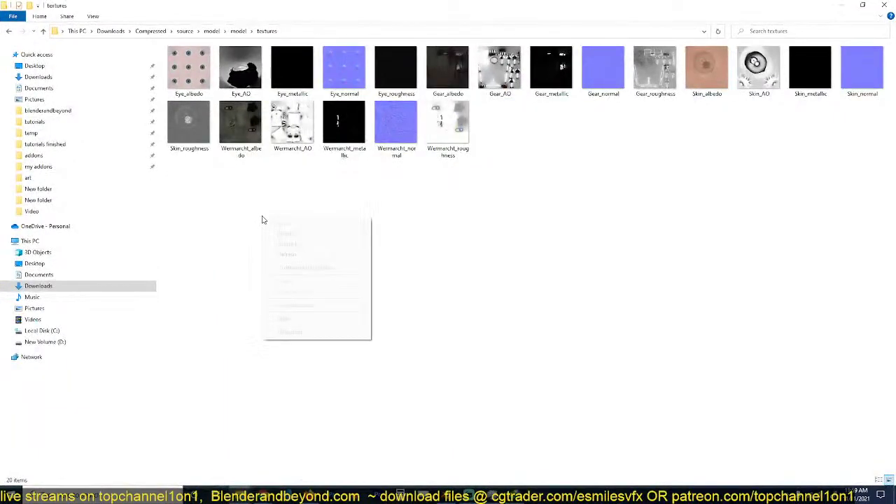
{"action": "mouse_move", "coordinate": [308, 322]}
{"action": "left_click", "coordinate": [392, 319]}
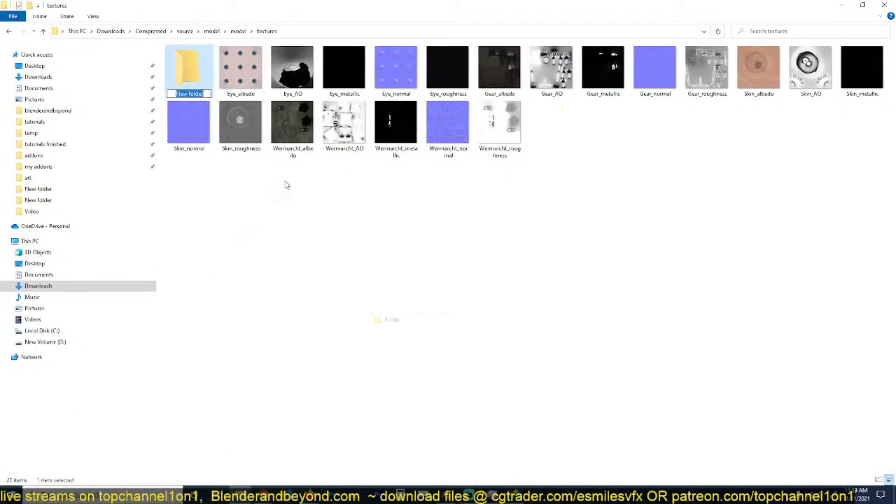
{"action": "left_click", "coordinate": [291, 126]}
{"action": "left_click", "coordinate": [232, 72]}
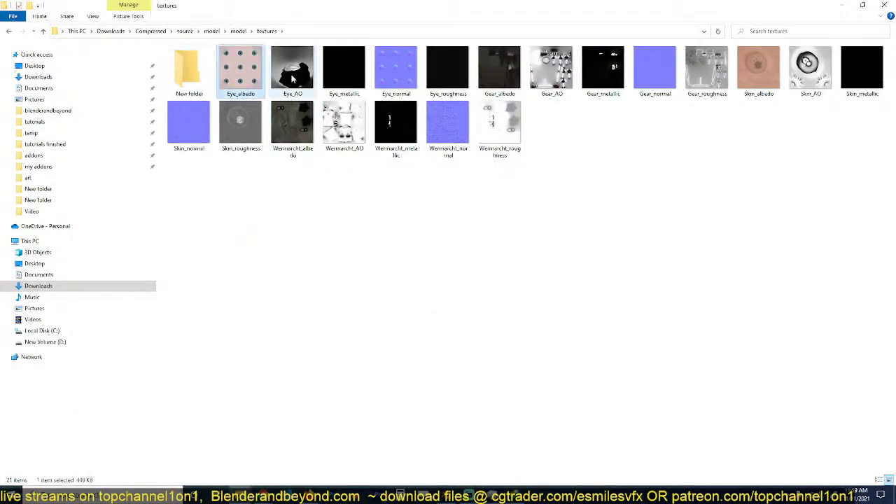
{"action": "left_click", "coordinate": [408, 75], "text": "shift"}
{"action": "left_click", "coordinate": [448, 70], "text": "shift"}
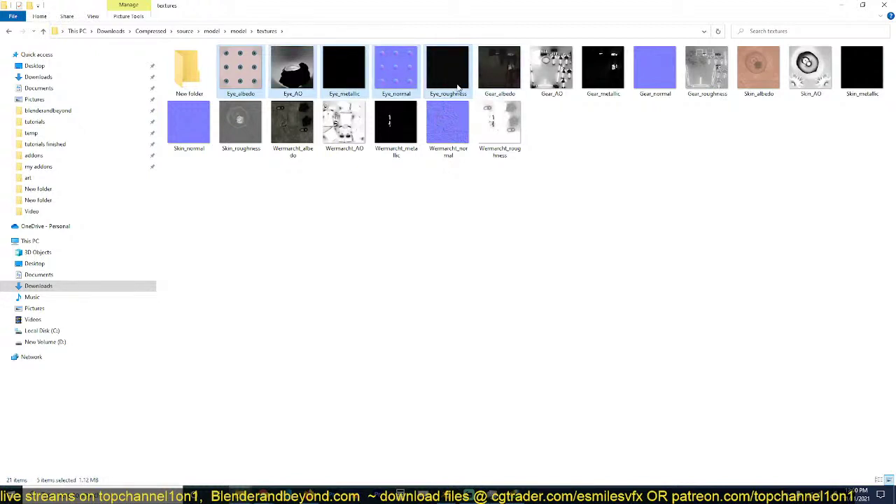
{"action": "left_click_drag", "start_coordinate": [461, 89], "coordinate": [190, 70]}
Create a second new folder inside textures and move the five Gear maps into it.
{"action": "right_click", "coordinate": [307, 199]}
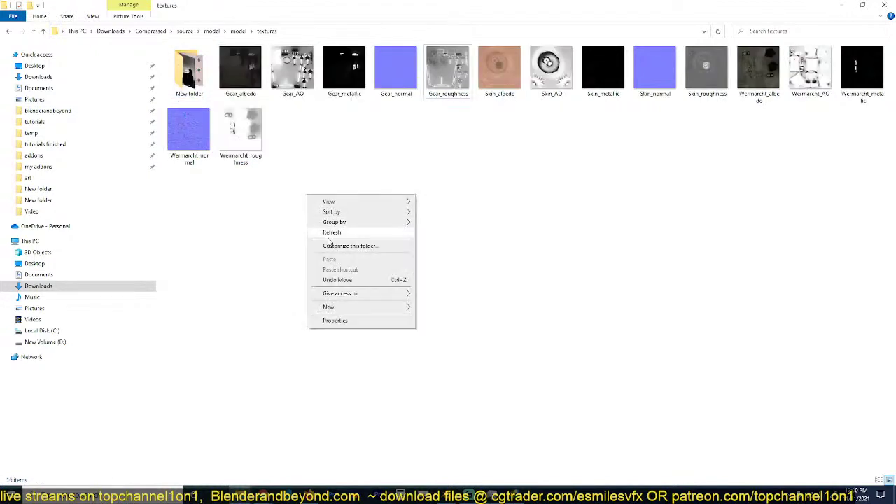
{"action": "mouse_move", "coordinate": [352, 307]}
{"action": "left_click", "coordinate": [432, 306]}
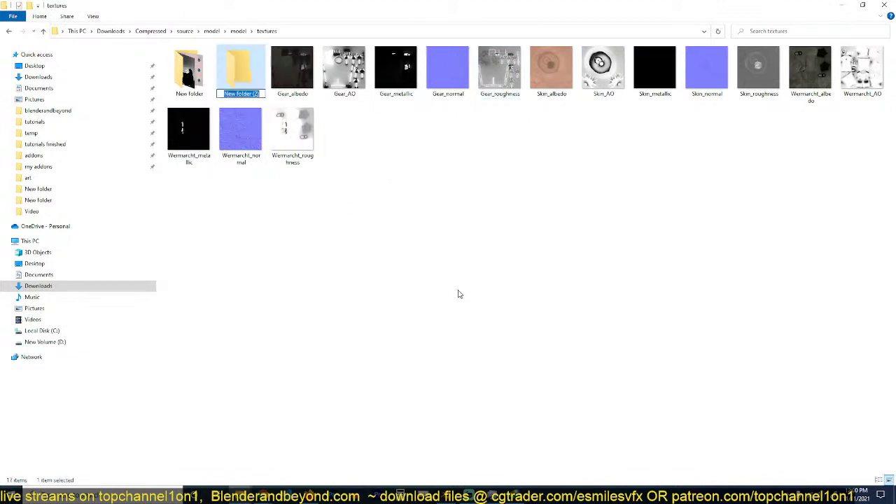
{"action": "left_click", "coordinate": [280, 59]}
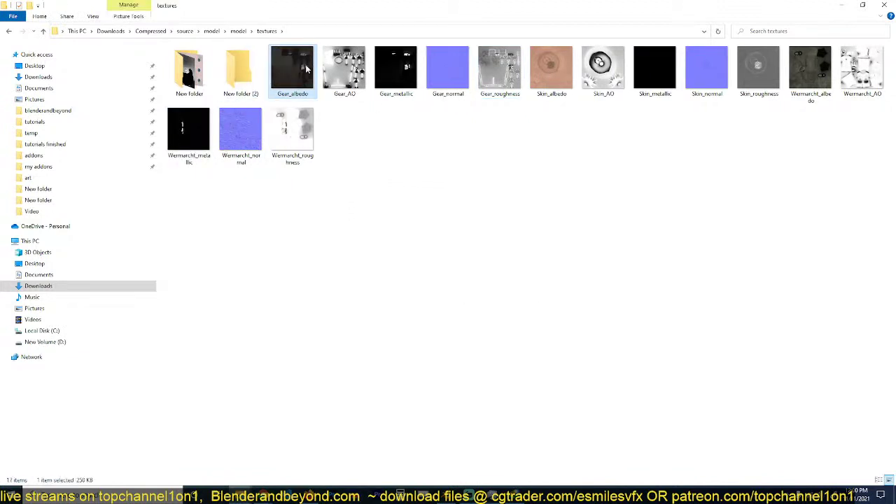
{"action": "left_click", "coordinate": [518, 82], "text": "shift"}
{"action": "left_click_drag", "start_coordinate": [519, 82], "coordinate": [241, 70]}
Create a third new folder inside textures and move the five Skin maps into it.
{"action": "right_click", "coordinate": [426, 168]}
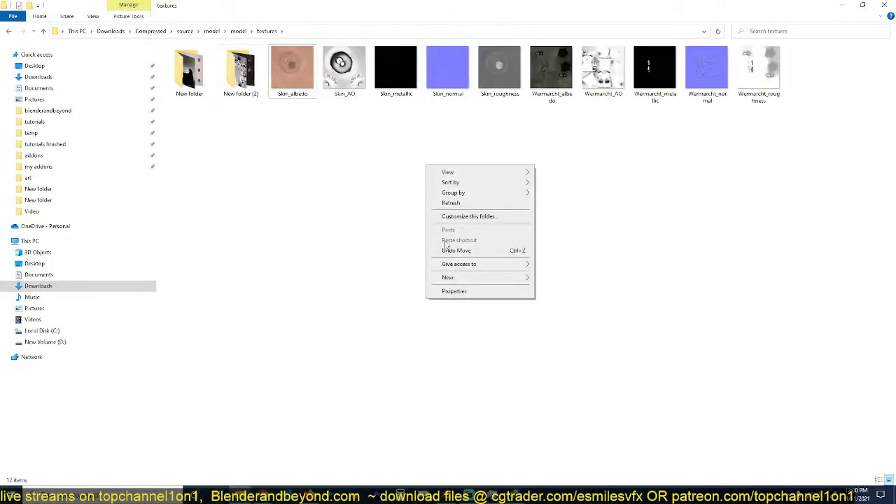
{"action": "mouse_move", "coordinate": [468, 279]}
{"action": "left_click", "coordinate": [553, 277]}
{"action": "left_click", "coordinate": [425, 110]}
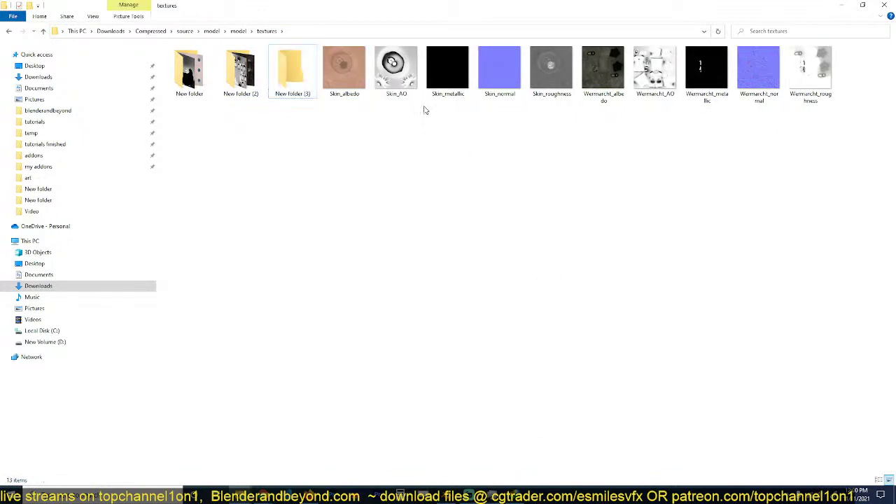
{"action": "left_click", "coordinate": [349, 83]}
{"action": "left_click", "coordinate": [544, 84], "text": "shift"}
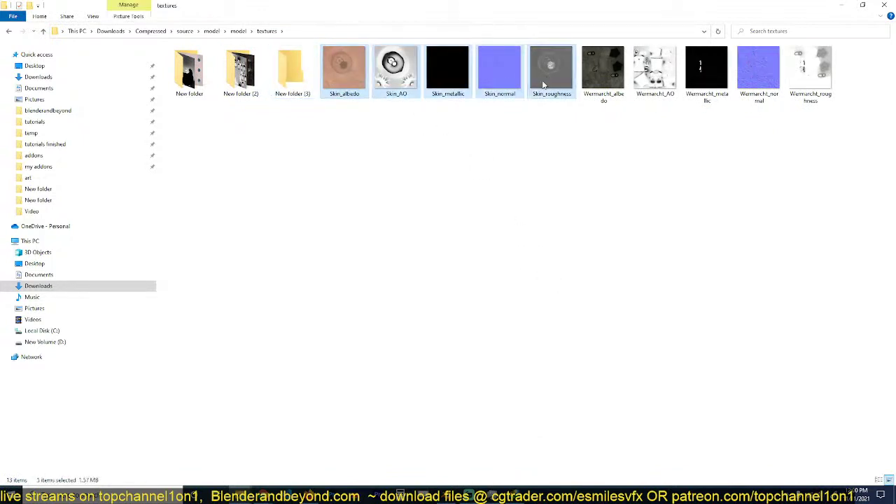
{"action": "left_click_drag", "start_coordinate": [355, 84], "coordinate": [292, 70]}
Create a fourth new folder, move the five Wermarcht maps into it, and switch back to Blender.
{"action": "right_click", "coordinate": [356, 157]}
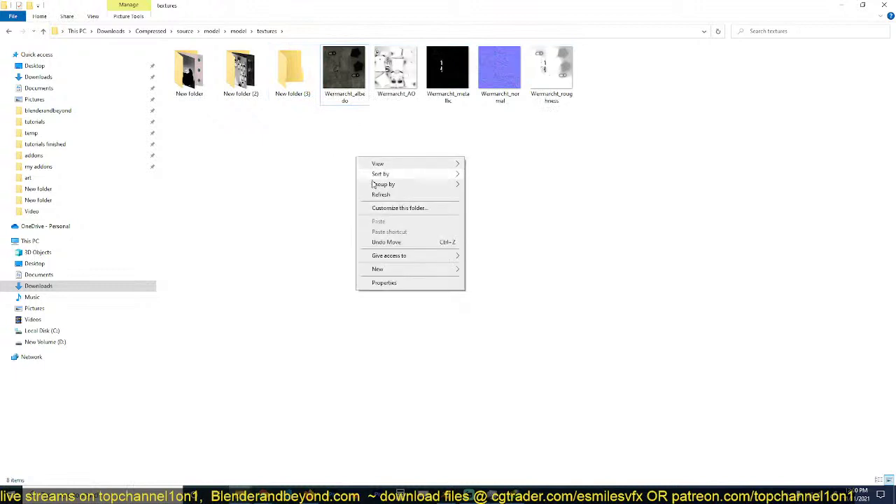
{"action": "mouse_move", "coordinate": [384, 268]}
{"action": "left_click", "coordinate": [481, 269]}
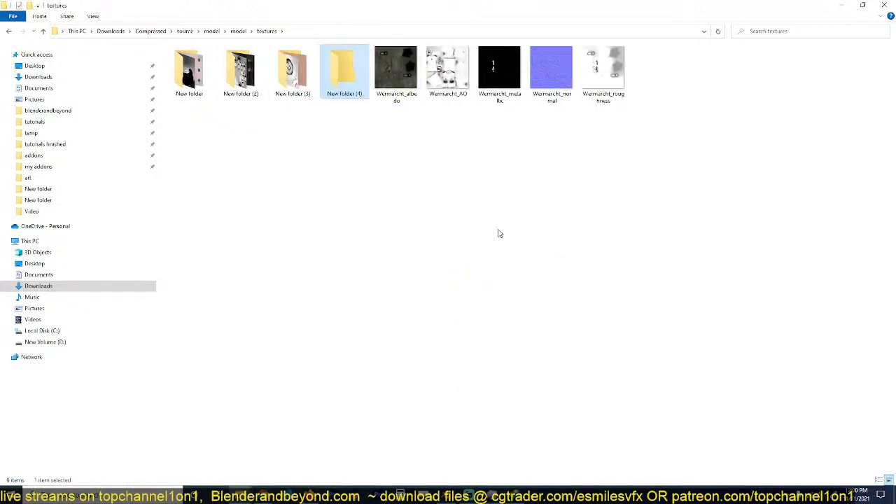
{"action": "left_click", "coordinate": [609, 82]}
{"action": "left_click", "coordinate": [383, 77], "text": "shift"}
{"action": "left_click_drag", "start_coordinate": [383, 77], "coordinate": [342, 67]}
{"action": "left_click", "coordinate": [848, 5]}
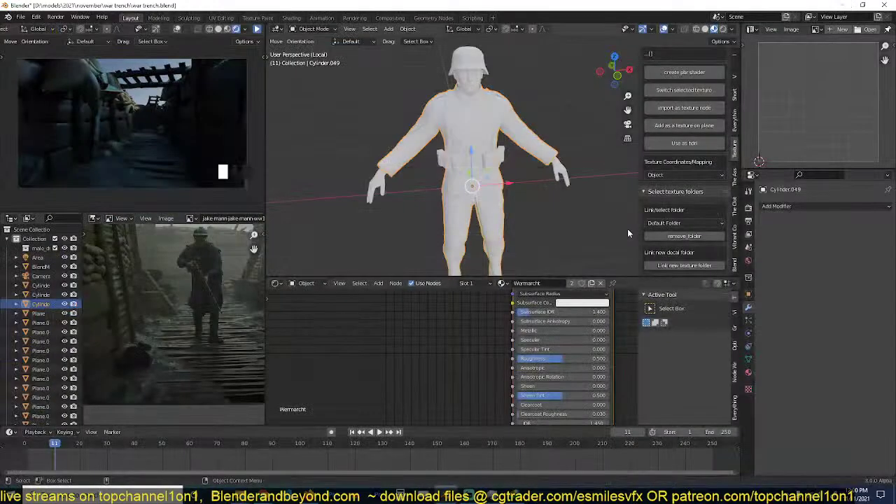
Link the soldier's Downloads\Compressed\source\model\model\textures folder as a new texture folder in the Texture Folders add-on.
{"action": "left_click", "coordinate": [676, 266]}
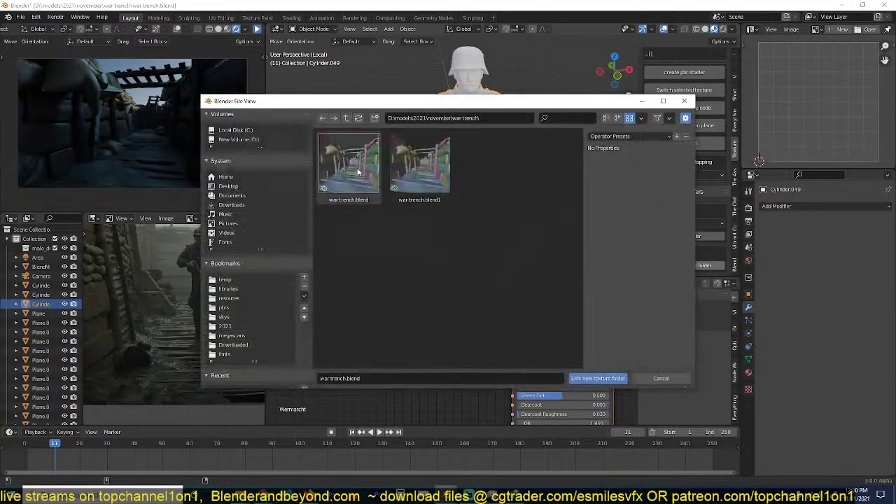
{"action": "left_click", "coordinate": [235, 345]}
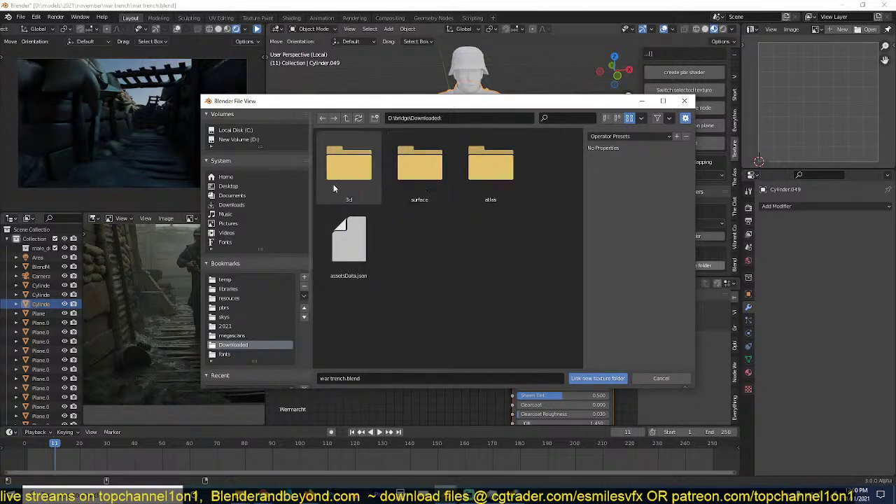
{"action": "left_click", "coordinate": [231, 204]}
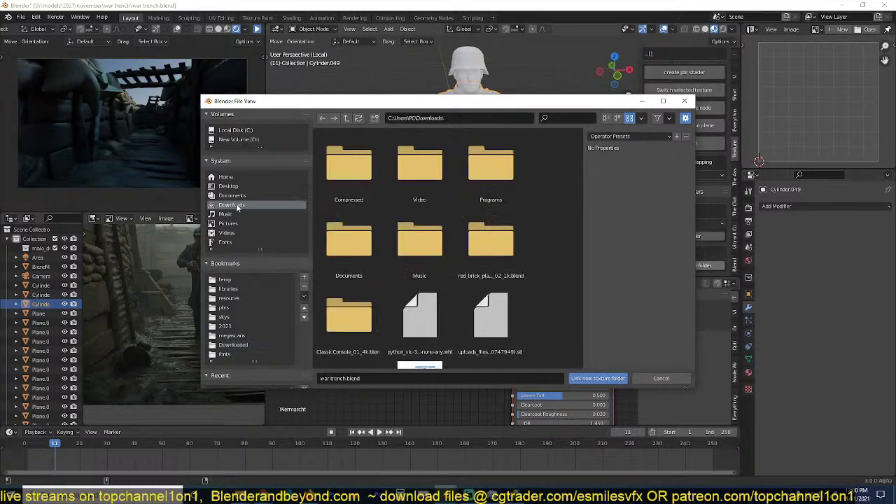
{"action": "double_click", "coordinate": [368, 179]}
{"action": "double_click", "coordinate": [368, 179]}
{"action": "double_click", "coordinate": [367, 180]}
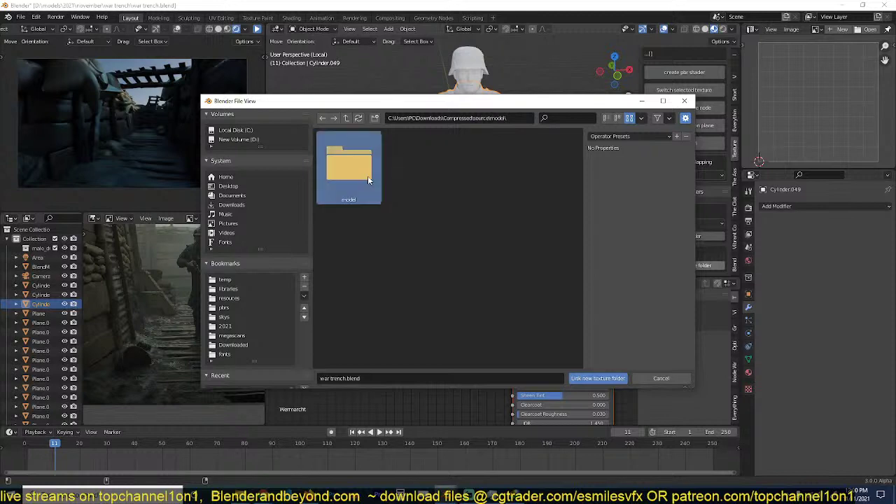
{"action": "double_click", "coordinate": [368, 179]}
{"action": "double_click", "coordinate": [368, 180]}
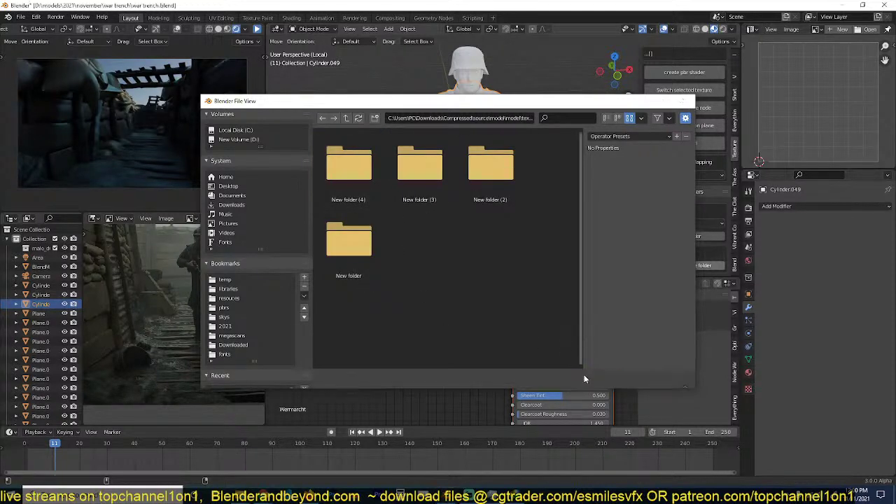
{"action": "left_click", "coordinate": [595, 378]}
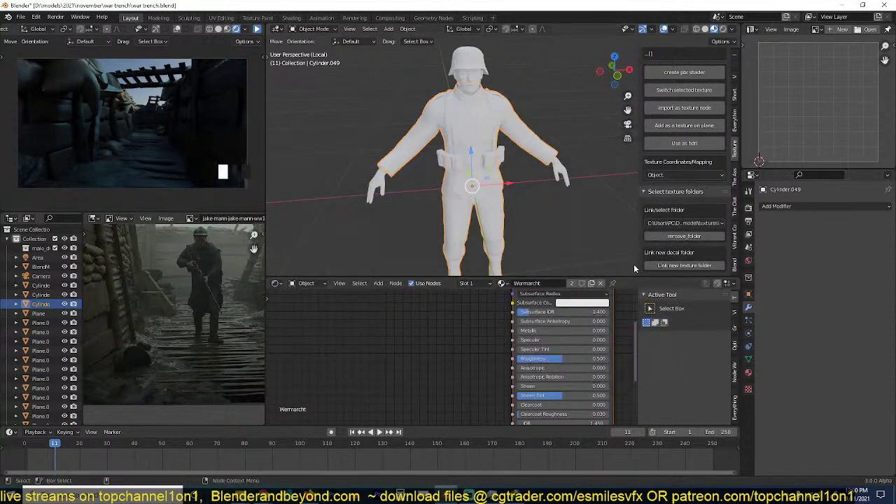
Enable loading as PBR folders and choose the soldier's model\textures path again as the linked folder.
{"action": "scroll", "coordinate": [685, 105], "scroll_direction": "up", "scroll_amount": 5}
{"action": "left_click", "coordinate": [661, 99]}
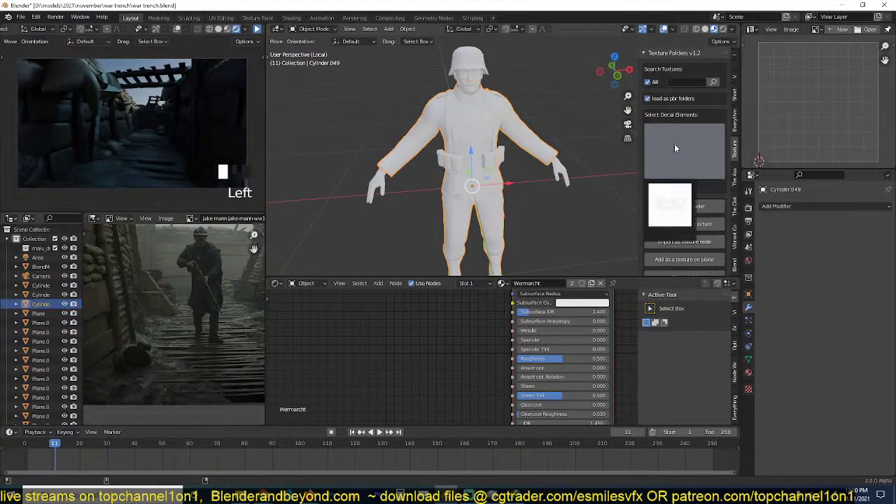
{"action": "scroll", "coordinate": [669, 196], "scroll_direction": "down", "scroll_amount": 5}
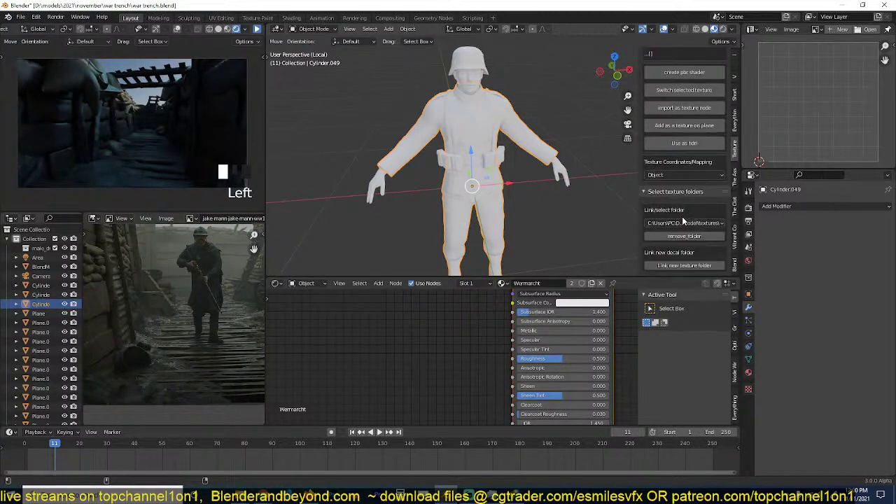
{"action": "left_click", "coordinate": [685, 223]}
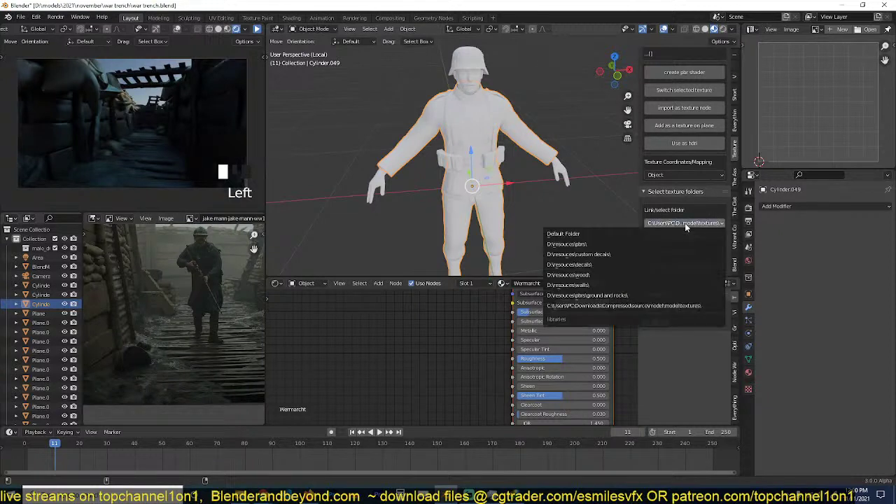
{"action": "left_click", "coordinate": [643, 306]}
Toggle loading as PBR folders off and back on, and recheck the list of linked texture folders.
{"action": "scroll", "coordinate": [686, 175], "scroll_direction": "up", "scroll_amount": 5}
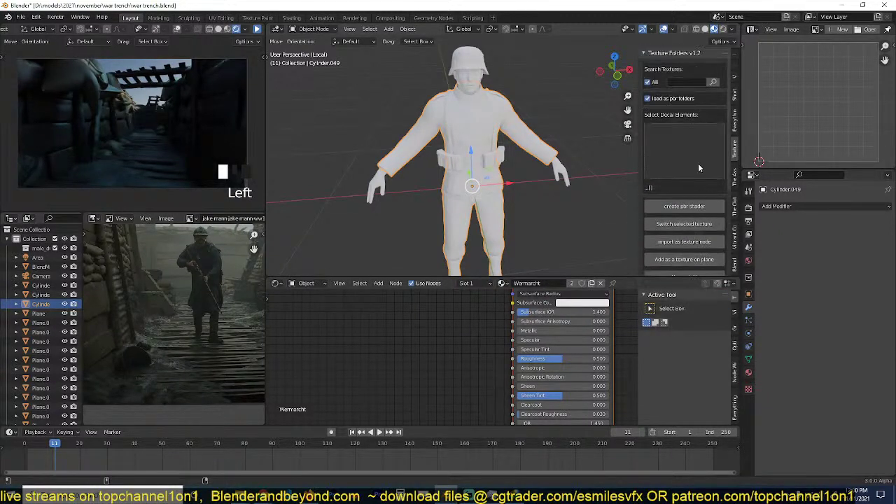
{"action": "left_click", "coordinate": [652, 102]}
{"action": "left_click", "coordinate": [652, 102]}
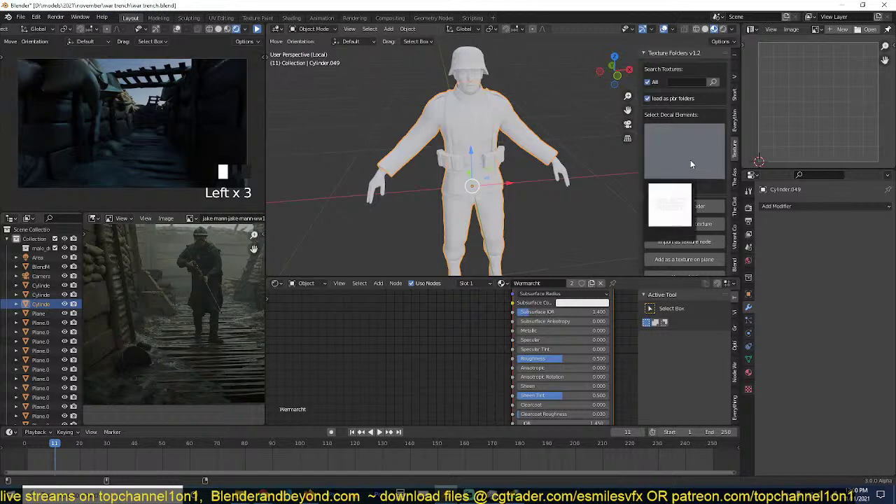
{"action": "scroll", "coordinate": [677, 194], "scroll_direction": "down", "scroll_amount": 5}
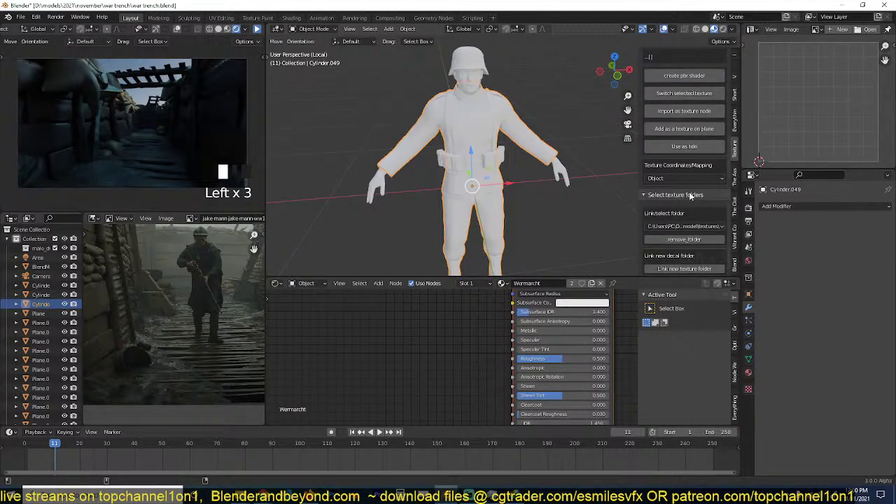
{"action": "left_click", "coordinate": [686, 224]}
{"action": "scroll", "coordinate": [692, 254], "scroll_direction": "down", "scroll_amount": 1}
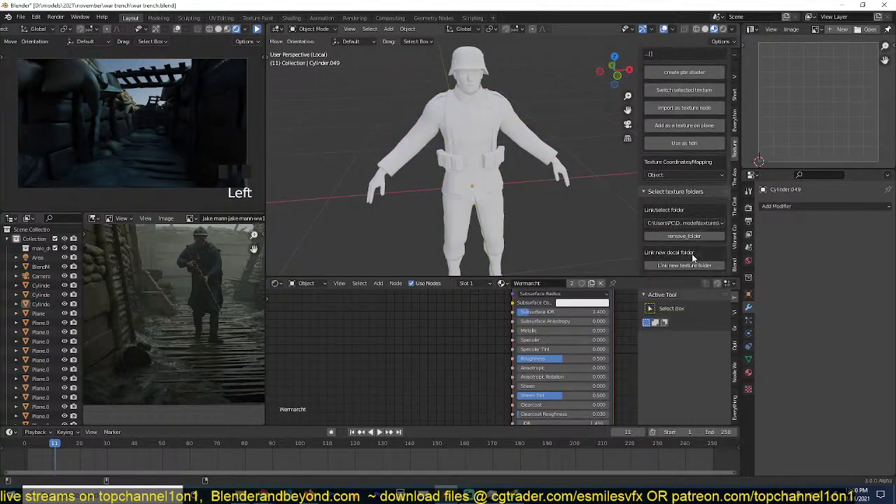
Link New folder (4), which holds the Wermarcht maps, as a new texture folder in the Texture Folders add-on.
{"action": "left_click", "coordinate": [689, 265]}
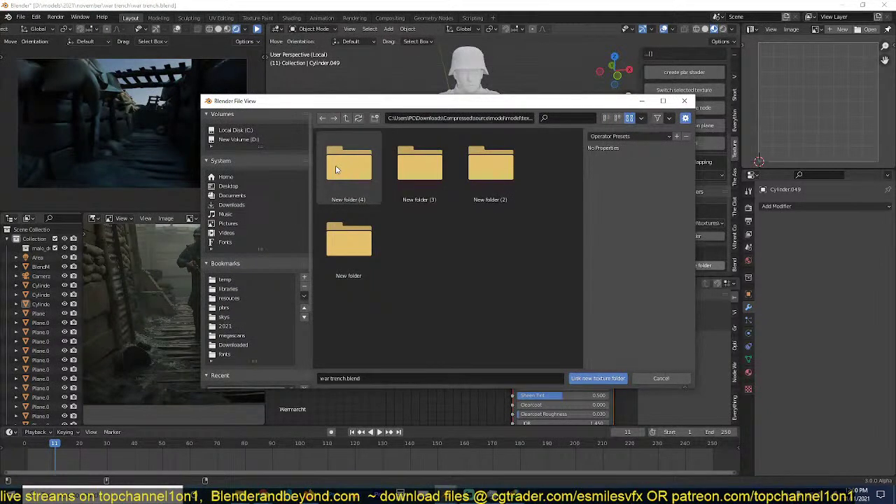
{"action": "double_click", "coordinate": [335, 169]}
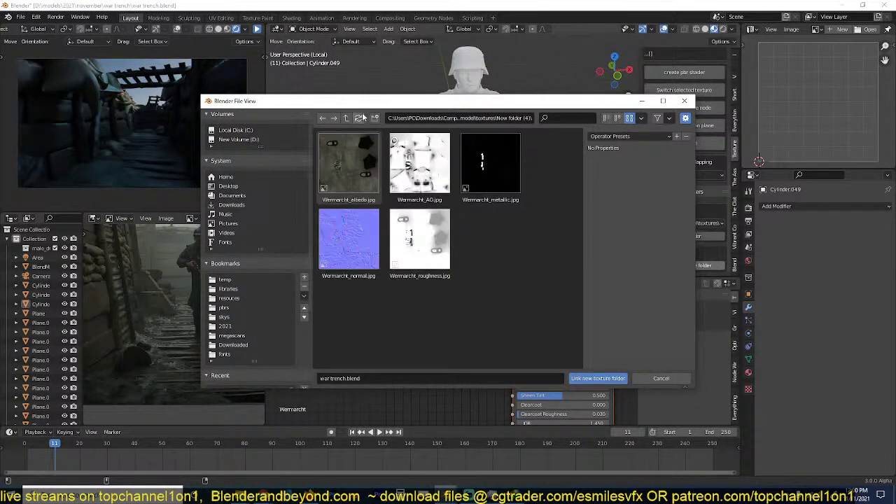
{"action": "left_click", "coordinate": [597, 378]}
Toggle loading as PBR folders, leave it off, and check the linked folder's texture thumbnails.
{"action": "scroll", "coordinate": [662, 228], "scroll_direction": "up", "scroll_amount": 4}
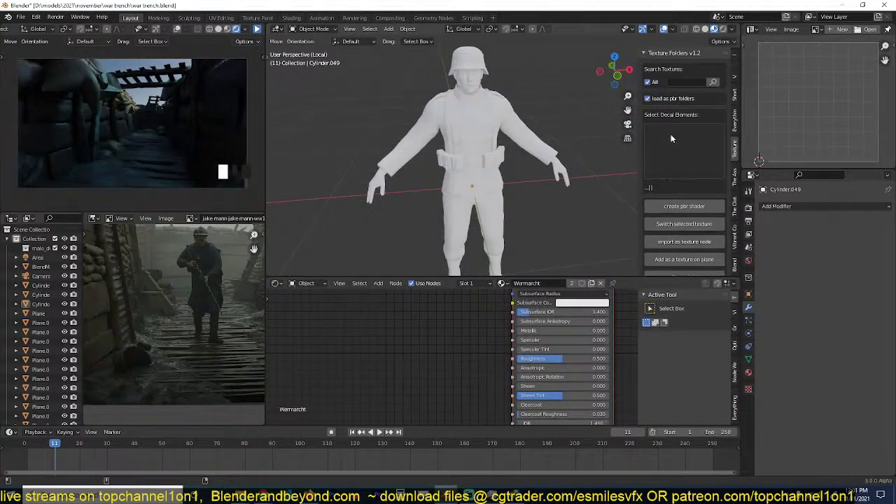
{"action": "left_click", "coordinate": [648, 100]}
{"action": "left_click", "coordinate": [648, 99]}
{"action": "left_click", "coordinate": [649, 99]}
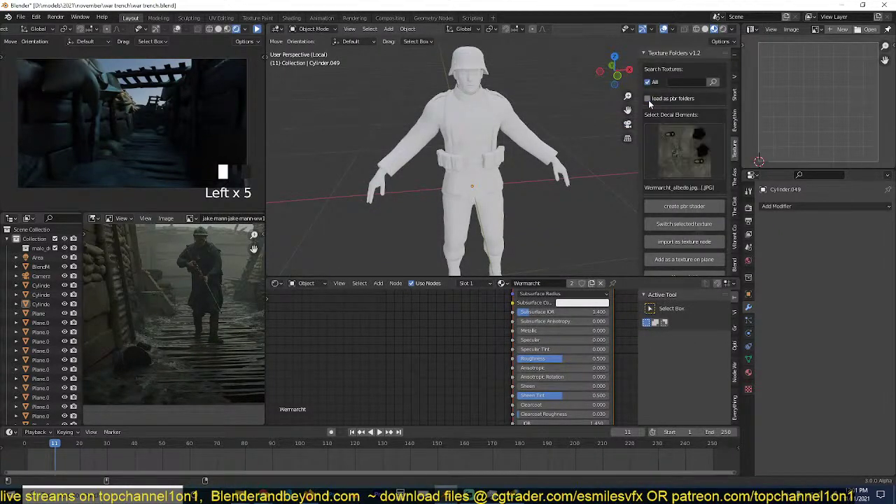
{"action": "left_click", "coordinate": [648, 100]}
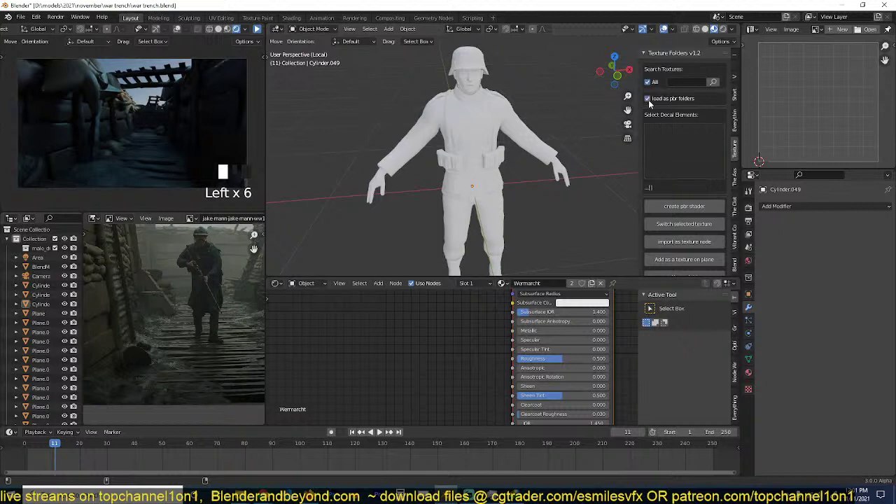
{"action": "left_click", "coordinate": [649, 100]}
{"action": "left_click", "coordinate": [682, 150]}
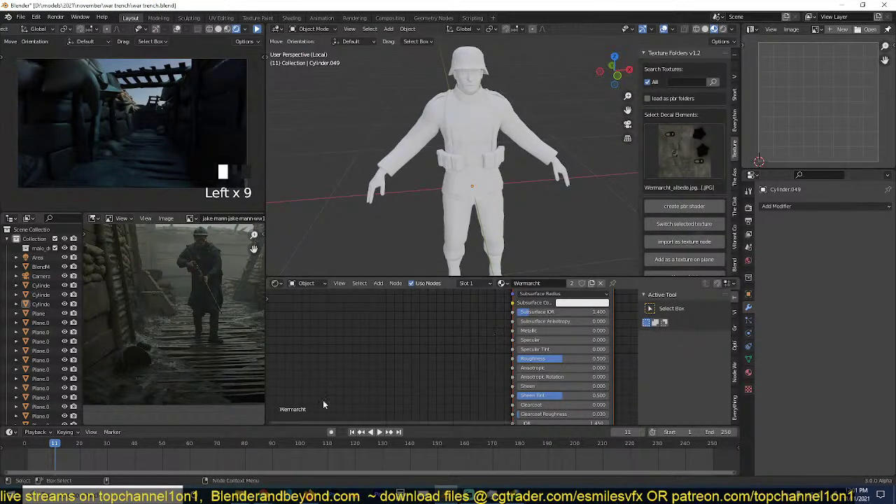
Switch to the textures folder in File Explorer and move its window away from the Blender screen.
{"action": "mouse_move", "coordinate": [238, 495]}
{"action": "left_click", "coordinate": [261, 470]}
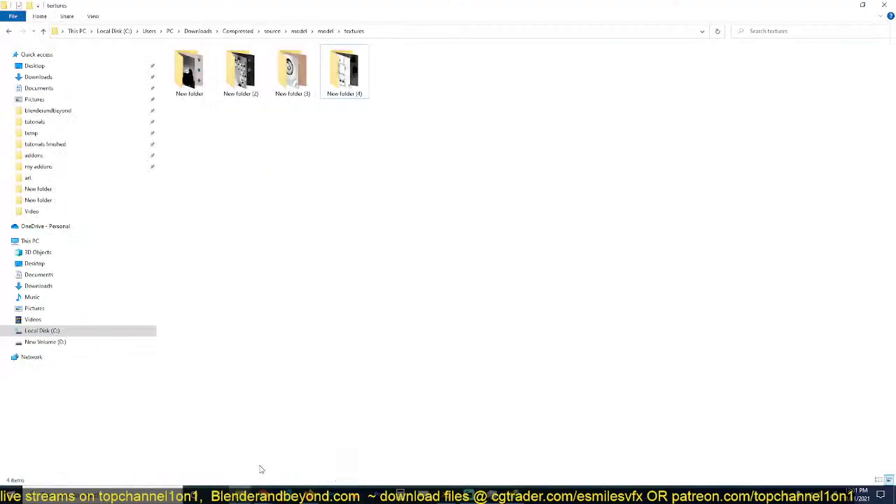
{"action": "left_click_drag", "start_coordinate": [421, 5], "coordinate": [895, 80]}
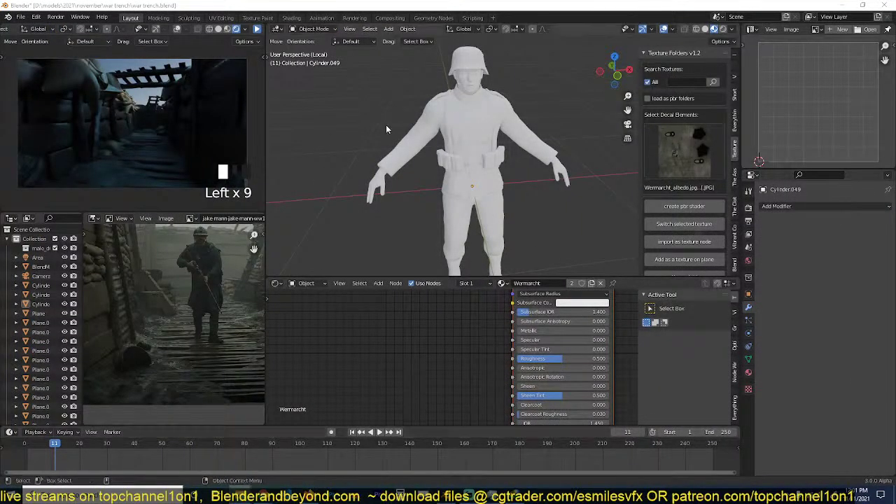
Select the soldier's head and hands mesh and delete the existing image texture node from its Skin material.
{"action": "left_click", "coordinate": [494, 125]}
{"action": "scroll", "coordinate": [501, 123], "scroll_direction": "up", "scroll_amount": 4}
{"action": "left_click", "coordinate": [500, 123]}
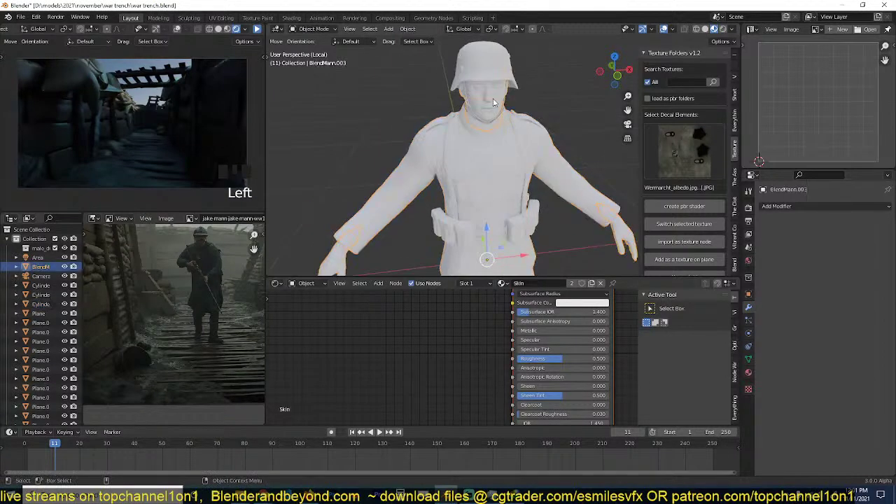
{"action": "key", "text": "KP_Decimal"}
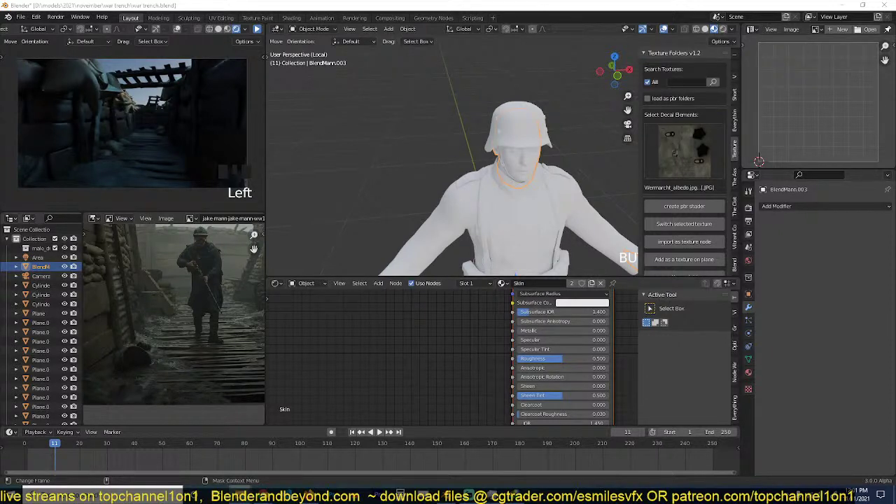
{"action": "left_click_drag", "start_coordinate": [413, 297], "coordinate": [373, 321]}
{"action": "scroll", "coordinate": [413, 309], "scroll_direction": "down", "scroll_amount": 6}
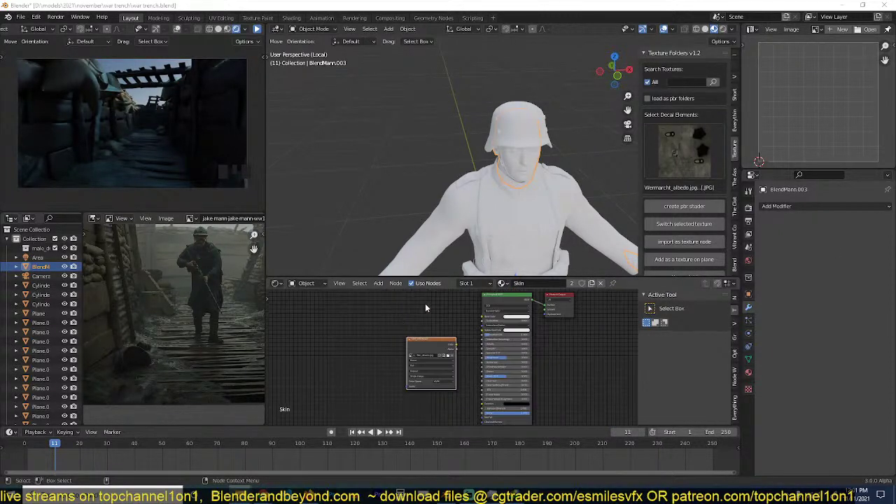
{"action": "left_click", "coordinate": [434, 354]}
{"action": "key", "text": "x"}
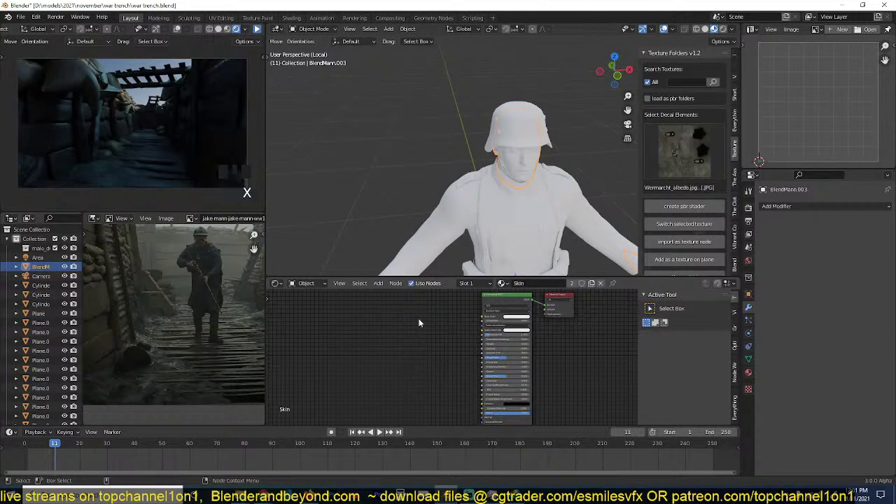
Start adding multiple image textures to the Skin material and browse Downloads\Compressed\source\model\model\textures down to New folder (4).
{"action": "key", "text": "shift+a"}
{"action": "key", "text": "shift+a"}
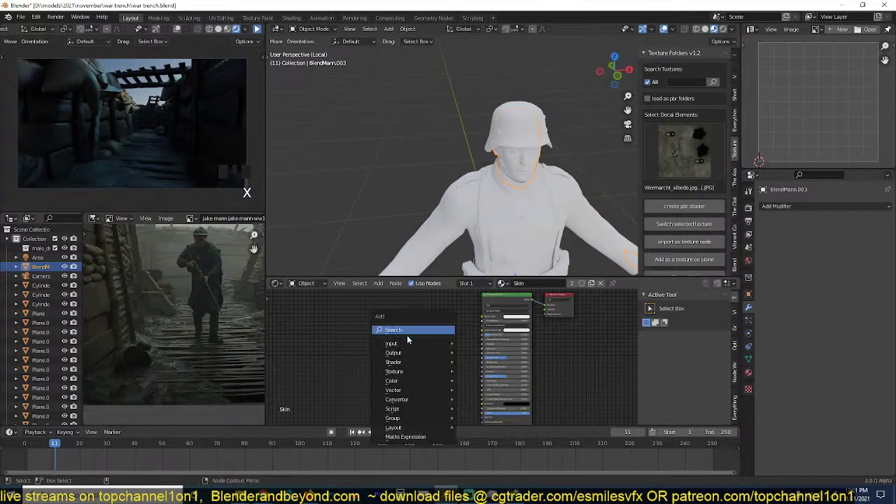
{"action": "mouse_move", "coordinate": [420, 344]}
{"action": "mouse_move", "coordinate": [419, 371]}
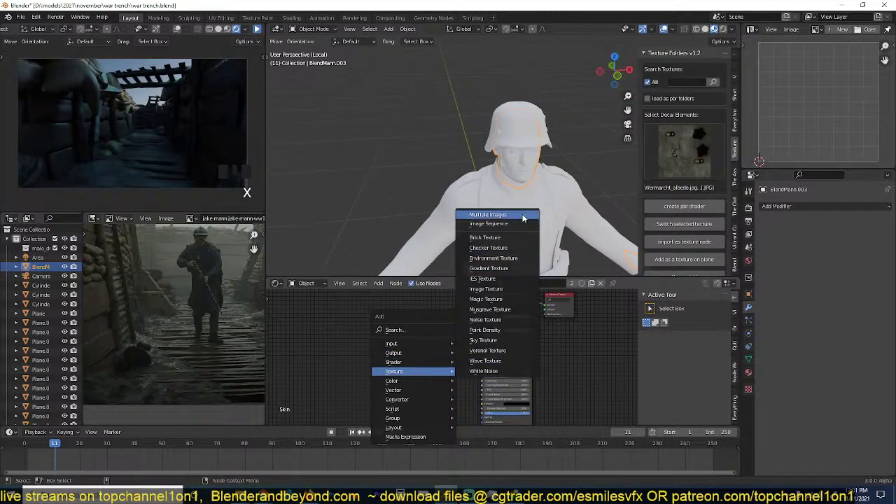
{"action": "left_click", "coordinate": [490, 215]}
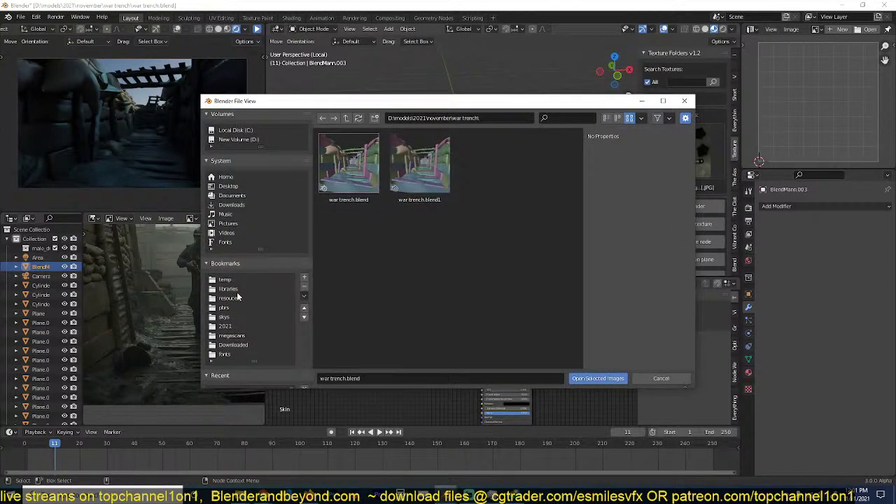
{"action": "left_click", "coordinate": [234, 345]}
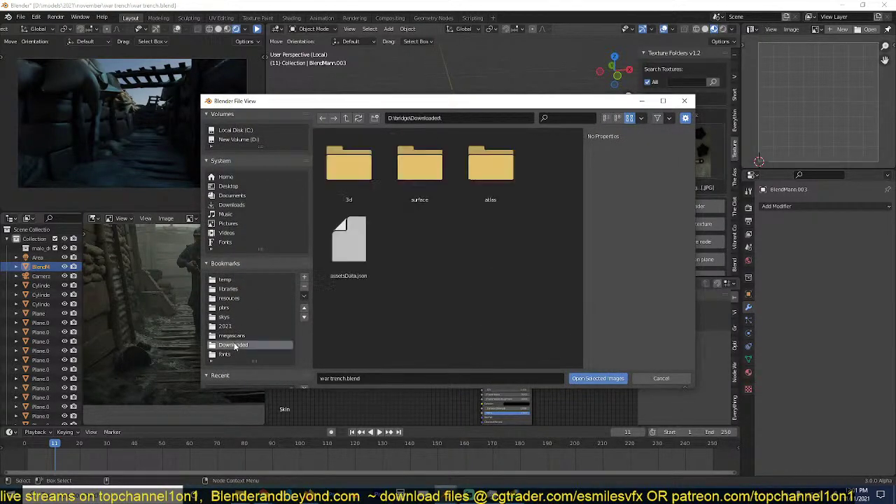
{"action": "left_click", "coordinate": [245, 196]}
{"action": "left_click", "coordinate": [242, 205]}
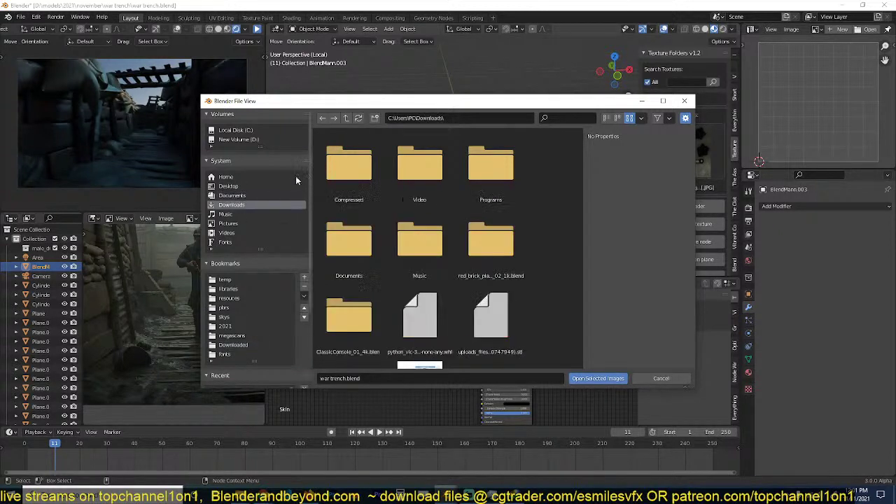
{"action": "double_click", "coordinate": [332, 174]}
{"action": "double_click", "coordinate": [332, 176]}
{"action": "double_click", "coordinate": [332, 175]}
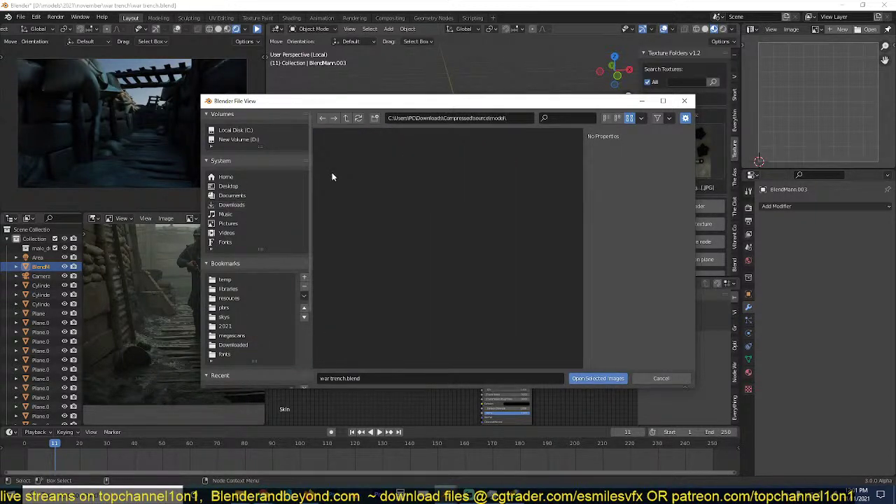
{"action": "double_click", "coordinate": [334, 176]}
{"action": "double_click", "coordinate": [334, 176]}
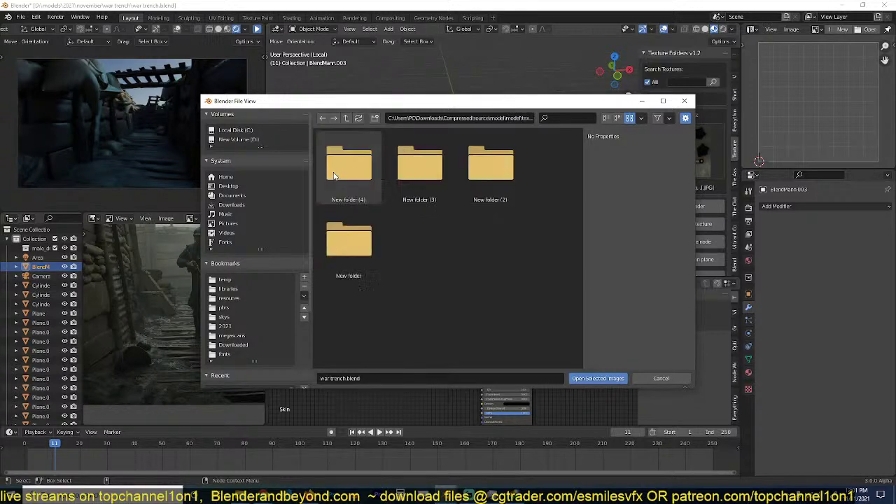
{"action": "double_click", "coordinate": [334, 176]}
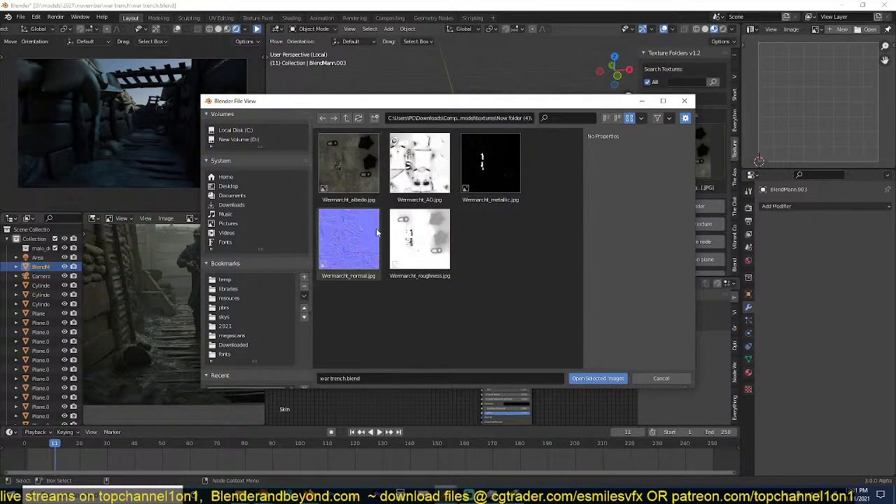
Go to New folder (3) instead and open all five Skin maps as image texture nodes.
{"action": "left_click", "coordinate": [346, 118]}
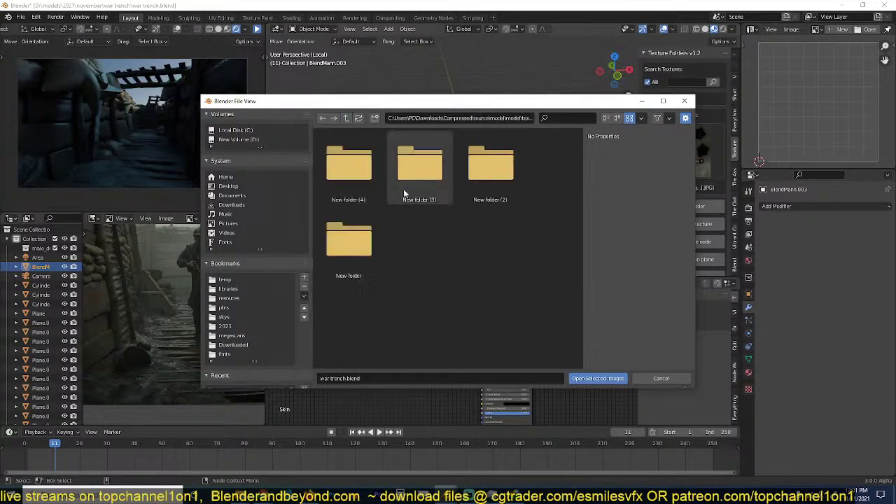
{"action": "double_click", "coordinate": [433, 181]}
{"action": "left_click_drag", "start_coordinate": [363, 299], "coordinate": [476, 182]}
{"action": "left_click", "coordinate": [620, 379]}
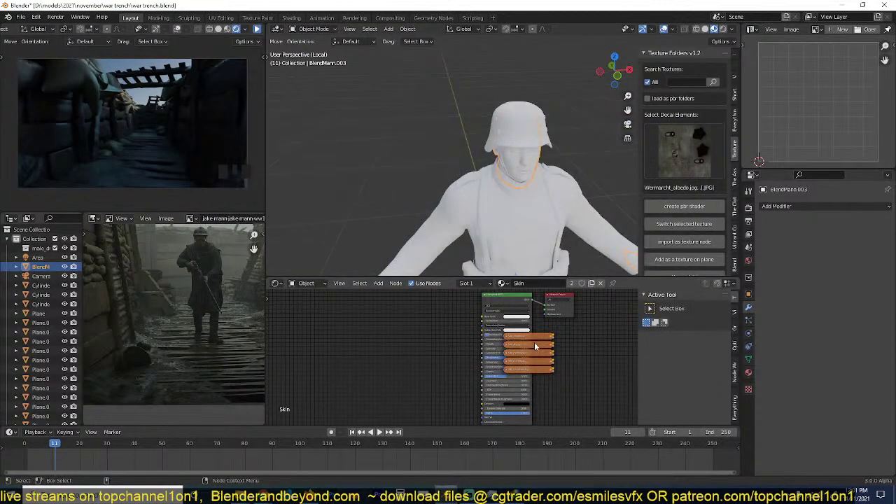
Place the Skin texture nodes beside the shader, connecting Skin_albedo.jpg to Base Color and Skin_metallic.jpg to Metallic.
{"action": "left_click_drag", "start_coordinate": [534, 342], "coordinate": [400, 337]}
{"action": "scroll", "coordinate": [396, 339], "scroll_direction": "up", "scroll_amount": 7}
{"action": "middle_click_drag", "start_coordinate": [398, 339], "coordinate": [417, 369]}
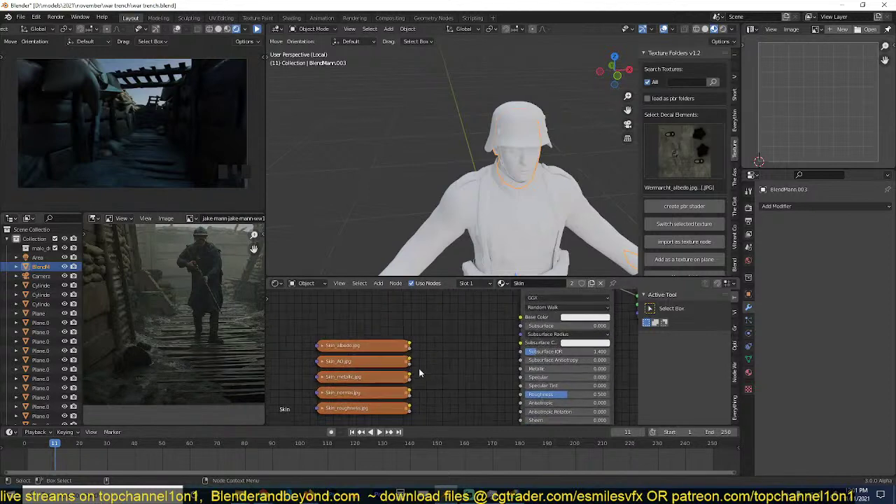
{"action": "left_click_drag", "start_coordinate": [411, 345], "coordinate": [520, 317]}
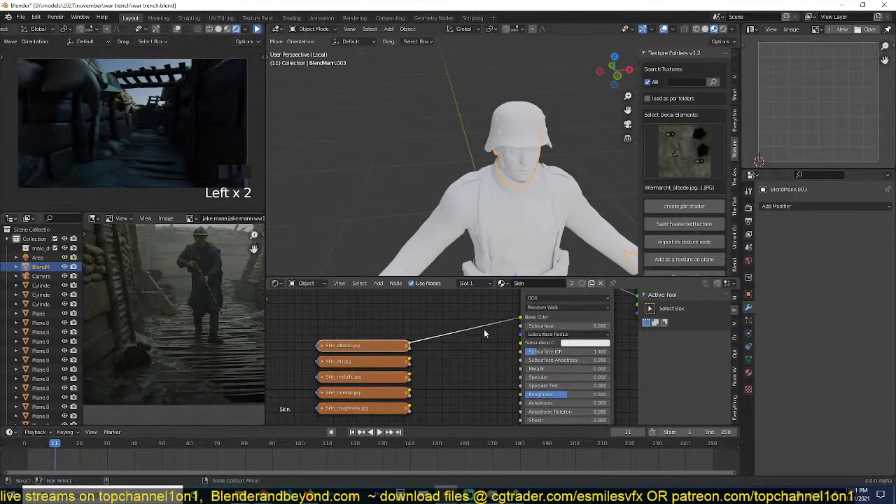
{"action": "scroll", "coordinate": [454, 322], "scroll_direction": "down", "scroll_amount": 2, "text": "shift"}
{"action": "mouse_move", "coordinate": [412, 362]}
{"action": "left_mouse_down"}
{"action": "mouse_move", "coordinate": [530, 340]}
{"action": "mouse_move", "coordinate": [526, 325]}
{"action": "mouse_move", "coordinate": [526, 356]}
{"action": "left_mouse_up"}
{"action": "scroll", "coordinate": [441, 315], "scroll_direction": "down", "scroll_amount": 2}
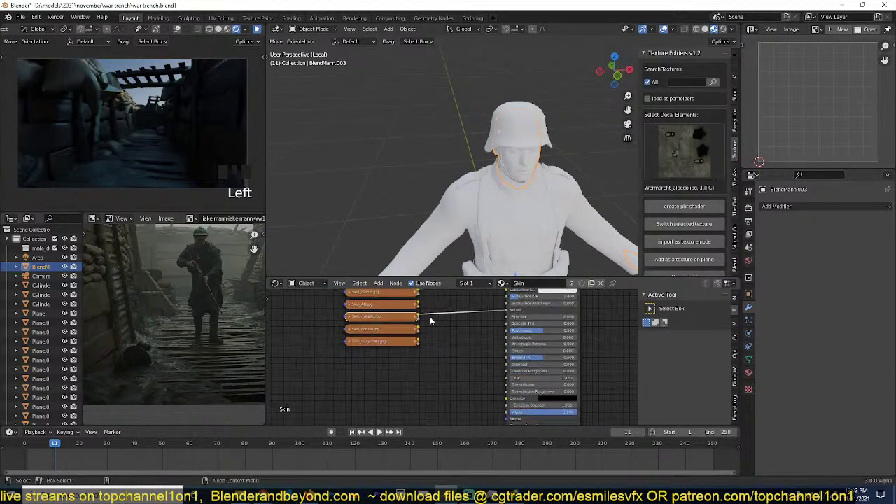
Connect Skin_normal.jpg to the shader's Normal input and Skin_roughness.jpg to its Roughness input.
{"action": "key", "text": "shift+a"}
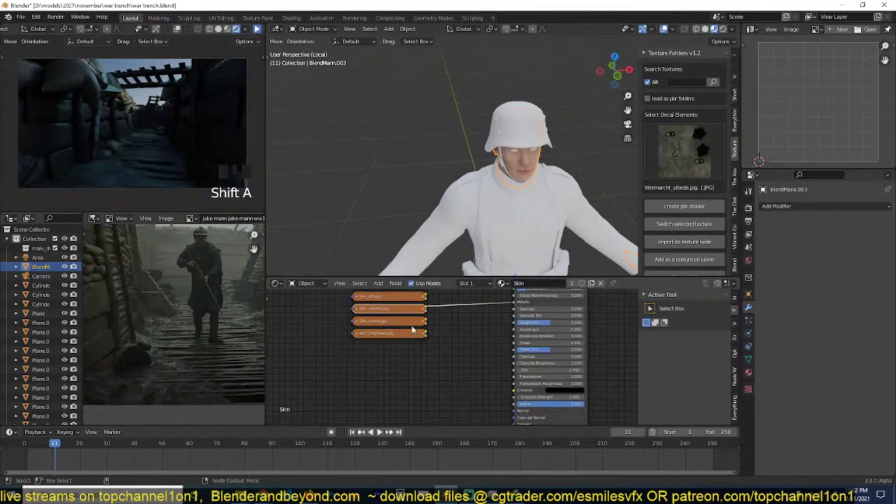
{"action": "left_click_drag", "start_coordinate": [420, 321], "coordinate": [416, 383]}
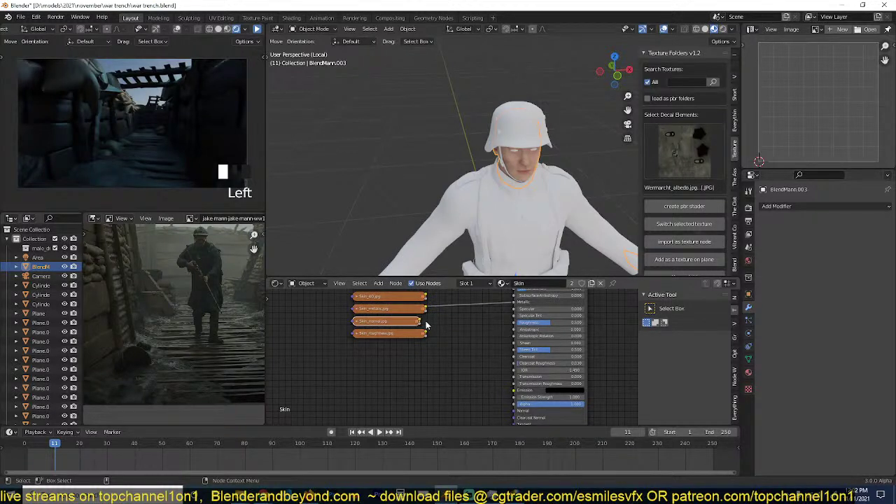
{"action": "left_click_drag", "start_coordinate": [426, 321], "coordinate": [514, 411]}
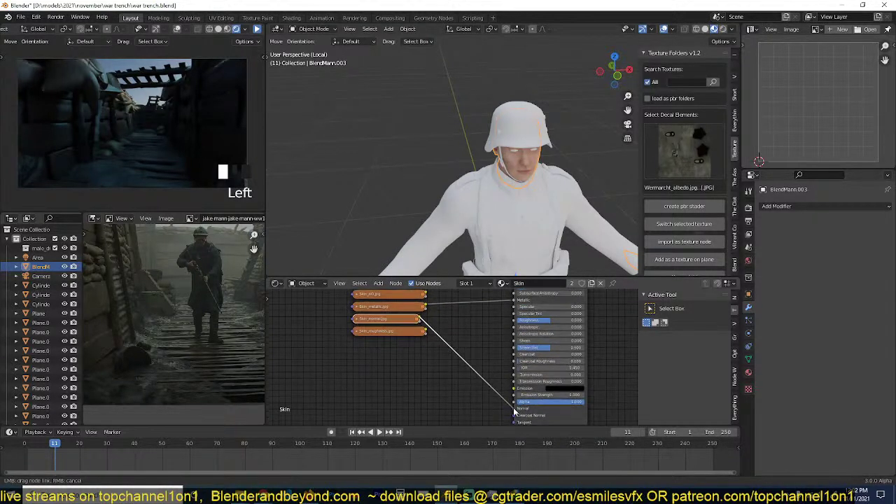
{"action": "left_click", "coordinate": [460, 327]}
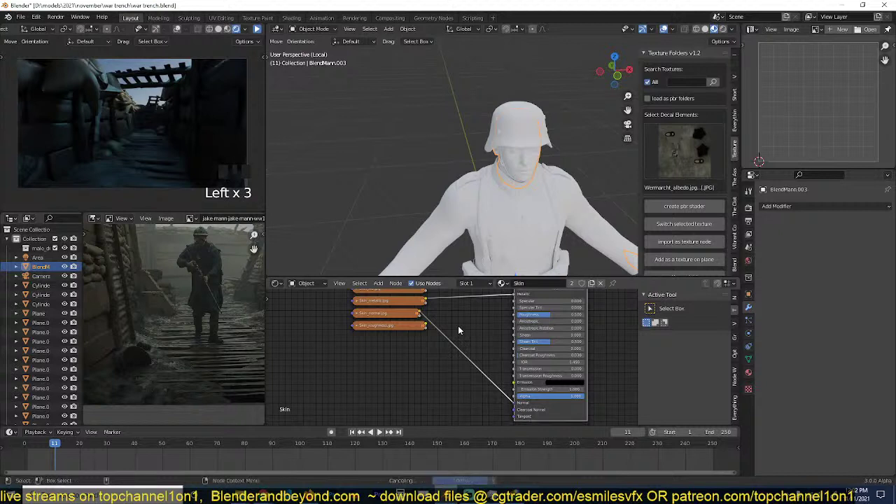
{"action": "middle_click_drag", "start_coordinate": [459, 327], "coordinate": [445, 354]}
{"action": "left_click_drag", "start_coordinate": [413, 347], "coordinate": [501, 345]}
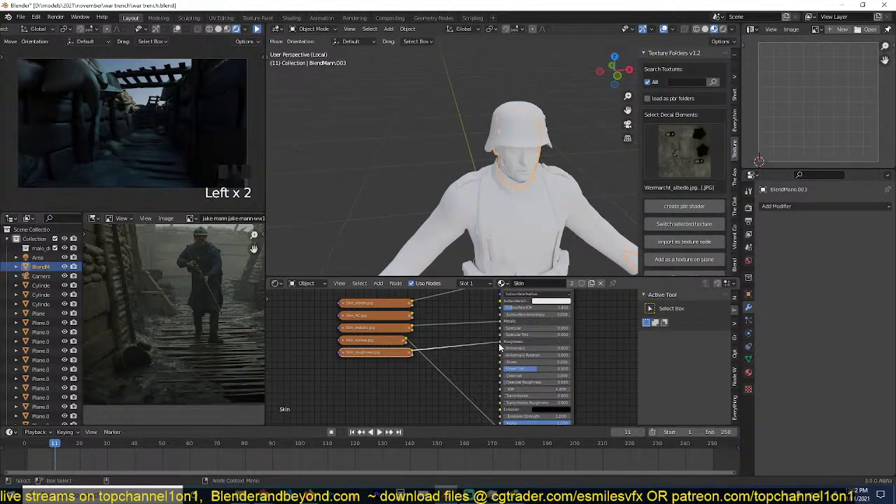
Check the textured skin on the soldier, deselect everything, and save war trench.blend.
{"action": "scroll", "coordinate": [506, 232], "scroll_direction": "down", "scroll_amount": 2}
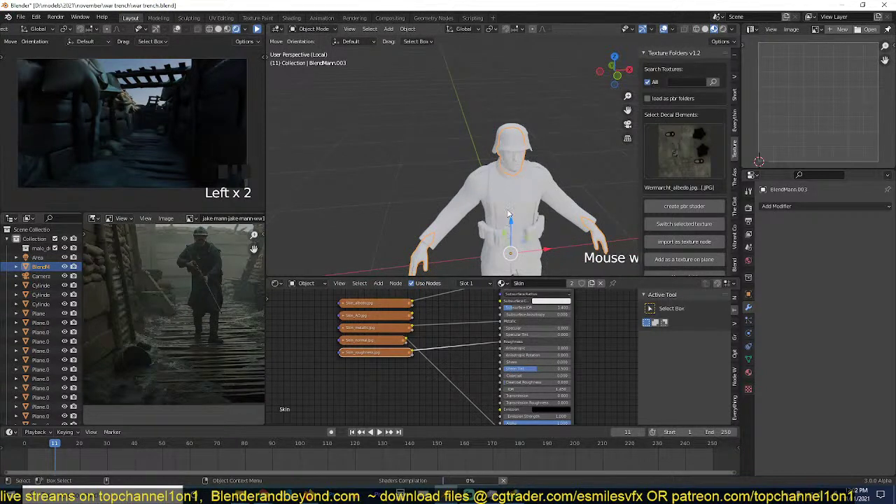
{"action": "scroll", "coordinate": [511, 213], "scroll_direction": "down", "scroll_amount": 4}
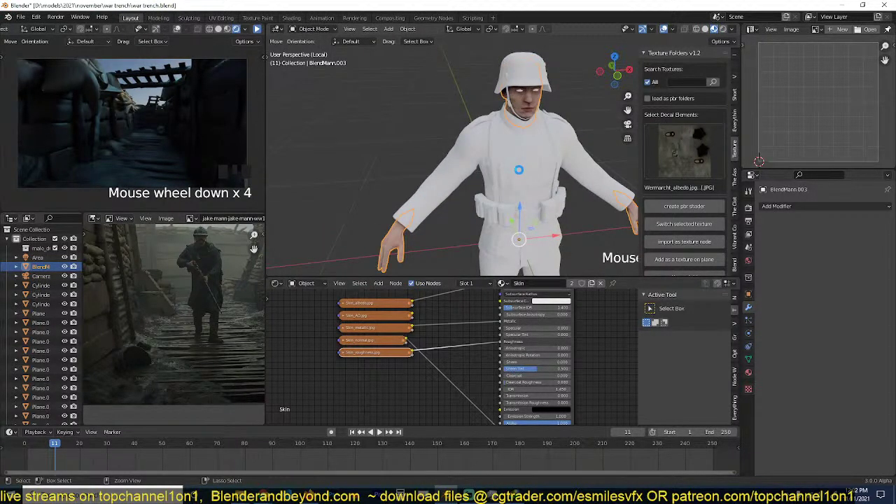
{"action": "key", "text": "alt+a"}
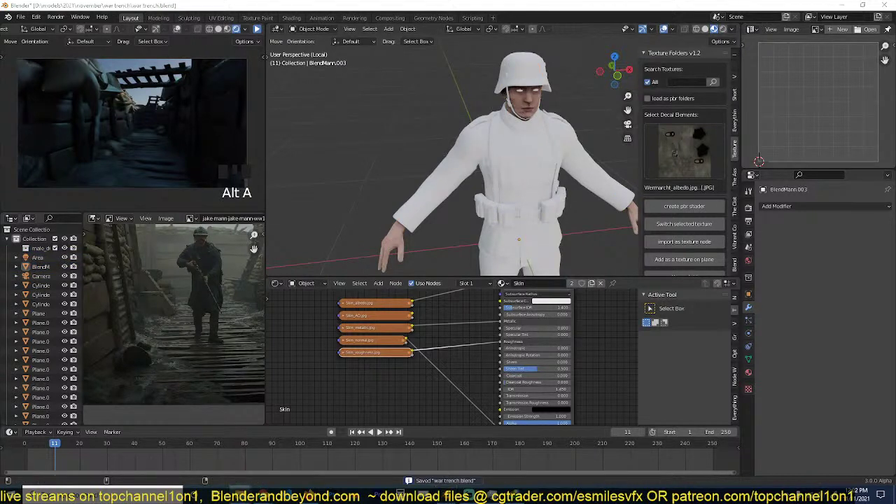
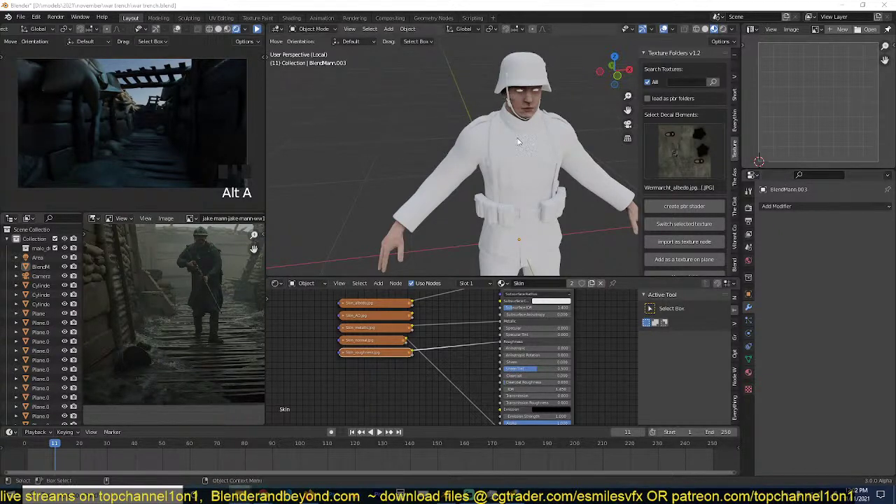
Select the soldier's eyes and start adding multiple image textures to the Eye material.
{"action": "left_click", "coordinate": [536, 96]}
{"action": "left_click", "coordinate": [536, 95]}
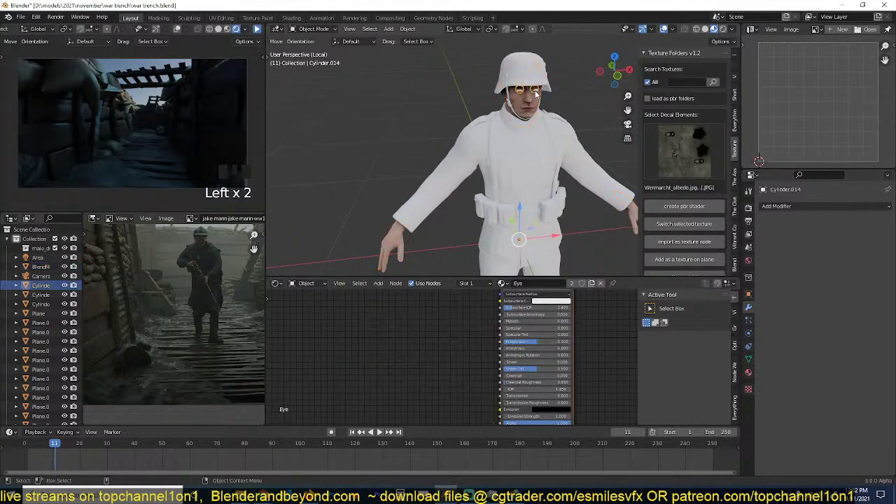
{"action": "key", "text": "KP_Decimal"}
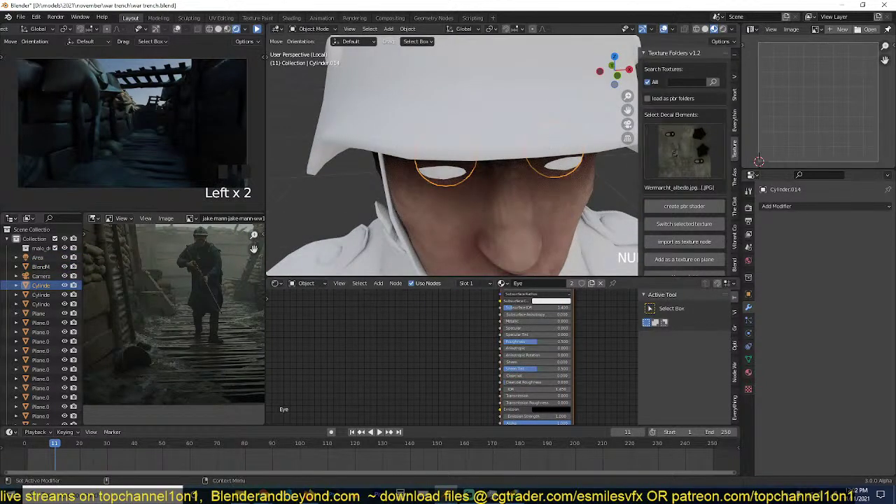
{"action": "key", "text": "q"}
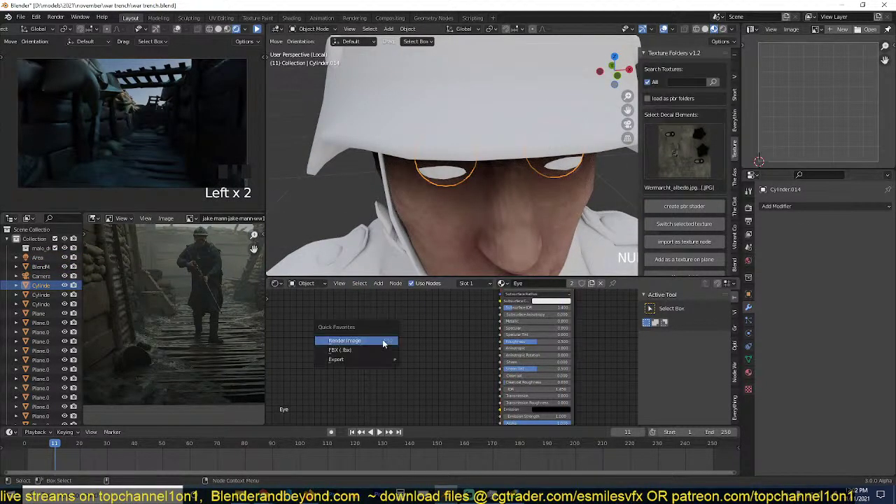
{"action": "key", "text": "Escape"}
{"action": "key", "text": "shift+a"}
{"action": "mouse_move", "coordinate": [320, 349]}
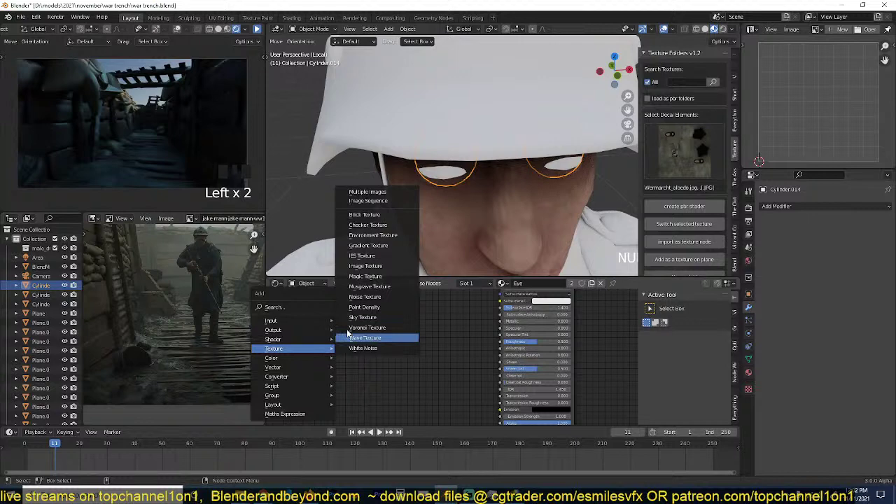
{"action": "left_click", "coordinate": [392, 192]}
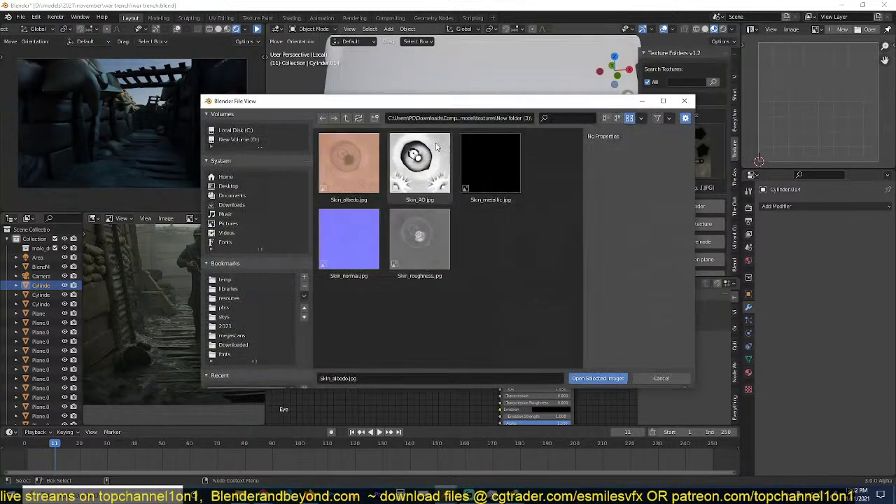
Look through the texture subfolders for the Eye maps in New folder and open all five as image texture nodes.
{"action": "left_click", "coordinate": [346, 119]}
{"action": "double_click", "coordinate": [429, 184]}
{"action": "key", "text": "BackSpace"}
{"action": "double_click", "coordinate": [358, 188]}
{"action": "key", "text": "BackSpace"}
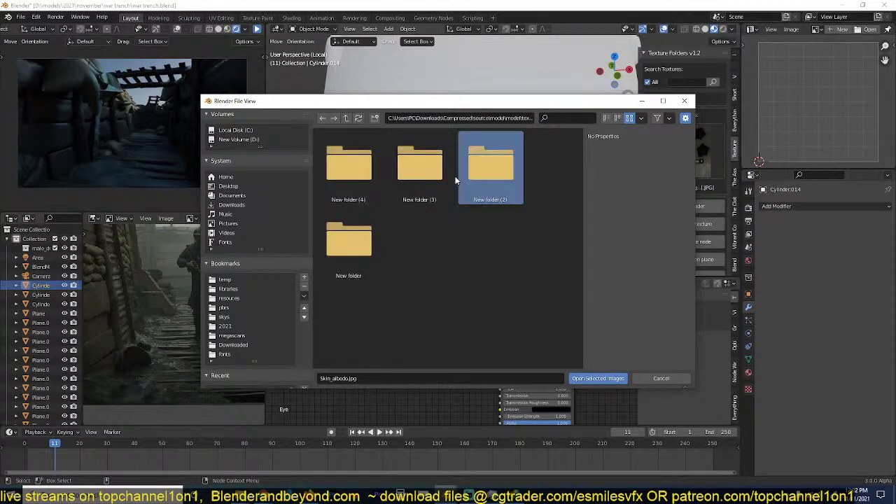
{"action": "double_click", "coordinate": [455, 177]}
{"action": "key", "text": "BackSpace"}
{"action": "double_click", "coordinate": [437, 189]}
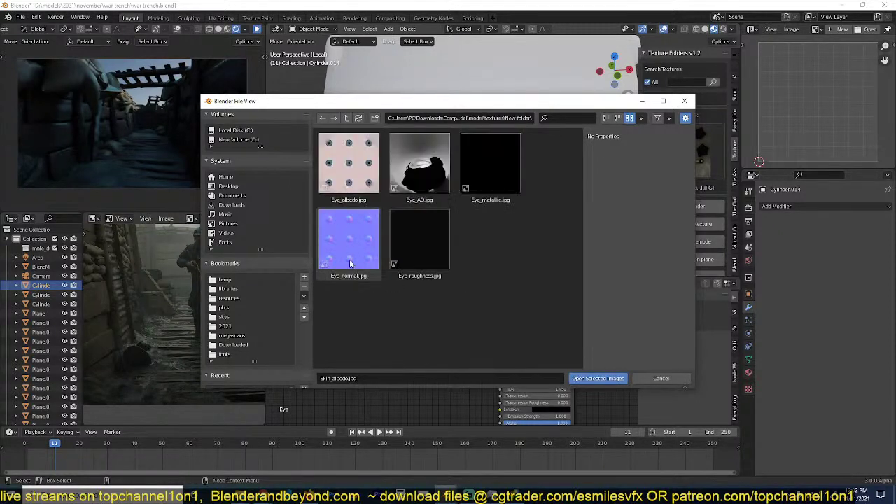
{"action": "key", "text": "a"}
{"action": "left_click", "coordinate": [588, 379]}
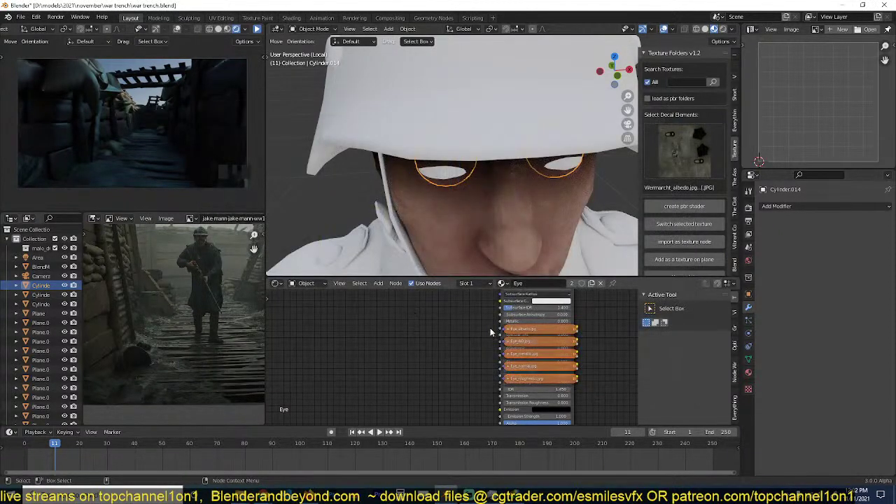
Place the Eye texture nodes beside the shader, connecting Eye_albedo.jpg to Base Color and Eye_roughness.jpg to Roughness.
{"action": "key", "text": "g"}
{"action": "left_click", "coordinate": [369, 335]}
{"action": "scroll", "coordinate": [387, 313], "scroll_direction": "up", "scroll_amount": 4}
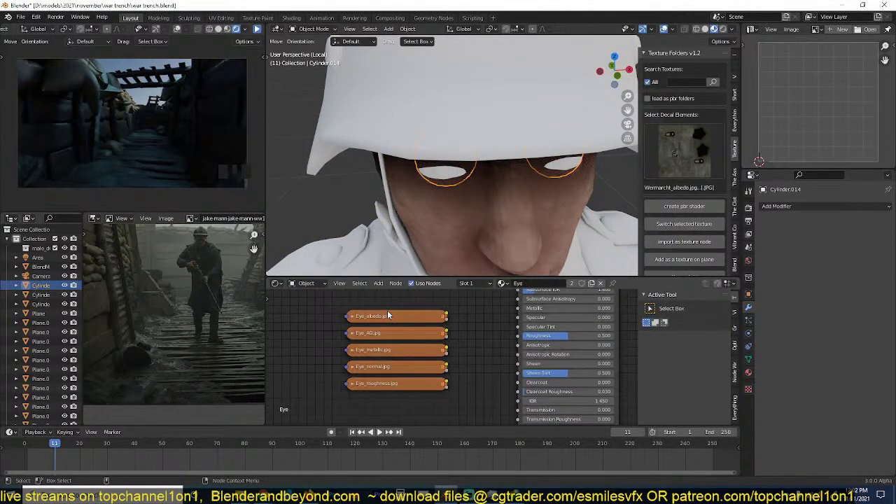
{"action": "left_click_drag", "start_coordinate": [429, 325], "coordinate": [499, 314]}
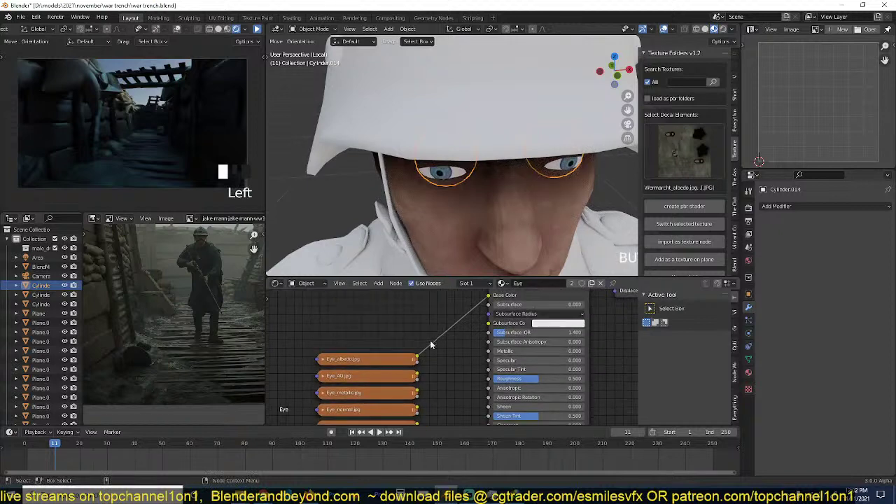
{"action": "middle_click_drag", "start_coordinate": [418, 393], "coordinate": [414, 371]}
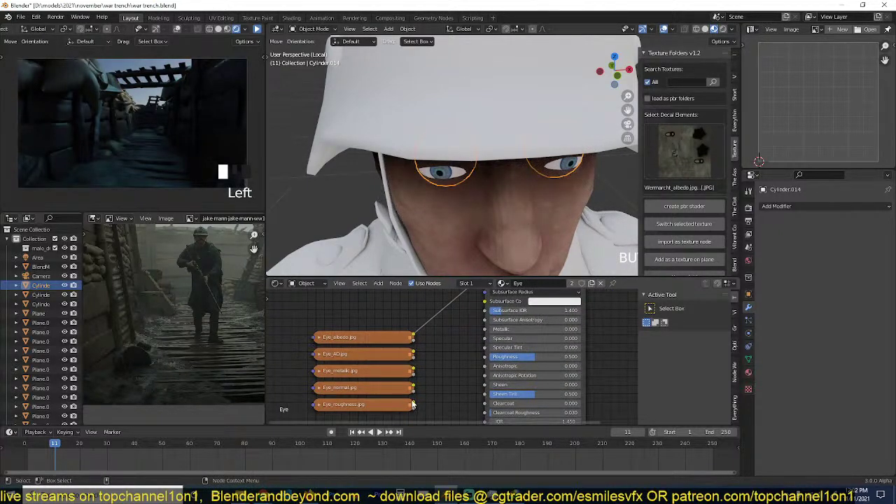
{"action": "left_click_drag", "start_coordinate": [413, 404], "coordinate": [489, 358]}
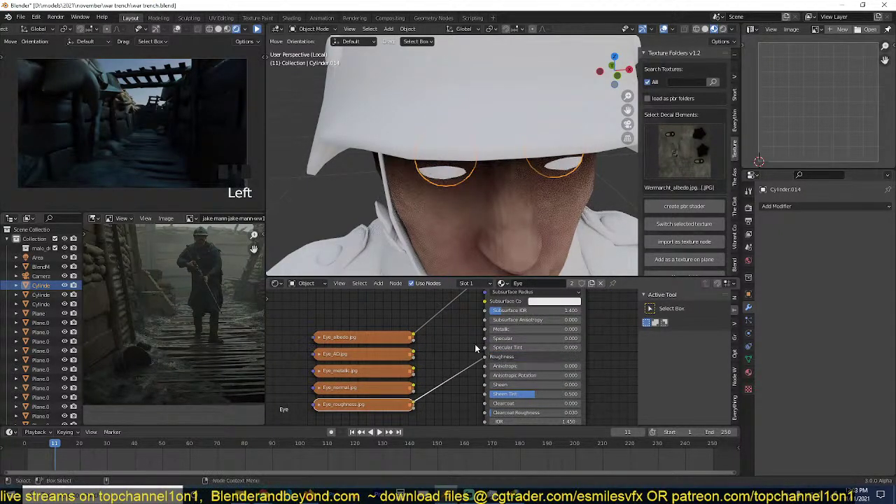
Apply smooth shading to the soldier's head and skin mesh, and deselect everything.
{"action": "scroll", "coordinate": [504, 232], "scroll_direction": "down", "scroll_amount": 3}
{"action": "scroll", "coordinate": [505, 229], "scroll_direction": "up", "scroll_amount": 2}
{"action": "left_click", "coordinate": [522, 216]}
{"action": "right_click", "coordinate": [523, 215]}
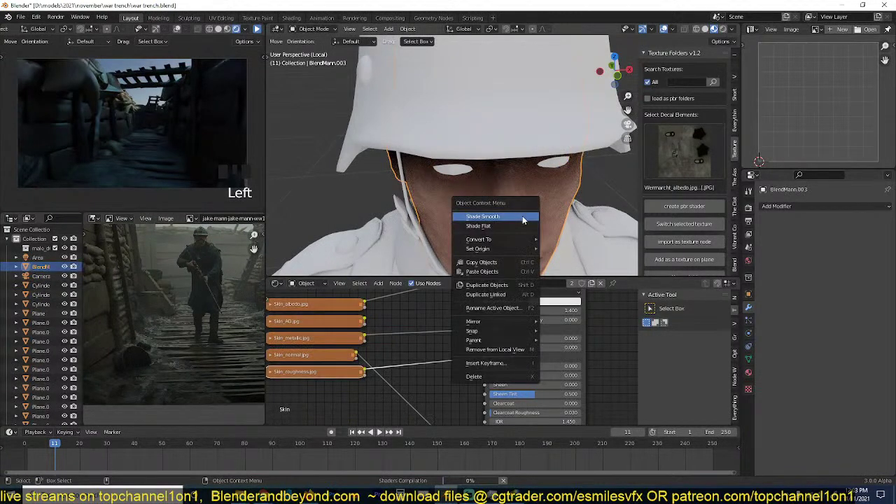
{"action": "left_click", "coordinate": [524, 216]}
{"action": "scroll", "coordinate": [532, 228], "scroll_direction": "down", "scroll_amount": 2}
{"action": "middle_click_drag", "start_coordinate": [532, 229], "coordinate": [511, 188]}
{"action": "key", "text": "alt+a"}
{"action": "scroll", "coordinate": [513, 199], "scroll_direction": "down", "scroll_amount": 4}
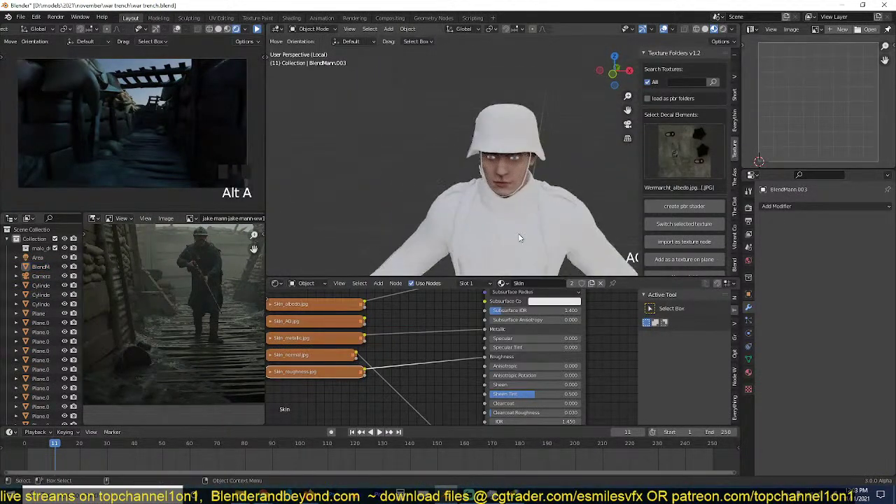
Select the uniform jacket and open all five Wermarcht maps from New folder (4) as image texture nodes.
{"action": "left_click", "coordinate": [594, 231]}
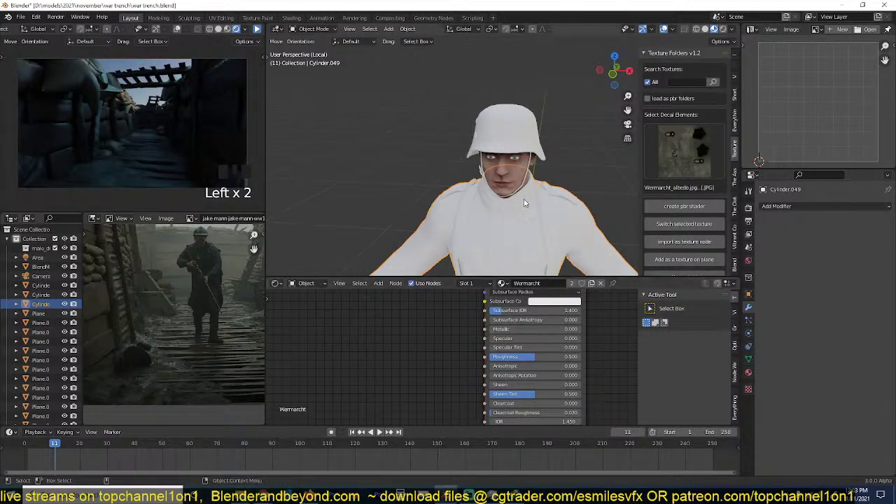
{"action": "scroll", "coordinate": [572, 210], "scroll_direction": "down", "scroll_amount": 3}
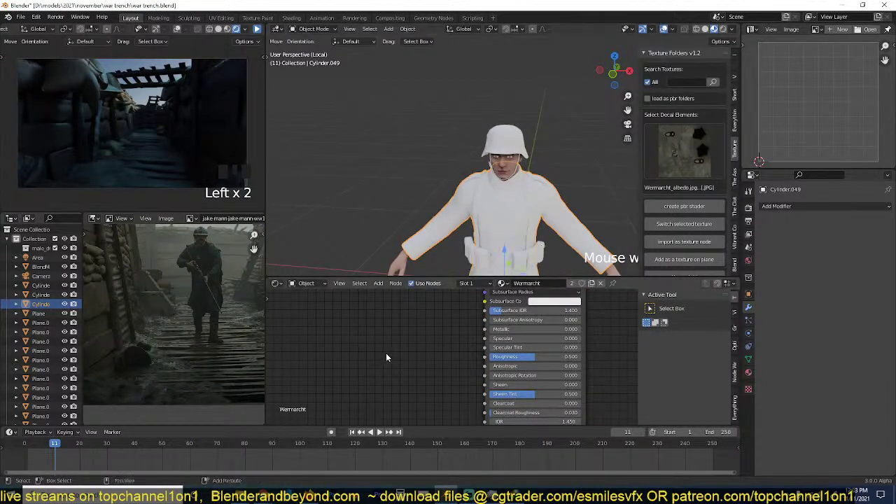
{"action": "key", "text": "shift+a"}
{"action": "mouse_move", "coordinate": [404, 344]}
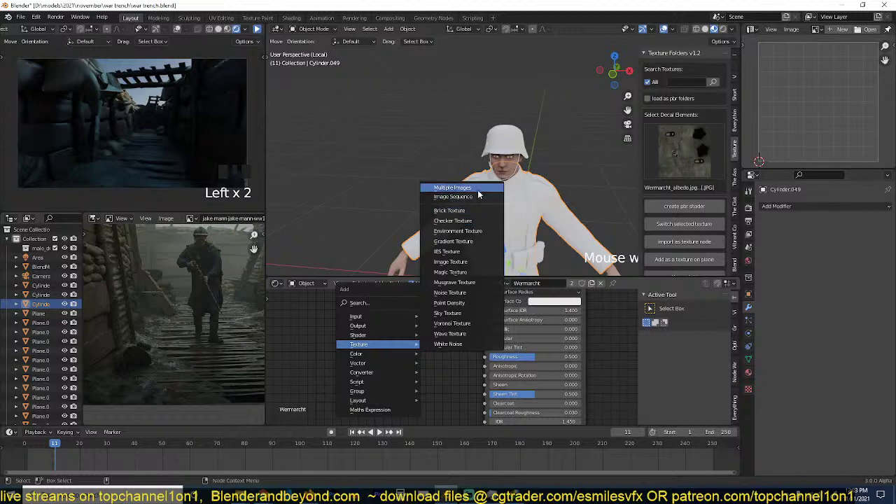
{"action": "left_click", "coordinate": [453, 188]}
{"action": "left_click", "coordinate": [350, 118]}
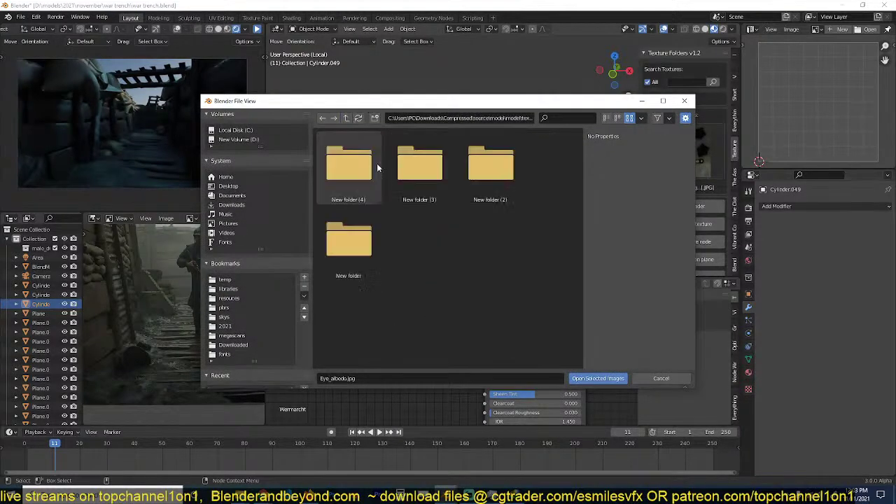
{"action": "double_click", "coordinate": [354, 172]}
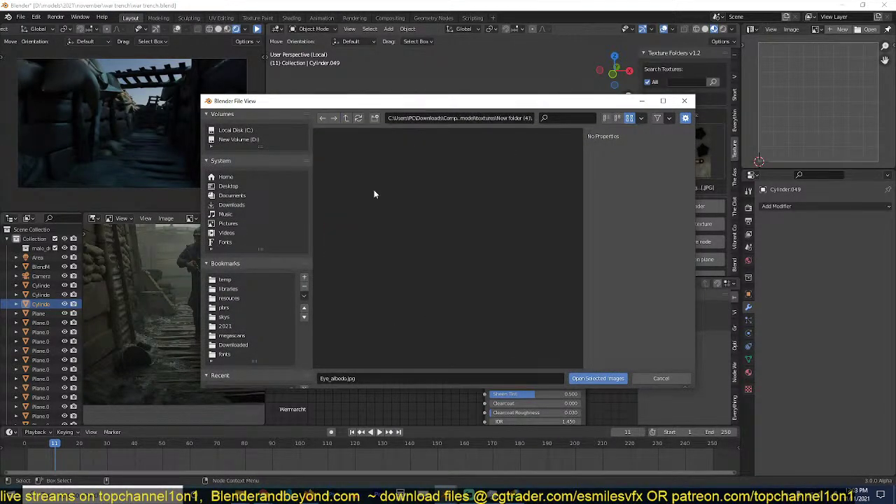
{"action": "left_click_drag", "start_coordinate": [342, 299], "coordinate": [510, 154]}
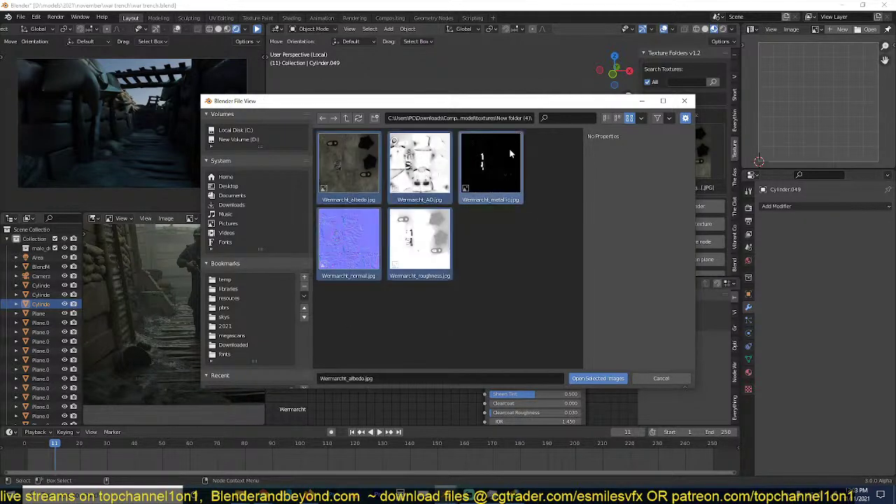
{"action": "left_click", "coordinate": [597, 379]}
Place the Wermarcht texture nodes beside the shader and connect Wermarcht_albedo.jpg to Base Color.
{"action": "key", "text": "g"}
{"action": "left_click", "coordinate": [413, 326]}
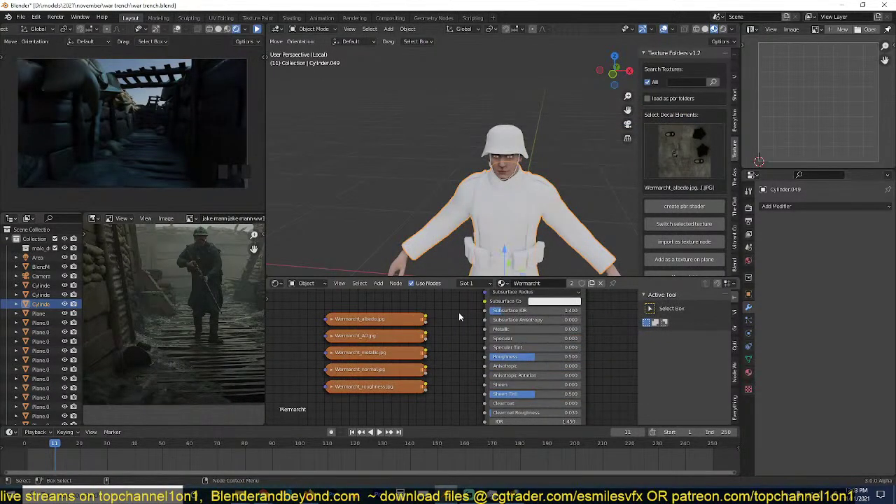
{"action": "scroll", "coordinate": [459, 313], "scroll_direction": "up", "scroll_amount": 3}
{"action": "left_click", "coordinate": [416, 306]}
{"action": "middle_click_drag", "start_coordinate": [425, 304], "coordinate": [419, 332]}
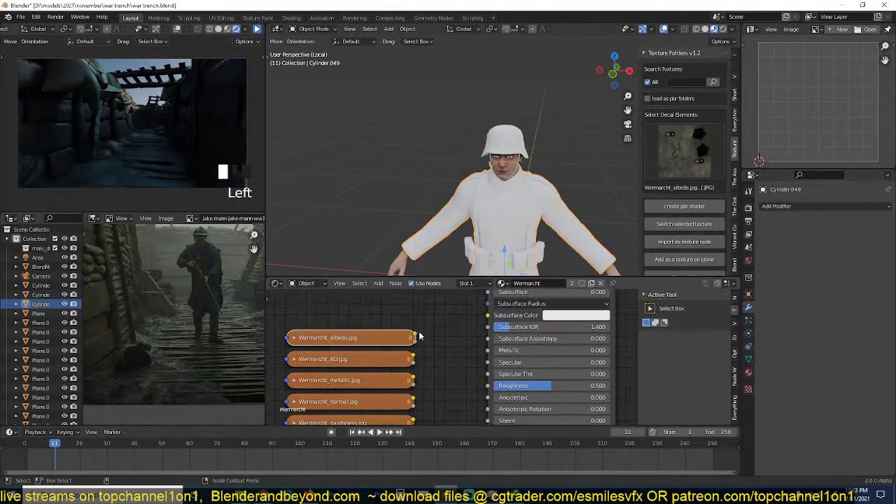
{"action": "scroll", "coordinate": [418, 338], "scroll_direction": "down", "scroll_amount": 1}
{"action": "left_click_drag", "start_coordinate": [421, 341], "coordinate": [481, 357]}
{"action": "scroll", "coordinate": [420, 361], "scroll_direction": "down", "scroll_amount": 3, "text": "shift"}
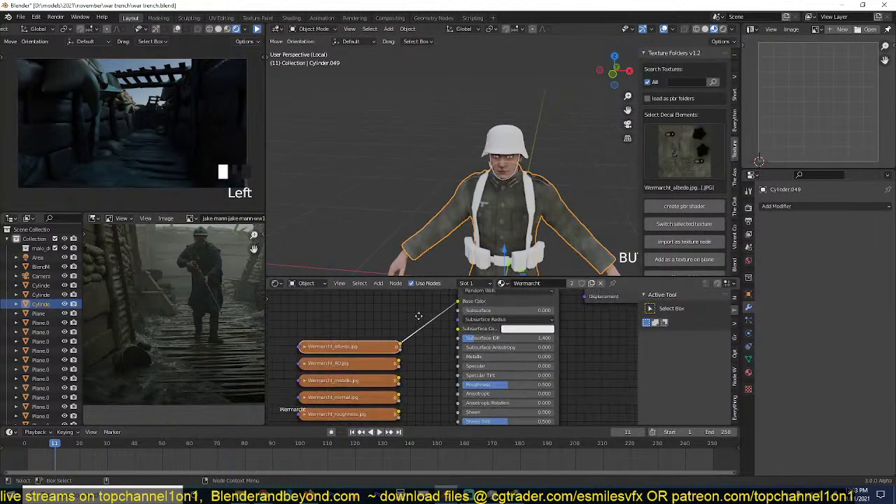
{"action": "scroll", "coordinate": [408, 354], "scroll_direction": "down", "scroll_amount": 1, "text": "shift"}
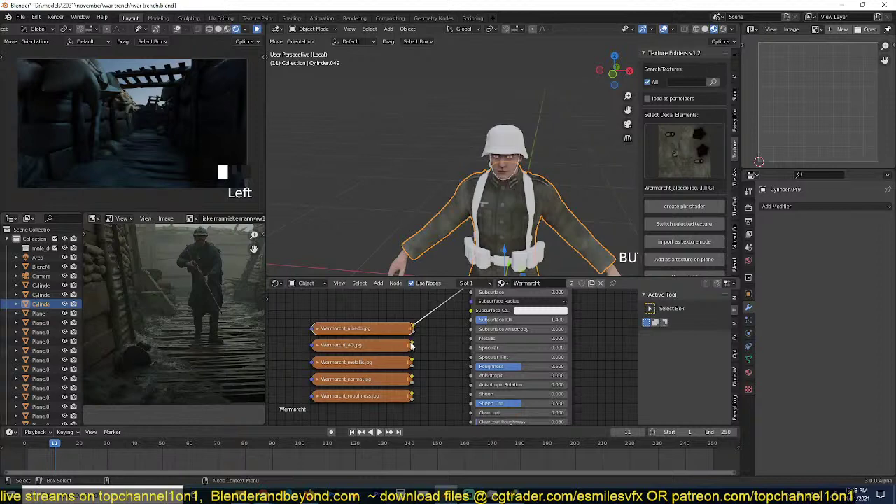
Connect Wermarcht_metallic.jpg to the shader's Metallic input and Wermarcht_normal.jpg to its Normal input.
{"action": "left_click_drag", "start_coordinate": [412, 361], "coordinate": [470, 339]}
{"action": "middle_click_drag", "start_coordinate": [408, 375], "coordinate": [423, 344]}
{"action": "left_click", "coordinate": [423, 348]}
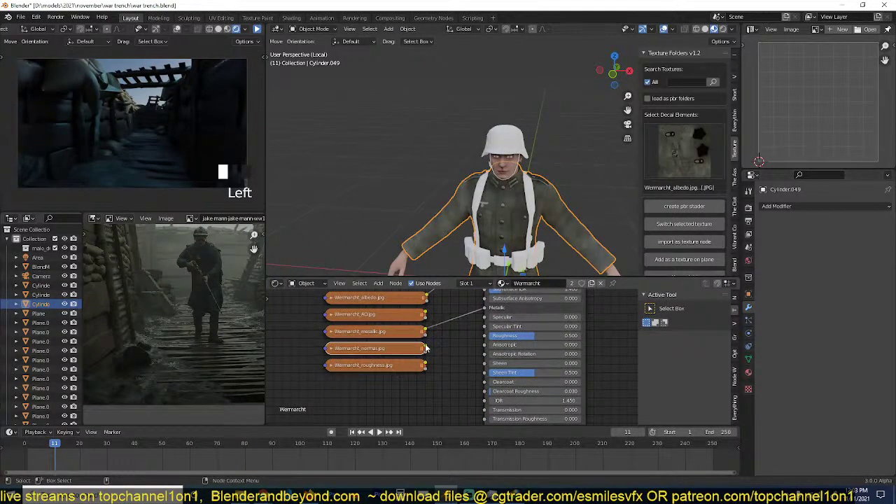
{"action": "scroll", "coordinate": [424, 348], "scroll_direction": "down", "scroll_amount": 3}
{"action": "left_click_drag", "start_coordinate": [433, 350], "coordinate": [469, 410]}
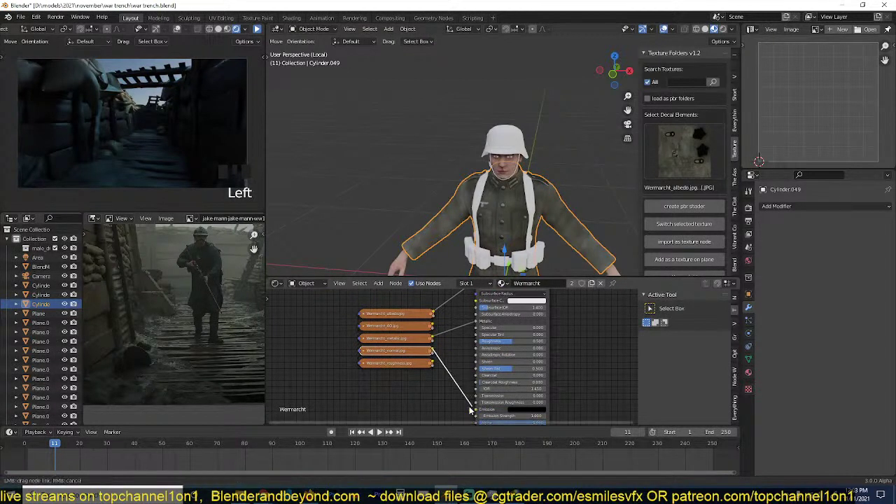
{"action": "middle_click_drag", "start_coordinate": [468, 411], "coordinate": [402, 301]}
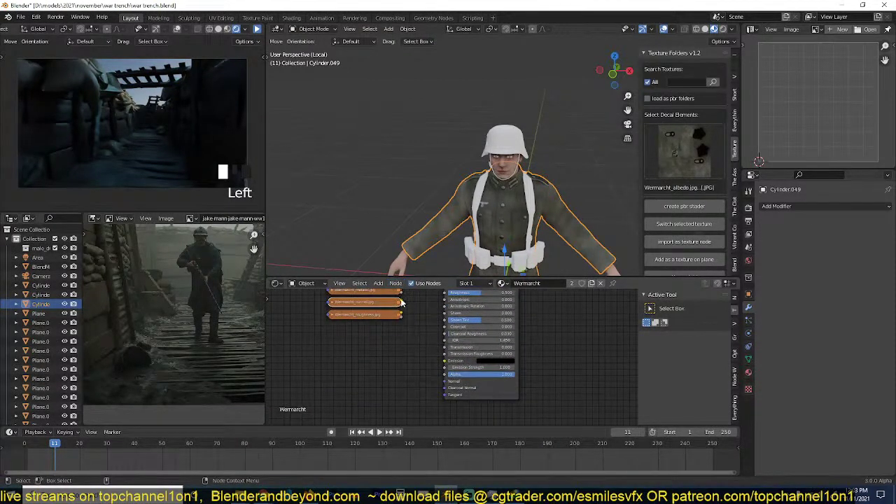
{"action": "left_click_drag", "start_coordinate": [402, 301], "coordinate": [444, 381]}
{"action": "scroll", "coordinate": [426, 352], "scroll_direction": "up", "scroll_amount": 2}
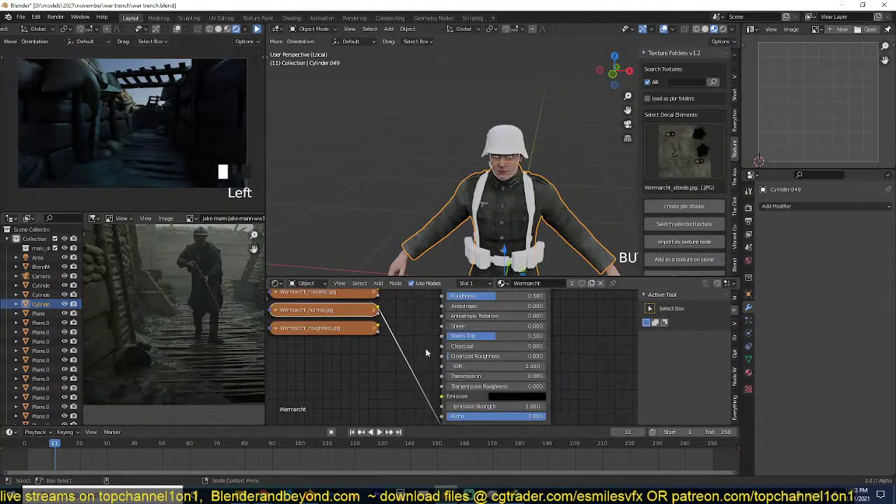
{"action": "scroll", "coordinate": [426, 350], "scroll_direction": "up", "scroll_amount": 2}
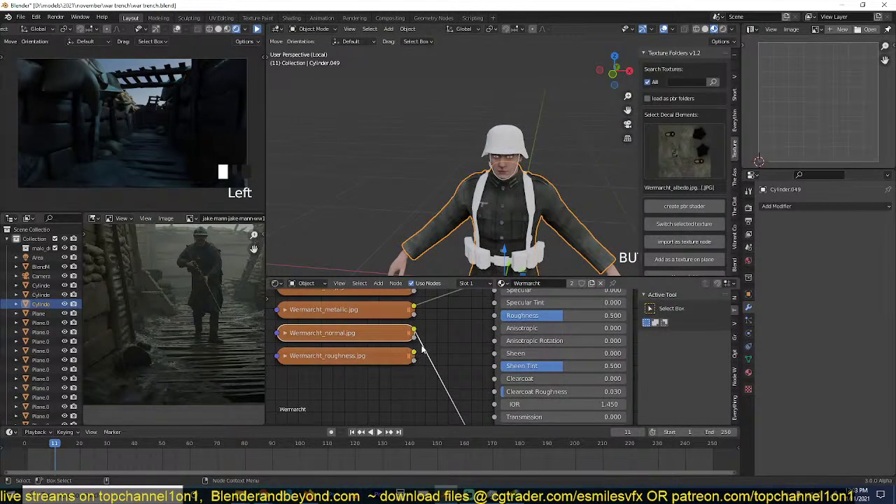
{"action": "scroll", "coordinate": [478, 324], "scroll_direction": "down", "scroll_amount": 1}
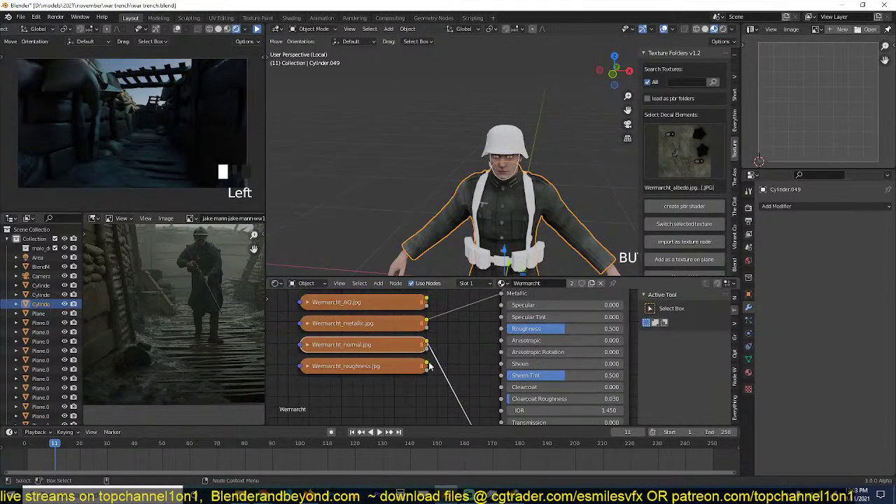
Connect Wermarcht_roughness.jpg to the shader's Roughness input and save war trench.blend.
{"action": "left_click_drag", "start_coordinate": [429, 365], "coordinate": [499, 334]}
{"action": "scroll", "coordinate": [500, 334], "scroll_direction": "down", "scroll_amount": 2}
{"action": "scroll", "coordinate": [476, 210], "scroll_direction": "up", "scroll_amount": 4}
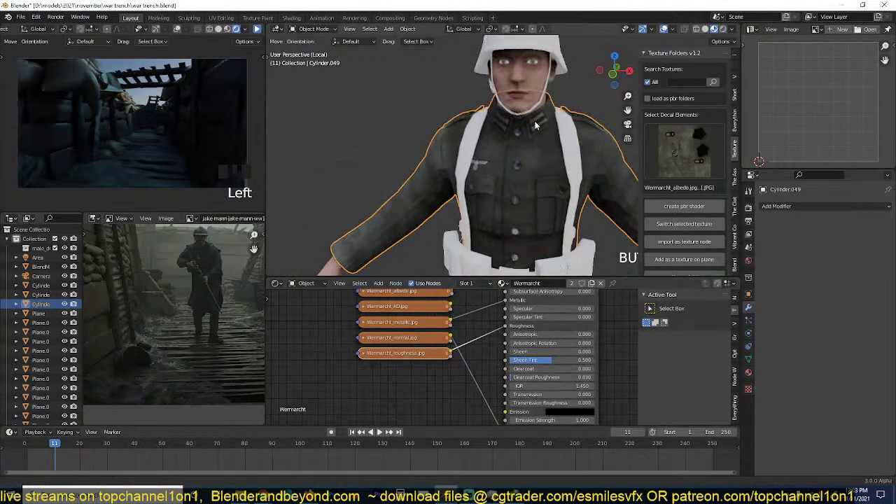
{"action": "middle_click_drag", "start_coordinate": [418, 341], "coordinate": [431, 318]}
{"action": "key", "text": "ctrl+s"}
Move the Wermarcht_normal.jpg node aside and insert a Normal Map node on its link to the shader's Normal input.
{"action": "left_click_drag", "start_coordinate": [430, 318], "coordinate": [287, 368]}
{"action": "middle_click_drag", "start_coordinate": [336, 363], "coordinate": [368, 339]}
{"action": "key", "text": "shift+a"}
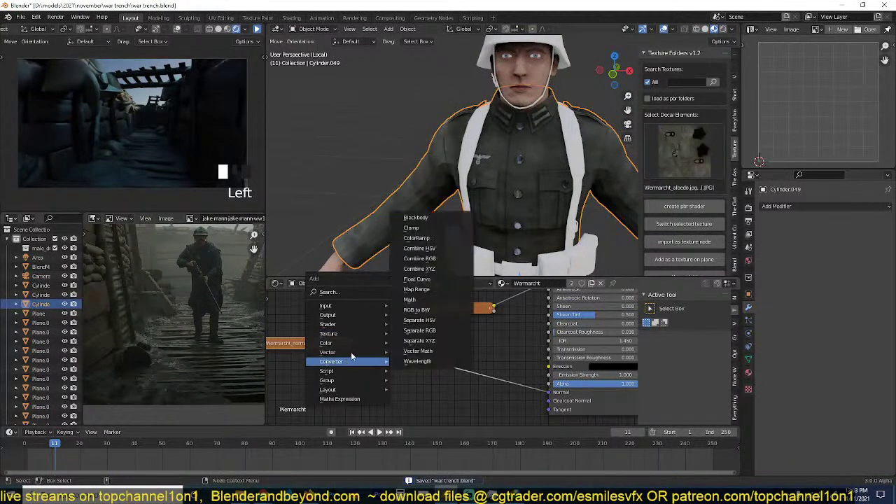
{"action": "mouse_move", "coordinate": [373, 355]}
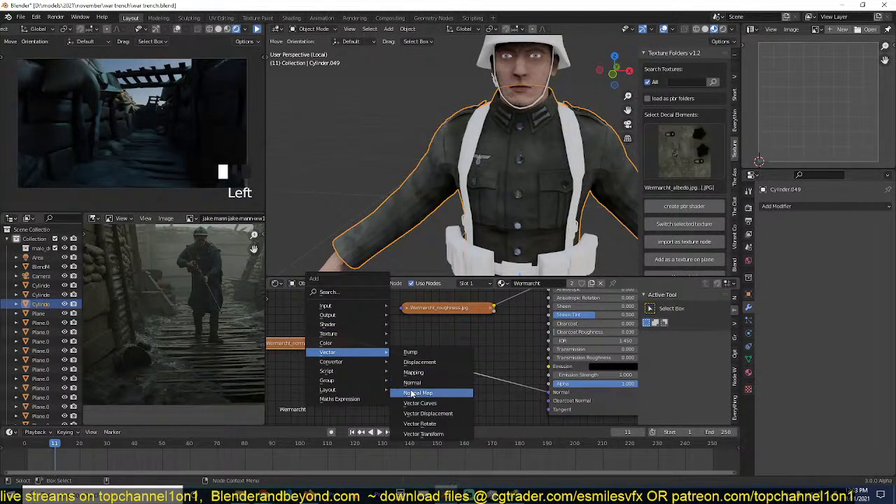
{"action": "left_click", "coordinate": [418, 393]}
{"action": "left_click", "coordinate": [404, 358]}
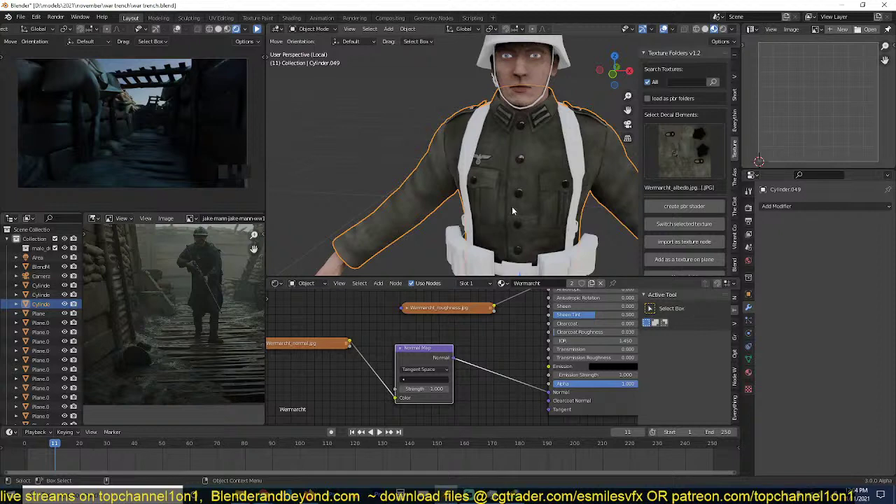
Move the skin's normal texture node aside and insert a Normal Map node on its link to the Skin shader's Normal input.
{"action": "middle_click_drag", "start_coordinate": [512, 206], "coordinate": [499, 176]}
{"action": "left_click", "coordinate": [522, 115]}
{"action": "scroll", "coordinate": [469, 317], "scroll_direction": "down", "scroll_amount": 2}
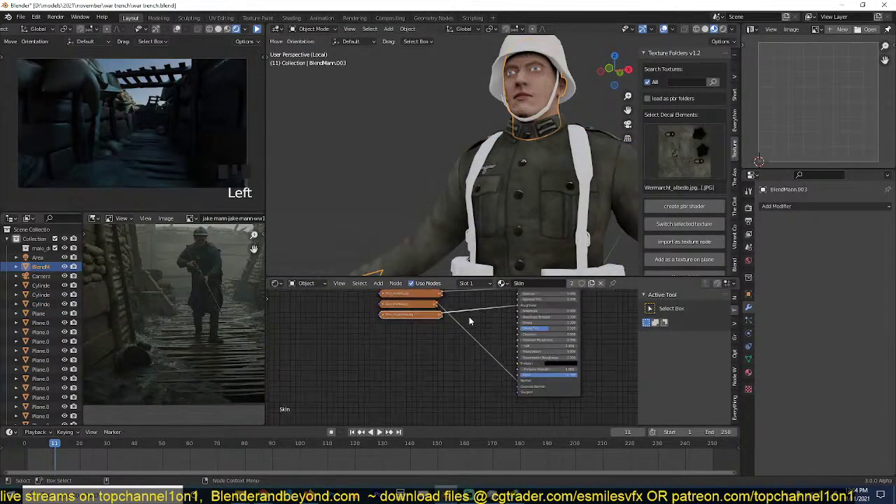
{"action": "left_click_drag", "start_coordinate": [413, 306], "coordinate": [392, 355]}
{"action": "key", "text": "shift+a"}
{"action": "mouse_move", "coordinate": [391, 355]}
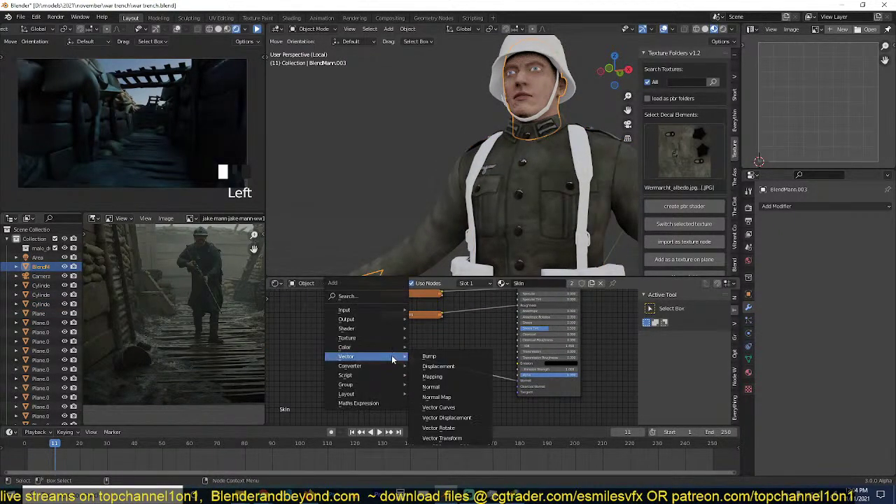
{"action": "left_click", "coordinate": [447, 397]}
{"action": "left_click", "coordinate": [475, 375]}
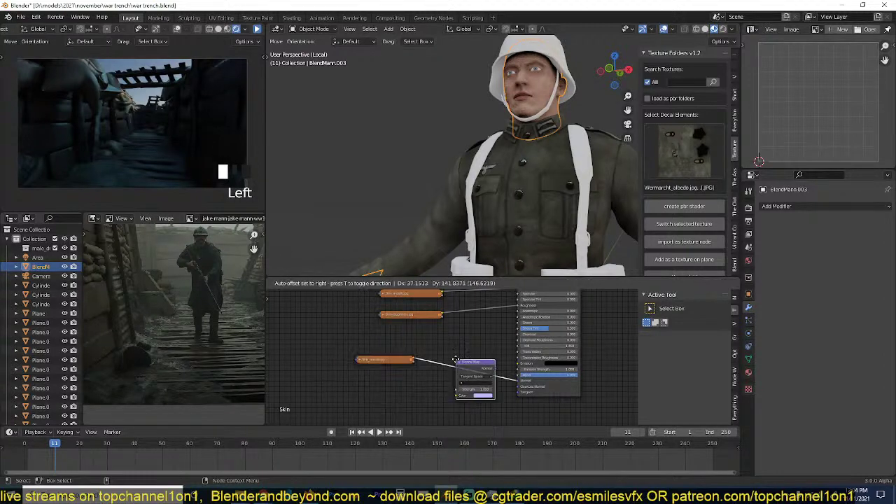
{"action": "key", "text": "alt+a"}
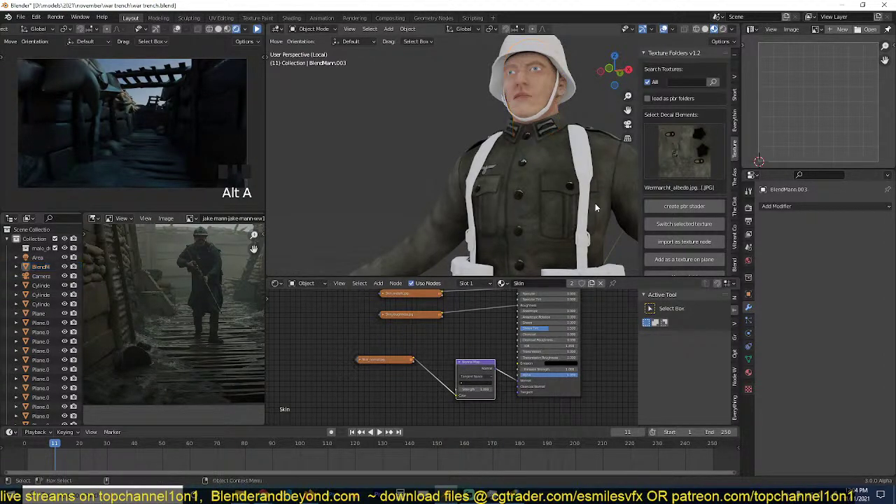
Load all five Gear texture images from New folder (2) into the helmet and straps' Gear material, and save war trench.blend.
{"action": "left_click", "coordinate": [563, 136]}
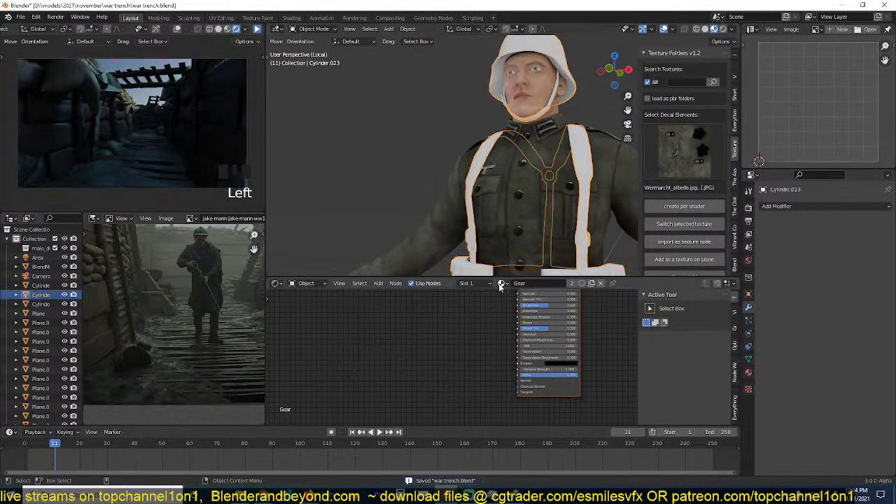
{"action": "key", "text": "shift+a"}
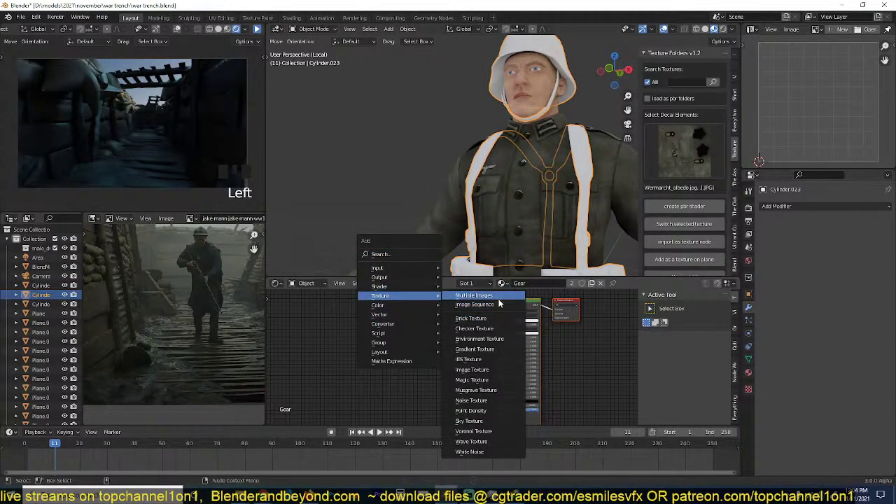
{"action": "left_click", "coordinate": [476, 302]}
{"action": "left_click", "coordinate": [347, 119]}
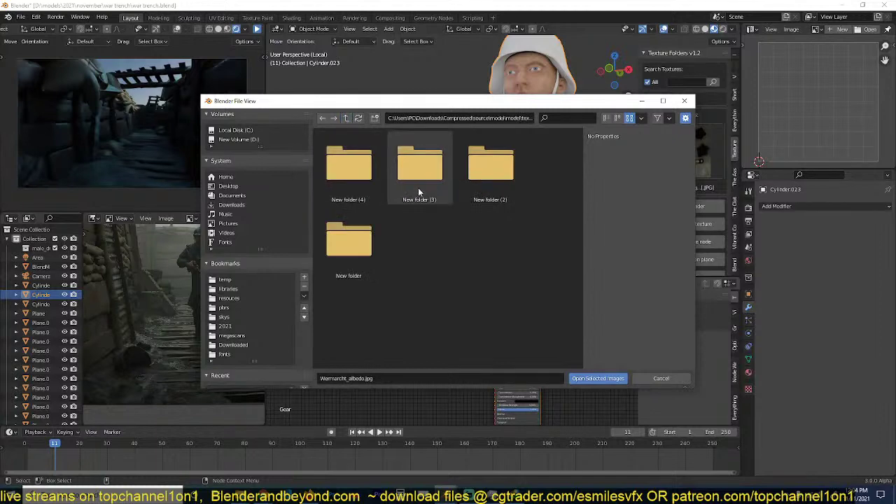
{"action": "double_click", "coordinate": [391, 185]}
{"action": "key", "text": "BackSpace"}
{"action": "double_click", "coordinate": [460, 189]}
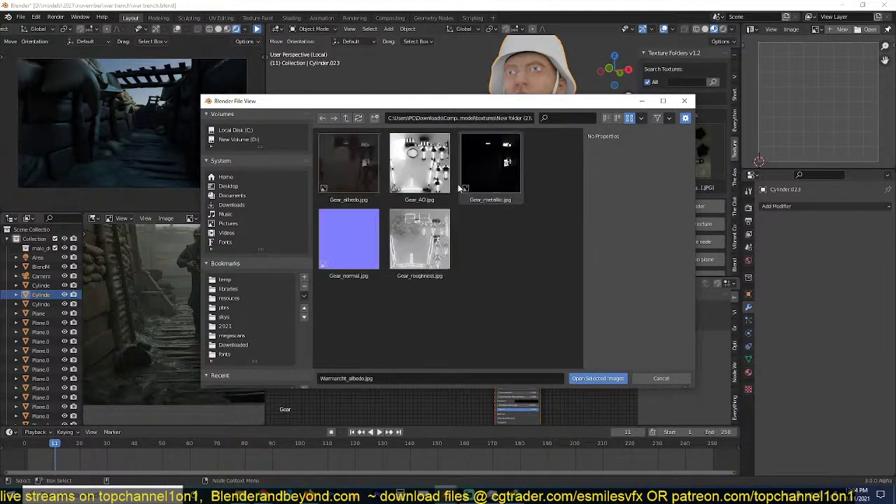
{"action": "left_click_drag", "start_coordinate": [340, 306], "coordinate": [519, 133]}
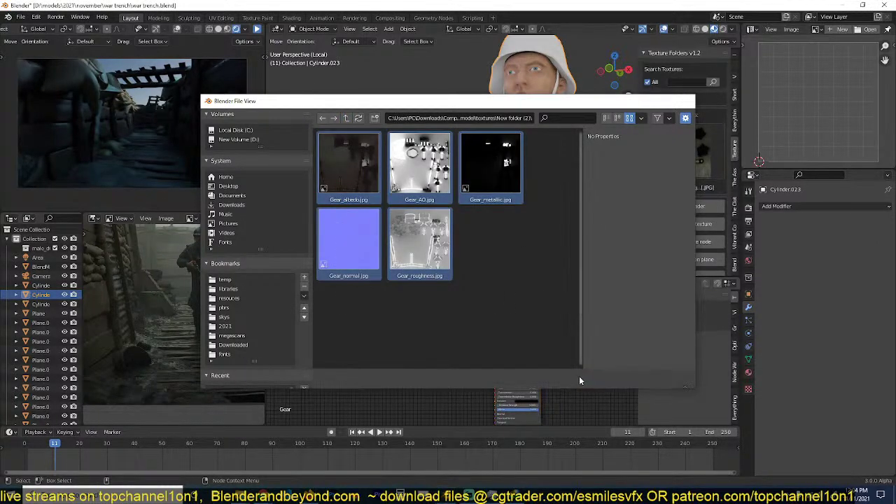
{"action": "left_click", "coordinate": [586, 378]}
{"action": "left_click", "coordinate": [451, 355]}
{"action": "scroll", "coordinate": [481, 355], "scroll_direction": "up", "scroll_amount": 3}
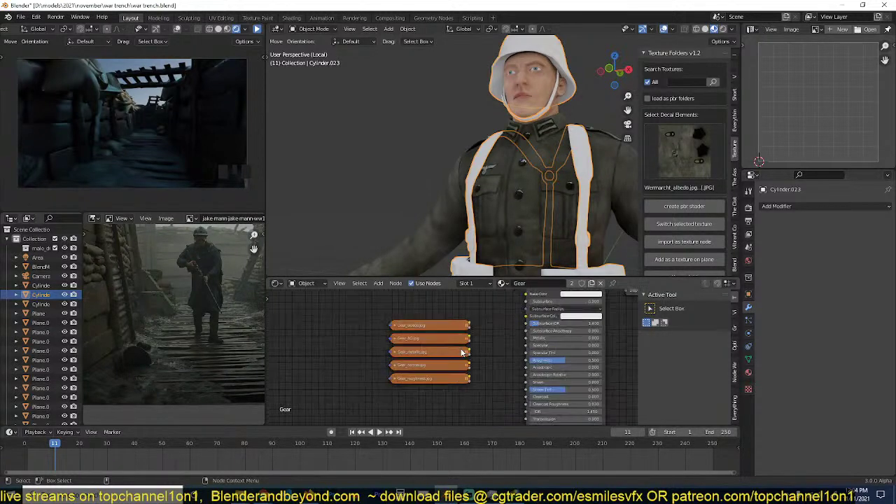
{"action": "key", "text": "ctrl+s"}
Connect Gear_albedo.jpg to Base Color, Gear_metallic.jpg to Metallic and Gear_roughness.jpg to Roughness on the Gear shader.
{"action": "left_click_drag", "start_coordinate": [449, 344], "coordinate": [501, 294]}
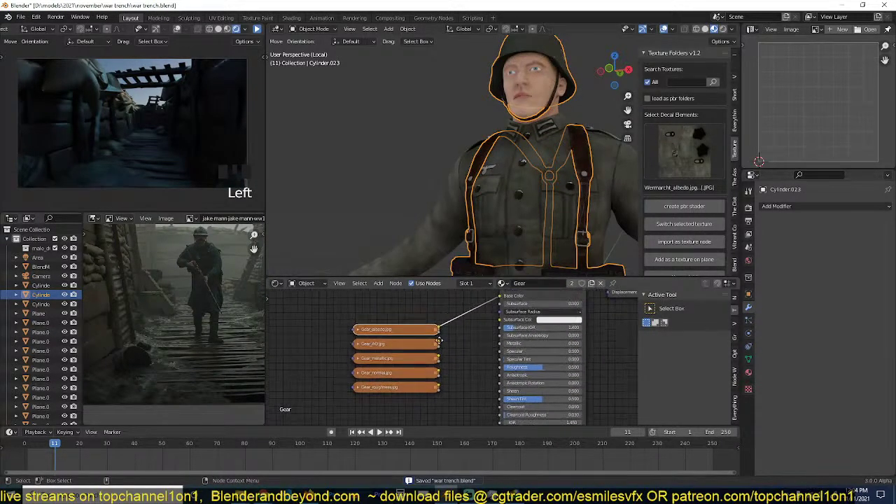
{"action": "left_click_drag", "start_coordinate": [437, 358], "coordinate": [500, 343]}
{"action": "middle_click_drag", "start_coordinate": [500, 343], "coordinate": [493, 297]}
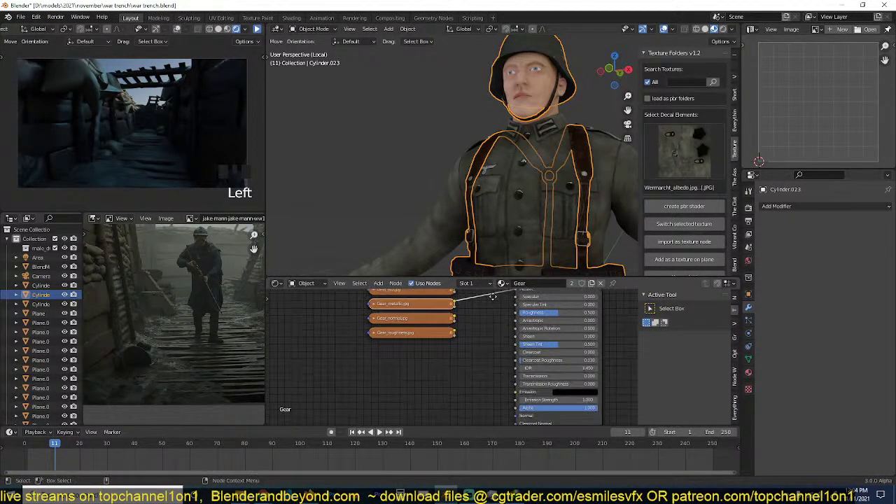
{"action": "left_click_drag", "start_coordinate": [453, 338], "coordinate": [516, 312]}
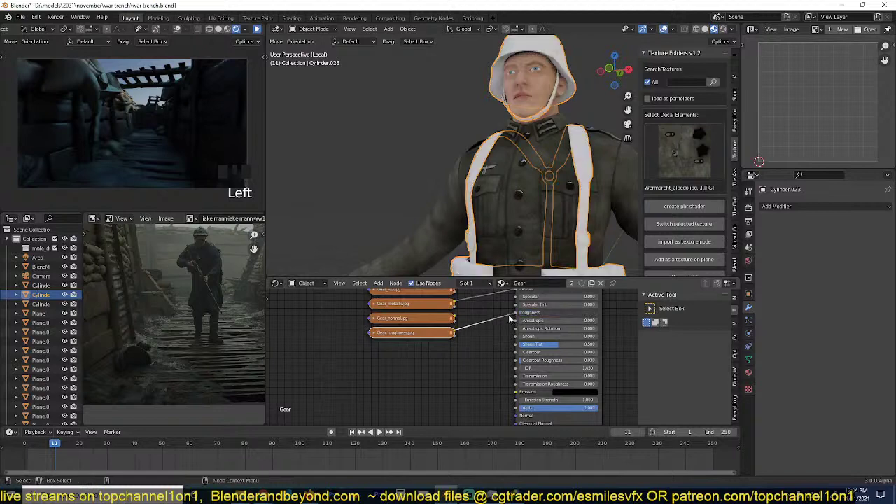
Add a Normal Map node and wire Gear_normal.jpg through it into the Gear shader's Normal input.
{"action": "middle_click_drag", "start_coordinate": [464, 346], "coordinate": [469, 324]}
{"action": "key", "text": "shift+a"}
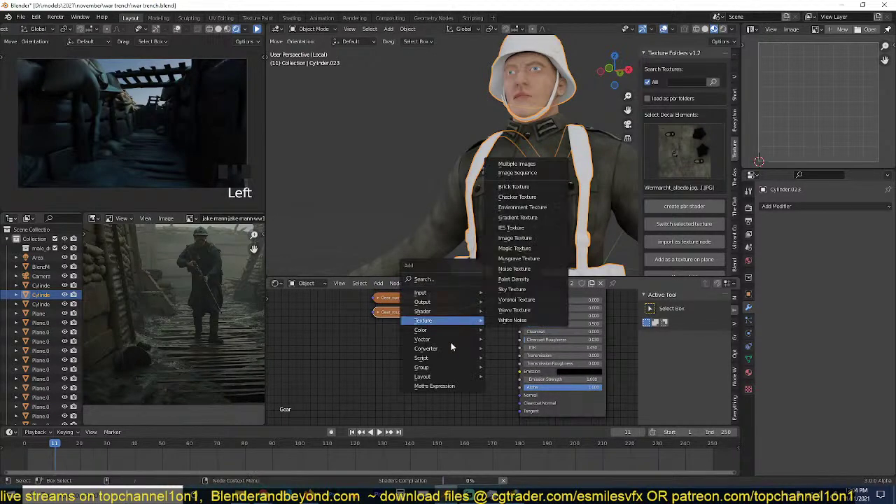
{"action": "mouse_move", "coordinate": [441, 339]}
{"action": "left_click", "coordinate": [513, 379]}
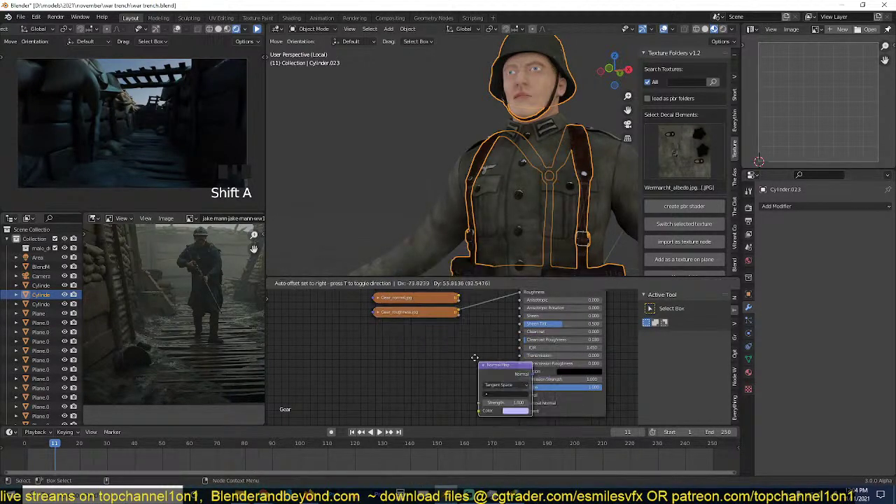
{"action": "left_click", "coordinate": [481, 344]}
{"action": "left_click_drag", "start_coordinate": [458, 297], "coordinate": [458, 386]}
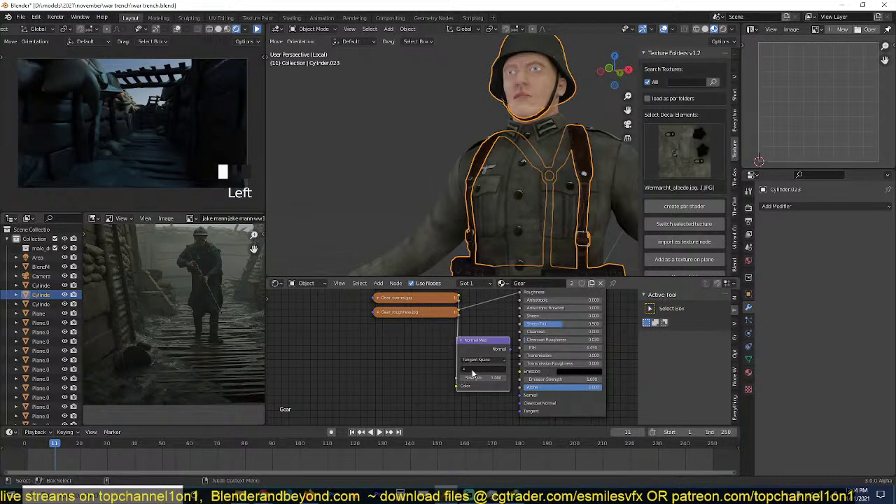
{"action": "left_click_drag", "start_coordinate": [508, 350], "coordinate": [527, 397]}
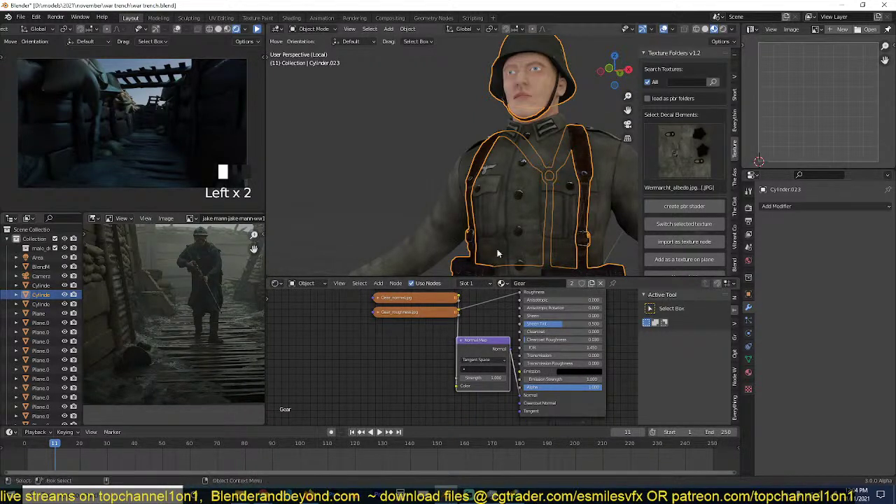
Deselect the gear and save war trench.blend.
{"action": "scroll", "coordinate": [500, 222], "scroll_direction": "down", "scroll_amount": 2}
{"action": "key", "text": "alt+a"}
{"action": "scroll", "coordinate": [502, 223], "scroll_direction": "down", "scroll_amount": 3}
{"action": "middle_click_drag", "start_coordinate": [542, 248], "coordinate": [394, 236]}
{"action": "scroll", "coordinate": [479, 235], "scroll_direction": "down", "scroll_amount": 1}
{"action": "key", "text": "ctrl+s"}
{"action": "scroll", "coordinate": [476, 235], "scroll_direction": "down", "scroll_amount": 3}
{"action": "scroll", "coordinate": [434, 228], "scroll_direction": "up", "scroll_amount": 2}
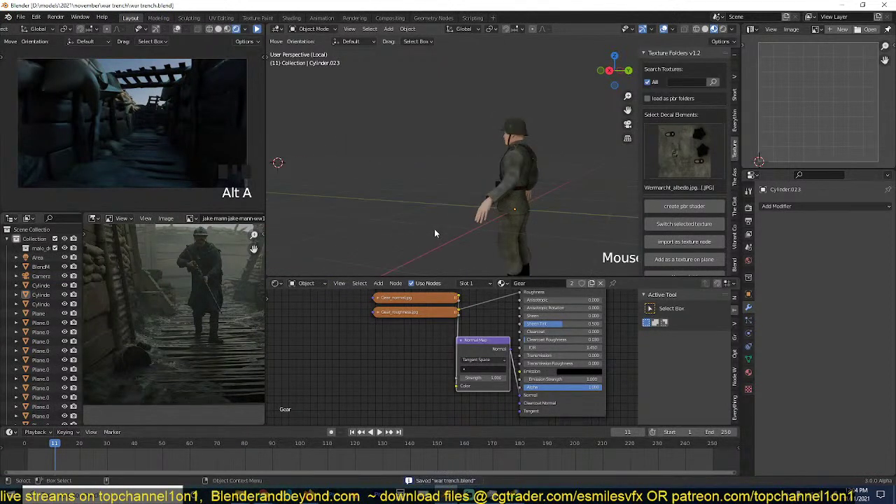
Examine the soldier's boots up close from below and in front orthographic view.
{"action": "scroll", "coordinate": [429, 170], "scroll_direction": "up", "scroll_amount": 2}
{"action": "scroll", "coordinate": [558, 140], "scroll_direction": "up", "scroll_amount": 2}
{"action": "scroll", "coordinate": [566, 188], "scroll_direction": "up", "scroll_amount": 2}
{"action": "scroll", "coordinate": [565, 188], "scroll_direction": "up", "scroll_amount": 2}
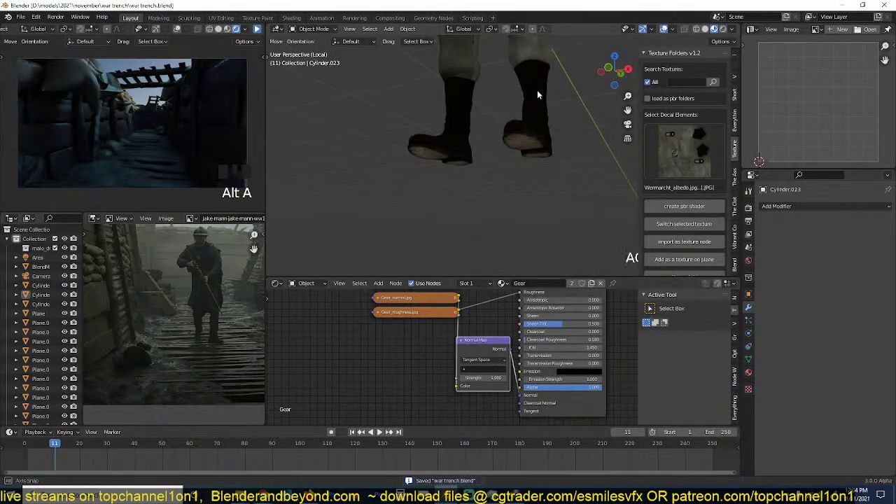
{"action": "scroll", "coordinate": [537, 90], "scroll_direction": "up", "scroll_amount": 2}
{"action": "left_click", "coordinate": [548, 150]}
{"action": "scroll", "coordinate": [536, 153], "scroll_direction": "down", "scroll_amount": 5}
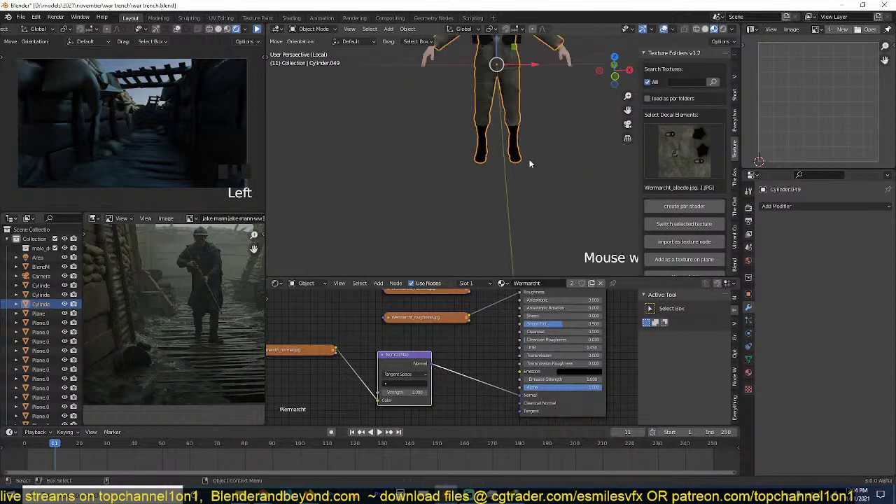
{"action": "key", "text": "KP_1"}
{"action": "scroll", "coordinate": [533, 161], "scroll_direction": "up", "scroll_amount": 2}
{"action": "scroll", "coordinate": [534, 161], "scroll_direction": "up", "scroll_amount": 3}
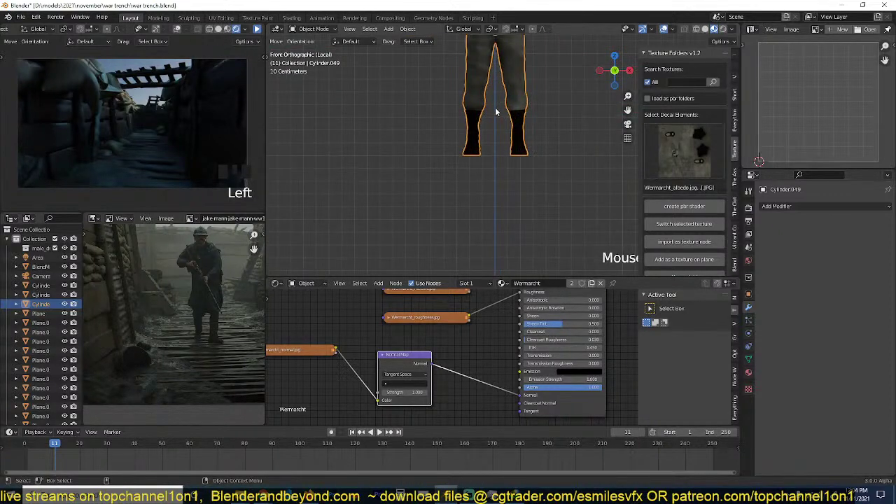
{"action": "middle_click_drag", "start_coordinate": [497, 110], "coordinate": [527, 187], "text": "shift"}
Save war trench.blend with the whole soldier in front view and clear the uniform's selection.
{"action": "scroll", "coordinate": [528, 186], "scroll_direction": "down", "scroll_amount": 4}
{"action": "key", "text": "ctrl+s"}
{"action": "scroll", "coordinate": [517, 83], "scroll_direction": "up", "scroll_amount": 1}
{"action": "scroll", "coordinate": [517, 82], "scroll_direction": "up", "scroll_amount": 2}
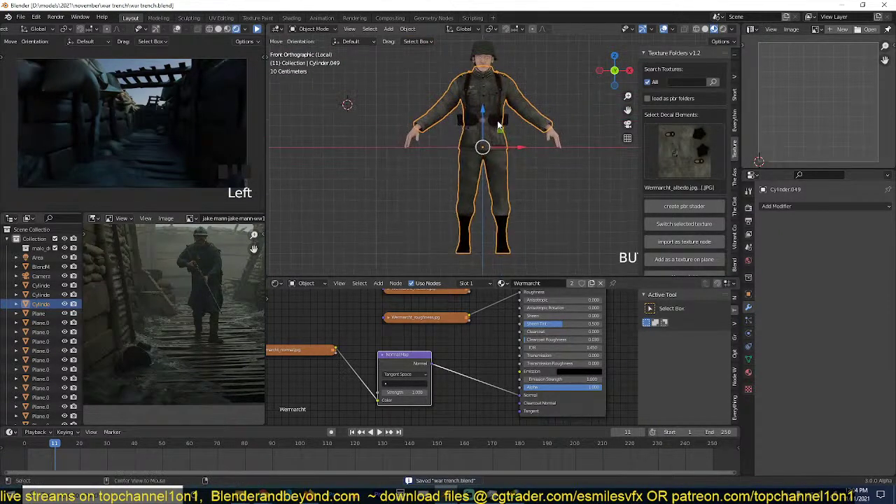
{"action": "key", "text": "alt+a"}
Search the add-on preferences for "rig", enable the Rigging: Rigify add-on and close the preferences.
{"action": "key", "text": "shift+a"}
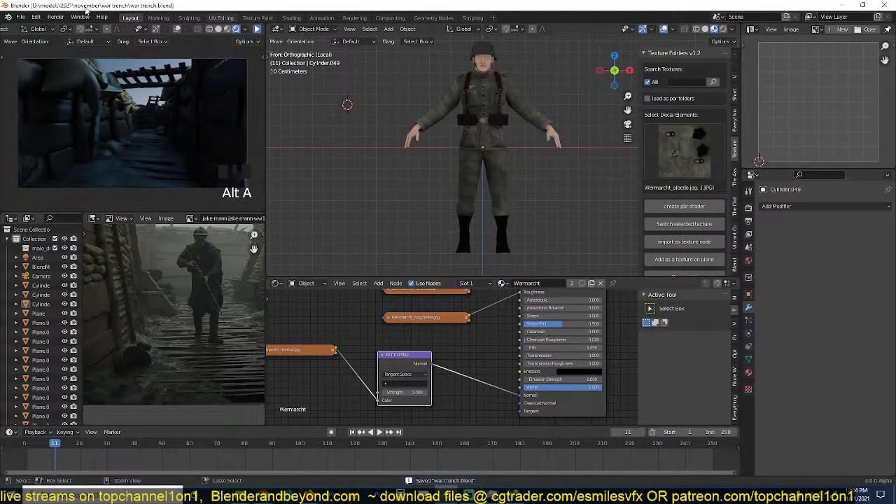
{"action": "scroll", "coordinate": [442, 148], "scroll_direction": "up", "scroll_amount": 2}
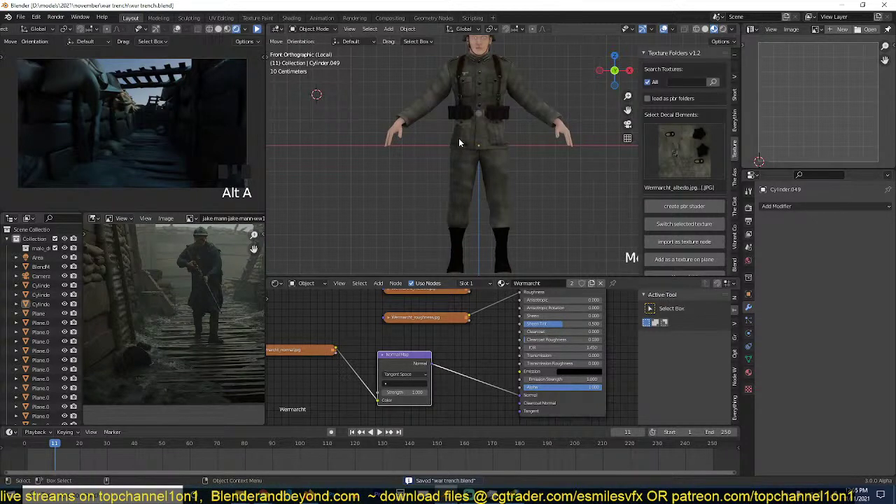
{"action": "left_click", "coordinate": [35, 16]}
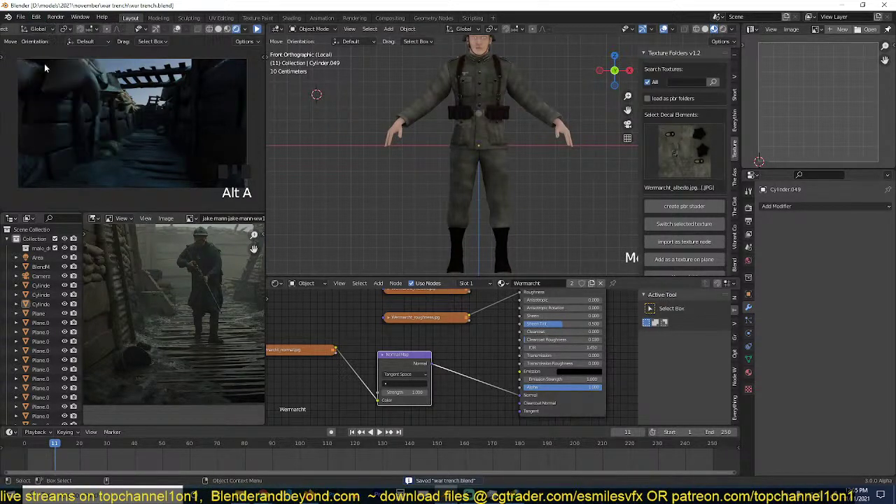
{"action": "left_click", "coordinate": [36, 17]}
{"action": "left_click", "coordinate": [57, 160]}
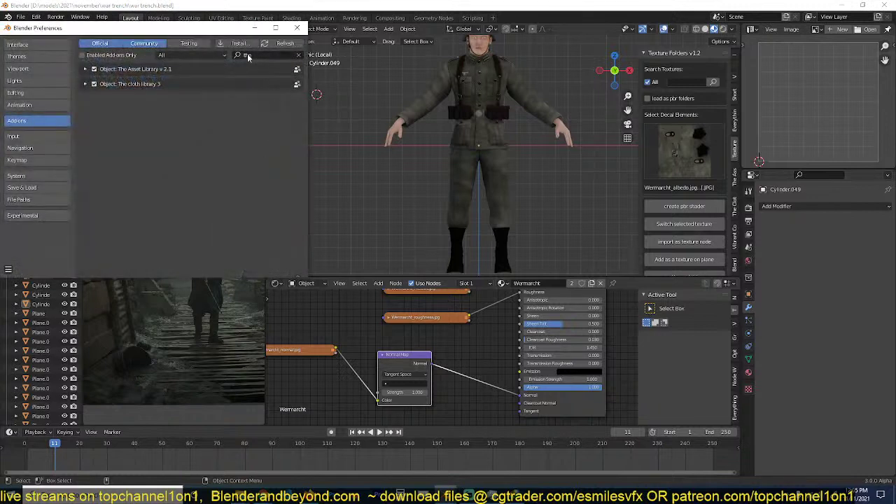
{"action": "key", "text": "BackSpace"}
{"action": "key", "text": "BackSpace"}
{"action": "key", "text": "BackSpace"}
{"action": "type", "text": "rig"}
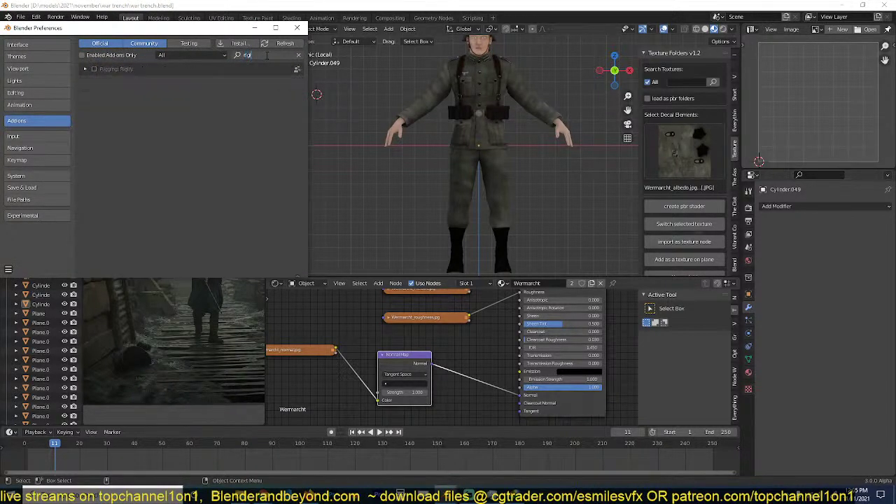
{"action": "key", "text": "Return"}
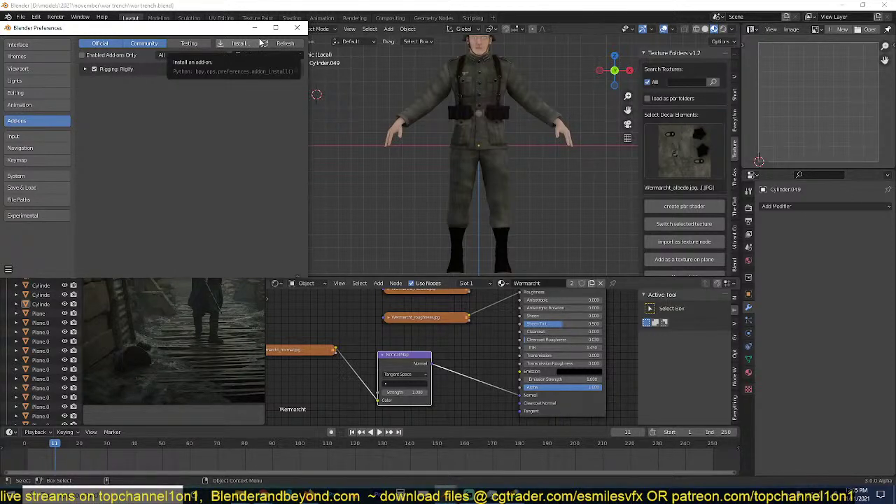
{"action": "left_click", "coordinate": [297, 28]}
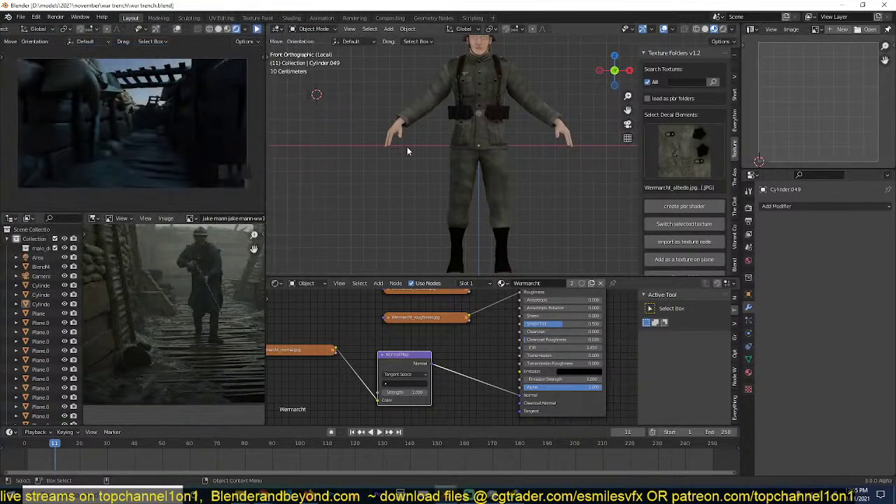
Add a Basic Human (Meta-Rig) armature to the scene.
{"action": "scroll", "coordinate": [414, 137], "scroll_direction": "up", "scroll_amount": 3}
{"action": "key", "text": "shift+a"}
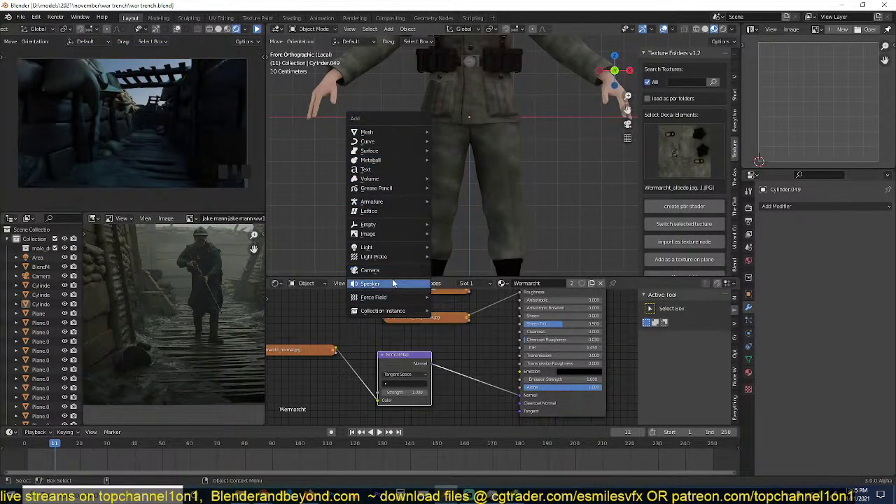
{"action": "mouse_move", "coordinate": [400, 144]}
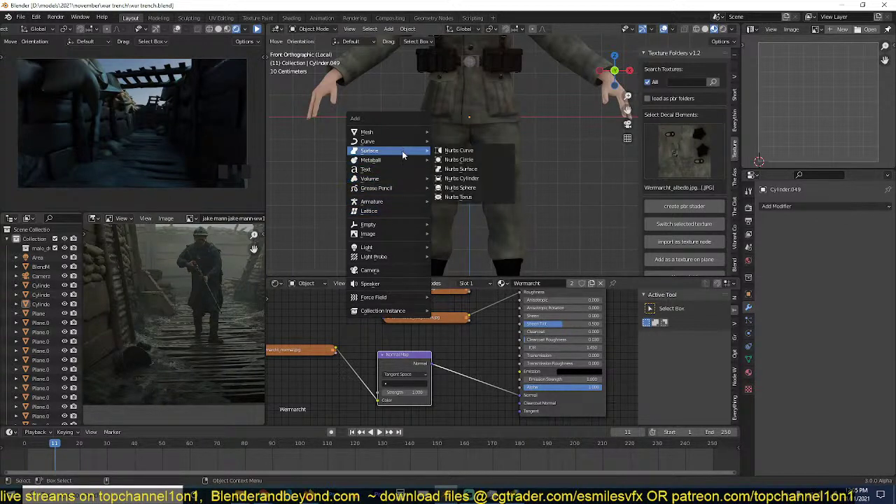
{"action": "mouse_move", "coordinate": [382, 316]}
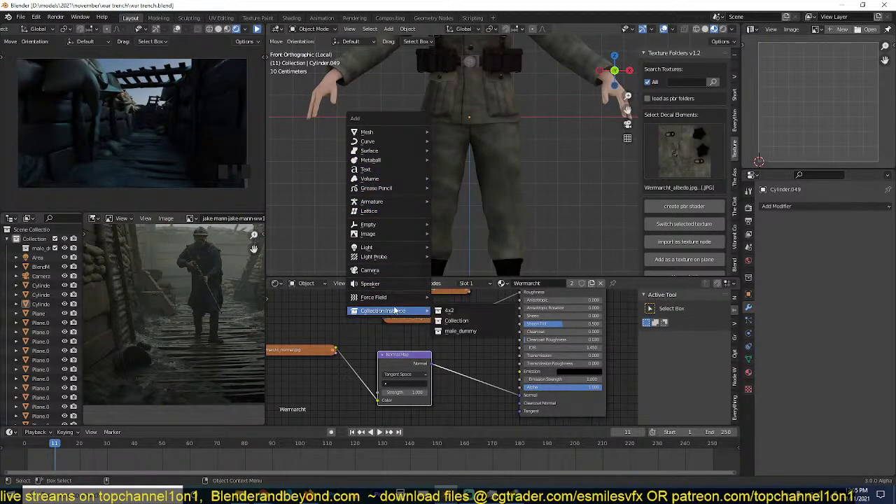
{"action": "mouse_move", "coordinate": [394, 132]}
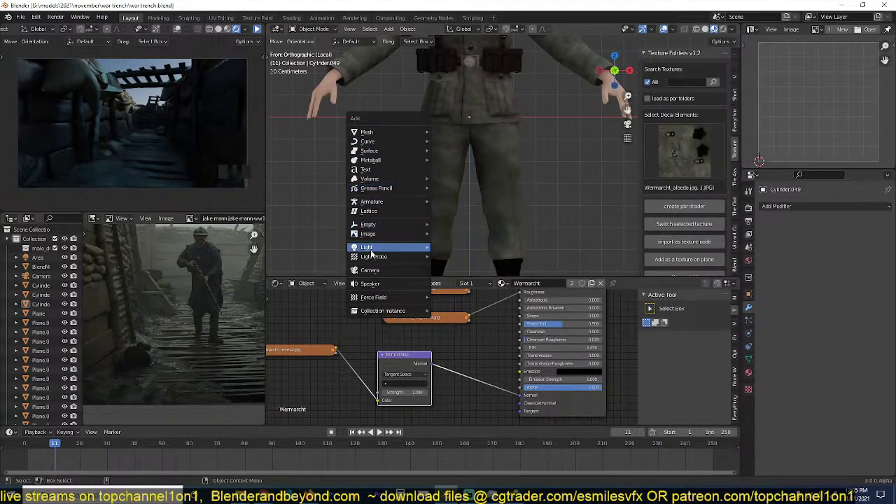
{"action": "mouse_move", "coordinate": [395, 202]}
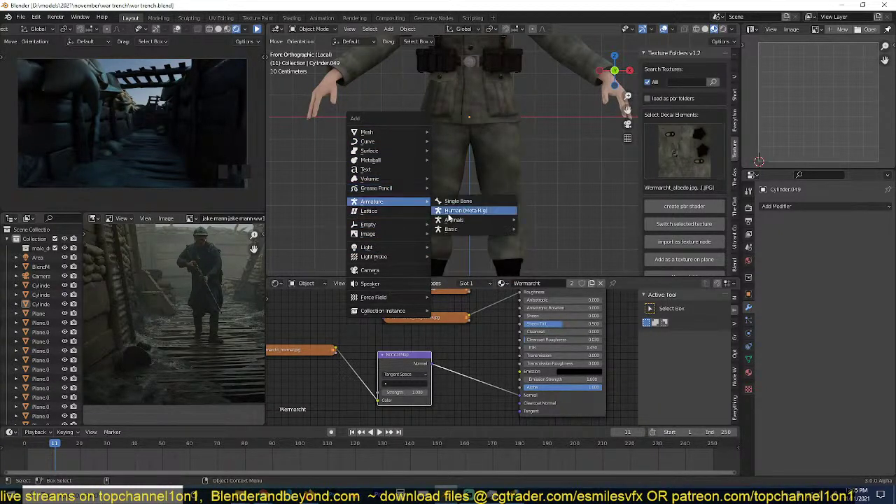
{"action": "mouse_move", "coordinate": [469, 231]}
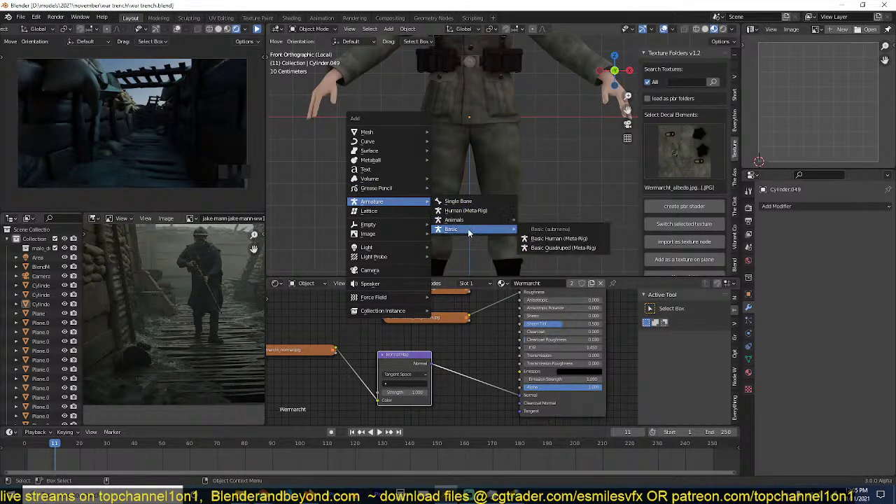
{"action": "left_click", "coordinate": [549, 238]}
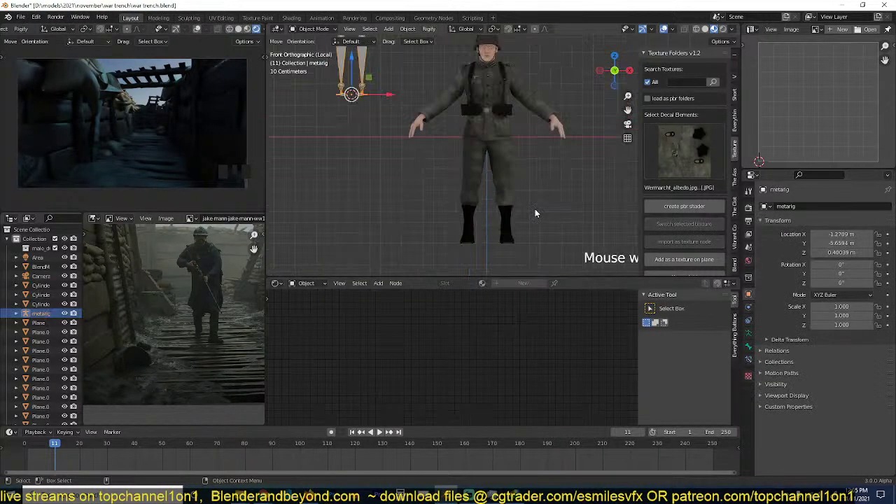
Move the meta-rig over the soldier in front view, its base between his boots at Z about -0.96 m.
{"action": "left_click", "coordinate": [491, 143]}
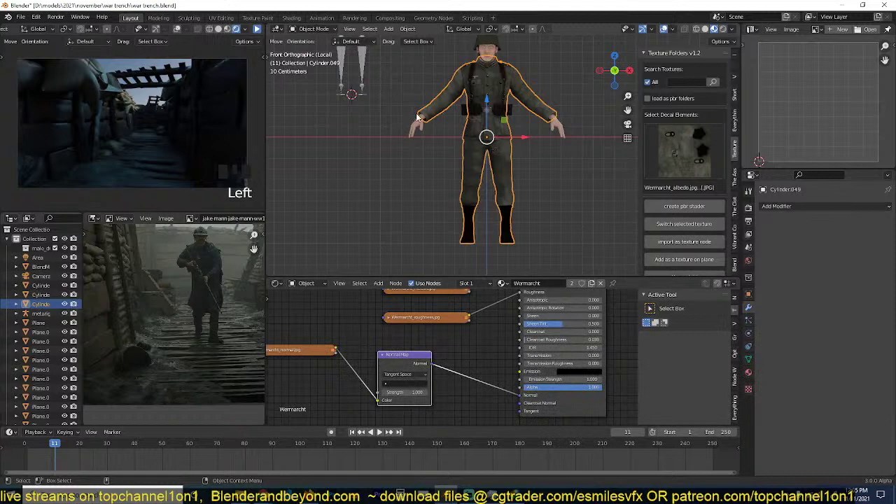
{"action": "left_click", "coordinate": [362, 93]}
{"action": "key", "text": "g"}
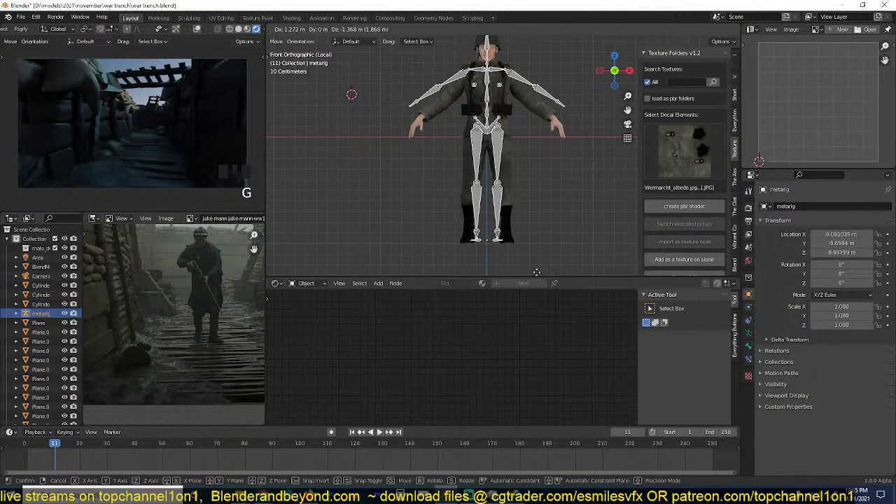
{"action": "left_click", "coordinate": [535, 271]}
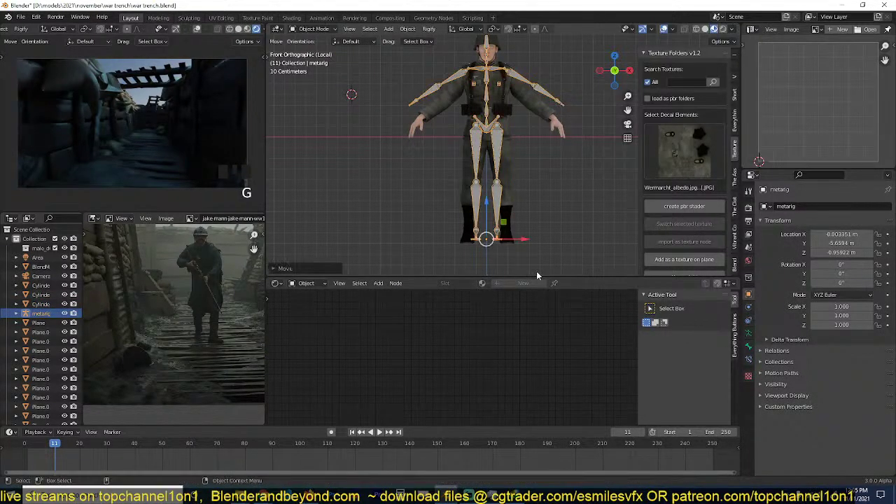
Move the meta-rig about 5.66 m along the Y axis in side view so it stands inside the soldier.
{"action": "key", "text": "KP_3"}
{"action": "scroll", "coordinate": [501, 221], "scroll_direction": "down", "scroll_amount": 3}
{"action": "scroll", "coordinate": [501, 222], "scroll_direction": "down", "scroll_amount": 3}
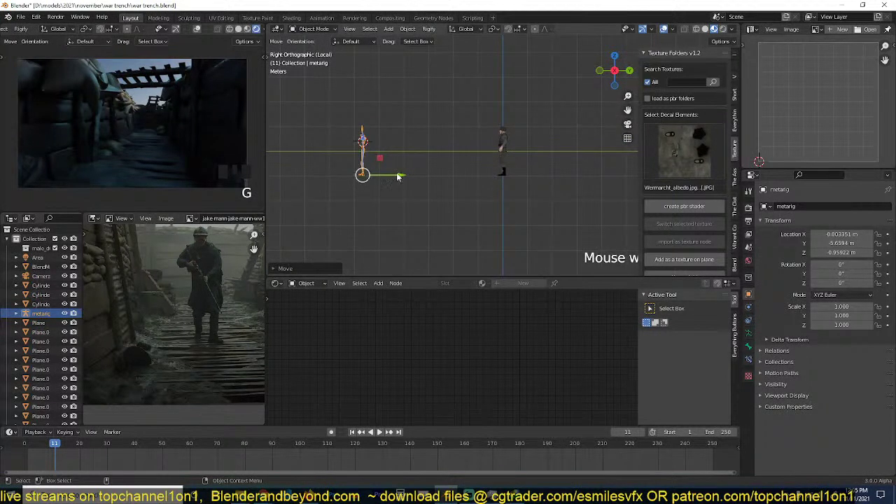
{"action": "key", "text": "g"}
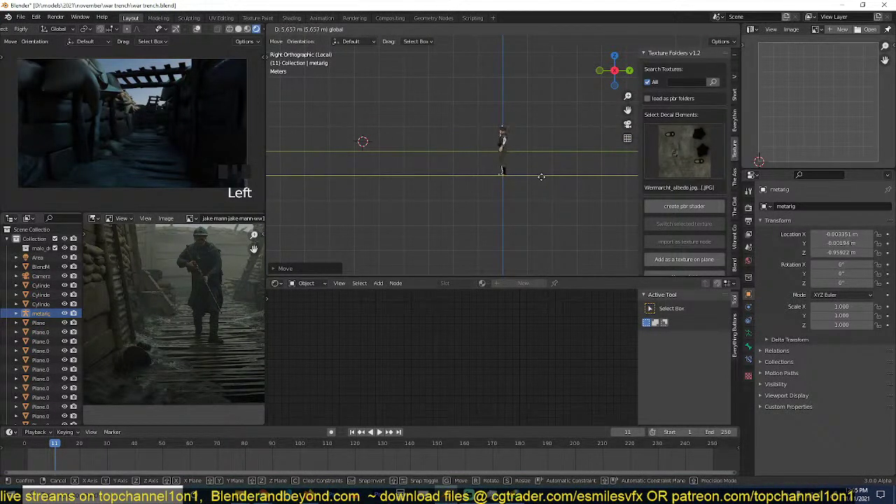
{"action": "left_click", "coordinate": [541, 177]}
Switch the viewport to solid shading, set the meta-rig to display In Front, and save war trench.blend.
{"action": "key", "text": "KP_1"}
{"action": "scroll", "coordinate": [545, 174], "scroll_direction": "up", "scroll_amount": 5}
{"action": "key", "text": "z"}
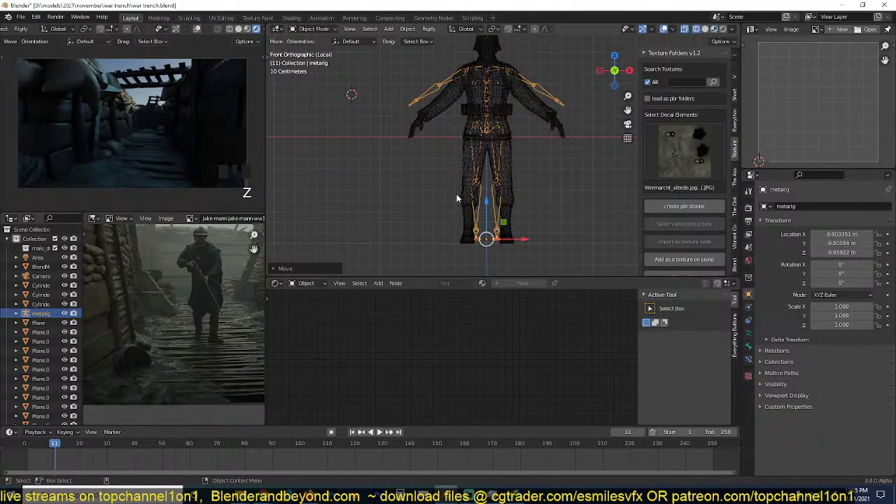
{"action": "key", "text": "z"}
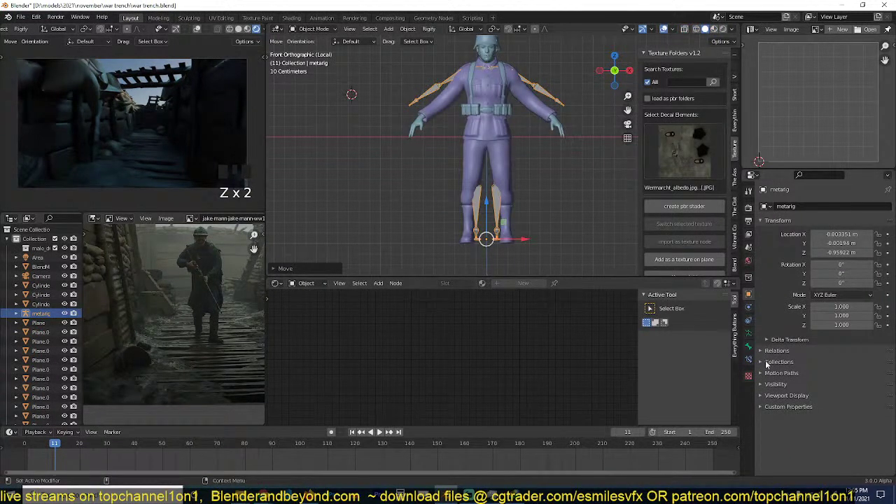
{"action": "left_click", "coordinate": [777, 385]}
{"action": "left_click", "coordinate": [781, 388]}
{"action": "left_click", "coordinate": [785, 396]}
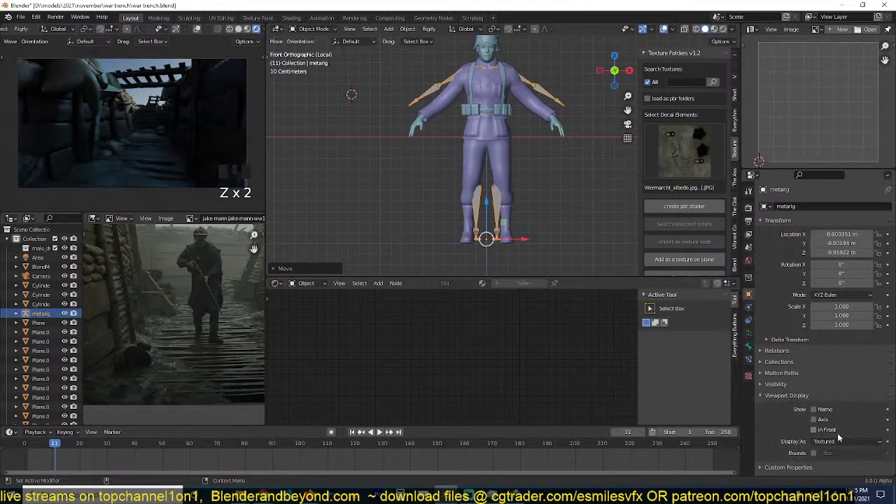
{"action": "left_click", "coordinate": [824, 430]}
{"action": "scroll", "coordinate": [503, 162], "scroll_direction": "up", "scroll_amount": 2}
{"action": "key", "text": "ctrl+s"}
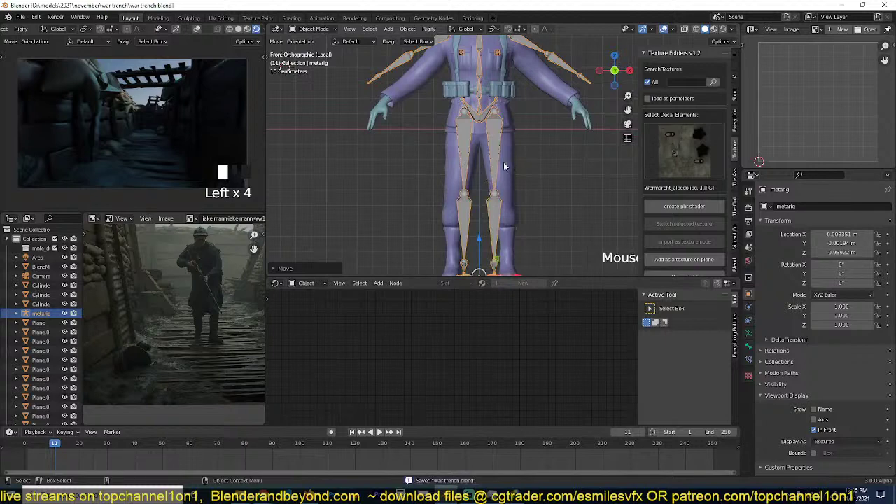
Try rotating the left thigh bone outward in Pose Mode with X mirroring on to align both legs.
{"action": "key", "text": "ctrl+Tab"}
{"action": "scroll", "coordinate": [489, 160], "scroll_direction": "down", "scroll_amount": 2}
{"action": "left_click", "coordinate": [504, 184]}
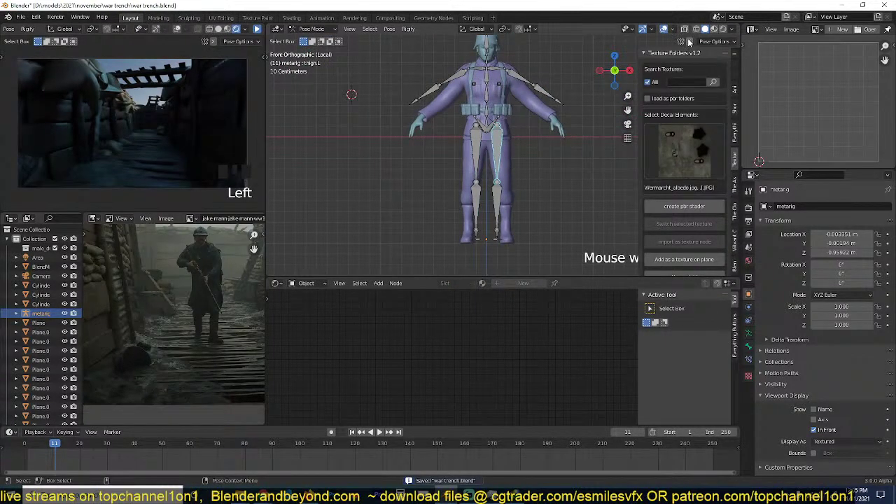
{"action": "key", "text": "r"}
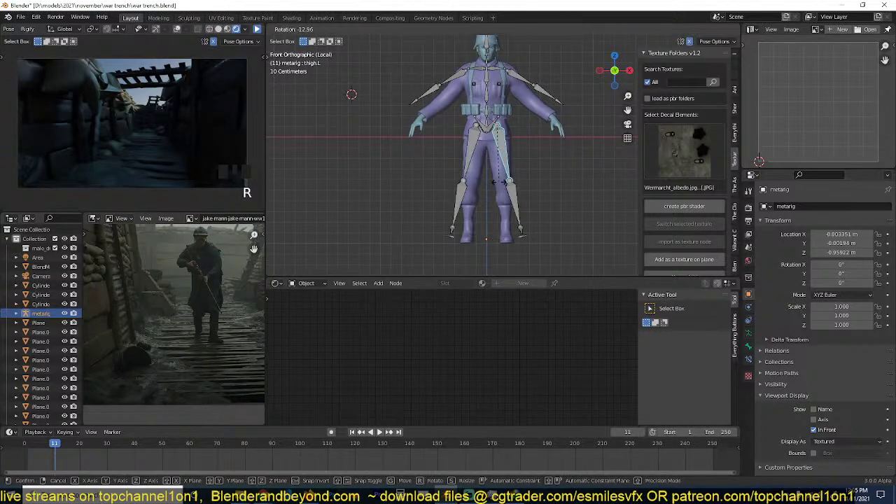
{"action": "left_click", "coordinate": [496, 188]}
{"action": "scroll", "coordinate": [519, 199], "scroll_direction": "up", "scroll_amount": 3}
{"action": "scroll", "coordinate": [519, 198], "scroll_direction": "down", "scroll_amount": 2}
{"action": "key", "text": "r"}
{"action": "left_click", "coordinate": [516, 208]}
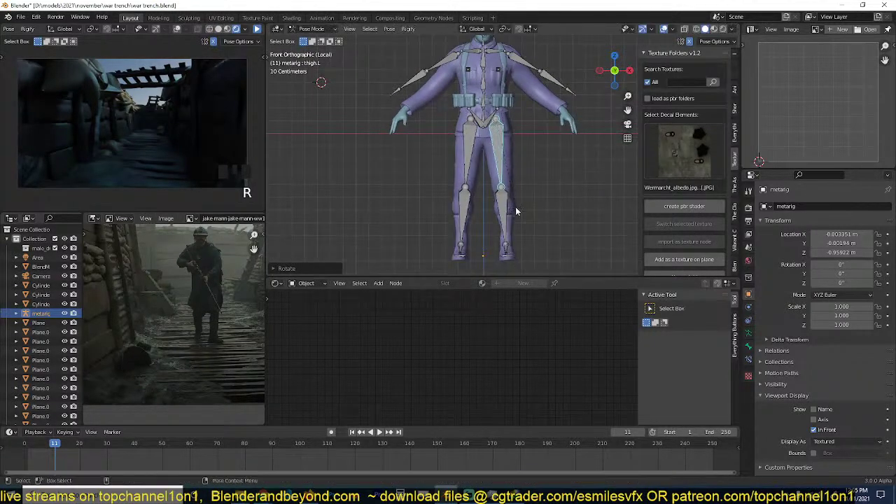
Try rotating the left shin bone in side view to follow the soldier's lower leg.
{"action": "scroll", "coordinate": [516, 208], "scroll_direction": "up", "scroll_amount": 2}
{"action": "key", "text": "KP_3"}
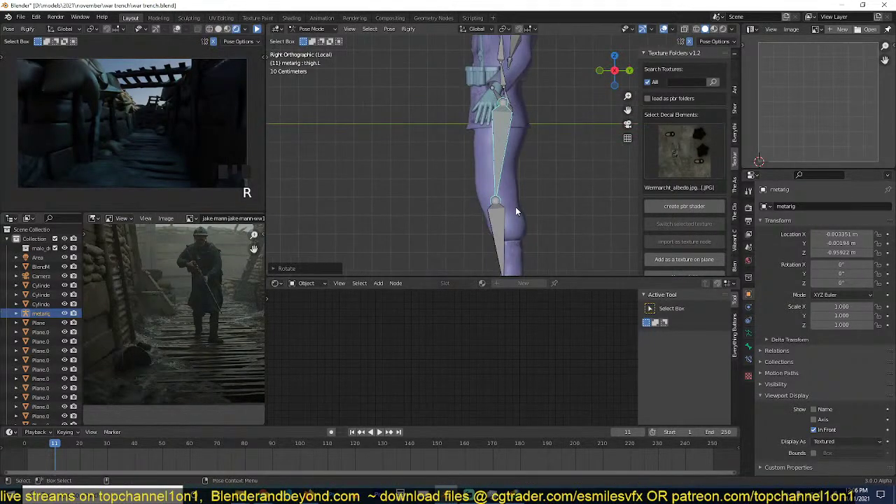
{"action": "scroll", "coordinate": [515, 207], "scroll_direction": "down", "scroll_amount": 3}
{"action": "scroll", "coordinate": [503, 184], "scroll_direction": "up", "scroll_amount": 3}
{"action": "left_click", "coordinate": [498, 194]}
{"action": "scroll", "coordinate": [504, 196], "scroll_direction": "down", "scroll_amount": 3}
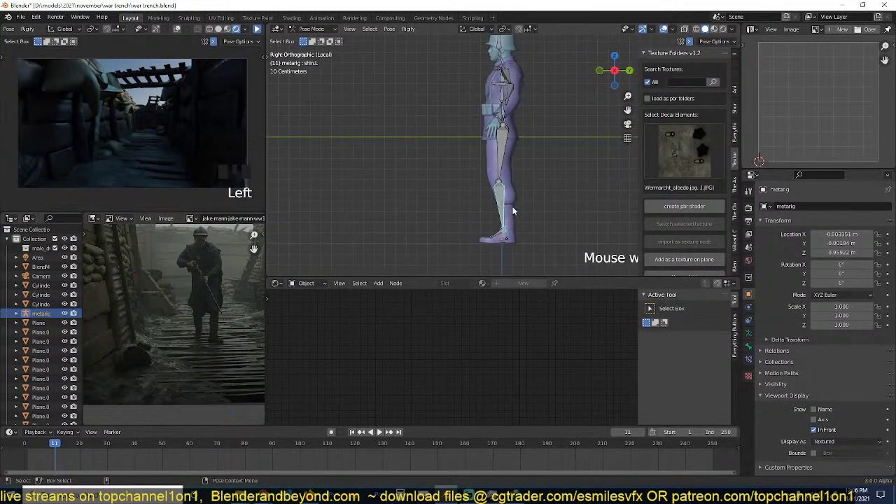
{"action": "key", "text": "r"}
{"action": "left_click", "coordinate": [516, 209]}
Clear the rotation of all the meta-rig's bones and leave Pose Mode.
{"action": "key", "text": "a"}
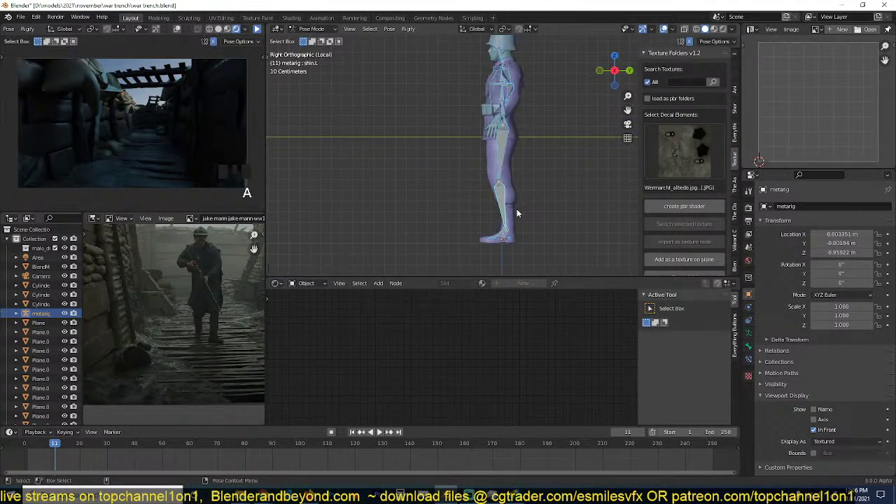
{"action": "key", "text": "alt+r"}
{"action": "key", "text": "ctrl+Tab"}
Enter Edit Mode on the meta-rig, select the left thigh bone and enable X-axis mirroring.
{"action": "key", "text": "Tab"}
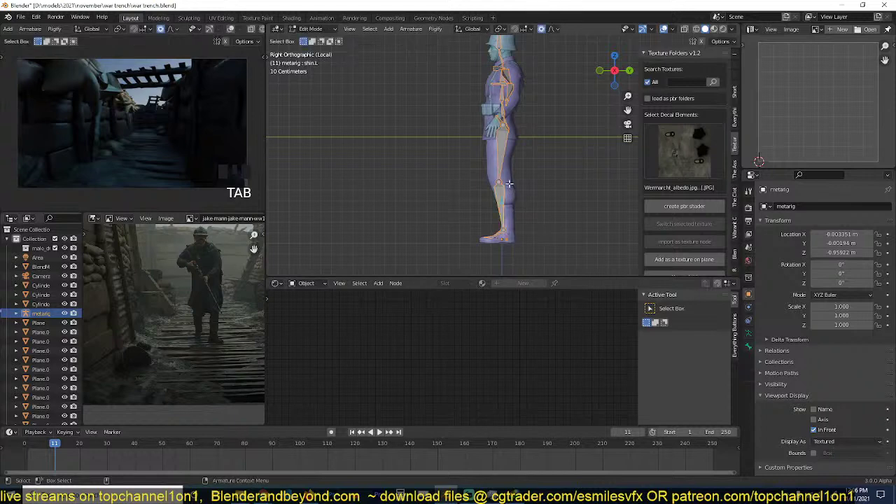
{"action": "left_click", "coordinate": [496, 163]}
{"action": "left_click", "coordinate": [702, 41]}
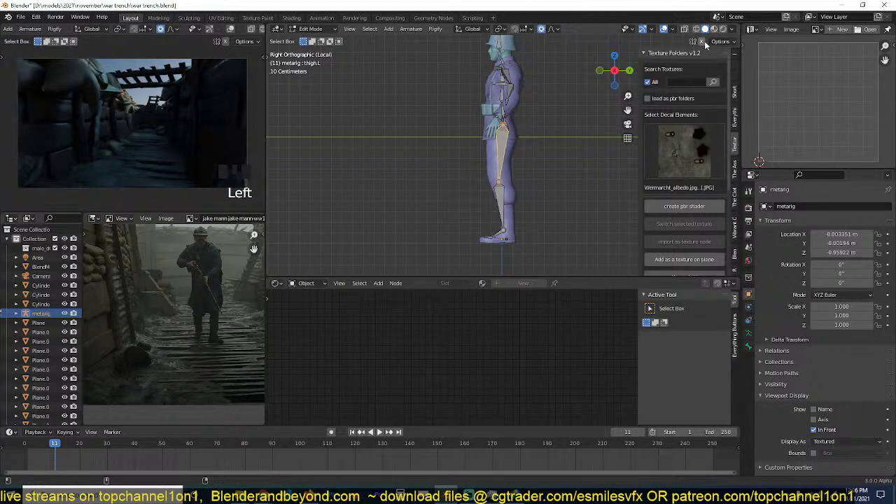
Move the left shin and foot bones outward in front view to centre the knee in the trouser leg.
{"action": "key", "text": "KP_1"}
{"action": "scroll", "coordinate": [483, 150], "scroll_direction": "up", "scroll_amount": 4}
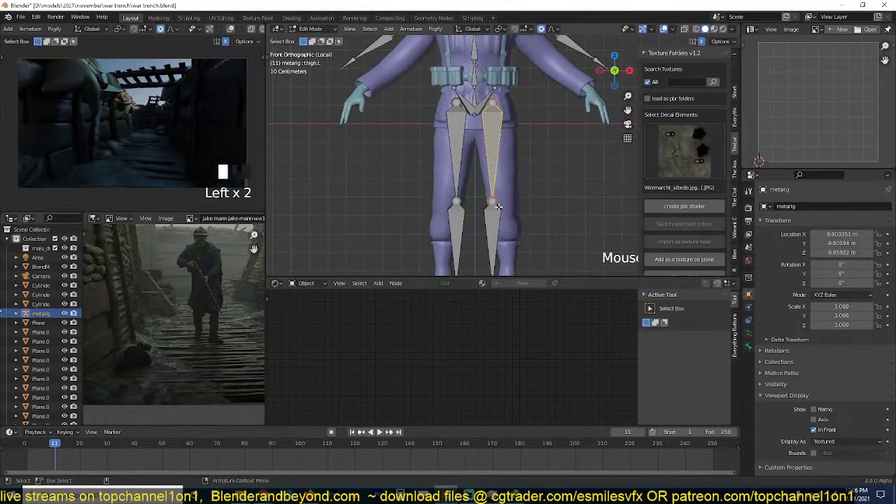
{"action": "scroll", "coordinate": [483, 151], "scroll_direction": "down", "scroll_amount": 4}
{"action": "scroll", "coordinate": [482, 148], "scroll_direction": "up", "scroll_amount": 2}
{"action": "left_click_drag", "start_coordinate": [496, 144], "coordinate": [550, 226]}
{"action": "scroll", "coordinate": [552, 226], "scroll_direction": "up", "scroll_amount": 4}
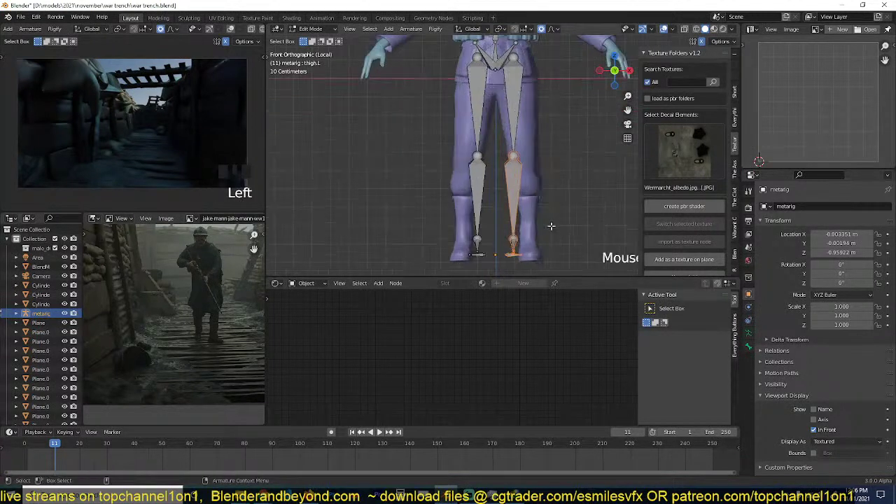
{"action": "key", "text": "g"}
{"action": "left_click", "coordinate": [565, 238]}
Move the left ankle and foot bones into the soldier's boot in front view.
{"action": "middle_click_drag", "start_coordinate": [558, 226], "coordinate": [553, 198], "text": "shift"}
{"action": "left_click_drag", "start_coordinate": [502, 237], "coordinate": [594, 258]}
{"action": "left_click_drag", "start_coordinate": [475, 225], "coordinate": [578, 269]}
{"action": "key", "text": "g"}
{"action": "left_click", "coordinate": [581, 254]}
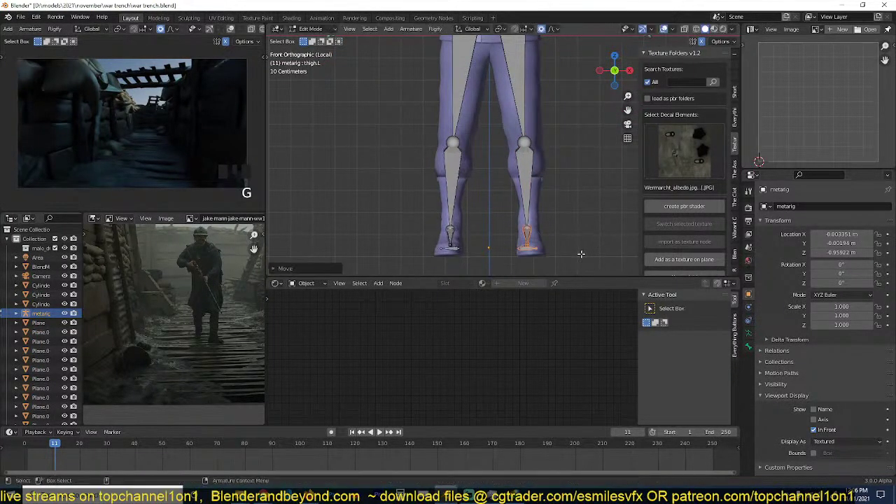
Reposition the knee joint and the ankle with its foot bones in side view to follow the leg and boot.
{"action": "left_click_drag", "start_coordinate": [499, 130], "coordinate": [587, 158]}
{"action": "key", "text": "KP_3"}
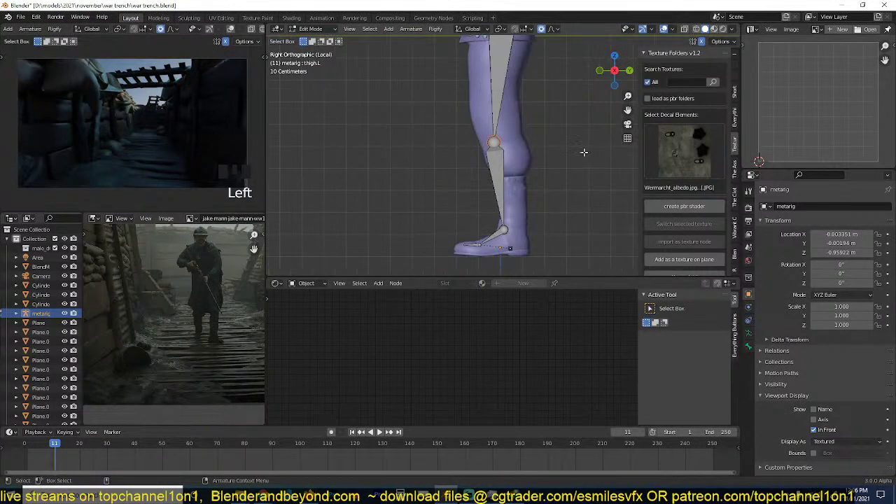
{"action": "key", "text": "g"}
{"action": "left_click", "coordinate": [574, 118]}
{"action": "left_click_drag", "start_coordinate": [427, 197], "coordinate": [658, 276]}
{"action": "key", "text": "g"}
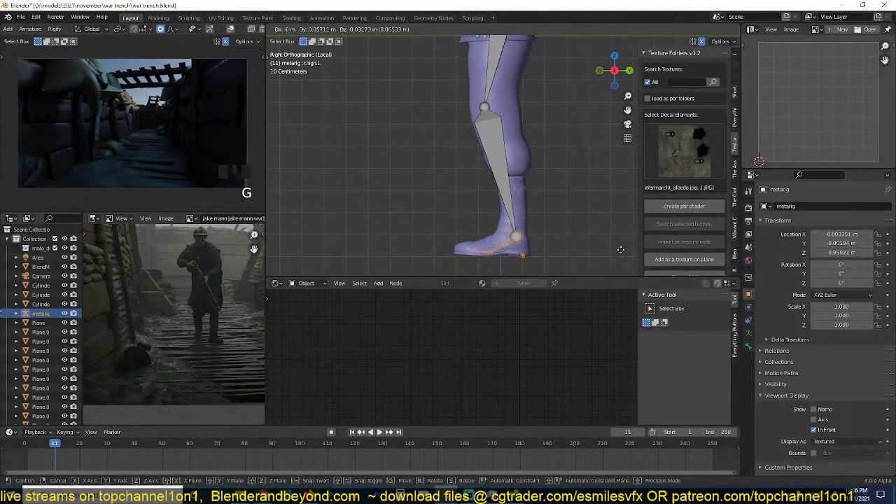
{"action": "left_click", "coordinate": [622, 250]}
{"action": "left_click_drag", "start_coordinate": [469, 105], "coordinate": [513, 124]}
{"action": "key", "text": "g"}
{"action": "left_click", "coordinate": [523, 132]}
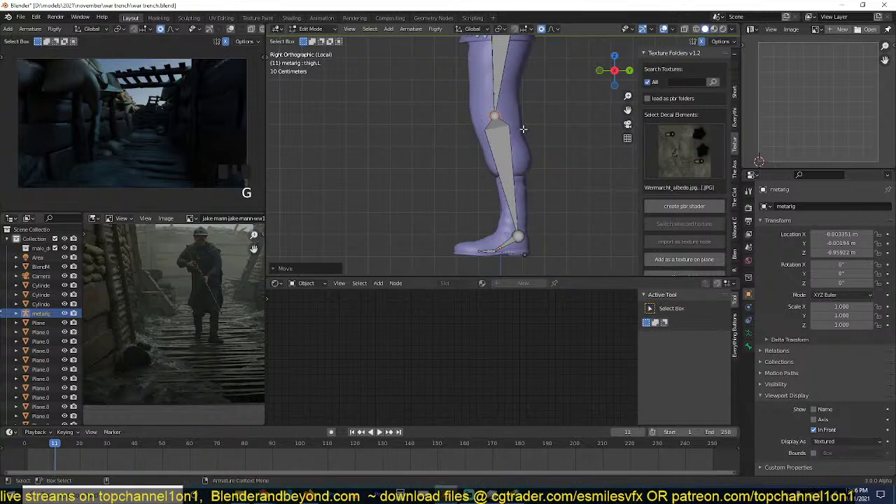
Select the pelvis bones at the base of the spine and move them to fit the soldier's hips in front view.
{"action": "scroll", "coordinate": [523, 129], "scroll_direction": "down", "scroll_amount": 2}
{"action": "key", "text": "KP_1"}
{"action": "scroll", "coordinate": [516, 117], "scroll_direction": "down", "scroll_amount": 3}
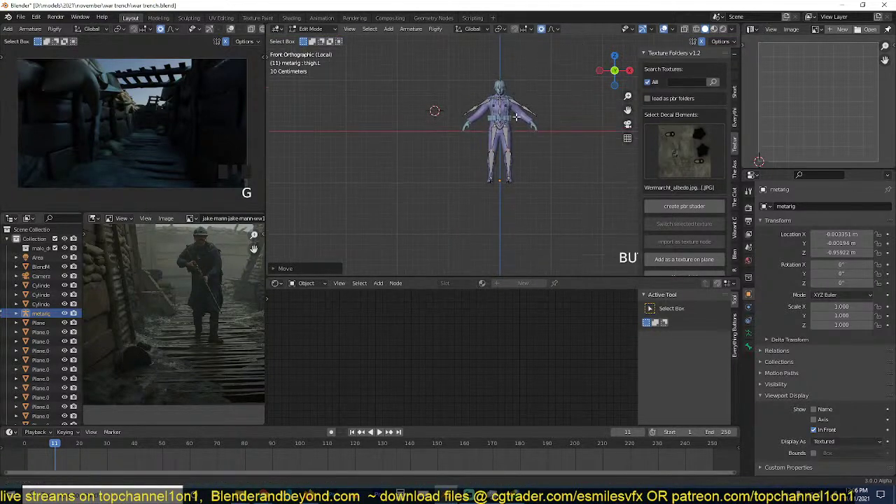
{"action": "scroll", "coordinate": [516, 117], "scroll_direction": "up", "scroll_amount": 5}
{"action": "middle_click_drag", "start_coordinate": [516, 117], "coordinate": [522, 169], "text": "shift"}
{"action": "scroll", "coordinate": [523, 169], "scroll_direction": "up", "scroll_amount": 1}
{"action": "left_click_drag", "start_coordinate": [479, 117], "coordinate": [536, 157]}
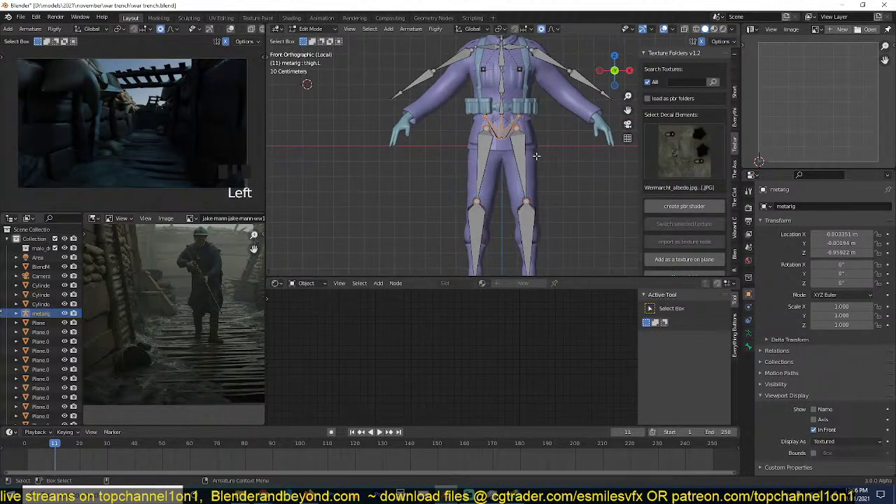
{"action": "key", "text": "g"}
{"action": "left_click", "coordinate": [536, 155]}
Move the outer end of the left shoulder bone to match the soldier's shoulder in front view.
{"action": "scroll", "coordinate": [535, 141], "scroll_direction": "up", "scroll_amount": 4}
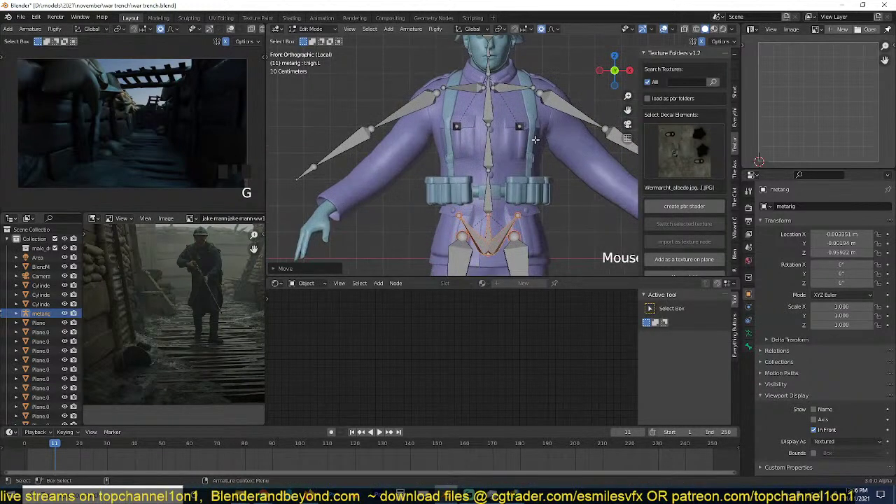
{"action": "middle_click_drag", "start_coordinate": [555, 112], "coordinate": [522, 114], "text": "shift"}
{"action": "left_click", "coordinate": [503, 92]}
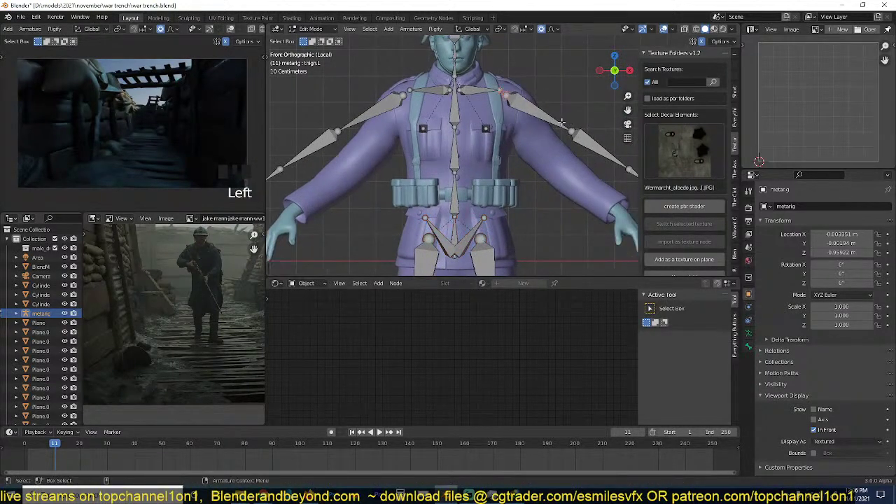
{"action": "key", "text": "g"}
{"action": "left_click", "coordinate": [498, 91]}
Move the left elbow joint with the forearm and hand bones down into the soldier's sleeve in front view.
{"action": "scroll", "coordinate": [588, 104], "scroll_direction": "down", "scroll_amount": 5}
{"action": "scroll", "coordinate": [545, 88], "scroll_direction": "up", "scroll_amount": 4}
{"action": "left_click_drag", "start_coordinate": [546, 119], "coordinate": [561, 140]}
{"action": "key", "text": "g"}
{"action": "left_click", "coordinate": [592, 185]}
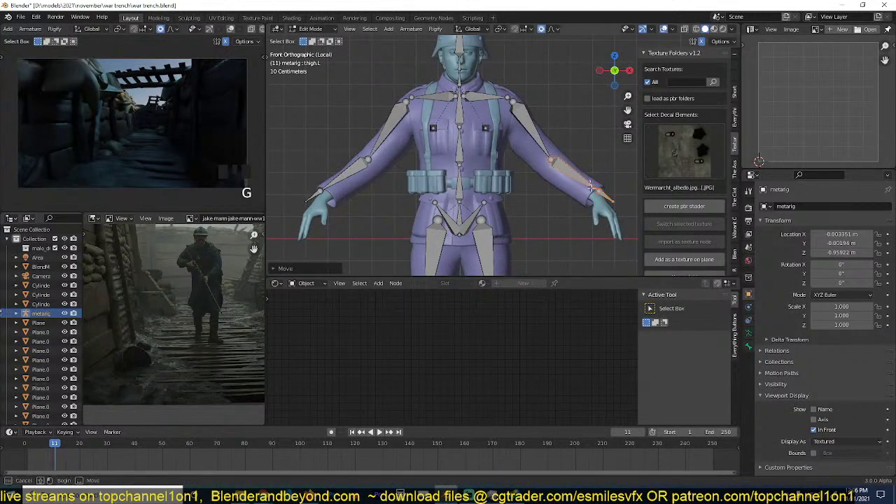
Move the left wrist joint down to the soldier's wrist in front view.
{"action": "left_click_drag", "start_coordinate": [592, 187], "coordinate": [615, 214]}
{"action": "key", "text": "g"}
{"action": "left_click", "coordinate": [613, 224]}
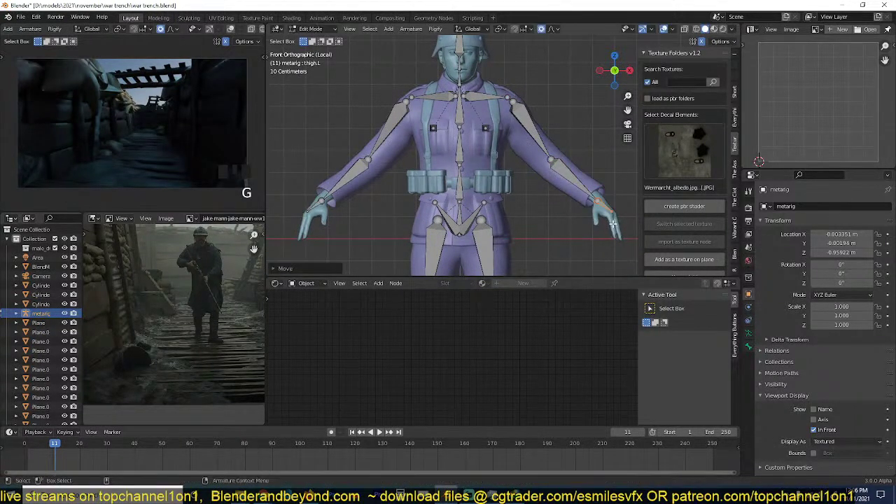
Shift the left wrist joint and the tip of the hand bone to follow the soldier's hand in top view.
{"action": "key", "text": "KP_7"}
{"action": "left_click_drag", "start_coordinate": [585, 128], "coordinate": [626, 157]}
{"action": "key", "text": "g"}
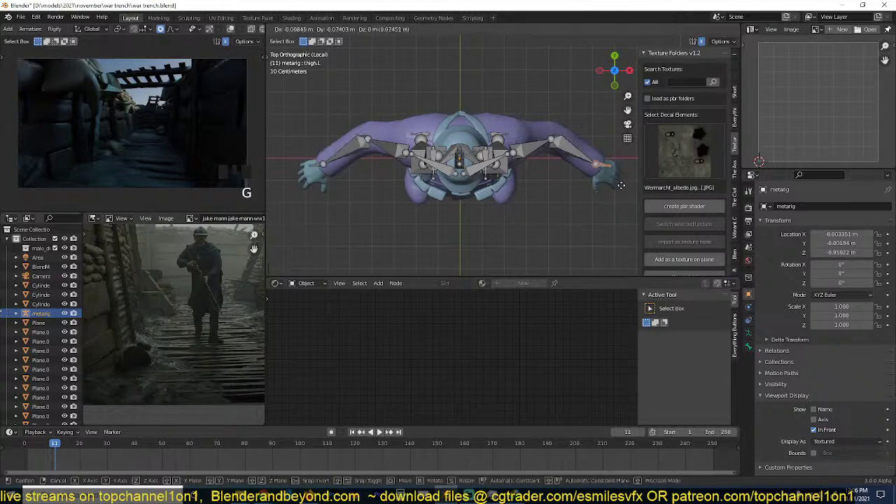
{"action": "left_click", "coordinate": [621, 182]}
{"action": "left_click", "coordinate": [614, 172]}
{"action": "key", "text": "g"}
{"action": "left_click", "coordinate": [607, 181]}
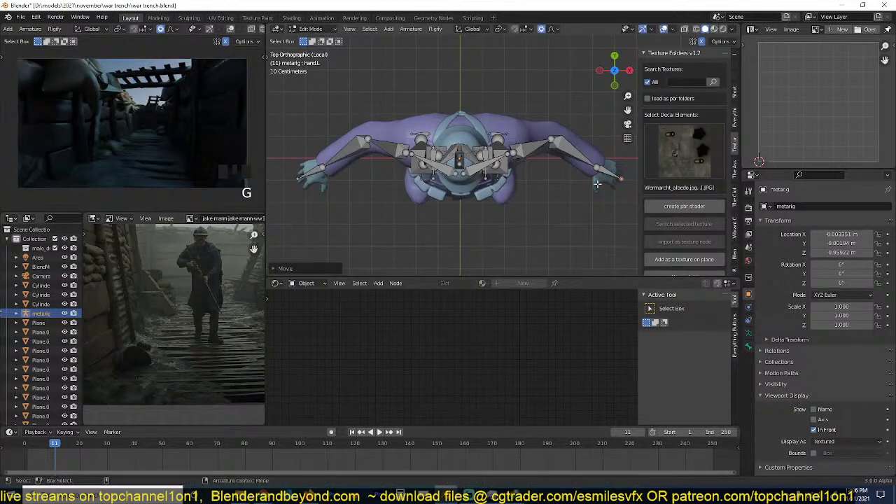
Raise the upper spine bone between the shoulders slightly in front view and check its placement from the side.
{"action": "key", "text": "KP_1"}
{"action": "scroll", "coordinate": [387, 77], "scroll_direction": "up", "scroll_amount": 2}
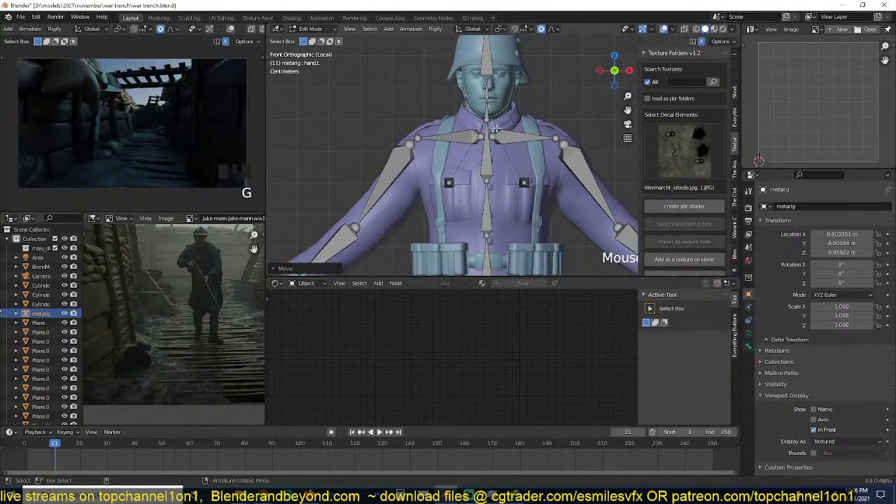
{"action": "left_click", "coordinate": [524, 146]}
{"action": "key", "text": "g"}
{"action": "left_click", "coordinate": [525, 141]}
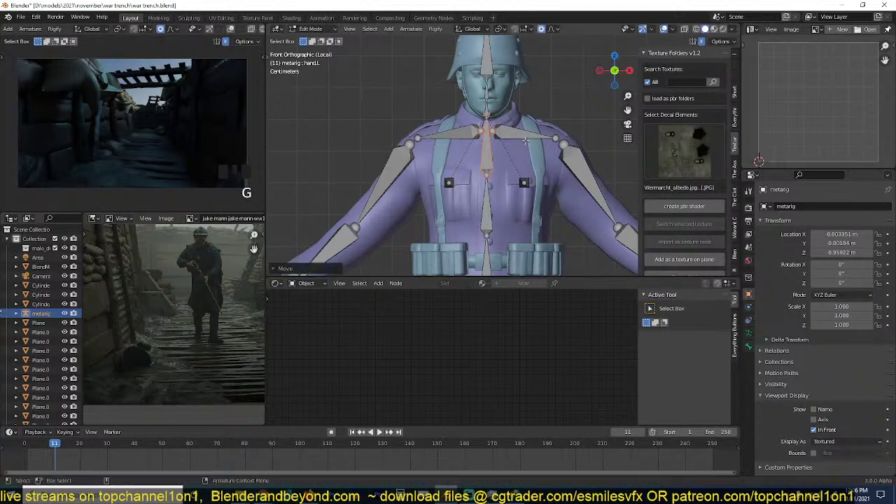
{"action": "key", "text": "KP_3"}
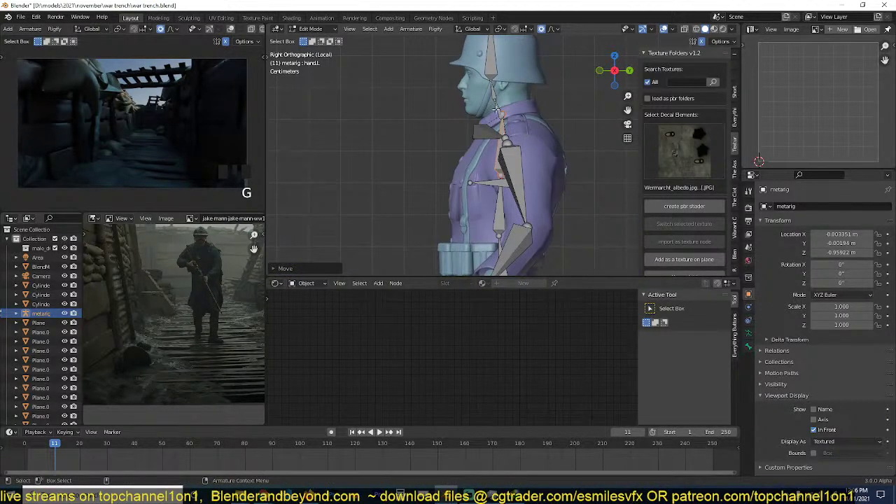
{"action": "scroll", "coordinate": [496, 109], "scroll_direction": "down", "scroll_amount": 2}
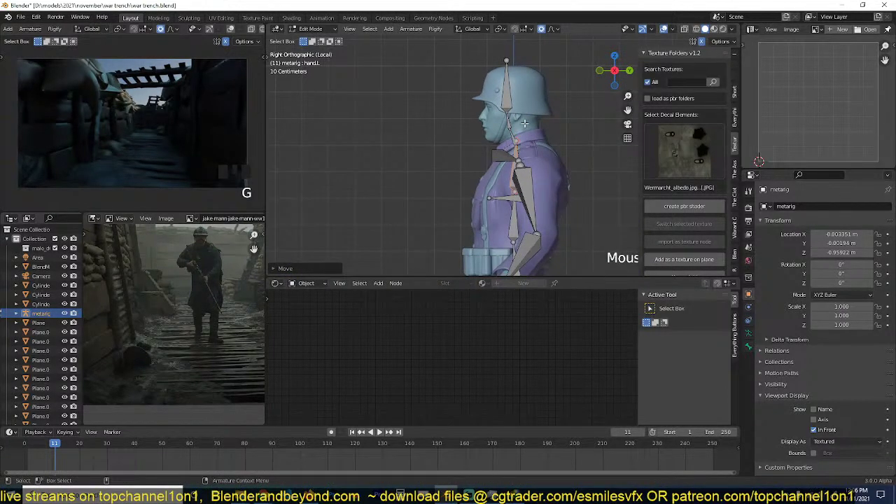
Lower the tip of the left hand bone along the fingers in front view and adjust the left shoulder joint vertically.
{"action": "key", "text": "KP_1"}
{"action": "scroll", "coordinate": [524, 123], "scroll_direction": "down", "scroll_amount": 4}
{"action": "middle_click_drag", "start_coordinate": [511, 160], "coordinate": [527, 126], "text": "shift"}
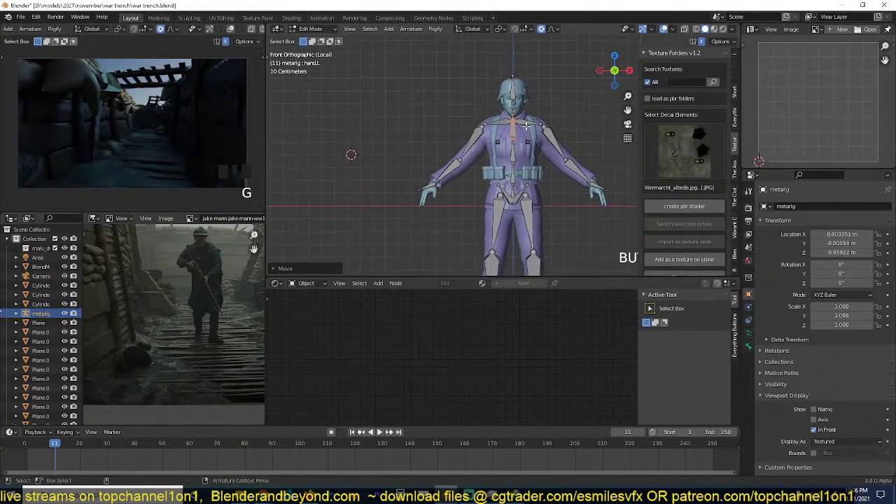
{"action": "scroll", "coordinate": [527, 126], "scroll_direction": "up", "scroll_amount": 2}
{"action": "middle_click_drag", "start_coordinate": [567, 146], "coordinate": [490, 135], "text": "shift"}
{"action": "key", "text": "g"}
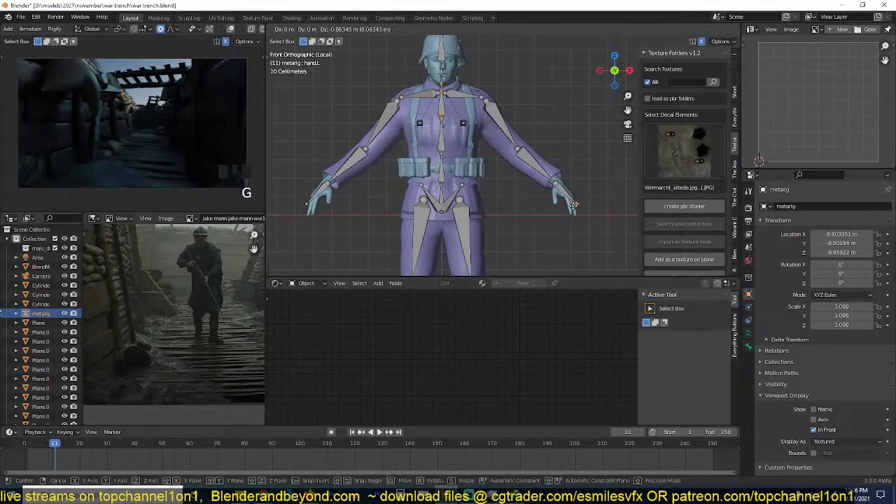
{"action": "left_click", "coordinate": [573, 206]}
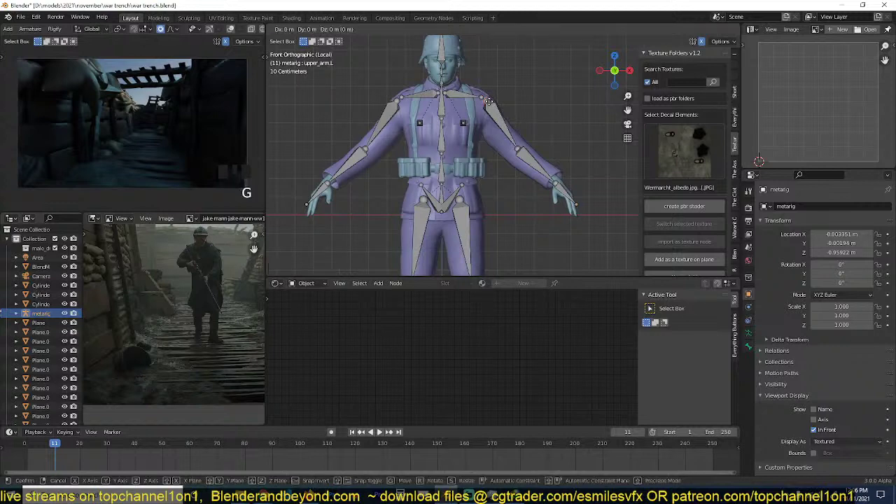
{"action": "left_click", "coordinate": [491, 102]}
{"action": "left_click_drag", "start_coordinate": [474, 87], "coordinate": [526, 126]}
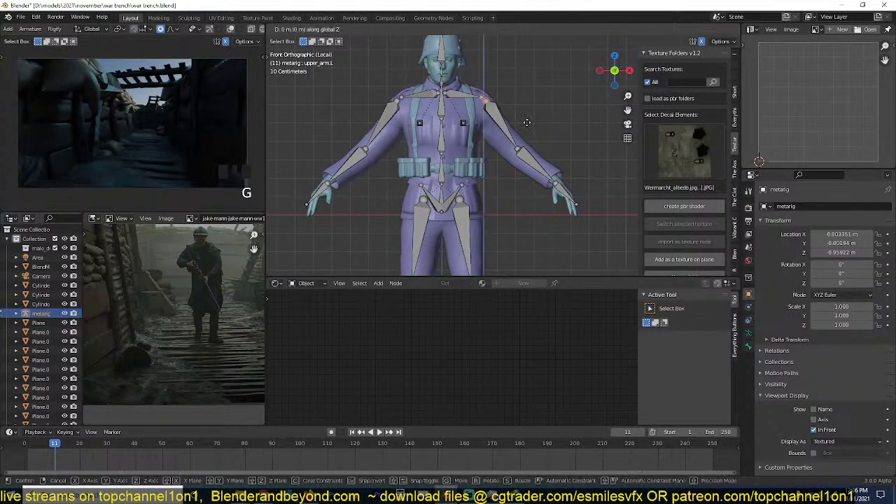
Return the meta-rig to Object Mode and save the war trench file.
{"action": "key", "text": "Tab"}
{"action": "middle_click_drag", "start_coordinate": [504, 172], "coordinate": [582, 246]}
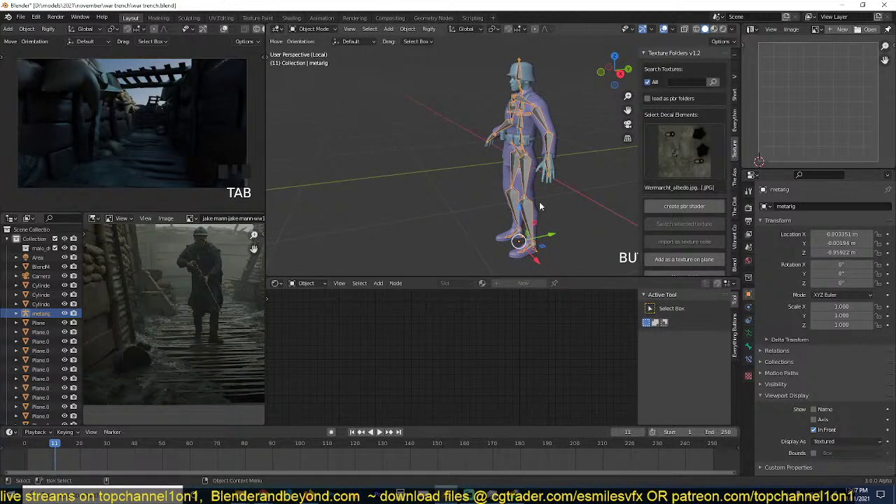
{"action": "scroll", "coordinate": [552, 179], "scroll_direction": "up", "scroll_amount": 1}
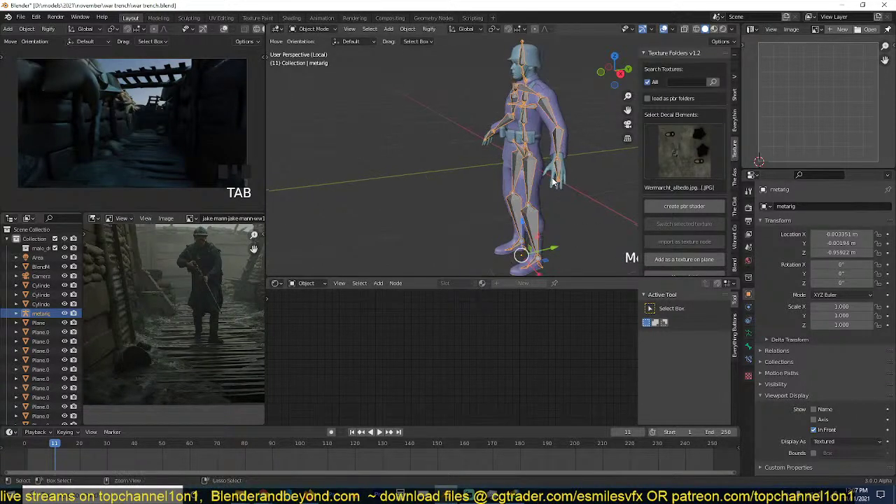
{"action": "key", "text": "ctrl+s"}
{"action": "scroll", "coordinate": [581, 157], "scroll_direction": "up", "scroll_amount": 3}
{"action": "left_click", "coordinate": [582, 149]}
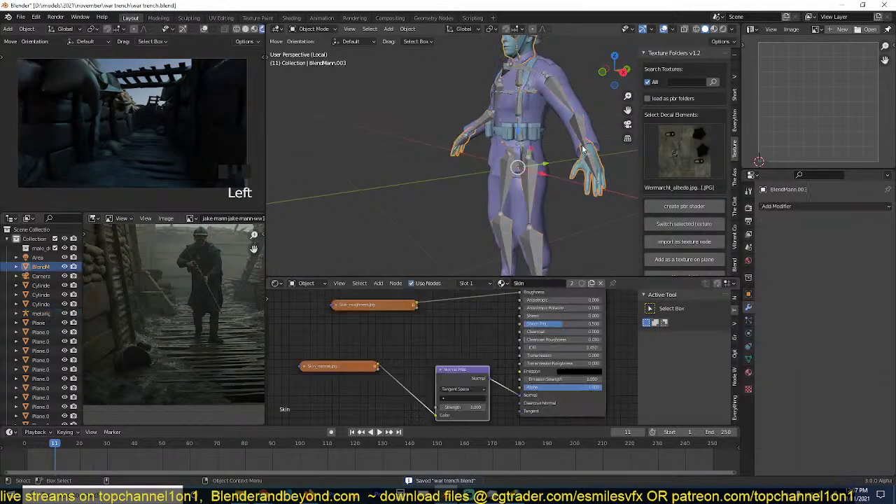
{"action": "left_click_drag", "start_coordinate": [514, 144], "coordinate": [549, 125], "text": "alt"}
{"action": "left_click", "coordinate": [540, 110], "text": "shift"}
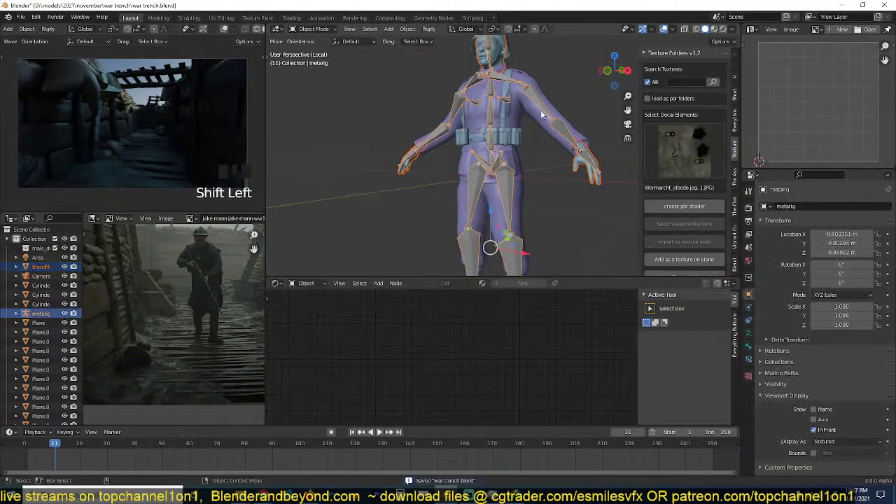
{"action": "left_click", "coordinate": [567, 166]}
{"action": "left_click", "coordinate": [521, 133]}
{"action": "scroll", "coordinate": [529, 147], "scroll_direction": "down", "scroll_amount": 2}
{"action": "left_click", "coordinate": [546, 135]}
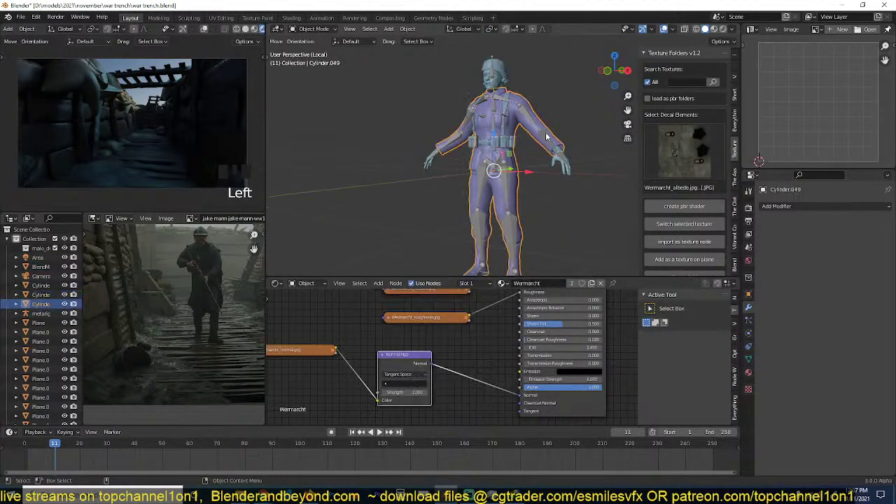
Select only the meta-rig and open its bone settings.
{"action": "left_click", "coordinate": [546, 142]}
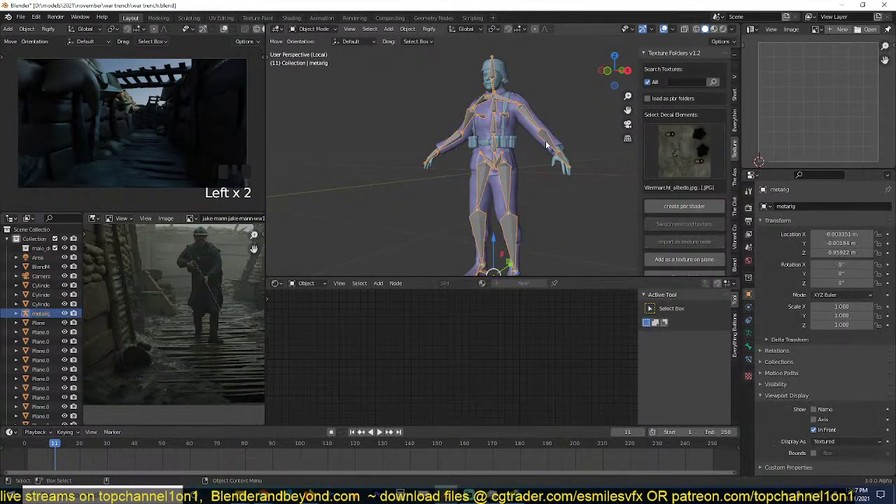
{"action": "left_click", "coordinate": [748, 346]}
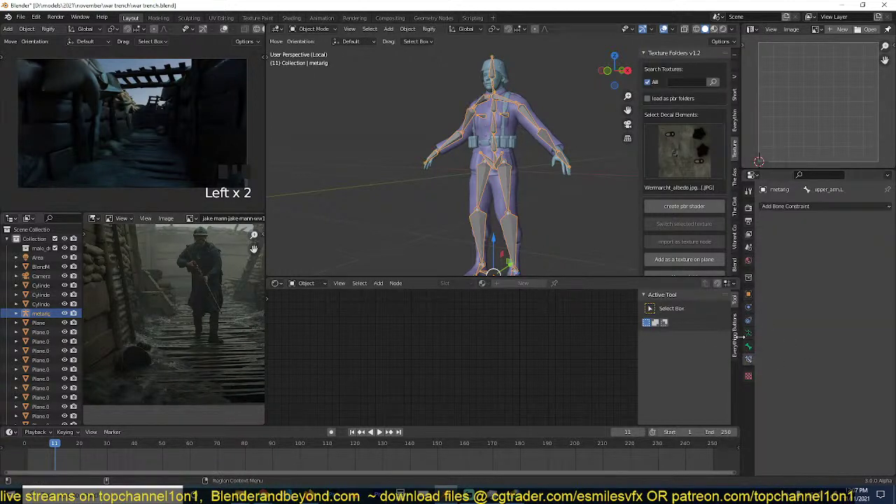
Generate a Rigify rig from the metarig and read the full error report in the Info log.
{"action": "left_click", "coordinate": [748, 334]}
{"action": "left_click", "coordinate": [824, 399]}
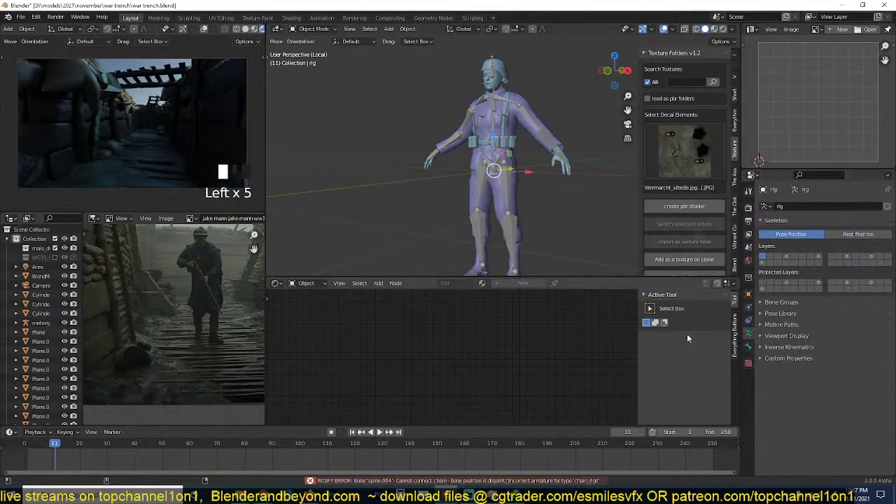
{"action": "left_click", "coordinate": [562, 482]}
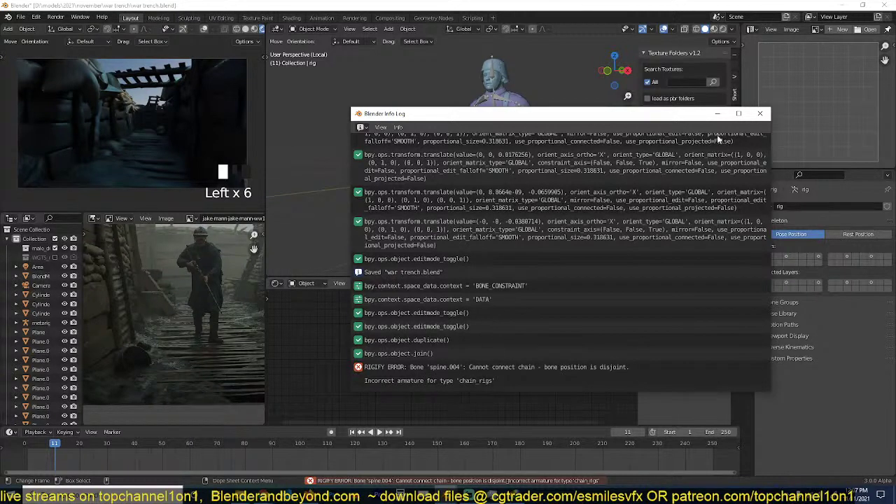
{"action": "left_click", "coordinate": [760, 114]}
Parent the soldier's uniform mesh to the metarig using Armature Deform with Automatic Weights.
{"action": "left_click", "coordinate": [486, 128]}
{"action": "left_click", "coordinate": [486, 127]}
{"action": "left_click", "coordinate": [495, 128]}
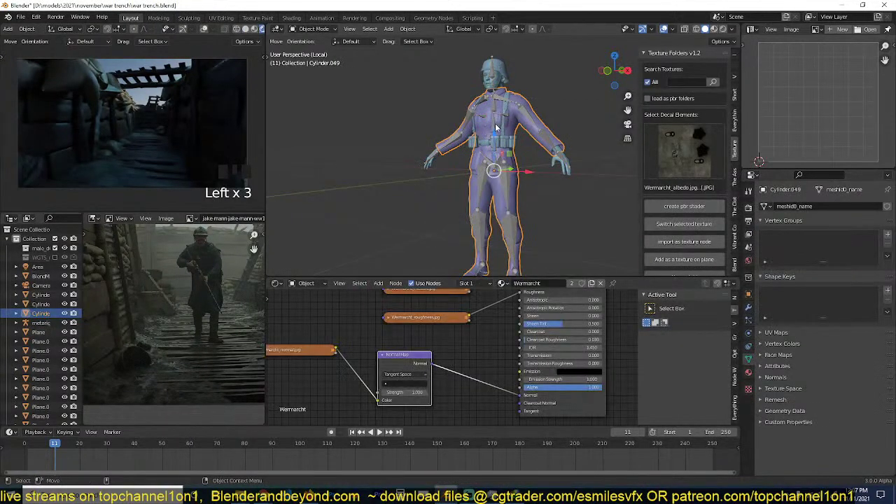
{"action": "left_click", "coordinate": [496, 125]}
{"action": "middle_click_drag", "start_coordinate": [496, 127], "coordinate": [520, 147]}
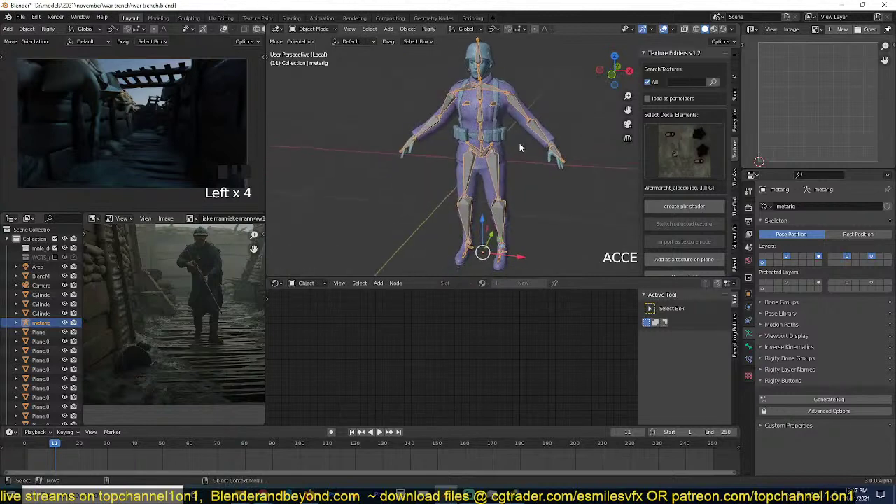
{"action": "key", "text": "KP_1"}
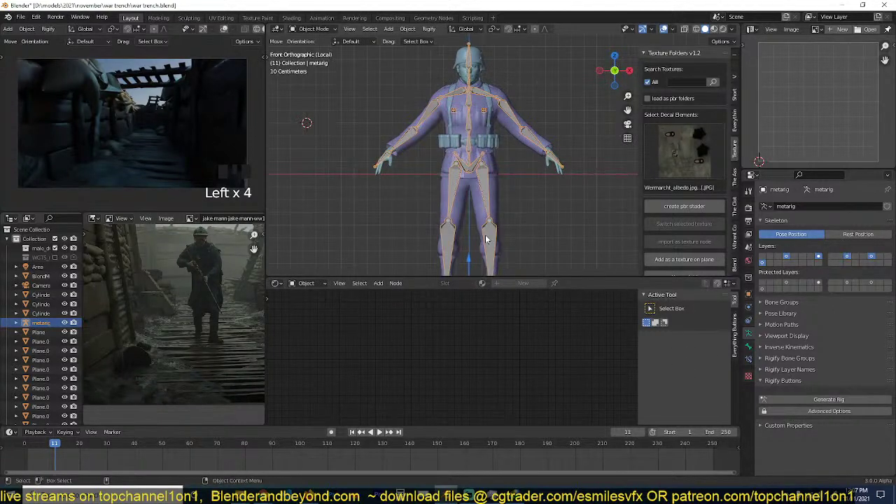
{"action": "scroll", "coordinate": [518, 138], "scroll_direction": "up", "scroll_amount": 3}
{"action": "left_click", "coordinate": [524, 143]}
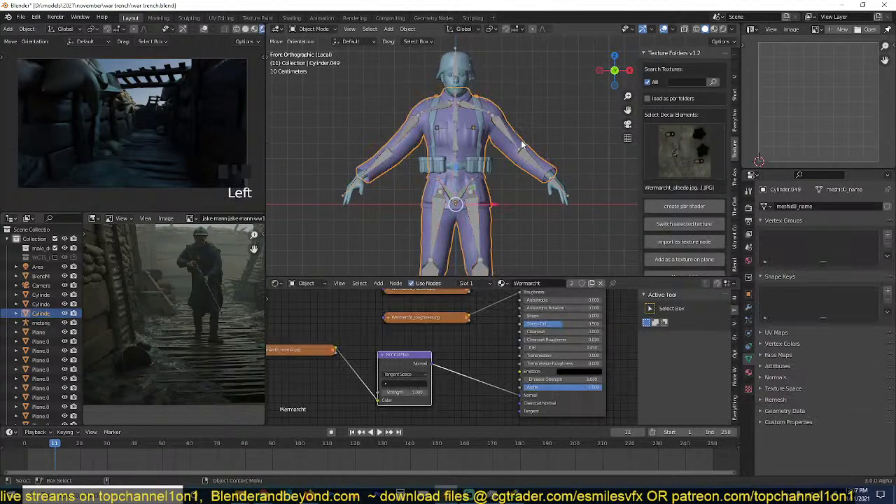
{"action": "left_click", "coordinate": [518, 145], "text": "shift"}
{"action": "key", "text": "ctrl+p"}
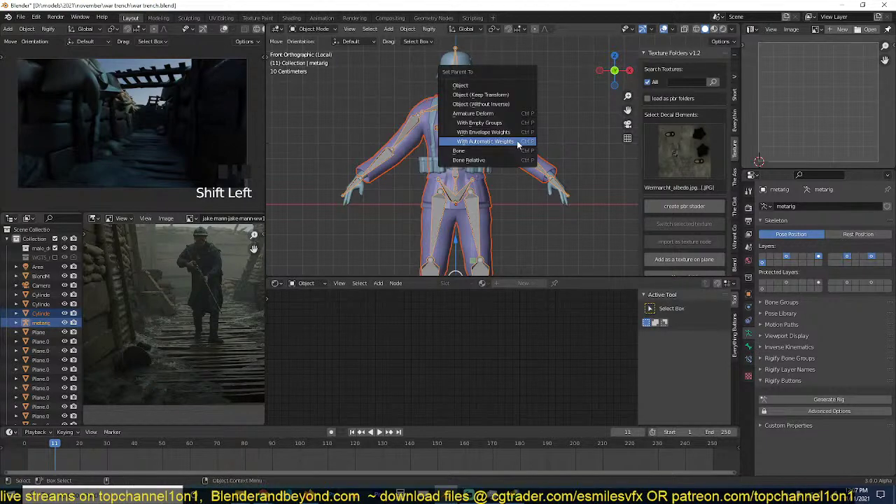
{"action": "left_click", "coordinate": [512, 142]}
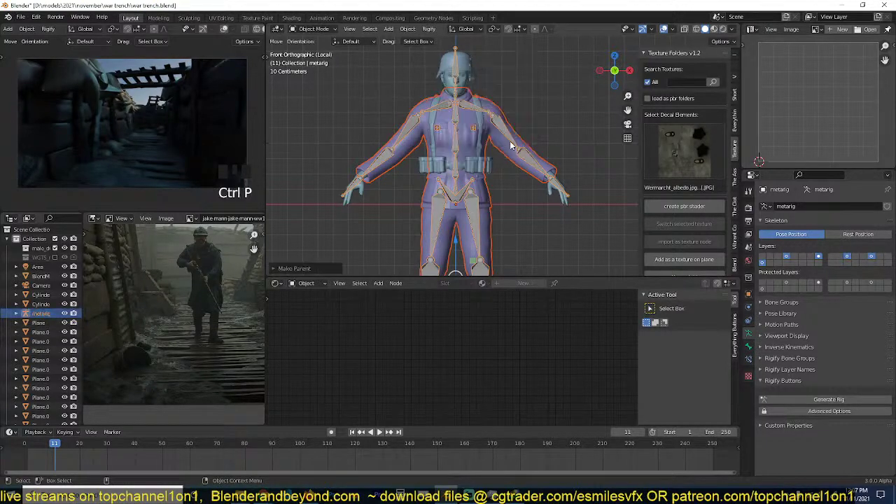
Test the metarig in Pose Mode by rotating the left upper arm bone and selecting the left hand bone.
{"action": "left_click", "coordinate": [511, 146]}
{"action": "left_click", "coordinate": [507, 134]}
{"action": "key", "text": "ctrl+Tab"}
{"action": "left_click", "coordinate": [518, 140]}
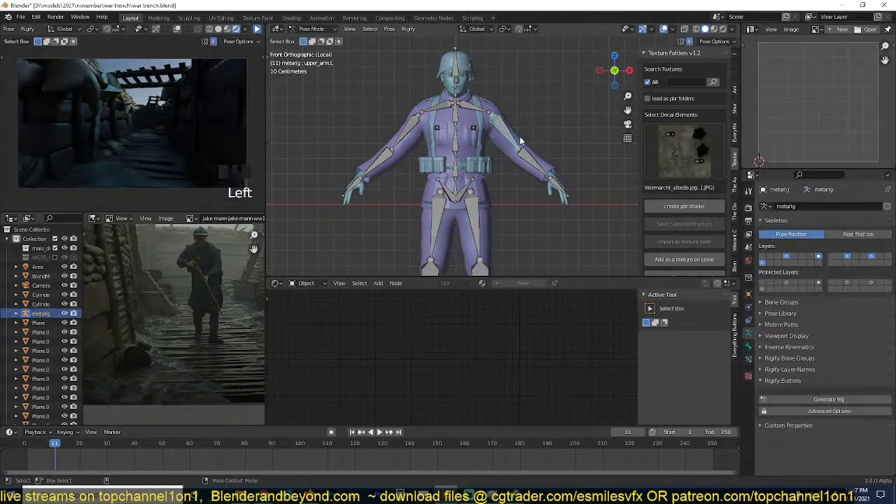
{"action": "key", "text": "r"}
{"action": "left_click", "coordinate": [544, 186]}
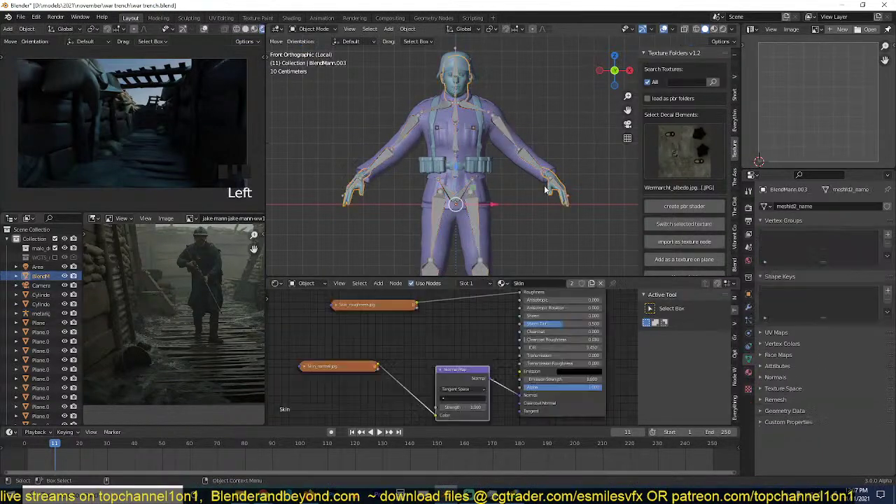
{"action": "left_click", "coordinate": [558, 188], "text": "shift"}
{"action": "key", "text": "ctrl+Tab"}
{"action": "left_click", "coordinate": [562, 186]}
Delete all vertex groups from the uniform mesh and save the file.
{"action": "left_click", "coordinate": [536, 177]}
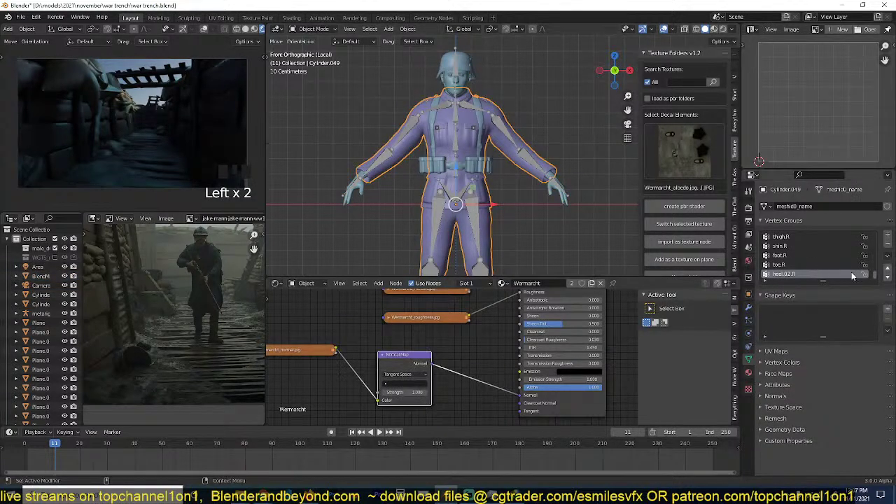
{"action": "left_click", "coordinate": [888, 257]}
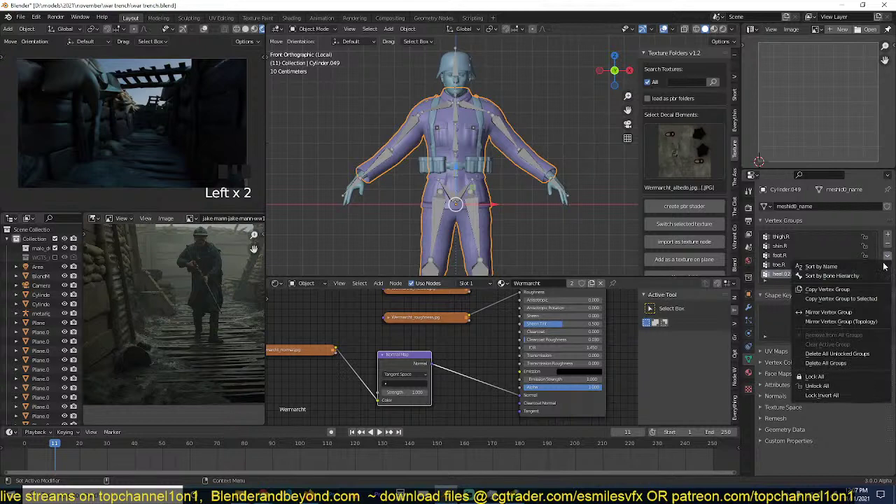
{"action": "left_click", "coordinate": [856, 366]}
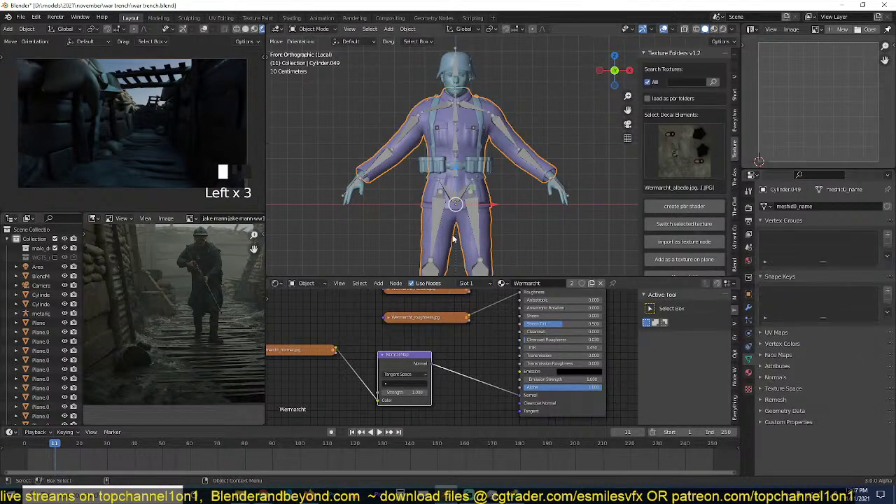
{"action": "key", "text": "ctrl+s"}
Join the soldier's head-and-hands mesh into the uniform mesh.
{"action": "left_click", "coordinate": [516, 178]}
{"action": "left_click", "coordinate": [558, 192]}
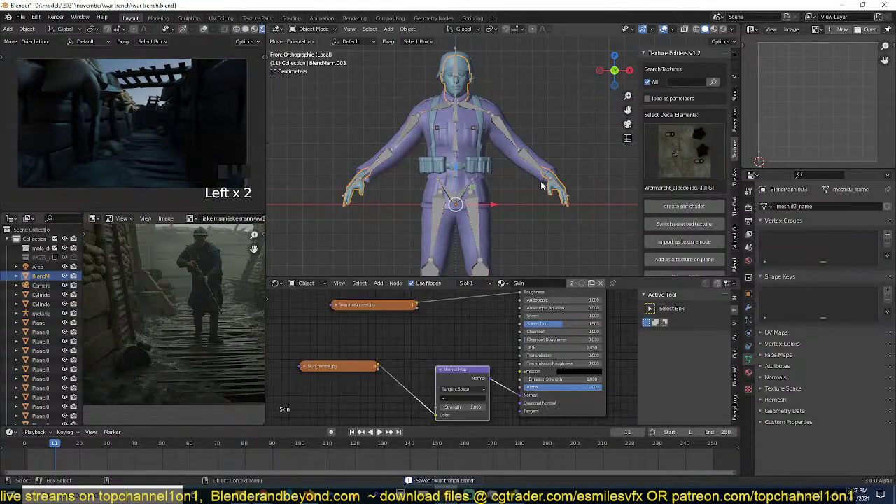
{"action": "left_click", "coordinate": [527, 176], "text": "shift"}
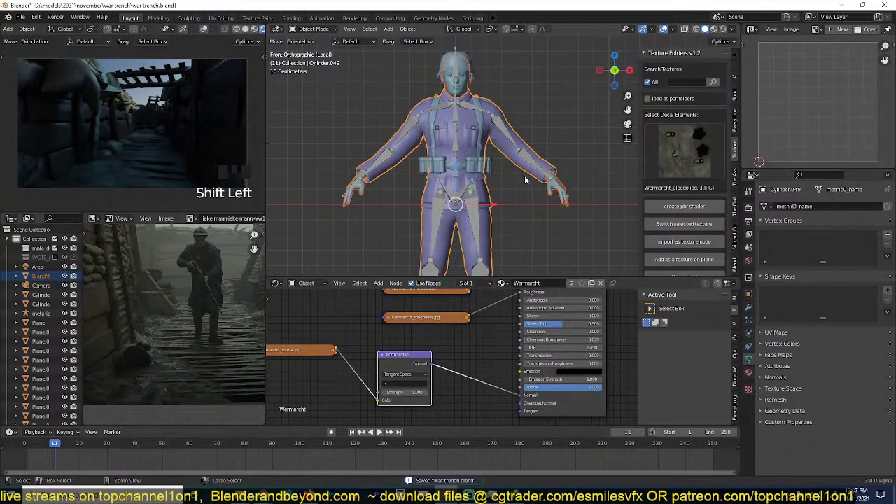
{"action": "key", "text": "ctrl+j"}
{"action": "key", "text": "alt+a"}
Join the helmet and webbing gear mesh into the uniform mesh and save the file.
{"action": "left_click", "coordinate": [470, 70]}
{"action": "left_click", "coordinate": [470, 72]}
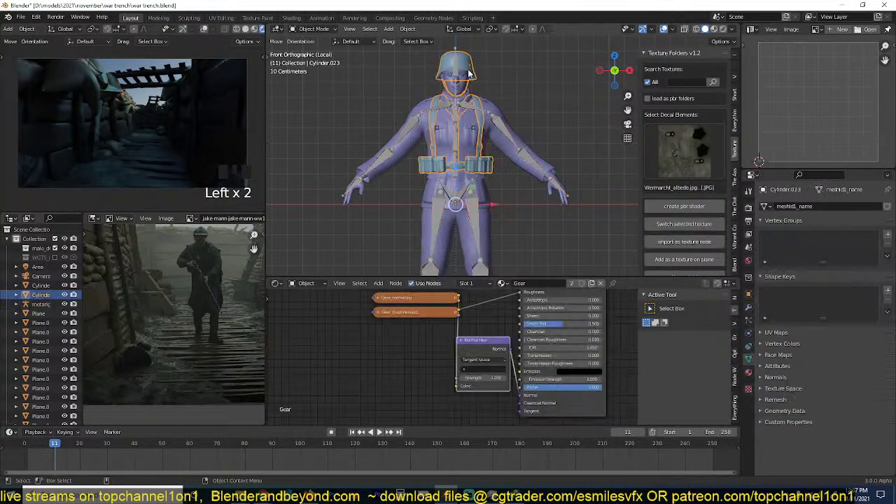
{"action": "left_click", "coordinate": [502, 112], "text": "shift"}
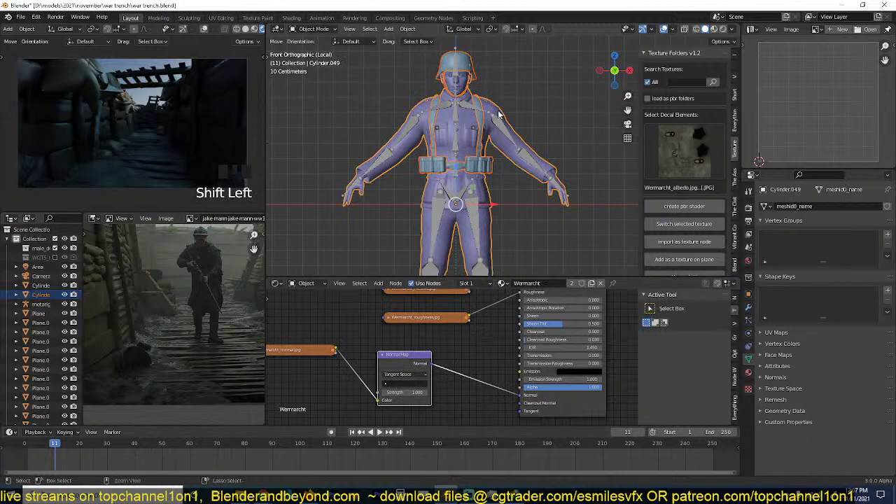
{"action": "key", "text": "ctrl+j"}
{"action": "key", "text": "alt+a"}
{"action": "scroll", "coordinate": [498, 115], "scroll_direction": "down", "scroll_amount": 3}
{"action": "scroll", "coordinate": [518, 105], "scroll_direction": "up", "scroll_amount": 4}
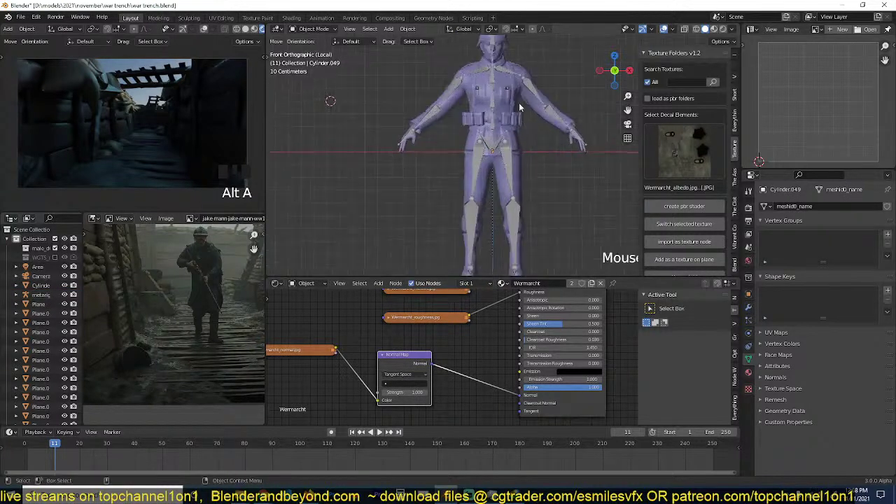
{"action": "key", "text": "ctrl+s"}
Parent the joined soldier mesh to the metarig using Armature Deform with Automatic Weights.
{"action": "left_click", "coordinate": [549, 99]}
{"action": "left_click", "coordinate": [548, 98], "text": "shift"}
{"action": "left_click", "coordinate": [548, 99]}
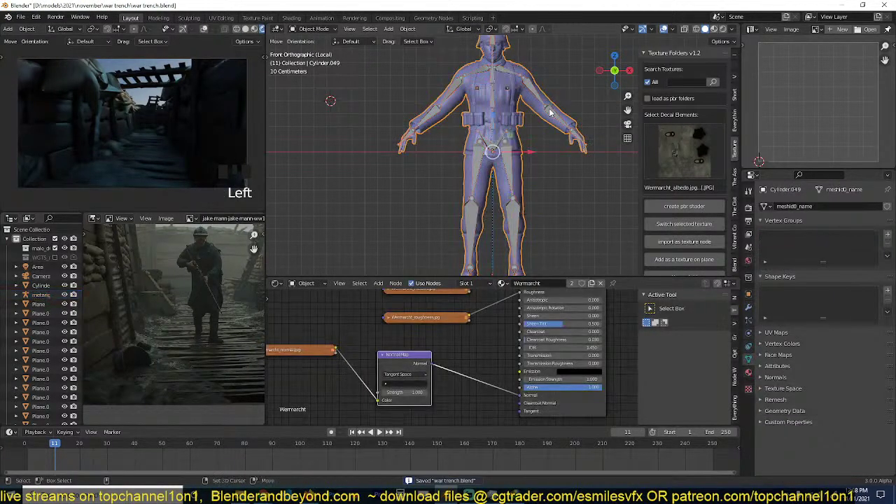
{"action": "left_click", "coordinate": [548, 99], "text": "shift"}
{"action": "key", "text": "ctrl+p"}
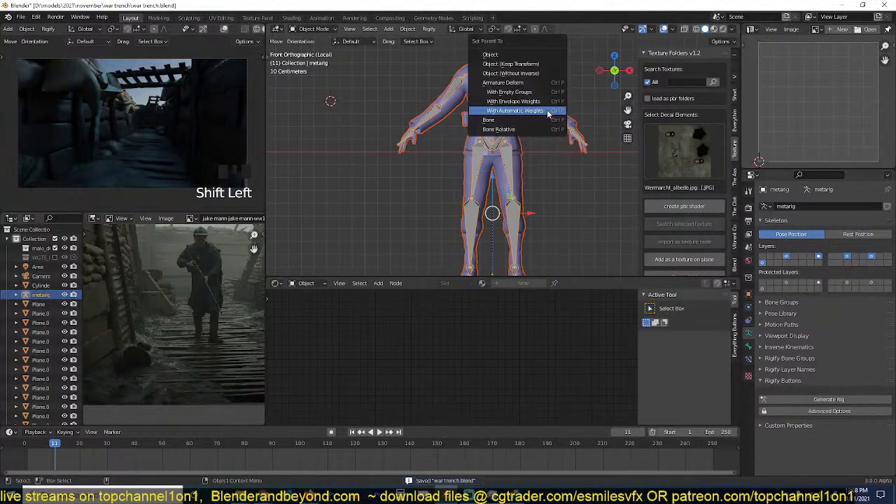
{"action": "left_click", "coordinate": [547, 110]}
Test-rotate the left hand and left upper arm bones in Pose Mode to check the mesh deformation, cancelling each rotation.
{"action": "key", "text": "ctrl+Tab"}
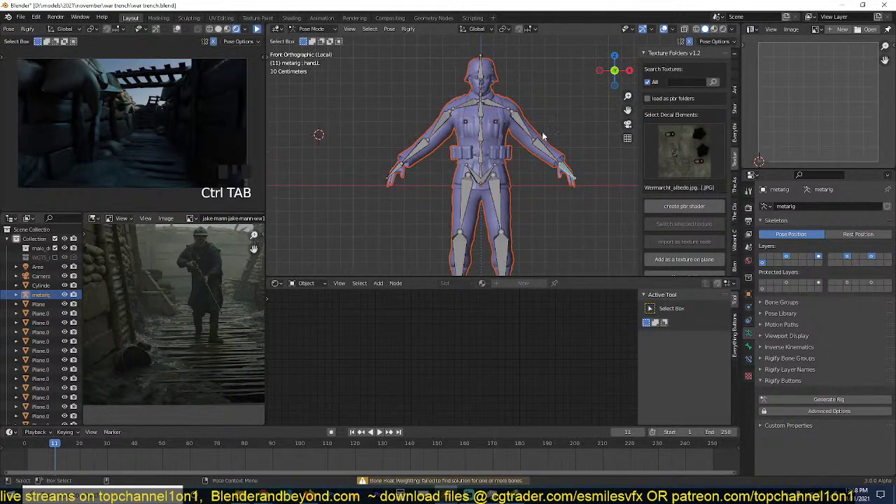
{"action": "key", "text": "r"}
{"action": "right_click", "coordinate": [577, 147]}
{"action": "key", "text": "ctrl+Tab"}
{"action": "key", "text": "alt+a"}
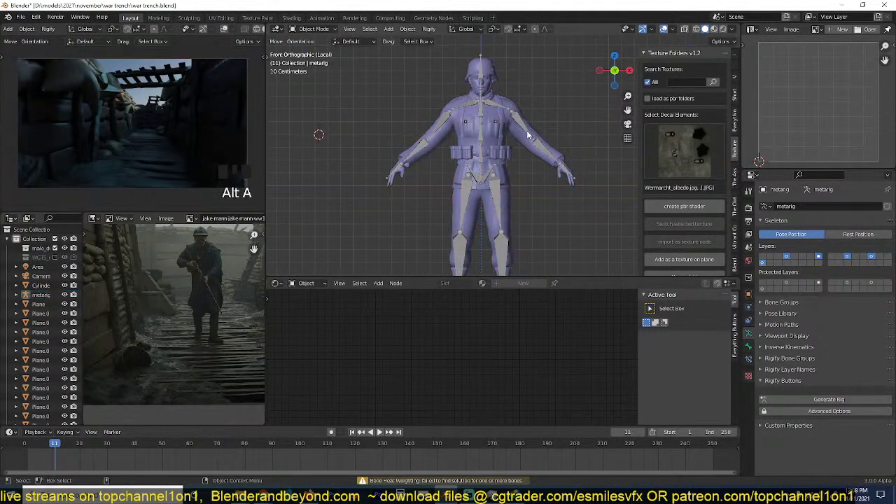
{"action": "left_click", "coordinate": [527, 128]}
{"action": "key", "text": "r"}
{"action": "right_click", "coordinate": [560, 120]}
{"action": "key", "text": "ctrl+Tab"}
{"action": "left_click", "coordinate": [531, 122]}
{"action": "key", "text": "r"}
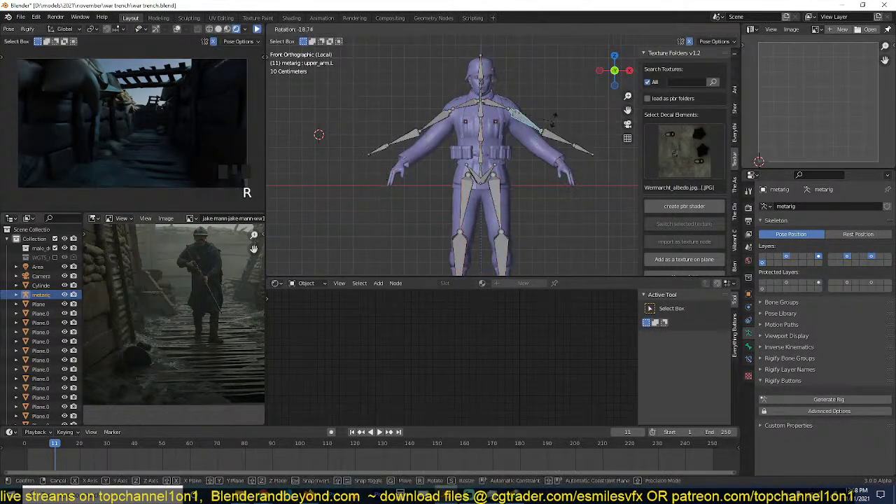
{"action": "right_click", "coordinate": [550, 124]}
Try again to parent the joined soldier mesh to the metarig with Automatic Weights.
{"action": "key", "text": "ctrl+Tab"}
{"action": "left_click", "coordinate": [532, 140]}
{"action": "left_click", "coordinate": [532, 141], "text": "shift"}
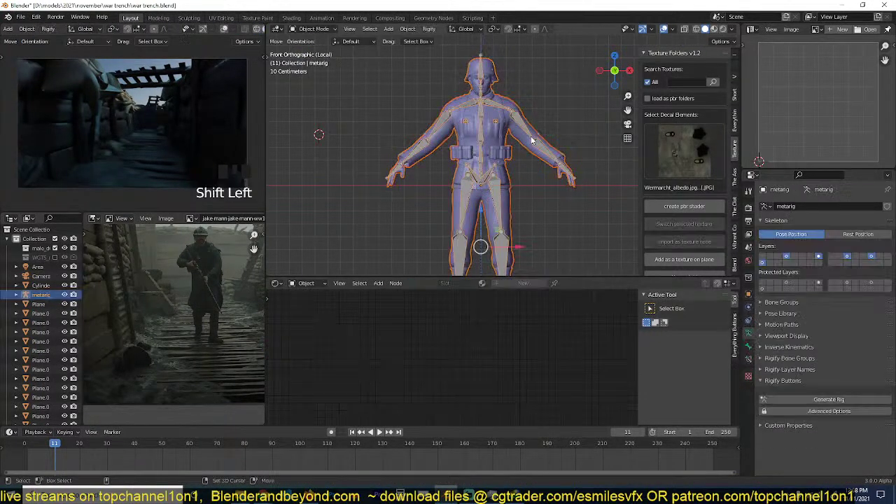
{"action": "key", "text": "ctrl+p"}
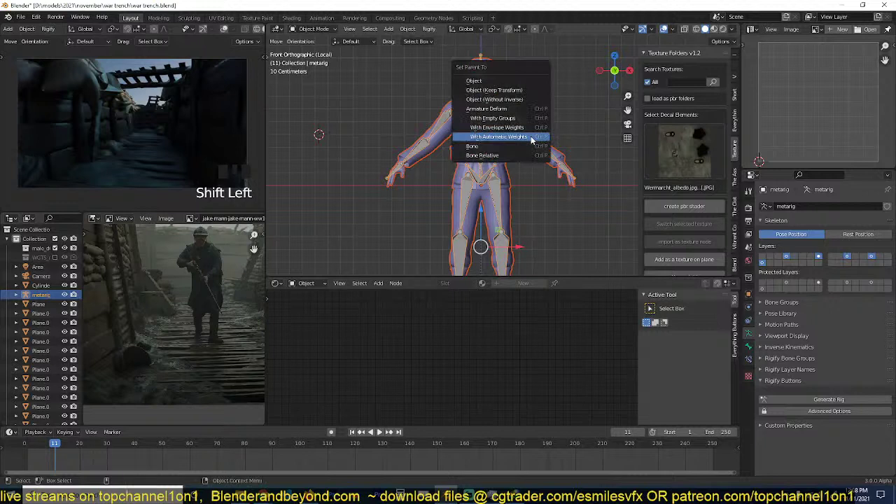
{"action": "left_click", "coordinate": [531, 136]}
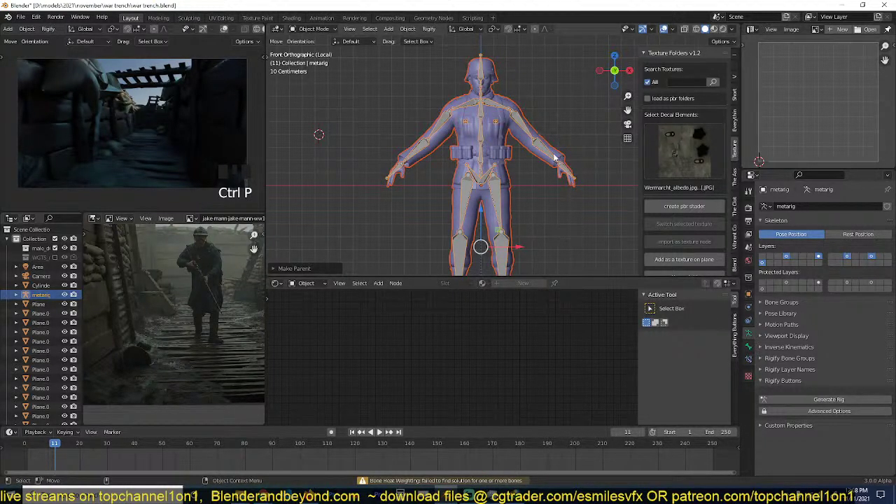
Undo the parenting attempts and the mesh joins, back to separate uniform, head-and-hands and gear meshes.
{"action": "key", "text": "ctrl+z"}
{"action": "key", "text": "ctrl+z"}
{"action": "key", "text": "ctrl+z"}
{"action": "key", "text": "ctrl+z"}
{"action": "key", "text": "ctrl+z"}
{"action": "key", "text": "ctrl+z"}
{"action": "key", "text": "ctrl+z"}
{"action": "key", "text": "ctrl+z"}
{"action": "key", "text": "ctrl+z"}
{"action": "key", "text": "ctrl+z"}
{"action": "key", "text": "ctrl+z"}
{"action": "key", "text": "ctrl+z"}
{"action": "key", "text": "ctrl+z"}
{"action": "key", "text": "ctrl+z"}
{"action": "key", "text": "ctrl+z"}
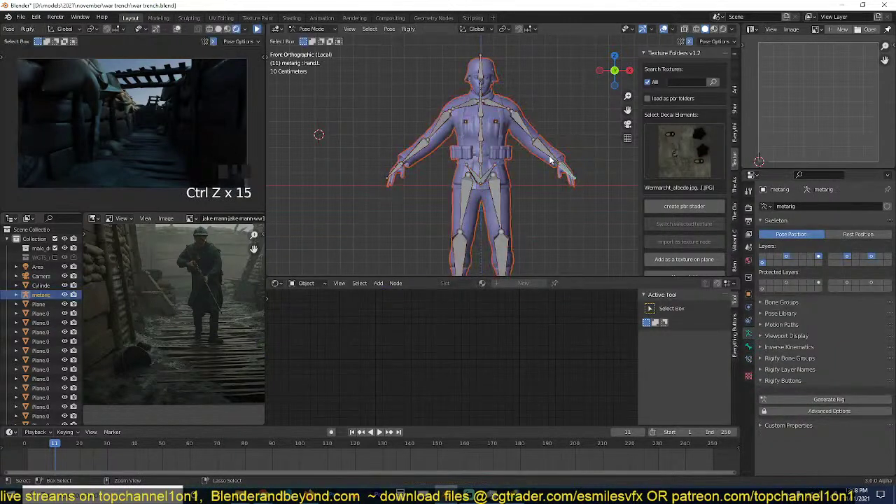
{"action": "key", "text": "ctrl+z"}
{"action": "key", "text": "ctrl+z"}
{"action": "key", "text": "ctrl+z"}
{"action": "key", "text": "ctrl+z"}
{"action": "key", "text": "ctrl+z"}
{"action": "key", "text": "ctrl+z"}
{"action": "key", "text": "ctrl+z"}
{"action": "key", "text": "ctrl+z"}
{"action": "key", "text": "ctrl+z"}
{"action": "key", "text": "ctrl+z"}
{"action": "key", "text": "ctrl+z"}
{"action": "key", "text": "ctrl+z"}
{"action": "key", "text": "ctrl+z"}
{"action": "key", "text": "ctrl+z"}
{"action": "key", "text": "ctrl+z"}
{"action": "key", "text": "ctrl+z"}
{"action": "key", "text": "ctrl+z"}
{"action": "key", "text": "ctrl+z"}
{"action": "key", "text": "ctrl+z"}
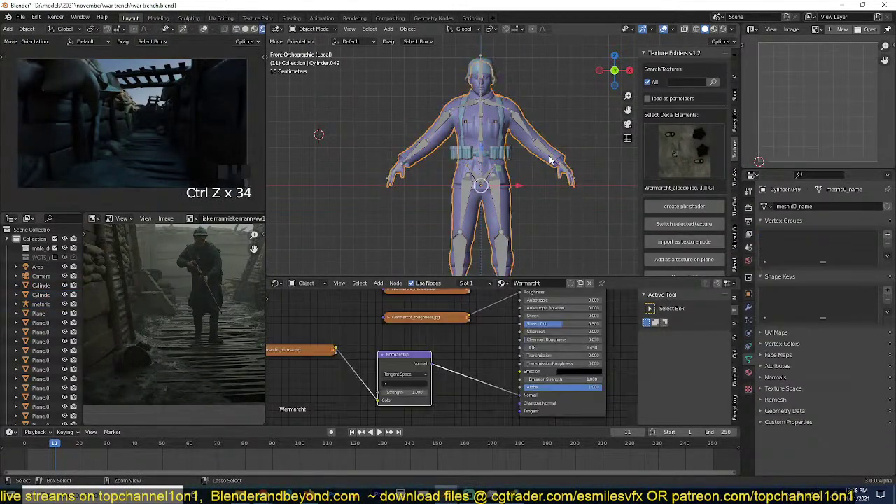
{"action": "key", "text": "ctrl+z"}
{"action": "key", "text": "ctrl+z"}
{"action": "key", "text": "ctrl+z"}
{"action": "key", "text": "ctrl+z"}
Parent the helmet and webbing gear mesh to the metarig with Automatic Weights.
{"action": "scroll", "coordinate": [553, 158], "scroll_direction": "up", "scroll_amount": 2}
{"action": "key", "text": "alt+a"}
{"action": "left_click", "coordinate": [560, 138]}
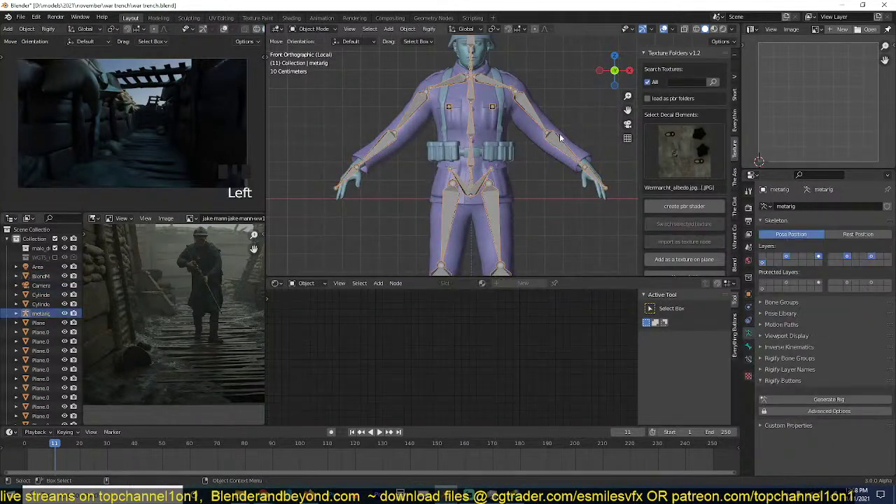
{"action": "left_click", "coordinate": [560, 137]}
{"action": "left_click", "coordinate": [550, 132], "text": "shift"}
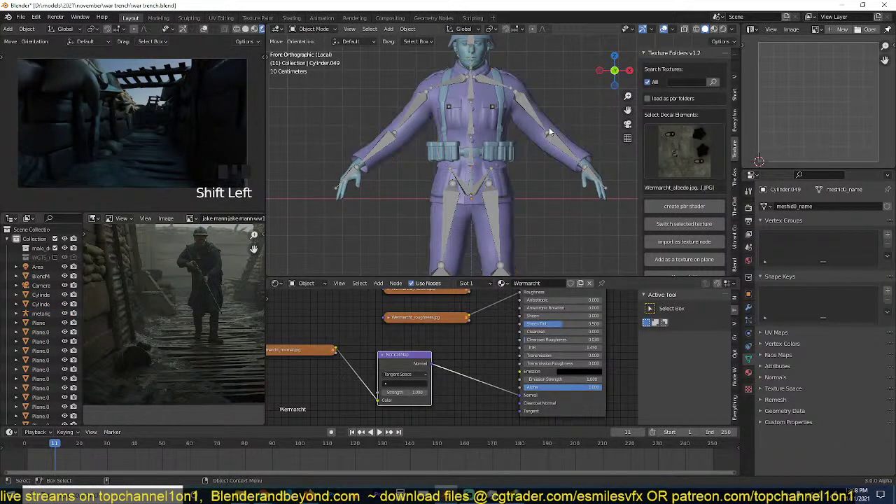
{"action": "left_click", "coordinate": [493, 136]}
{"action": "left_click", "coordinate": [493, 136]}
{"action": "scroll", "coordinate": [512, 120], "scroll_direction": "up", "scroll_amount": 2}
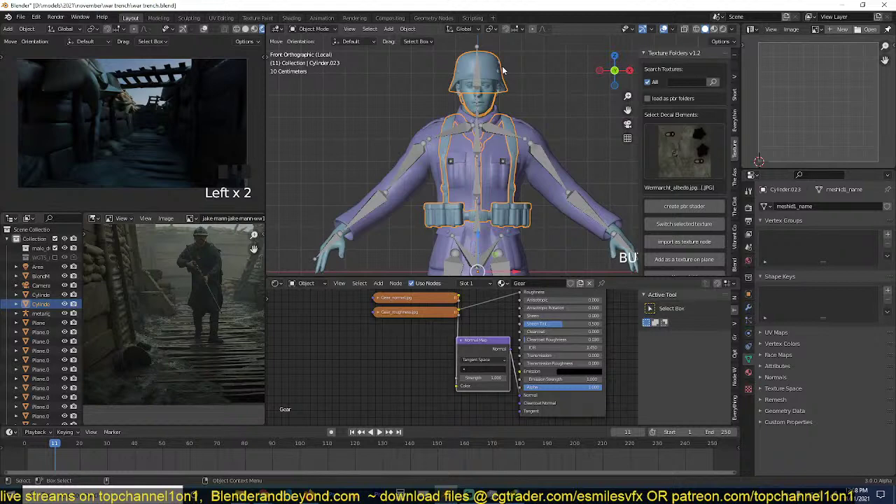
{"action": "scroll", "coordinate": [554, 145], "scroll_direction": "down", "scroll_amount": 3}
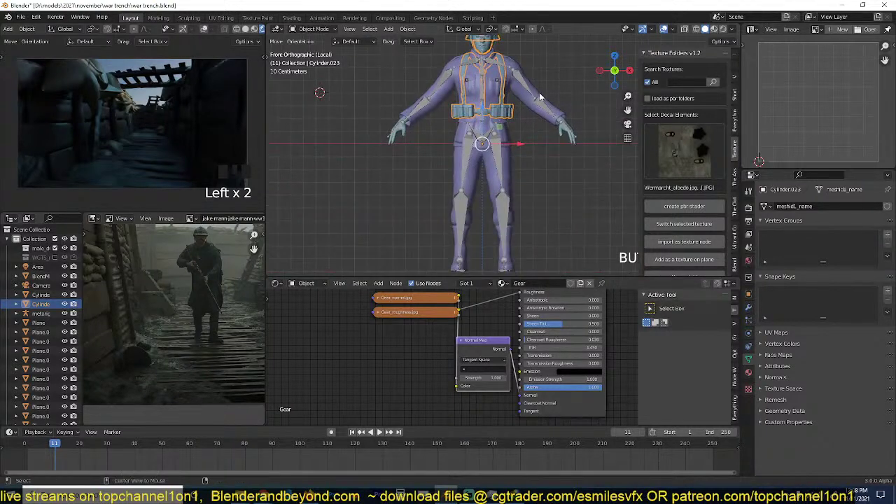
{"action": "left_click", "coordinate": [543, 114], "text": "shift"}
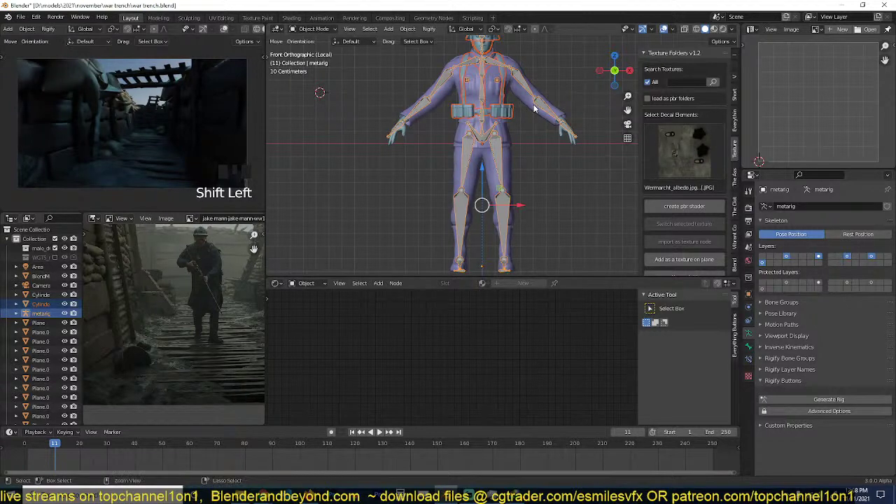
{"action": "key", "text": "ctrl+p"}
Test-rotate the left shoulder and spine bones in Pose Mode to check the gear's deformation, cancelling each rotation.
{"action": "key", "text": "ctrl+Tab"}
{"action": "left_click", "coordinate": [523, 87]}
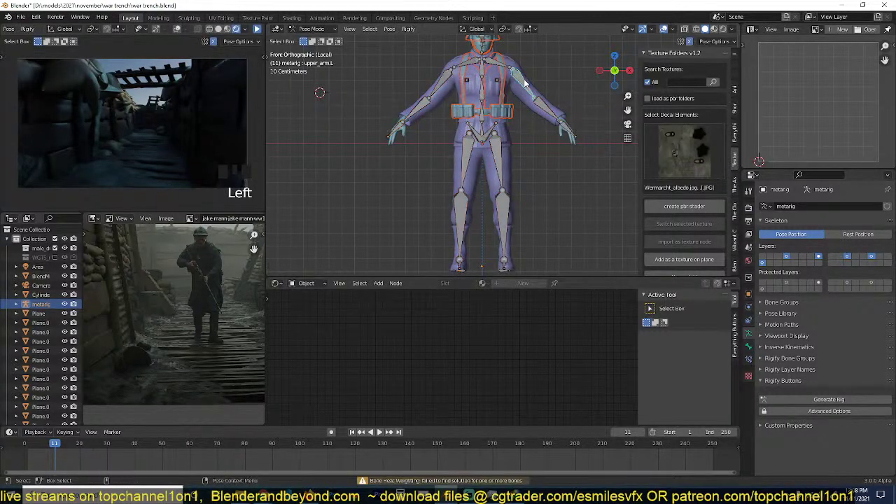
{"action": "key", "text": "r"}
{"action": "right_click", "coordinate": [533, 81]}
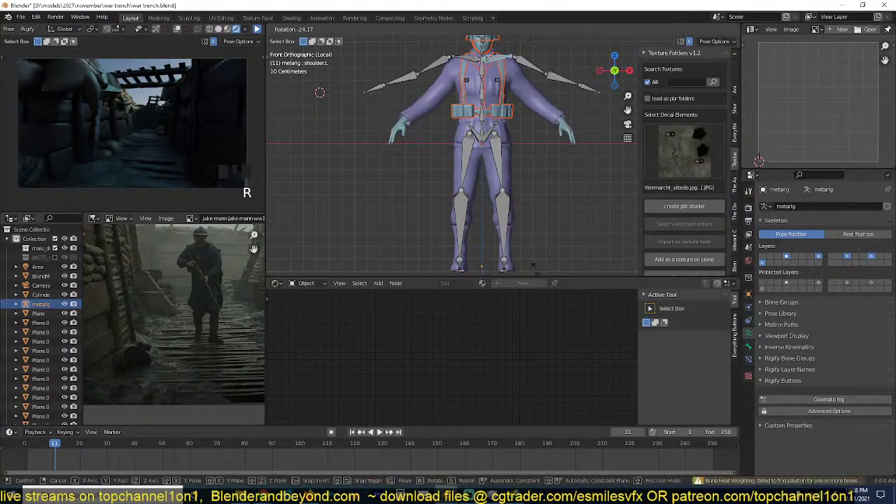
{"action": "left_click", "coordinate": [523, 71]}
{"action": "left_click", "coordinate": [470, 89]}
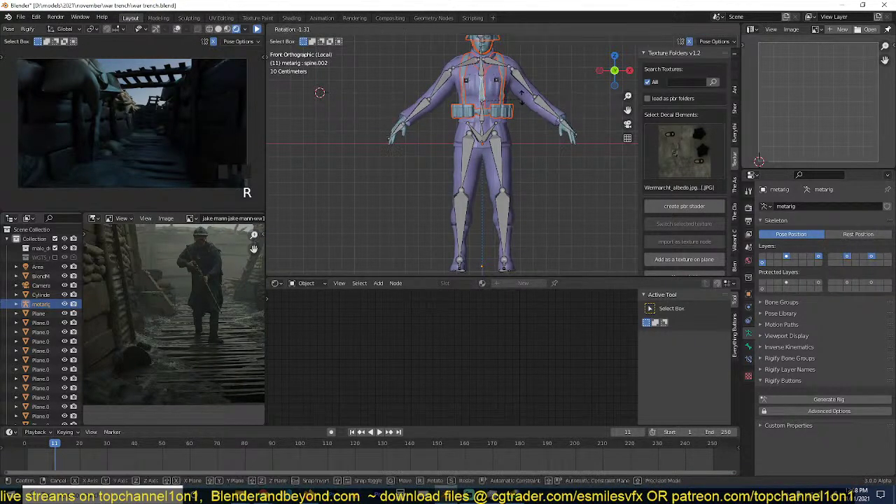
{"action": "key", "text": "ctrl+Tab"}
Join the gear mesh into the uniform mesh and try to parent the result to the metarig with Automatic Weights.
{"action": "key", "text": "alt+a"}
{"action": "scroll", "coordinate": [509, 181], "scroll_direction": "up", "scroll_amount": 3}
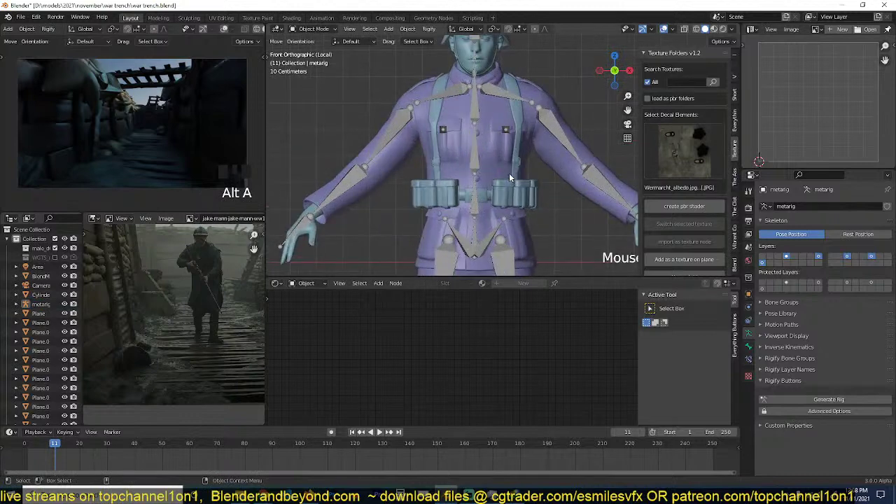
{"action": "left_click", "coordinate": [475, 199]}
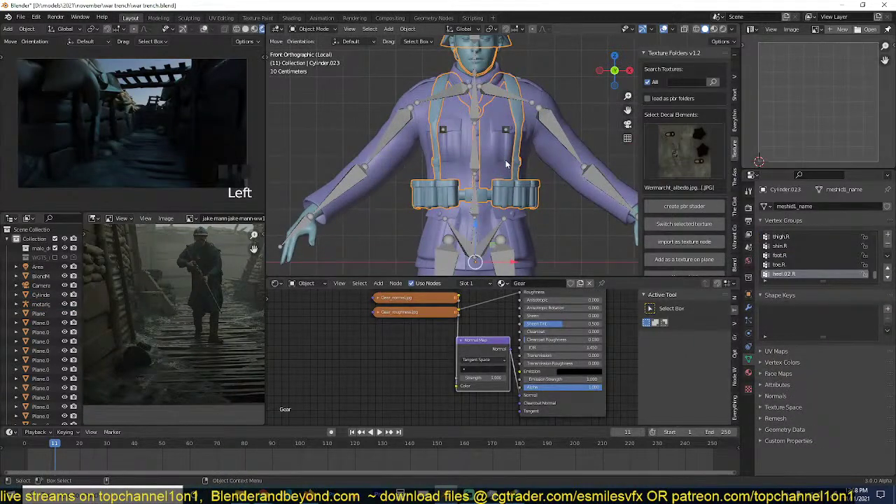
{"action": "left_click", "coordinate": [536, 144], "text": "shift"}
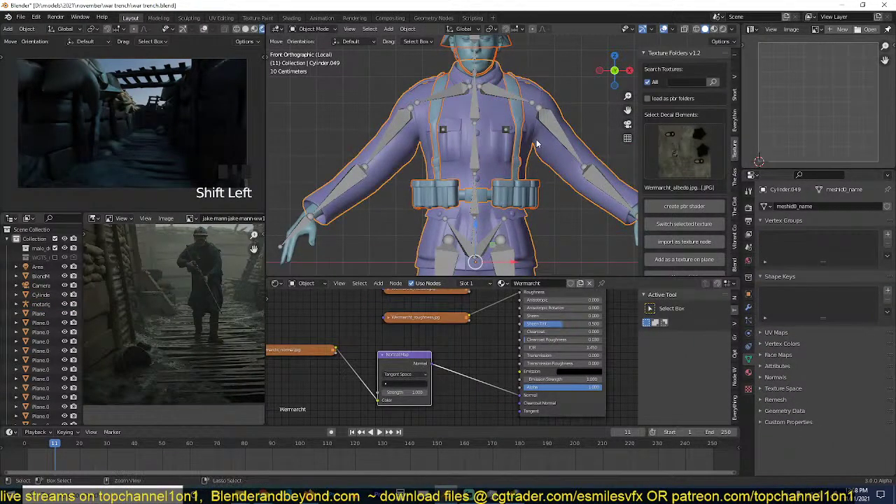
{"action": "key", "text": "ctrl+j"}
{"action": "left_click", "coordinate": [551, 126], "text": "shift"}
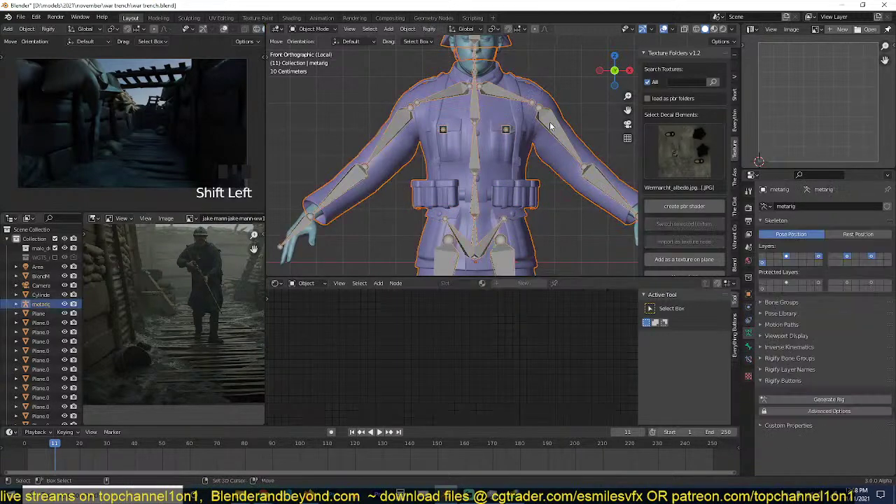
{"action": "key", "text": "ctrl+p"}
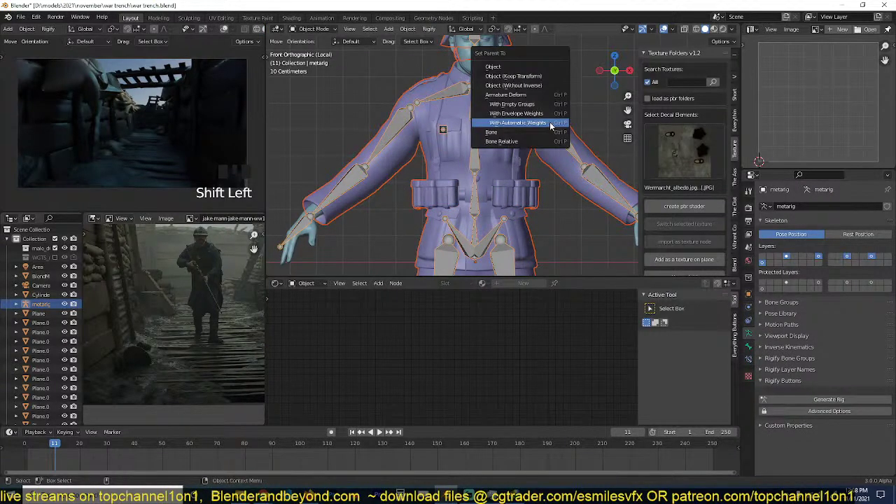
{"action": "left_click", "coordinate": [551, 127]}
Undo the last parenting and the join of the gear and uniform meshes.
{"action": "key", "text": "ctrl+z"}
{"action": "key", "text": "ctrl+z"}
{"action": "key", "text": "ctrl+z"}
{"action": "key", "text": "ctrl+z"}
{"action": "key", "text": "ctrl+z"}
{"action": "key", "text": "ctrl+z"}
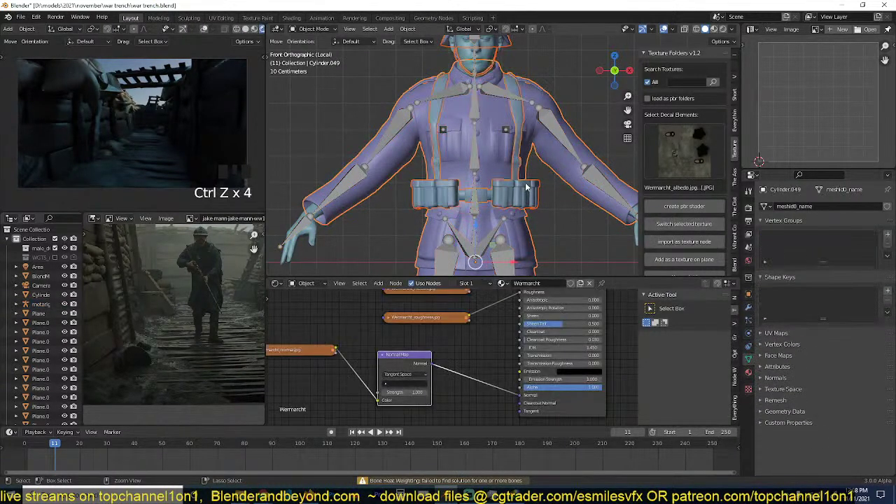
Select only the uniform mesh and save the file.
{"action": "left_click", "coordinate": [523, 184]}
{"action": "scroll", "coordinate": [523, 184], "scroll_direction": "down", "scroll_amount": 3}
{"action": "key", "text": "ctrl+s"}
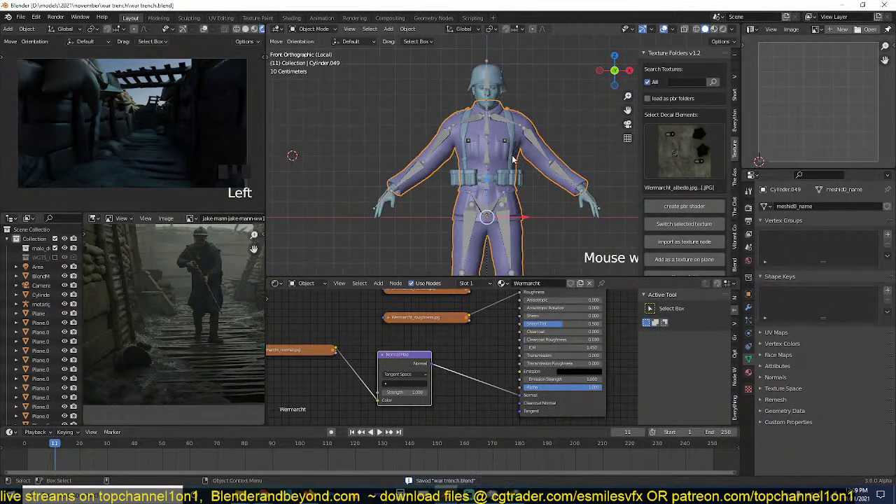
{"action": "scroll", "coordinate": [522, 175], "scroll_direction": "up", "scroll_amount": 3}
{"action": "scroll", "coordinate": [518, 165], "scroll_direction": "down", "scroll_amount": 3}
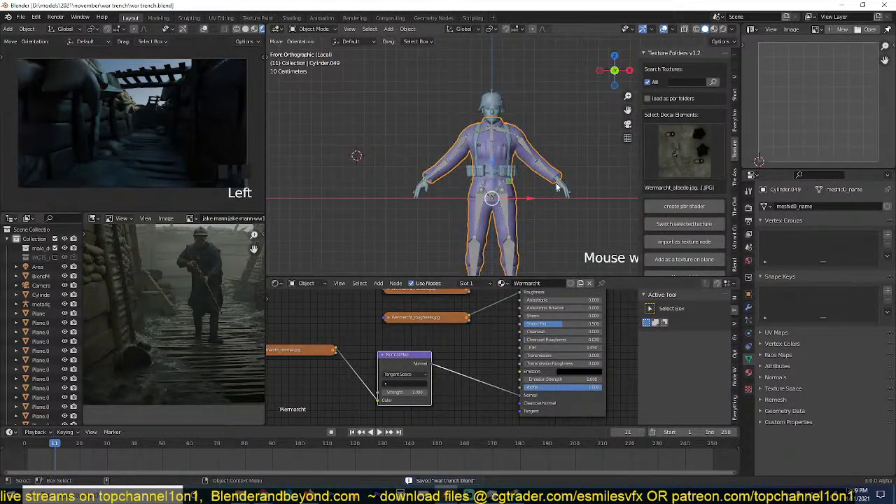
Parent the uniform mesh alone to the metarig with Automatic Weights.
{"action": "left_click", "coordinate": [556, 188]}
{"action": "scroll", "coordinate": [546, 183], "scroll_direction": "up", "scroll_amount": 2}
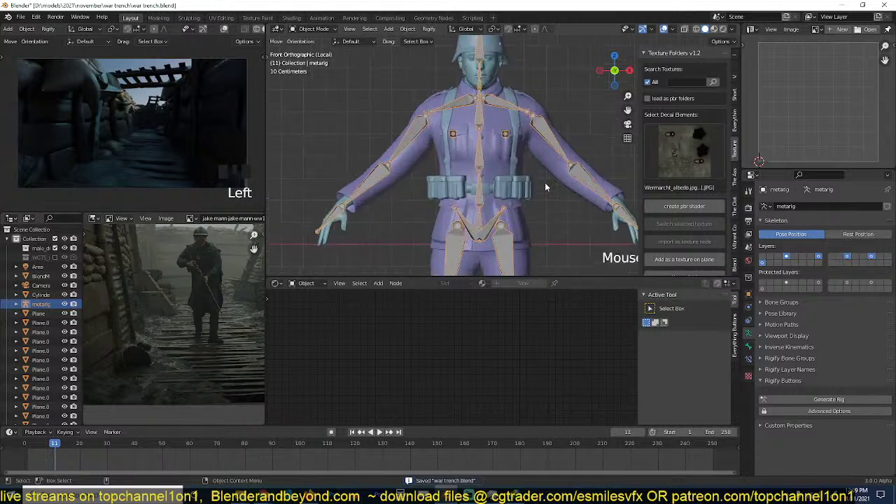
{"action": "scroll", "coordinate": [532, 210], "scroll_direction": "down", "scroll_amount": 1}
{"action": "scroll", "coordinate": [525, 196], "scroll_direction": "up", "scroll_amount": 2}
{"action": "left_click", "coordinate": [522, 168]}
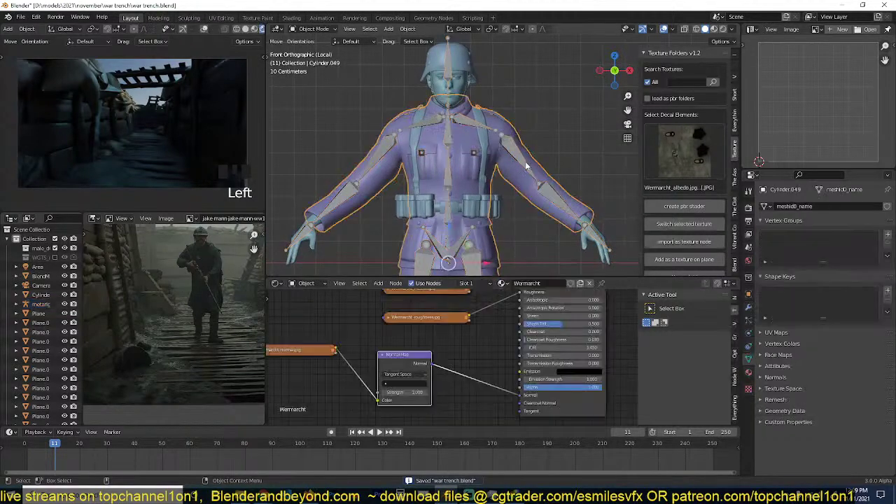
{"action": "left_click", "coordinate": [523, 165], "text": "shift"}
{"action": "key", "text": "ctrl+p"}
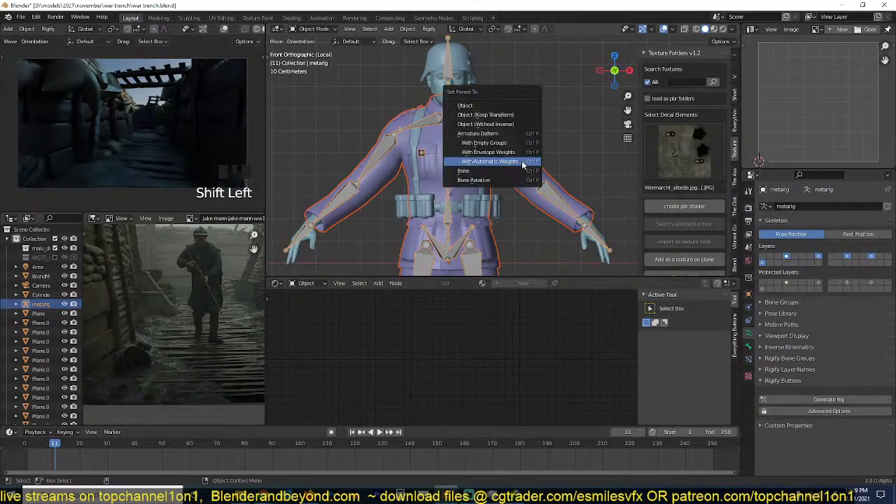
{"action": "left_click", "coordinate": [522, 161]}
{"action": "left_click", "coordinate": [522, 164]}
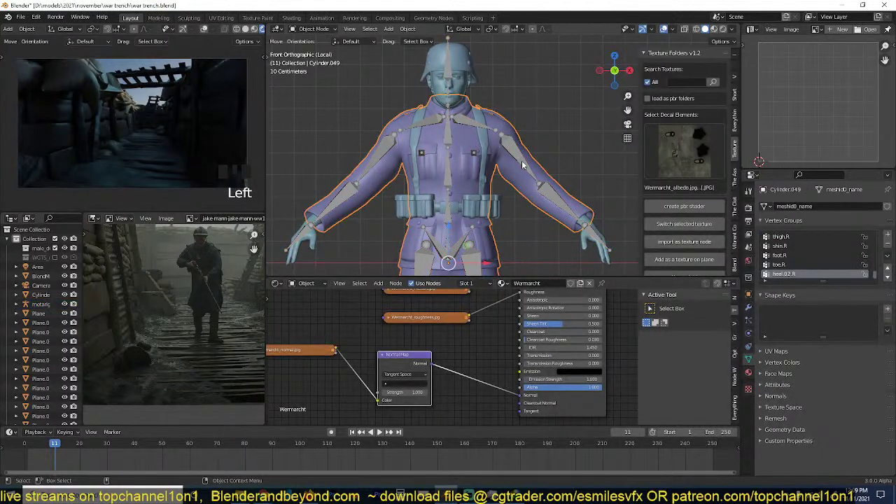
Test-rotate the left shoulder bone in Pose Mode from the front and side to check whether the uniform follows, without keeping the rotation.
{"action": "left_click", "coordinate": [521, 165]}
{"action": "key", "text": "ctrl+Tab"}
{"action": "key", "text": "r"}
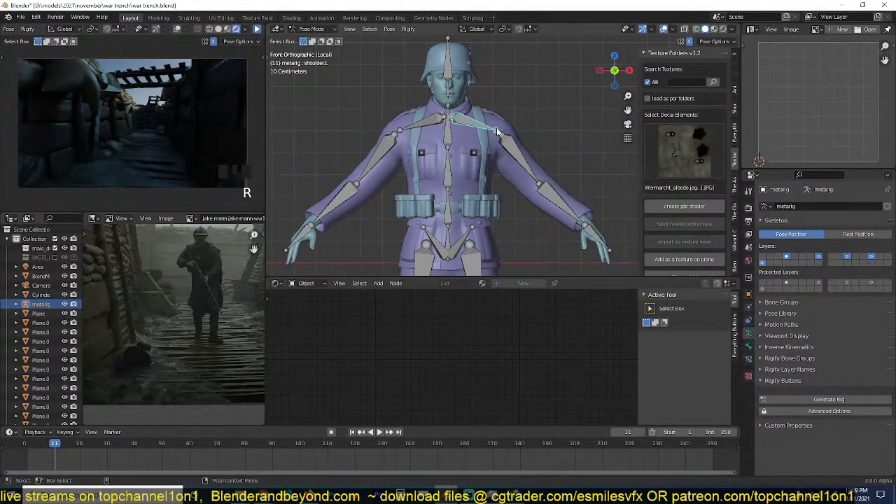
{"action": "left_click", "coordinate": [498, 131]}
{"action": "key", "text": "r"}
{"action": "left_click", "coordinate": [508, 110]}
{"action": "middle_click_drag", "start_coordinate": [508, 110], "coordinate": [448, 156]}
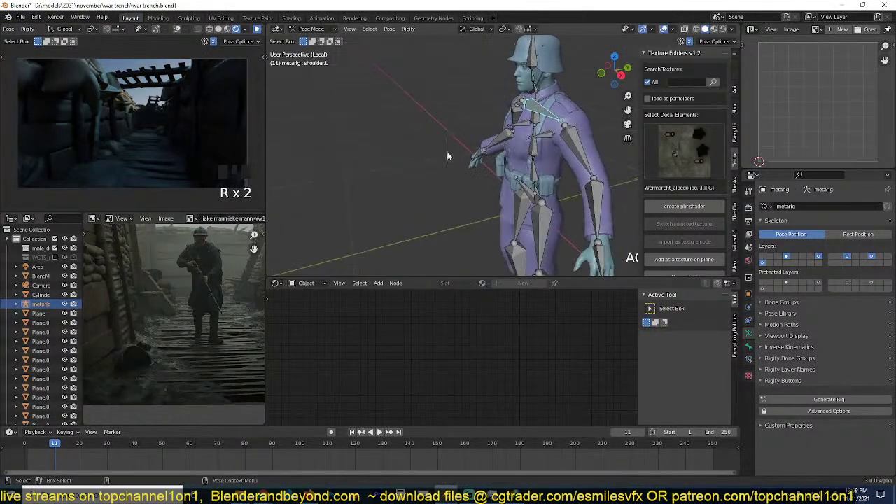
{"action": "key", "text": "r"}
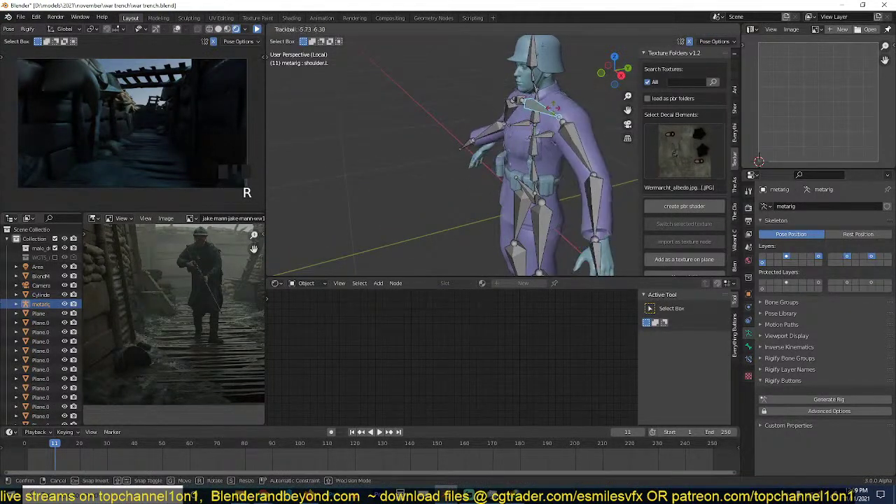
{"action": "right_click", "coordinate": [529, 133]}
{"action": "key", "text": "ctrl+Tab"}
{"action": "middle_click_drag", "start_coordinate": [529, 133], "coordinate": [586, 149]}
{"action": "key", "text": "KP_1"}
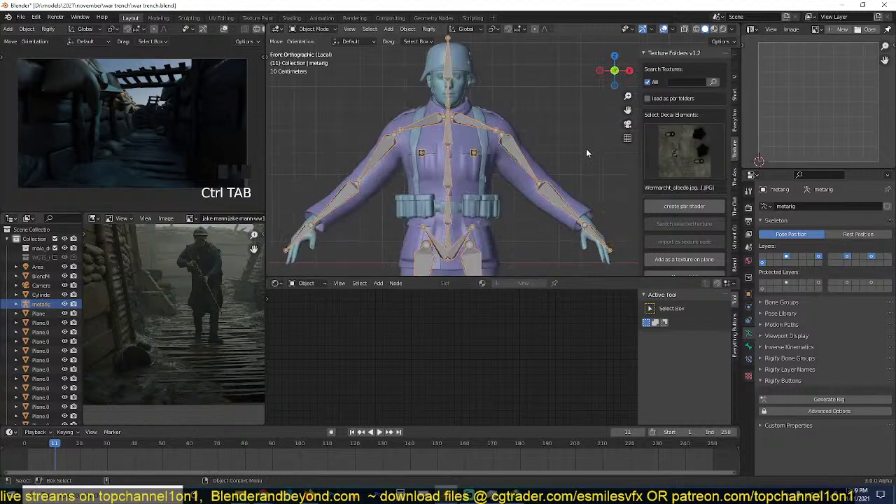
Delete the metarig in Object Mode, keeping the soldier meshes.
{"action": "key", "text": "ctrl+Tab"}
{"action": "scroll", "coordinate": [565, 156], "scroll_direction": "down", "scroll_amount": 3}
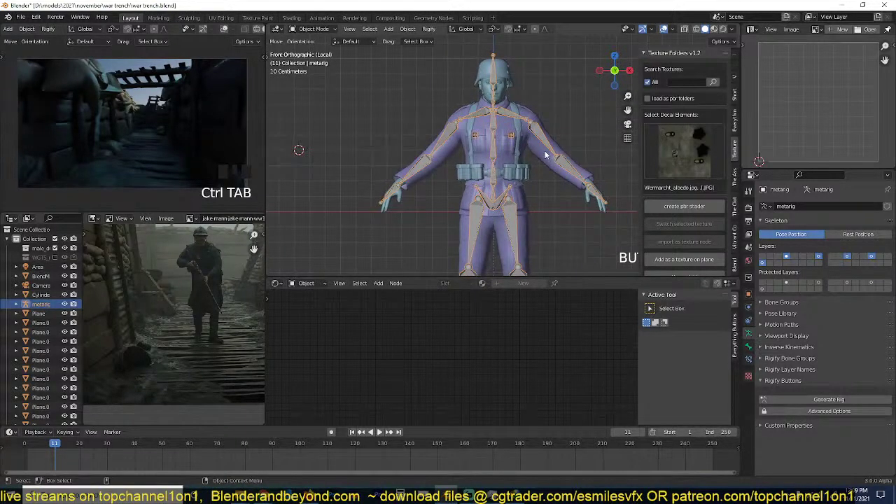
{"action": "left_click", "coordinate": [543, 142]}
{"action": "key", "text": "ctrl+Tab"}
{"action": "key", "text": "x"}
{"action": "left_click", "coordinate": [539, 142]}
Parent the head-and-hands and gear meshes to the uniform with the Object option, and join them all into one soldier mesh.
{"action": "left_click", "coordinate": [590, 190]}
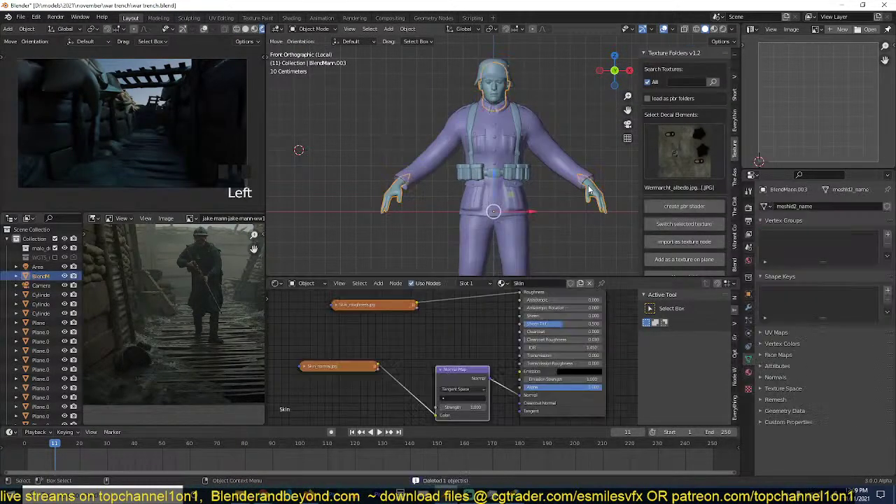
{"action": "scroll", "coordinate": [428, 133], "scroll_direction": "down", "scroll_amount": 2}
{"action": "left_click_drag", "start_coordinate": [398, 101], "coordinate": [582, 201]}
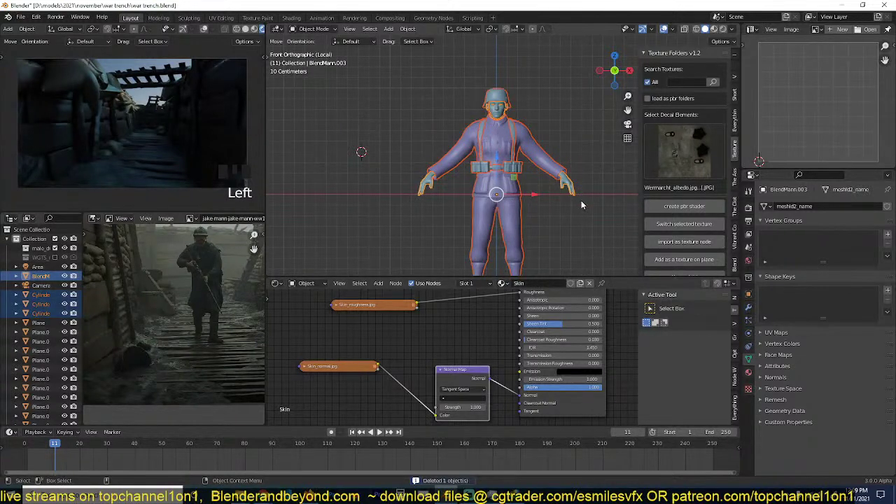
{"action": "left_click", "coordinate": [552, 177], "text": "shift"}
{"action": "key", "text": "ctrl+p"}
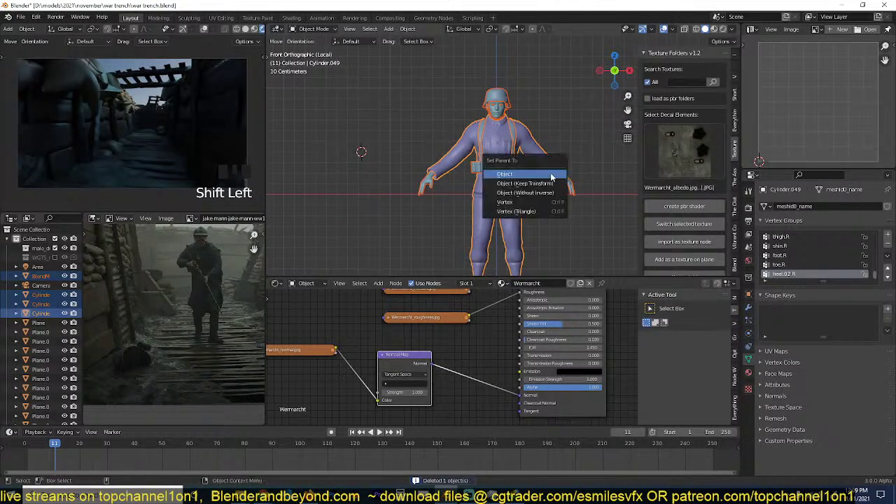
{"action": "left_click", "coordinate": [552, 175]}
{"action": "key", "text": "ctrl+j"}
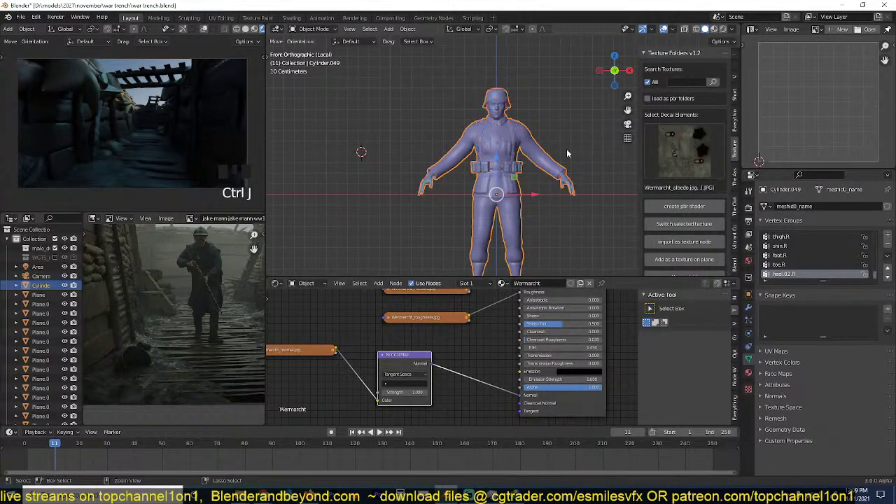
Select the joined soldier mesh and save the file.
{"action": "middle_click_drag", "start_coordinate": [528, 169], "coordinate": [525, 120], "text": "shift"}
{"action": "scroll", "coordinate": [527, 168], "scroll_direction": "down", "scroll_amount": 2}
{"action": "key", "text": "alt+a"}
{"action": "scroll", "coordinate": [527, 176], "scroll_direction": "up", "scroll_amount": 2}
{"action": "left_click", "coordinate": [505, 167]}
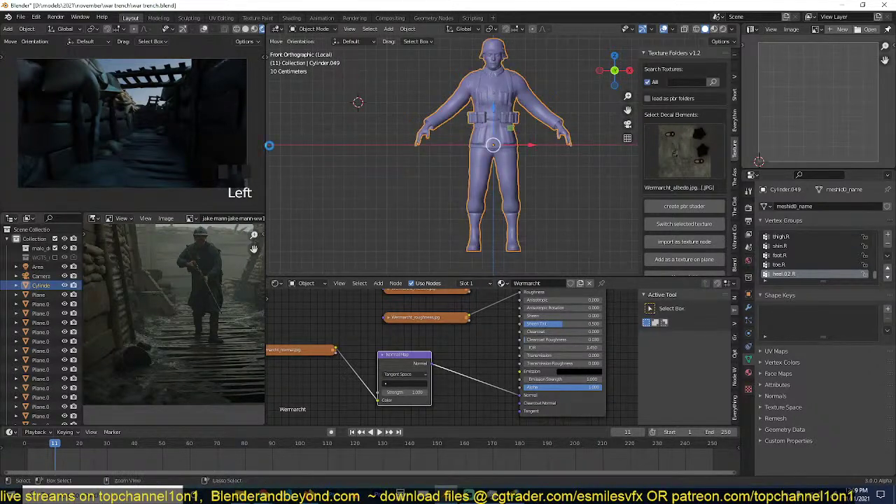
{"action": "key", "text": "ctrl+s"}
Exit local view and reposition the soldier mesh within the trench from the camera view.
{"action": "scroll", "coordinate": [470, 188], "scroll_direction": "down", "scroll_amount": 4}
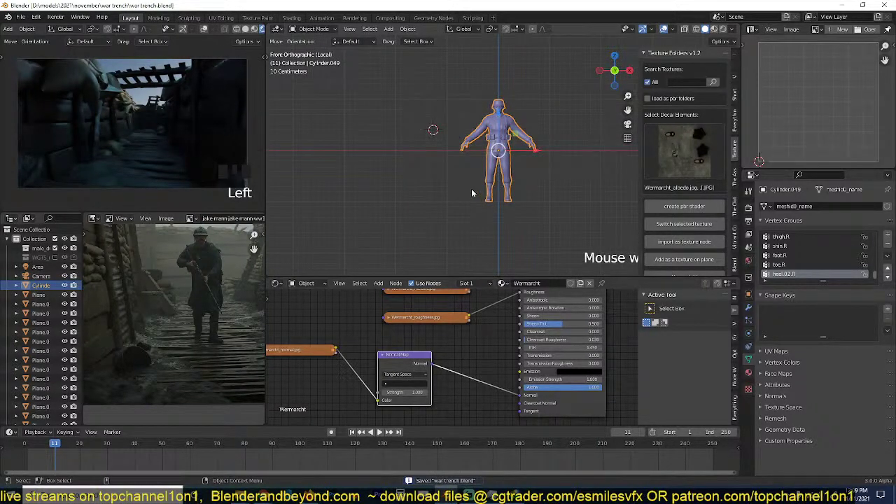
{"action": "key", "text": "KP_0"}
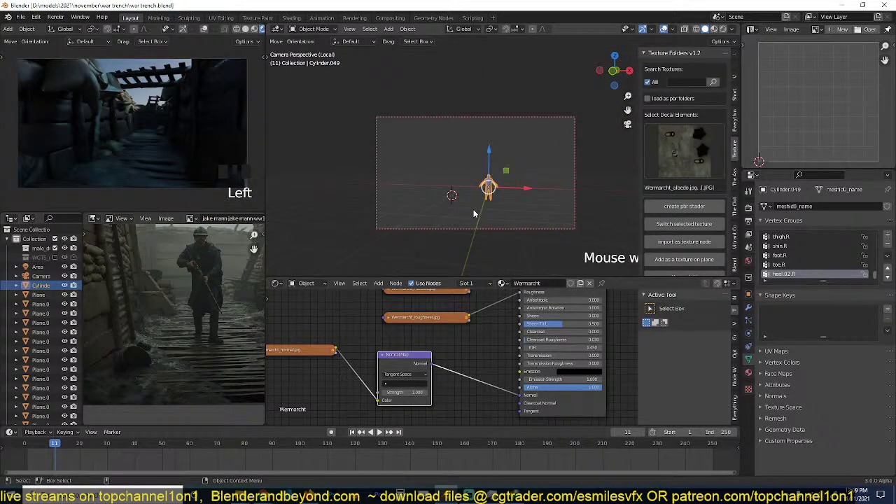
{"action": "key", "text": "KP_Divide"}
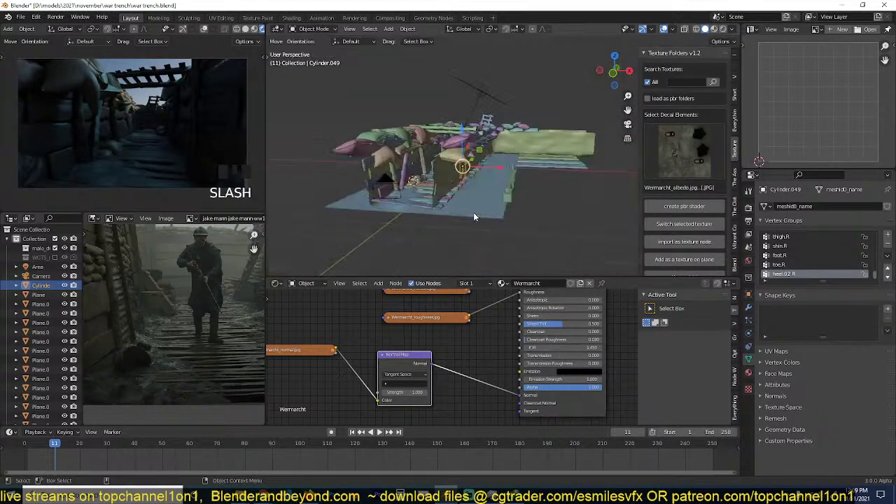
{"action": "key", "text": "KP_0"}
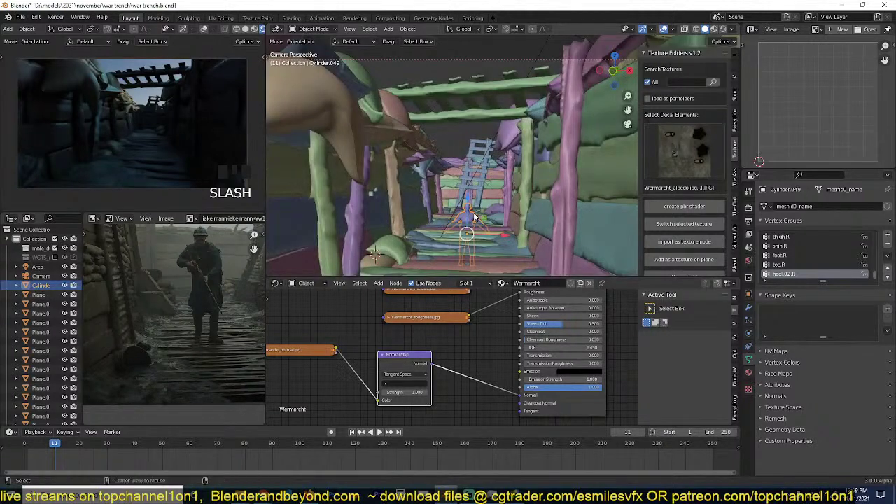
{"action": "key", "text": "alt+a"}
{"action": "left_click", "coordinate": [471, 218]}
{"action": "key", "text": "g"}
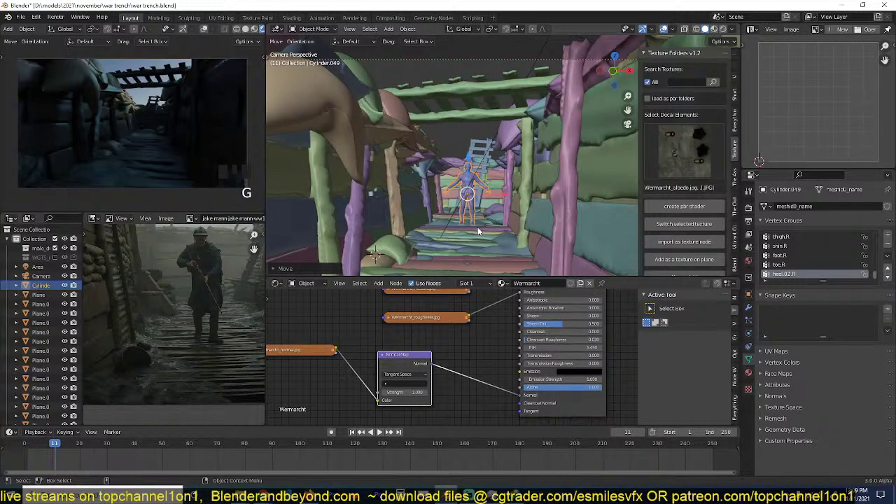
{"action": "left_click", "coordinate": [469, 257]}
Raise all of the soldier's geometry along Z in Edit Mode so the object's origin sits at the feet.
{"action": "key", "text": "KP_1"}
{"action": "key", "text": "KP_Decimal"}
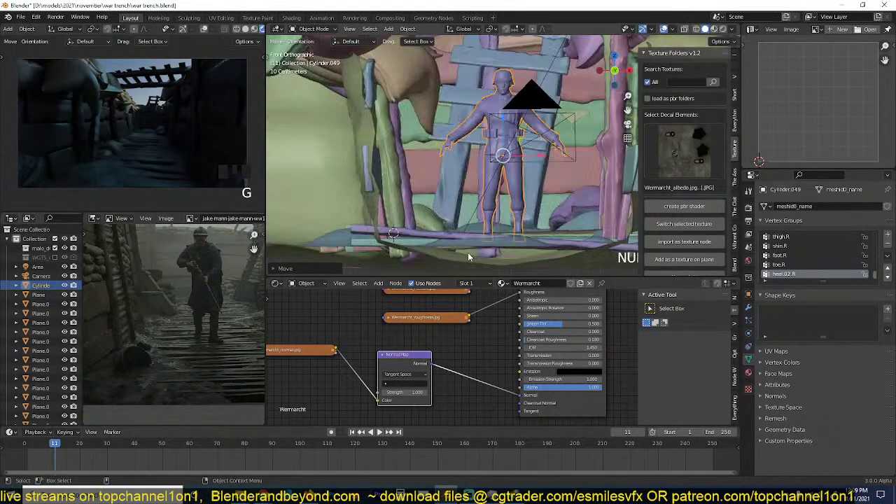
{"action": "key", "text": "Tab"}
{"action": "key", "text": "a"}
{"action": "key", "text": "g"}
{"action": "key", "text": "z"}
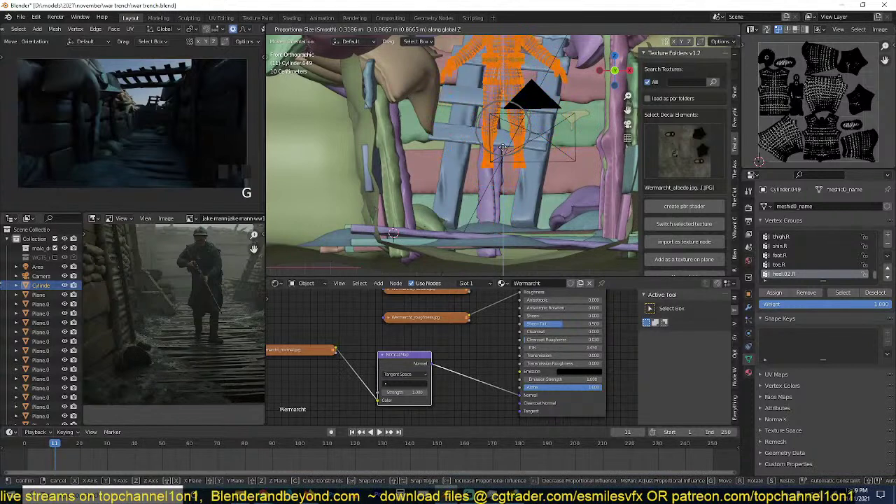
{"action": "left_click", "coordinate": [507, 140]}
{"action": "key", "text": "Tab"}
Lower the soldier object along Z onto the trench's plank floor and scale it uniformly from its feet.
{"action": "key", "text": "g"}
{"action": "key", "text": "z"}
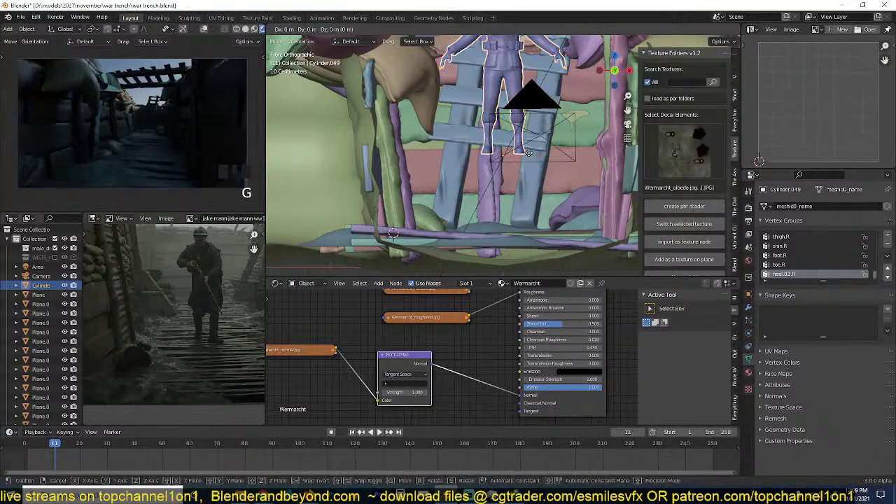
{"action": "left_click", "coordinate": [543, 228]}
{"action": "key", "text": "s"}
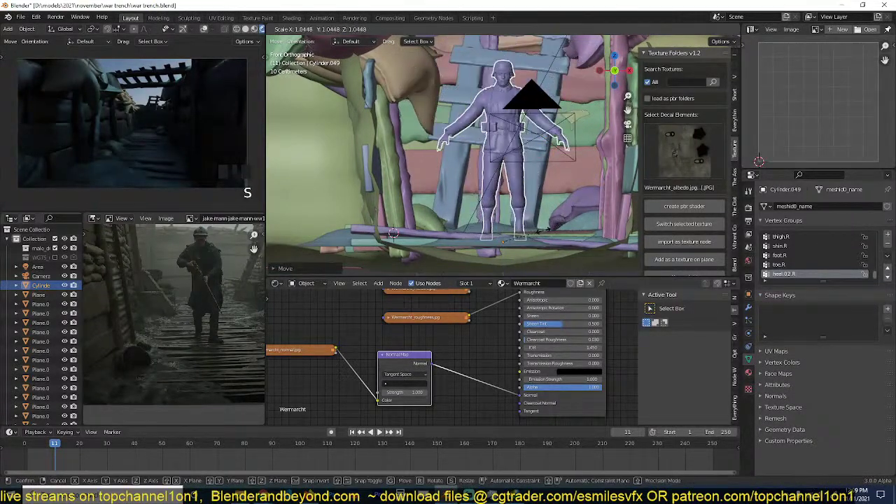
{"action": "left_click", "coordinate": [526, 231]}
{"action": "scroll", "coordinate": [527, 231], "scroll_direction": "down", "scroll_amount": 8}
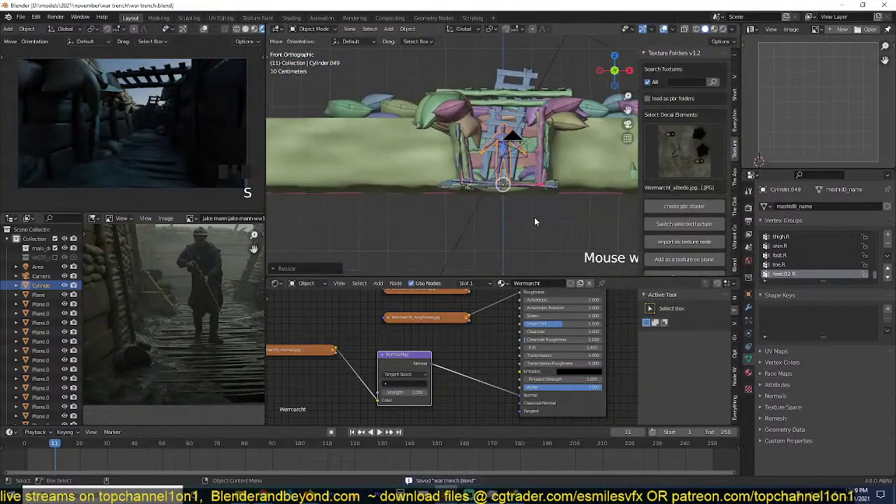
Create a linked duplicate of the soldier and place it up and to the right, above the trench.
{"action": "key", "text": "alt+d"}
{"action": "left_click", "coordinate": [561, 175]}
{"action": "scroll", "coordinate": [512, 180], "scroll_direction": "up", "scroll_amount": 8}
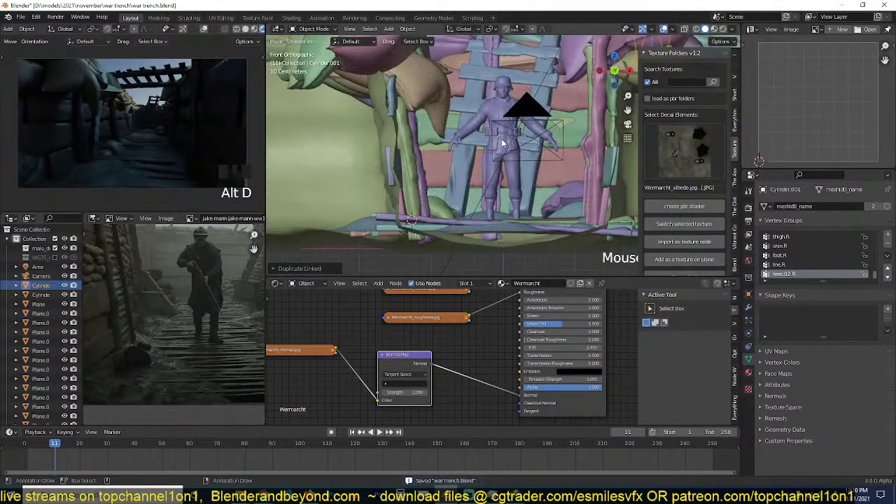
Select the original soldier in the trench and rotate it 90° around the Z axis.
{"action": "left_click", "coordinate": [502, 143]}
{"action": "scroll", "coordinate": [517, 168], "scroll_direction": "up", "scroll_amount": 2}
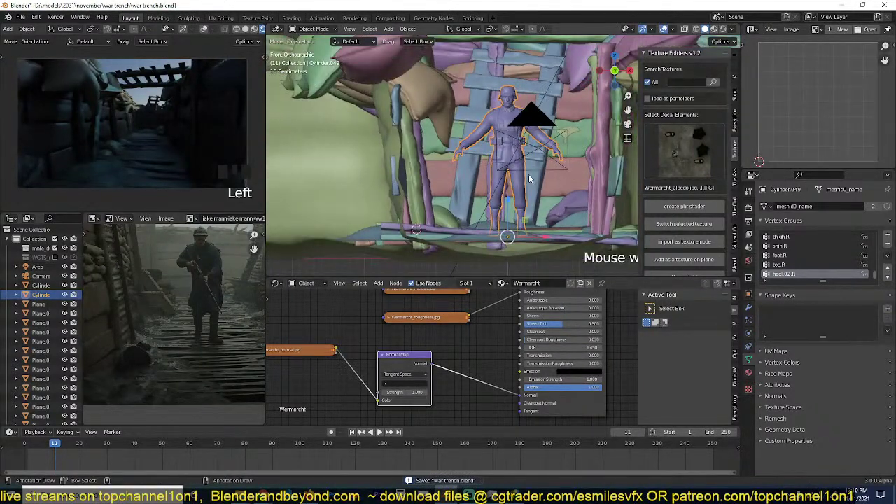
{"action": "key", "text": "r"}
{"action": "key", "text": "z"}
{"action": "key", "text": "9"}
{"action": "key", "text": "0"}
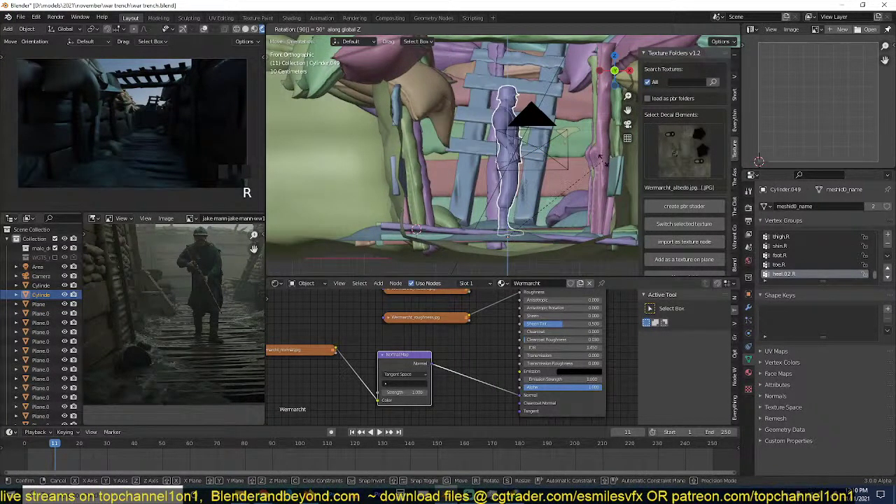
{"action": "left_click", "coordinate": [603, 159]}
Select the wooden plank frame lying across the trench top and duplicate it.
{"action": "scroll", "coordinate": [570, 171], "scroll_direction": "down", "scroll_amount": 3}
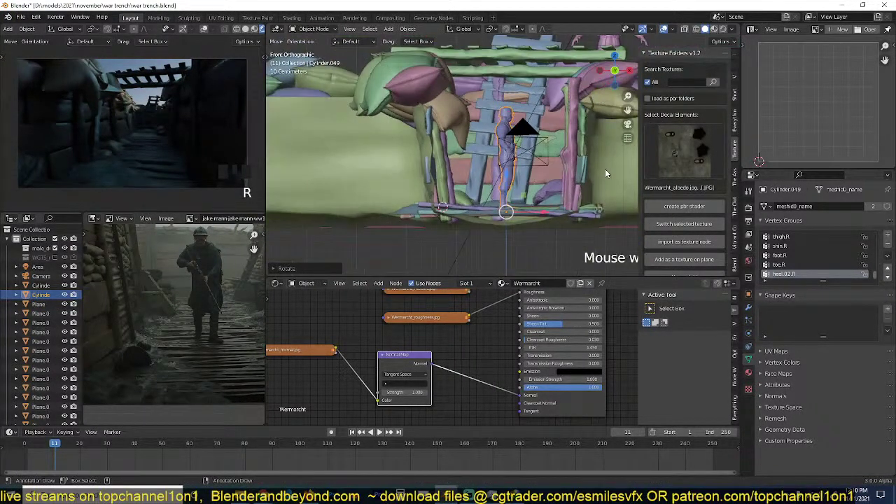
{"action": "middle_click_drag", "start_coordinate": [570, 179], "coordinate": [572, 200]}
{"action": "scroll", "coordinate": [572, 194], "scroll_direction": "down", "scroll_amount": 4}
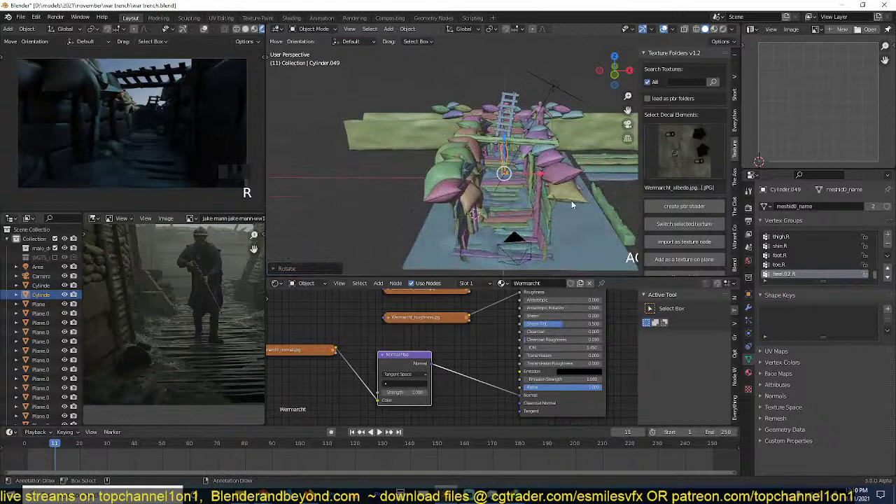
{"action": "left_click", "coordinate": [516, 142]}
{"action": "key", "text": "KP_1"}
{"action": "key", "text": "shift+d"}
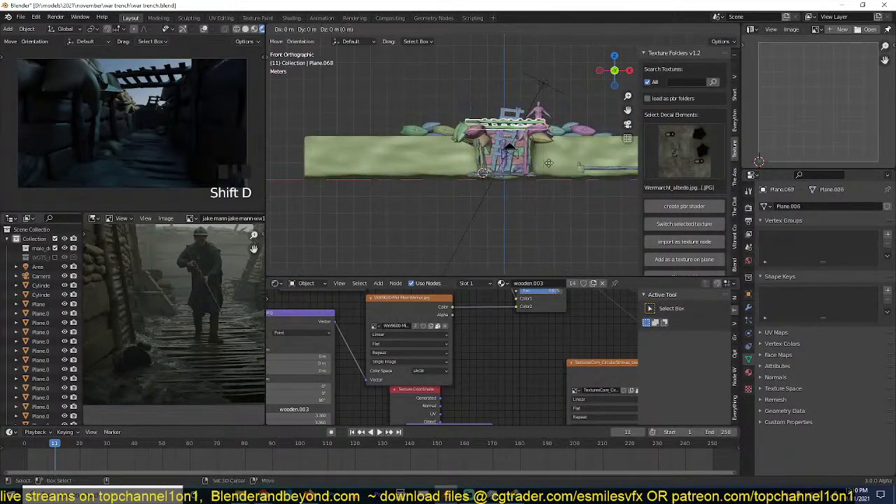
{"action": "left_click", "coordinate": [549, 161]}
Clear the duplicated plank frame's rotation and rotate it -90° around the Z axis.
{"action": "scroll", "coordinate": [549, 161], "scroll_direction": "up", "scroll_amount": 2}
{"action": "key", "text": "alt+r"}
{"action": "key", "text": "r"}
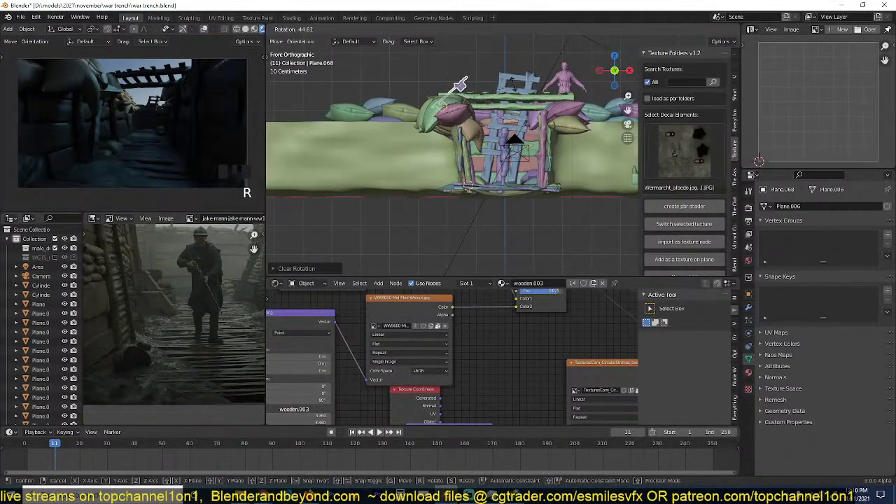
{"action": "type", "text": "x"}
{"action": "type", "text": "90"}
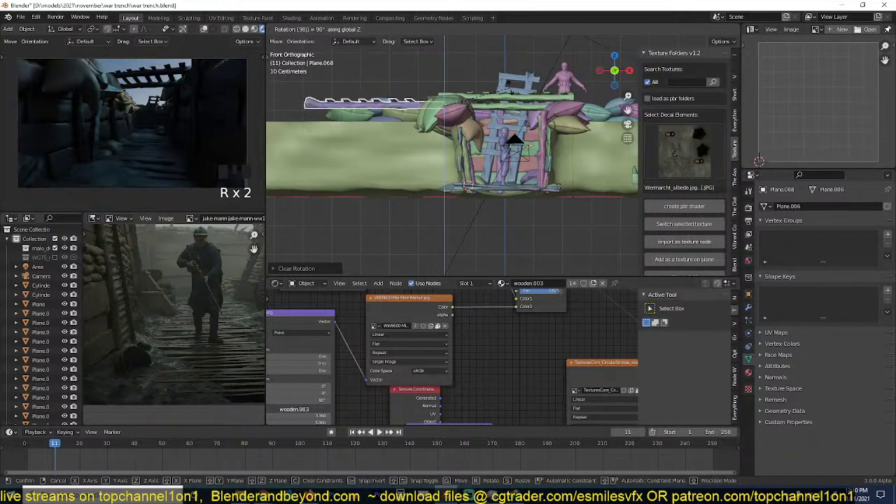
{"action": "key", "text": "minus"}
{"action": "key", "text": "Return"}
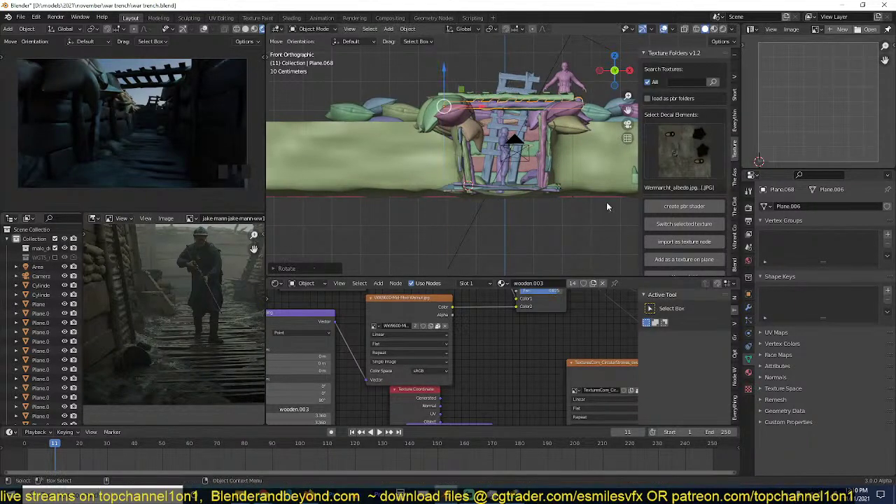
Scale down the duplicated plank frame and place it tilted like a ladder inside the trench.
{"action": "key", "text": "s"}
{"action": "left_click", "coordinate": [515, 165]}
{"action": "key", "text": "r"}
{"action": "left_click", "coordinate": [524, 117]}
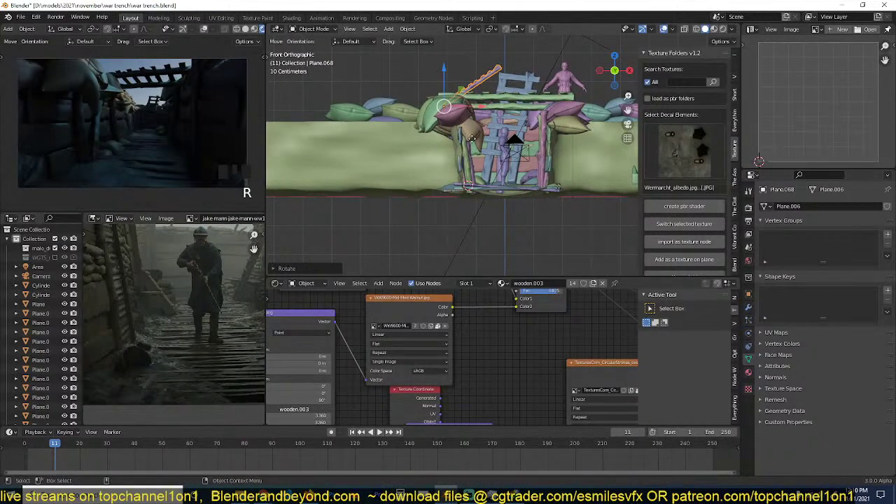
{"action": "key", "text": "g"}
{"action": "key", "text": "r"}
{"action": "key", "text": "g"}
{"action": "left_click", "coordinate": [536, 200]}
Bring the ladder back beside the soldier and lean it against the trench's side wall.
{"action": "middle_click_drag", "start_coordinate": [535, 199], "coordinate": [595, 210]}
{"action": "scroll", "coordinate": [594, 211], "scroll_direction": "down", "scroll_amount": 3}
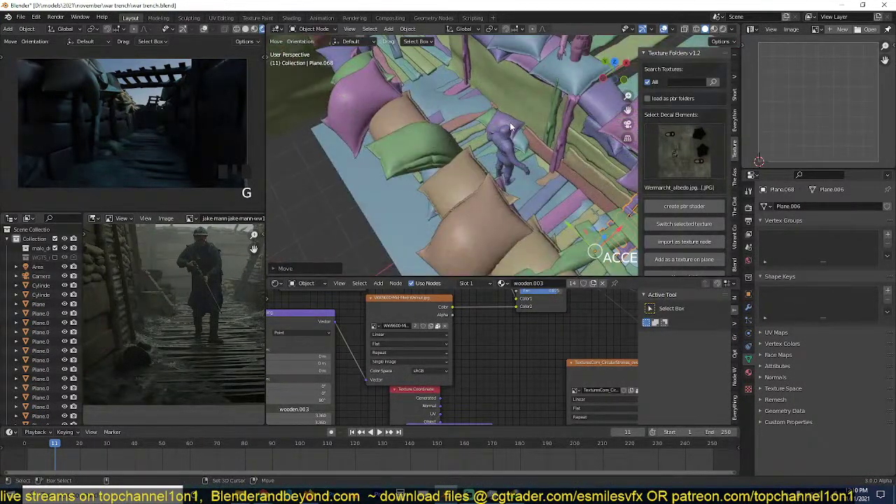
{"action": "key", "text": "shift+s"}
{"action": "middle_click_drag", "start_coordinate": [513, 96], "coordinate": [559, 140]}
{"action": "left_click_drag", "start_coordinate": [559, 140], "coordinate": [538, 147]}
{"action": "key", "text": "g"}
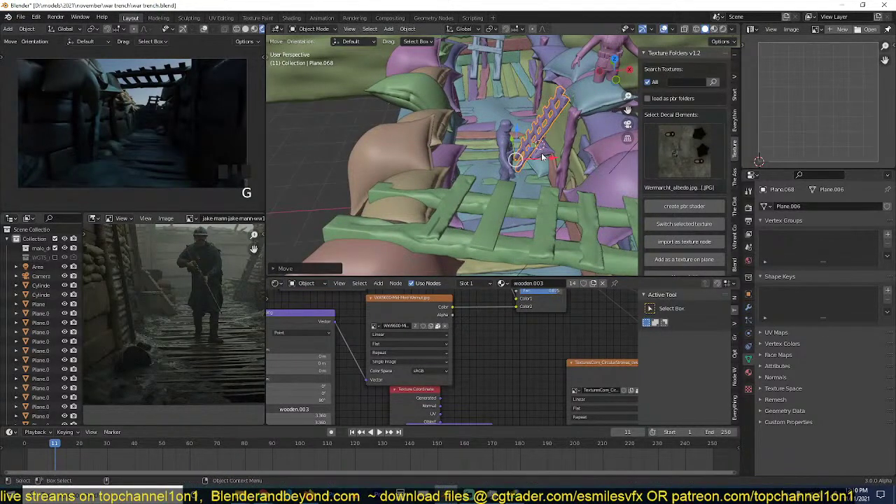
{"action": "left_click", "coordinate": [542, 158]}
Select the soldier together with the ladder and isolate both in local view.
{"action": "key", "text": "KP_1"}
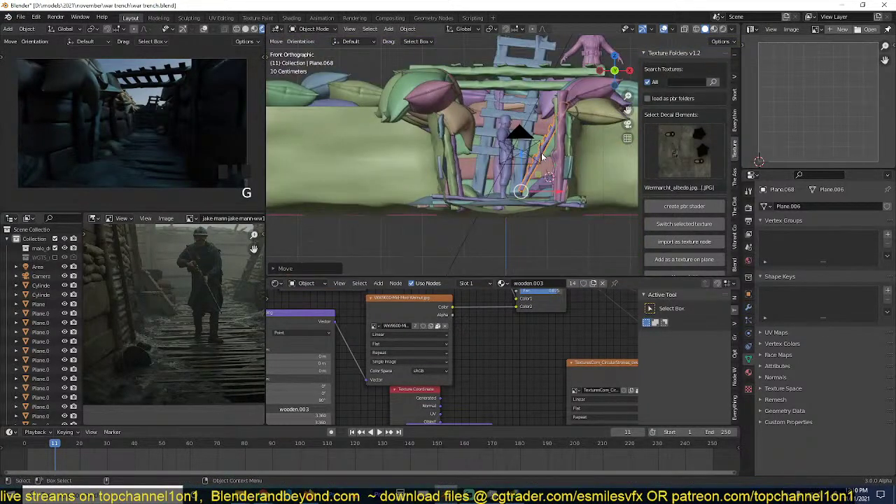
{"action": "left_click", "coordinate": [510, 131]}
{"action": "left_click", "coordinate": [550, 145], "text": "shift"}
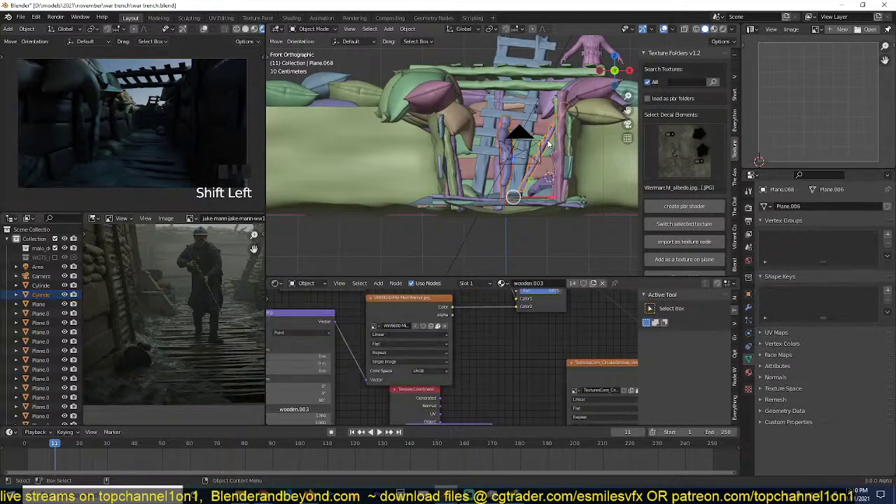
{"action": "key", "text": "KP_Divide"}
Move the soldier to the foot of the ladder, aligning it from the front and top views.
{"action": "scroll", "coordinate": [448, 160], "scroll_direction": "up", "scroll_amount": 3}
{"action": "left_click", "coordinate": [448, 160]}
{"action": "key", "text": "g"}
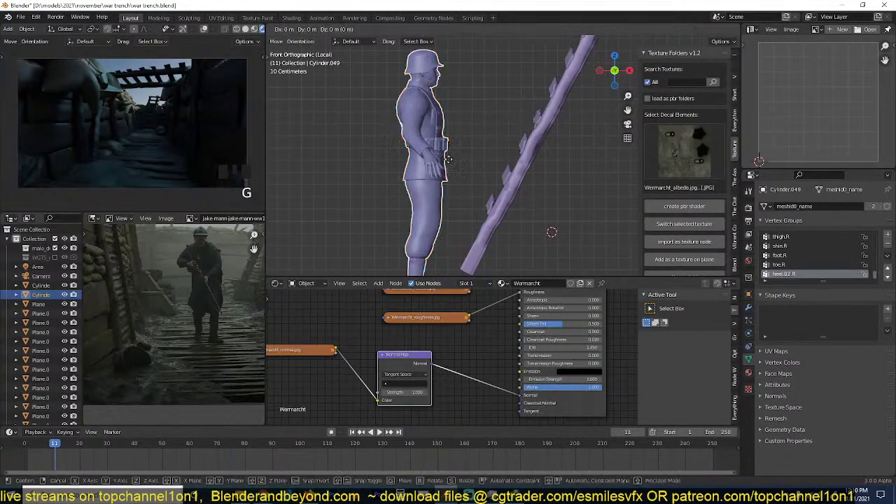
{"action": "left_click", "coordinate": [490, 128]}
{"action": "scroll", "coordinate": [490, 128], "scroll_direction": "down", "scroll_amount": 1}
{"action": "key", "text": "KP_7"}
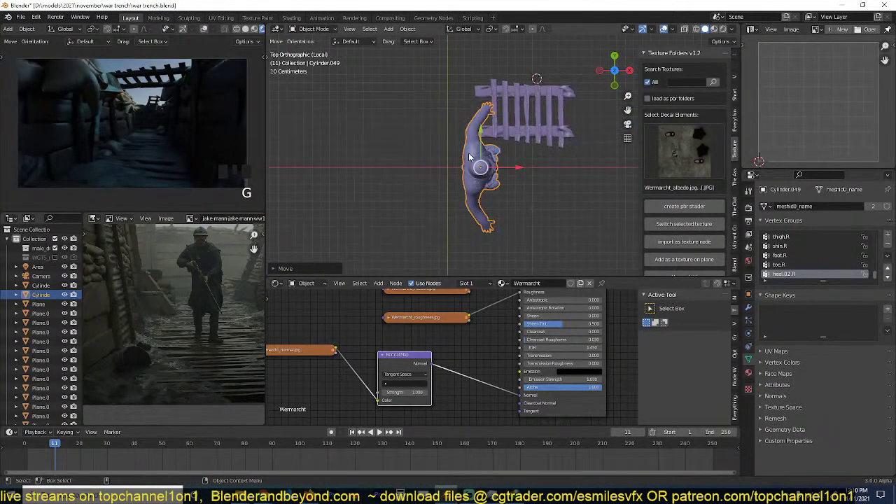
{"action": "key", "text": "g"}
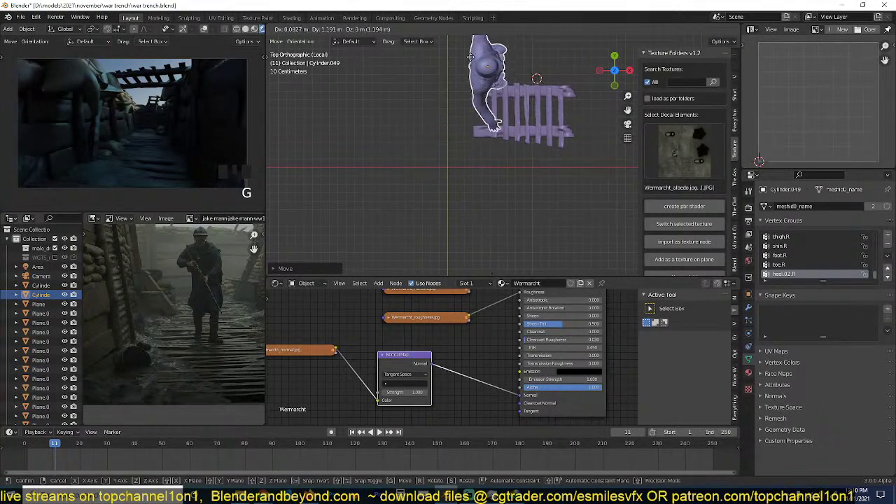
{"action": "left_click", "coordinate": [468, 85]}
{"action": "key", "text": "KP_1"}
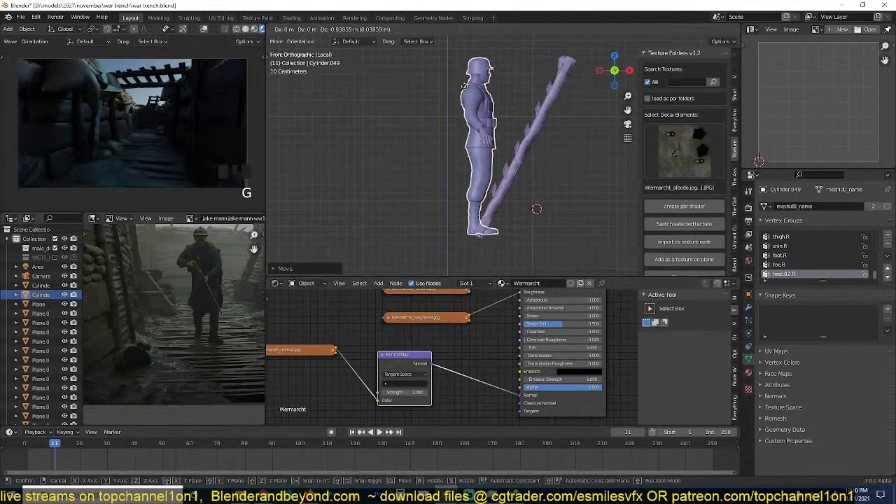
Switch the soldier to Sculpt Mode with the Pose brush and bring its legs into view.
{"action": "scroll", "coordinate": [483, 129], "scroll_direction": "up", "scroll_amount": 3}
{"action": "left_click", "coordinate": [314, 29]}
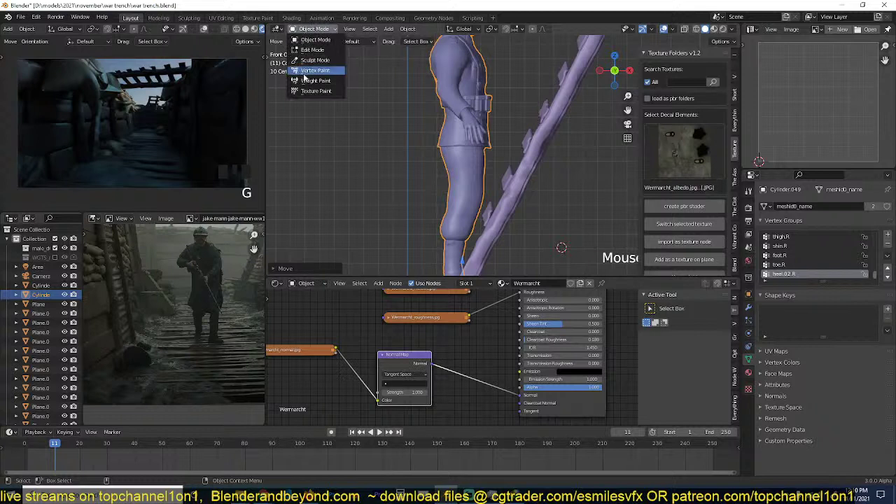
{"action": "left_click", "coordinate": [314, 60]}
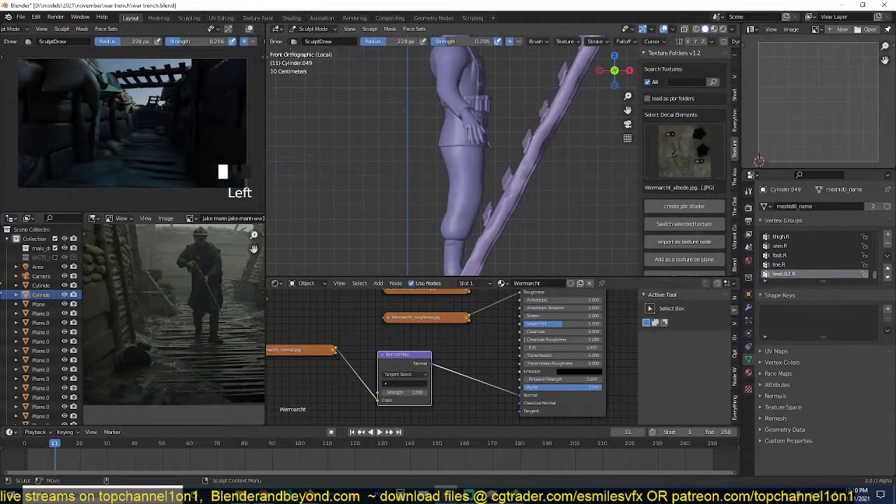
{"action": "key", "text": "t"}
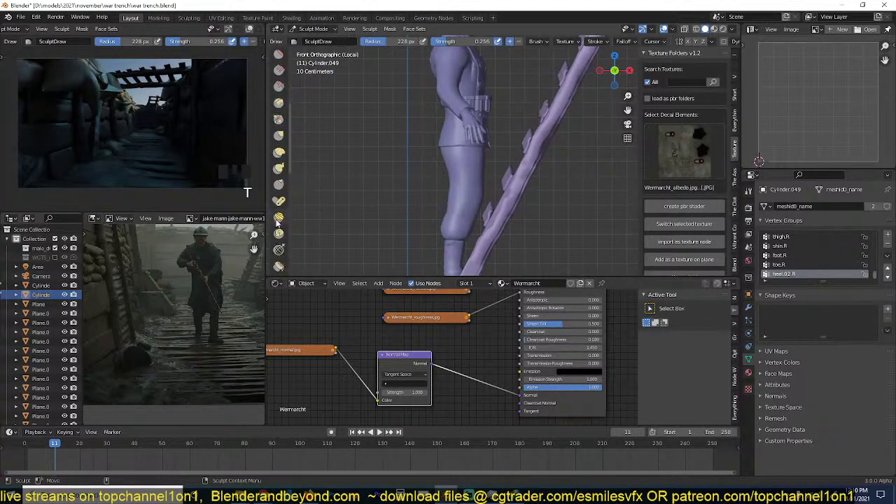
{"action": "left_click", "coordinate": [278, 128]}
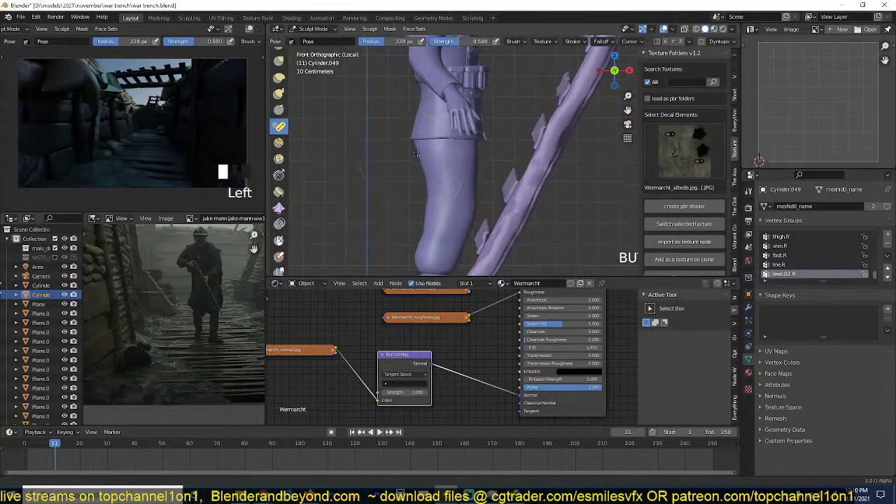
{"action": "mouse_move", "coordinate": [476, 76]}
{"action": "left_mouse_down"}
{"action": "mouse_move", "coordinate": [463, 143]}
{"action": "mouse_move", "coordinate": [444, 176]}
{"action": "mouse_move", "coordinate": [483, 199]}
{"action": "left_mouse_up"}
{"action": "scroll", "coordinate": [483, 200], "scroll_direction": "down", "scroll_amount": 2}
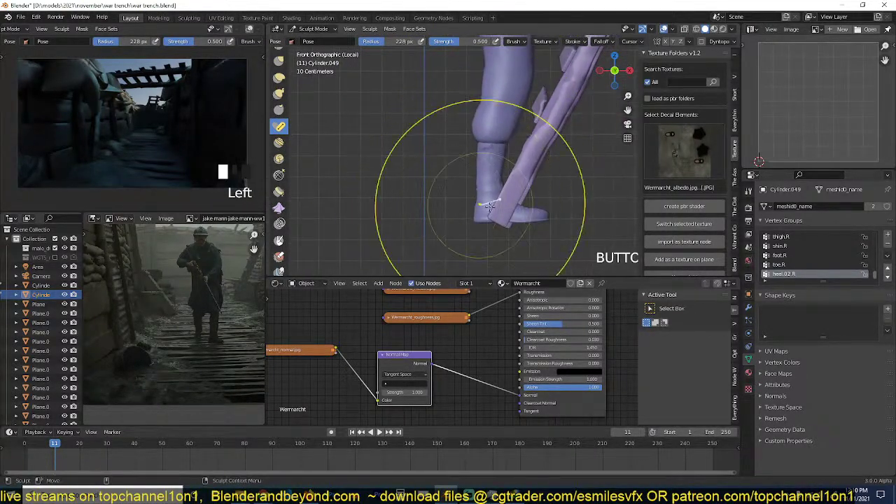
{"action": "scroll", "coordinate": [494, 214], "scroll_direction": "down", "scroll_amount": 2}
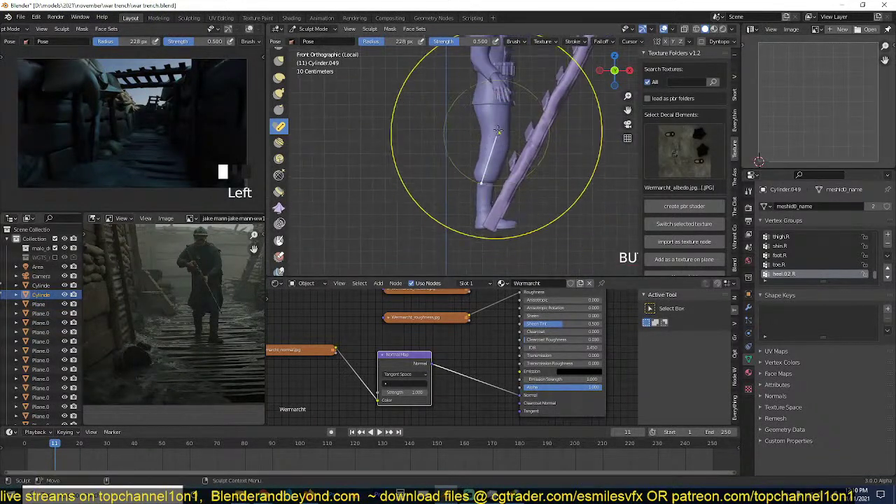
Try to bend the soldier's leg with the Pose brush and undo the strokes.
{"action": "left_click_drag", "start_coordinate": [502, 146], "coordinate": [478, 124]}
{"action": "key", "text": "ctrl+z"}
{"action": "scroll", "coordinate": [490, 136], "scroll_direction": "up", "scroll_amount": 2}
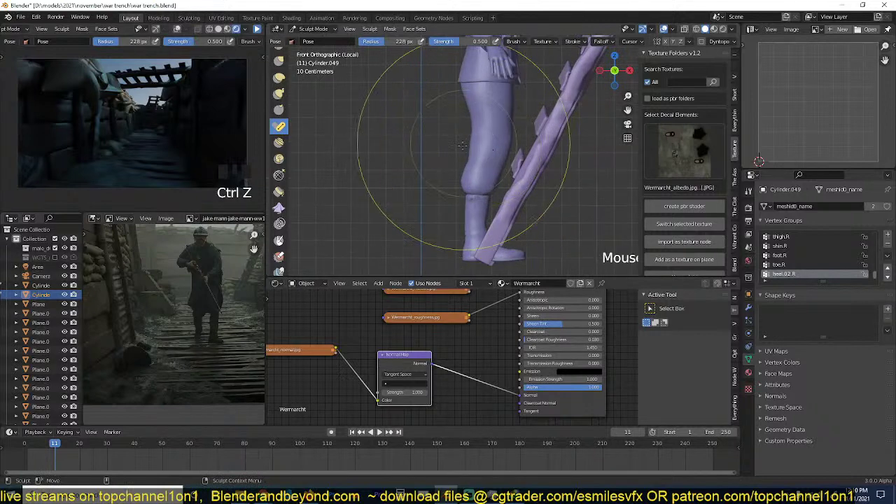
{"action": "mouse_move", "coordinate": [480, 147]}
{"action": "left_mouse_down"}
{"action": "mouse_move", "coordinate": [457, 160]}
{"action": "mouse_move", "coordinate": [518, 133]}
{"action": "mouse_move", "coordinate": [470, 160]}
{"action": "left_mouse_up"}
{"action": "key", "text": "ctrl+z"}
{"action": "key", "text": "ctrl+z"}
{"action": "scroll", "coordinate": [470, 150], "scroll_direction": "down", "scroll_amount": 2}
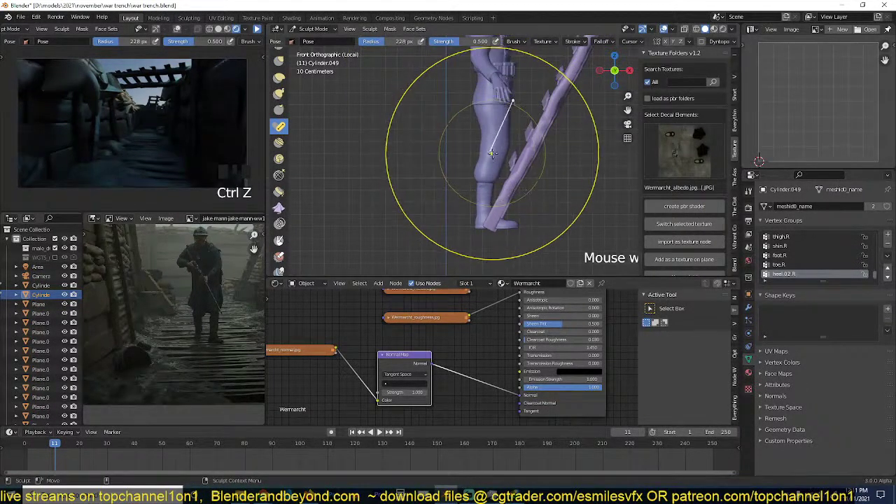
{"action": "left_click_drag", "start_coordinate": [478, 209], "coordinate": [480, 183]}
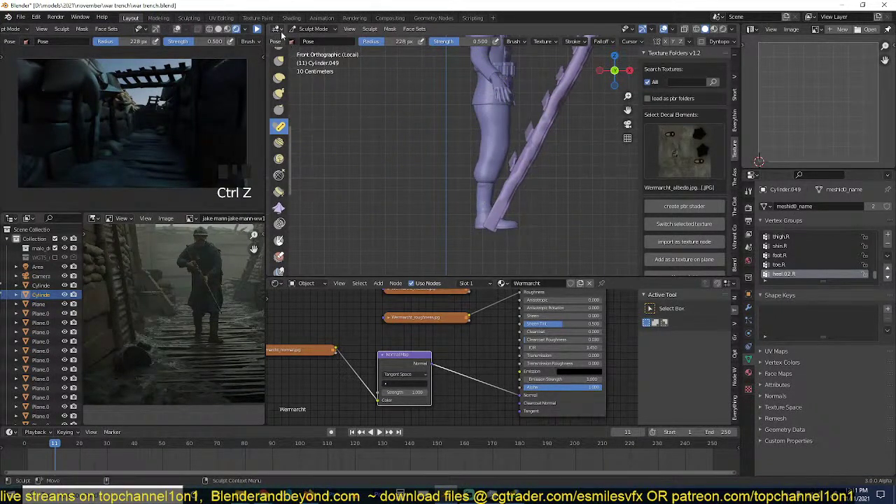
Enter Edit Mode and circle-select the soldier's right lower leg and boot in wireframe from the side.
{"action": "left_click", "coordinate": [309, 29]}
{"action": "left_click", "coordinate": [312, 41]}
{"action": "key", "text": "Tab"}
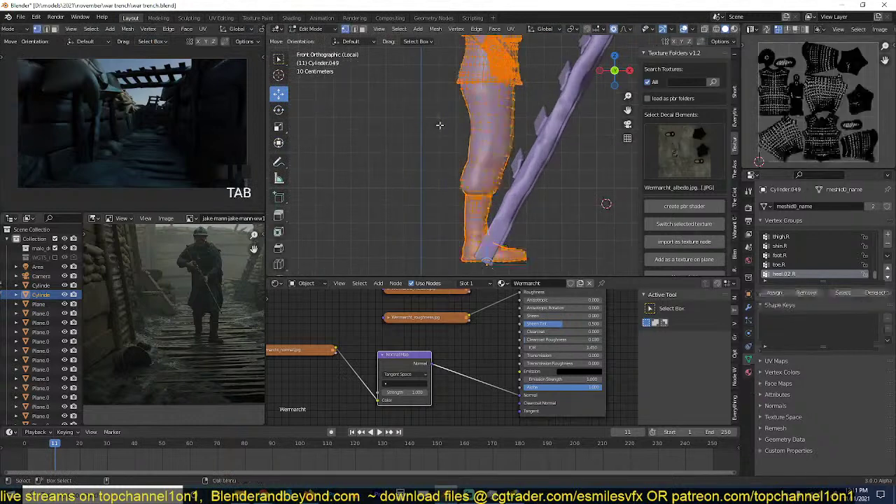
{"action": "key", "text": "KP_3"}
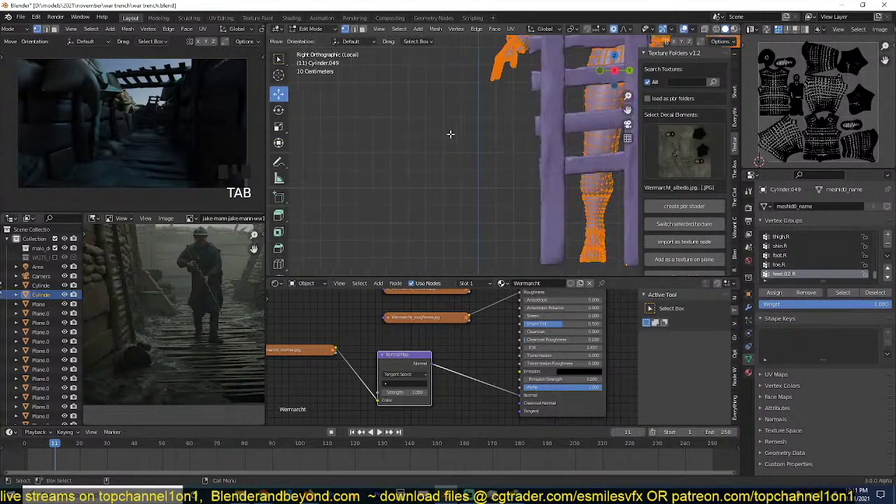
{"action": "key", "text": "z"}
{"action": "left_click", "coordinate": [378, 151]}
{"action": "scroll", "coordinate": [531, 145], "scroll_direction": "down", "scroll_amount": 1}
{"action": "key", "text": "alt+a"}
{"action": "key", "text": "c"}
{"action": "scroll", "coordinate": [575, 130], "scroll_direction": "down", "scroll_amount": 9}
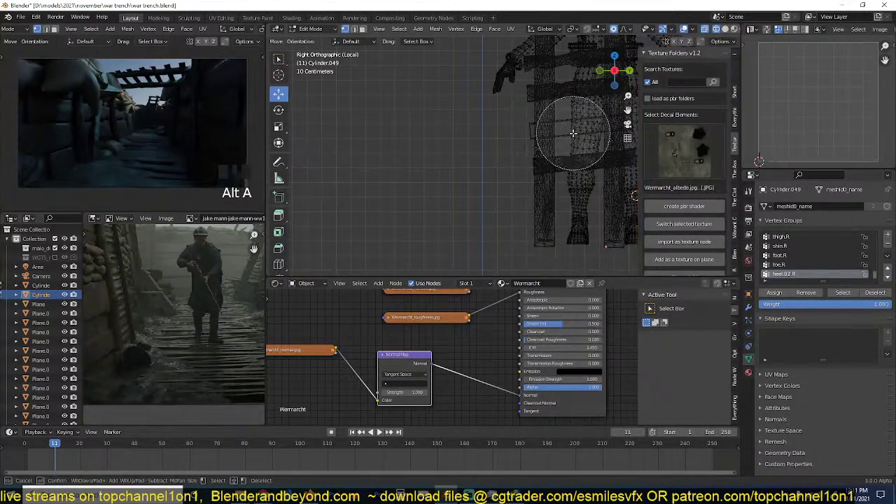
{"action": "left_click_drag", "start_coordinate": [575, 200], "coordinate": [573, 213]}
{"action": "right_click", "coordinate": [576, 213]}
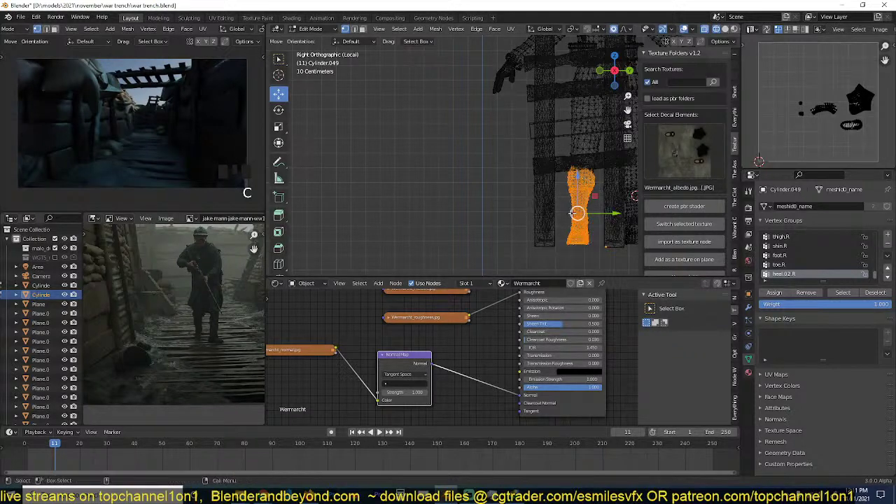
Set the pivot point to the 3D cursor and place the cursor at the soldier's knee in the solid front view.
{"action": "key", "text": "KP_1"}
{"action": "key", "text": "z"}
{"action": "left_click", "coordinate": [419, 172]}
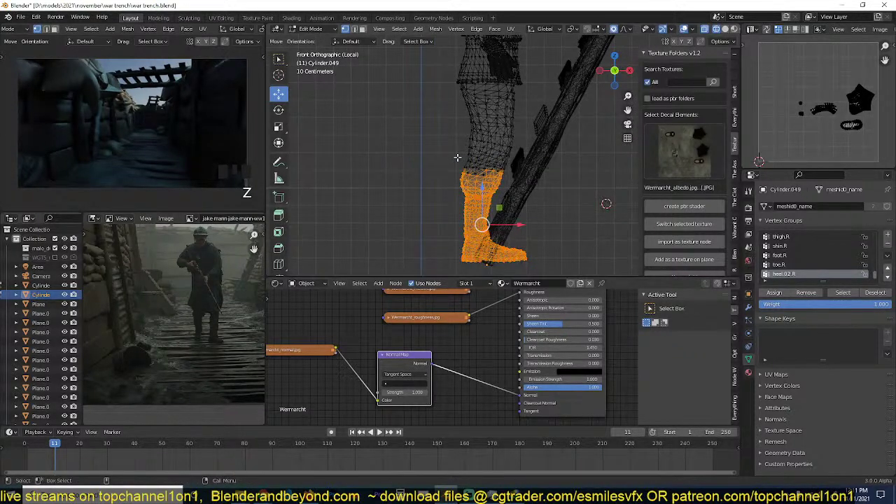
{"action": "key", "text": "z"}
{"action": "left_click", "coordinate": [538, 159]}
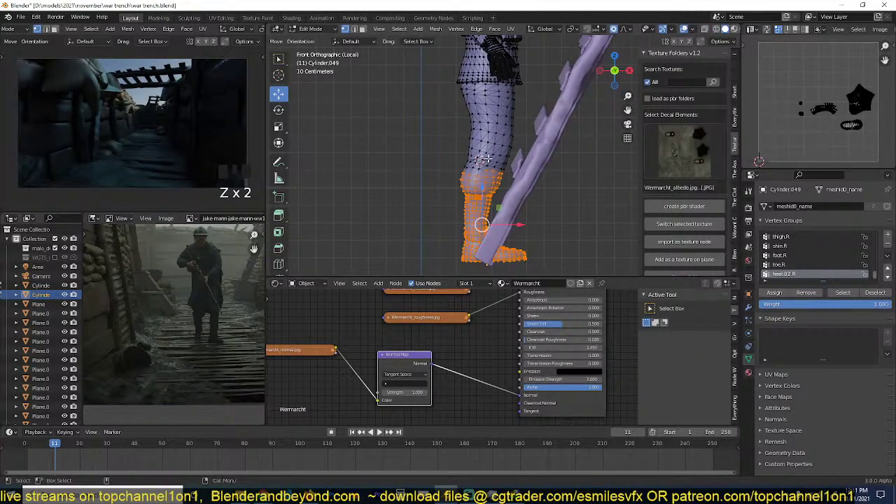
{"action": "key", "text": "period"}
{"action": "left_click", "coordinate": [613, 161]}
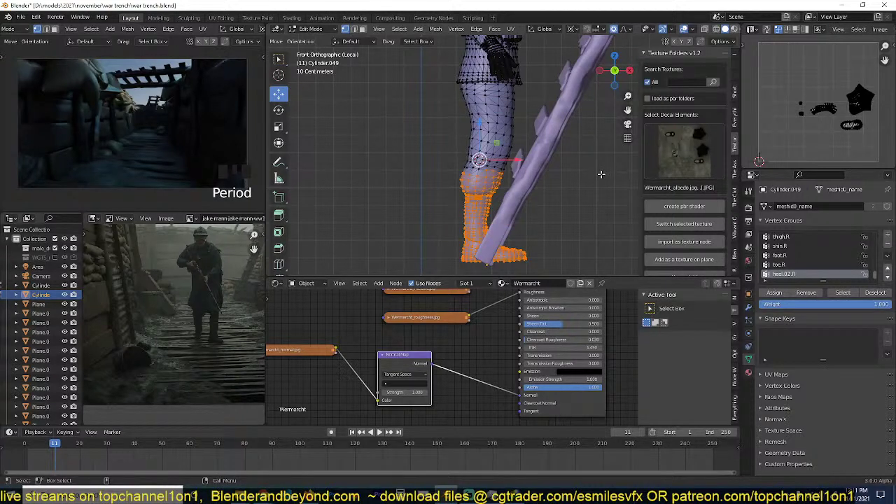
Rotate the selected lower leg backward about the knee to nearly horizontal, using Smooth proportional editing with a size of 0.22.
{"action": "key", "text": "r"}
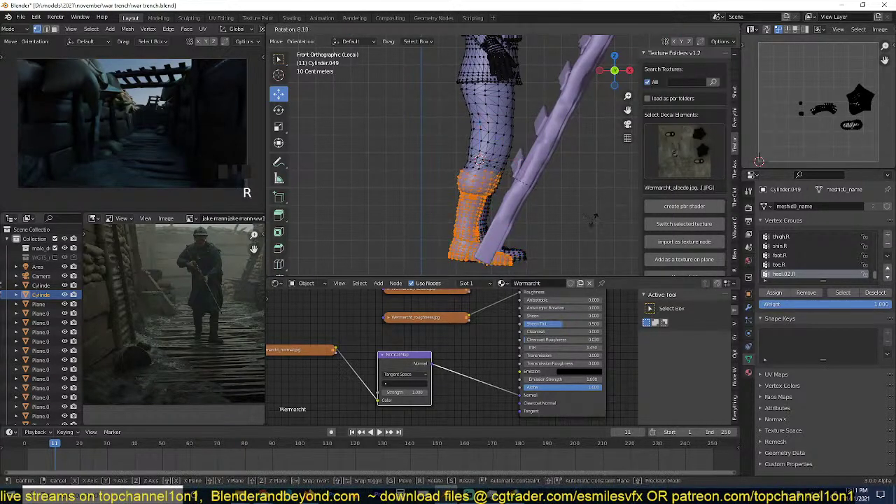
{"action": "right_click", "coordinate": [593, 221]}
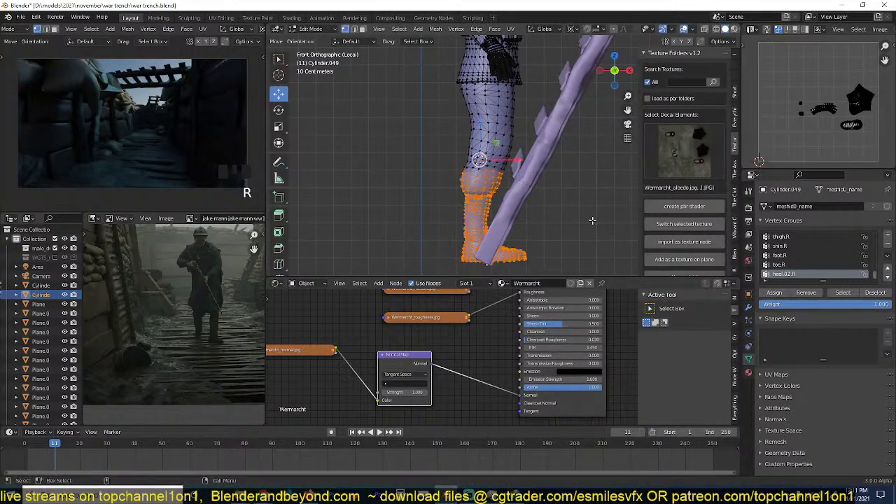
{"action": "left_click", "coordinate": [629, 30]}
{"action": "key", "text": "r"}
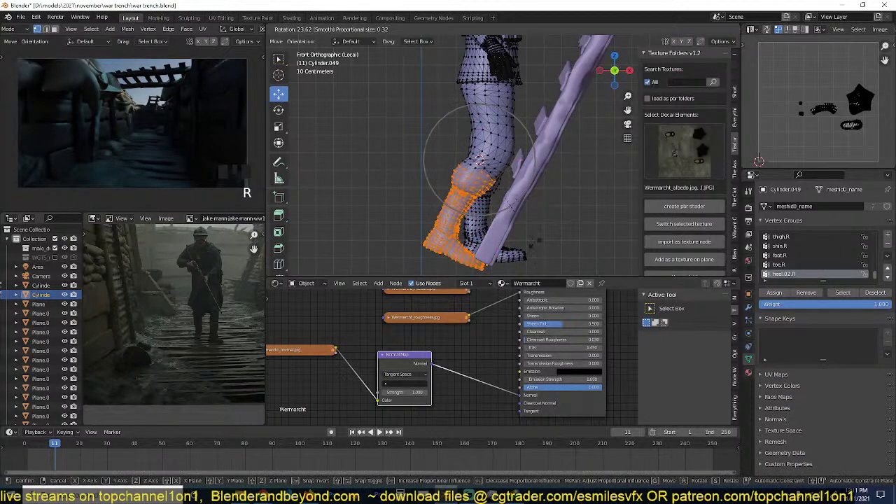
{"action": "right_click", "coordinate": [542, 232]}
{"action": "left_click", "coordinate": [628, 31]}
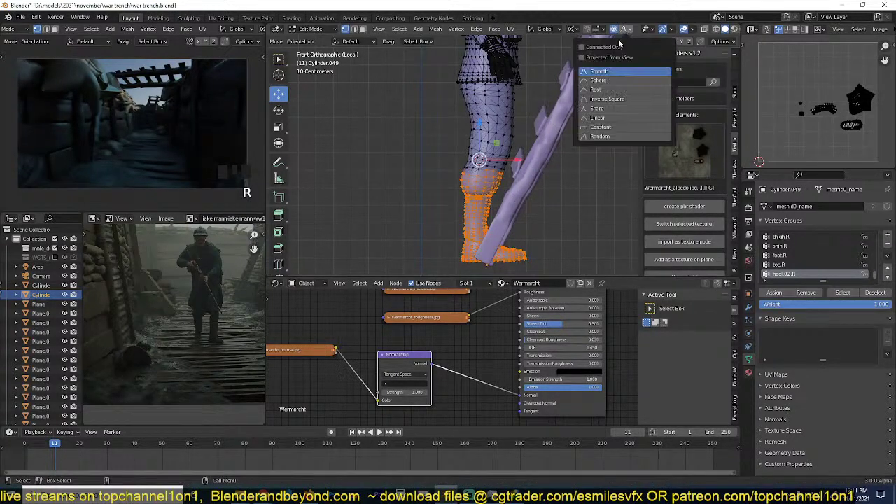
{"action": "key", "text": "r"}
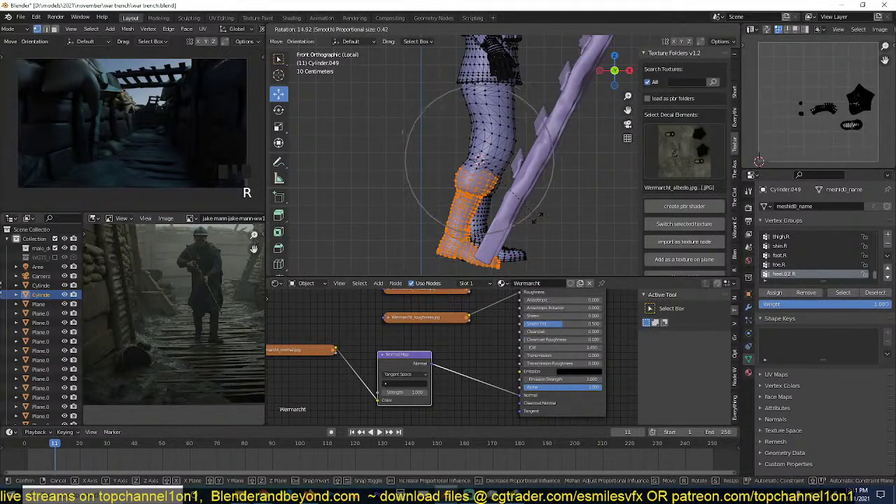
{"action": "scroll", "coordinate": [537, 218], "scroll_direction": "up", "scroll_amount": 5}
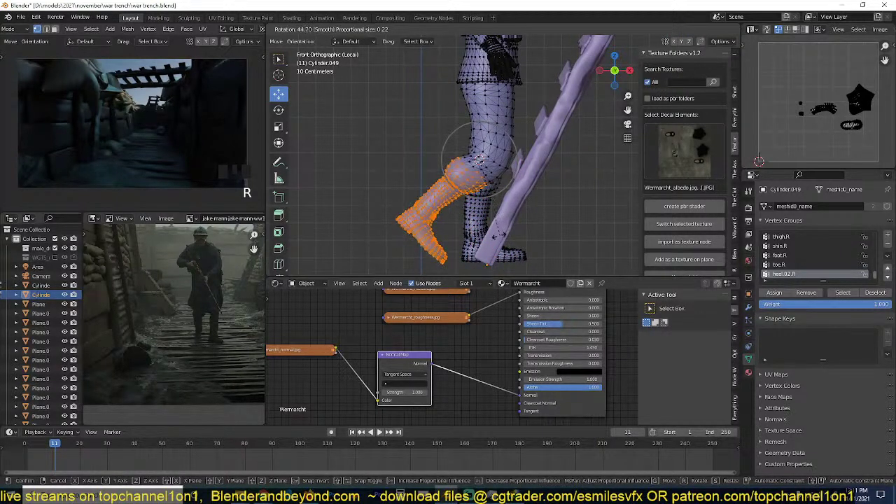
{"action": "left_click", "coordinate": [477, 206]}
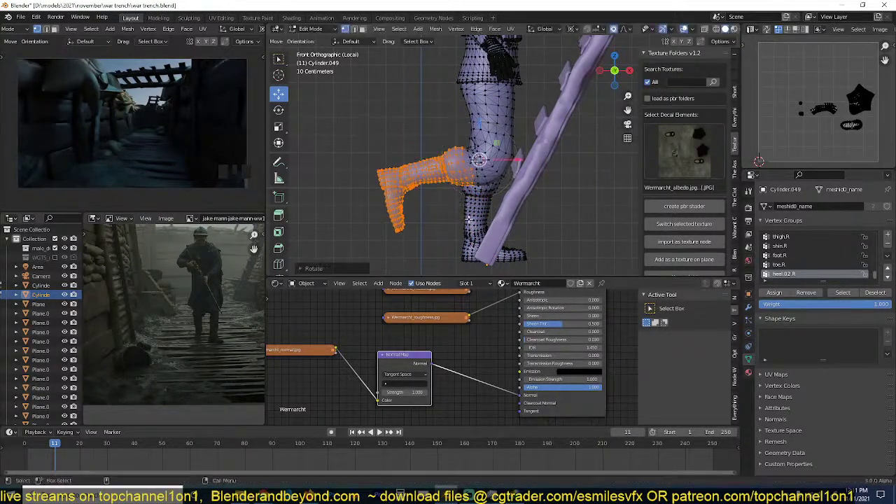
Grow the selection up to the thigh and rotate the bent leg forward about the hip toward the ladder.
{"action": "scroll", "coordinate": [477, 205], "scroll_direction": "down", "scroll_amount": 2}
{"action": "scroll", "coordinate": [477, 206], "scroll_direction": "up", "scroll_amount": 3}
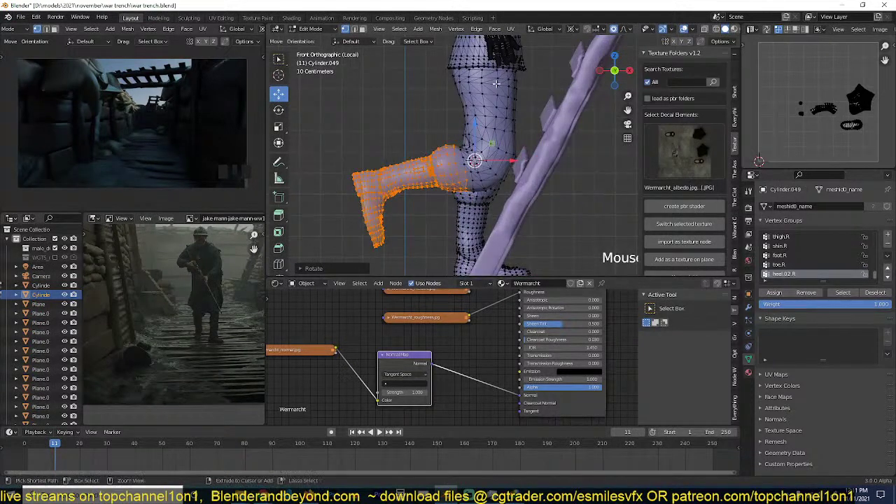
{"action": "key", "text": "ctrl+KP_Add"}
{"action": "key", "text": "ctrl+KP_Add"}
{"action": "key", "text": "ctrl+KP_Add"}
{"action": "key", "text": "ctrl+KP_Add"}
{"action": "key", "text": "ctrl+KP_Add"}
{"action": "key", "text": "ctrl+KP_Add"}
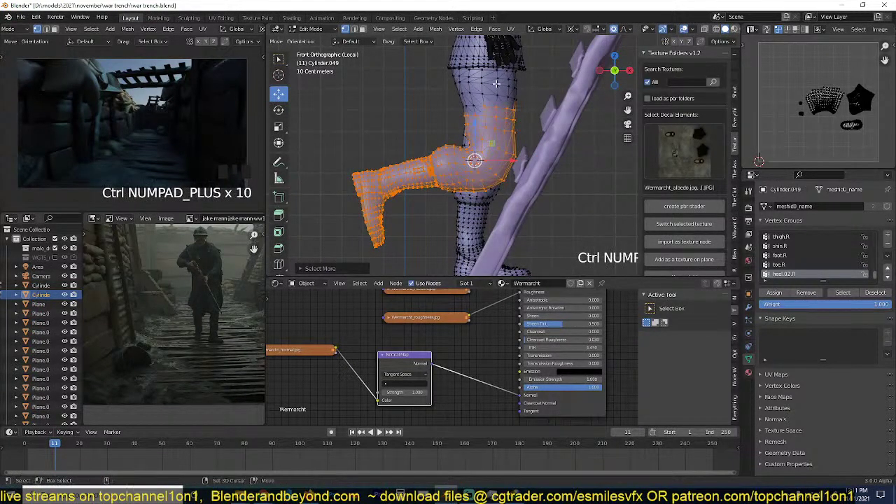
{"action": "key", "text": "r"}
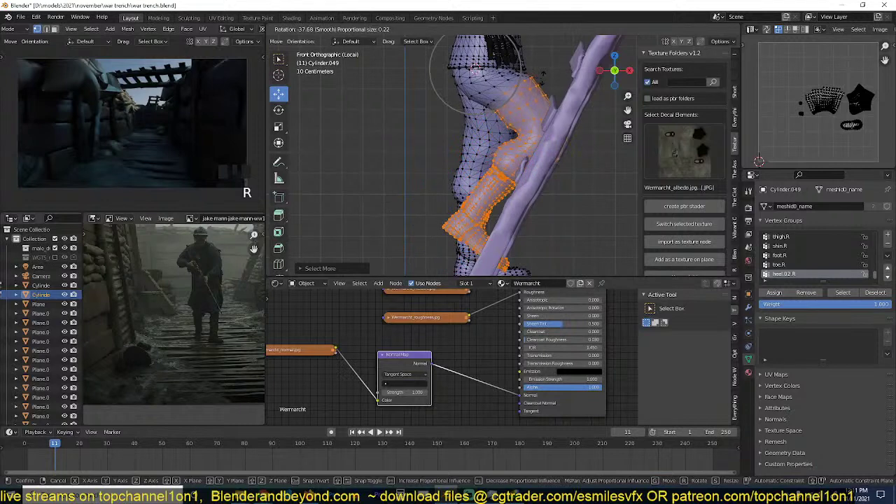
{"action": "left_click", "coordinate": [494, 116]}
Rotate the bent leg slightly outward about the hip in the right view and check its pose against the ladder.
{"action": "scroll", "coordinate": [494, 116], "scroll_direction": "down", "scroll_amount": 1}
{"action": "middle_click_drag", "start_coordinate": [494, 116], "coordinate": [513, 141]}
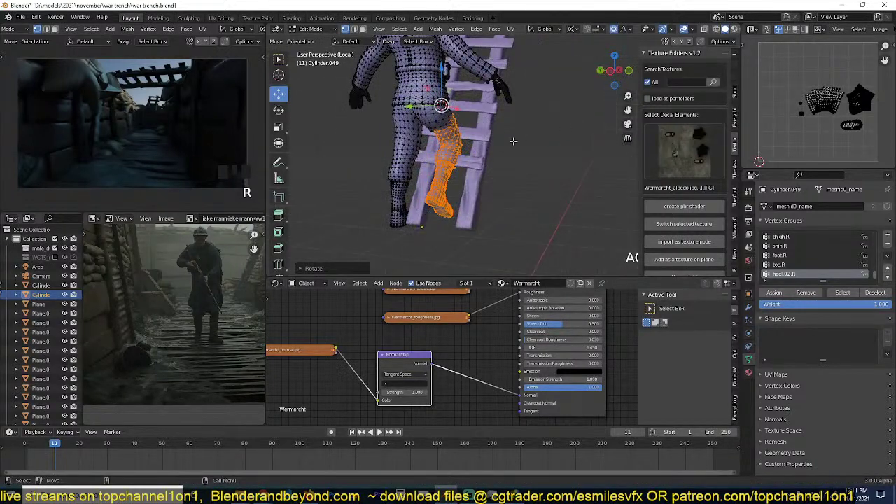
{"action": "key", "text": "KP_3"}
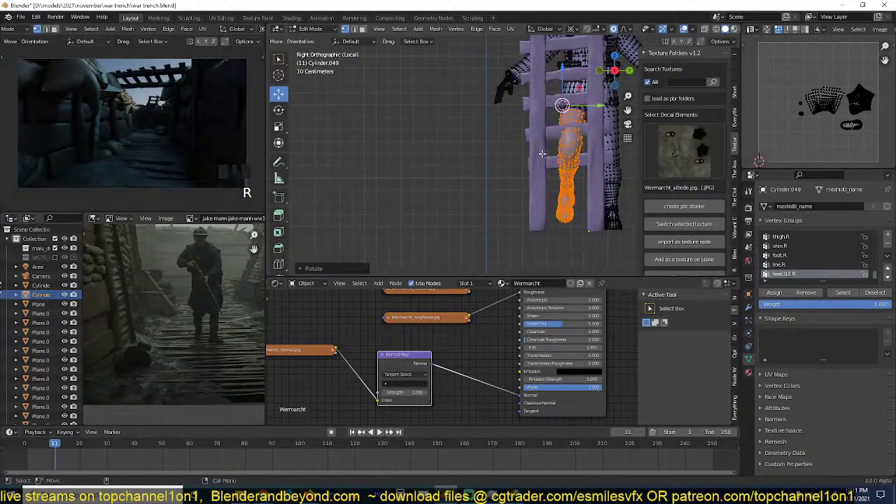
{"action": "key", "text": "r"}
{"action": "left_click", "coordinate": [600, 197]}
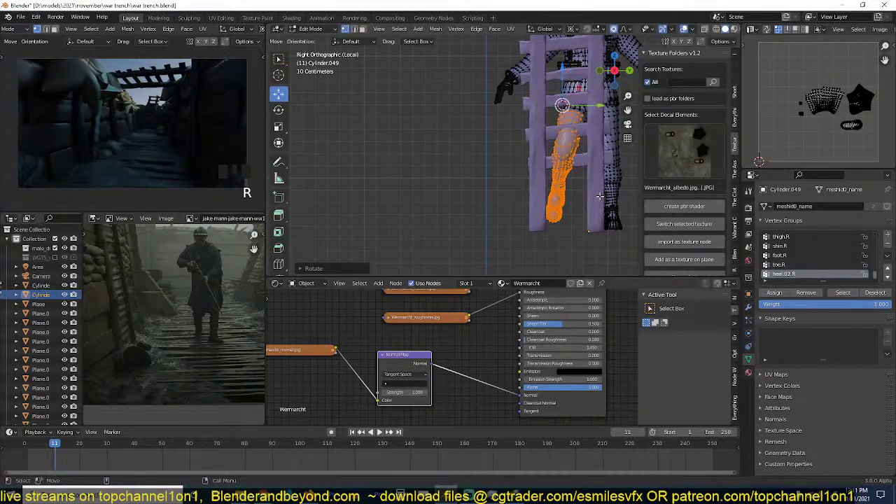
{"action": "middle_click_drag", "start_coordinate": [600, 197], "coordinate": [547, 159]}
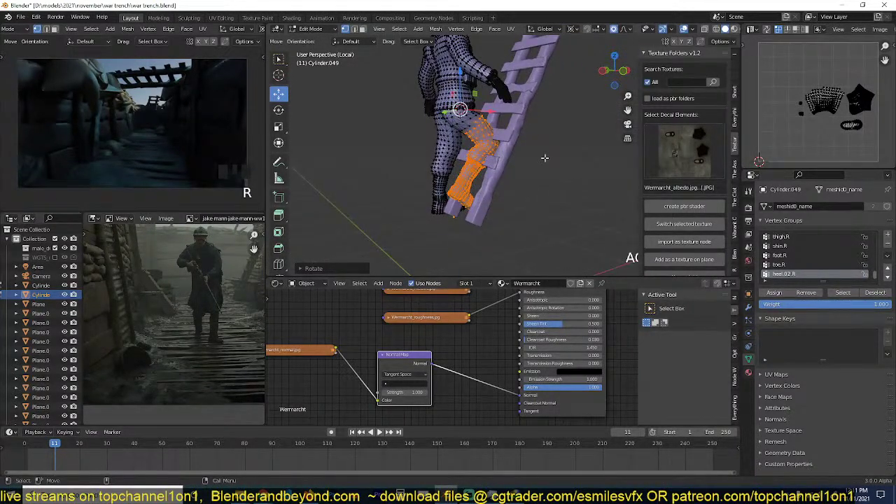
{"action": "key", "text": "KP_1"}
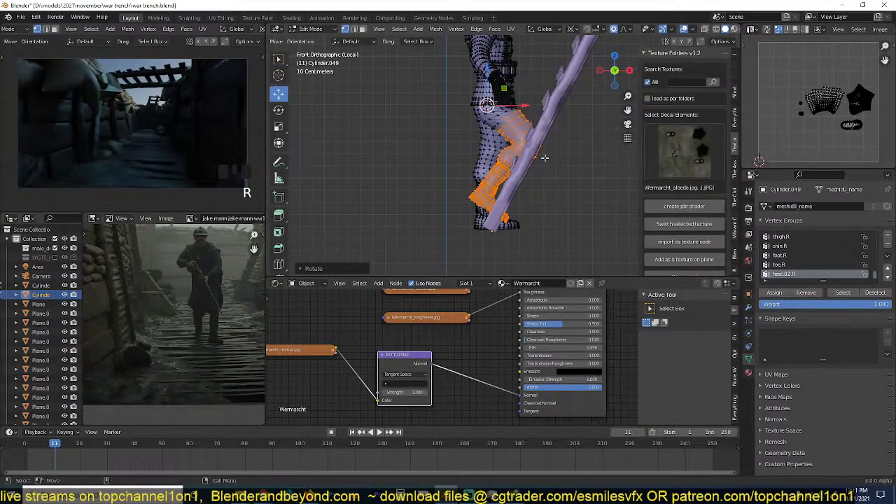
{"action": "key", "text": "KP_3"}
Clear the leg selection and circle-select the soldier's right arm and hand through the mesh in the right view.
{"action": "middle_click_drag", "start_coordinate": [508, 185], "coordinate": [488, 238], "text": "shift"}
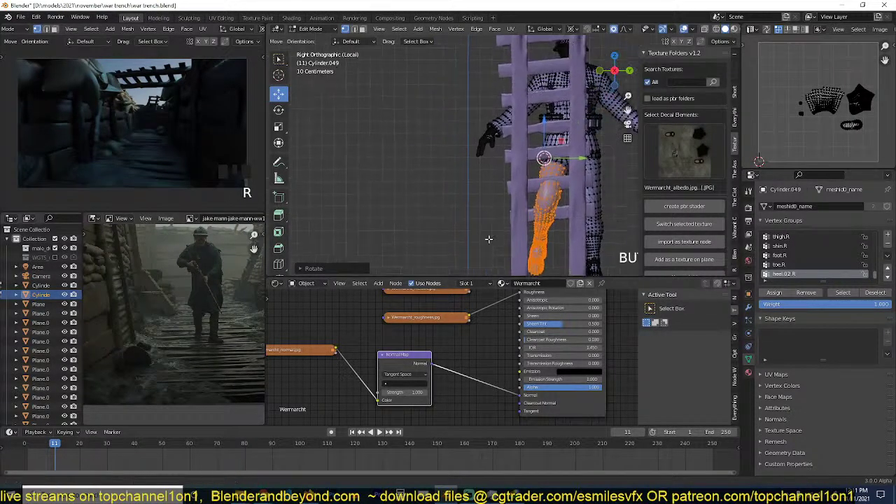
{"action": "scroll", "coordinate": [516, 204], "scroll_direction": "up", "scroll_amount": 1}
{"action": "key", "text": "alt+a"}
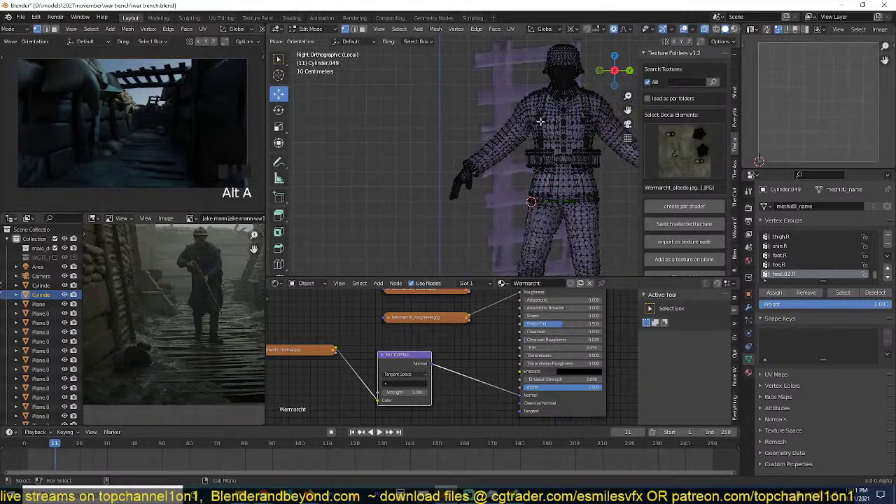
{"action": "key", "text": "c"}
{"action": "mouse_move", "coordinate": [456, 176]}
{"action": "left_mouse_down"}
{"action": "mouse_move", "coordinate": [457, 142]}
{"action": "mouse_move", "coordinate": [512, 129]}
{"action": "mouse_move", "coordinate": [485, 150]}
{"action": "left_mouse_up"}
{"action": "right_click", "coordinate": [485, 151]}
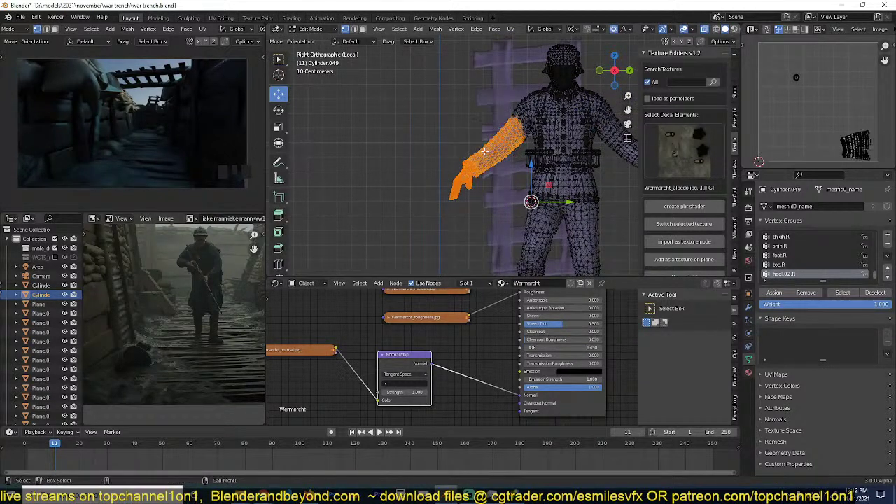
Rotate the right arm forward about the shoulder in the top view, angling it toward the ladder.
{"action": "key", "text": "r"}
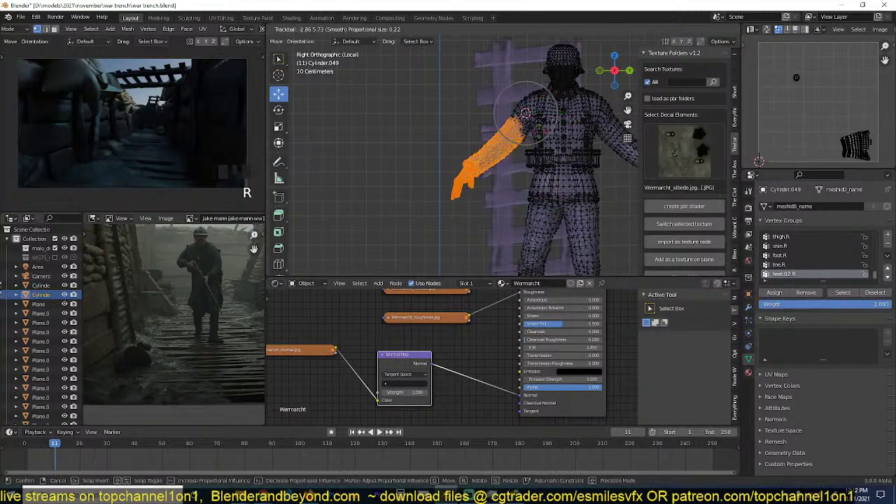
{"action": "left_click", "coordinate": [544, 116]}
{"action": "key", "text": "KP_7"}
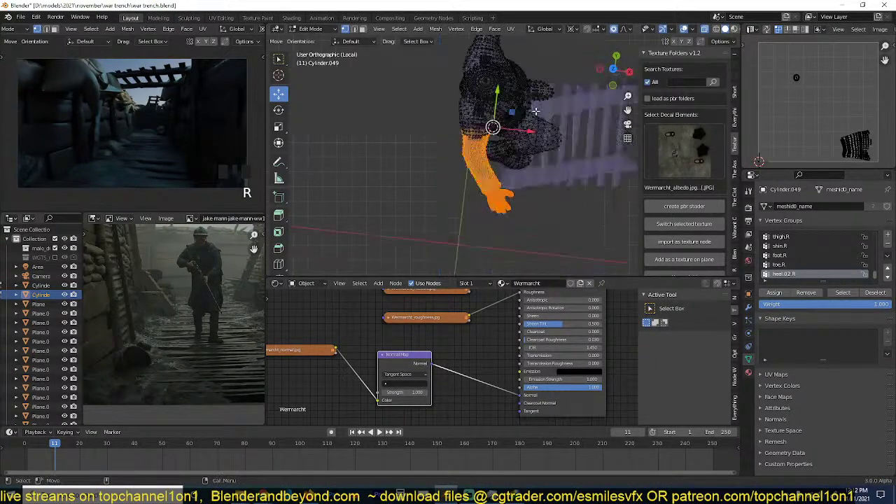
{"action": "key", "text": "r"}
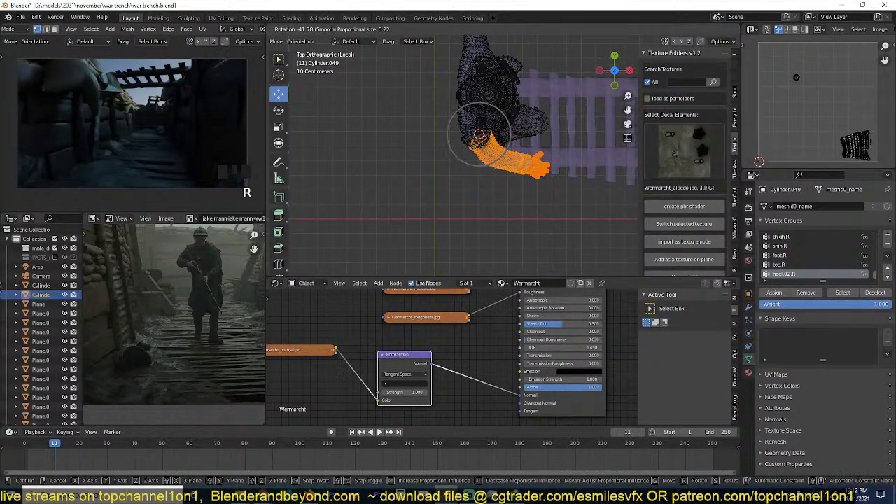
{"action": "left_click", "coordinate": [532, 126]}
{"action": "key", "text": "r"}
{"action": "left_click", "coordinate": [549, 98]}
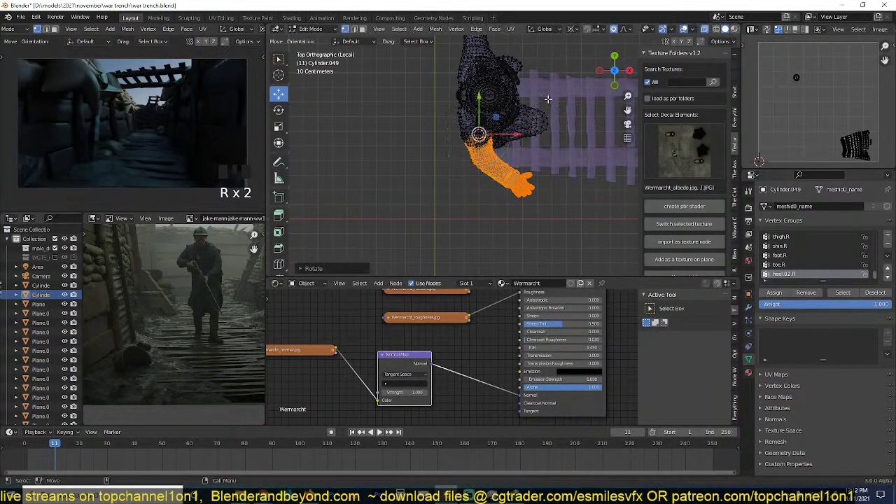
Try to raise the right arm about the shoulder in the solid front view.
{"action": "key", "text": "KP_1"}
{"action": "key", "text": "z"}
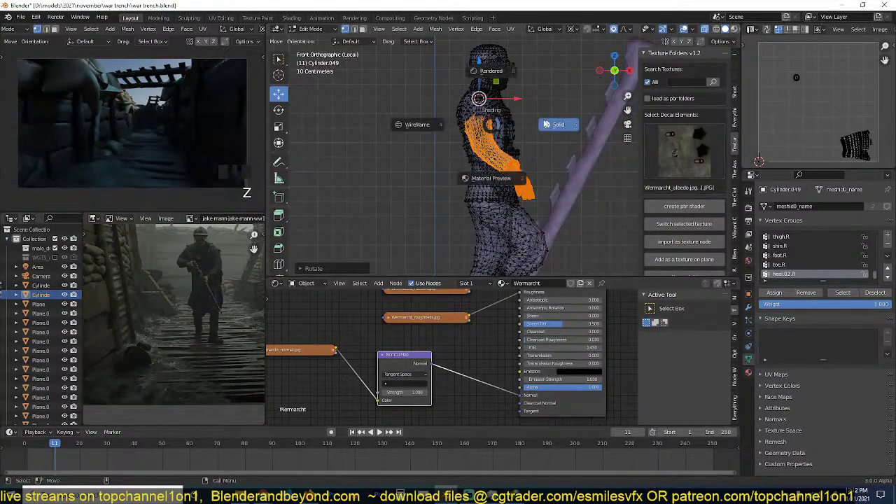
{"action": "key", "text": "z"}
{"action": "scroll", "coordinate": [518, 137], "scroll_direction": "up", "scroll_amount": 4}
{"action": "key", "text": "r"}
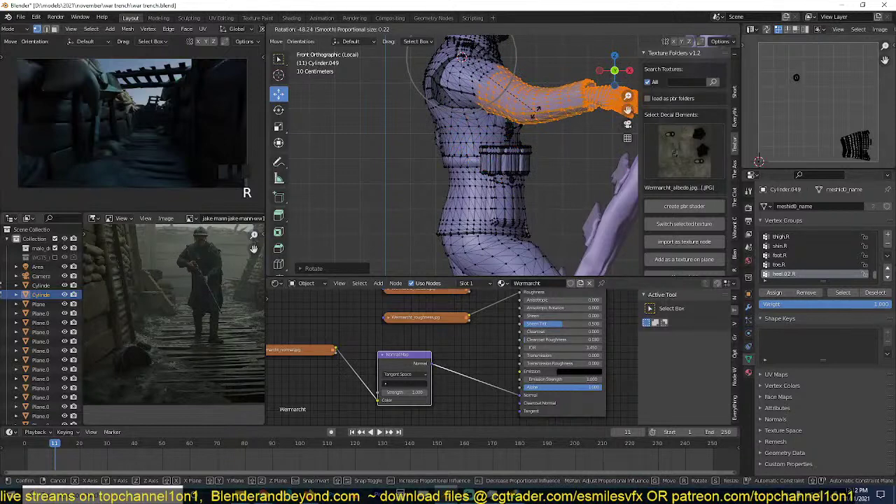
{"action": "left_click", "coordinate": [494, 122]}
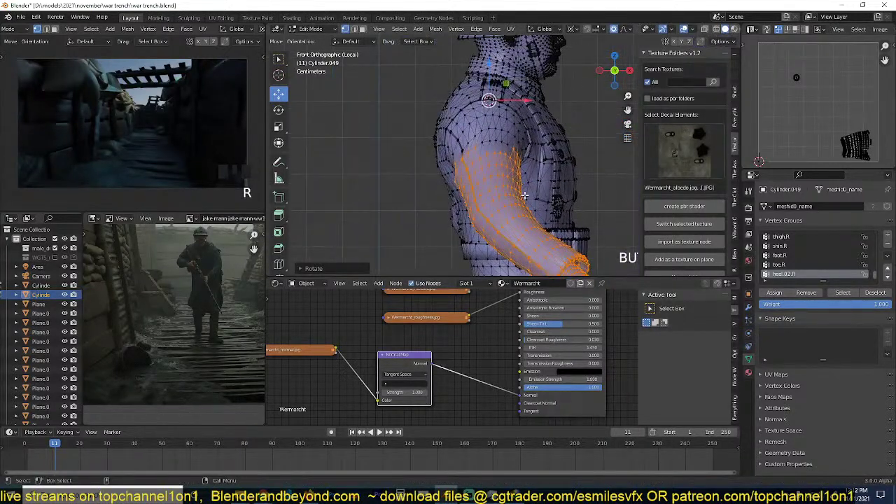
Add the edge loops around the right shoulder and armpit to the arm selection and test a rotation.
{"action": "left_click", "coordinate": [472, 102], "text": "alt+shift"}
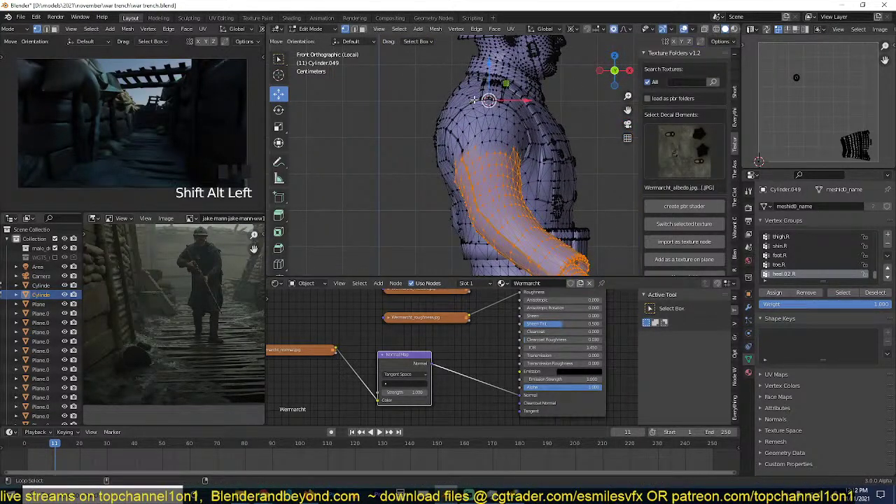
{"action": "left_click", "coordinate": [476, 100], "text": "alt+shift"}
{"action": "middle_click_drag", "start_coordinate": [476, 101], "coordinate": [446, 132]}
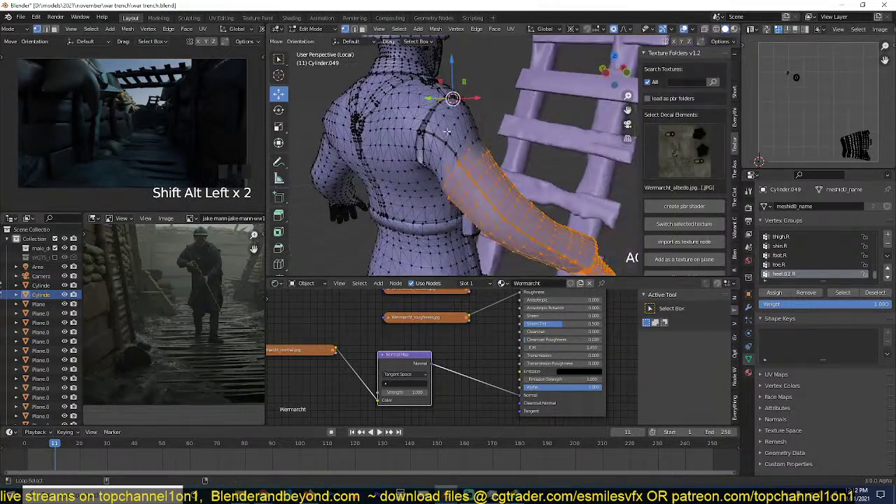
{"action": "left_click", "coordinate": [420, 161], "text": "alt+shift"}
{"action": "left_click", "coordinate": [421, 168], "text": "alt+shift"}
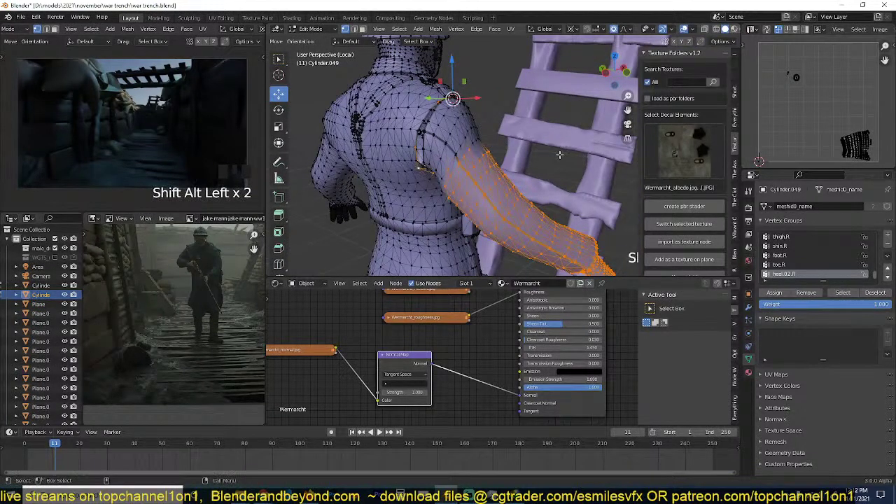
{"action": "key", "text": "r"}
{"action": "right_click", "coordinate": [582, 140]}
Raise the right arm about the shoulder in the front view so the hand reaches the ladder.
{"action": "key", "text": "KP_3"}
{"action": "scroll", "coordinate": [570, 182], "scroll_direction": "down", "scroll_amount": 2}
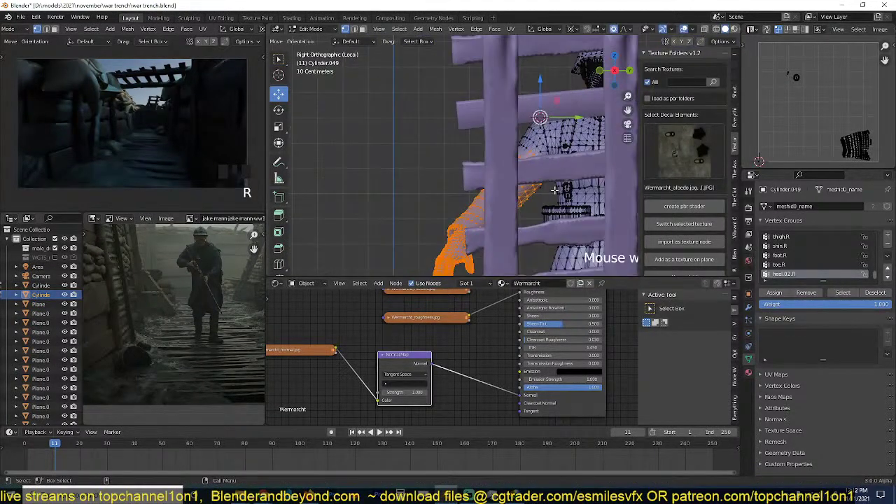
{"action": "key", "text": "KP_1"}
{"action": "scroll", "coordinate": [554, 190], "scroll_direction": "down", "scroll_amount": 2}
{"action": "key", "text": "r"}
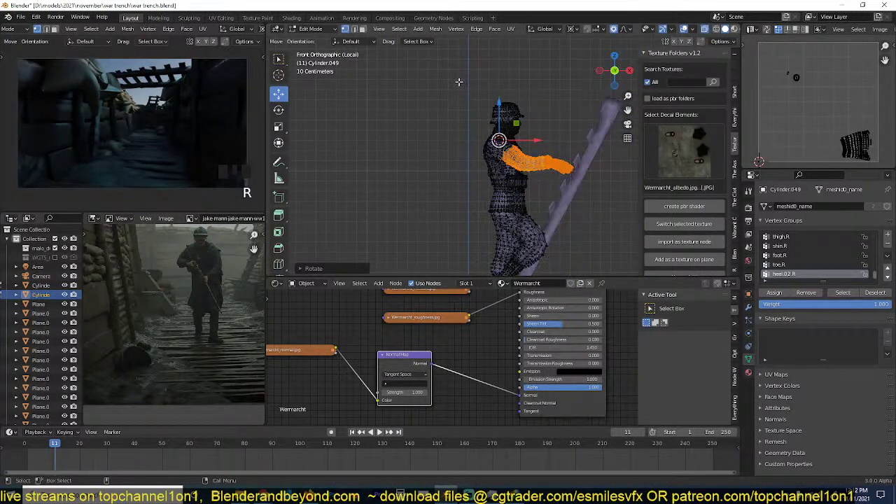
Box-select the soldier's upper body, lean it forward about the waist toward the ladder, and clear the selection.
{"action": "left_click_drag", "start_coordinate": [452, 77], "coordinate": [635, 195]}
{"action": "key", "text": "r"}
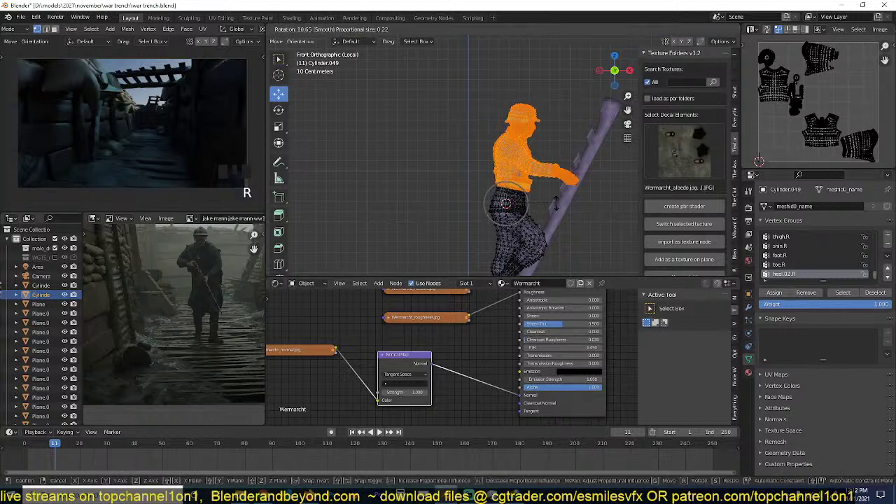
{"action": "scroll", "coordinate": [511, 126], "scroll_direction": "up", "scroll_amount": 2}
{"action": "key", "text": "alt+a"}
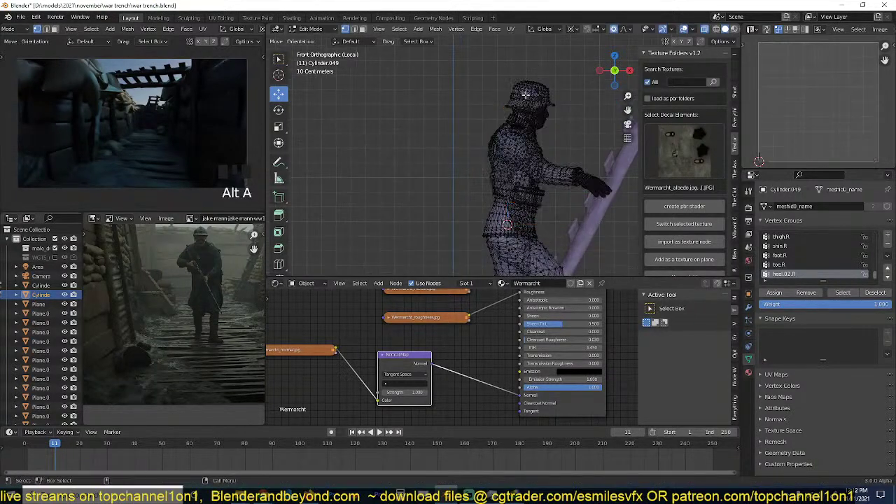
Circle-select the soldier's head and helmet and tilt them back about the neck in the front view.
{"action": "key", "text": "c"}
{"action": "left_click_drag", "start_coordinate": [542, 92], "coordinate": [544, 98]}
{"action": "right_click", "coordinate": [542, 98]}
{"action": "key", "text": "r"}
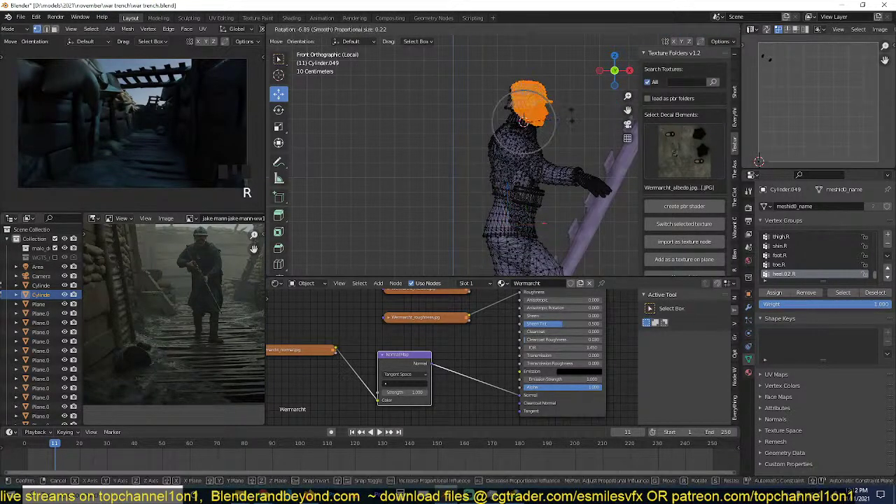
{"action": "scroll", "coordinate": [557, 169], "scroll_direction": "up", "scroll_amount": 3}
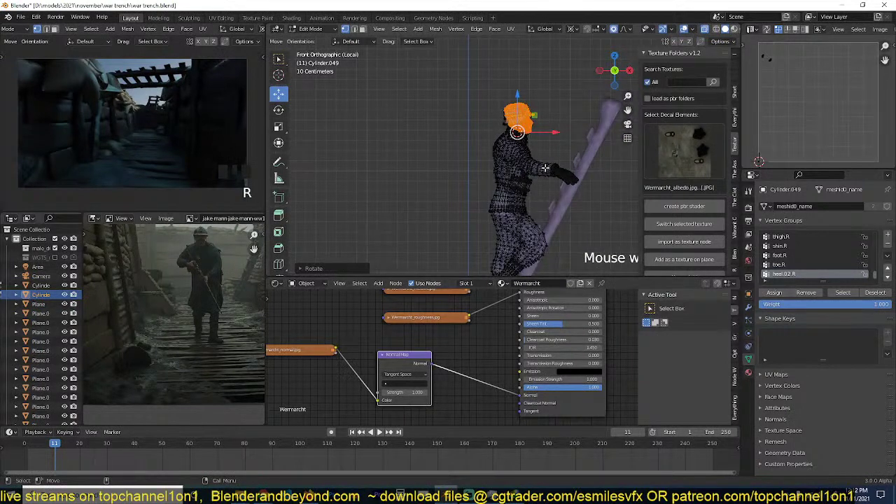
Box-select the right forearm and hand in the top view and rotate them about the elbow toward the ladder.
{"action": "left_click", "coordinate": [545, 168]}
{"action": "key", "text": "KP_7"}
{"action": "key", "text": "alt+a"}
{"action": "left_click_drag", "start_coordinate": [536, 160], "coordinate": [595, 193]}
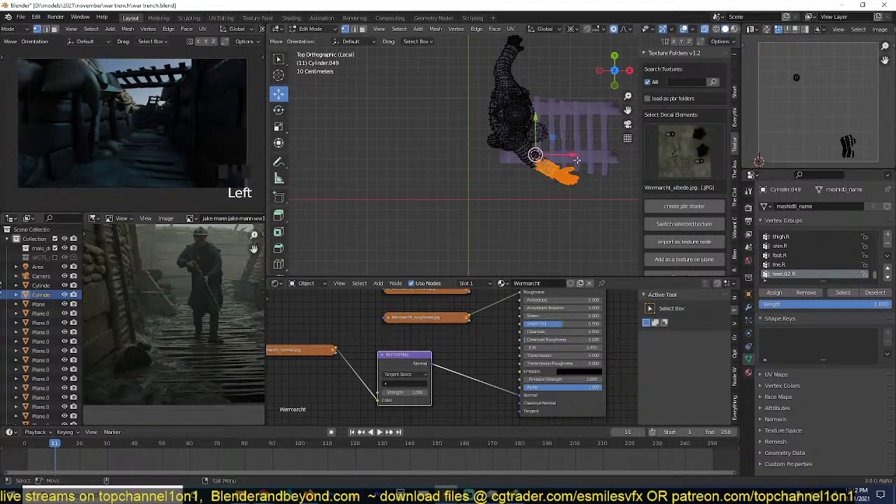
{"action": "key", "text": "r"}
{"action": "left_click", "coordinate": [606, 138]}
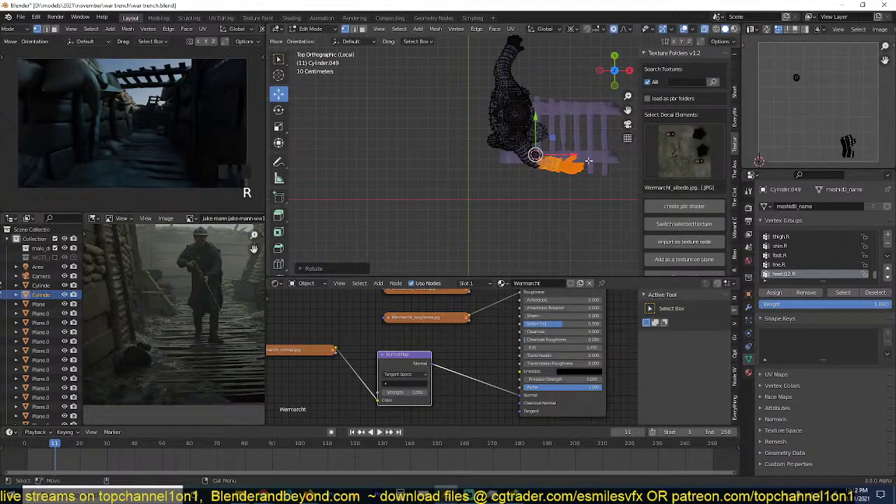
{"action": "middle_click_drag", "start_coordinate": [587, 161], "coordinate": [593, 97]}
Clear the selection and box-select the left forearm and hand in the top view.
{"action": "key", "text": "KP_7"}
{"action": "key", "text": "alt+a"}
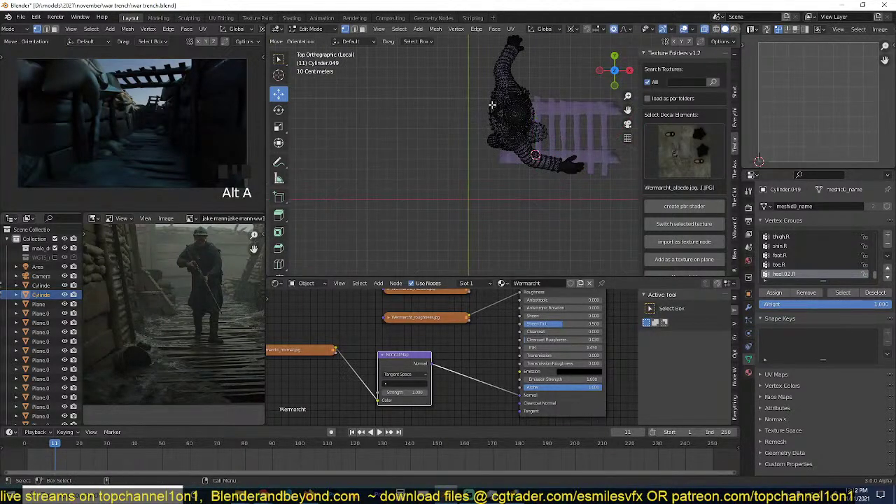
{"action": "middle_click_drag", "start_coordinate": [493, 102], "coordinate": [490, 140], "text": "shift"}
{"action": "left_click_drag", "start_coordinate": [469, 71], "coordinate": [554, 94]}
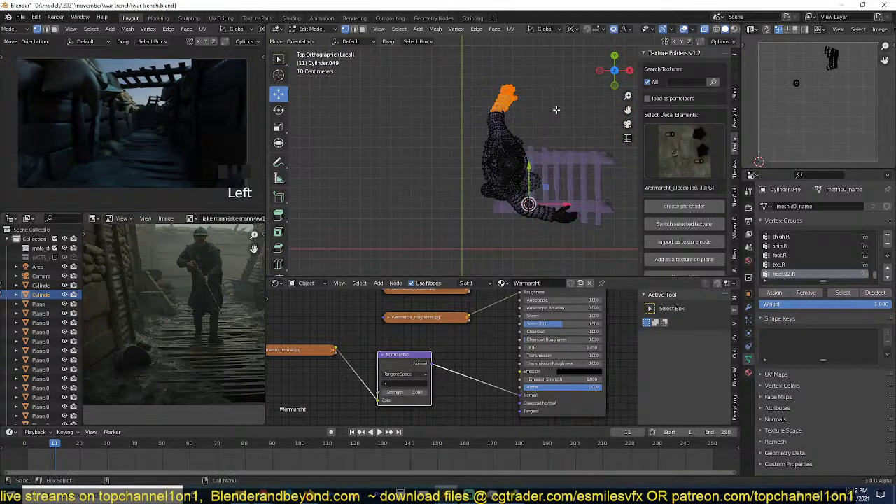
{"action": "key", "text": "period"}
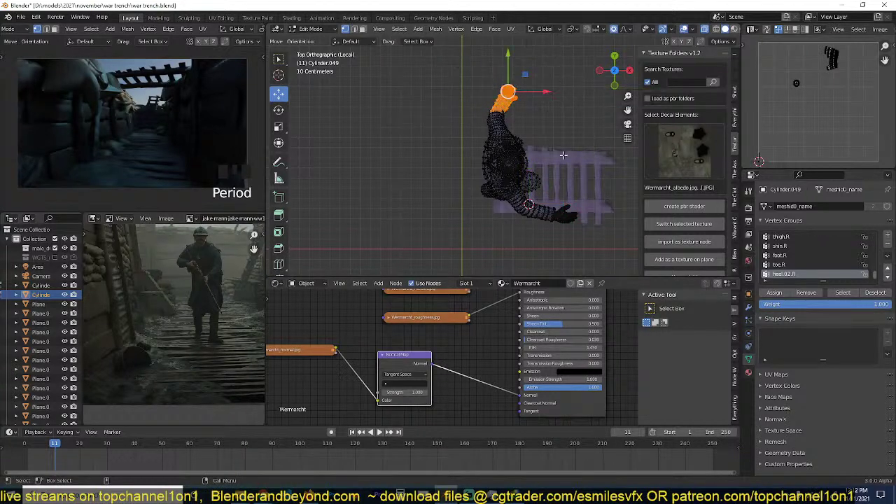
Try to rotate and move the left forearm in the right side view with different proportional editing sizes.
{"action": "key", "text": "KP_3"}
{"action": "scroll", "coordinate": [539, 183], "scroll_direction": "up", "scroll_amount": 3}
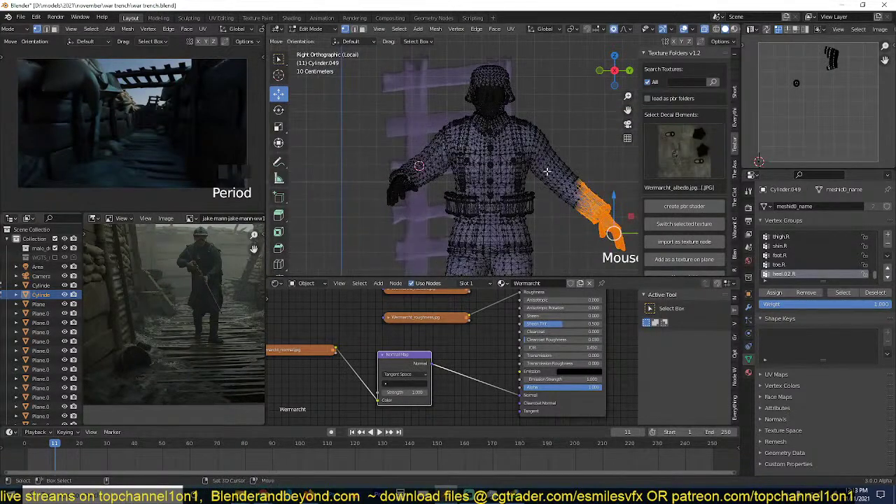
{"action": "right_click", "coordinate": [533, 143], "text": "shift"}
{"action": "key", "text": "r"}
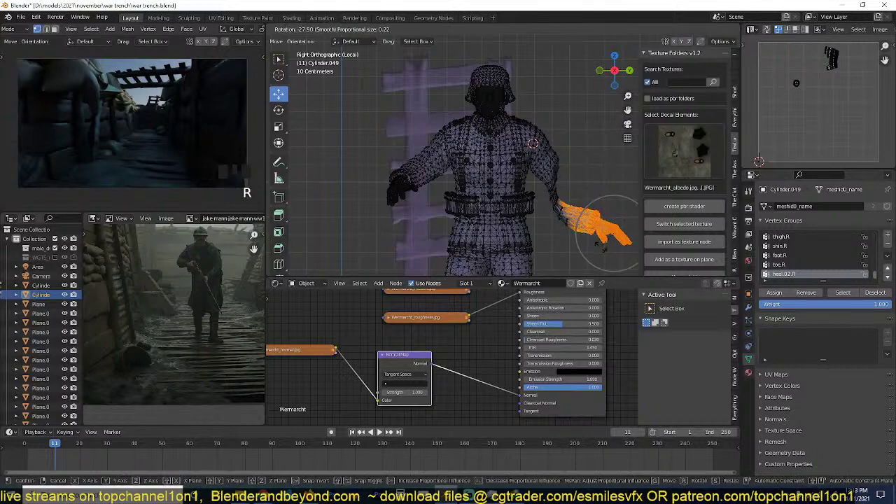
{"action": "middle_click_drag", "start_coordinate": [576, 196], "coordinate": [516, 181], "text": "shift"}
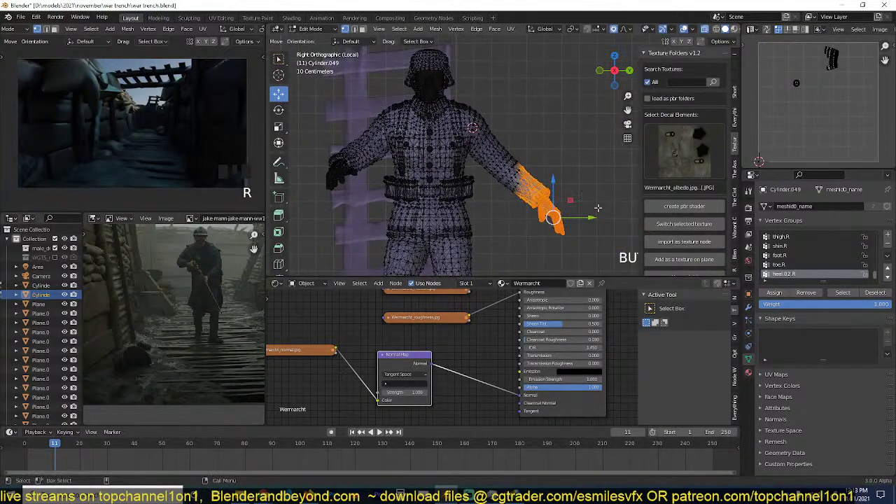
{"action": "key", "text": "g"}
{"action": "key", "text": "r"}
{"action": "scroll", "coordinate": [597, 224], "scroll_direction": "down", "scroll_amount": 10}
{"action": "key", "text": "g"}
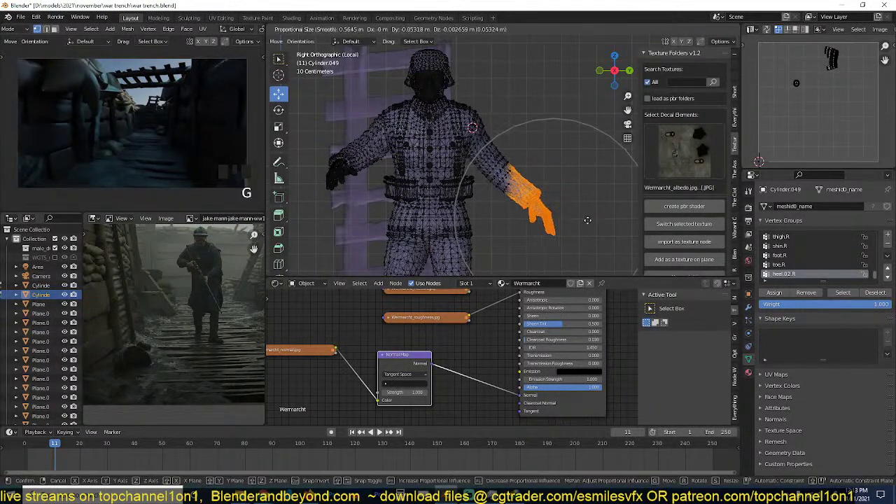
{"action": "left_click", "coordinate": [589, 221]}
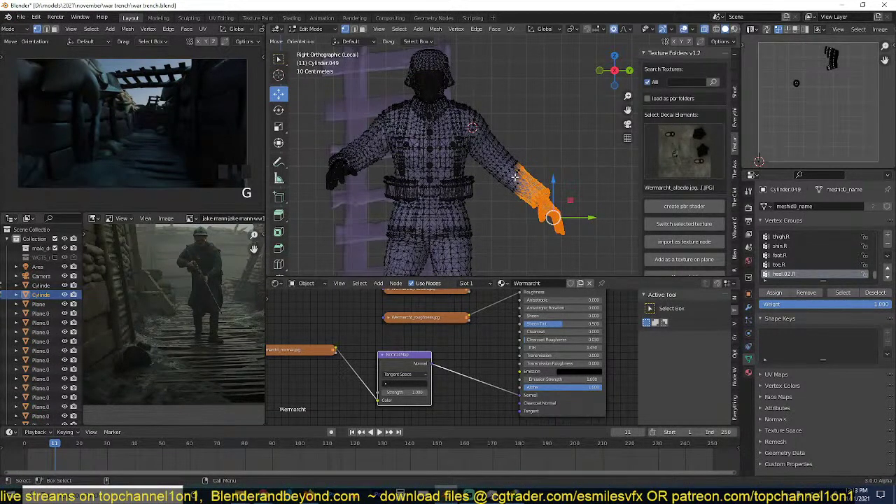
{"action": "key", "text": "r"}
{"action": "key", "text": "r"}
{"action": "left_click", "coordinate": [559, 201]}
Extend the left forearm selection up to the elbow with circle select and test a rotation.
{"action": "scroll", "coordinate": [561, 201], "scroll_direction": "up", "scroll_amount": 2}
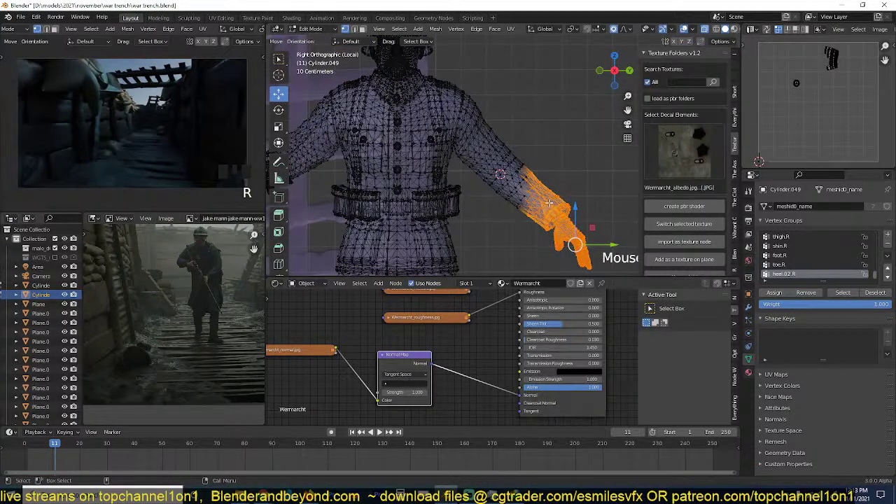
{"action": "key", "text": "c"}
{"action": "scroll", "coordinate": [549, 203], "scroll_direction": "down", "scroll_amount": 5}
{"action": "left_click", "coordinate": [549, 204]}
{"action": "right_click", "coordinate": [549, 204]}
{"action": "key", "text": "r"}
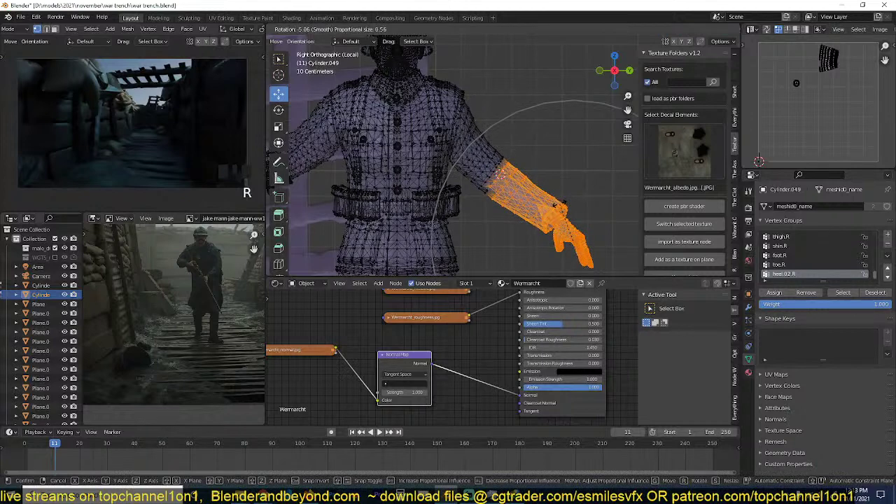
{"action": "left_click", "coordinate": [564, 219]}
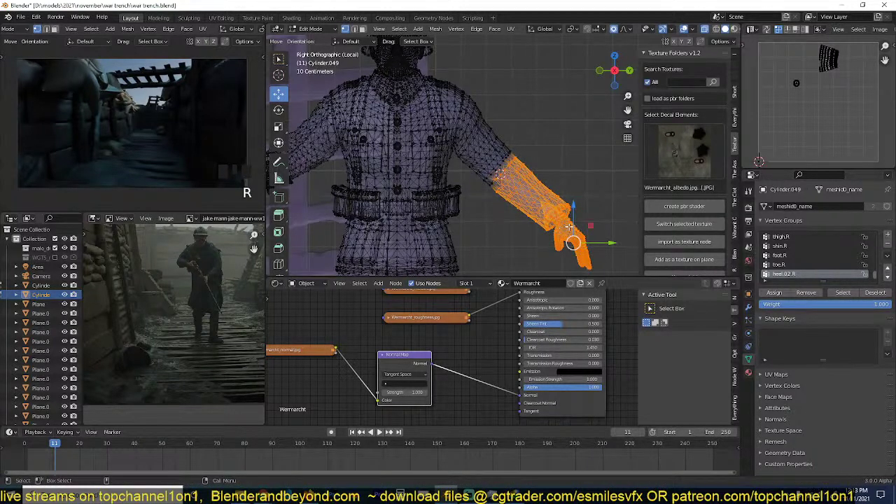
Set the pivot to the 3D cursor at the left elbow and rotate the forearm inward about 29 degrees in the right side view.
{"action": "key", "text": "o"}
{"action": "scroll", "coordinate": [490, 175], "scroll_direction": "down", "scroll_amount": 2}
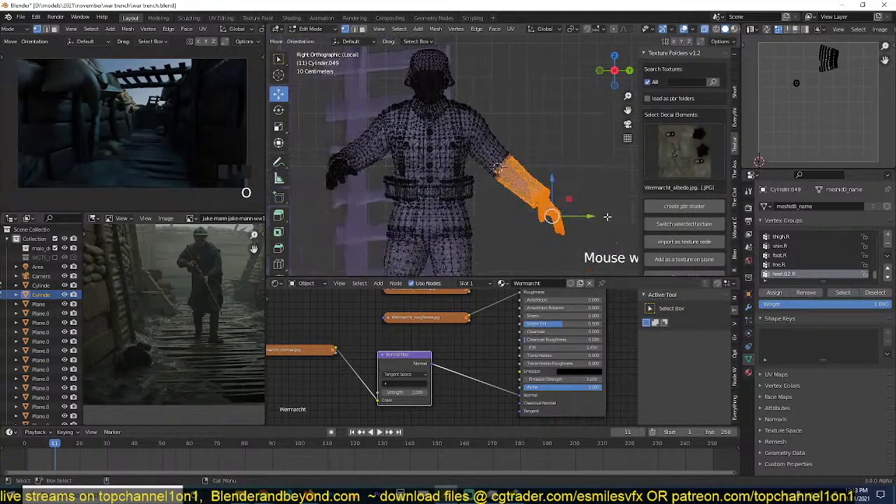
{"action": "key", "text": "r"}
{"action": "key", "text": "Escape"}
{"action": "key", "text": "period"}
{"action": "key", "text": "r"}
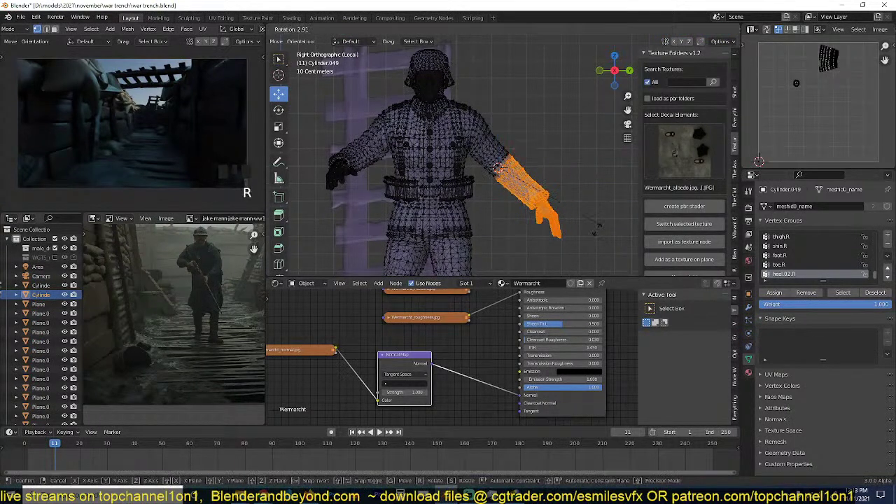
{"action": "right_click", "coordinate": [549, 240]}
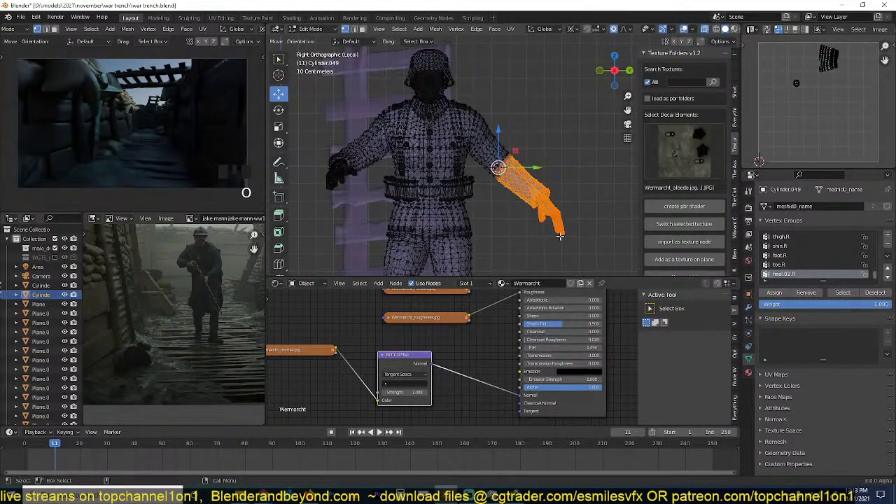
{"action": "key", "text": "r"}
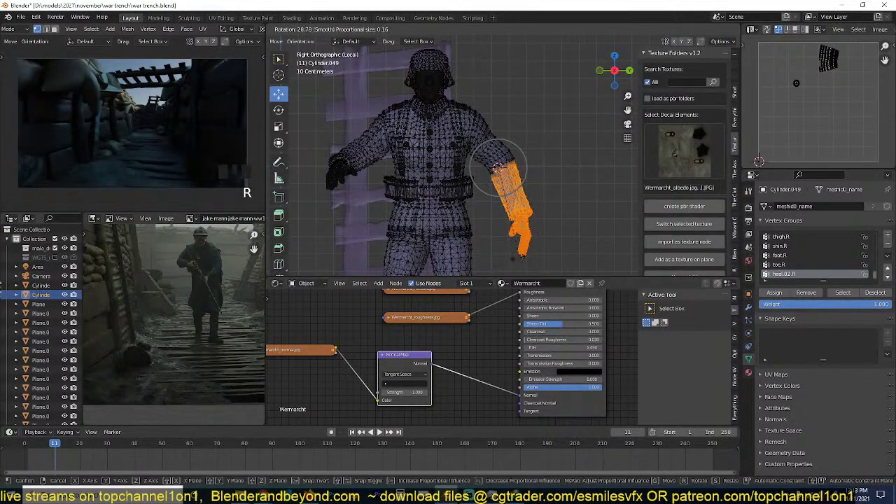
{"action": "left_click", "coordinate": [518, 256]}
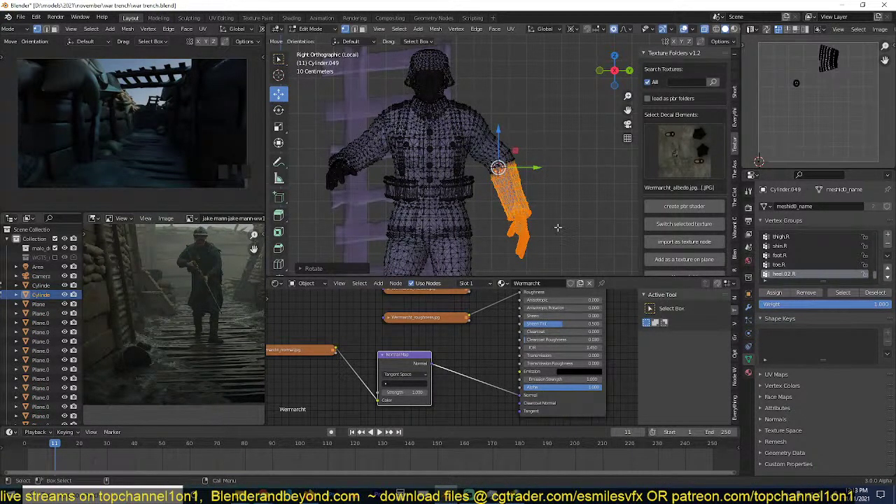
Swing the left forearm forward about the elbow in the front view and move it slightly up toward the ladder.
{"action": "middle_click_drag", "start_coordinate": [558, 228], "coordinate": [494, 231]}
{"action": "key", "text": "KP_3"}
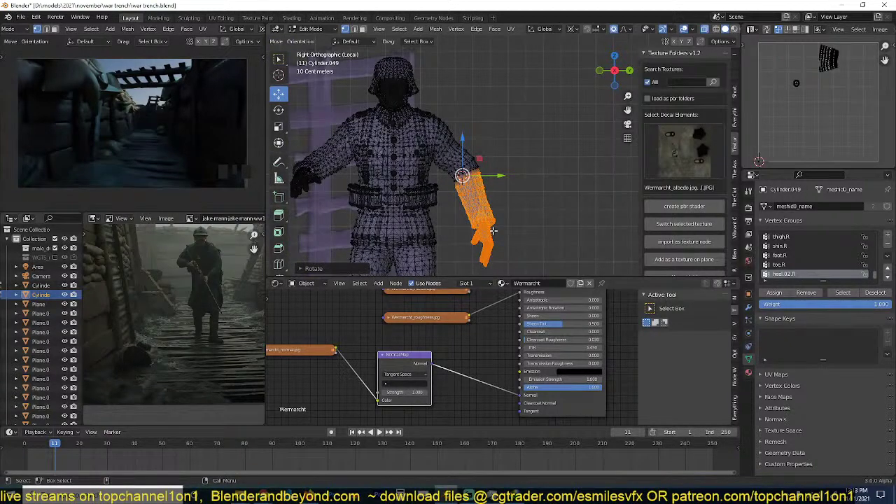
{"action": "key", "text": "KP_1"}
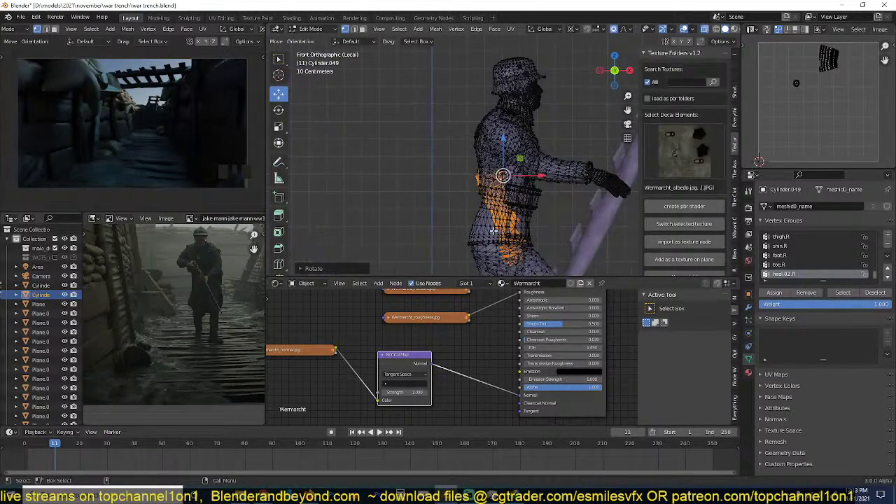
{"action": "middle_click_drag", "start_coordinate": [507, 237], "coordinate": [460, 216], "text": "shift"}
{"action": "key", "text": "r"}
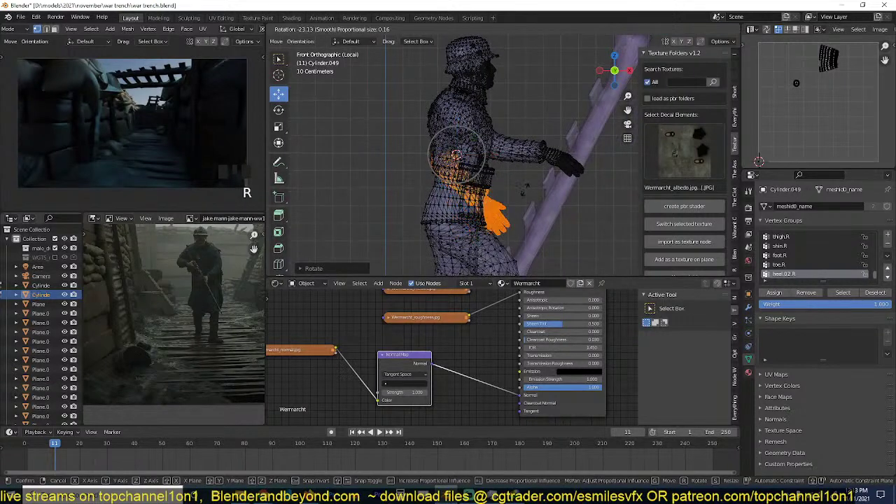
{"action": "left_click", "coordinate": [517, 192]}
{"action": "key", "text": "g"}
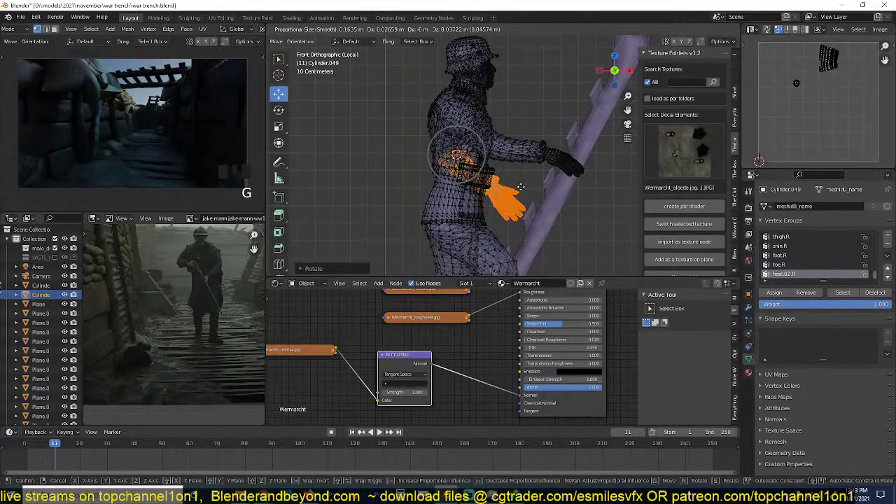
{"action": "left_click", "coordinate": [449, 220]}
Check the pose in solid Object Mode, then move the soldier about 0.35 m along X and 0.66 m up the ladder.
{"action": "key", "text": "Tab"}
{"action": "scroll", "coordinate": [448, 221], "scroll_direction": "down", "scroll_amount": 2}
{"action": "key", "text": "z"}
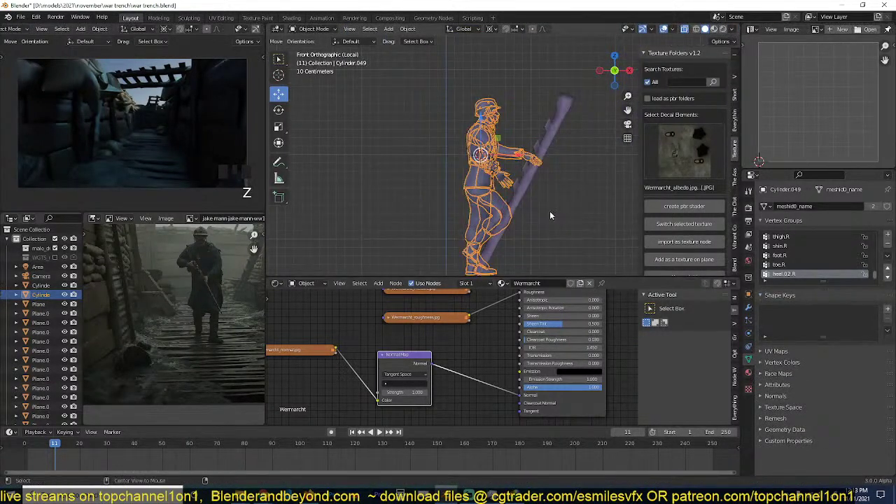
{"action": "left_click", "coordinate": [550, 211]}
{"action": "key", "text": "alt+a"}
{"action": "mouse_move", "coordinate": [512, 205]}
{"action": "middle_mouse_down"}
{"action": "mouse_move", "coordinate": [557, 198]}
{"action": "mouse_move", "coordinate": [526, 203]}
{"action": "middle_mouse_up"}
{"action": "left_click", "coordinate": [525, 204]}
{"action": "key", "text": "KP_3"}
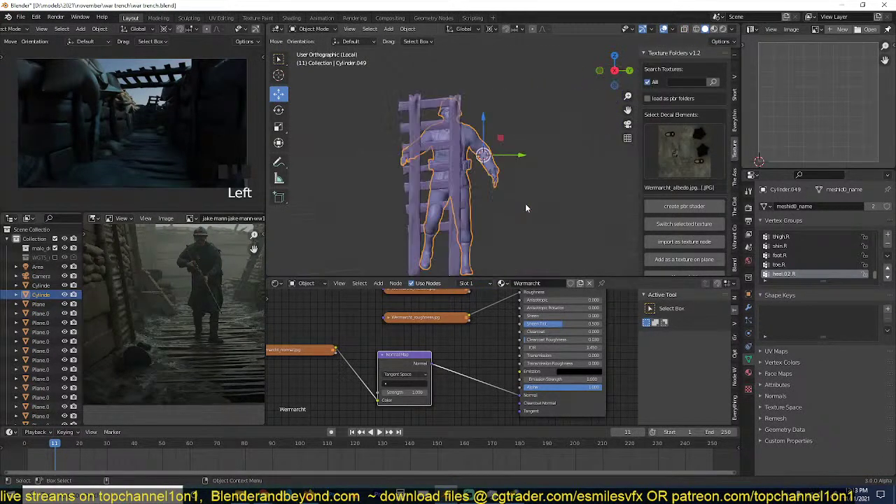
{"action": "key", "text": "KP_1"}
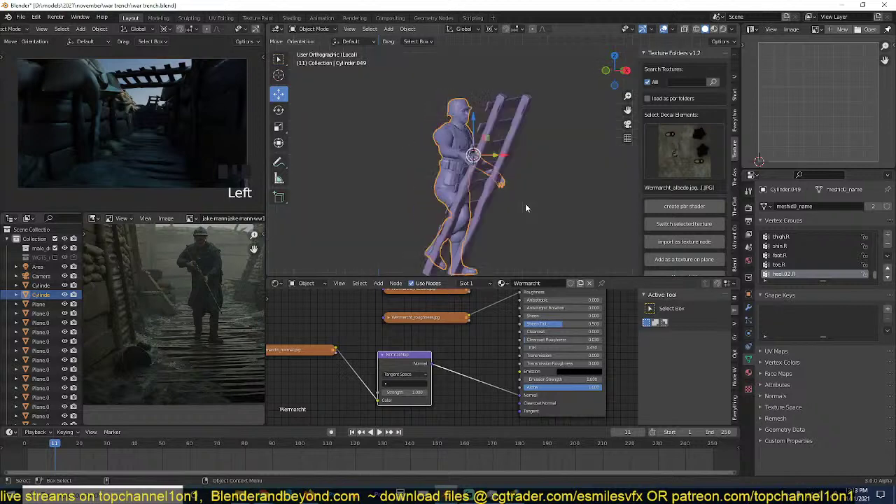
{"action": "key", "text": "g"}
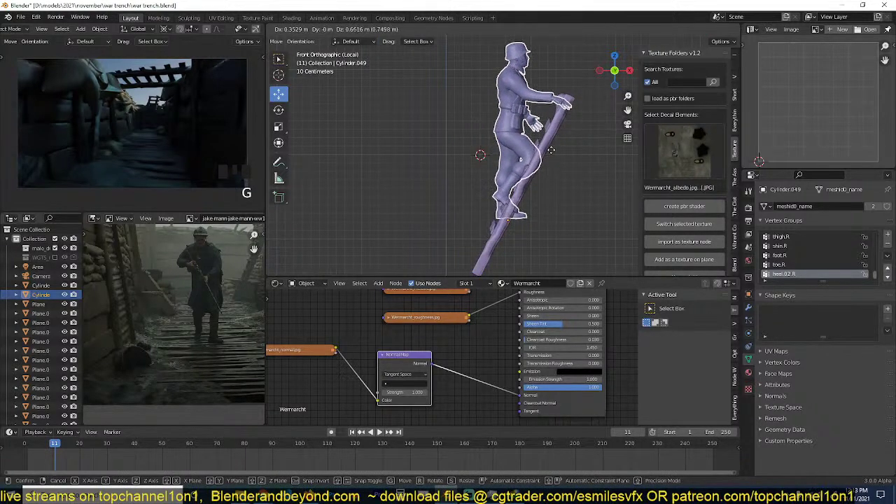
{"action": "left_click", "coordinate": [558, 153]}
In Edit Mode with X-ray, circle-select the soldier's upper body and lean it forward about the waist toward the ladder.
{"action": "key", "text": "Tab"}
{"action": "key", "text": "alt+z"}
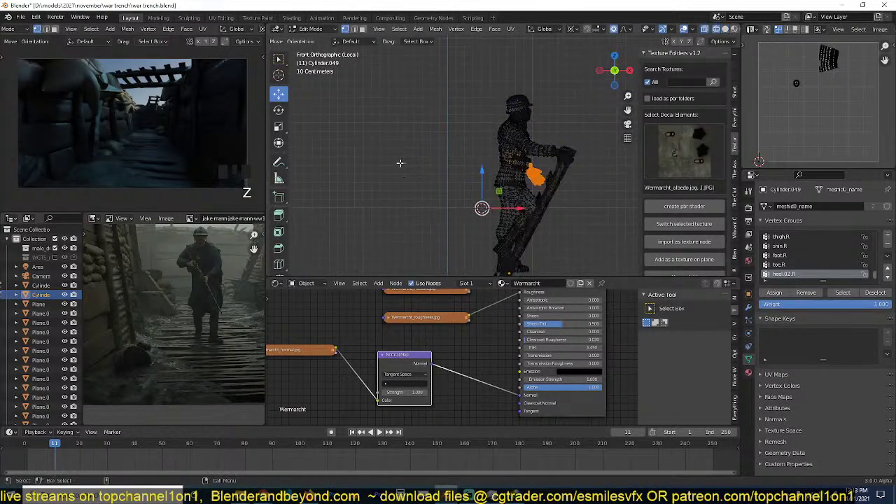
{"action": "key", "text": "alt+a"}
{"action": "key", "text": "c"}
{"action": "scroll", "coordinate": [544, 151], "scroll_direction": "down", "scroll_amount": 4}
{"action": "left_click", "coordinate": [574, 94]}
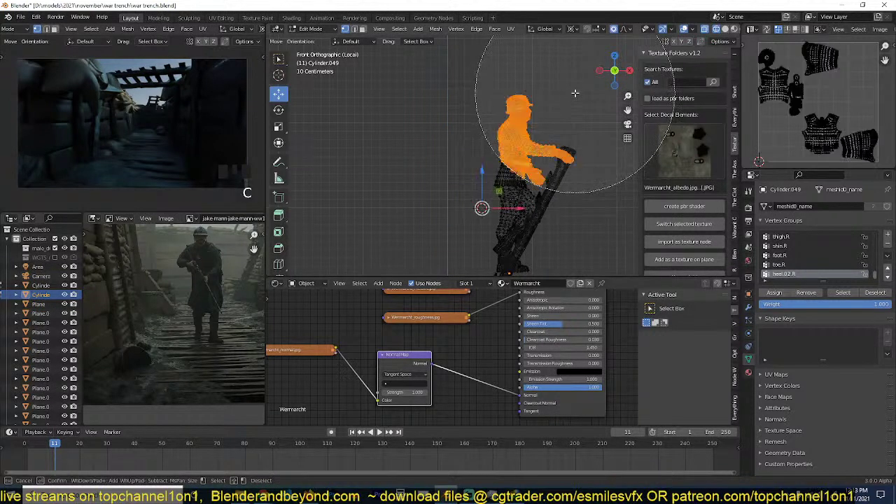
{"action": "right_click", "coordinate": [575, 94]}
{"action": "scroll", "coordinate": [527, 170], "scroll_direction": "up", "scroll_amount": 2}
{"action": "right_click", "coordinate": [516, 187], "text": "shift"}
{"action": "key", "text": "r"}
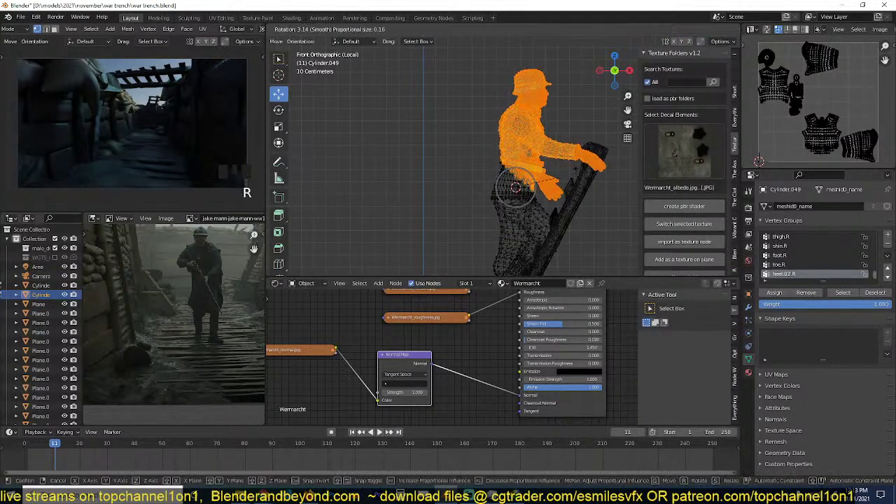
{"action": "left_click", "coordinate": [579, 184]}
{"action": "key", "text": "r"}
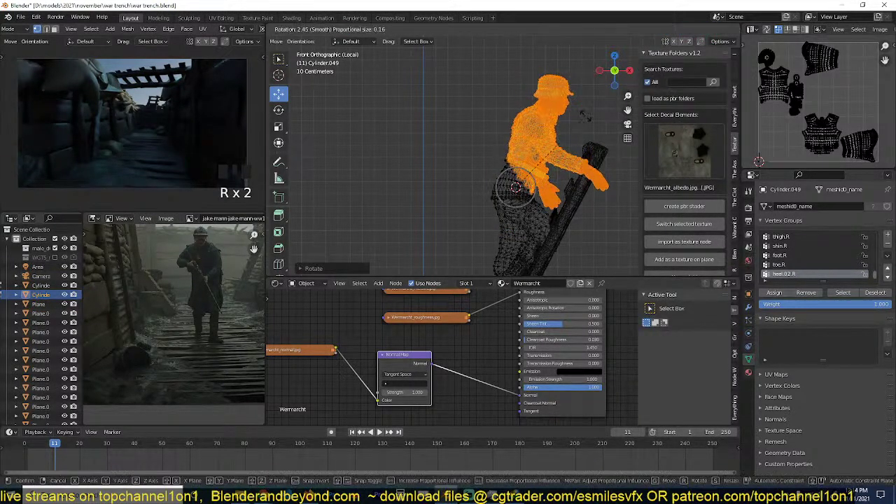
{"action": "right_click", "coordinate": [569, 98]}
Clear the selection, circle-select the head and helmet, and tilt them back about 7 degrees at the neck.
{"action": "key", "text": "alt+a"}
{"action": "key", "text": "c"}
{"action": "scroll", "coordinate": [571, 84], "scroll_direction": "up", "scroll_amount": 4}
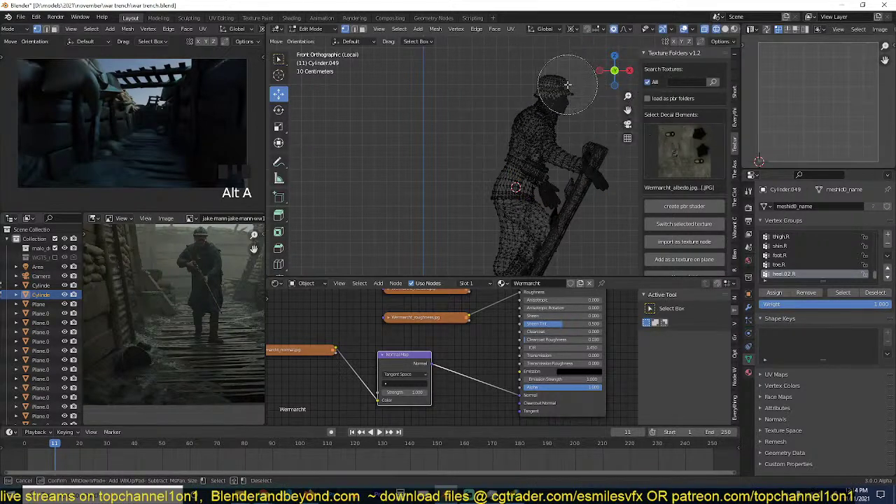
{"action": "left_click", "coordinate": [561, 89]}
{"action": "right_click", "coordinate": [559, 94]}
{"action": "key", "text": "r"}
{"action": "right_click", "coordinate": [555, 104]}
{"action": "key", "text": "r"}
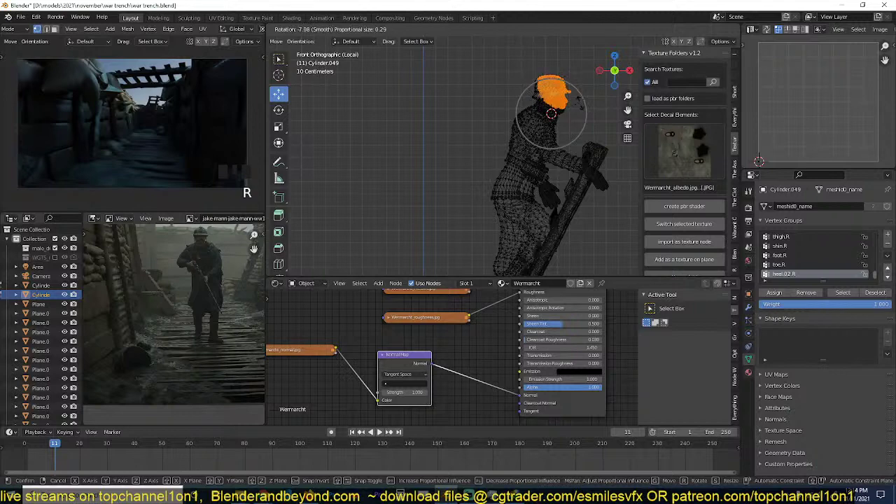
{"action": "left_click", "coordinate": [580, 103]}
Return to Object Mode with solid shading and deselect the posed soldier.
{"action": "key", "text": "Tab"}
{"action": "key", "text": "z"}
{"action": "key", "text": "alt+a"}
{"action": "scroll", "coordinate": [564, 185], "scroll_direction": "down", "scroll_amount": 4}
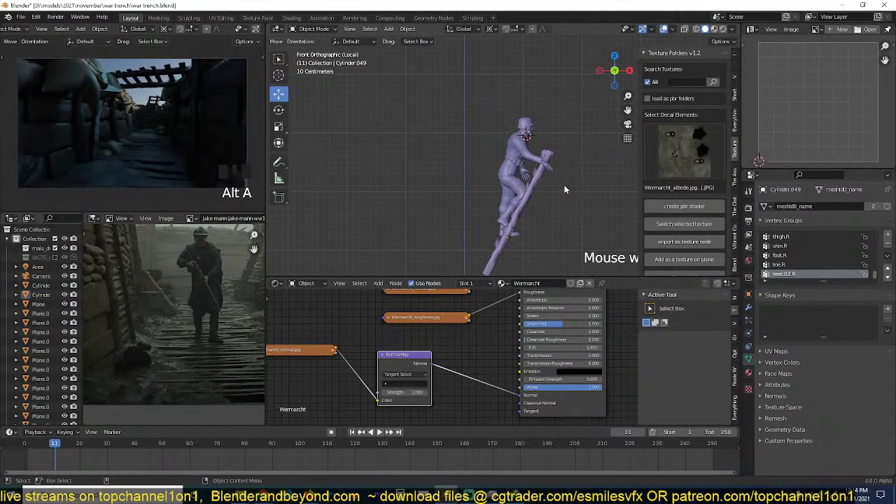
Inspect the posed soldier from several angles, set the camera preview to solid shading, and exit local view to show the whole trench.
{"action": "middle_click_drag", "start_coordinate": [565, 185], "coordinate": [648, 194]}
{"action": "middle_click_drag", "start_coordinate": [566, 171], "coordinate": [358, 133]}
{"action": "scroll", "coordinate": [261, 30], "scroll_direction": "down", "scroll_amount": 3}
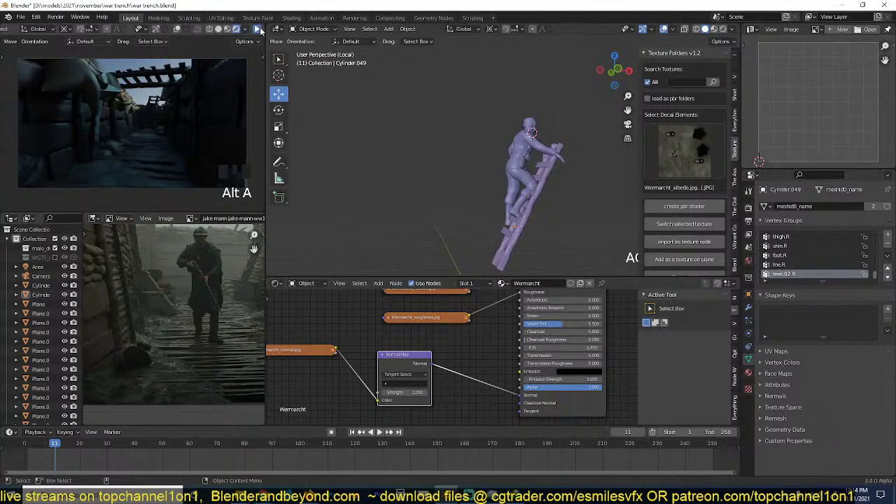
{"action": "left_click", "coordinate": [259, 29]}
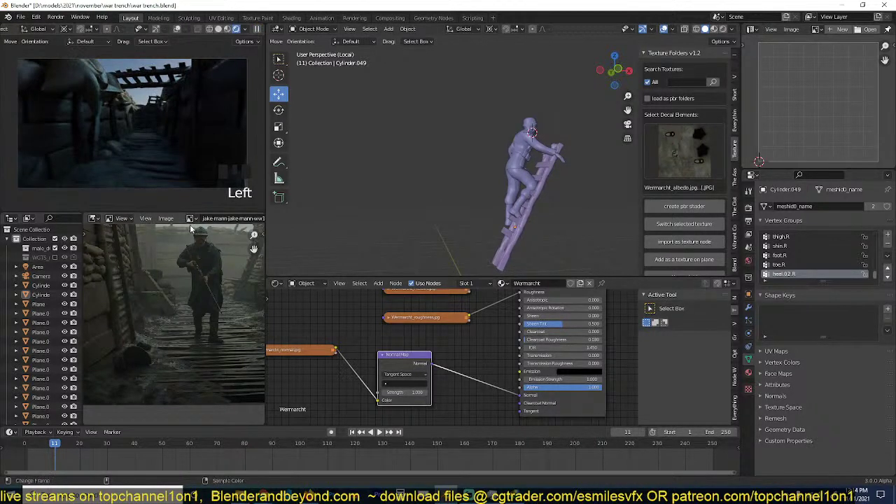
{"action": "scroll", "coordinate": [486, 153], "scroll_direction": "down", "scroll_amount": 2}
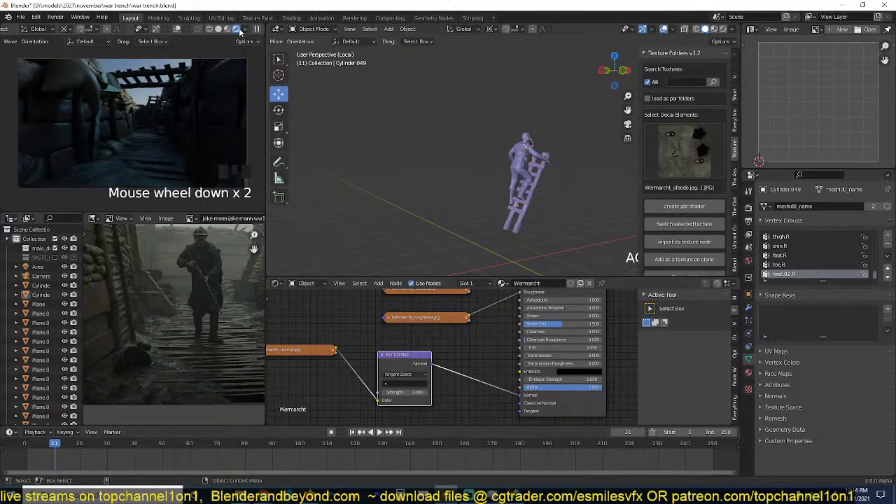
{"action": "key", "text": "grave"}
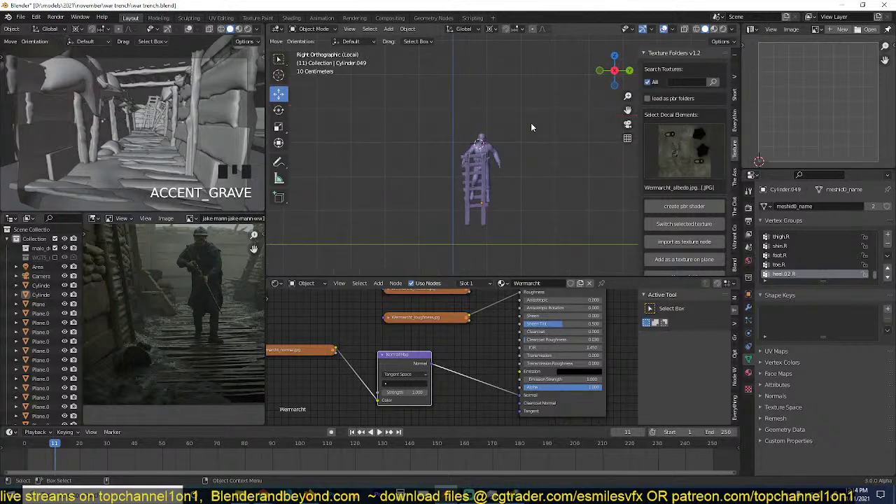
{"action": "key", "text": "slash"}
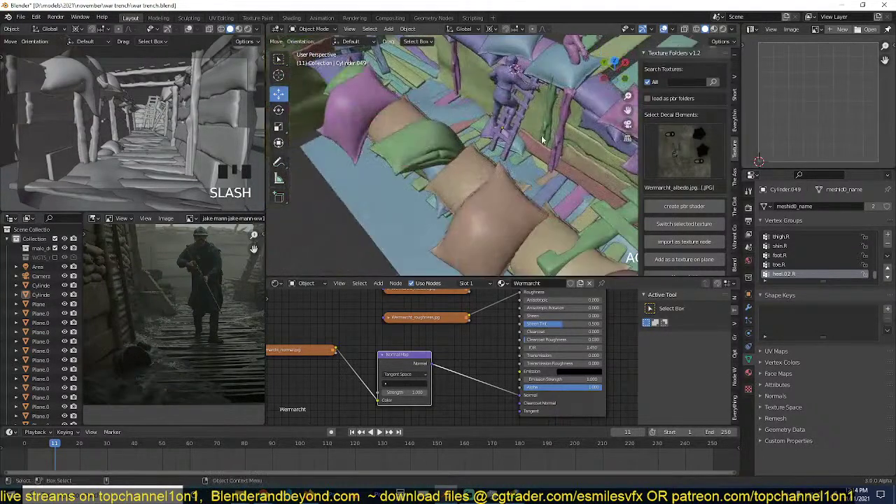
Select the standing soldier above the trench wall and rotate it about -63 degrees around its own origin in top view.
{"action": "scroll", "coordinate": [551, 97], "scroll_direction": "down", "scroll_amount": 3}
{"action": "left_click", "coordinate": [550, 88]}
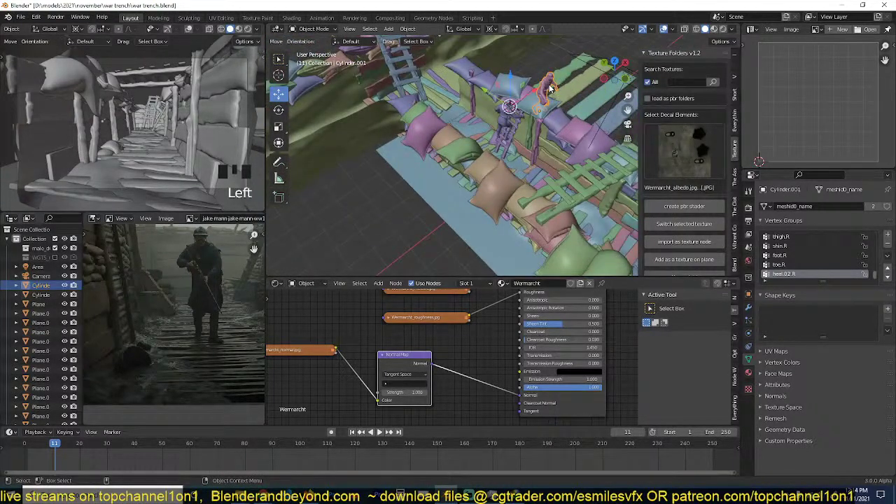
{"action": "key", "text": "period"}
{"action": "left_click", "coordinate": [517, 31]}
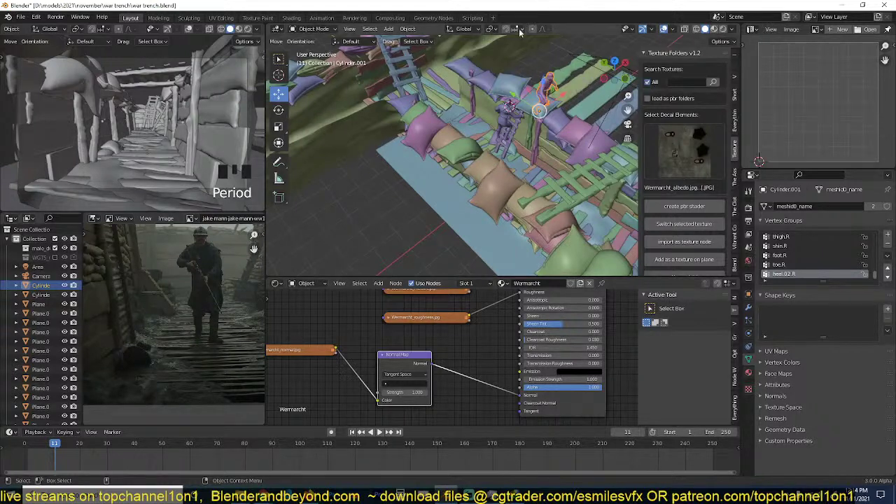
{"action": "key", "text": "KP_7"}
{"action": "scroll", "coordinate": [563, 172], "scroll_direction": "down", "scroll_amount": 4}
{"action": "key", "text": "r"}
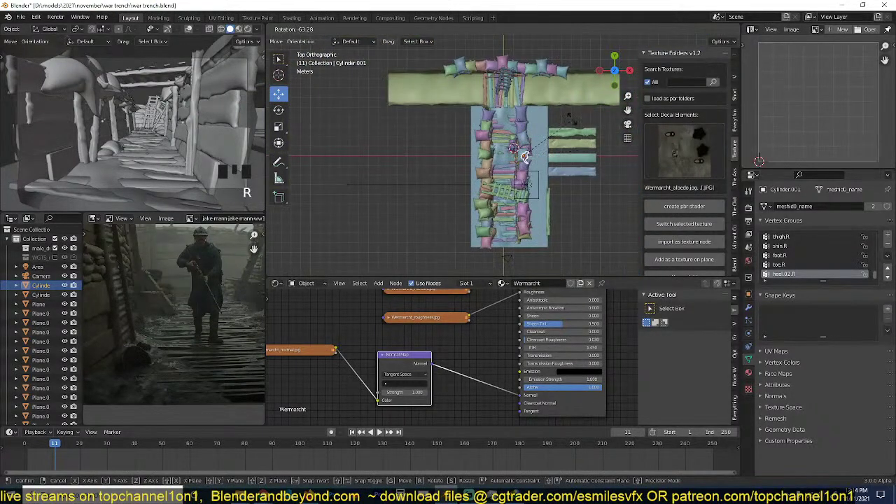
{"action": "left_click", "coordinate": [571, 122]}
Move the standing soldier in top view to beyond the sandbags at the trench's far end, just left of the ladder.
{"action": "key", "text": "g"}
{"action": "left_click", "coordinate": [503, 37]}
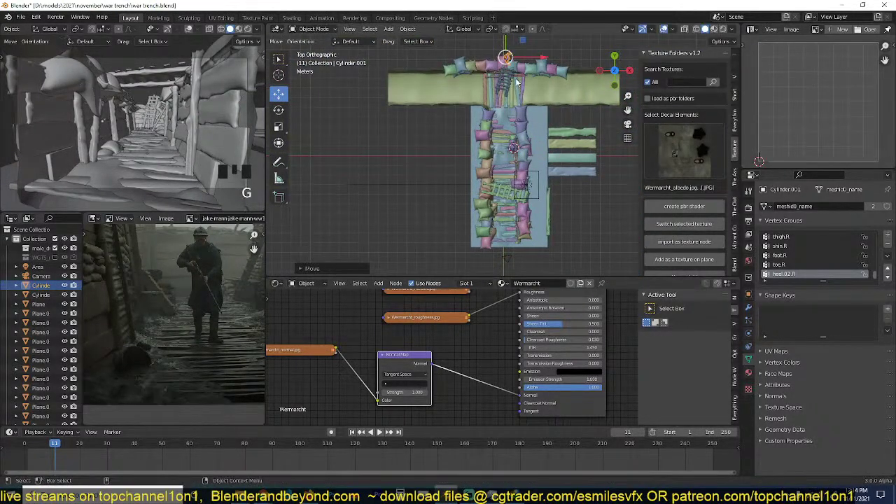
{"action": "key", "text": "g"}
{"action": "left_click", "coordinate": [501, 70]}
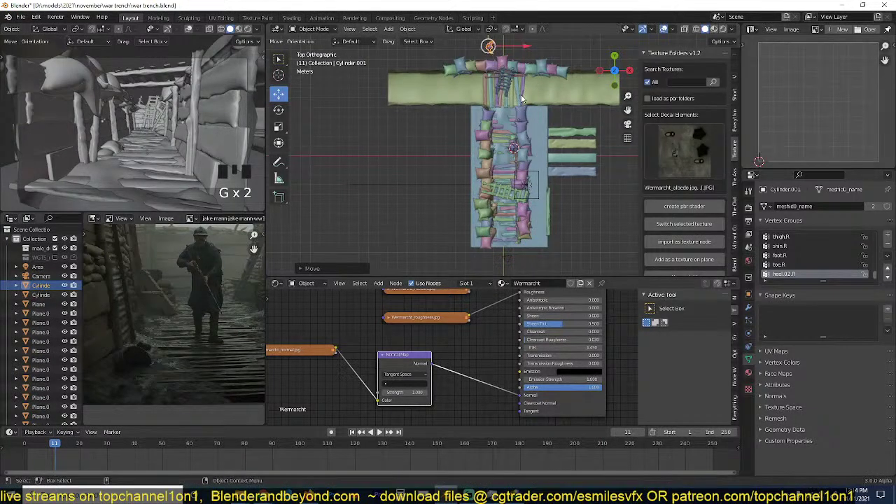
Select the climbing soldier together with its ladder and move both along the trench toward the camera.
{"action": "middle_click_drag", "start_coordinate": [521, 112], "coordinate": [539, 118]}
{"action": "scroll", "coordinate": [549, 121], "scroll_direction": "up", "scroll_amount": 6}
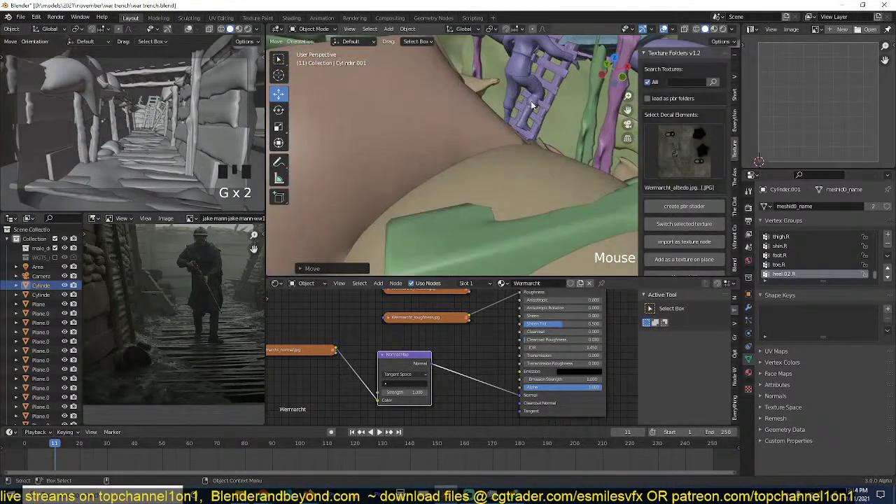
{"action": "left_click", "coordinate": [531, 103]}
{"action": "left_click", "coordinate": [543, 111], "text": "shift"}
{"action": "scroll", "coordinate": [547, 118], "scroll_direction": "down", "scroll_amount": 10}
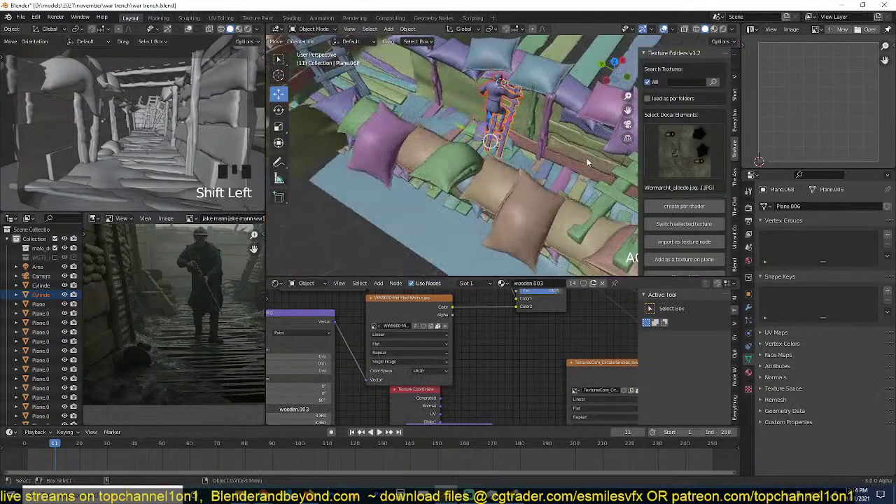
{"action": "left_click_drag", "start_coordinate": [496, 147], "coordinate": [587, 178]}
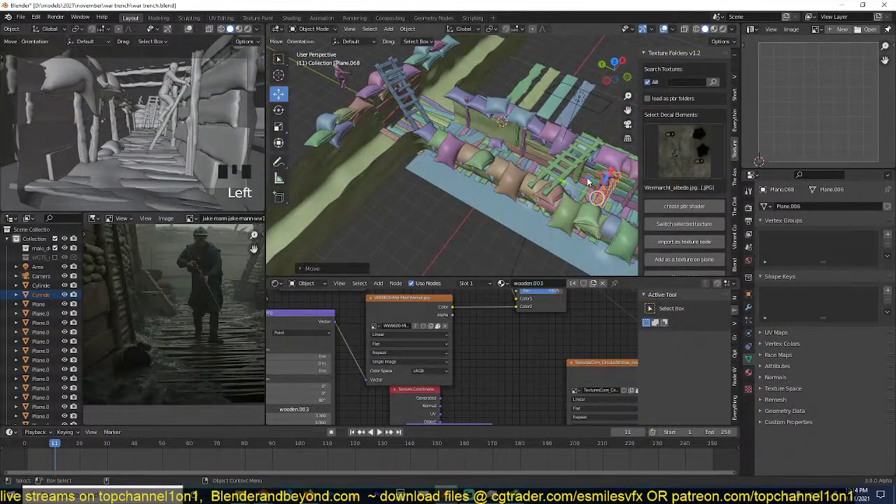
Select only the climbing soldier, shift it about 0.43 m, mostly upward along the ladder, and deselect it.
{"action": "double_click", "coordinate": [604, 180]}
{"action": "key", "text": "g"}
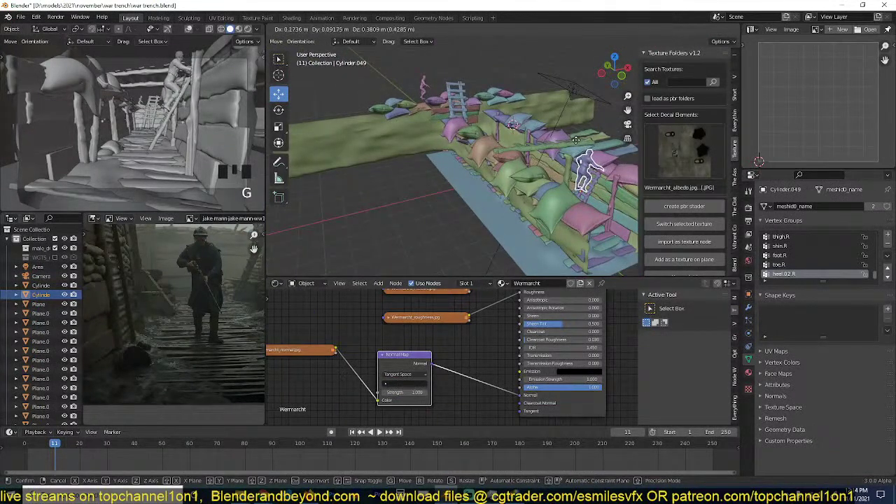
{"action": "left_click", "coordinate": [576, 139]}
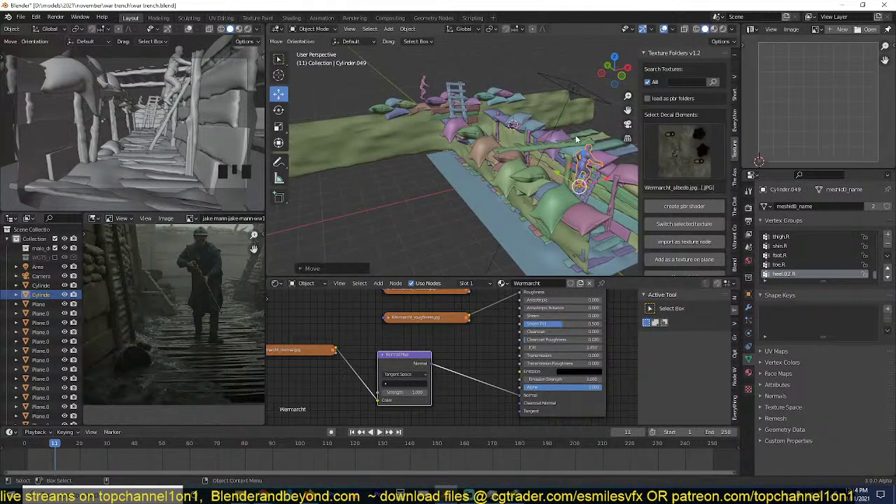
{"action": "key", "text": "alt+a"}
Tilt the camera about 4.4 degrees around the global X axis, deselect it, and return its preview to rendered shading.
{"action": "scroll", "coordinate": [492, 151], "scroll_direction": "down", "scroll_amount": 3}
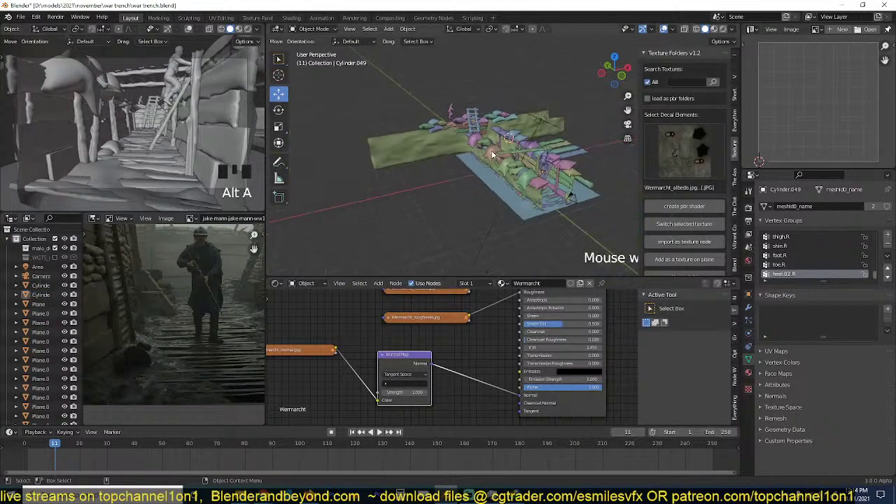
{"action": "left_click", "coordinate": [572, 197]}
{"action": "key", "text": "r"}
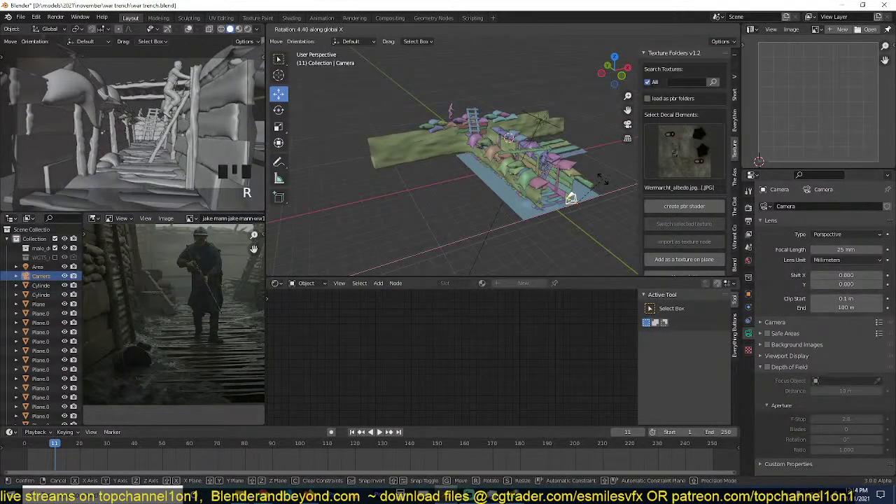
{"action": "left_click", "coordinate": [601, 181]}
{"action": "key", "text": "alt+a"}
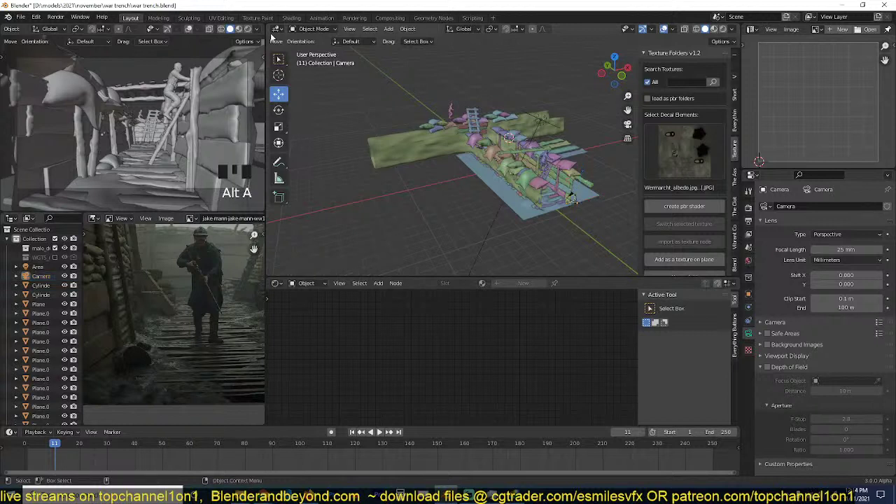
{"action": "left_click", "coordinate": [247, 29]}
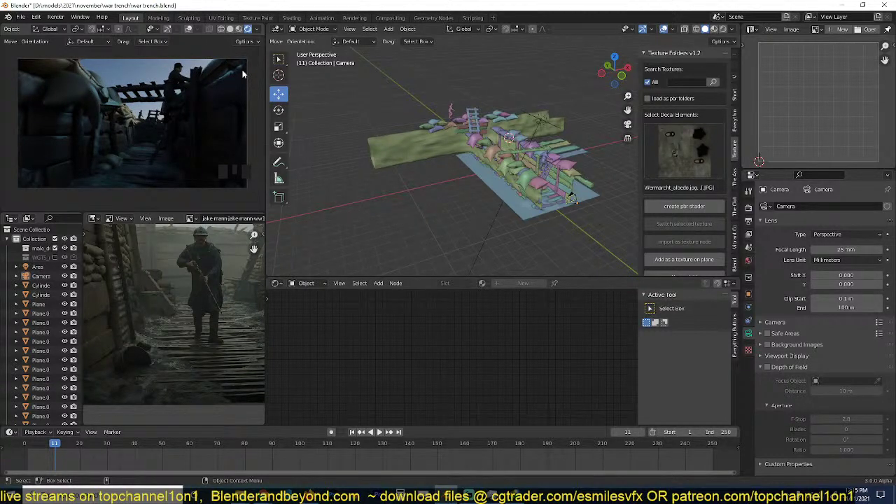
Duplicate the blue area light above the trench and place the copy nearer the camera.
{"action": "scroll", "coordinate": [521, 130], "scroll_direction": "up", "scroll_amount": 5}
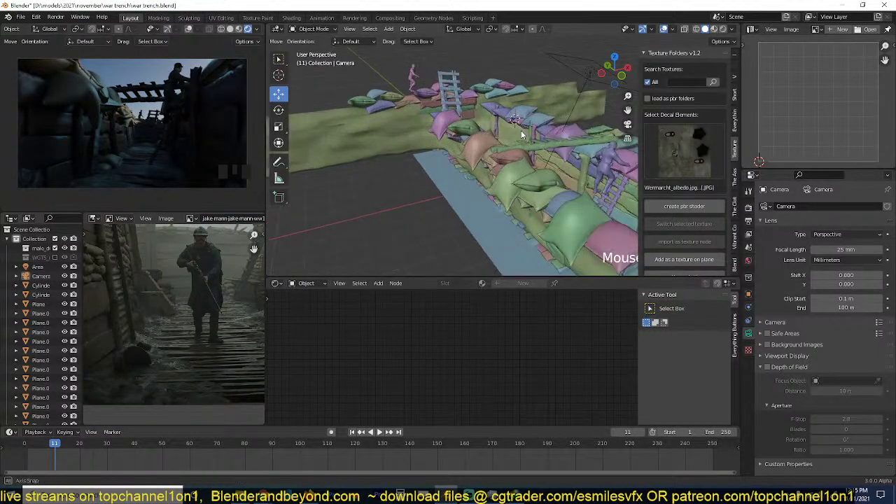
{"action": "mouse_move", "coordinate": [521, 130]}
{"action": "middle_mouse_down"}
{"action": "mouse_move", "coordinate": [520, 142]}
{"action": "mouse_move", "coordinate": [526, 129]}
{"action": "mouse_move", "coordinate": [513, 116]}
{"action": "middle_mouse_up"}
{"action": "scroll", "coordinate": [520, 143], "scroll_direction": "up", "scroll_amount": 4}
{"action": "scroll", "coordinate": [512, 116], "scroll_direction": "down", "scroll_amount": 6}
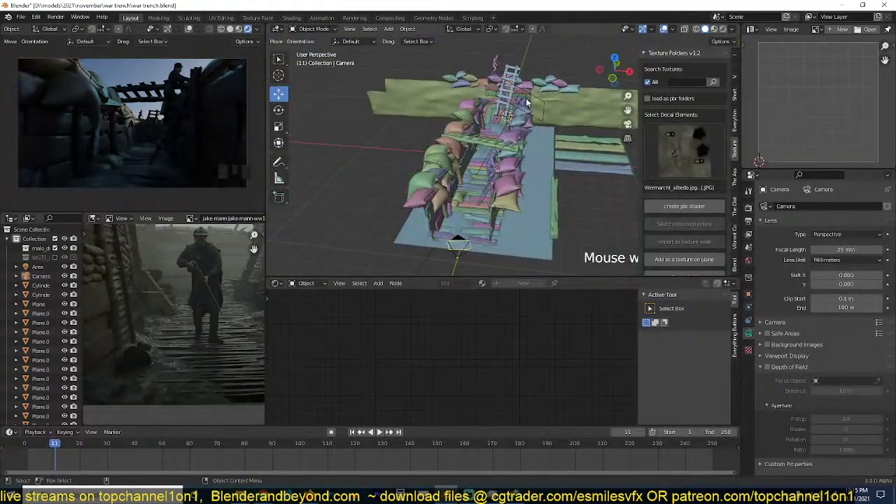
{"action": "left_click", "coordinate": [527, 103]}
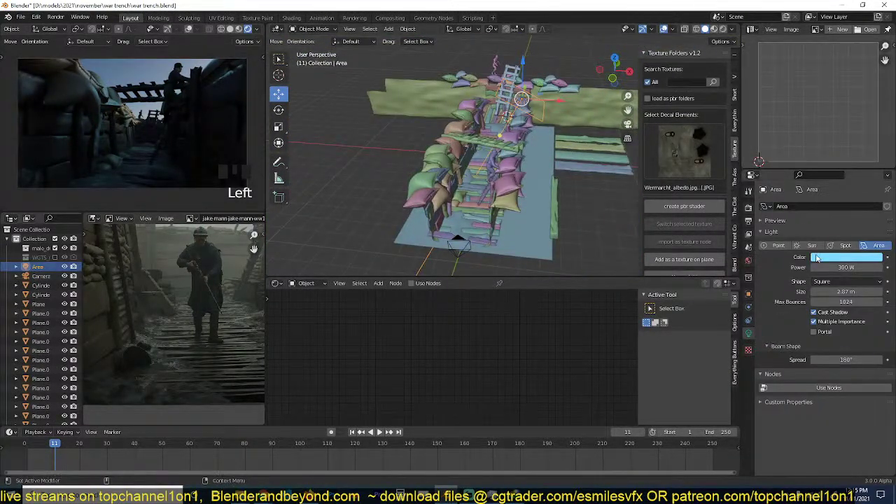
{"action": "key", "text": "shift+d"}
{"action": "left_click", "coordinate": [549, 206]}
Rotate the duplicated area light freely and move it above the sandbags beside the climbing soldier.
{"action": "key", "text": "r"}
{"action": "key", "text": "r"}
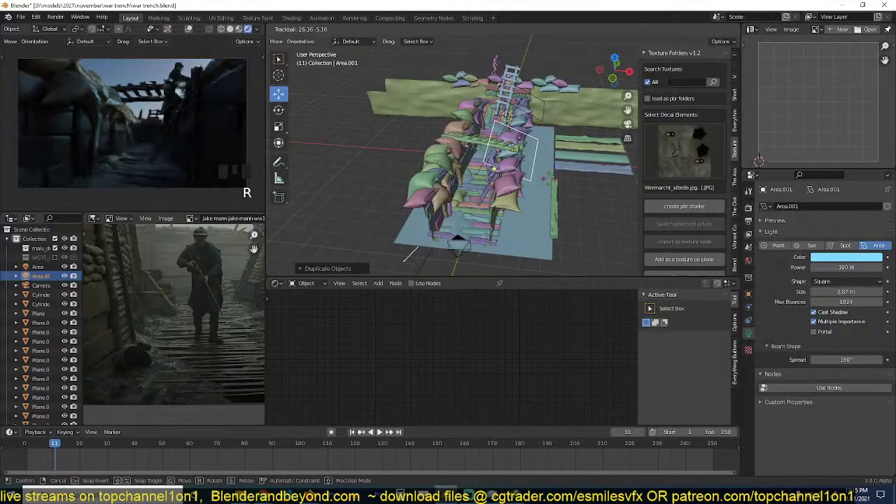
{"action": "left_click", "coordinate": [550, 188]}
{"action": "key", "text": "grave"}
{"action": "middle_click_drag", "start_coordinate": [551, 186], "coordinate": [398, 129]}
{"action": "scroll", "coordinate": [604, 175], "scroll_direction": "up", "scroll_amount": 5}
{"action": "scroll", "coordinate": [384, 143], "scroll_direction": "down", "scroll_amount": 2}
{"action": "key", "text": "g"}
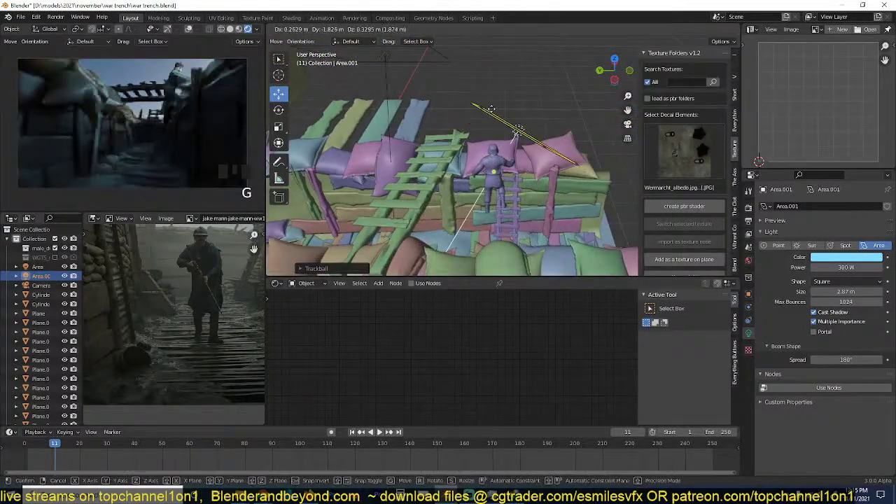
{"action": "left_click", "coordinate": [460, 113]}
{"action": "middle_click_drag", "start_coordinate": [460, 113], "coordinate": [486, 114]}
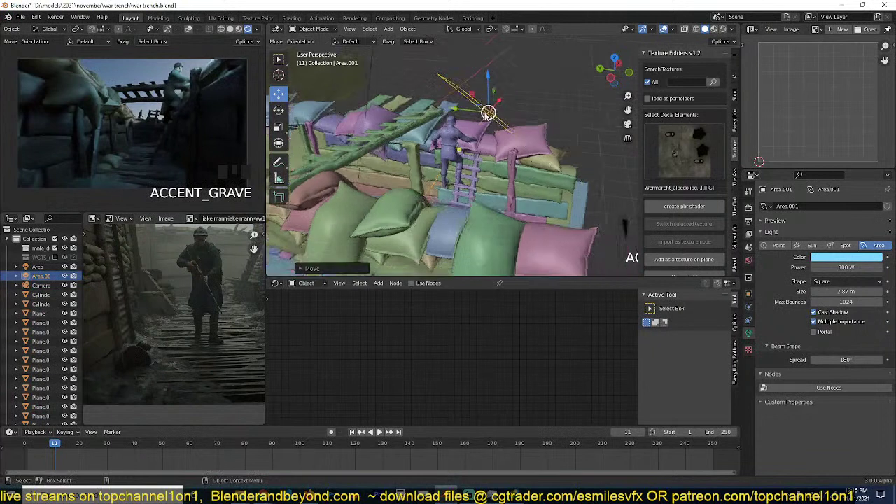
Change the duplicated area light's colour to pale orange and set its size to 0.5 m.
{"action": "left_click", "coordinate": [833, 257]}
{"action": "left_click", "coordinate": [831, 169]}
{"action": "left_click_drag", "start_coordinate": [832, 173], "coordinate": [827, 177]}
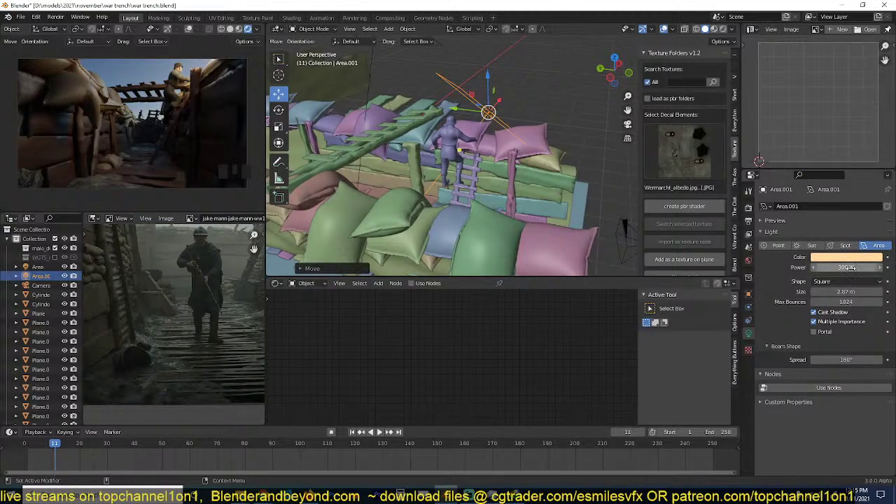
{"action": "left_click", "coordinate": [841, 291]}
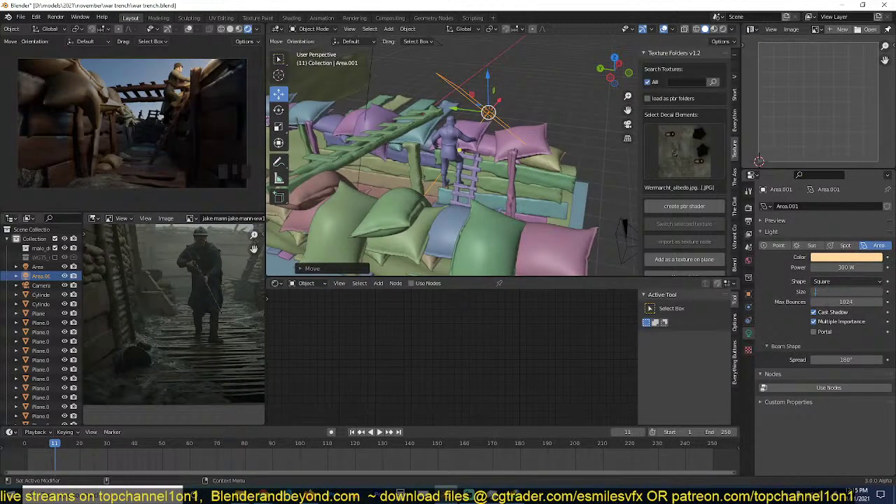
{"action": "type", "text": "0.5"}
{"action": "key", "text": "Return"}
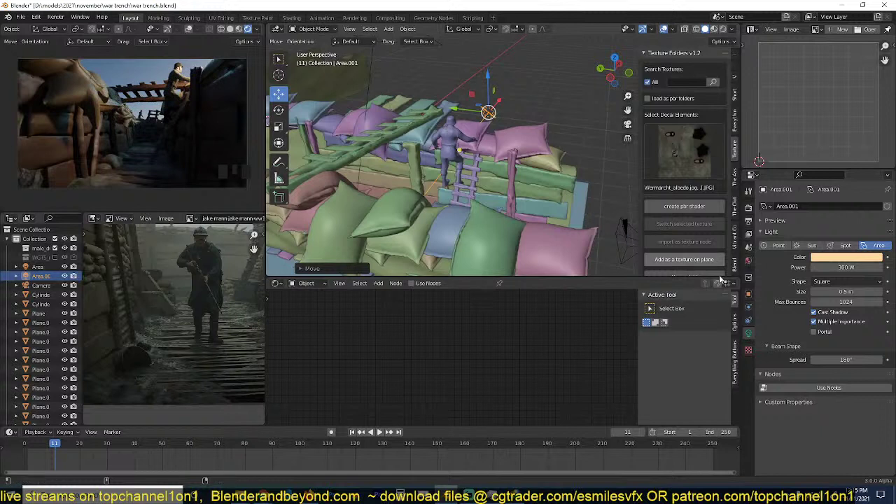
Deepen the small area light's colour to a saturated orange, deselect it, and save the file.
{"action": "left_click", "coordinate": [842, 258]}
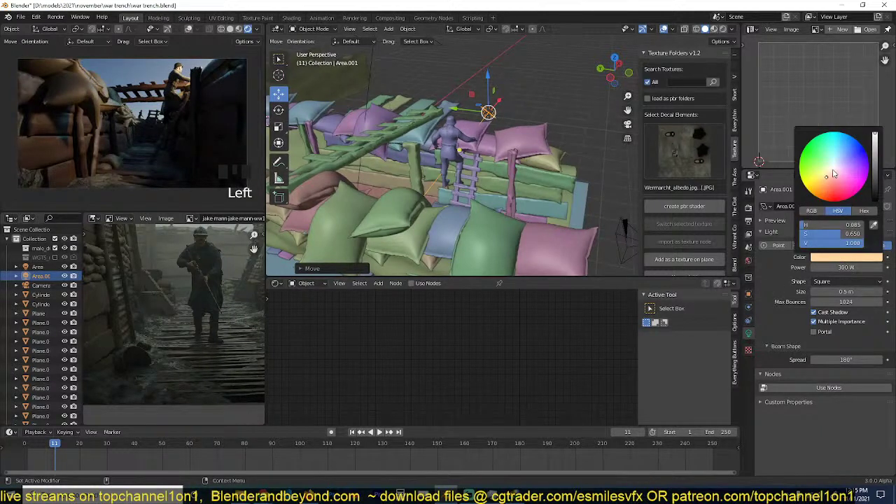
{"action": "left_click_drag", "start_coordinate": [833, 174], "coordinate": [820, 194]}
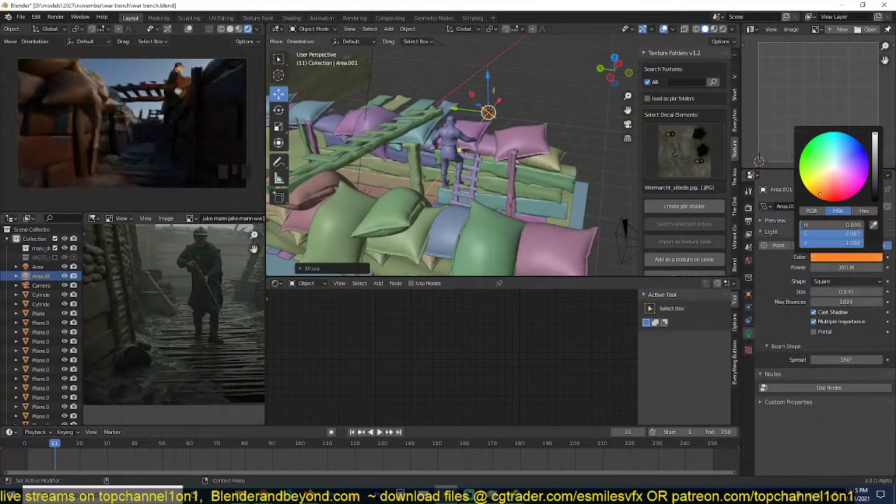
{"action": "left_click", "coordinate": [588, 113]}
{"action": "key", "text": "ctrl+s"}
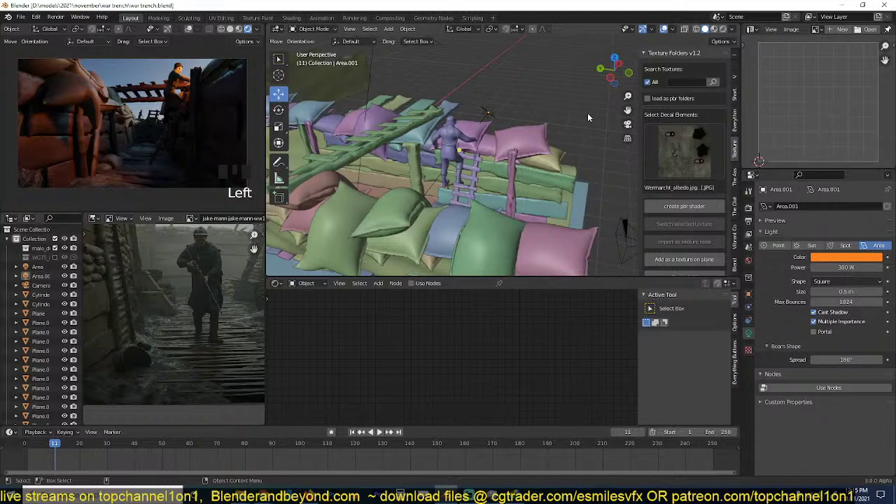
{"action": "key", "text": "ctrl+s"}
Scale down the large foreground sandbag hanging over the left trench wall in the camera view.
{"action": "middle_click_drag", "start_coordinate": [484, 140], "coordinate": [521, 129]}
{"action": "scroll", "coordinate": [485, 159], "scroll_direction": "down", "scroll_amount": 3}
{"action": "scroll", "coordinate": [543, 126], "scroll_direction": "up", "scroll_amount": 4}
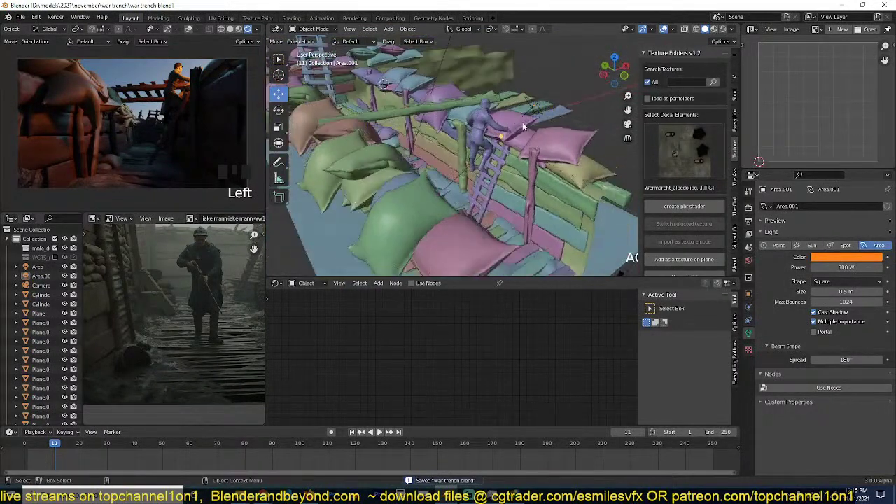
{"action": "scroll", "coordinate": [420, 189], "scroll_direction": "down", "scroll_amount": 3}
{"action": "key", "text": "KP_0"}
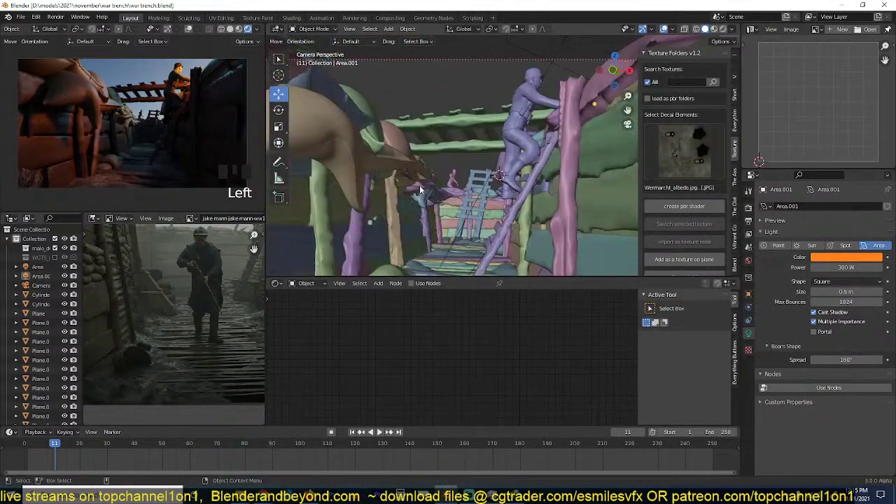
{"action": "scroll", "coordinate": [420, 188], "scroll_direction": "up", "scroll_amount": 1}
{"action": "scroll", "coordinate": [418, 185], "scroll_direction": "down", "scroll_amount": 4}
{"action": "left_click", "coordinate": [408, 154]}
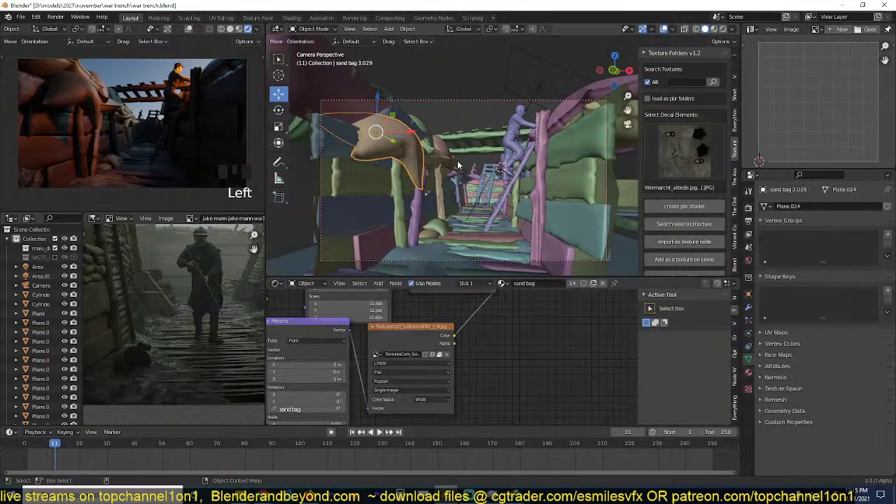
{"action": "key", "text": "s"}
{"action": "left_click", "coordinate": [426, 149]}
Rotate the foreground sandbag slightly about the Z axis, shift it up onto the left wall, deselect it, and save the file.
{"action": "key", "text": "r"}
{"action": "key", "text": "z"}
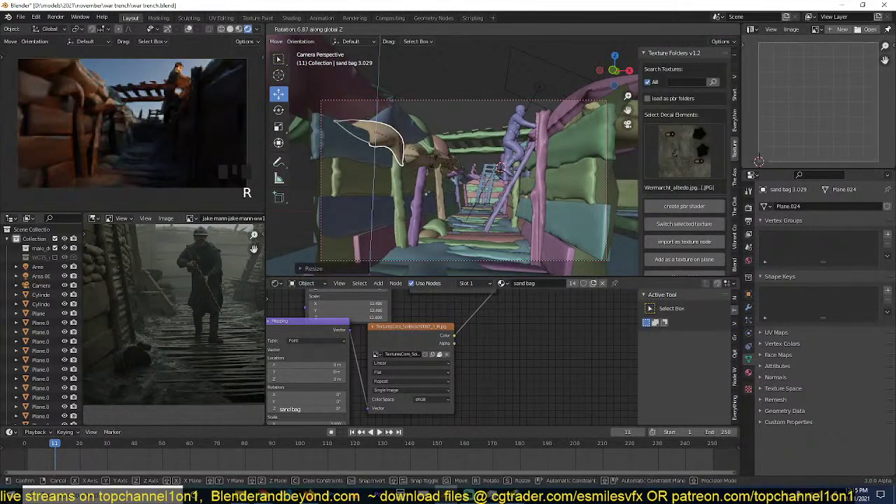
{"action": "left_click", "coordinate": [416, 157]}
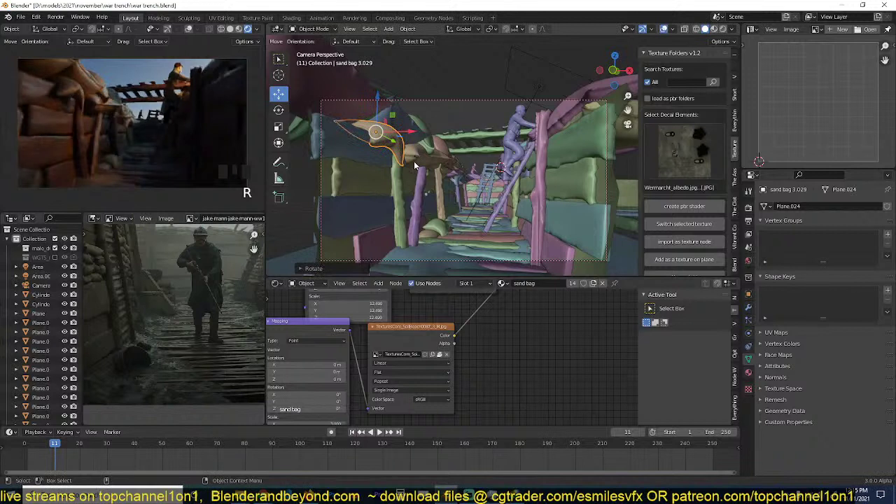
{"action": "key", "text": "g"}
{"action": "left_click", "coordinate": [420, 151]}
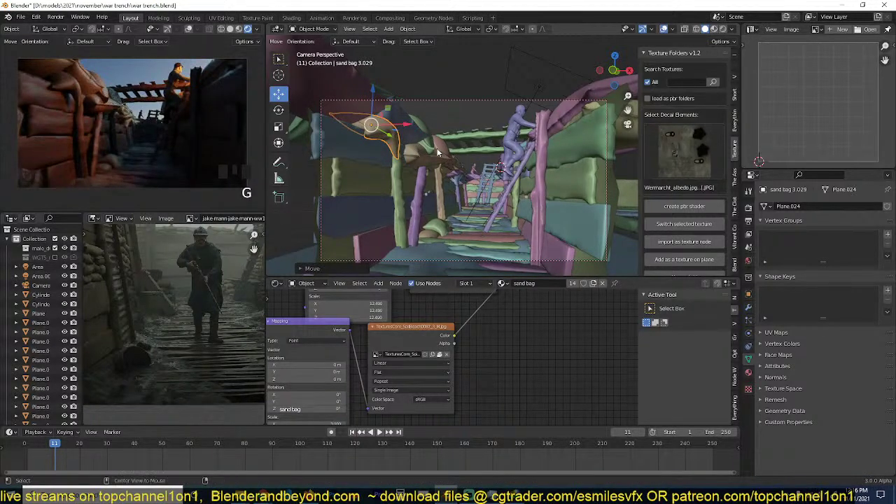
{"action": "key", "text": "alt+a"}
{"action": "key", "text": "ctrl+s"}
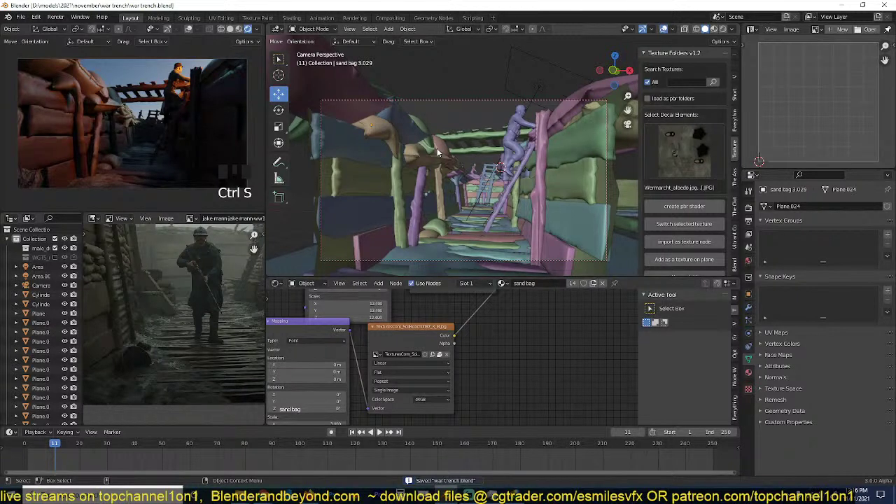
Search the asset library for bucket and look through the matching assets.
{"action": "left_click", "coordinate": [735, 180]}
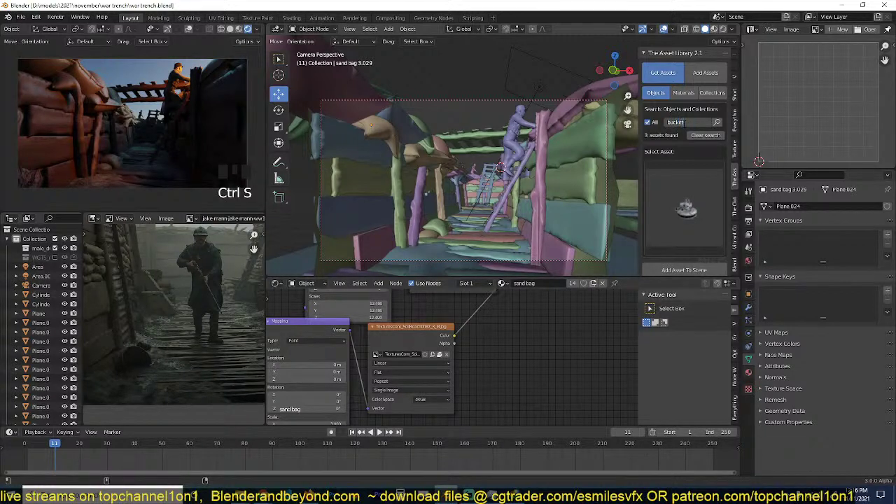
{"action": "key", "text": "Return"}
{"action": "left_click", "coordinate": [717, 122]}
{"action": "left_click", "coordinate": [717, 122]}
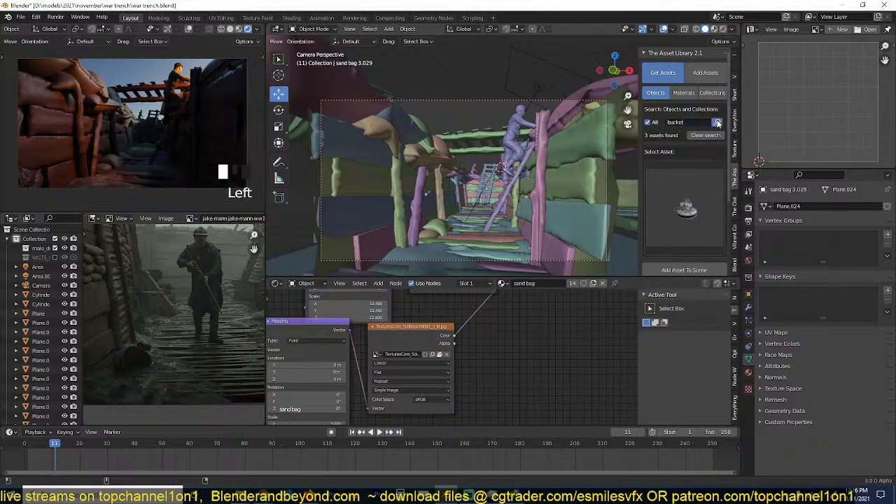
{"action": "left_click", "coordinate": [692, 191]}
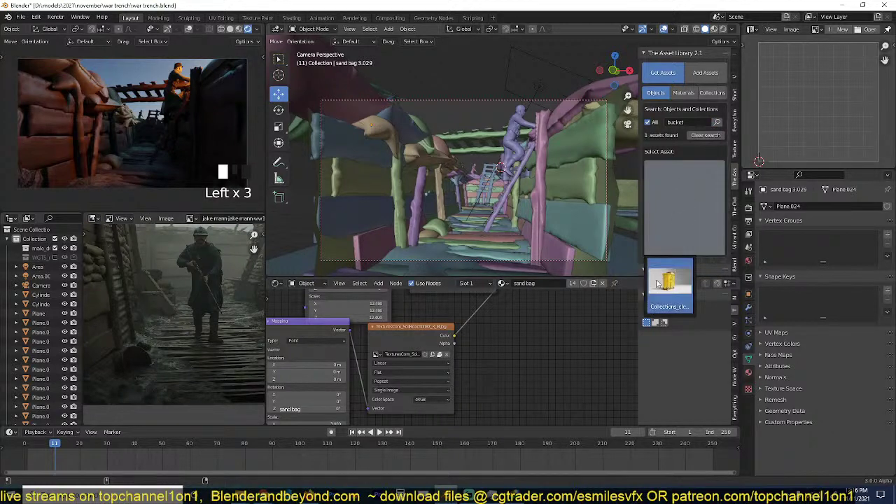
{"action": "left_click", "coordinate": [605, 128]}
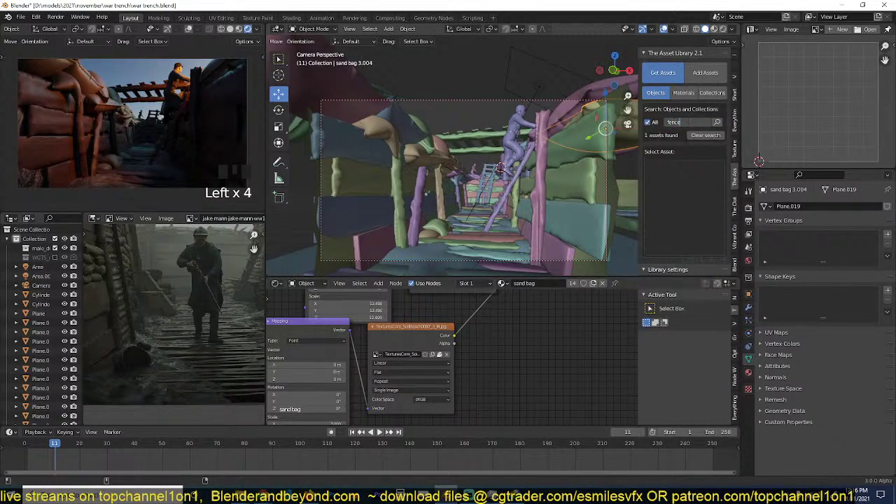
Search the asset library for fence and add the old wooden fence asset to the scene.
{"action": "type", "text": "fence"}
{"action": "left_click", "coordinate": [717, 122]}
{"action": "left_click", "coordinate": [717, 122]}
{"action": "left_click", "coordinate": [700, 203]}
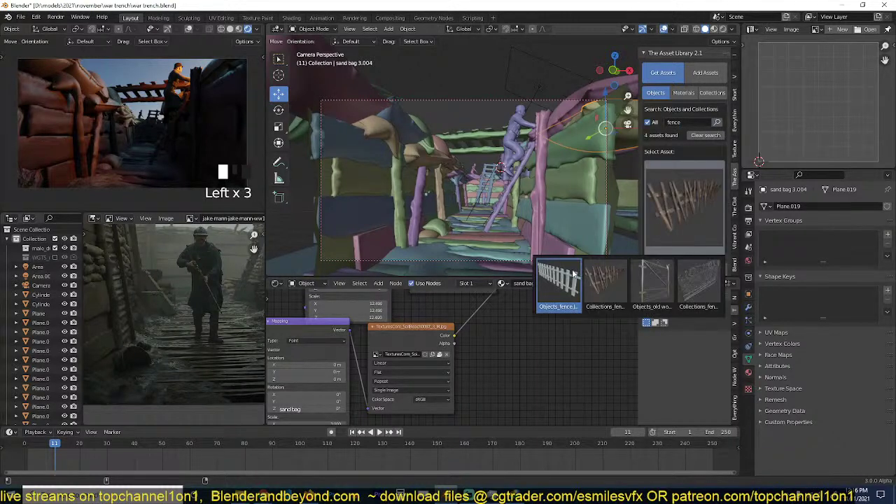
{"action": "left_click", "coordinate": [606, 277]}
{"action": "left_click", "coordinate": [684, 270]}
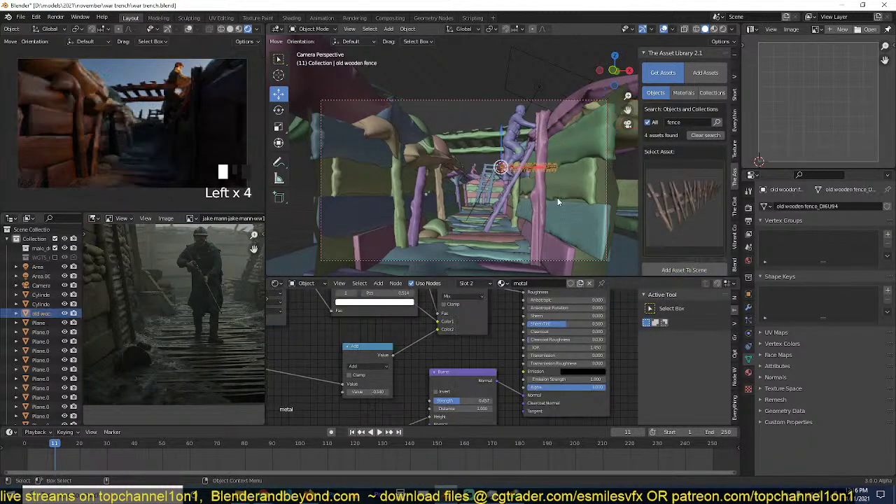
Enlarge the old wooden fence and move it across the trench behind the climbing soldier.
{"action": "key", "text": "s"}
{"action": "left_click", "coordinate": [554, 184]}
{"action": "key", "text": "g"}
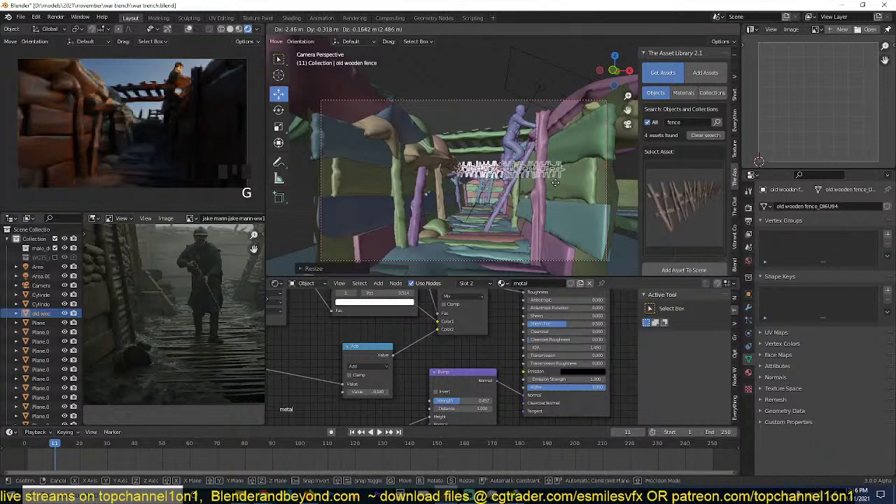
{"action": "left_click", "coordinate": [555, 183]}
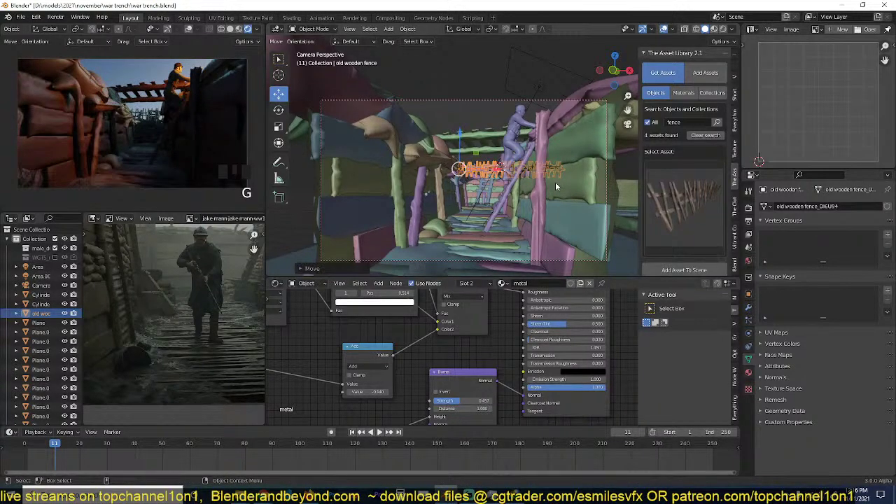
From the top view, turn the fence to run lengthwise along the trench and place it over the right-hand row of sandbags.
{"action": "key", "text": "KP_7"}
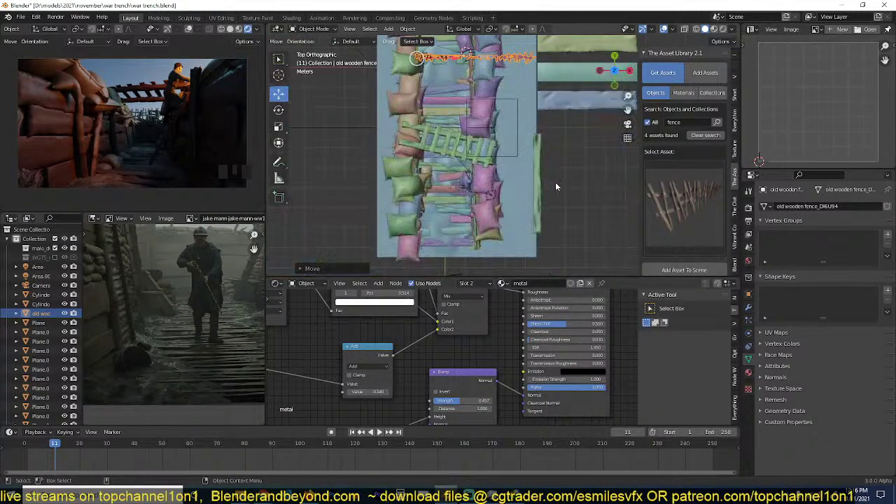
{"action": "scroll", "coordinate": [575, 143], "scroll_direction": "down", "scroll_amount": 3}
{"action": "key", "text": "r"}
{"action": "left_click", "coordinate": [423, 245]}
{"action": "key", "text": "g"}
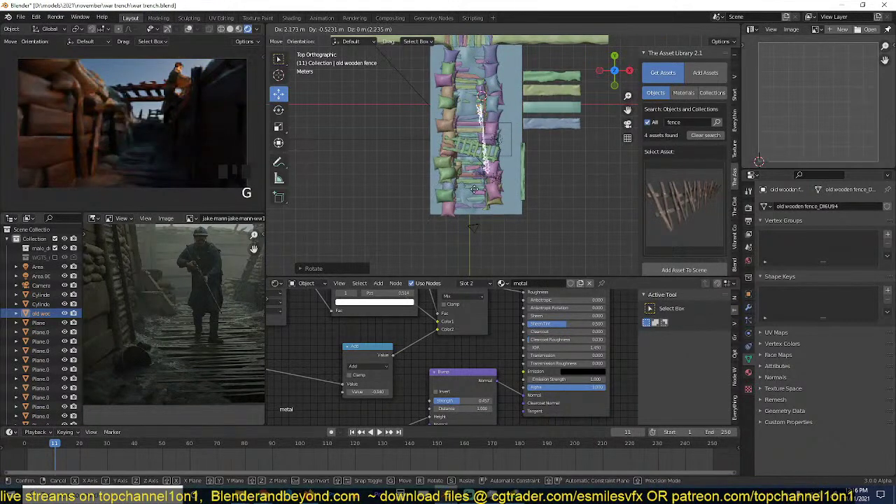
{"action": "left_click", "coordinate": [510, 179]}
{"action": "key", "text": "r"}
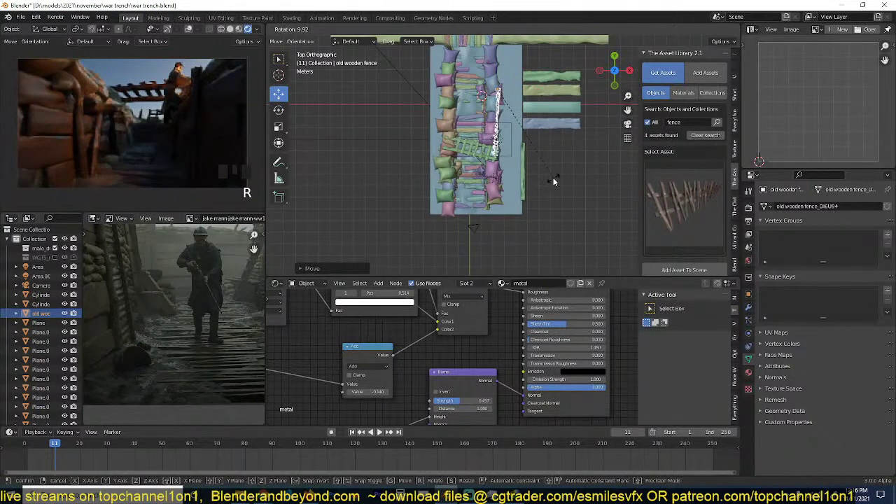
{"action": "left_click", "coordinate": [554, 182]}
From the front view, raise the fence onto the sandbags beside the climbing soldier, tilt it slightly, and adjust its position.
{"action": "key", "text": "KP_1"}
{"action": "scroll", "coordinate": [513, 122], "scroll_direction": "up", "scroll_amount": 6}
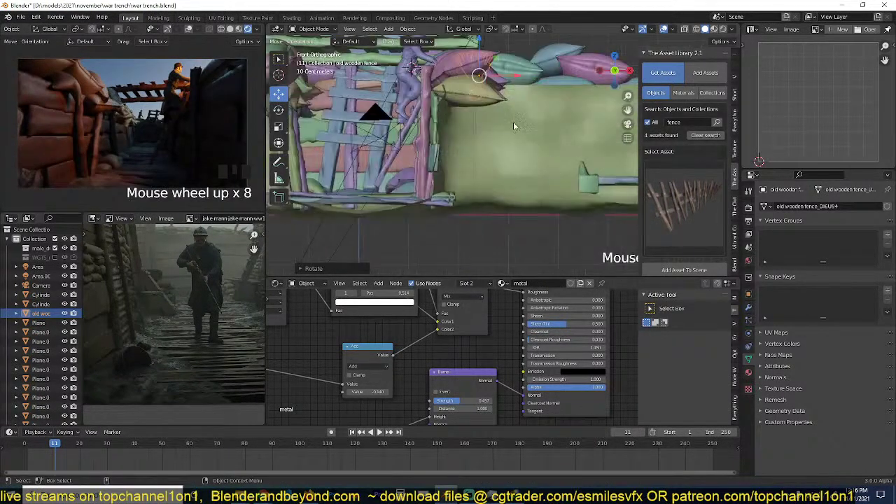
{"action": "key", "text": "g"}
{"action": "left_click", "coordinate": [494, 174]}
{"action": "key", "text": "r"}
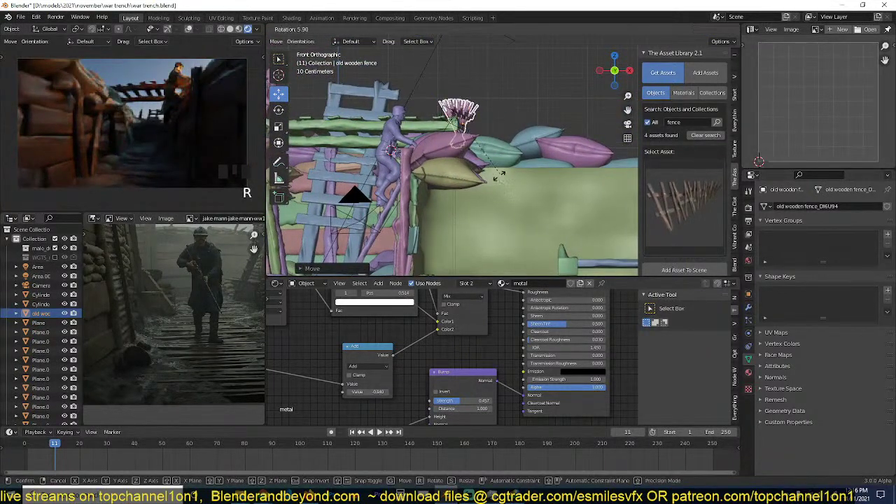
{"action": "left_click", "coordinate": [492, 189]}
{"action": "key", "text": "g"}
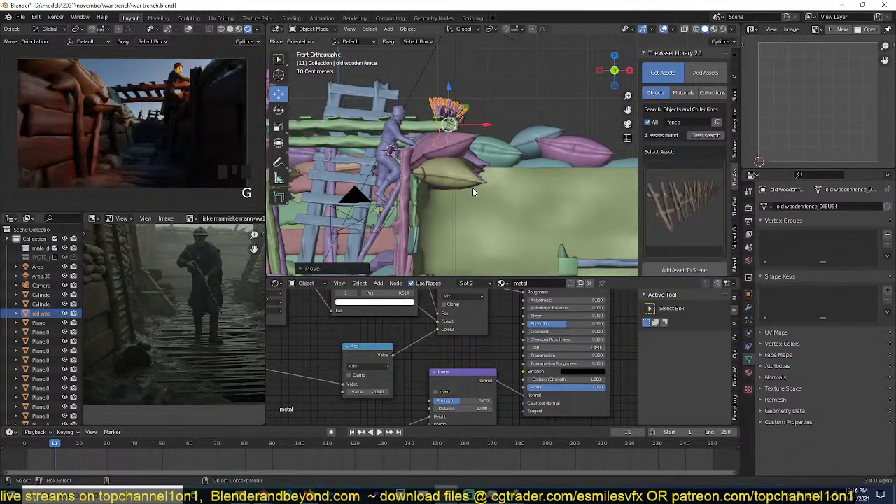
{"action": "left_click", "coordinate": [473, 188]}
In the camera view, reposition the fence between the climbing soldier and the wooden post, save the file, and deselect it.
{"action": "key", "text": "KP_0"}
{"action": "scroll", "coordinate": [491, 176], "scroll_direction": "up", "scroll_amount": 4}
{"action": "key", "text": "g"}
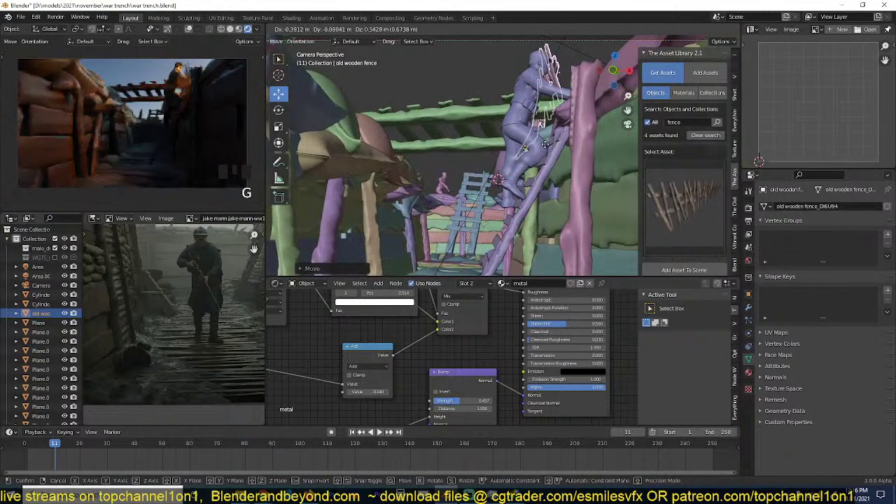
{"action": "left_click", "coordinate": [559, 150]}
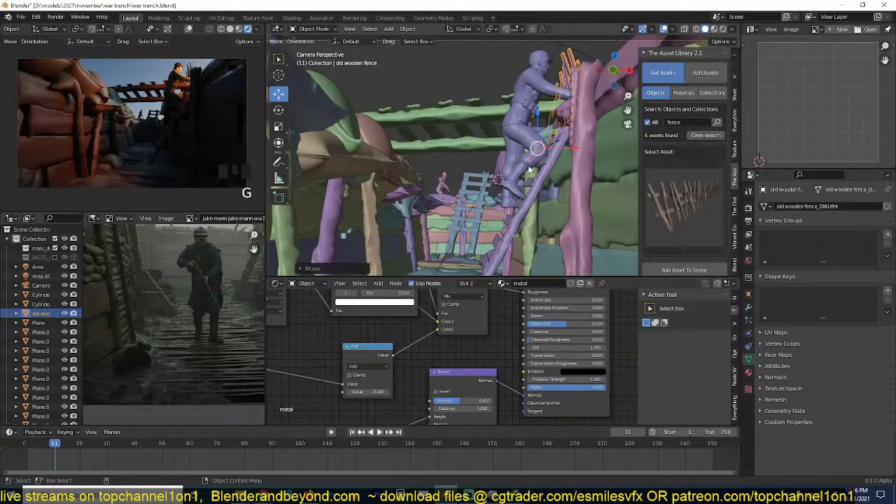
{"action": "key", "text": "ctrl+s"}
{"action": "key", "text": "alt+a"}
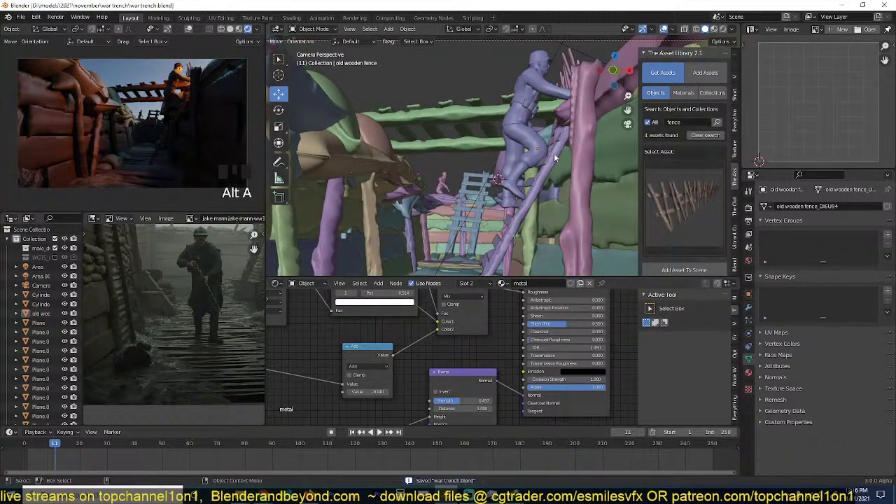
Switch the asset library directory to the kitbash library and clear the fence search.
{"action": "left_click", "coordinate": [667, 186]}
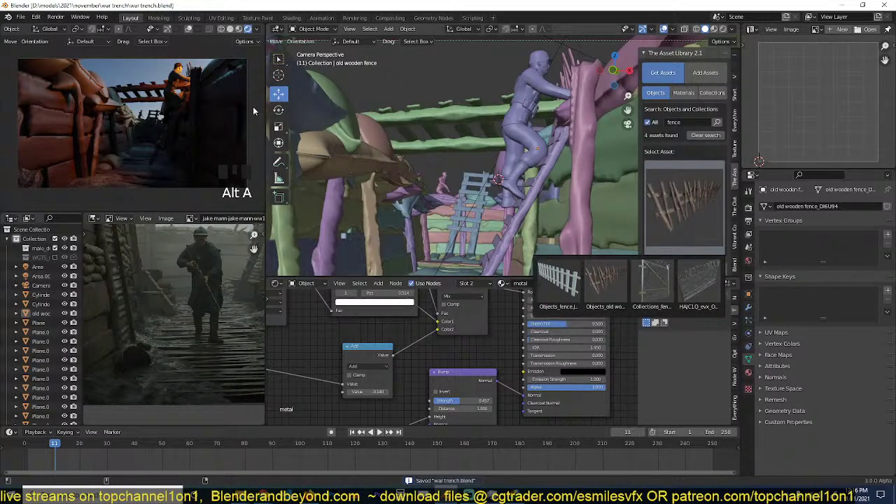
{"action": "left_click", "coordinate": [670, 185]}
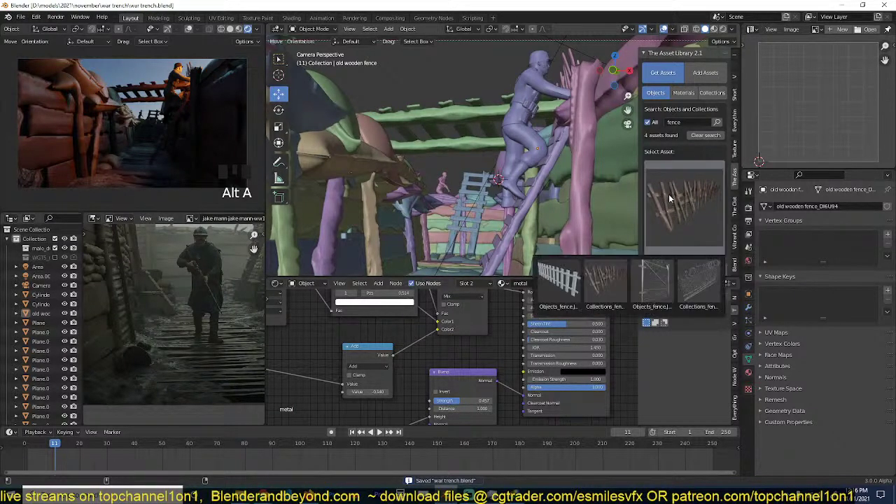
{"action": "scroll", "coordinate": [677, 187], "scroll_direction": "down", "scroll_amount": 3}
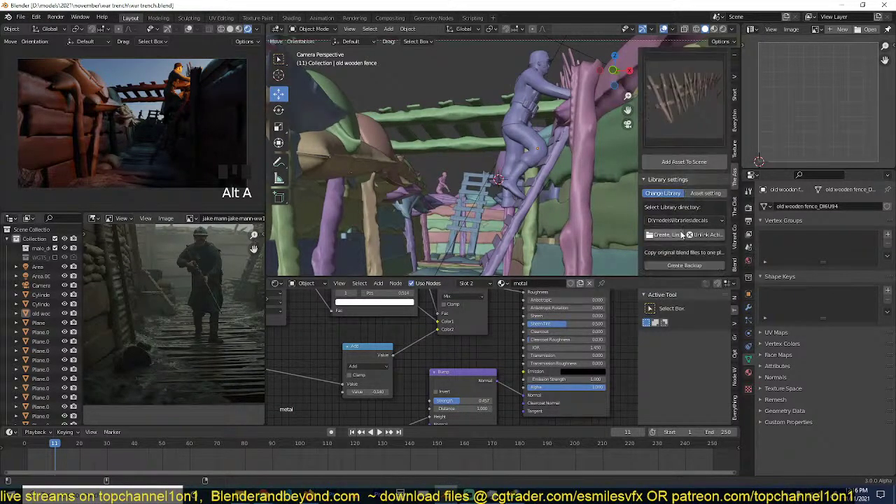
{"action": "left_click", "coordinate": [697, 221]}
{"action": "left_click", "coordinate": [689, 252]}
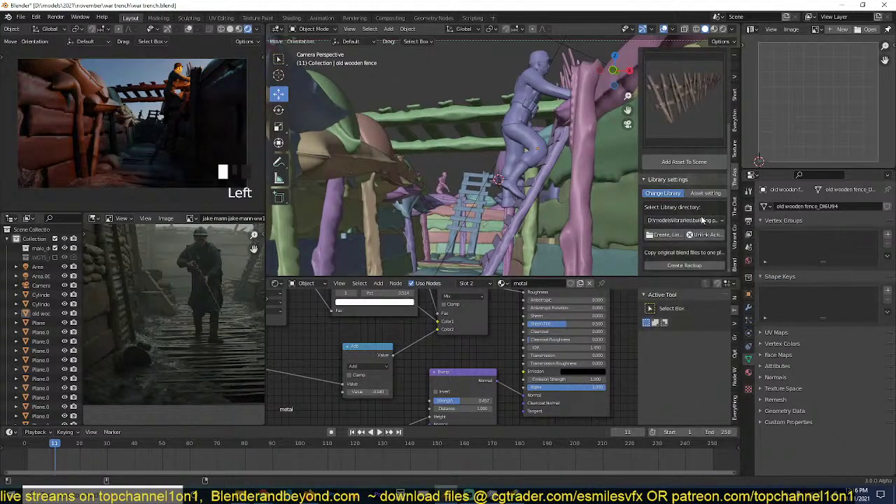
{"action": "left_click", "coordinate": [704, 222]}
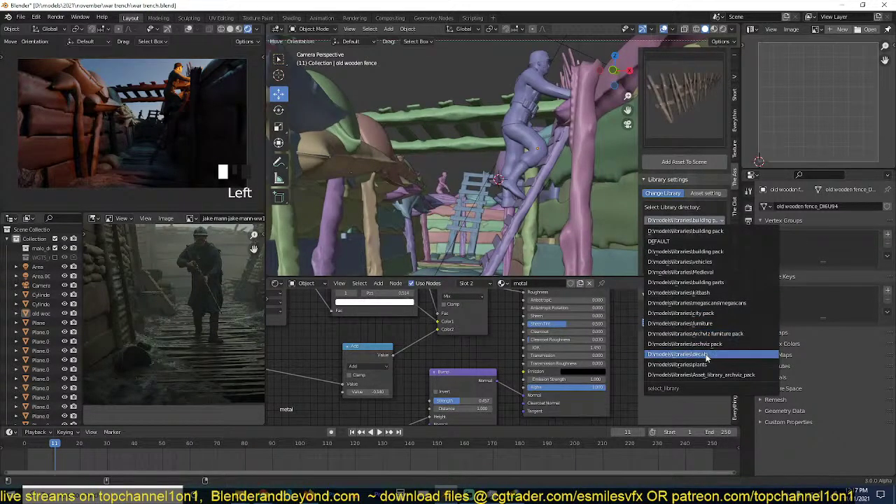
{"action": "left_click", "coordinate": [726, 293]}
{"action": "scroll", "coordinate": [716, 240], "scroll_direction": "up", "scroll_amount": 5}
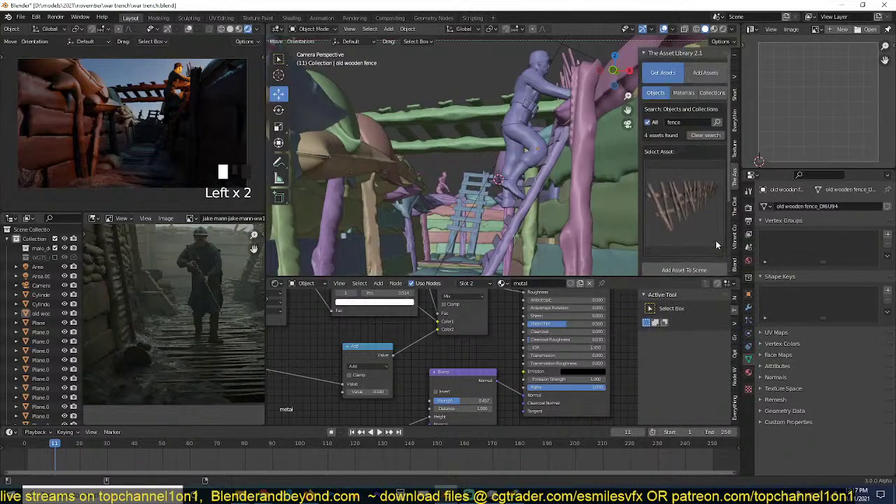
{"action": "left_click", "coordinate": [705, 133]}
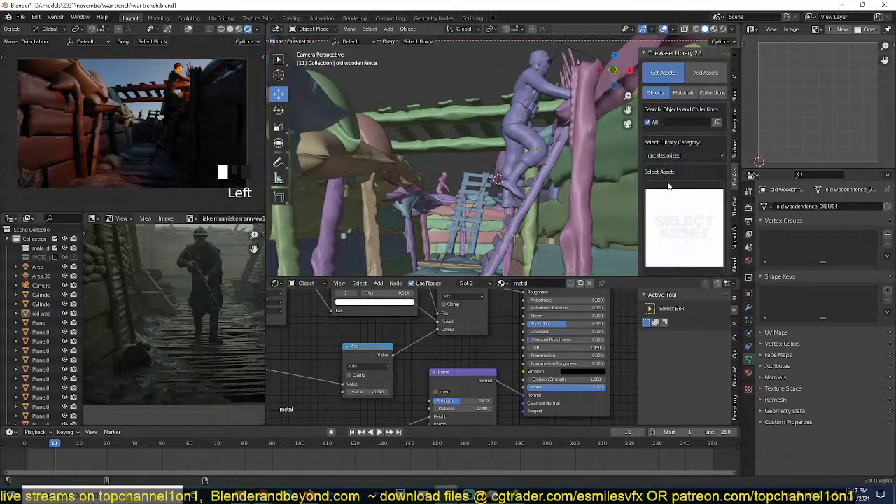
Browse the walls category of the kitbash library and choose the twisted Bezier curve cable asset.
{"action": "left_click", "coordinate": [678, 215]}
{"action": "left_click", "coordinate": [688, 157]}
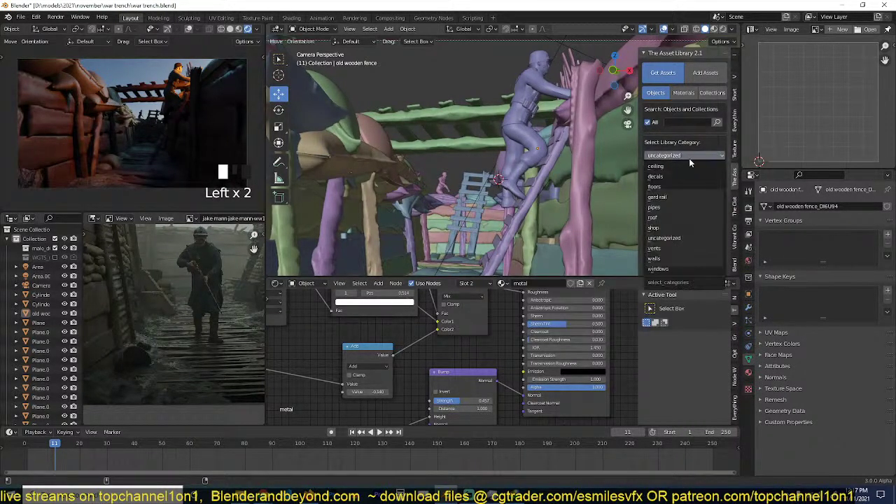
{"action": "left_click", "coordinate": [679, 191]}
{"action": "left_click", "coordinate": [679, 195]}
{"action": "left_click", "coordinate": [693, 155]}
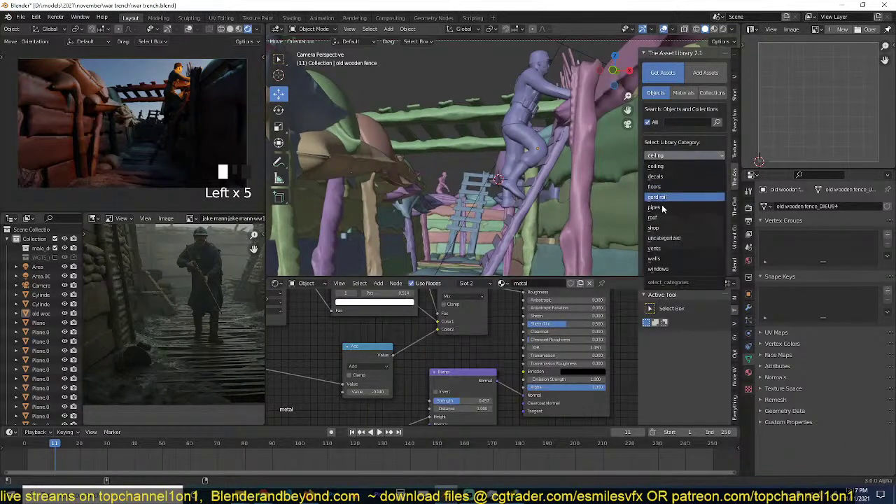
{"action": "left_click", "coordinate": [654, 259]}
{"action": "left_click", "coordinate": [699, 223]}
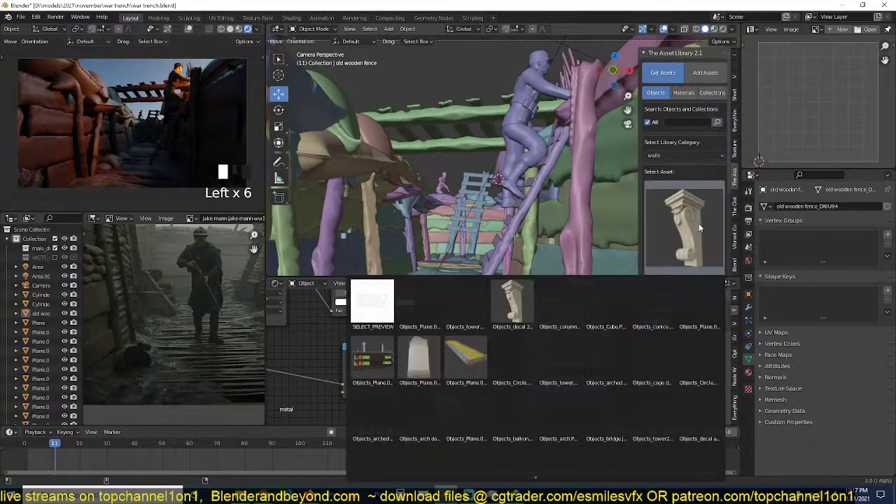
{"action": "scroll", "coordinate": [515, 445], "scroll_direction": "down", "scroll_amount": 4}
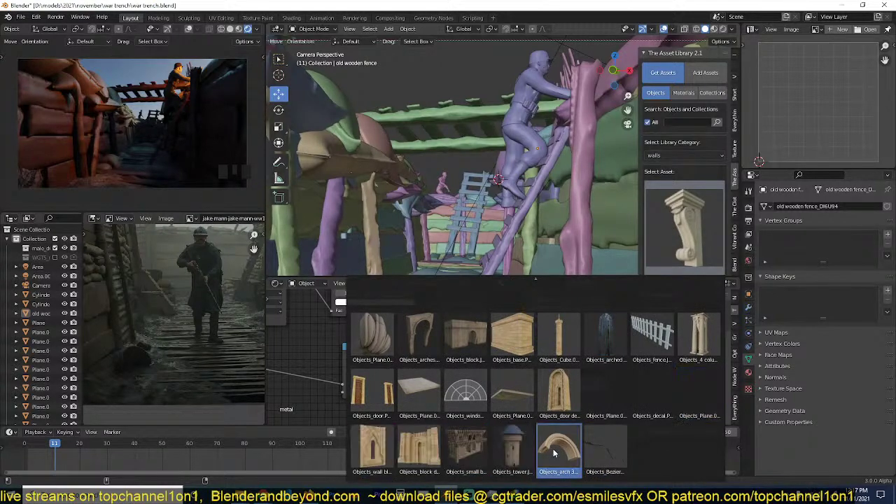
{"action": "left_click", "coordinate": [604, 447]}
Place the 3D cursor by the left-hand trench posts and add the cable asset to the scene there.
{"action": "scroll", "coordinate": [458, 207], "scroll_direction": "down", "scroll_amount": 5}
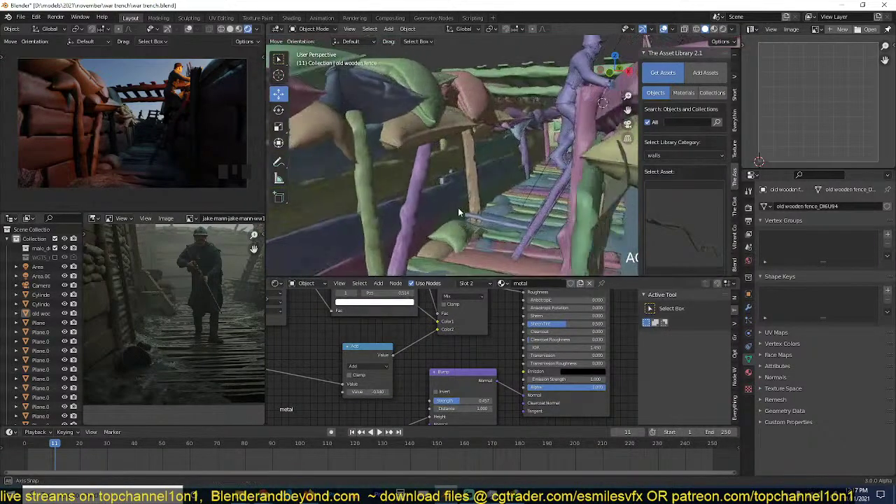
{"action": "scroll", "coordinate": [423, 218], "scroll_direction": "up", "scroll_amount": 2}
{"action": "right_click", "coordinate": [442, 156], "text": "shift"}
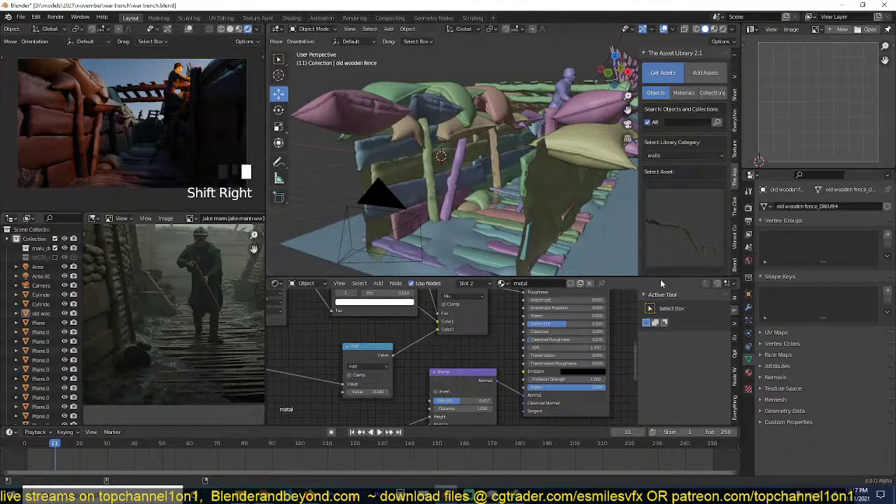
{"action": "scroll", "coordinate": [698, 215], "scroll_direction": "down", "scroll_amount": 2}
{"action": "left_click", "coordinate": [686, 253]}
{"action": "scroll", "coordinate": [456, 154], "scroll_direction": "up", "scroll_amount": 2}
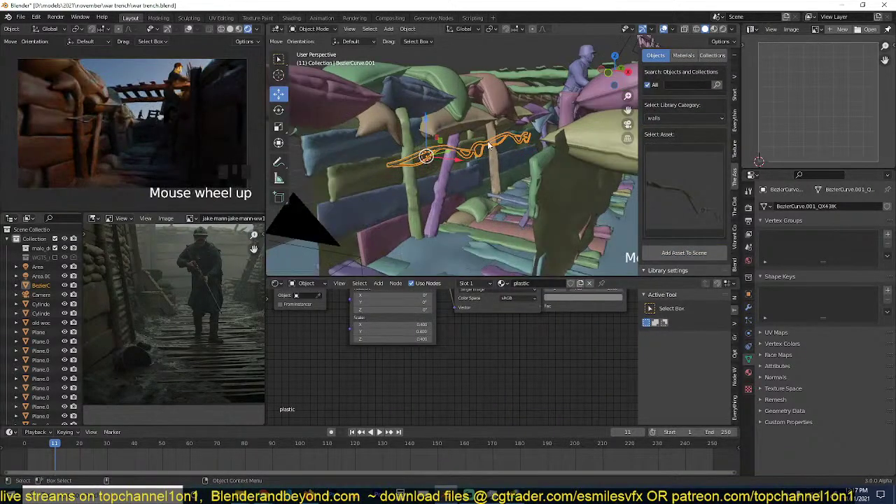
Scale up the cable and shift its position along the left-hand trench wall.
{"action": "key", "text": "s"}
{"action": "left_click", "coordinate": [453, 156]}
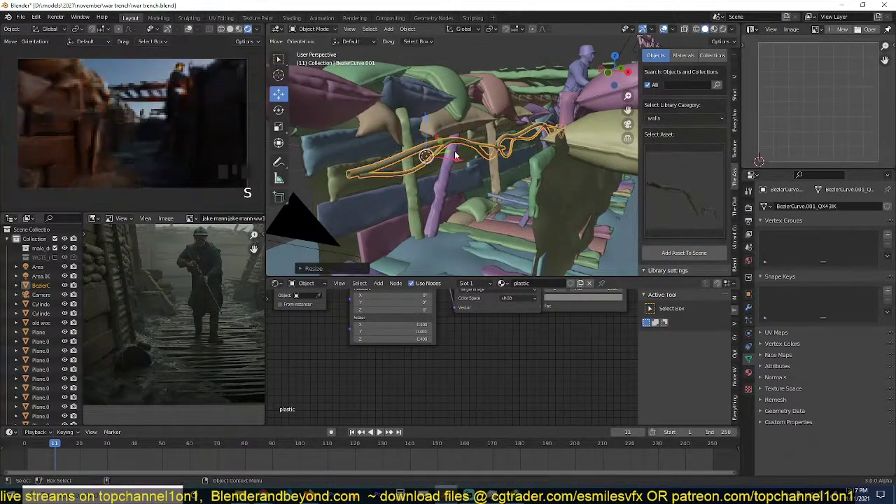
{"action": "middle_click_drag", "start_coordinate": [453, 155], "coordinate": [462, 144]}
{"action": "left_click", "coordinate": [459, 152]}
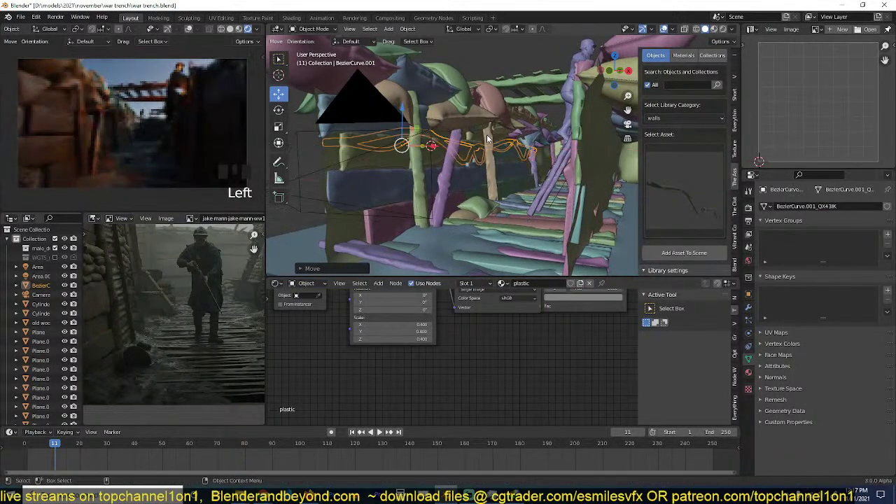
{"action": "key", "text": "s"}
{"action": "left_click", "coordinate": [473, 157]}
Move the cable sideways so it hangs against the left-hand wooden posts, below the sandbags.
{"action": "key", "text": "grave"}
{"action": "key", "text": "Tab"}
{"action": "key", "text": "Tab"}
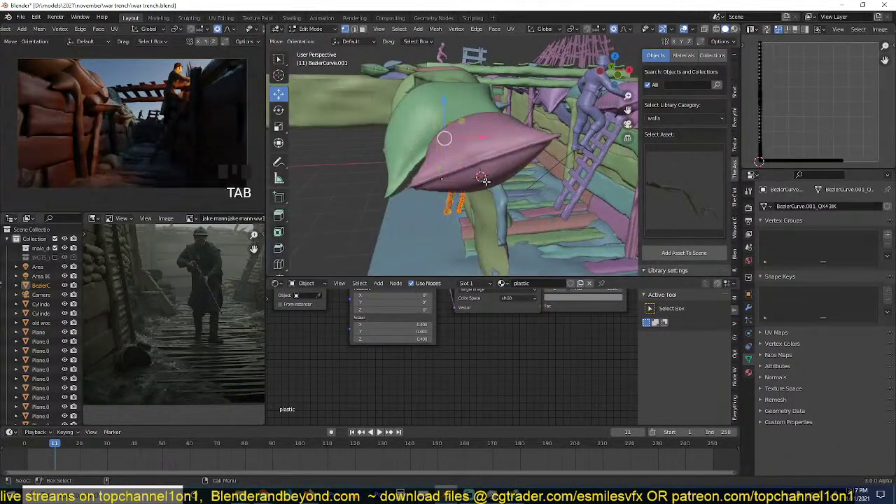
{"action": "key", "text": "grave"}
{"action": "left_click", "coordinate": [439, 166]}
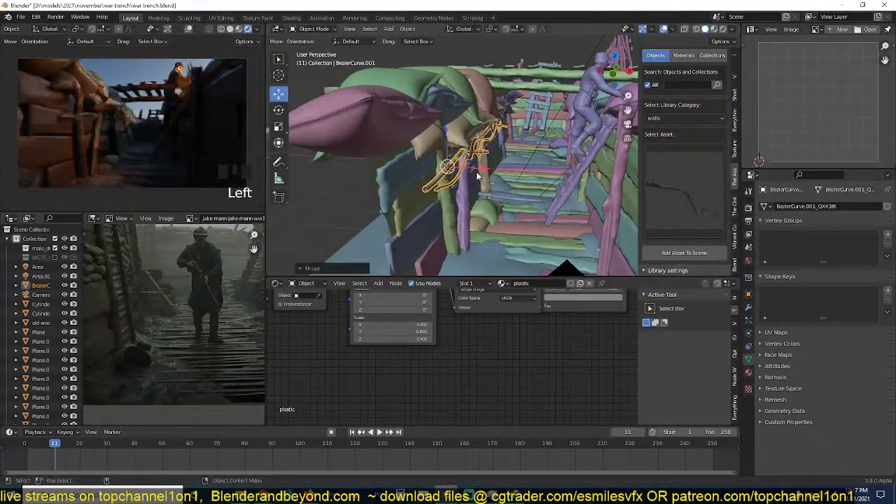
Slide the cable lengthwise toward the camera, adjust its height on the posts, deselect it, and save the file.
{"action": "key", "text": "grave"}
{"action": "key", "text": "grave"}
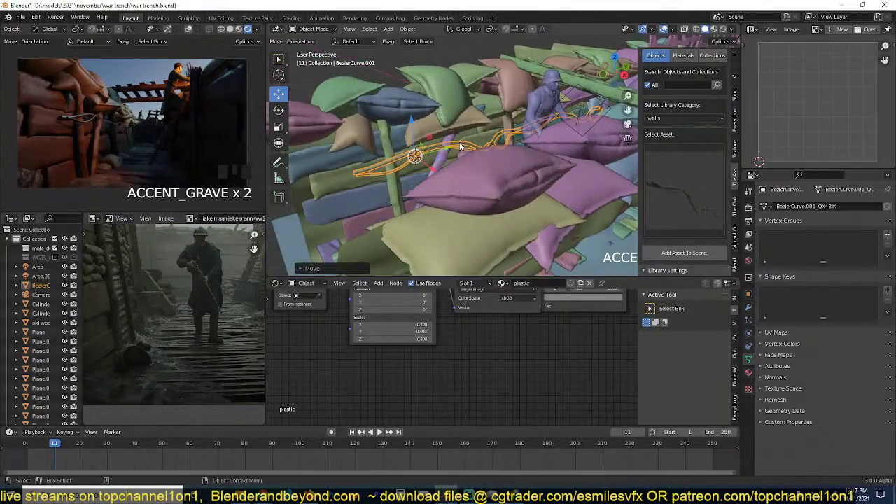
{"action": "left_click_drag", "start_coordinate": [460, 146], "coordinate": [388, 165]}
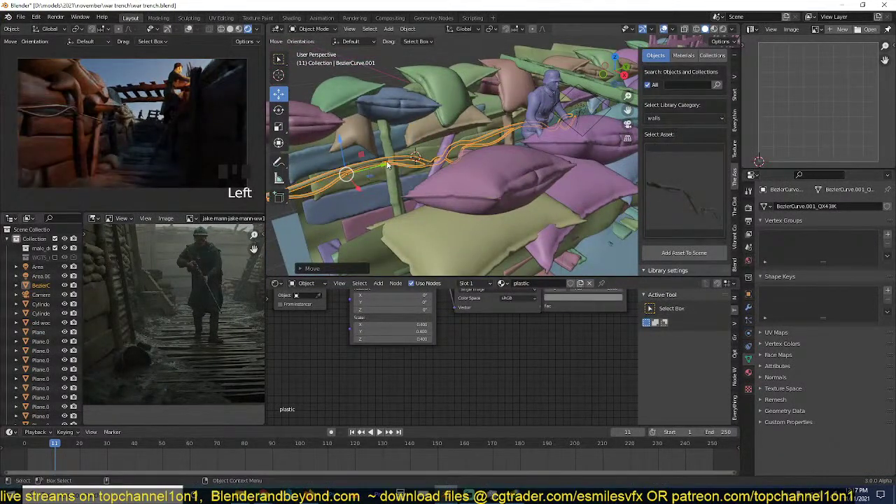
{"action": "key", "text": "grave"}
{"action": "key", "text": "g"}
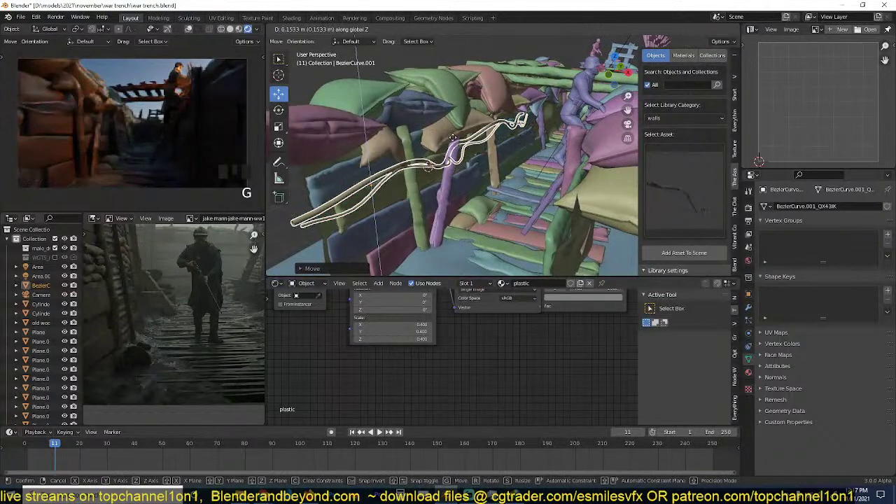
{"action": "left_click", "coordinate": [454, 135]}
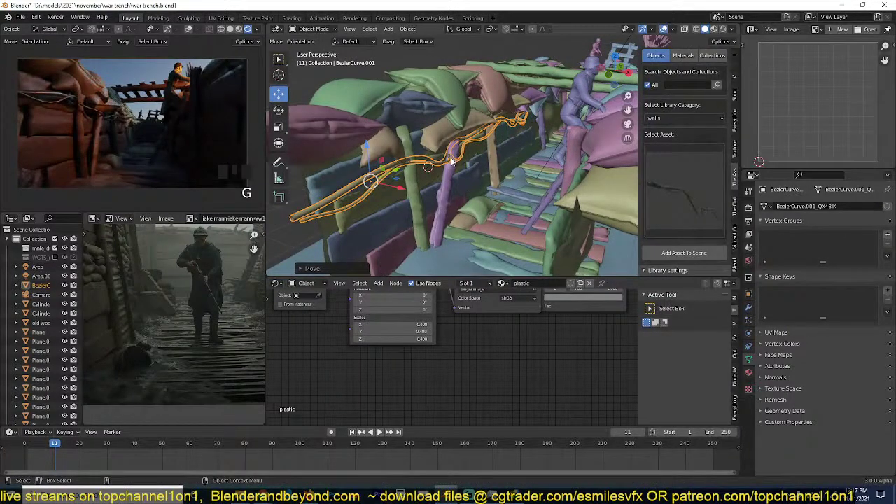
{"action": "key", "text": "grave"}
{"action": "key", "text": "alt+a"}
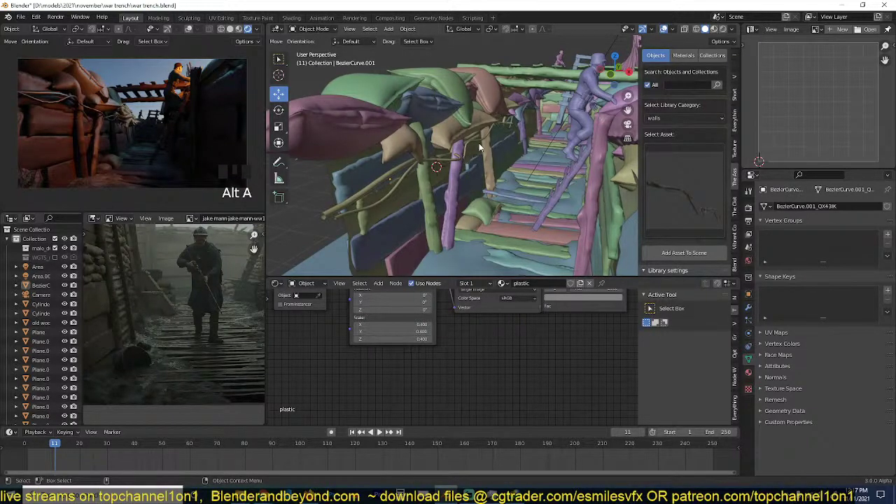
{"action": "key", "text": "ctrl+s"}
Select the blue area light above the trench and save the file.
{"action": "key", "text": "grave"}
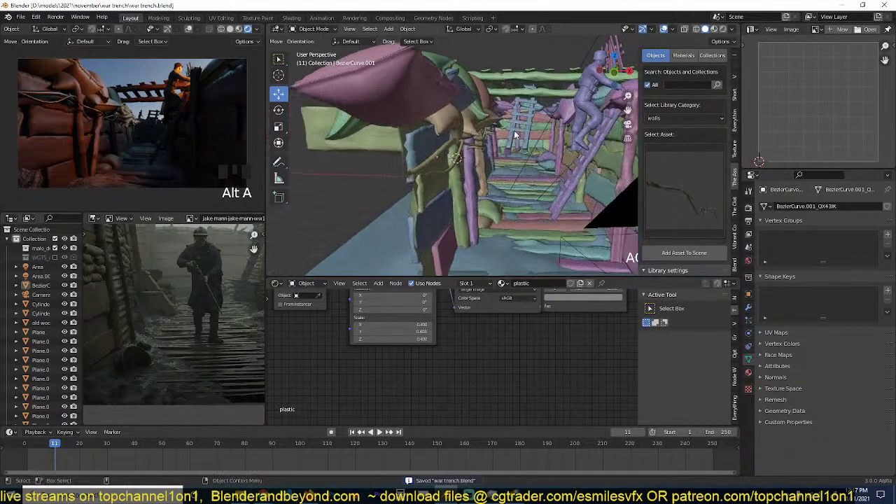
{"action": "middle_click_drag", "start_coordinate": [503, 139], "coordinate": [568, 86]}
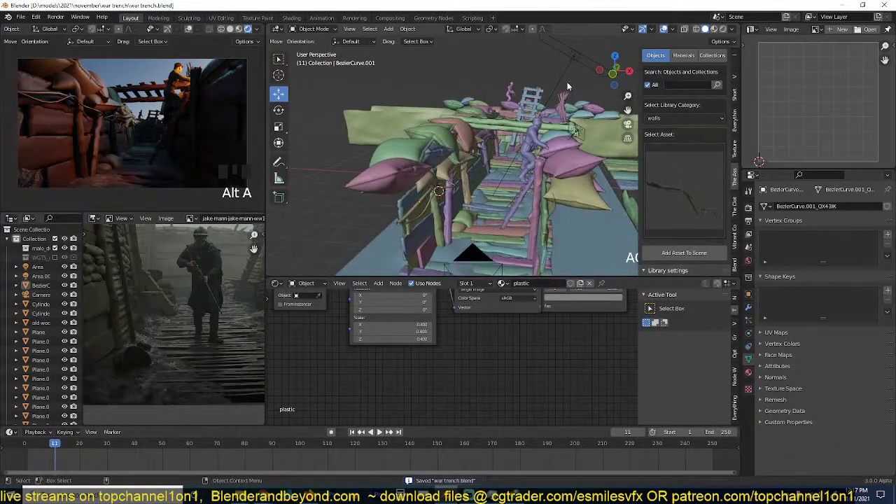
{"action": "left_click", "coordinate": [573, 81]}
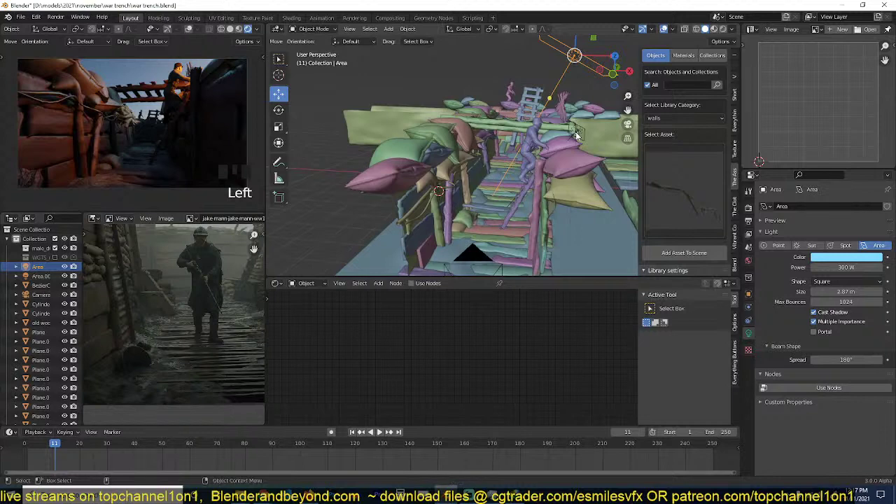
{"action": "scroll", "coordinate": [576, 131], "scroll_direction": "down", "scroll_amount": 6}
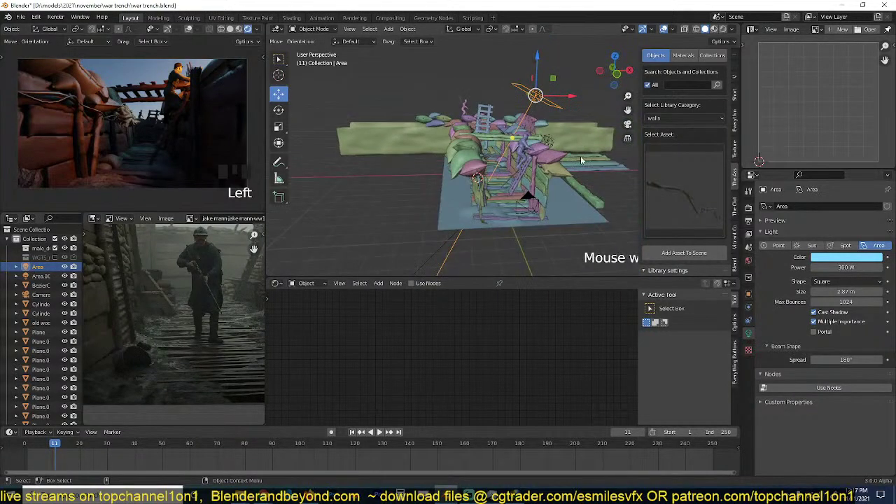
{"action": "key", "text": "ctrl+s"}
Add a cube mesh and scale it up uniformly to enclose the trench.
{"action": "middle_click_drag", "start_coordinate": [581, 158], "coordinate": [445, 130]}
{"action": "key", "text": "shift+a"}
{"action": "mouse_move", "coordinate": [440, 57]}
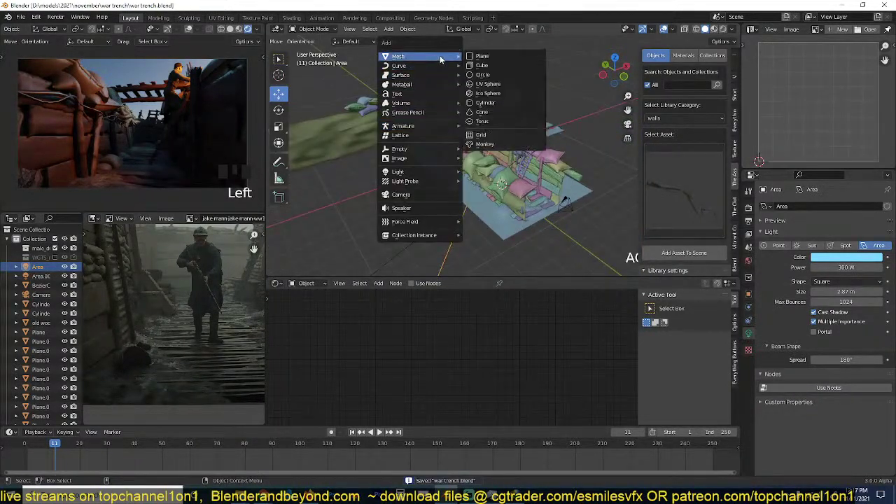
{"action": "left_click", "coordinate": [481, 66]}
{"action": "key", "text": "s"}
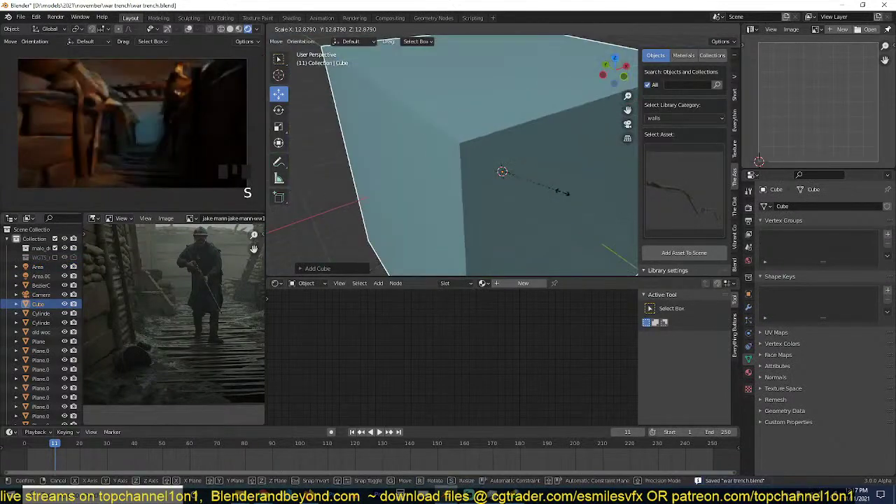
{"action": "left_click", "coordinate": [560, 194]}
Shift the cube over the trench scene, flatten it vertically to roughly half its height, and save the file.
{"action": "scroll", "coordinate": [552, 194], "scroll_direction": "down", "scroll_amount": 4}
{"action": "key", "text": "grave"}
{"action": "left_click_drag", "start_coordinate": [484, 156], "coordinate": [441, 147]}
{"action": "key", "text": "grave"}
{"action": "key", "text": "s"}
{"action": "key", "text": "z"}
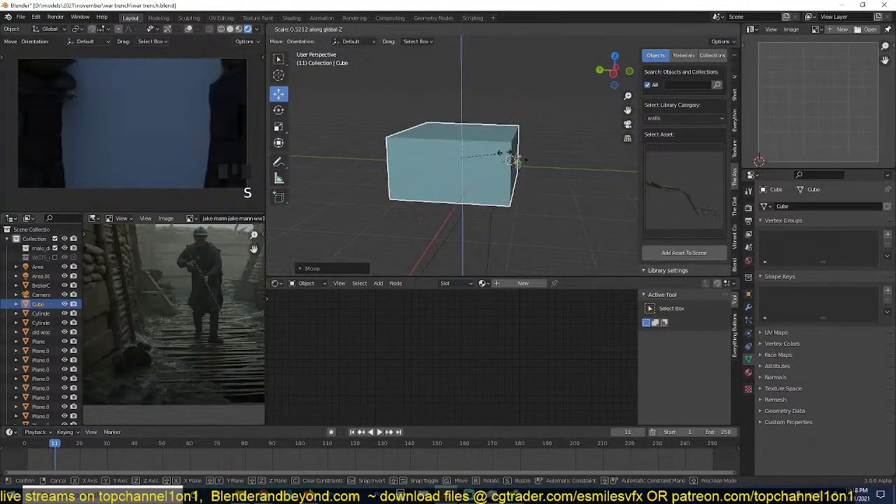
{"action": "left_click", "coordinate": [469, 178]}
{"action": "key", "text": "ctrl+s"}
Give the cube a new material and add a Principled Volume node above the existing shader.
{"action": "left_click", "coordinate": [498, 285]}
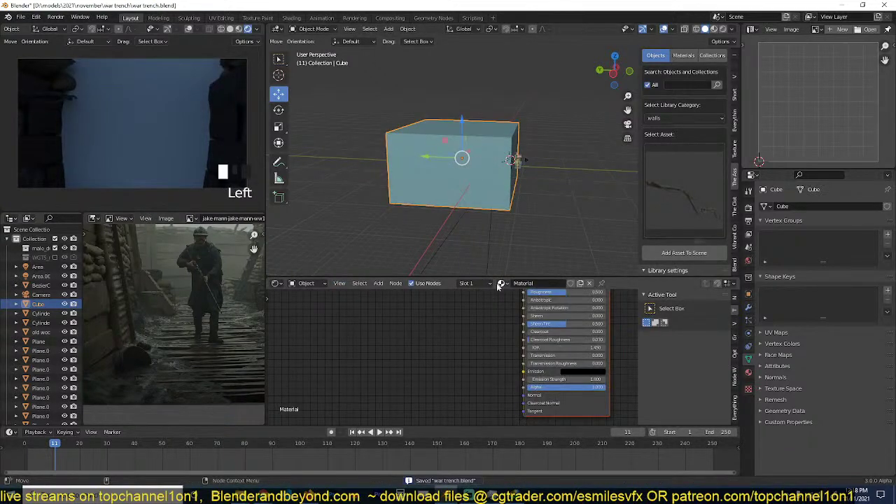
{"action": "scroll", "coordinate": [461, 352], "scroll_direction": "down", "scroll_amount": 6}
{"action": "middle_click_drag", "start_coordinate": [461, 352], "coordinate": [383, 387]}
{"action": "scroll", "coordinate": [491, 335], "scroll_direction": "down", "scroll_amount": 5}
{"action": "middle_click_drag", "start_coordinate": [496, 330], "coordinate": [455, 342]}
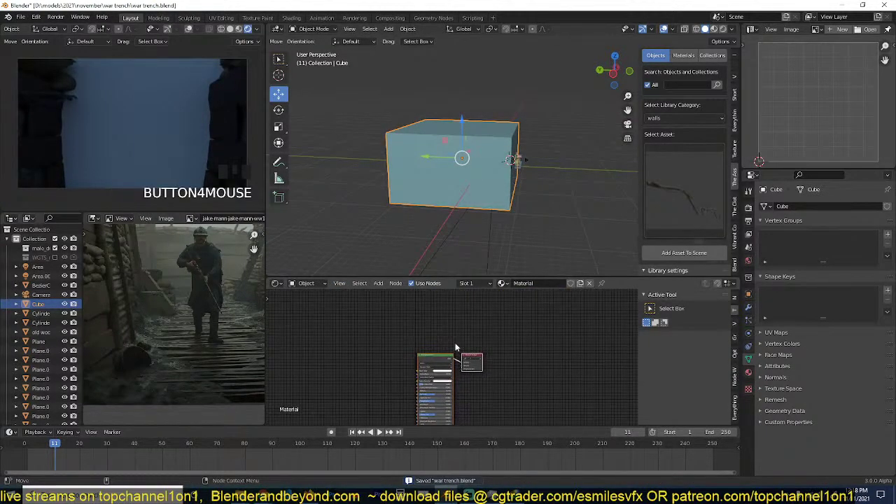
{"action": "key", "text": "shift+a"}
{"action": "mouse_move", "coordinate": [421, 374]}
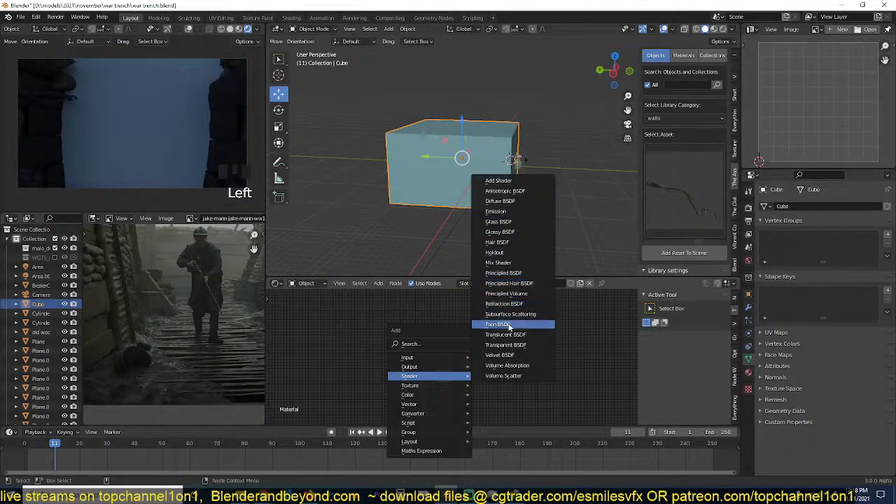
{"action": "left_click", "coordinate": [509, 293]}
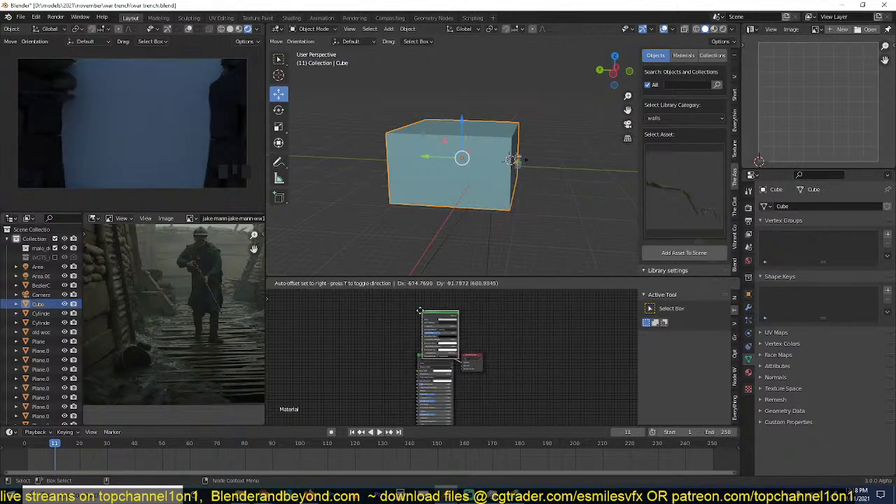
{"action": "left_click", "coordinate": [419, 311]}
Link the Principled Volume node to the material output's Volume input and delete the Principled BSDF node.
{"action": "left_click", "coordinate": [438, 347], "text": "ctrl+shift"}
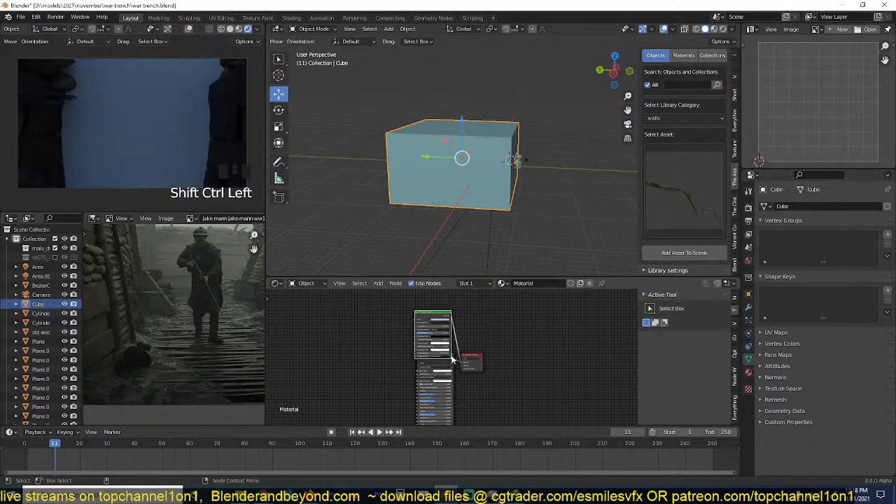
{"action": "left_click", "coordinate": [452, 360]}
{"action": "key", "text": "Delete"}
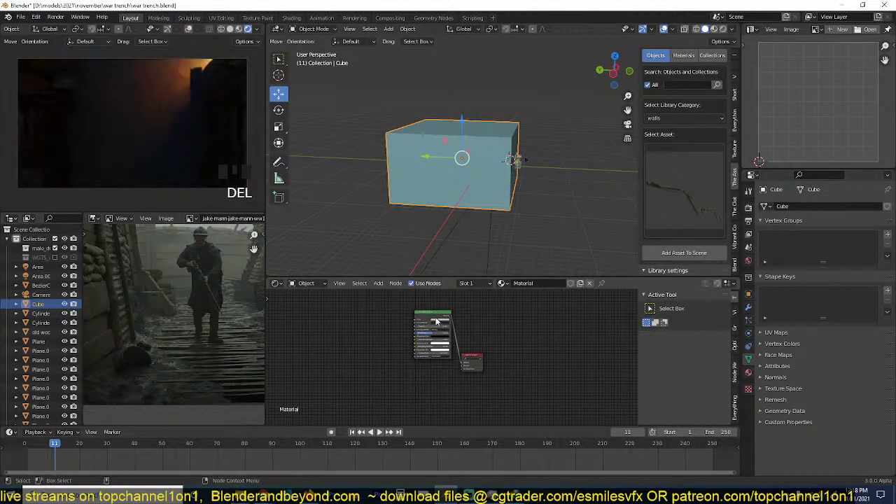
{"action": "left_click", "coordinate": [439, 319]}
{"action": "scroll", "coordinate": [448, 358], "scroll_direction": "up", "scroll_amount": 9}
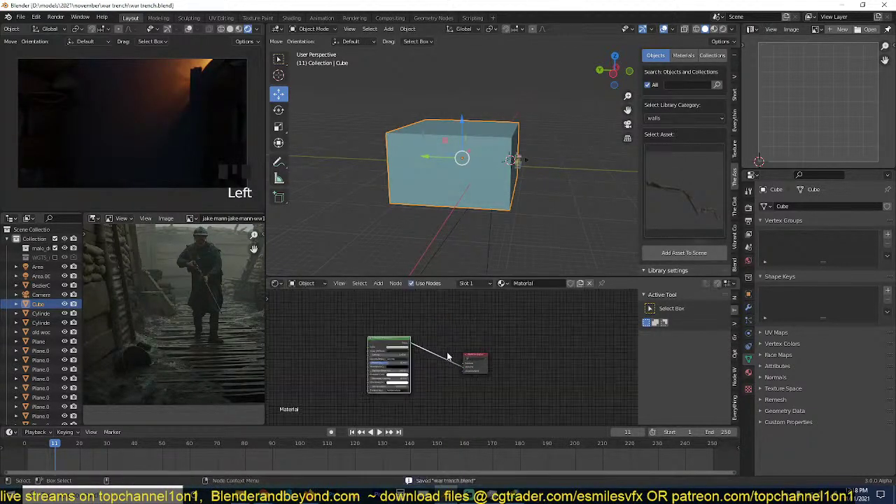
{"action": "scroll", "coordinate": [449, 357], "scroll_direction": "up", "scroll_amount": 4}
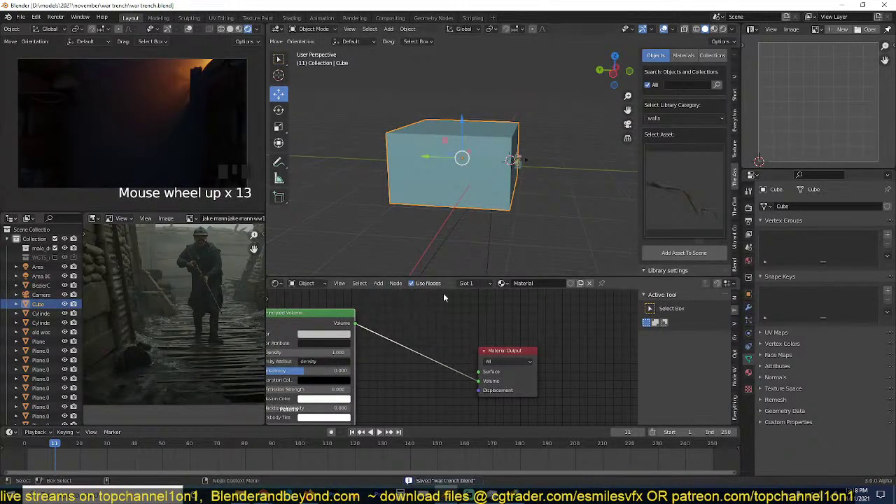
From the top view, shrink the volume cube slightly, stretch it along the Y axis past the camera, and save the file.
{"action": "left_click_drag", "start_coordinate": [499, 161], "coordinate": [483, 187], "text": "alt"}
{"action": "scroll", "coordinate": [512, 164], "scroll_direction": "up", "scroll_amount": 1}
{"action": "key", "text": "KP_7"}
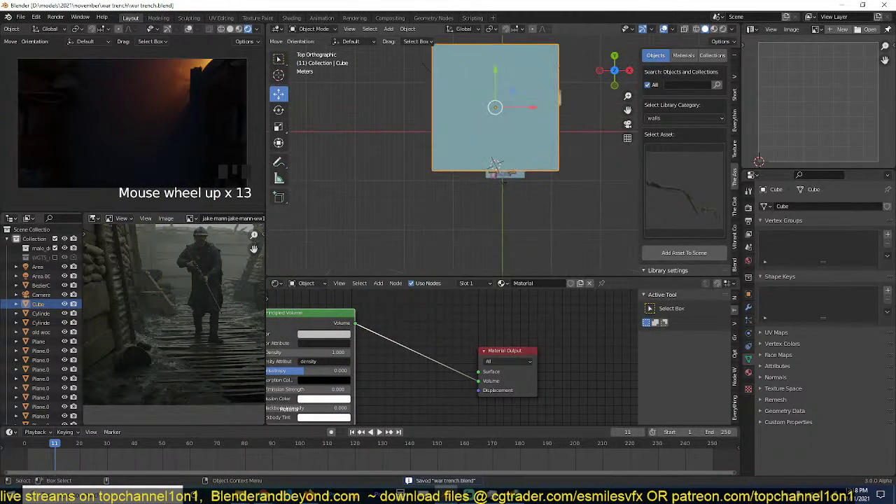
{"action": "key", "text": "s"}
{"action": "key", "text": "s"}
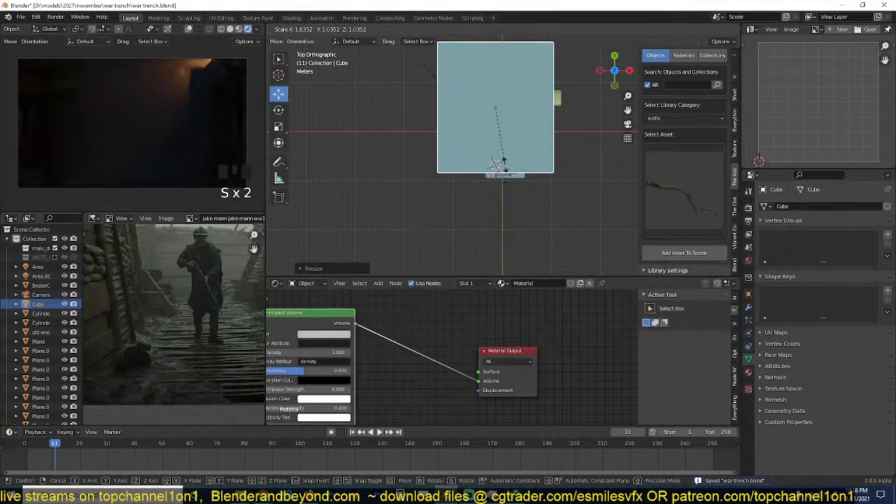
{"action": "key", "text": "y"}
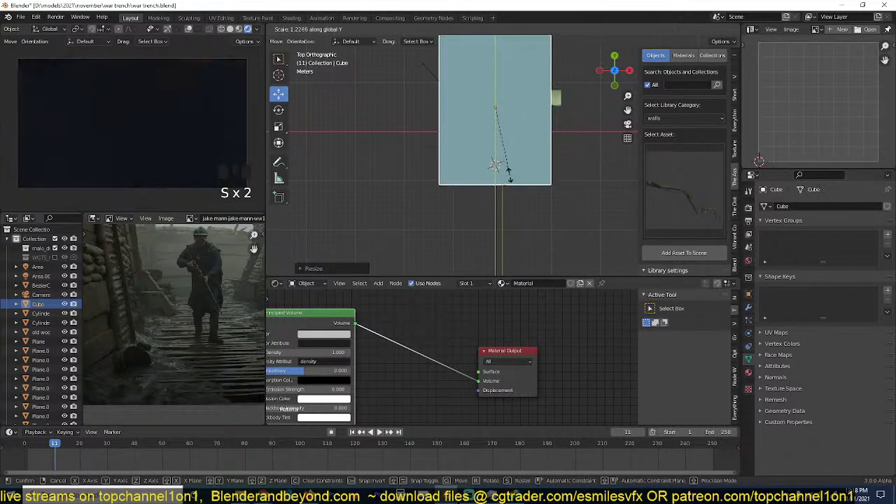
{"action": "left_click", "coordinate": [511, 184]}
{"action": "key", "text": "ctrl+s"}
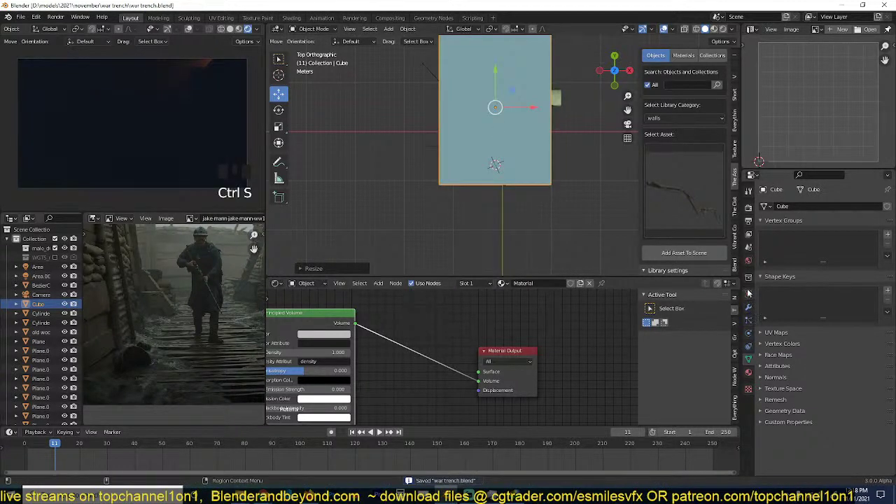
Set the volume cube's viewport display to Wire so the trench inside stays visible, and save the file.
{"action": "left_click", "coordinate": [748, 293]}
{"action": "scroll", "coordinate": [807, 412], "scroll_direction": "down", "scroll_amount": 6}
{"action": "left_click", "coordinate": [821, 435]}
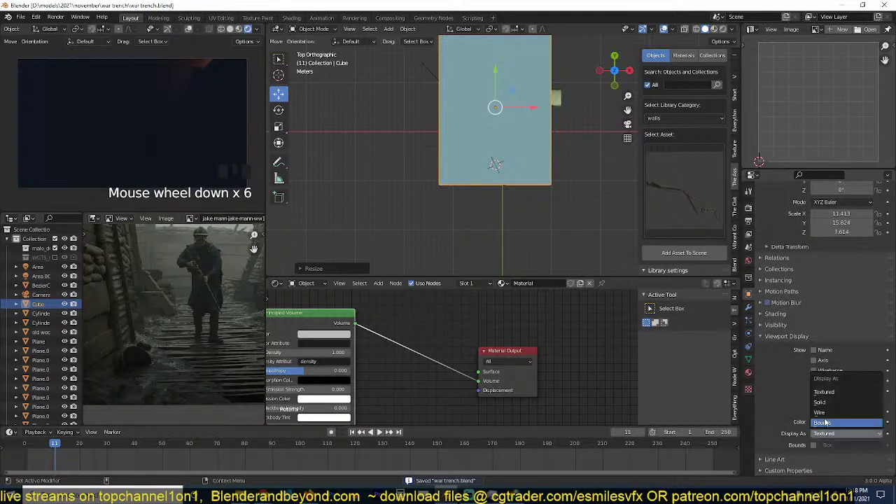
{"action": "left_click", "coordinate": [830, 413]}
{"action": "key", "text": "ctrl+s"}
Set the Principled Volume density to 0.1 and save the file.
{"action": "left_click", "coordinate": [347, 352]}
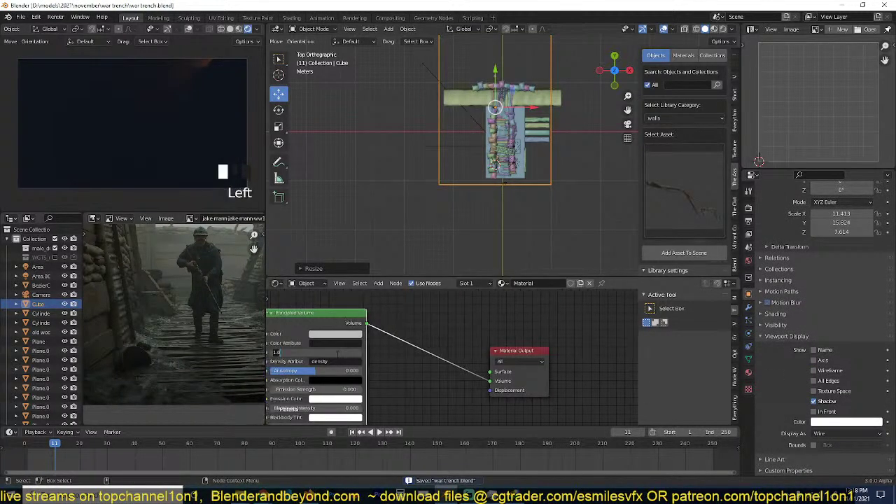
{"action": "key", "text": "Return"}
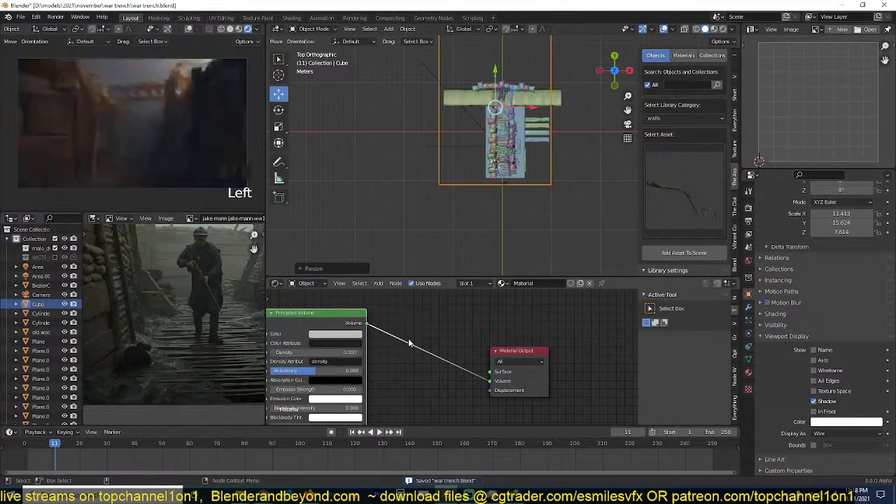
{"action": "key", "text": "ctrl+s"}
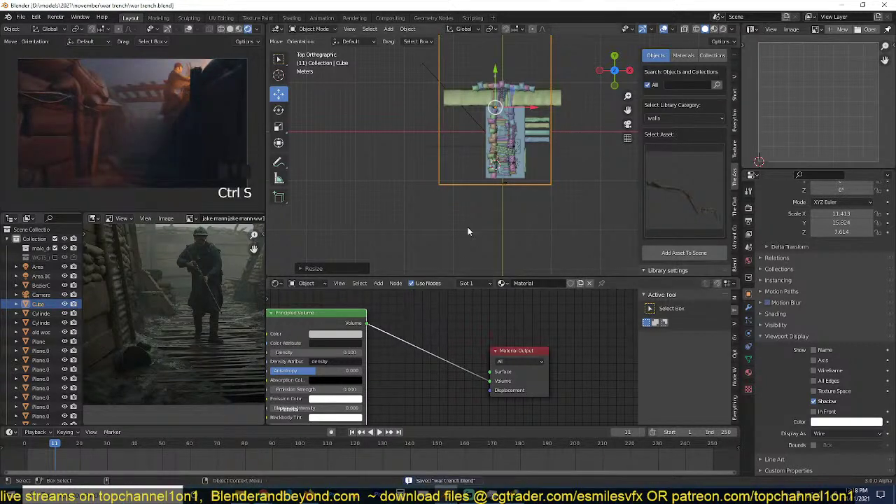
{"action": "key", "text": "ctrl+s"}
In the camera view, shift the small distant soldier up and closer to the far ladder, deselect it, and save the file.
{"action": "scroll", "coordinate": [475, 223], "scroll_direction": "up", "scroll_amount": 3}
{"action": "scroll", "coordinate": [475, 224], "scroll_direction": "up", "scroll_amount": 1}
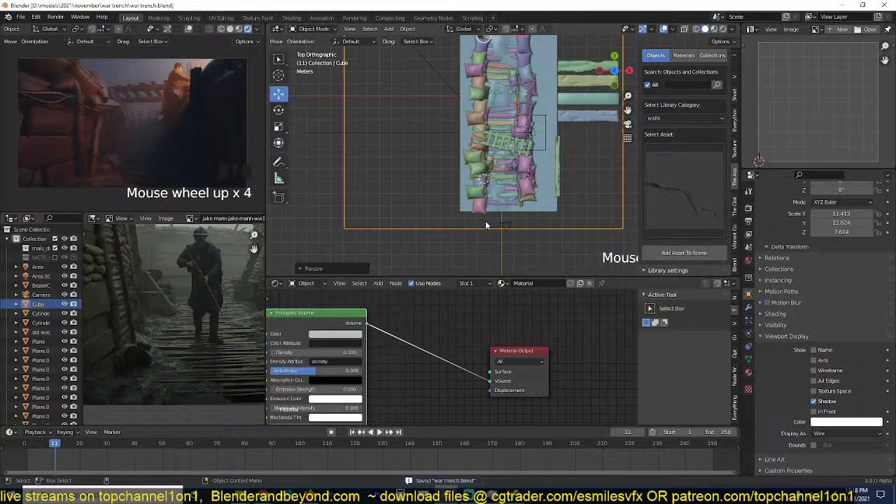
{"action": "middle_click_drag", "start_coordinate": [488, 217], "coordinate": [541, 151]}
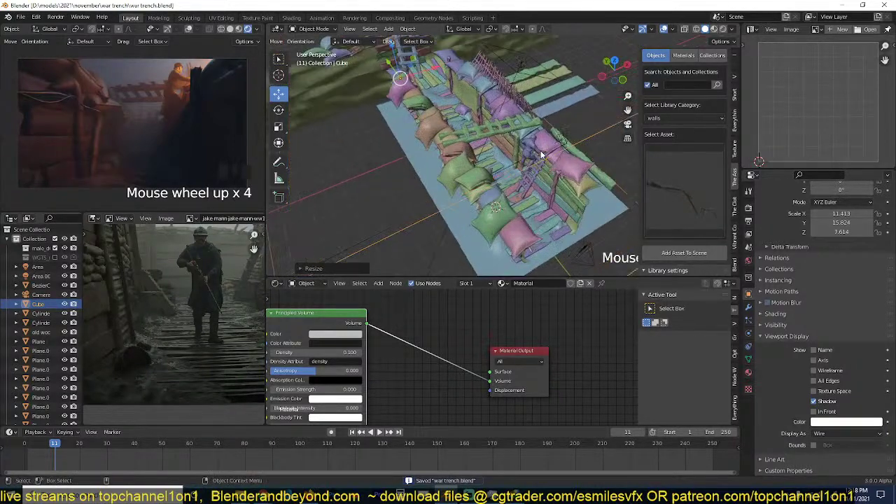
{"action": "middle_click_drag", "start_coordinate": [491, 202], "coordinate": [504, 193], "text": "shift"}
{"action": "scroll", "coordinate": [455, 168], "scroll_direction": "up", "scroll_amount": 3}
{"action": "scroll", "coordinate": [496, 233], "scroll_direction": "down", "scroll_amount": 6}
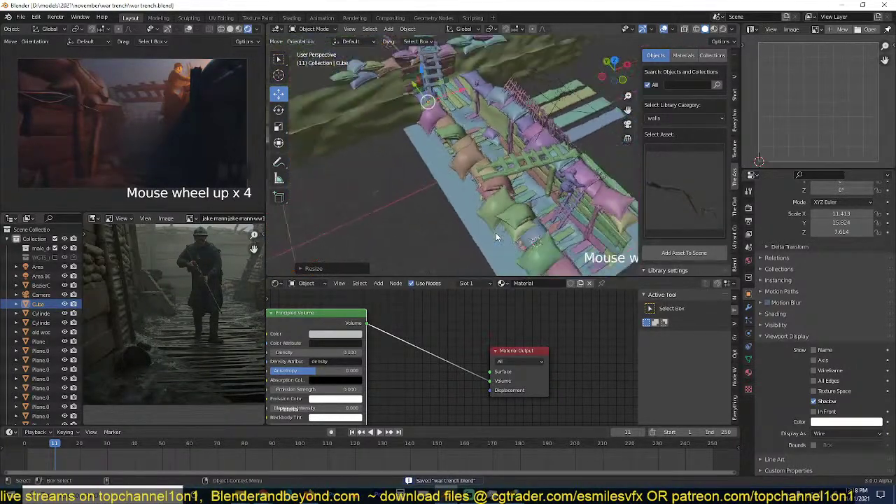
{"action": "left_click", "coordinate": [416, 63]}
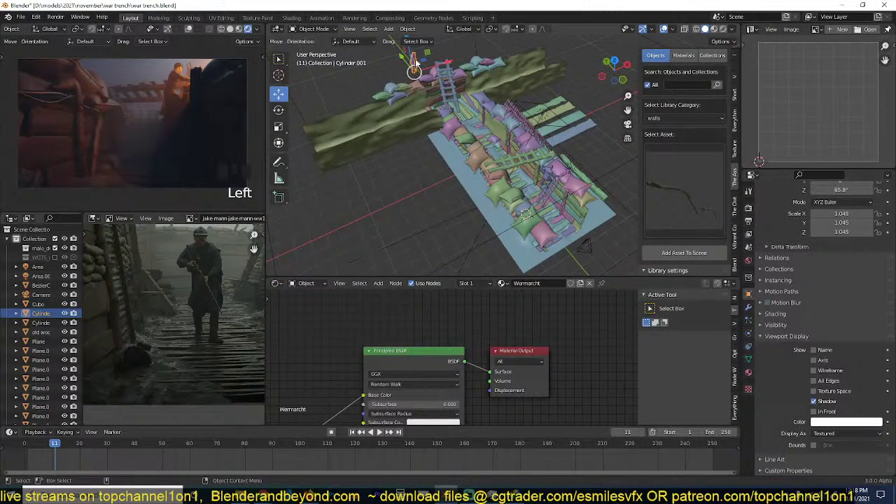
{"action": "key", "text": "KP_0"}
{"action": "middle_click_drag", "start_coordinate": [417, 60], "coordinate": [468, 161]}
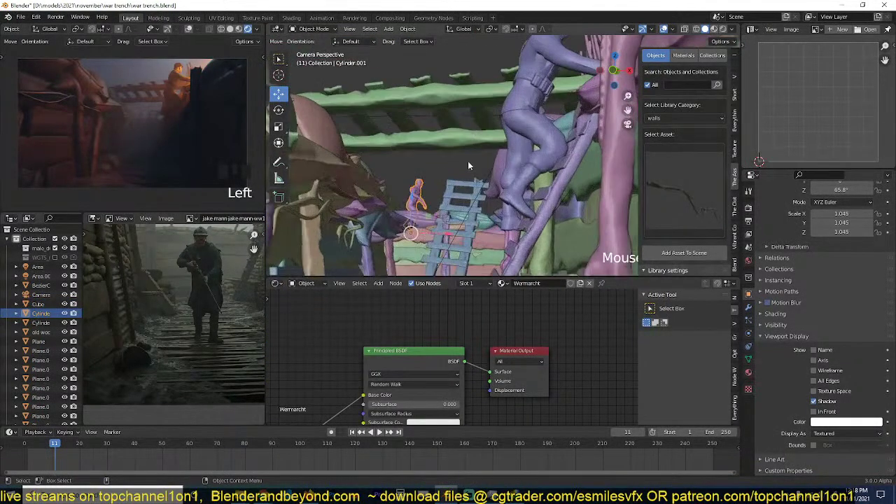
{"action": "key", "text": "g"}
{"action": "left_click", "coordinate": [490, 183]}
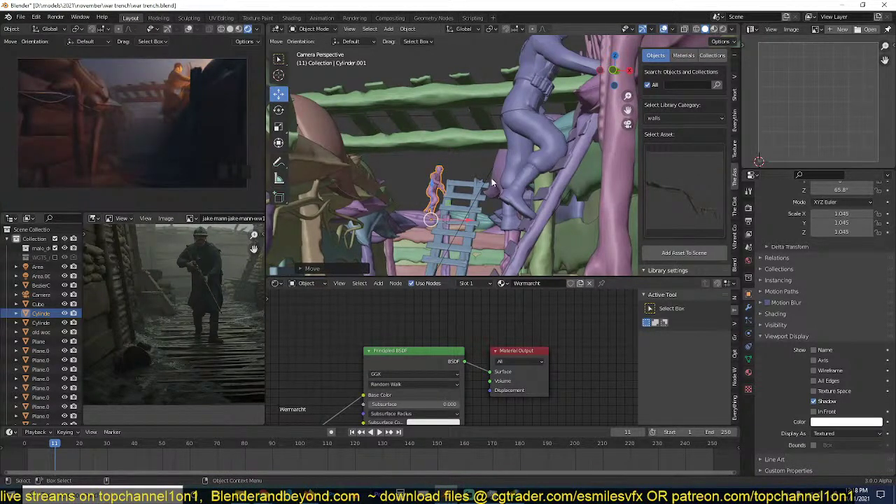
{"action": "key", "text": "ctrl+s"}
{"action": "key", "text": "alt+a"}
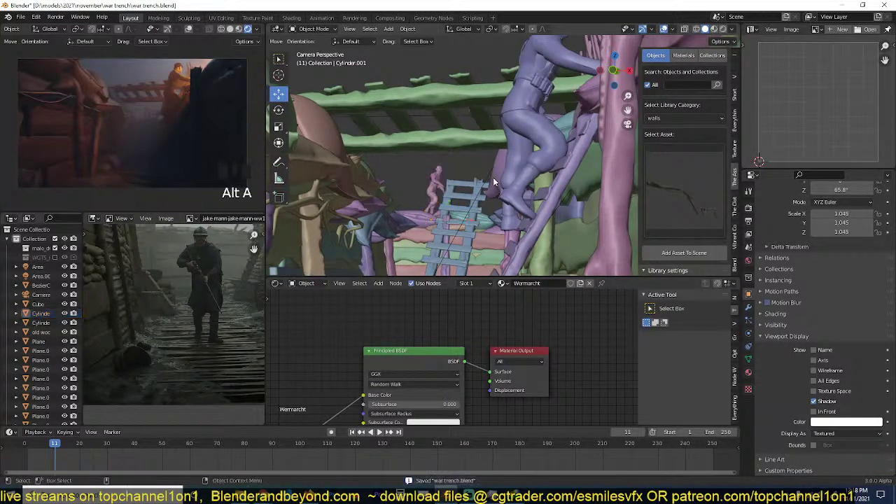
Save the file and switch the scene's render engine to Eevee.
{"action": "middle_click_drag", "start_coordinate": [515, 190], "coordinate": [516, 191]}
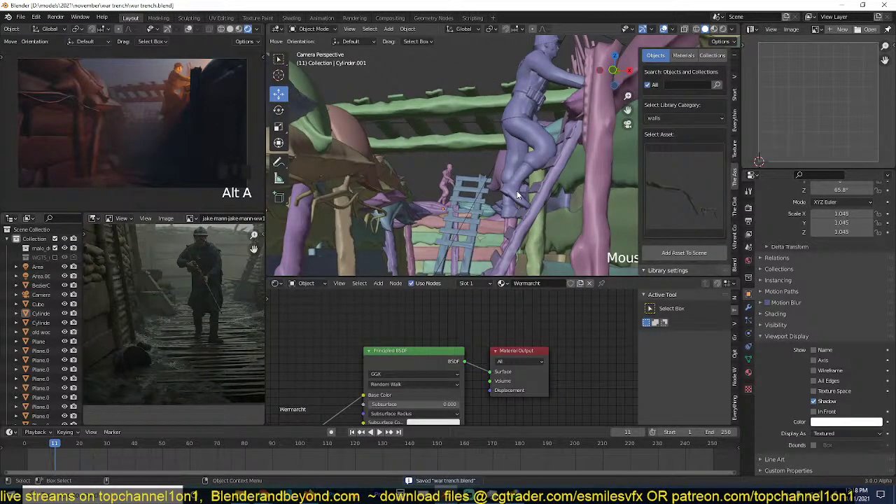
{"action": "scroll", "coordinate": [516, 192], "scroll_direction": "down", "scroll_amount": 1}
{"action": "middle_click_drag", "start_coordinate": [515, 193], "coordinate": [546, 180], "text": "shift"}
{"action": "scroll", "coordinate": [505, 209], "scroll_direction": "down", "scroll_amount": 1}
{"action": "scroll", "coordinate": [507, 212], "scroll_direction": "up", "scroll_amount": 3}
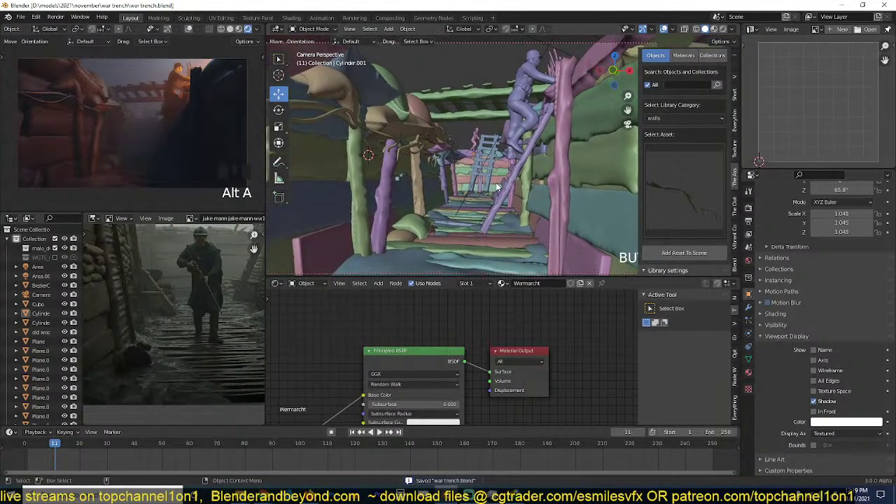
{"action": "left_click", "coordinate": [695, 177]}
{"action": "key", "text": "ctrl+s"}
{"action": "left_click", "coordinate": [748, 209]}
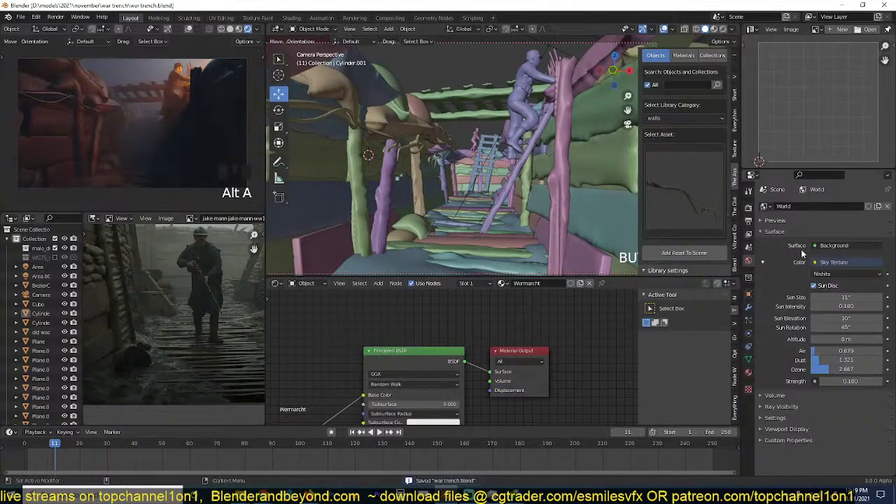
{"action": "left_click", "coordinate": [749, 208]}
{"action": "left_click", "coordinate": [856, 207]}
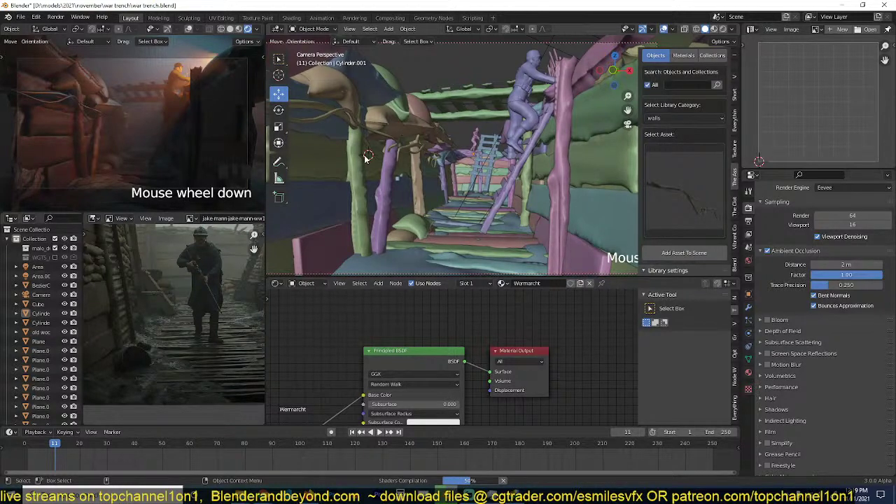
Enable Bloom and Screen Space Reflections in the Eevee render settings and save the file.
{"action": "scroll", "coordinate": [453, 171], "scroll_direction": "down", "scroll_amount": 4}
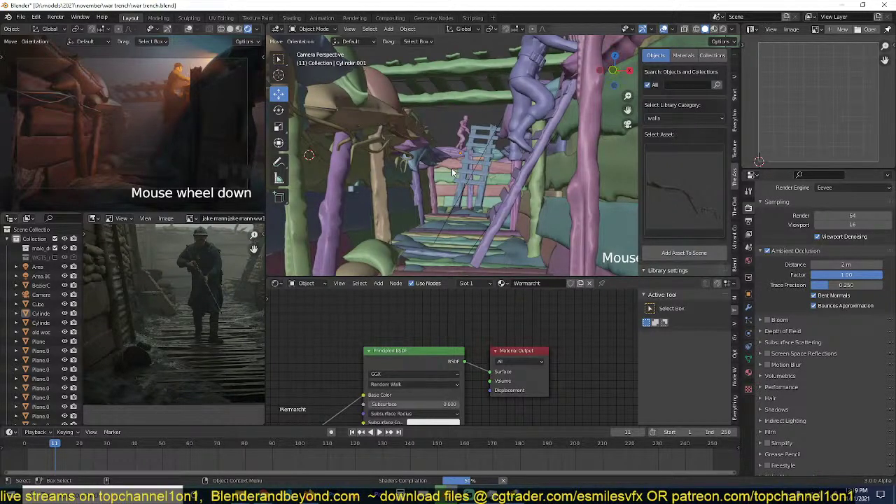
{"action": "scroll", "coordinate": [545, 157], "scroll_direction": "down", "scroll_amount": 4}
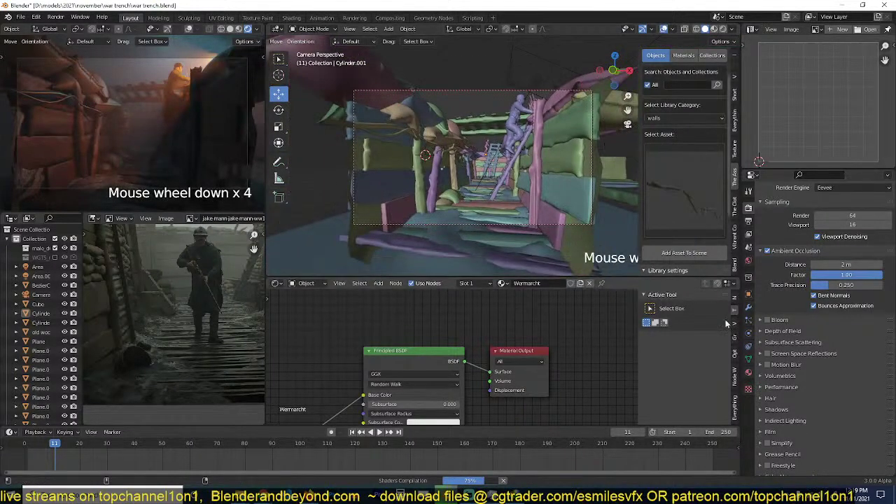
{"action": "left_click", "coordinate": [763, 319]}
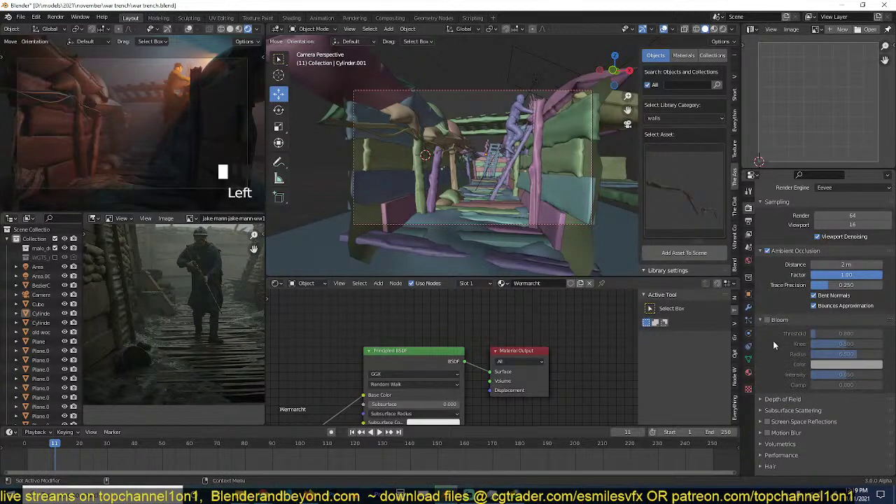
{"action": "left_click", "coordinate": [769, 320]}
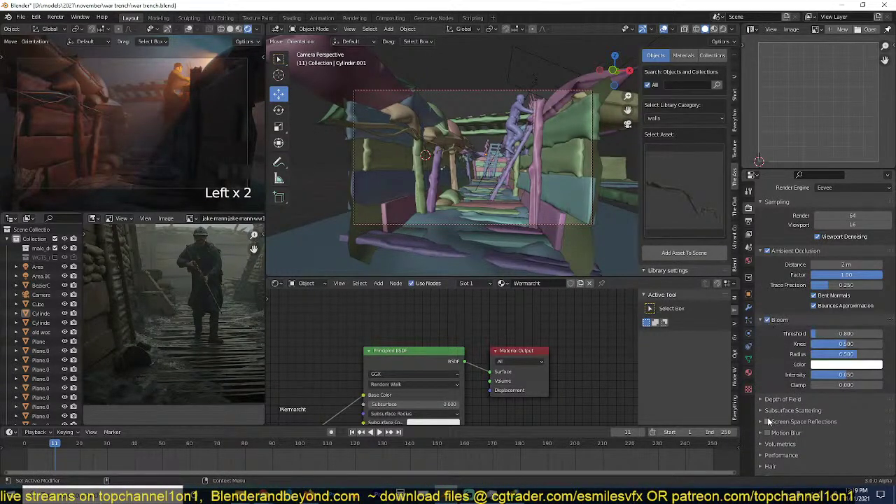
{"action": "key", "text": "ctrl+s"}
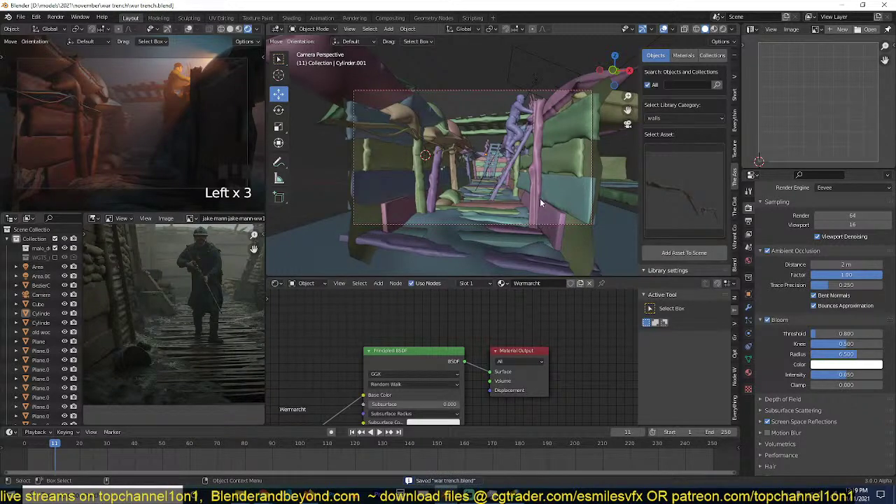
In the sand bag material, raise the Add math node's value slightly, deselect the sand bag, and save the file.
{"action": "scroll", "coordinate": [539, 198], "scroll_direction": "up", "scroll_amount": 2}
{"action": "middle_click_drag", "start_coordinate": [527, 208], "coordinate": [548, 210], "text": "shift"}
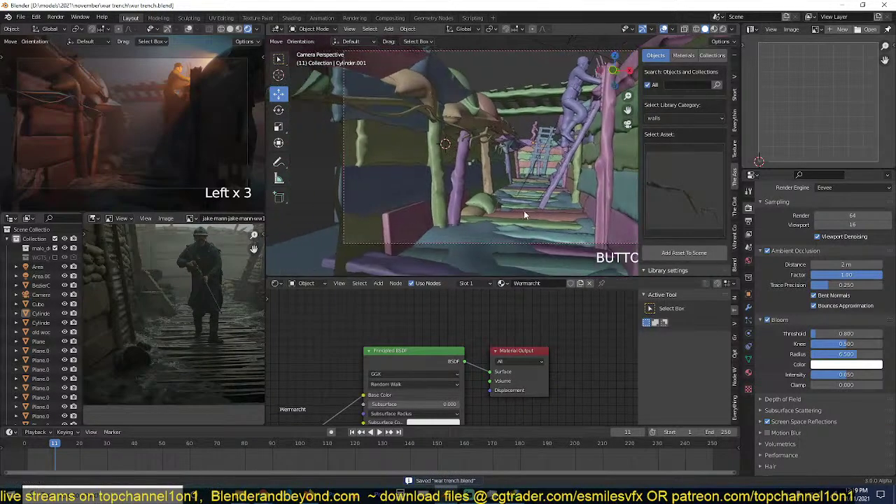
{"action": "middle_click_drag", "start_coordinate": [516, 181], "coordinate": [565, 197], "text": "shift"}
{"action": "left_click", "coordinate": [514, 101]}
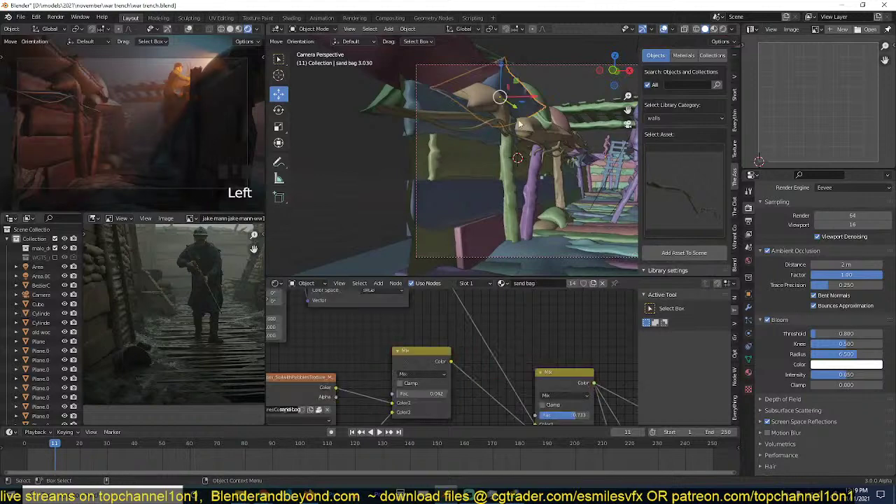
{"action": "scroll", "coordinate": [521, 356], "scroll_direction": "down", "scroll_amount": 5}
{"action": "middle_click_drag", "start_coordinate": [520, 357], "coordinate": [471, 325]}
{"action": "scroll", "coordinate": [491, 333], "scroll_direction": "up", "scroll_amount": 1}
{"action": "middle_click_drag", "start_coordinate": [564, 357], "coordinate": [501, 323]}
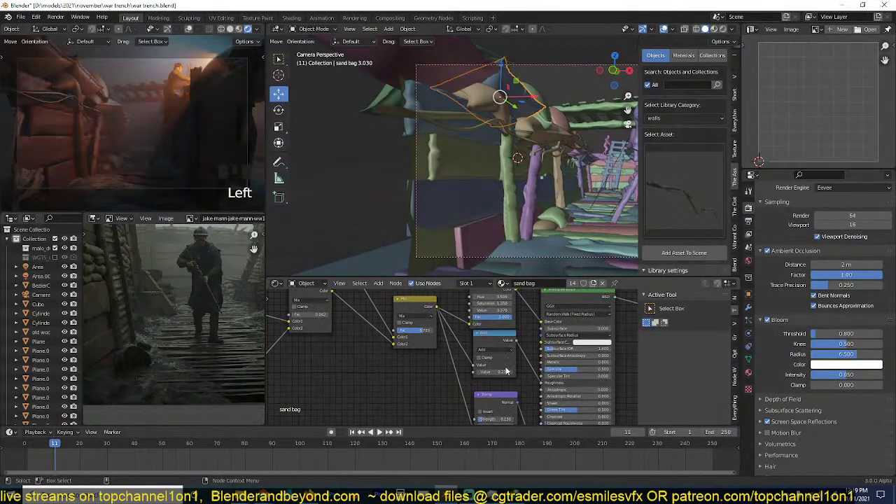
{"action": "left_click_drag", "start_coordinate": [494, 372], "coordinate": [512, 372], "text": "shift"}
{"action": "scroll", "coordinate": [554, 190], "scroll_direction": "down", "scroll_amount": 2}
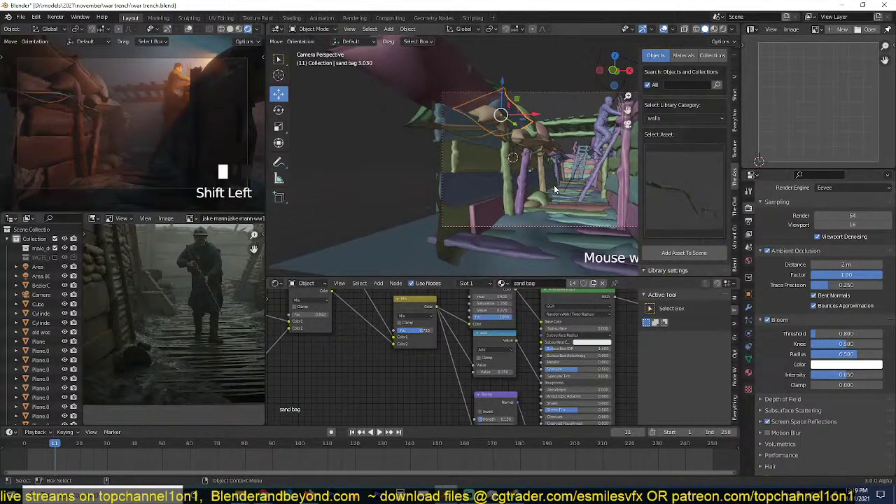
{"action": "key", "text": "alt+a"}
{"action": "middle_click_drag", "start_coordinate": [554, 189], "coordinate": [590, 211], "text": "shift"}
{"action": "key", "text": "ctrl+s"}
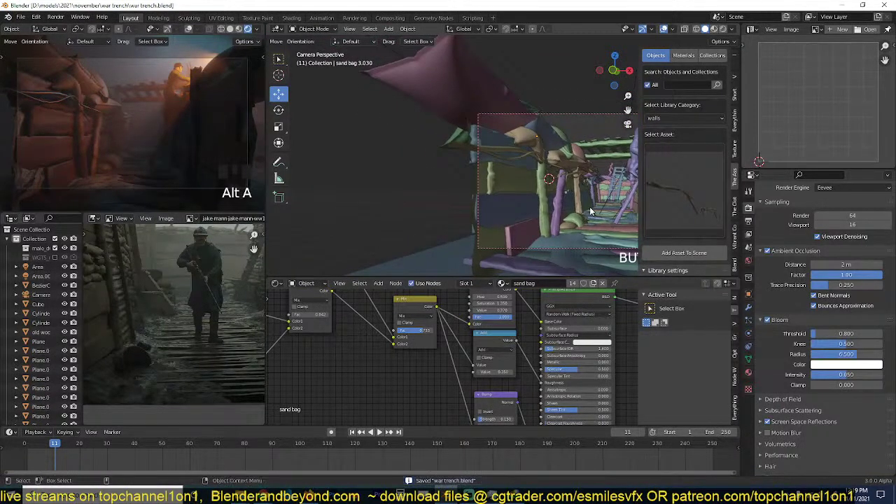
Duplicate the distant soldier, place the 3D cursor midway along the trench floor, and snap the duplicate to the cursor.
{"action": "scroll", "coordinate": [592, 224], "scroll_direction": "up", "scroll_amount": 1}
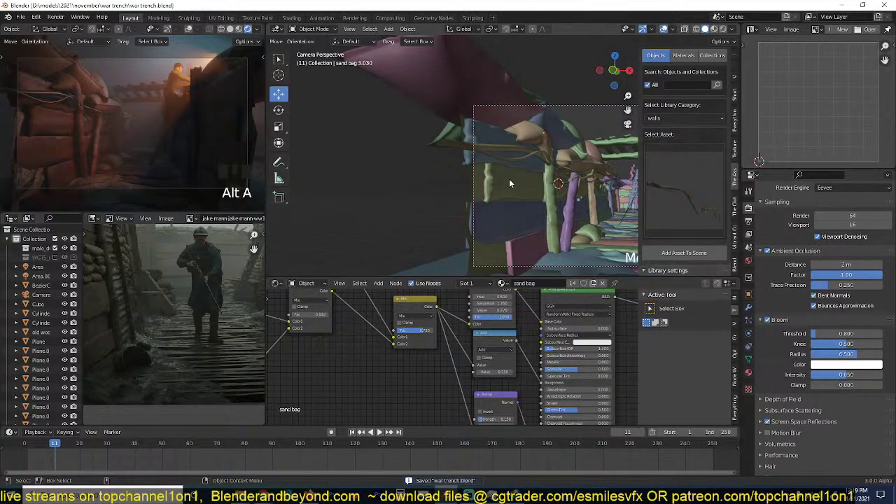
{"action": "scroll", "coordinate": [509, 179], "scroll_direction": "up", "scroll_amount": 6}
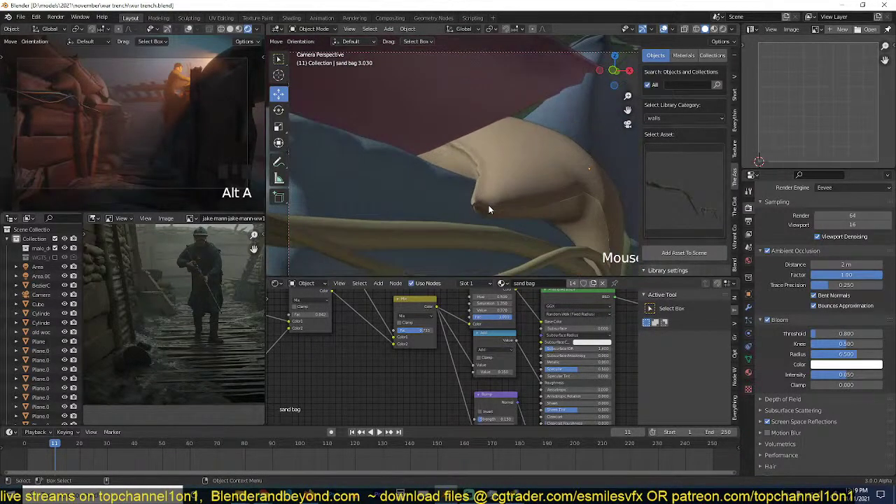
{"action": "scroll", "coordinate": [489, 205], "scroll_direction": "down", "scroll_amount": 10}
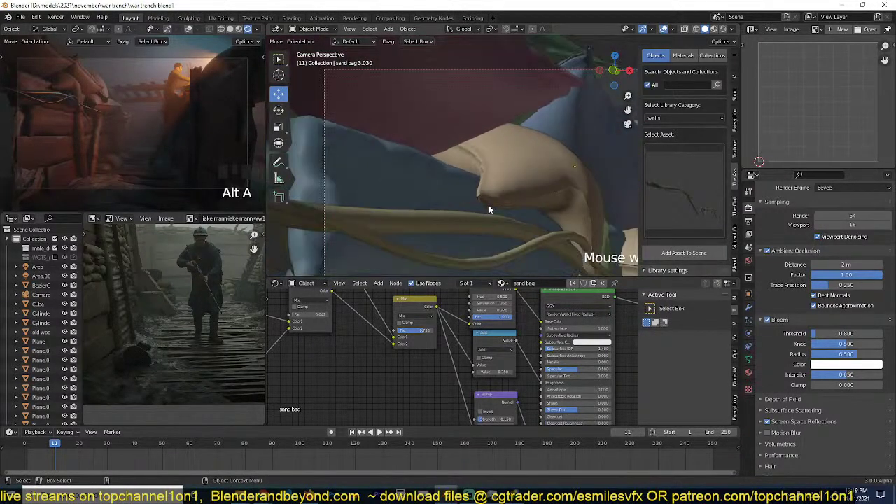
{"action": "left_click", "coordinate": [432, 71]}
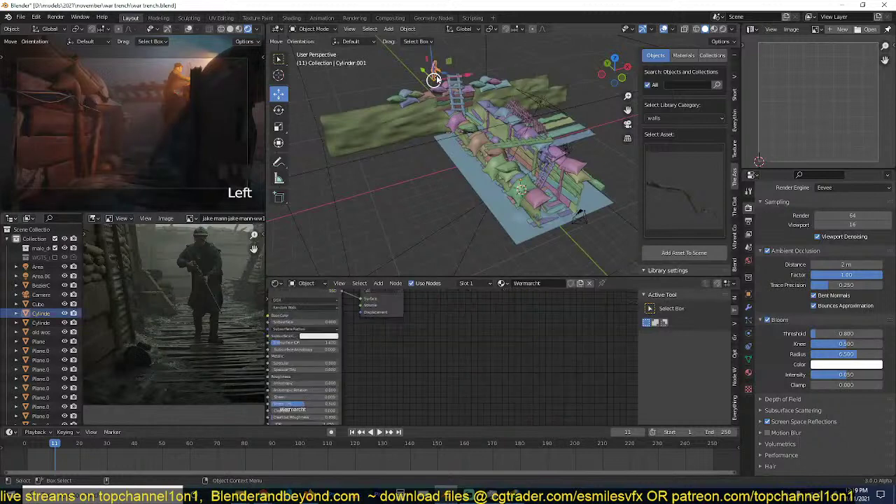
{"action": "middle_click_drag", "start_coordinate": [436, 74], "coordinate": [548, 150]}
{"action": "key", "text": "shift+d"}
{"action": "right_click", "coordinate": [548, 150]}
{"action": "left_click", "coordinate": [502, 147], "text": "shift"}
{"action": "key", "text": "shift+s"}
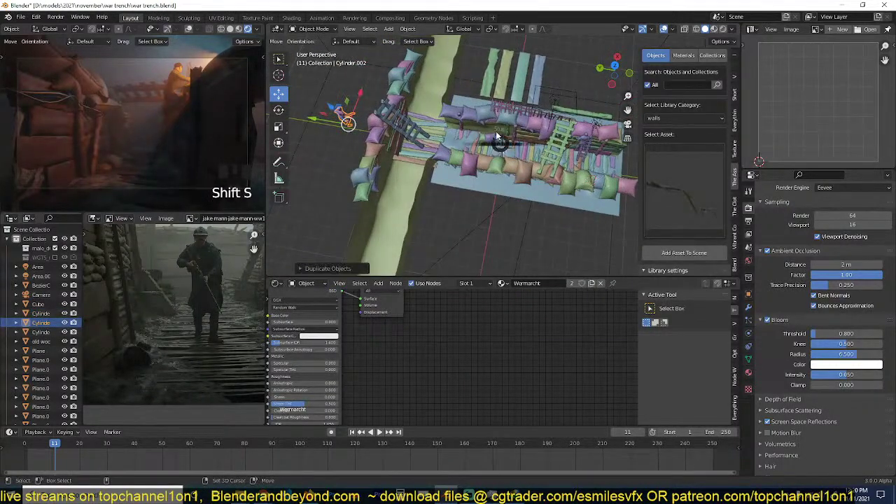
{"action": "left_click", "coordinate": [495, 75]}
Move the duplicated soldier along the Y axis toward the trench's far end, deselect it, and save the file.
{"action": "middle_click_drag", "start_coordinate": [566, 168], "coordinate": [483, 148]}
{"action": "key", "text": "g"}
{"action": "key", "text": "x"}
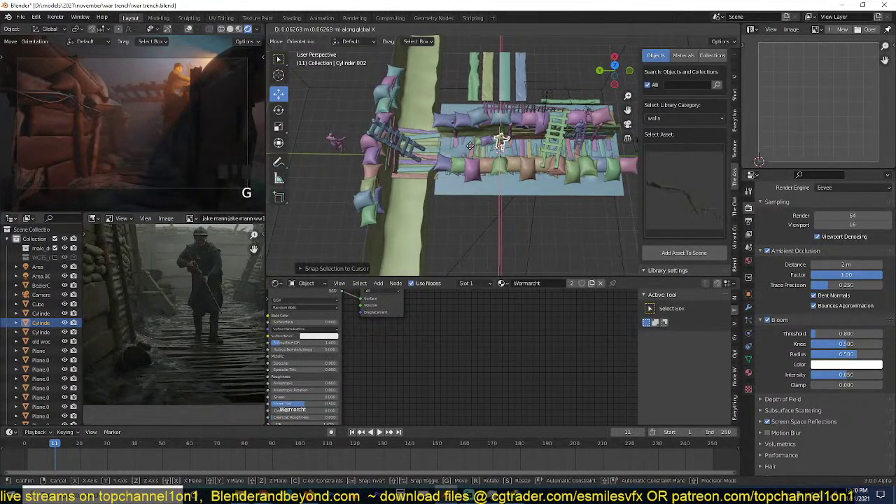
{"action": "left_click", "coordinate": [488, 149]}
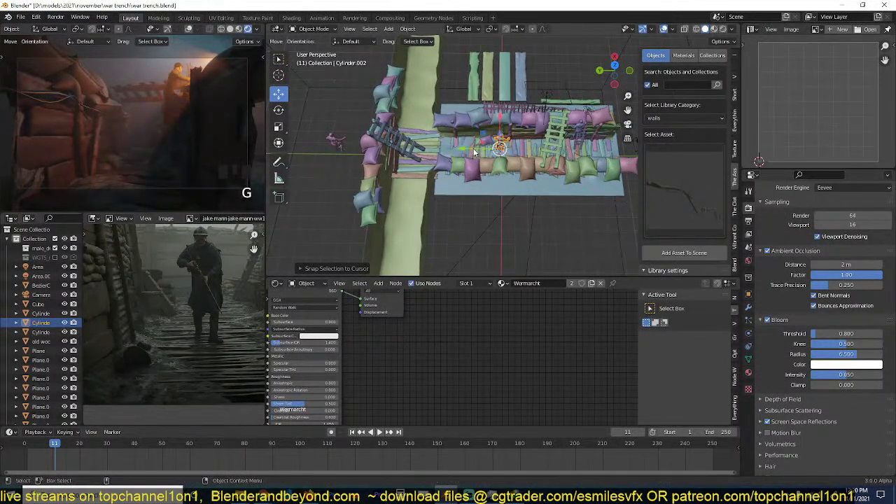
{"action": "mouse_move", "coordinate": [474, 152]}
{"action": "left_mouse_down"}
{"action": "mouse_move", "coordinate": [448, 145]}
{"action": "mouse_move", "coordinate": [472, 145]}
{"action": "left_mouse_up"}
{"action": "key", "text": "ctrl+s"}
{"action": "key", "text": "alt+a"}
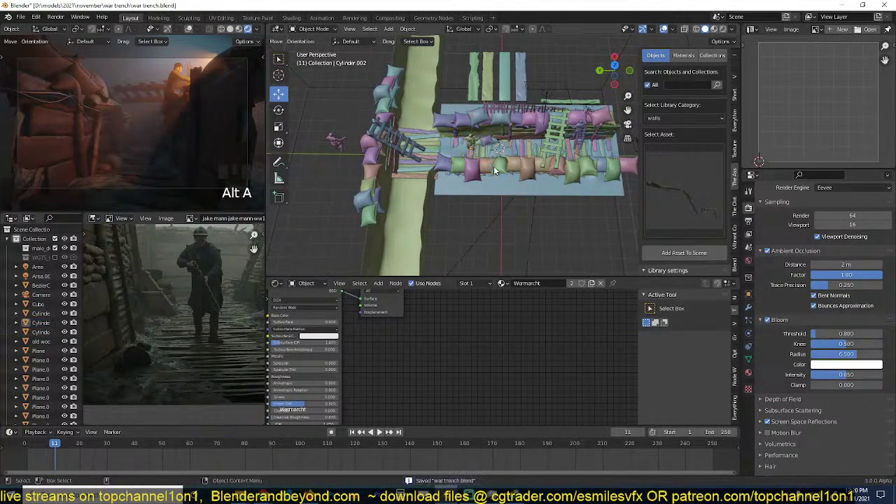
Duplicate the soldier standing midway in the trench, place the copy near the trench's camera end, and rotate it about -96° in top view.
{"action": "scroll", "coordinate": [515, 173], "scroll_direction": "up", "scroll_amount": 3}
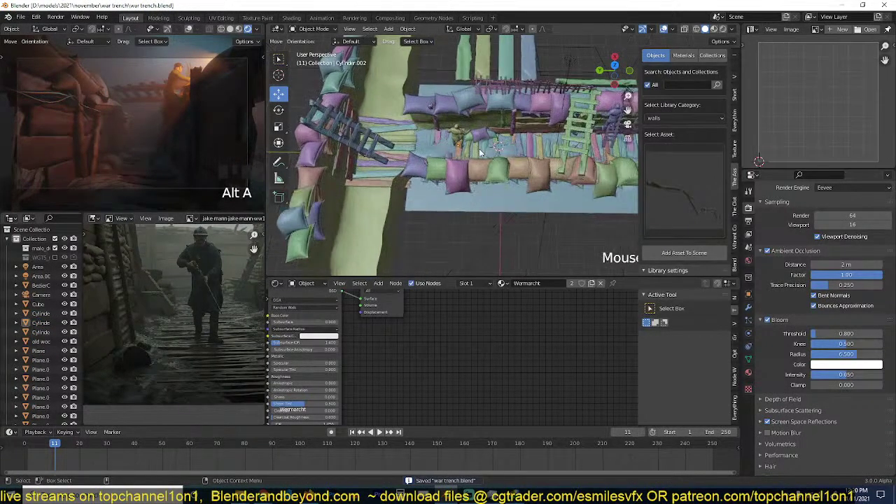
{"action": "left_click", "coordinate": [453, 142]}
{"action": "key", "text": "KP_7"}
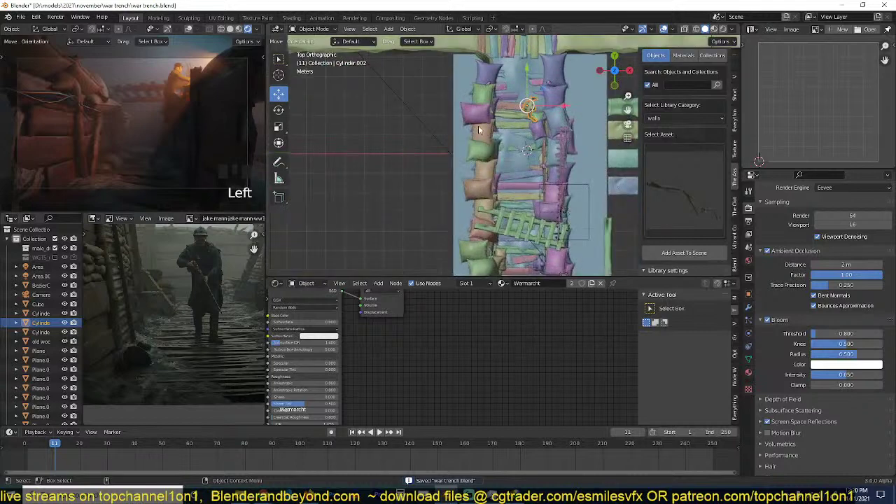
{"action": "scroll", "coordinate": [494, 146], "scroll_direction": "down", "scroll_amount": 1}
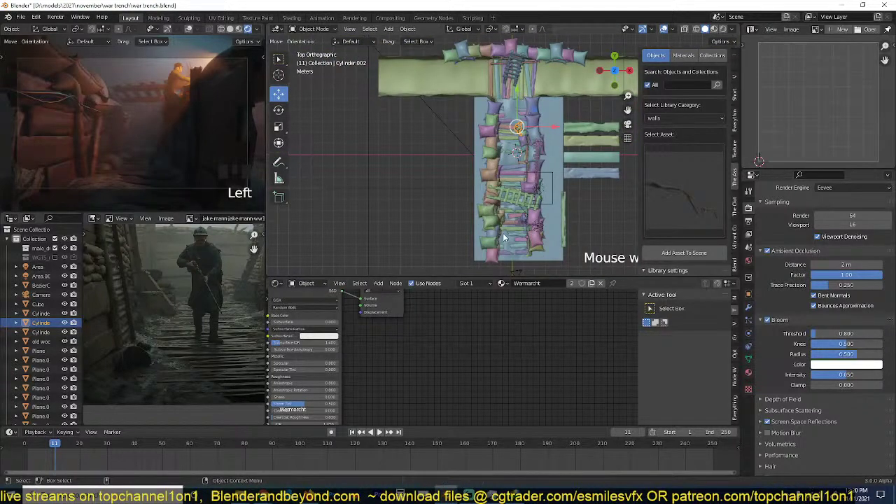
{"action": "key", "text": "g"}
{"action": "left_click", "coordinate": [550, 133]}
{"action": "key", "text": "shift+d"}
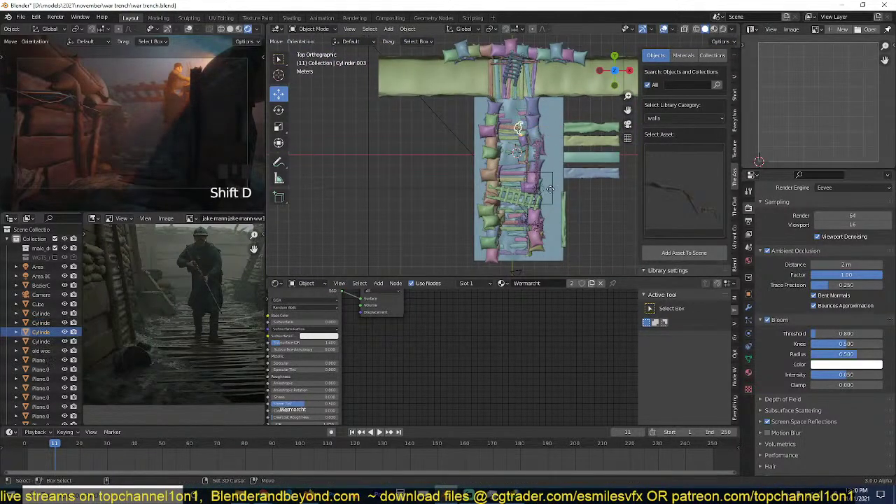
{"action": "left_click", "coordinate": [550, 189]}
{"action": "key", "text": "r"}
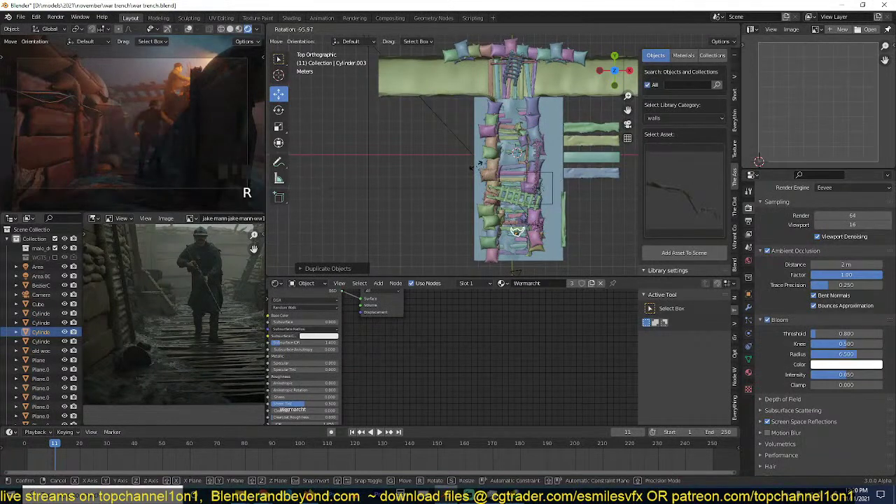
{"action": "left_click", "coordinate": [481, 165]}
Move the duplicated soldier out past the trench's open end beside the camera and lower it.
{"action": "key", "text": "g"}
{"action": "right_click", "coordinate": [495, 205]}
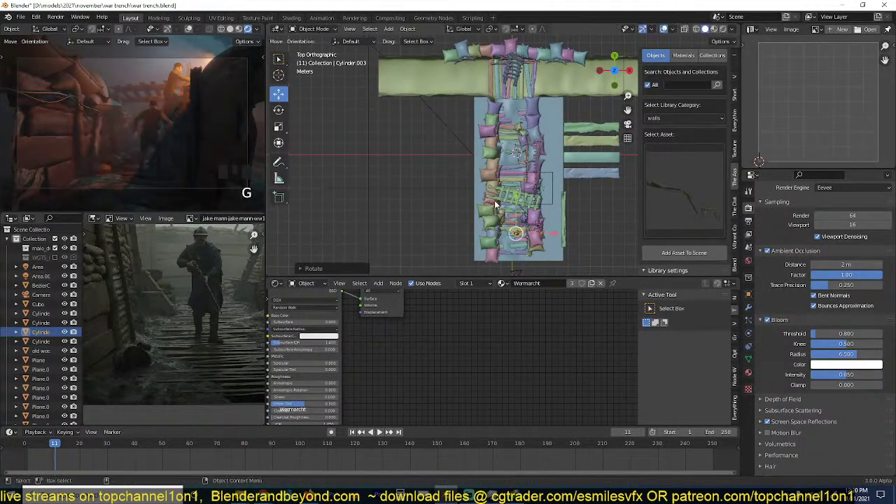
{"action": "scroll", "coordinate": [496, 204], "scroll_direction": "up", "scroll_amount": 1}
{"action": "middle_click_drag", "start_coordinate": [495, 204], "coordinate": [495, 113], "text": "shift"}
{"action": "key", "text": "g"}
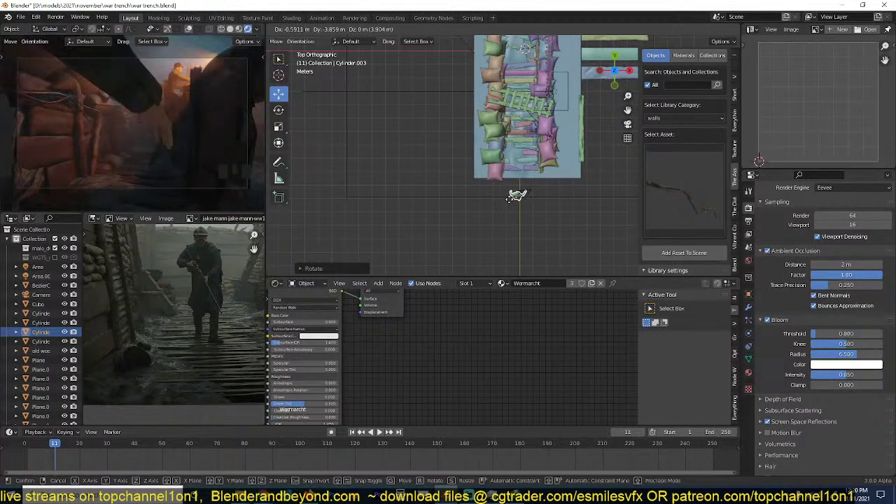
{"action": "left_click", "coordinate": [507, 202]}
{"action": "middle_click_drag", "start_coordinate": [519, 189], "coordinate": [488, 82]}
{"action": "key", "text": "g"}
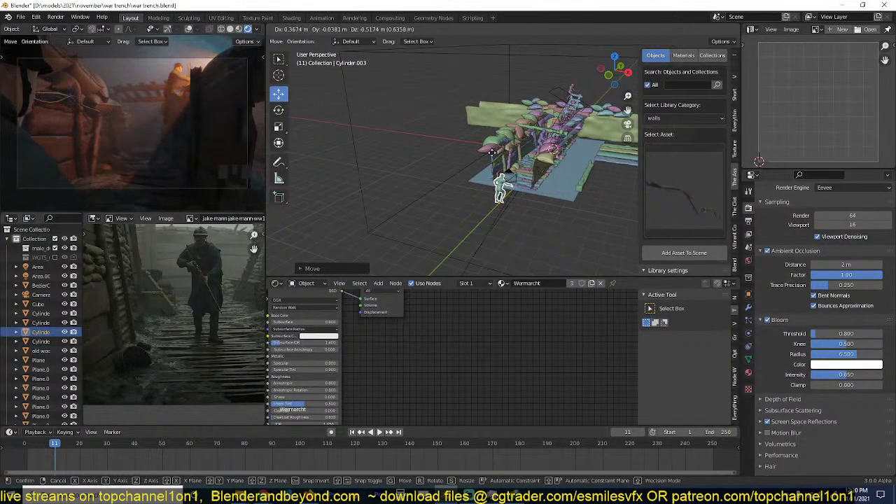
{"action": "left_click", "coordinate": [484, 236]}
In the soldier's Wermarcht material, set the normal map image texture's color space to Non-Color and save the file.
{"action": "scroll", "coordinate": [470, 320], "scroll_direction": "down", "scroll_amount": 4}
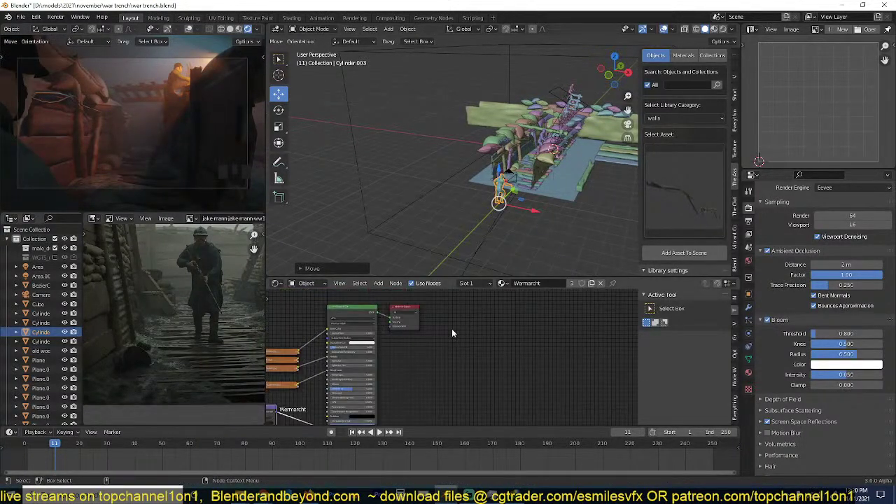
{"action": "middle_click_drag", "start_coordinate": [452, 328], "coordinate": [547, 328]}
{"action": "scroll", "coordinate": [548, 328], "scroll_direction": "up", "scroll_amount": 3}
{"action": "scroll", "coordinate": [548, 329], "scroll_direction": "down", "scroll_amount": 7}
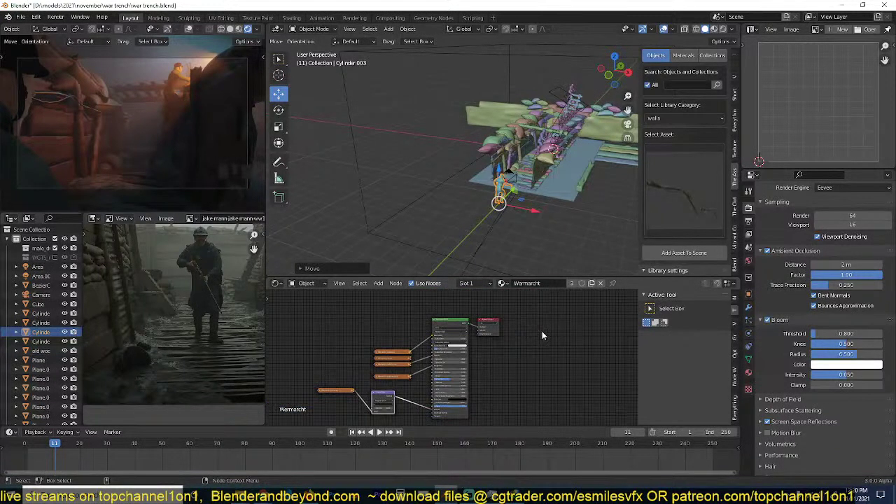
{"action": "scroll", "coordinate": [539, 329], "scroll_direction": "up", "scroll_amount": 5}
{"action": "middle_click_drag", "start_coordinate": [487, 352], "coordinate": [563, 420]}
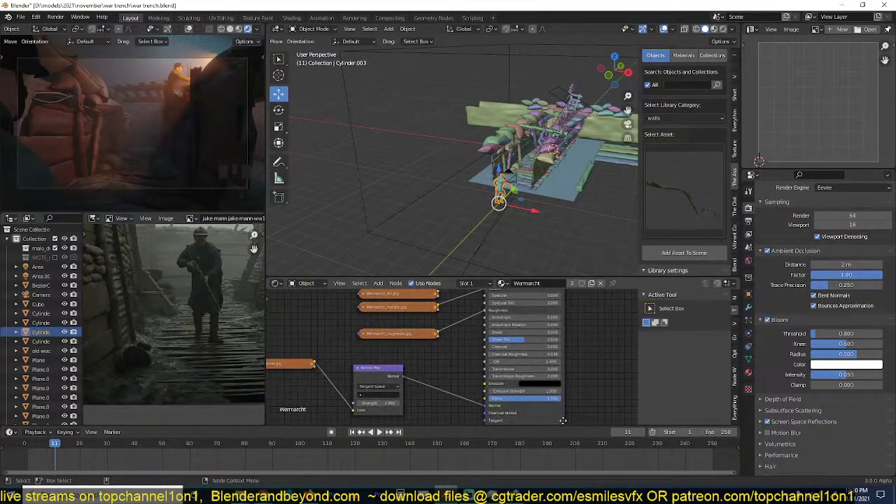
{"action": "middle_click_drag", "start_coordinate": [323, 368], "coordinate": [480, 347]}
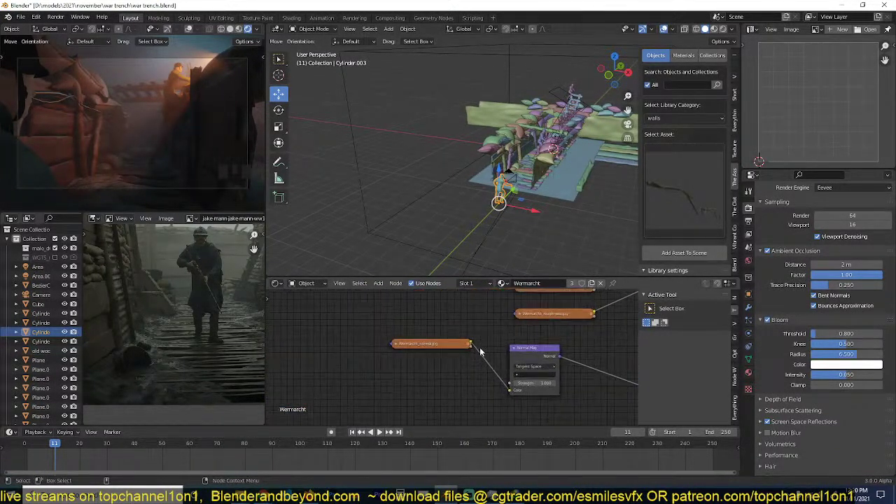
{"action": "left_click", "coordinate": [405, 345]}
{"action": "left_click", "coordinate": [397, 344]}
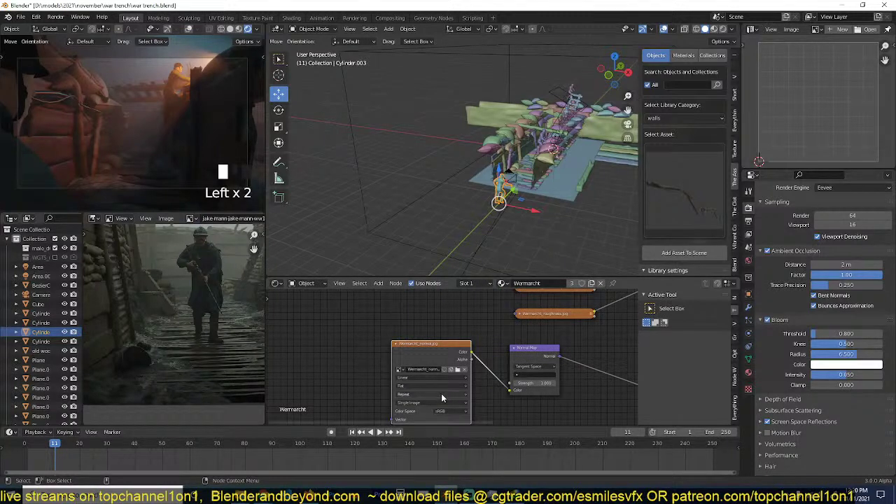
{"action": "left_click", "coordinate": [446, 412]}
{"action": "left_click", "coordinate": [444, 443]}
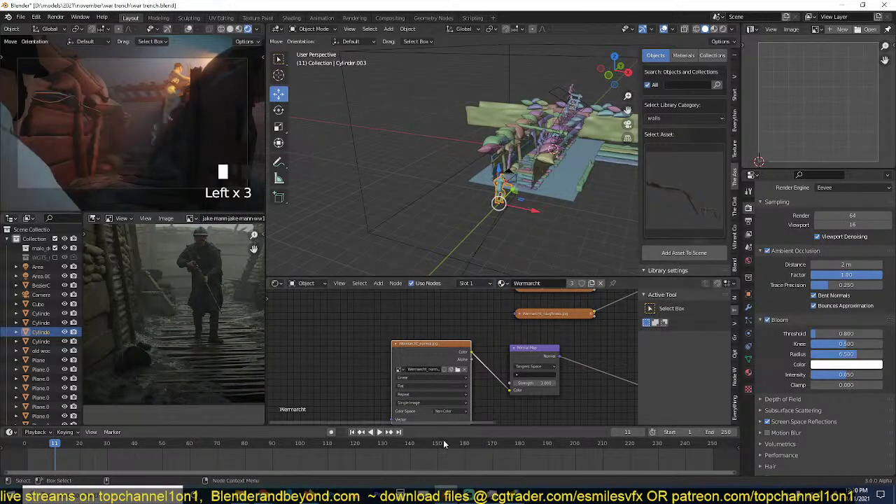
{"action": "scroll", "coordinate": [473, 391], "scroll_direction": "down", "scroll_amount": 3}
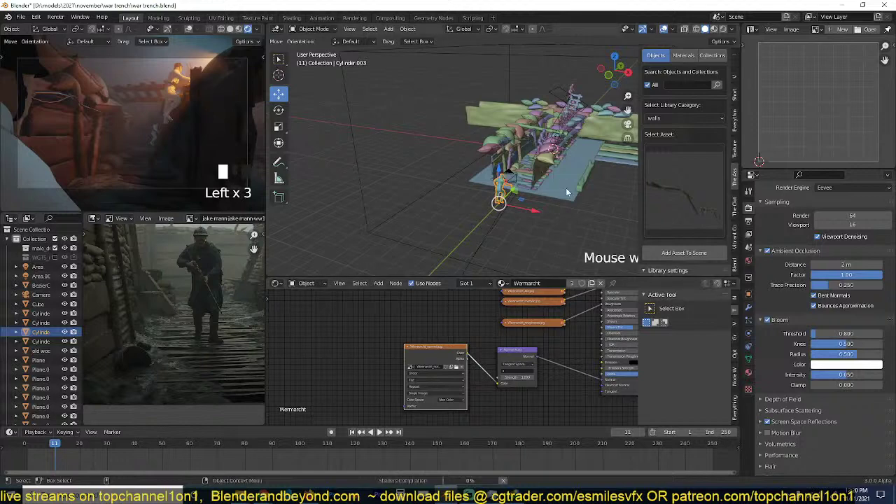
{"action": "scroll", "coordinate": [568, 193], "scroll_direction": "up", "scroll_amount": 5}
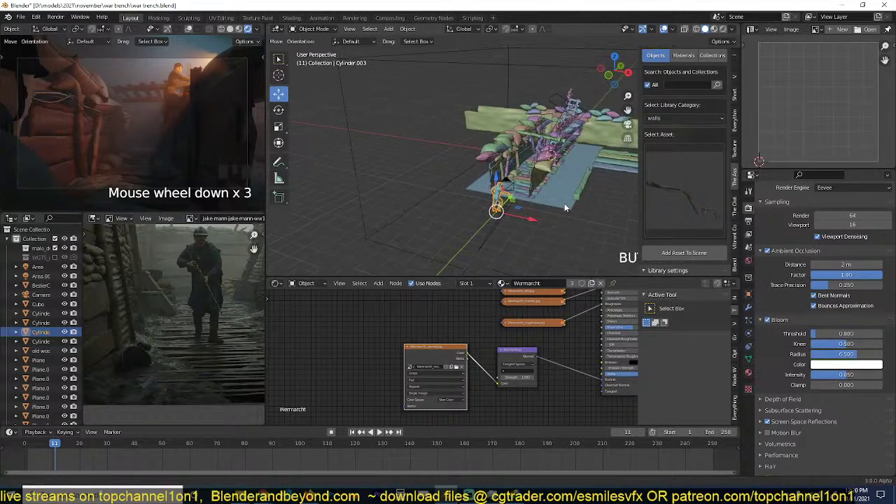
{"action": "key", "text": "ctrl+s"}
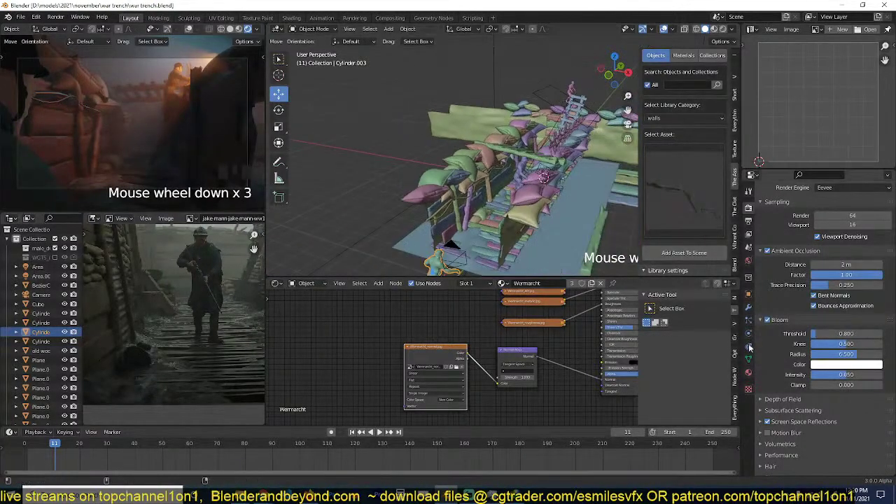
In the soldier's Skin material, set the Skin_normal.jpg texture's color space to Non-Color and save the file.
{"action": "left_click", "coordinate": [748, 372]}
{"action": "left_click", "coordinate": [783, 208]}
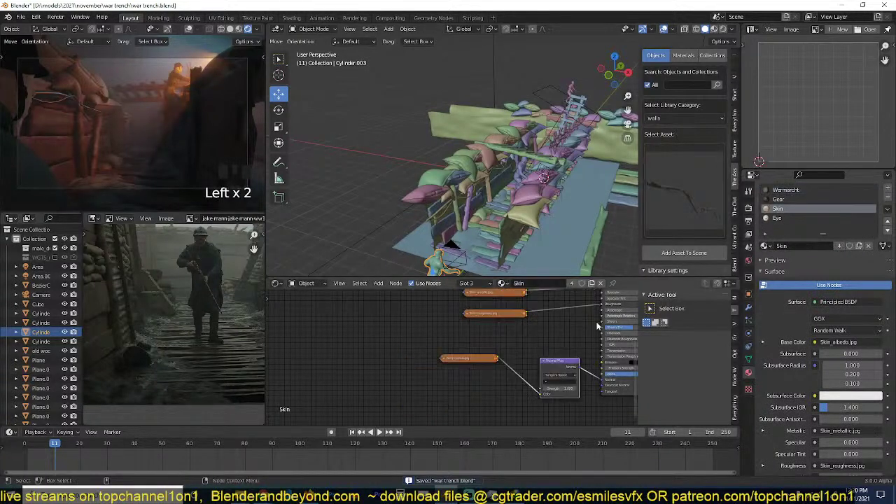
{"action": "left_click", "coordinate": [444, 361]}
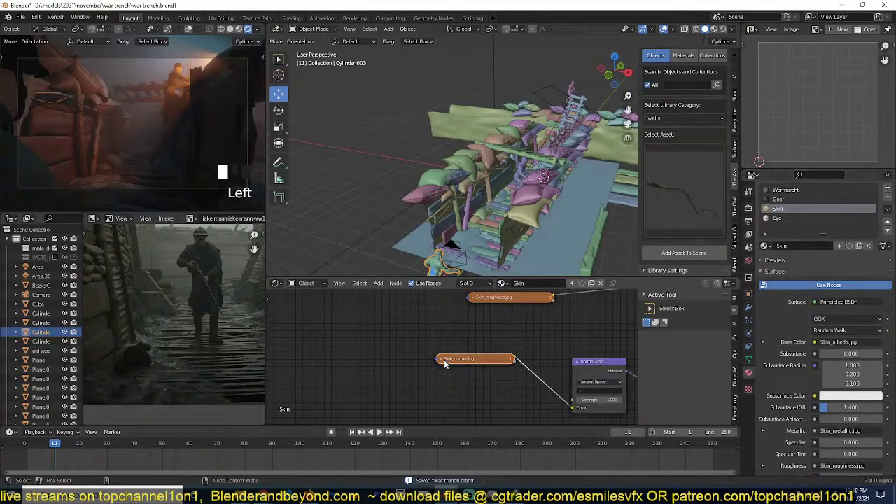
{"action": "left_click", "coordinate": [444, 361]}
{"action": "left_click", "coordinate": [444, 360]}
{"action": "left_click", "coordinate": [444, 361]}
{"action": "left_click", "coordinate": [444, 361]}
{"action": "middle_click_drag", "start_coordinate": [483, 398], "coordinate": [475, 382]}
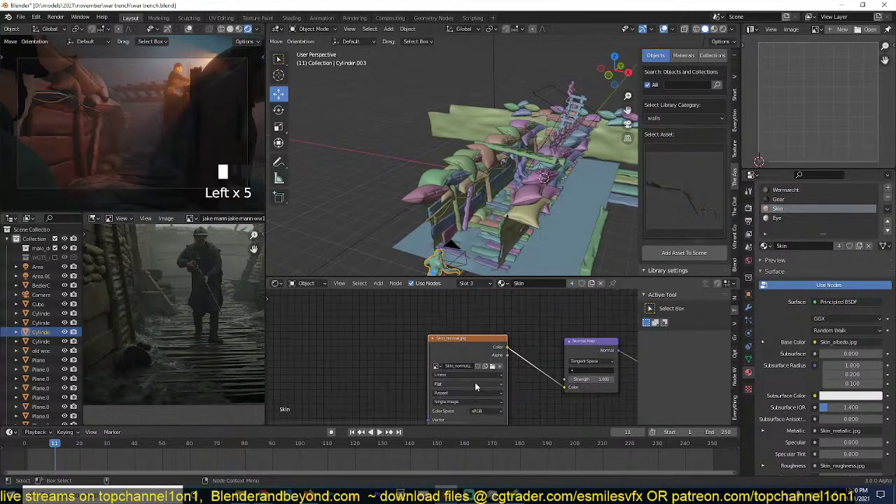
{"action": "left_click", "coordinate": [475, 383]}
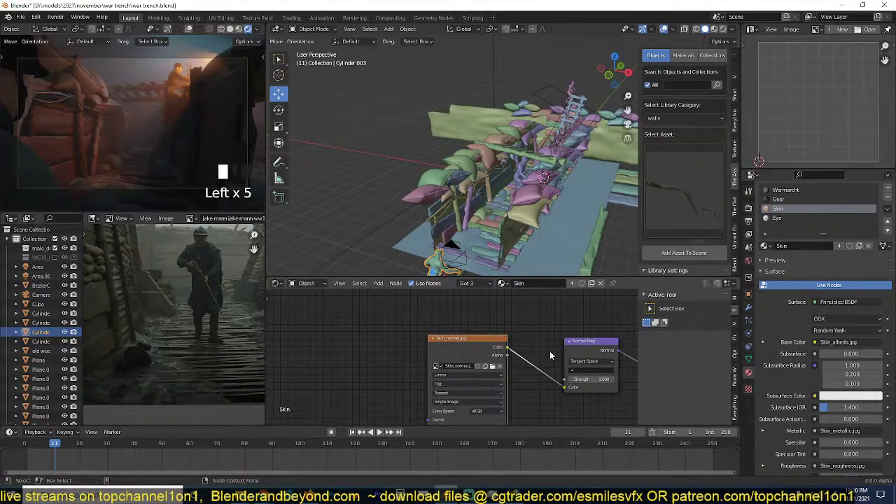
{"action": "left_click", "coordinate": [483, 411]}
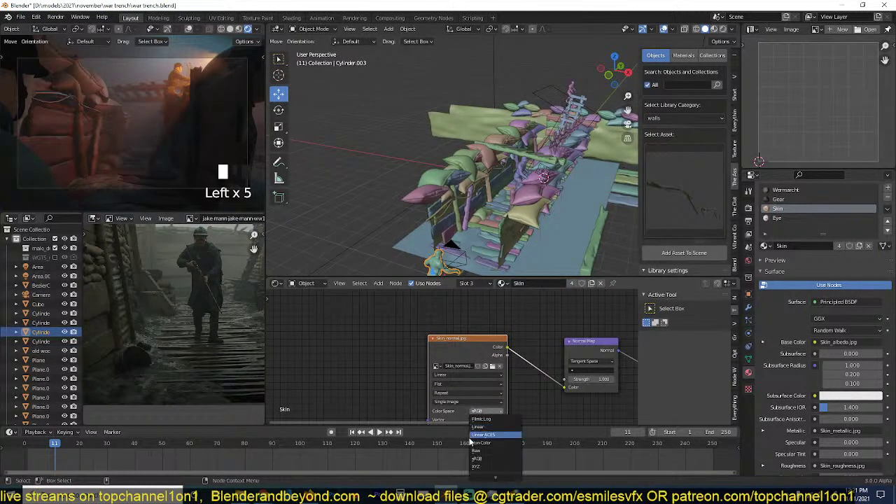
{"action": "left_click", "coordinate": [476, 447]}
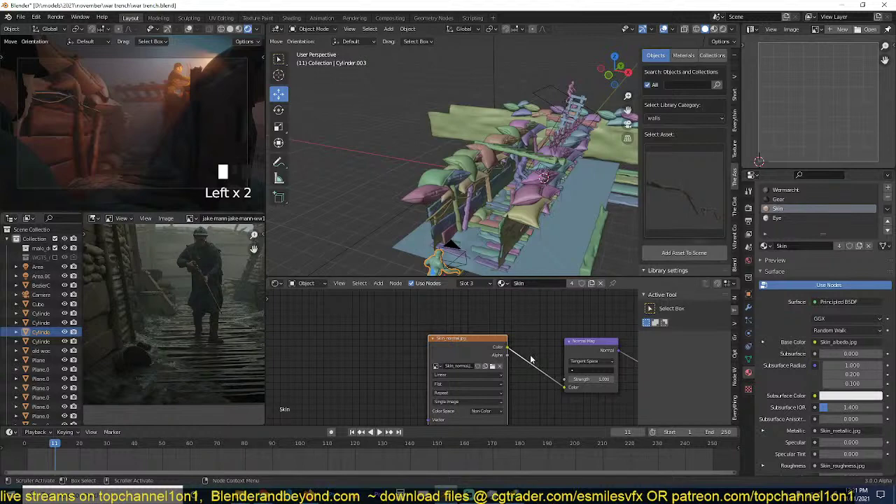
{"action": "key", "text": "ctrl+s"}
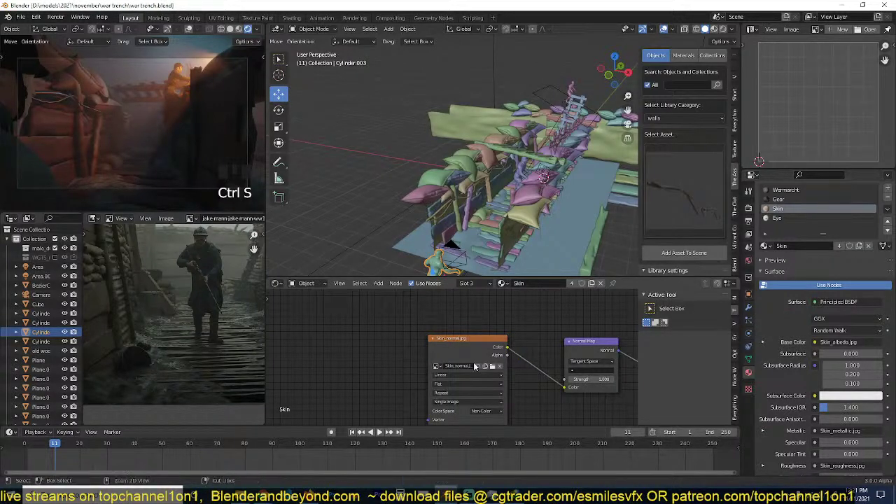
Check the widescreen reference image, select the camera, and set the output's vertical resolution to 767 px.
{"action": "scroll", "coordinate": [199, 363], "scroll_direction": "down", "scroll_amount": 8}
{"action": "middle_click_drag", "start_coordinate": [205, 351], "coordinate": [175, 372]}
{"action": "scroll", "coordinate": [182, 369], "scroll_direction": "up", "scroll_amount": 2}
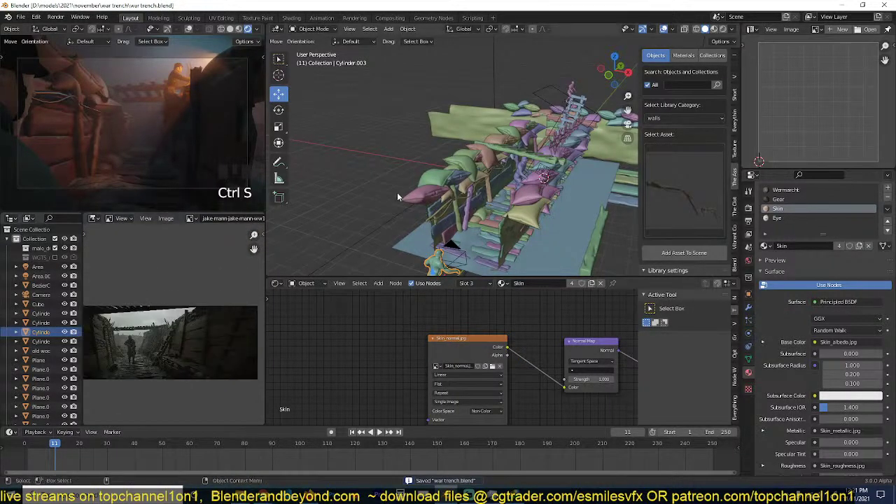
{"action": "scroll", "coordinate": [446, 213], "scroll_direction": "down", "scroll_amount": 4}
{"action": "scroll", "coordinate": [451, 220], "scroll_direction": "up", "scroll_amount": 3}
{"action": "left_click", "coordinate": [471, 236]}
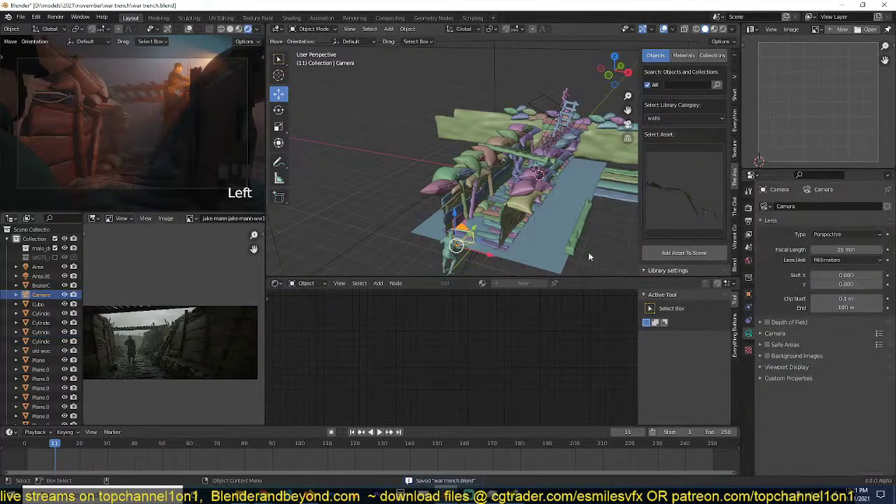
{"action": "left_click", "coordinate": [750, 207]}
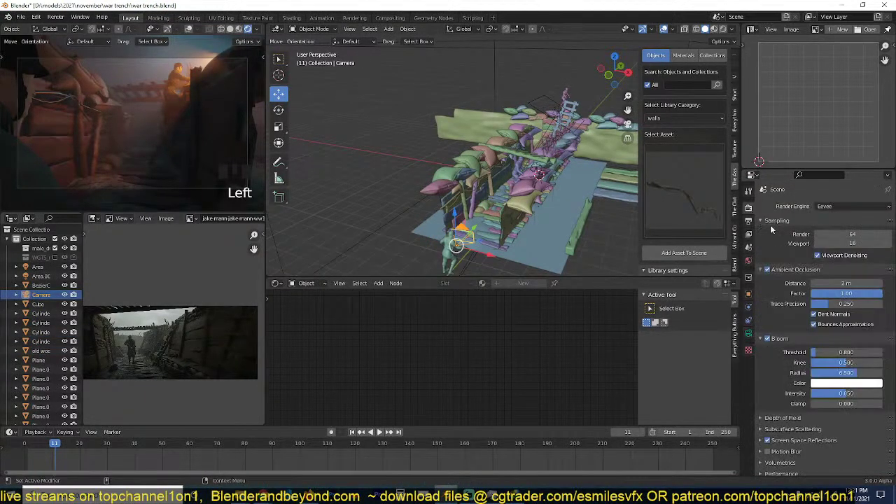
{"action": "left_click", "coordinate": [748, 220]}
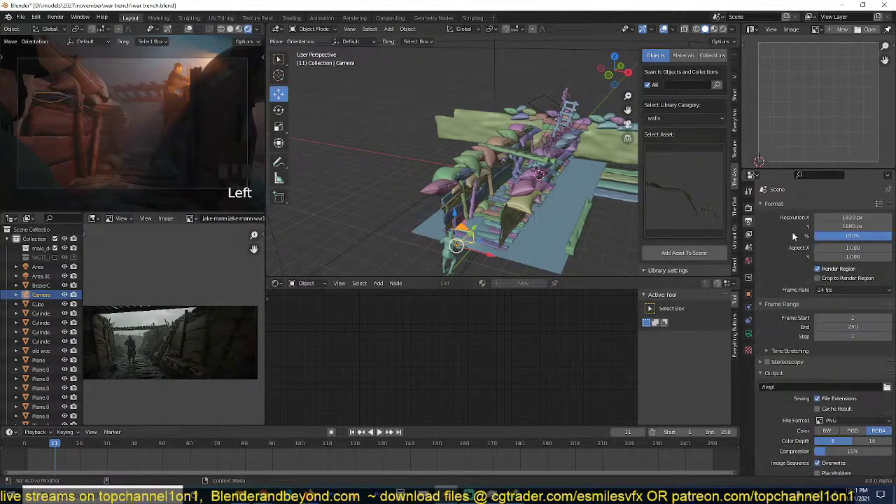
{"action": "left_click_drag", "start_coordinate": [852, 226], "coordinate": [830, 226]}
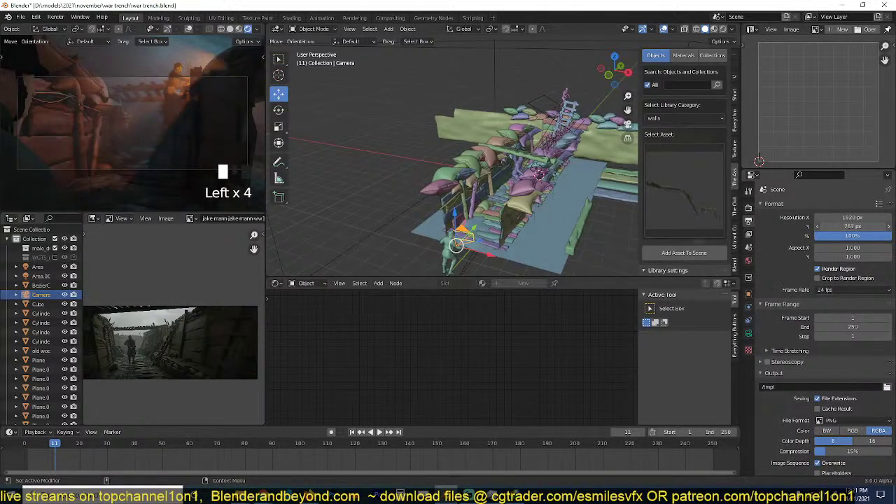
Set the camera's Passepartout to 1.000 in its viewport display settings.
{"action": "left_click", "coordinate": [750, 333]}
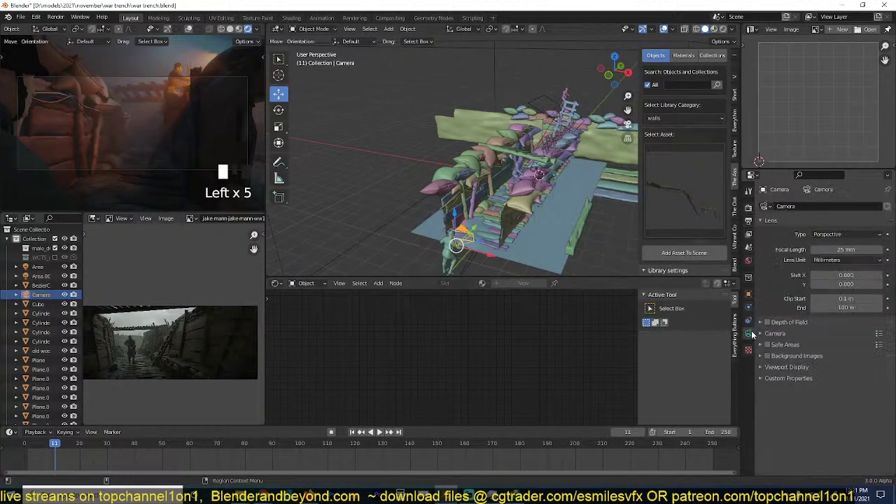
{"action": "left_click", "coordinate": [786, 367]}
{"action": "left_click_drag", "start_coordinate": [851, 435], "coordinate": [884, 435]}
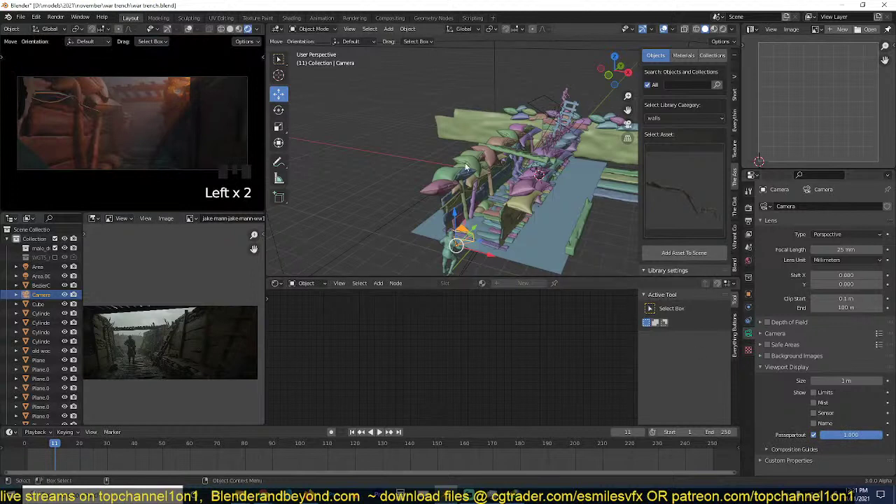
Move the camera toward the trench from behind the foreground soldier and adjust its height along the Z axis.
{"action": "middle_click_drag", "start_coordinate": [476, 168], "coordinate": [493, 162]}
{"action": "left_click", "coordinate": [481, 208]}
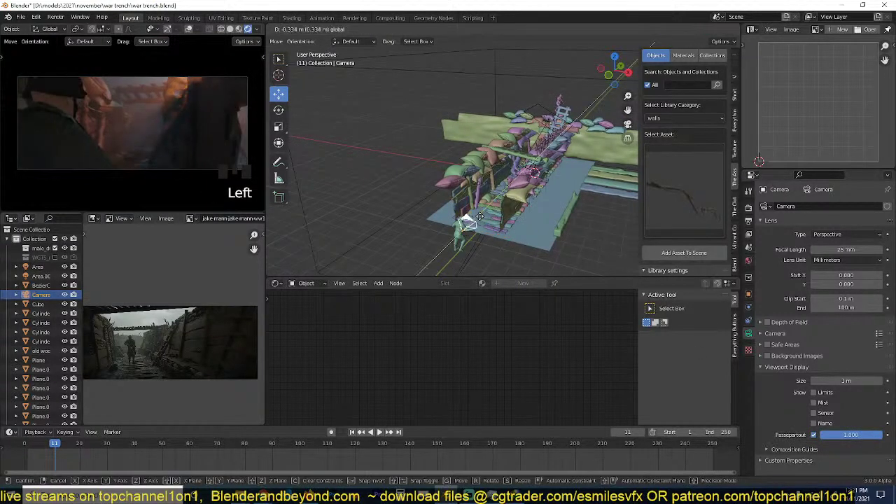
{"action": "key", "text": "g"}
{"action": "key", "text": "z"}
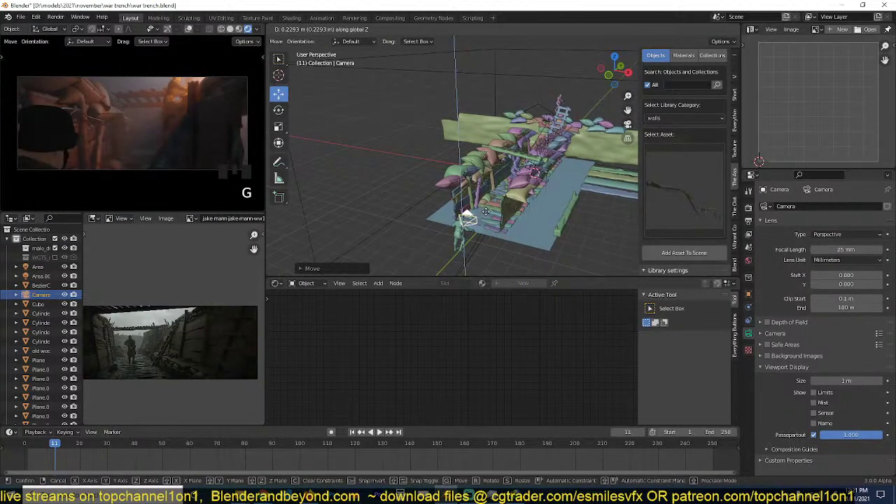
{"action": "key", "text": "g"}
{"action": "left_click", "coordinate": [492, 209]}
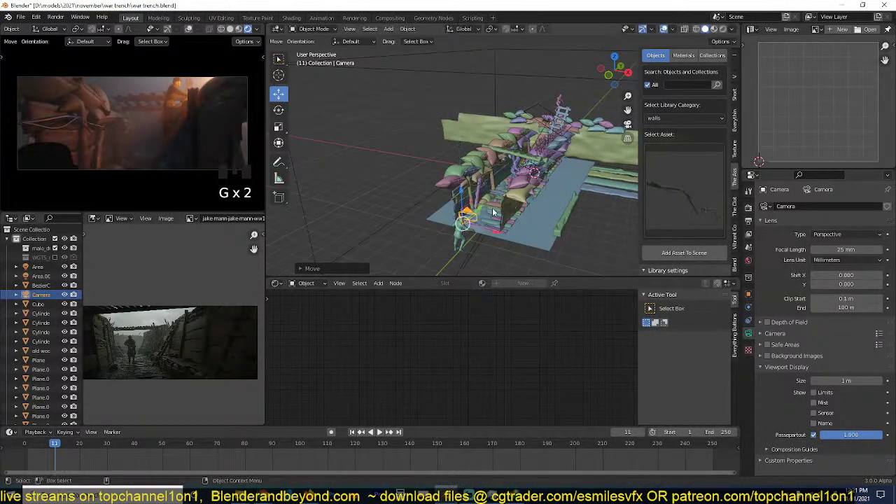
Shift the camera about 0.44 m along the Y axis and readjust its height along the Z axis.
{"action": "key", "text": "g"}
{"action": "key", "text": "y"}
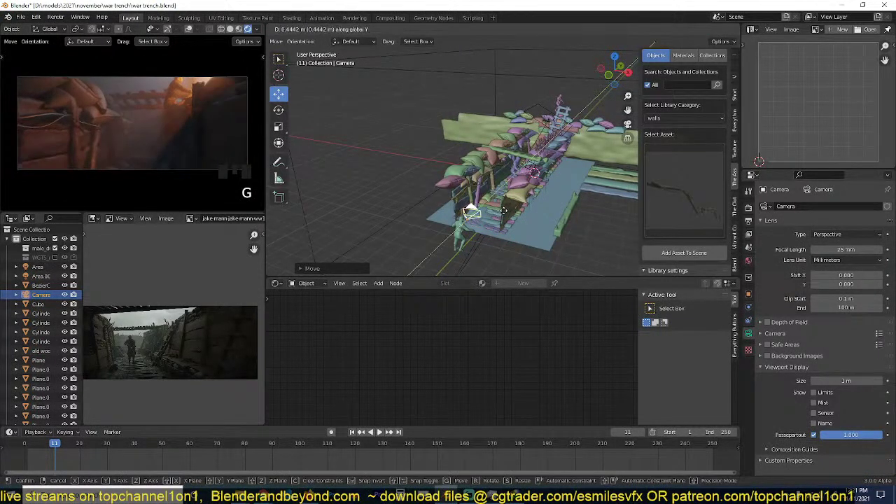
{"action": "left_click", "coordinate": [504, 208]}
{"action": "key", "text": "g"}
{"action": "key", "text": "z"}
{"action": "left_click", "coordinate": [504, 209]}
Tilt the camera around the X axis to reframe the trench view, and save the file.
{"action": "key", "text": "r"}
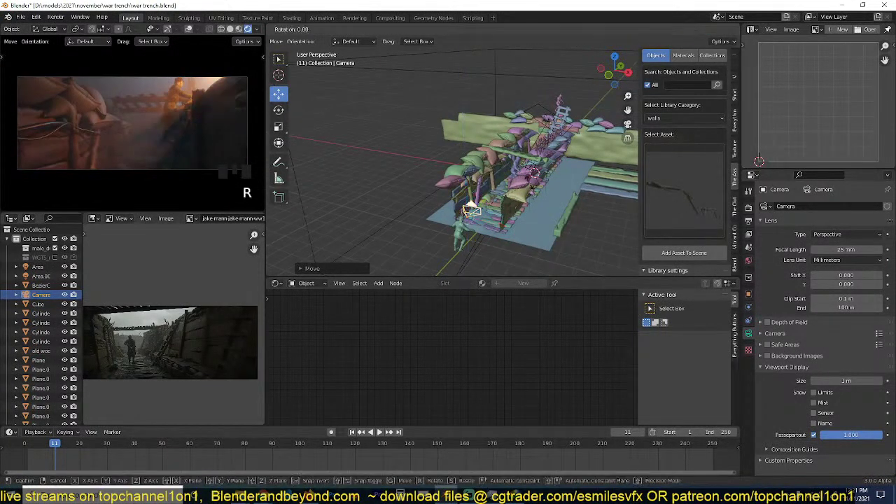
{"action": "key", "text": "x"}
{"action": "key", "text": "Return"}
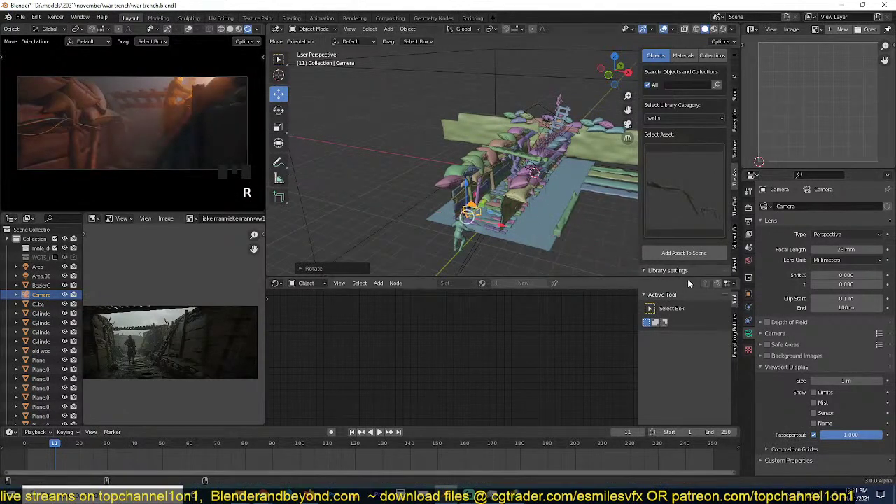
{"action": "mouse_move", "coordinate": [540, 209]}
{"action": "middle_mouse_down"}
{"action": "mouse_move", "coordinate": [578, 189]}
{"action": "mouse_move", "coordinate": [547, 200]}
{"action": "mouse_move", "coordinate": [470, 199]}
{"action": "mouse_move", "coordinate": [550, 214]}
{"action": "mouse_move", "coordinate": [539, 218]}
{"action": "middle_mouse_up"}
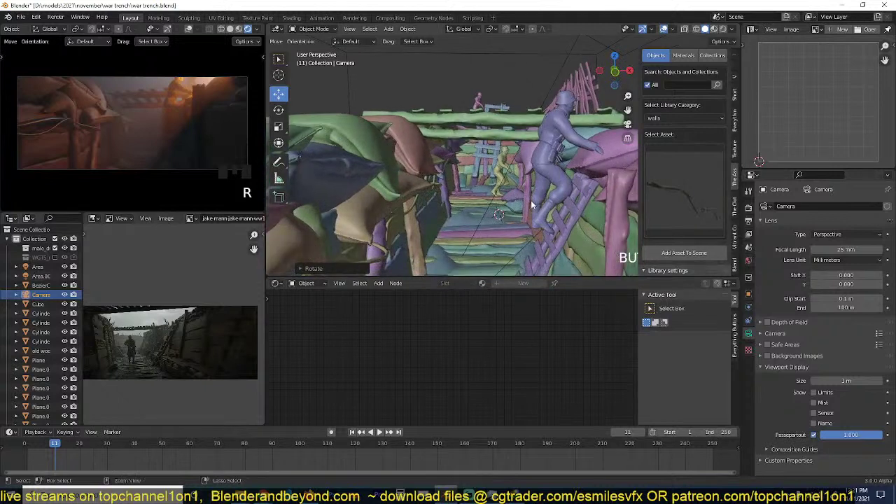
{"action": "key", "text": "ctrl+s"}
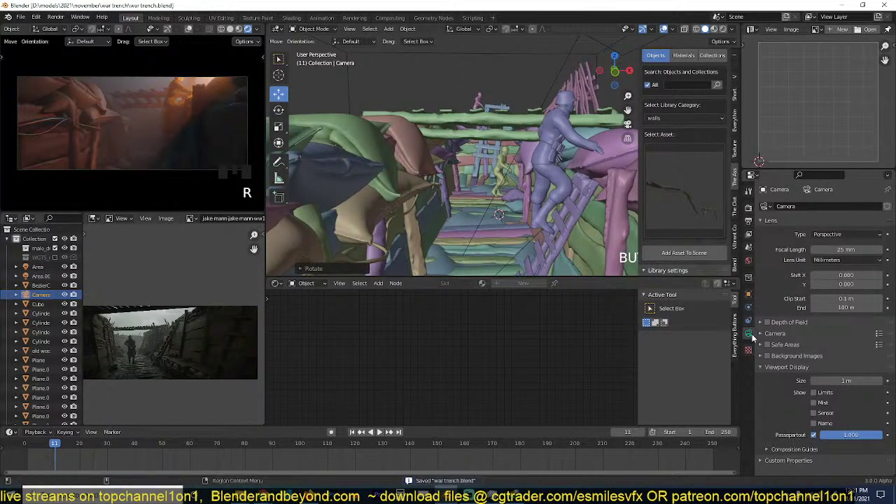
Set the camera's focal length to 20 mm, reposition it along the Y axis, and save the file.
{"action": "left_click", "coordinate": [849, 249]}
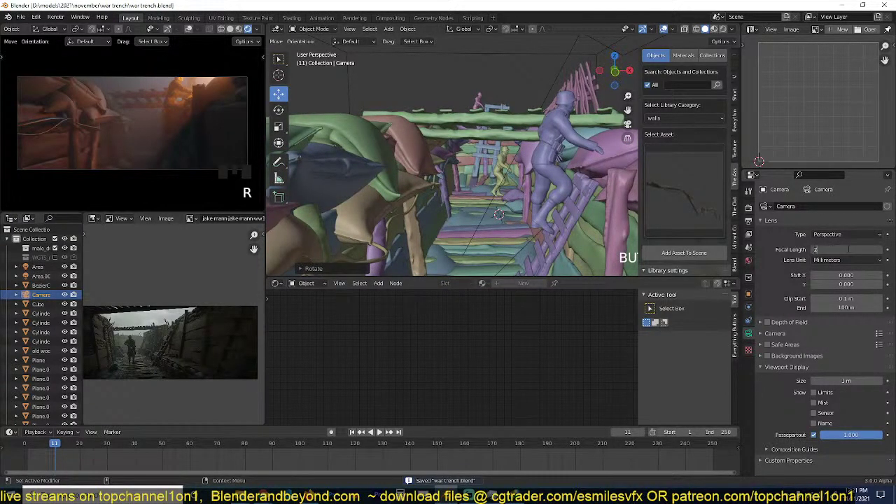
{"action": "key", "text": "Return"}
{"action": "middle_click_drag", "start_coordinate": [521, 195], "coordinate": [449, 200]}
{"action": "scroll", "coordinate": [448, 201], "scroll_direction": "down", "scroll_amount": 2}
{"action": "scroll", "coordinate": [446, 217], "scroll_direction": "down", "scroll_amount": 2}
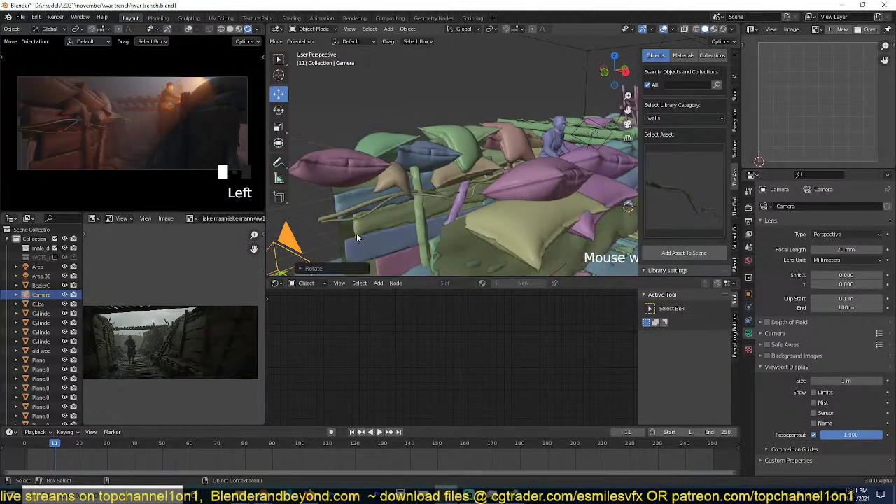
{"action": "middle_click_drag", "start_coordinate": [356, 239], "coordinate": [340, 238]}
{"action": "left_click_drag", "start_coordinate": [358, 229], "coordinate": [389, 220]}
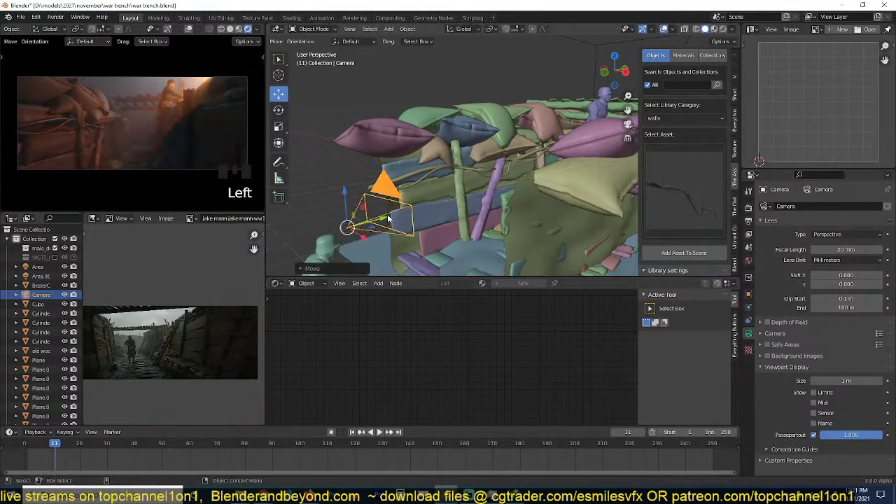
{"action": "scroll", "coordinate": [448, 186], "scroll_direction": "up", "scroll_amount": 3}
{"action": "key", "text": "ctrl+s"}
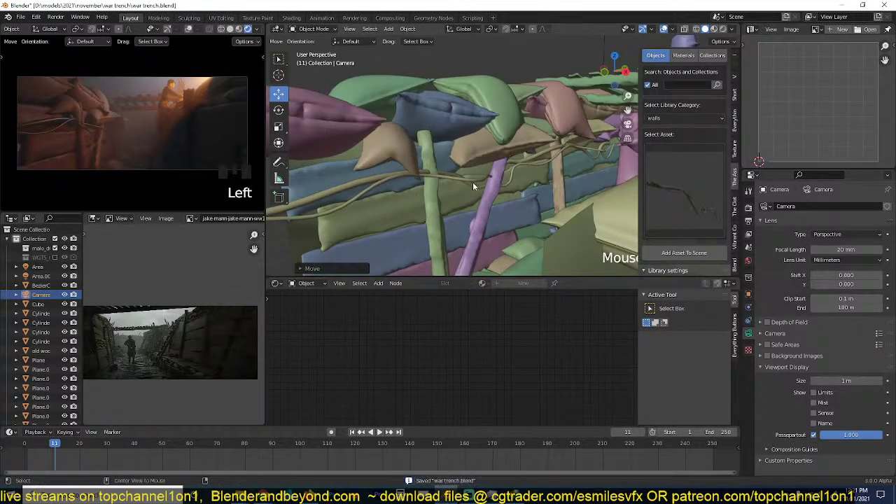
Deselect everything and examine the trench layout and its far end against the reference image.
{"action": "key", "text": "alt+a"}
{"action": "middle_click_drag", "start_coordinate": [499, 187], "coordinate": [510, 203]}
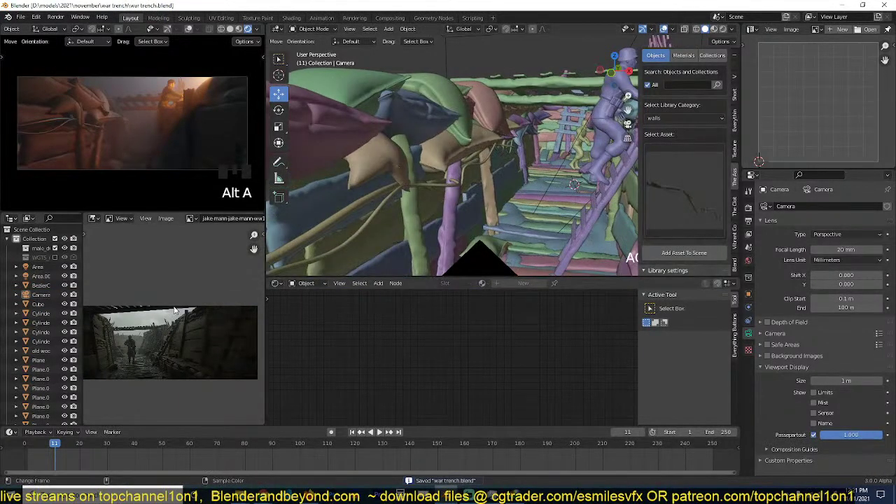
{"action": "middle_click_drag", "start_coordinate": [211, 327], "coordinate": [189, 380]}
{"action": "scroll", "coordinate": [517, 145], "scroll_direction": "up", "scroll_amount": 2}
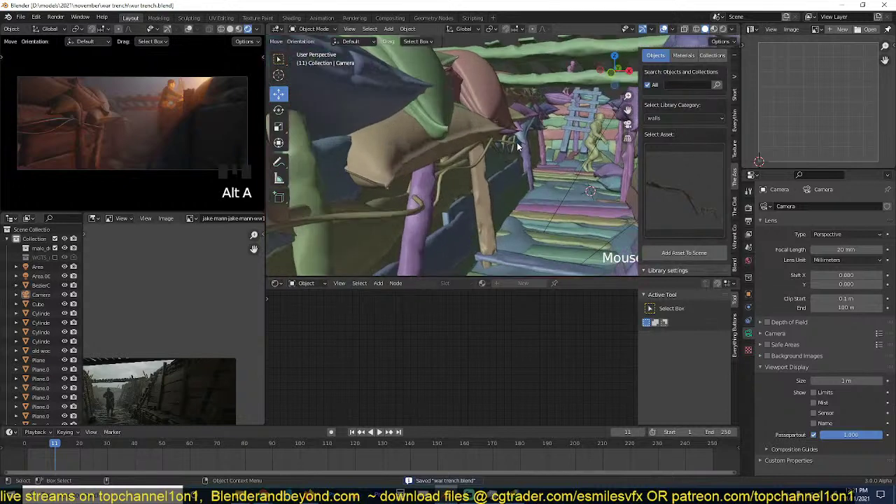
{"action": "scroll", "coordinate": [495, 161], "scroll_direction": "up", "scroll_amount": 3}
{"action": "scroll", "coordinate": [508, 176], "scroll_direction": "up", "scroll_amount": 4}
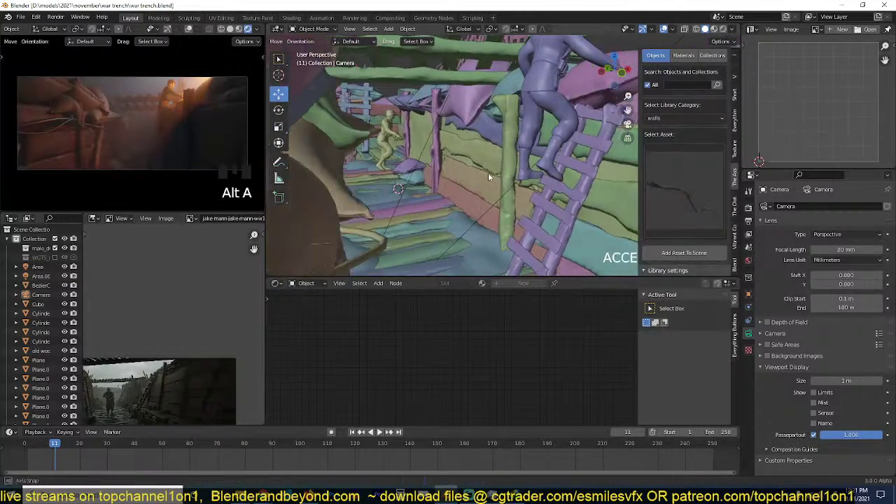
{"action": "scroll", "coordinate": [478, 174], "scroll_direction": "down", "scroll_amount": 6}
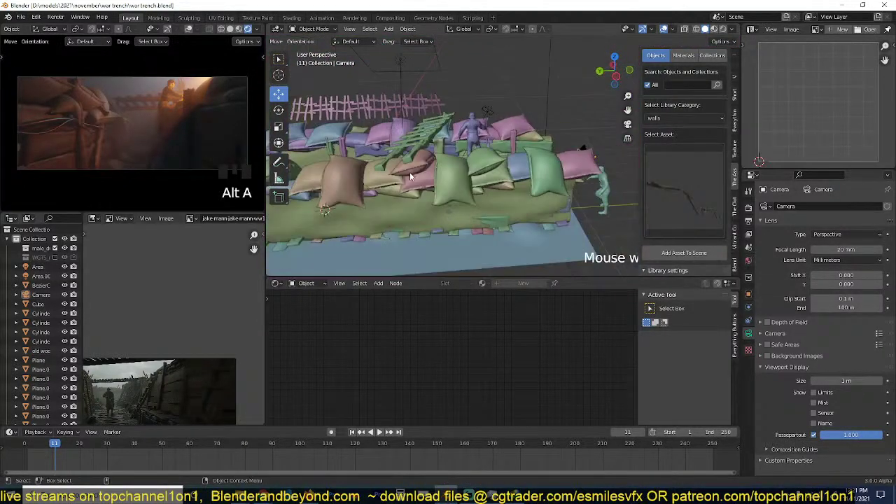
{"action": "middle_click_drag", "start_coordinate": [393, 179], "coordinate": [487, 170]}
Add a point light and move it near the ladder and sandbags at the far end of the trench.
{"action": "key", "text": "shift+a"}
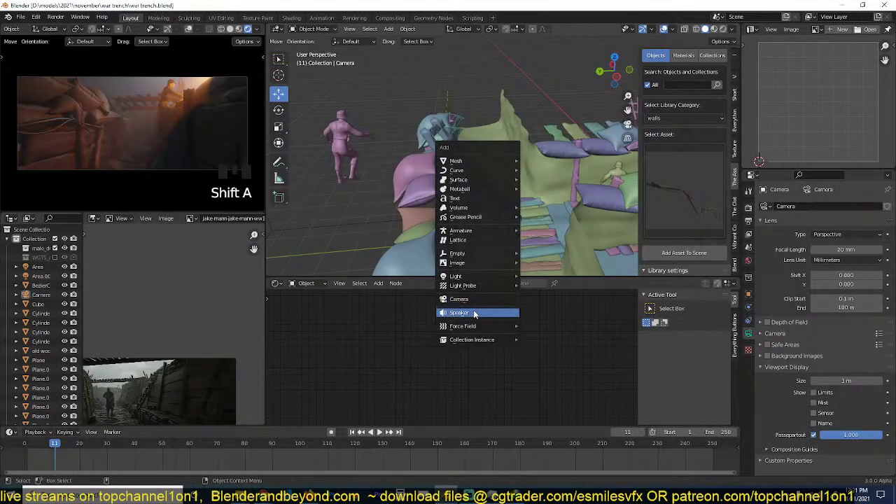
{"action": "key", "text": "shift+a"}
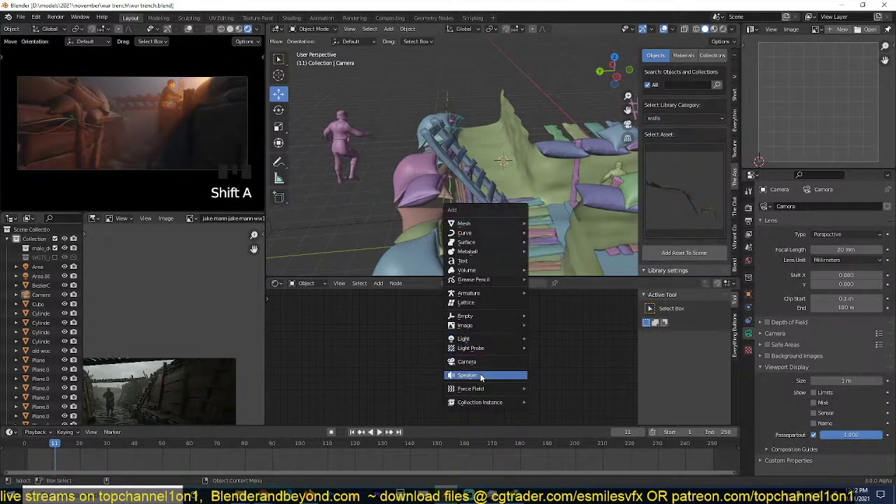
{"action": "mouse_move", "coordinate": [487, 341]}
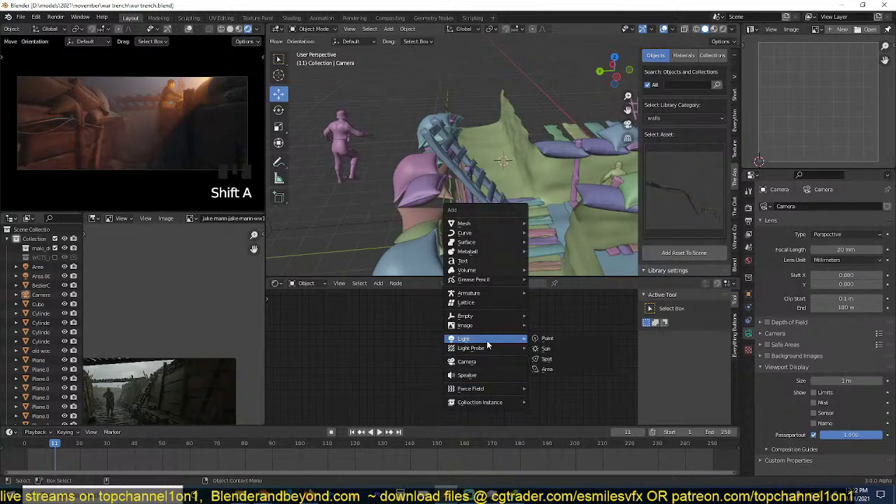
{"action": "left_click", "coordinate": [547, 338]}
{"action": "middle_click_drag", "start_coordinate": [561, 235], "coordinate": [547, 175]}
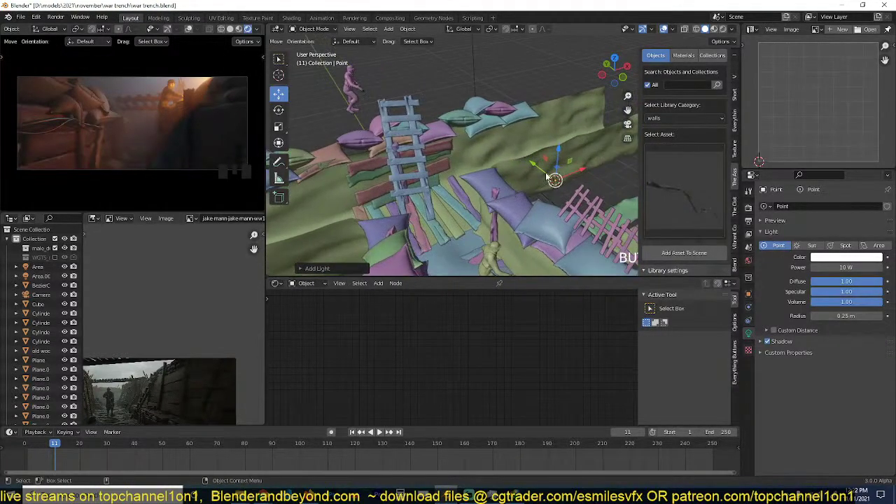
{"action": "left_click", "coordinate": [555, 180]}
{"action": "key", "text": "g"}
{"action": "left_click", "coordinate": [488, 175]}
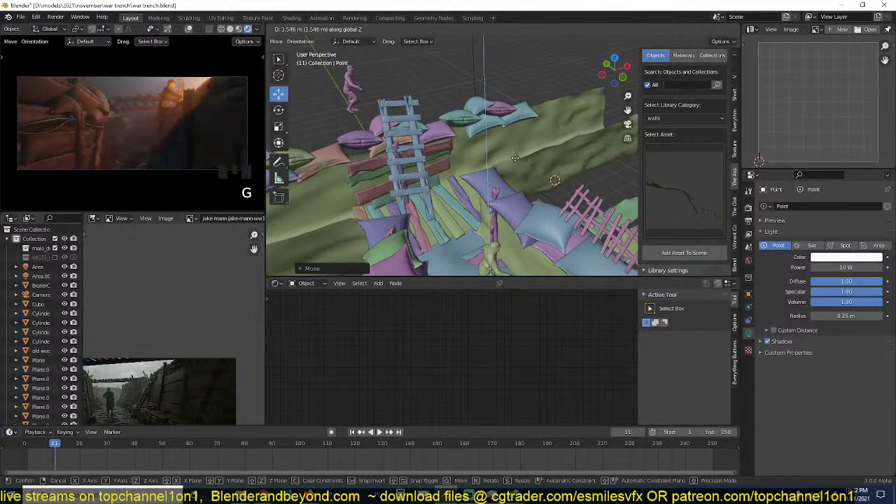
Set the point light's power to 1000 W and change its colour to a light sky blue.
{"action": "left_click", "coordinate": [830, 267]}
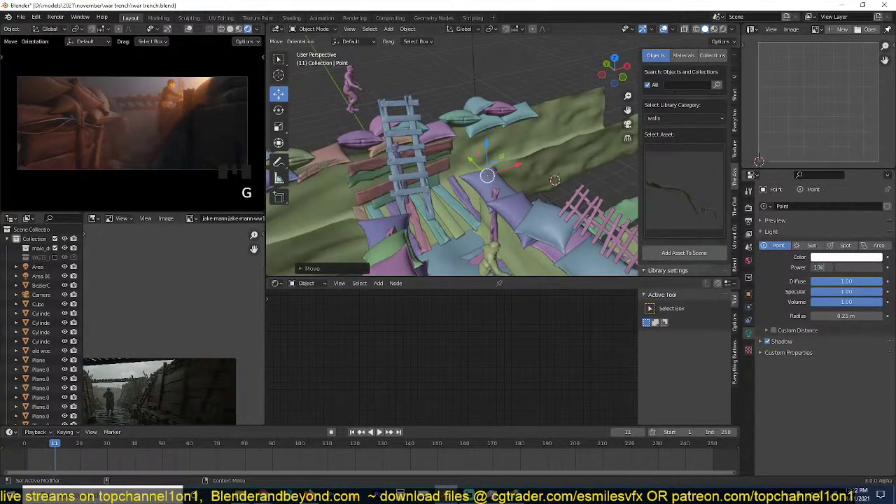
{"action": "key", "text": "Return"}
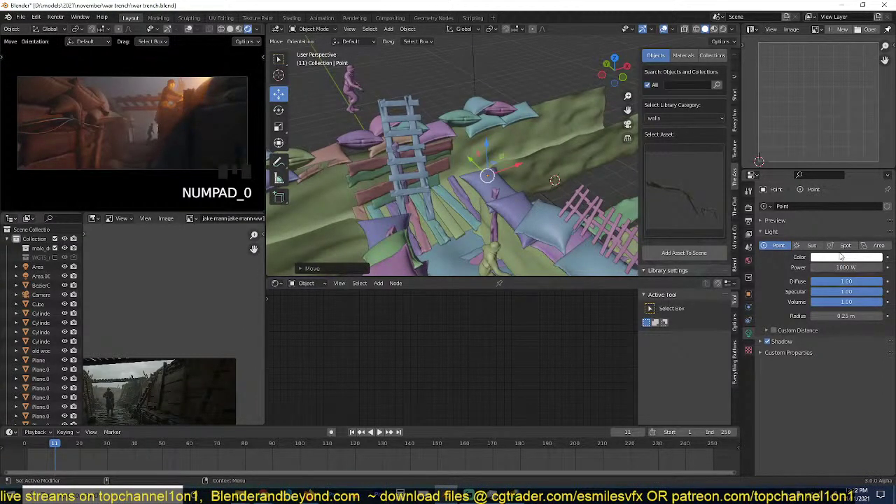
{"action": "left_click", "coordinate": [847, 258]}
{"action": "left_click_drag", "start_coordinate": [834, 190], "coordinate": [841, 156]}
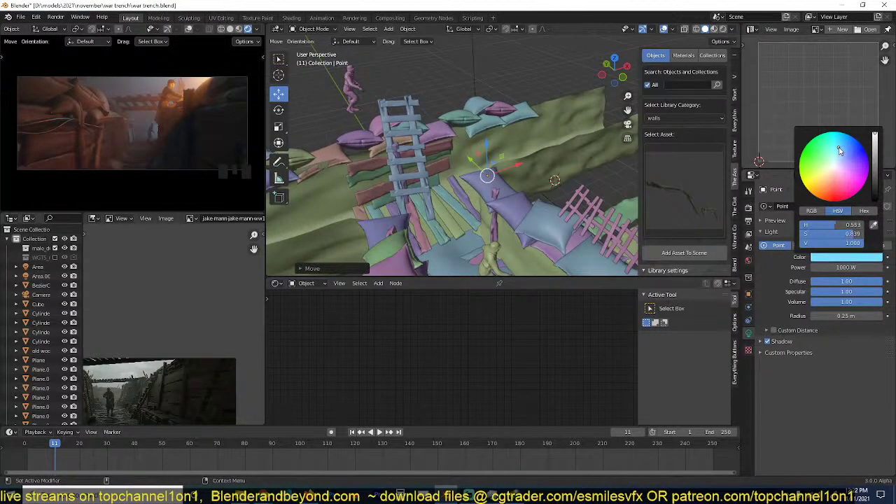
Try adjusting the Emission Strength of the large cube's volume shader, and save the scene.
{"action": "scroll", "coordinate": [578, 174], "scroll_direction": "down", "scroll_amount": 4}
{"action": "middle_click_drag", "start_coordinate": [578, 173], "coordinate": [580, 145]}
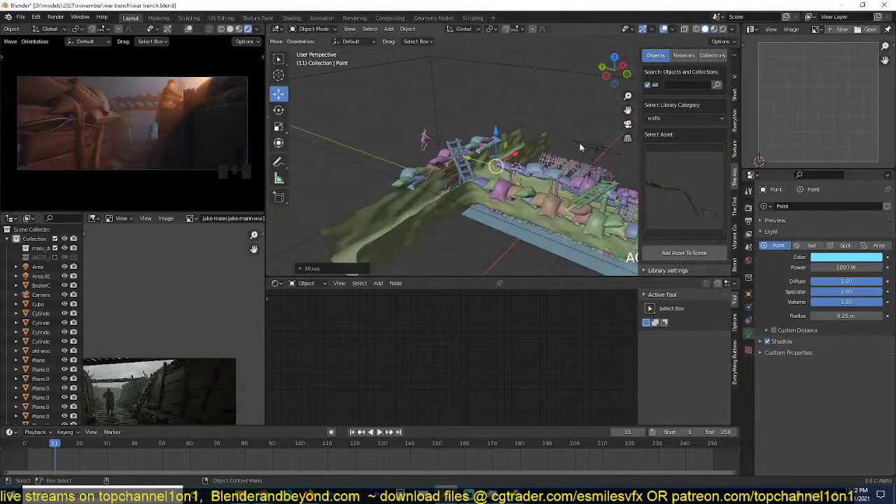
{"action": "key", "text": "alt+a"}
{"action": "left_click", "coordinate": [485, 184]}
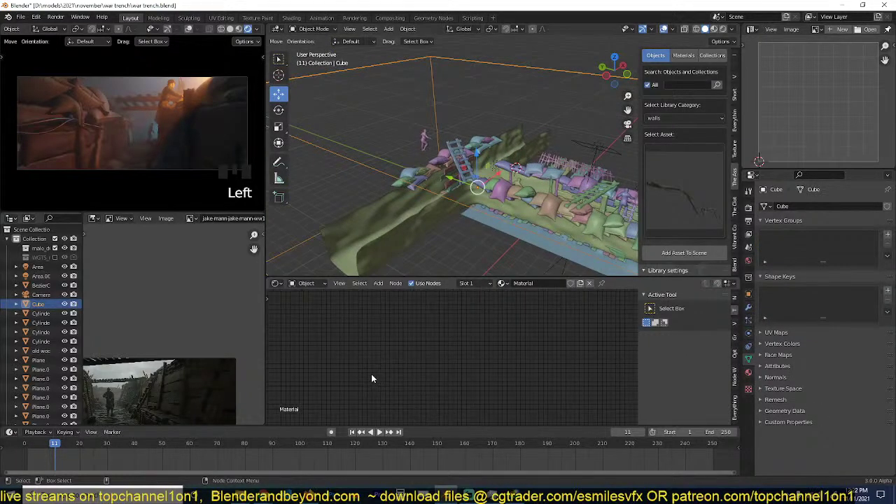
{"action": "scroll", "coordinate": [371, 379], "scroll_direction": "up", "scroll_amount": 6}
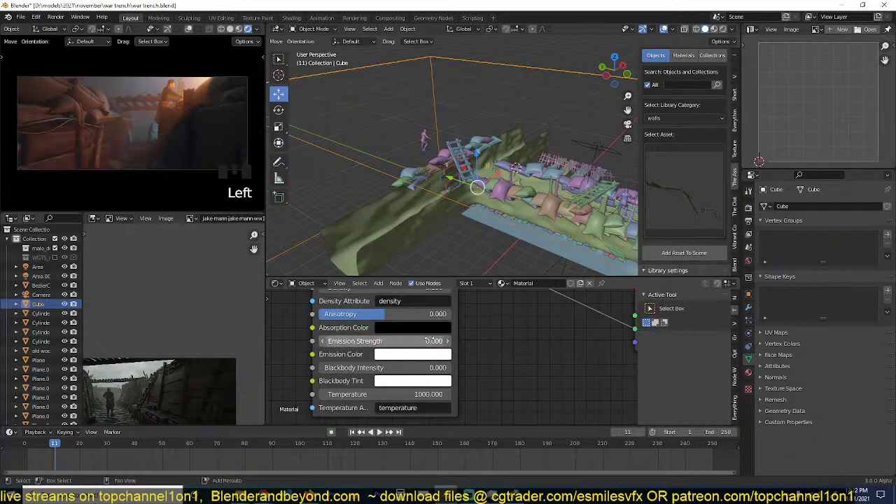
{"action": "left_click_drag", "start_coordinate": [427, 341], "coordinate": [427, 341], "text": "shift"}
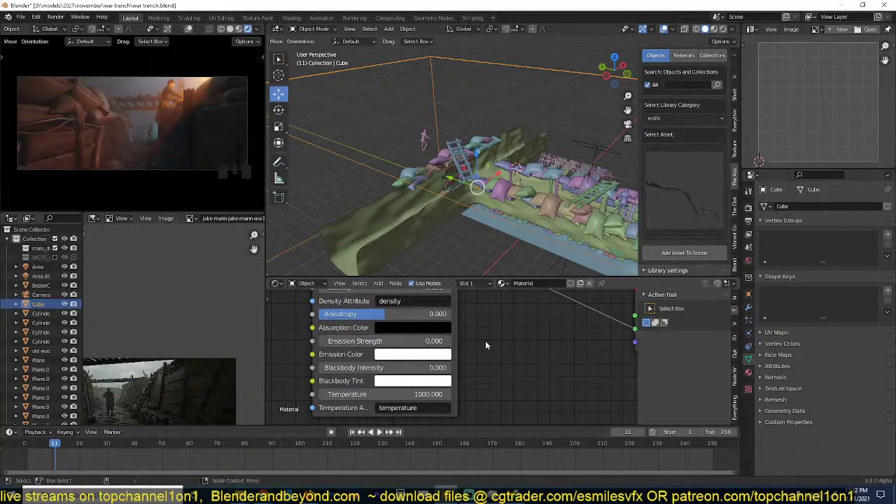
{"action": "key", "text": "ctrl+s"}
Move the standing soldier figure about 2.7 m in top view to the trench end where it meets the crossing trench.
{"action": "middle_click_drag", "start_coordinate": [498, 265], "coordinate": [552, 224]}
{"action": "scroll", "coordinate": [509, 203], "scroll_direction": "up", "scroll_amount": 3}
{"action": "left_click", "coordinate": [500, 199]}
{"action": "key", "text": "grave"}
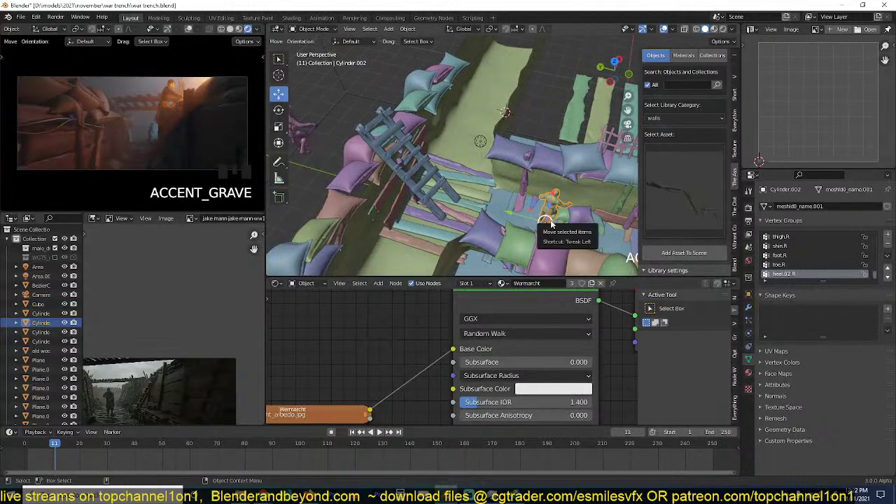
{"action": "key", "text": "g"}
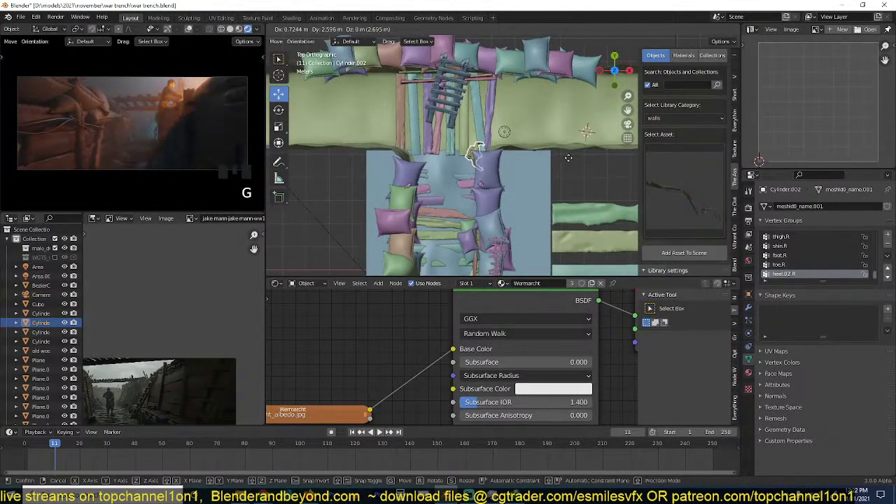
{"action": "left_click", "coordinate": [567, 163]}
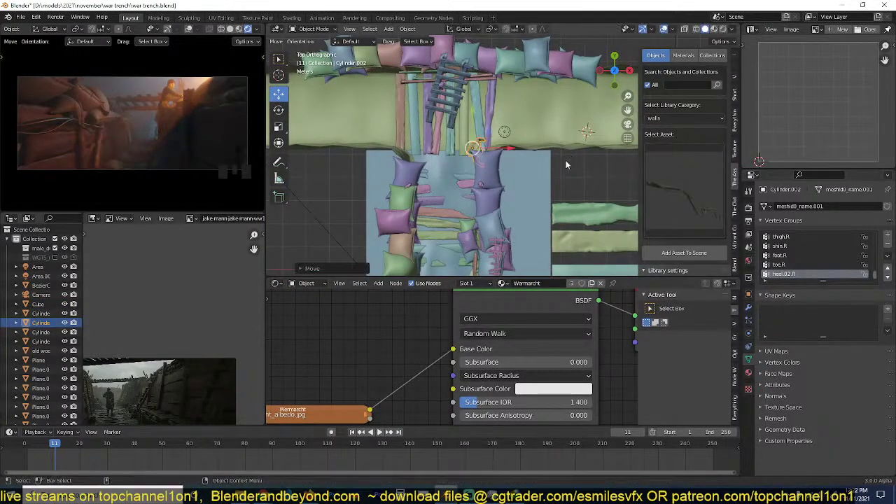
Duplicate the blue point light in top view and place the copy beyond the crossing trench, near the figure behind the ladder.
{"action": "scroll", "coordinate": [515, 196], "scroll_direction": "down", "scroll_amount": 3}
{"action": "left_click", "coordinate": [504, 140]}
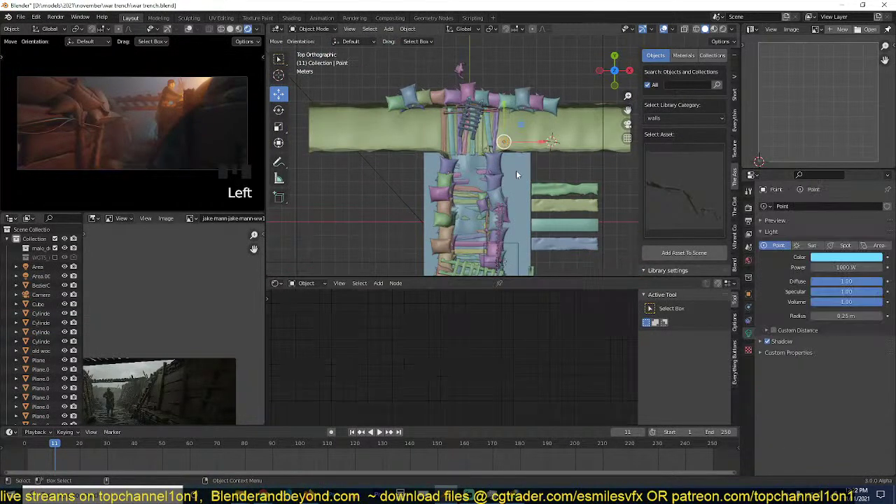
{"action": "key", "text": "shift+d"}
{"action": "left_click", "coordinate": [494, 64]}
Reposition the copied point light in front view, slightly higher and beside the trench opening.
{"action": "key", "text": "grave"}
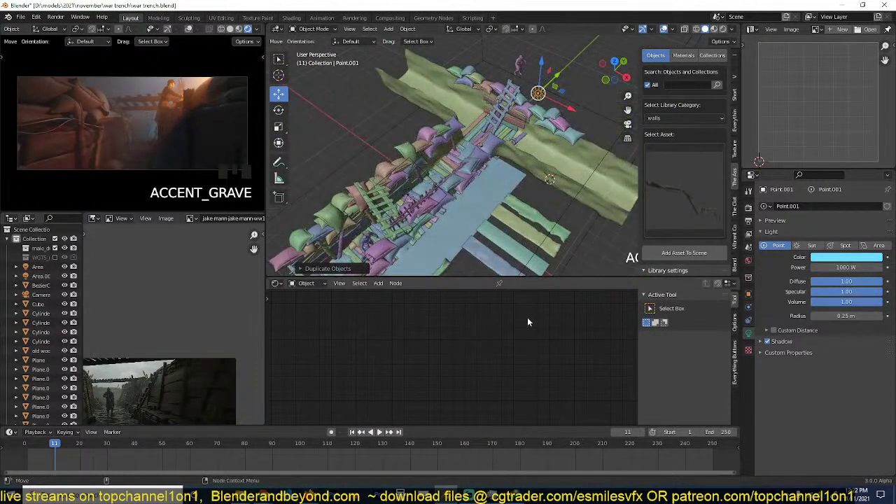
{"action": "key", "text": "KP_1"}
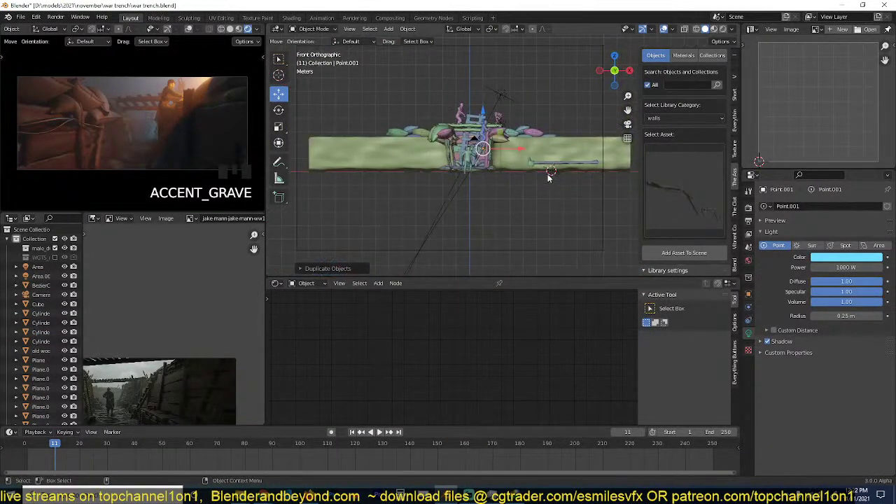
{"action": "key", "text": "g"}
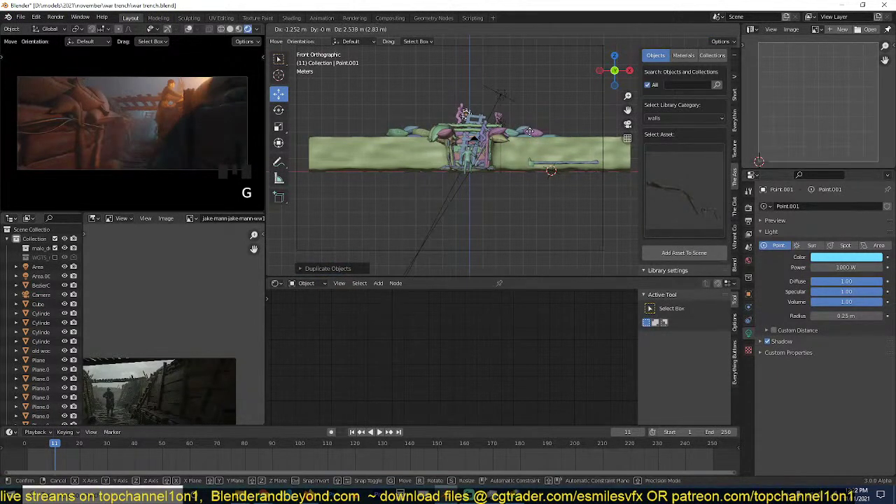
{"action": "left_click", "coordinate": [557, 156]}
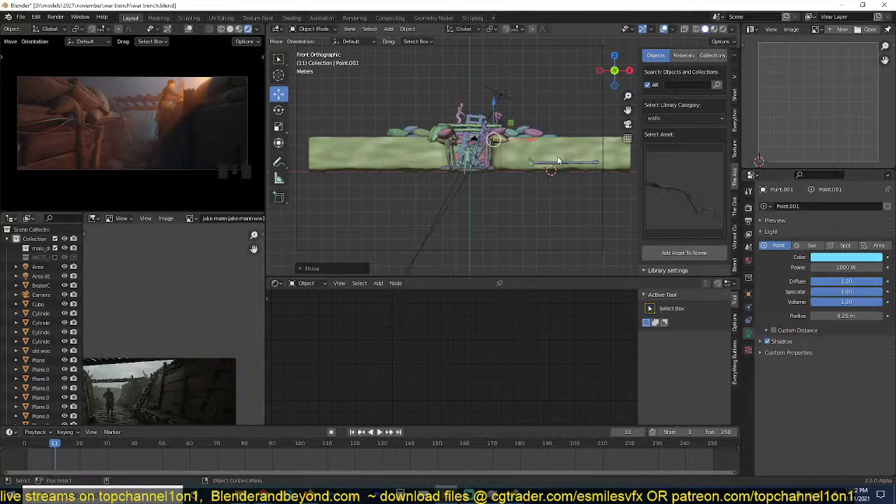
Change the copied point light's colour to orange (H 0.064, S 0.945, V 1.000) and save the scene.
{"action": "scroll", "coordinate": [555, 177], "scroll_direction": "up", "scroll_amount": 1}
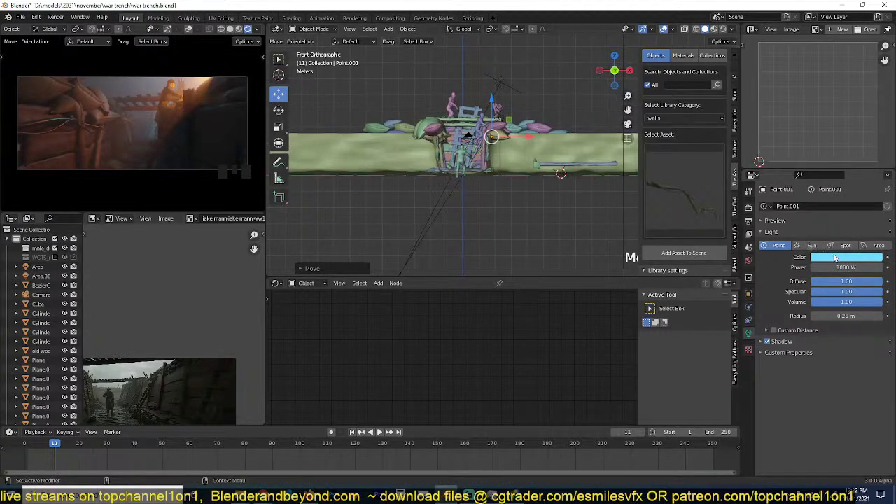
{"action": "left_click", "coordinate": [834, 258]}
{"action": "left_click_drag", "start_coordinate": [844, 177], "coordinate": [820, 188]}
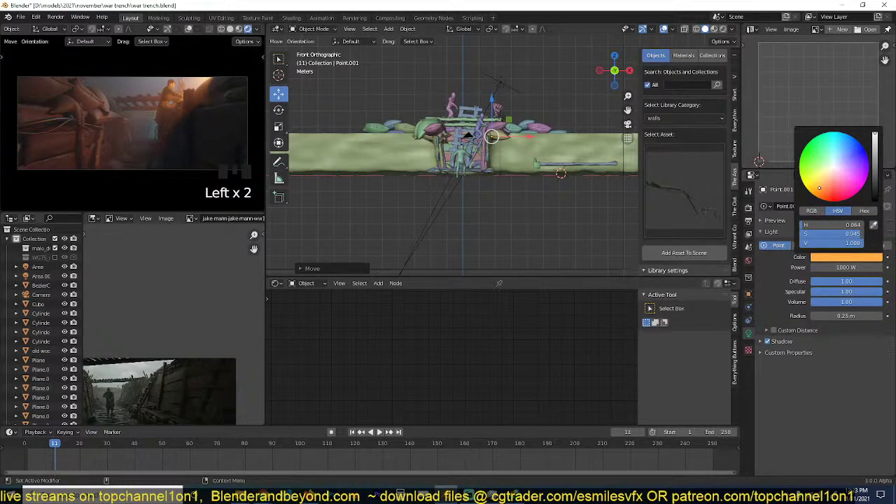
{"action": "left_click", "coordinate": [502, 245]}
{"action": "key", "text": "ctrl+s"}
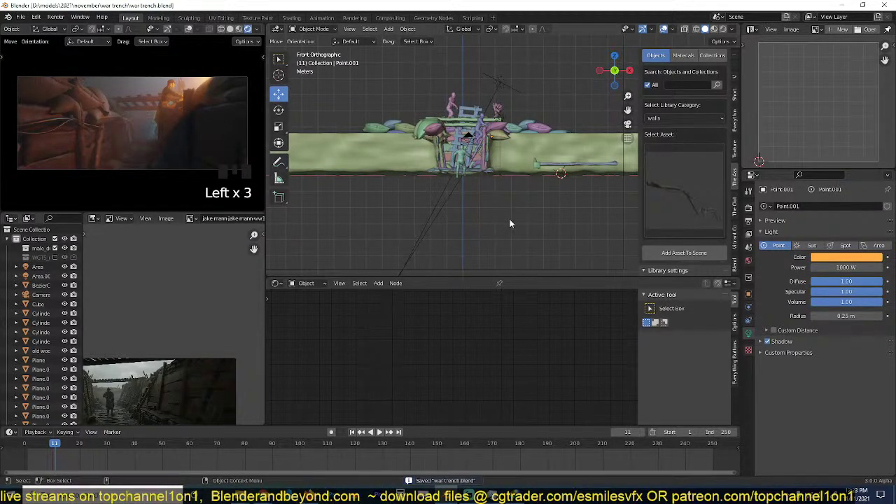
Select a wooden plank on the trench wall and set the Add node feeding its wooden.003 material's roughness to 0.130.
{"action": "scroll", "coordinate": [367, 214], "scroll_direction": "up", "scroll_amount": 4}
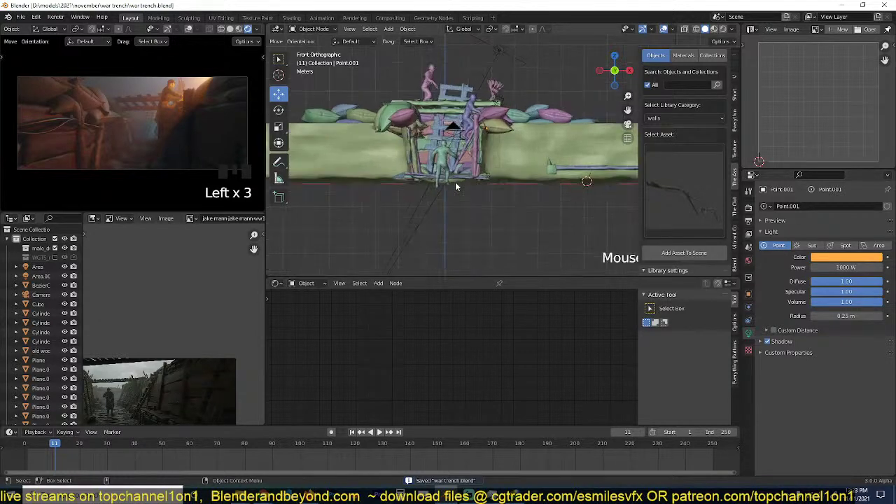
{"action": "middle_click_drag", "start_coordinate": [438, 195], "coordinate": [467, 147]}
{"action": "scroll", "coordinate": [476, 104], "scroll_direction": "down", "scroll_amount": 5}
{"action": "scroll", "coordinate": [501, 107], "scroll_direction": "up", "scroll_amount": 3}
{"action": "middle_click_drag", "start_coordinate": [475, 104], "coordinate": [465, 132]}
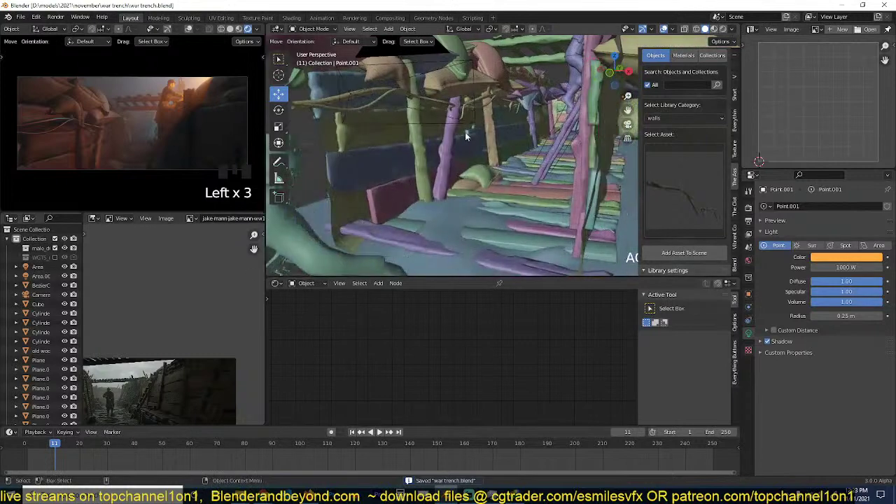
{"action": "left_click", "coordinate": [411, 169]}
{"action": "scroll", "coordinate": [505, 349], "scroll_direction": "down", "scroll_amount": 6}
{"action": "middle_click_drag", "start_coordinate": [544, 360], "coordinate": [439, 338]}
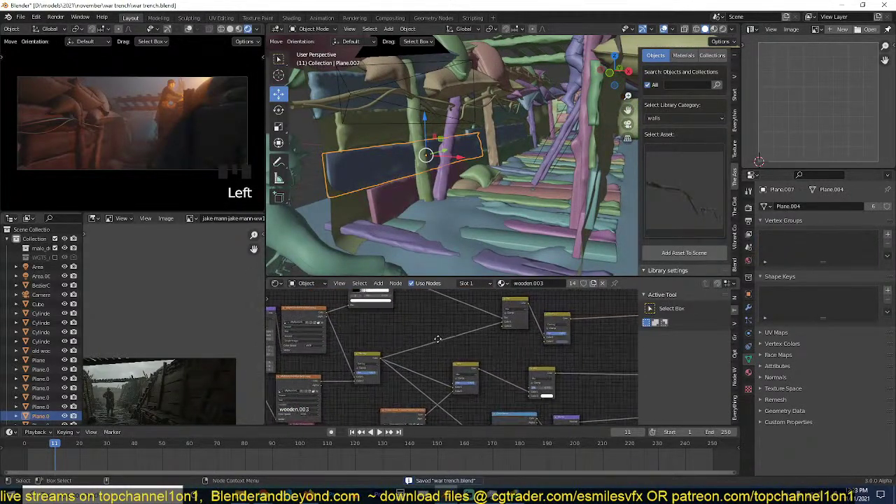
{"action": "scroll", "coordinate": [438, 344], "scroll_direction": "down", "scroll_amount": 3}
{"action": "middle_click_drag", "start_coordinate": [515, 355], "coordinate": [373, 354]}
{"action": "scroll", "coordinate": [476, 351], "scroll_direction": "up", "scroll_amount": 4}
{"action": "scroll", "coordinate": [488, 353], "scroll_direction": "up", "scroll_amount": 3}
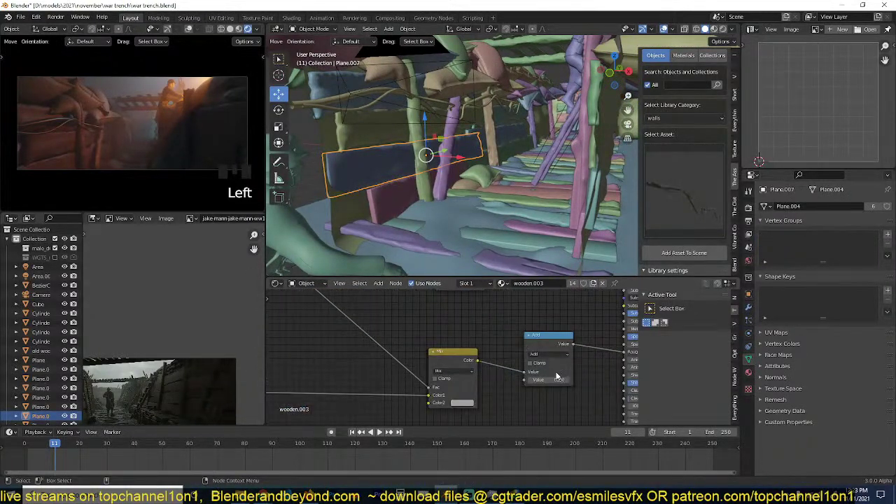
{"action": "left_click_drag", "start_coordinate": [559, 380], "coordinate": [546, 380], "text": "shift"}
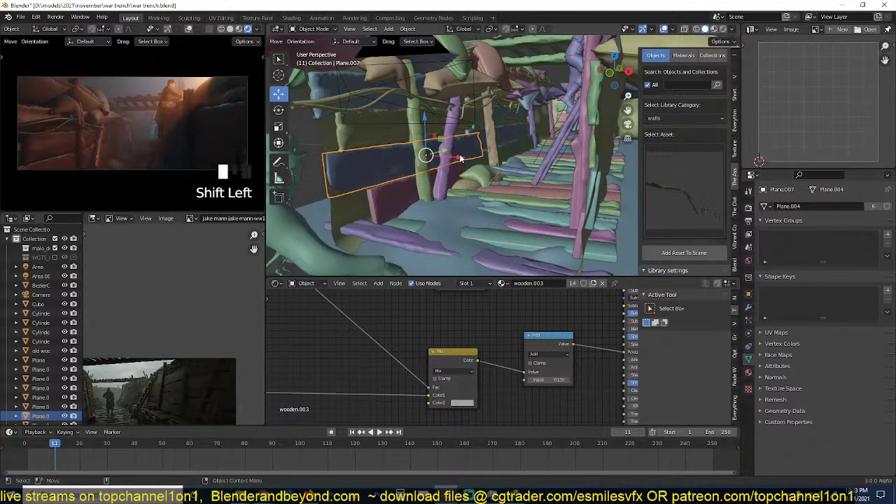
Deselect the plank and save the scene.
{"action": "scroll", "coordinate": [526, 147], "scroll_direction": "up", "scroll_amount": 5}
{"action": "key", "text": "alt+a"}
{"action": "scroll", "coordinate": [518, 145], "scroll_direction": "down", "scroll_amount": 3}
{"action": "key", "text": "ctrl+s"}
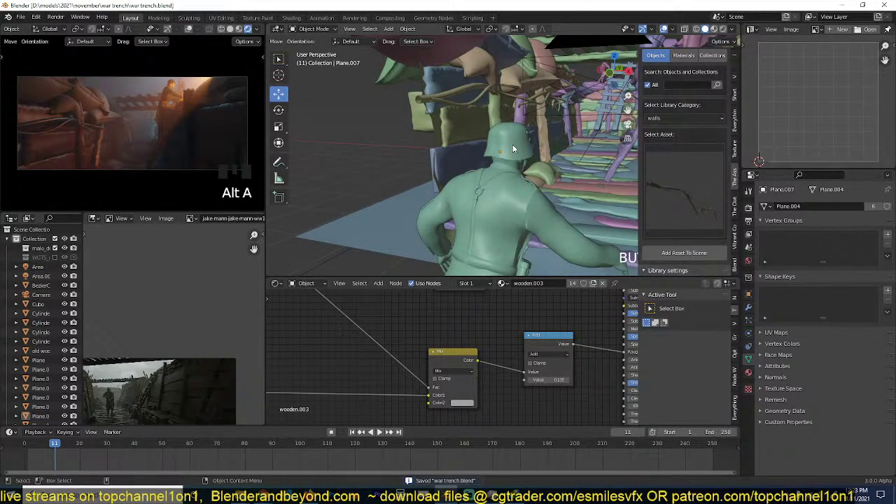
Duplicate the overhead wooden lattice in top view and place the copy across the crossing trench near the ladder.
{"action": "scroll", "coordinate": [513, 144], "scroll_direction": "down", "scroll_amount": 5}
{"action": "middle_click_drag", "start_coordinate": [513, 145], "coordinate": [479, 209]}
{"action": "left_click", "coordinate": [512, 235]}
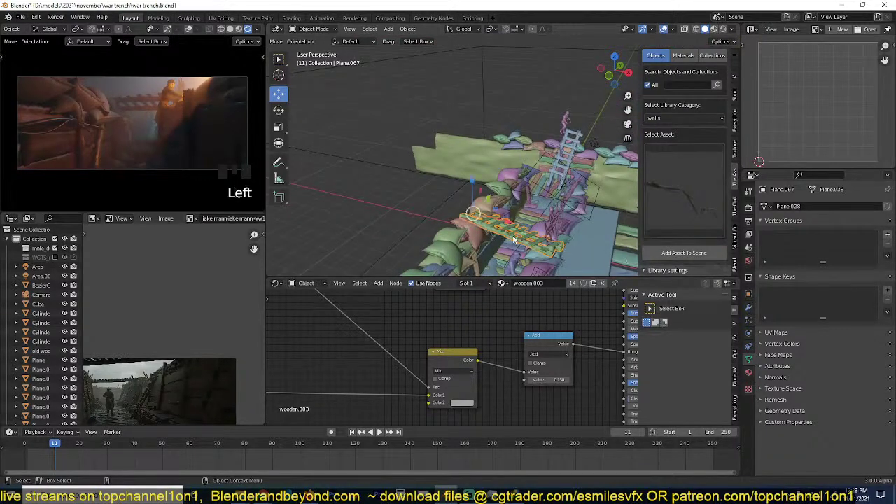
{"action": "key", "text": "KP_7"}
{"action": "key", "text": "shift+d"}
{"action": "left_click", "coordinate": [524, 263]}
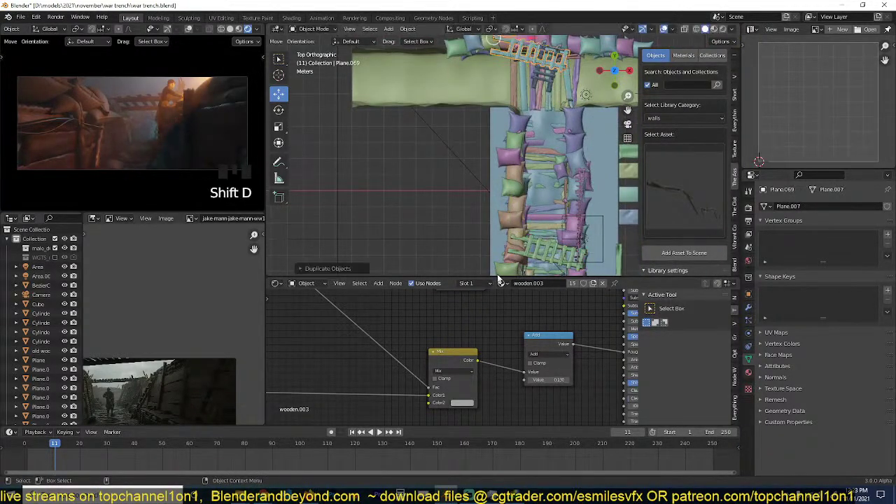
Rotate the duplicated lattice freely in camera view and raise it about 1.45 m above the far ladder.
{"action": "key", "text": "KP_0"}
{"action": "scroll", "coordinate": [535, 201], "scroll_direction": "up", "scroll_amount": 4}
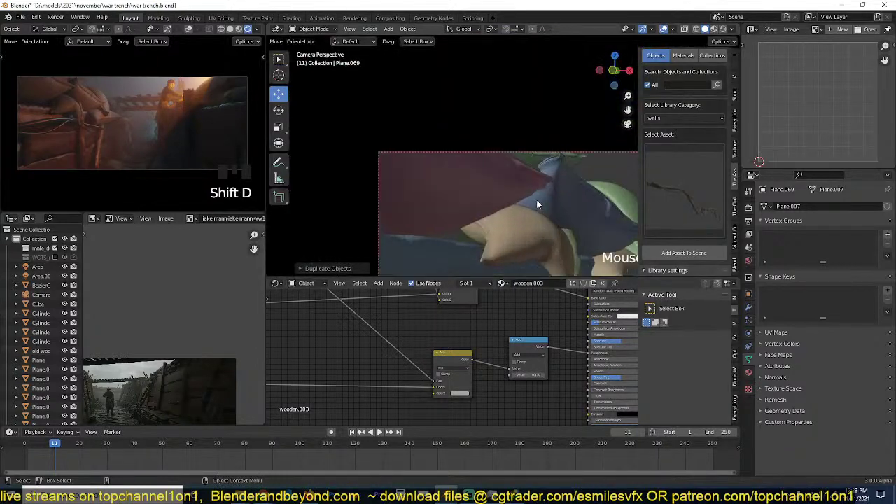
{"action": "middle_click_drag", "start_coordinate": [537, 201], "coordinate": [402, 177], "text": "shift"}
{"action": "scroll", "coordinate": [401, 178], "scroll_direction": "down", "scroll_amount": 4}
{"action": "key", "text": "r"}
{"action": "key", "text": "r"}
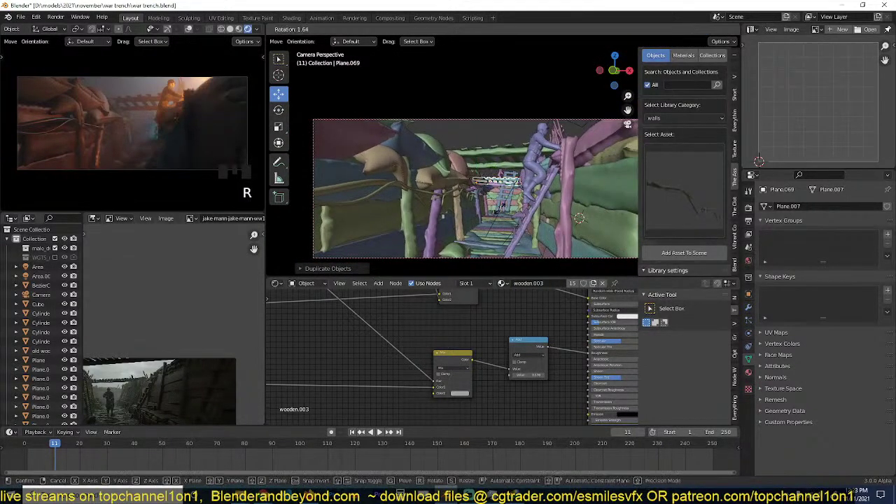
{"action": "key", "text": "g"}
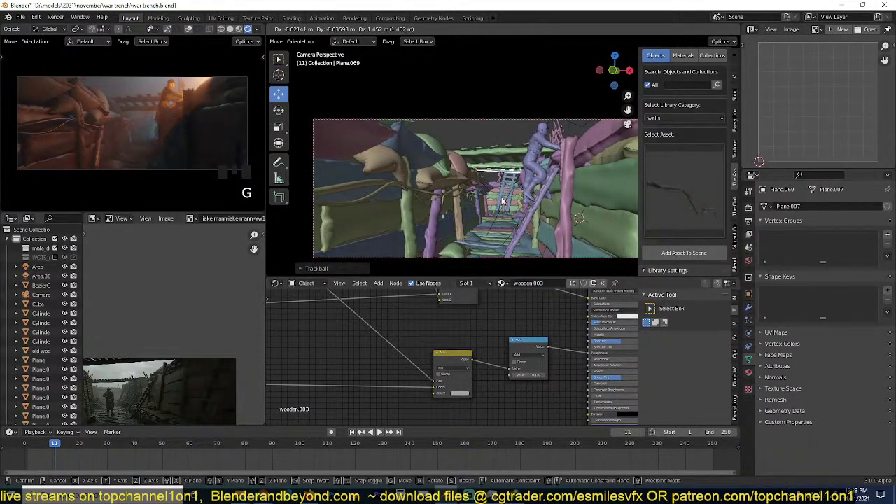
{"action": "left_click", "coordinate": [502, 201]}
Delete the duplicated lattice and save the scene.
{"action": "key", "text": "x"}
{"action": "left_click", "coordinate": [502, 198]}
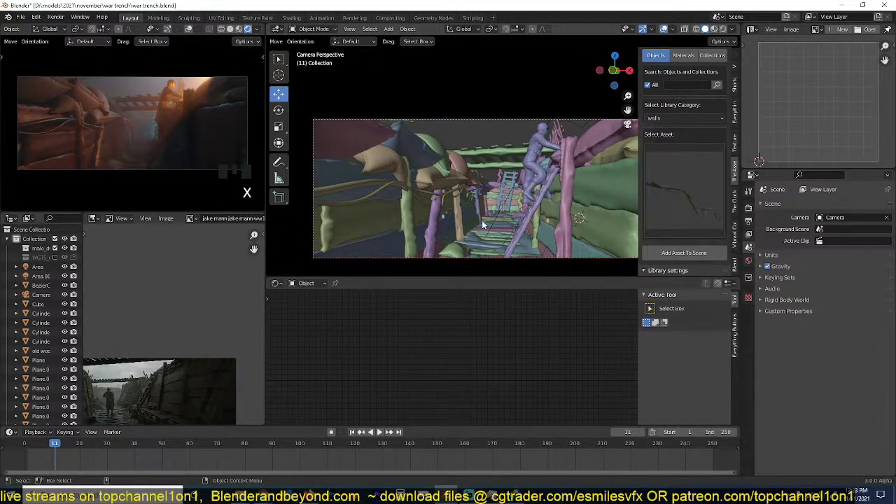
{"action": "key", "text": "ctrl+s"}
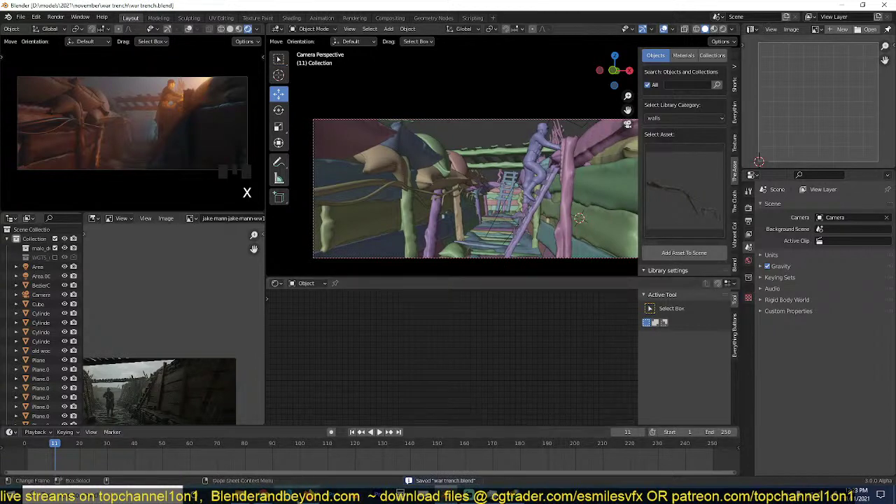
Switch to Chrome and search Google Images for "explosion png".
{"action": "mouse_move", "coordinate": [310, 498]}
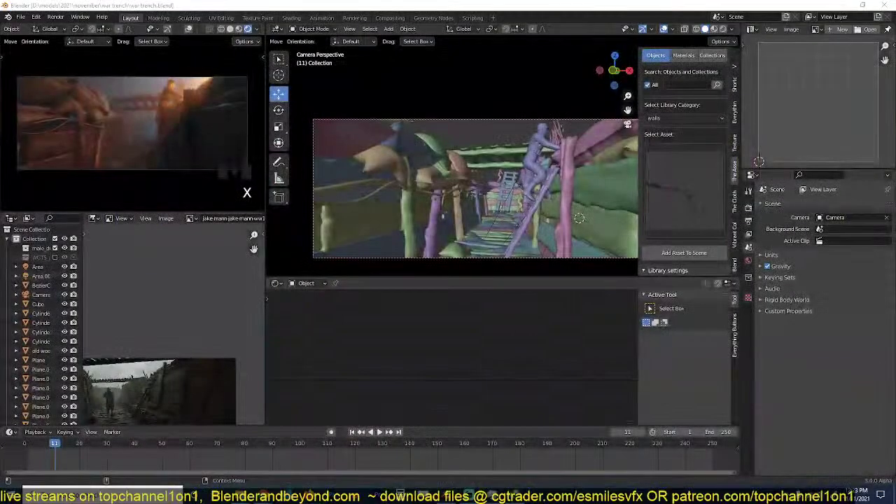
{"action": "mouse_move", "coordinate": [265, 499]}
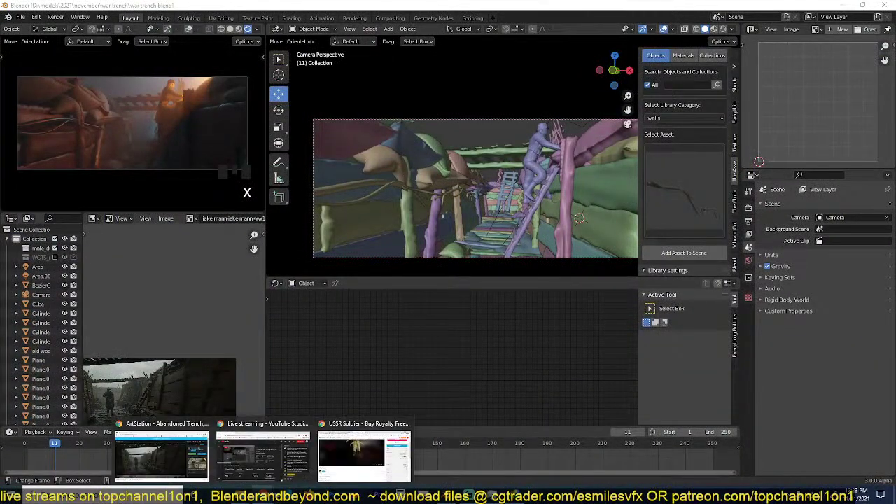
{"action": "left_click", "coordinate": [381, 448]}
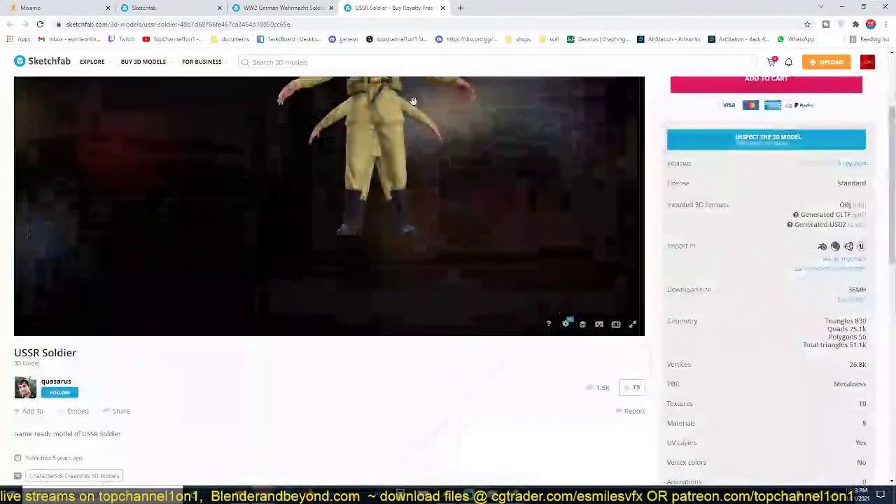
{"action": "left_click", "coordinate": [449, 25]}
{"action": "type", "text": "exp"}
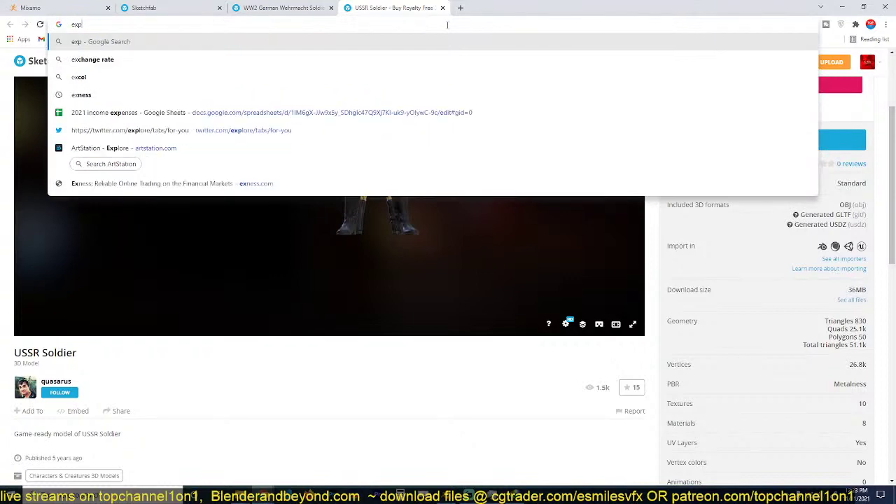
{"action": "type", "text": "losion png"}
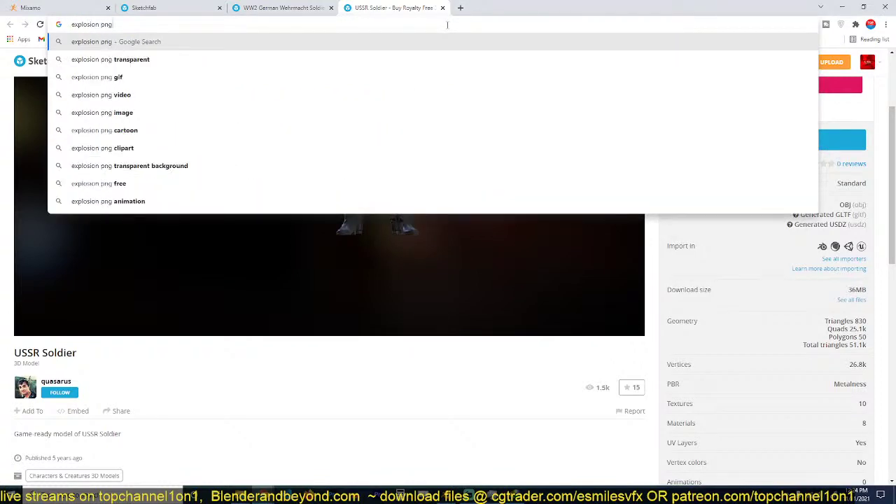
{"action": "key", "text": "Return"}
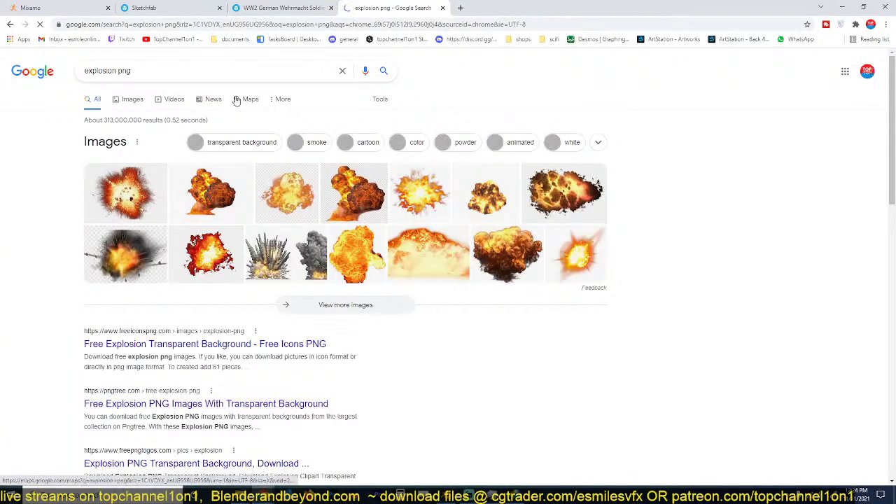
{"action": "left_click", "coordinate": [133, 100]}
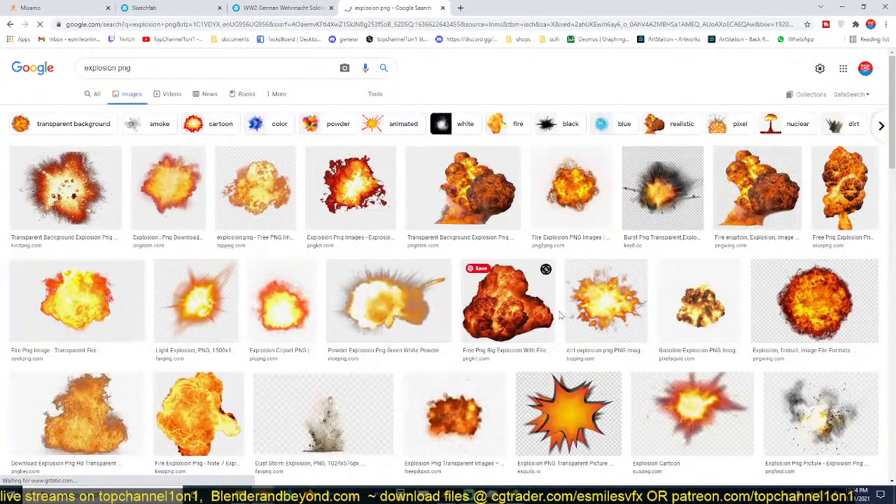
Browse the explosion image results and open the PngFind picture with dark smoke and debris in a new tab.
{"action": "scroll", "coordinate": [713, 284], "scroll_direction": "down", "scroll_amount": 1}
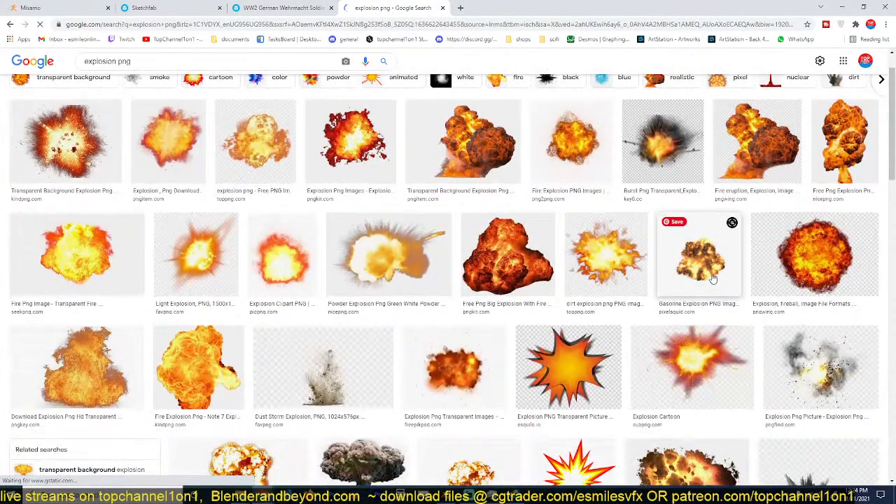
{"action": "scroll", "coordinate": [755, 264], "scroll_direction": "down", "scroll_amount": 3}
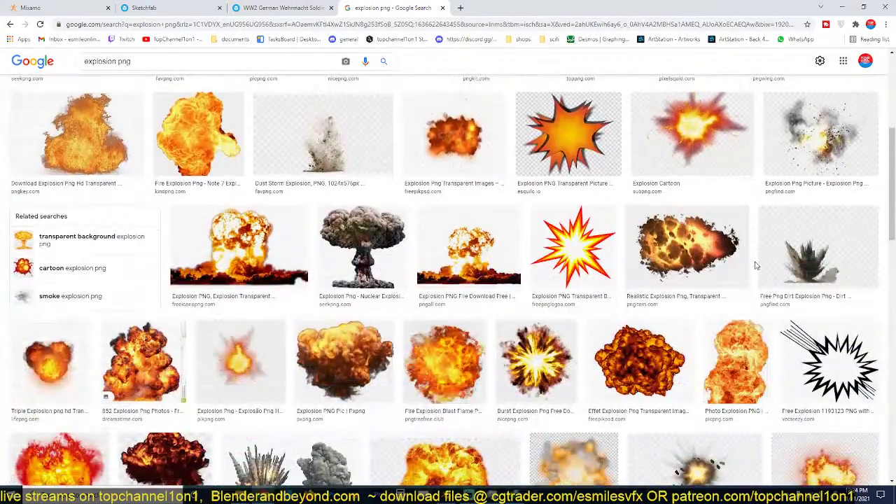
{"action": "middle_click", "coordinate": [821, 154]}
{"action": "scroll", "coordinate": [546, 280], "scroll_direction": "down", "scroll_amount": 3}
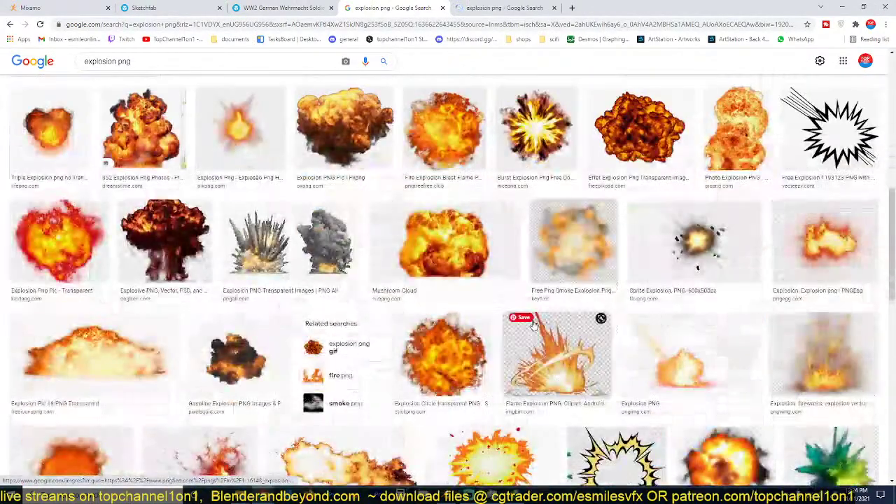
{"action": "scroll", "coordinate": [532, 322], "scroll_direction": "down", "scroll_amount": 1}
{"action": "scroll", "coordinate": [525, 326], "scroll_direction": "down", "scroll_amount": 3}
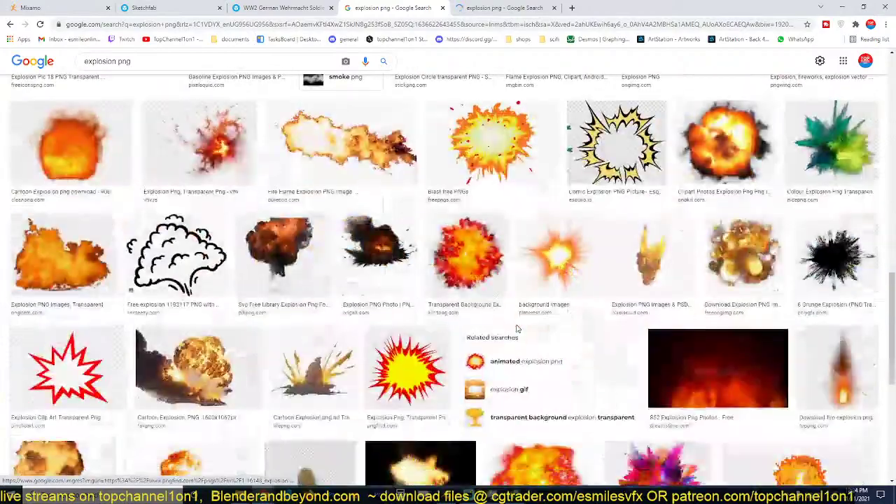
{"action": "scroll", "coordinate": [517, 329], "scroll_direction": "down", "scroll_amount": 3}
{"action": "scroll", "coordinate": [517, 329], "scroll_direction": "up", "scroll_amount": 8}
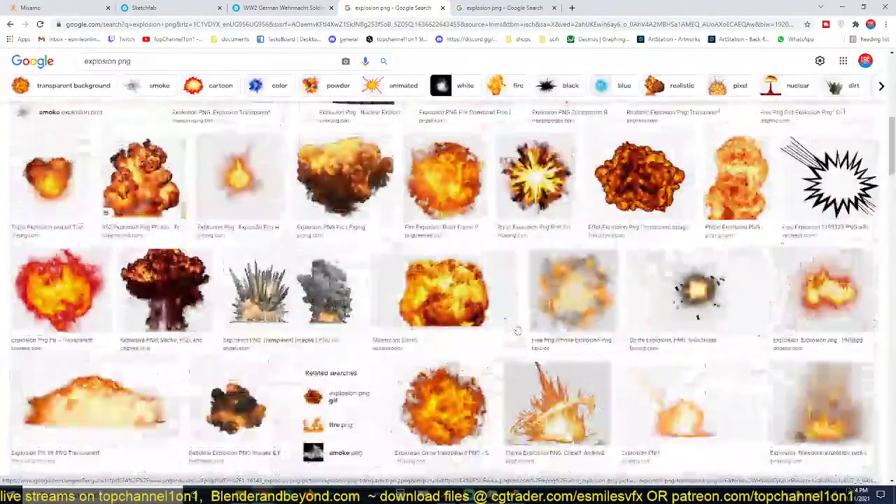
{"action": "scroll", "coordinate": [517, 330], "scroll_direction": "up", "scroll_amount": 5}
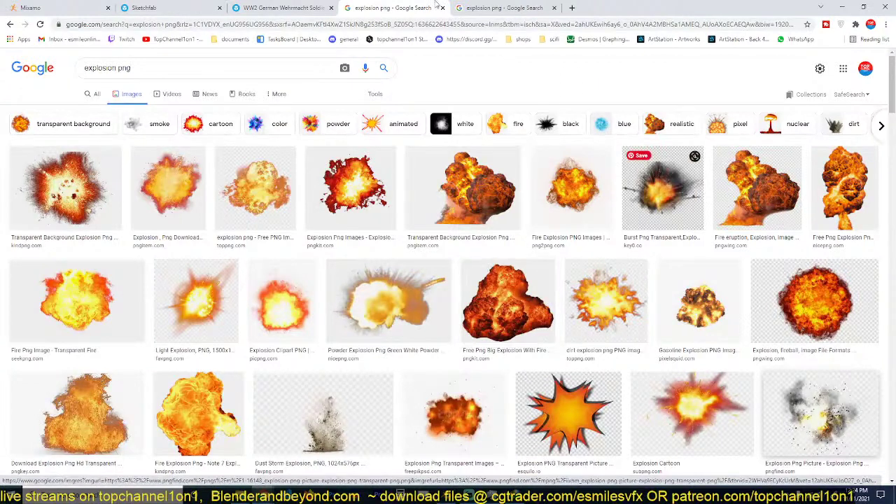
Go through the related images of the PngFind explosion to the "Explosion Debris Png - Visual Arts" result from NicePNG.
{"action": "left_click", "coordinate": [503, 10]}
{"action": "scroll", "coordinate": [544, 203], "scroll_direction": "down", "scroll_amount": 3}
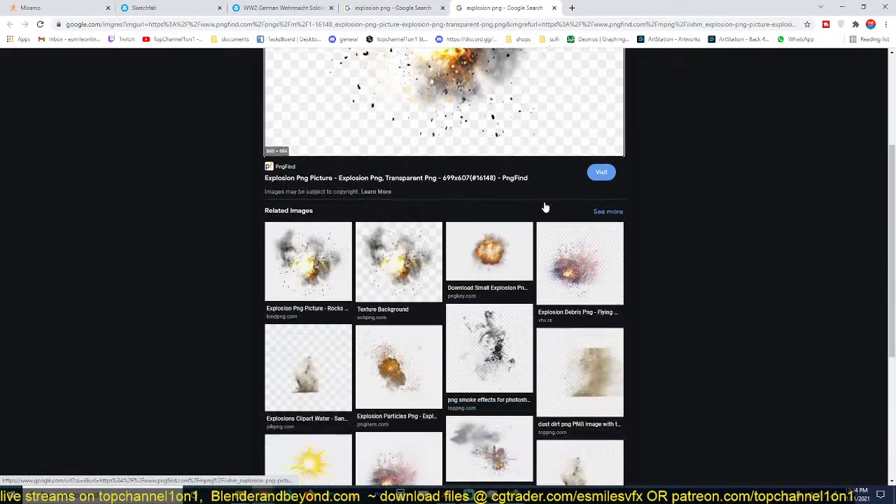
{"action": "left_click", "coordinate": [566, 243]}
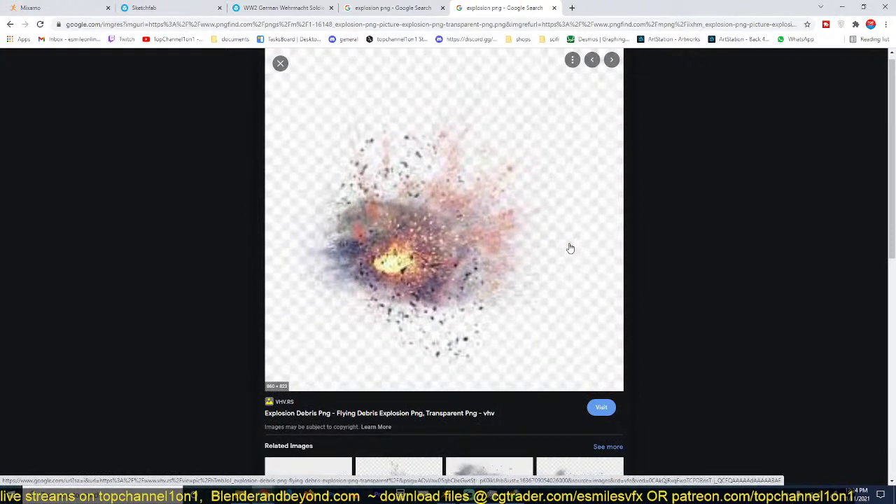
{"action": "scroll", "coordinate": [571, 248], "scroll_direction": "down", "scroll_amount": 3}
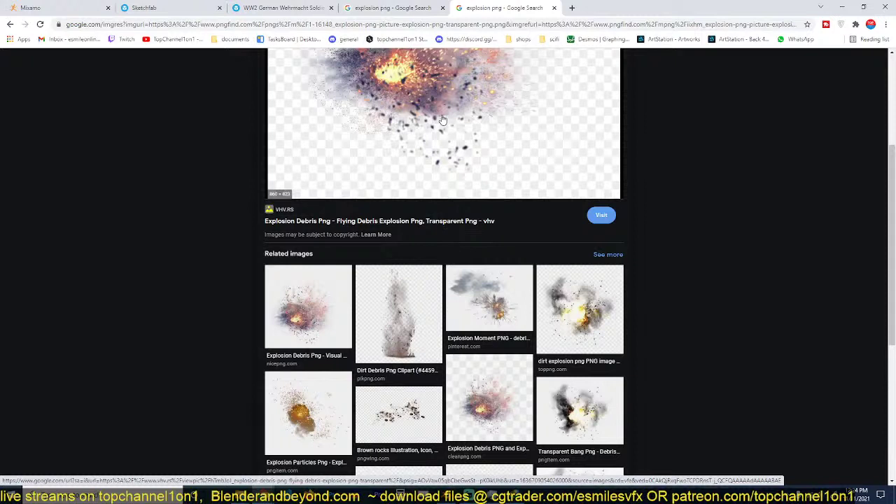
{"action": "left_click", "coordinate": [299, 335]}
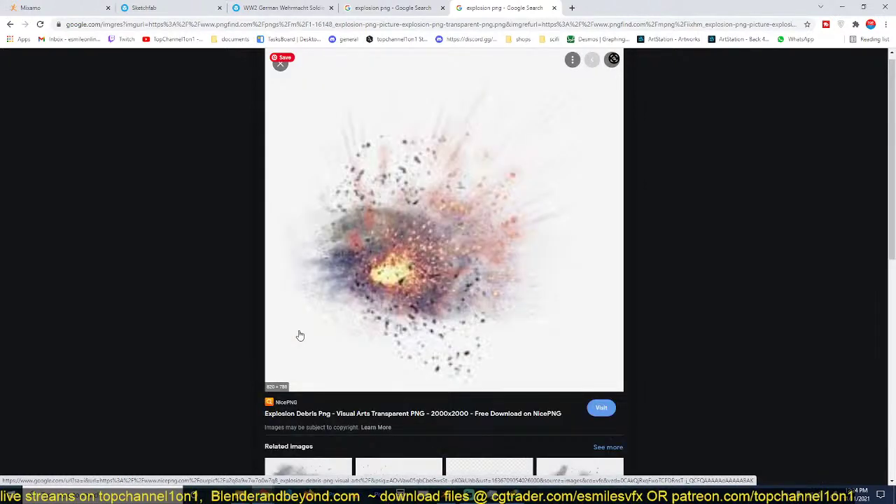
{"action": "left_click", "coordinate": [462, 254]}
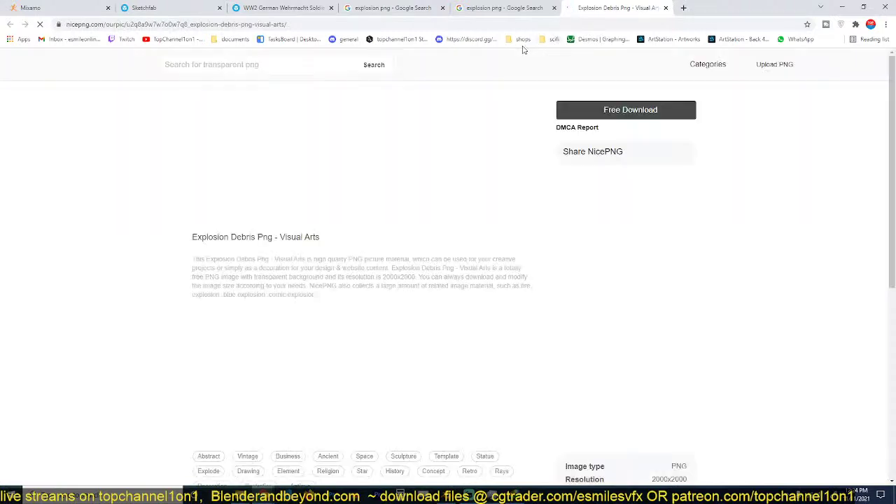
{"action": "left_click", "coordinate": [634, 110]}
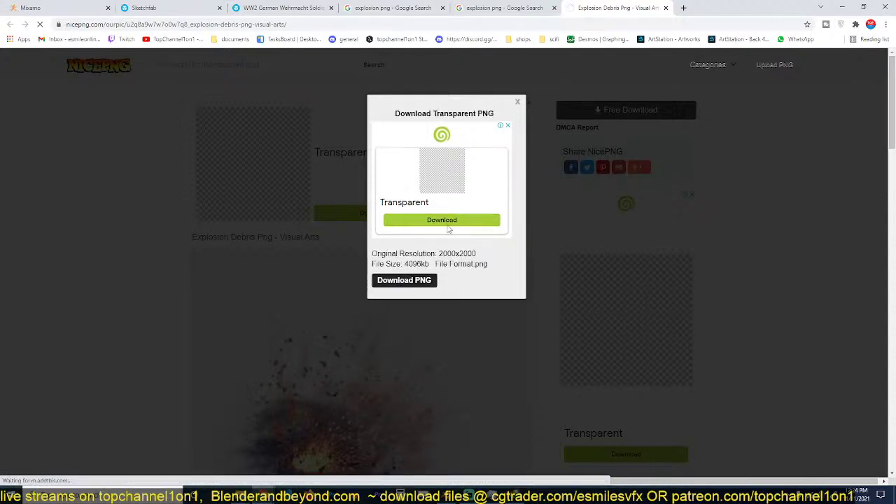
{"action": "left_click", "coordinate": [449, 220]}
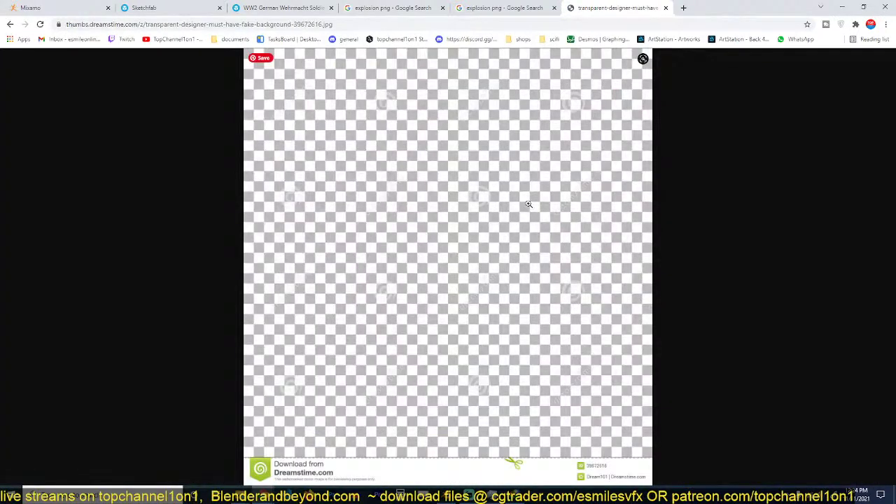
{"action": "left_click", "coordinate": [666, 8]}
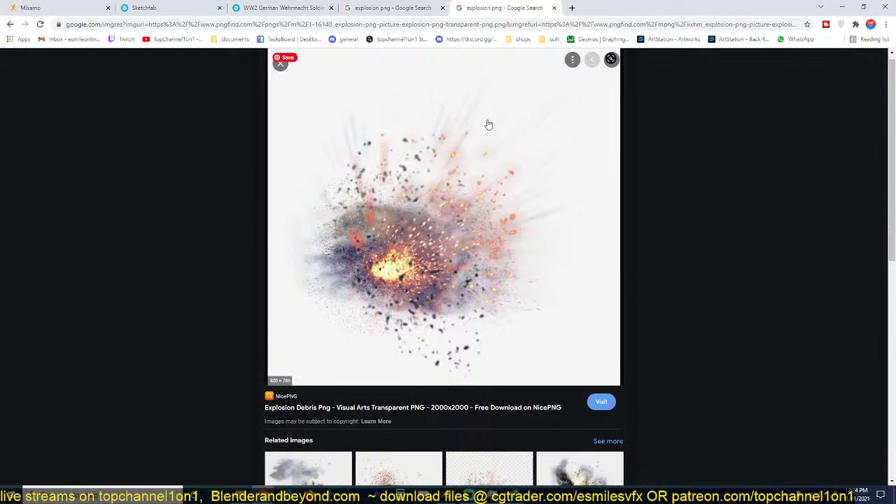
Download the "Explosion Debris Png - Visual Arts" image as a transparent PNG from its NicePNG page and close that page.
{"action": "left_click", "coordinate": [446, 256]}
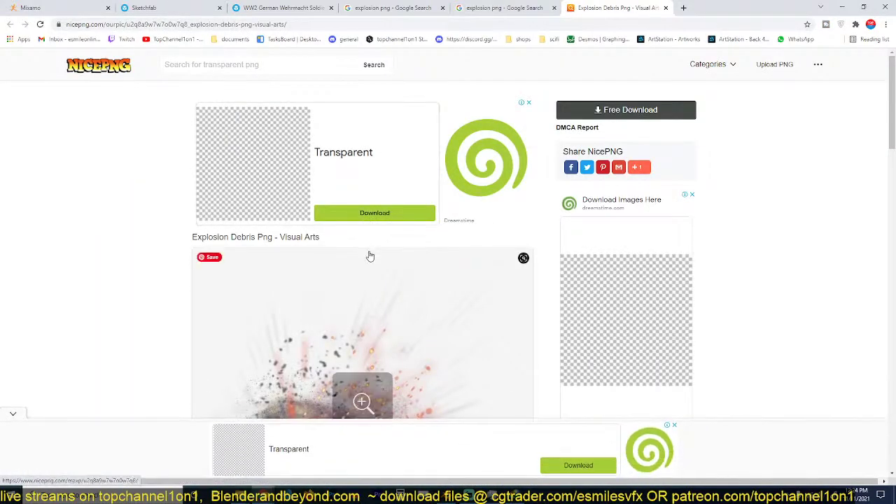
{"action": "scroll", "coordinate": [371, 256], "scroll_direction": "down", "scroll_amount": 6}
{"action": "scroll", "coordinate": [372, 257], "scroll_direction": "up", "scroll_amount": 4}
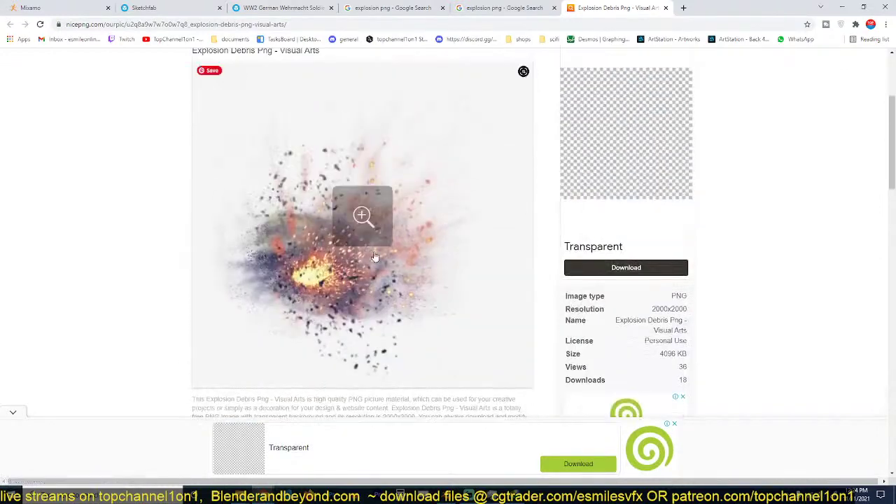
{"action": "scroll", "coordinate": [375, 256], "scroll_direction": "up", "scroll_amount": 3}
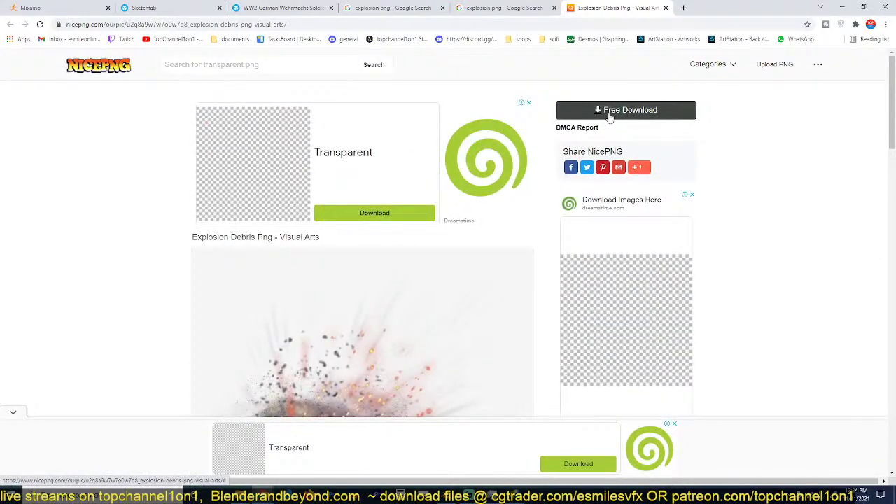
{"action": "left_click", "coordinate": [610, 112]}
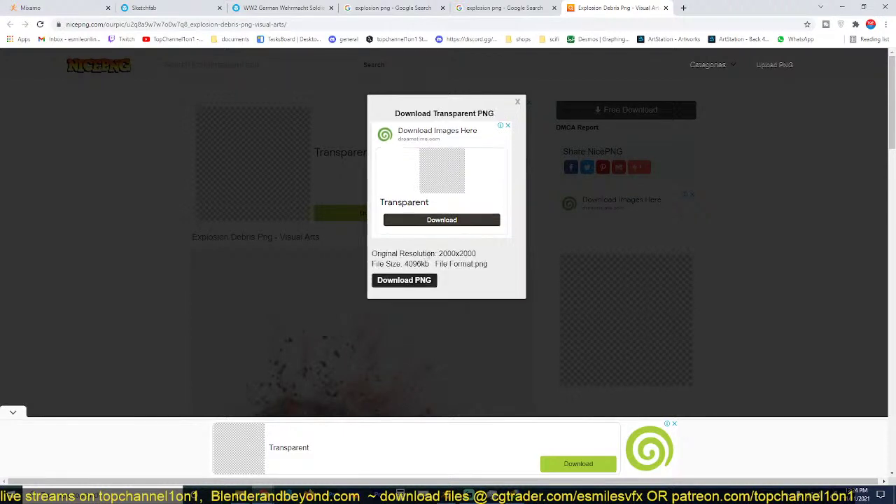
{"action": "left_click", "coordinate": [405, 280]}
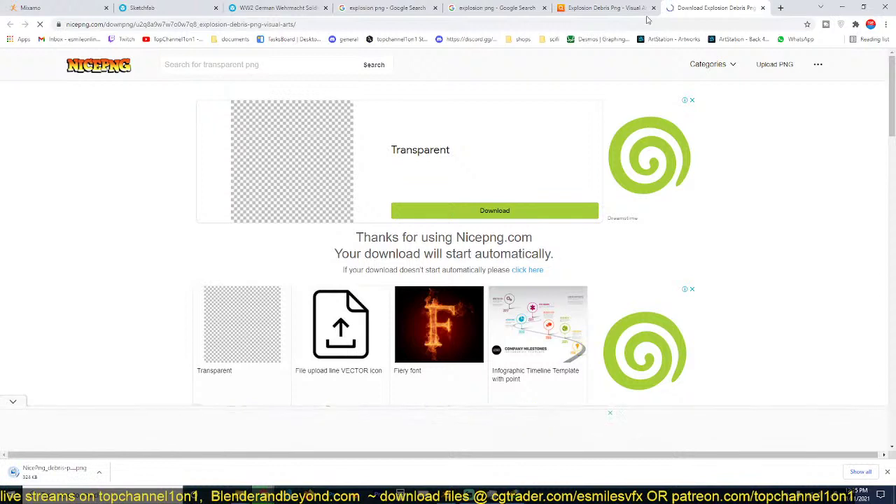
{"action": "left_click", "coordinate": [654, 8]}
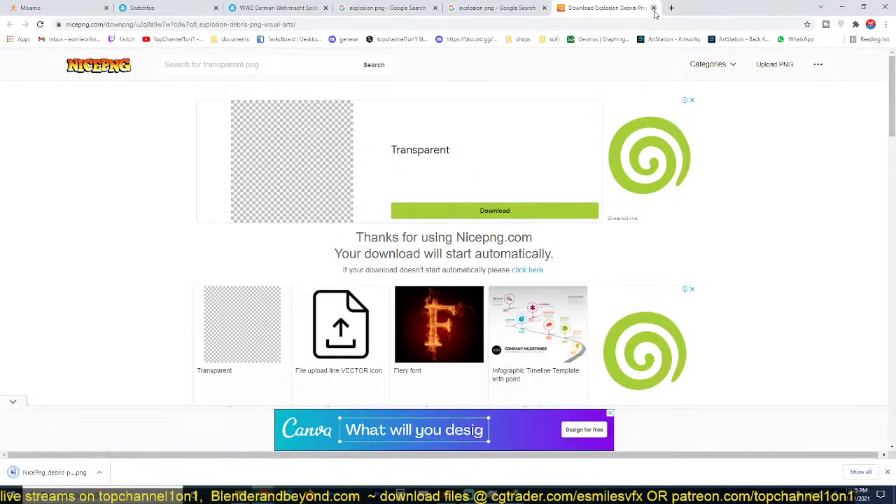
Show the downloaded explosion debris PNG in its folder and preview it in the photo viewer.
{"action": "left_click", "coordinate": [99, 472]}
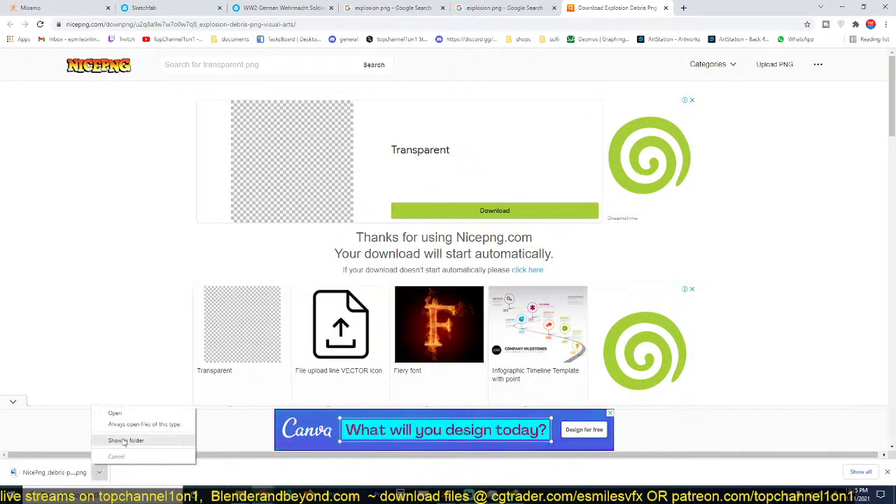
{"action": "left_click", "coordinate": [127, 438]}
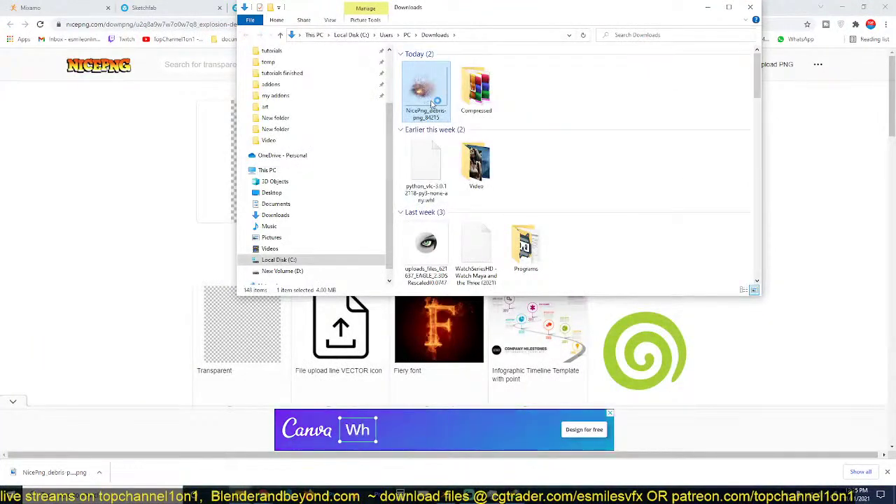
{"action": "double_click", "coordinate": [439, 105]}
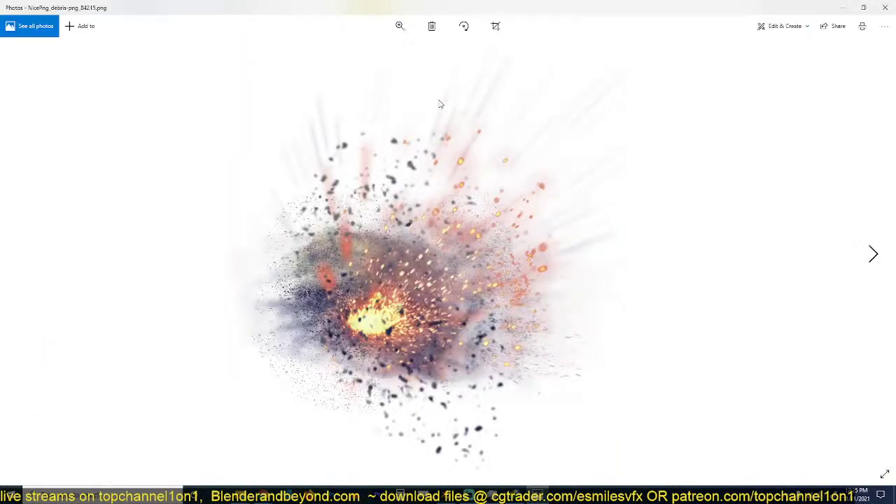
{"action": "left_click", "coordinate": [884, 9]}
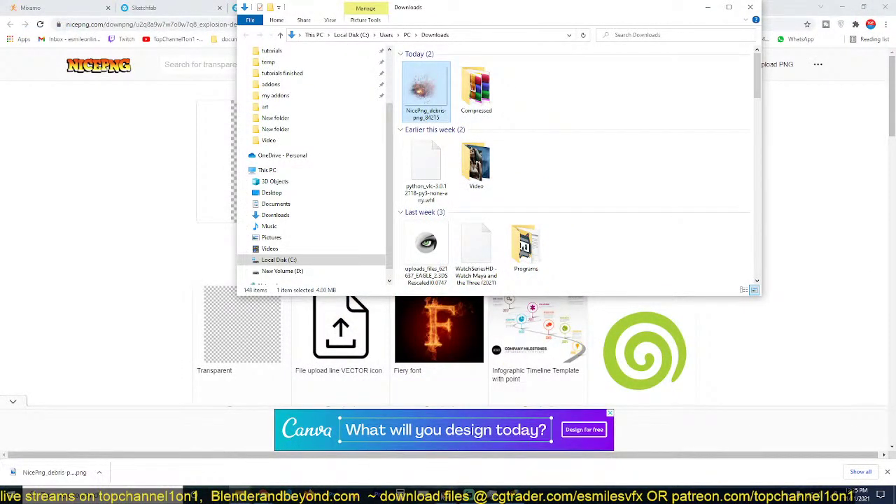
Return to Blender and link the Downloads folder as a new texture folder in the Texture Folders add-on.
{"action": "left_click", "coordinate": [445, 497]}
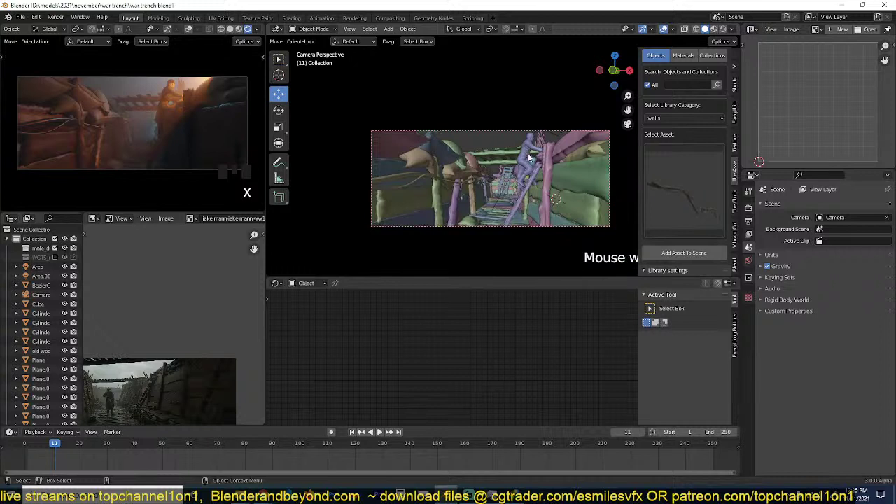
{"action": "left_click", "coordinate": [735, 140]}
{"action": "scroll", "coordinate": [718, 140], "scroll_direction": "down", "scroll_amount": 5}
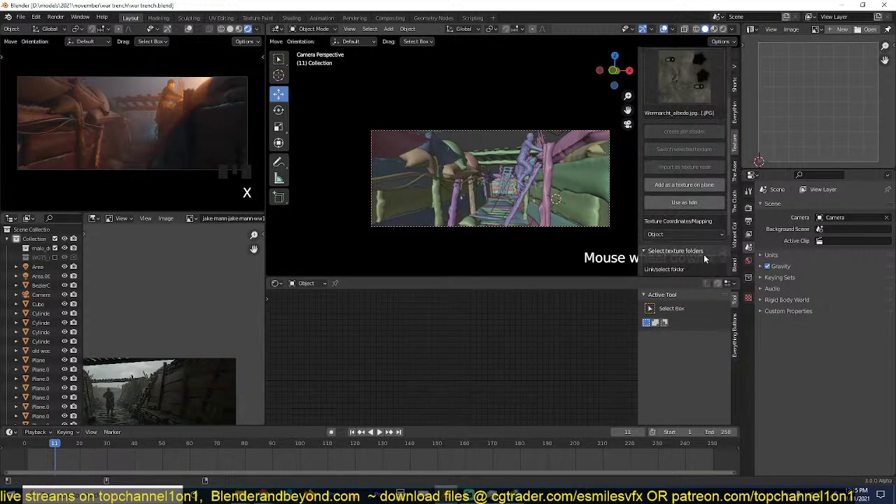
{"action": "left_click", "coordinate": [698, 268]}
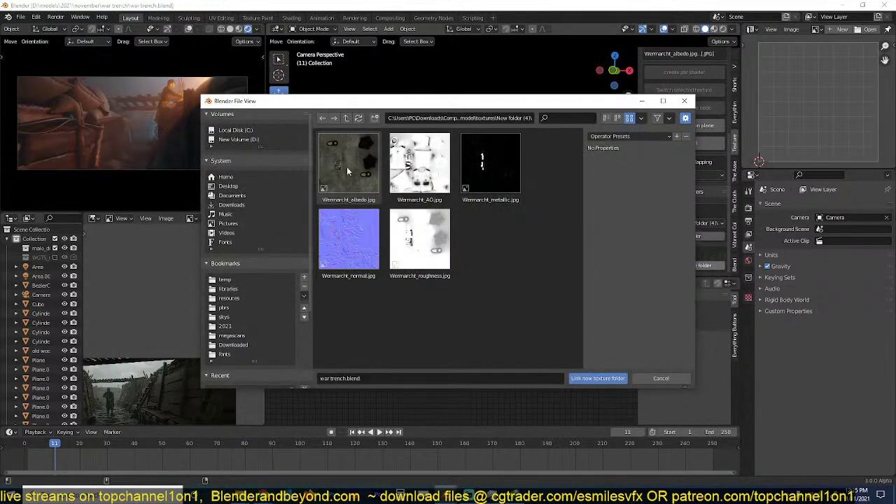
{"action": "left_click", "coordinate": [231, 205]}
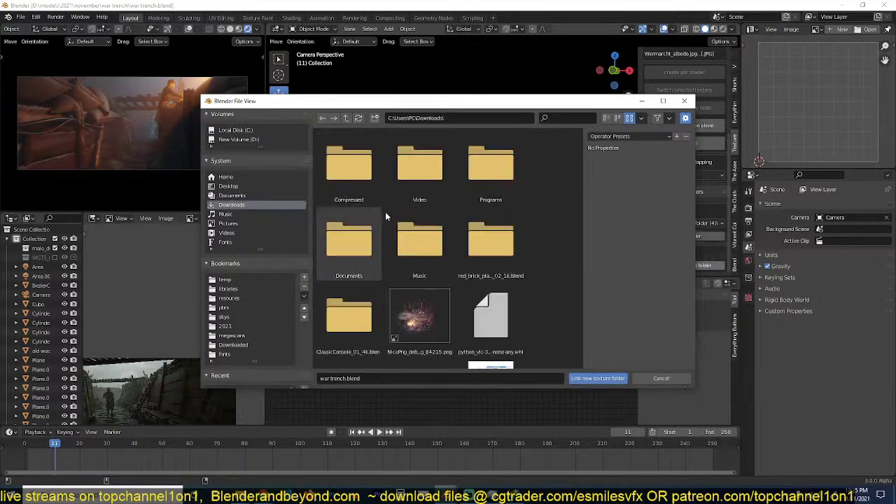
{"action": "scroll", "coordinate": [386, 211], "scroll_direction": "down", "scroll_amount": 3}
{"action": "left_click", "coordinate": [598, 378]}
Choose the downloaded NicePng debris explosion image as the decal element from the linked textures.
{"action": "scroll", "coordinate": [671, 207], "scroll_direction": "up", "scroll_amount": 5}
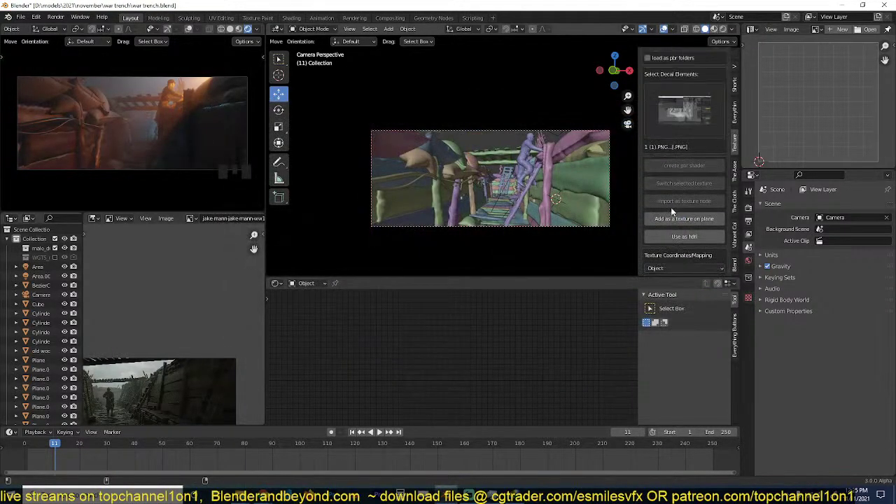
{"action": "left_click", "coordinate": [648, 151]}
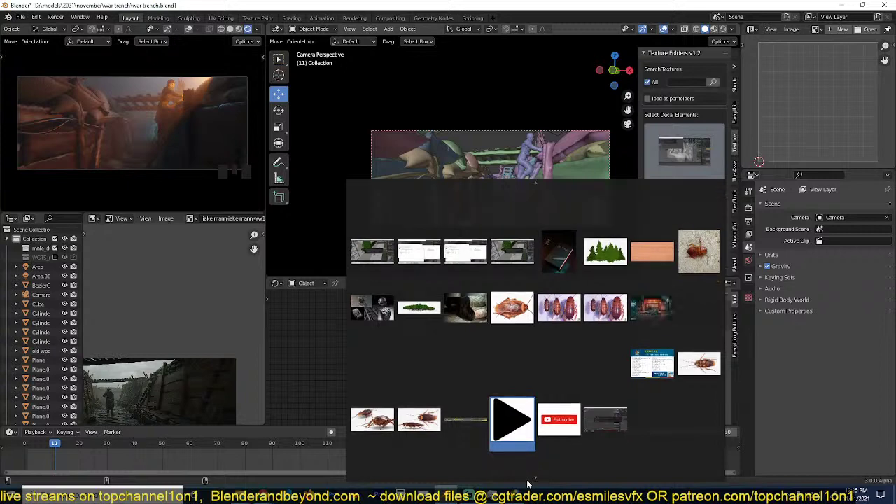
{"action": "scroll", "coordinate": [536, 480], "scroll_direction": "down", "scroll_amount": 3}
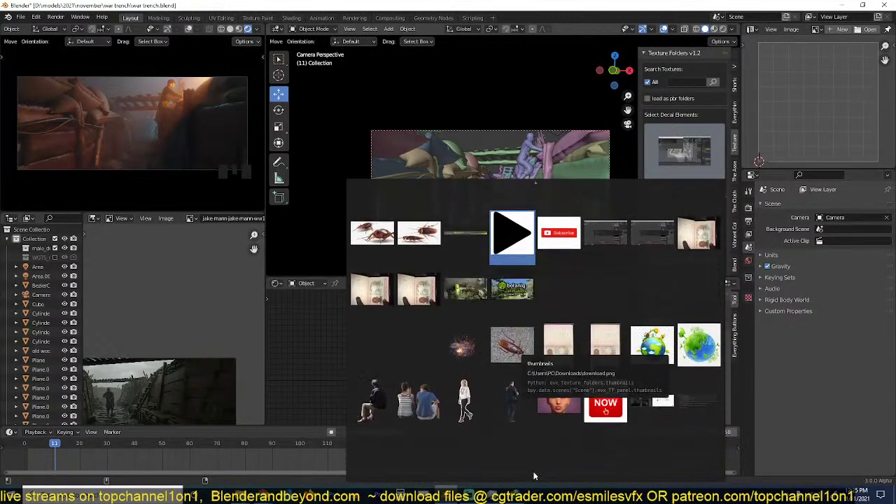
{"action": "left_click", "coordinate": [470, 356]}
Add the explosion image as a textured plane on the sandbags beside the climbing soldier and rotate it 90 degrees about X.
{"action": "middle_click_drag", "start_coordinate": [498, 182], "coordinate": [562, 172]}
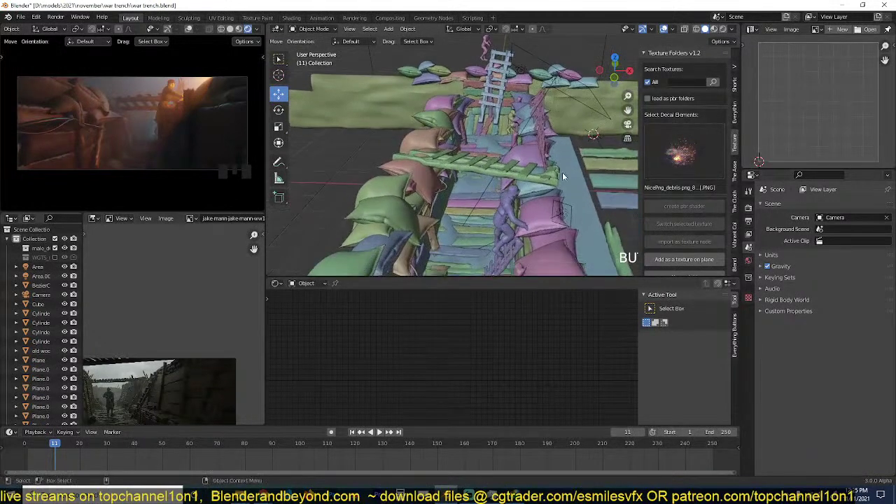
{"action": "right_click", "coordinate": [547, 210], "text": "shift"}
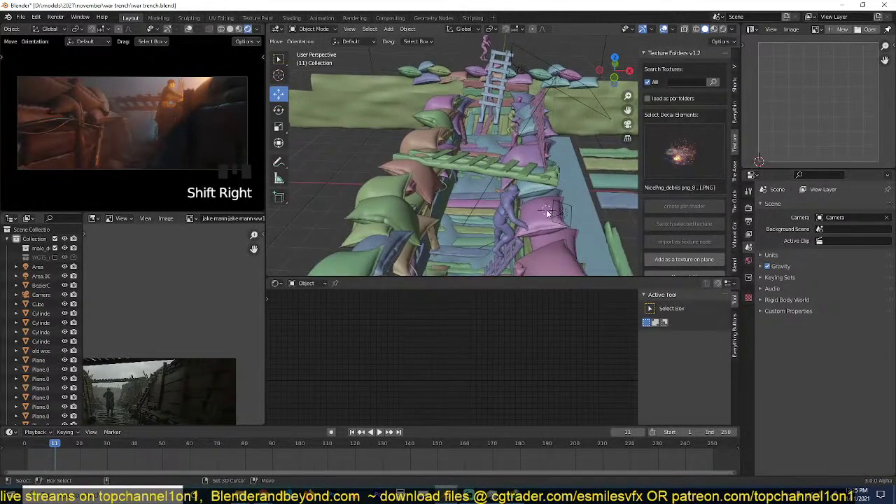
{"action": "left_click", "coordinate": [685, 259]}
{"action": "type", "text": "r"}
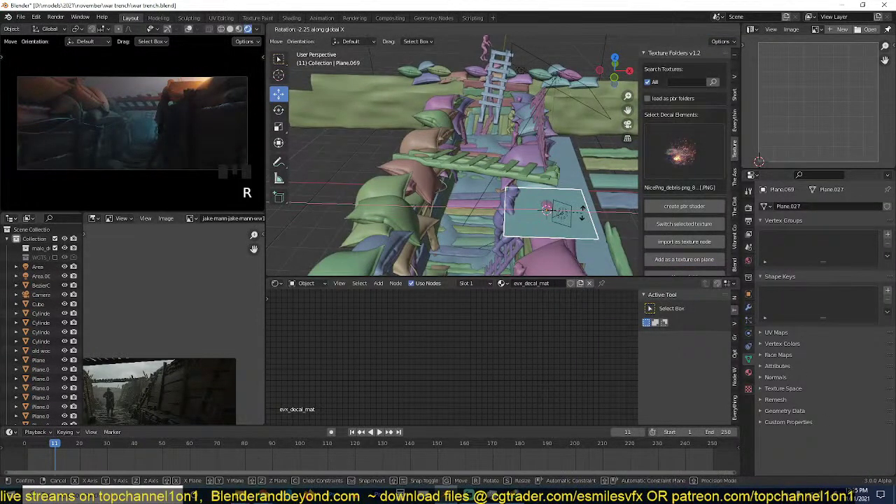
{"action": "type", "text": "90"}
{"action": "key", "text": "Return"}
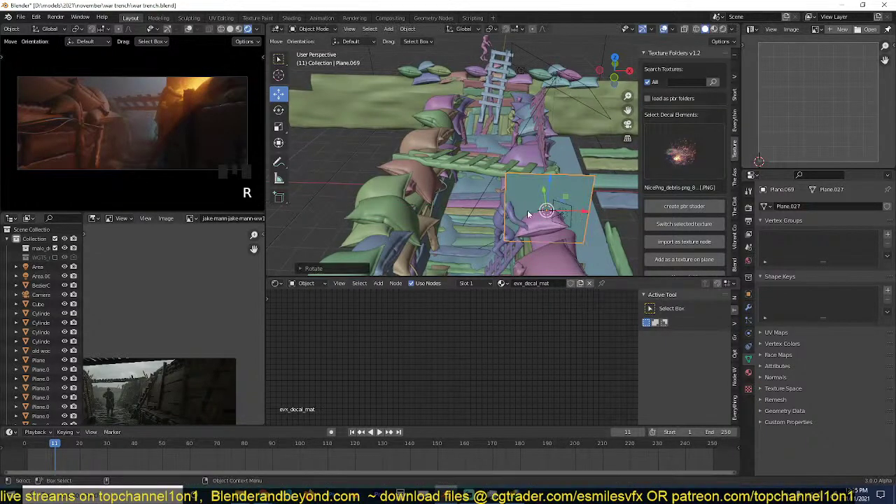
Switch the main viewport to material preview and frame the explosion plane beside the soldier.
{"action": "key", "text": "KP_0"}
{"action": "middle_click_drag", "start_coordinate": [537, 201], "coordinate": [402, 213], "text": "shift"}
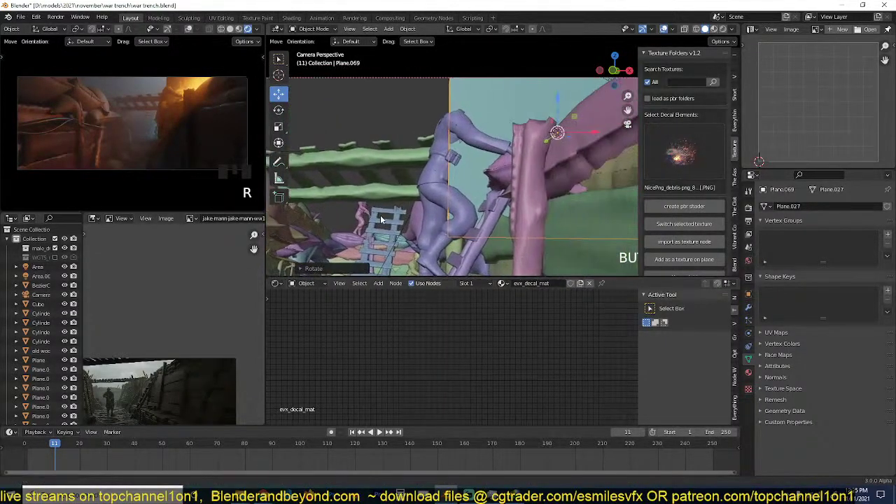
{"action": "left_click", "coordinate": [713, 29]}
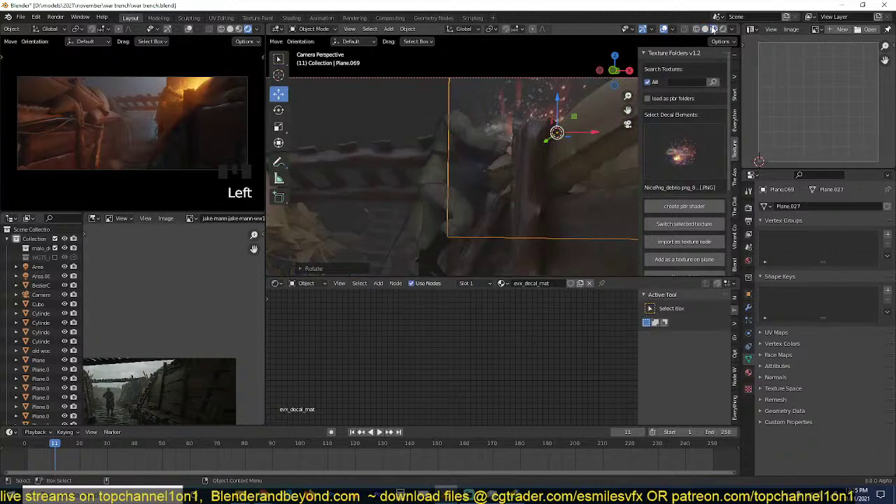
{"action": "middle_click_drag", "start_coordinate": [489, 143], "coordinate": [511, 158]}
{"action": "scroll", "coordinate": [525, 152], "scroll_direction": "down", "scroll_amount": 3}
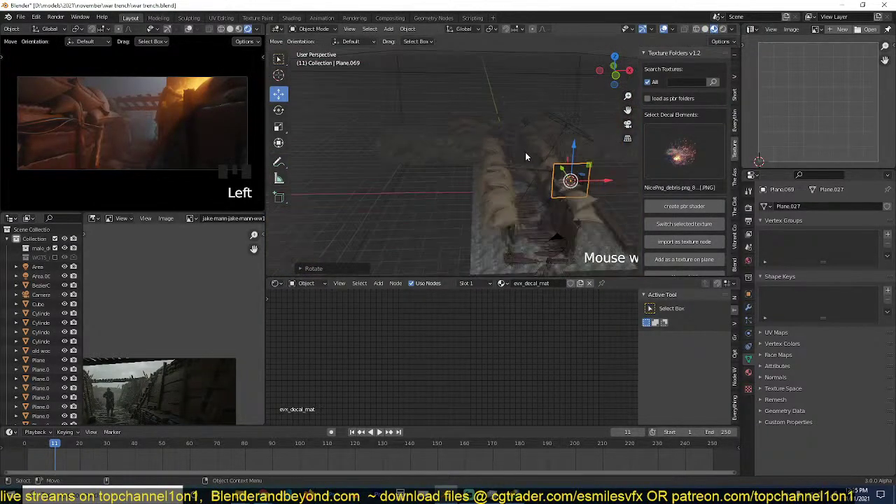
{"action": "key", "text": "KP_Decimal"}
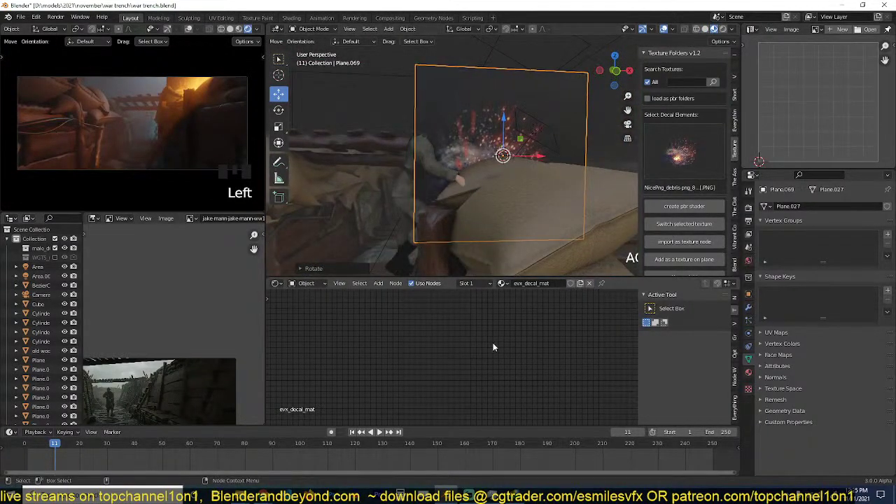
Spread out the explosion material's nodes and feed the image texture's color into a new Emission shader.
{"action": "key", "text": "Home"}
{"action": "scroll", "coordinate": [488, 357], "scroll_direction": "up", "scroll_amount": 2}
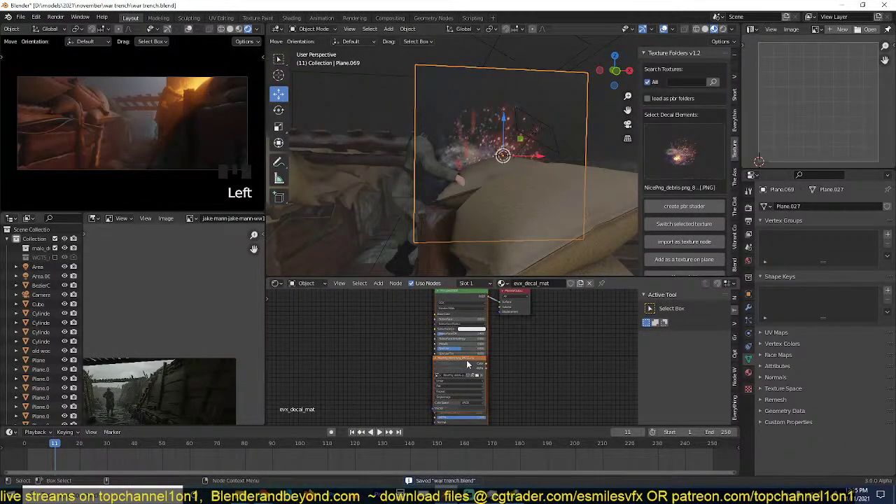
{"action": "left_click_drag", "start_coordinate": [466, 359], "coordinate": [305, 304]}
{"action": "left_click", "coordinate": [481, 349]}
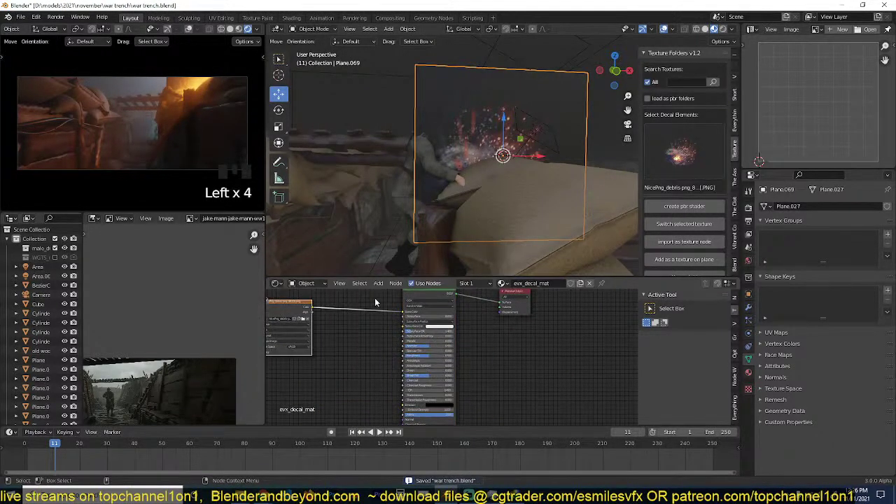
{"action": "middle_click_drag", "start_coordinate": [379, 297], "coordinate": [451, 345]}
{"action": "key", "text": "shift+a"}
{"action": "mouse_move", "coordinate": [388, 380]}
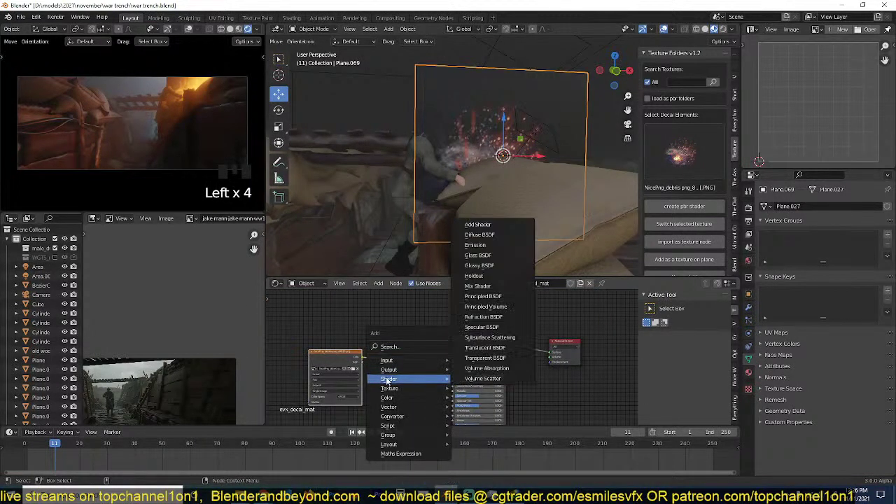
{"action": "left_click", "coordinate": [476, 245]}
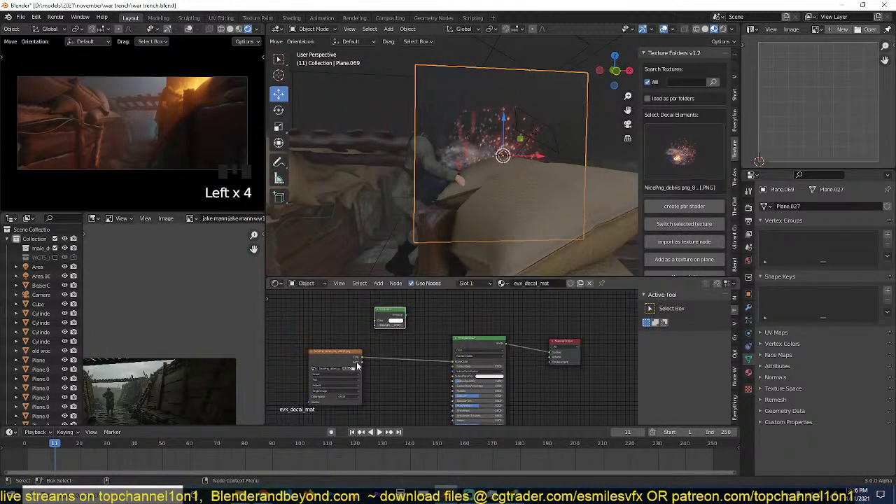
{"action": "left_click_drag", "start_coordinate": [358, 364], "coordinate": [377, 323]}
Preview the image texture's alpha output on the plane and delete the Principled BSDF node.
{"action": "key", "text": "shift+a"}
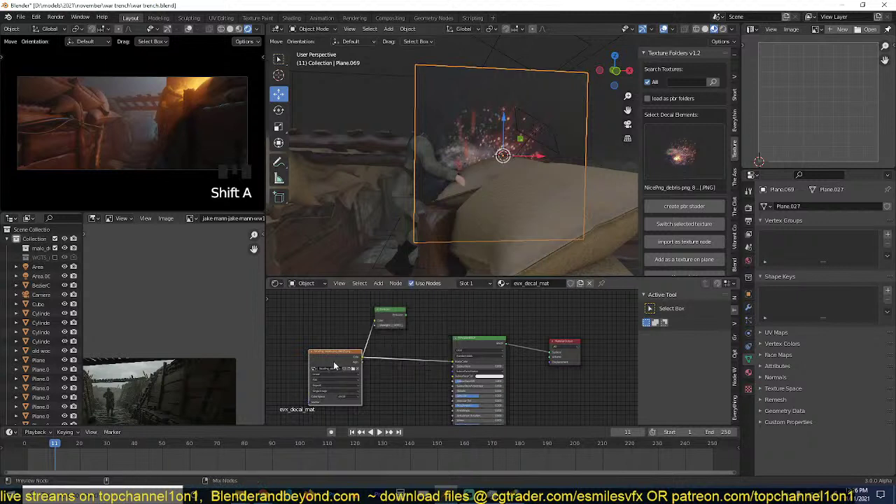
{"action": "left_click", "coordinate": [334, 360], "text": "ctrl+shift"}
{"action": "left_click", "coordinate": [340, 356], "text": "ctrl+shift"}
{"action": "left_click", "coordinate": [485, 348]}
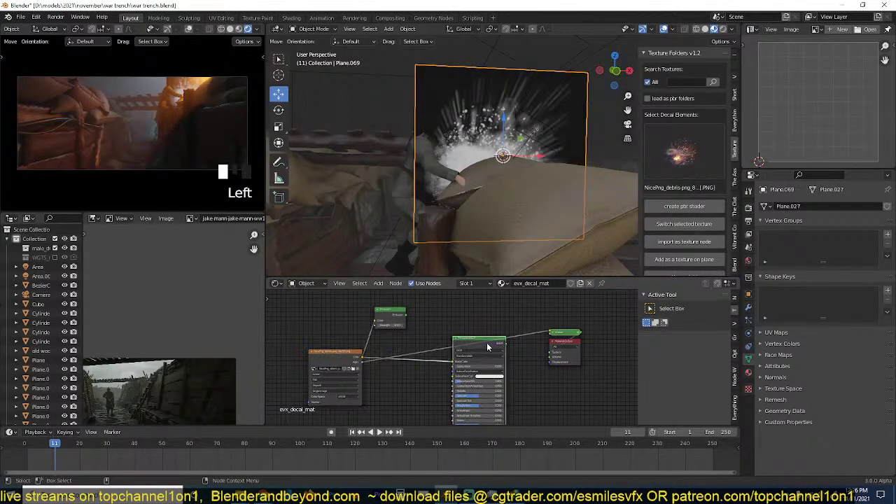
{"action": "key", "text": "Delete"}
Mix the Emission shader with a new Transparent BSDF, using the image alpha as factor, and output the mix to the material surface.
{"action": "key", "text": "shift+a"}
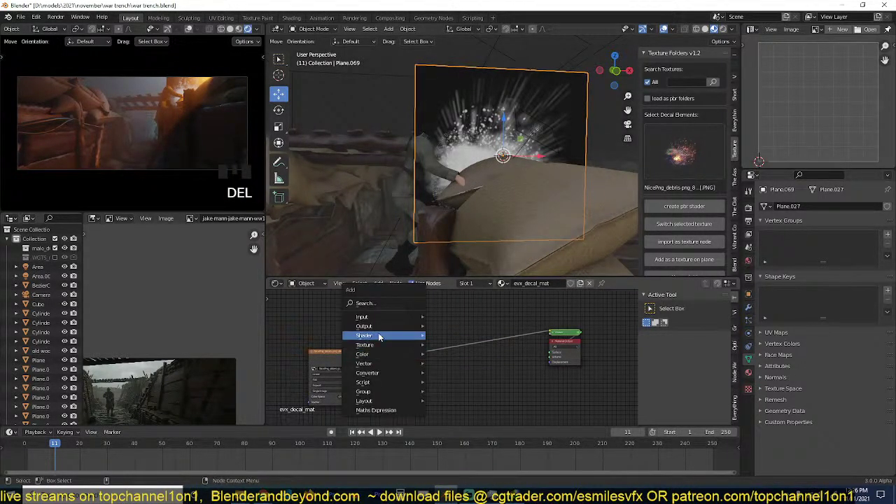
{"action": "mouse_move", "coordinate": [388, 336]}
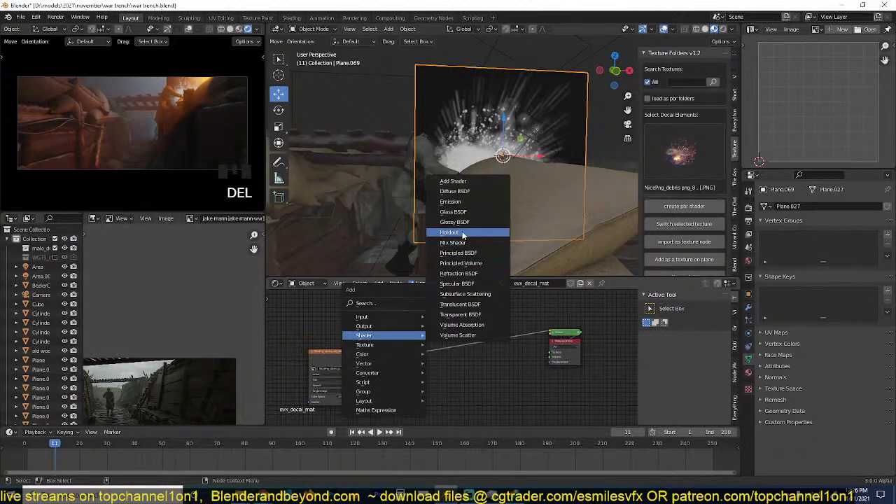
{"action": "left_click", "coordinate": [464, 314]}
{"action": "right_click_drag", "start_coordinate": [426, 375], "coordinate": [408, 322], "text": "ctrl+shift"}
{"action": "left_click_drag", "start_coordinate": [363, 363], "coordinate": [449, 350]}
{"action": "left_click", "coordinate": [470, 348], "text": "ctrl+shift"}
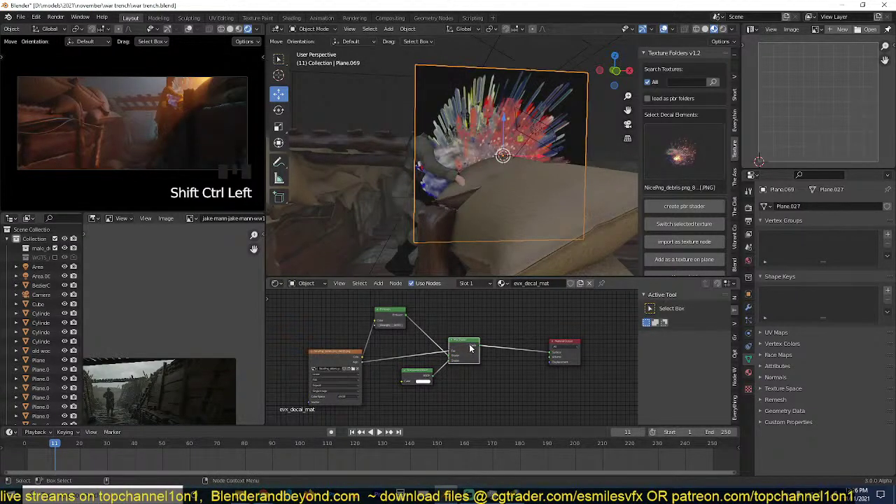
Set the explosion material's shadow mode to None and its blend mode to Alpha Blend.
{"action": "left_click", "coordinate": [749, 373]}
{"action": "left_click", "coordinate": [848, 376]}
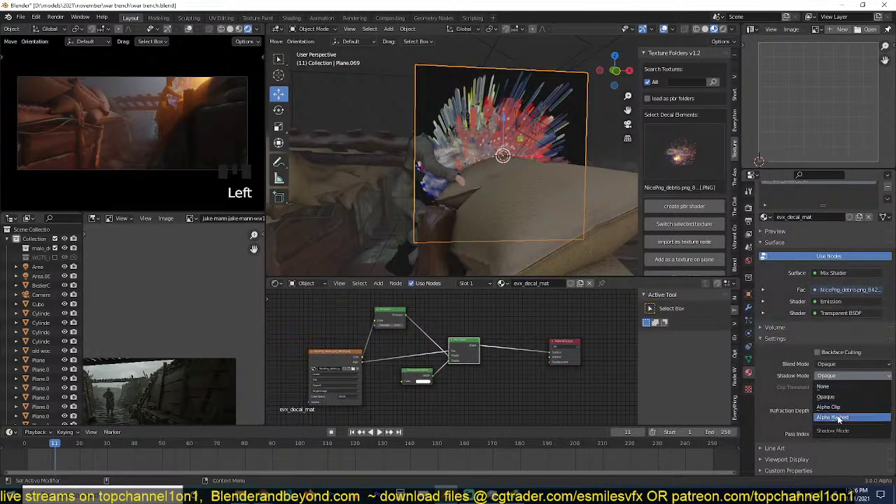
{"action": "left_click", "coordinate": [846, 386]}
{"action": "left_click", "coordinate": [843, 365]}
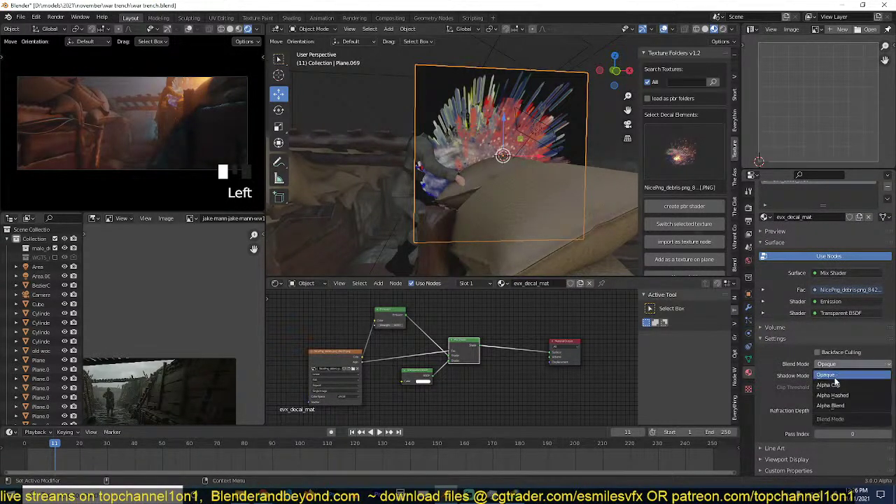
{"action": "left_click", "coordinate": [833, 406]}
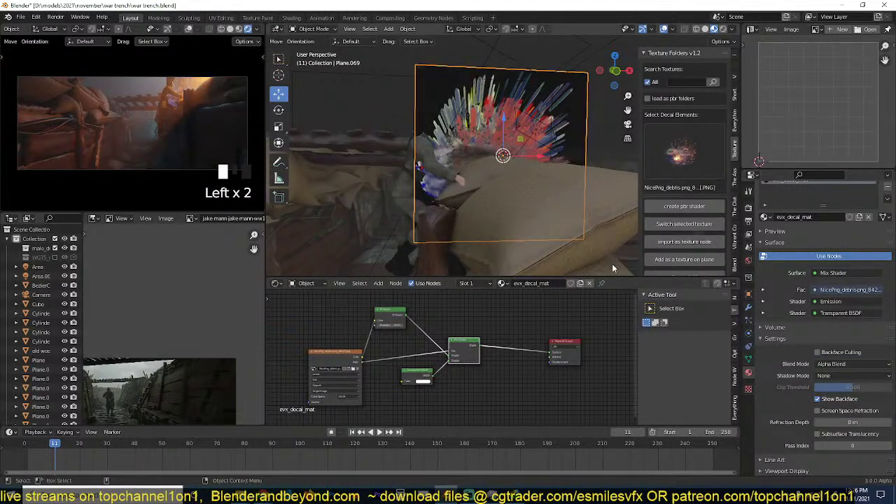
Swap the two Mix Shader inputs so Transparent BSDF comes first and Emission second.
{"action": "middle_click_drag", "start_coordinate": [548, 224], "coordinate": [501, 203]}
{"action": "scroll", "coordinate": [488, 357], "scroll_direction": "up", "scroll_amount": 2}
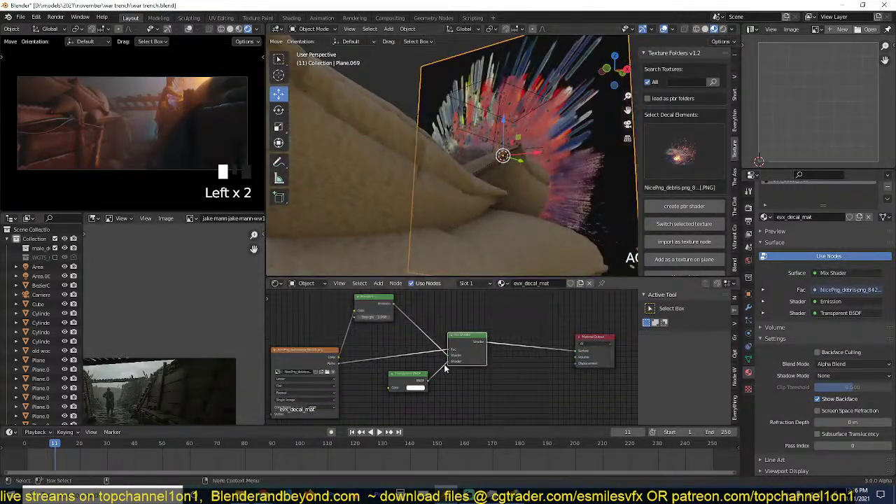
{"action": "left_click_drag", "start_coordinate": [448, 362], "coordinate": [449, 355]}
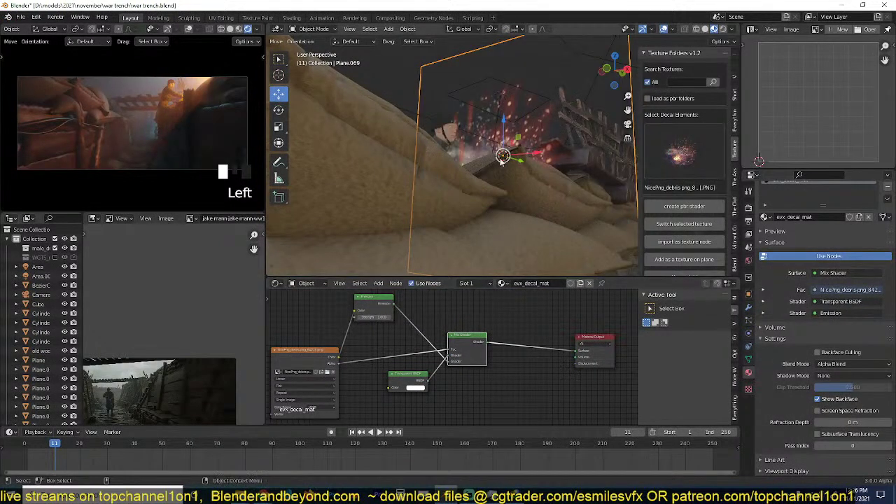
Move the explosion plane upward so the blast sits above the sandbag next to the climbing soldier.
{"action": "middle_click_drag", "start_coordinate": [506, 160], "coordinate": [551, 180]}
{"action": "key", "text": "alt+a"}
{"action": "left_click", "coordinate": [553, 131]}
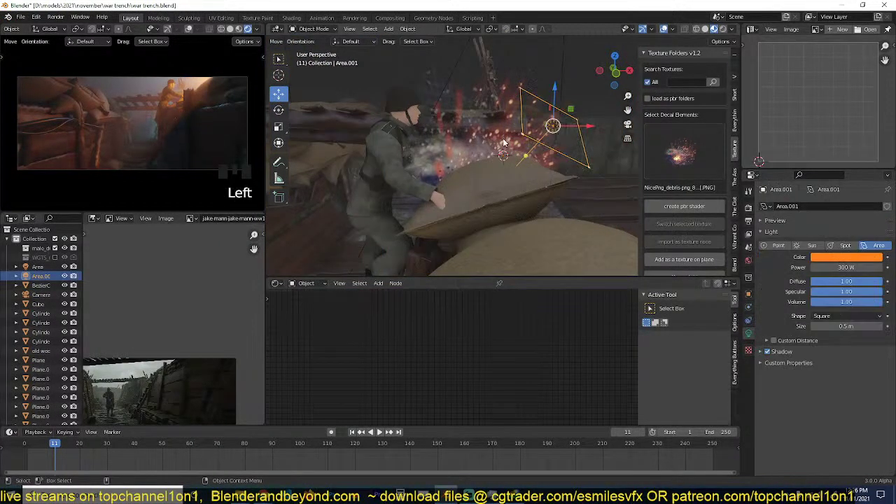
{"action": "left_click", "coordinate": [553, 131]}
{"action": "left_click", "coordinate": [554, 129]}
{"action": "left_click", "coordinate": [603, 145]}
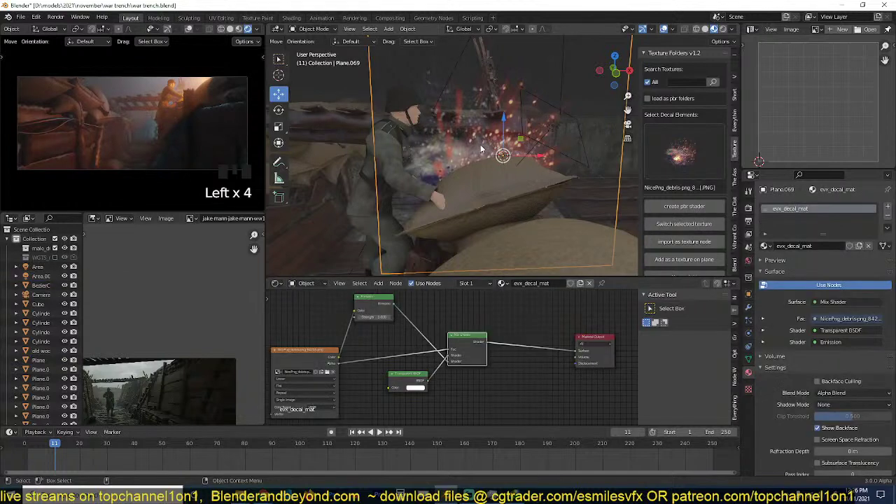
{"action": "key", "text": "g"}
{"action": "key", "text": "g"}
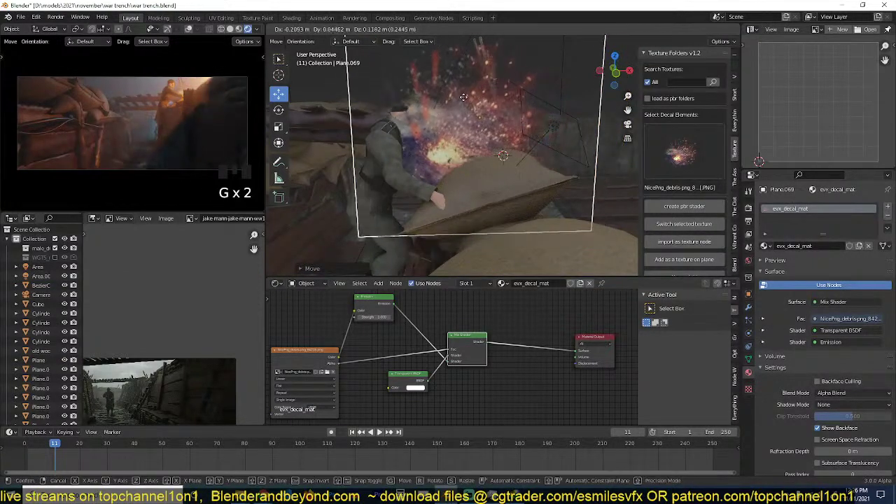
{"action": "left_click", "coordinate": [500, 91]}
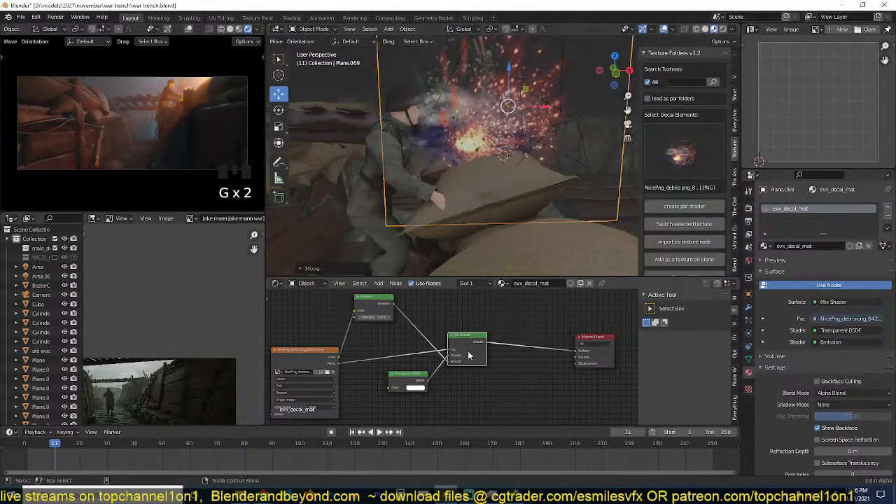
Raise the Emission node's strength to make the explosion glow brighter.
{"action": "scroll", "coordinate": [406, 347], "scroll_direction": "up", "scroll_amount": 2}
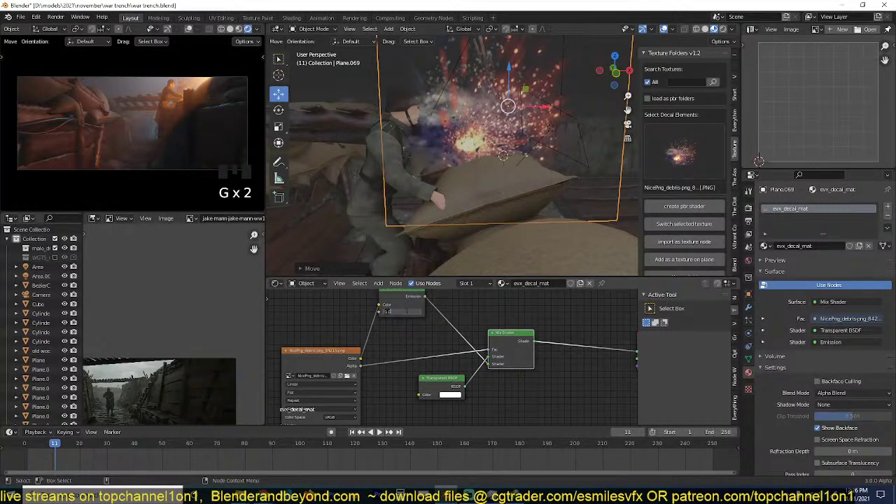
{"action": "left_click_drag", "start_coordinate": [408, 311], "coordinate": [409, 312]}
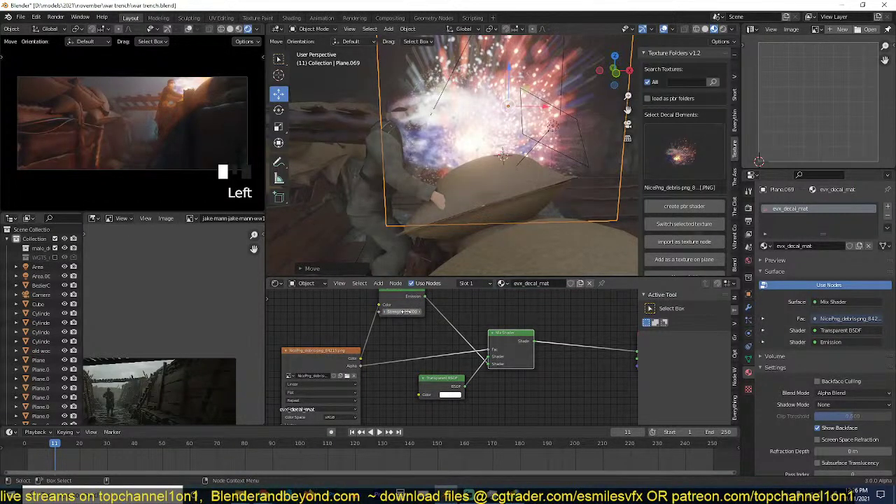
Shrink the explosion plane, reposition it beside the soldier, and enlarge it again over the sandbag.
{"action": "key", "text": "s"}
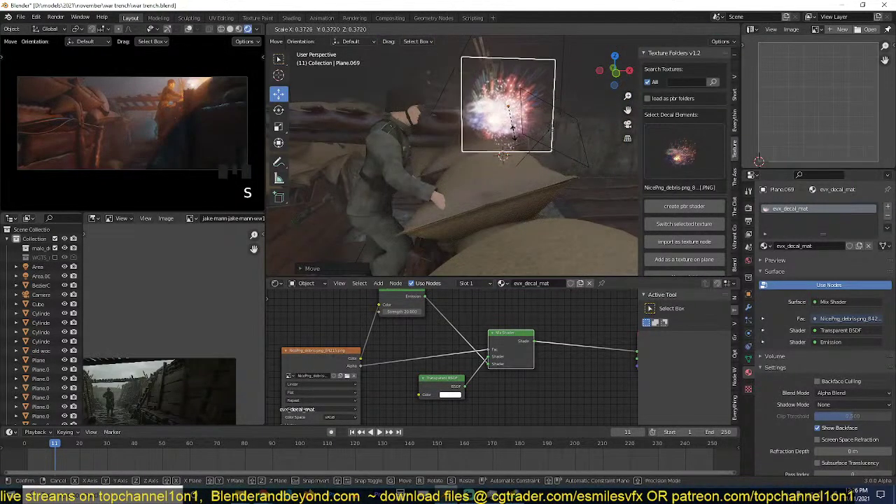
{"action": "left_click", "coordinate": [504, 158]}
{"action": "key", "text": "g"}
{"action": "left_click", "coordinate": [504, 158]}
{"action": "key", "text": "s"}
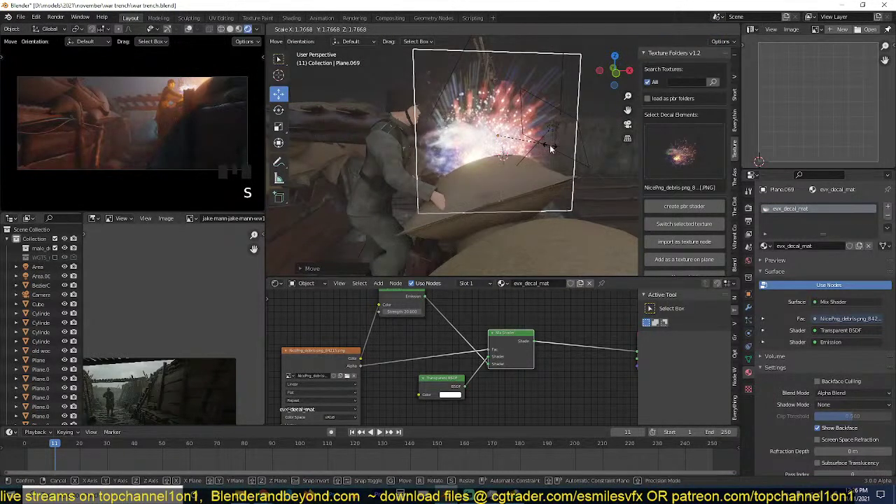
{"action": "left_click", "coordinate": [549, 144]}
Set the Emission strength to 2, then enlarge the explosion plane and move it up toward the soldier.
{"action": "type", "text": "2"}
{"action": "left_click", "coordinate": [412, 341]}
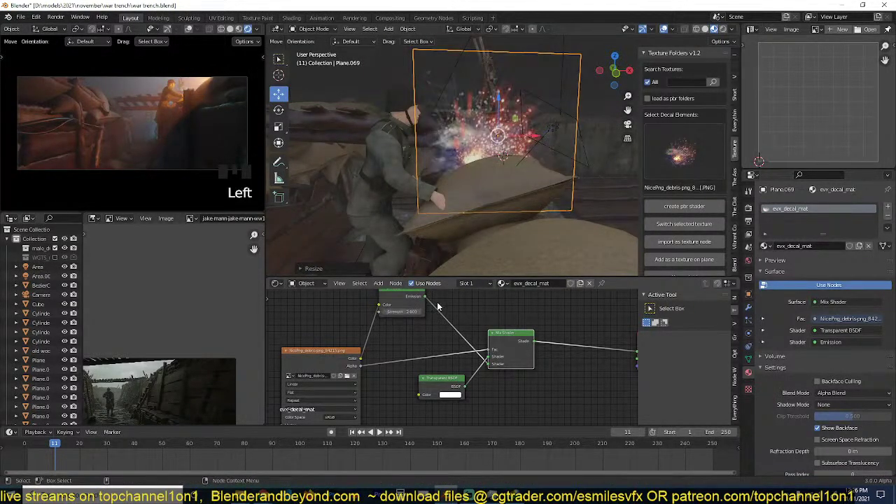
{"action": "key", "text": "s"}
{"action": "key", "text": "g"}
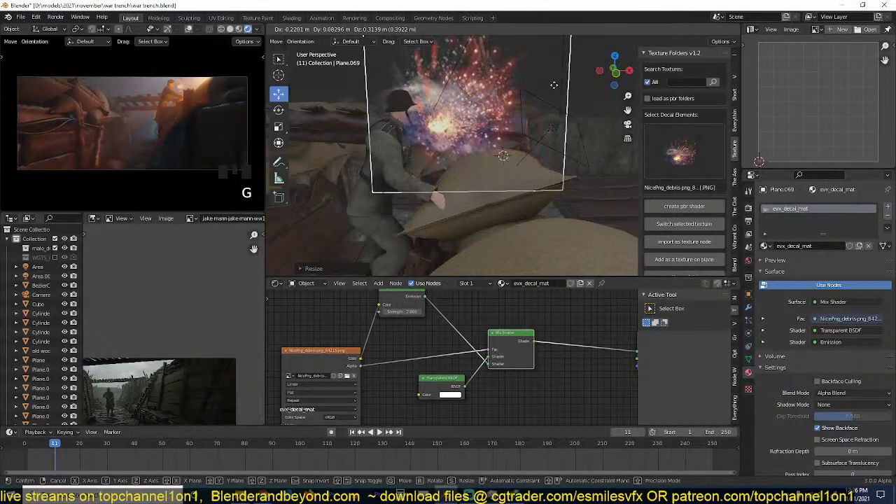
{"action": "left_click", "coordinate": [561, 86]}
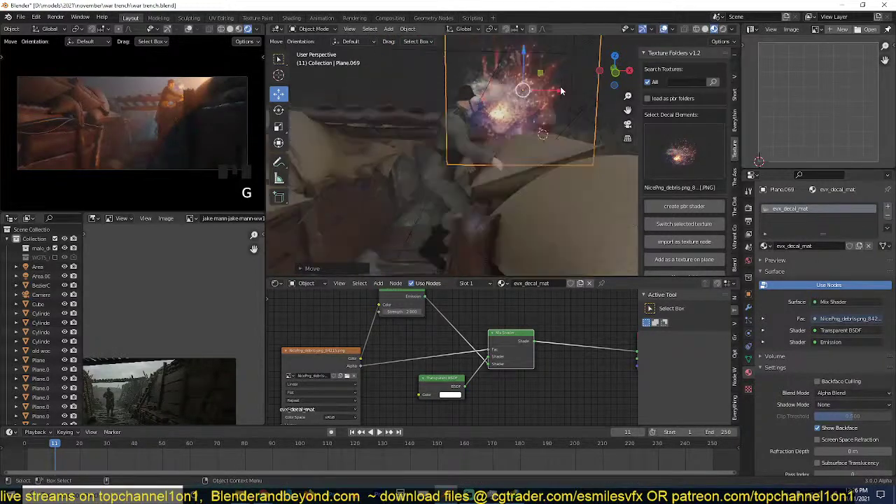
In the camera view, rotate the explosion plane 180° about global Z and position the blast between the soldier and the sandbags.
{"action": "key", "text": "KP_0"}
{"action": "key", "text": "g"}
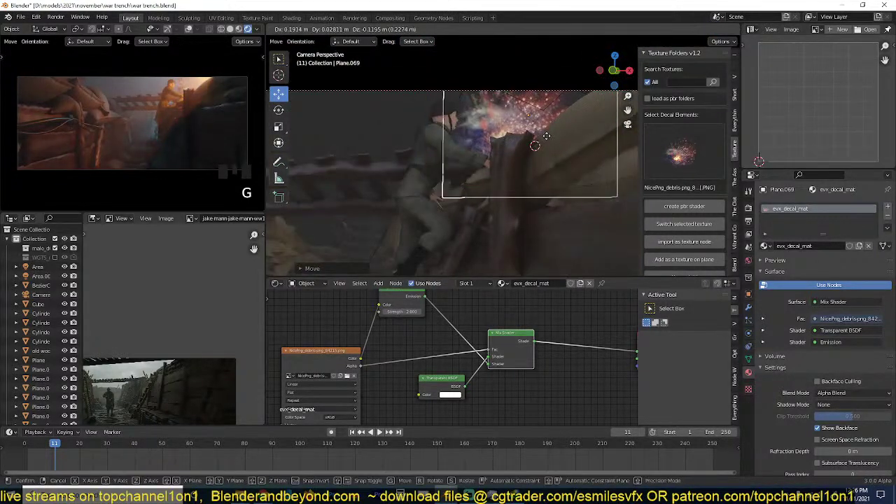
{"action": "left_click", "coordinate": [548, 139]}
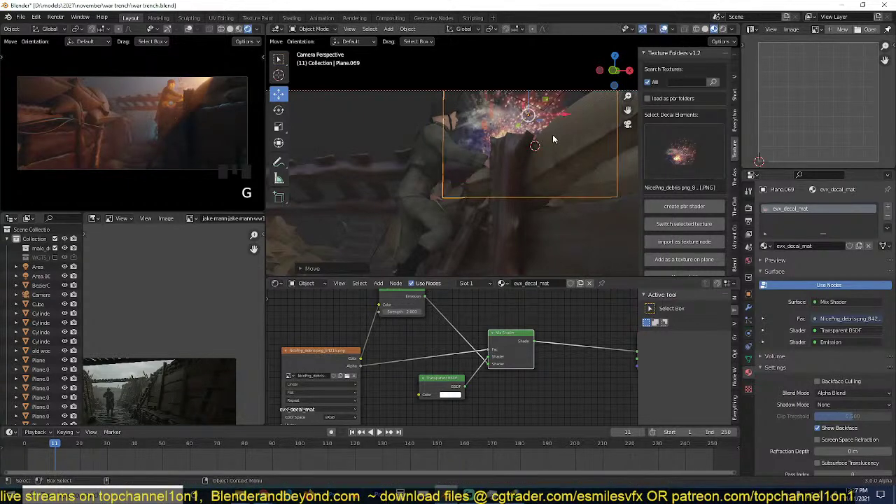
{"action": "type", "text": "r180"}
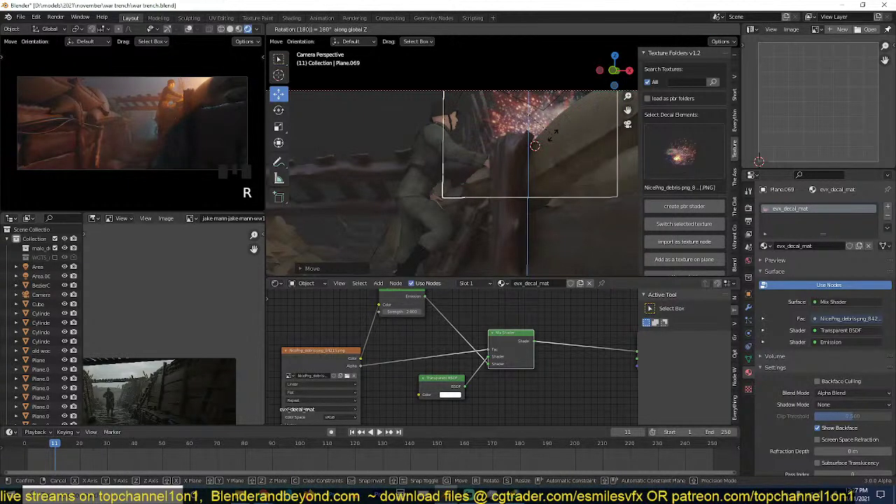
{"action": "left_click", "coordinate": [551, 135]}
{"action": "key", "text": "g"}
{"action": "left_click", "coordinate": [535, 144]}
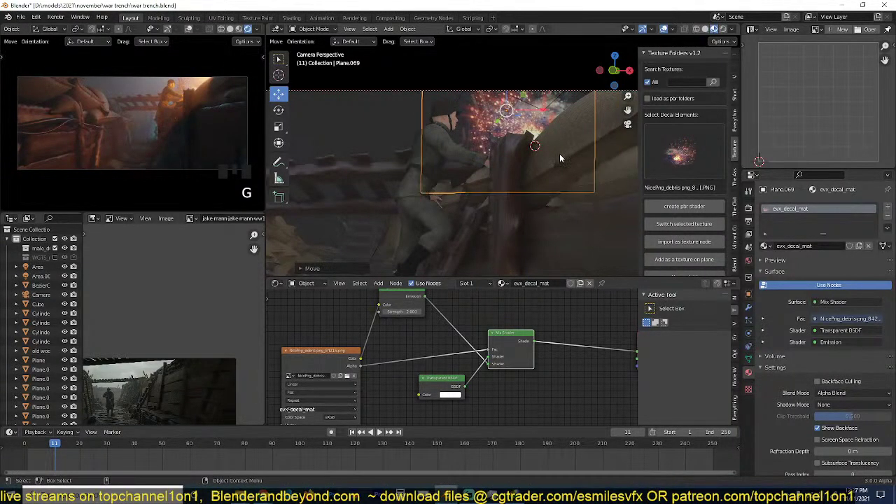
Create a linked duplicate of the explosion plane, place it over the climbing soldier and rescale it.
{"action": "key", "text": "alt+d"}
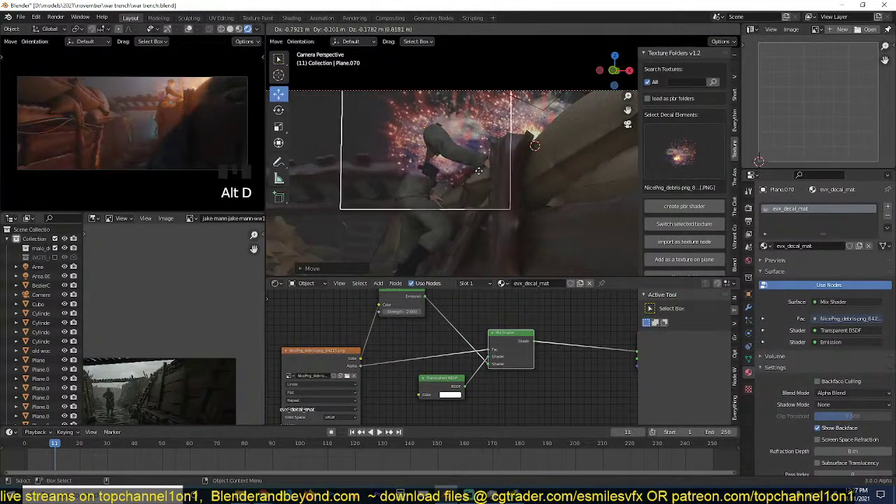
{"action": "left_click", "coordinate": [480, 172]}
{"action": "key", "text": "s"}
{"action": "left_click", "coordinate": [491, 185]}
Move the duplicate explosion plane farther behind the soldier, adjust its size, and save the file.
{"action": "middle_click_drag", "start_coordinate": [490, 184], "coordinate": [501, 227]}
{"action": "left_click_drag", "start_coordinate": [466, 133], "coordinate": [448, 77]}
{"action": "key", "text": "s"}
{"action": "key", "text": "g"}
{"action": "left_click", "coordinate": [565, 114]}
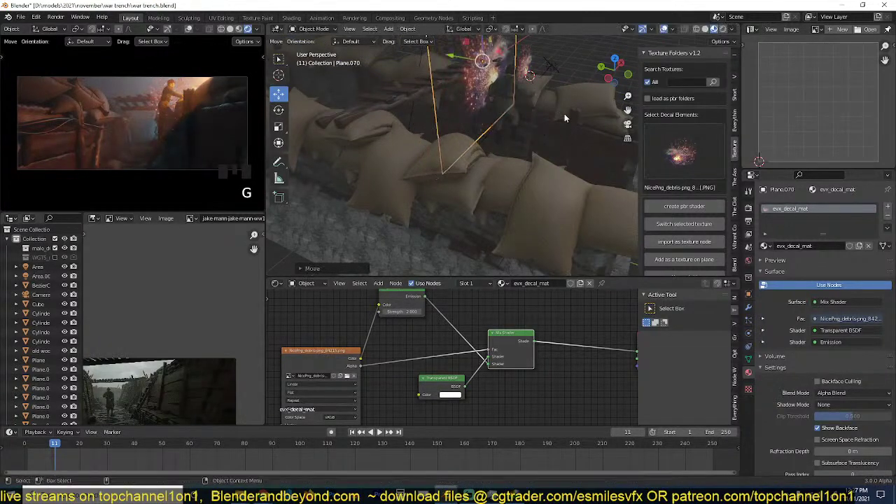
{"action": "key", "text": "s"}
{"action": "left_click", "coordinate": [578, 143]}
{"action": "key", "text": "s"}
{"action": "left_click", "coordinate": [542, 134]}
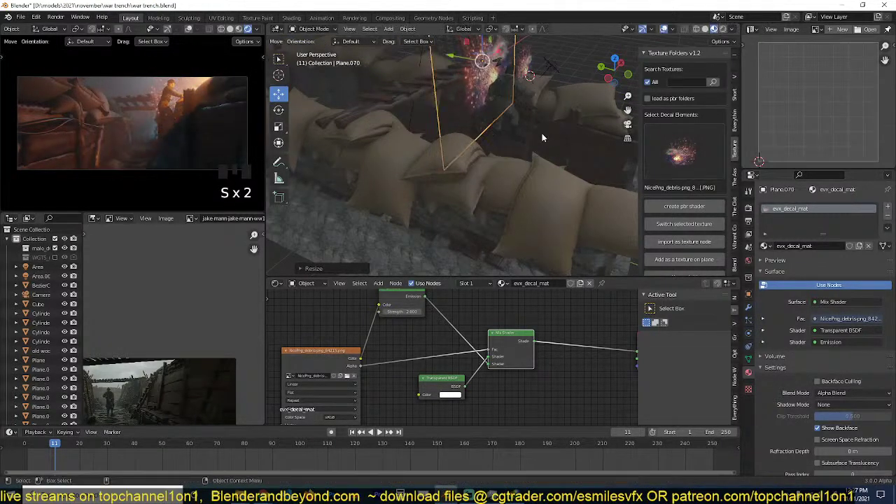
{"action": "key", "text": "ctrl+s"}
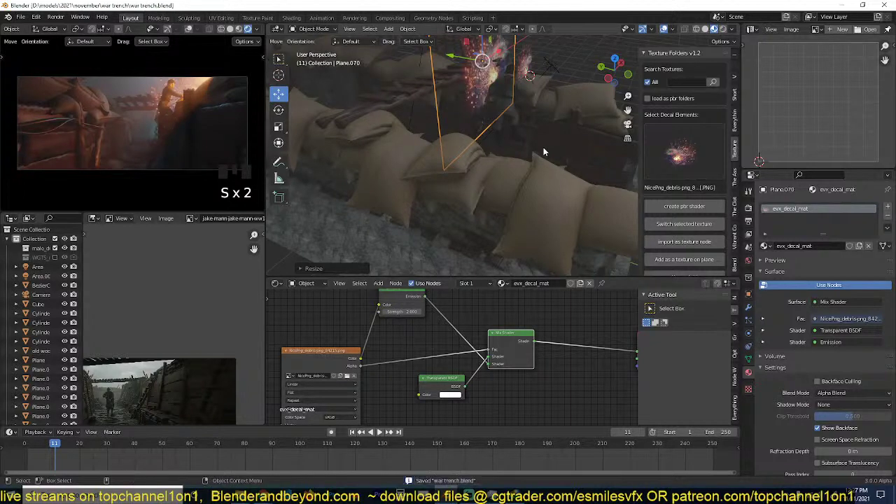
Test the orange area light near the soldier at 5000 W, settle on 300 W, and save the file.
{"action": "middle_click_drag", "start_coordinate": [543, 147], "coordinate": [564, 88]}
{"action": "left_click", "coordinate": [587, 87]}
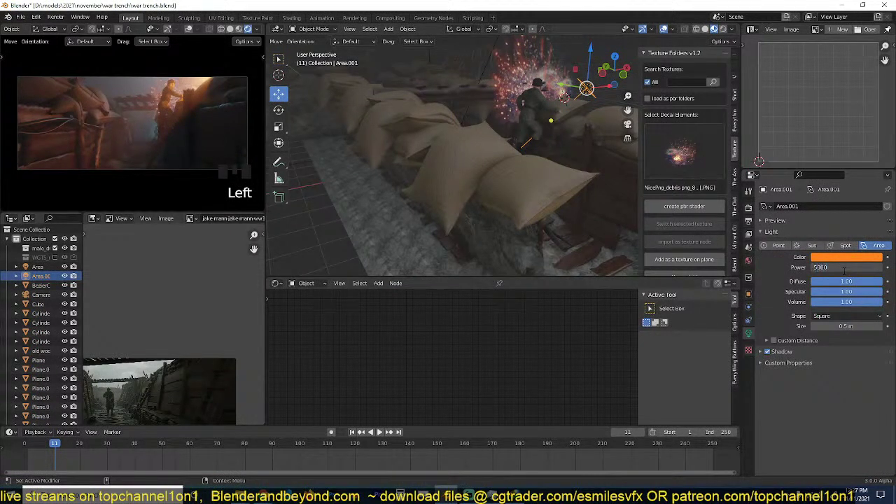
{"action": "key", "text": "Return"}
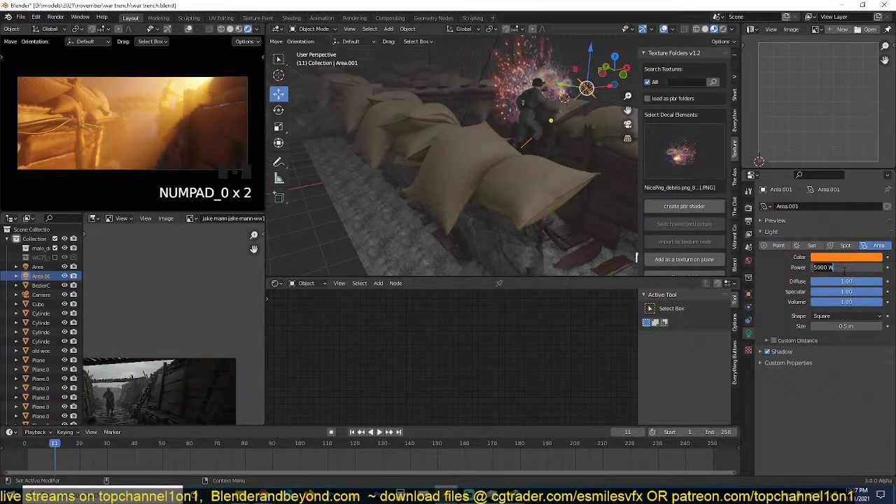
{"action": "left_click", "coordinate": [845, 270]}
{"action": "type", "text": "300"}
{"action": "key", "text": "Return"}
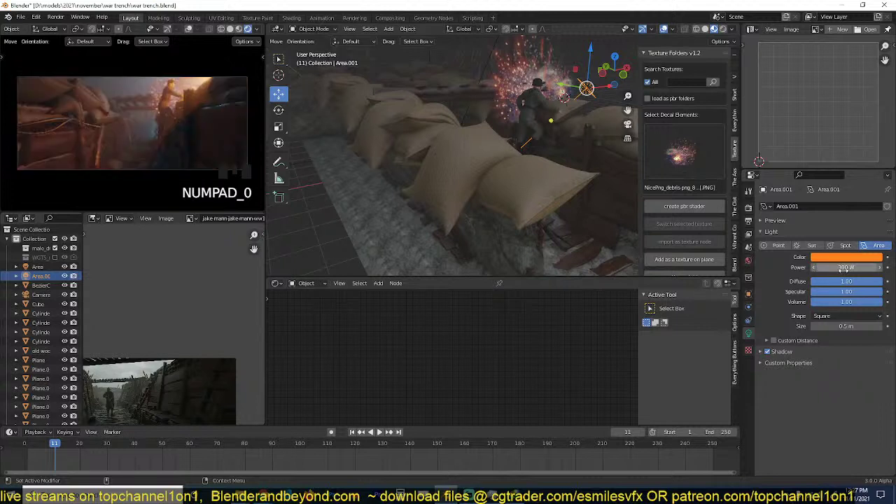
{"action": "left_click", "coordinate": [796, 363]}
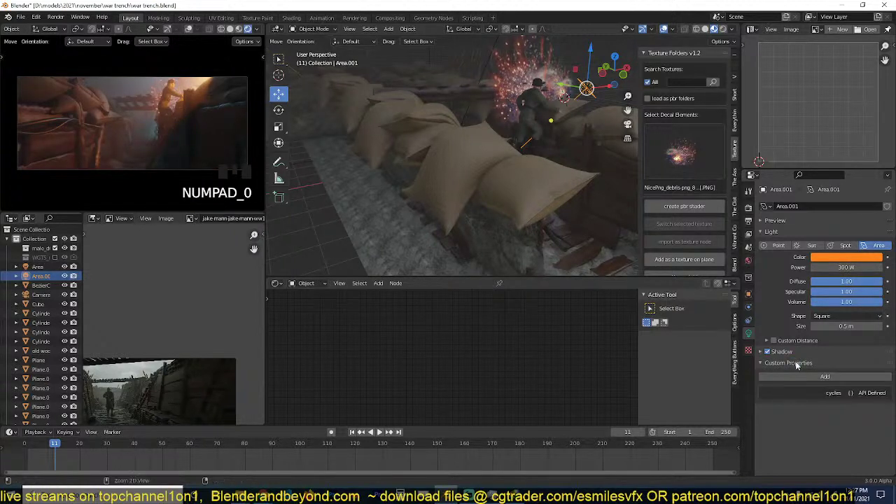
{"action": "key", "text": "ctrl+s"}
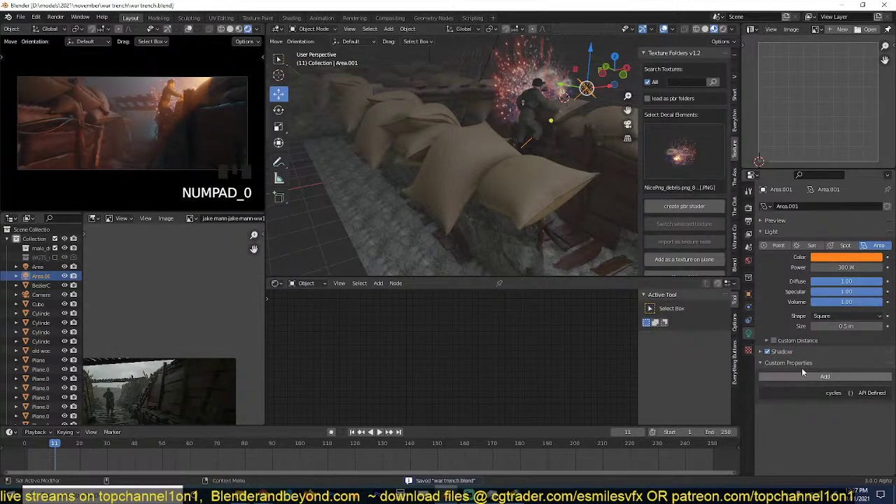
Enable Contact Shadows on the orange area light and save the file.
{"action": "left_click", "coordinate": [749, 208]}
{"action": "scroll", "coordinate": [776, 416], "scroll_direction": "down", "scroll_amount": 3}
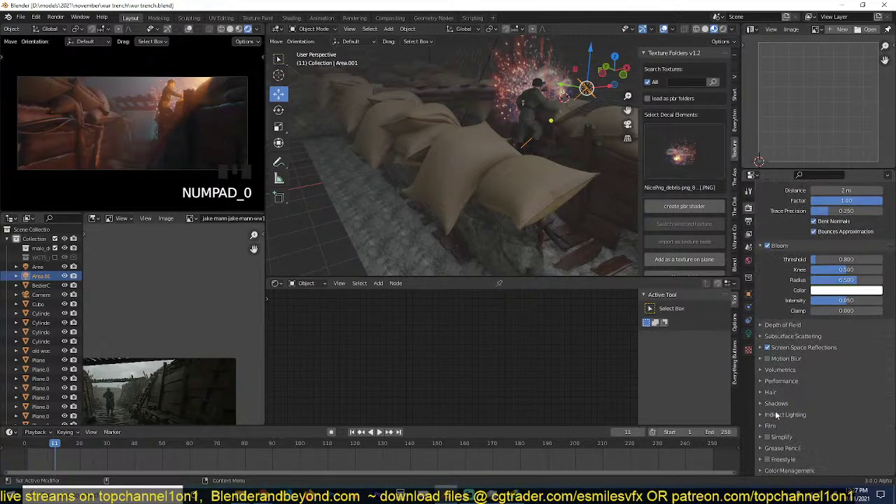
{"action": "key", "text": "ctrl+s"}
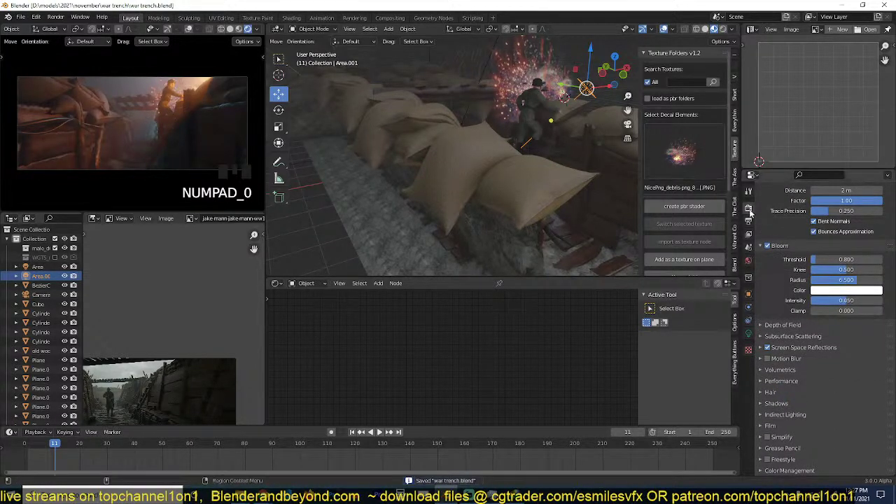
{"action": "left_click", "coordinate": [749, 333]}
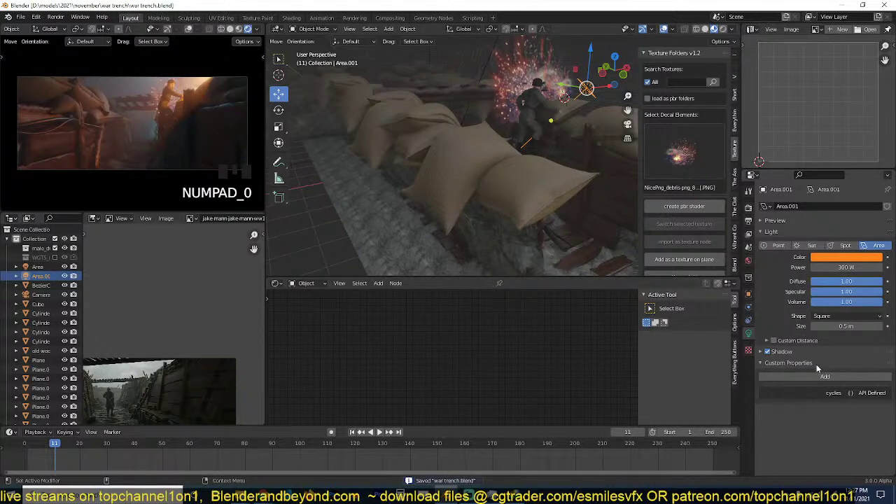
{"action": "left_click", "coordinate": [822, 341]}
{"action": "left_click", "coordinate": [782, 368]}
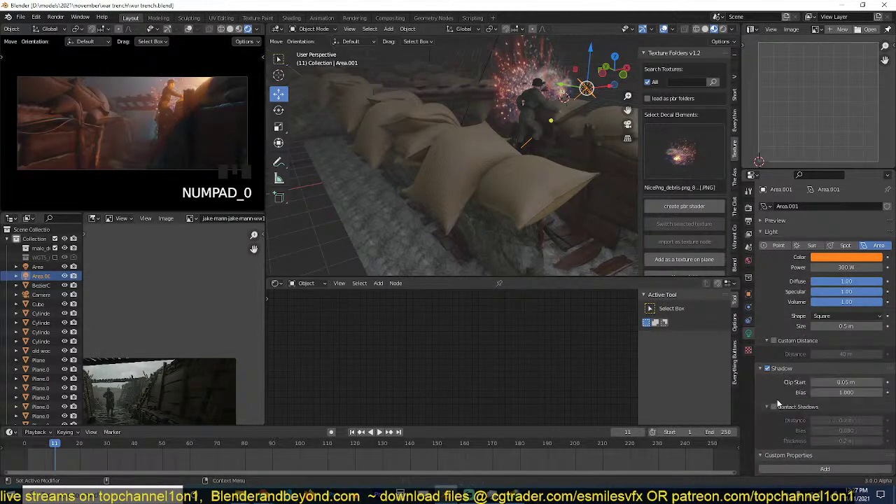
{"action": "left_click", "coordinate": [774, 407]}
{"action": "key", "text": "ctrl+s"}
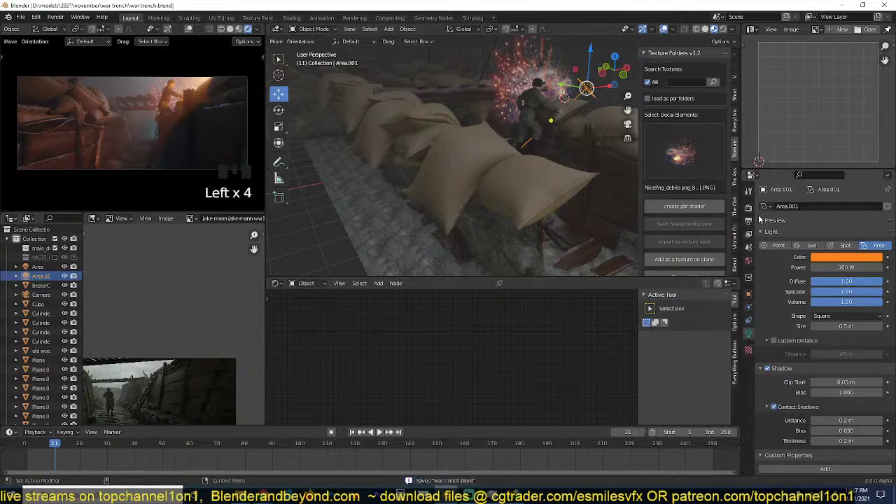
Enable Volumetric Shadows in the render settings, clear the object selection, and save the file.
{"action": "left_click", "coordinate": [748, 208]}
{"action": "scroll", "coordinate": [774, 401], "scroll_direction": "down", "scroll_amount": 5}
{"action": "left_click", "coordinate": [779, 370]}
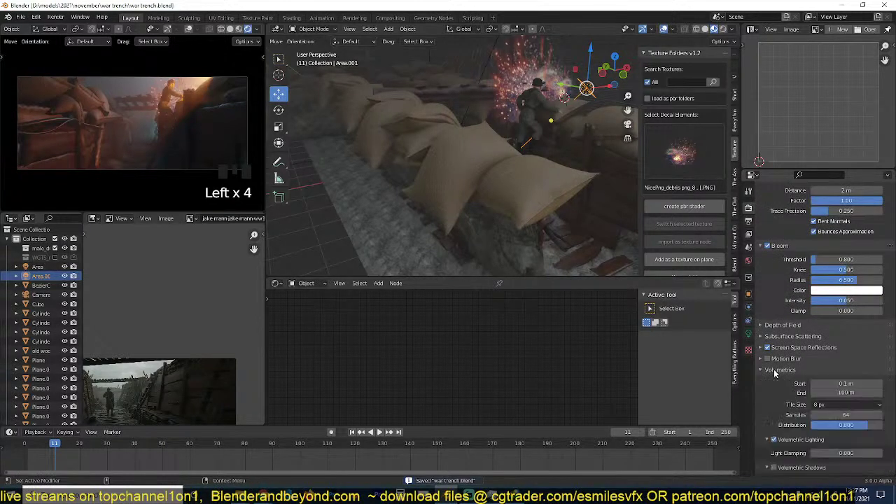
{"action": "left_click", "coordinate": [773, 468]}
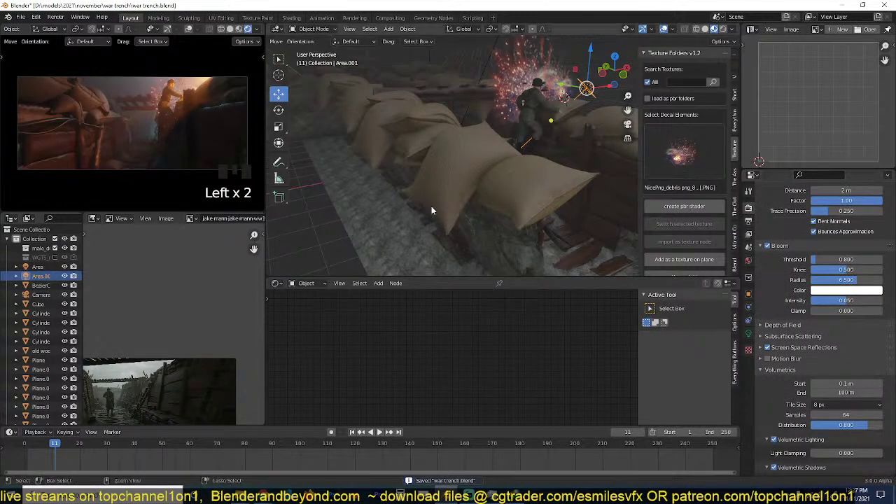
{"action": "key", "text": "alt+a"}
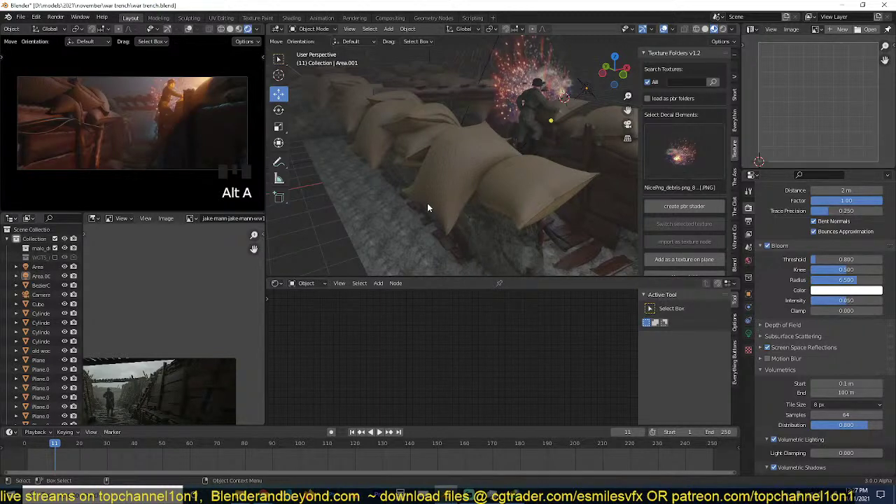
{"action": "key", "text": "ctrl+s"}
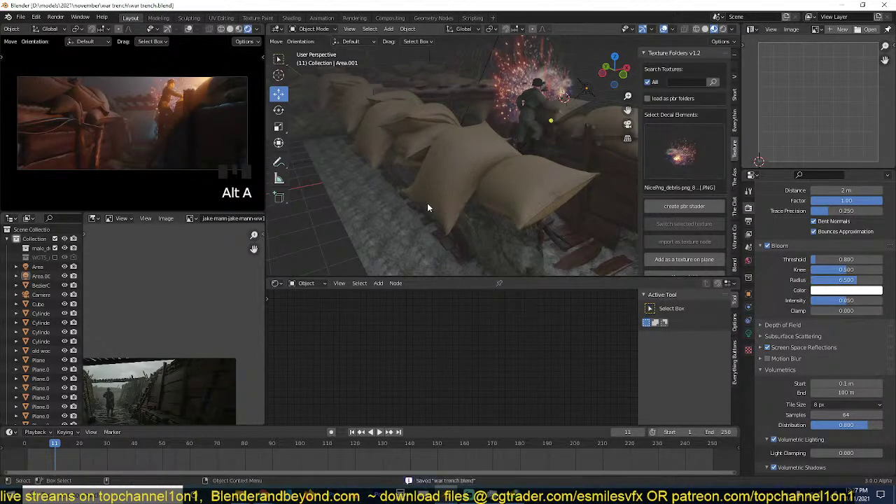
Try a tighter framing by adjusting the camera's view frustum and restore the previous framing.
{"action": "middle_click_drag", "start_coordinate": [428, 208], "coordinate": [387, 193]}
{"action": "scroll", "coordinate": [433, 201], "scroll_direction": "up", "scroll_amount": 3}
{"action": "scroll", "coordinate": [433, 196], "scroll_direction": "down", "scroll_amount": 5}
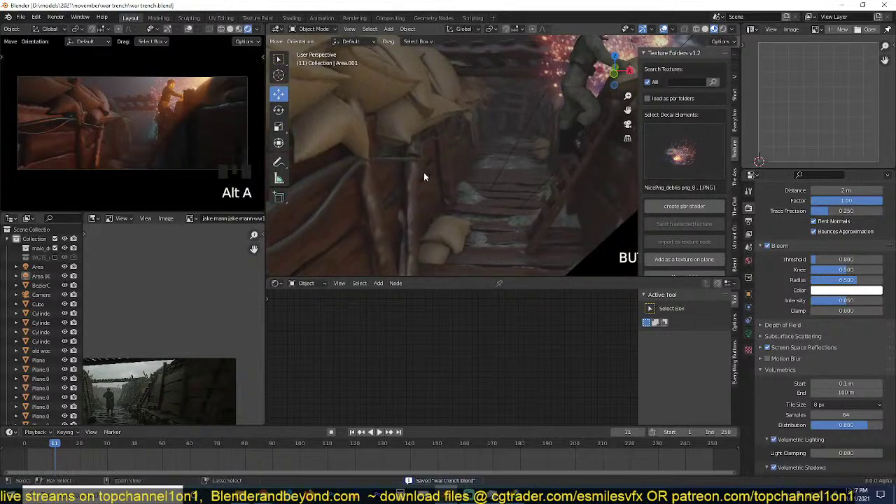
{"action": "left_click", "coordinate": [515, 196]}
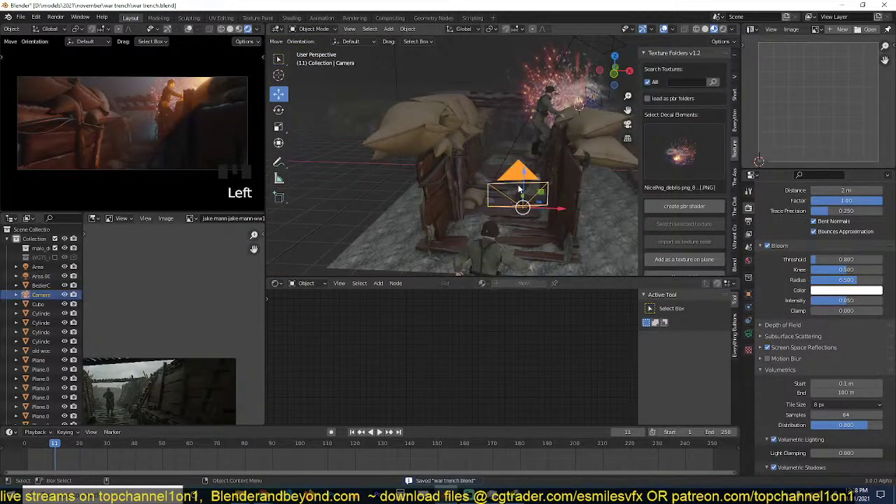
{"action": "mouse_move", "coordinate": [523, 202]}
{"action": "middle_mouse_down"}
{"action": "mouse_move", "coordinate": [592, 214]}
{"action": "mouse_move", "coordinate": [522, 210]}
{"action": "middle_mouse_up"}
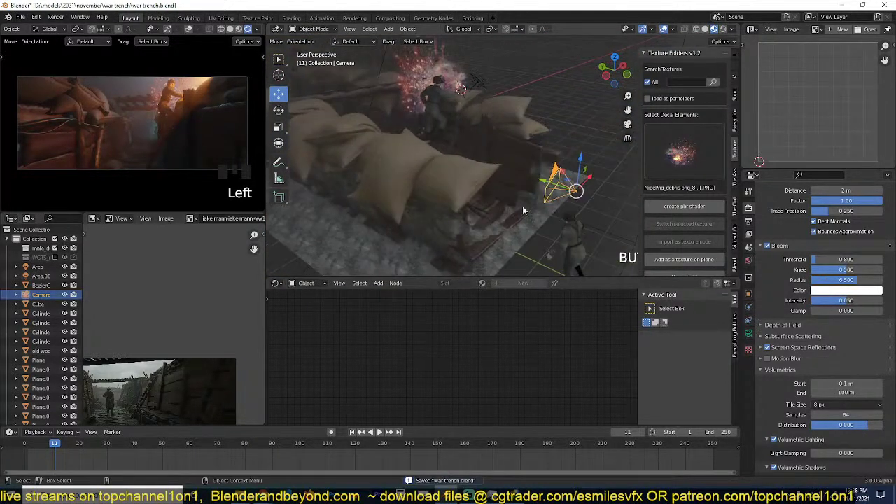
{"action": "left_click_drag", "start_coordinate": [551, 186], "coordinate": [511, 180]}
{"action": "key", "text": "ctrl+z"}
{"action": "middle_click_drag", "start_coordinate": [560, 185], "coordinate": [560, 191]}
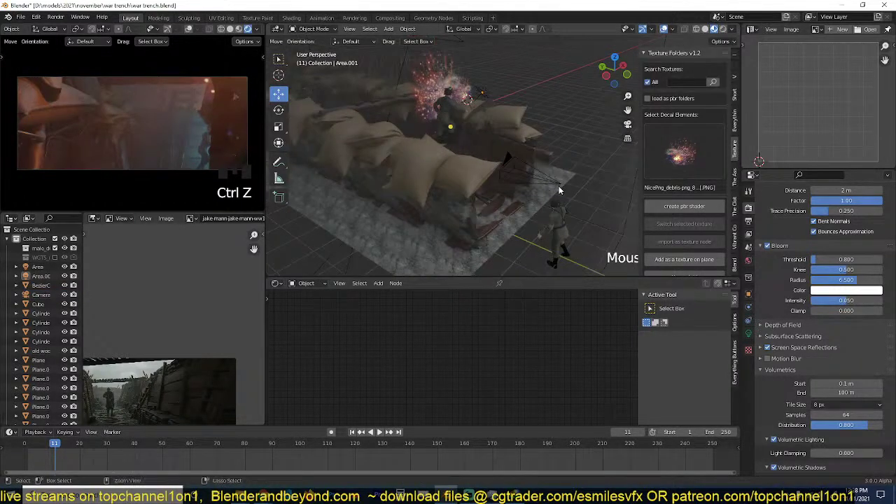
{"action": "left_click", "coordinate": [504, 159]}
{"action": "left_click_drag", "start_coordinate": [507, 172], "coordinate": [539, 181]}
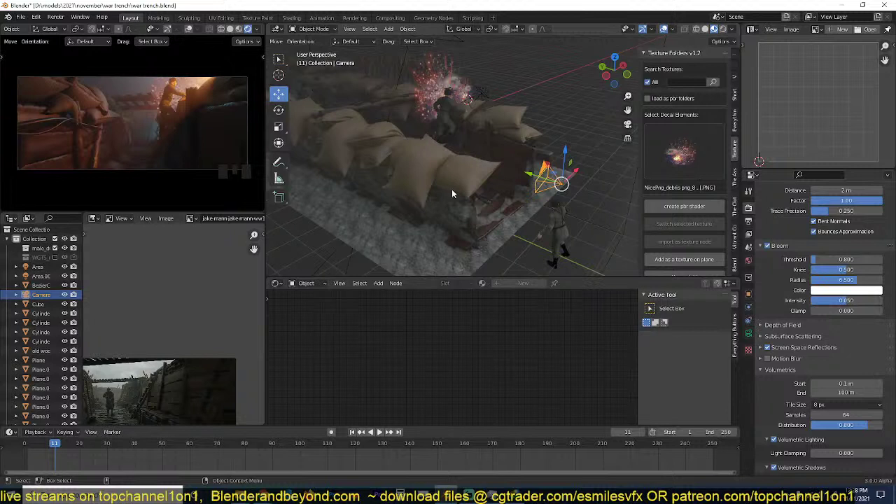
Raise the camera slightly along the global Z axis and clear the selection.
{"action": "key", "text": "g"}
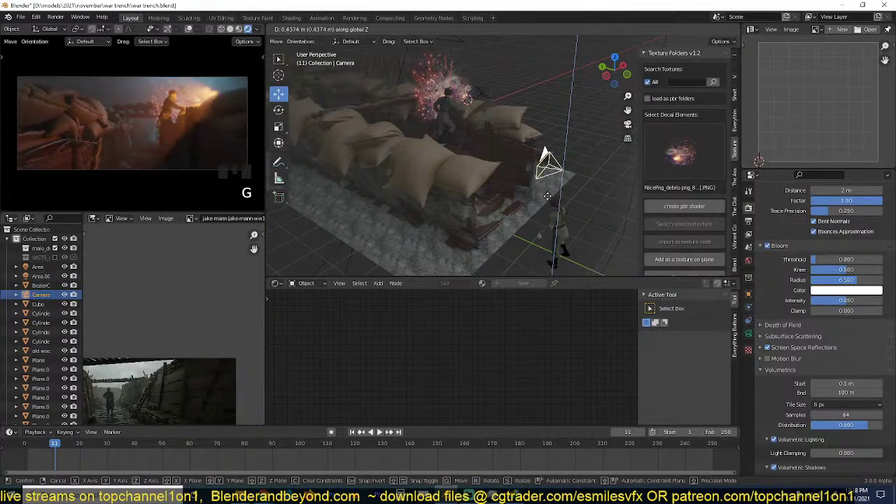
{"action": "left_click", "coordinate": [532, 208]}
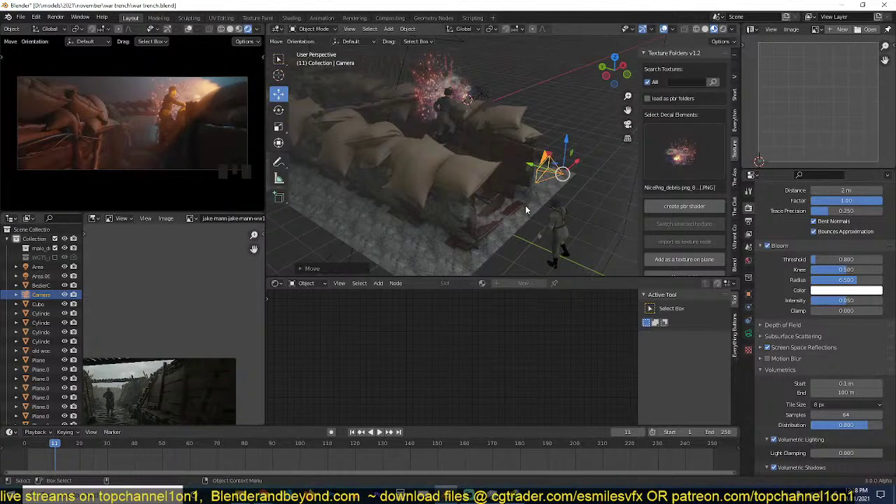
{"action": "key", "text": "alt+a"}
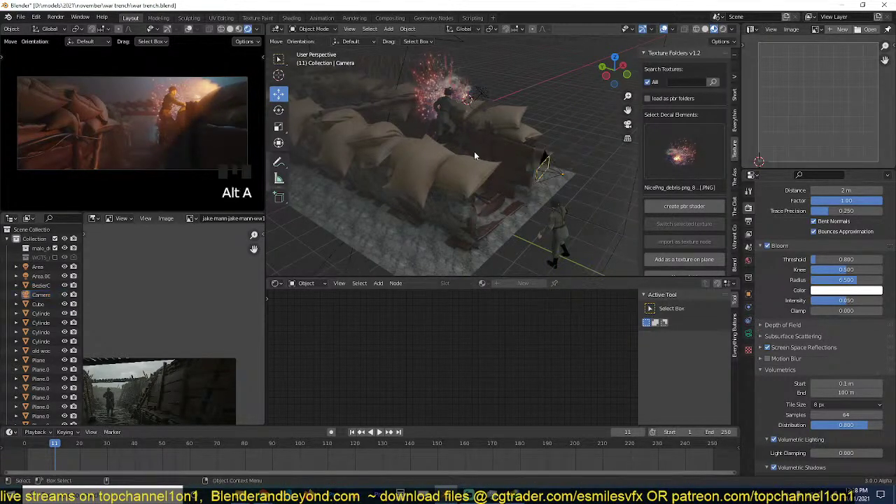
Duplicate the climbing soldier and place the copy on the row of sandbags across the trench.
{"action": "left_click", "coordinate": [444, 129]}
{"action": "middle_click_drag", "start_coordinate": [463, 147], "coordinate": [504, 144]}
{"action": "key", "text": "shift+d"}
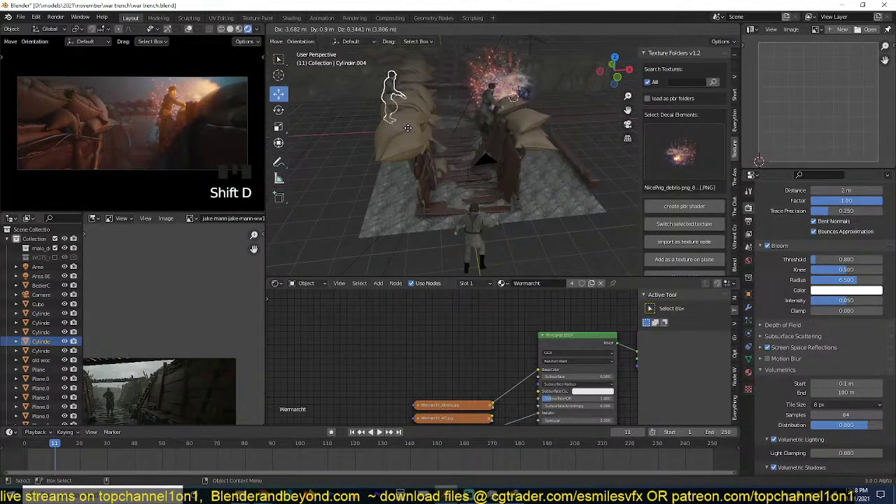
{"action": "left_click", "coordinate": [405, 134]}
{"action": "key", "text": "r"}
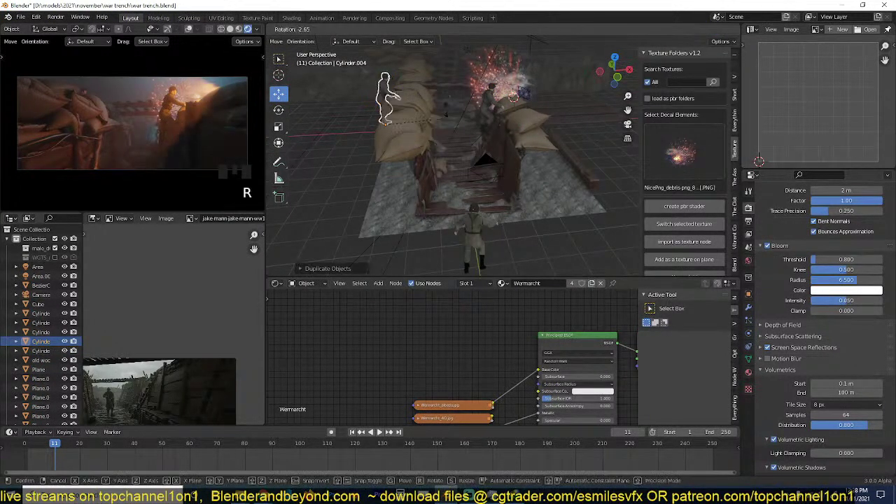
{"action": "right_click", "coordinate": [440, 94]}
Duplicate the soldier copy again, tilt it over, and place it in the air behind the climbing soldier, further back along the trench.
{"action": "key", "text": "shift+d"}
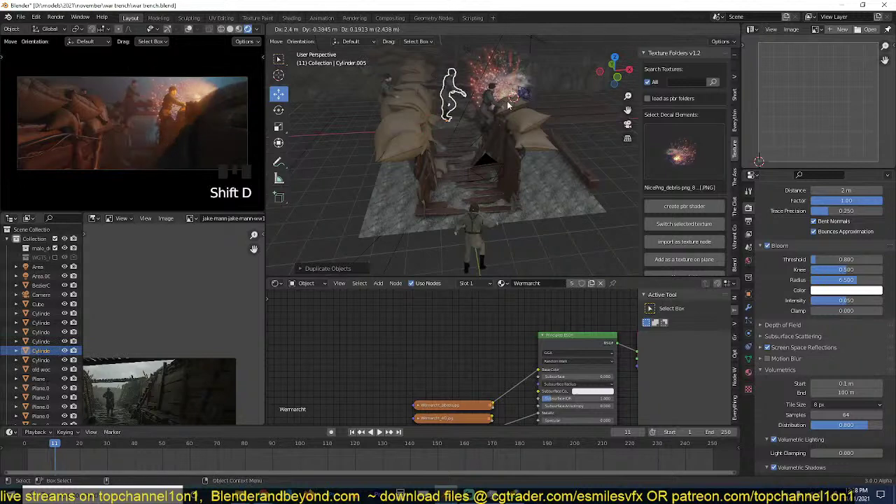
{"action": "left_click", "coordinate": [490, 100]}
{"action": "key", "text": "r"}
{"action": "left_click", "coordinate": [437, 93]}
{"action": "key", "text": "g"}
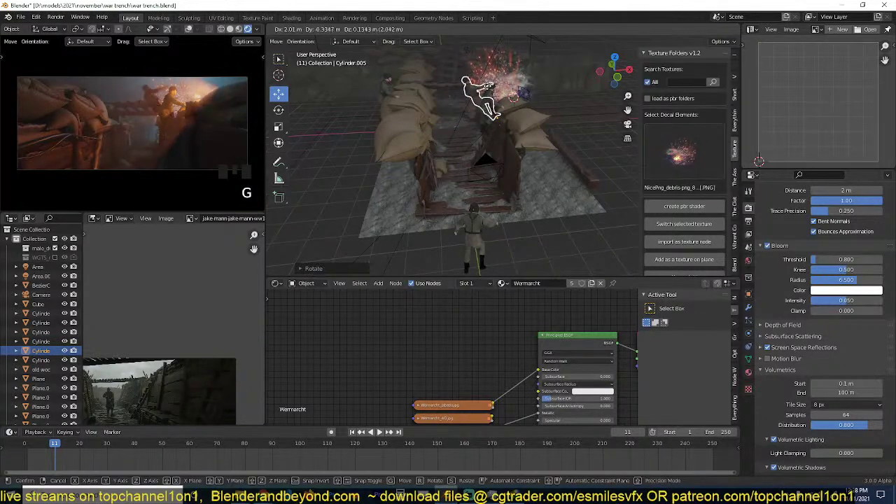
{"action": "left_click", "coordinate": [487, 86]}
{"action": "key", "text": "grave"}
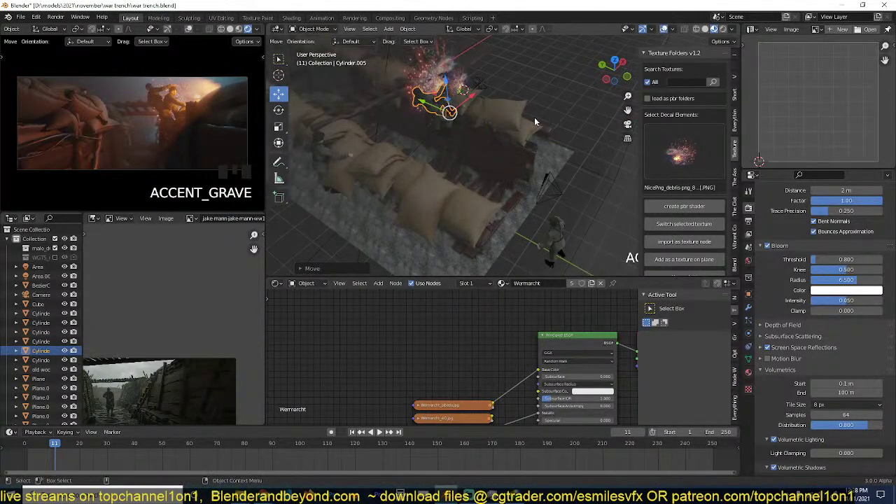
{"action": "key", "text": "g"}
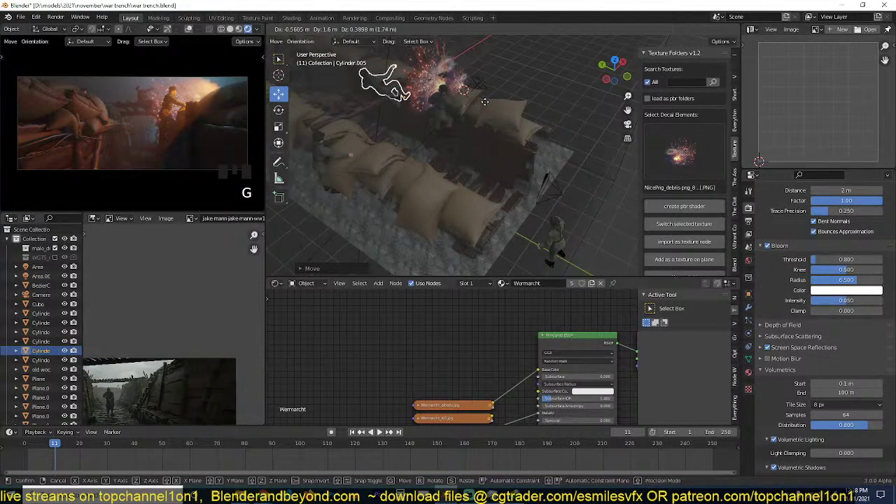
{"action": "left_click", "coordinate": [485, 101]}
Make a linked duplicate of the tilted soldier, rotate it freely with Trackball, and reposition it over the trench in top view.
{"action": "key", "text": "KP_7"}
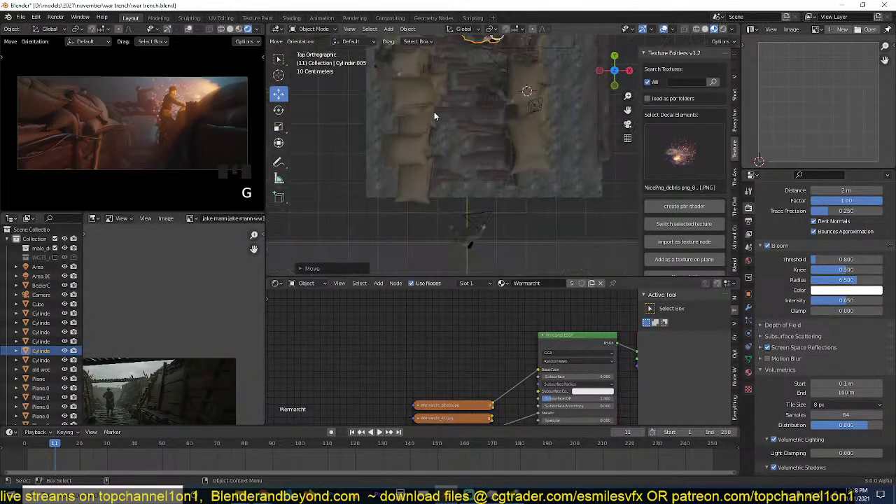
{"action": "key", "text": "alt+d"}
{"action": "key", "text": "r"}
{"action": "key", "text": "r"}
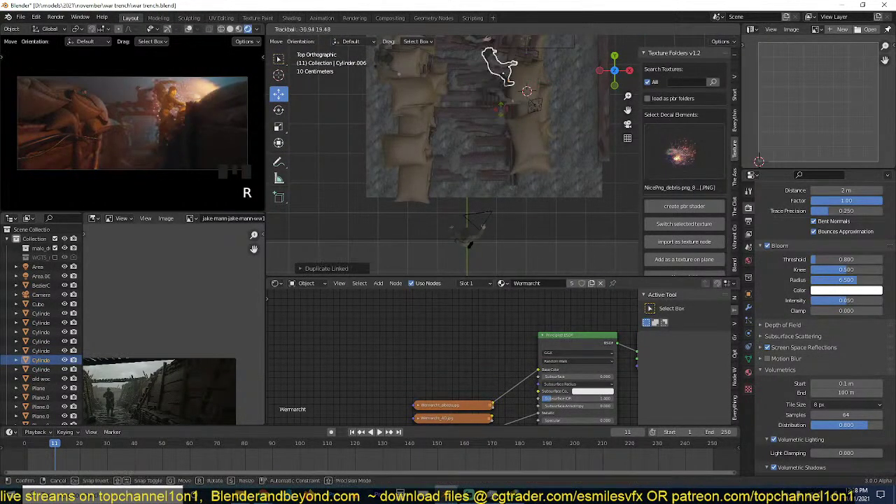
{"action": "left_click", "coordinate": [503, 107]}
{"action": "key", "text": "g"}
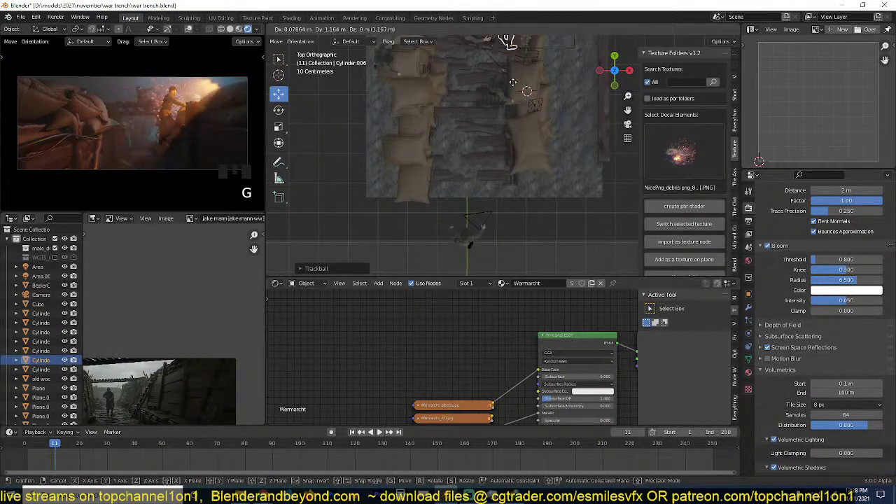
{"action": "left_click", "coordinate": [501, 130]}
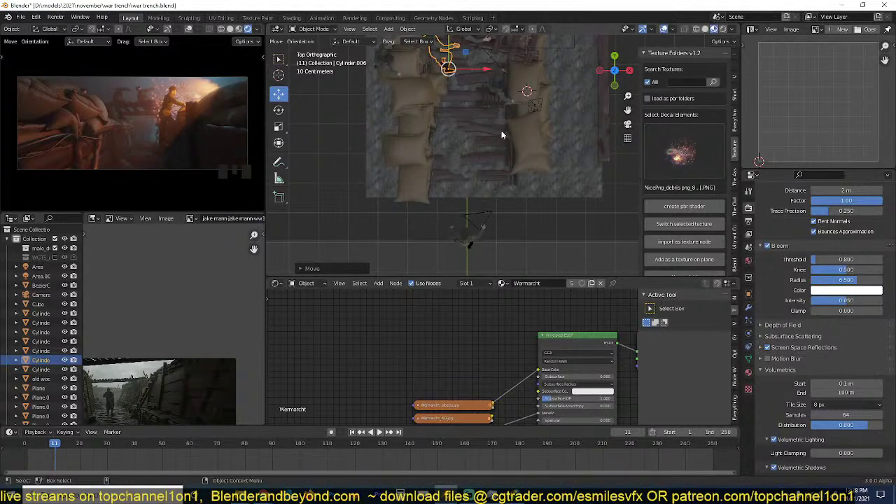
Move the linked soldier duplicate toward the camera, rotate it freely, and position it along the upper edge of the camera frame.
{"action": "key", "text": "grave"}
{"action": "scroll", "coordinate": [504, 133], "scroll_direction": "down", "scroll_amount": 4}
{"action": "key", "text": "g"}
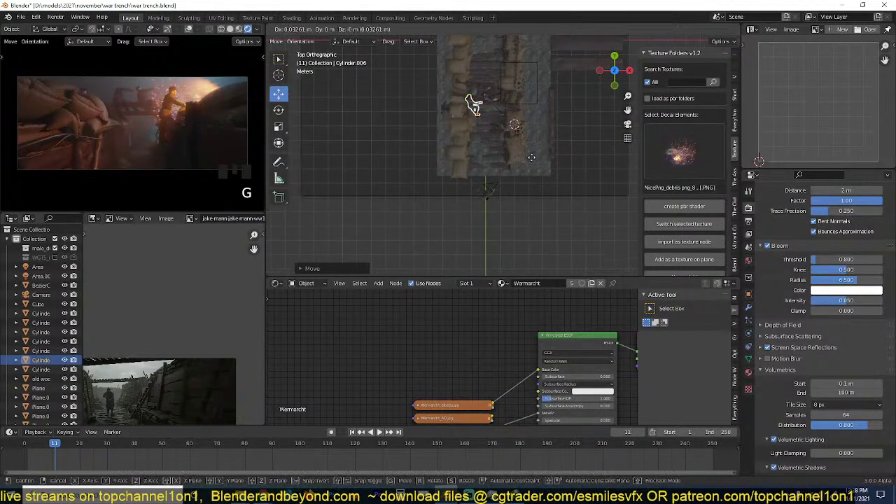
{"action": "key", "text": "r"}
{"action": "key", "text": "r"}
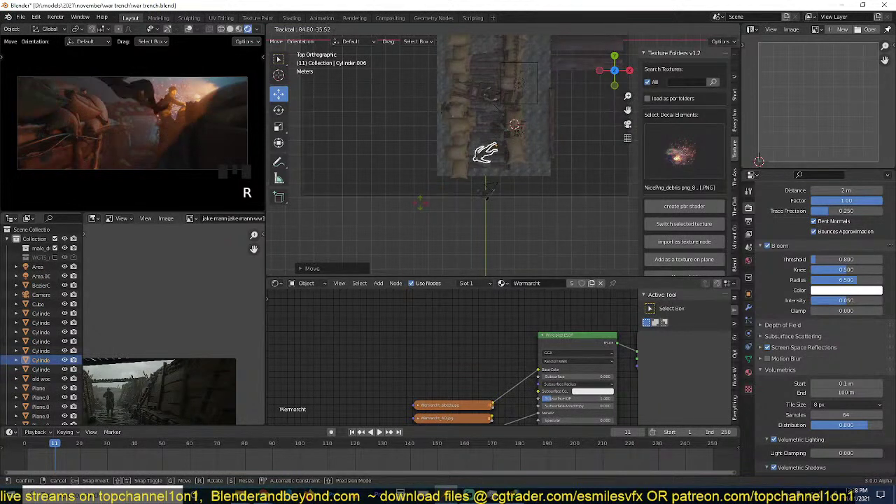
{"action": "left_click", "coordinate": [489, 149]}
{"action": "key", "text": "g"}
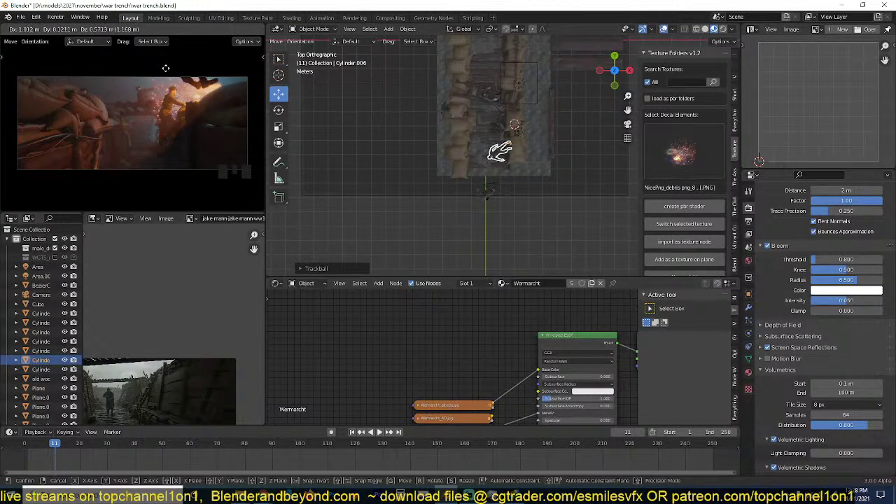
{"action": "left_click", "coordinate": [462, 152]}
Make the foreground flying soldier's Object & Data single user, with a foot vertex selected in its mesh, and save the file.
{"action": "scroll", "coordinate": [461, 153], "scroll_direction": "up", "scroll_amount": 2}
{"action": "scroll", "coordinate": [462, 153], "scroll_direction": "up", "scroll_amount": 3}
{"action": "key", "text": "Tab"}
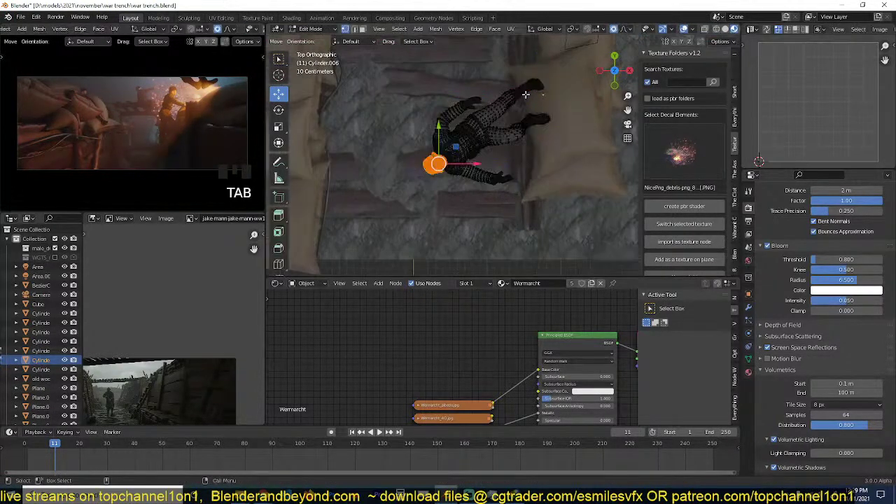
{"action": "left_click", "coordinate": [536, 84]}
{"action": "scroll", "coordinate": [526, 119], "scroll_direction": "down", "scroll_amount": 4}
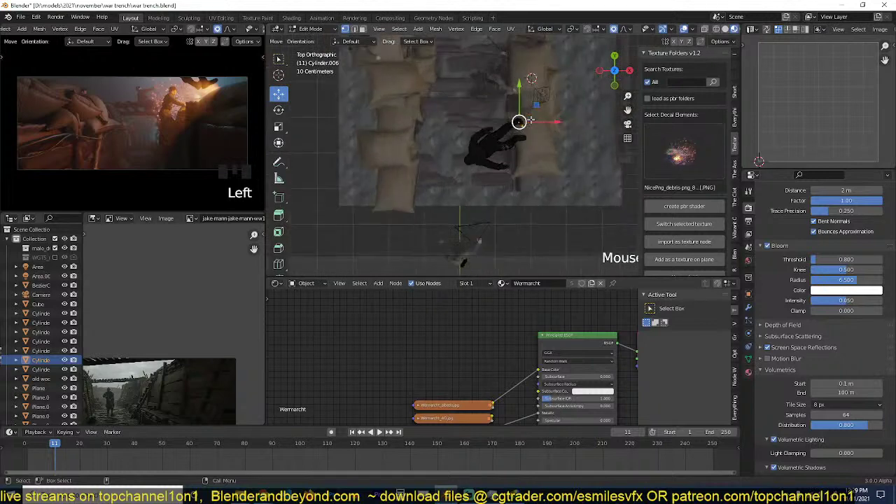
{"action": "key", "text": "Tab"}
{"action": "right_click", "coordinate": [524, 116]}
{"action": "key", "text": "q"}
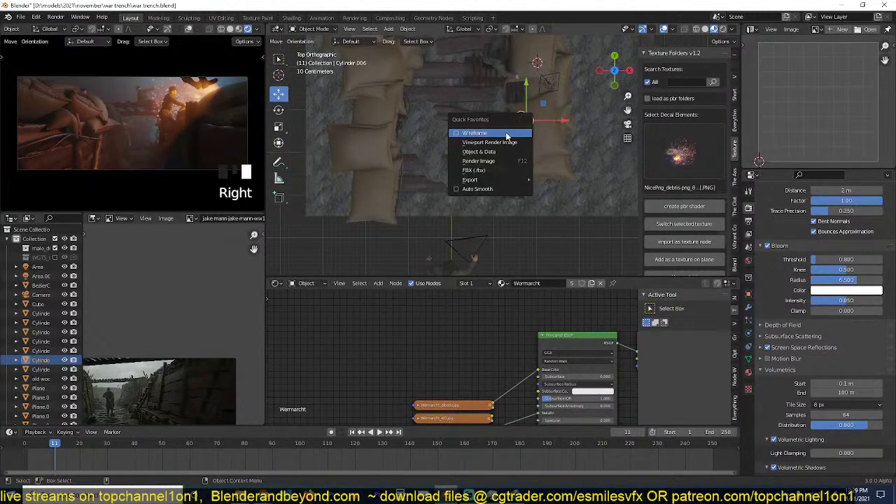
{"action": "left_click", "coordinate": [522, 150]}
{"action": "scroll", "coordinate": [522, 143], "scroll_direction": "up", "scroll_amount": 3}
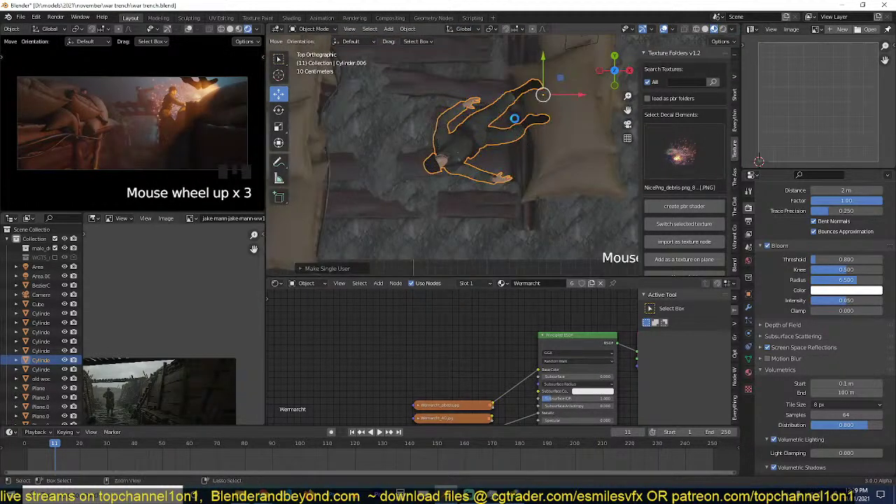
{"action": "key", "text": "ctrl+s"}
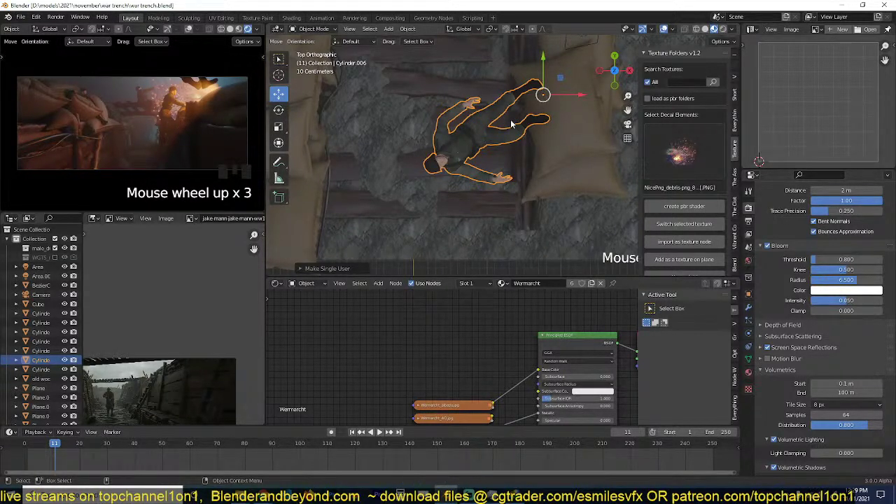
Enter Edit Mode on the foreground flying soldier and enable Connected Only proportional editing with Smooth falloff.
{"action": "middle_click_drag", "start_coordinate": [510, 134], "coordinate": [511, 183], "text": "shift"}
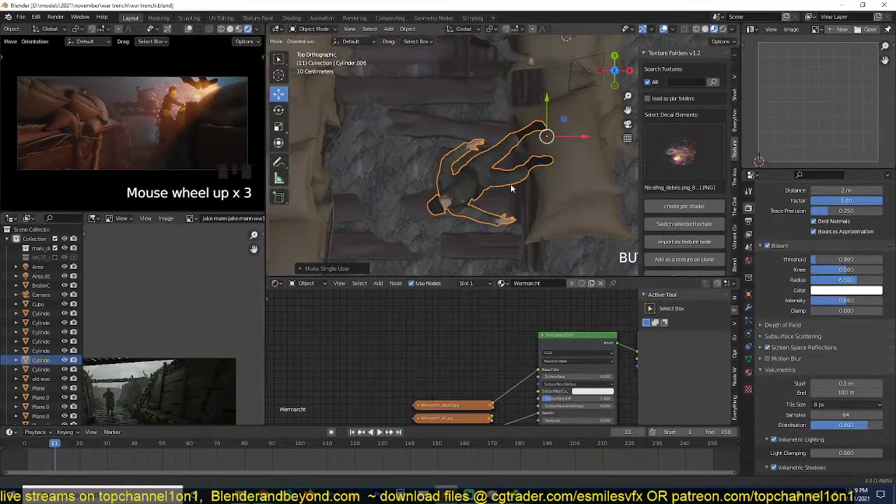
{"action": "key", "text": "Tab"}
{"action": "scroll", "coordinate": [524, 167], "scroll_direction": "up", "scroll_amount": 3}
{"action": "key", "text": "g"}
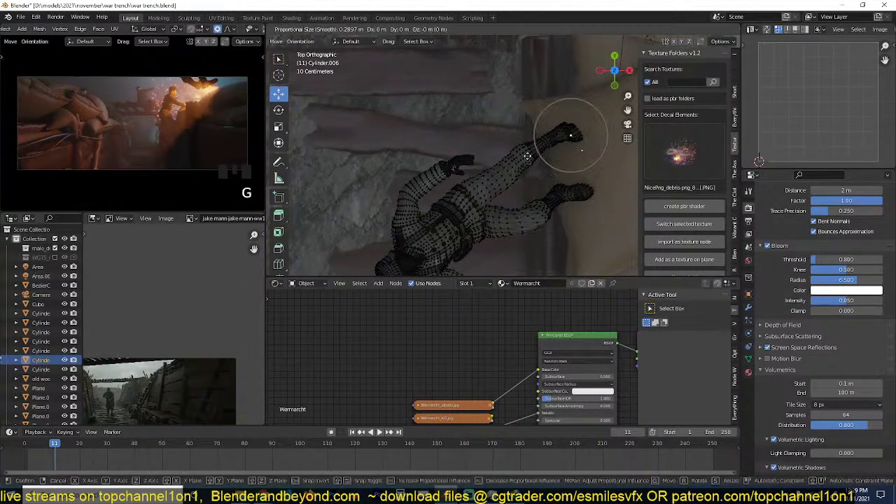
{"action": "right_click", "coordinate": [550, 140]}
{"action": "scroll", "coordinate": [524, 150], "scroll_direction": "down", "scroll_amount": 3}
{"action": "scroll", "coordinate": [542, 143], "scroll_direction": "up", "scroll_amount": 3}
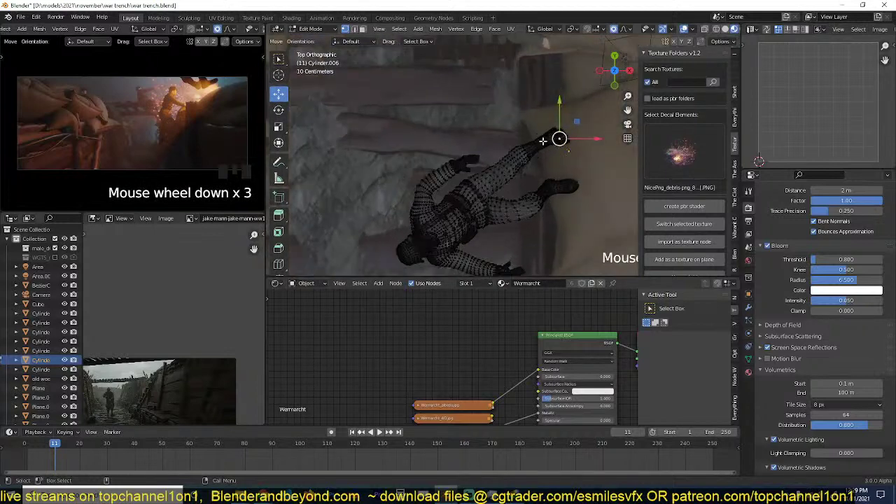
{"action": "left_click", "coordinate": [620, 31]}
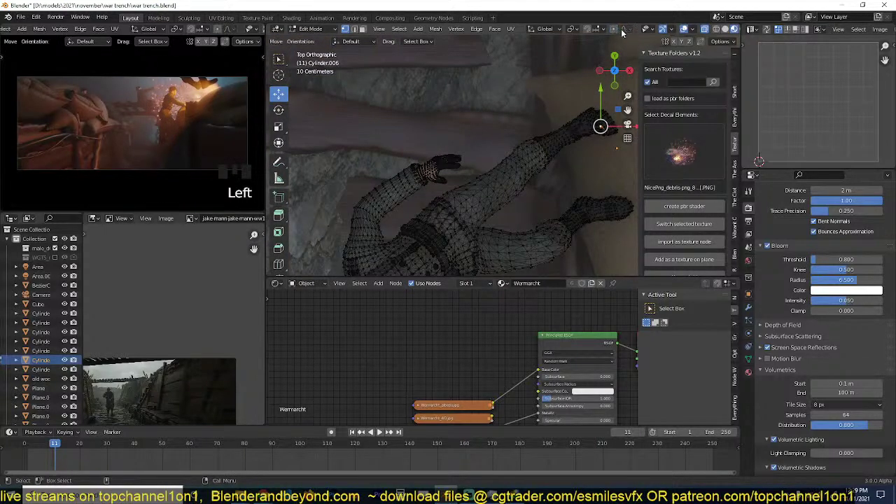
{"action": "left_click", "coordinate": [625, 30]}
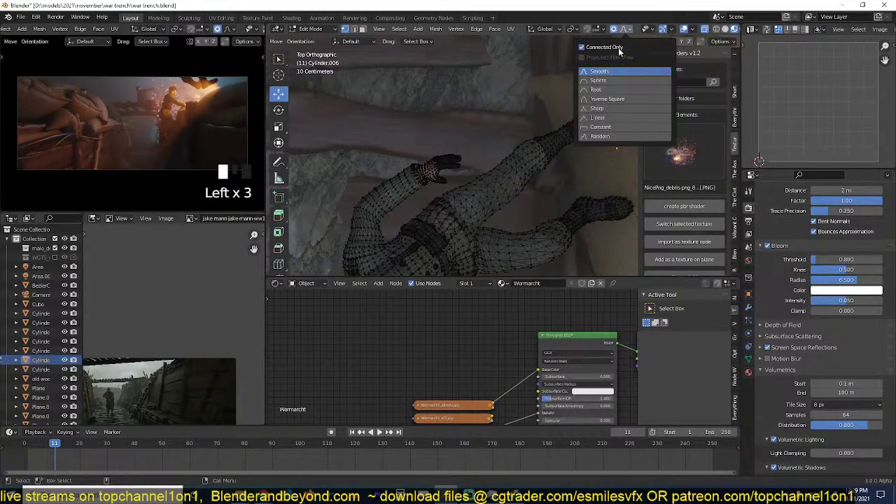
{"action": "scroll", "coordinate": [592, 149], "scroll_direction": "down", "scroll_amount": 1}
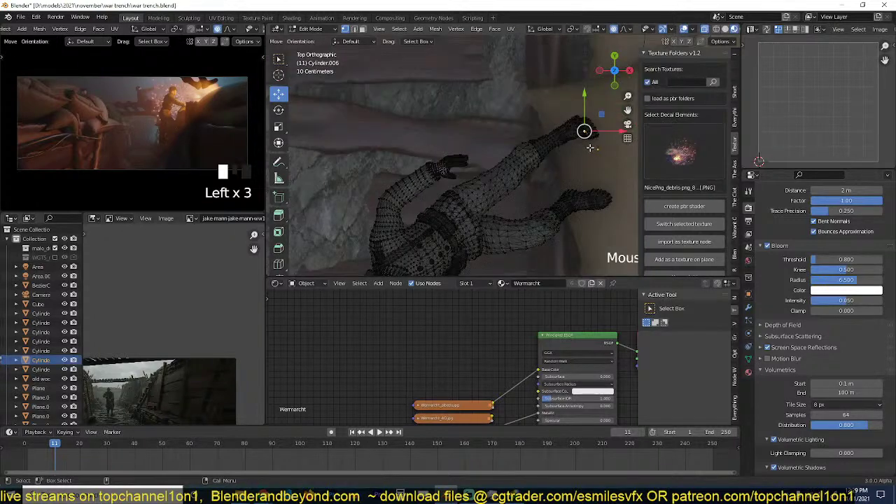
{"action": "scroll", "coordinate": [590, 148], "scroll_direction": "up", "scroll_amount": 1}
{"action": "key", "text": "g"}
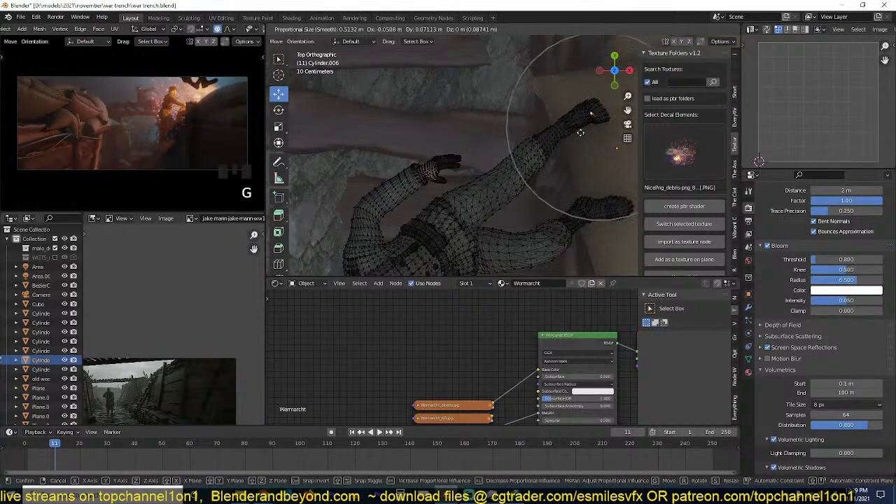
{"action": "scroll", "coordinate": [581, 133], "scroll_direction": "down", "scroll_amount": 1}
{"action": "left_click", "coordinate": [581, 132]}
{"action": "key", "text": "shift+grave"}
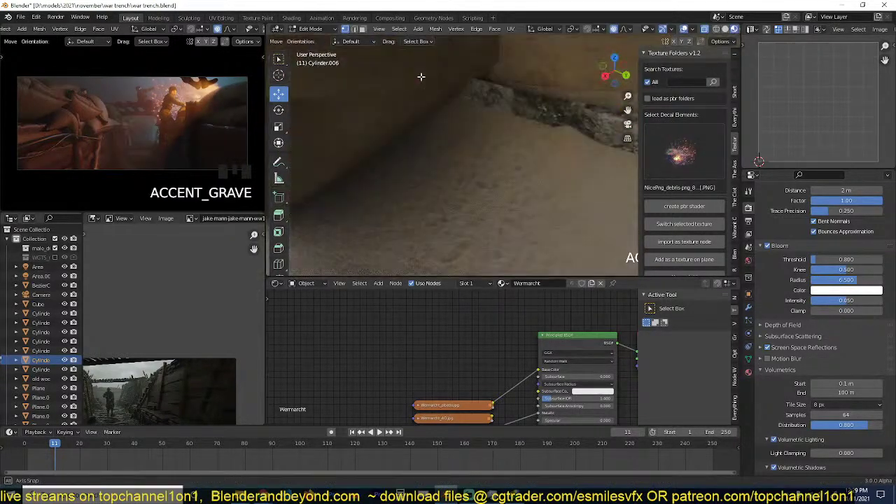
{"action": "left_click", "coordinate": [467, 92]}
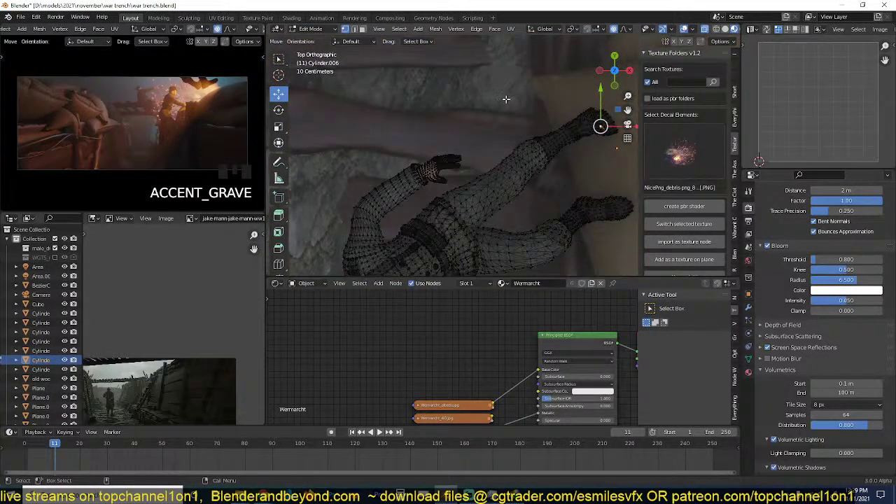
Shift the selected foot about 0.11 m with proportional editing, and move its whole lower leg about 0.07 m along negative X using a smaller influence radius.
{"action": "key", "text": "g"}
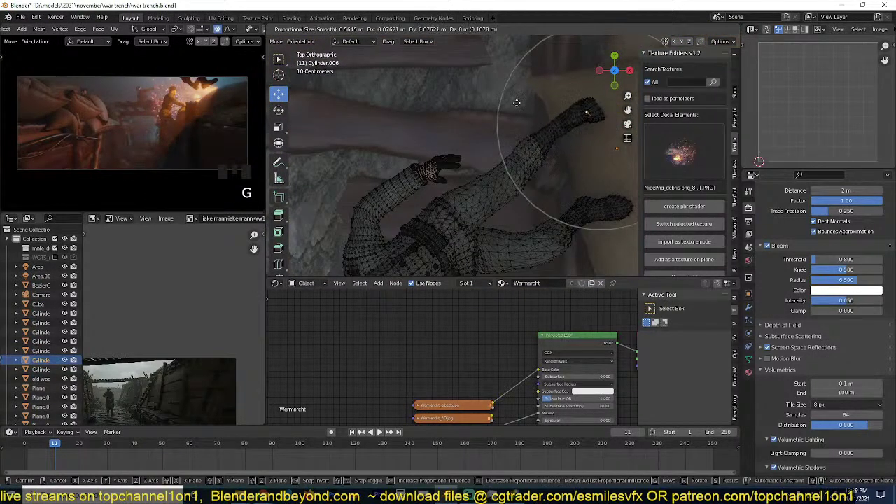
{"action": "left_click", "coordinate": [517, 102]}
{"action": "key", "text": "c"}
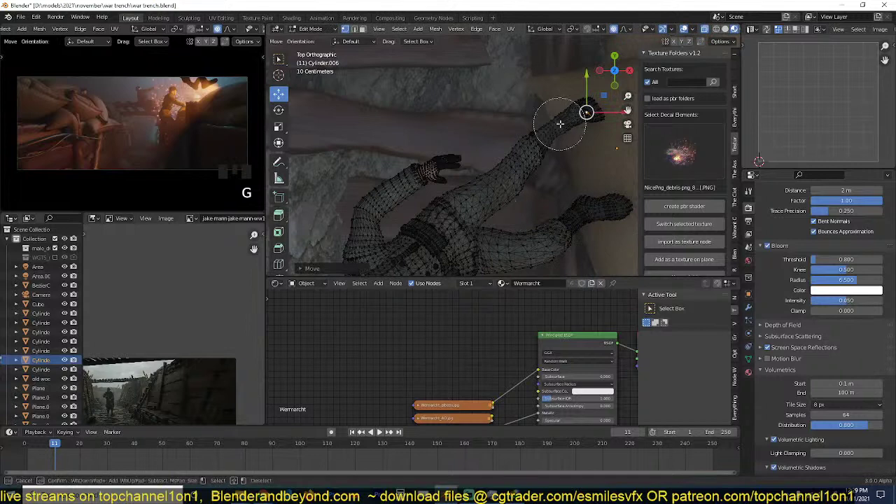
{"action": "left_click_drag", "start_coordinate": [571, 119], "coordinate": [580, 113]}
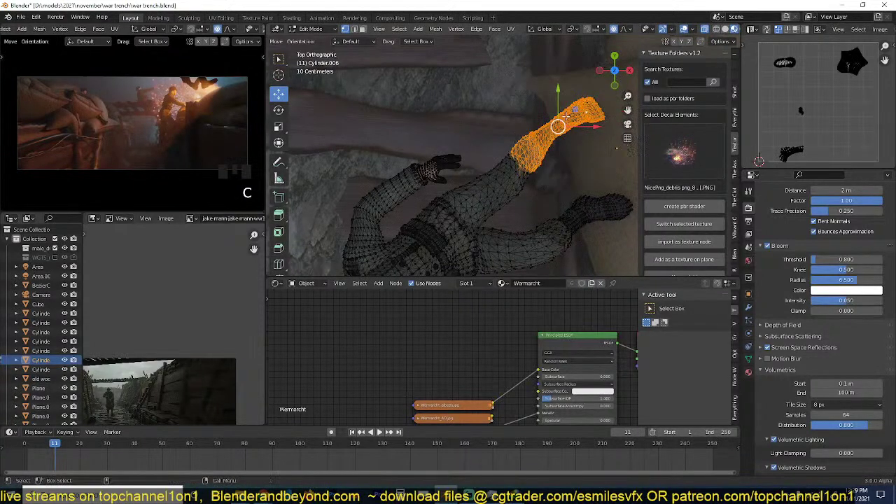
{"action": "key", "text": "r"}
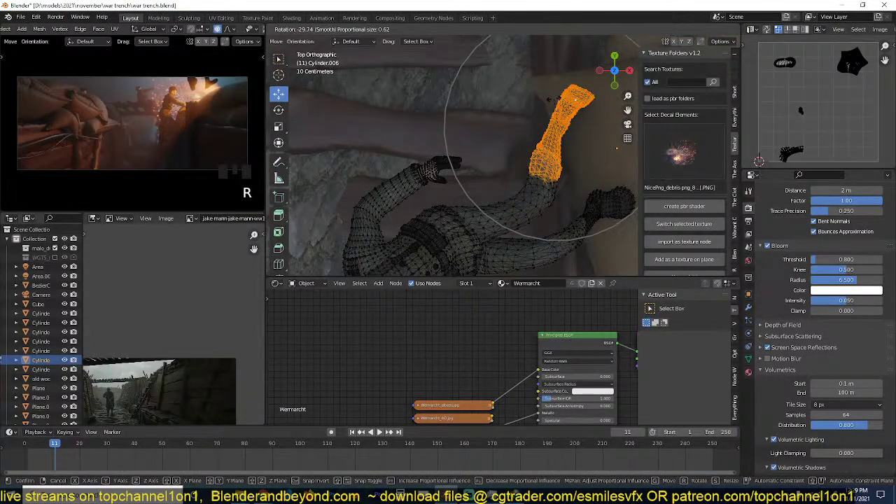
{"action": "left_click", "coordinate": [551, 99]}
{"action": "key", "text": "g"}
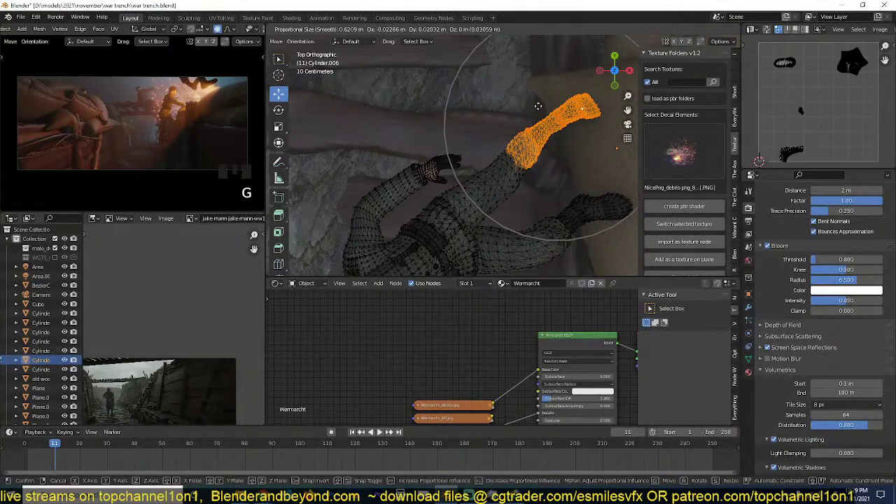
{"action": "scroll", "coordinate": [530, 109], "scroll_direction": "up", "scroll_amount": 3}
{"action": "scroll", "coordinate": [530, 109], "scroll_direction": "up", "scroll_amount": 4}
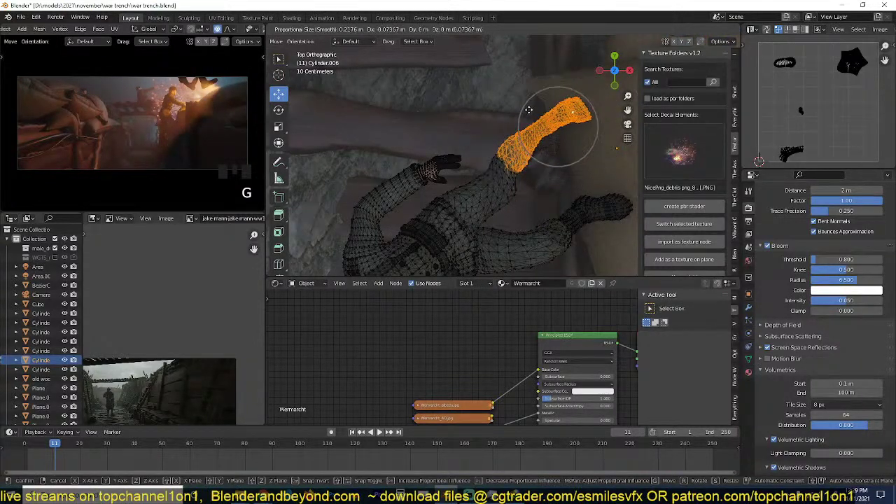
{"action": "left_click", "coordinate": [529, 110]}
Bend the selected lower leg downward with proportional rotations of about 14° and 13° and a freehand move between them, and leave Edit Mode.
{"action": "key", "text": "grave"}
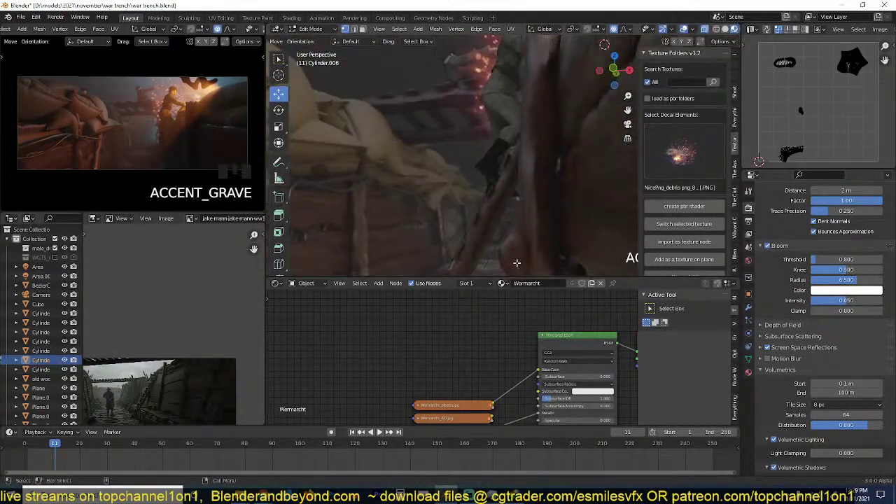
{"action": "key", "text": "KP_Decimal"}
{"action": "key", "text": "grave"}
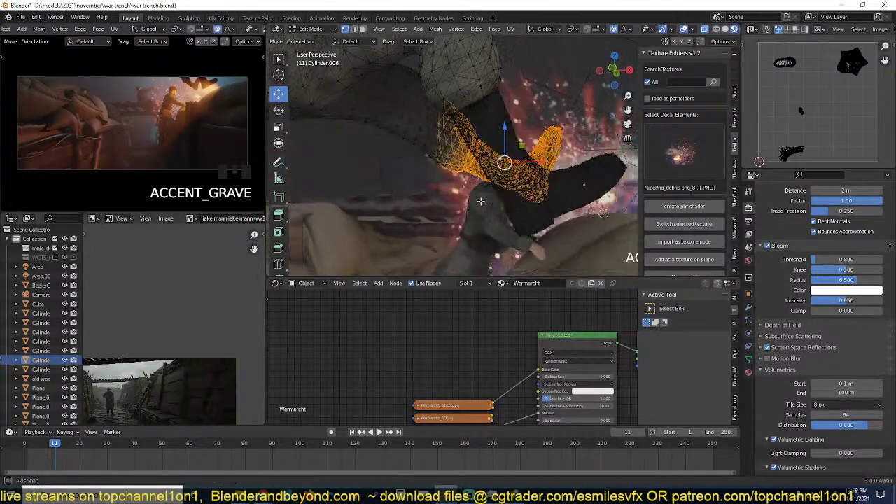
{"action": "key", "text": "r"}
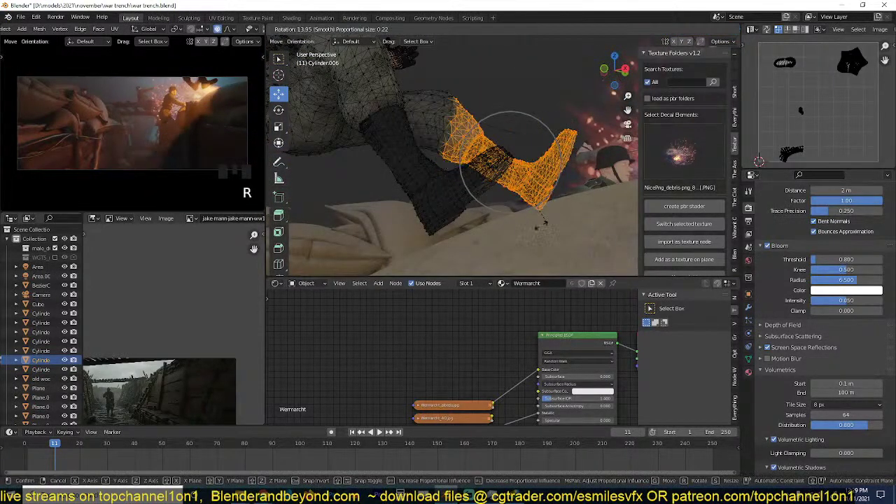
{"action": "left_click", "coordinate": [534, 205]}
{"action": "key", "text": "g"}
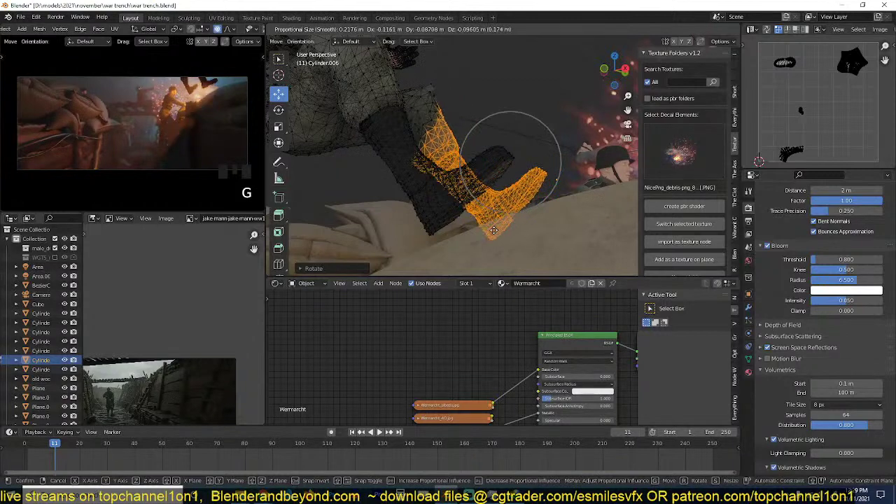
{"action": "left_click", "coordinate": [527, 210]}
{"action": "key", "text": "r"}
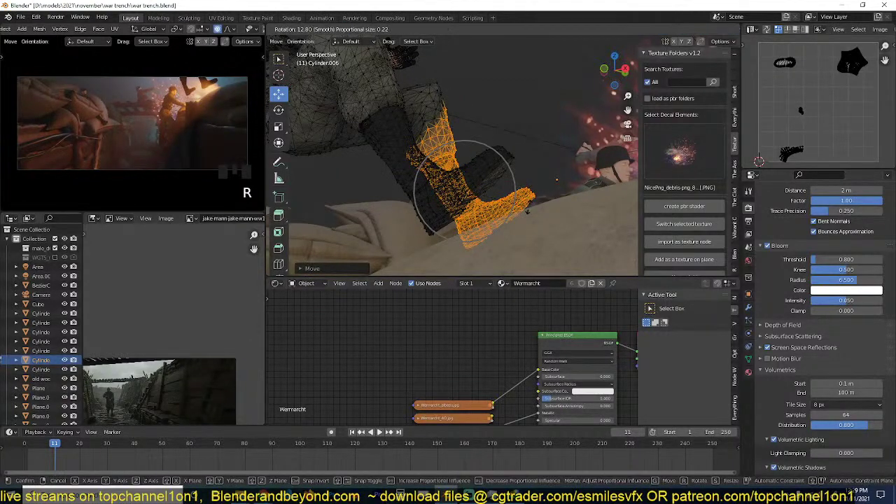
{"action": "left_click", "coordinate": [525, 208]}
{"action": "key", "text": "Tab"}
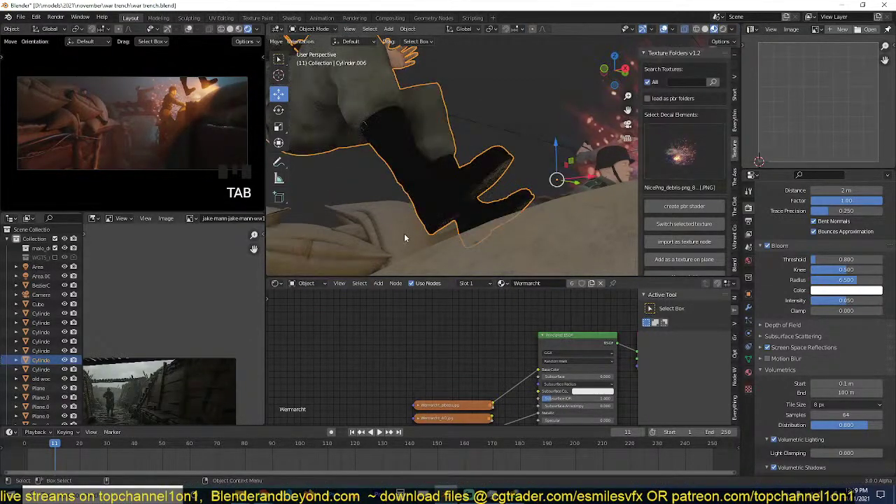
Move the foreground flying soldier about 0.3 m, mostly upward, deselect it, and save the file.
{"action": "key", "text": "s"}
{"action": "key", "text": "g"}
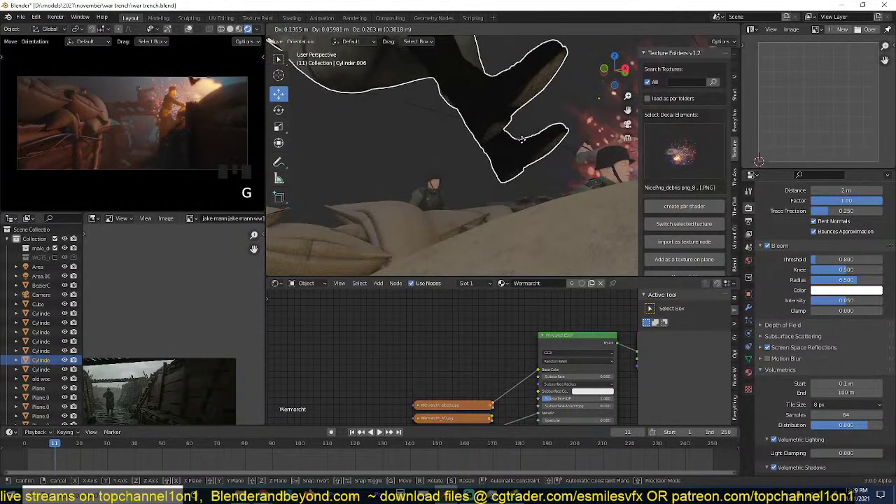
{"action": "left_click", "coordinate": [523, 144]}
{"action": "key", "text": "alt+a"}
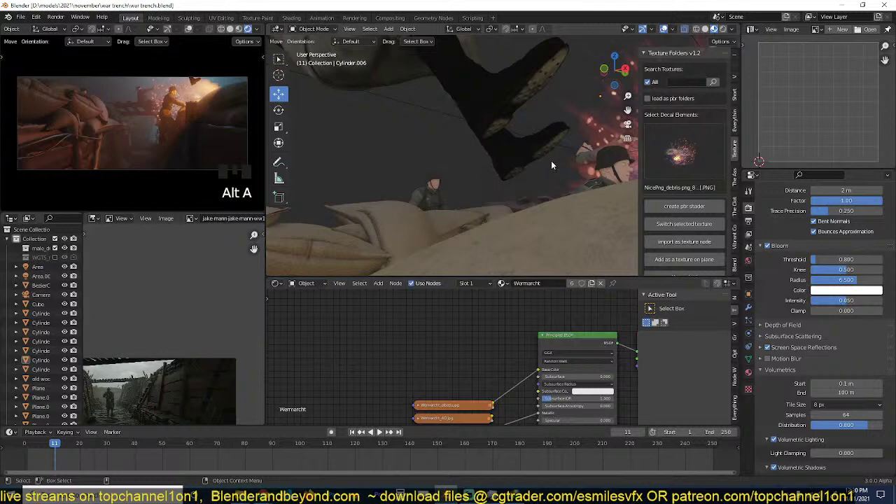
{"action": "scroll", "coordinate": [462, 170], "scroll_direction": "down", "scroll_amount": 4}
{"action": "middle_click_drag", "start_coordinate": [551, 160], "coordinate": [506, 161]}
{"action": "scroll", "coordinate": [522, 194], "scroll_direction": "up", "scroll_amount": 3}
{"action": "key", "text": "ctrl+s"}
{"action": "scroll", "coordinate": [460, 145], "scroll_direction": "down", "scroll_amount": 4}
{"action": "scroll", "coordinate": [503, 158], "scroll_direction": "up", "scroll_amount": 3}
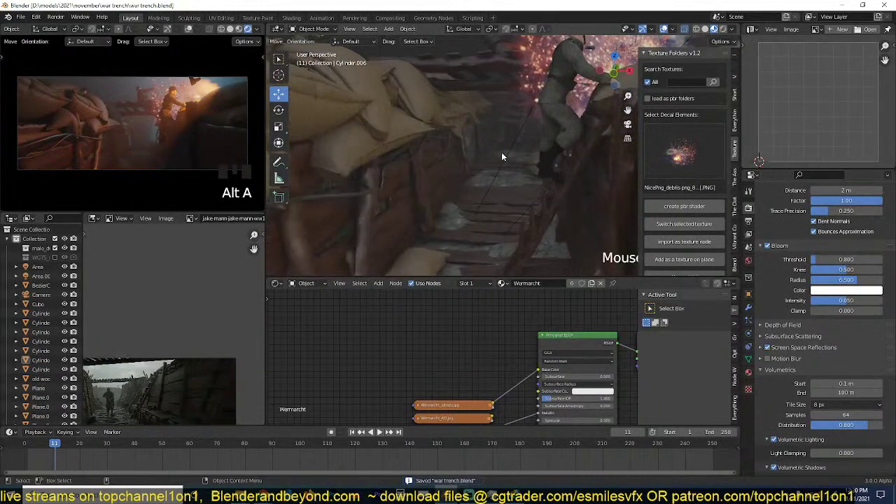
{"action": "left_click", "coordinate": [415, 100]}
{"action": "middle_click_drag", "start_coordinate": [414, 100], "coordinate": [510, 211]}
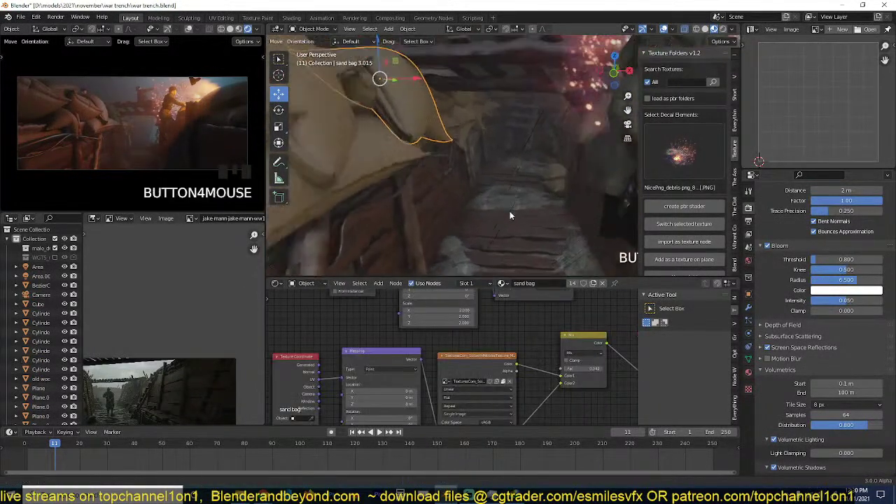
{"action": "key", "text": "Tab"}
{"action": "middle_click_drag", "start_coordinate": [442, 144], "coordinate": [428, 126]}
{"action": "key", "text": "z"}
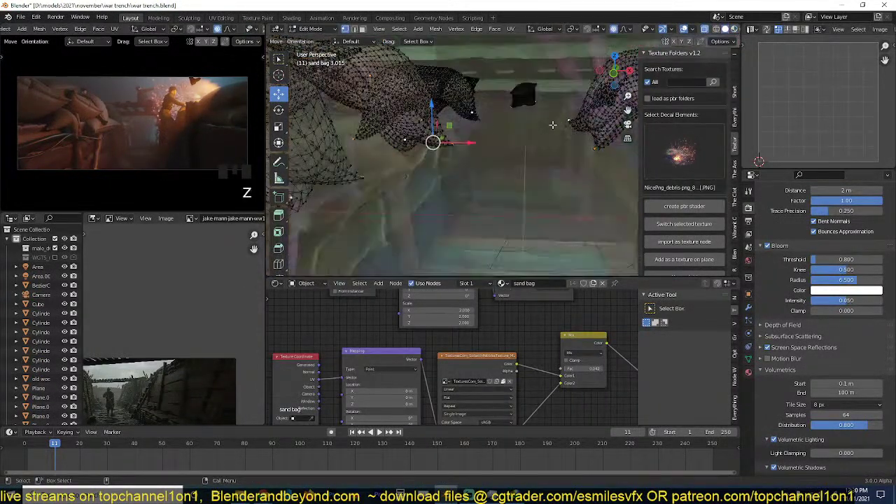
{"action": "key", "text": "Tab"}
Display the scene in solid shading through the camera view.
{"action": "scroll", "coordinate": [384, 160], "scroll_direction": "down", "scroll_amount": 3}
{"action": "key", "text": "z"}
{"action": "scroll", "coordinate": [468, 175], "scroll_direction": "down", "scroll_amount": 2}
{"action": "mouse_move", "coordinate": [468, 175]}
{"action": "middle_mouse_down"}
{"action": "mouse_move", "coordinate": [382, 172]}
{"action": "mouse_move", "coordinate": [404, 206]}
{"action": "middle_mouse_up"}
{"action": "key", "text": "KP_0"}
{"action": "scroll", "coordinate": [441, 189], "scroll_direction": "down", "scroll_amount": 2}
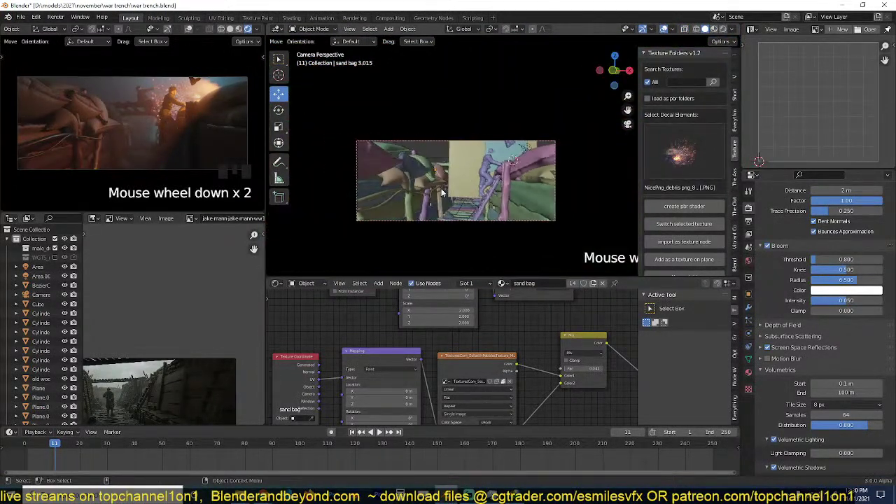
Make the tan draped sandbag's Object & Data single user, with a vertex selected on its upper surface in Edit Mode.
{"action": "scroll", "coordinate": [531, 165], "scroll_direction": "up", "scroll_amount": 3}
{"action": "scroll", "coordinate": [449, 168], "scroll_direction": "up", "scroll_amount": 3}
{"action": "left_click", "coordinate": [425, 173]}
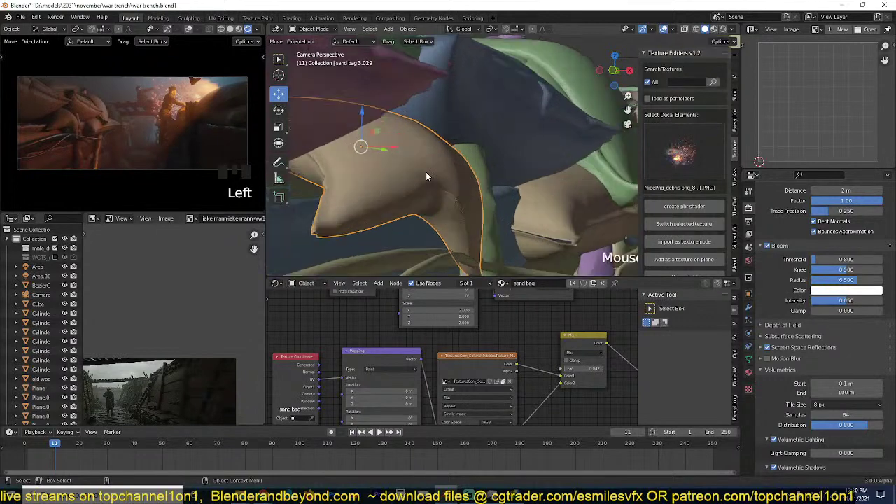
{"action": "scroll", "coordinate": [426, 176], "scroll_direction": "up", "scroll_amount": 2}
{"action": "key", "text": "Tab"}
{"action": "scroll", "coordinate": [428, 175], "scroll_direction": "down", "scroll_amount": 3}
{"action": "key", "text": "q"}
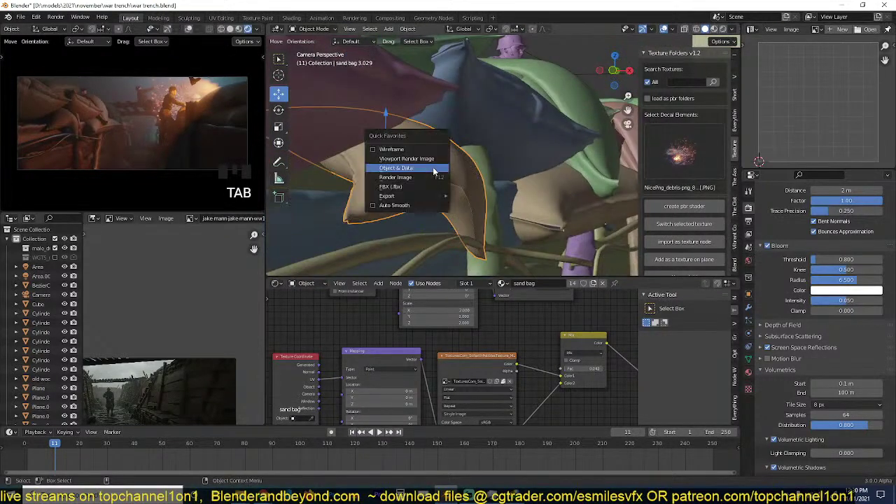
{"action": "left_click", "coordinate": [426, 169]}
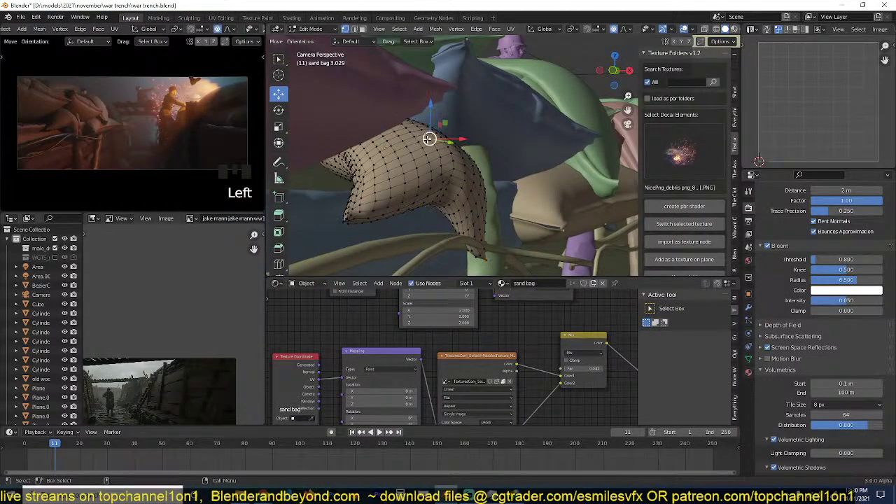
Frame the selected sandbag vertex and turn off proportional editing.
{"action": "key", "text": "KP_Decimal"}
{"action": "scroll", "coordinate": [448, 194], "scroll_direction": "up", "scroll_amount": 3}
{"action": "middle_click_drag", "start_coordinate": [490, 182], "coordinate": [512, 174]}
{"action": "key", "text": "o"}
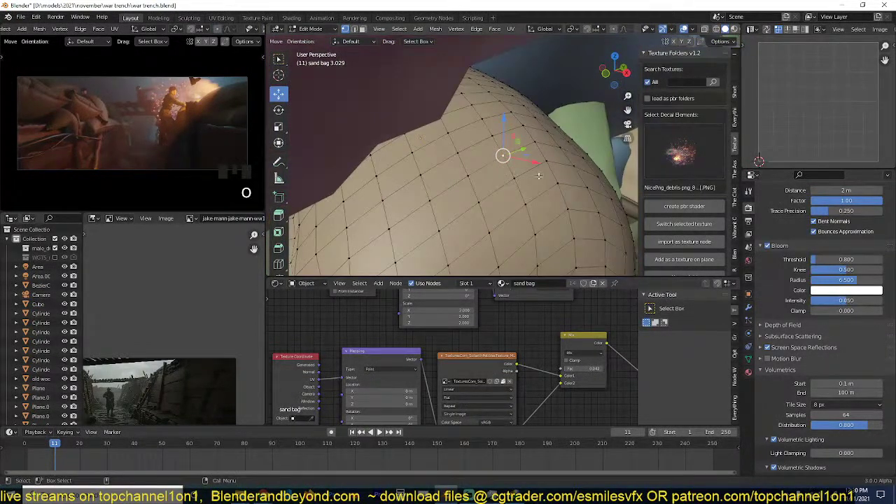
{"action": "key", "text": "ctrl+shift+b"}
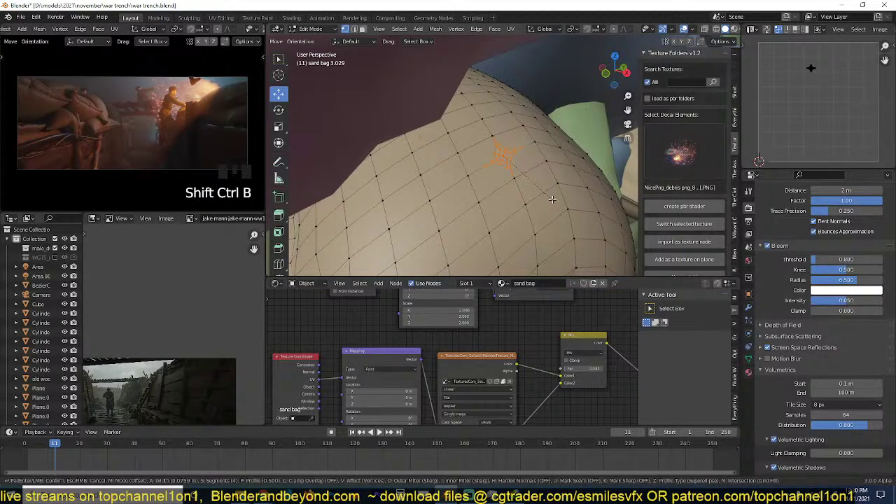
{"action": "left_click", "coordinate": [552, 199]}
{"action": "left_click", "coordinate": [316, 254]}
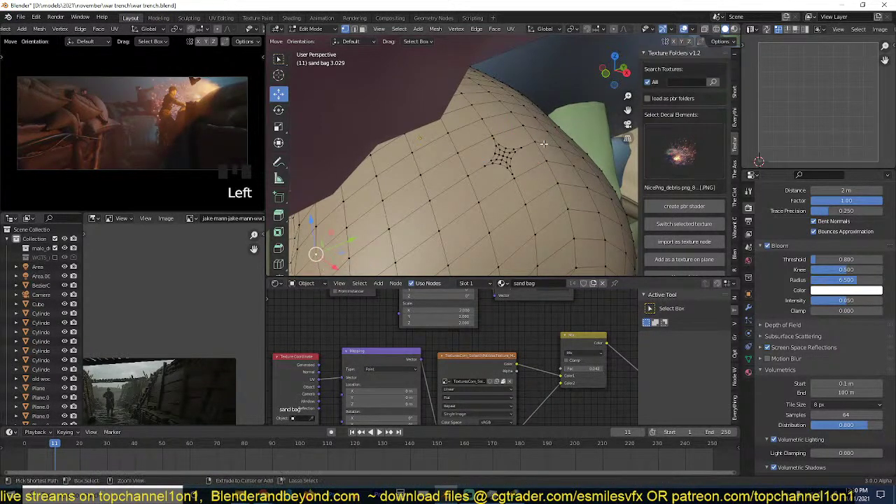
{"action": "key", "text": "ctrl+z"}
Bevel the selected sandbag vertex about 0.074 m with four segments, lowering the shape value until the outline is circular.
{"action": "key", "text": "ctrl+shift+b"}
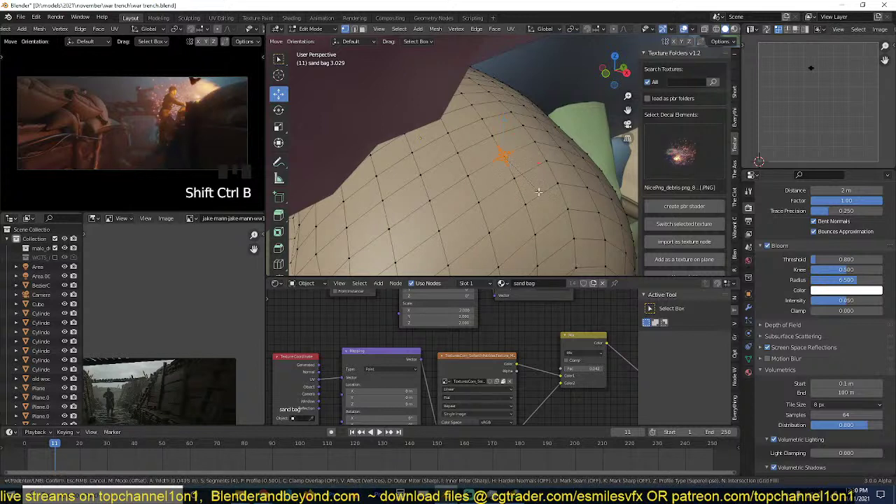
{"action": "left_click", "coordinate": [533, 199]}
{"action": "left_click", "coordinate": [326, 270]}
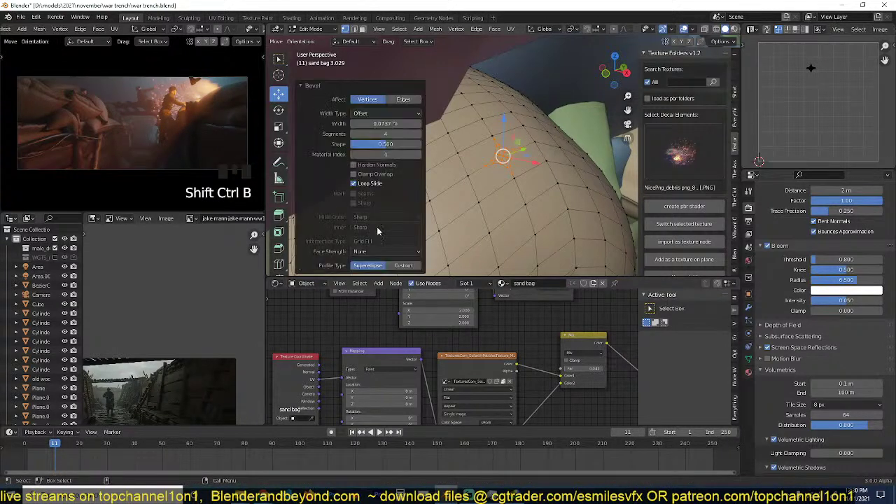
{"action": "left_click_drag", "start_coordinate": [387, 144], "coordinate": [364, 144]}
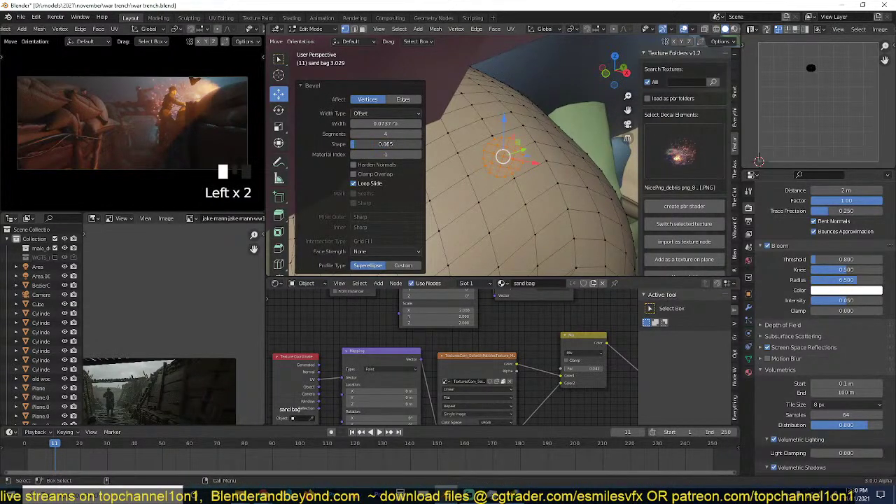
Merge the beveled faces into a single round face and scale it to about 0.494.
{"action": "key", "text": "f"}
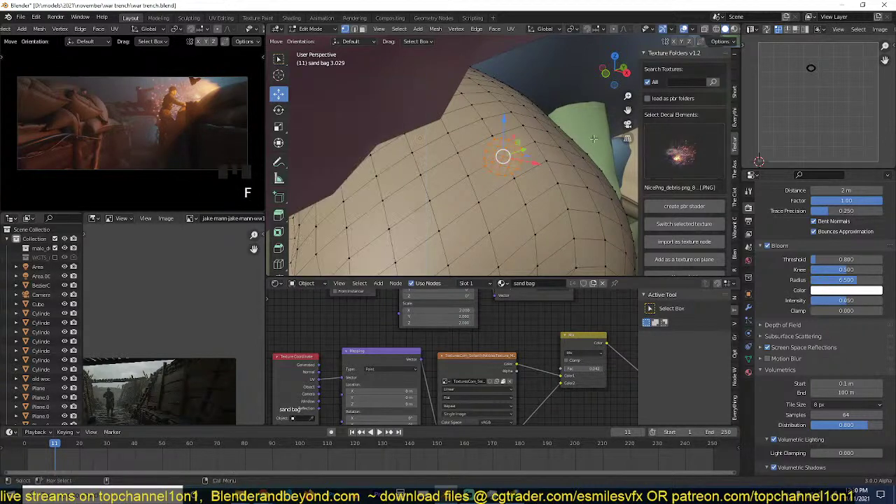
{"action": "key", "text": "s"}
{"action": "left_click", "coordinate": [554, 148]}
Inset the round face about 0.014 m, and push the inner face into the sandbag and scale it to form a bullet hole.
{"action": "key", "text": "grave"}
{"action": "middle_click_drag", "start_coordinate": [553, 149], "coordinate": [574, 154]}
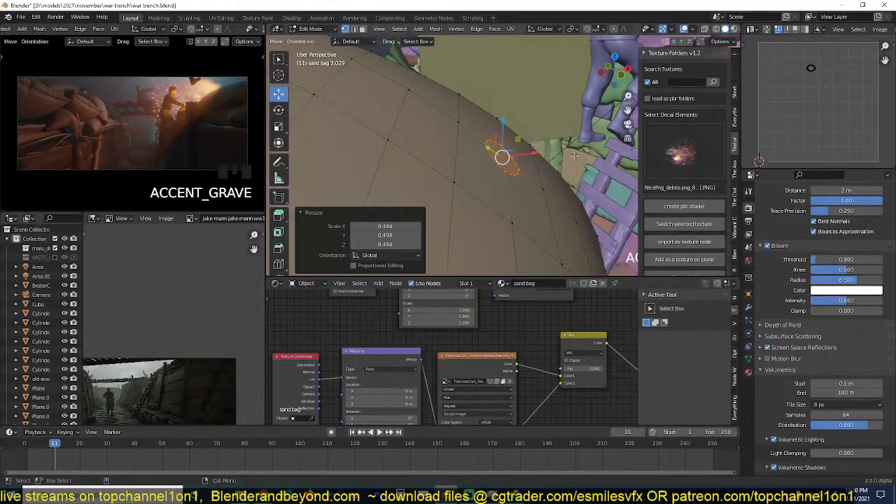
{"action": "key", "text": "i"}
{"action": "left_click", "coordinate": [490, 150]}
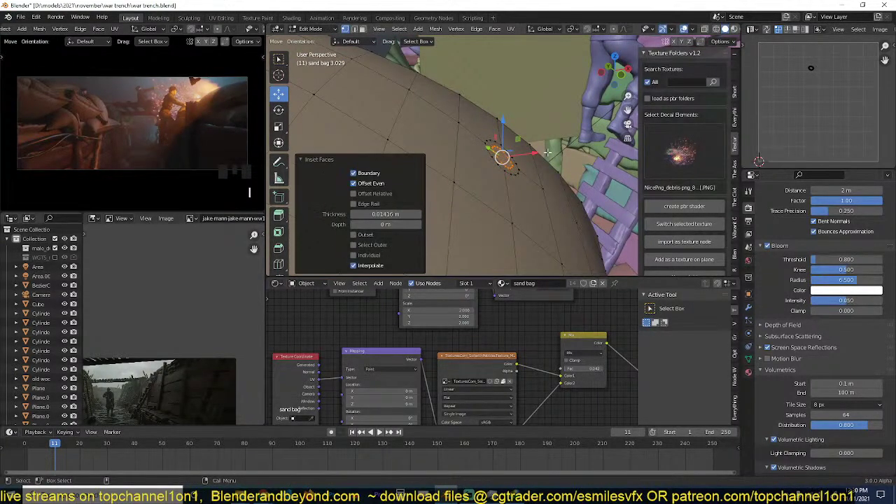
{"action": "left_click_drag", "start_coordinate": [527, 153], "coordinate": [481, 157]}
{"action": "key", "text": "s"}
{"action": "left_click", "coordinate": [535, 178]}
{"action": "key", "text": "Tab"}
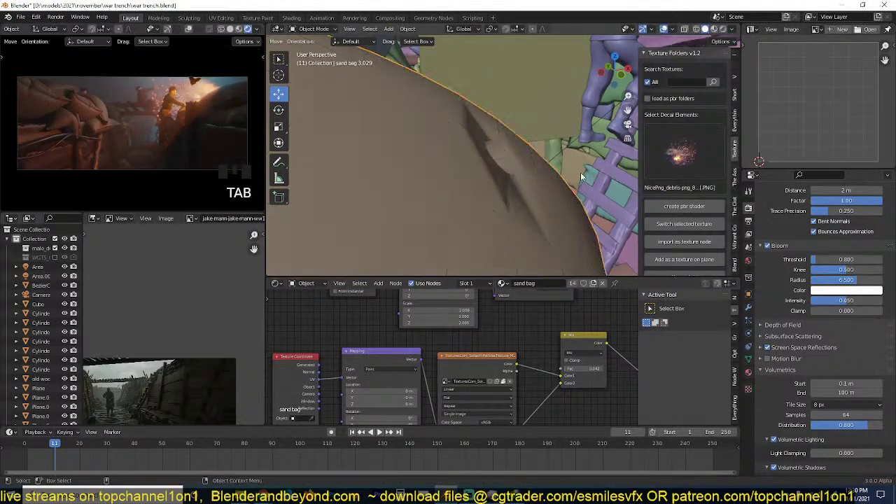
Select the edges around the hole's rim and bevel them about 0.004 m with one segment.
{"action": "key", "text": "grave"}
{"action": "middle_click_drag", "start_coordinate": [580, 173], "coordinate": [489, 151]}
{"action": "scroll", "coordinate": [488, 152], "scroll_direction": "up", "scroll_amount": 5}
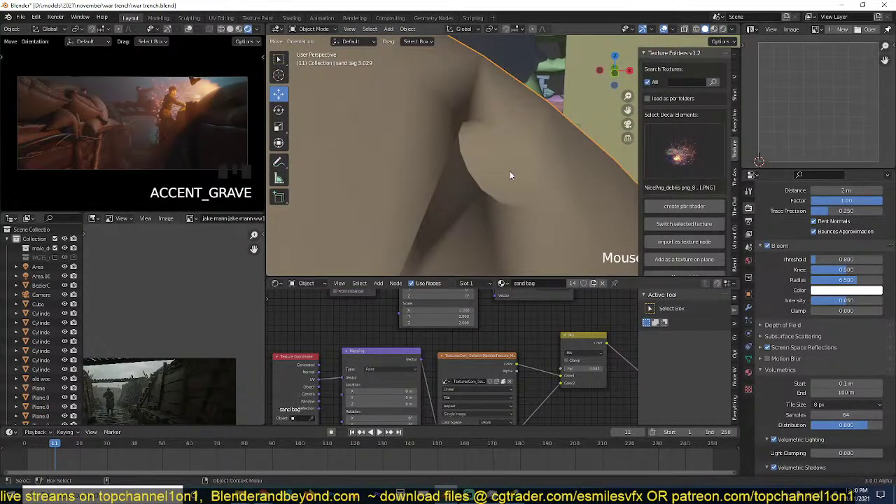
{"action": "key", "text": "Tab"}
{"action": "key", "text": "2"}
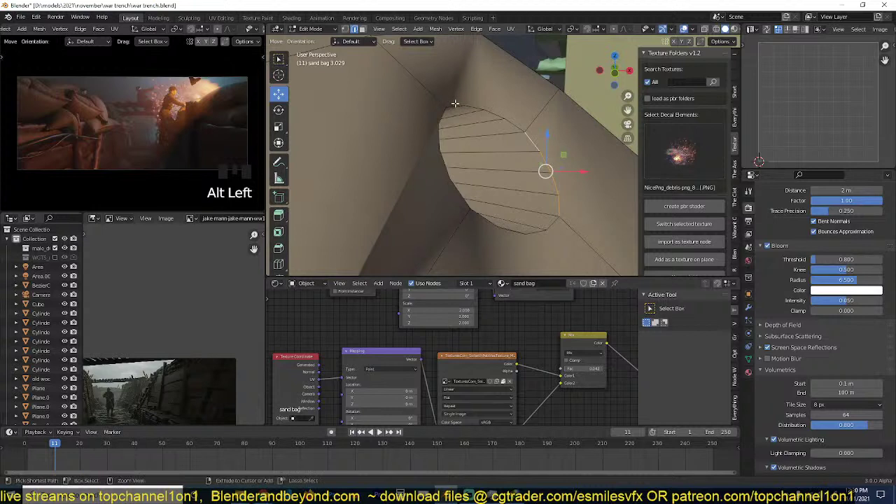
{"action": "left_click", "coordinate": [437, 154], "text": "ctrl"}
{"action": "left_click", "coordinate": [472, 209], "text": "alt+shift"}
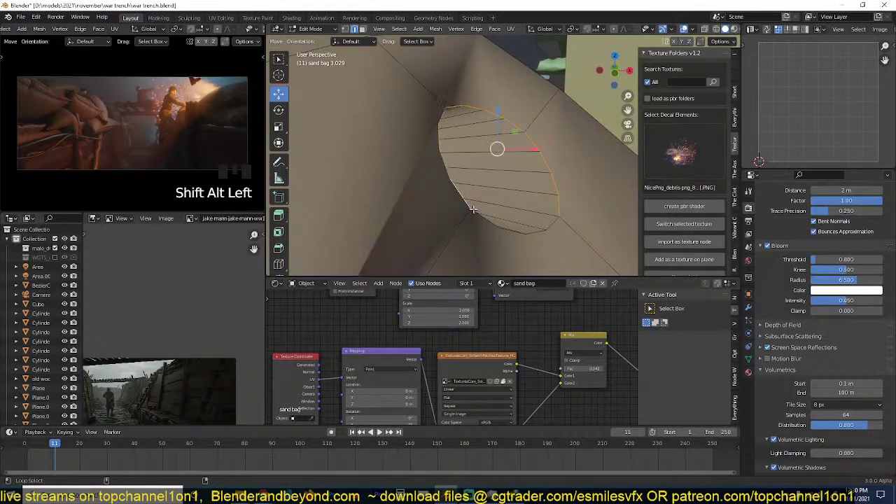
{"action": "left_click", "coordinate": [523, 239], "text": "alt+shift"}
{"action": "key", "text": "ctrl+b"}
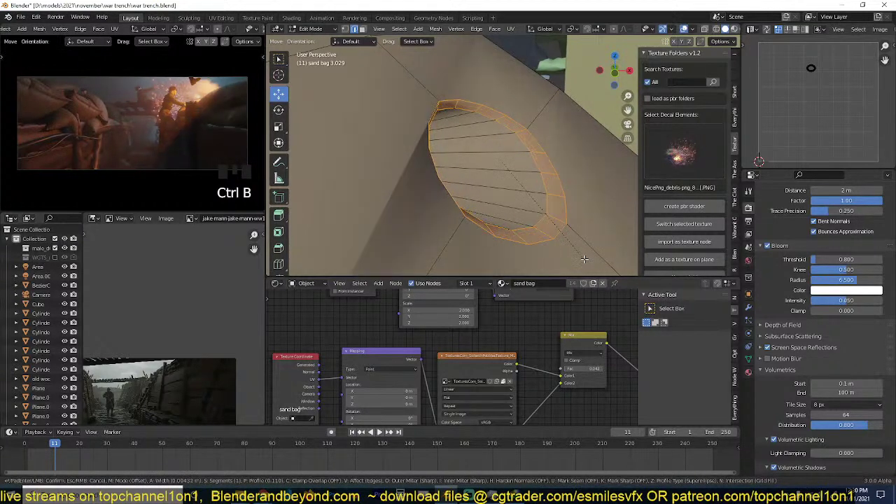
{"action": "left_click", "coordinate": [585, 255]}
{"action": "key", "text": "Tab"}
Check the bullet hole against the whole sandbag and save the file.
{"action": "scroll", "coordinate": [521, 181], "scroll_direction": "down", "scroll_amount": 4}
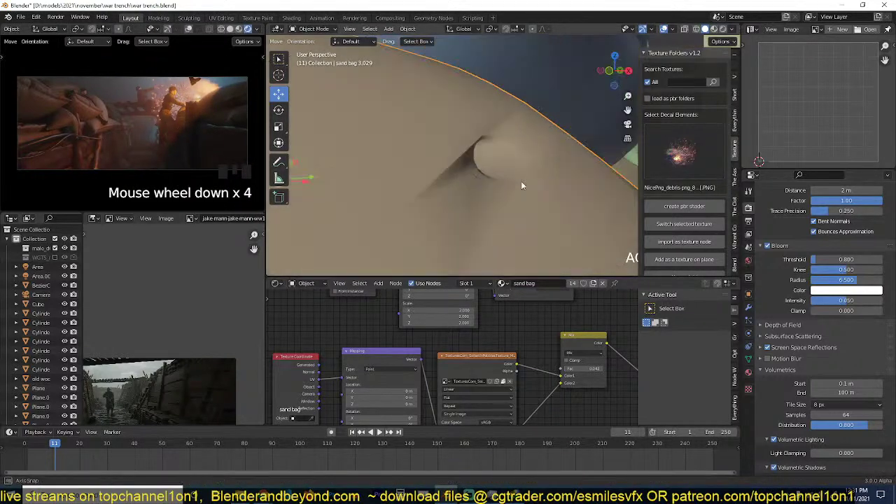
{"action": "left_click_drag", "start_coordinate": [507, 186], "coordinate": [541, 216], "text": "alt"}
{"action": "scroll", "coordinate": [541, 216], "scroll_direction": "down", "scroll_amount": 4}
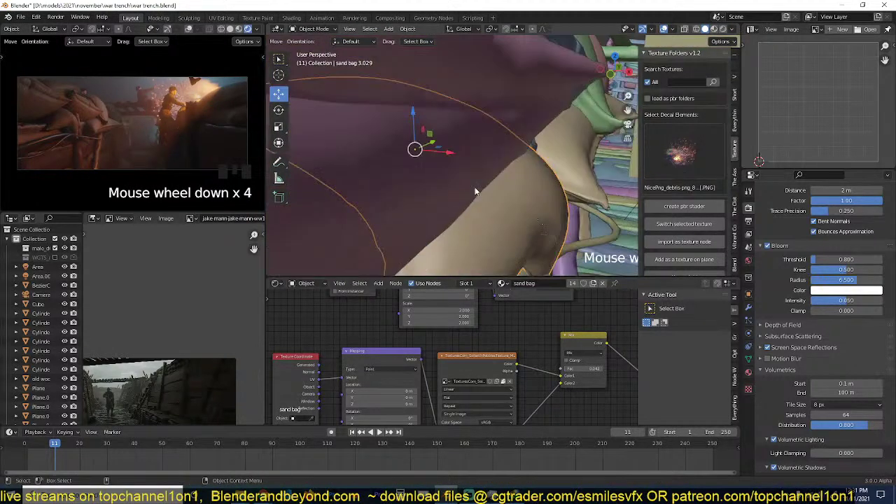
{"action": "scroll", "coordinate": [480, 195], "scroll_direction": "up", "scroll_amount": 2}
{"action": "scroll", "coordinate": [491, 195], "scroll_direction": "down", "scroll_amount": 4}
{"action": "middle_click_drag", "start_coordinate": [497, 195], "coordinate": [503, 117], "text": "shift"}
{"action": "scroll", "coordinate": [503, 118], "scroll_direction": "up", "scroll_amount": 2}
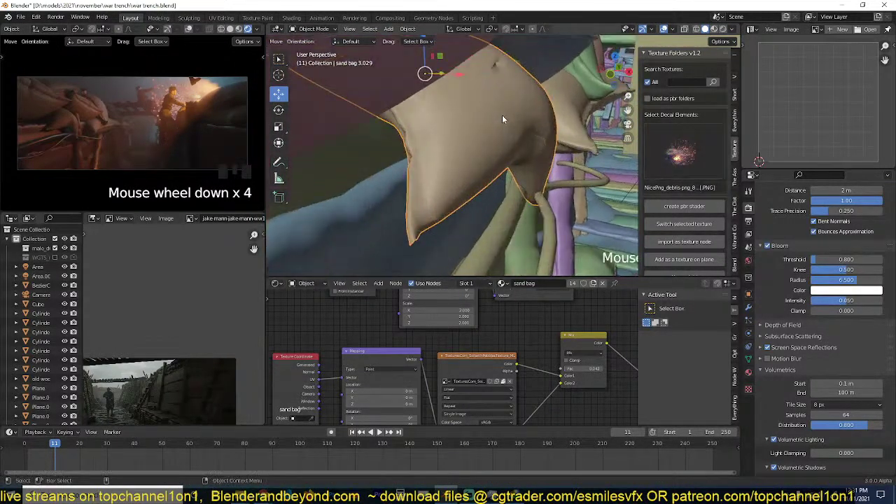
{"action": "key", "text": "ctrl+s"}
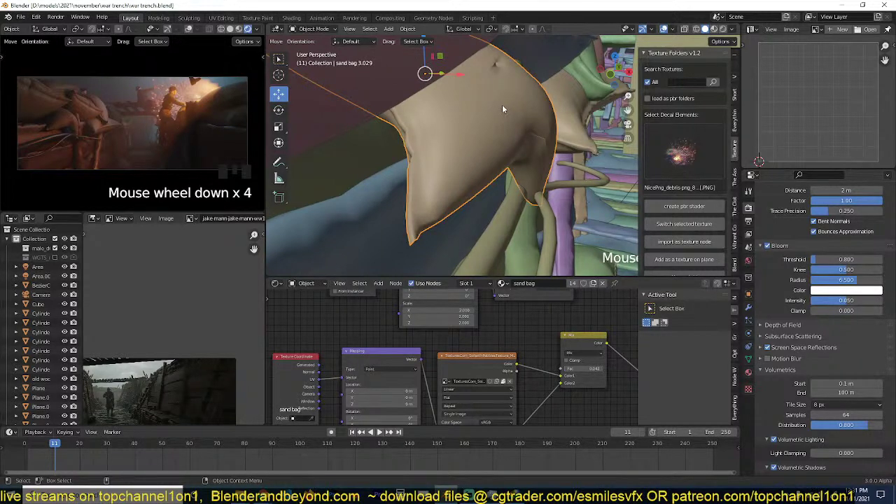
Switch to the web browser, search for "debris png" and look through the image results.
{"action": "scroll", "coordinate": [502, 108], "scroll_direction": "down", "scroll_amount": 2}
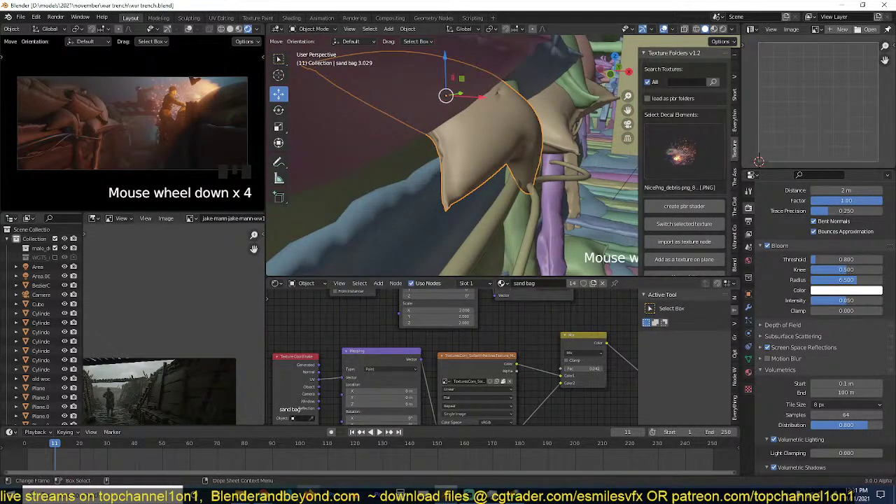
{"action": "mouse_move", "coordinate": [447, 494]}
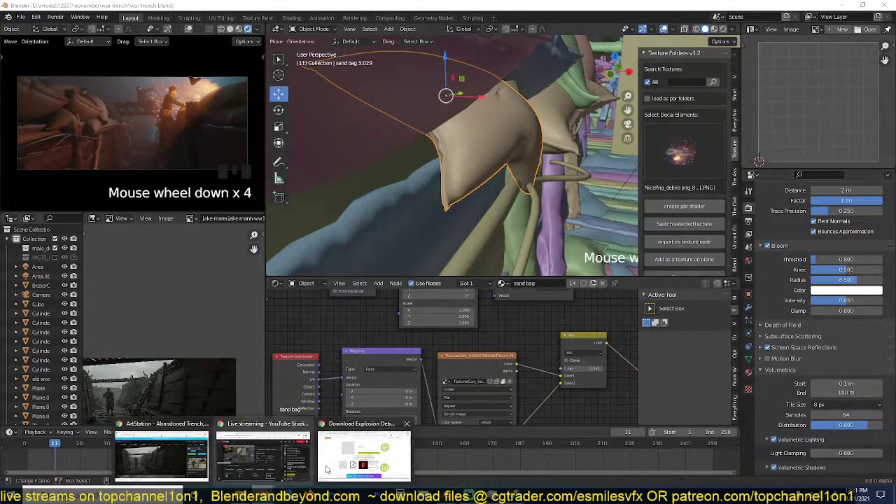
{"action": "left_click", "coordinate": [365, 448]}
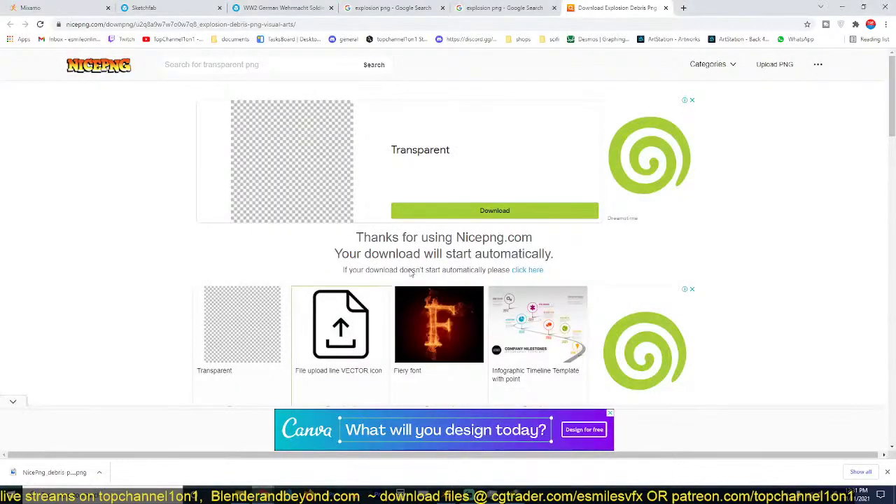
{"action": "left_click", "coordinate": [303, 24]}
{"action": "type", "text": "debri"}
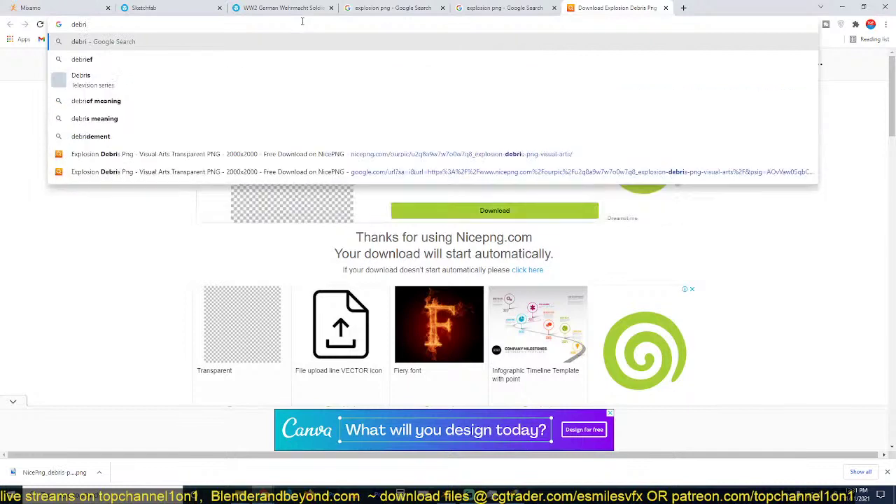
{"action": "type", "text": "s png"}
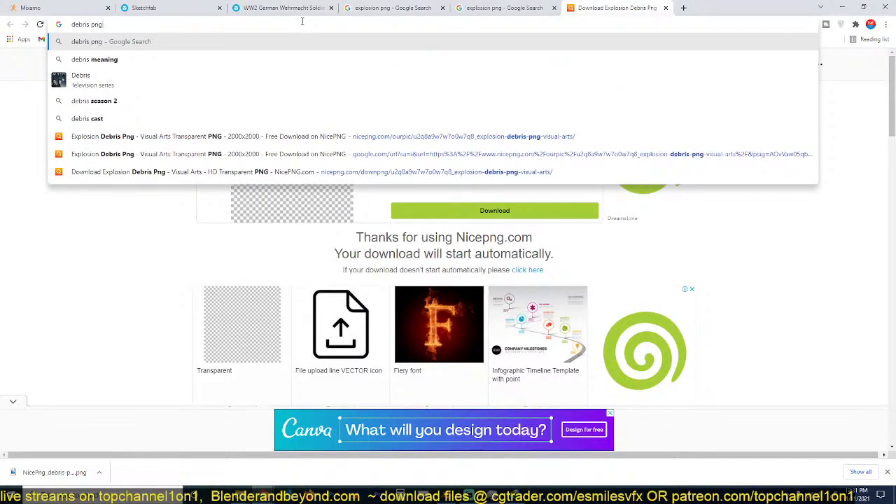
{"action": "key", "text": "Return"}
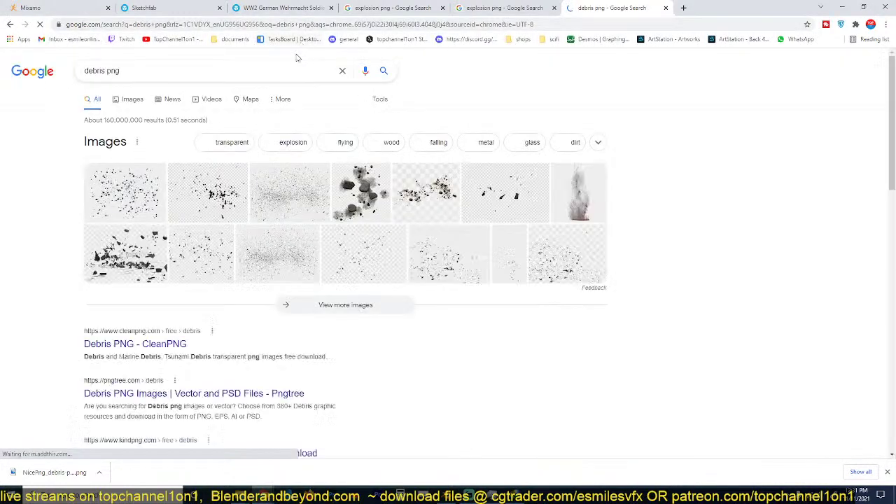
{"action": "left_click", "coordinate": [143, 104]}
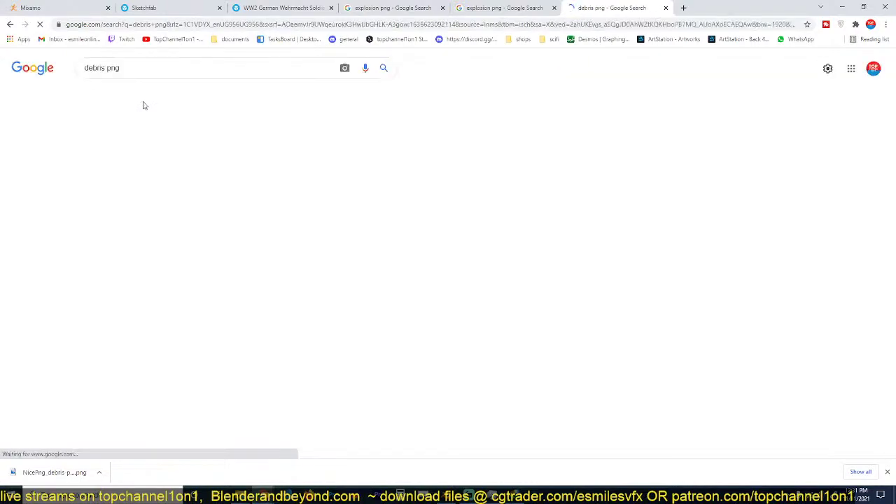
{"action": "scroll", "coordinate": [220, 138], "scroll_direction": "down", "scroll_amount": 5}
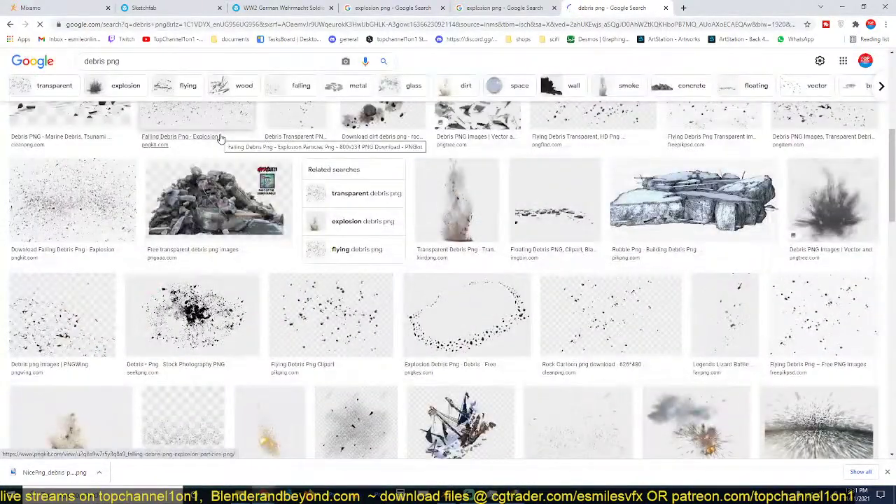
{"action": "scroll", "coordinate": [219, 138], "scroll_direction": "down", "scroll_amount": 10}
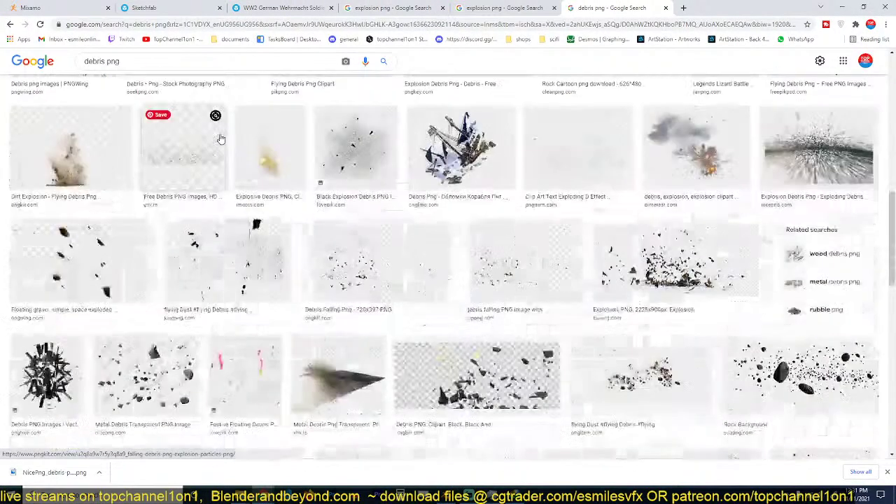
Refine the image search to "sand debris png".
{"action": "scroll", "coordinate": [220, 138], "scroll_direction": "up", "scroll_amount": 5}
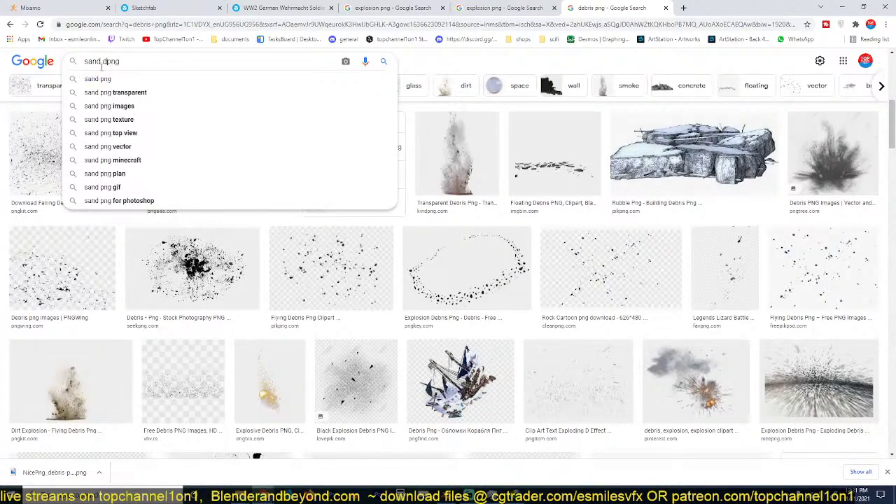
{"action": "type", "text": "dr"}
{"action": "key", "text": "BackSpace"}
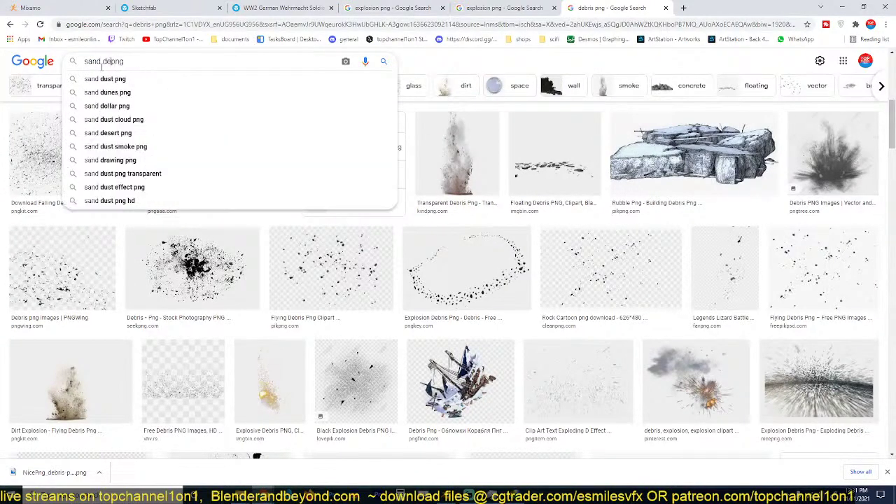
{"action": "type", "text": "ebris"}
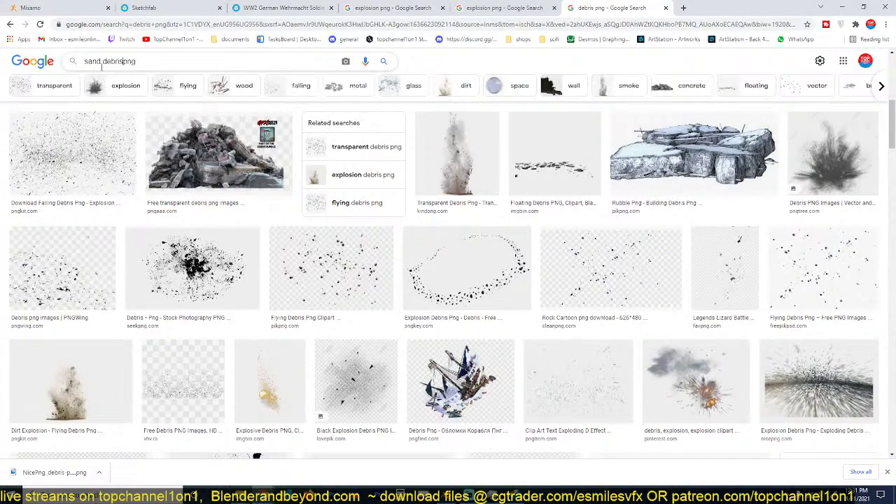
{"action": "key", "text": "Return"}
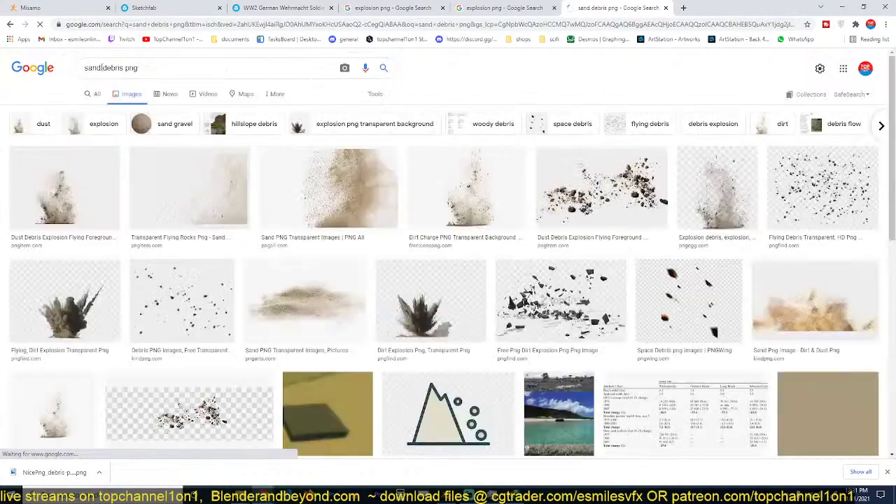
Examine the sand debris image results and related filters for usable flying dust or debris cutouts.
{"action": "scroll", "coordinate": [259, 169], "scroll_direction": "down", "scroll_amount": 15}
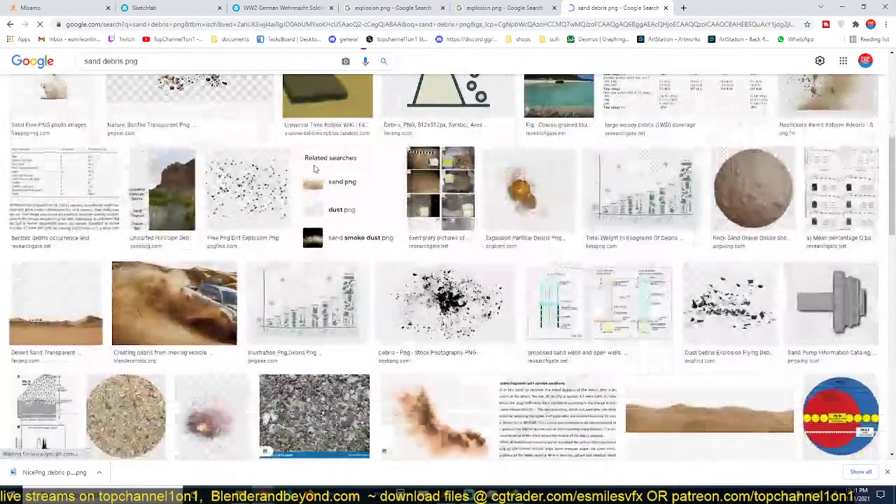
{"action": "scroll", "coordinate": [314, 169], "scroll_direction": "down", "scroll_amount": 3}
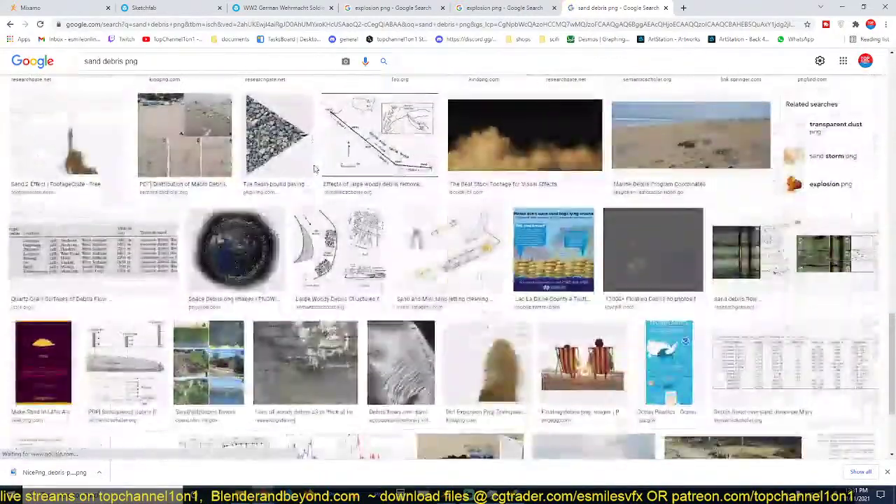
{"action": "scroll", "coordinate": [314, 170], "scroll_direction": "up", "scroll_amount": 10}
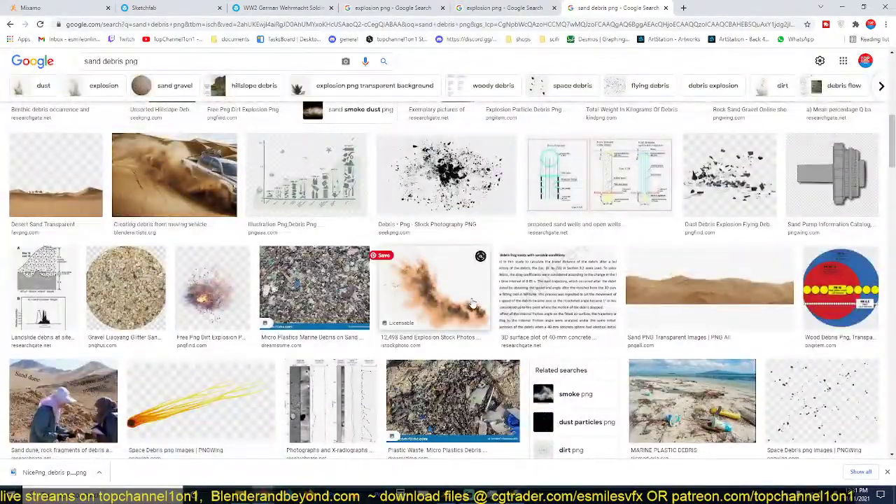
{"action": "scroll", "coordinate": [470, 304], "scroll_direction": "down", "scroll_amount": 4}
{"action": "scroll", "coordinate": [470, 301], "scroll_direction": "down", "scroll_amount": 3}
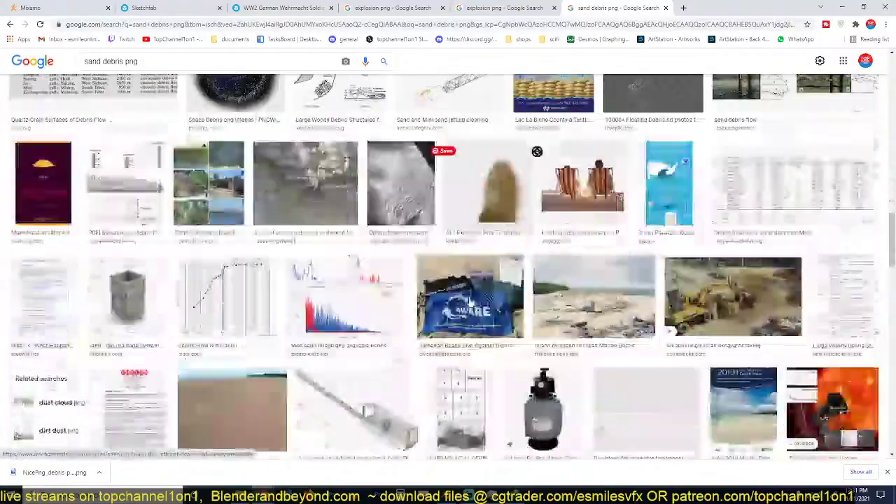
{"action": "scroll", "coordinate": [471, 301], "scroll_direction": "up", "scroll_amount": 1}
{"action": "scroll", "coordinate": [470, 300], "scroll_direction": "down", "scroll_amount": 5}
{"action": "scroll", "coordinate": [471, 300], "scroll_direction": "down", "scroll_amount": 10}
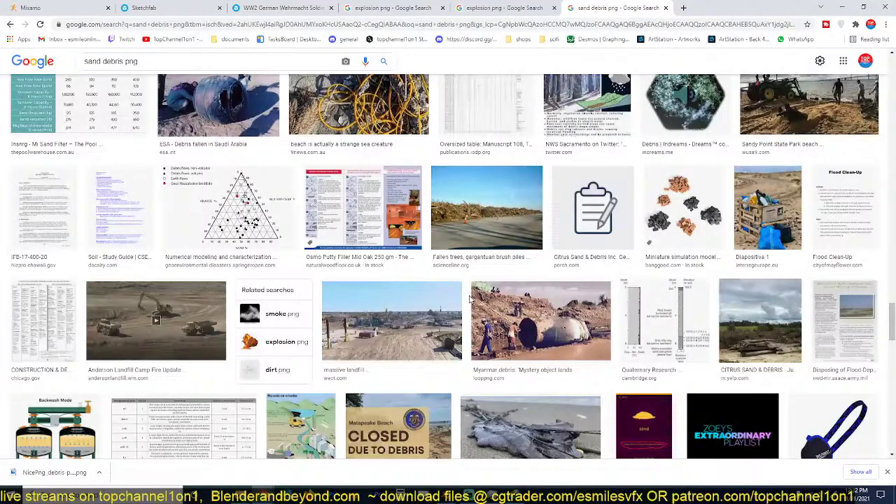
{"action": "scroll", "coordinate": [470, 300], "scroll_direction": "down", "scroll_amount": 10}
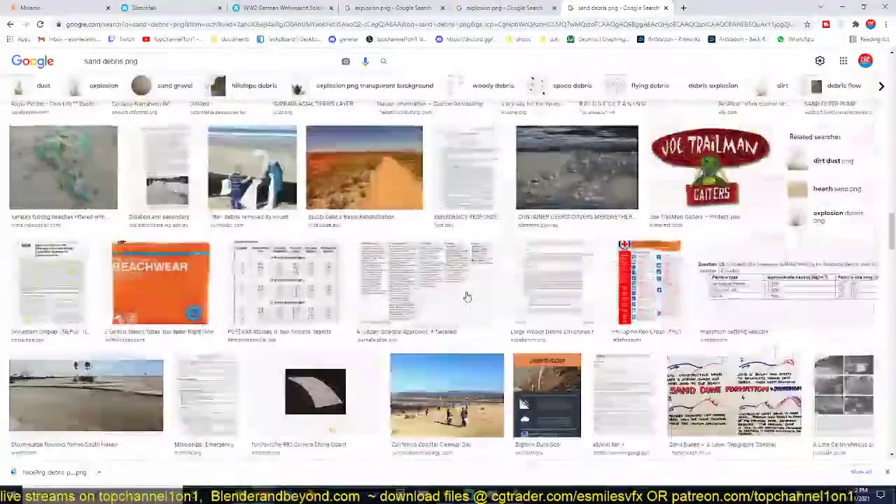
{"action": "scroll", "coordinate": [467, 296], "scroll_direction": "up", "scroll_amount": 15}
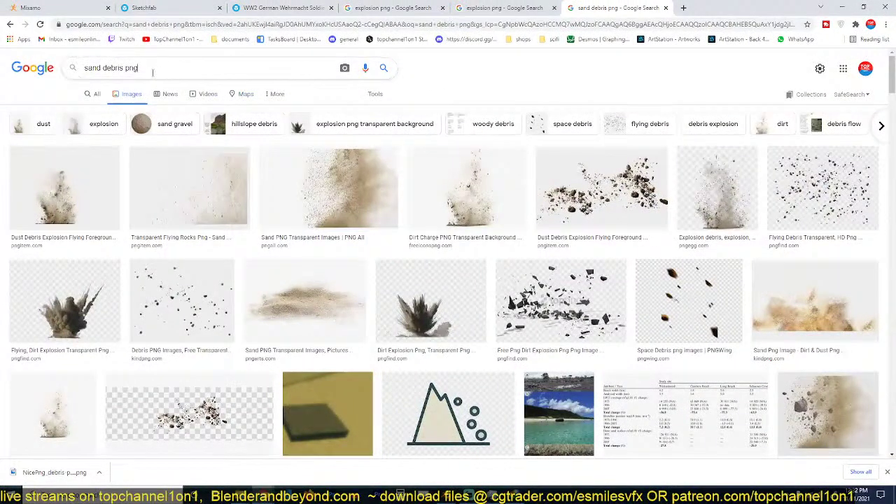
{"action": "left_click", "coordinate": [112, 68]}
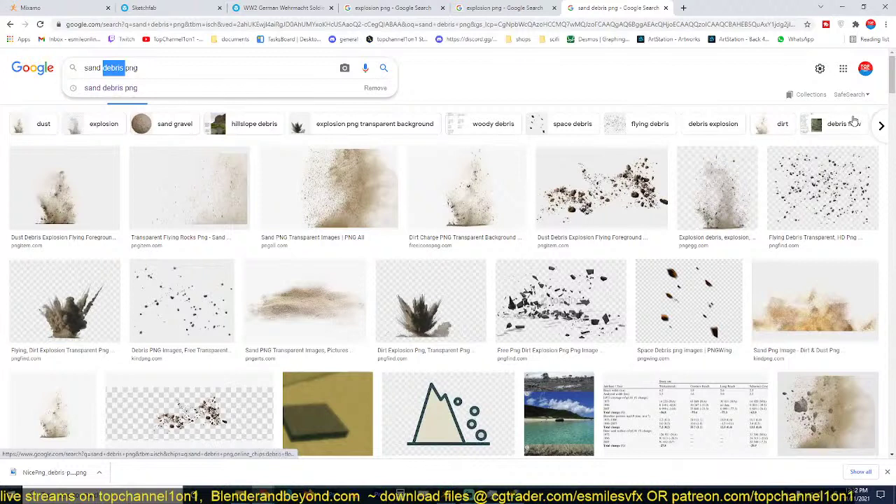
{"action": "left_click", "coordinate": [878, 124]}
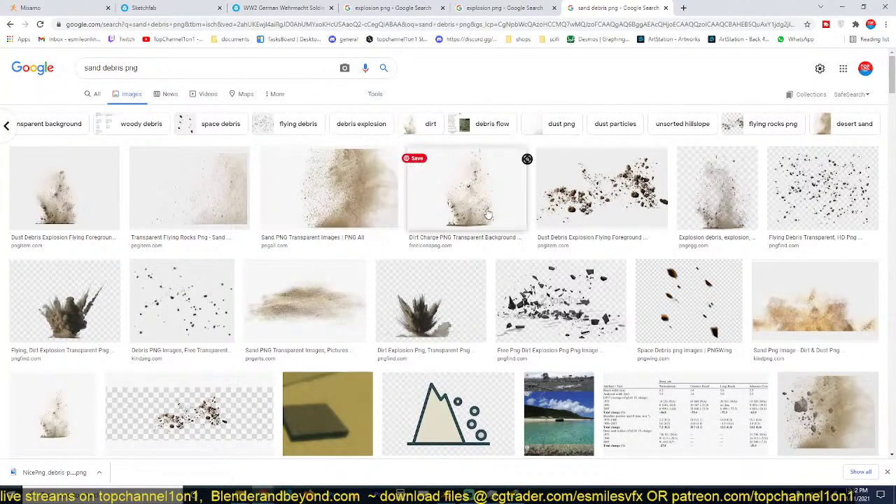
{"action": "scroll", "coordinate": [286, 210], "scroll_direction": "down", "scroll_amount": 2}
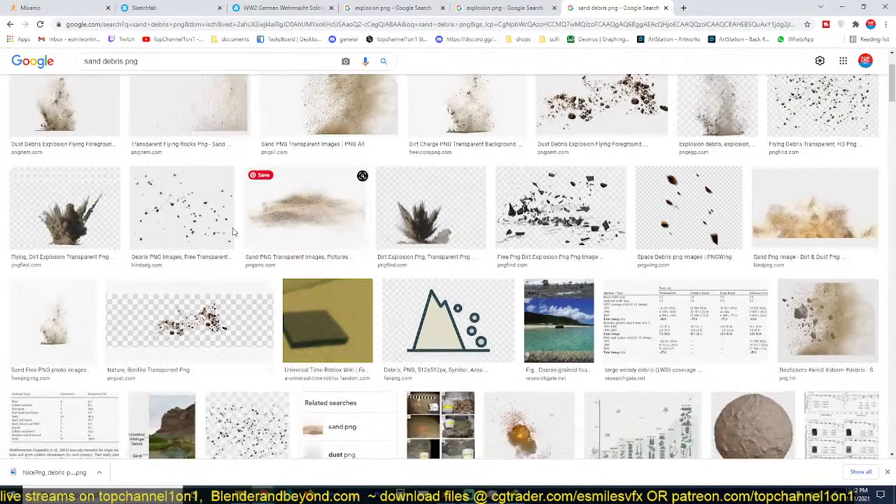
Check the open explosion image searches for debris cutouts and switch back to Blender.
{"action": "left_click", "coordinate": [540, 7]}
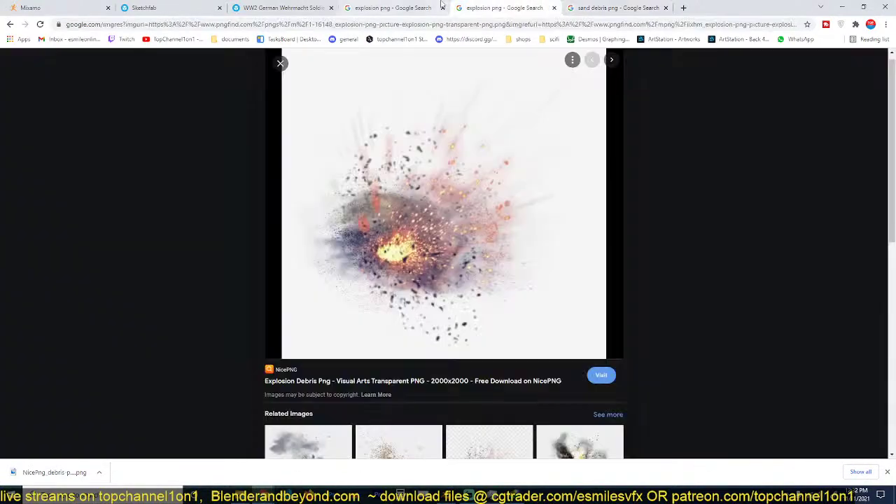
{"action": "left_click", "coordinate": [440, 7]}
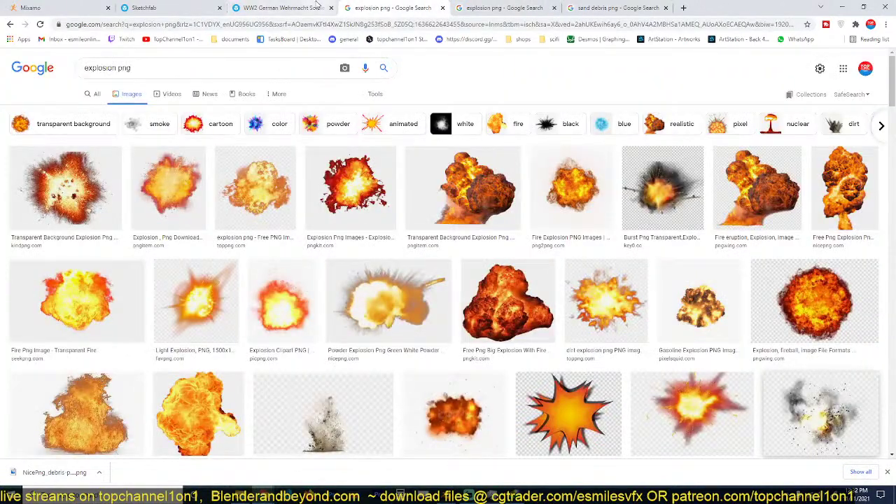
{"action": "left_click", "coordinate": [317, 6]}
{"action": "left_click", "coordinate": [423, 7]}
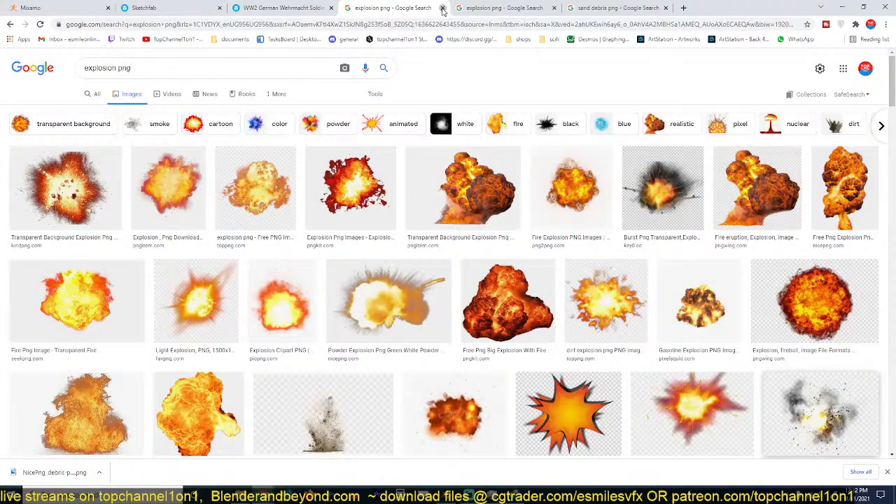
{"action": "left_click", "coordinate": [442, 7]}
{"action": "left_click", "coordinate": [837, 8]}
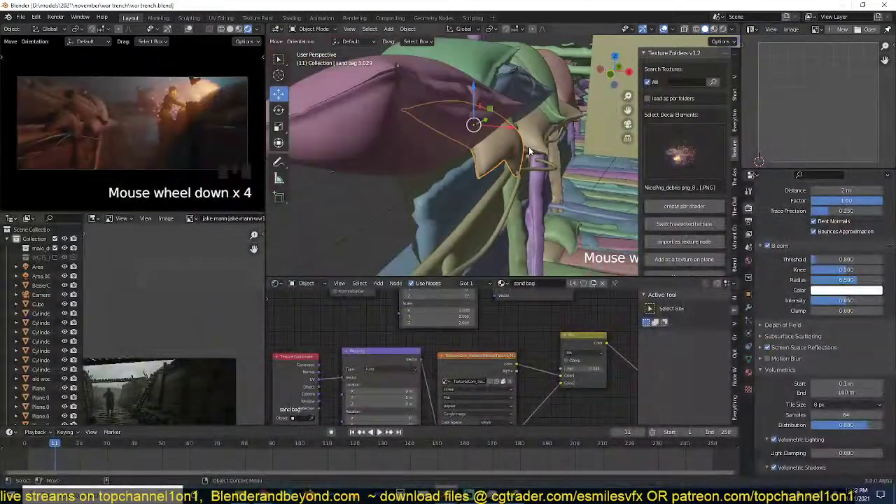
Set the Value of the sandbag material's Hue Saturation Value node to 0.8 and save the file.
{"action": "middle_click_drag", "start_coordinate": [472, 144], "coordinate": [490, 136]}
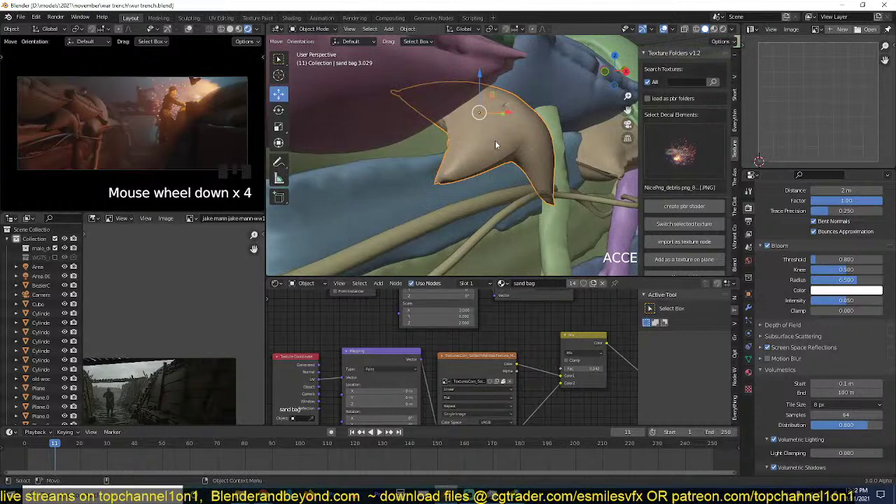
{"action": "scroll", "coordinate": [499, 139], "scroll_direction": "up", "scroll_amount": 1}
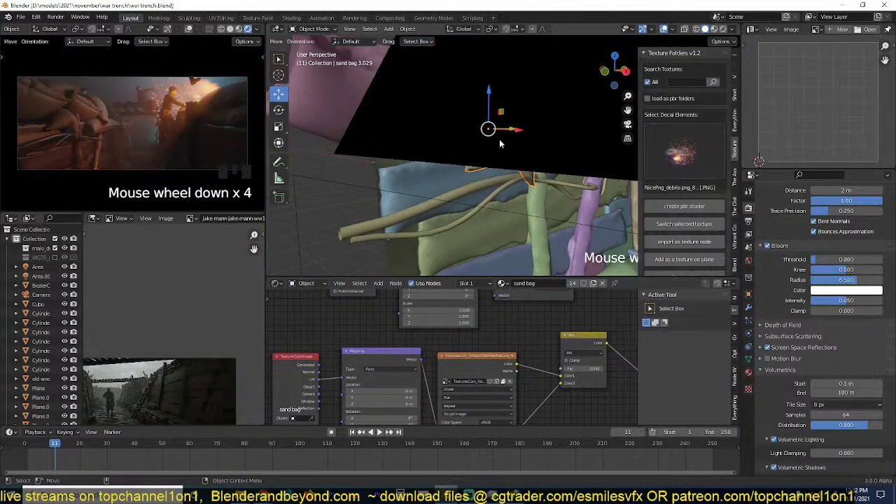
{"action": "scroll", "coordinate": [515, 346], "scroll_direction": "down", "scroll_amount": 8}
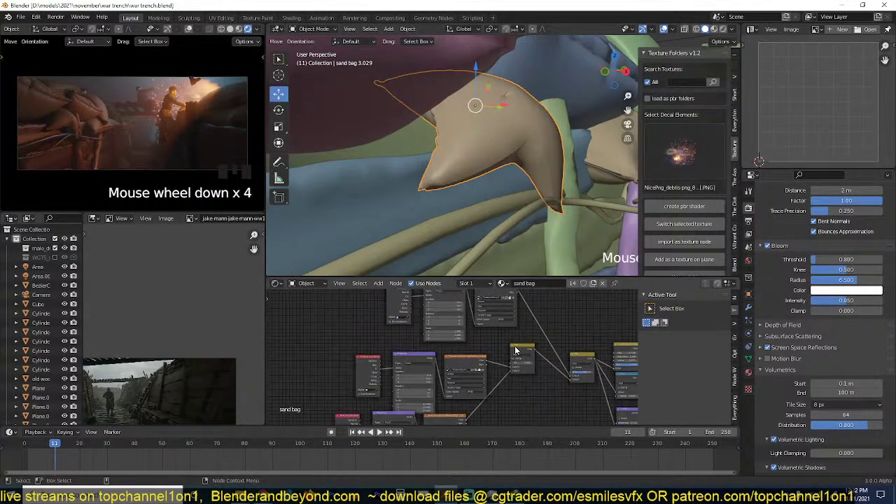
{"action": "middle_click_drag", "start_coordinate": [564, 375], "coordinate": [464, 307]}
{"action": "scroll", "coordinate": [490, 348], "scroll_direction": "up", "scroll_amount": 4}
{"action": "scroll", "coordinate": [504, 336], "scroll_direction": "up", "scroll_amount": 2}
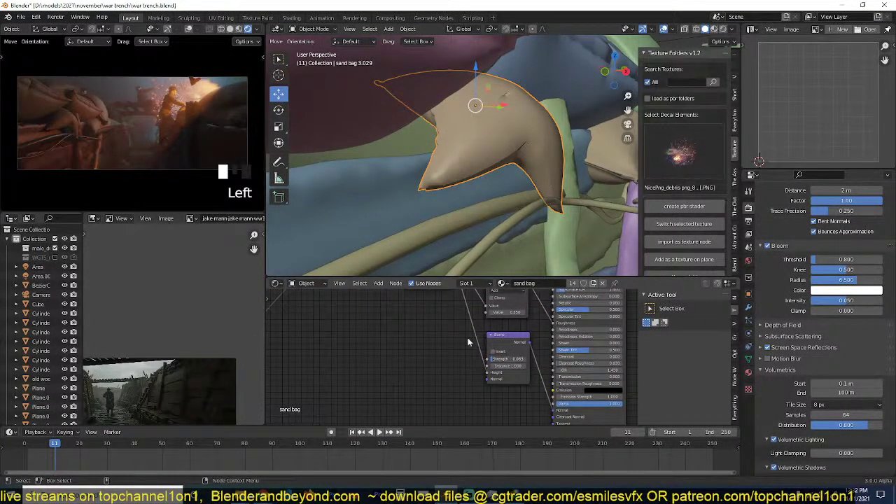
{"action": "scroll", "coordinate": [468, 338], "scroll_direction": "down", "scroll_amount": 2}
{"action": "middle_click_drag", "start_coordinate": [468, 338], "coordinate": [462, 354]}
{"action": "scroll", "coordinate": [462, 359], "scroll_direction": "up", "scroll_amount": 2}
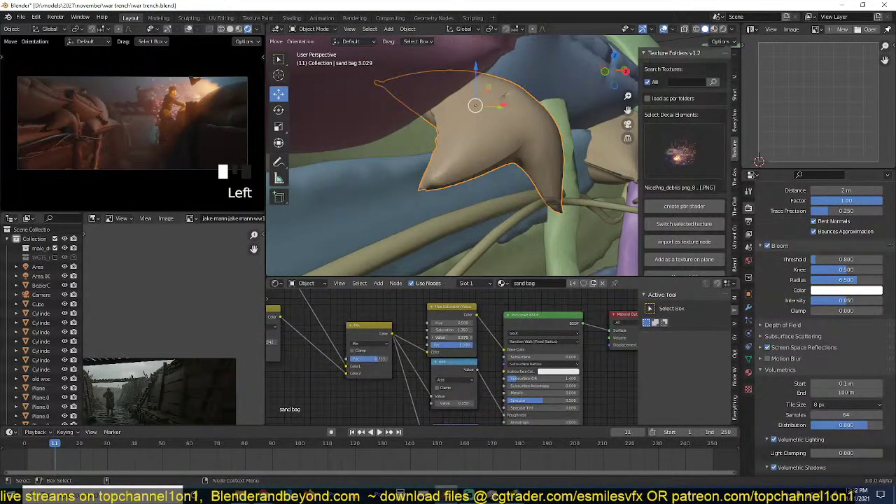
{"action": "key", "text": "Return"}
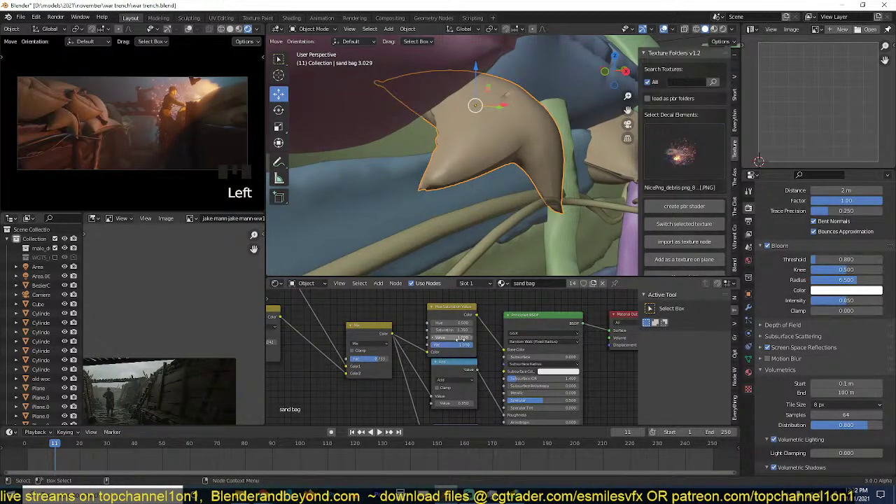
{"action": "key", "text": "Left"}
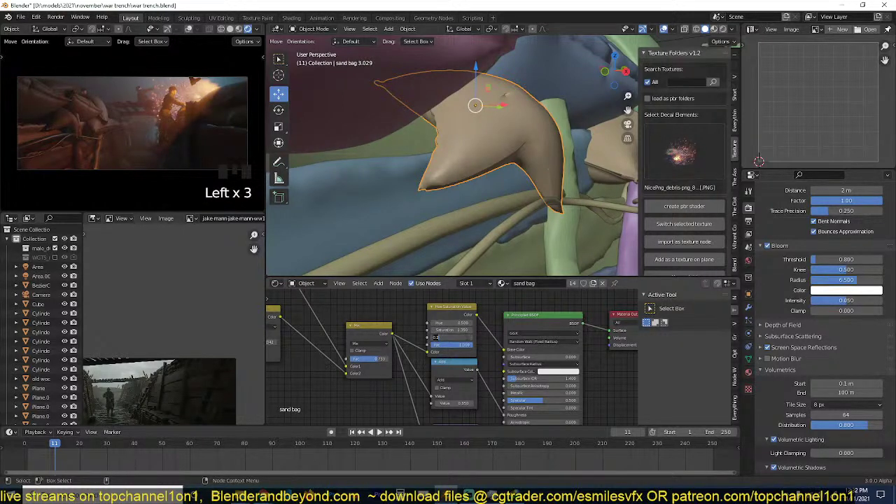
{"action": "key", "text": "Left"}
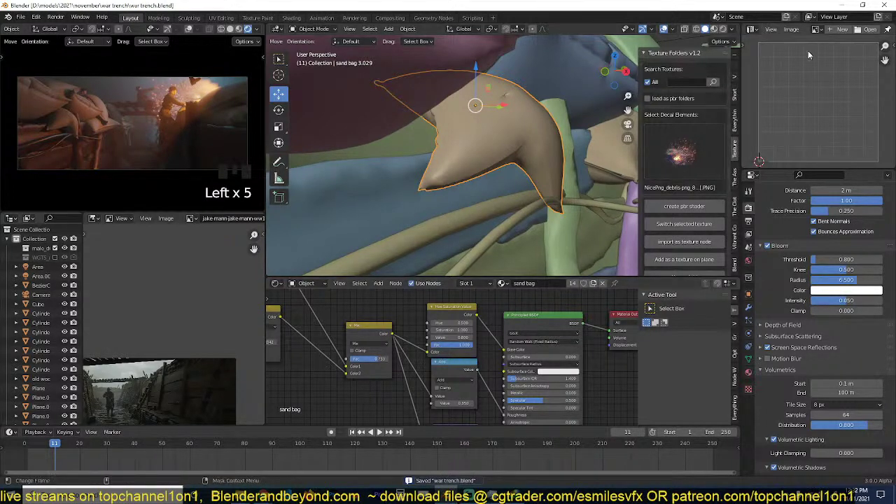
Switch to the browser and search the images for "bullet hole in sand".
{"action": "left_click", "coordinate": [841, 5]}
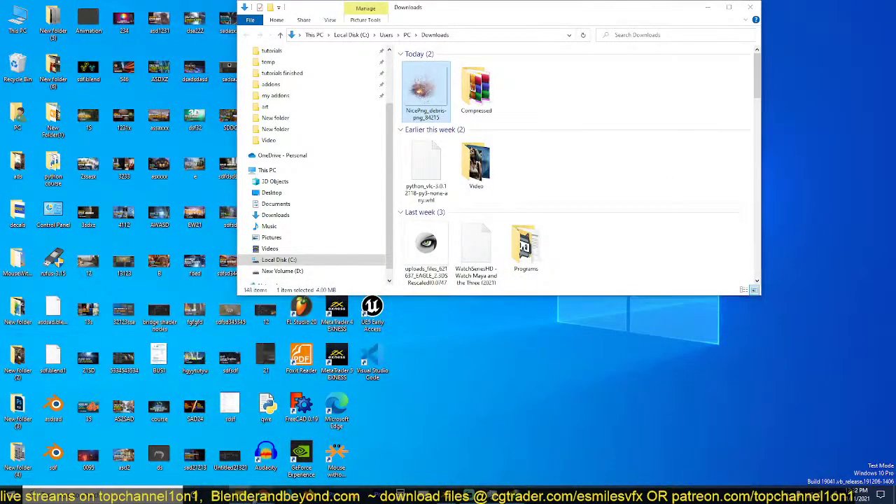
{"action": "mouse_move", "coordinate": [296, 475]}
{"action": "left_click", "coordinate": [364, 456]}
{"action": "left_click", "coordinate": [494, 8]}
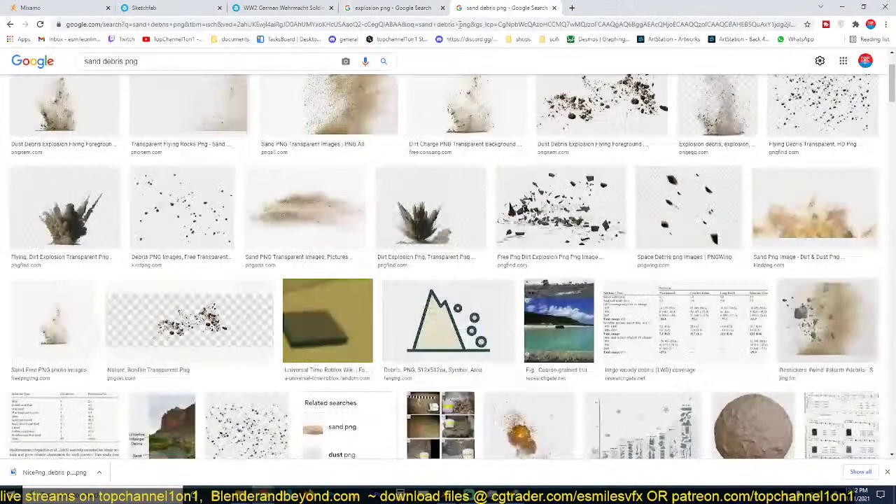
{"action": "left_click", "coordinate": [189, 63]}
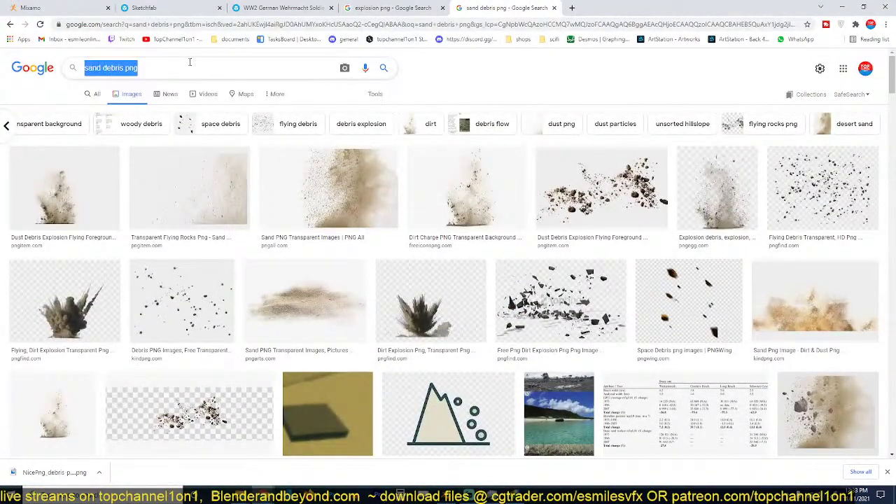
{"action": "type", "text": "bull"}
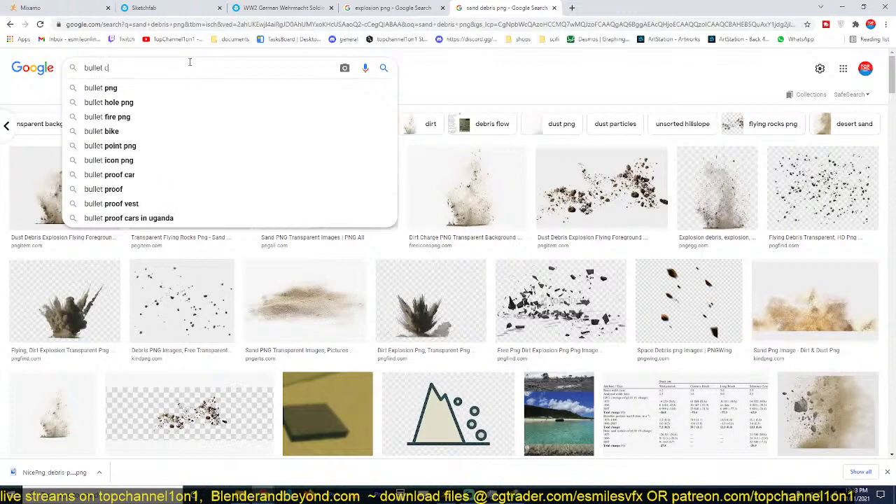
{"action": "type", "text": "et hall"}
{"action": "key", "text": "BackSpace"}
{"action": "key", "text": "BackSpace"}
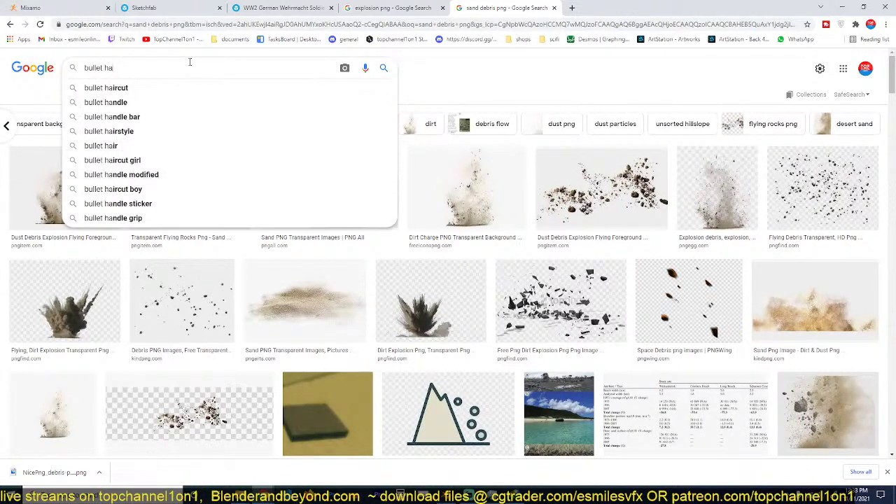
{"action": "type", "text": "ole in sa"}
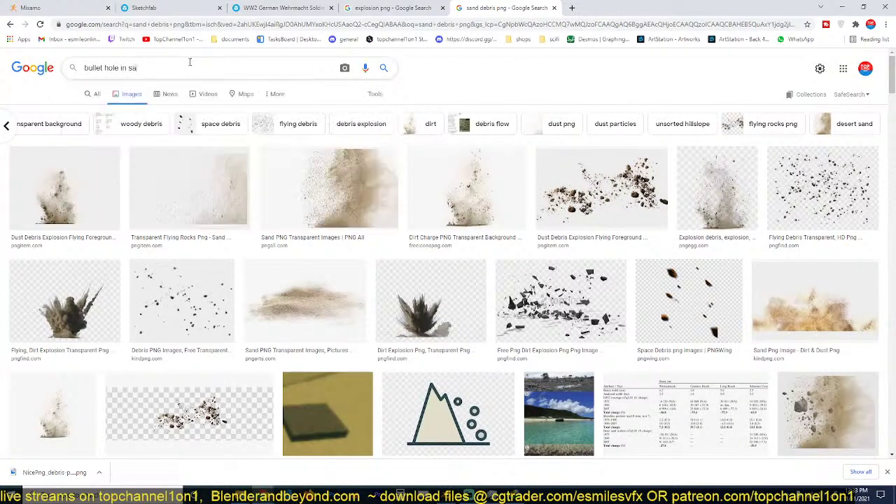
{"action": "type", "text": "nd"}
{"action": "key", "text": "Return"}
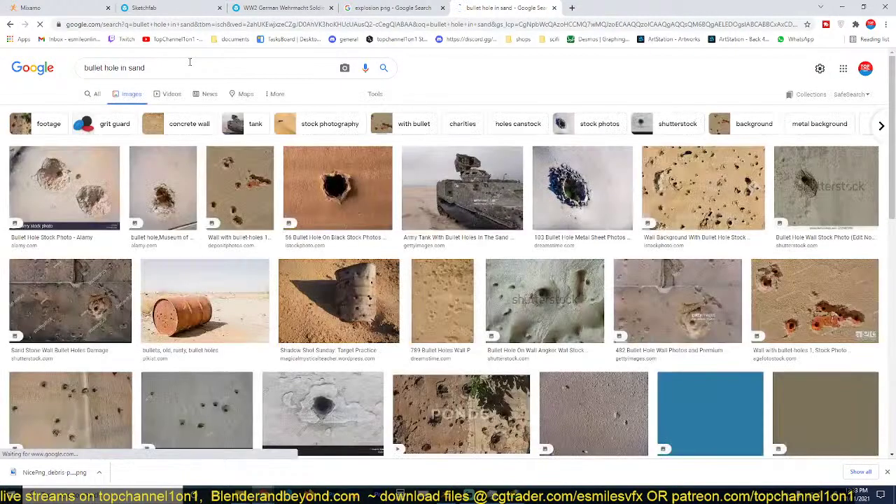
Examine the image results for references of bullet holes in sand and sandbags.
{"action": "scroll", "coordinate": [501, 245], "scroll_direction": "down", "scroll_amount": 10}
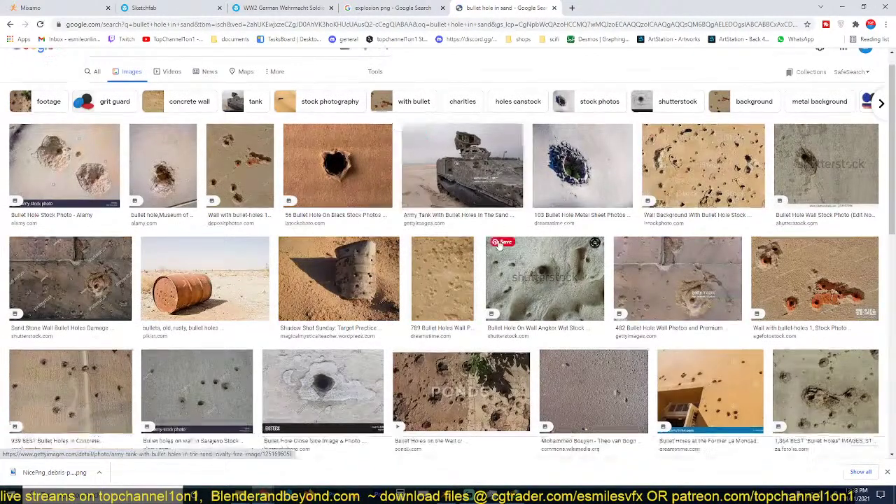
{"action": "scroll", "coordinate": [500, 244], "scroll_direction": "down", "scroll_amount": 10}
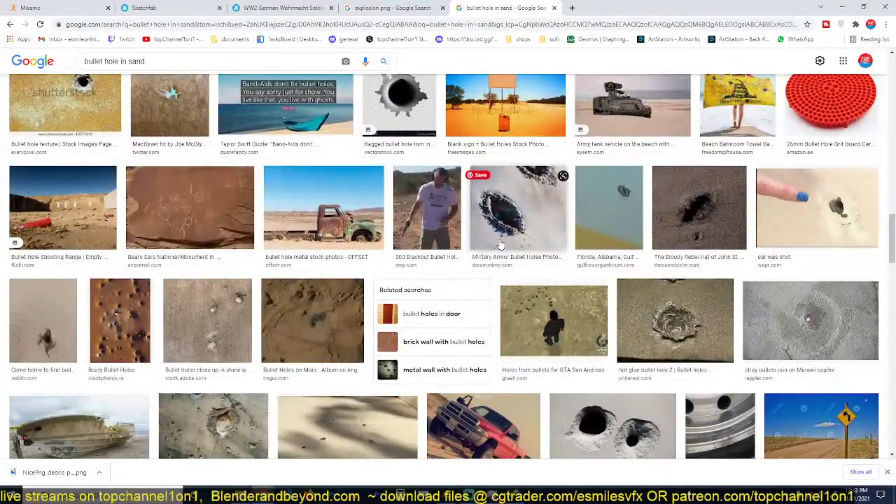
{"action": "scroll", "coordinate": [500, 245], "scroll_direction": "down", "scroll_amount": 10}
{"action": "scroll", "coordinate": [500, 244], "scroll_direction": "down", "scroll_amount": 10}
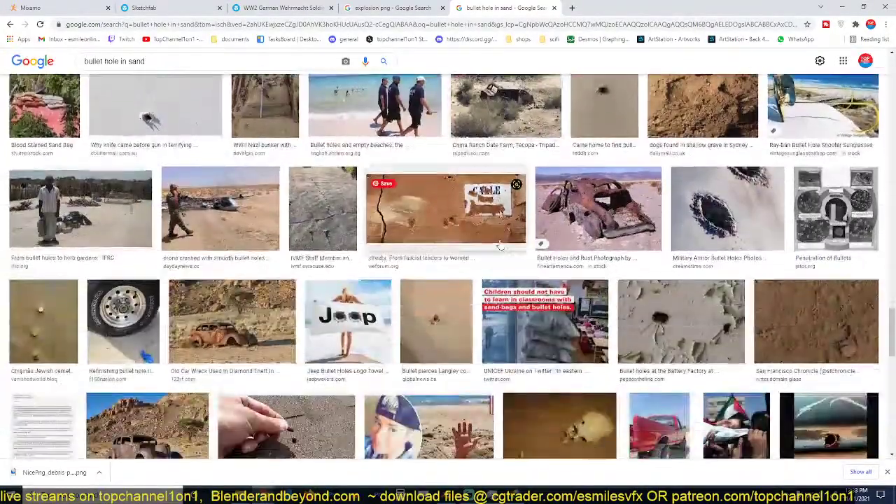
{"action": "scroll", "coordinate": [500, 244], "scroll_direction": "down", "scroll_amount": 1}
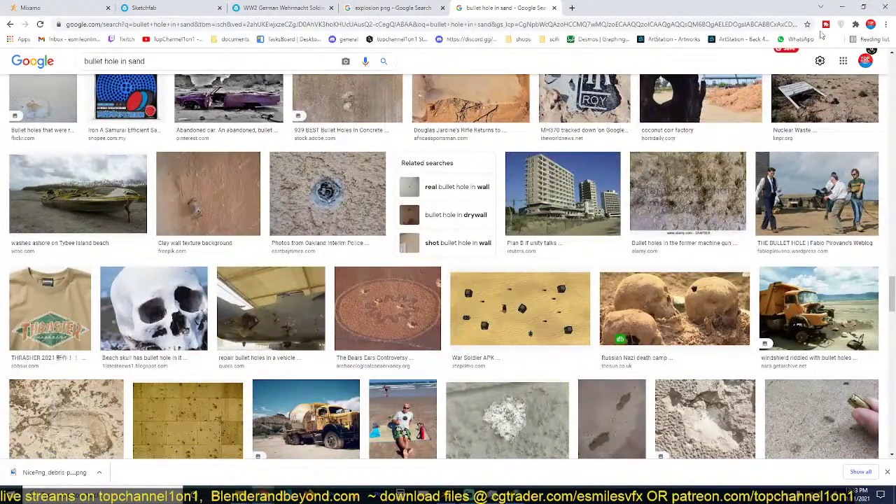
Switch back to Blender and save the war trench file.
{"action": "left_click", "coordinate": [840, 8]}
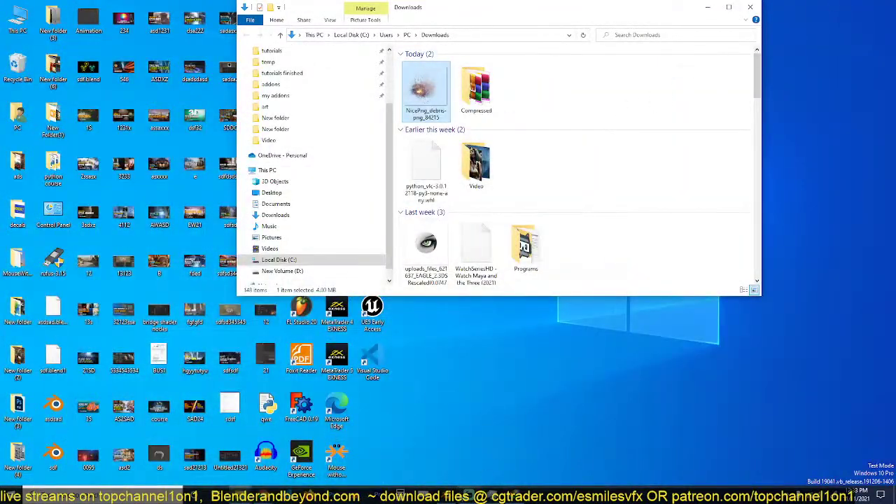
{"action": "key", "text": "alt+Tab"}
{"action": "left_click", "coordinate": [535, 238]}
{"action": "scroll", "coordinate": [536, 238], "scroll_direction": "down", "scroll_amount": 3}
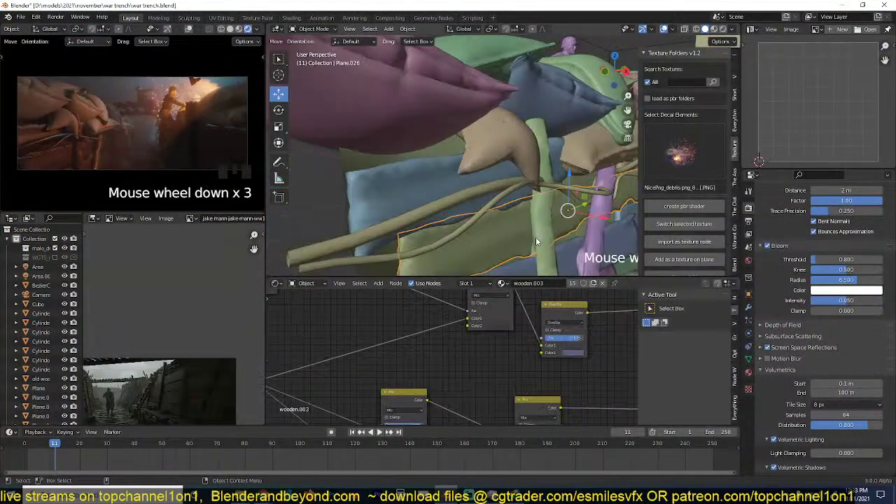
{"action": "key", "text": "ctrl+s"}
Turn on auto keying and keyframe the scene camera at frame 0, moved 0.302 m along the Y axis.
{"action": "scroll", "coordinate": [538, 235], "scroll_direction": "down", "scroll_amount": 4}
{"action": "middle_click_drag", "start_coordinate": [547, 185], "coordinate": [564, 195]}
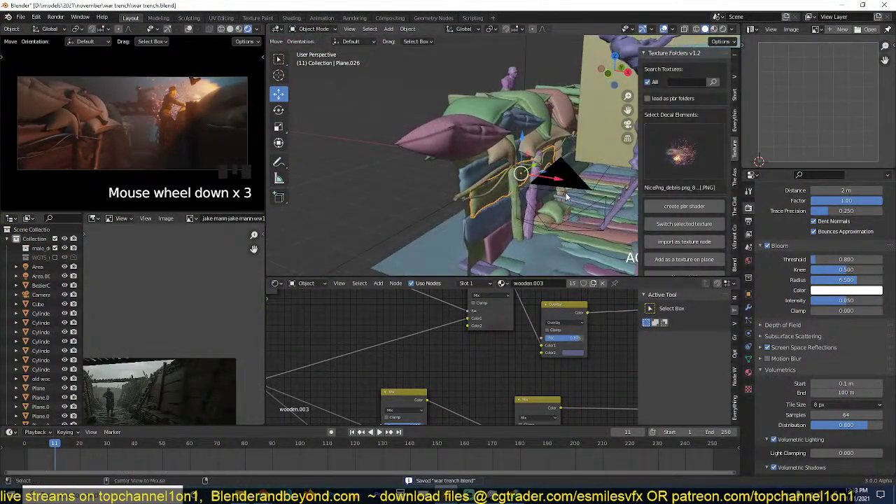
{"action": "key", "text": "alt+a"}
{"action": "middle_click_drag", "start_coordinate": [490, 203], "coordinate": [528, 199]}
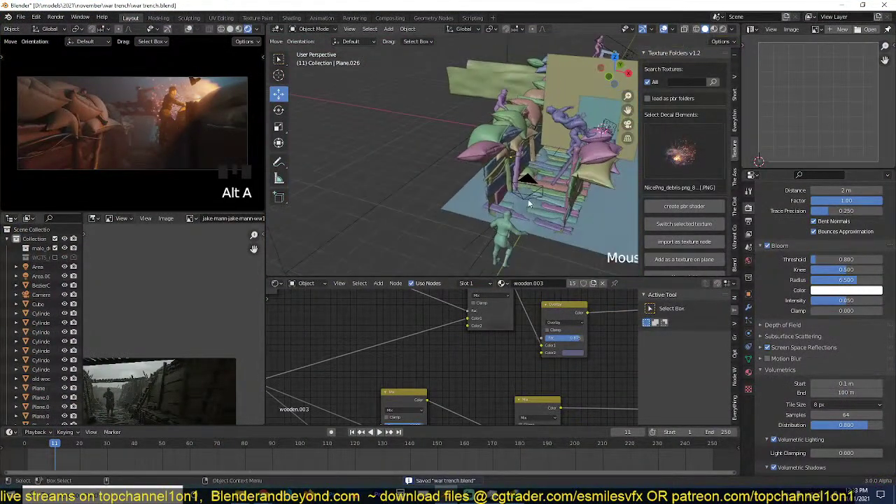
{"action": "left_click", "coordinate": [518, 195]}
{"action": "key", "text": "grave"}
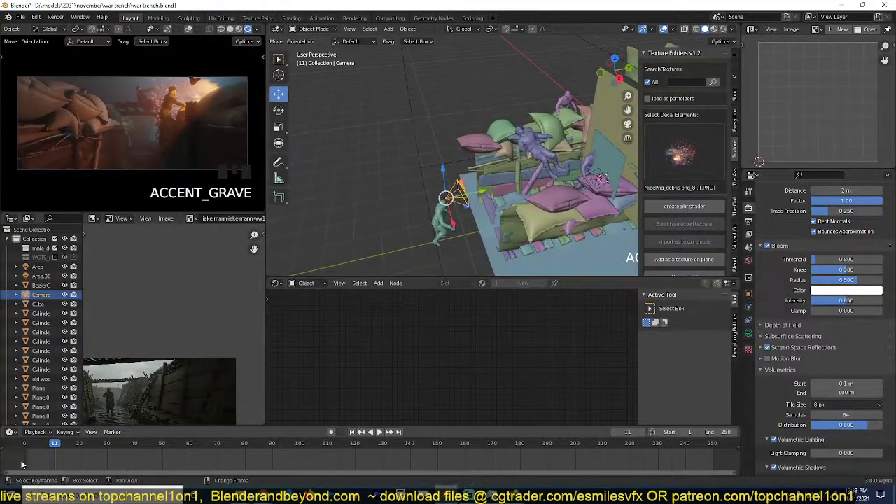
{"action": "key", "text": "g"}
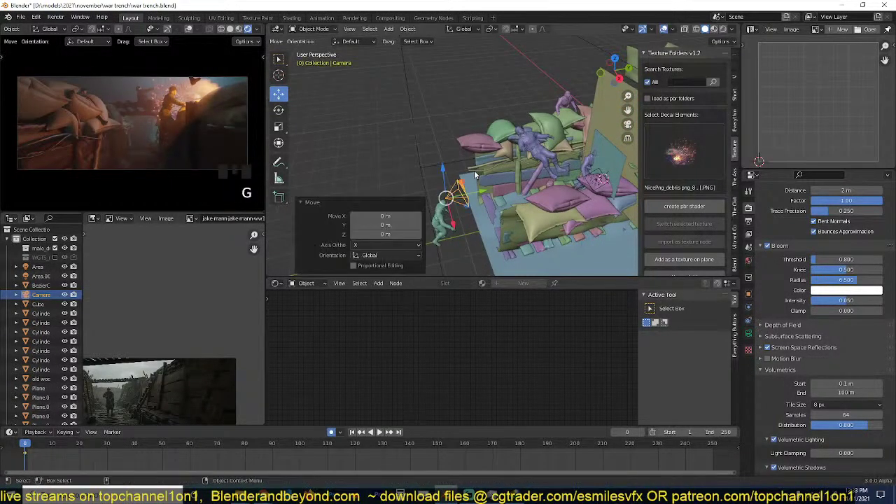
{"action": "scroll", "coordinate": [483, 178], "scroll_direction": "down", "scroll_amount": 2}
{"action": "left_click", "coordinate": [494, 180]}
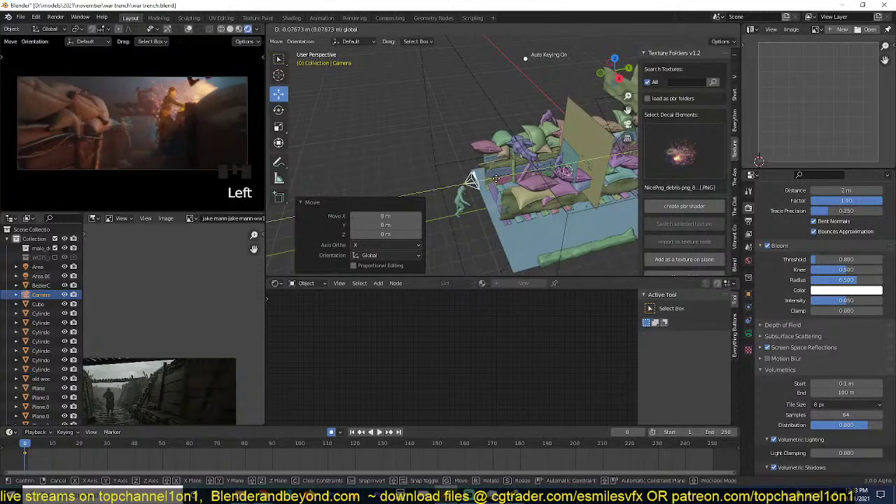
{"action": "left_click", "coordinate": [379, 312]}
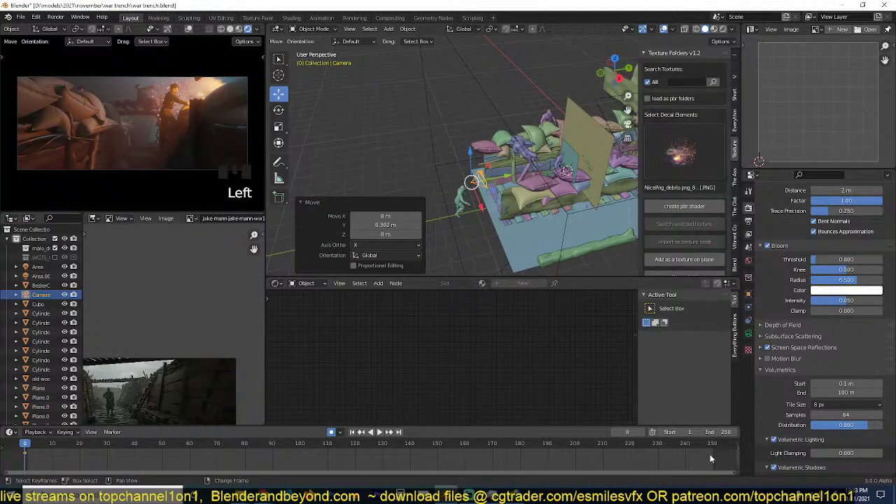
Keyframe the camera at frame 250, moved 11.152 m along Y, and set the keyframe handles to Vector.
{"action": "key", "text": "shift+Right"}
{"action": "left_click_drag", "start_coordinate": [512, 177], "coordinate": [706, 149]}
{"action": "key", "text": "v"}
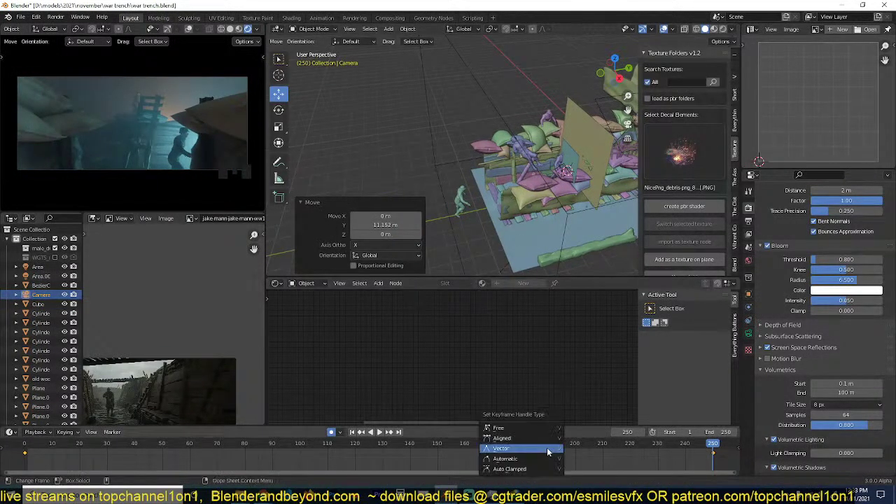
{"action": "left_click", "coordinate": [547, 448]}
Play the animation to check the camera's travel through the trench.
{"action": "key", "text": "space"}
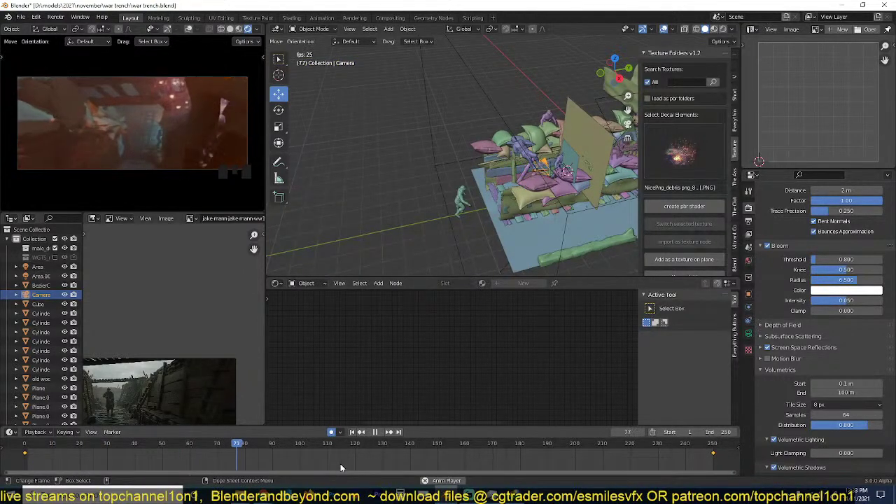
{"action": "key", "text": "Escape"}
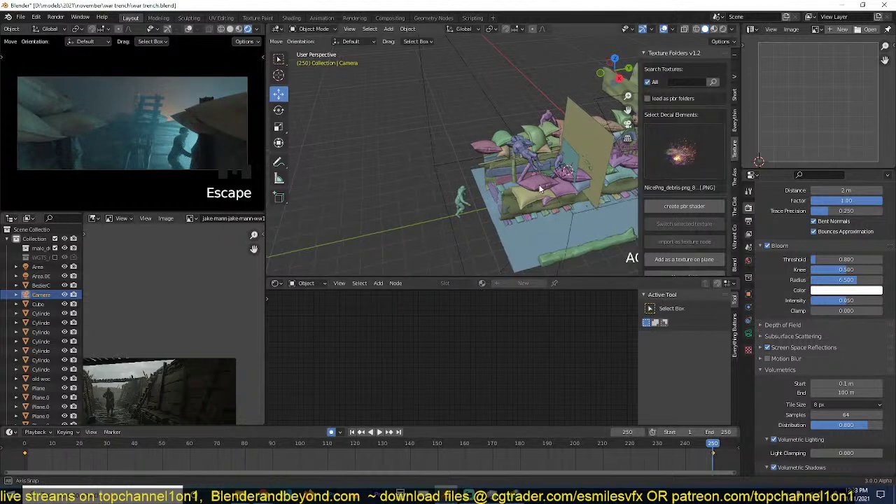
{"action": "middle_click_drag", "start_coordinate": [571, 175], "coordinate": [593, 142]}
{"action": "key", "text": "space"}
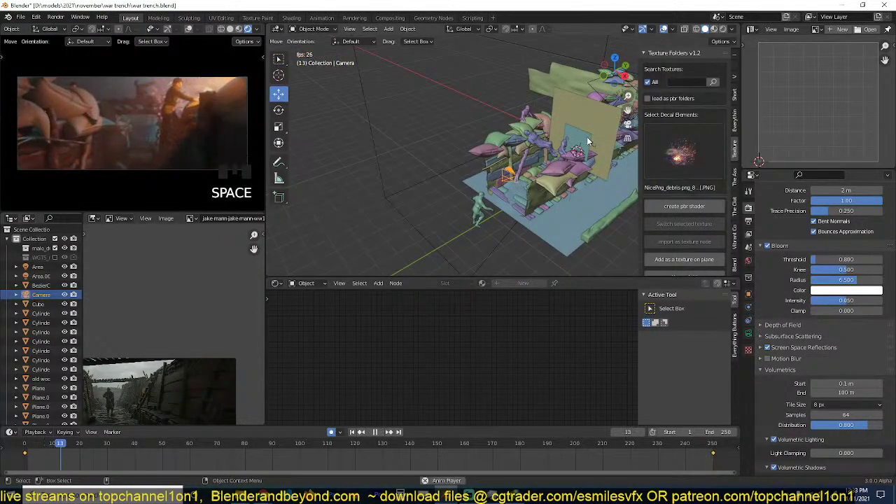
{"action": "key", "text": "space"}
Select the smaller decal plane behind the soldiers and keyframe it at frame 0.
{"action": "left_click", "coordinate": [590, 137]}
{"action": "key", "text": "s"}
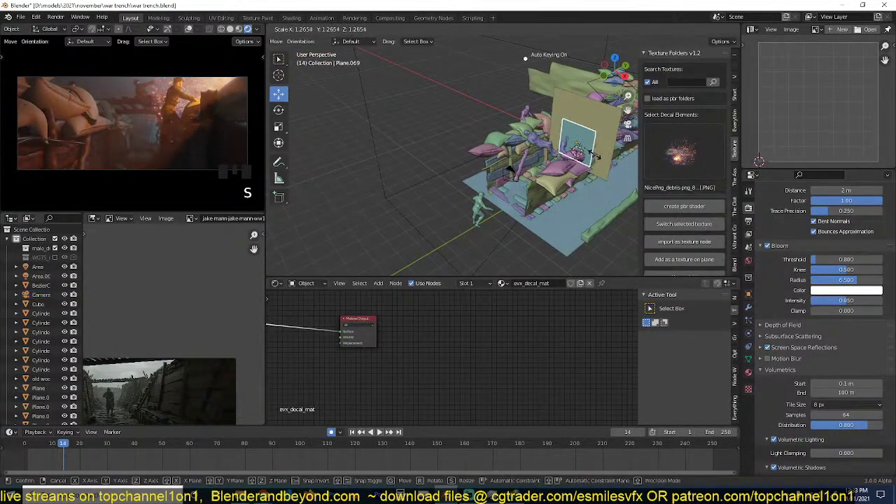
{"action": "left_click", "coordinate": [553, 98]}
{"action": "key", "text": "shift+Left"}
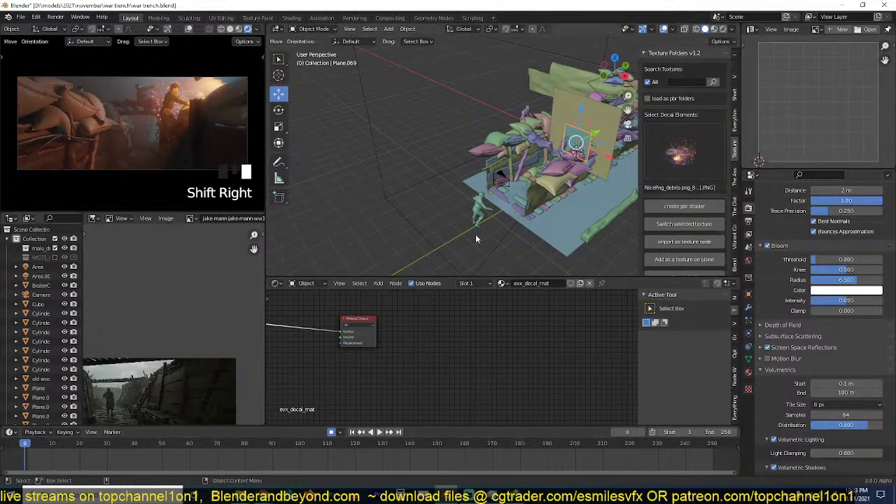
{"action": "key", "text": "g"}
{"action": "left_click", "coordinate": [502, 270]}
Scale up the smaller decal plane at frame 250 and set its keyframe handles to Vector.
{"action": "key", "text": "shift+Right"}
{"action": "key", "text": "shift+Right"}
{"action": "key", "text": "shift+Right"}
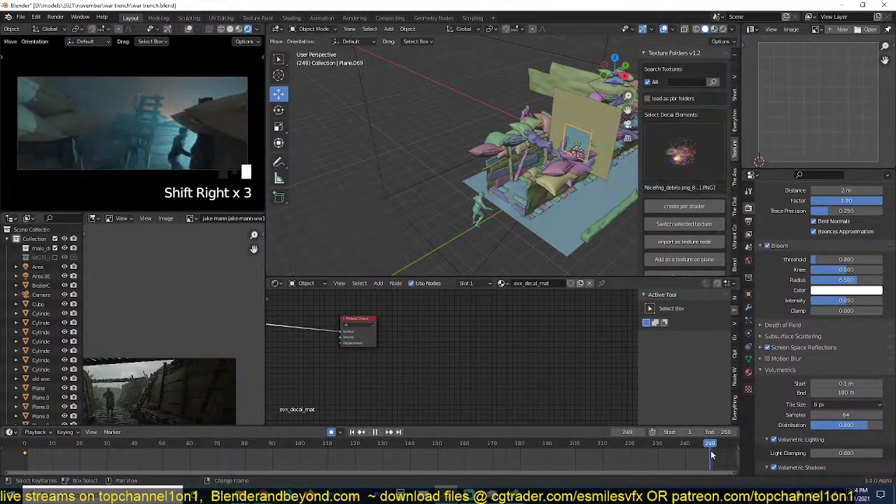
{"action": "key", "text": "s"}
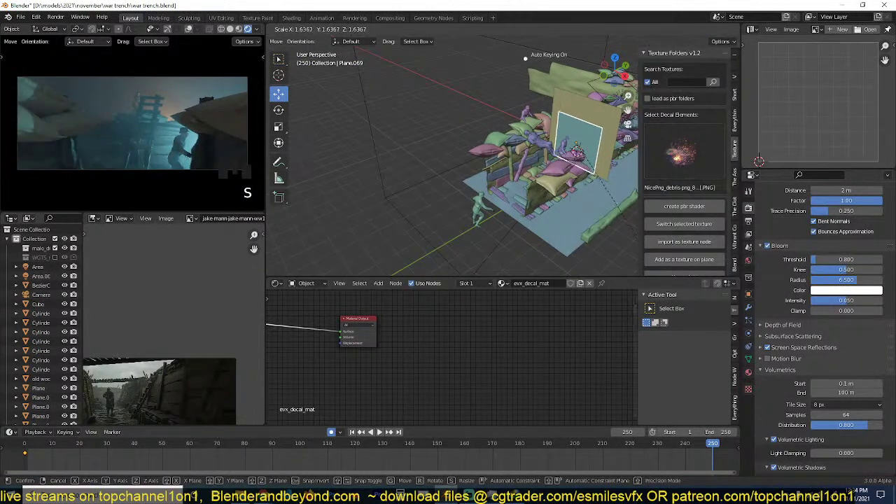
{"action": "left_click", "coordinate": [417, 317]}
{"action": "key", "text": "s"}
{"action": "right_click", "coordinate": [417, 317]}
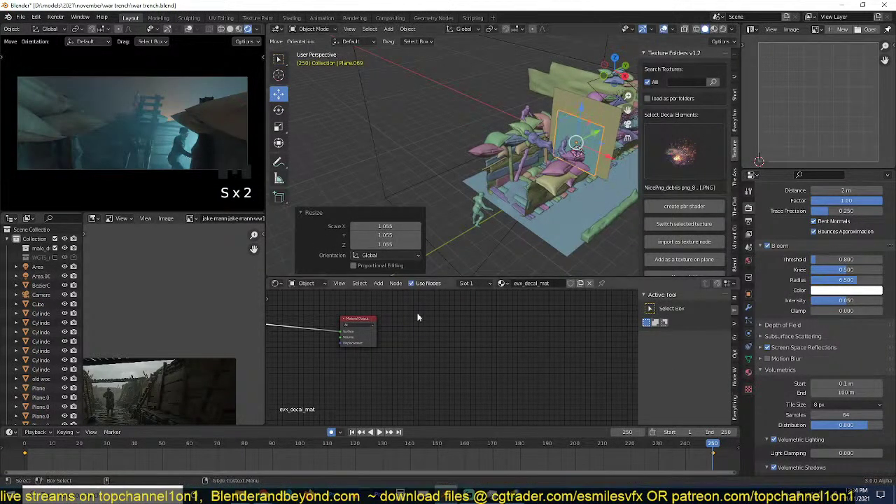
{"action": "key", "text": "v"}
{"action": "left_click", "coordinate": [355, 450]}
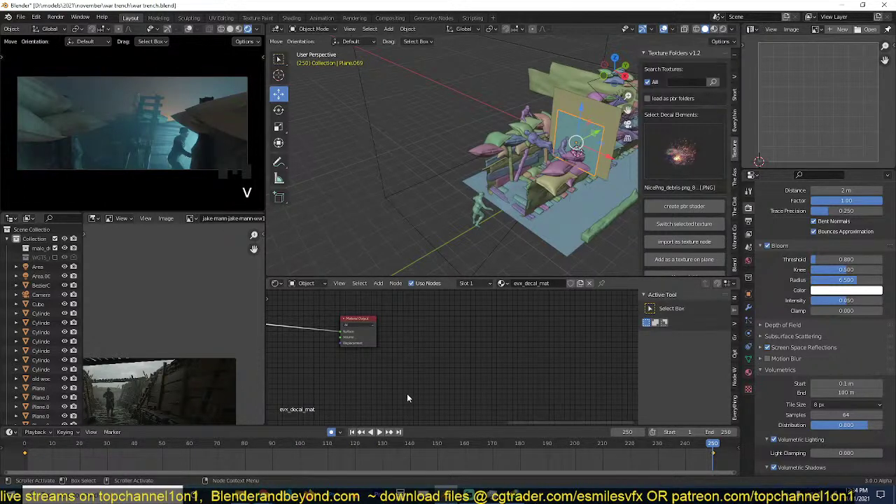
Save the file and play the animation from frame 0 to check the growing decal plane.
{"action": "scroll", "coordinate": [511, 218], "scroll_direction": "up", "scroll_amount": 3}
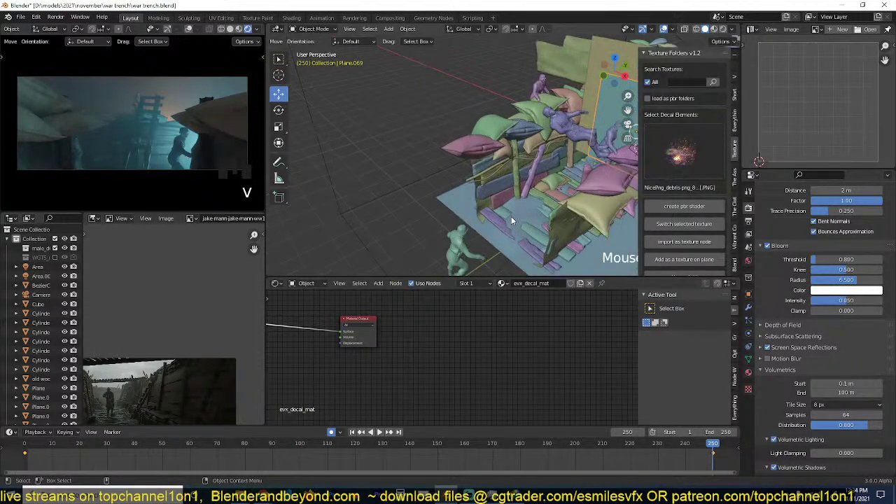
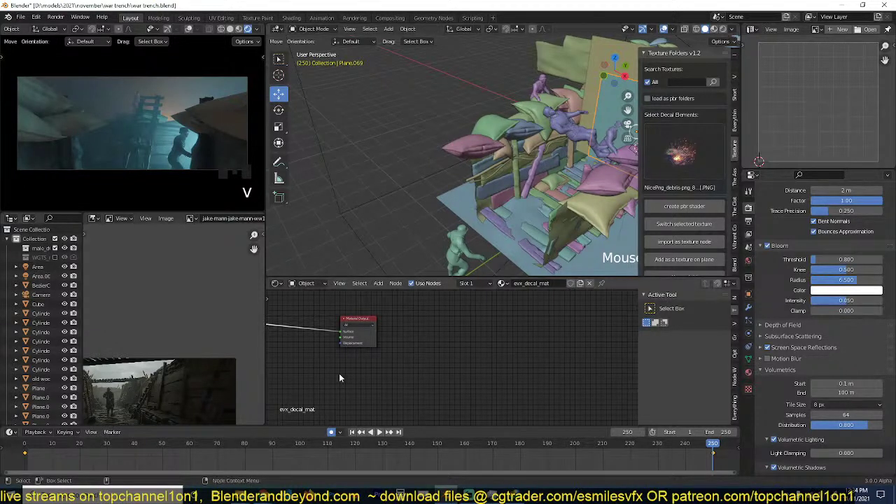
{"action": "key", "text": "ctrl+s"}
{"action": "right_click", "coordinate": [26, 459], "text": "shift"}
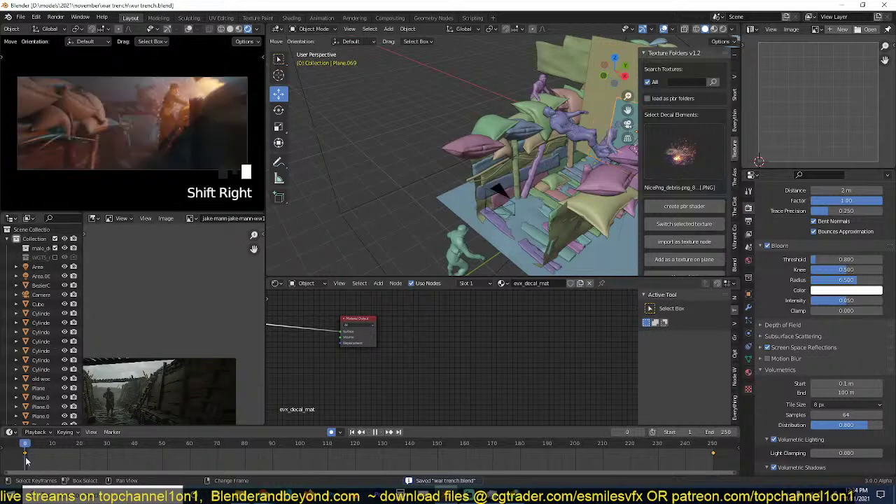
{"action": "key", "text": "space"}
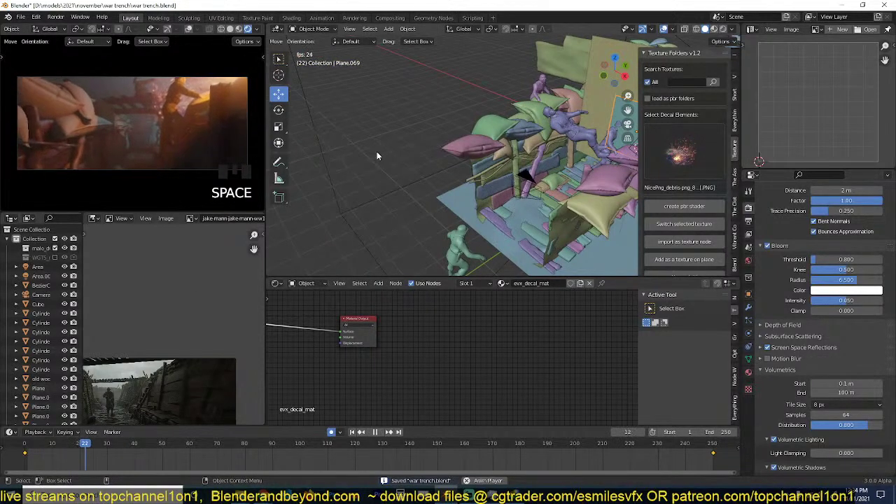
{"action": "key", "text": "Escape"}
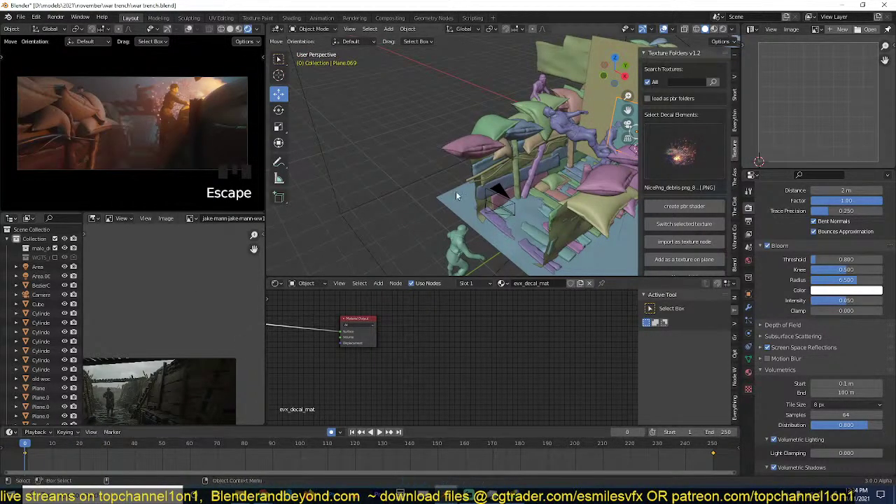
Select the larger decal plane behind the soldiers and keyframe it in place at frame 0.
{"action": "middle_click_drag", "start_coordinate": [518, 166], "coordinate": [554, 129]}
{"action": "left_click", "coordinate": [554, 129]}
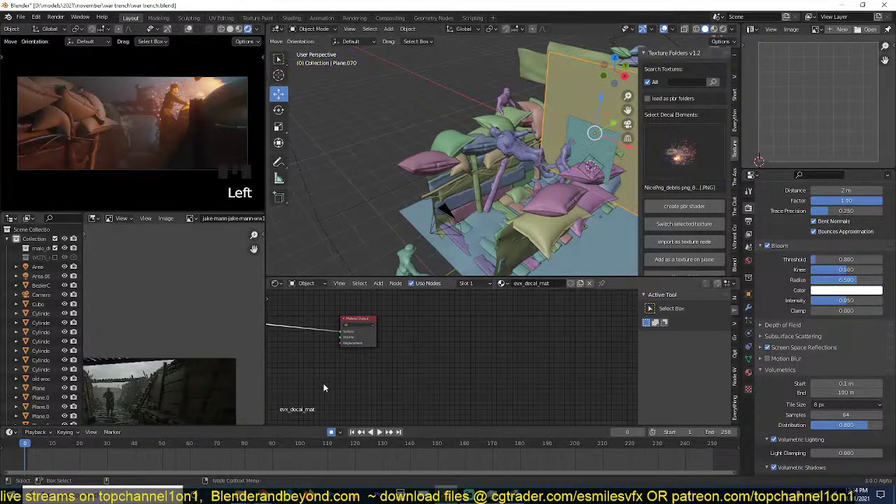
{"action": "key", "text": "g"}
{"action": "left_click", "coordinate": [536, 231]}
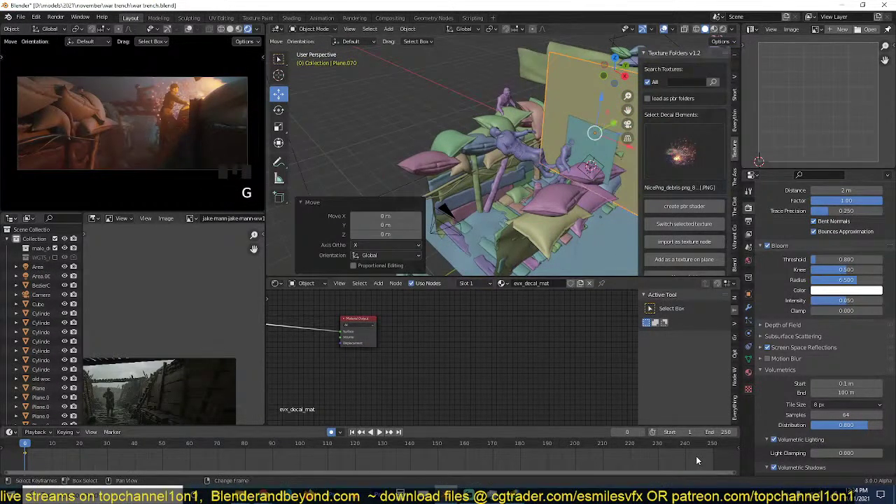
Scale the larger decal plane up about 1.62 times at frame 251, save the file and set its keyframe handles to Vector.
{"action": "right_click", "coordinate": [715, 454], "text": "shift"}
{"action": "scroll", "coordinate": [585, 203], "scroll_direction": "down", "scroll_amount": 2}
{"action": "key", "text": "s"}
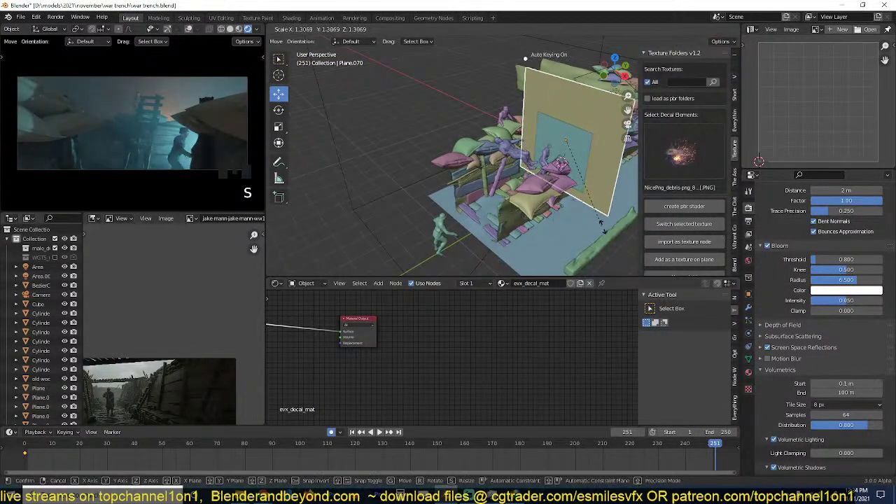
{"action": "left_click", "coordinate": [620, 243]}
{"action": "key", "text": "ctrl+s"}
{"action": "key", "text": "v"}
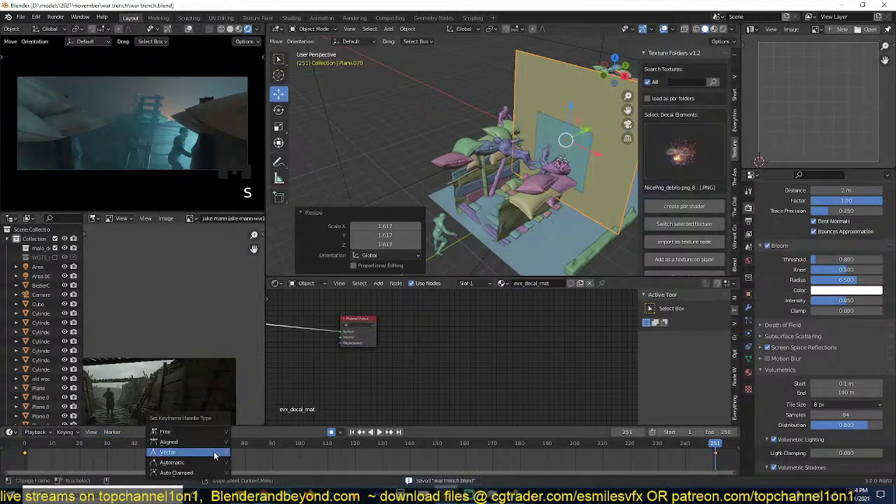
{"action": "left_click", "coordinate": [213, 452]}
Play the animation from frame 0 to check the larger decal plane's growth.
{"action": "key", "text": "shift+Right"}
{"action": "key", "text": "space"}
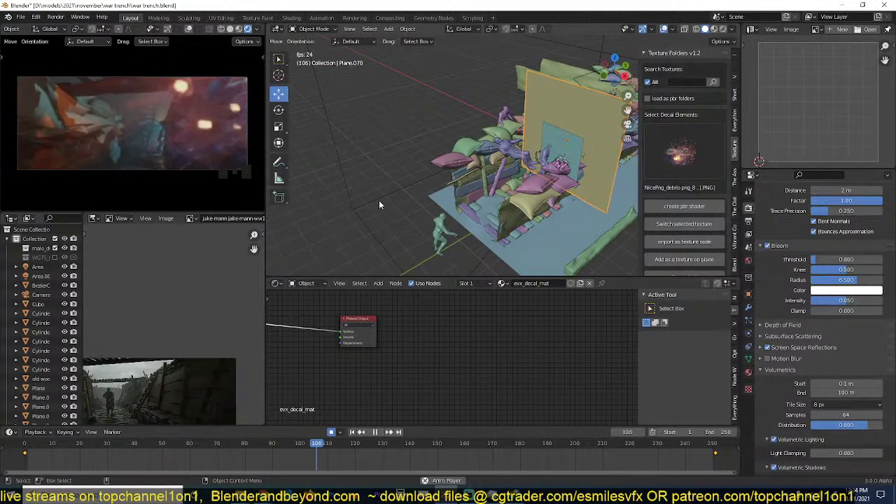
{"action": "key", "text": "Escape"}
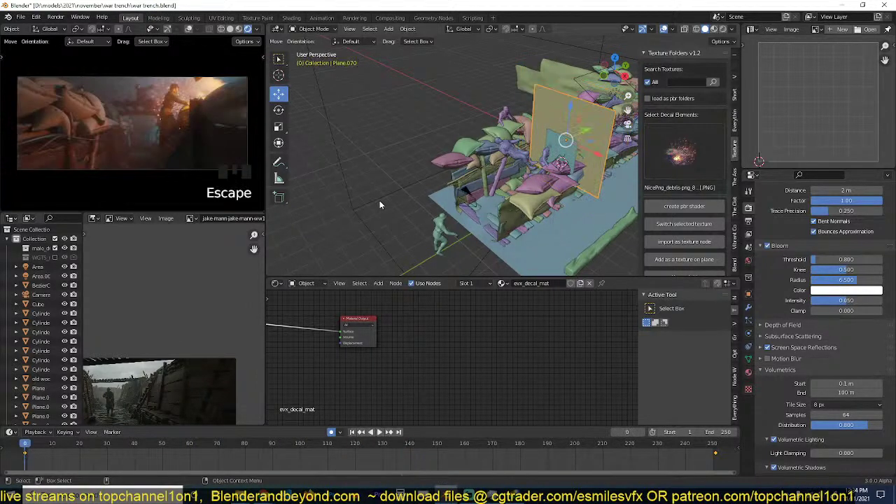
Scale the larger decal plane to about 0.51 of its size at frame 0 and replay the animation.
{"action": "key", "text": "s"}
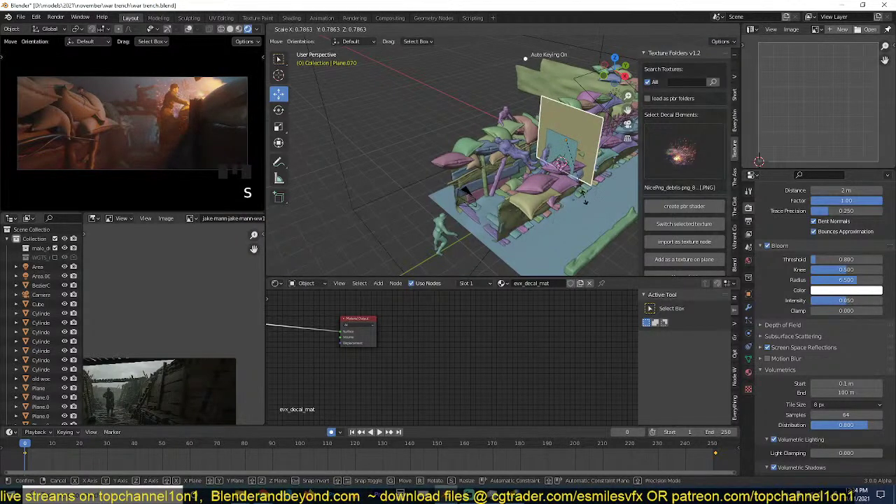
{"action": "left_click", "coordinate": [578, 176]}
{"action": "key", "text": "space"}
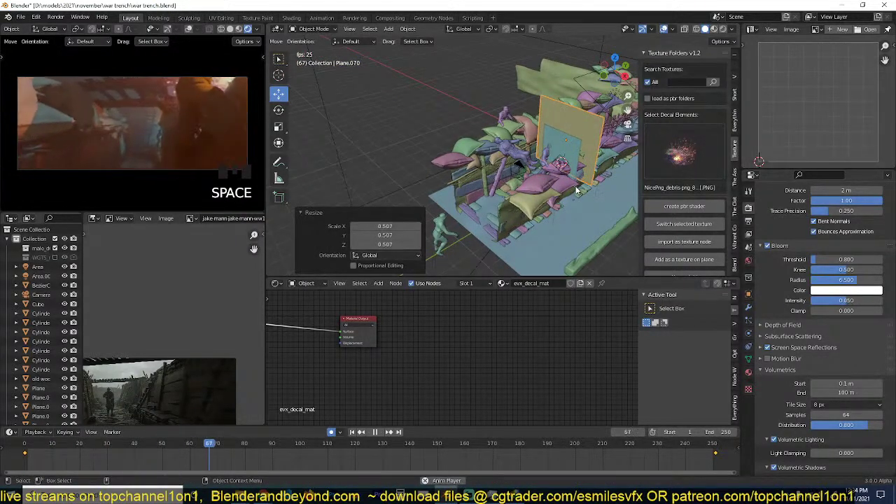
{"action": "key", "text": "Escape"}
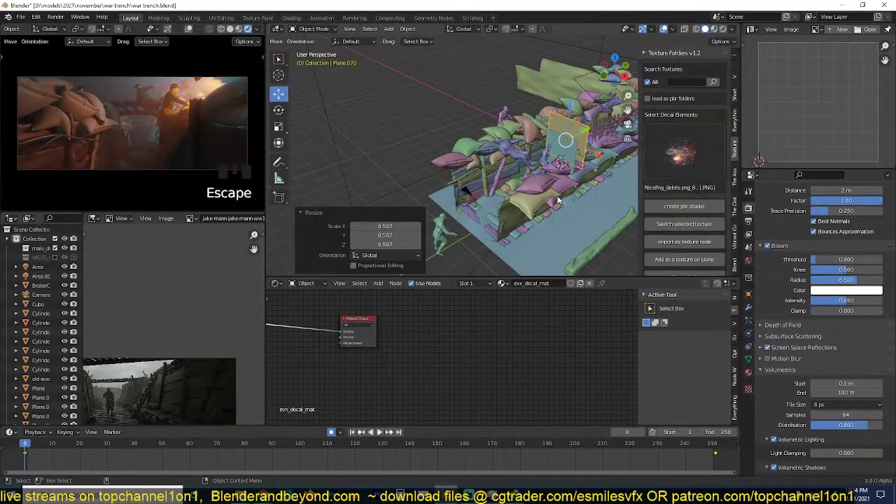
Select the airborne soldier, keyframe him in place and shift that keyframe to frame 83.
{"action": "middle_click_drag", "start_coordinate": [464, 151], "coordinate": [537, 137]}
{"action": "left_click", "coordinate": [538, 137]}
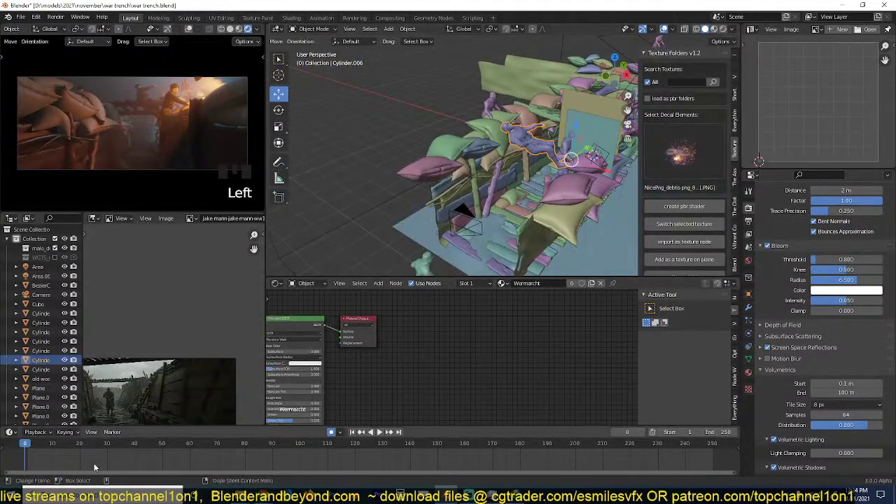
{"action": "key", "text": "g"}
{"action": "left_click", "coordinate": [397, 242]}
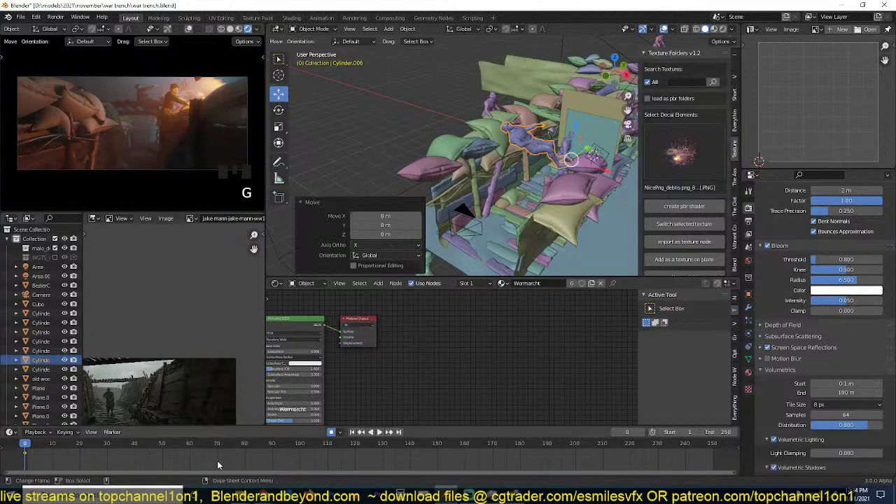
{"action": "key", "text": "g"}
{"action": "left_click", "coordinate": [515, 454]}
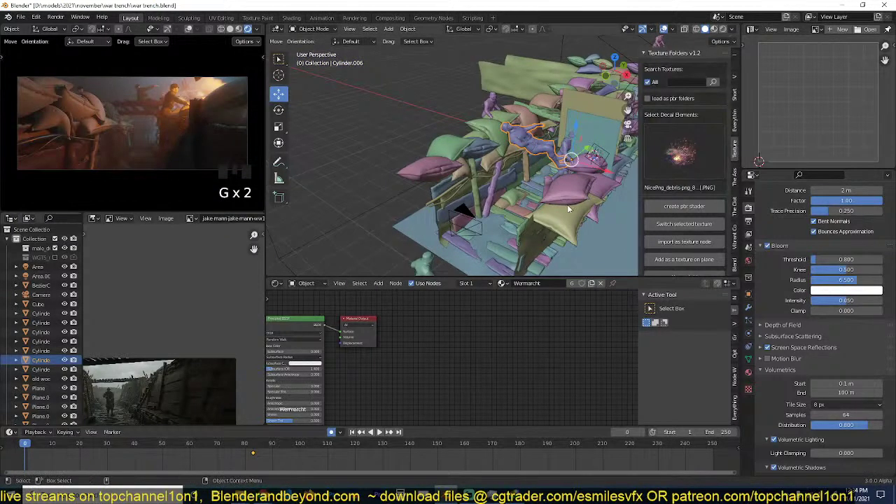
Check the airborne soldier through the camera and add a starting keyframe for him at frame 0.
{"action": "key", "text": "KP_0"}
{"action": "scroll", "coordinate": [569, 207], "scroll_direction": "down", "scroll_amount": 7}
{"action": "scroll", "coordinate": [598, 158], "scroll_direction": "up", "scroll_amount": 2}
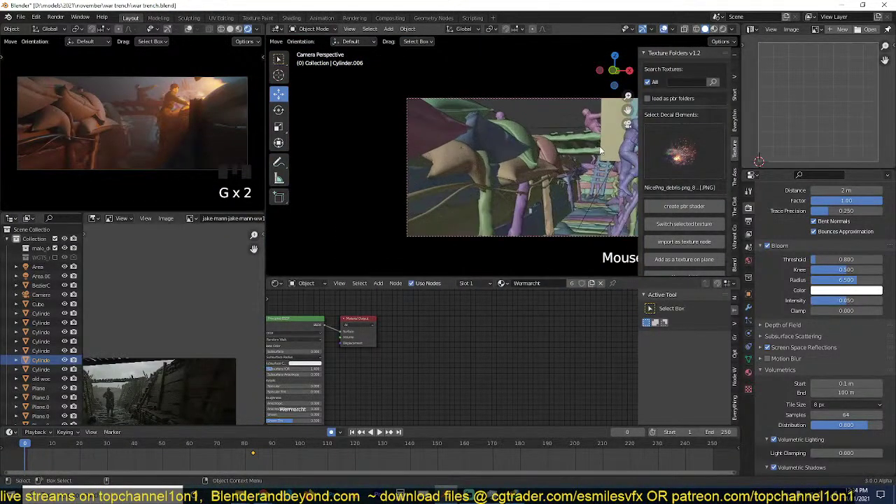
{"action": "scroll", "coordinate": [600, 149], "scroll_direction": "up", "scroll_amount": 1}
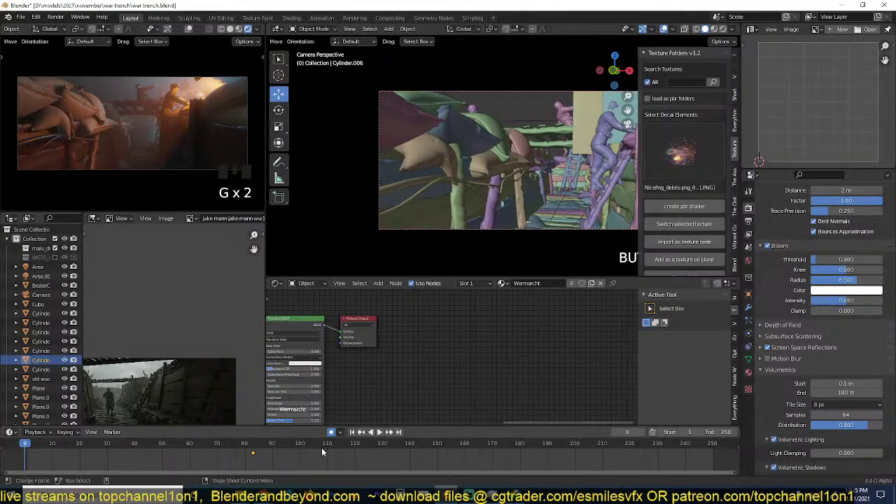
{"action": "key", "text": "g"}
{"action": "left_click", "coordinate": [456, 251]}
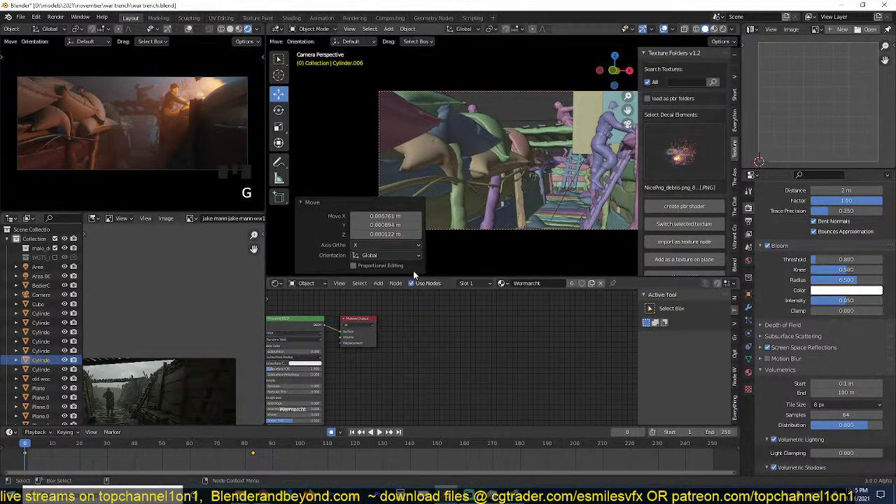
At frame 83, move the airborne soldier about -0.43 m in X and -0.34 m in Z, and change his keyframe handle type.
{"action": "key", "text": "Up"}
{"action": "scroll", "coordinate": [572, 165], "scroll_direction": "down", "scroll_amount": 2}
{"action": "left_click_drag", "start_coordinate": [569, 161], "coordinate": [571, 166], "text": "alt"}
{"action": "scroll", "coordinate": [574, 168], "scroll_direction": "down", "scroll_amount": 4}
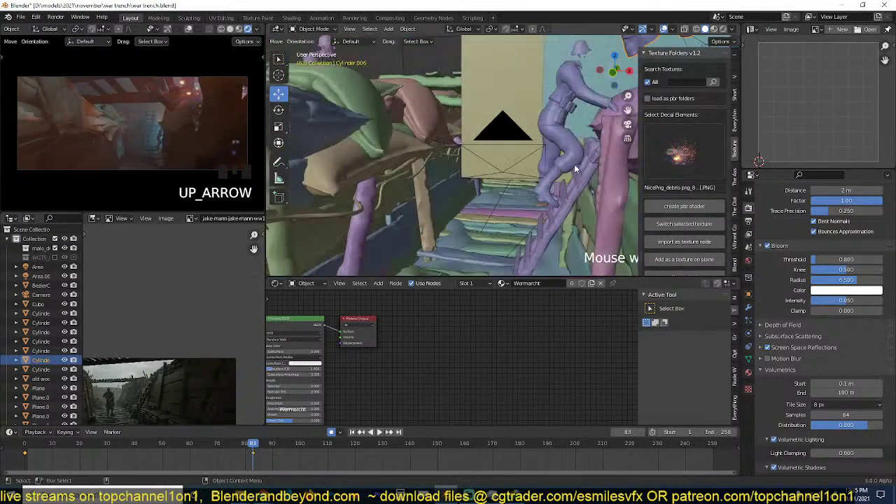
{"action": "scroll", "coordinate": [575, 164], "scroll_direction": "down", "scroll_amount": 5}
{"action": "scroll", "coordinate": [574, 163], "scroll_direction": "up", "scroll_amount": 3}
{"action": "key", "text": "g"}
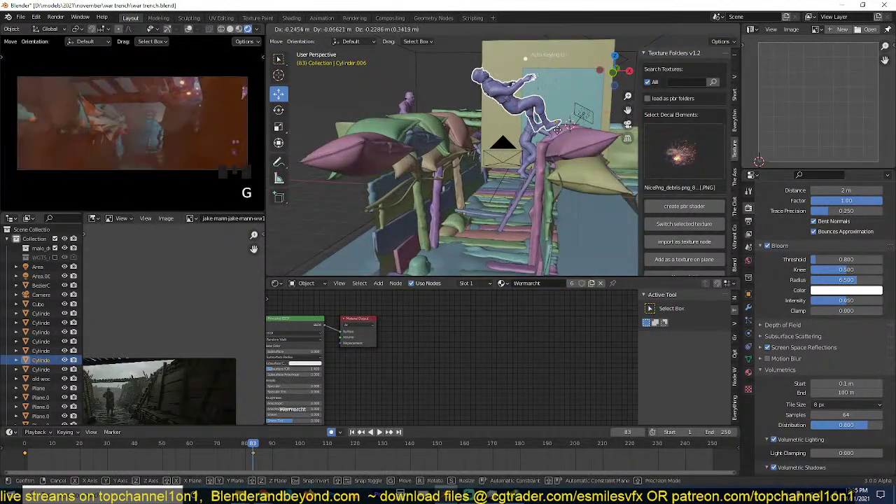
{"action": "left_click", "coordinate": [552, 132]}
{"action": "key", "text": "v"}
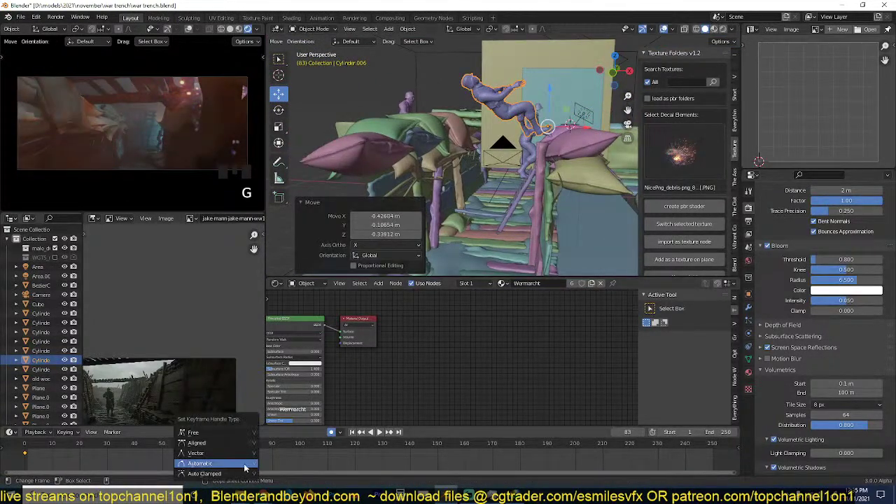
{"action": "key", "text": "v"}
Save the file and play the animation from frame 0 to check the airborne soldier's motion.
{"action": "key", "text": "ctrl+s"}
{"action": "key", "text": "shift+Right"}
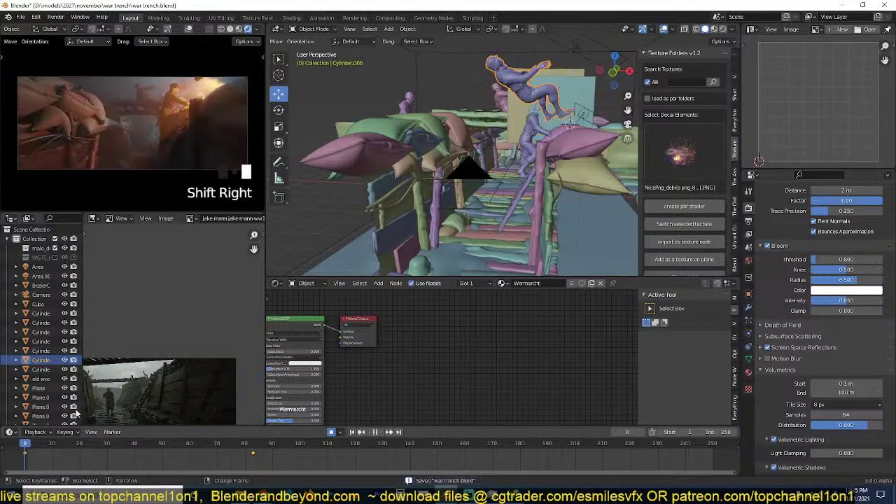
{"action": "key", "text": "space"}
{"action": "key", "text": "Escape"}
Select the soldier climbing the ladder and keyframe him in place at frame 0.
{"action": "scroll", "coordinate": [499, 182], "scroll_direction": "up", "scroll_amount": 3}
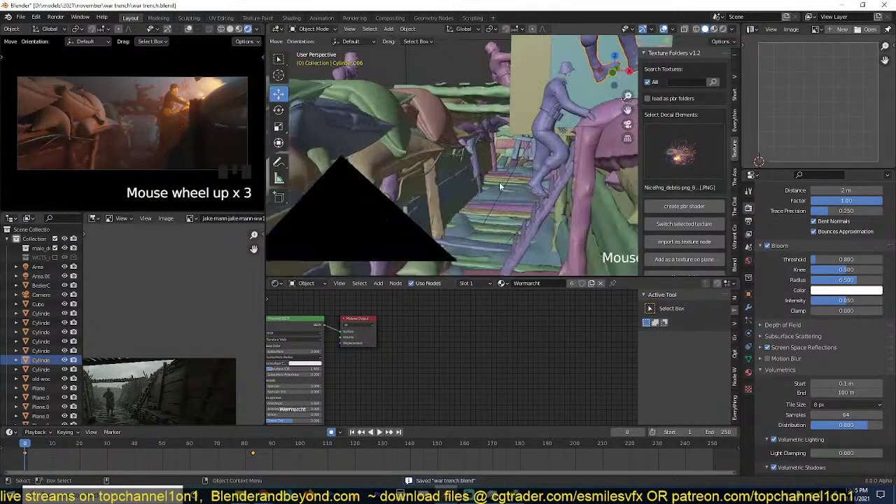
{"action": "left_click", "coordinate": [543, 144]}
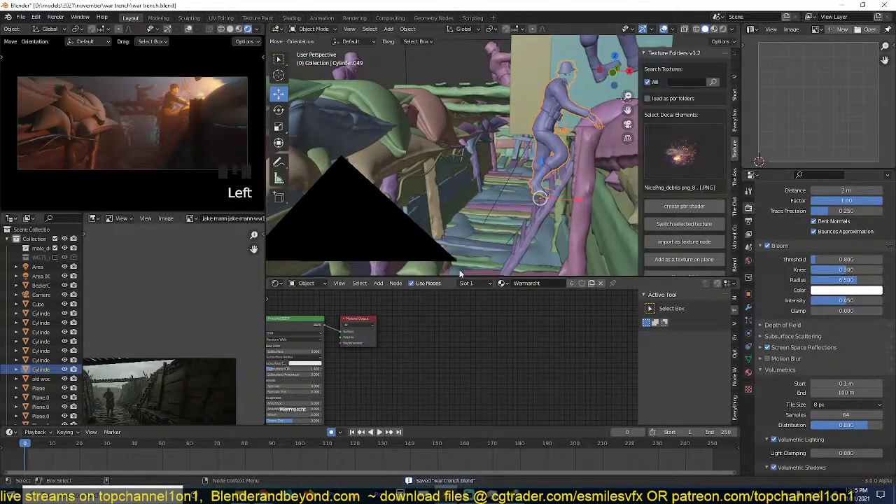
{"action": "key", "text": "g"}
{"action": "left_click", "coordinate": [499, 233]}
At frame 146, move the climbing soldier about -0.44 m in X and tilt him back about 9 degrees.
{"action": "left_click", "coordinate": [428, 445]}
{"action": "right_click", "coordinate": [576, 207], "text": "shift"}
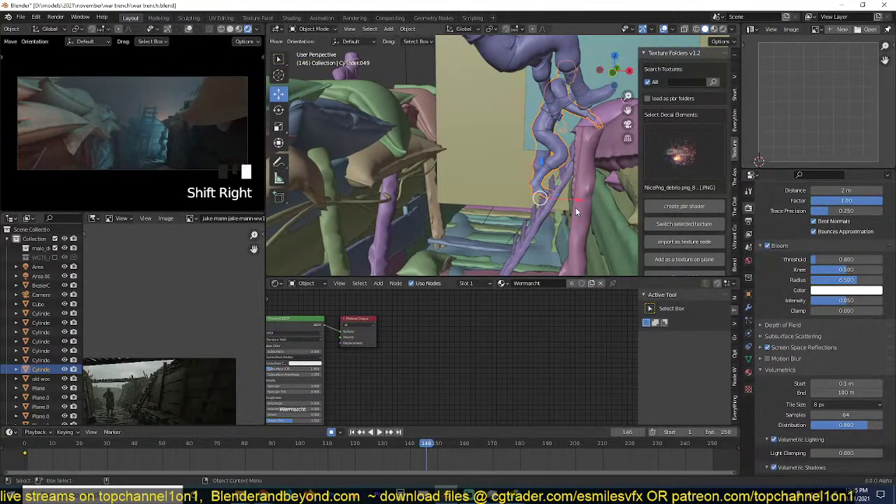
{"action": "key", "text": "g"}
{"action": "left_click", "coordinate": [543, 199]}
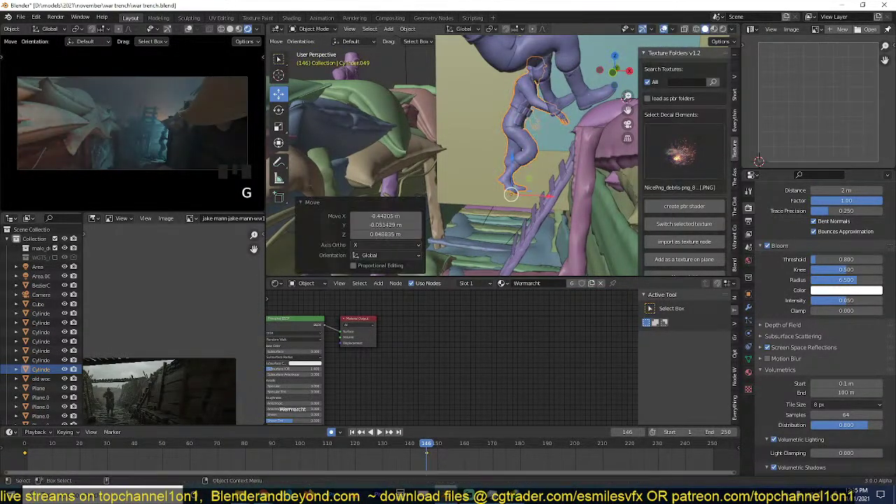
{"action": "key", "text": "r"}
{"action": "left_click", "coordinate": [552, 181]}
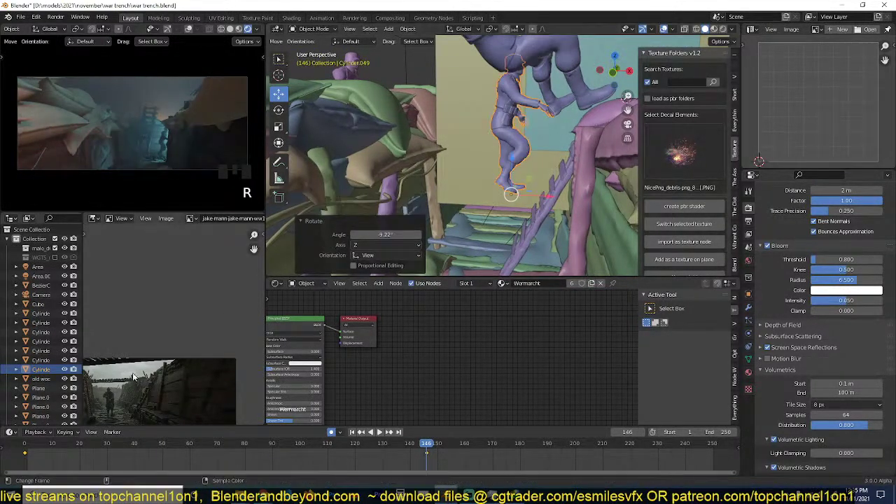
Play the animation from frame 2 to check both soldiers' movements.
{"action": "right_click", "coordinate": [30, 445], "text": "shift"}
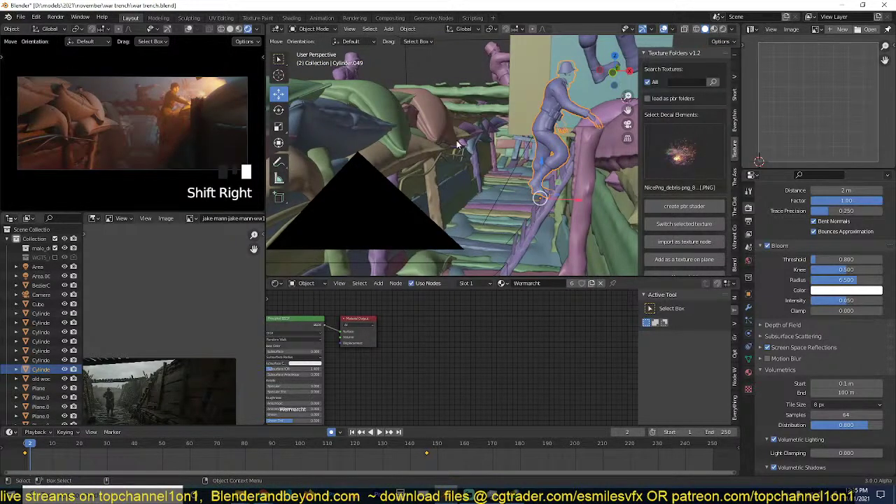
{"action": "left_click", "coordinate": [453, 78]}
{"action": "key", "text": "space"}
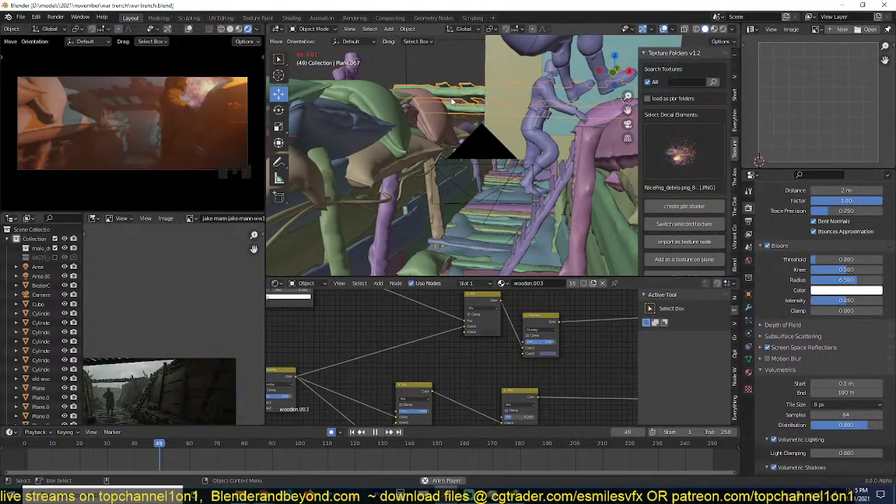
{"action": "key", "text": "Escape"}
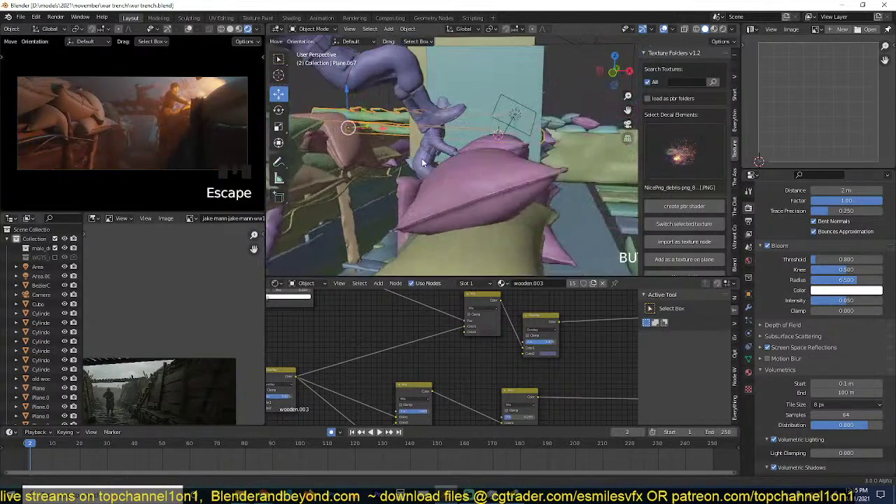
Select the sandbag under the airborne soldier's feet and keyframe it in place at frame 0.
{"action": "key", "text": "grave"}
{"action": "left_click", "coordinate": [510, 168]}
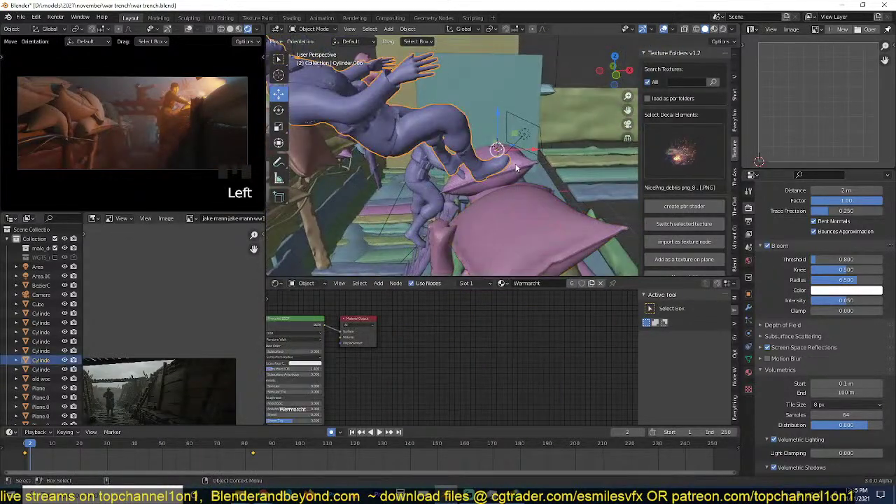
{"action": "left_click", "coordinate": [518, 172]}
{"action": "key", "text": "shift+Left"}
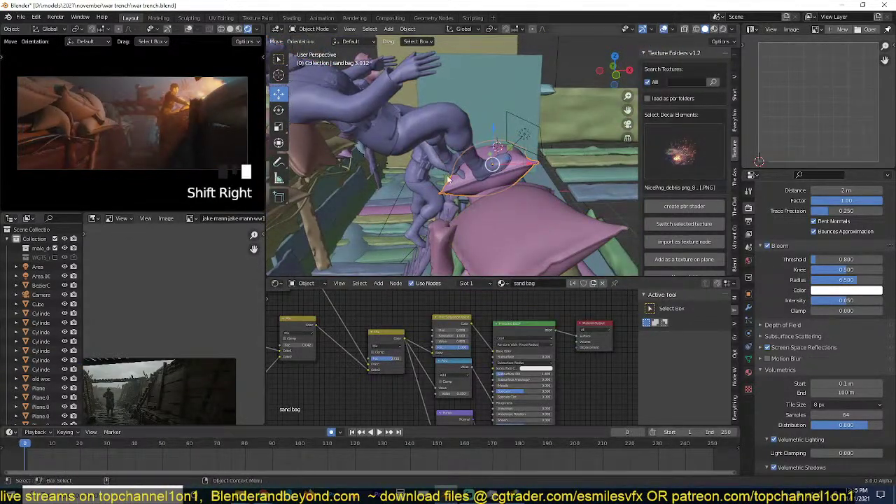
{"action": "key", "text": "g"}
{"action": "left_click", "coordinate": [465, 168]}
At frame 120, tumble the sandbag with a trackball rotation, a further turn of about 10 degrees, and a slight move toward the trench.
{"action": "right_click", "coordinate": [356, 459], "text": "shift"}
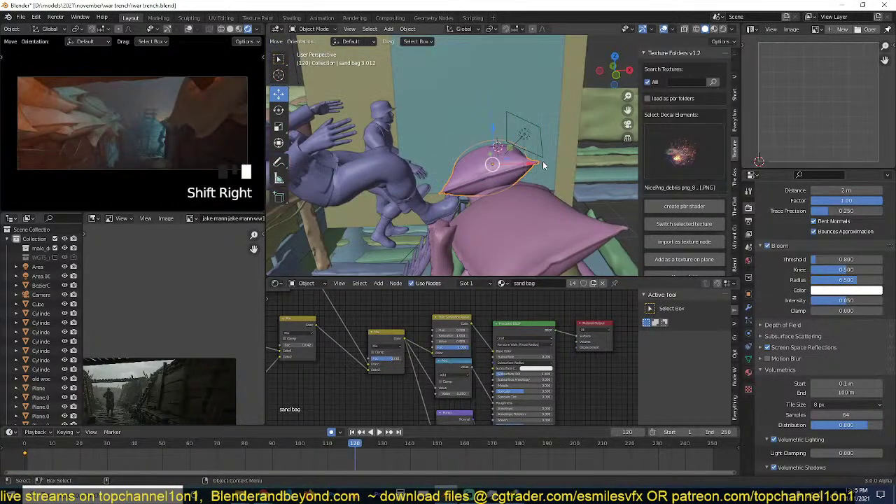
{"action": "key", "text": "r"}
{"action": "key", "text": "r"}
{"action": "left_click", "coordinate": [494, 151]}
{"action": "key", "text": "g"}
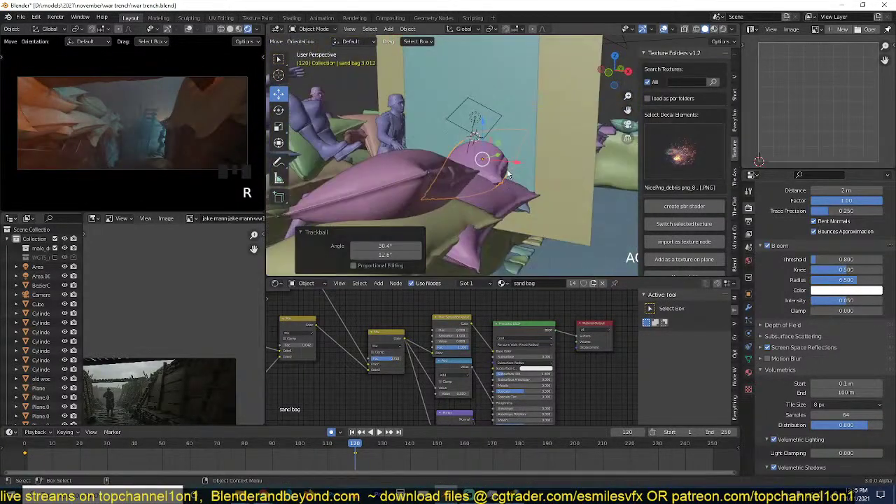
{"action": "left_click", "coordinate": [486, 156]}
{"action": "key", "text": "r"}
{"action": "left_click", "coordinate": [498, 150]}
{"action": "key", "text": "g"}
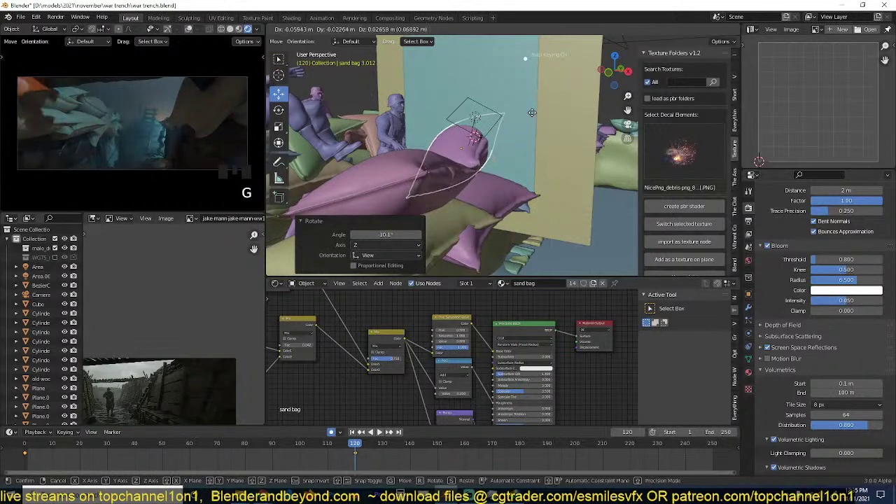
{"action": "left_click", "coordinate": [489, 147]}
{"action": "middle_click_drag", "start_coordinate": [488, 145], "coordinate": [563, 140]}
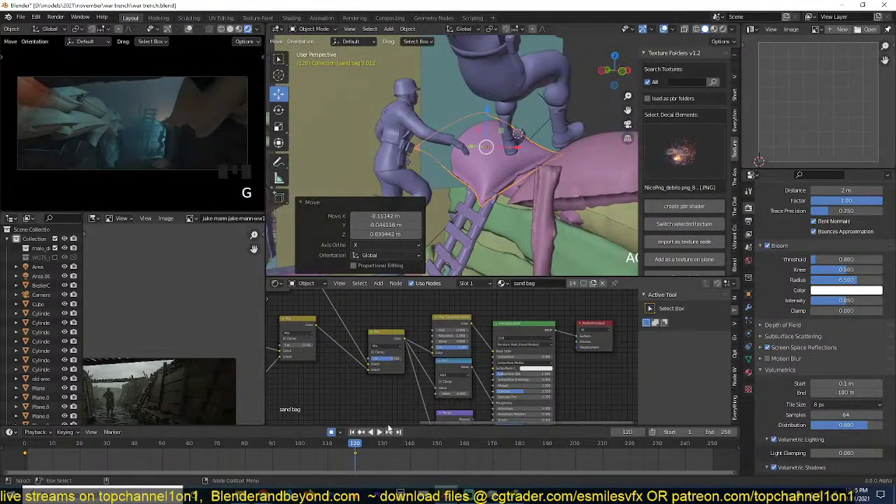
Change the sandbag's keyframe handle type, save the file and return to frame 0.
{"action": "key", "text": "v"}
{"action": "left_click", "coordinate": [365, 451]}
{"action": "key", "text": "ctrl+s"}
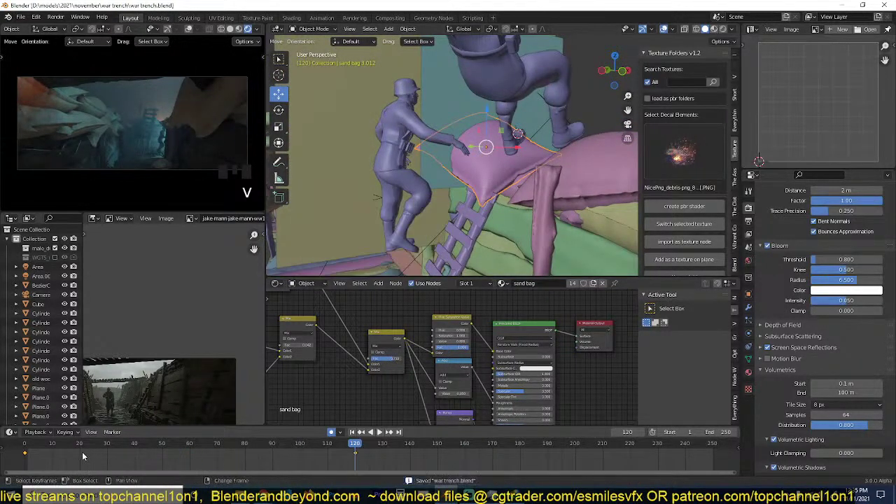
{"action": "left_click", "coordinate": [5, 457]}
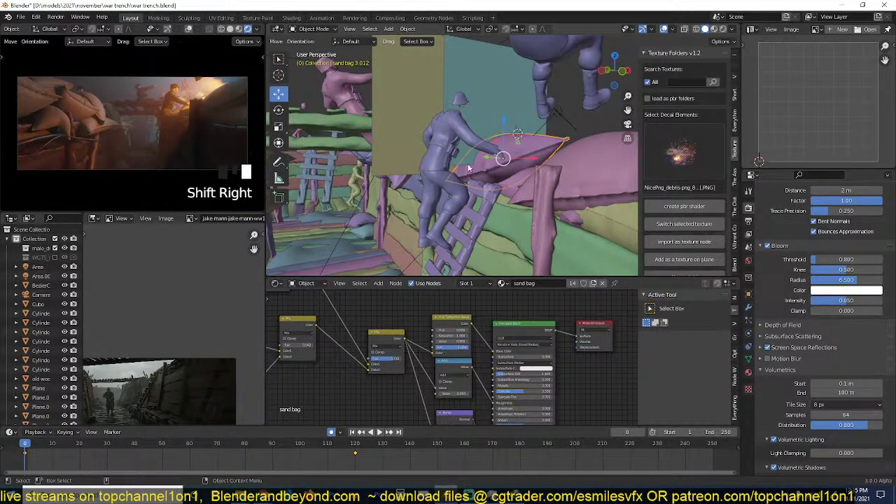
Save the file, select the pink soldier behind the climbing one, and keyframe him in place at frame 139.
{"action": "key", "text": "ctrl+s"}
{"action": "scroll", "coordinate": [439, 152], "scroll_direction": "down", "scroll_amount": 3}
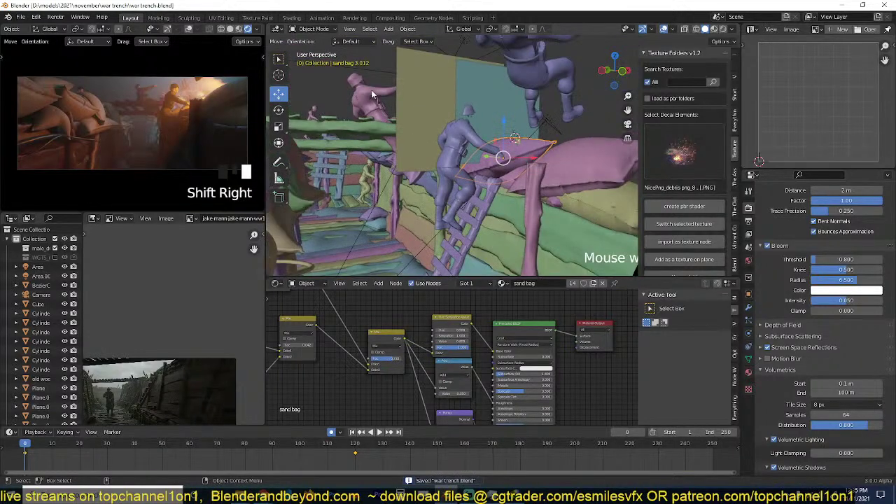
{"action": "left_click", "coordinate": [371, 90]}
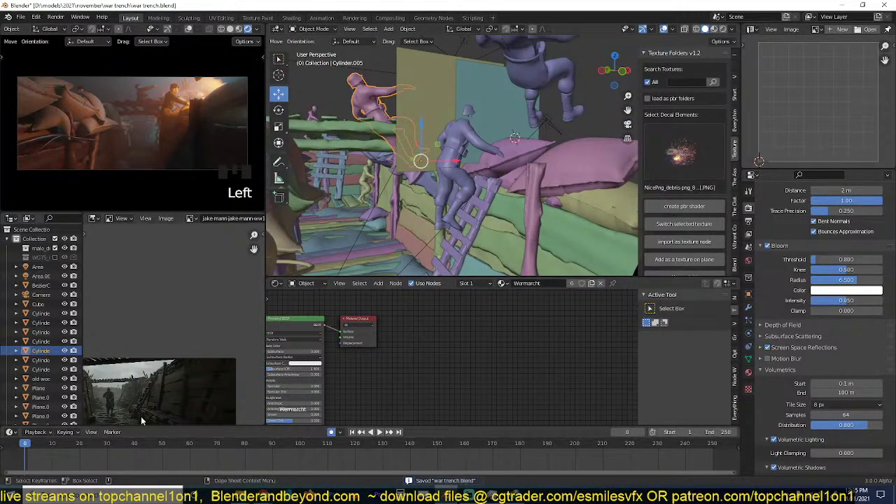
{"action": "right_click", "coordinate": [407, 469], "text": "shift"}
{"action": "key", "text": "g"}
{"action": "left_click", "coordinate": [518, 219]}
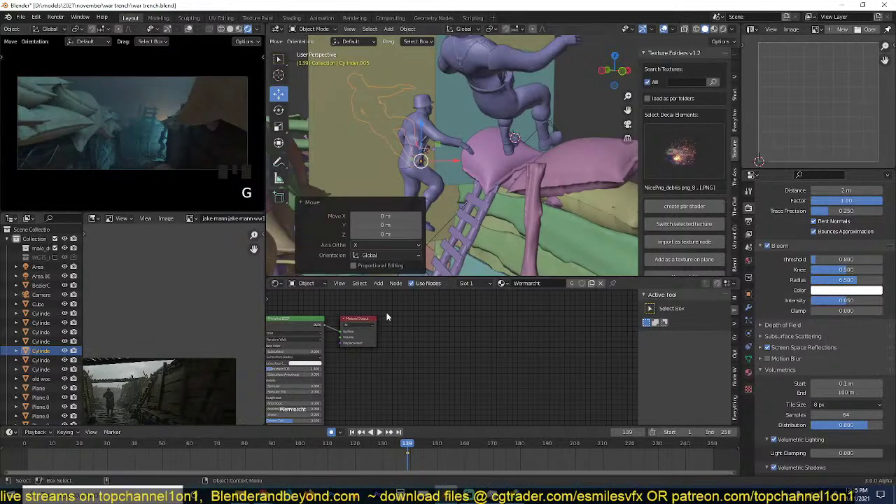
At frame 1, rotate the selected soldier about 34 degrees in the view plane and briefly play the animation.
{"action": "right_click", "coordinate": [27, 452], "text": "shift"}
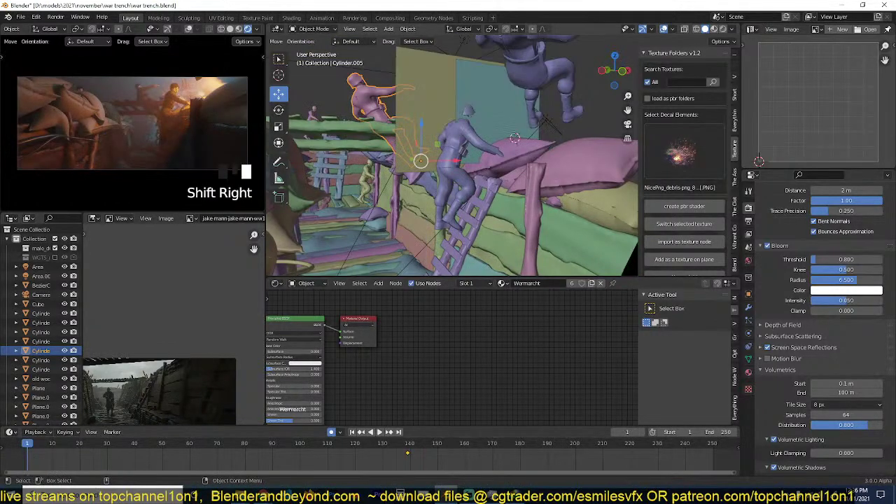
{"action": "key", "text": "r"}
{"action": "left_click", "coordinate": [416, 216]}
{"action": "key", "text": "space"}
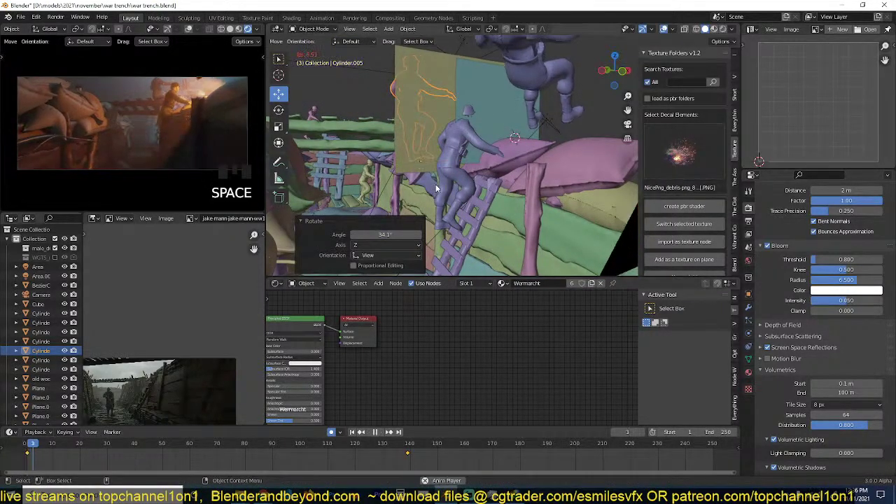
{"action": "key", "text": "Escape"}
Change the handle type of the soldier's keyframes.
{"action": "key", "text": "v"}
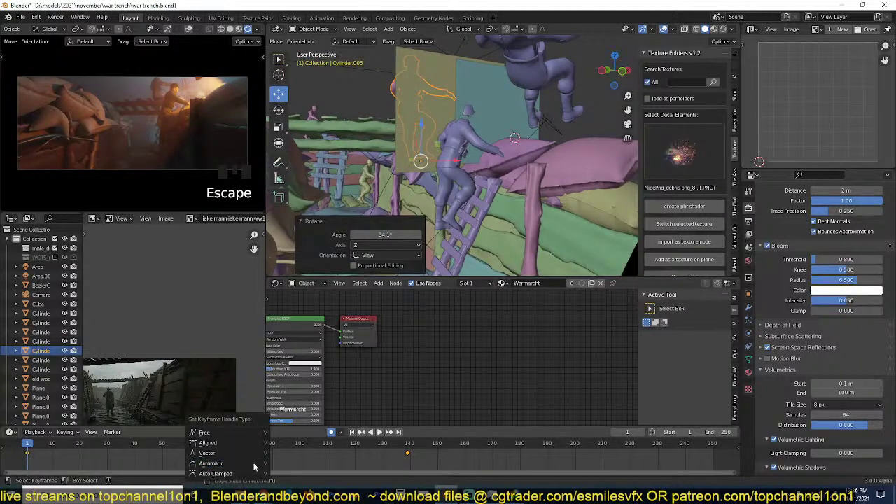
{"action": "left_click", "coordinate": [256, 466]}
{"action": "key", "text": "v"}
{"action": "left_click", "coordinate": [264, 453]}
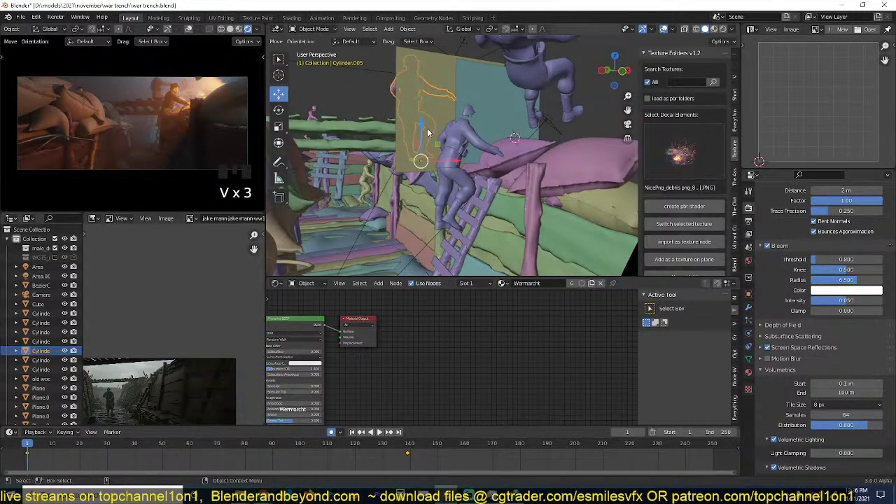
Keyframe the soldier in place at frame 1, and at frame 139 move him by about -1.03 m X, 0.60 m Y and -0.31 m Z.
{"action": "key", "text": "g"}
{"action": "left_click", "coordinate": [424, 133]}
{"action": "key", "text": "Up"}
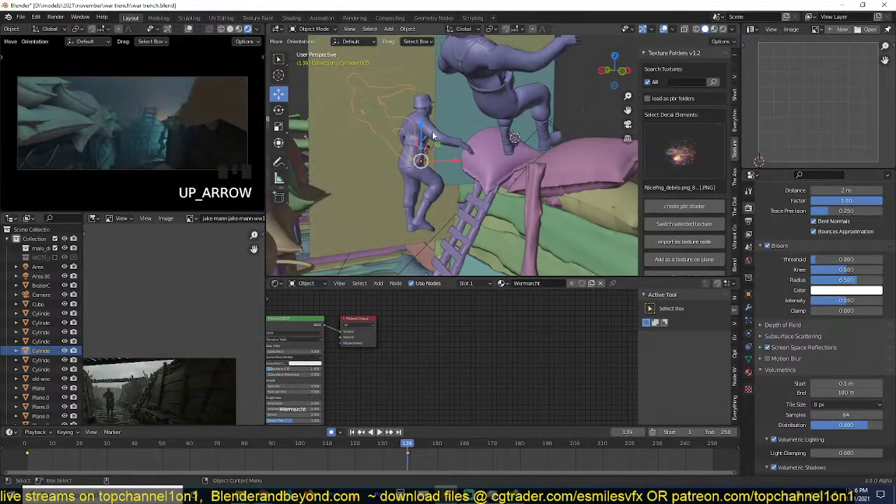
{"action": "key", "text": "g"}
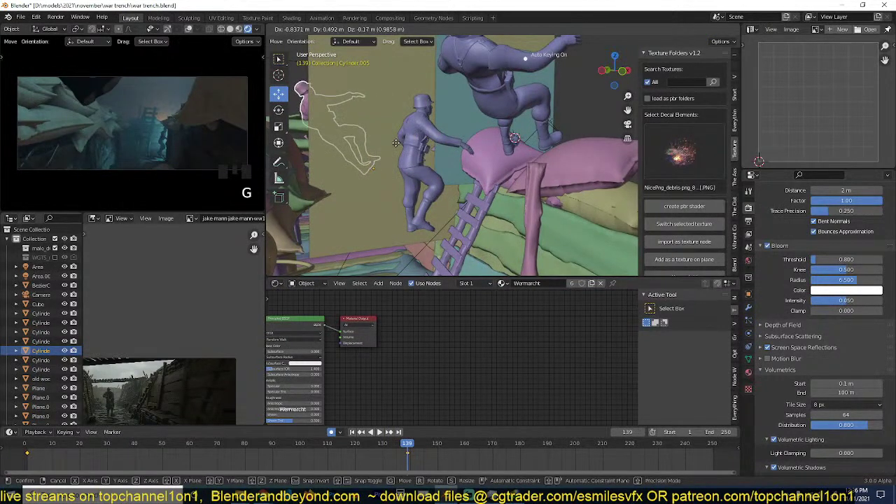
{"action": "left_click", "coordinate": [406, 146]}
{"action": "key", "text": "g"}
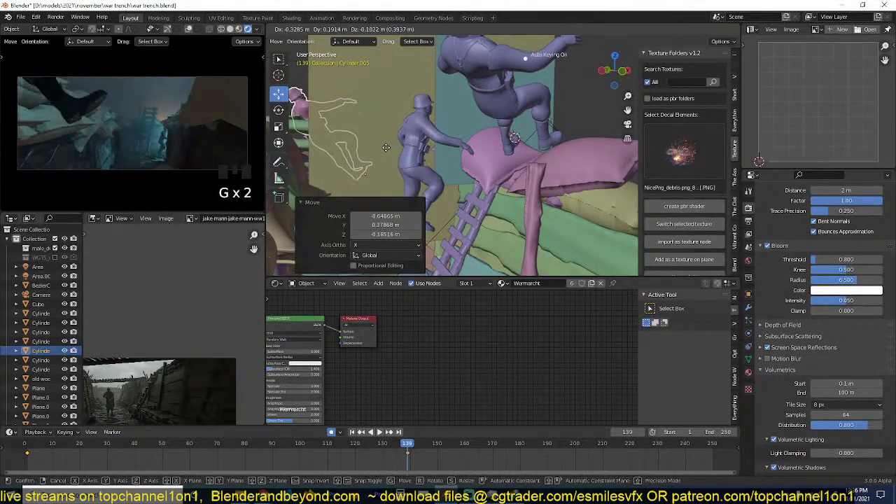
{"action": "left_click", "coordinate": [383, 153]}
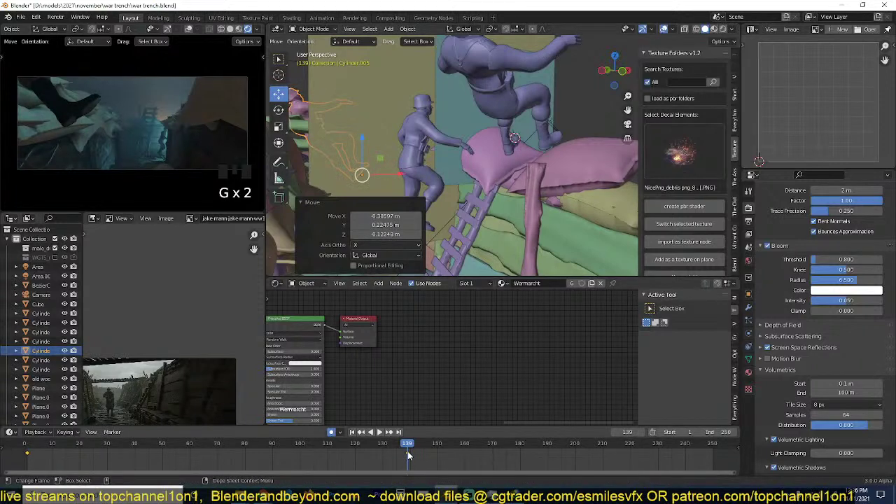
Shift the soldier's keyframe from frame 139 to about frame 161 and return to frame 0.
{"action": "left_click", "coordinate": [408, 454]}
{"action": "key", "text": "g"}
{"action": "left_click", "coordinate": [469, 452]}
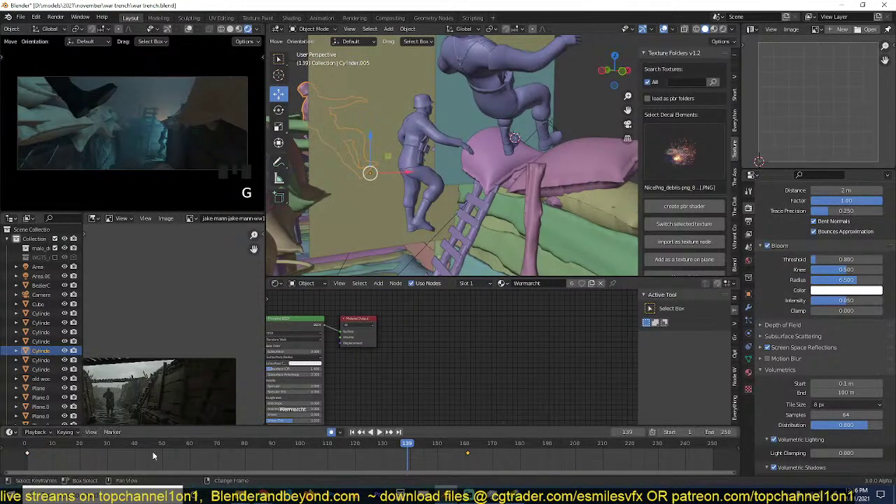
{"action": "right_click", "coordinate": [18, 455], "text": "shift"}
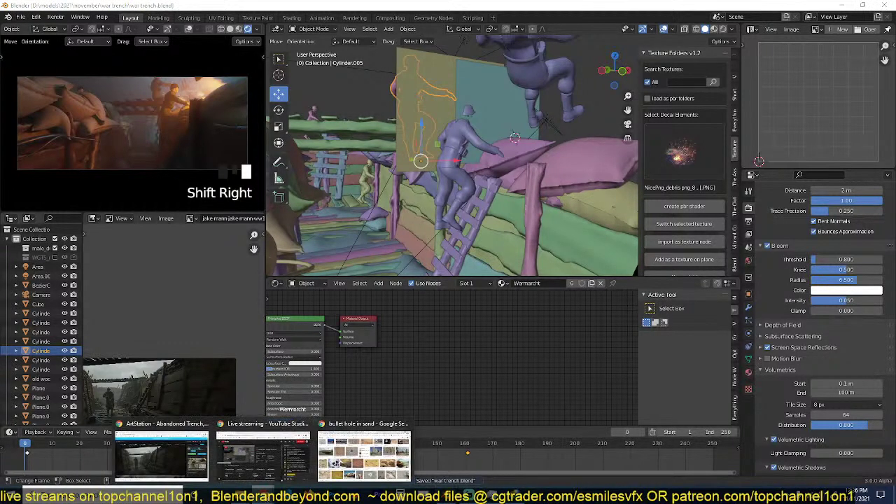
Switch to Chrome and run a Google image search for "flowing sand", refined to "flowing sand png".
{"action": "left_click", "coordinate": [264, 448]}
{"action": "key", "text": "ctrl+a"}
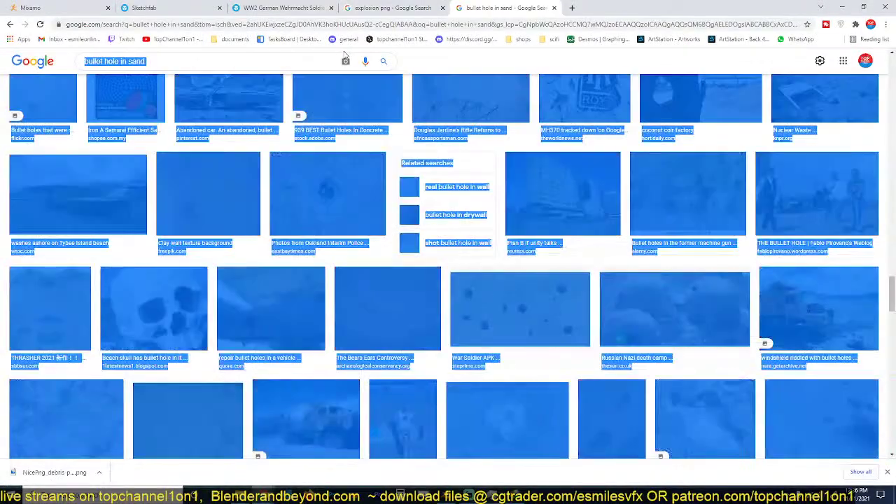
{"action": "left_click", "coordinate": [344, 52]}
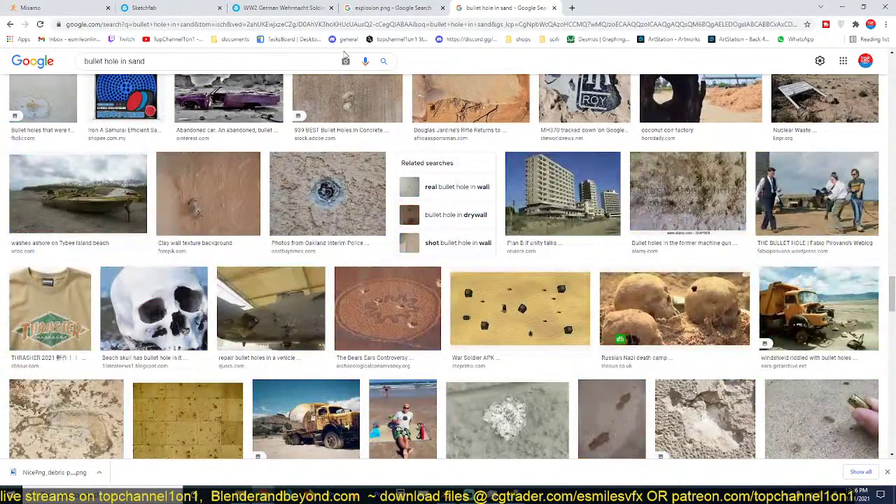
{"action": "left_click", "coordinate": [283, 63]}
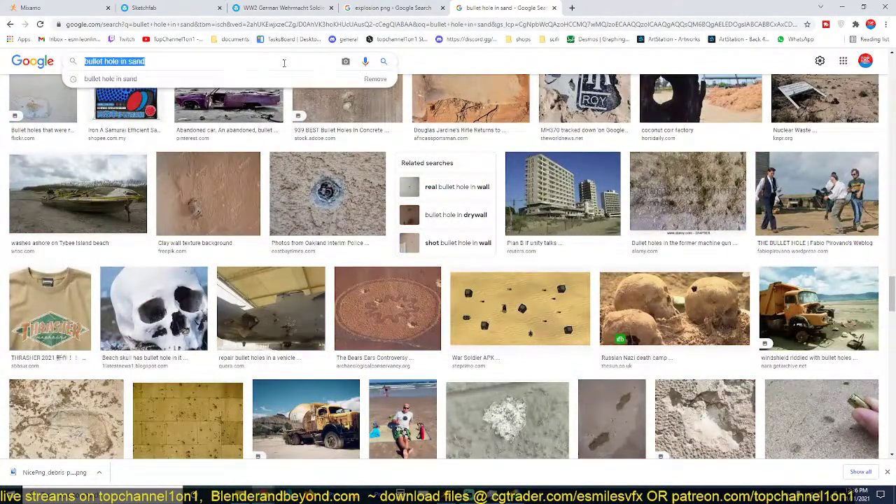
{"action": "type", "text": "flowing w"}
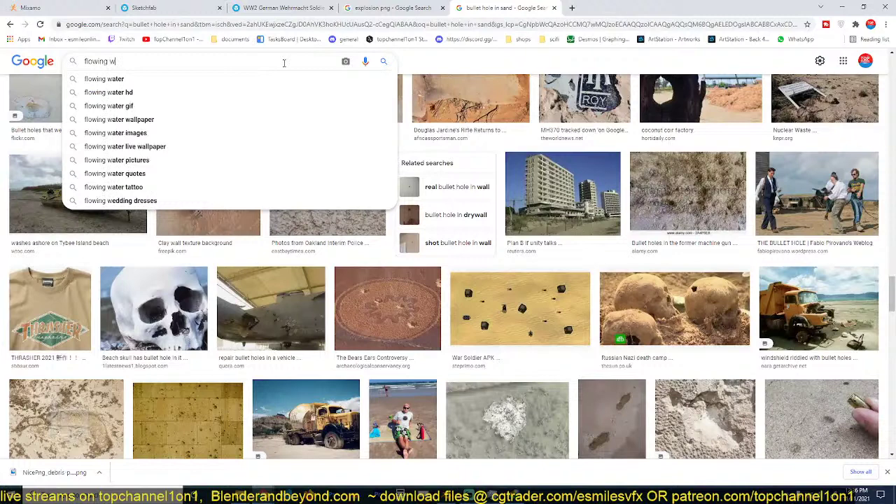
{"action": "key", "text": "BackSpace"}
{"action": "type", "text": "sand"}
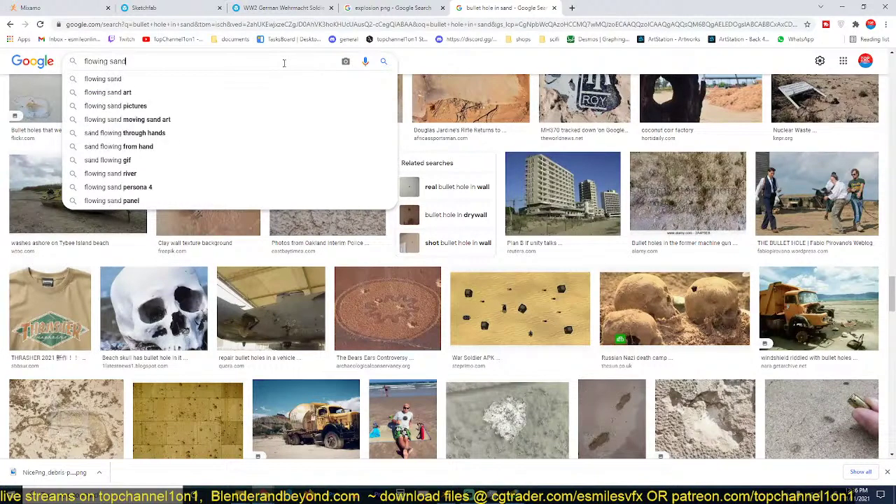
{"action": "key", "text": "Return"}
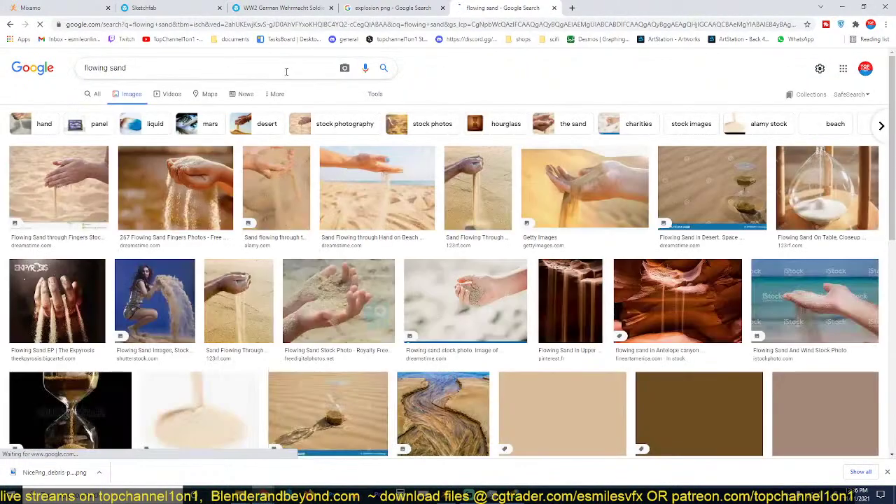
{"action": "left_click", "coordinate": [246, 66]}
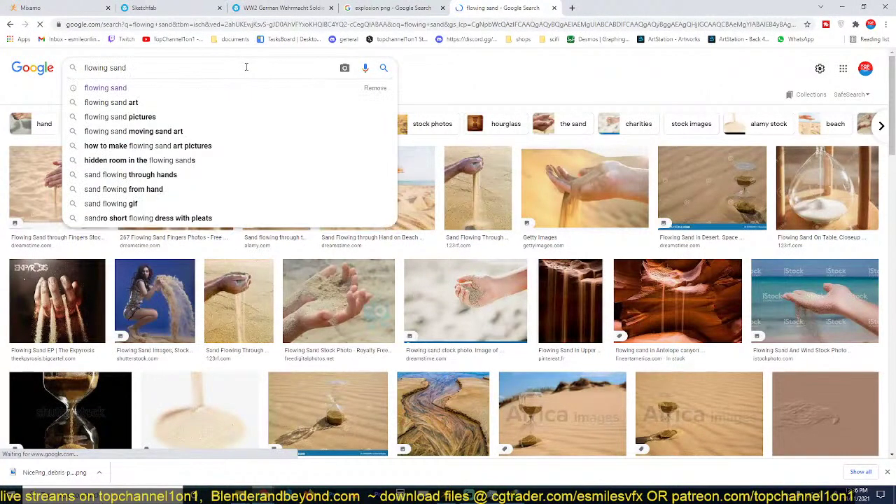
{"action": "type", "text": "png"}
{"action": "key", "text": "Return"}
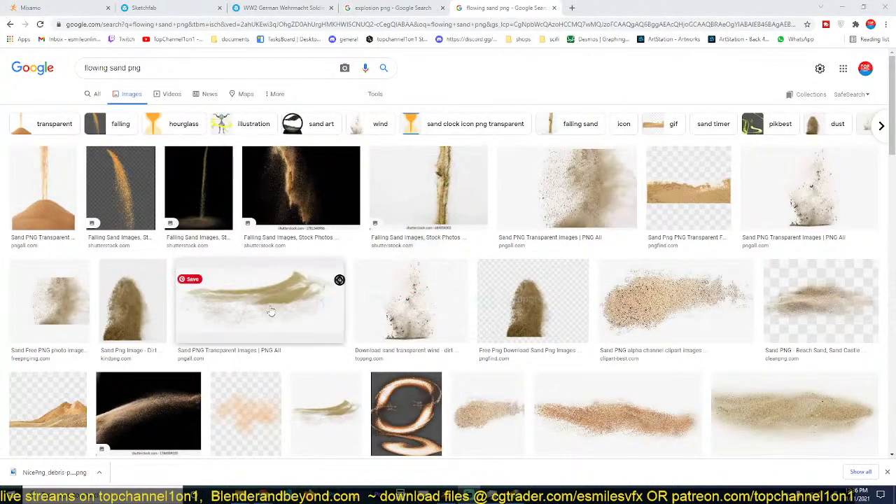
Look through the flowing sand results for a falling-sand image, opening the one on a black background in a new tab.
{"action": "scroll", "coordinate": [271, 311], "scroll_direction": "down", "scroll_amount": 1}
{"action": "right_click", "coordinate": [202, 144]}
{"action": "left_click", "coordinate": [217, 153]}
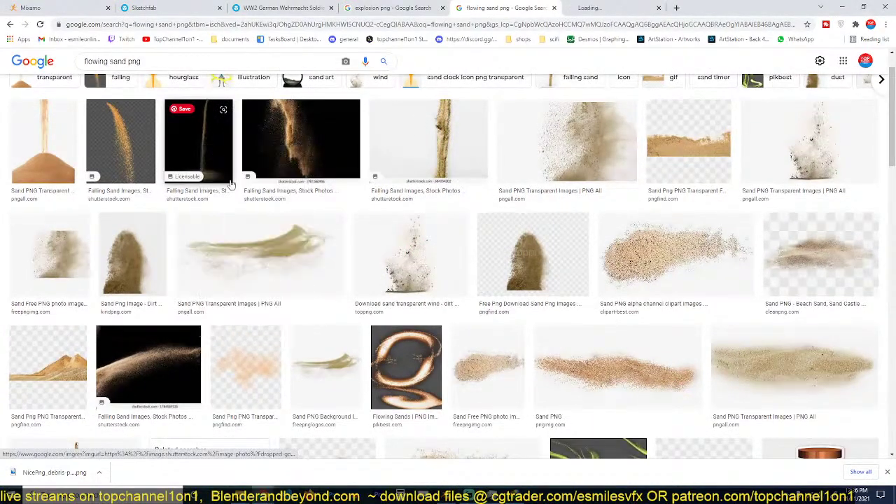
{"action": "scroll", "coordinate": [277, 302], "scroll_direction": "down", "scroll_amount": 12}
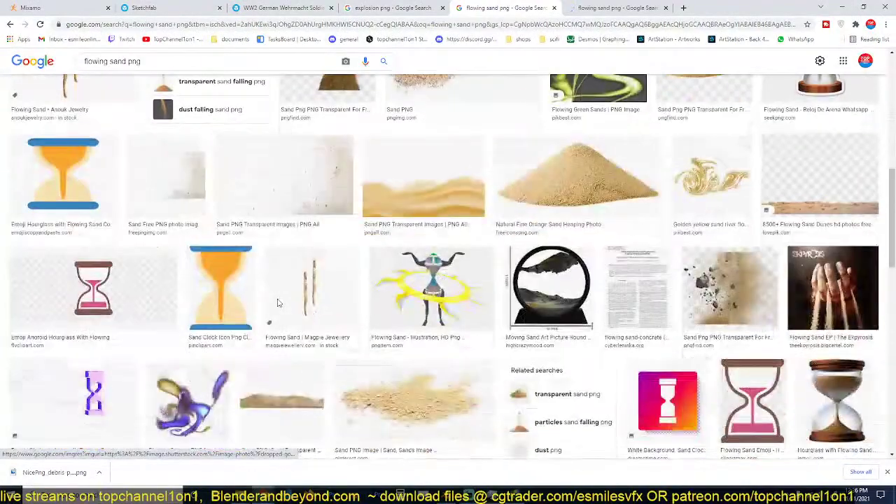
{"action": "scroll", "coordinate": [279, 302], "scroll_direction": "down", "scroll_amount": 4}
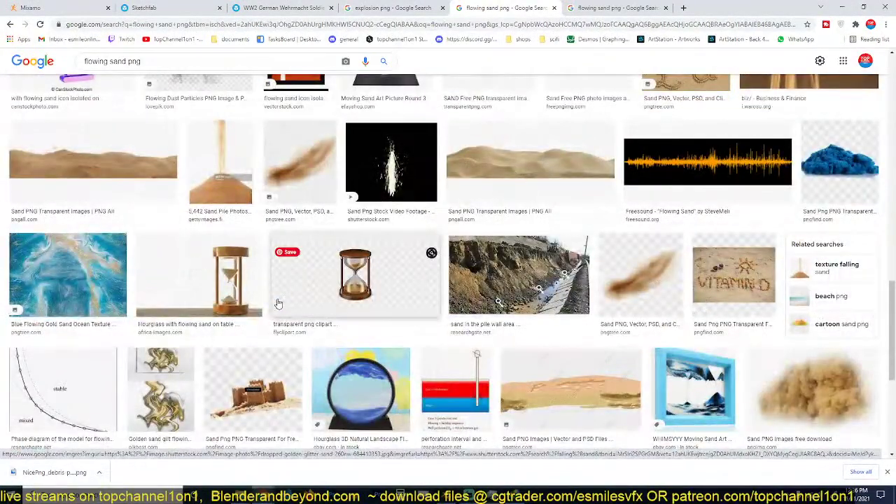
{"action": "scroll", "coordinate": [278, 303], "scroll_direction": "down", "scroll_amount": 6}
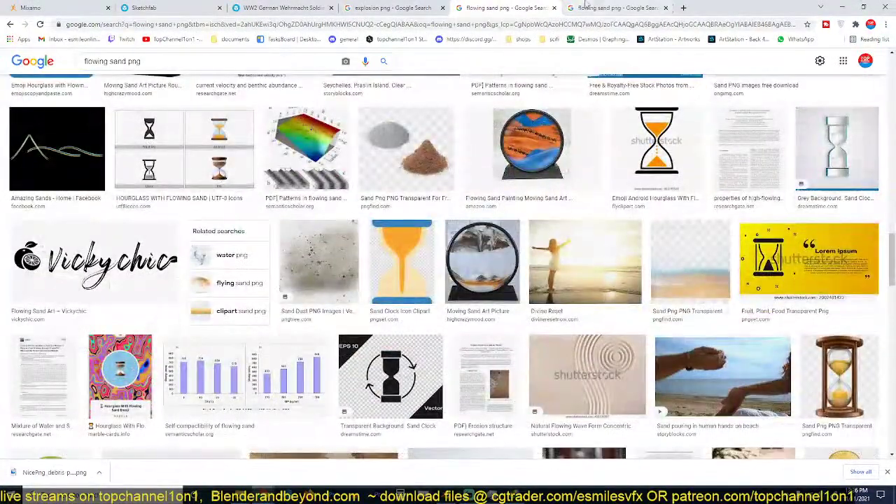
{"action": "left_click", "coordinate": [608, 7]}
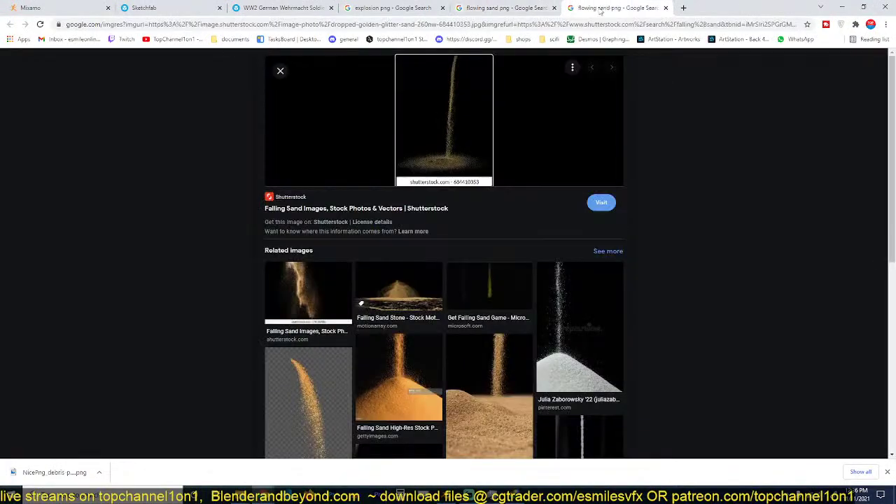
{"action": "left_click", "coordinate": [546, 7]}
{"action": "scroll", "coordinate": [260, 75], "scroll_direction": "down", "scroll_amount": 10}
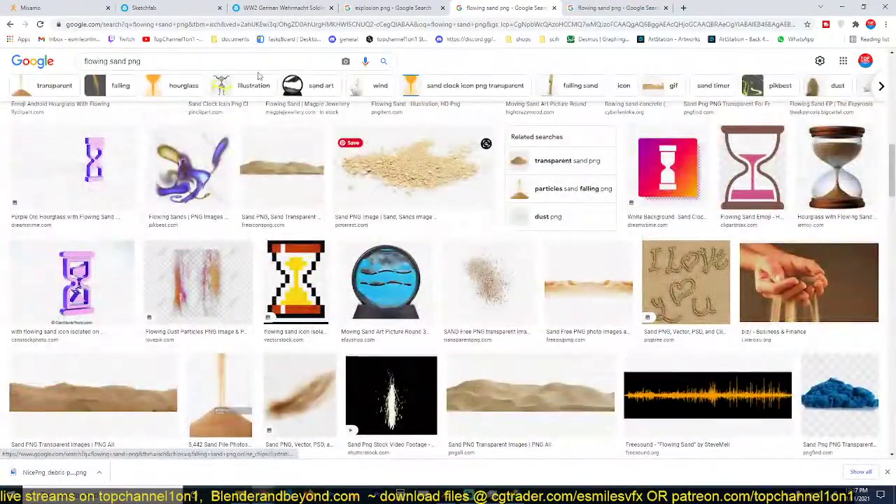
{"action": "scroll", "coordinate": [247, 209], "scroll_direction": "down", "scroll_amount": 10}
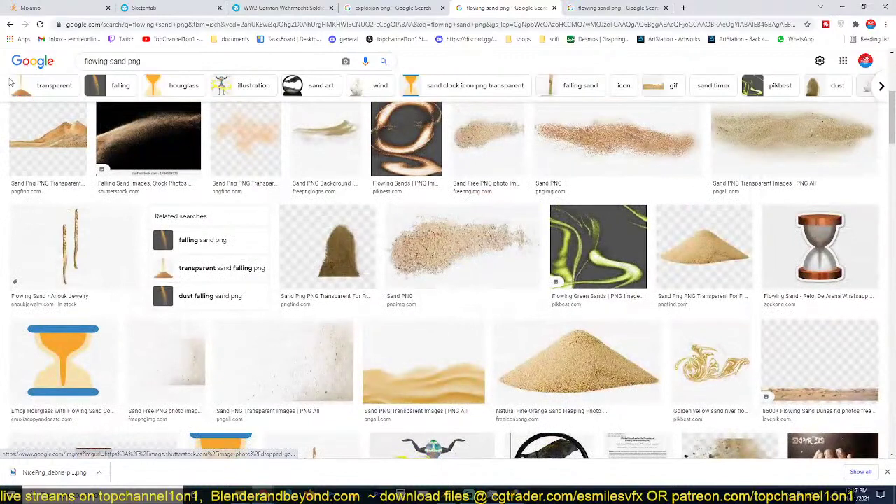
Filter the results to transparent images and save the first one, sand pouring onto a mound, as sand-png.
{"action": "left_click", "coordinate": [19, 85]}
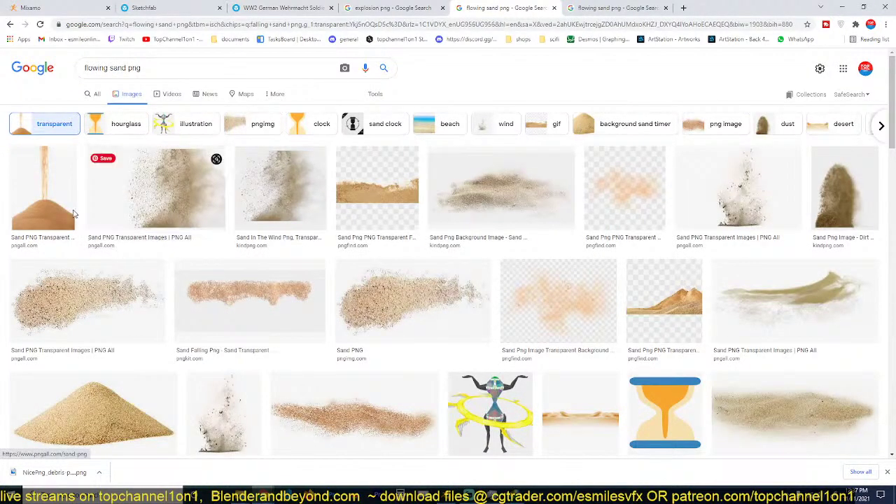
{"action": "left_click", "coordinate": [60, 186]}
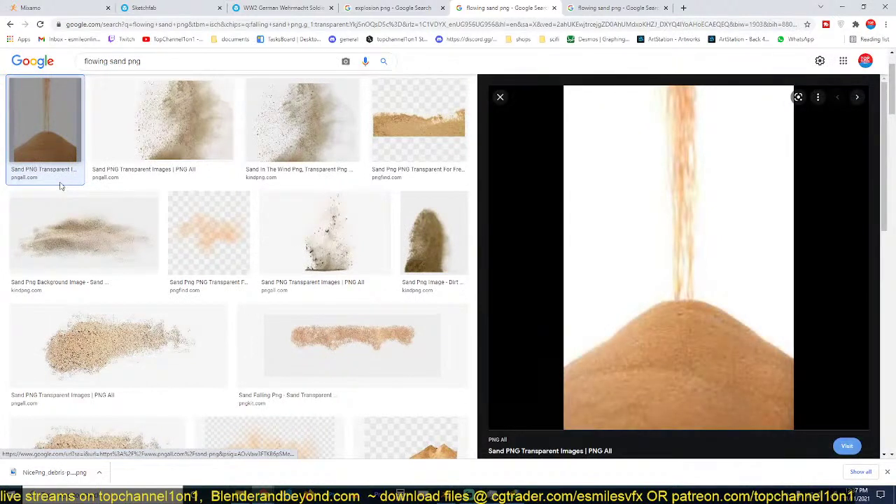
{"action": "right_click", "coordinate": [680, 211]}
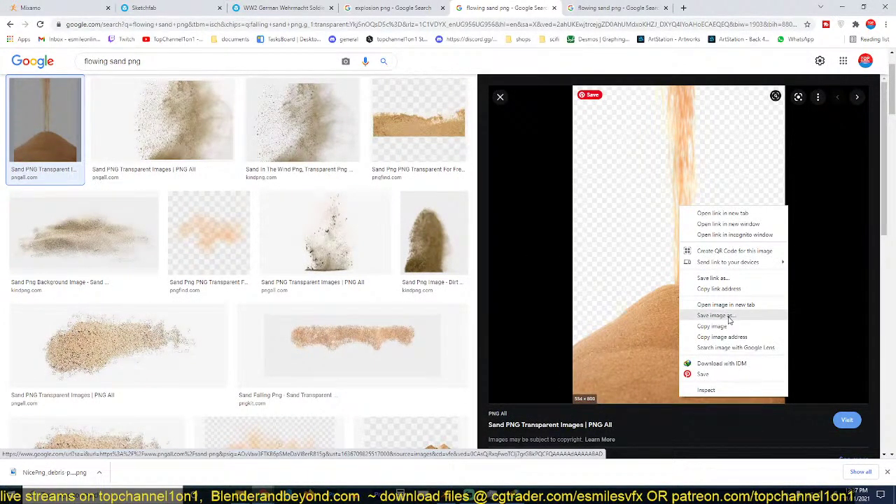
{"action": "left_click", "coordinate": [728, 317]}
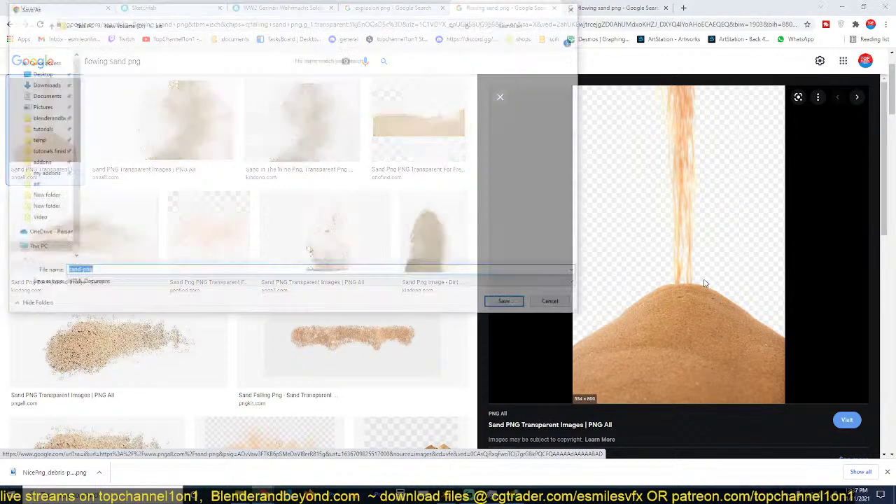
{"action": "left_click", "coordinate": [520, 308]}
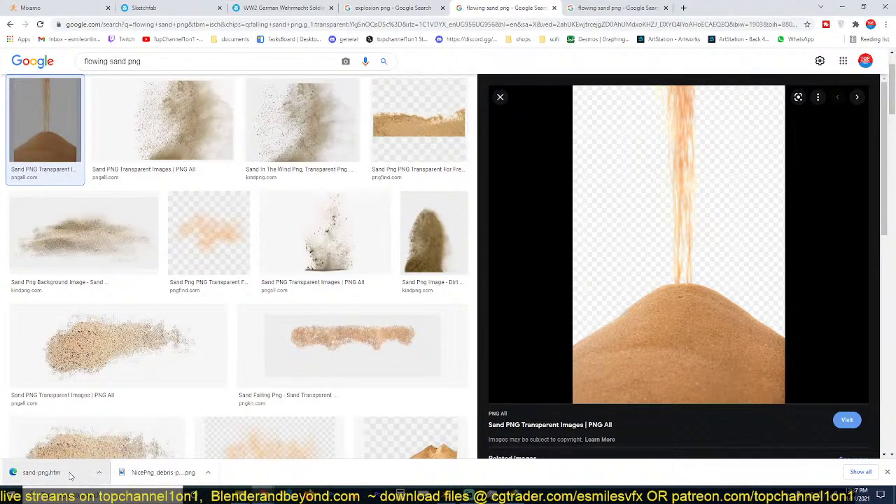
Look through the transparent sand results and the related images in the other tab, opening the Falling Sand Antelope Canyon picture.
{"action": "scroll", "coordinate": [337, 358], "scroll_direction": "down", "scroll_amount": 7}
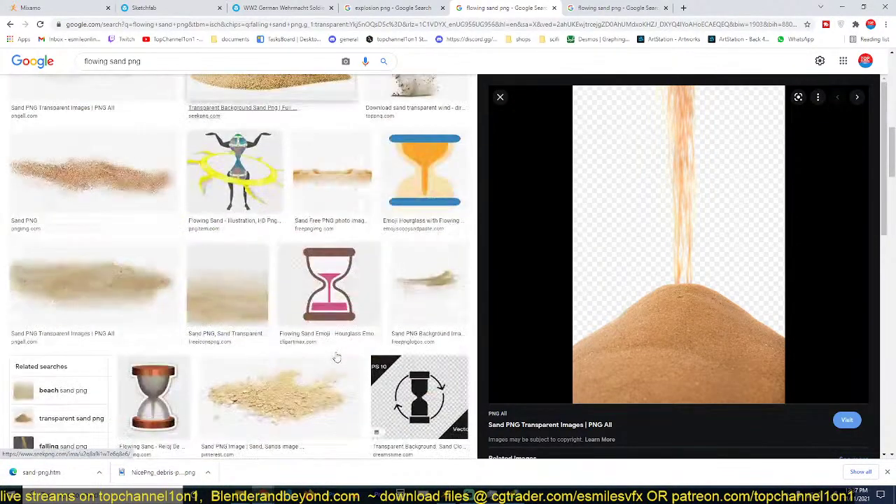
{"action": "scroll", "coordinate": [337, 358], "scroll_direction": "down", "scroll_amount": 5}
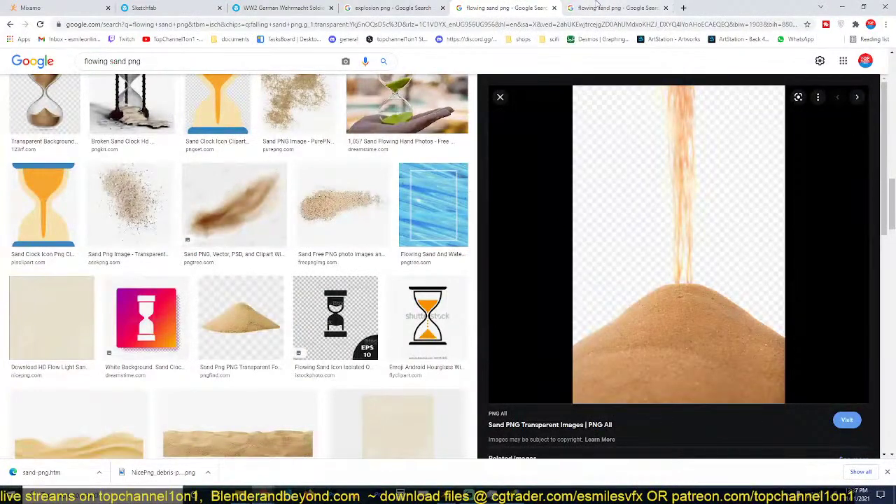
{"action": "left_click", "coordinate": [597, 6]}
{"action": "scroll", "coordinate": [673, 264], "scroll_direction": "down", "scroll_amount": 3}
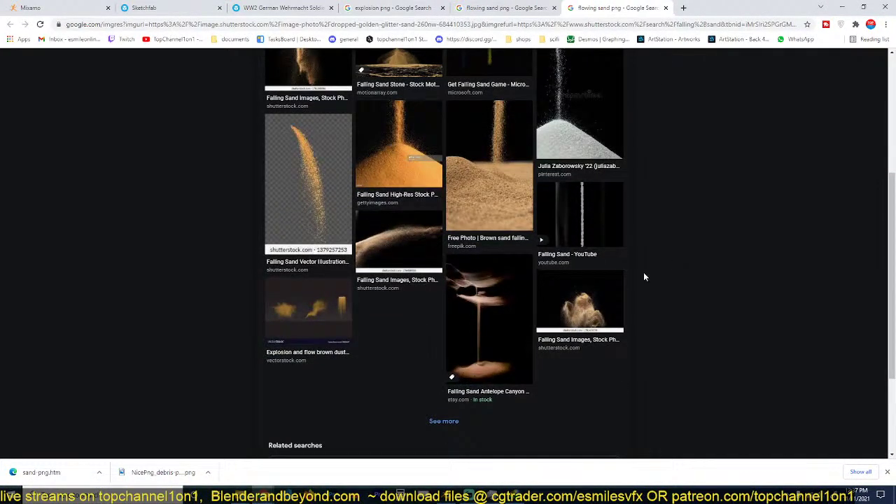
{"action": "left_click", "coordinate": [474, 322]}
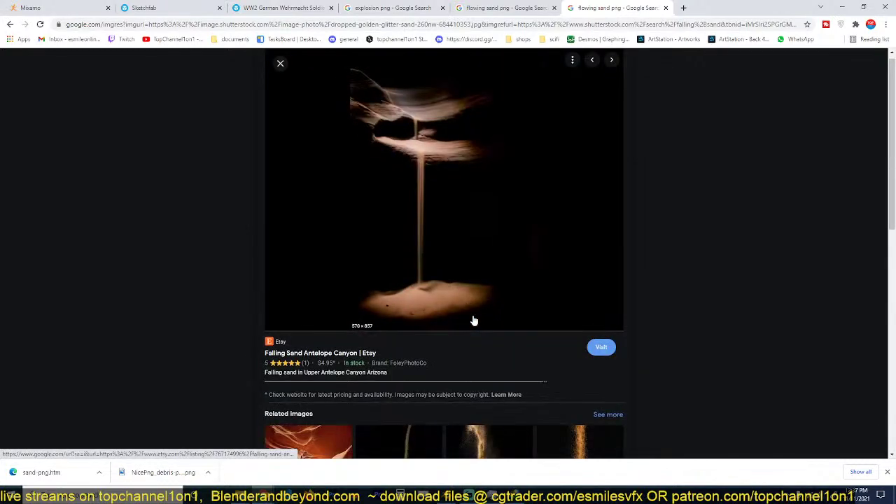
{"action": "scroll", "coordinate": [655, 283], "scroll_direction": "down", "scroll_amount": 2}
{"action": "scroll", "coordinate": [655, 283], "scroll_direction": "up", "scroll_amount": 3}
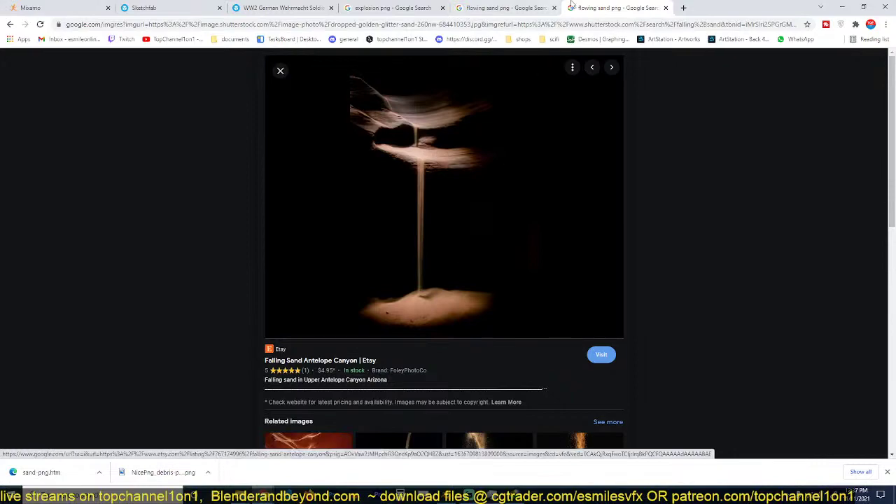
Return to the transparent flowing sand results and look for another usable falling-sand image.
{"action": "left_click", "coordinate": [543, 6]}
{"action": "scroll", "coordinate": [290, 279], "scroll_direction": "up", "scroll_amount": 3}
{"action": "scroll", "coordinate": [196, 282], "scroll_direction": "down", "scroll_amount": 4}
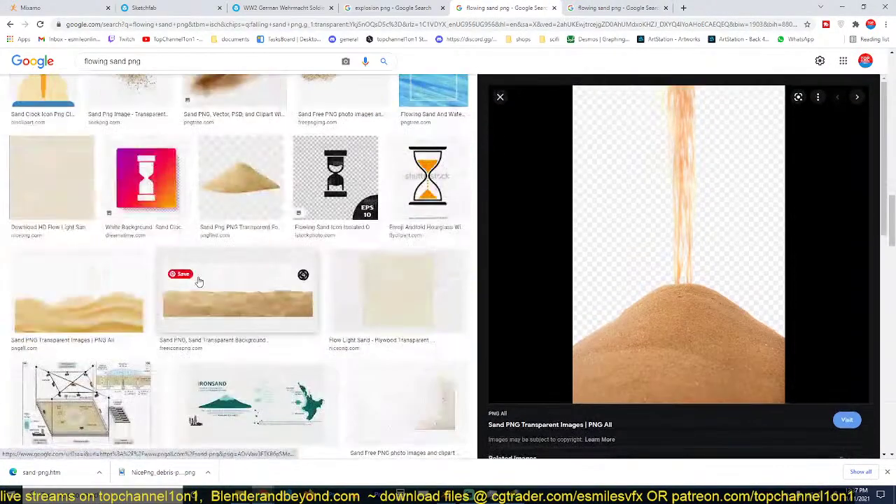
{"action": "scroll", "coordinate": [199, 281], "scroll_direction": "up", "scroll_amount": 6}
{"action": "scroll", "coordinate": [200, 282], "scroll_direction": "up", "scroll_amount": 5}
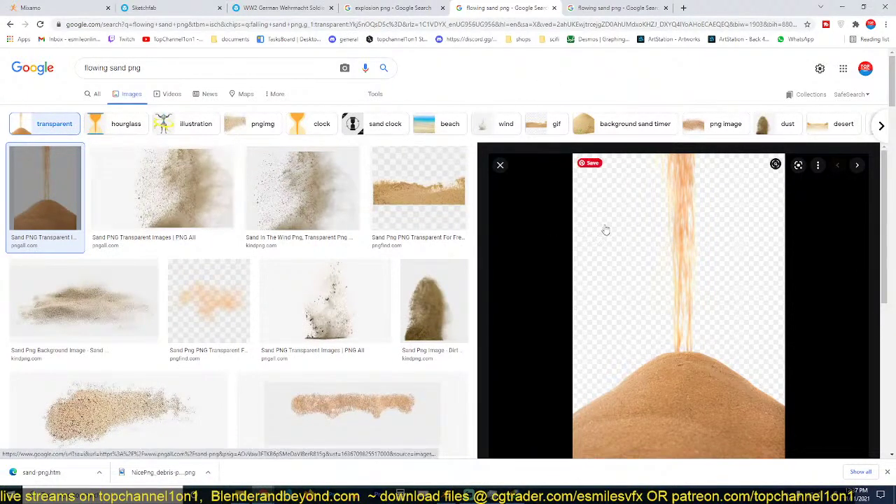
Open the downloaded sand-png.htm to check its contents and close its tab.
{"action": "scroll", "coordinate": [751, 266], "scroll_direction": "down", "scroll_amount": 3}
{"action": "scroll", "coordinate": [753, 268], "scroll_direction": "up", "scroll_amount": 3}
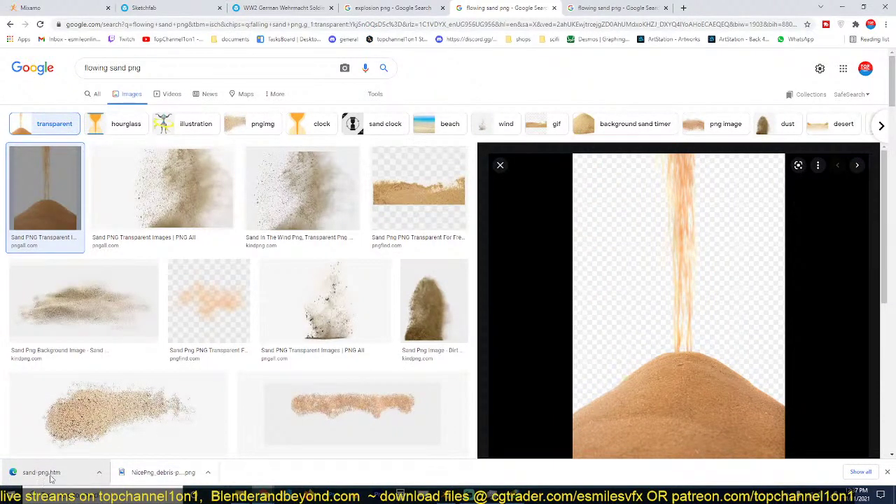
{"action": "left_click", "coordinate": [42, 473]}
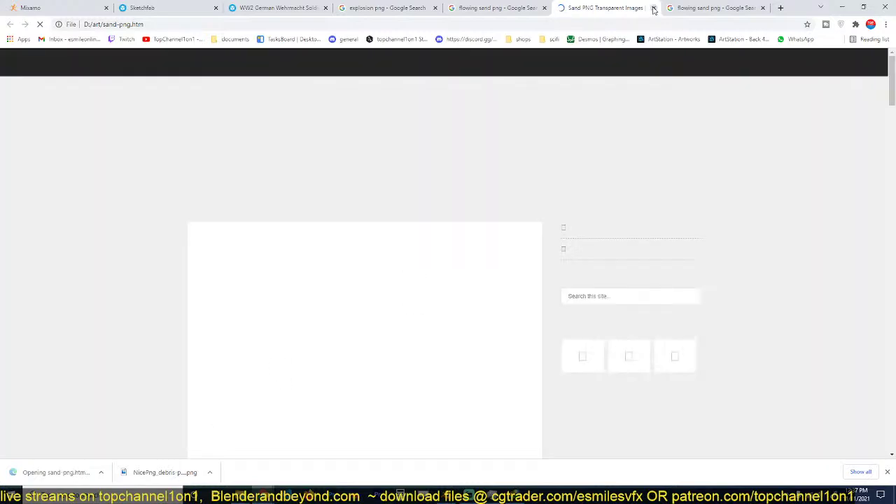
{"action": "left_click", "coordinate": [653, 7]}
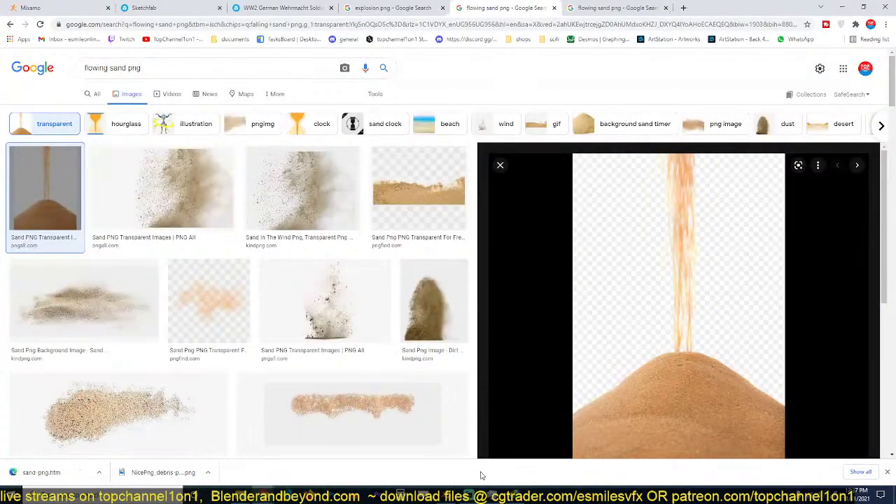
Try to bring the downloaded sand-png file from Chrome into Blender.
{"action": "left_click", "coordinate": [440, 497]}
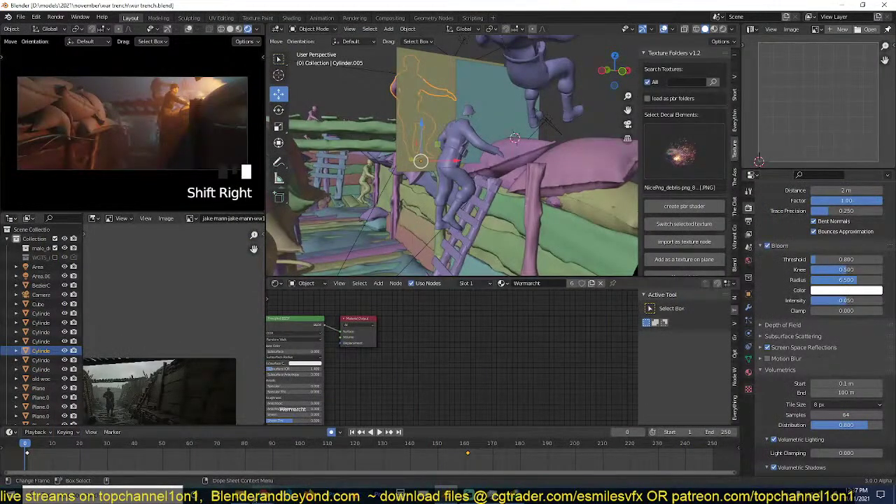
{"action": "left_click", "coordinate": [262, 495]}
{"action": "left_click", "coordinate": [363, 462]}
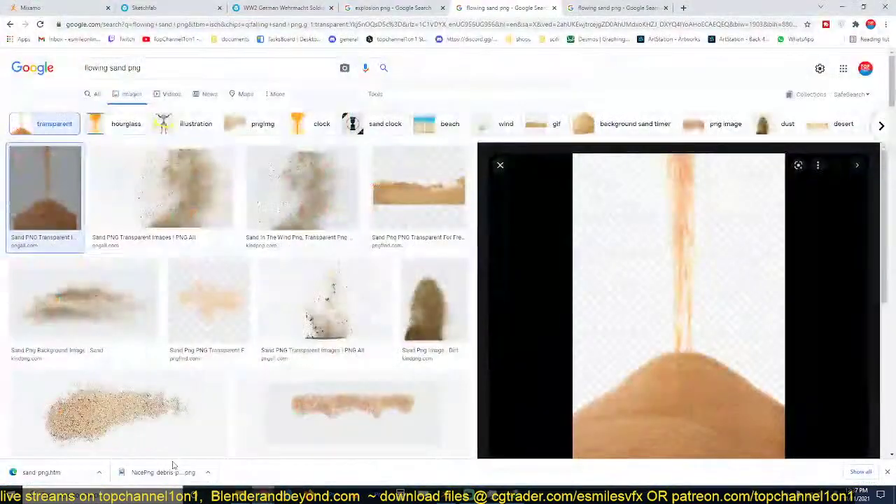
{"action": "left_click_drag", "start_coordinate": [61, 472], "coordinate": [493, 371]}
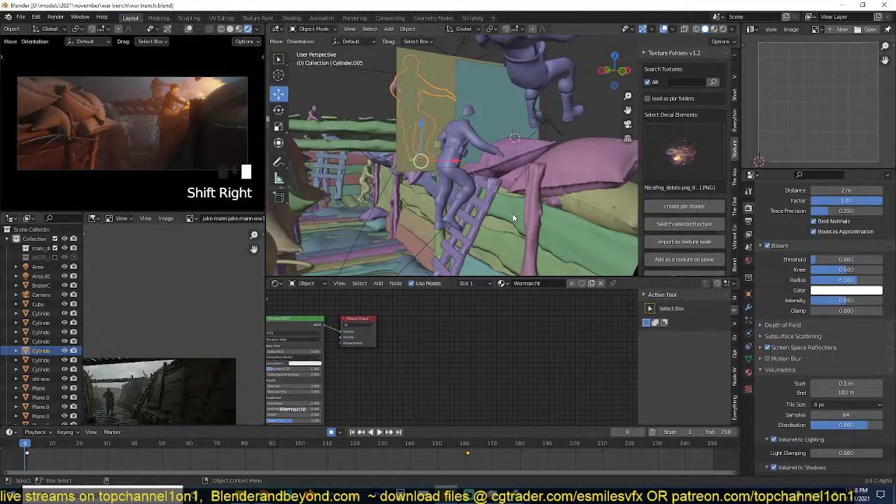
Deselect the soldier in the Blender scene and save the war trench file.
{"action": "left_click", "coordinate": [586, 126]}
{"action": "key", "text": "ctrl+s"}
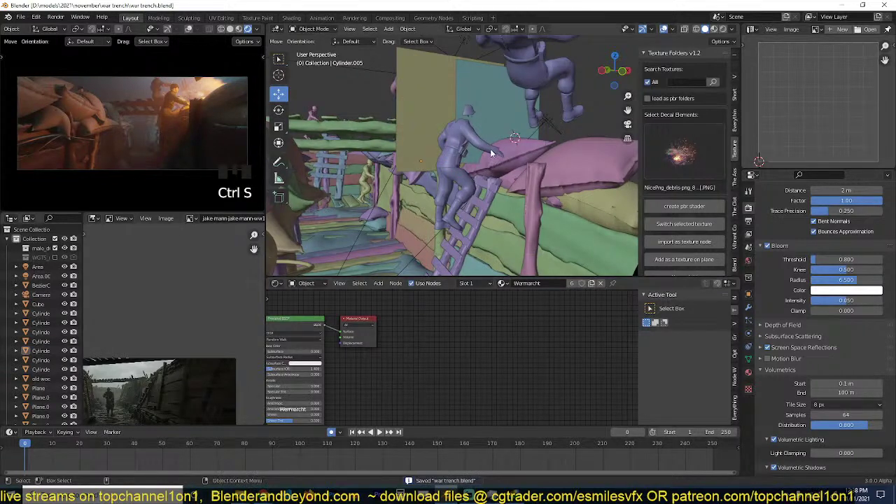
Select the teal decal plane behind the climbing soldier and open the output resolution's Y value for editing.
{"action": "left_click", "coordinate": [525, 116]}
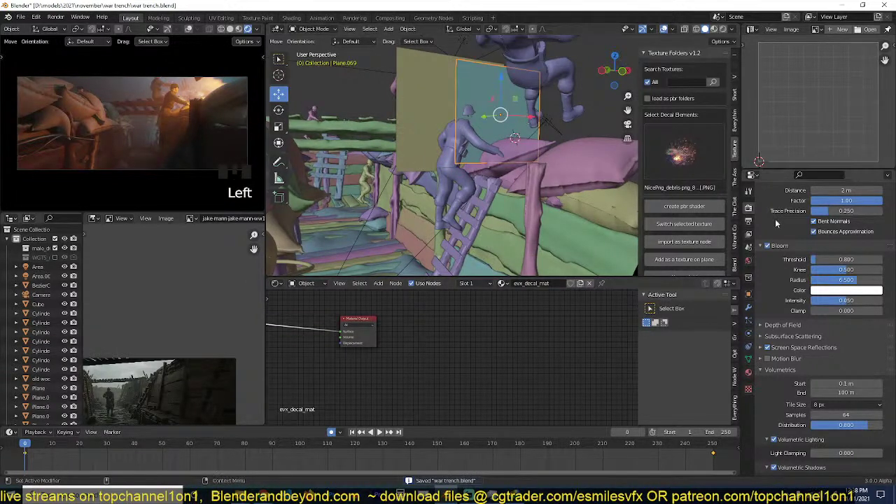
{"action": "left_click", "coordinate": [750, 221]}
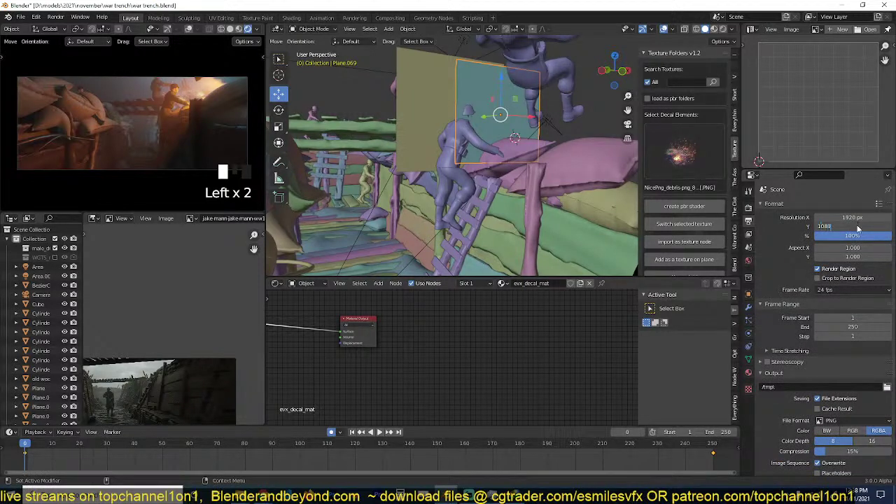
Save the war trench scene and play back its animation.
{"action": "left_click", "coordinate": [858, 229]}
{"action": "left_click", "coordinate": [586, 150]}
{"action": "key", "text": "ctrl+s"}
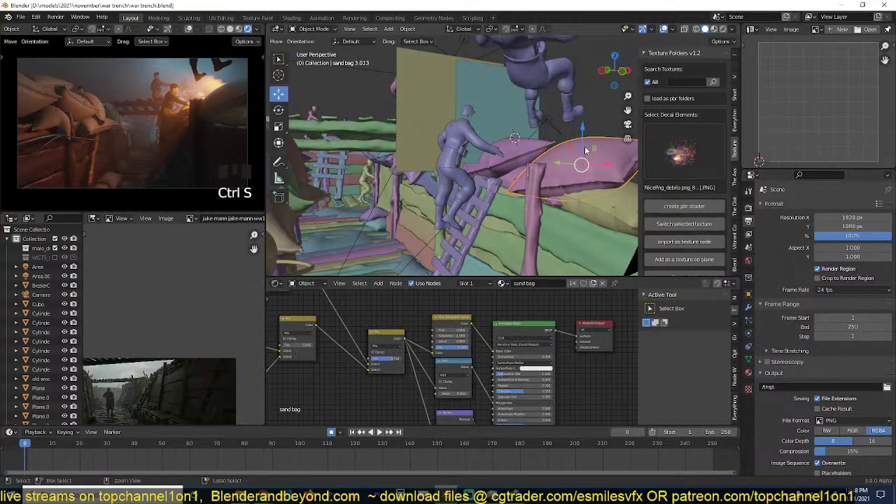
{"action": "key", "text": "space"}
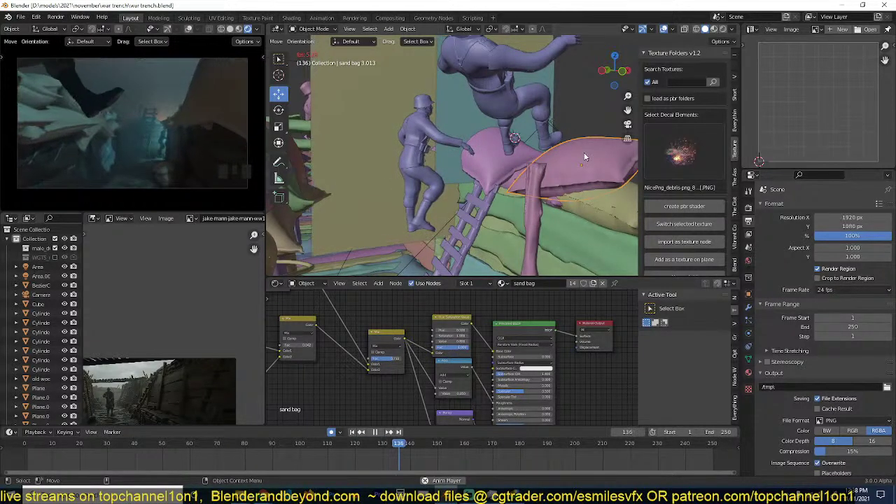
{"action": "key", "text": "Escape"}
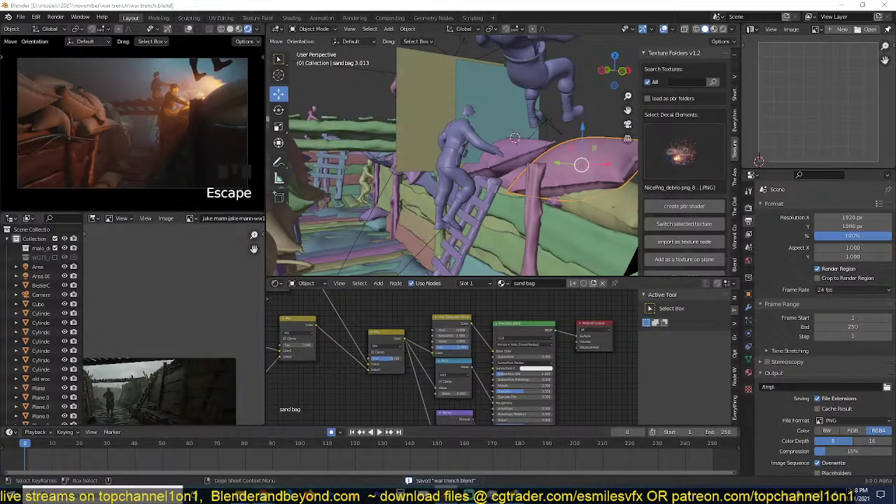
Switch to Chrome, check the open reference tabs and return to the PngFind explosion picture in the explosion png search.
{"action": "left_click", "coordinate": [376, 462]}
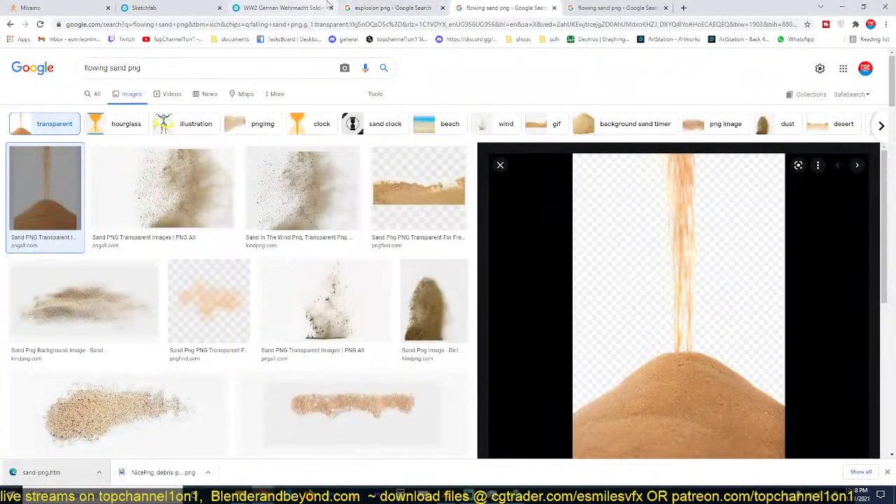
{"action": "left_click", "coordinate": [326, 8]}
{"action": "left_click", "coordinate": [388, 7]}
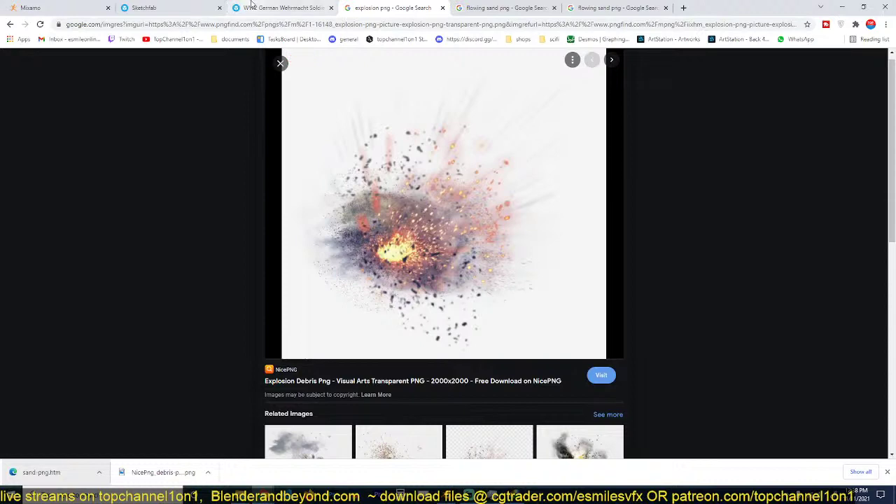
{"action": "left_click", "coordinate": [457, 7]}
{"action": "left_click", "coordinate": [593, 7]}
{"action": "left_click", "coordinate": [518, 7]}
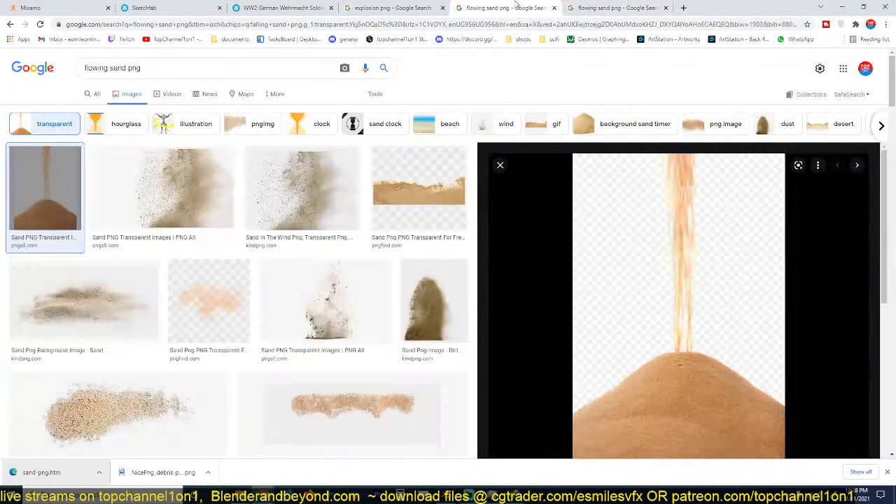
{"action": "left_click", "coordinate": [326, 7]}
{"action": "left_click", "coordinate": [226, 6]}
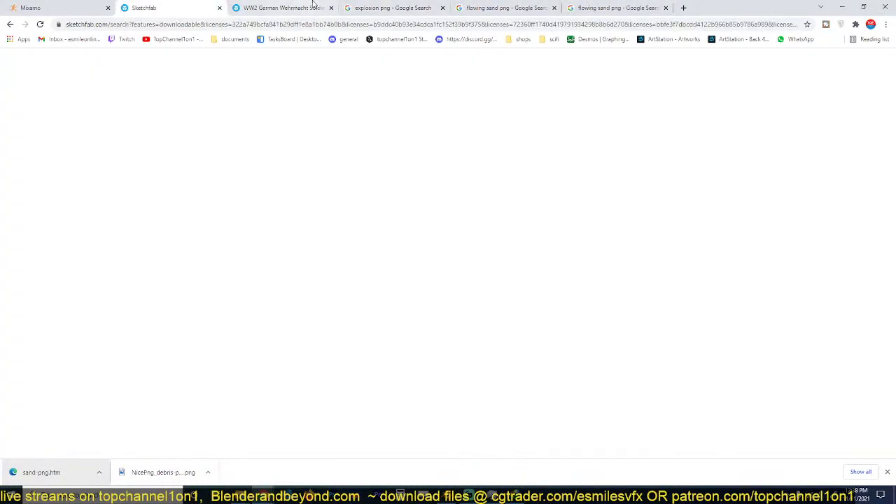
{"action": "left_click", "coordinate": [389, 8]}
{"action": "scroll", "coordinate": [66, 70], "scroll_direction": "down", "scroll_amount": 5}
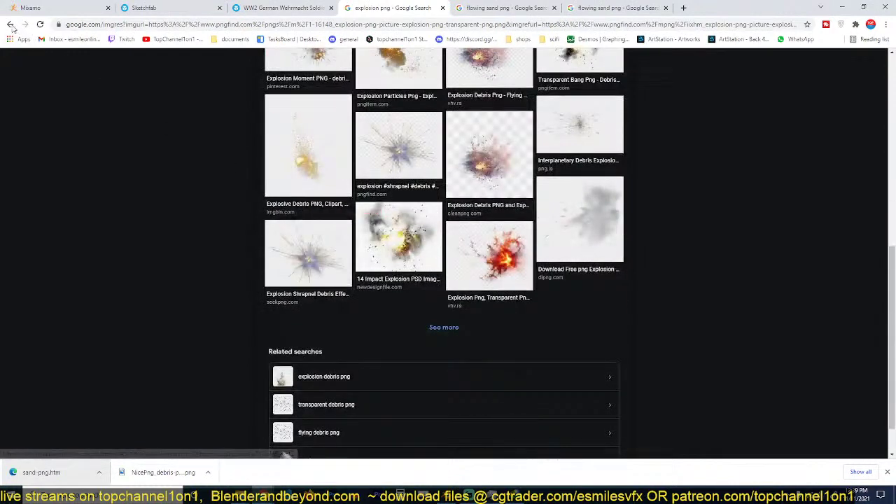
{"action": "left_click", "coordinate": [12, 27]}
{"action": "left_click", "coordinate": [11, 28]}
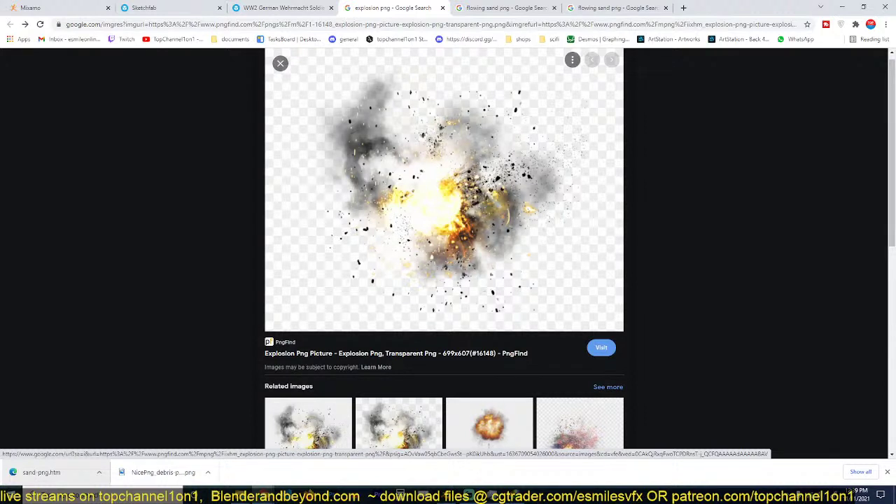
{"action": "key", "text": "alt+Tab"}
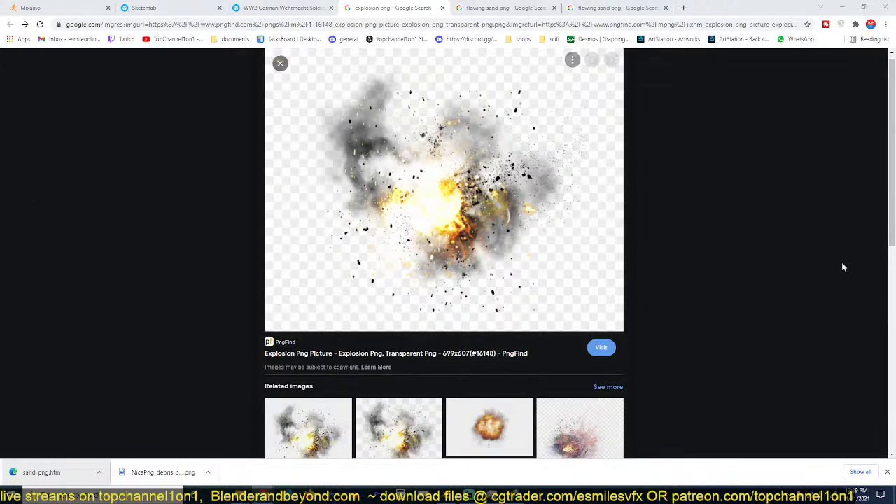
{"action": "left_click", "coordinate": [846, 7]}
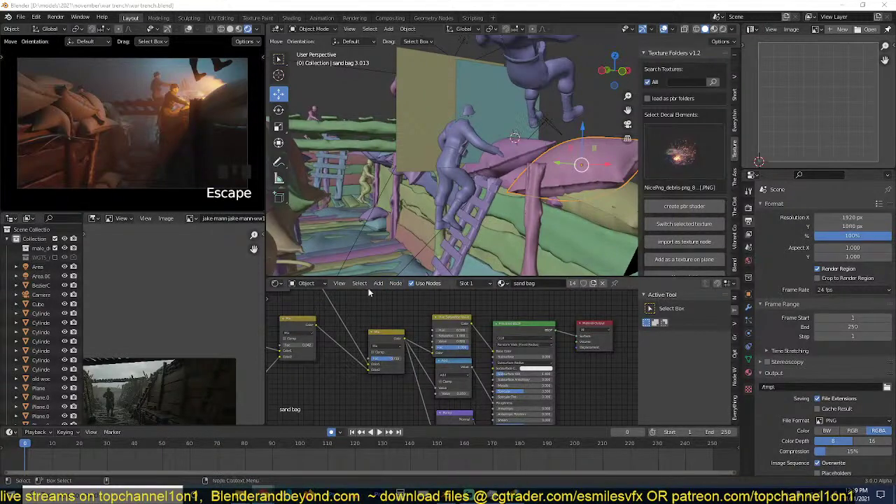
{"action": "mouse_move", "coordinate": [265, 495]}
{"action": "left_click", "coordinate": [366, 448]}
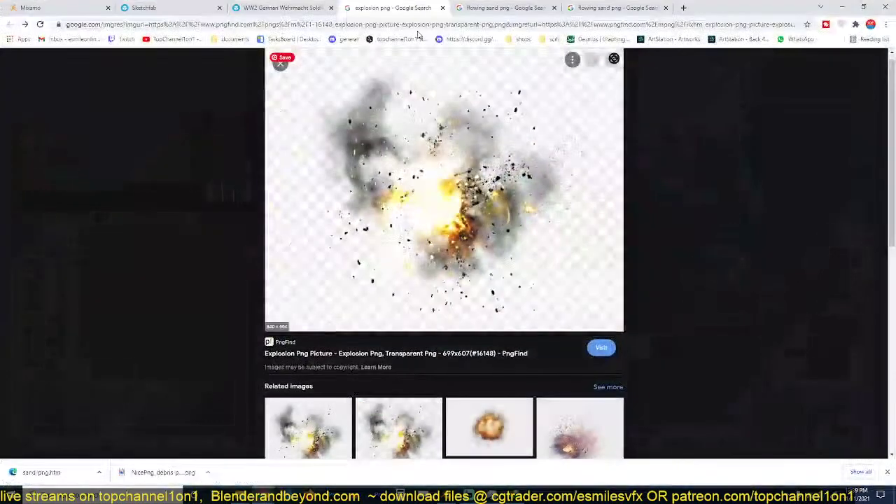
Open the PngFind page of the smoky explosion picture in a new tab and view its download options.
{"action": "left_click", "coordinate": [484, 127]}
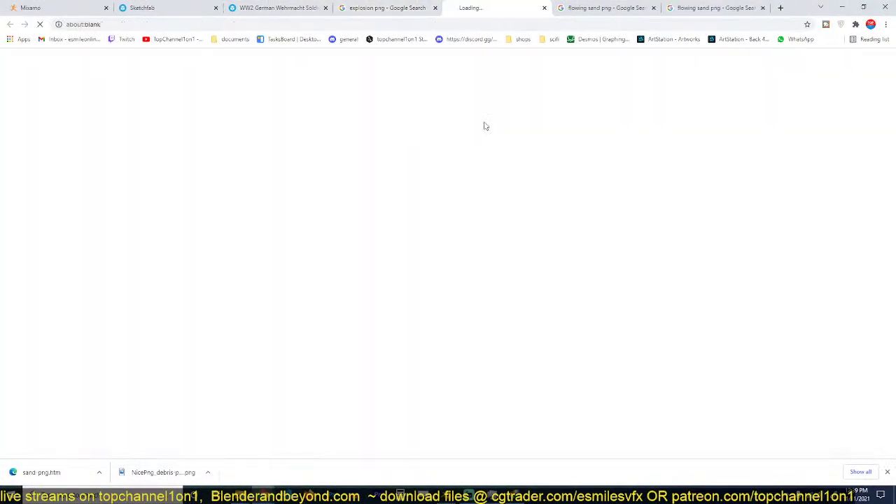
{"action": "left_click", "coordinate": [389, 8]}
{"action": "scroll", "coordinate": [496, 233], "scroll_direction": "down", "scroll_amount": 2}
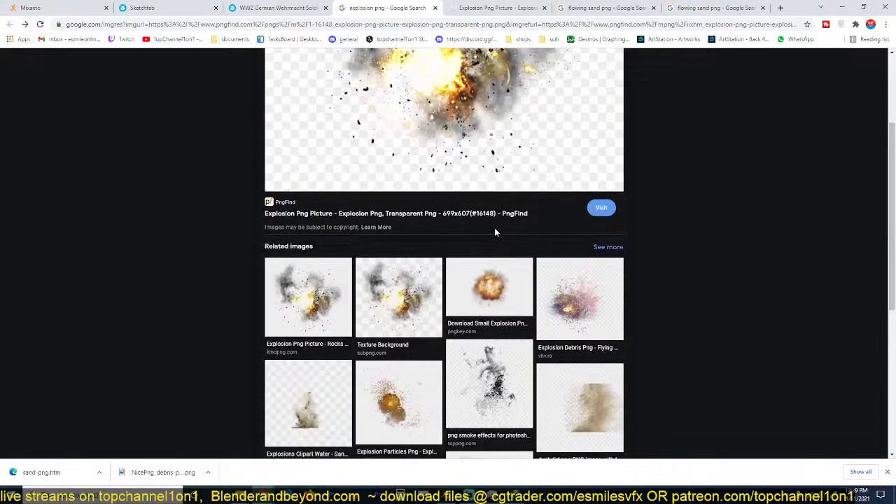
{"action": "left_click", "coordinate": [520, 6]}
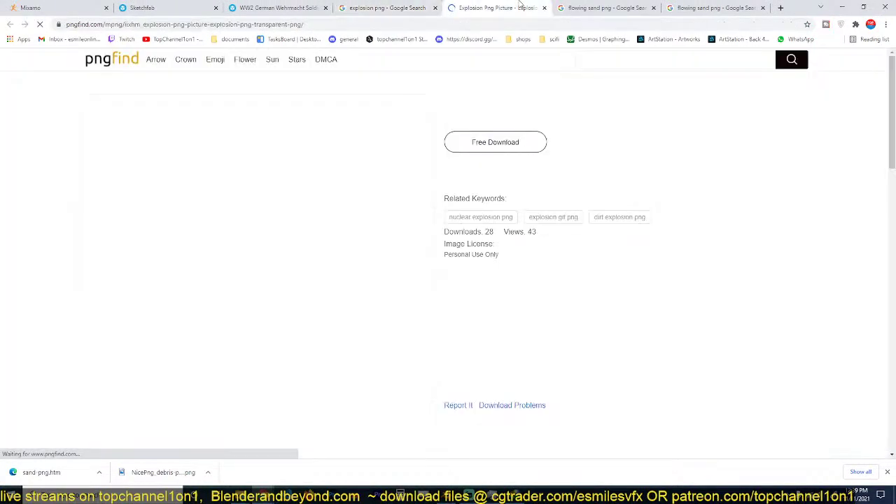
{"action": "scroll", "coordinate": [458, 245], "scroll_direction": "down", "scroll_amount": 2}
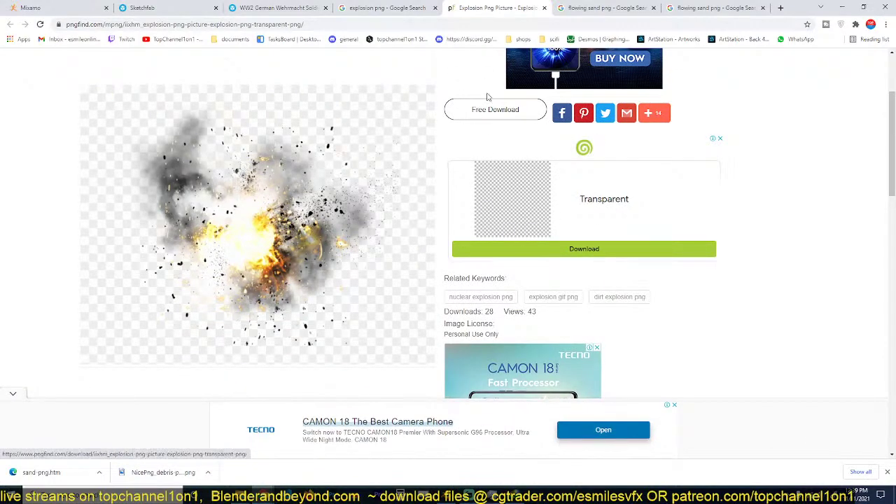
{"action": "scroll", "coordinate": [450, 146], "scroll_direction": "down", "scroll_amount": 3}
{"action": "scroll", "coordinate": [451, 145], "scroll_direction": "up", "scroll_amount": 3}
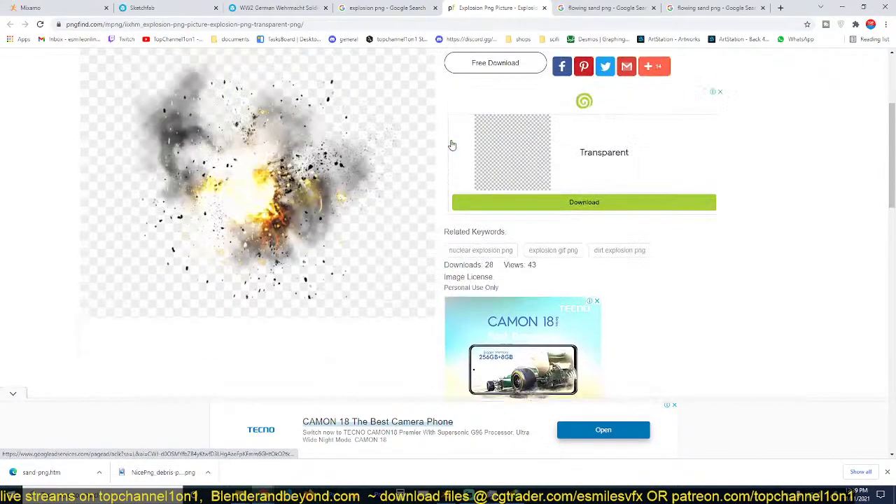
{"action": "scroll", "coordinate": [452, 148], "scroll_direction": "up", "scroll_amount": 2}
{"action": "left_click", "coordinate": [495, 202]}
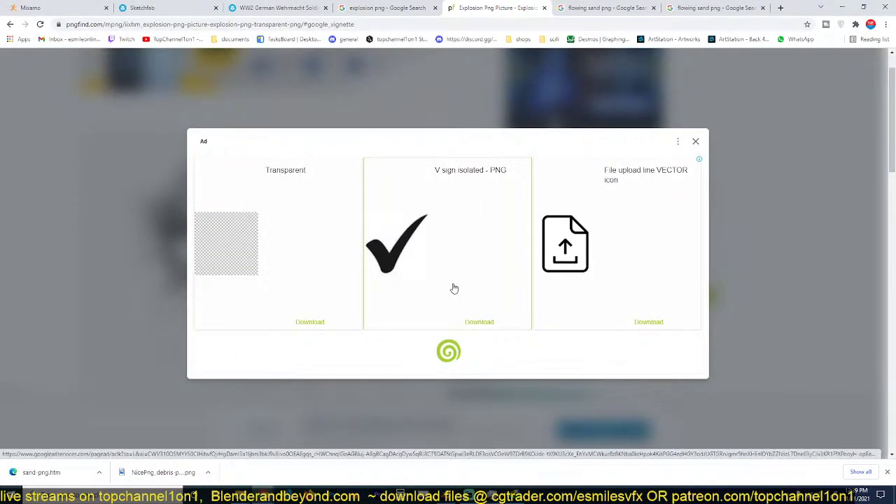
{"action": "left_click", "coordinate": [472, 328]}
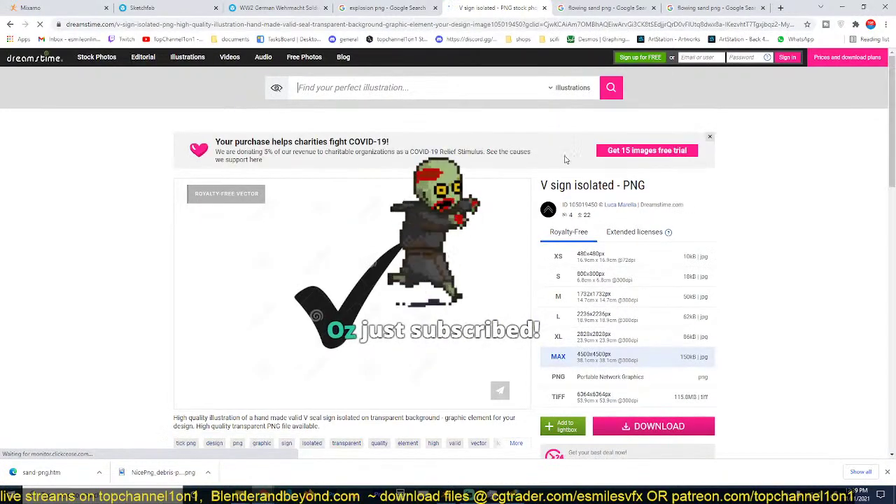
{"action": "left_click", "coordinate": [9, 23]}
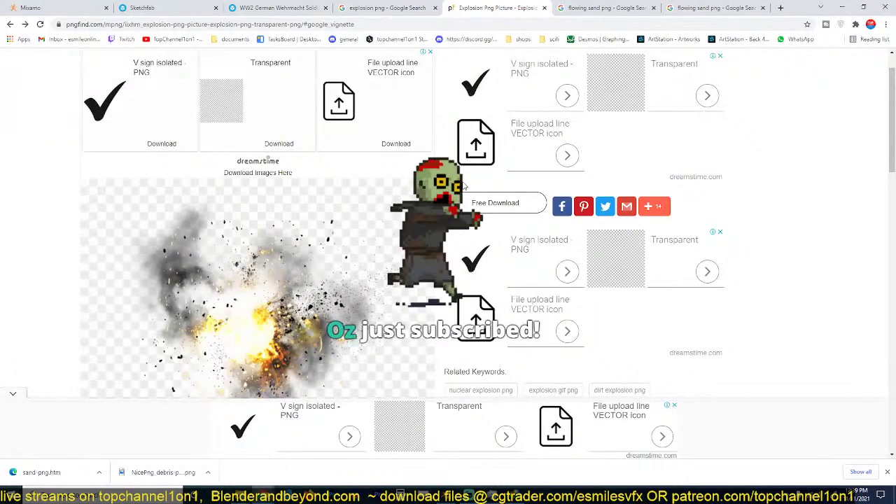
Download the transparent explosion PNG from its PngFind page.
{"action": "scroll", "coordinate": [367, 342], "scroll_direction": "down", "scroll_amount": 5}
{"action": "scroll", "coordinate": [368, 336], "scroll_direction": "up", "scroll_amount": 6}
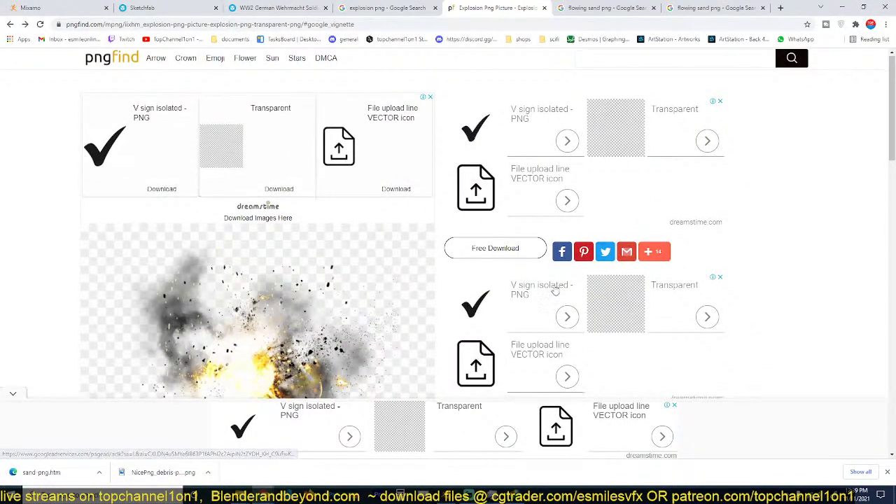
{"action": "scroll", "coordinate": [322, 231], "scroll_direction": "down", "scroll_amount": 9}
{"action": "scroll", "coordinate": [240, 277], "scroll_direction": "up", "scroll_amount": 4}
{"action": "scroll", "coordinate": [240, 277], "scroll_direction": "up", "scroll_amount": 3}
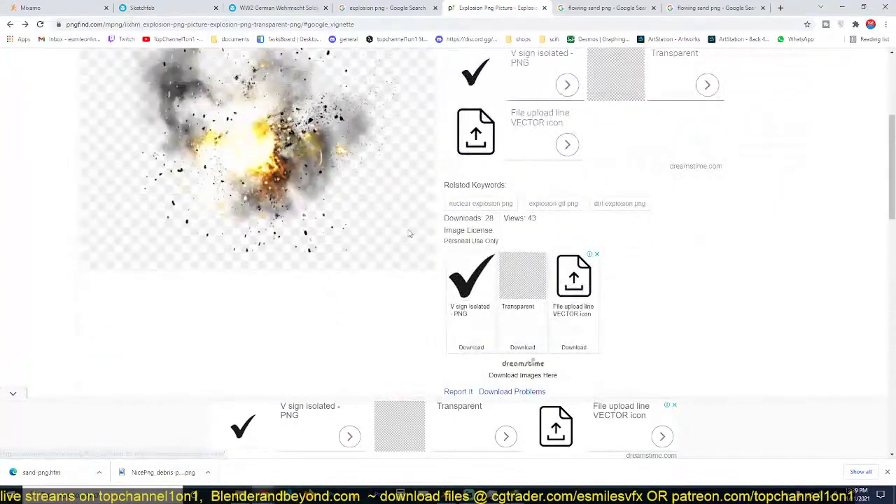
{"action": "scroll", "coordinate": [449, 210], "scroll_direction": "up", "scroll_amount": 2}
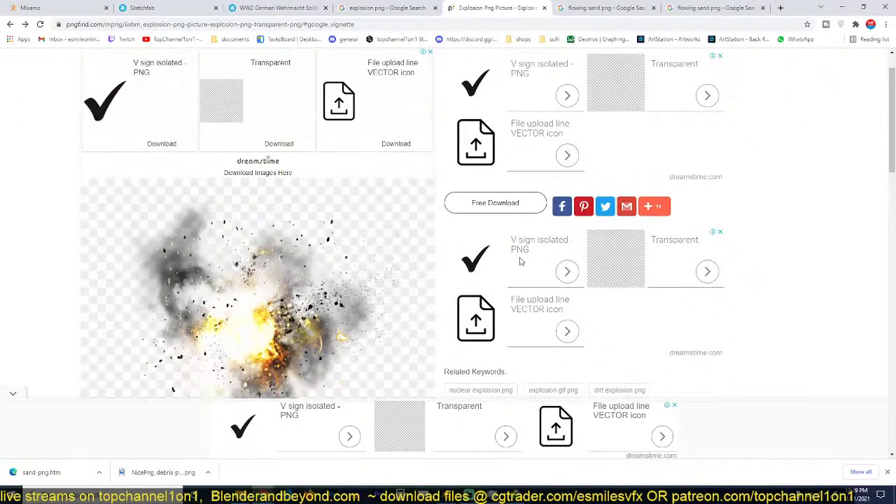
{"action": "left_click", "coordinate": [510, 202]}
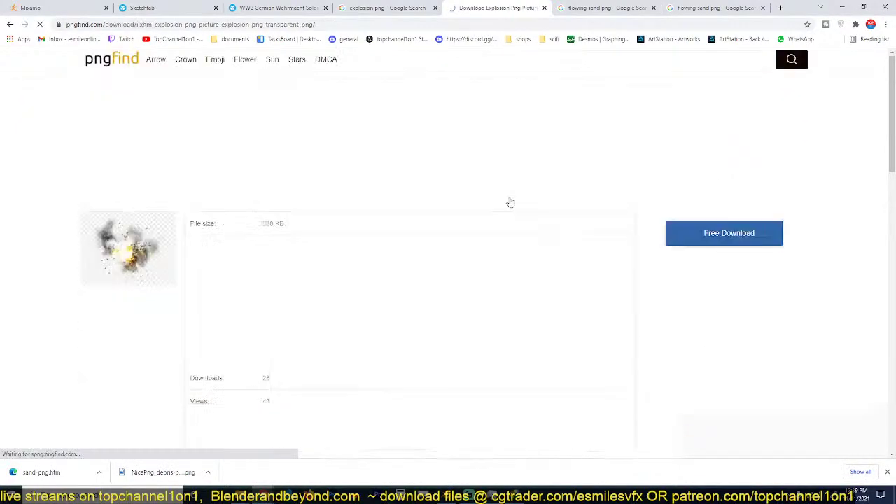
{"action": "left_click", "coordinate": [683, 233]}
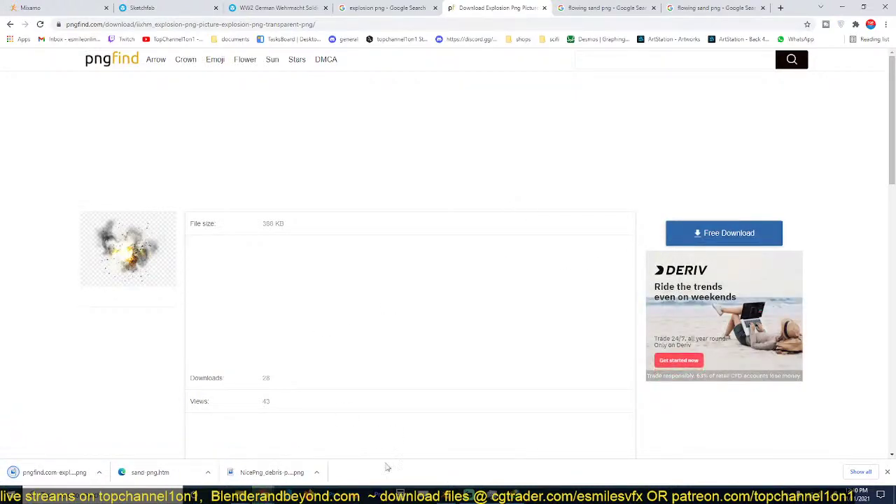
Switch to Blender and duplicate the debris decal plane, offsetting the copy about -0.62 m in X and 0.37 m in Y.
{"action": "left_click", "coordinate": [446, 495]}
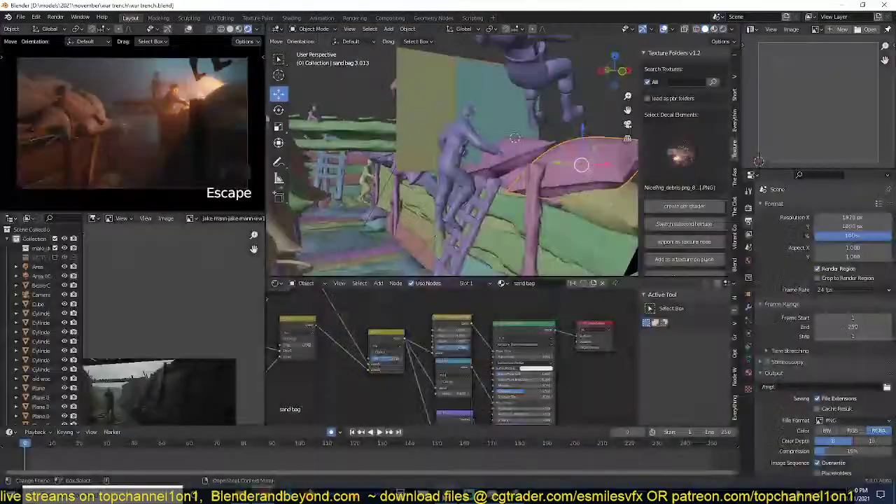
{"action": "left_click", "coordinate": [429, 99]}
{"action": "key", "text": "shift+d"}
{"action": "left_click", "coordinate": [461, 96]}
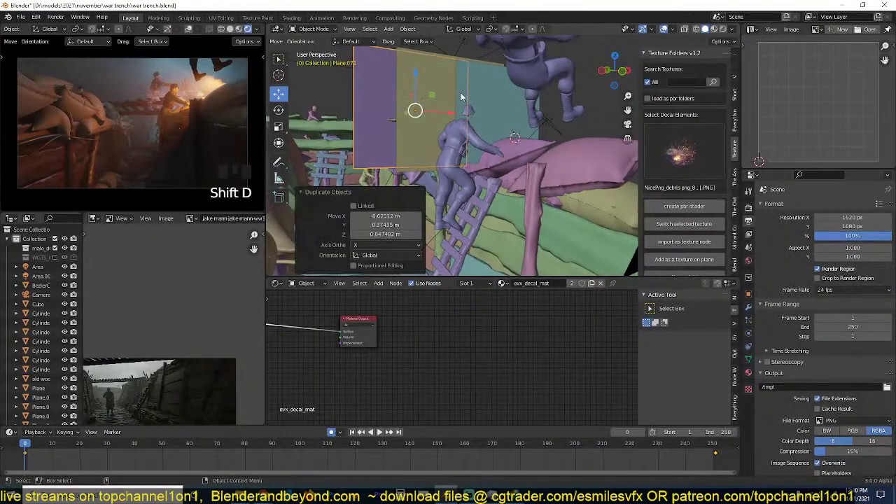
Show material preview, give the duplicated plane its own copy of evx_decal_mat and load the downloaded pngfind explosion image into its texture node.
{"action": "left_click", "coordinate": [714, 28]}
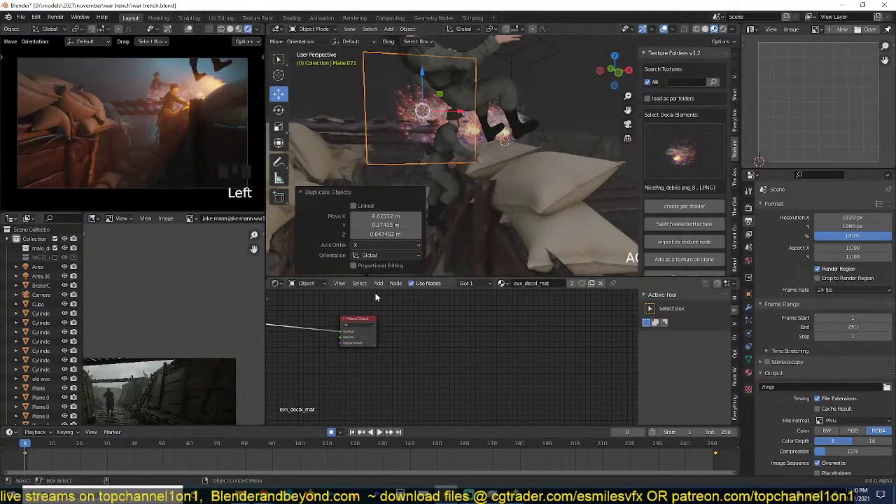
{"action": "middle_click_drag", "start_coordinate": [385, 310], "coordinate": [600, 312]}
{"action": "left_click", "coordinate": [572, 284]}
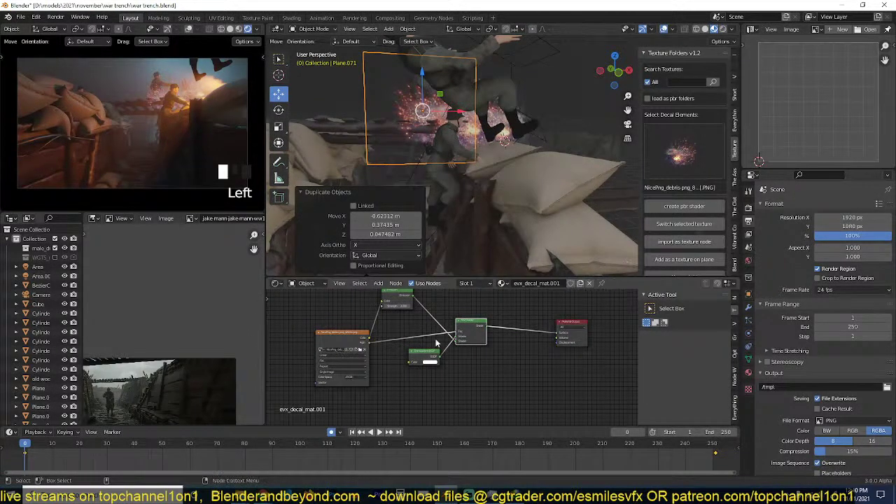
{"action": "left_click", "coordinate": [361, 348]}
{"action": "double_click", "coordinate": [505, 253]}
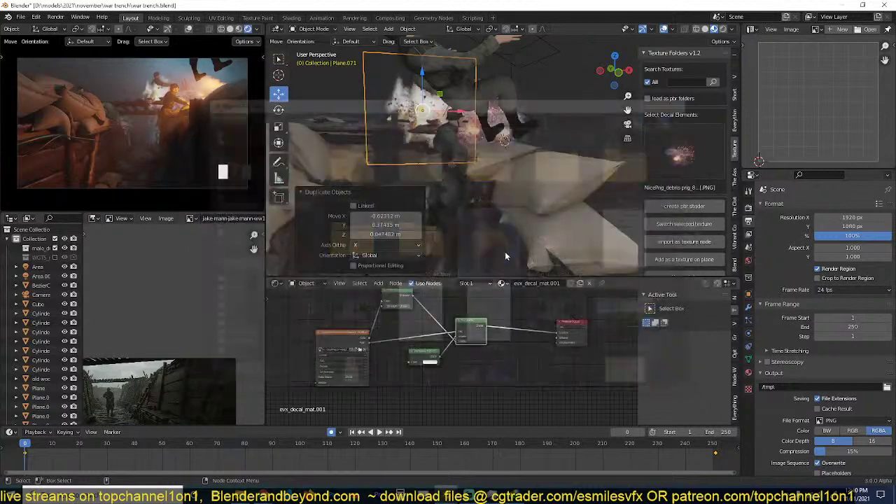
Try resizing the explosion plane and play back the first frames of the animation to check its motion.
{"action": "key", "text": "s"}
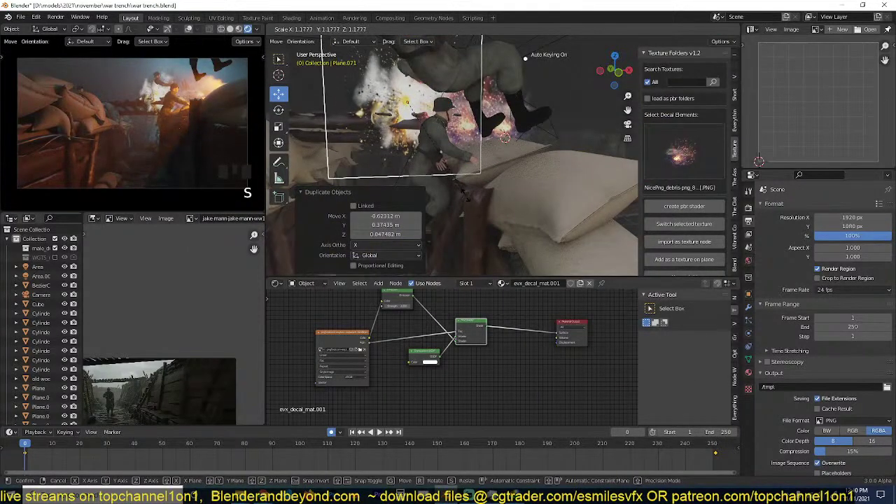
{"action": "left_click", "coordinate": [424, 379]}
{"action": "key", "text": "space"}
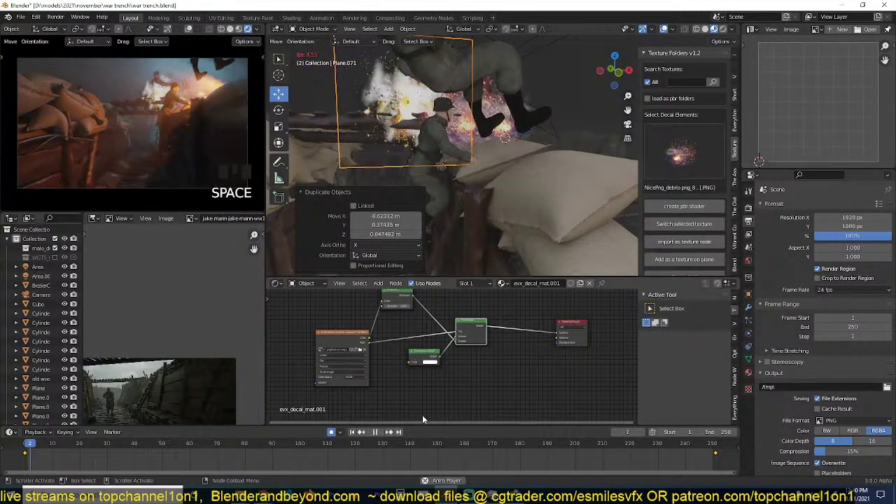
{"action": "key", "text": "space"}
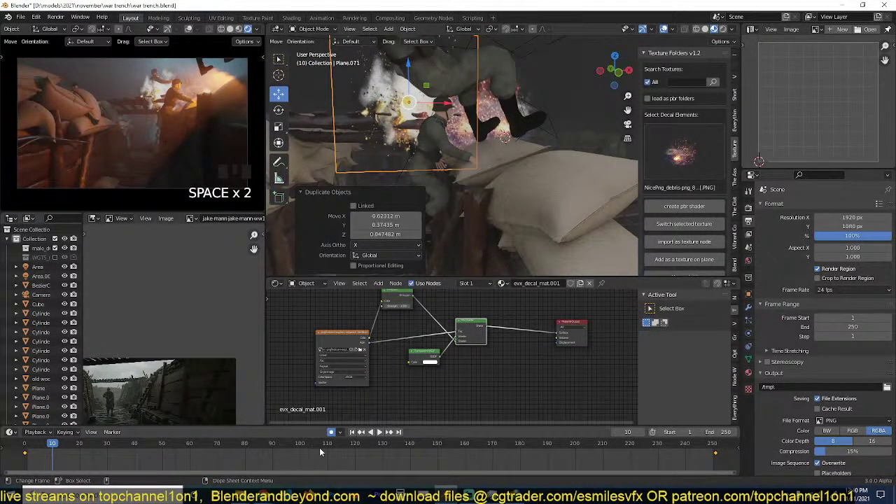
Return to frame 0 and delete the duplicated explosion plane's animation keyframes.
{"action": "key", "text": "Down"}
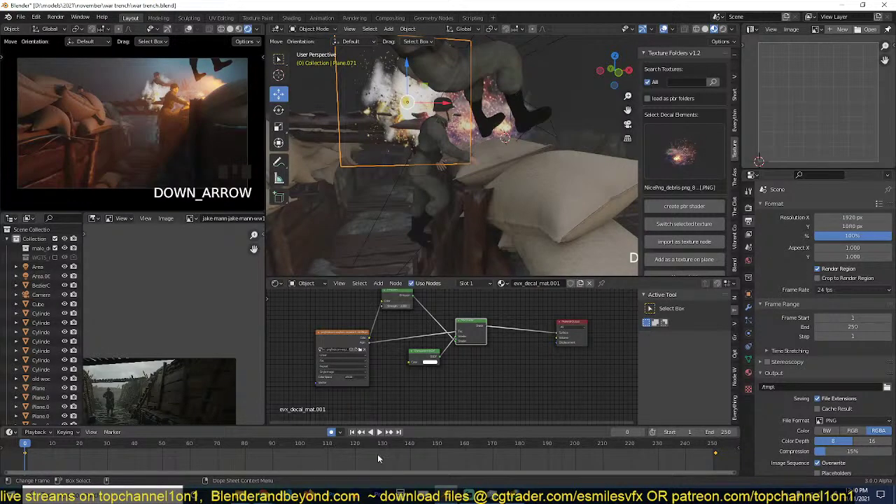
{"action": "key", "text": "x"}
{"action": "left_click", "coordinate": [378, 456]}
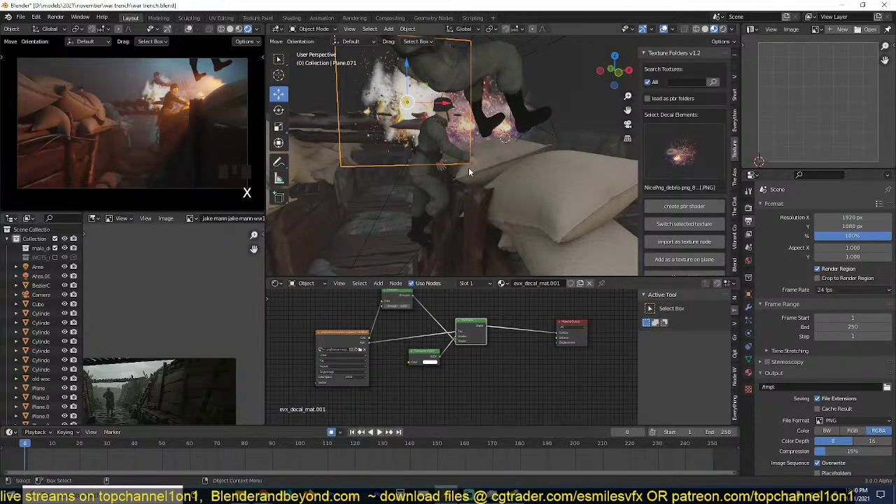
Turn off auto keying, move the explosion plane about 1.94 m in X, -0.49 m in Y and 0.26 m in Z, and scale it to about 1.22.
{"action": "middle_click_drag", "start_coordinate": [468, 168], "coordinate": [434, 231]}
{"action": "left_click", "coordinate": [331, 432]}
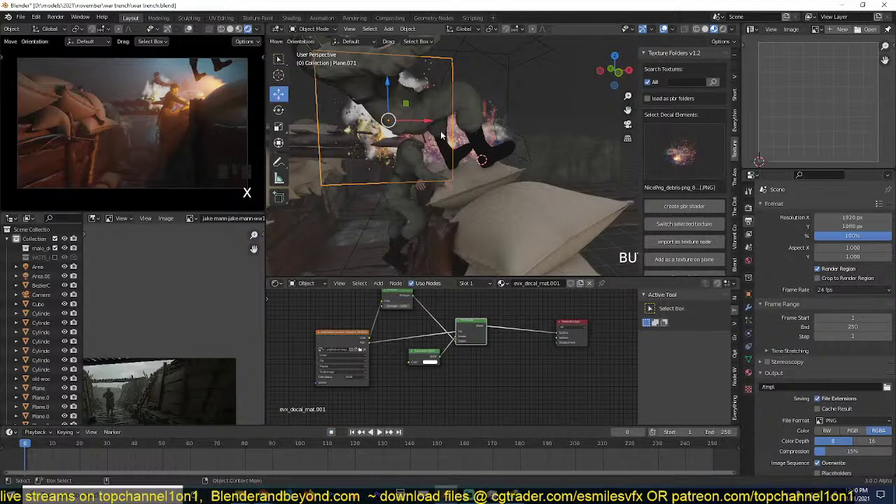
{"action": "key", "text": "g"}
{"action": "left_click", "coordinate": [551, 105]}
{"action": "key", "text": "s"}
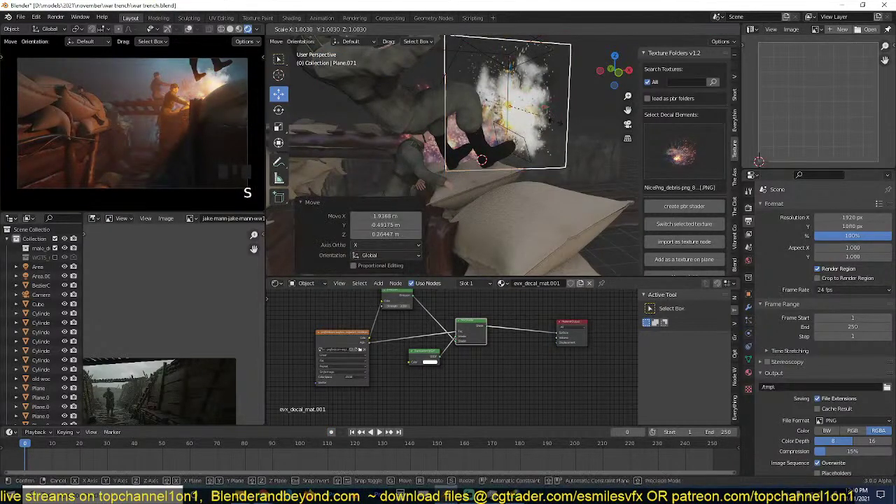
{"action": "left_click", "coordinate": [560, 133]}
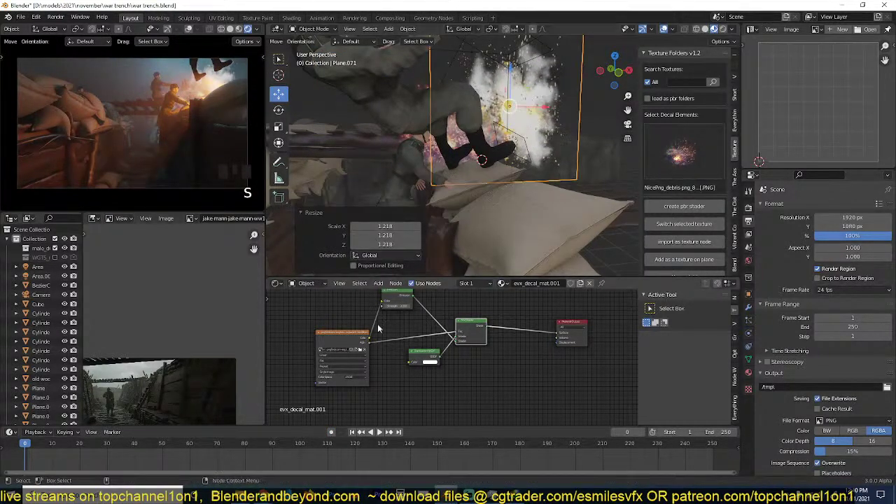
Play the animation and scrub through to frame 184 to check the explosion, save the file, and return to frame 0.
{"action": "key", "text": "space"}
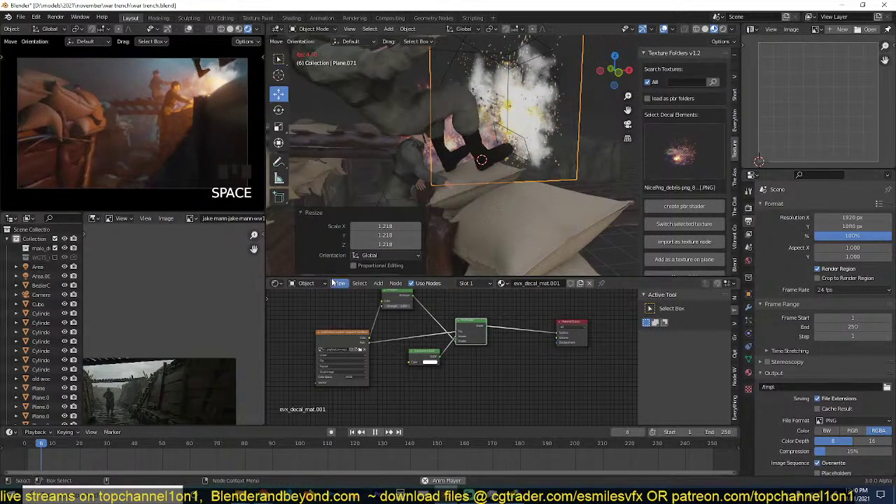
{"action": "key", "text": "space"}
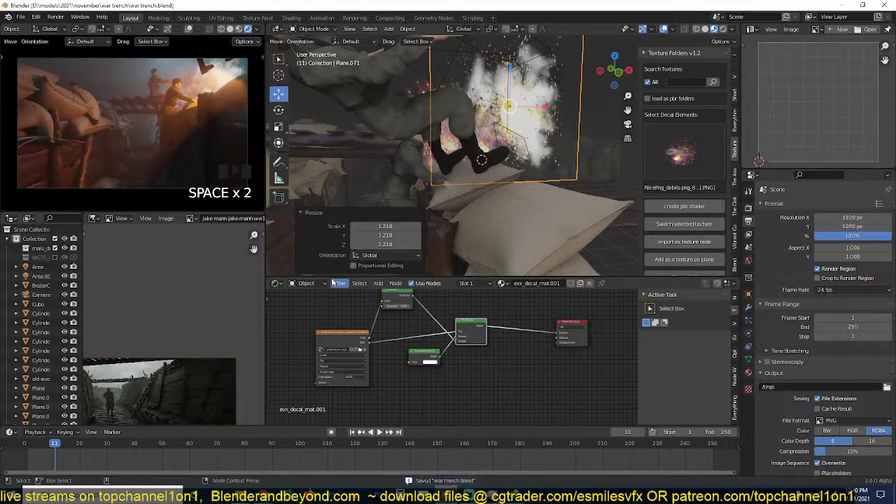
{"action": "key", "text": "shift+Right"}
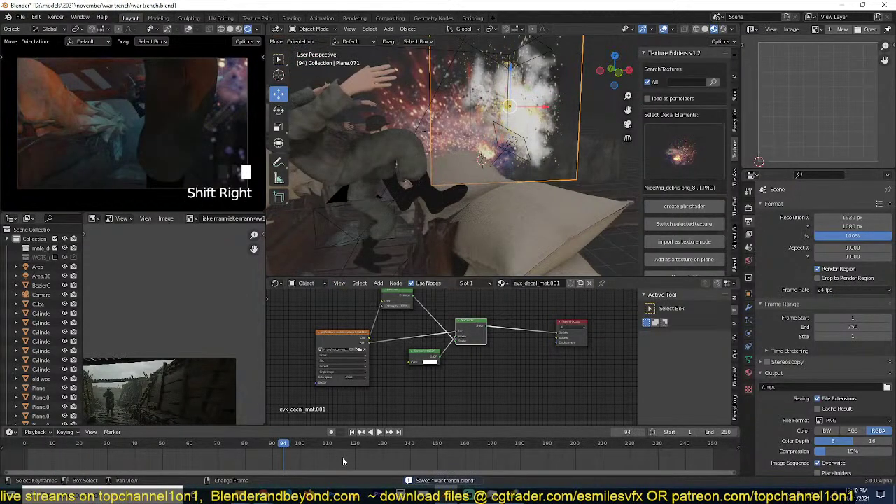
{"action": "key", "text": "shift+Right"}
{"action": "key", "text": "shift+Right"}
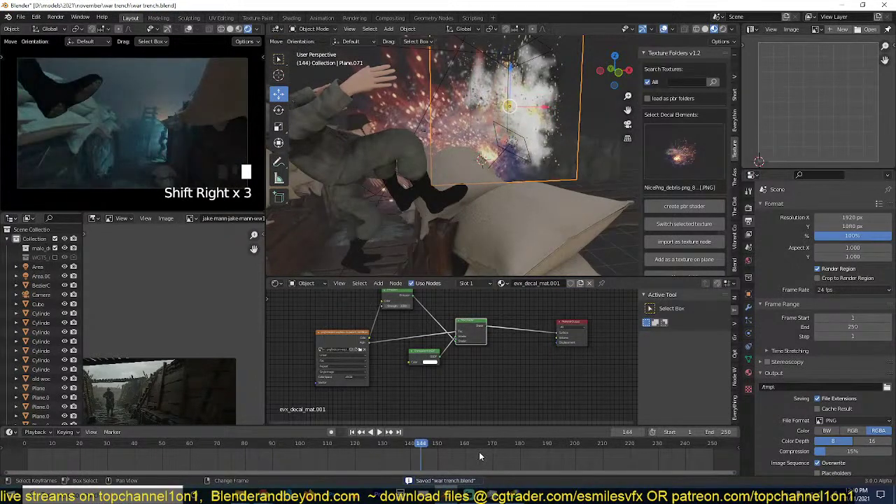
{"action": "key", "text": "shift+Right"}
{"action": "key", "text": "shift+Right"}
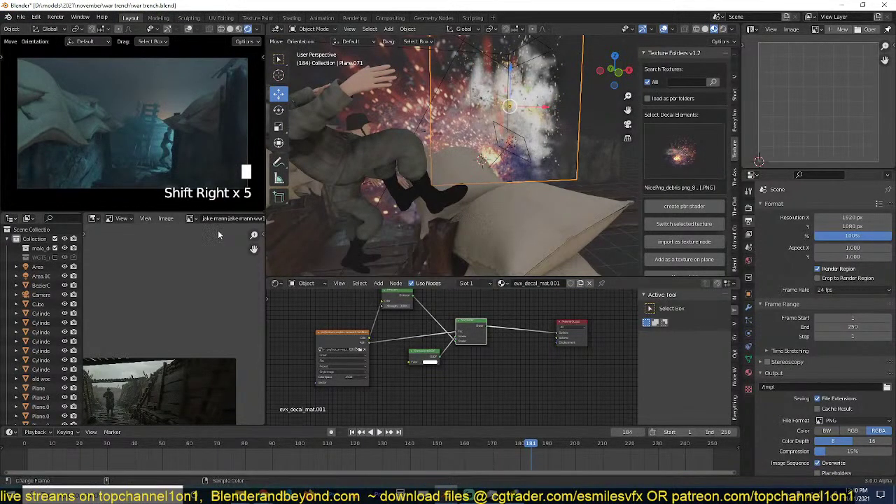
{"action": "key", "text": "ctrl+s"}
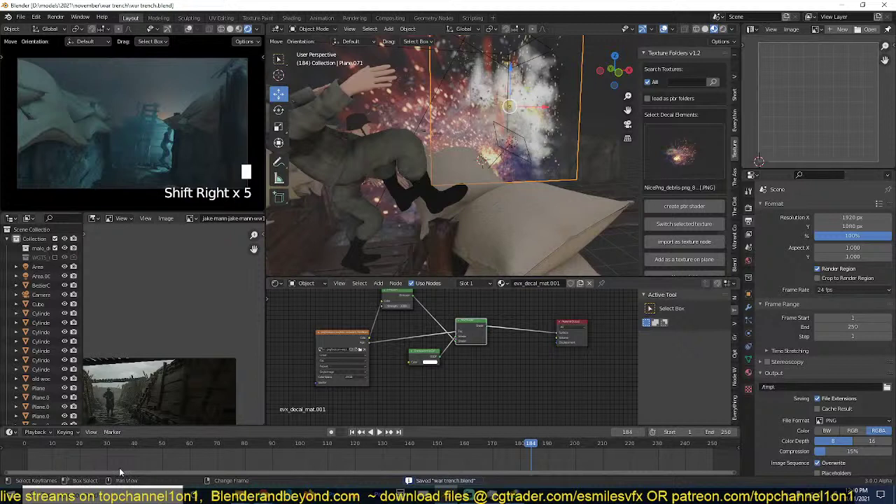
{"action": "left_click", "coordinate": [24, 464]}
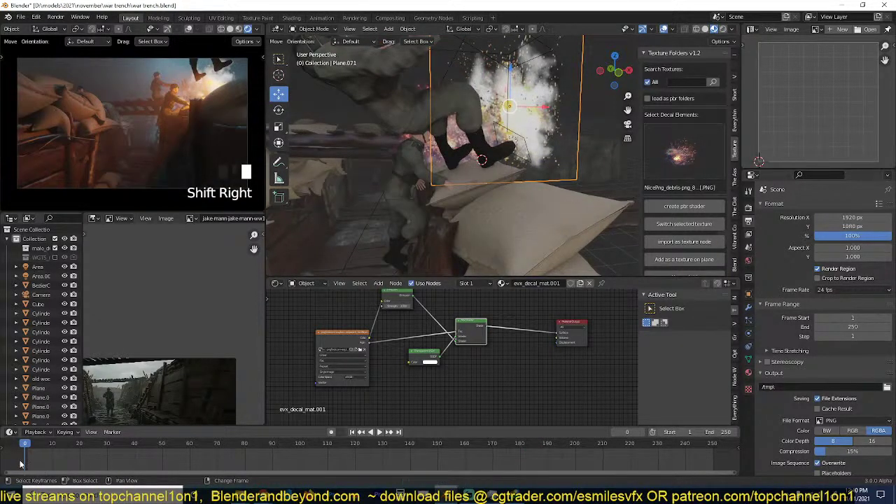
Deselect everything and show the main viewport in rendered shading with overlays hidden.
{"action": "scroll", "coordinate": [465, 210], "scroll_direction": "down", "scroll_amount": 6}
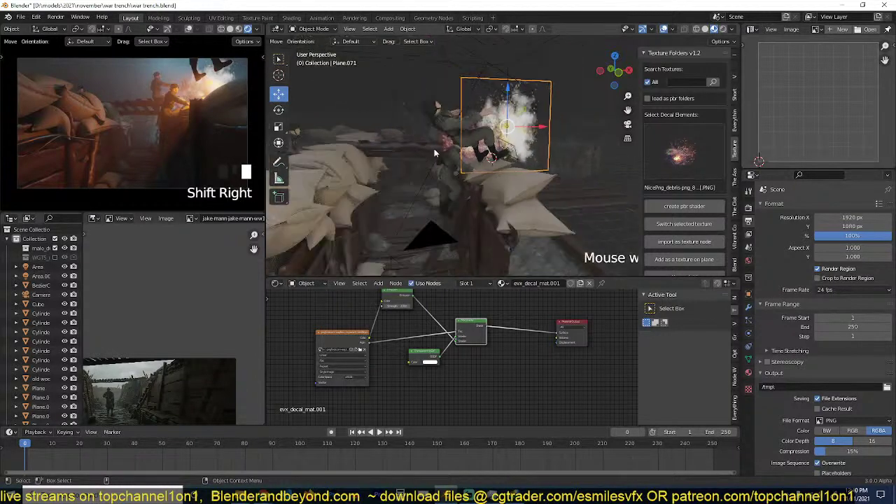
{"action": "key", "text": "alt+a"}
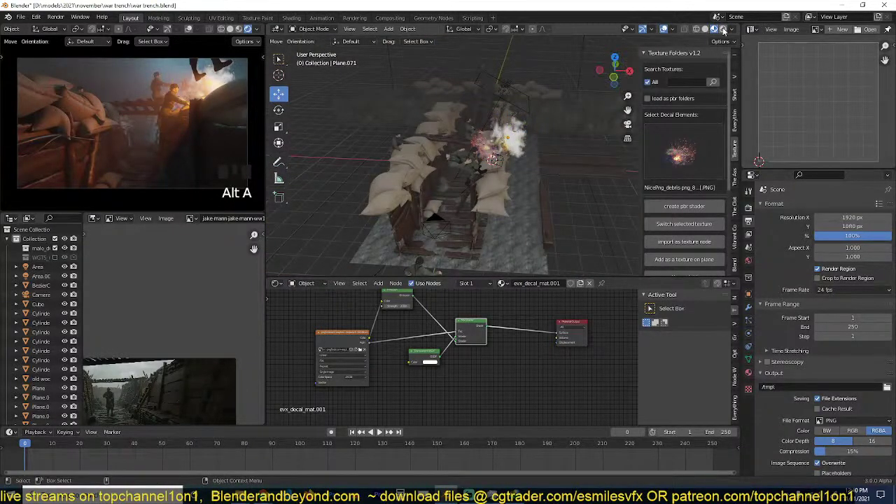
{"action": "left_click", "coordinate": [724, 30]}
{"action": "left_click", "coordinate": [665, 29]}
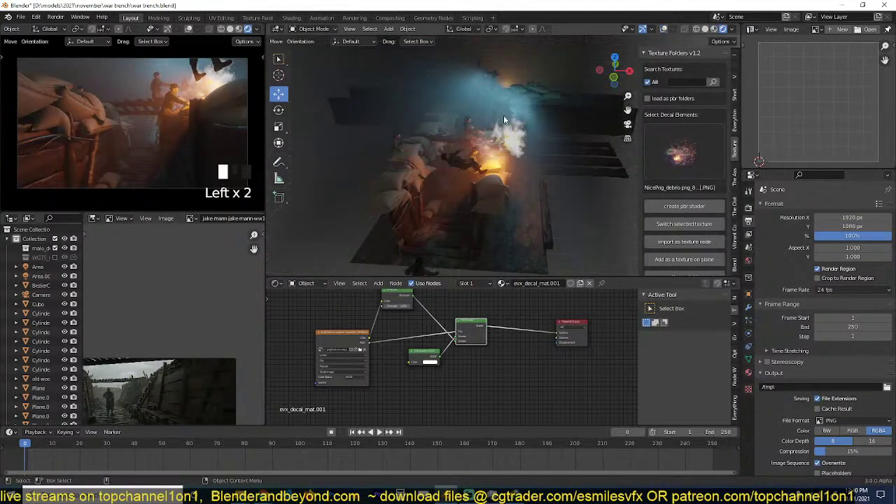
Examine the rendered trench, soldiers and explosion up close from several angles.
{"action": "scroll", "coordinate": [541, 90], "scroll_direction": "up", "scroll_amount": 6}
{"action": "middle_click_drag", "start_coordinate": [503, 115], "coordinate": [373, 145]}
{"action": "scroll", "coordinate": [567, 105], "scroll_direction": "down", "scroll_amount": 3}
{"action": "scroll", "coordinate": [535, 99], "scroll_direction": "up", "scroll_amount": 5}
{"action": "scroll", "coordinate": [531, 104], "scroll_direction": "up", "scroll_amount": 3}
{"action": "scroll", "coordinate": [466, 168], "scroll_direction": "up", "scroll_amount": 3}
{"action": "scroll", "coordinate": [373, 145], "scroll_direction": "down", "scroll_amount": 5}
{"action": "scroll", "coordinate": [385, 130], "scroll_direction": "down", "scroll_amount": 2}
{"action": "middle_click_drag", "start_coordinate": [454, 170], "coordinate": [493, 165]}
{"action": "scroll", "coordinate": [408, 129], "scroll_direction": "up", "scroll_amount": 3}
{"action": "scroll", "coordinate": [426, 211], "scroll_direction": "up", "scroll_amount": 3}
{"action": "scroll", "coordinate": [450, 199], "scroll_direction": "down", "scroll_amount": 2}
{"action": "scroll", "coordinate": [426, 185], "scroll_direction": "up", "scroll_amount": 2}
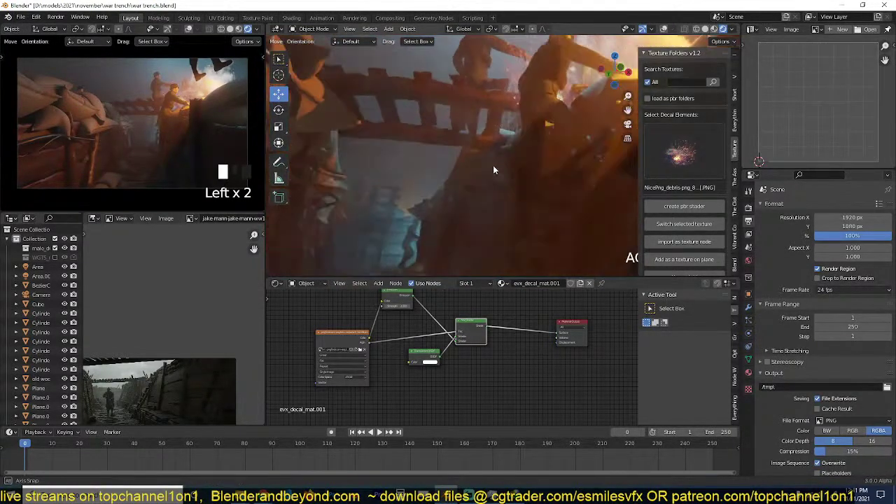
Look through the scene camera and set the vertical render resolution to 960 px.
{"action": "key", "text": "KP_0"}
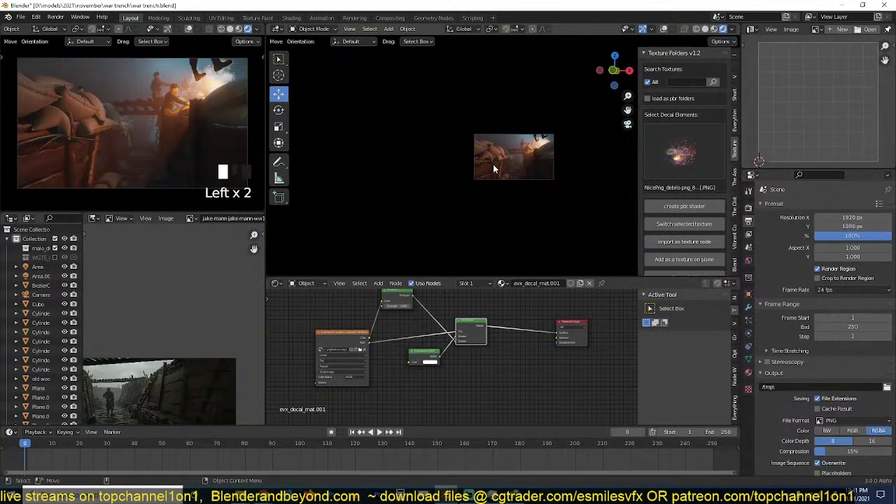
{"action": "scroll", "coordinate": [493, 164], "scroll_direction": "up", "scroll_amount": 5}
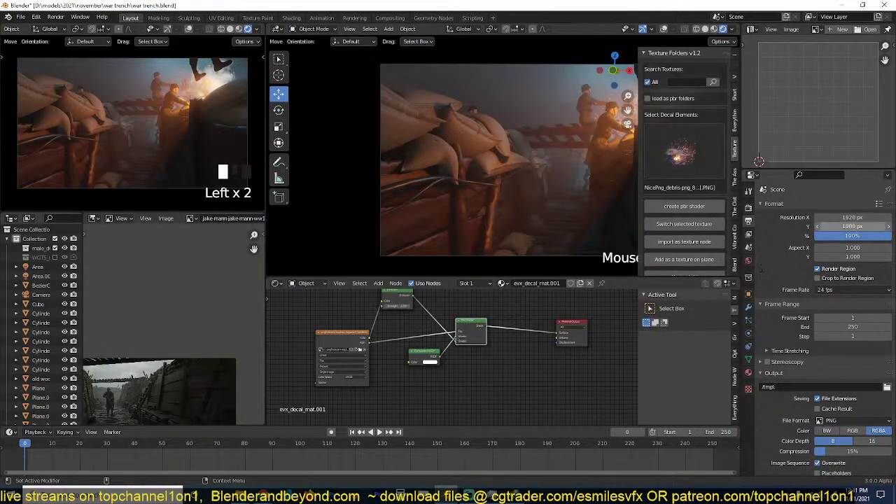
{"action": "left_click_drag", "start_coordinate": [853, 226], "coordinate": [797, 227]}
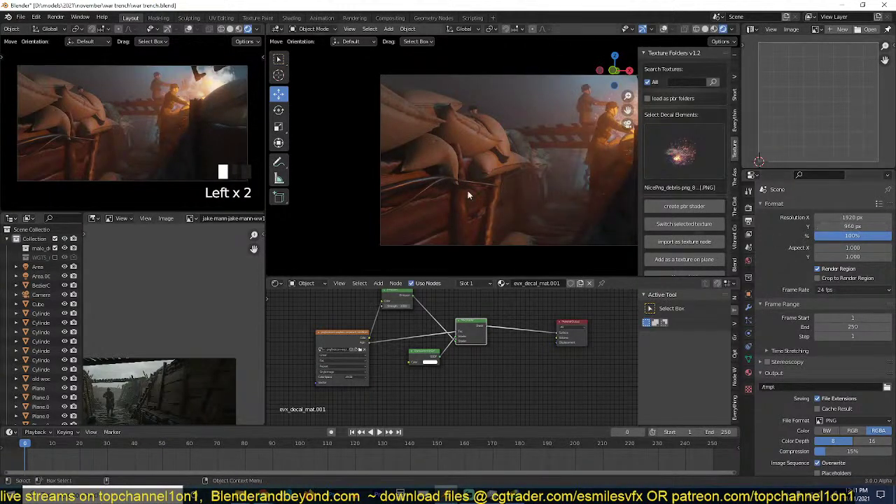
{"action": "scroll", "coordinate": [468, 195], "scroll_direction": "up", "scroll_amount": 3}
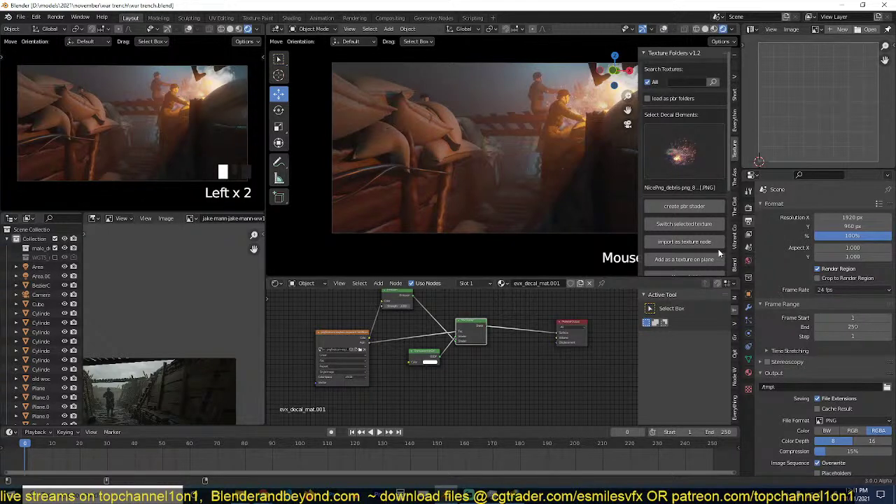
{"action": "scroll", "coordinate": [732, 266], "scroll_direction": "down", "scroll_amount": 5}
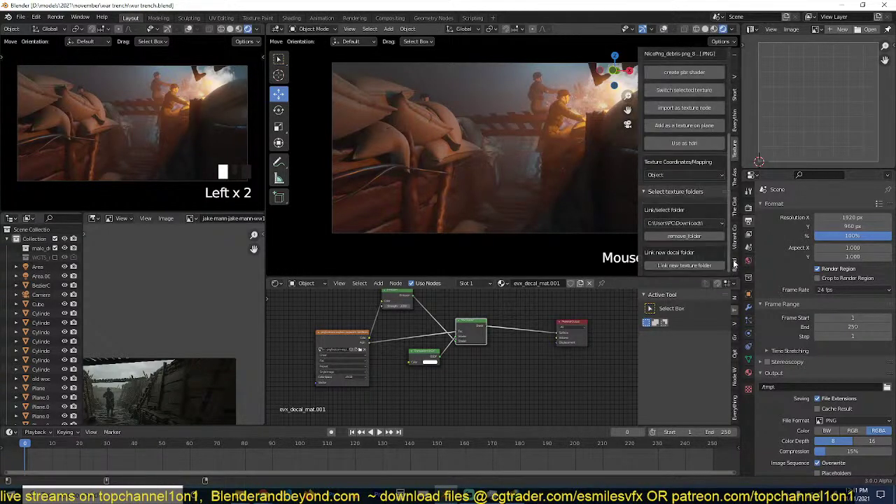
{"action": "left_click", "coordinate": [734, 245]}
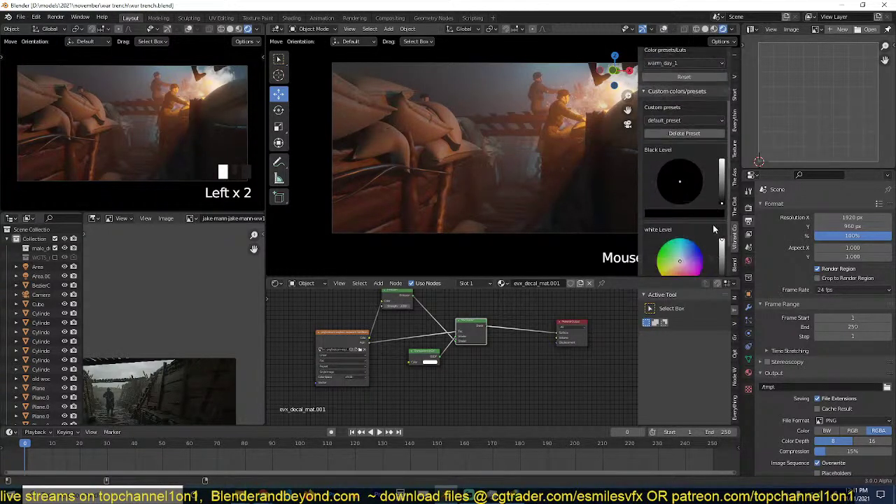
{"action": "left_click", "coordinate": [735, 183]}
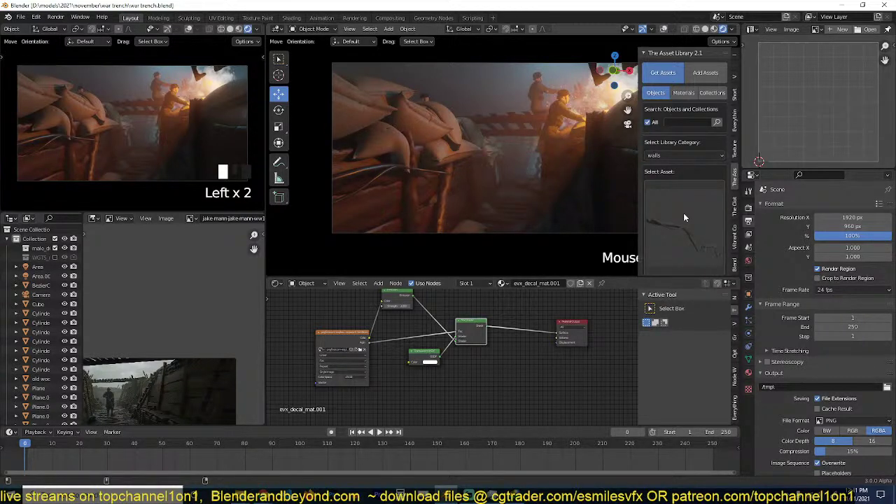
Switch the camera viewport to solid shading with nothing selected and set the render output file format to JPEG.
{"action": "left_click", "coordinate": [527, 147]}
{"action": "key", "text": "z"}
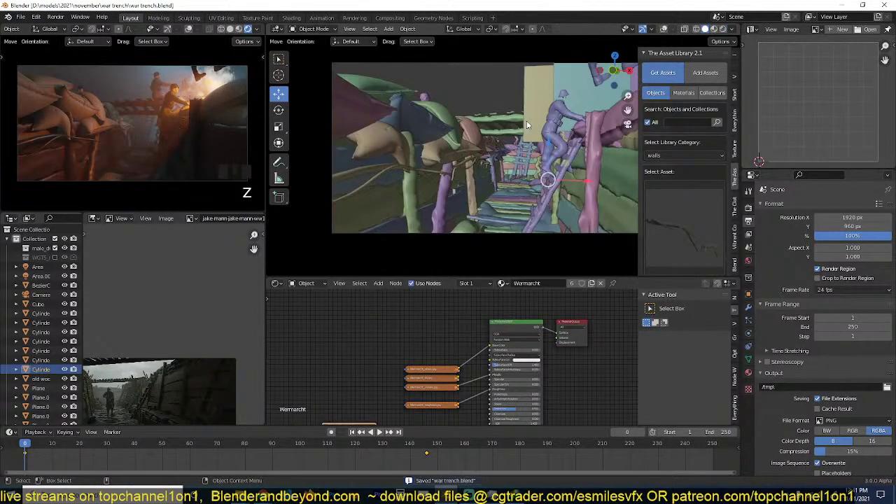
{"action": "key", "text": "alt+a"}
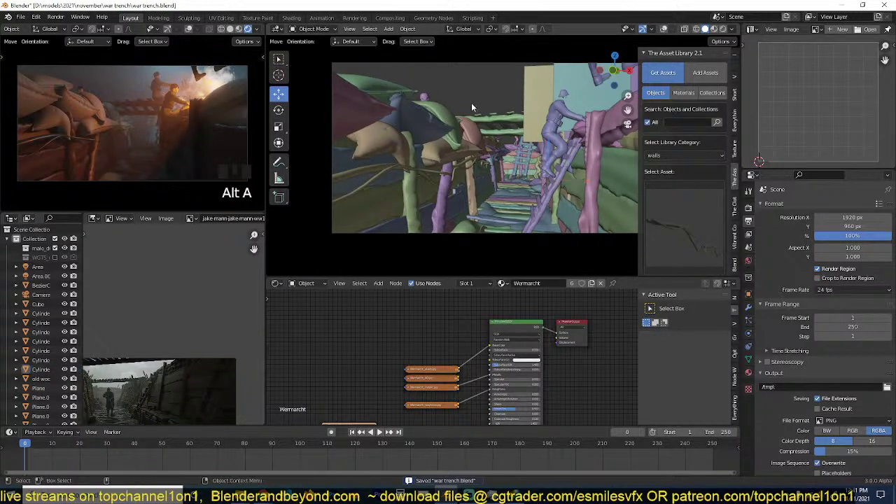
{"action": "left_click", "coordinate": [850, 425]}
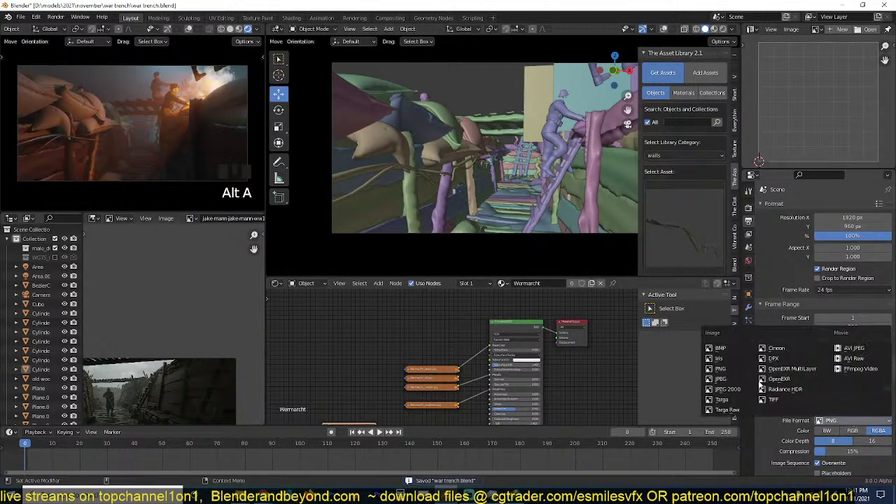
{"action": "left_click", "coordinate": [732, 381]}
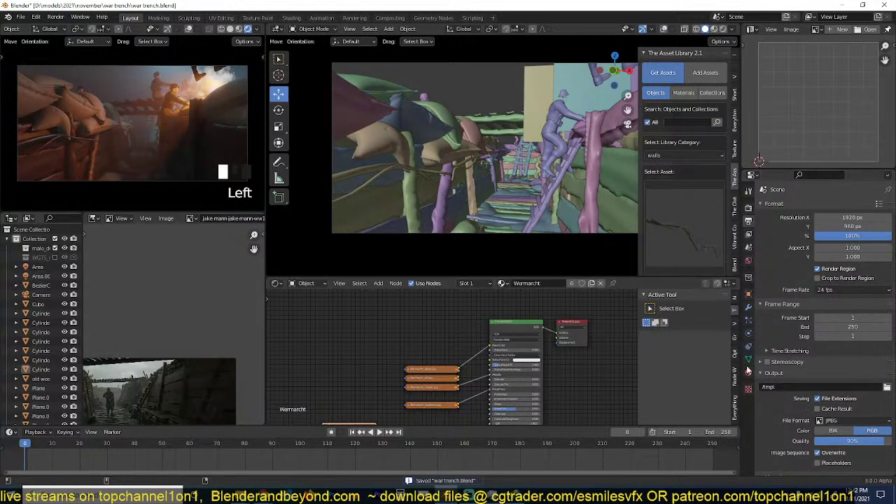
Set the render output path to a newly created folder inside D:\temp.
{"action": "left_click", "coordinate": [887, 387]}
{"action": "left_click", "coordinate": [225, 280]}
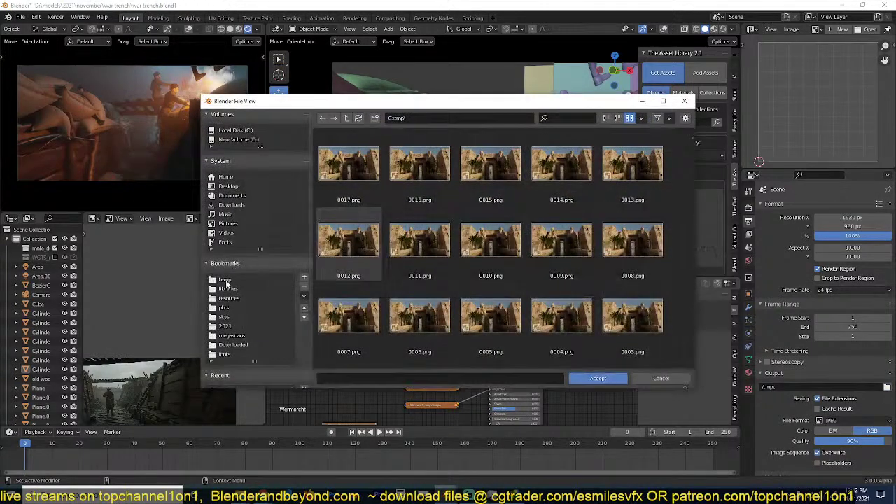
{"action": "left_click", "coordinate": [375, 117]}
{"action": "left_click", "coordinate": [363, 154]}
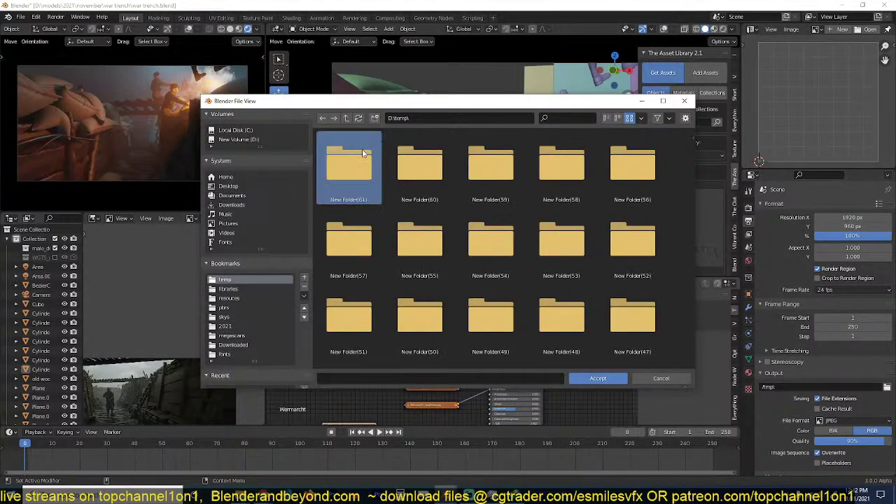
{"action": "double_click", "coordinate": [362, 151]}
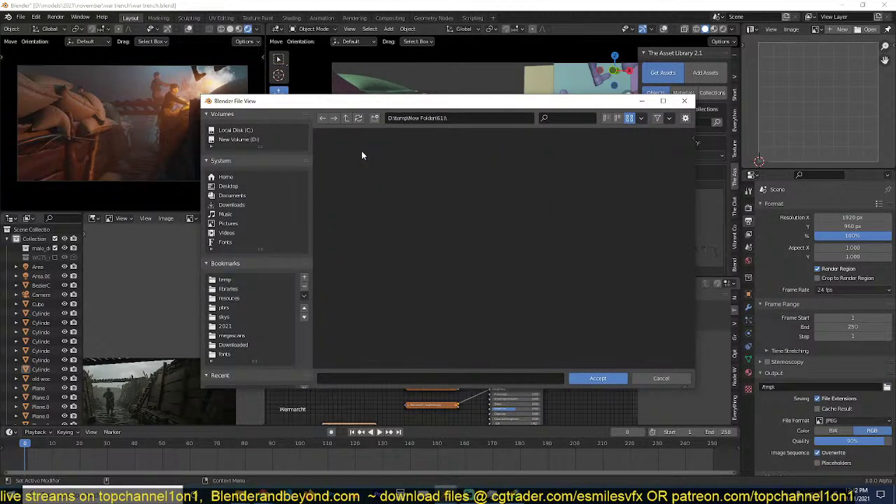
{"action": "left_click", "coordinate": [593, 379]}
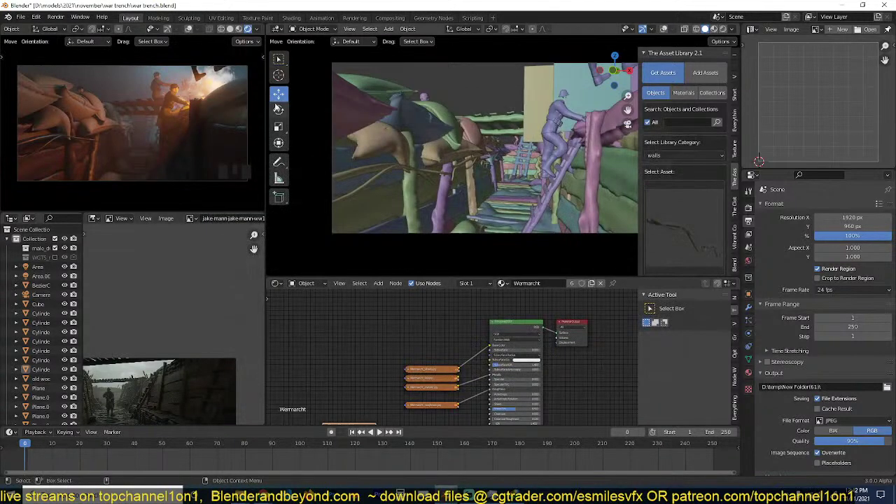
Render the animation, inspect the first frames enlarged, and stop the render to return to the scene.
{"action": "left_click", "coordinate": [56, 17]}
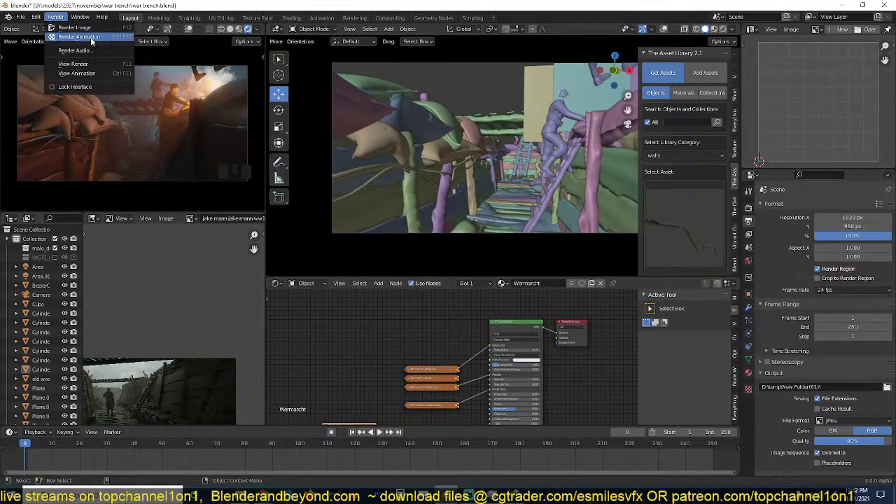
{"action": "left_click", "coordinate": [91, 38]}
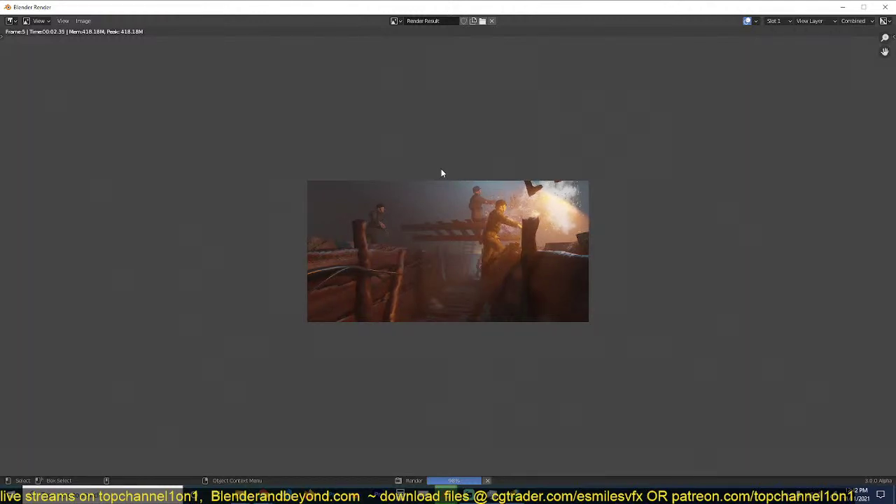
{"action": "scroll", "coordinate": [466, 177], "scroll_direction": "up", "scroll_amount": 1}
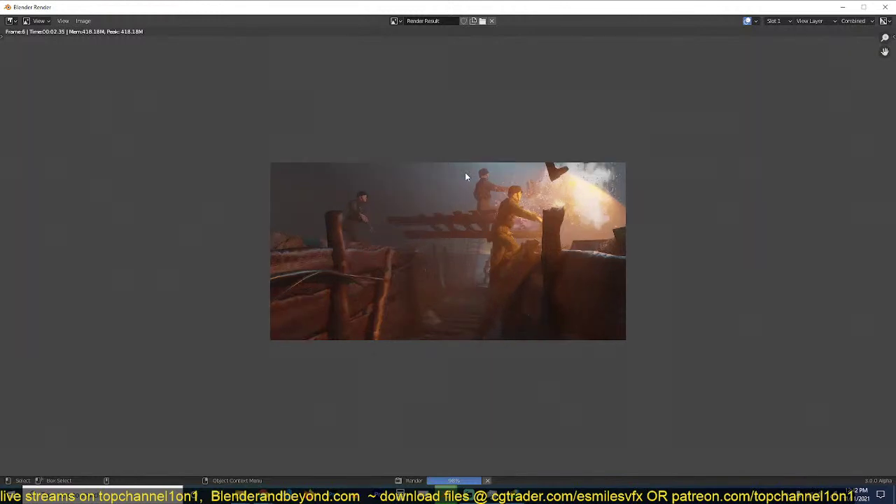
{"action": "scroll", "coordinate": [466, 176], "scroll_direction": "up", "scroll_amount": 1}
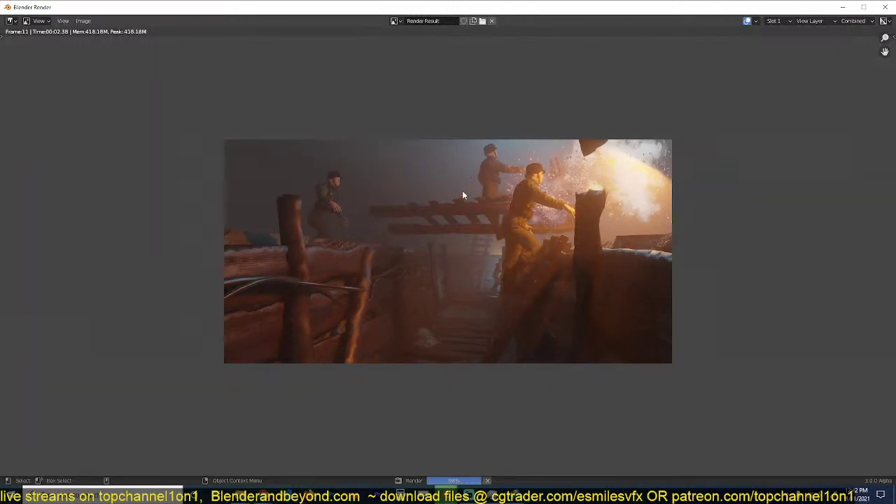
{"action": "key", "text": "Escape"}
{"action": "key", "text": "Escape"}
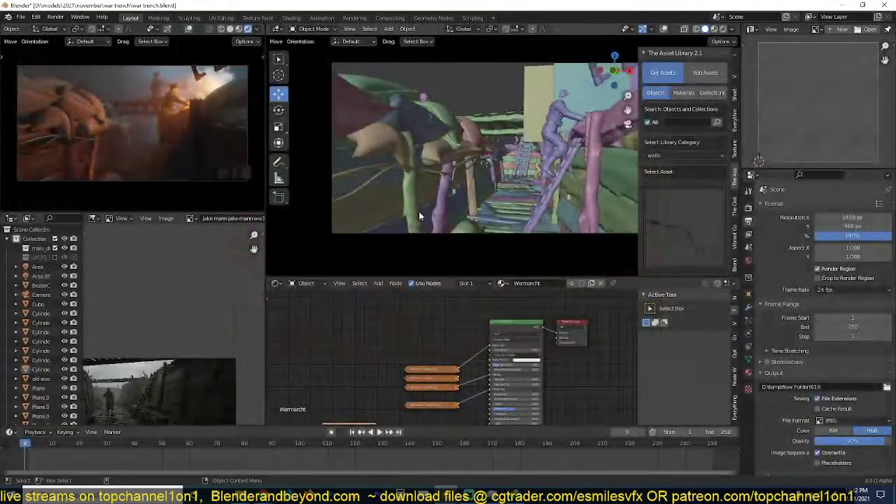
Select the large sandbag closest to the camera, turn on the viewport overlays, and save the file.
{"action": "left_click", "coordinate": [420, 124]}
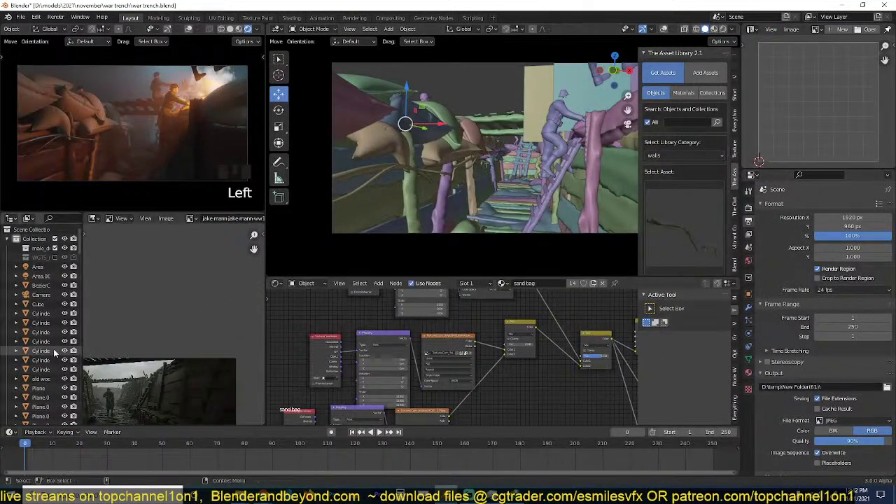
{"action": "left_click", "coordinate": [349, 119]}
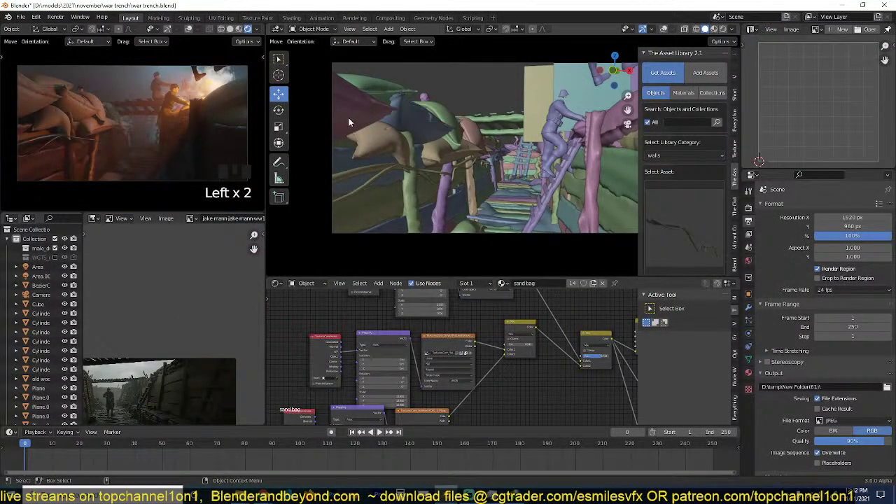
{"action": "left_click", "coordinate": [663, 30]}
{"action": "key", "text": "ctrl+s"}
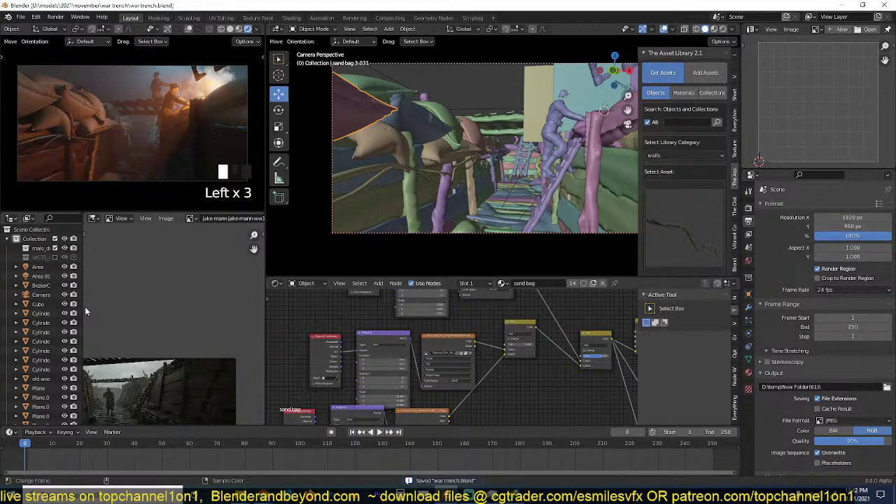
Widen the outliner and enable render visibility for the sandbags up to sand bag 3.023.
{"action": "left_click_drag", "start_coordinate": [82, 307], "coordinate": [205, 308]}
{"action": "scroll", "coordinate": [114, 360], "scroll_direction": "down", "scroll_amount": 5}
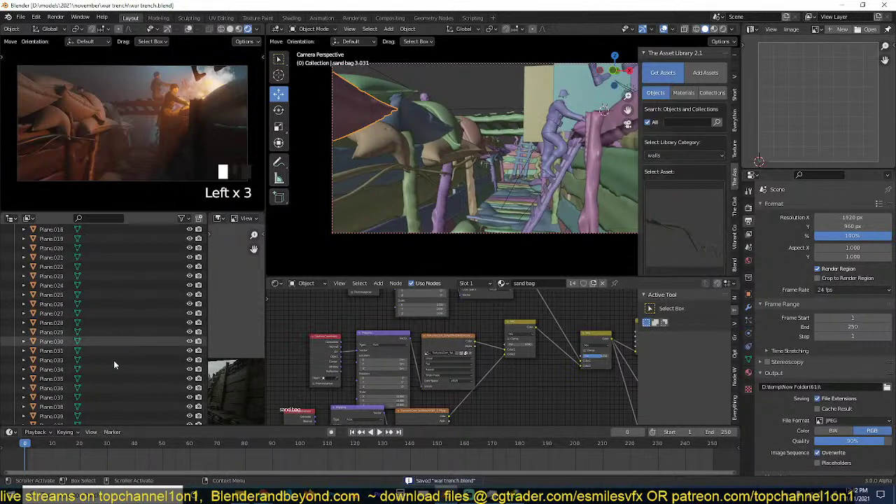
{"action": "scroll", "coordinate": [119, 355], "scroll_direction": "down", "scroll_amount": 10}
{"action": "scroll", "coordinate": [119, 354], "scroll_direction": "up", "scroll_amount": 10}
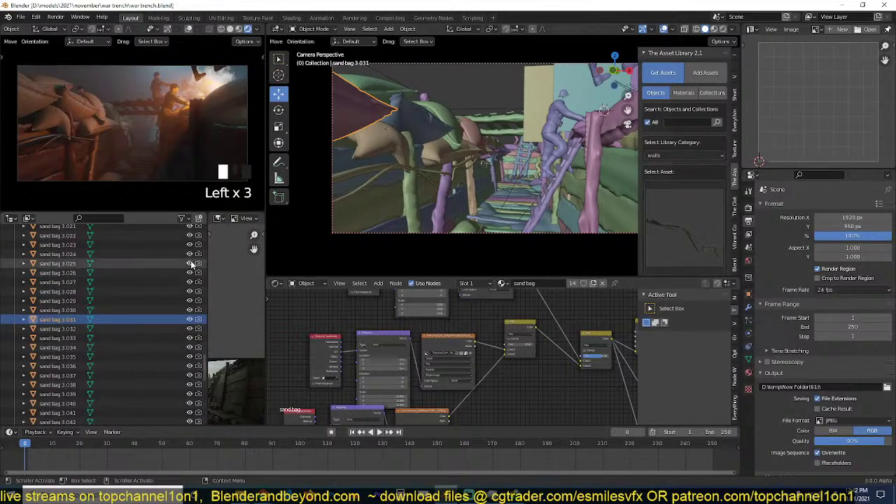
{"action": "left_click_drag", "start_coordinate": [199, 293], "coordinate": [200, 393]}
{"action": "scroll", "coordinate": [202, 364], "scroll_direction": "down", "scroll_amount": 6}
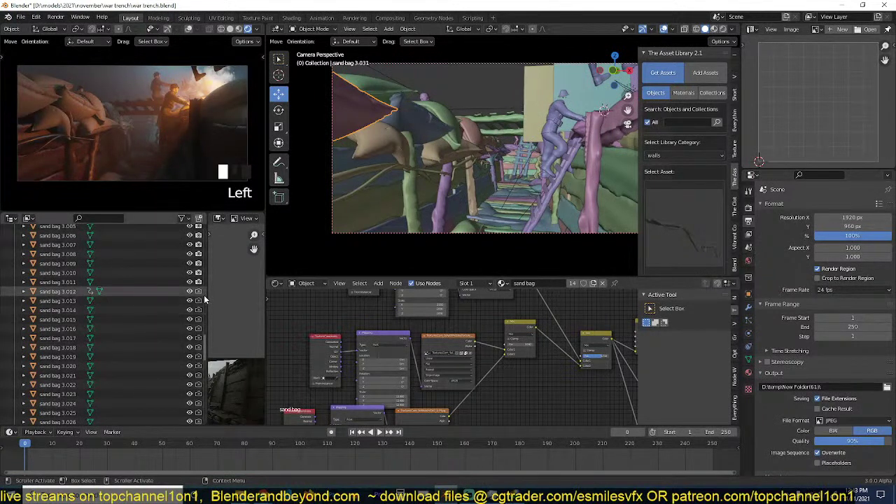
{"action": "left_click_drag", "start_coordinate": [200, 293], "coordinate": [198, 393]}
{"action": "scroll", "coordinate": [205, 388], "scroll_direction": "down", "scroll_amount": 6}
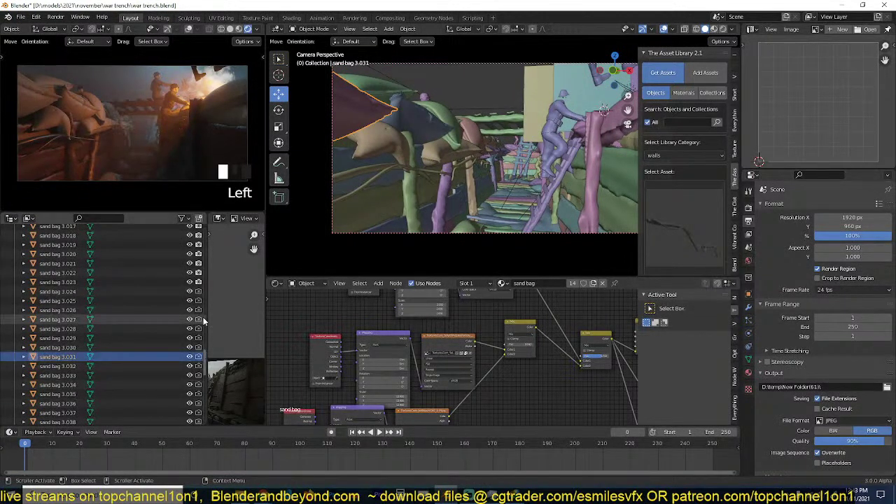
Enable render visibility for all remaining sandbags, from sand bag 3.024 through sand bag 3.058.
{"action": "left_click", "coordinate": [139, 298]}
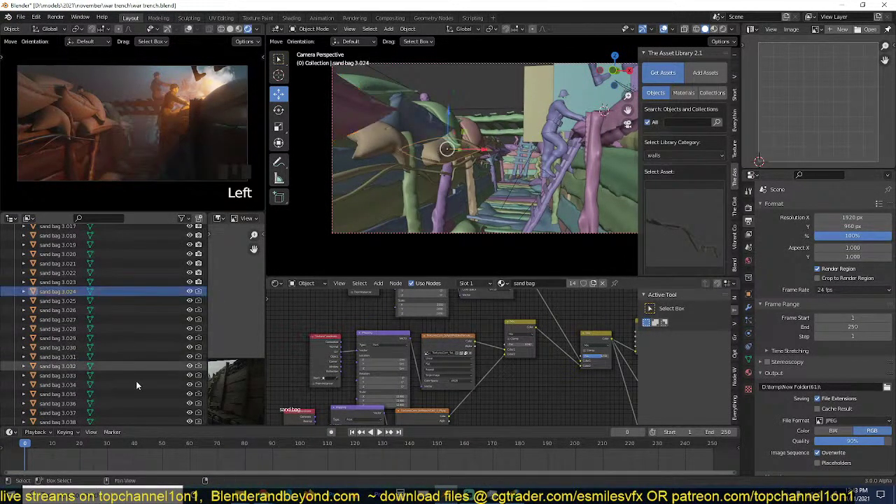
{"action": "left_click", "coordinate": [136, 421], "text": "shift"}
{"action": "left_click", "coordinate": [198, 291], "text": "alt+shift"}
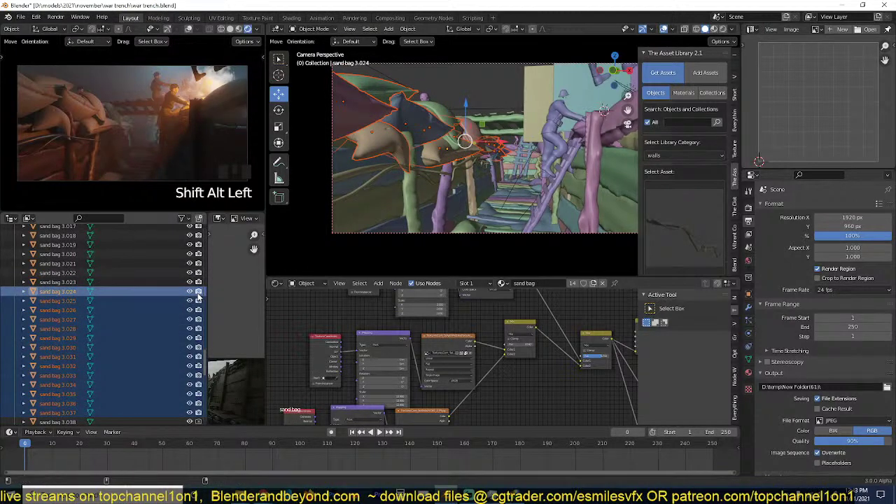
{"action": "scroll", "coordinate": [189, 302], "scroll_direction": "down", "scroll_amount": 6}
{"action": "scroll", "coordinate": [146, 316], "scroll_direction": "down", "scroll_amount": 5}
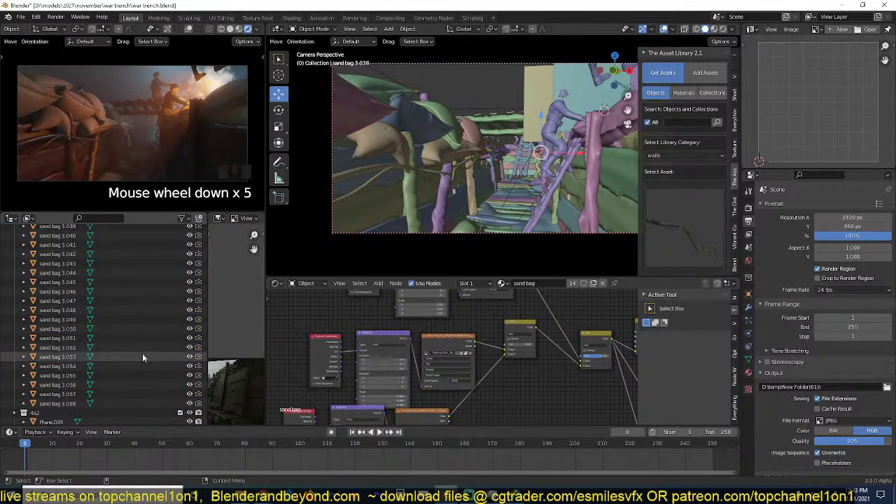
{"action": "left_click", "coordinate": [151, 404], "text": "shift"}
{"action": "left_click", "coordinate": [198, 405], "text": "alt+shift"}
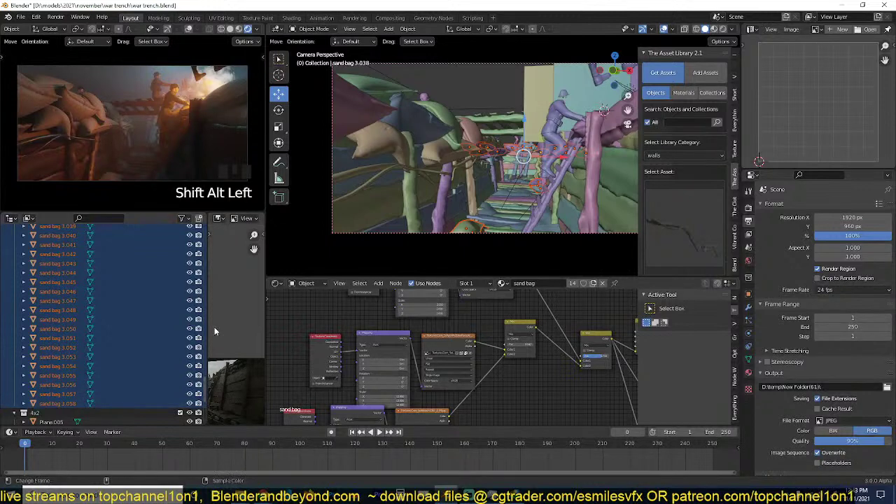
Save the file with the sandbags deselected and render the full animation.
{"action": "scroll", "coordinate": [175, 329], "scroll_direction": "up", "scroll_amount": 4}
{"action": "key", "text": "ctrl+s"}
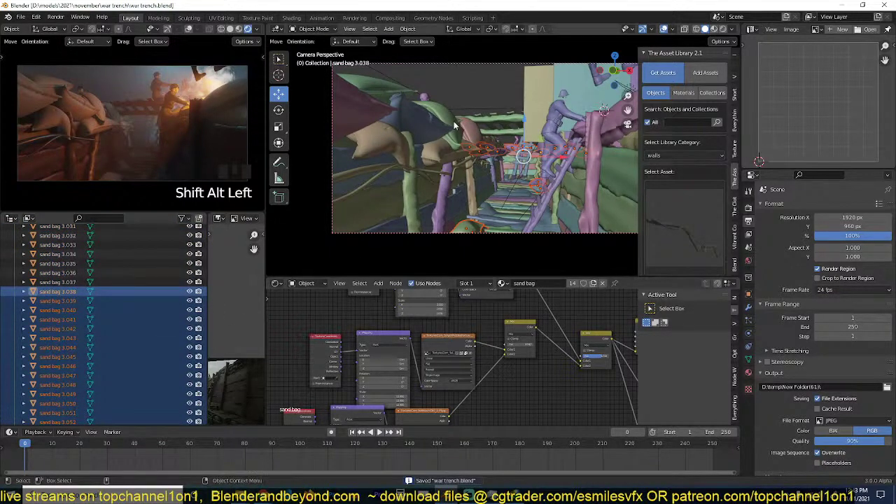
{"action": "left_click", "coordinate": [454, 126]}
{"action": "left_click", "coordinate": [56, 16]}
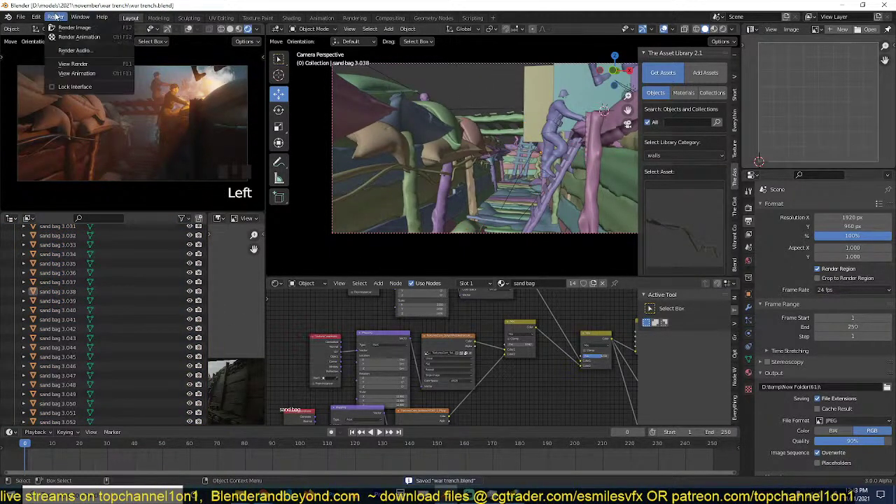
{"action": "left_click", "coordinate": [80, 37]}
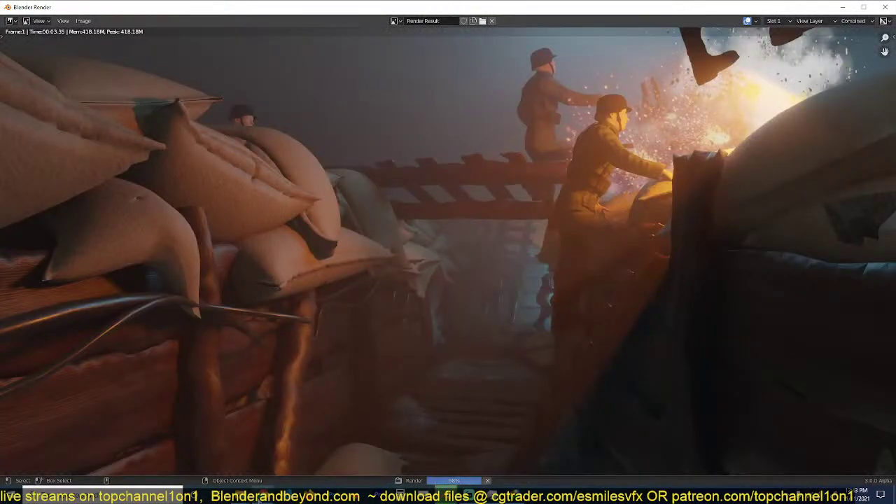
Close the pngfind browser window and restore the render window to a floating size over the main Blender window.
{"action": "mouse_move", "coordinate": [261, 499]}
{"action": "left_click", "coordinate": [396, 430]}
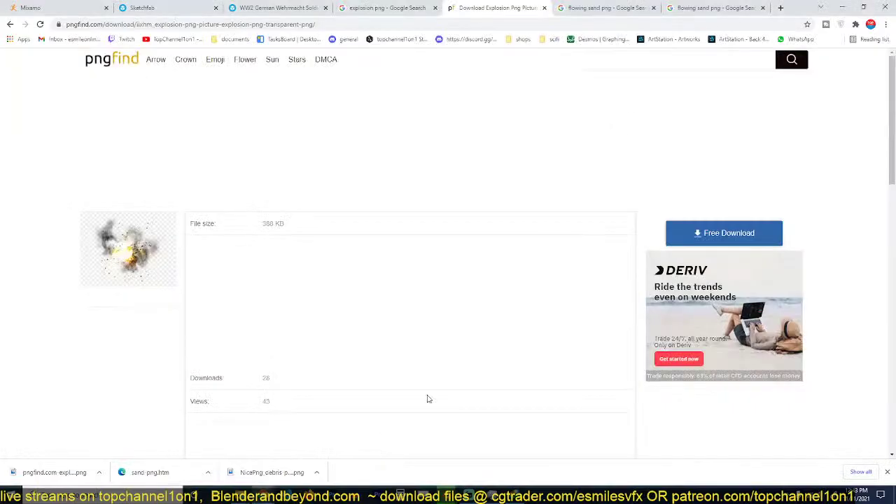
{"action": "left_click", "coordinate": [888, 7]}
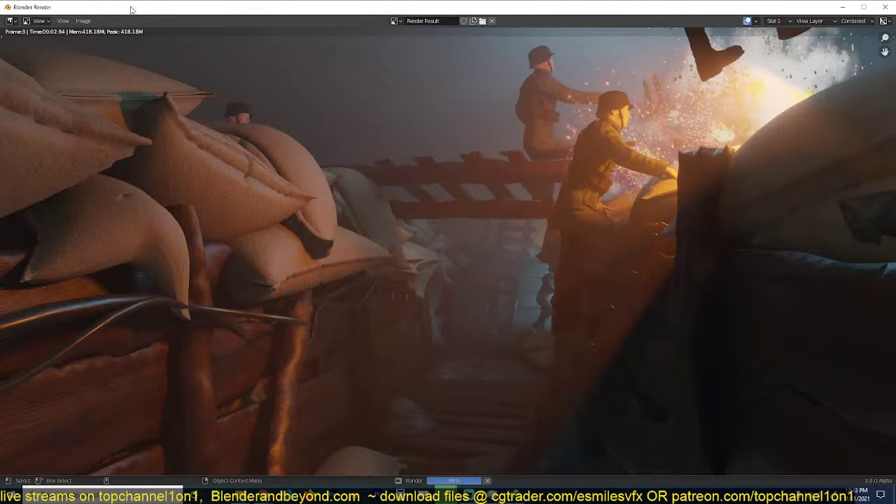
{"action": "double_click", "coordinate": [164, 15]}
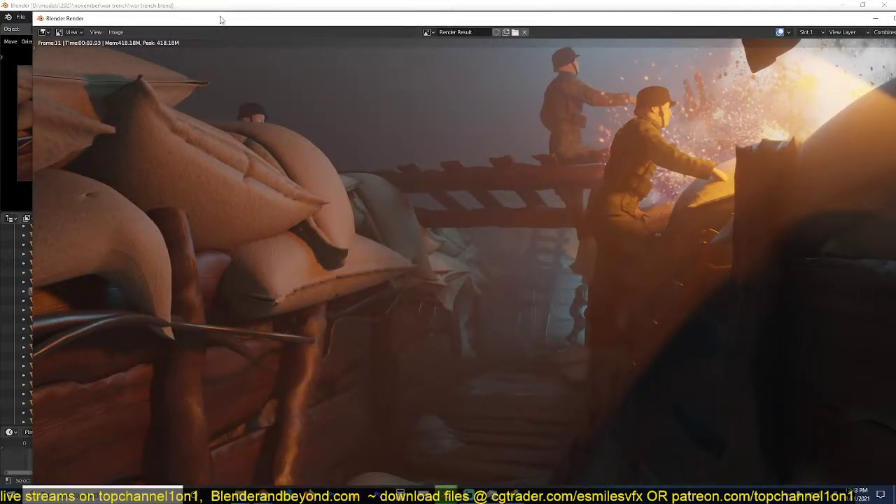
{"action": "left_click_drag", "start_coordinate": [220, 19], "coordinate": [200, 19]}
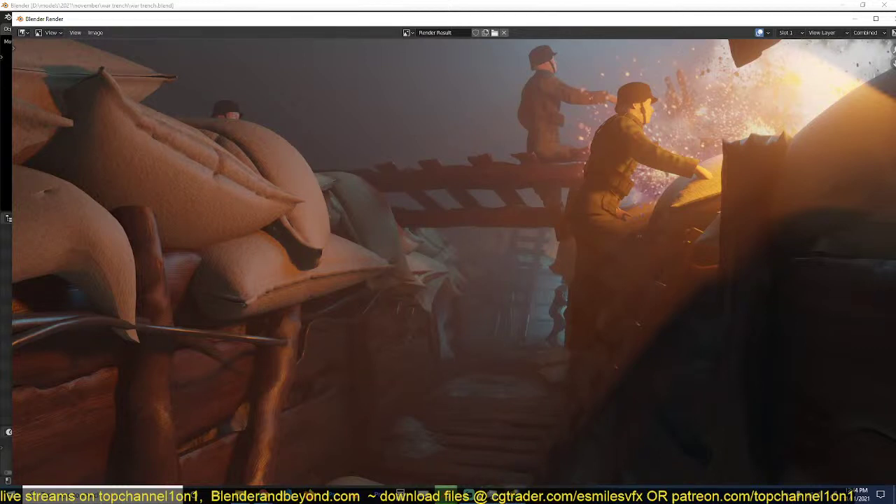
Switch to the Discord browser window, show the server's general channel, and maximize it.
{"action": "mouse_move", "coordinate": [312, 472]}
{"action": "left_click", "coordinate": [366, 462]}
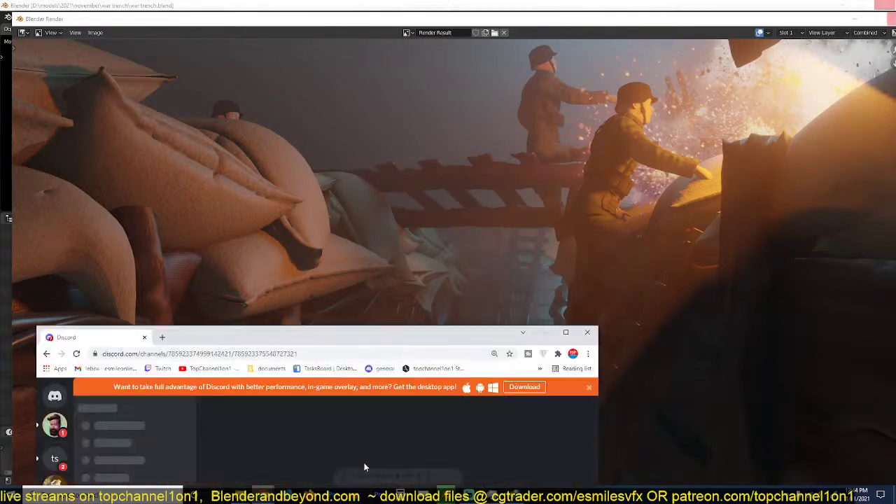
{"action": "left_click_drag", "start_coordinate": [342, 334], "coordinate": [413, 503]}
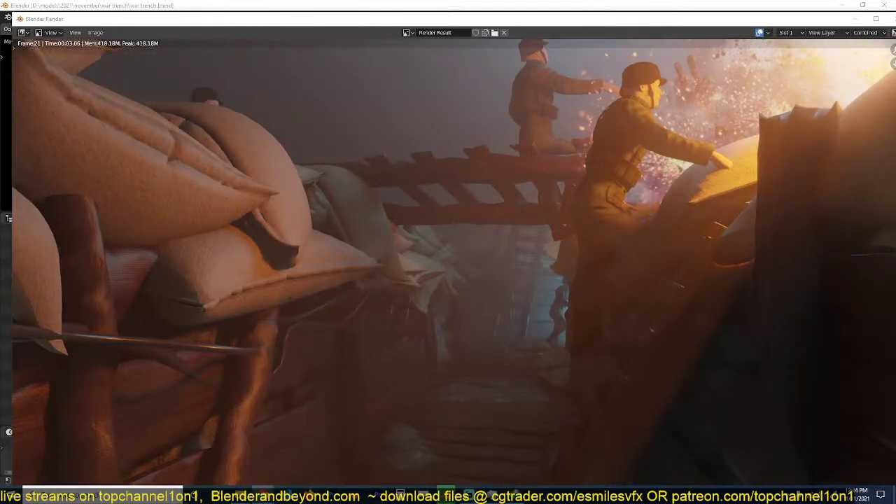
{"action": "left_click_drag", "start_coordinate": [895, 51], "coordinate": [589, 17]}
{"action": "double_click", "coordinate": [622, 25]}
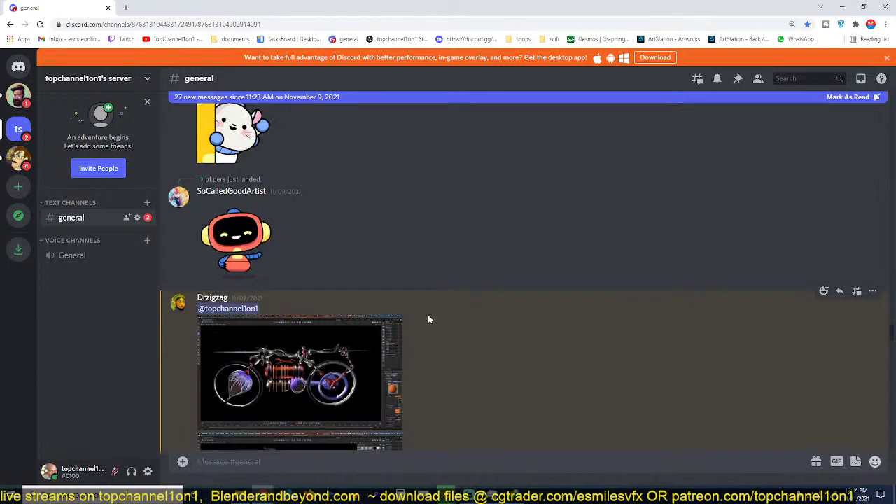
View the first shared motorcycle image enlarged in the general channel and return to the messages.
{"action": "scroll", "coordinate": [425, 315], "scroll_direction": "down", "scroll_amount": 2}
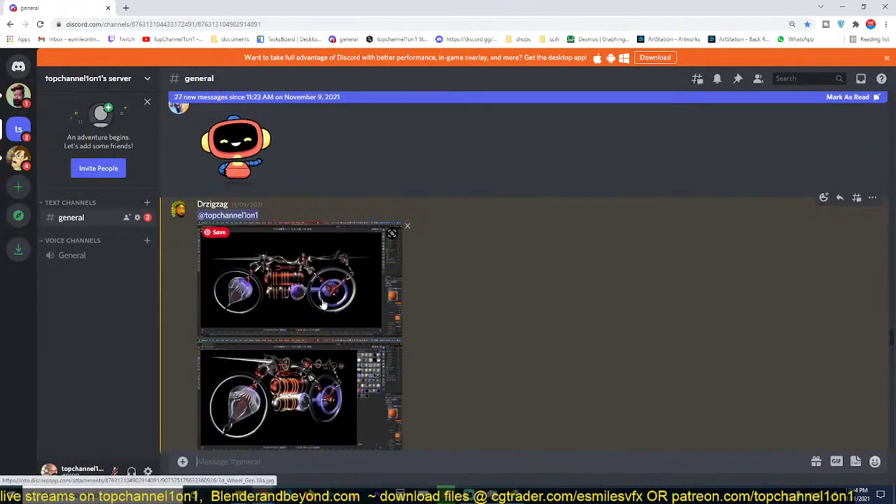
{"action": "left_click", "coordinate": [324, 303]}
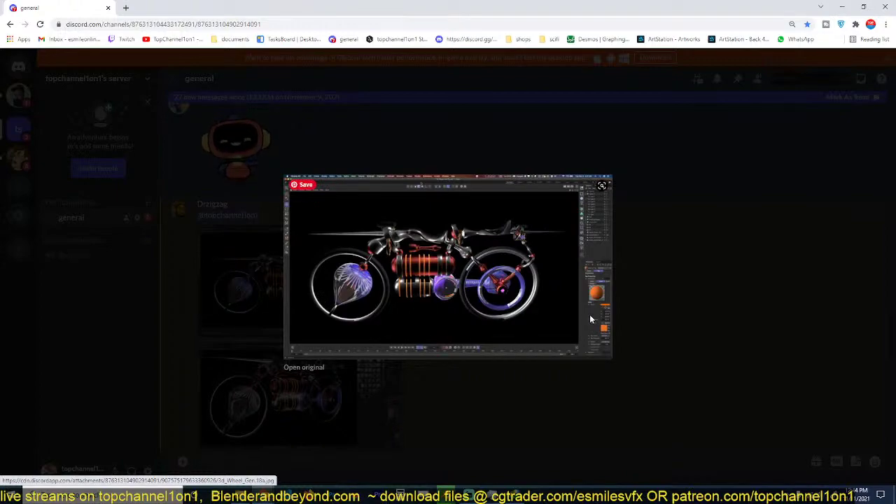
{"action": "left_click", "coordinate": [539, 384]}
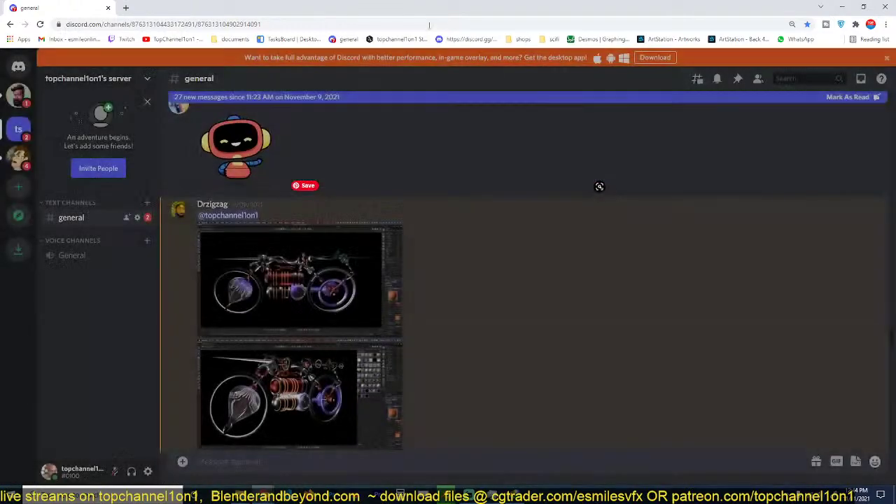
Restore the browser to a smaller window over the render and look through the motorcycle post and its replies.
{"action": "left_click_drag", "start_coordinate": [524, 7], "coordinate": [550, 59]}
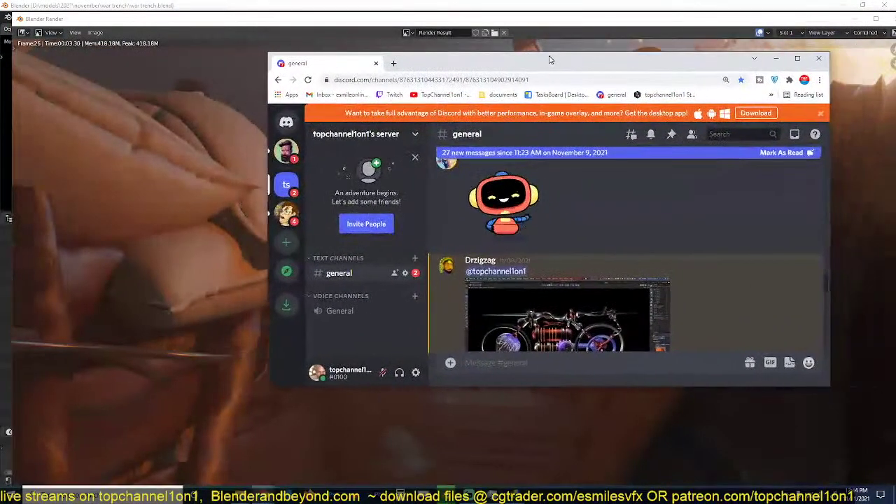
{"action": "scroll", "coordinate": [606, 272], "scroll_direction": "down", "scroll_amount": 3}
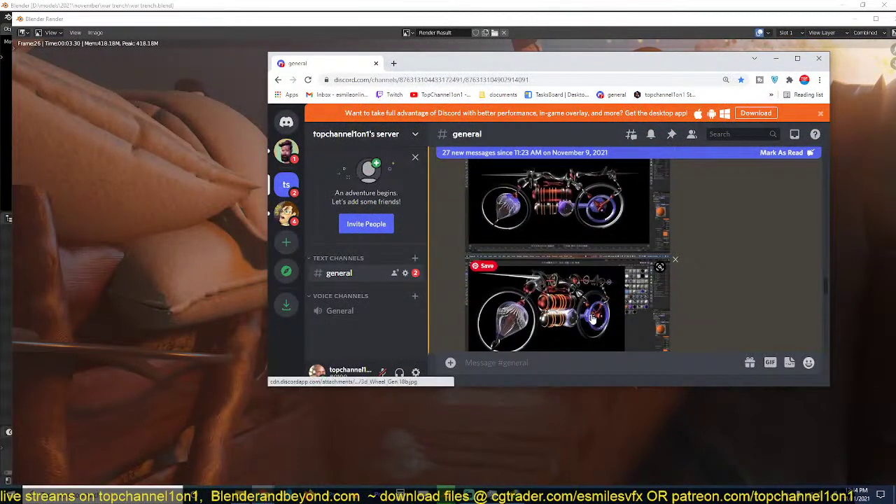
{"action": "scroll", "coordinate": [592, 318], "scroll_direction": "up", "scroll_amount": 2}
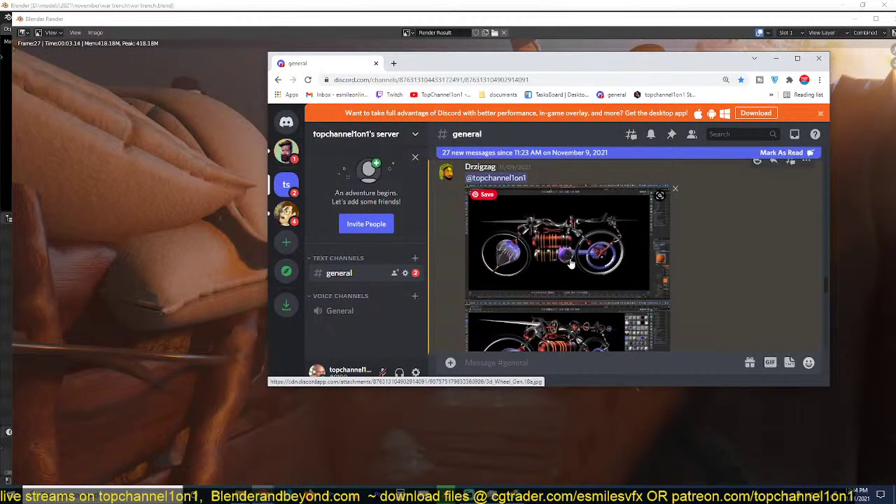
{"action": "scroll", "coordinate": [567, 294], "scroll_direction": "down", "scroll_amount": 10}
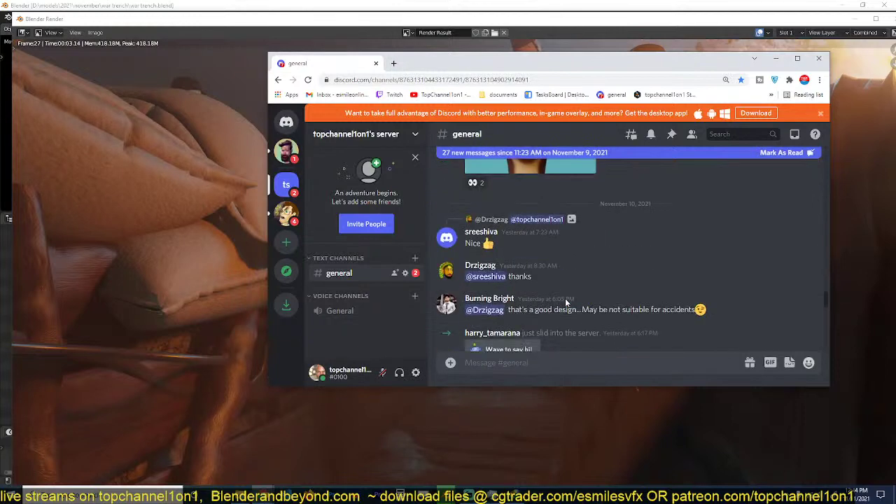
{"action": "scroll", "coordinate": [566, 299], "scroll_direction": "up", "scroll_amount": 4}
{"action": "scroll", "coordinate": [565, 299], "scroll_direction": "up", "scroll_amount": 5}
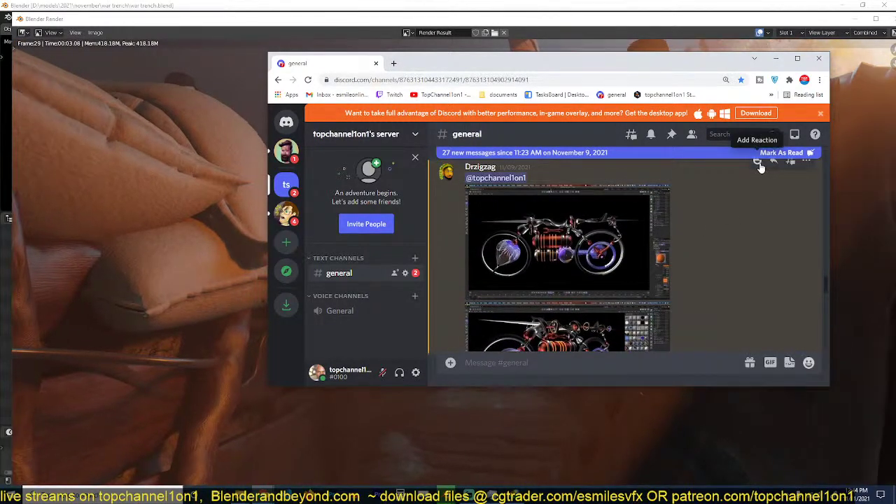
{"action": "left_click", "coordinate": [757, 161]}
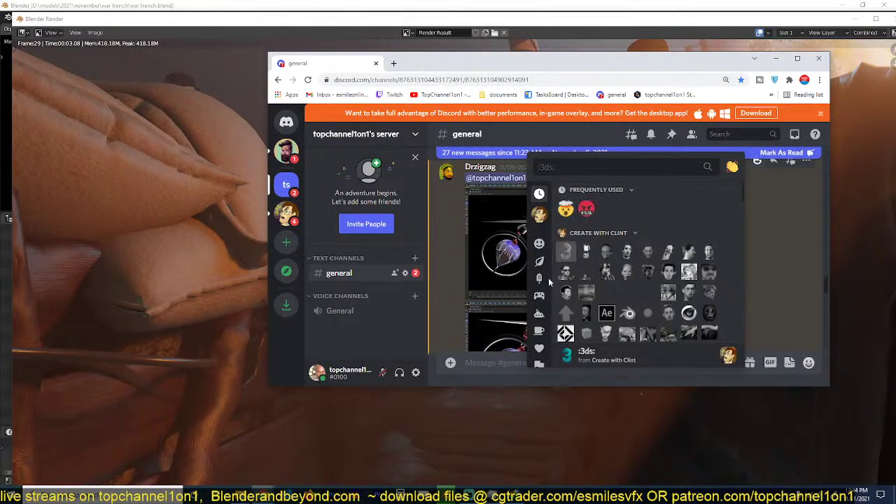
{"action": "left_click", "coordinate": [539, 244]}
{"action": "scroll", "coordinate": [631, 301], "scroll_direction": "down", "scroll_amount": 3}
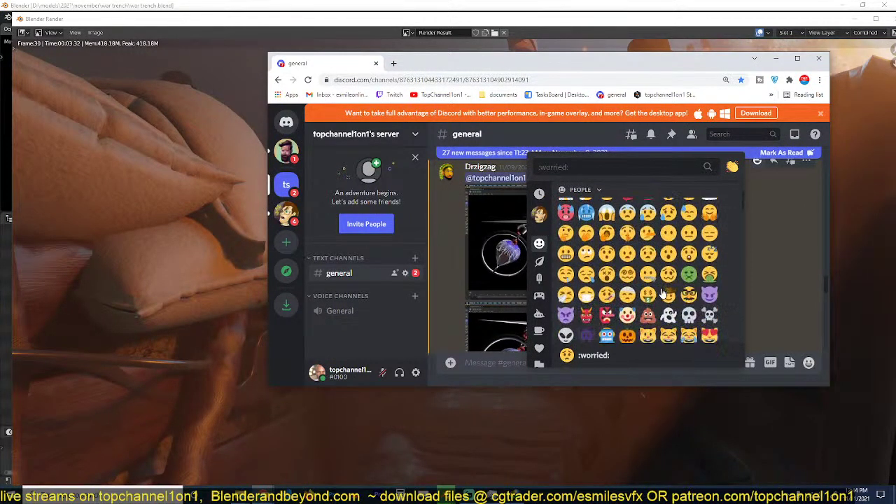
{"action": "scroll", "coordinate": [571, 306], "scroll_direction": "down", "scroll_amount": 2}
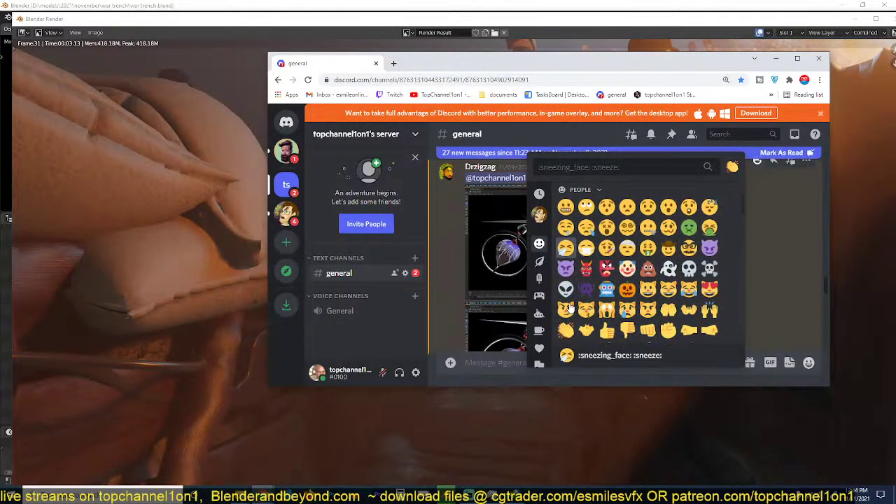
{"action": "scroll", "coordinate": [569, 307], "scroll_direction": "down", "scroll_amount": 2}
{"action": "key", "text": "Escape"}
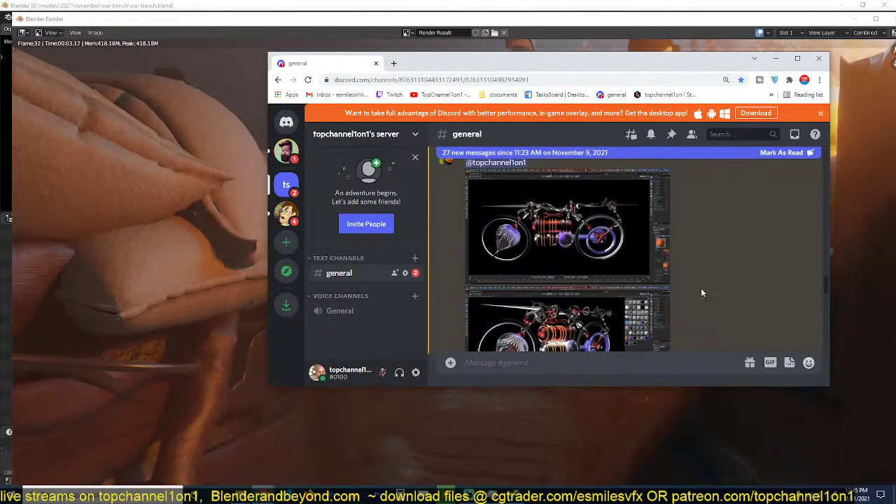
View the shared squirrel model post and move the browser window aside to expose the running render.
{"action": "scroll", "coordinate": [702, 289], "scroll_direction": "down", "scroll_amount": 10}
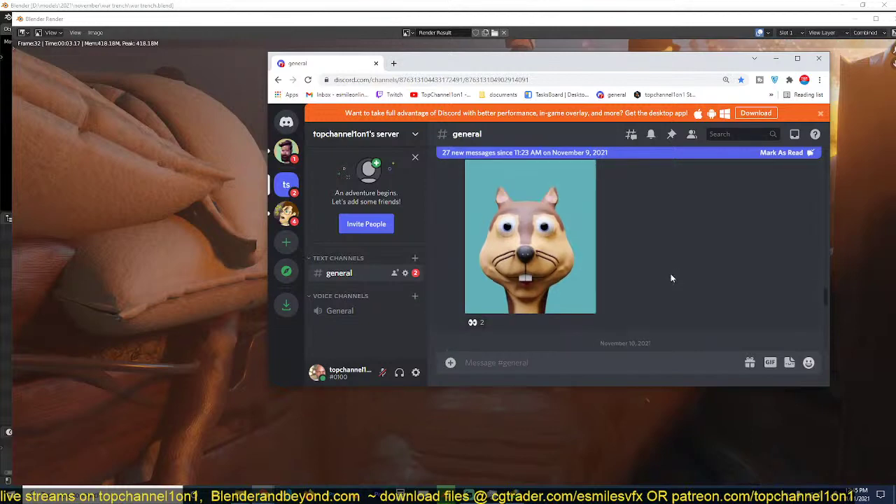
{"action": "scroll", "coordinate": [671, 278], "scroll_direction": "up", "scroll_amount": 1}
{"action": "left_click_drag", "start_coordinate": [620, 67], "coordinate": [337, 80]}
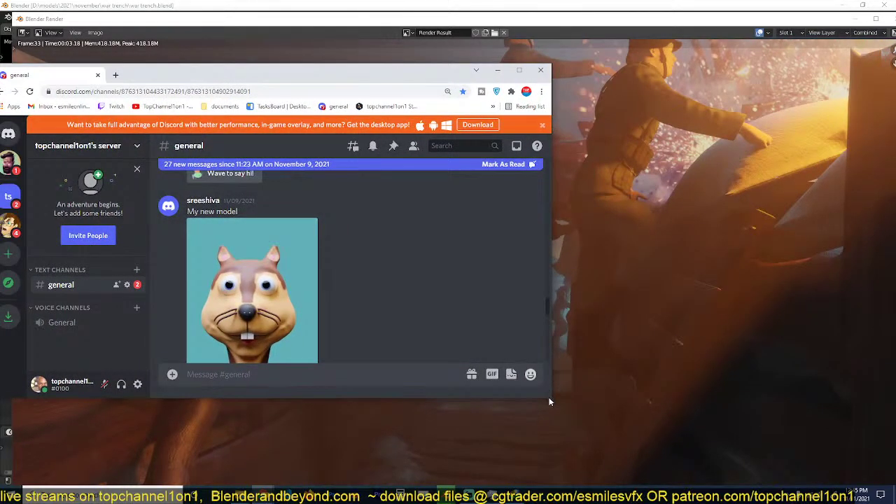
Narrow the browser window over the render and view the shared image of the giant pillars enlarged.
{"action": "left_click_drag", "start_coordinate": [551, 401], "coordinate": [337, 465]}
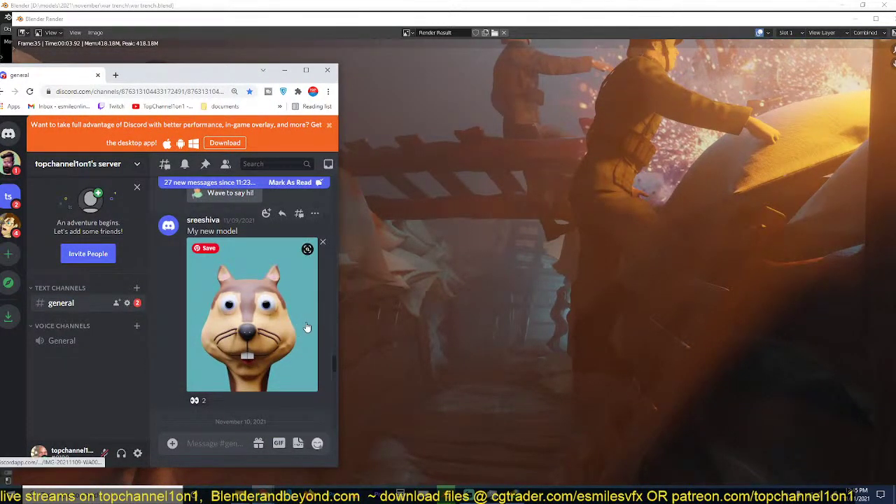
{"action": "scroll", "coordinate": [304, 326], "scroll_direction": "down", "scroll_amount": 1}
{"action": "scroll", "coordinate": [304, 325], "scroll_direction": "down", "scroll_amount": 8}
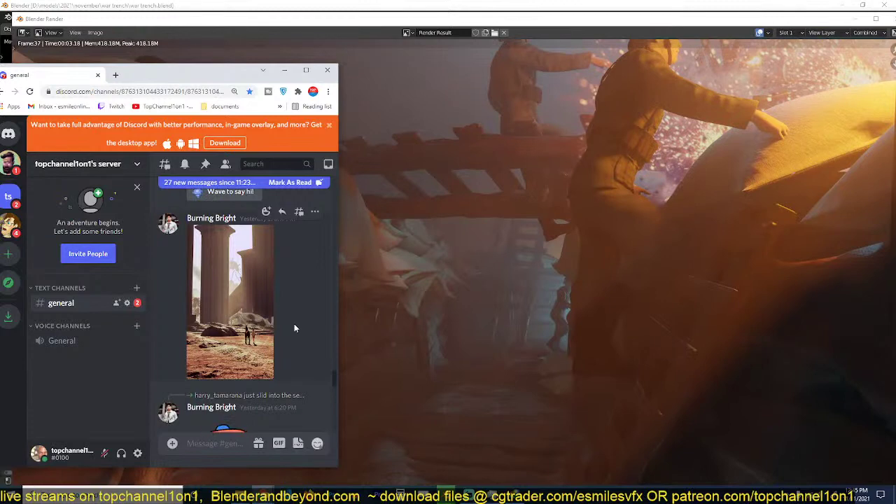
{"action": "left_click", "coordinate": [238, 333]}
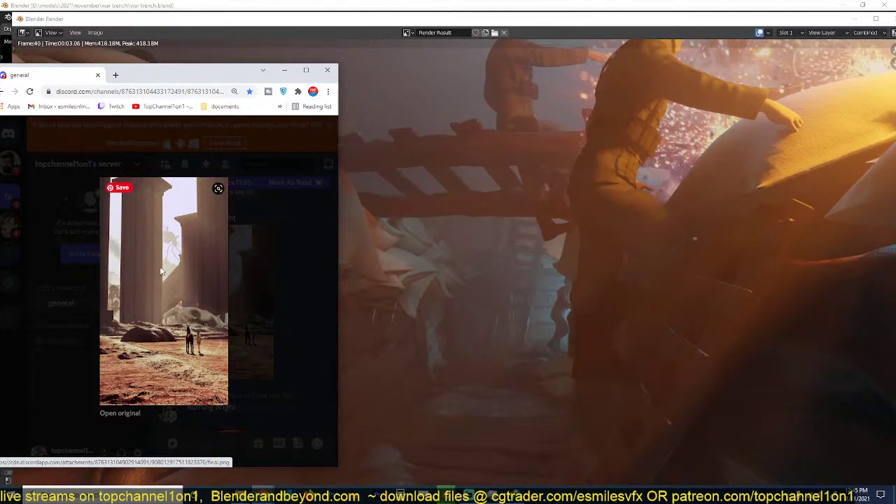
{"action": "left_click", "coordinate": [251, 265]}
Go back to the squirrel model post, view its image enlarged, and look at the emoji reactions available for it.
{"action": "scroll", "coordinate": [231, 309], "scroll_direction": "up", "scroll_amount": 10}
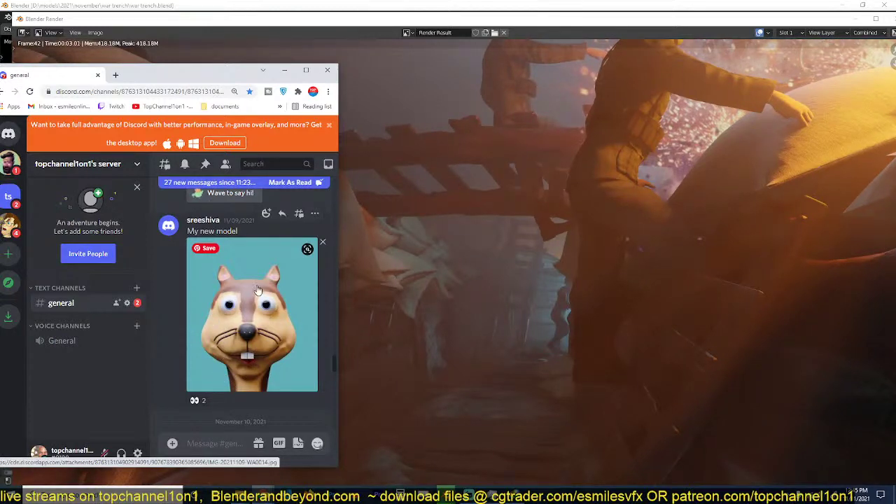
{"action": "left_click", "coordinate": [225, 346]}
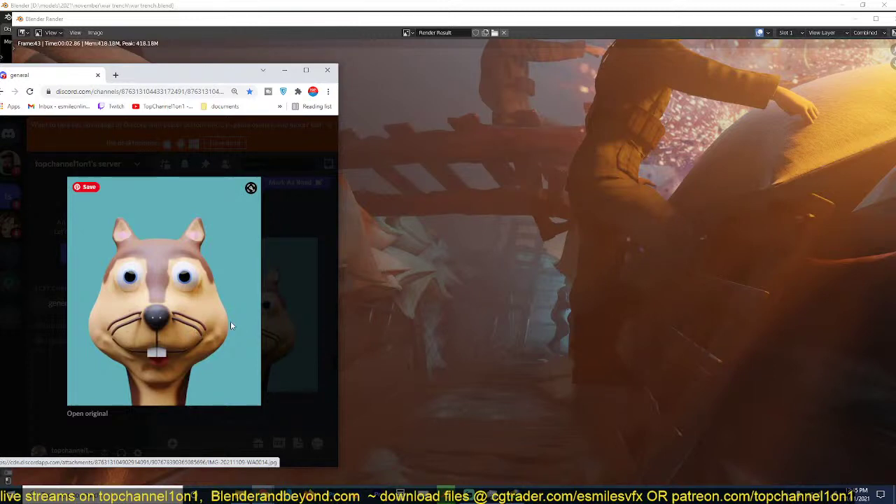
{"action": "left_click", "coordinate": [276, 321]}
{"action": "left_click", "coordinate": [266, 213]}
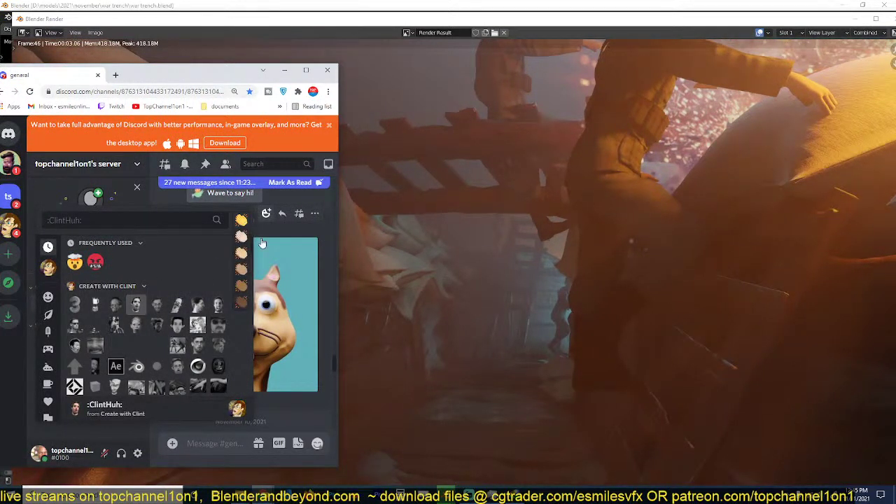
{"action": "left_click", "coordinate": [312, 291]}
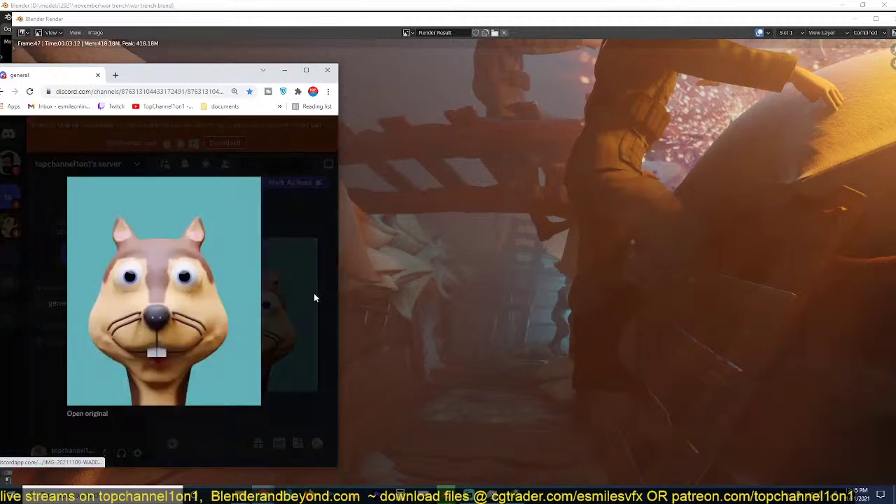
{"action": "left_click", "coordinate": [275, 346]}
Read through the remaining new messages in the general channel and examine the shared bullet-hole and cracked-glass texture images.
{"action": "scroll", "coordinate": [274, 346], "scroll_direction": "down", "scroll_amount": 10}
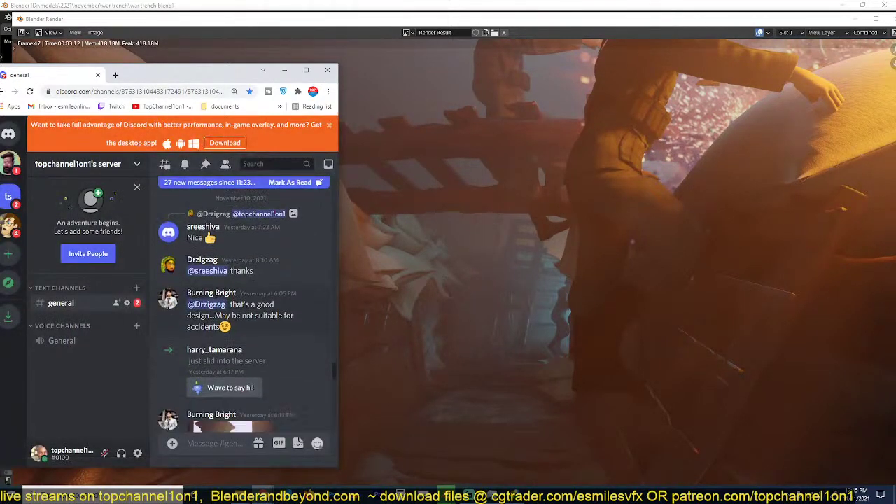
{"action": "scroll", "coordinate": [272, 352], "scroll_direction": "down", "scroll_amount": 5}
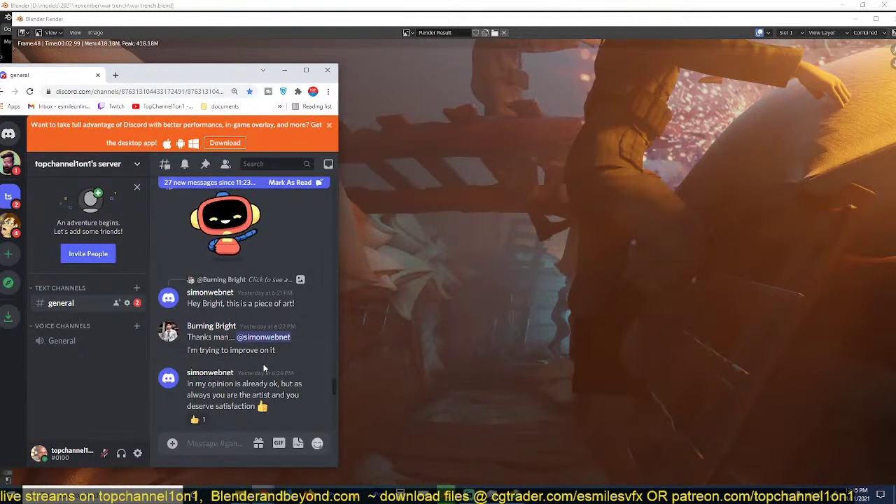
{"action": "scroll", "coordinate": [264, 369], "scroll_direction": "down", "scroll_amount": 8}
{"action": "scroll", "coordinate": [264, 370], "scroll_direction": "down", "scroll_amount": 4}
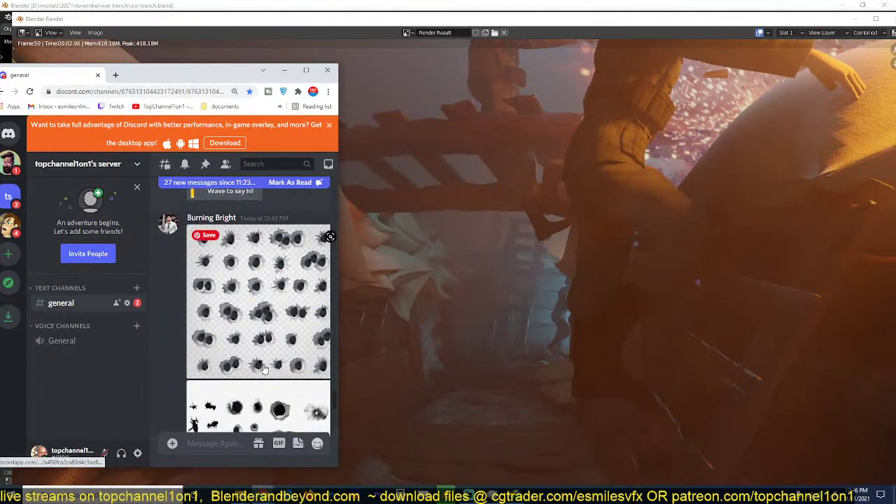
{"action": "scroll", "coordinate": [264, 369], "scroll_direction": "down", "scroll_amount": 1}
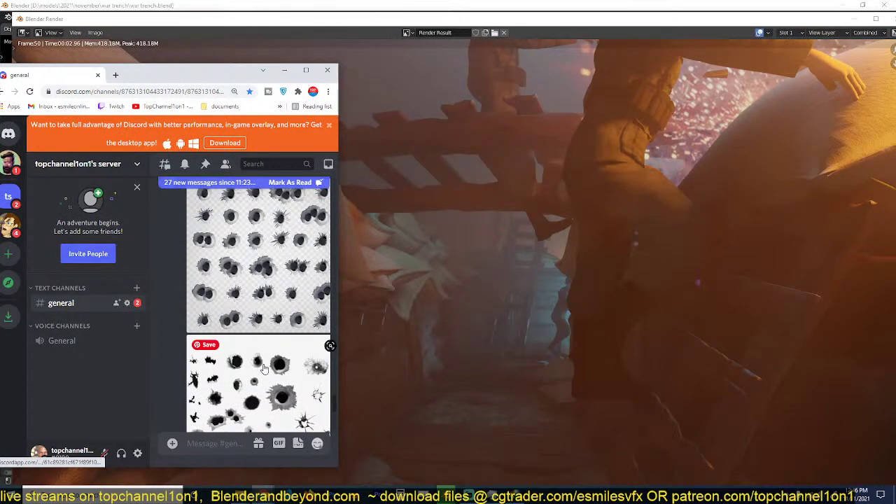
{"action": "scroll", "coordinate": [264, 369], "scroll_direction": "down", "scroll_amount": 2}
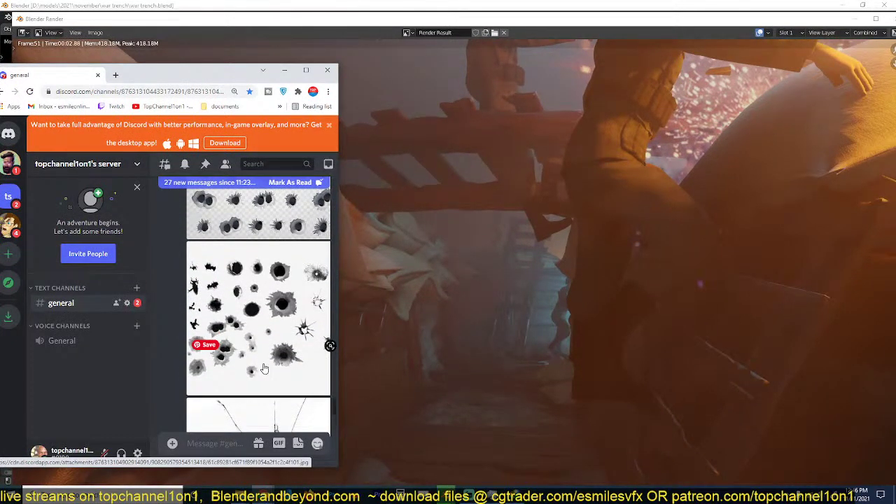
{"action": "scroll", "coordinate": [264, 370], "scroll_direction": "up", "scroll_amount": 4}
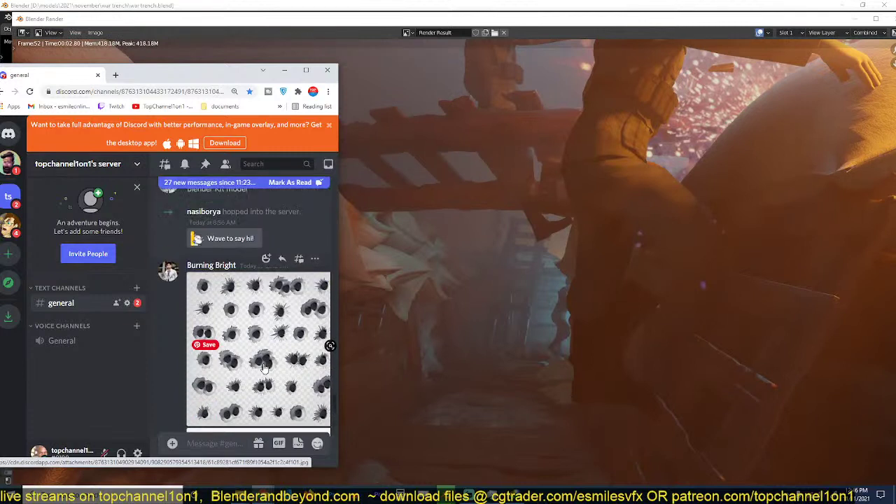
{"action": "scroll", "coordinate": [266, 363], "scroll_direction": "down", "scroll_amount": 1}
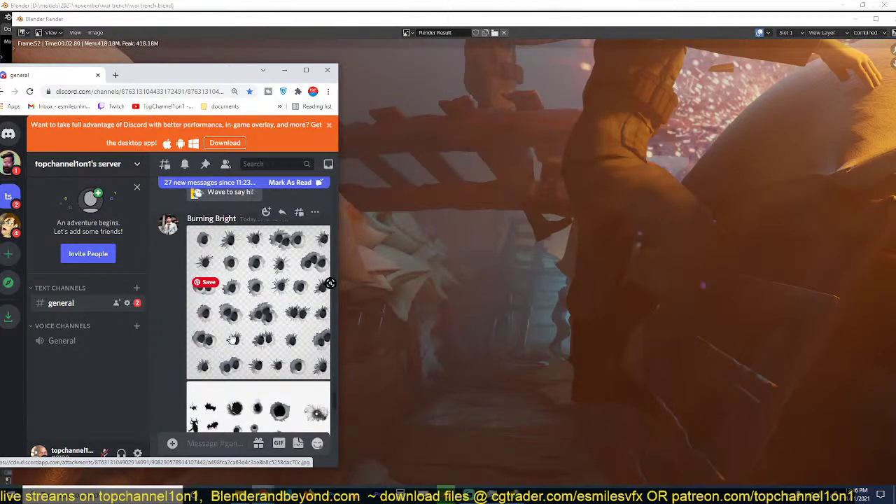
{"action": "scroll", "coordinate": [251, 326], "scroll_direction": "down", "scroll_amount": 9}
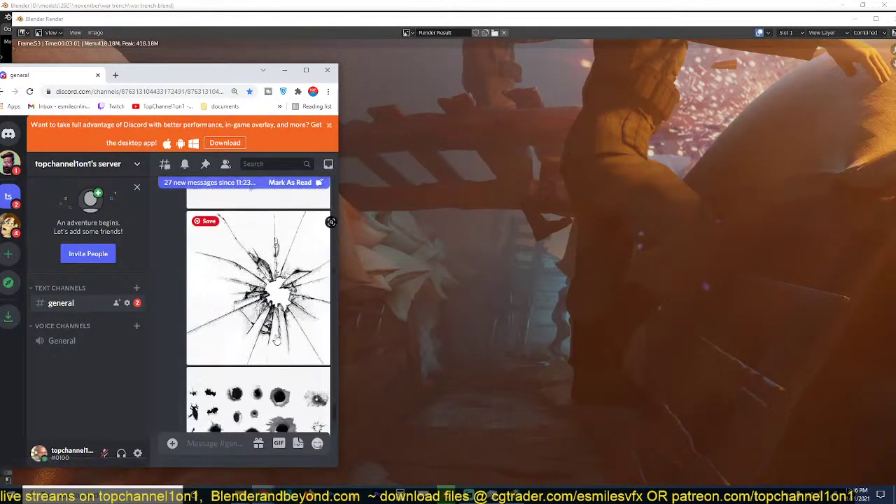
{"action": "scroll", "coordinate": [276, 339], "scroll_direction": "down", "scroll_amount": 3}
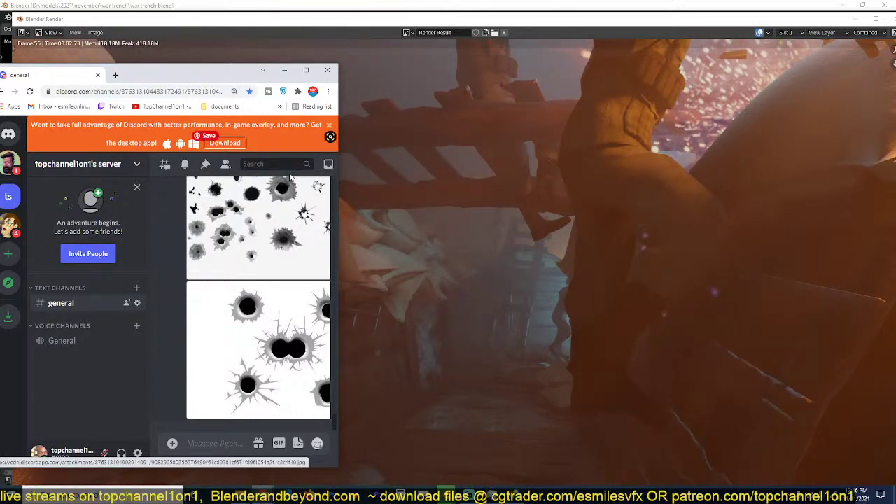
Minimize the render window, clear the open windows off the desktop, and bring Blender's main window back.
{"action": "left_click", "coordinate": [405, 97]}
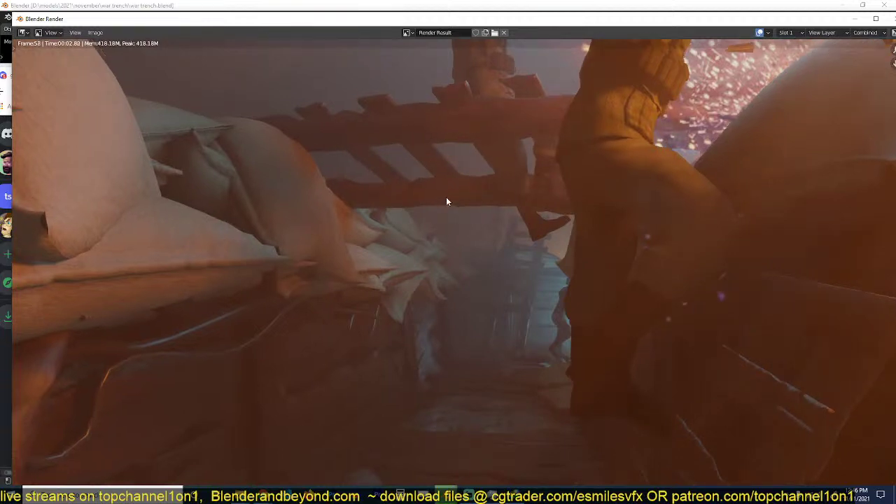
{"action": "left_click", "coordinate": [855, 19]}
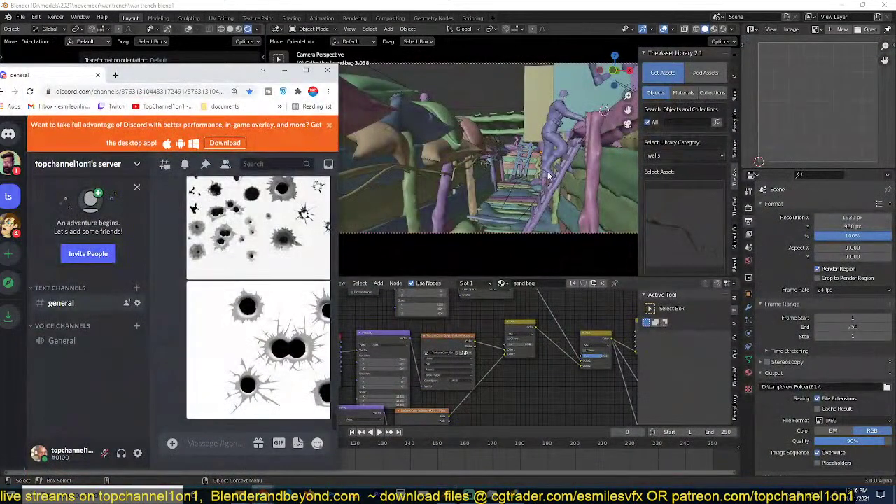
{"action": "key", "text": "super+d"}
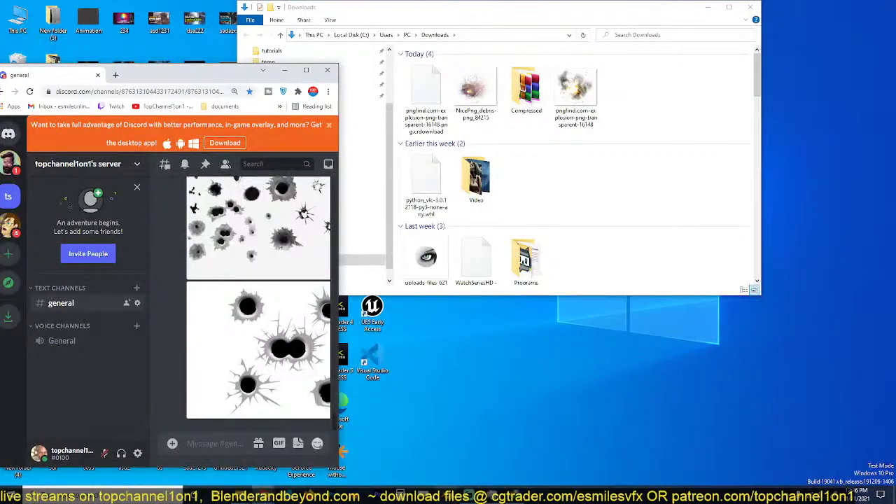
{"action": "left_click", "coordinate": [446, 494]}
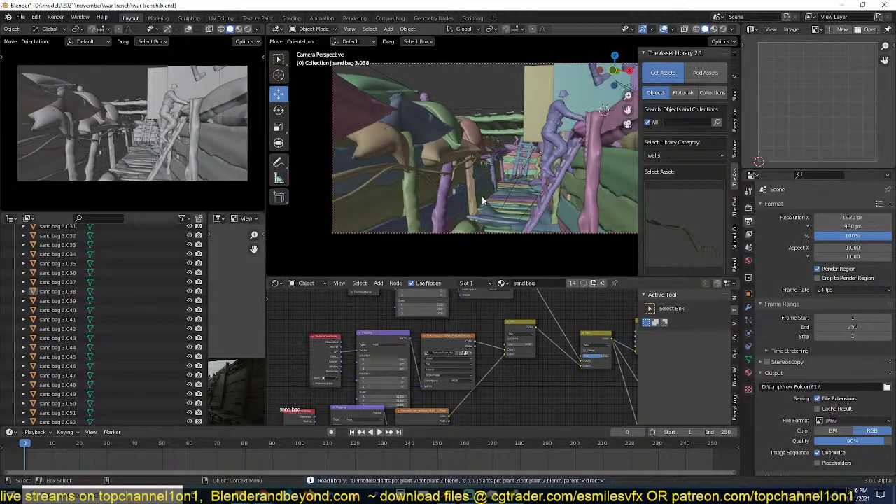
Save the war trench file and play back the rendered animation in a maximized player before closing it.
{"action": "left_click", "coordinate": [482, 201]}
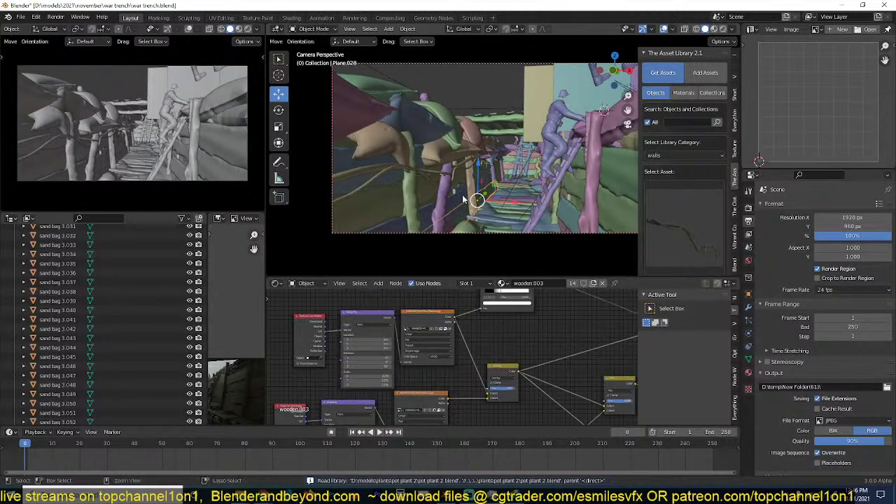
{"action": "key", "text": "ctrl+s"}
{"action": "left_click", "coordinate": [55, 17]}
{"action": "left_click", "coordinate": [75, 73]}
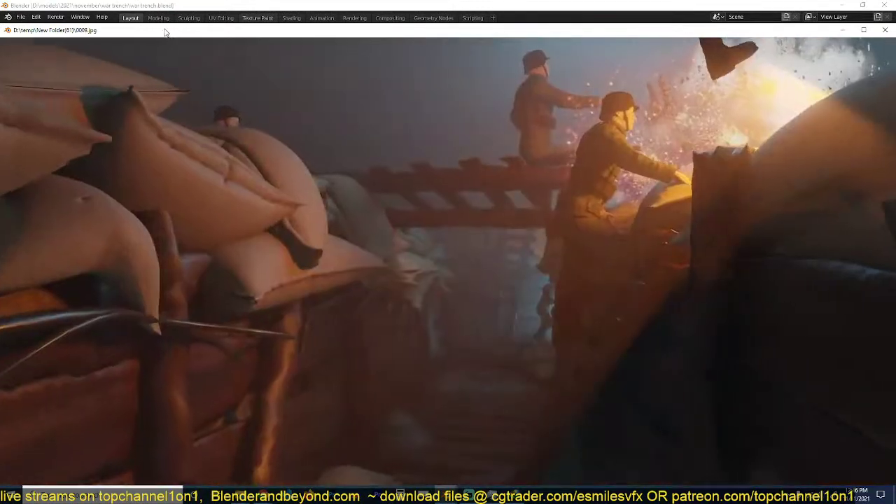
{"action": "double_click", "coordinate": [161, 30]}
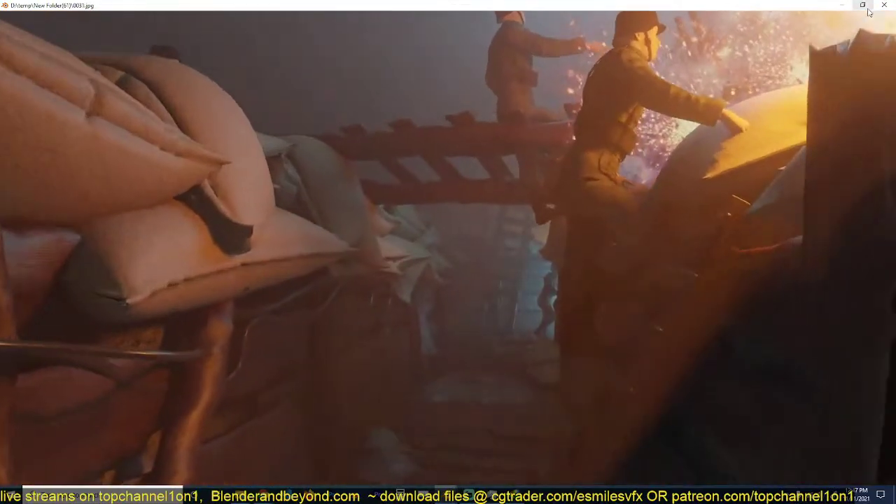
{"action": "key", "text": "Escape"}
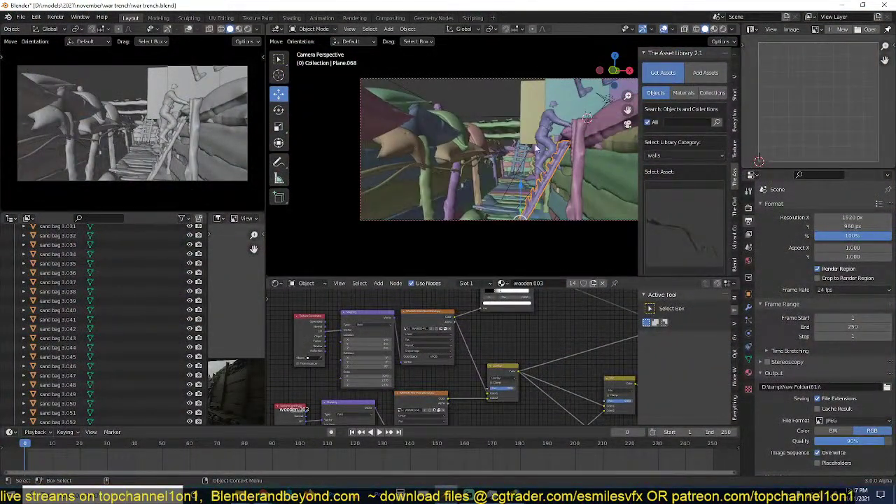
Save the file again and preview the camera animation in the viewport, replaying it from frame 0.
{"action": "key", "text": "ctrl+s"}
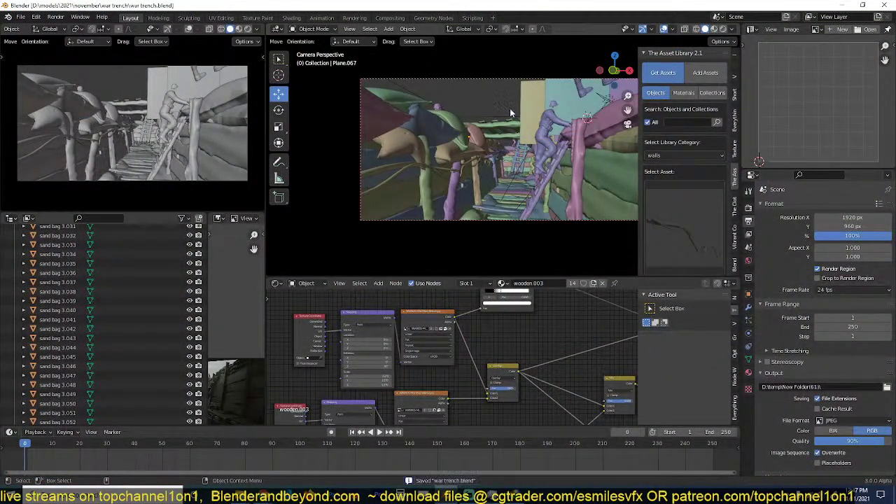
{"action": "key", "text": "space"}
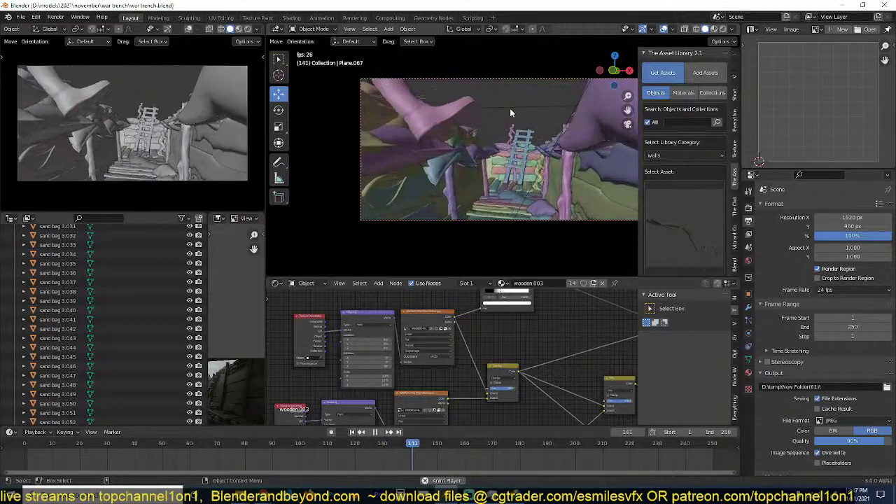
{"action": "key", "text": "space"}
{"action": "left_click", "coordinate": [510, 108]}
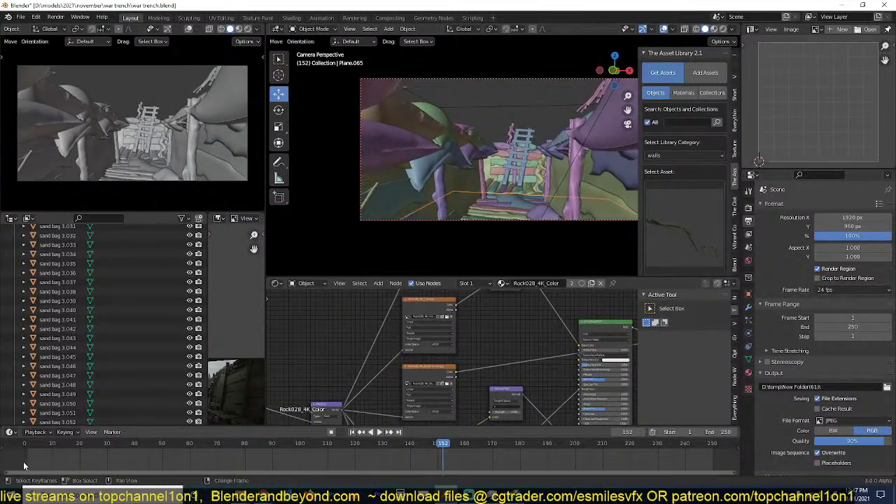
{"action": "left_click", "coordinate": [24, 466]}
{"action": "key", "text": "space"}
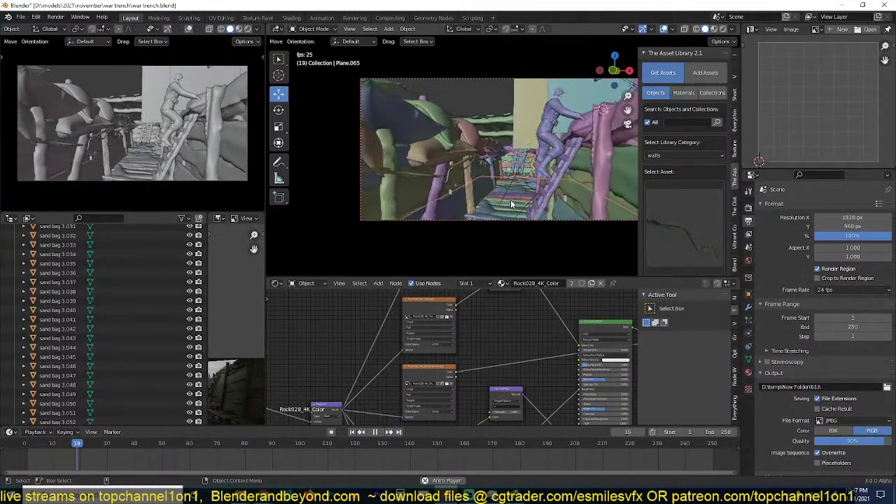
{"action": "key", "text": "space"}
Check the scene in wireframe, return to solid shading, and inspect the slatted wooden bridge up close at frame 0.
{"action": "key", "text": "z"}
{"action": "left_click", "coordinate": [426, 193]}
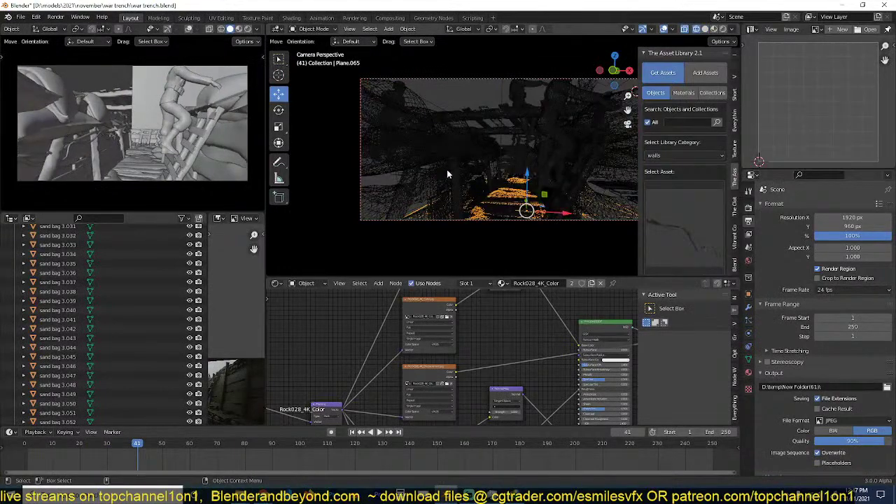
{"action": "mouse_move", "coordinate": [474, 161]}
{"action": "middle_mouse_down"}
{"action": "mouse_move", "coordinate": [608, 199]}
{"action": "mouse_move", "coordinate": [586, 150]}
{"action": "mouse_move", "coordinate": [456, 200]}
{"action": "mouse_move", "coordinate": [525, 138]}
{"action": "mouse_move", "coordinate": [476, 148]}
{"action": "middle_mouse_up"}
{"action": "key", "text": "z"}
{"action": "left_click", "coordinate": [595, 183]}
{"action": "scroll", "coordinate": [575, 158], "scroll_direction": "up", "scroll_amount": 3}
{"action": "left_click", "coordinate": [510, 153]}
{"action": "scroll", "coordinate": [525, 138], "scroll_direction": "up", "scroll_amount": 3}
{"action": "left_click", "coordinate": [26, 458]}
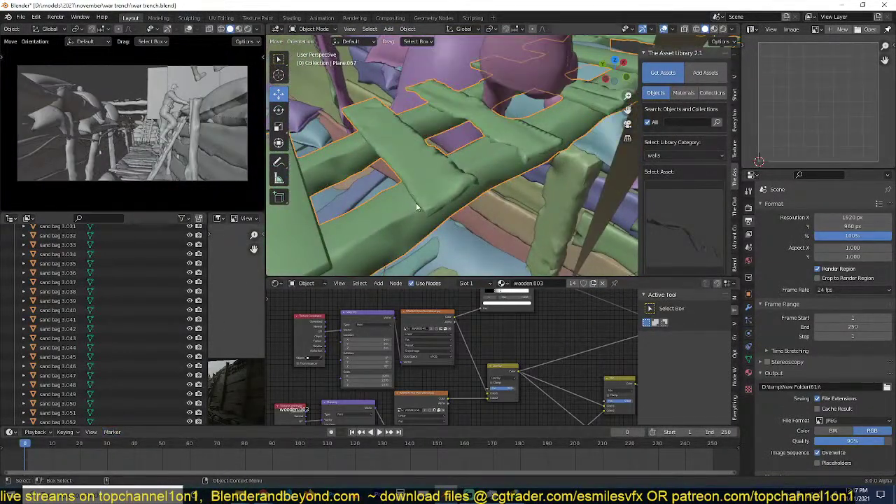
{"action": "mouse_move", "coordinate": [443, 129]}
{"action": "middle_mouse_down"}
{"action": "mouse_move", "coordinate": [458, 126]}
{"action": "mouse_move", "coordinate": [446, 138]}
{"action": "middle_mouse_up"}
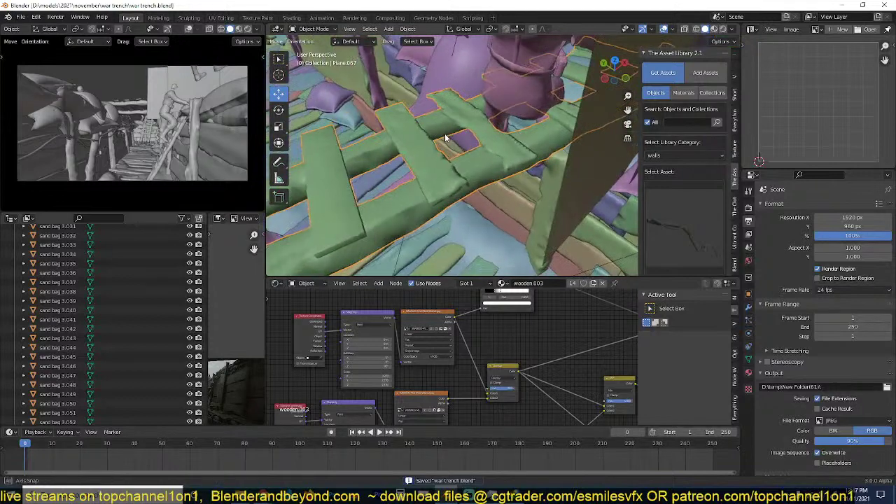
Play the rendered animation once more in a windowed player moved clear of the menus, and close the player.
{"action": "left_click", "coordinate": [83, 17]}
{"action": "mouse_move", "coordinate": [55, 17]}
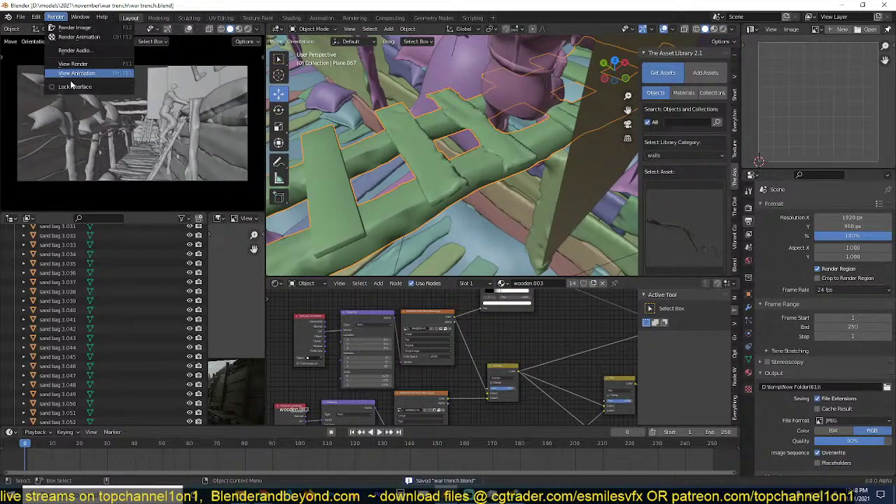
{"action": "left_click", "coordinate": [76, 75]}
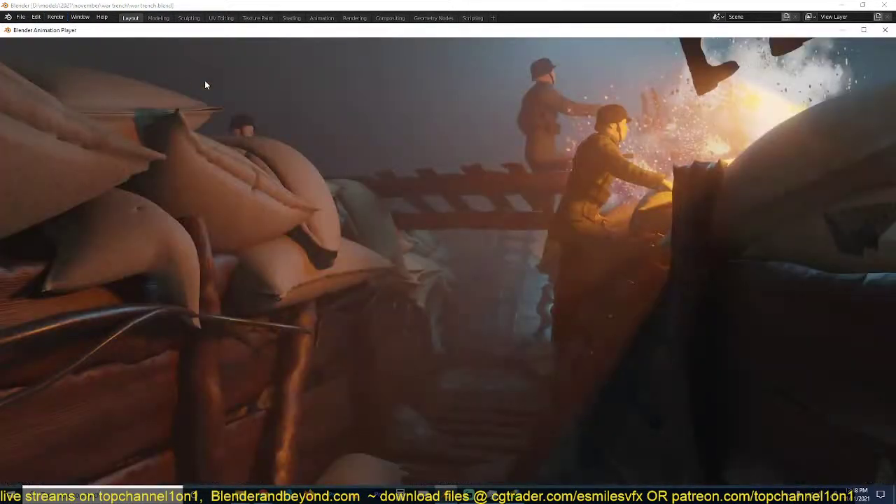
{"action": "left_click_drag", "start_coordinate": [87, 32], "coordinate": [260, 91]}
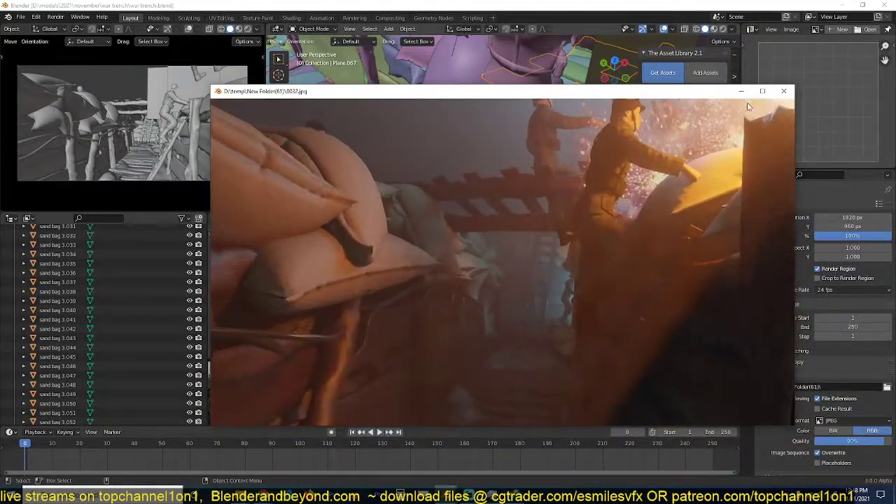
{"action": "left_click", "coordinate": [783, 91]}
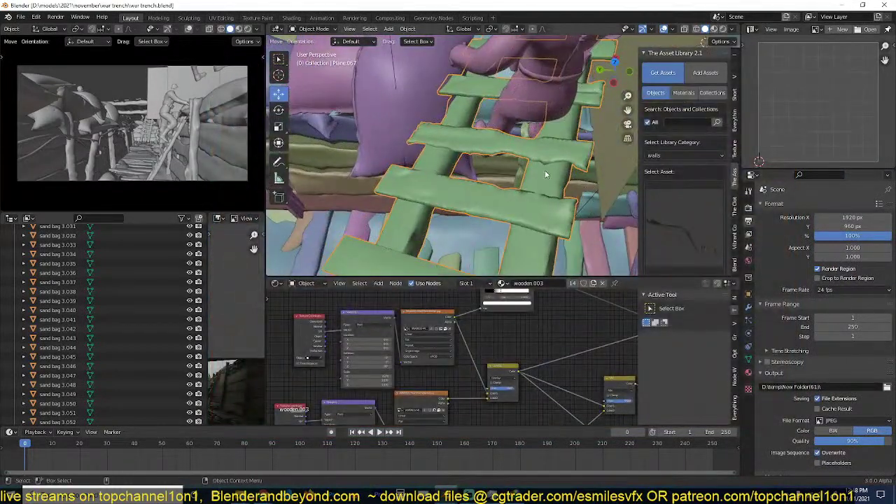
Separate two neighbouring upper planks of the slatted wooden bridge into their own object.
{"action": "key", "text": "Tab"}
{"action": "left_click", "coordinate": [534, 151]}
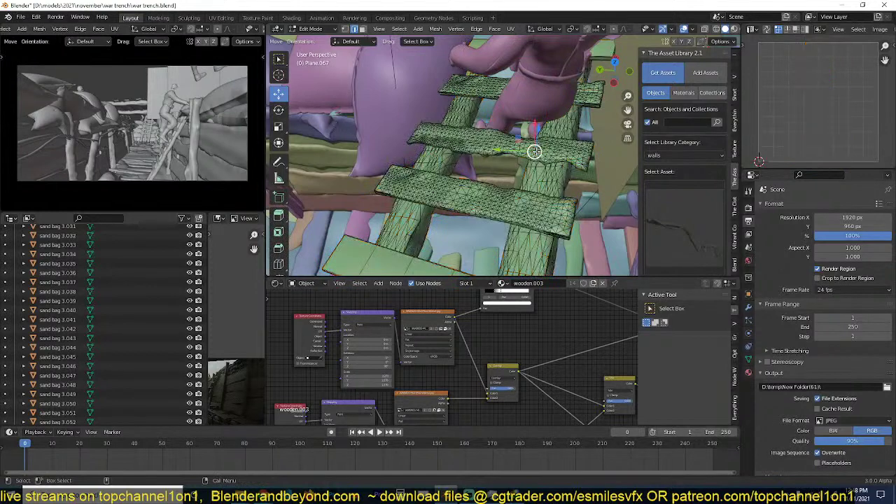
{"action": "key", "text": "ctrl+l"}
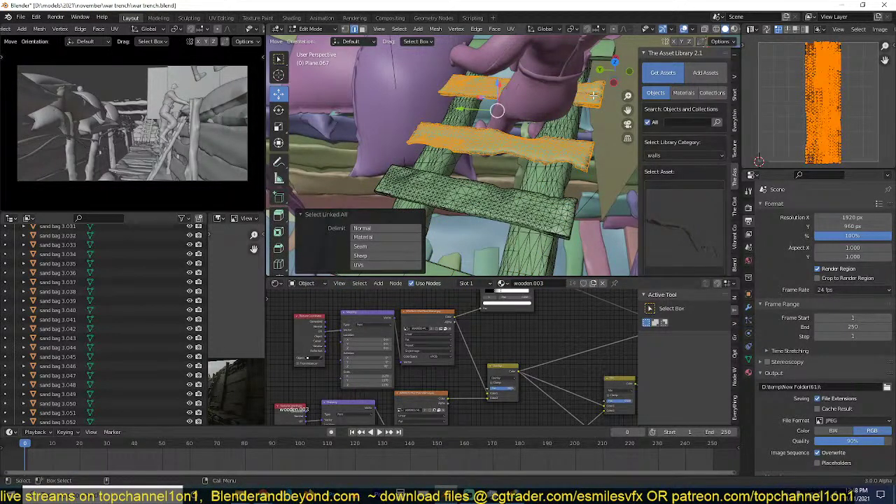
{"action": "key", "text": "p"}
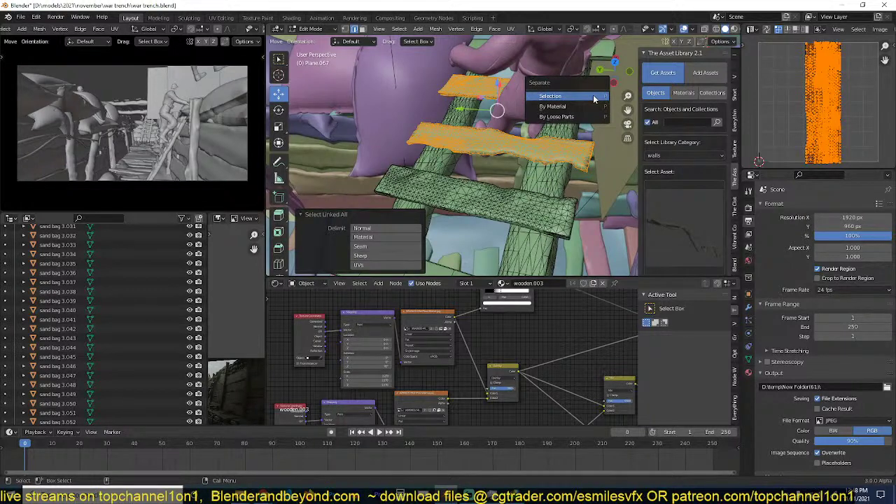
{"action": "left_click", "coordinate": [594, 99]}
{"action": "key", "text": "Tab"}
Set the separated planks' origin to their geometry and apply their scale.
{"action": "middle_click_drag", "start_coordinate": [582, 105], "coordinate": [549, 113]}
{"action": "right_click", "coordinate": [549, 113]}
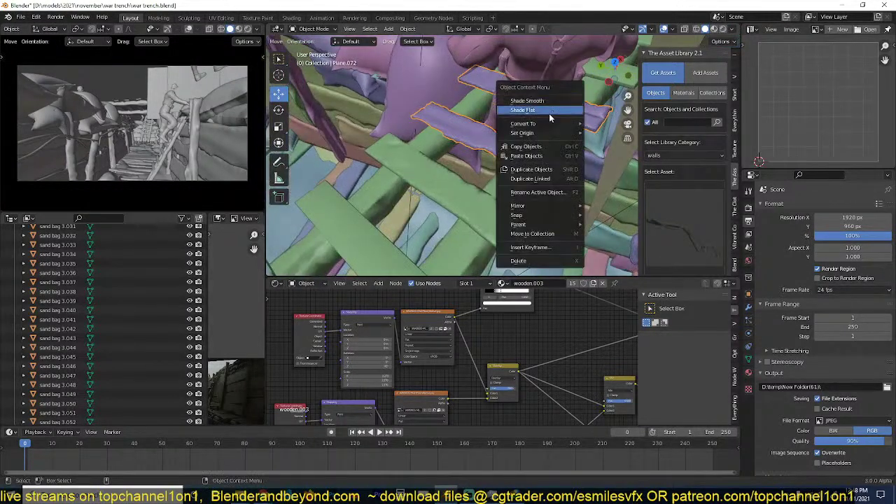
{"action": "mouse_move", "coordinate": [545, 132]}
{"action": "left_click", "coordinate": [616, 143]}
{"action": "key", "text": "ctrl+a"}
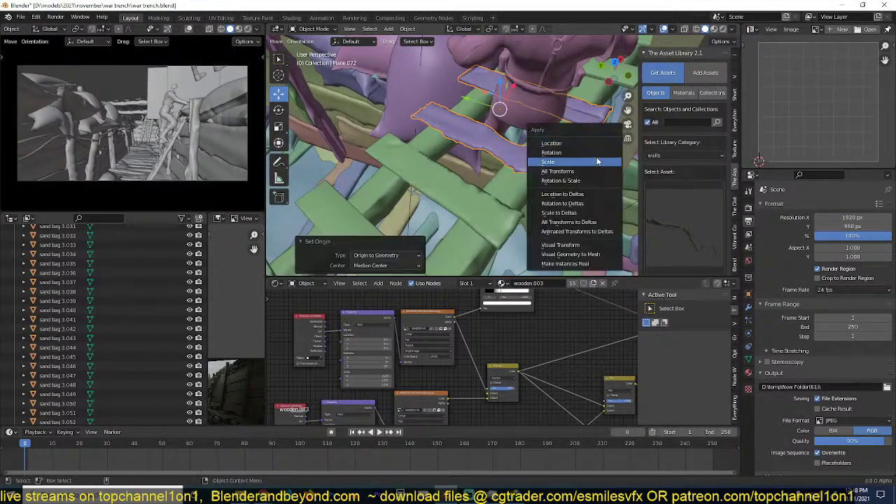
{"action": "left_click", "coordinate": [597, 162]}
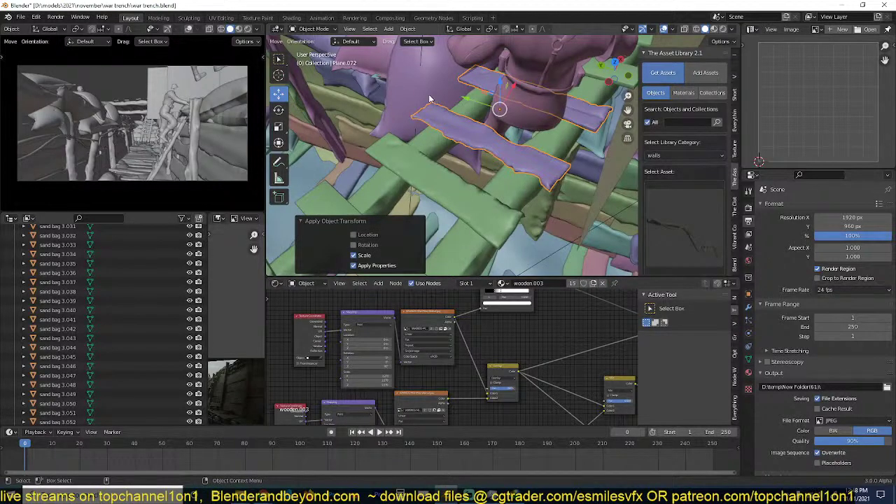
Isolate the two planks in local view and switch the camera viewport to rendered shading.
{"action": "key", "text": "KP_Divide"}
{"action": "middle_click_drag", "start_coordinate": [430, 99], "coordinate": [450, 88]}
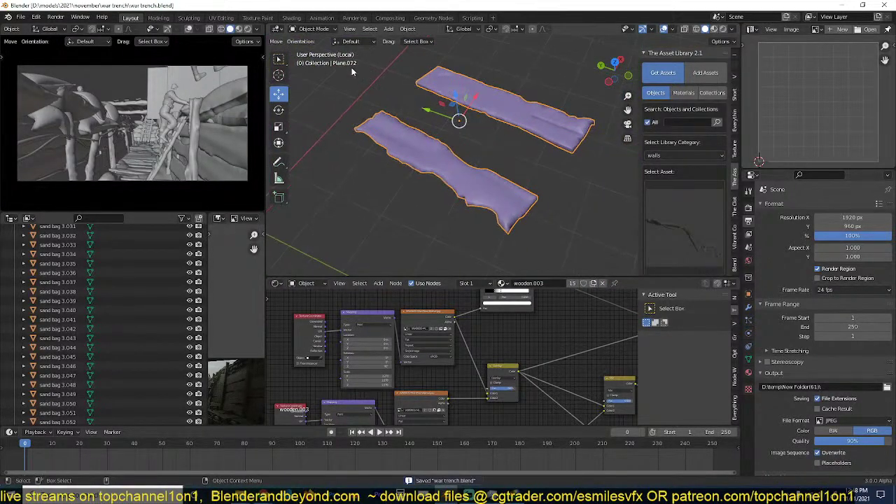
{"action": "left_click", "coordinate": [248, 30]}
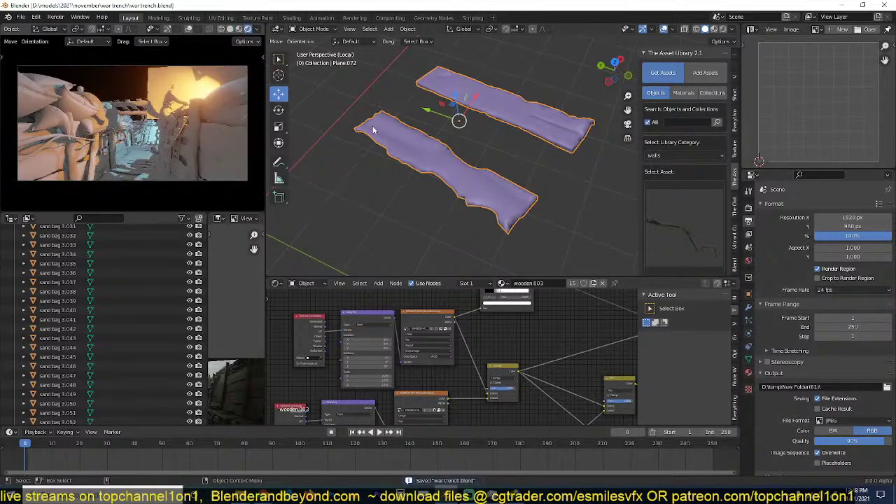
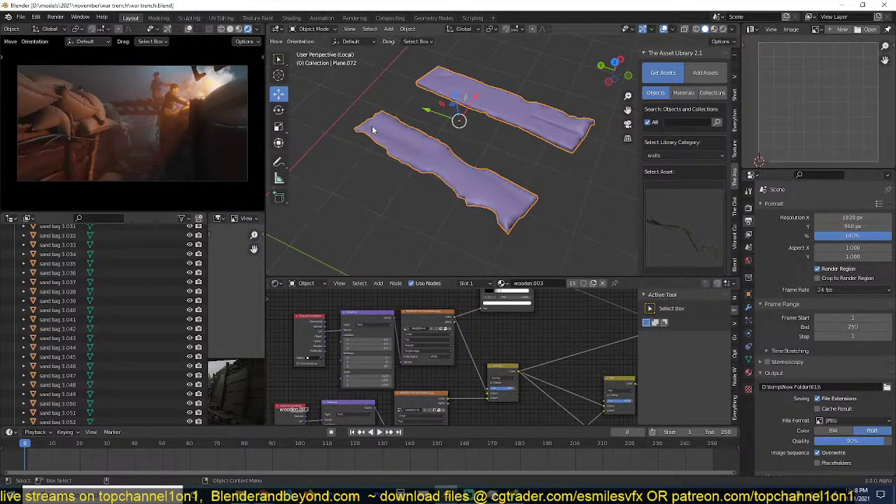
Find the Cell Fracture add-on in the preferences by searching for "cell" and enable it.
{"action": "left_click", "coordinate": [408, 28]}
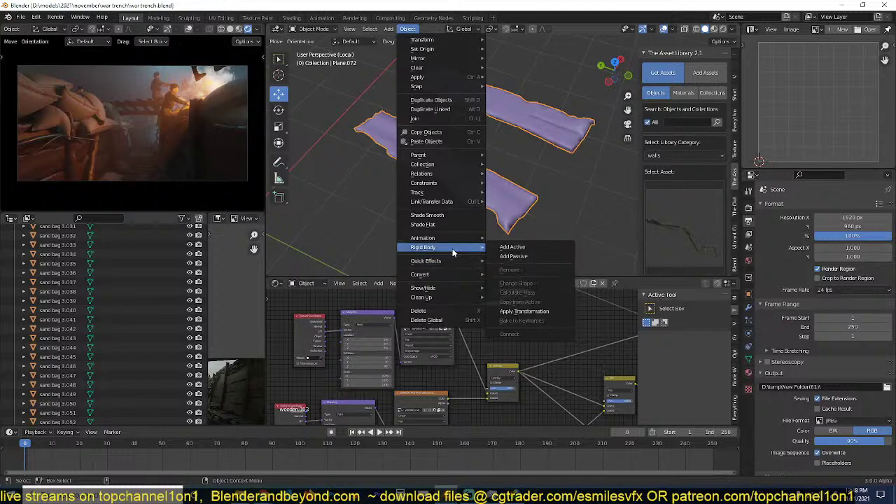
{"action": "mouse_move", "coordinate": [444, 267]}
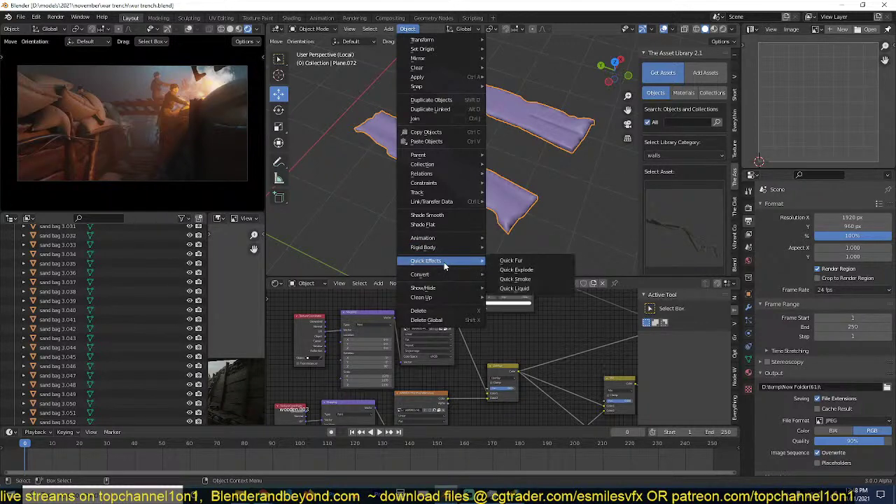
{"action": "left_click", "coordinate": [36, 16]}
{"action": "left_click", "coordinate": [78, 161]}
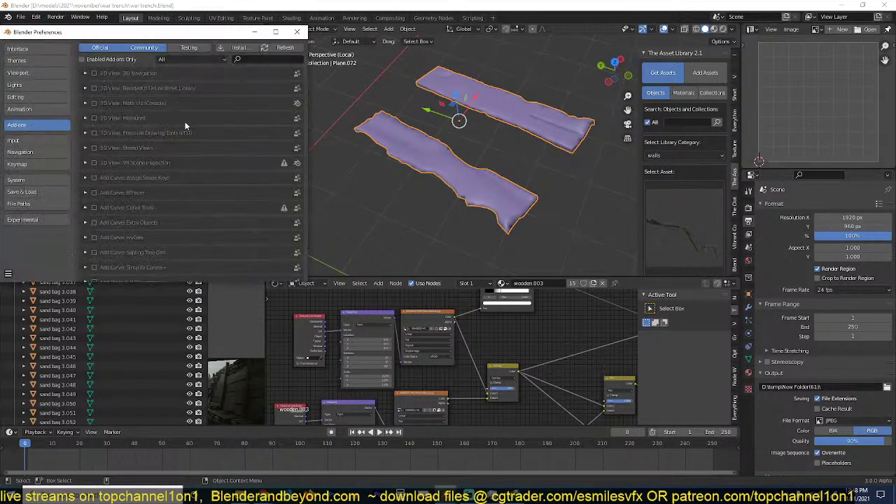
{"action": "left_click", "coordinate": [256, 61]}
{"action": "type", "text": "cell"}
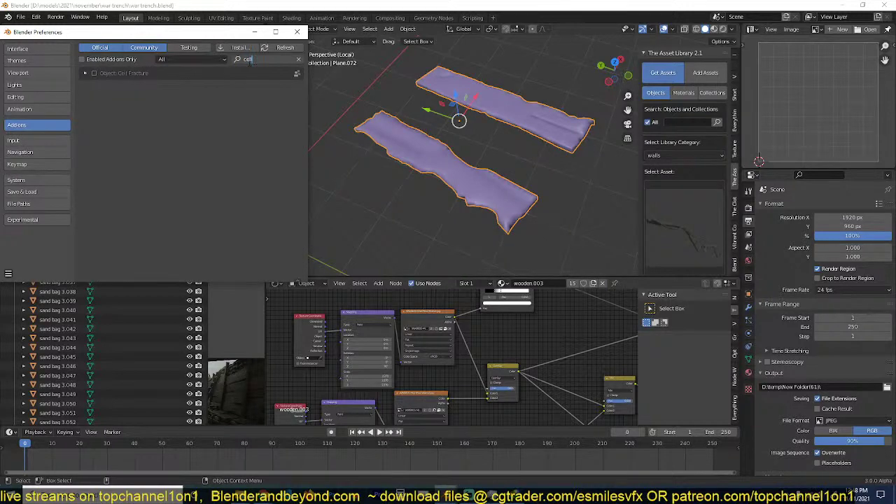
{"action": "key", "text": "Return"}
{"action": "left_click", "coordinate": [94, 73]}
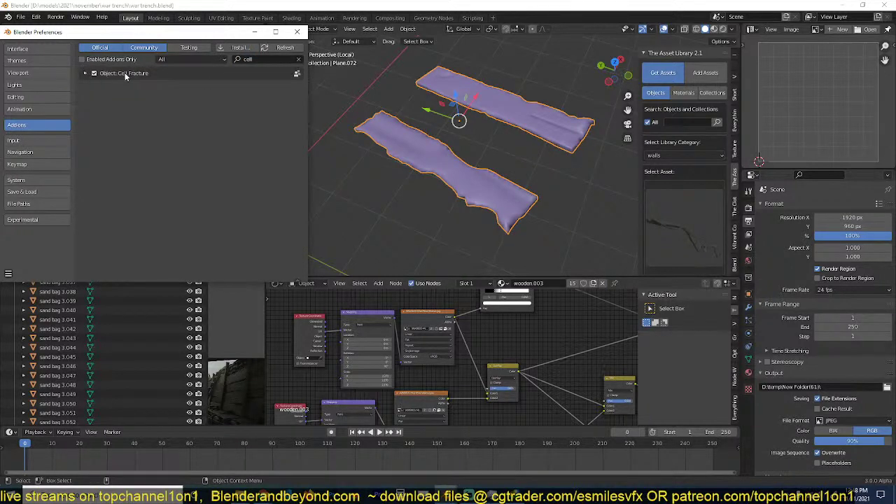
{"action": "left_click", "coordinate": [292, 35]}
{"action": "left_click", "coordinate": [408, 28]}
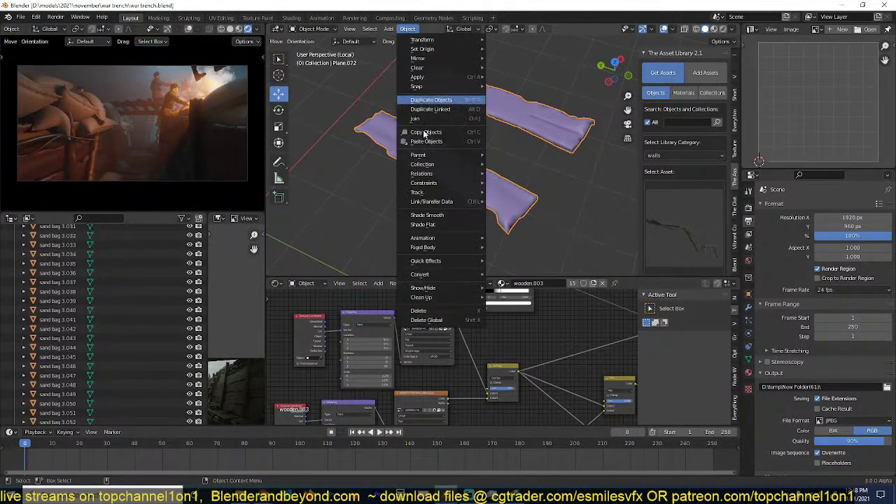
{"action": "key", "text": "Tab"}
{"action": "key", "text": "a"}
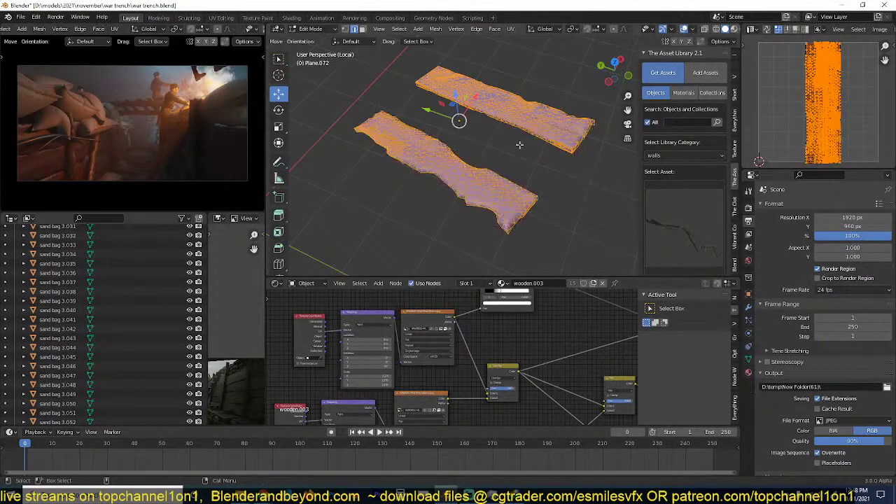
{"action": "key", "text": "Tab"}
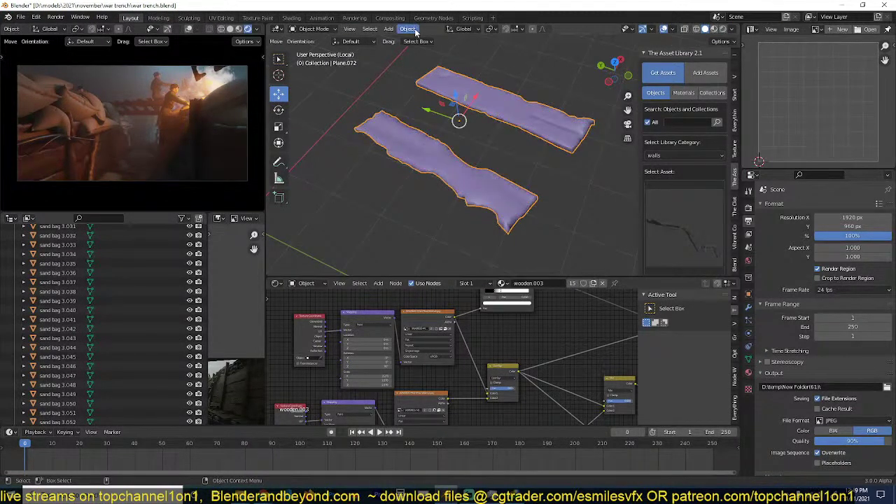
{"action": "left_click", "coordinate": [407, 28]}
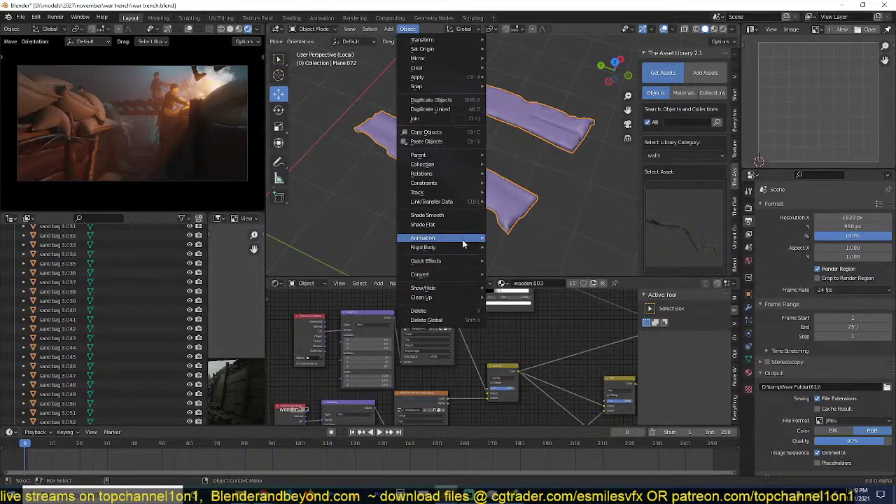
{"action": "mouse_move", "coordinate": [464, 248]}
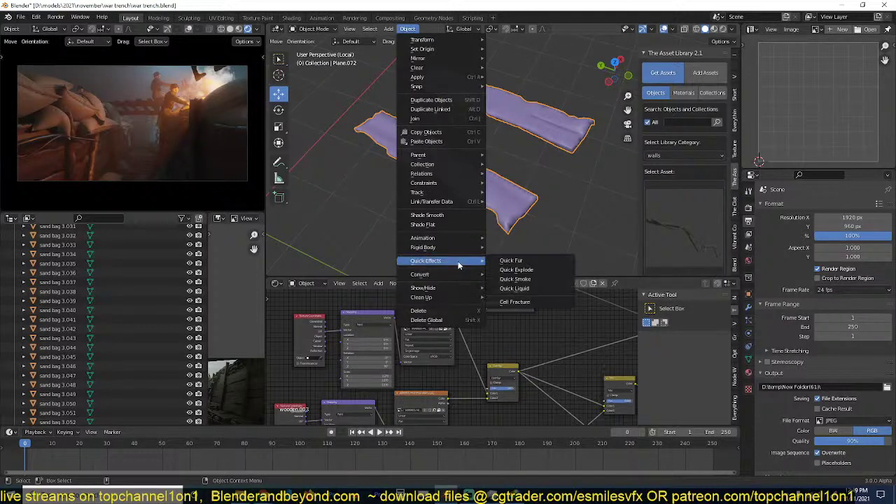
{"action": "left_click", "coordinate": [519, 301]}
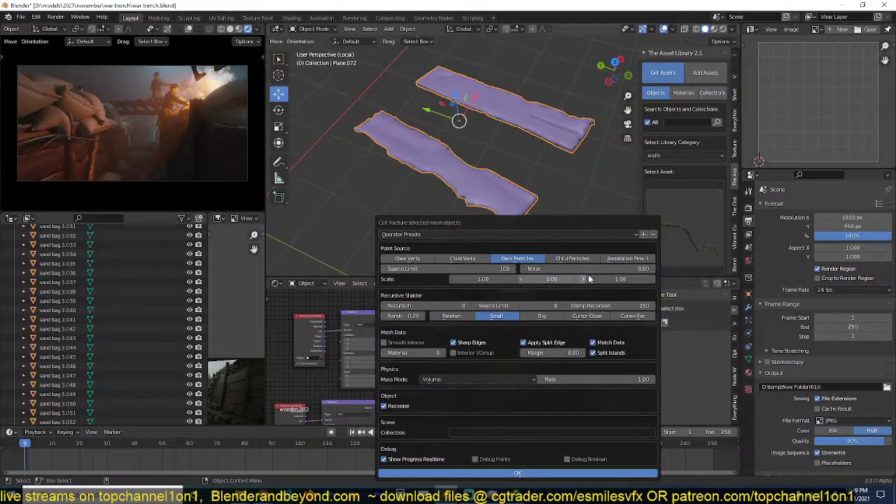
{"action": "left_click_drag", "start_coordinate": [606, 269], "coordinate": [619, 270]}
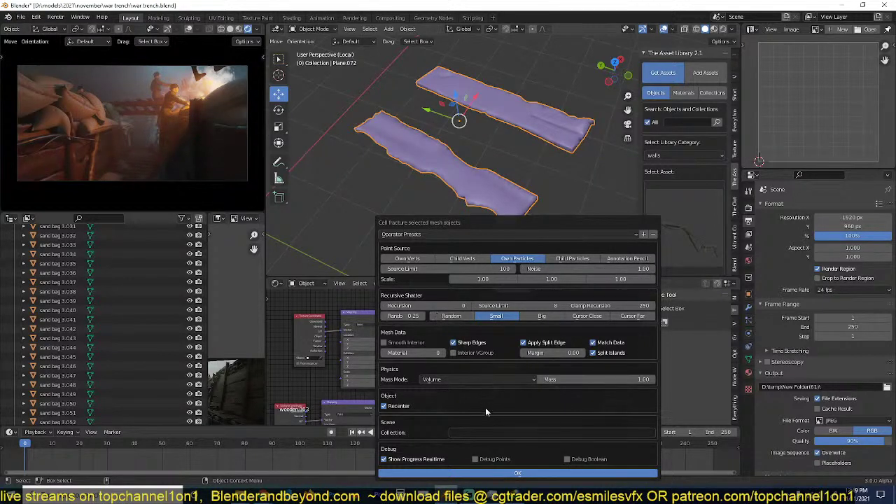
{"action": "left_click", "coordinate": [487, 433]}
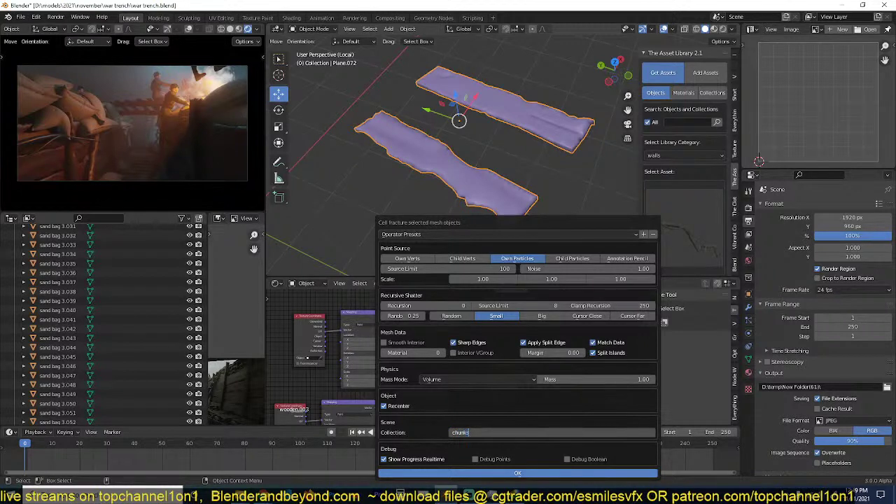
{"action": "type", "text": "chunks"}
{"action": "key", "text": "Return"}
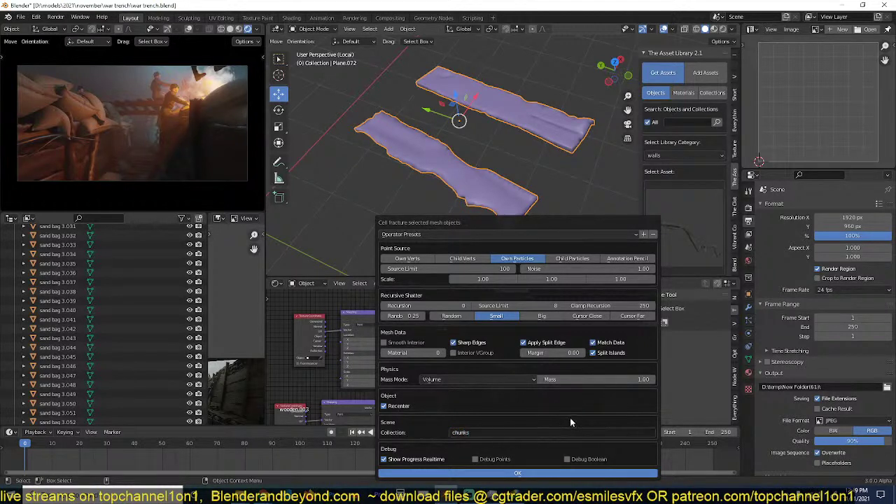
{"action": "left_click", "coordinate": [440, 353]}
Add a second material slot to the planks with a new material and give it a yellow-orange base color.
{"action": "left_click", "coordinate": [749, 372]}
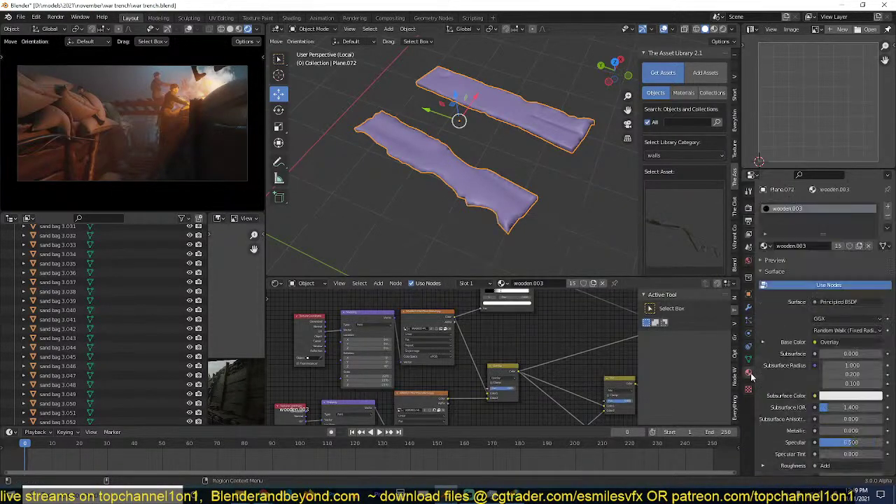
{"action": "left_click", "coordinate": [887, 206]}
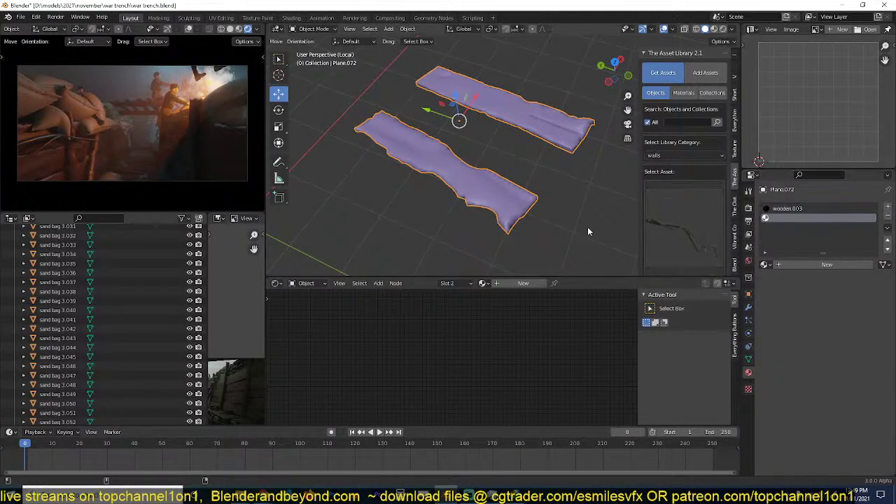
{"action": "left_click", "coordinate": [798, 265]}
{"action": "left_click", "coordinate": [851, 361]}
{"action": "left_click", "coordinate": [822, 274]}
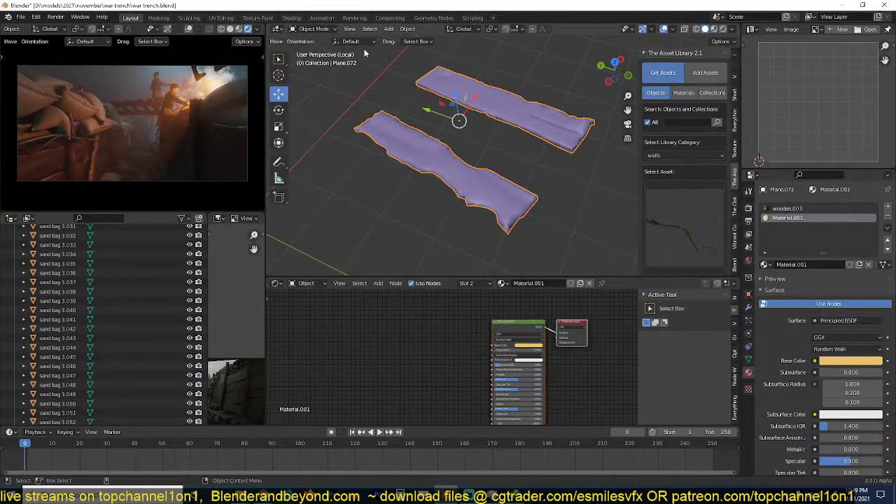
Start Cell Fracture on the planks and set its noise to 1 and the first scale value to 0.5.
{"action": "left_click", "coordinate": [408, 29]}
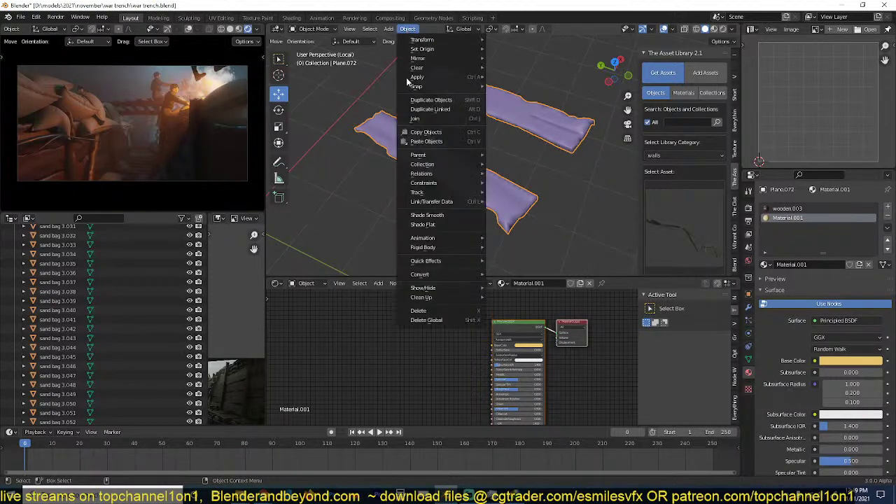
{"action": "mouse_move", "coordinate": [446, 279]}
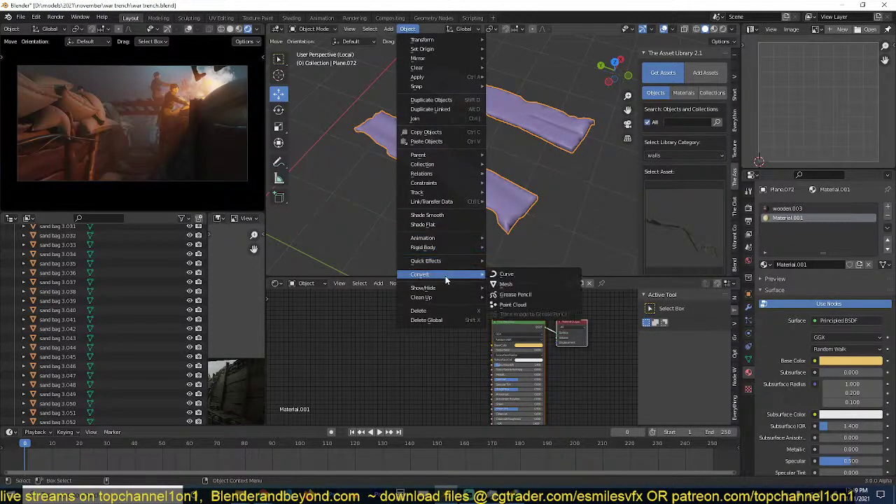
{"action": "mouse_move", "coordinate": [473, 262]}
{"action": "left_click", "coordinate": [516, 300]}
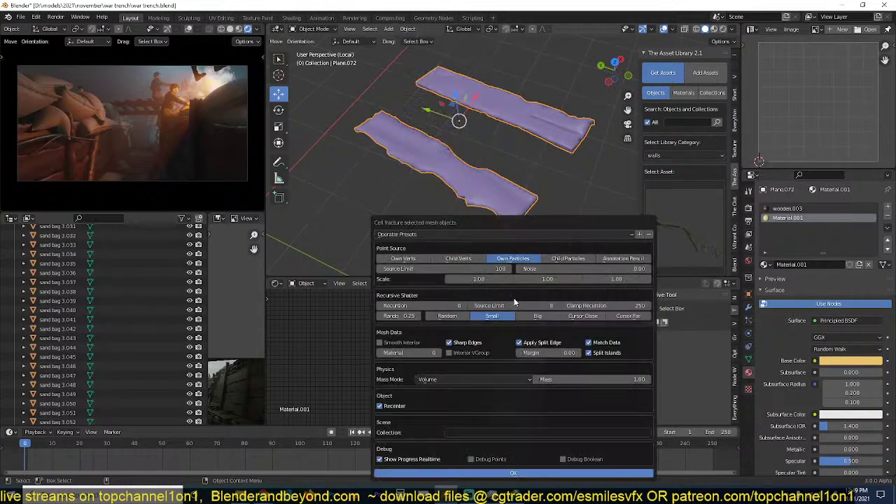
{"action": "left_click_drag", "start_coordinate": [559, 269], "coordinate": [588, 271]}
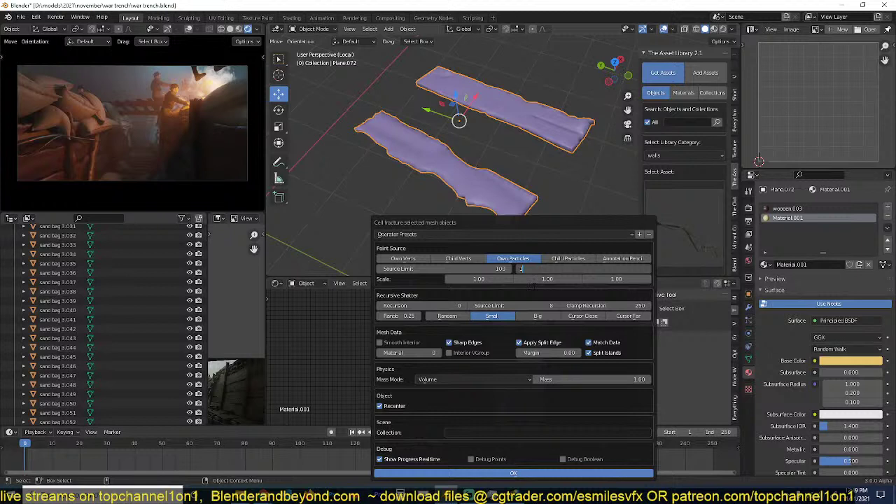
{"action": "left_click", "coordinate": [539, 279]}
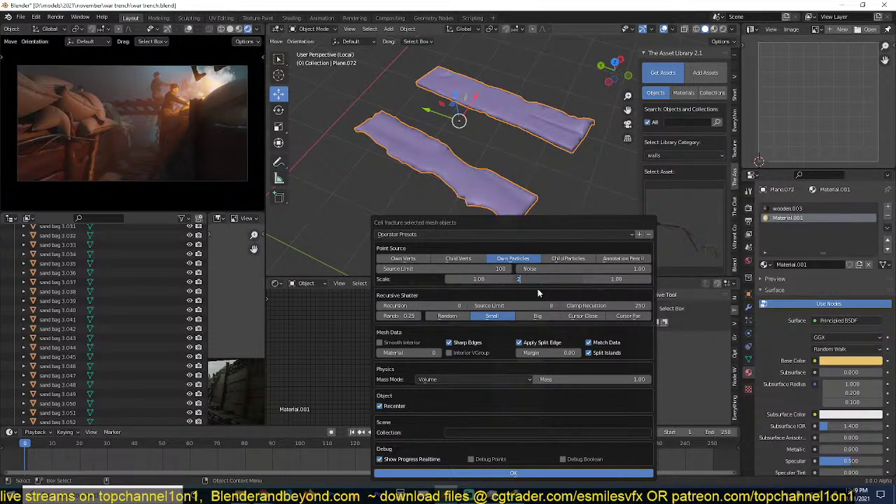
{"action": "key", "text": "Return"}
{"action": "left_click", "coordinate": [488, 281]}
{"action": "type", "text": ".5"}
{"action": "key", "text": "Return"}
Set the fracture's material index to 1 and its collection to "chunks", and run the fracture on the planks.
{"action": "left_click", "coordinate": [437, 354]}
{"action": "left_click", "coordinate": [467, 432]}
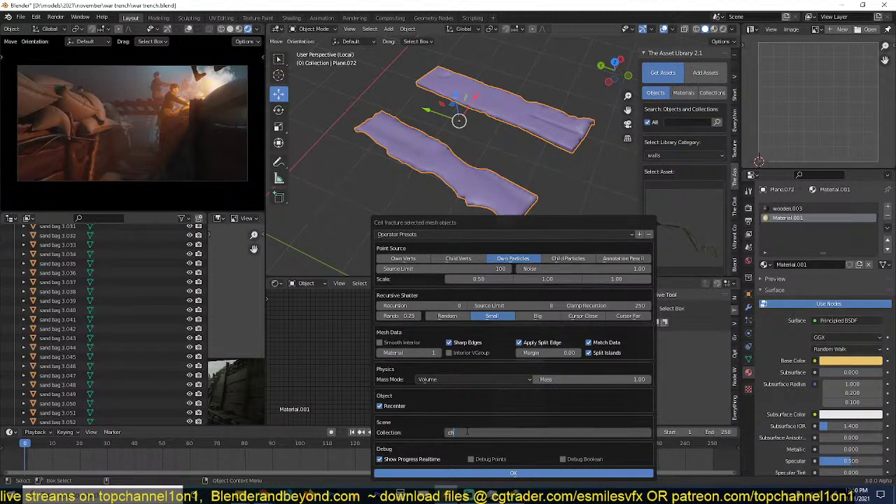
{"action": "type", "text": "chunks"}
{"action": "key", "text": "Return"}
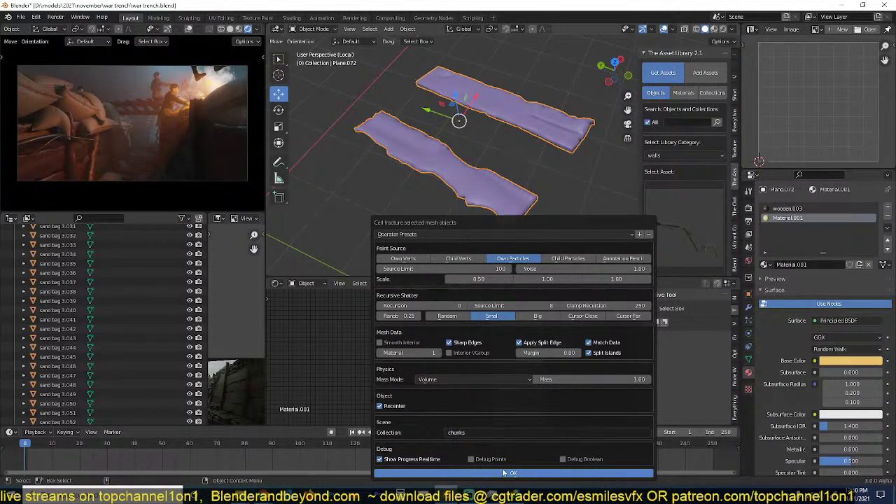
{"action": "left_click", "coordinate": [514, 474]}
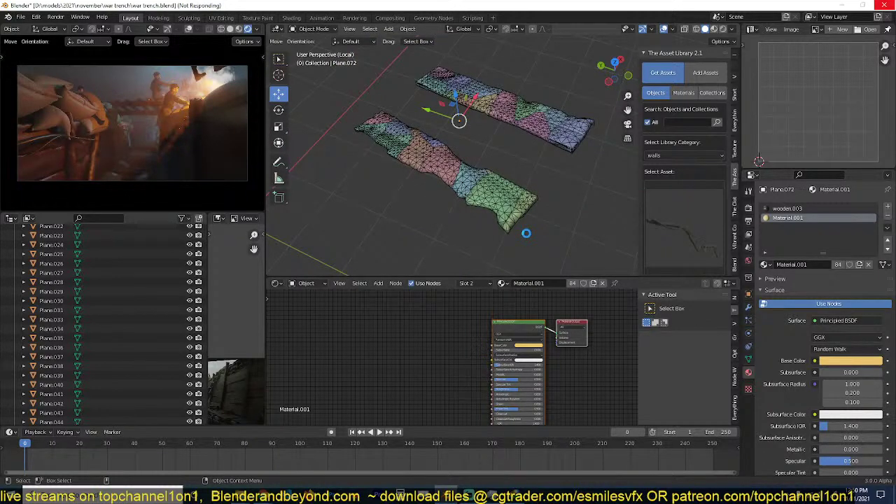
{"action": "scroll", "coordinate": [525, 232], "scroll_direction": "up", "scroll_amount": 3}
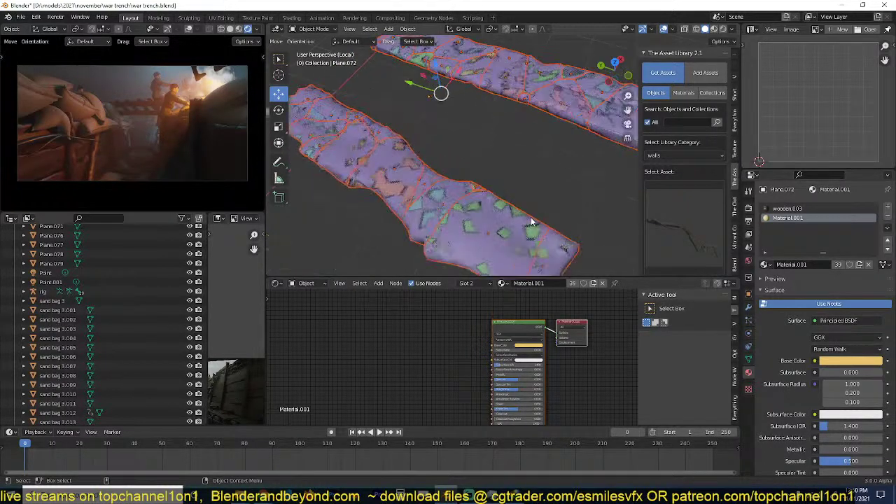
Undo the cell fracture of the two bridge planks.
{"action": "middle_click_drag", "start_coordinate": [531, 217], "coordinate": [557, 191]}
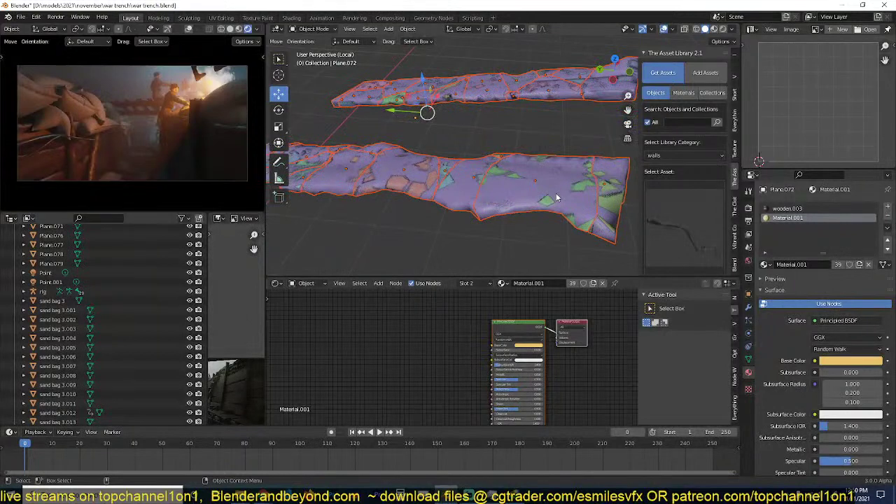
{"action": "scroll", "coordinate": [556, 196], "scroll_direction": "down", "scroll_amount": 2}
{"action": "key", "text": "ctrl+j"}
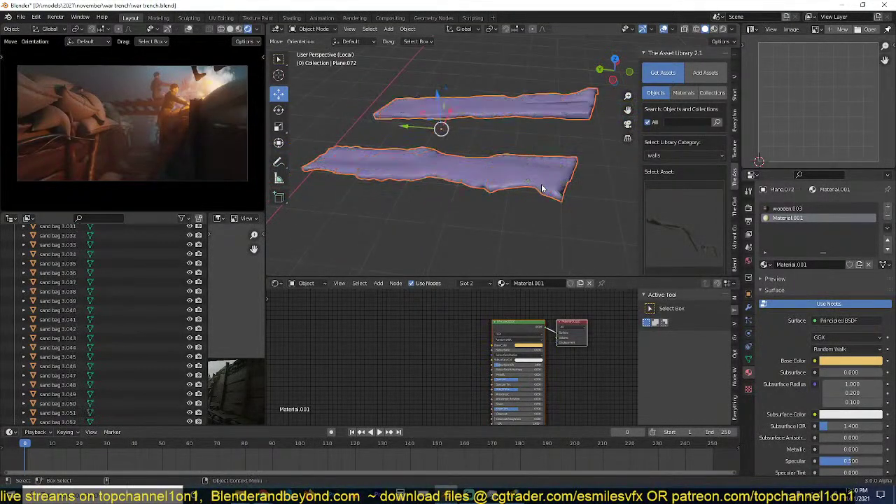
Set the transform orientation to Local for the two selected planks.
{"action": "left_click", "coordinate": [410, 29]}
{"action": "mouse_move", "coordinate": [447, 258]}
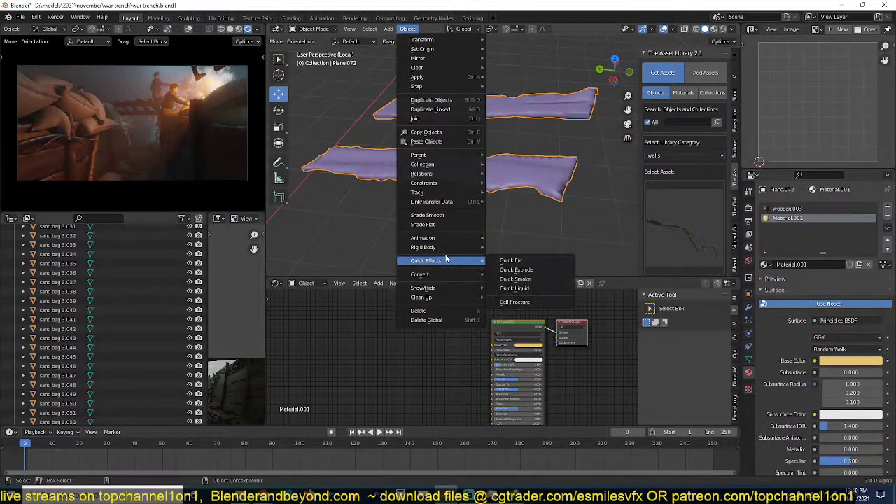
{"action": "key", "text": "Escape"}
{"action": "left_click", "coordinate": [408, 28]}
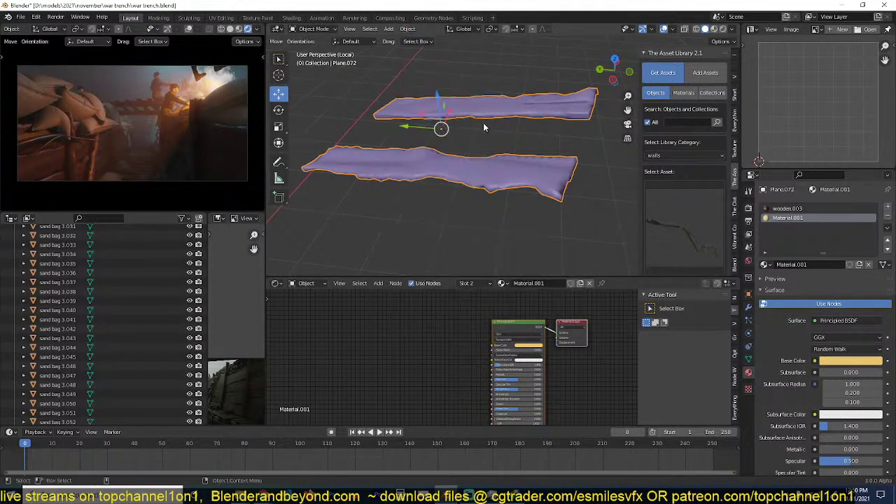
{"action": "key", "text": "period"}
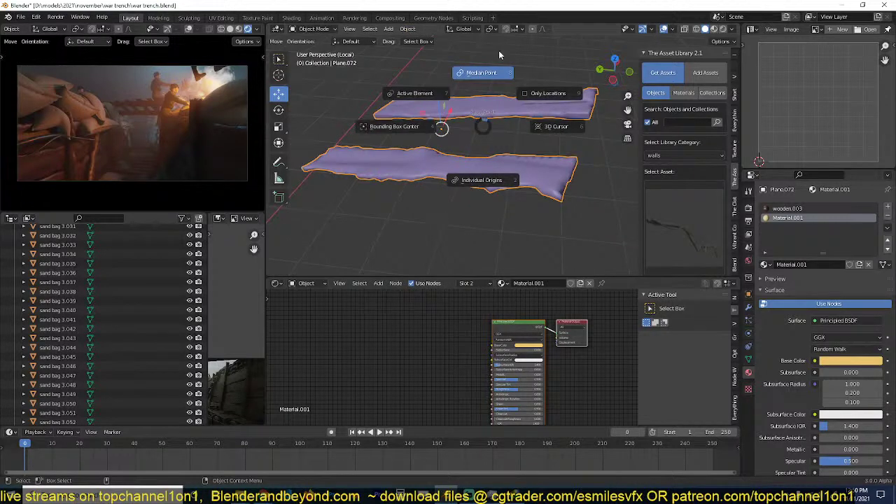
{"action": "key", "text": "comma"}
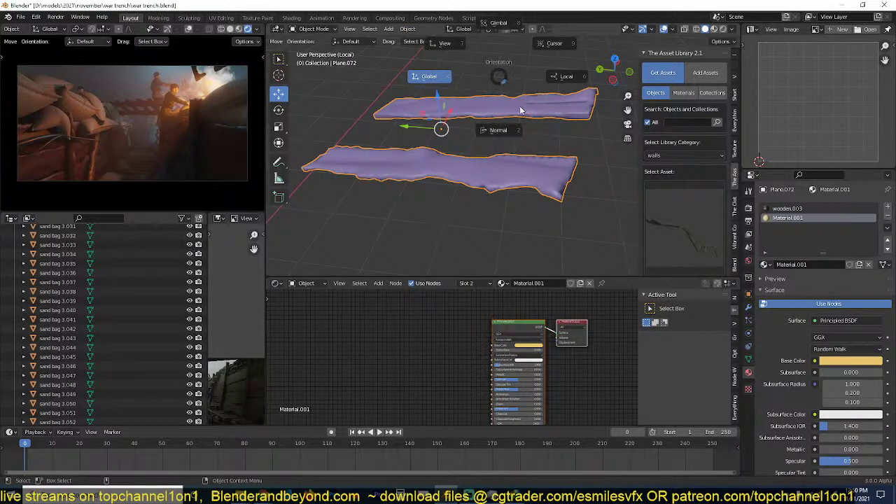
{"action": "left_click", "coordinate": [571, 79]}
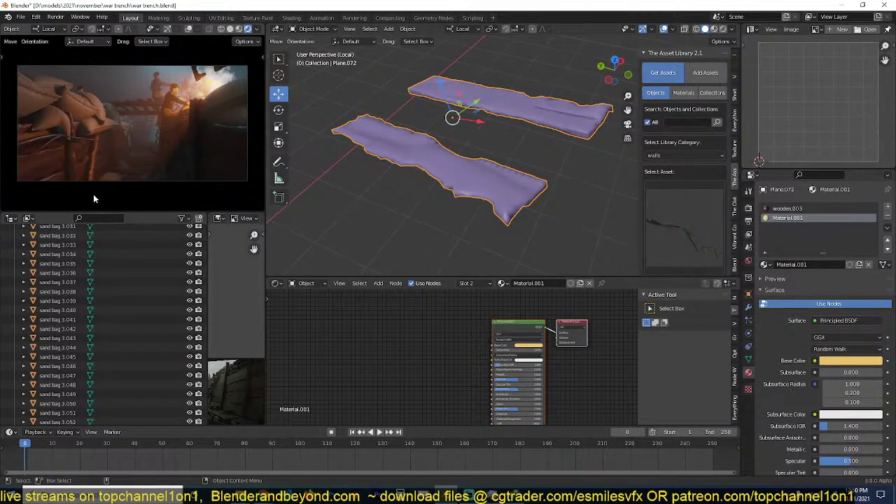
Start Cell Fracture on the planks with Random recursive shatter, setting the first scale value to 1 and the second to 0.1.
{"action": "left_click", "coordinate": [408, 29]}
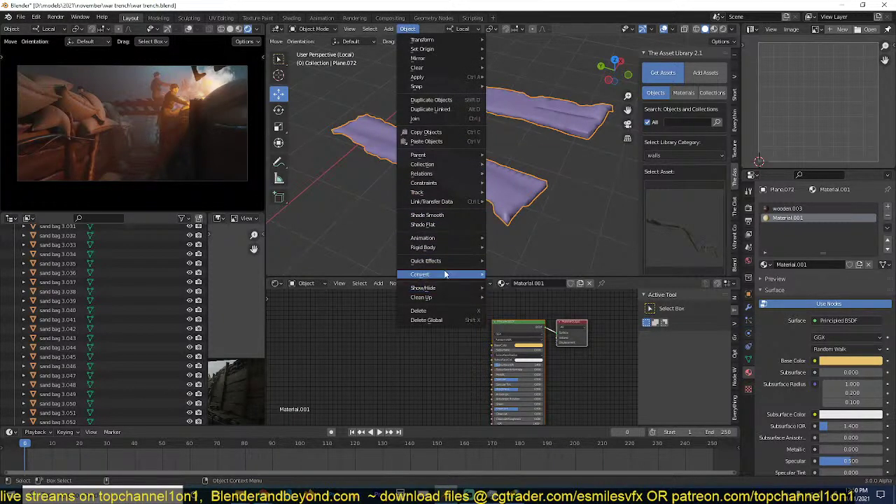
{"action": "mouse_move", "coordinate": [441, 261]}
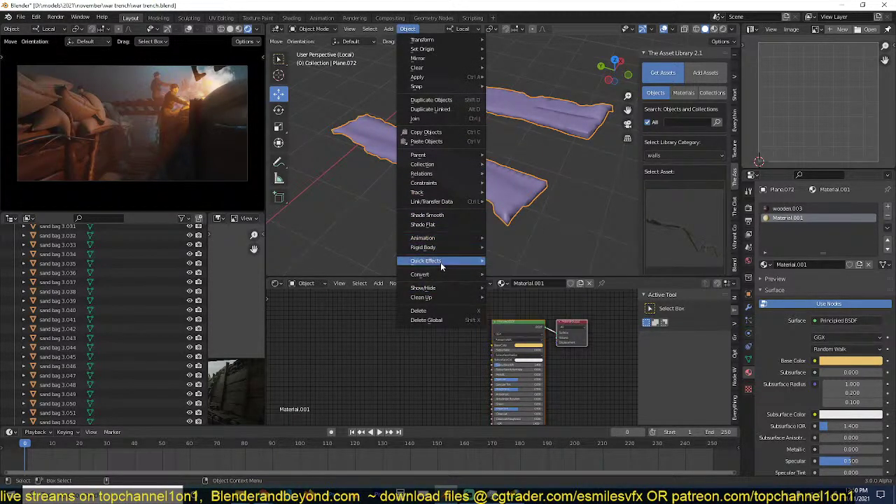
{"action": "left_click", "coordinate": [519, 301]}
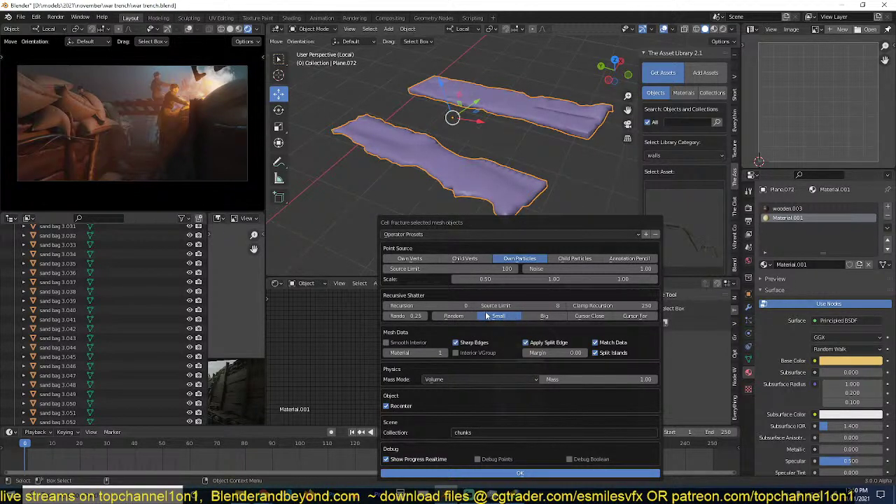
{"action": "left_click", "coordinate": [454, 316]}
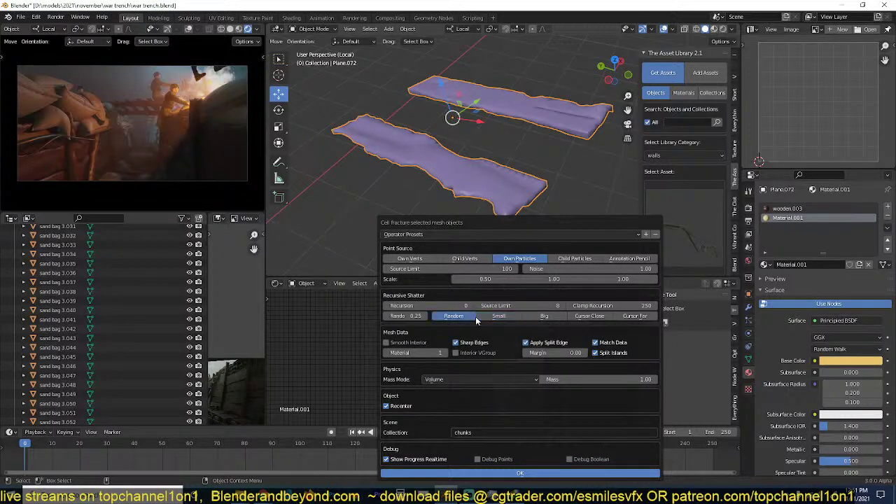
{"action": "left_click", "coordinate": [509, 279]}
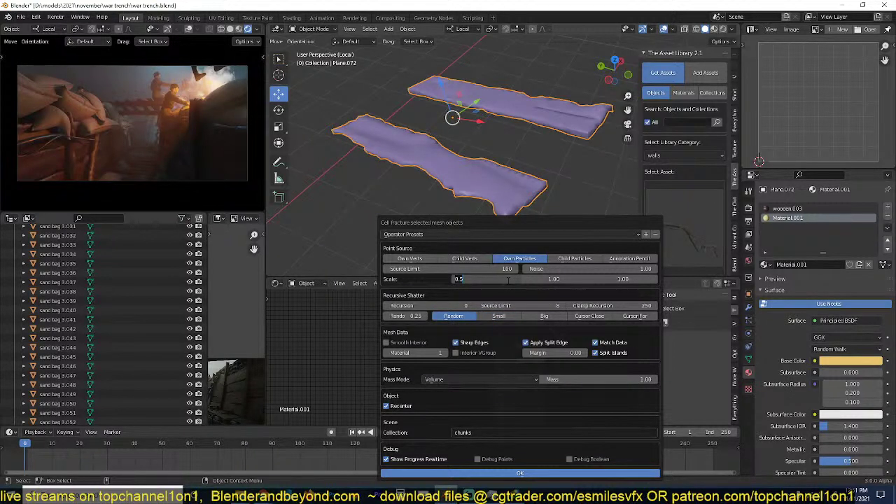
{"action": "type", "text": "1"}
{"action": "key", "text": "Return"}
{"action": "left_click", "coordinate": [552, 280]}
{"action": "key", "text": "Return"}
Set the fracture's source limit to 50 and run it on the planks.
{"action": "left_click", "coordinate": [509, 269]}
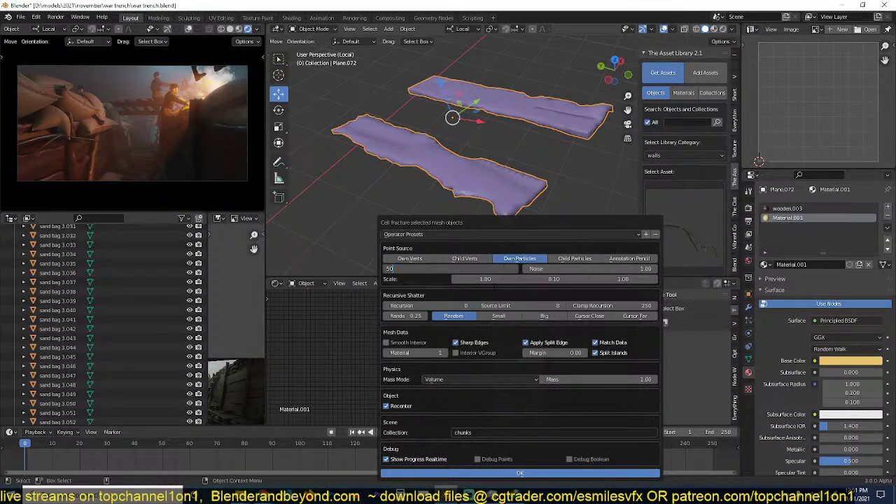
{"action": "key", "text": "Return"}
{"action": "left_click", "coordinate": [542, 474]}
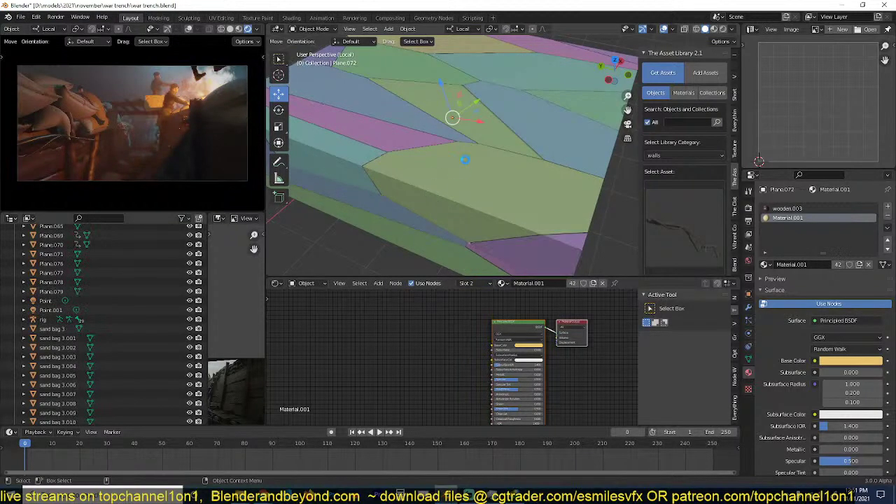
{"action": "middle_click_drag", "start_coordinate": [458, 160], "coordinate": [487, 136]}
{"action": "scroll", "coordinate": [93, 367], "scroll_direction": "down", "scroll_amount": 4}
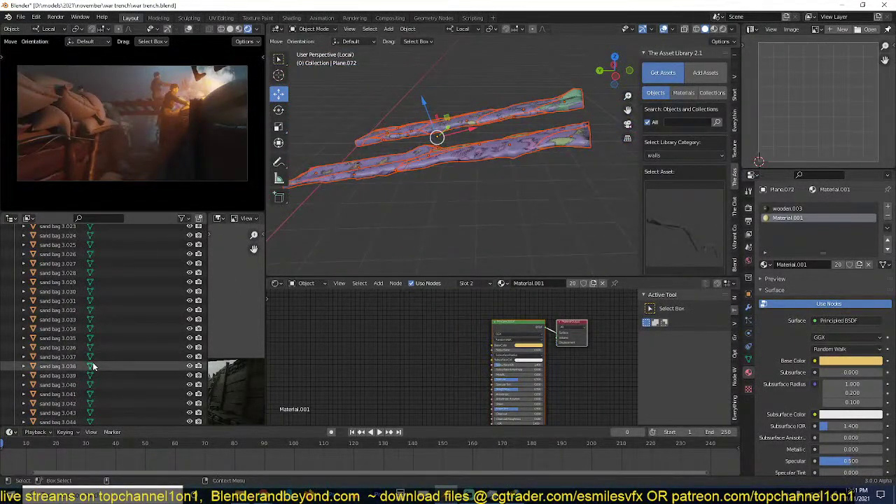
Select the original unfractured planks object and exit local view.
{"action": "scroll", "coordinate": [101, 358], "scroll_direction": "down", "scroll_amount": 10}
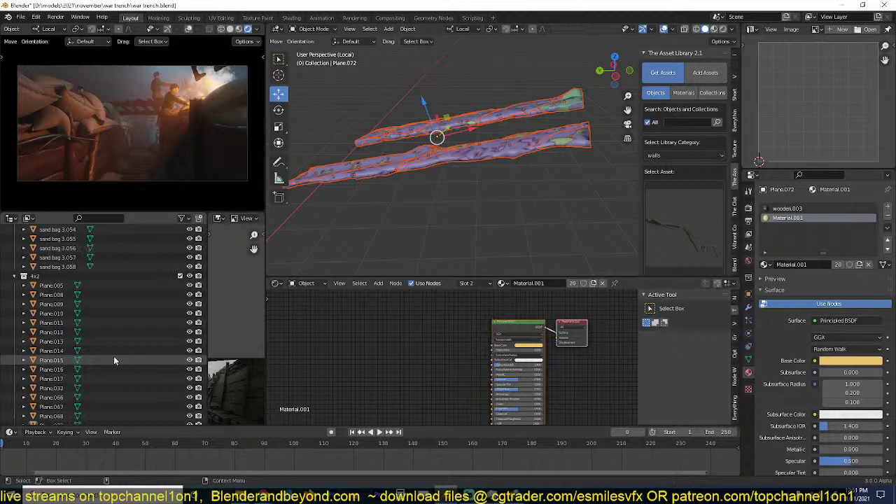
{"action": "left_click", "coordinate": [558, 149]}
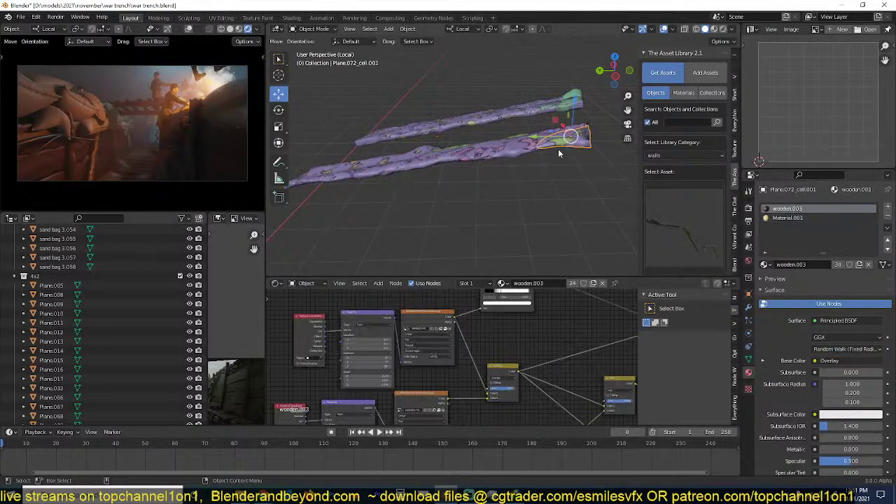
{"action": "left_click", "coordinate": [546, 143]}
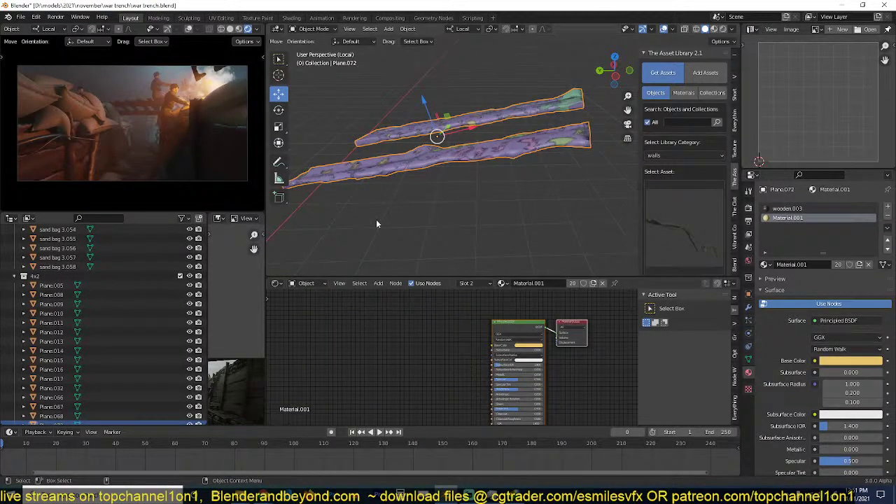
{"action": "scroll", "coordinate": [97, 379], "scroll_direction": "down", "scroll_amount": 1}
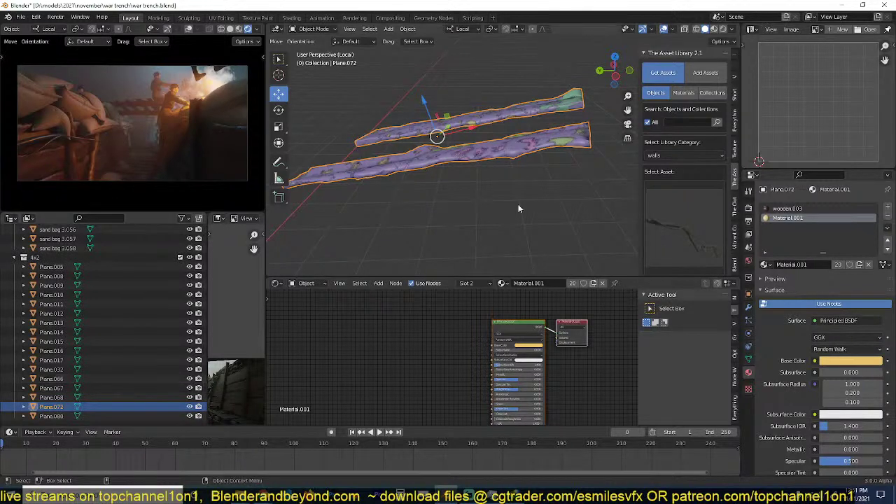
{"action": "key", "text": "x"}
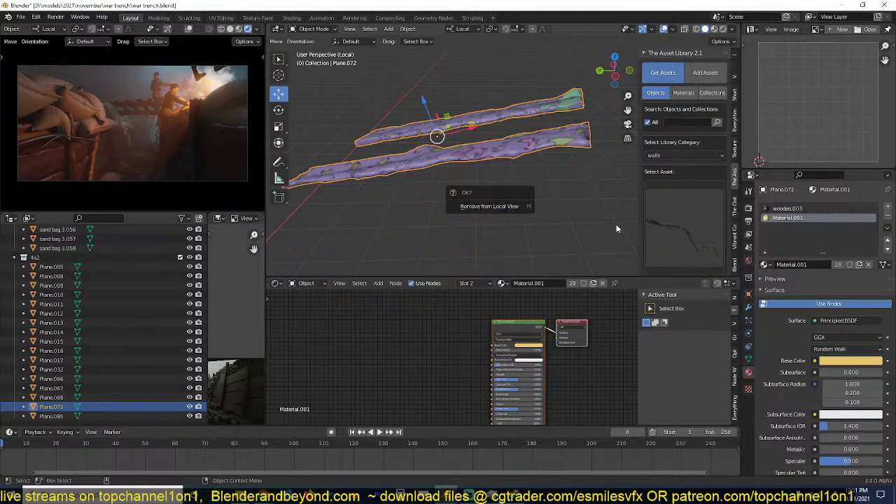
{"action": "key", "text": "KP_Divide"}
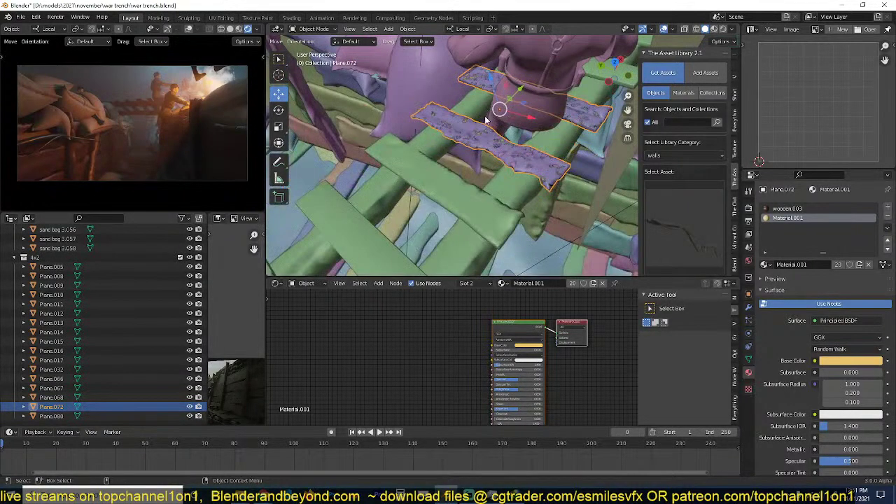
Move the original planks into a new collection named "chunks original" and exclude that collection from the view layer.
{"action": "key", "text": "m"}
{"action": "left_click", "coordinate": [448, 126]}
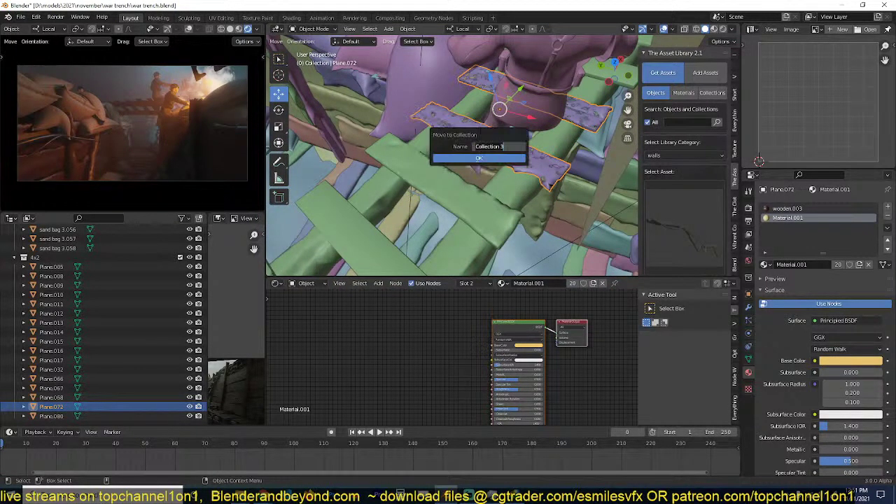
{"action": "type", "text": "chunks originial"}
{"action": "key", "text": "Return"}
{"action": "left_click", "coordinate": [469, 158]}
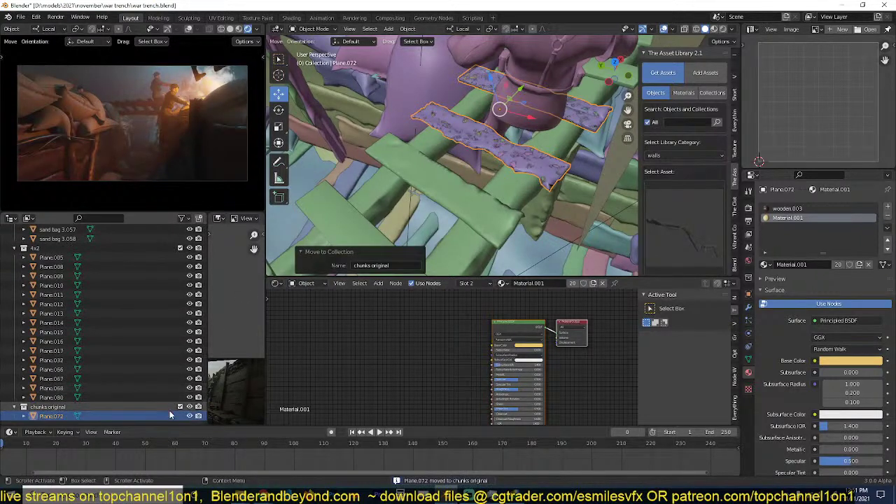
{"action": "left_click", "coordinate": [180, 407]}
Select all fractured plank pieces by their shared collection and isolate them in local view.
{"action": "left_click", "coordinate": [561, 180]}
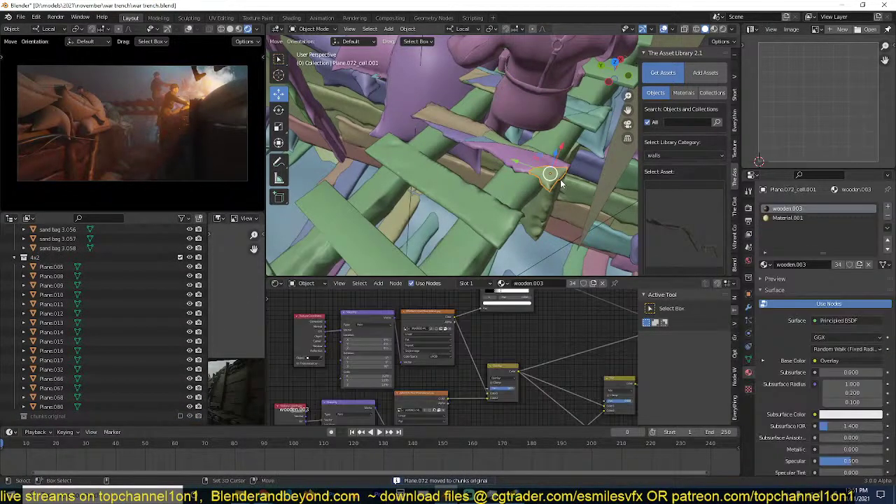
{"action": "key", "text": "shift+g"}
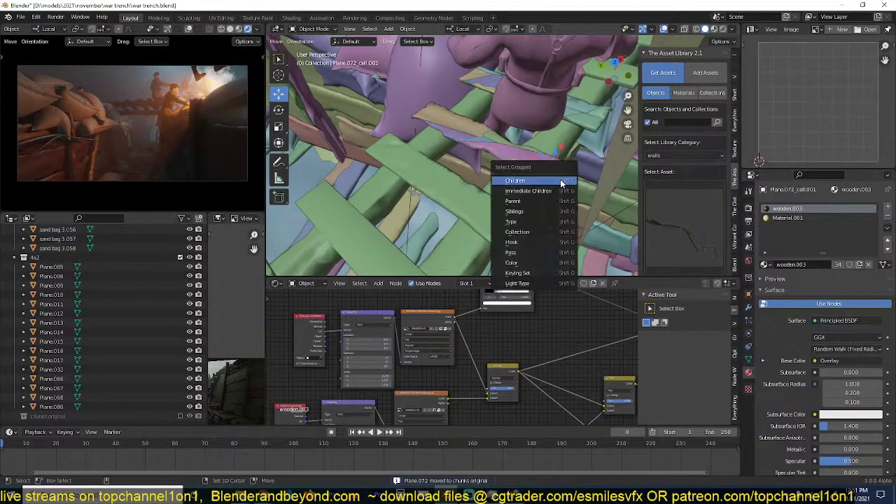
{"action": "left_click", "coordinate": [528, 232]}
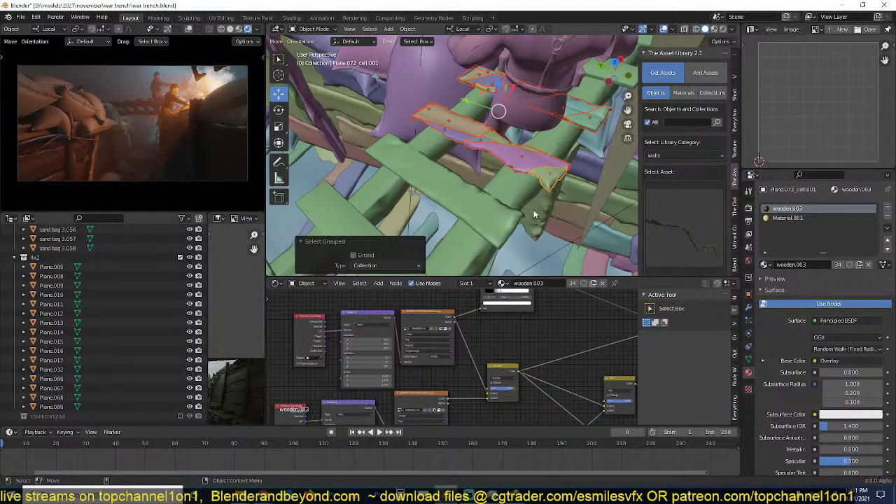
{"action": "key", "text": "slash"}
{"action": "middle_click_drag", "start_coordinate": [539, 207], "coordinate": [576, 189]}
{"action": "scroll", "coordinate": [574, 192], "scroll_direction": "up", "scroll_amount": 4}
{"action": "scroll", "coordinate": [525, 180], "scroll_direction": "down", "scroll_amount": 3}
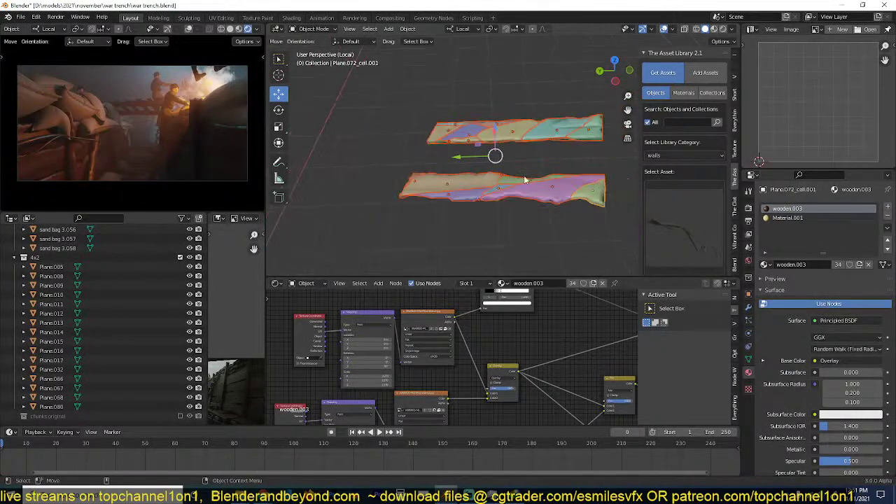
{"action": "scroll", "coordinate": [524, 180], "scroll_direction": "down", "scroll_amount": 3}
Add active rigid bodies to all the selected plank pieces.
{"action": "left_click", "coordinate": [407, 30]}
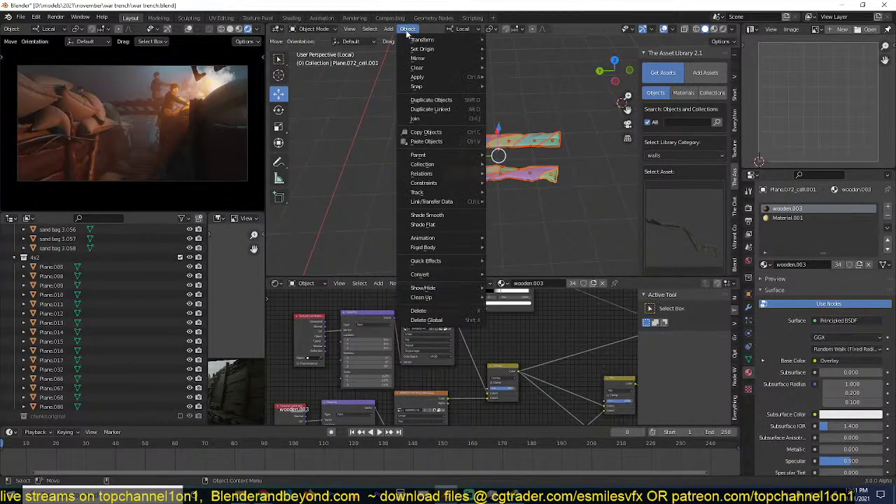
{"action": "mouse_move", "coordinate": [466, 249]}
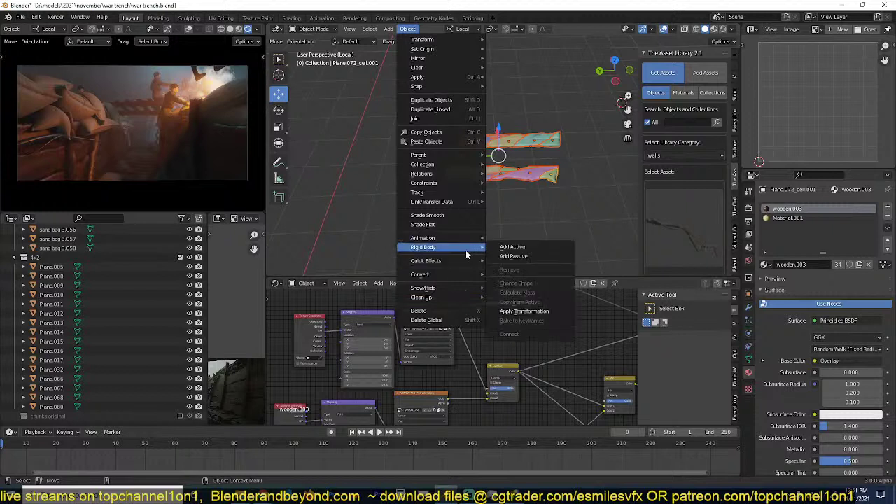
{"action": "left_click", "coordinate": [514, 247]}
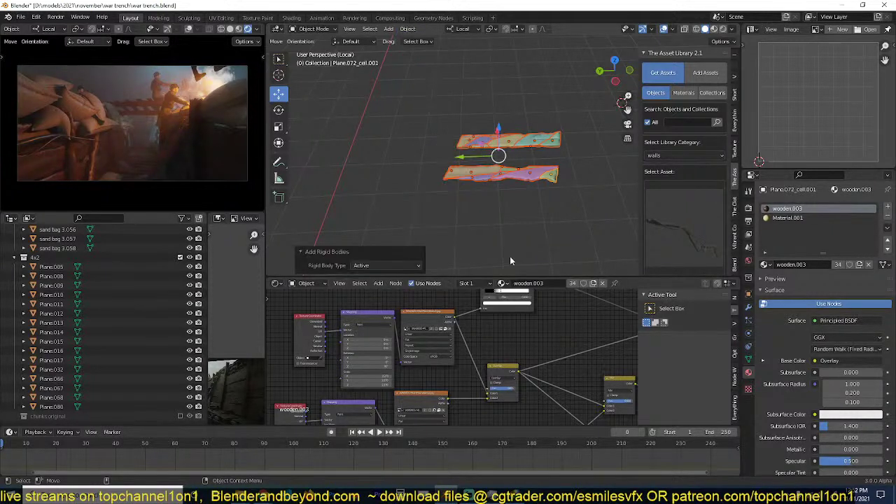
Deselect the plank pieces, save the file and briefly play the rigid body simulation.
{"action": "scroll", "coordinate": [189, 451], "scroll_direction": "down", "scroll_amount": 2}
{"action": "scroll", "coordinate": [189, 451], "scroll_direction": "down", "scroll_amount": 2}
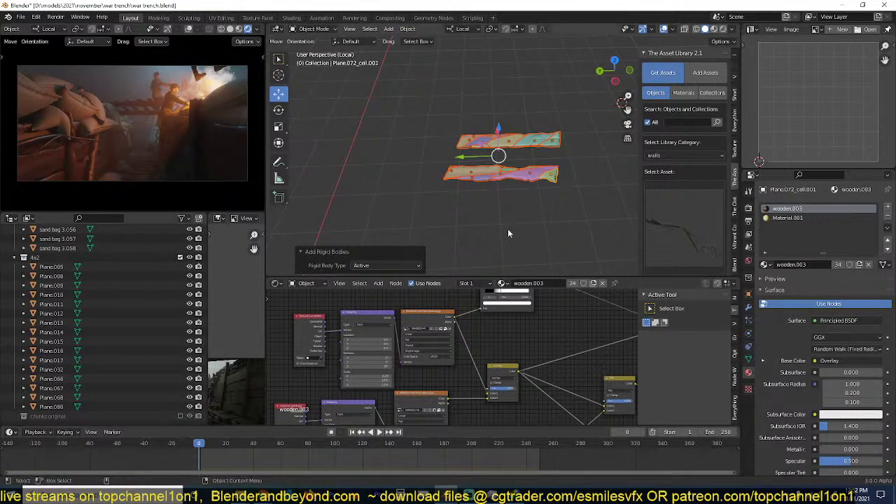
{"action": "left_click", "coordinate": [508, 233]}
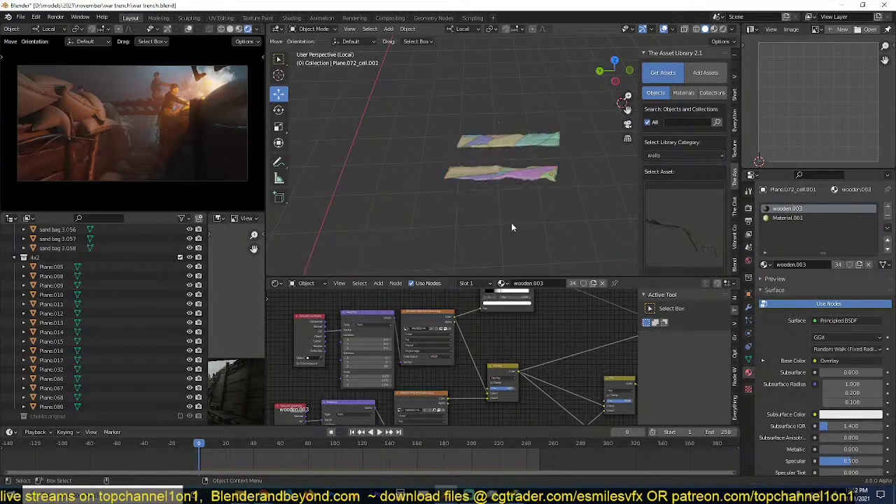
{"action": "key", "text": "ctrl+s"}
{"action": "key", "text": "space"}
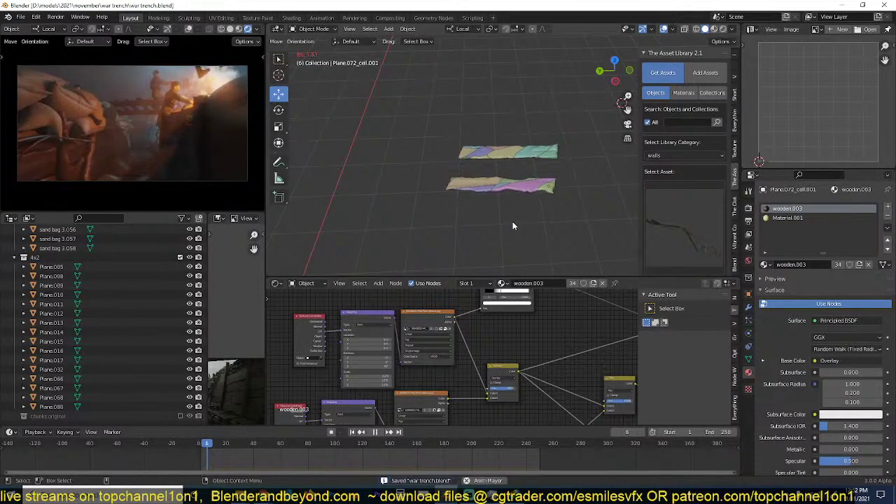
{"action": "key", "text": "Escape"}
Switch the camera preview viewport to solid shading.
{"action": "left_click", "coordinate": [230, 29]}
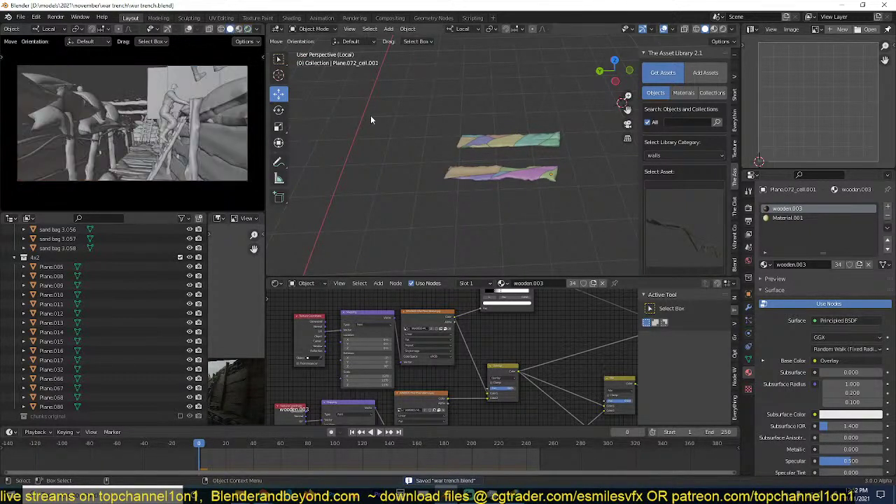
{"action": "mouse_move", "coordinate": [371, 115]}
{"action": "middle_mouse_down"}
{"action": "mouse_move", "coordinate": [433, 117]}
{"action": "mouse_move", "coordinate": [487, 153]}
{"action": "mouse_move", "coordinate": [449, 167]}
{"action": "middle_mouse_up"}
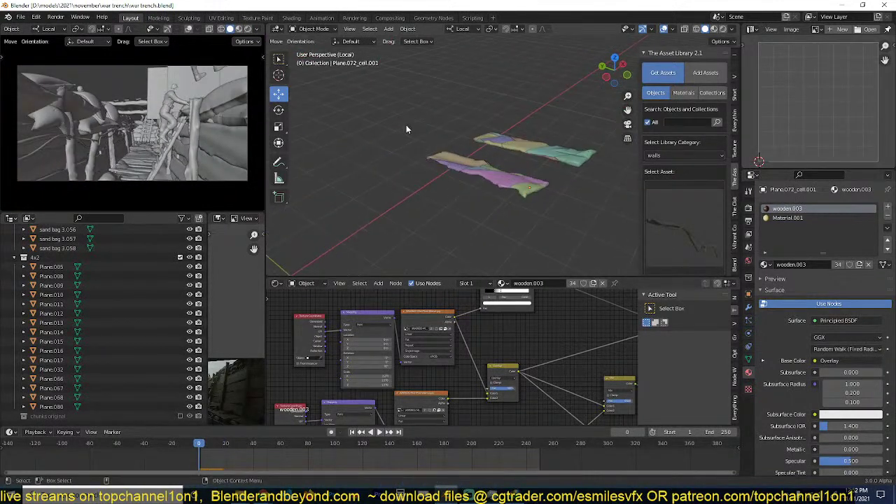
Select all the fractured plank pieces and enable Deactivation in their rigid body dynamics.
{"action": "left_click_drag", "start_coordinate": [407, 125], "coordinate": [593, 207]}
{"action": "scroll", "coordinate": [553, 217], "scroll_direction": "up", "scroll_amount": 2}
{"action": "scroll", "coordinate": [542, 178], "scroll_direction": "up", "scroll_amount": 3}
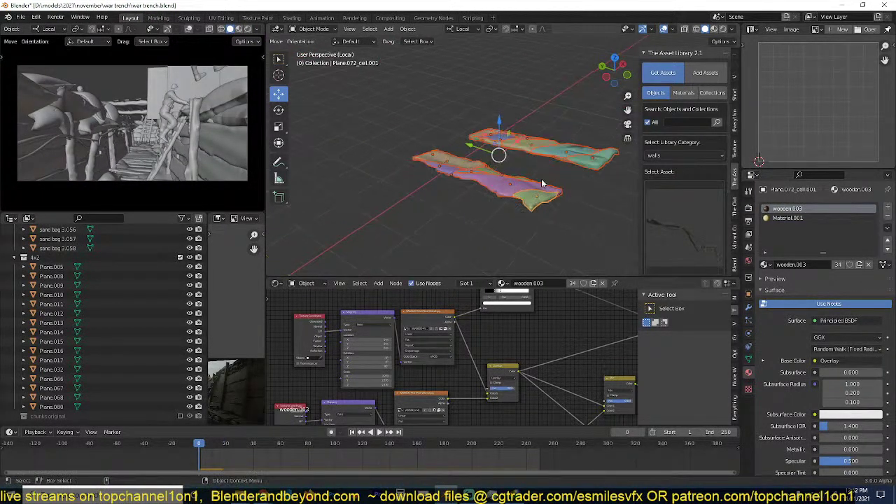
{"action": "left_click", "coordinate": [748, 293]}
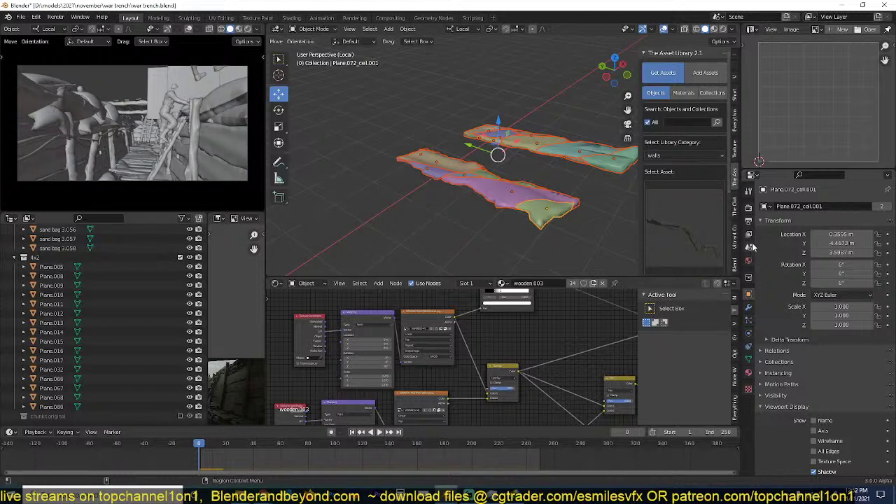
{"action": "left_click", "coordinate": [748, 334]}
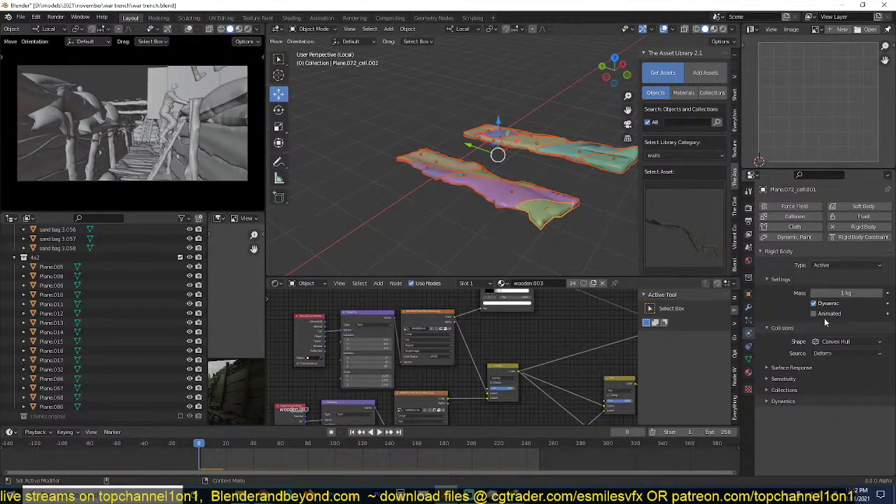
{"action": "left_click", "coordinate": [785, 401]}
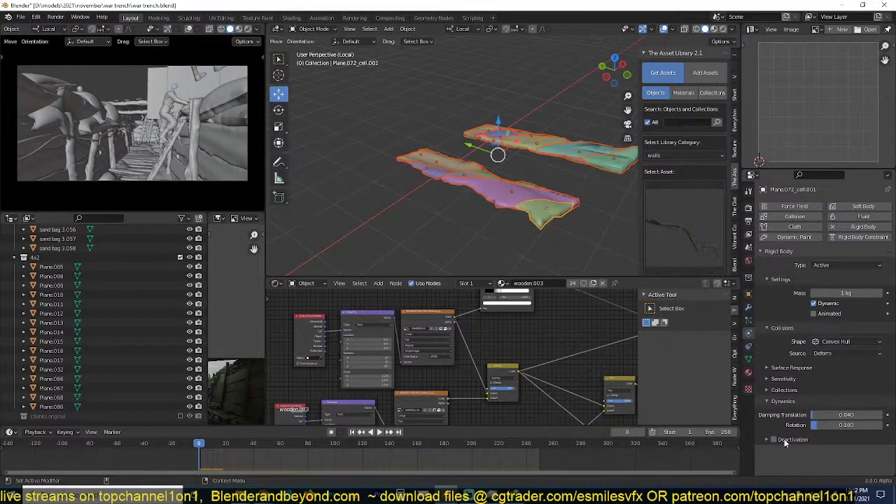
{"action": "left_click", "coordinate": [788, 440]}
{"action": "left_click", "coordinate": [774, 440]}
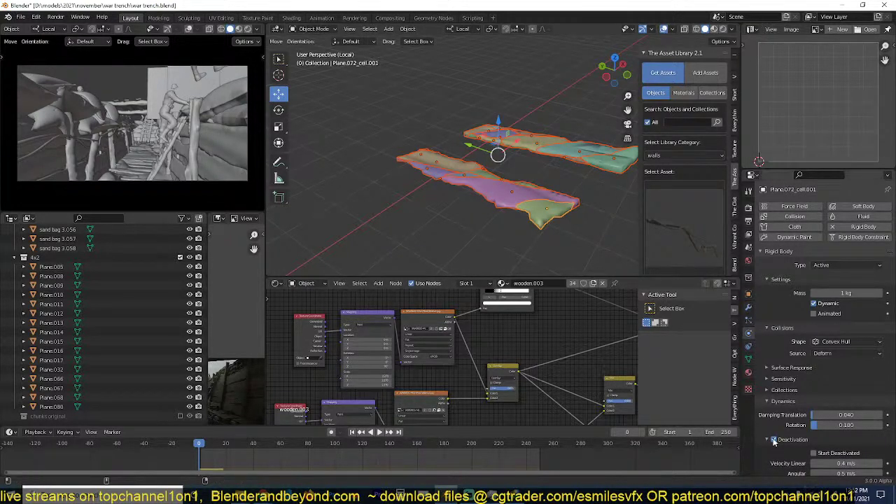
Check the deactivation setting on one purple plank piece, reselect all pieces and briefly play the simulation.
{"action": "left_click", "coordinate": [509, 201]}
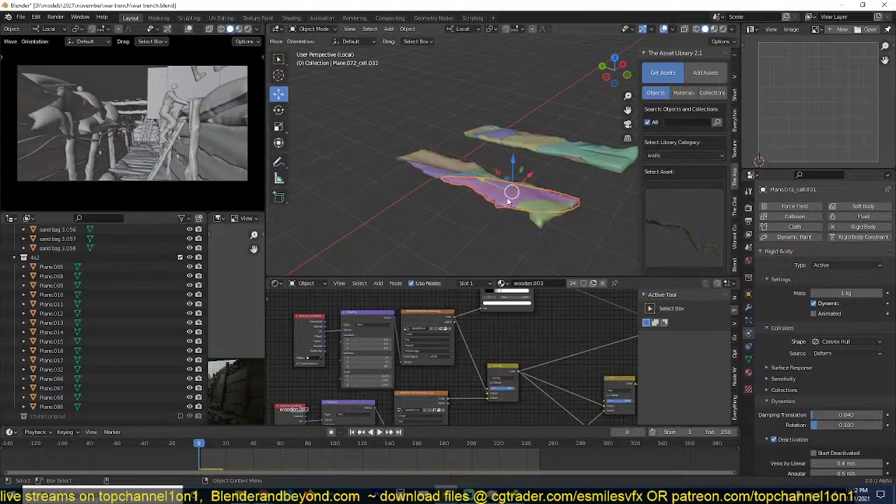
{"action": "left_click_drag", "start_coordinate": [395, 99], "coordinate": [609, 217]}
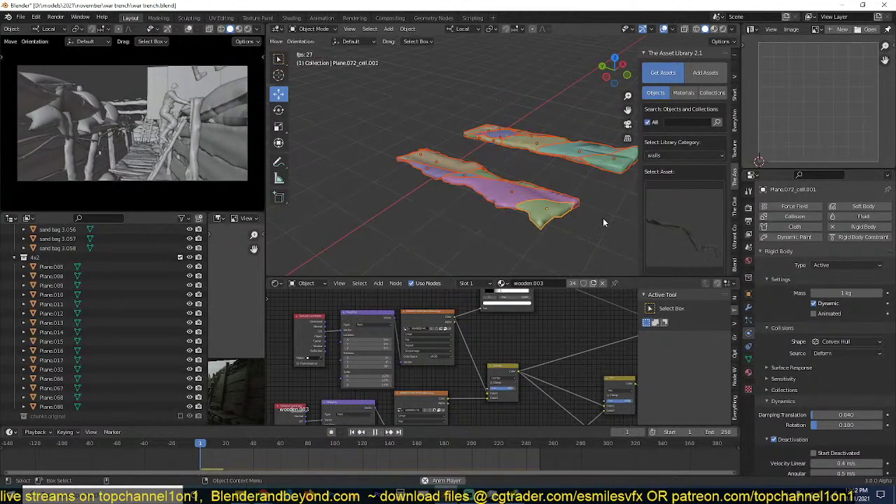
{"action": "key", "text": "space"}
{"action": "key", "text": "Escape"}
Save the file, set the plank pieces to Start Deactivated and briefly play the simulation.
{"action": "scroll", "coordinate": [820, 448], "scroll_direction": "down", "scroll_amount": 1}
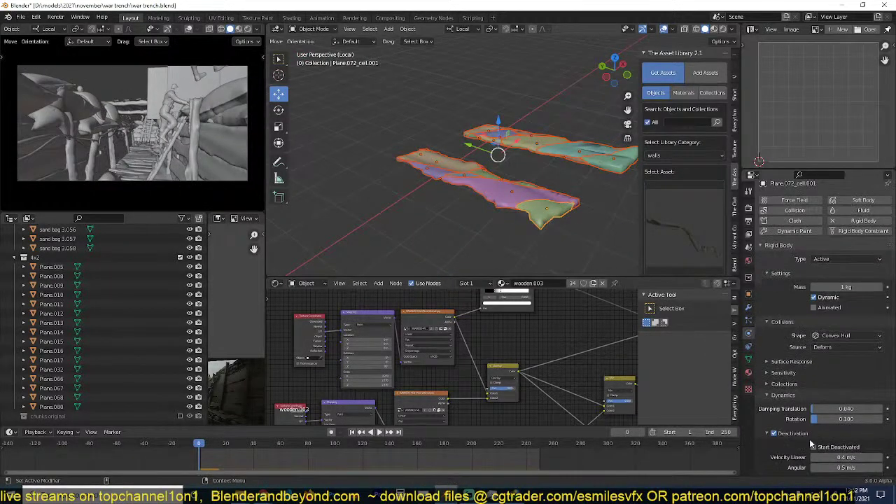
{"action": "key", "text": "ctrl+s"}
{"action": "left_click", "coordinate": [815, 449]}
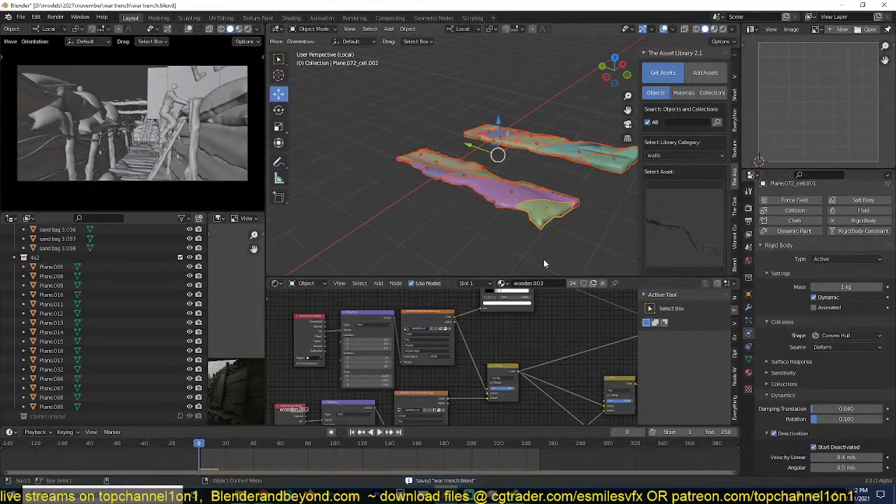
{"action": "key", "text": "space"}
{"action": "key", "text": "Escape"}
{"action": "scroll", "coordinate": [550, 180], "scroll_direction": "down", "scroll_amount": 3}
{"action": "middle_click_drag", "start_coordinate": [550, 180], "coordinate": [500, 168]}
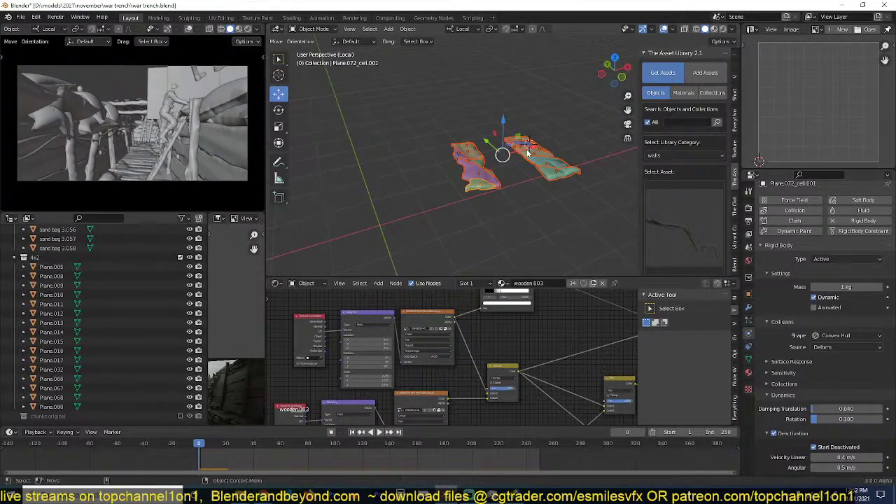
Deselect the pieces, leave local view and select the soldier standing over the broken planks.
{"action": "key", "text": "alt+a"}
{"action": "key", "text": "slash"}
{"action": "scroll", "coordinate": [527, 150], "scroll_direction": "up", "scroll_amount": 3}
{"action": "middle_click_drag", "start_coordinate": [526, 151], "coordinate": [499, 77]}
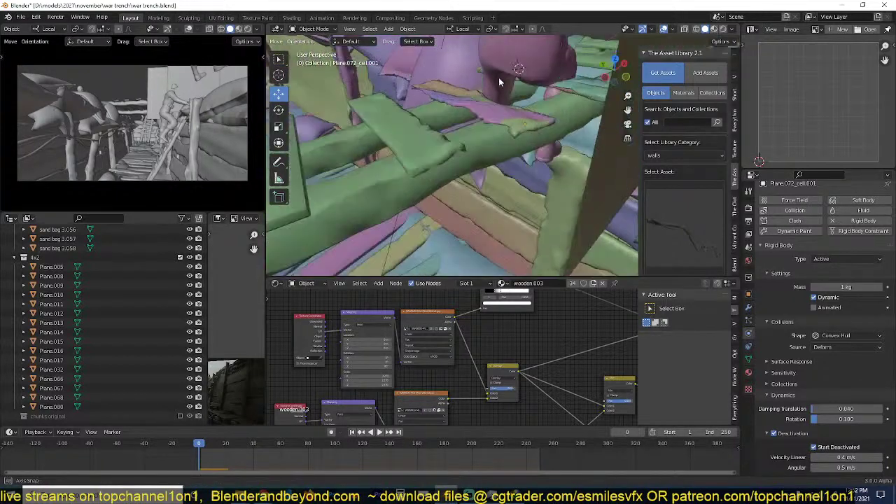
{"action": "left_click", "coordinate": [499, 77]}
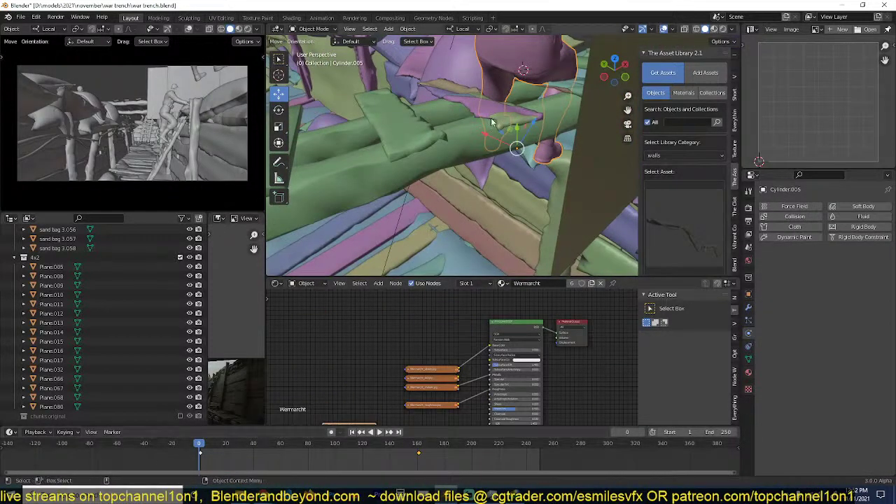
{"action": "scroll", "coordinate": [501, 132], "scroll_direction": "down", "scroll_amount": 3}
{"action": "middle_click_drag", "start_coordinate": [506, 134], "coordinate": [519, 166]}
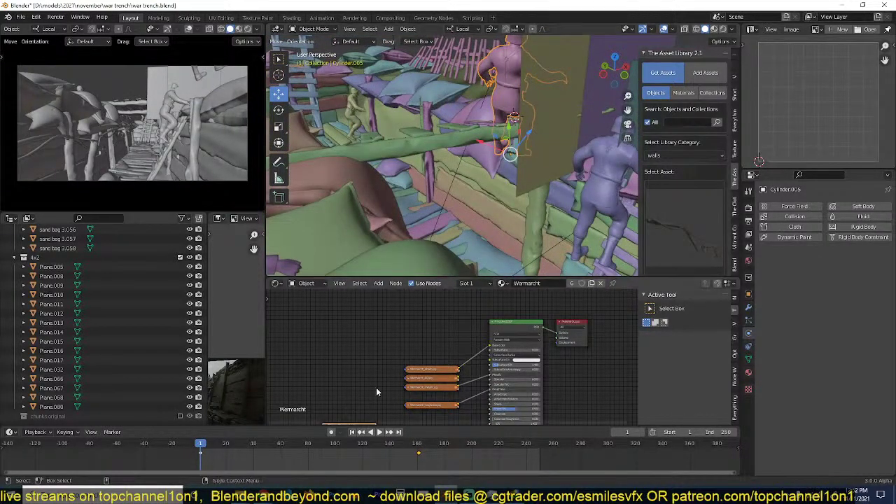
With auto keying enabled, move the soldier about 1.18 m along local Z at frame 1, preview the animation and save.
{"action": "left_click", "coordinate": [332, 432]}
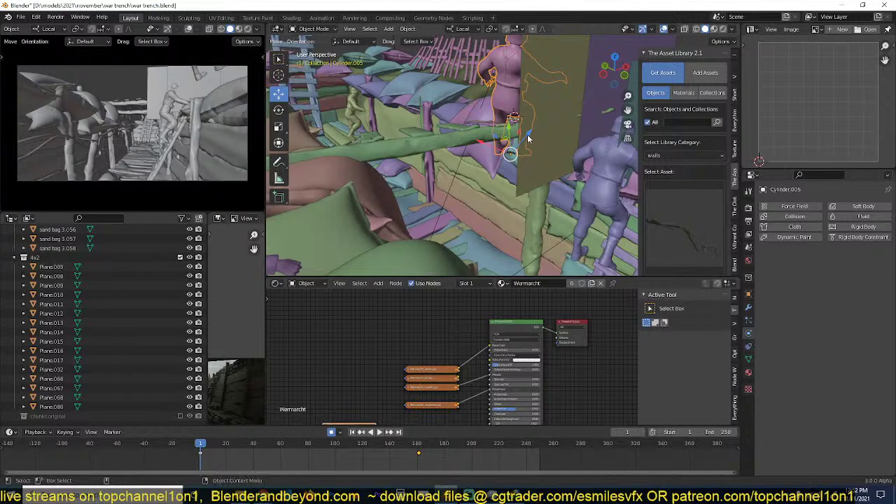
{"action": "left_click_drag", "start_coordinate": [530, 134], "coordinate": [589, 59]}
{"action": "middle_click_drag", "start_coordinate": [589, 59], "coordinate": [605, 135]}
{"action": "key", "text": "space"}
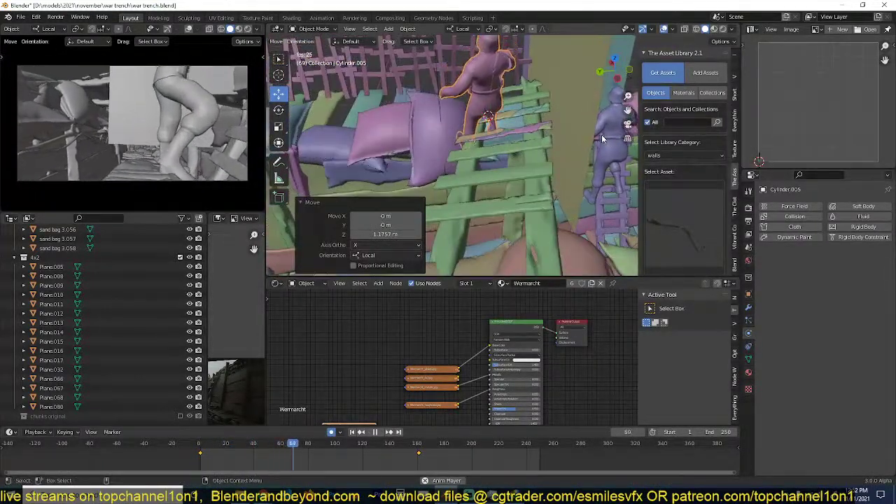
{"action": "key", "text": "Escape"}
{"action": "middle_click_drag", "start_coordinate": [566, 139], "coordinate": [531, 153]}
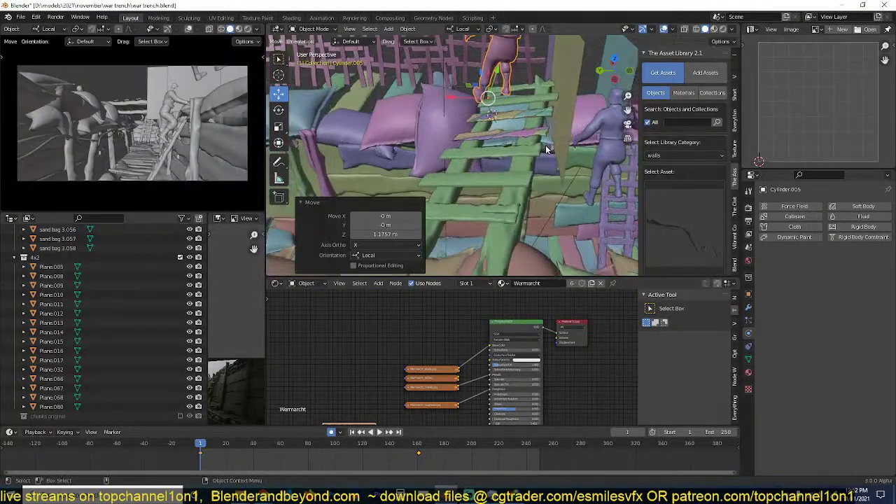
{"action": "key", "text": "ctrl+s"}
Add a Passive rigid body with Animated enabled to the soldier above the planks.
{"action": "key", "text": "alt+a"}
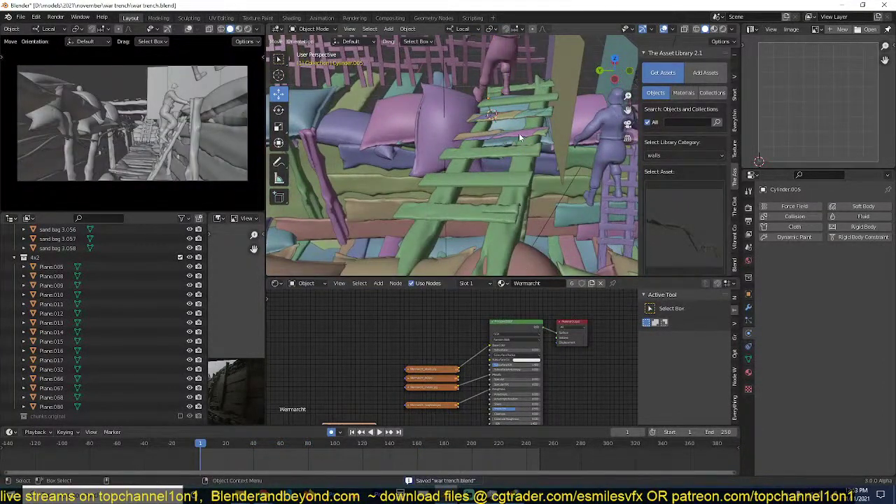
{"action": "scroll", "coordinate": [520, 135], "scroll_direction": "up", "scroll_amount": 3}
{"action": "left_click", "coordinate": [500, 76]}
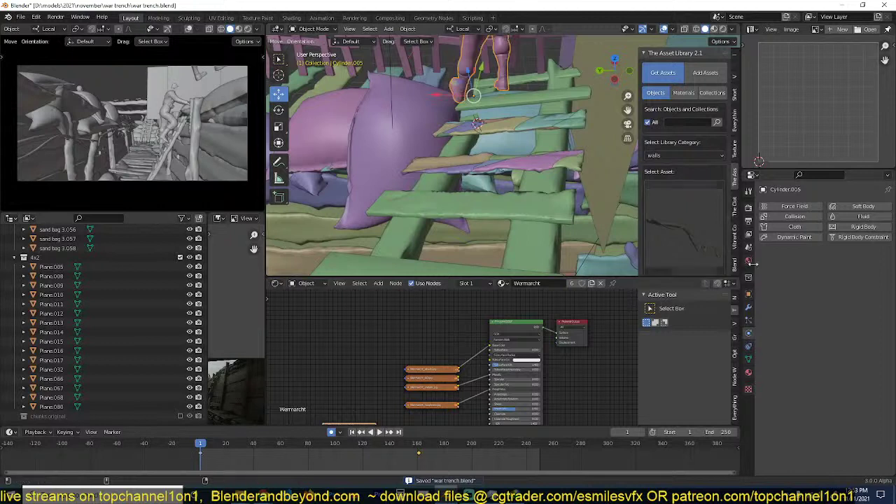
{"action": "left_click", "coordinate": [860, 227]}
{"action": "left_click", "coordinate": [834, 269]}
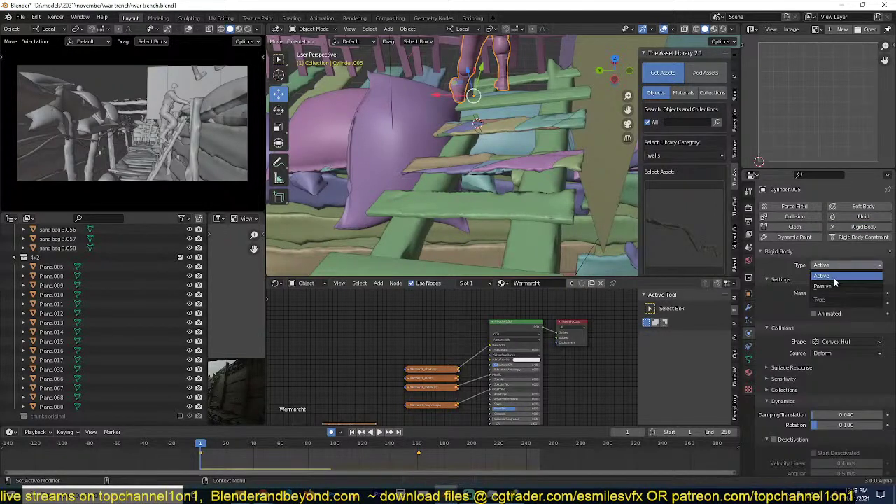
{"action": "left_click", "coordinate": [837, 290]}
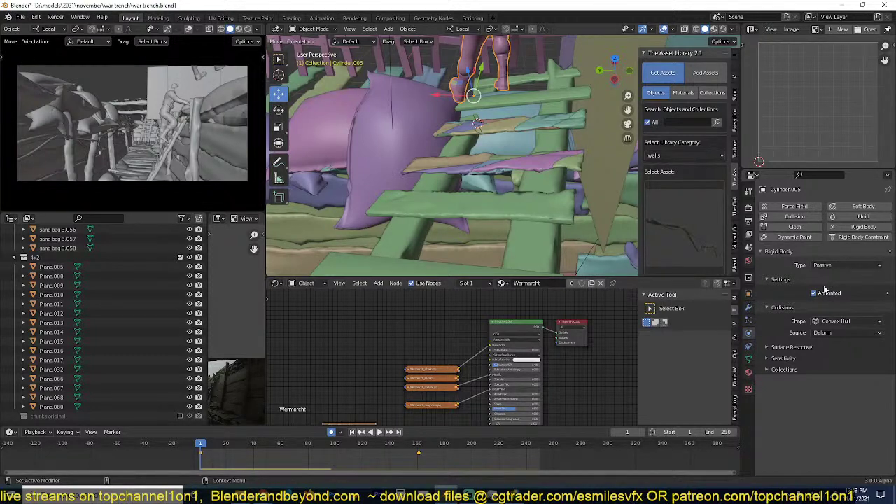
Save the file and briefly play the simulation with the soldier deselected.
{"action": "left_click", "coordinate": [560, 227]}
{"action": "scroll", "coordinate": [520, 200], "scroll_direction": "down", "scroll_amount": 3}
{"action": "key", "text": "ctrl+s"}
{"action": "key", "text": "space"}
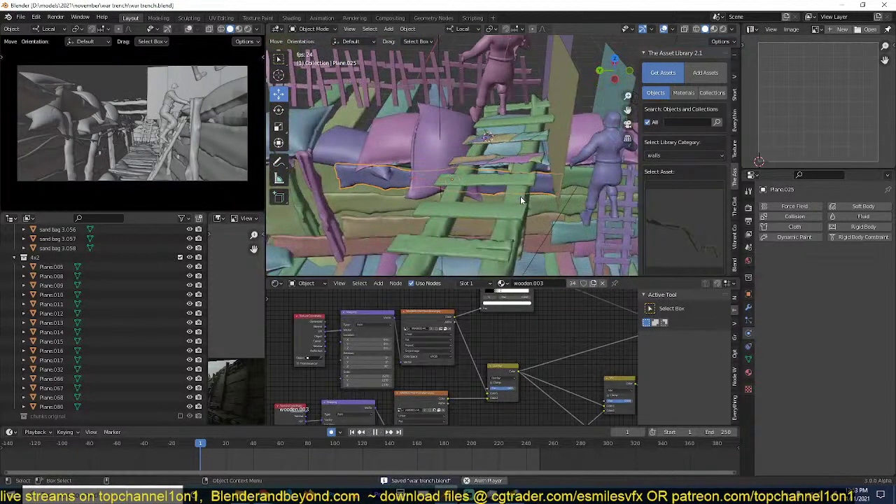
{"action": "key", "text": "Escape"}
Apply the soldier's scale, briefly replay the simulation and save the file.
{"action": "middle_click_drag", "start_coordinate": [520, 196], "coordinate": [507, 99]}
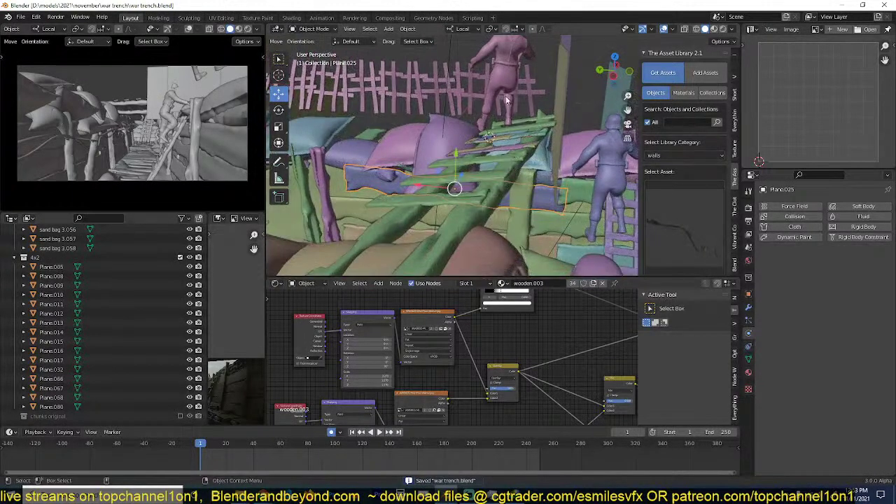
{"action": "left_click", "coordinate": [507, 99]}
{"action": "key", "text": "ctrl+a"}
{"action": "left_click", "coordinate": [502, 81]}
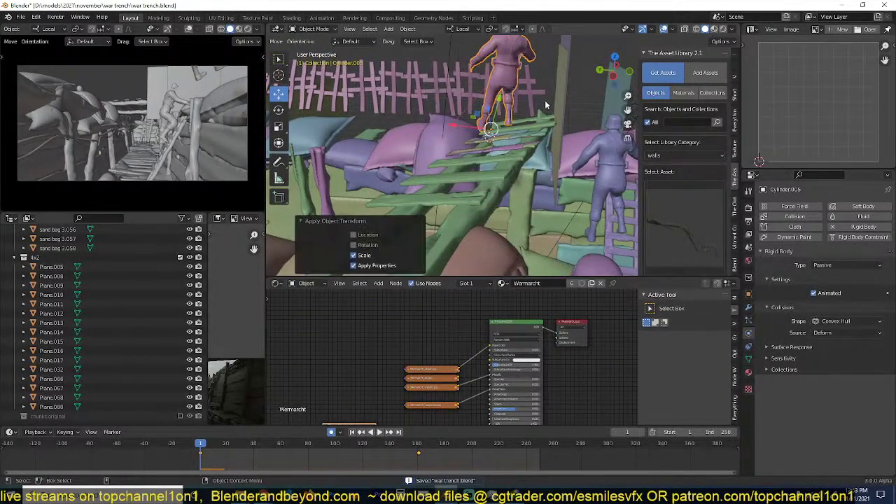
{"action": "key", "text": "space"}
{"action": "key", "text": "Escape"}
{"action": "scroll", "coordinate": [517, 198], "scroll_direction": "up", "scroll_amount": 2}
{"action": "middle_click_drag", "start_coordinate": [517, 199], "coordinate": [540, 206]}
{"action": "key", "text": "ctrl+s"}
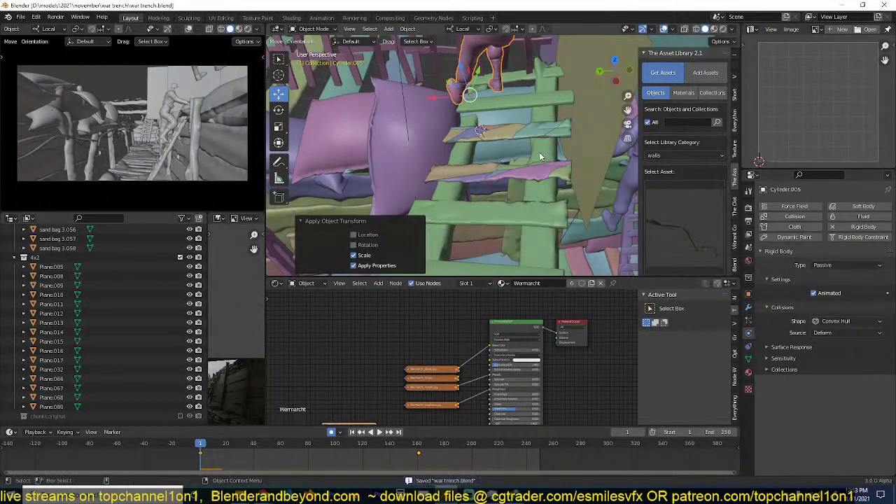
Select all the fractured plank pieces through their shared chunks collection and save the file.
{"action": "middle_click_drag", "start_coordinate": [539, 152], "coordinate": [574, 183]}
{"action": "left_click", "coordinate": [528, 132]}
{"action": "key", "text": "shift+g"}
{"action": "left_click", "coordinate": [529, 186]}
{"action": "left_click", "coordinate": [528, 186]}
{"action": "scroll", "coordinate": [812, 417], "scroll_direction": "down", "scroll_amount": 1}
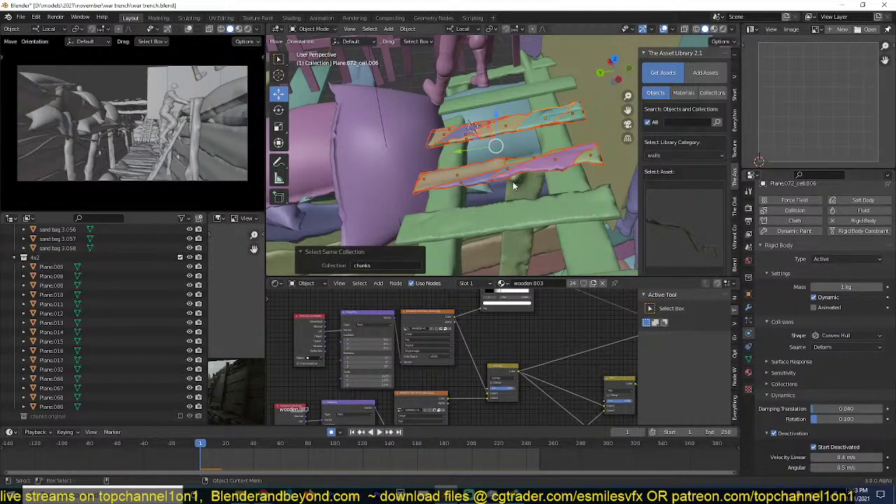
{"action": "key", "text": "ctrl+s"}
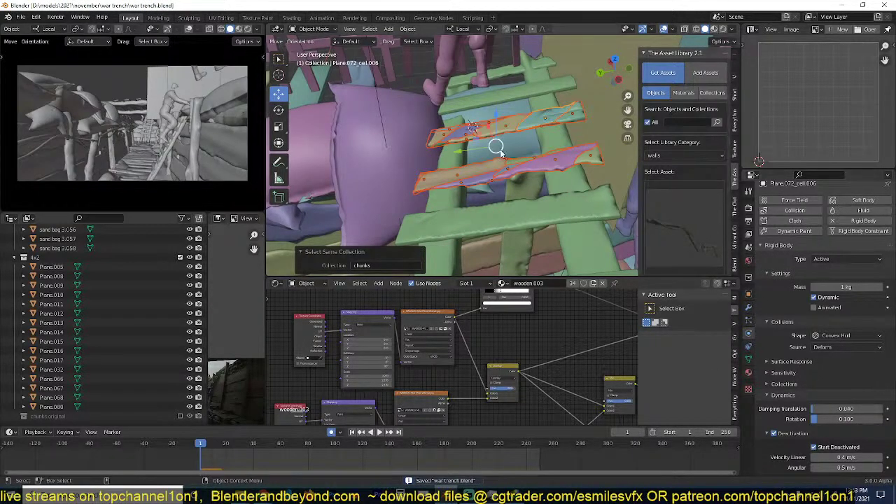
Turn off Dynamic for the selected plank pieces, then play and scrub the animation to frame 68.
{"action": "middle_click_drag", "start_coordinate": [510, 168], "coordinate": [493, 147]}
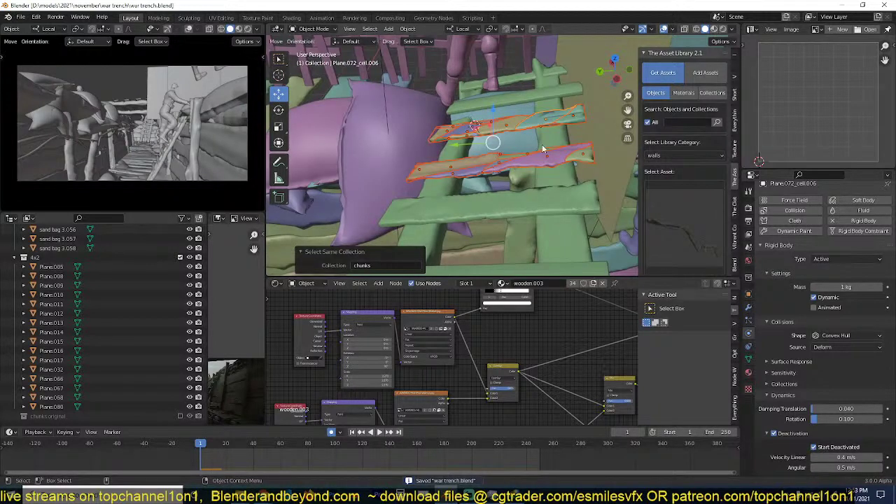
{"action": "left_click", "coordinate": [813, 307]}
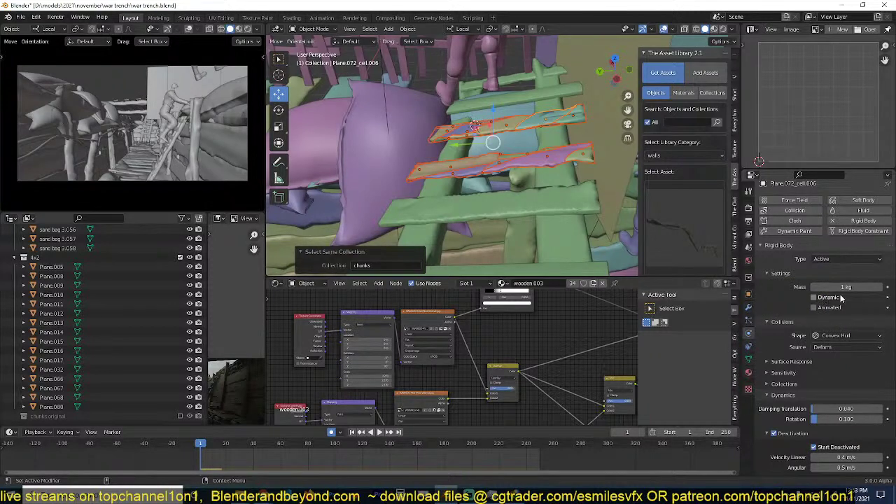
{"action": "key", "text": "space"}
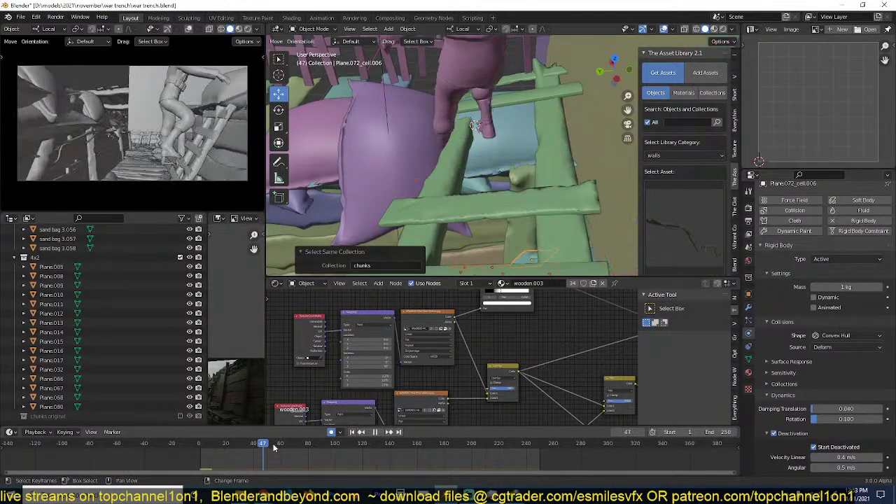
{"action": "left_click_drag", "start_coordinate": [273, 448], "coordinate": [325, 447]}
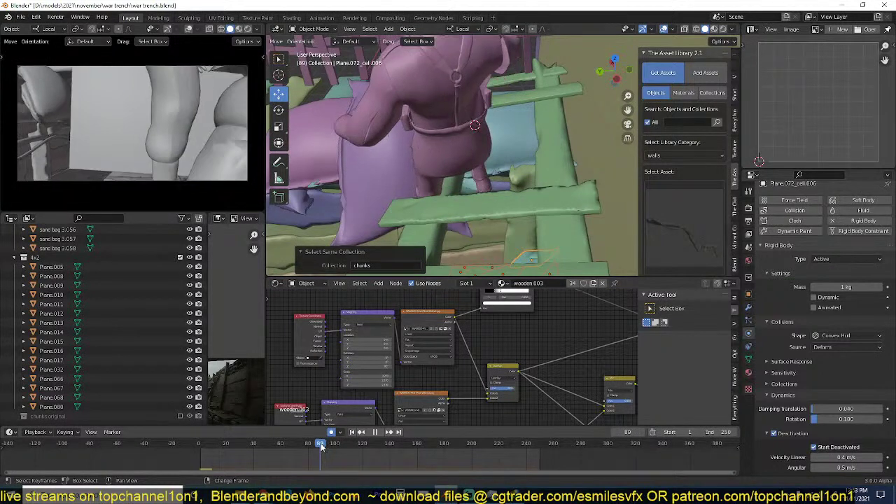
{"action": "key", "text": "space"}
{"action": "key", "text": "space"}
{"action": "left_click_drag", "start_coordinate": [327, 449], "coordinate": [292, 446]}
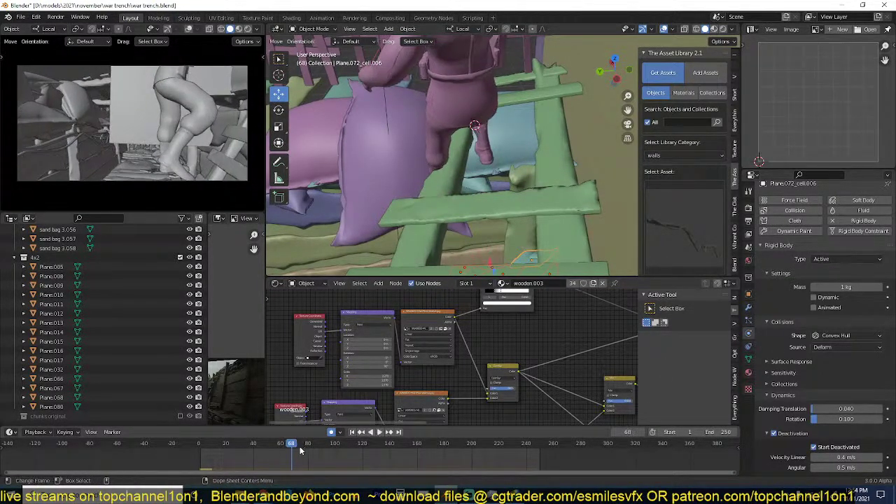
{"action": "key", "text": "space"}
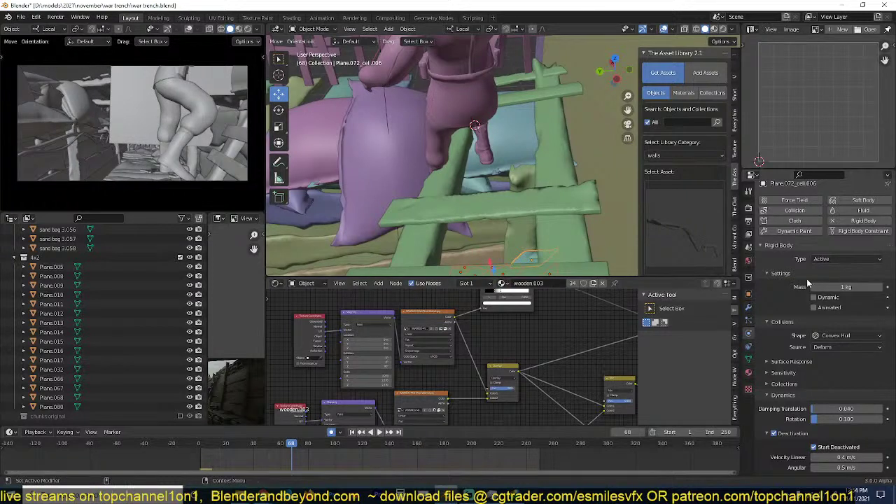
Keyframe the plank pieces' Dynamic setting on at frame 68 and off at frame 66.
{"action": "left_click", "coordinate": [889, 297]}
{"action": "left_click", "coordinate": [814, 298]}
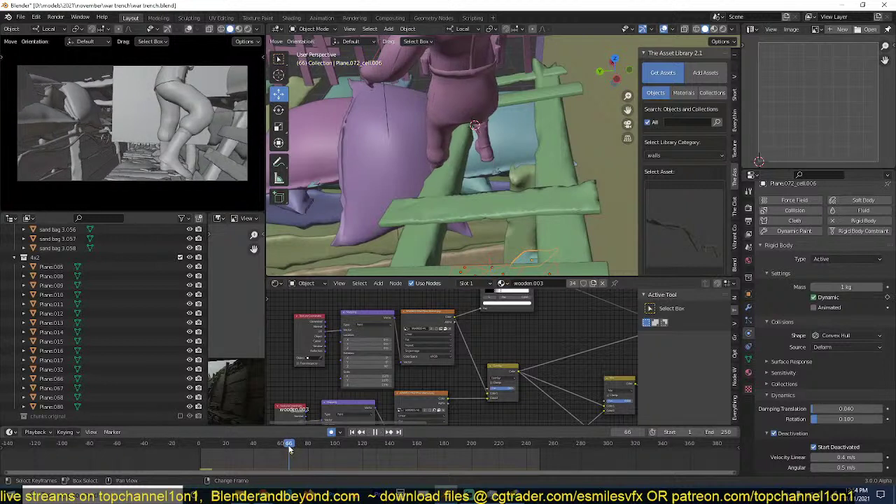
{"action": "left_click", "coordinate": [289, 448]}
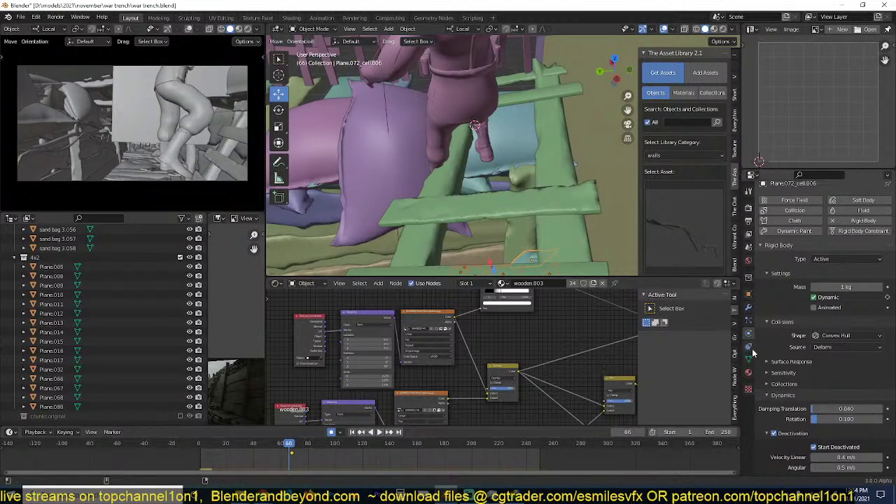
{"action": "left_click", "coordinate": [815, 297]}
{"action": "left_click", "coordinate": [888, 298]}
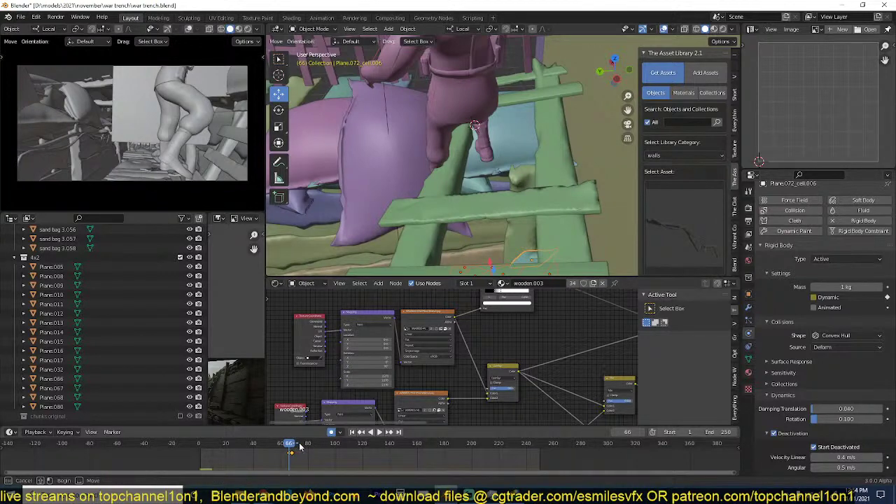
Replay the plank simulation from the start, inspect the selected pieces and go to the keyframe at frame 66.
{"action": "key", "text": "shift+Left"}
{"action": "key", "text": "space"}
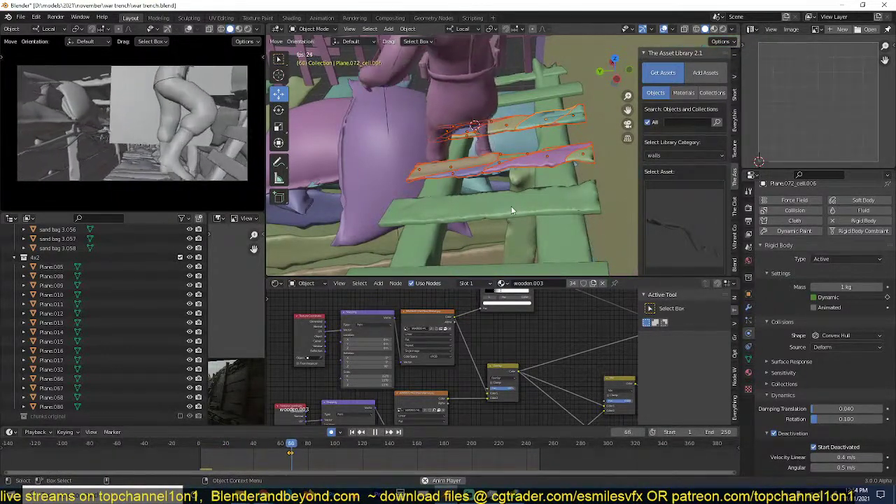
{"action": "key", "text": "Escape"}
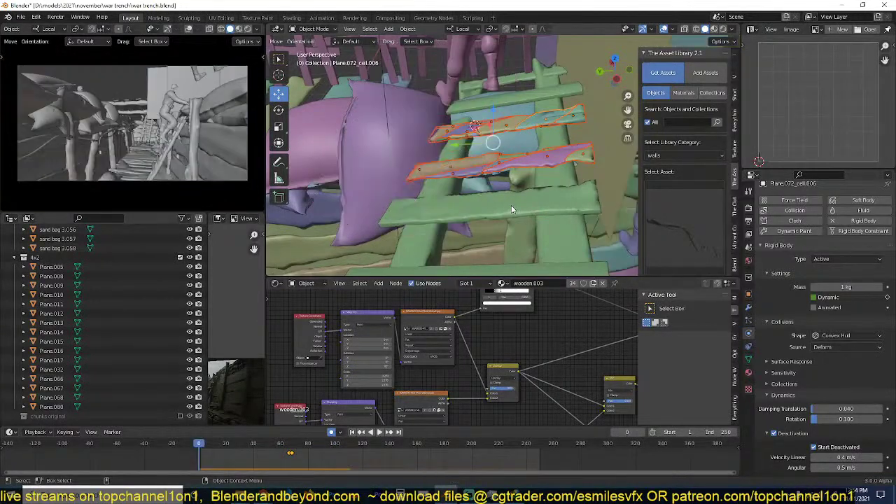
{"action": "middle_click_drag", "start_coordinate": [511, 205], "coordinate": [504, 179]}
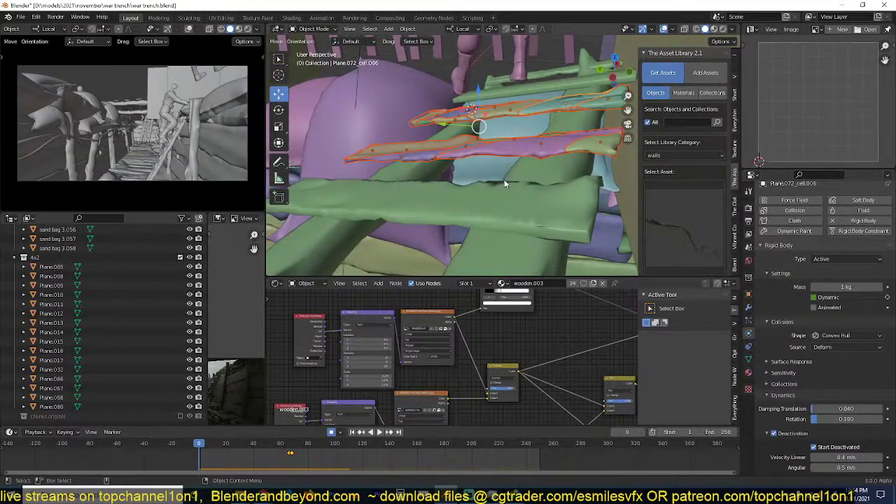
{"action": "key", "text": "Up"}
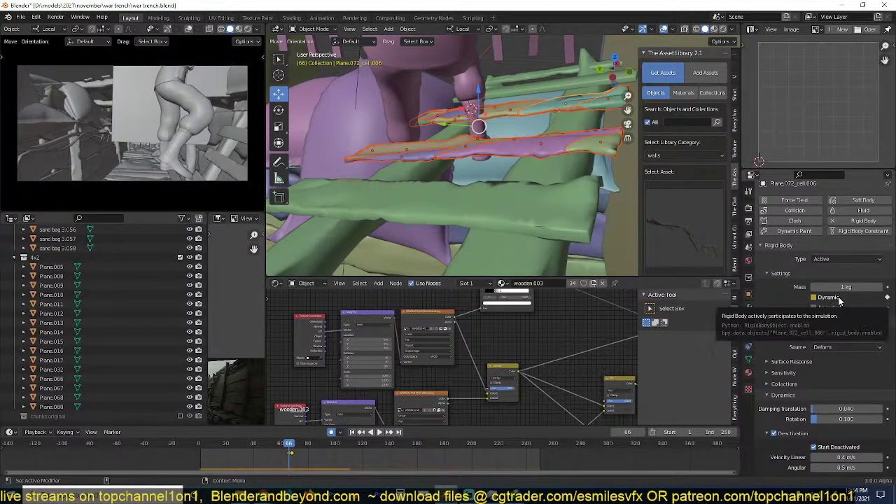
Save the file and link the active plank piece's animation data to all the selected pieces.
{"action": "left_click", "coordinate": [518, 112]}
{"action": "key", "text": "ctrl+z"}
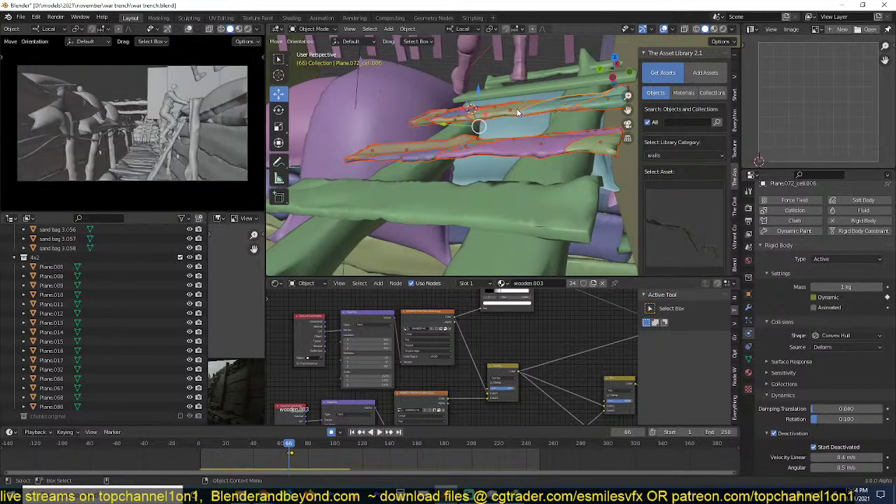
{"action": "key", "text": "ctrl+s"}
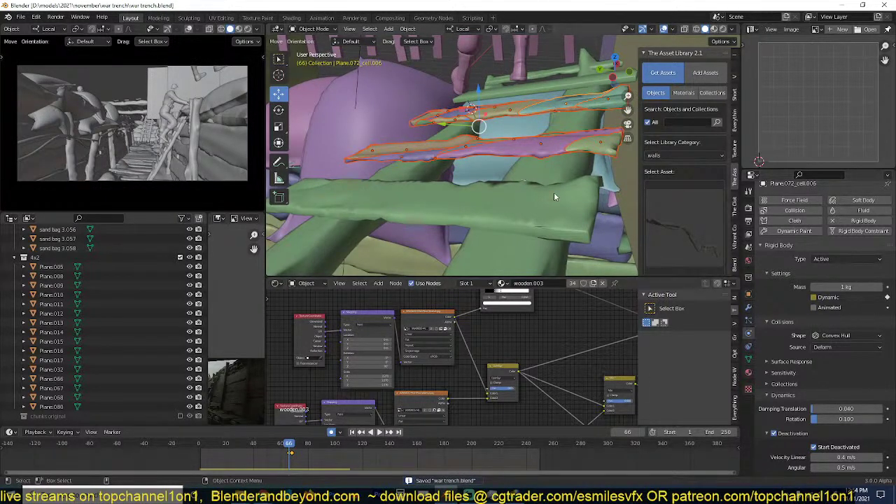
{"action": "key", "text": "ctrl+l"}
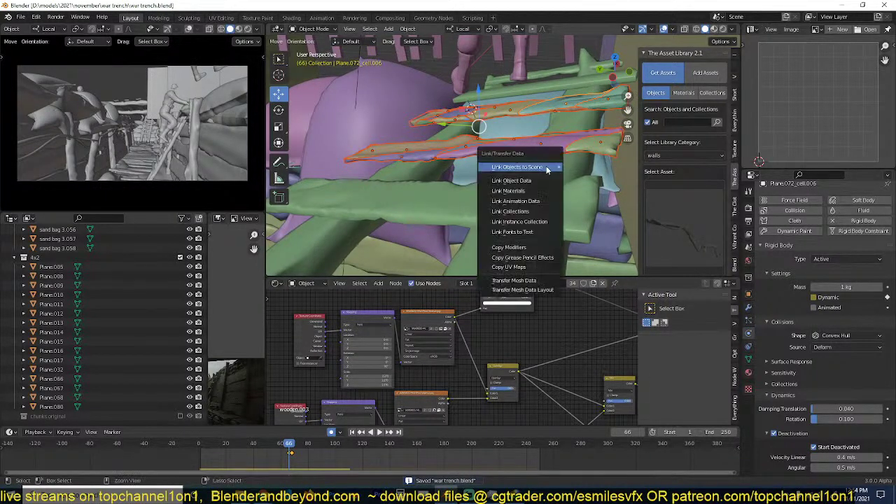
{"action": "left_click", "coordinate": [534, 202]}
Select a single piece of the upper fractured plank and replay the simulation from the start.
{"action": "left_click", "coordinate": [537, 112]}
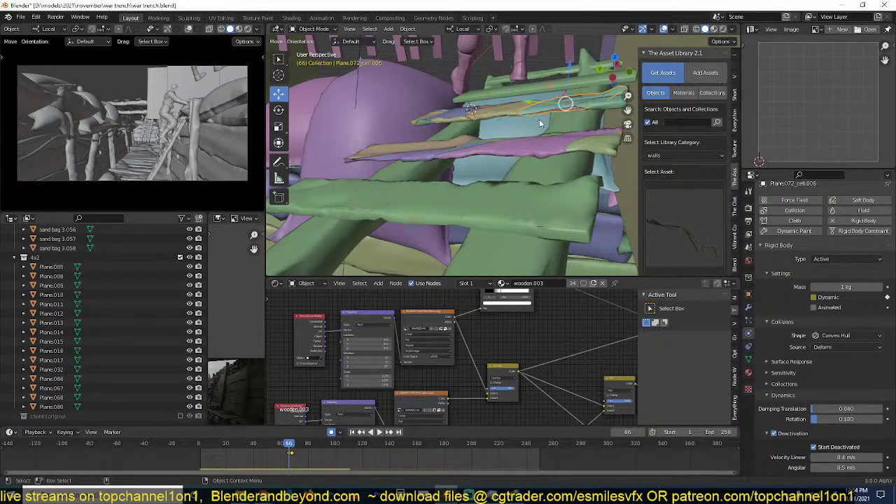
{"action": "key", "text": "shift+Left"}
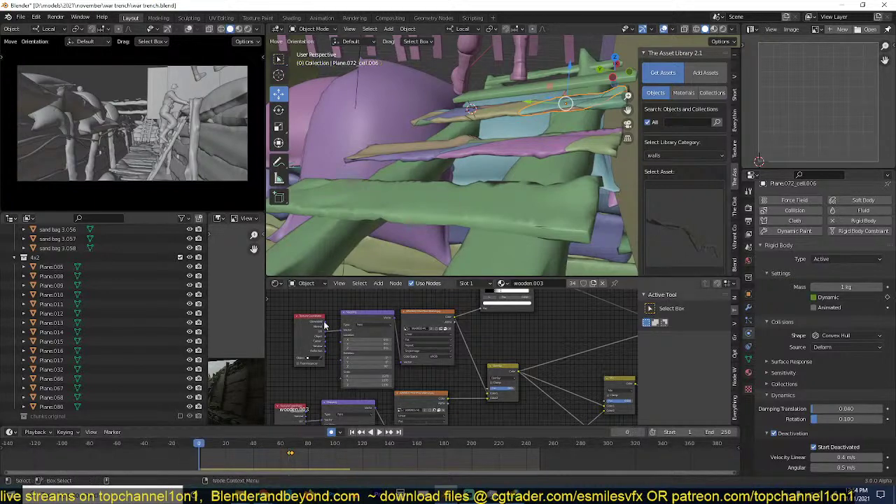
{"action": "key", "text": "space"}
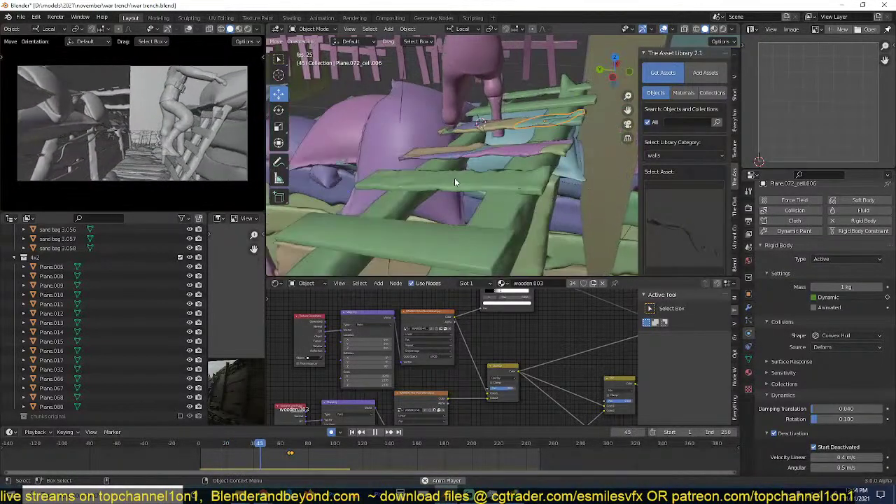
{"action": "key", "text": "shift+Left"}
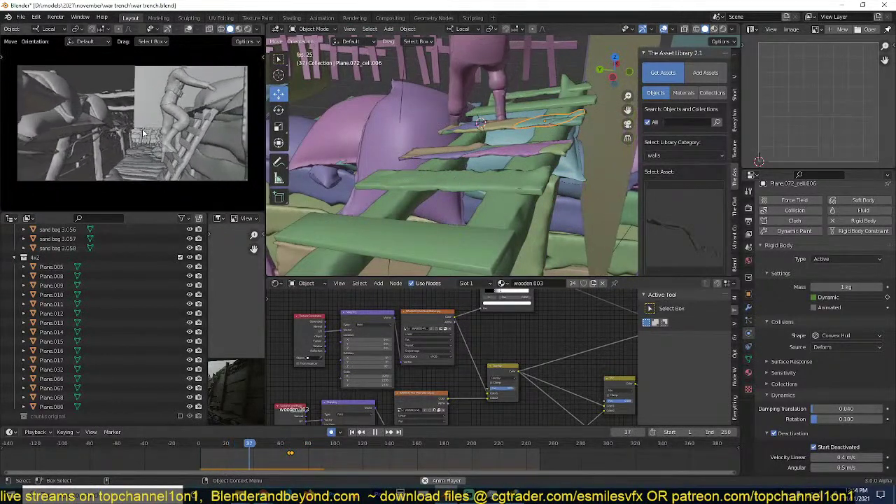
{"action": "key", "text": "space"}
Switch the camera view to rendered shading and play the animation past the point where the planks break.
{"action": "left_click", "coordinate": [248, 29]}
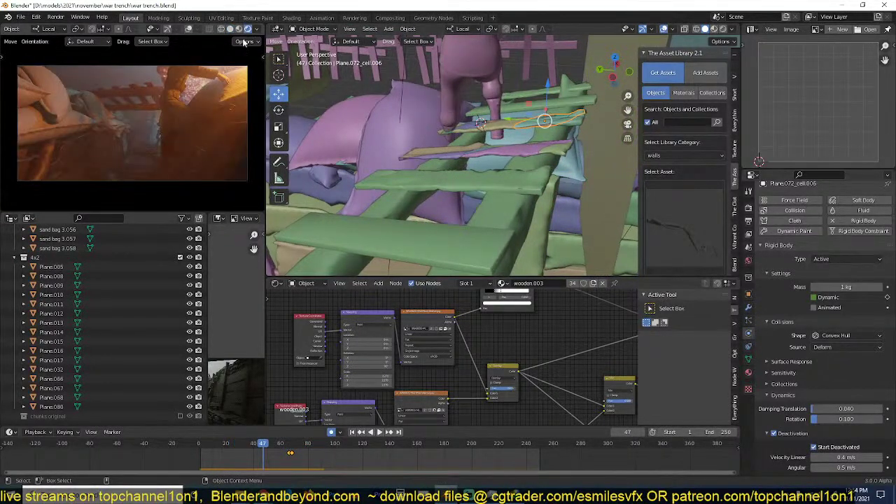
{"action": "key", "text": "space"}
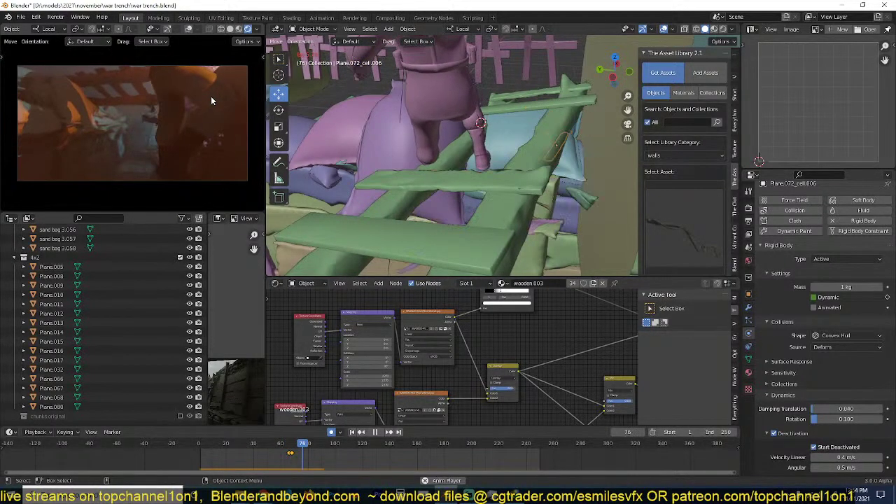
{"action": "key", "text": "Escape"}
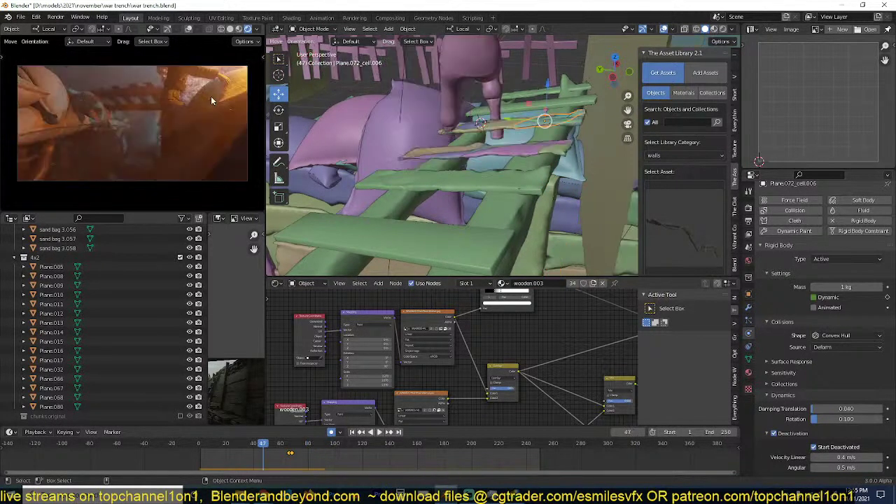
{"action": "key", "text": "space"}
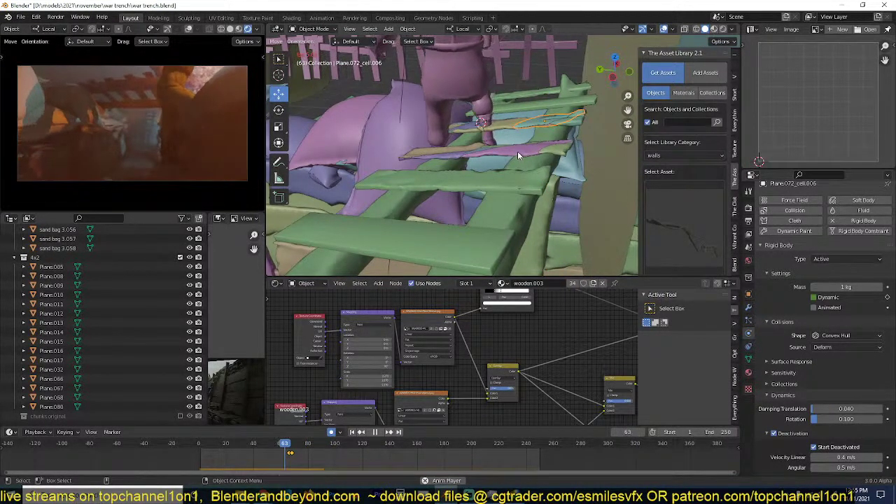
{"action": "key", "text": "Escape"}
Select all the fractured plank pieces by their chunks collection and save the file.
{"action": "middle_click_drag", "start_coordinate": [517, 152], "coordinate": [547, 160]}
{"action": "left_click", "coordinate": [534, 167], "text": "shift"}
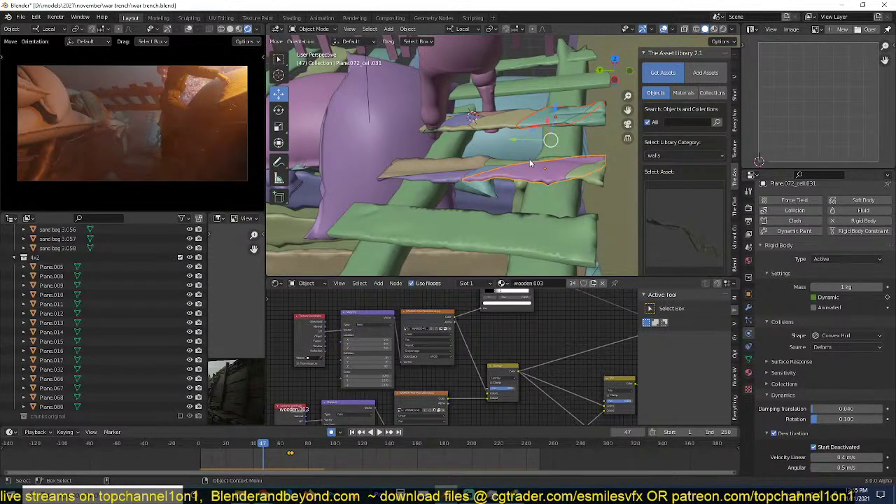
{"action": "key", "text": "shift+g"}
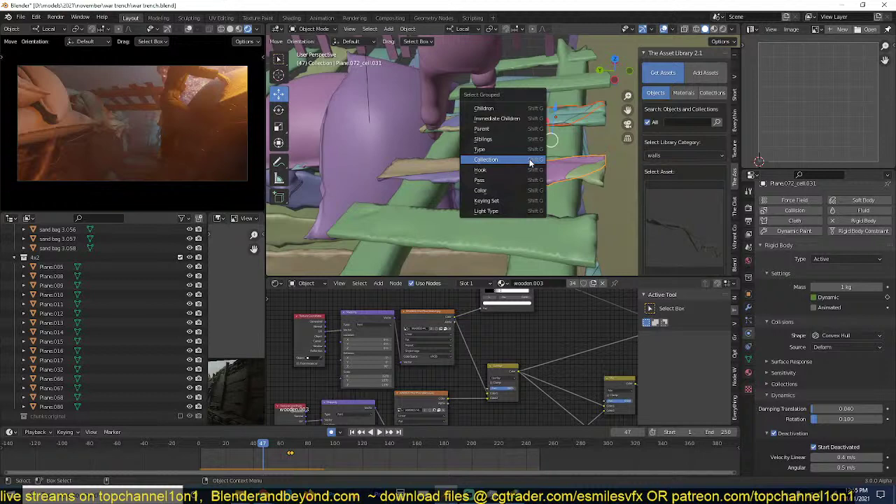
{"action": "left_click", "coordinate": [530, 160]}
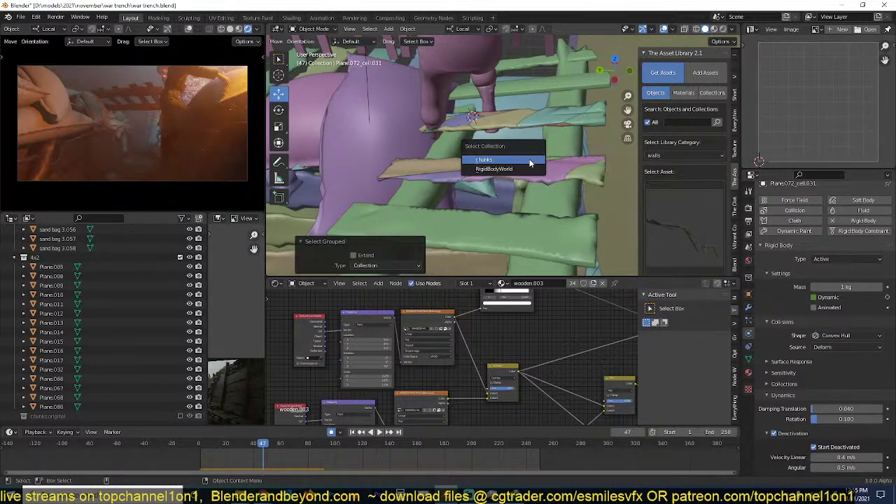
{"action": "left_click", "coordinate": [530, 166]}
{"action": "key", "text": "ctrl+s"}
Bake the selected plank pieces' rigid body simulation to keyframes.
{"action": "left_click", "coordinate": [408, 28]}
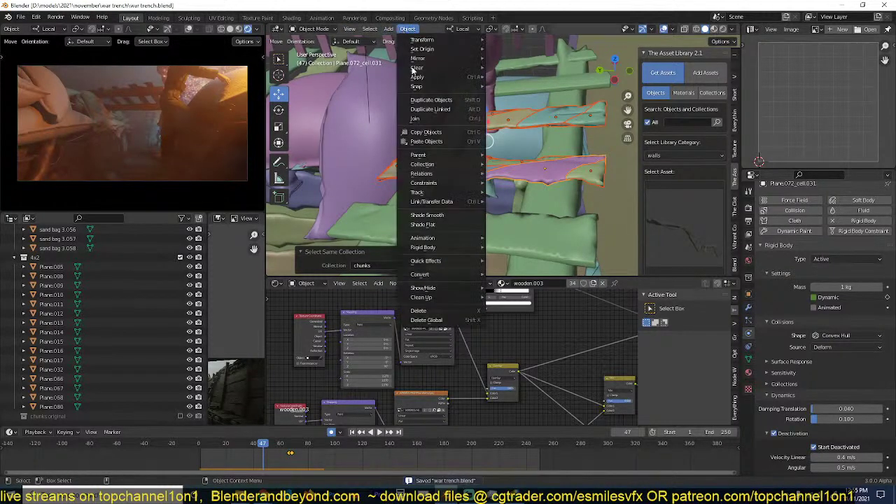
{"action": "mouse_move", "coordinate": [425, 248]}
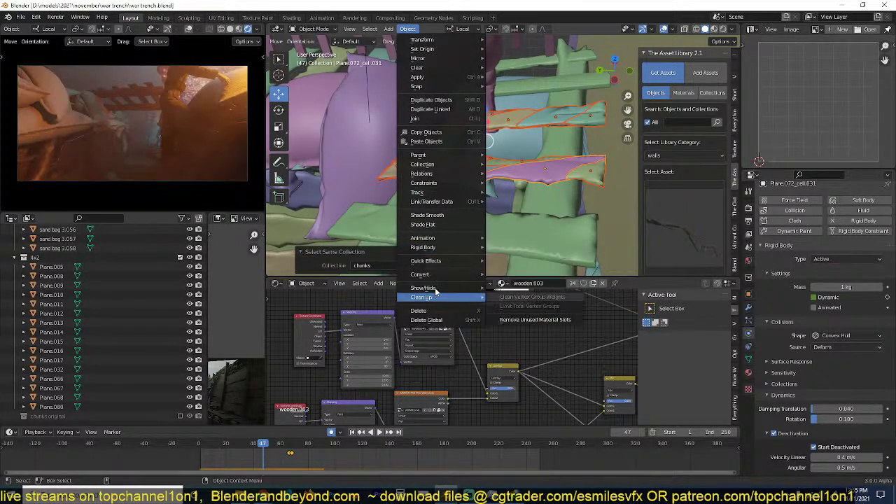
{"action": "mouse_move", "coordinate": [456, 264]}
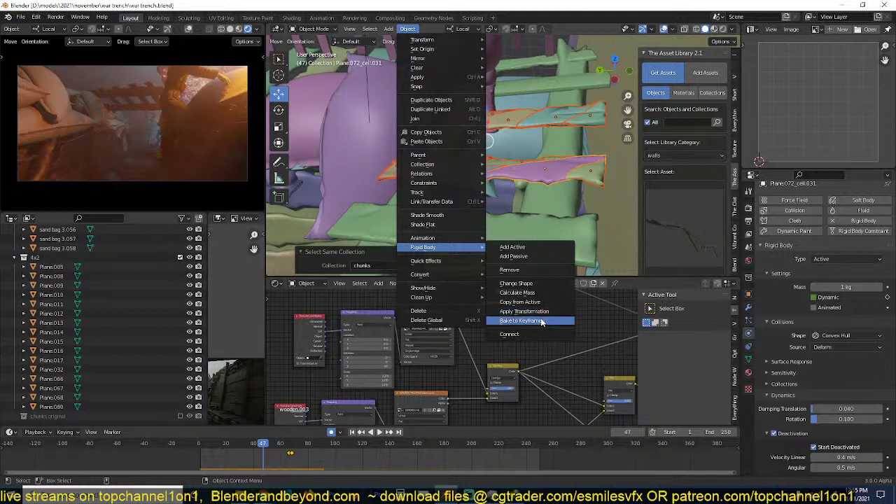
{"action": "left_click", "coordinate": [542, 321]}
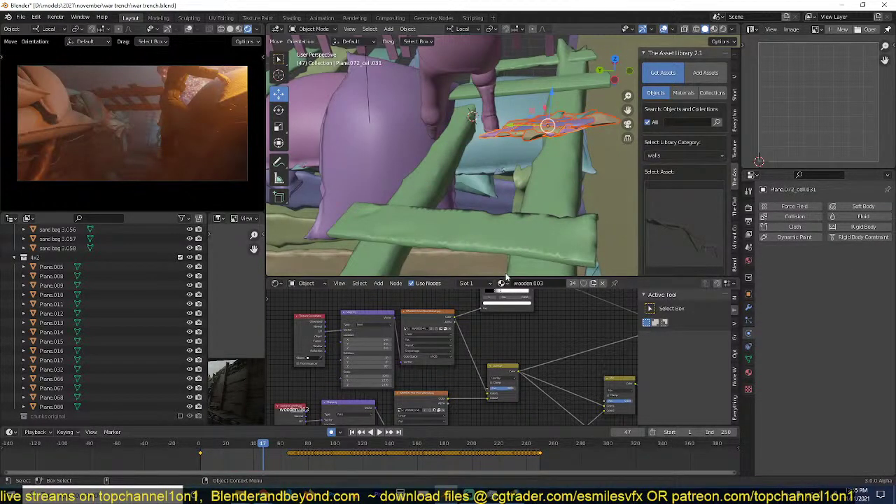
Replay the baked plank animation and undo the bake to keyframes.
{"action": "key", "text": "space"}
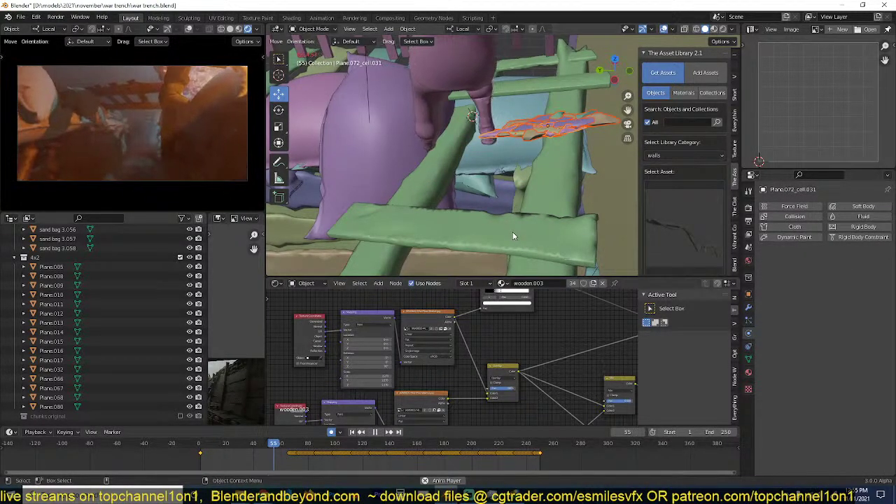
{"action": "key", "text": "Escape"}
{"action": "key", "text": "space"}
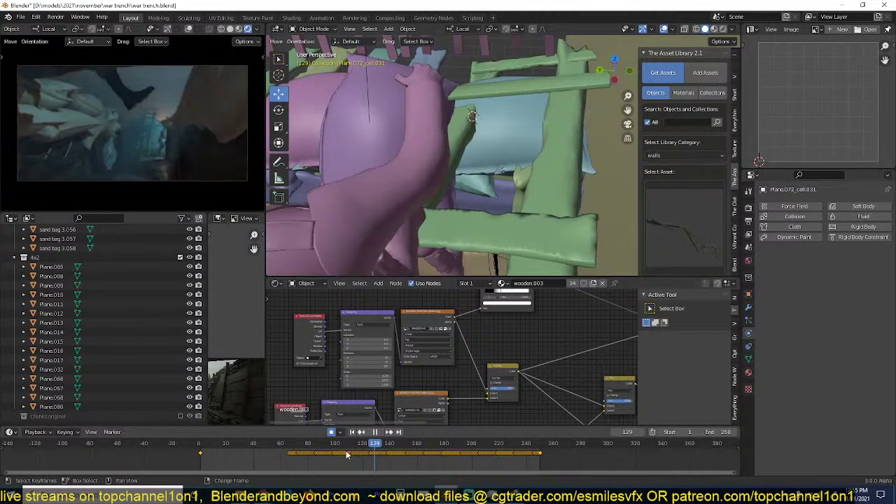
{"action": "key", "text": "Escape"}
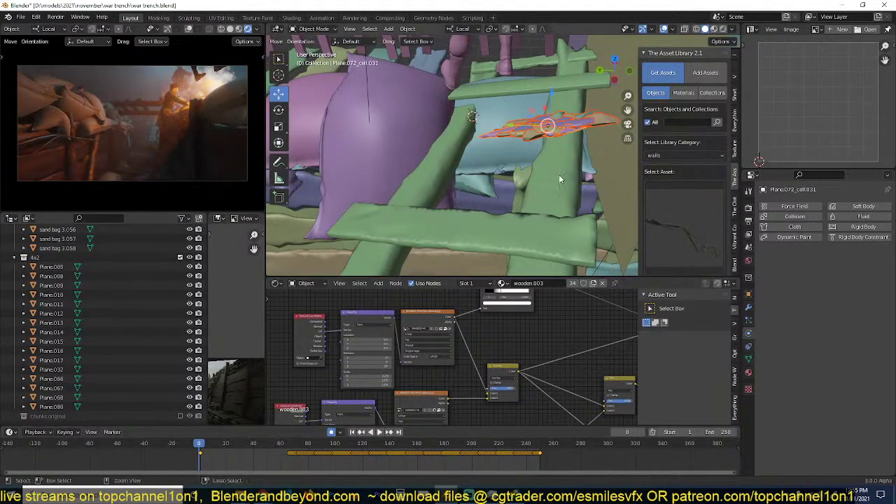
{"action": "left_click", "coordinate": [562, 173]}
{"action": "middle_click_drag", "start_coordinate": [552, 183], "coordinate": [533, 152]}
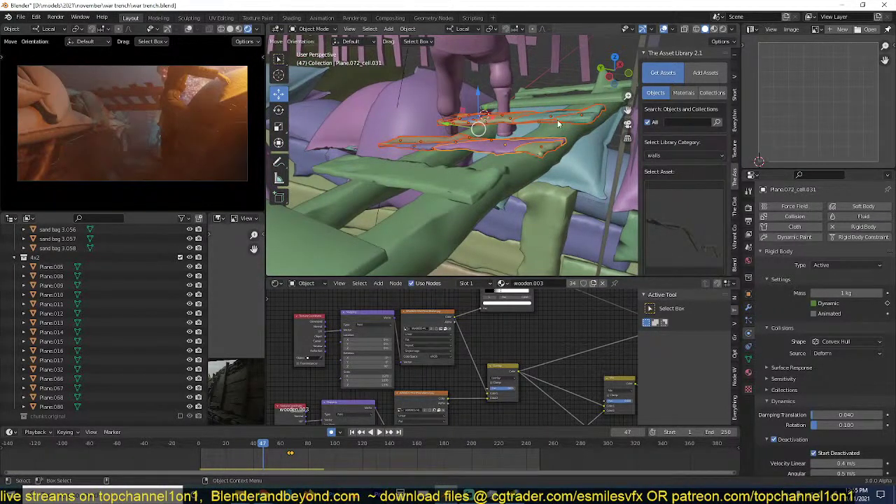
Clear the Dynamic keyframes from the selected plank pieces and remove their rigid body physics.
{"action": "key", "text": "x"}
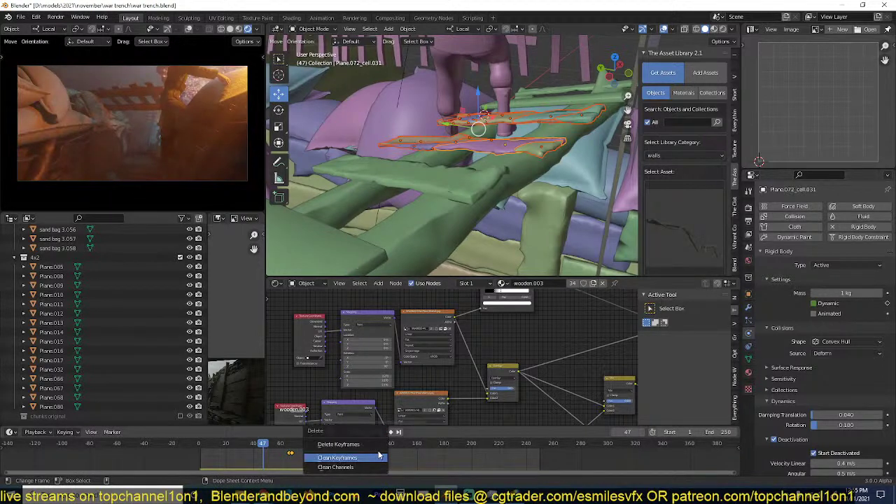
{"action": "left_click", "coordinate": [379, 457]}
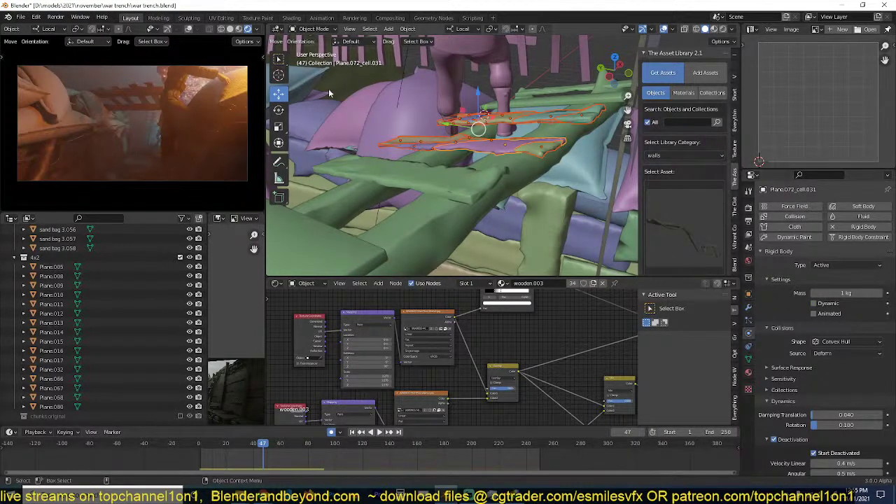
{"action": "left_click", "coordinate": [409, 29]}
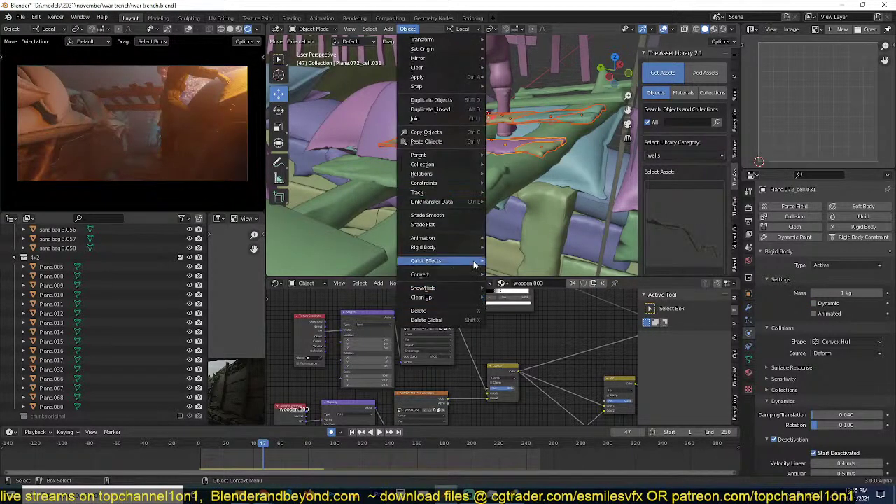
{"action": "mouse_move", "coordinate": [475, 261]}
{"action": "mouse_move", "coordinate": [448, 248]}
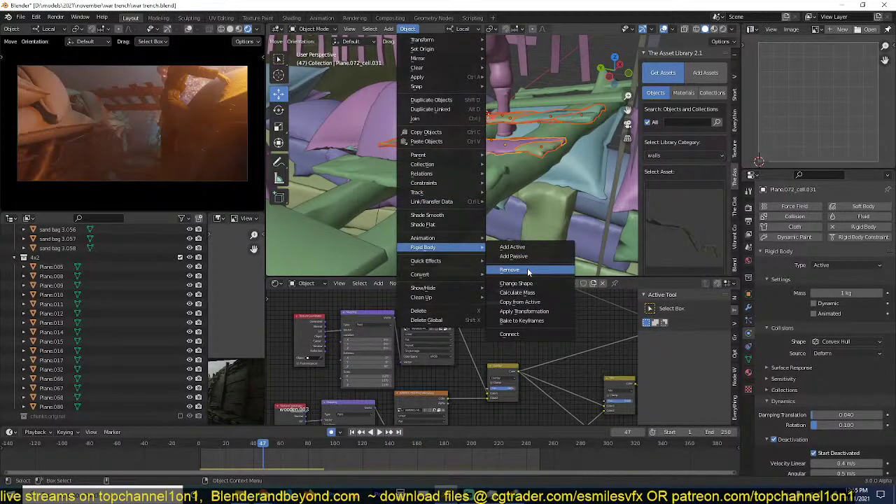
{"action": "left_click", "coordinate": [527, 270]}
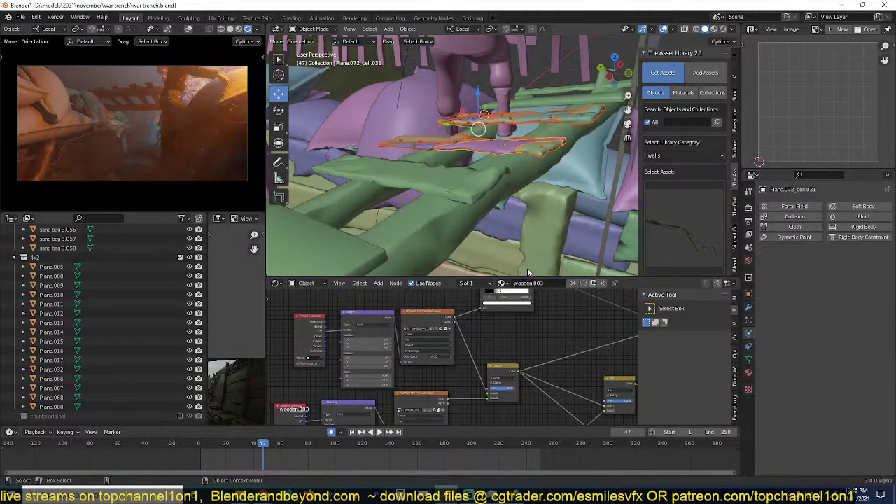
Select the plank pieces by collection and auto-key their current location at frame 60 with a 0 m move.
{"action": "key", "text": "shift+g"}
{"action": "left_click", "coordinate": [494, 150]}
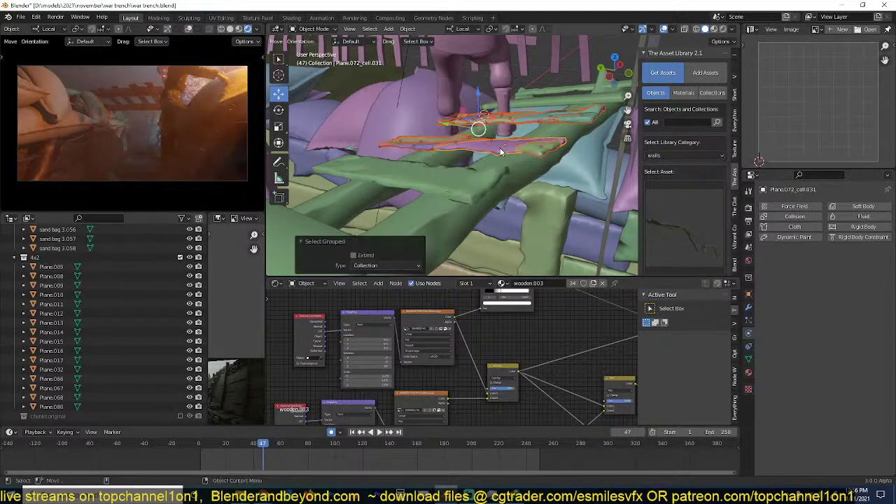
{"action": "mouse_move", "coordinate": [268, 445]}
{"action": "left_mouse_down"}
{"action": "mouse_move", "coordinate": [290, 443]}
{"action": "mouse_move", "coordinate": [280, 443]}
{"action": "left_mouse_up"}
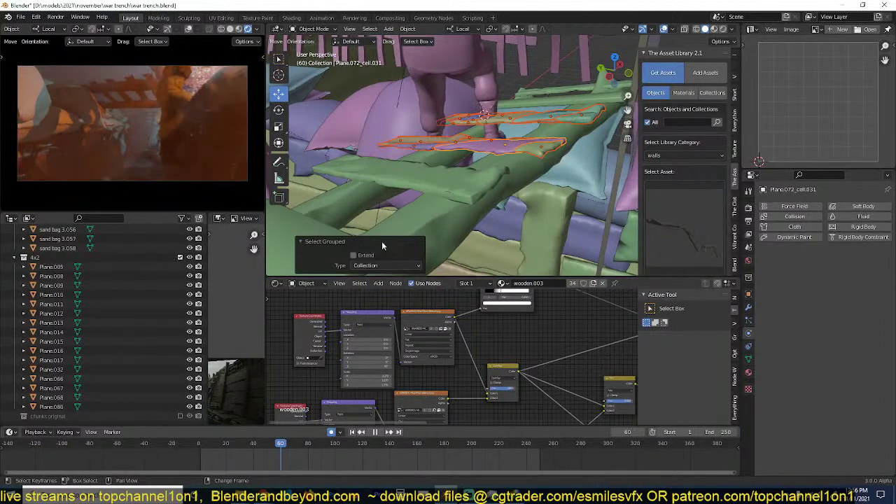
{"action": "key", "text": "KP_Decimal"}
{"action": "middle_click_drag", "start_coordinate": [460, 149], "coordinate": [490, 252]}
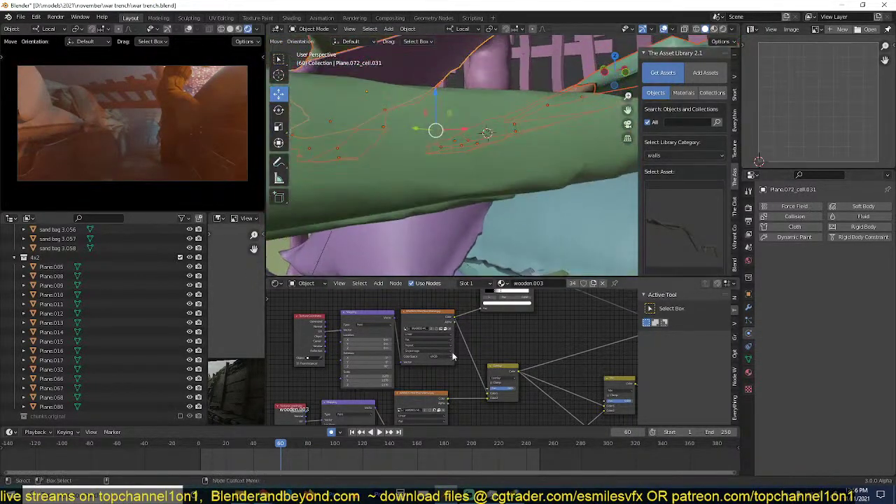
{"action": "key", "text": "g"}
{"action": "left_click", "coordinate": [496, 219]}
{"action": "middle_click_drag", "start_coordinate": [496, 219], "coordinate": [481, 210]}
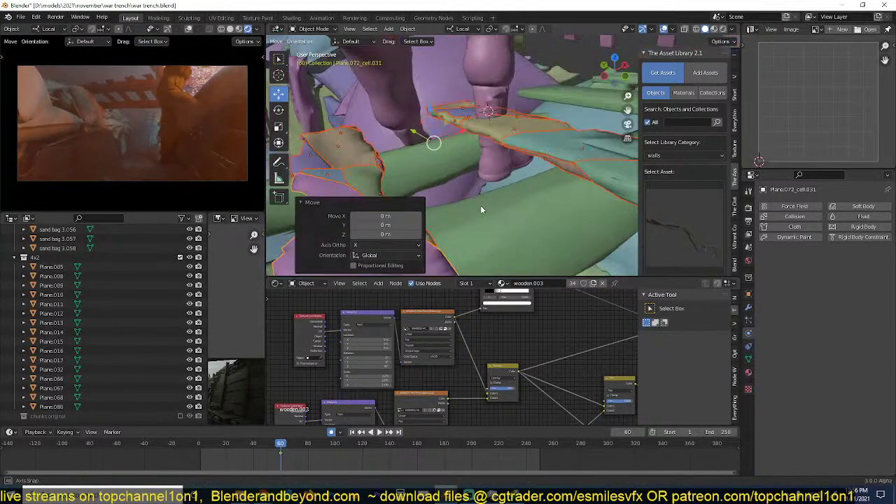
{"action": "left_click", "coordinate": [503, 130]}
{"action": "left_click", "coordinate": [325, 448]}
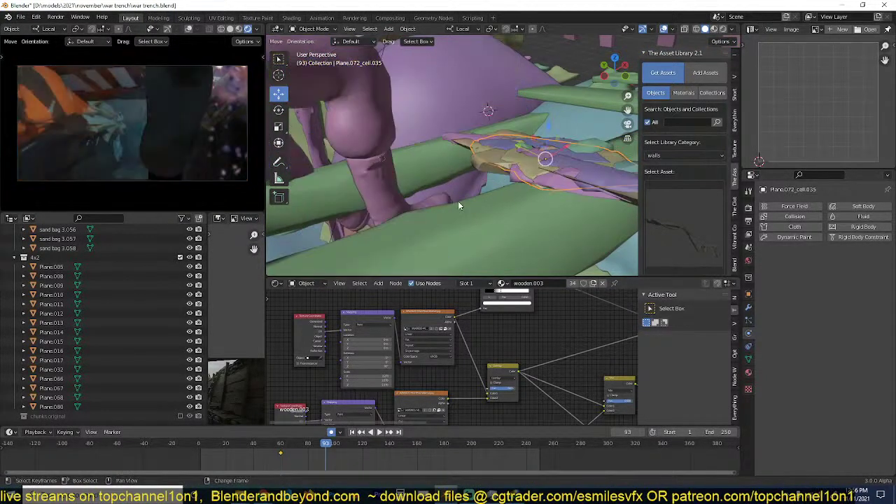
{"action": "middle_click_drag", "start_coordinate": [498, 139], "coordinate": [533, 171]}
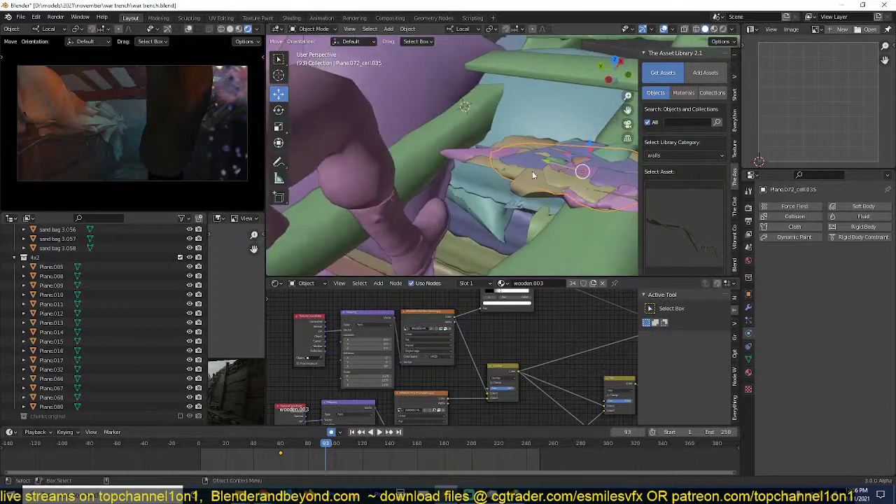
{"action": "key", "text": "Down"}
{"action": "key", "text": "ctrl+z"}
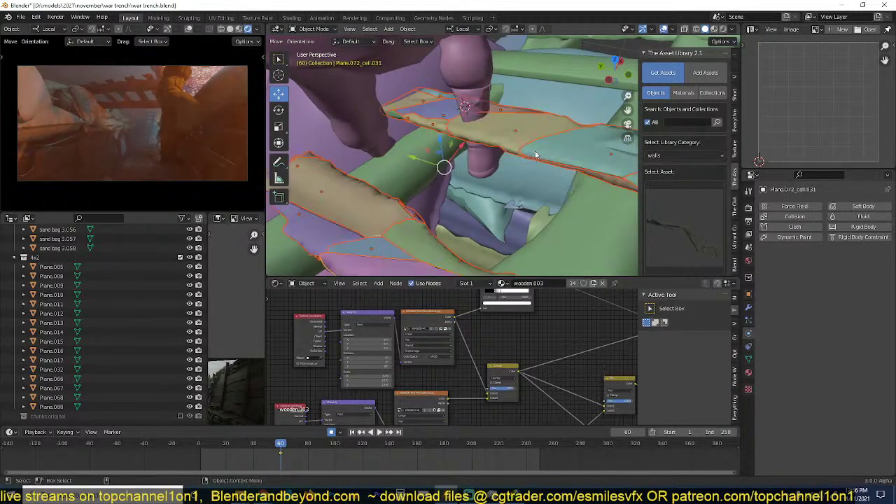
Make the object animation single-user for the selected plank pieces.
{"action": "key", "text": "KP_Decimal"}
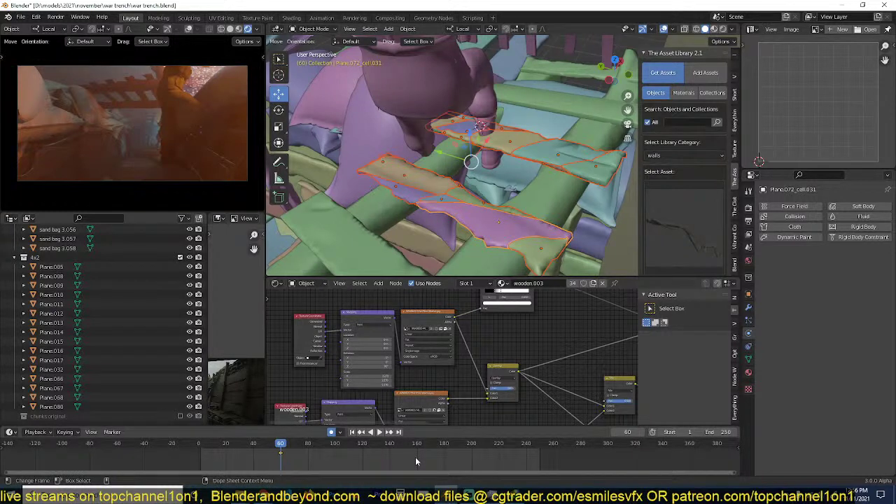
{"action": "left_click", "coordinate": [408, 30]}
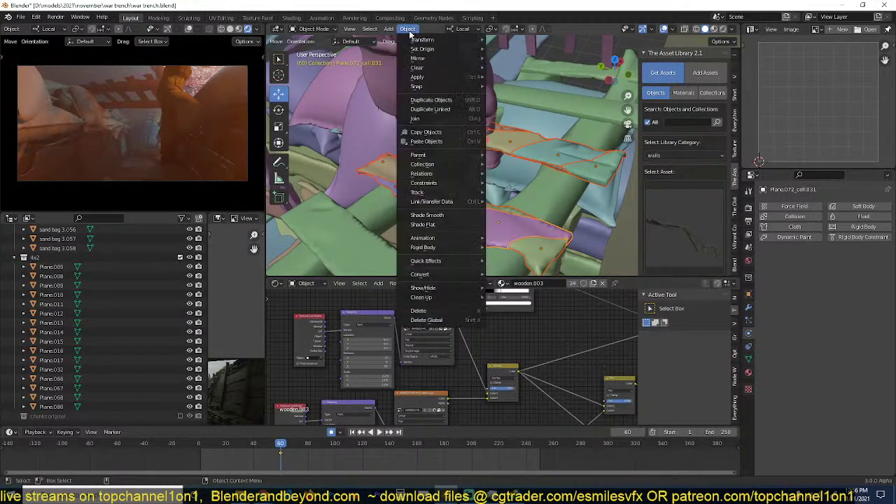
{"action": "mouse_move", "coordinate": [455, 239]}
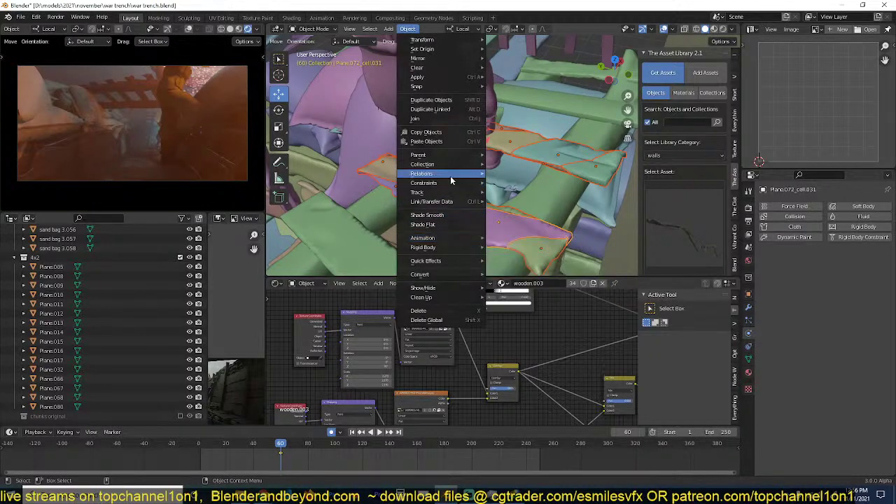
{"action": "mouse_move", "coordinate": [469, 175]}
{"action": "mouse_move", "coordinate": [521, 218]}
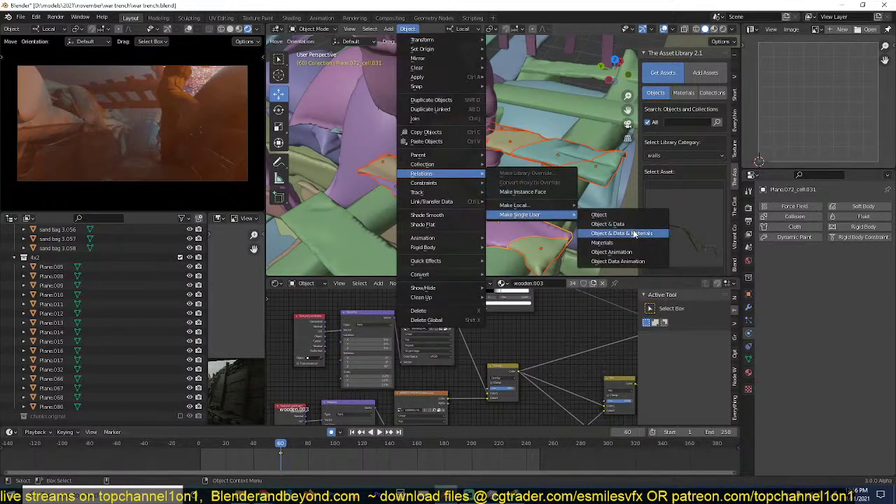
{"action": "left_click", "coordinate": [626, 252]}
Auto-key the selected plank pieces' location again at frame 60 with a 0 m move.
{"action": "middle_click_drag", "start_coordinate": [527, 200], "coordinate": [494, 156]}
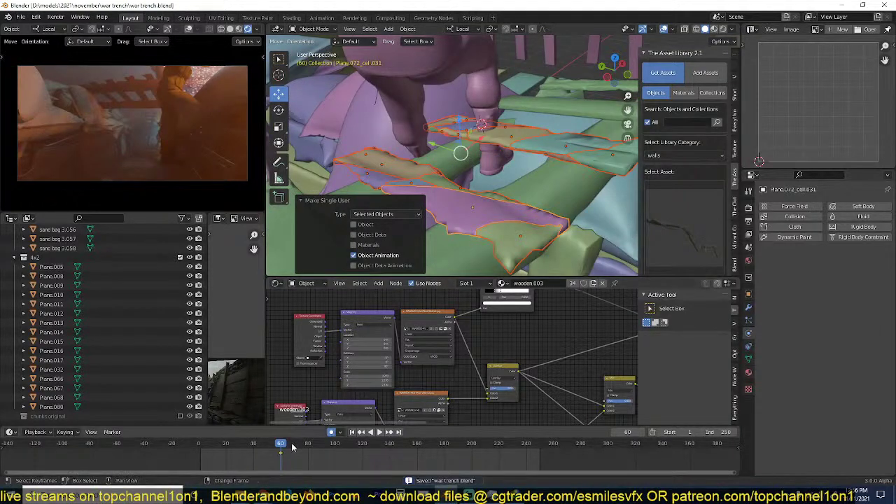
{"action": "key", "text": "g"}
{"action": "left_click", "coordinate": [482, 220]}
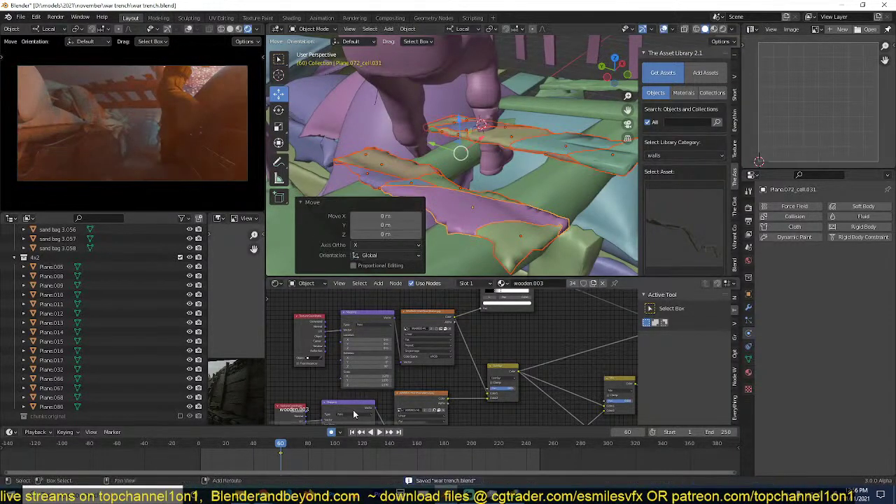
Set the current frame to 89 and bring the broken section of the bridge into view.
{"action": "right_click", "coordinate": [319, 451], "text": "shift"}
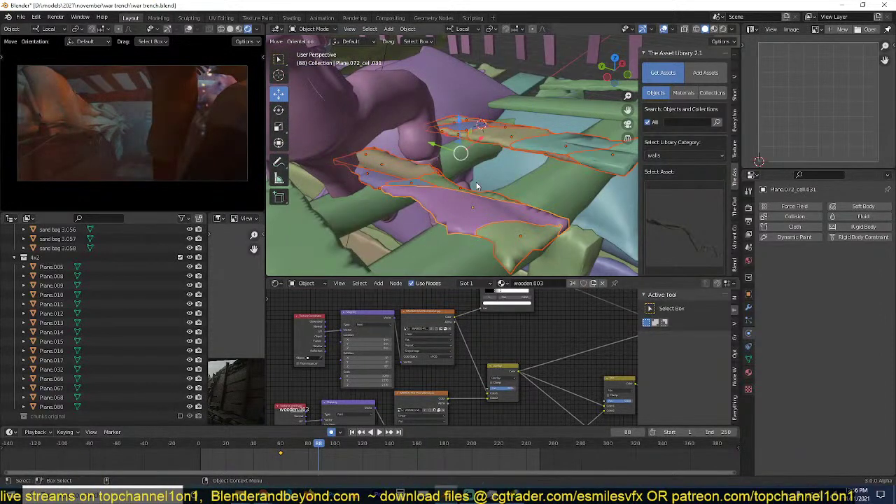
{"action": "left_click", "coordinate": [404, 171]}
{"action": "middle_click_drag", "start_coordinate": [404, 171], "coordinate": [376, 132]}
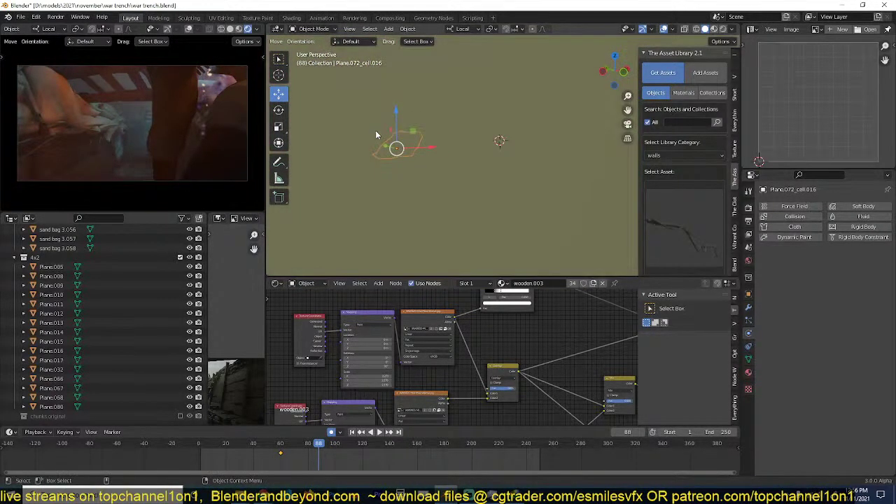
{"action": "key", "text": "Right"}
{"action": "key", "text": "KP_0"}
{"action": "left_click", "coordinate": [449, 132]}
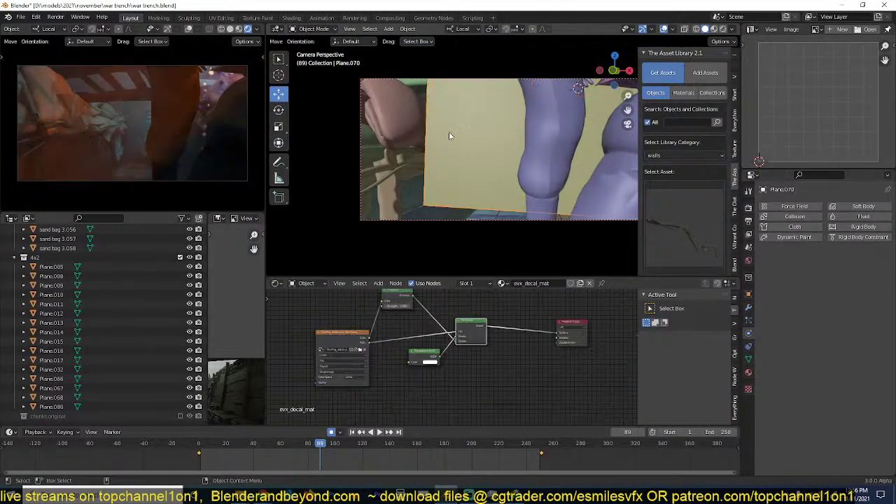
{"action": "middle_click_drag", "start_coordinate": [450, 132], "coordinate": [526, 116]}
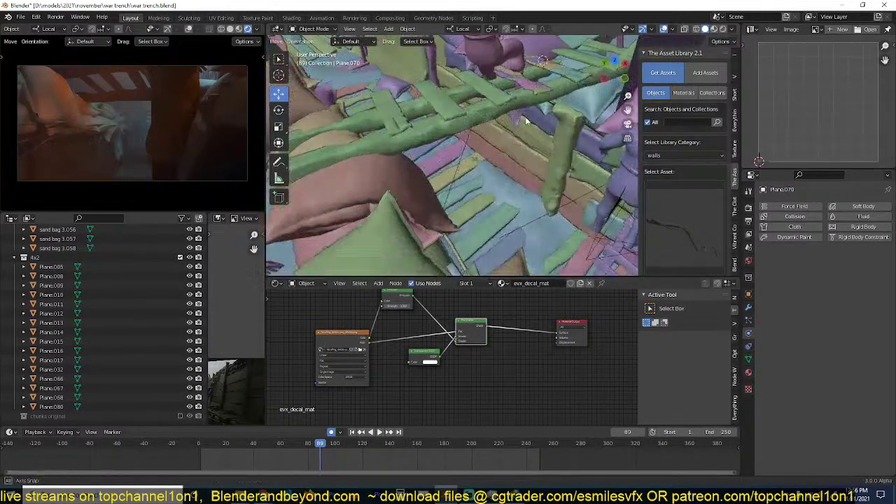
Move plank piece Plane.072_cell.031 below the bridge and trackball-rotate it by 75.6° and -55° at frame 89.
{"action": "left_click", "coordinate": [518, 85]}
{"action": "key", "text": "KP_Decimal"}
{"action": "middle_click_drag", "start_coordinate": [518, 85], "coordinate": [504, 169]}
{"action": "key", "text": "g"}
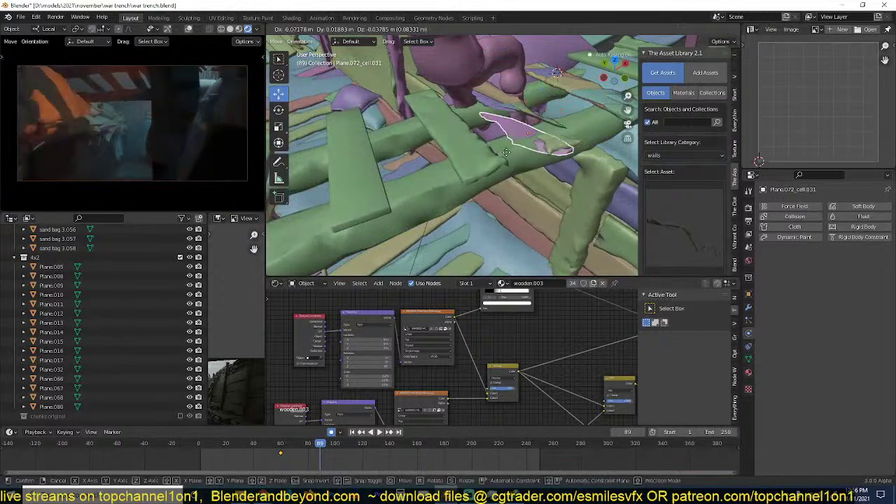
{"action": "left_click", "coordinate": [479, 185]}
{"action": "key", "text": "r"}
{"action": "key", "text": "r"}
{"action": "left_click", "coordinate": [489, 170]}
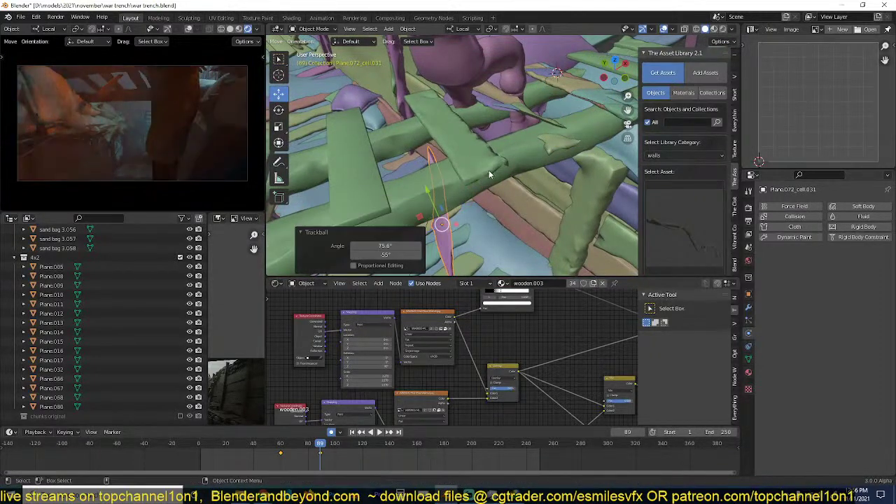
Lower plank piece Plane.072_cell.031 further towards the trench floor in two moves, the second about -0.645, -0.354, -0.739 m.
{"action": "key", "text": "g"}
{"action": "left_click", "coordinate": [448, 254]}
{"action": "middle_click_drag", "start_coordinate": [496, 149], "coordinate": [513, 163]}
{"action": "key", "text": "g"}
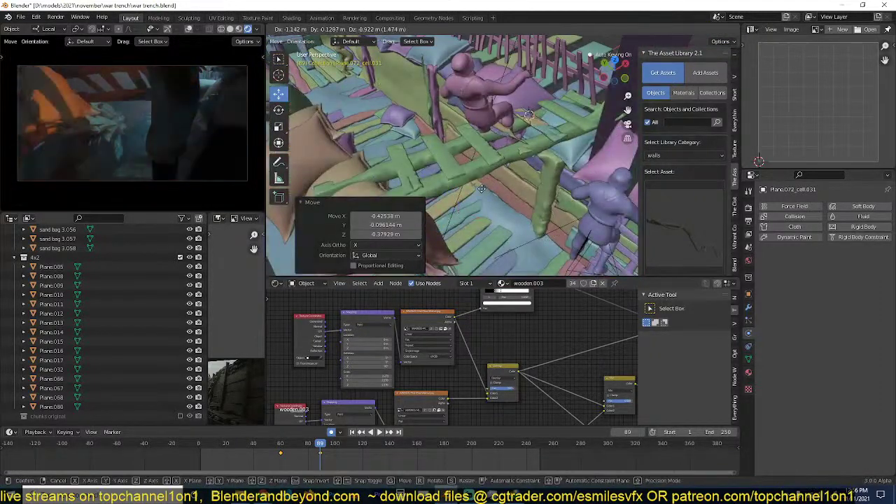
{"action": "left_click", "coordinate": [501, 195]}
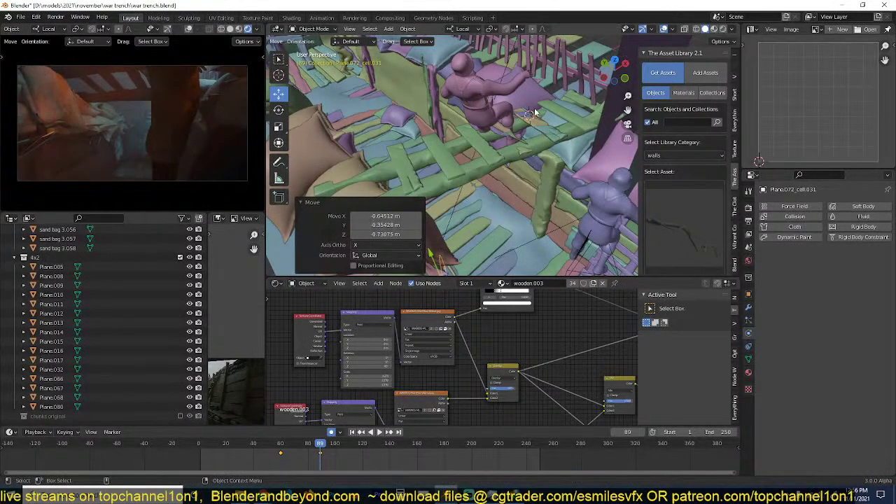
Move plank piece Plane.072_cell.009 below the bridge and trackball-rotate it by -60.7° and -148°.
{"action": "scroll", "coordinate": [529, 113], "scroll_direction": "up", "scroll_amount": 3}
{"action": "left_click", "coordinate": [520, 160]}
{"action": "key", "text": "g"}
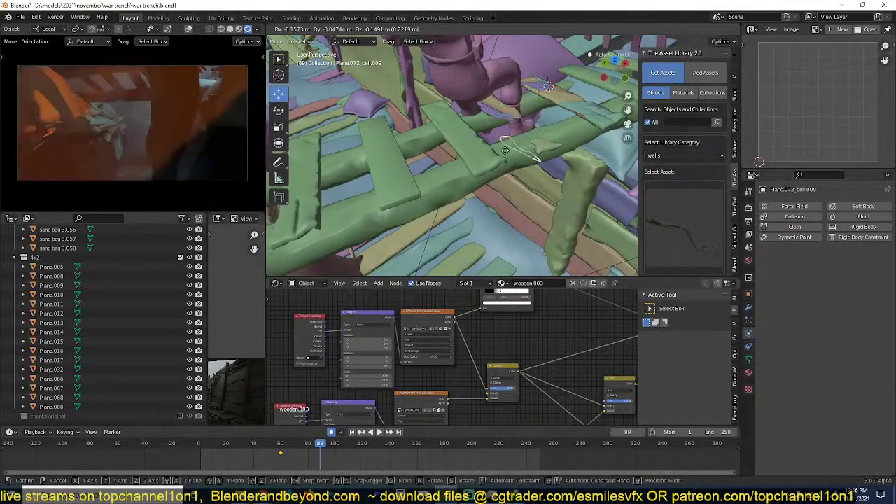
{"action": "left_click", "coordinate": [477, 209]}
{"action": "key", "text": "r"}
{"action": "key", "text": "r"}
{"action": "left_click", "coordinate": [480, 126]}
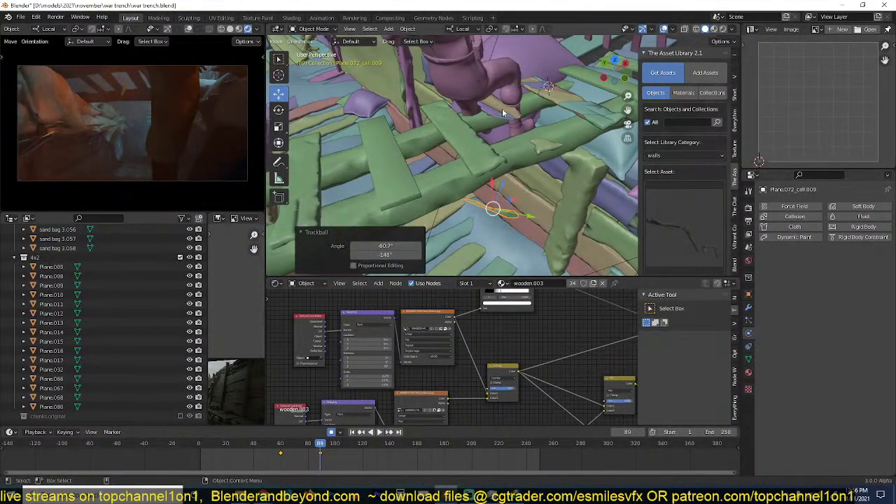
Move plank piece Plane.072_cell.003 below the bridge and trackball-rotate it by -83.1° and -87.7°.
{"action": "left_click", "coordinate": [504, 111]}
{"action": "key", "text": "g"}
{"action": "left_click", "coordinate": [483, 224]}
{"action": "key", "text": "r"}
{"action": "key", "text": "r"}
{"action": "left_click", "coordinate": [431, 166]}
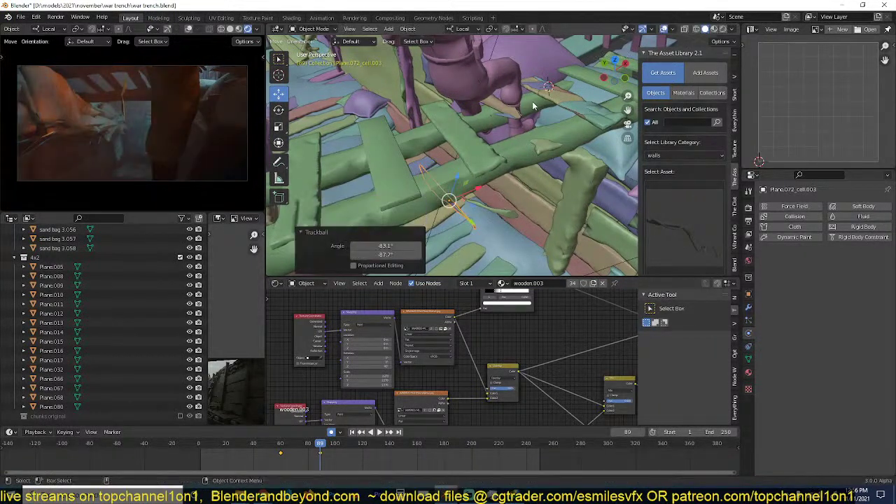
Move plank piece Plane.072_cell.006 by about -1.342, 0.037, -0.943 m towards the trench floor and tumble it with a trackball rotation.
{"action": "left_click", "coordinate": [570, 100]}
{"action": "key", "text": "g"}
{"action": "left_click", "coordinate": [449, 266]}
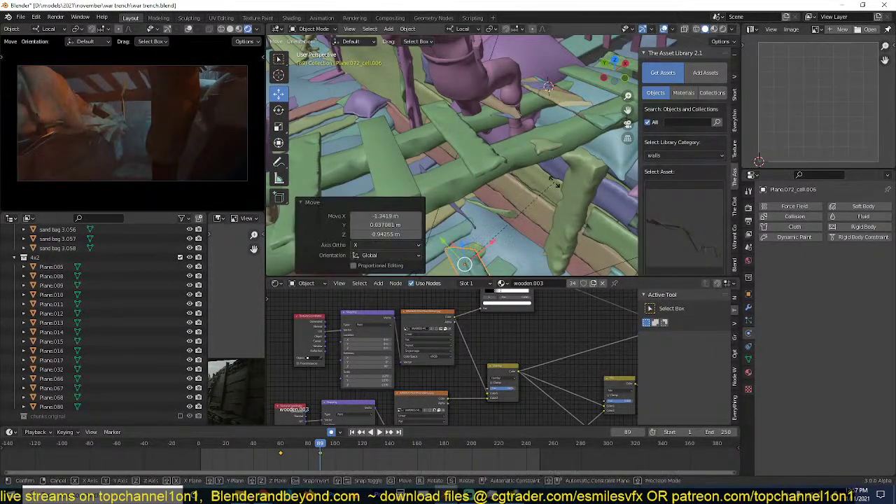
{"action": "key", "text": "r"}
{"action": "key", "text": "r"}
{"action": "left_click", "coordinate": [488, 270]}
Move plank piece Plane.072_cell.035 down under the bridge and tumble it with a trackball rotation.
{"action": "left_click", "coordinate": [555, 98]}
{"action": "key", "text": "g"}
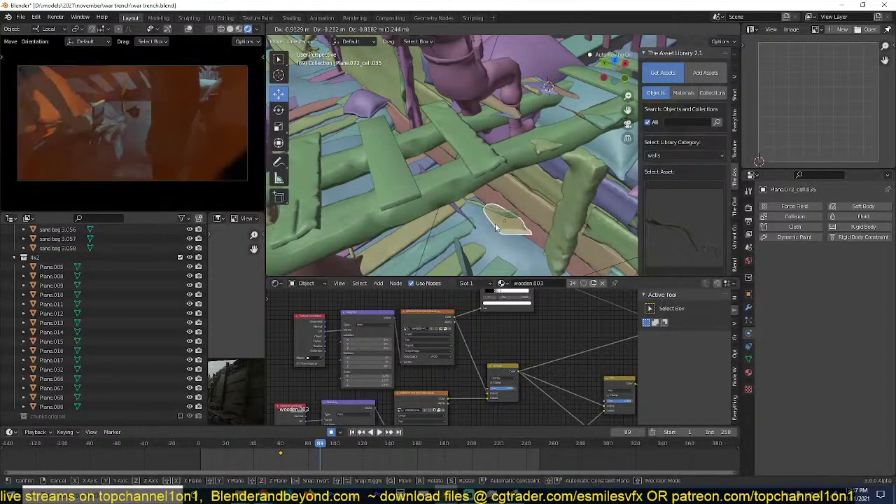
{"action": "left_click", "coordinate": [498, 223]}
{"action": "key", "text": "r"}
{"action": "key", "text": "r"}
{"action": "left_click", "coordinate": [541, 108]}
Move plank piece Plane.072_cell.005 below the bridge and trackball-rotate it by -68.2° and -9.74°.
{"action": "left_click", "coordinate": [548, 88]}
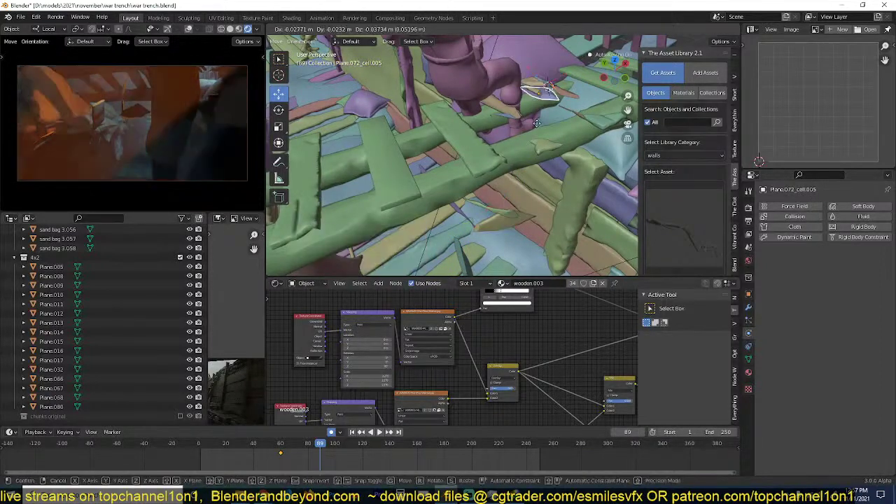
{"action": "key", "text": "g"}
{"action": "left_click", "coordinate": [504, 204]}
{"action": "key", "text": "r"}
{"action": "key", "text": "r"}
{"action": "left_click", "coordinate": [538, 101]}
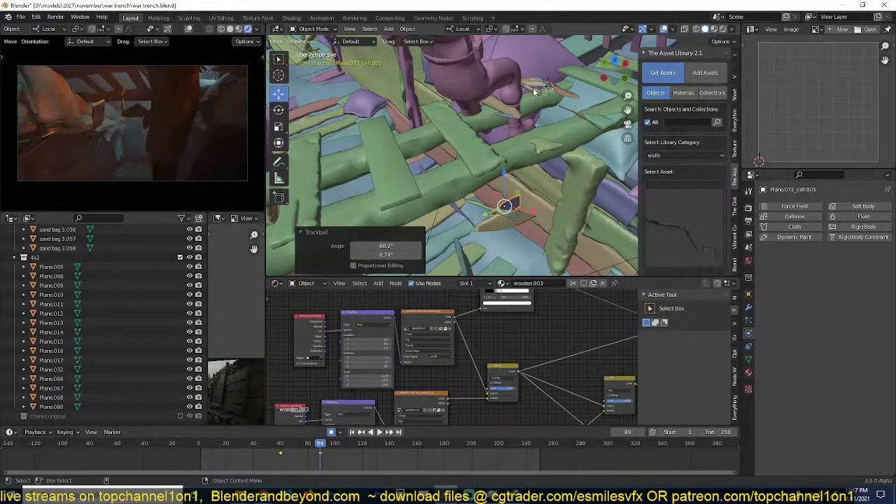
Move the small plank piece Plane.072_cell.037 downwards off the bridge and tumble it with a trackball rotation.
{"action": "left_click", "coordinate": [541, 97]}
{"action": "key", "text": "g"}
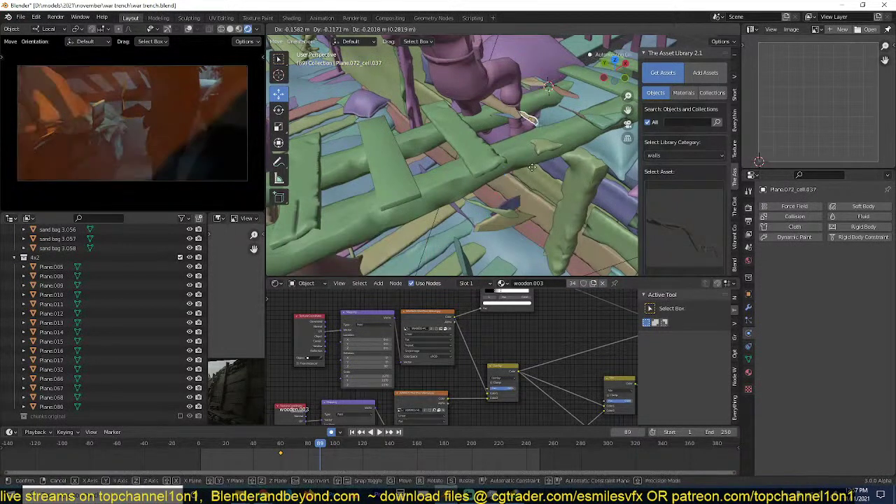
{"action": "left_click", "coordinate": [526, 151]}
{"action": "key", "text": "r"}
{"action": "key", "text": "r"}
{"action": "left_click", "coordinate": [564, 95]}
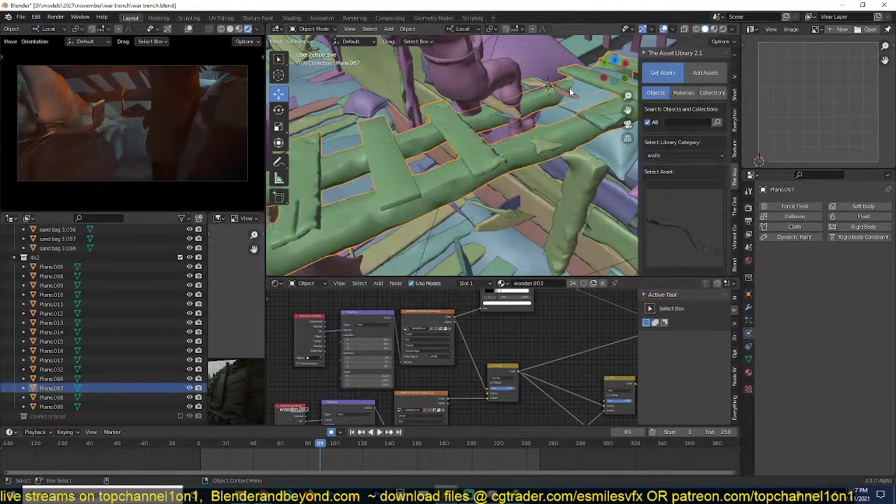
Move plank piece Plane.072_cell.018 by about -0.473, -0.287, -0.557 m and tumble it with a trackball rotation.
{"action": "left_click", "coordinate": [566, 89]}
{"action": "key", "text": "g"}
{"action": "left_click", "coordinate": [550, 169]}
{"action": "key", "text": "r"}
{"action": "key", "text": "r"}
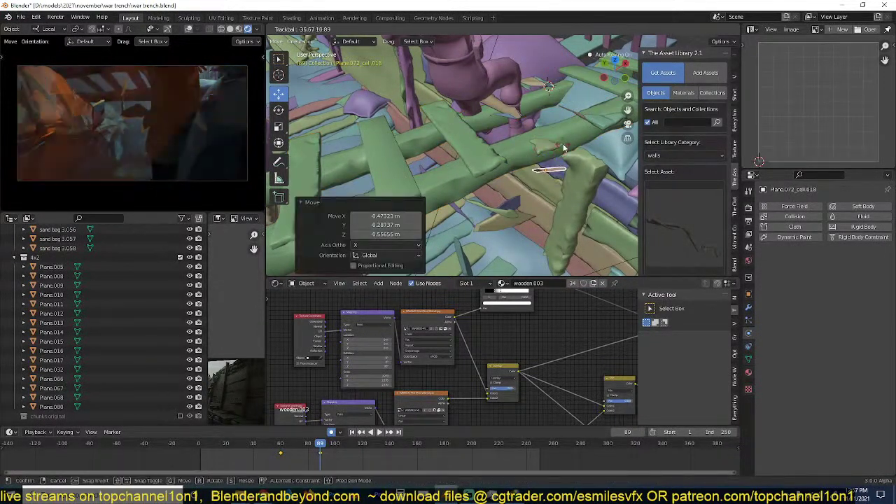
{"action": "left_click", "coordinate": [564, 146]}
Move plank piece Plane.072_cell.032 by about -0.443, -0.246, -0.504 m and tumble it with a trackball rotation.
{"action": "left_click", "coordinate": [537, 85]}
{"action": "key", "text": "g"}
{"action": "left_click", "coordinate": [519, 148]}
{"action": "key", "text": "r"}
{"action": "key", "text": "r"}
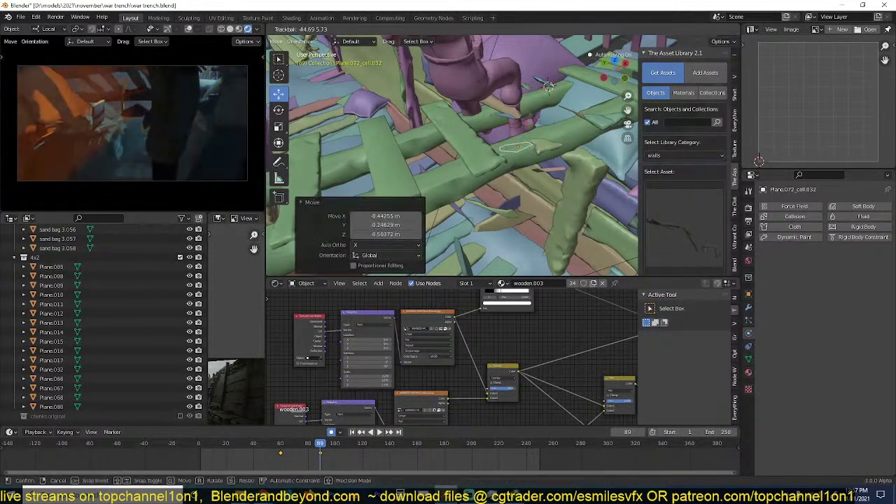
{"action": "left_click", "coordinate": [532, 86]}
Move plank piece Plane.072_cell.016 by about -0.389, -0.158, -0.385 m and trackball-rotate it by -25.2° and 9.74°.
{"action": "left_click", "coordinate": [498, 110]}
{"action": "key", "text": "g"}
{"action": "left_click", "coordinate": [477, 160]}
{"action": "key", "text": "r"}
{"action": "key", "text": "r"}
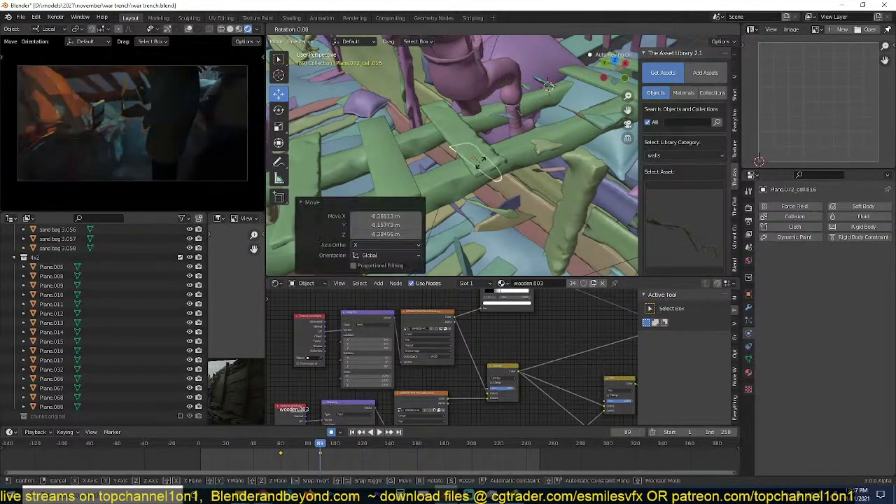
{"action": "left_click", "coordinate": [484, 132]}
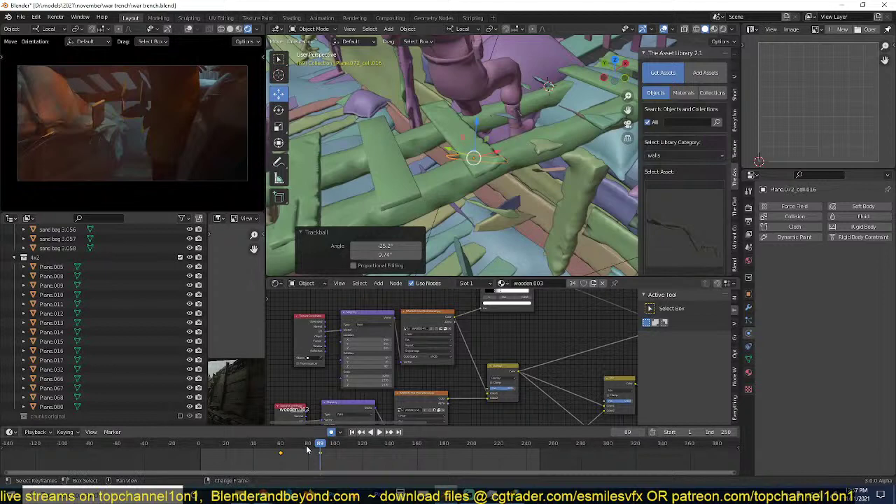
Preview the fall, shift the frame 89 keyframes of all plank pieces in the collection to about frame 200, and set the camera viewport to solid shading.
{"action": "key", "text": "shift+ctrl+space"}
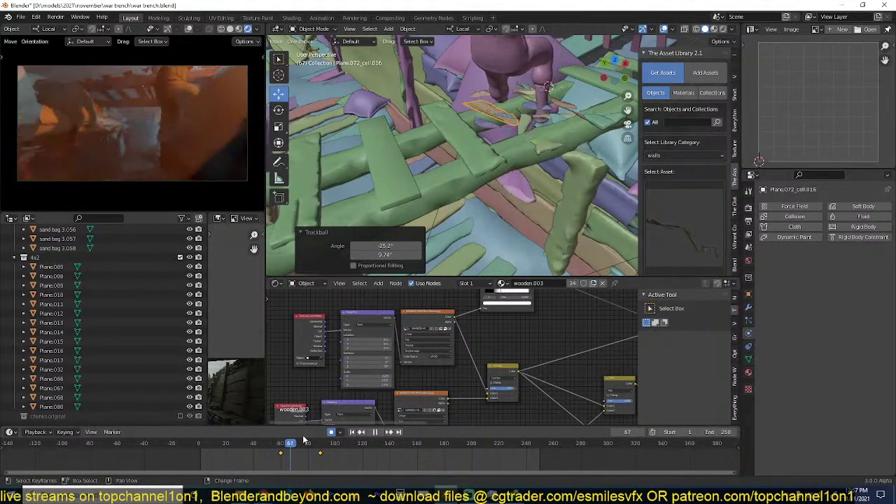
{"action": "left_click_drag", "start_coordinate": [305, 441], "coordinate": [338, 443]}
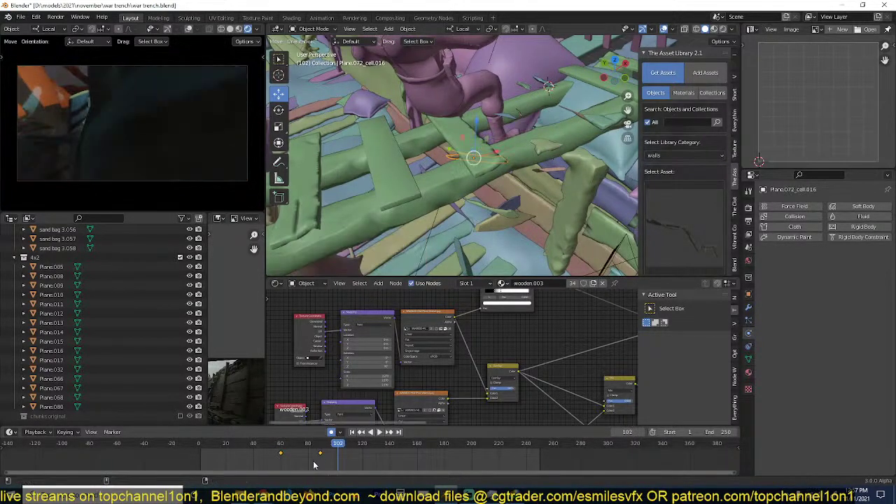
{"action": "key", "text": "shift+g"}
{"action": "left_click", "coordinate": [478, 134]}
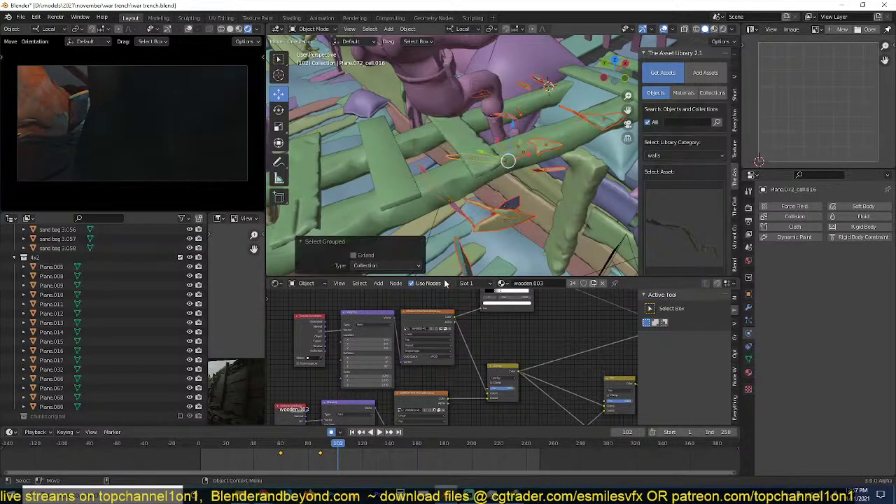
{"action": "left_click_drag", "start_coordinate": [314, 462], "coordinate": [474, 454]}
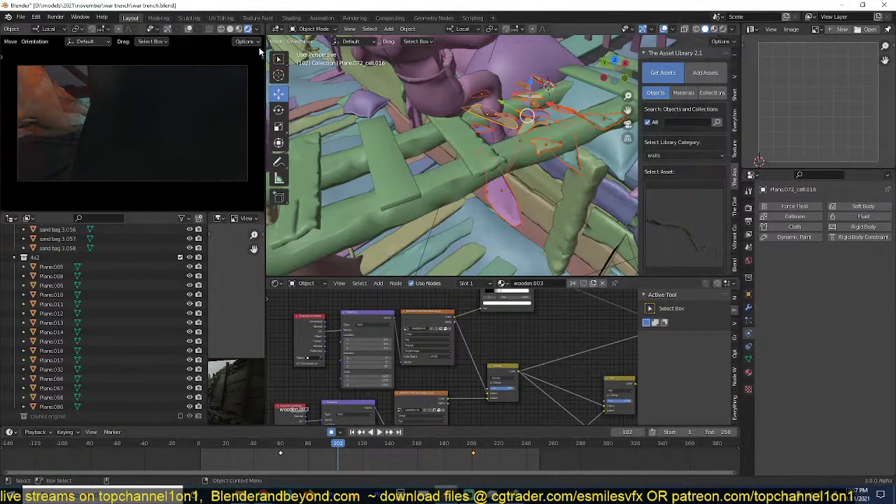
{"action": "left_click", "coordinate": [230, 29]}
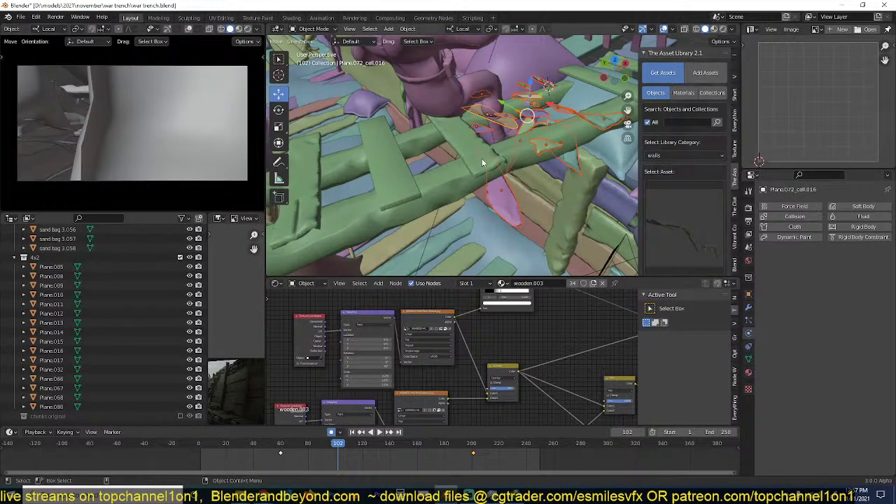
Preview the plank fall through the camera and move the pieces' last keyframes to about frame 118.
{"action": "key", "text": "KP_0"}
{"action": "key", "text": "space"}
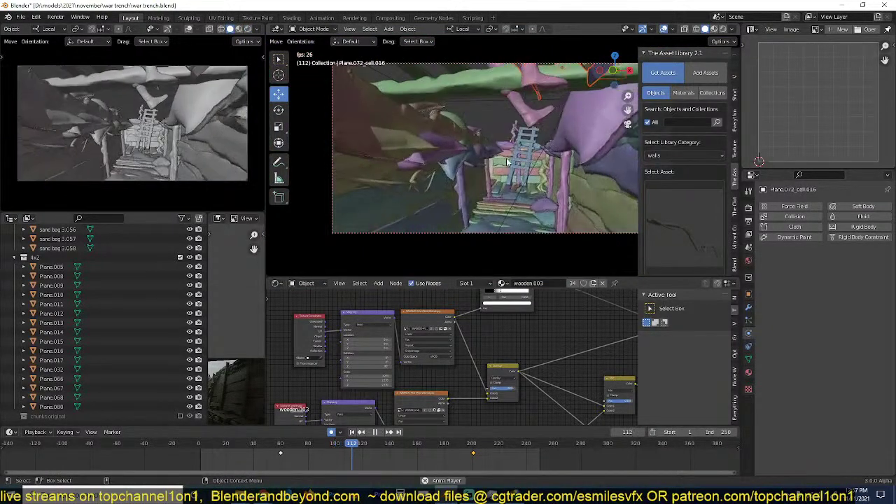
{"action": "key", "text": "Escape"}
{"action": "key", "text": "g"}
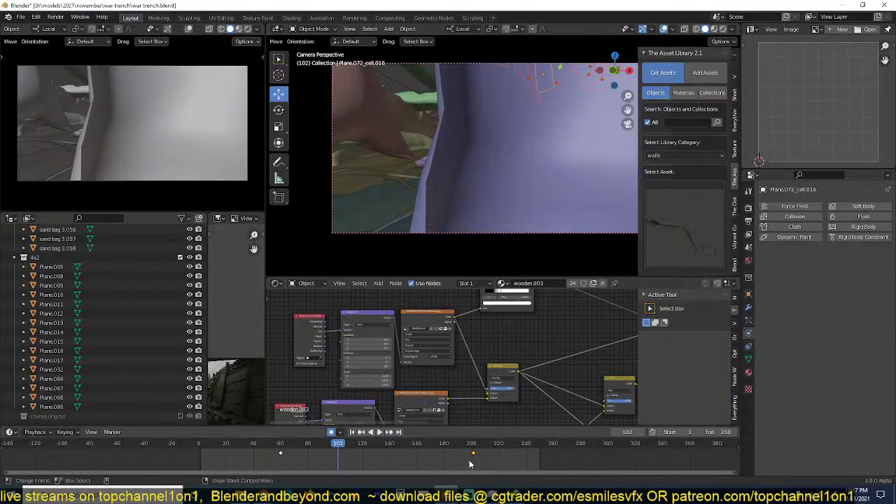
{"action": "left_click", "coordinate": [359, 461]}
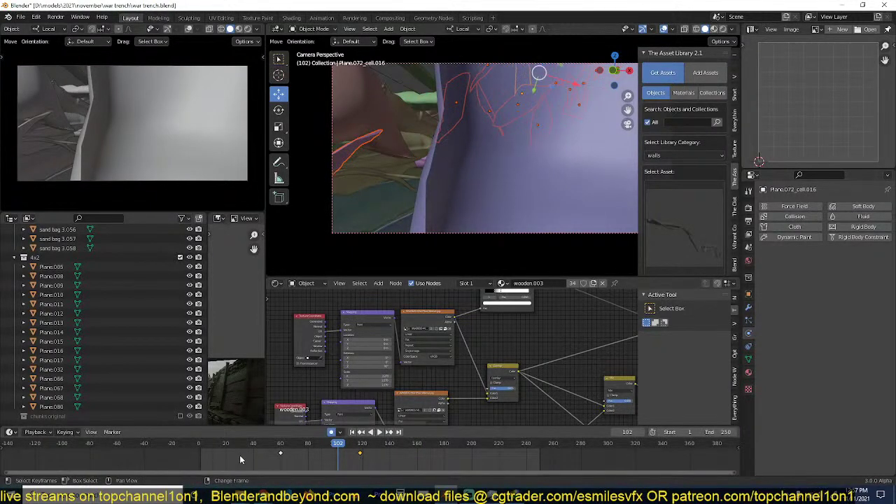
Retime the plank pieces' keyframes to start at about frame 70 and end at about frame 141, and play the result.
{"action": "left_click", "coordinate": [239, 445]}
{"action": "key", "text": "space"}
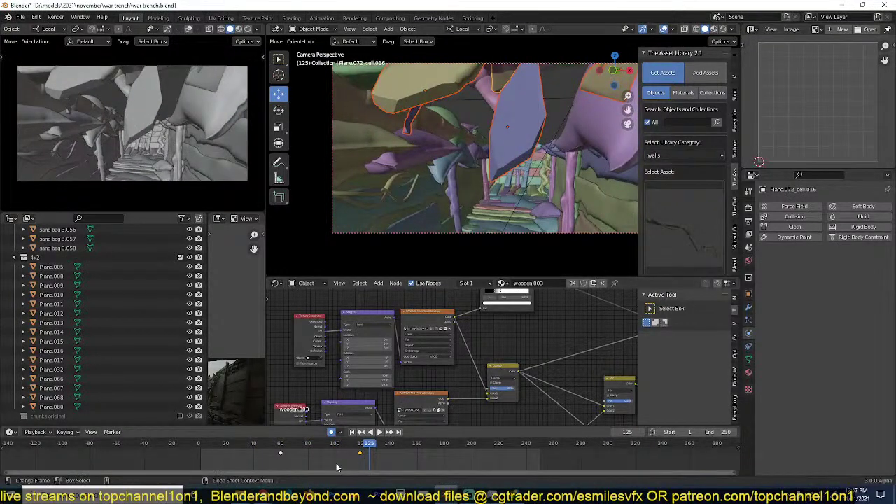
{"action": "key", "text": "g"}
{"action": "left_click", "coordinate": [374, 461]}
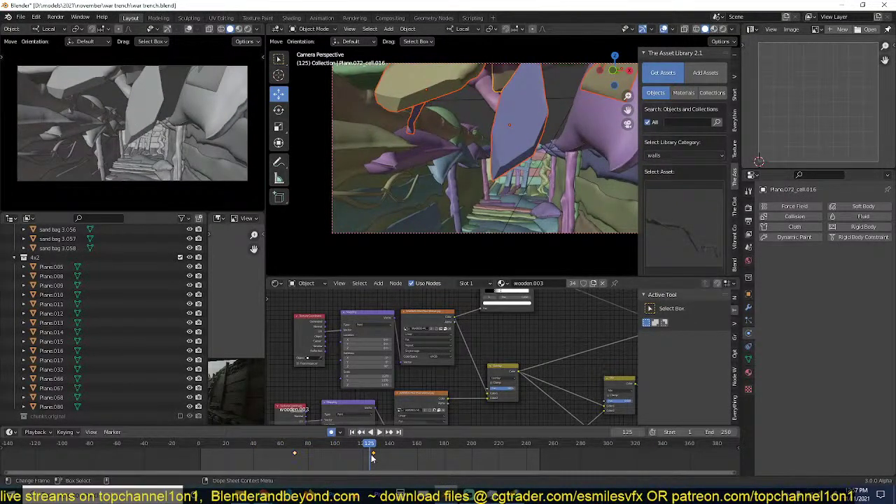
{"action": "key", "text": "space"}
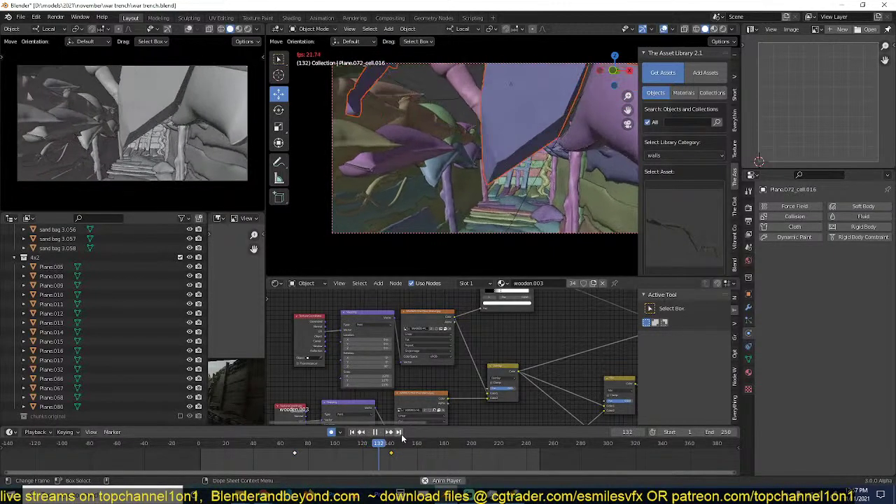
{"action": "key", "text": "shift+Left"}
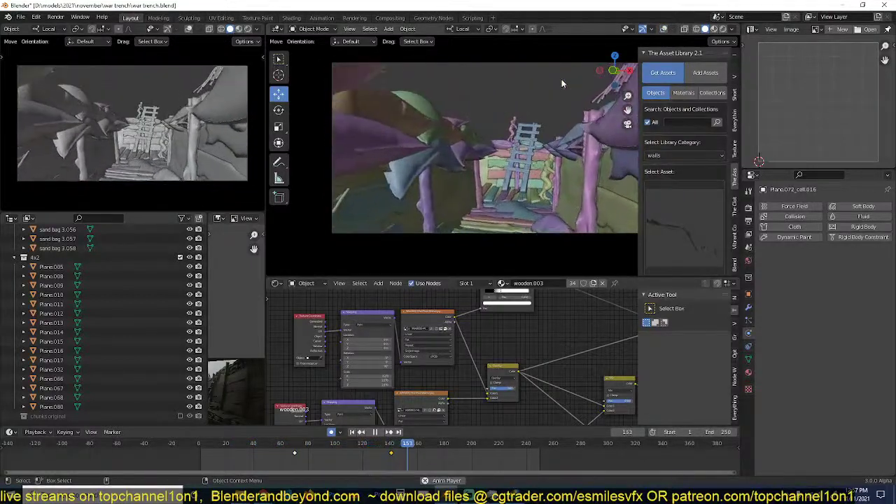
{"action": "key", "text": "space"}
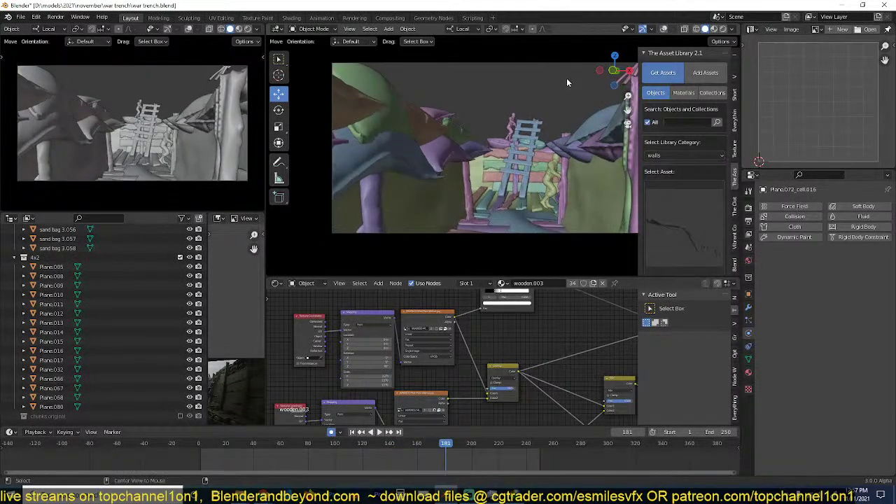
Look over the whole trench scene from outside the camera and save the file.
{"action": "scroll", "coordinate": [538, 110], "scroll_direction": "down", "scroll_amount": 4}
{"action": "middle_click_drag", "start_coordinate": [538, 111], "coordinate": [572, 170]}
{"action": "scroll", "coordinate": [572, 168], "scroll_direction": "down", "scroll_amount": 5}
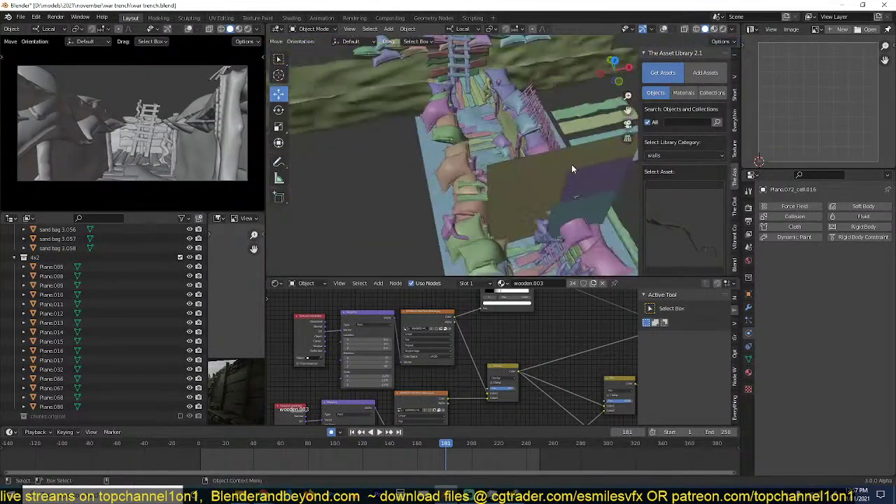
{"action": "scroll", "coordinate": [572, 163], "scroll_direction": "down", "scroll_amount": 5}
{"action": "scroll", "coordinate": [564, 156], "scroll_direction": "up", "scroll_amount": 5}
{"action": "key", "text": "ctrl+s"}
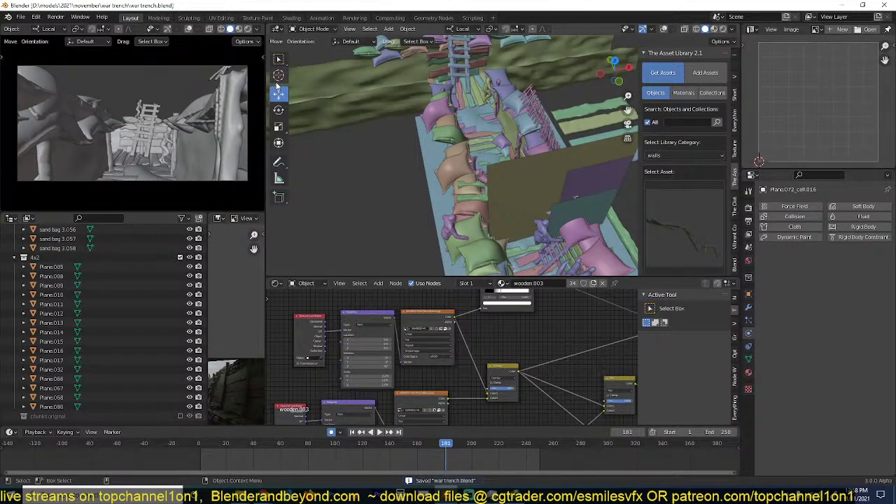
Set the camera viewport to rendered shading, check the render and output settings, save, and try to render the animation.
{"action": "left_click", "coordinate": [248, 30]}
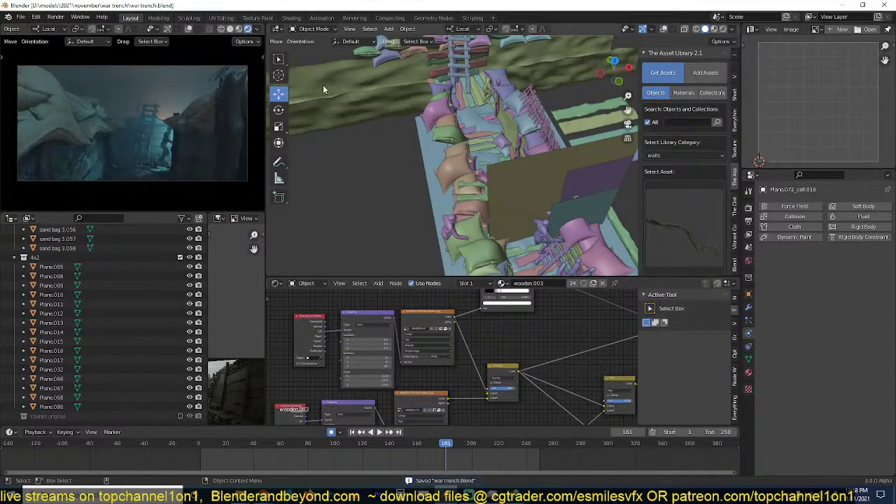
{"action": "left_click", "coordinate": [748, 208]}
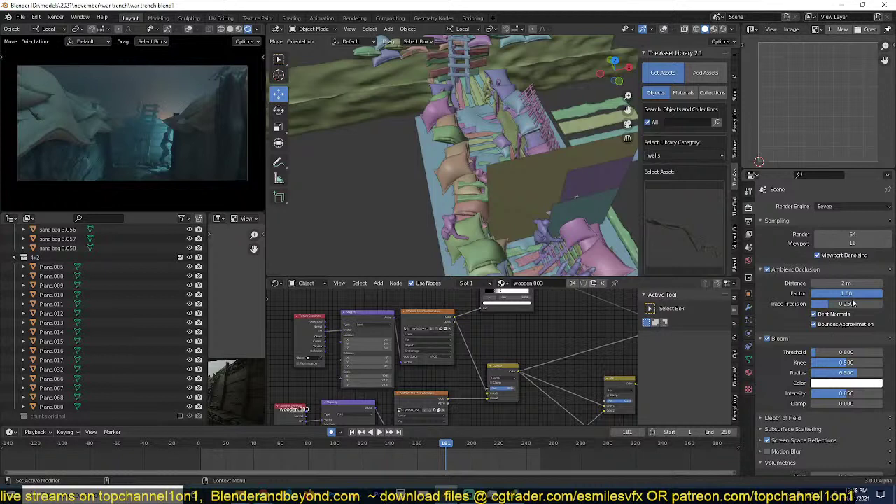
{"action": "left_click", "coordinate": [749, 221]}
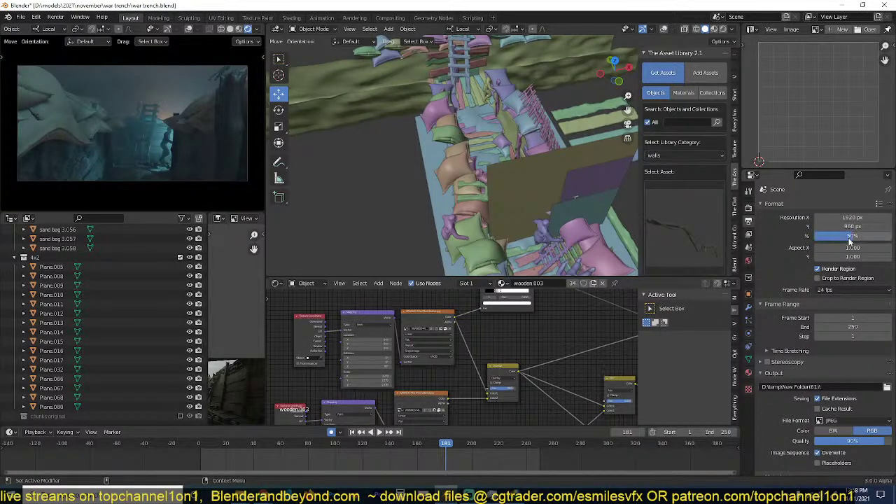
{"action": "key", "text": "ctrl+s"}
{"action": "left_click", "coordinate": [55, 17]}
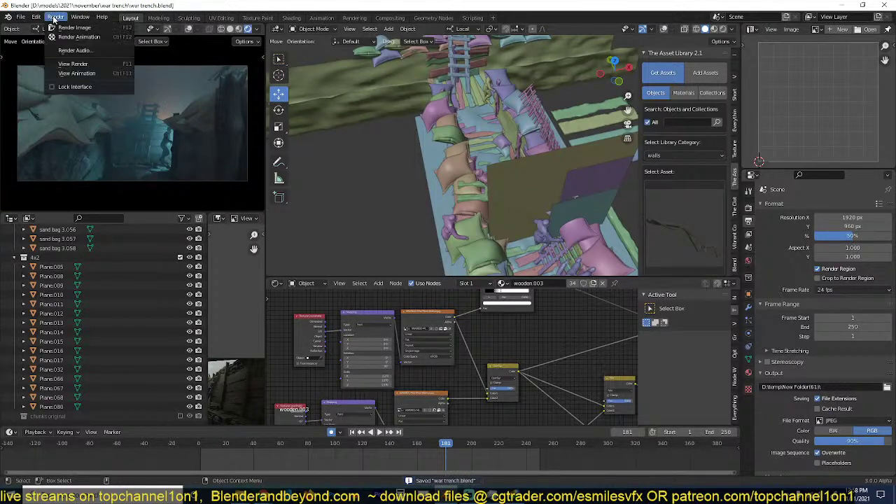
{"action": "left_click", "coordinate": [79, 37]}
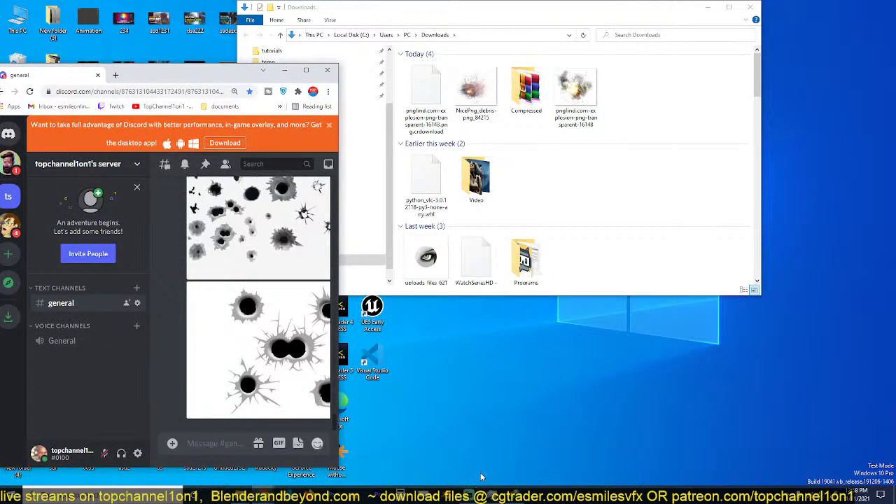
Relaunch Blender, reopen the recent file war trench.blend and save it.
{"action": "left_click", "coordinate": [446, 495]}
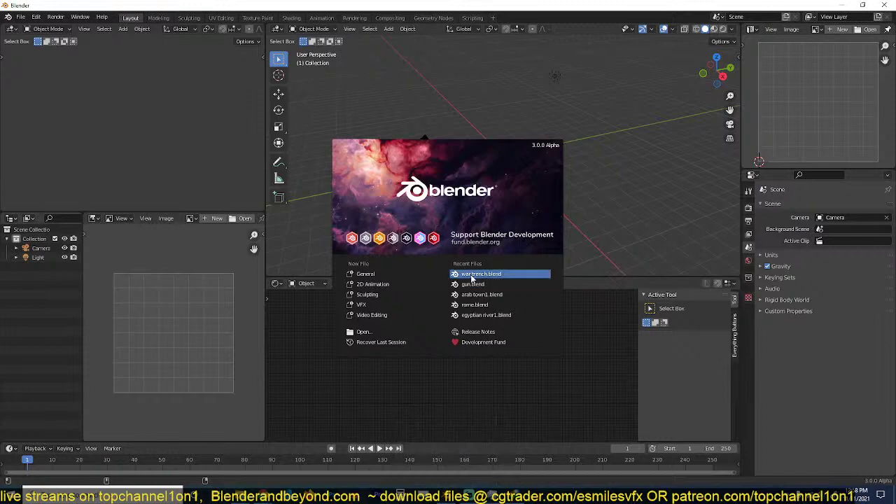
{"action": "left_click", "coordinate": [482, 274]}
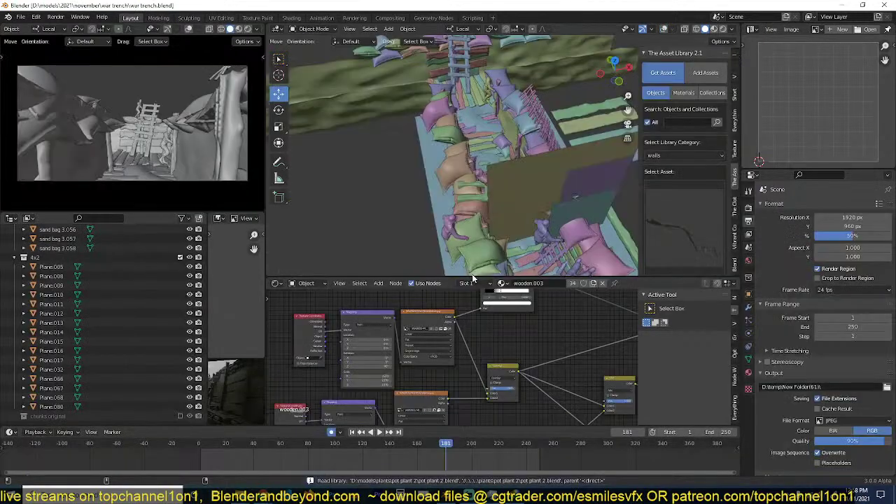
{"action": "scroll", "coordinate": [516, 216], "scroll_direction": "down", "scroll_amount": 2}
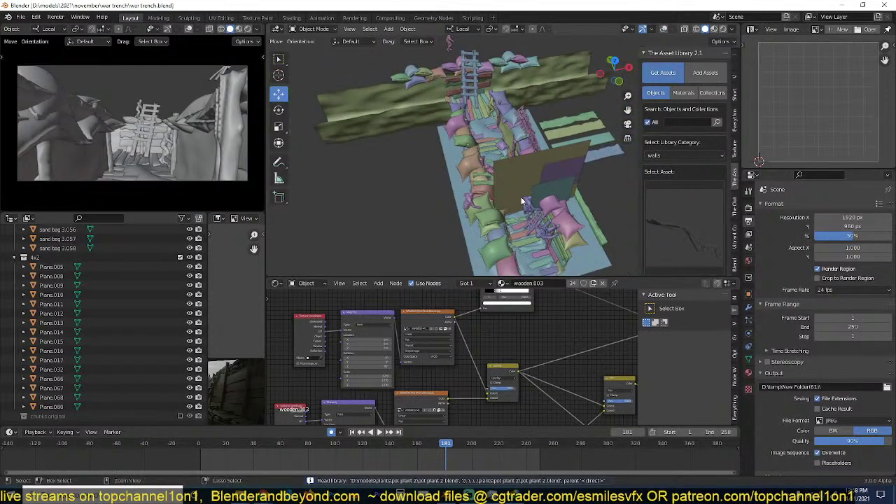
{"action": "key", "text": "ctrl+s"}
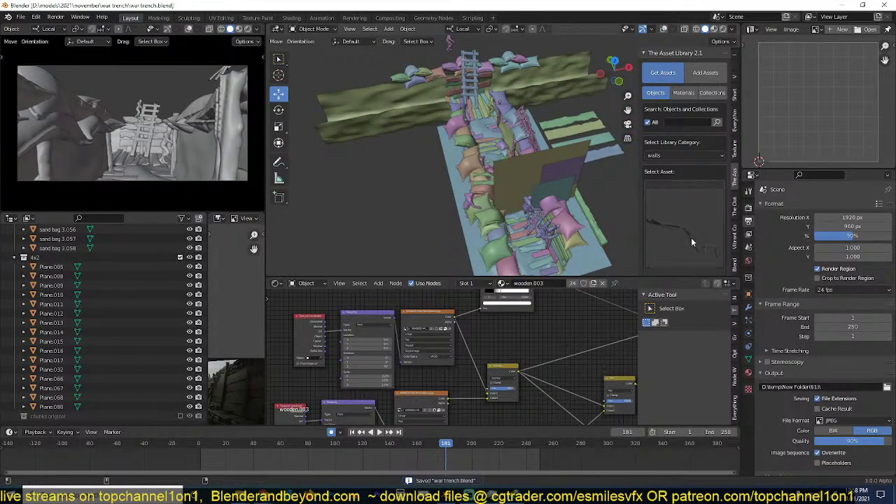
Inspect the scene in rendered and solid shading, examining the soldier figures and decal planes from close up.
{"action": "left_click", "coordinate": [723, 30]}
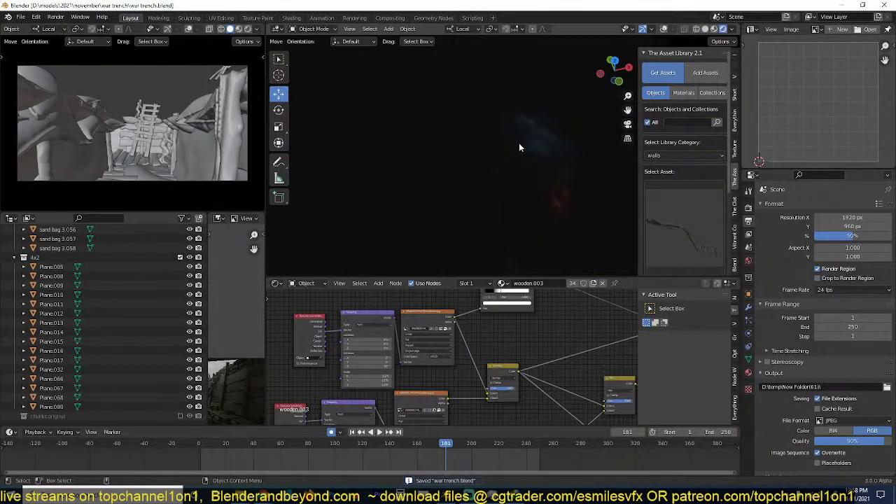
{"action": "scroll", "coordinate": [519, 143], "scroll_direction": "up", "scroll_amount": 4}
{"action": "middle_click_drag", "start_coordinate": [519, 148], "coordinate": [540, 230]}
{"action": "left_click", "coordinate": [596, 212]}
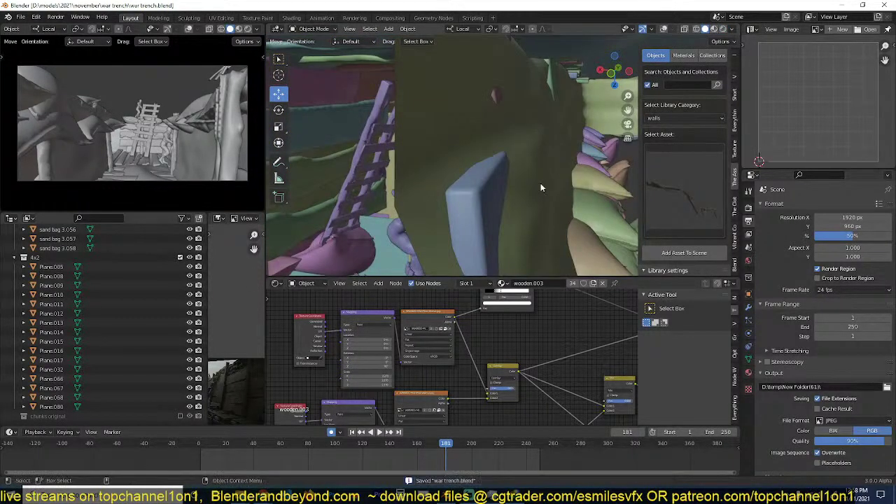
{"action": "middle_click_drag", "start_coordinate": [541, 187], "coordinate": [568, 174]}
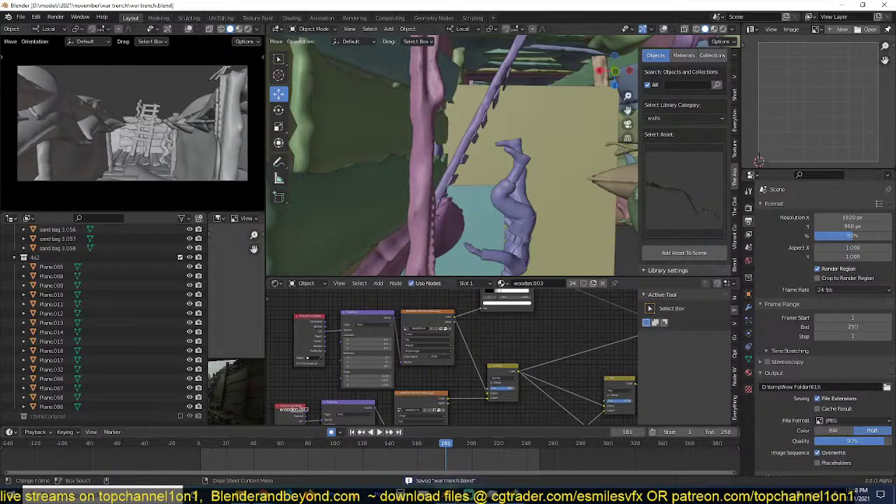
{"action": "mouse_move", "coordinate": [286, 488]}
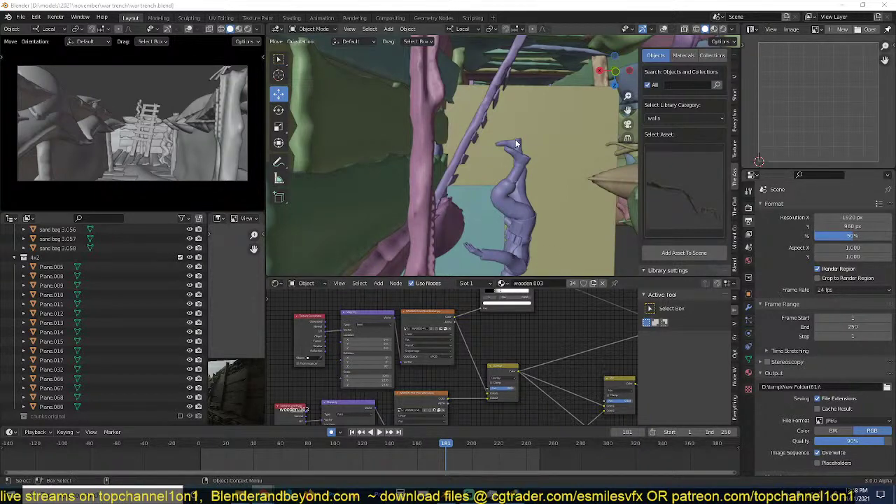
{"action": "scroll", "coordinate": [530, 140], "scroll_direction": "down", "scroll_amount": 4}
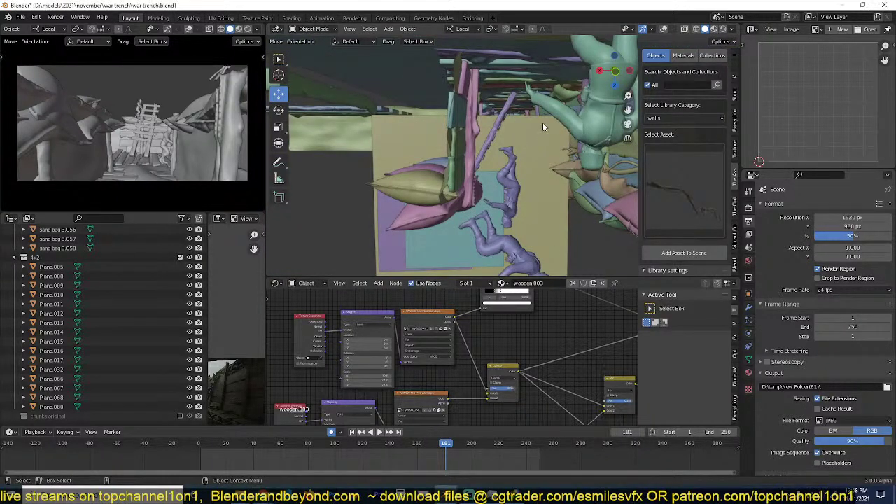
{"action": "left_click", "coordinate": [543, 122]}
Play the animation through the camera, save the file and render the full animation as JPEG frames at 50% resolution.
{"action": "key", "text": "KP_Divide"}
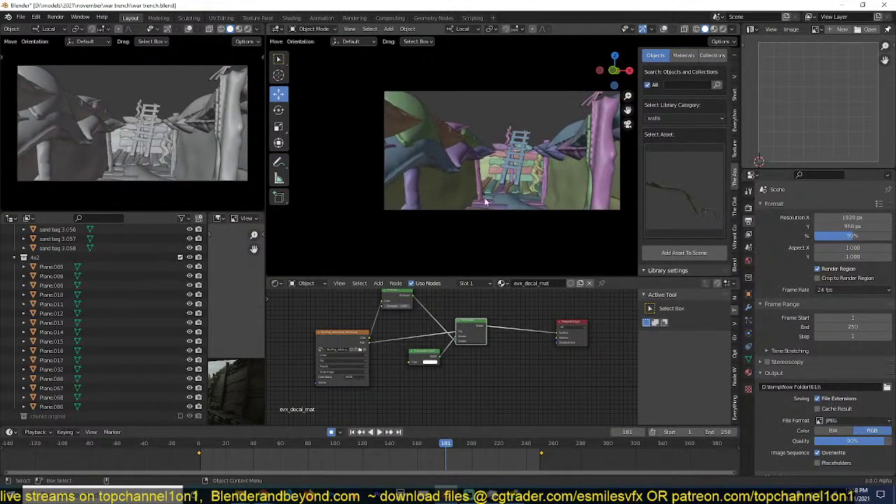
{"action": "key", "text": "space"}
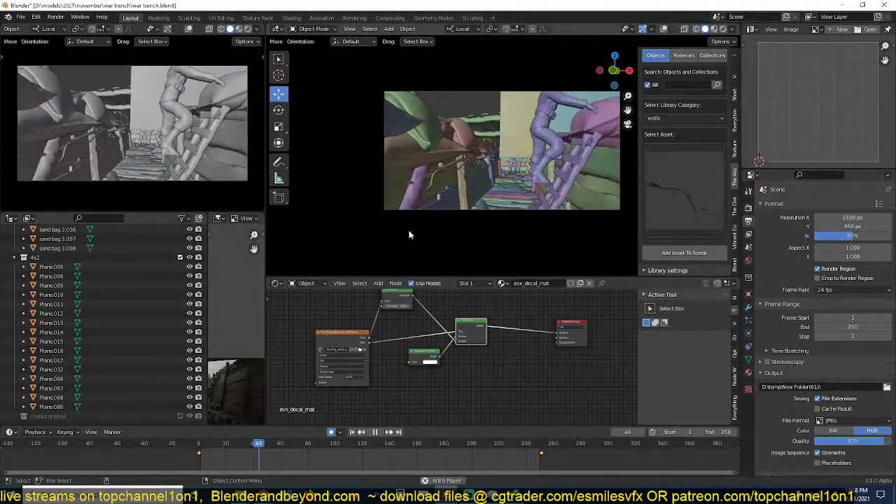
{"action": "key", "text": "space"}
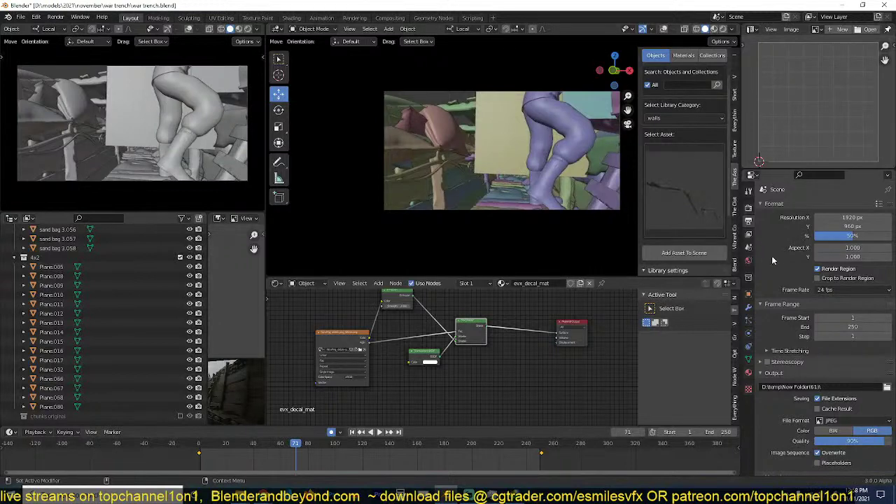
{"action": "left_click", "coordinate": [56, 17]}
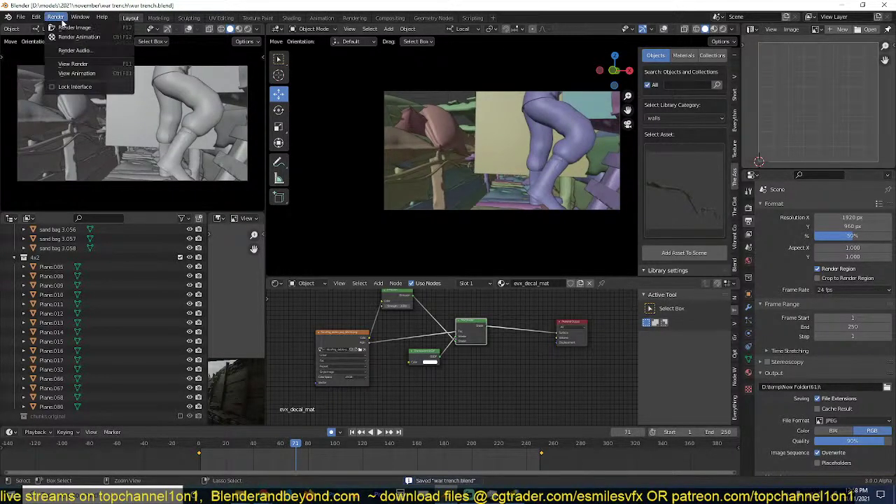
{"action": "left_click", "coordinate": [81, 42]}
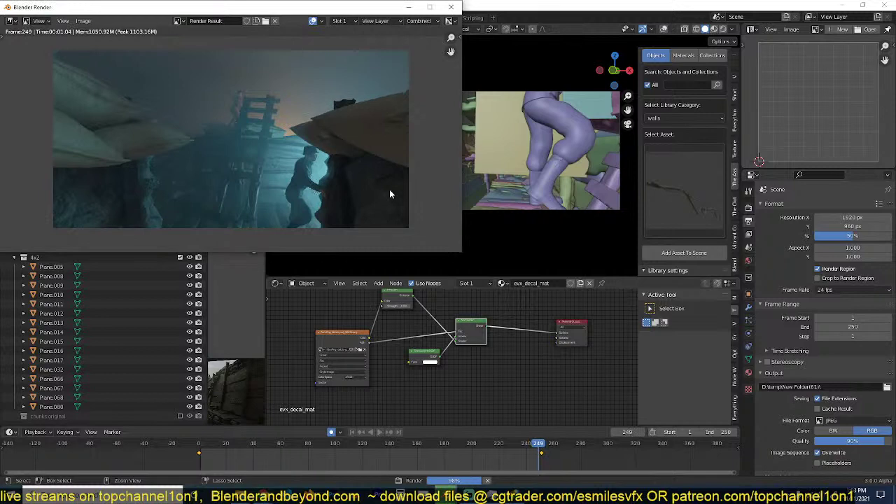
Close the render window, relaunch Blender and reopen war trench.blend from the recent files.
{"action": "left_click", "coordinate": [452, 7]}
{"action": "left_click", "coordinate": [843, 5]}
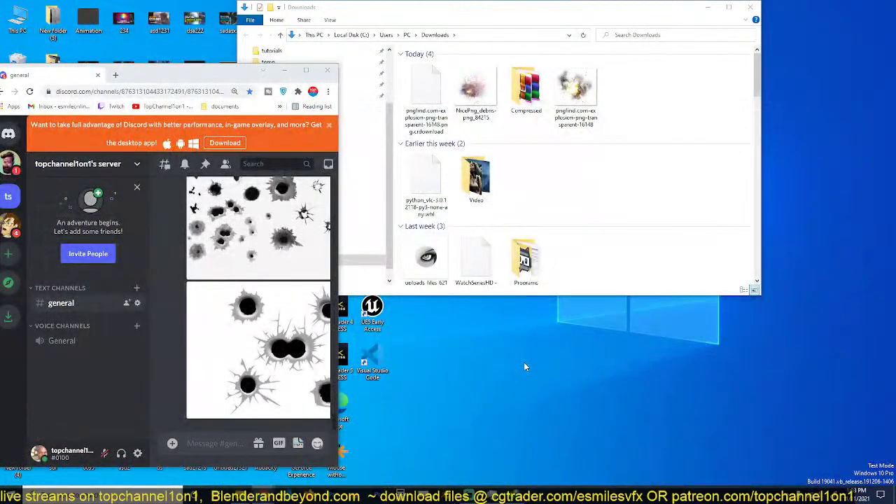
{"action": "left_click", "coordinate": [445, 494]}
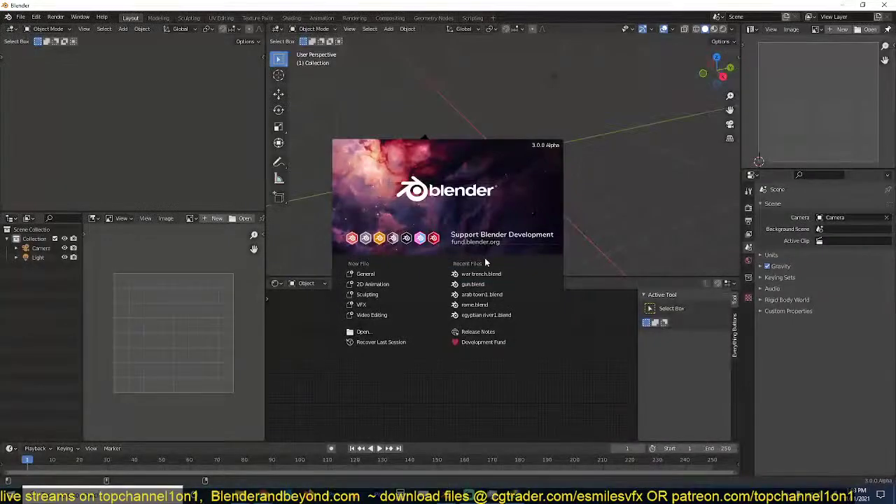
{"action": "left_click", "coordinate": [484, 274]}
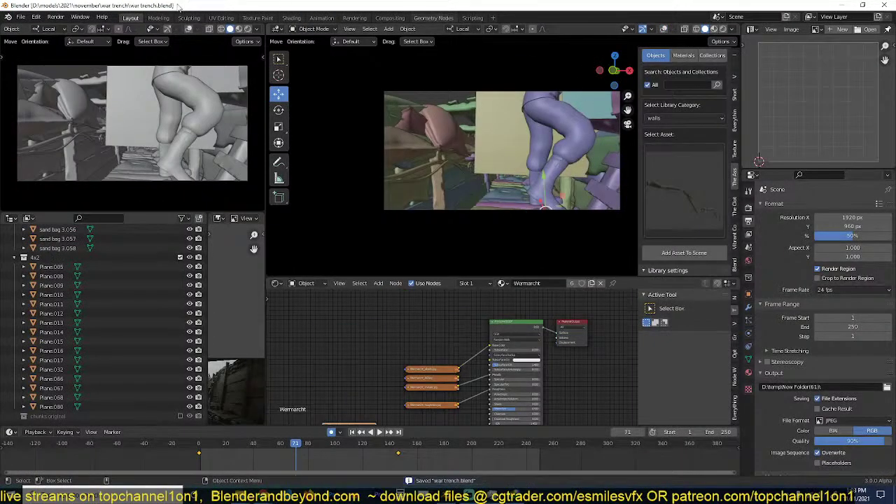
{"action": "left_click", "coordinate": [62, 17]}
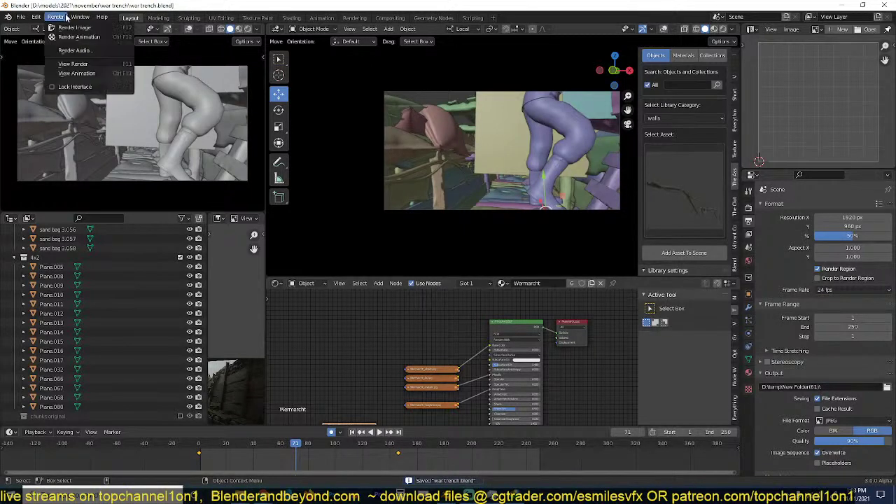
{"action": "left_click", "coordinate": [74, 65]}
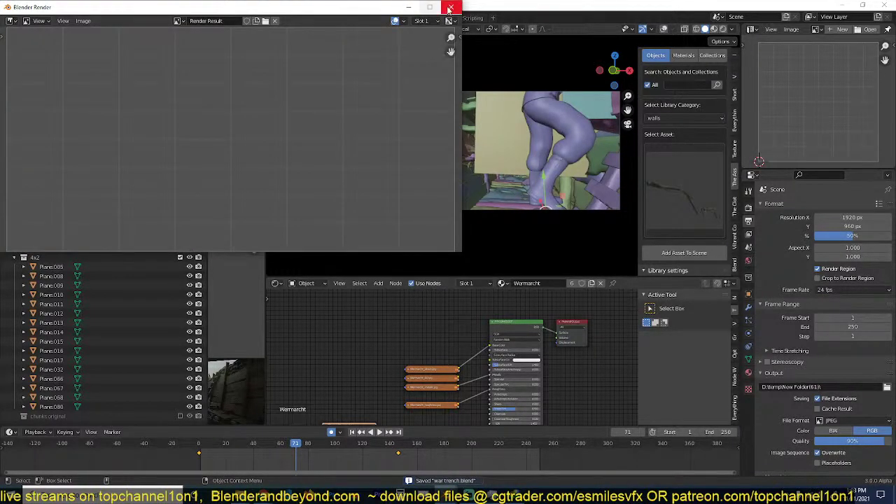
{"action": "left_click", "coordinate": [451, 7]}
Play back the rendered animation frames from New Folder(61) in the animation player, with its window placed over the 3D viewport.
{"action": "left_click", "coordinate": [55, 17]}
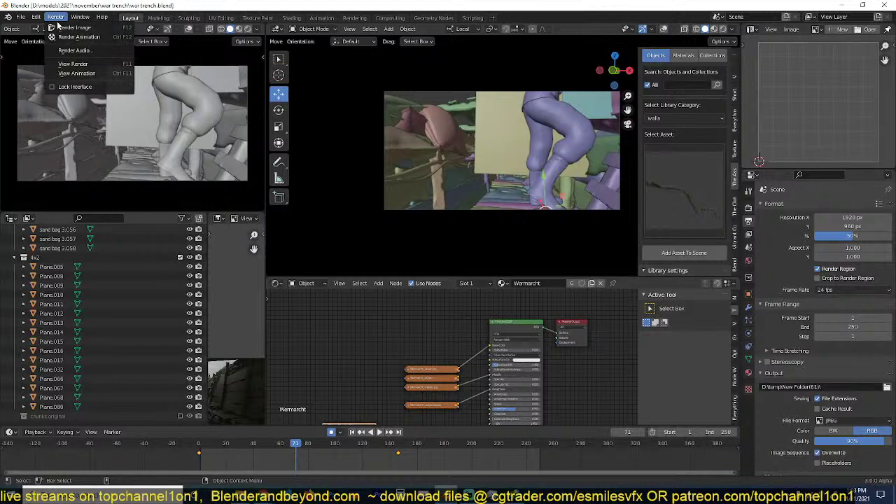
{"action": "left_click", "coordinate": [85, 76]}
{"action": "left_click_drag", "start_coordinate": [159, 255], "coordinate": [449, 62]}
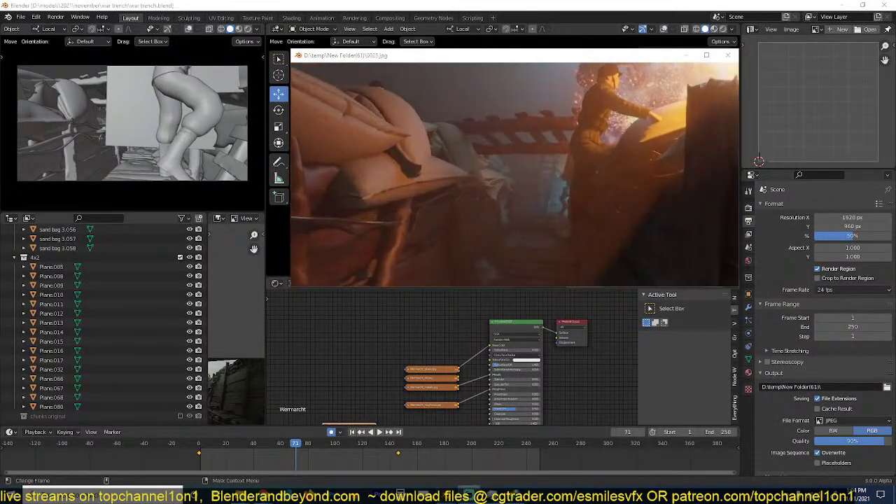
{"action": "mouse_move", "coordinate": [895, 56]}
{"action": "left_mouse_down"}
{"action": "mouse_move", "coordinate": [620, 56]}
{"action": "mouse_move", "coordinate": [895, 56]}
{"action": "left_mouse_up"}
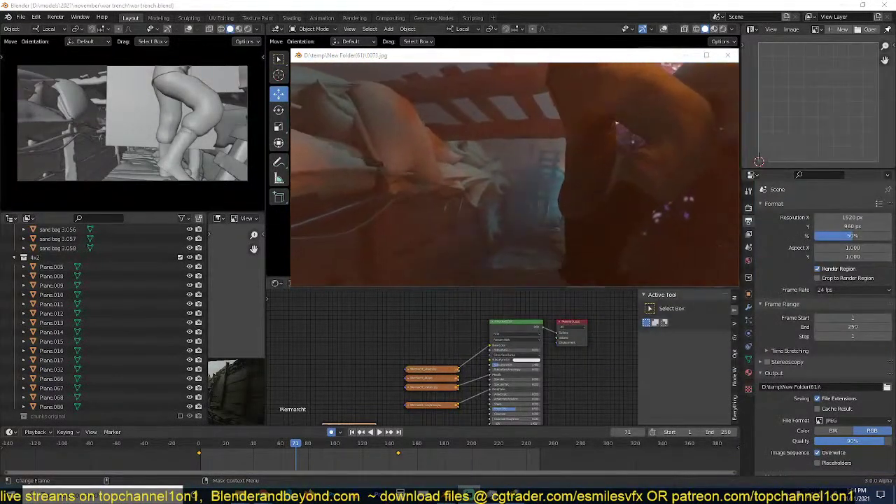